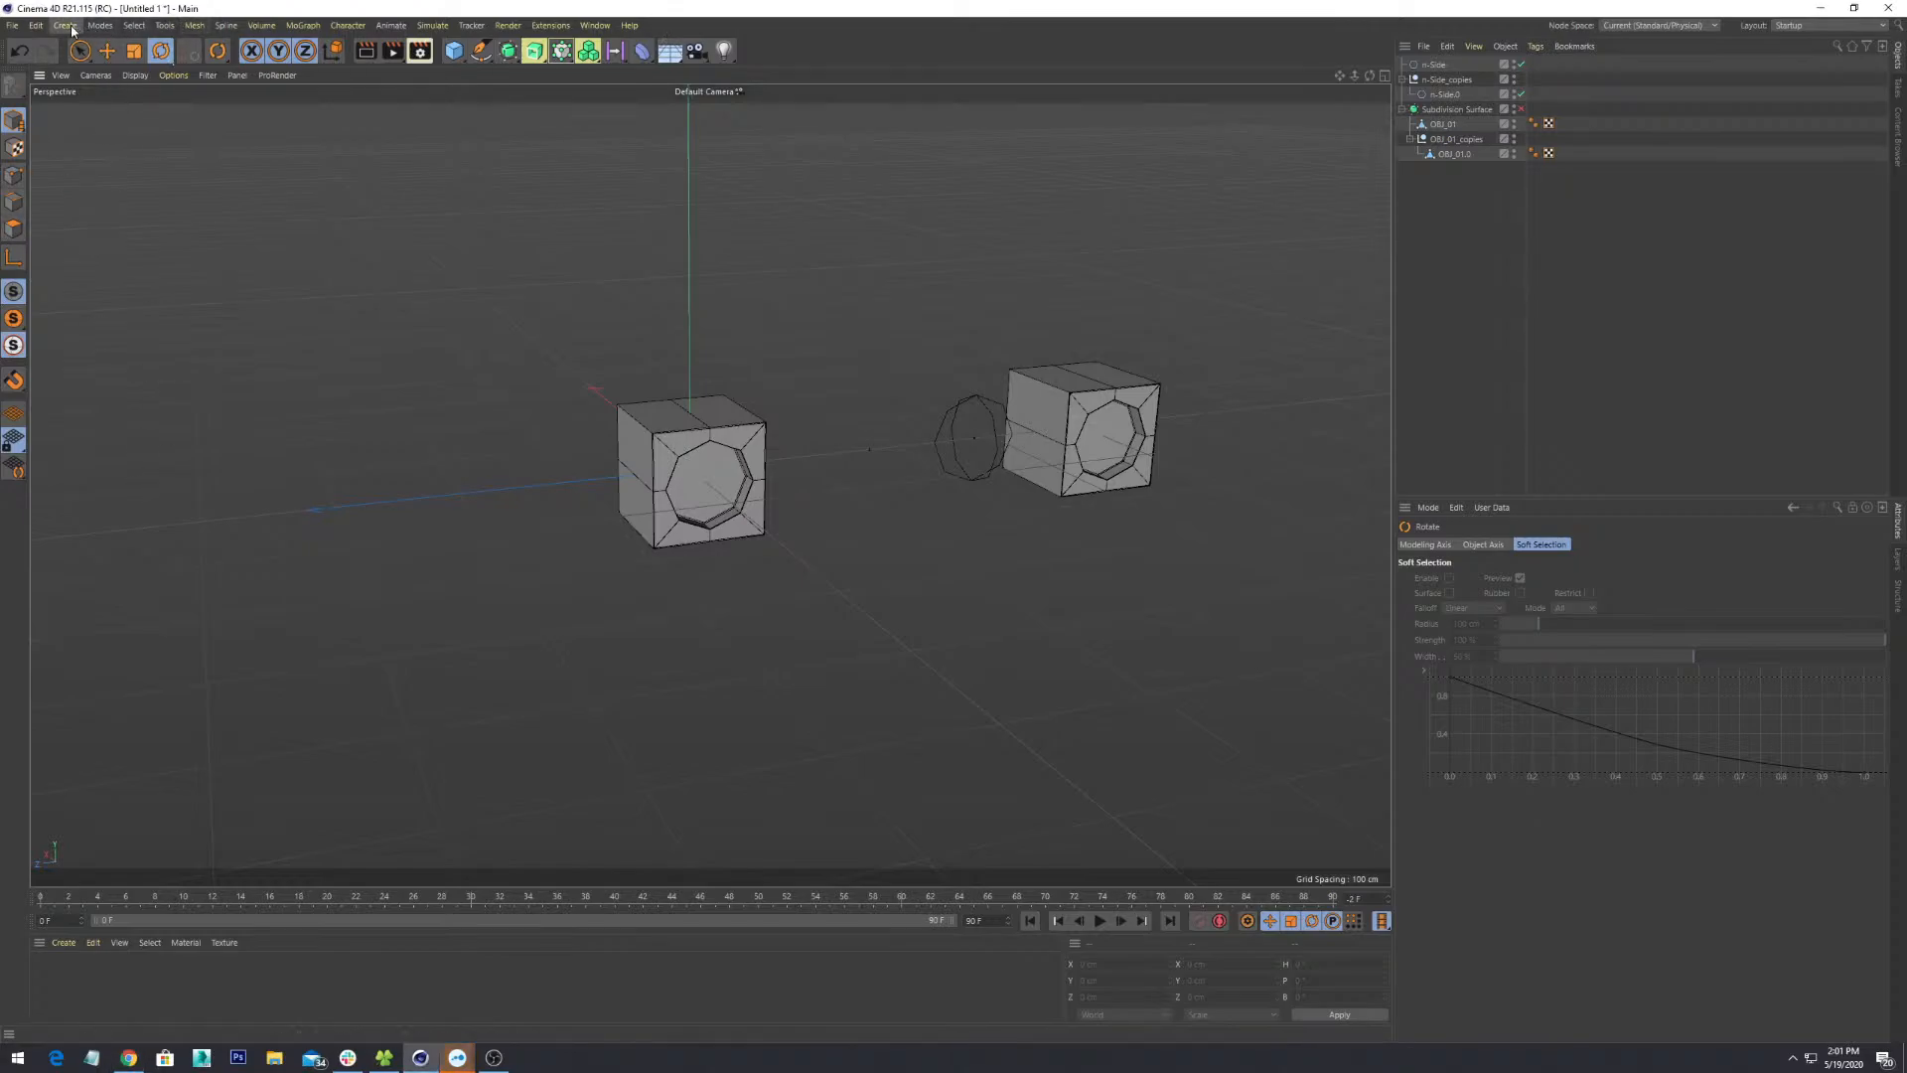
# - Uncheck Grid in the viewport Display filter so the floor grid disappears
pyautogui.click(127, 81)
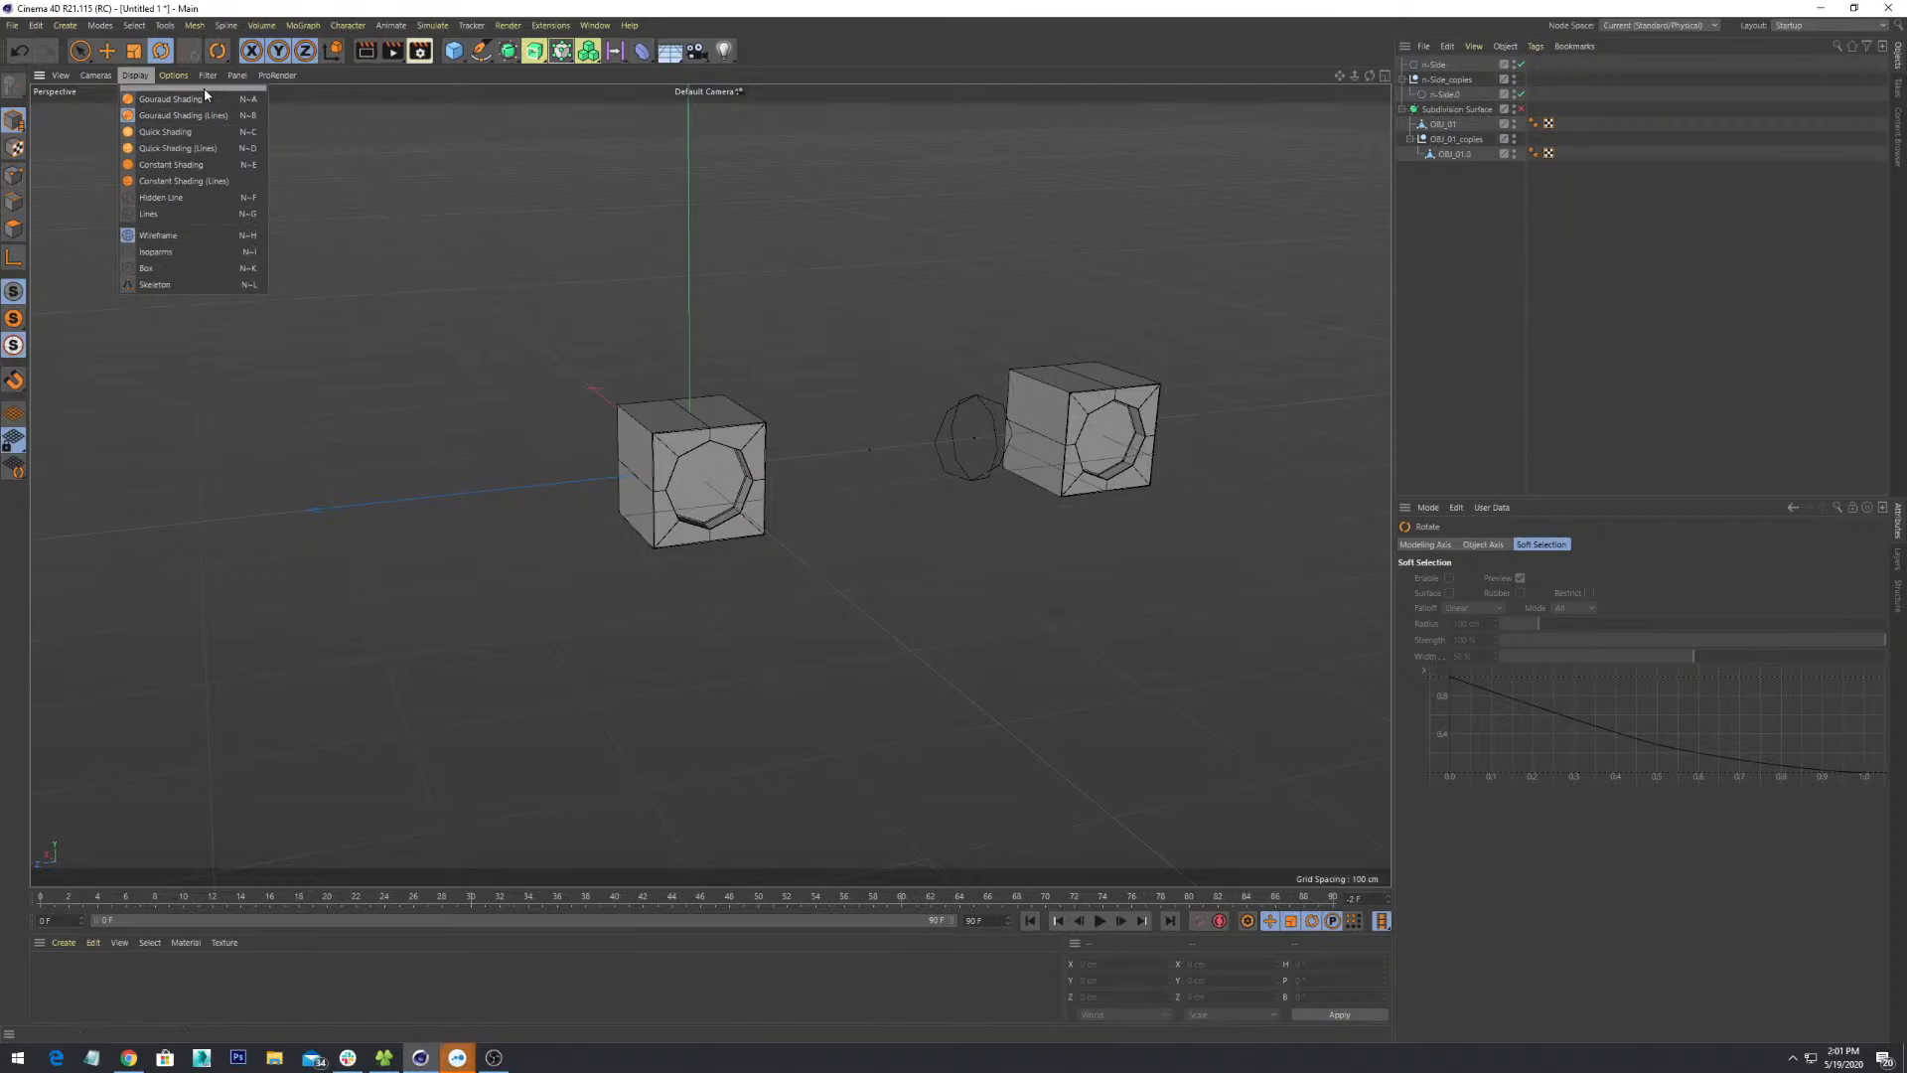
pyautogui.moveTo(205, 78)
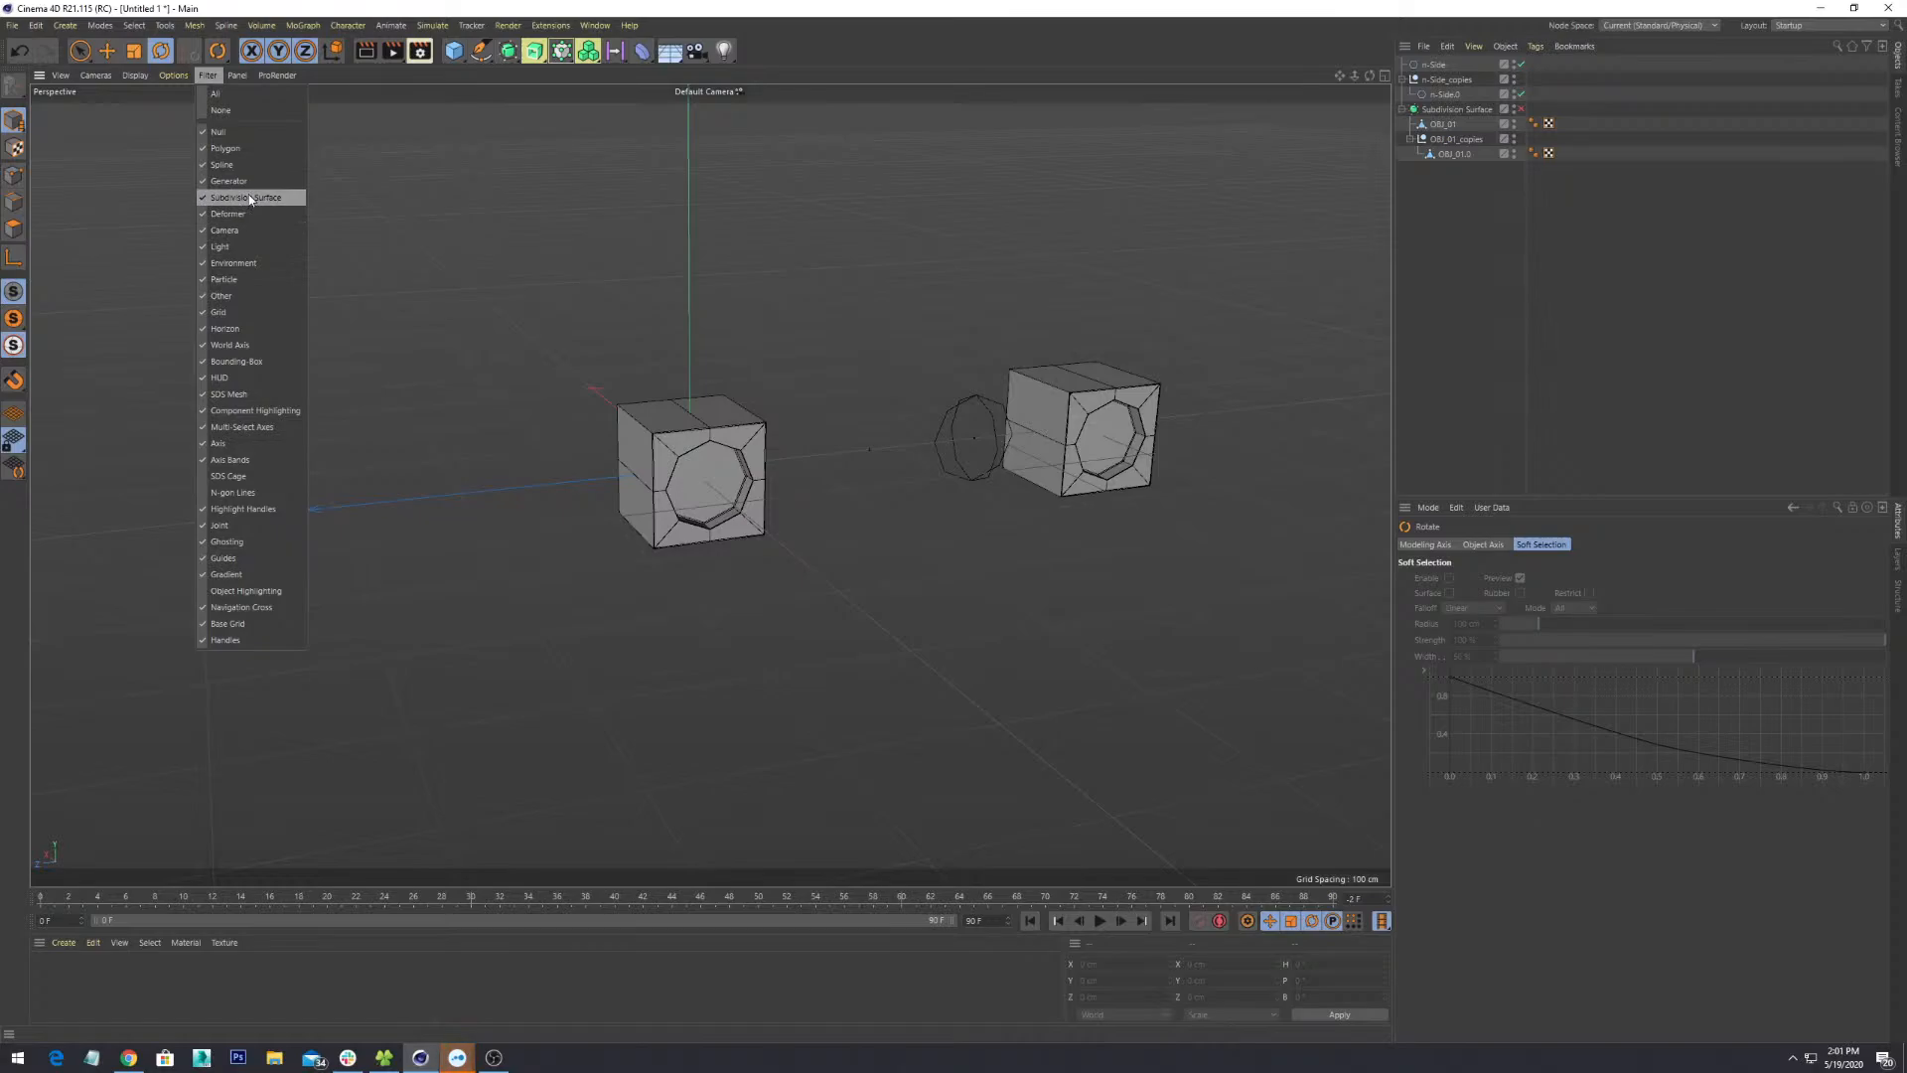
pyautogui.click(270, 310)
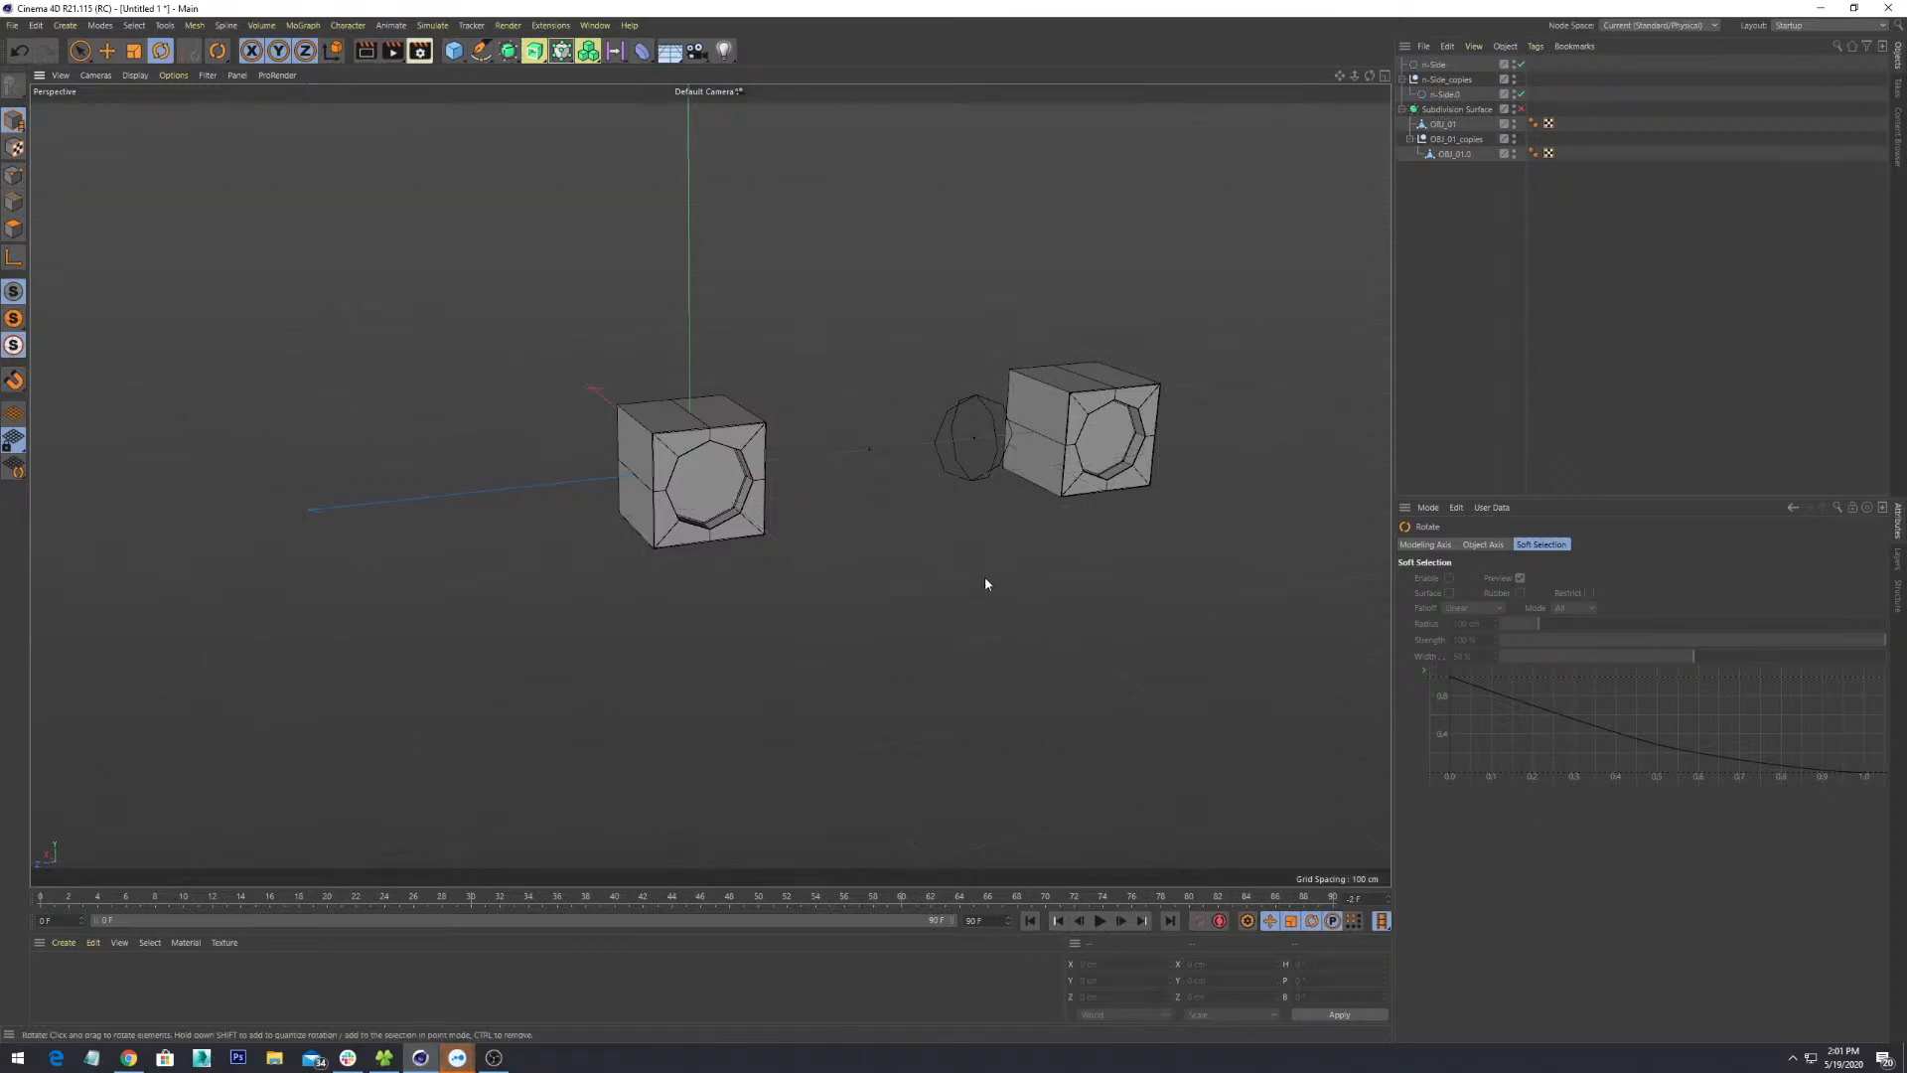
# - Select the OBJ_01_copies group and delete it, undoing once and deleting again
pyautogui.keyDown('alt'); pyautogui.moveTo(980, 556); pyautogui.dragTo(909, 496); pyautogui.keyUp('alt')
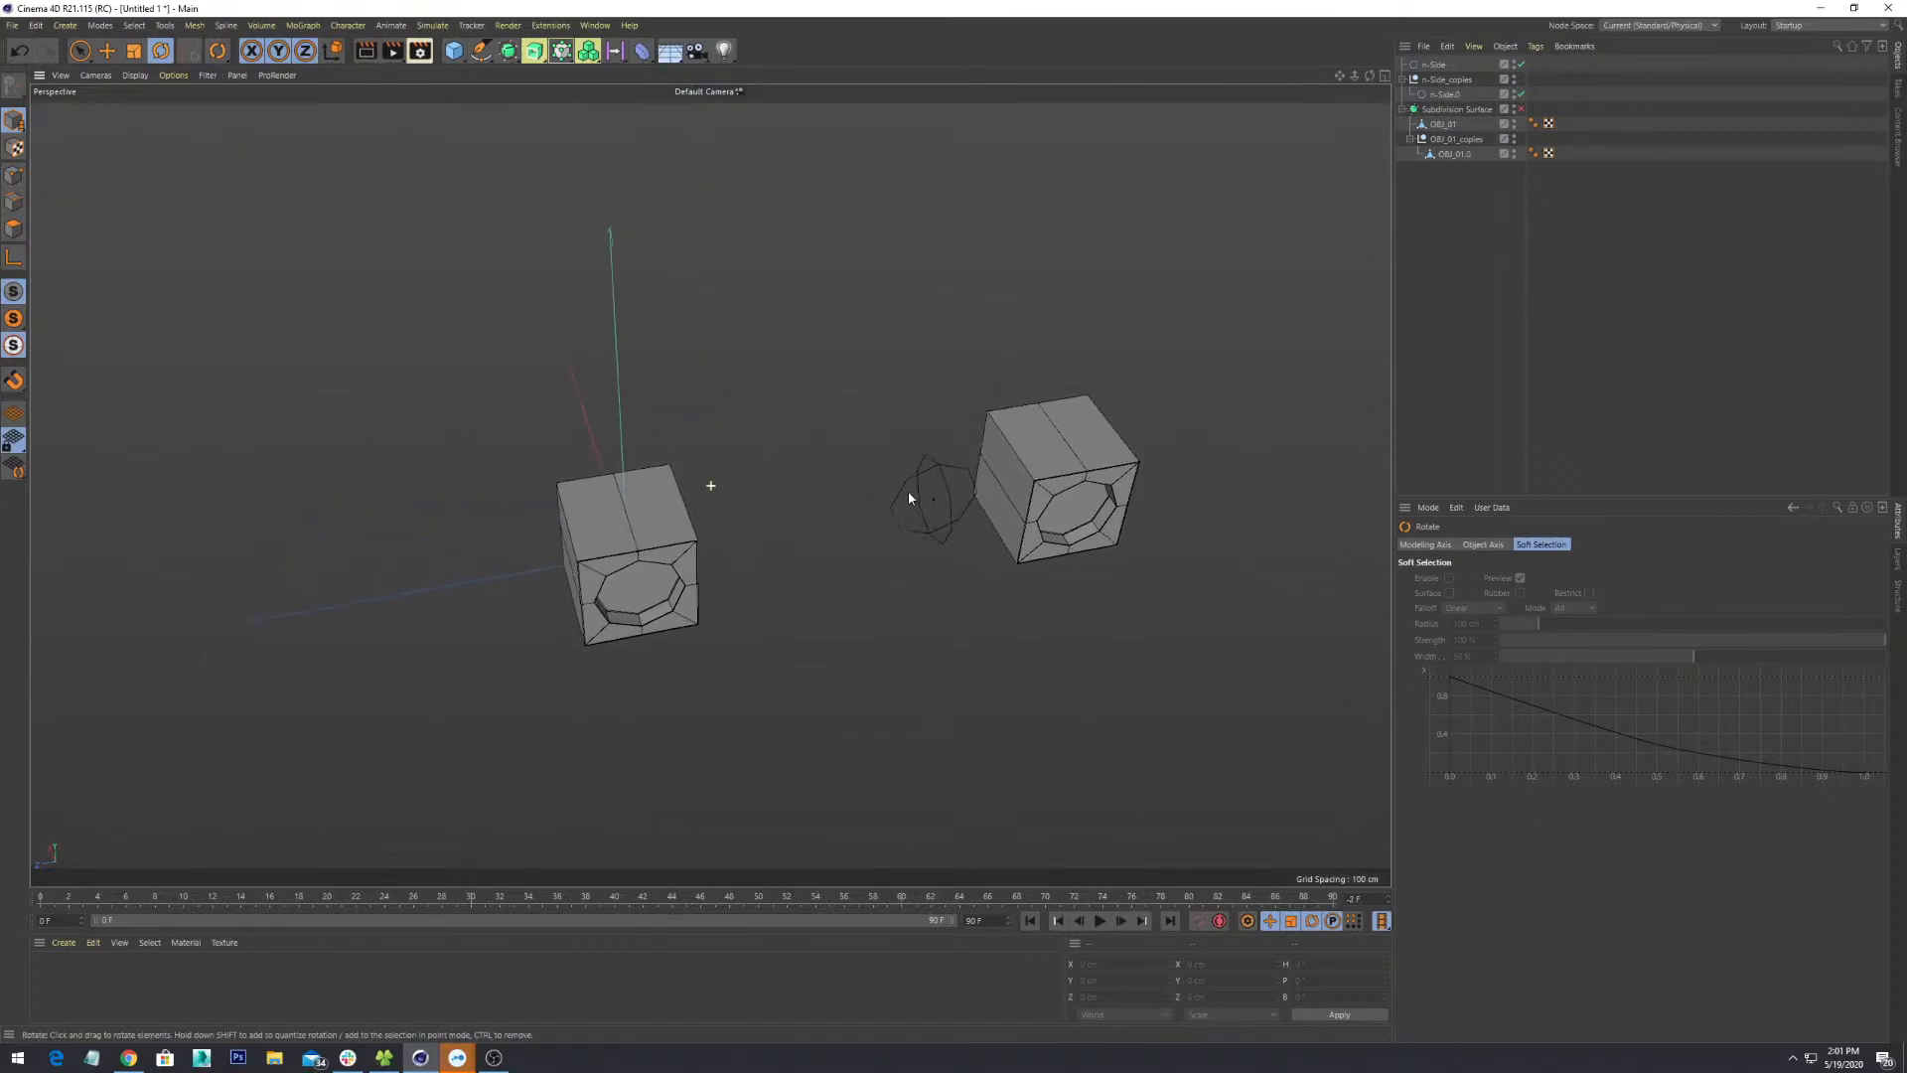
pyautogui.scroll(5, 897, 492)
pyautogui.click(768, 547)
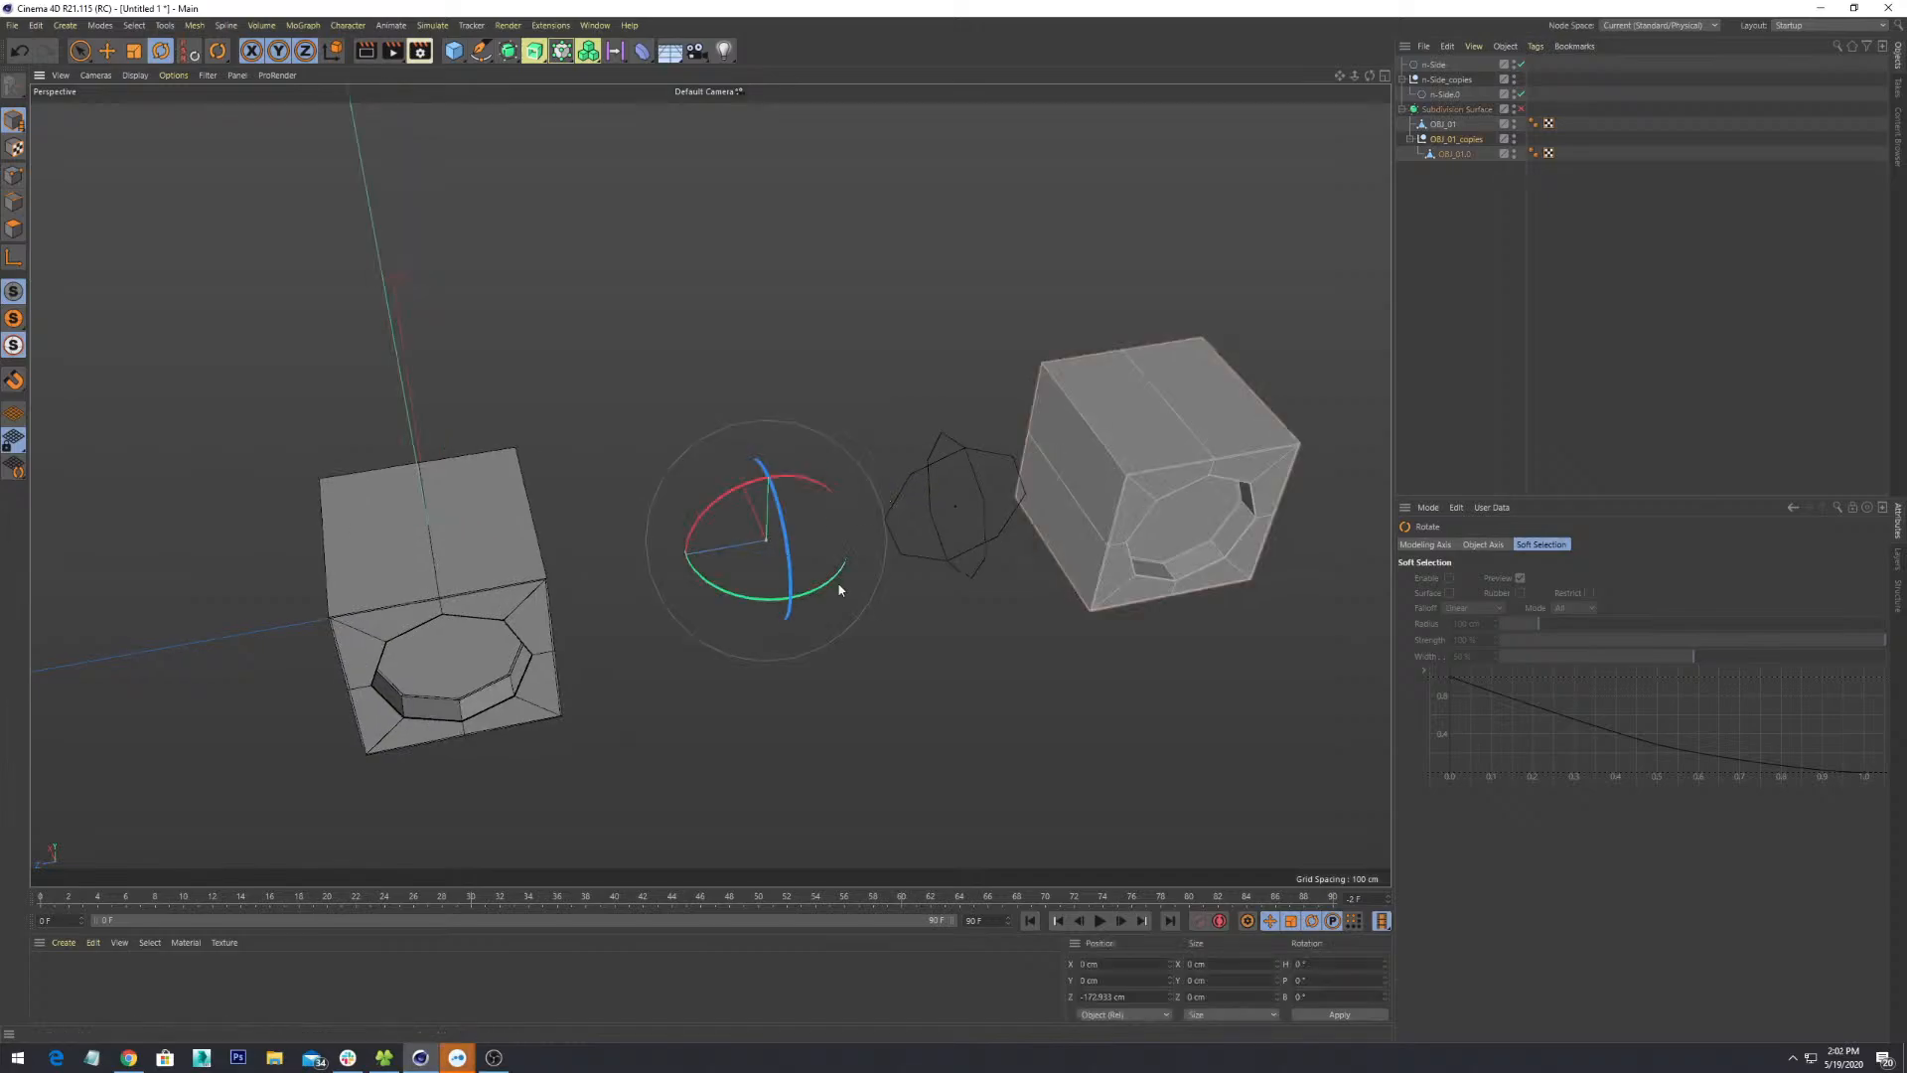
pyautogui.keyDown('alt'); pyautogui.moveTo(840, 590); pyautogui.dragTo(803, 555); pyautogui.keyUp('alt')
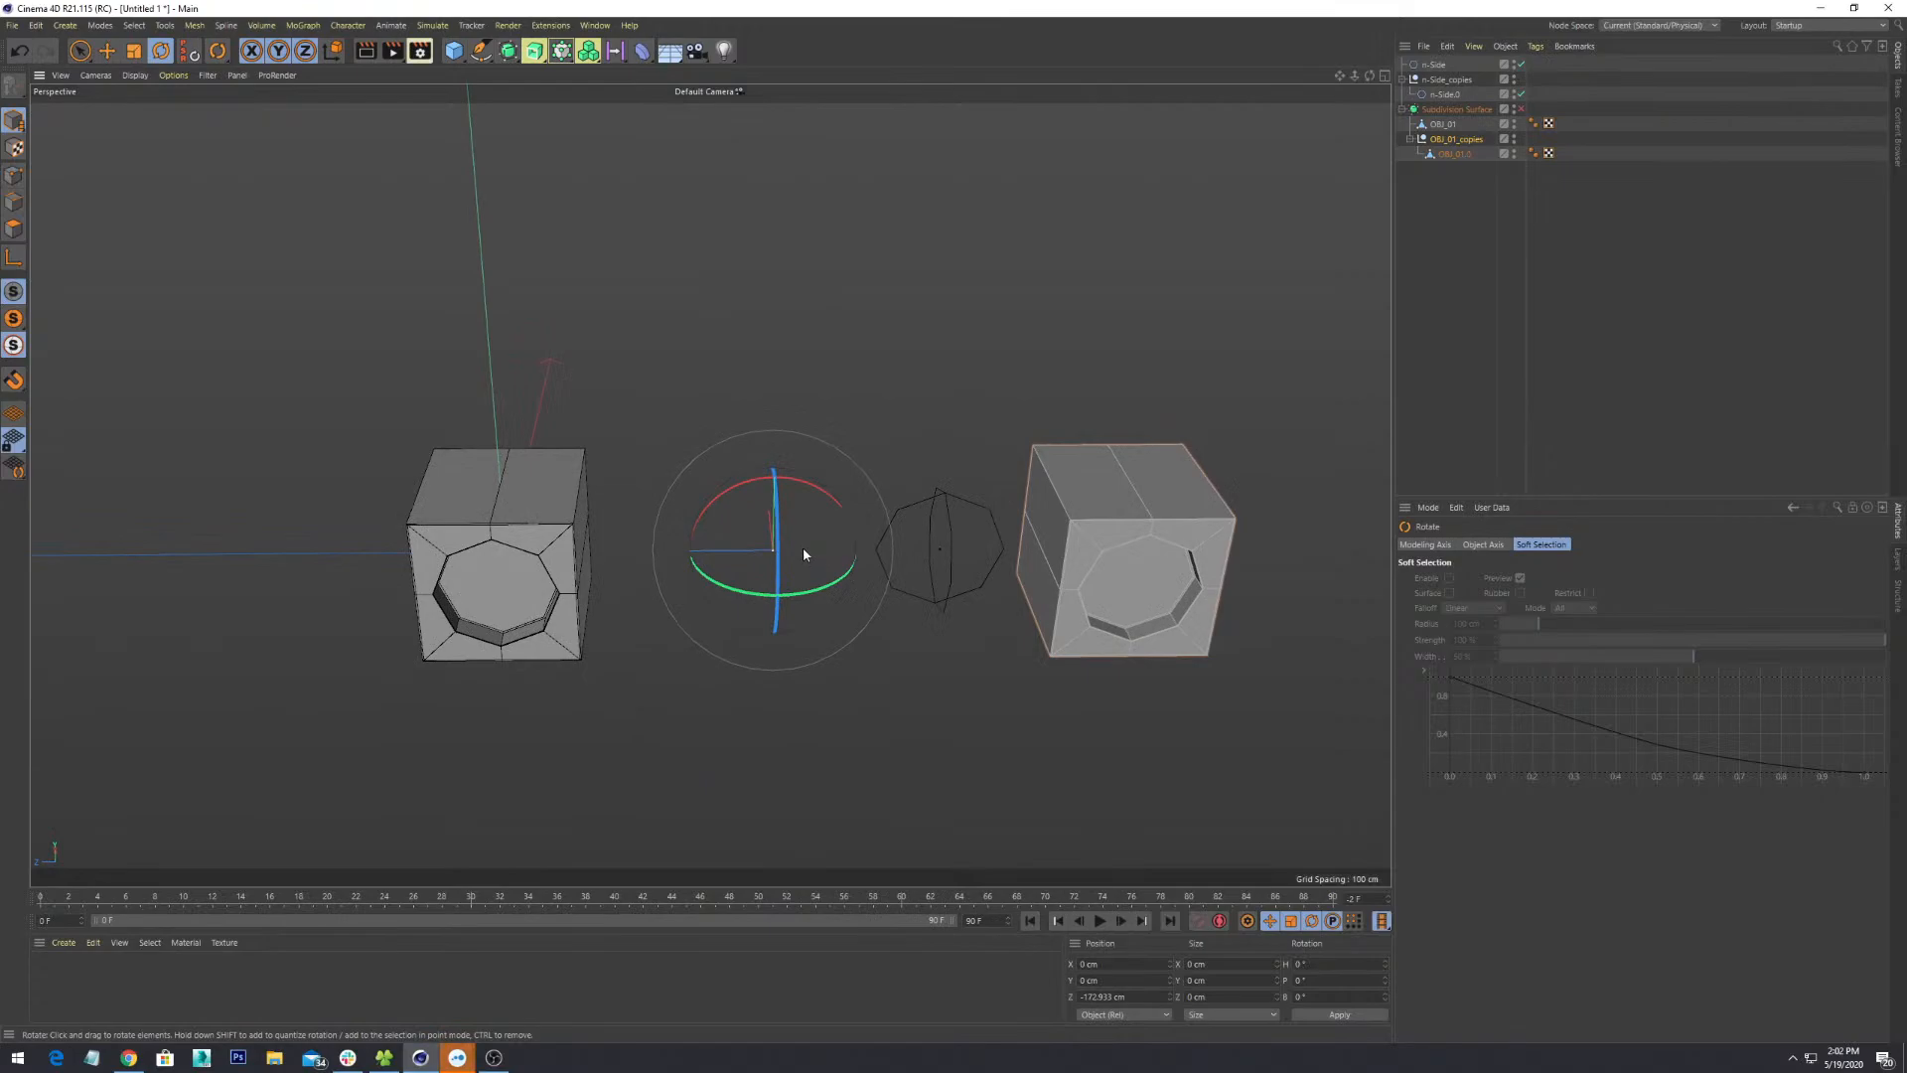
pyautogui.click(809, 588)
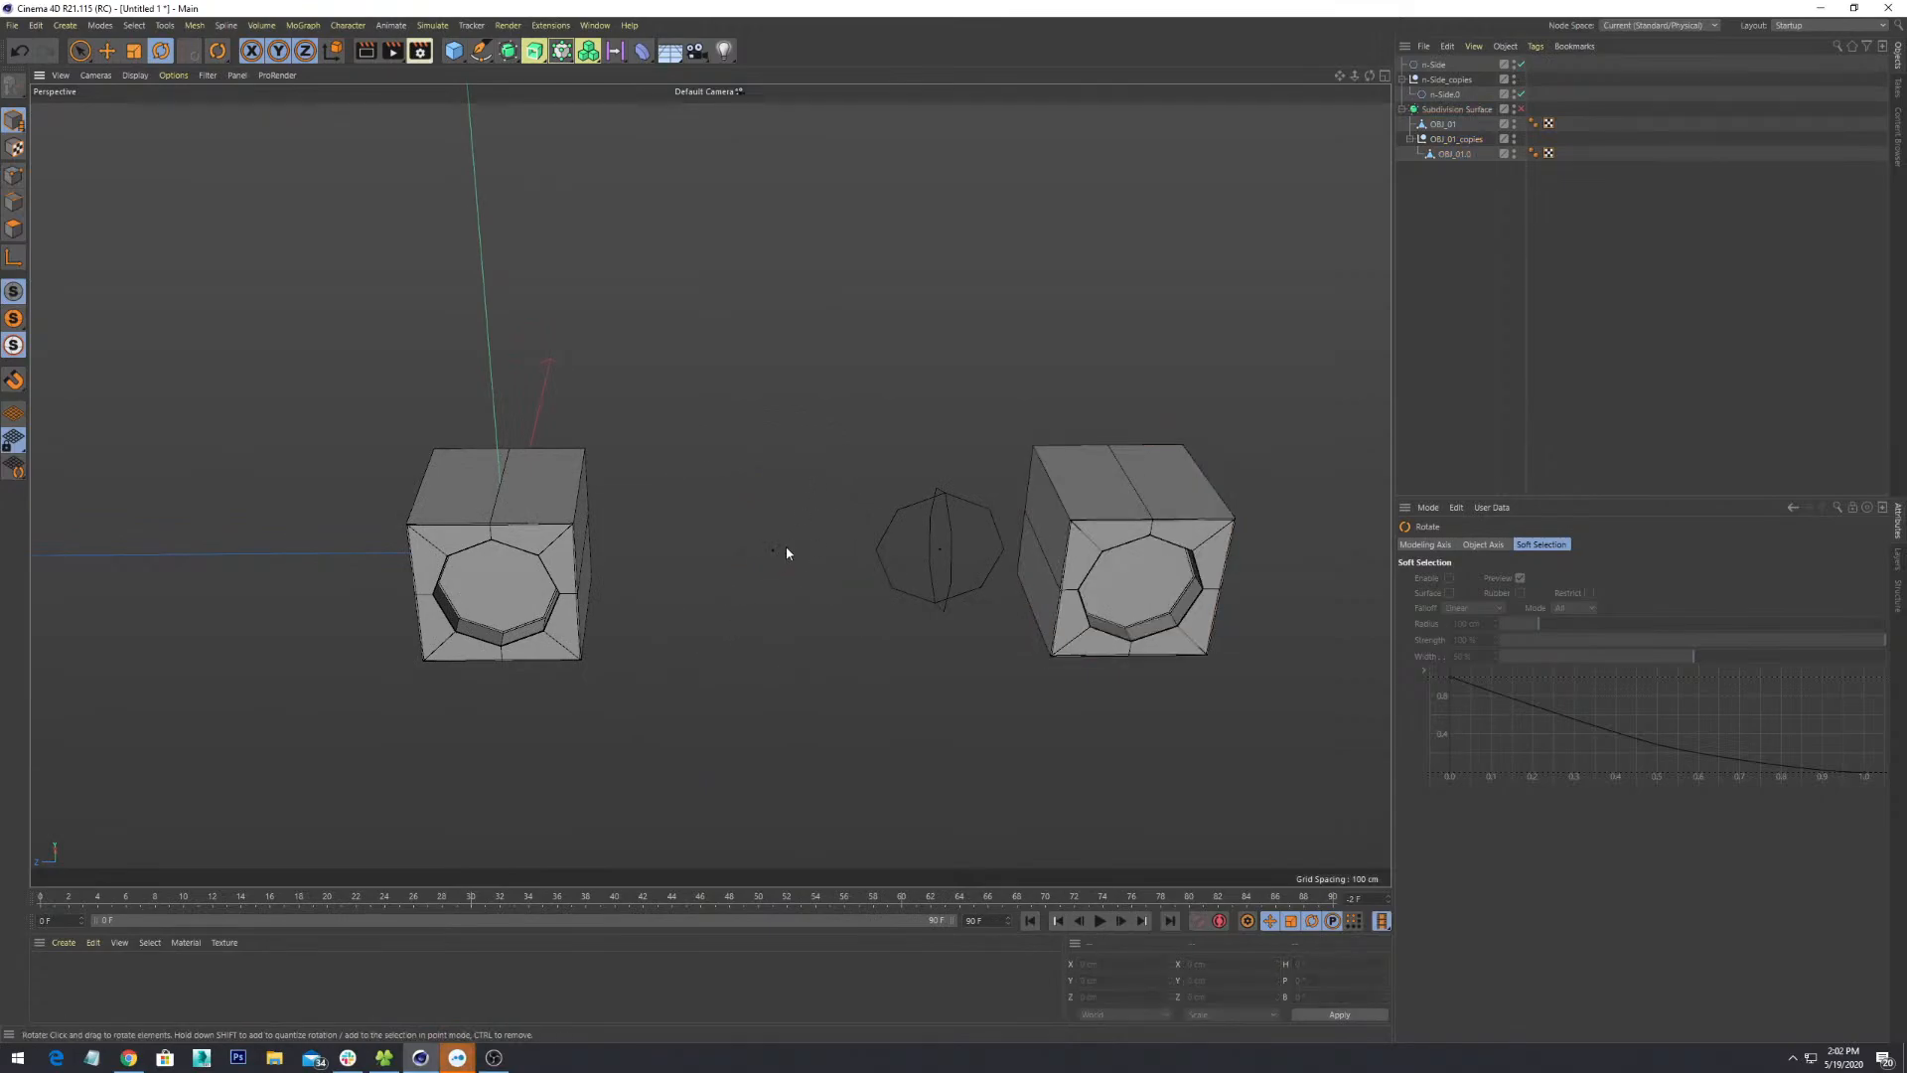
pyautogui.press('space')
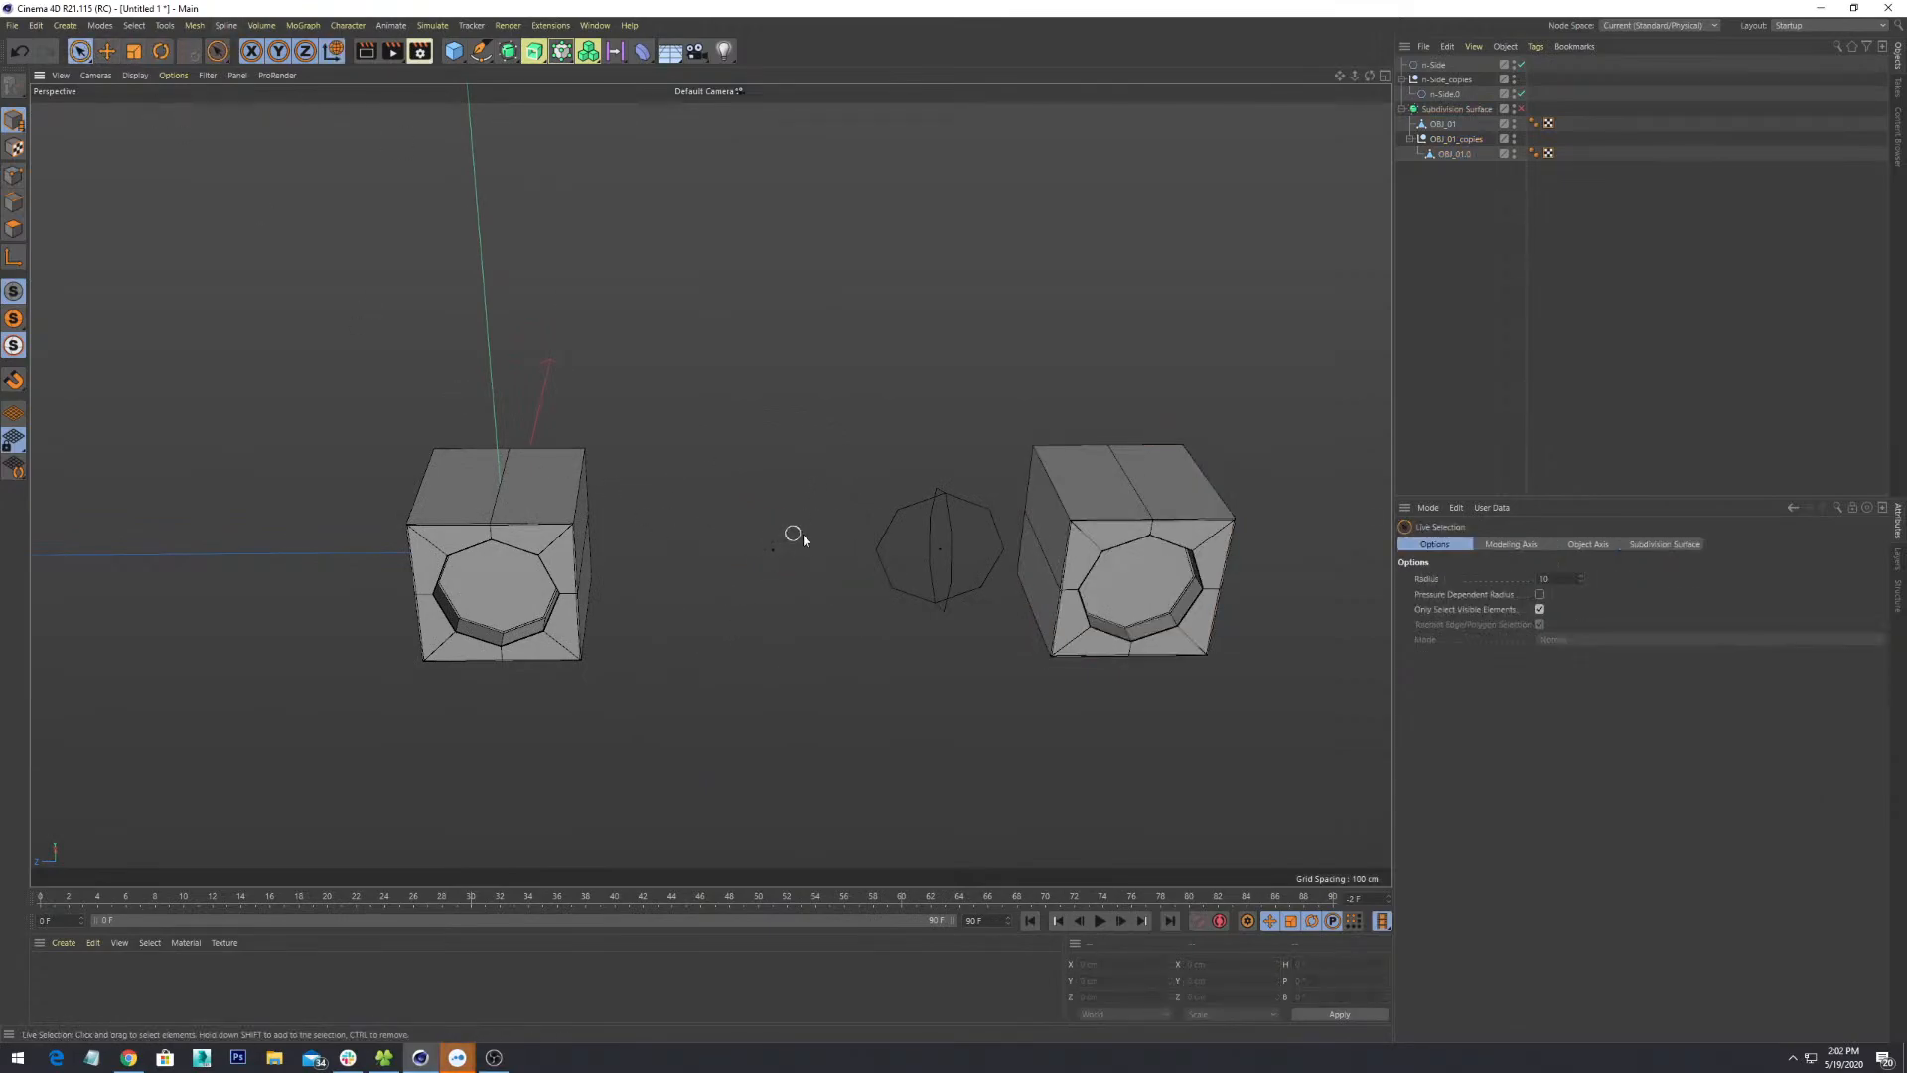
pyautogui.click(774, 549)
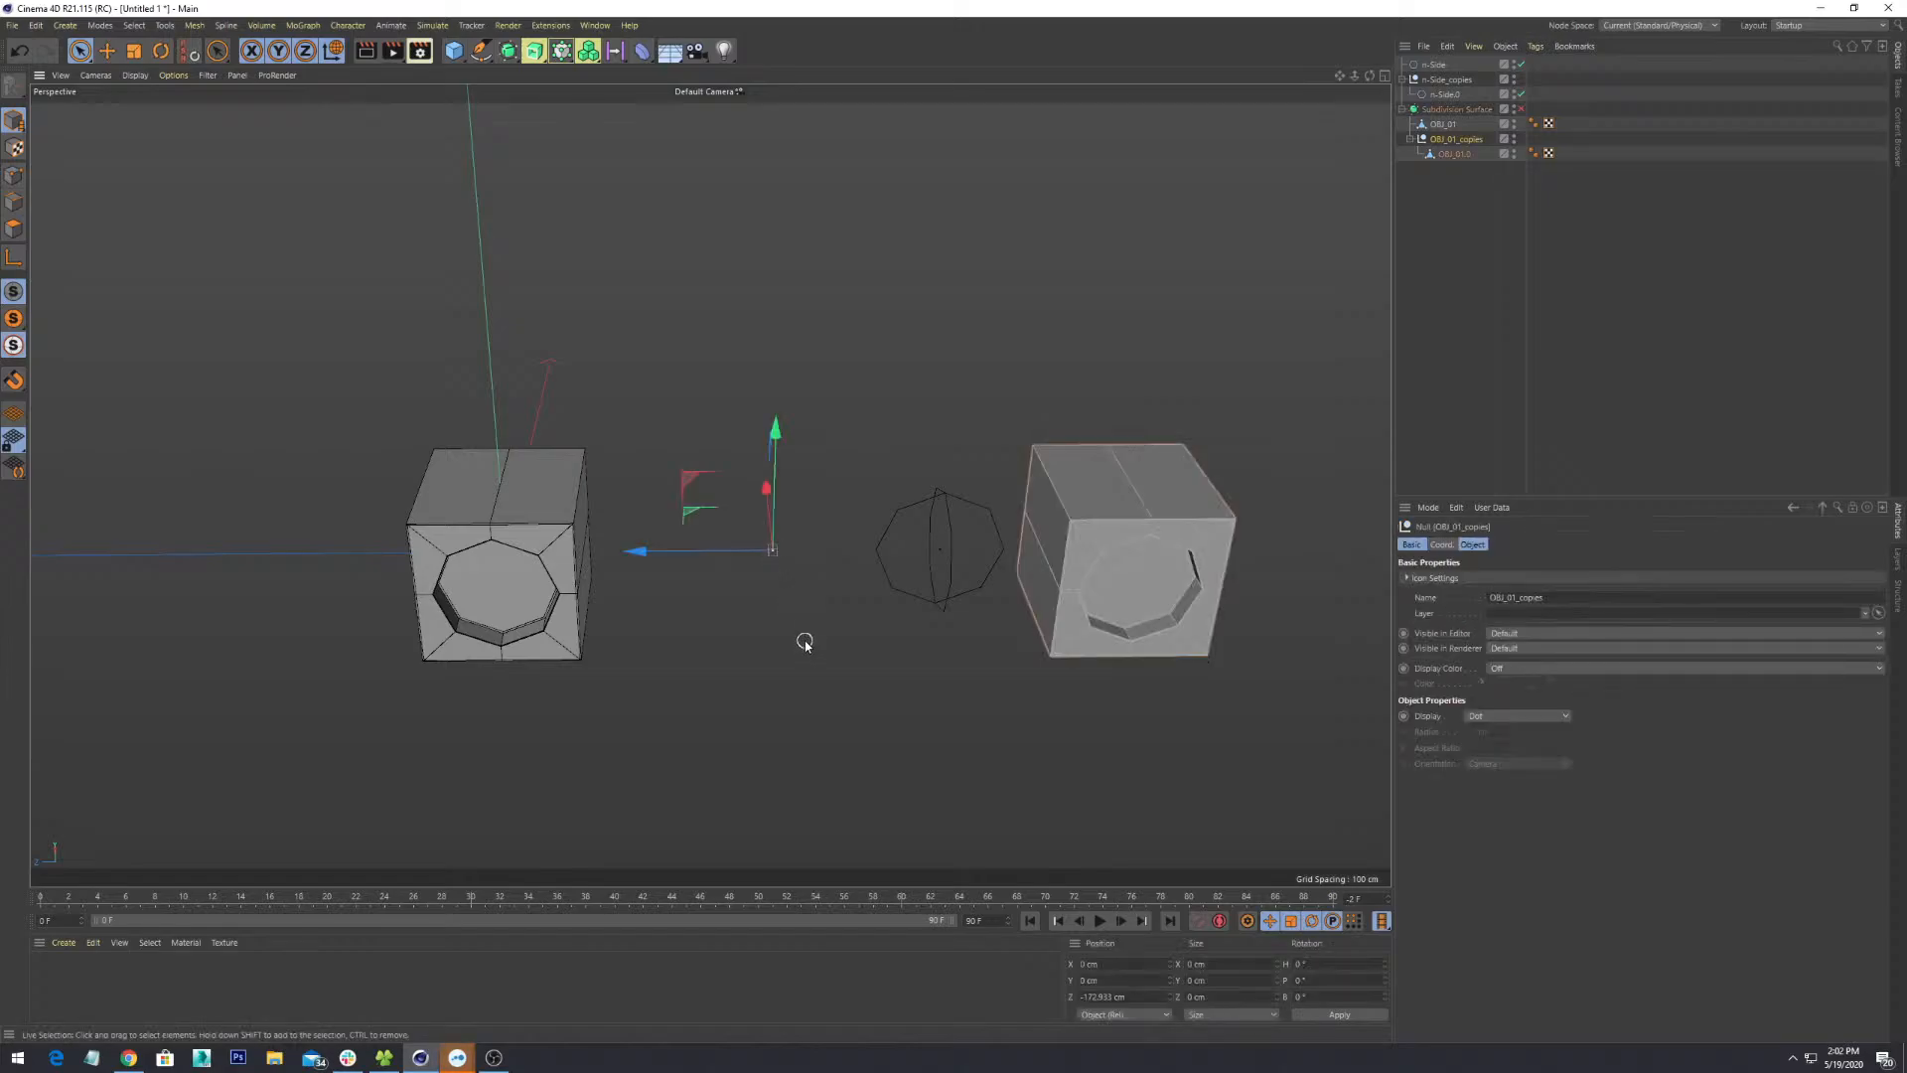
pyautogui.press('Delete')
pyautogui.hotkey('ctrl', 'z')
pyautogui.press('Delete')
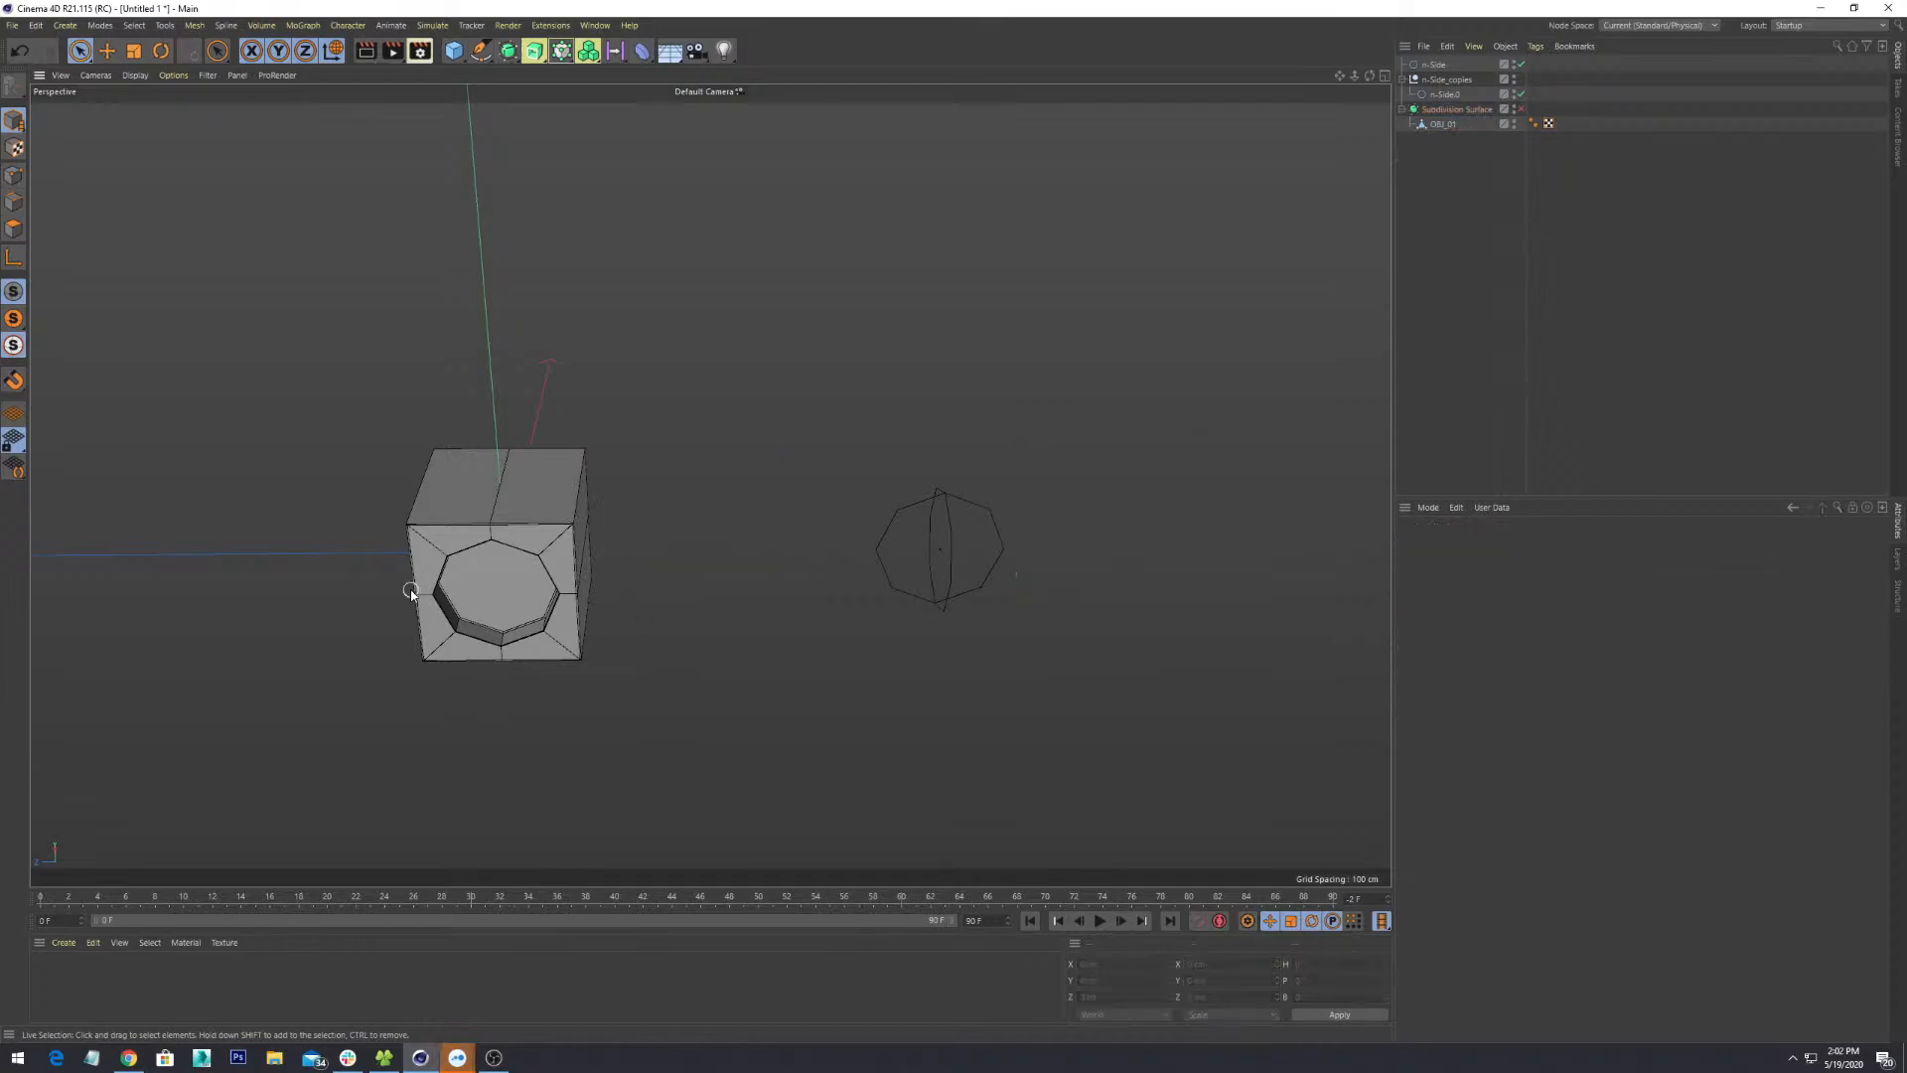
# - Orbit, pan and zoom to frame the remaining cube
pyautogui.keyDown('alt'); pyautogui.moveTo(553, 537); pyautogui.dragTo(856, 553); pyautogui.keyUp('alt')
pyautogui.scroll(-2, 855, 548)
pyautogui.keyDown('alt'); pyautogui.moveTo(856, 553); pyautogui.dragTo(768, 571, button='middle'); pyautogui.keyUp('alt')
pyautogui.scroll(-2, 671, 580)
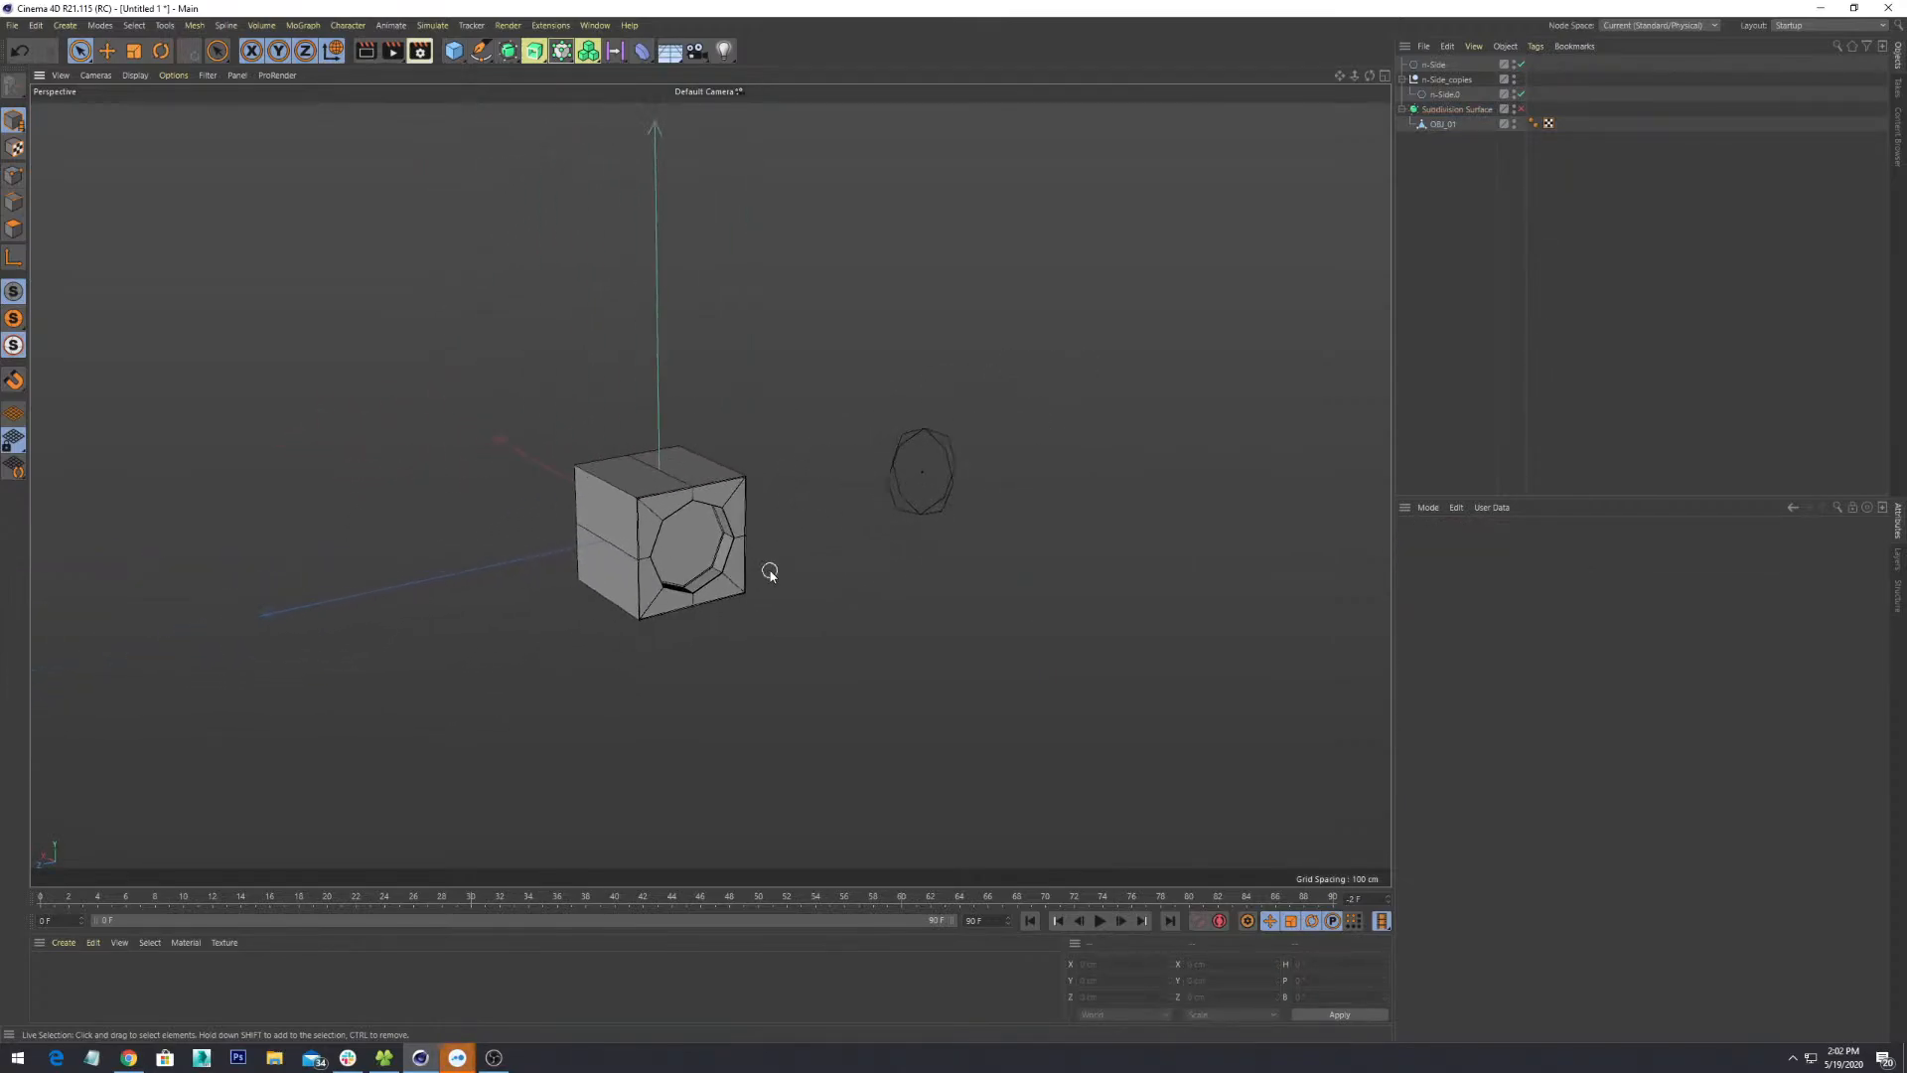
pyautogui.scroll(3, 769, 571)
pyautogui.keyDown('alt'); pyautogui.moveTo(810, 570); pyautogui.dragTo(780, 624); pyautogui.keyUp('alt')
pyautogui.keyDown('alt'); pyautogui.moveTo(867, 495); pyautogui.dragTo(753, 576, button='middle'); pyautogui.keyUp('alt')
pyautogui.scroll(-3, 752, 579)
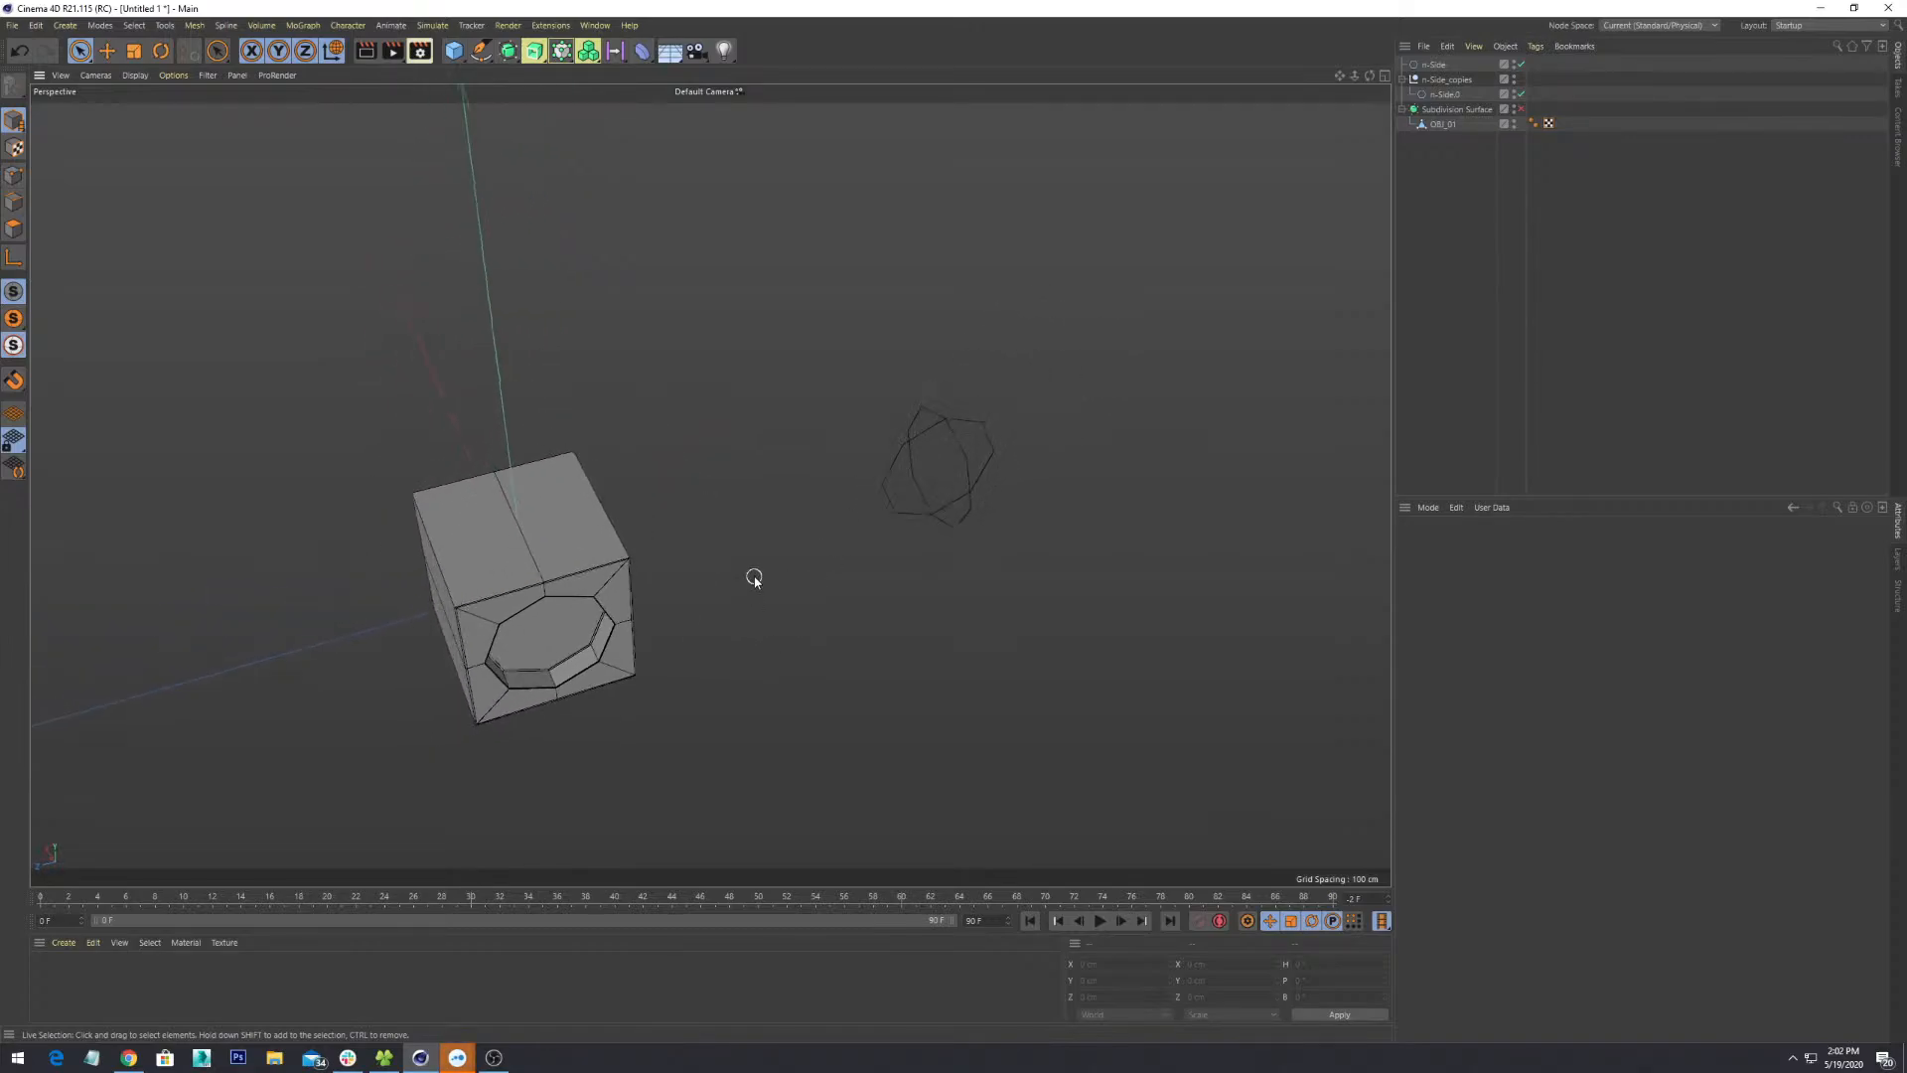
pyautogui.keyDown('alt'); pyautogui.moveTo(586, 497); pyautogui.dragTo(619, 471); pyautogui.keyUp('alt')
pyautogui.keyDown('alt'); pyautogui.moveTo(605, 596); pyautogui.dragTo(827, 542); pyautogui.keyUp('alt')
pyautogui.scroll(3, 712, 526)
pyautogui.scroll(-2, 825, 549)
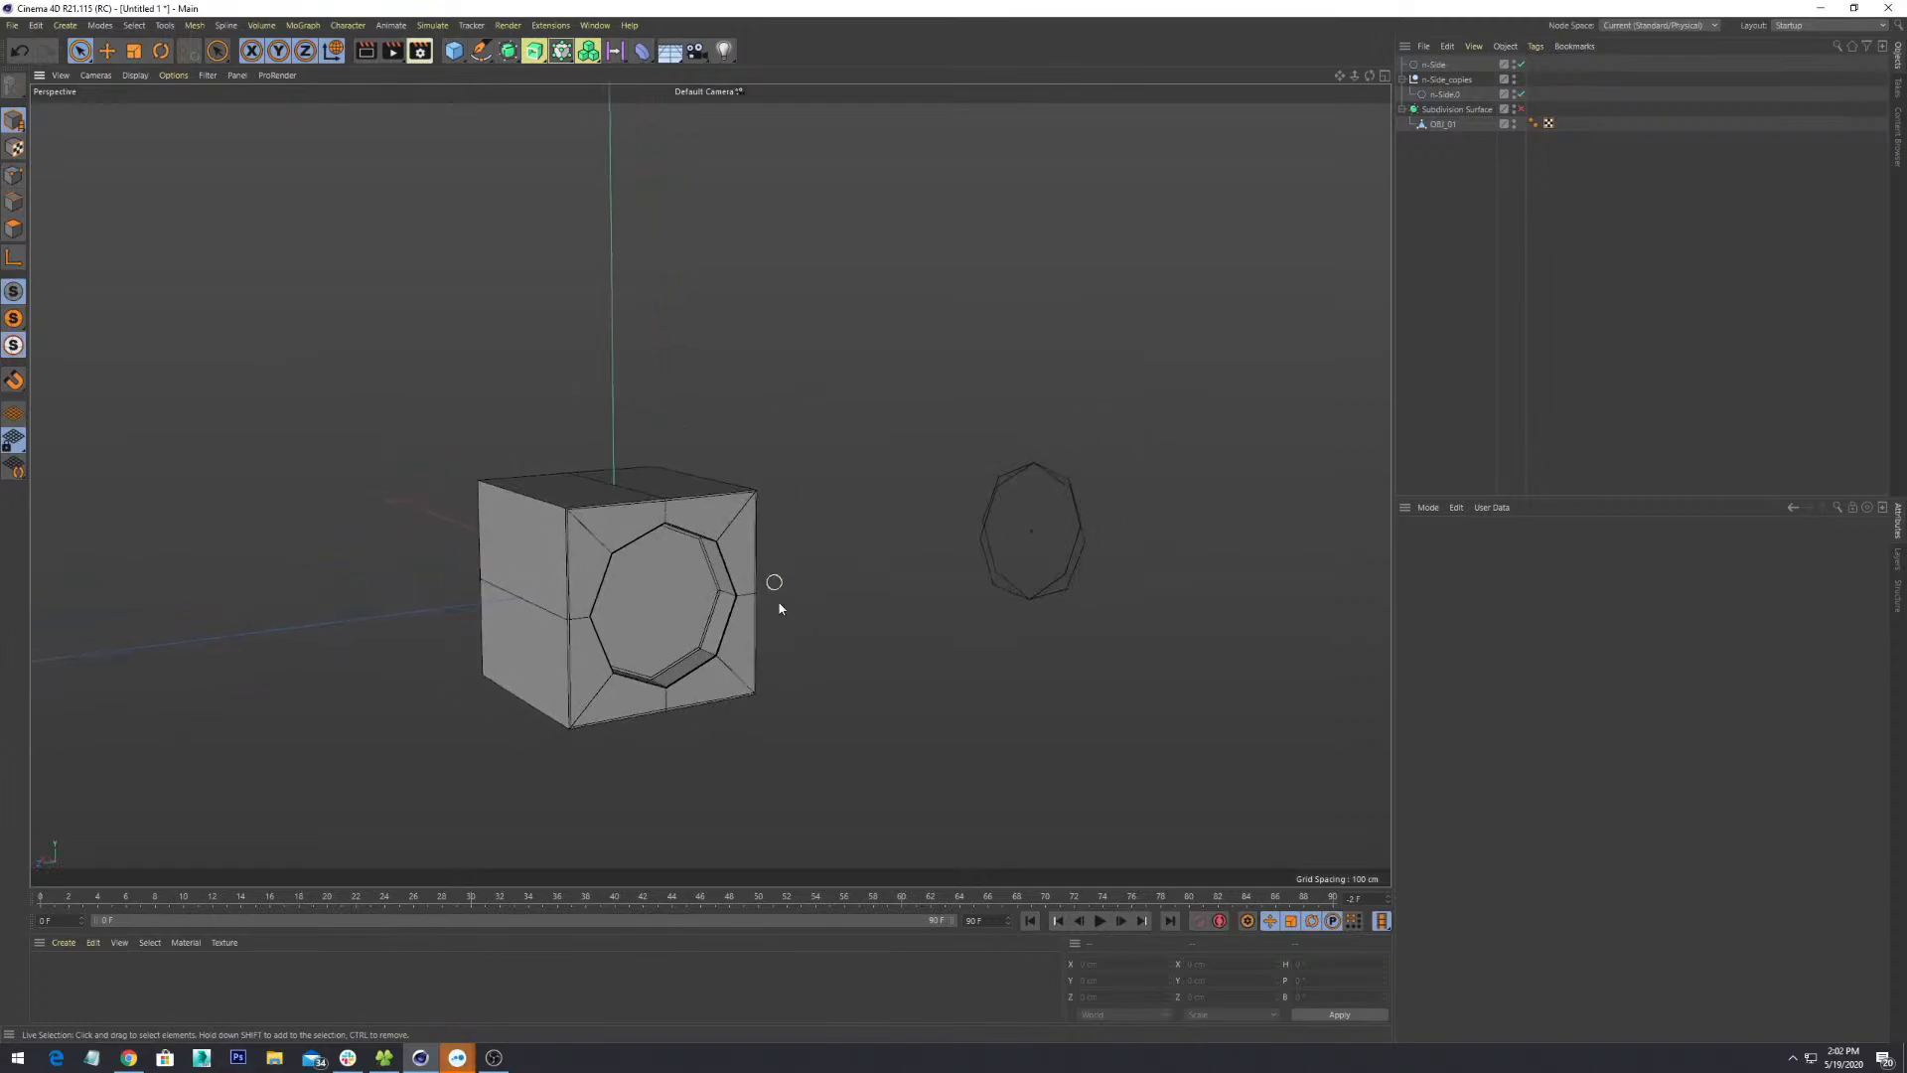
pyautogui.click(174, 75)
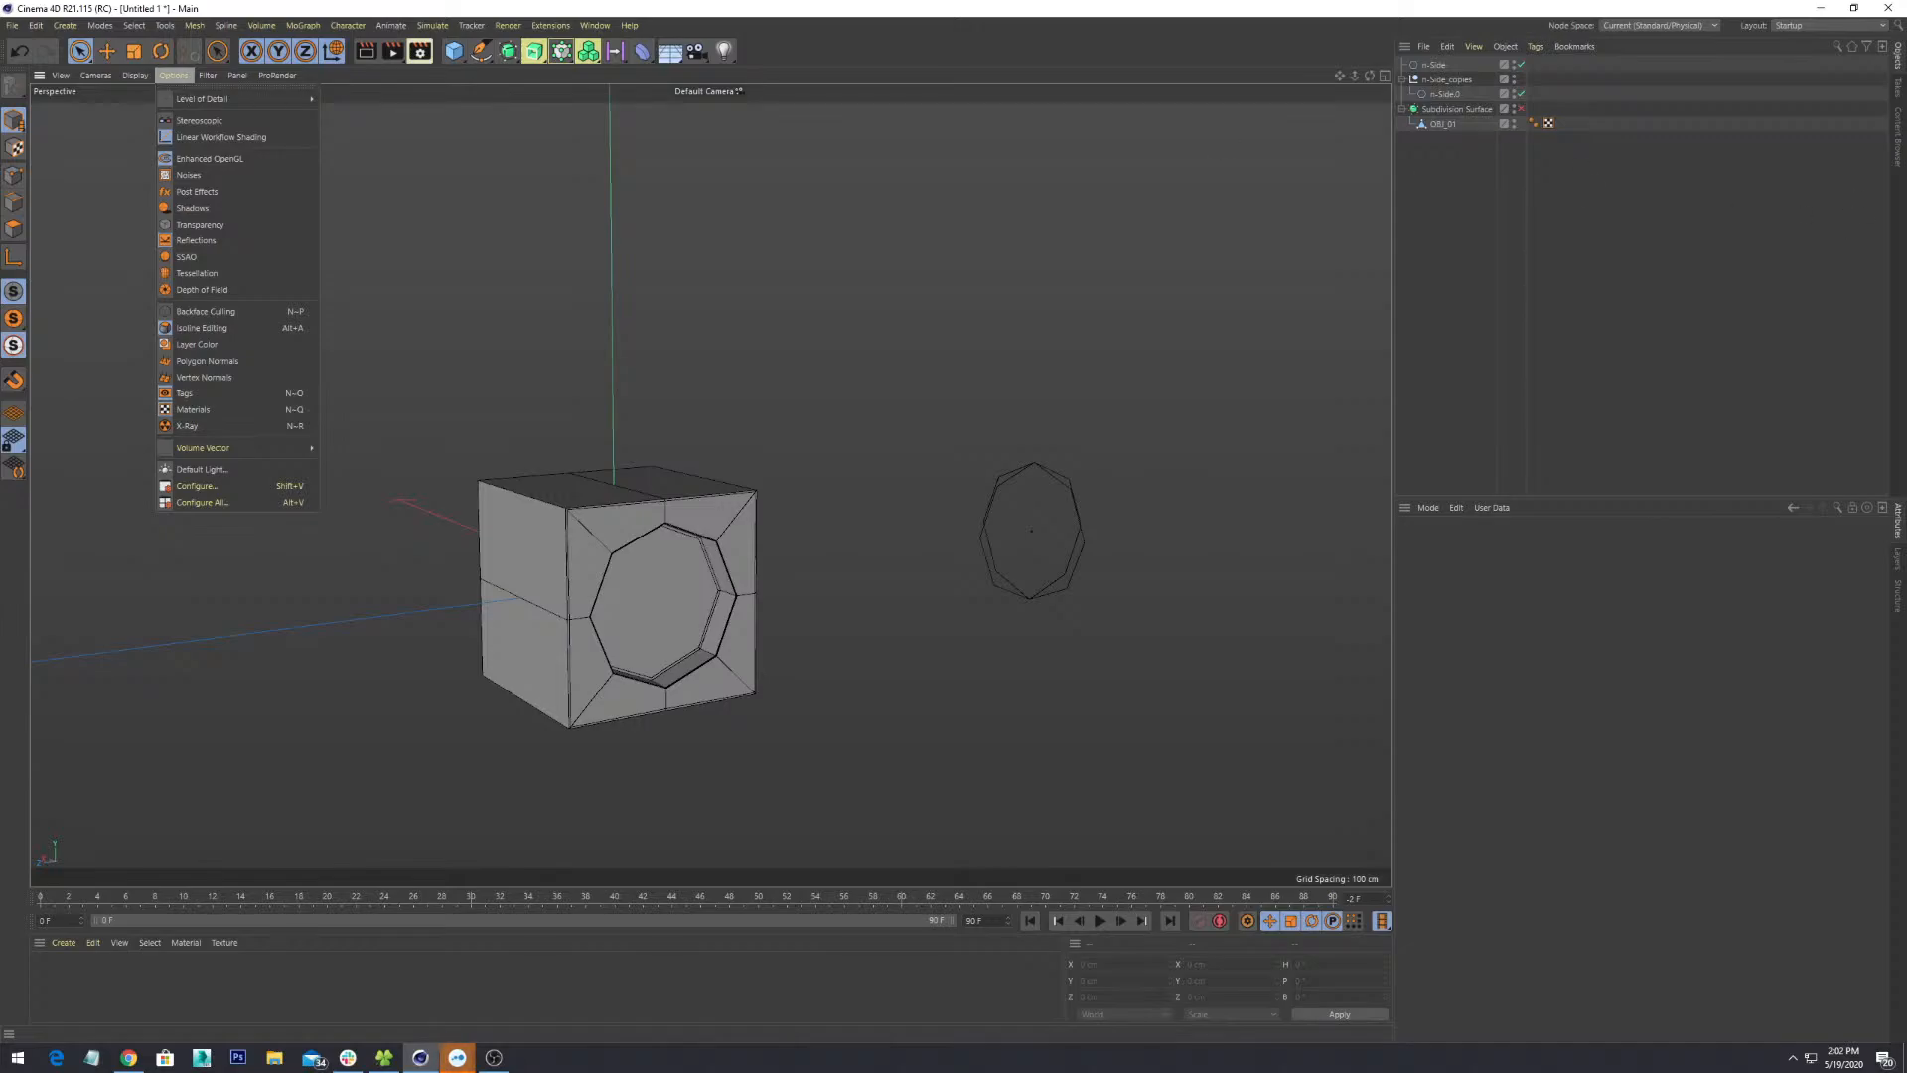
pyautogui.hotkey('alt', 'Tab')
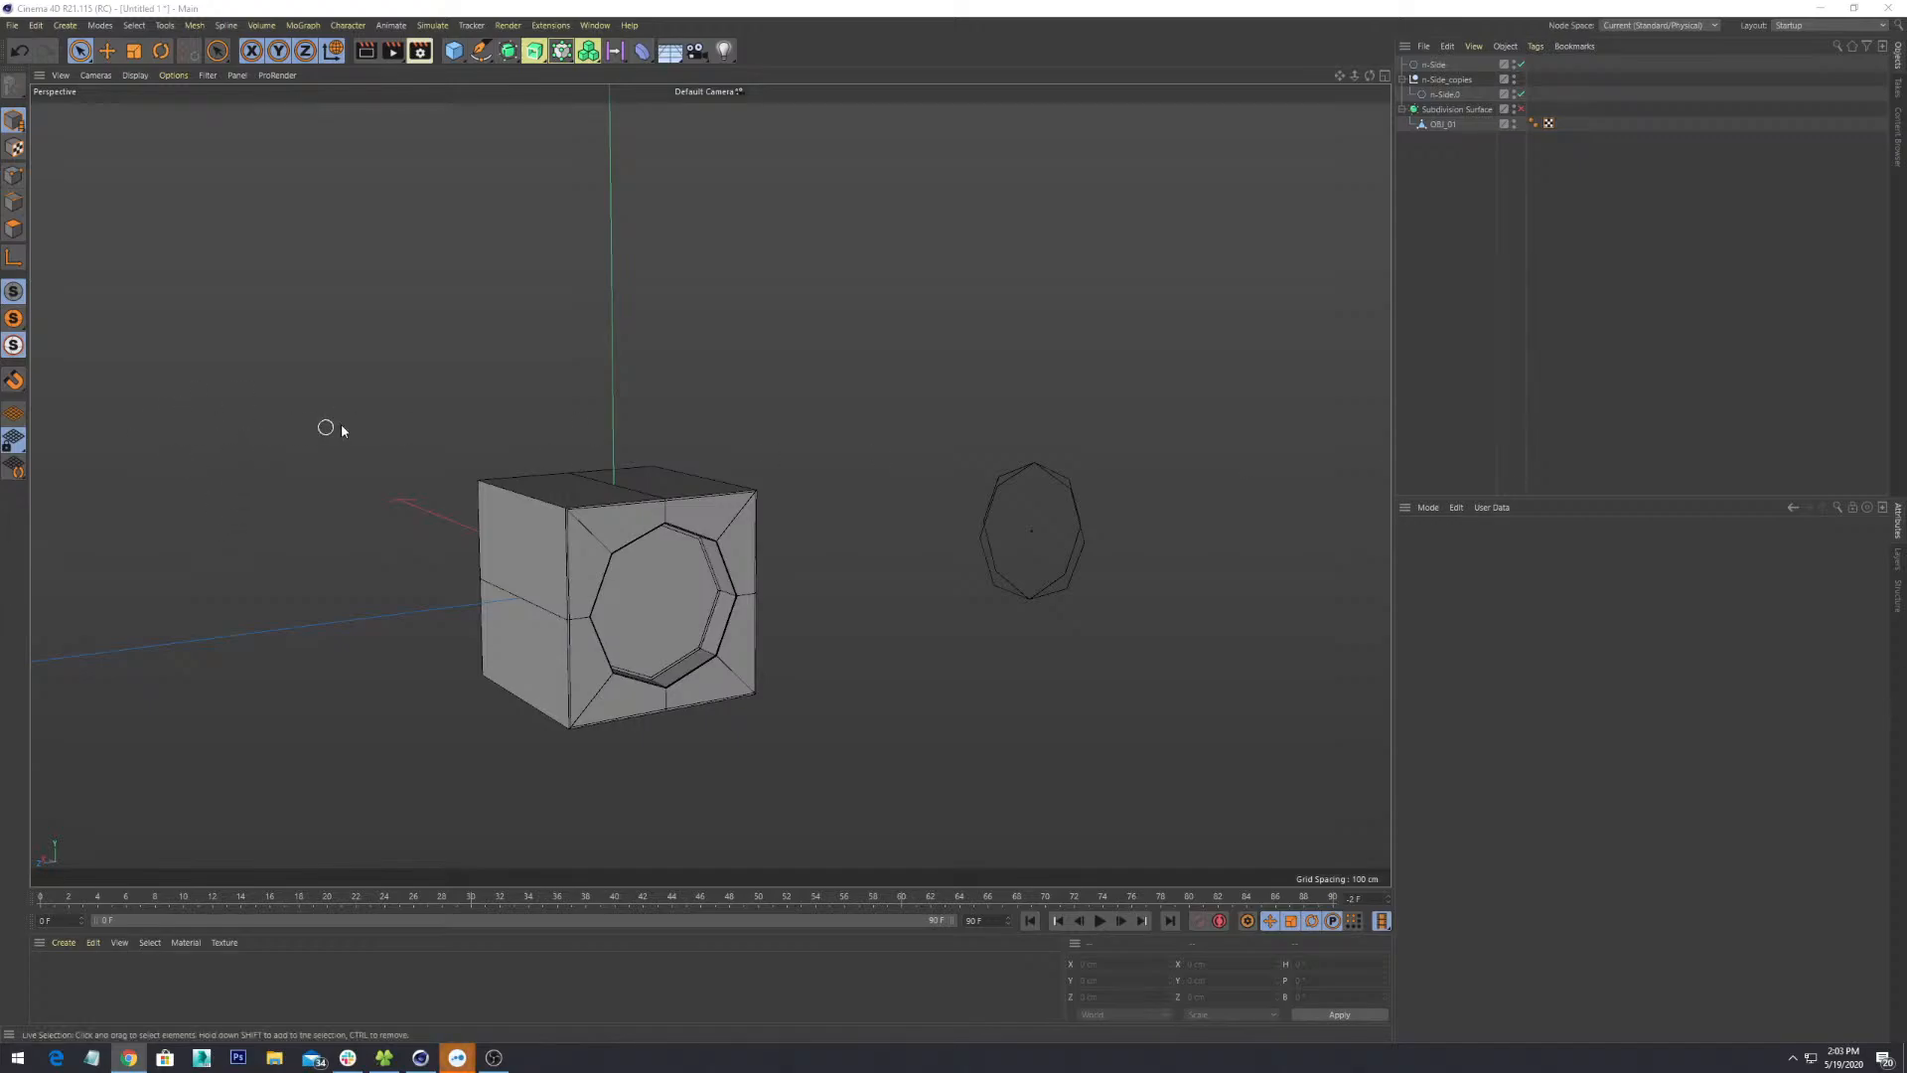
pyautogui.keyDown('alt'); pyautogui.moveTo(668, 628); pyautogui.dragTo(626, 639); pyautogui.keyUp('alt')
pyautogui.middleClick(624, 636)
pyautogui.scroll(2, 678, 574)
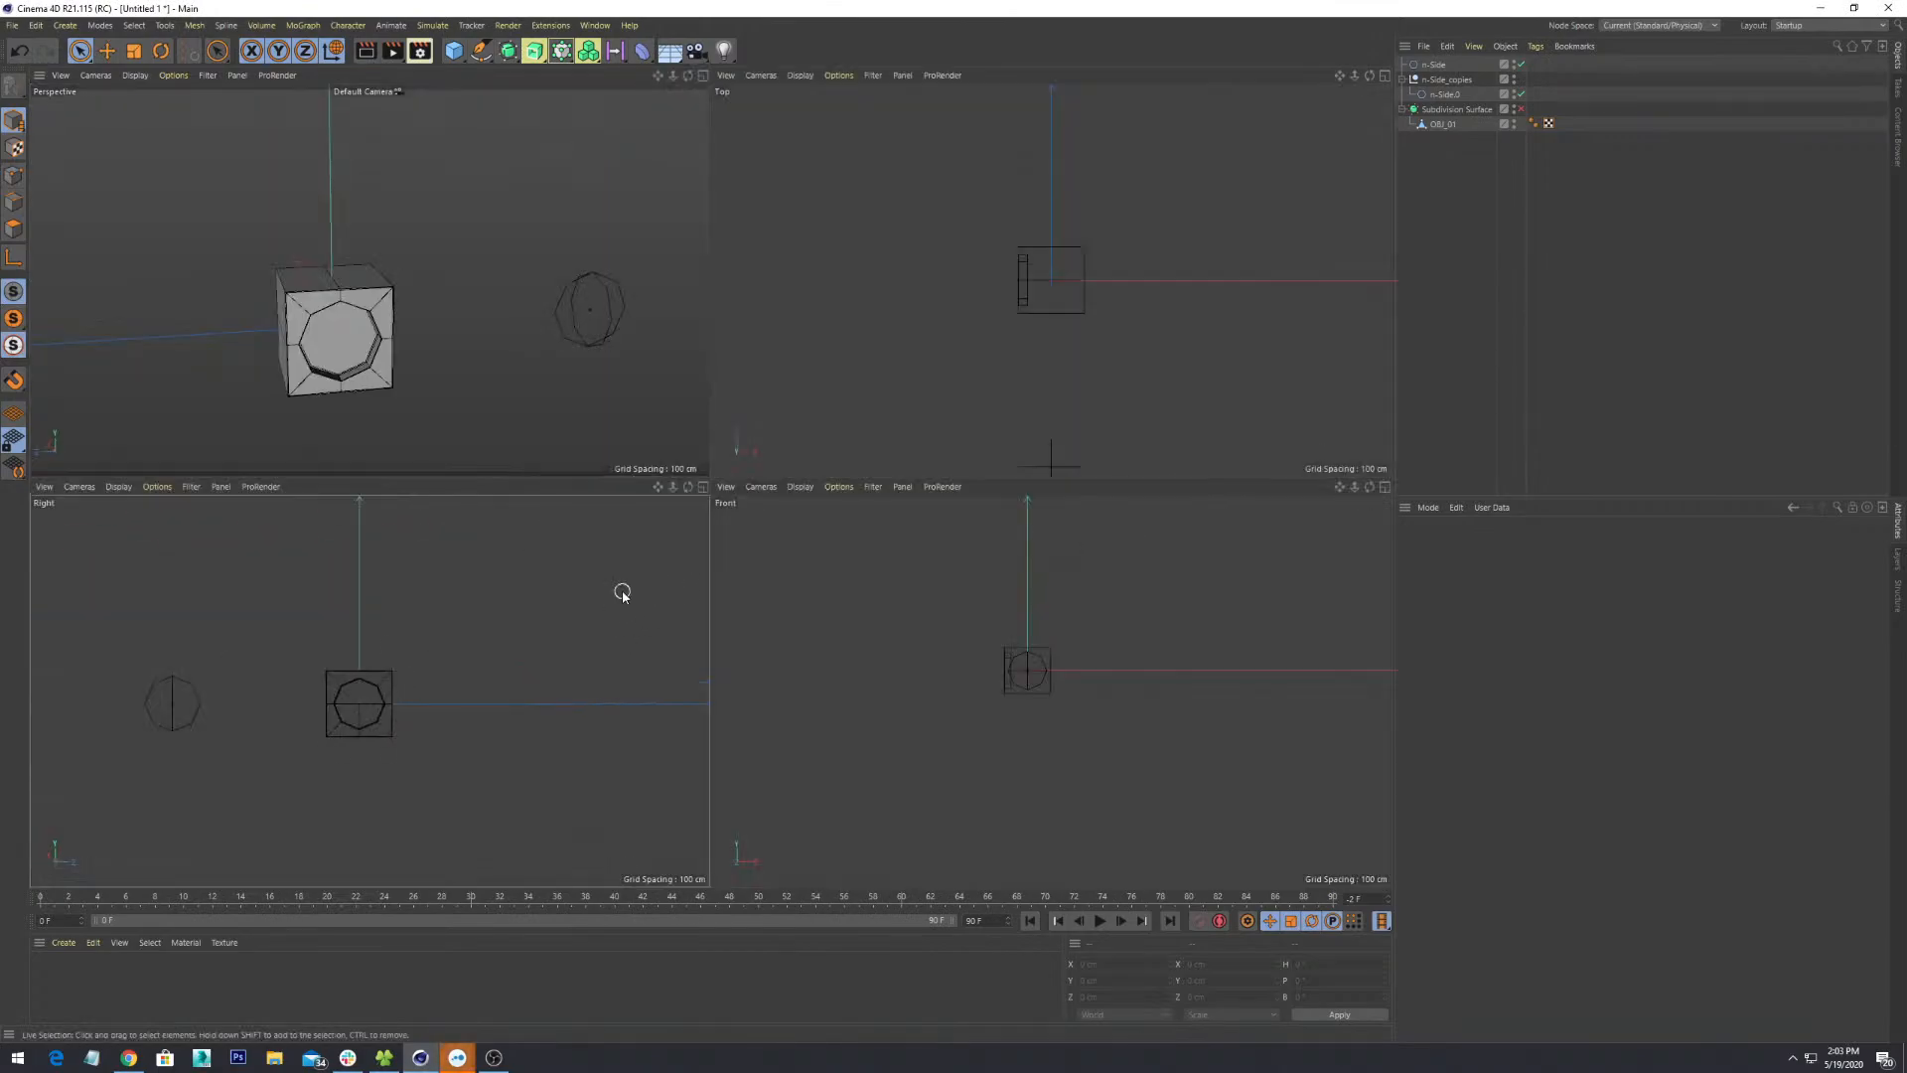
pyautogui.middleClick(623, 593)
pyautogui.middleClick(623, 593)
pyautogui.middleClick(623, 593)
pyautogui.middleClick(622, 593)
pyautogui.middleClick(623, 593)
pyautogui.scroll(-5, 623, 593)
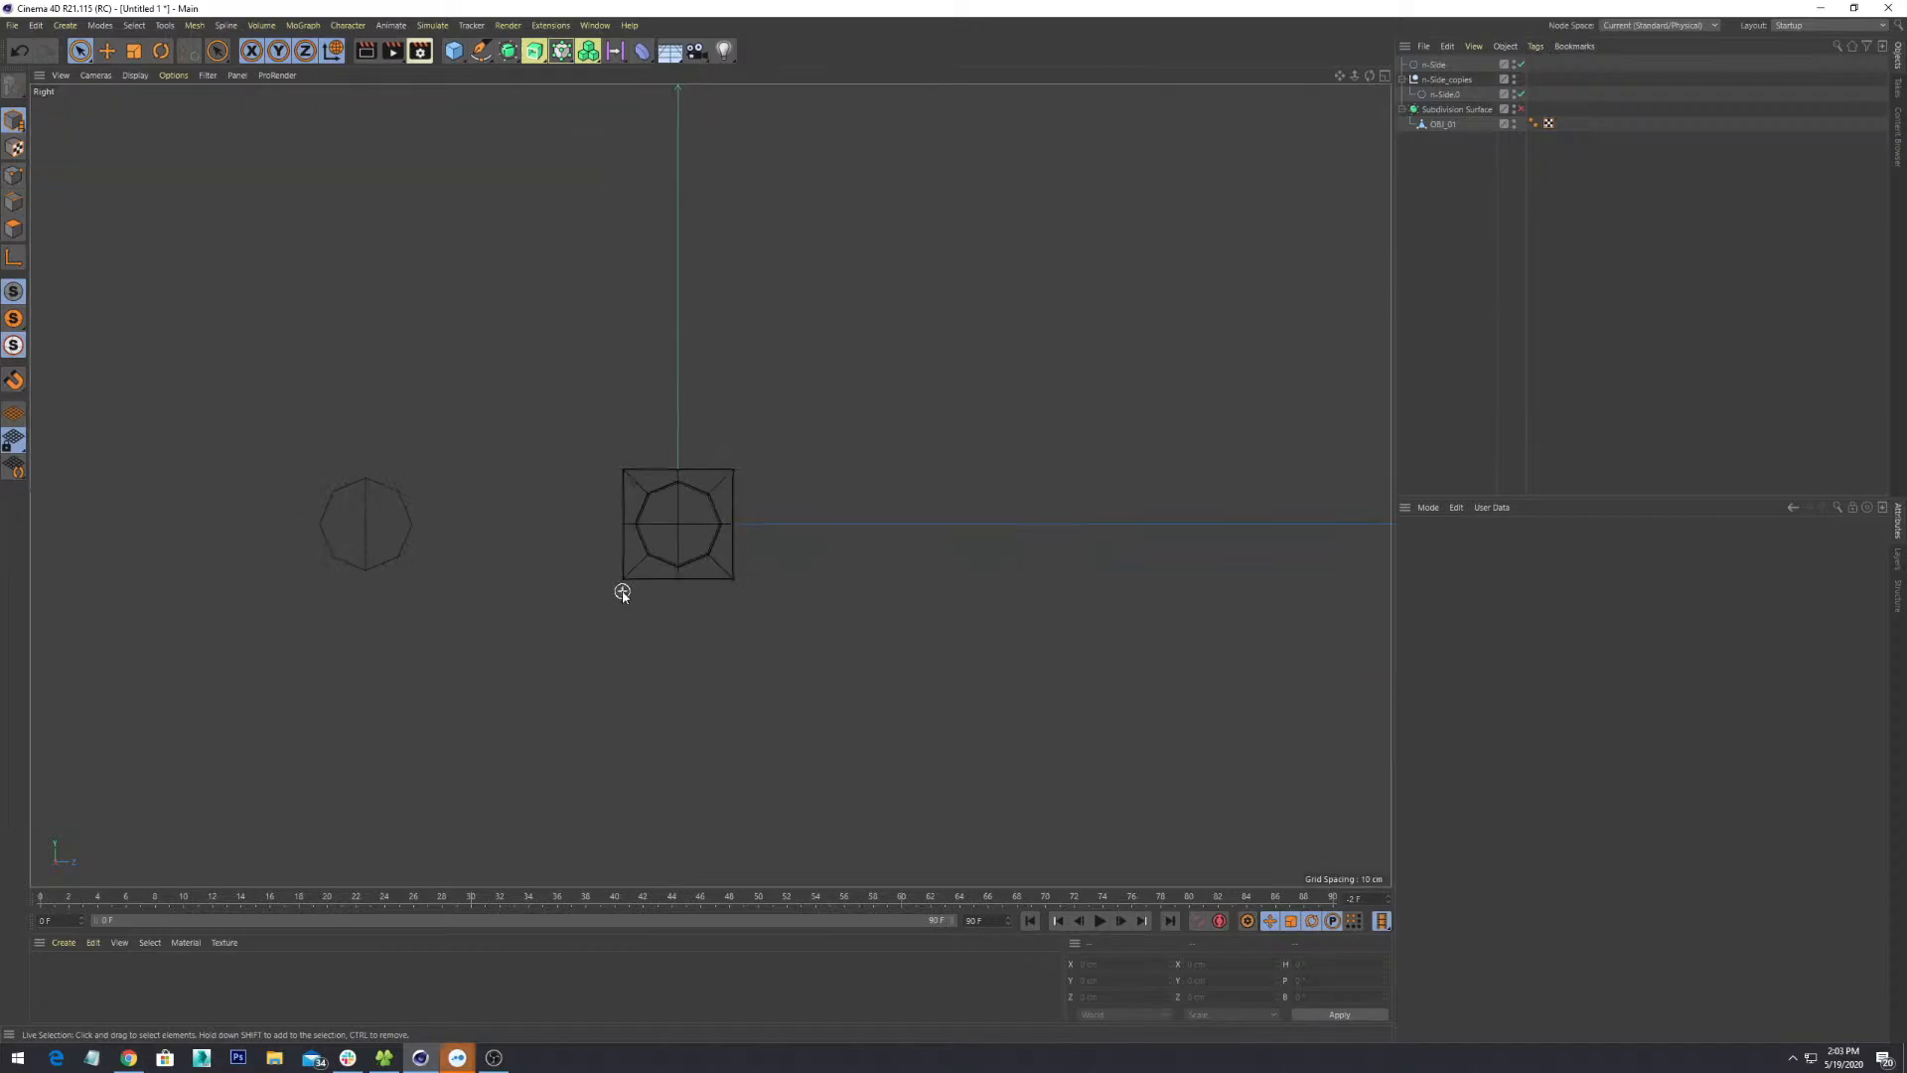
pyautogui.scroll(3, 623, 593)
pyautogui.keyDown('alt'); pyautogui.moveTo(621, 587); pyautogui.dragTo(711, 563); pyautogui.keyUp('alt')
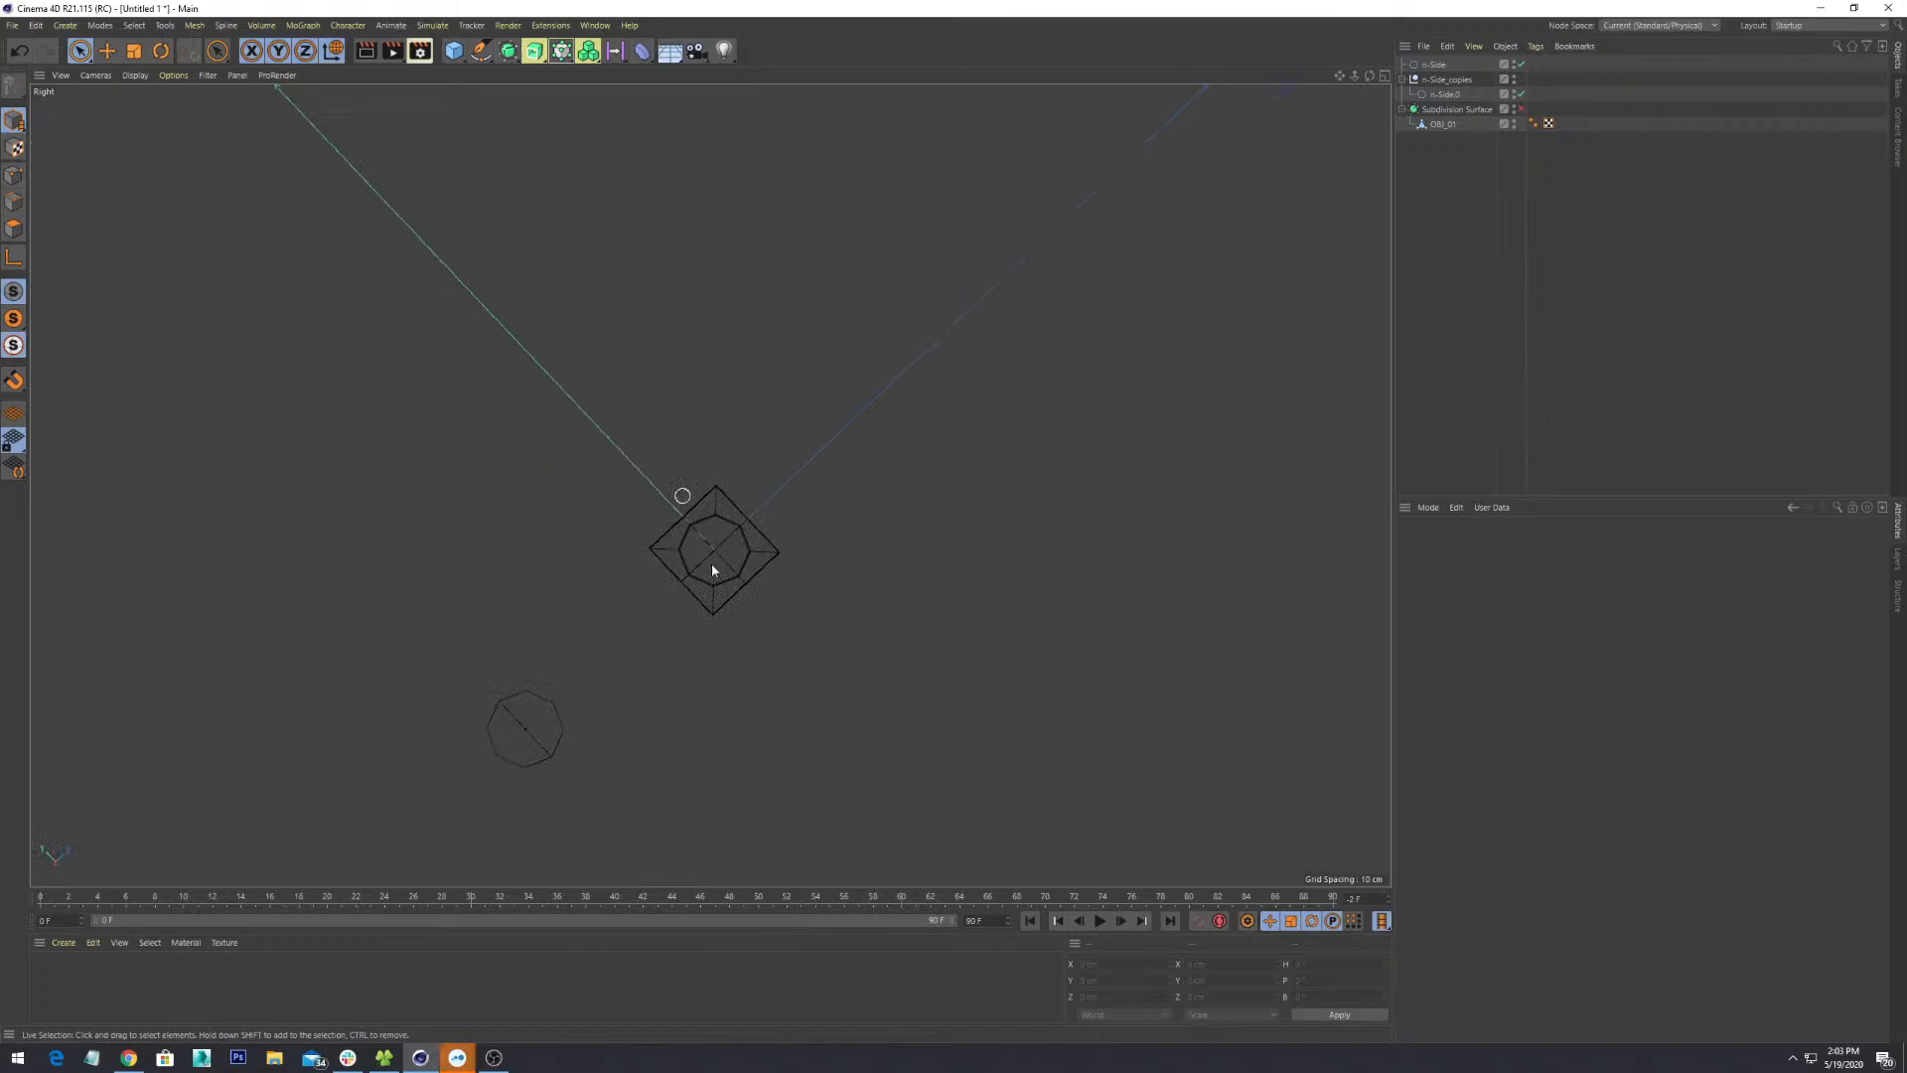
pyautogui.middleClick(760, 673)
pyautogui.scroll(-3, 760, 673)
pyautogui.scroll(4, 760, 673)
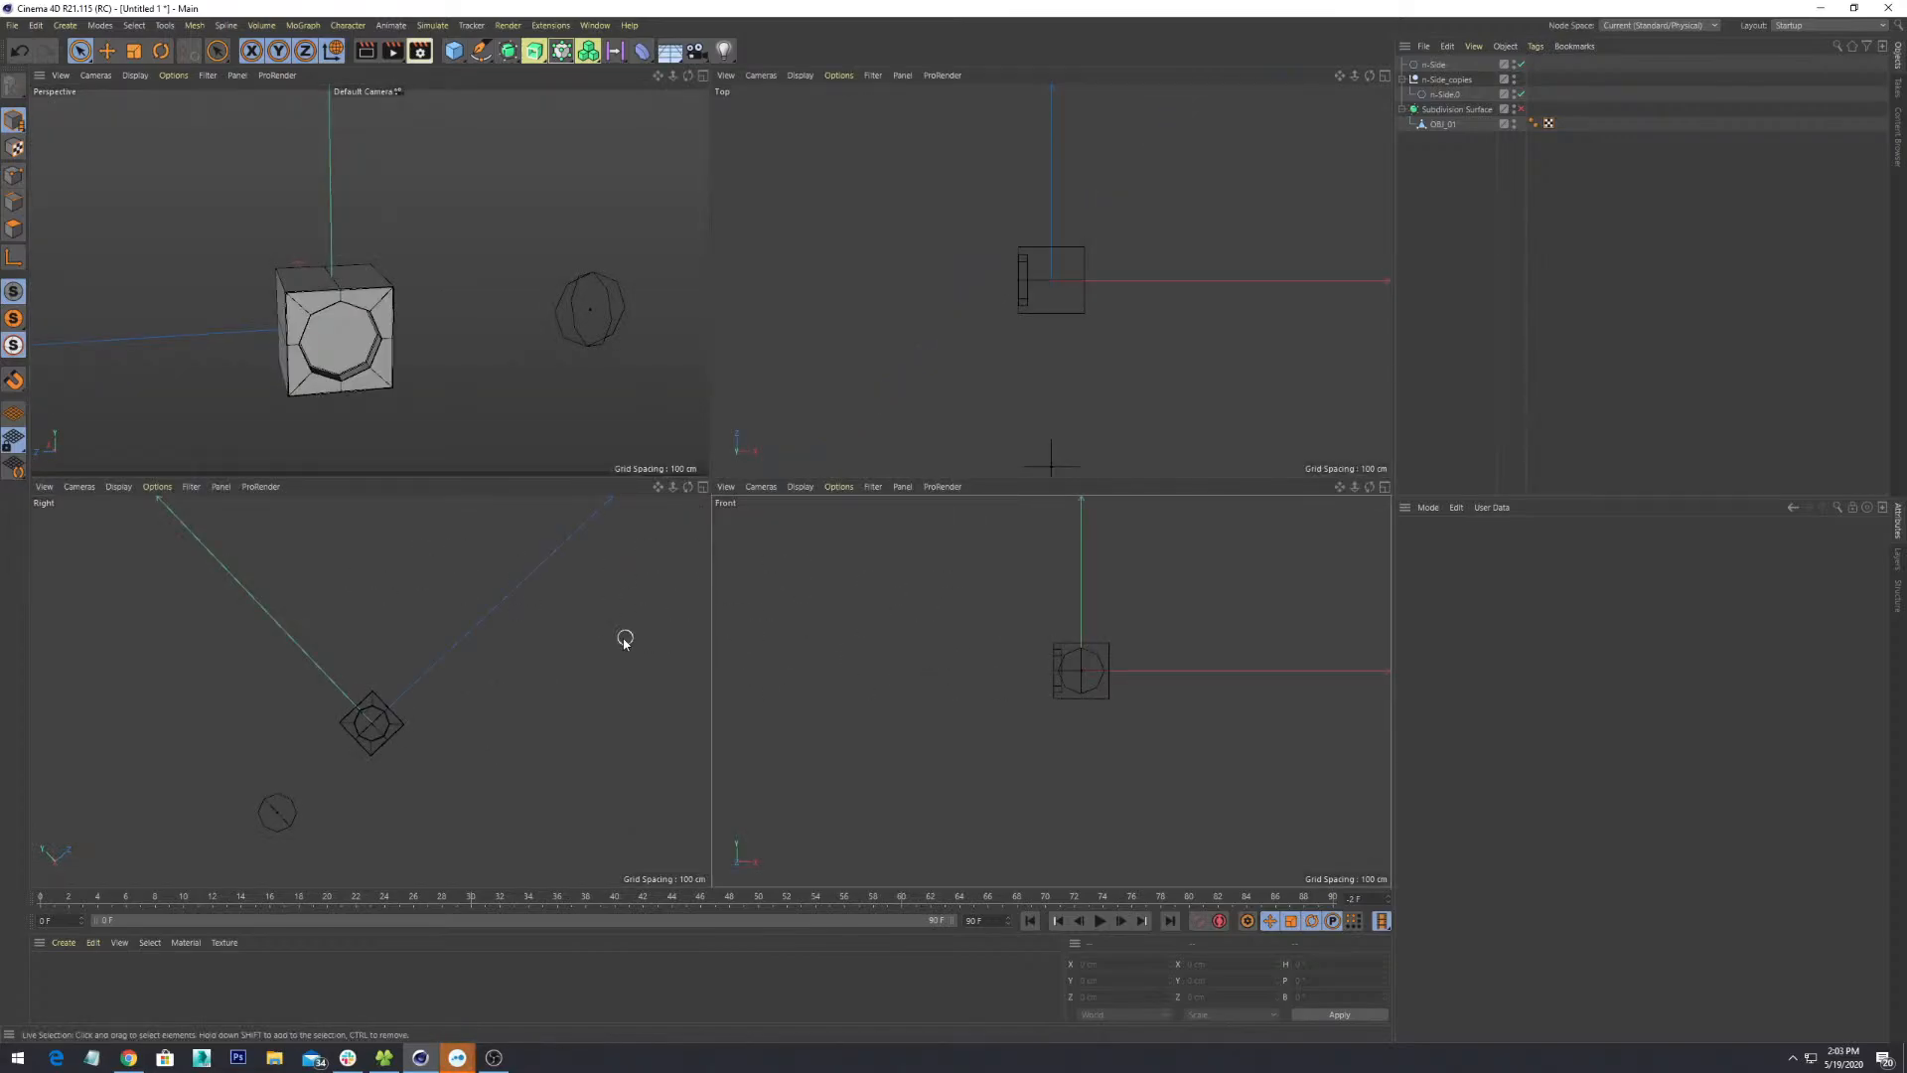
pyautogui.press('F3')
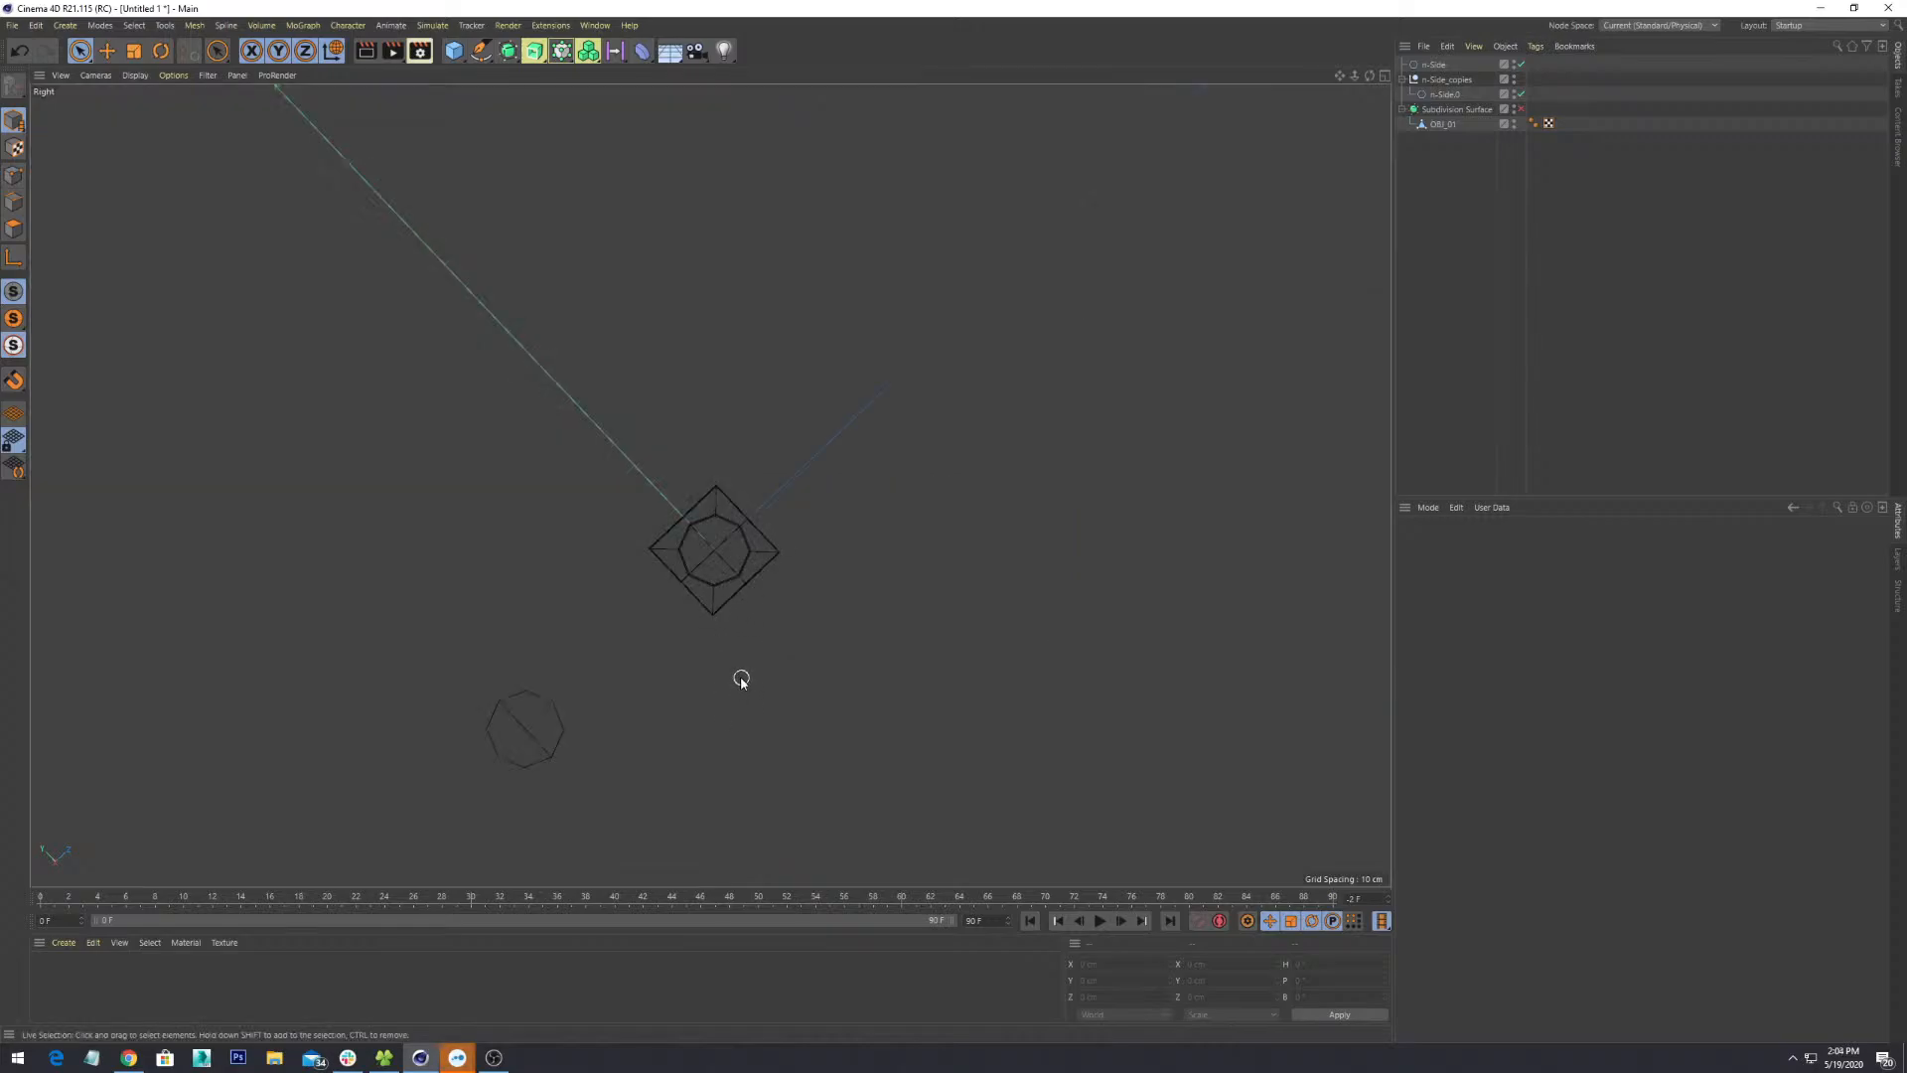
pyautogui.keyDown('alt'); pyautogui.moveTo(741, 679); pyautogui.dragTo(745, 553); pyautogui.keyUp('alt')
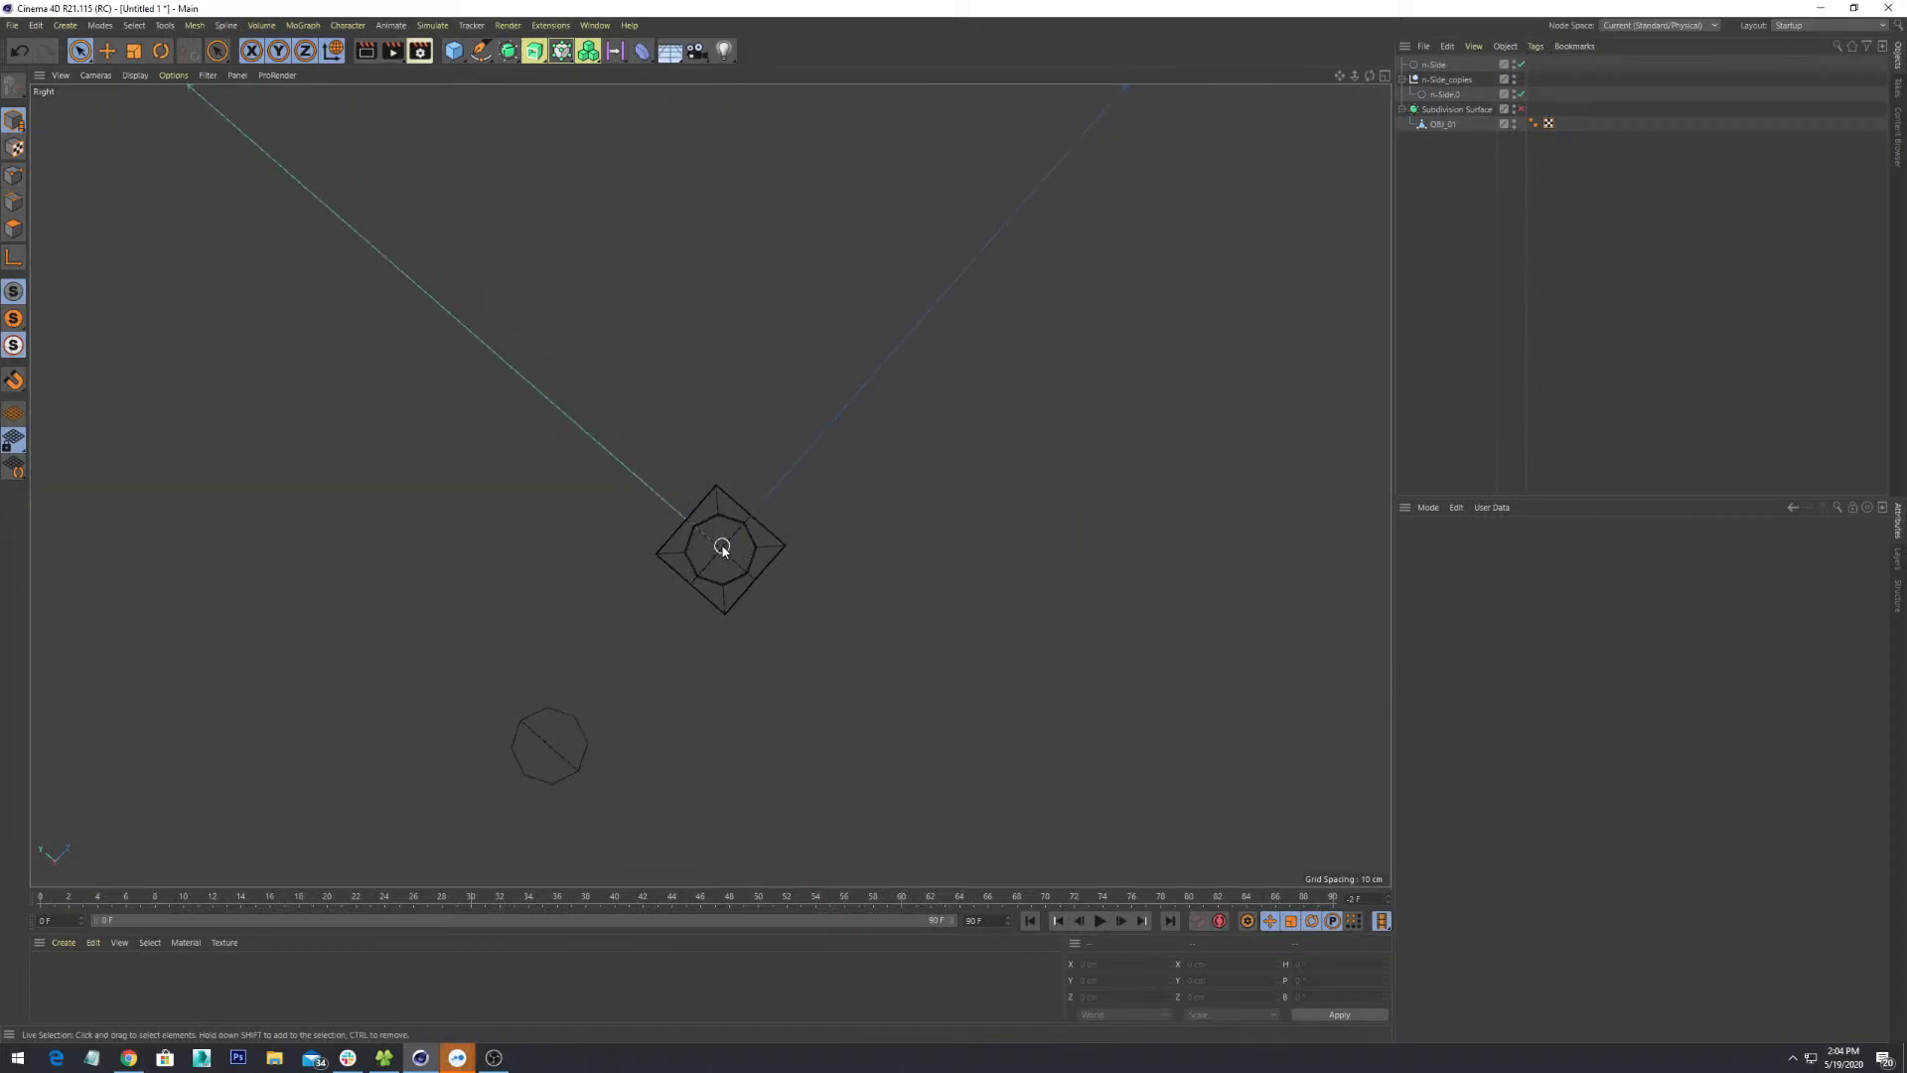
pyautogui.keyDown('alt'); pyautogui.moveTo(724, 515); pyautogui.dragTo(491, 320); pyautogui.keyUp('alt')
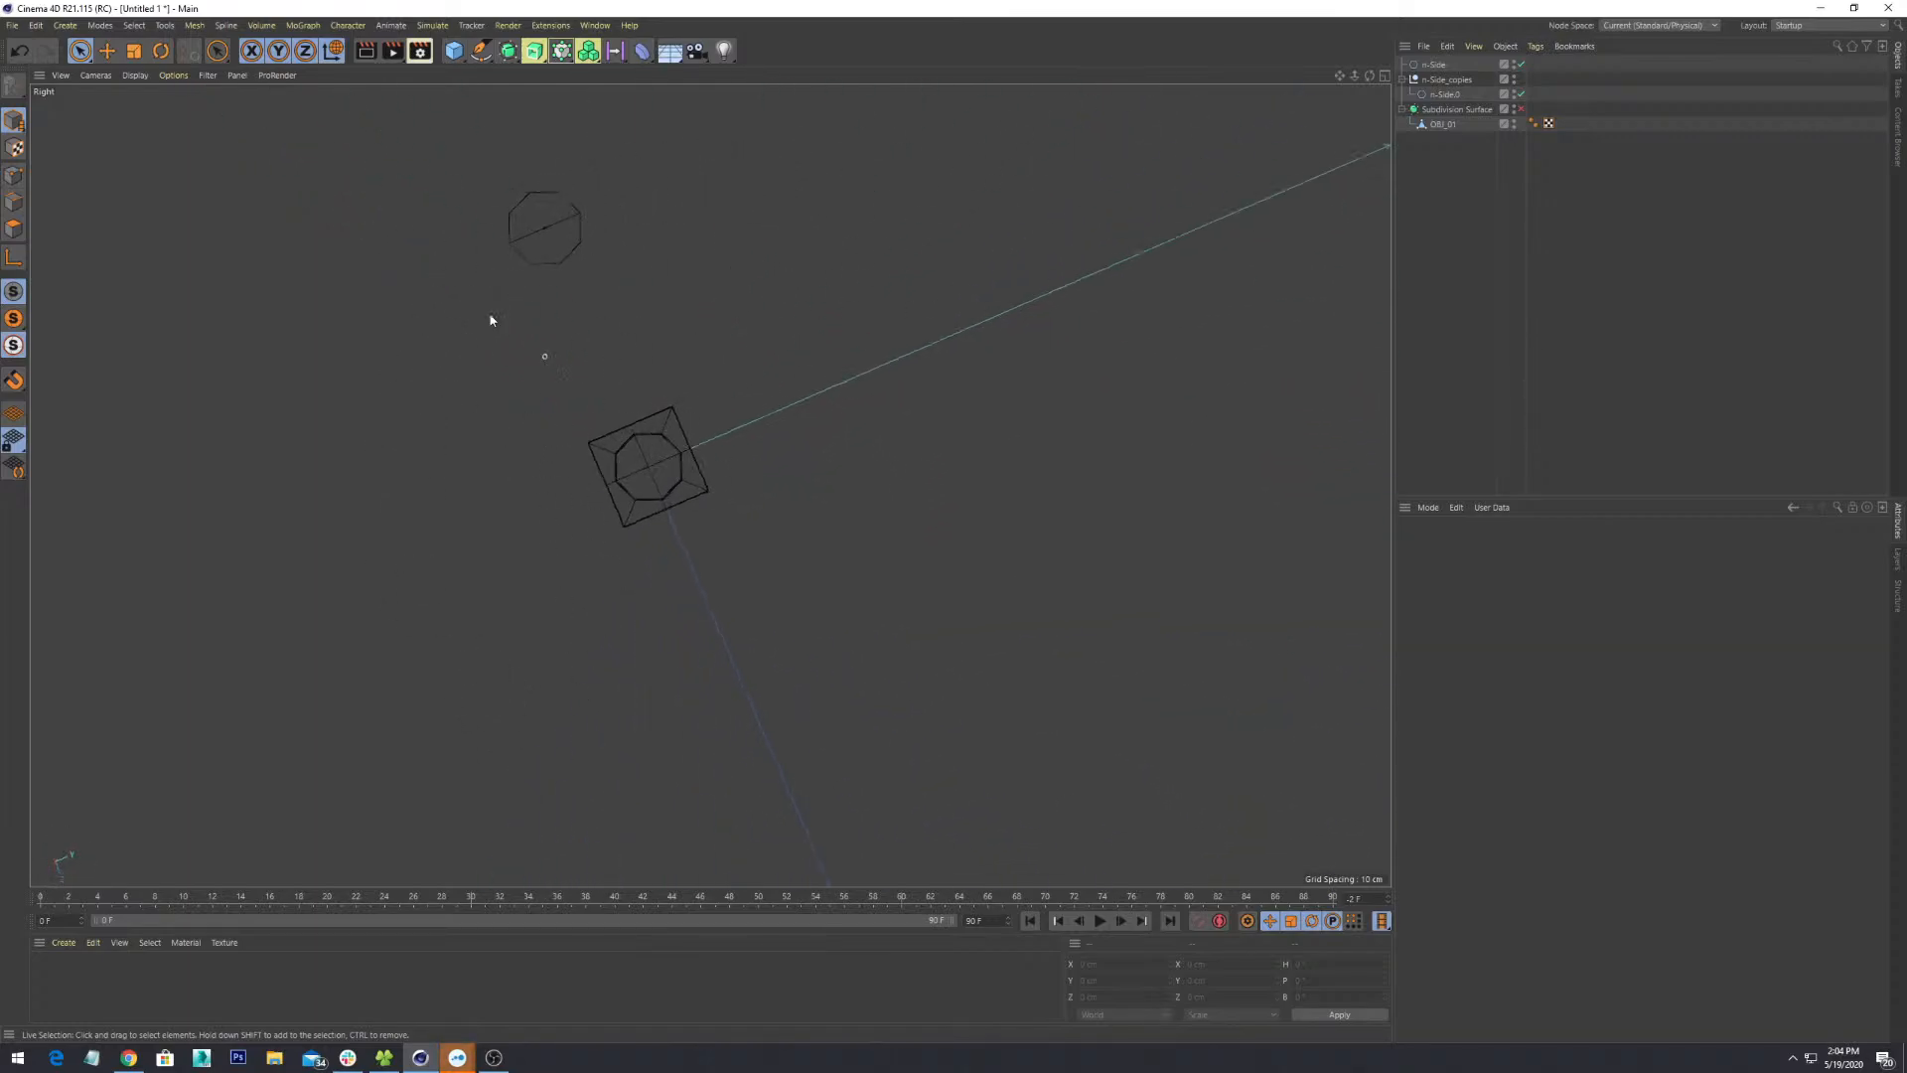
pyautogui.click(61, 76)
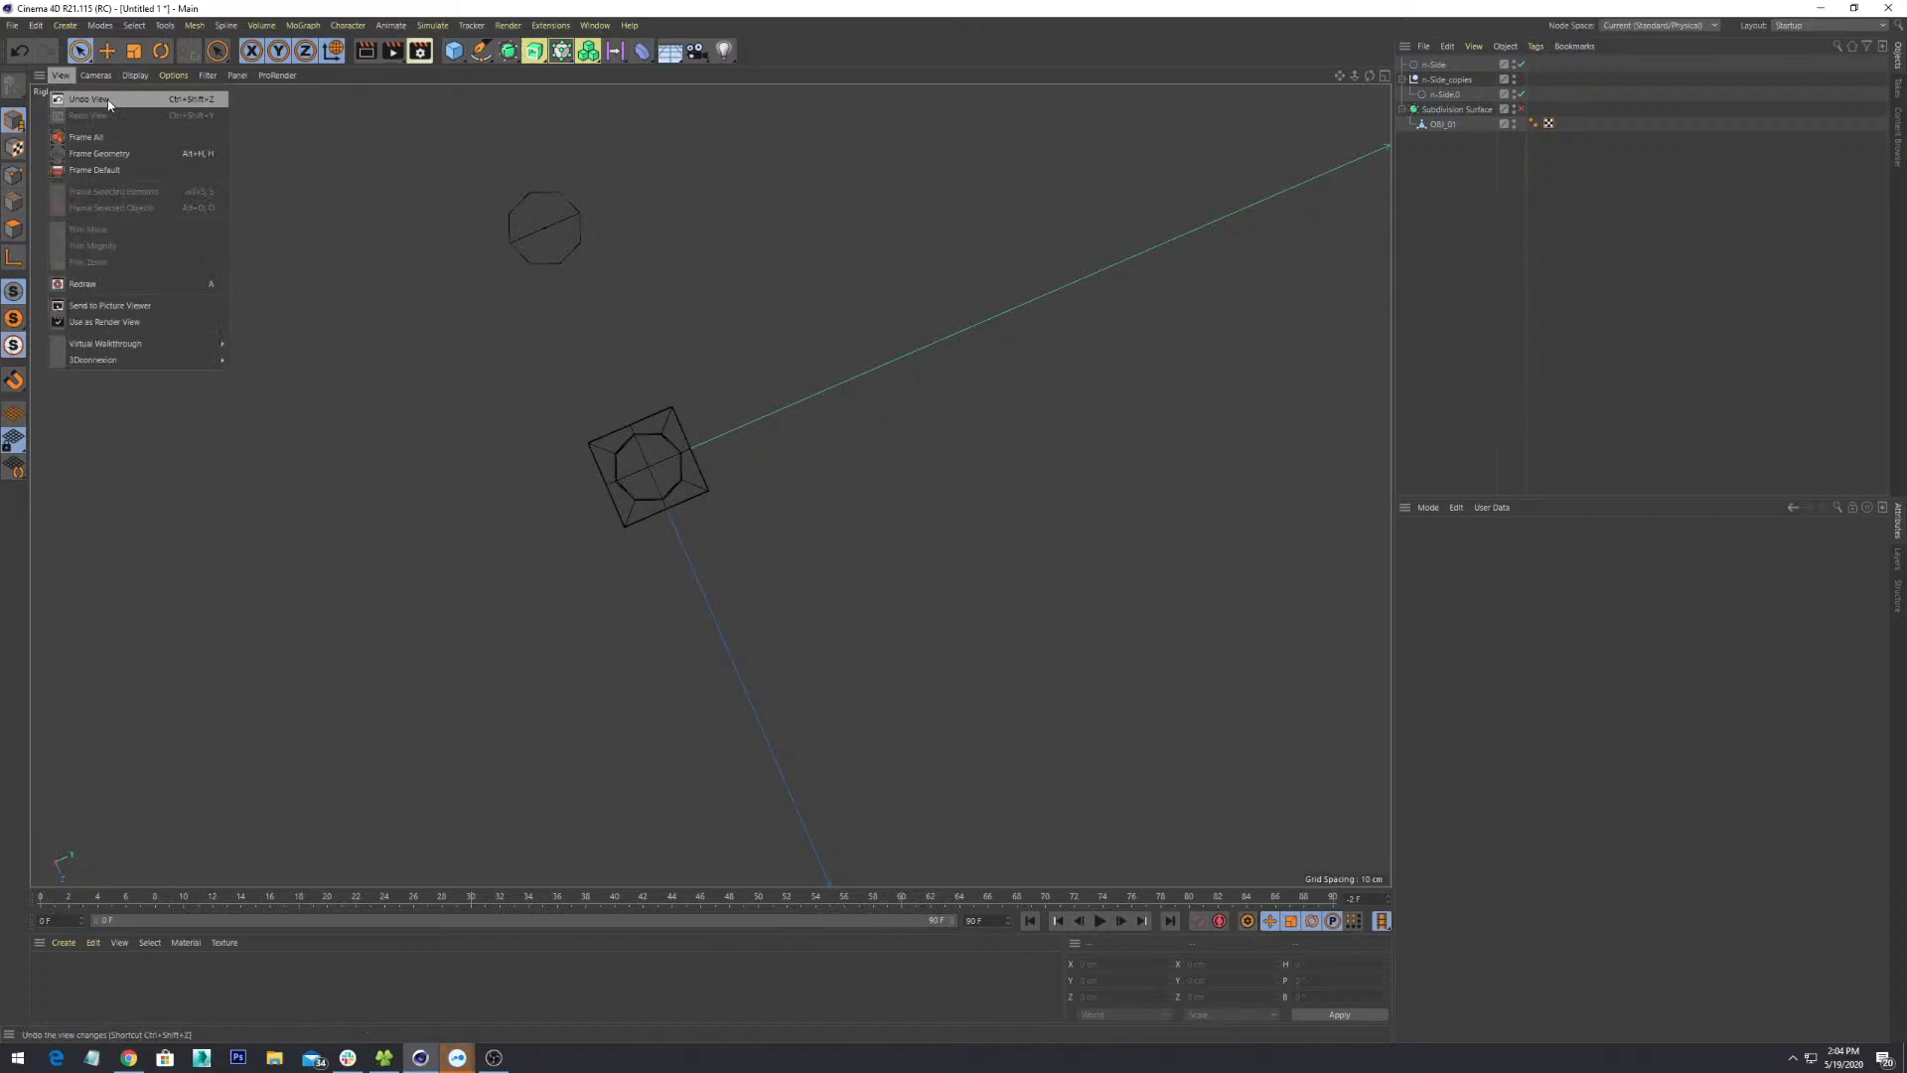
pyautogui.click(96, 78)
pyautogui.keyDown('alt'); pyautogui.moveTo(702, 467); pyautogui.dragTo(902, 426); pyautogui.keyUp('alt')
pyautogui.scroll(-10, 749, 546)
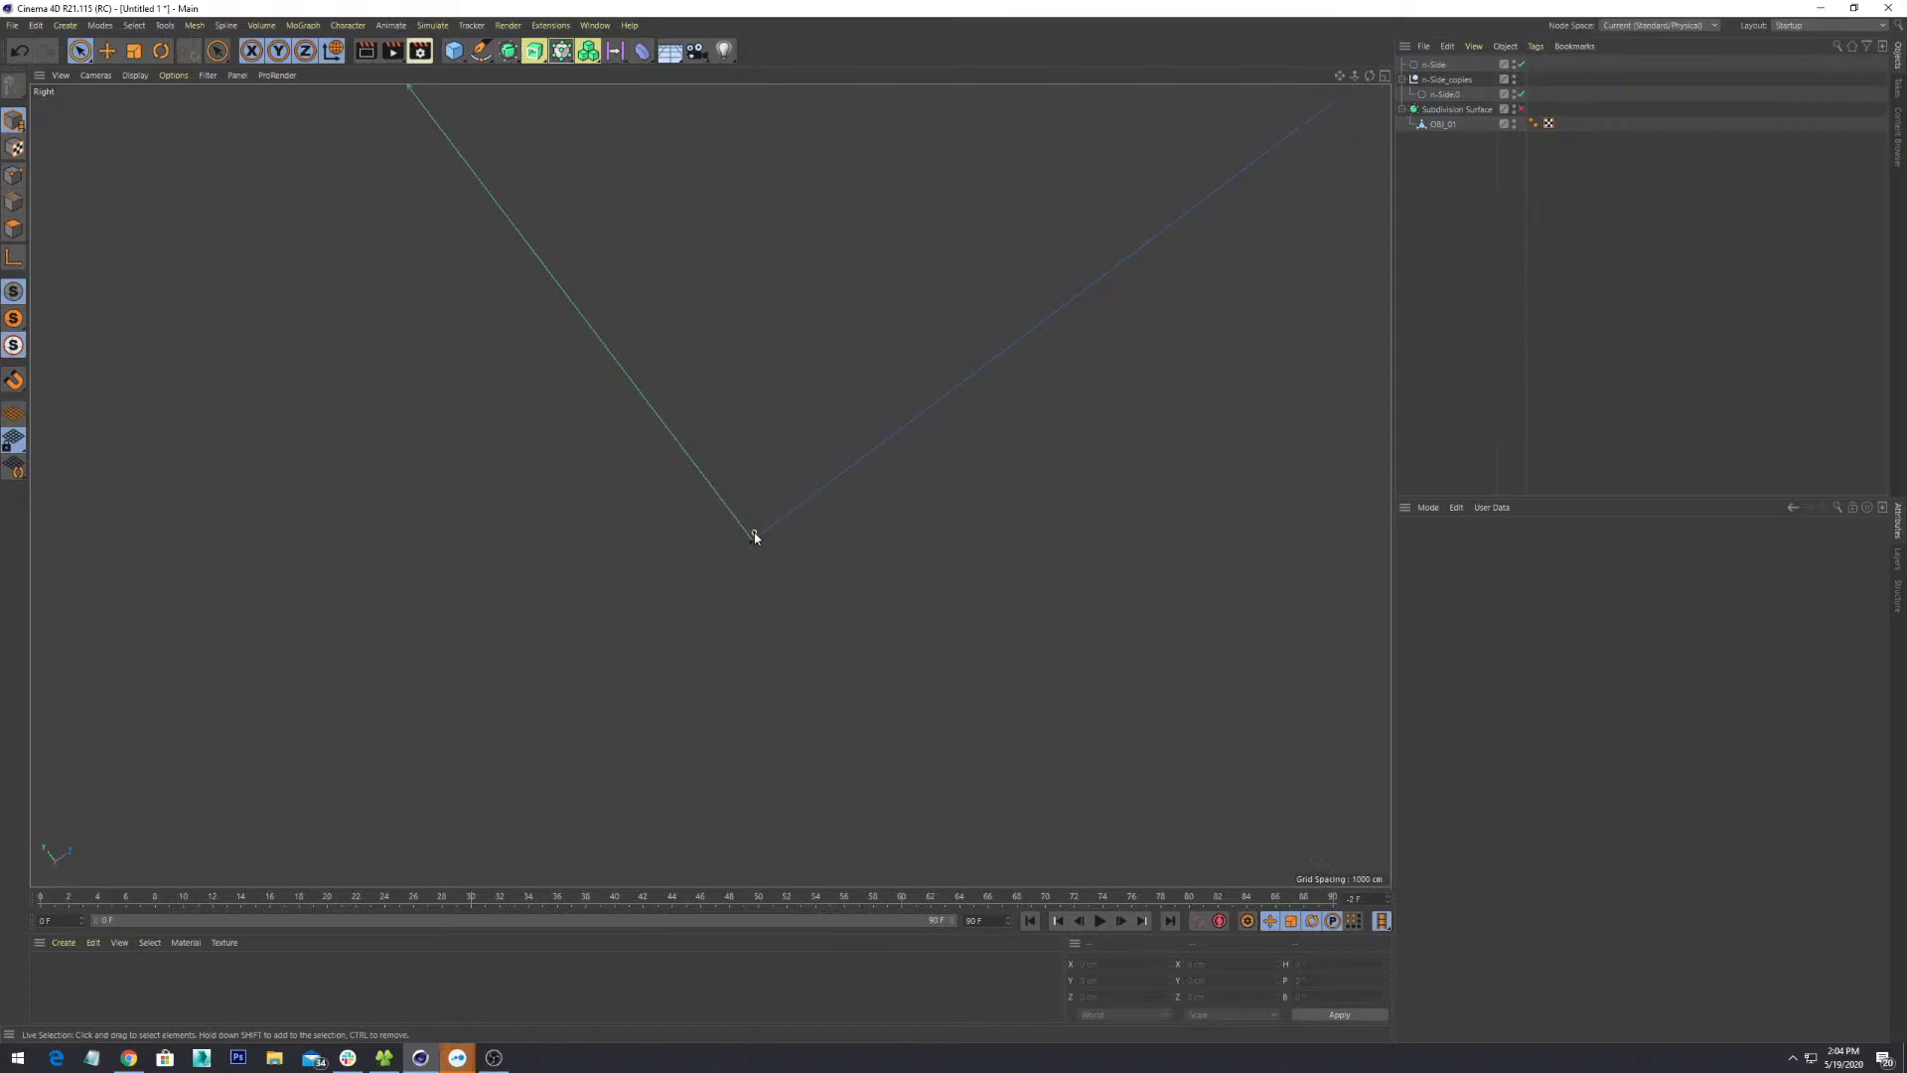
pyautogui.scroll(5, 792, 626)
pyautogui.keyDown('alt'); pyautogui.moveTo(723, 640); pyautogui.dragTo(719, 440, button='middle'); pyautogui.keyUp('alt')
pyautogui.scroll(2, 719, 440)
pyautogui.scroll(4, 639, 609)
pyautogui.keyDown('alt'); pyautogui.moveTo(646, 599); pyautogui.dragTo(741, 493); pyautogui.keyUp('alt')
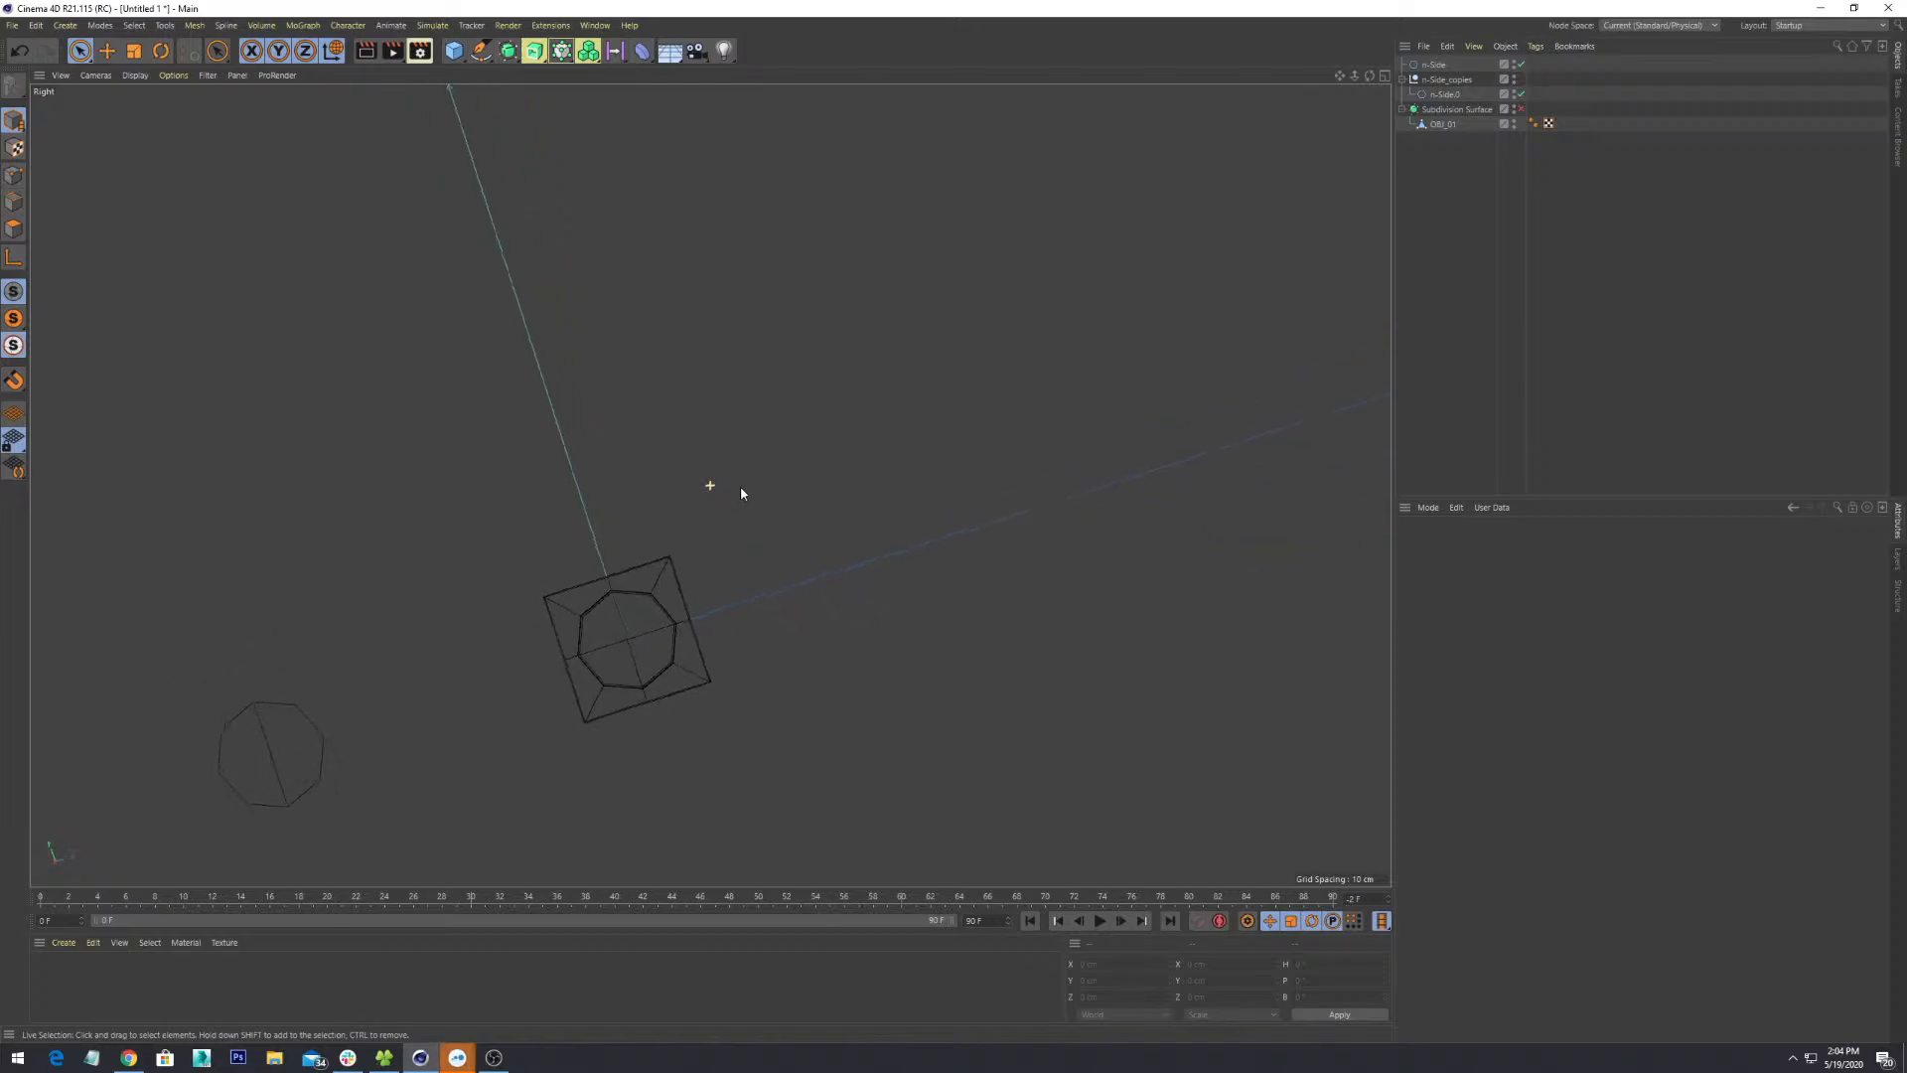
pyautogui.middleClick(733, 596)
pyautogui.keyDown('alt'); pyautogui.moveTo(528, 324); pyautogui.dragTo(458, 296); pyautogui.keyUp('alt')
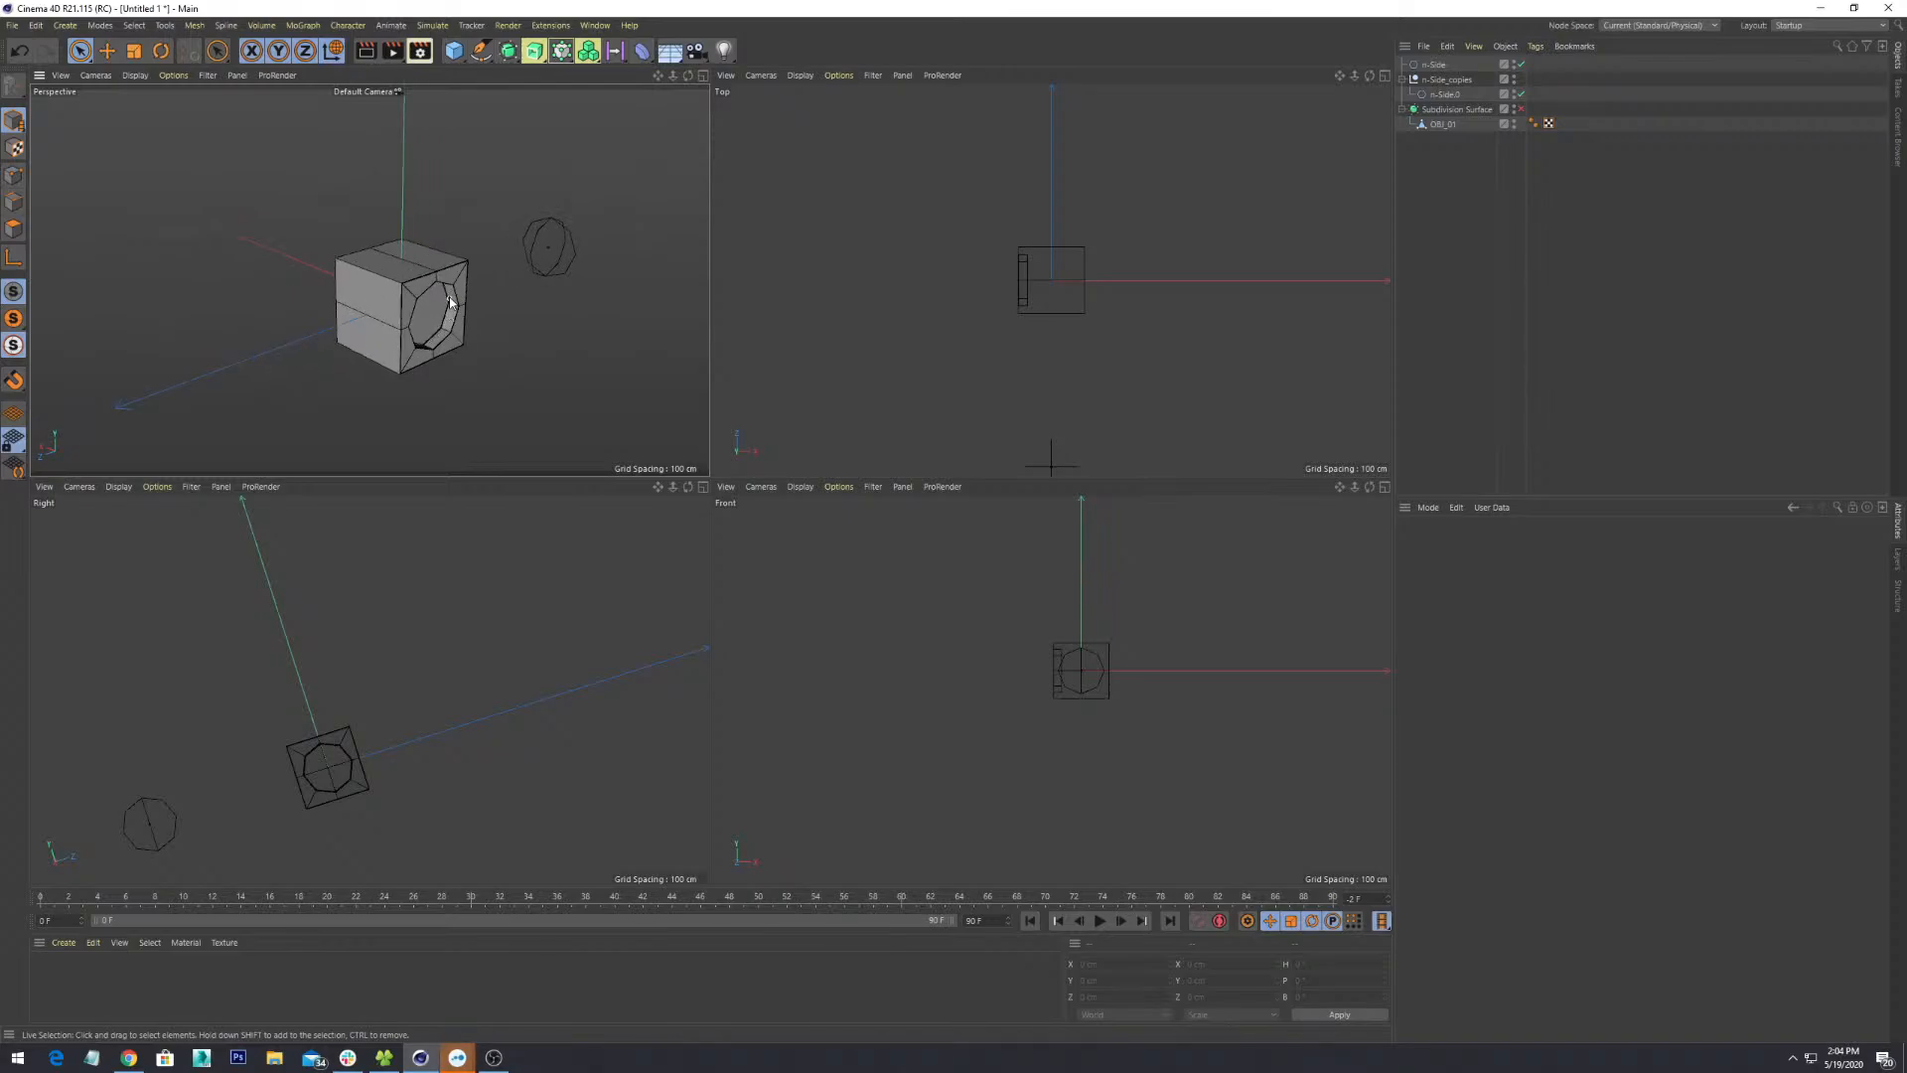
pyautogui.keyDown('alt'); pyautogui.moveTo(520, 242); pyautogui.dragTo(483, 288); pyautogui.keyUp('alt')
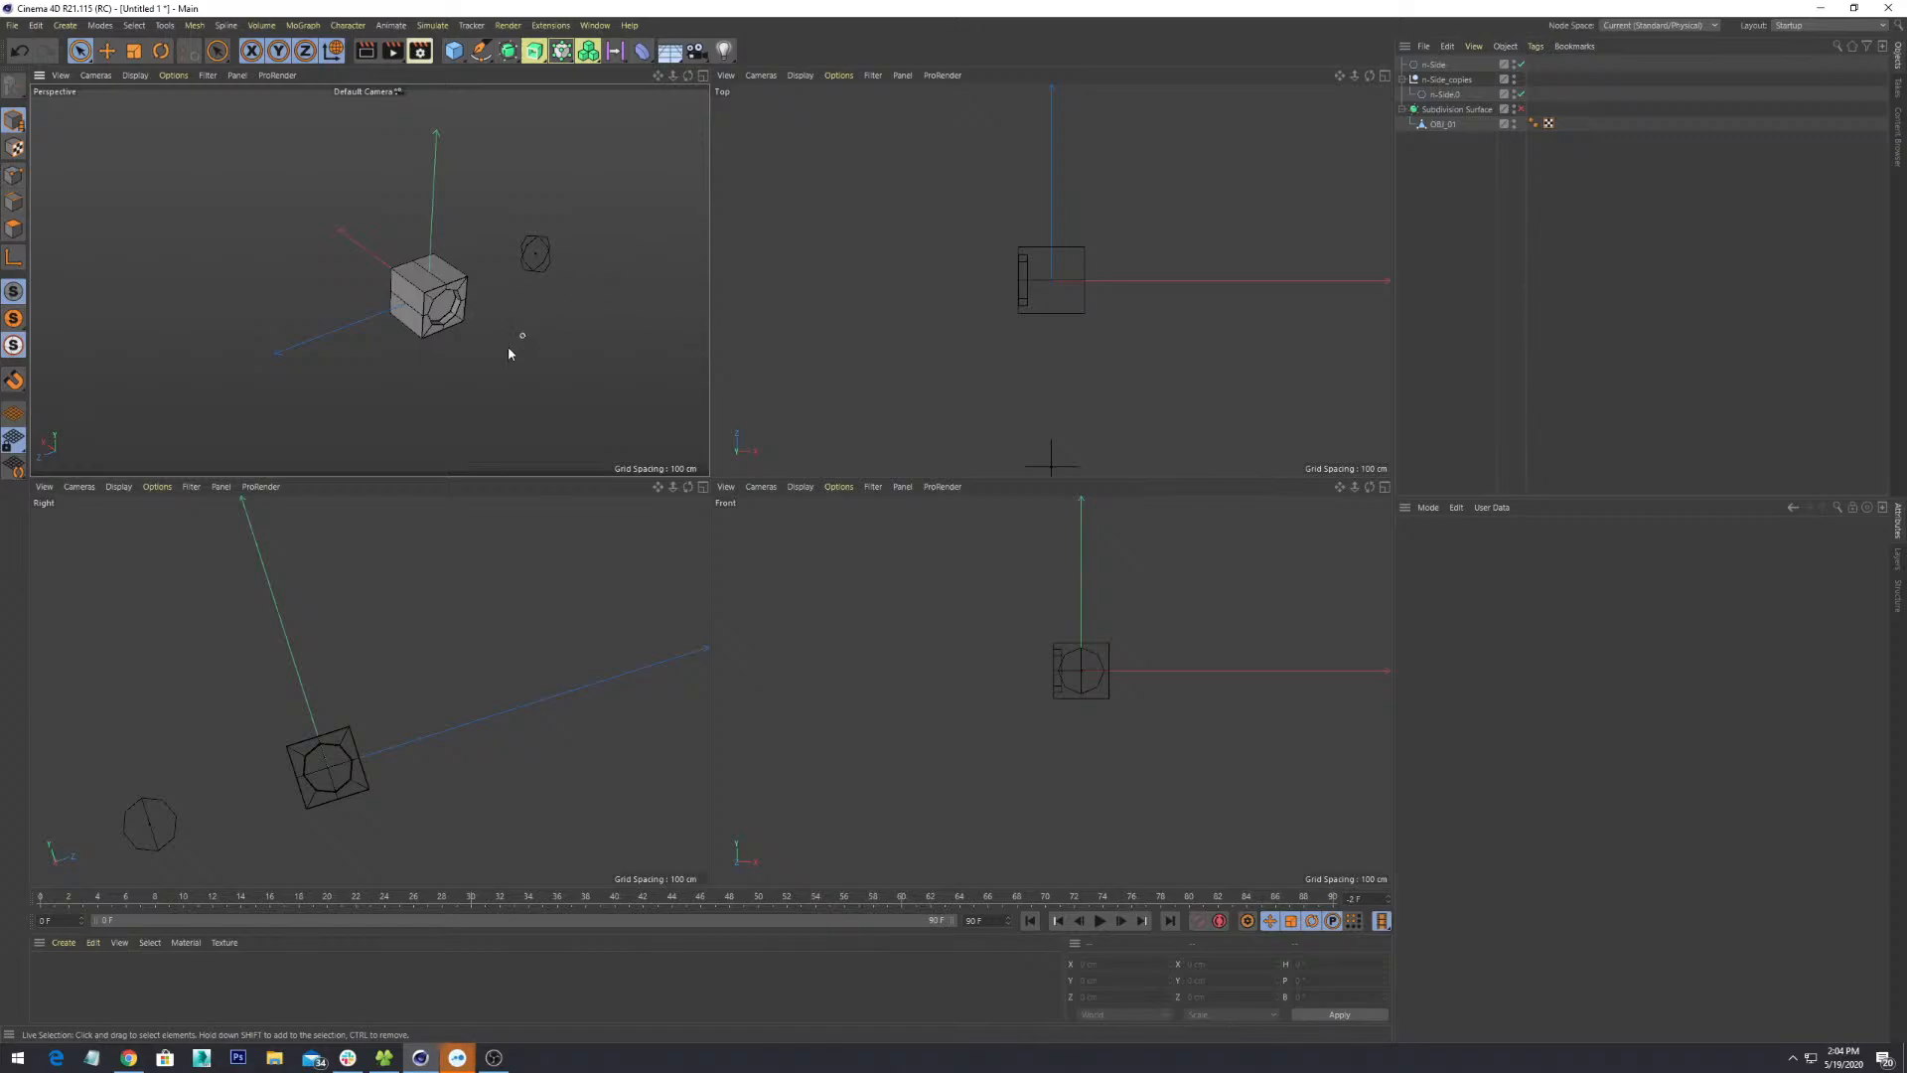
pyautogui.scroll(-3, 502, 330)
pyautogui.scroll(5, 502, 330)
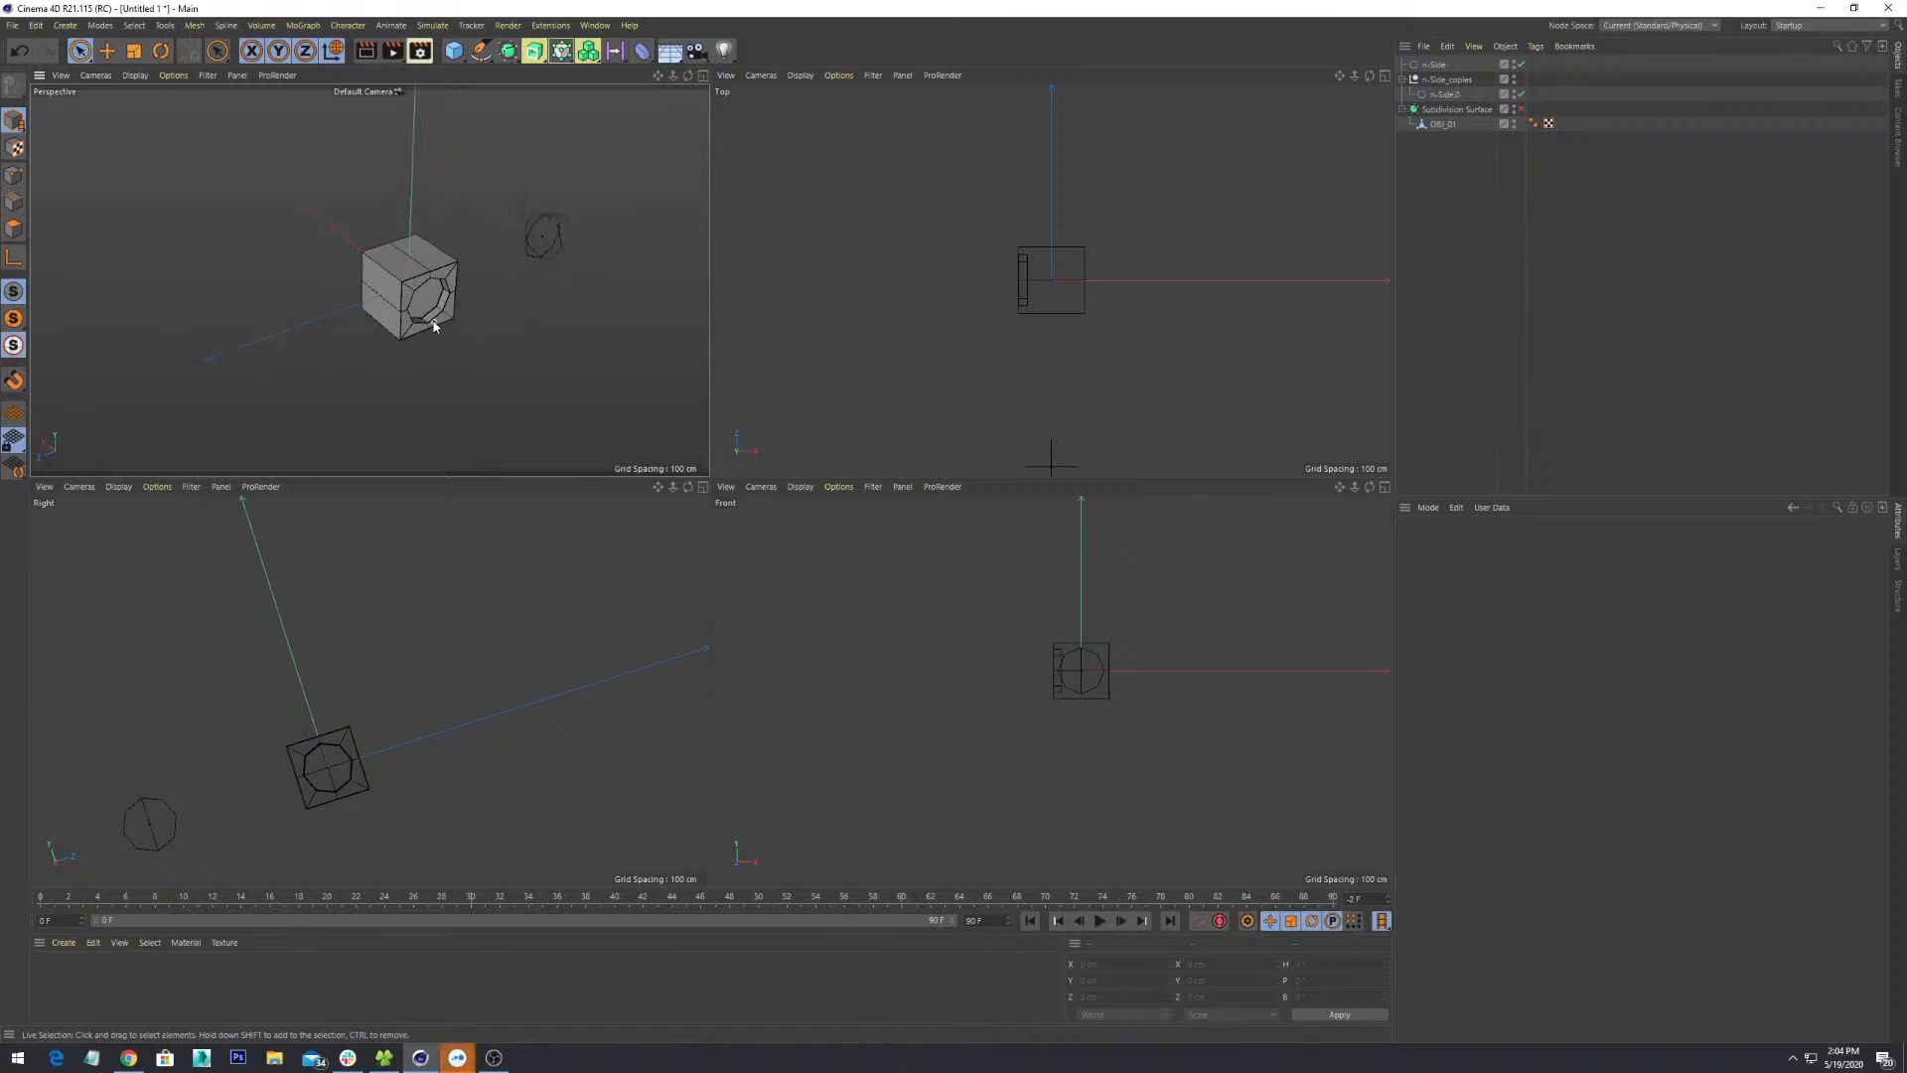
pyautogui.scroll(-2, 434, 325)
pyautogui.scroll(4, 435, 323)
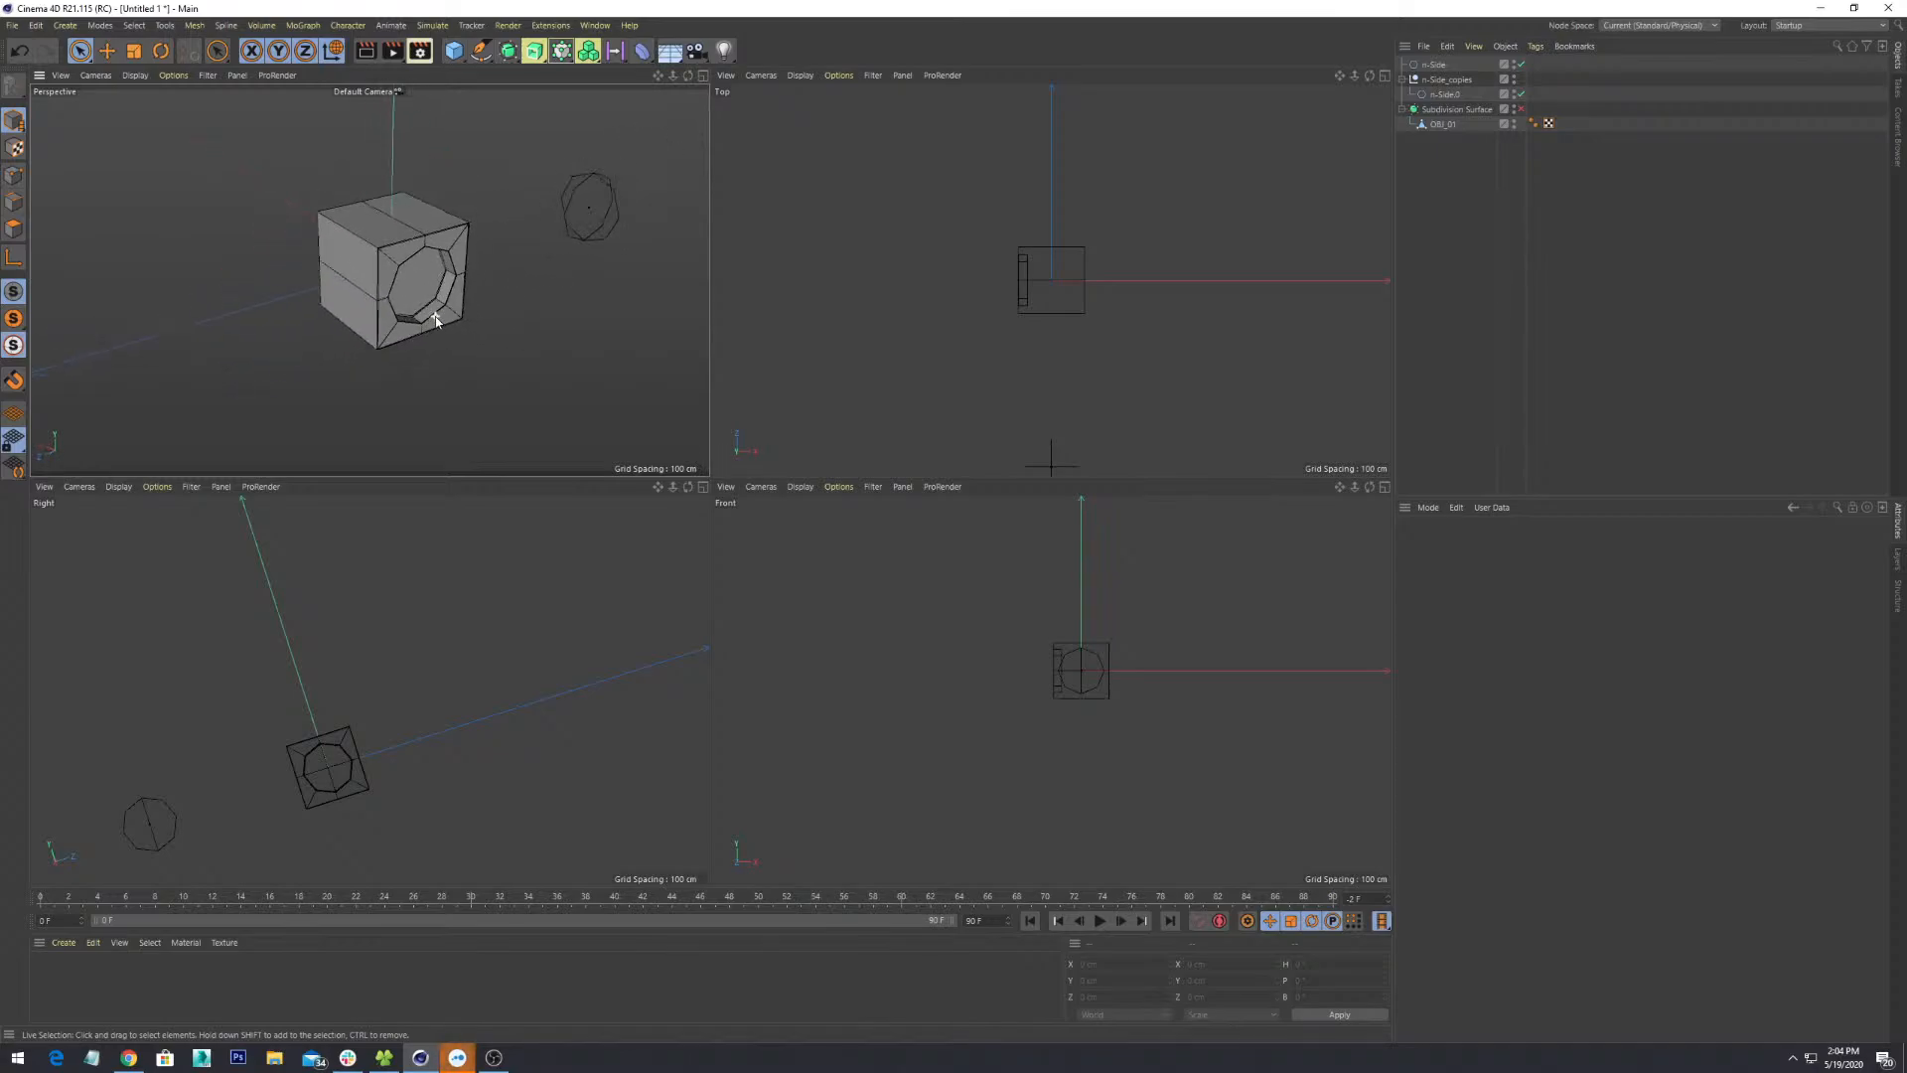
pyautogui.keyDown('alt'); pyautogui.moveTo(419, 161); pyautogui.dragTo(405, 185, button='middle'); pyautogui.keyUp('alt')
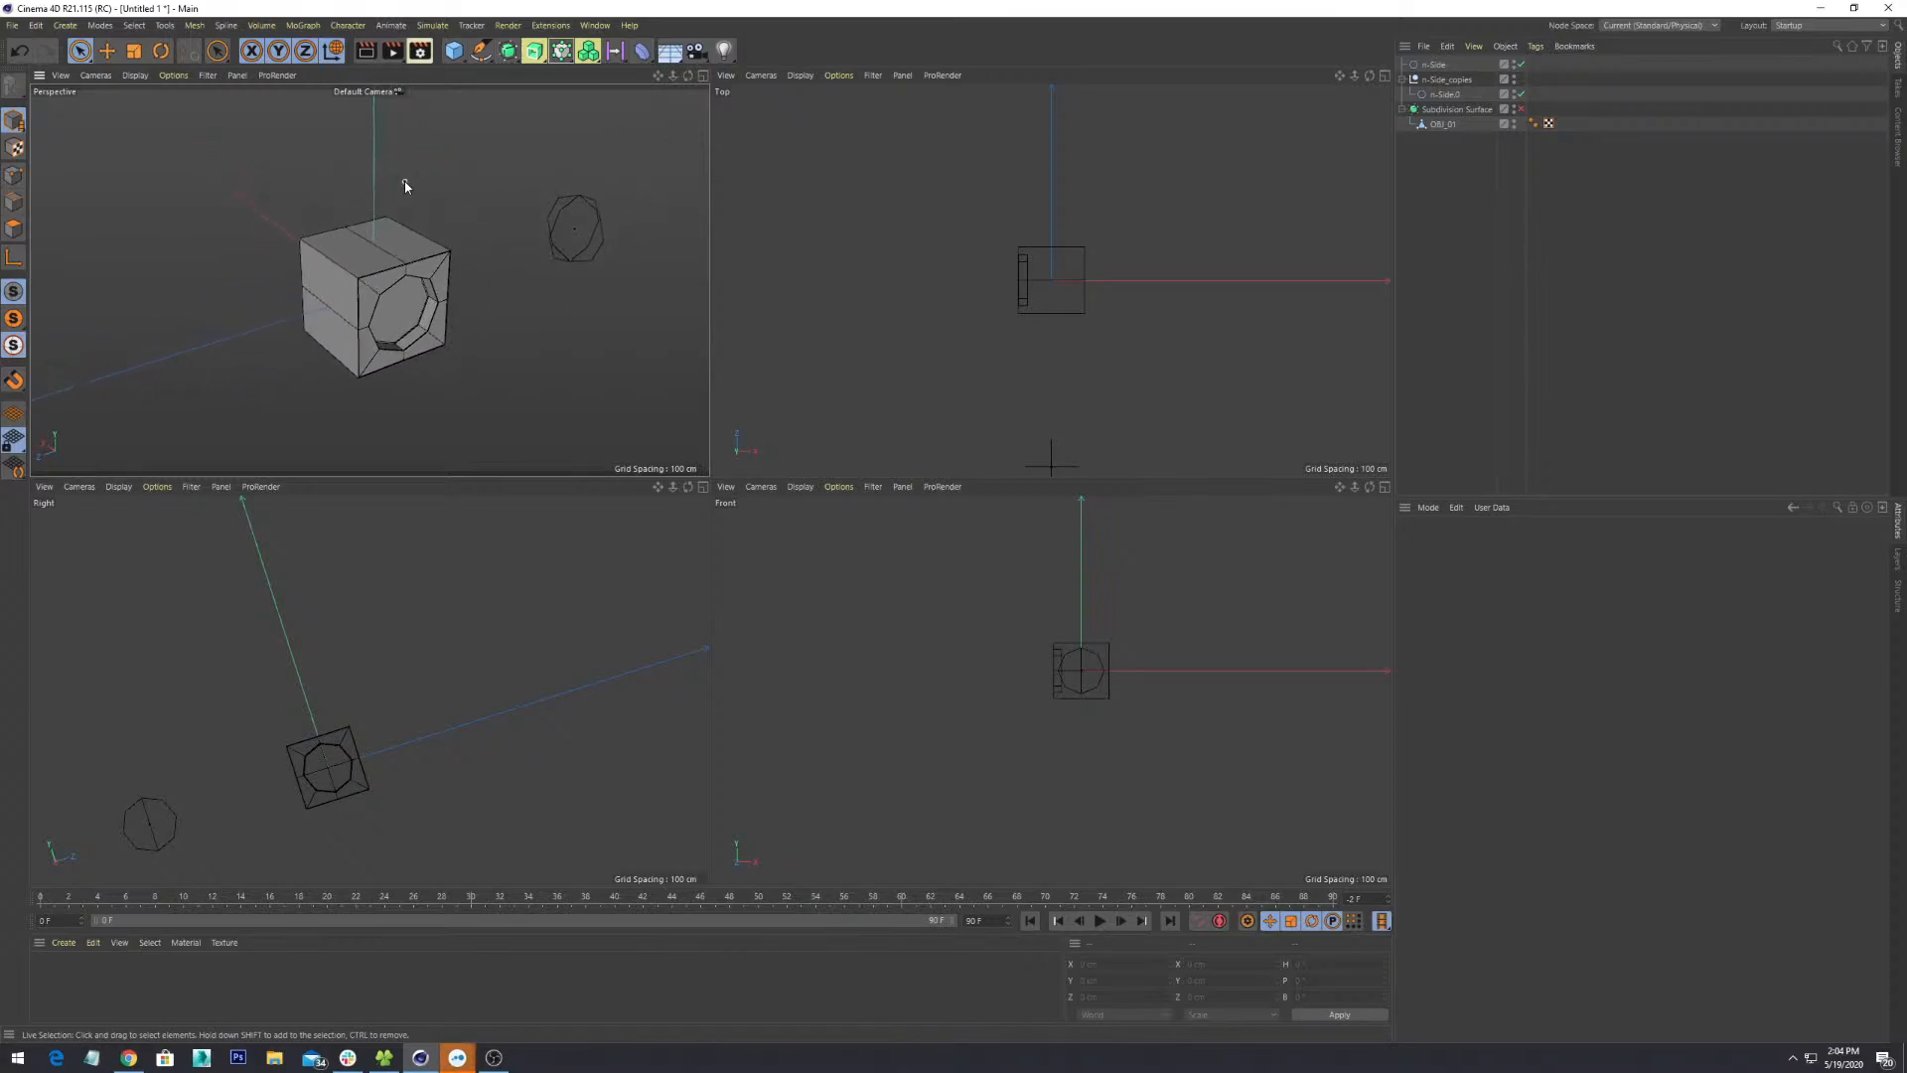
pyautogui.press('F3')
pyautogui.press('F4')
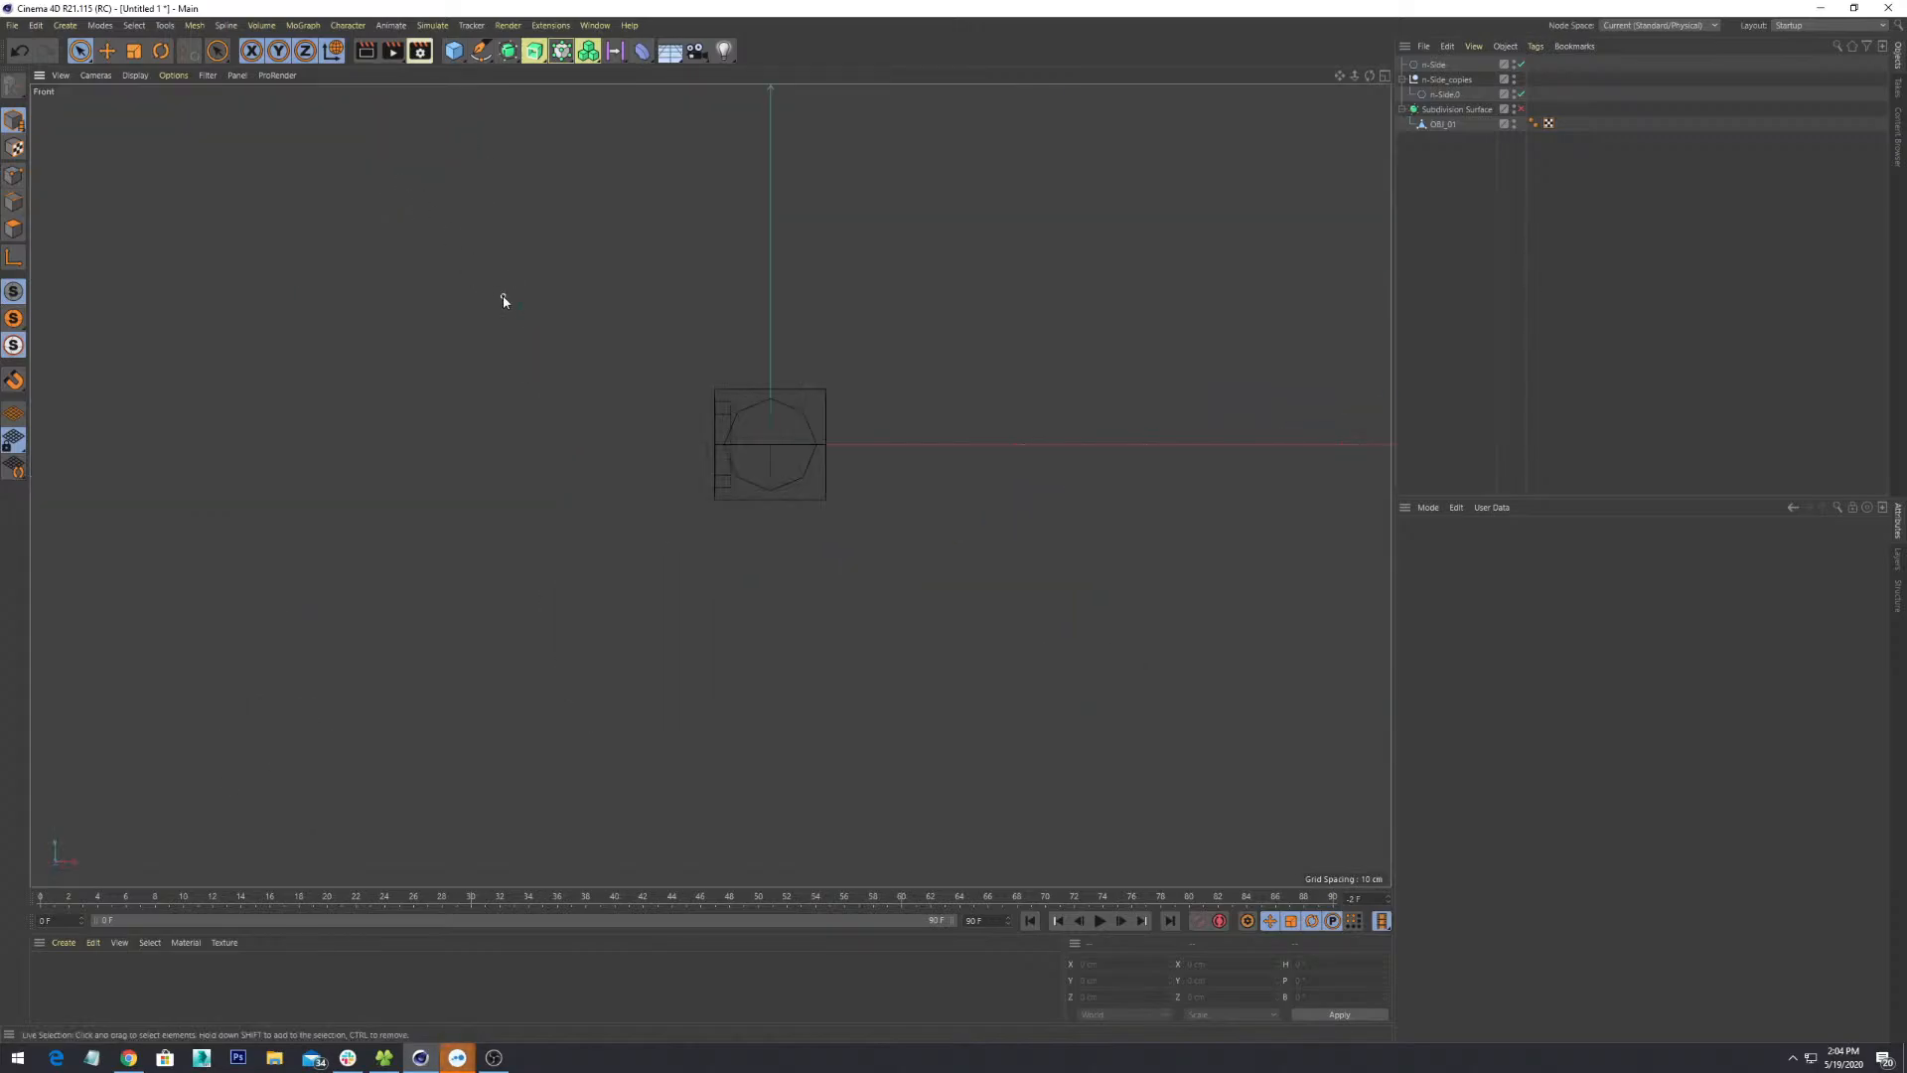
pyautogui.press('F5')
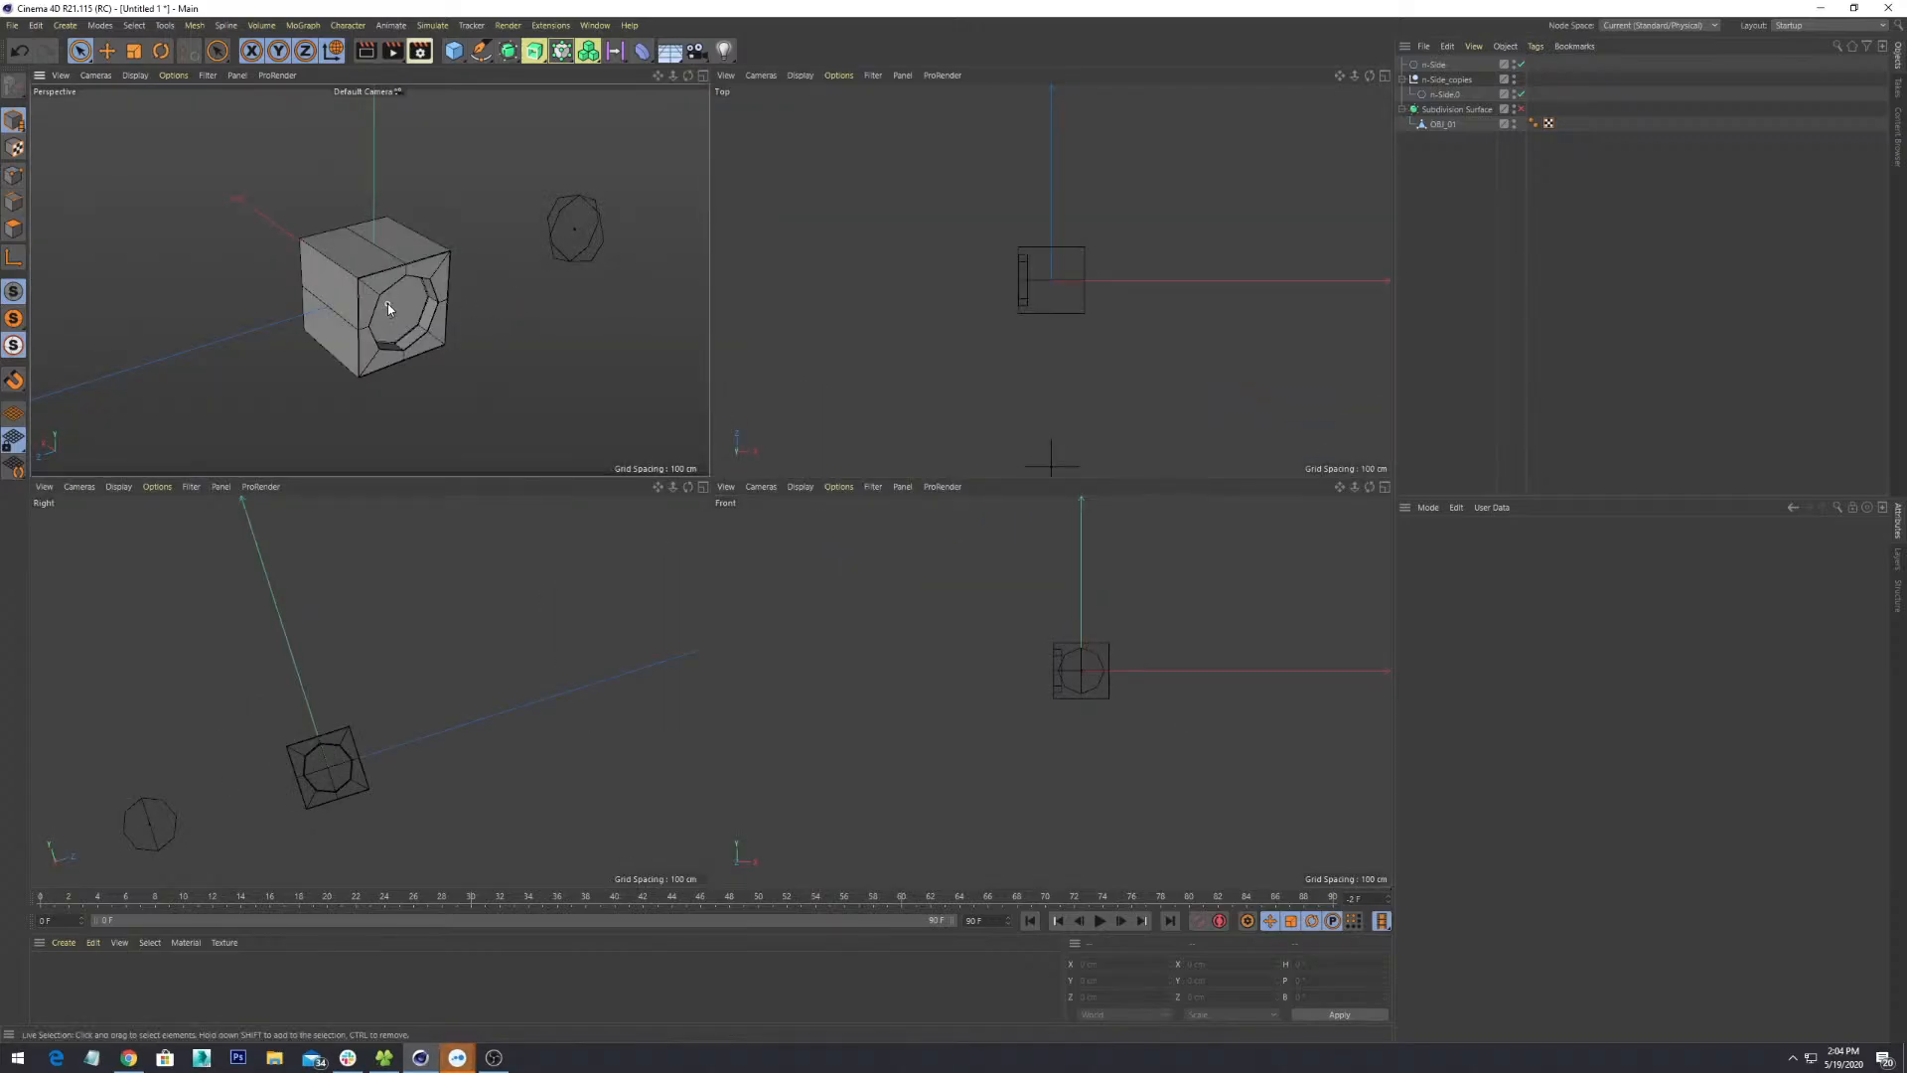
pyautogui.press('F1')
# - Orbit, pan and zoom in close on the cube's octagon-inset face
pyautogui.keyDown('alt'); pyautogui.moveTo(702, 552); pyautogui.dragTo(521, 533); pyautogui.keyUp('alt')
pyautogui.keyDown('alt'); pyautogui.moveTo(521, 533); pyautogui.dragTo(874, 558, button='middle'); pyautogui.keyUp('alt')
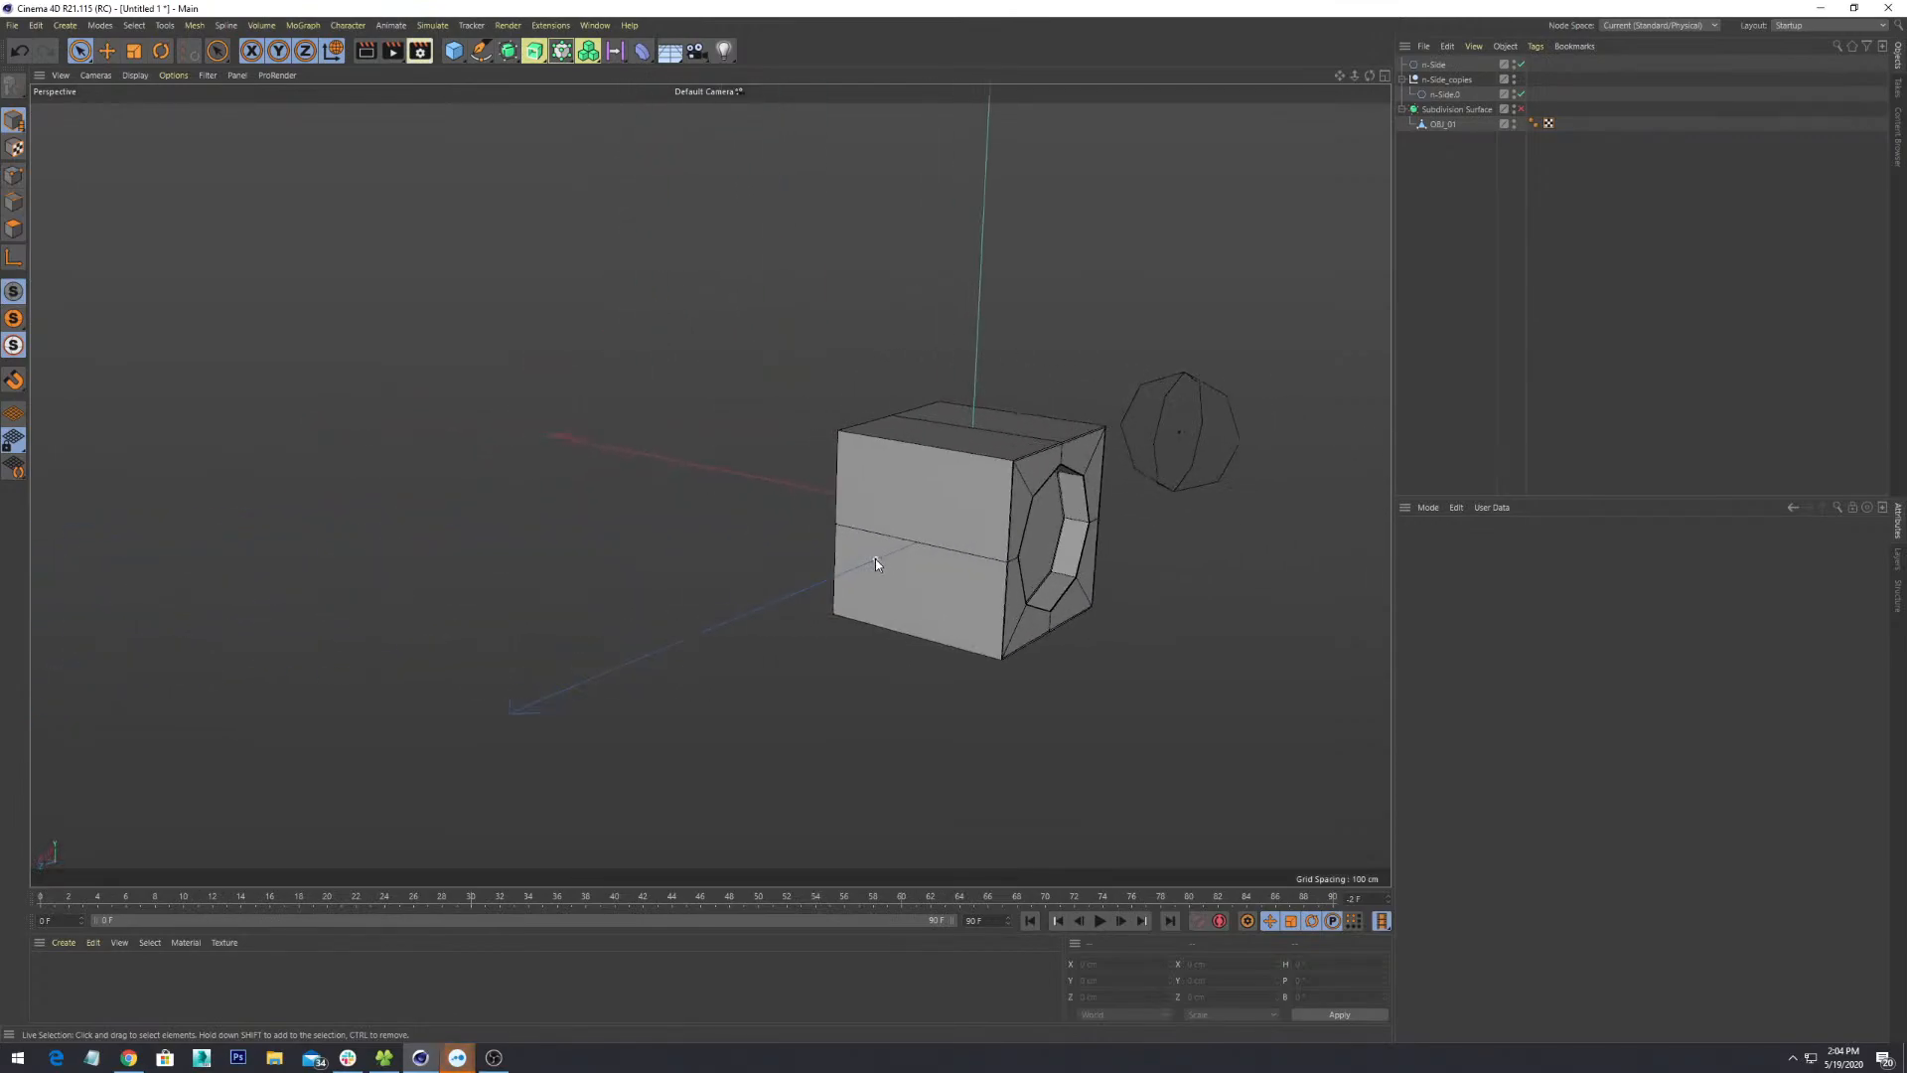
pyautogui.keyDown('alt'); pyautogui.moveTo(874, 558); pyautogui.dragTo(908, 548, button='right'); pyautogui.keyUp('alt')
pyautogui.keyDown('alt'); pyautogui.moveTo(1078, 516); pyautogui.dragTo(796, 544, button='middle'); pyautogui.keyUp('alt')
pyautogui.keyDown('alt'); pyautogui.moveTo(797, 544); pyautogui.dragTo(837, 480, button='right'); pyautogui.keyUp('alt')
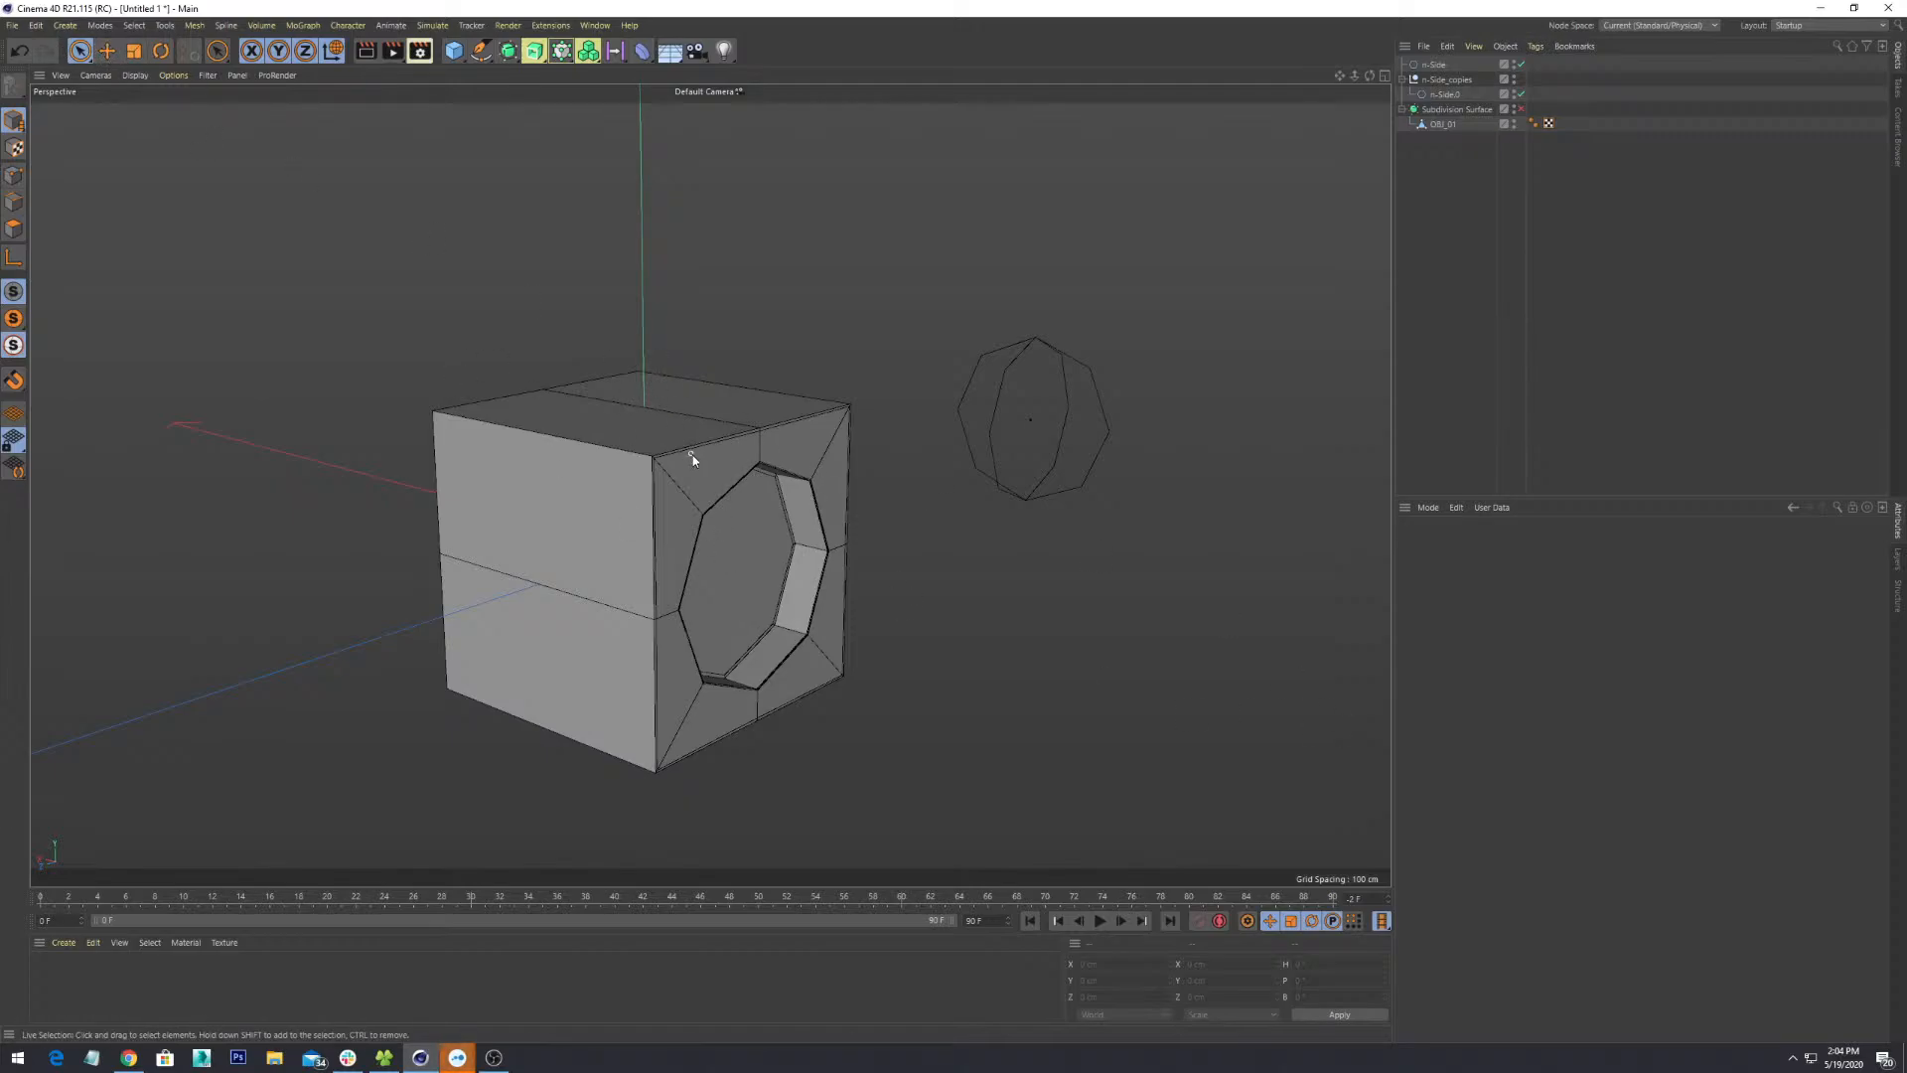
pyautogui.keyDown('alt'); pyautogui.moveTo(694, 455); pyautogui.dragTo(761, 484); pyautogui.keyUp('alt')
pyautogui.moveTo(735, 537)
pyautogui.keyDown('alt'); pyautogui.mouseDown()
pyautogui.moveTo(885, 596)
pyautogui.moveTo(540, 494)
pyautogui.moveTo(715, 630)
pyautogui.moveTo(902, 576)
pyautogui.moveTo(1065, 471)
pyautogui.moveTo(697, 490)
pyautogui.moveTo(754, 533)
pyautogui.mouseUp(); pyautogui.keyUp('alt')
pyautogui.keyDown('alt'); pyautogui.moveTo(754, 532); pyautogui.dragTo(713, 490, button='middle'); pyautogui.keyUp('alt')
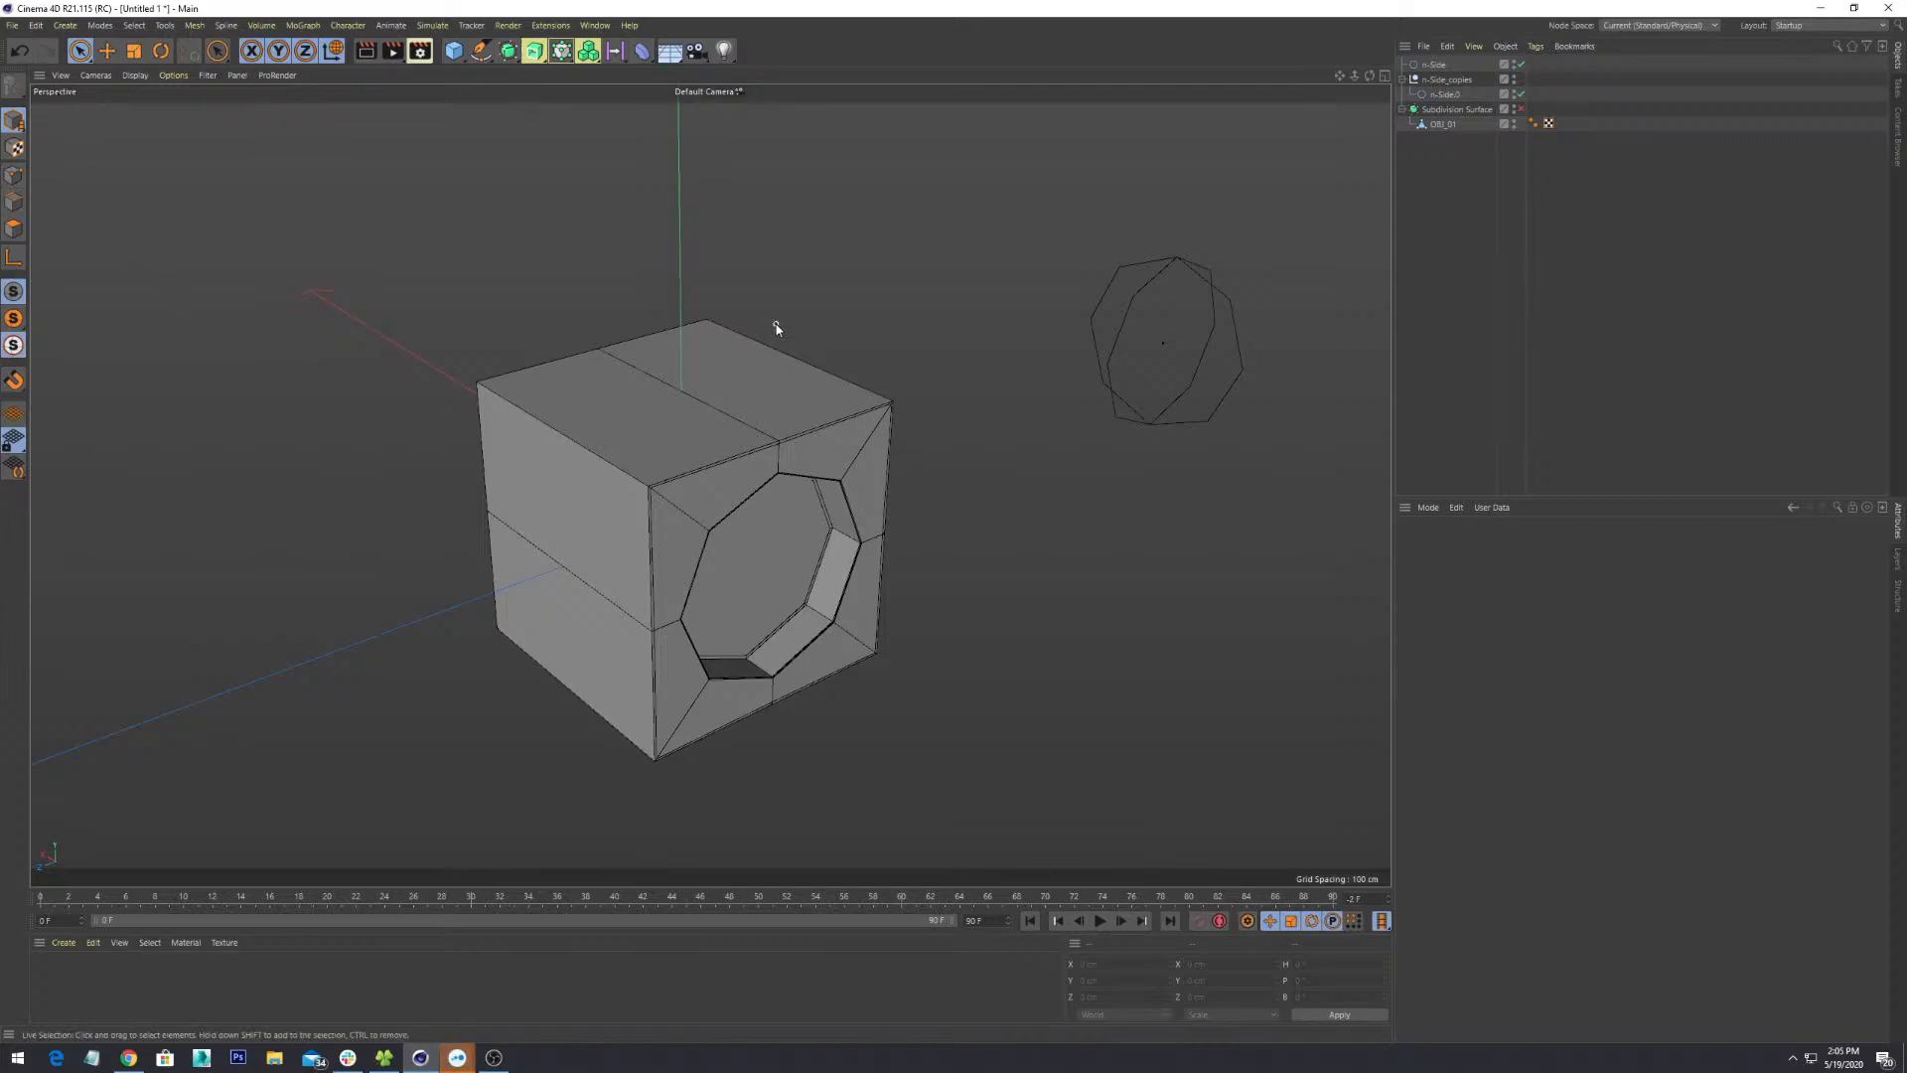
# - Try the Move (E) and Rotate (R) tools while orbiting around the cube
pyautogui.press('e')
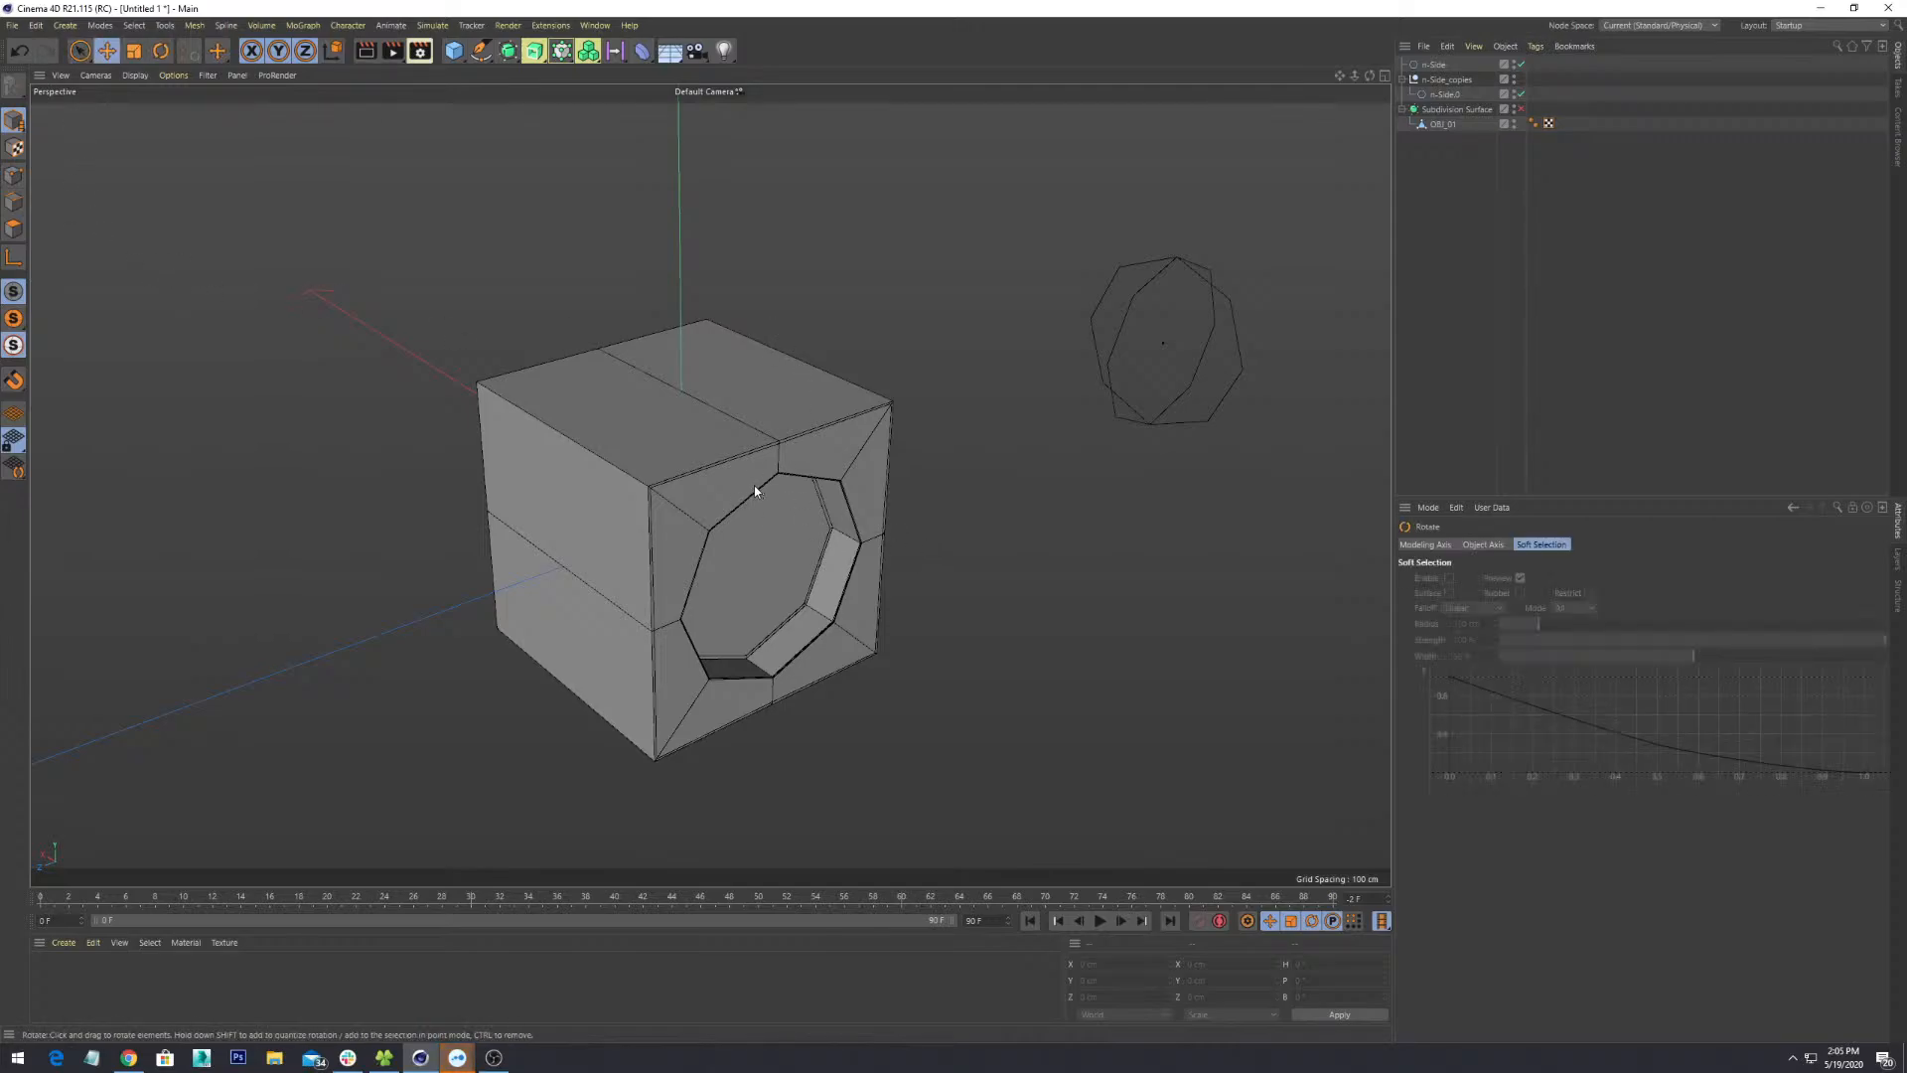
pyautogui.press('r')
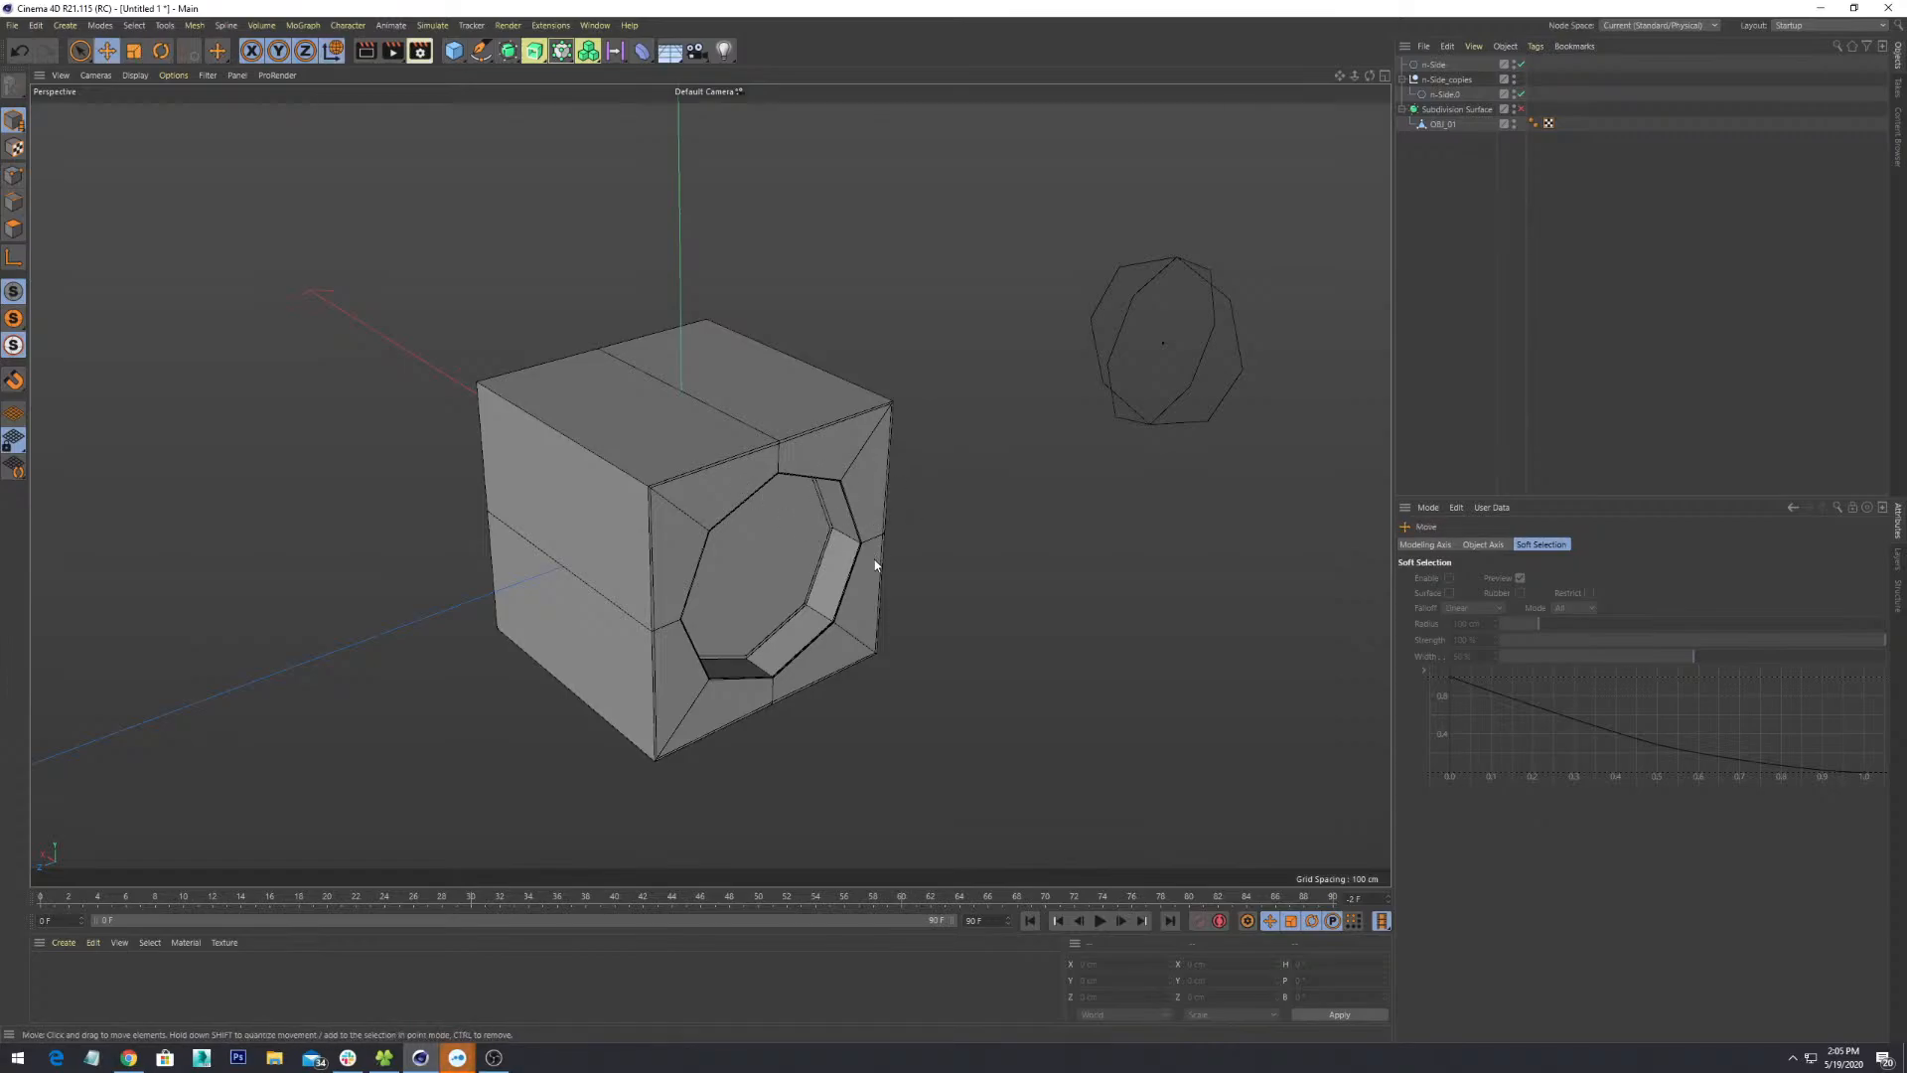
pyautogui.keyDown('alt'); pyautogui.moveTo(875, 564); pyautogui.dragTo(740, 562); pyautogui.keyUp('alt')
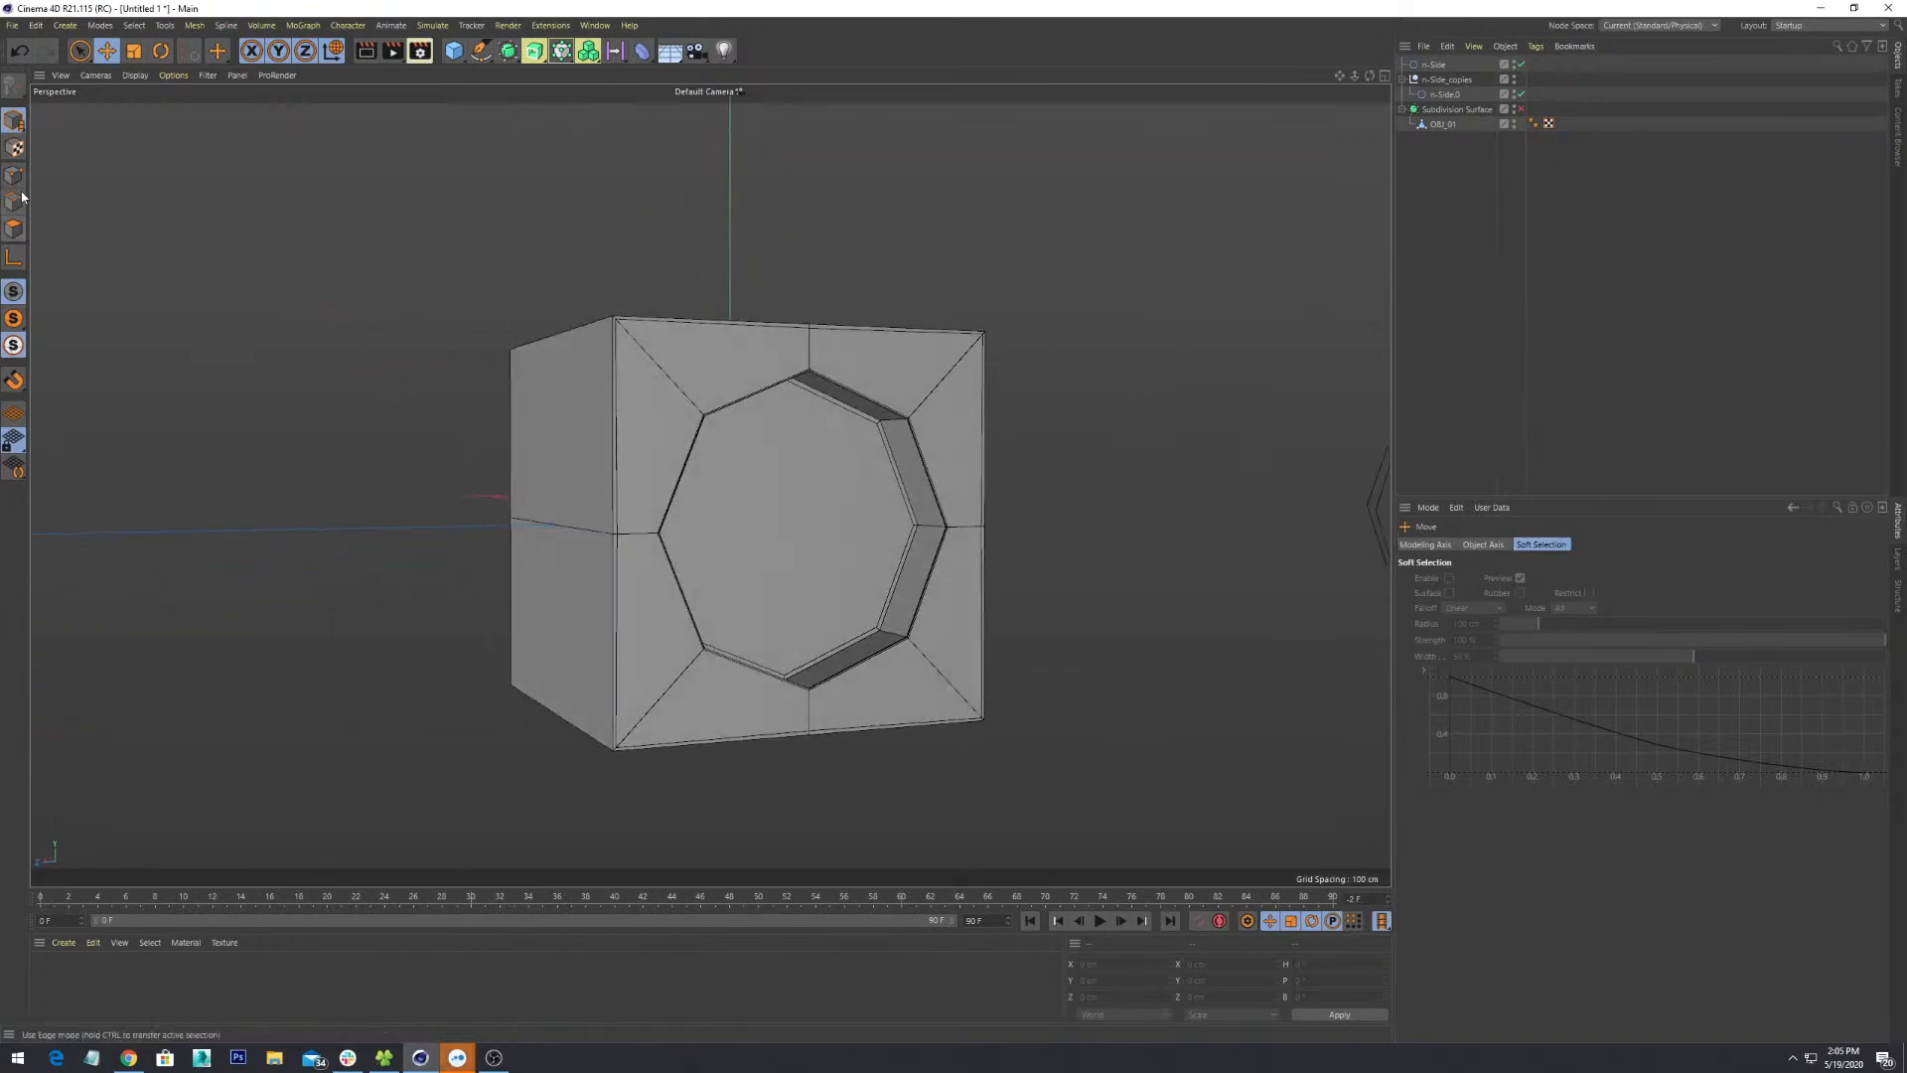
# - Click several polygons on the cube's front, top and sides in Polygon mode
pyautogui.moveTo(732, 383)
pyautogui.keyDown('alt'); pyautogui.mouseDown()
pyautogui.moveTo(735, 431)
pyautogui.moveTo(808, 390)
pyautogui.mouseUp(); pyautogui.keyUp('alt')
pyautogui.click(749, 349)
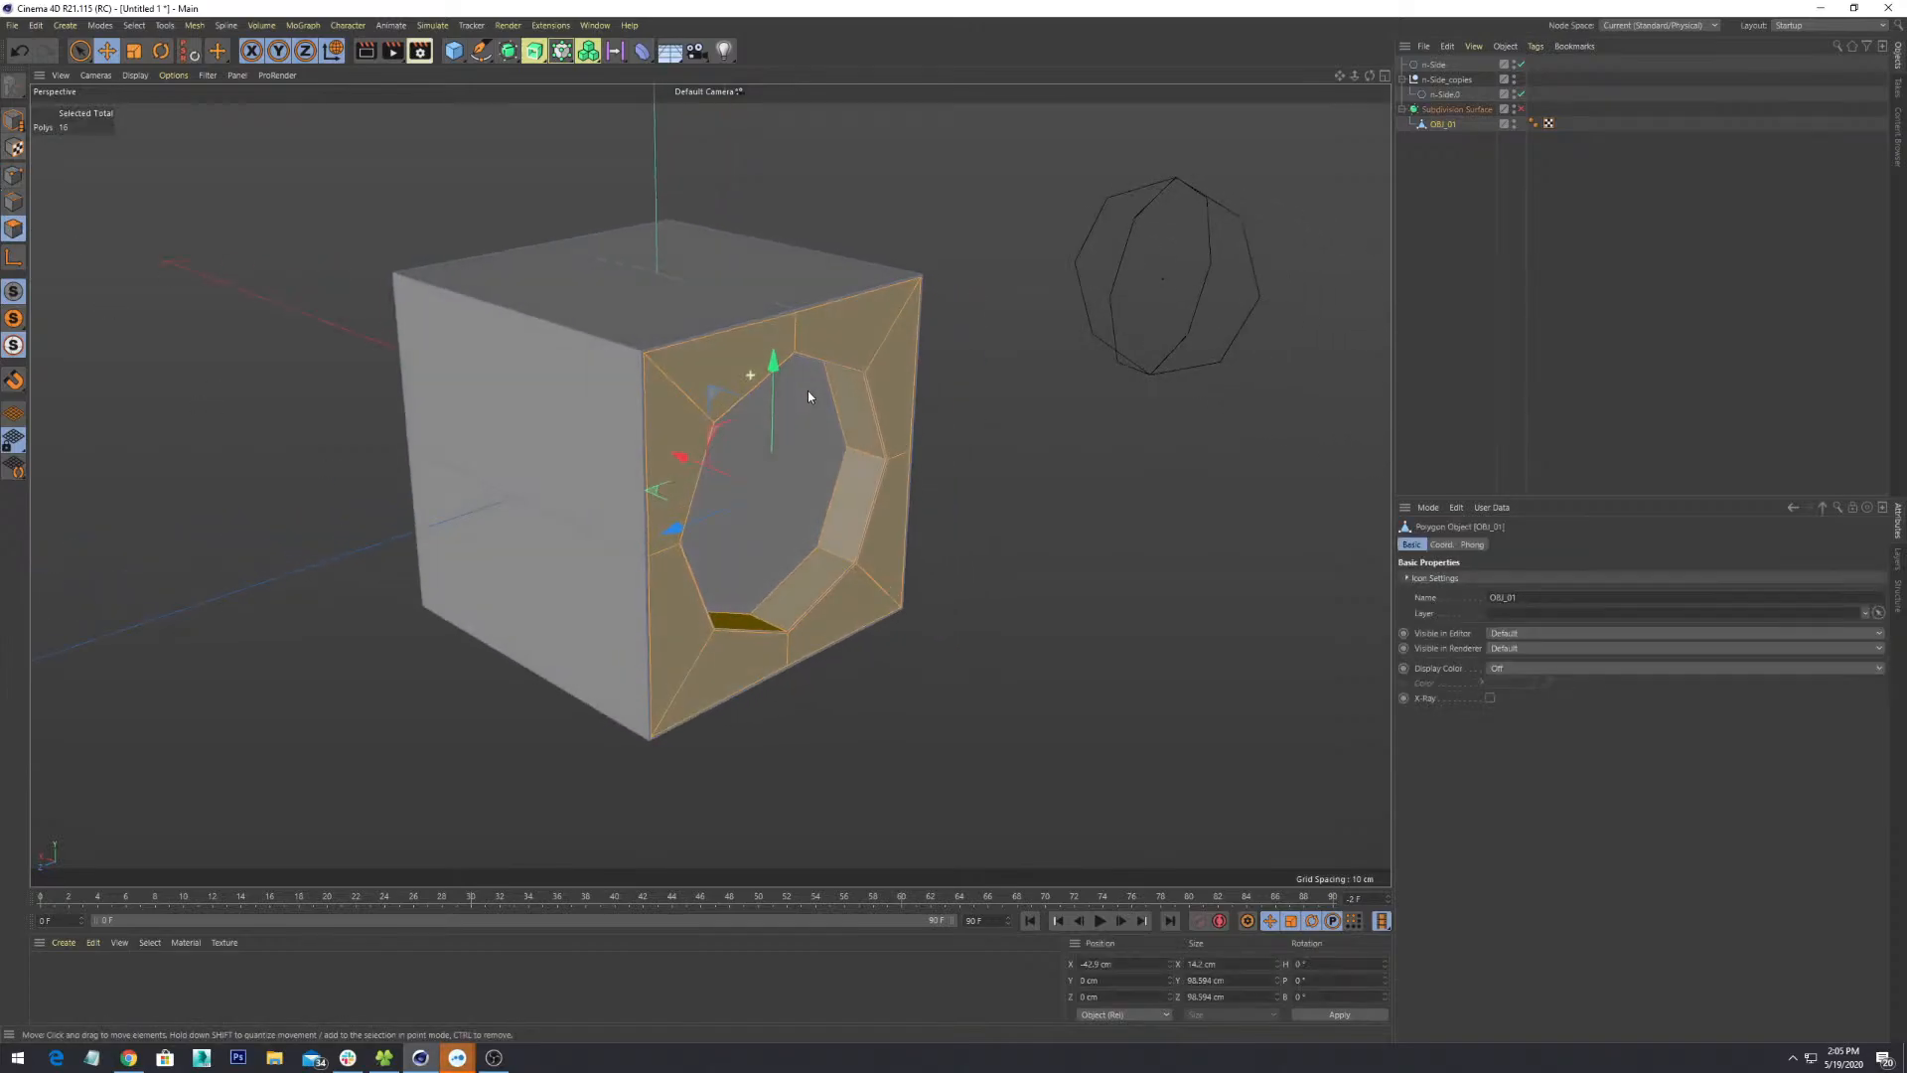
pyautogui.click(760, 283)
pyautogui.click(699, 314)
pyautogui.click(604, 424)
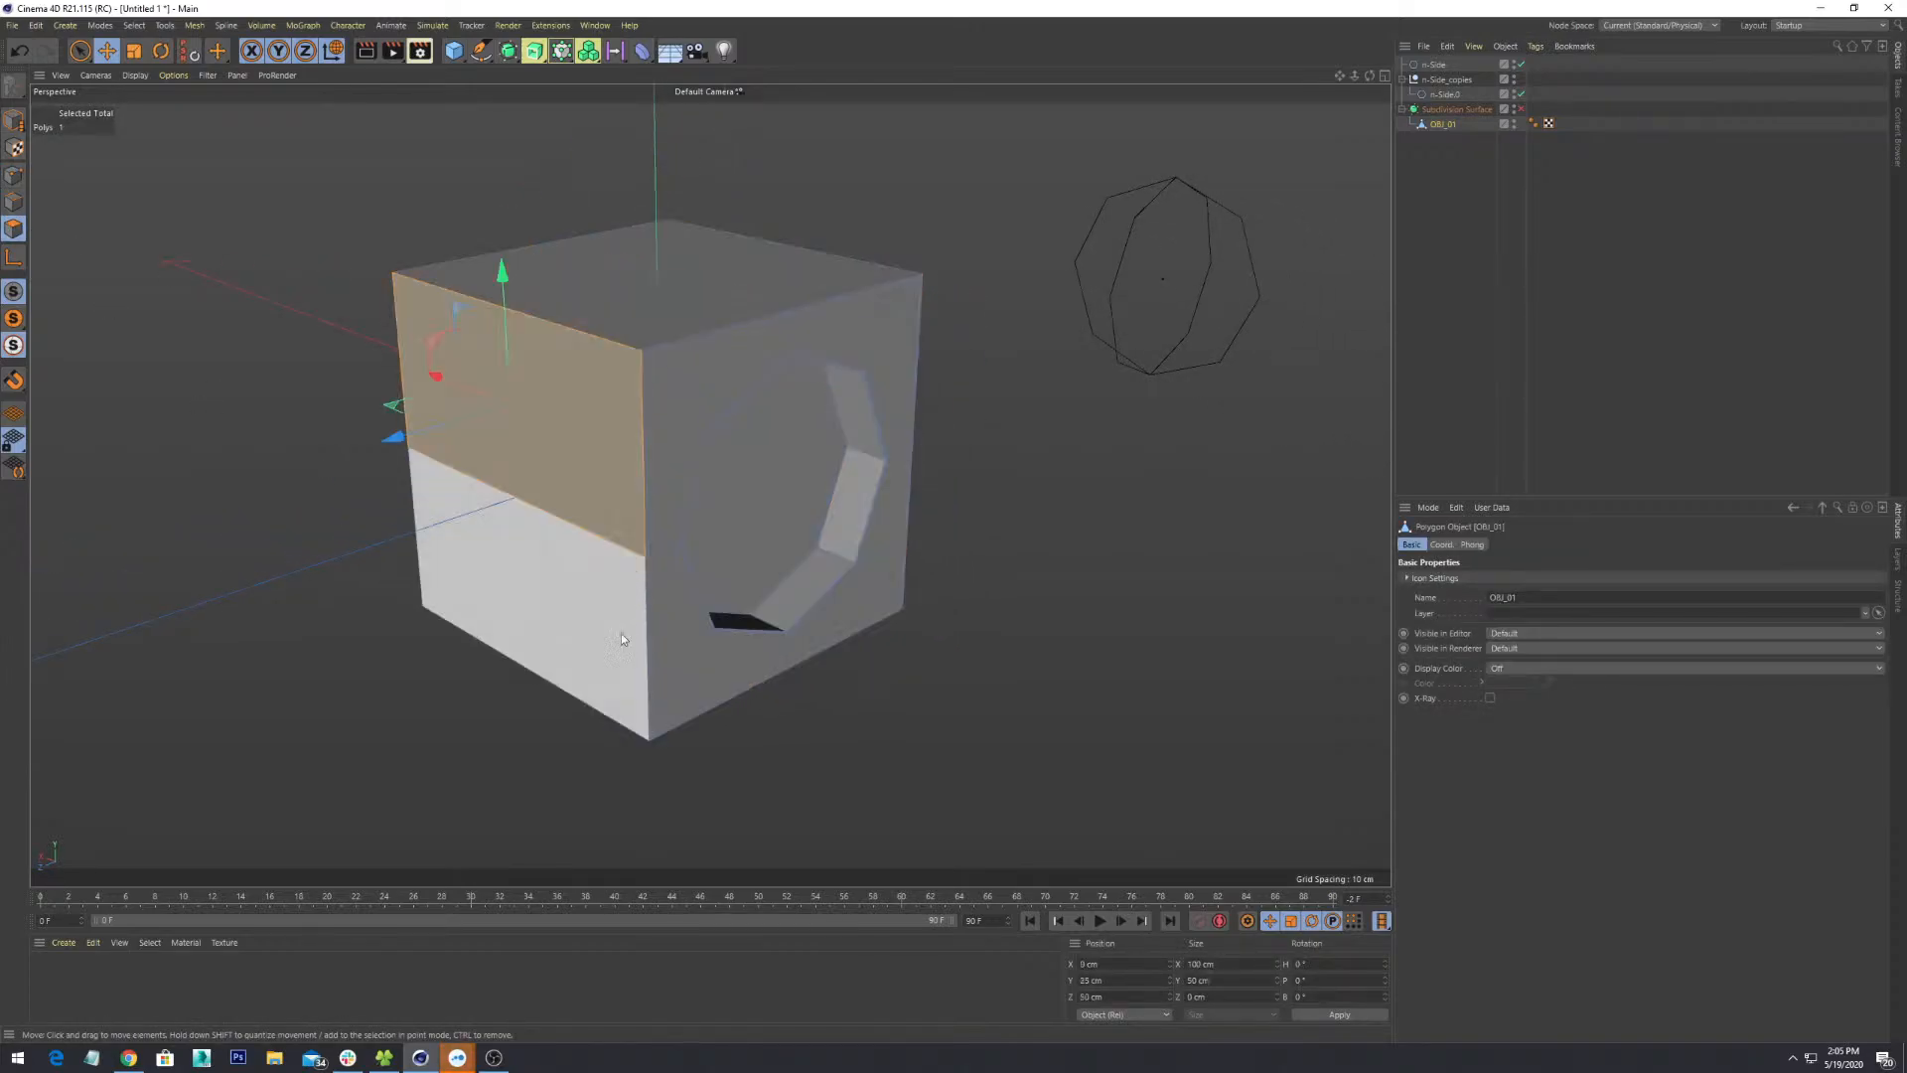
pyautogui.click(621, 634)
# - Switch to Model mode and select the cube OBJ_01
pyautogui.click(15, 120)
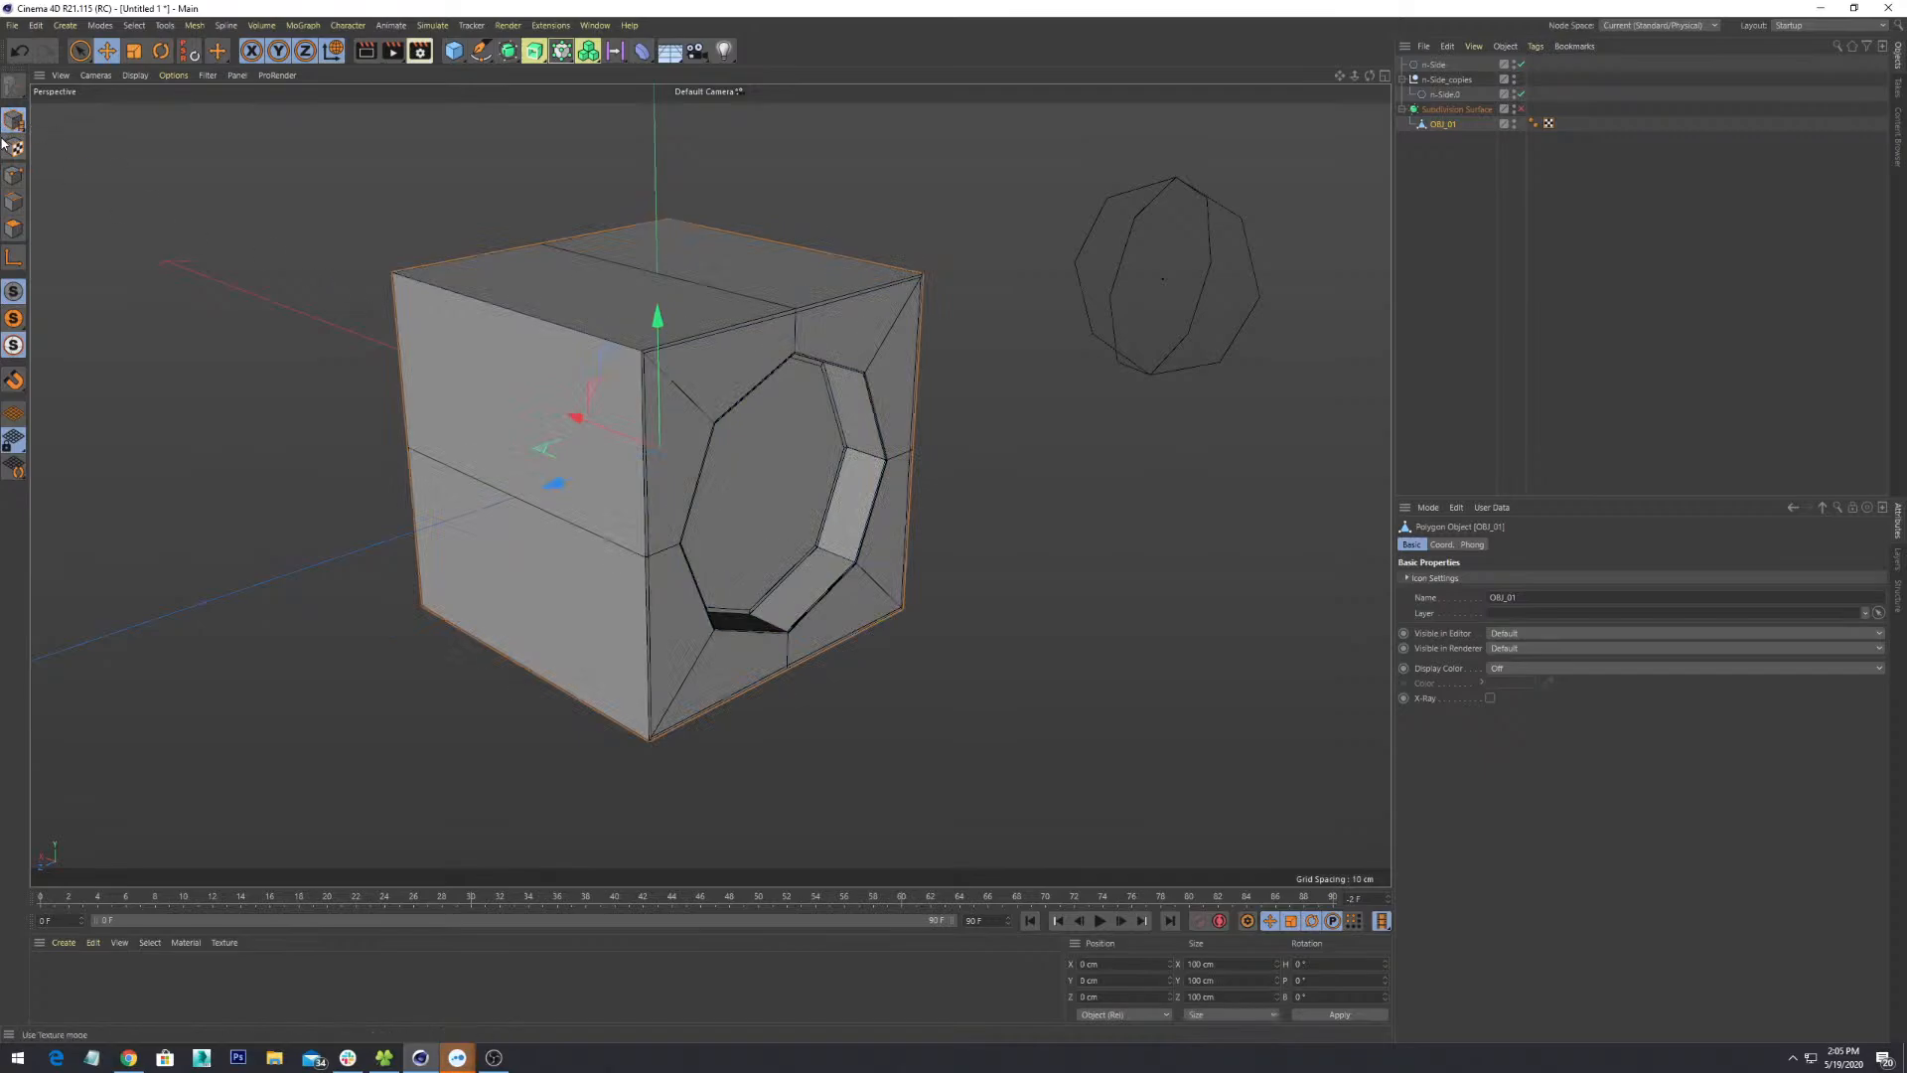
pyautogui.keyDown('alt'); pyautogui.moveTo(745, 444); pyautogui.dragTo(1010, 584); pyautogui.keyUp('alt')
pyautogui.click(1009, 584)
pyautogui.click(859, 458)
# - Orbit, pan and zoom around the cube and the n-Side outlines
pyautogui.keyDown('alt'); pyautogui.moveTo(859, 458); pyautogui.dragTo(919, 646); pyautogui.keyUp('alt')
pyautogui.keyDown('alt'); pyautogui.moveTo(660, 540); pyautogui.dragTo(916, 528); pyautogui.keyUp('alt')
pyautogui.keyDown('alt'); pyautogui.moveTo(940, 591); pyautogui.dragTo(819, 545, button='middle'); pyautogui.keyUp('alt')
pyautogui.keyDown('alt'); pyautogui.moveTo(681, 531); pyautogui.dragTo(768, 612); pyautogui.keyUp('alt')
pyautogui.scroll(-5, 713, 622)
pyautogui.keyDown('alt'); pyautogui.moveTo(769, 611); pyautogui.dragTo(908, 572, button='middle'); pyautogui.keyUp('alt')
pyautogui.keyDown('alt'); pyautogui.moveTo(908, 575); pyautogui.dragTo(911, 726); pyautogui.keyUp('alt')
pyautogui.keyDown('alt'); pyautogui.moveTo(911, 726); pyautogui.dragTo(945, 579, button='middle'); pyautogui.keyUp('alt')
pyautogui.keyDown('alt'); pyautogui.moveTo(701, 595); pyautogui.dragTo(926, 564); pyautogui.keyUp('alt')
pyautogui.keyDown('alt'); pyautogui.moveTo(926, 563); pyautogui.dragTo(786, 562, button='middle'); pyautogui.keyUp('alt')
pyautogui.scroll(3, 783, 563)
pyautogui.keyDown('alt'); pyautogui.moveTo(783, 567); pyautogui.dragTo(679, 576); pyautogui.keyUp('alt')
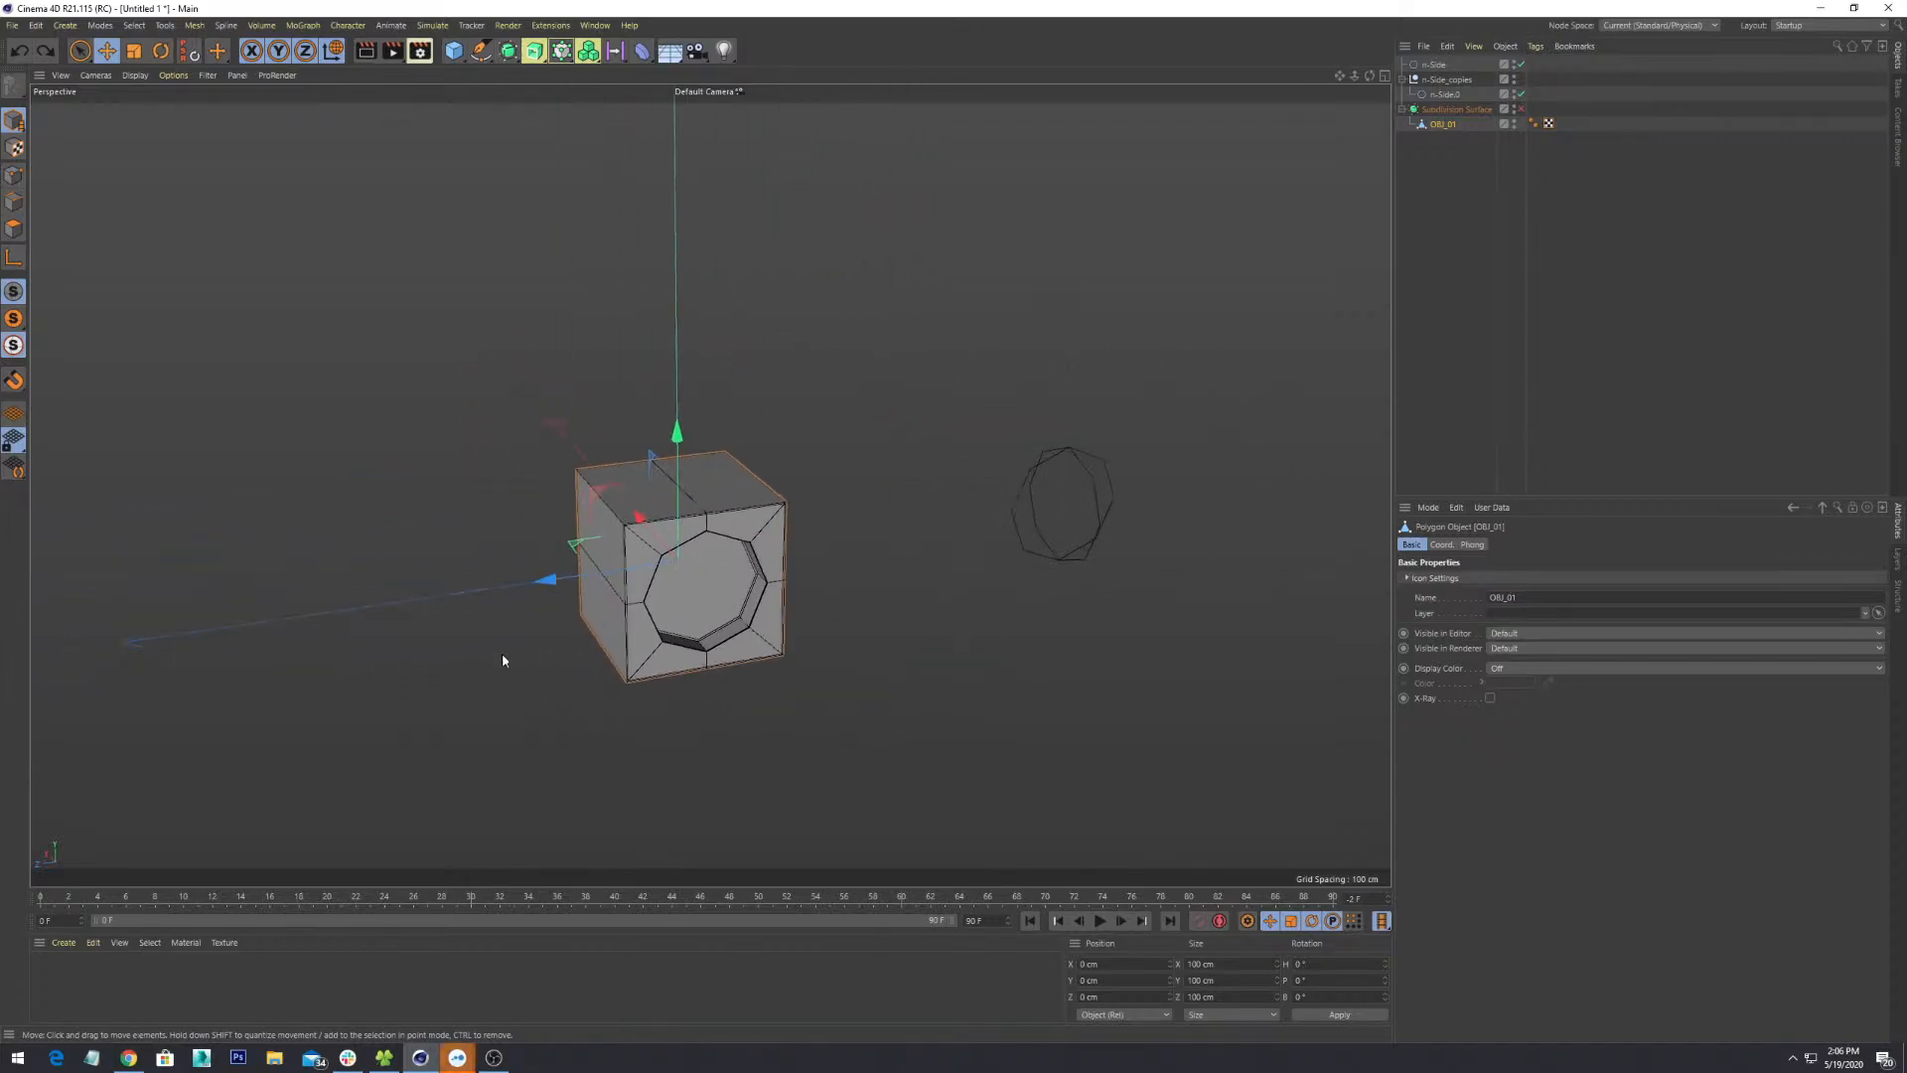
pyautogui.keyDown('alt'); pyautogui.moveTo(637, 680); pyautogui.dragTo(721, 615); pyautogui.keyUp('alt')
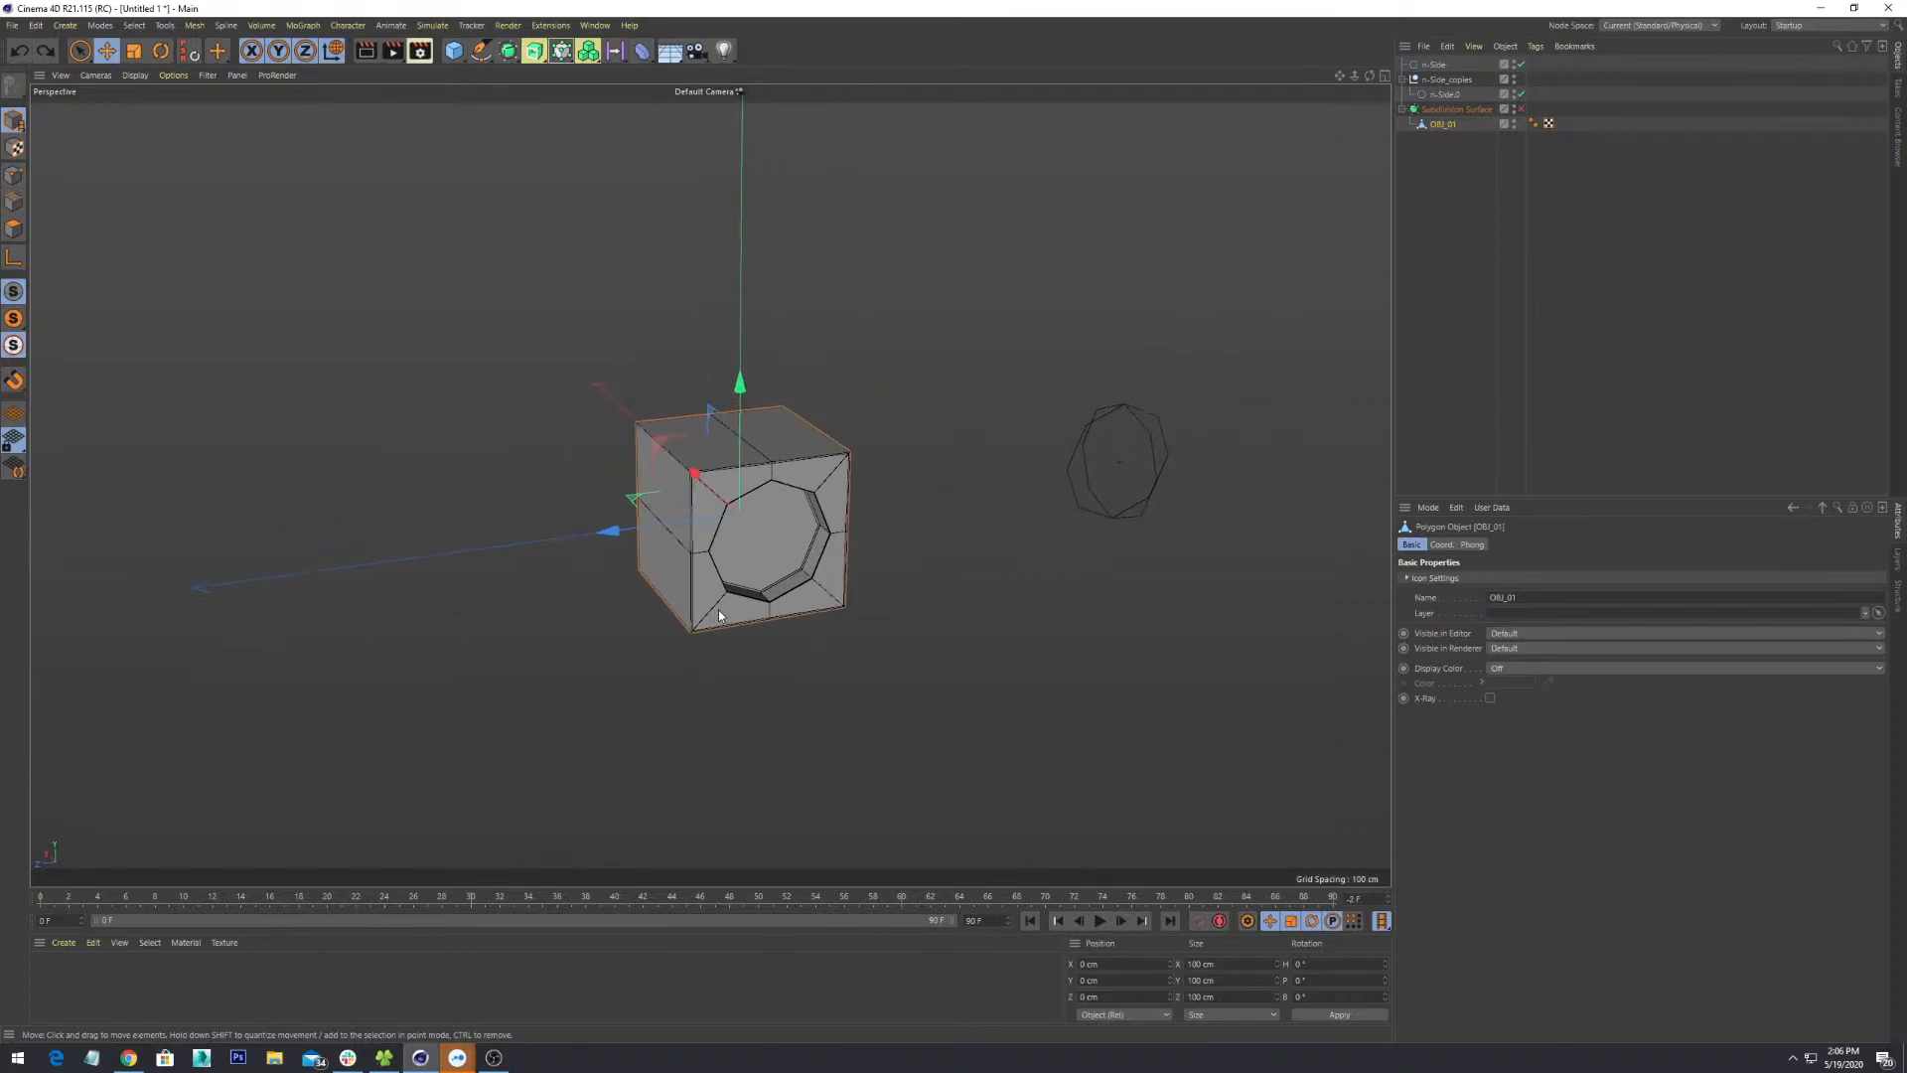
pyautogui.keyDown('alt'); pyautogui.moveTo(865, 578); pyautogui.dragTo(818, 627); pyautogui.keyUp('alt')
pyautogui.scroll(3, 795, 606)
pyautogui.scroll(-8, 795, 606)
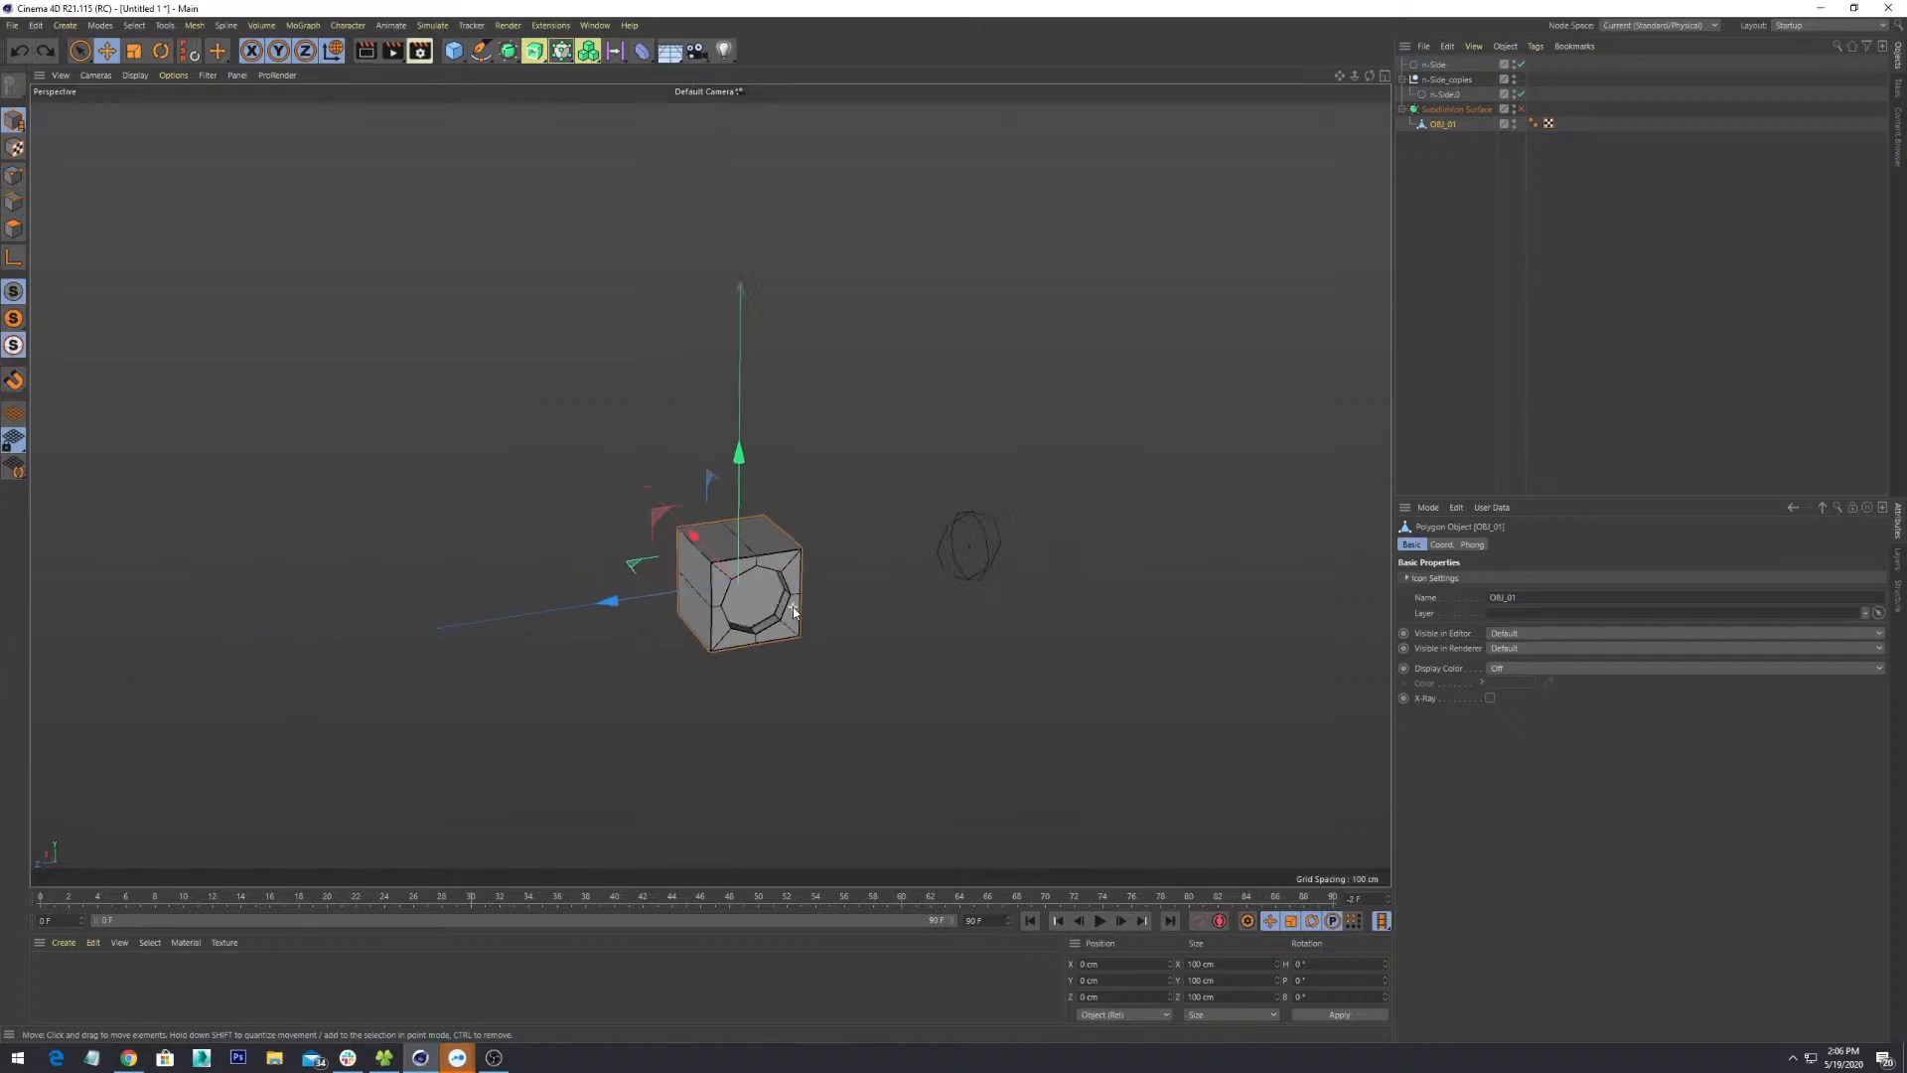
pyautogui.scroll(10, 792, 608)
pyautogui.scroll(-5, 788, 608)
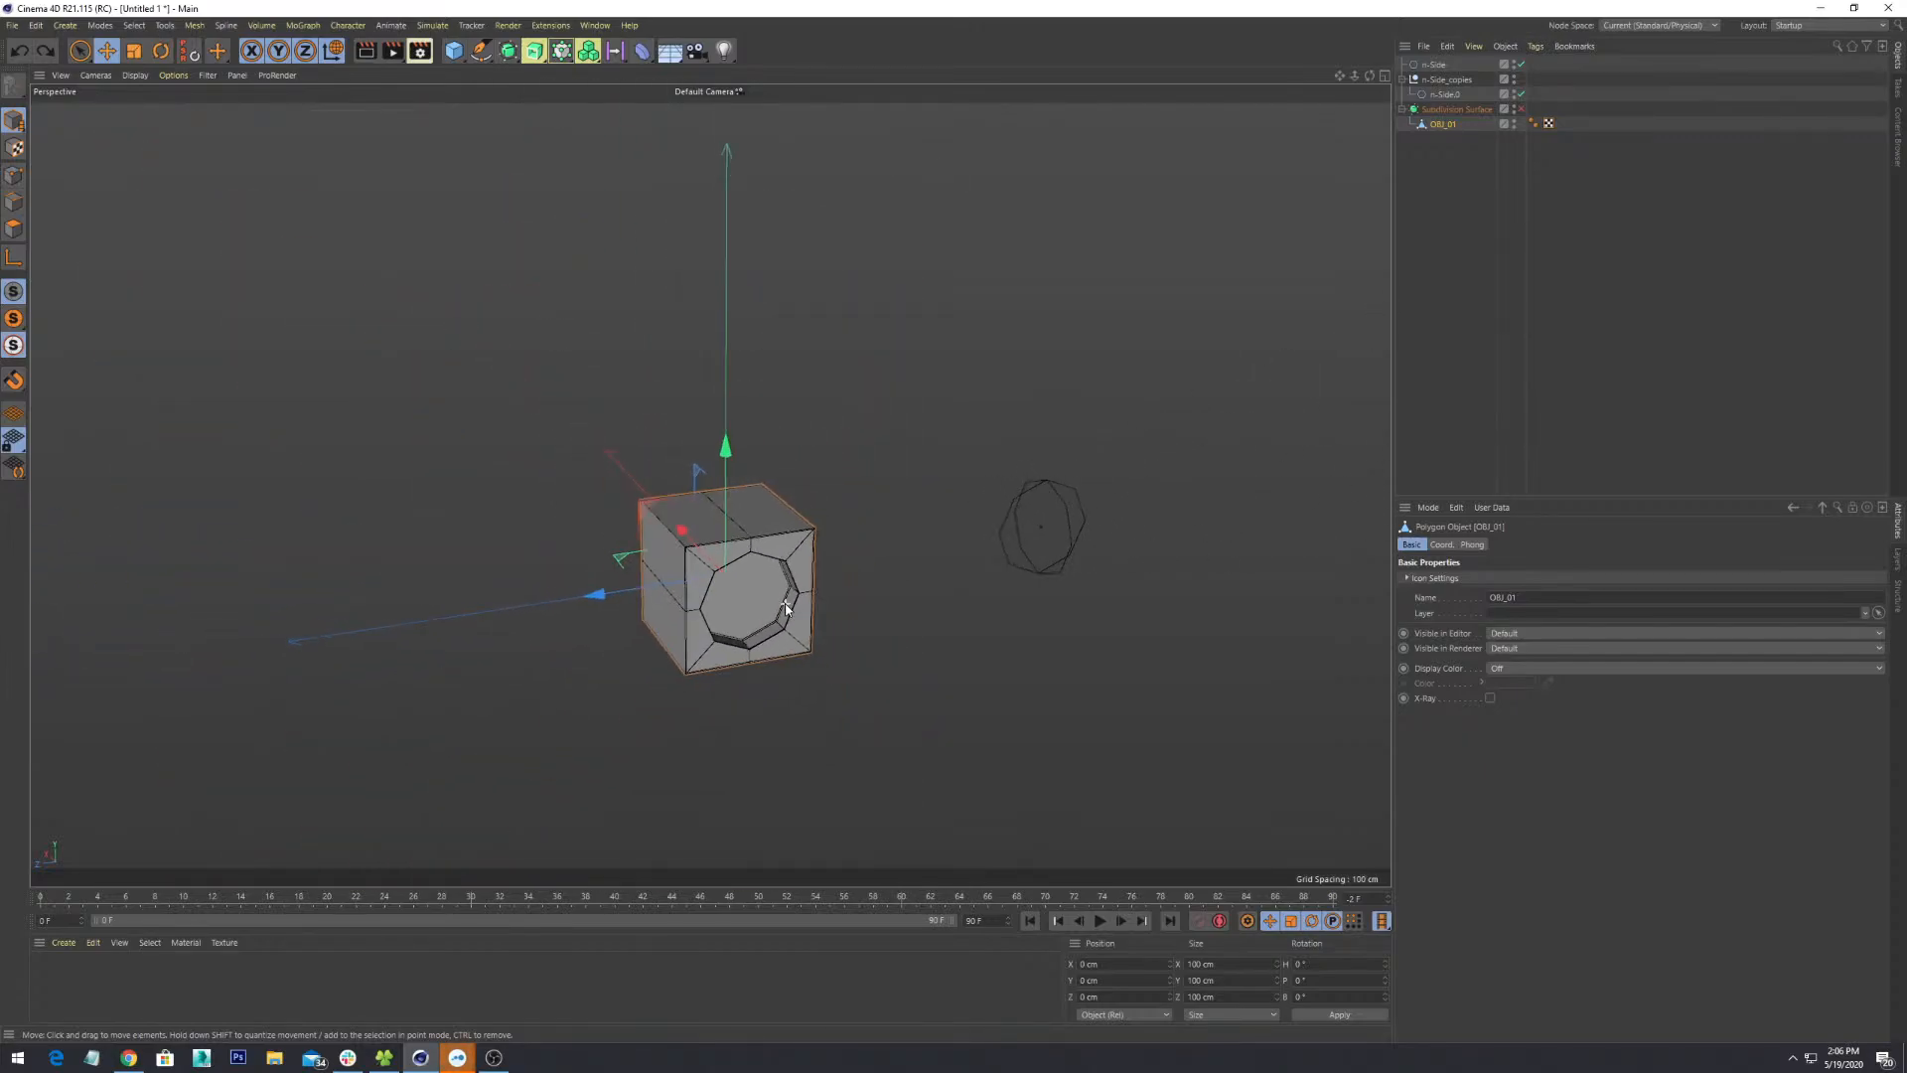
pyautogui.scroll(2, 785, 609)
# - Drag the cube to a new spot, then undo so it returns to the origin
pyautogui.moveTo(929, 474); pyautogui.dragTo(1111, 534)
pyautogui.hotkey('ctrl', 'z')
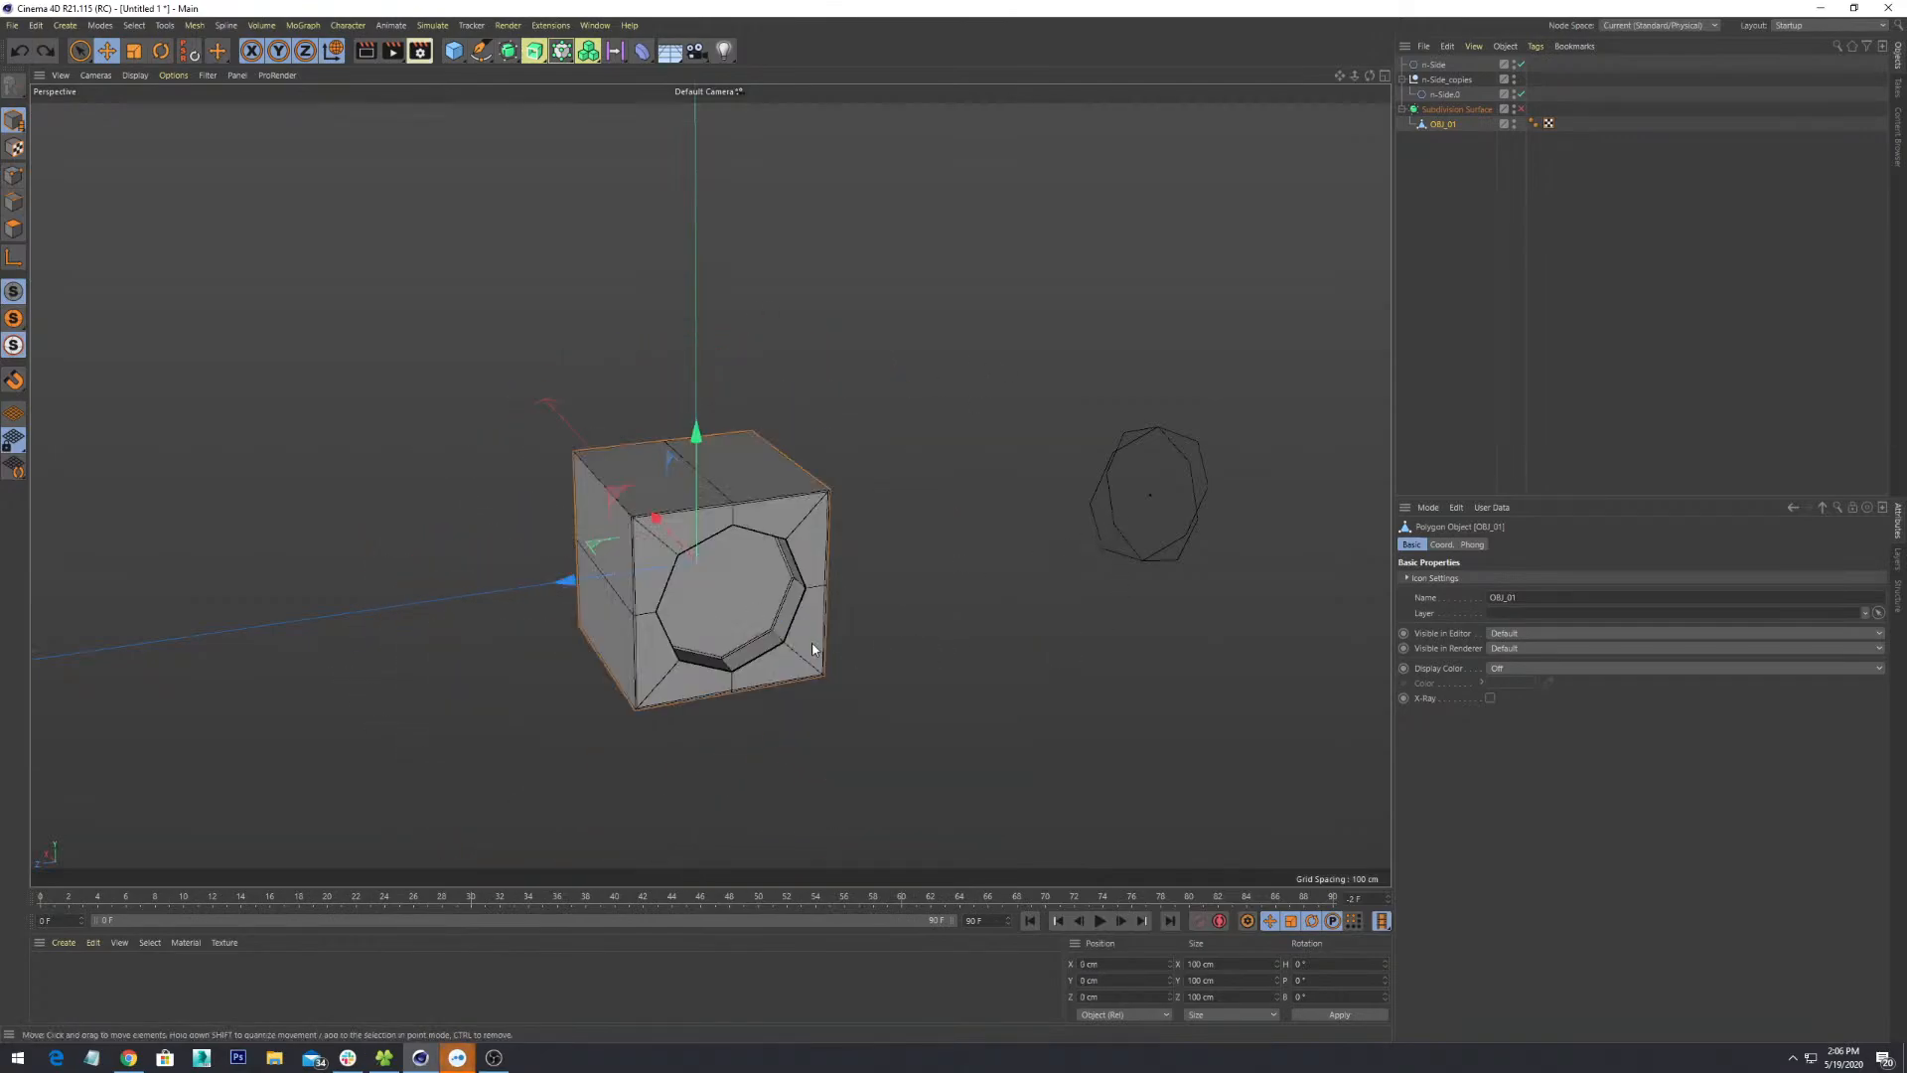
pyautogui.keyDown('alt'); pyautogui.moveTo(861, 699); pyautogui.dragTo(798, 599); pyautogui.keyUp('alt')
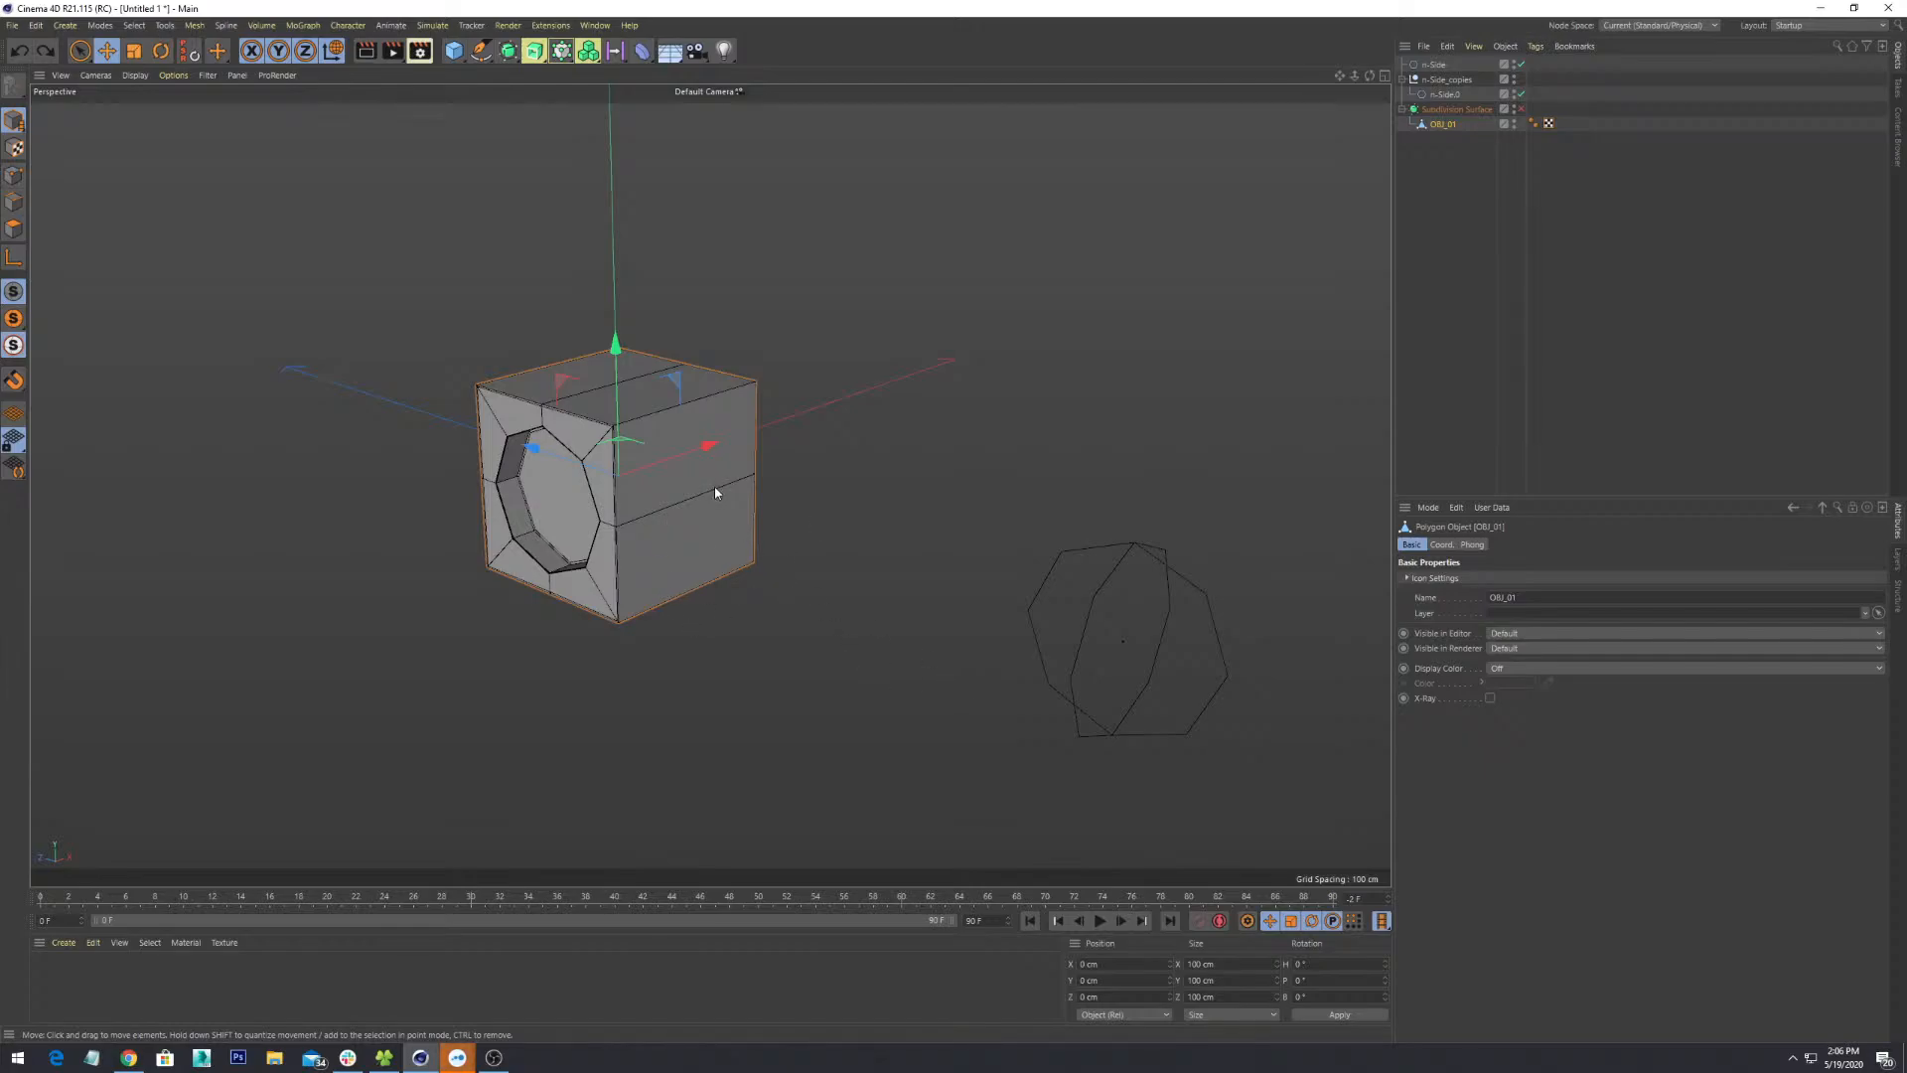
# - Orbit and pan around the cube to view its octagon face
pyautogui.keyDown('alt'); pyautogui.moveTo(654, 499); pyautogui.dragTo(926, 539, button='middle'); pyautogui.keyUp('alt')
pyautogui.moveTo(926, 540)
pyautogui.keyDown('alt'); pyautogui.mouseDown(button='right')
pyautogui.moveTo(622, 549)
pyautogui.moveTo(1142, 506)
pyautogui.moveTo(764, 618)
pyautogui.mouseUp(button='right'); pyautogui.keyUp('alt')
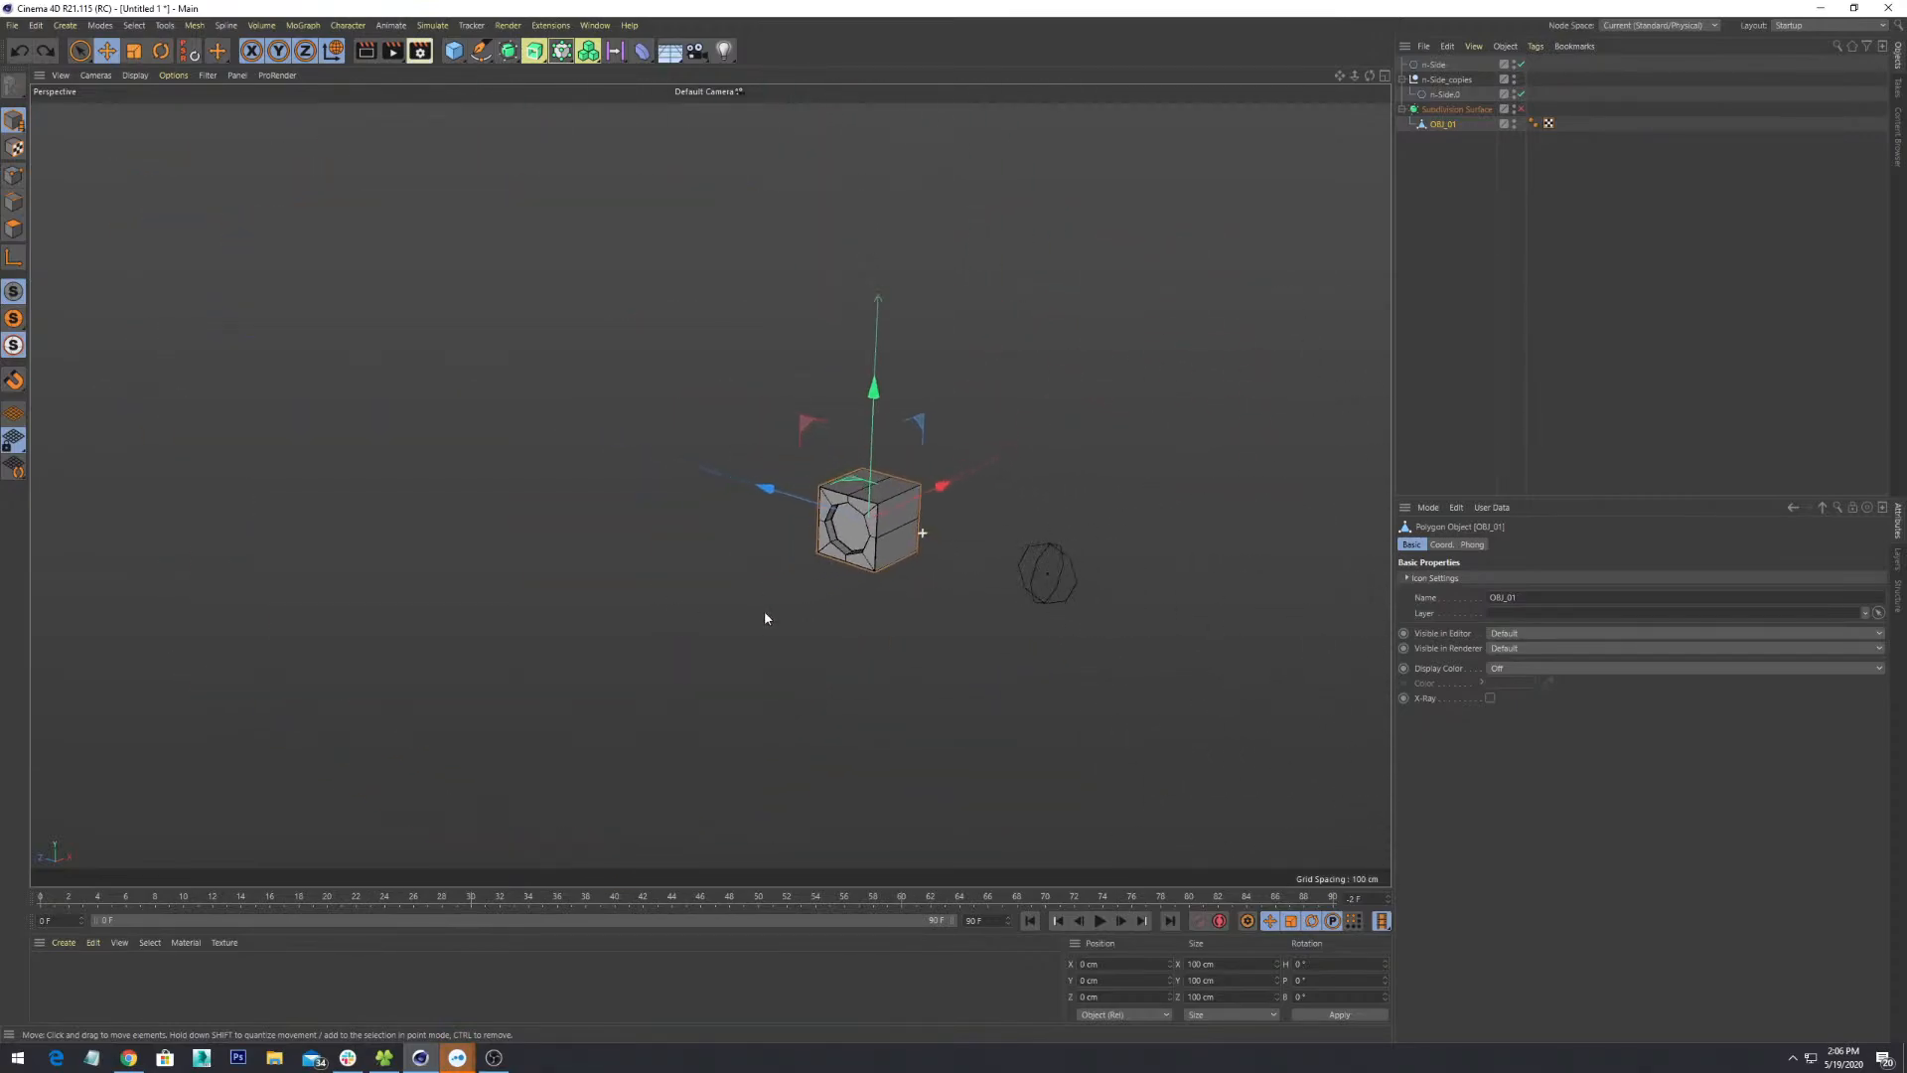
pyautogui.keyDown('alt'); pyautogui.moveTo(742, 608); pyautogui.dragTo(895, 516); pyautogui.keyUp('alt')
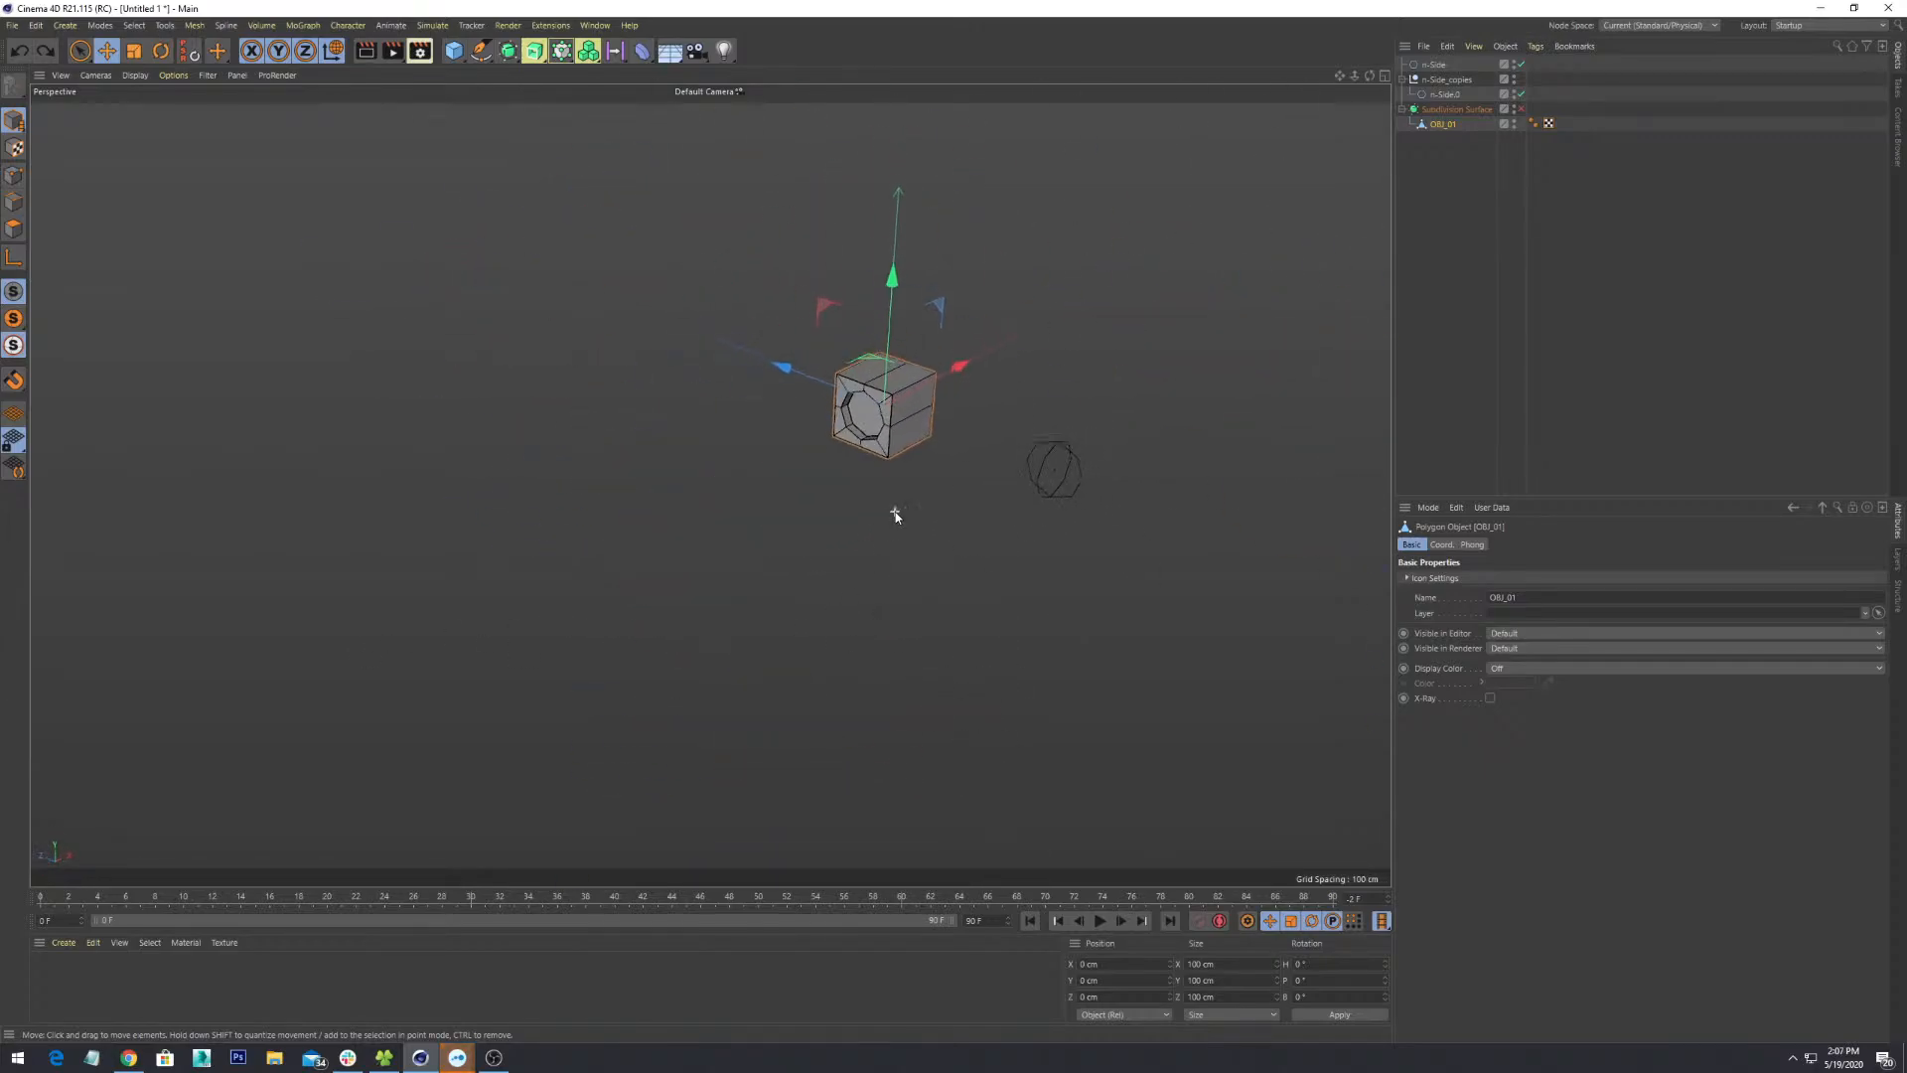
pyautogui.keyDown('alt'); pyautogui.moveTo(1015, 348); pyautogui.dragTo(1023, 422); pyautogui.keyUp('alt')
pyautogui.keyDown('alt'); pyautogui.moveTo(1023, 421); pyautogui.dragTo(866, 690, button='middle'); pyautogui.keyUp('alt')
pyautogui.keyDown('alt'); pyautogui.moveTo(865, 697); pyautogui.dragTo(782, 573); pyautogui.keyUp('alt')
pyautogui.keyDown('alt'); pyautogui.moveTo(608, 536); pyautogui.dragTo(655, 655); pyautogui.keyUp('alt')
pyautogui.keyDown('alt'); pyautogui.moveTo(883, 712); pyautogui.dragTo(648, 564); pyautogui.keyUp('alt')
pyautogui.keyDown('alt'); pyautogui.moveTo(858, 548); pyautogui.dragTo(712, 548); pyautogui.keyUp('alt')
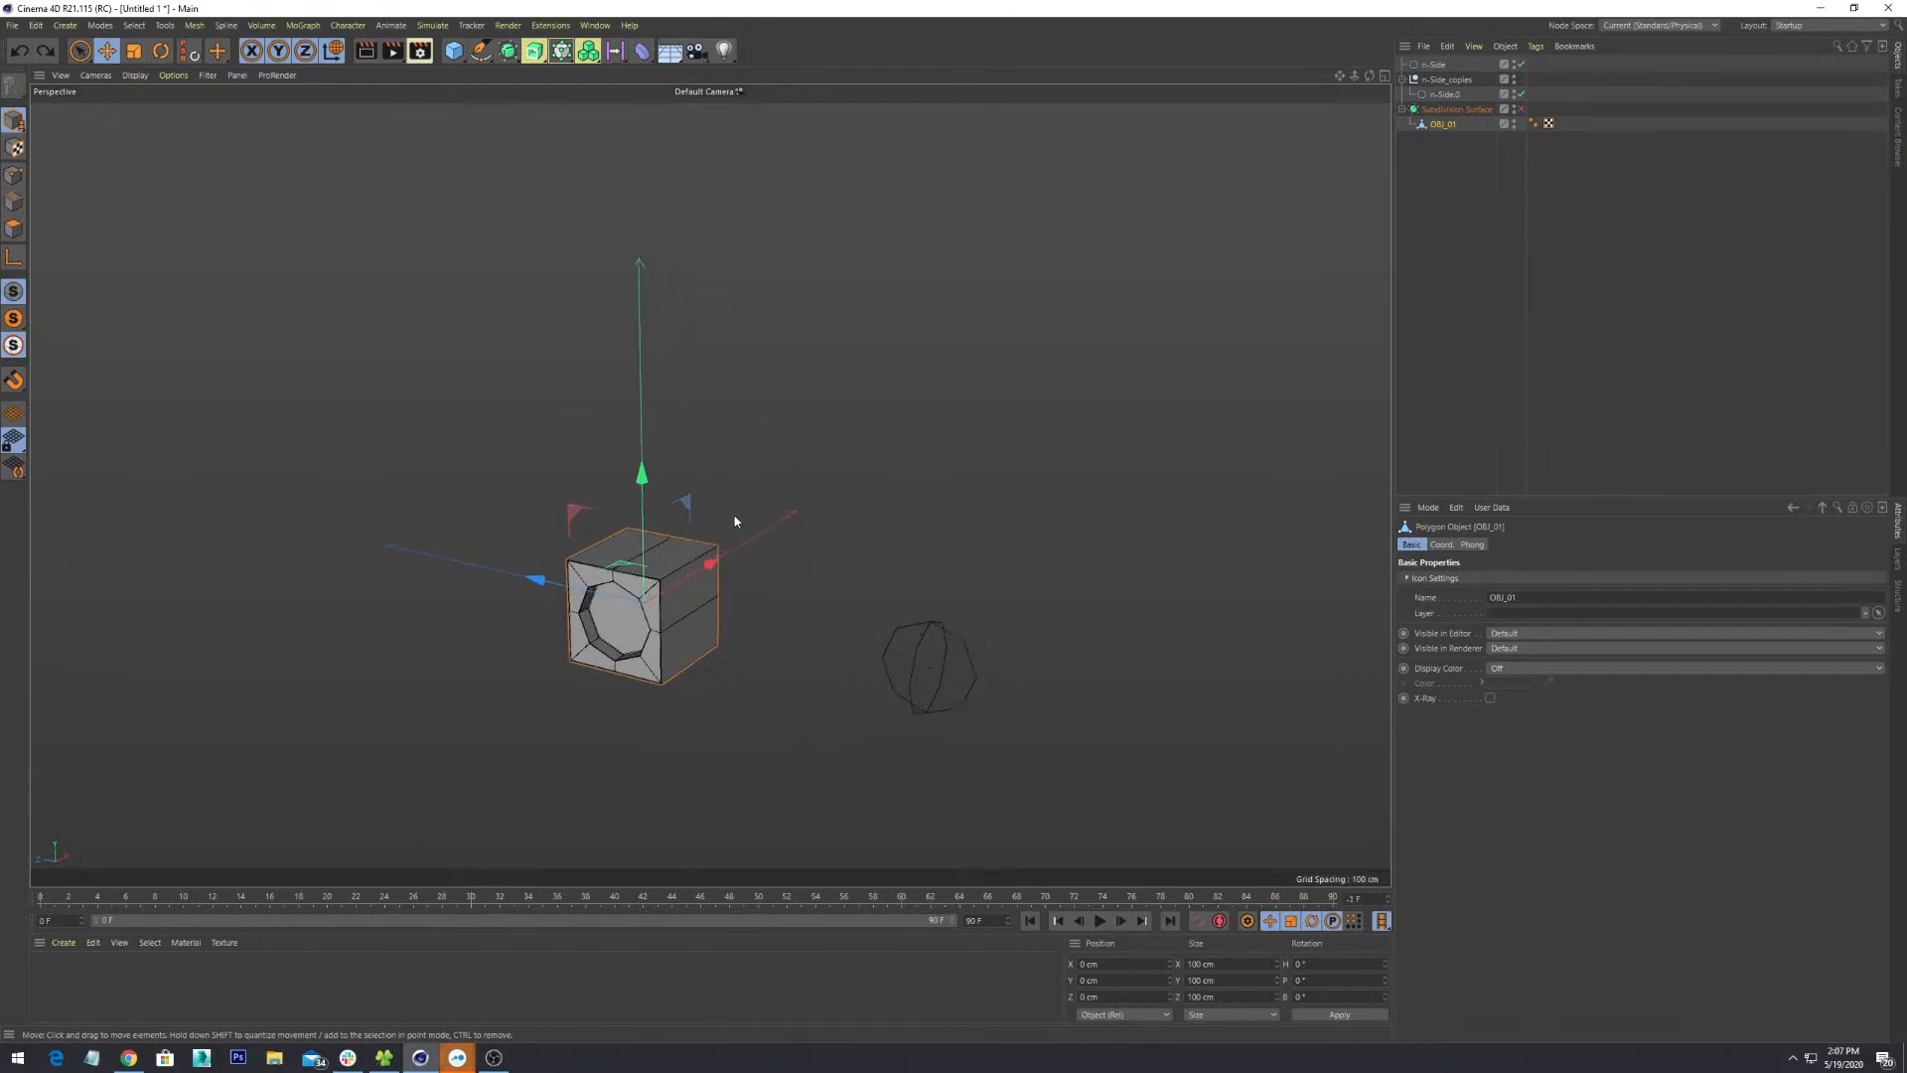
# - Zoom out and select n-Side.0 to show its 8 sides and 41.659 cm radius
pyautogui.scroll(-2, 735, 522)
pyautogui.scroll(-2, 761, 626)
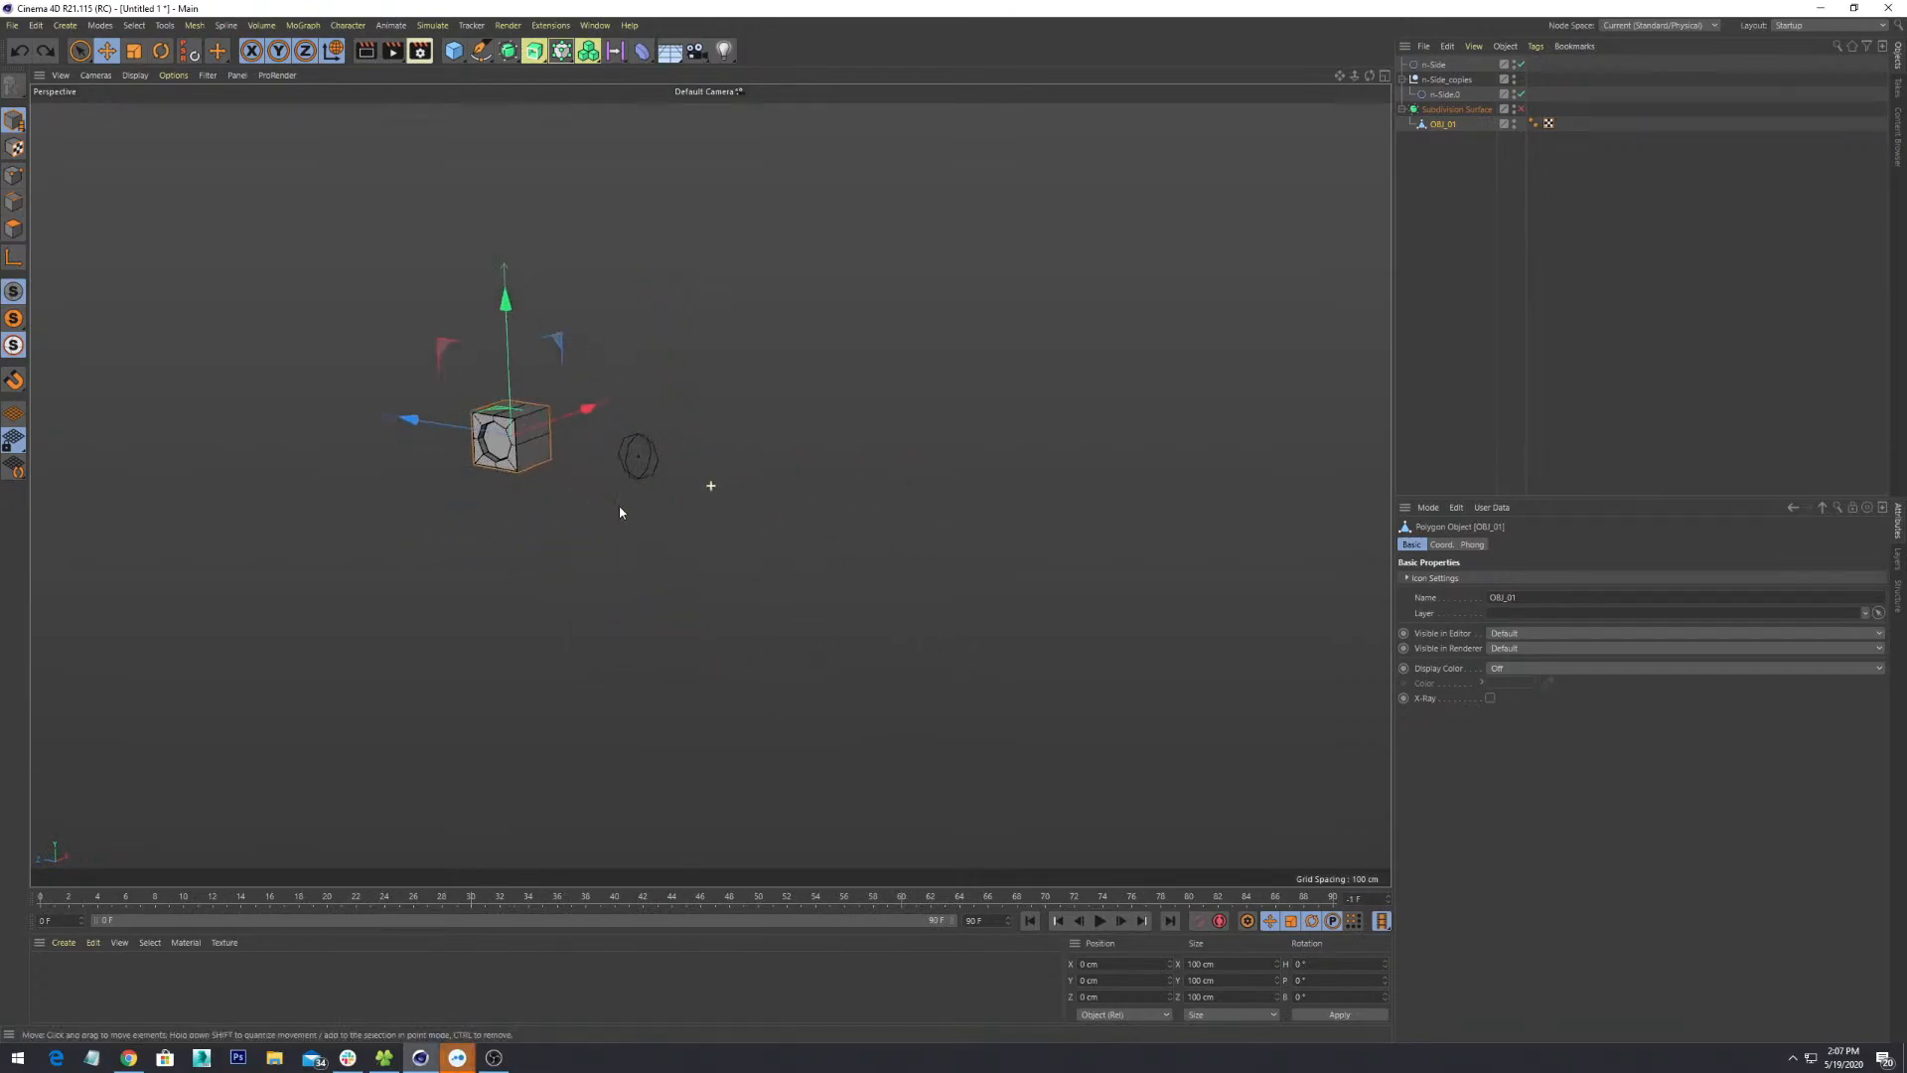
pyautogui.click(651, 479)
pyautogui.keyDown('alt'); pyautogui.moveTo(832, 485); pyautogui.dragTo(740, 563); pyautogui.keyUp('alt')
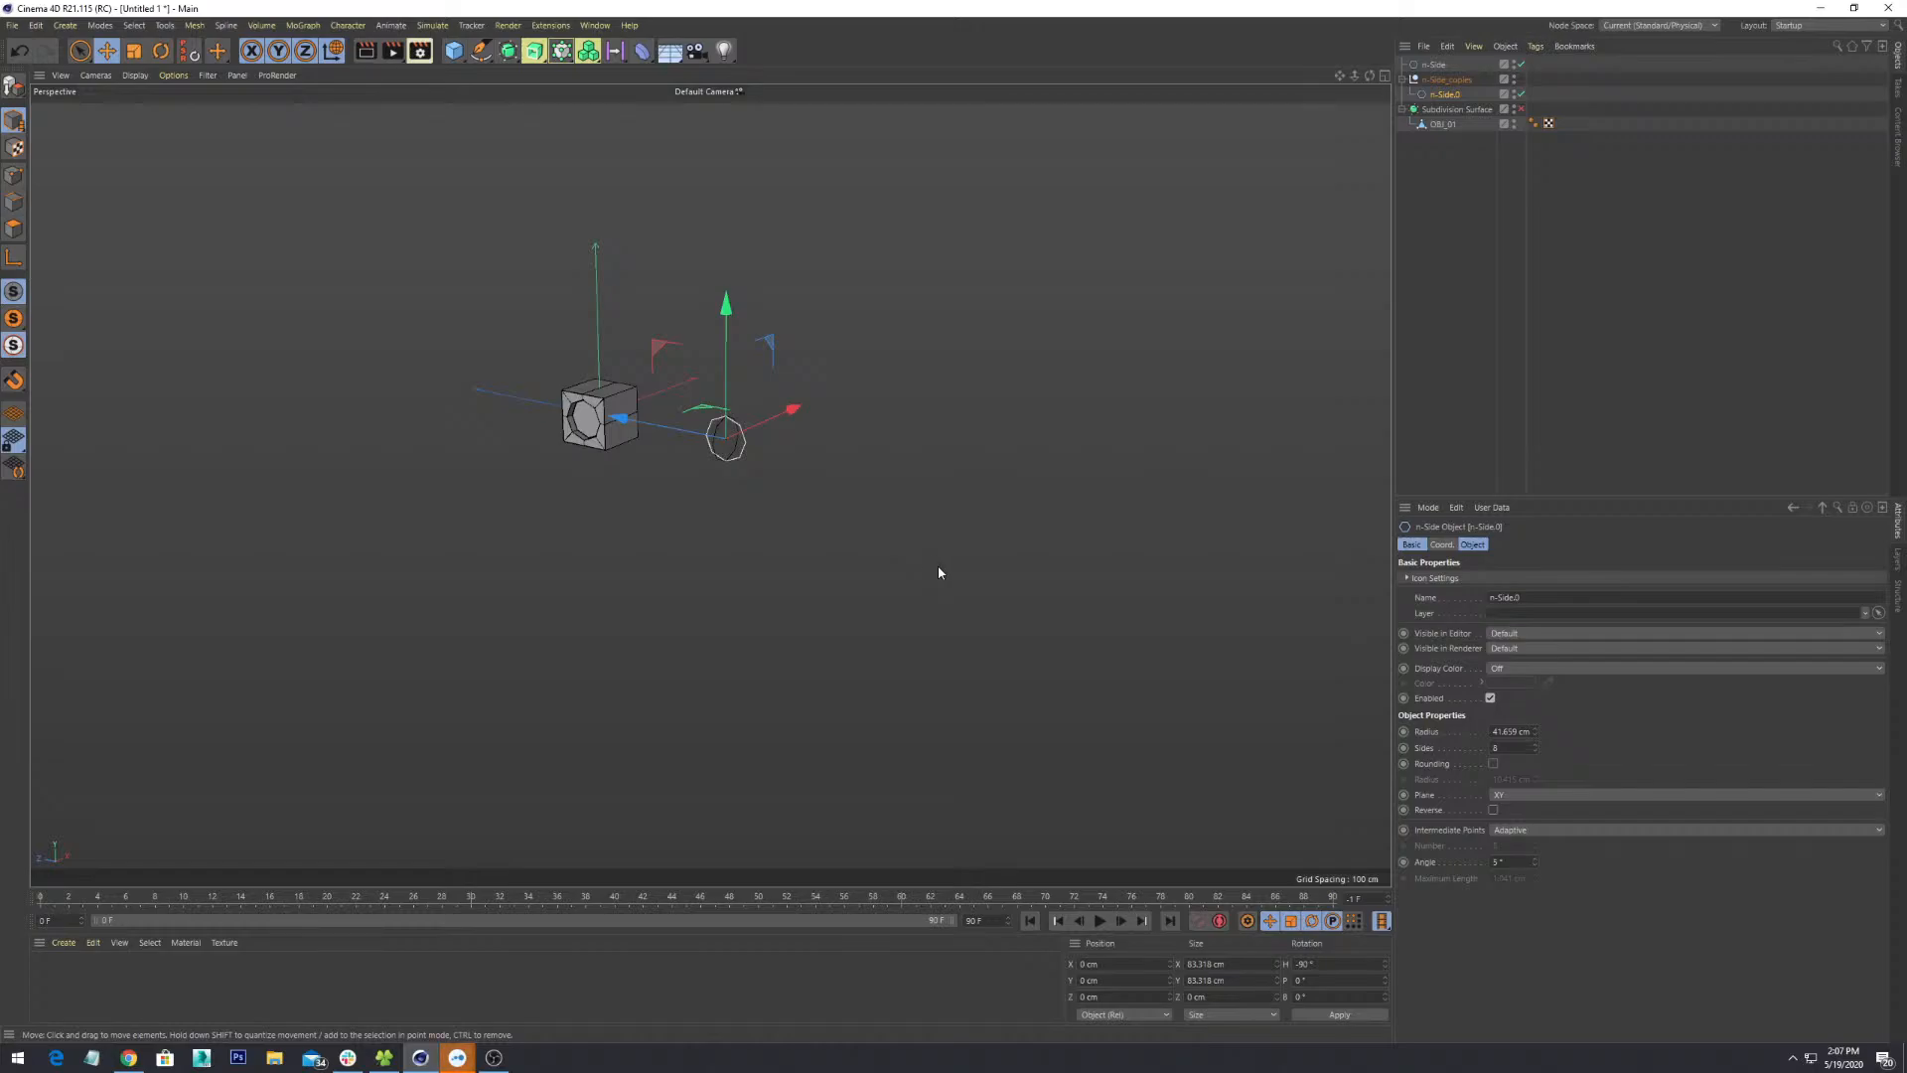
pyautogui.press('o')
pyautogui.scroll(-5, 923, 565)
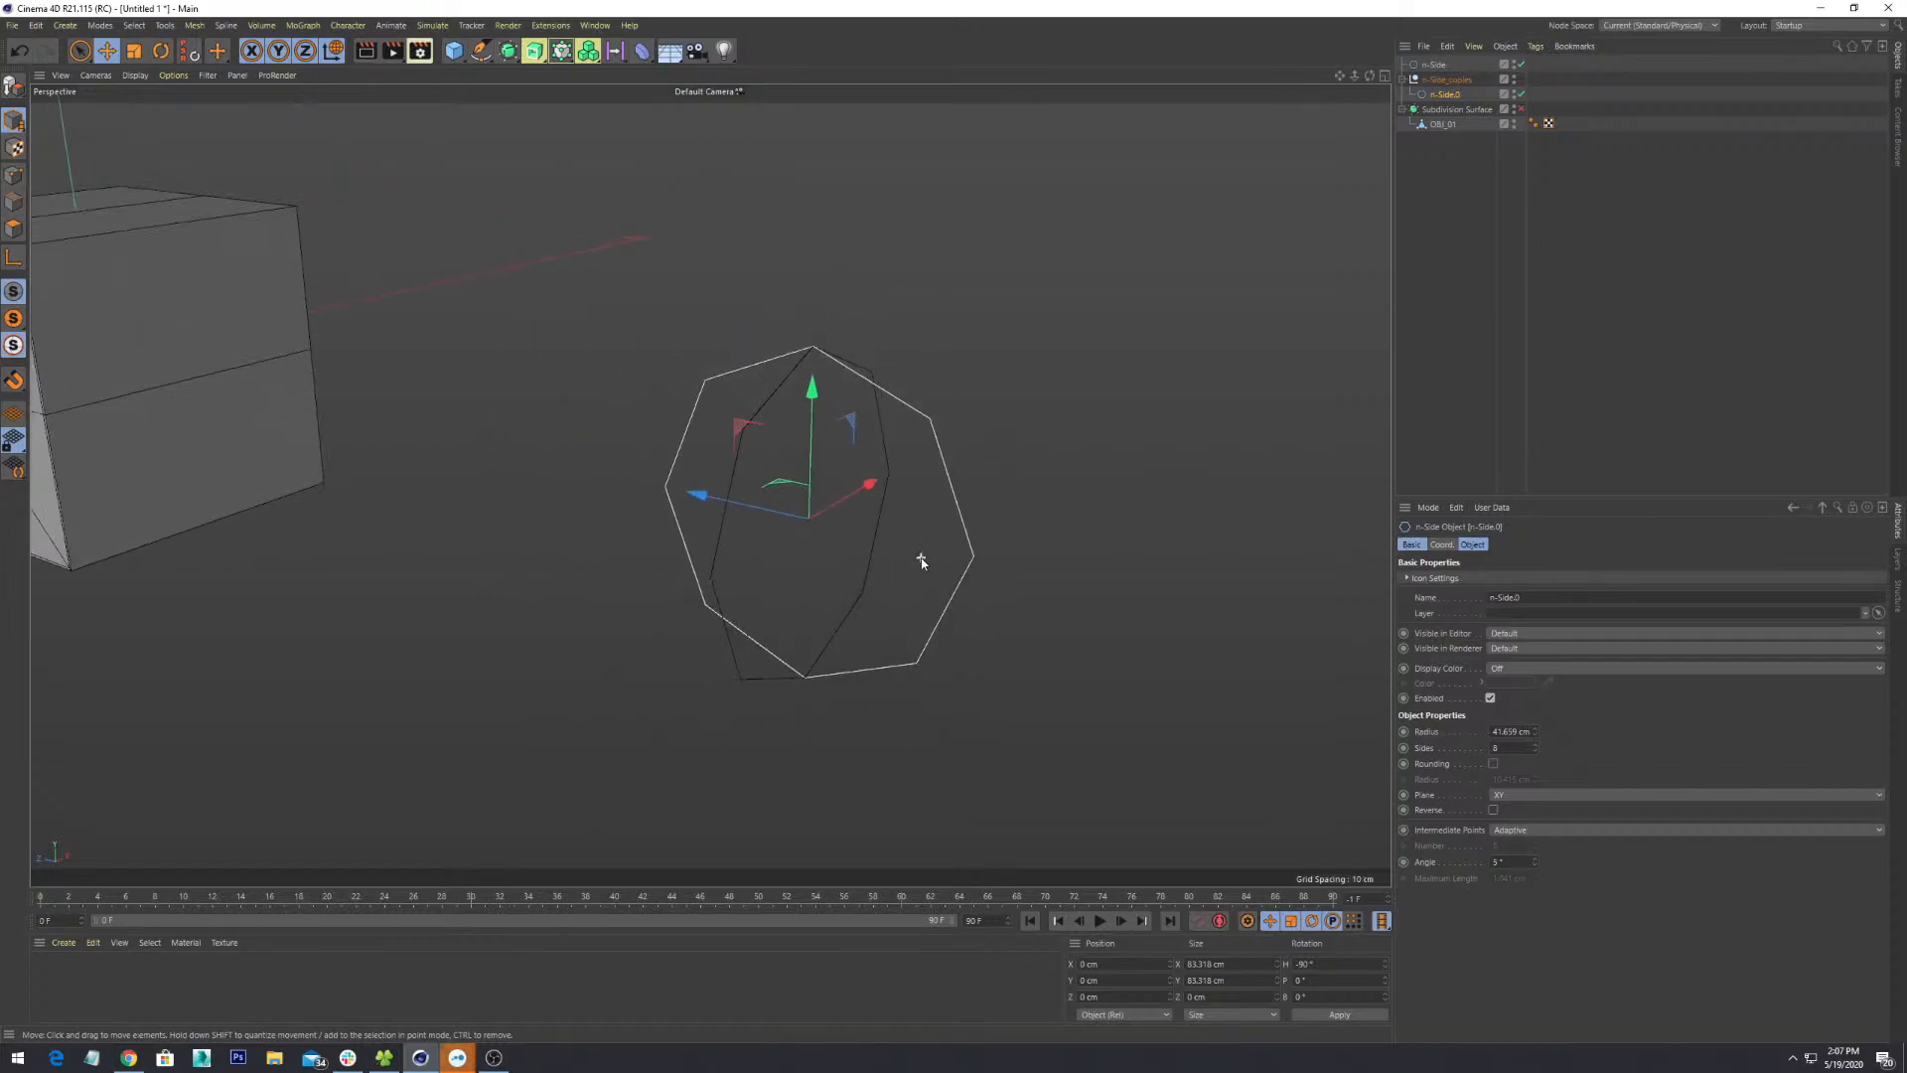
pyautogui.keyDown('alt'); pyautogui.moveTo(868, 539); pyautogui.dragTo(1021, 527); pyautogui.keyUp('alt')
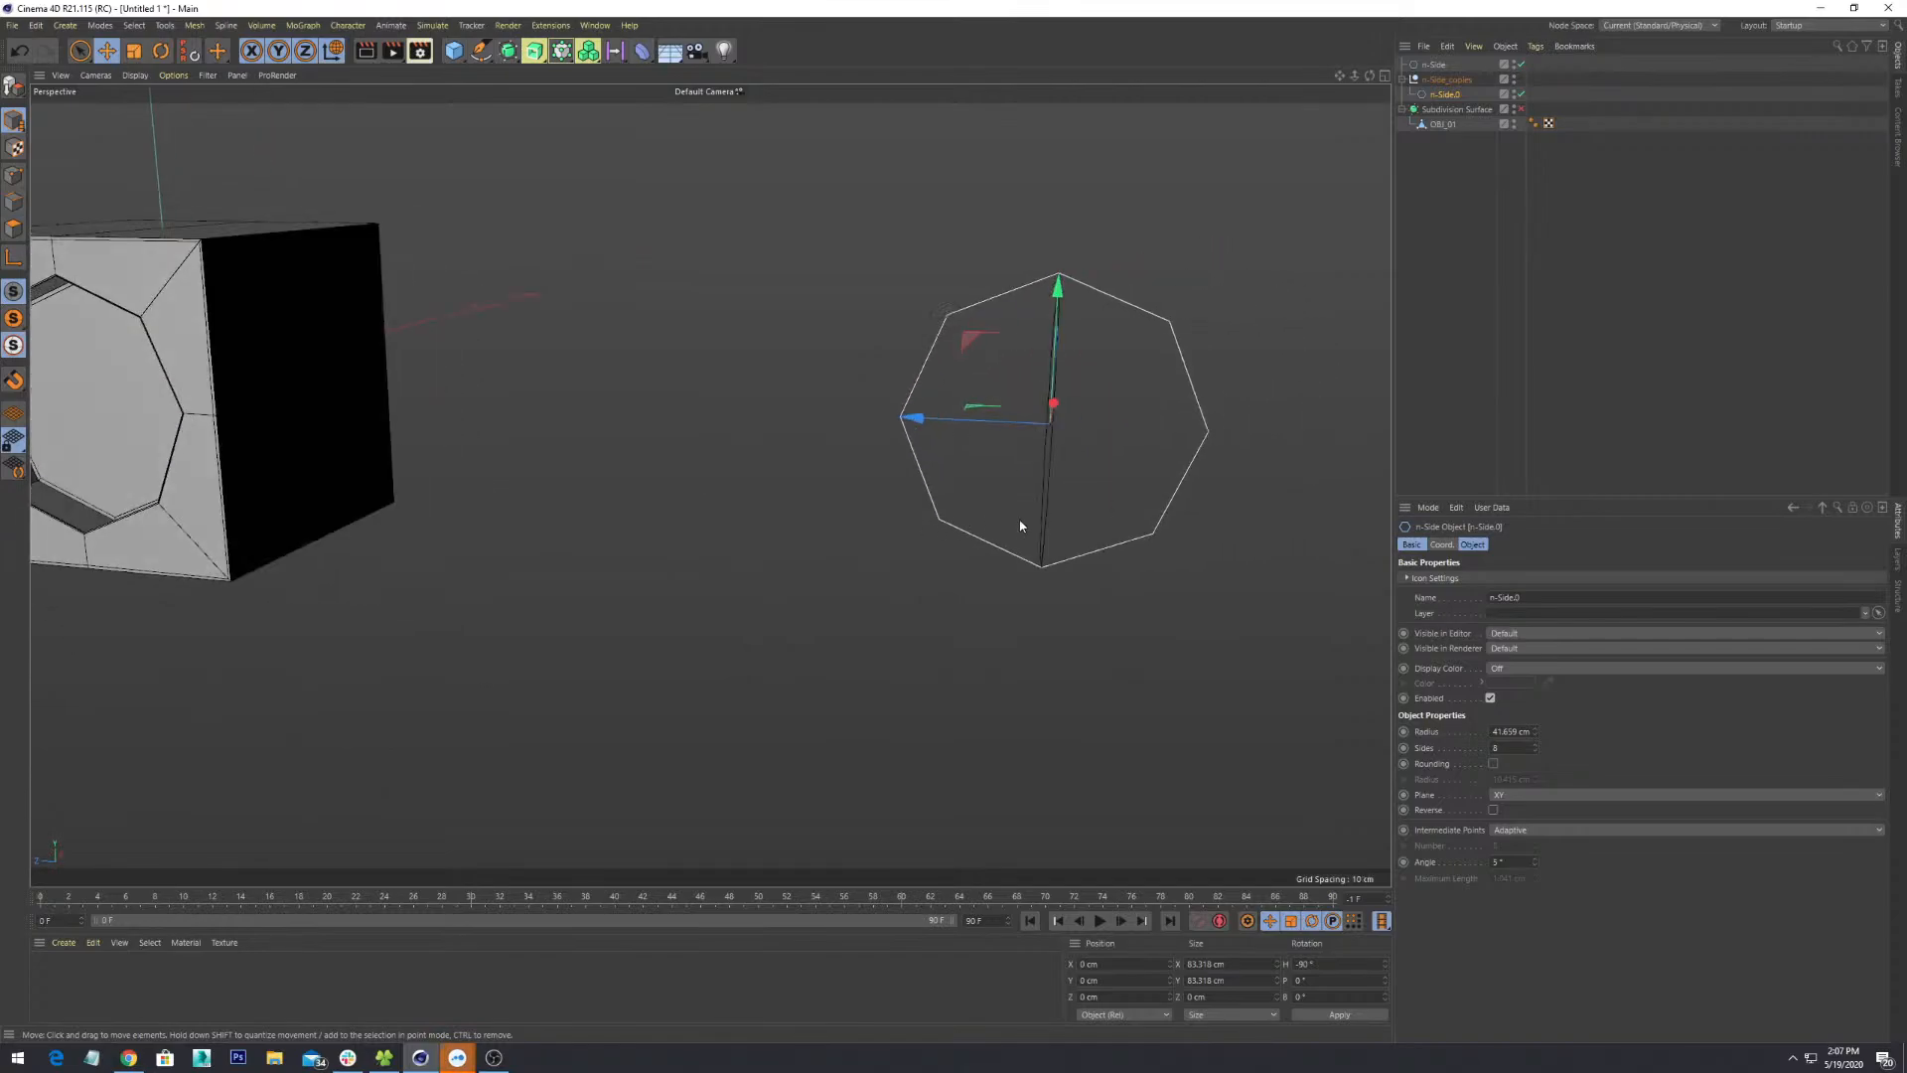
pyautogui.press('o')
pyautogui.scroll(-5, 863, 575)
pyautogui.scroll(-3, 863, 574)
pyautogui.keyDown('alt'); pyautogui.moveTo(866, 586); pyautogui.dragTo(580, 388); pyautogui.keyUp('alt')
pyautogui.click(580, 387)
pyautogui.press('o')
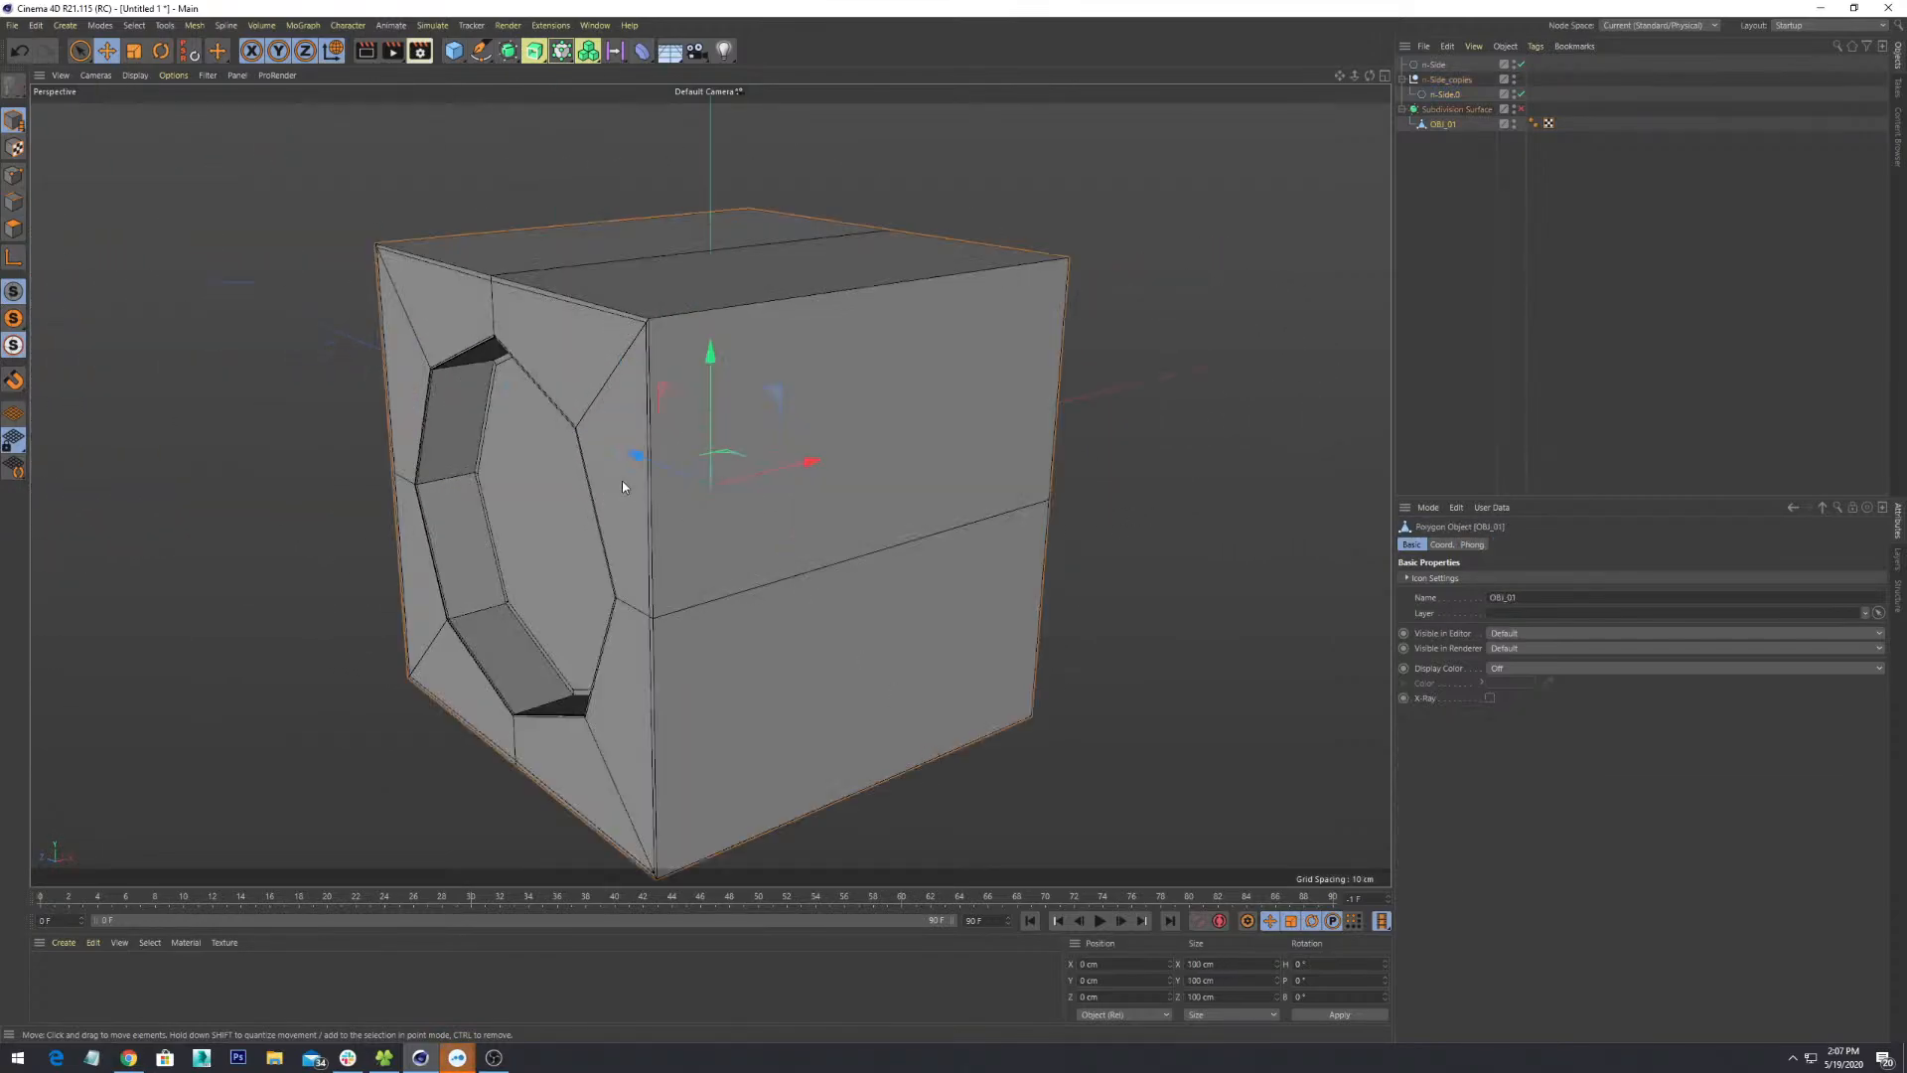
pyautogui.scroll(-4, 622, 481)
pyautogui.keyDown('alt'); pyautogui.moveTo(622, 480); pyautogui.dragTo(700, 481); pyautogui.keyUp('alt')
pyautogui.press('o')
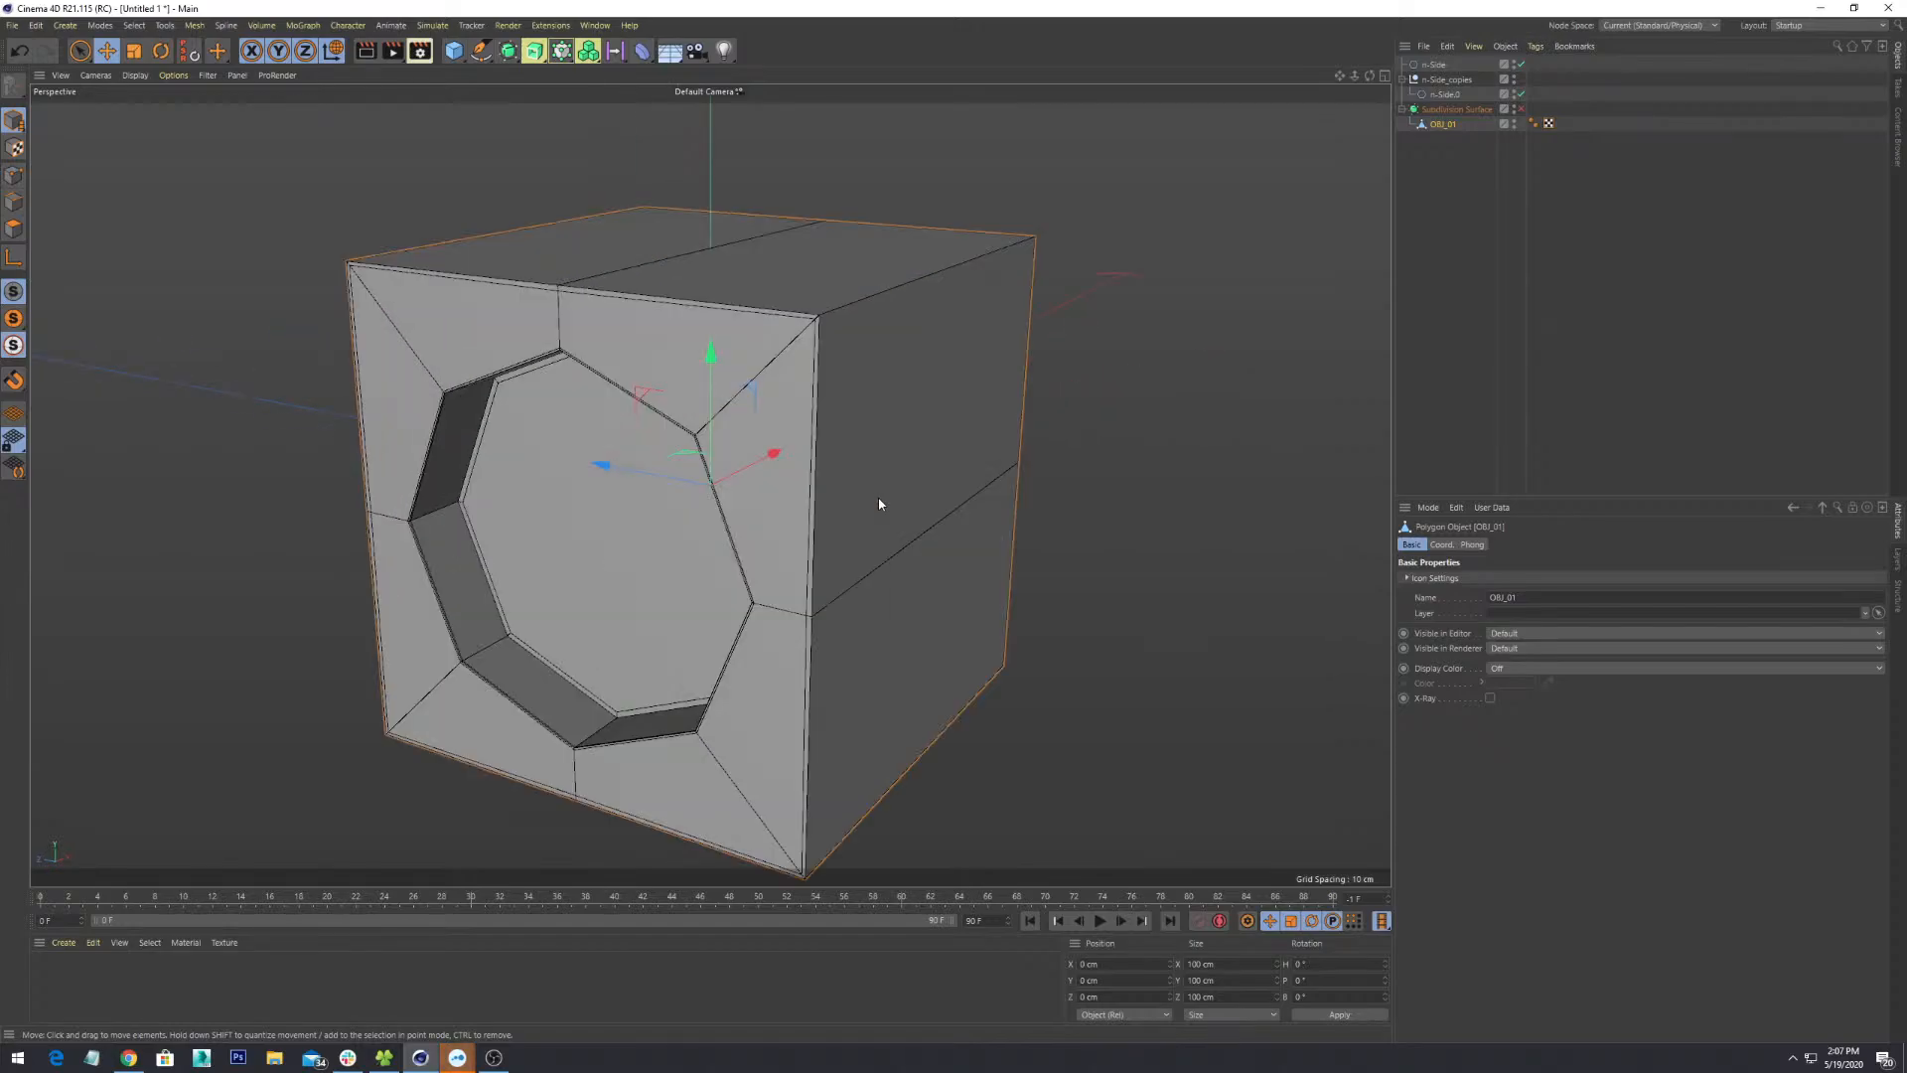
pyautogui.scroll(-5, 878, 497)
pyautogui.keyDown('alt'); pyautogui.moveTo(868, 566); pyautogui.dragTo(866, 554); pyautogui.keyUp('alt')
pyautogui.scroll(-6, 630, 507)
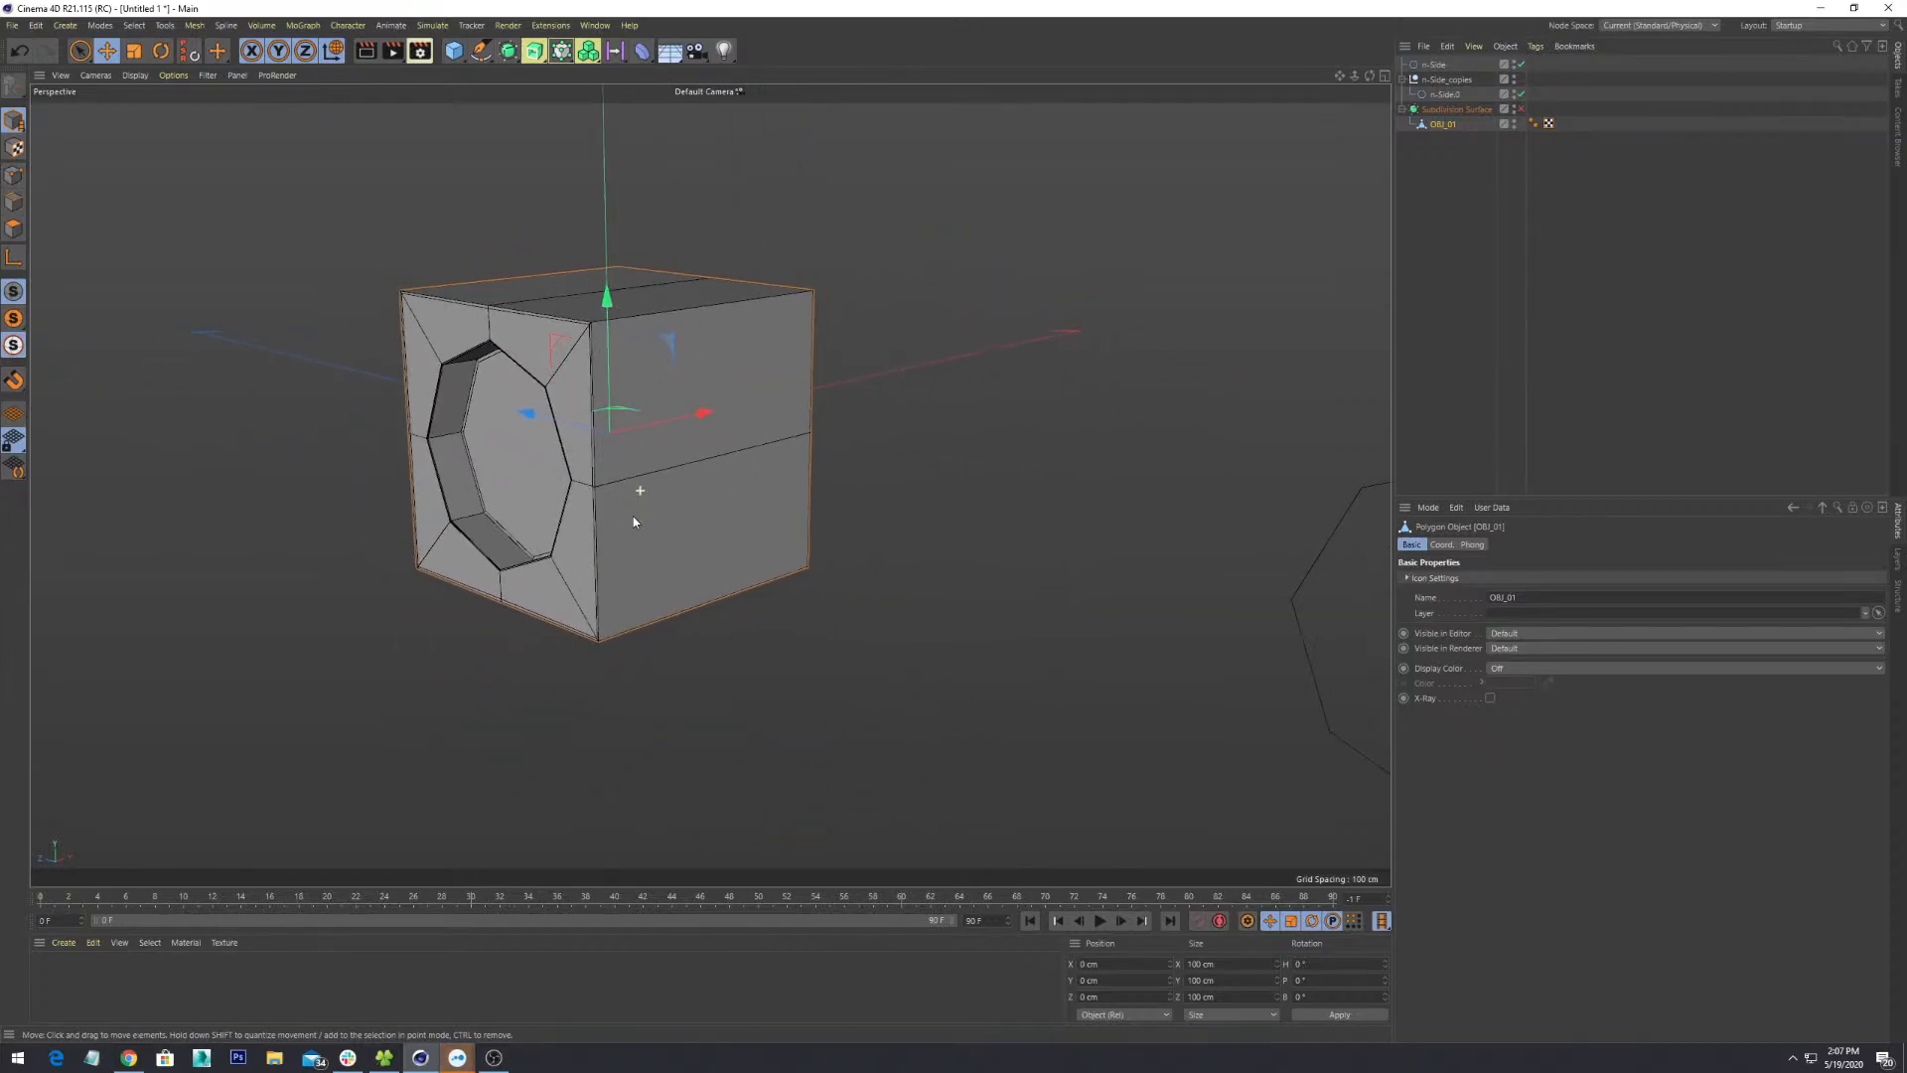
pyautogui.keyDown('alt'); pyautogui.moveTo(639, 554); pyautogui.dragTo(1248, 563); pyautogui.keyUp('alt')
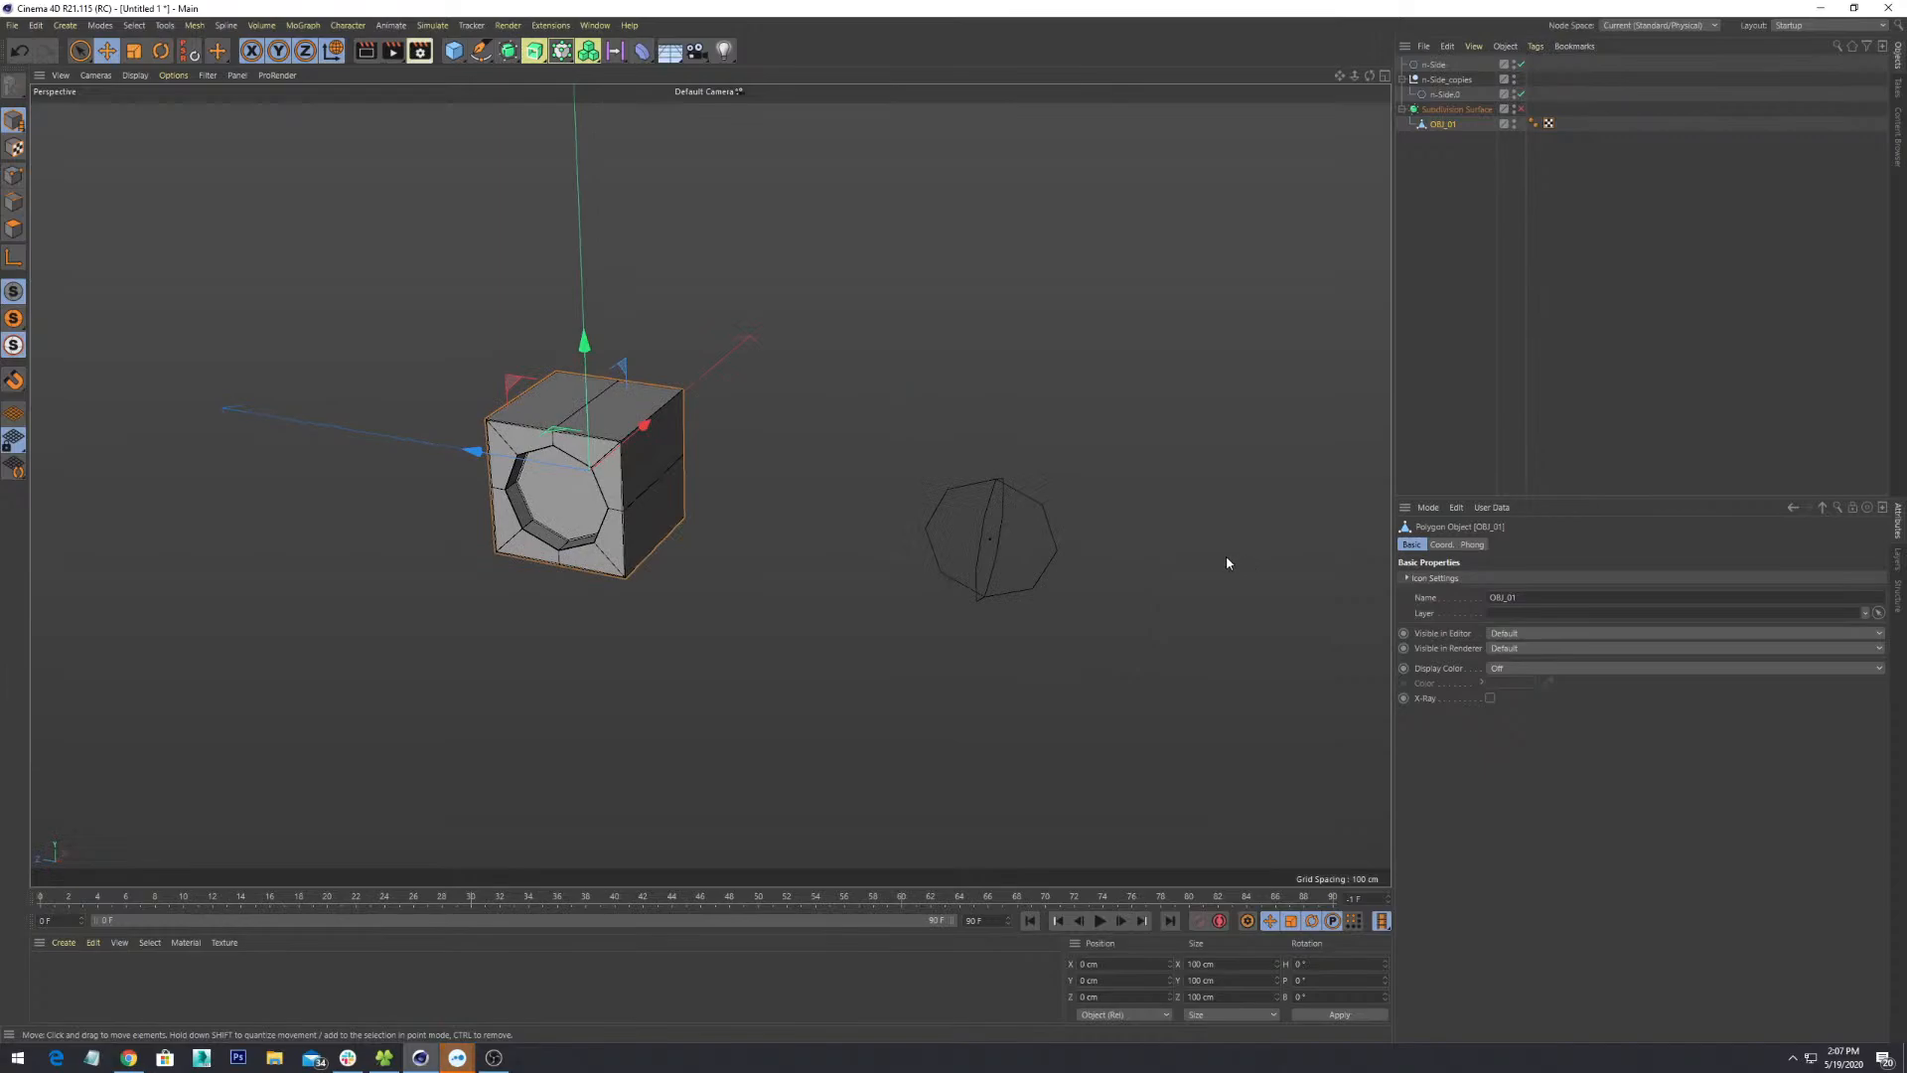
pyautogui.press('o')
pyautogui.scroll(-8, 1045, 564)
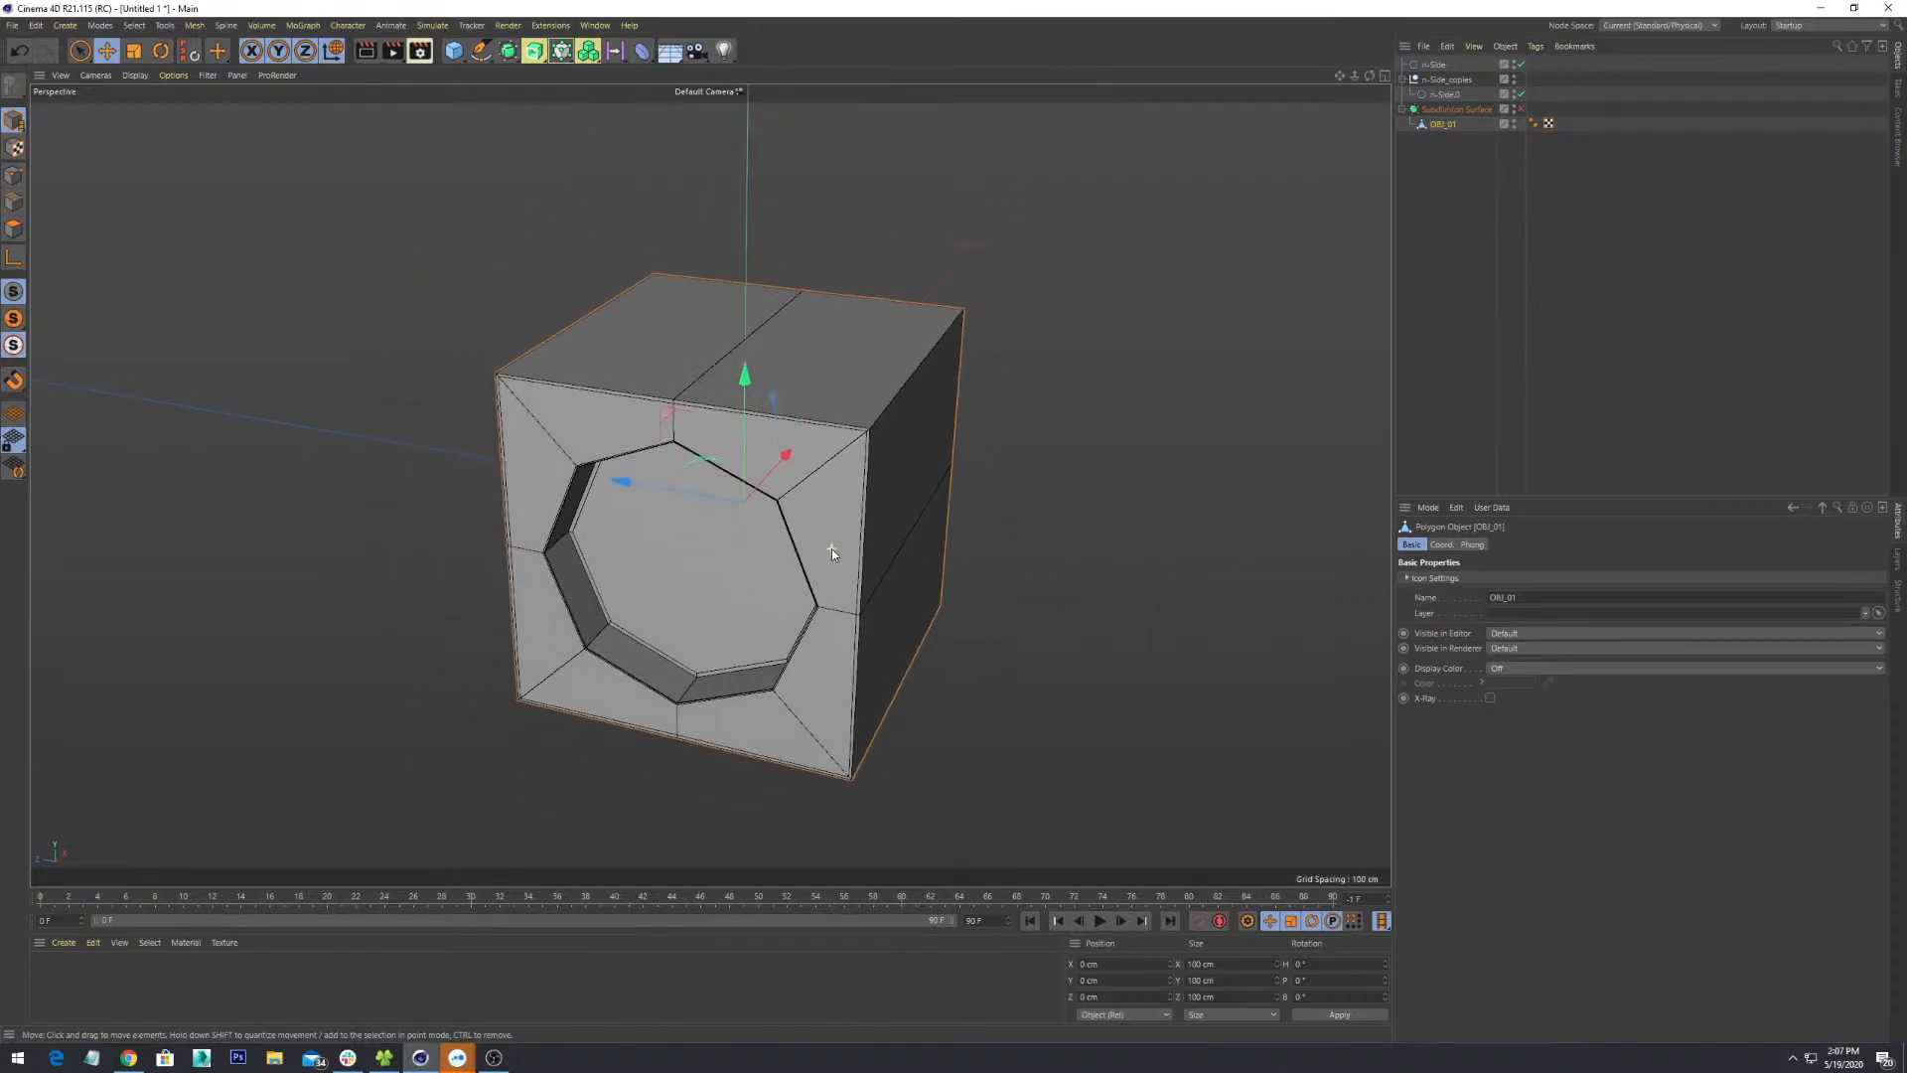
pyautogui.keyDown('alt'); pyautogui.moveTo(1085, 607); pyautogui.dragTo(776, 514, button='middle'); pyautogui.keyUp('alt')
pyautogui.scroll(-2, 775, 531)
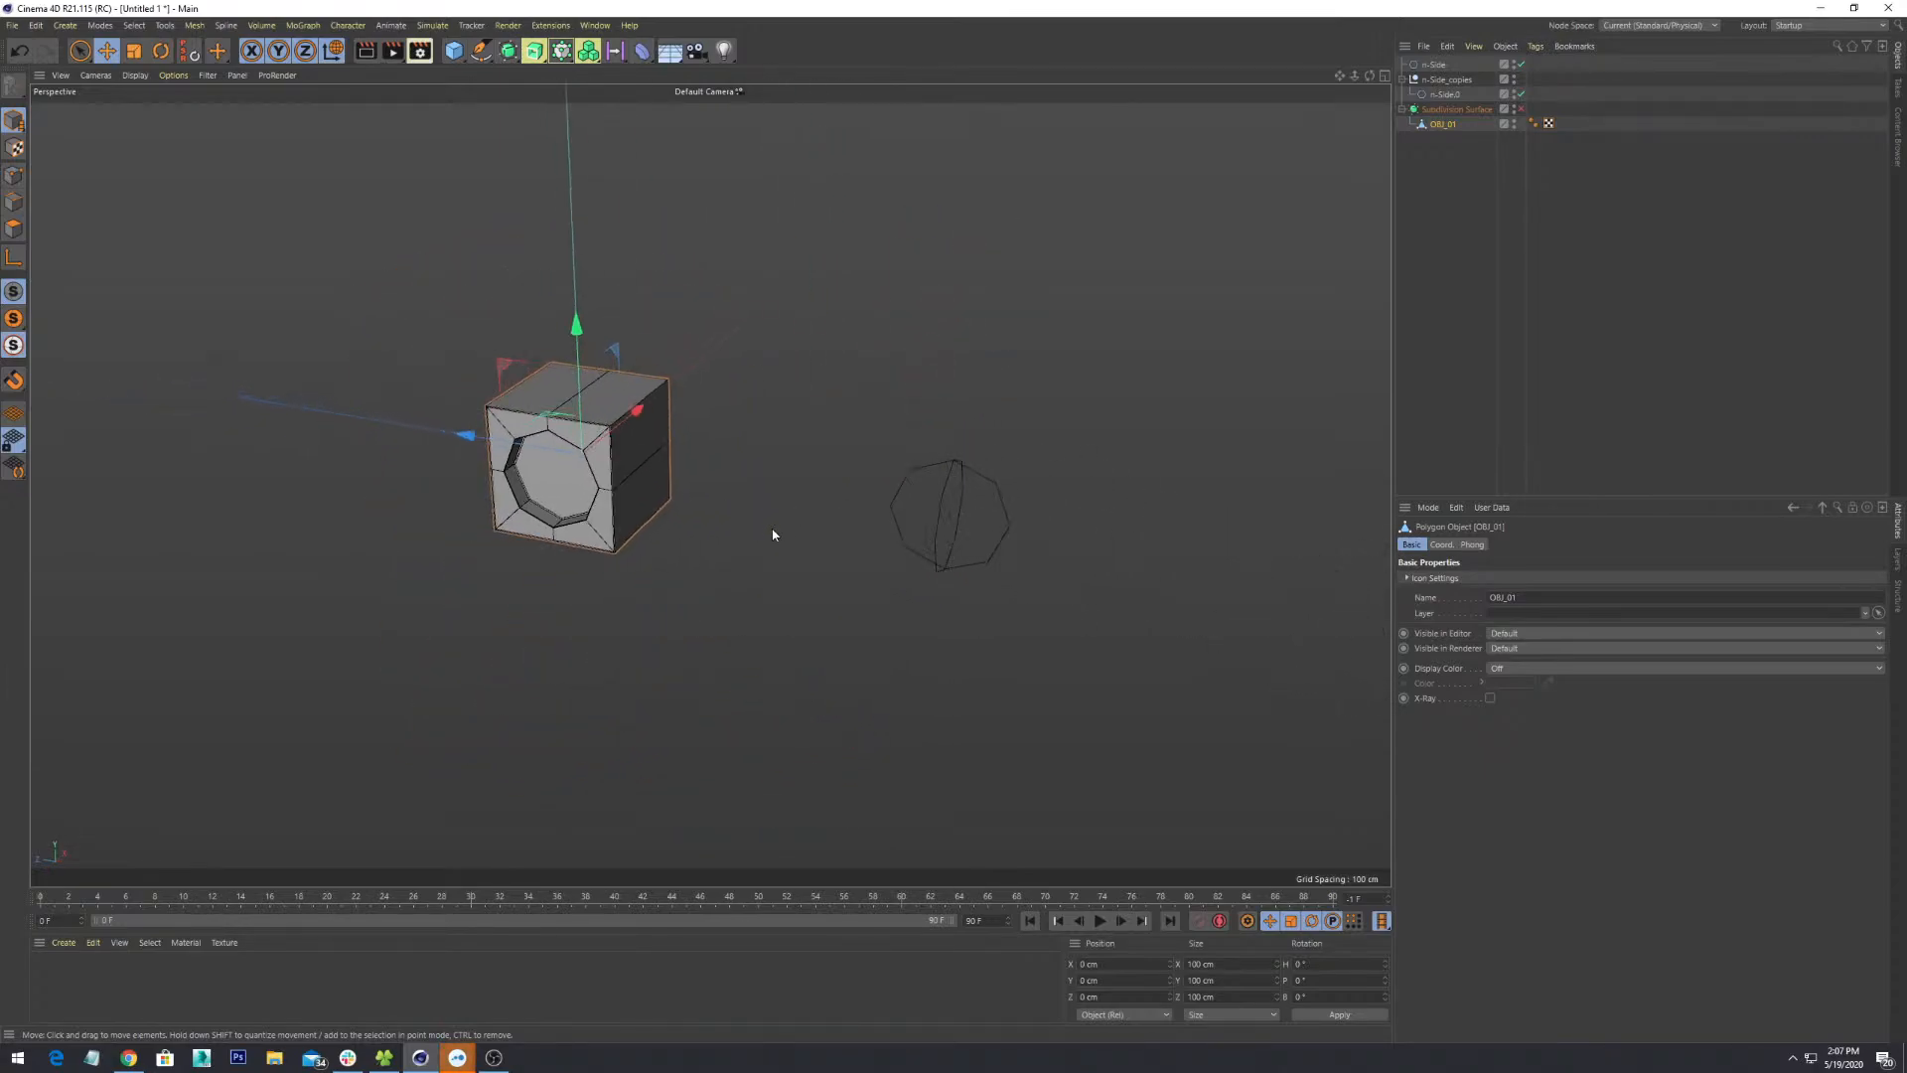
pyautogui.press('o')
pyautogui.scroll(-6, 968, 580)
pyautogui.scroll(-5, 968, 580)
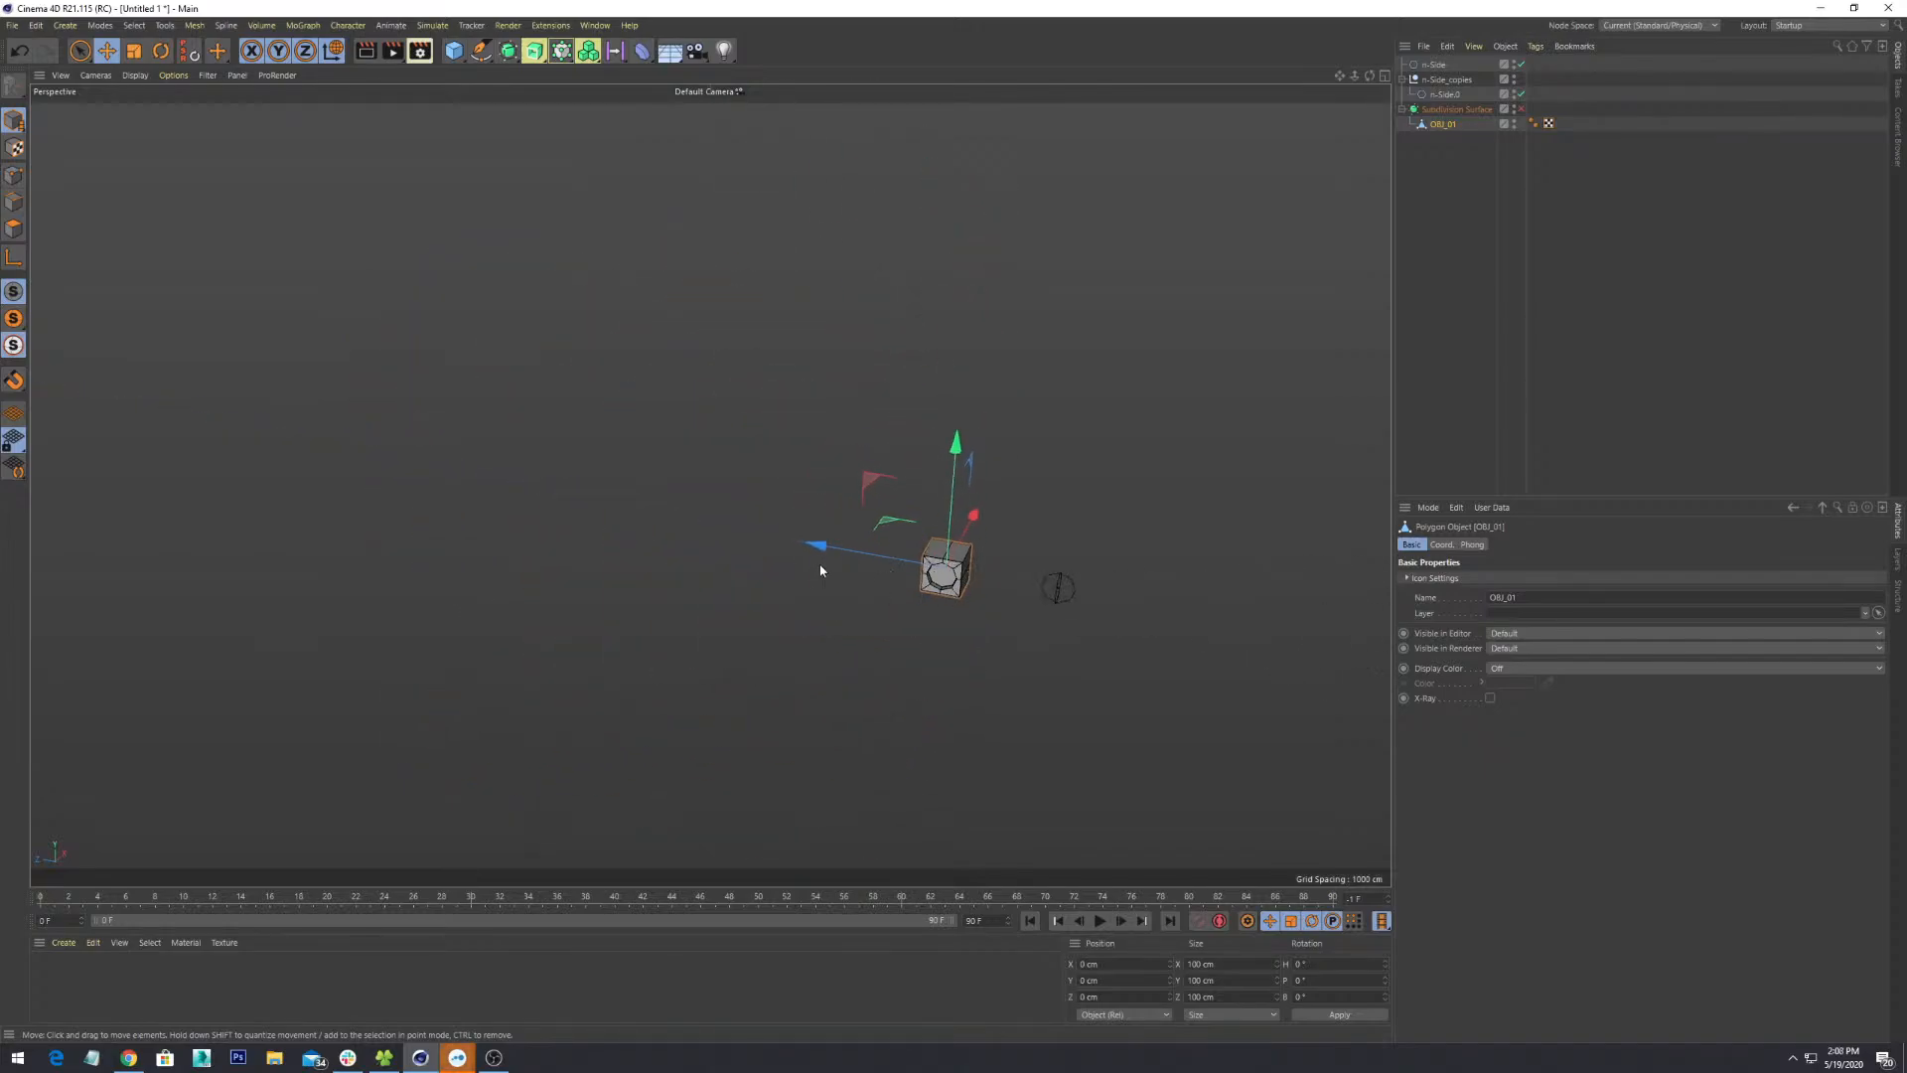
pyautogui.press('o')
pyautogui.scroll(-4, 822, 622)
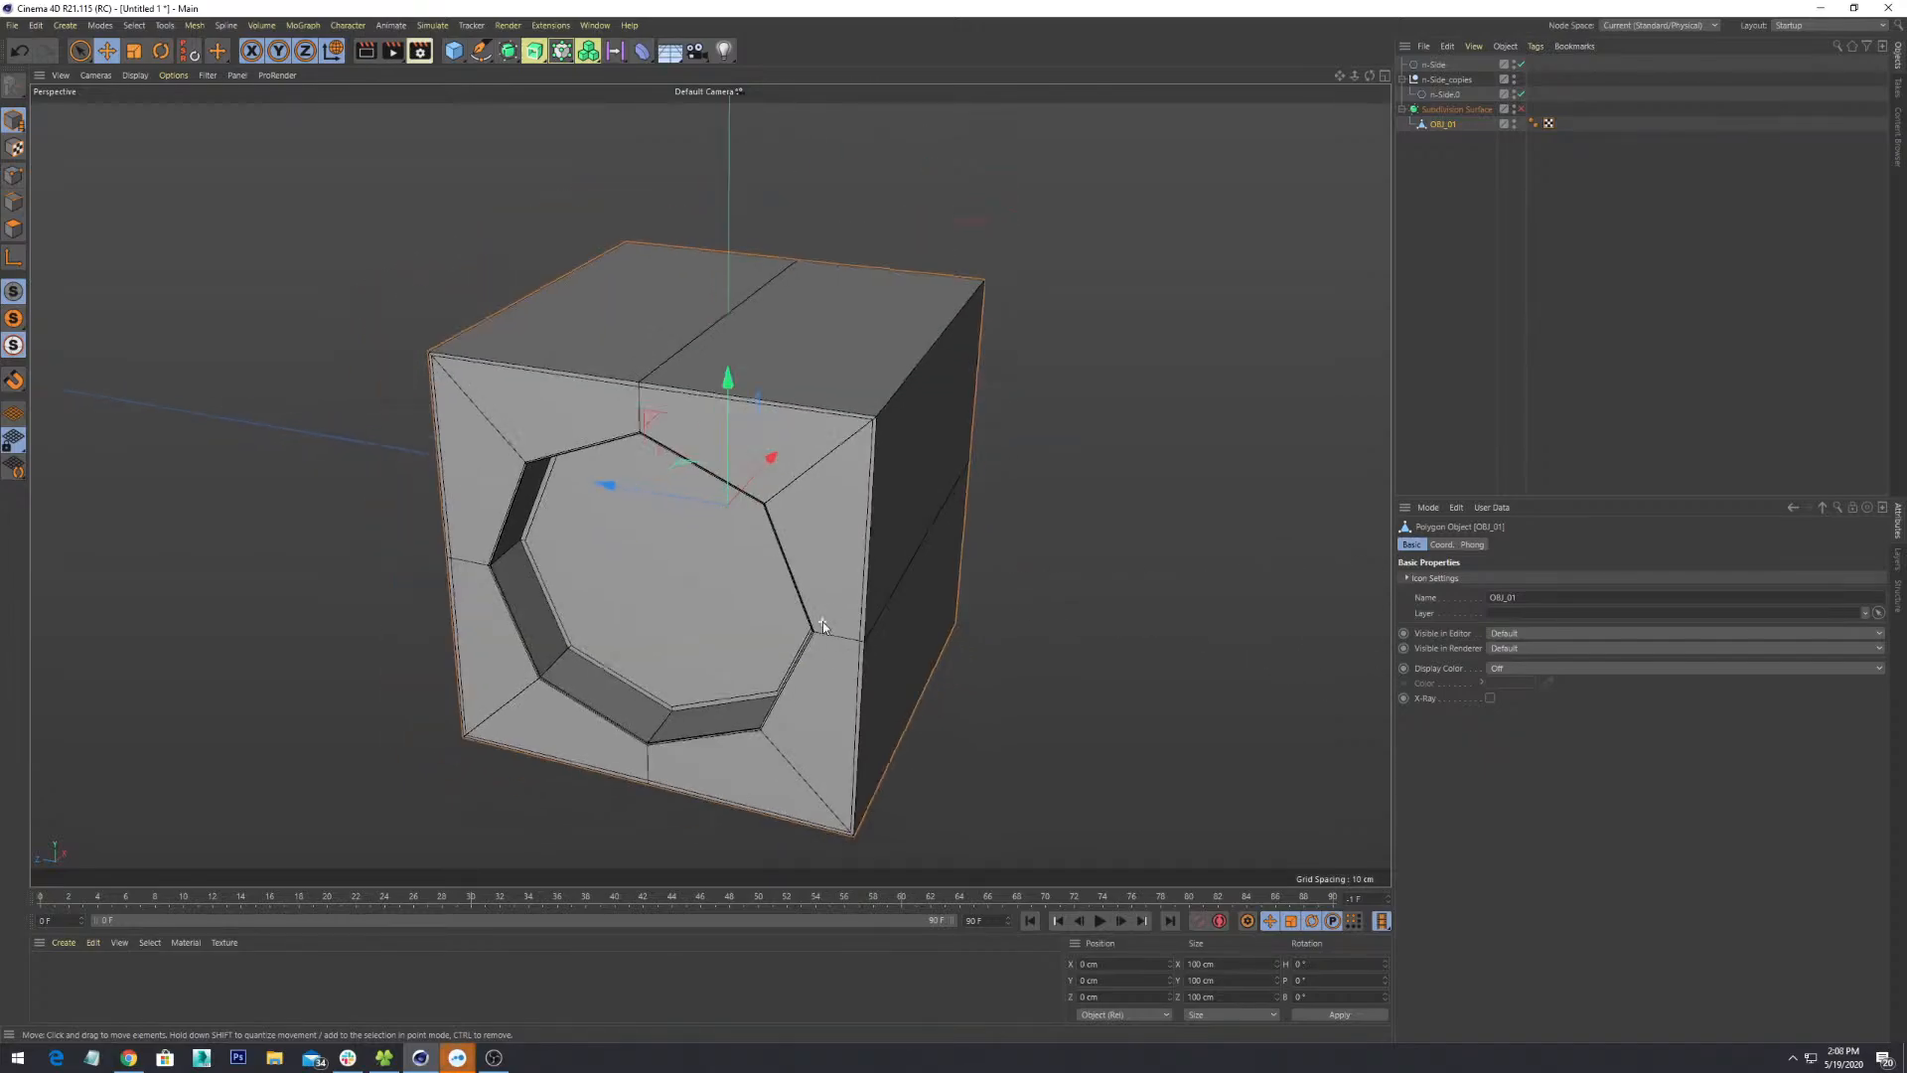
pyautogui.keyDown('alt'); pyautogui.moveTo(823, 672); pyautogui.dragTo(841, 618); pyautogui.keyUp('alt')
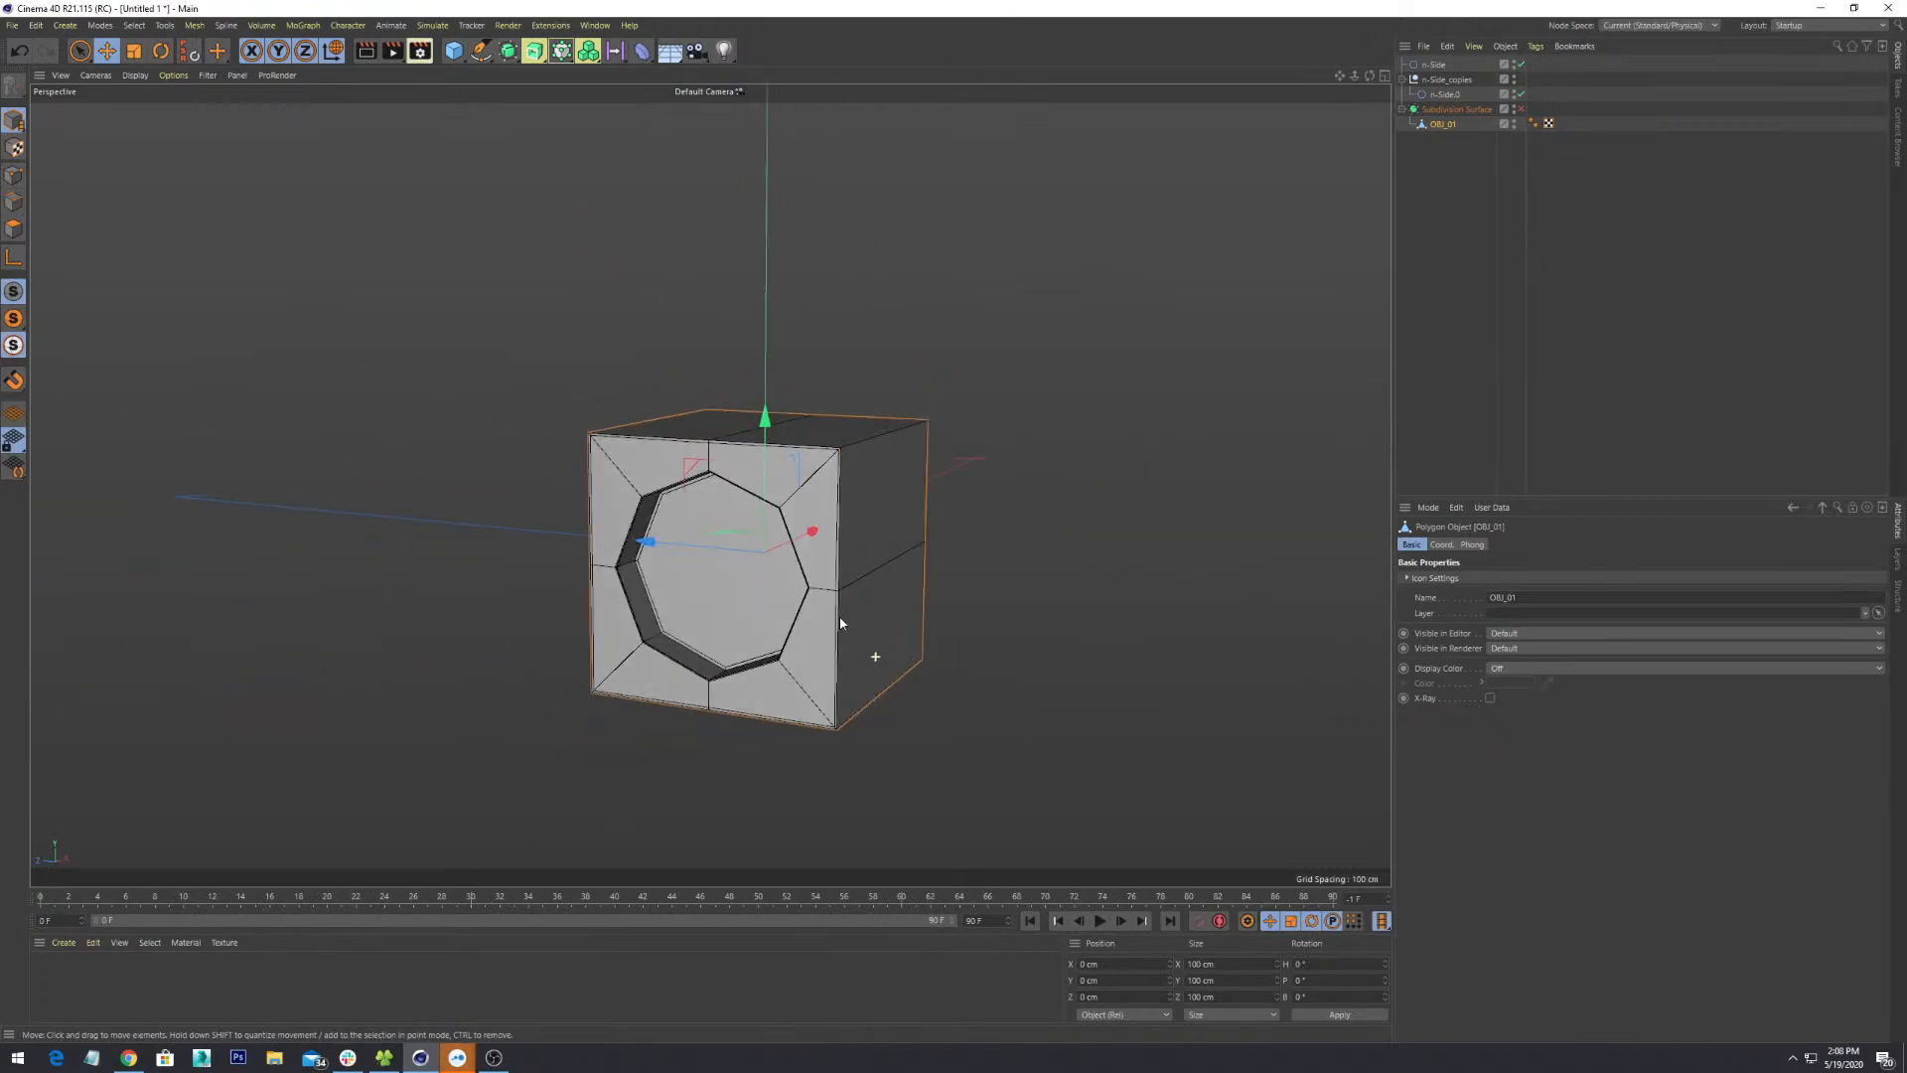
pyautogui.scroll(3, 831, 612)
pyautogui.scroll(-2, 831, 611)
pyautogui.keyDown('alt'); pyautogui.moveTo(939, 663); pyautogui.dragTo(916, 639, button='middle'); pyautogui.keyUp('alt')
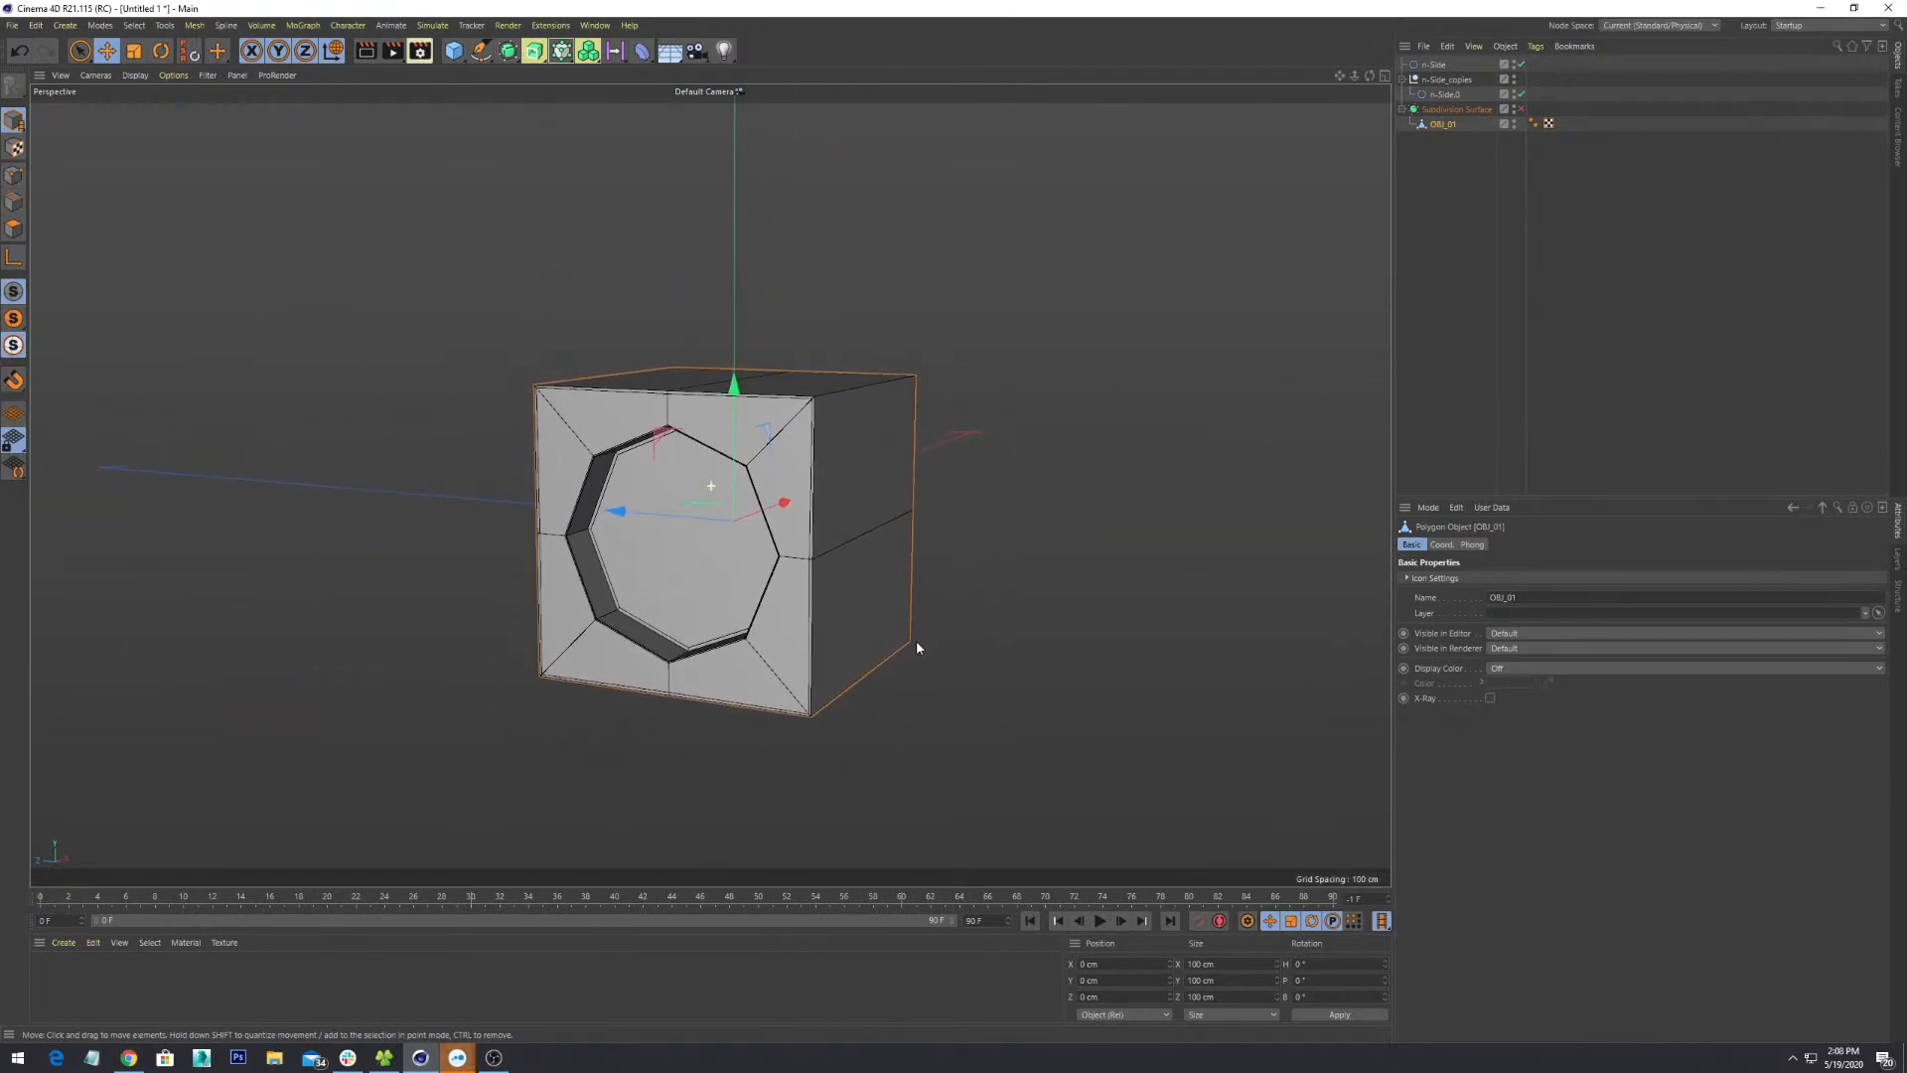
pyautogui.scroll(2, 915, 642)
pyautogui.keyDown('alt'); pyautogui.moveTo(685, 522); pyautogui.dragTo(537, 641); pyautogui.keyUp('alt')
pyautogui.scroll(3, 735, 512)
pyautogui.scroll(-3, 576, 562)
pyautogui.keyDown('alt'); pyautogui.moveTo(803, 527); pyautogui.dragTo(682, 446, button='middle'); pyautogui.keyUp('alt')
pyautogui.keyDown('alt'); pyautogui.moveTo(662, 494); pyautogui.dragTo(822, 481); pyautogui.keyUp('alt')
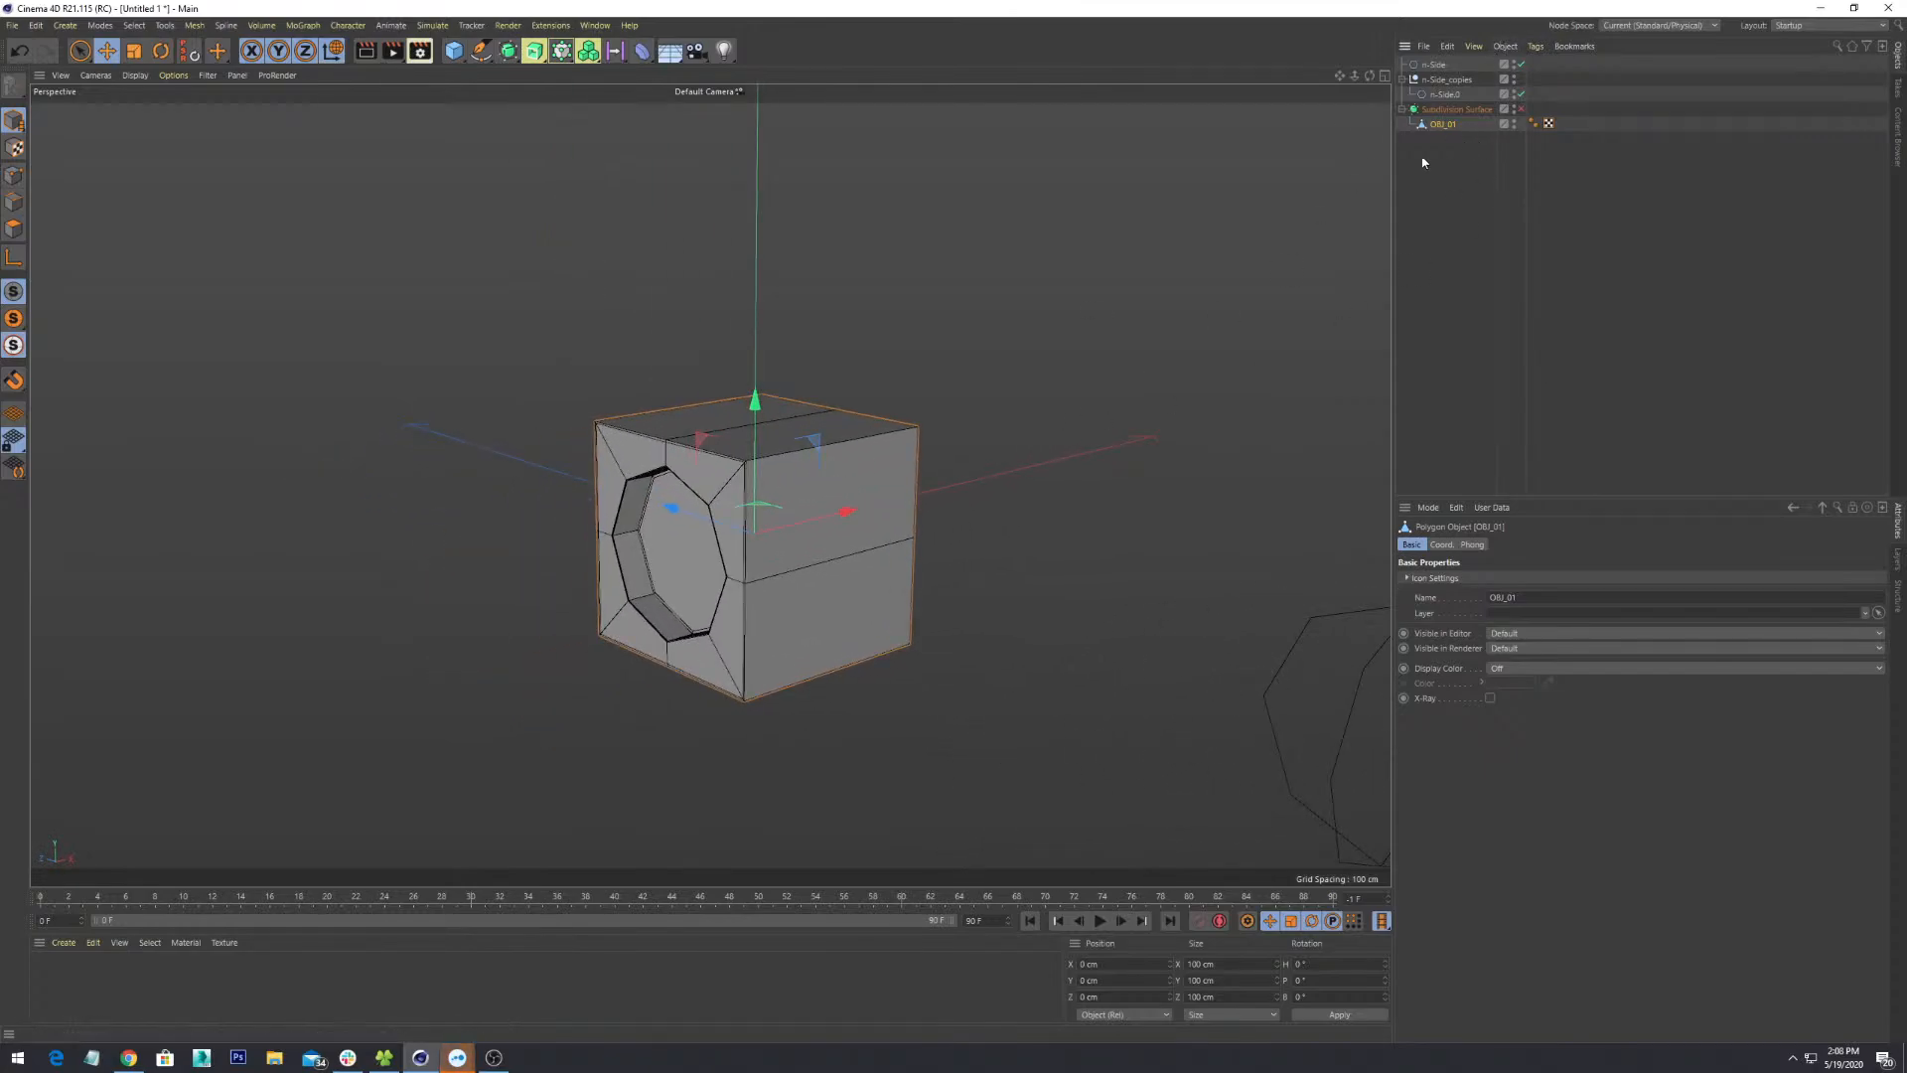
pyautogui.keyDown('alt'); pyautogui.moveTo(924, 521); pyautogui.dragTo(698, 561); pyautogui.keyUp('alt')
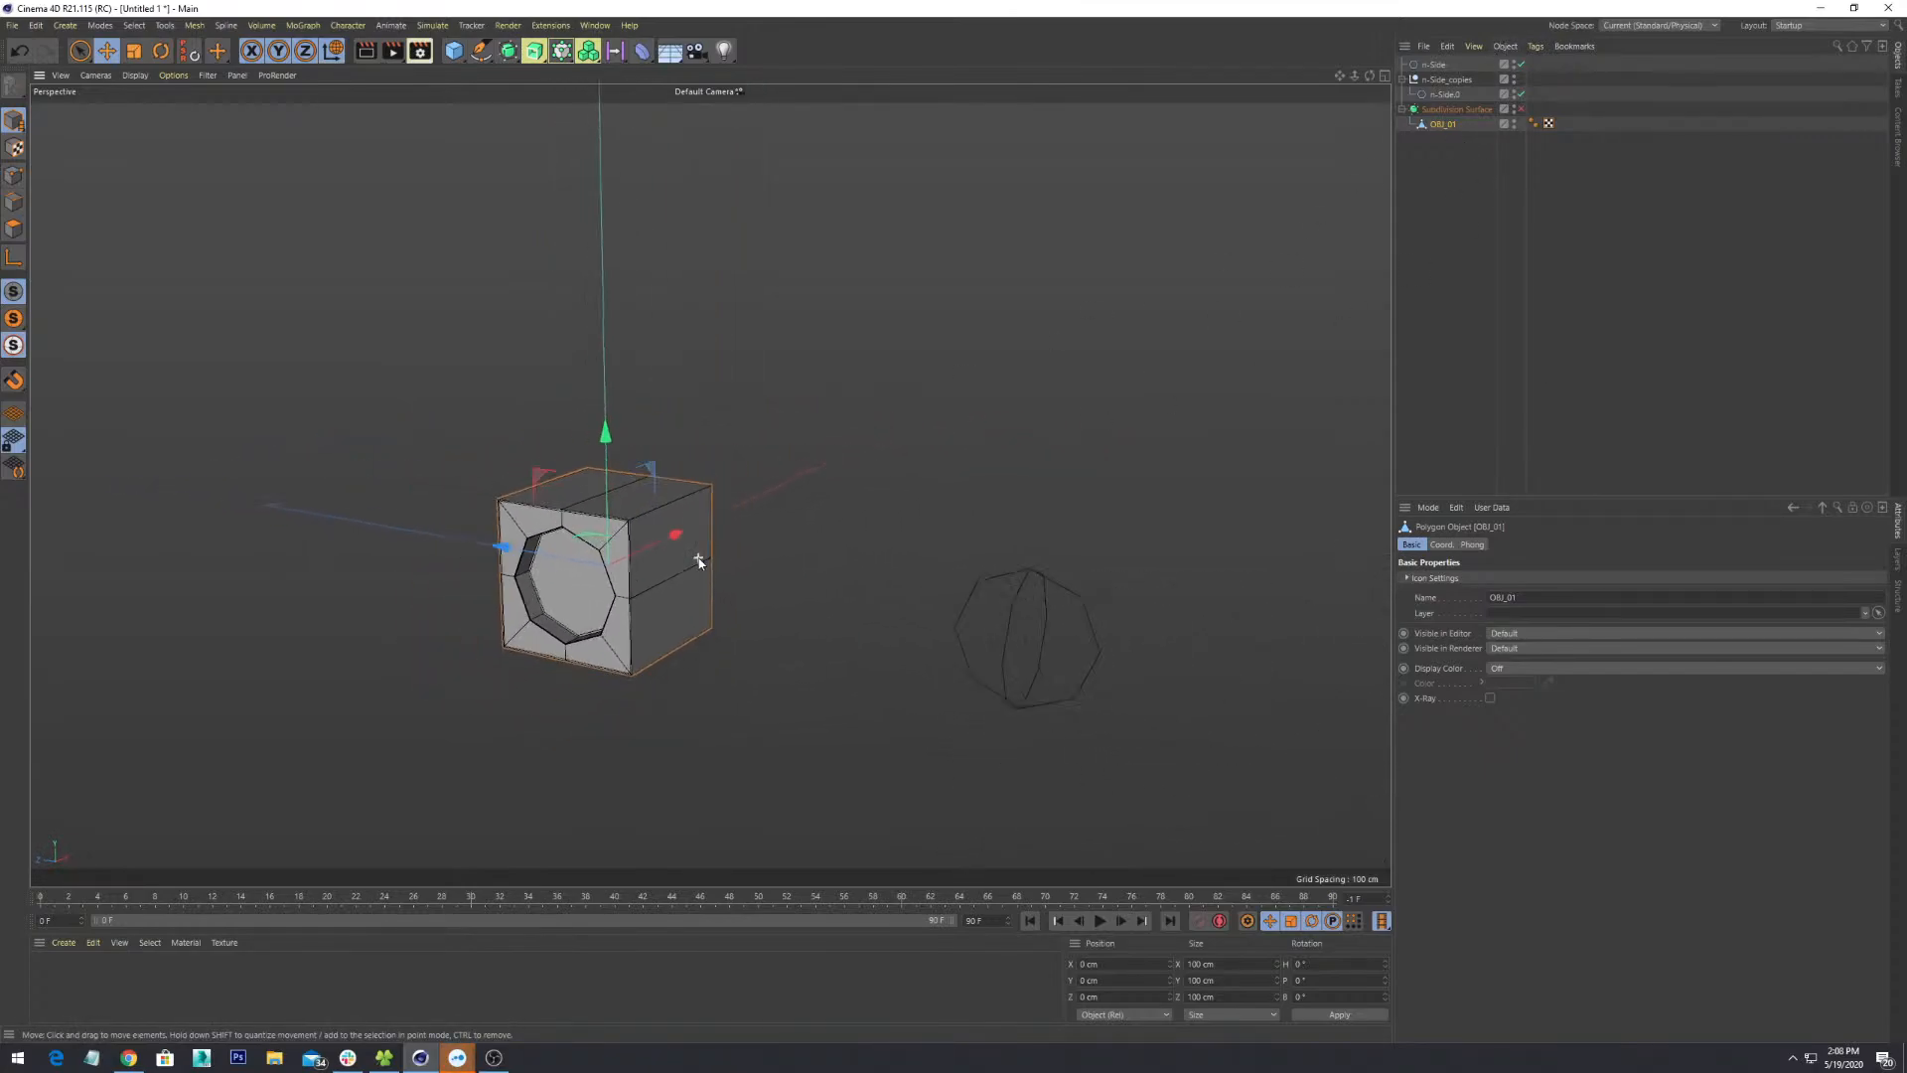
pyautogui.scroll(-1, 698, 561)
pyautogui.click(1009, 574)
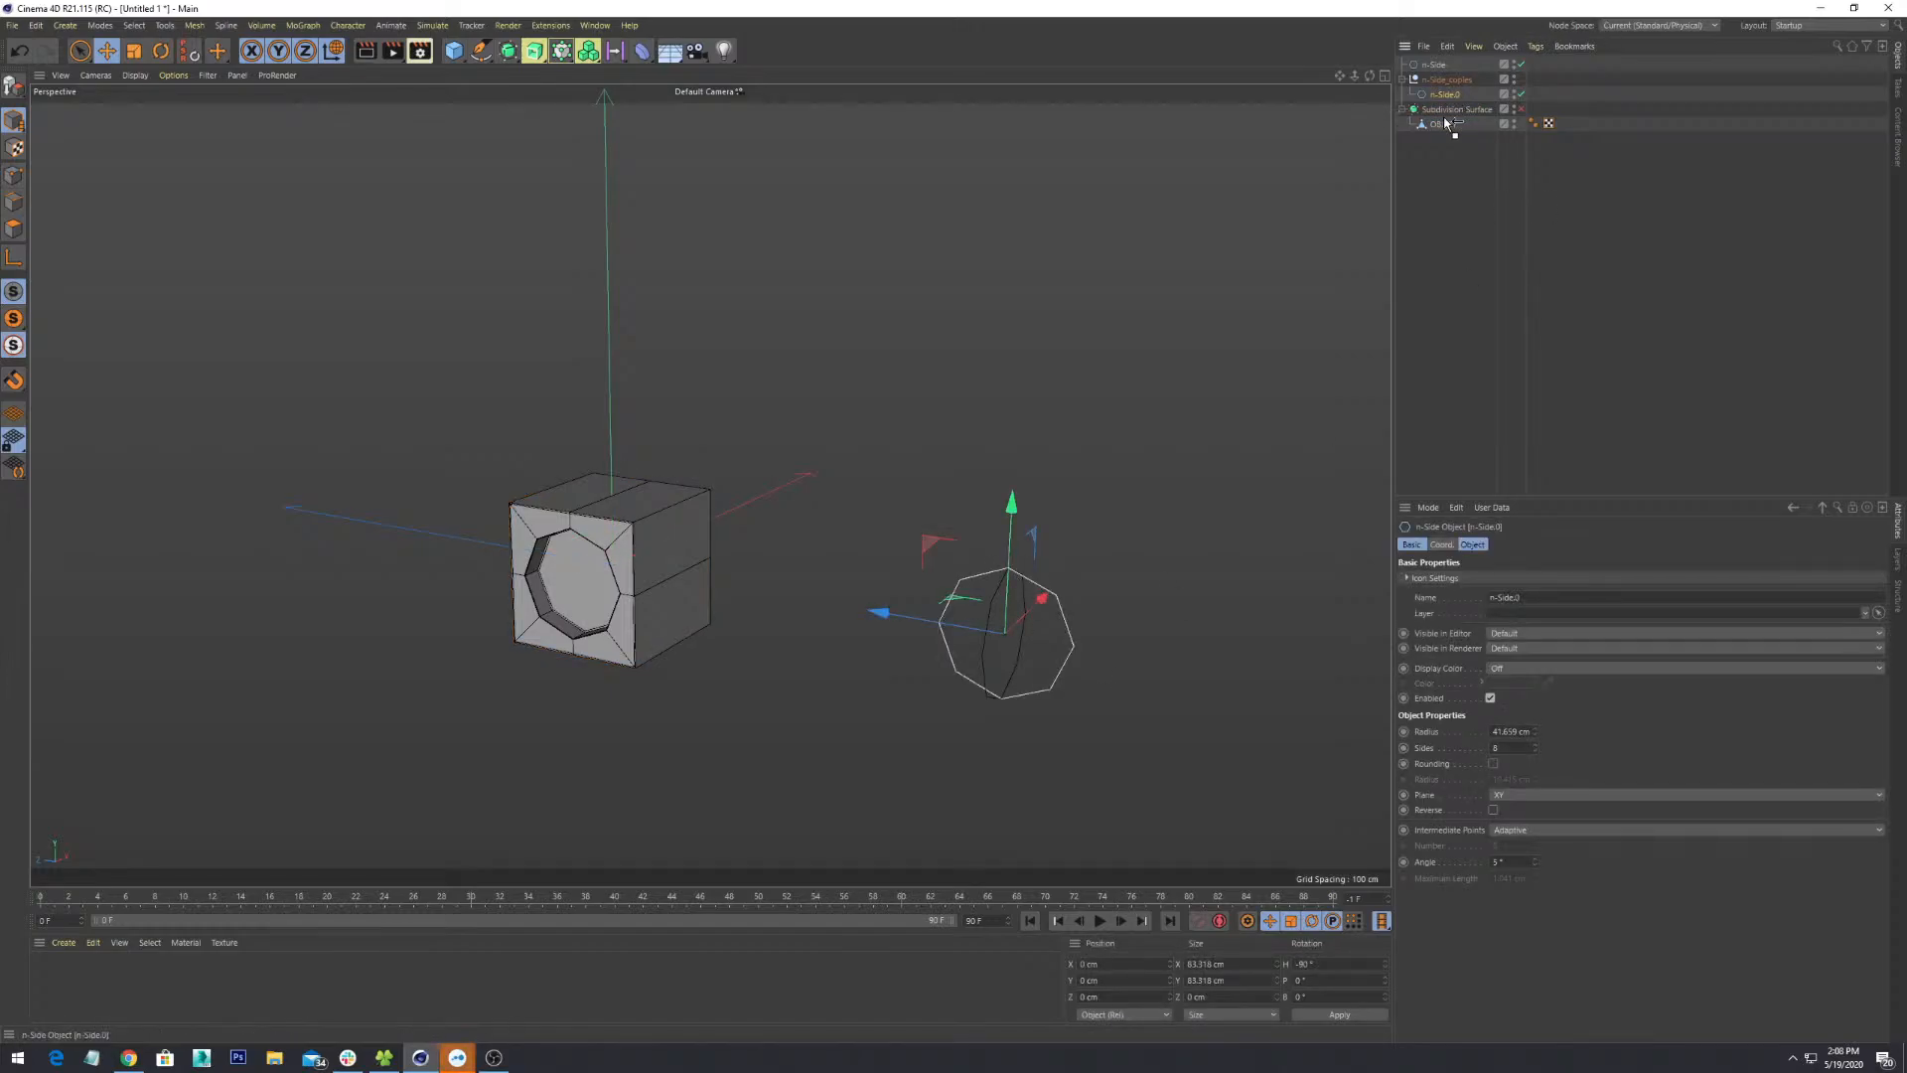
pyautogui.moveTo(1448, 127); pyautogui.dragTo(1448, 126)
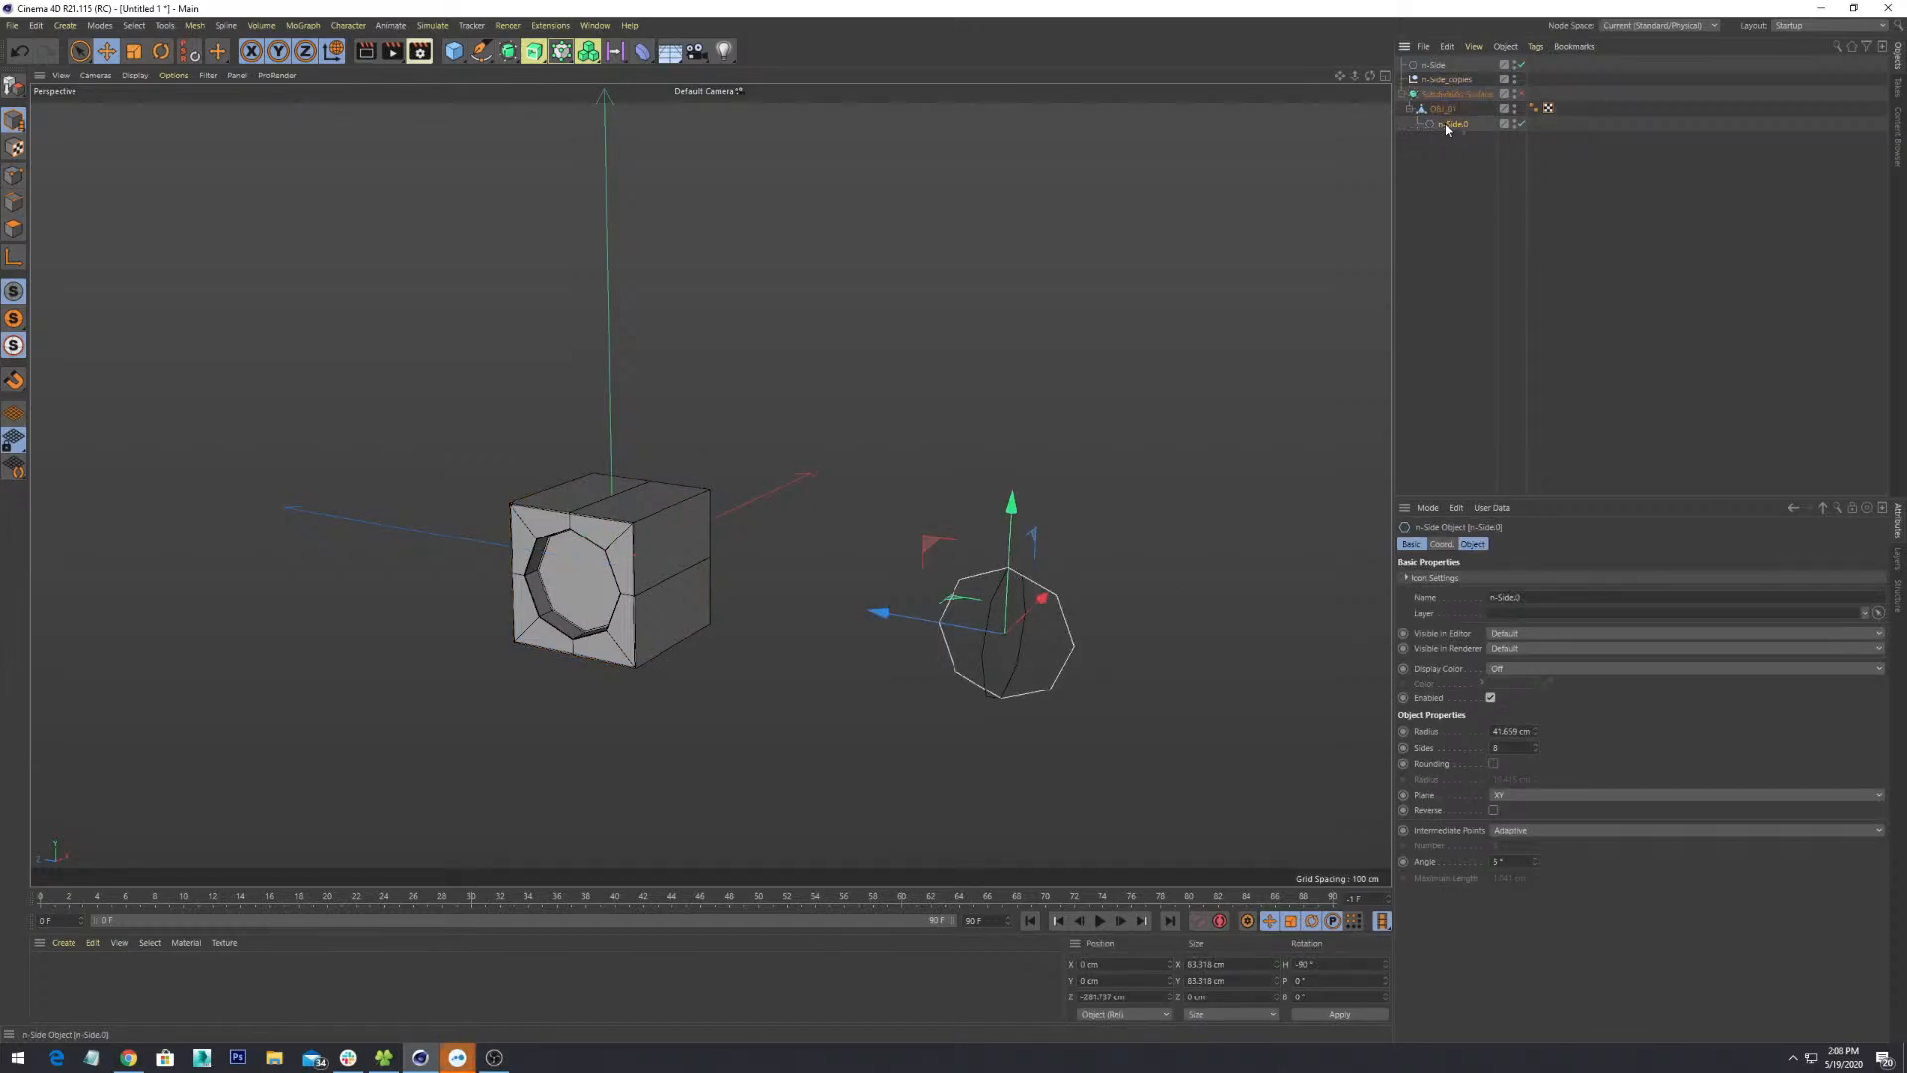
pyautogui.click(940, 438)
pyautogui.click(622, 596)
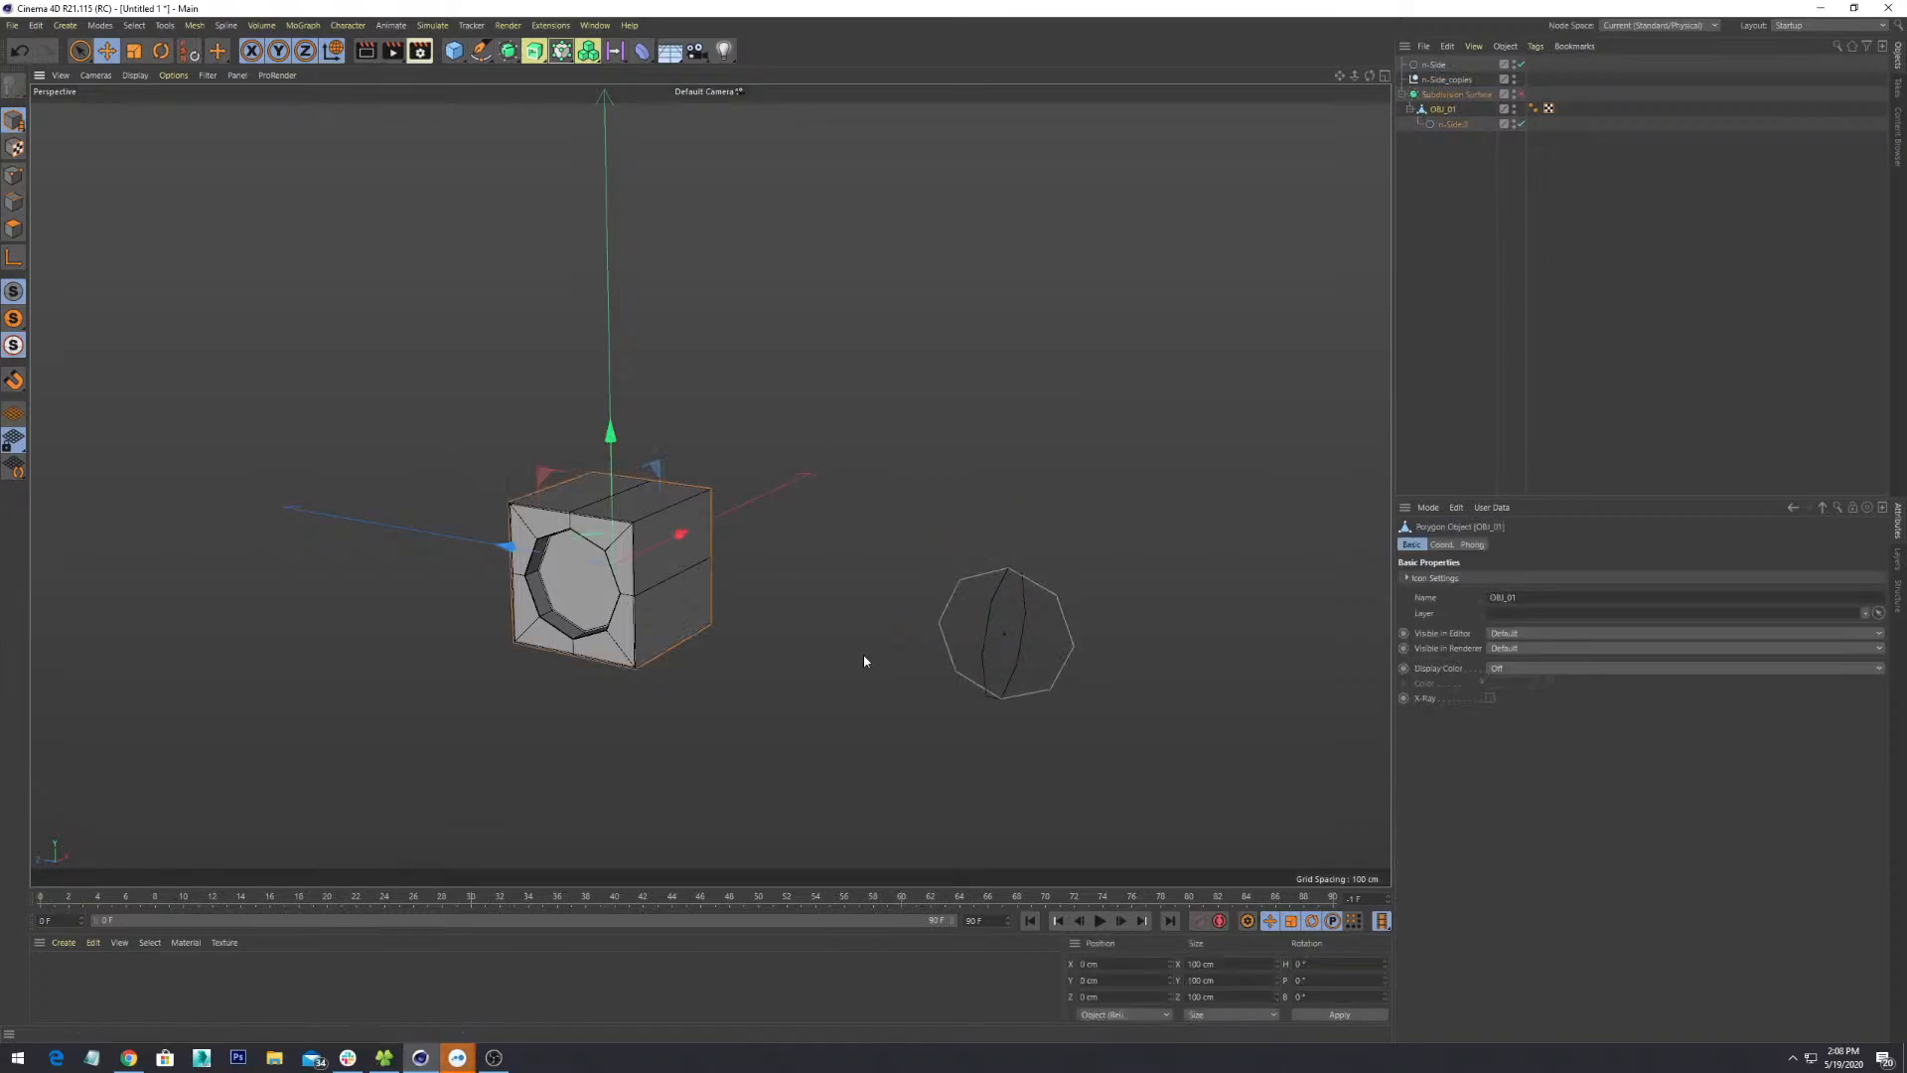
pyautogui.click(1440, 128)
pyautogui.click(944, 730)
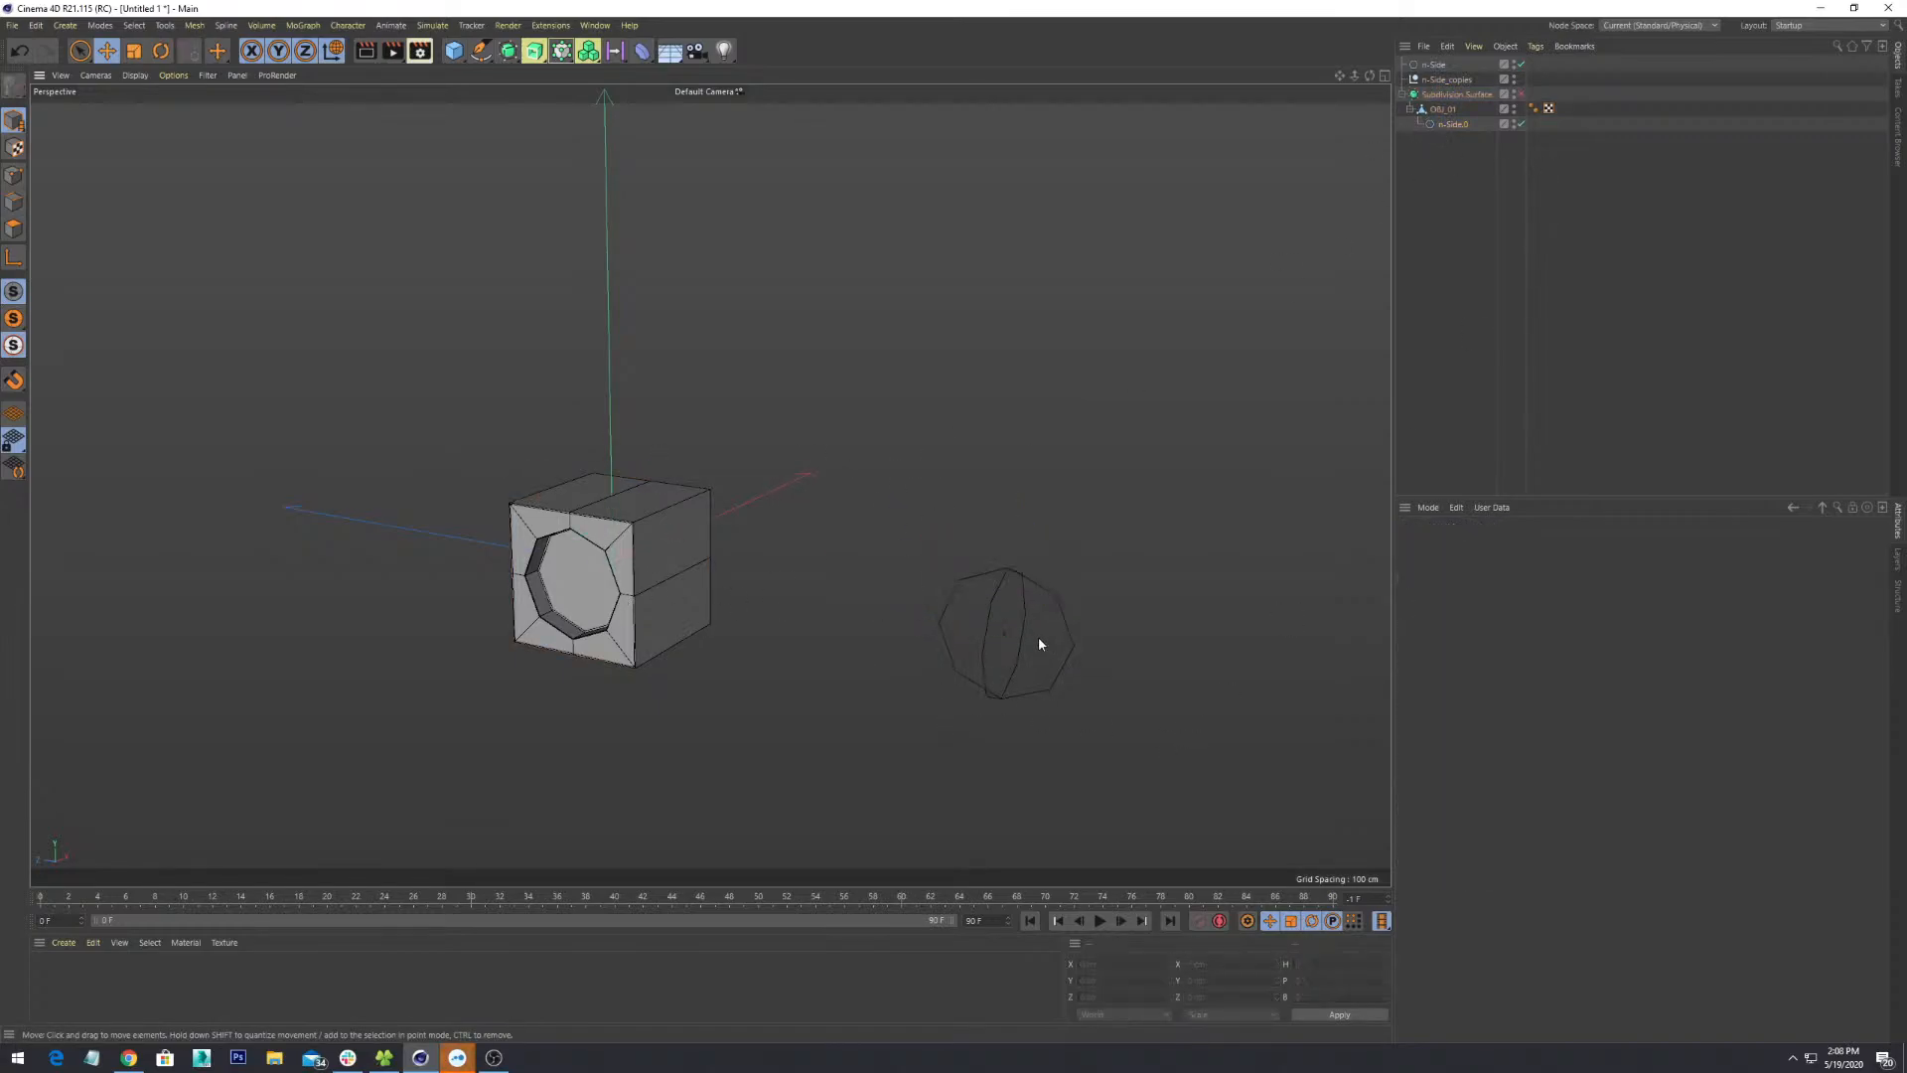
pyautogui.click(1024, 590)
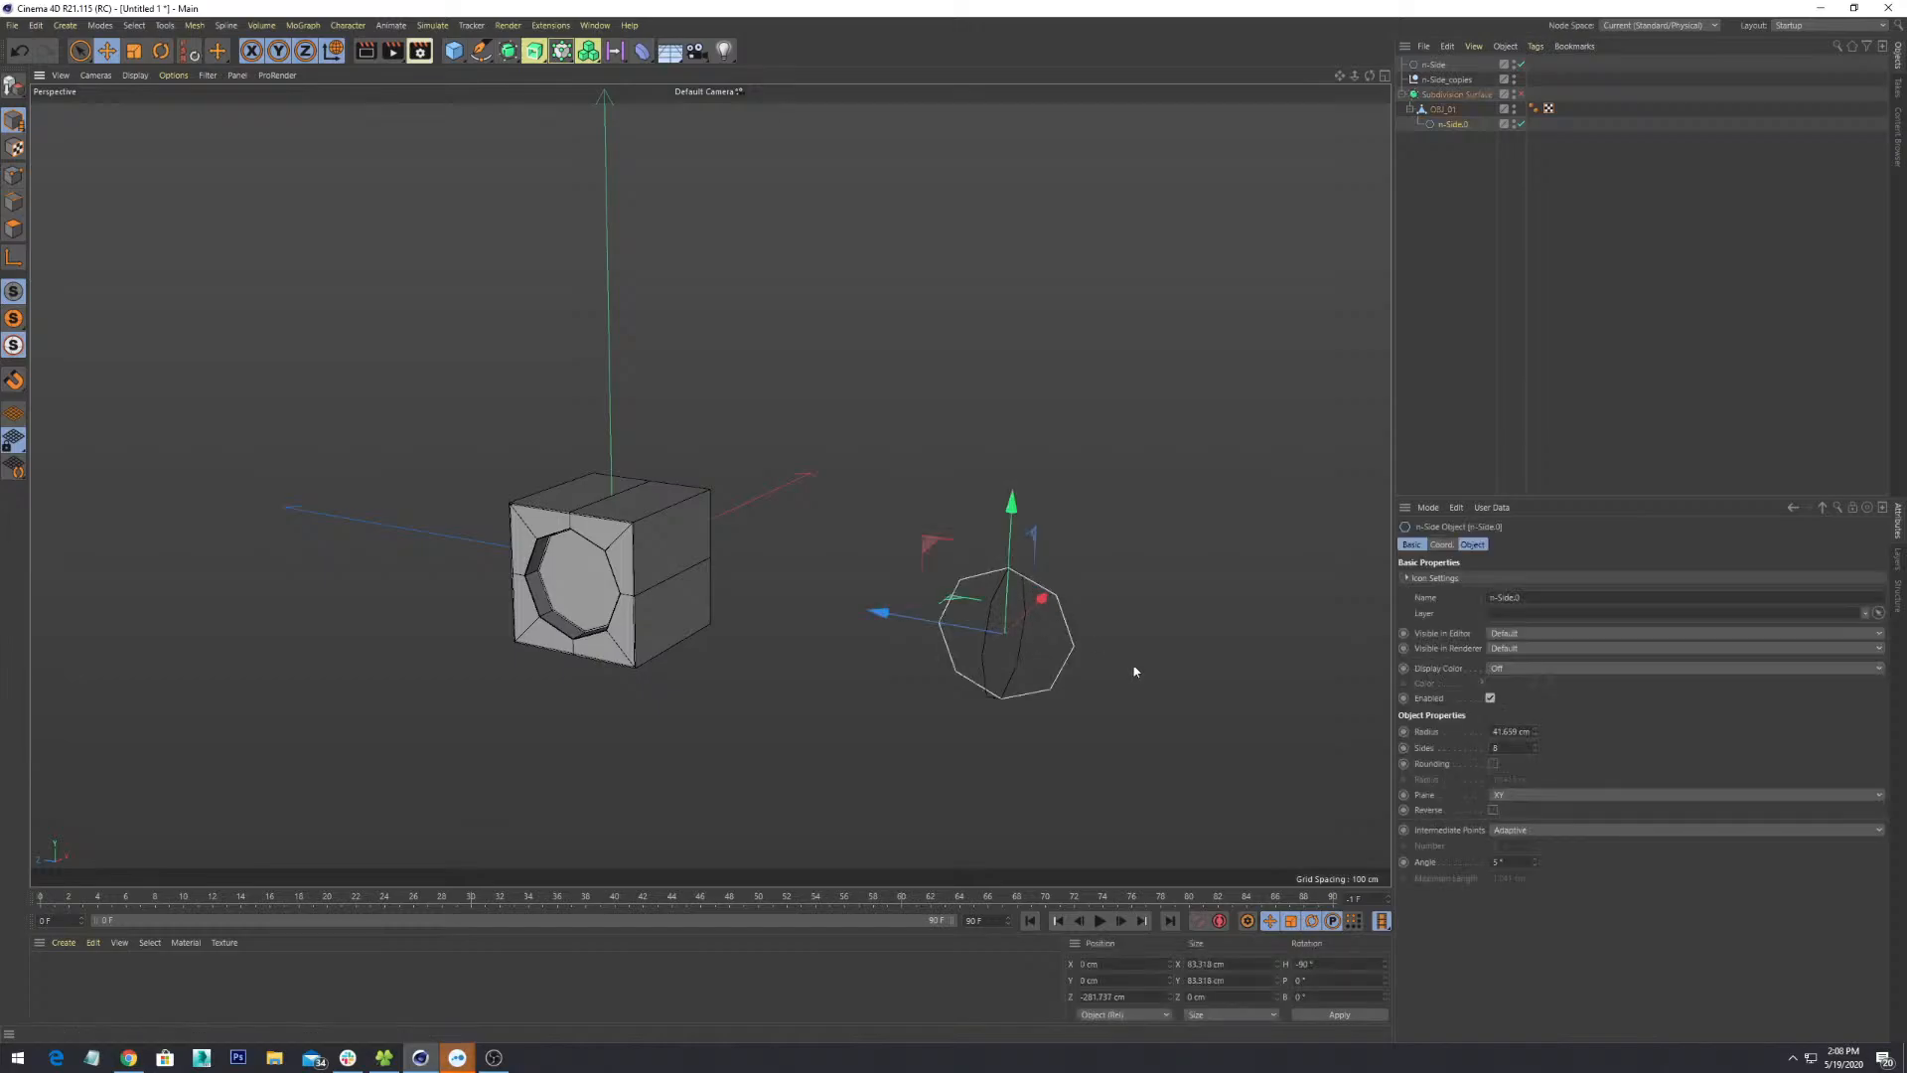
pyautogui.press('o')
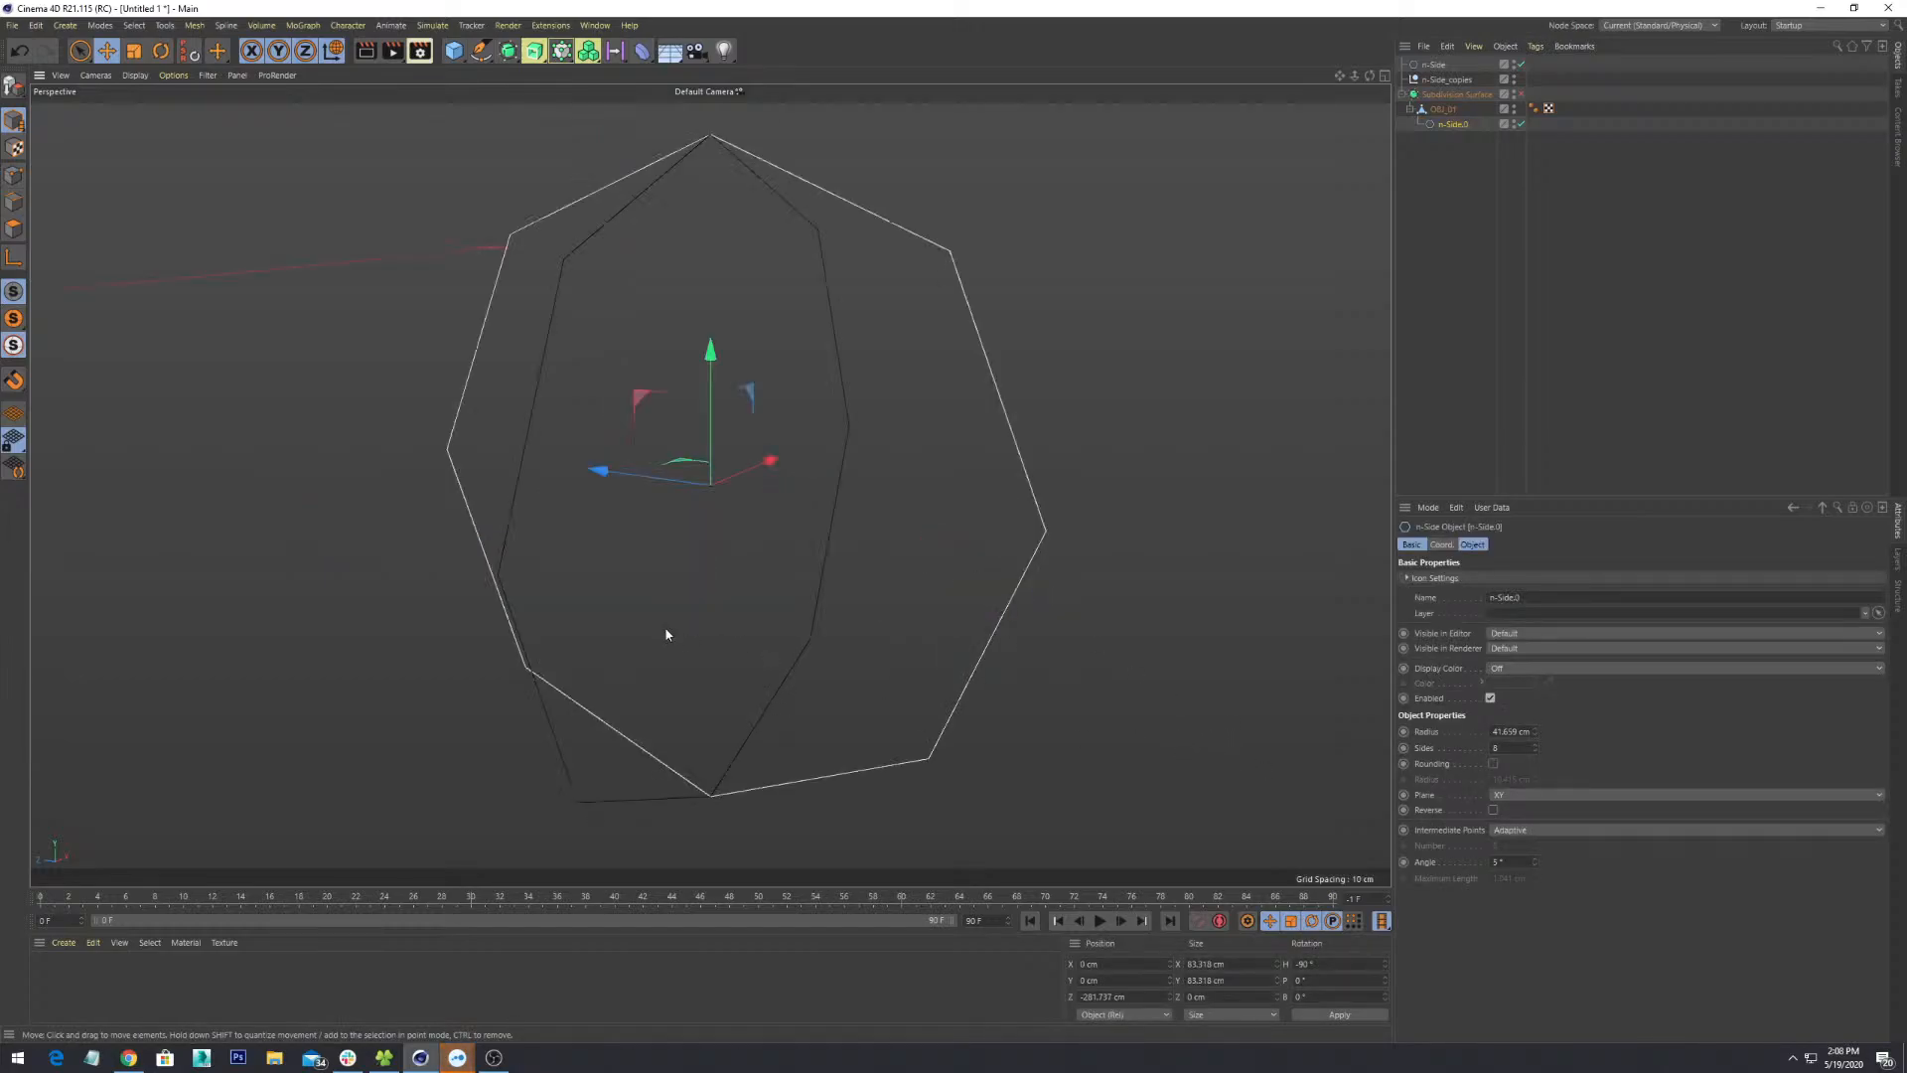
pyautogui.scroll(-10, 670, 633)
pyautogui.press('o')
pyautogui.scroll(-15, 899, 765)
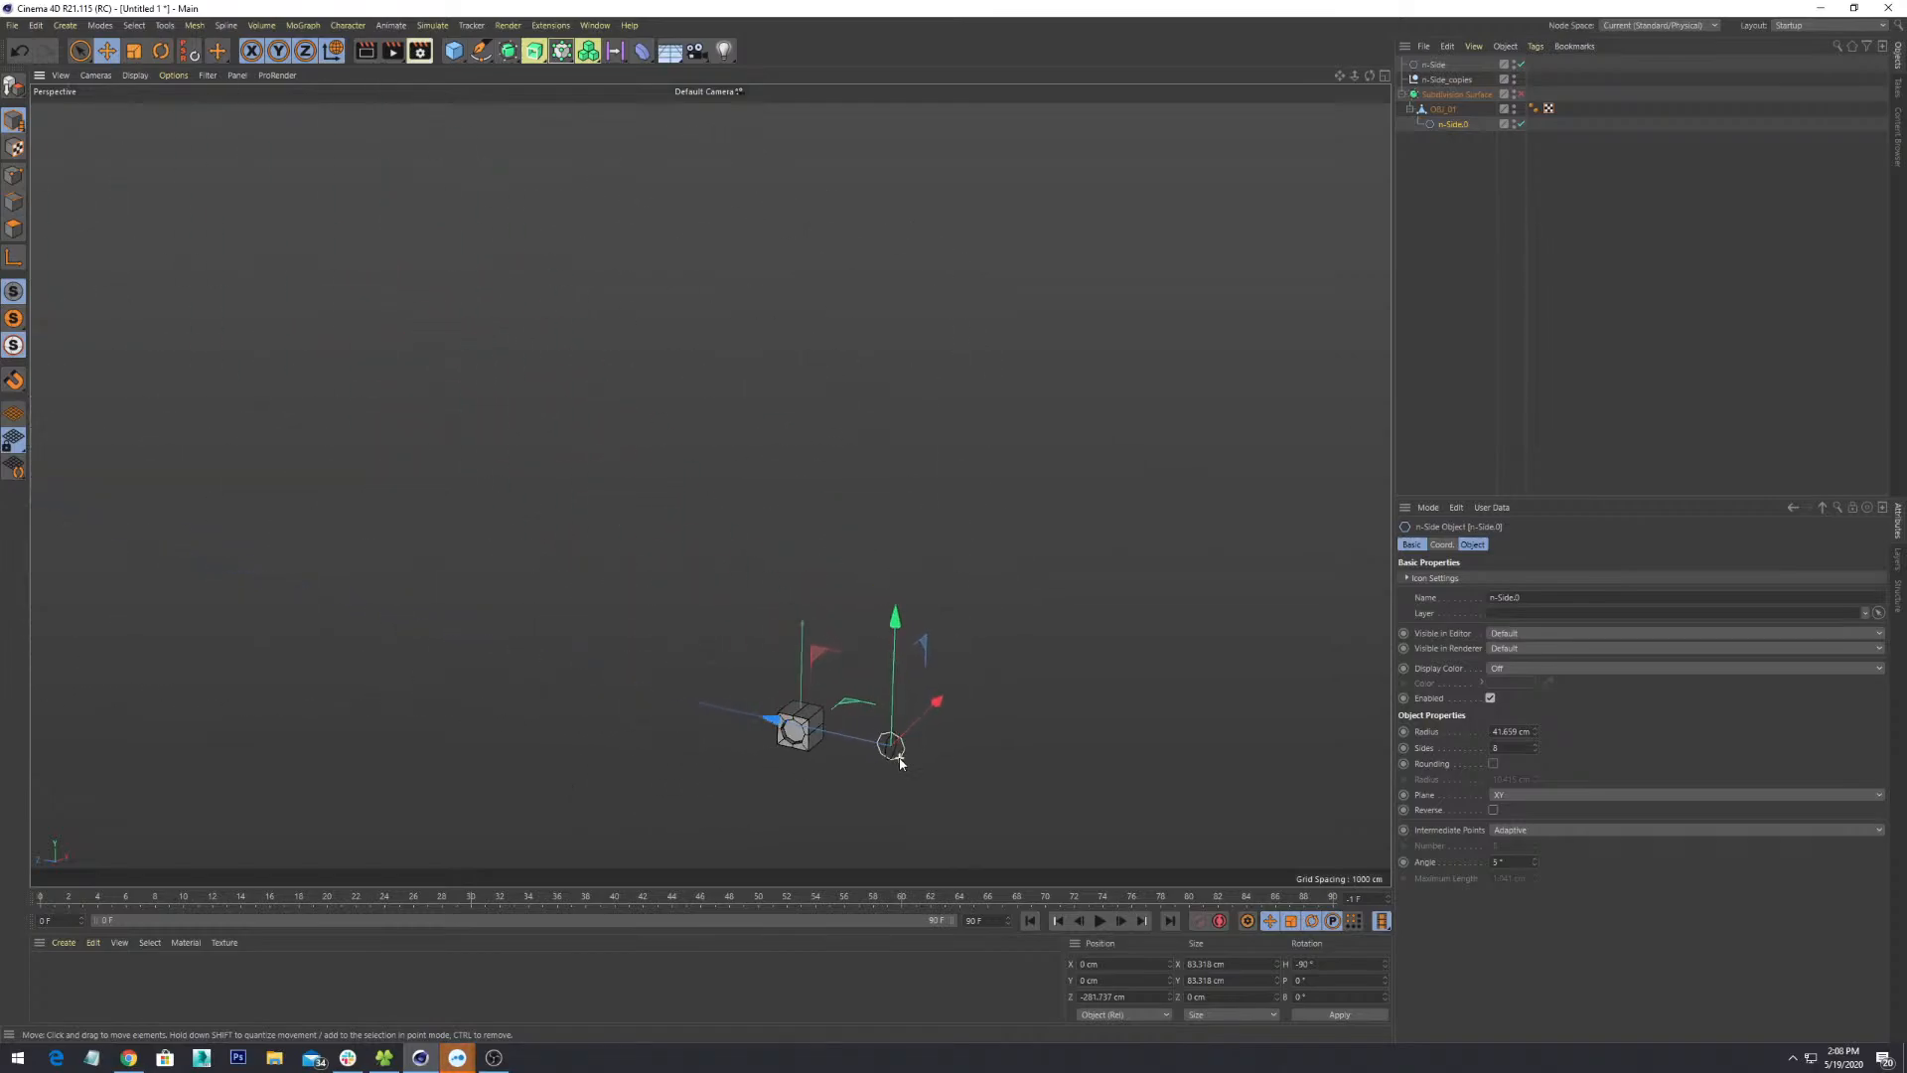
pyautogui.scroll(-3, 900, 763)
pyautogui.keyDown('alt'); pyautogui.moveTo(961, 766); pyautogui.dragTo(1042, 551, button='middle'); pyautogui.keyUp('alt')
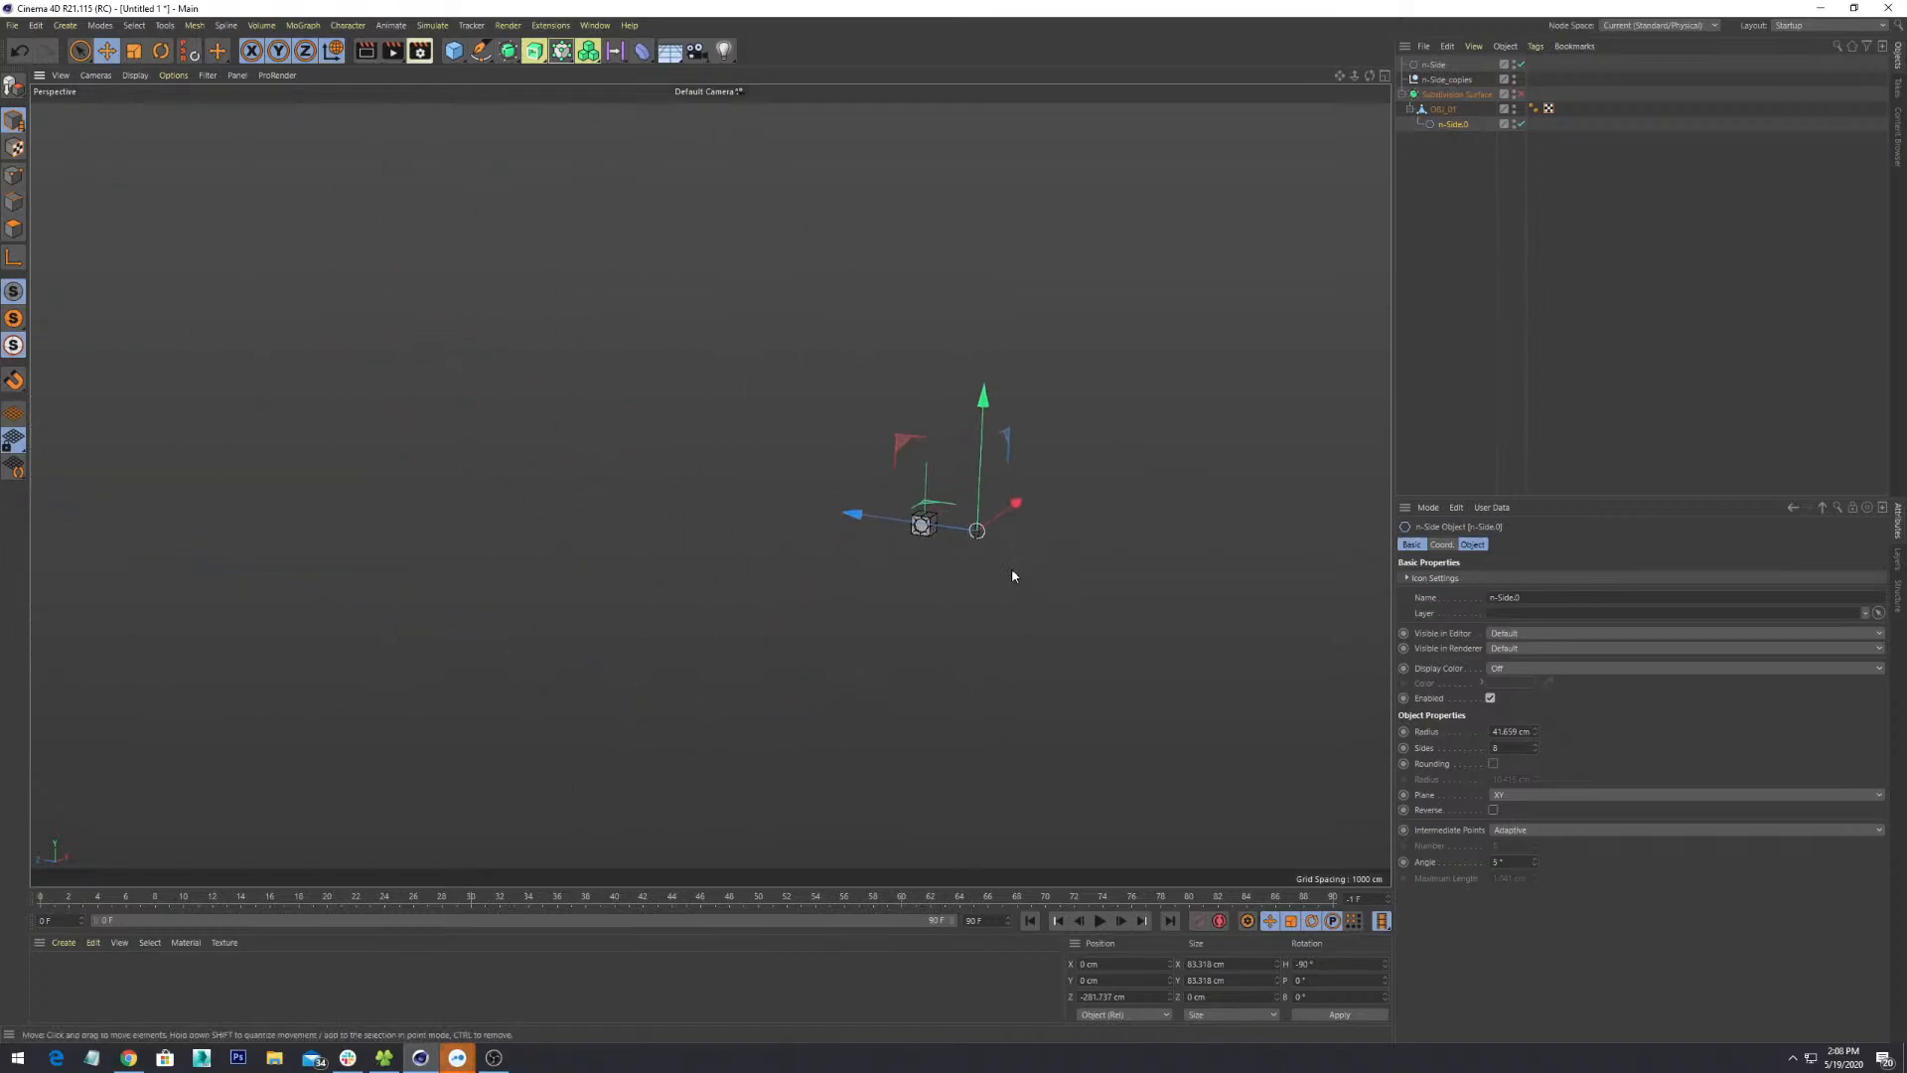
pyautogui.press('o')
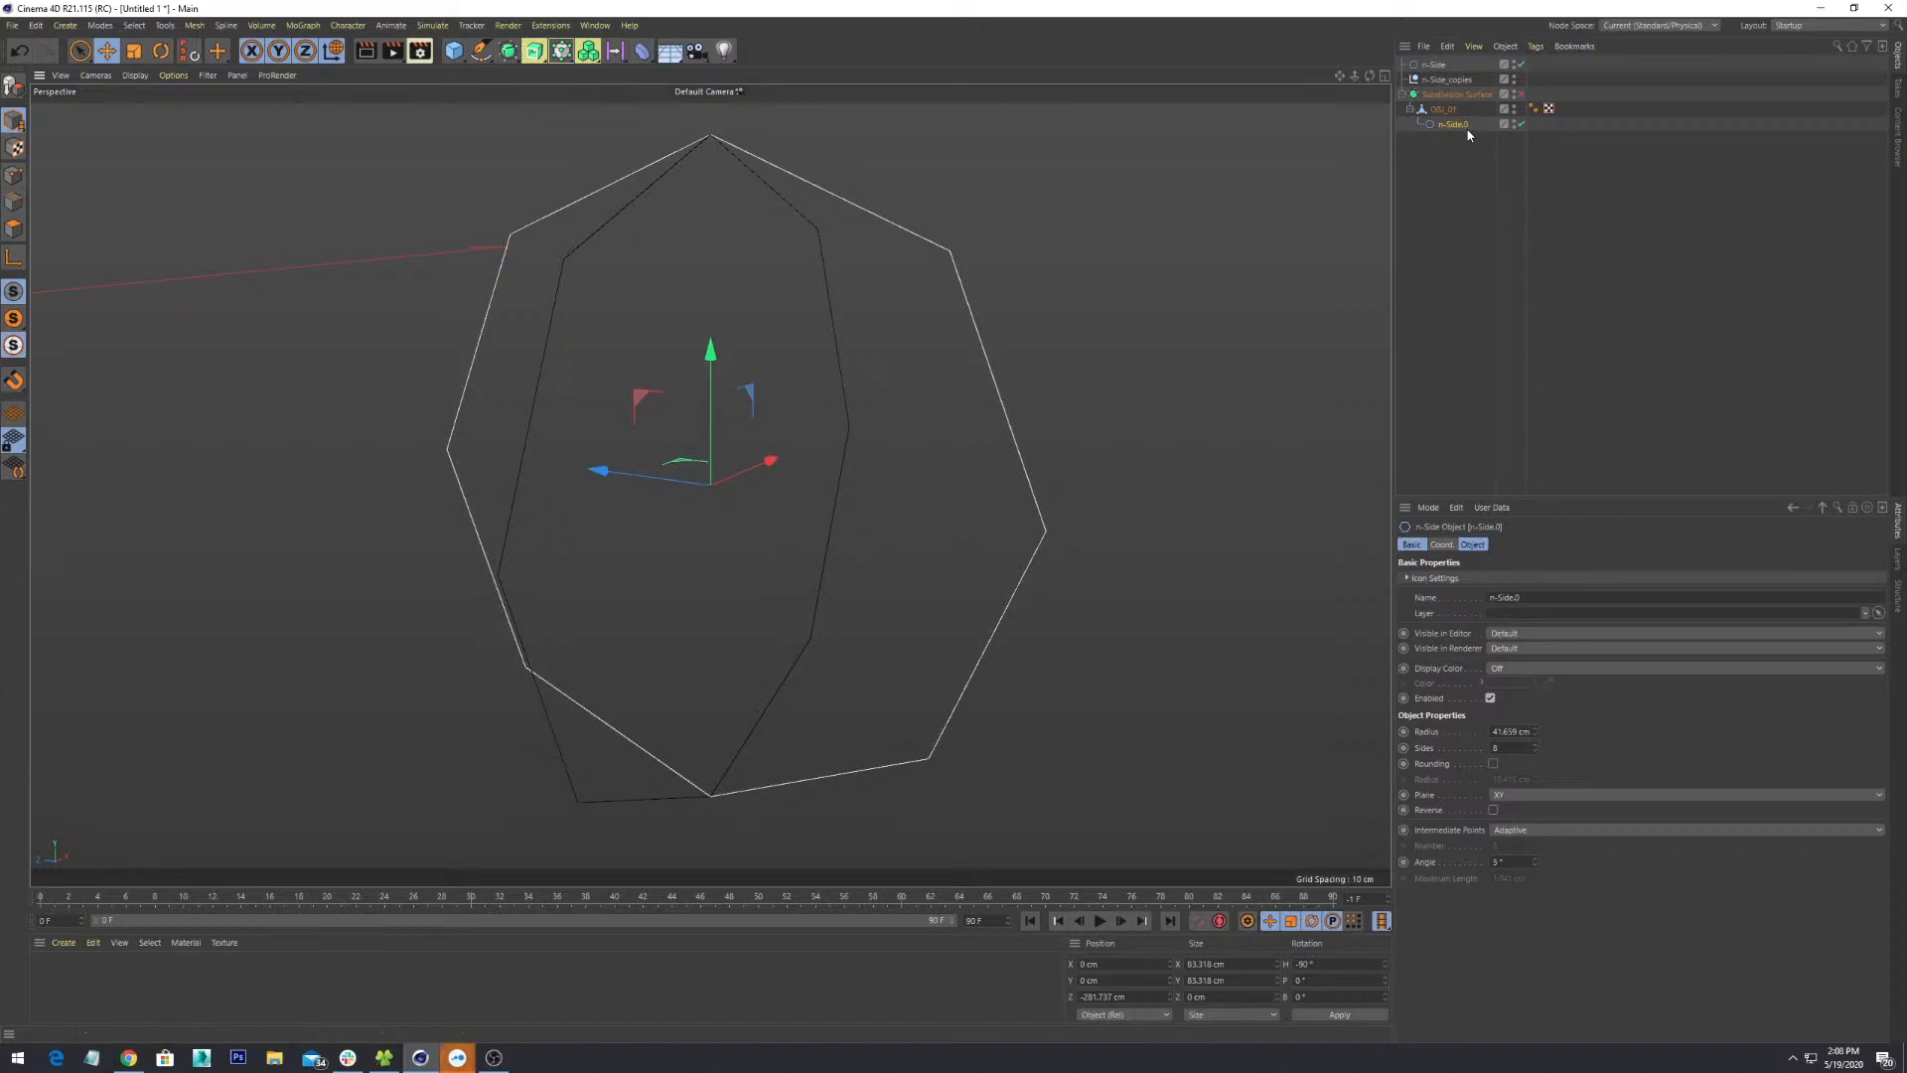
pyautogui.click(1319, 497)
pyautogui.hotkey('ctrl', 'z')
pyautogui.hotkey('ctrl', 'z')
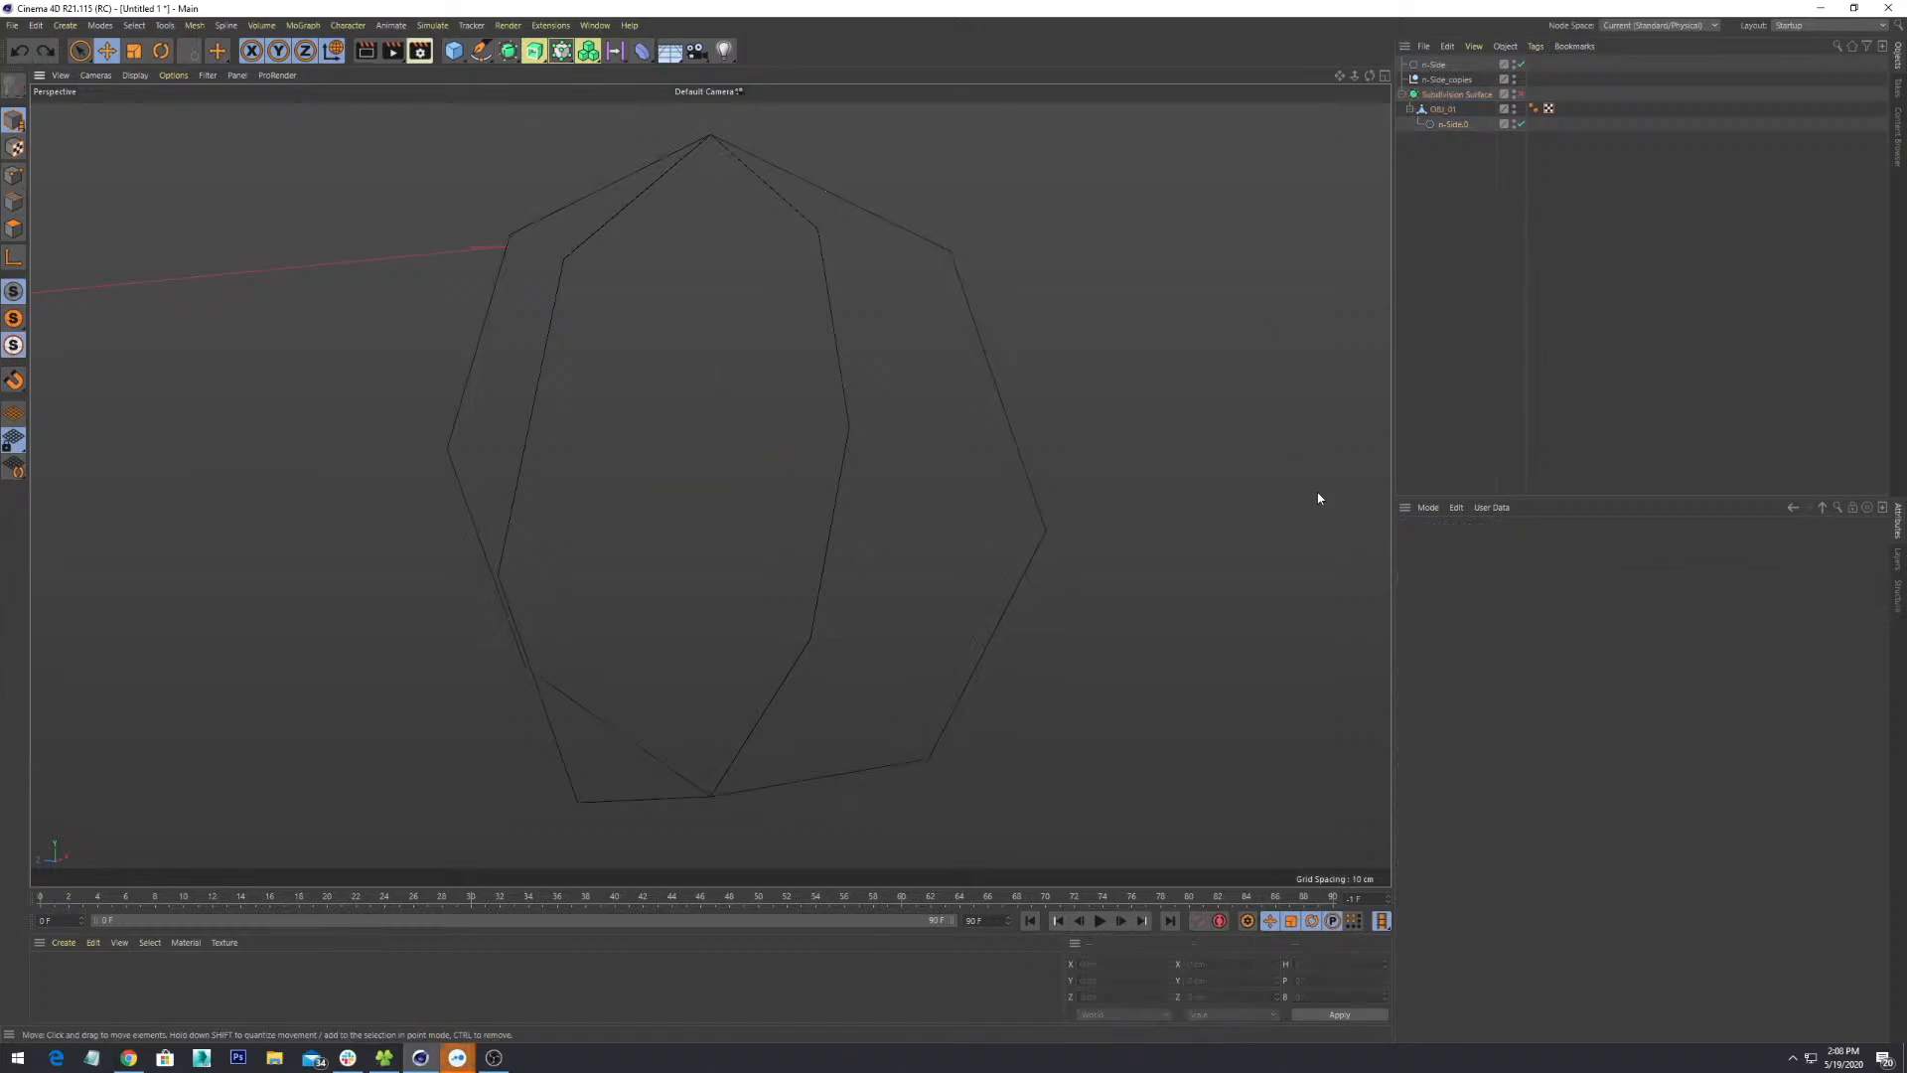
pyautogui.hotkey('ctrl', 'z')
pyautogui.hotkey('ctrl', 'z')
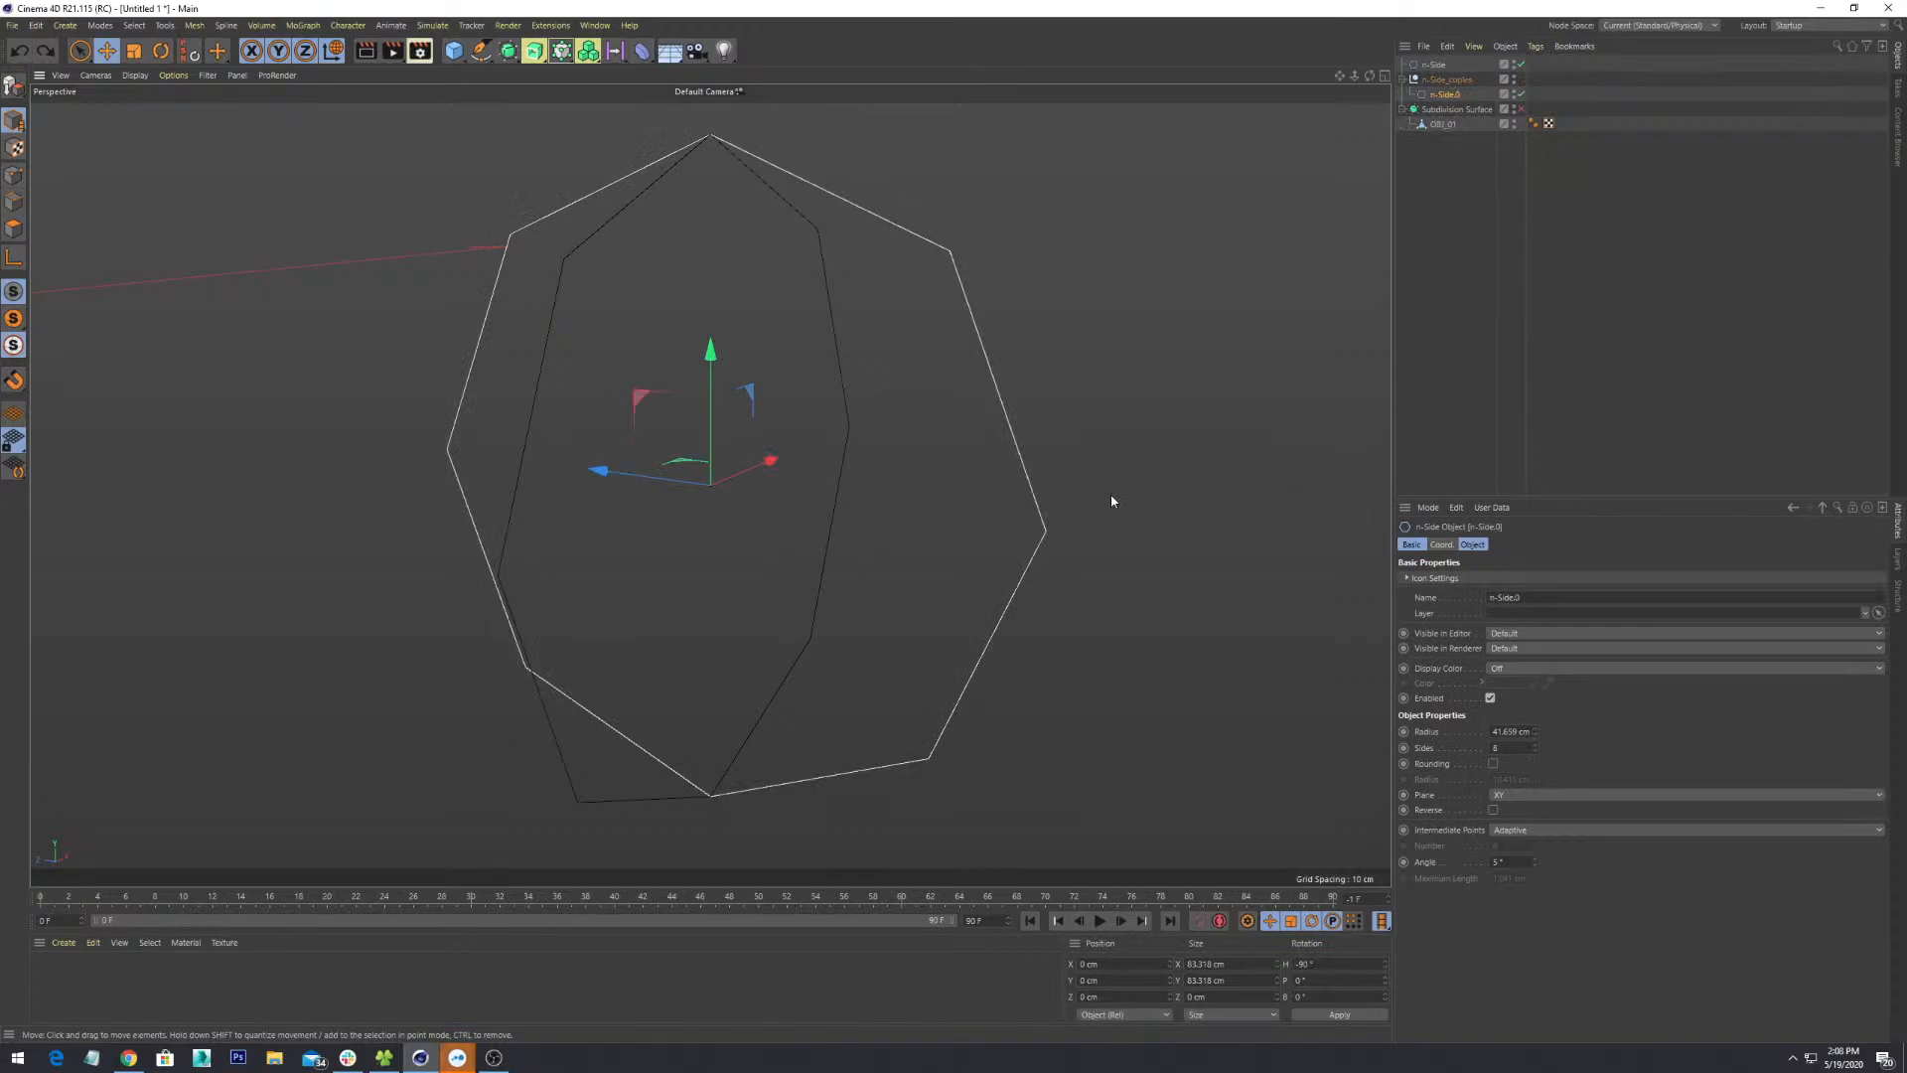
# - Zoom out from the splines and orbit until the cube's octagonal hole faces the camera
pyautogui.scroll(-10, 910, 667)
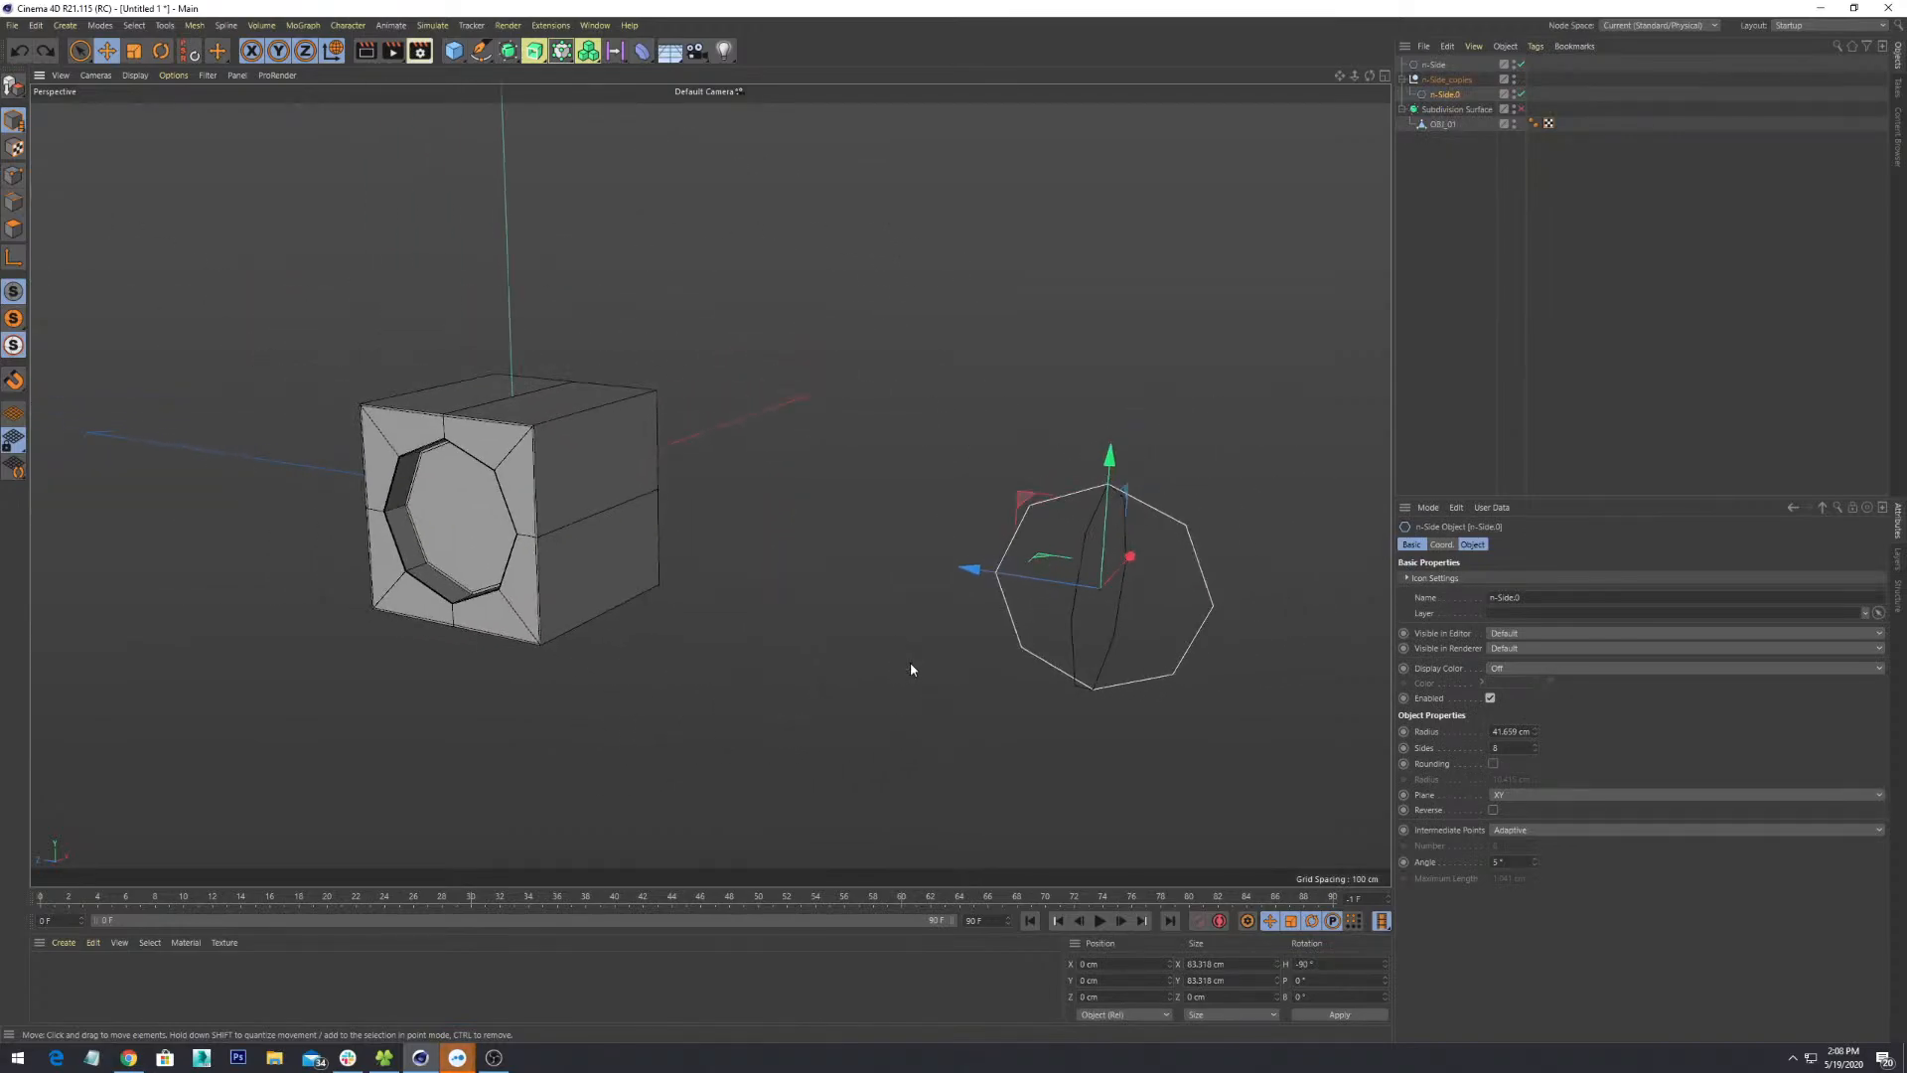
pyautogui.scroll(-3, 910, 666)
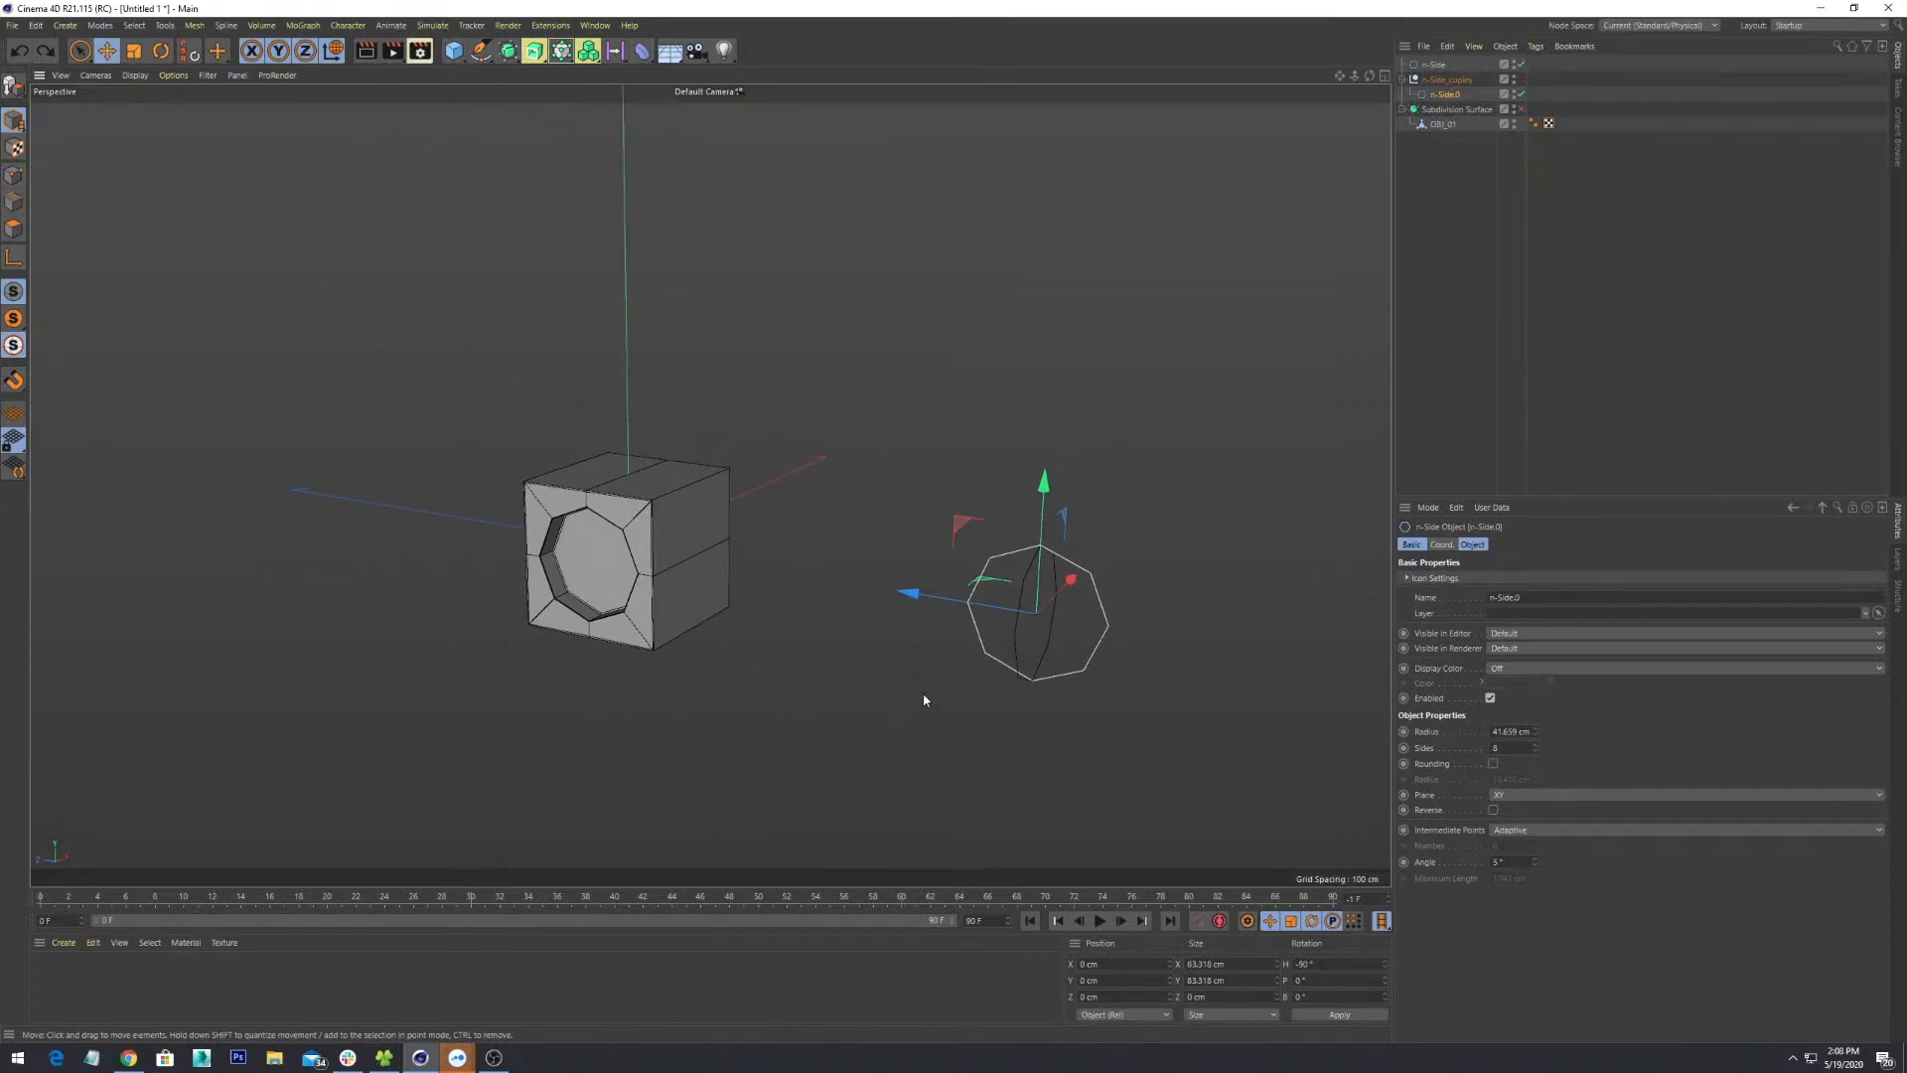
pyautogui.scroll(-4, 925, 677)
pyautogui.keyDown('alt'); pyautogui.moveTo(1065, 725); pyautogui.dragTo(970, 658, button='middle'); pyautogui.keyUp('alt')
pyautogui.keyDown('alt'); pyautogui.moveTo(971, 659); pyautogui.dragTo(891, 573); pyautogui.keyUp('alt')
pyautogui.scroll(8, 928, 553)
pyautogui.scroll(-3, 908, 553)
pyautogui.scroll(-6, 900, 566)
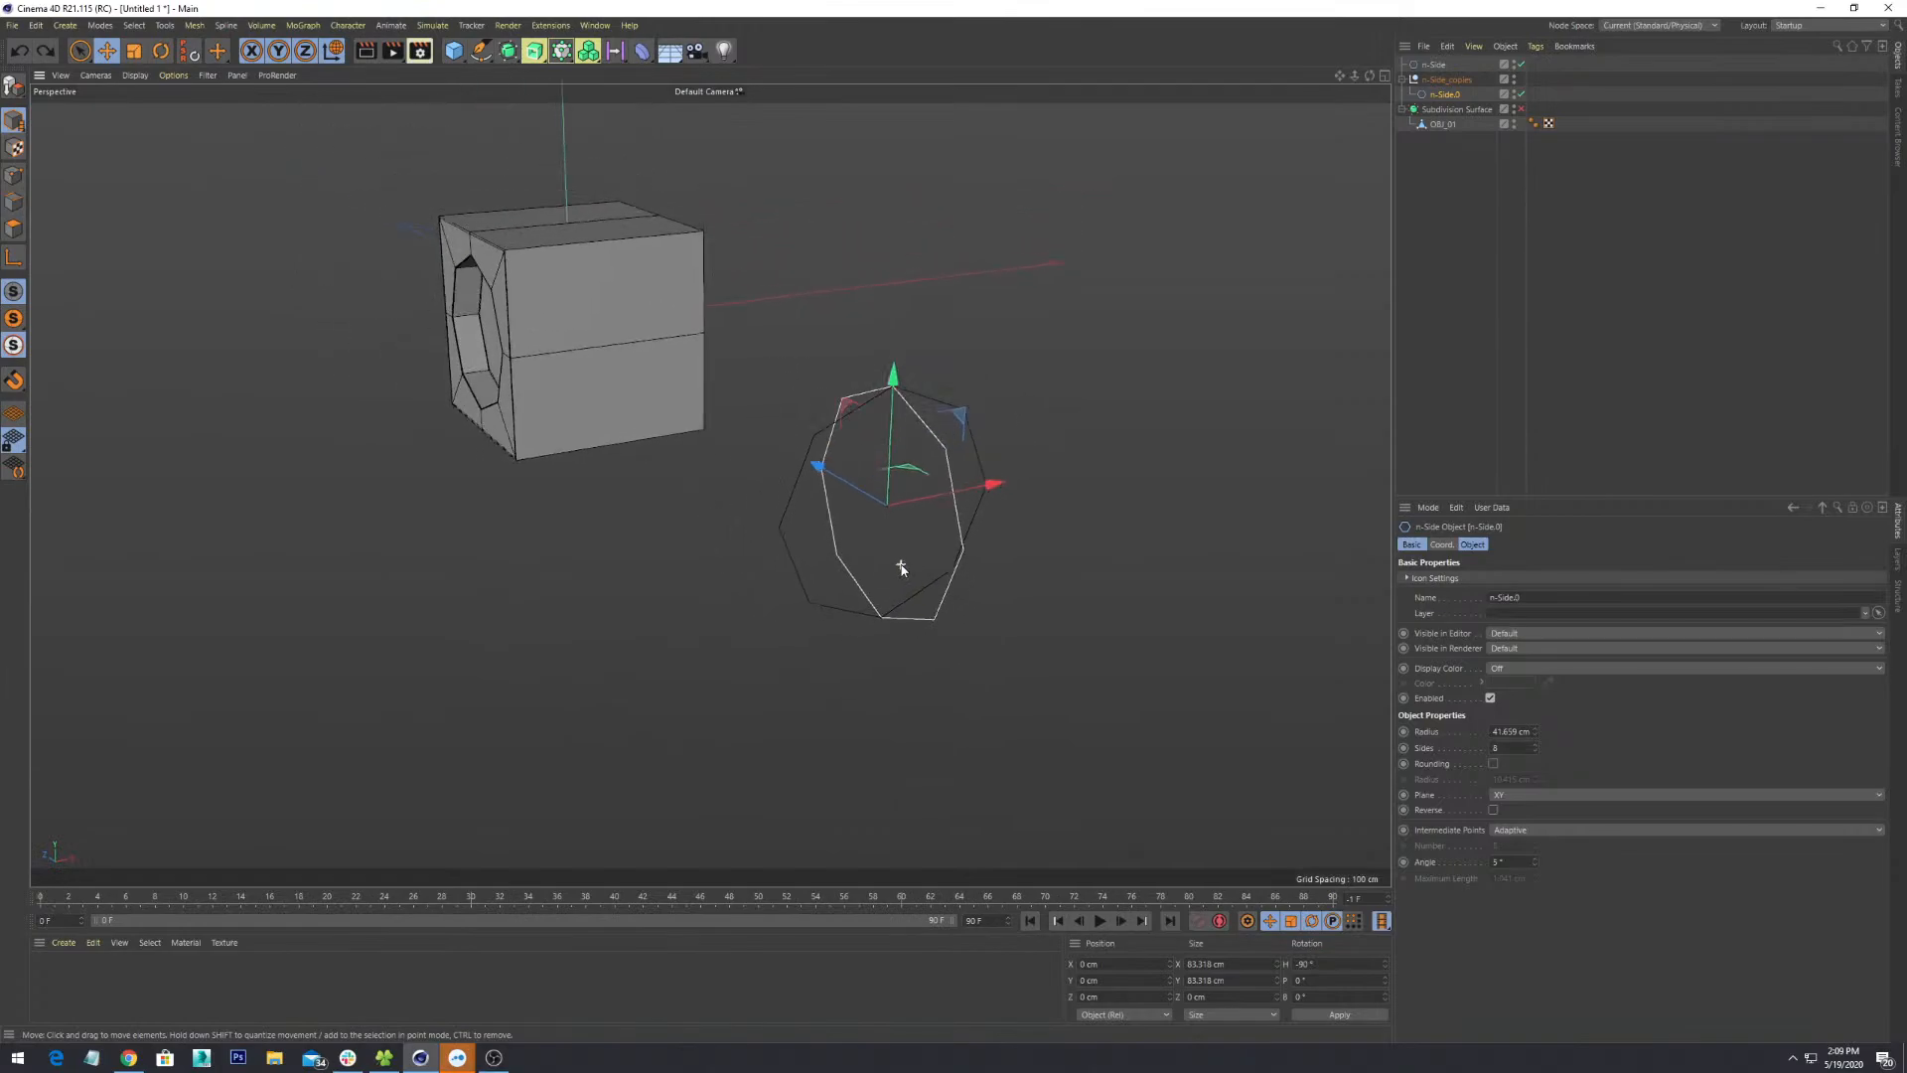
pyautogui.keyDown('alt'); pyautogui.moveTo(712, 486); pyautogui.dragTo(911, 573); pyautogui.keyUp('alt')
pyautogui.keyDown('alt'); pyautogui.moveTo(911, 577); pyautogui.dragTo(1095, 546, button='middle'); pyautogui.keyUp('alt')
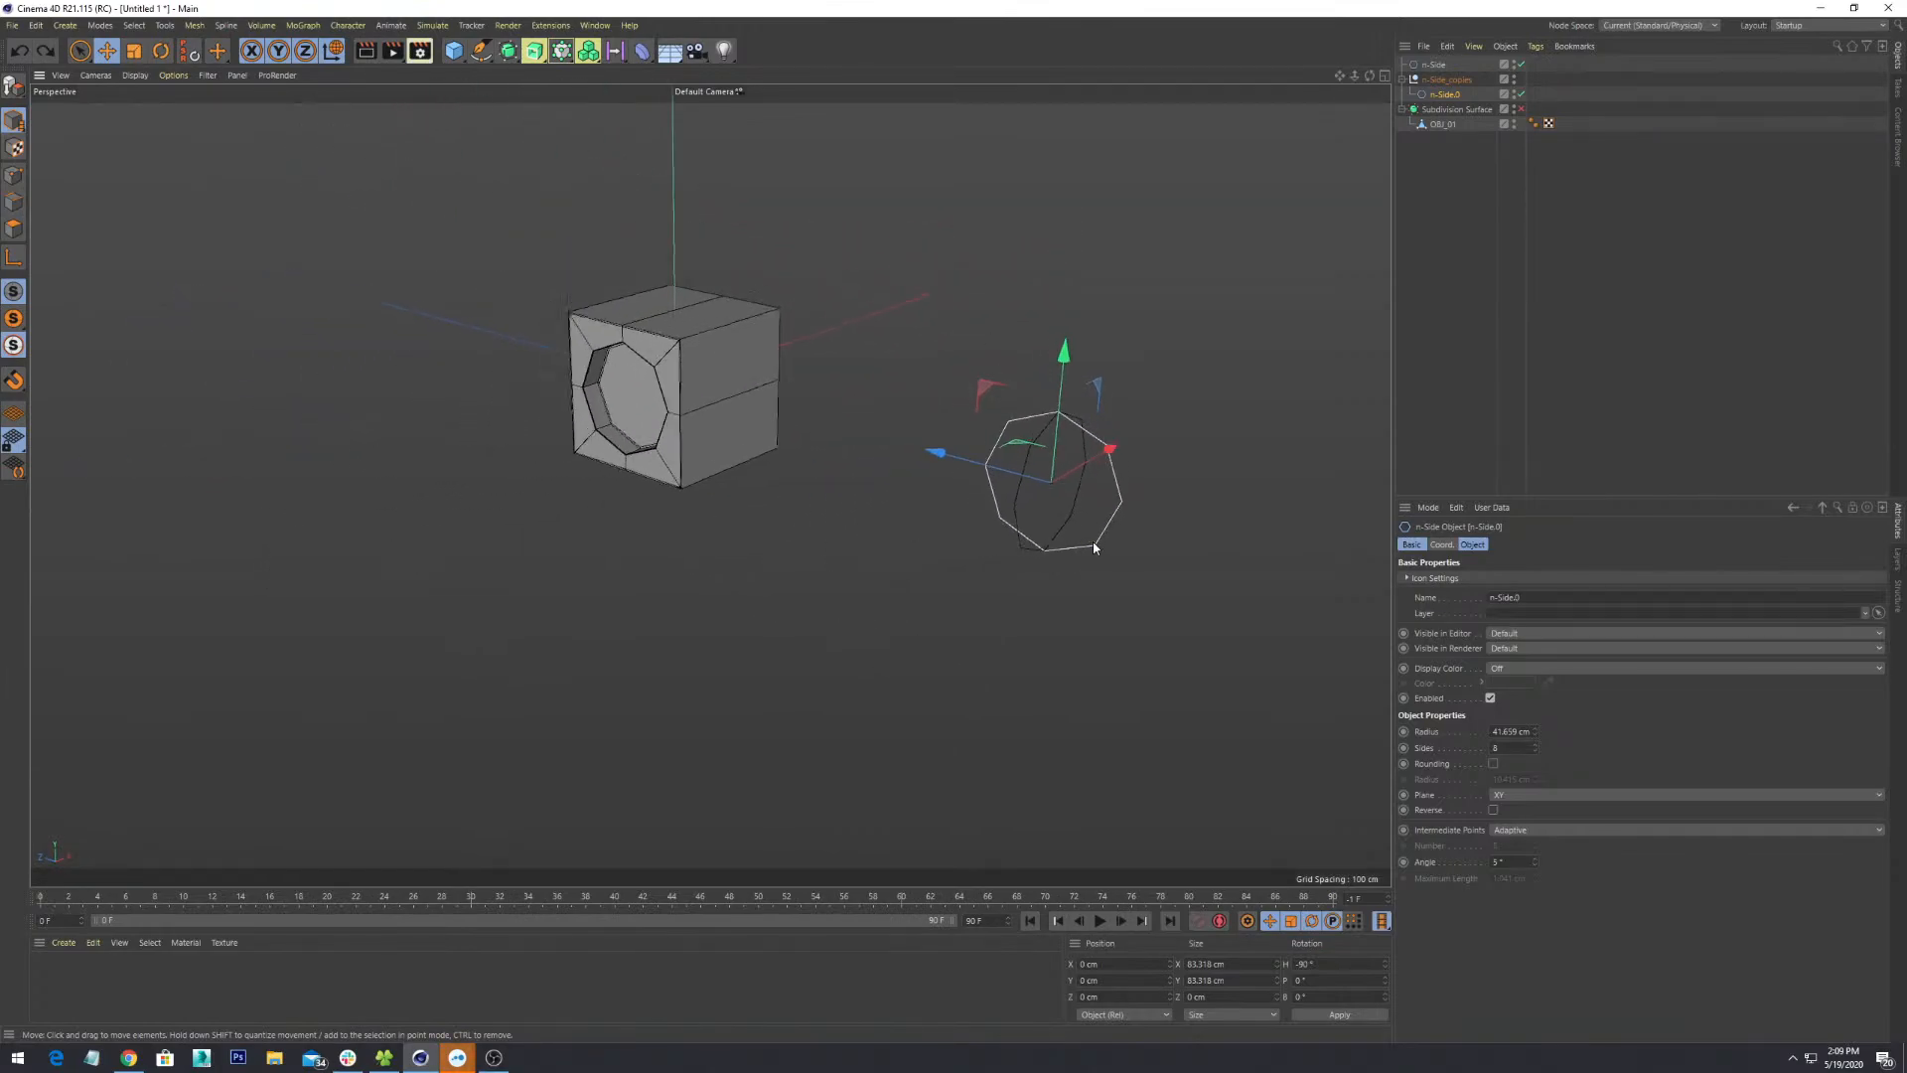
pyautogui.keyDown('alt'); pyautogui.moveTo(847, 612); pyautogui.dragTo(832, 509); pyautogui.keyUp('alt')
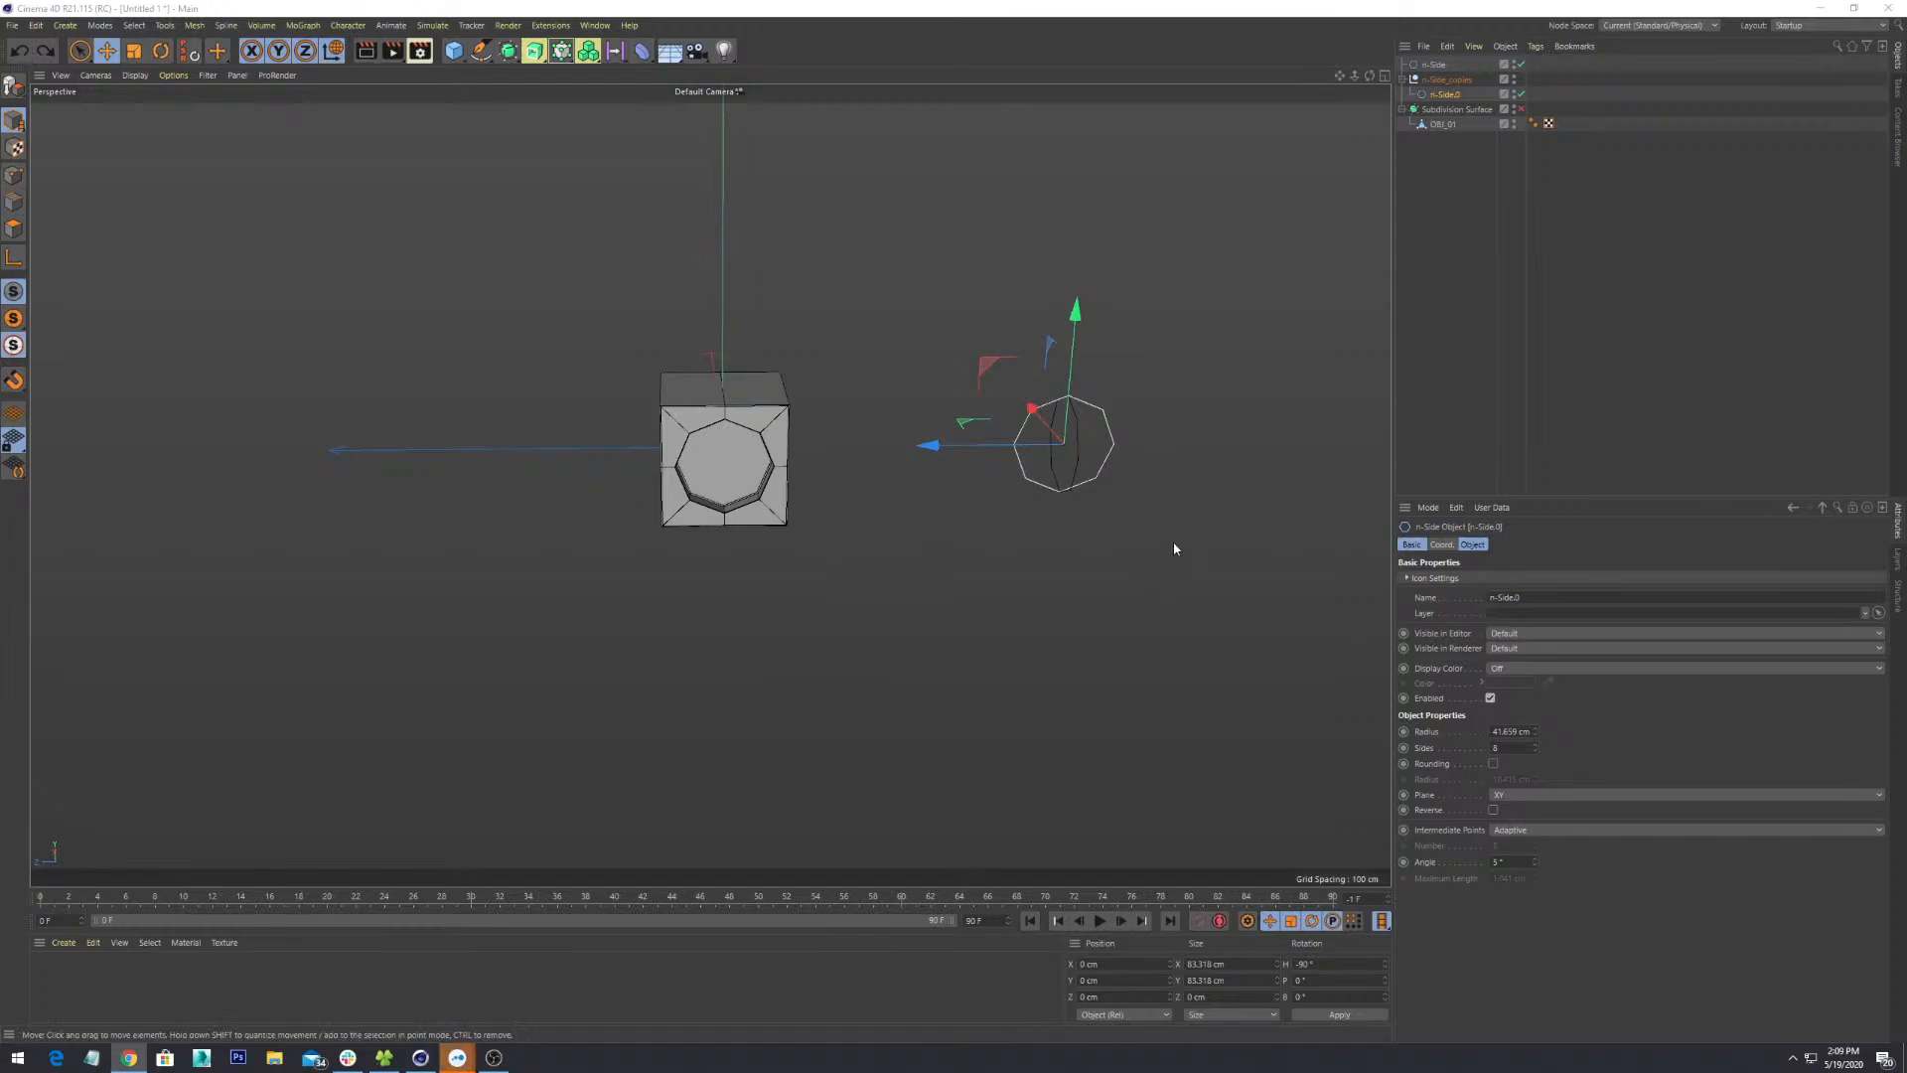
pyautogui.keyDown('alt'); pyautogui.moveTo(1174, 548); pyautogui.dragTo(937, 549); pyautogui.keyUp('alt')
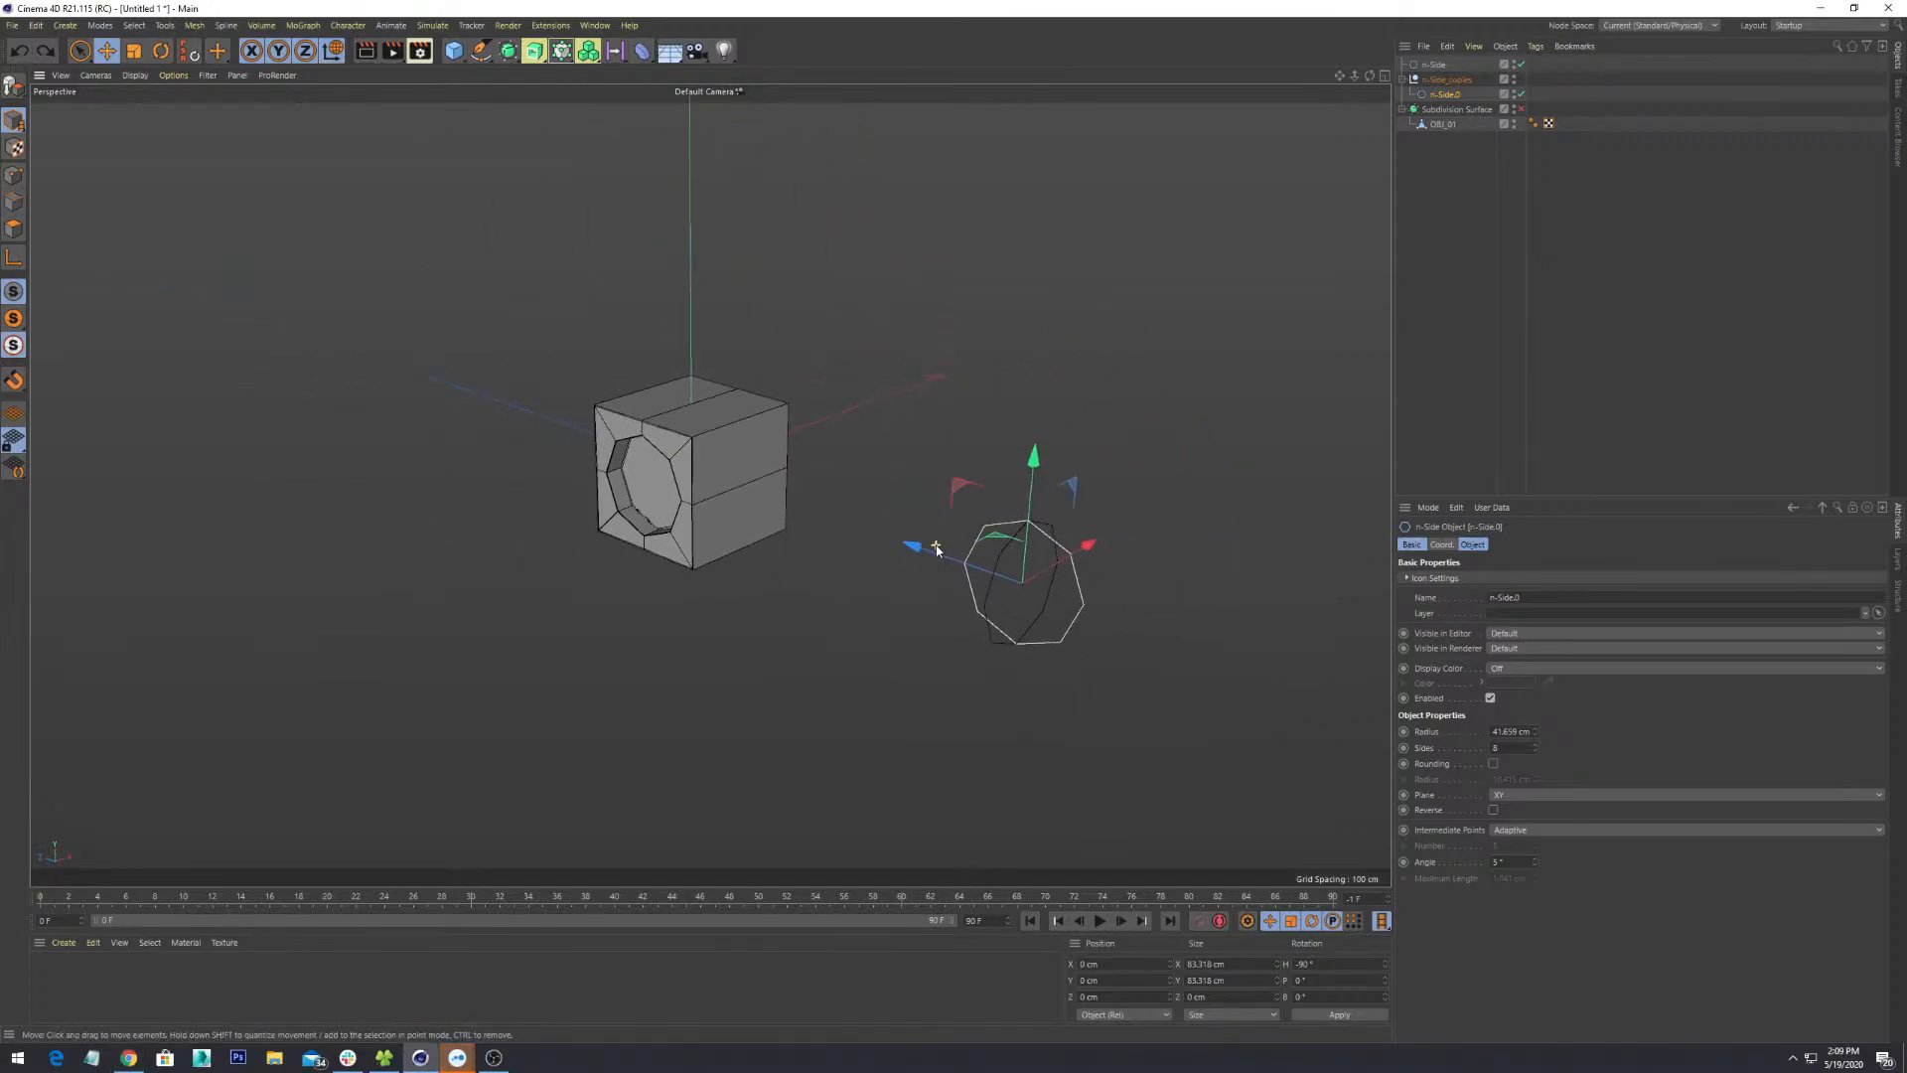
pyautogui.scroll(-2, 936, 549)
pyautogui.scroll(6, 1254, 334)
pyautogui.scroll(-2, 1254, 338)
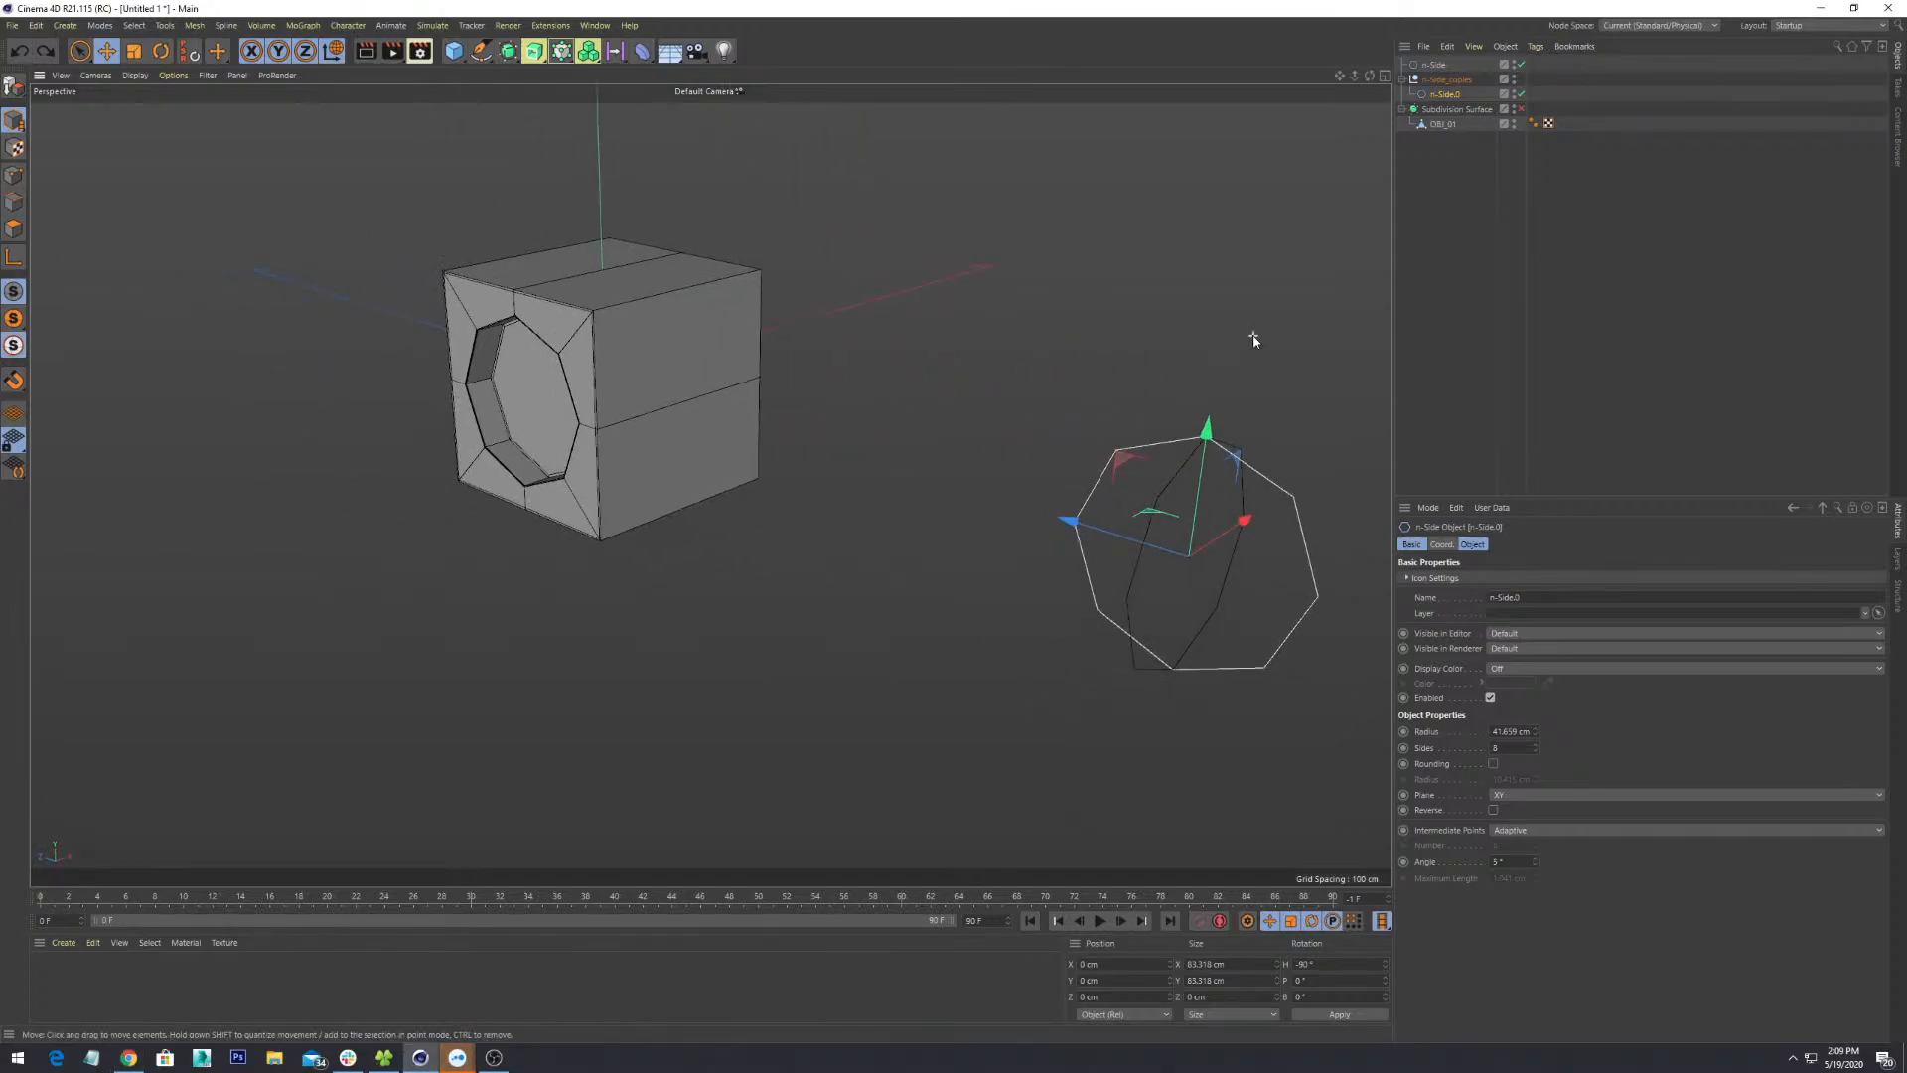
pyautogui.scroll(-2, 1254, 335)
# - Frame the selected n-Side.0, reselect it, and orbit to bring the big cube forward
pyautogui.press('s')
pyautogui.scroll(-5, 712, 500)
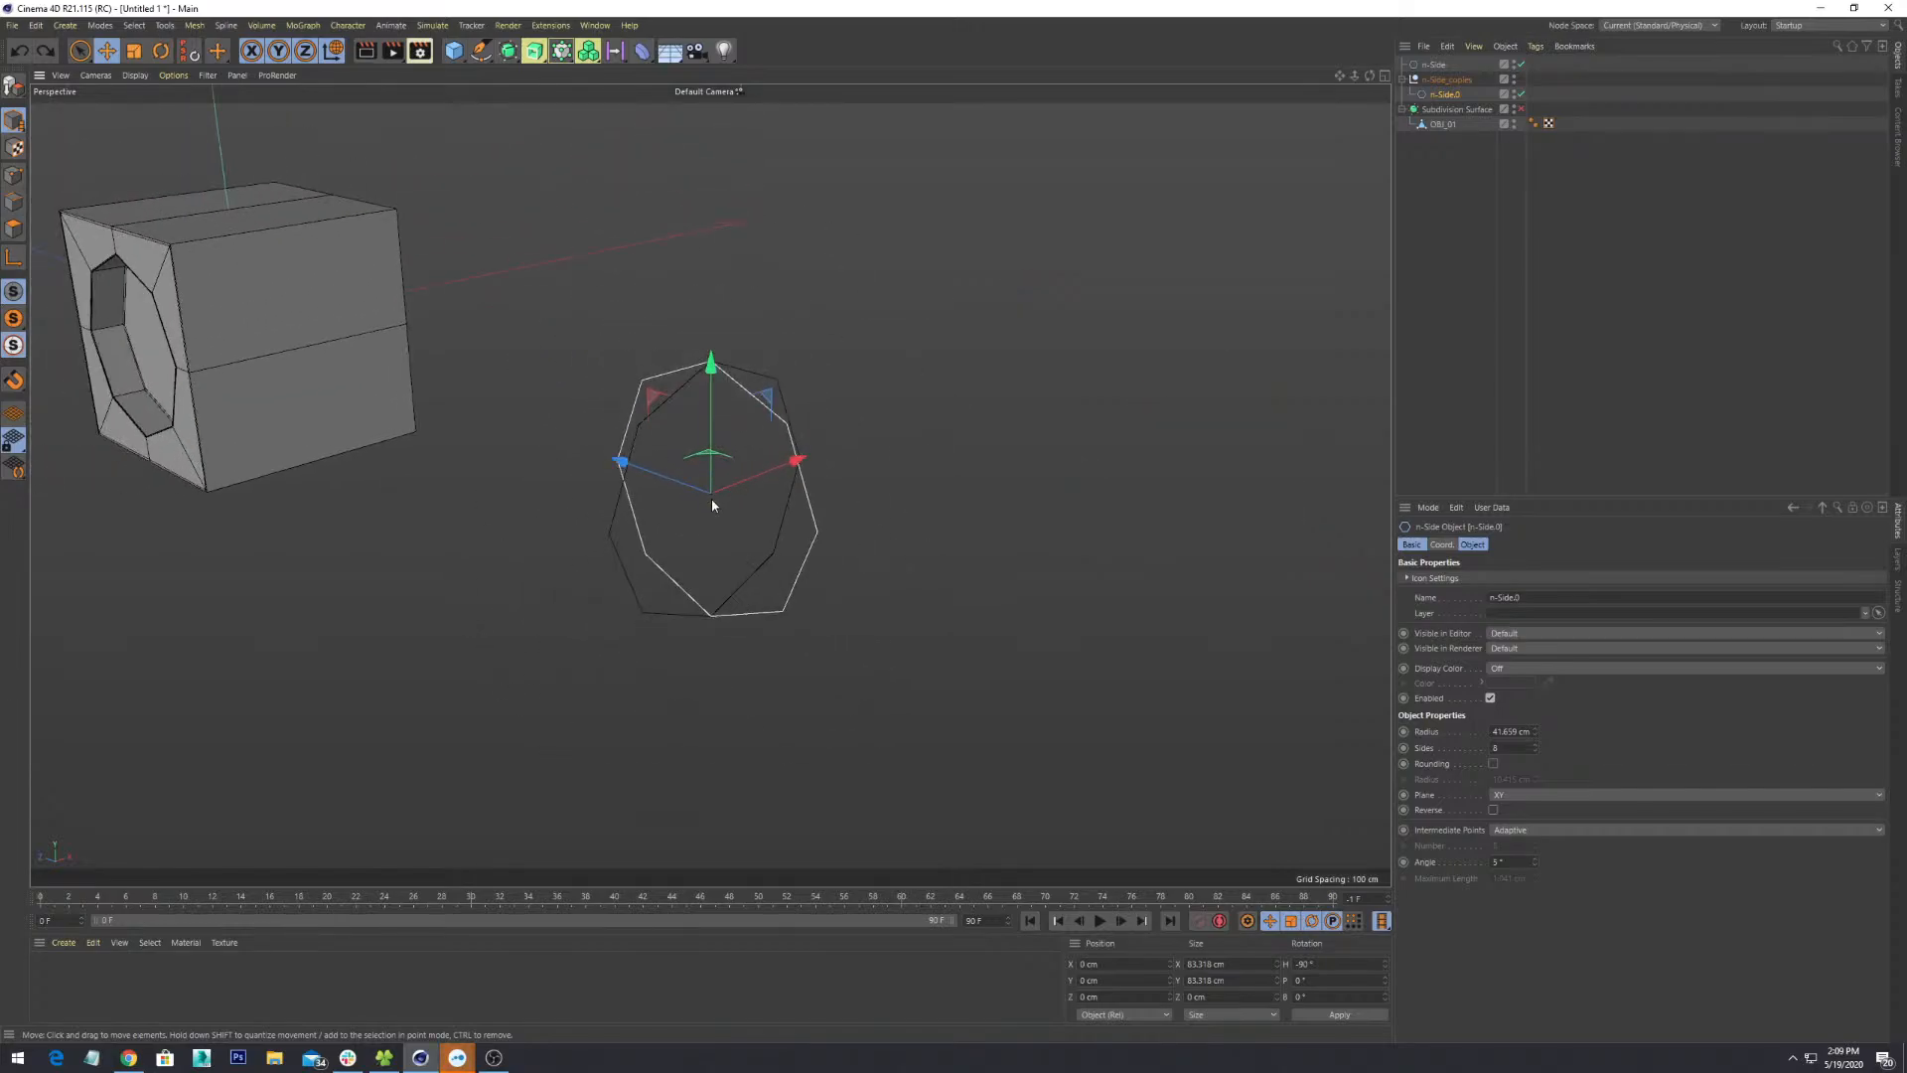
pyautogui.scroll(2, 907, 413)
pyautogui.click(731, 429)
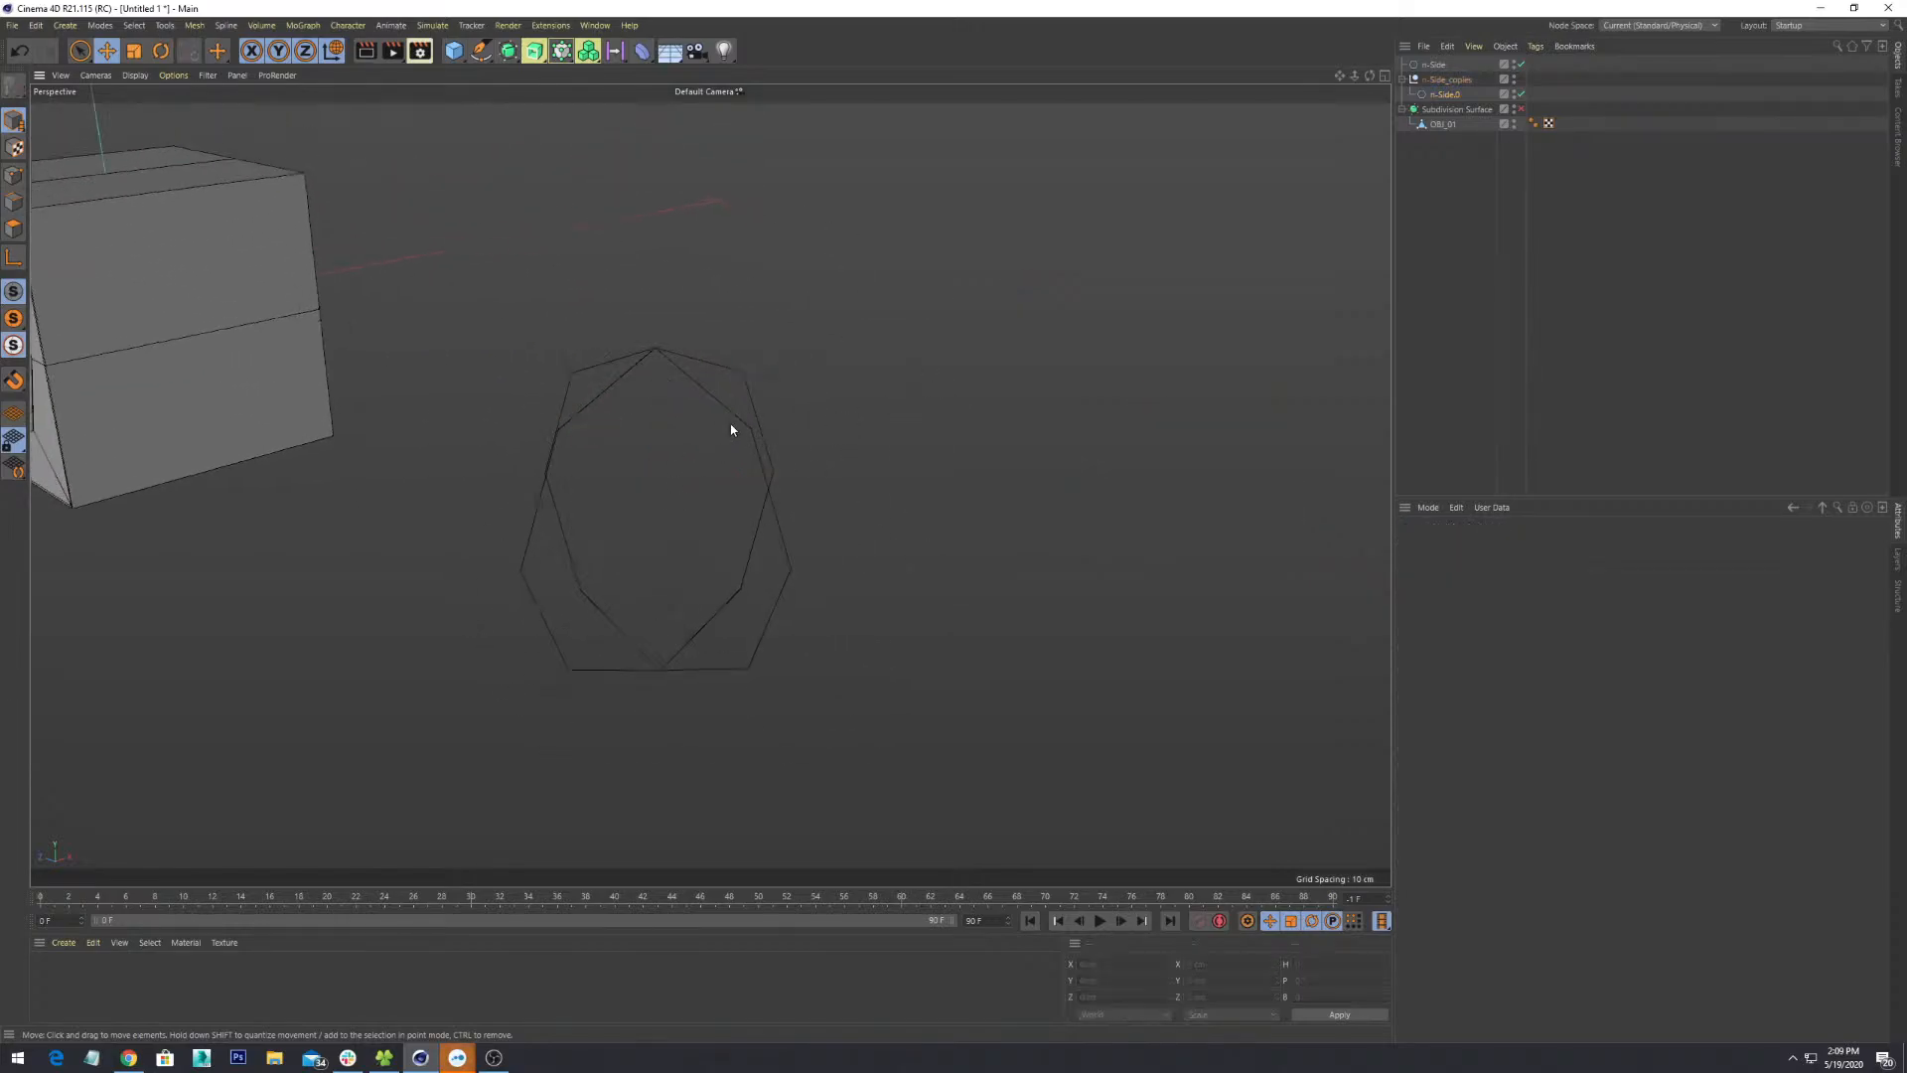
pyautogui.click(731, 429)
pyautogui.scroll(3, 956, 830)
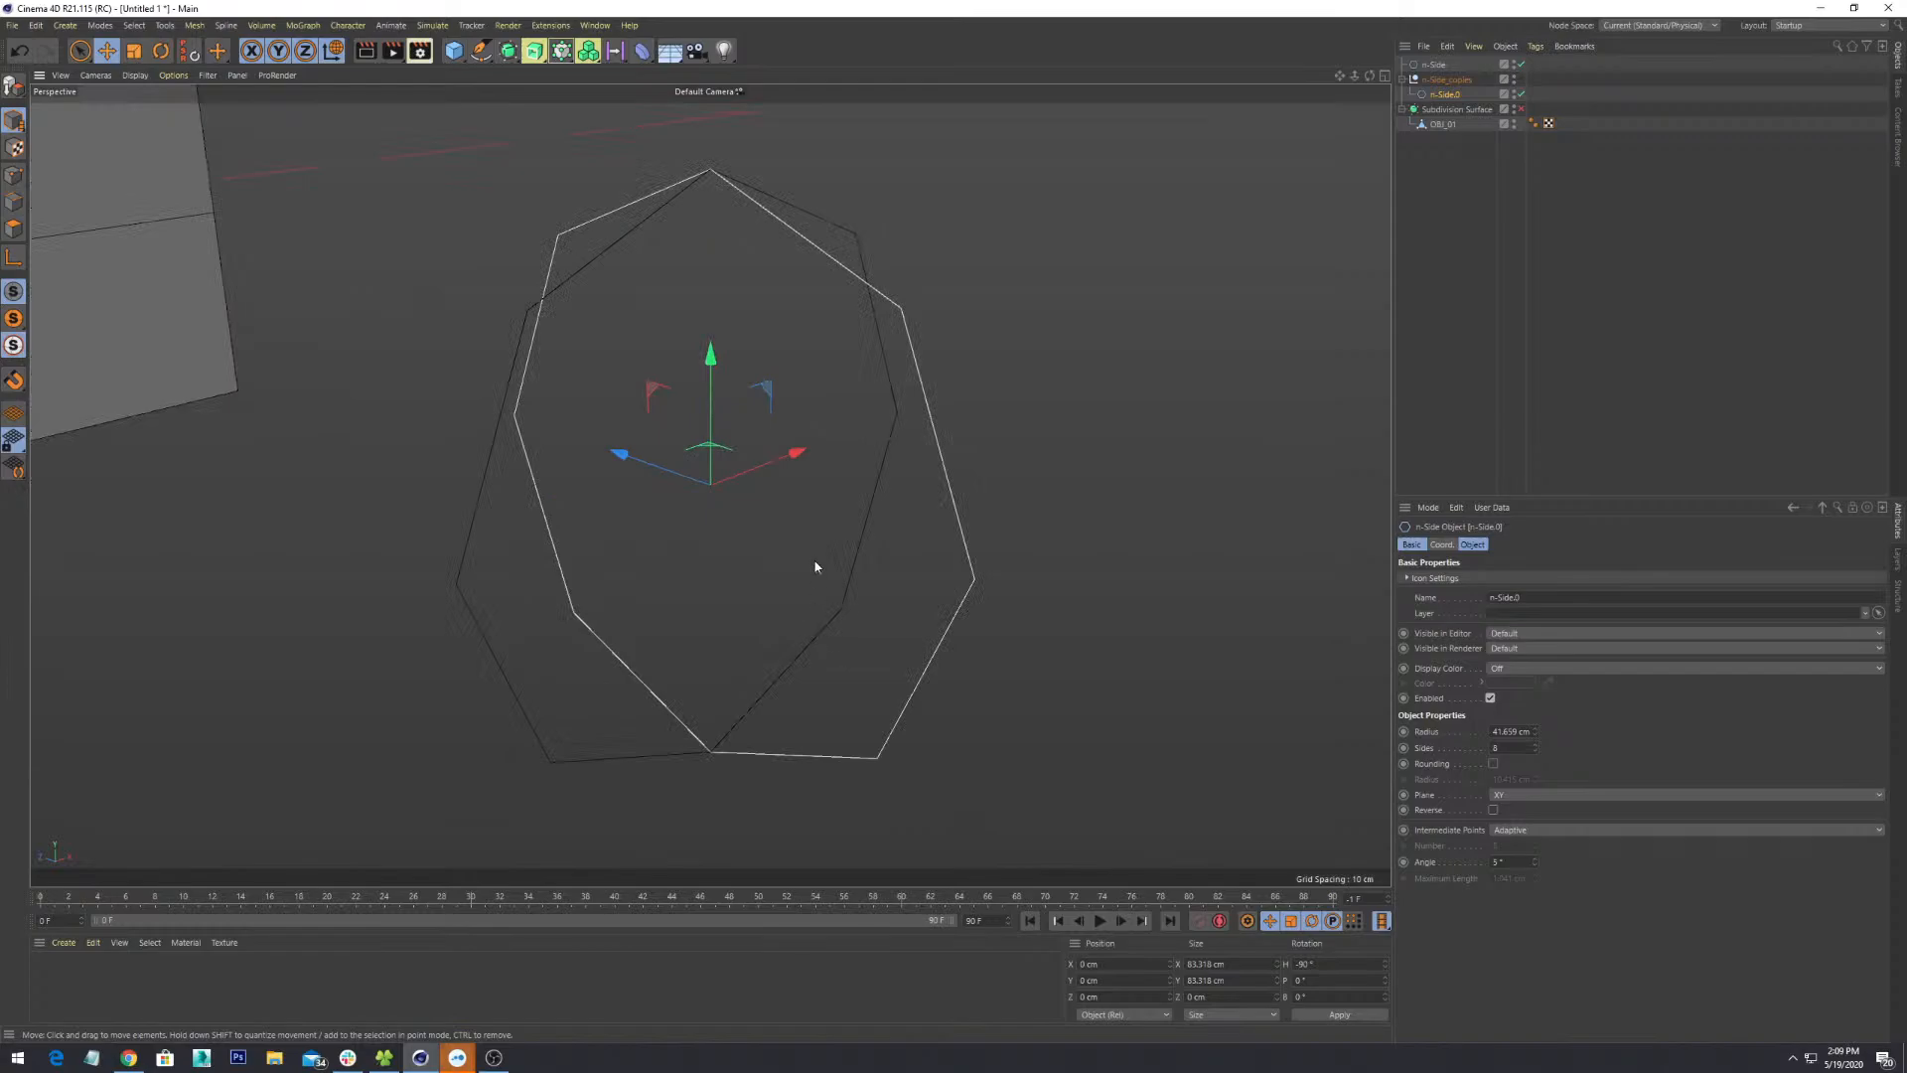
pyautogui.scroll(-6, 817, 568)
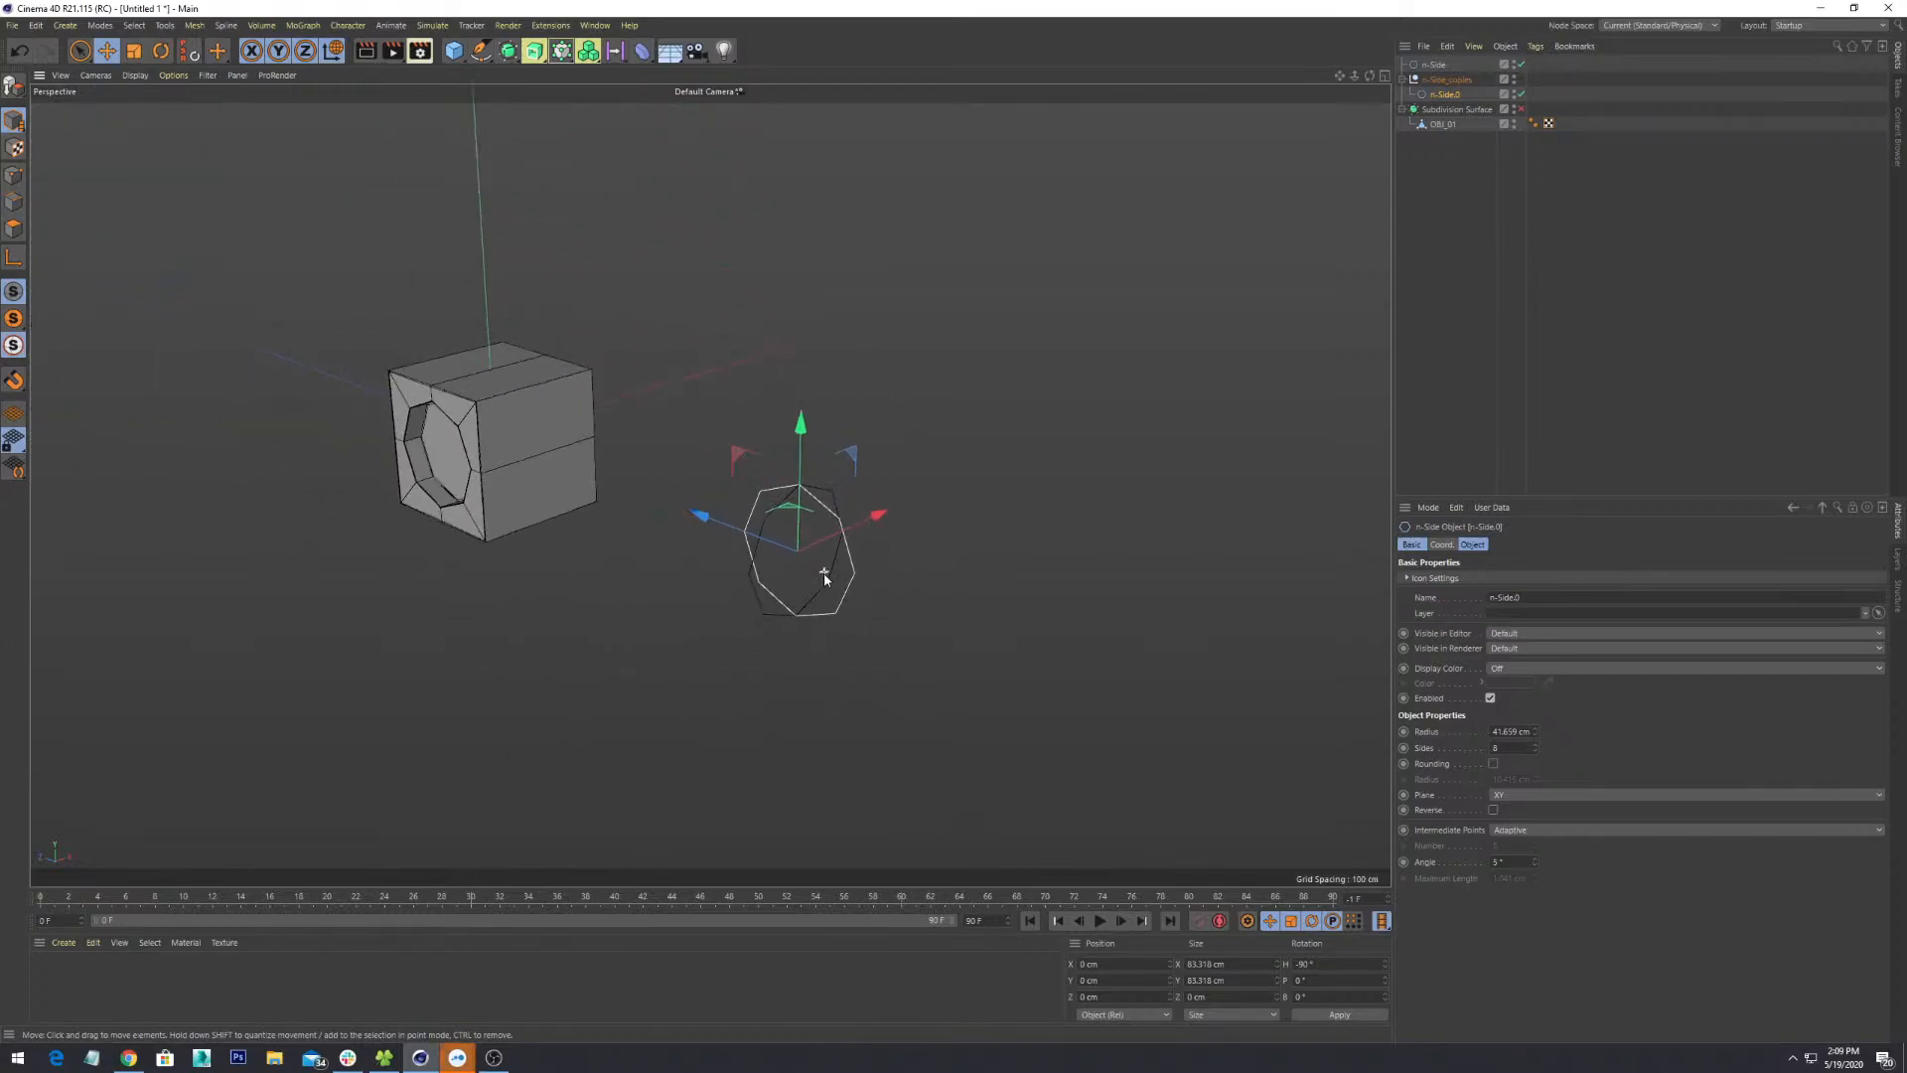
pyautogui.keyDown('alt'); pyautogui.moveTo(559, 669); pyautogui.dragTo(981, 594); pyautogui.keyUp('alt')
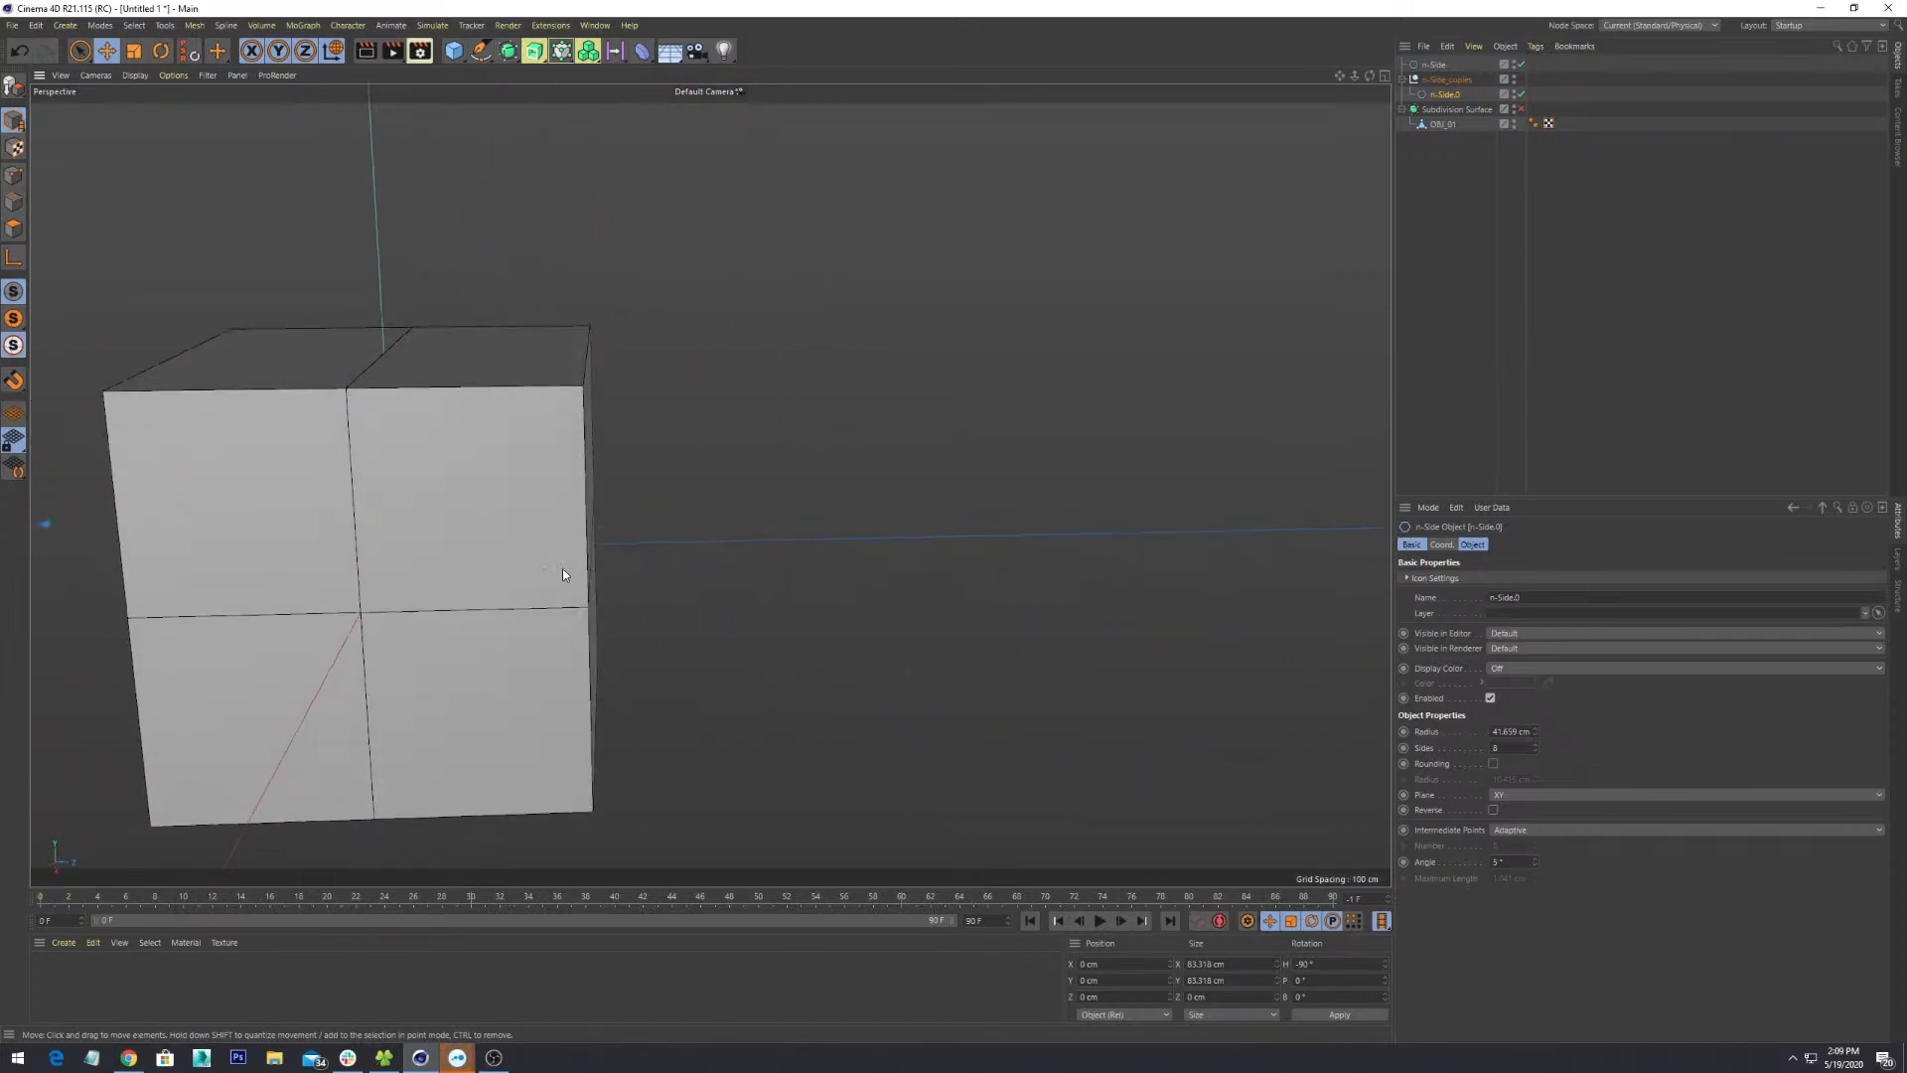
# - In Polygon mode, select the four front polygons: upper-right, upper-left, lower-left, lower-right
pyautogui.keyDown('alt'); pyautogui.moveTo(562, 574); pyautogui.dragTo(81, 166); pyautogui.keyUp('alt')
pyautogui.click(14, 229)
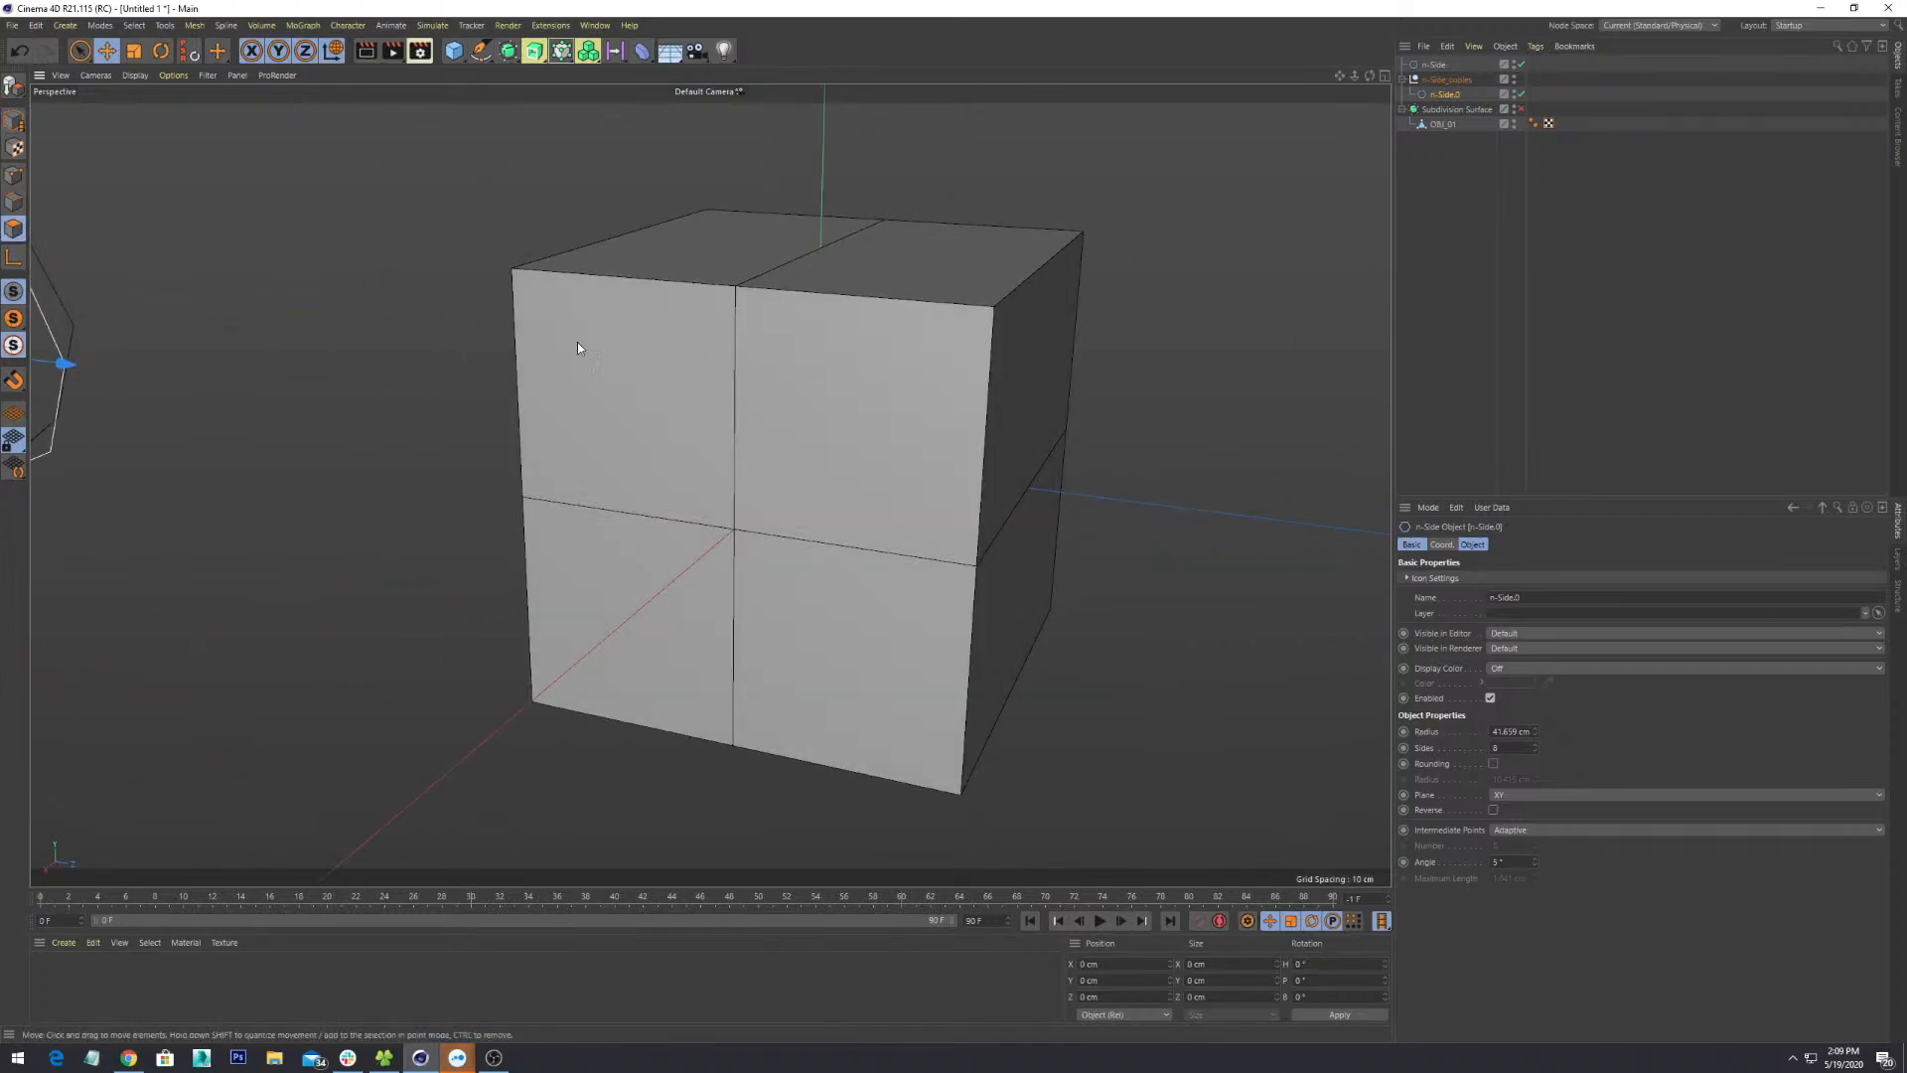
pyautogui.keyDown('alt'); pyautogui.moveTo(957, 403); pyautogui.dragTo(707, 469); pyautogui.keyUp('alt')
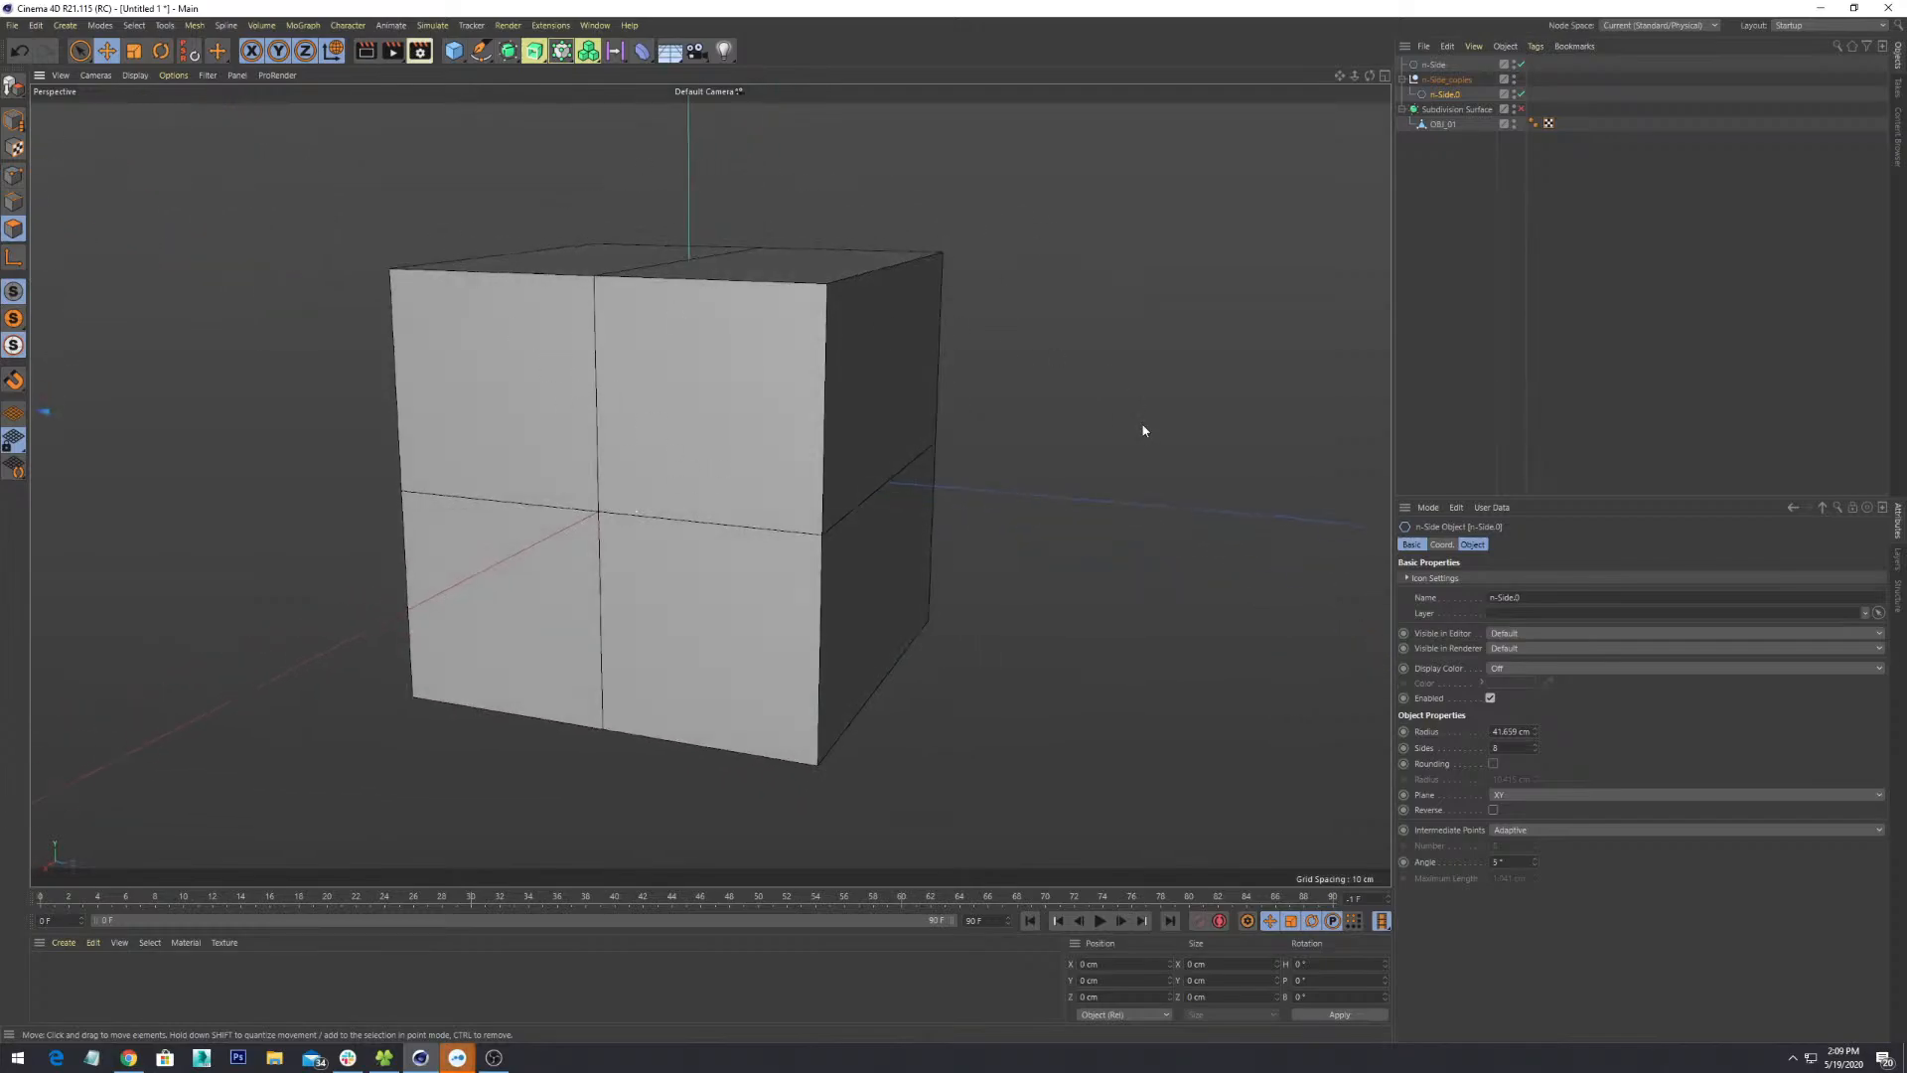
pyautogui.click(876, 601)
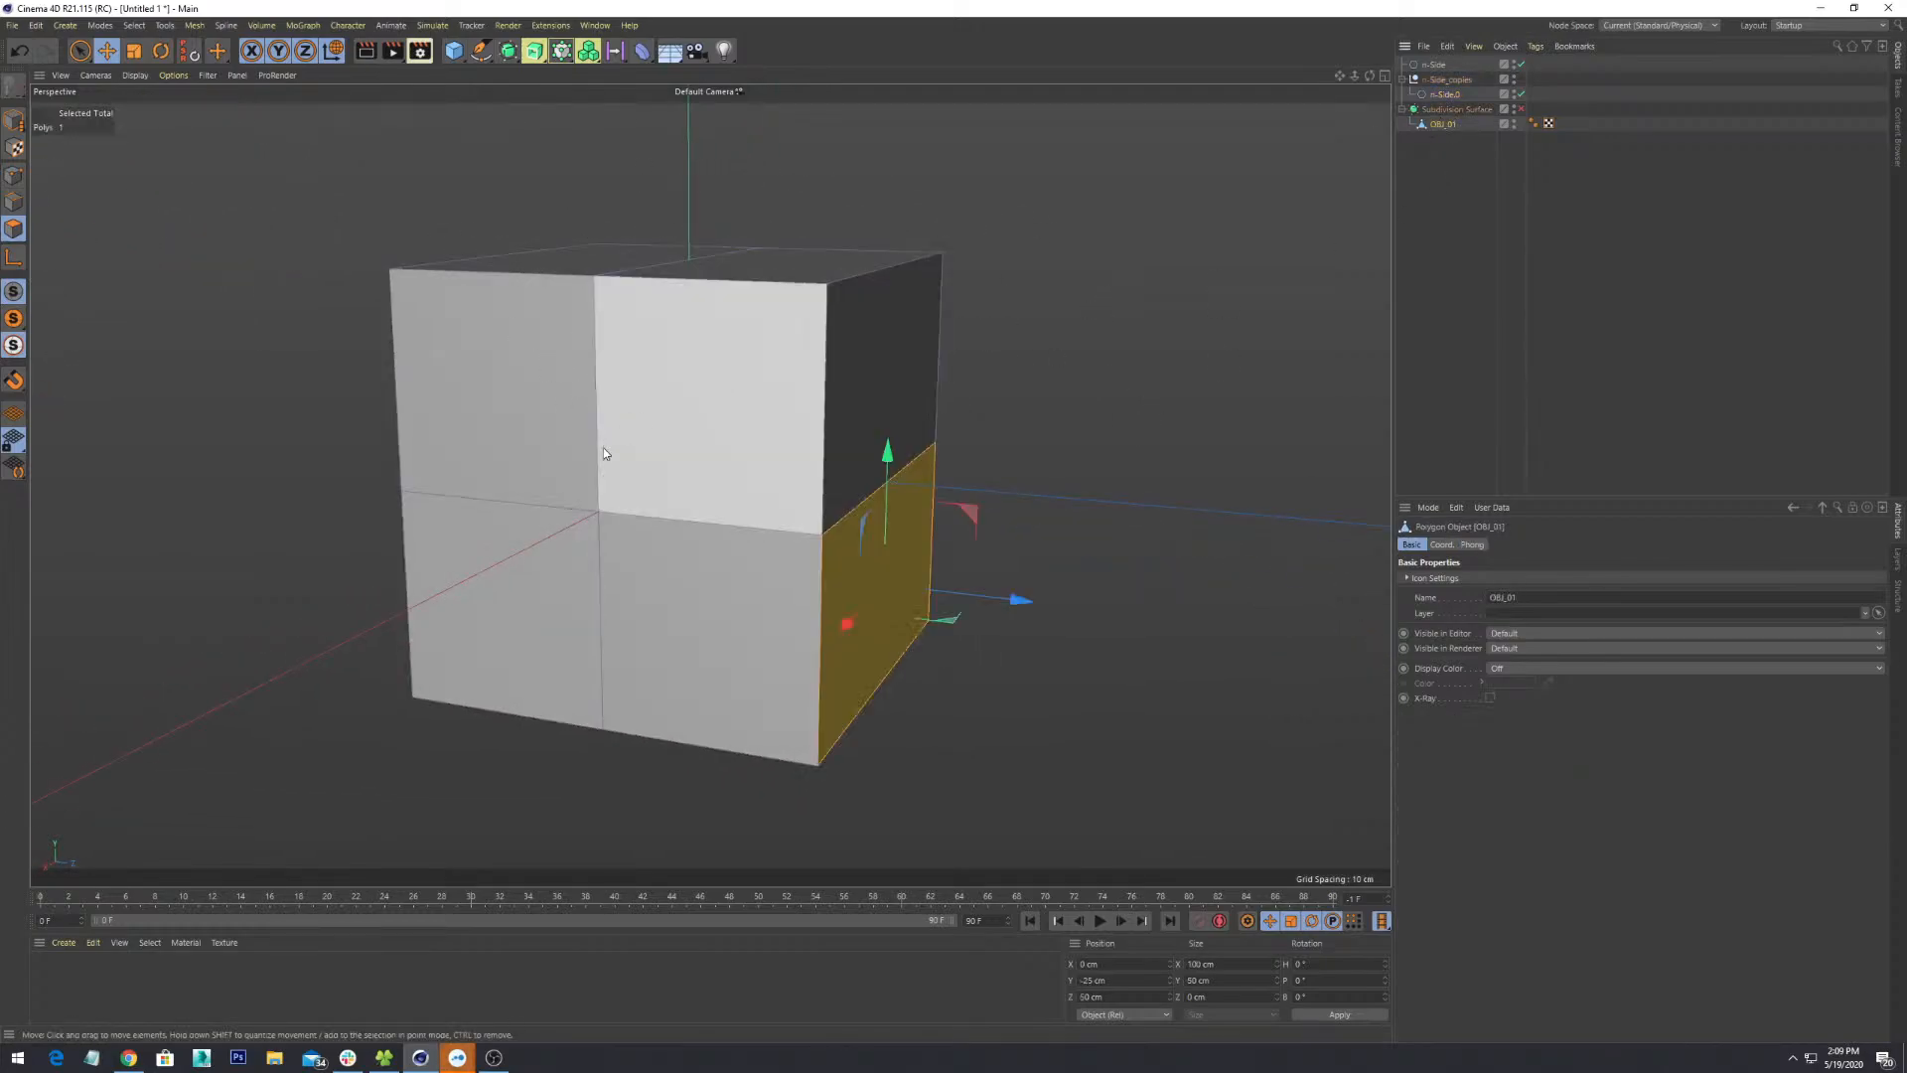
pyautogui.click(694, 389)
pyautogui.keyDown('shift'); pyautogui.click(533, 396); pyautogui.keyUp('shift')
pyautogui.keyDown('shift'); pyautogui.click(556, 654); pyautogui.keyUp('shift')
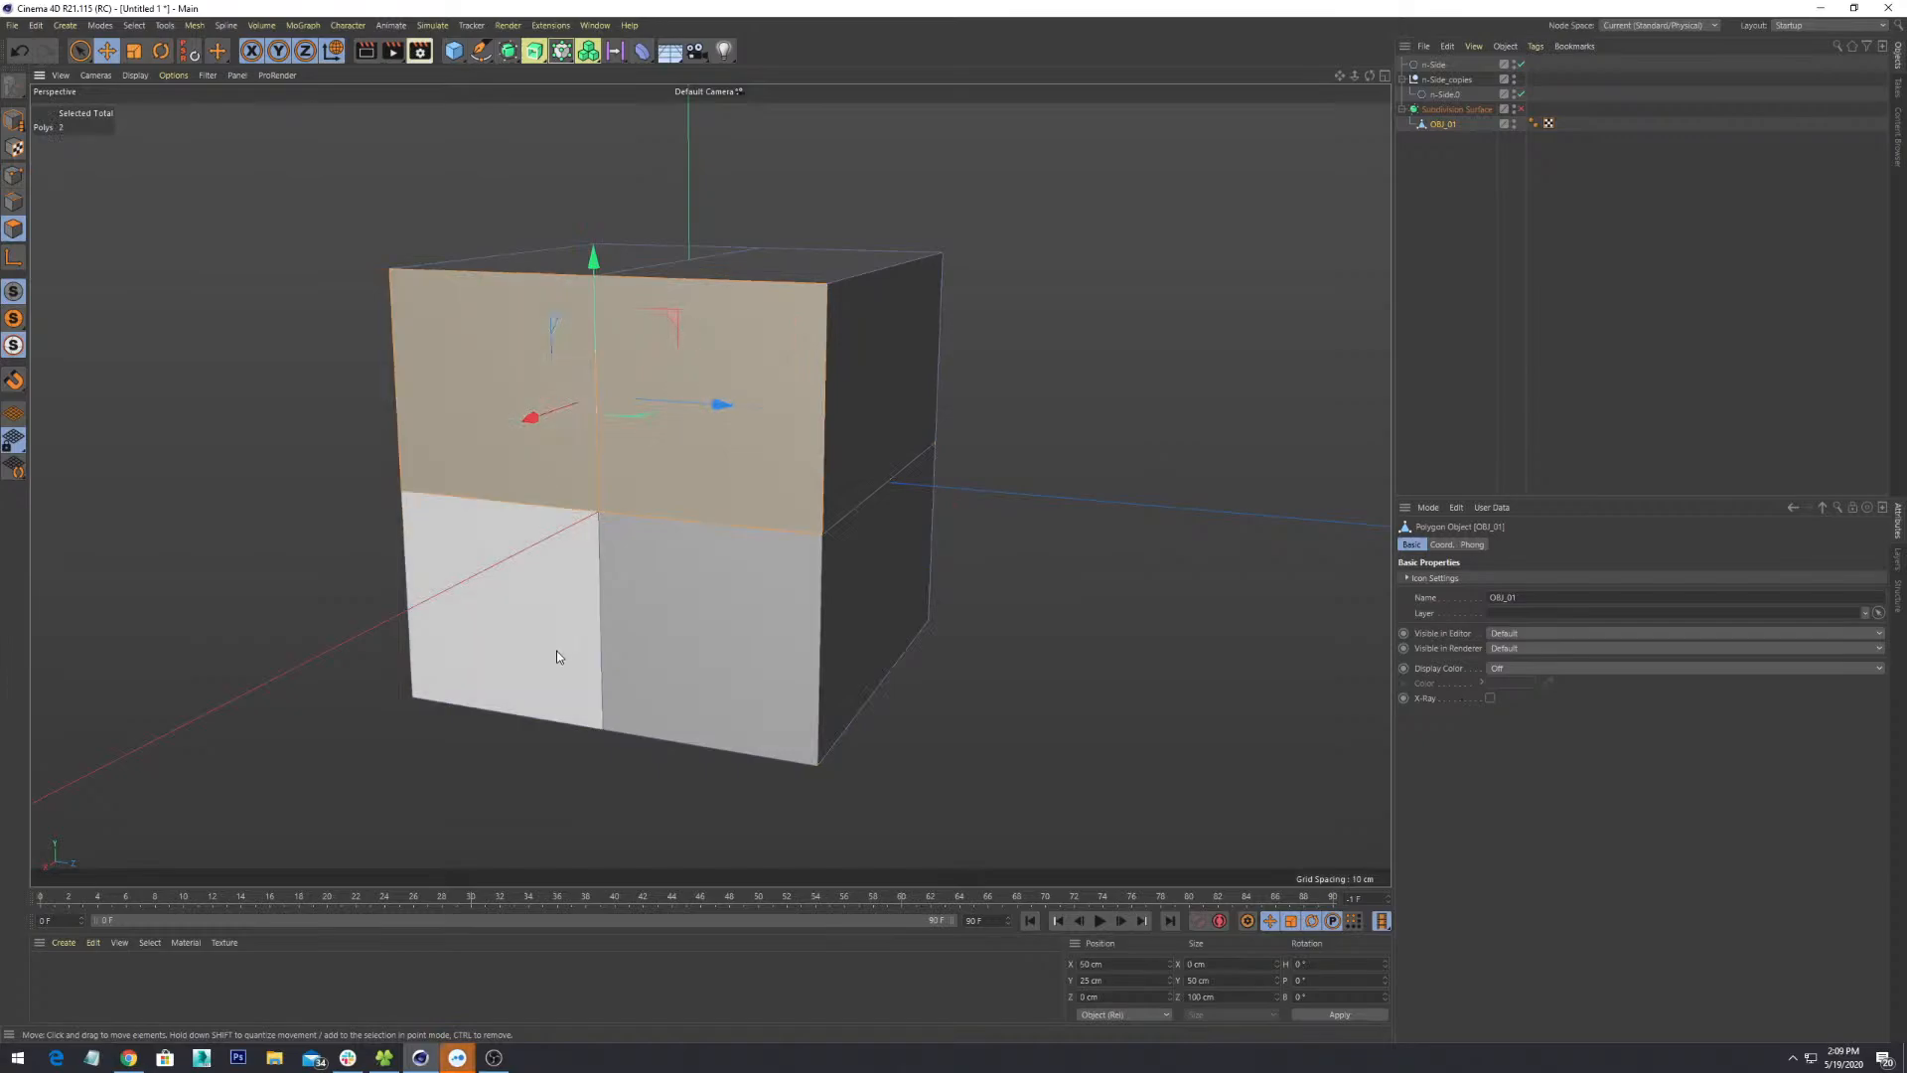
pyautogui.keyDown('shift'); pyautogui.click(717, 635); pyautogui.keyUp('shift')
# - Orbit around the cube to check the front-face selection
pyautogui.keyDown('alt'); pyautogui.moveTo(754, 386); pyautogui.dragTo(759, 455); pyautogui.keyUp('alt')
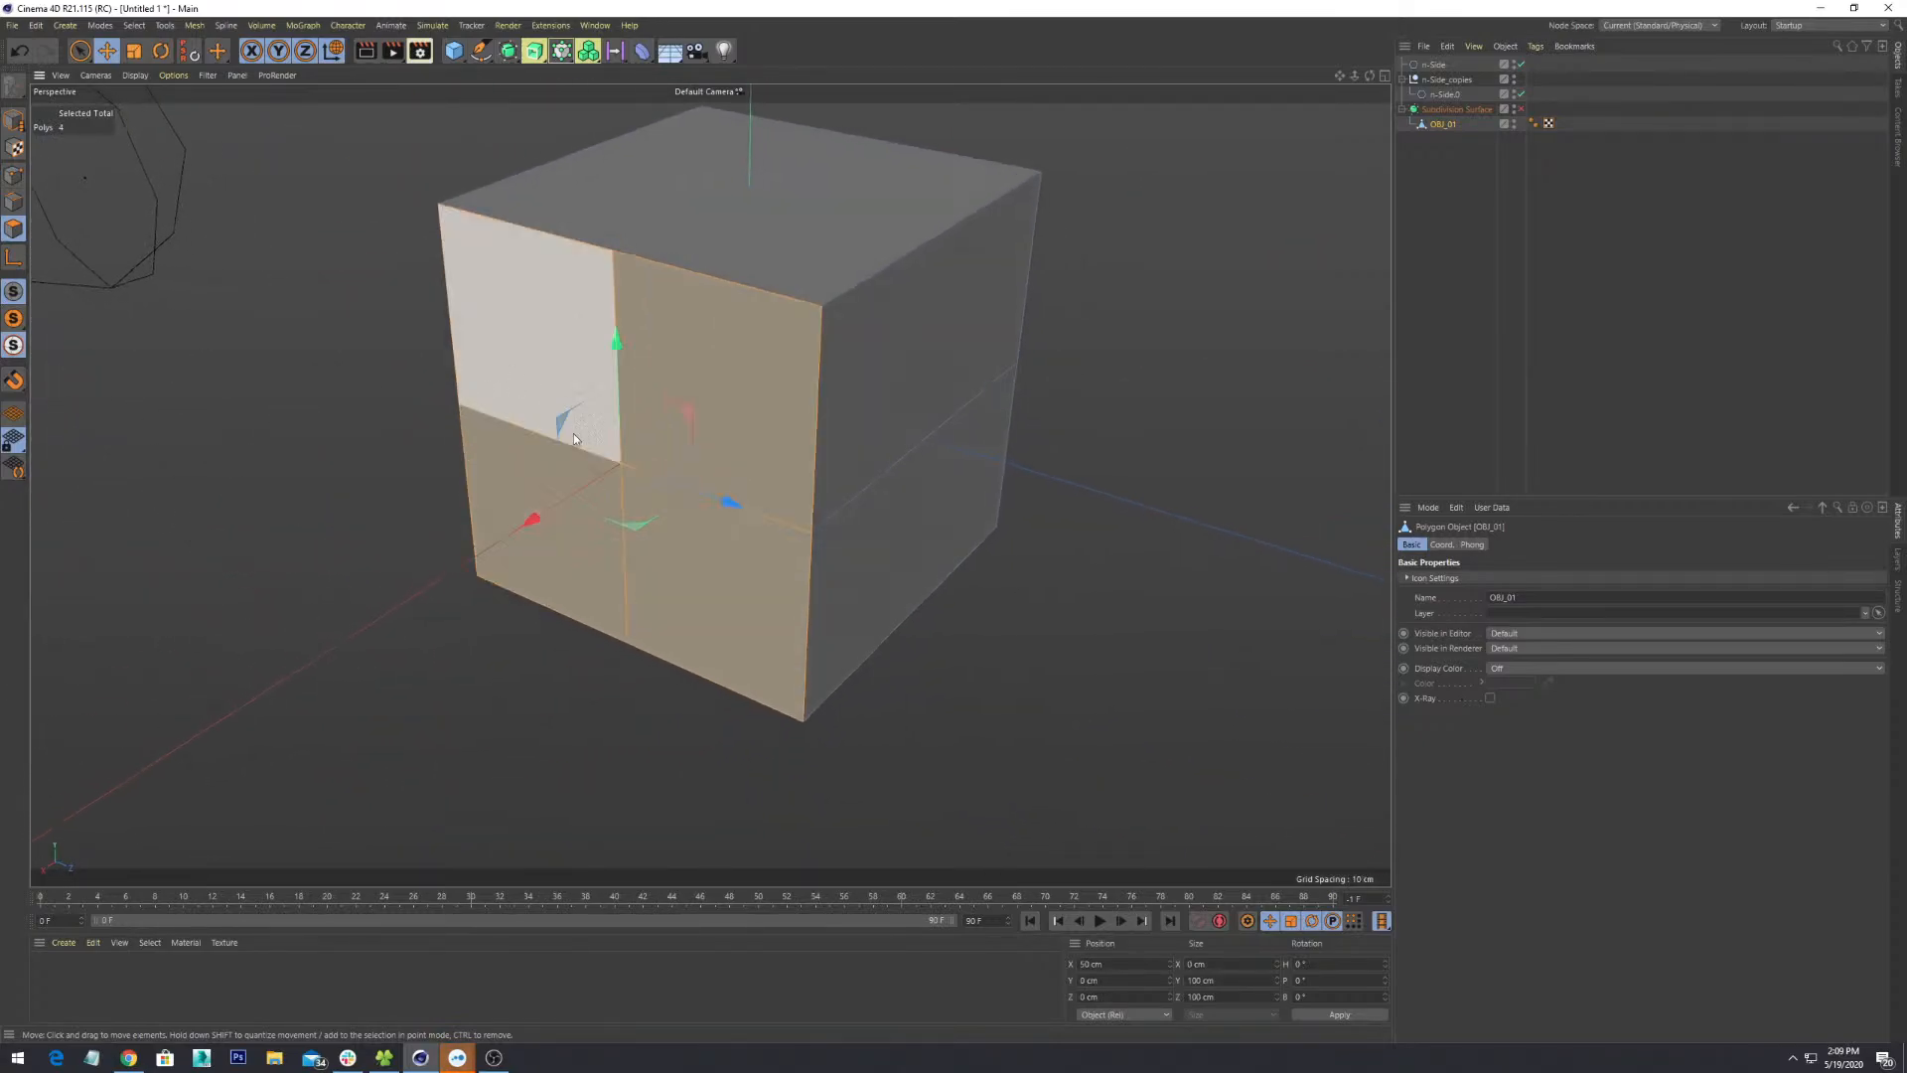
pyautogui.keyDown('alt'); pyautogui.moveTo(647, 484); pyautogui.dragTo(843, 493); pyautogui.keyUp('alt')
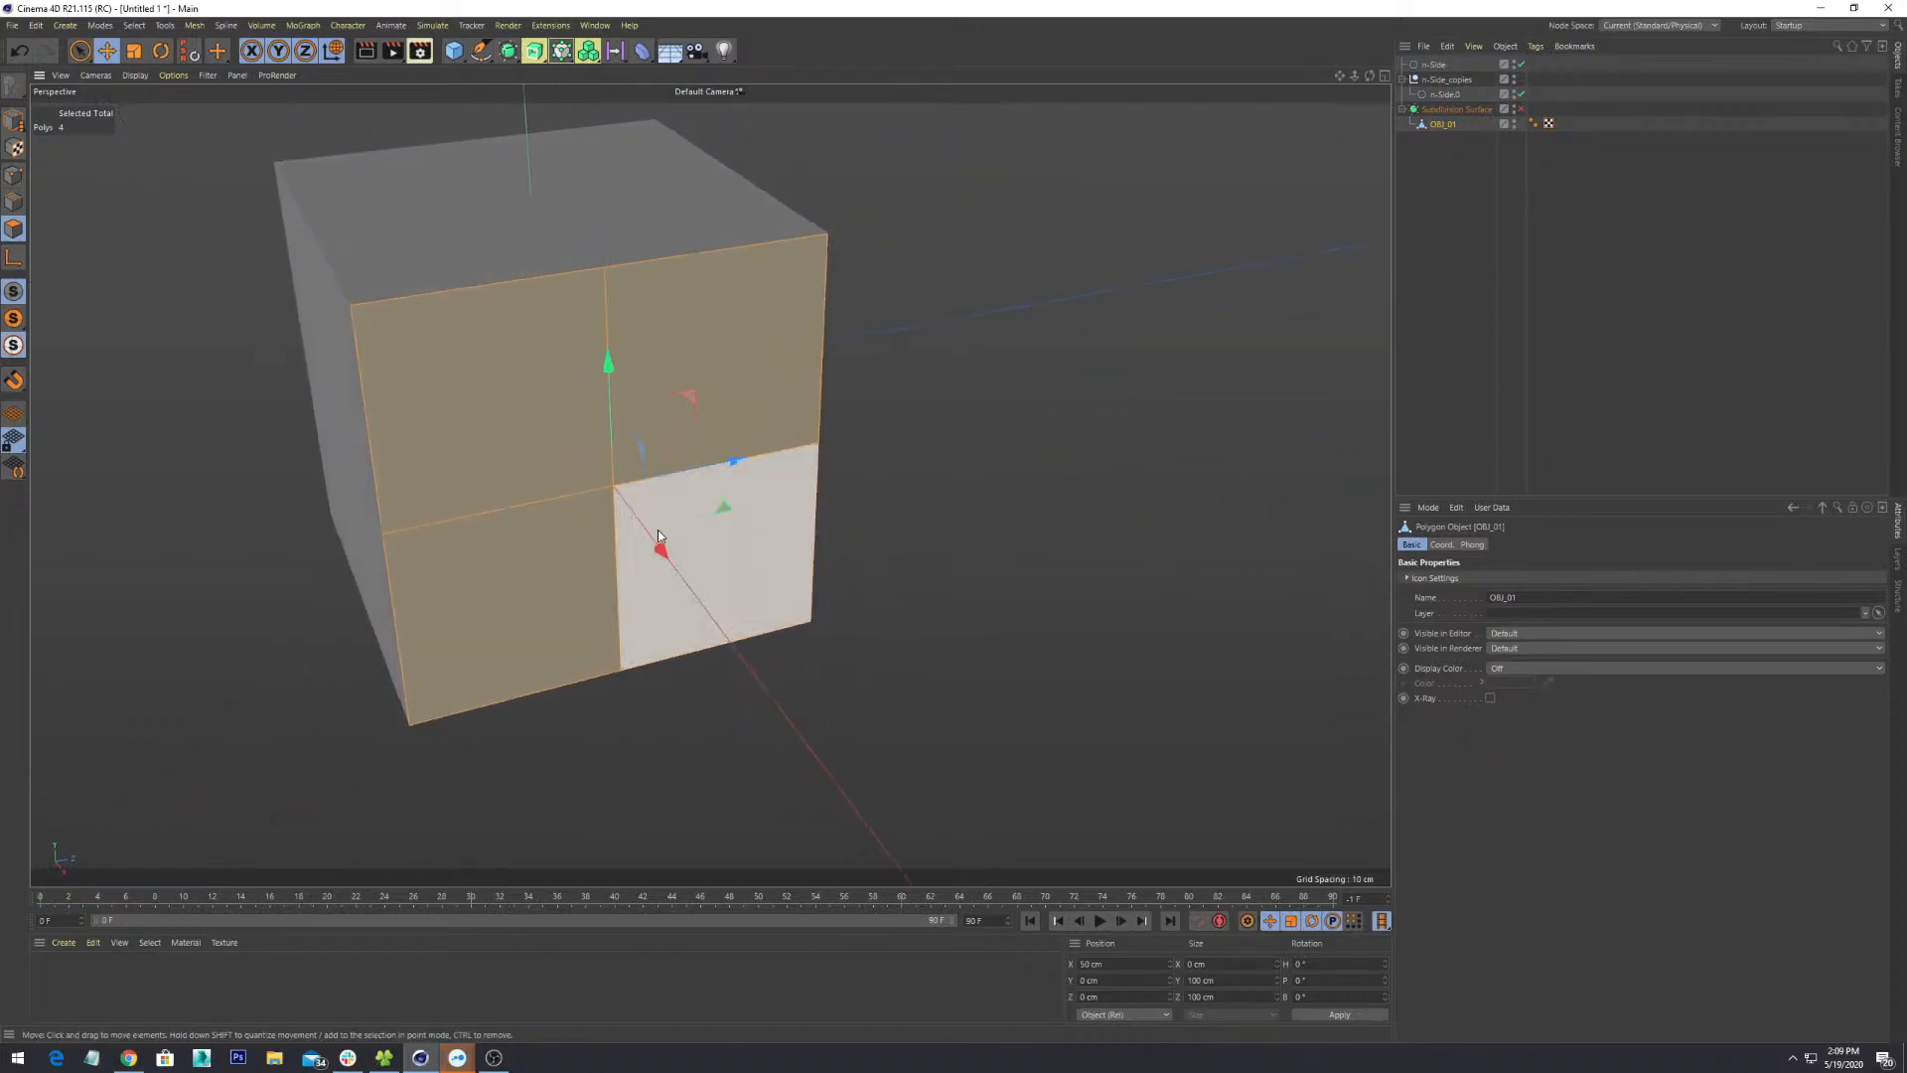
pyautogui.keyDown('alt'); pyautogui.moveTo(596, 373); pyautogui.dragTo(544, 417); pyautogui.keyUp('alt')
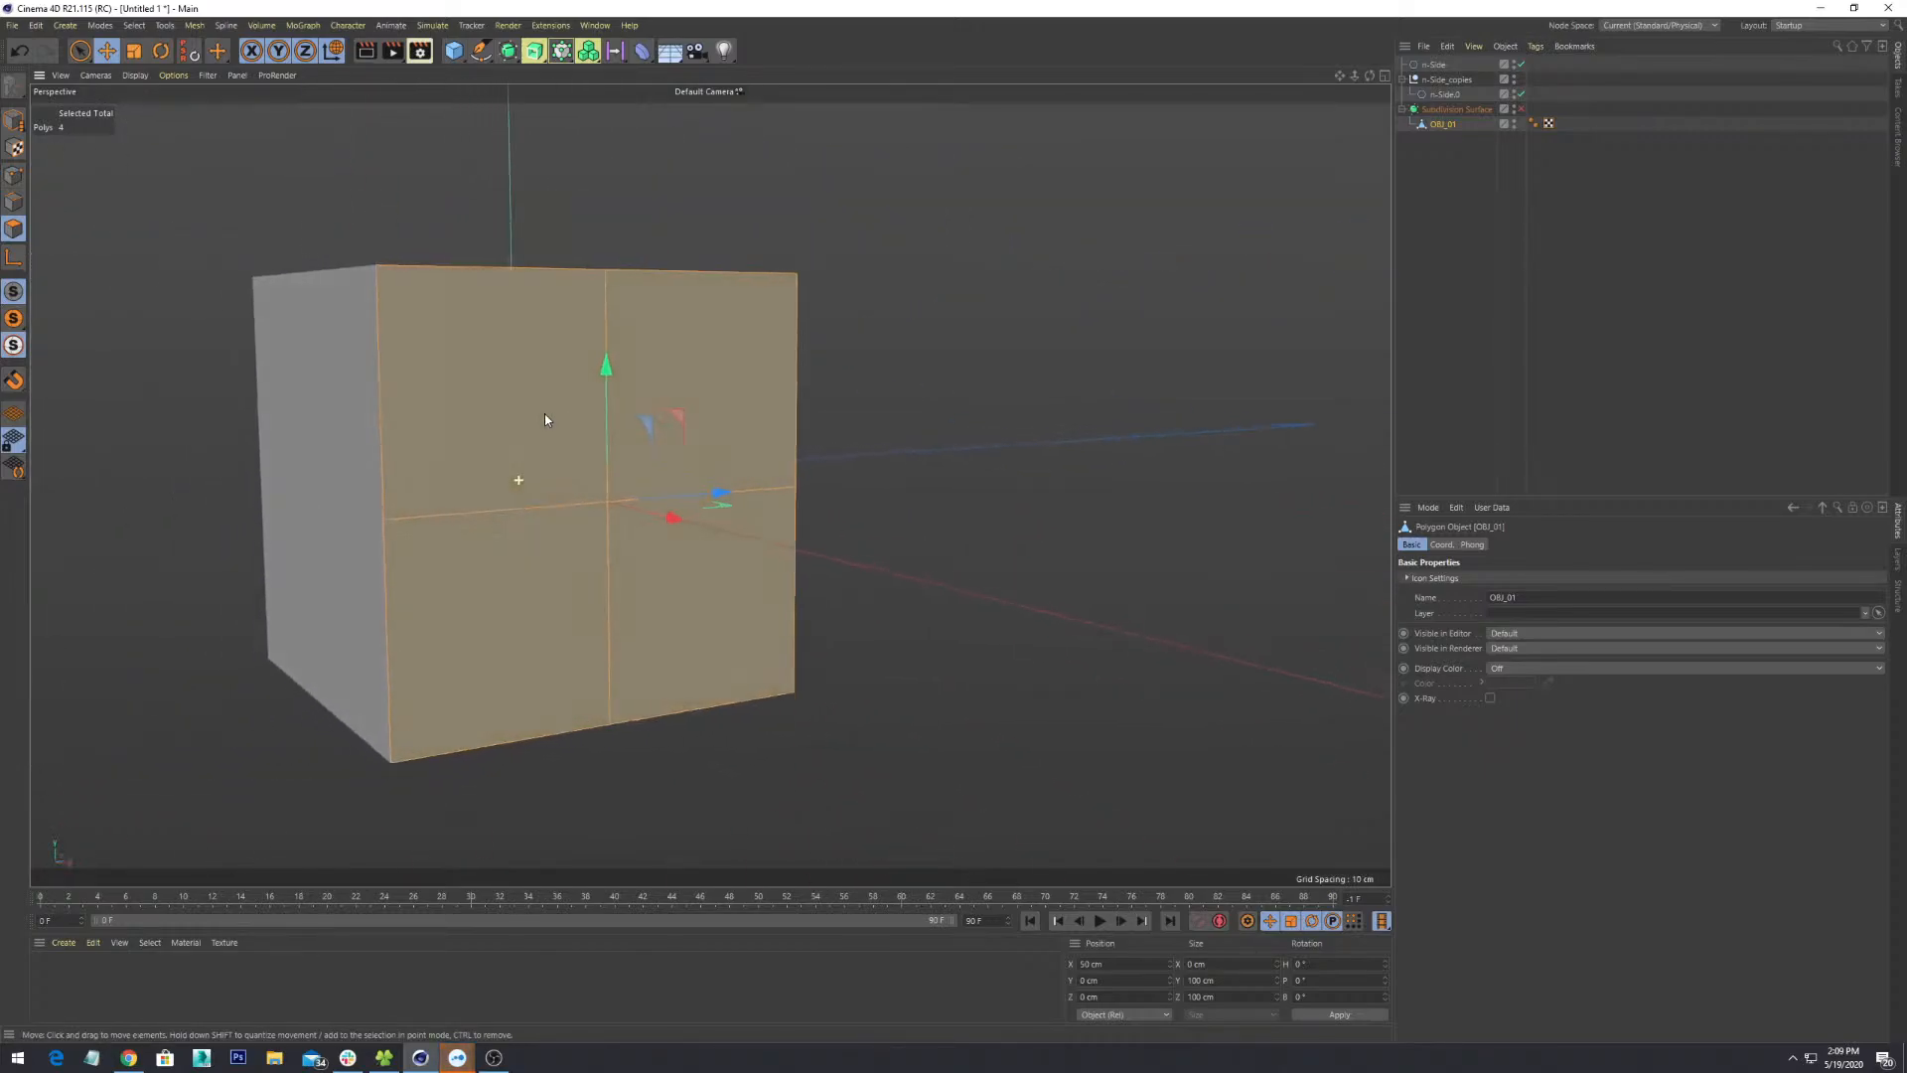
pyautogui.keyDown('alt'); pyautogui.moveTo(664, 558); pyautogui.dragTo(919, 566); pyautogui.keyUp('alt')
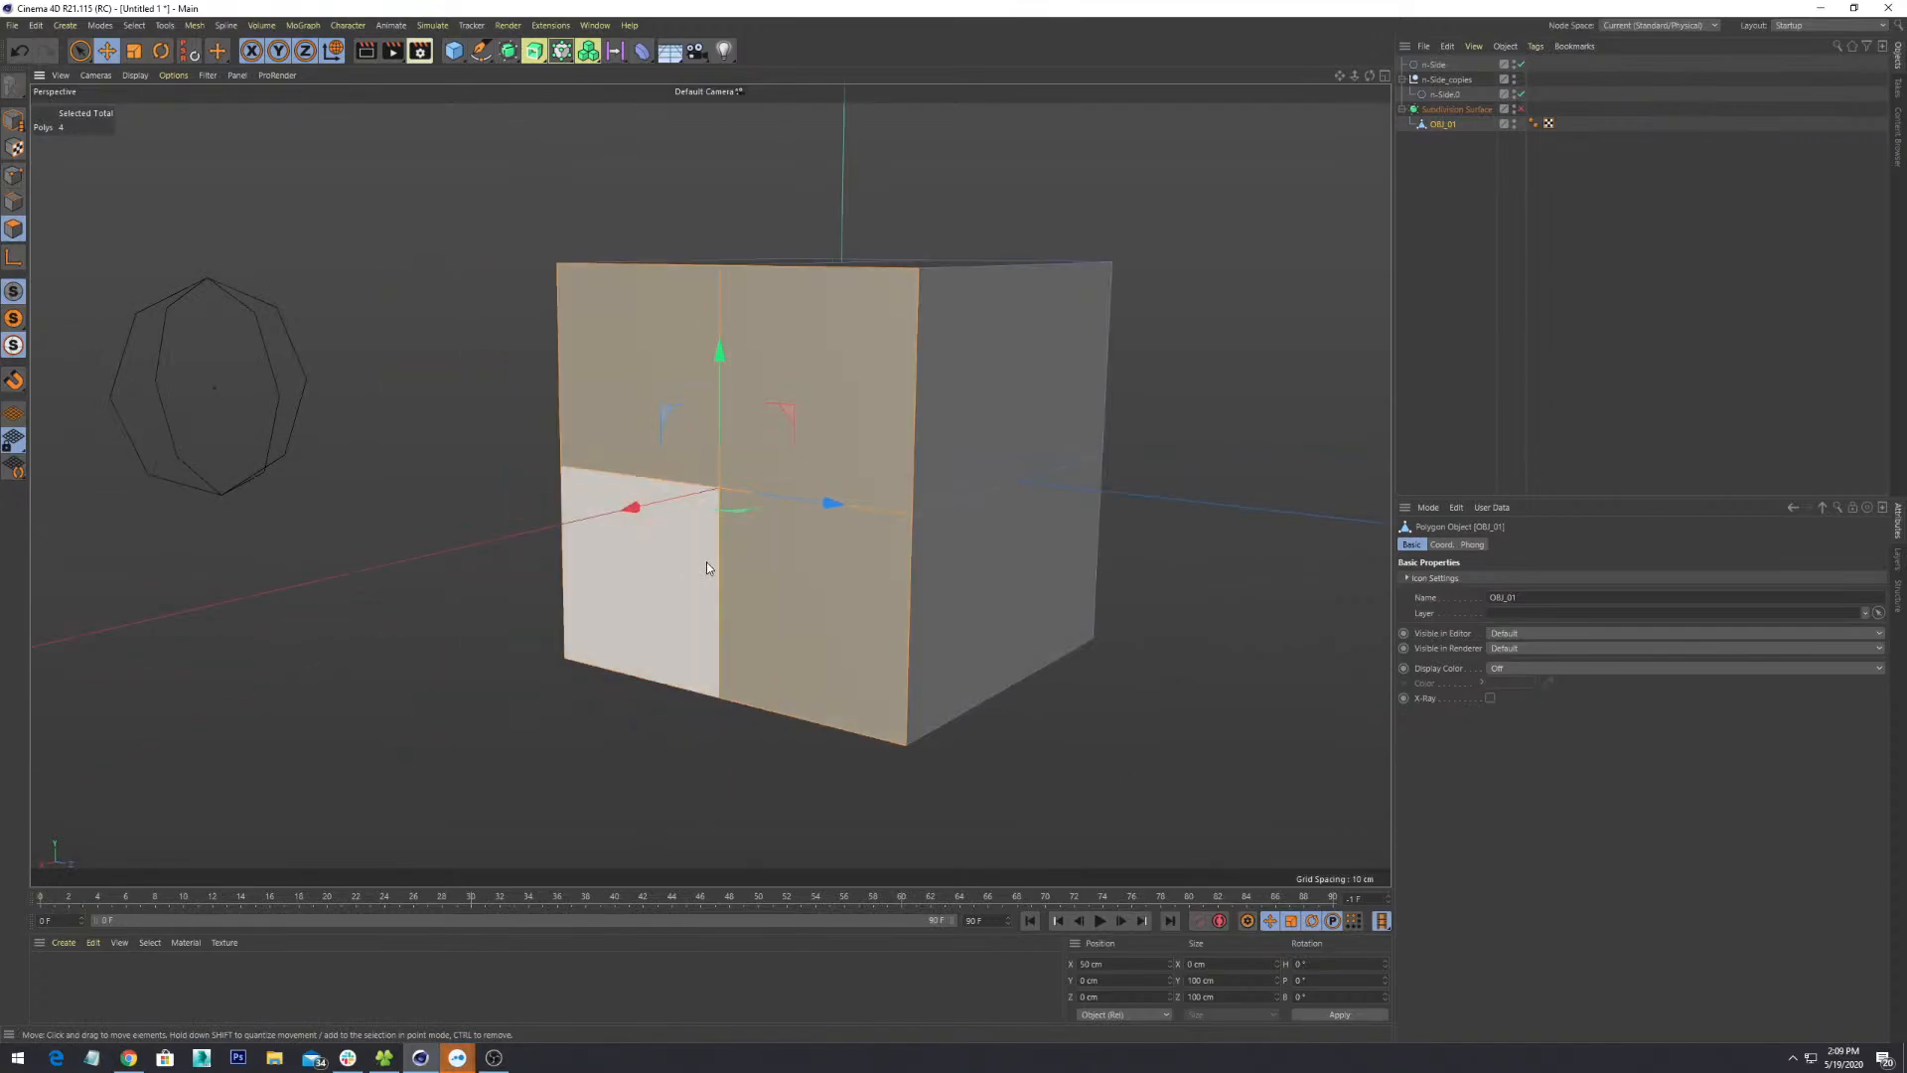
pyautogui.scroll(3, 706, 563)
pyautogui.moveTo(784, 467)
pyautogui.keyDown('alt'); pyautogui.mouseDown()
pyautogui.moveTo(868, 452)
pyautogui.moveTo(755, 485)
pyautogui.moveTo(810, 487)
pyautogui.mouseUp(); pyautogui.keyUp('alt')
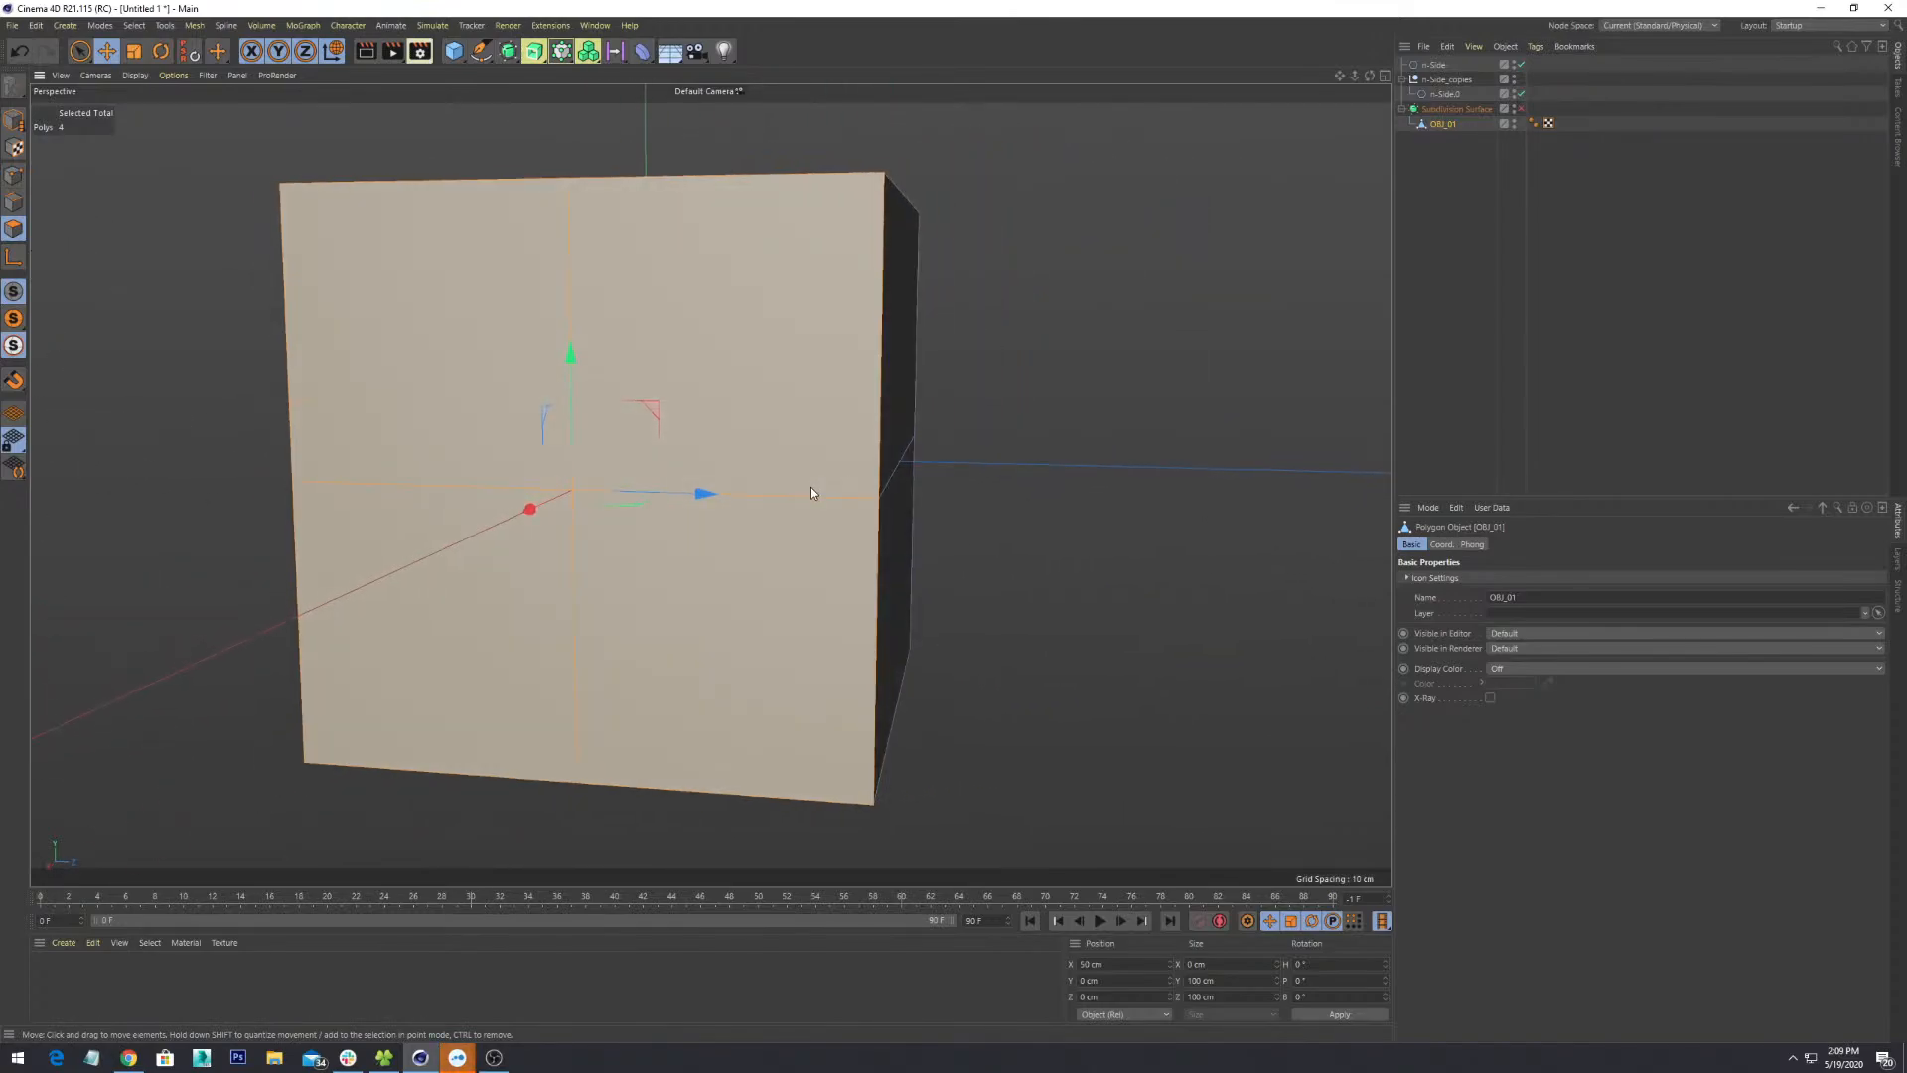
# - Extrude Inner the four front polygons with a 4.2 cm offset, undoing a stray move
pyautogui.rightClick(695, 290)
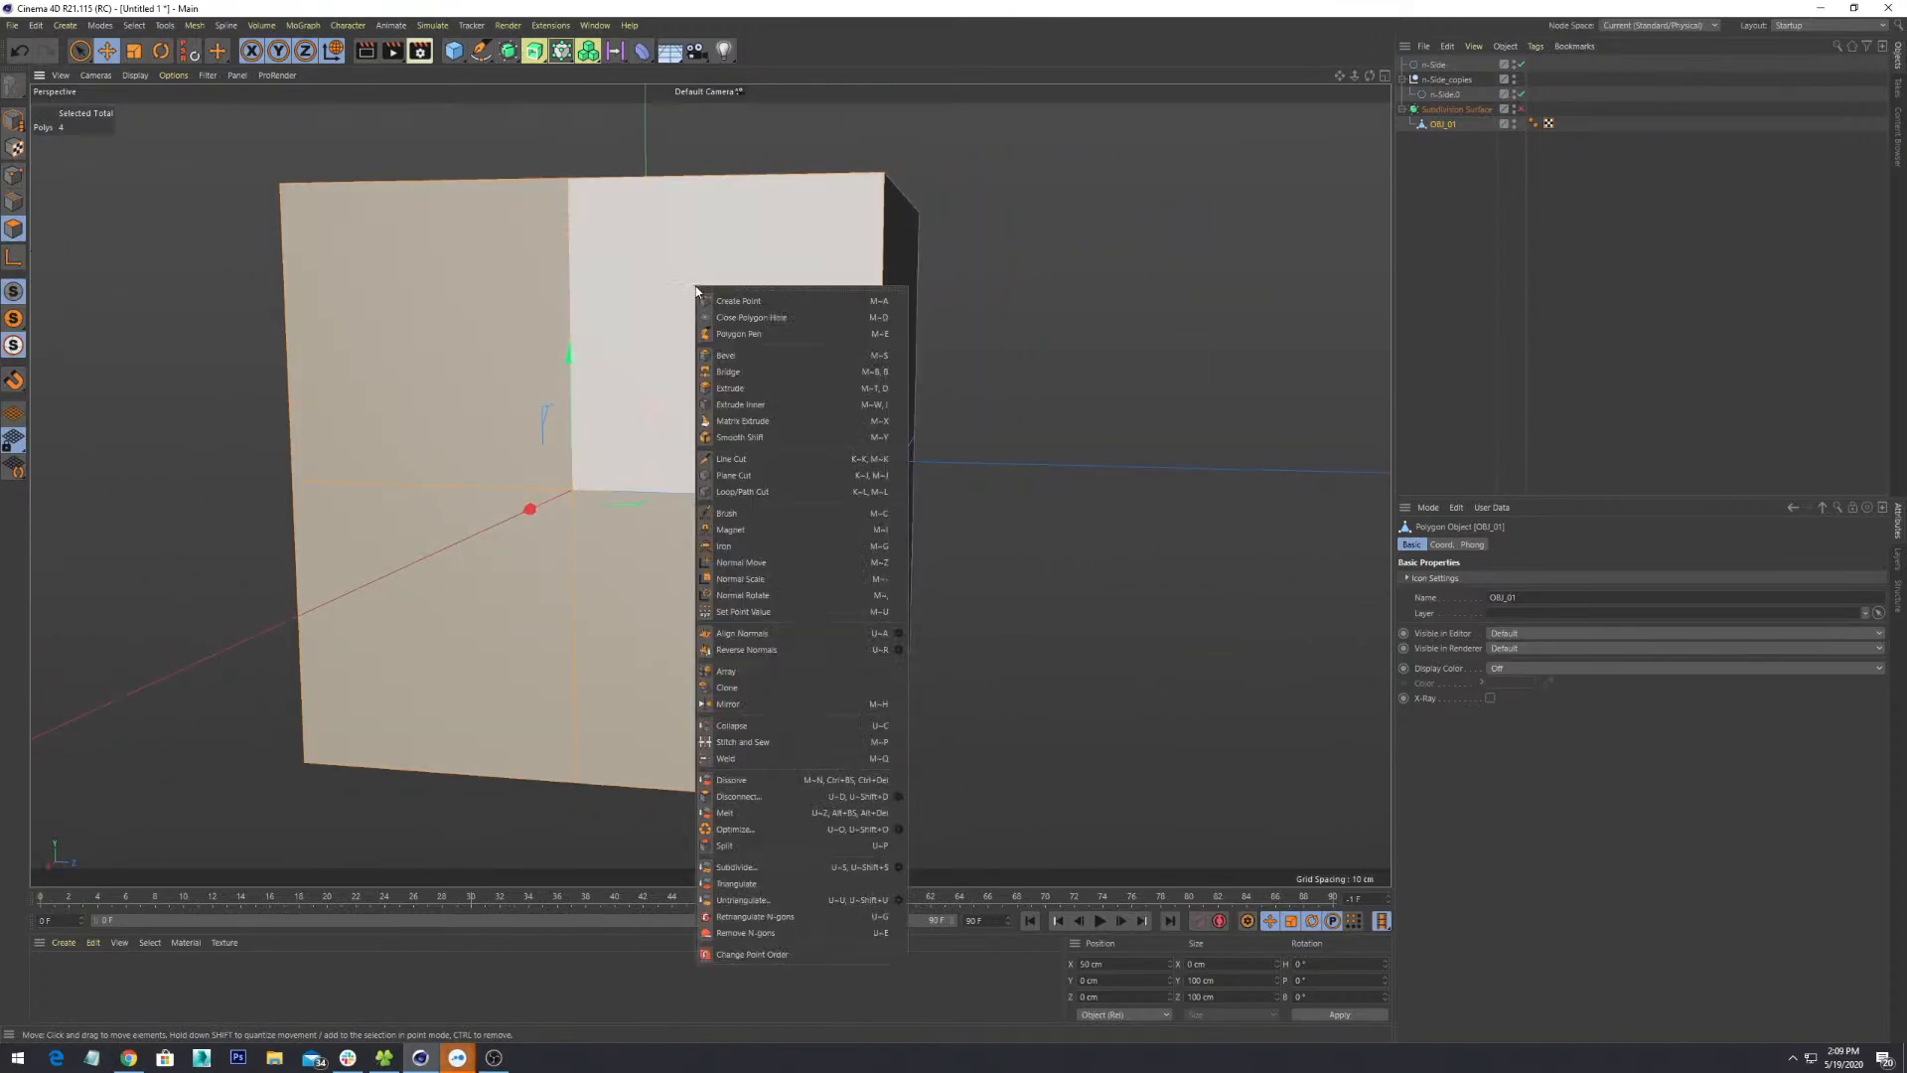
pyautogui.click(755, 413)
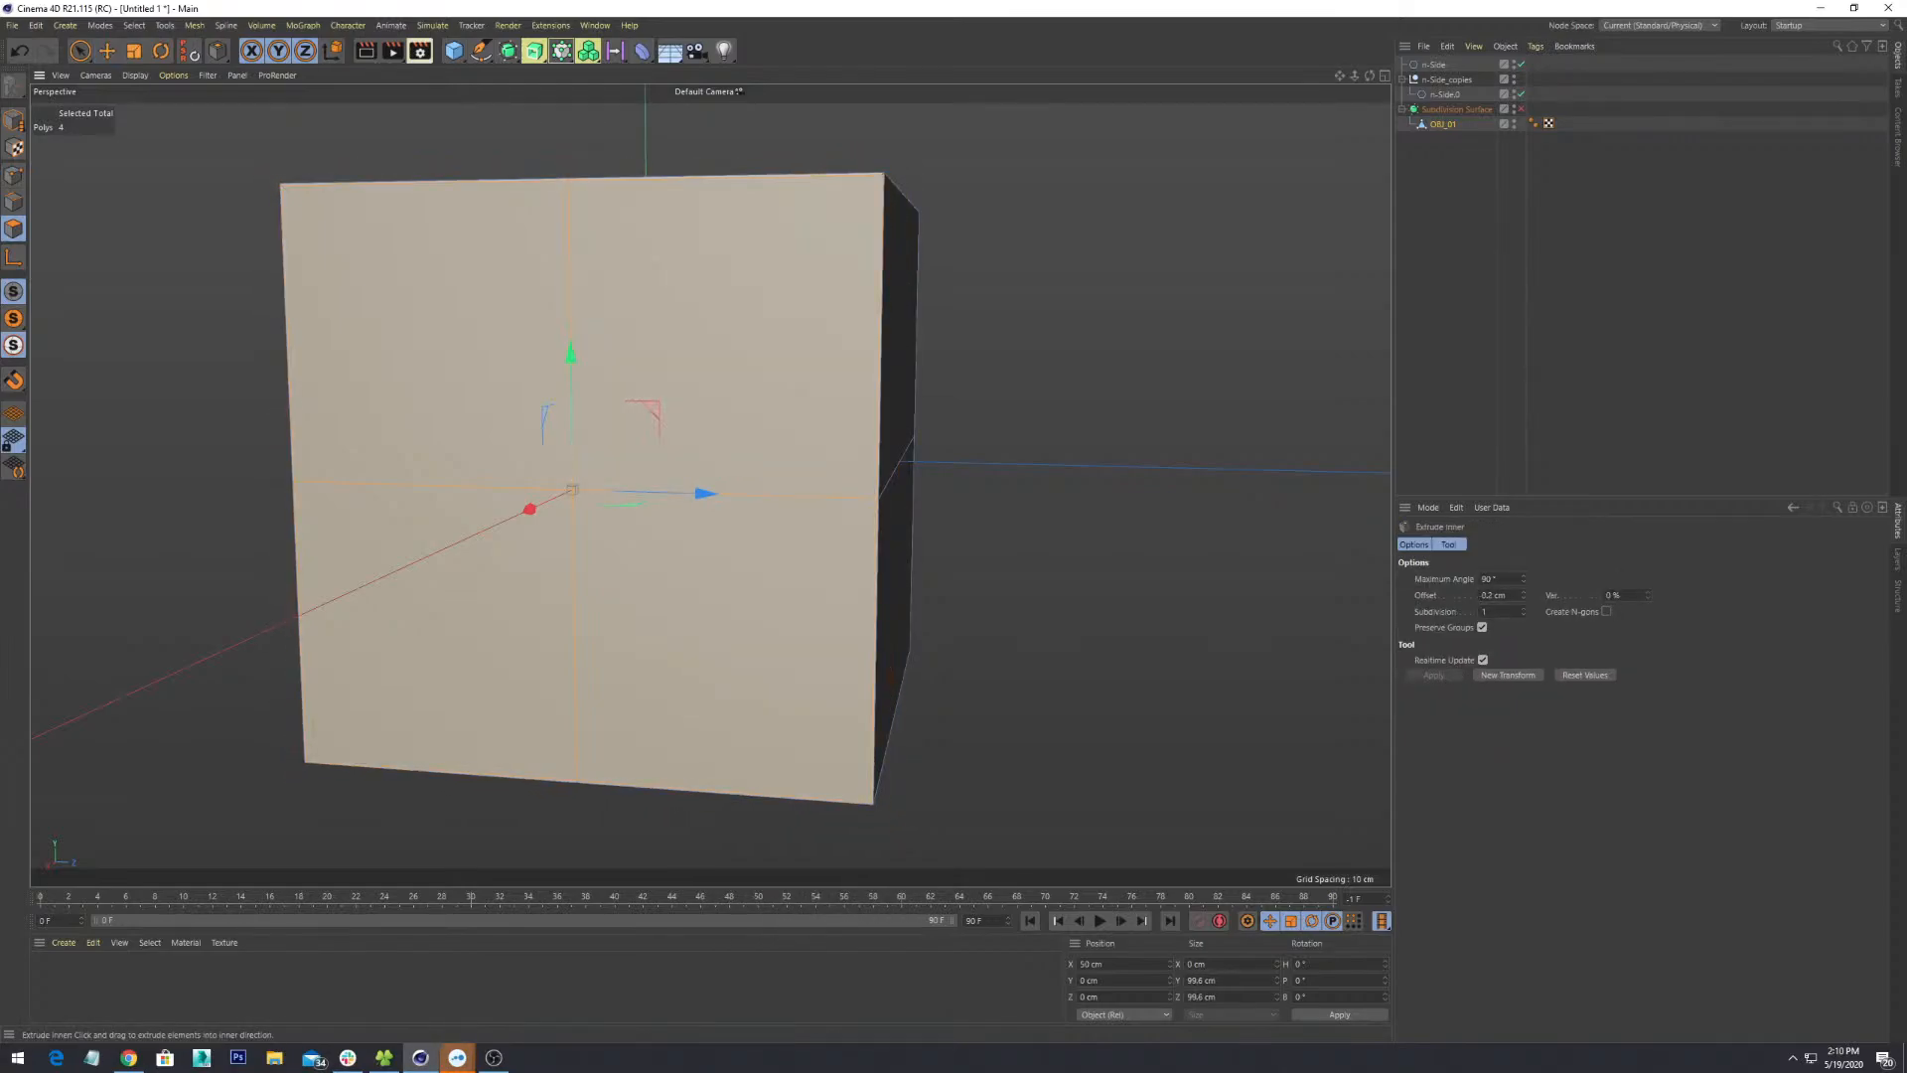
pyautogui.moveTo(575, 487); pyautogui.dragTo(619, 489)
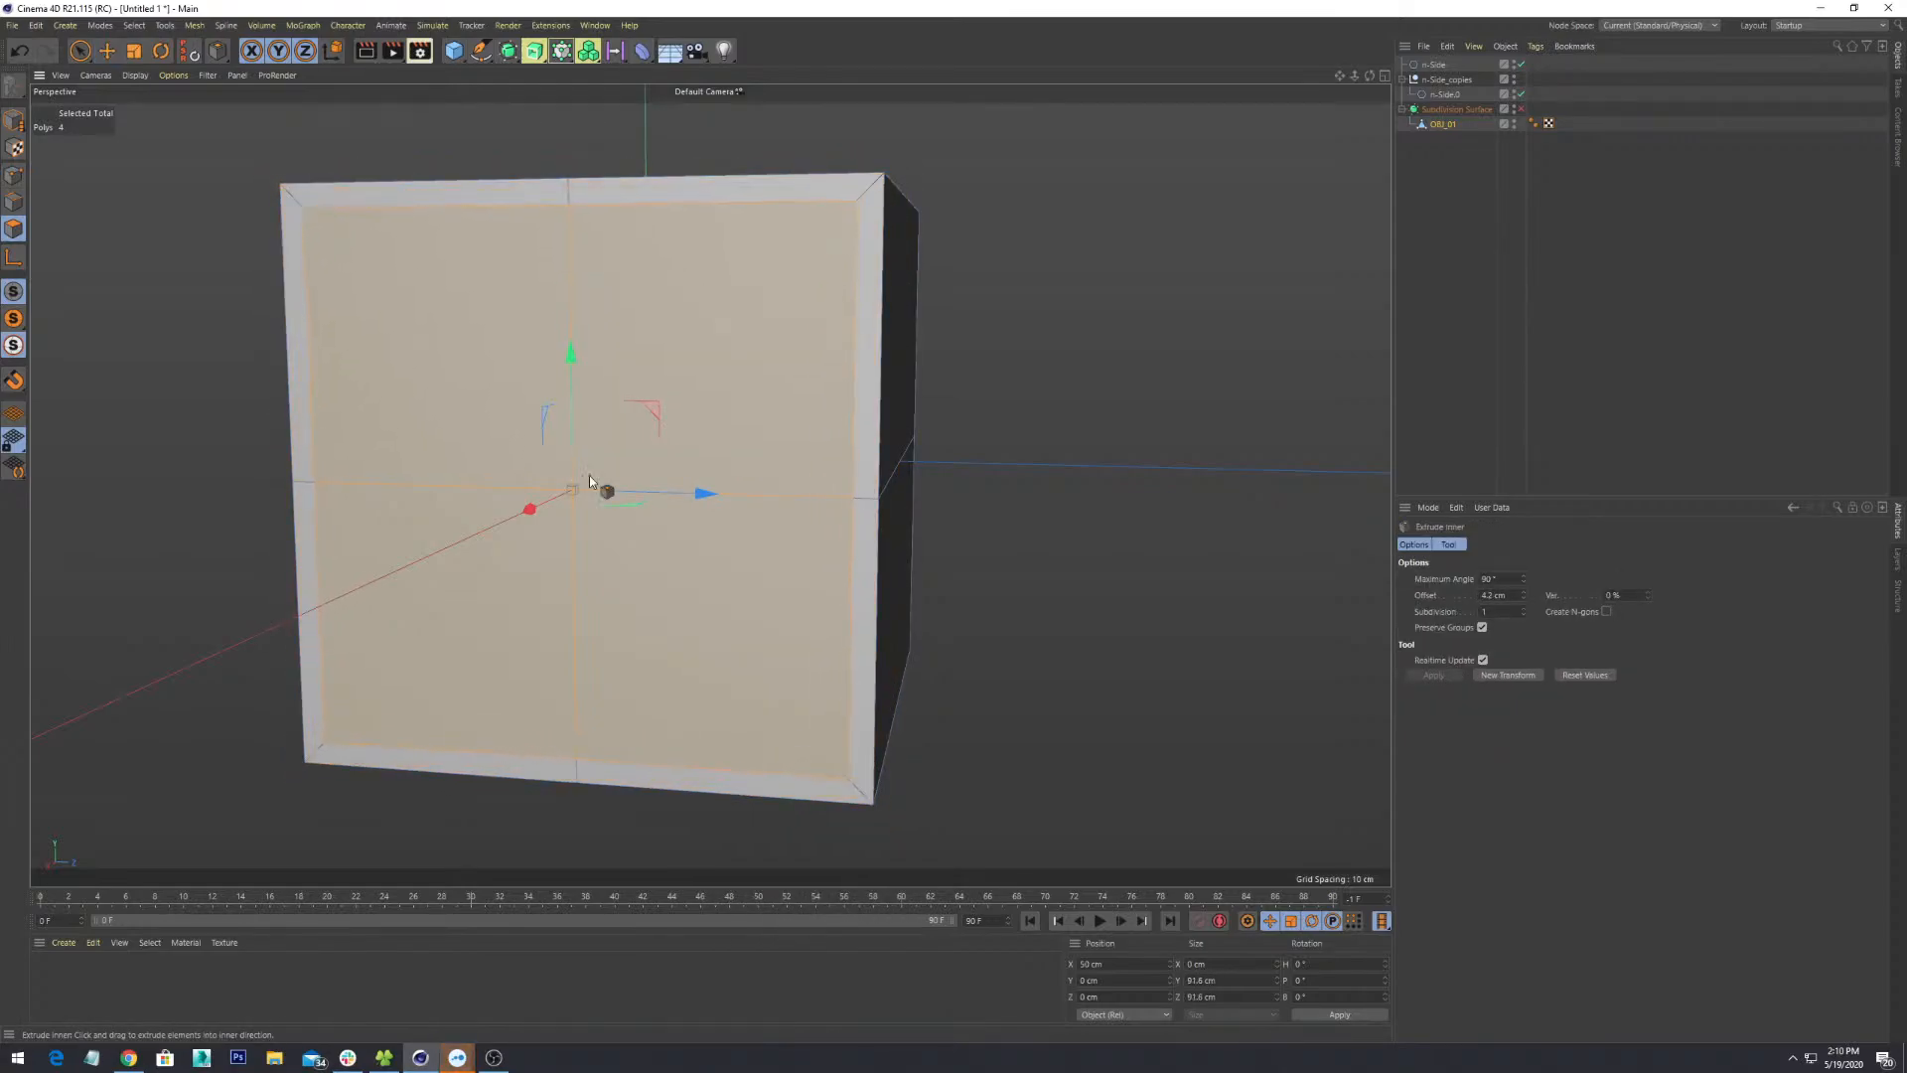
pyautogui.keyDown('alt'); pyautogui.moveTo(702, 307); pyautogui.dragTo(849, 531); pyautogui.keyUp('alt')
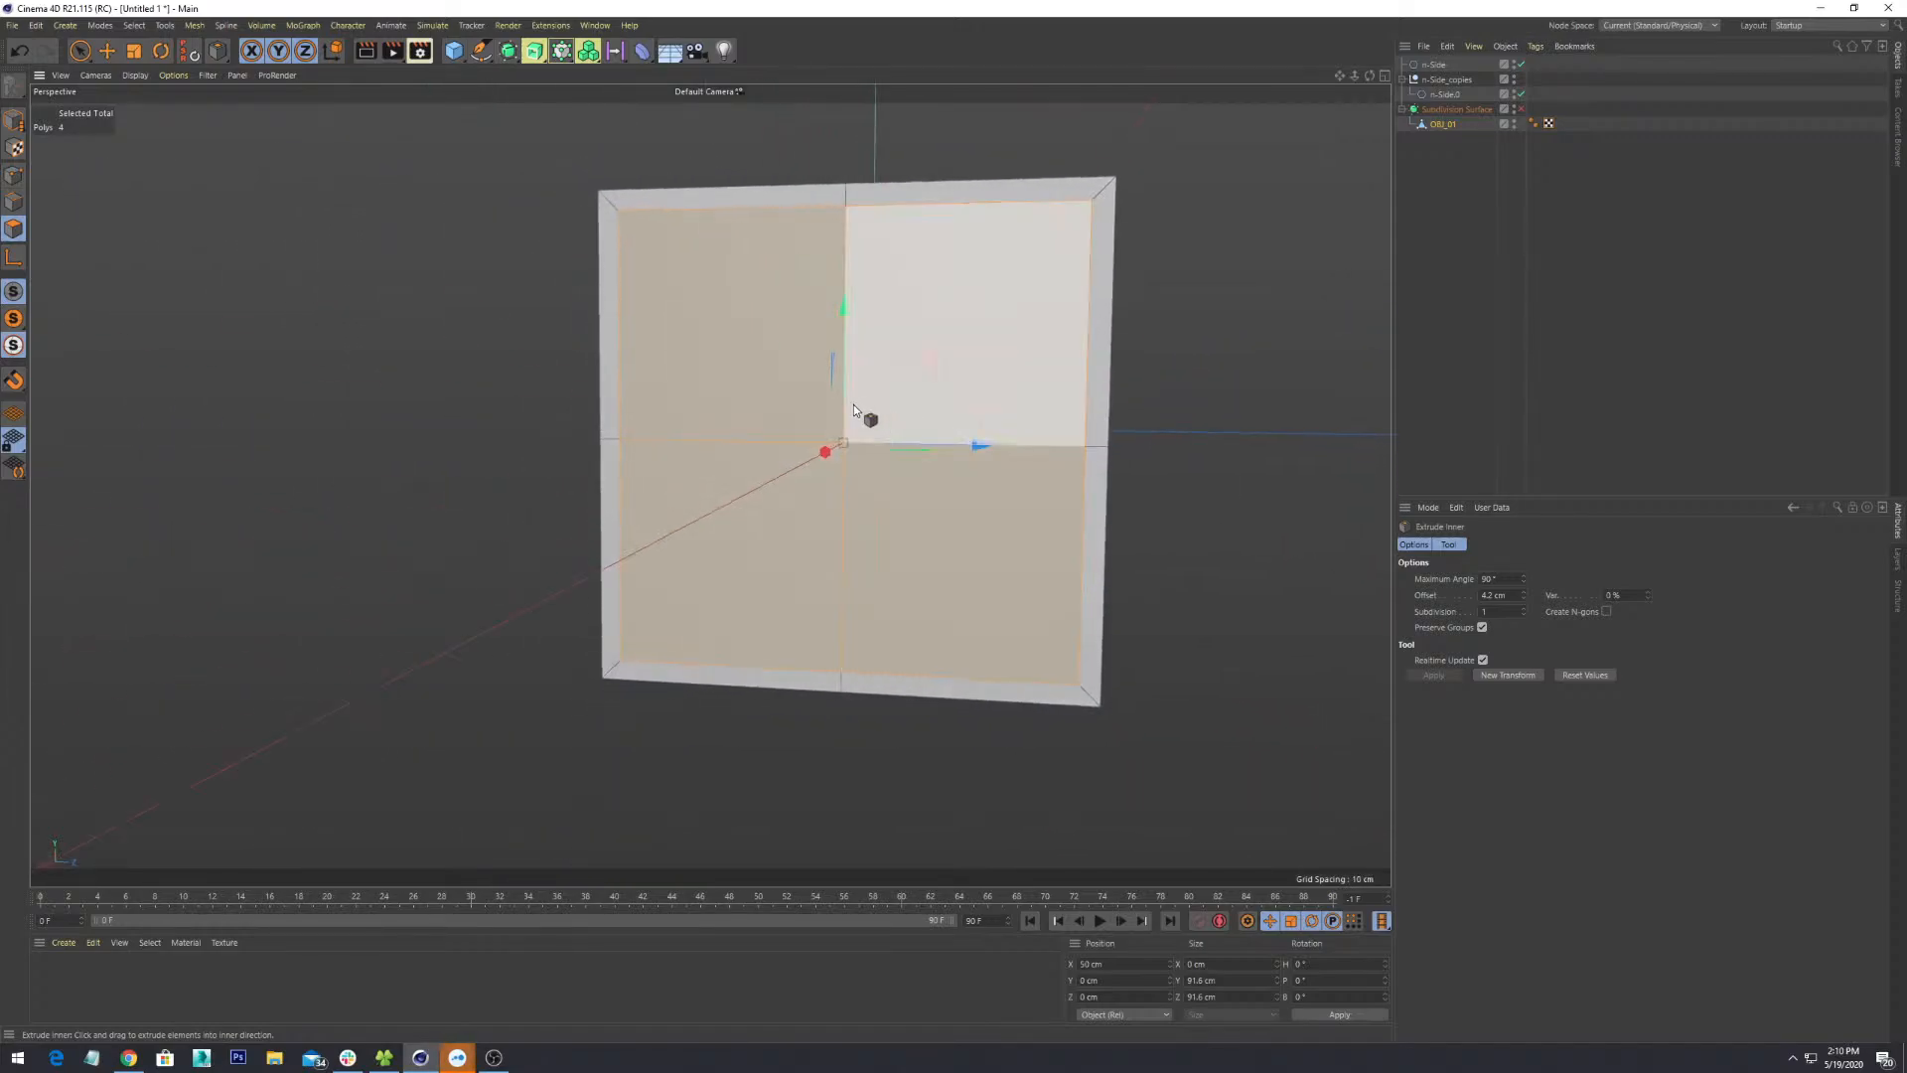
pyautogui.keyDown('ctrl'); pyautogui.moveTo(843, 441); pyautogui.dragTo(845, 447); pyautogui.keyUp('ctrl')
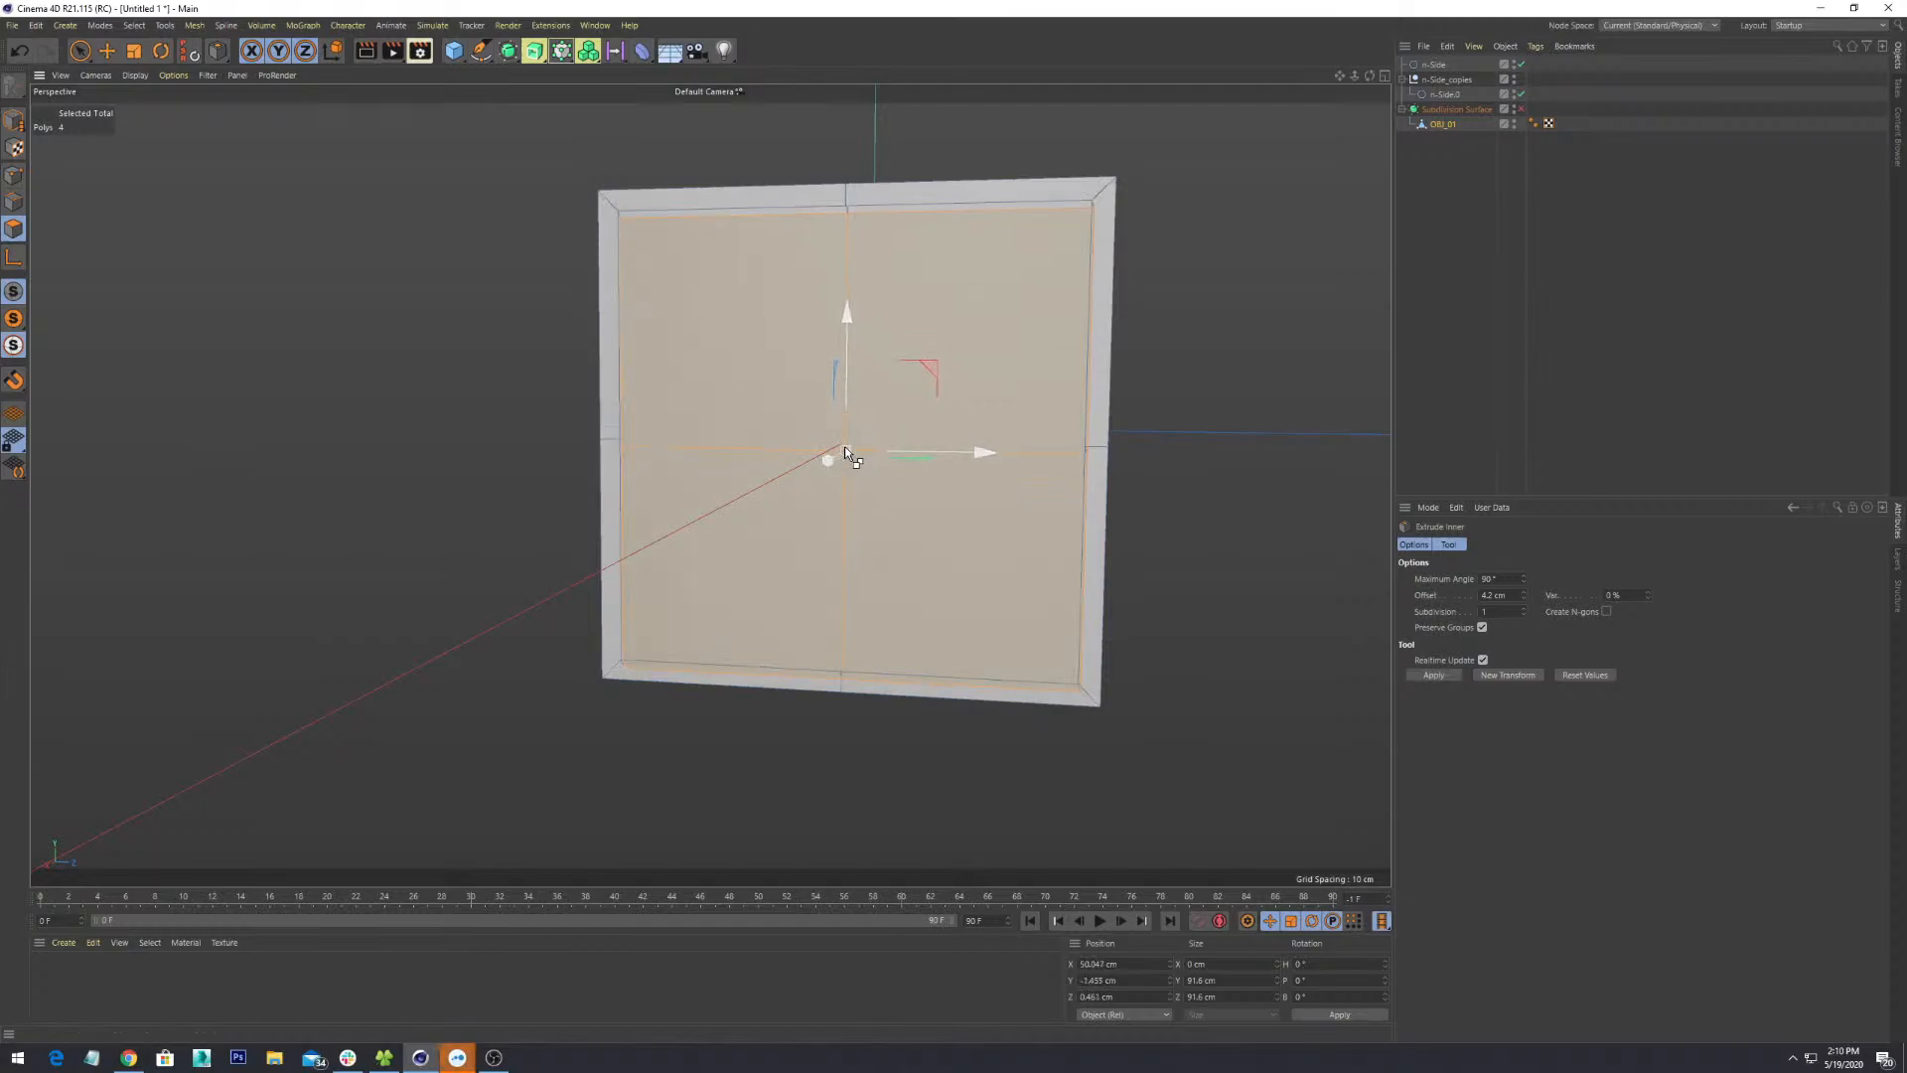
pyautogui.hotkey('ctrl', 'z')
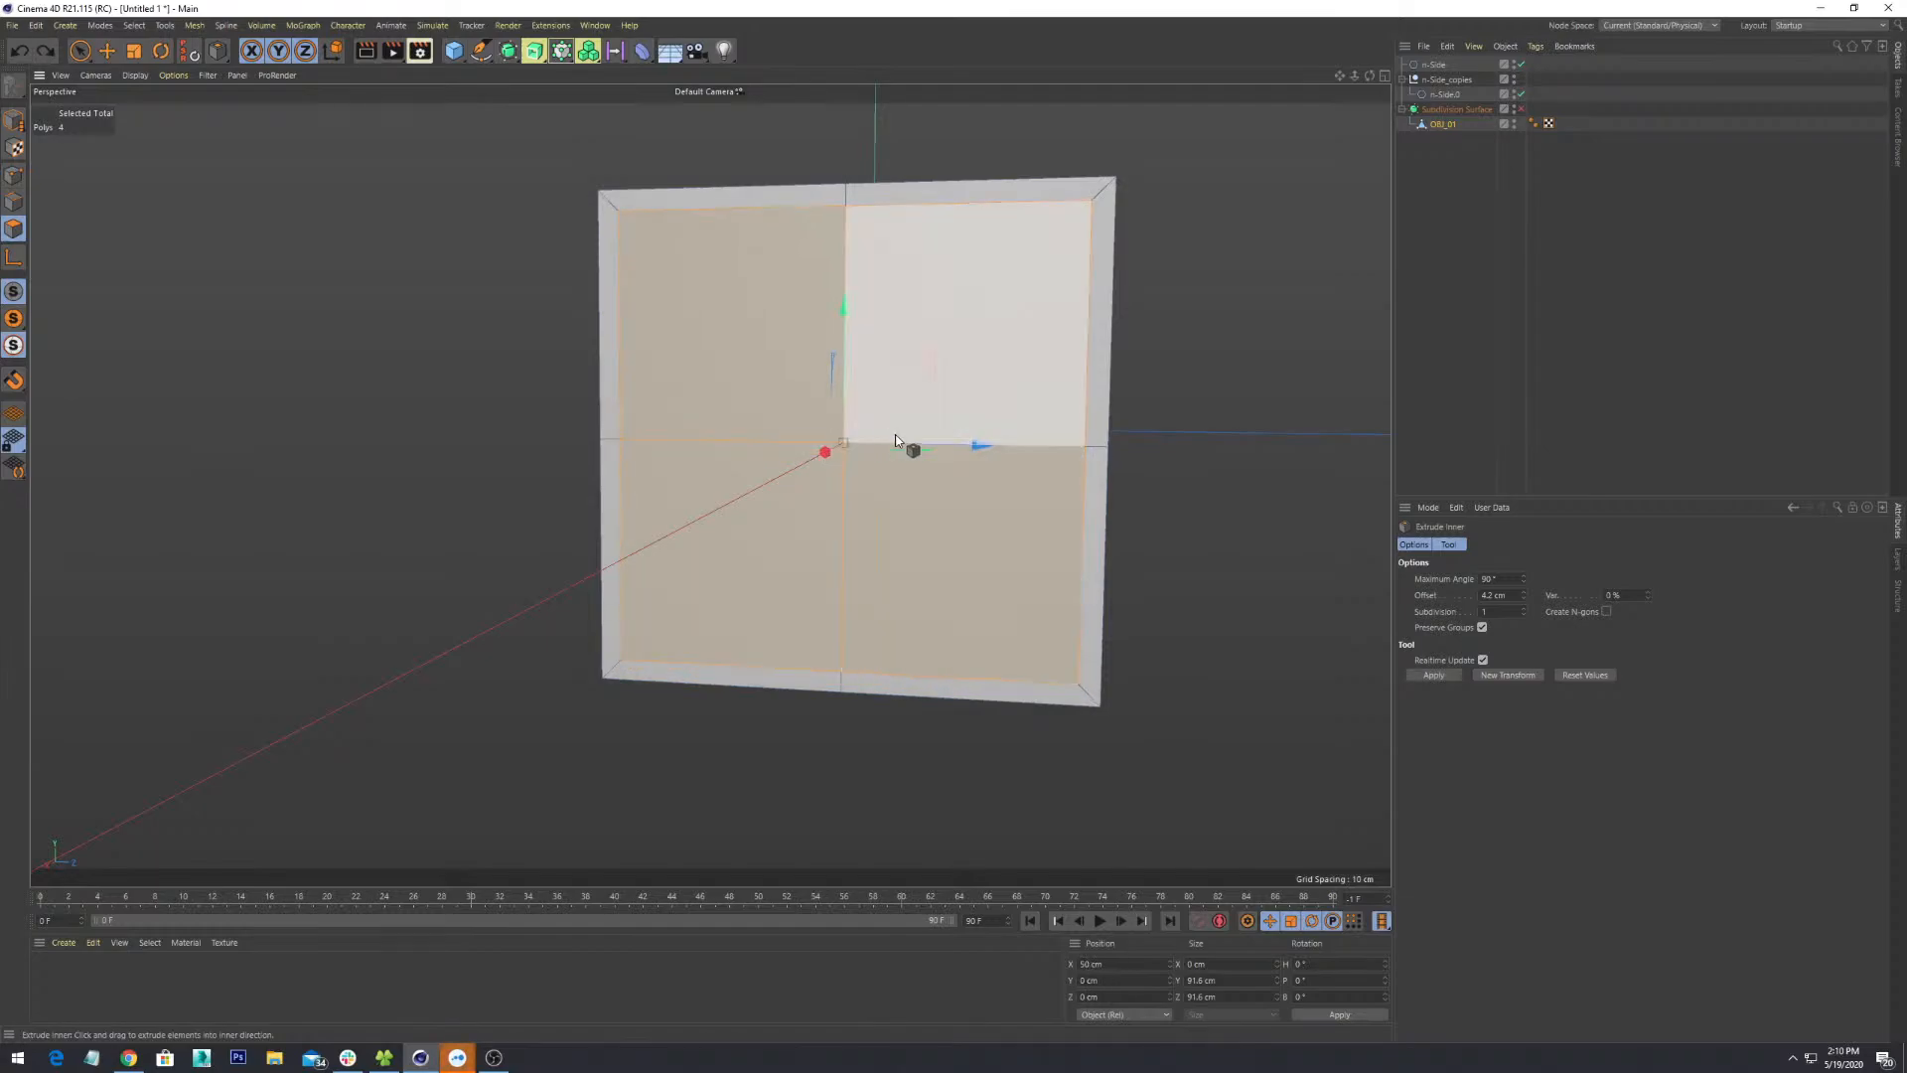
pyautogui.click(1451, 673)
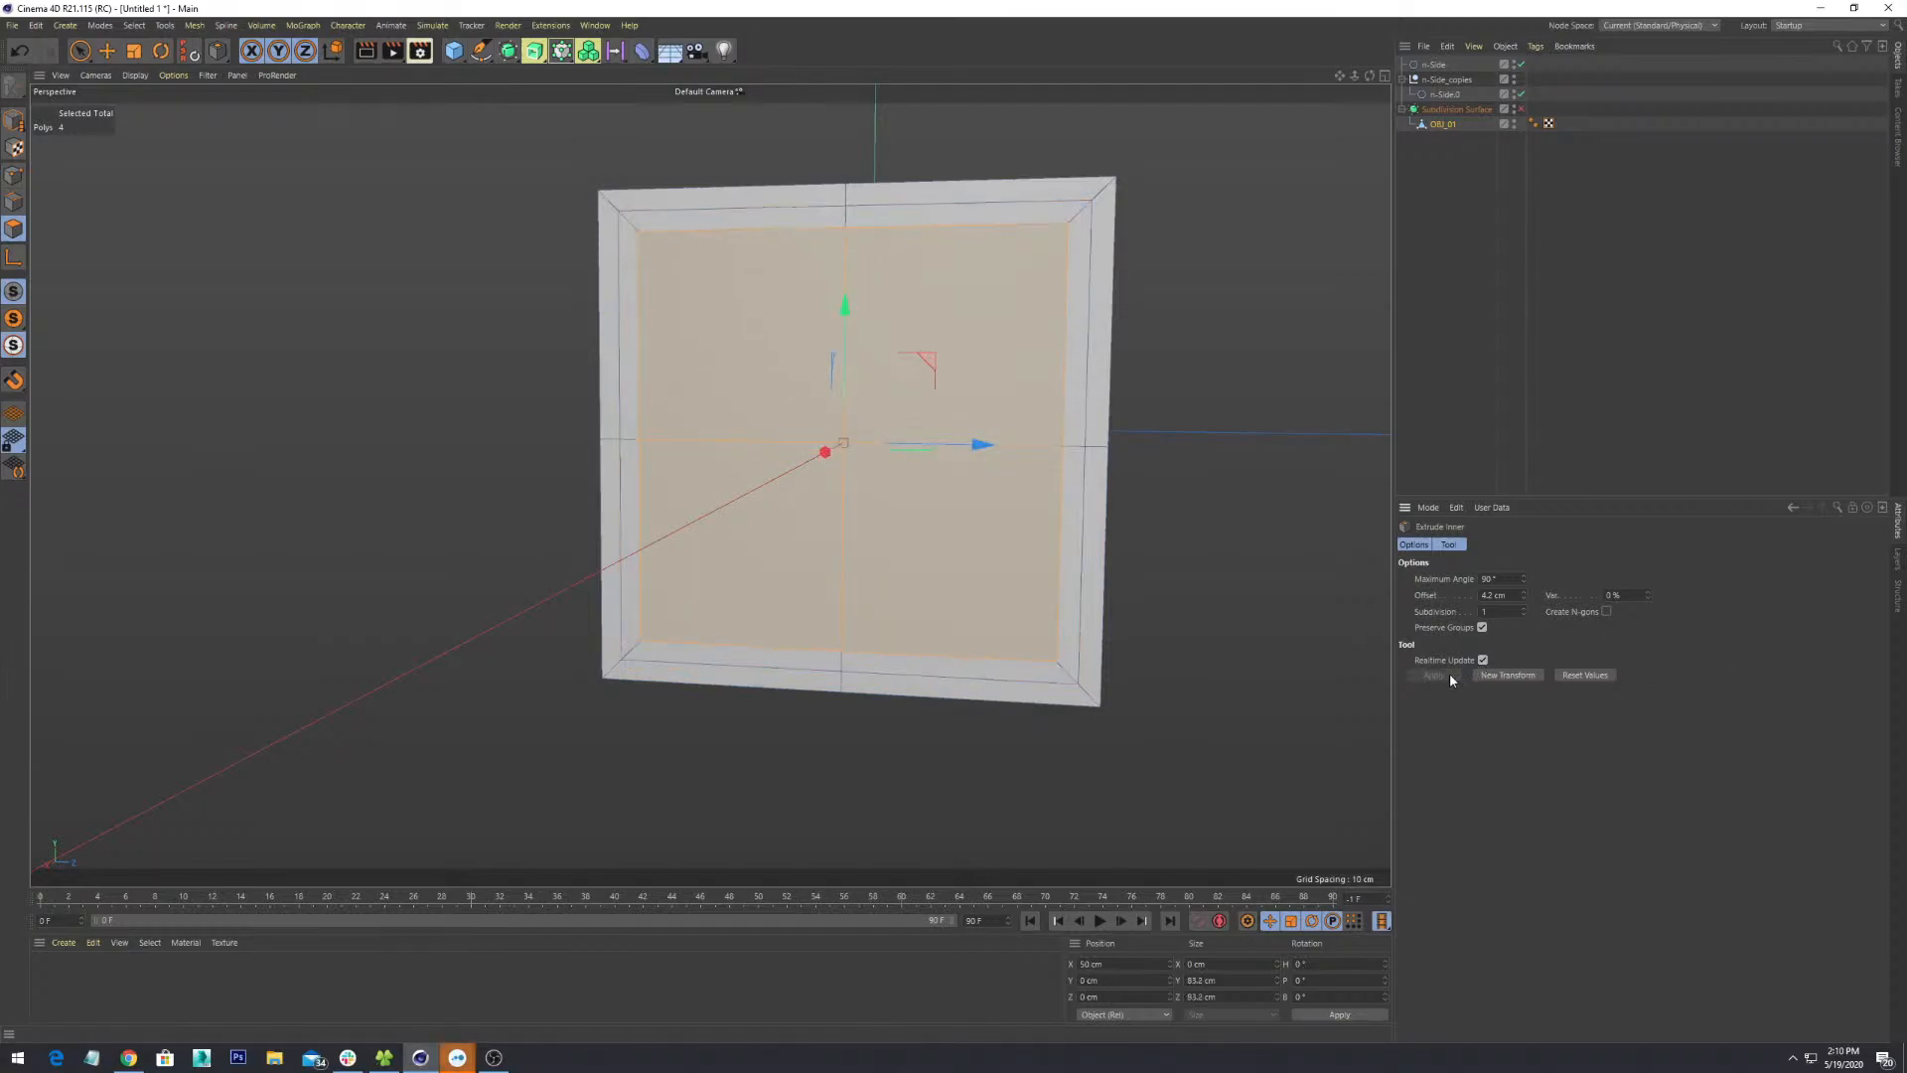
pyautogui.moveTo(1000, 388)
pyautogui.keyDown('alt'); pyautogui.mouseDown()
pyautogui.moveTo(1086, 413)
pyautogui.moveTo(1056, 447)
pyautogui.moveTo(1083, 449)
pyautogui.moveTo(989, 469)
pyautogui.moveTo(1000, 384)
pyautogui.mouseUp(); pyautogui.keyUp('alt')
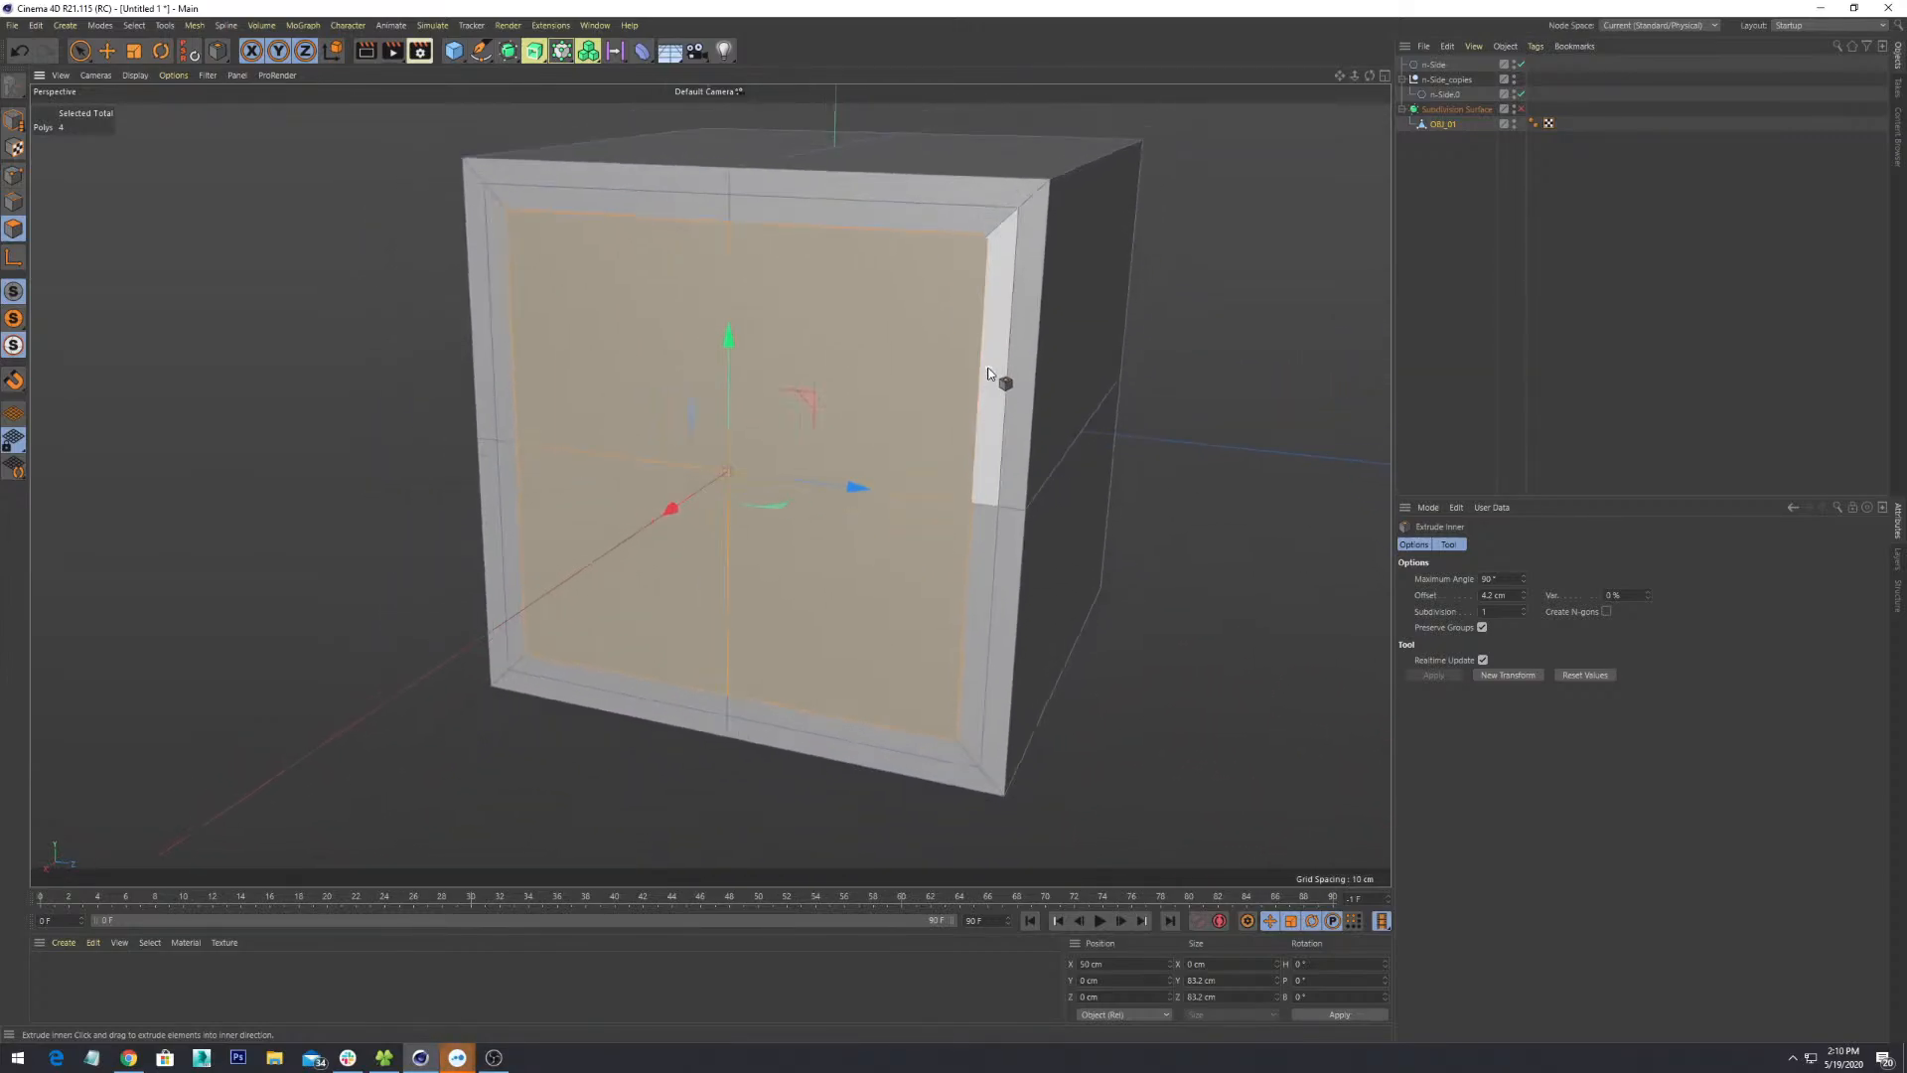
pyautogui.rightClick(861, 363)
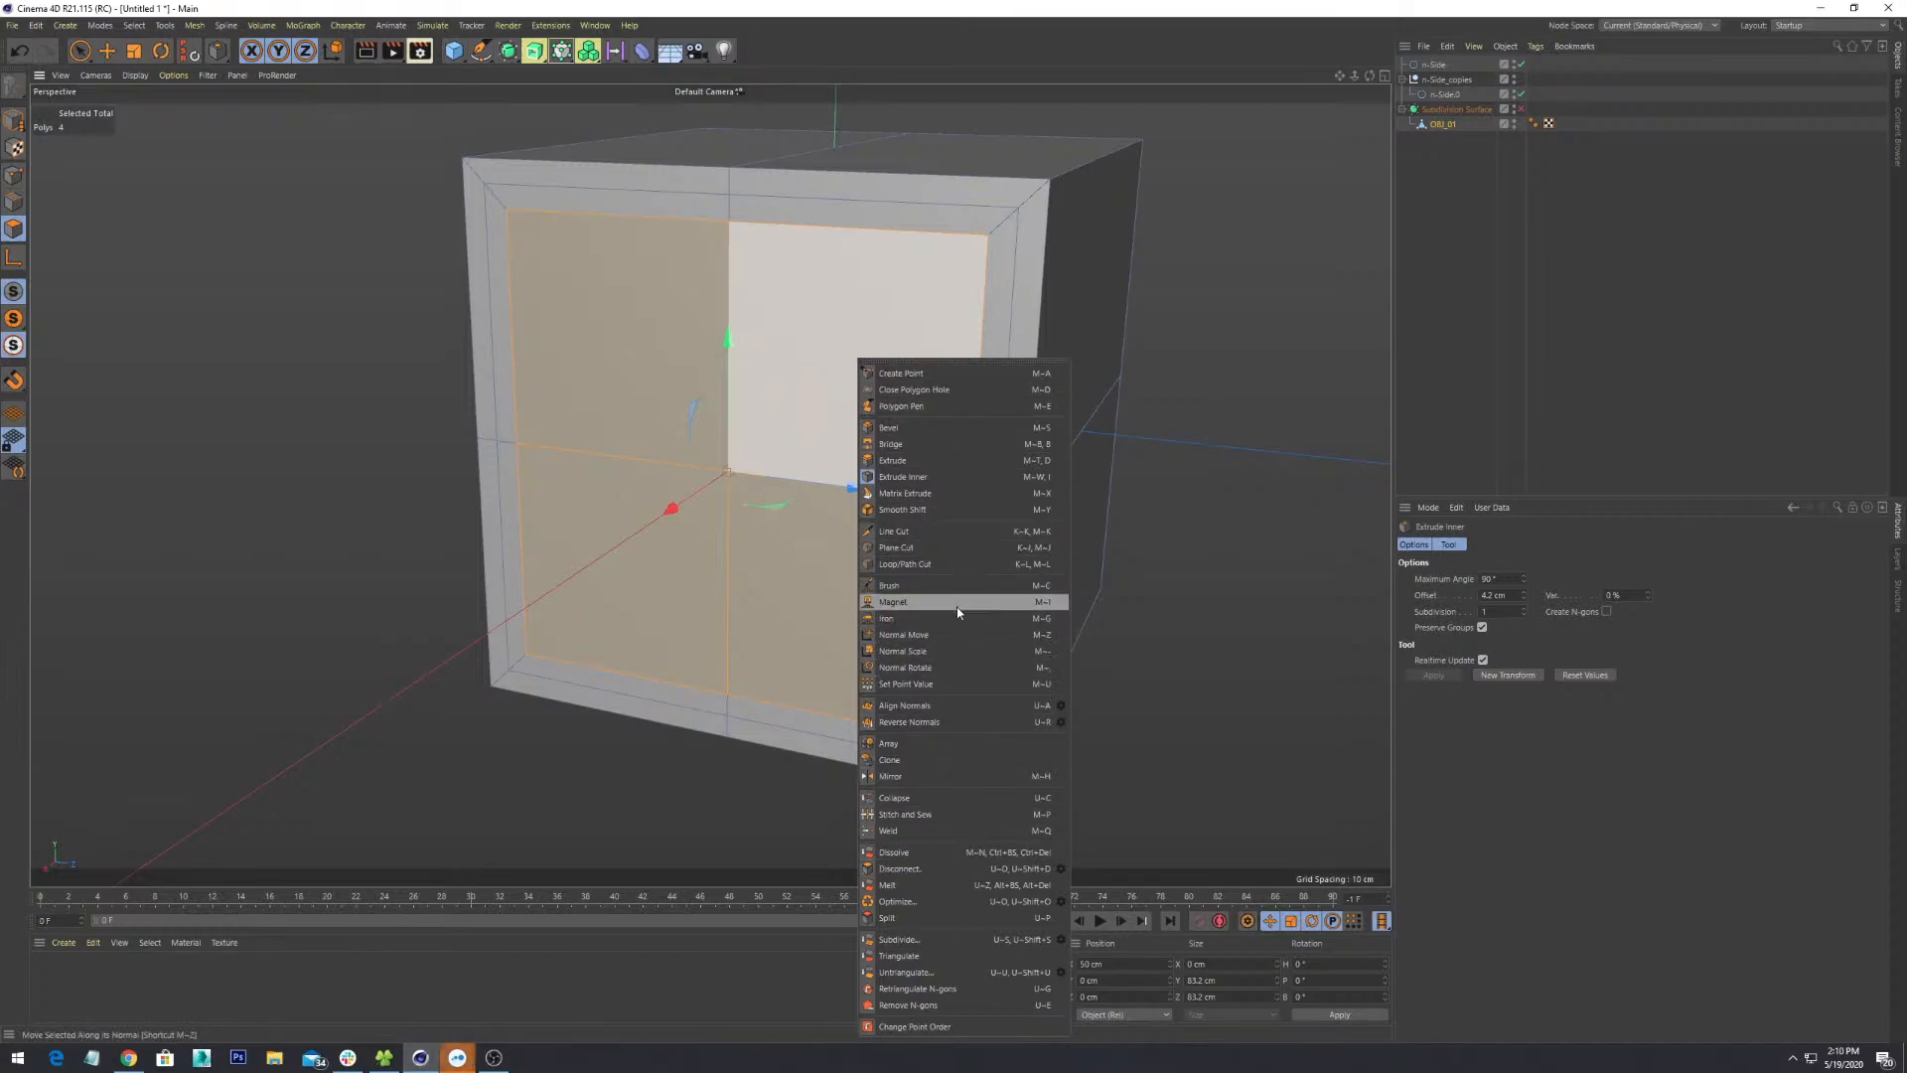
# - Turn the view to face the cube's front and return to Live Selection
pyautogui.click(622, 581)
pyautogui.keyDown('alt'); pyautogui.moveTo(1049, 733); pyautogui.dragTo(1161, 577); pyautogui.keyUp('alt')
pyautogui.keyDown('alt'); pyautogui.moveTo(1132, 721); pyautogui.dragTo(1067, 548, button='middle'); pyautogui.keyUp('alt')
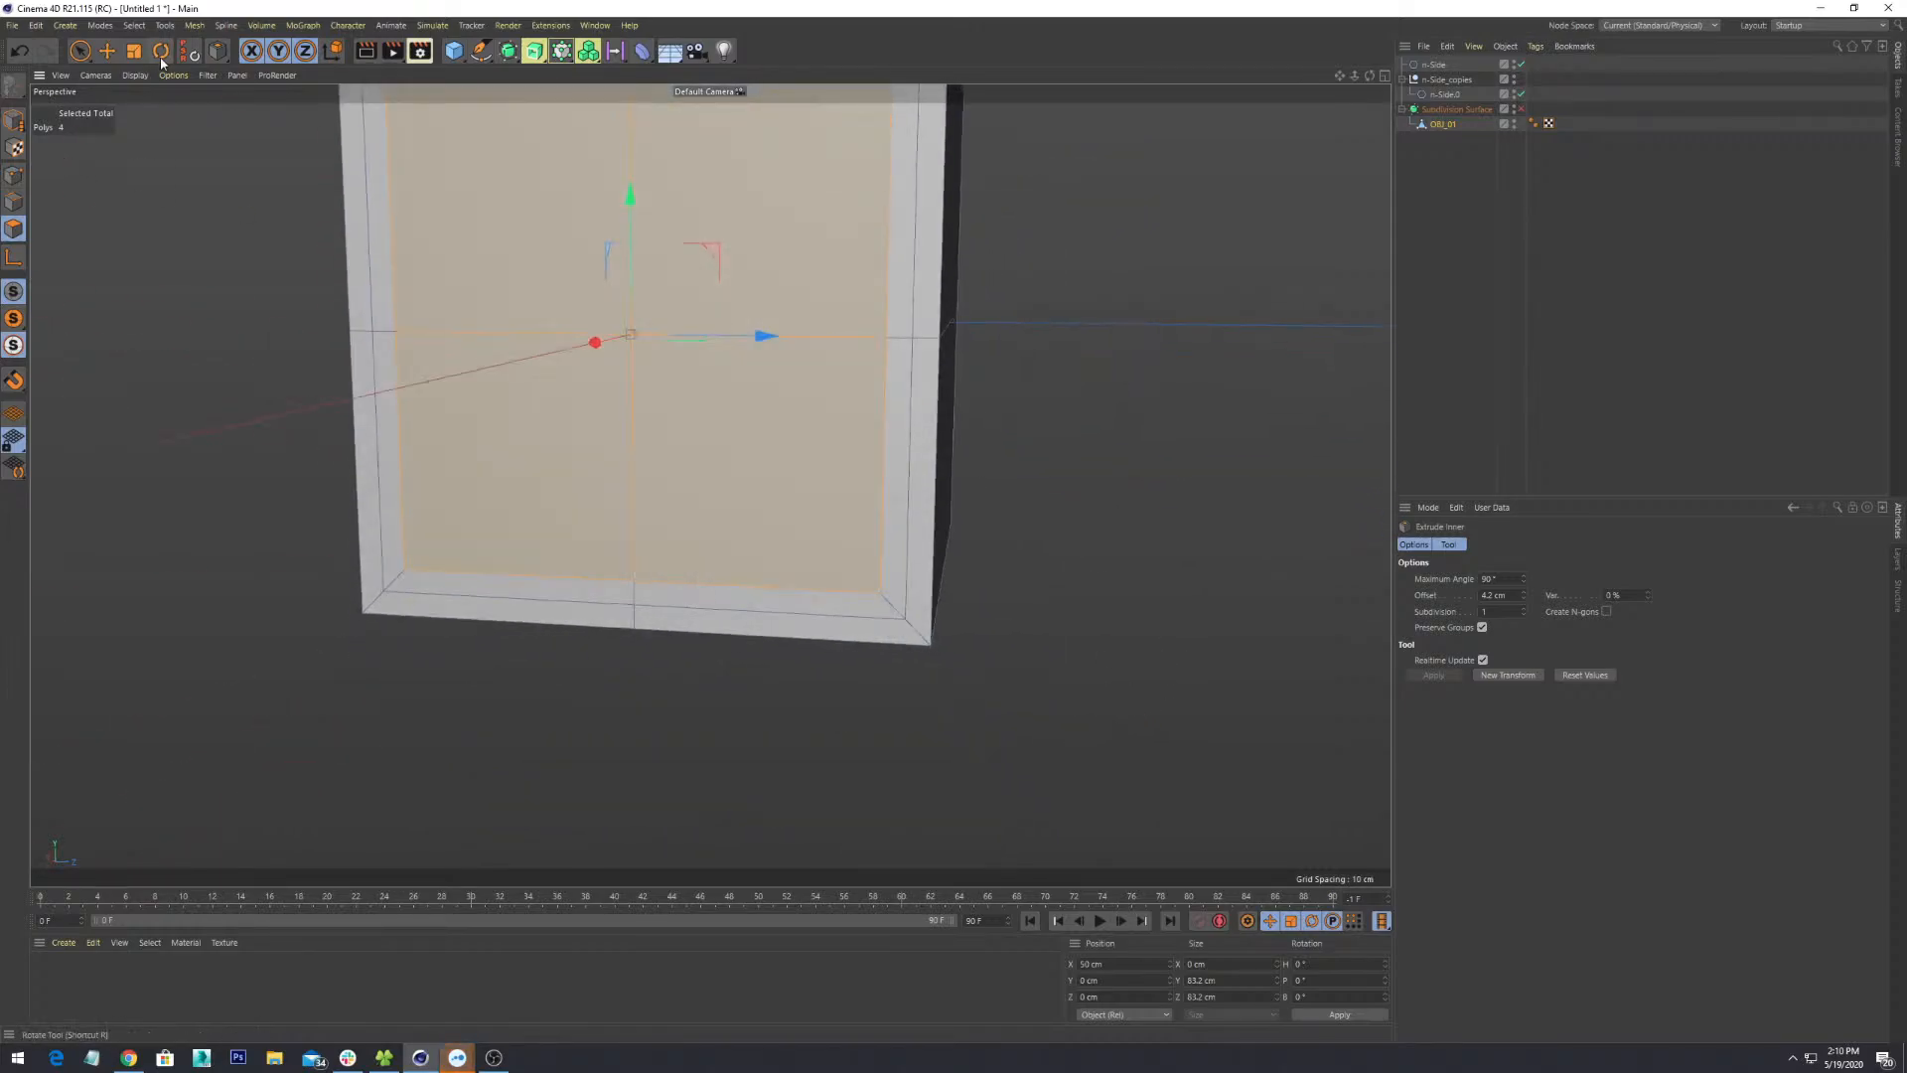
pyautogui.click(80, 50)
pyautogui.scroll(-3, 802, 451)
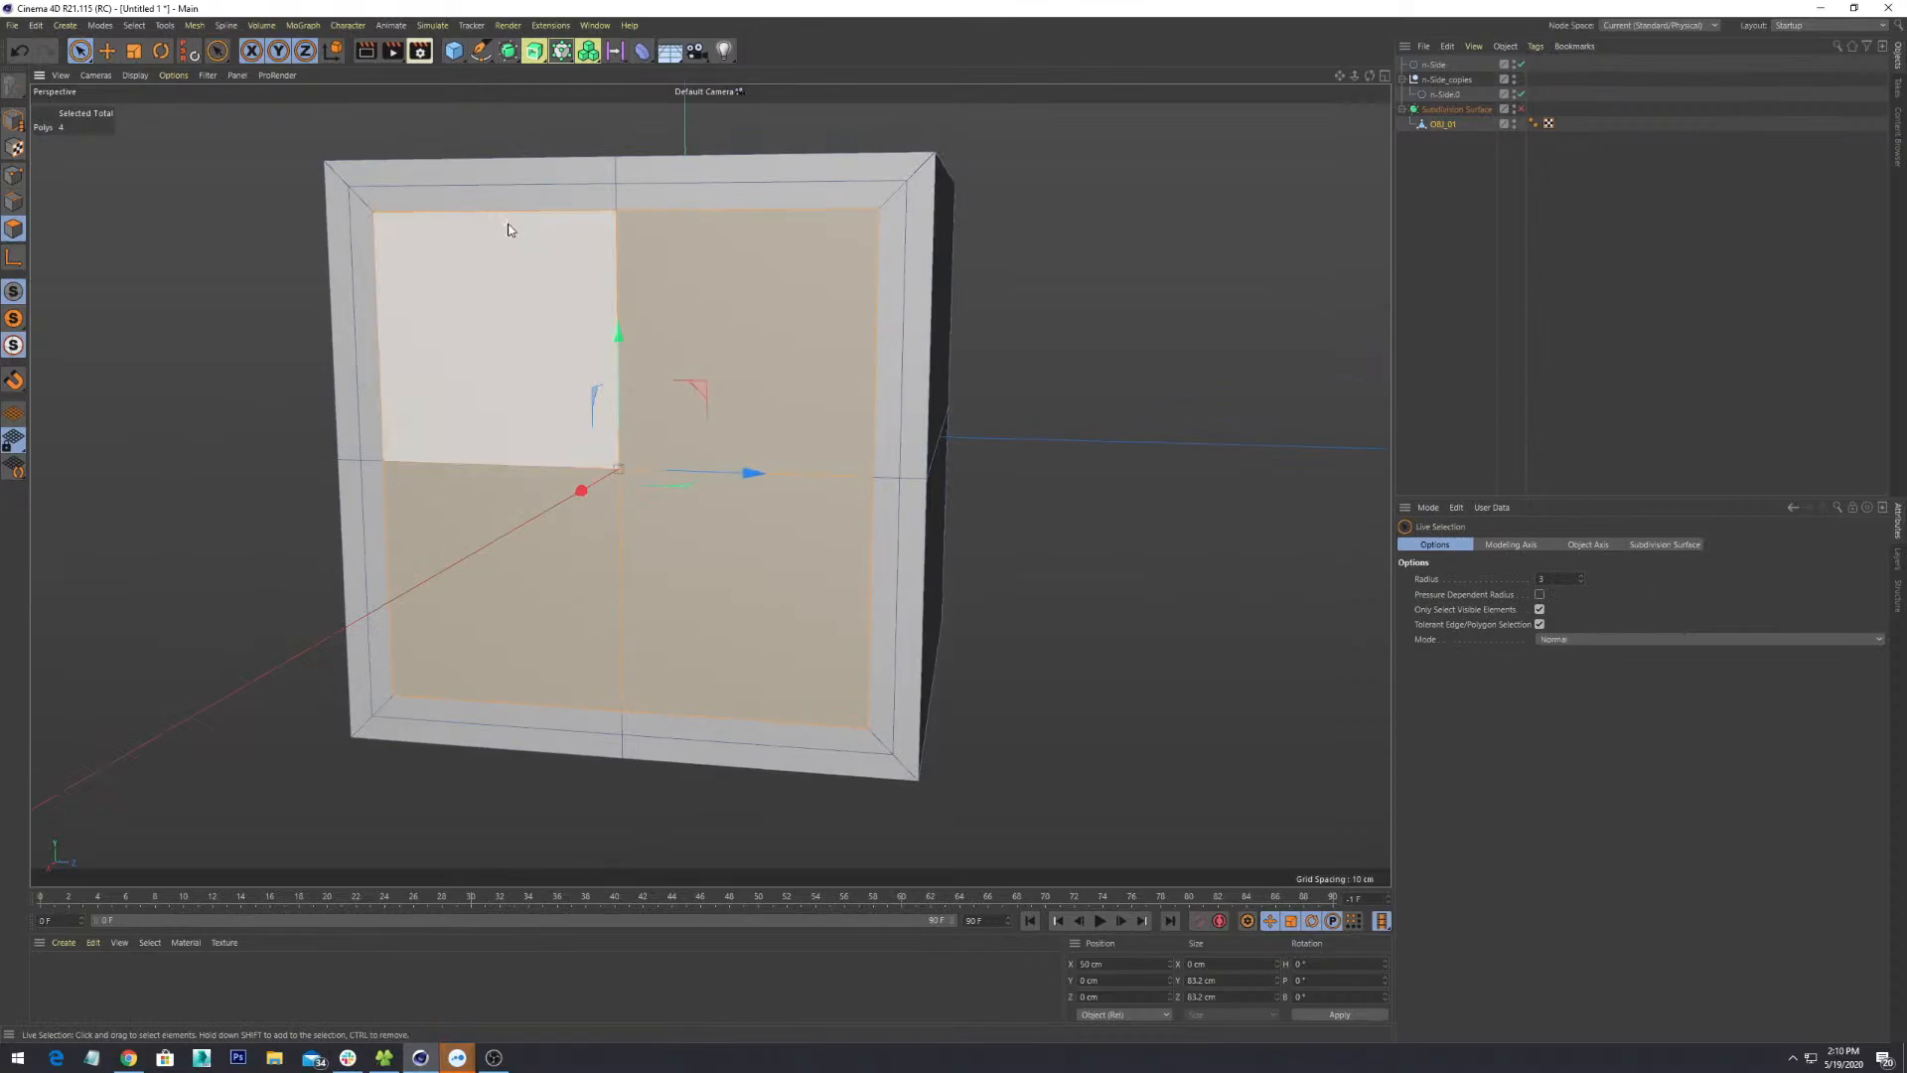
# - Look through the context and Mesh menus for a command to split the front faces
pyautogui.rightClick(550, 236)
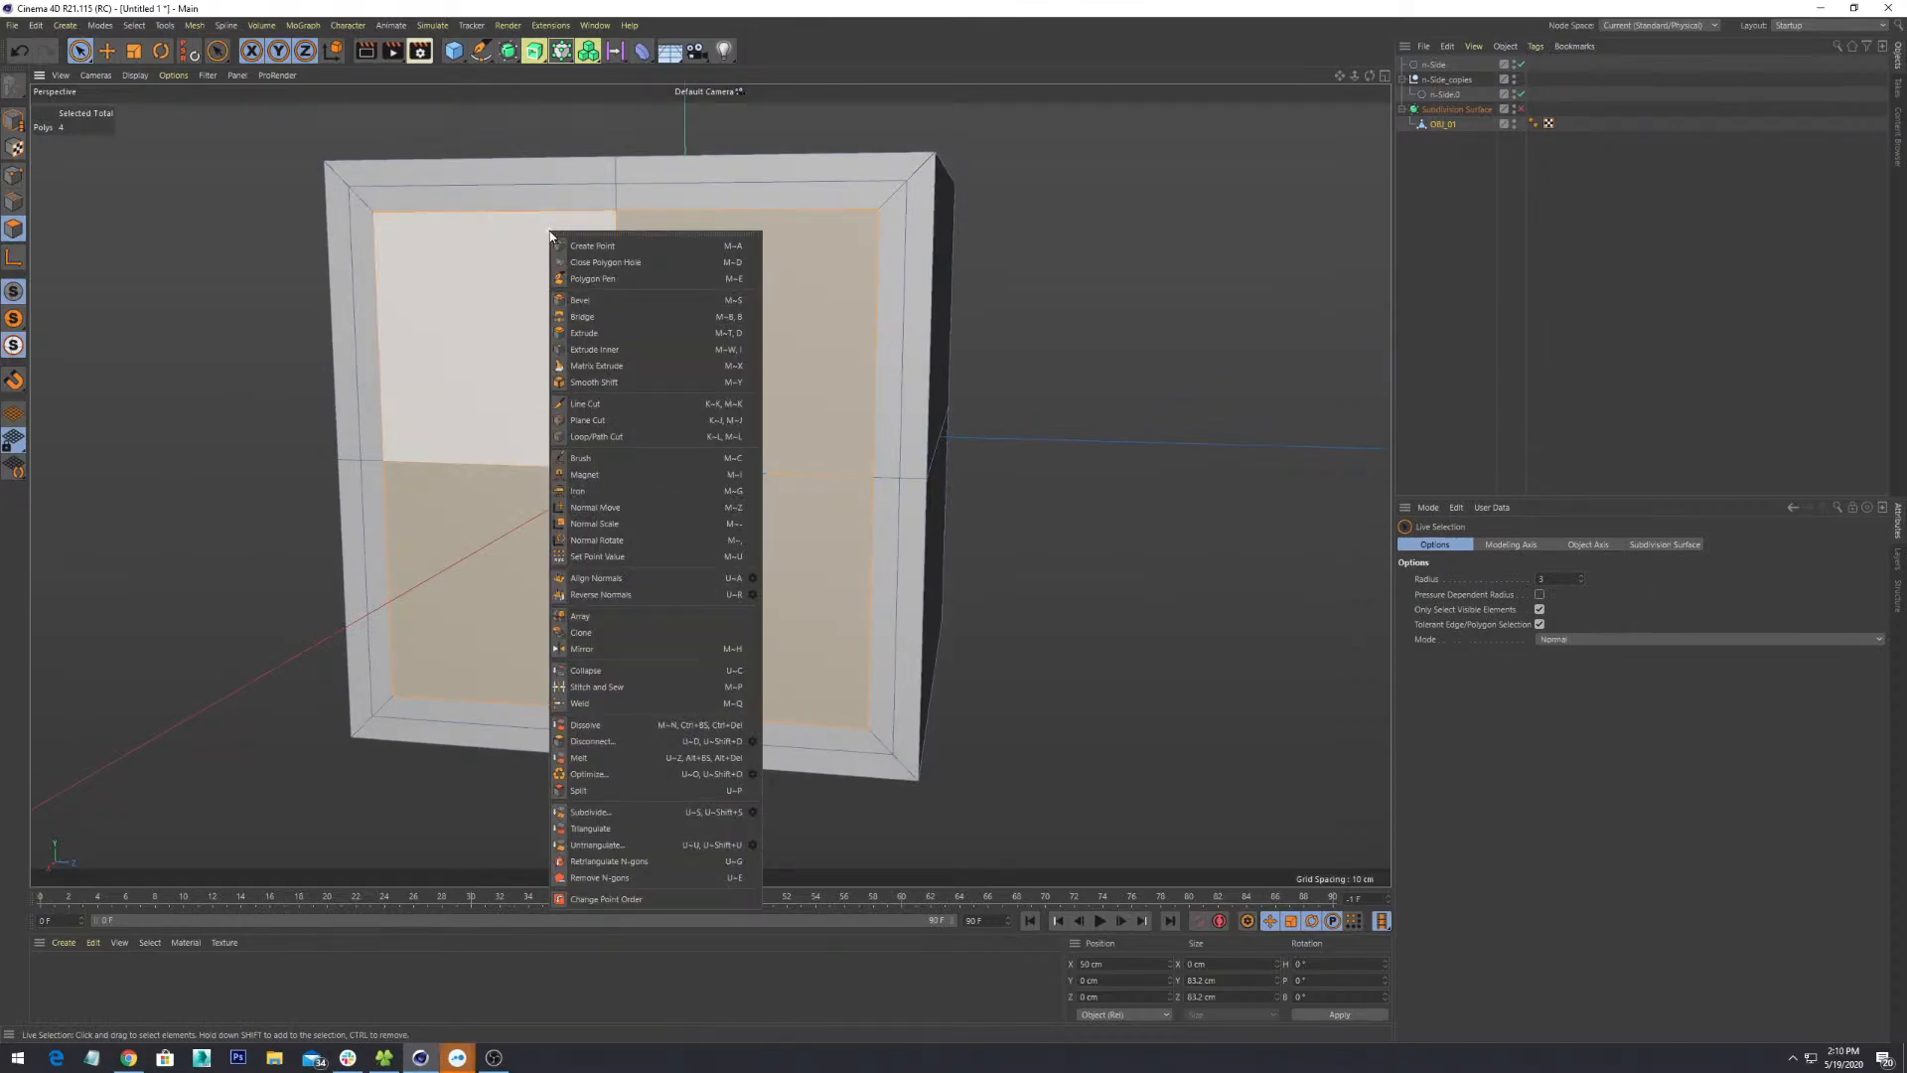
pyautogui.click(250, 37)
pyautogui.click(237, 26)
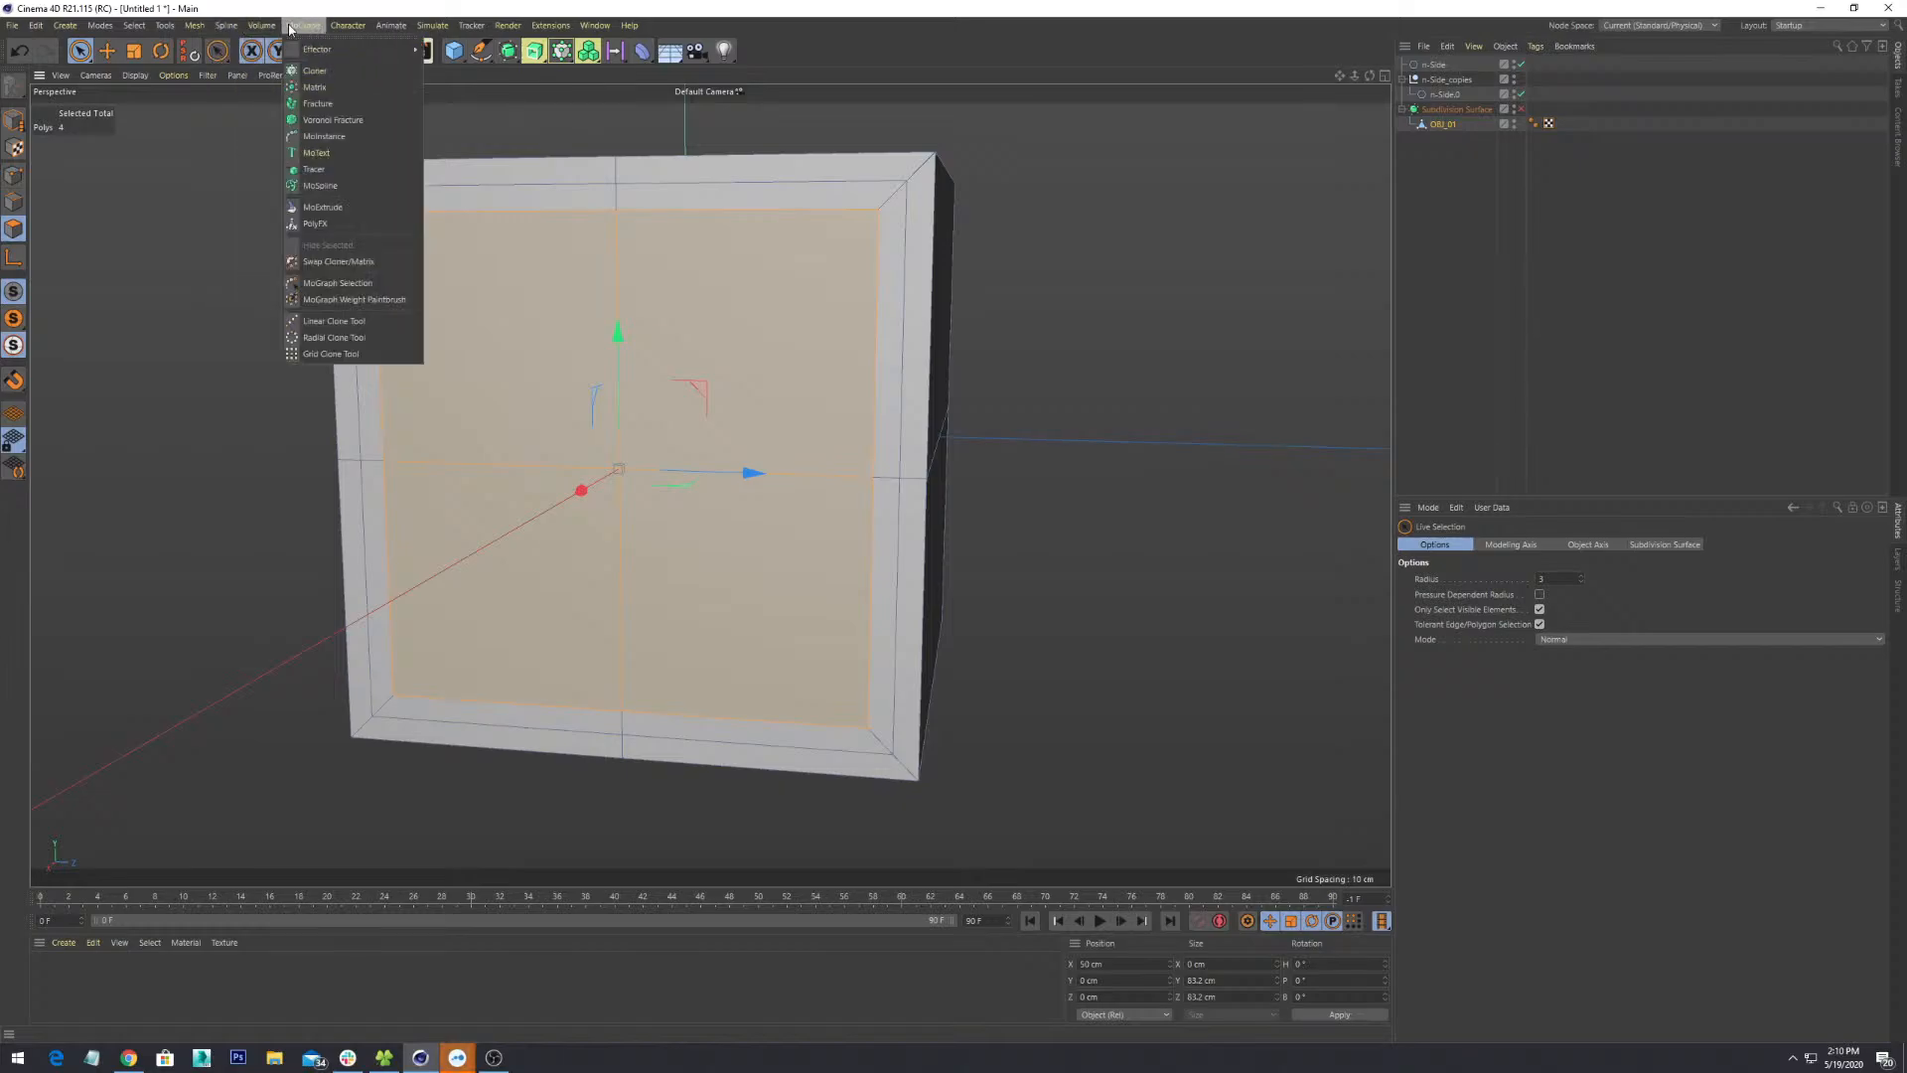
pyautogui.moveTo(131, 26)
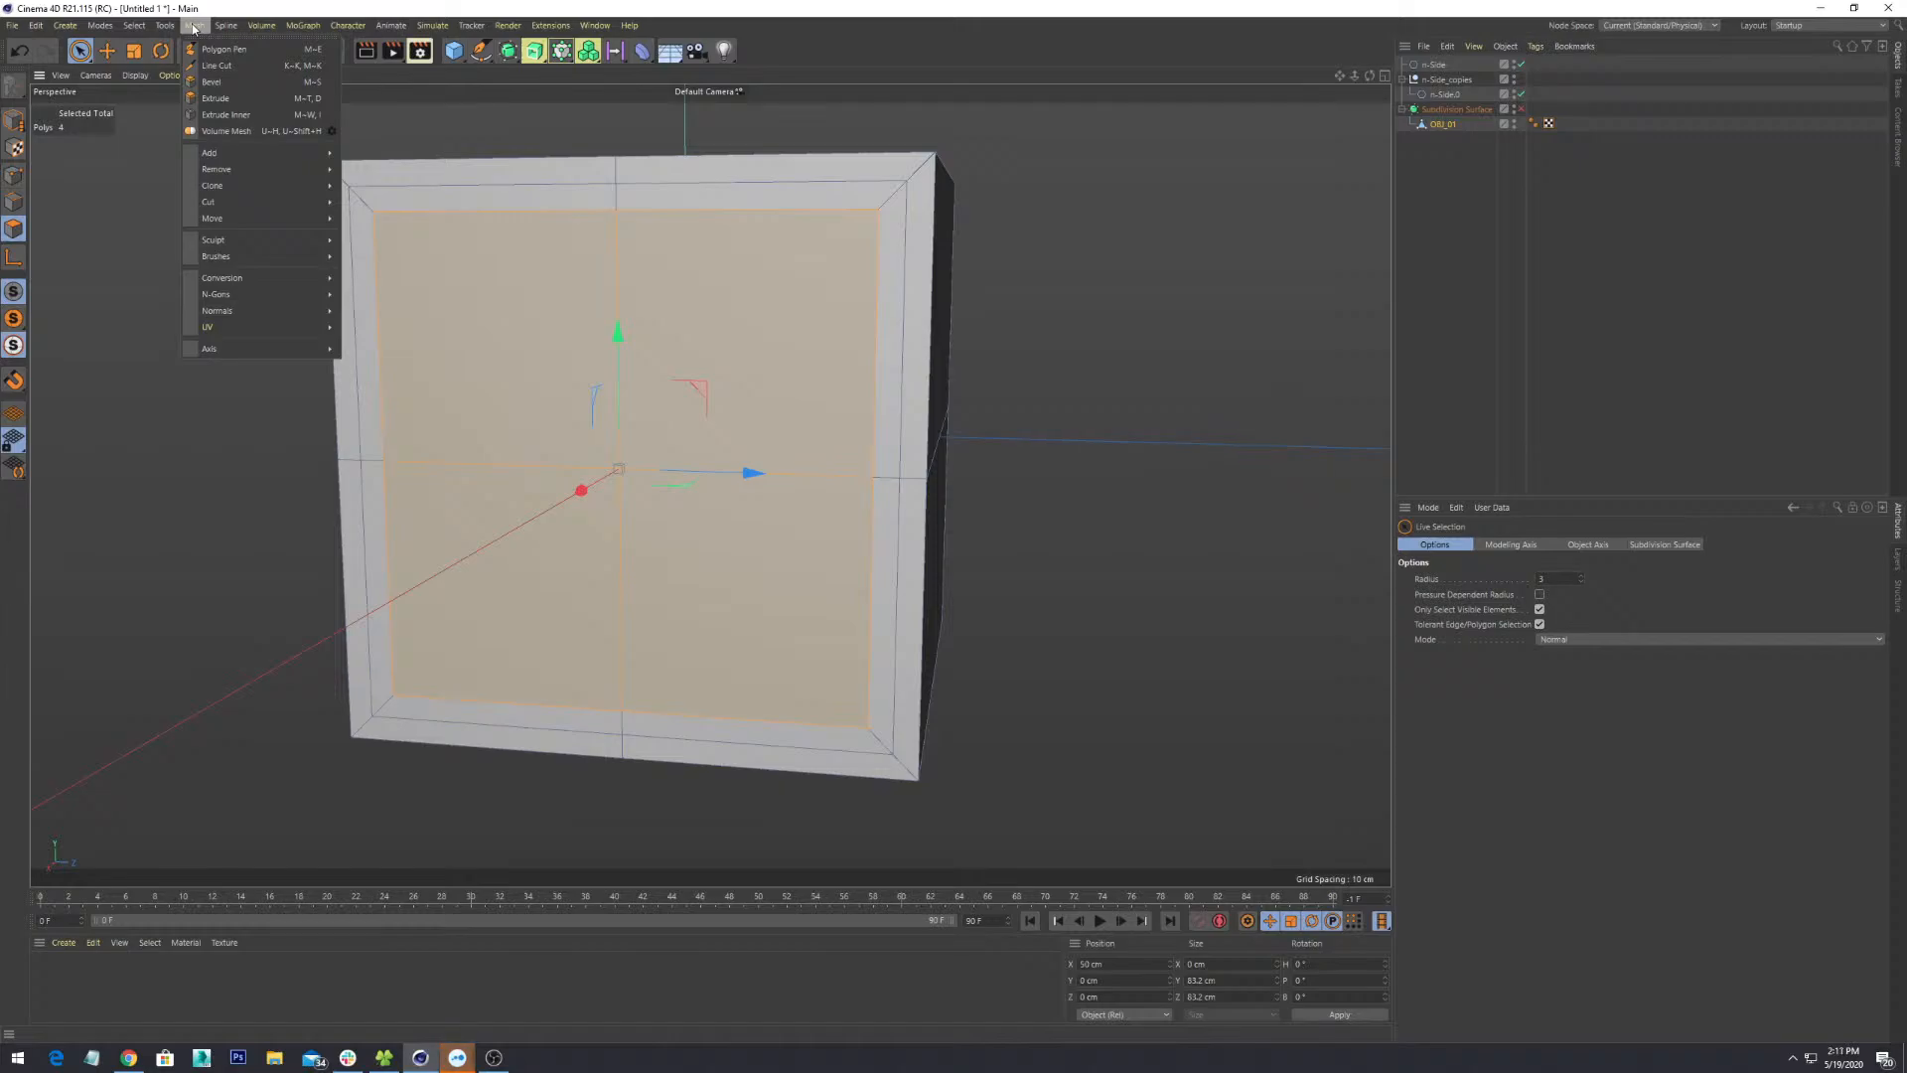
pyautogui.moveTo(247, 208)
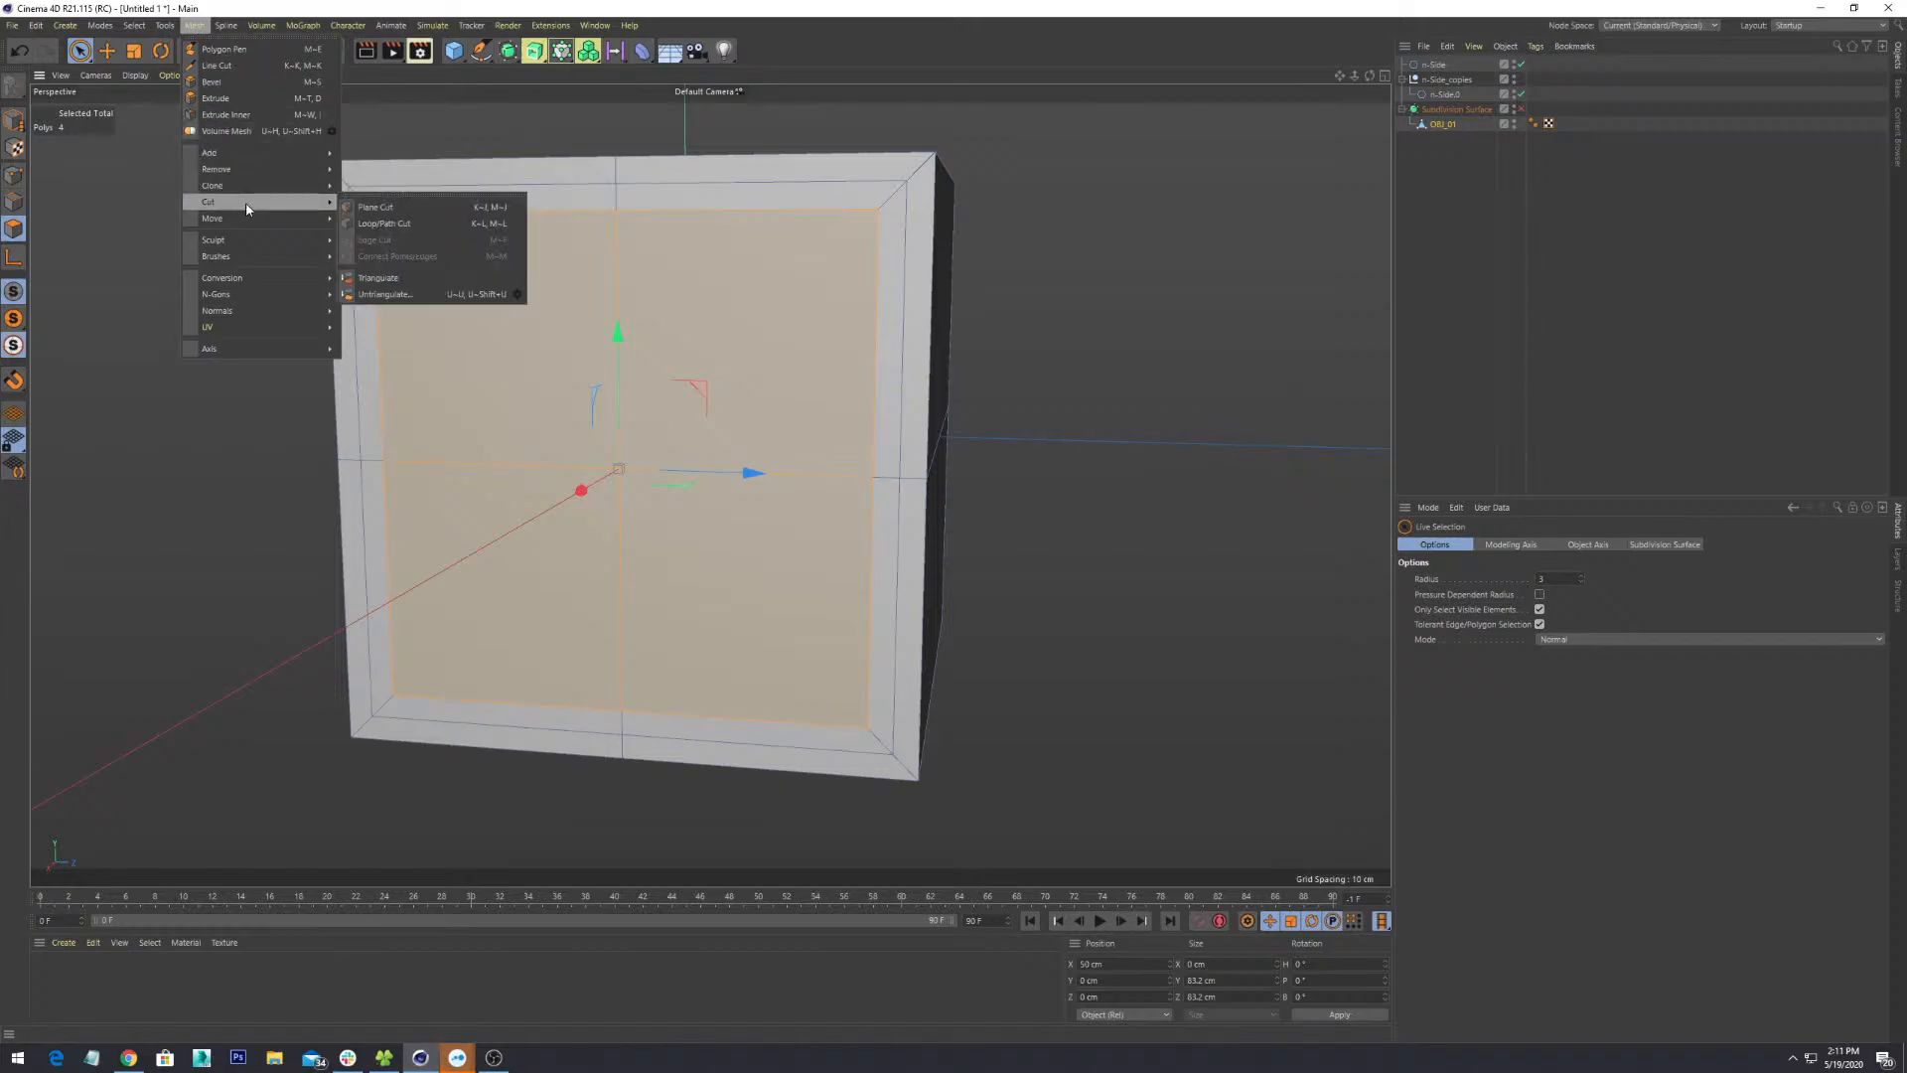
pyautogui.moveTo(239, 264)
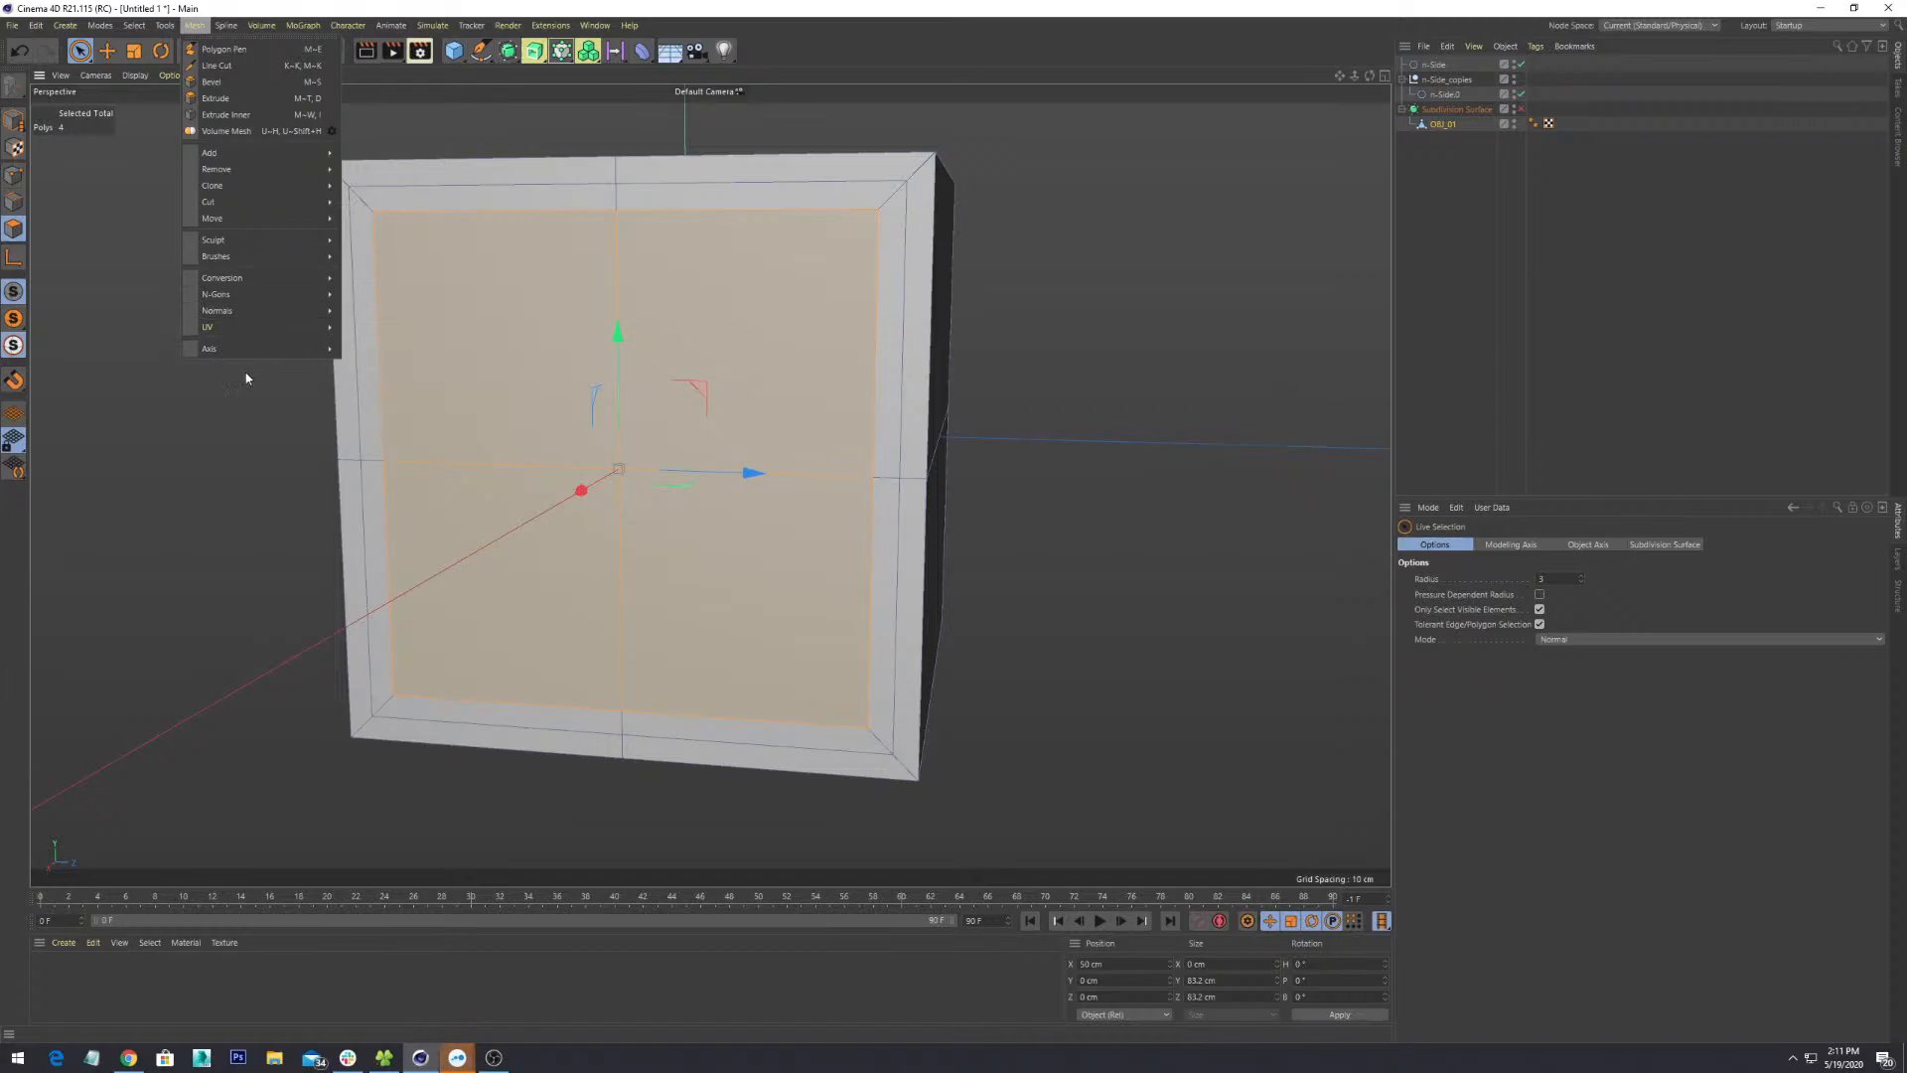
pyautogui.rightClick(735, 310)
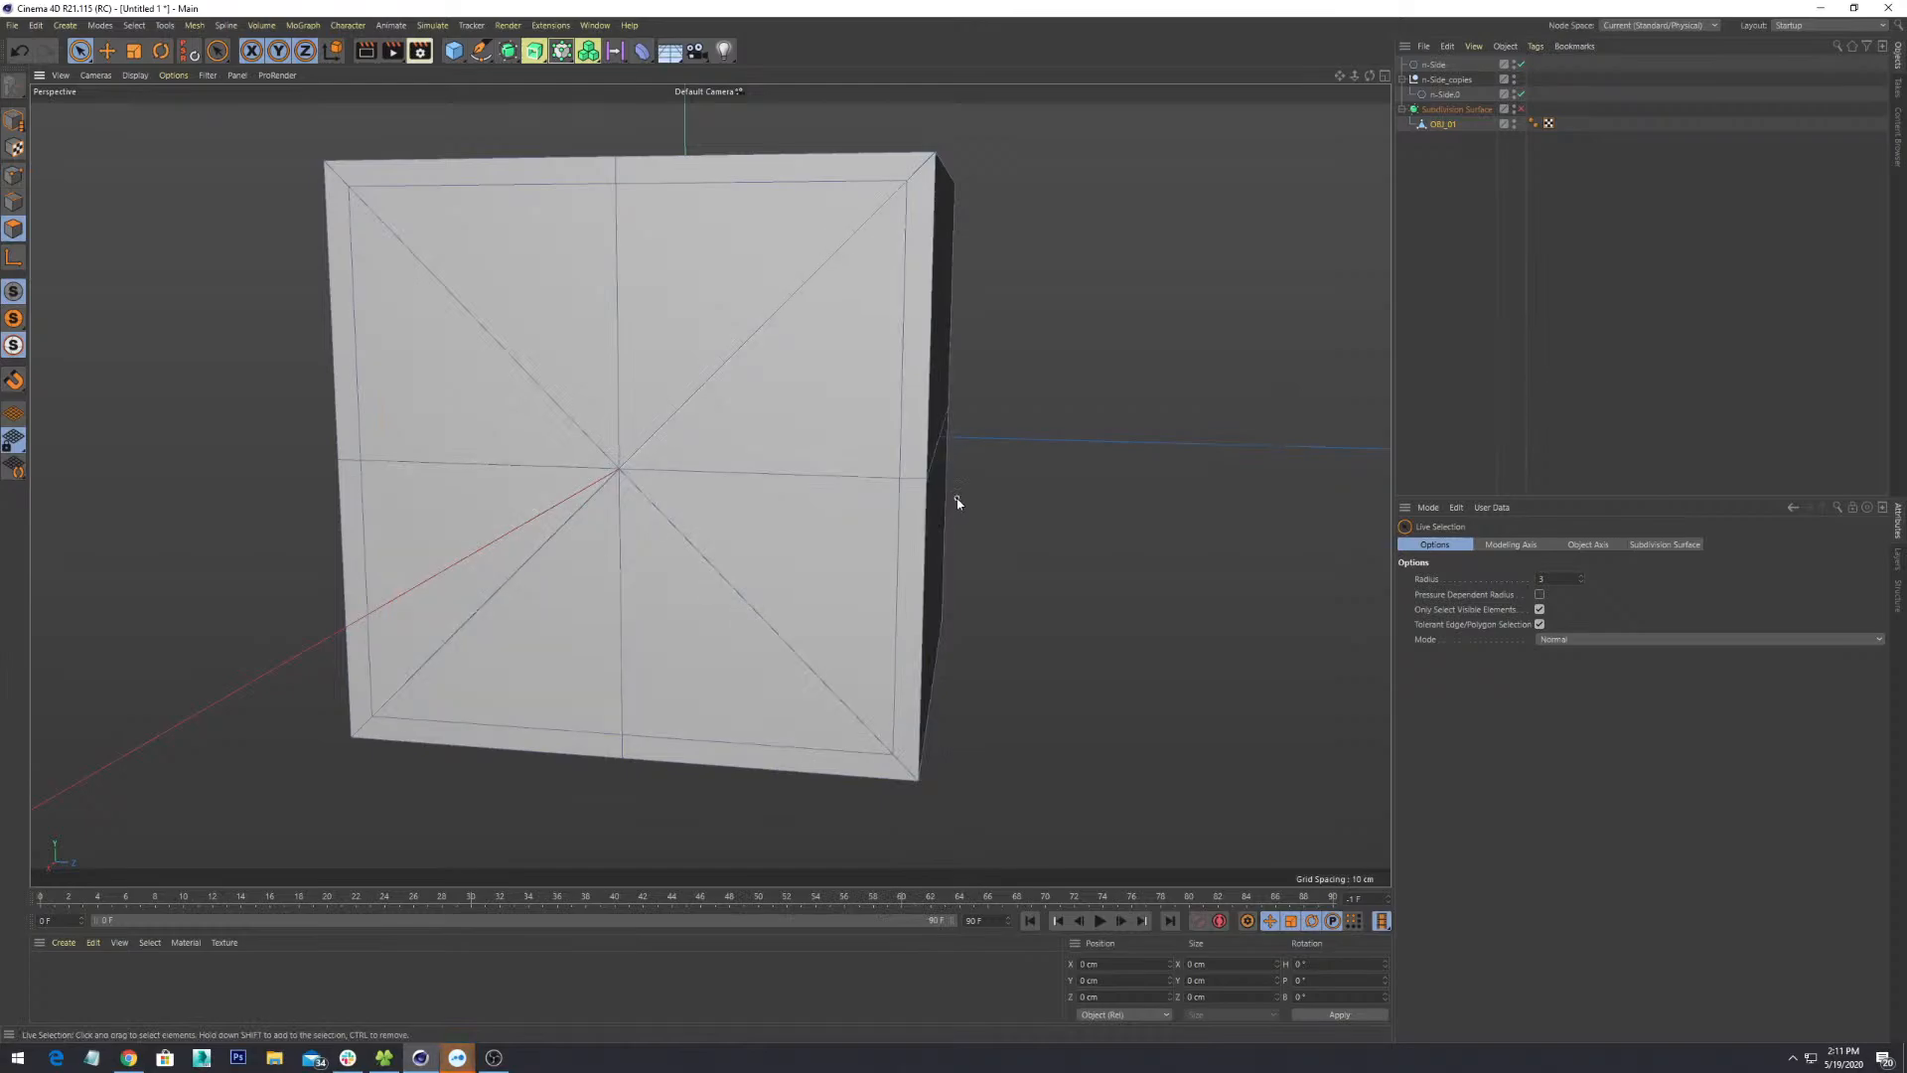
# - Orbit and zoom around the cube to bring its inset front face into view
pyautogui.keyDown('alt'); pyautogui.moveTo(958, 502); pyautogui.dragTo(685, 583); pyautogui.keyUp('alt')
pyautogui.scroll(-5, 876, 557)
pyautogui.scroll(4, 821, 508)
pyautogui.scroll(4, 685, 584)
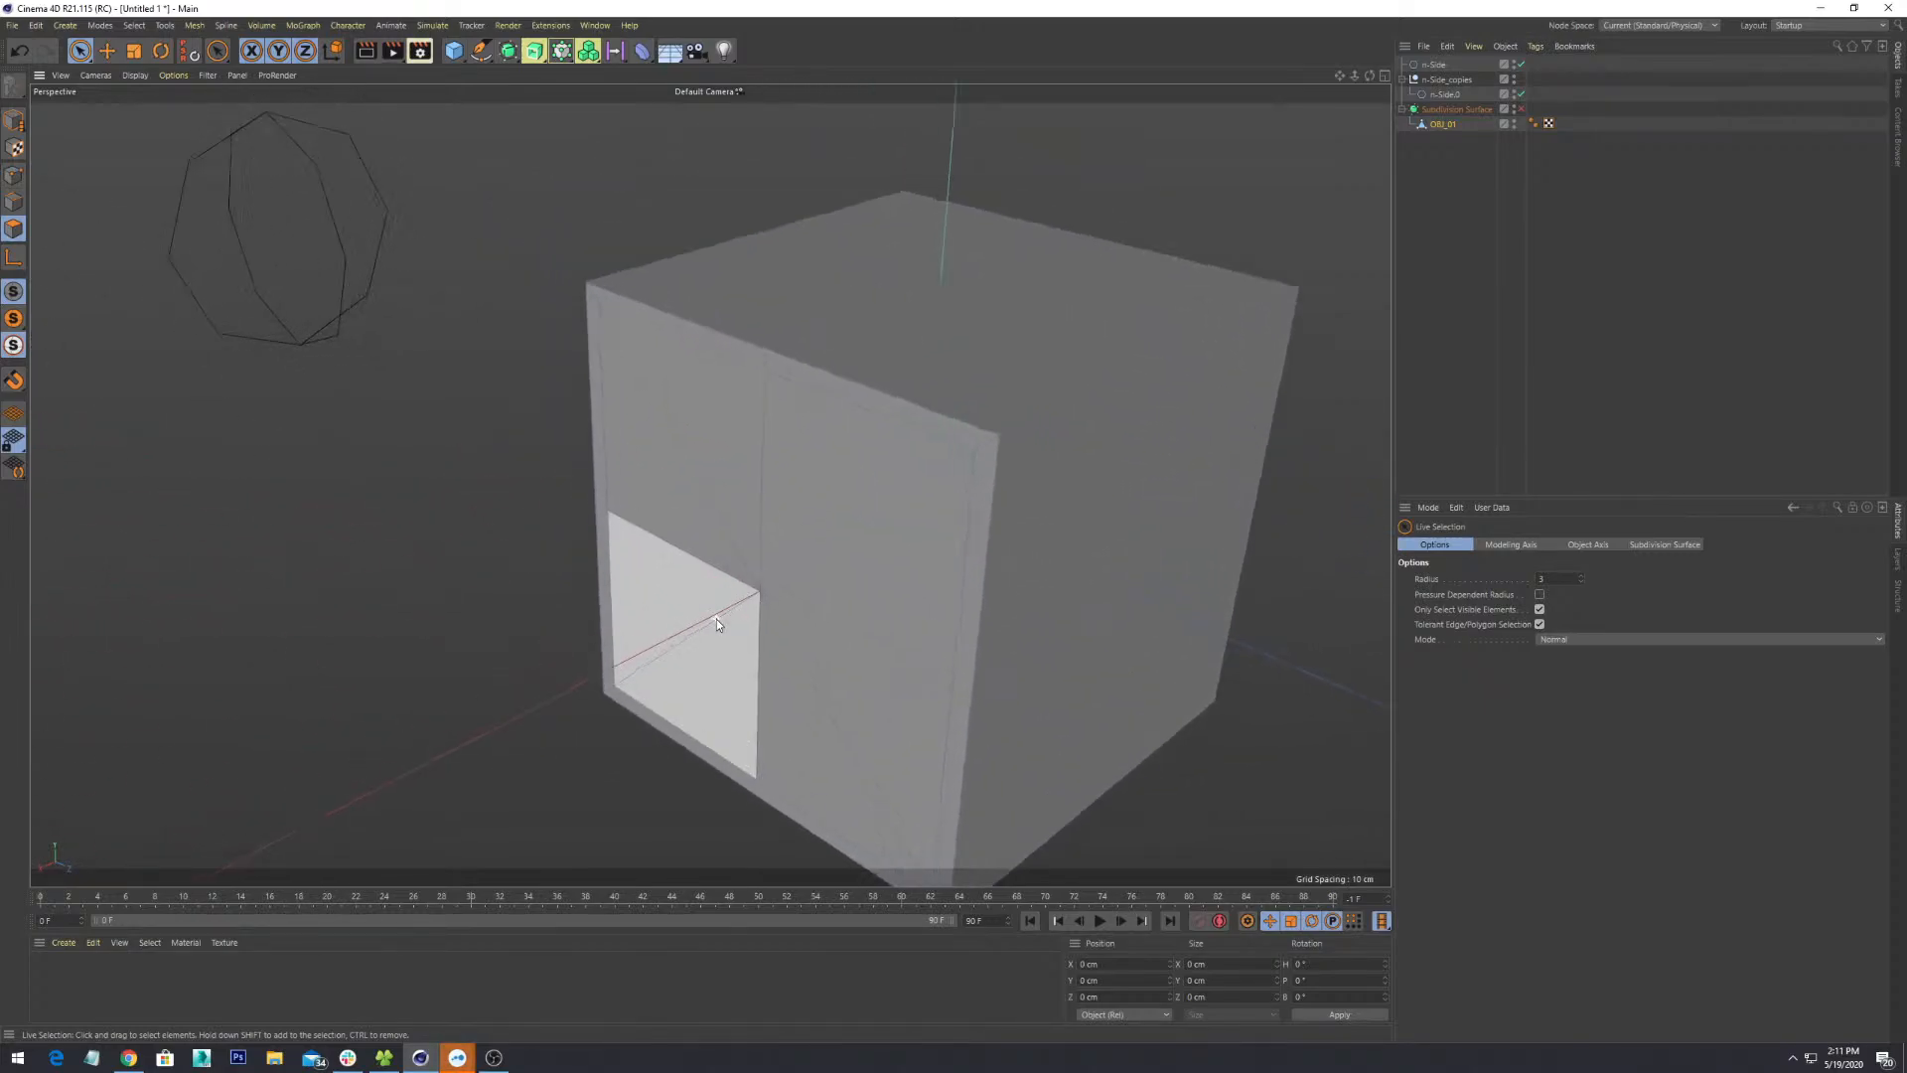
pyautogui.keyDown('alt'); pyautogui.moveTo(856, 672); pyautogui.dragTo(763, 519, button='middle'); pyautogui.keyUp('alt')
pyautogui.scroll(-4, 762, 518)
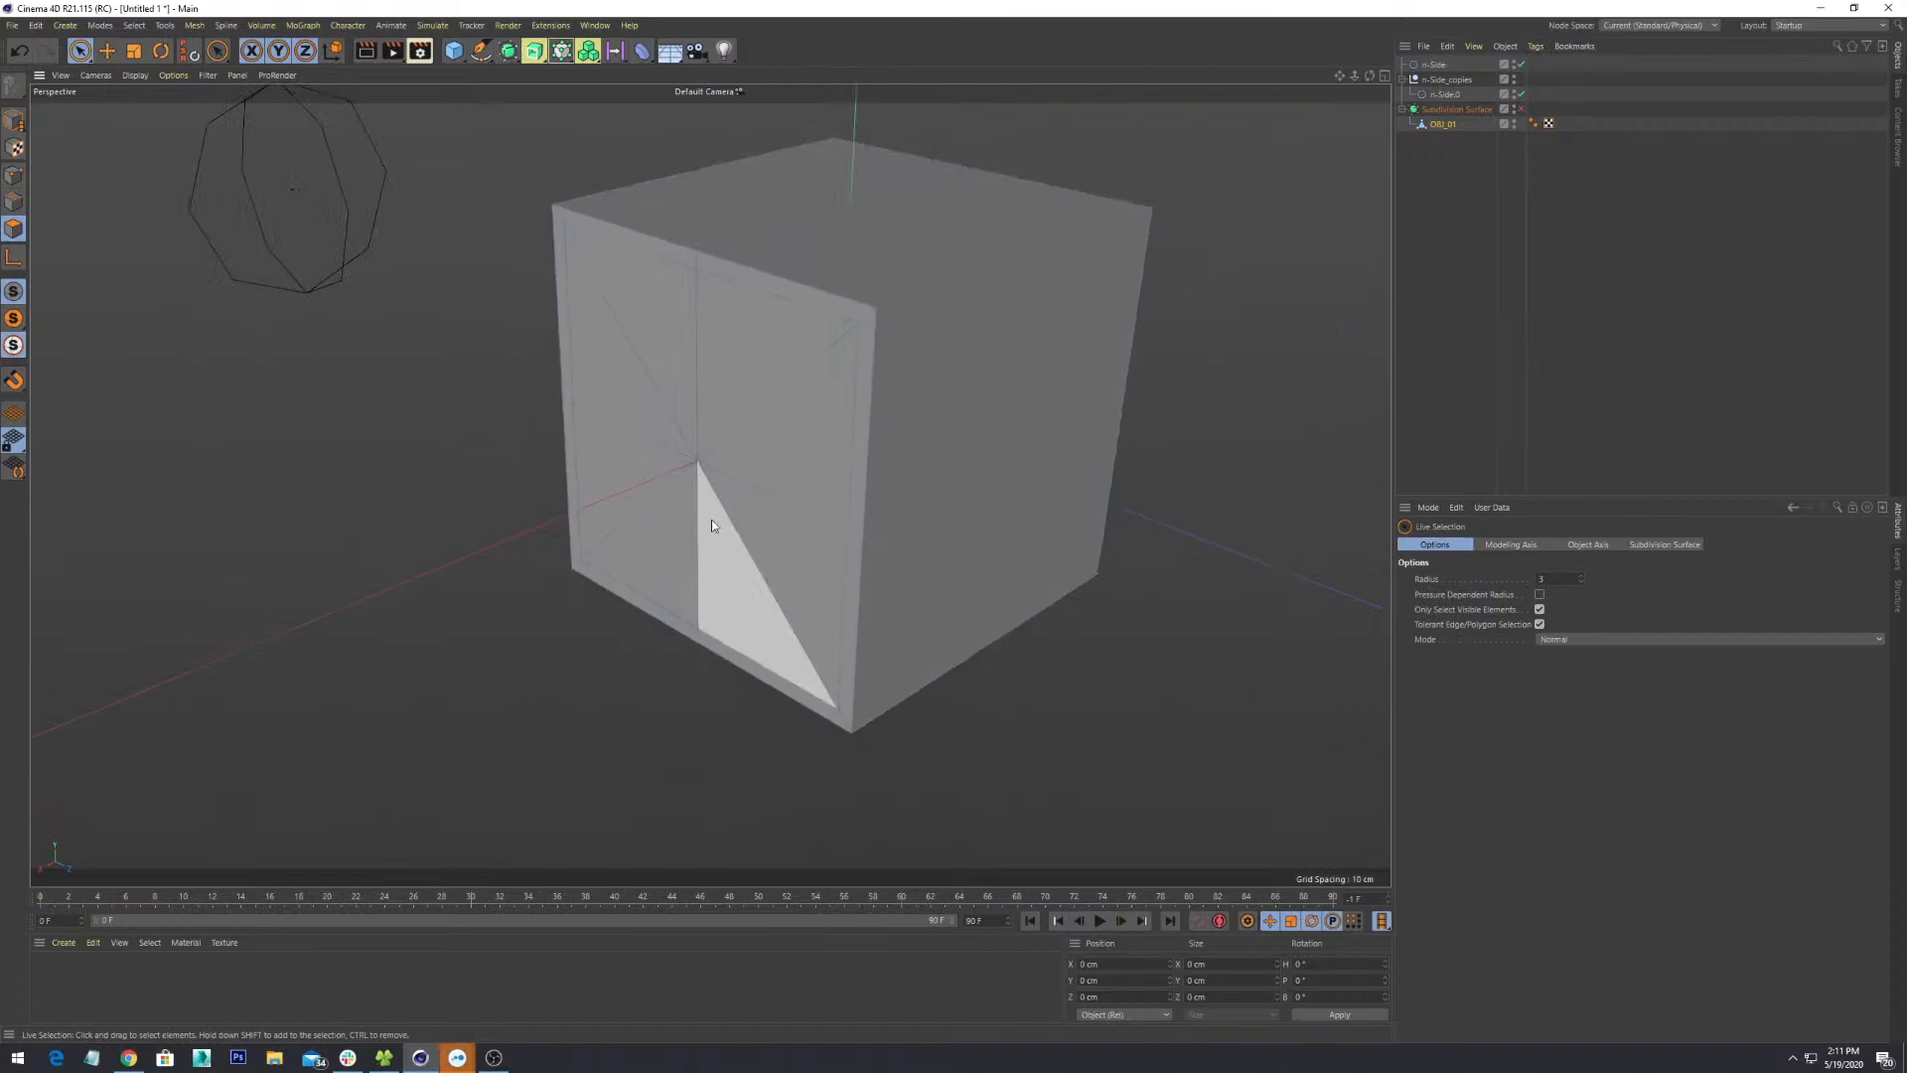
pyautogui.keyDown('alt'); pyautogui.moveTo(763, 518); pyautogui.dragTo(958, 592); pyautogui.keyUp('alt')
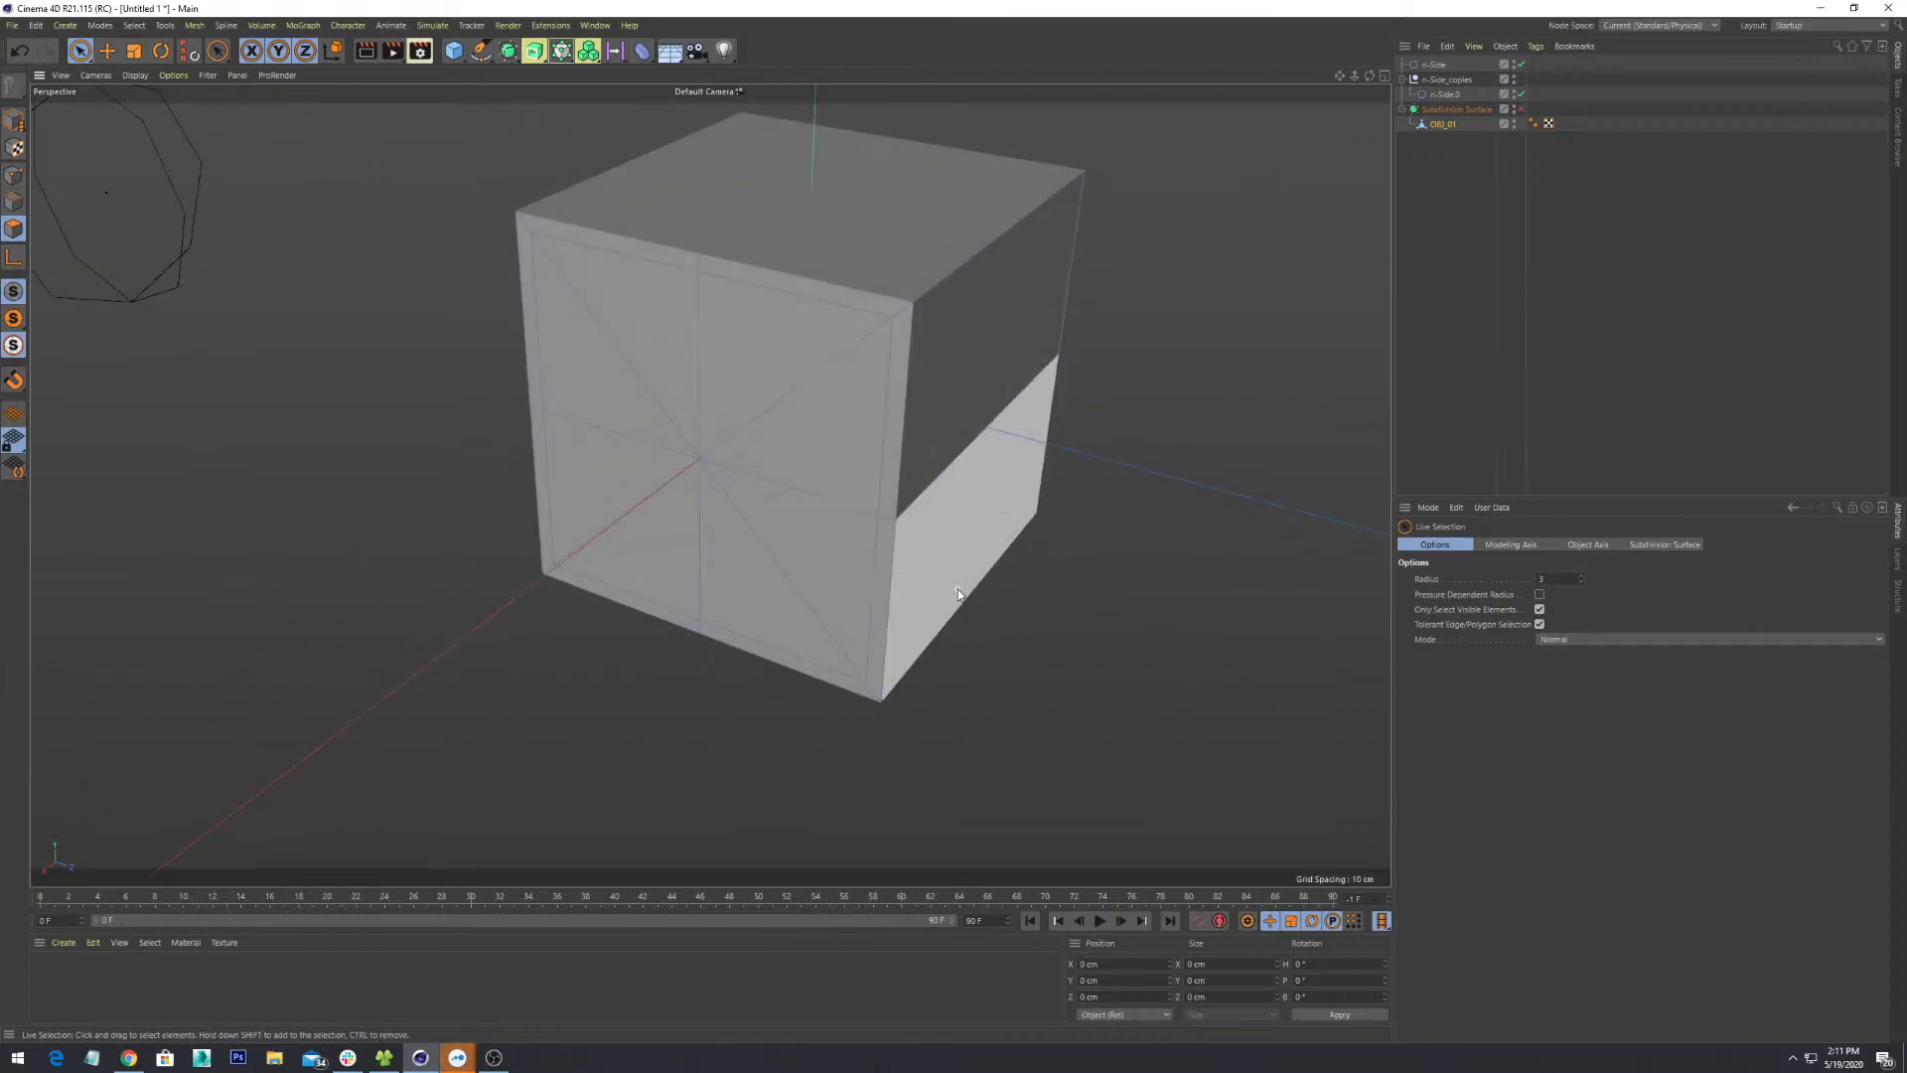
pyautogui.keyDown('alt'); pyautogui.moveTo(655, 499); pyautogui.dragTo(717, 468, button='right'); pyautogui.keyUp('alt')
pyautogui.moveTo(761, 458)
pyautogui.keyDown('alt'); pyautogui.mouseDown()
pyautogui.moveTo(965, 399)
pyautogui.moveTo(753, 435)
pyautogui.mouseUp(); pyautogui.keyUp('alt')
pyautogui.keyDown('alt'); pyautogui.moveTo(752, 435); pyautogui.dragTo(688, 575, button='middle'); pyautogui.keyUp('alt')
pyautogui.scroll(-4, 688, 575)
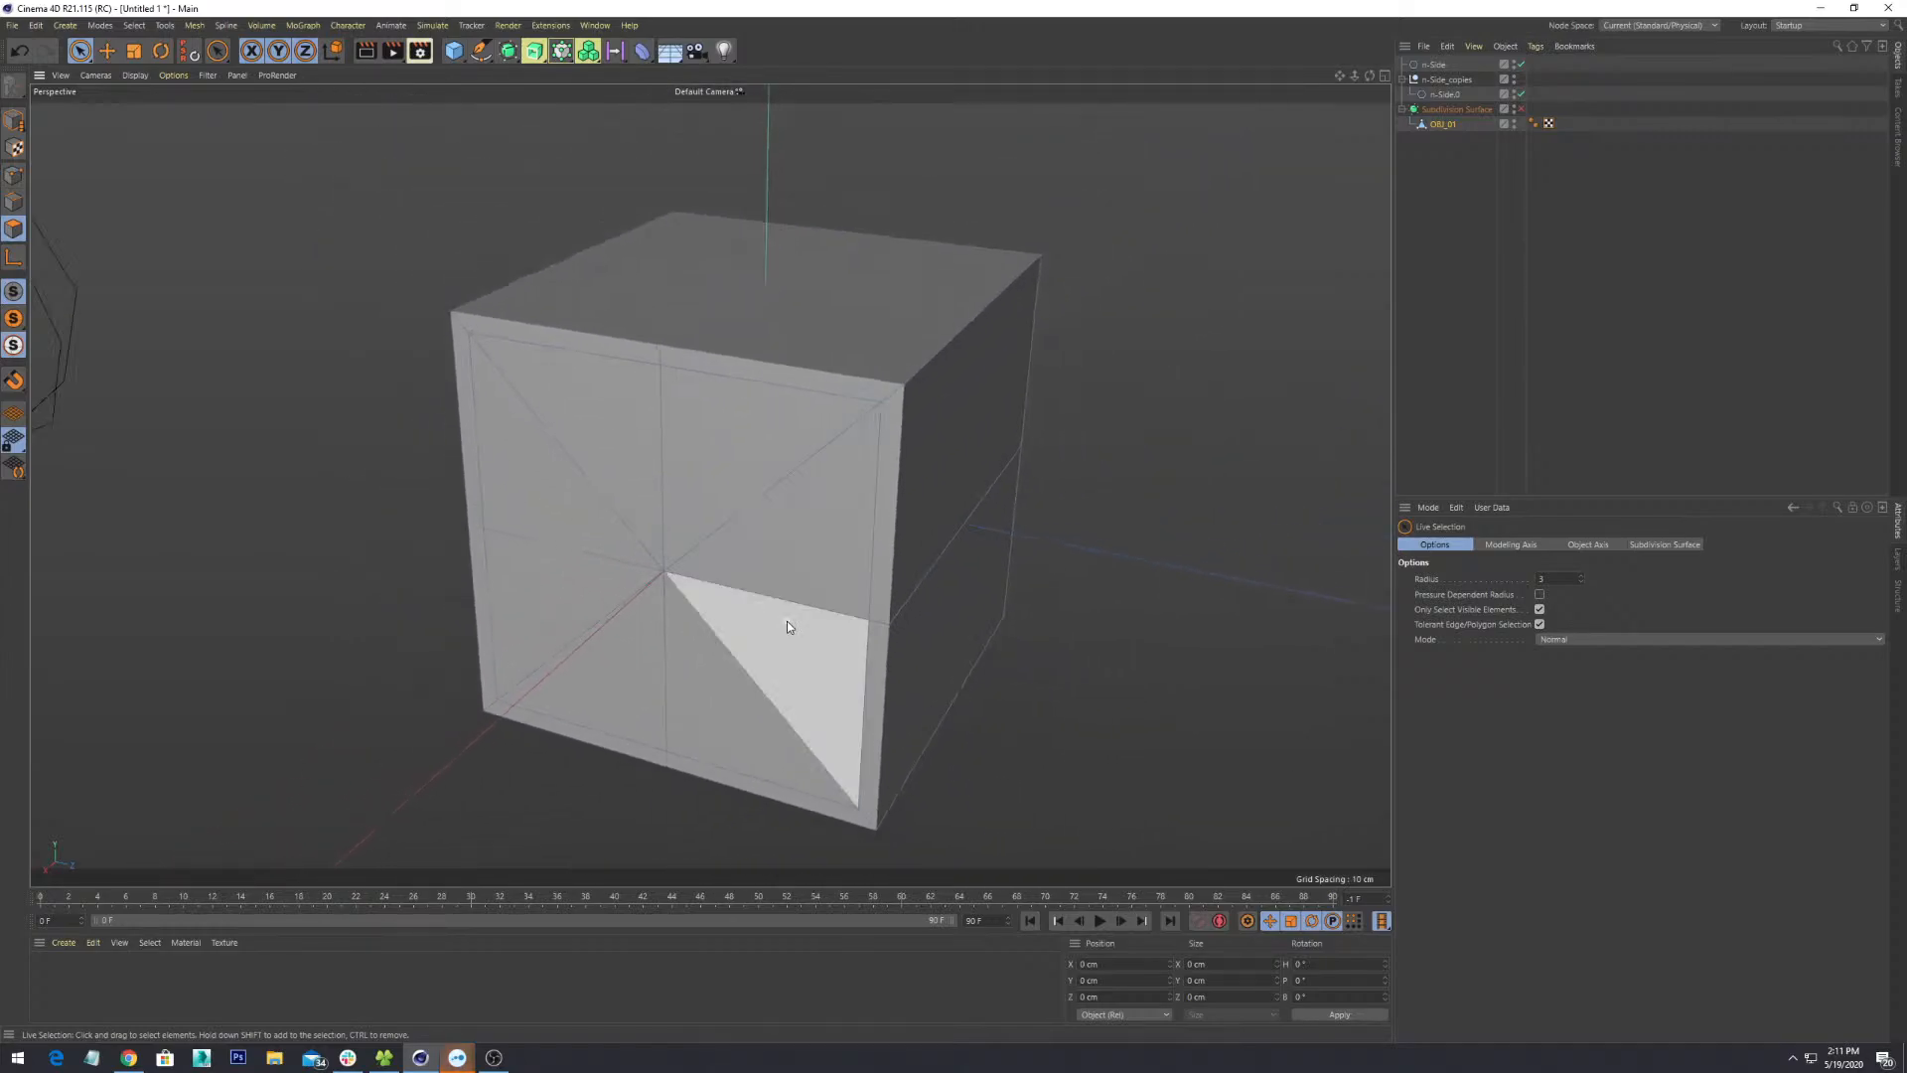
pyautogui.keyDown('alt'); pyautogui.moveTo(785, 622); pyautogui.dragTo(814, 575); pyautogui.keyUp('alt')
pyautogui.keyDown('alt'); pyautogui.moveTo(582, 638); pyautogui.dragTo(686, 493, button='middle'); pyautogui.keyUp('alt')
pyautogui.scroll(4, 686, 493)
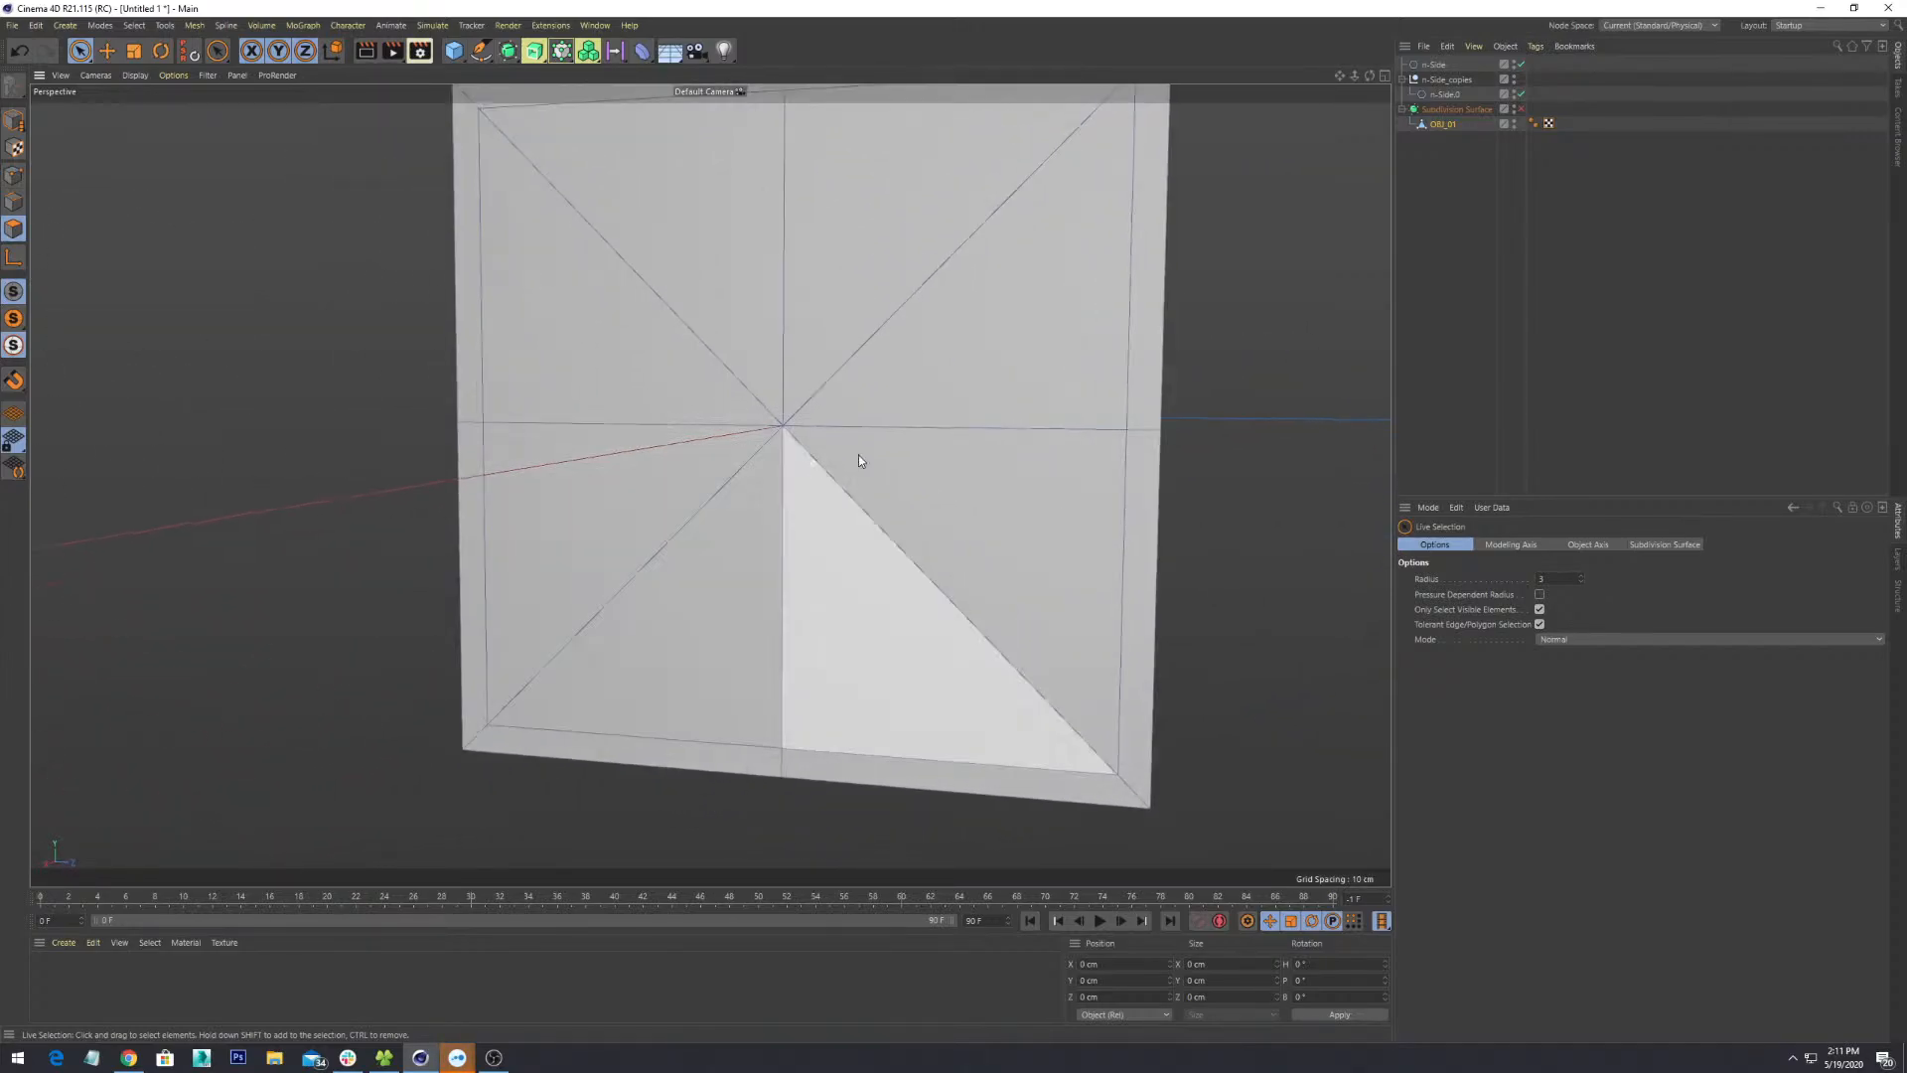
pyautogui.keyDown('alt'); pyautogui.moveTo(880, 447); pyautogui.dragTo(814, 478); pyautogui.keyUp('alt')
pyautogui.keyDown('alt'); pyautogui.moveTo(875, 412); pyautogui.dragTo(693, 491, button='middle'); pyautogui.keyUp('alt')
pyautogui.scroll(-3, 693, 492)
pyautogui.keyDown('alt'); pyautogui.moveTo(169, 294); pyautogui.dragTo(38, 179); pyautogui.keyUp('alt')
# - In Points mode, select the single vertex at the centre of the front face
pyautogui.click(13, 176)
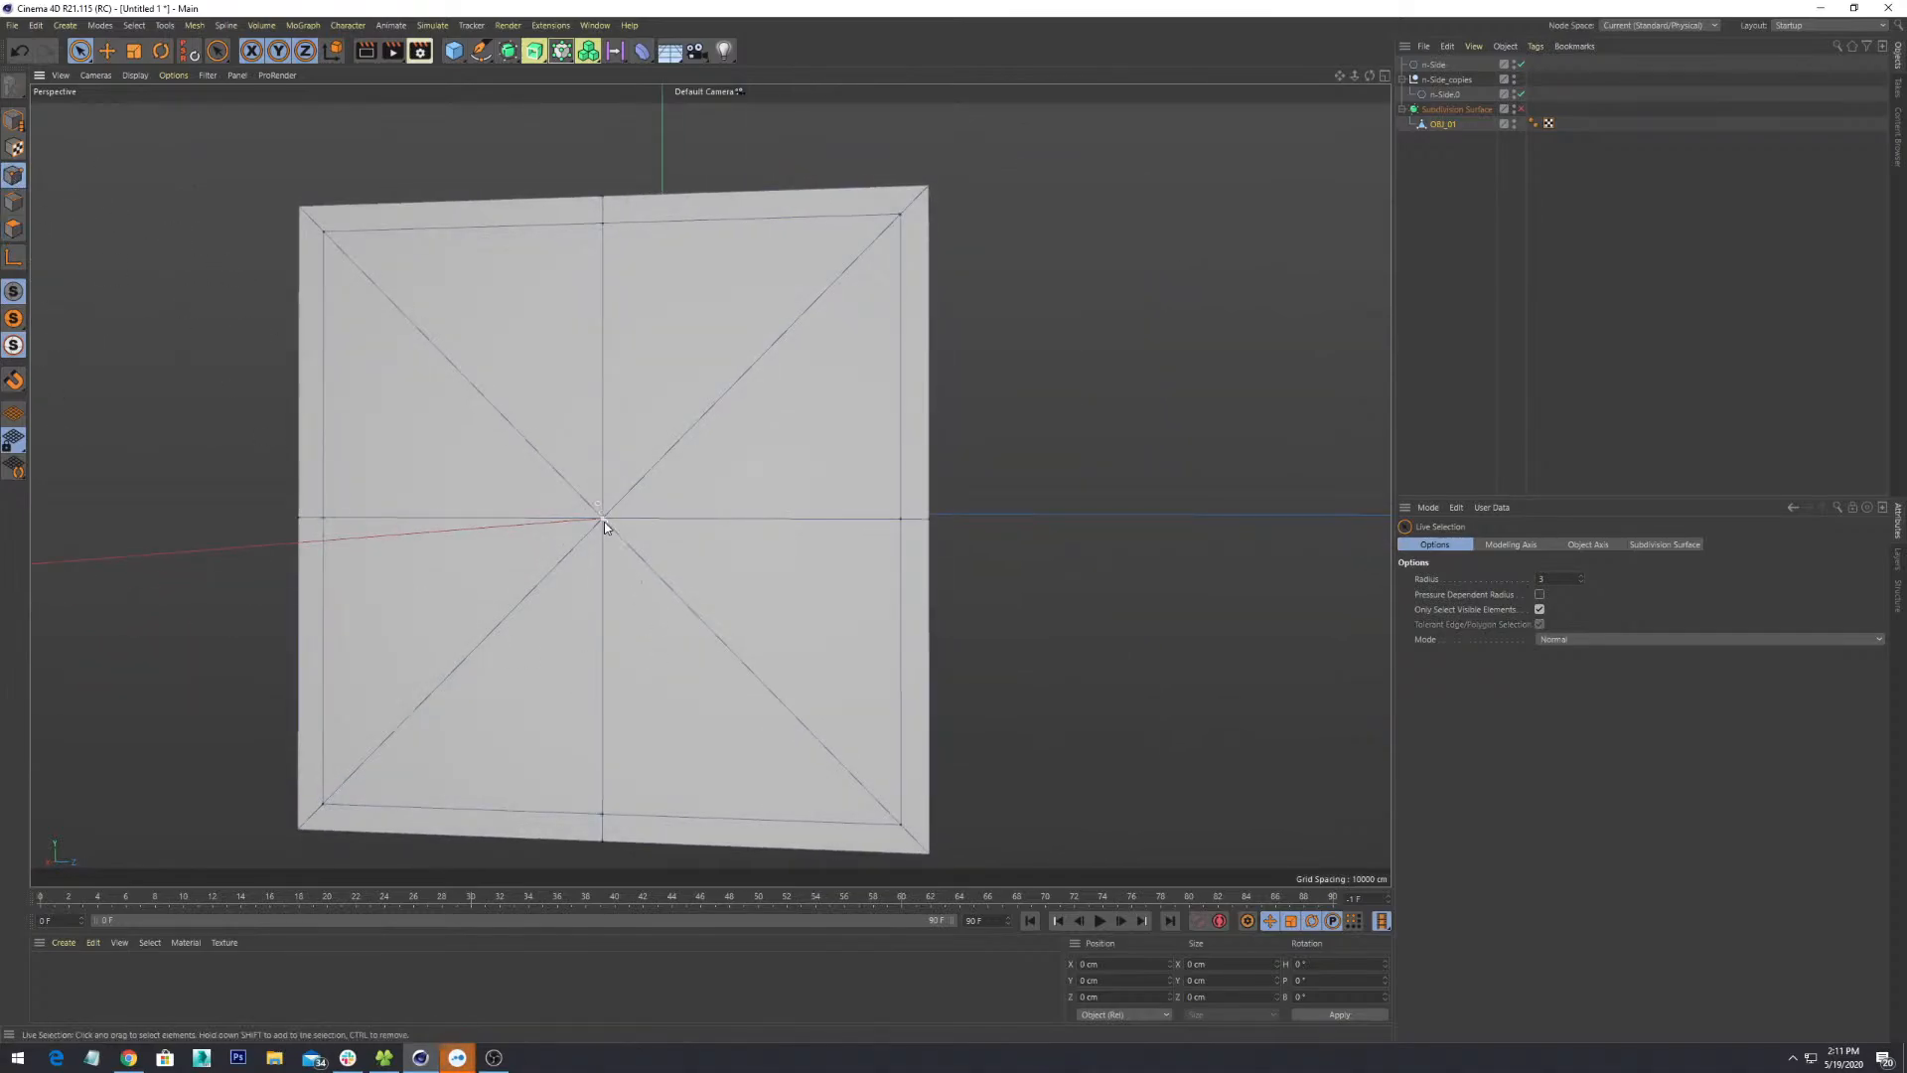
pyautogui.keyDown('alt'); pyautogui.moveTo(728, 598); pyautogui.dragTo(639, 667); pyautogui.keyUp('alt')
pyautogui.scroll(3, 629, 568)
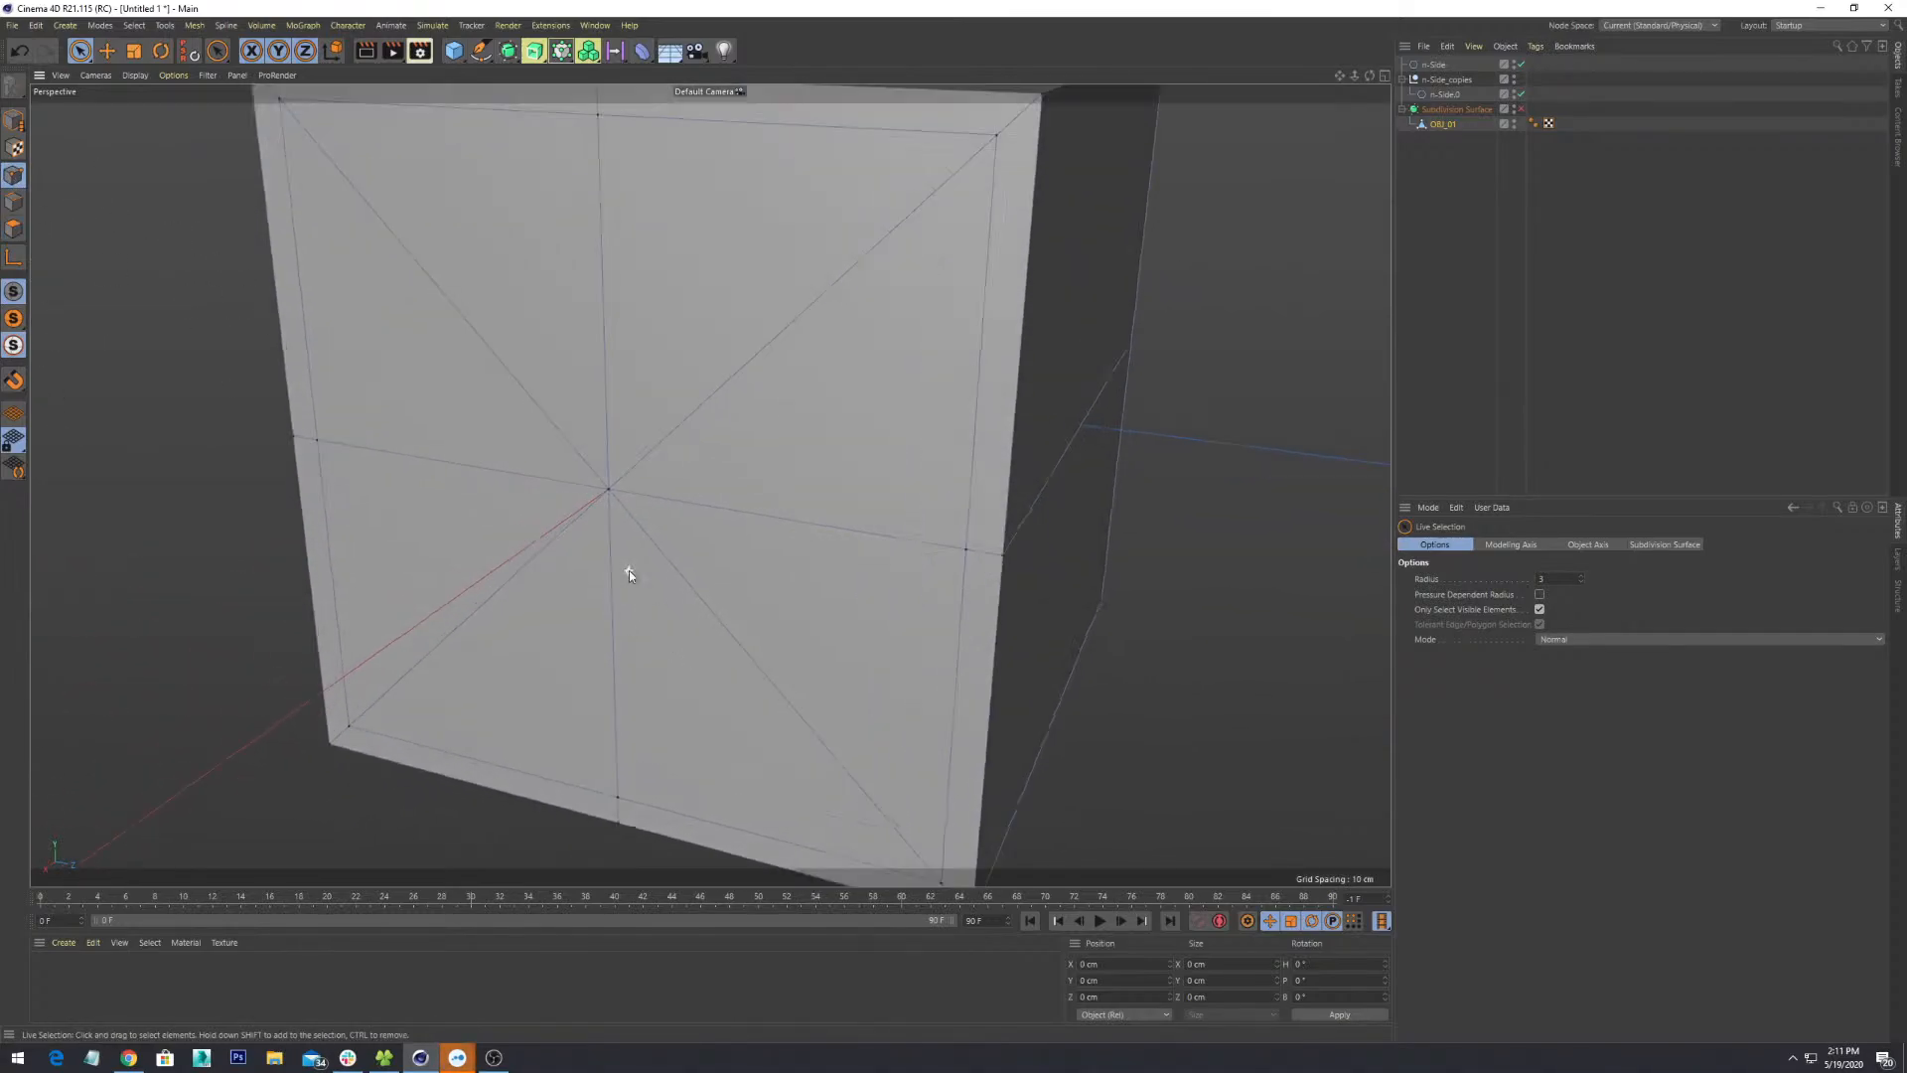
pyautogui.click(608, 483)
pyautogui.scroll(-5, 676, 645)
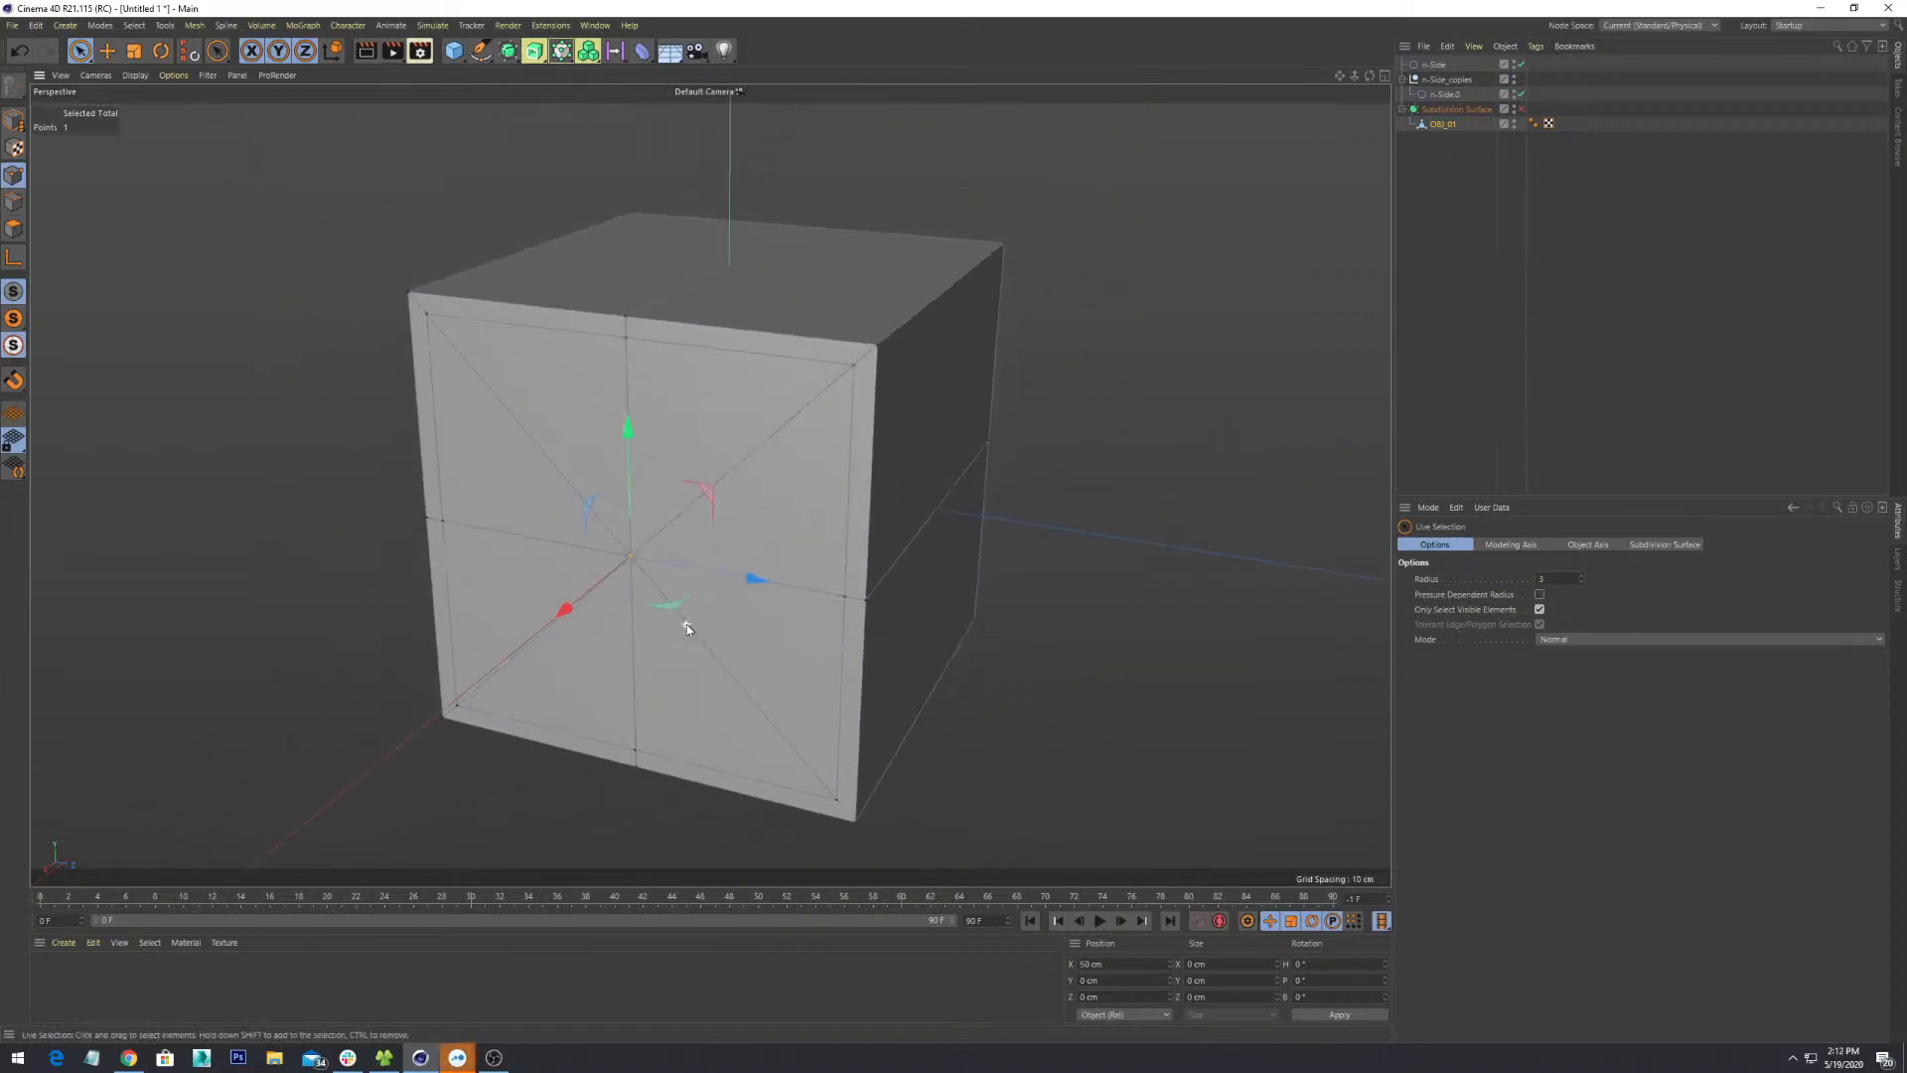
pyautogui.keyDown('alt'); pyautogui.moveTo(767, 604); pyautogui.dragTo(866, 647); pyautogui.keyUp('alt')
pyautogui.scroll(5, 866, 647)
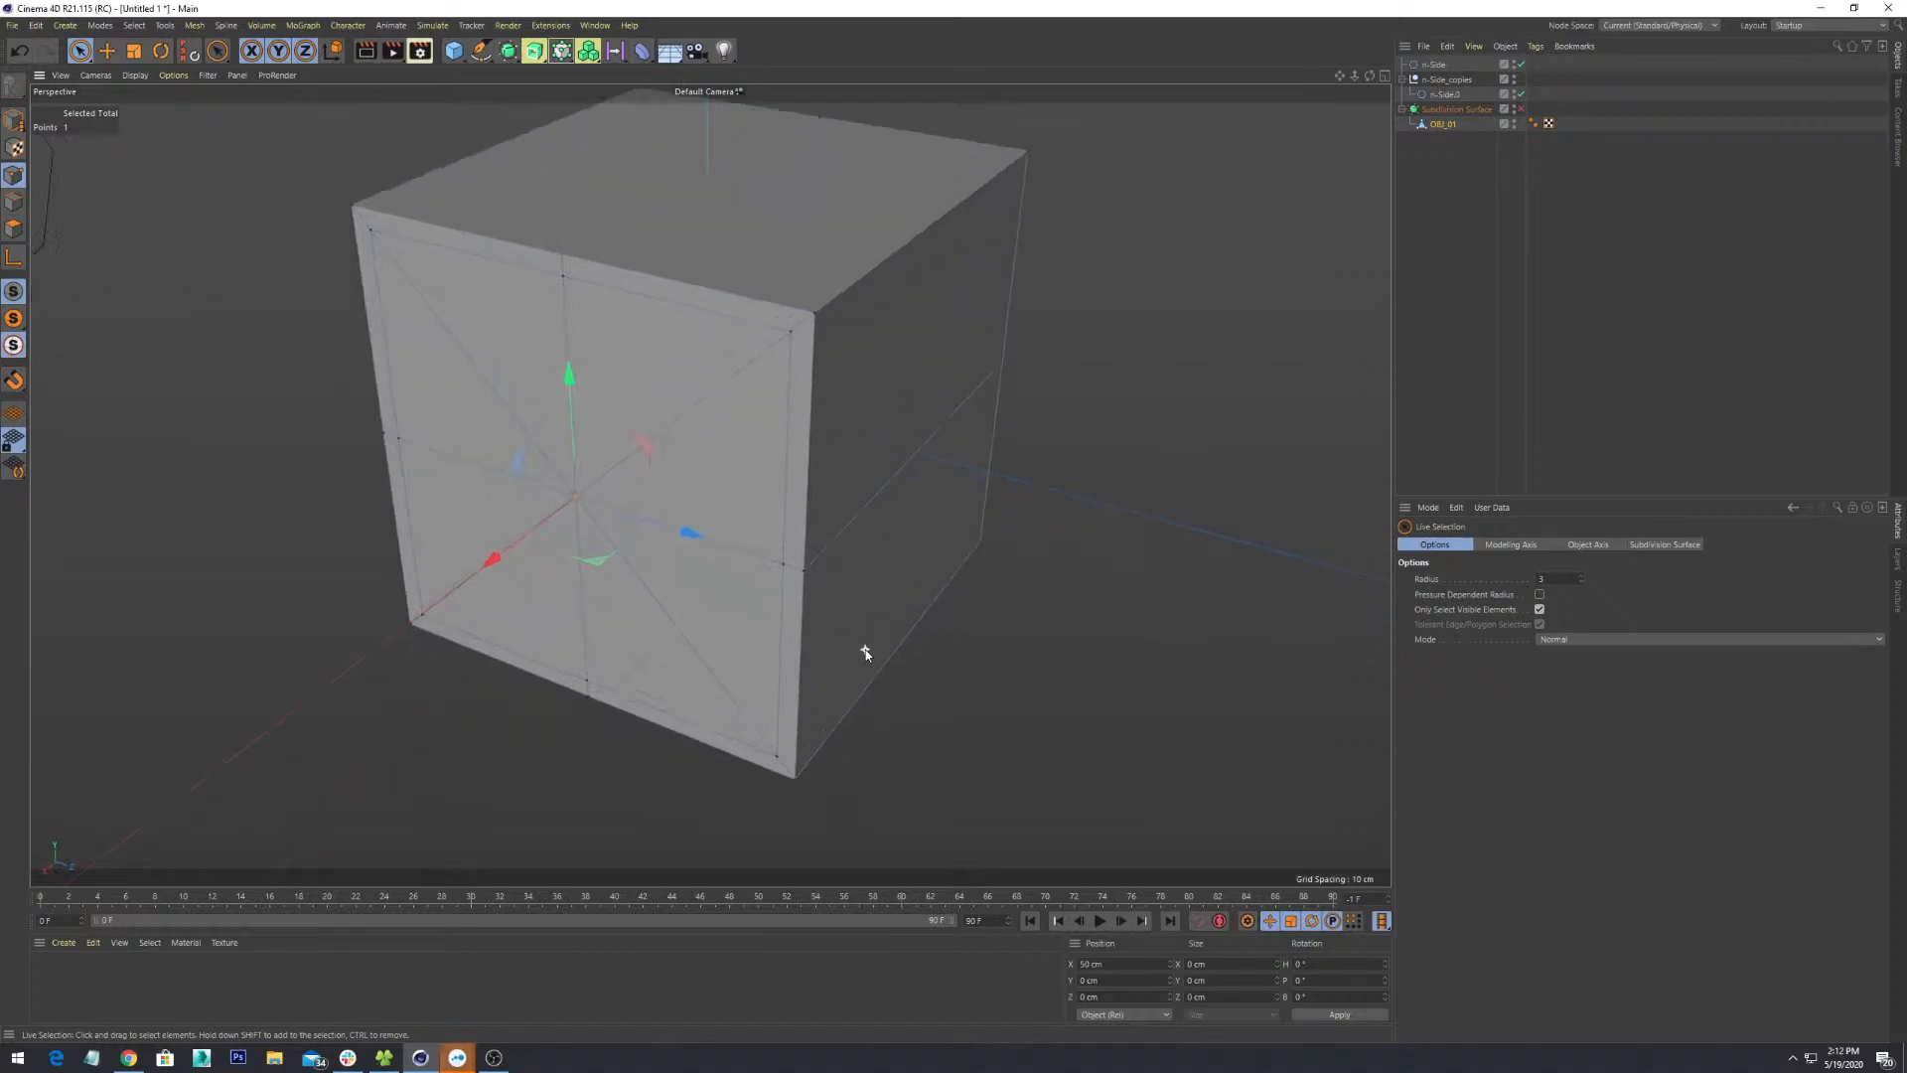
# - Bevel the centre point outward into a large octagon with an offset of about 42.9 cm
pyautogui.keyDown('alt'); pyautogui.moveTo(642, 521); pyautogui.dragTo(582, 487); pyautogui.keyUp('alt')
pyautogui.rightClick(541, 466)
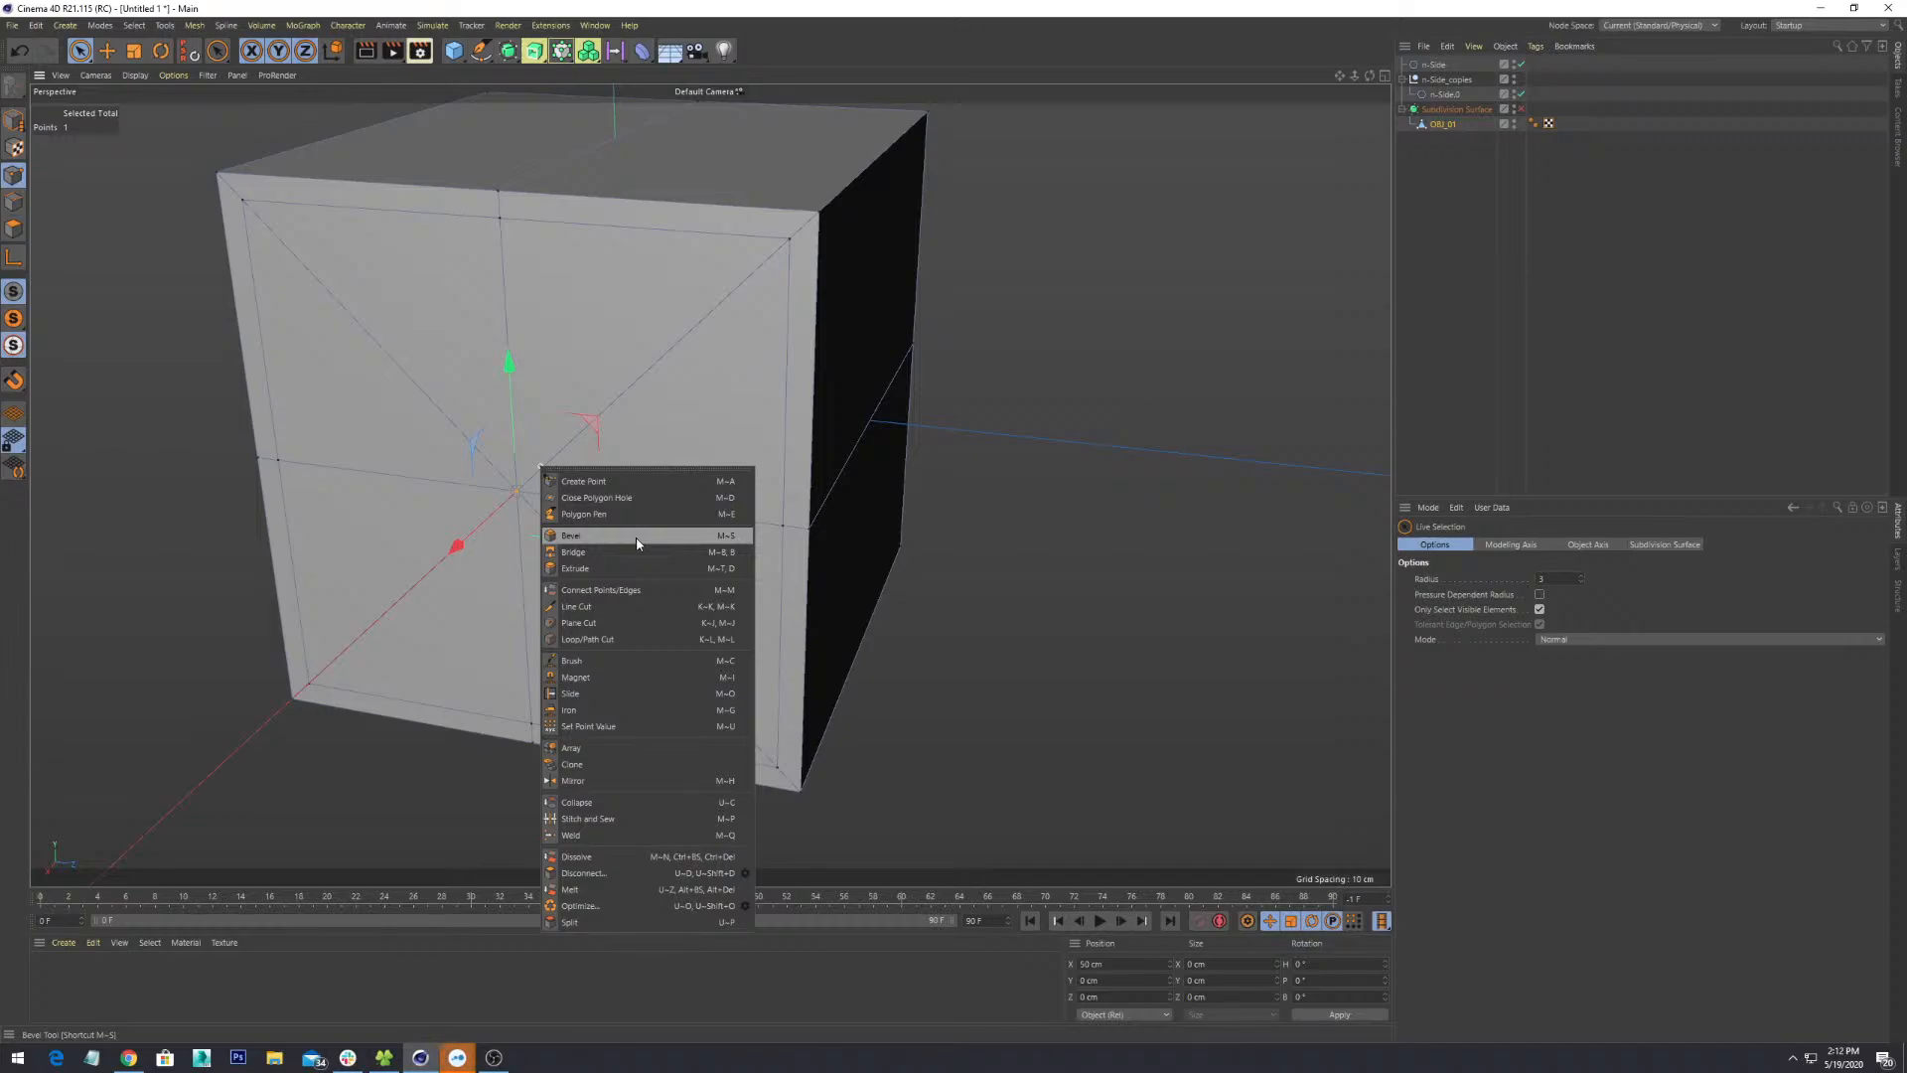
pyautogui.click(636, 536)
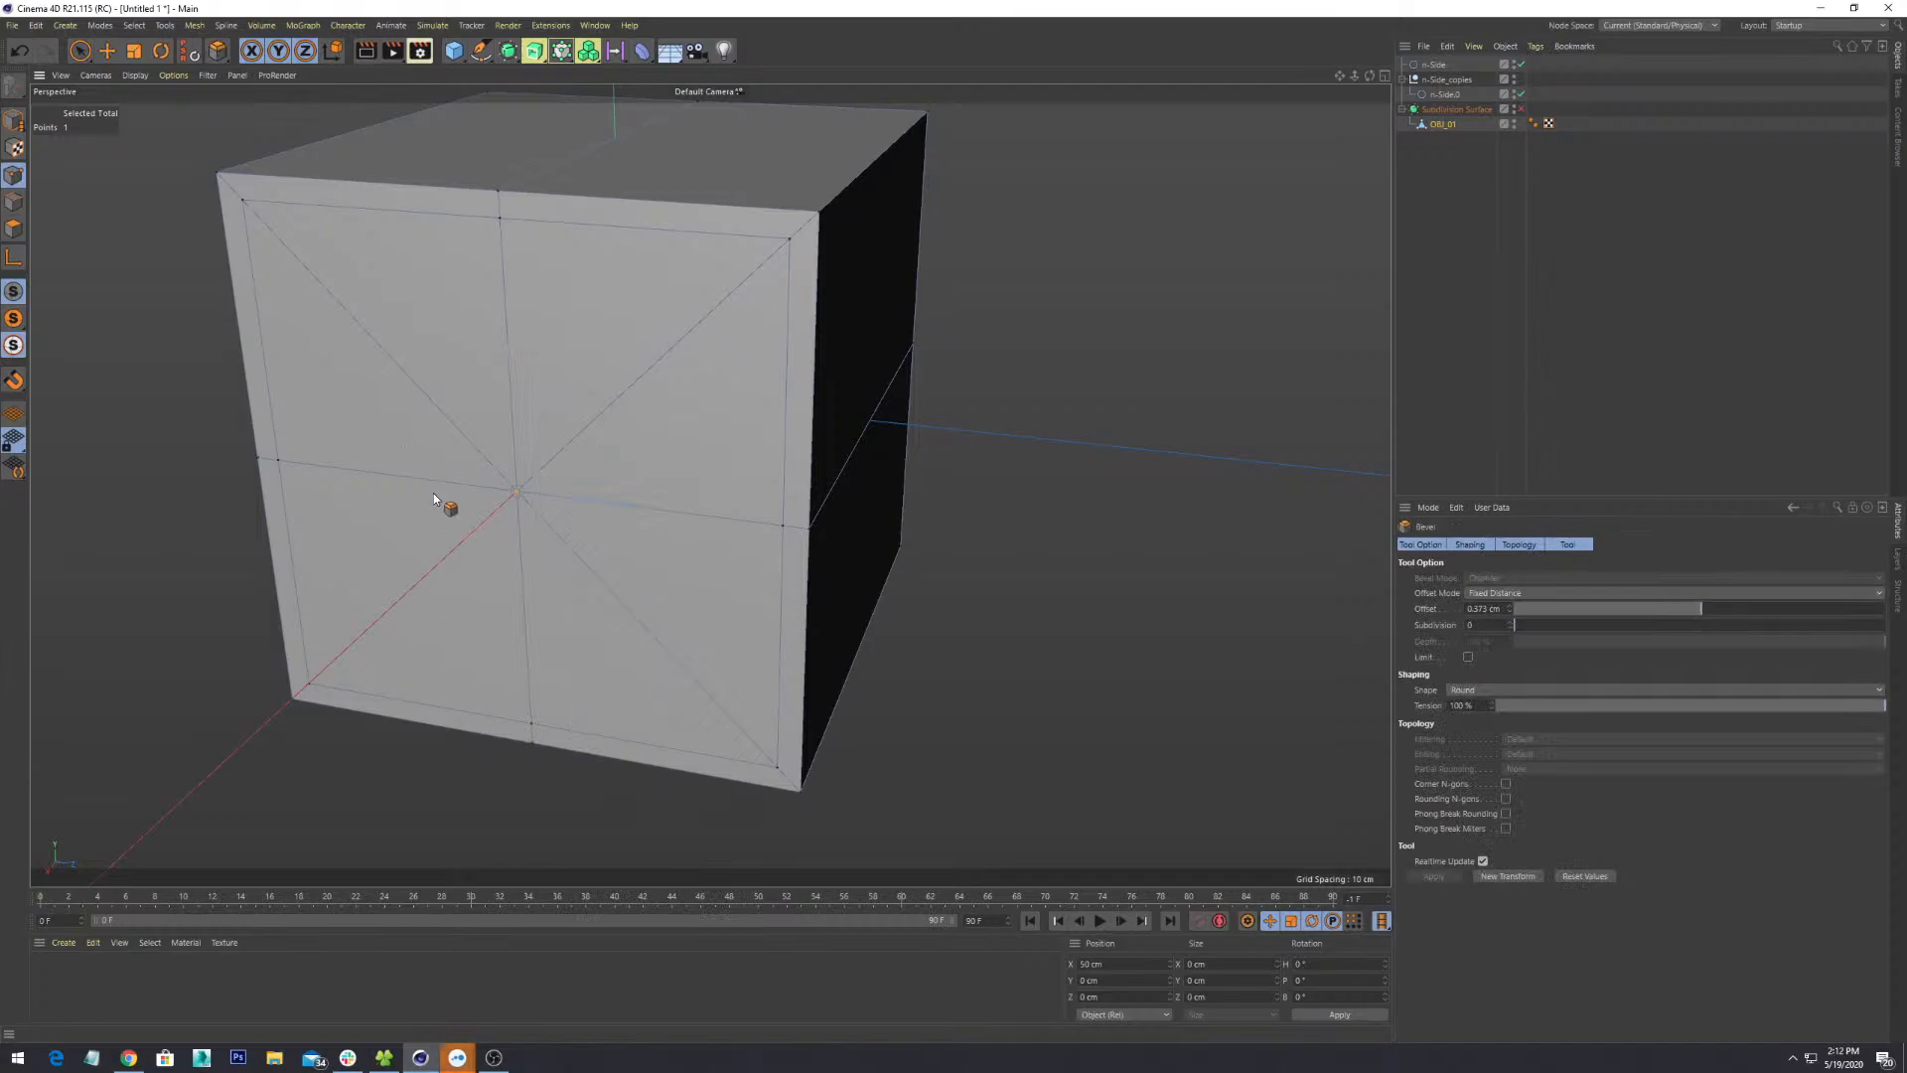
pyautogui.moveTo(518, 491); pyautogui.dragTo(646, 303)
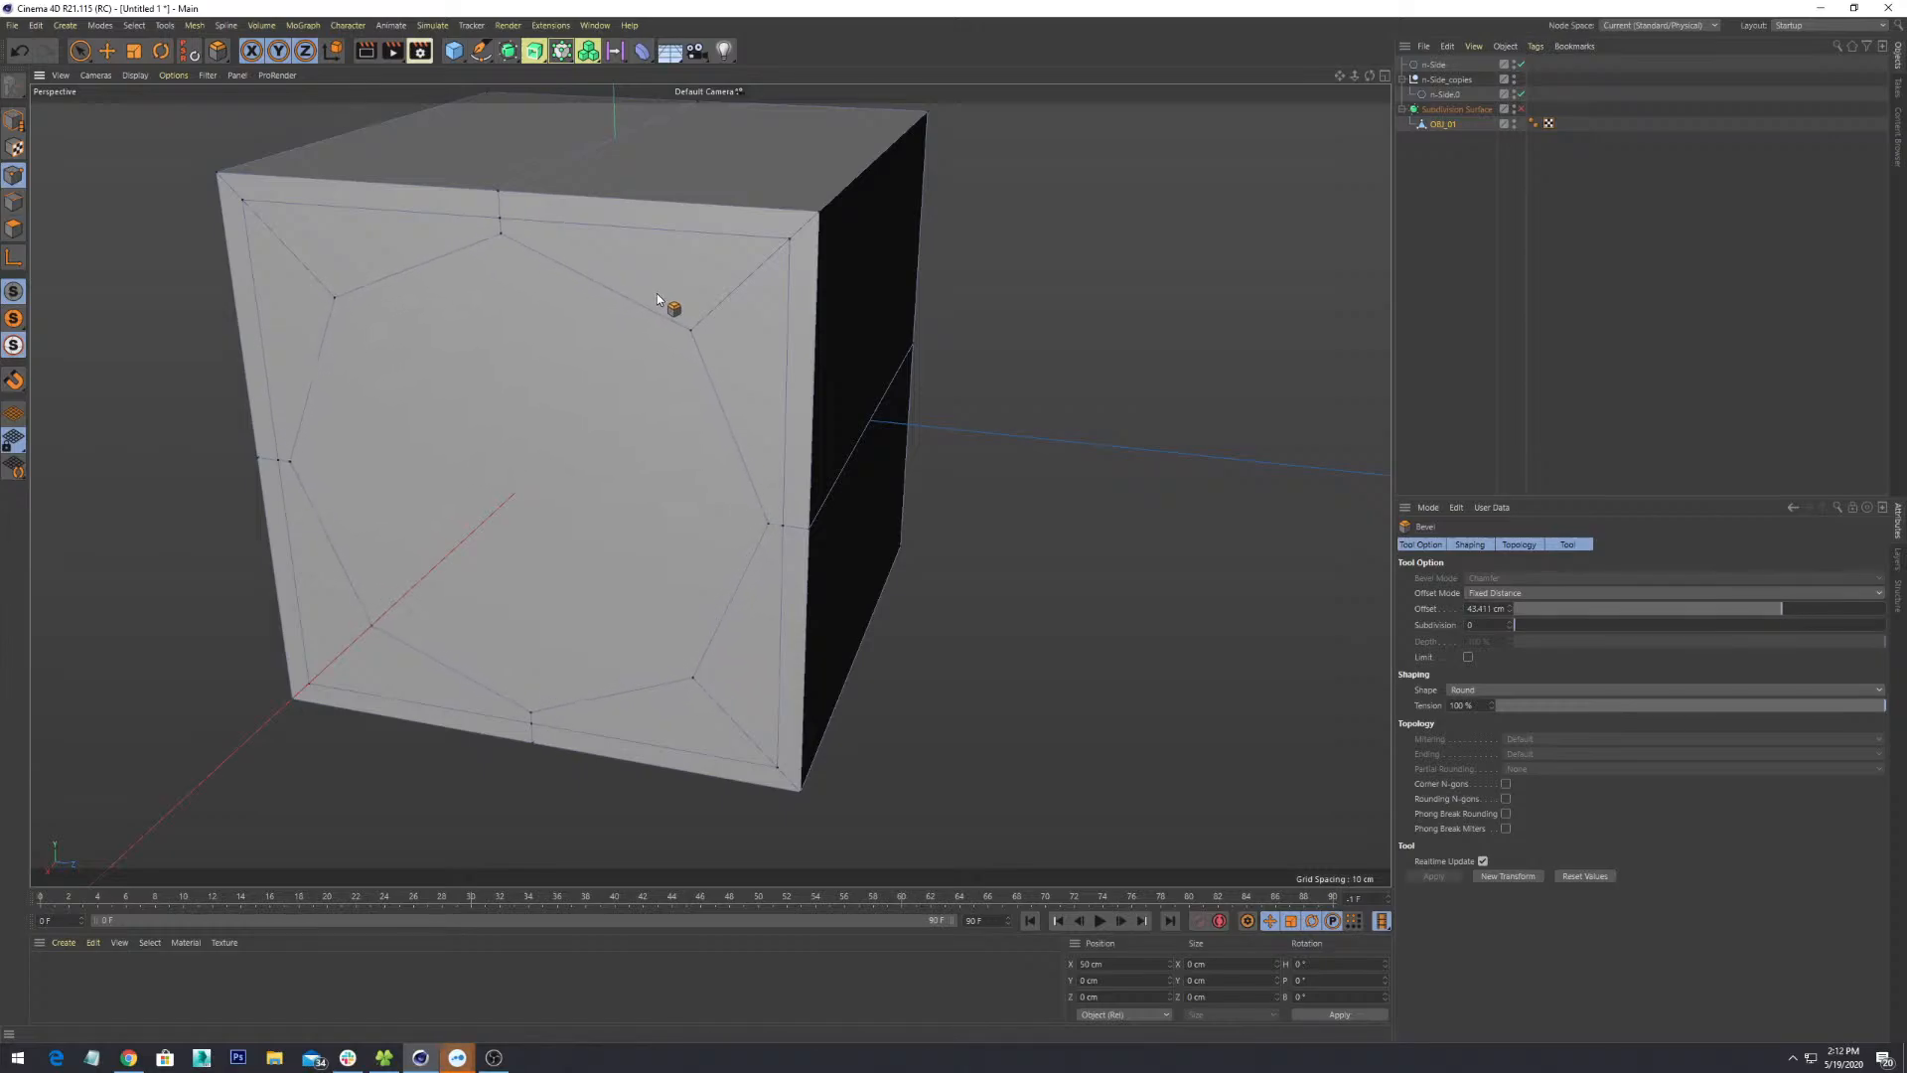
pyautogui.moveTo(657, 296); pyautogui.dragTo(656, 299)
pyautogui.moveTo(655, 300); pyautogui.dragTo(662, 294)
# - Switch to Polygon mode and orbit around to inspect the new octagonal face
pyautogui.keyDown('alt'); pyautogui.moveTo(606, 405); pyautogui.dragTo(594, 316); pyautogui.keyUp('alt')
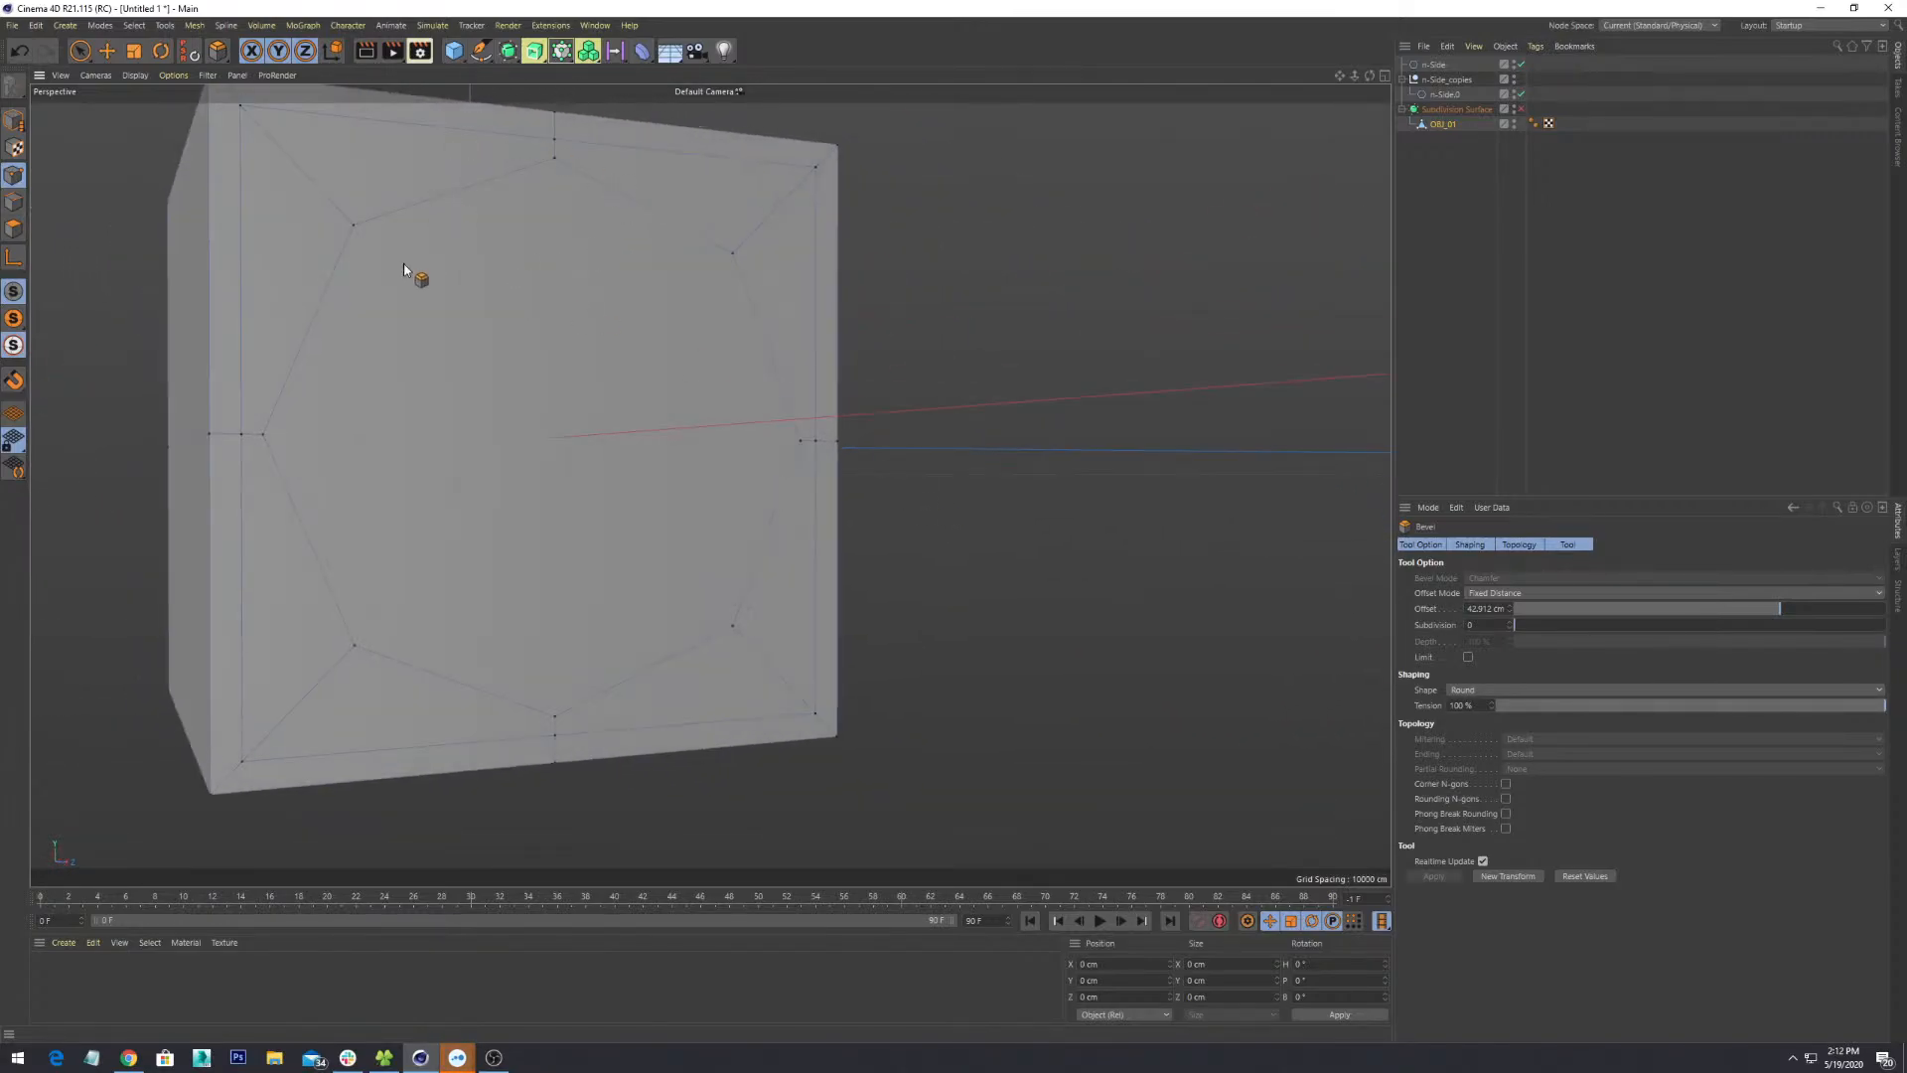
pyautogui.keyDown('alt'); pyautogui.moveTo(1004, 460); pyautogui.dragTo(414, 518); pyautogui.keyUp('alt')
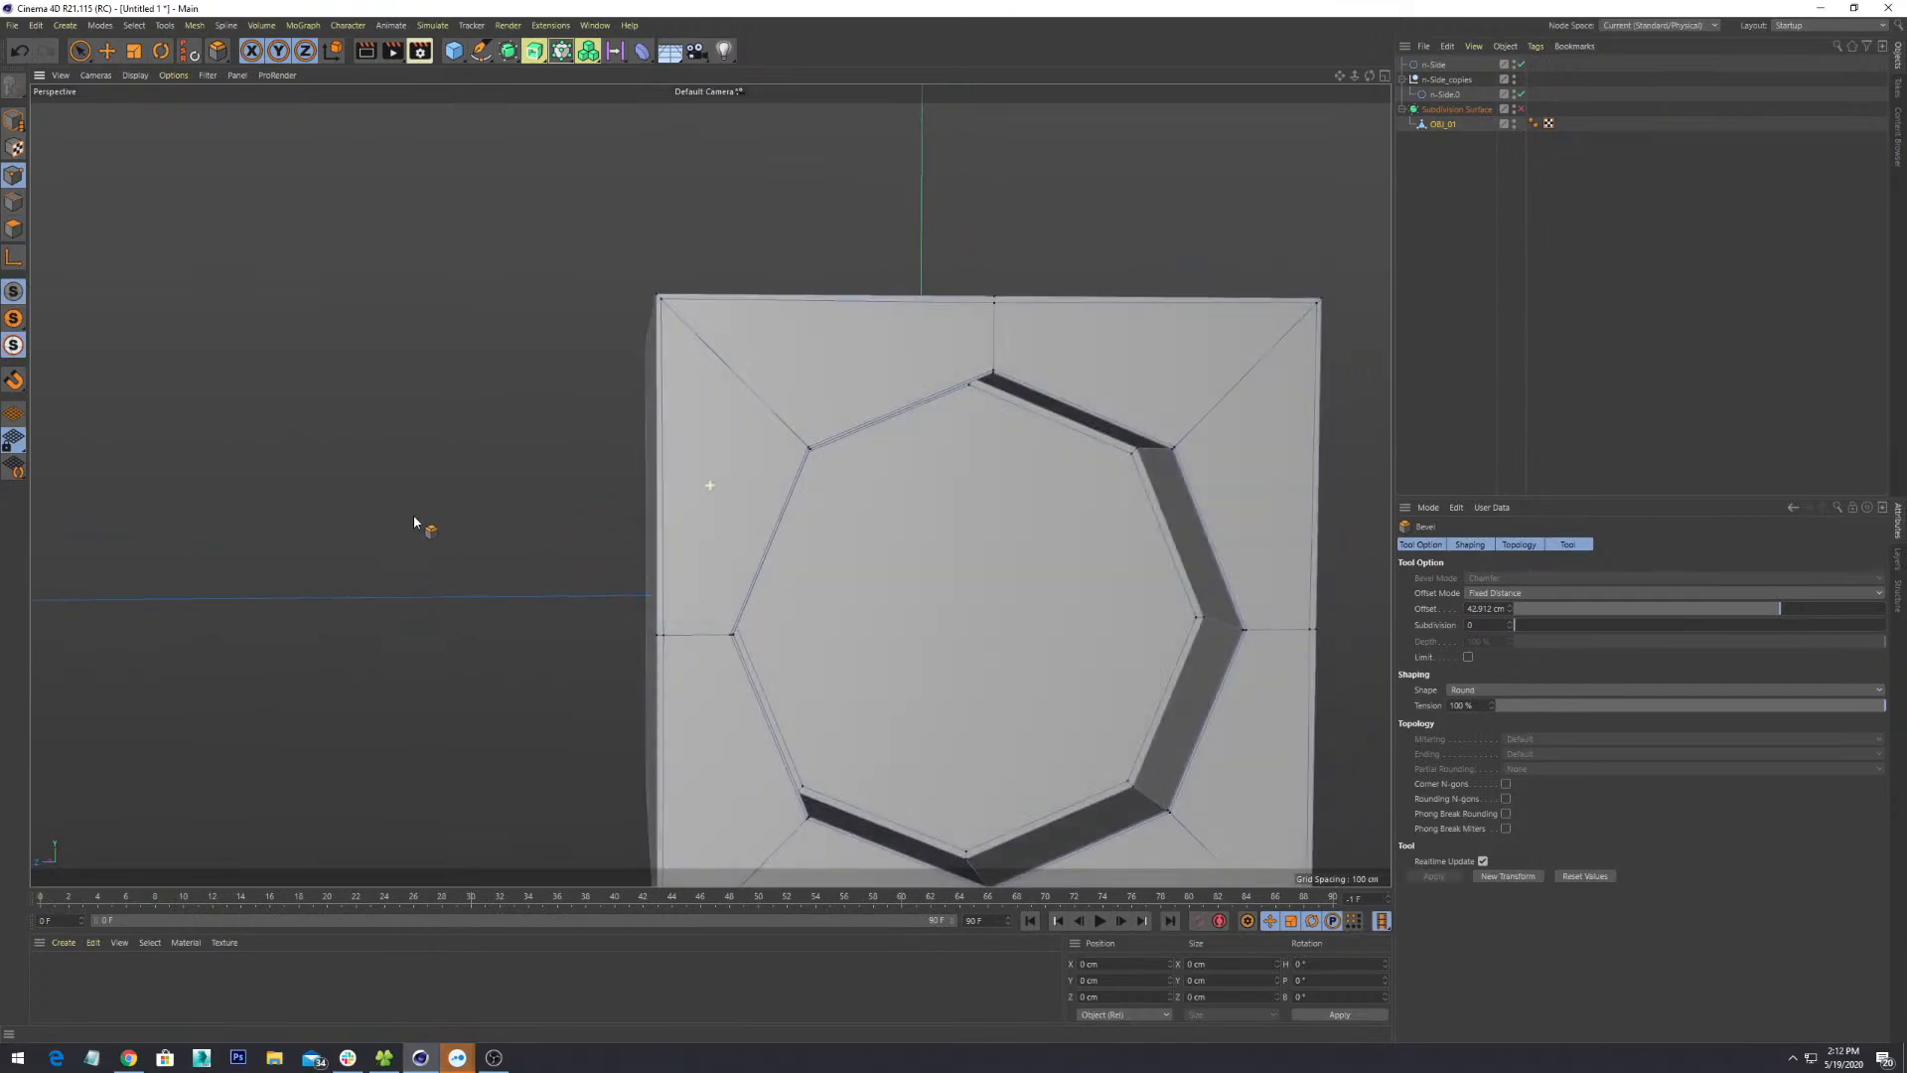
pyautogui.moveTo(922, 605)
pyautogui.keyDown('alt'); pyautogui.mouseDown()
pyautogui.moveTo(975, 659)
pyautogui.moveTo(954, 609)
pyautogui.mouseUp(); pyautogui.keyUp('alt')
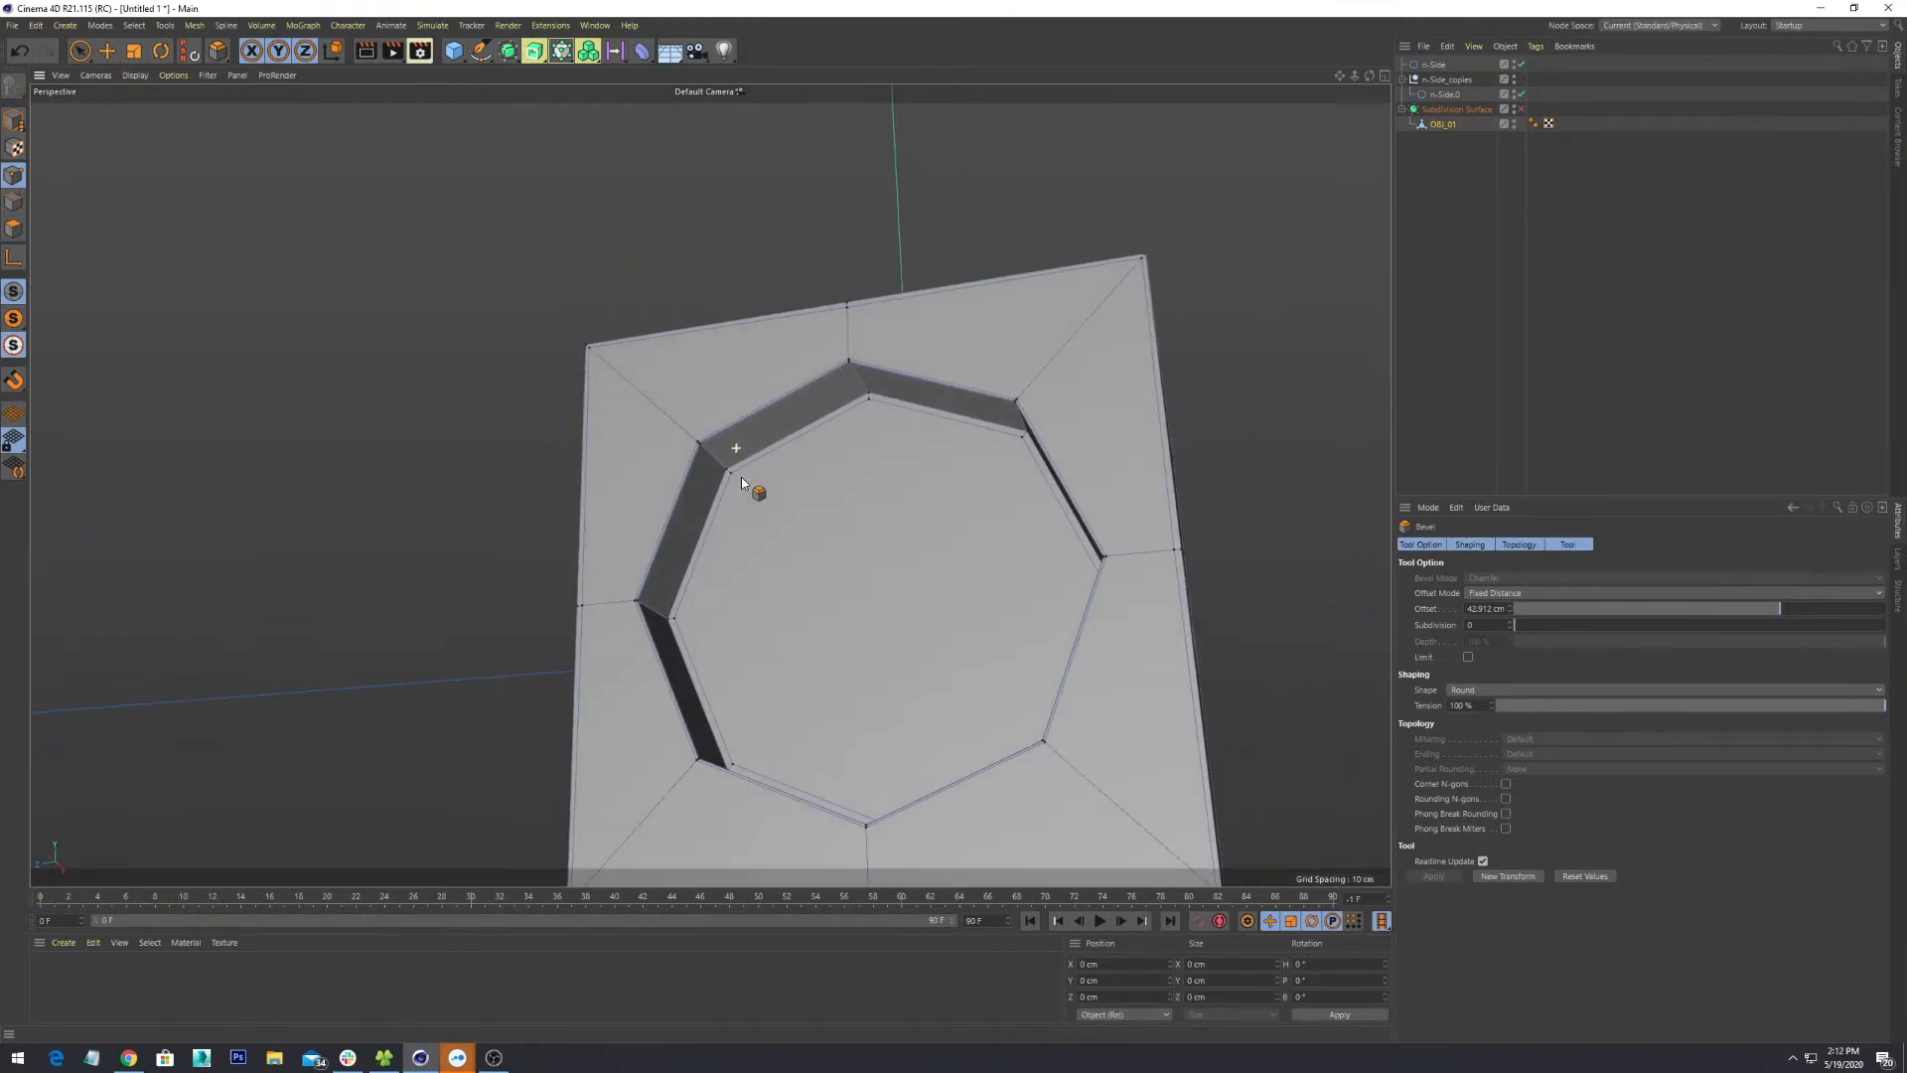
pyautogui.keyDown('alt'); pyautogui.moveTo(758, 490); pyautogui.dragTo(605, 326); pyautogui.keyUp('alt')
pyautogui.click(13, 229)
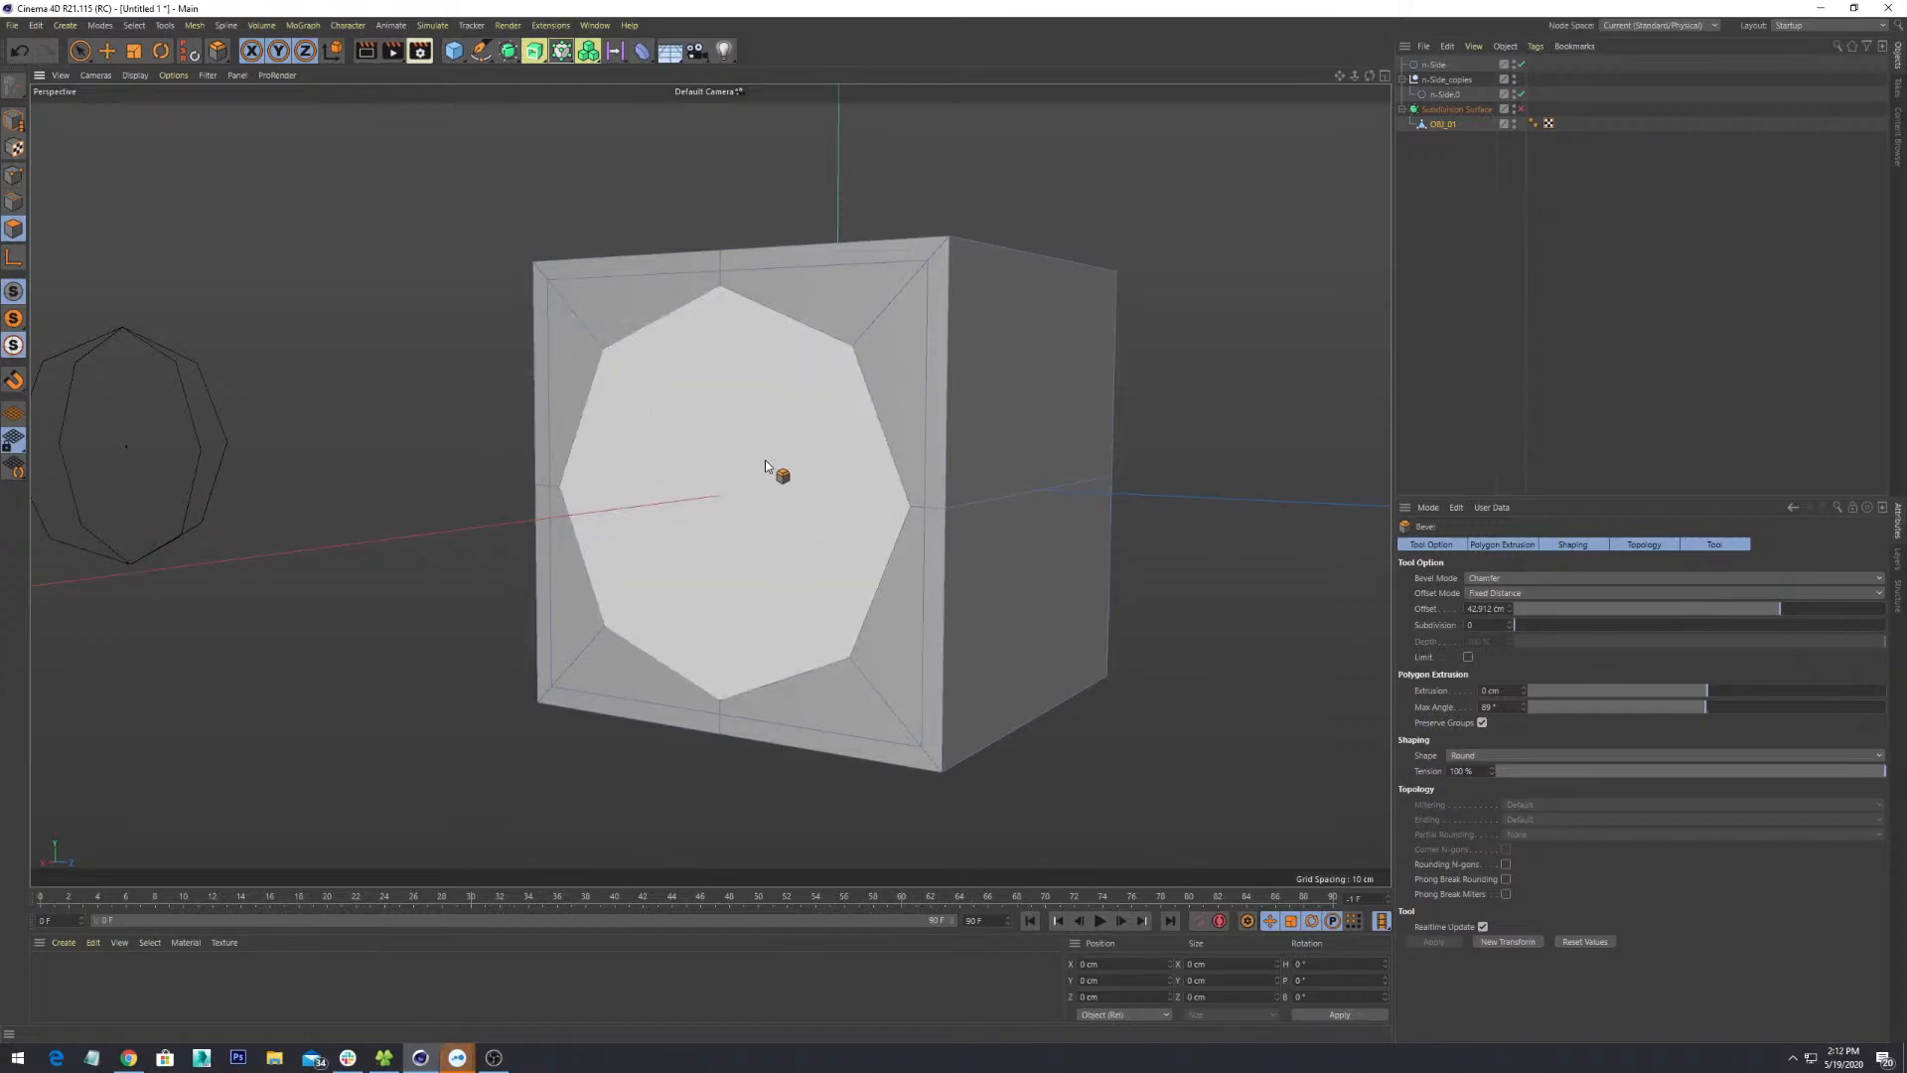
pyautogui.keyDown('alt'); pyautogui.moveTo(771, 510); pyautogui.dragTo(920, 529); pyautogui.keyUp('alt')
pyautogui.scroll(4, 805, 480)
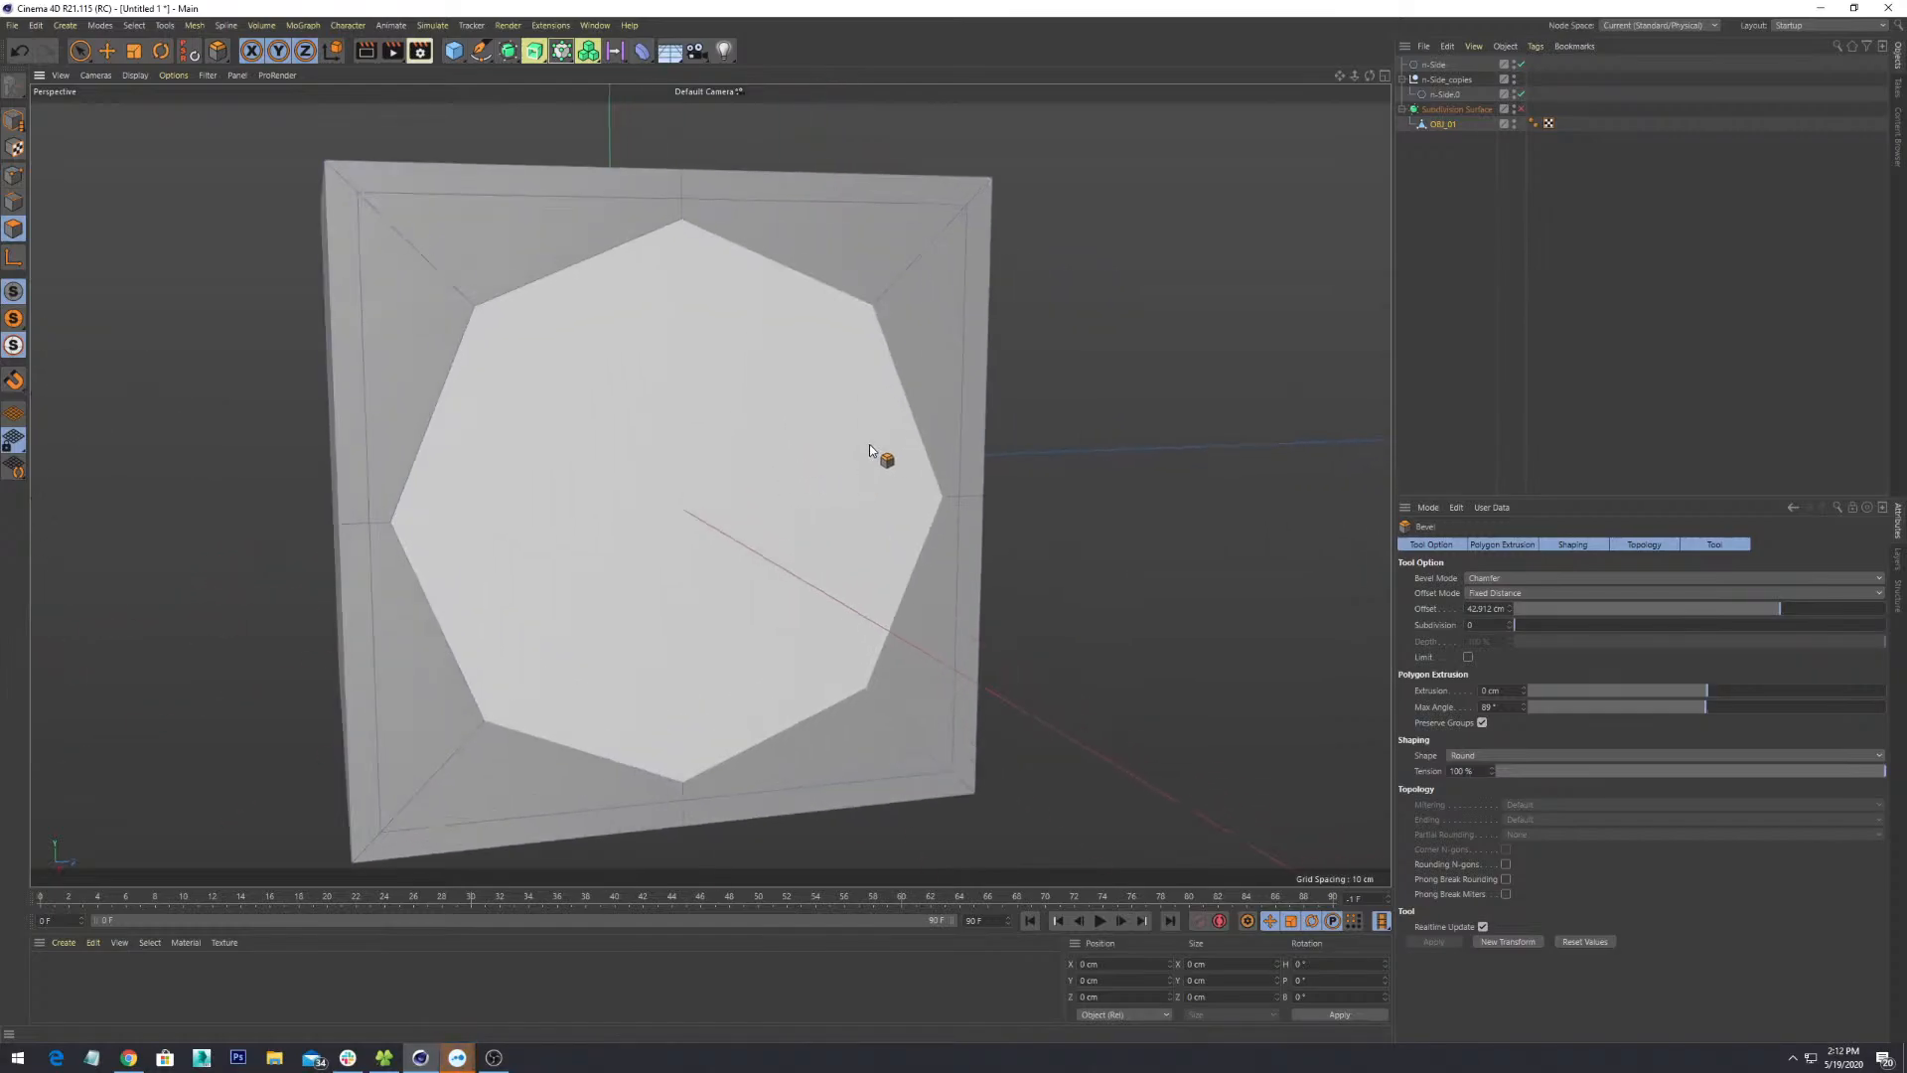
pyautogui.keyDown('alt'); pyautogui.moveTo(868, 444); pyautogui.dragTo(1063, 414); pyautogui.keyUp('alt')
pyautogui.scroll(-1, 1063, 414)
pyautogui.keyDown('alt'); pyautogui.moveTo(1088, 571); pyautogui.dragTo(882, 438); pyautogui.keyUp('alt')
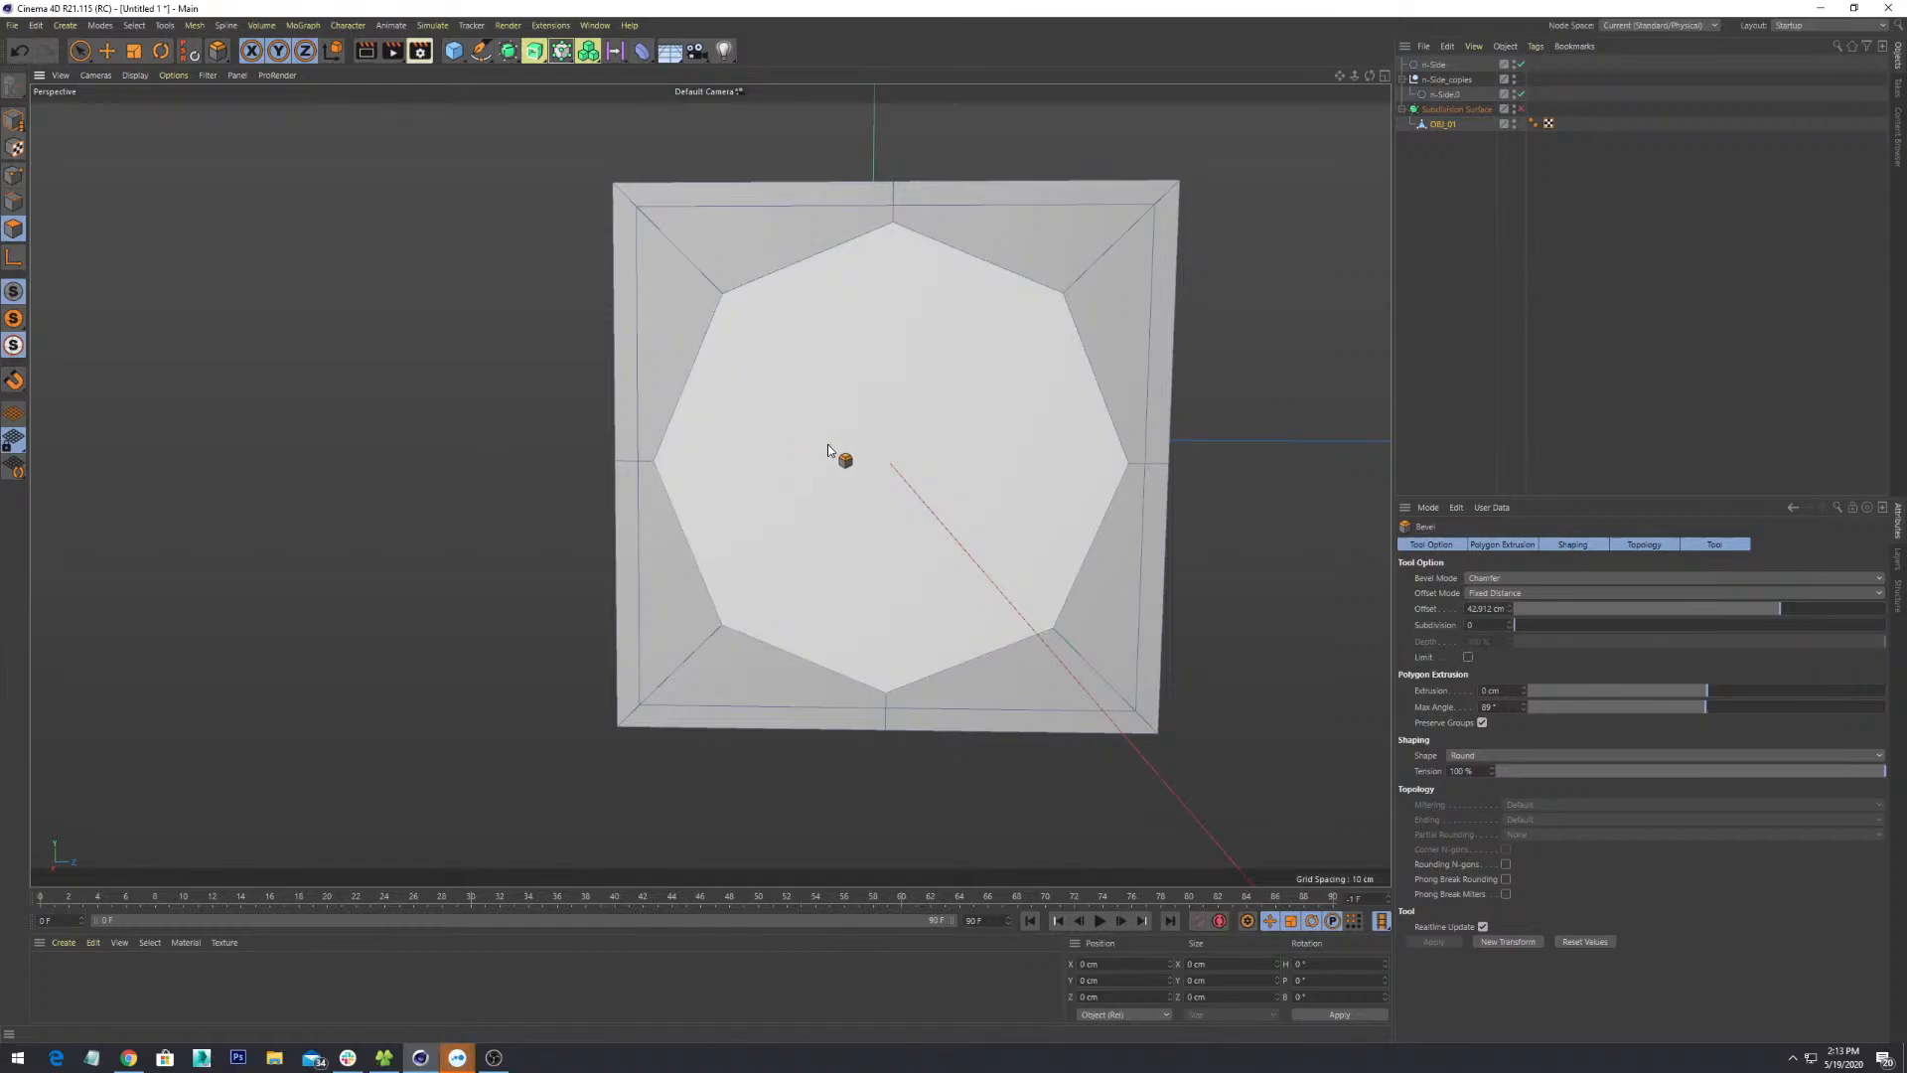
pyautogui.keyDown('alt'); pyautogui.moveTo(827, 449); pyautogui.dragTo(870, 392); pyautogui.keyUp('alt')
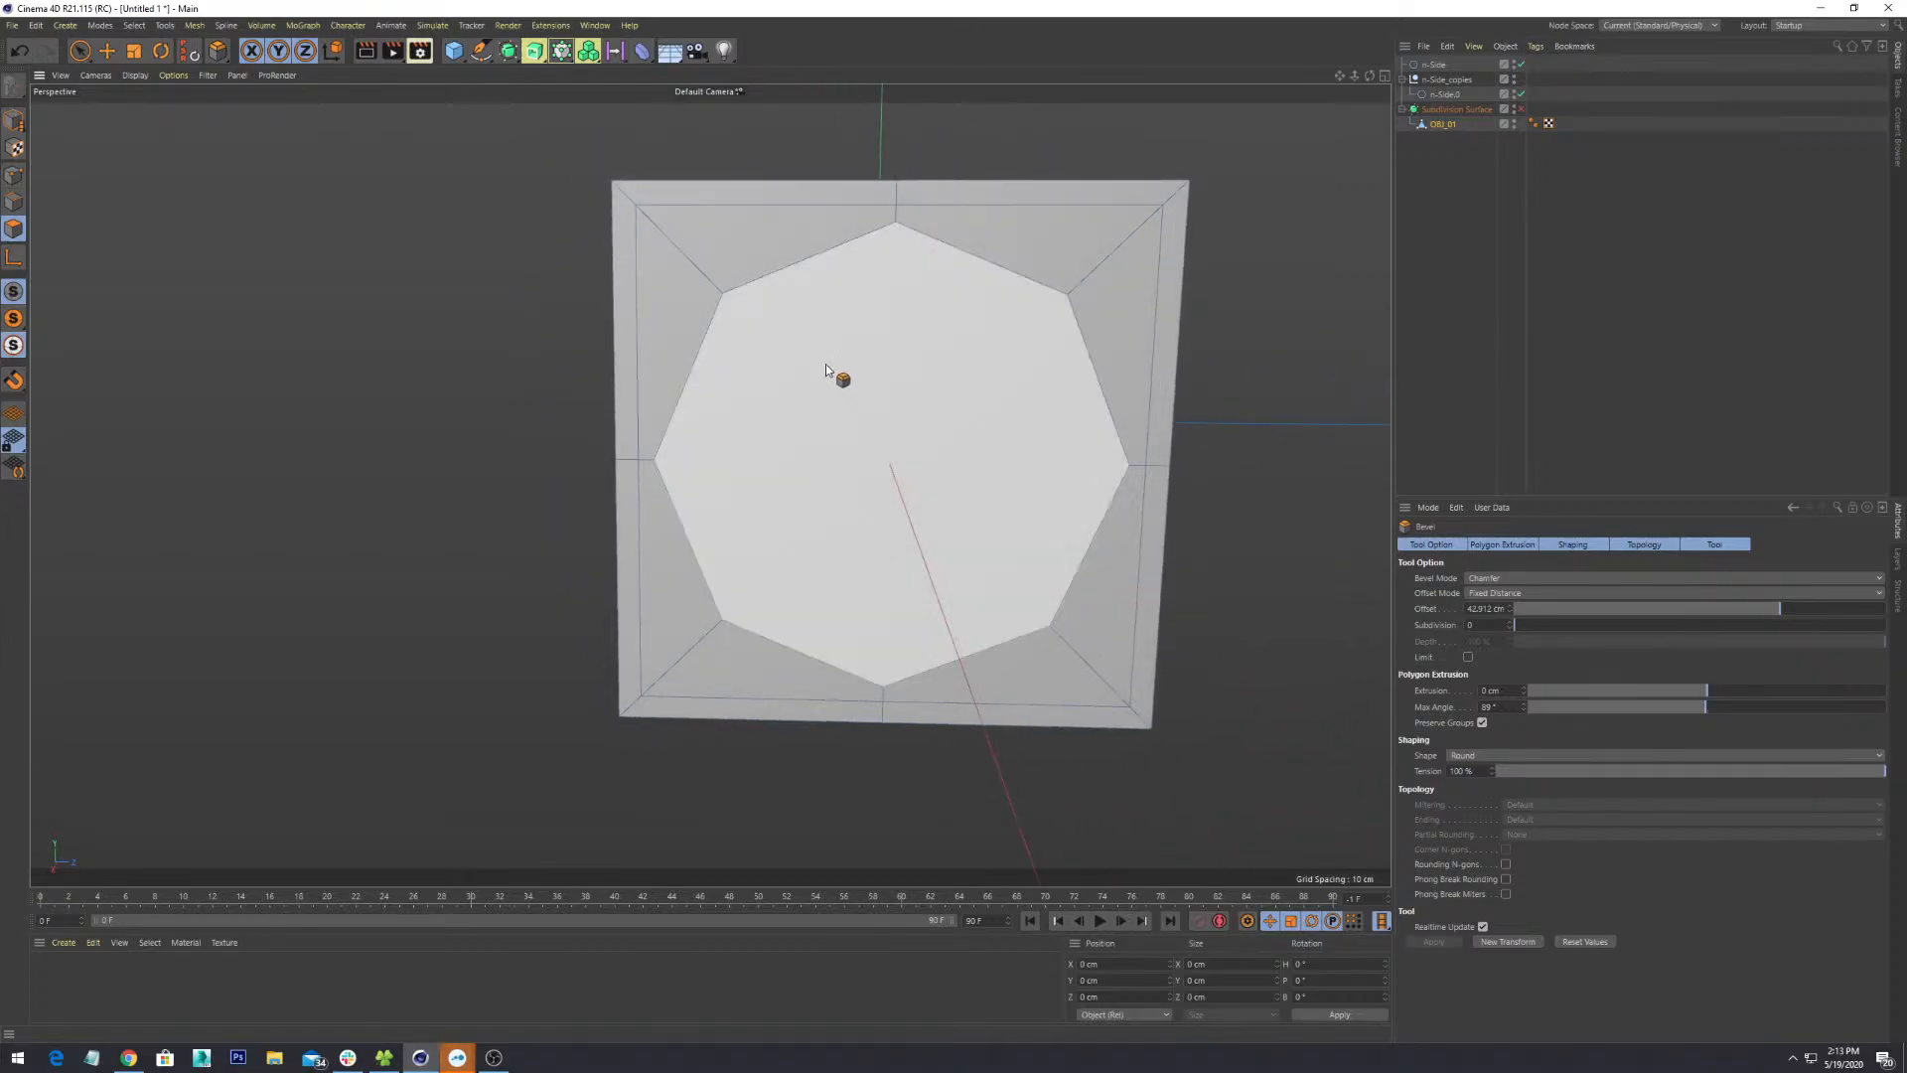
# - With Line Cut (K), cut edges from the upper-left and left octagon vertices across the face
pyautogui.click(701, 303)
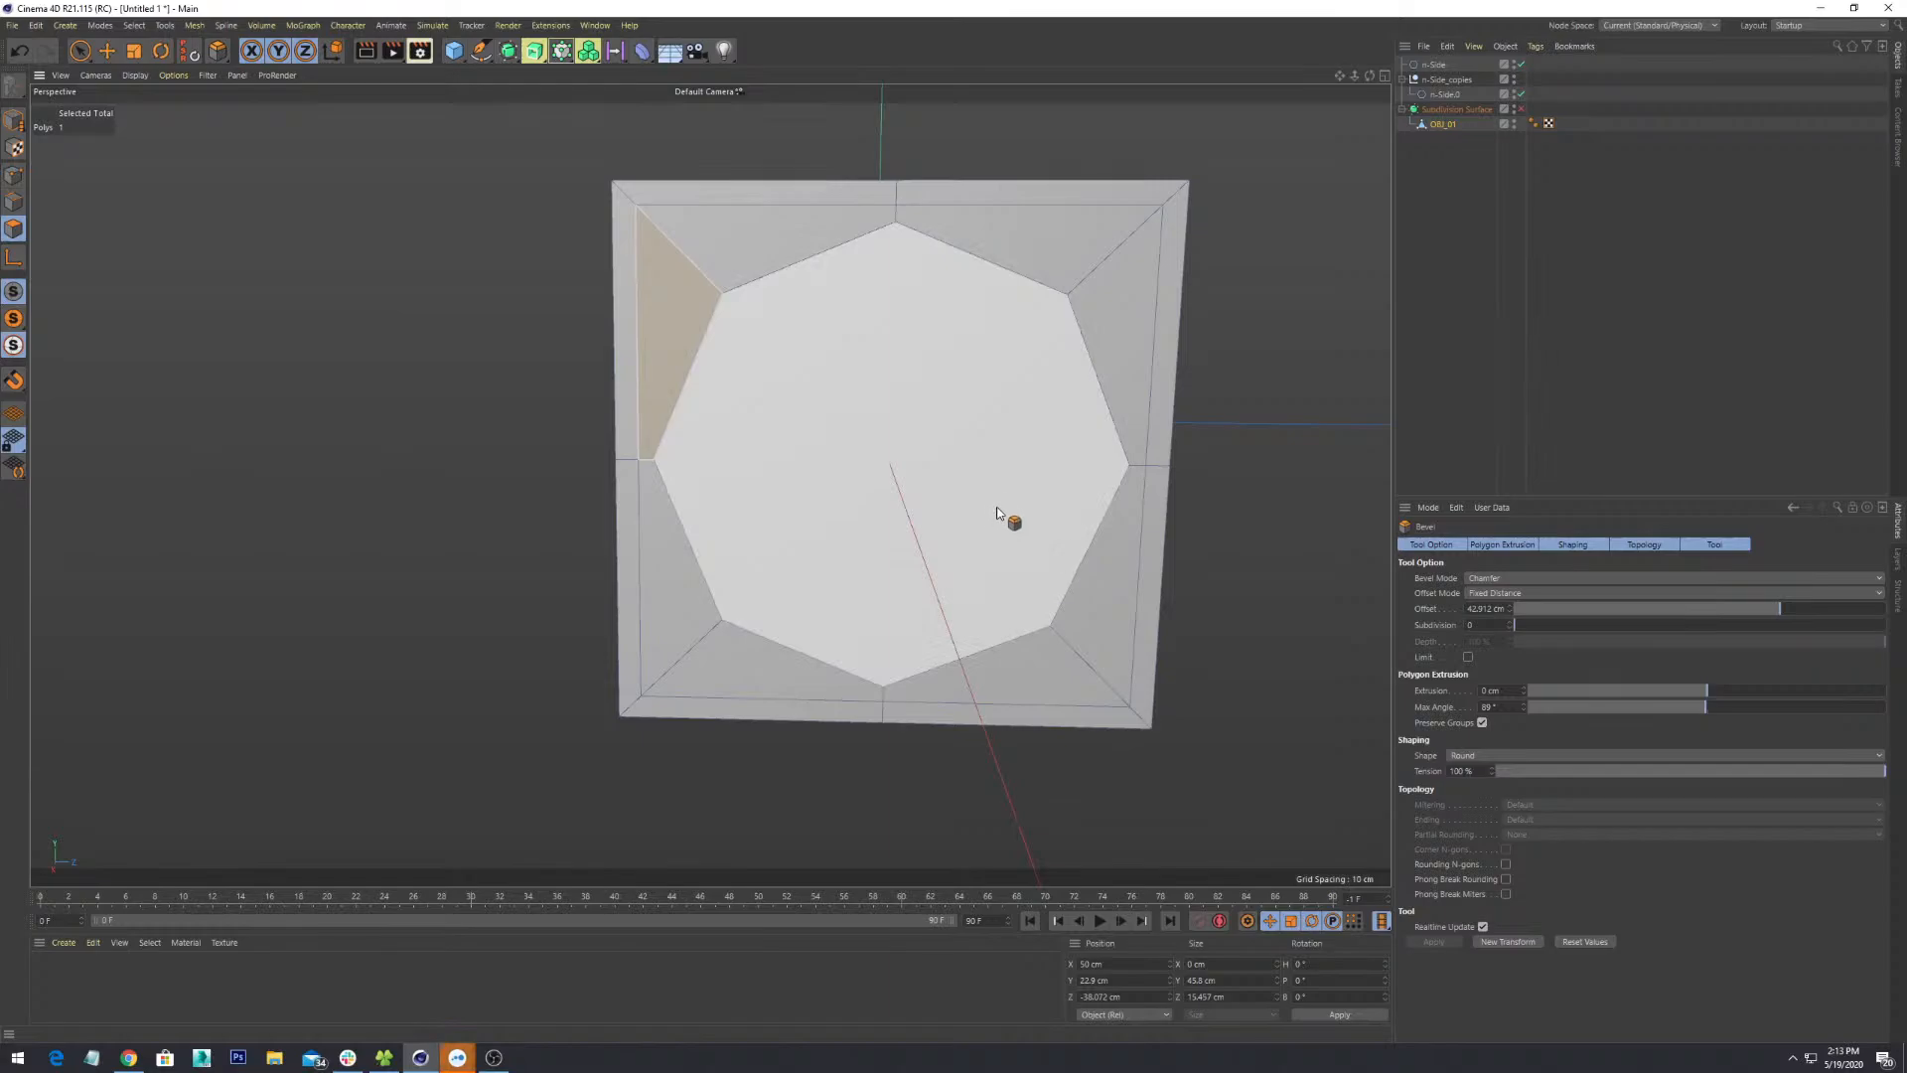
pyautogui.press('k')
pyautogui.press('k')
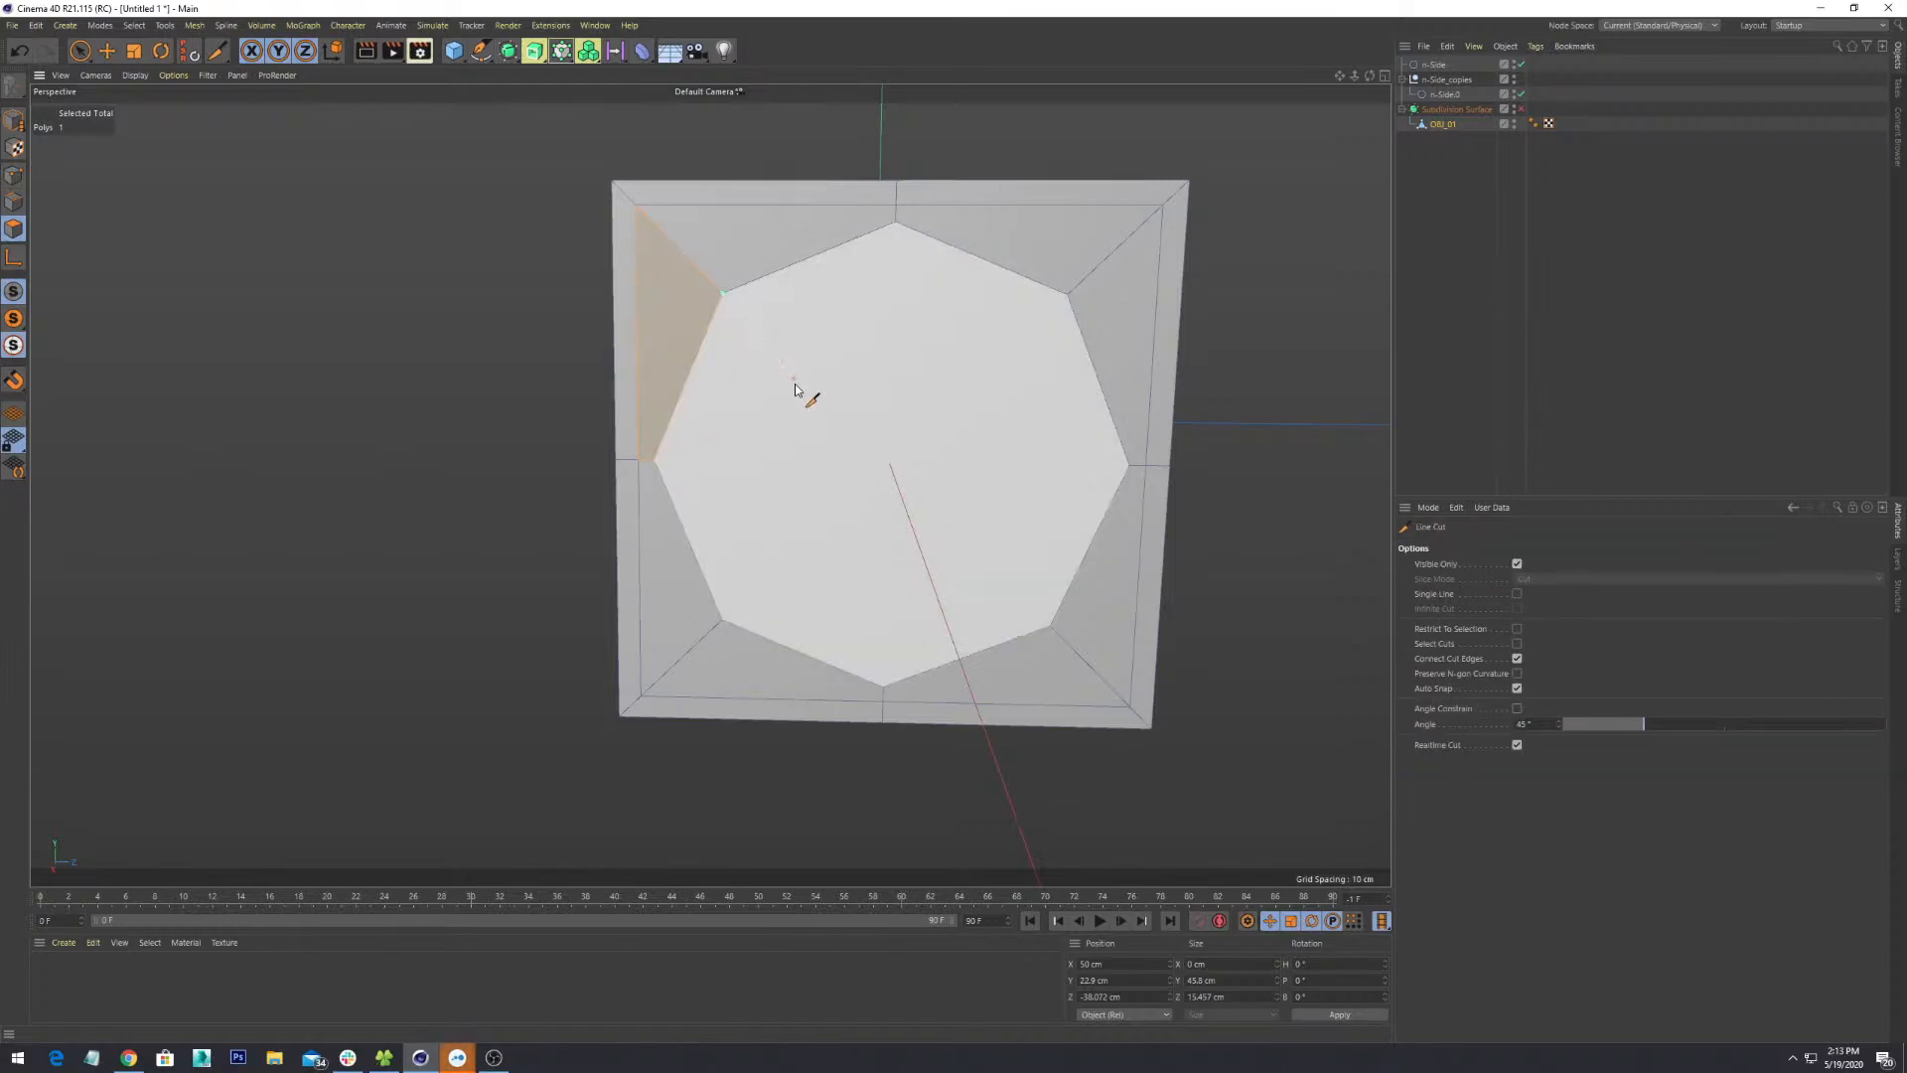
pyautogui.click(732, 617)
pyautogui.rightClick(970, 548)
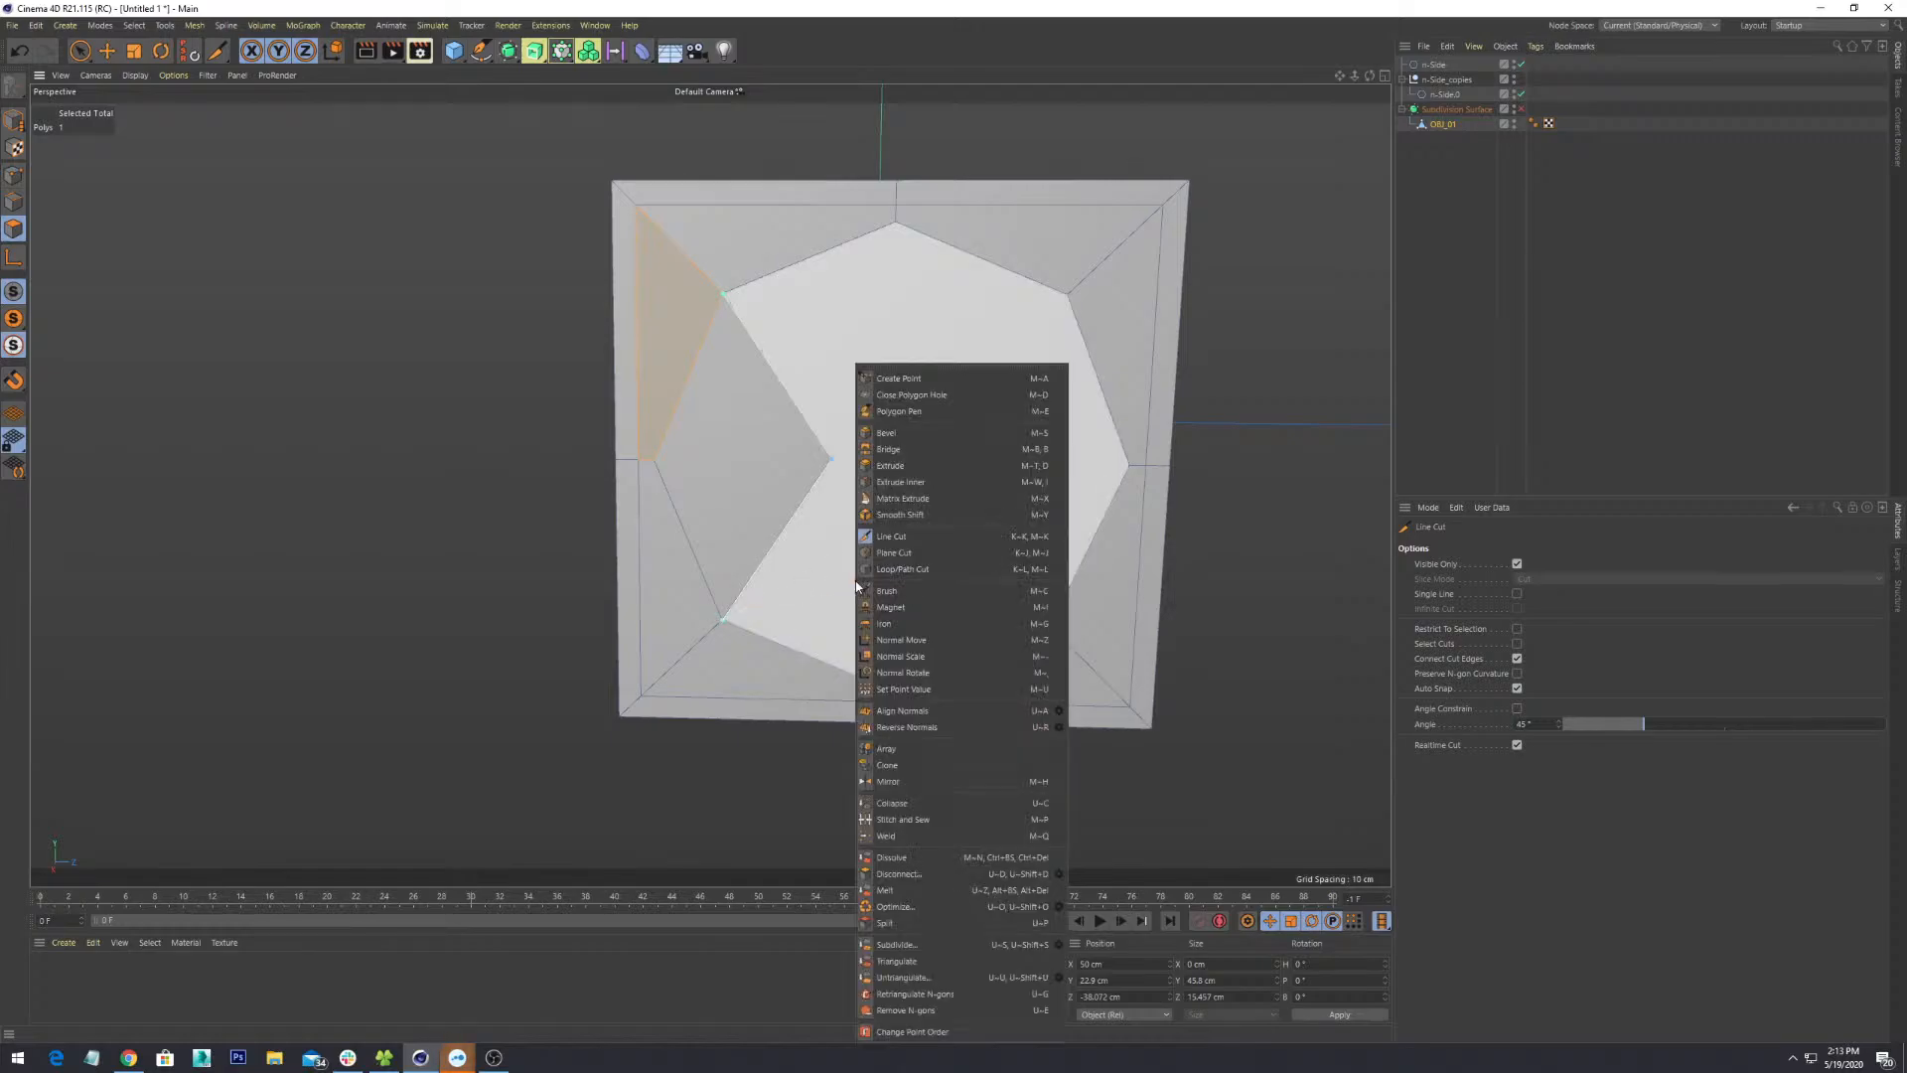
pyautogui.click(1285, 596)
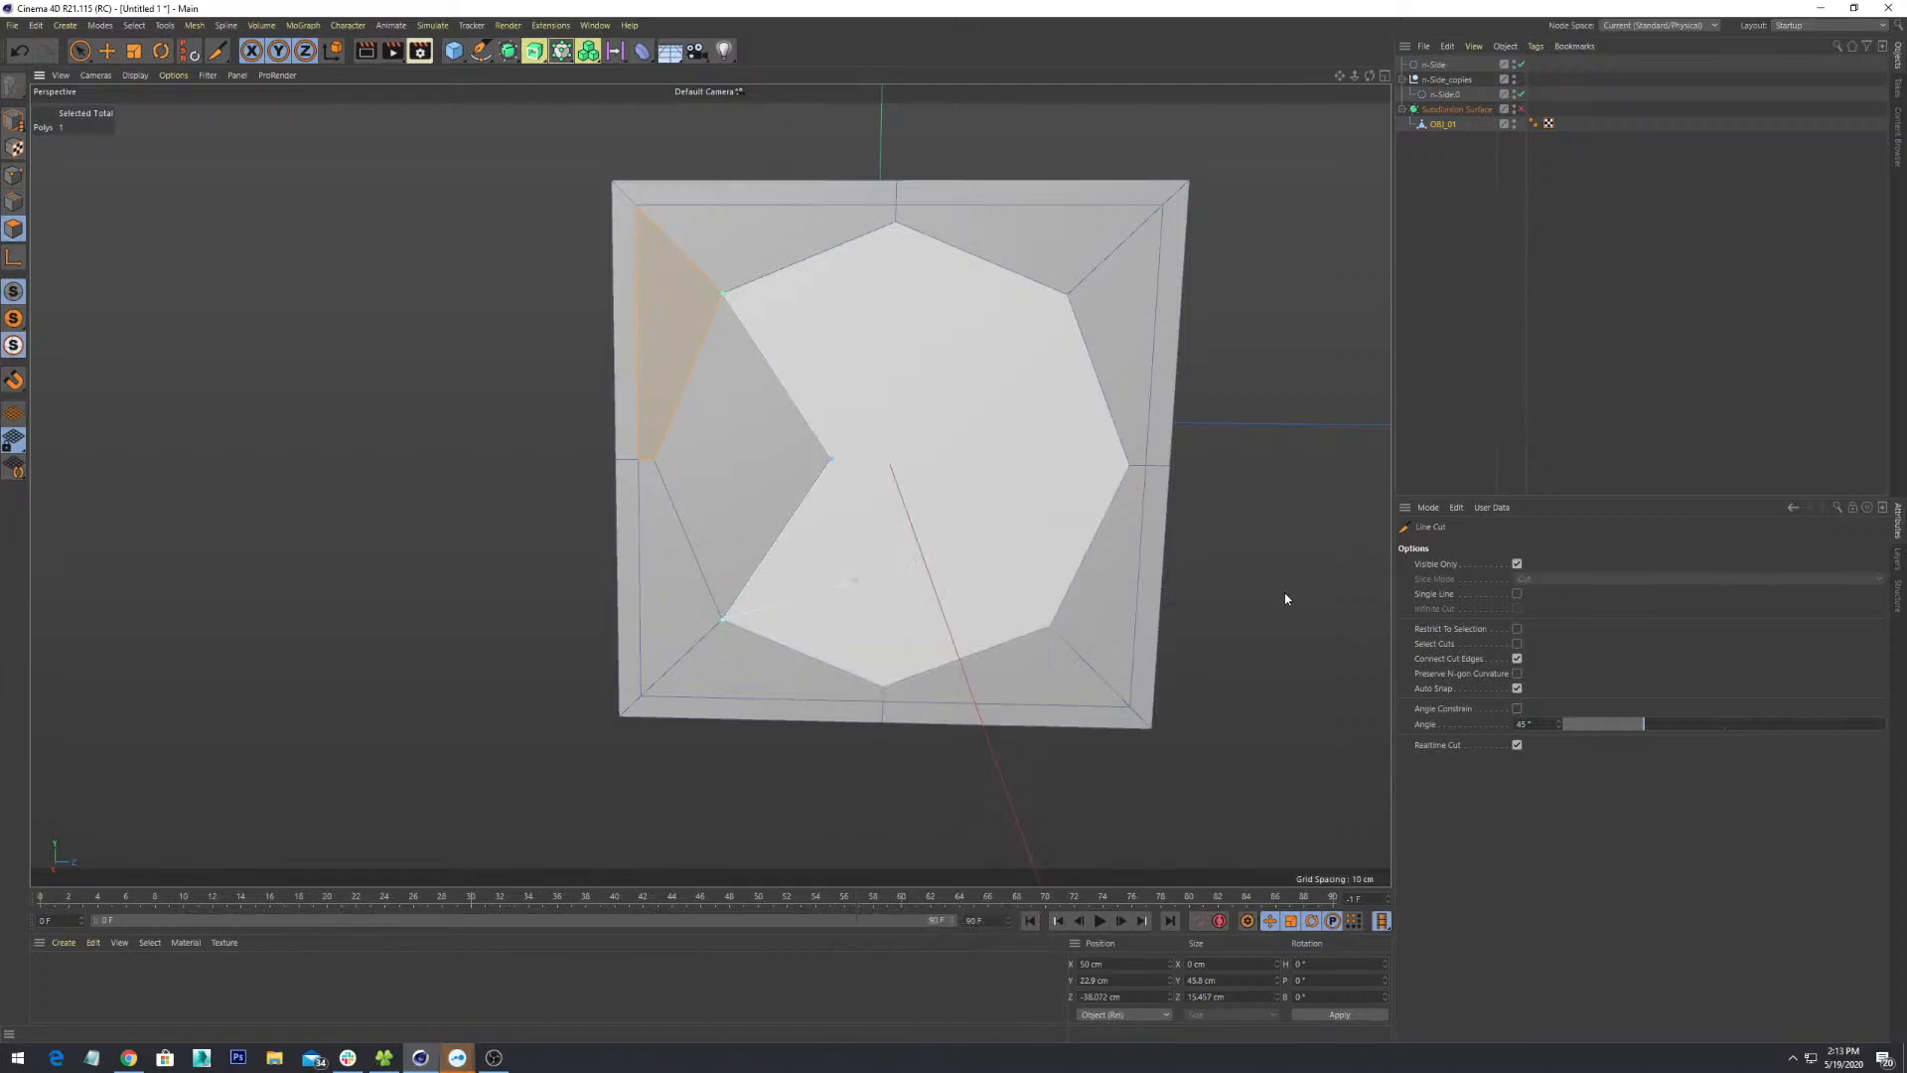
pyautogui.keyDown('alt'); pyautogui.moveTo(1219, 704); pyautogui.dragTo(1139, 726, button='middle'); pyautogui.keyUp('alt')
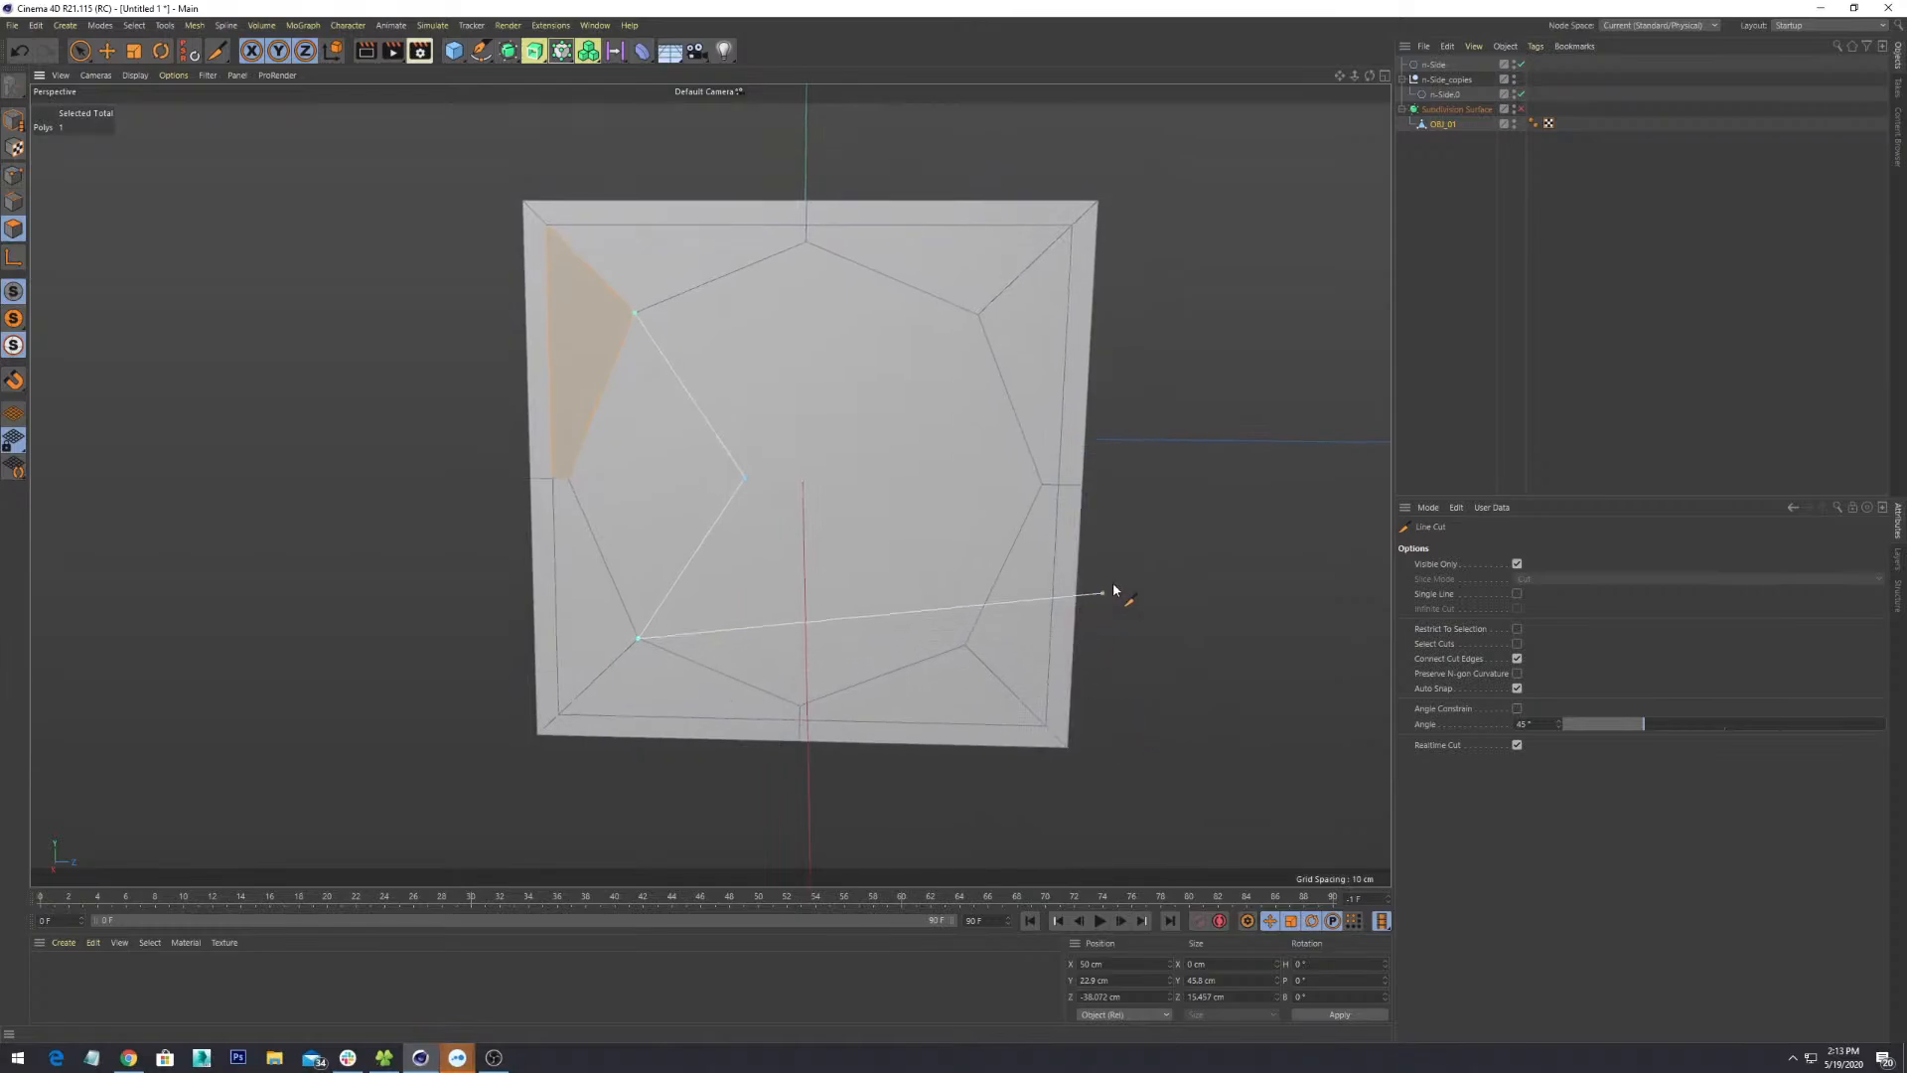
pyautogui.moveTo(1176, 643)
pyautogui.keyDown('alt'); pyautogui.mouseDown()
pyautogui.moveTo(1196, 598)
pyautogui.moveTo(1171, 609)
pyautogui.mouseUp(); pyautogui.keyUp('alt')
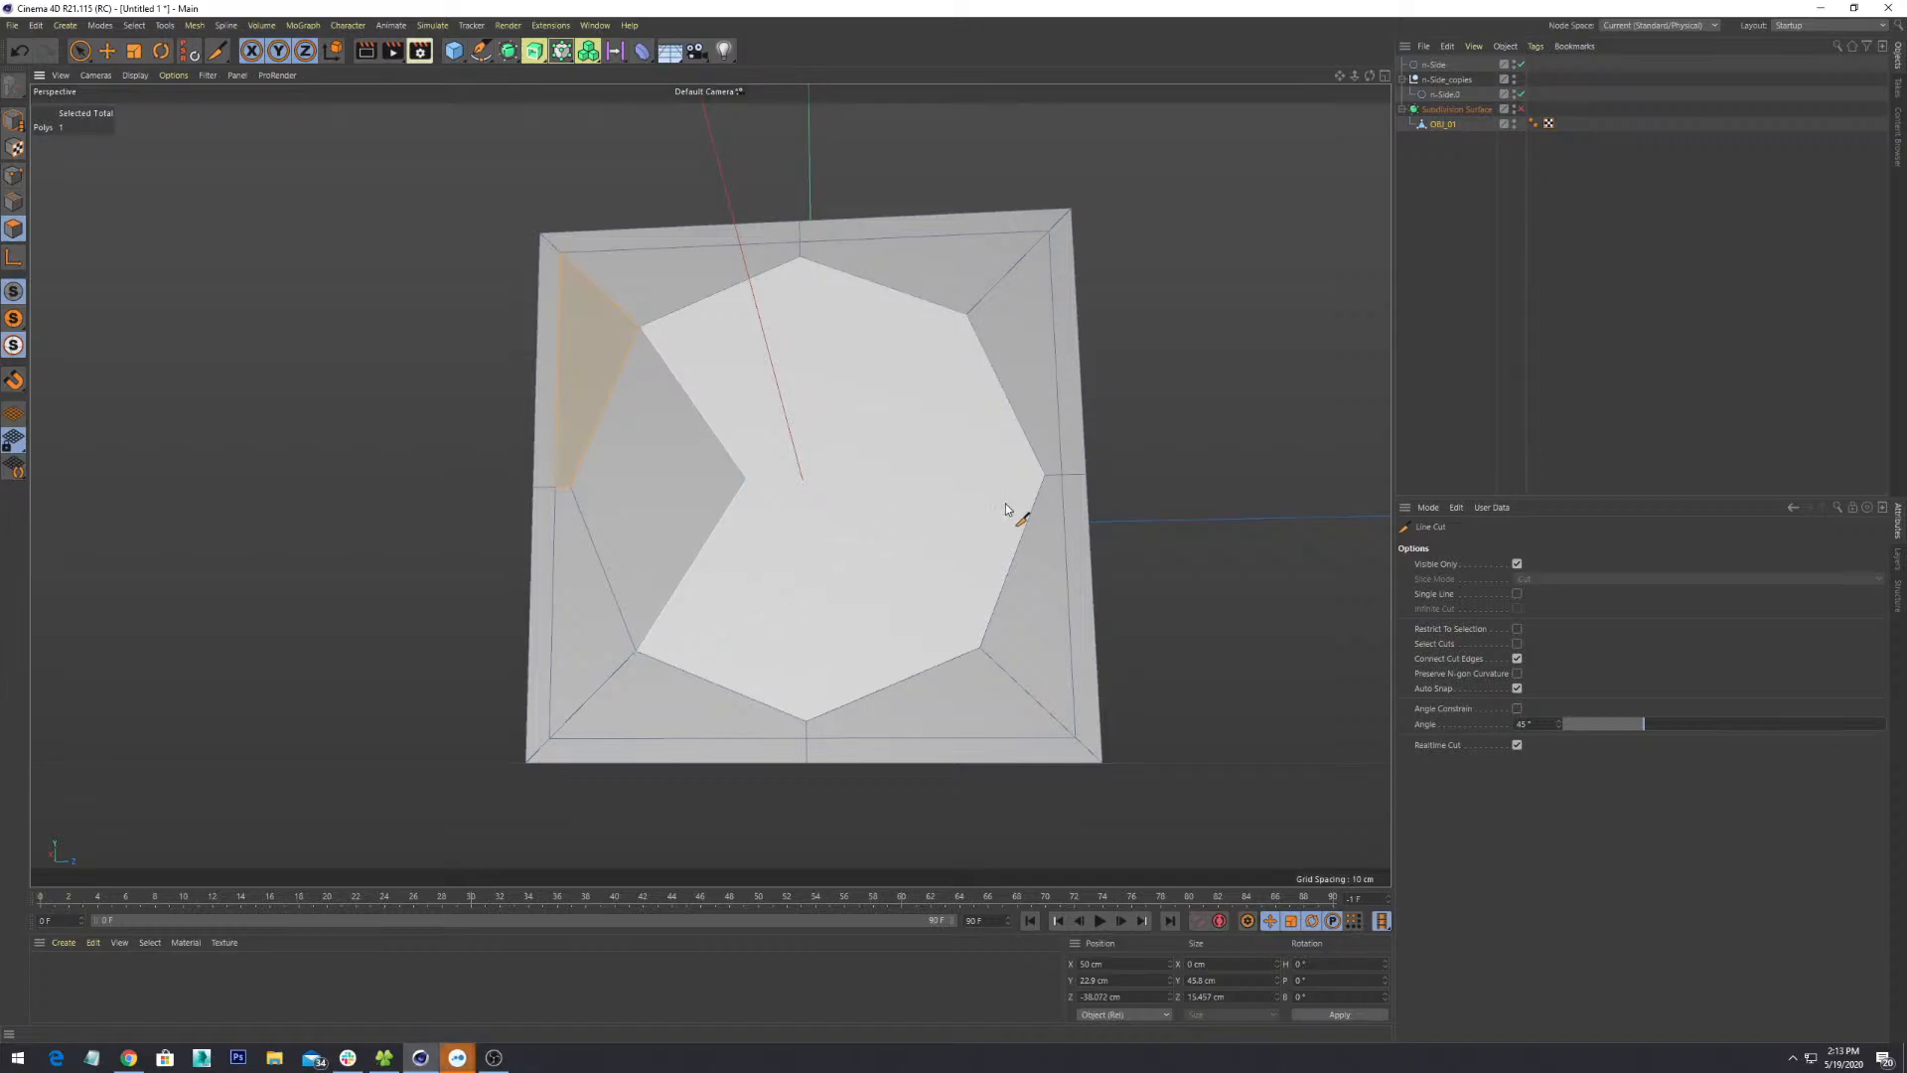
pyautogui.click(964, 316)
pyautogui.click(980, 648)
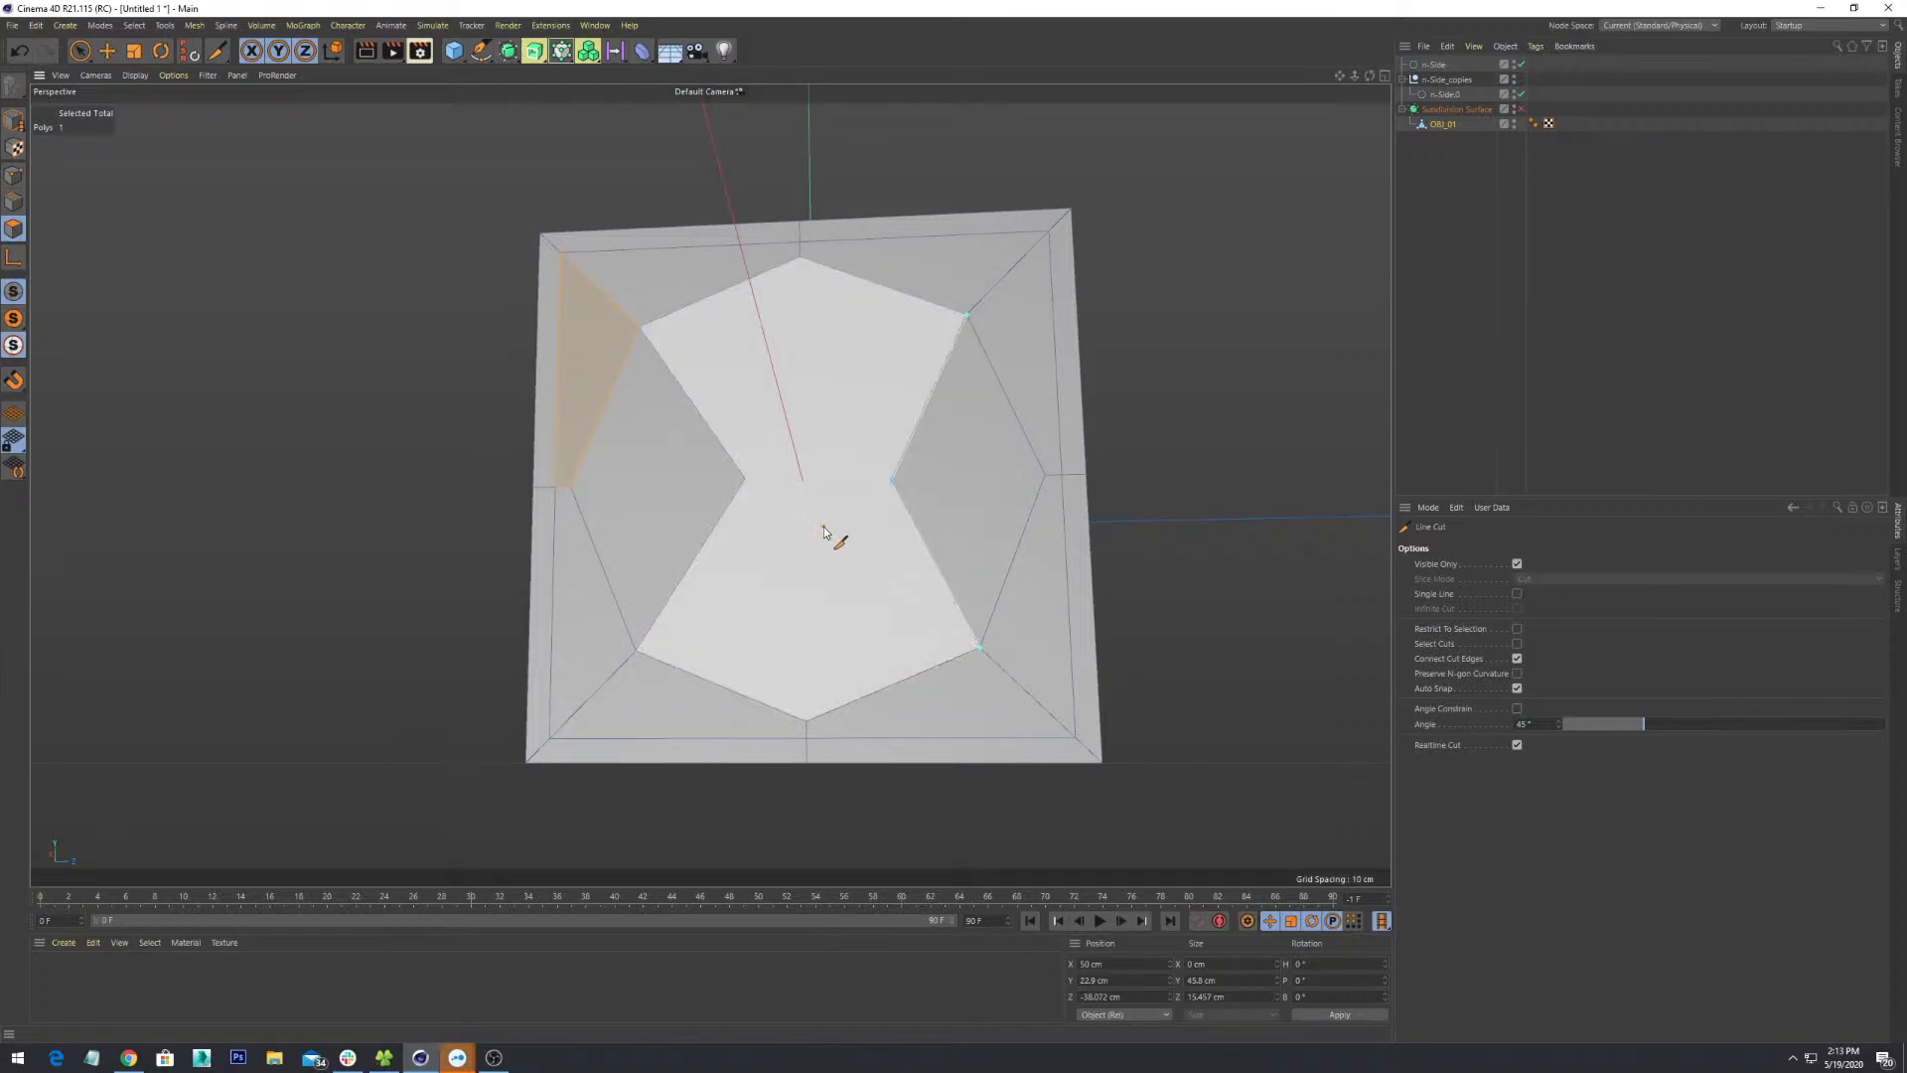
pyautogui.keyDown('alt'); pyautogui.moveTo(844, 523); pyautogui.dragTo(903, 600); pyautogui.keyUp('alt')
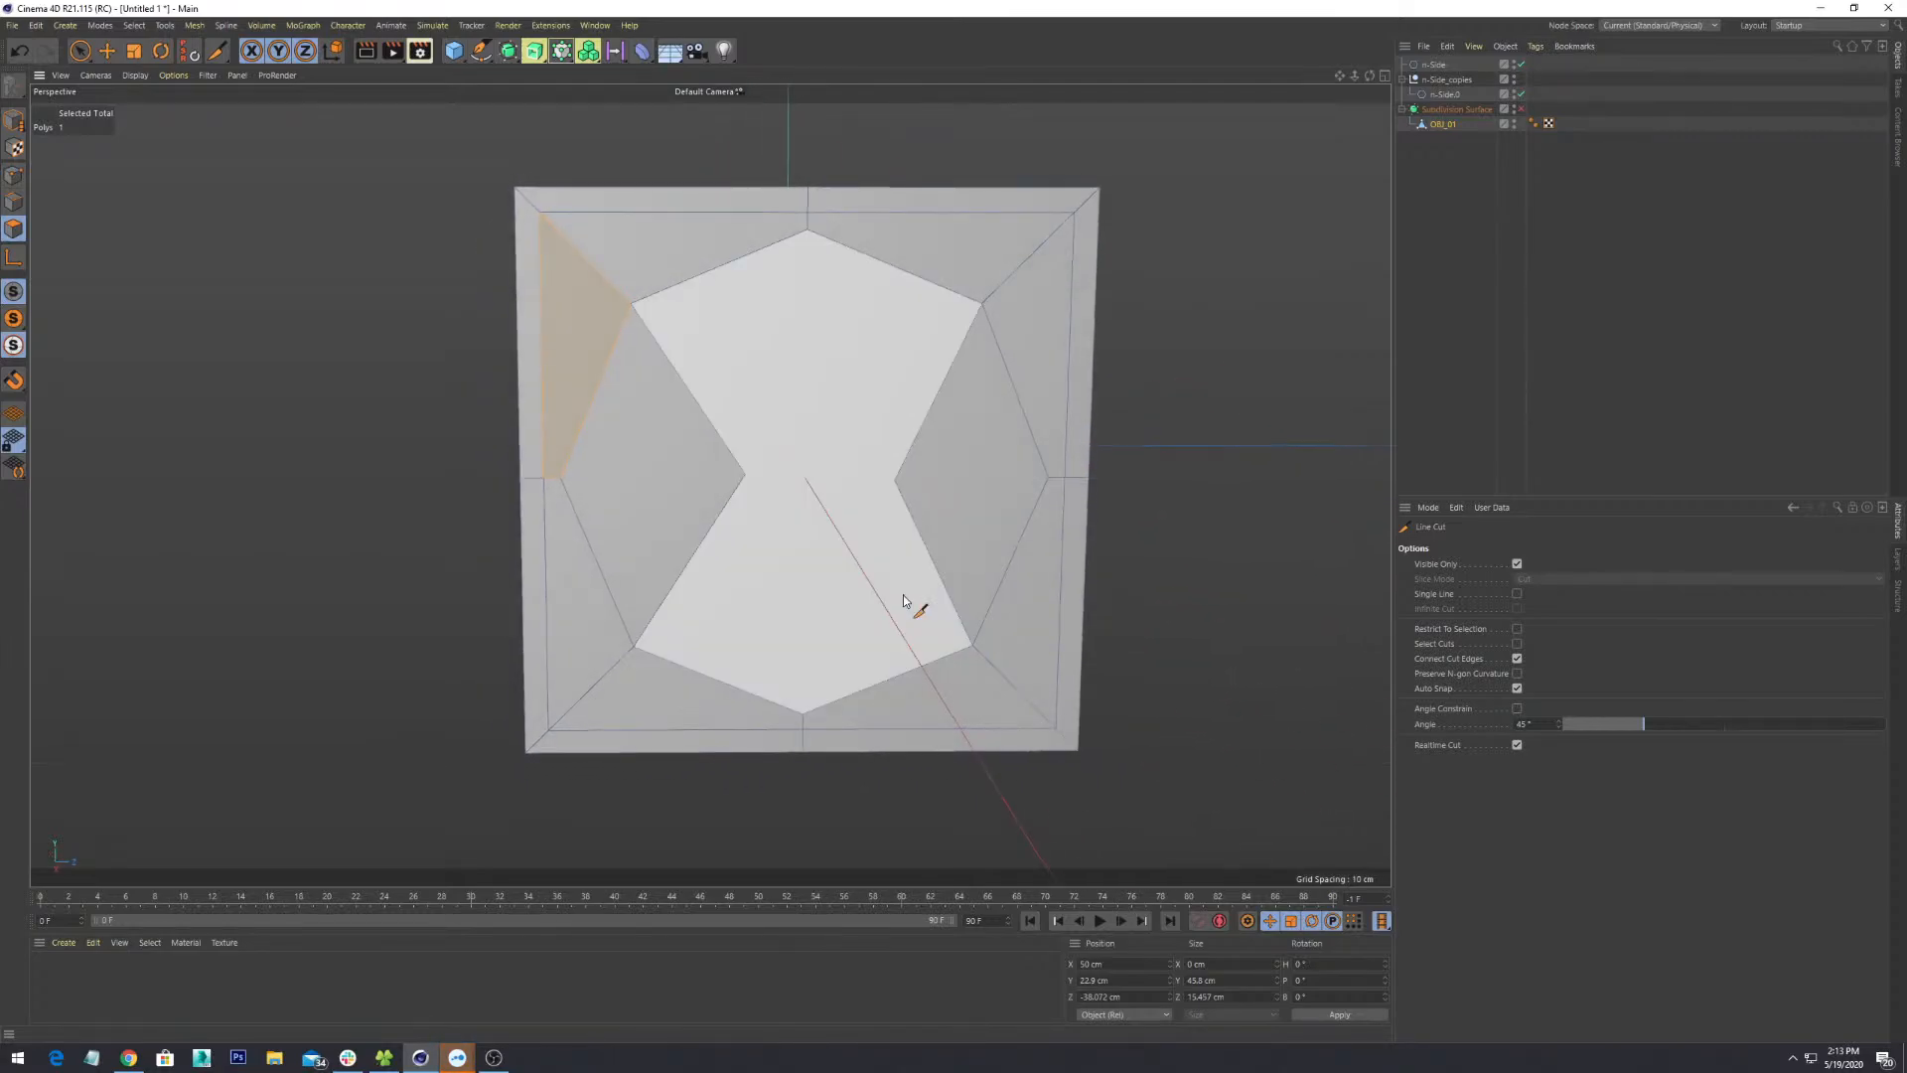
pyautogui.keyDown('alt'); pyautogui.moveTo(797, 453); pyautogui.dragTo(806, 527, button='middle'); pyautogui.keyUp('alt')
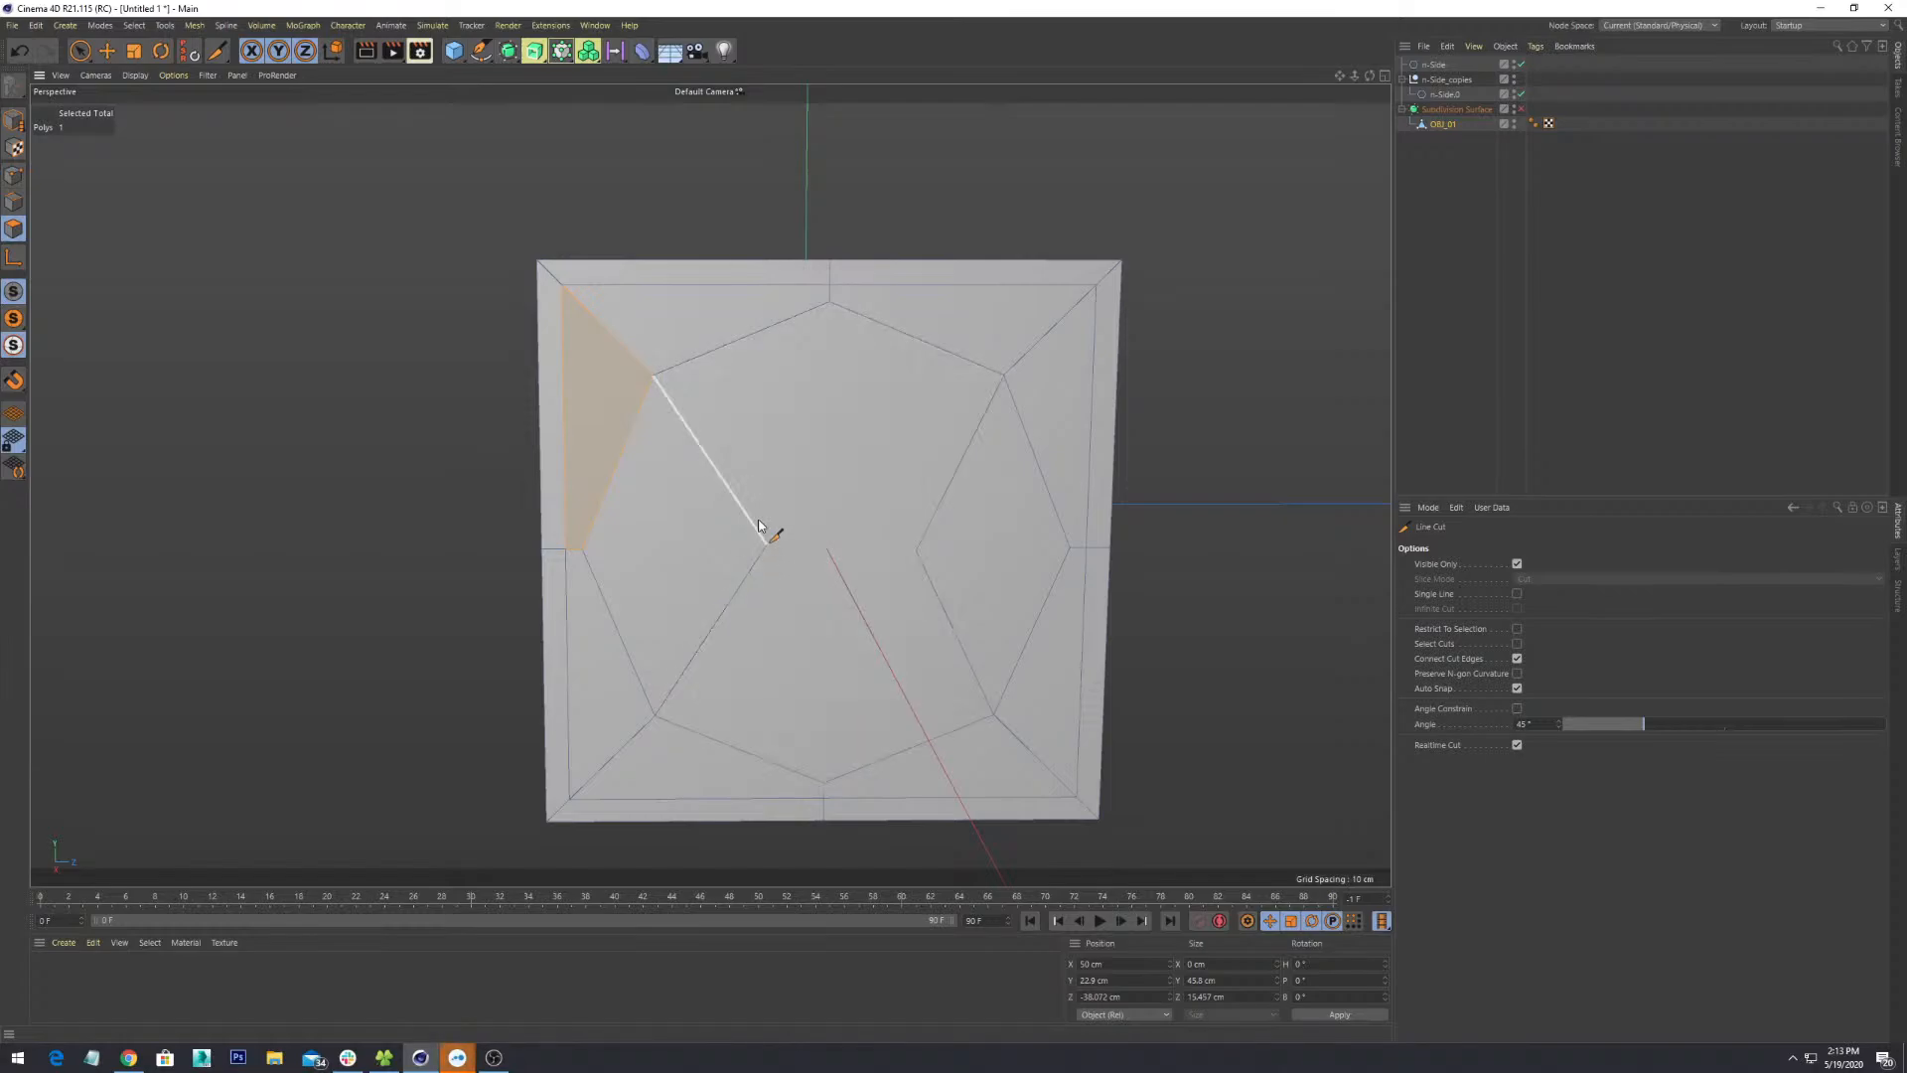
# - Cut more edges from the top, centre and bottom points to surrounding vertices, committing each
pyautogui.click(830, 303)
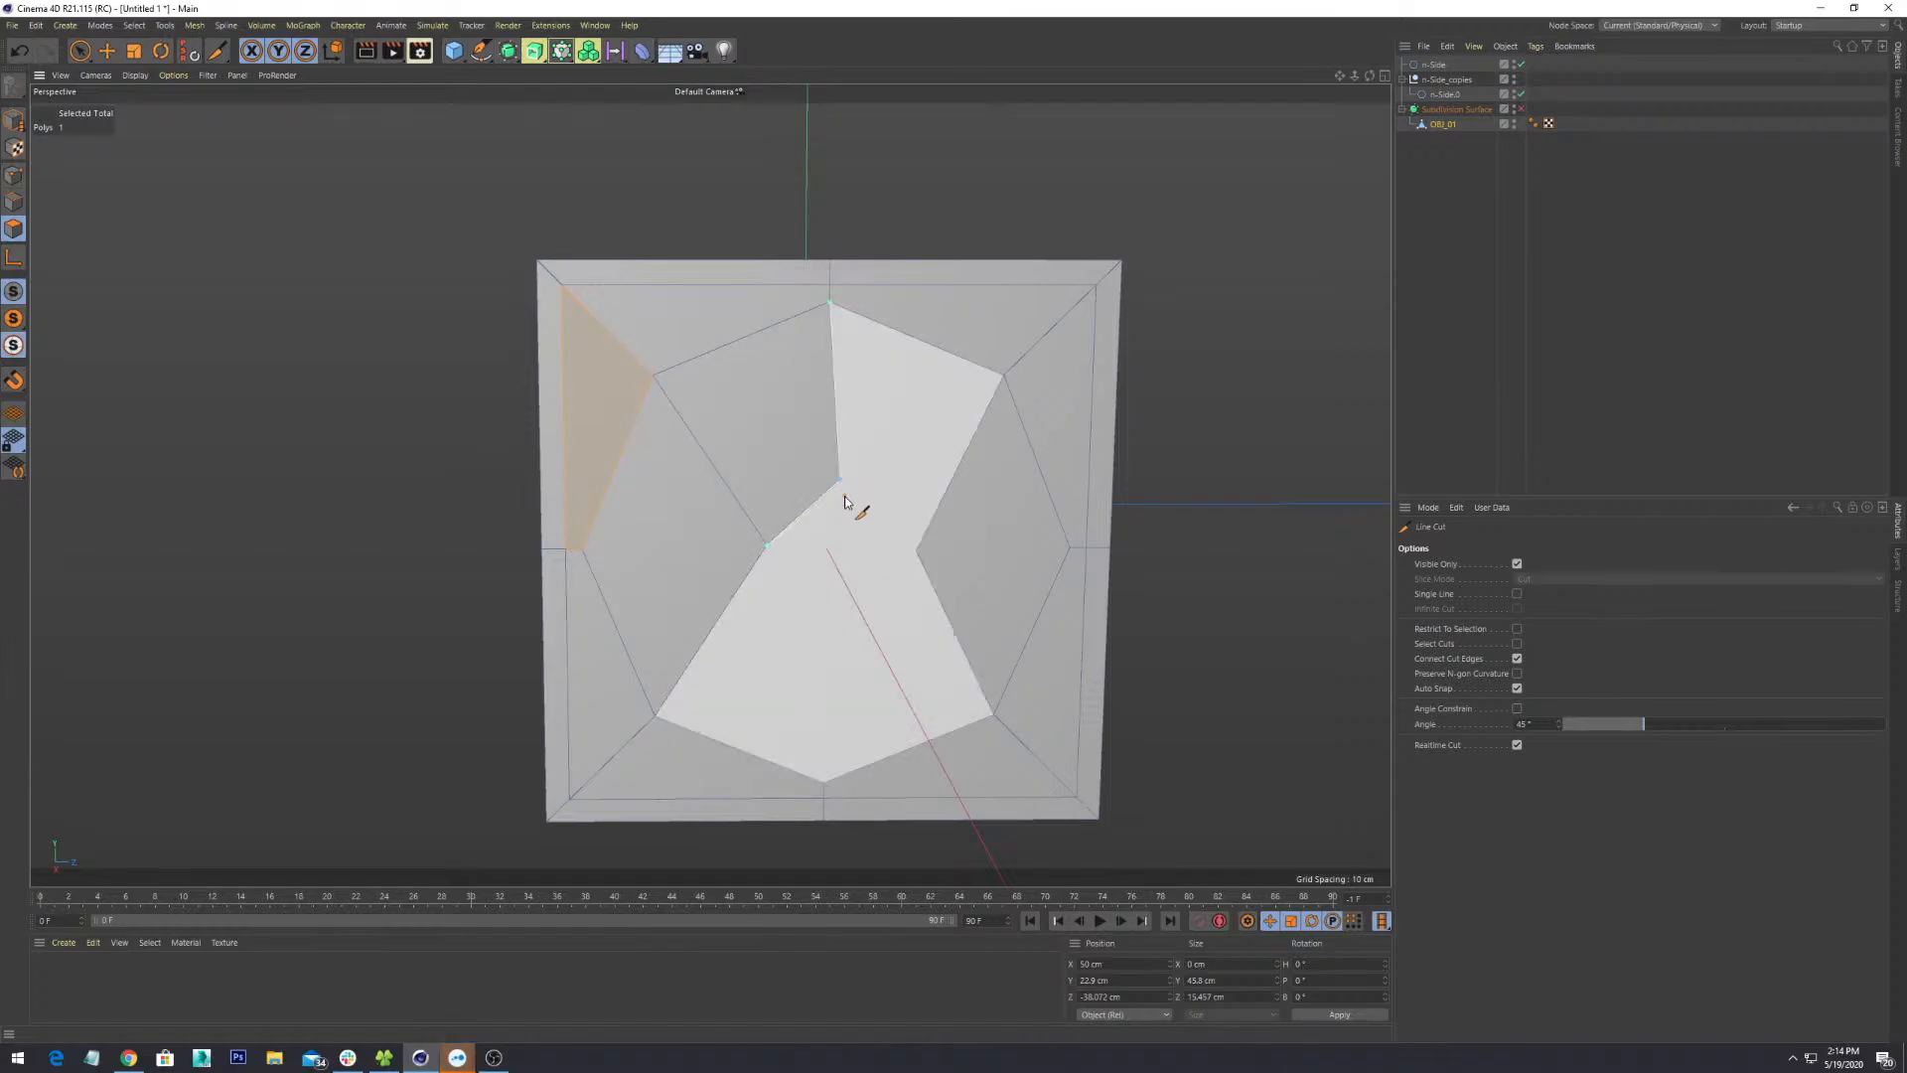
pyautogui.press('Escape')
pyautogui.click(839, 480)
pyautogui.click(916, 550)
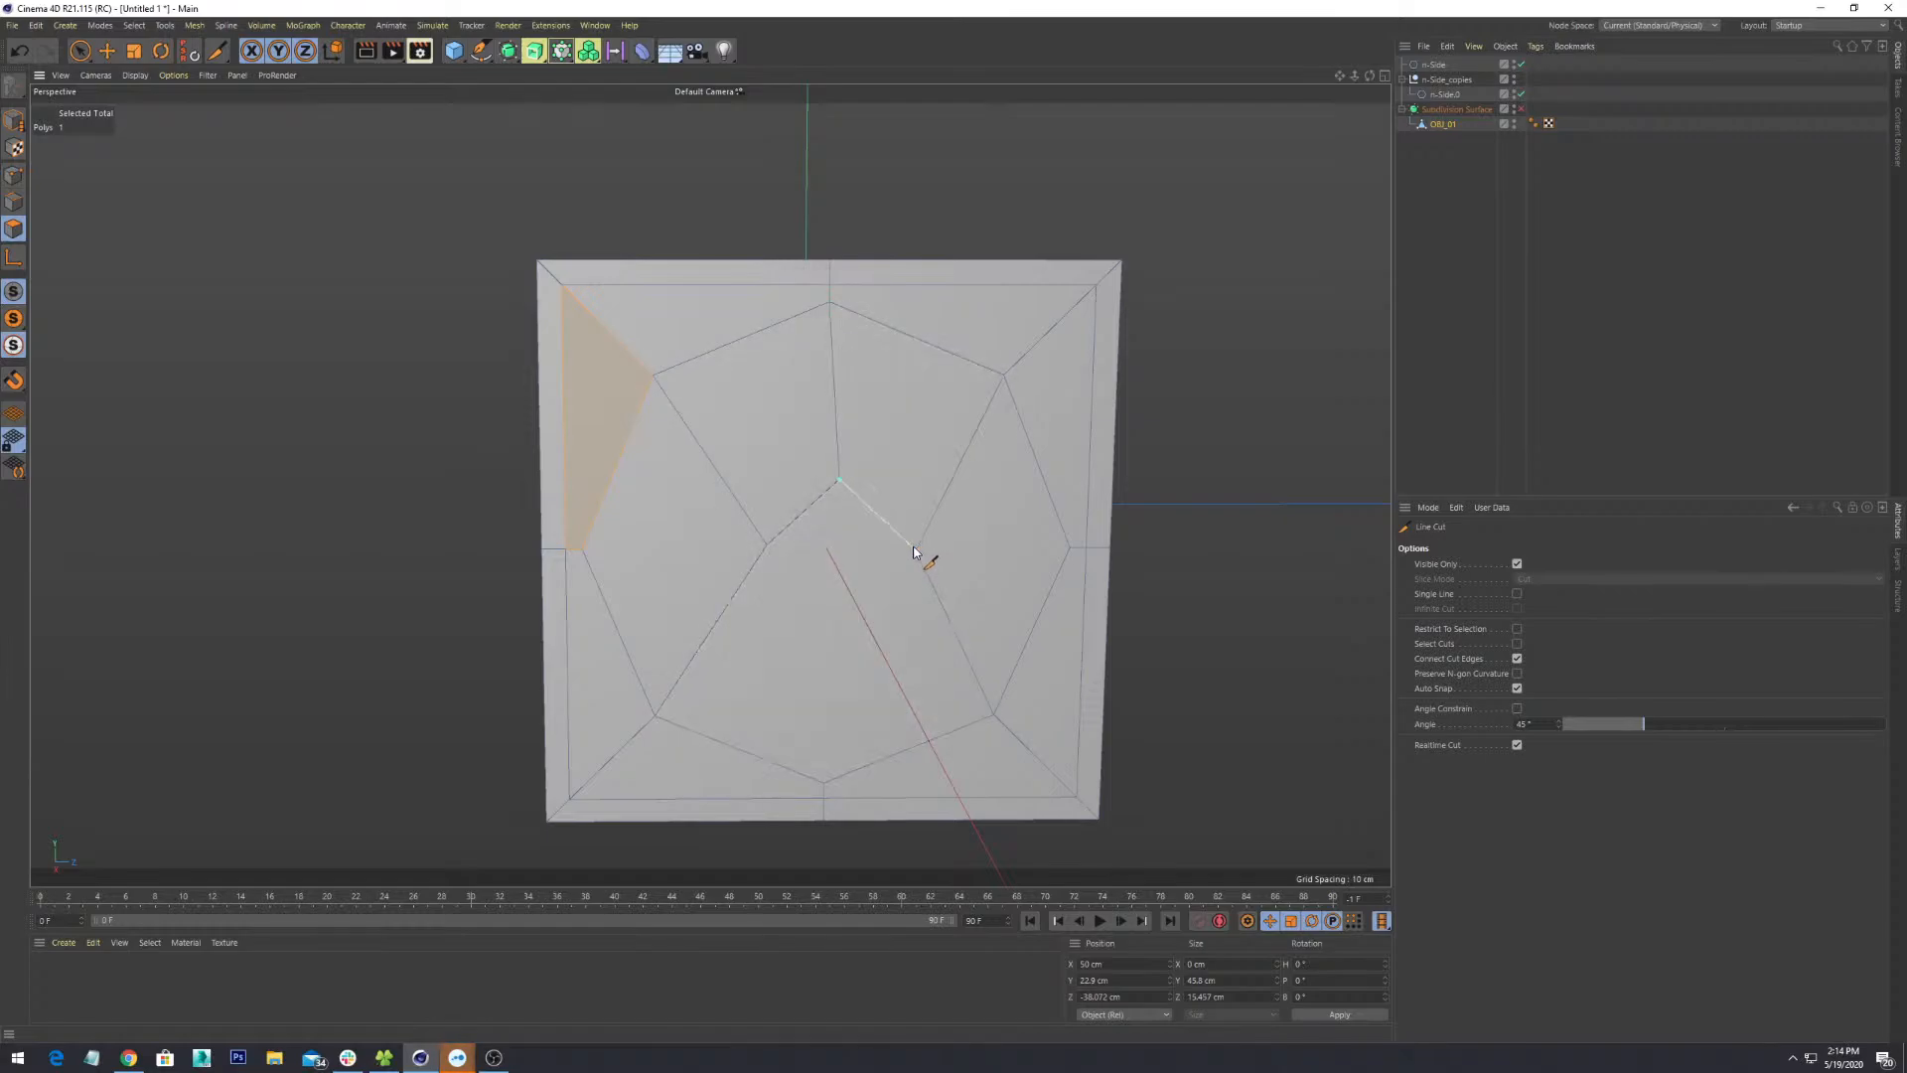
pyautogui.click(823, 779)
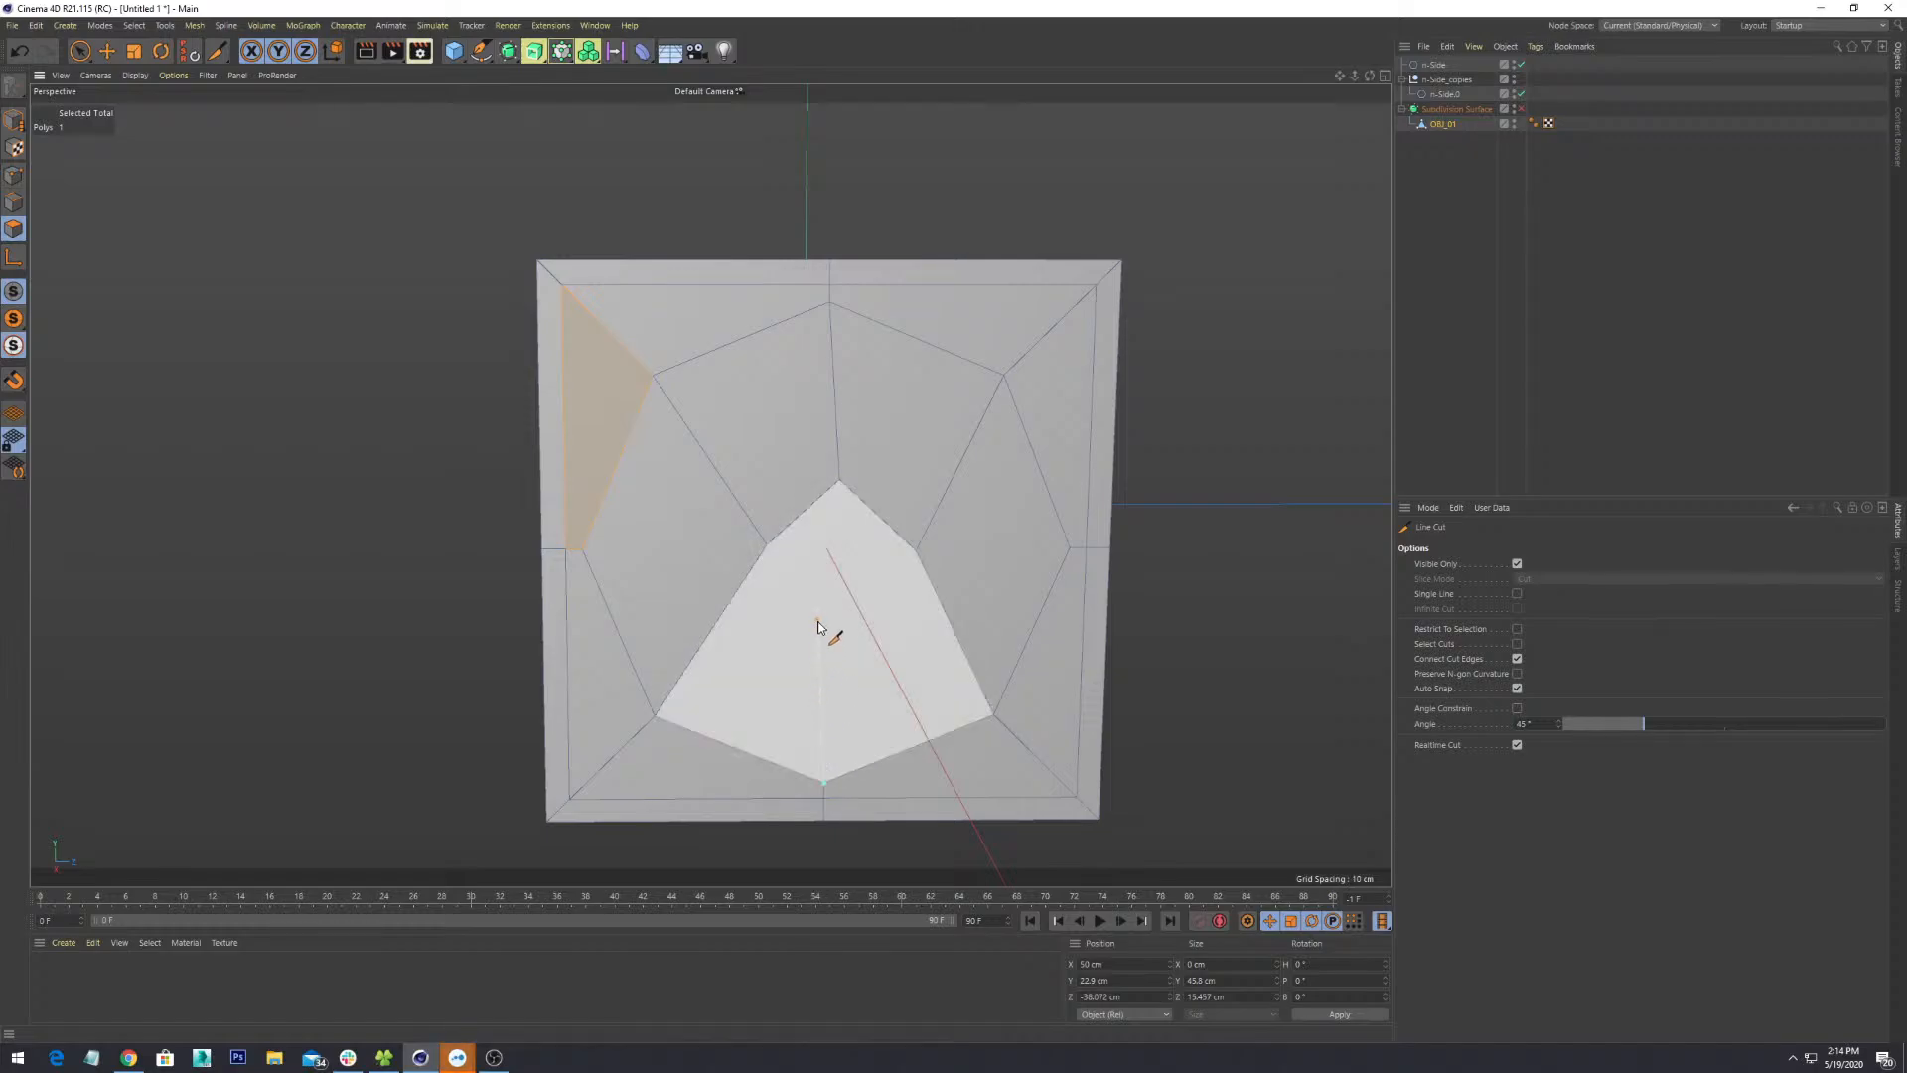
pyautogui.click(768, 546)
pyautogui.press('Escape')
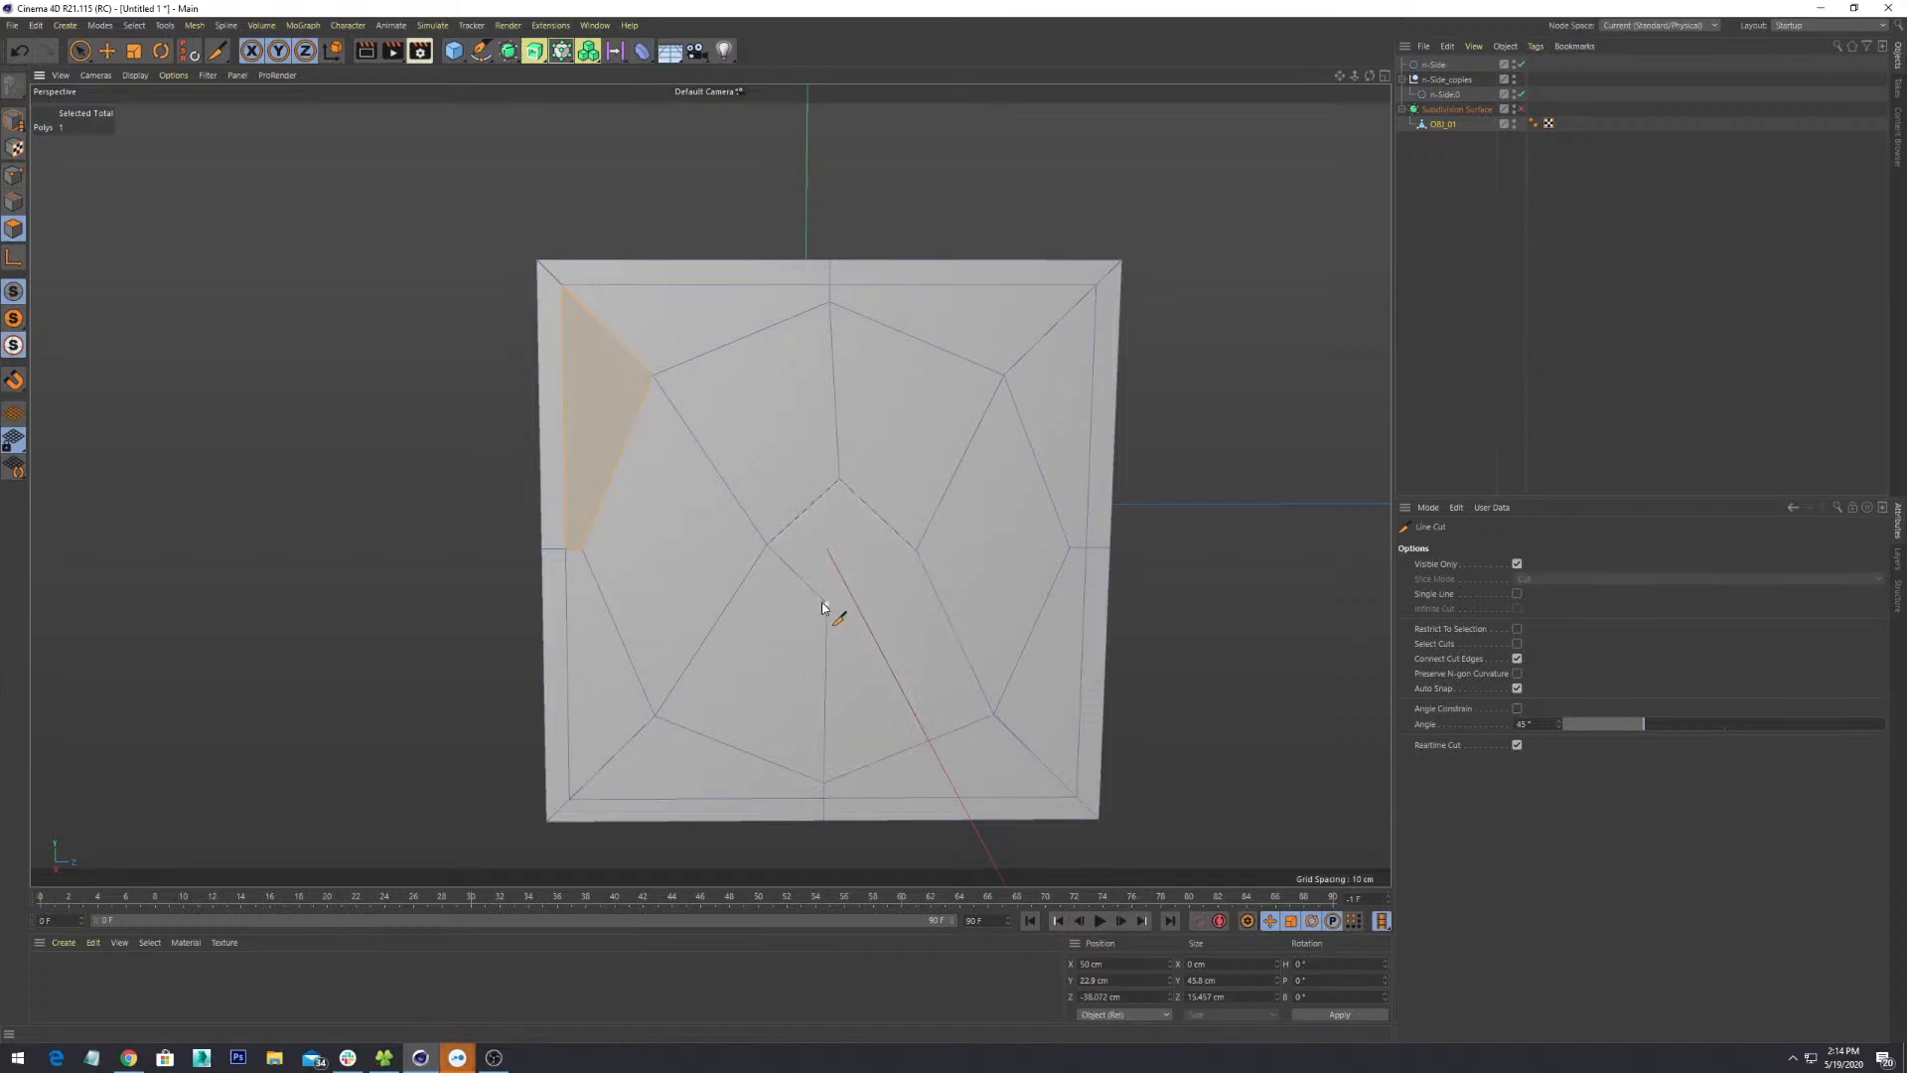
pyautogui.click(827, 603)
pyautogui.click(917, 551)
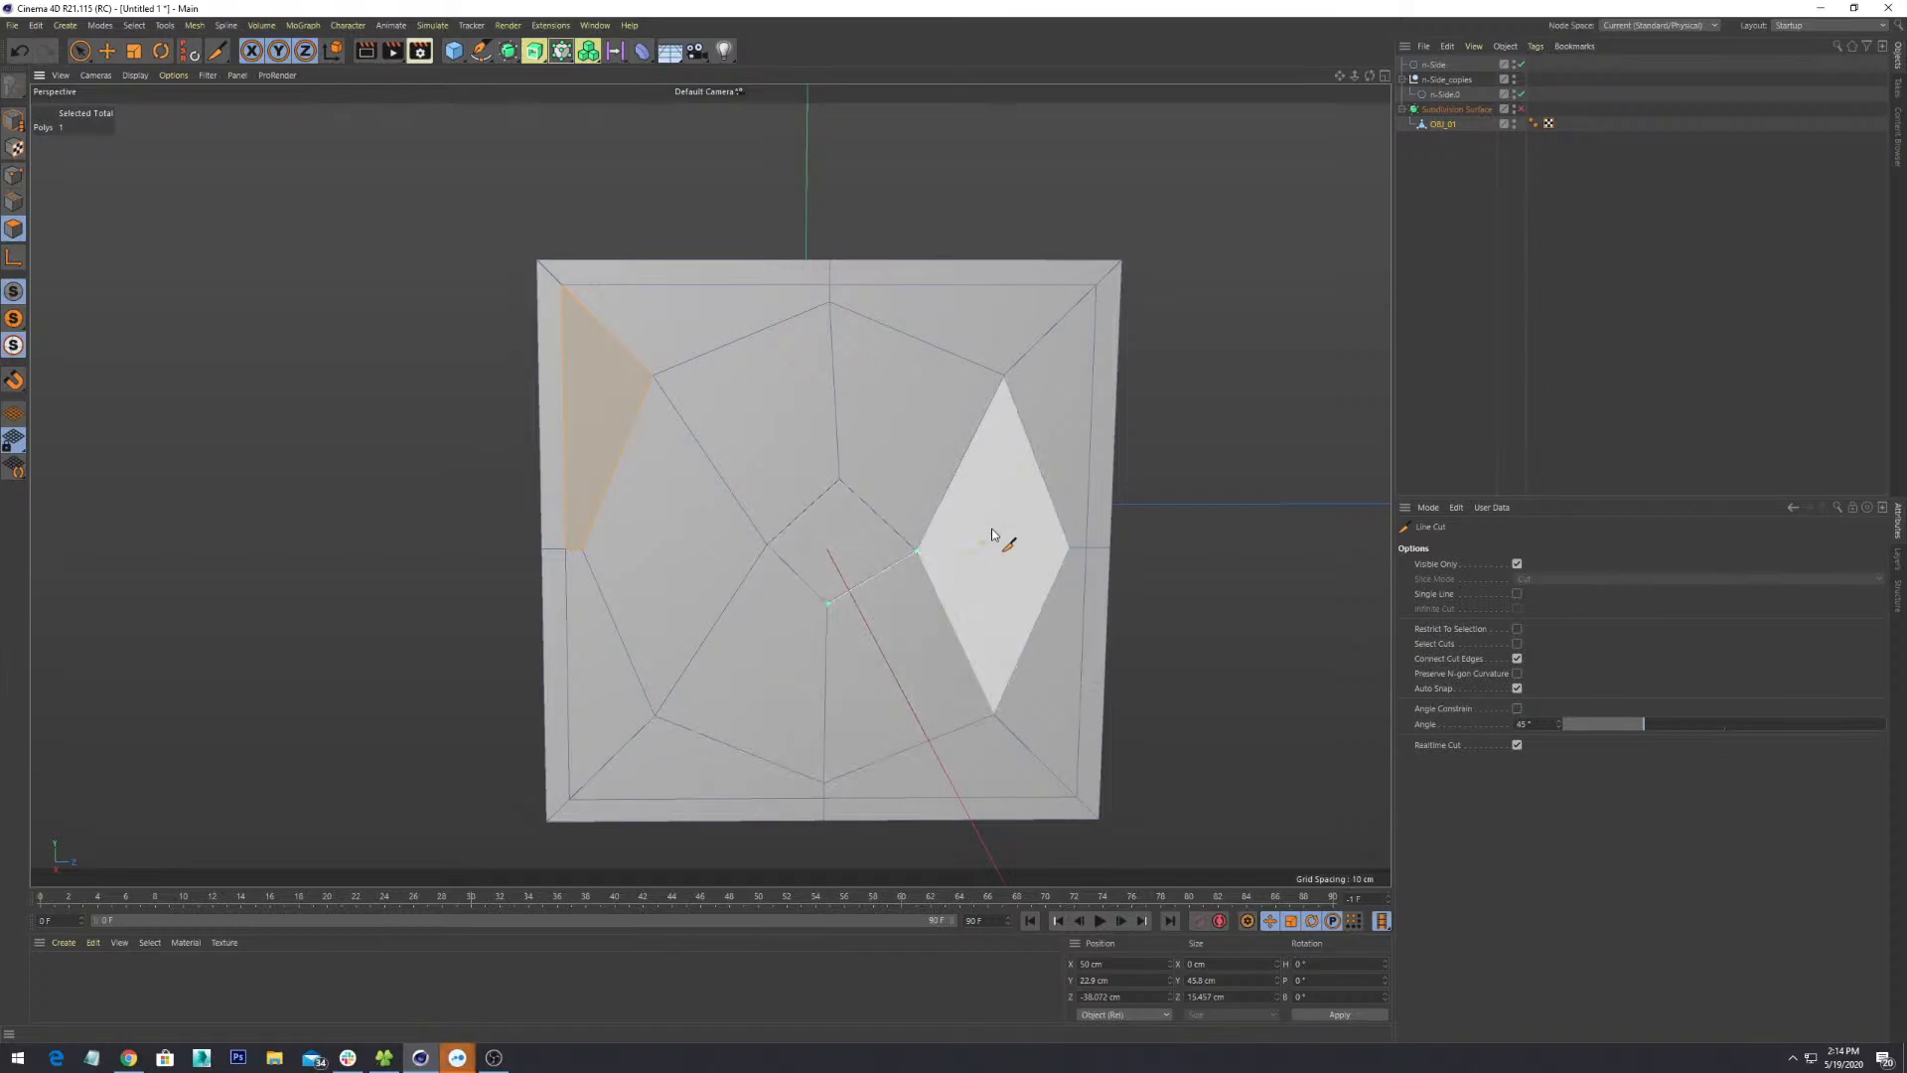
pyautogui.press('Escape')
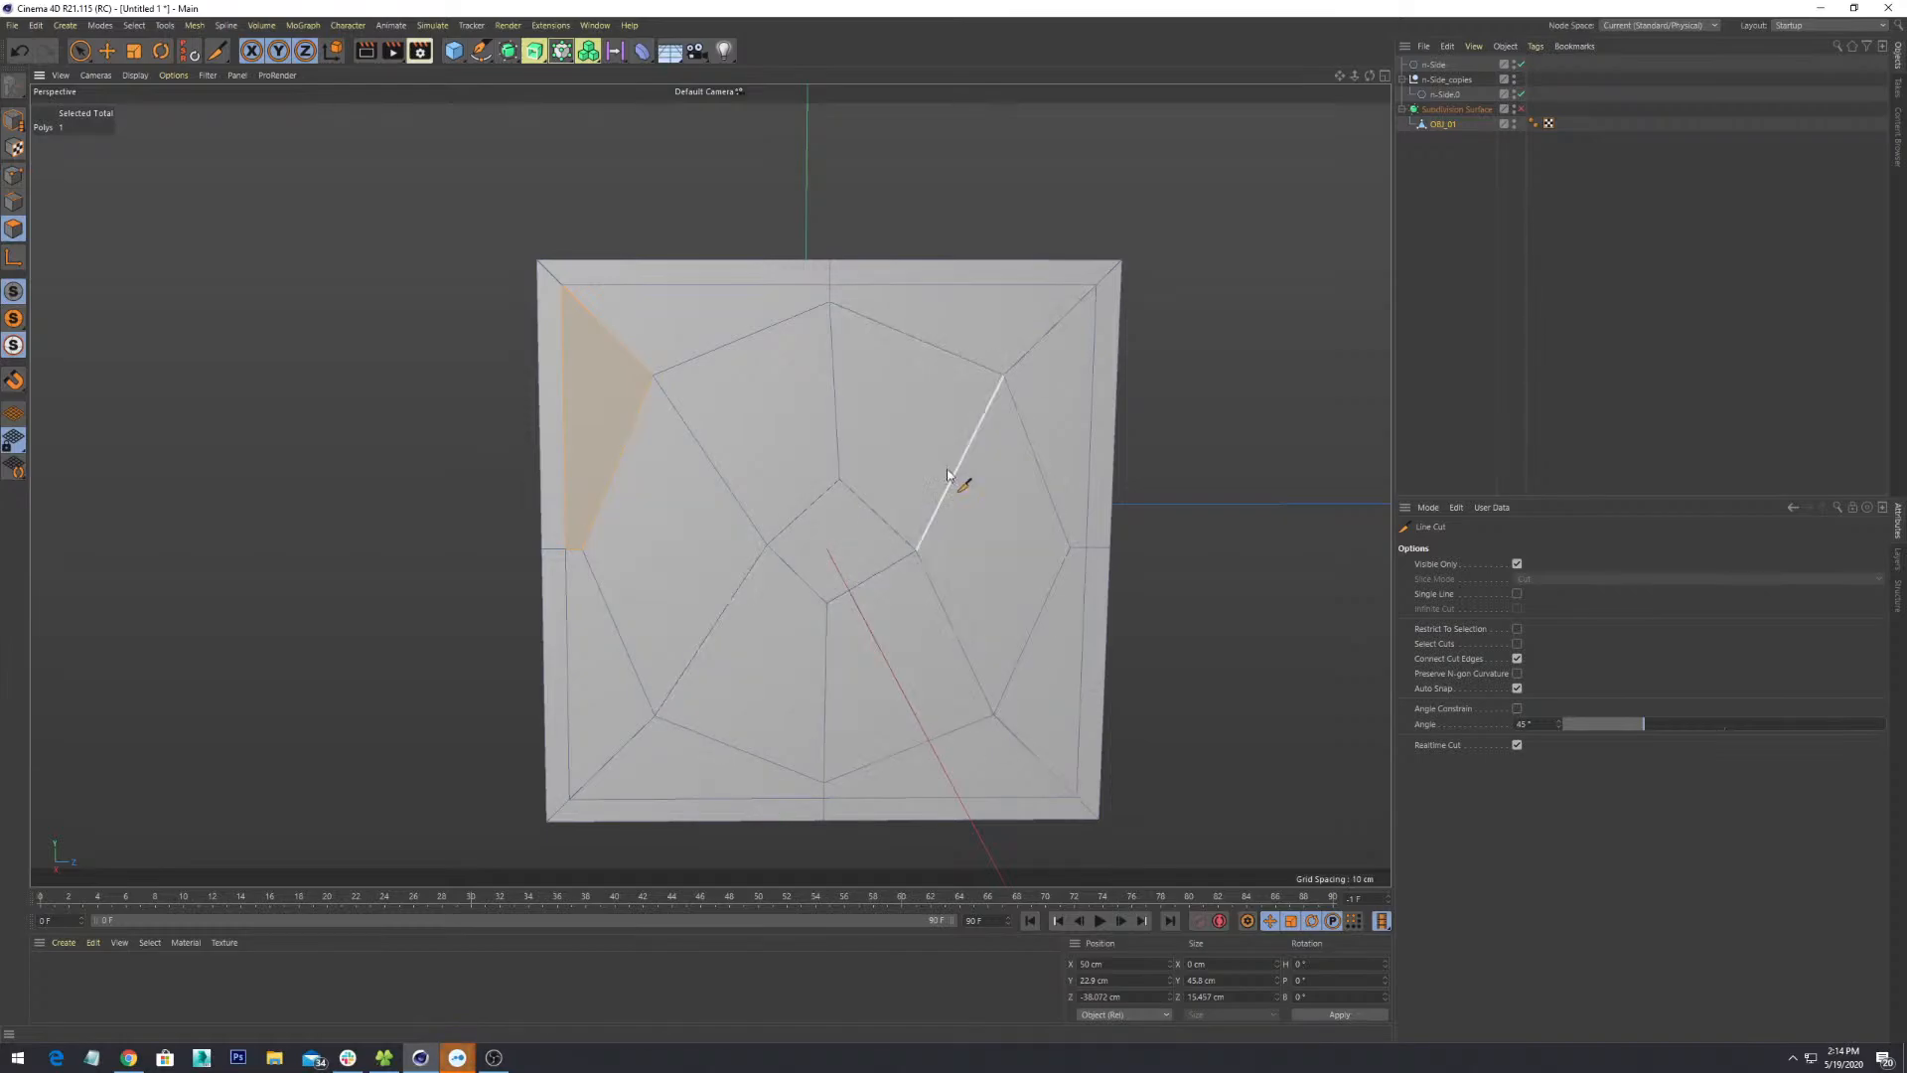
pyautogui.keyDown('alt'); pyautogui.moveTo(882, 596); pyautogui.dragTo(997, 581); pyautogui.keyUp('alt')
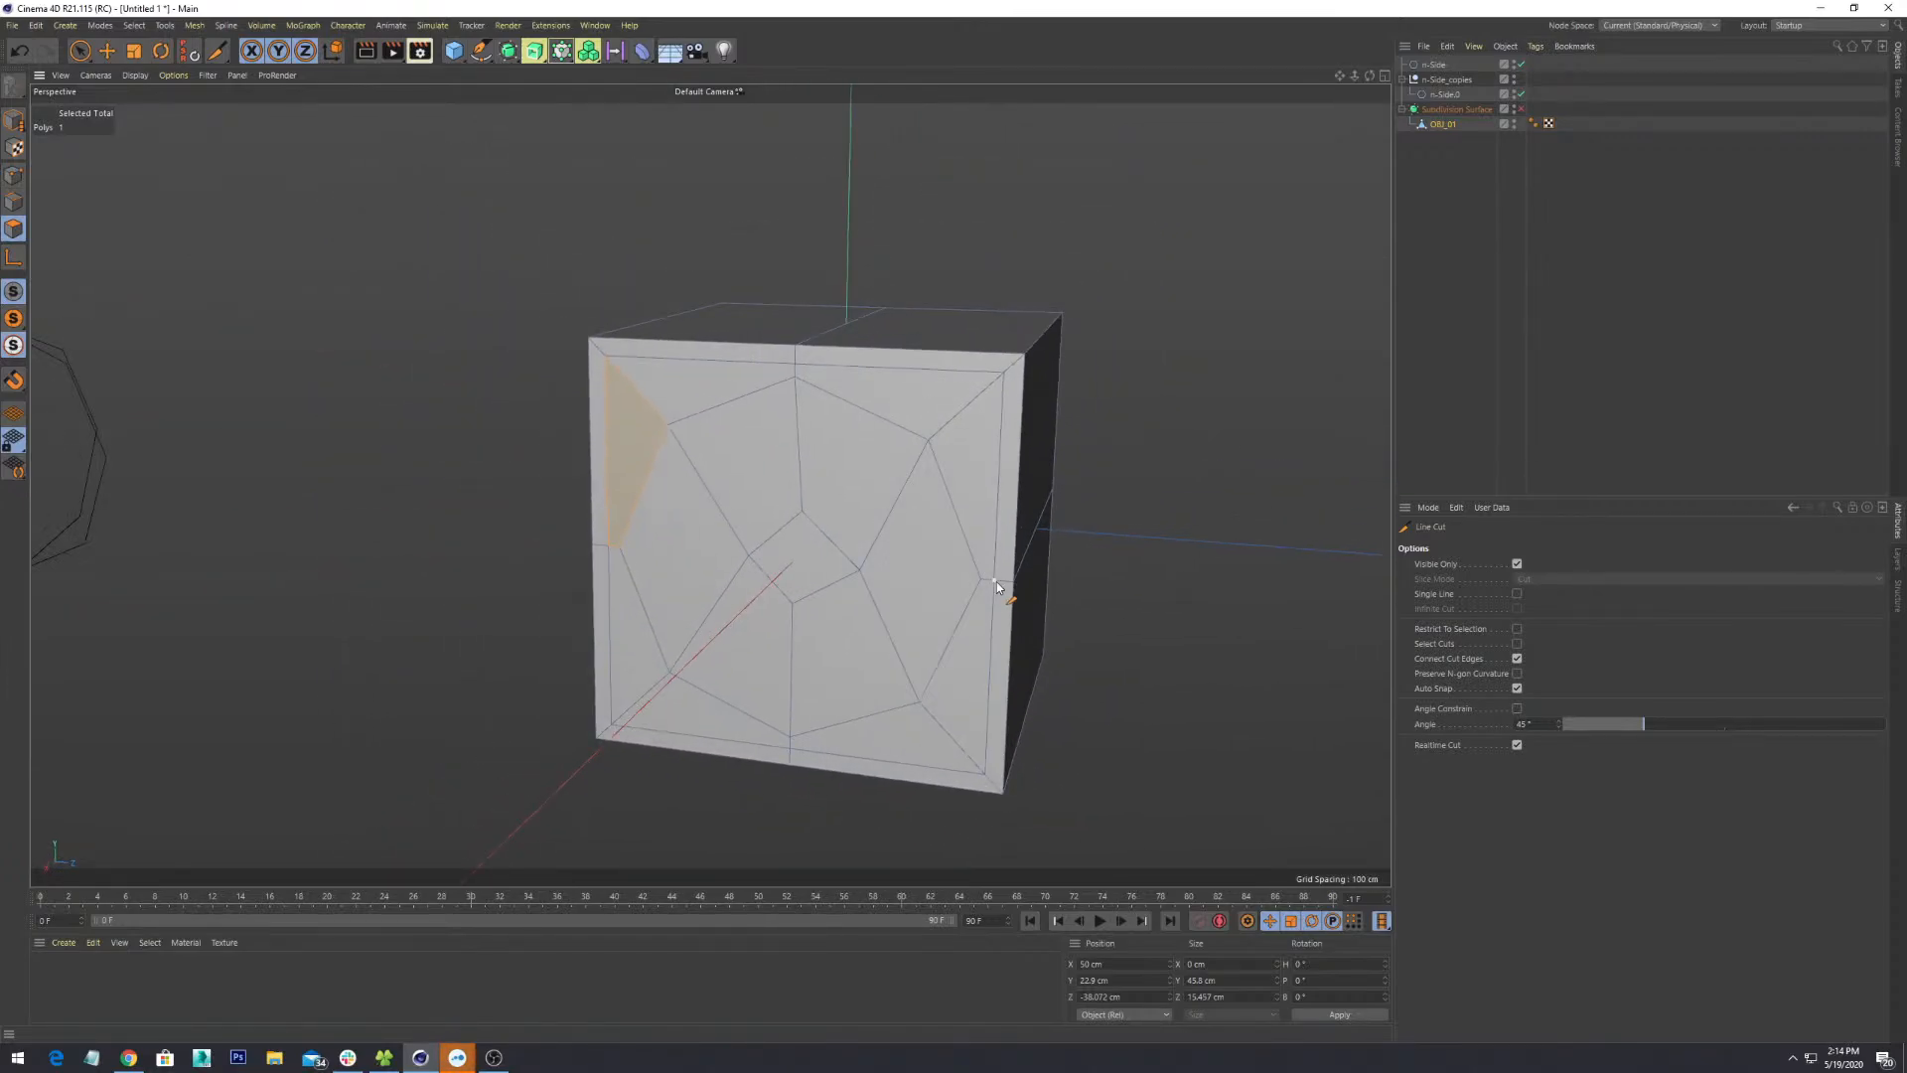
# - Leave the cut tool, clear the polygon selection and switch to Rectangle Selection
pyautogui.scroll(-3, 997, 581)
pyautogui.keyDown('alt'); pyautogui.moveTo(557, 498); pyautogui.dragTo(356, 160); pyautogui.keyUp('alt')
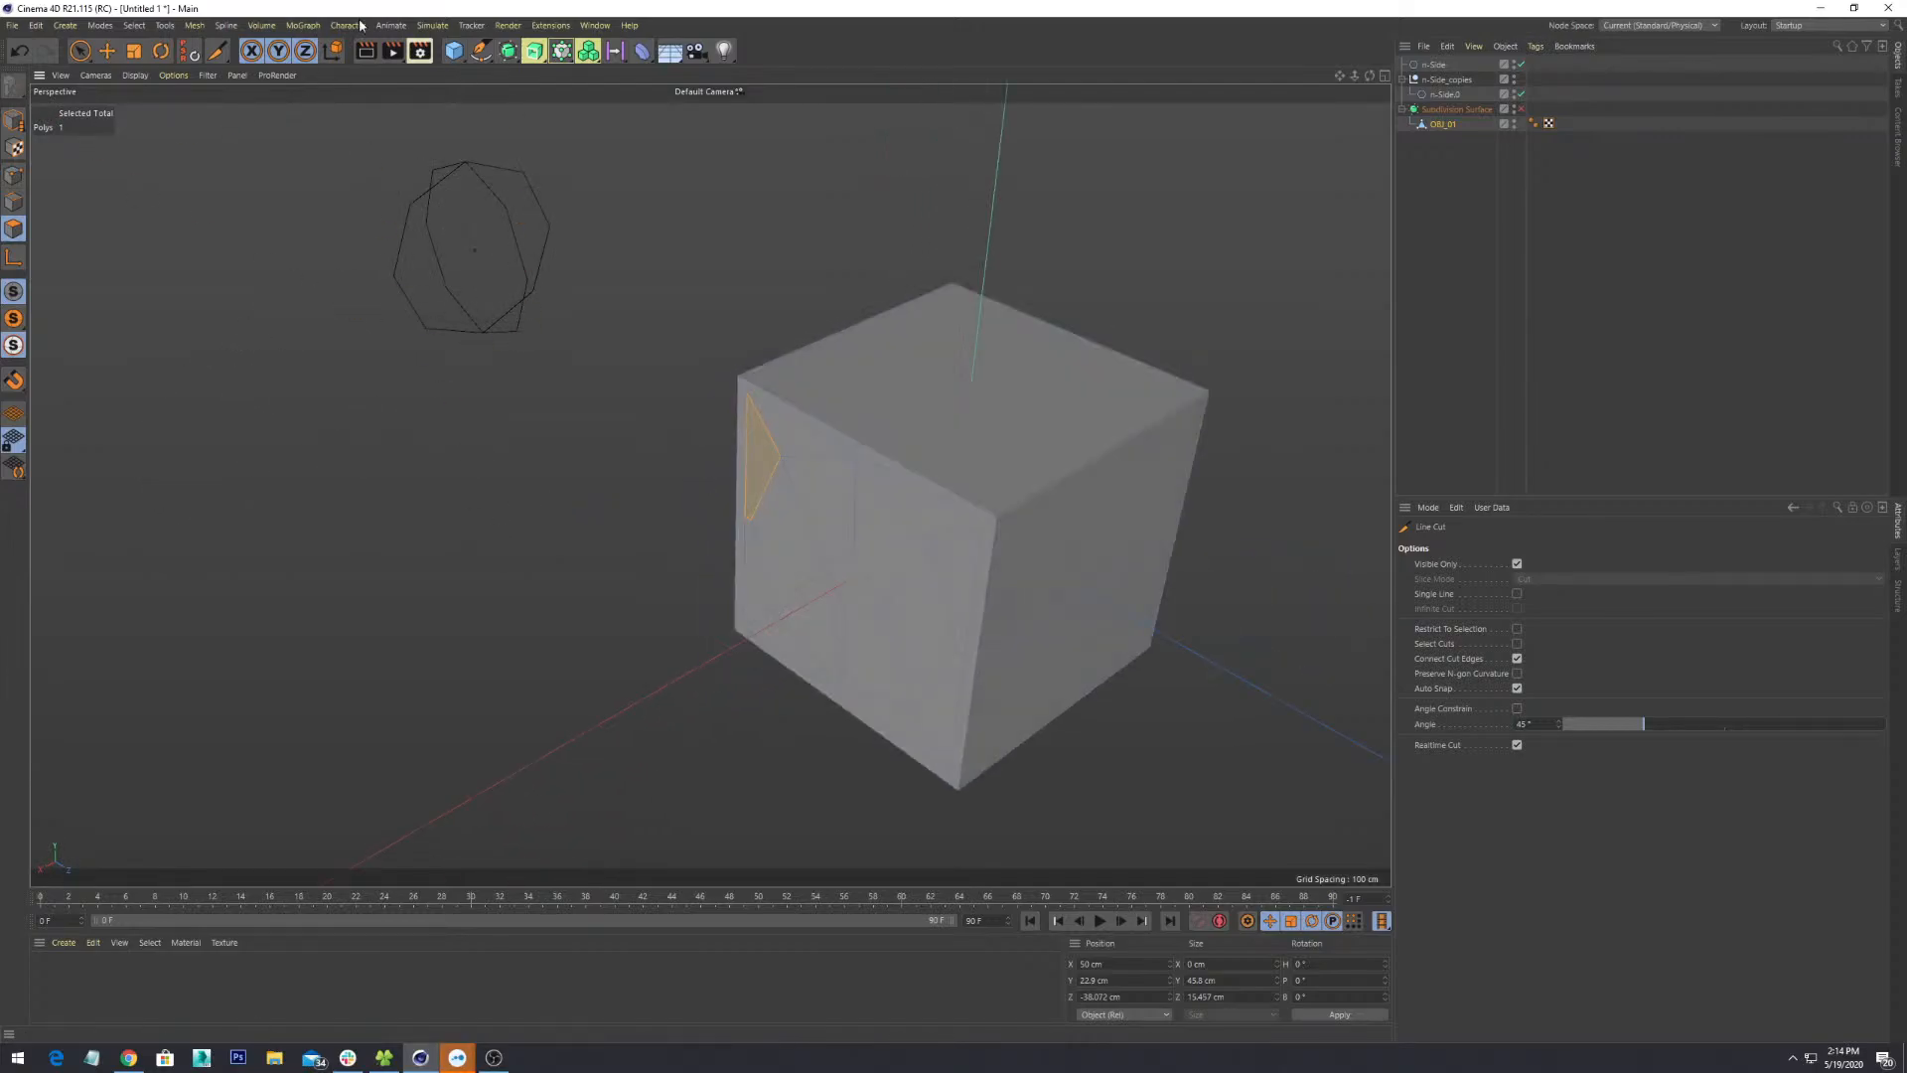
pyautogui.click(107, 51)
pyautogui.click(80, 51)
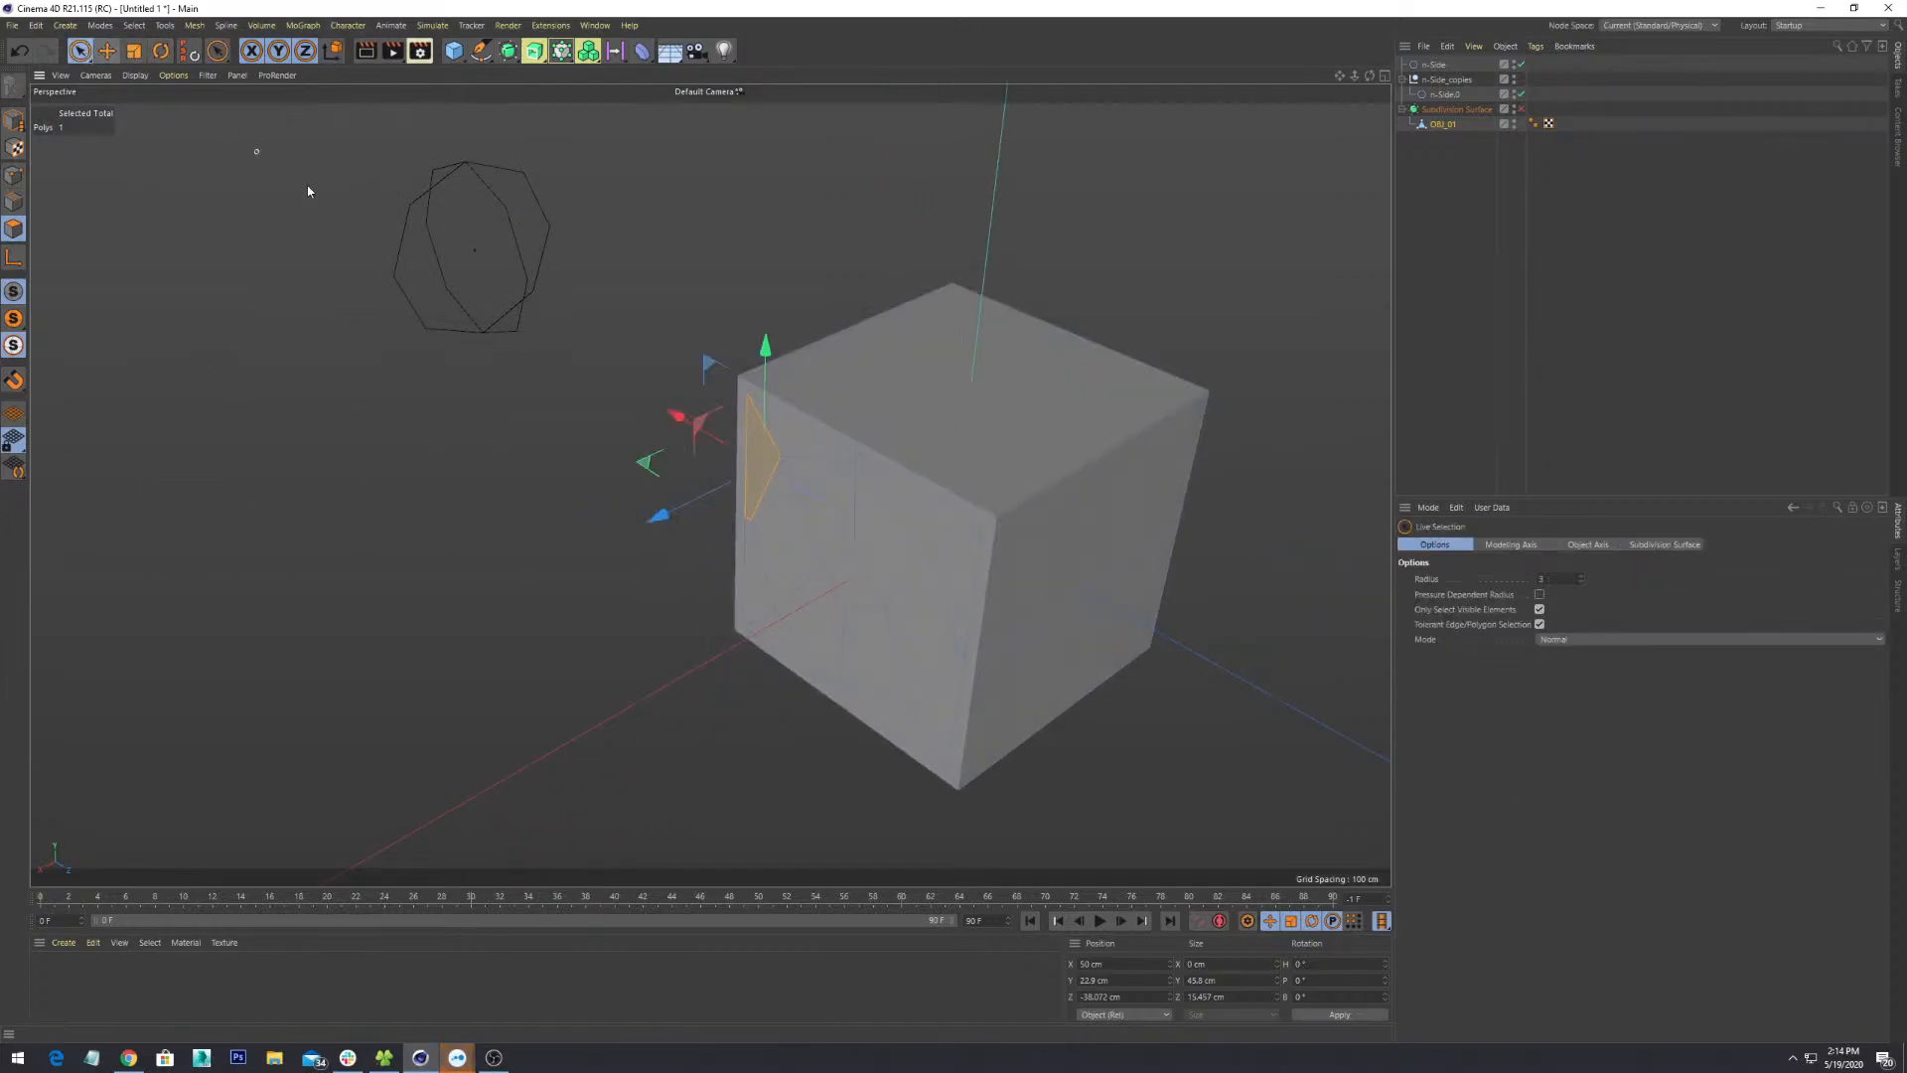
pyautogui.click(491, 189)
pyautogui.keyDown('alt'); pyautogui.moveTo(491, 189); pyautogui.dragTo(443, 462); pyautogui.keyUp('alt')
pyautogui.moveTo(80, 50); pyautogui.dragTo(129, 117)
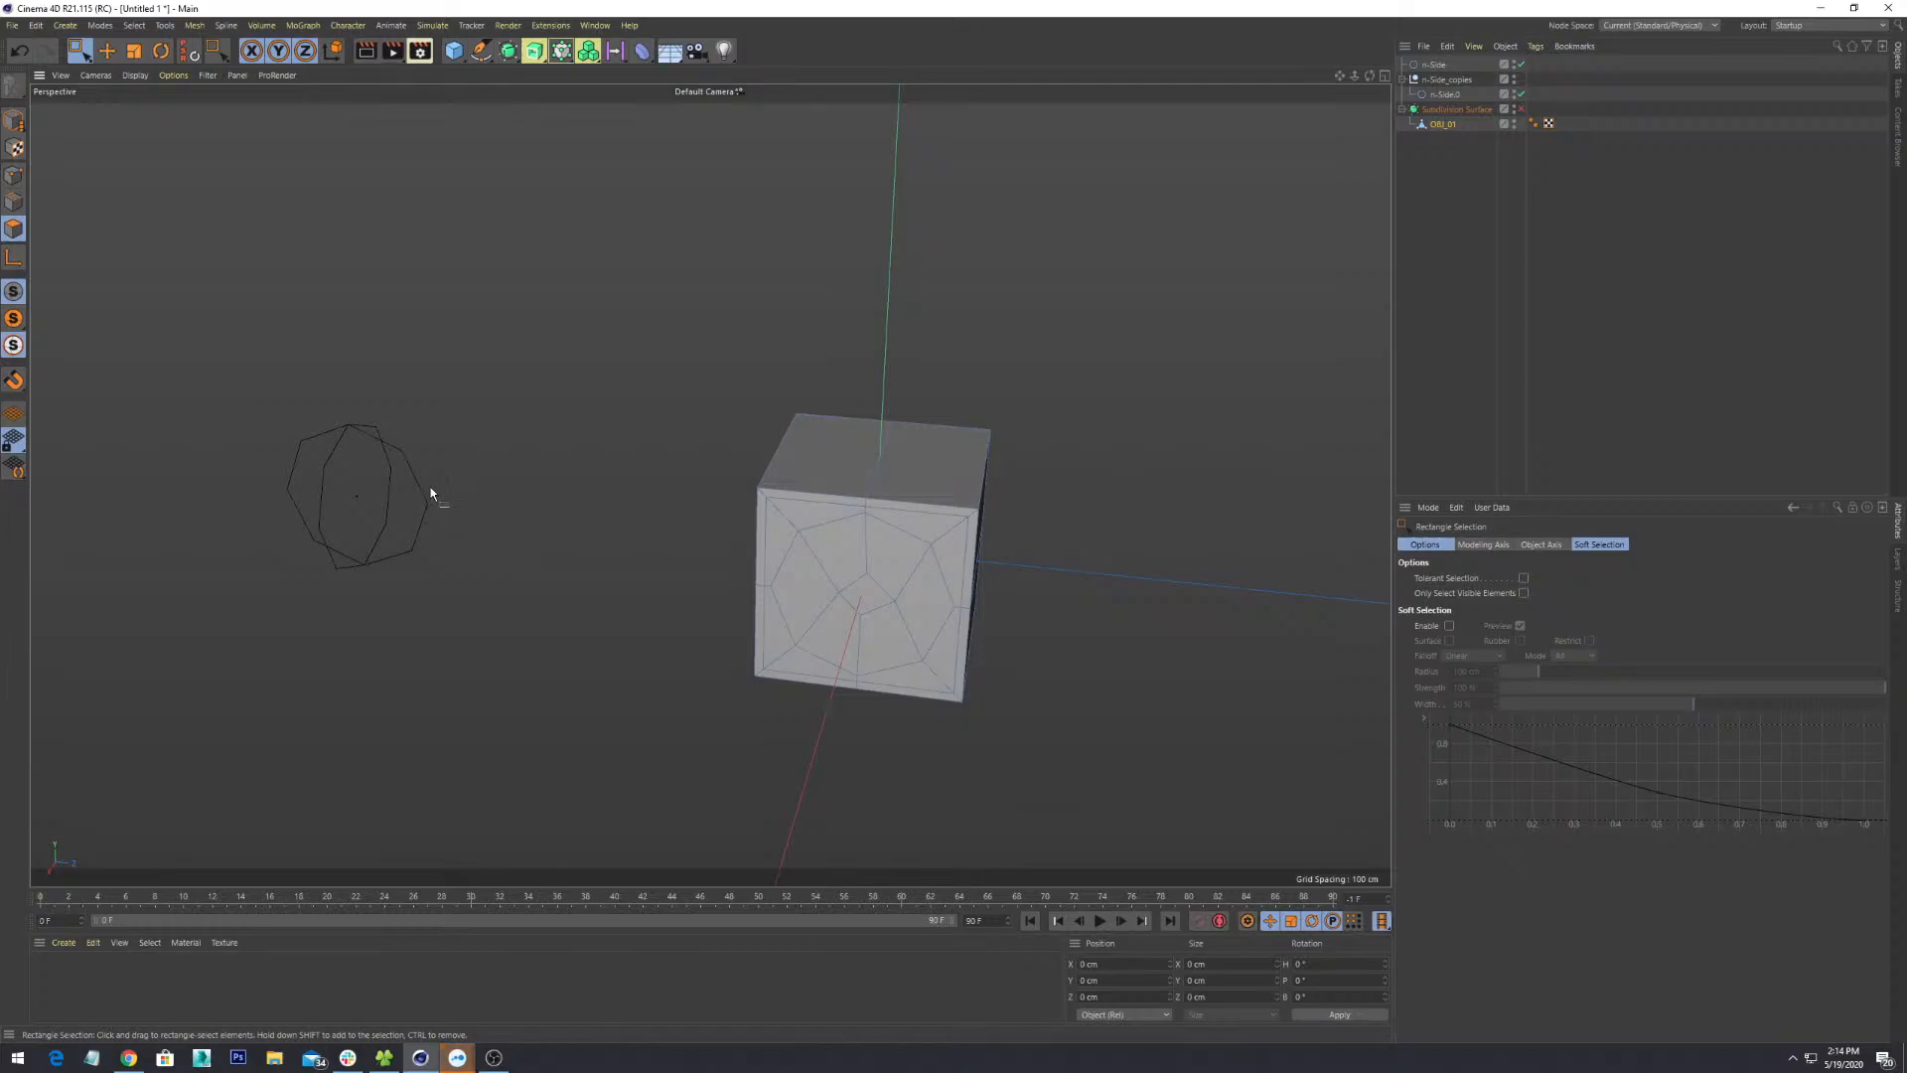
pyautogui.keyDown('alt'); pyautogui.moveTo(431, 493); pyautogui.dragTo(499, 537); pyautogui.keyUp('alt')
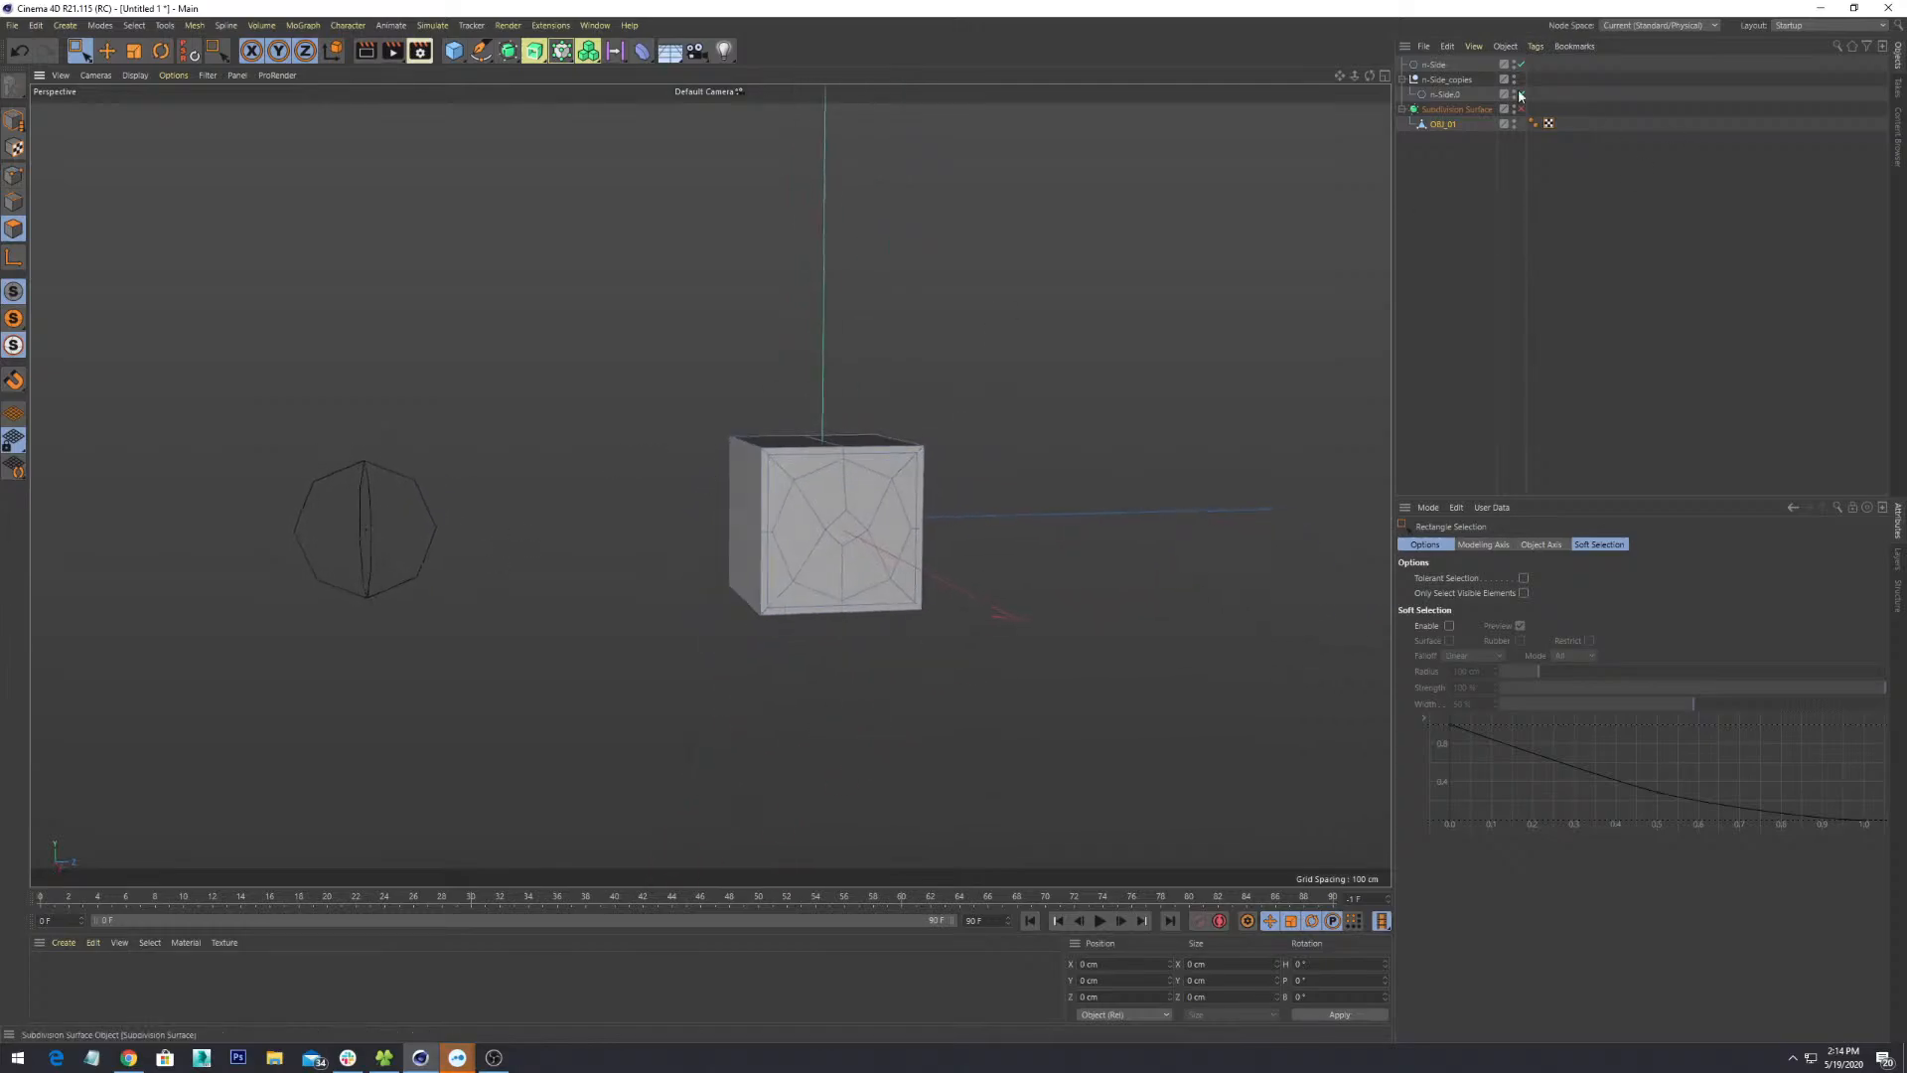
# - In Object mode, select the octagon spline n-Side.0 and orbit around it
pyautogui.click(15, 121)
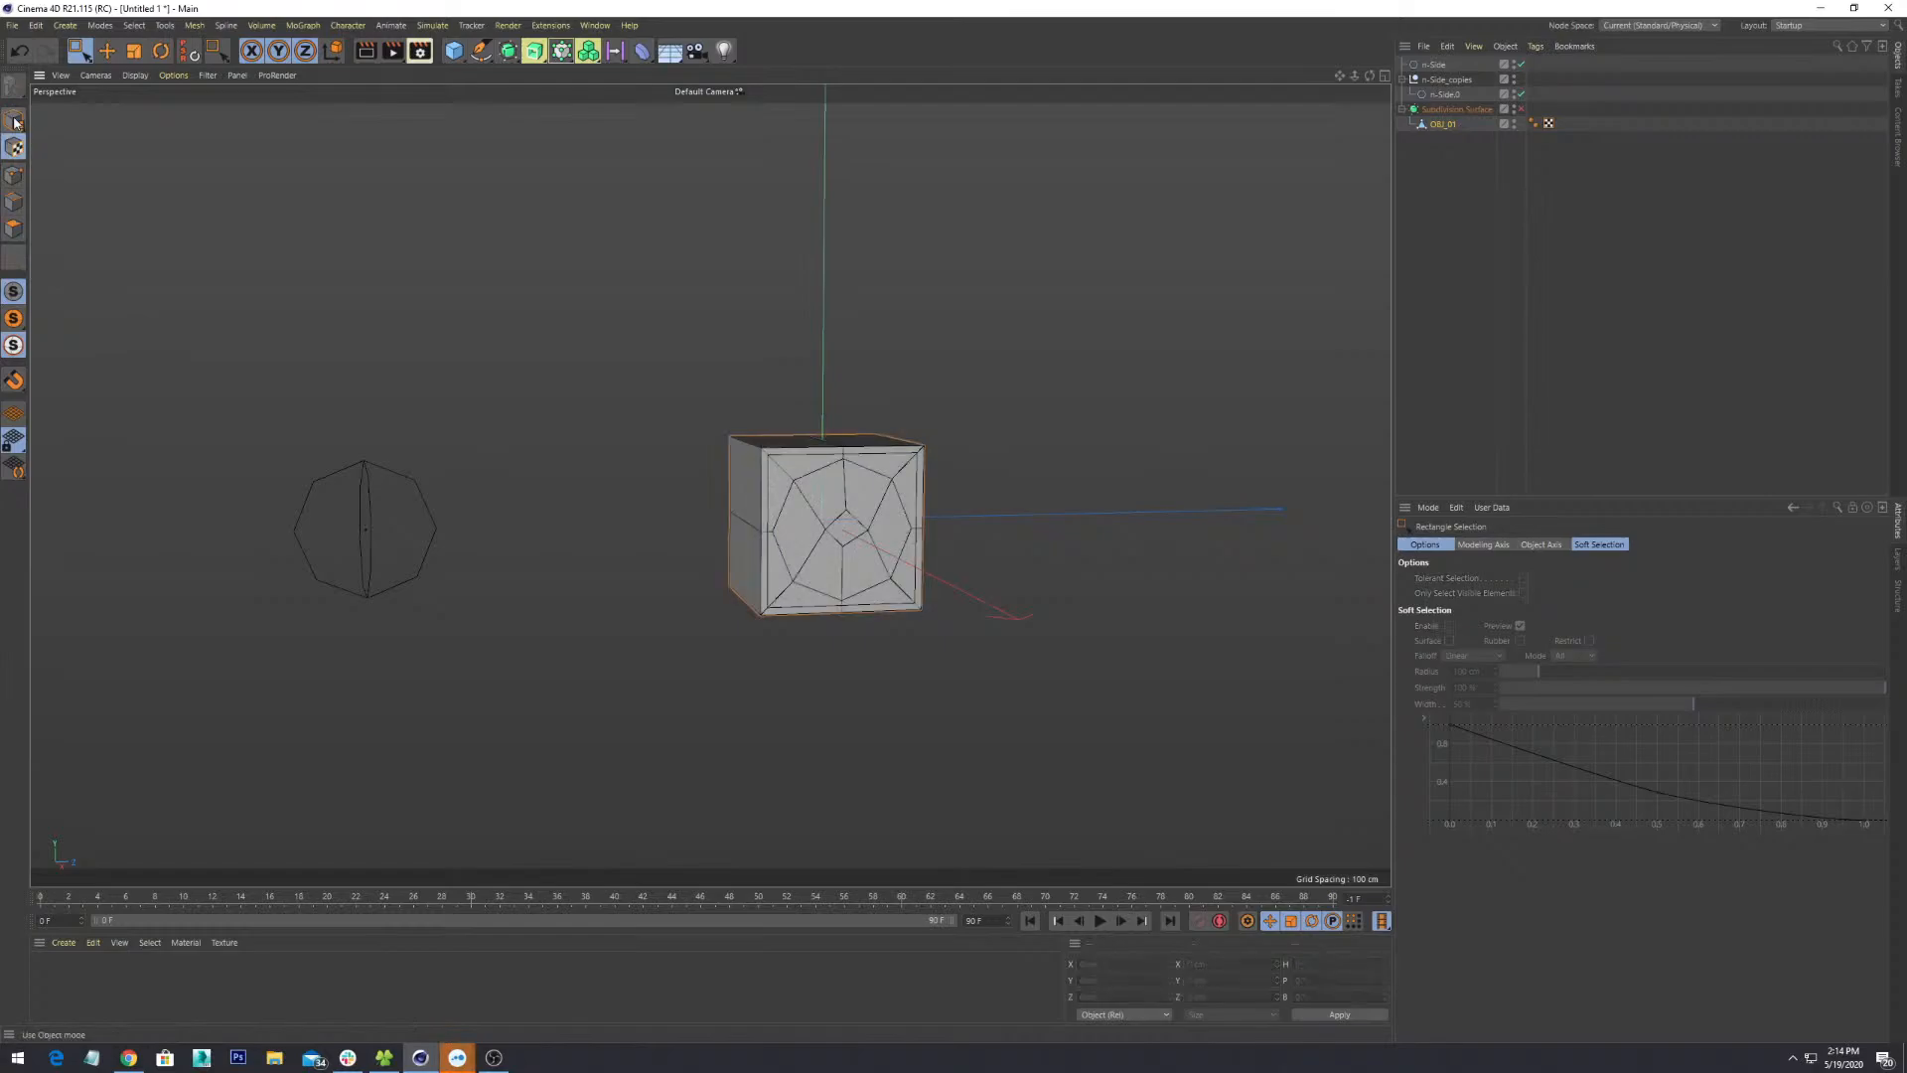
pyautogui.click(15, 121)
pyautogui.click(429, 517)
pyautogui.moveTo(481, 629)
pyautogui.keyDown('alt'); pyautogui.mouseDown()
pyautogui.moveTo(434, 608)
pyautogui.moveTo(443, 639)
pyautogui.moveTo(291, 586)
pyautogui.moveTo(498, 601)
pyautogui.moveTo(412, 655)
pyautogui.moveTo(501, 630)
pyautogui.mouseUp(); pyautogui.keyUp('alt')
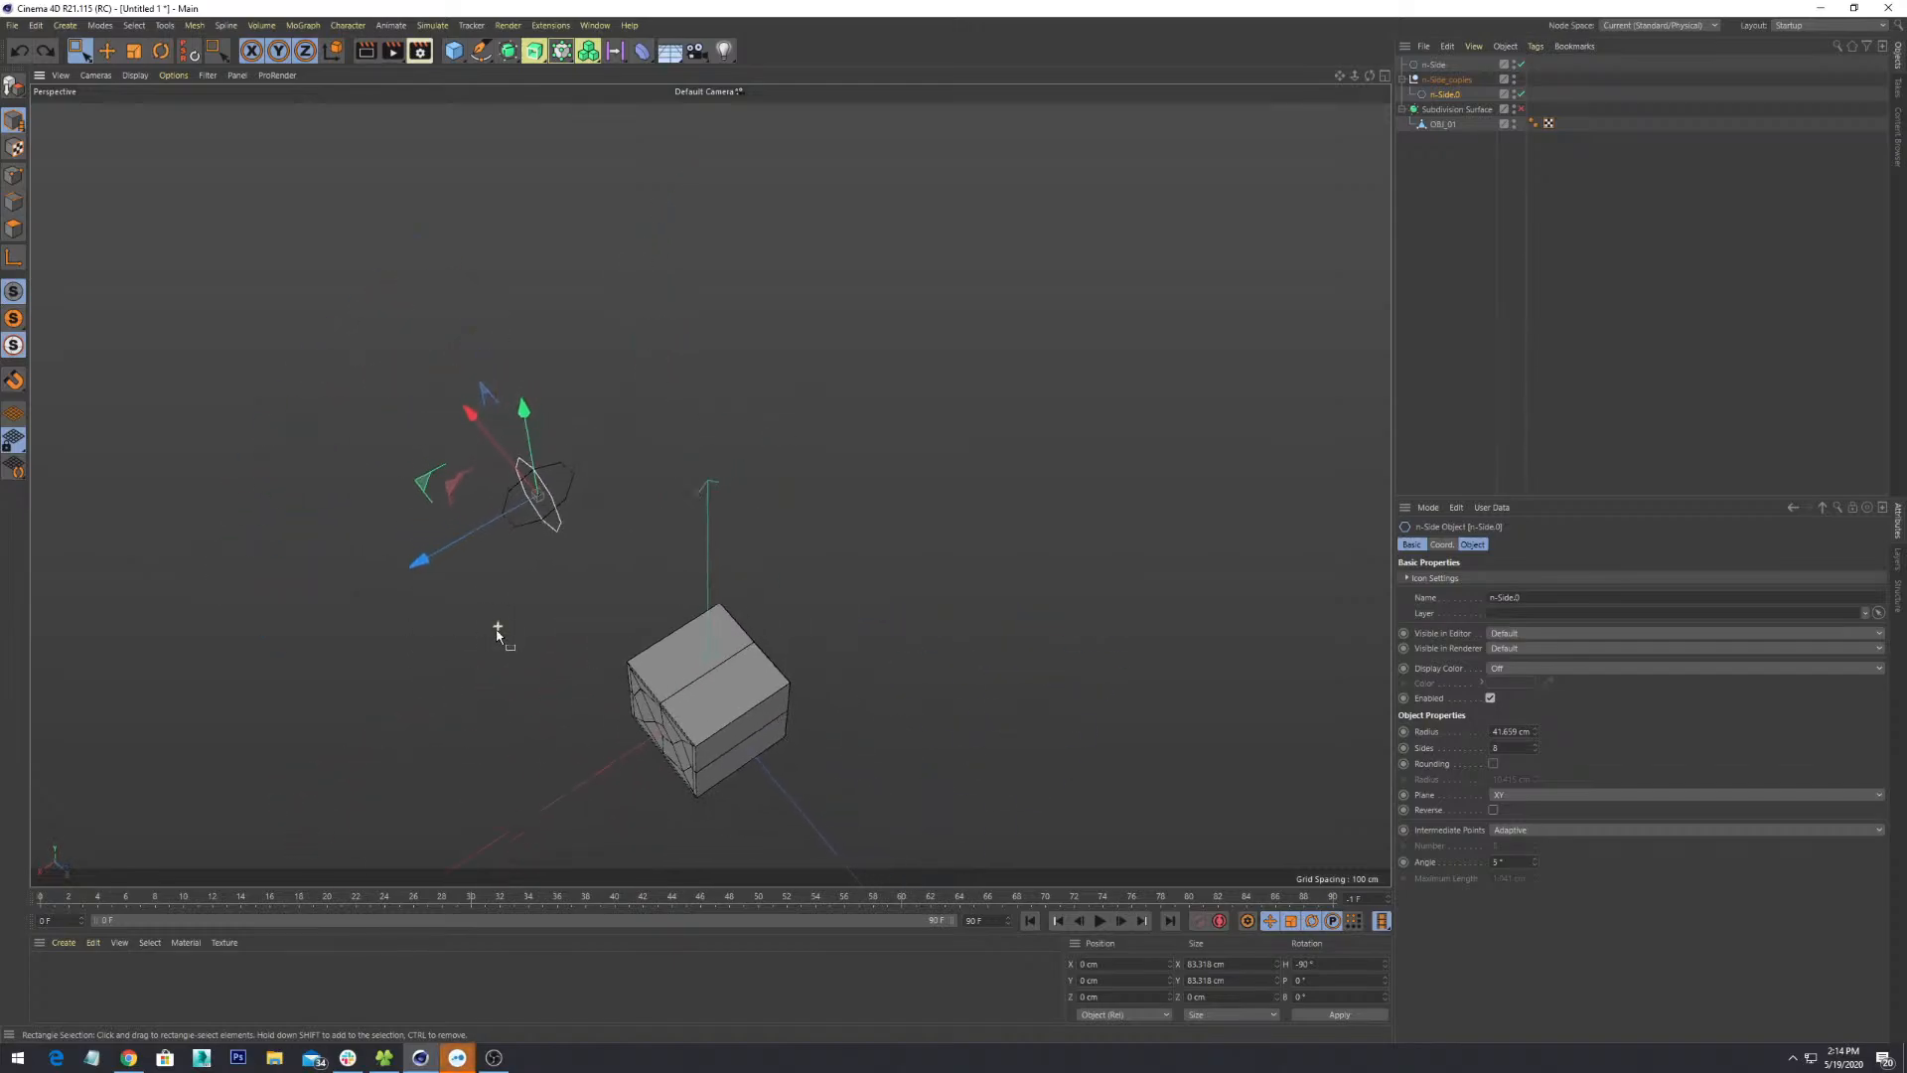
pyautogui.keyDown('alt'); pyautogui.moveTo(457, 563); pyautogui.dragTo(846, 537); pyautogui.keyUp('alt')
pyautogui.keyDown('alt'); pyautogui.moveTo(736, 586); pyautogui.dragTo(671, 463); pyautogui.keyUp('alt')
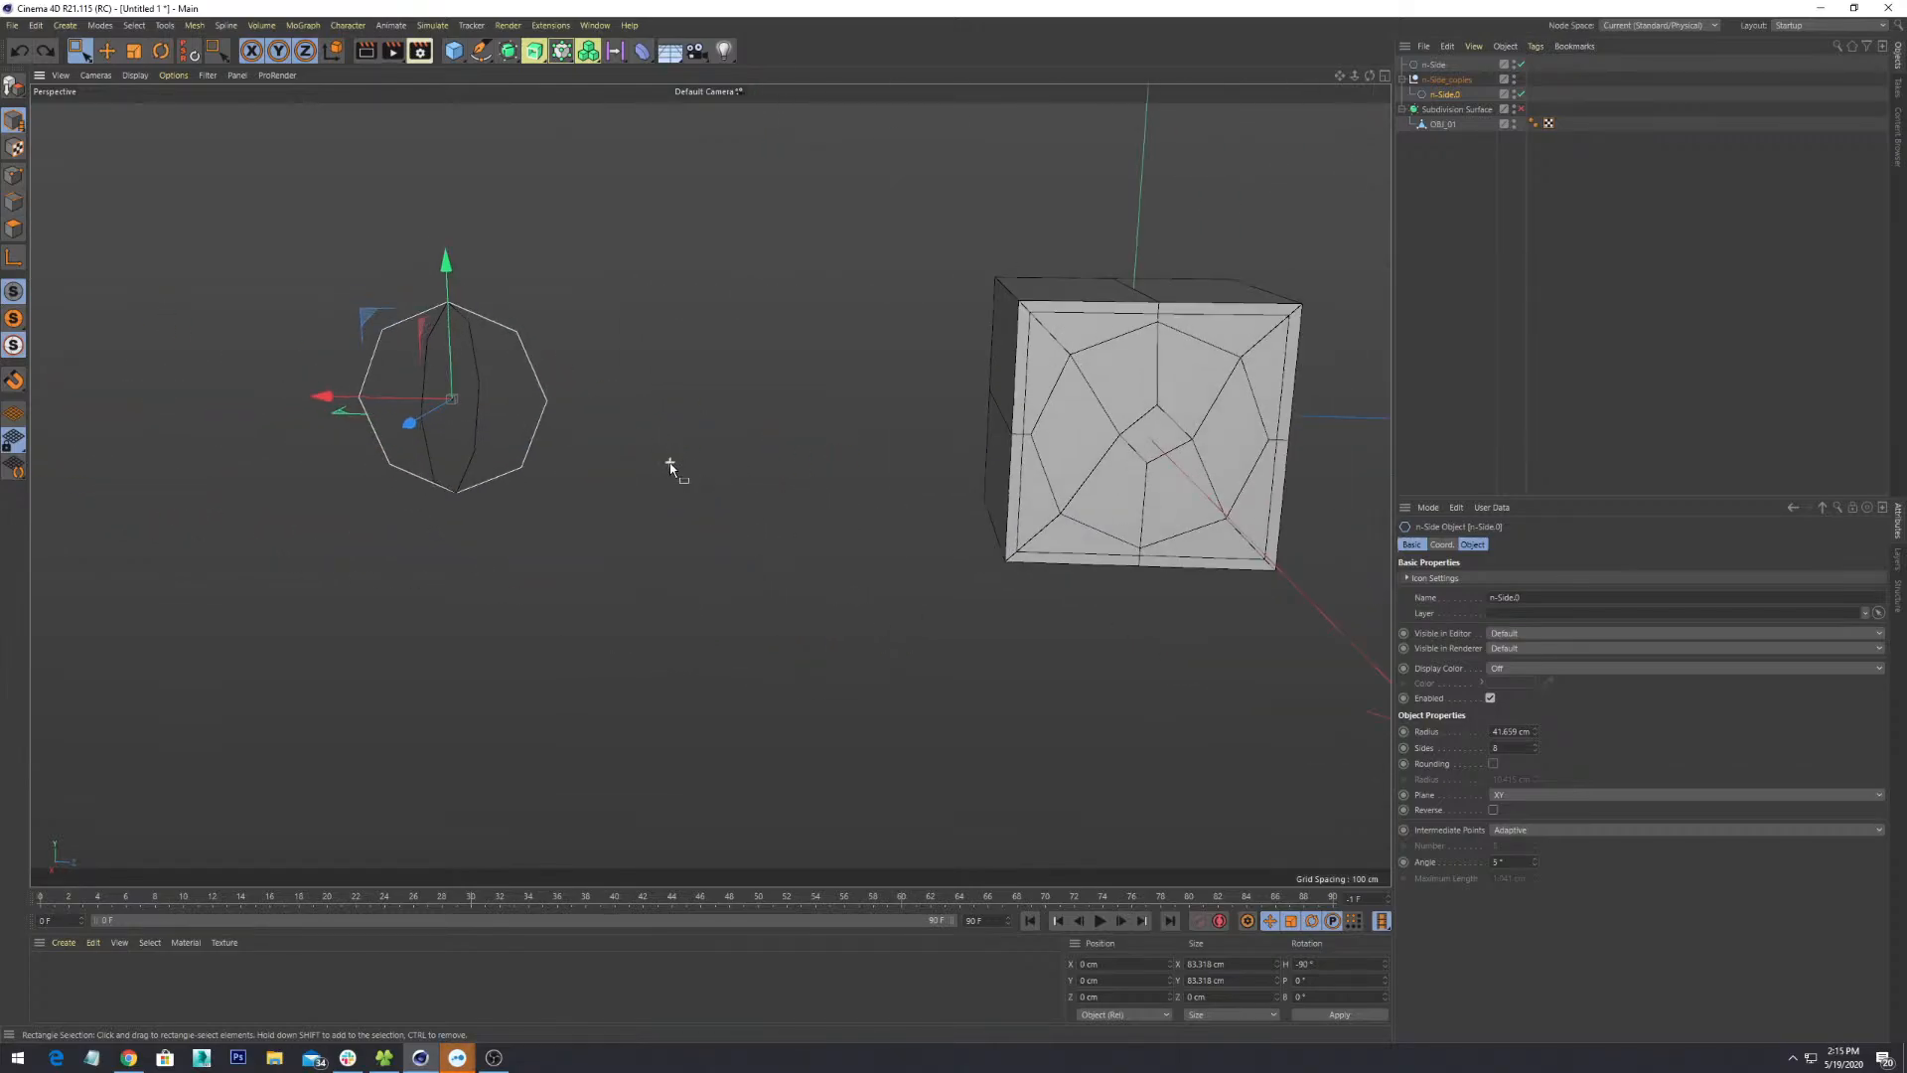
pyautogui.keyDown('alt'); pyautogui.moveTo(715, 532); pyautogui.dragTo(657, 494); pyautogui.keyUp('alt')
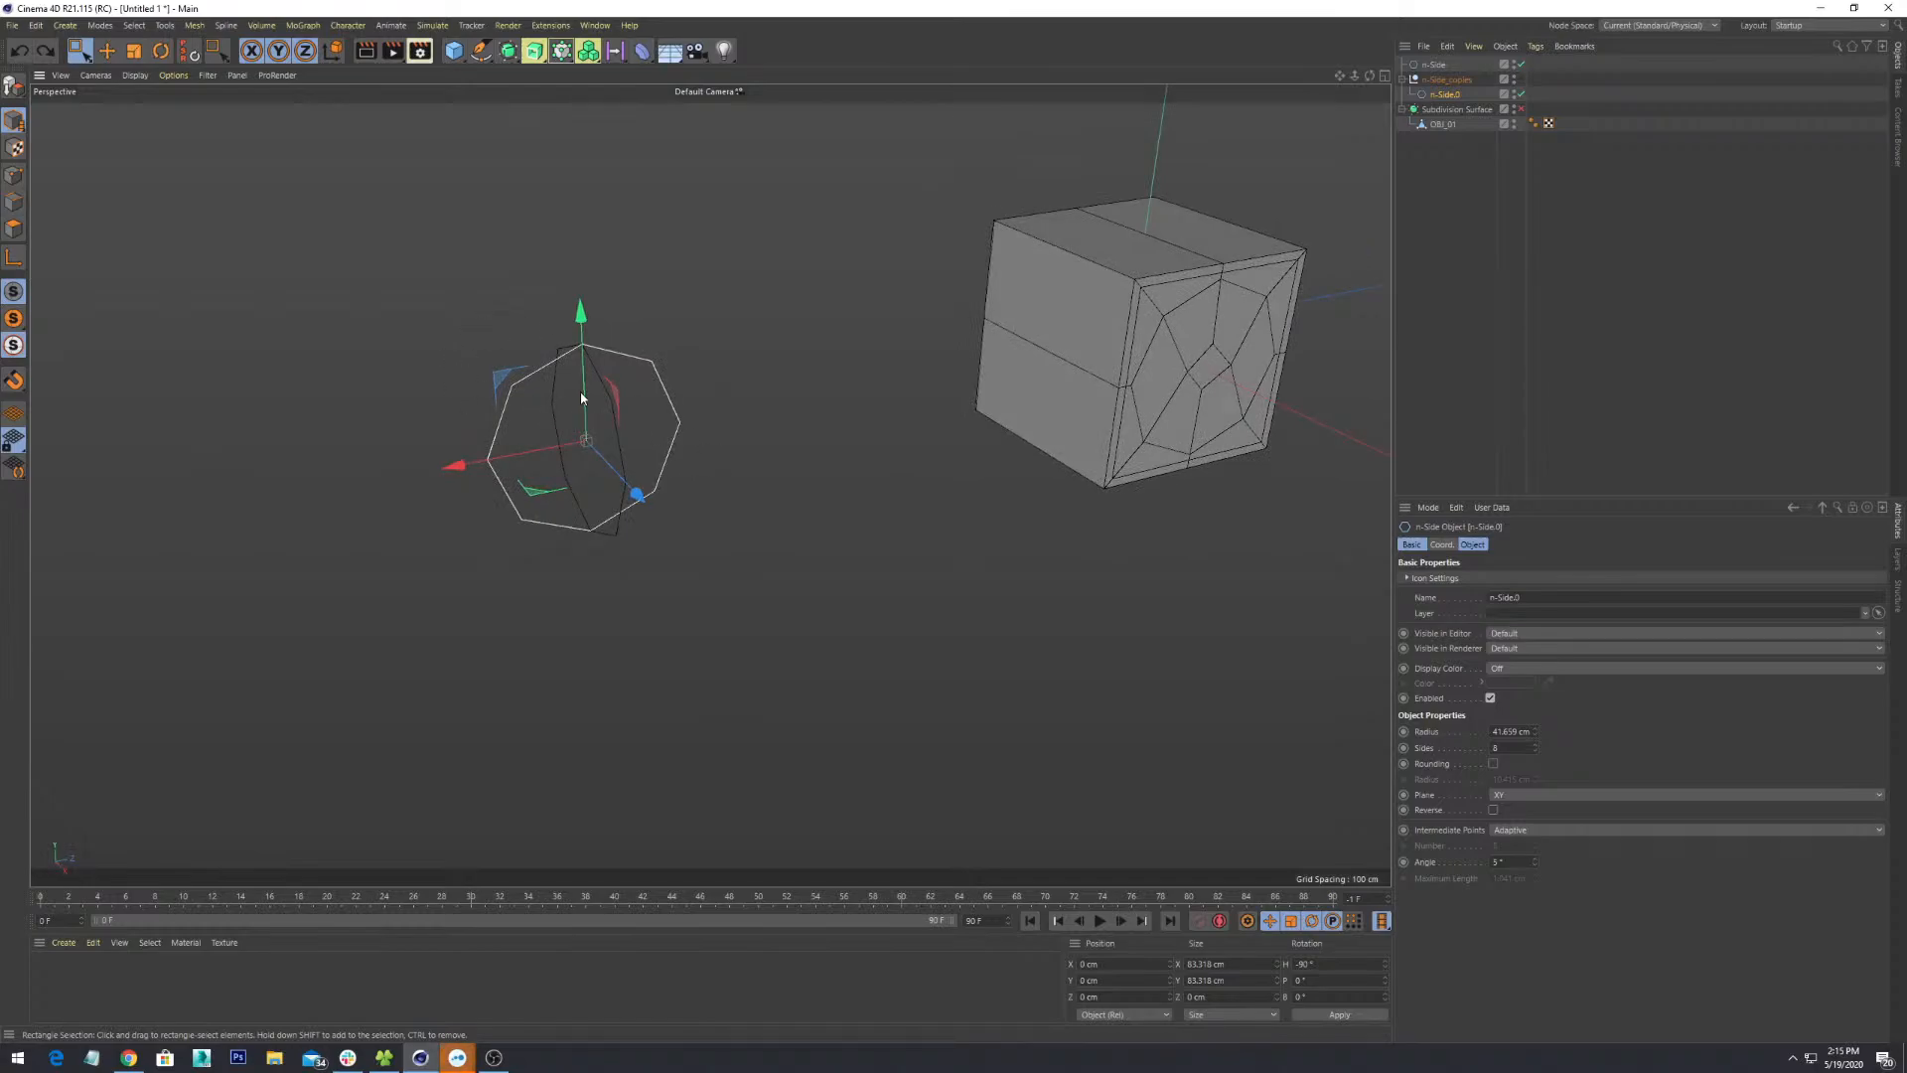
pyautogui.press('e')
pyautogui.keyDown('alt'); pyautogui.moveTo(581, 397); pyautogui.dragTo(601, 572); pyautogui.keyUp('alt')
pyautogui.press('0')
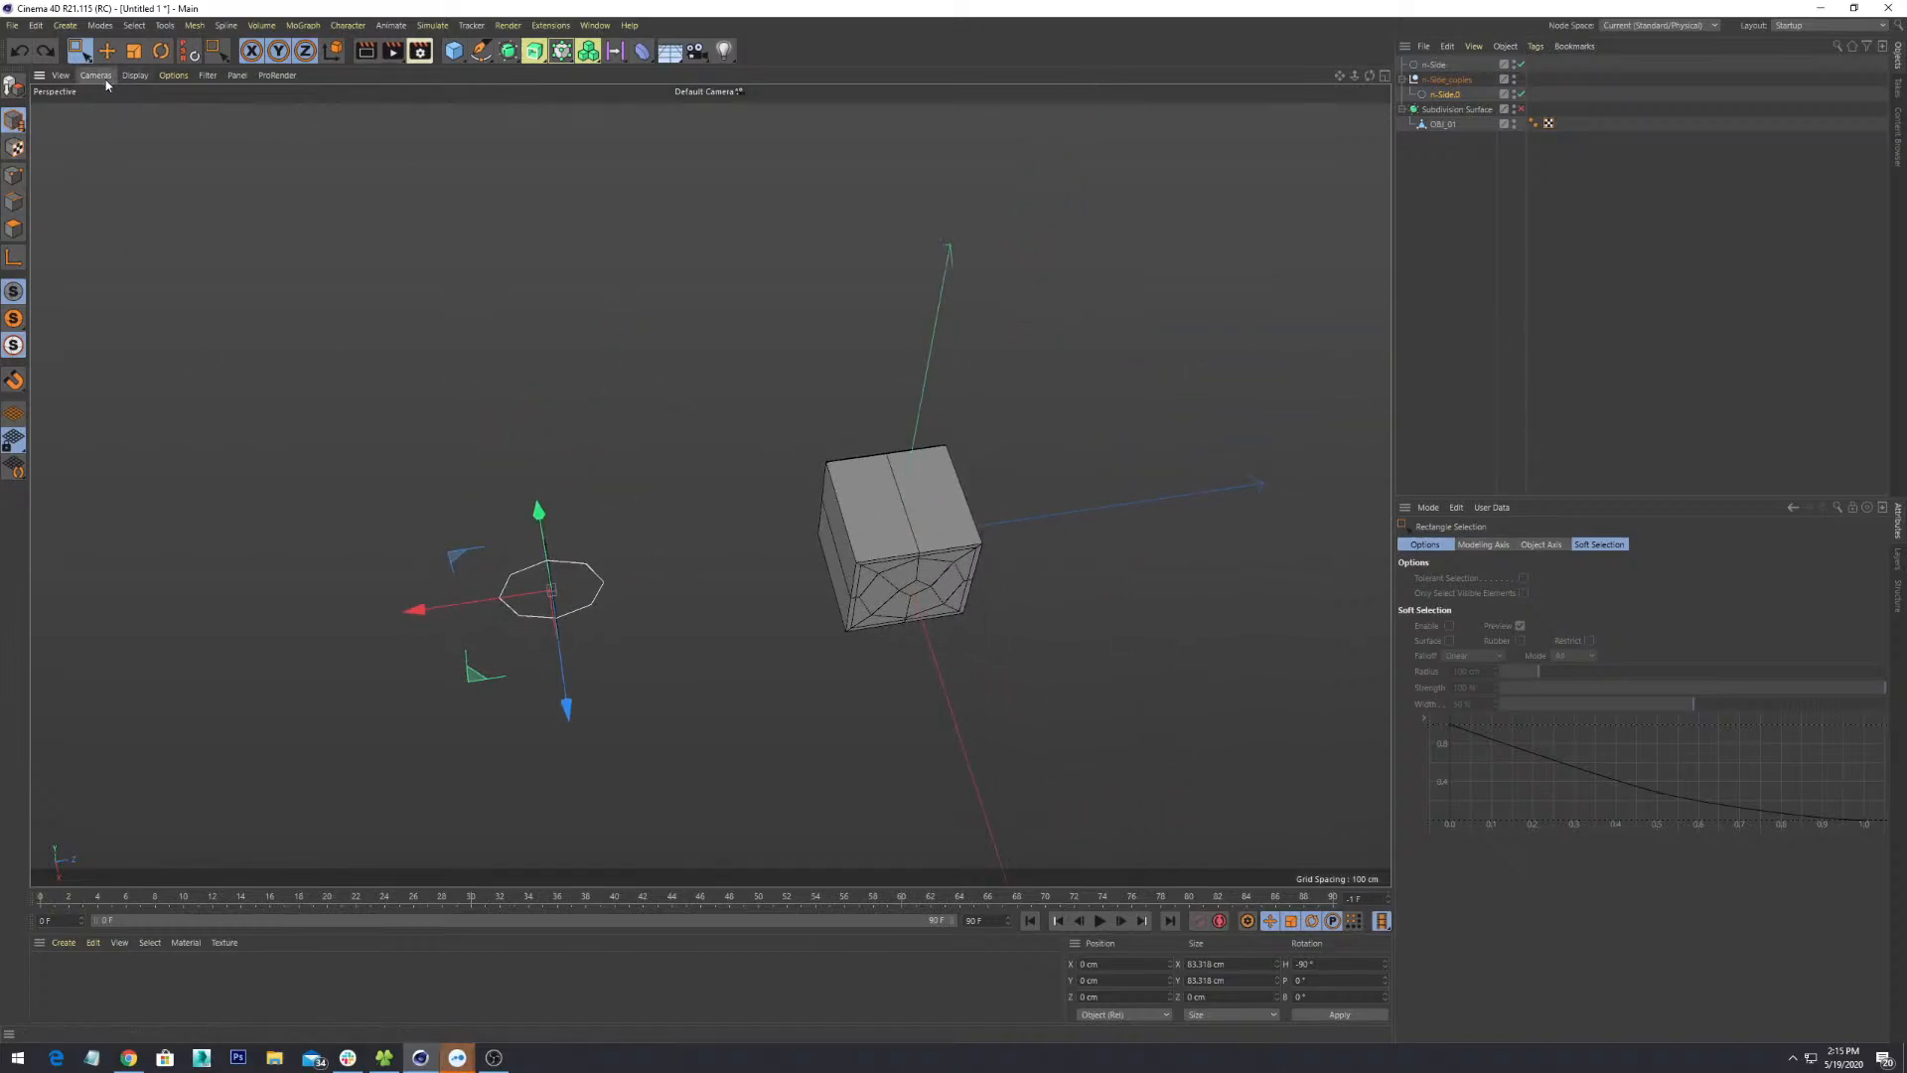
pyautogui.click(64, 943)
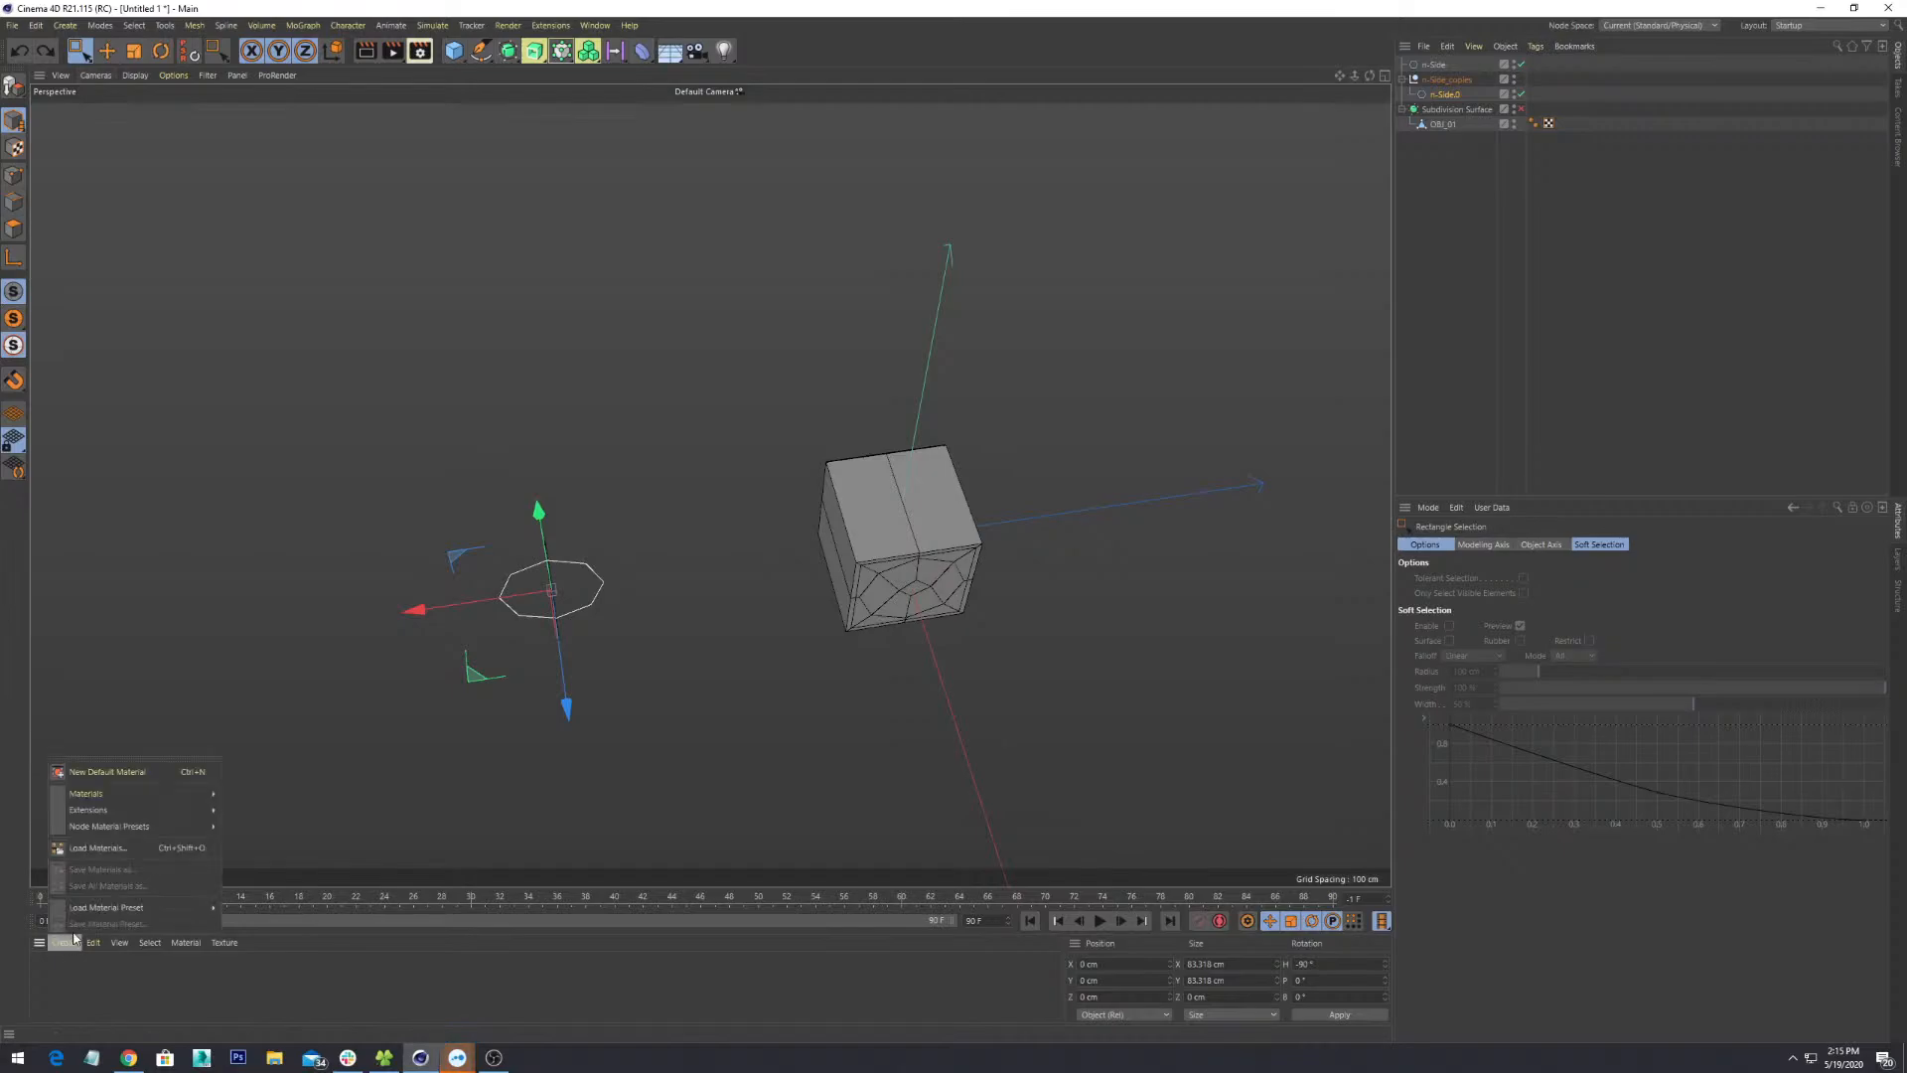
pyautogui.click(294, 534)
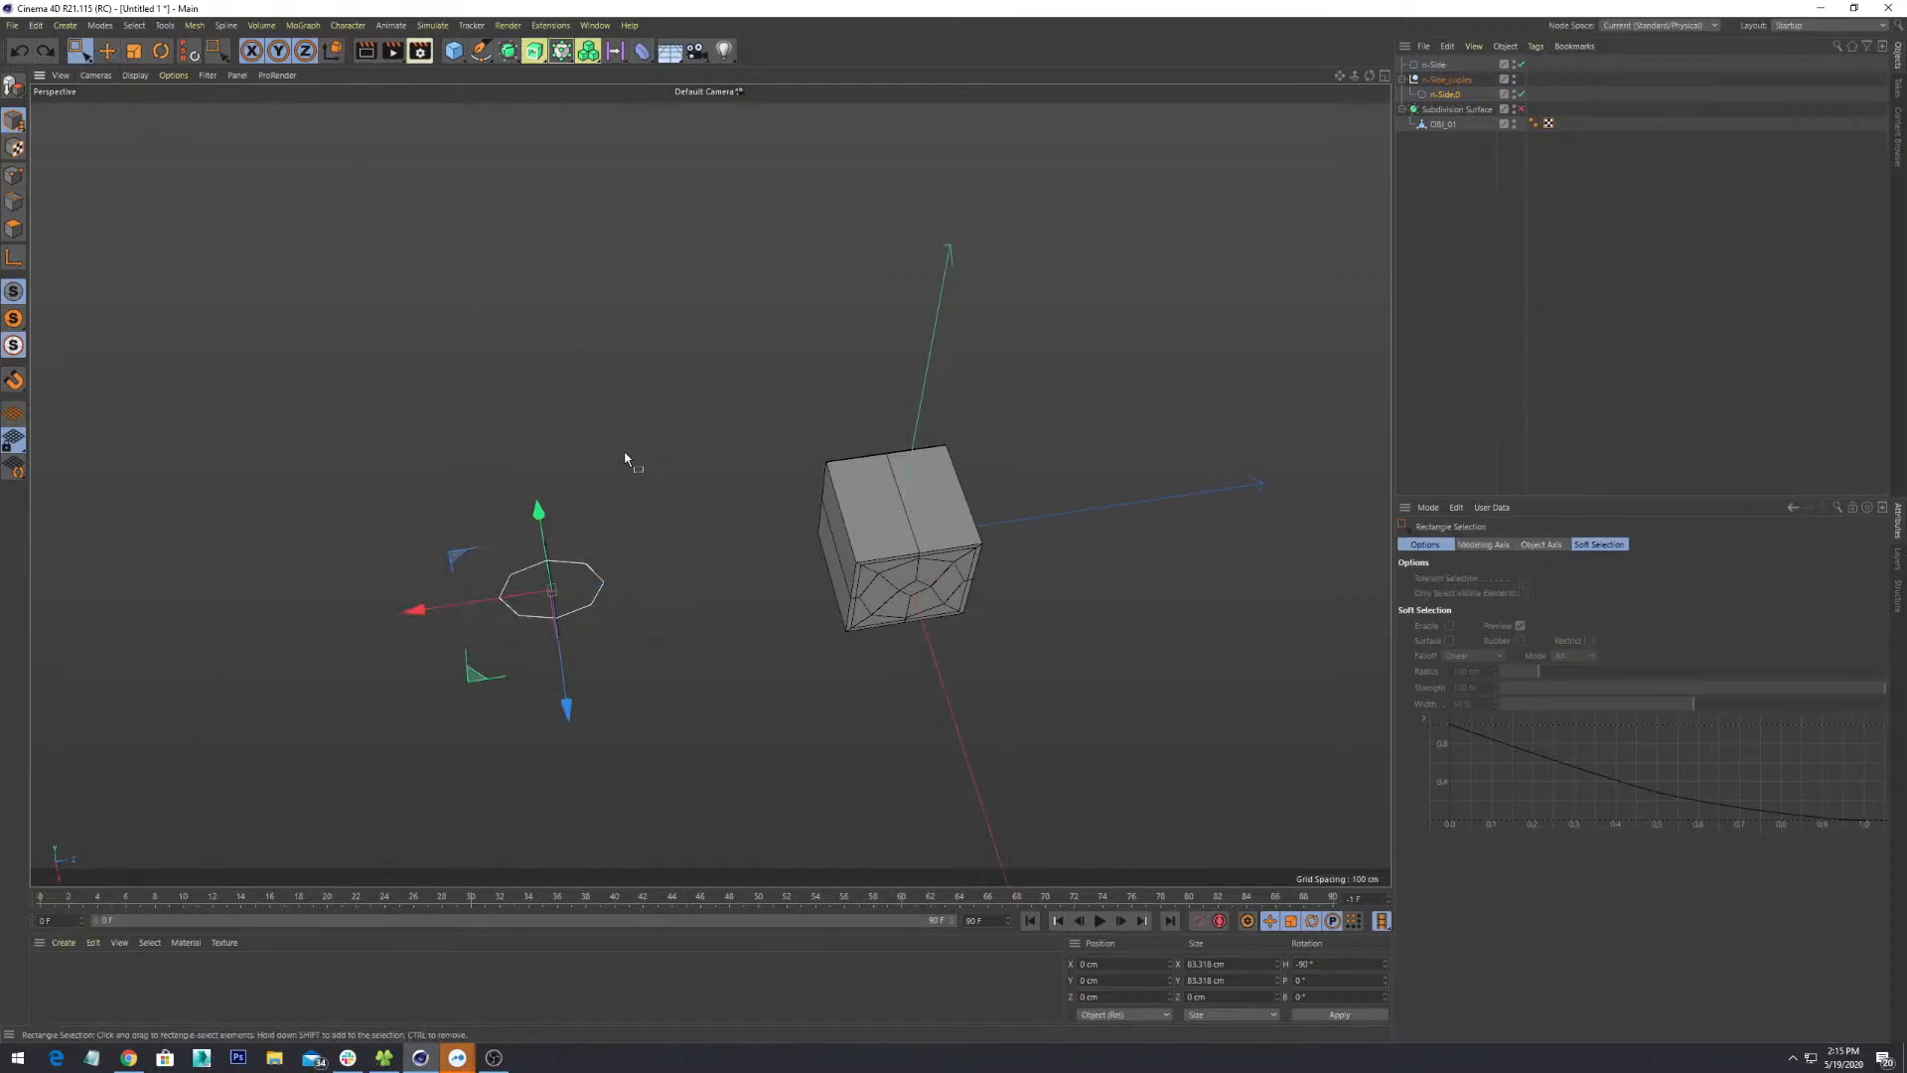
pyautogui.rightClick(492, 431)
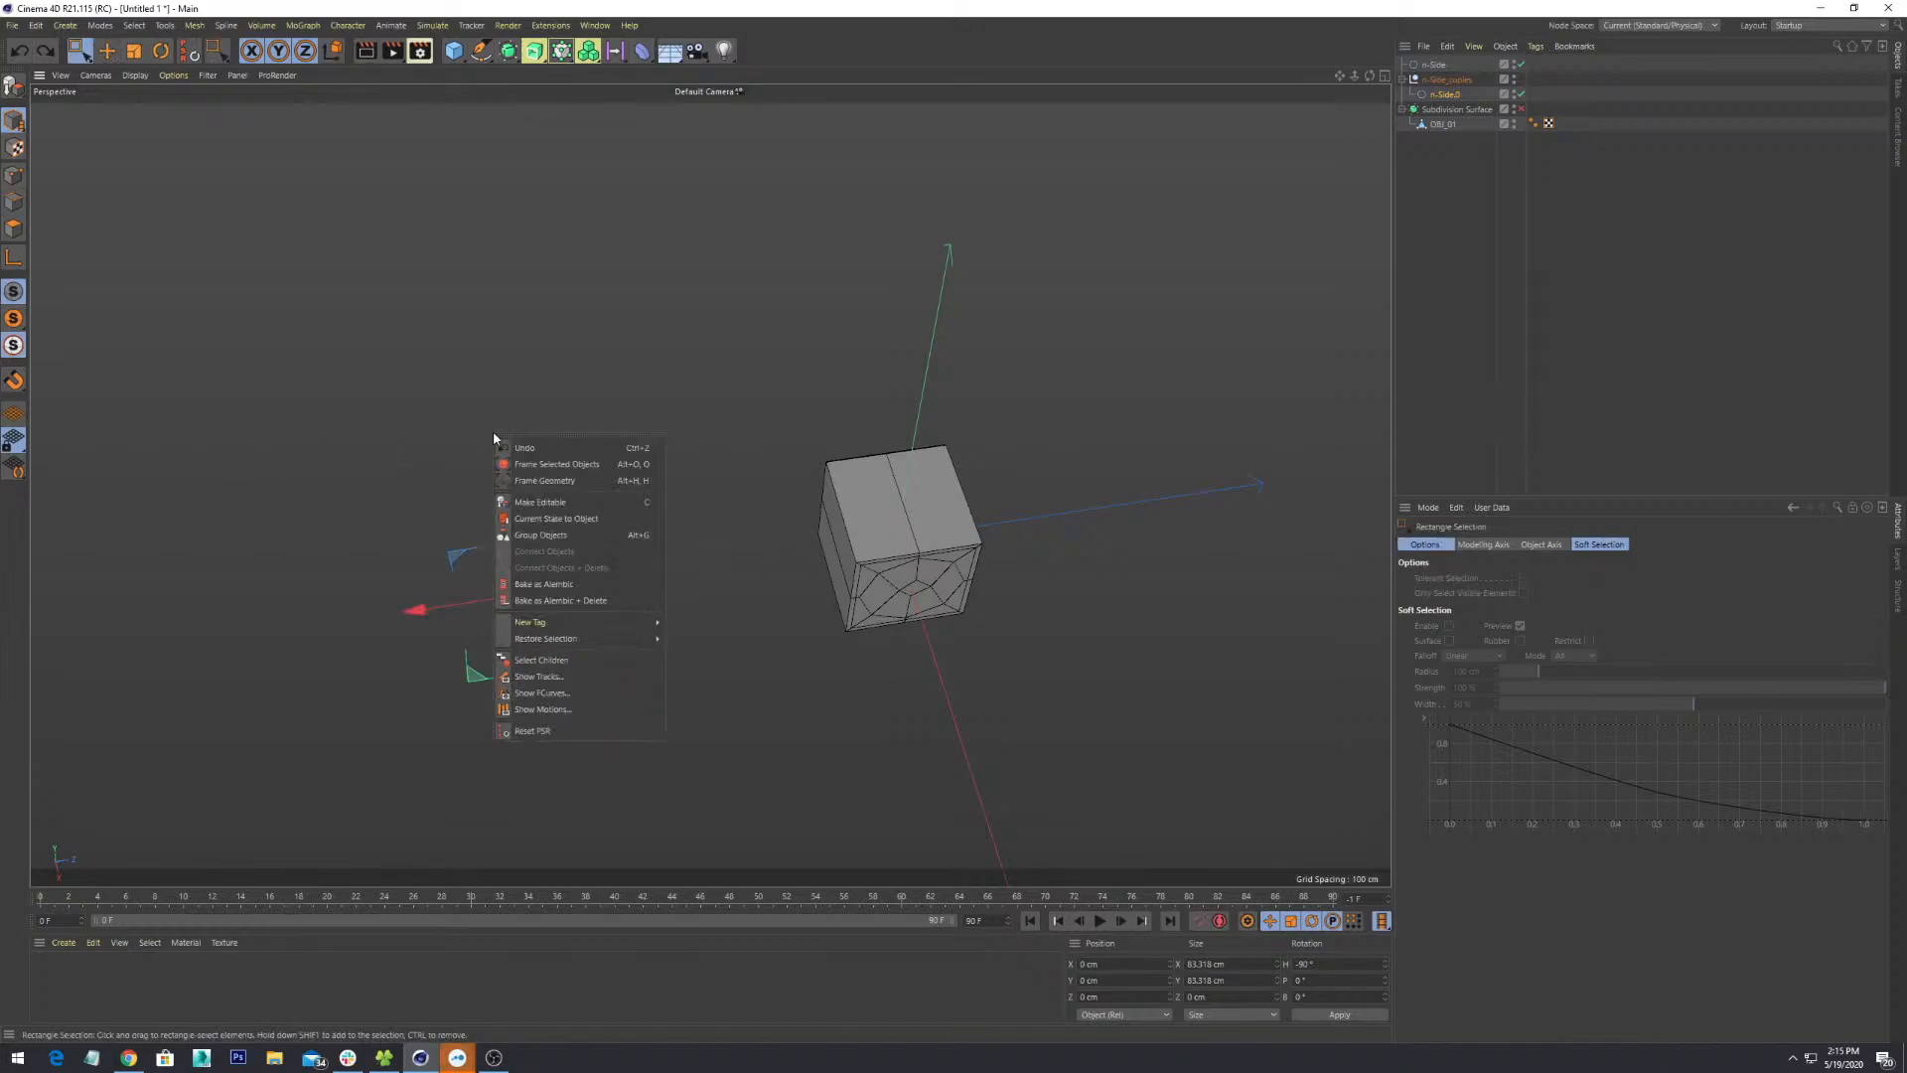
pyautogui.press('Escape')
pyautogui.click(65, 24)
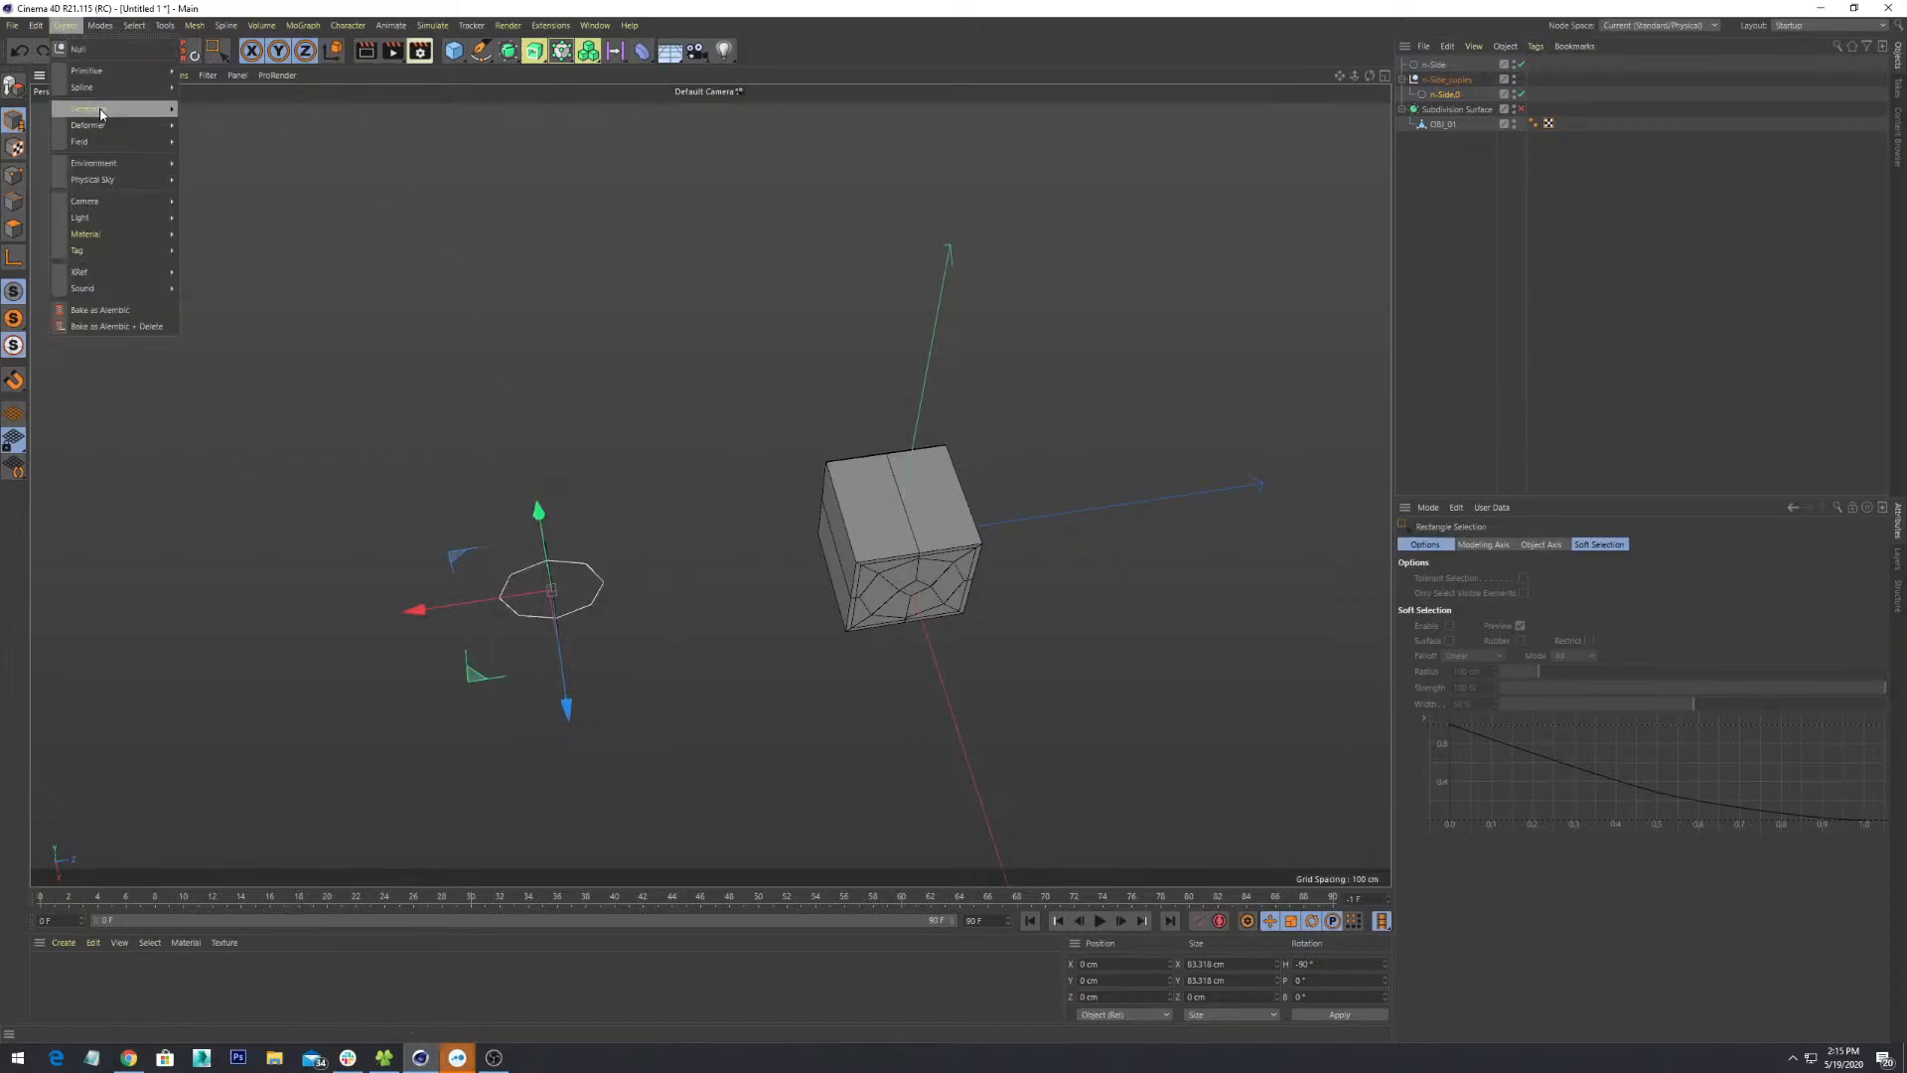
pyautogui.moveTo(114, 69)
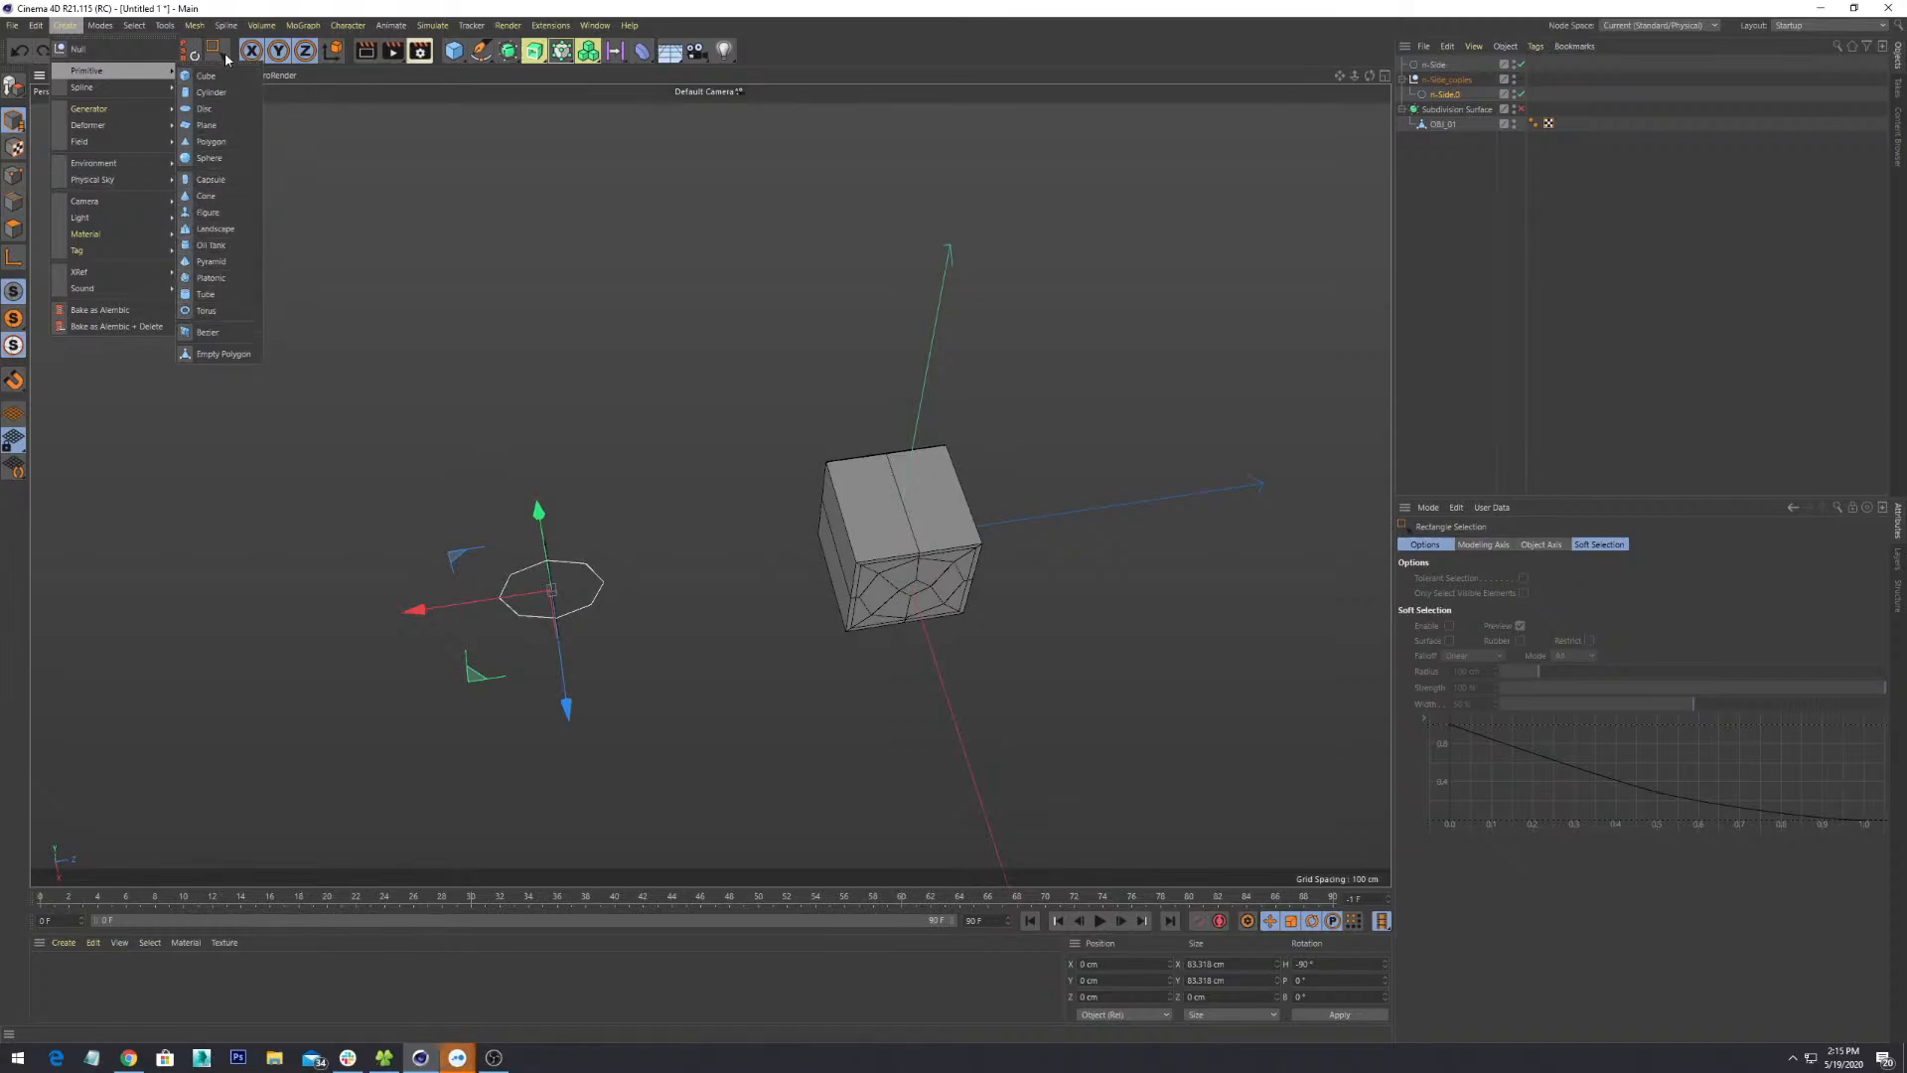
pyautogui.click(233, 161)
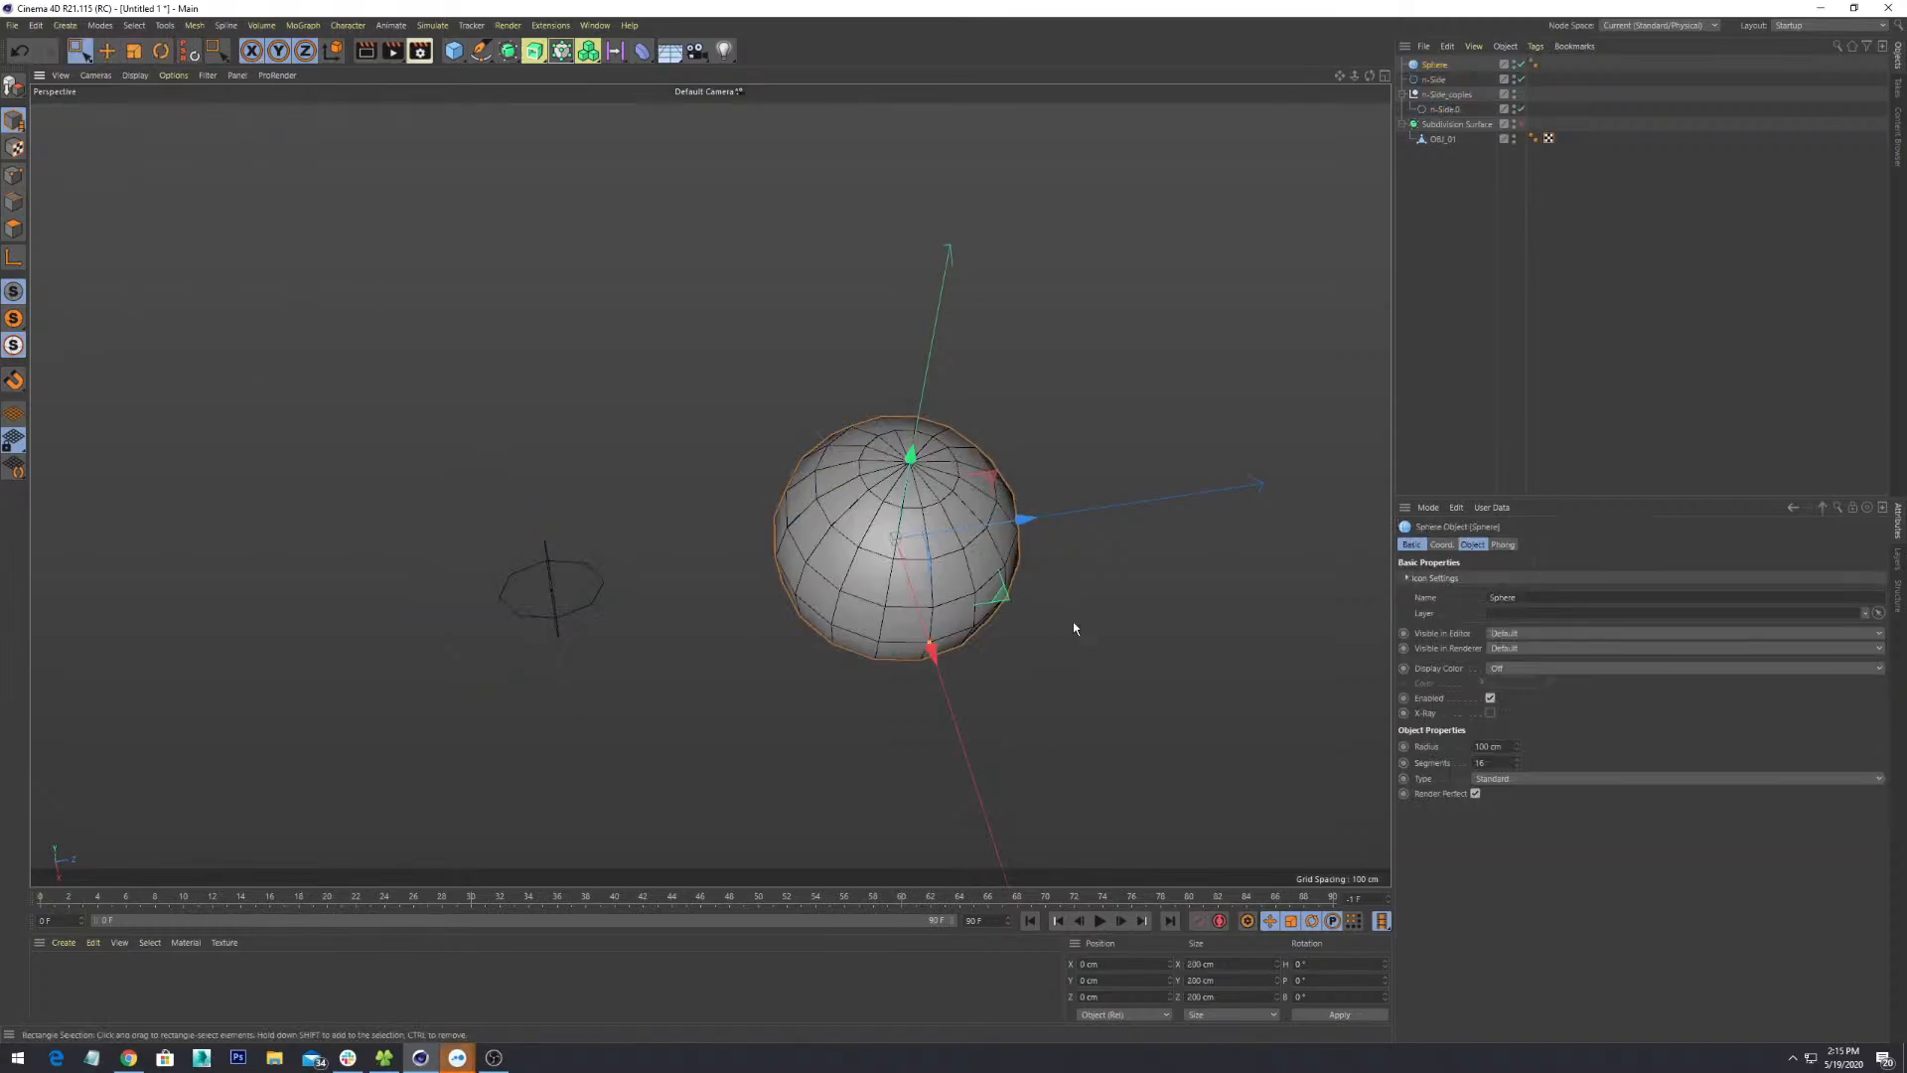
pyautogui.scroll(-2, 1075, 630)
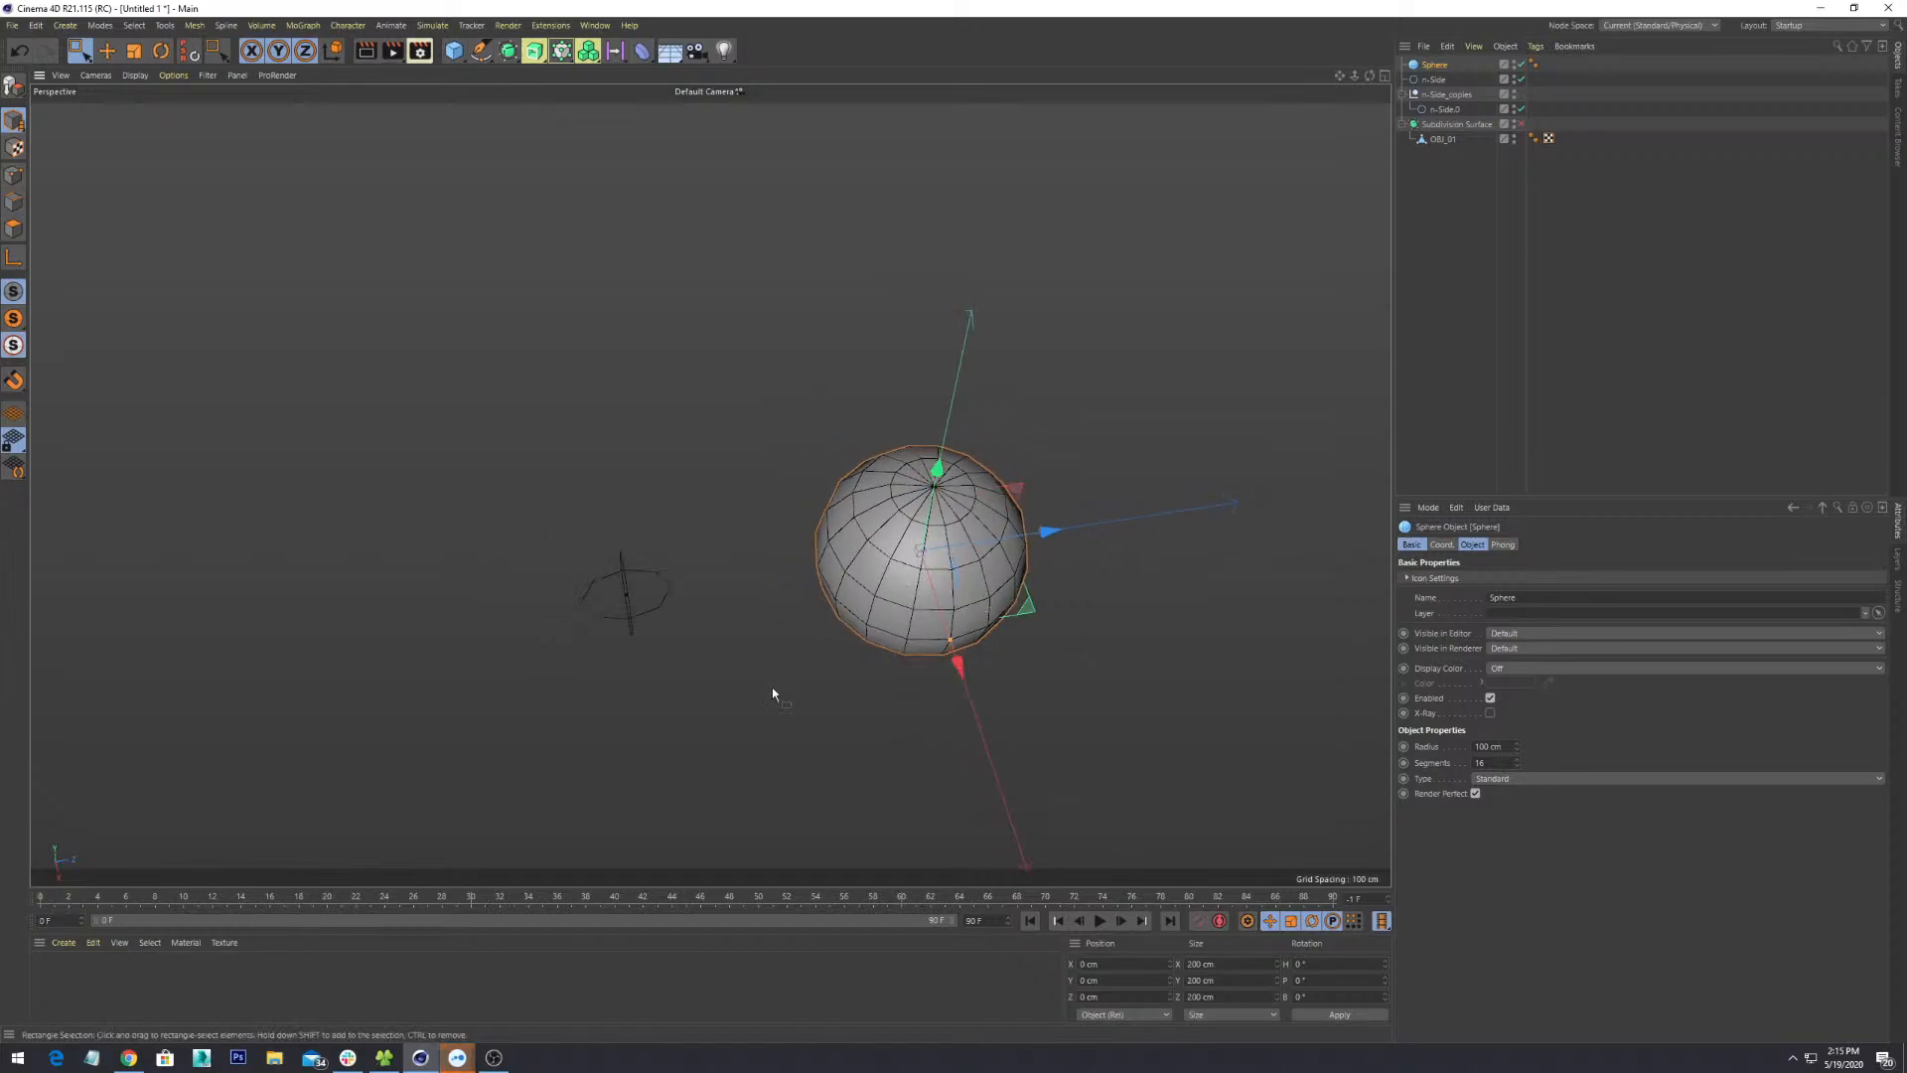
pyautogui.moveTo(1045, 530); pyautogui.dragTo(670, 745)
pyautogui.keyDown('alt'); pyautogui.moveTo(670, 745); pyautogui.dragTo(844, 487, button='middle'); pyautogui.keyUp('alt')
pyautogui.scroll(4, 845, 486)
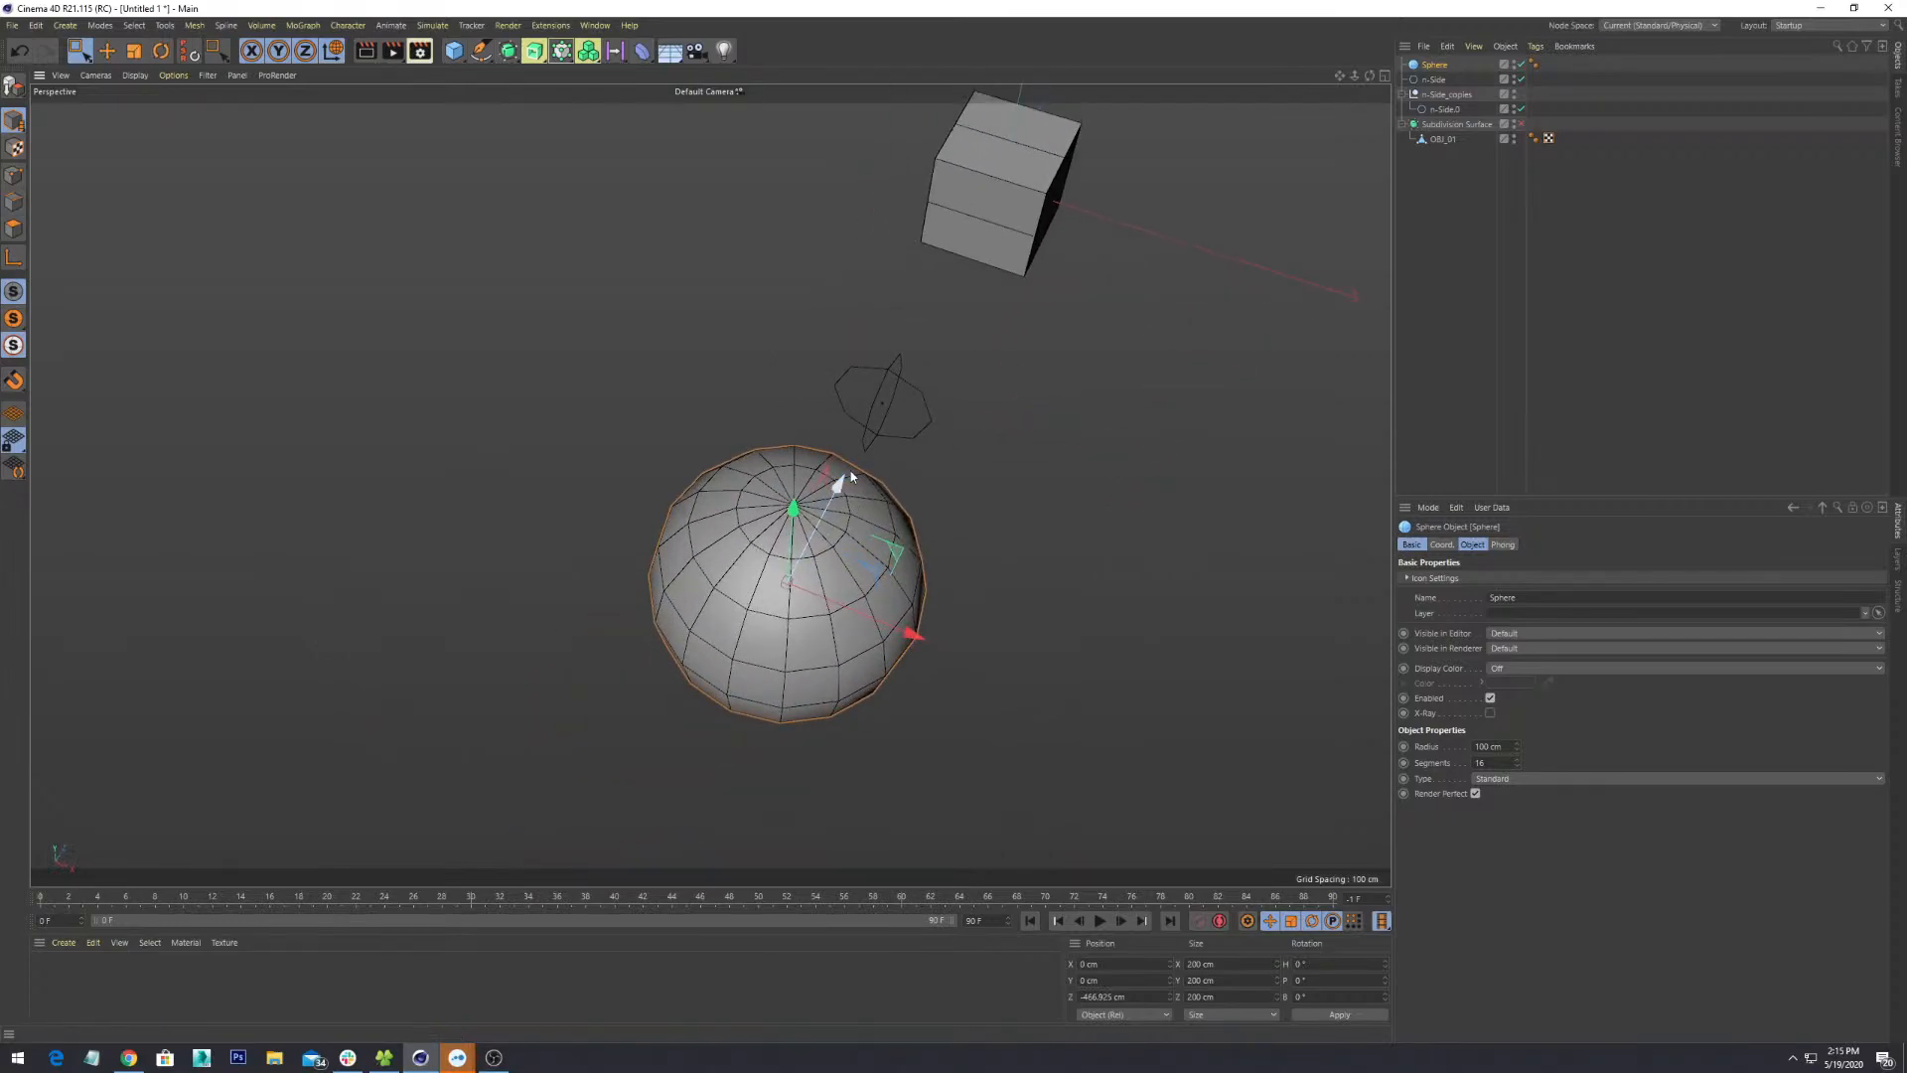
pyautogui.keyDown('alt'); pyautogui.moveTo(844, 486); pyautogui.dragTo(812, 562); pyautogui.keyUp('alt')
pyautogui.scroll(2, 813, 563)
pyautogui.scroll(2, 812, 566)
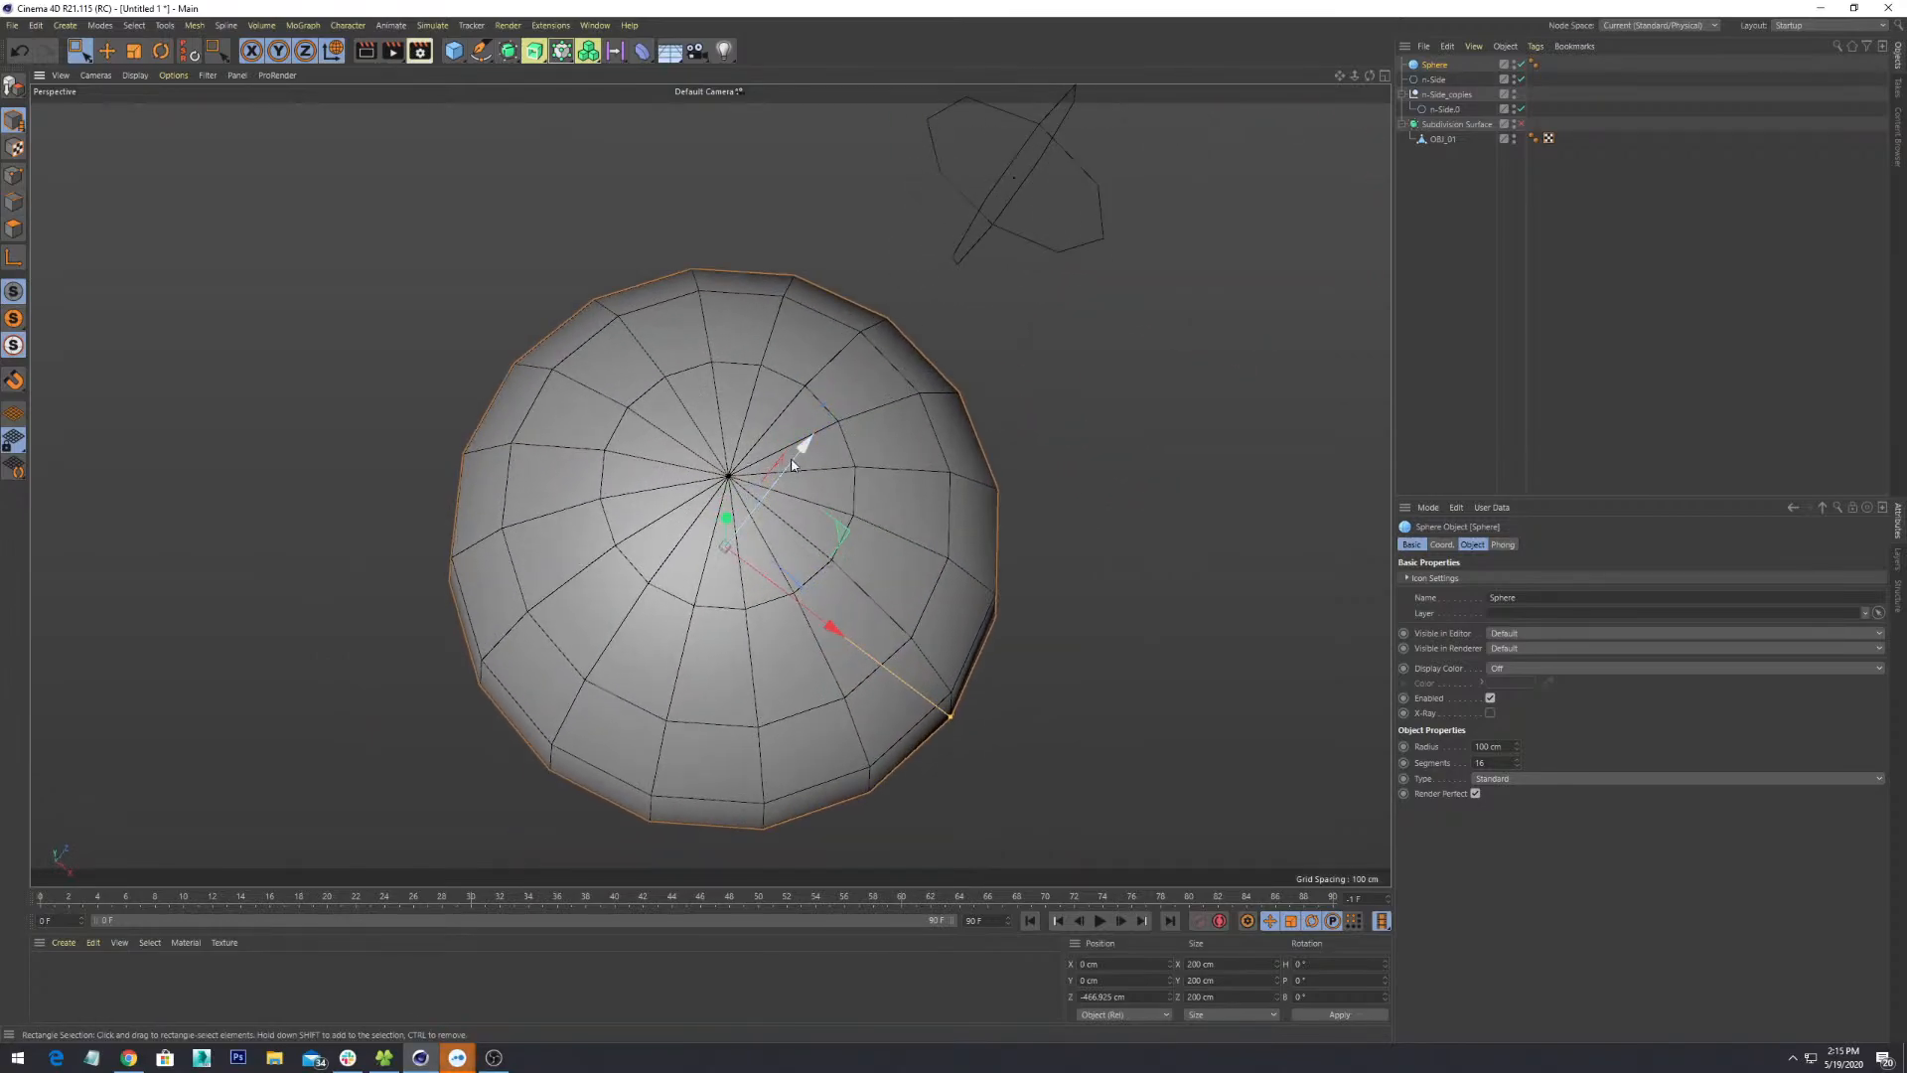
pyautogui.keyDown('alt'); pyautogui.moveTo(989, 648); pyautogui.dragTo(847, 505); pyautogui.keyUp('alt')
pyautogui.scroll(-5, 846, 504)
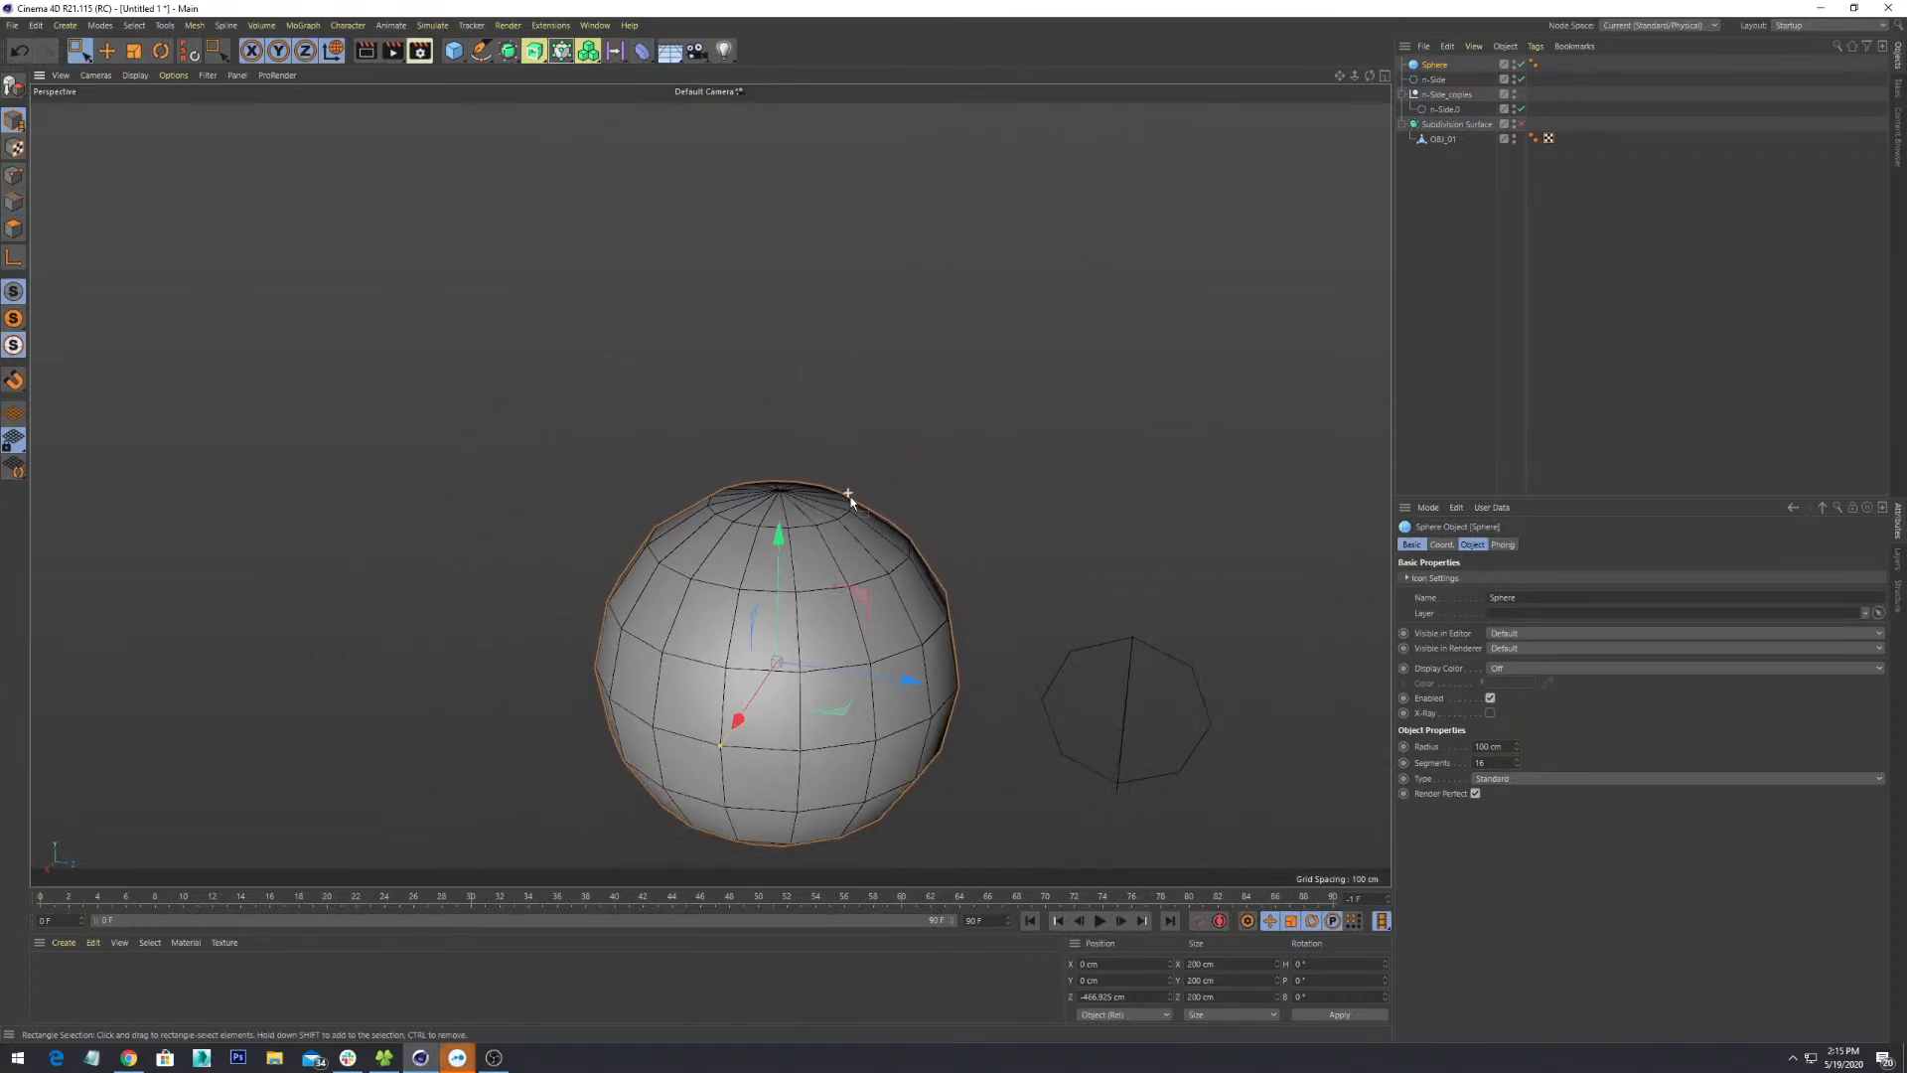
pyautogui.keyDown('alt'); pyautogui.moveTo(946, 706); pyautogui.dragTo(861, 464, button='middle'); pyautogui.keyUp('alt')
pyautogui.keyDown('alt'); pyautogui.moveTo(919, 526); pyautogui.dragTo(616, 626); pyautogui.keyUp('alt')
pyautogui.scroll(-4, 997, 638)
pyautogui.scroll(-3, 542, 586)
pyautogui.scroll(3, 402, 445)
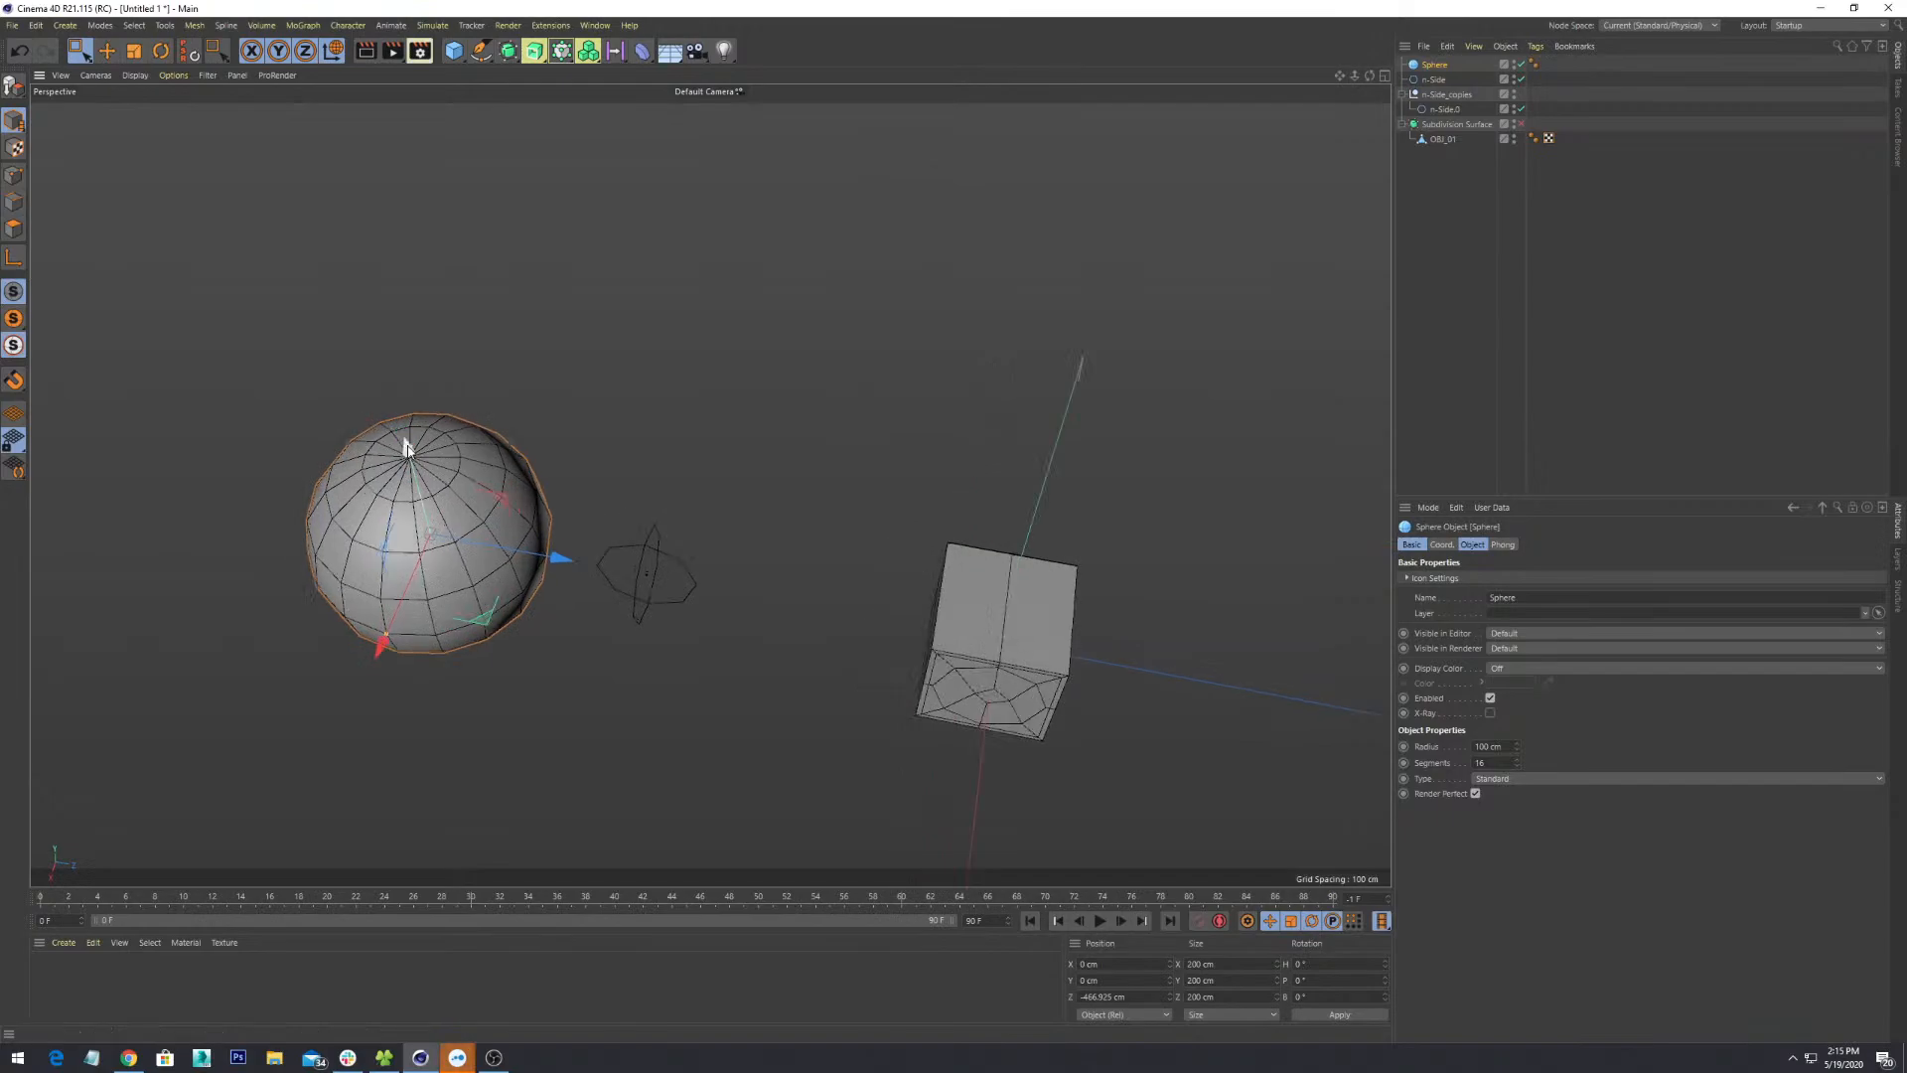
pyautogui.keyDown('alt'); pyautogui.moveTo(458, 511); pyautogui.dragTo(409, 483); pyautogui.keyUp('alt')
pyautogui.scroll(2, 409, 483)
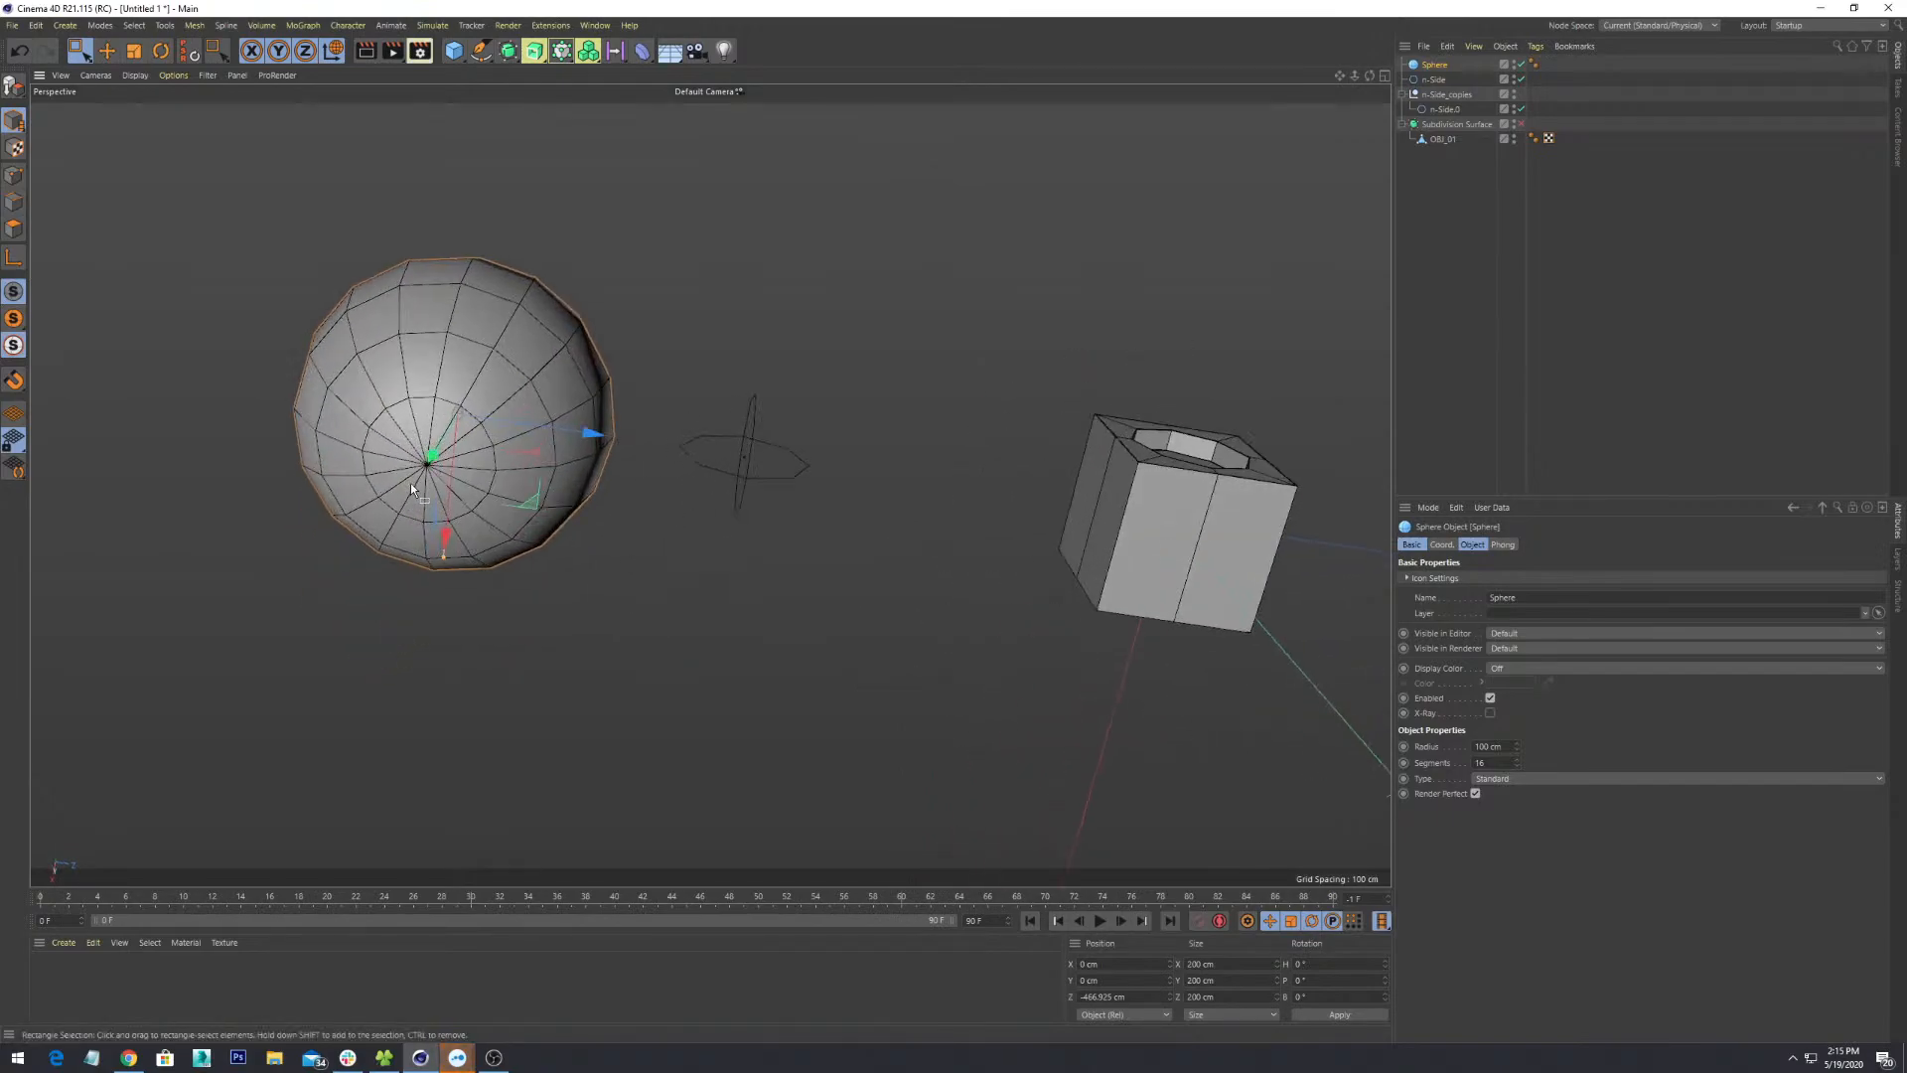
pyautogui.scroll(2, 410, 483)
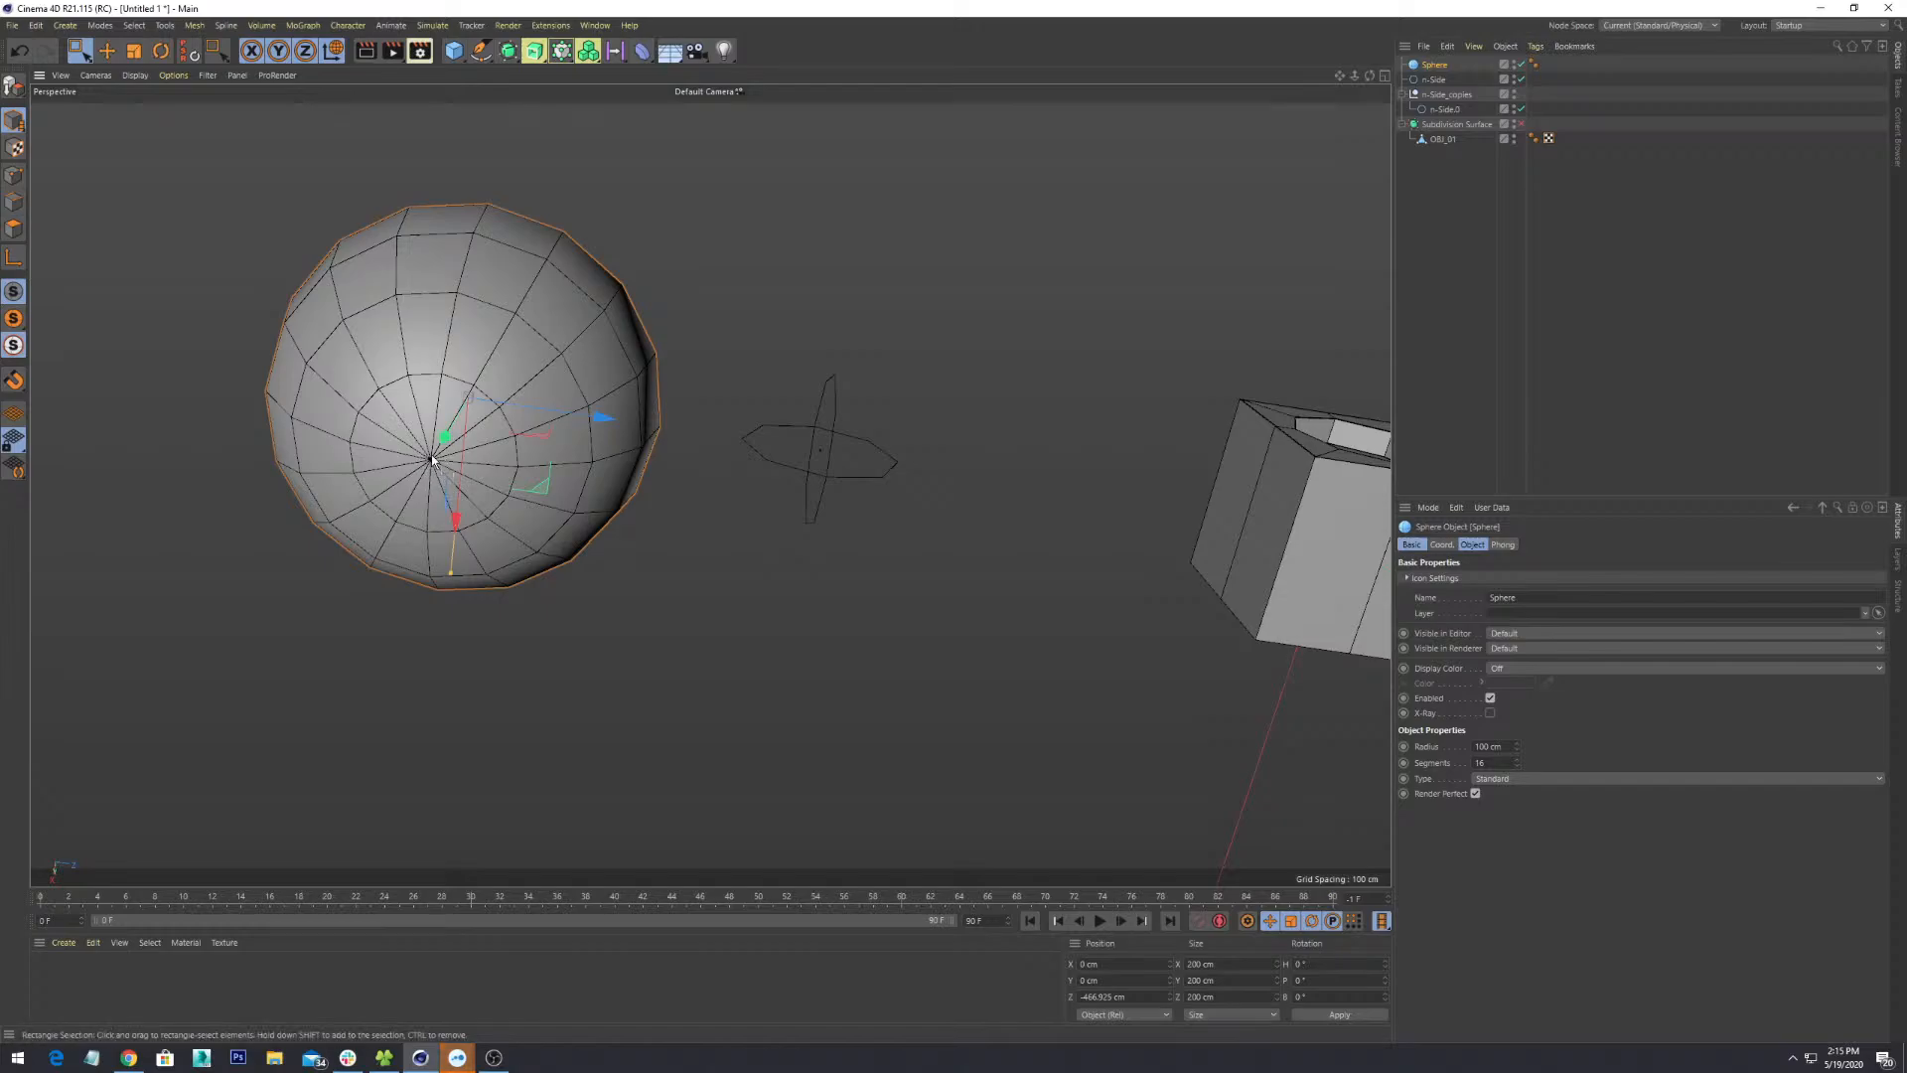
pyautogui.keyDown('alt'); pyautogui.moveTo(479, 471); pyautogui.dragTo(353, 269); pyautogui.keyUp('alt')
pyautogui.keyDown('alt'); pyautogui.moveTo(639, 555); pyautogui.dragTo(594, 565); pyautogui.keyUp('alt')
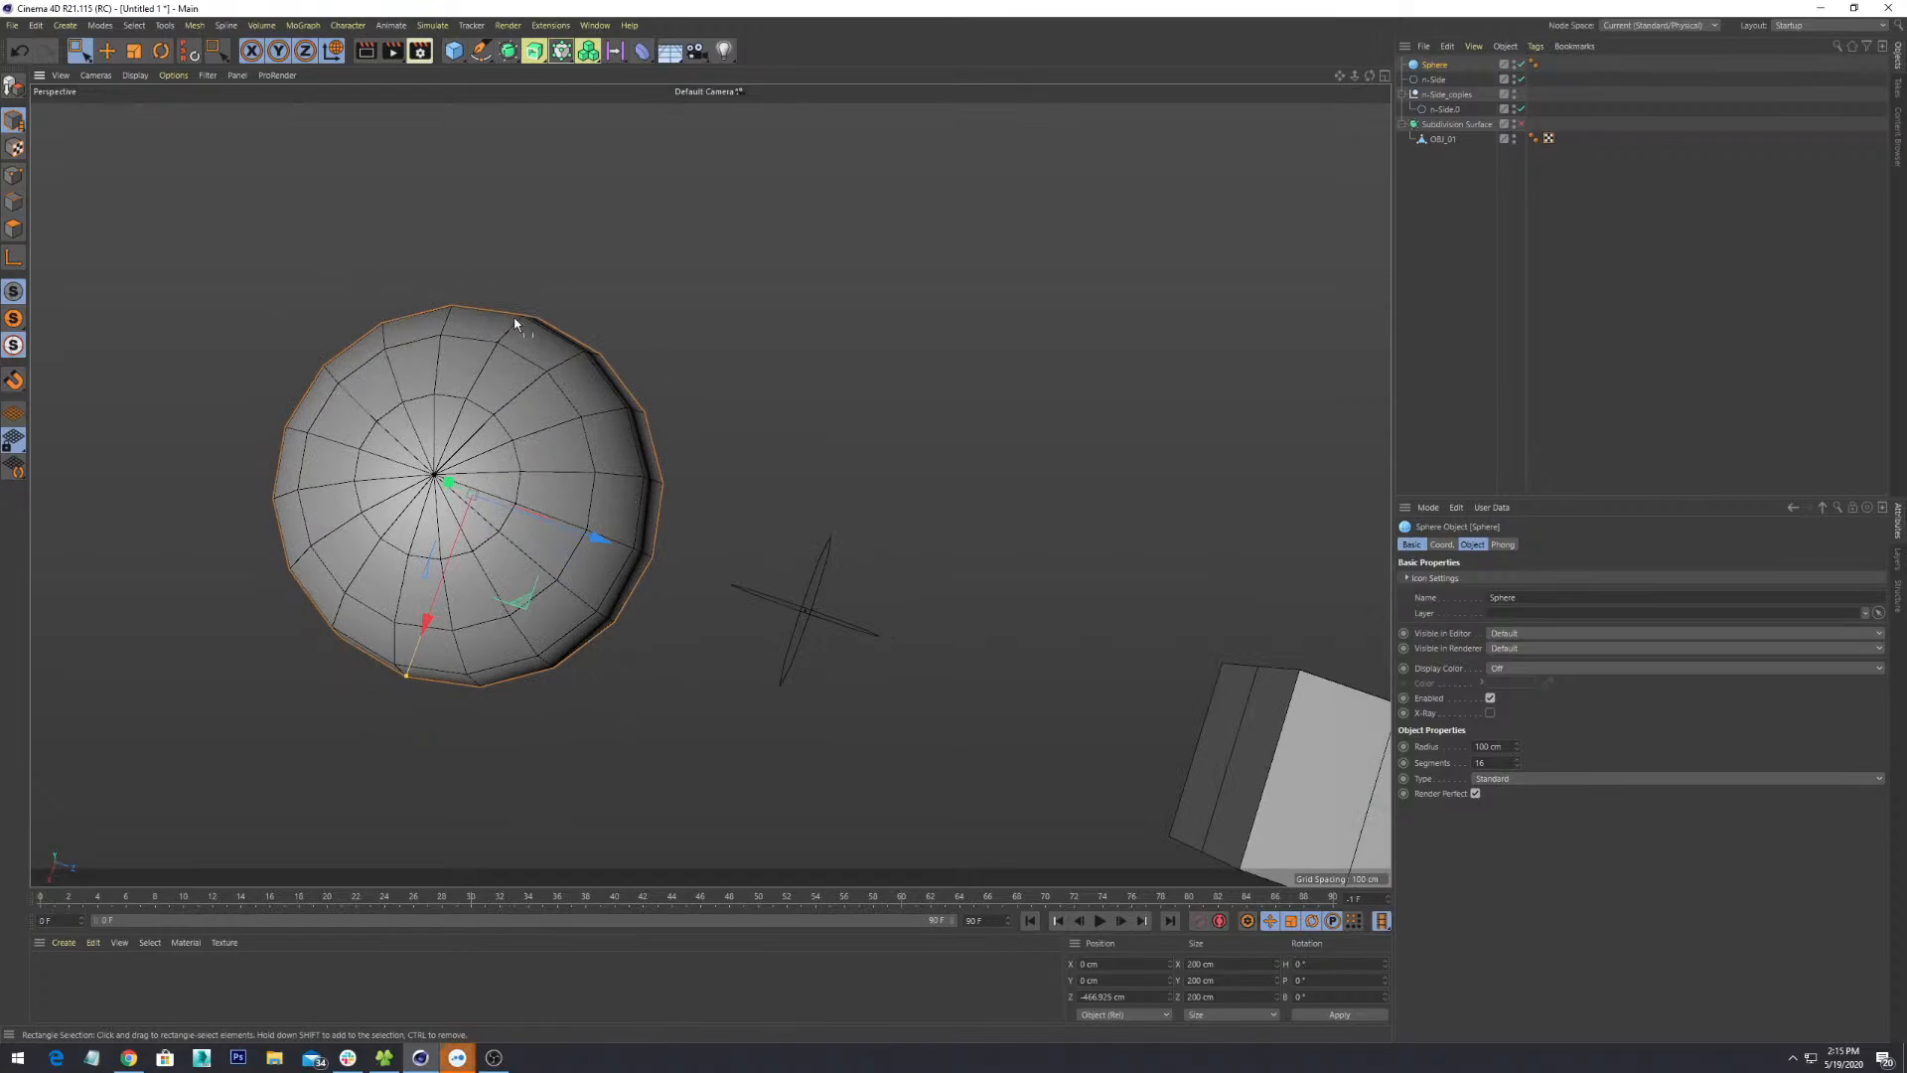
pyautogui.keyDown('alt'); pyautogui.moveTo(514, 323); pyautogui.dragTo(711, 391); pyautogui.keyUp('alt')
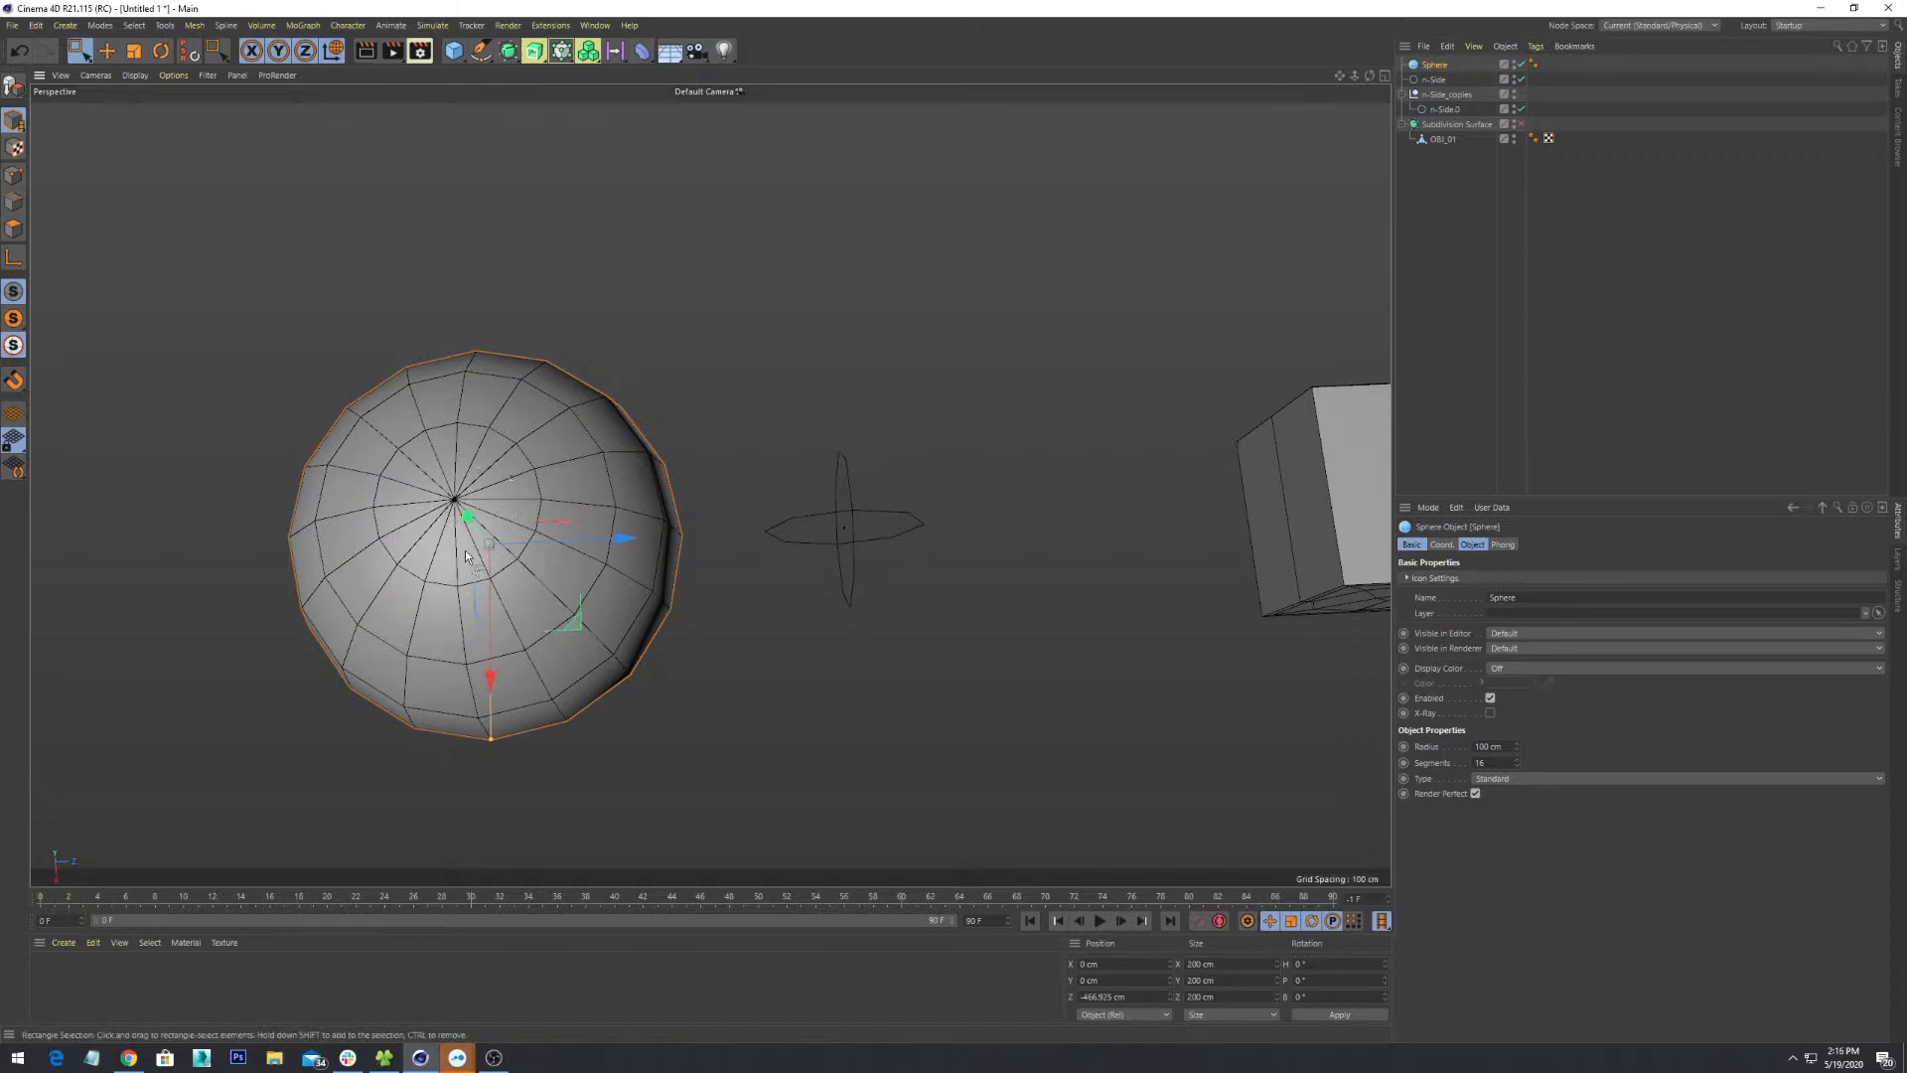
pyautogui.keyDown('alt'); pyautogui.moveTo(465, 550); pyautogui.dragTo(754, 536); pyautogui.keyUp('alt')
# - Delete the sphere and add a new Cube primitive from the Create menu
pyautogui.press('Delete')
pyautogui.keyDown('alt'); pyautogui.moveTo(851, 493); pyautogui.dragTo(513, 352); pyautogui.keyUp('alt')
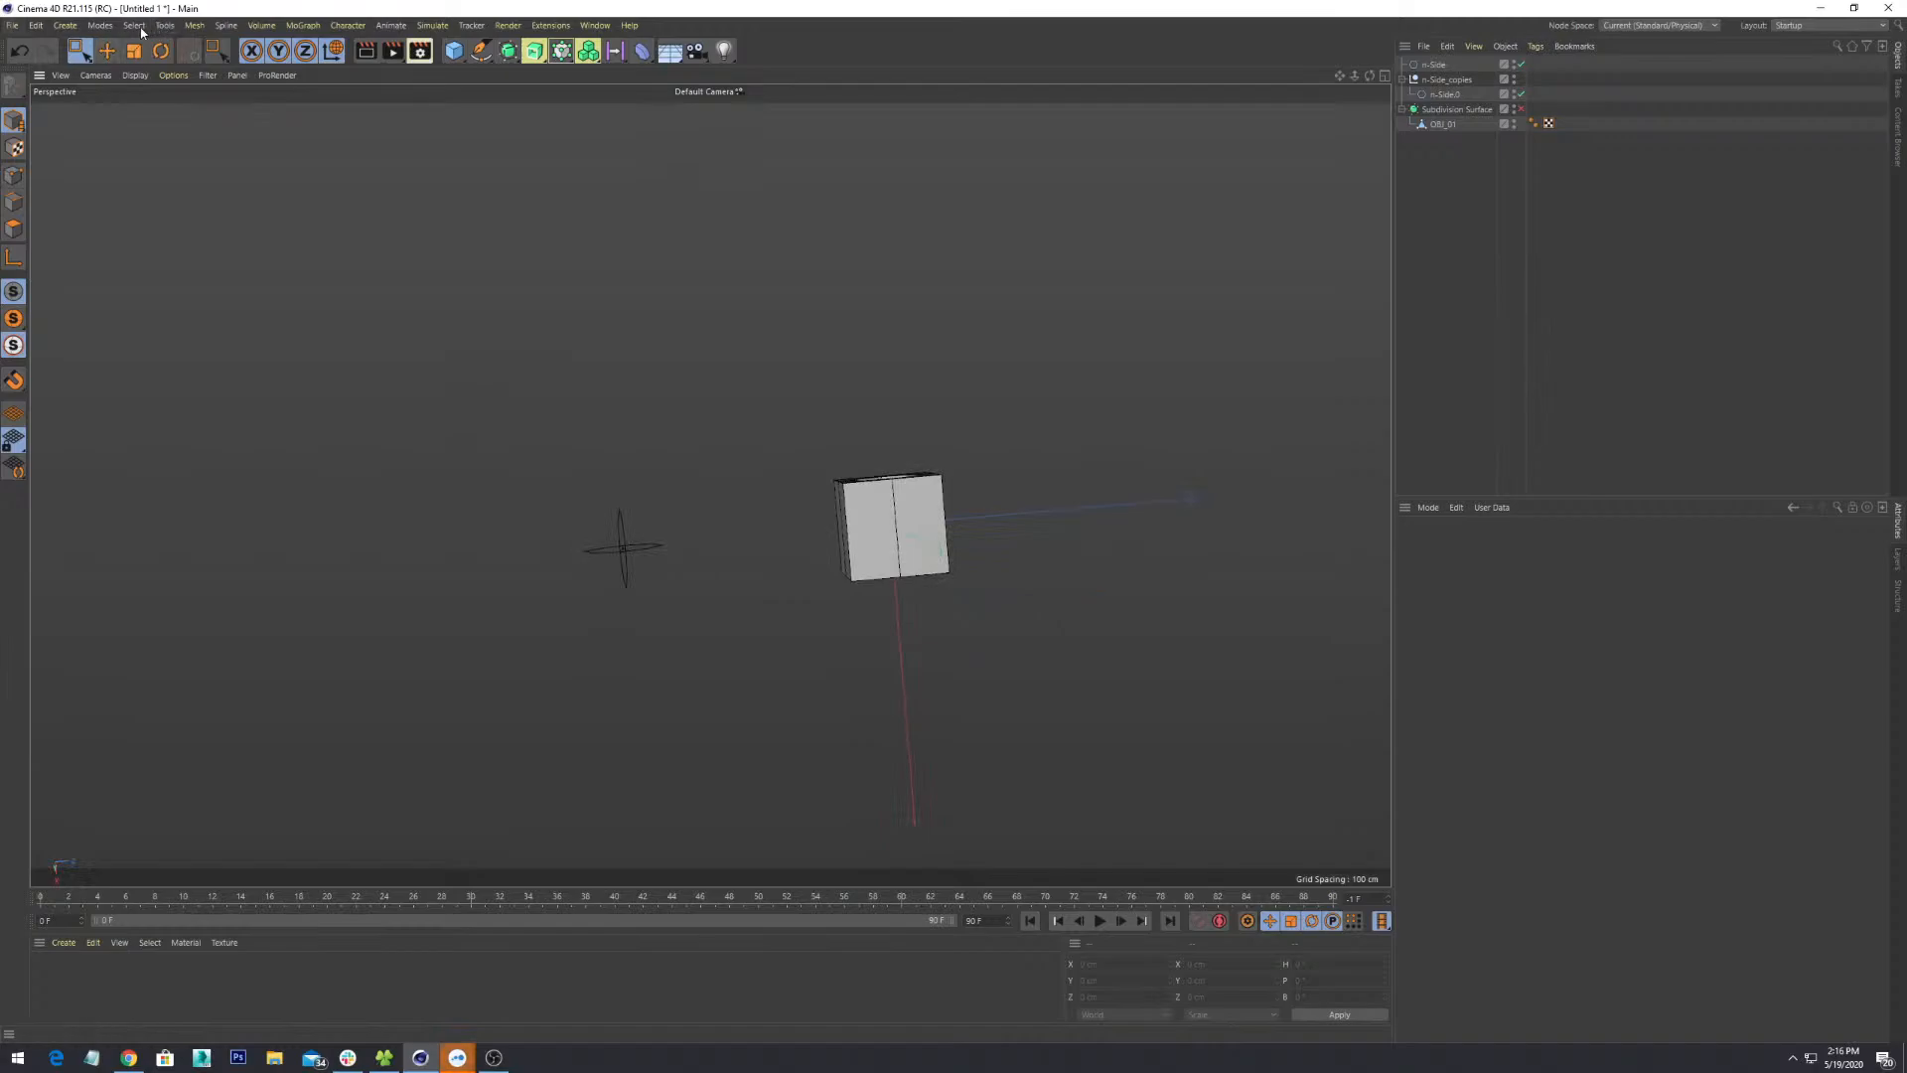
pyautogui.click(65, 25)
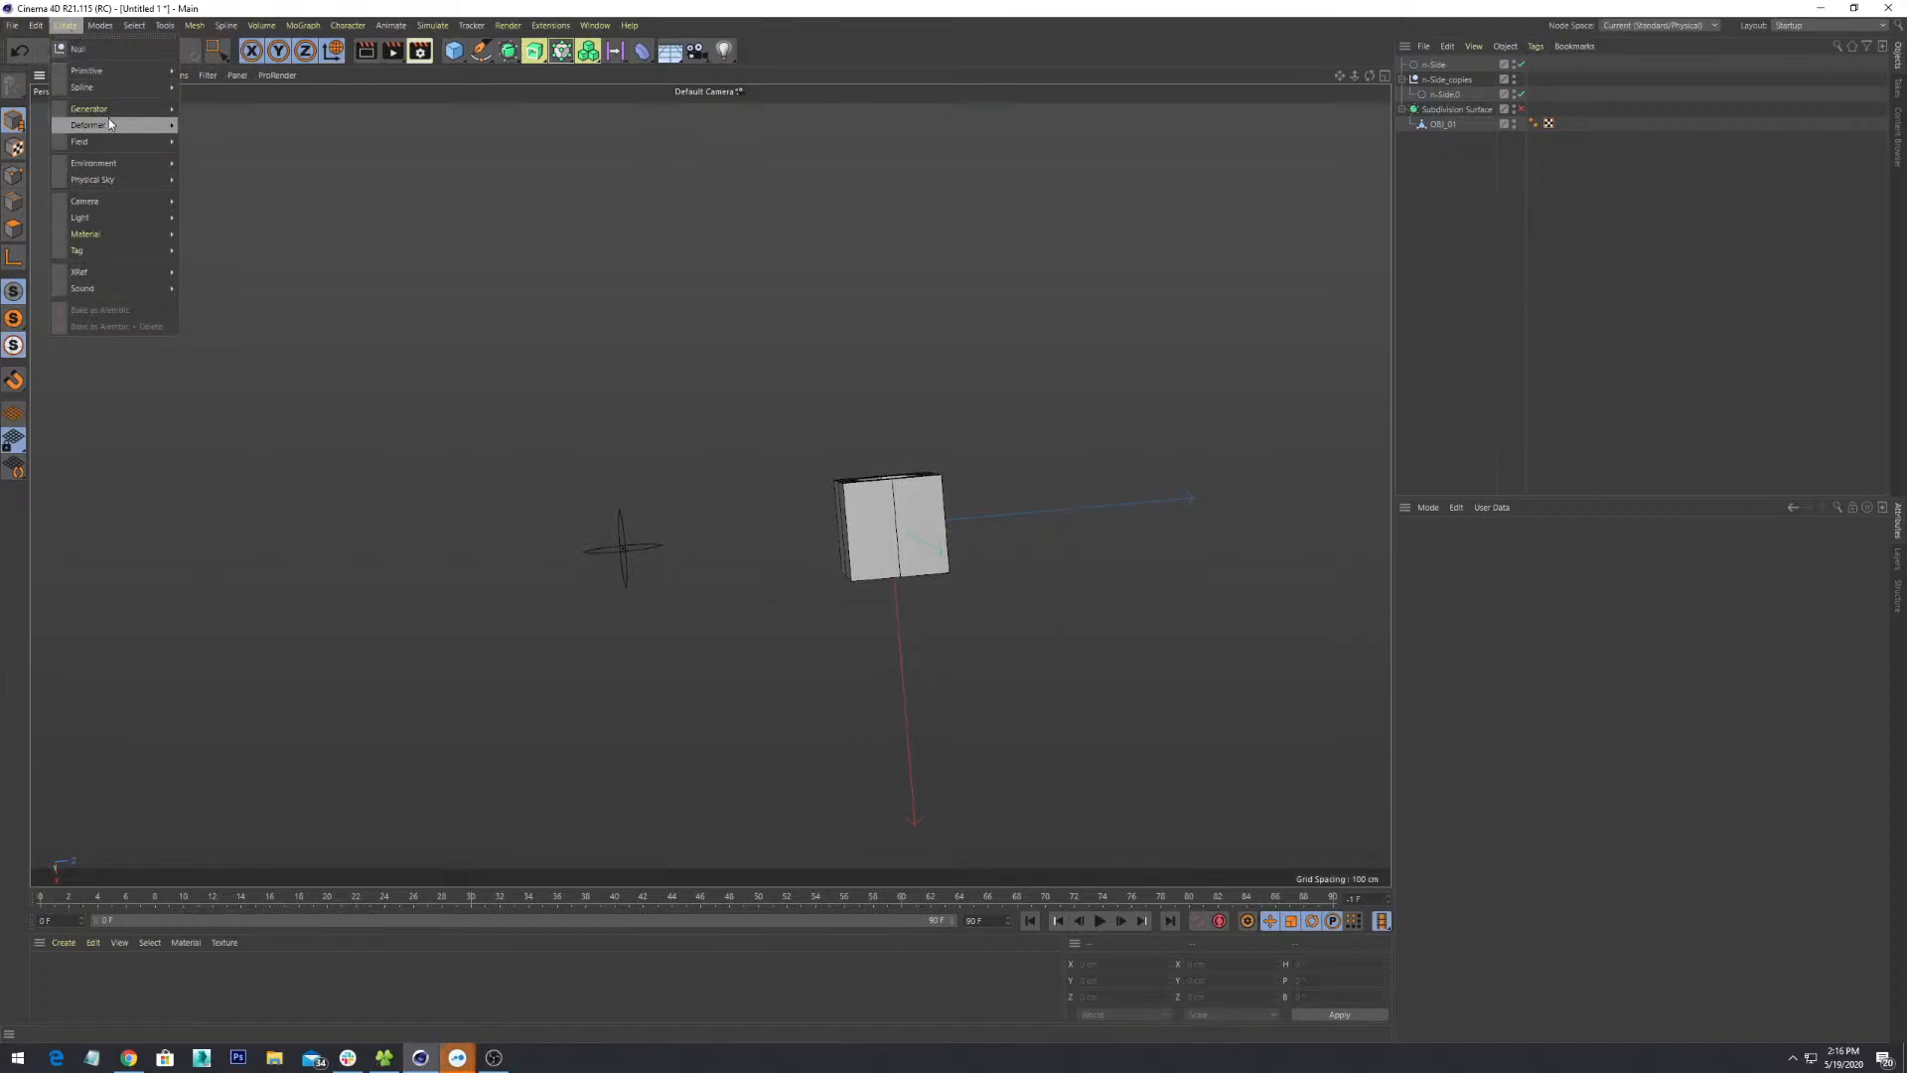
pyautogui.moveTo(110, 75)
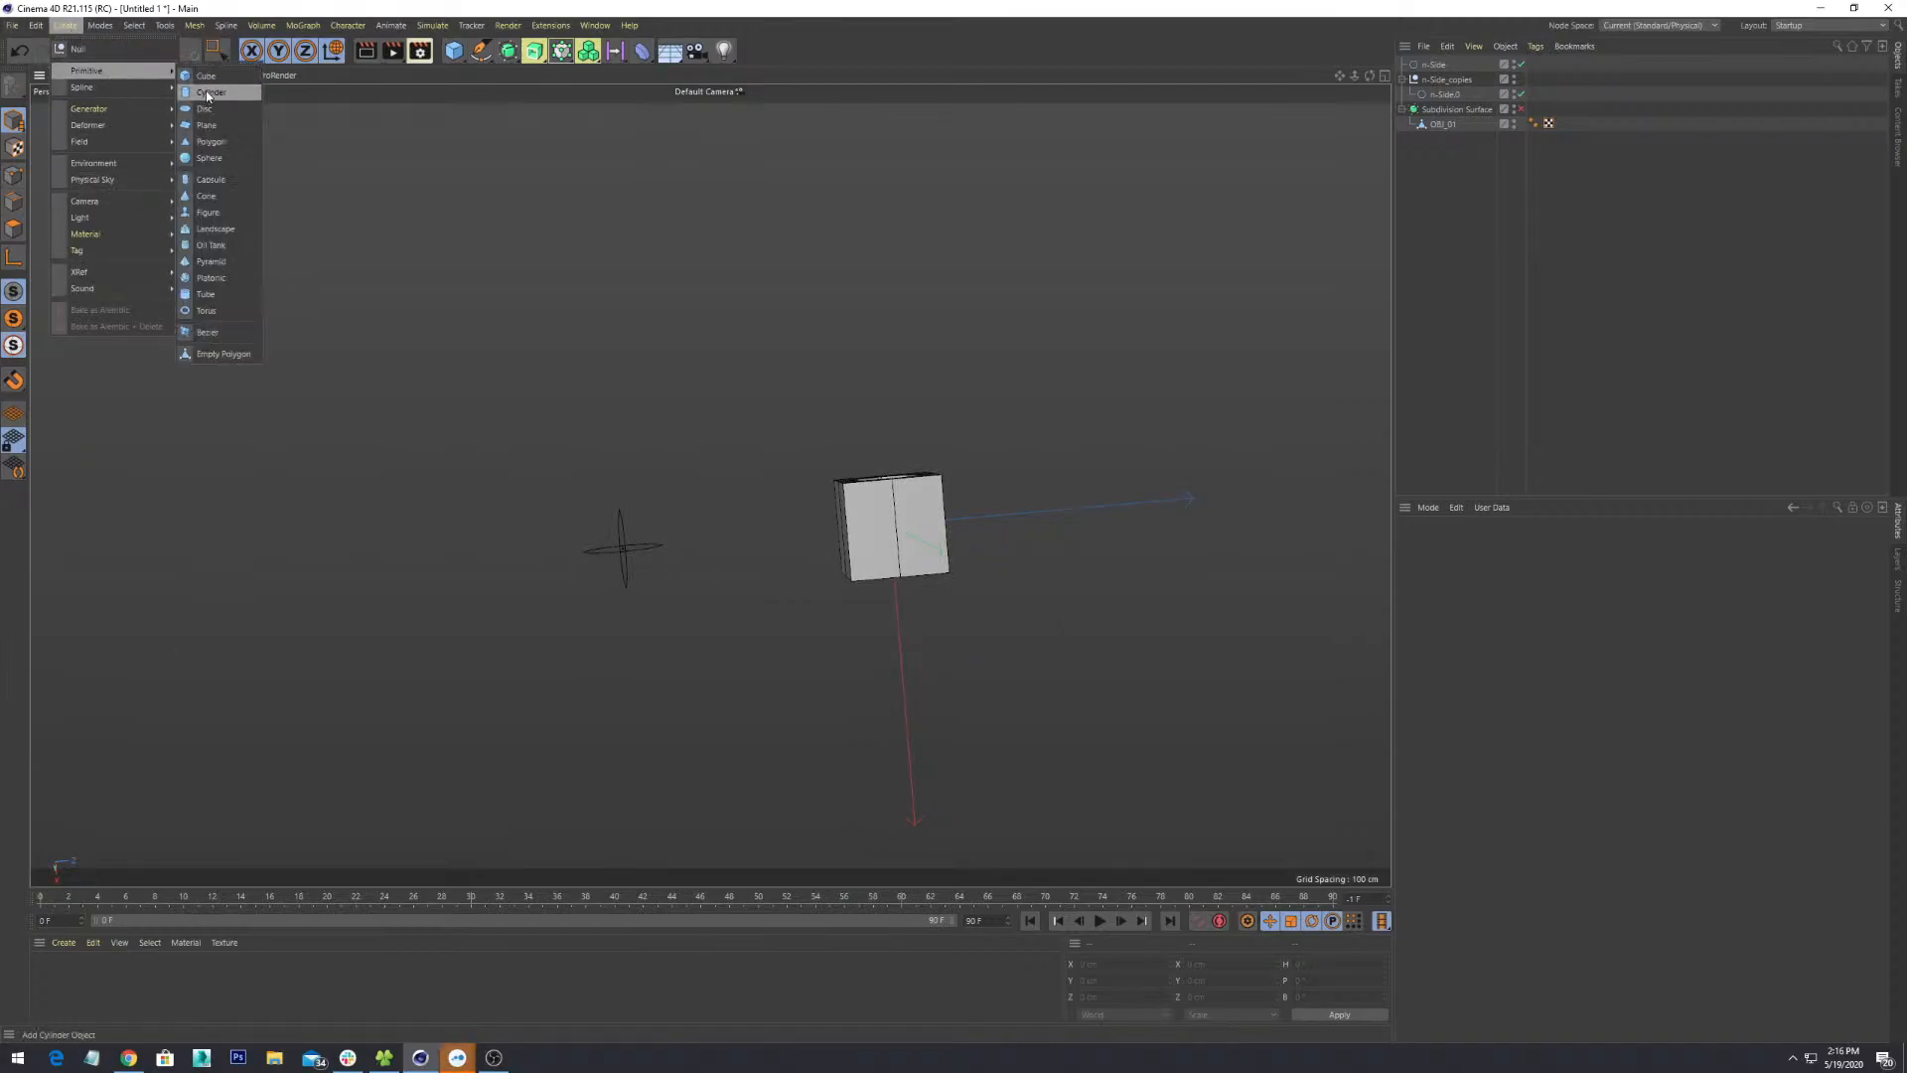
pyautogui.click(207, 77)
pyautogui.keyDown('alt'); pyautogui.moveTo(892, 598); pyautogui.dragTo(754, 576); pyautogui.keyUp('alt')
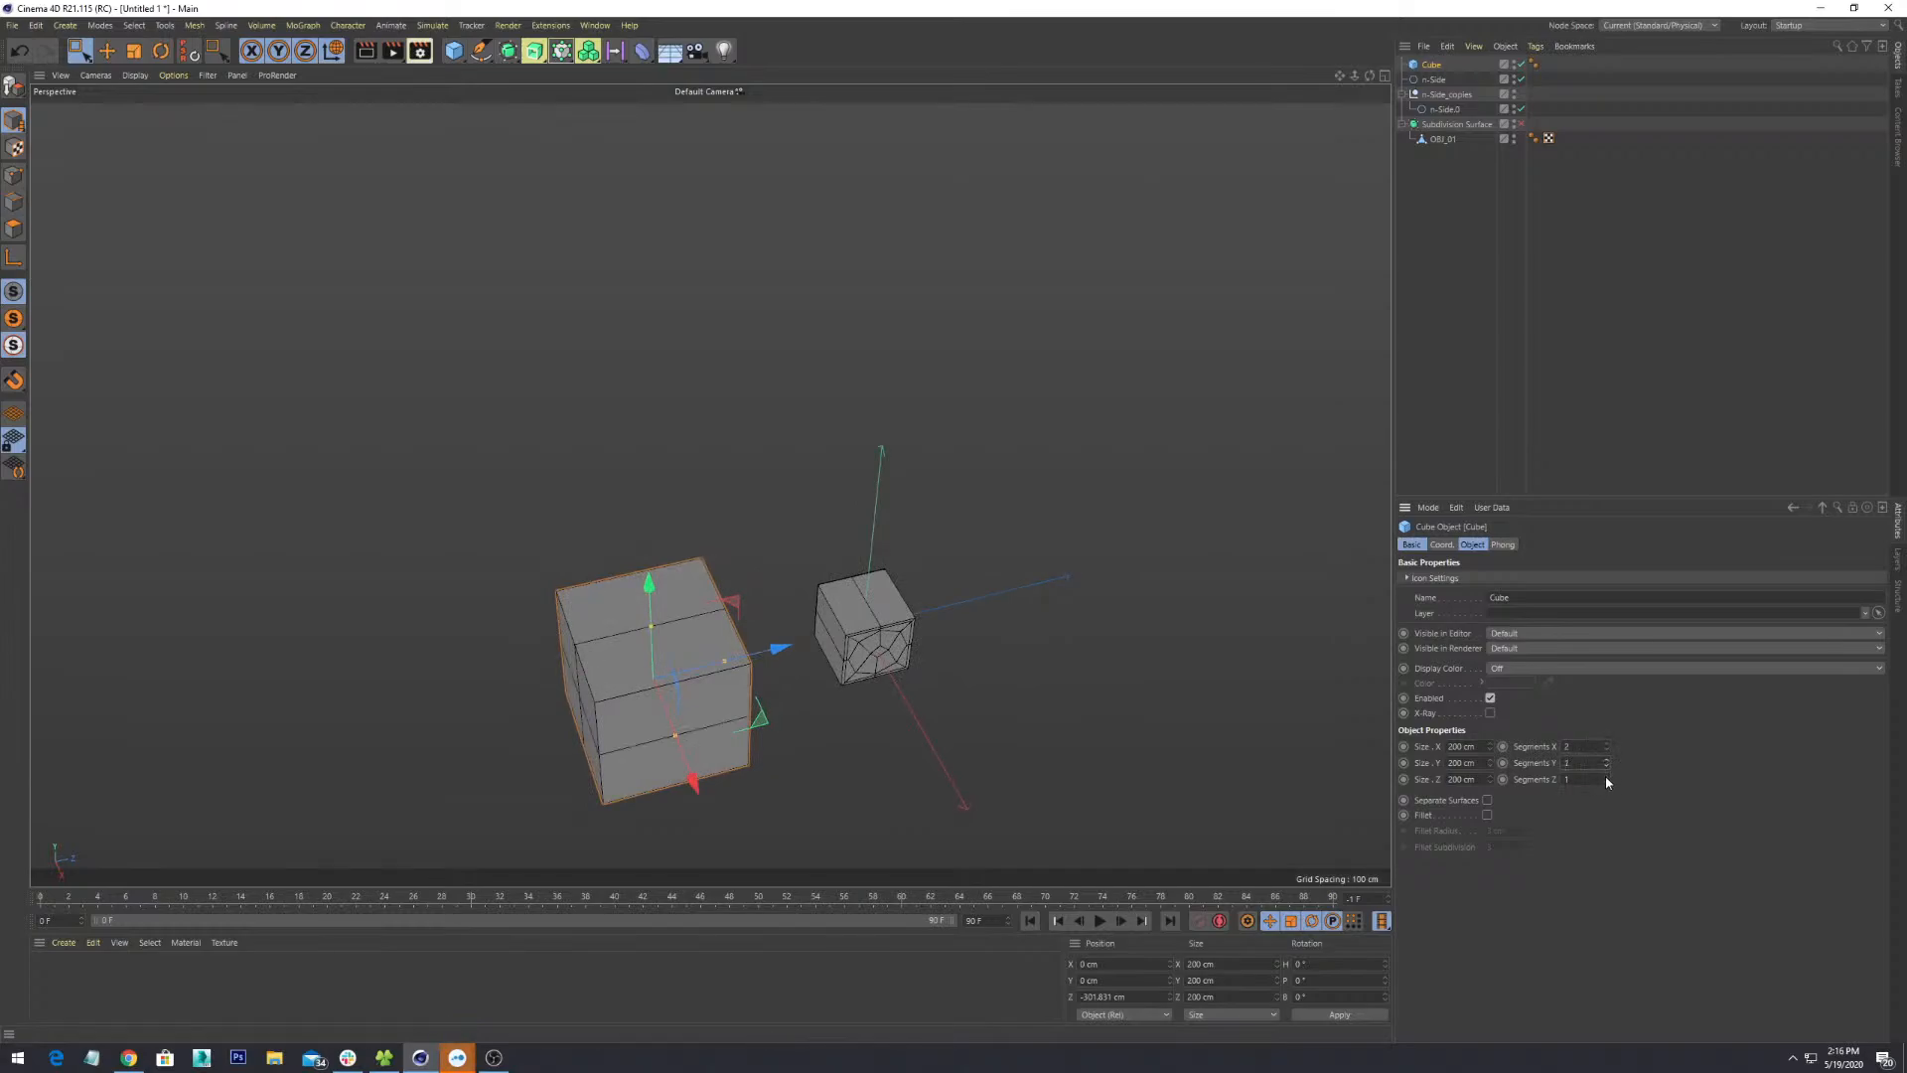
pyautogui.keyDown('alt'); pyautogui.moveTo(493, 667); pyautogui.dragTo(614, 596); pyautogui.keyUp('alt')
pyautogui.keyDown('alt'); pyautogui.moveTo(785, 718); pyautogui.dragTo(901, 483, button='middle'); pyautogui.keyUp('alt')
pyautogui.keyDown('alt'); pyautogui.moveTo(901, 484); pyautogui.dragTo(1047, 491, button='right'); pyautogui.keyUp('alt')
pyautogui.keyDown('alt'); pyautogui.moveTo(1047, 490); pyautogui.dragTo(931, 576); pyautogui.keyUp('alt')
pyautogui.keyDown('alt'); pyautogui.moveTo(931, 576); pyautogui.dragTo(750, 636, button='middle'); pyautogui.keyUp('alt')
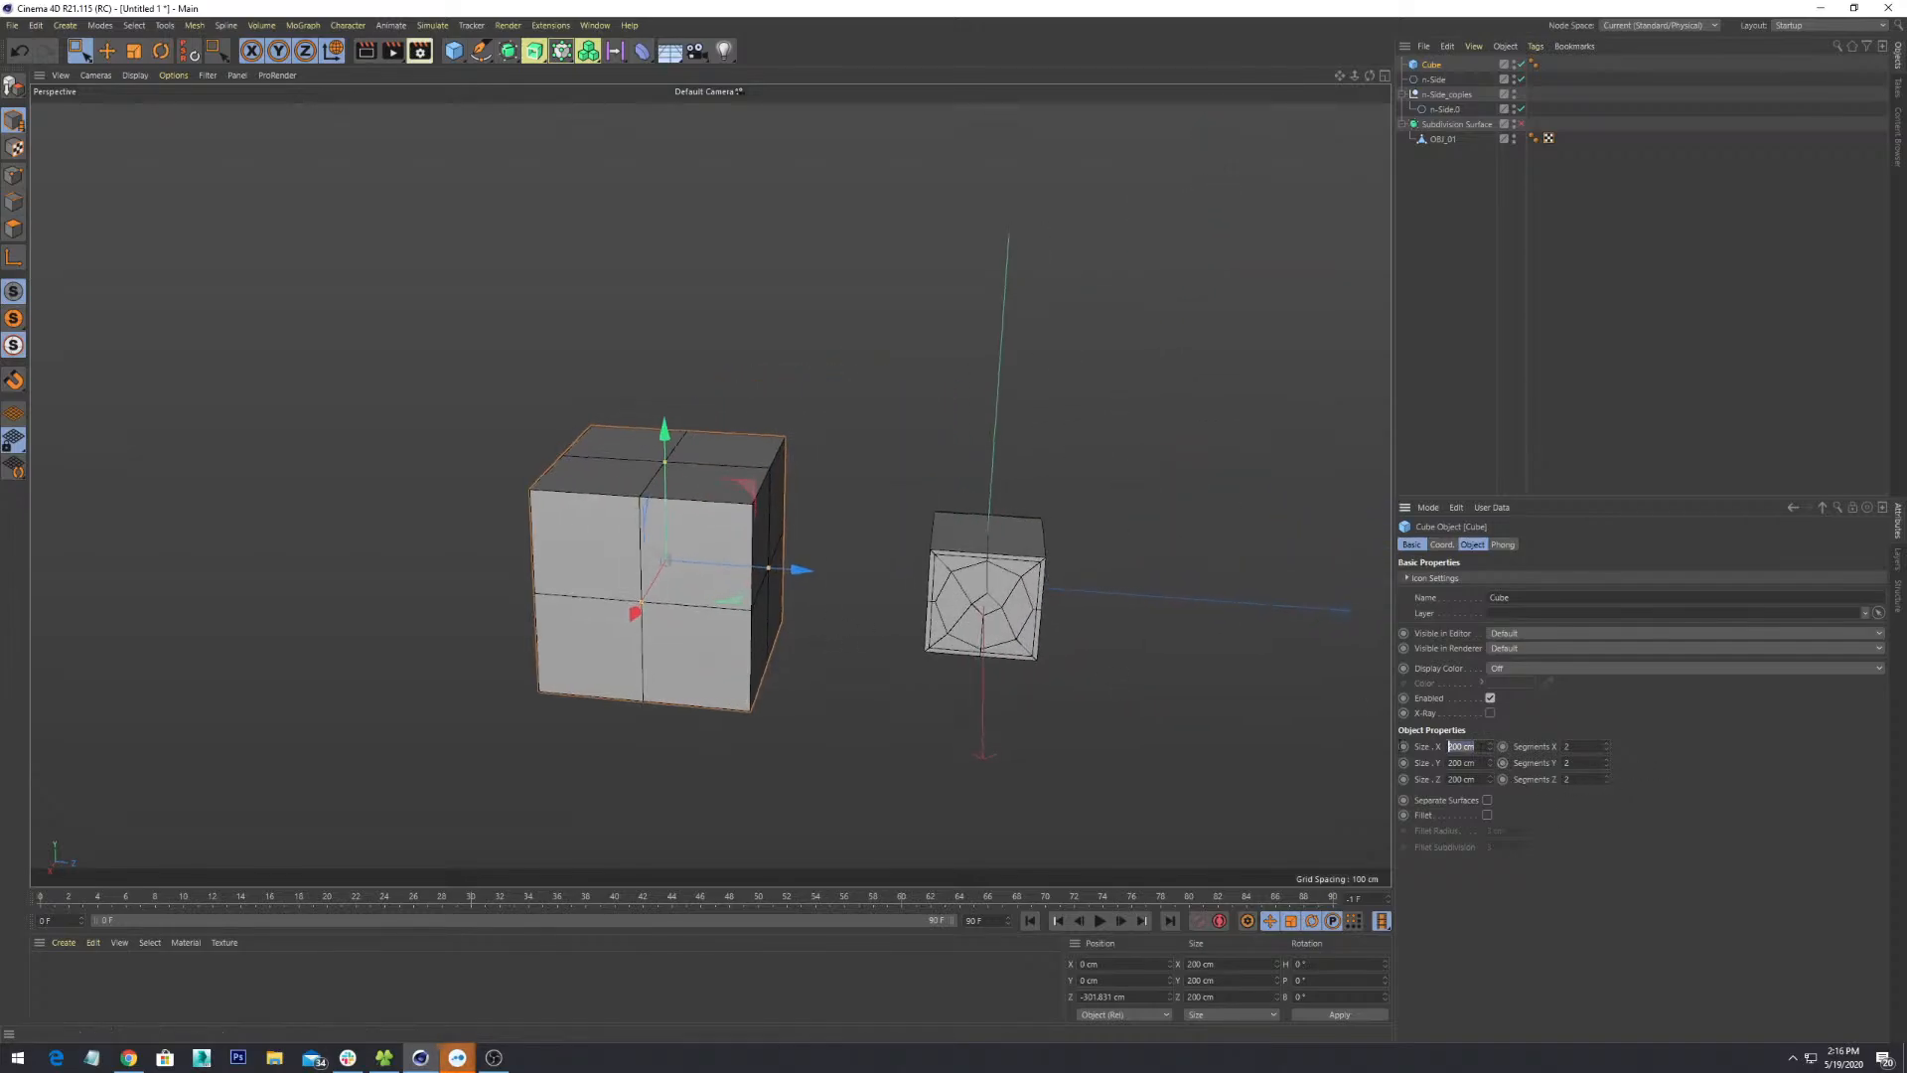
# - Size the cube 50 cm on X, Y and Z and slide it along Z into the octagon ring
pyautogui.write('50')
pyautogui.press('Tab')
pyautogui.write('50')
pyautogui.press('Tab')
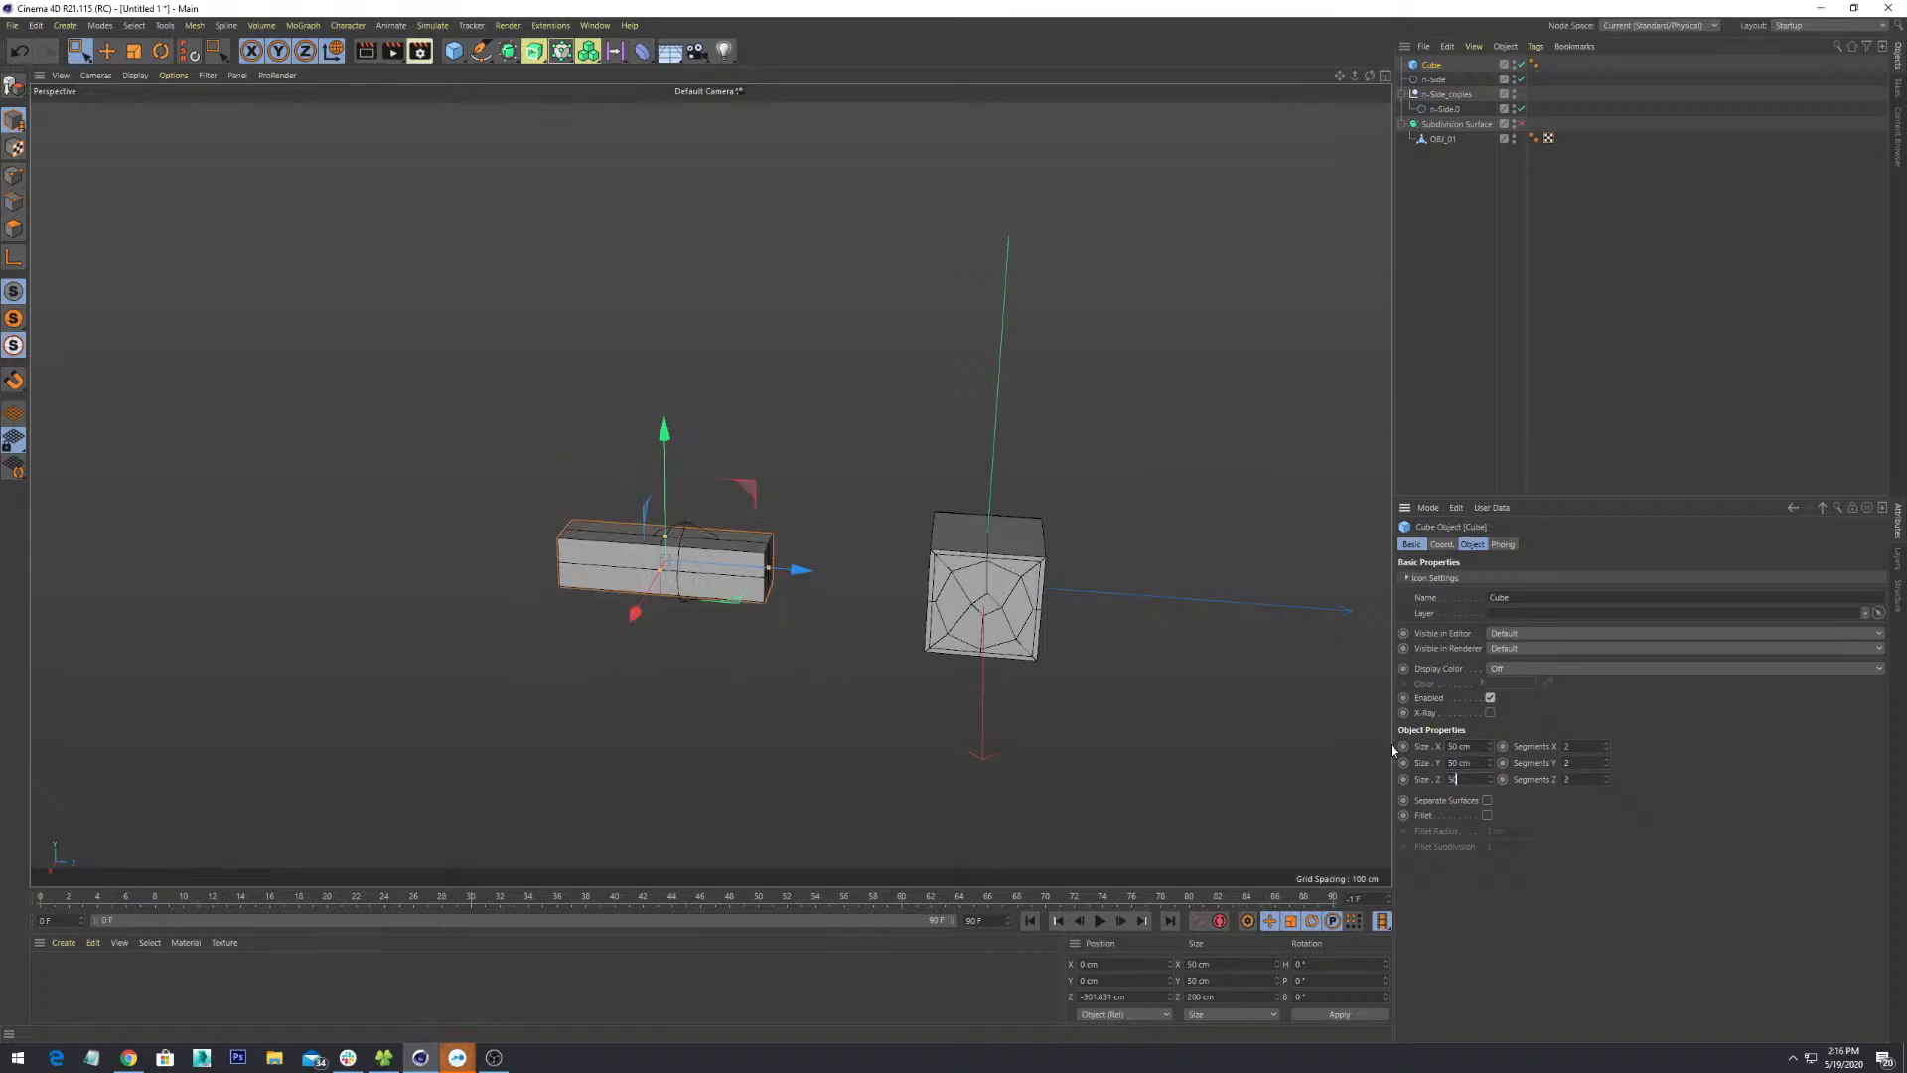
pyautogui.write('50')
pyautogui.press('Return')
pyautogui.scroll(6, 597, 568)
pyautogui.keyDown('alt'); pyautogui.moveTo(889, 604); pyautogui.dragTo(894, 568); pyautogui.keyUp('alt')
pyautogui.moveTo(850, 483)
pyautogui.mouseDown()
pyautogui.moveTo(892, 485)
pyautogui.moveTo(820, 490)
pyautogui.mouseUp()
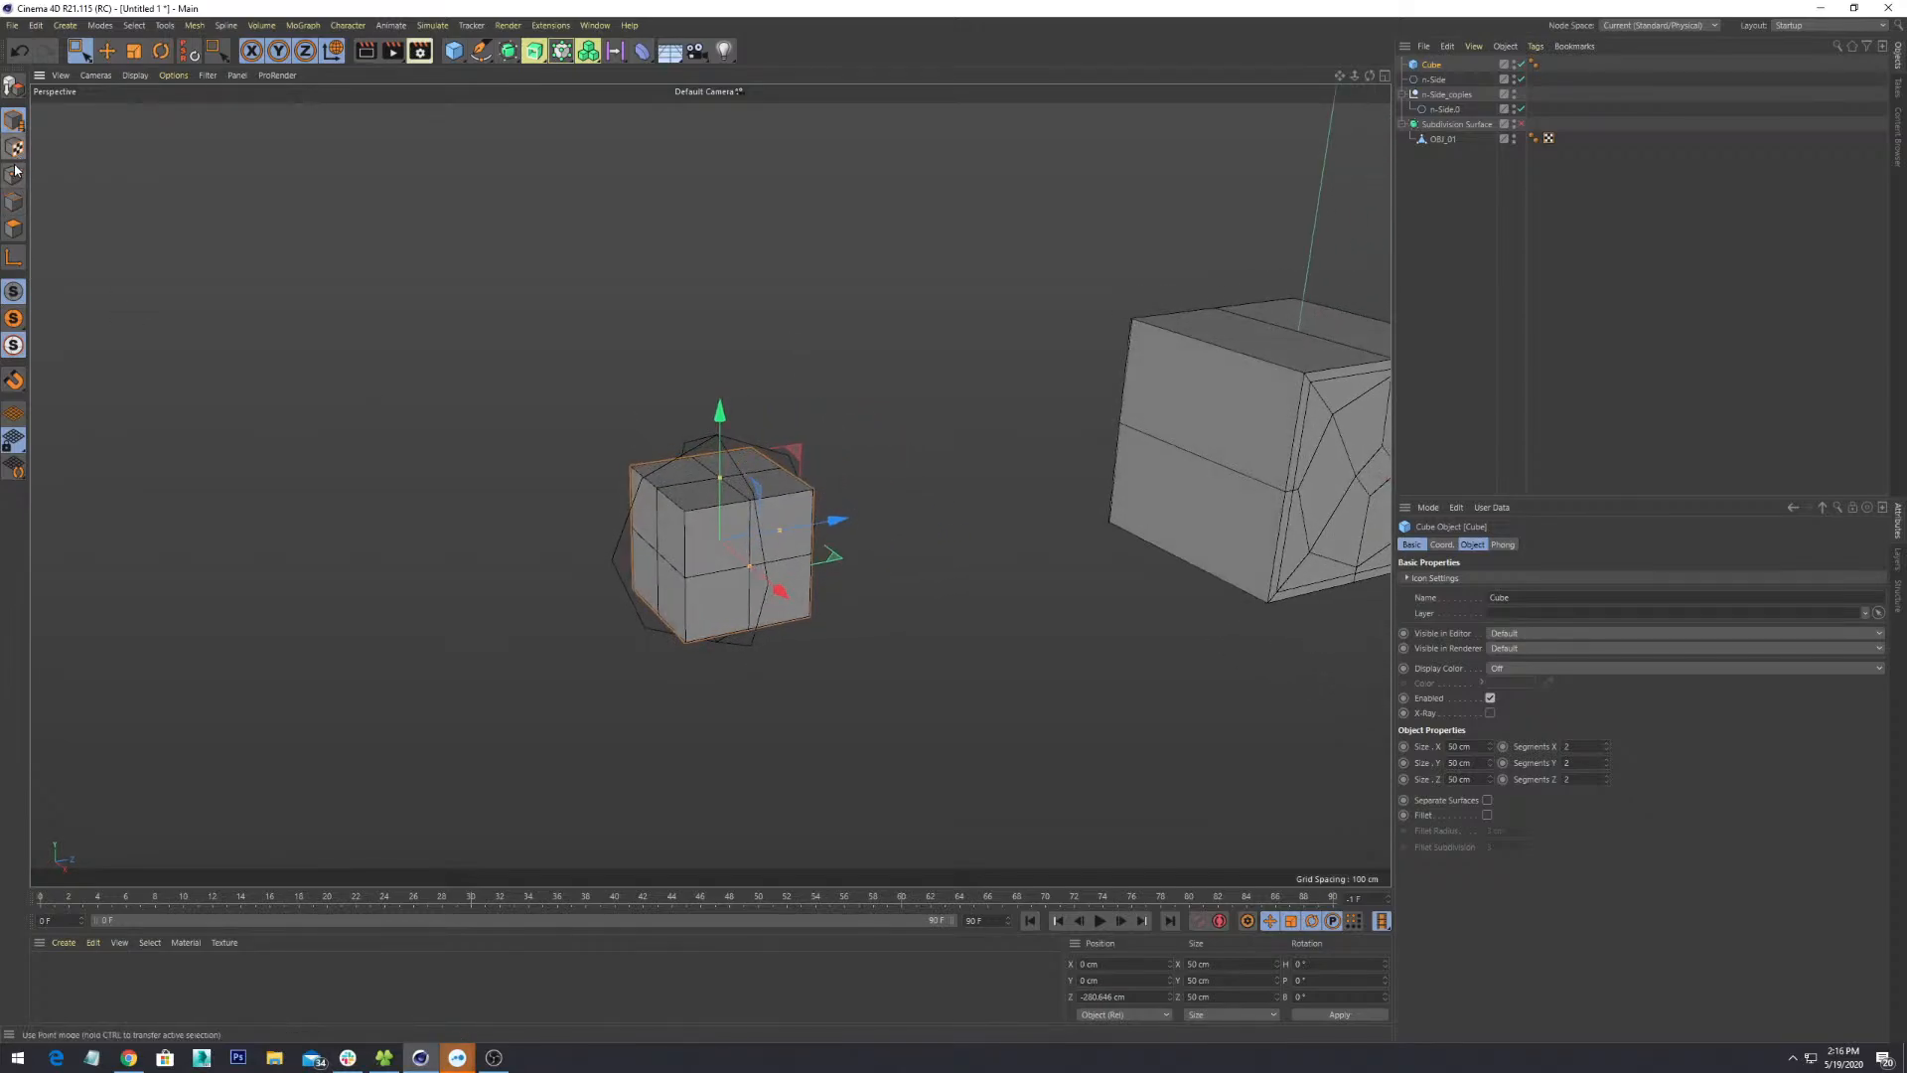
# - Make the small cube an editable polygon object with C, undoing an accidental move
pyautogui.click(14, 175)
pyautogui.keyDown('alt'); pyautogui.moveTo(724, 475); pyautogui.dragTo(792, 507); pyautogui.keyUp('alt')
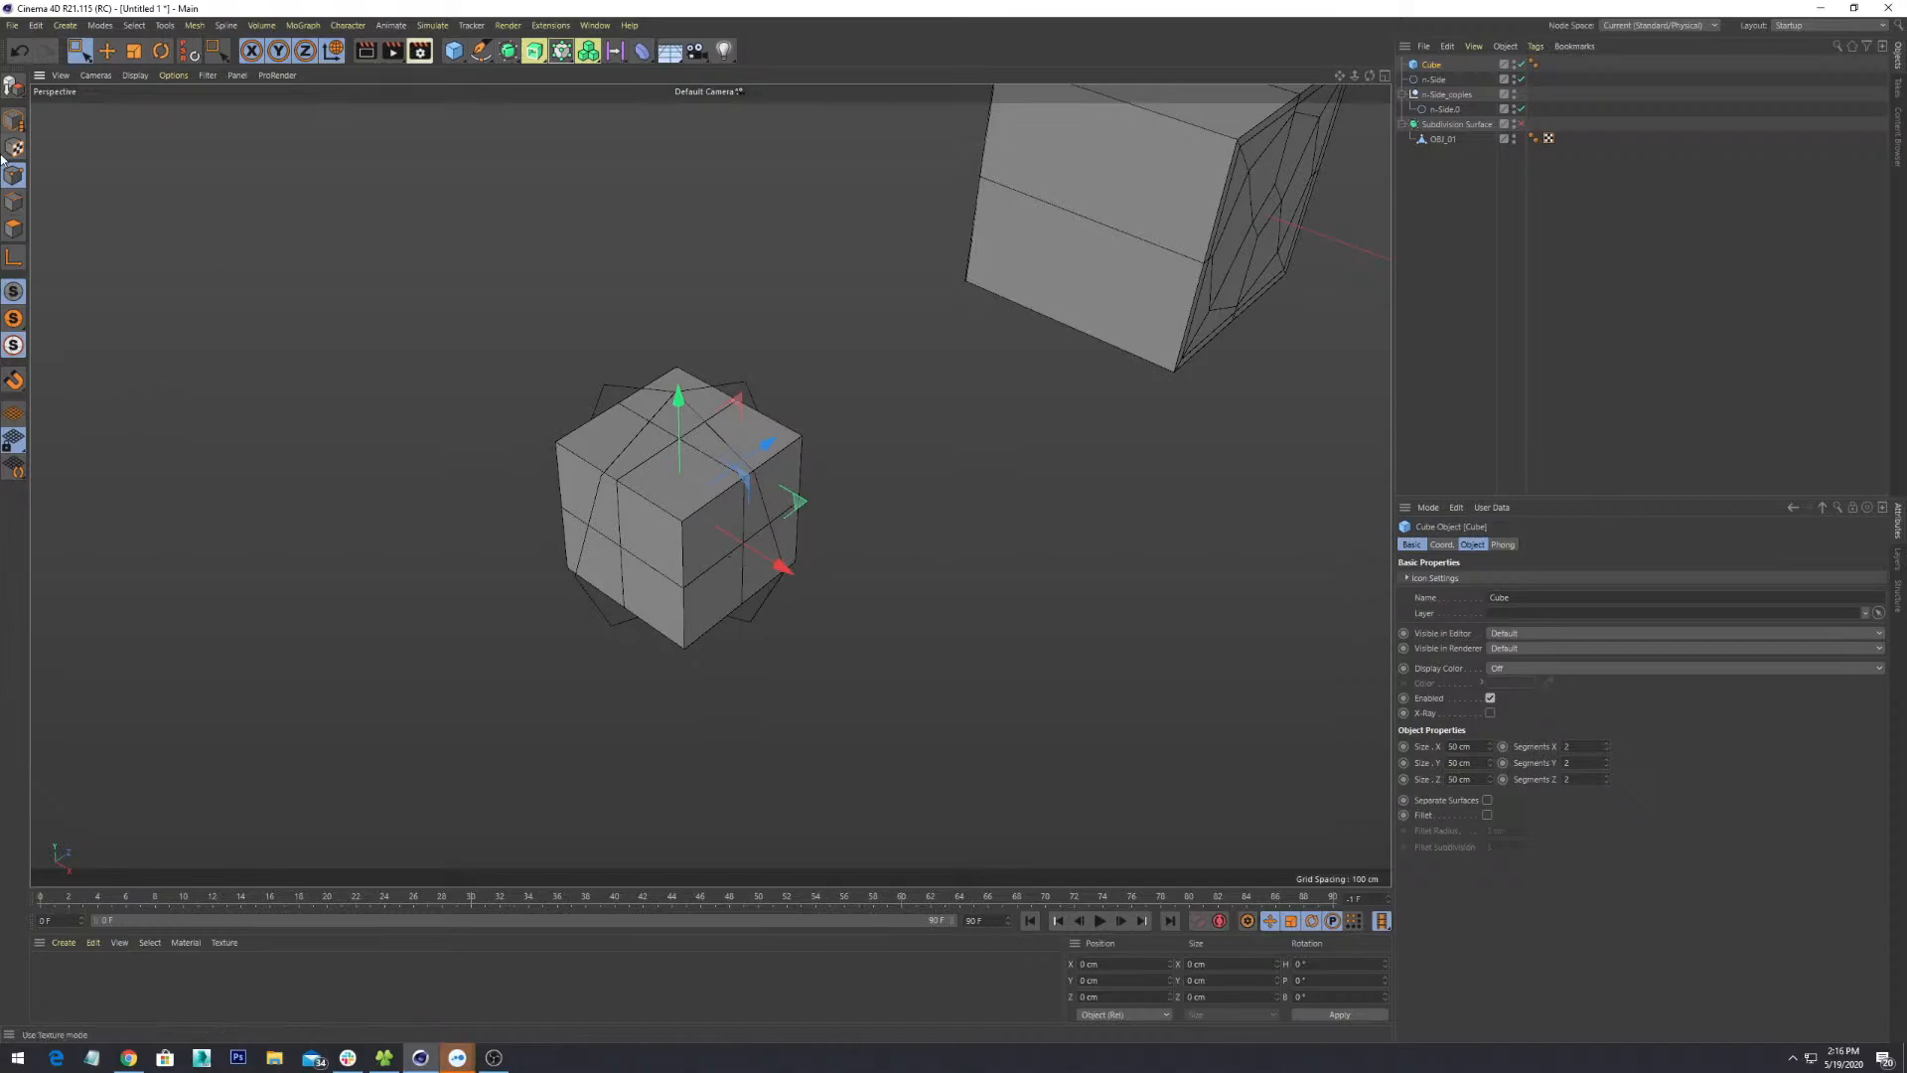
pyautogui.click(13, 121)
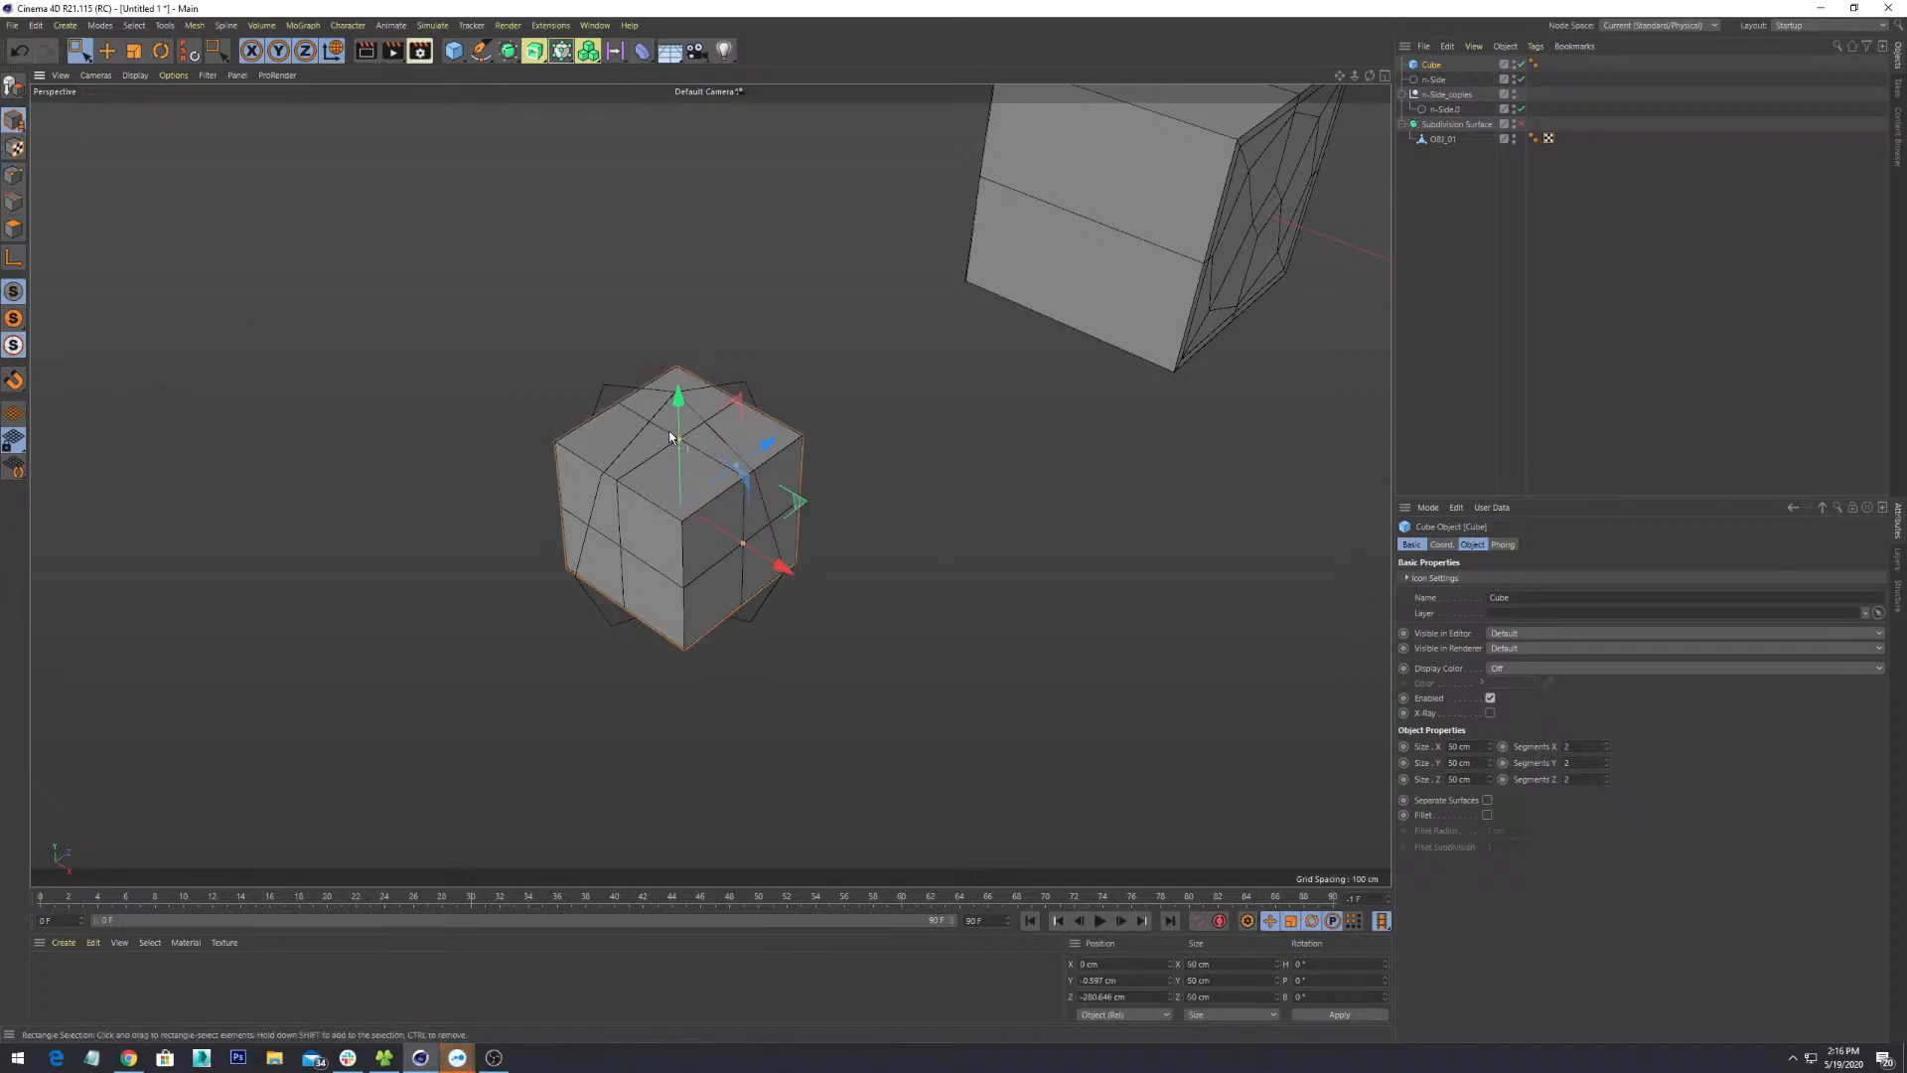
pyautogui.keyDown('alt'); pyautogui.moveTo(670, 431); pyautogui.dragTo(682, 563); pyautogui.keyUp('alt')
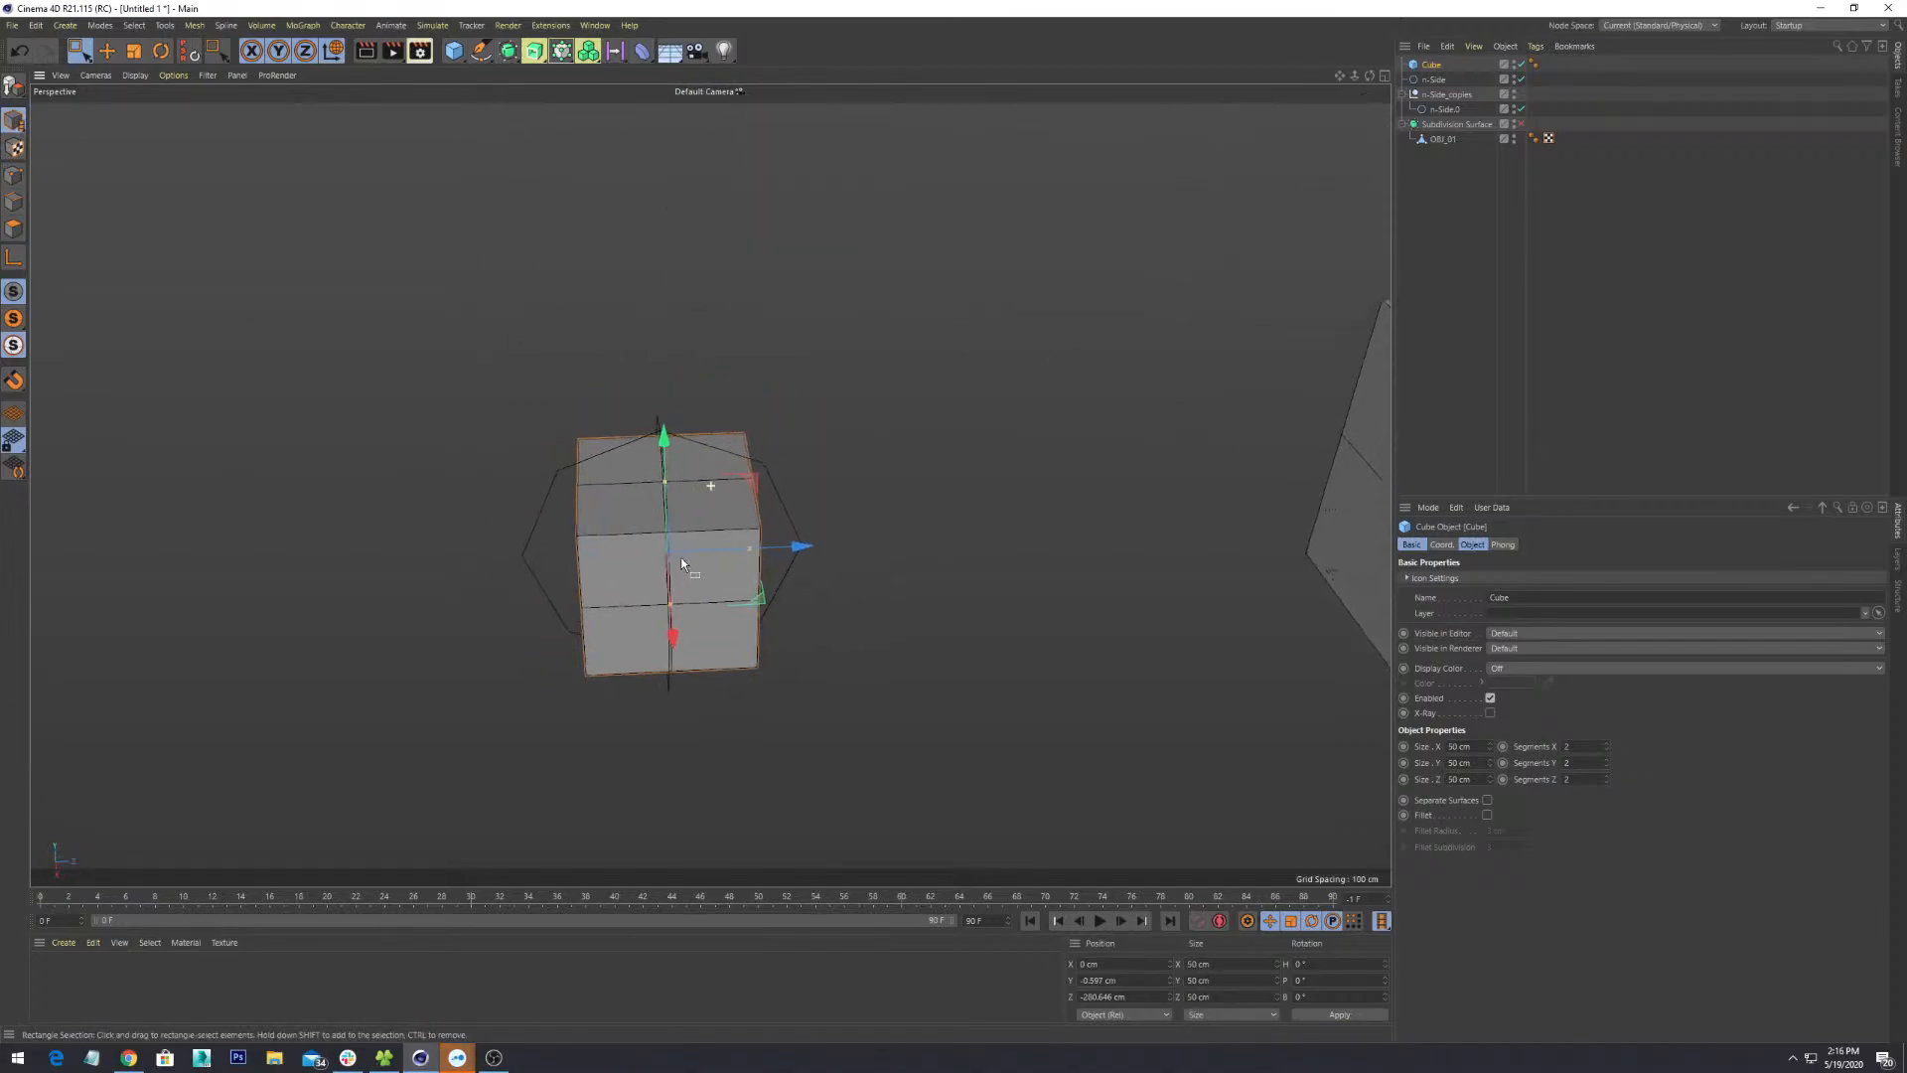
pyautogui.scroll(3, 645, 558)
pyautogui.press('c')
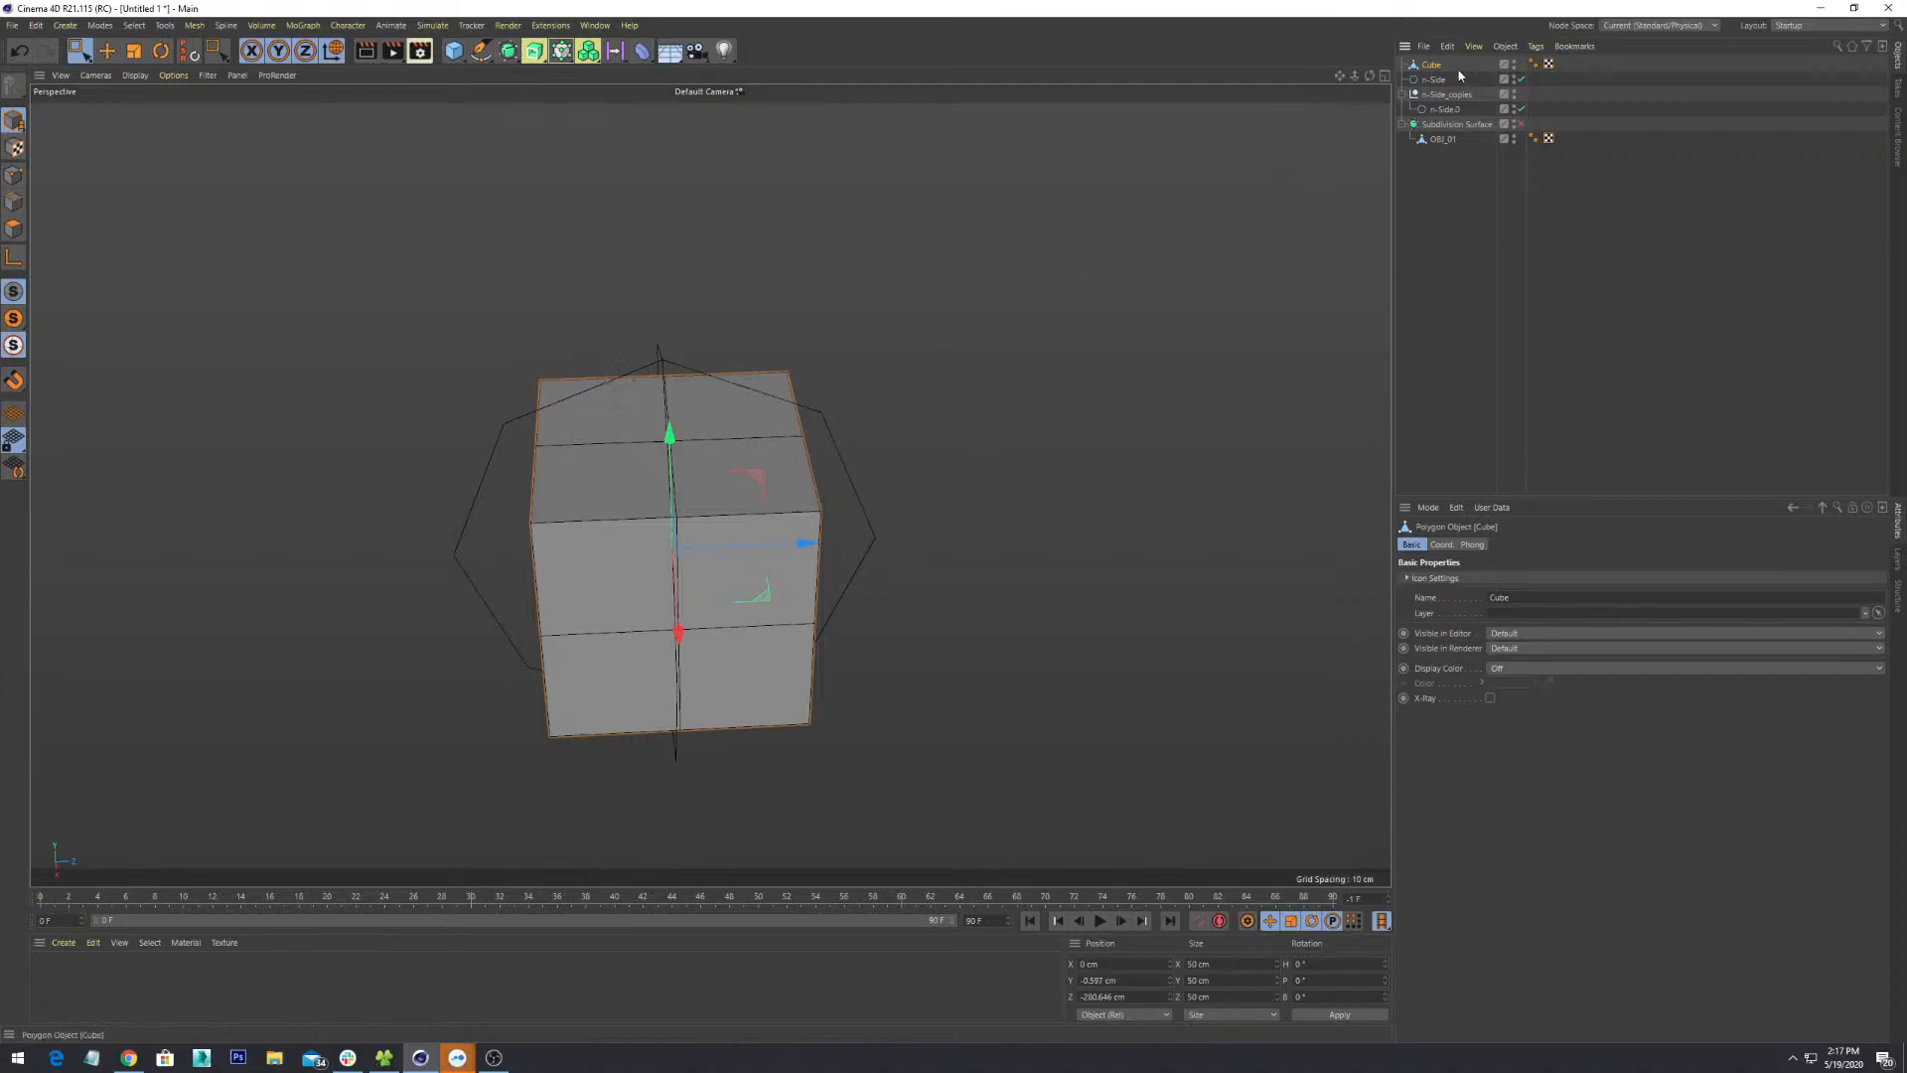
pyautogui.moveTo(761, 544); pyautogui.dragTo(746, 463)
pyautogui.hotkey('ctrl', 'z')
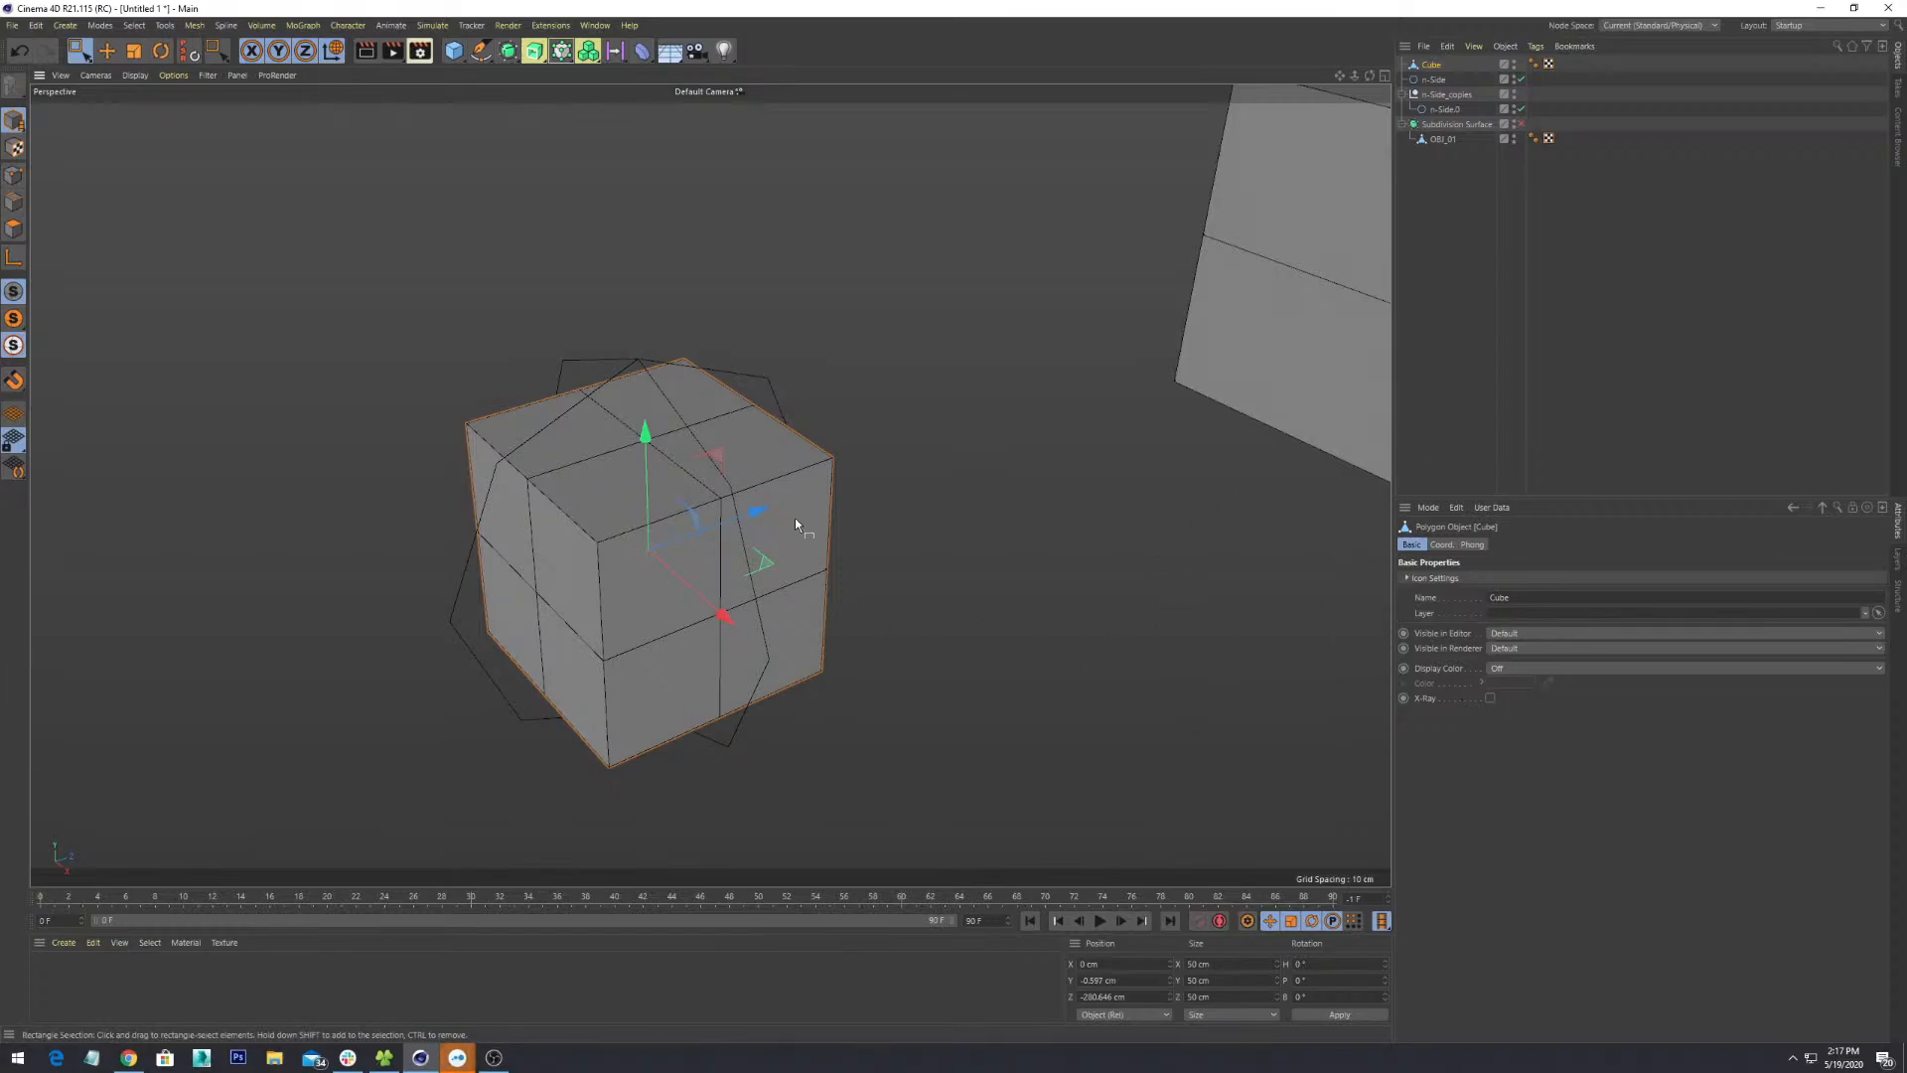
# - Switch to Points mode and pick the Live Selection tool
pyautogui.keyDown('alt'); pyautogui.moveTo(795, 517); pyautogui.dragTo(833, 467); pyautogui.keyUp('alt')
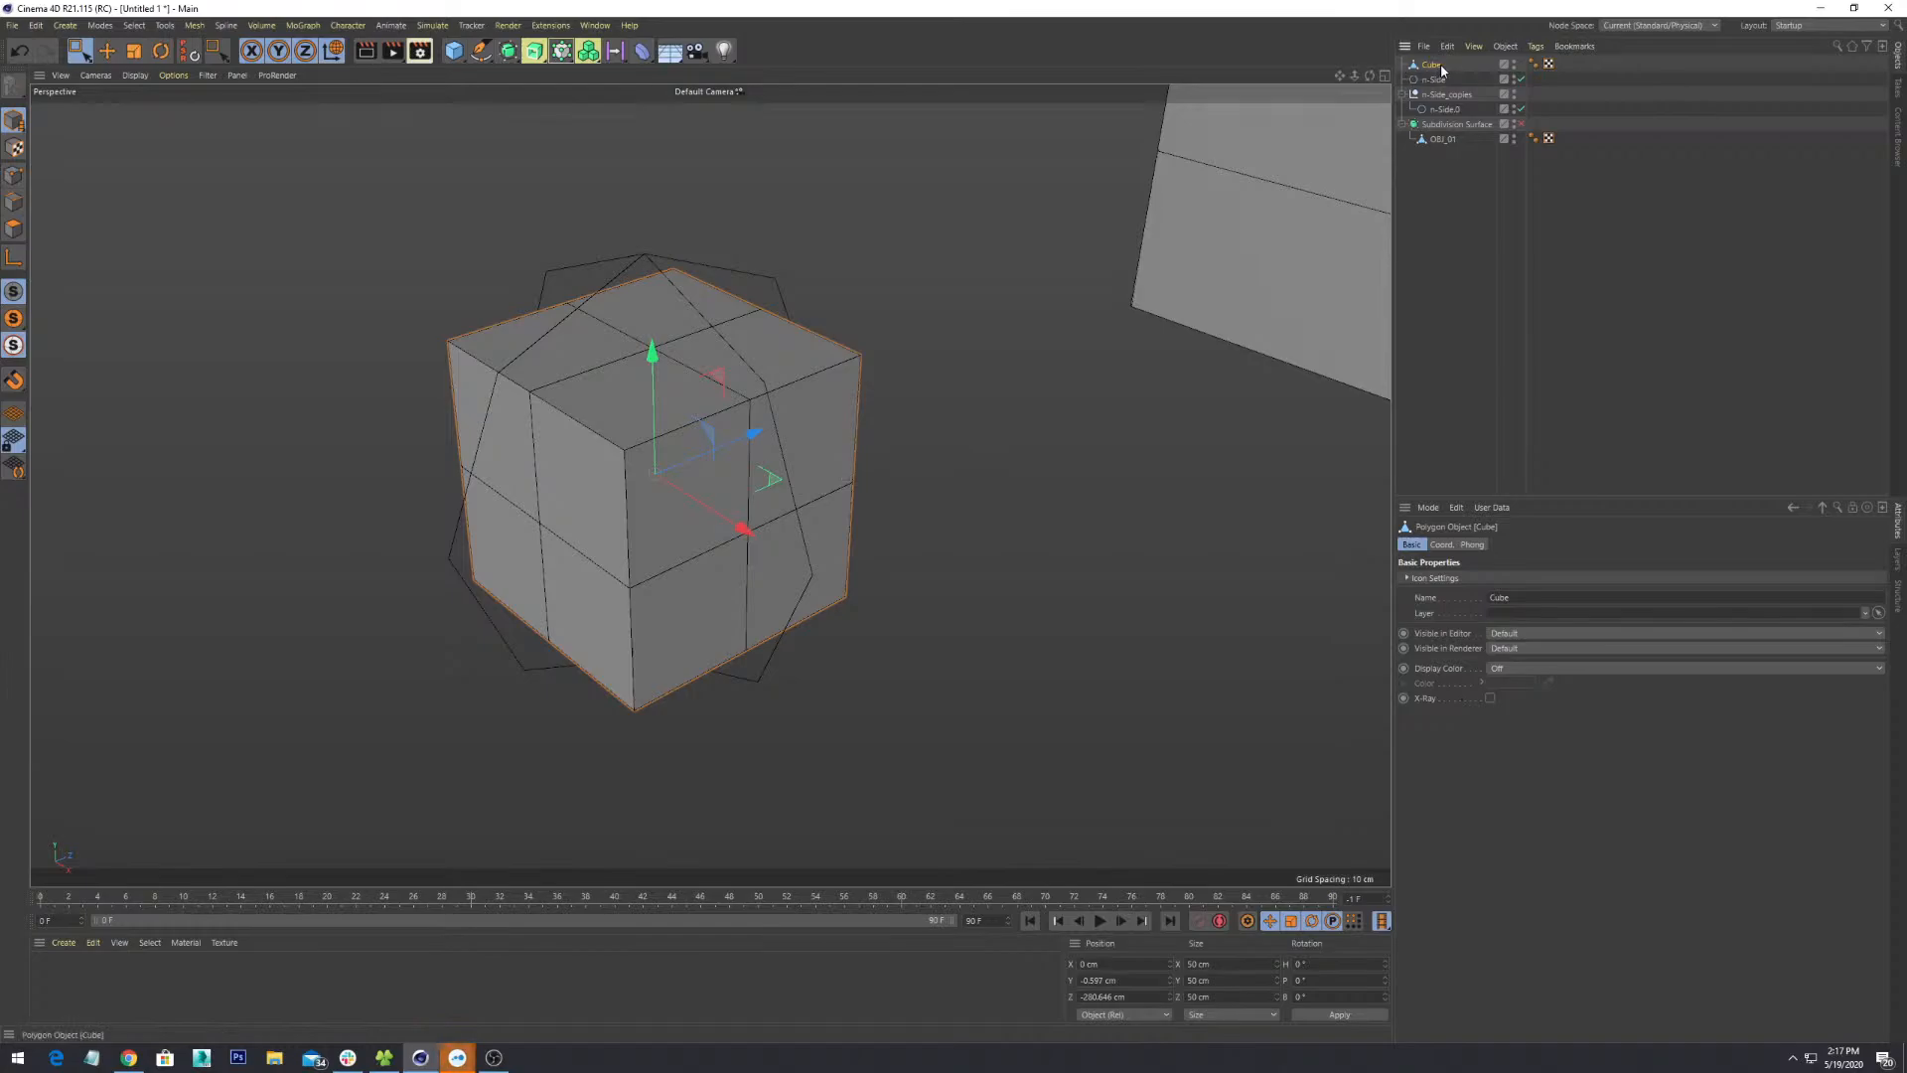
pyautogui.keyDown('alt'); pyautogui.moveTo(831, 383); pyautogui.dragTo(827, 399); pyautogui.keyUp('alt')
pyautogui.keyDown('alt'); pyautogui.moveTo(826, 398); pyautogui.dragTo(847, 469, button='middle'); pyautogui.keyUp('alt')
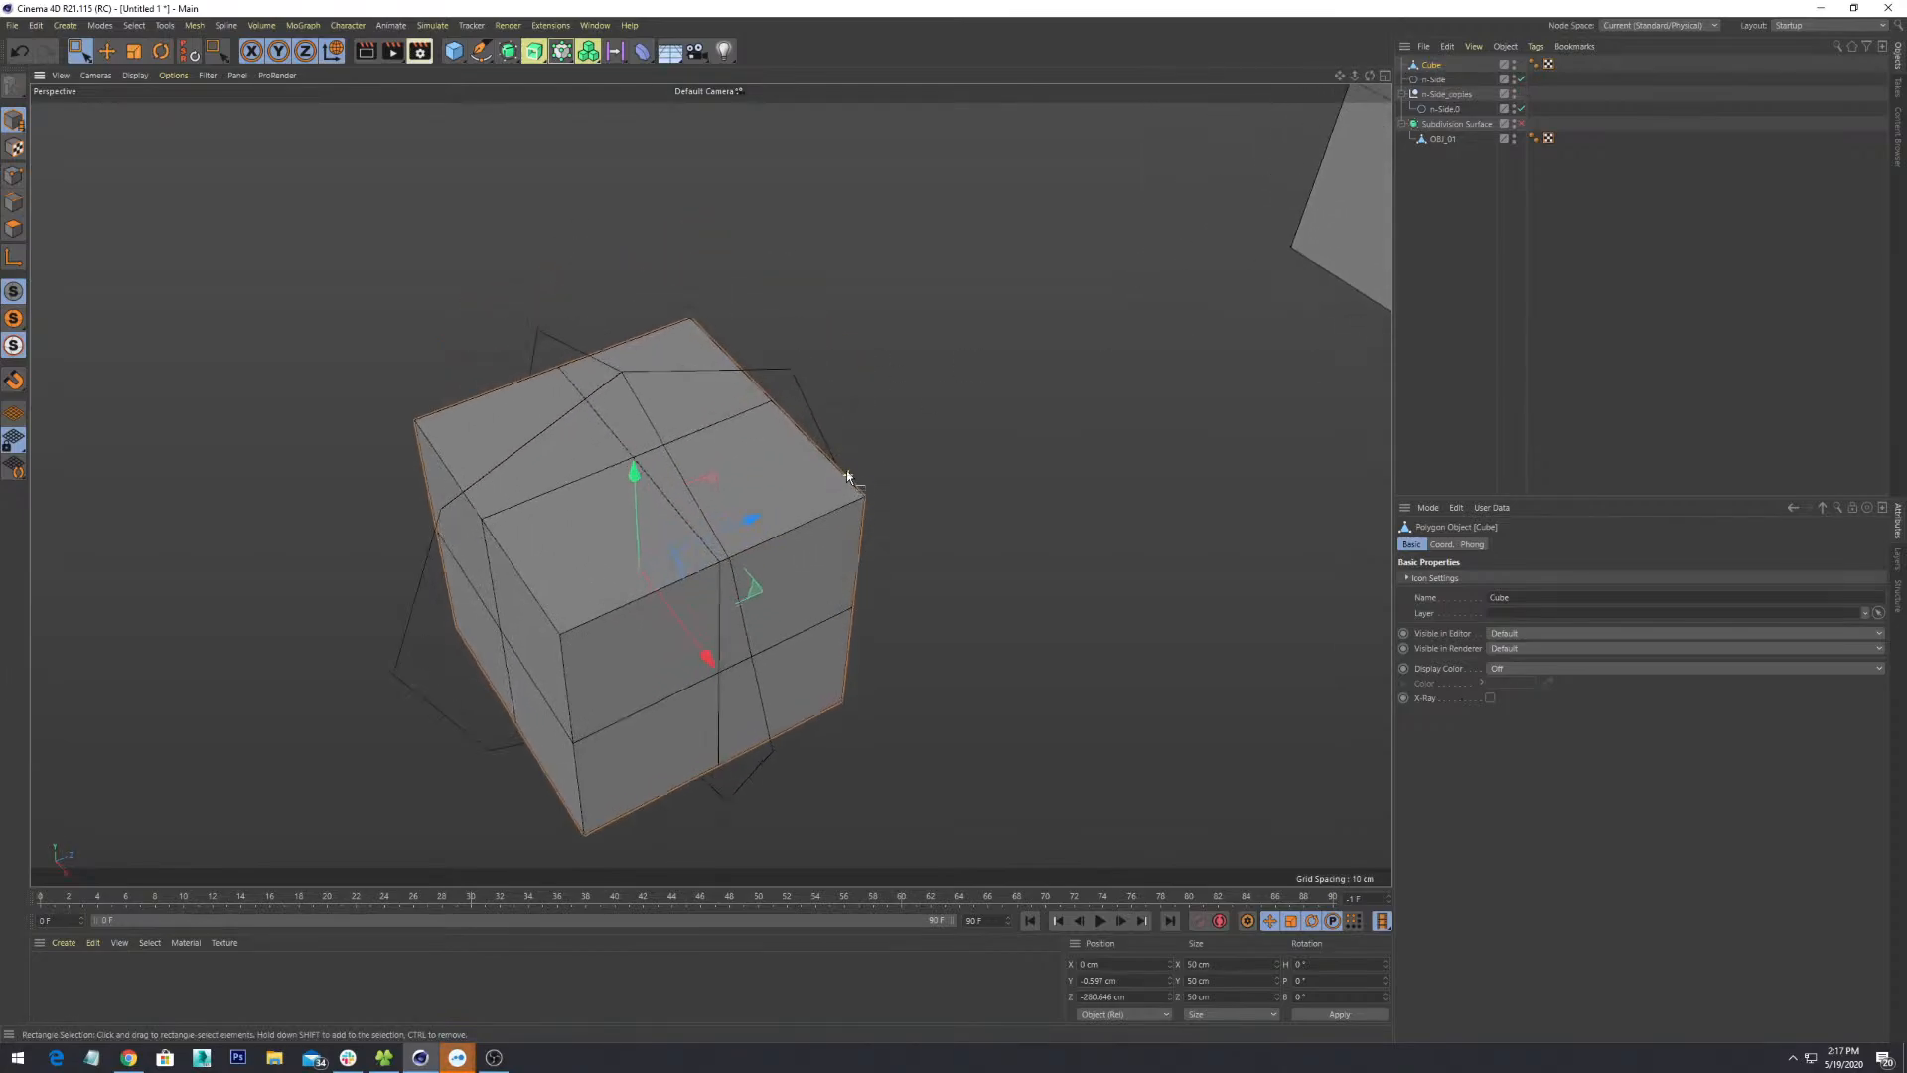
pyautogui.scroll(4, 846, 465)
pyautogui.scroll(-3, 846, 463)
pyautogui.keyDown('alt'); pyautogui.moveTo(933, 461); pyautogui.dragTo(909, 434); pyautogui.keyUp('alt')
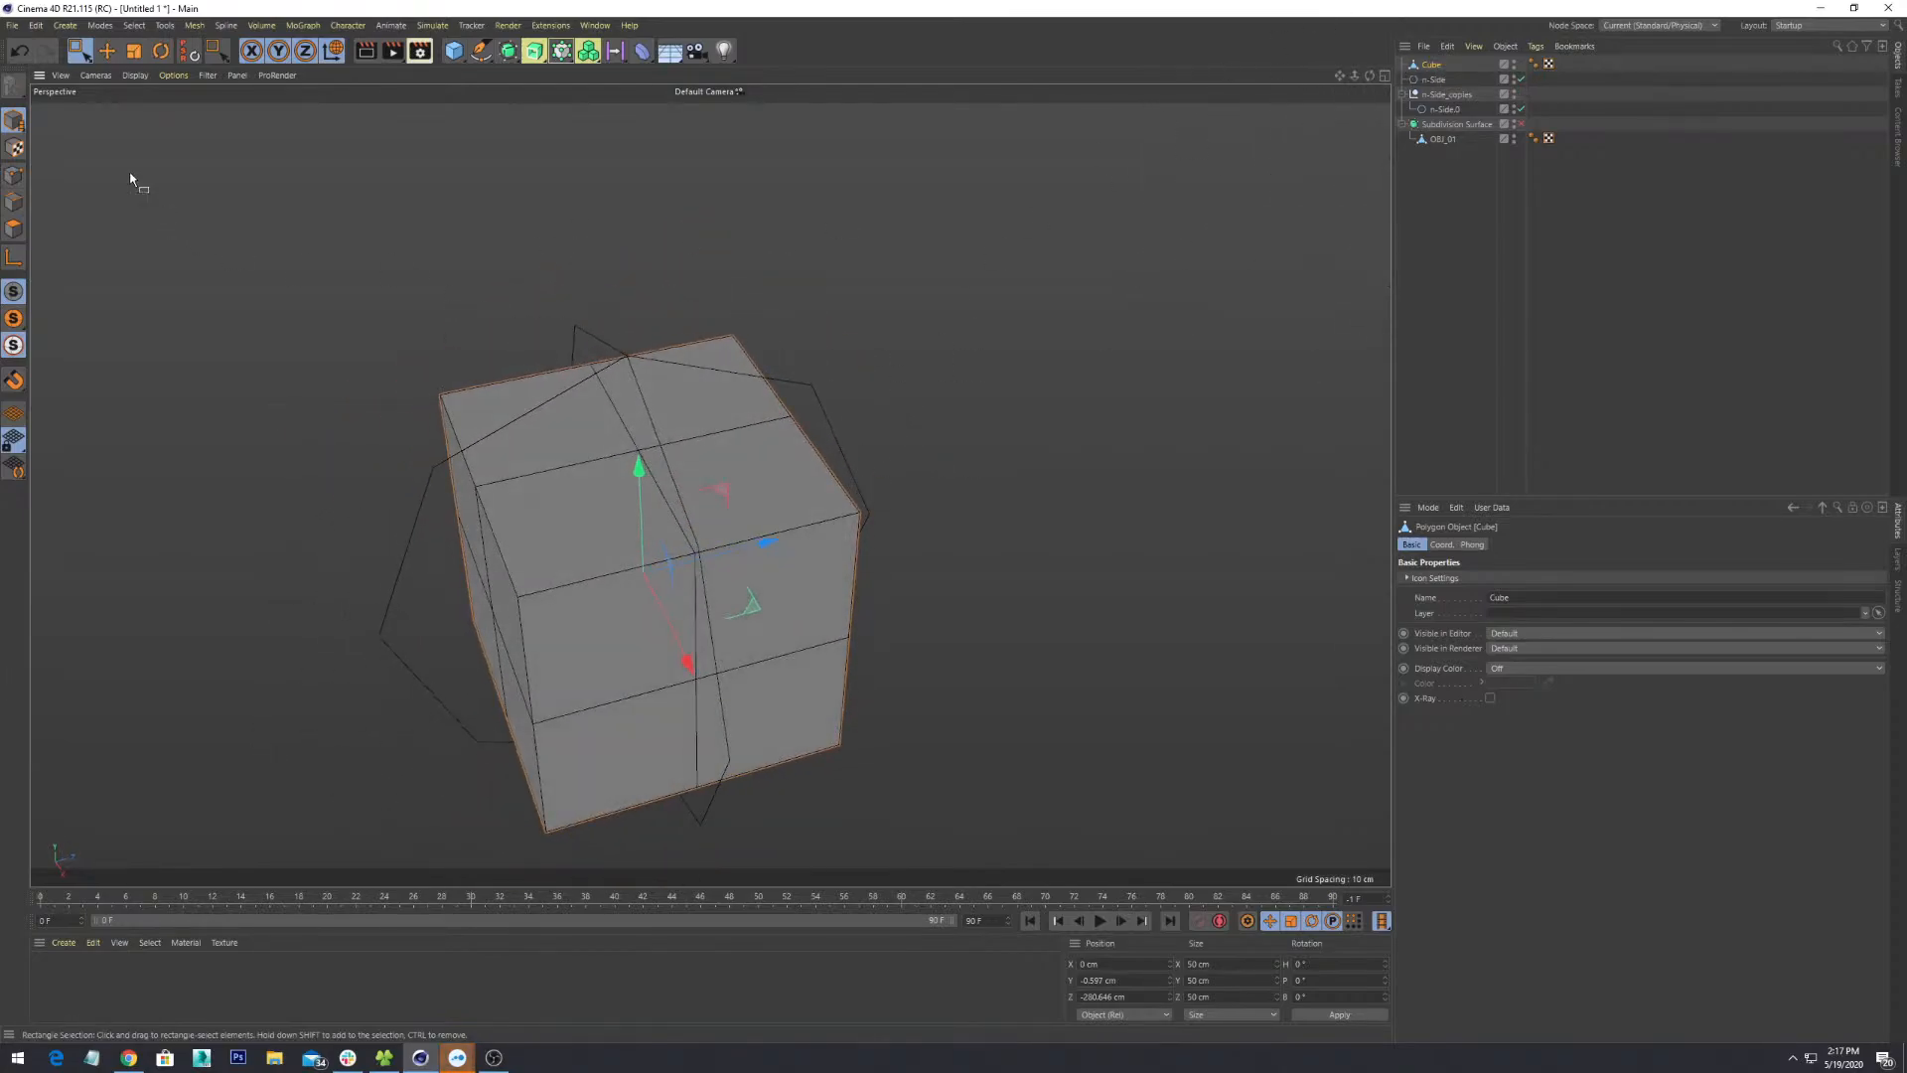
pyautogui.click(13, 176)
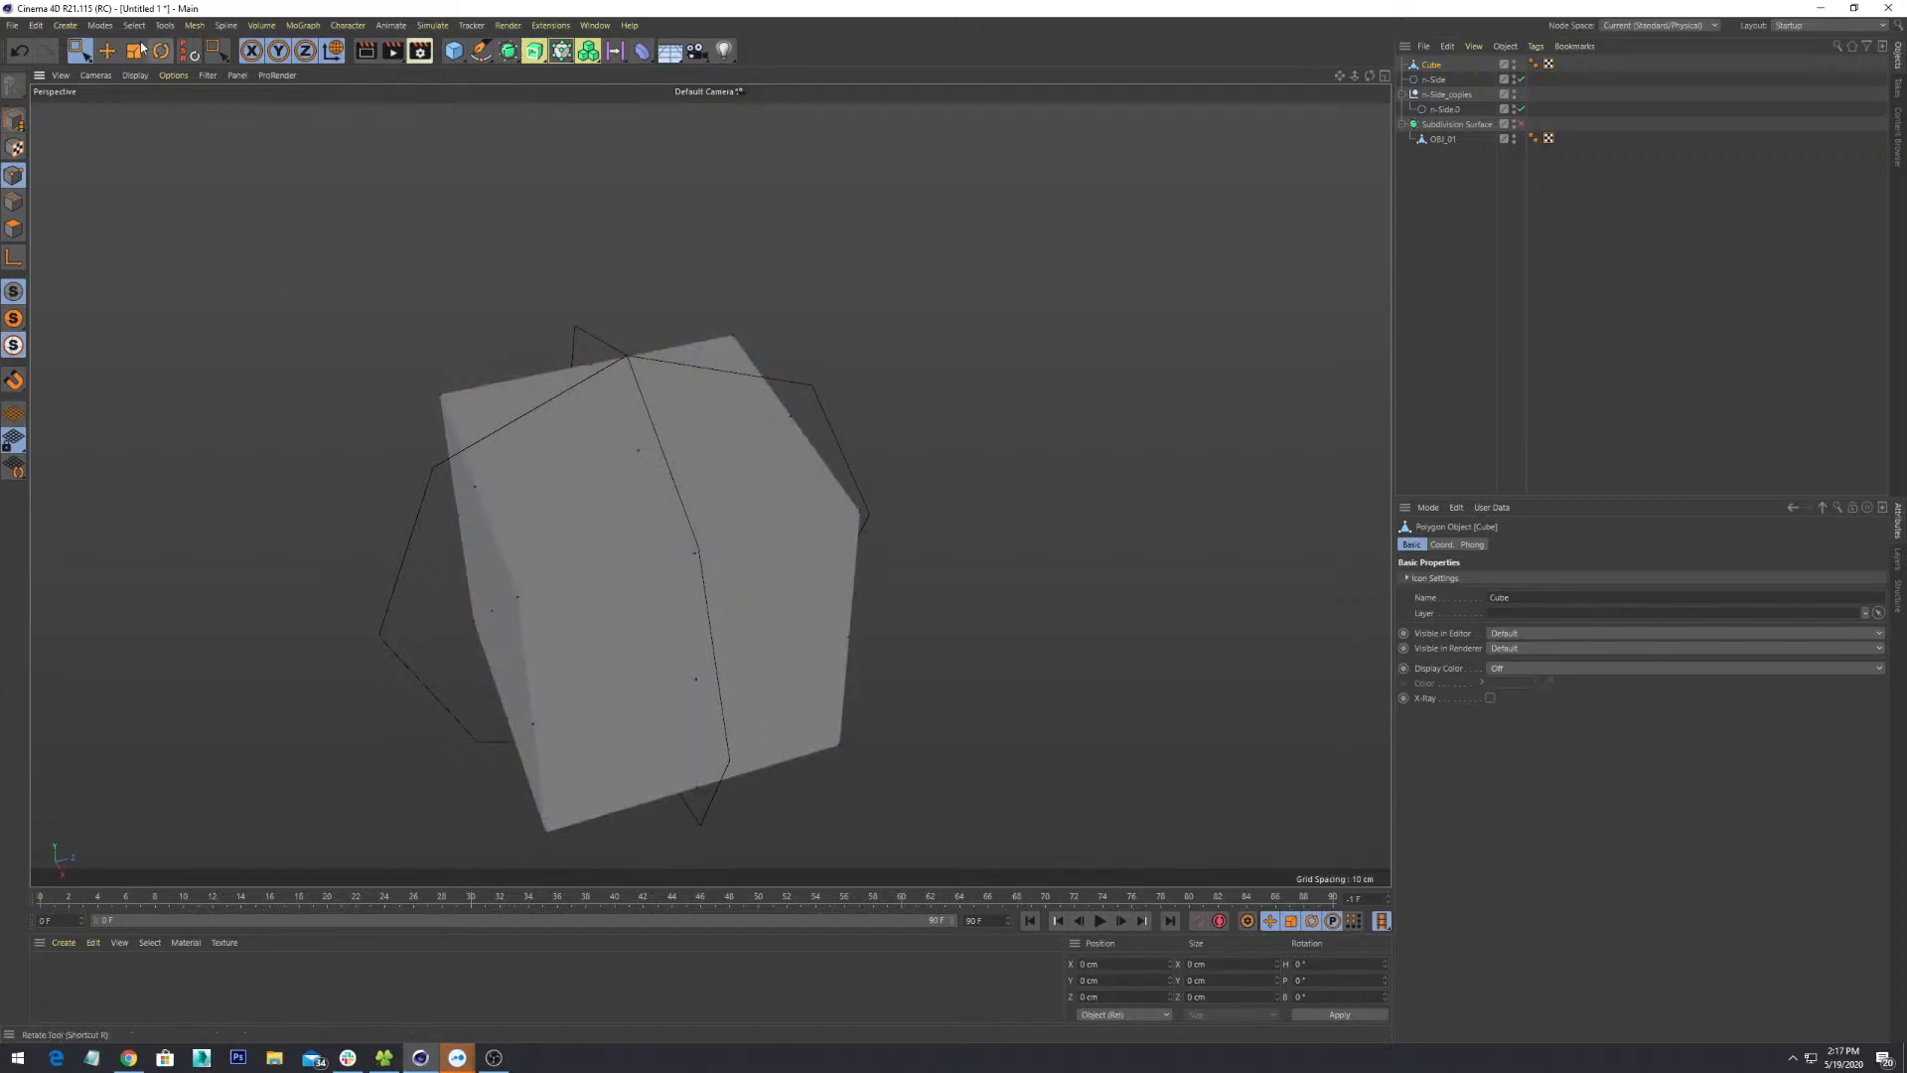
pyautogui.moveTo(83, 57); pyautogui.dragTo(110, 76)
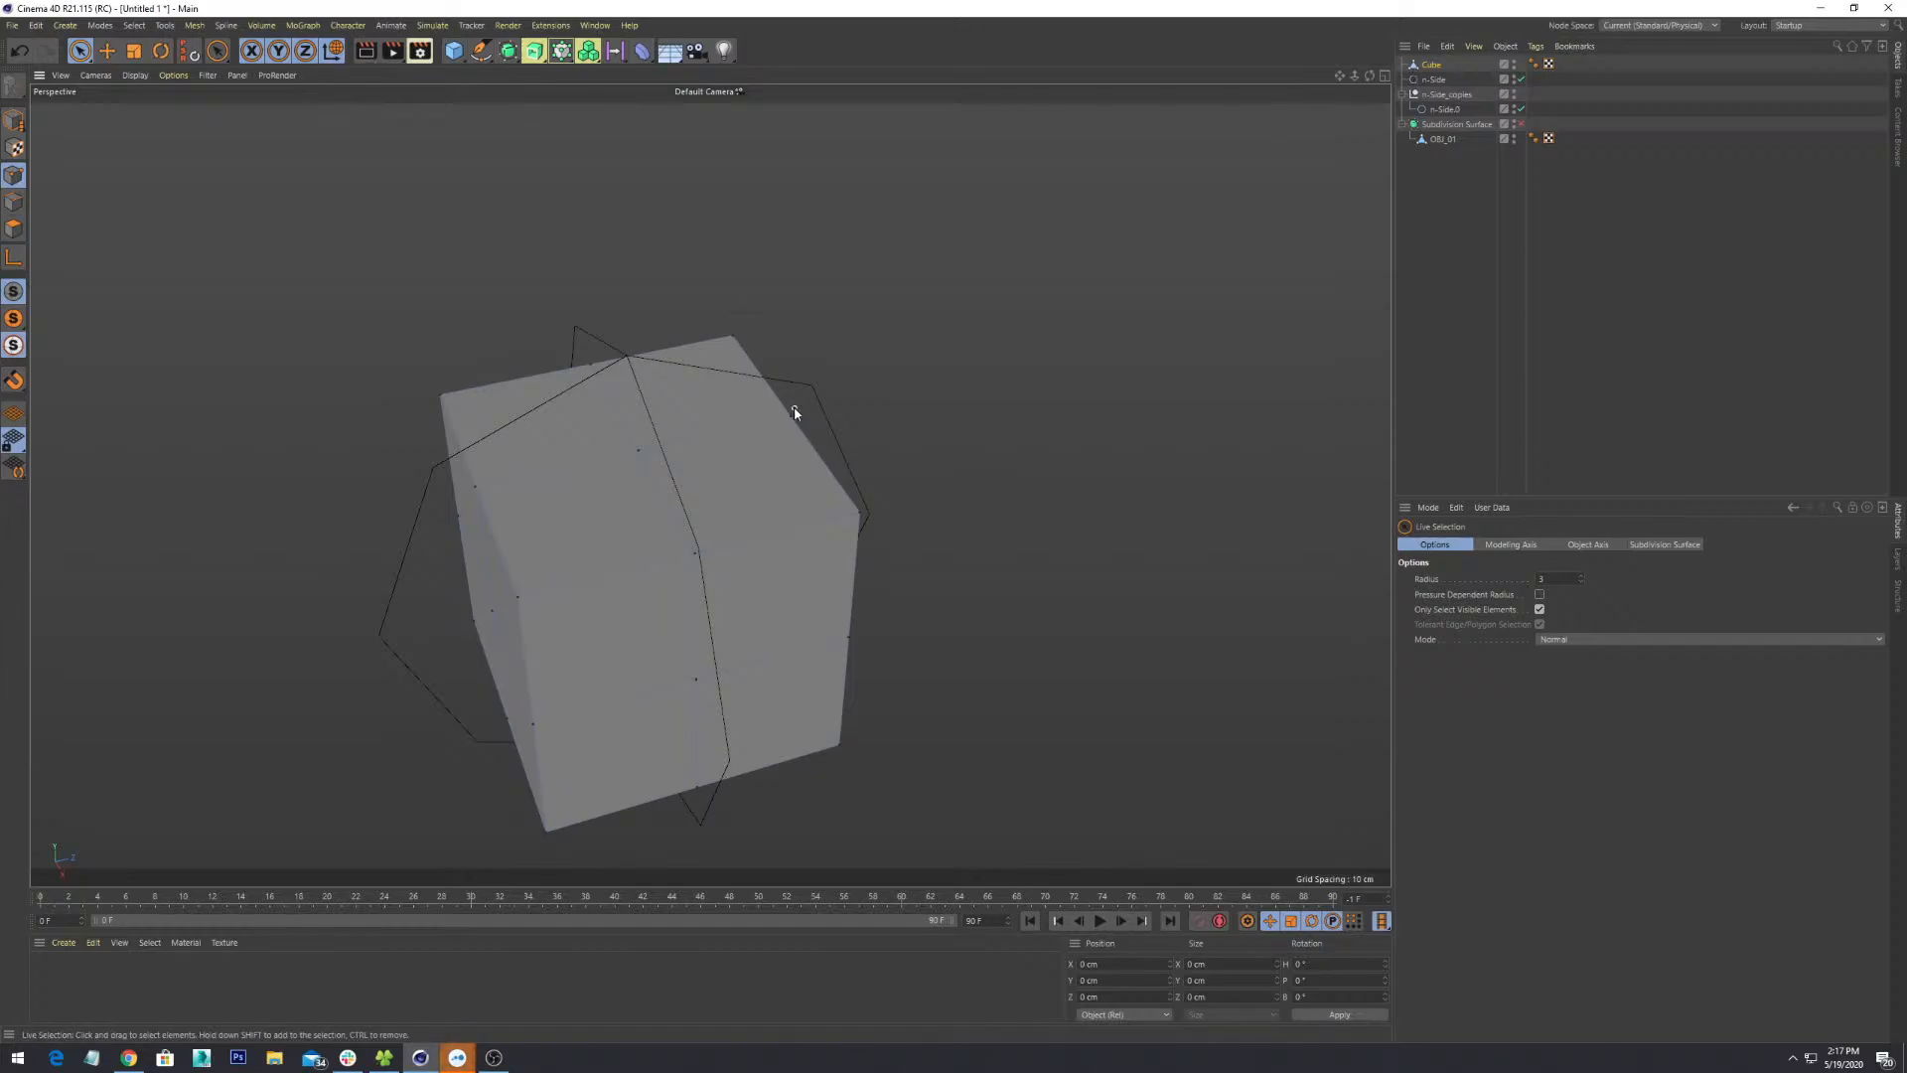
# - Raise a top point of the small cube up toward the octagon's tip
pyautogui.click(637, 453)
pyautogui.keyDown('alt'); pyautogui.moveTo(721, 532); pyautogui.dragTo(1057, 571, button='middle'); pyautogui.keyUp('alt')
pyautogui.keyDown('alt'); pyautogui.moveTo(1057, 571); pyautogui.dragTo(1064, 533); pyautogui.keyUp('alt')
pyautogui.keyDown('alt'); pyautogui.moveTo(1064, 532); pyautogui.dragTo(860, 531, button='middle'); pyautogui.keyUp('alt')
pyautogui.scroll(3, 861, 517)
pyautogui.keyDown('alt'); pyautogui.moveTo(861, 501); pyautogui.dragTo(839, 489); pyautogui.keyUp('alt')
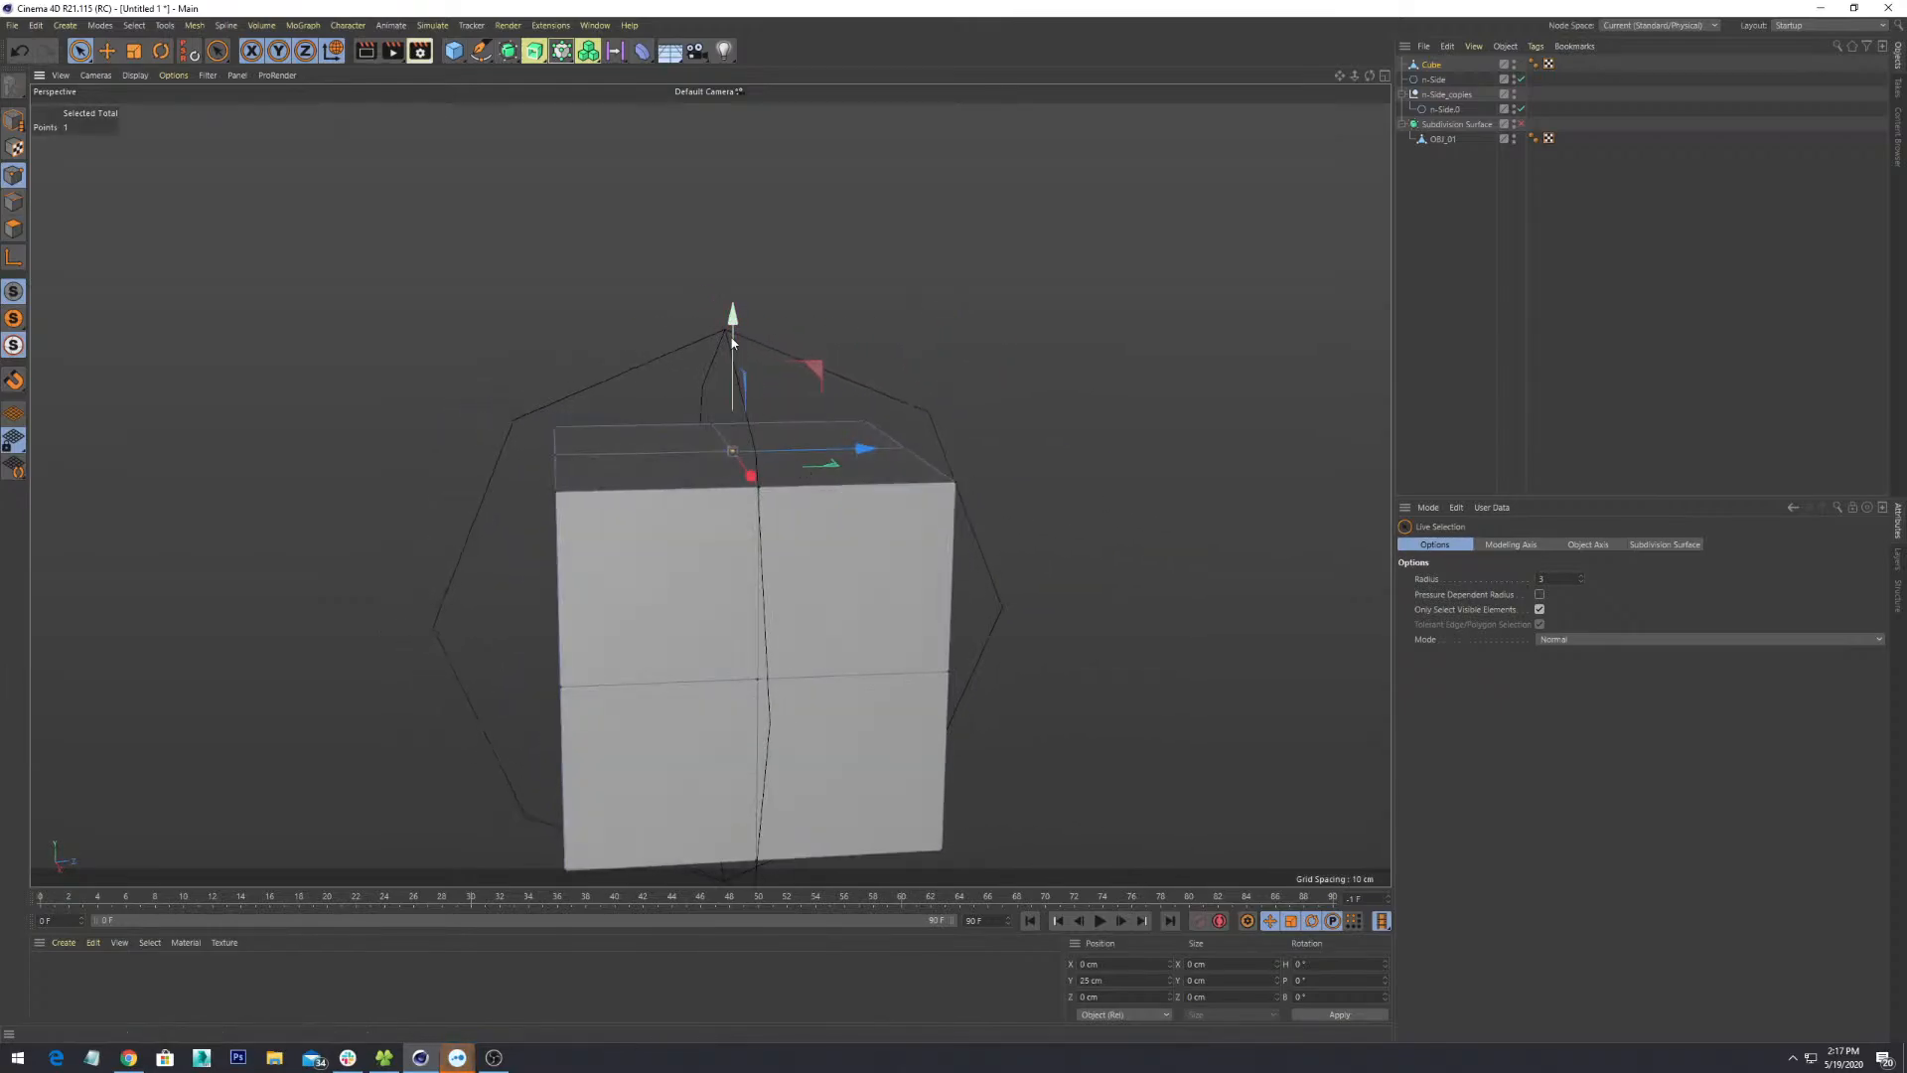
pyautogui.moveTo(733, 350); pyautogui.dragTo(736, 238)
pyautogui.scroll(-3, 765, 308)
pyautogui.keyDown('alt'); pyautogui.moveTo(825, 700); pyautogui.dragTo(739, 641); pyautogui.keyUp('alt')
# - Pull a bottom point down to the spline and move another point about 10.7 cm outward
pyautogui.click(735, 642)
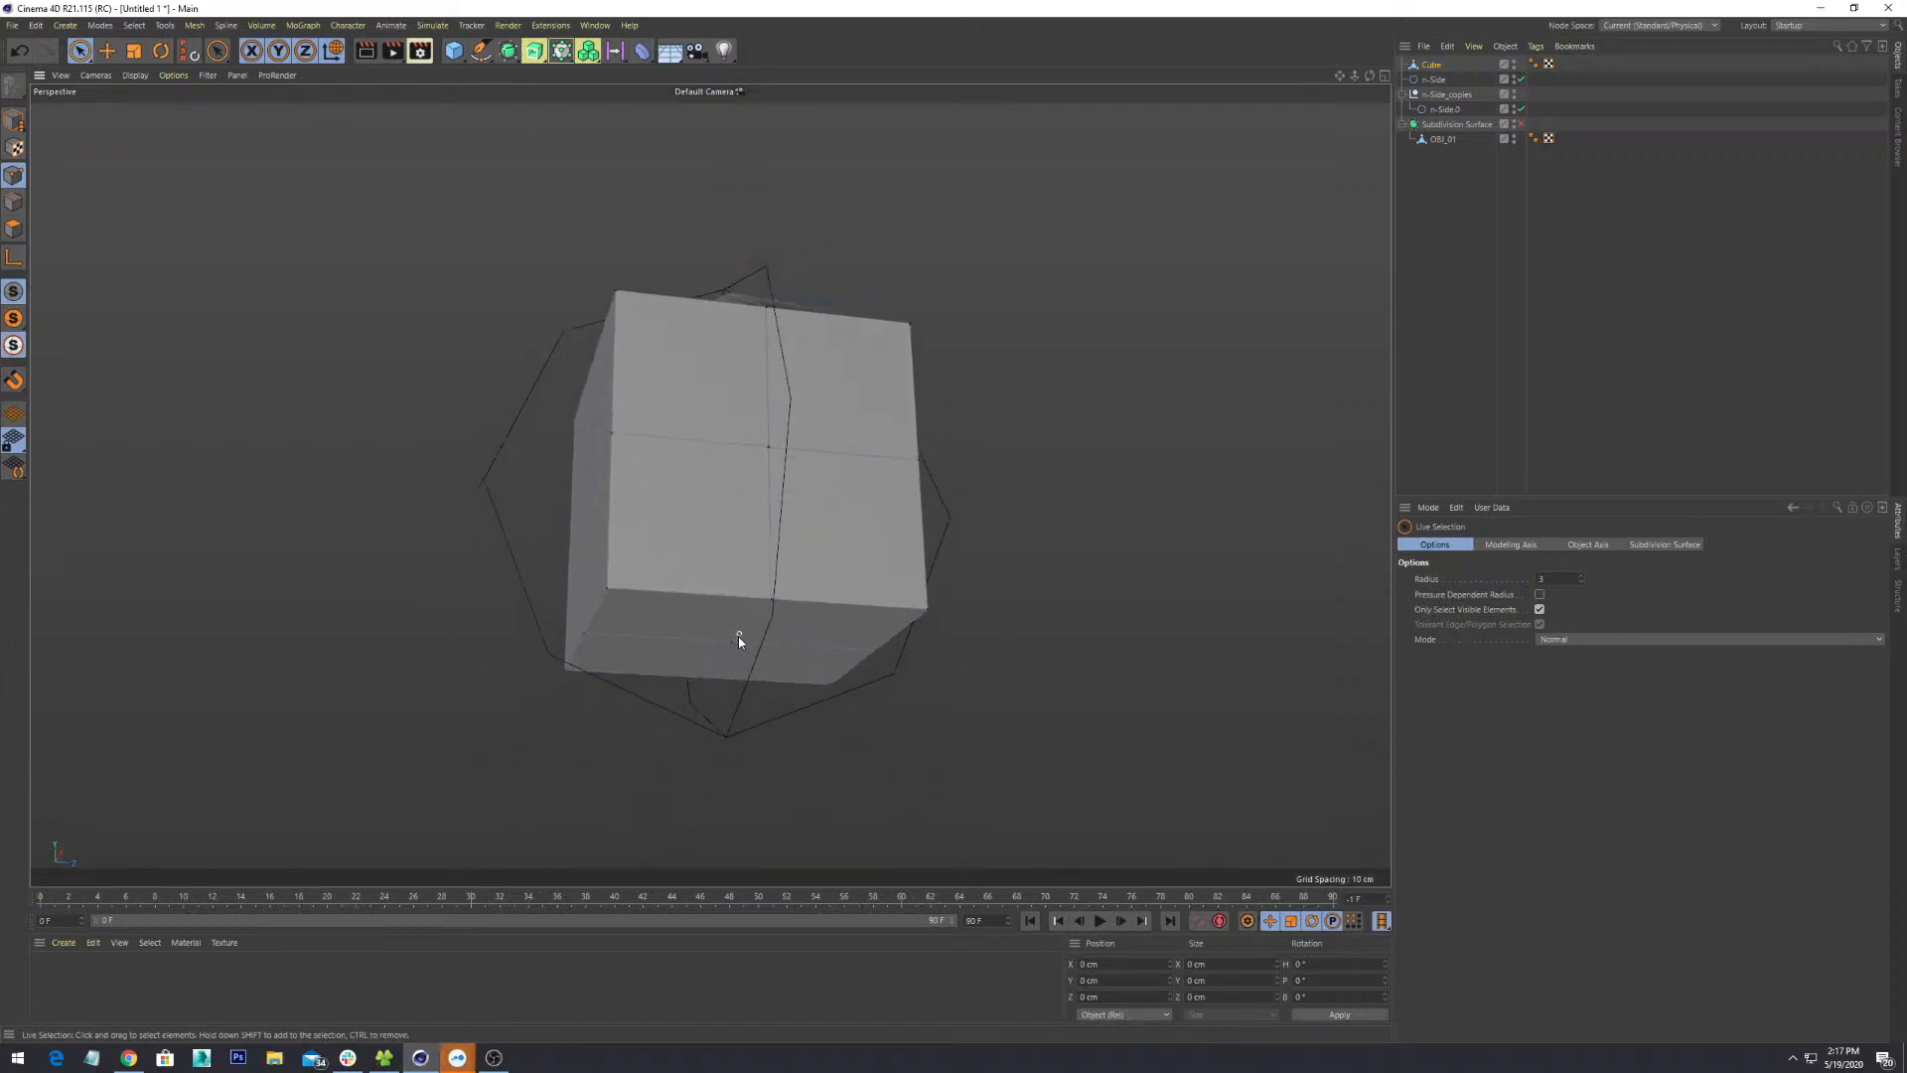
pyautogui.click(731, 642)
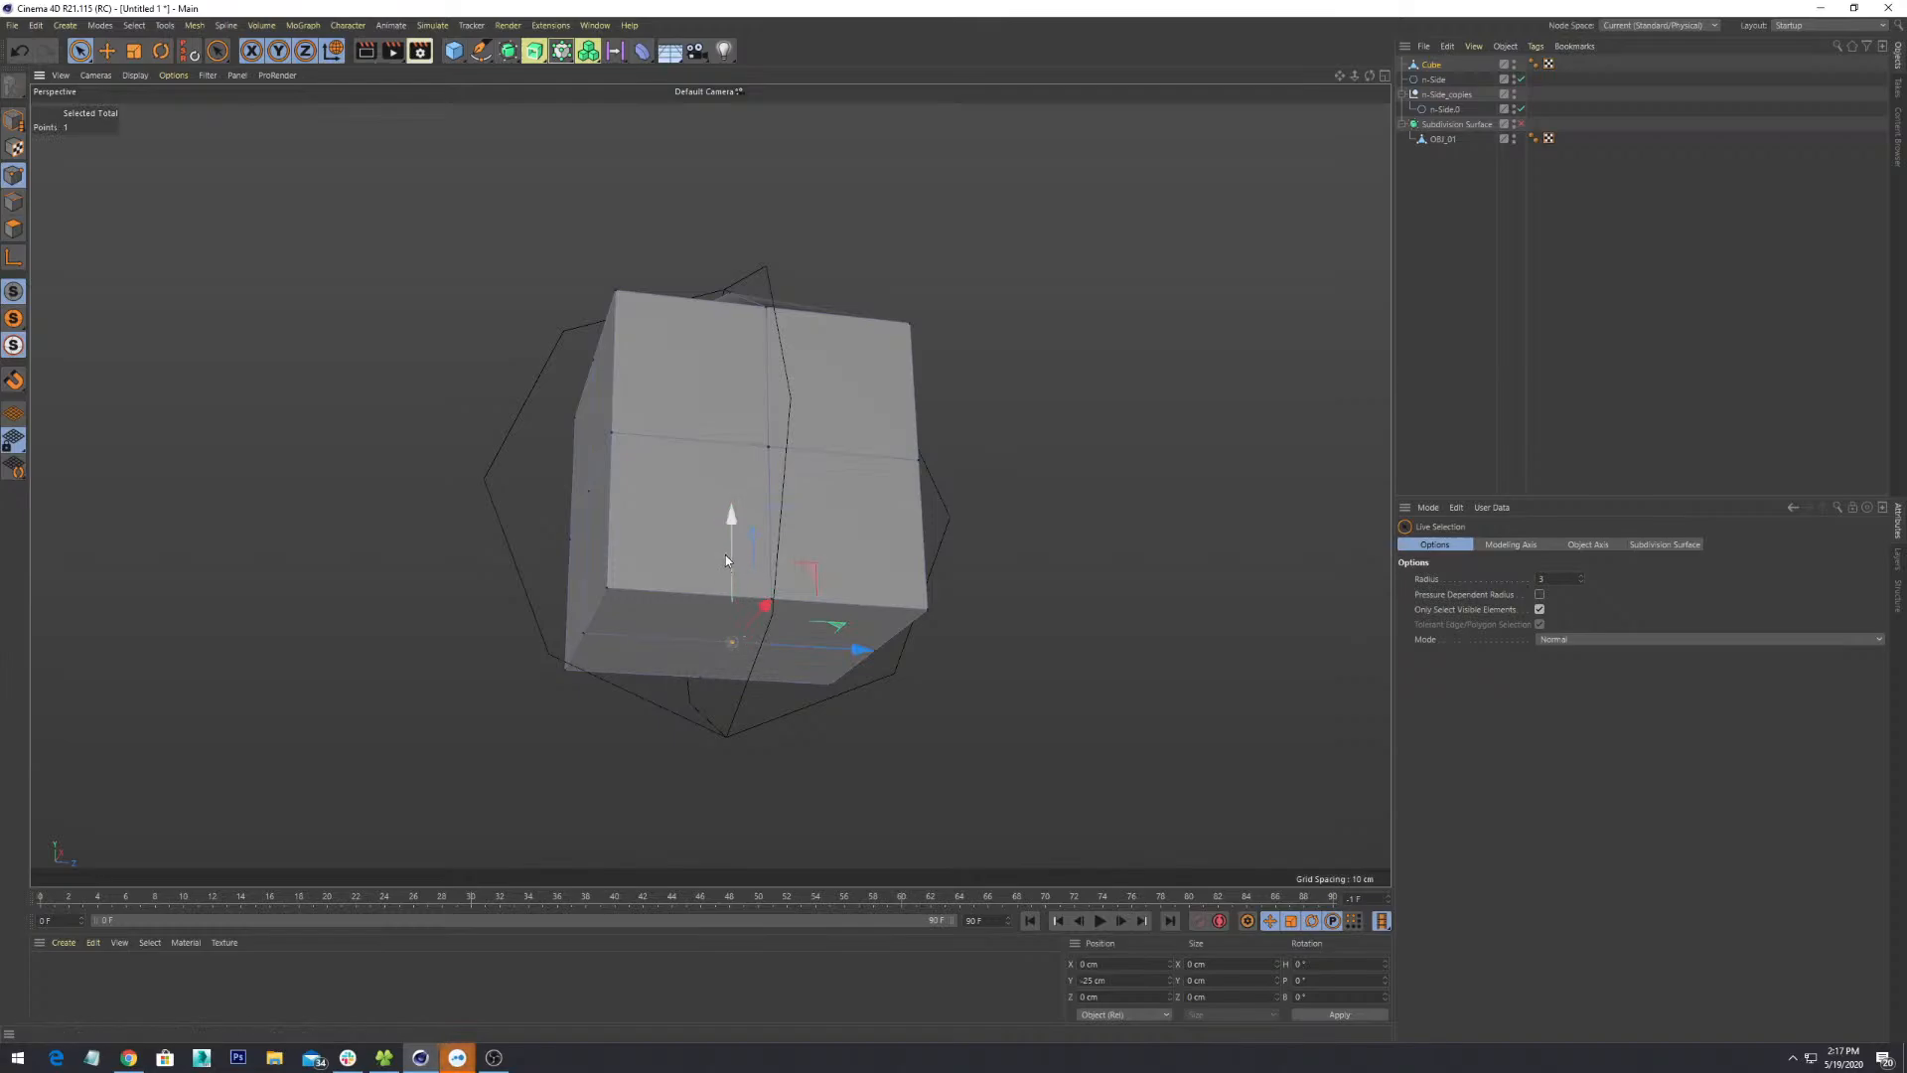
pyautogui.moveTo(733, 562); pyautogui.dragTo(735, 641)
pyautogui.keyDown('alt'); pyautogui.moveTo(1067, 774); pyautogui.dragTo(971, 621); pyautogui.keyUp('alt')
pyautogui.click(933, 504)
pyautogui.click(932, 501)
pyautogui.moveTo(1035, 548); pyautogui.dragTo(938, 434)
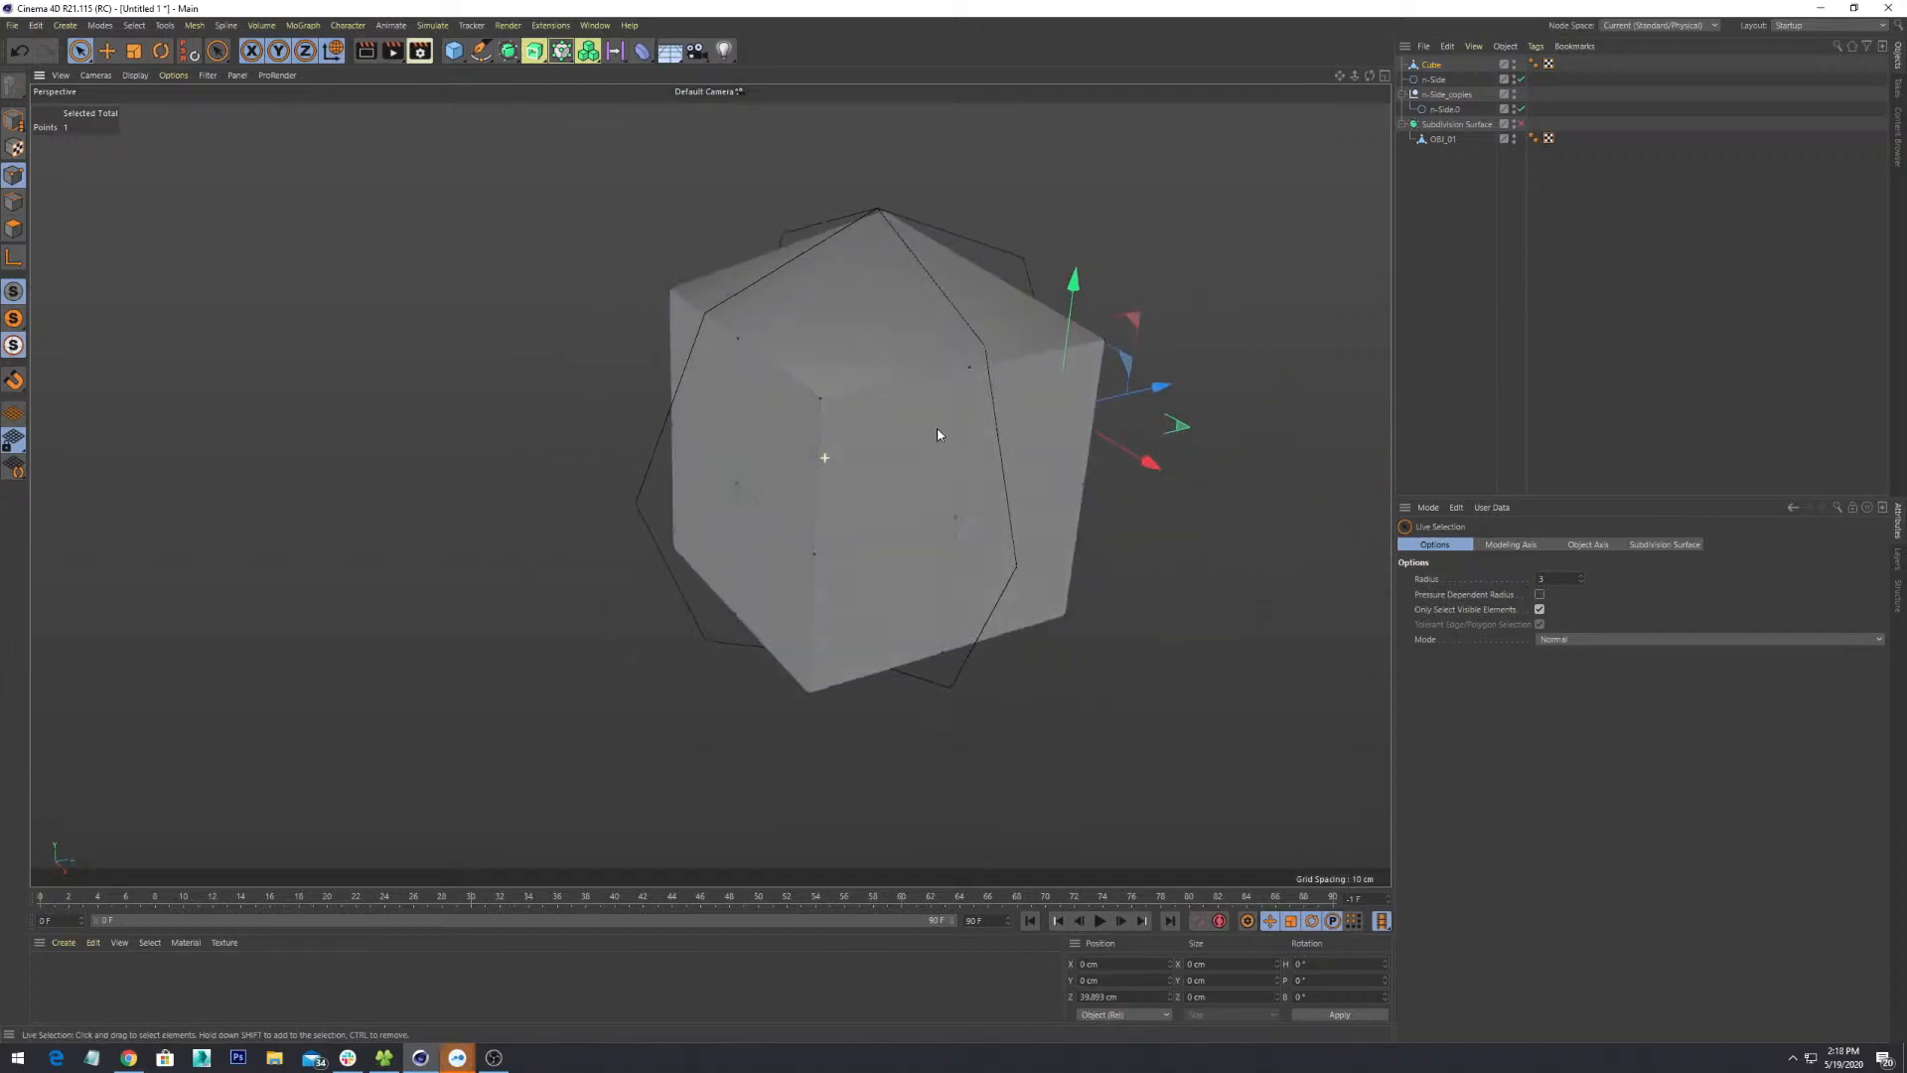
# - Nudge side and edge points along their axes, then move a top-edge vertex up and outward along Z
pyautogui.click(736, 485)
pyautogui.moveTo(801, 492)
pyautogui.mouseDown()
pyautogui.moveTo(822, 470)
pyautogui.moveTo(715, 487)
pyautogui.moveTo(850, 511)
pyautogui.moveTo(860, 385)
pyautogui.moveTo(822, 543)
pyautogui.moveTo(744, 488)
pyautogui.moveTo(767, 480)
pyautogui.moveTo(747, 400)
pyautogui.moveTo(840, 474)
pyautogui.moveTo(825, 477)
pyautogui.mouseUp()
pyautogui.click(700, 471)
pyautogui.keyDown('alt'); pyautogui.moveTo(824, 477); pyautogui.dragTo(1106, 509); pyautogui.keyUp('alt')
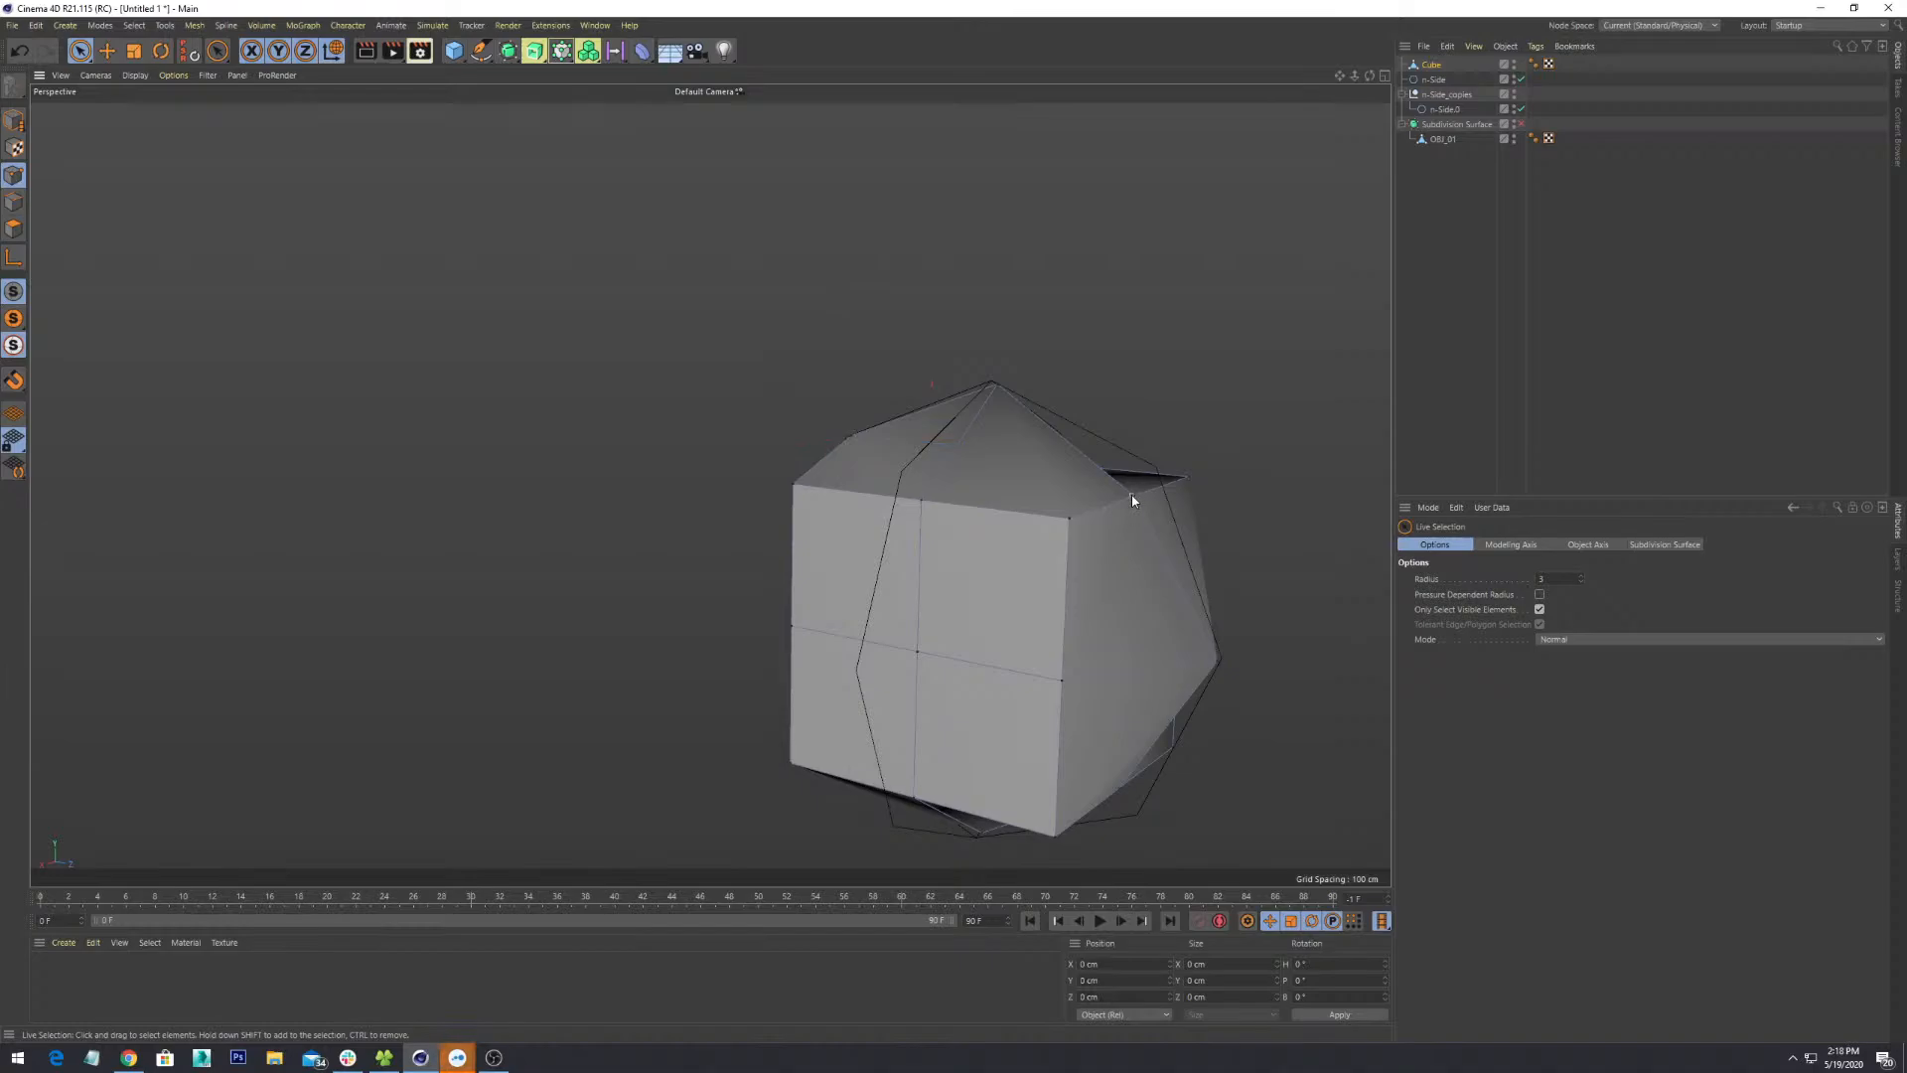
pyautogui.moveTo(1131, 495); pyautogui.dragTo(809, 524, button='middle')
pyautogui.click(807, 490)
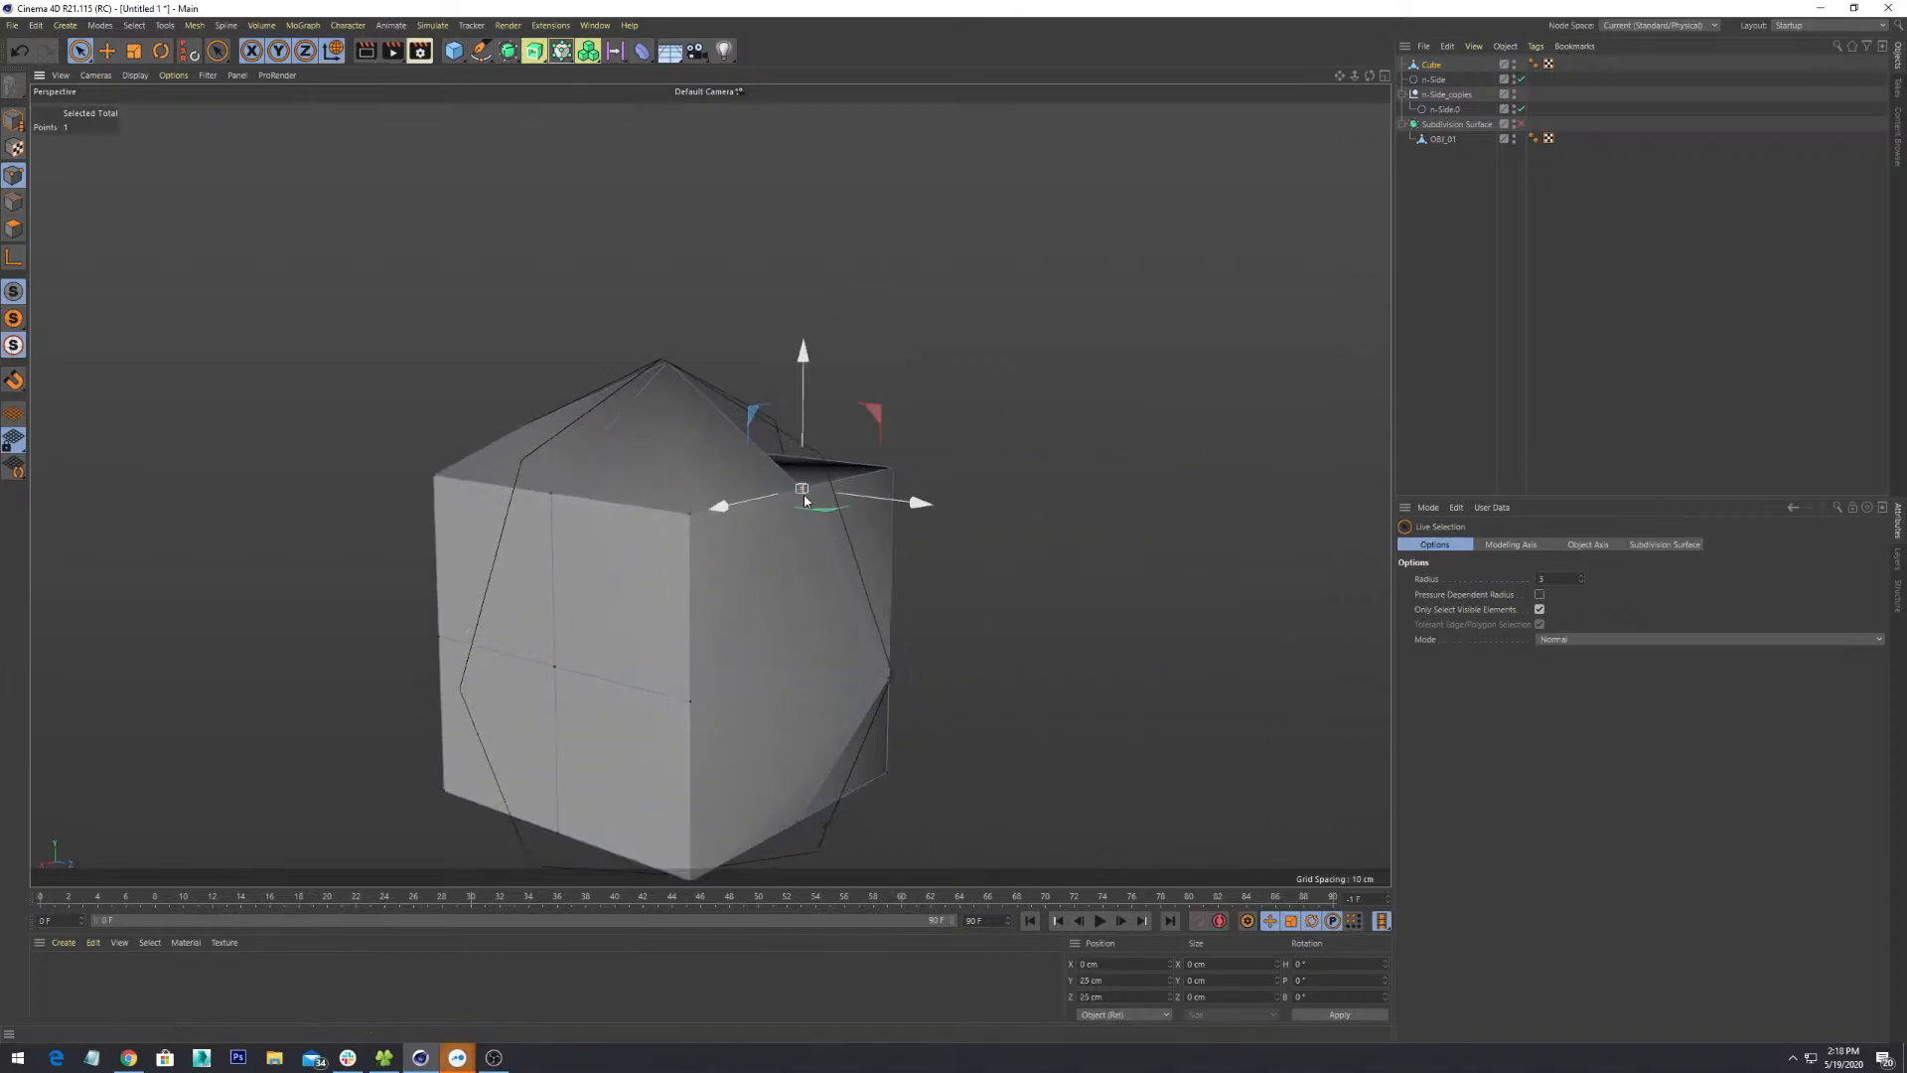
pyautogui.keyDown('alt'); pyautogui.moveTo(807, 490); pyautogui.dragTo(868, 600); pyautogui.keyUp('alt')
pyautogui.moveTo(767, 400); pyautogui.dragTo(770, 358)
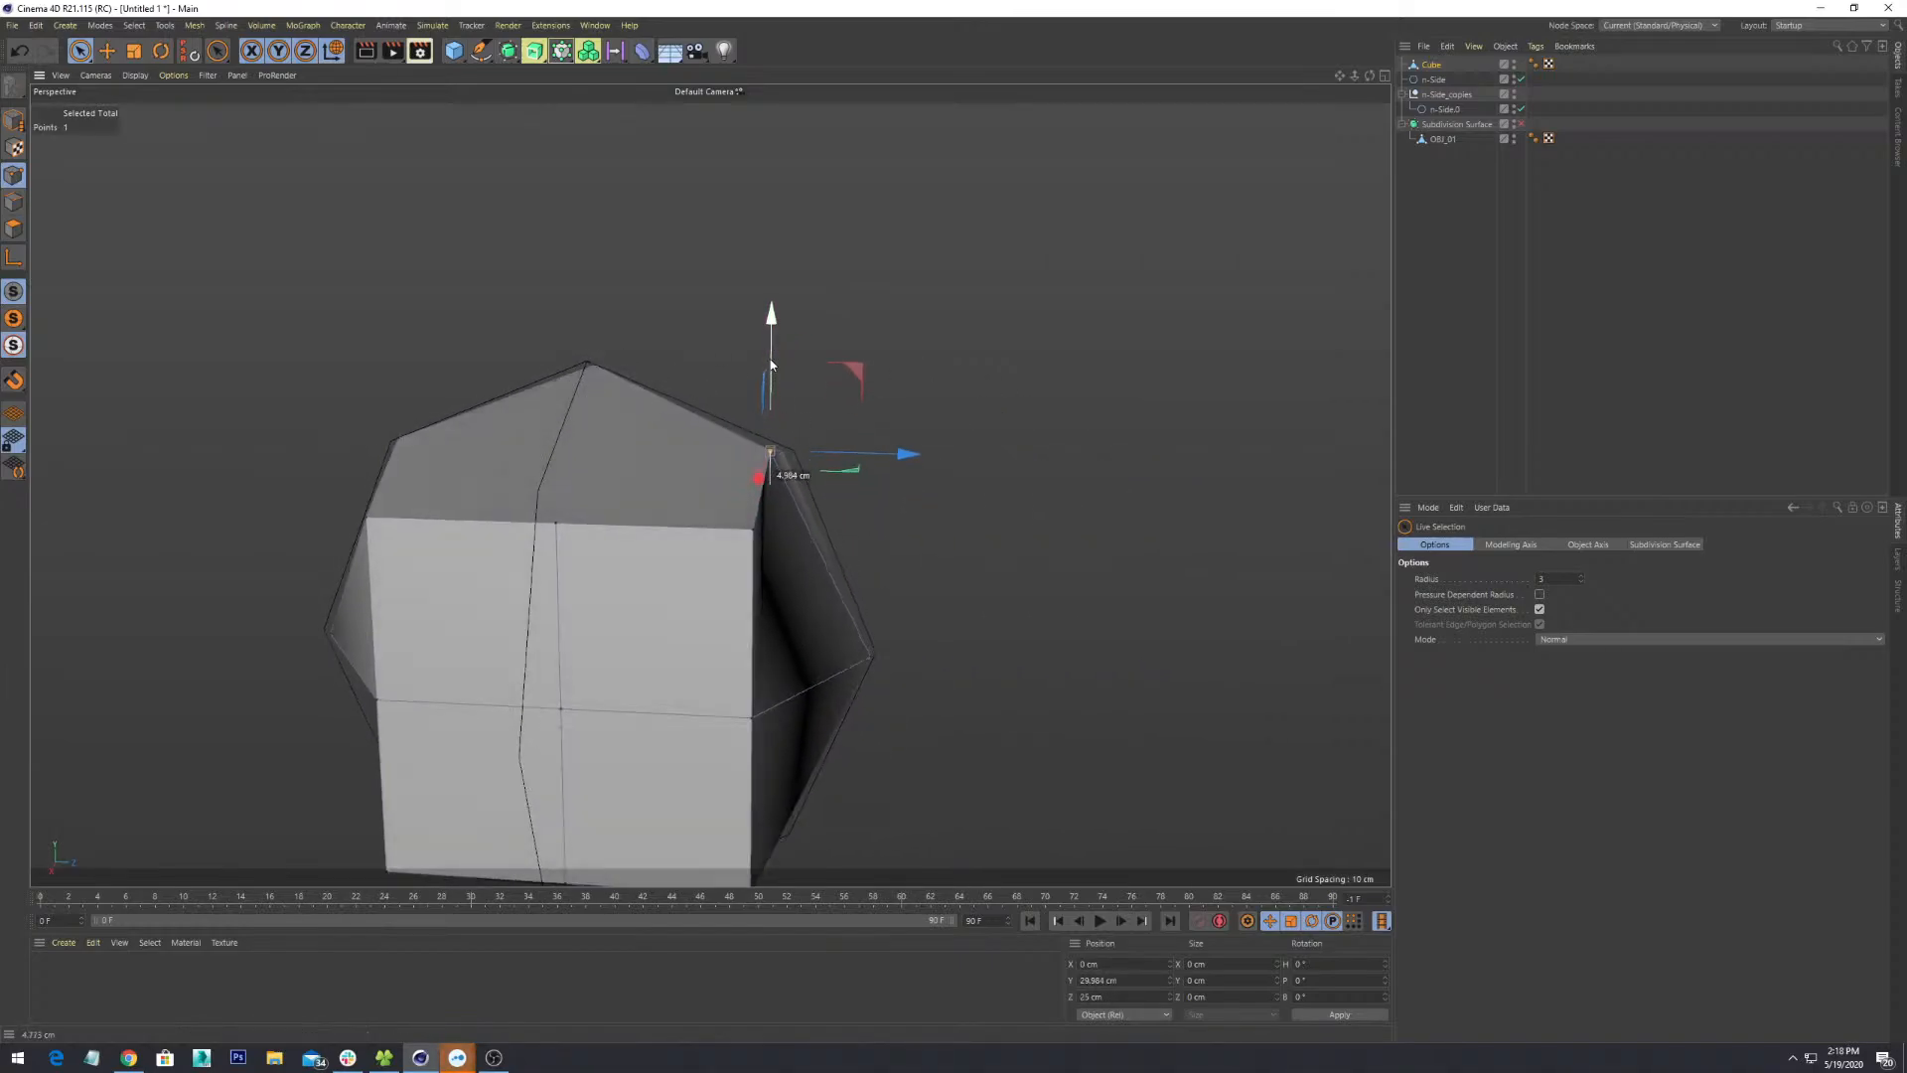
pyautogui.moveTo(831, 459); pyautogui.dragTo(1027, 659)
# - Pull lower vertices down and out along Z, and push a side vertex out along X to the spline
pyautogui.click(931, 566)
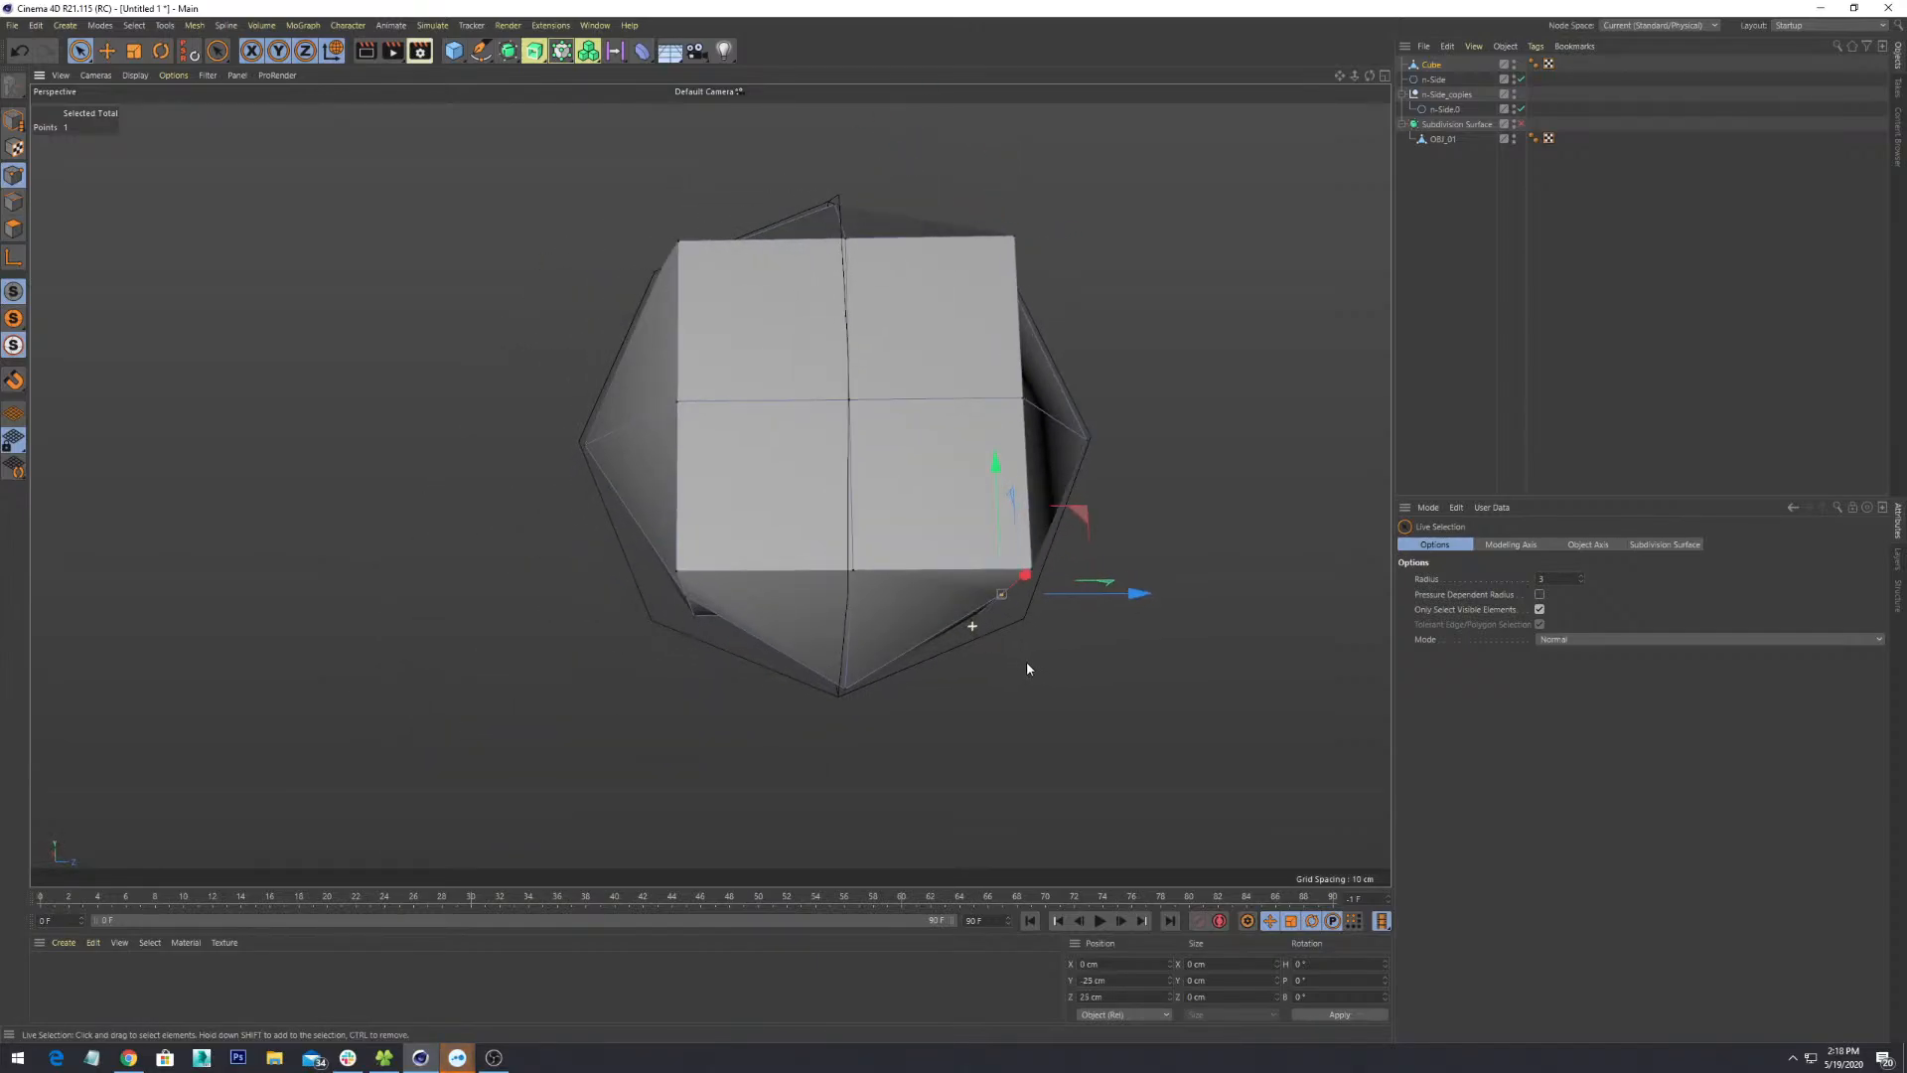
pyautogui.moveTo(998, 472); pyautogui.dragTo(999, 498)
pyautogui.moveTo(1061, 610); pyautogui.dragTo(1155, 621)
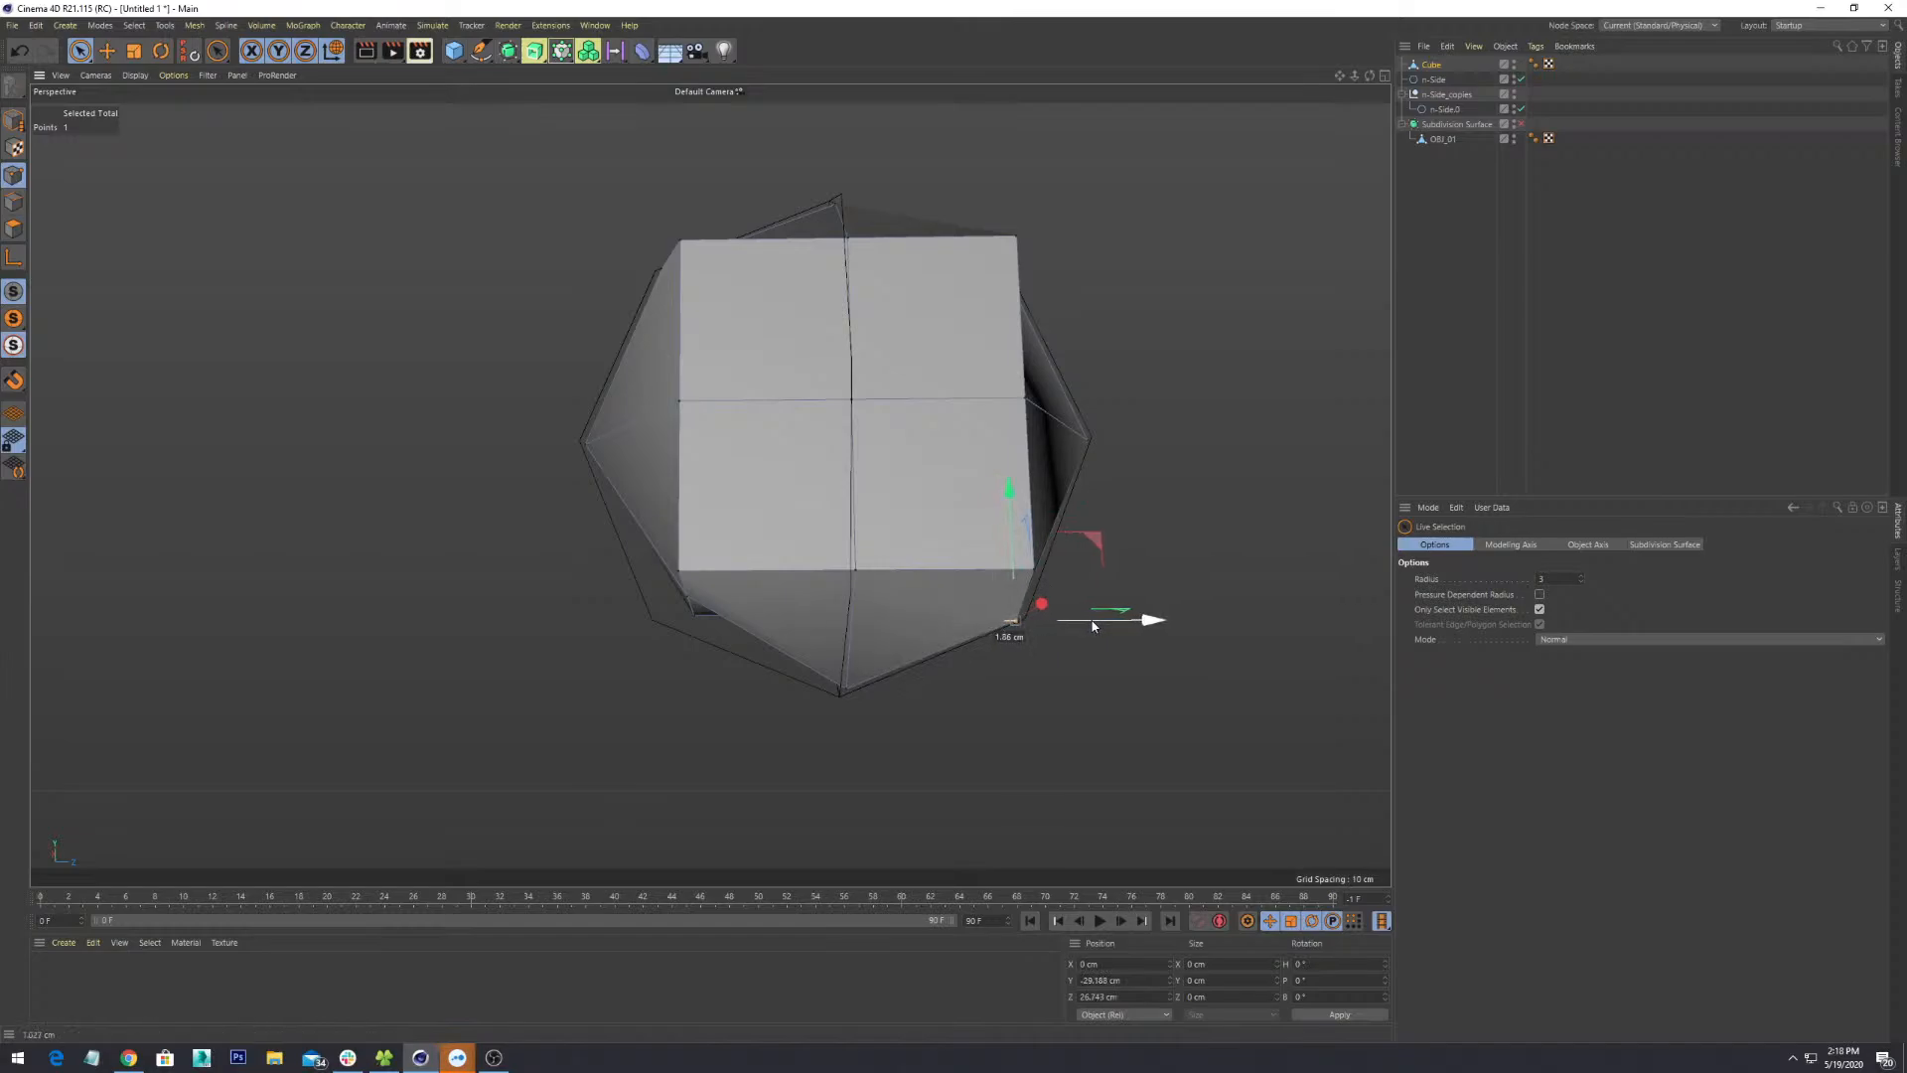
pyautogui.keyDown('alt'); pyautogui.moveTo(711, 611); pyautogui.dragTo(710, 525); pyautogui.keyUp('alt')
pyautogui.click(725, 599)
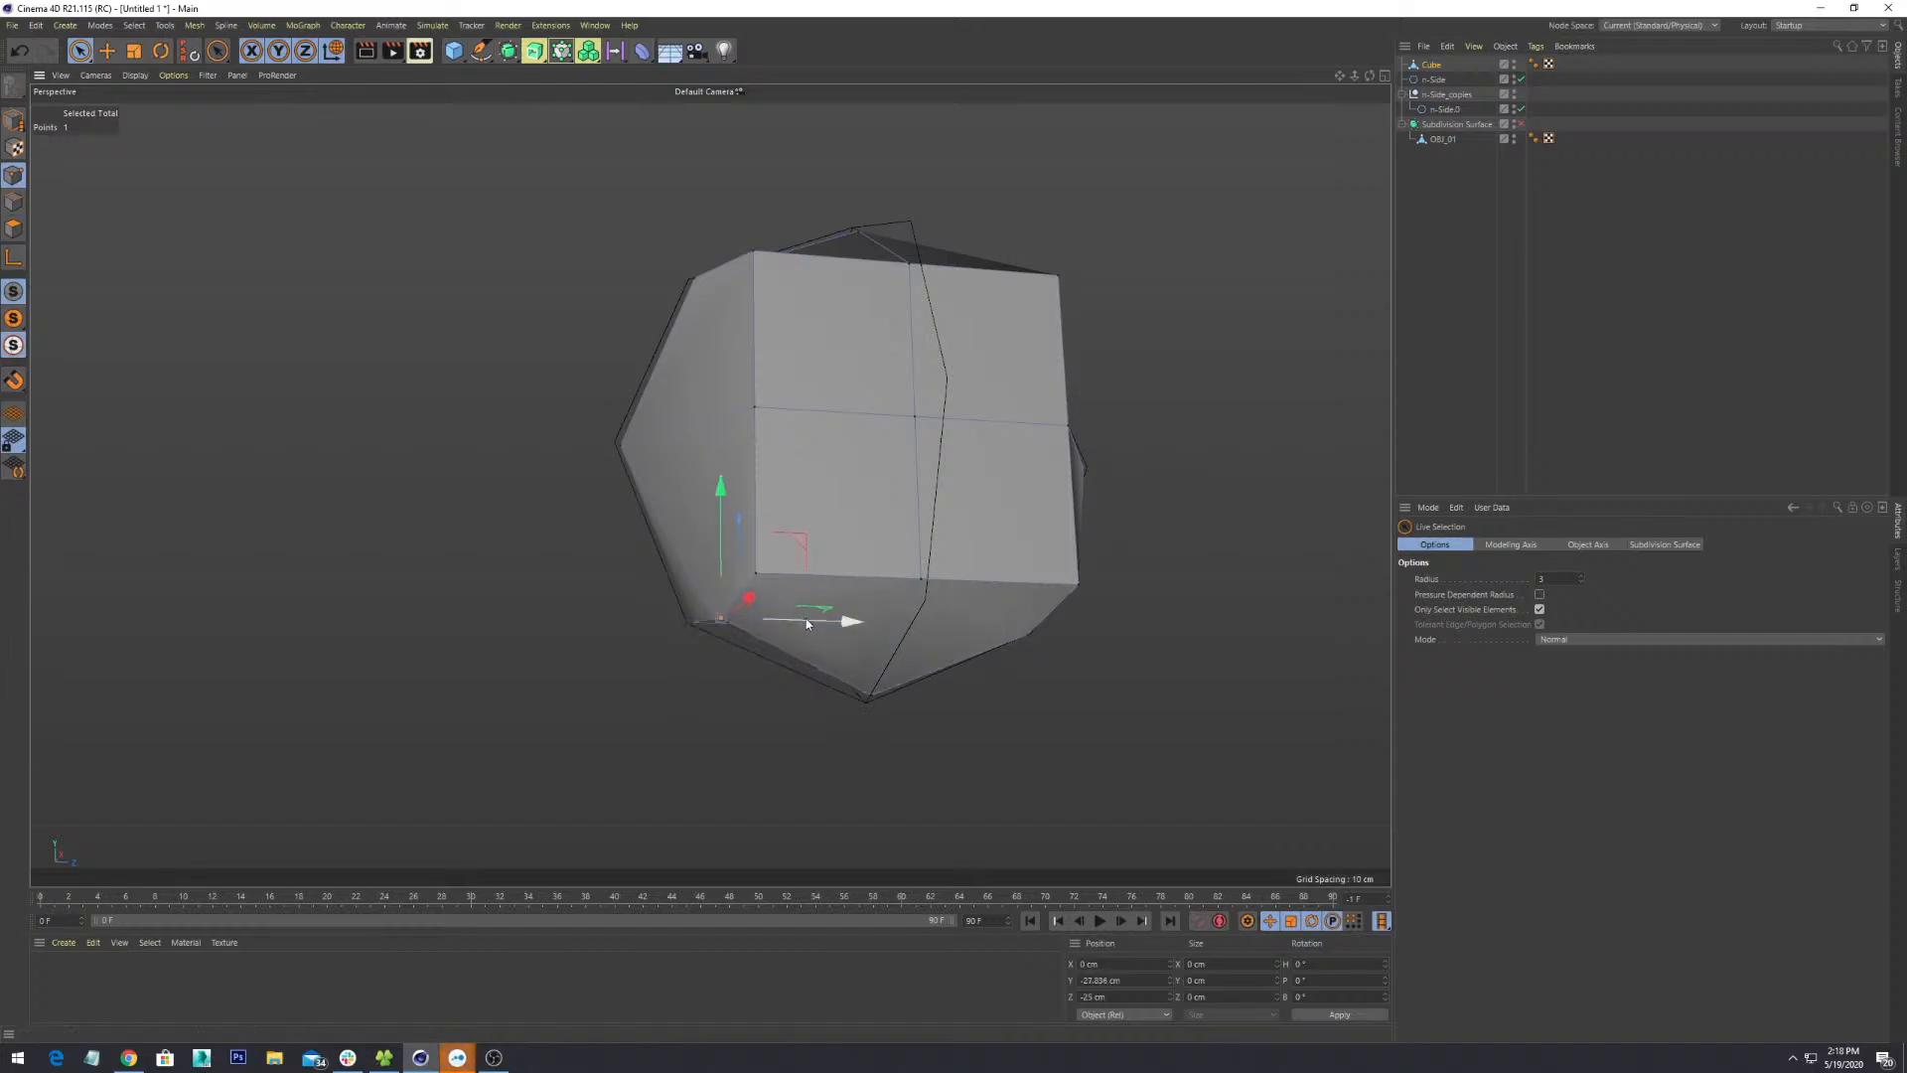
pyautogui.moveTo(807, 619); pyautogui.dragTo(933, 538)
pyautogui.click(894, 521)
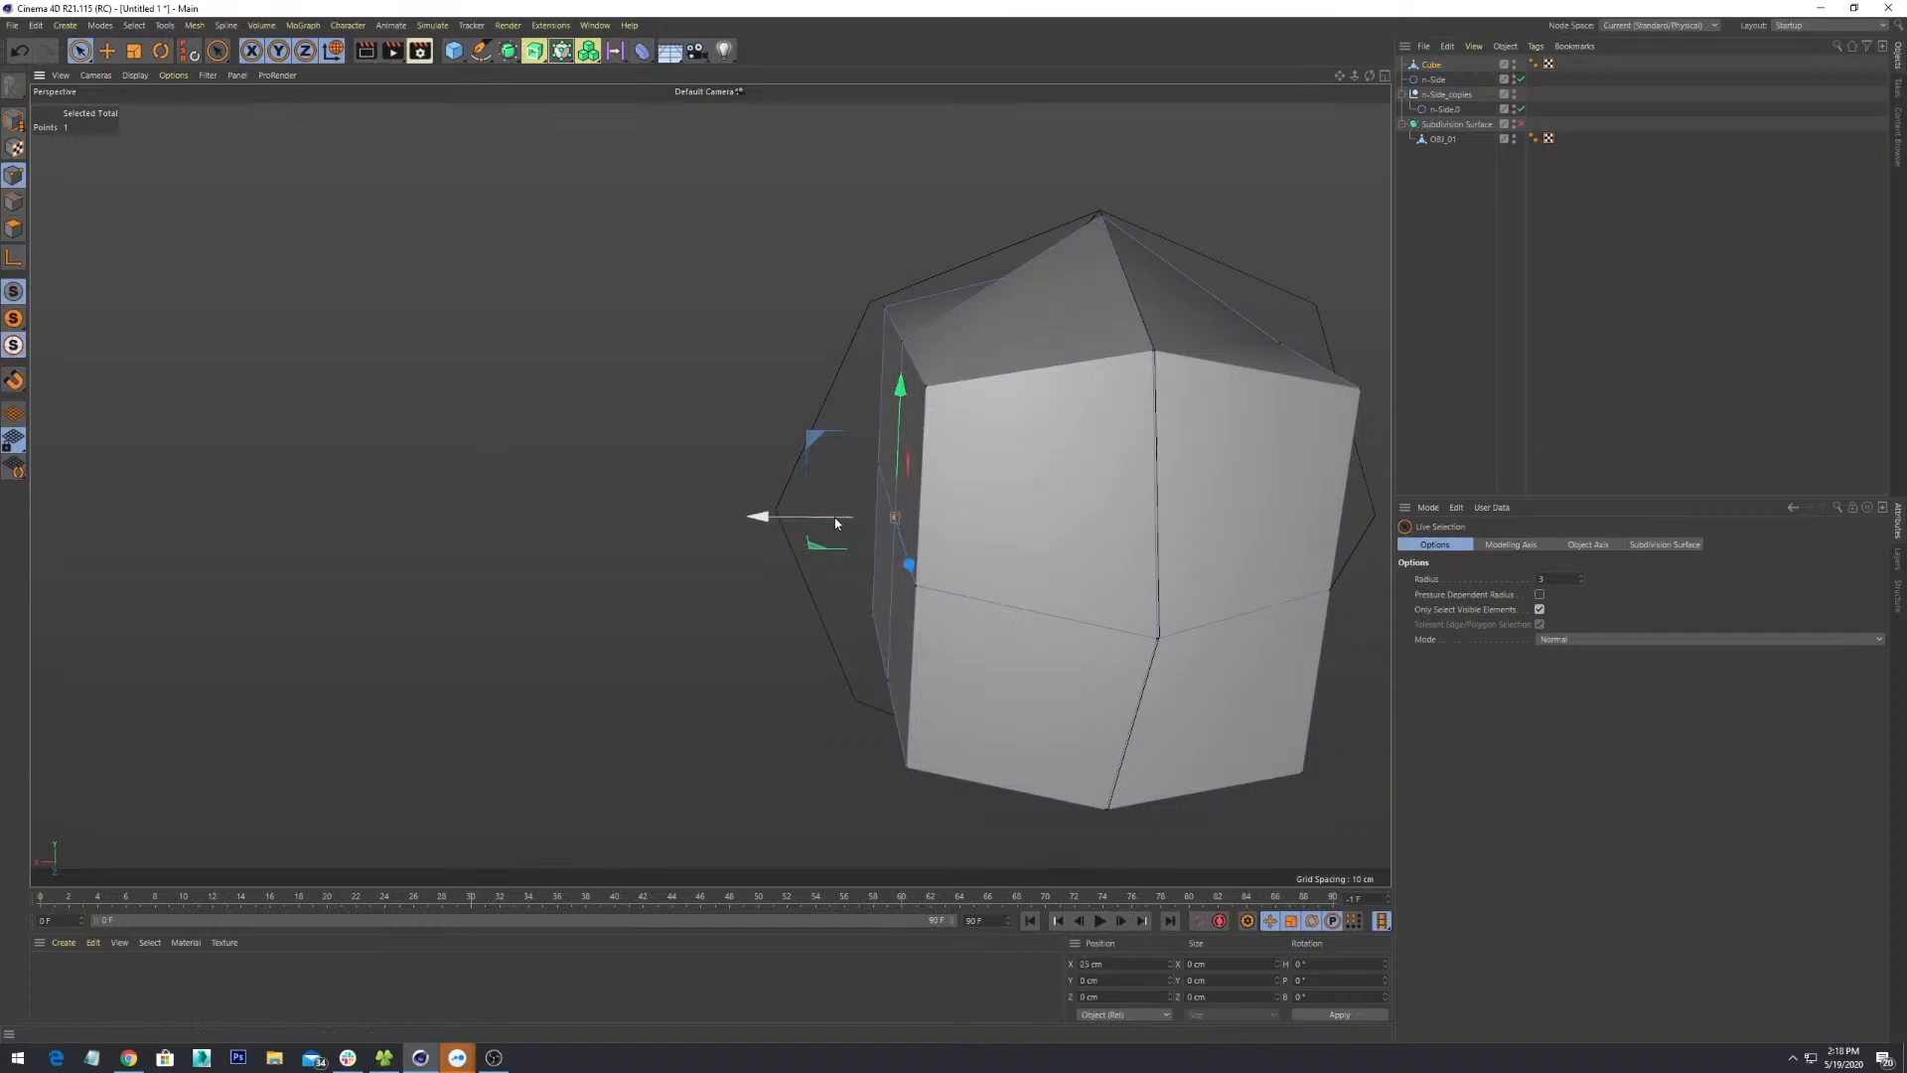
pyautogui.moveTo(767, 519); pyautogui.dragTo(658, 517)
# - Pull more corner points outward, up and left onto the octagon outline's corners
pyautogui.keyDown('alt'); pyautogui.moveTo(829, 538); pyautogui.dragTo(955, 703); pyautogui.keyUp('alt')
pyautogui.click(931, 587)
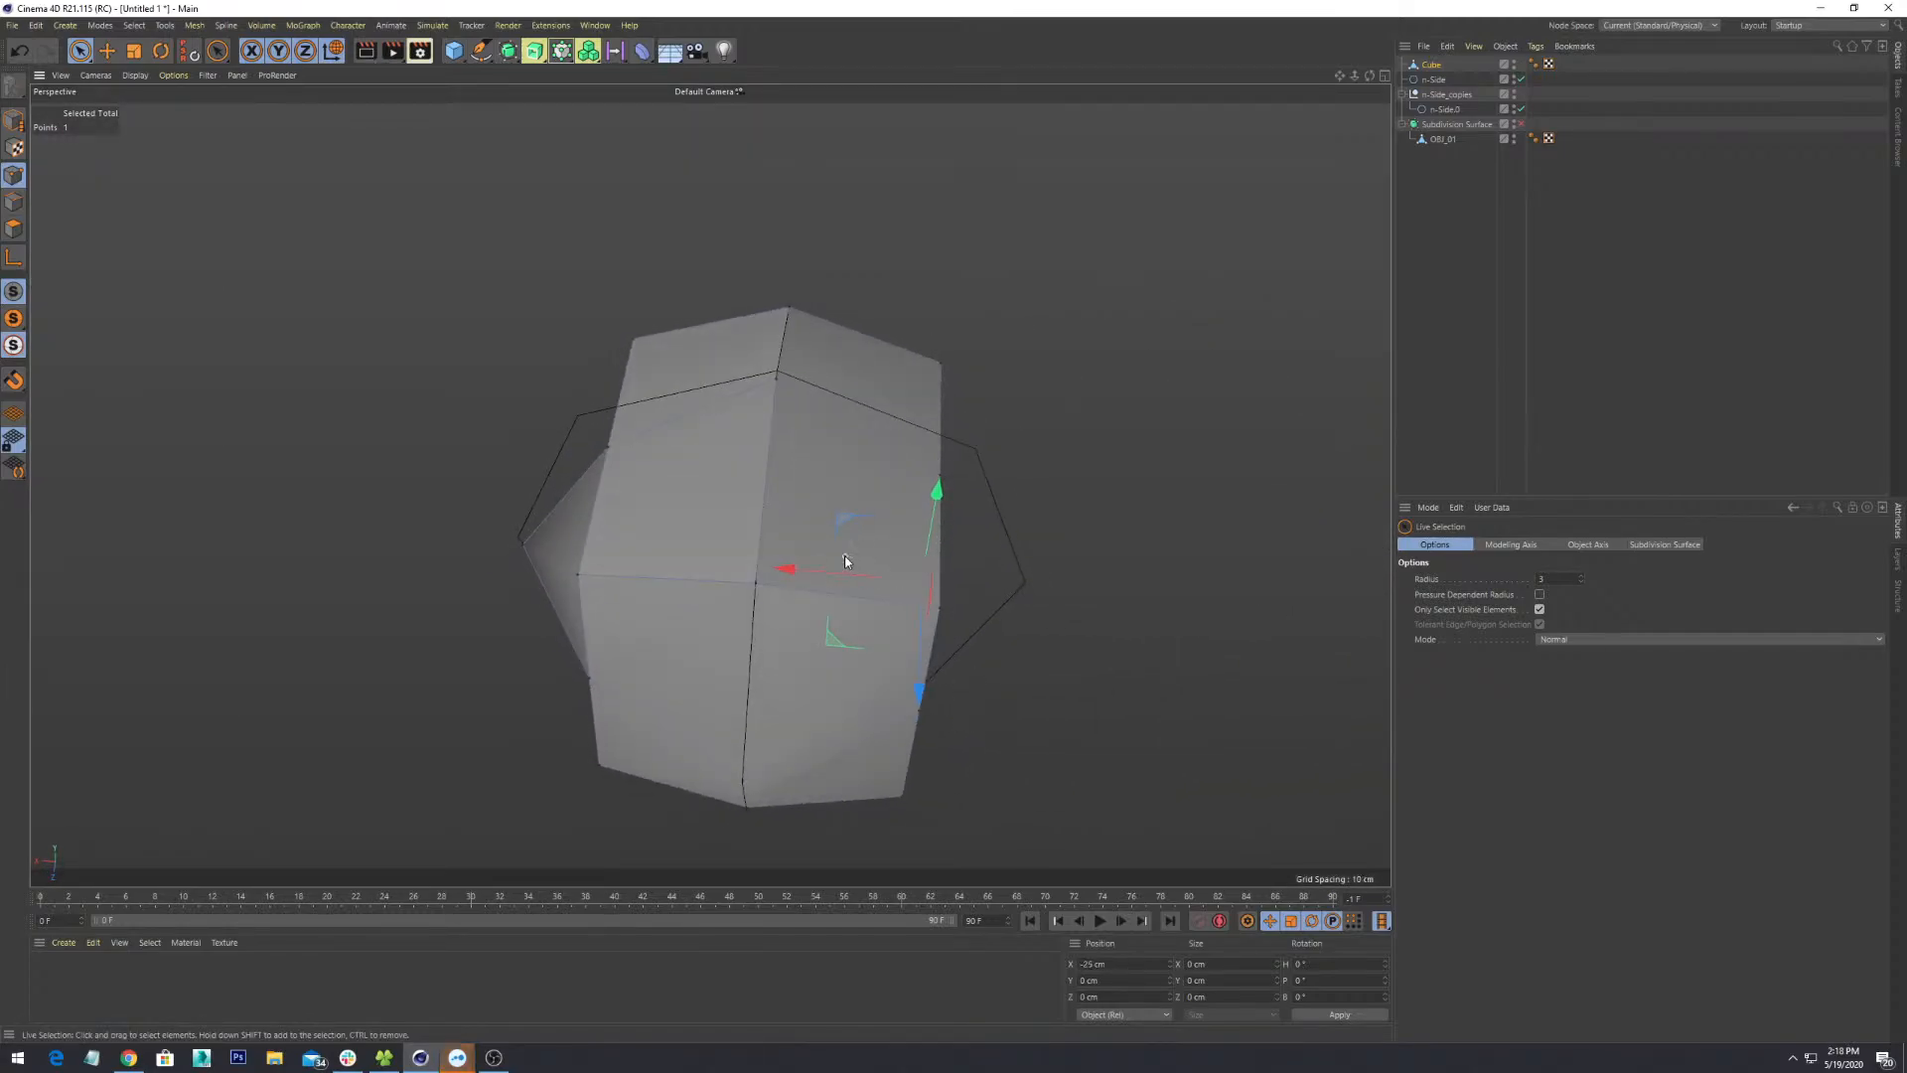
pyautogui.moveTo(846, 572); pyautogui.dragTo(980, 541)
pyautogui.click(973, 496)
pyautogui.click(950, 477)
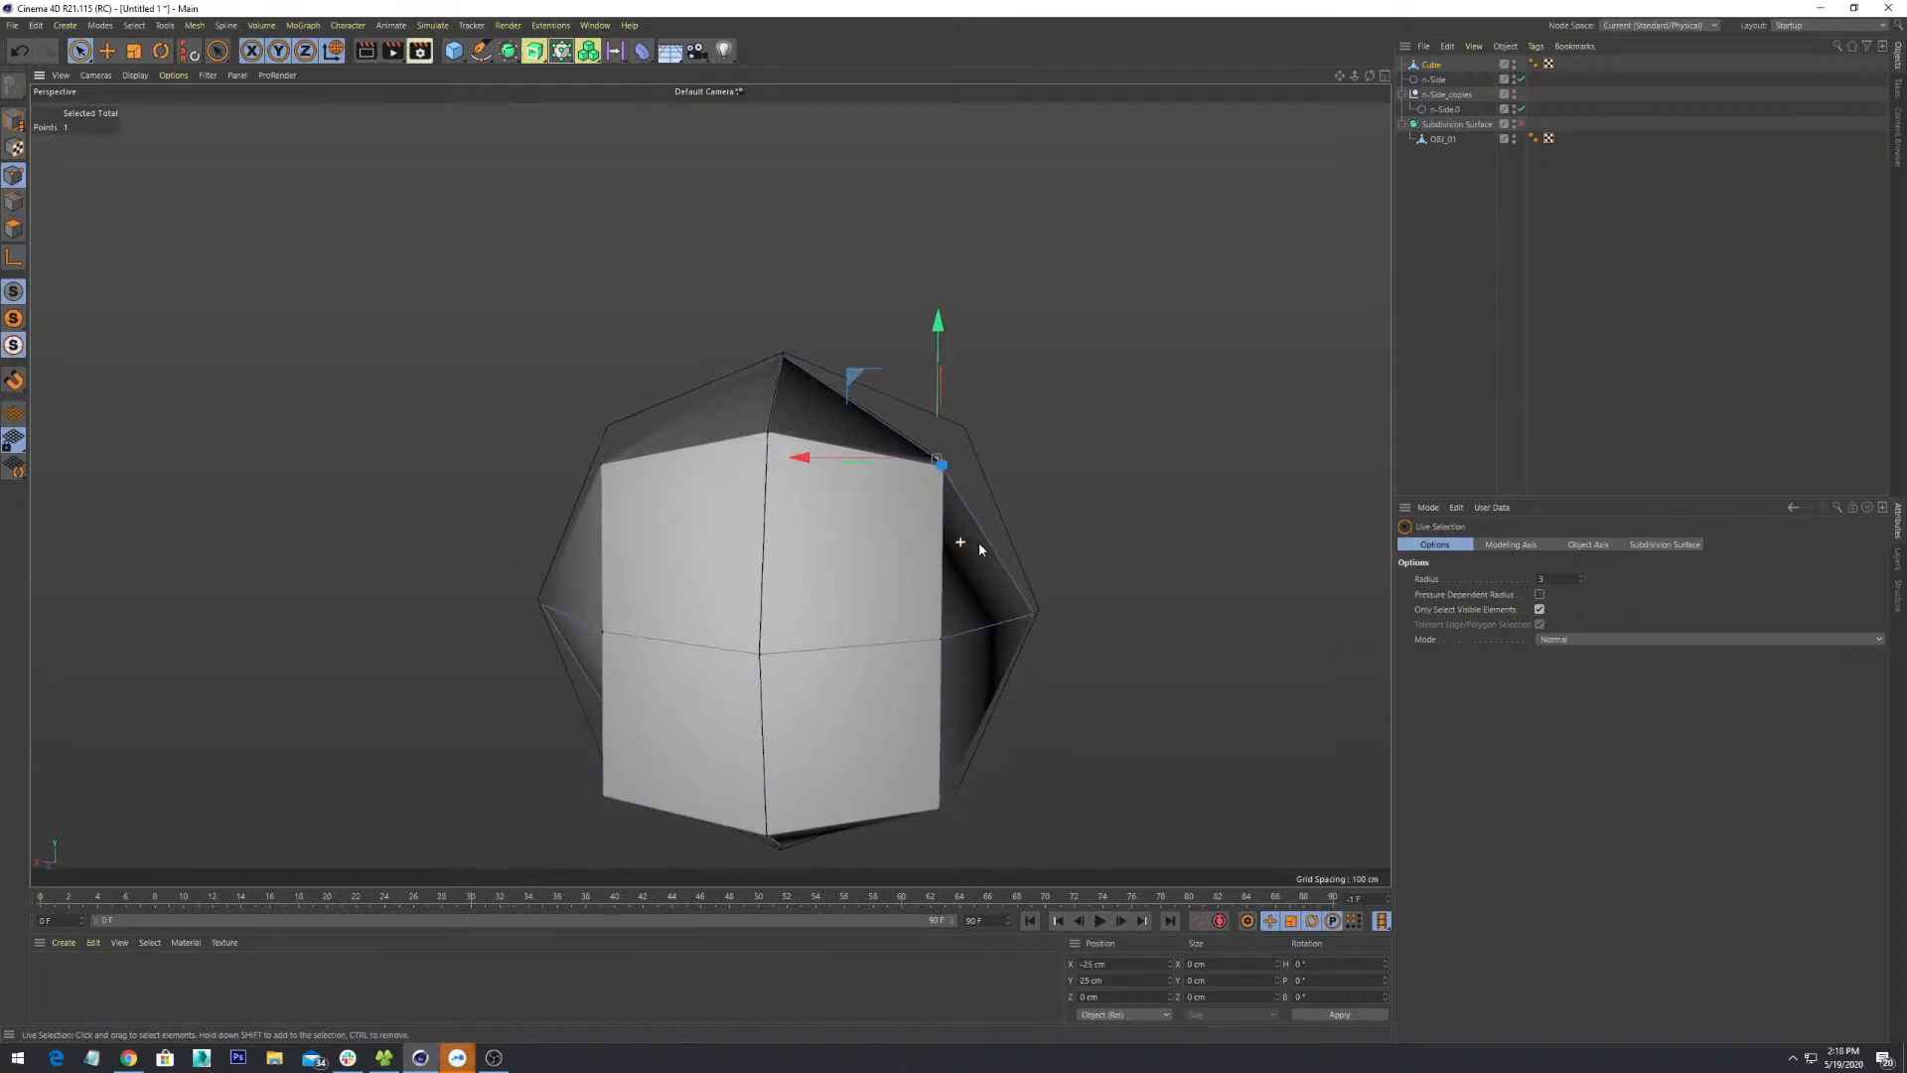
pyautogui.moveTo(912, 459); pyautogui.dragTo(897, 454)
pyautogui.moveTo(959, 357); pyautogui.dragTo(961, 329)
pyautogui.keyDown('alt'); pyautogui.moveTo(878, 410); pyautogui.dragTo(756, 497); pyautogui.keyUp('alt')
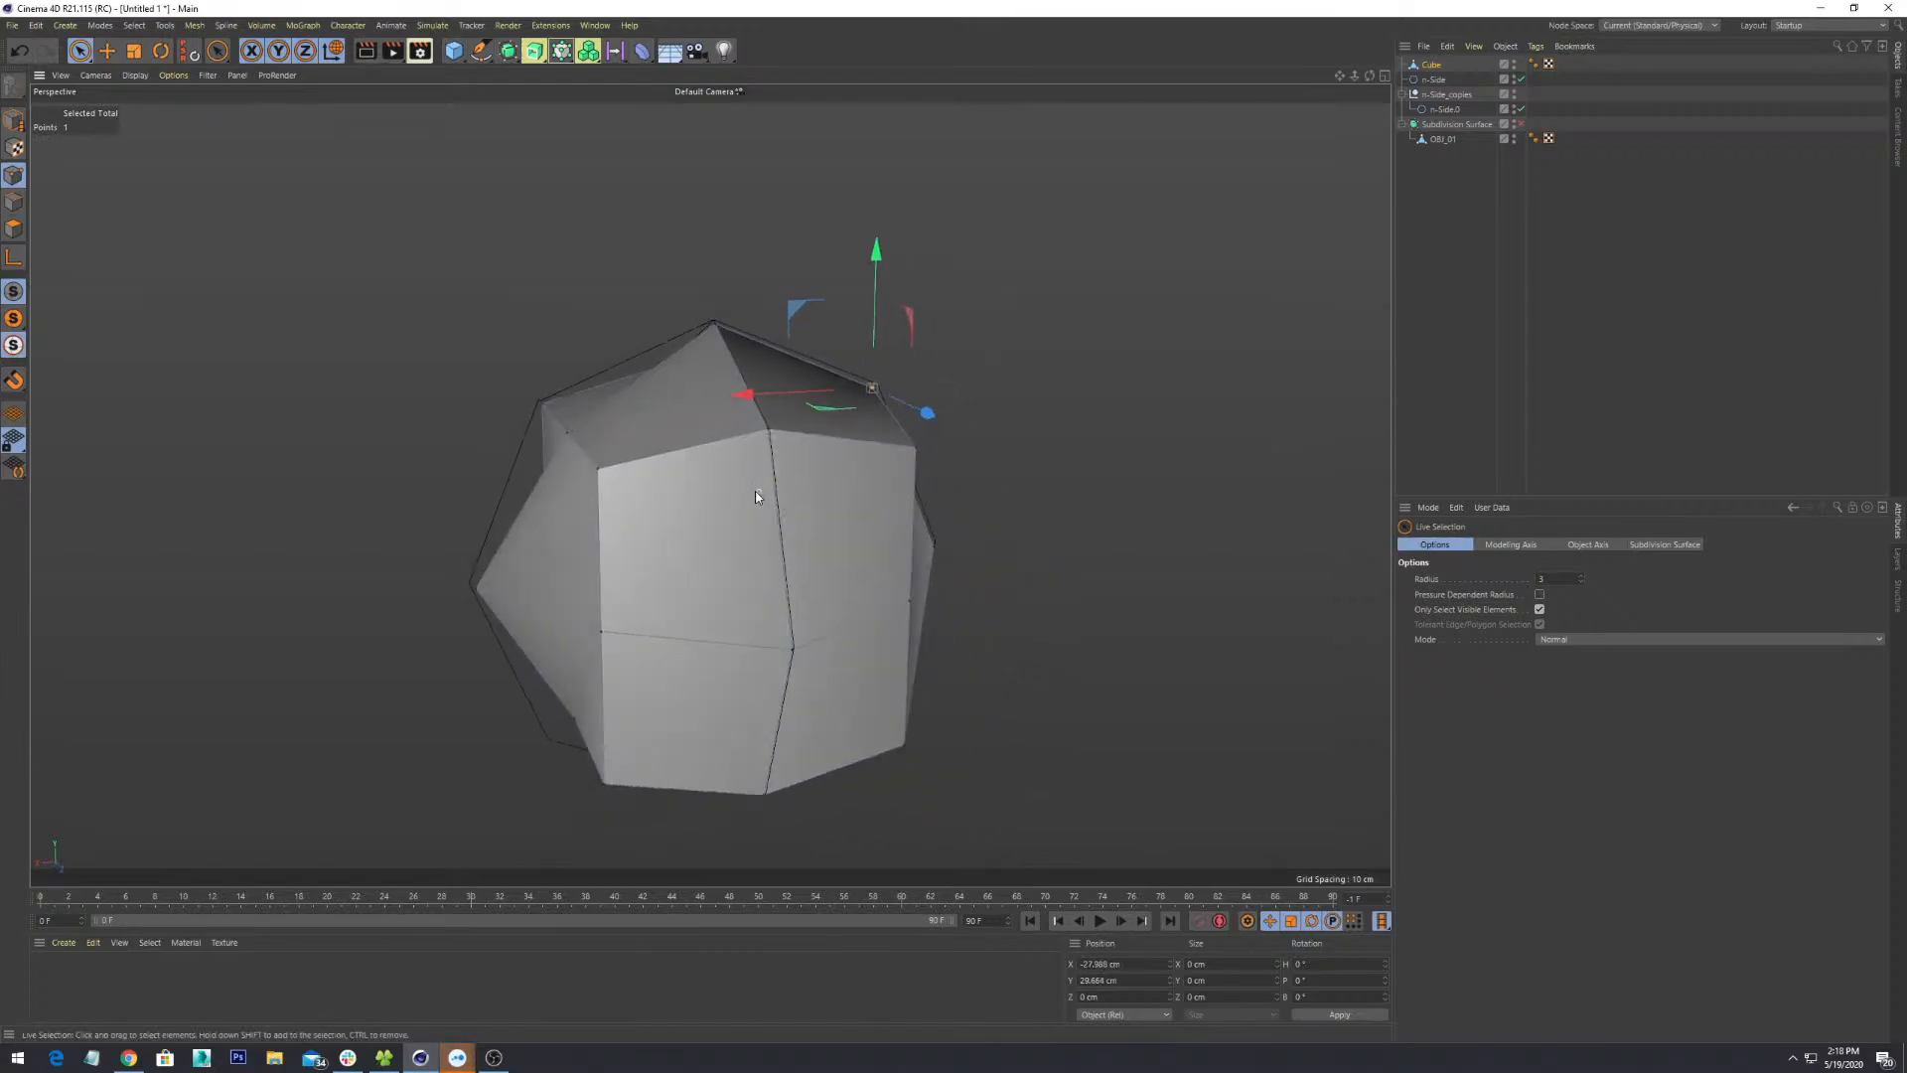
pyautogui.click(571, 435)
pyautogui.keyDown('alt'); pyautogui.moveTo(641, 455); pyautogui.dragTo(886, 530); pyautogui.keyUp('alt')
pyautogui.moveTo(705, 503); pyautogui.dragTo(772, 433)
# - Move a lower corner point about 4.8 cm left and down to -27.176 cm
pyautogui.scroll(-1, 840, 521)
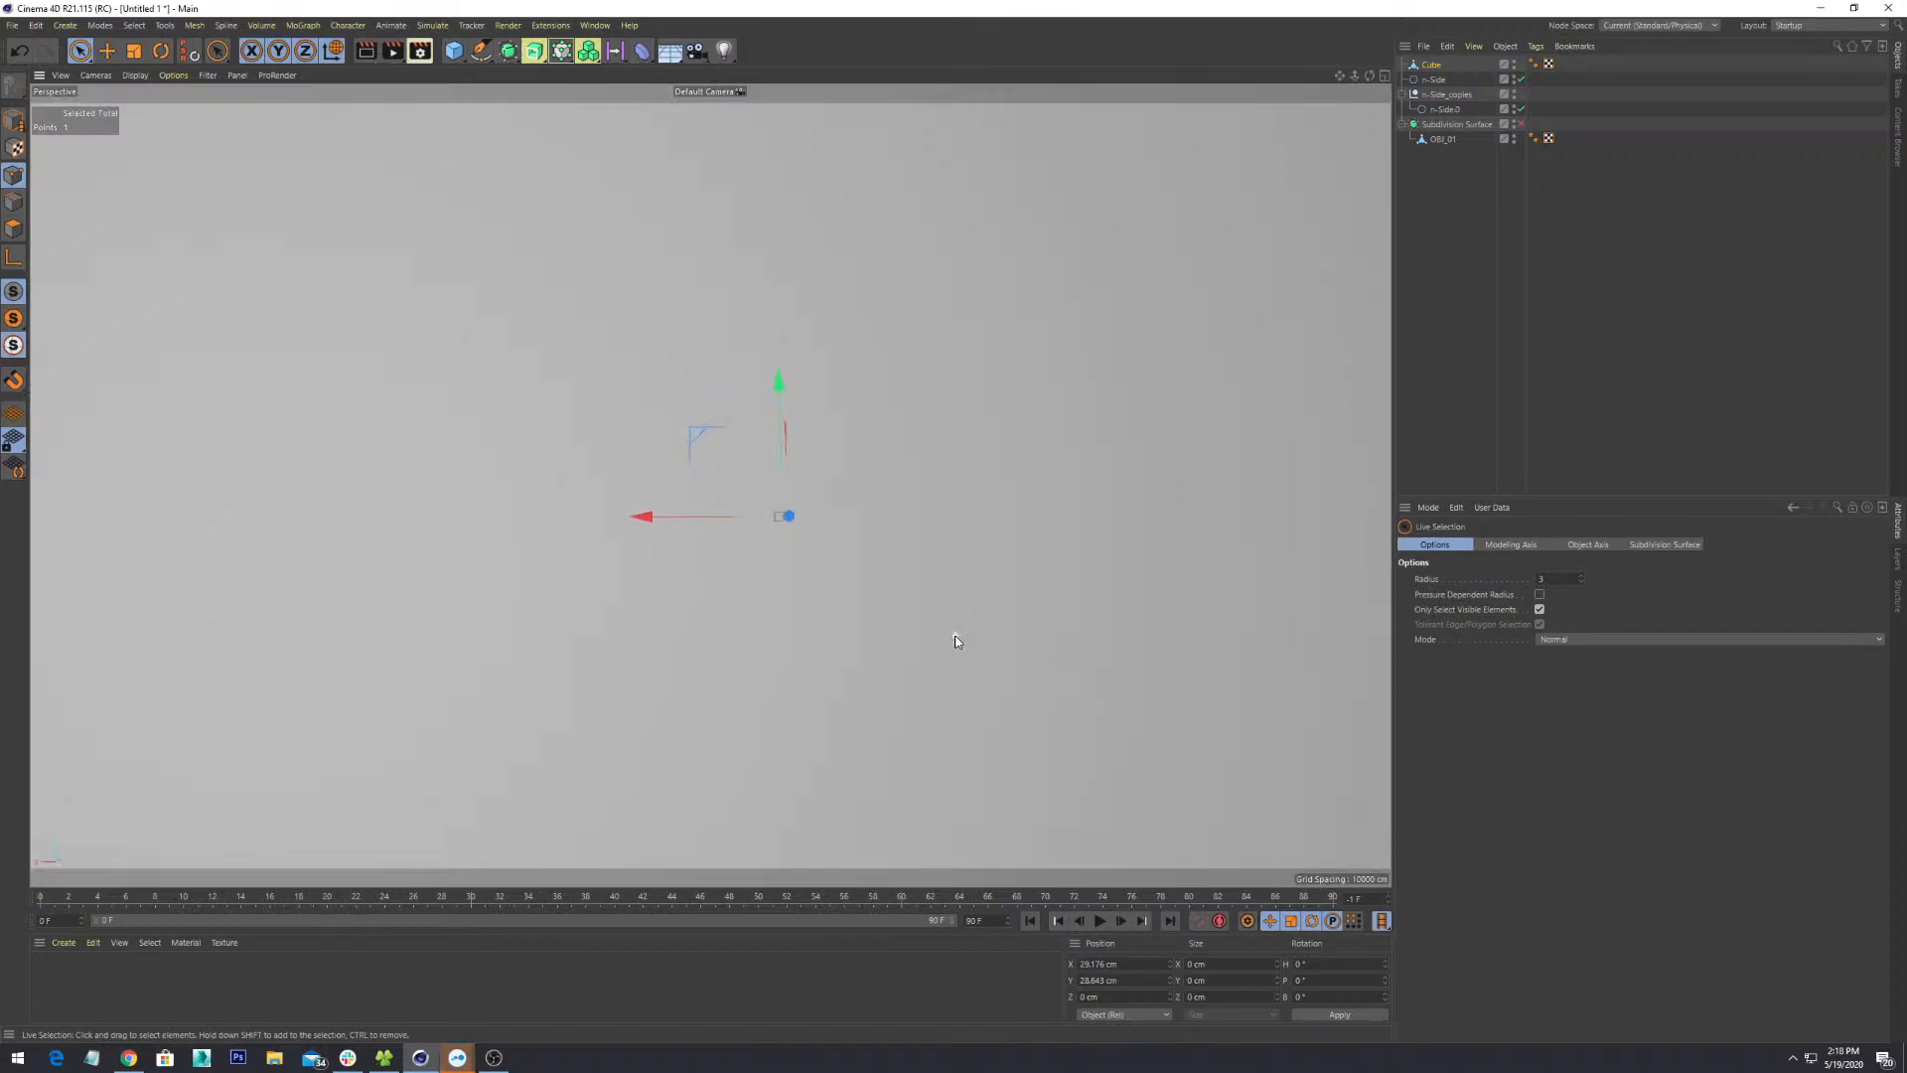
pyautogui.scroll(-2, 949, 635)
pyautogui.scroll(3, 759, 582)
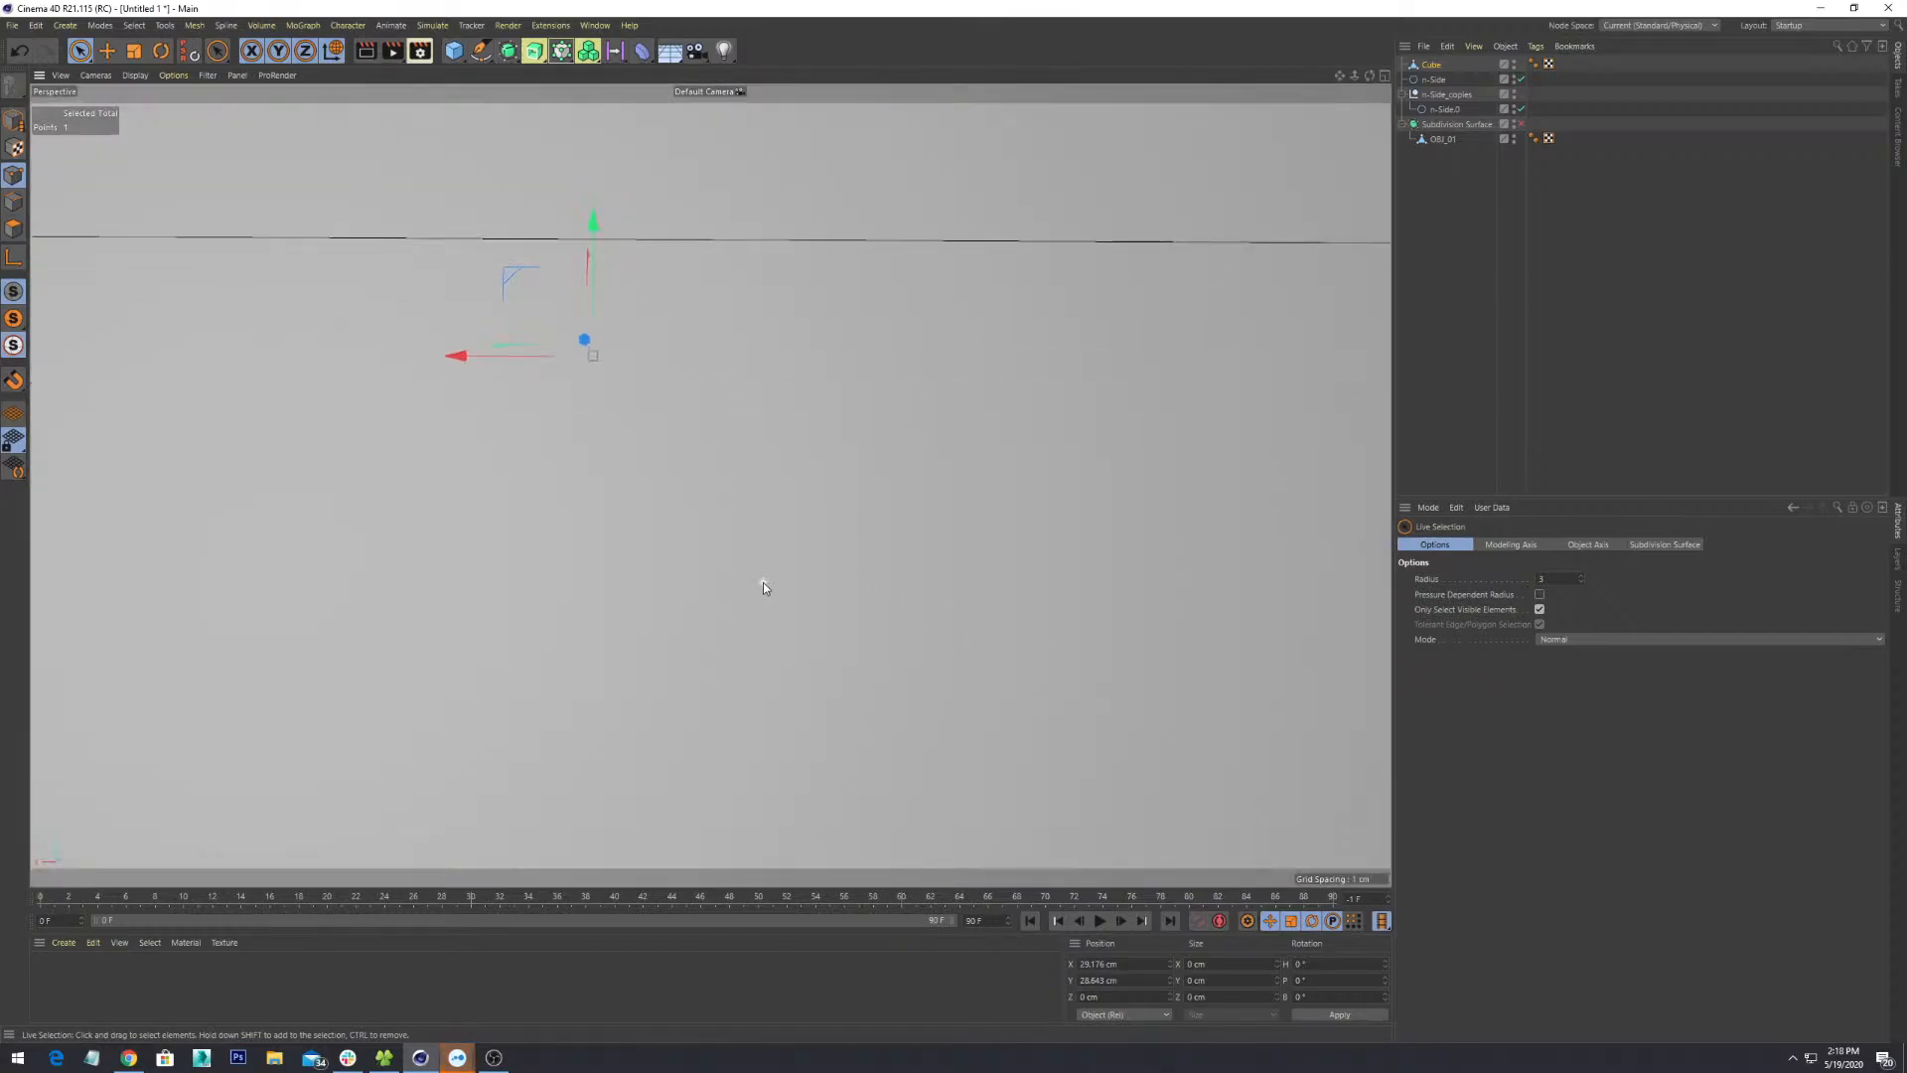
pyautogui.scroll(-5, 763, 584)
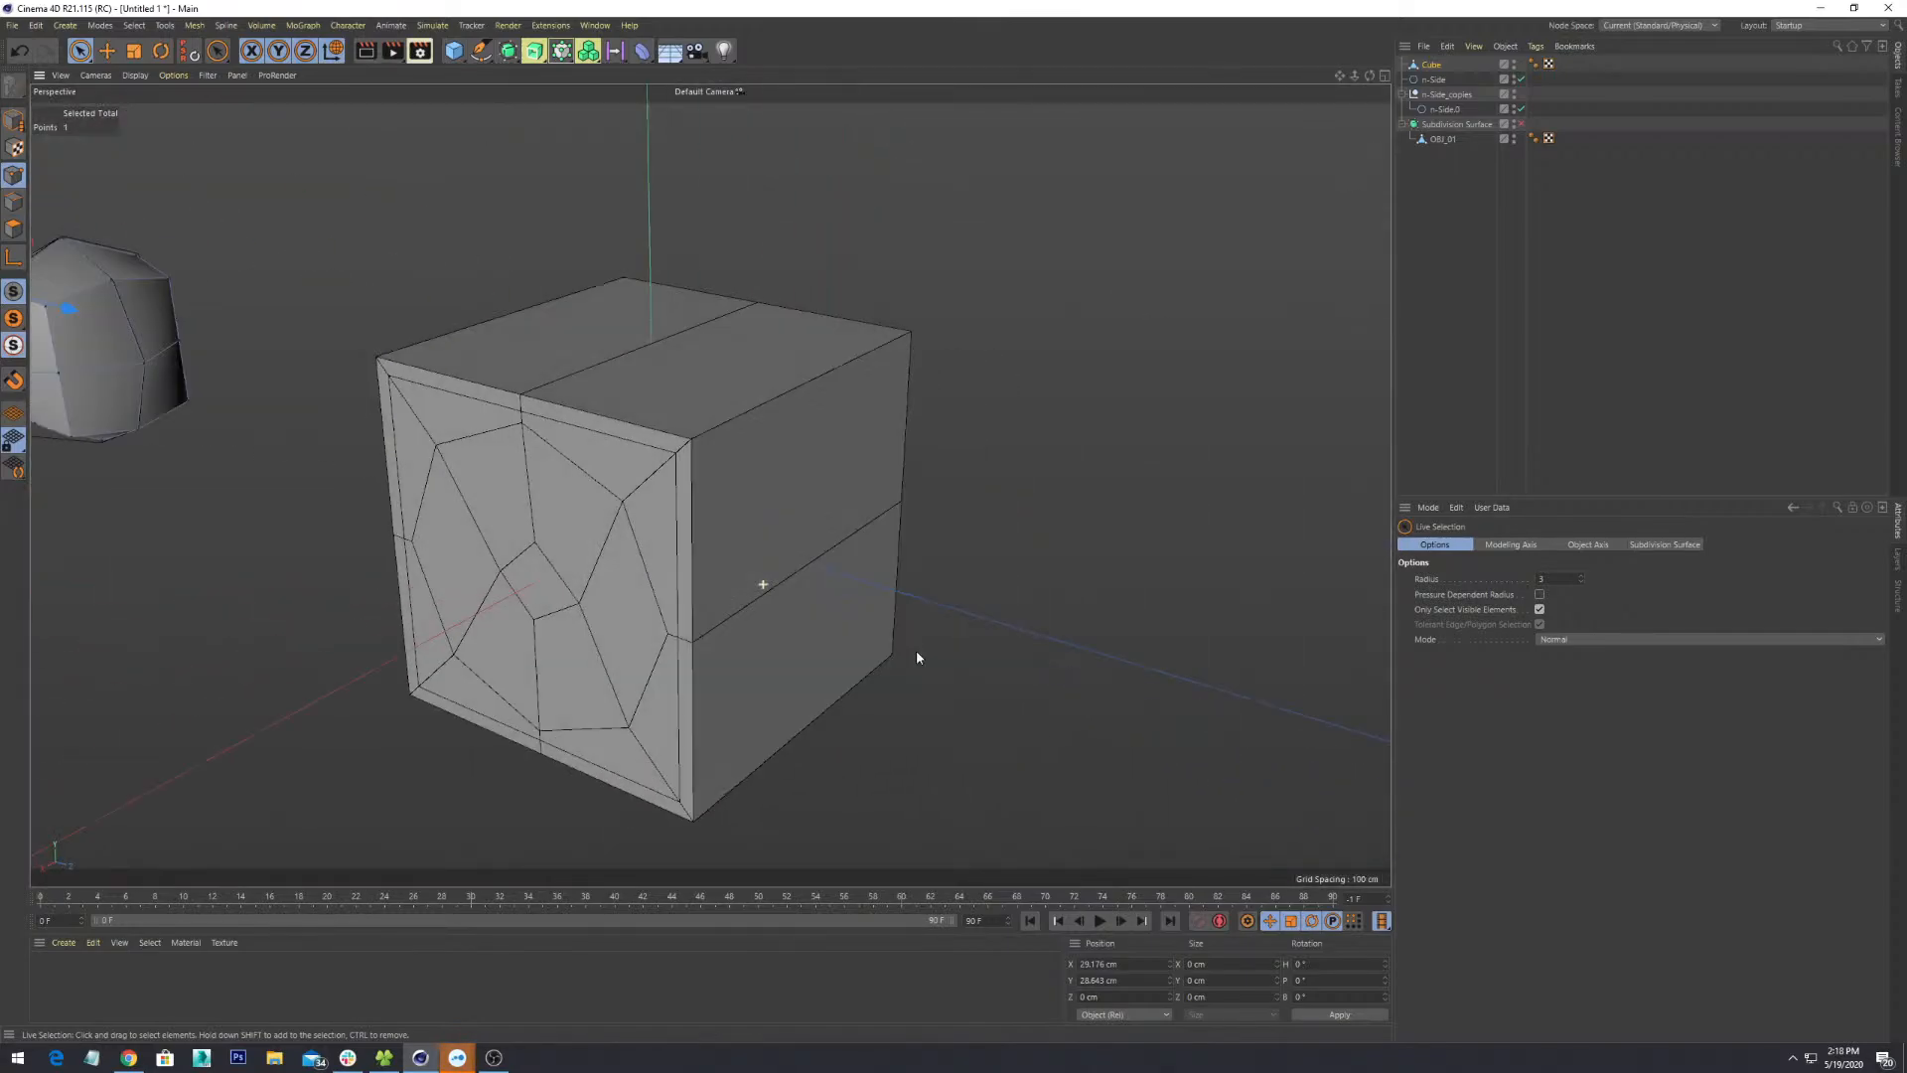
pyautogui.keyDown('alt'); pyautogui.moveTo(916, 651); pyautogui.dragTo(934, 656); pyautogui.keyUp('alt')
pyautogui.keyDown('alt'); pyautogui.moveTo(403, 529); pyautogui.dragTo(814, 503, button='middle'); pyautogui.keyUp('alt')
pyautogui.keyDown('alt'); pyautogui.moveTo(462, 477); pyautogui.dragTo(812, 504, button='middle'); pyautogui.keyUp('alt')
pyautogui.scroll(2, 779, 539)
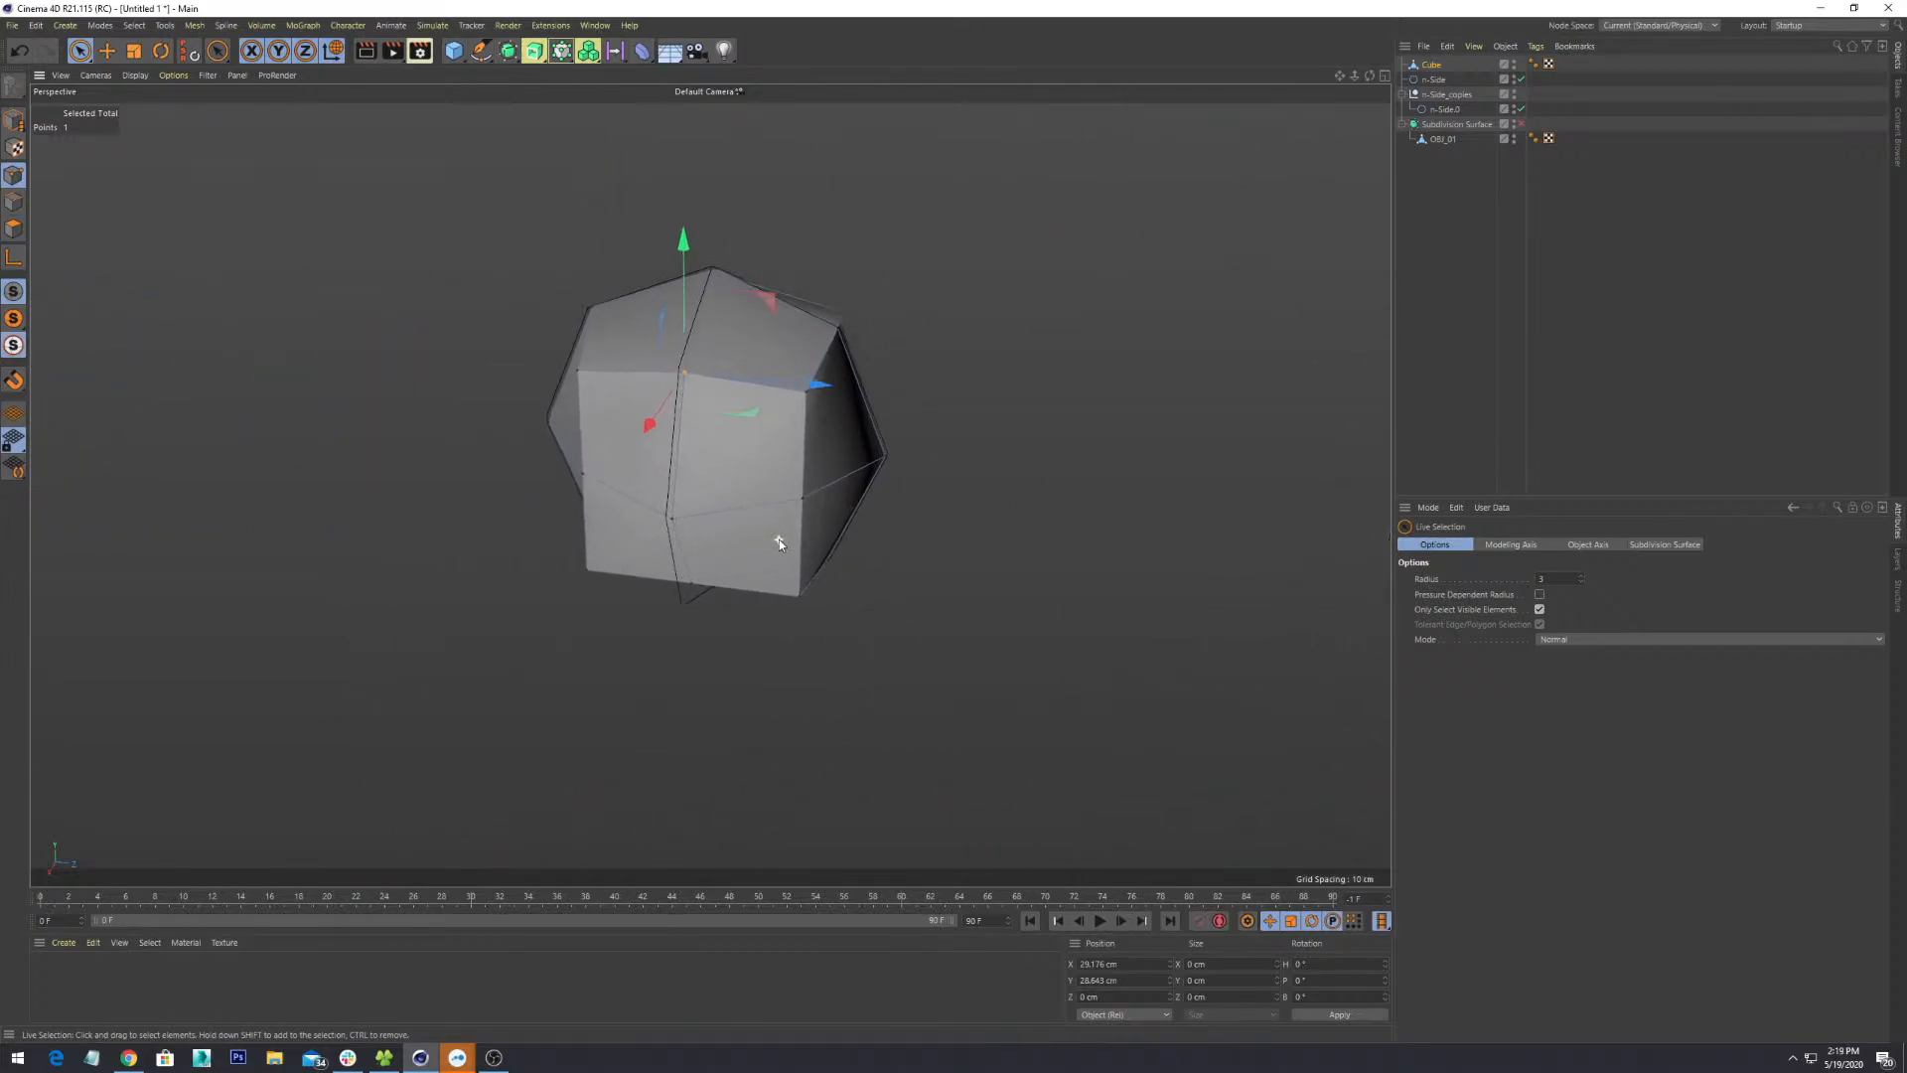
pyautogui.keyDown('alt'); pyautogui.moveTo(745, 602); pyautogui.dragTo(632, 526); pyautogui.keyUp('alt')
pyautogui.click(691, 593)
pyautogui.keyDown('alt'); pyautogui.moveTo(788, 637); pyautogui.dragTo(680, 593); pyautogui.keyUp('alt')
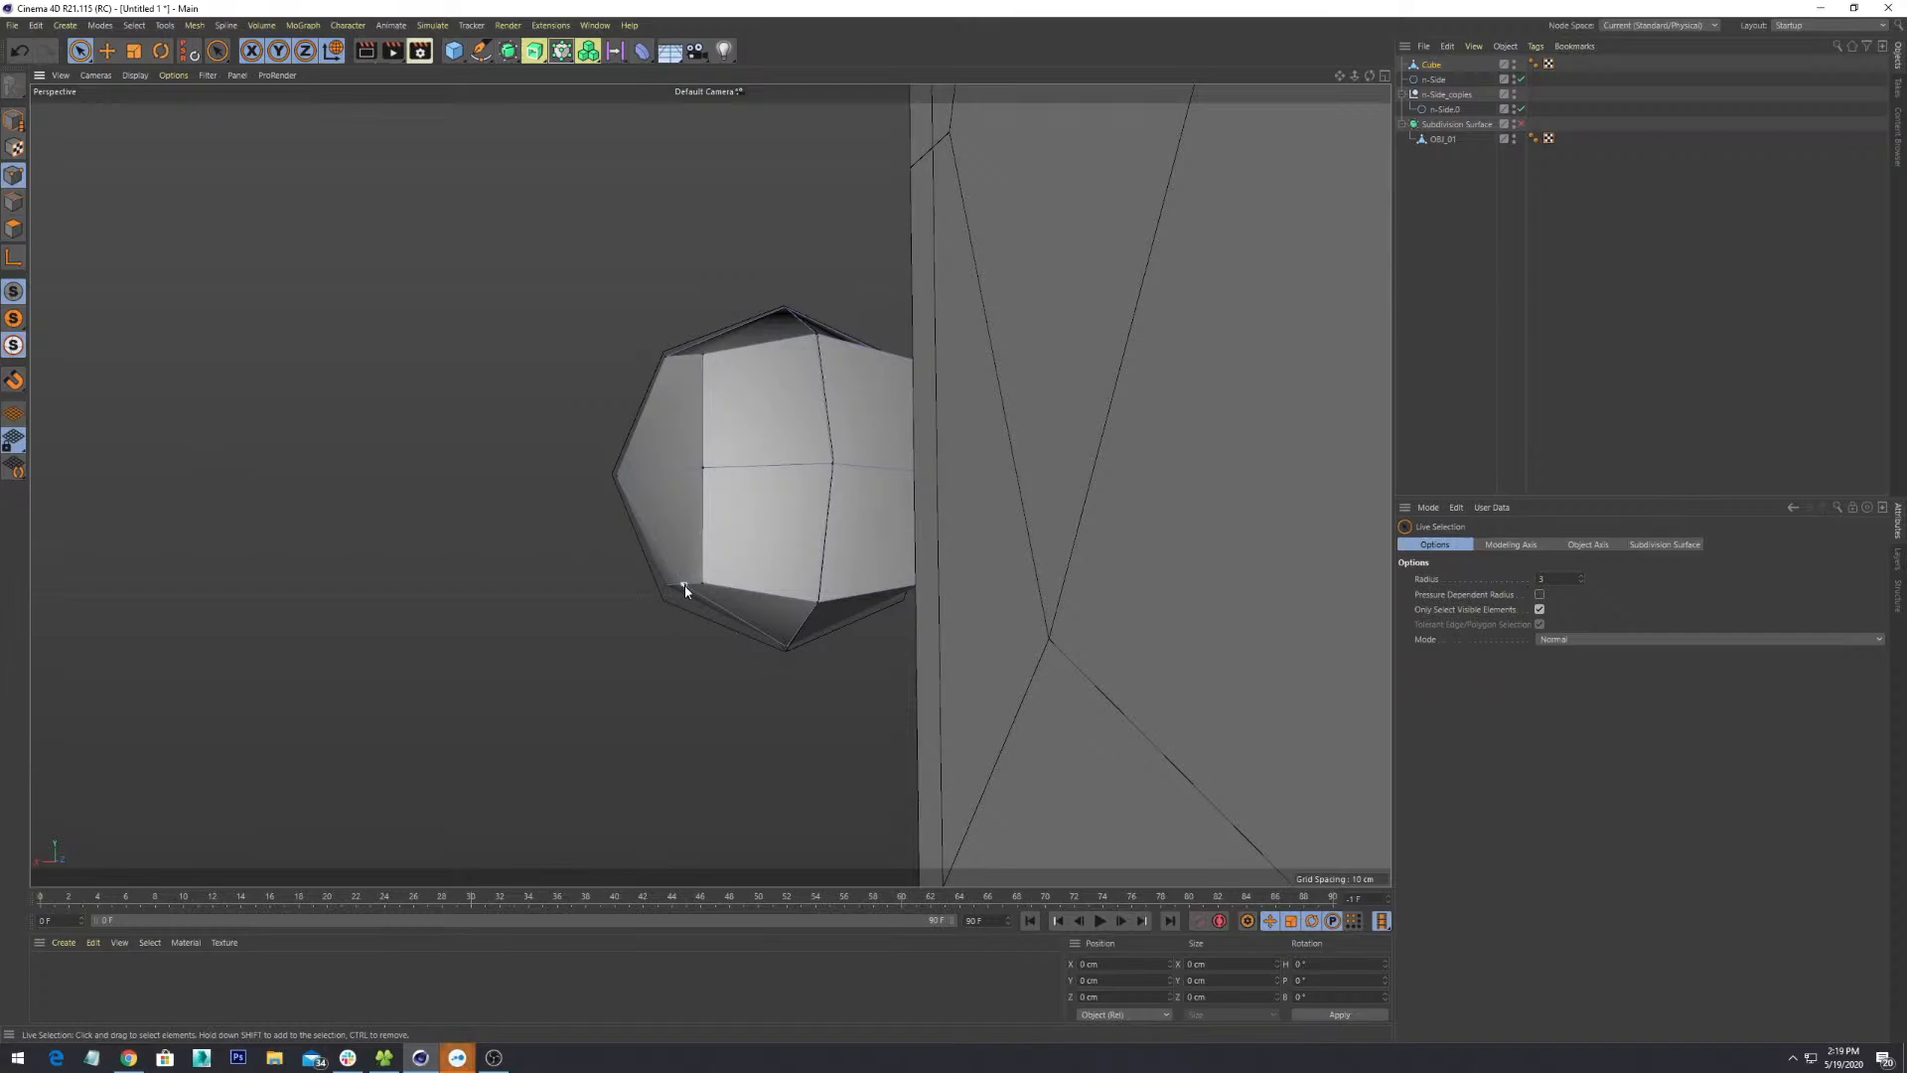
pyautogui.click(682, 588)
pyautogui.keyDown('alt'); pyautogui.moveTo(682, 588); pyautogui.dragTo(715, 672); pyautogui.keyUp('alt')
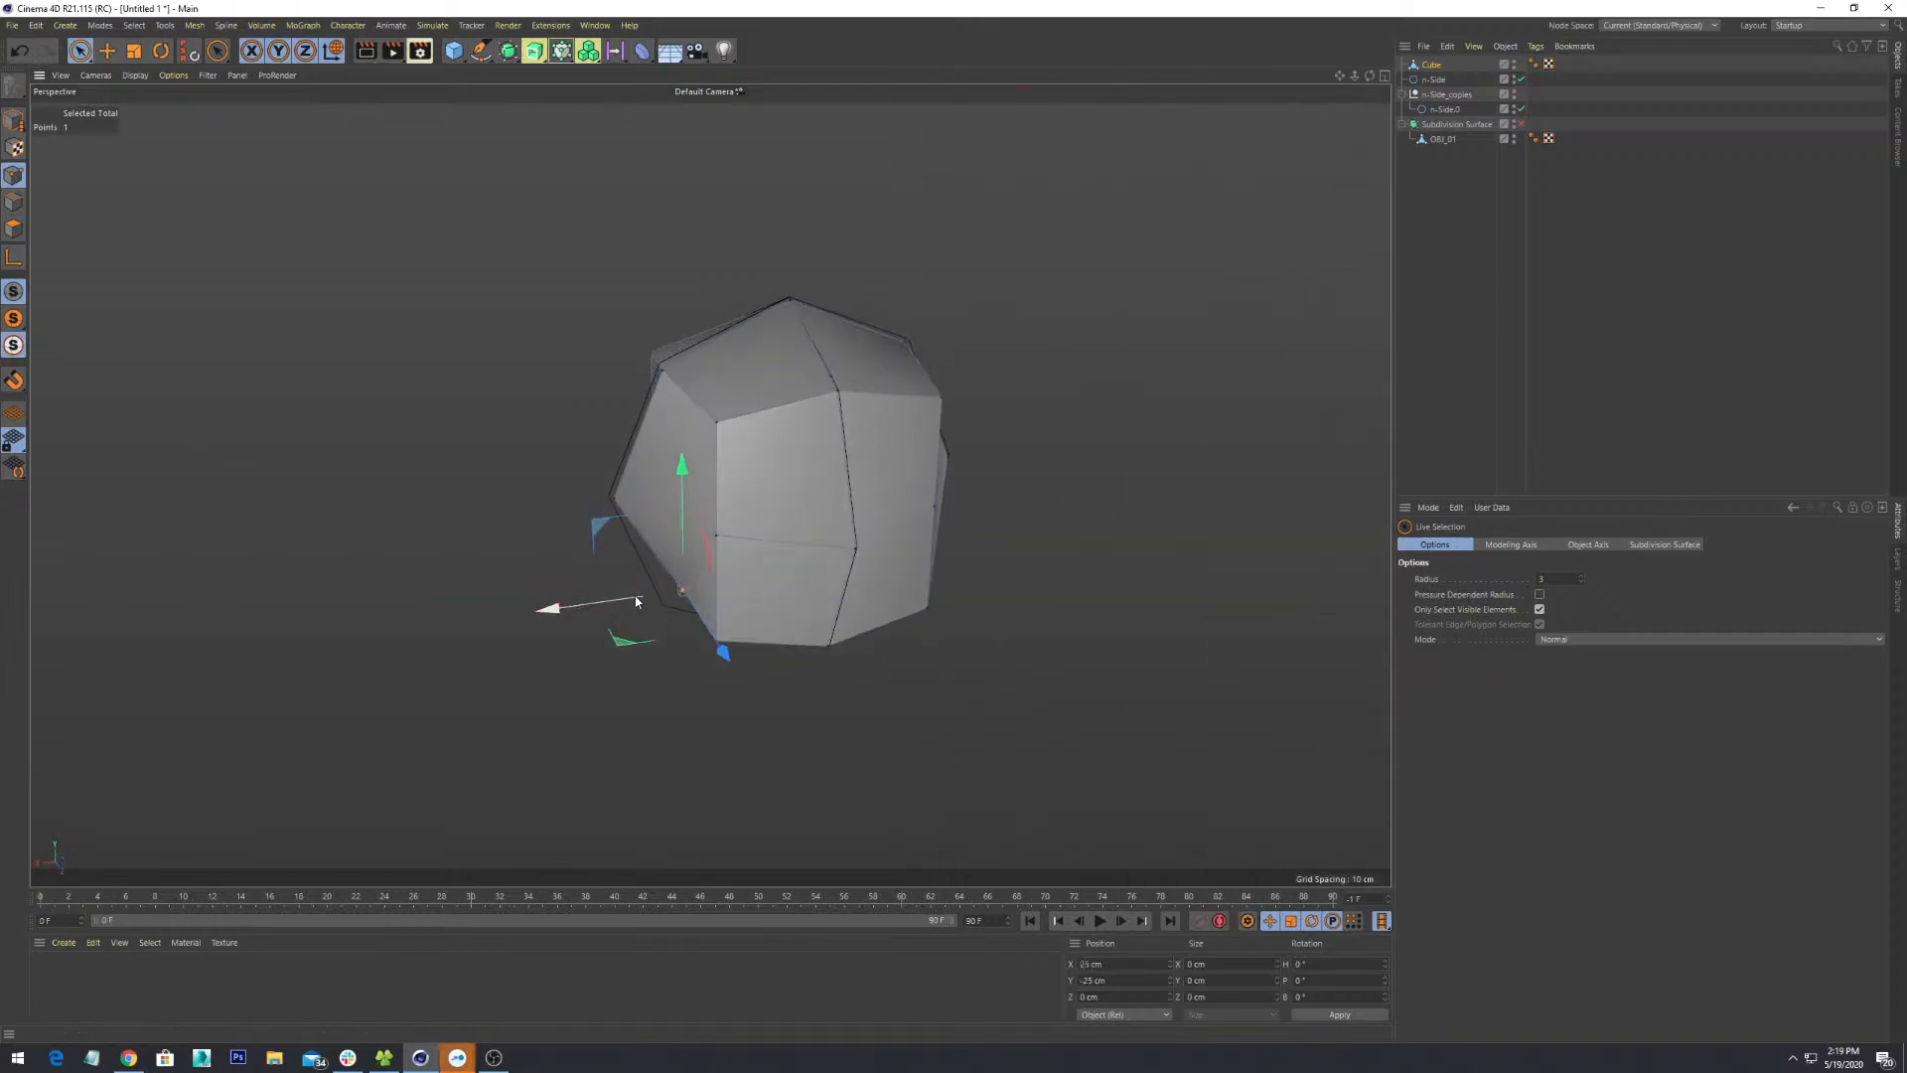
pyautogui.moveTo(638, 600); pyautogui.dragTo(802, 530)
pyautogui.moveTo(737, 472); pyautogui.dragTo(738, 489)
pyautogui.keyDown('alt'); pyautogui.moveTo(885, 646); pyautogui.dragTo(1111, 575); pyautogui.keyUp('alt')
pyautogui.keyDown('alt'); pyautogui.moveTo(624, 610); pyautogui.dragTo(654, 664); pyautogui.keyUp('alt')
# - Push another corner point left and down onto the octagon outline, then inspect the faceted shape
pyautogui.click(529, 569)
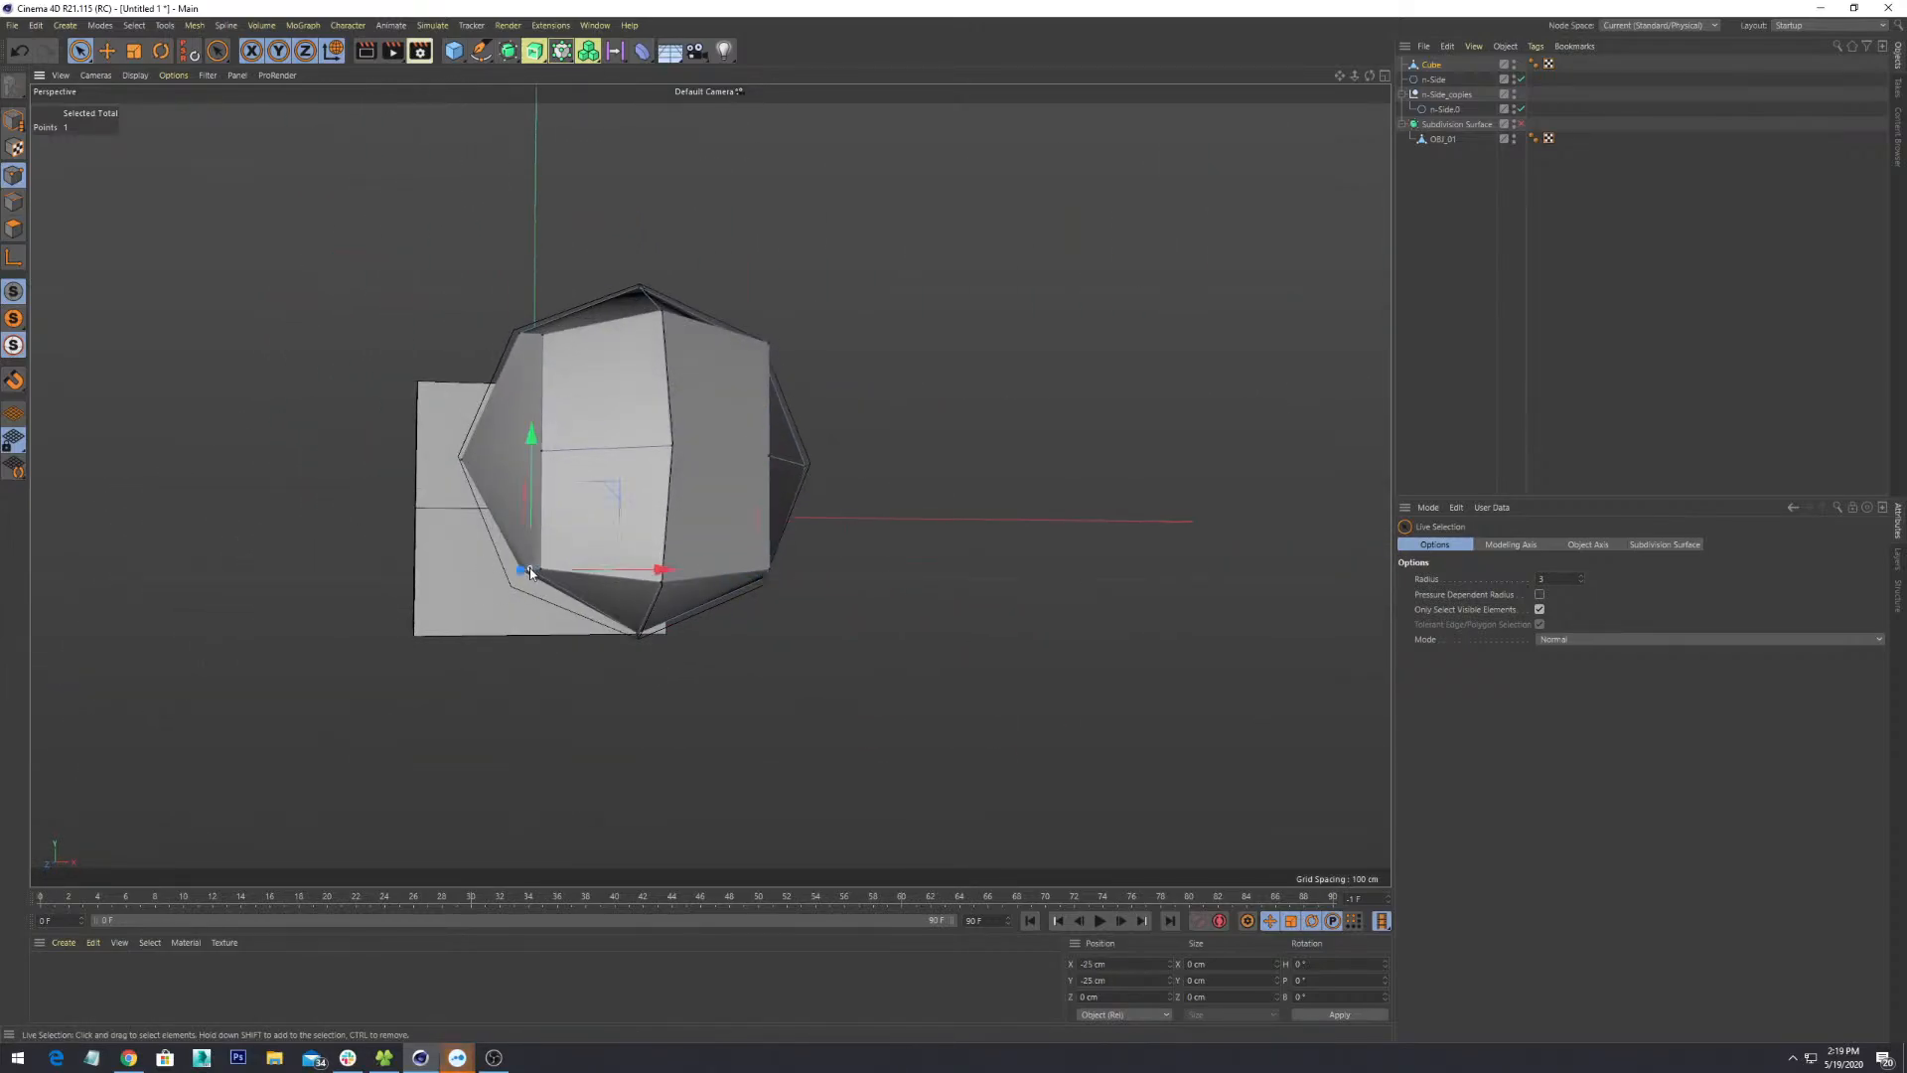
pyautogui.keyDown('alt'); pyautogui.moveTo(529, 569); pyautogui.dragTo(614, 693); pyautogui.keyUp('alt')
pyautogui.moveTo(638, 592); pyautogui.dragTo(719, 599)
pyautogui.moveTo(478, 590); pyautogui.dragTo(479, 599)
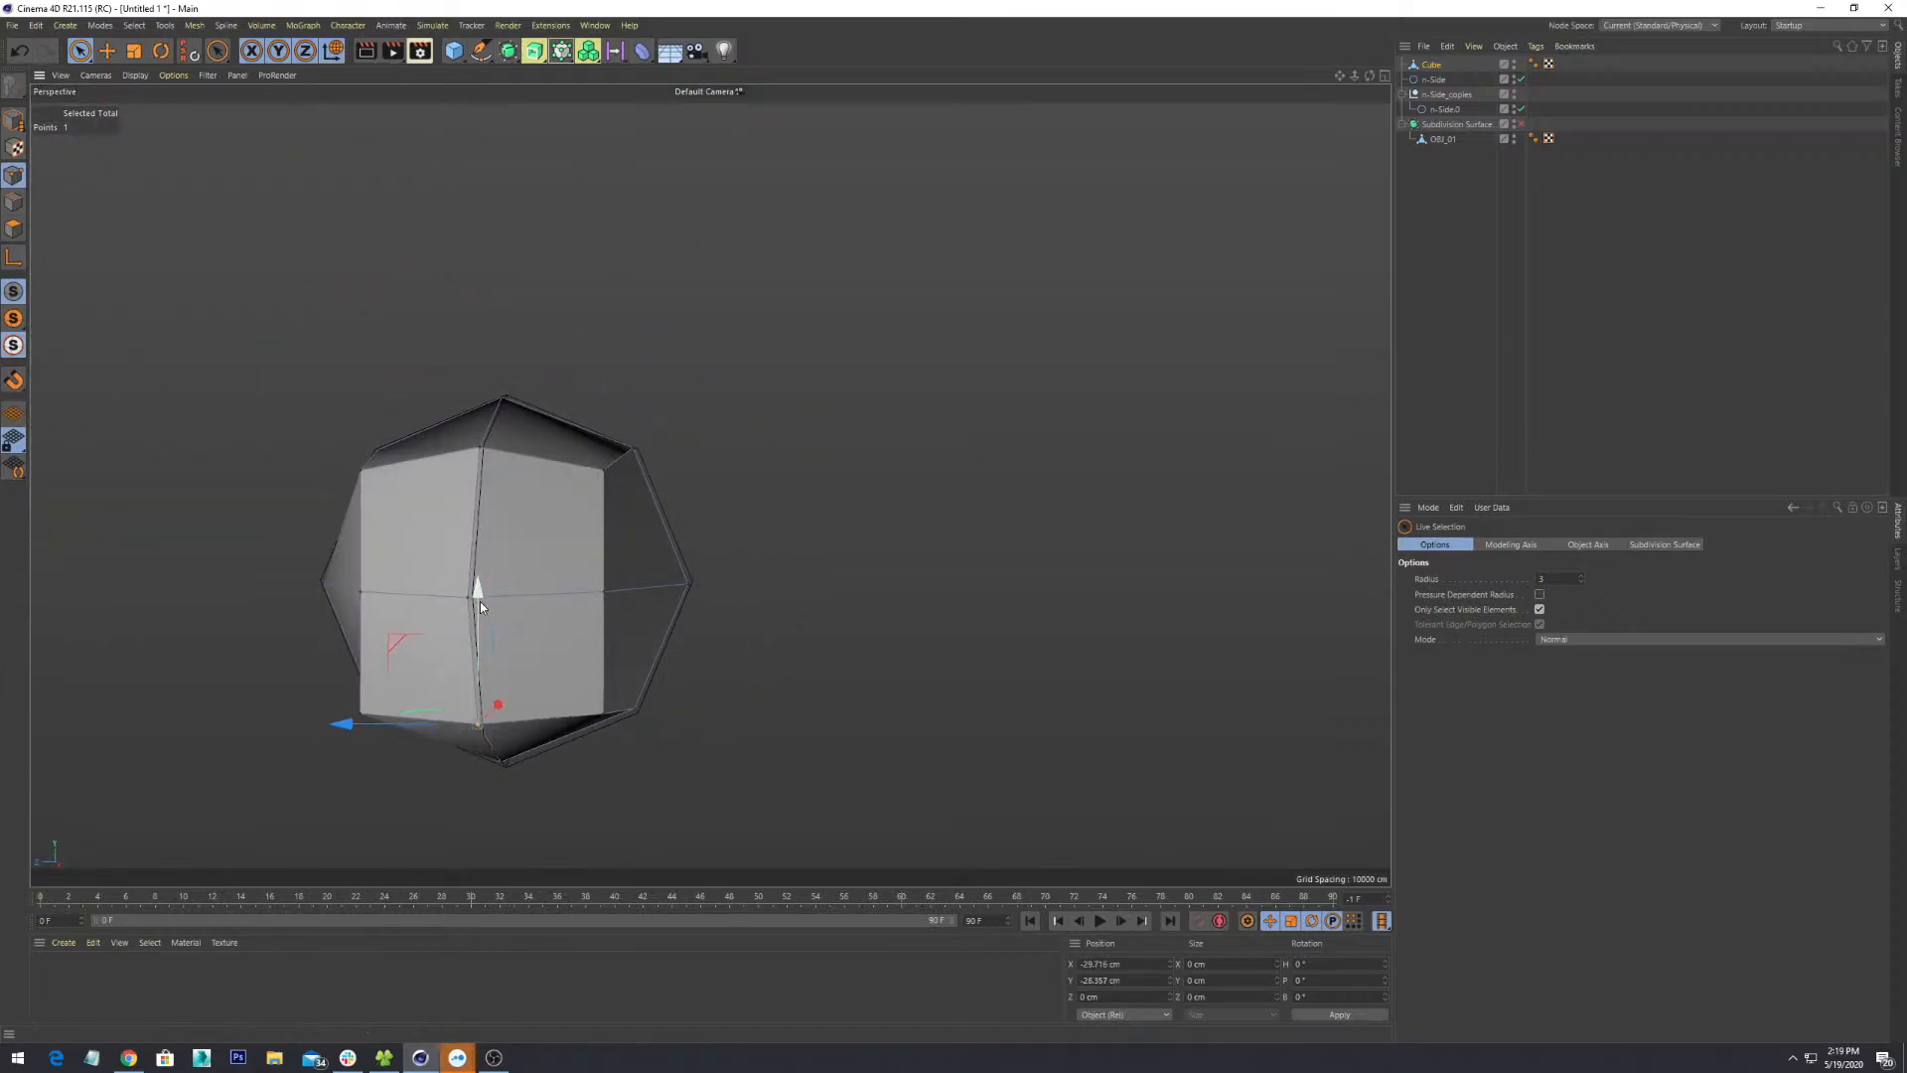
pyautogui.keyDown('alt'); pyautogui.moveTo(674, 727); pyautogui.dragTo(732, 528); pyautogui.keyUp('alt')
pyautogui.click(752, 528)
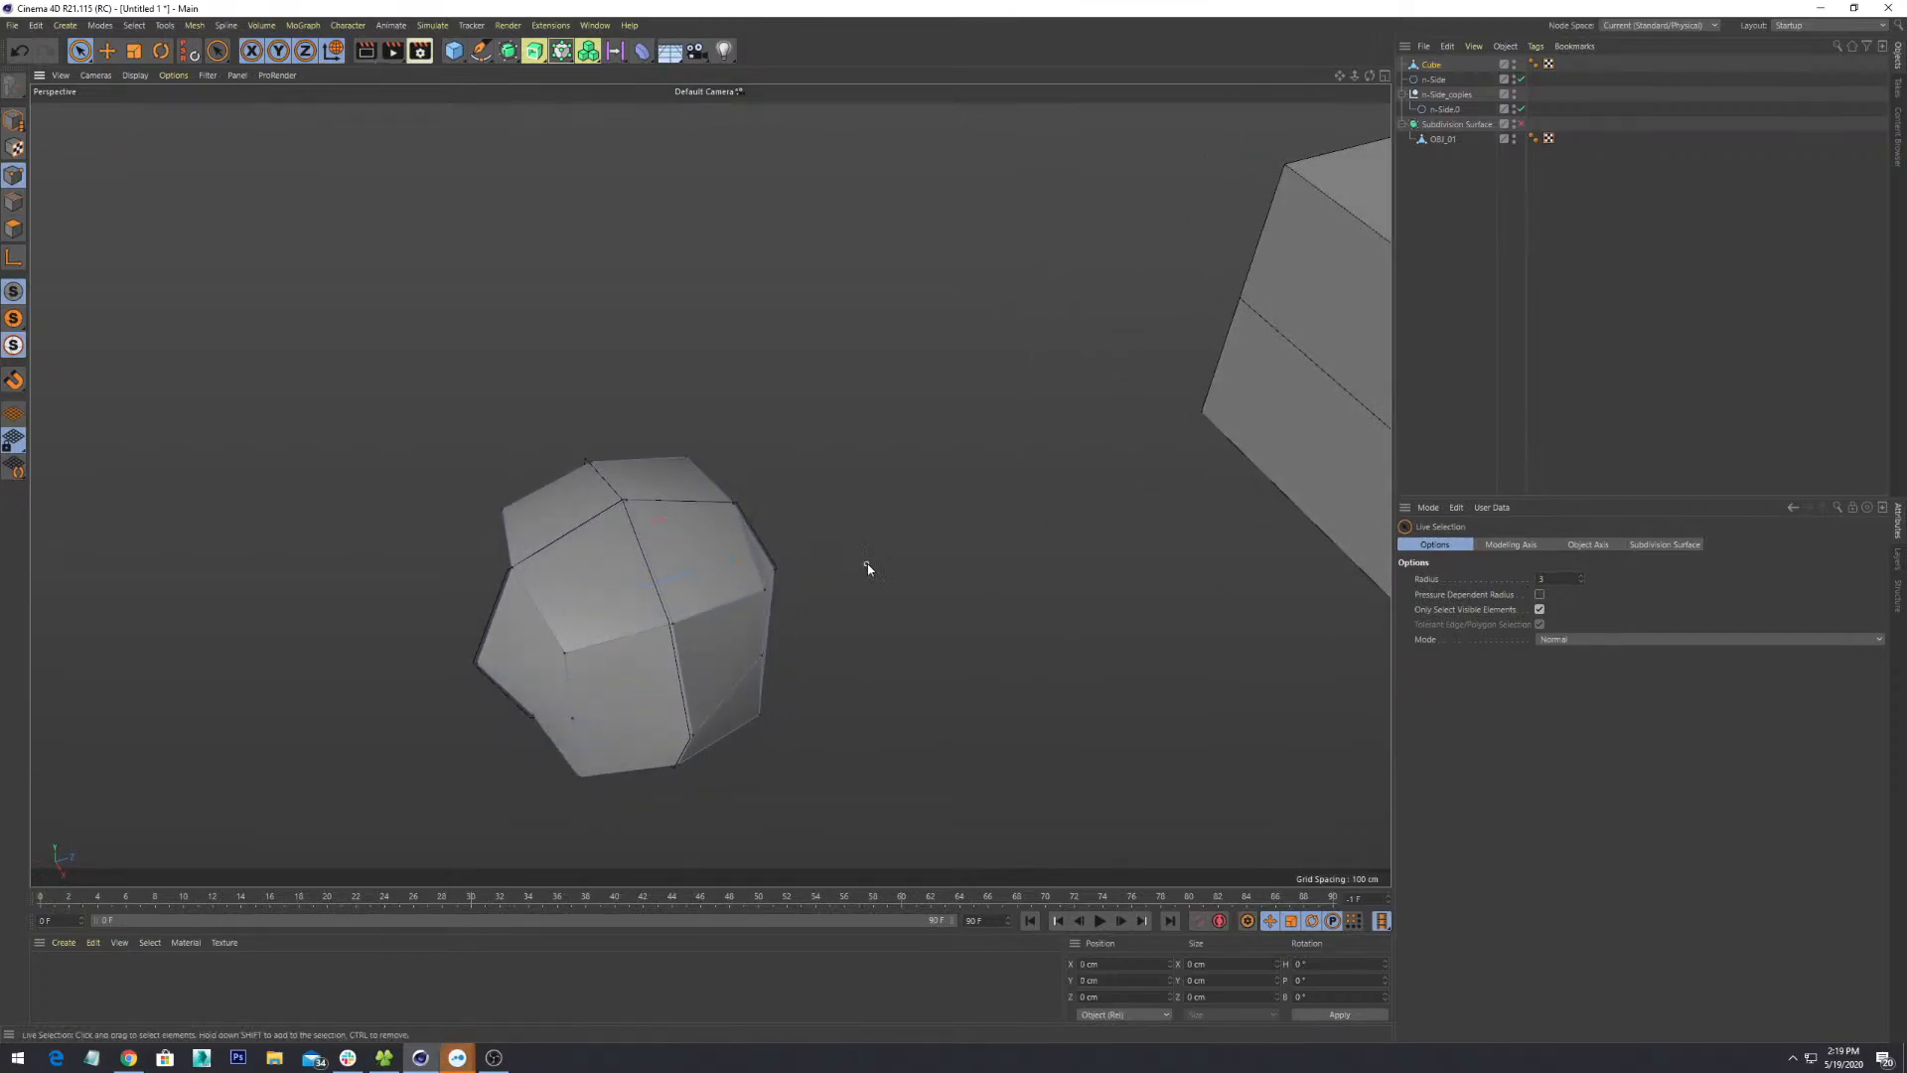
pyautogui.keyDown('alt'); pyautogui.moveTo(864, 566); pyautogui.dragTo(916, 455); pyautogui.keyUp('alt')
# - Rotate the n-Side.0 octagon spline about -85.7° in heading, then orbit to check its fit around the cube
pyautogui.click(1444, 109)
pyautogui.keyDown('alt'); pyautogui.moveTo(854, 566); pyautogui.dragTo(825, 453); pyautogui.keyUp('alt')
pyautogui.press('e')
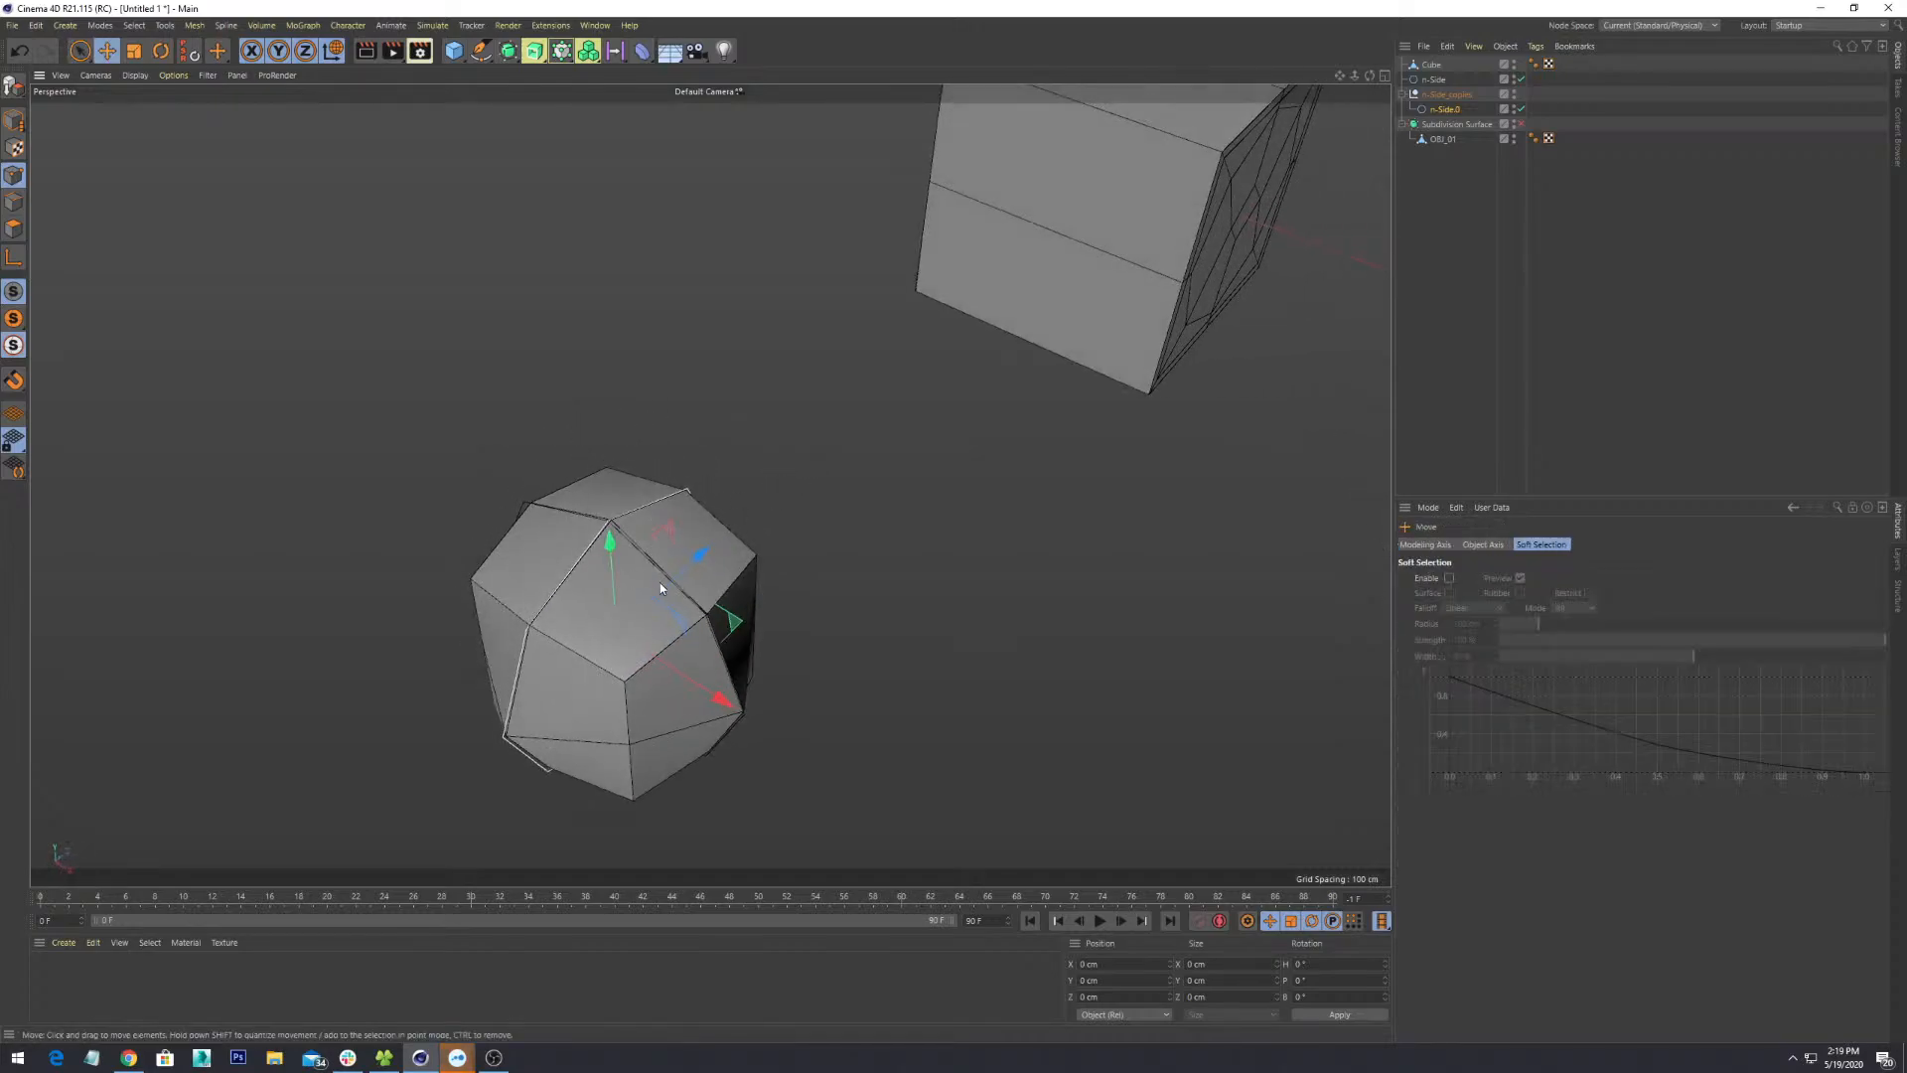
pyautogui.press('r')
pyautogui.moveTo(625, 600); pyautogui.dragTo(729, 726)
pyautogui.keyDown('alt'); pyautogui.moveTo(730, 724); pyautogui.dragTo(838, 533); pyautogui.keyUp('alt')
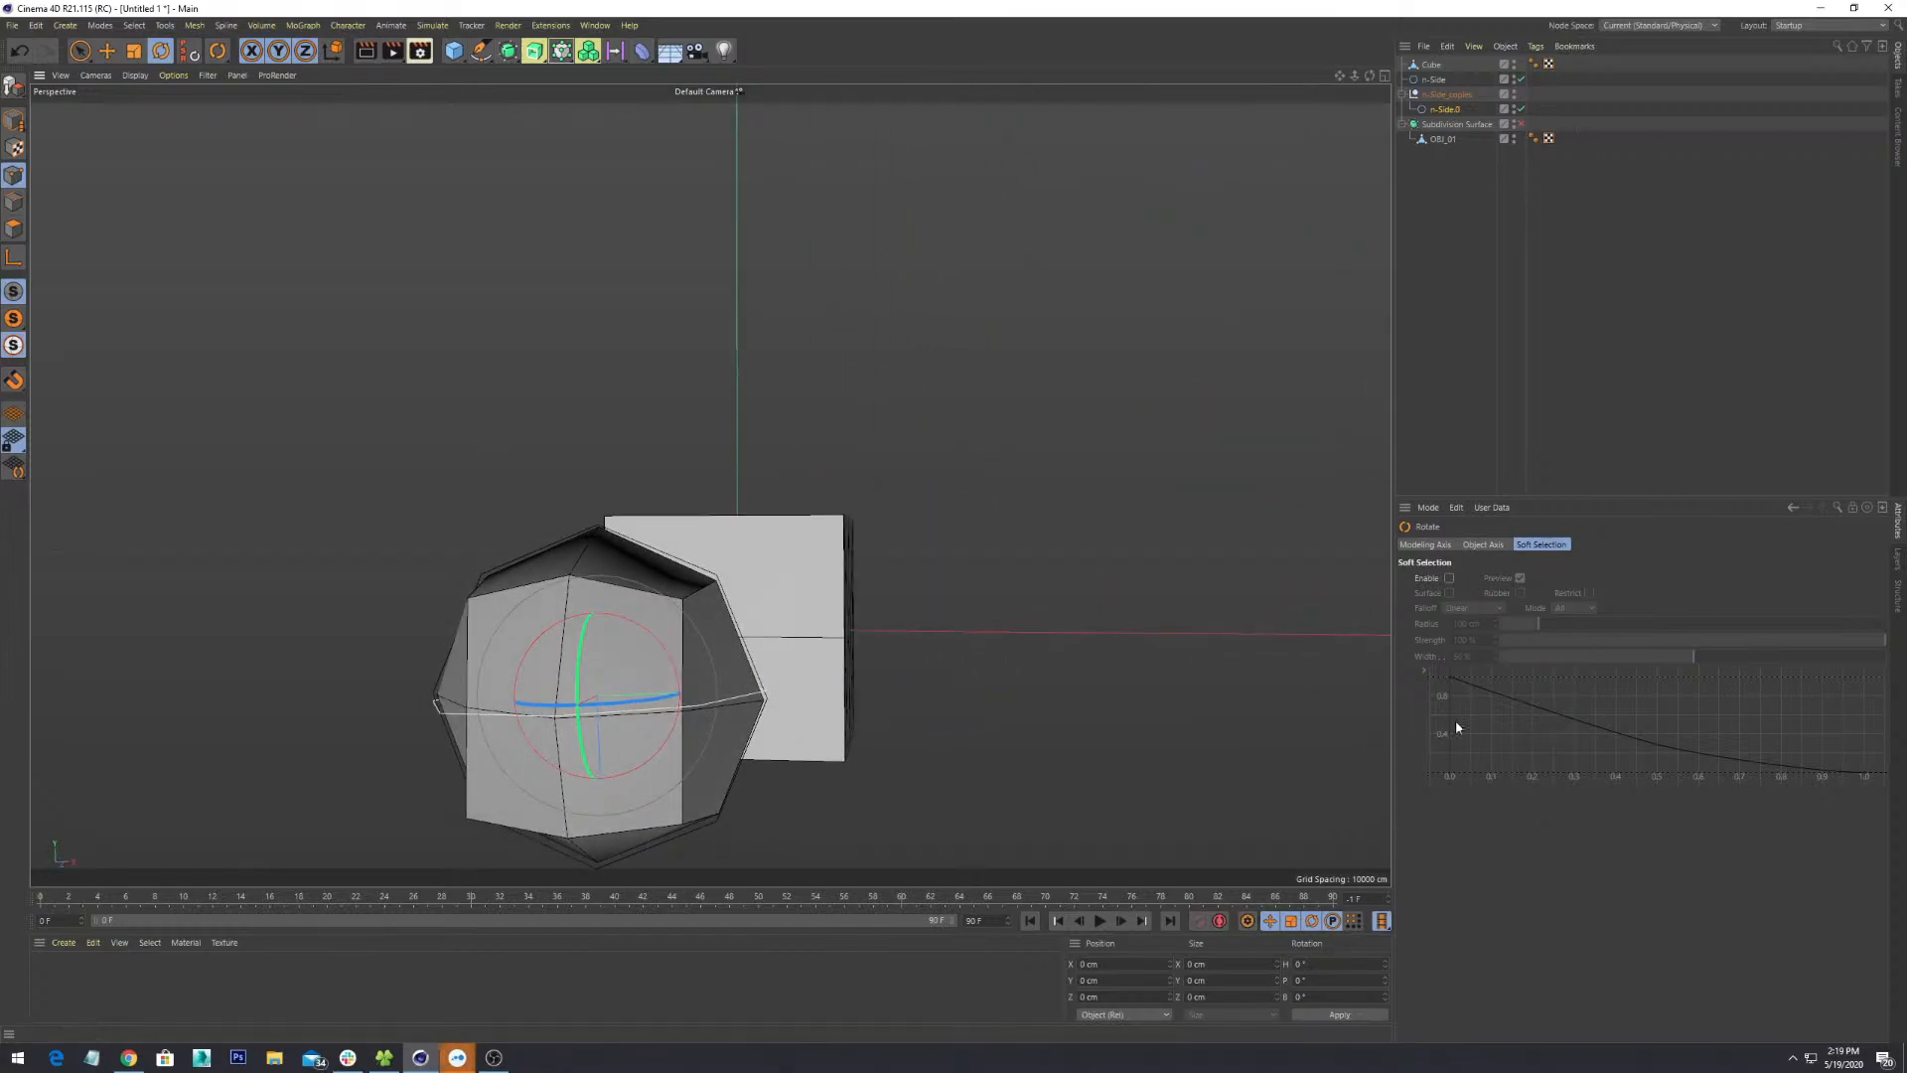
pyautogui.keyDown('alt'); pyautogui.moveTo(751, 651); pyautogui.dragTo(791, 573); pyautogui.keyUp('alt')
pyautogui.keyDown('alt'); pyautogui.moveTo(1068, 596); pyautogui.dragTo(974, 608); pyautogui.keyUp('alt')
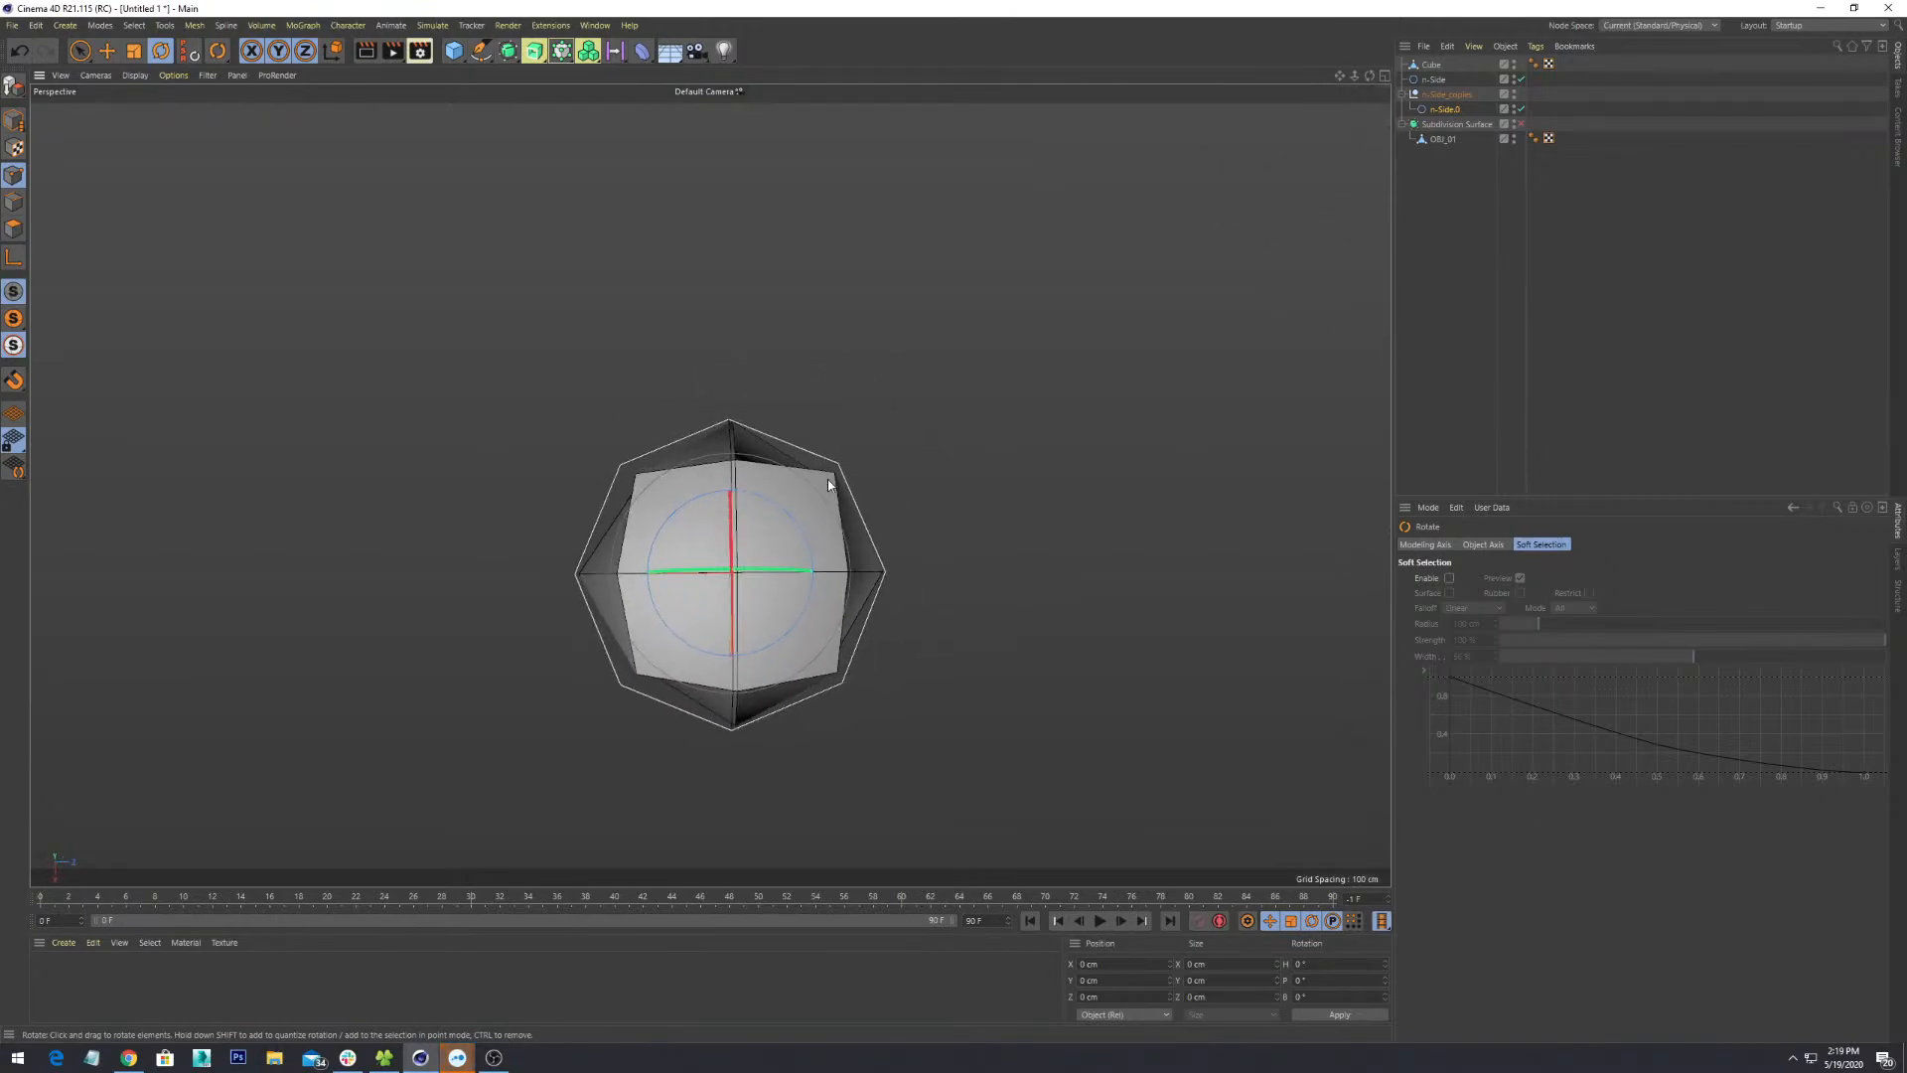
pyautogui.keyDown('alt'); pyautogui.moveTo(820, 480); pyautogui.dragTo(915, 619); pyautogui.keyUp('alt')
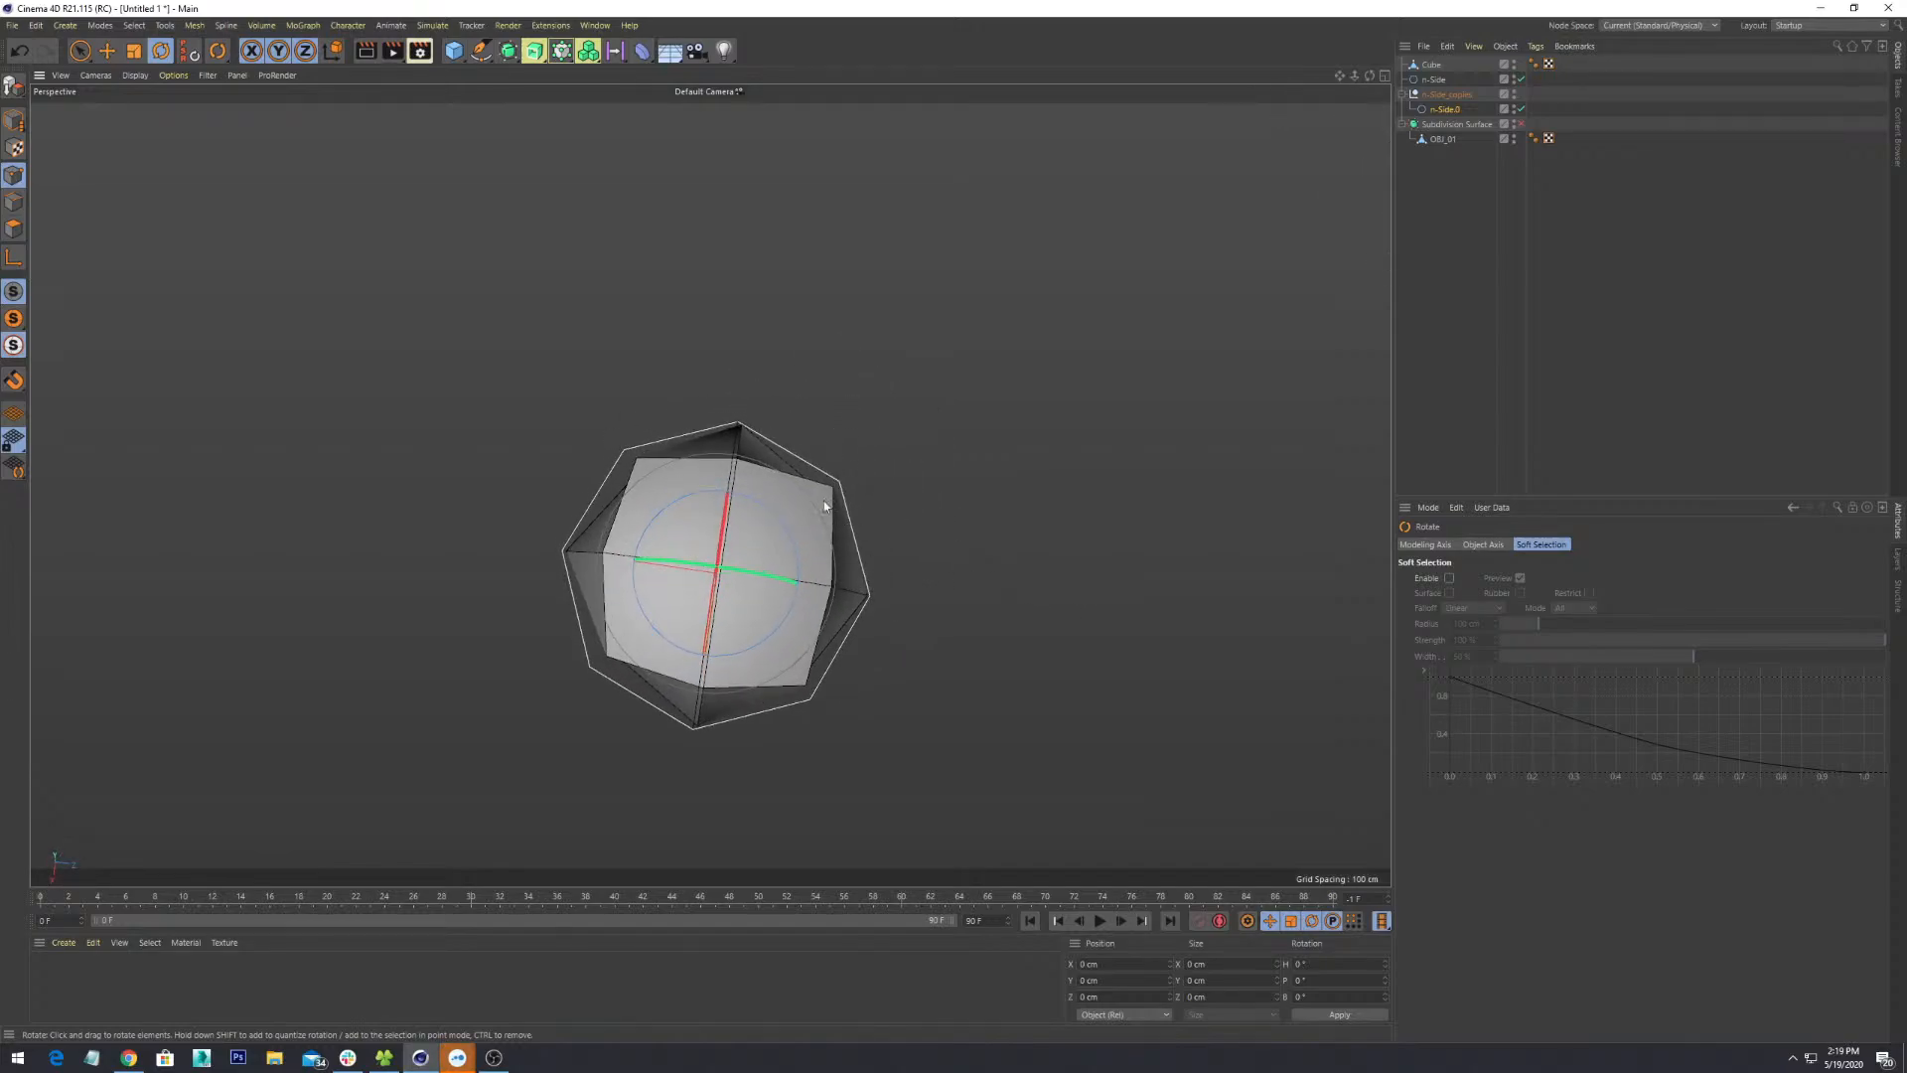
pyautogui.keyDown('alt'); pyautogui.moveTo(824, 507); pyautogui.dragTo(887, 698); pyautogui.keyUp('alt')
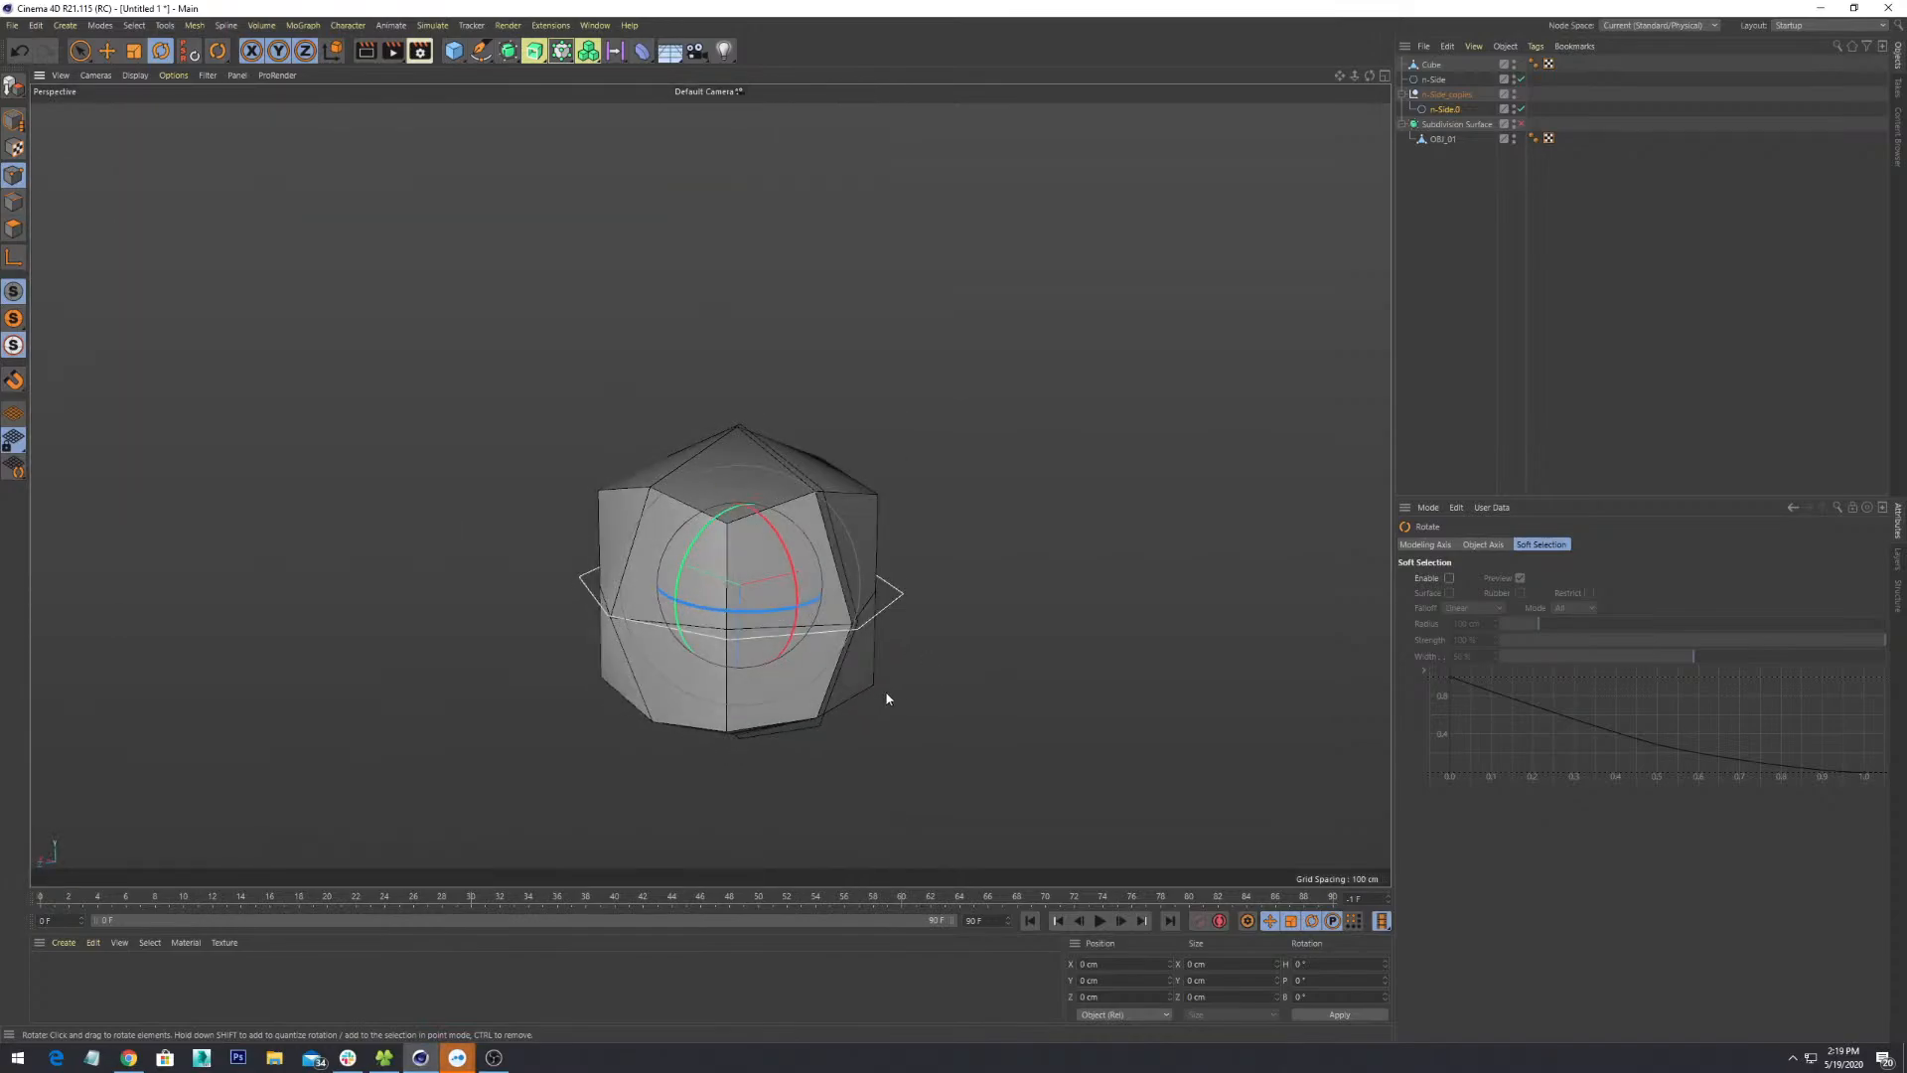
pyautogui.scroll(2, 887, 698)
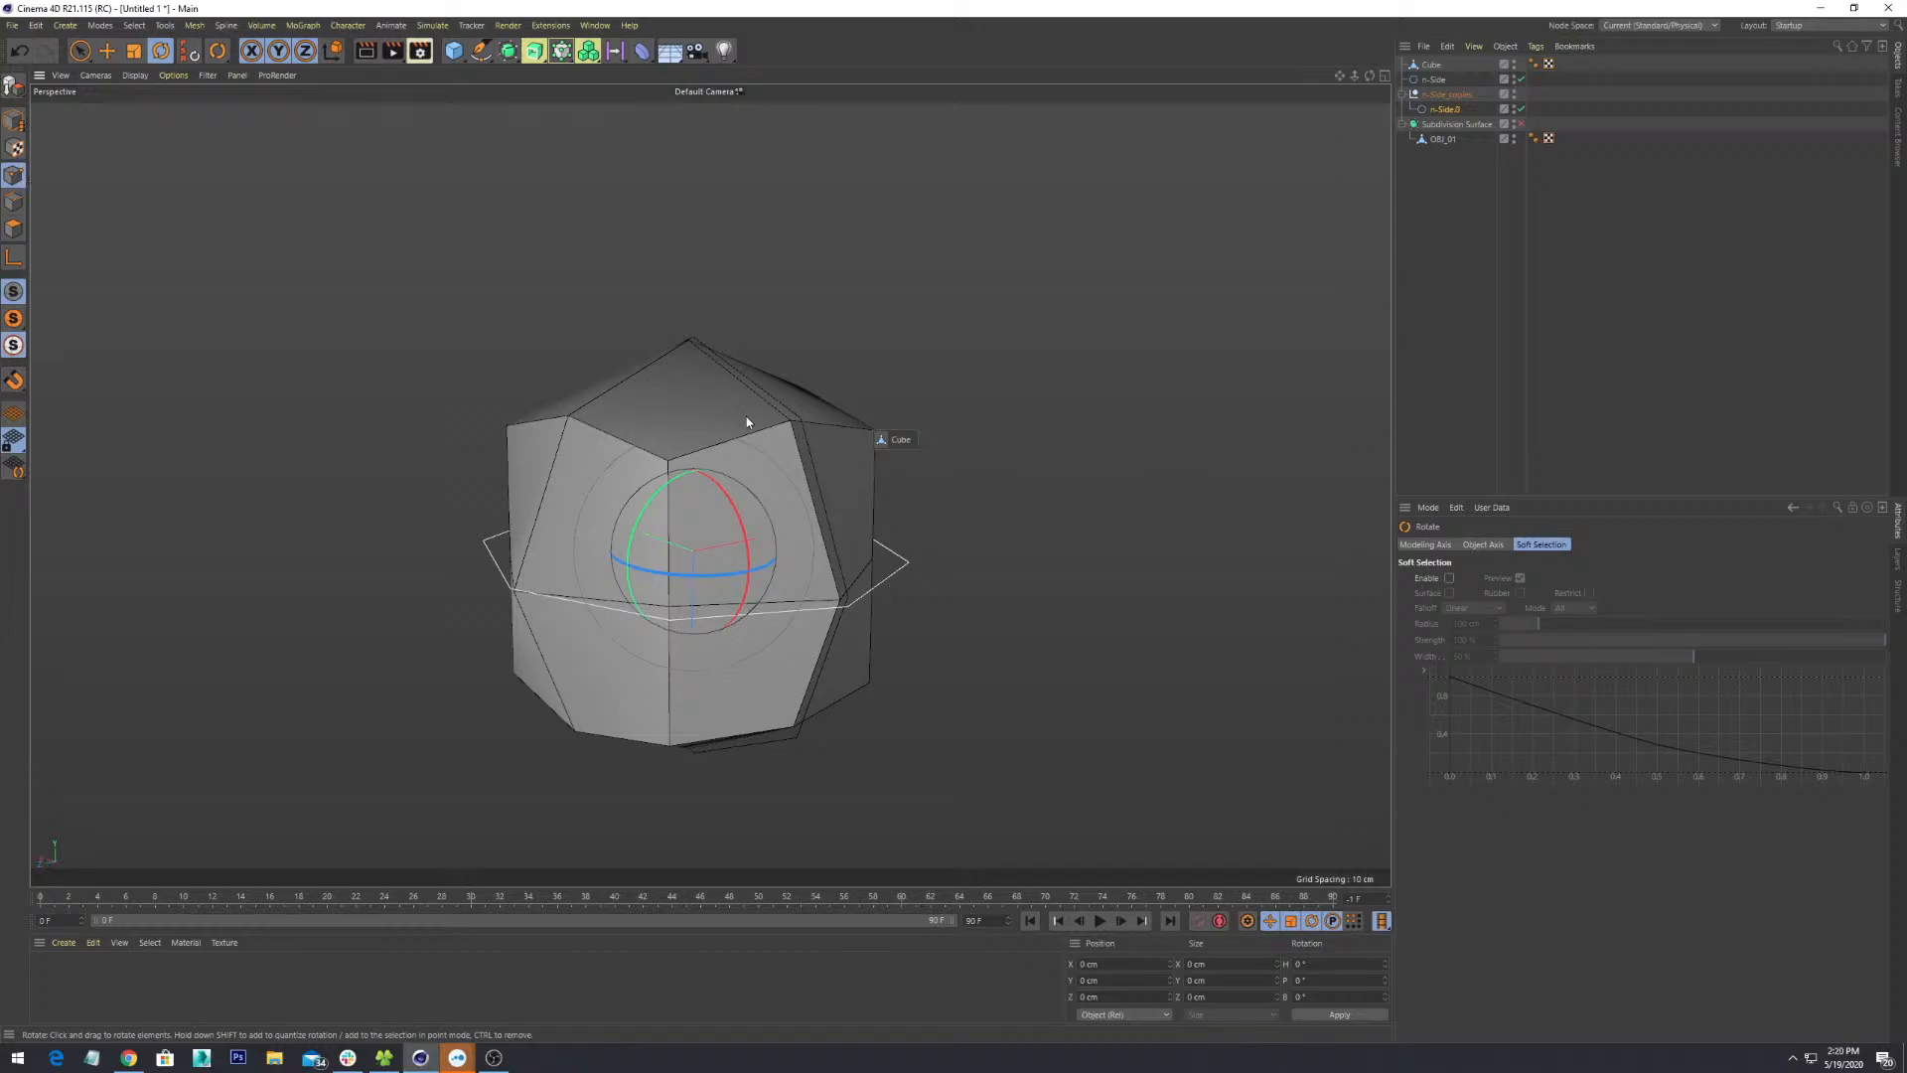
# - With the Cube in world coordinates, move one of its points onto the rotated octagon
pyautogui.click(1446, 110)
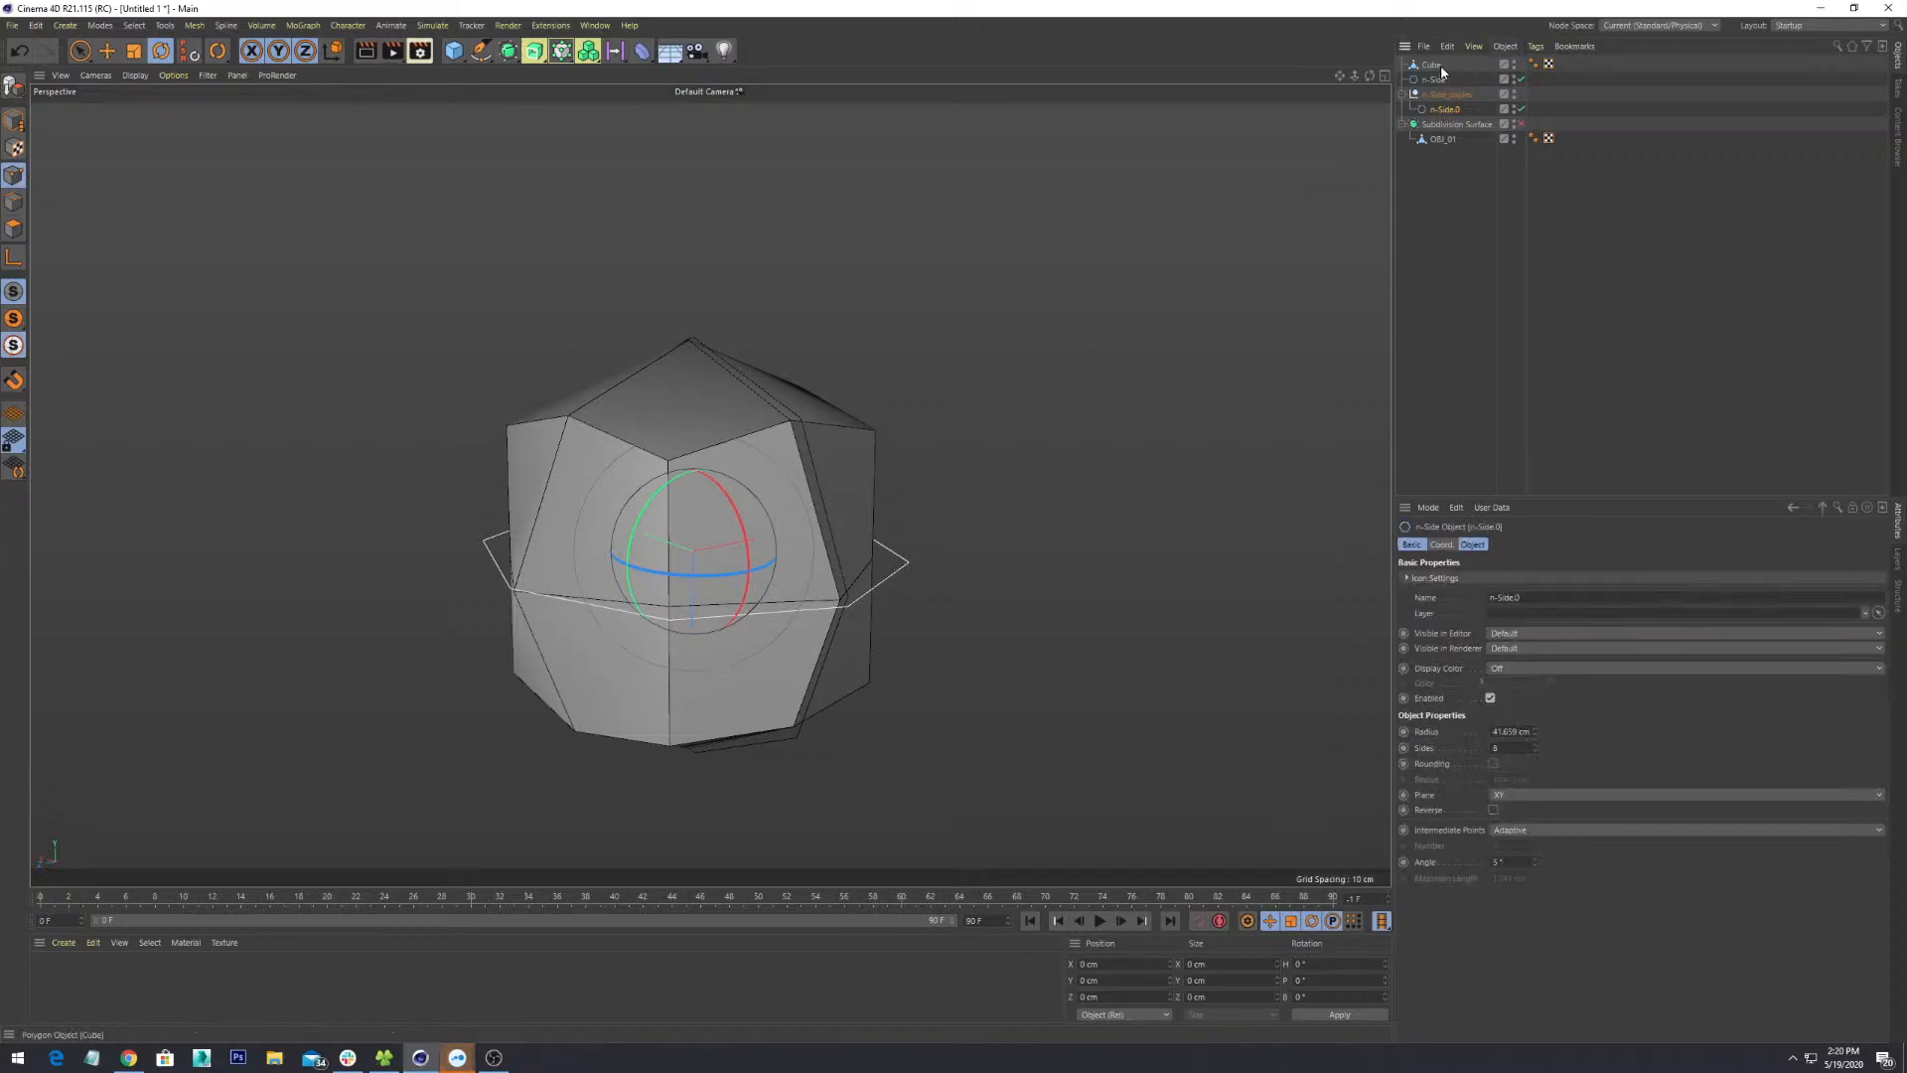
pyautogui.click(1436, 66)
pyautogui.keyDown('alt'); pyautogui.moveTo(630, 338); pyautogui.dragTo(895, 558); pyautogui.keyUp('alt')
pyautogui.click(775, 646)
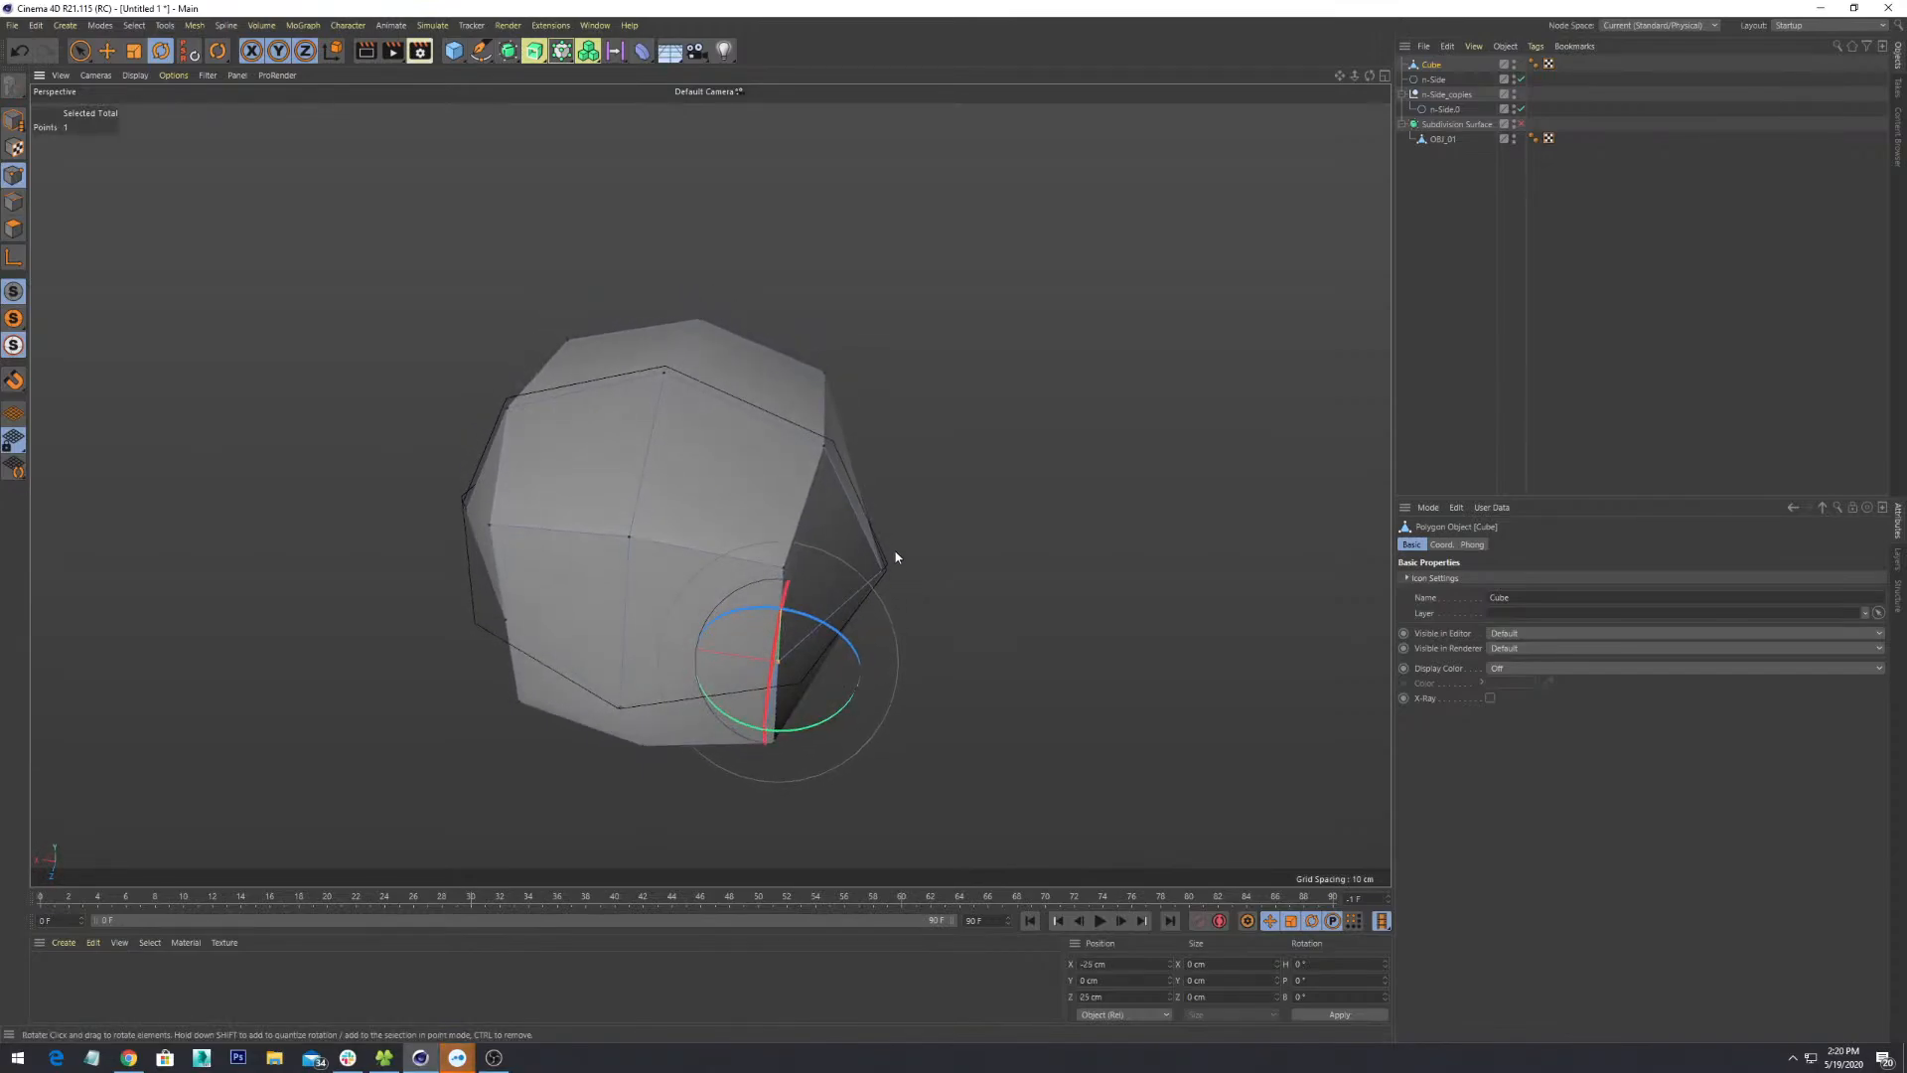
pyautogui.press('w')
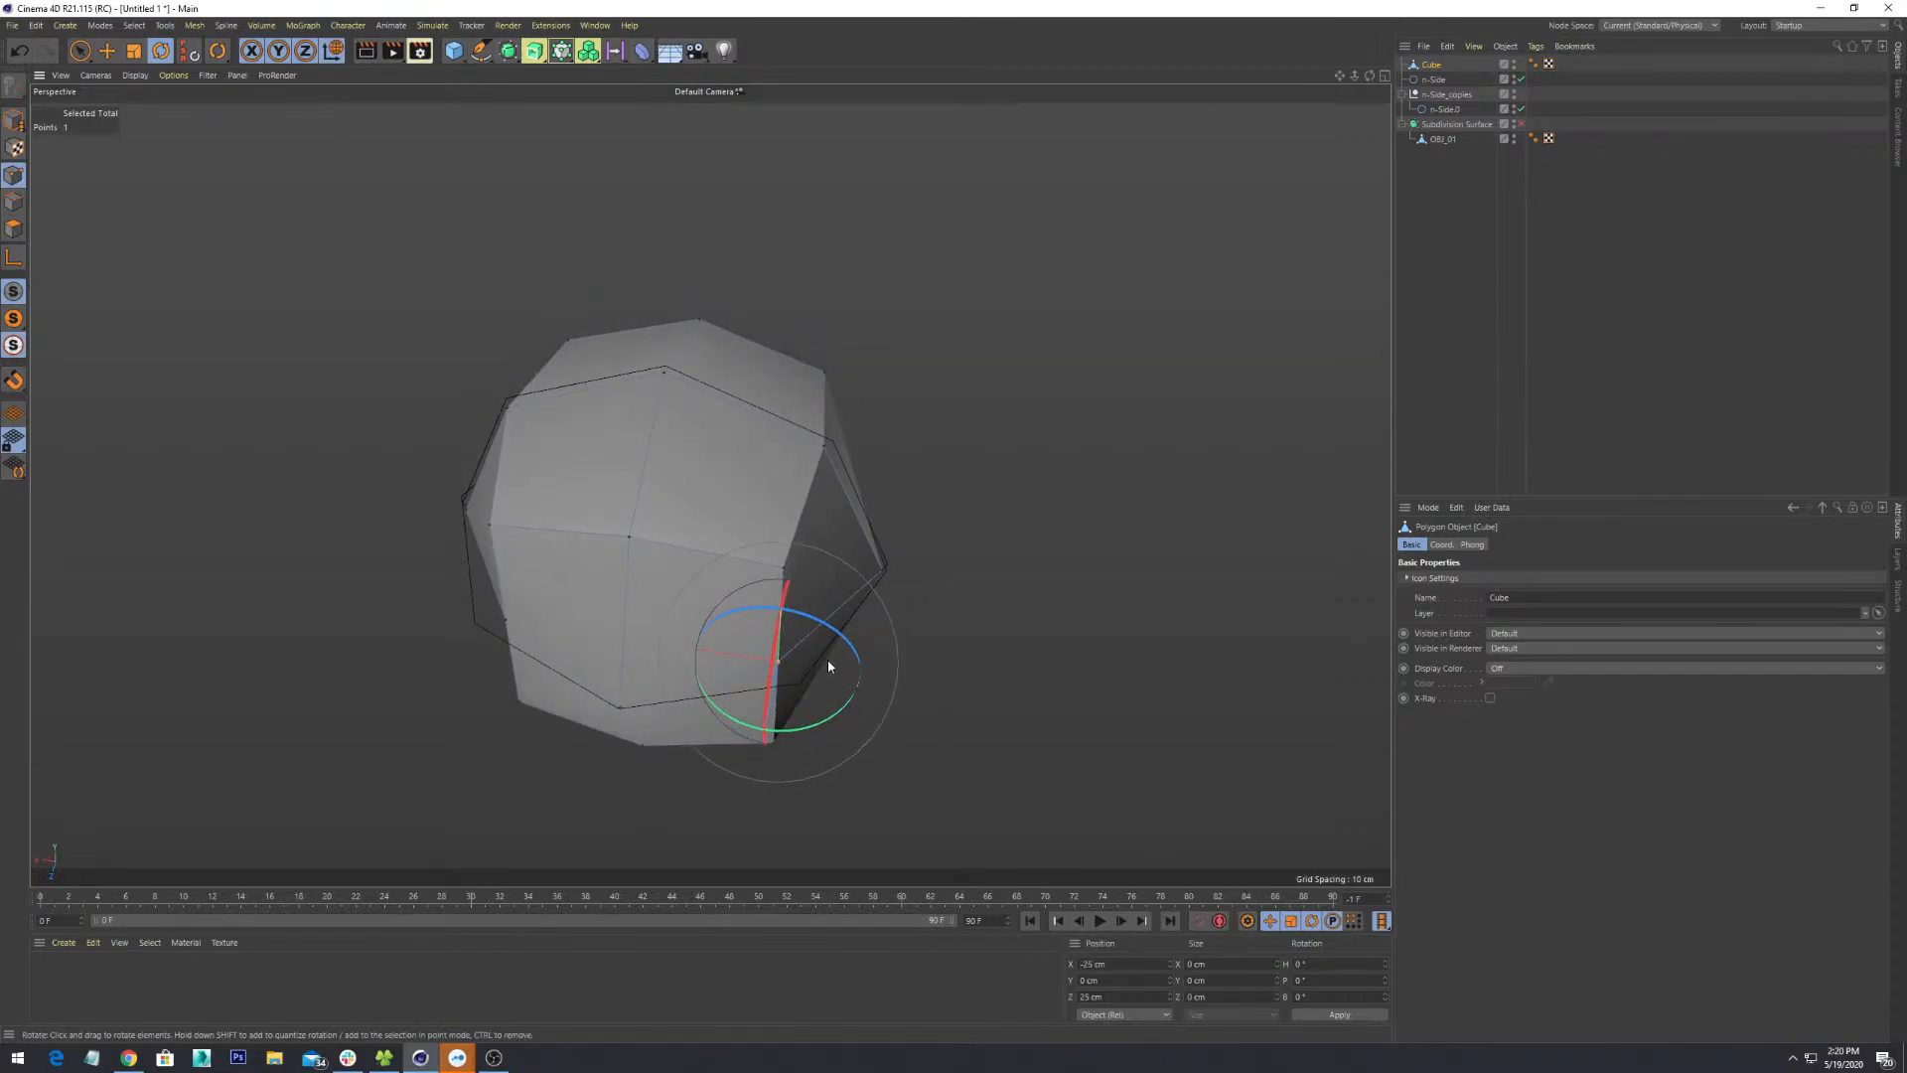
pyautogui.click(107, 50)
pyautogui.keyDown('alt'); pyautogui.moveTo(902, 590); pyautogui.dragTo(905, 665); pyautogui.keyUp('alt')
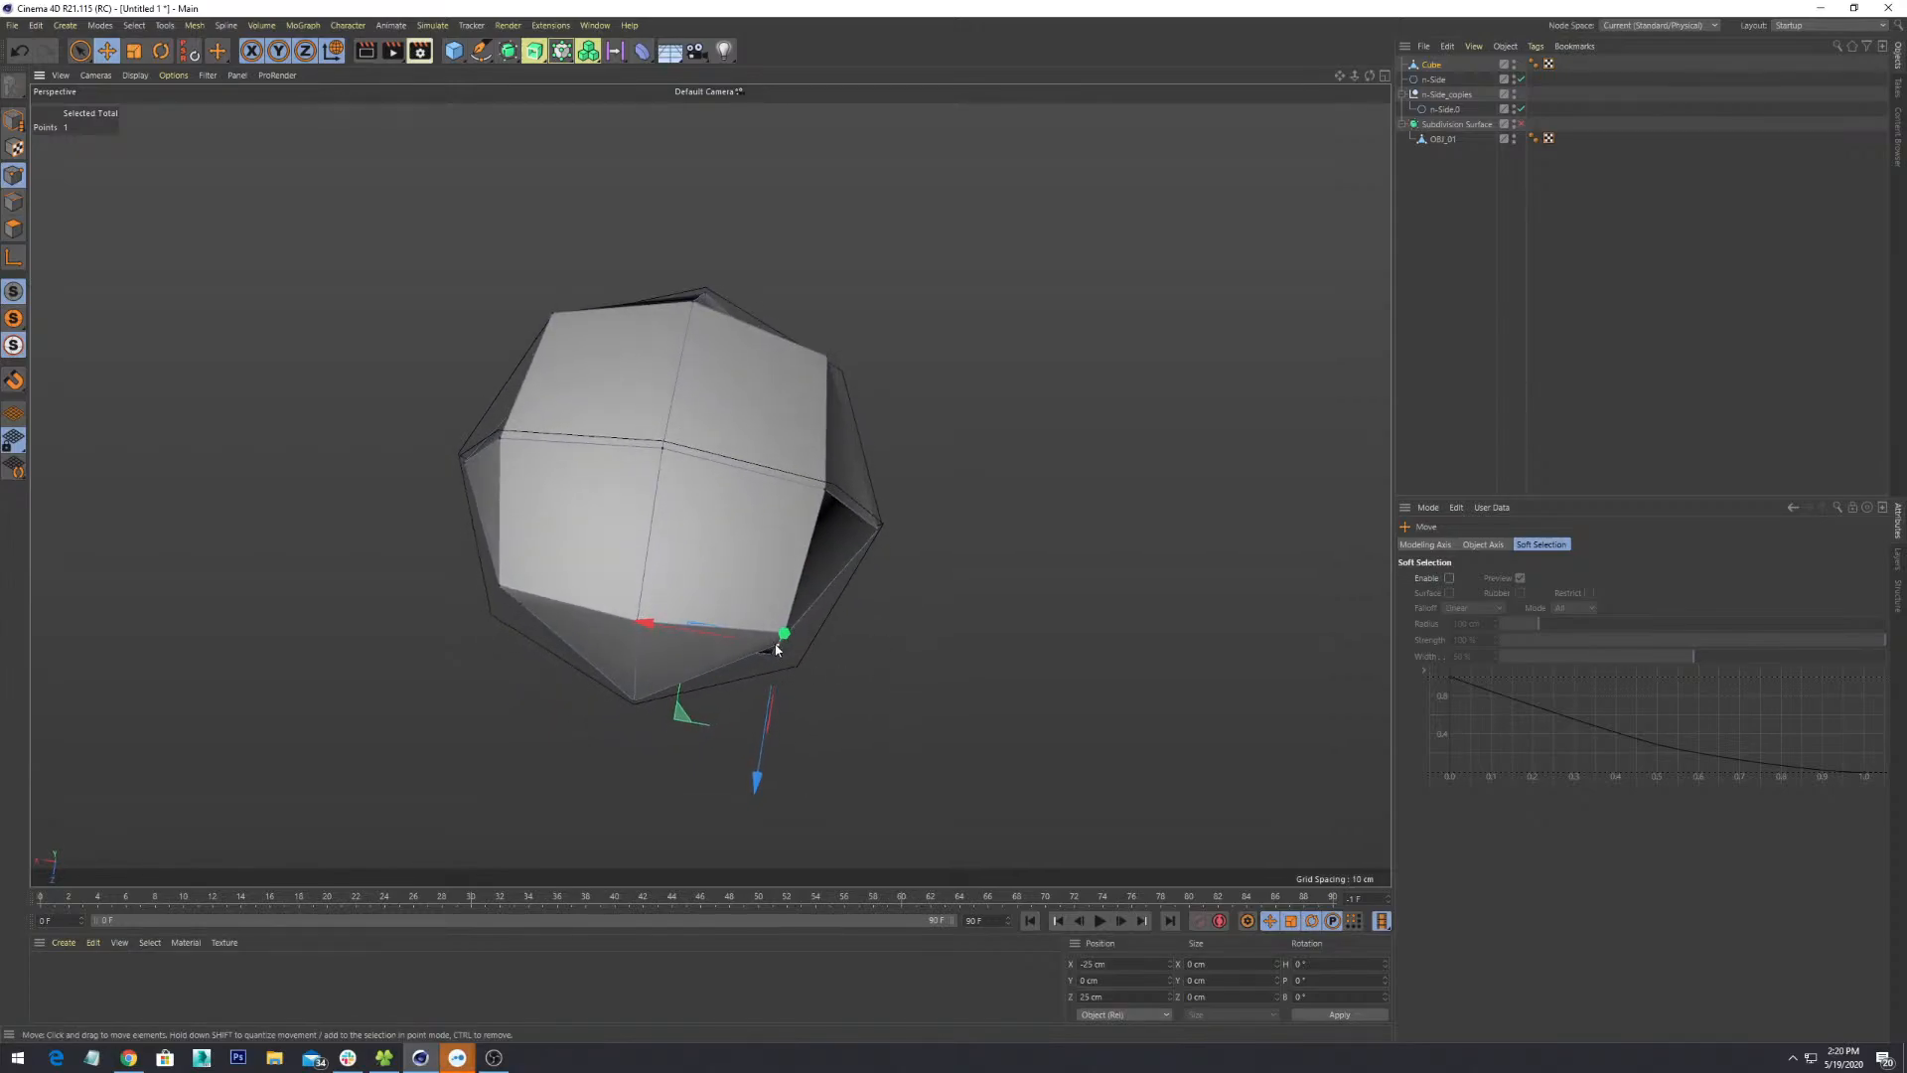
pyautogui.moveTo(777, 649); pyautogui.dragTo(646, 642)
# - Nudge a lower right point down and right, then pull another point down-left and forward
pyautogui.click(834, 609)
pyautogui.moveTo(835, 611); pyautogui.dragTo(863, 636)
pyautogui.keyDown('alt'); pyautogui.moveTo(984, 631); pyautogui.dragTo(957, 665); pyautogui.keyUp('alt')
pyautogui.click(768, 495)
pyautogui.click(931, 589)
pyautogui.moveTo(807, 722); pyautogui.dragTo(813, 737)
pyautogui.moveTo(867, 812); pyautogui.dragTo(877, 822)
# - Undo the depth move, place the point on the octagon outline, and frame the gem beside the big cube
pyautogui.keyDown('alt'); pyautogui.moveTo(964, 713); pyautogui.dragTo(771, 642); pyautogui.keyUp('alt')
pyautogui.keyDown('alt'); pyautogui.moveTo(771, 642); pyautogui.dragTo(862, 463, button='middle'); pyautogui.keyUp('alt')
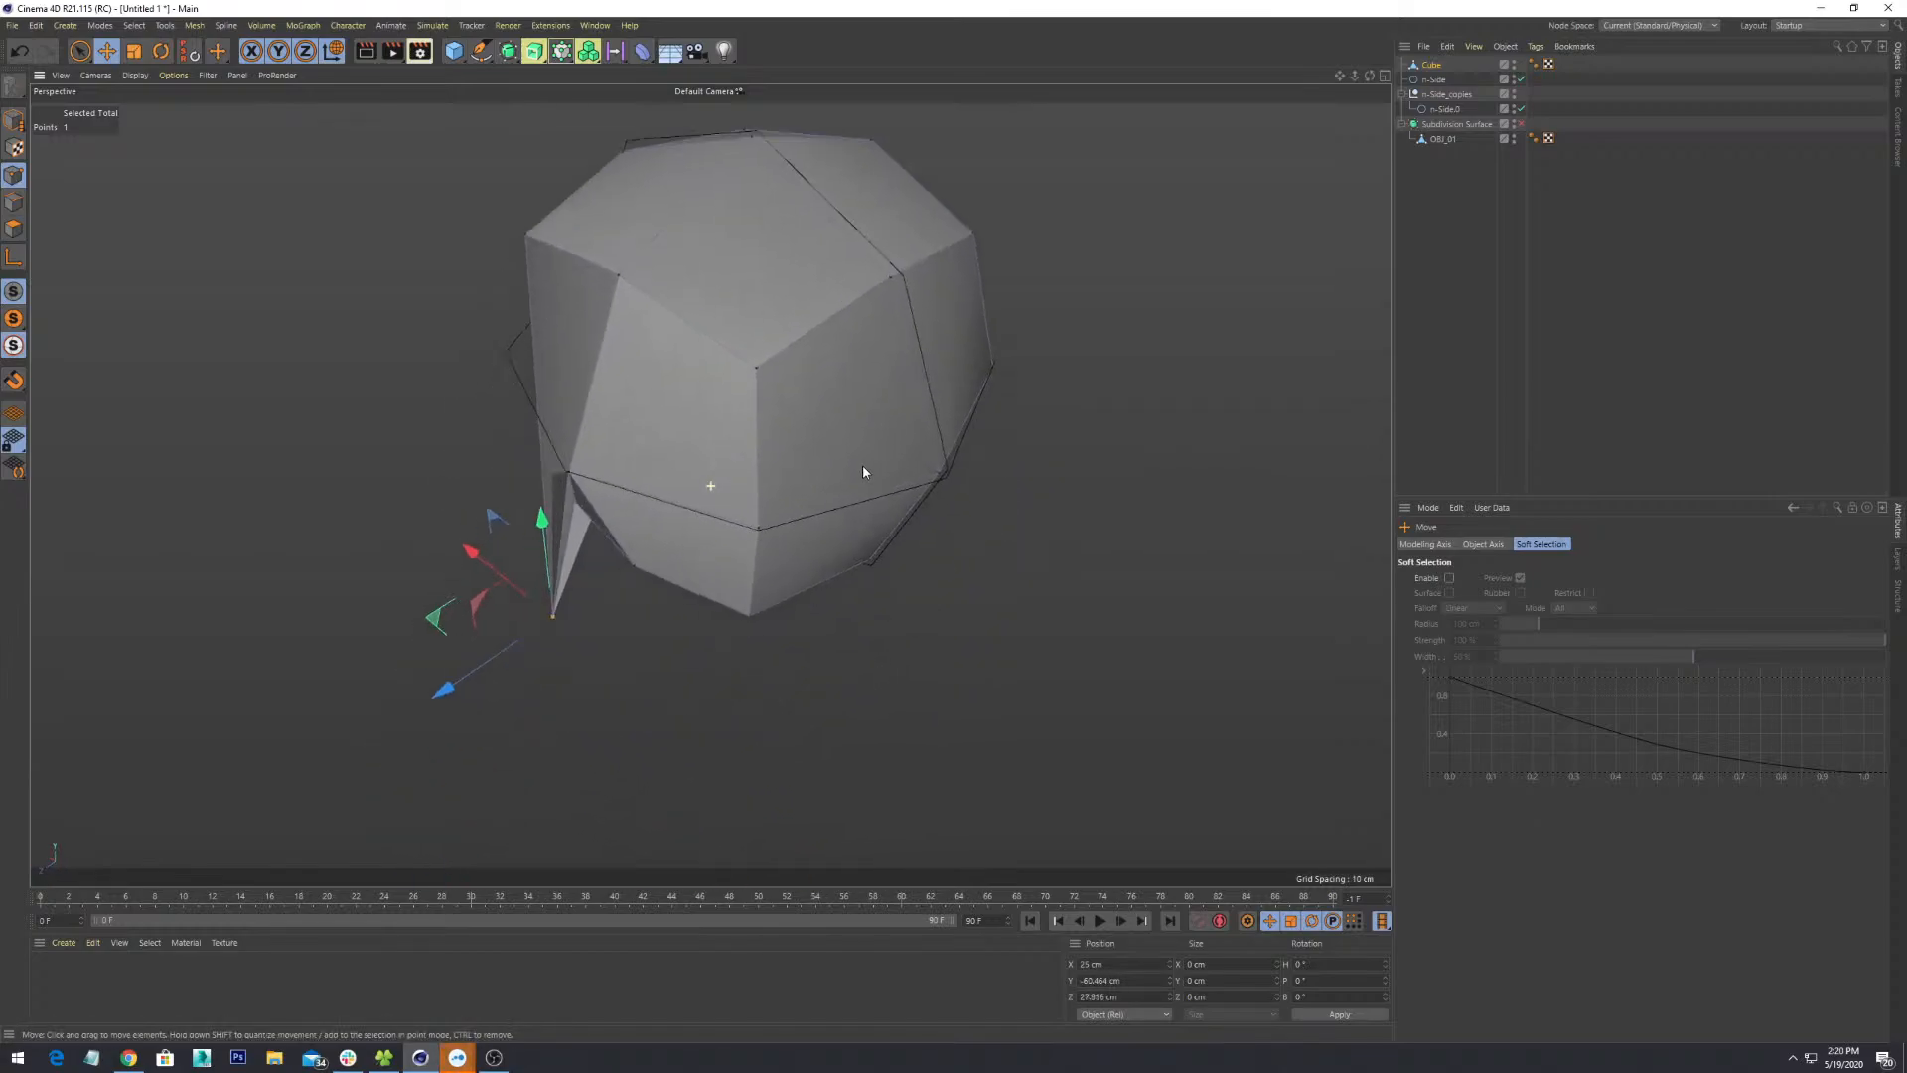
pyautogui.keyDown('alt'); pyautogui.moveTo(825, 537); pyautogui.dragTo(592, 743); pyautogui.keyUp('alt')
pyautogui.hotkey('ctrl', 'z')
pyautogui.hotkey('ctrl', 'z')
pyautogui.keyDown('alt'); pyautogui.moveTo(594, 742); pyautogui.dragTo(779, 461); pyautogui.keyUp('alt')
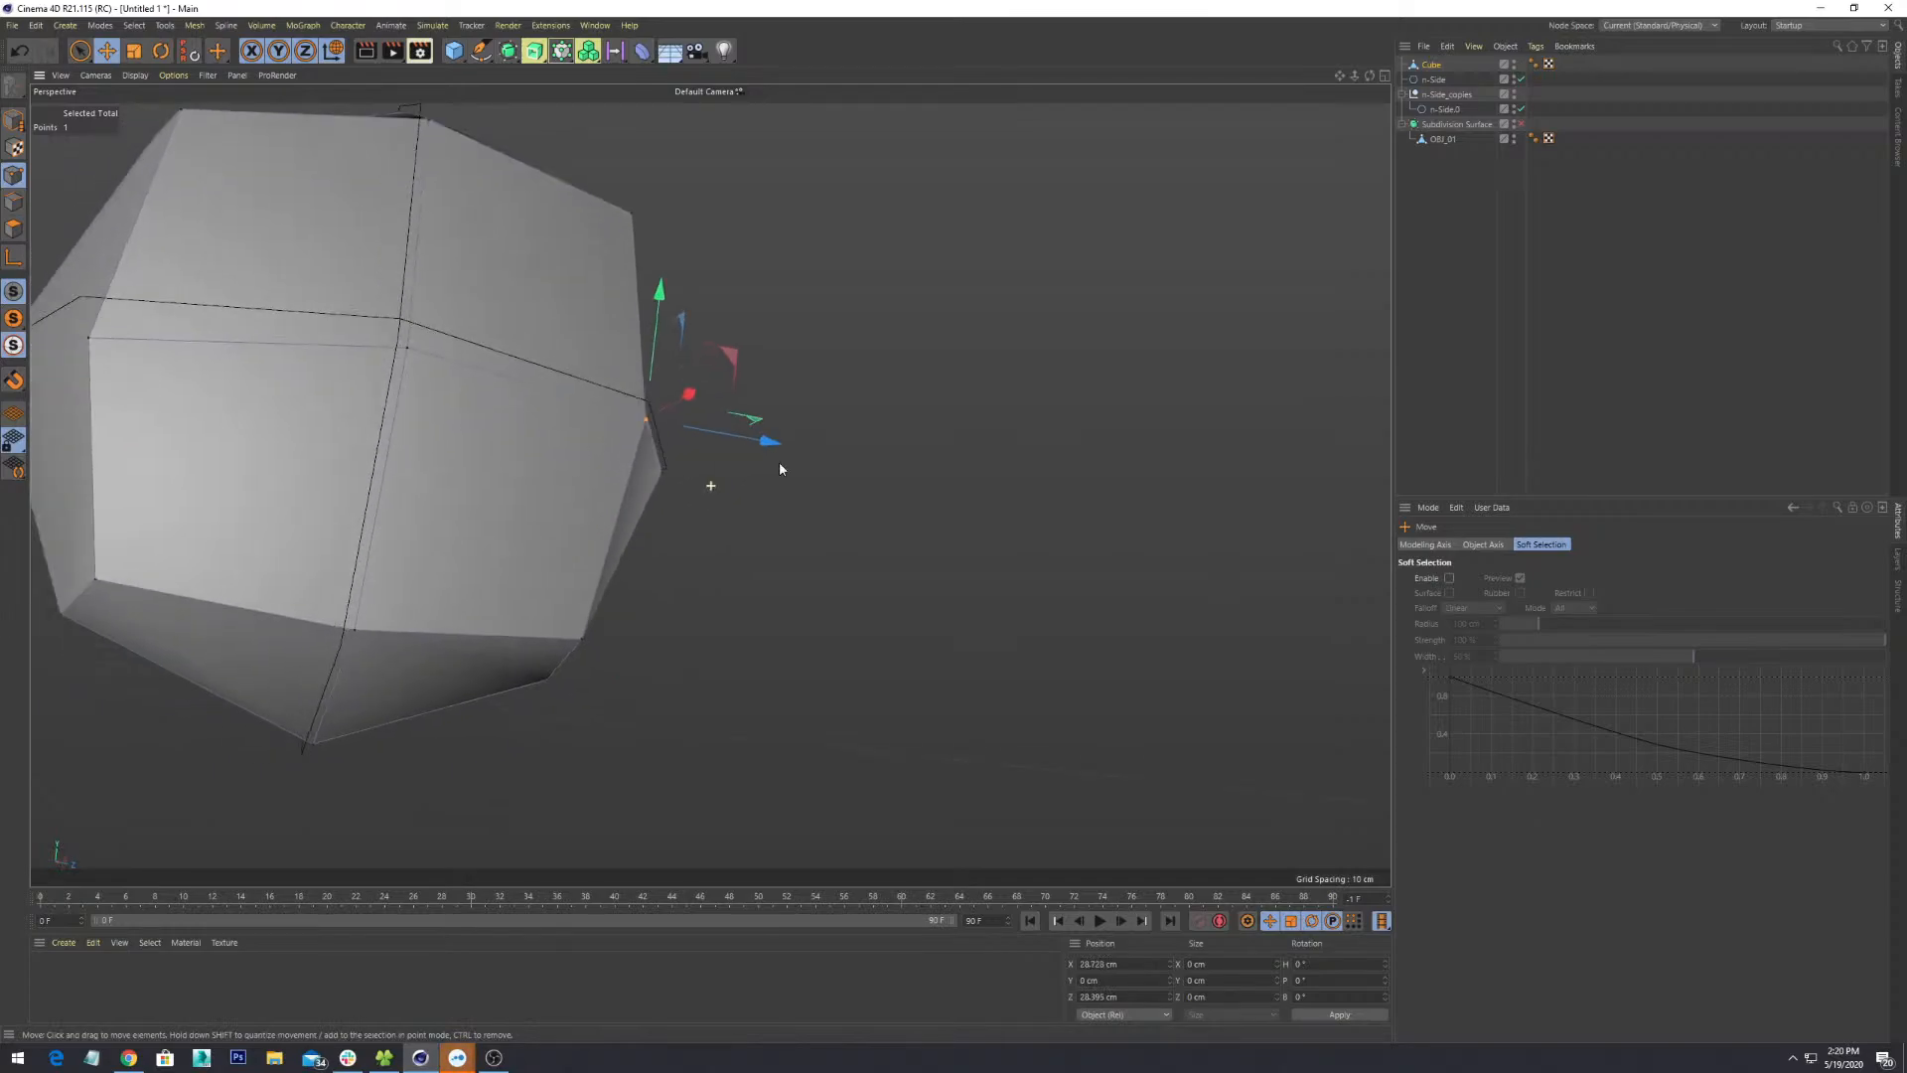
pyautogui.keyDown('alt'); pyautogui.moveTo(779, 461); pyautogui.dragTo(1103, 445, button='middle'); pyautogui.keyUp('alt')
pyautogui.keyDown('alt'); pyautogui.moveTo(1100, 444); pyautogui.dragTo(1047, 516); pyautogui.keyUp('alt')
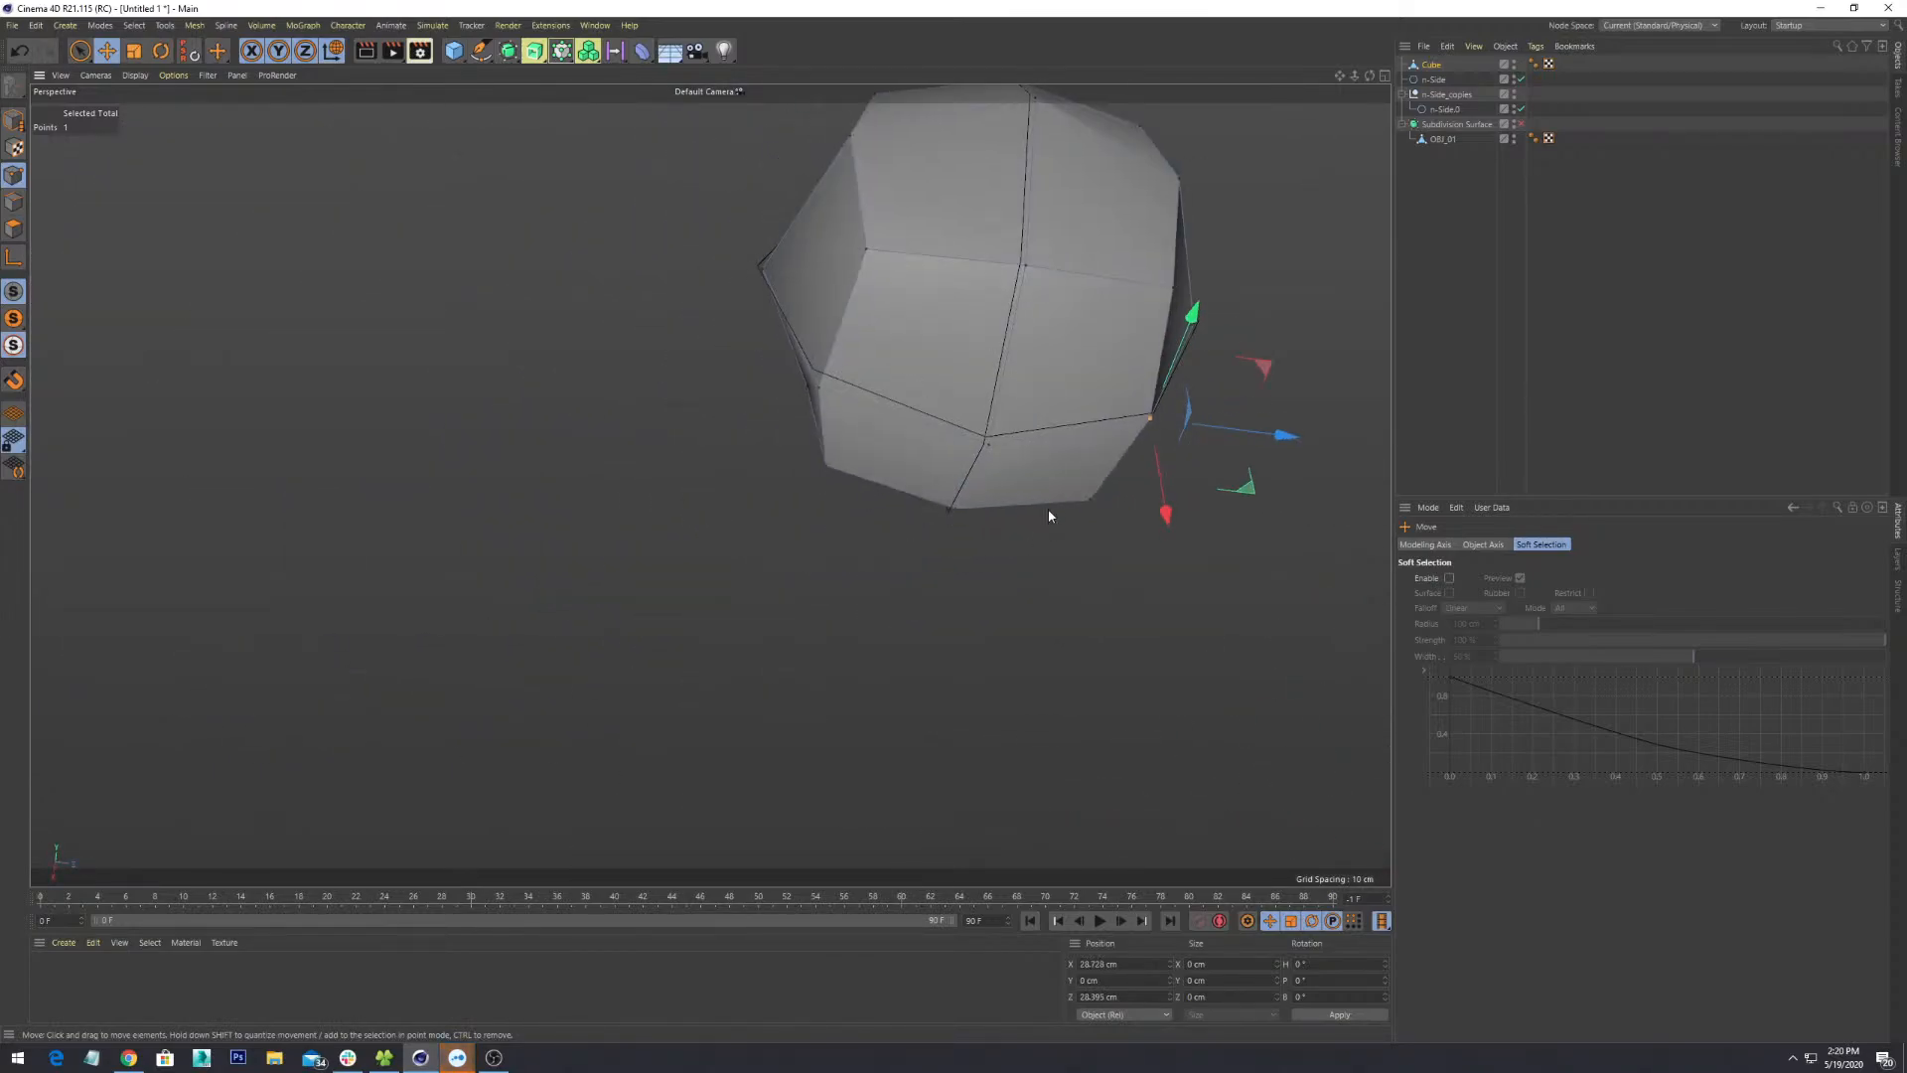
pyautogui.scroll(-5, 1047, 515)
pyautogui.keyDown('alt'); pyautogui.moveTo(1134, 464); pyautogui.dragTo(711, 519, button='middle'); pyautogui.keyUp('alt')
pyautogui.keyDown('alt'); pyautogui.moveTo(711, 520); pyautogui.dragTo(822, 532); pyautogui.keyUp('alt')
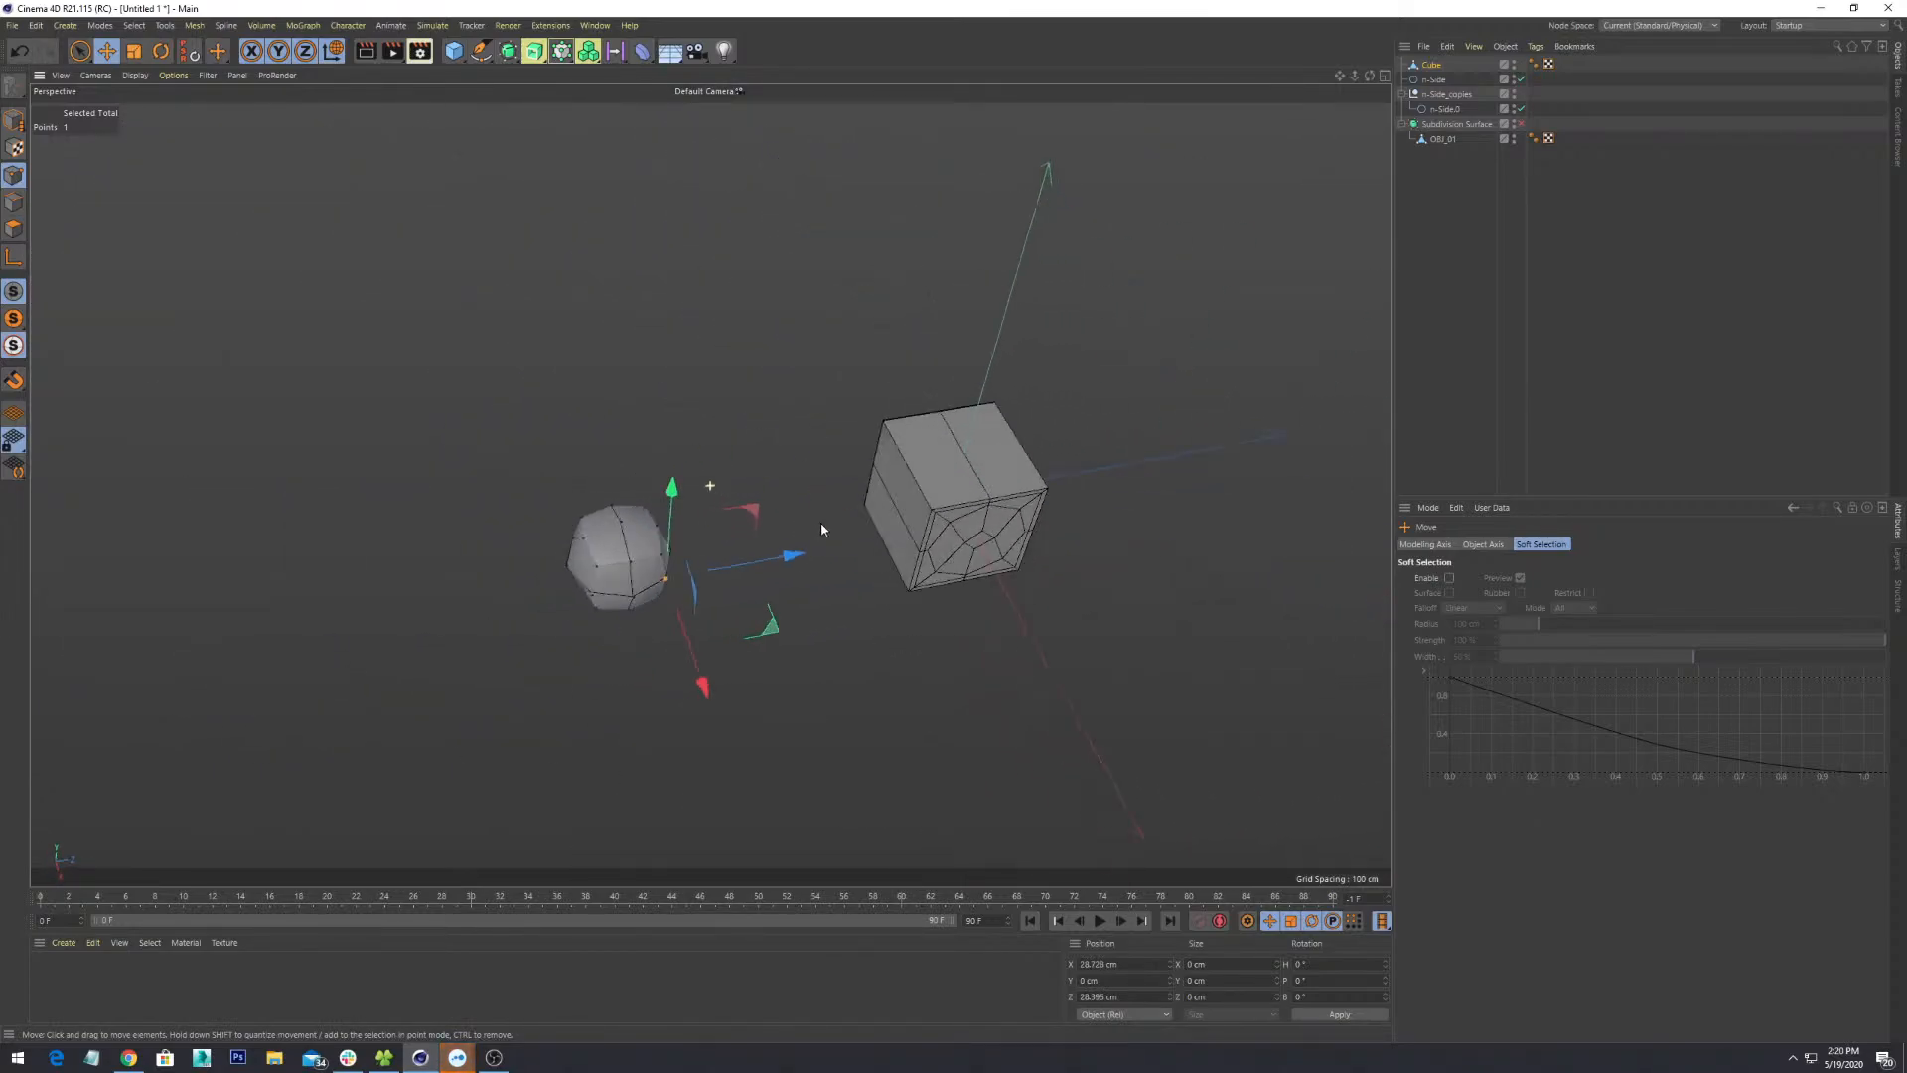
# - Bring up the Create > Primitive list of objects
pyautogui.press('m')
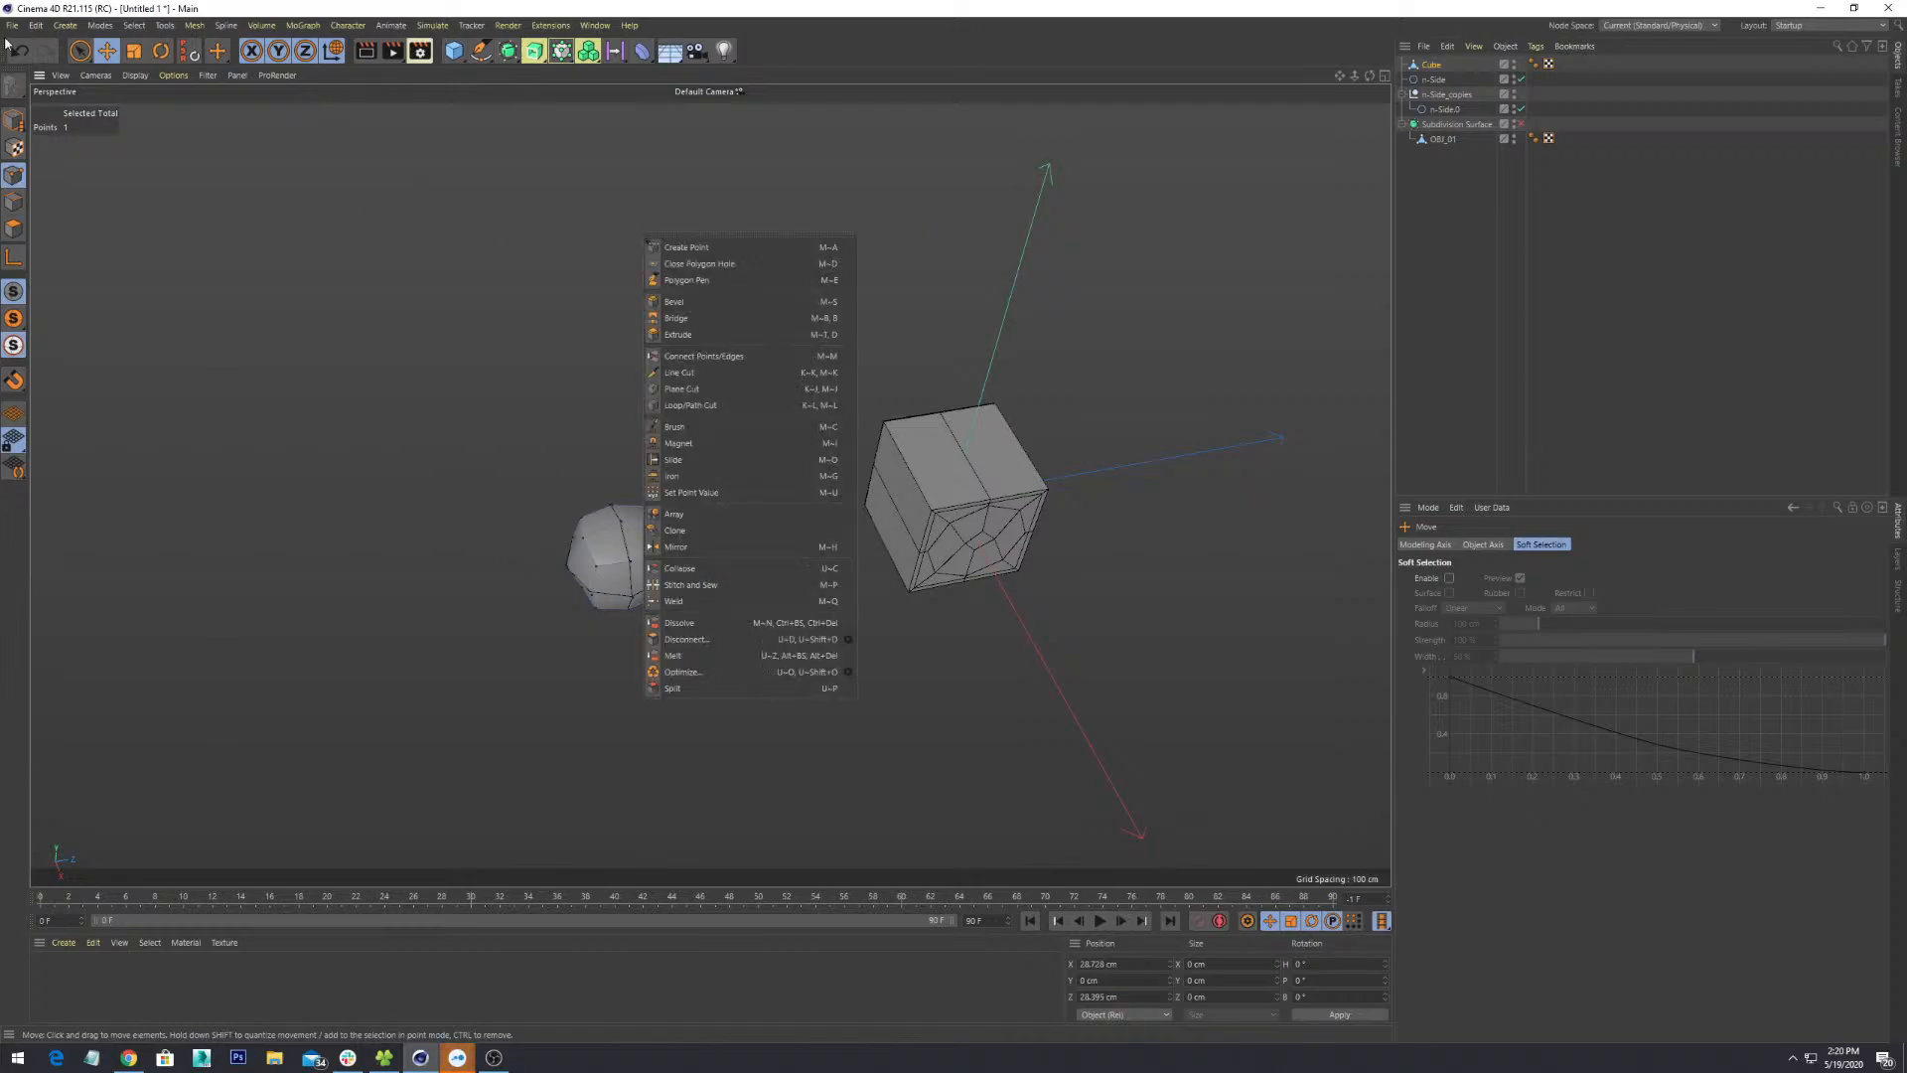
pyautogui.press('Escape')
pyautogui.click(65, 25)
pyautogui.moveTo(107, 72)
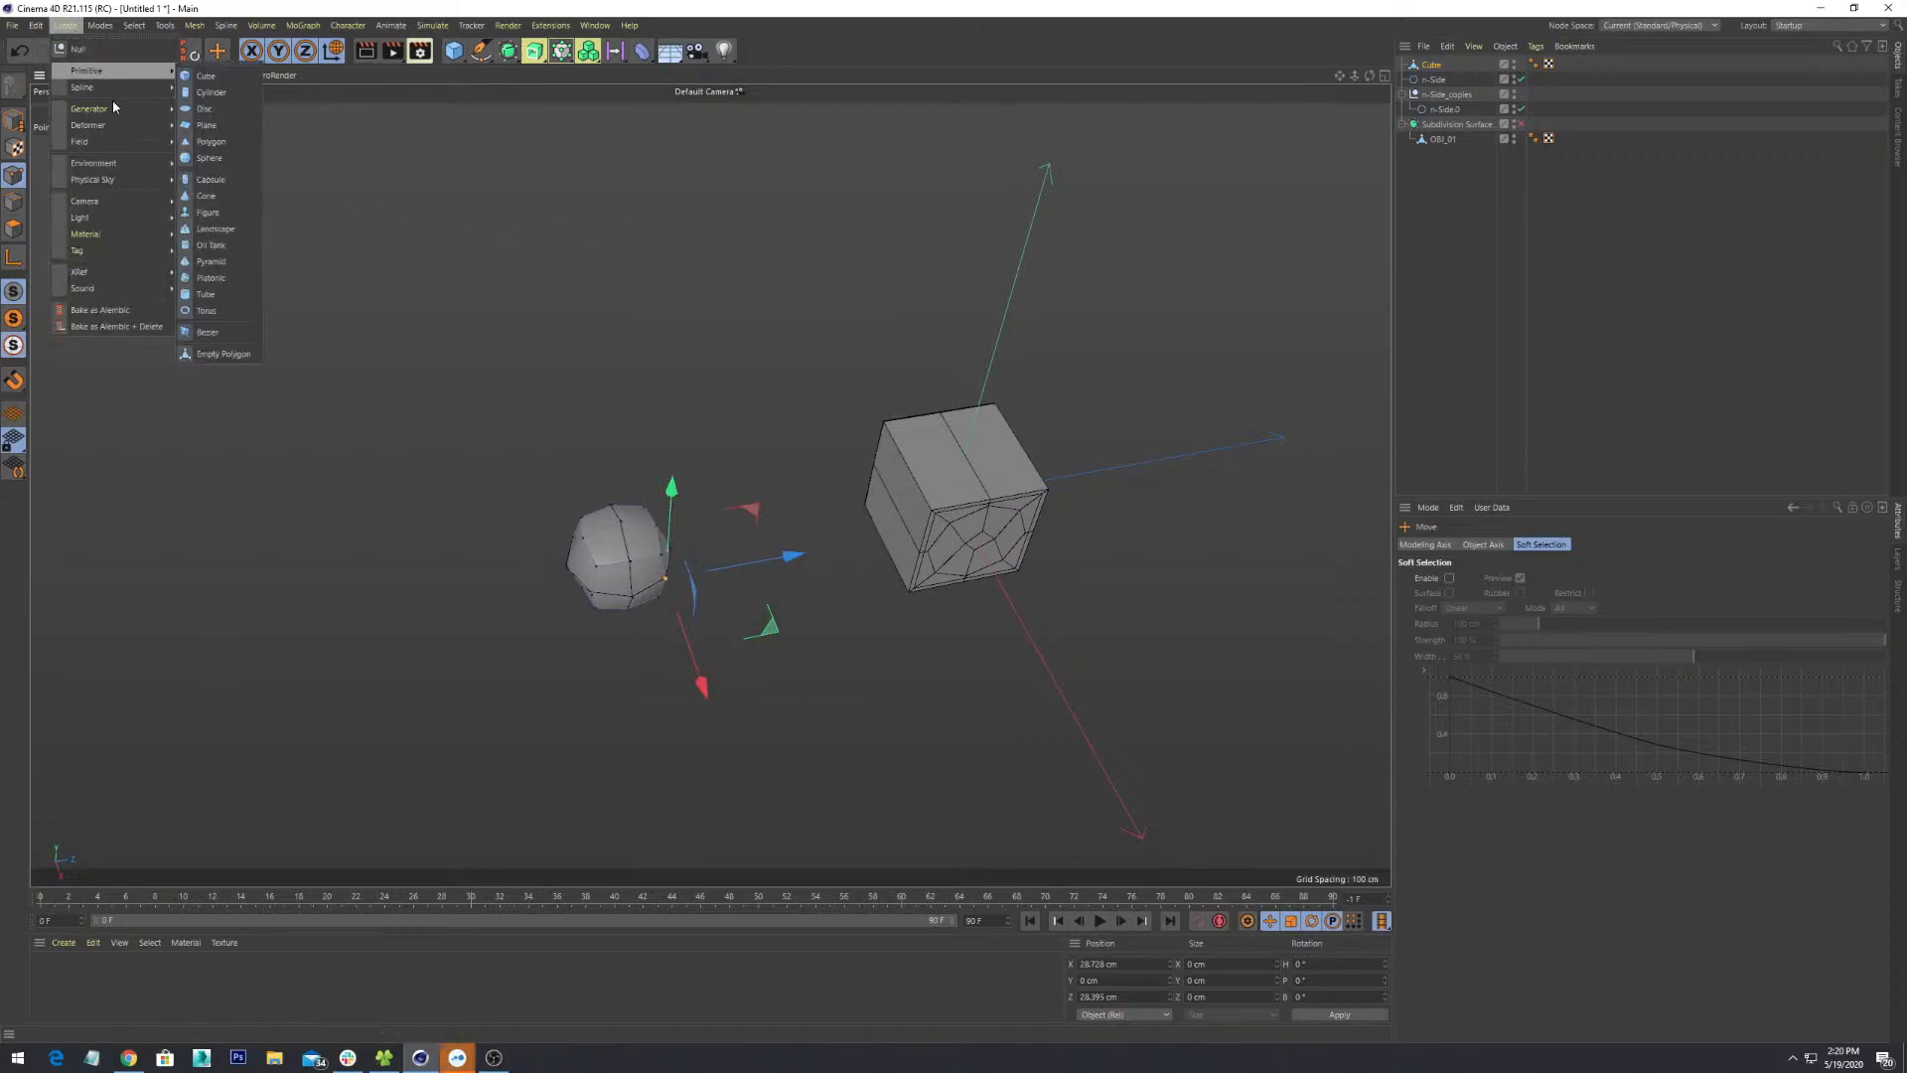
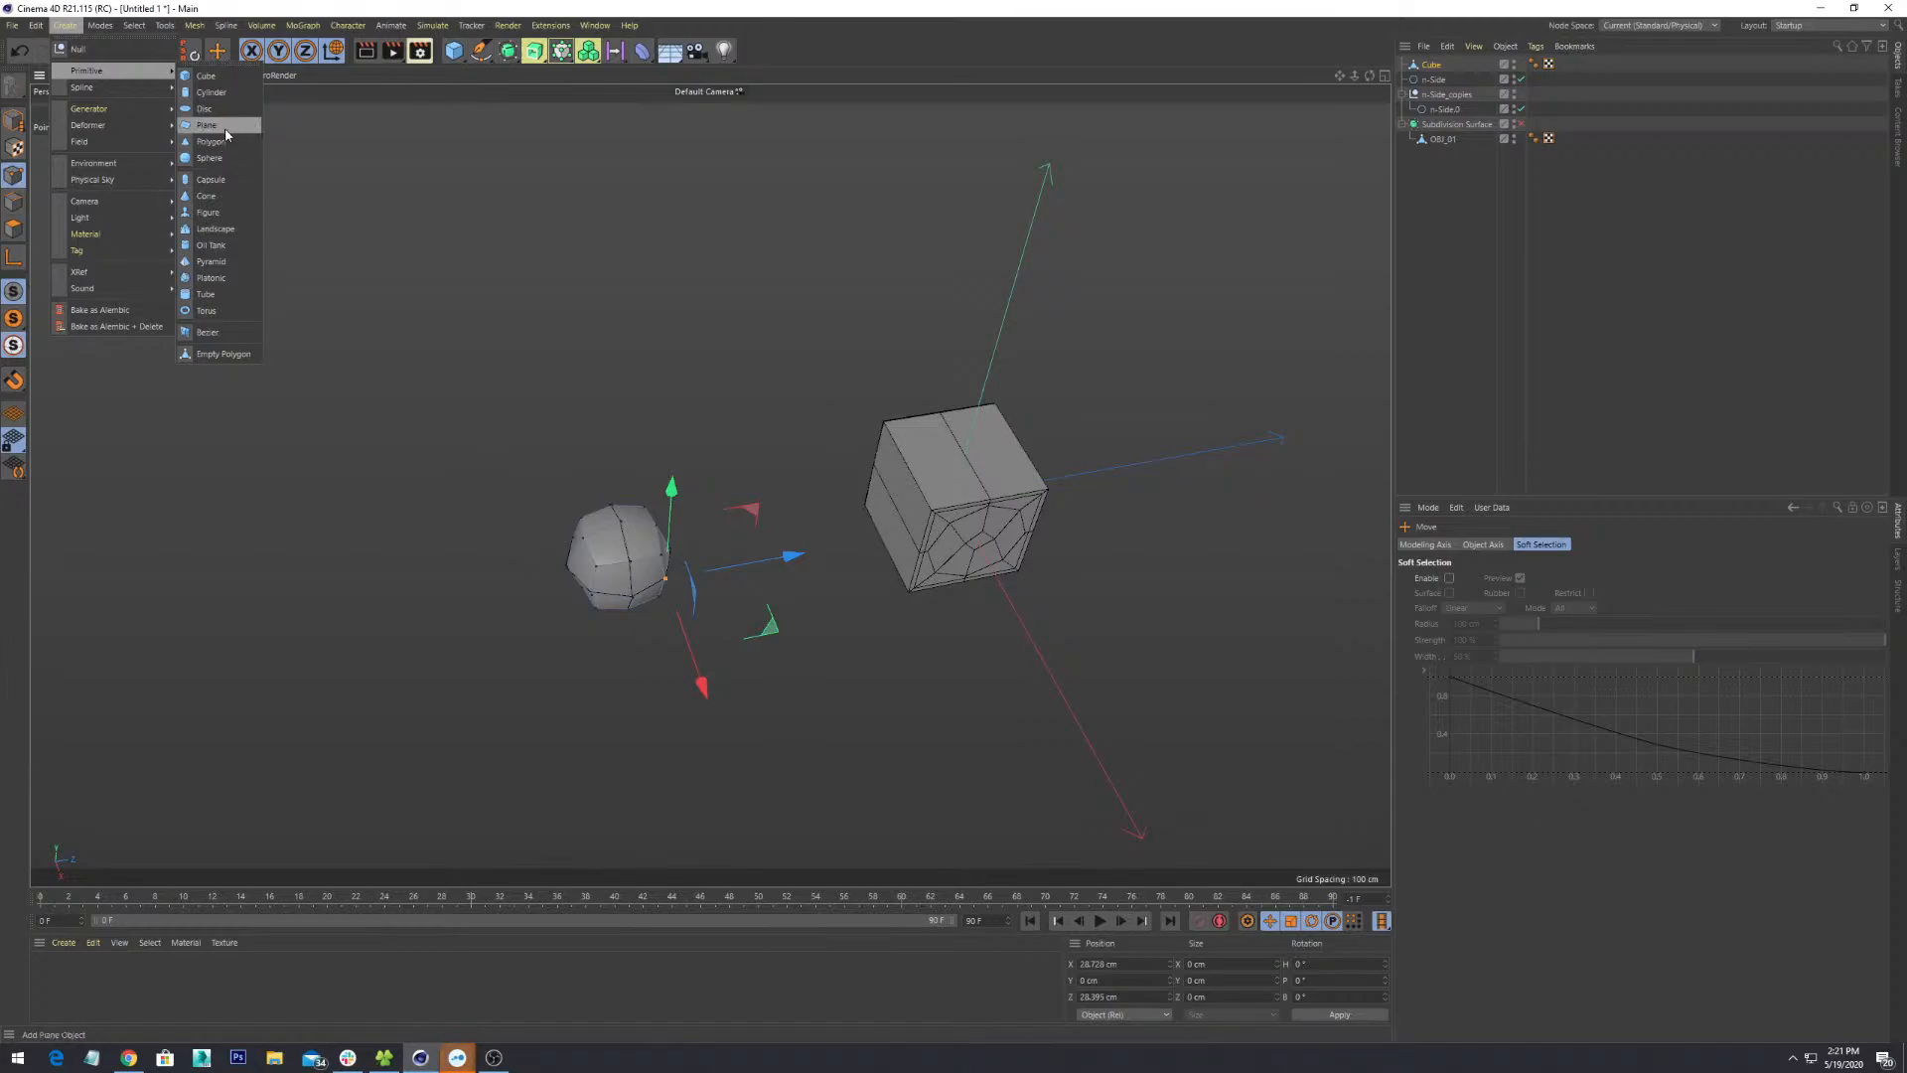
# - Add a sphere primitive, orbit around it, then delete it again
pyautogui.click(215, 159)
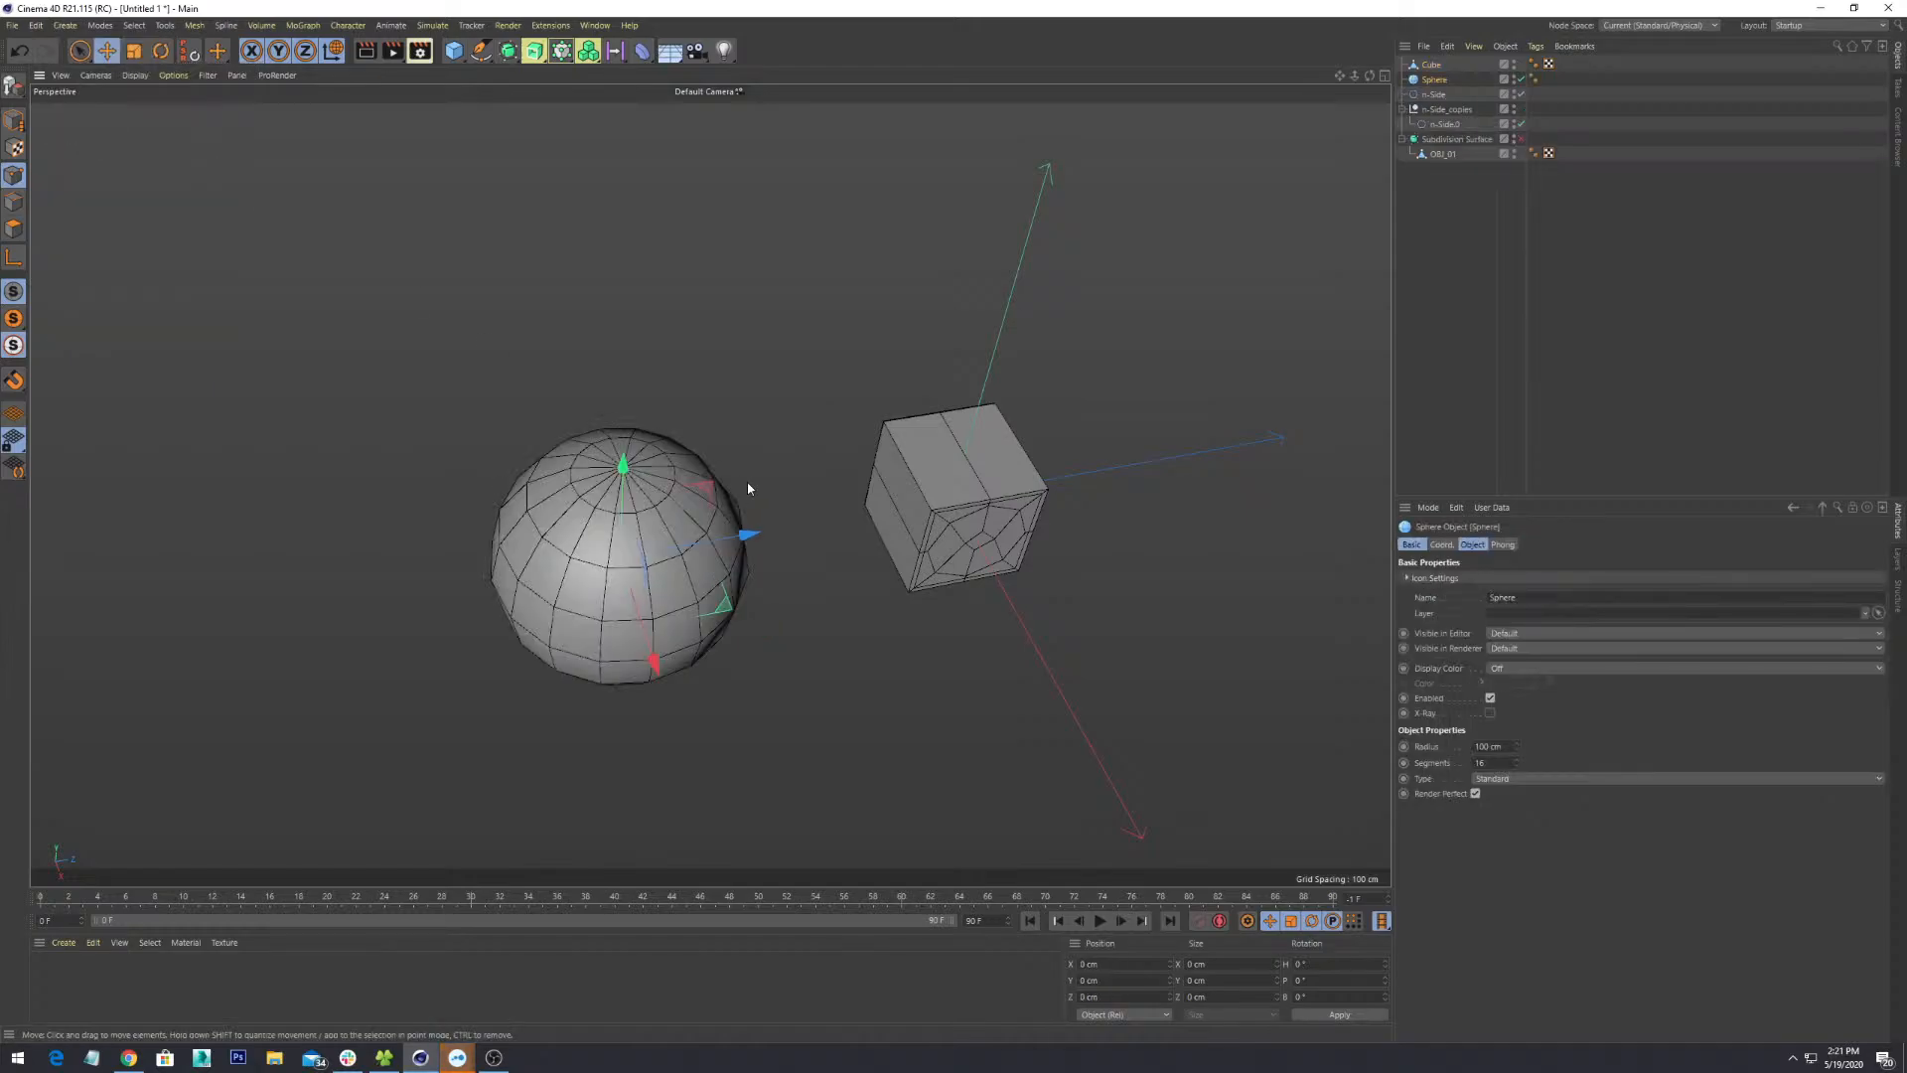
pyautogui.keyDown('alt'); pyautogui.moveTo(685, 447); pyautogui.dragTo(736, 397); pyautogui.keyUp('alt')
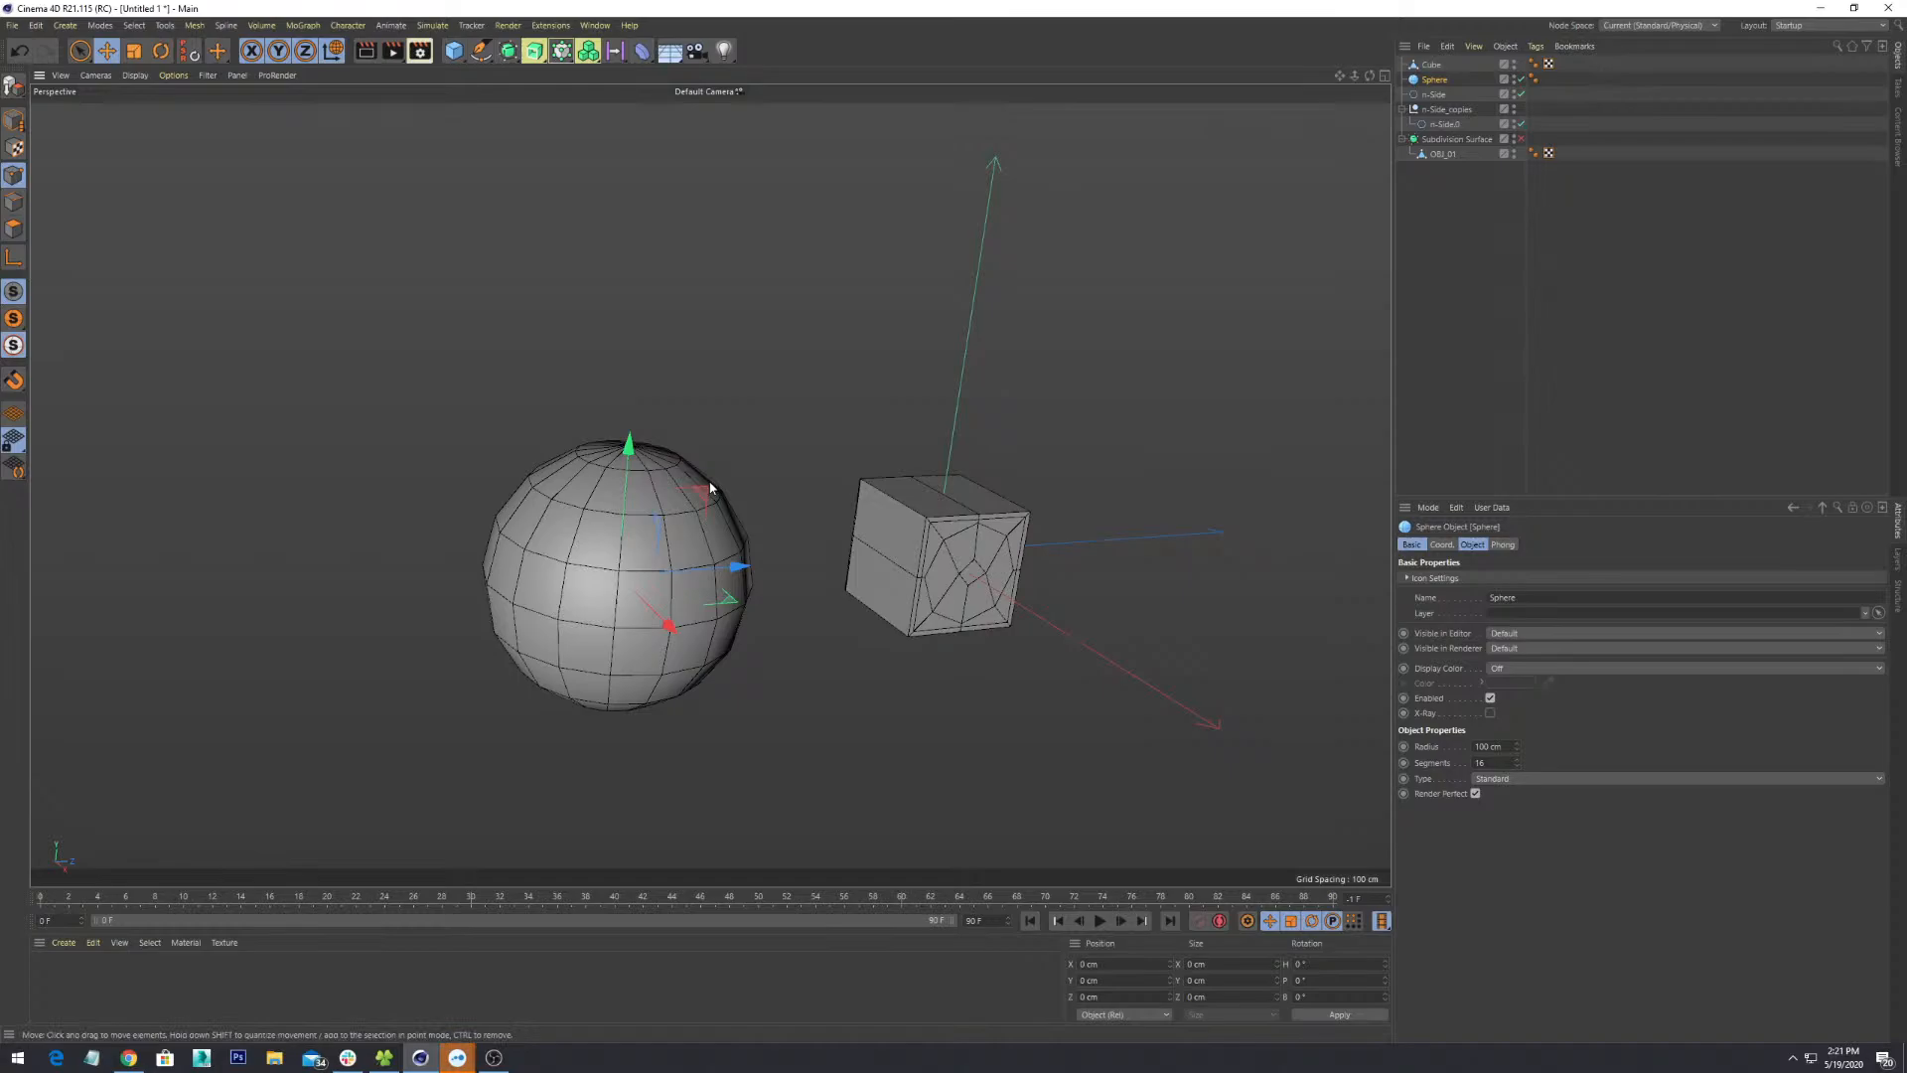
pyautogui.keyDown('alt'); pyautogui.moveTo(780, 553); pyautogui.dragTo(752, 608); pyautogui.keyUp('alt')
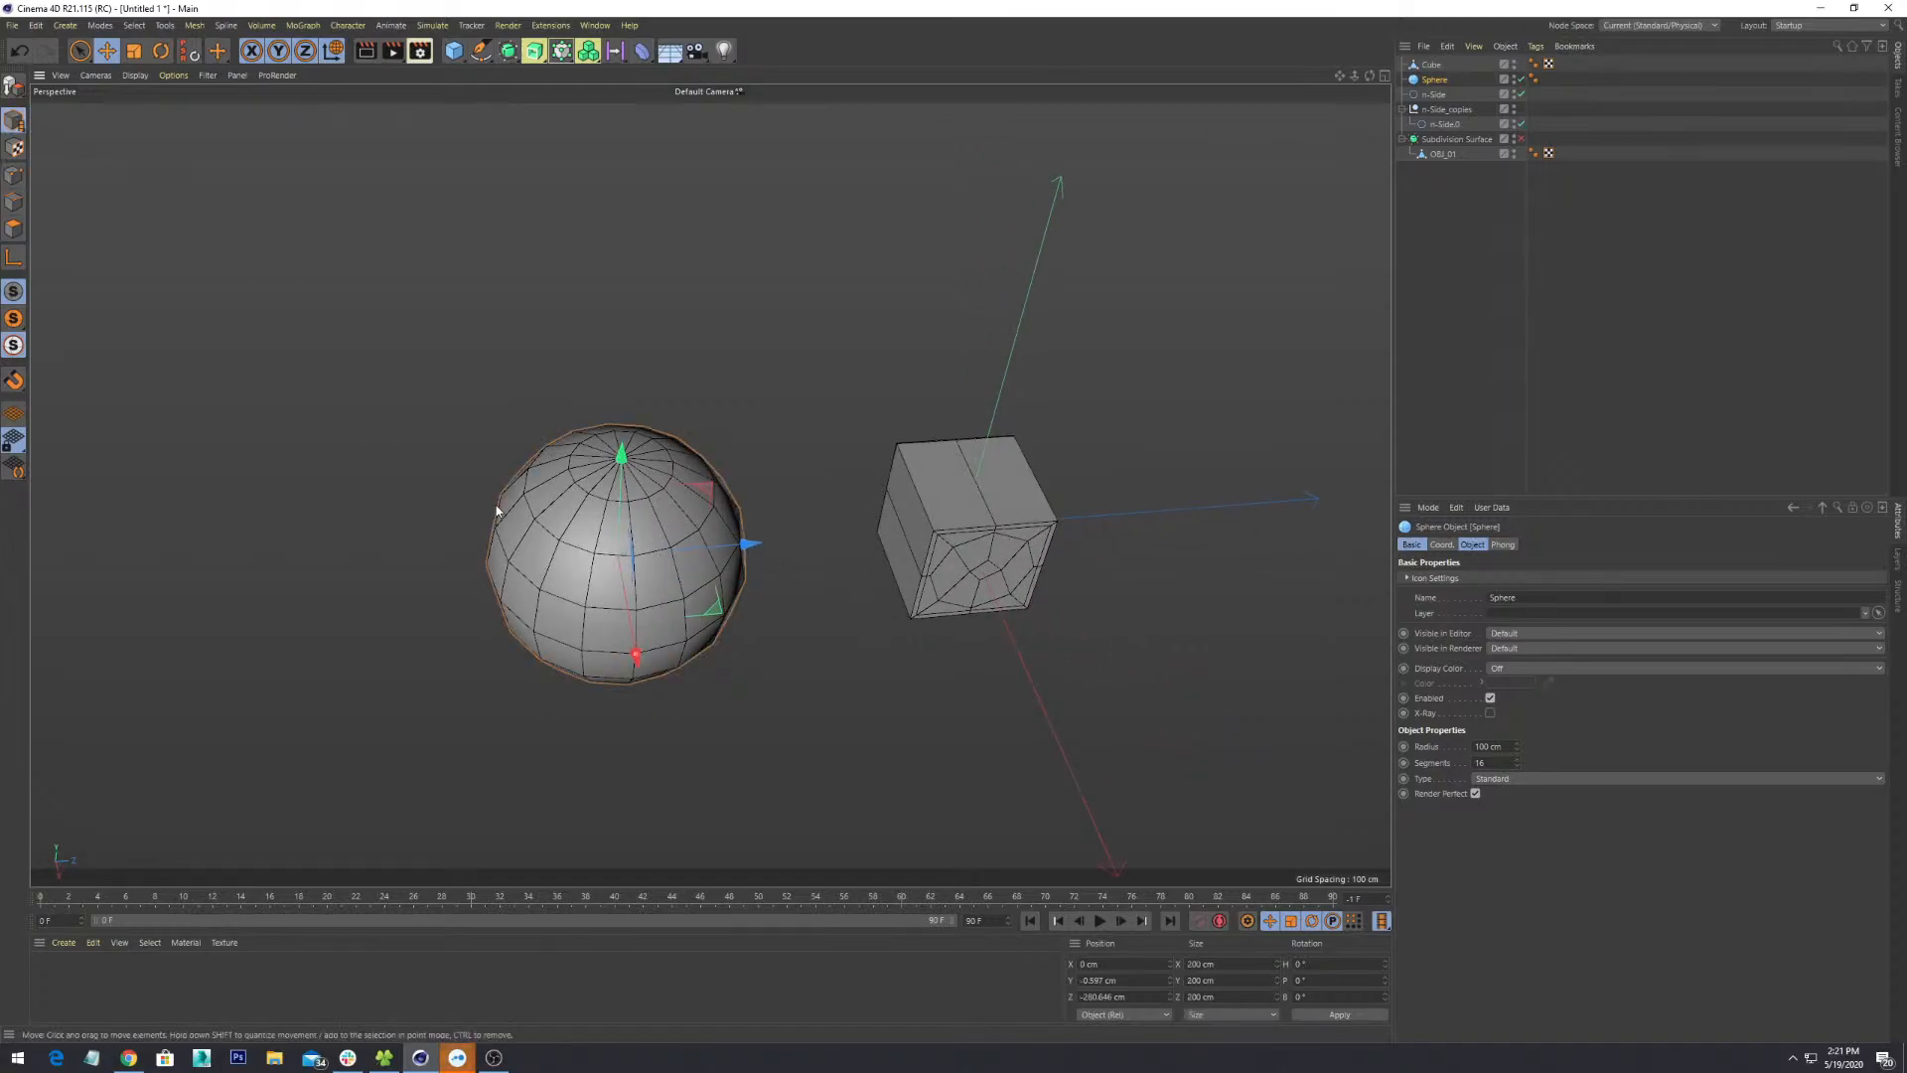
pyautogui.press('Delete')
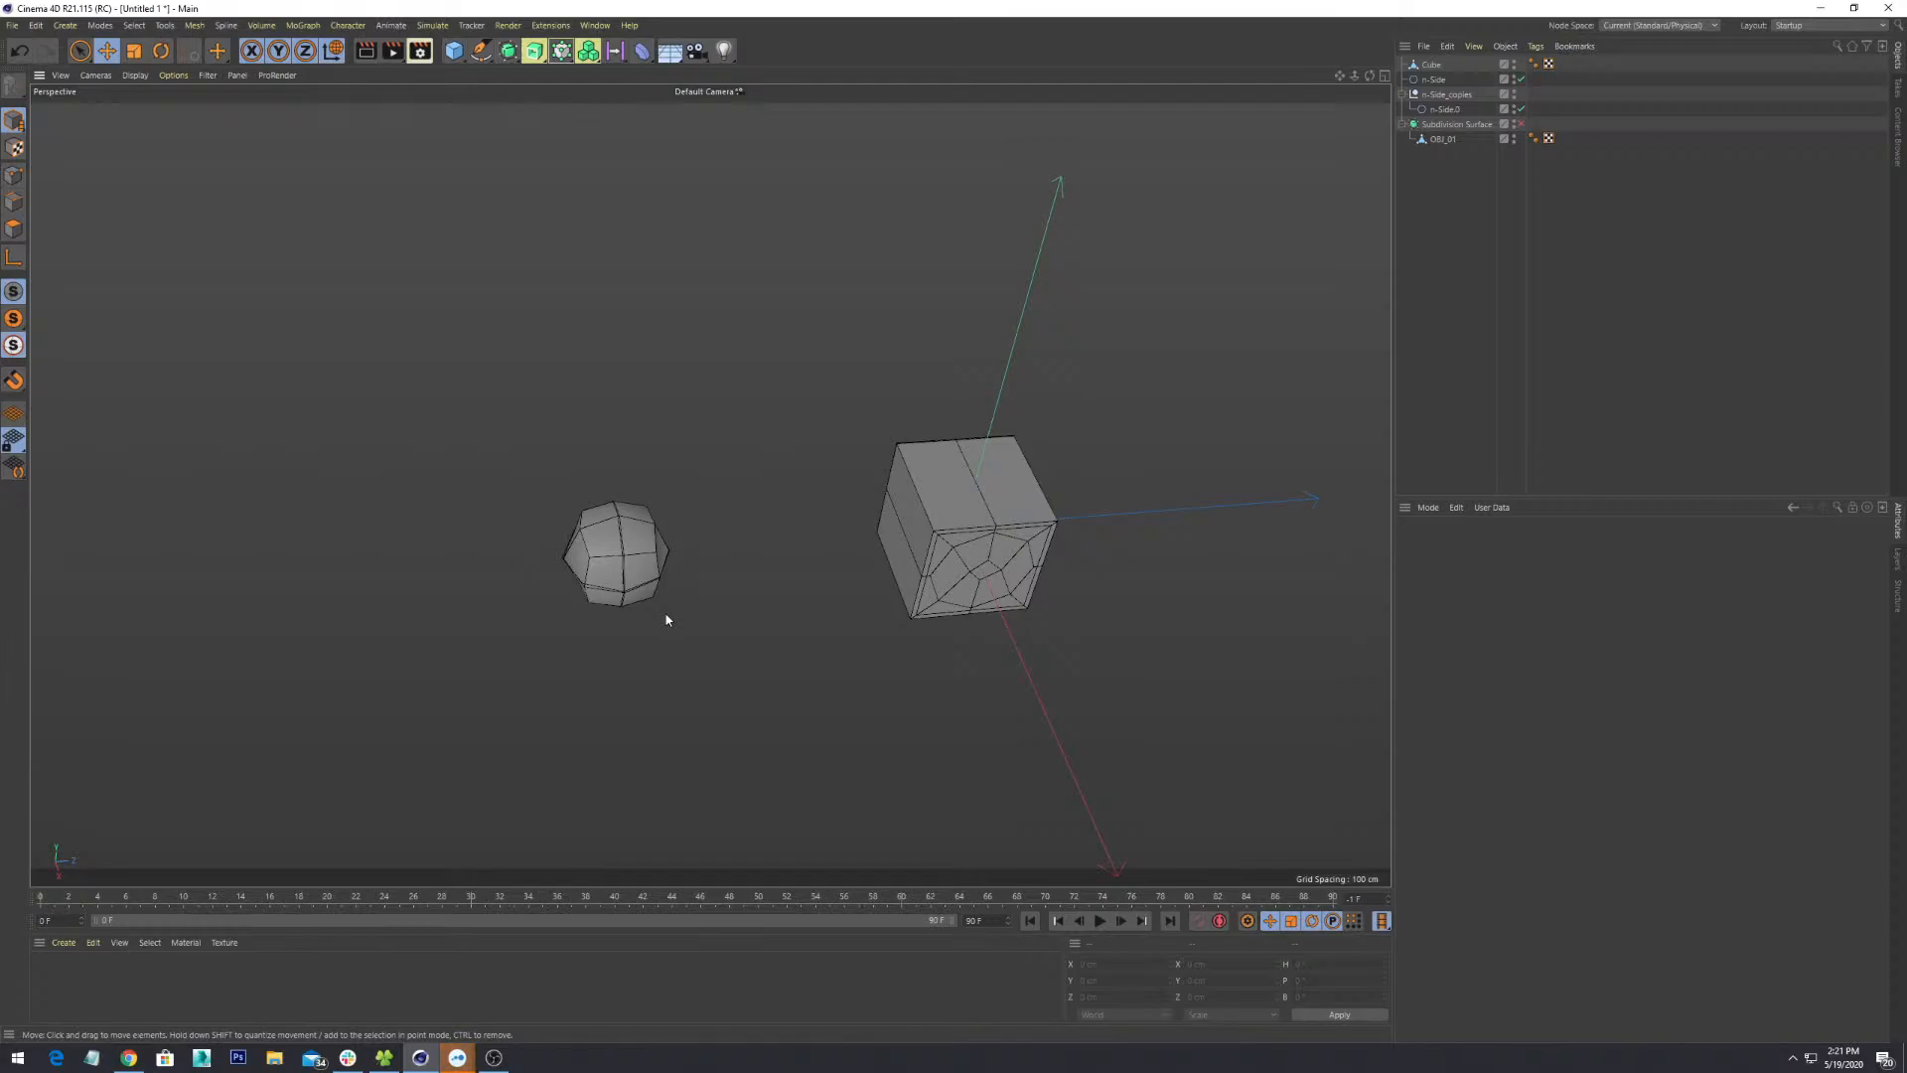
# - Frame the whole cube, browse the Create and Character menus, and bring up the primitives palette
pyautogui.keyDown('alt'); pyautogui.moveTo(666, 620); pyautogui.dragTo(737, 613); pyautogui.keyUp('alt')
pyautogui.scroll(8, 615, 530)
pyautogui.keyDown('alt'); pyautogui.moveTo(684, 583); pyautogui.dragTo(776, 452); pyautogui.keyUp('alt')
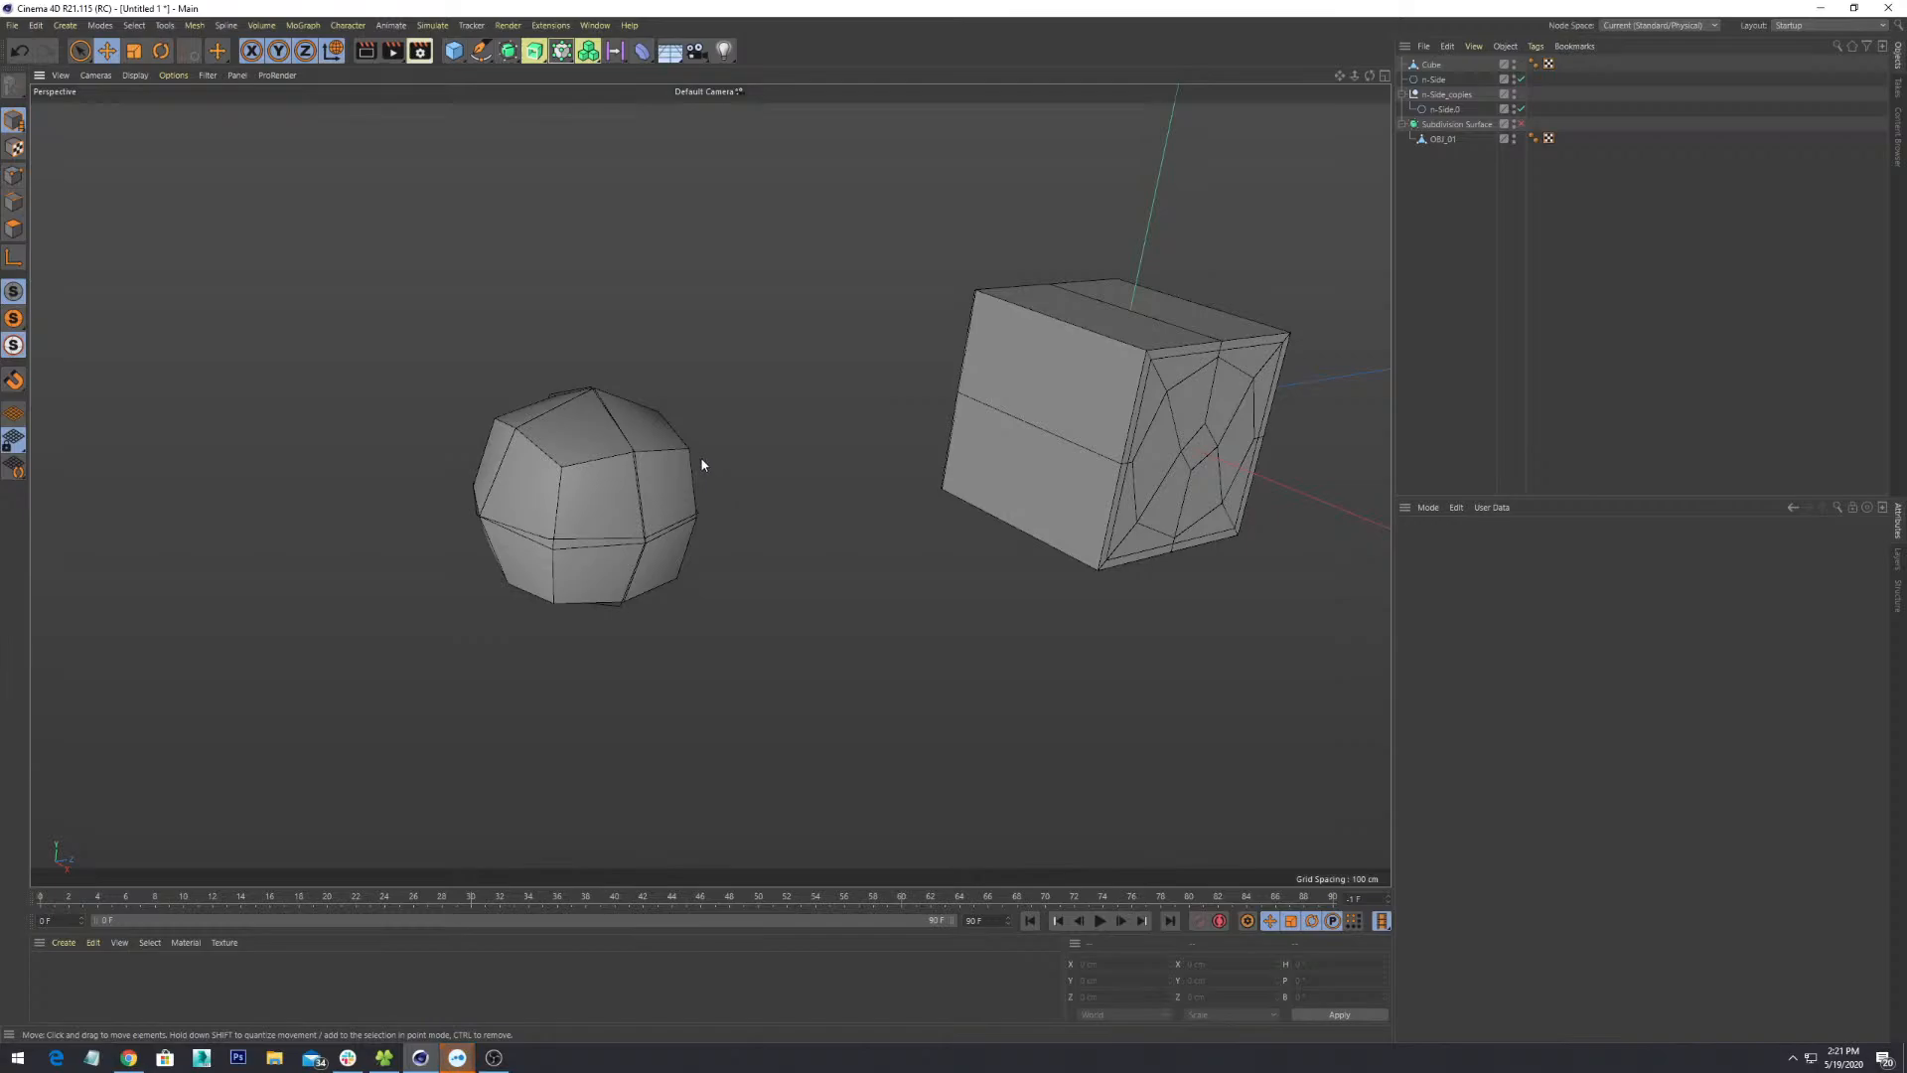
pyautogui.click(64, 25)
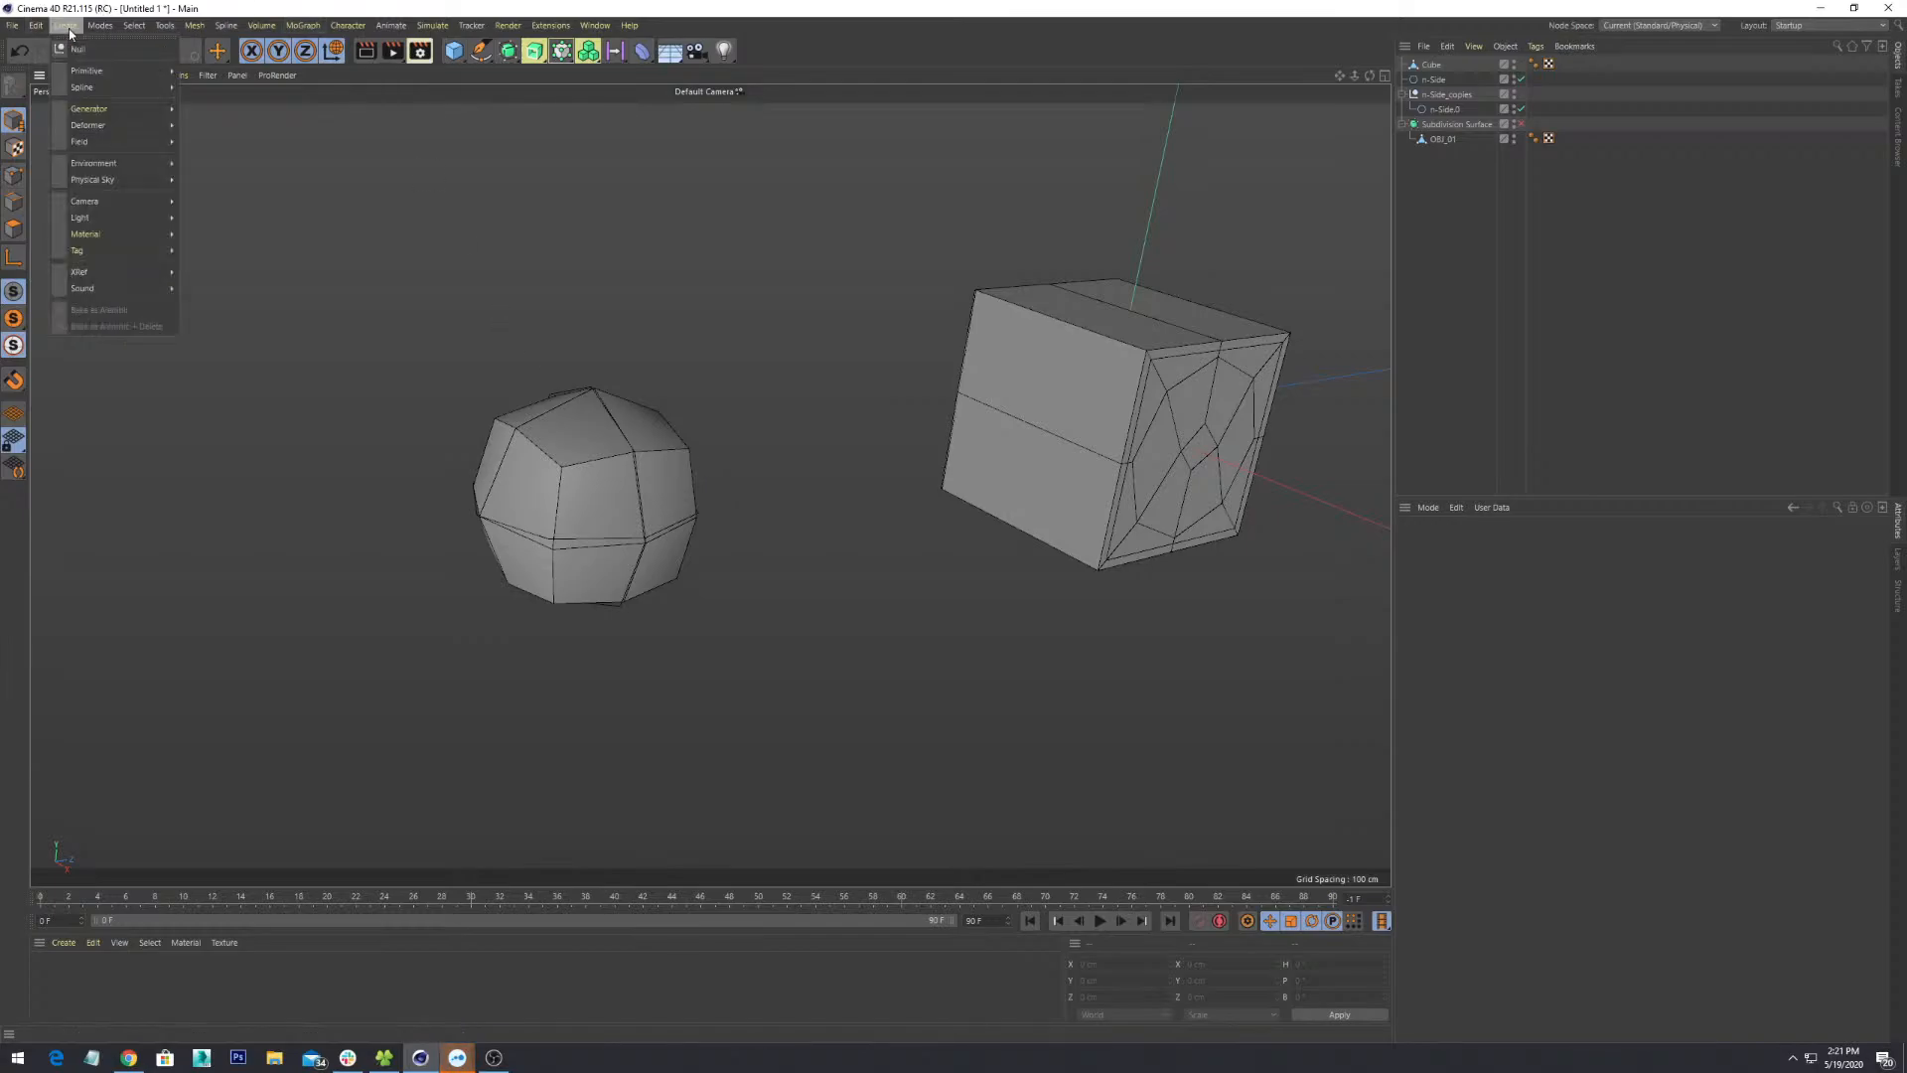
pyautogui.moveTo(102, 69)
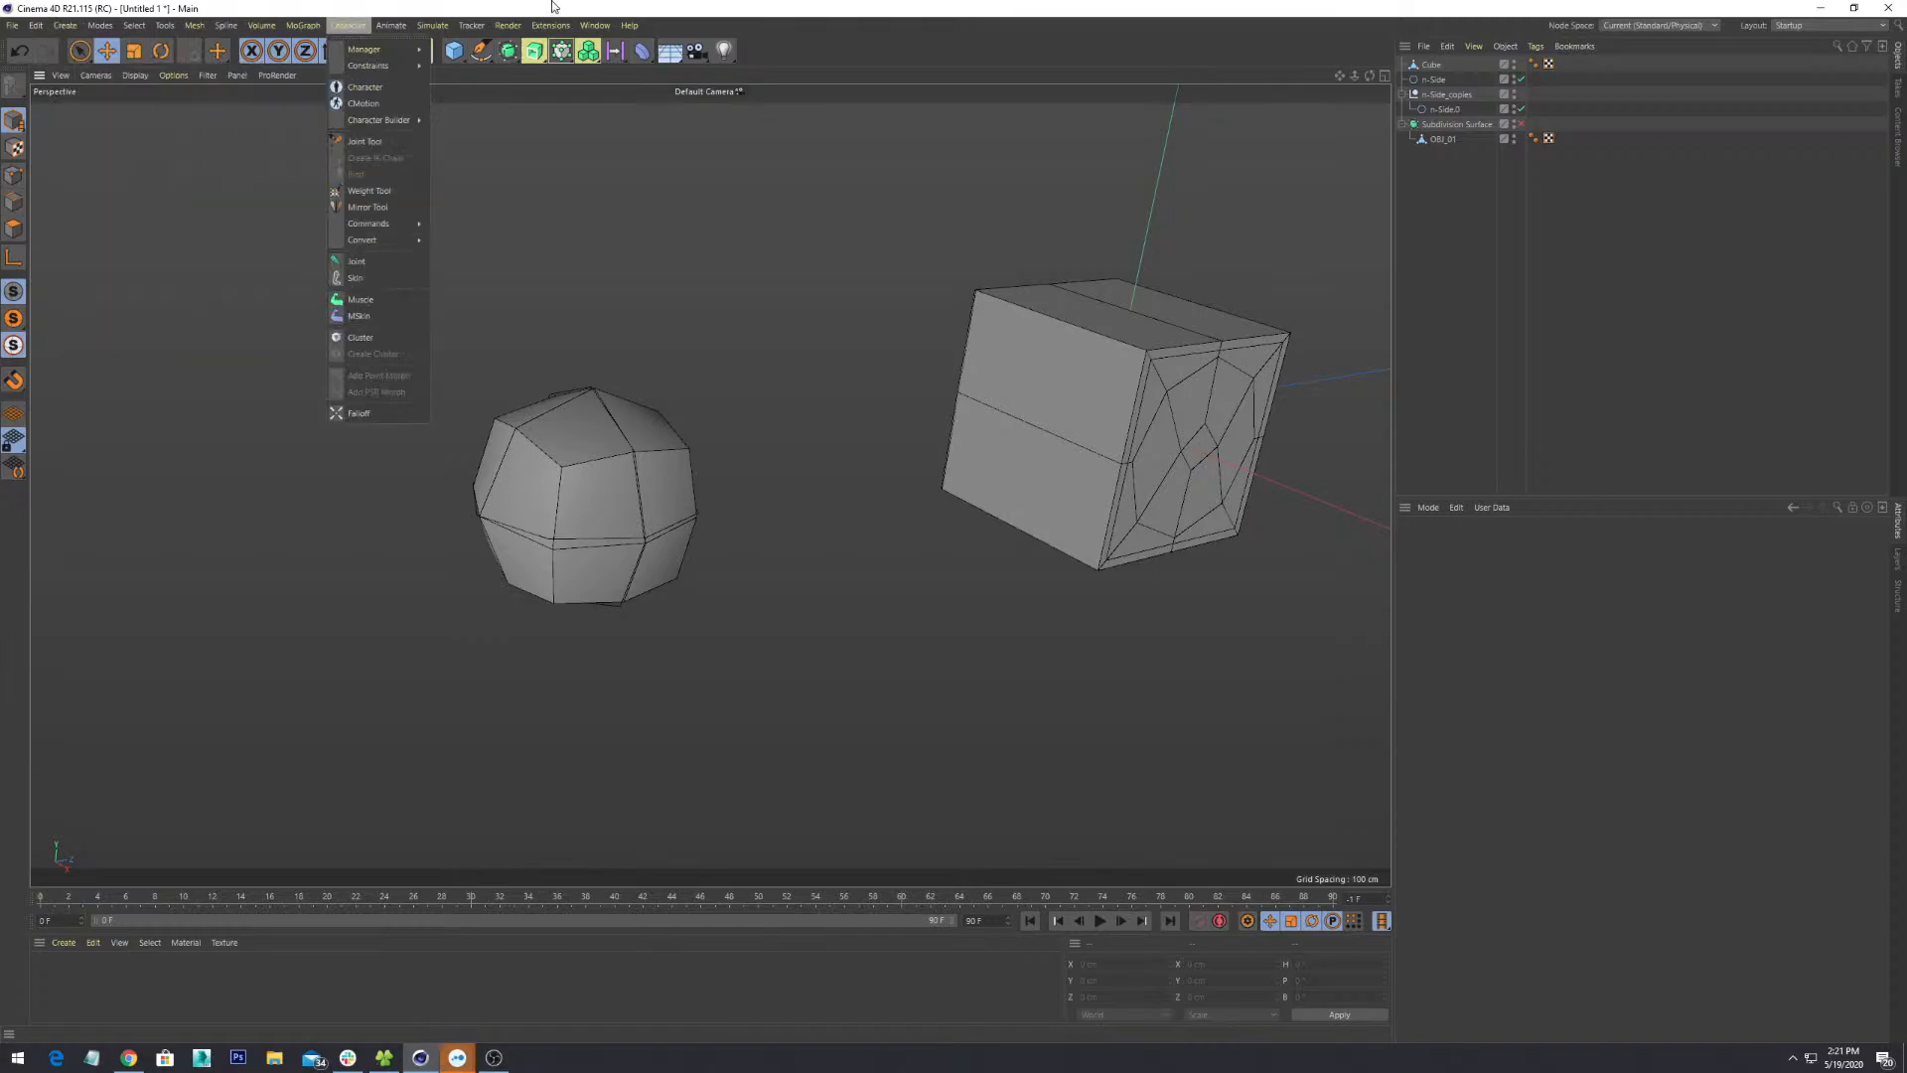
pyautogui.click(668, 11)
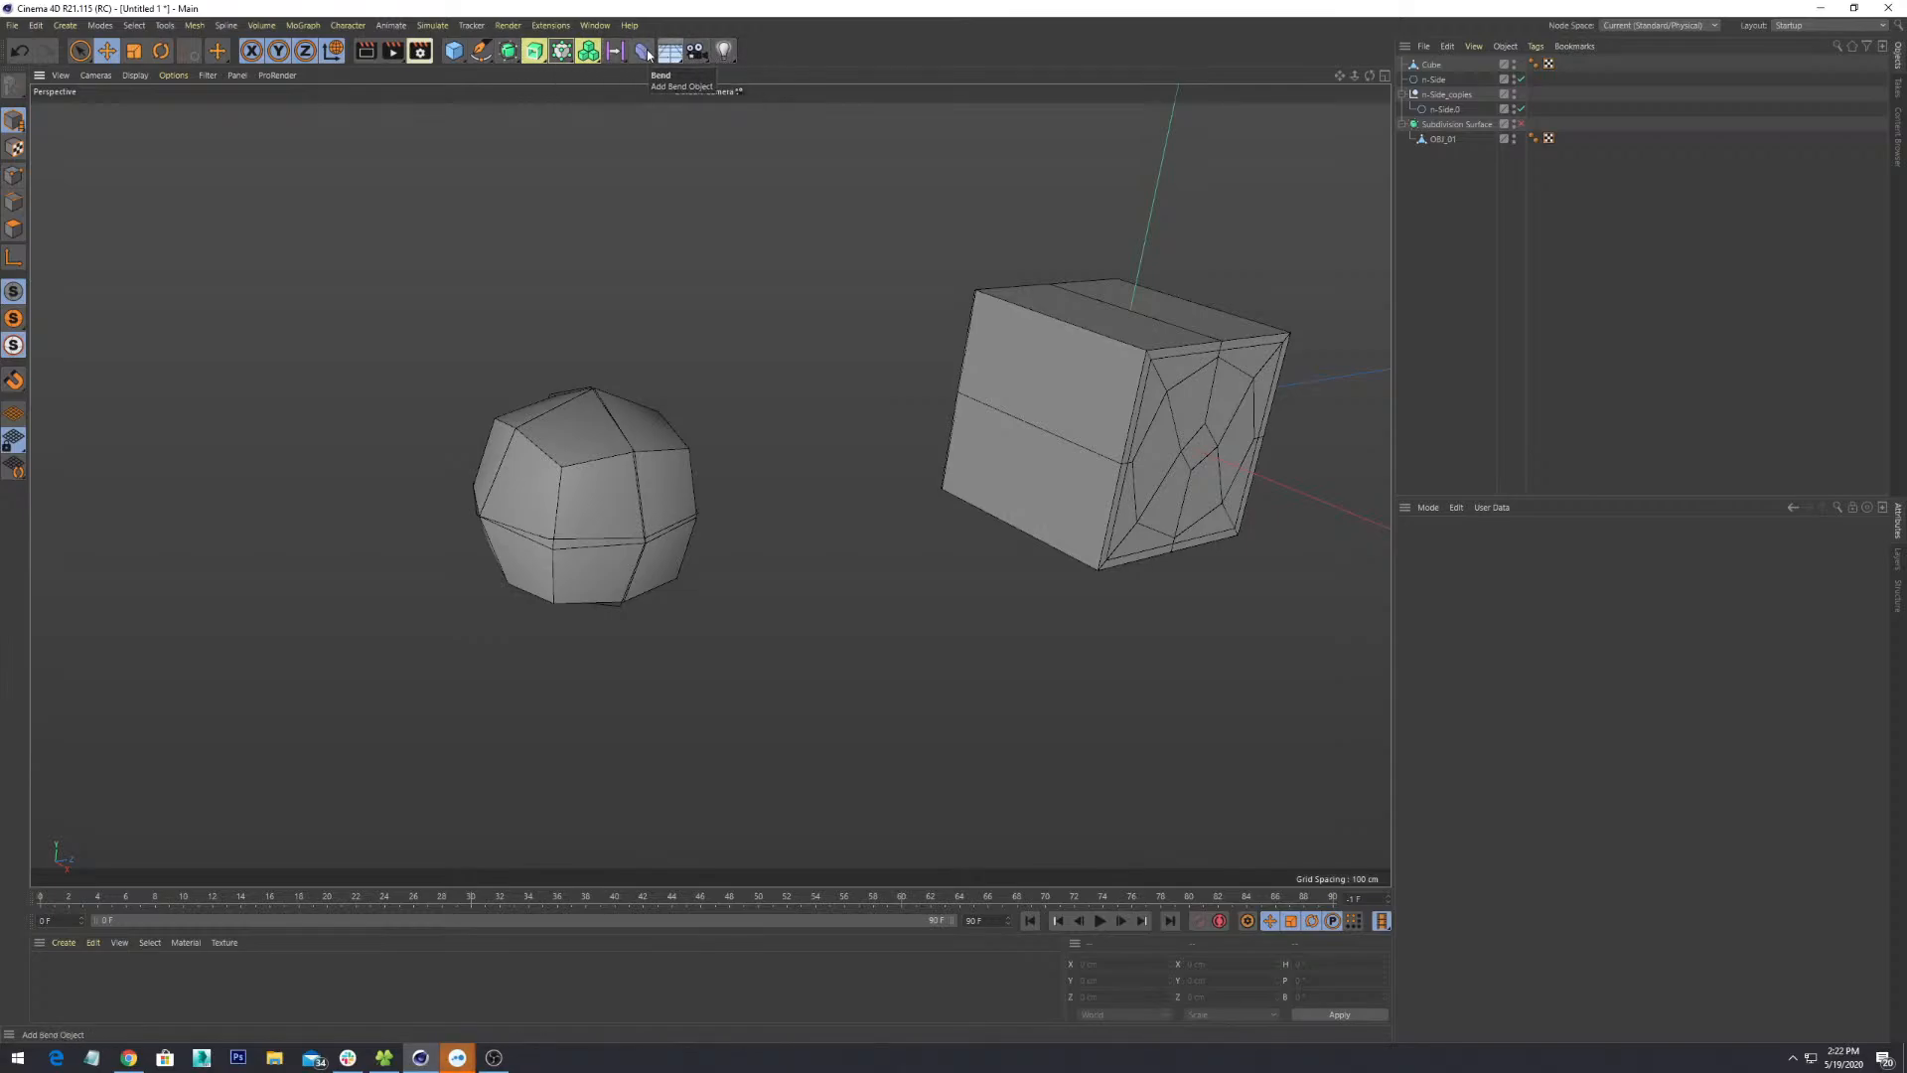
pyautogui.click(452, 51)
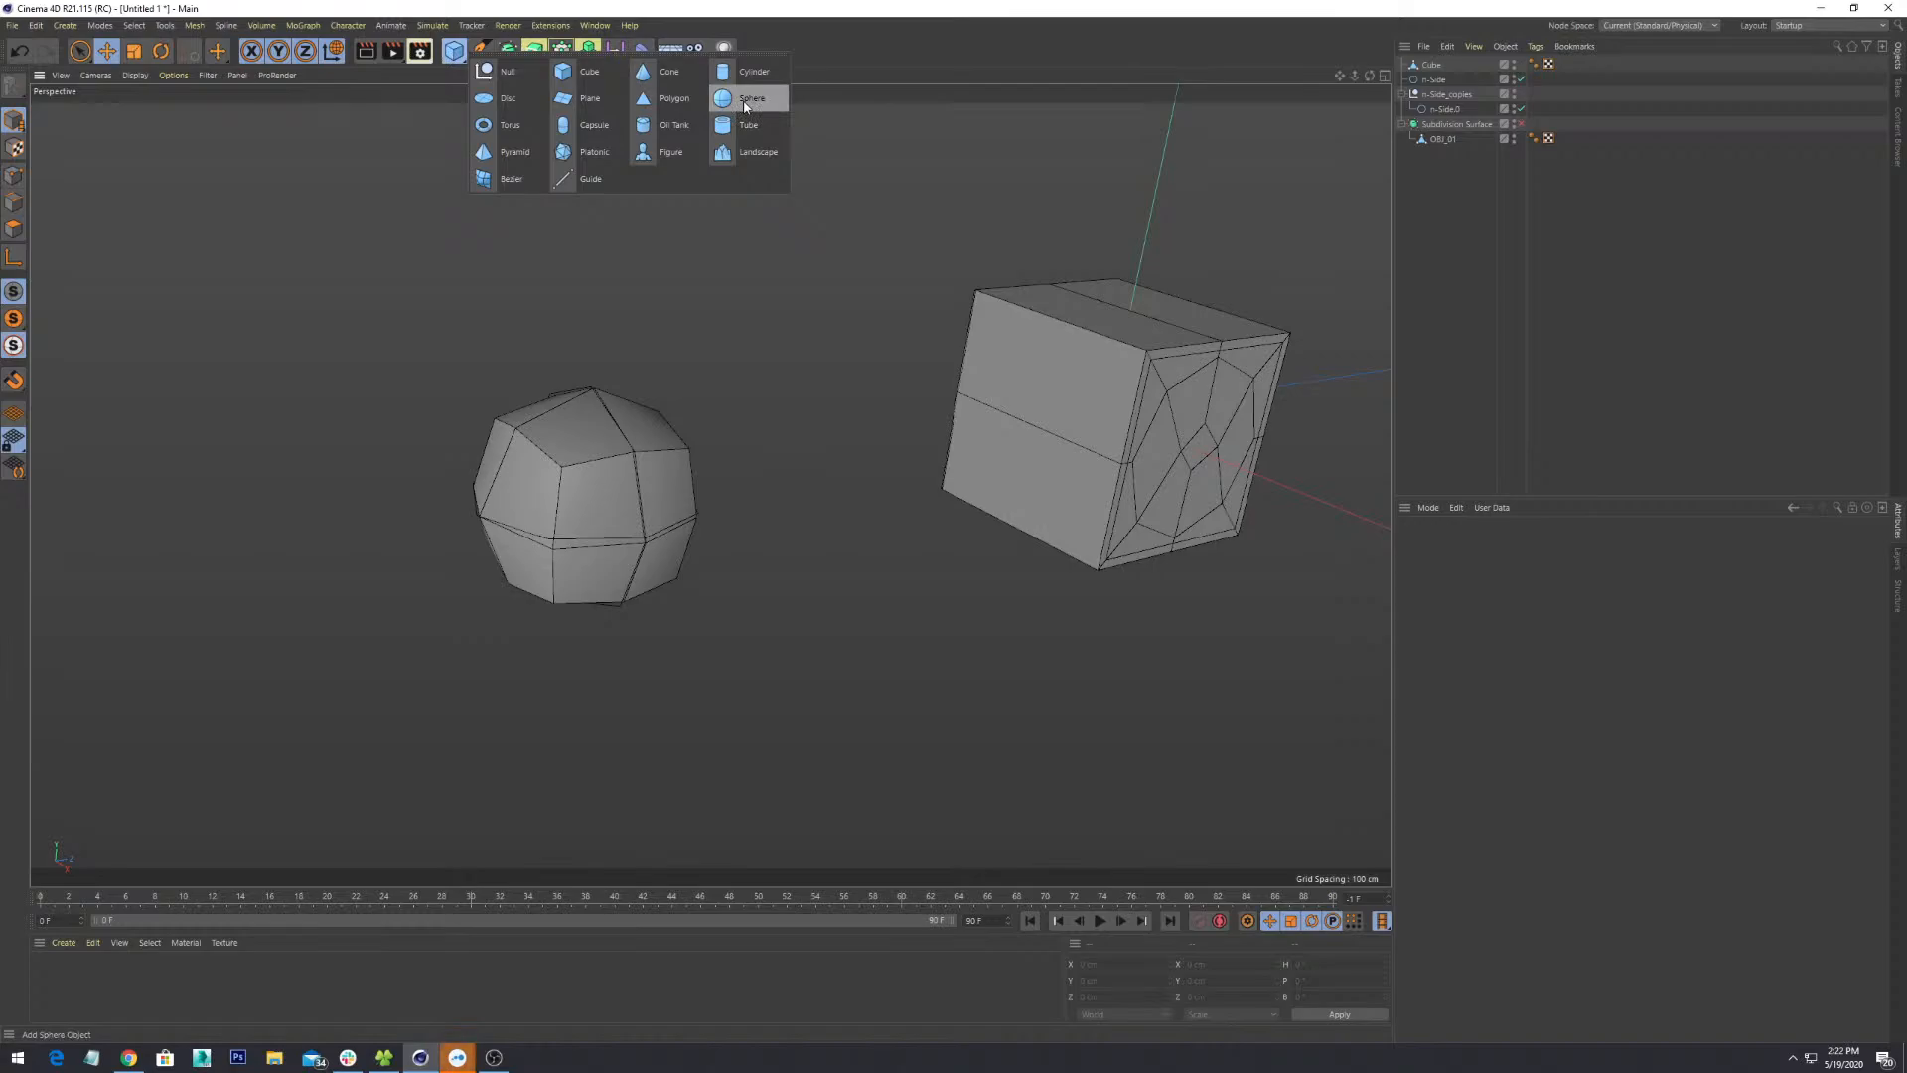
pyautogui.click(594, 152)
pyautogui.keyDown('alt'); pyautogui.moveTo(919, 505); pyautogui.dragTo(932, 591); pyautogui.keyUp('alt')
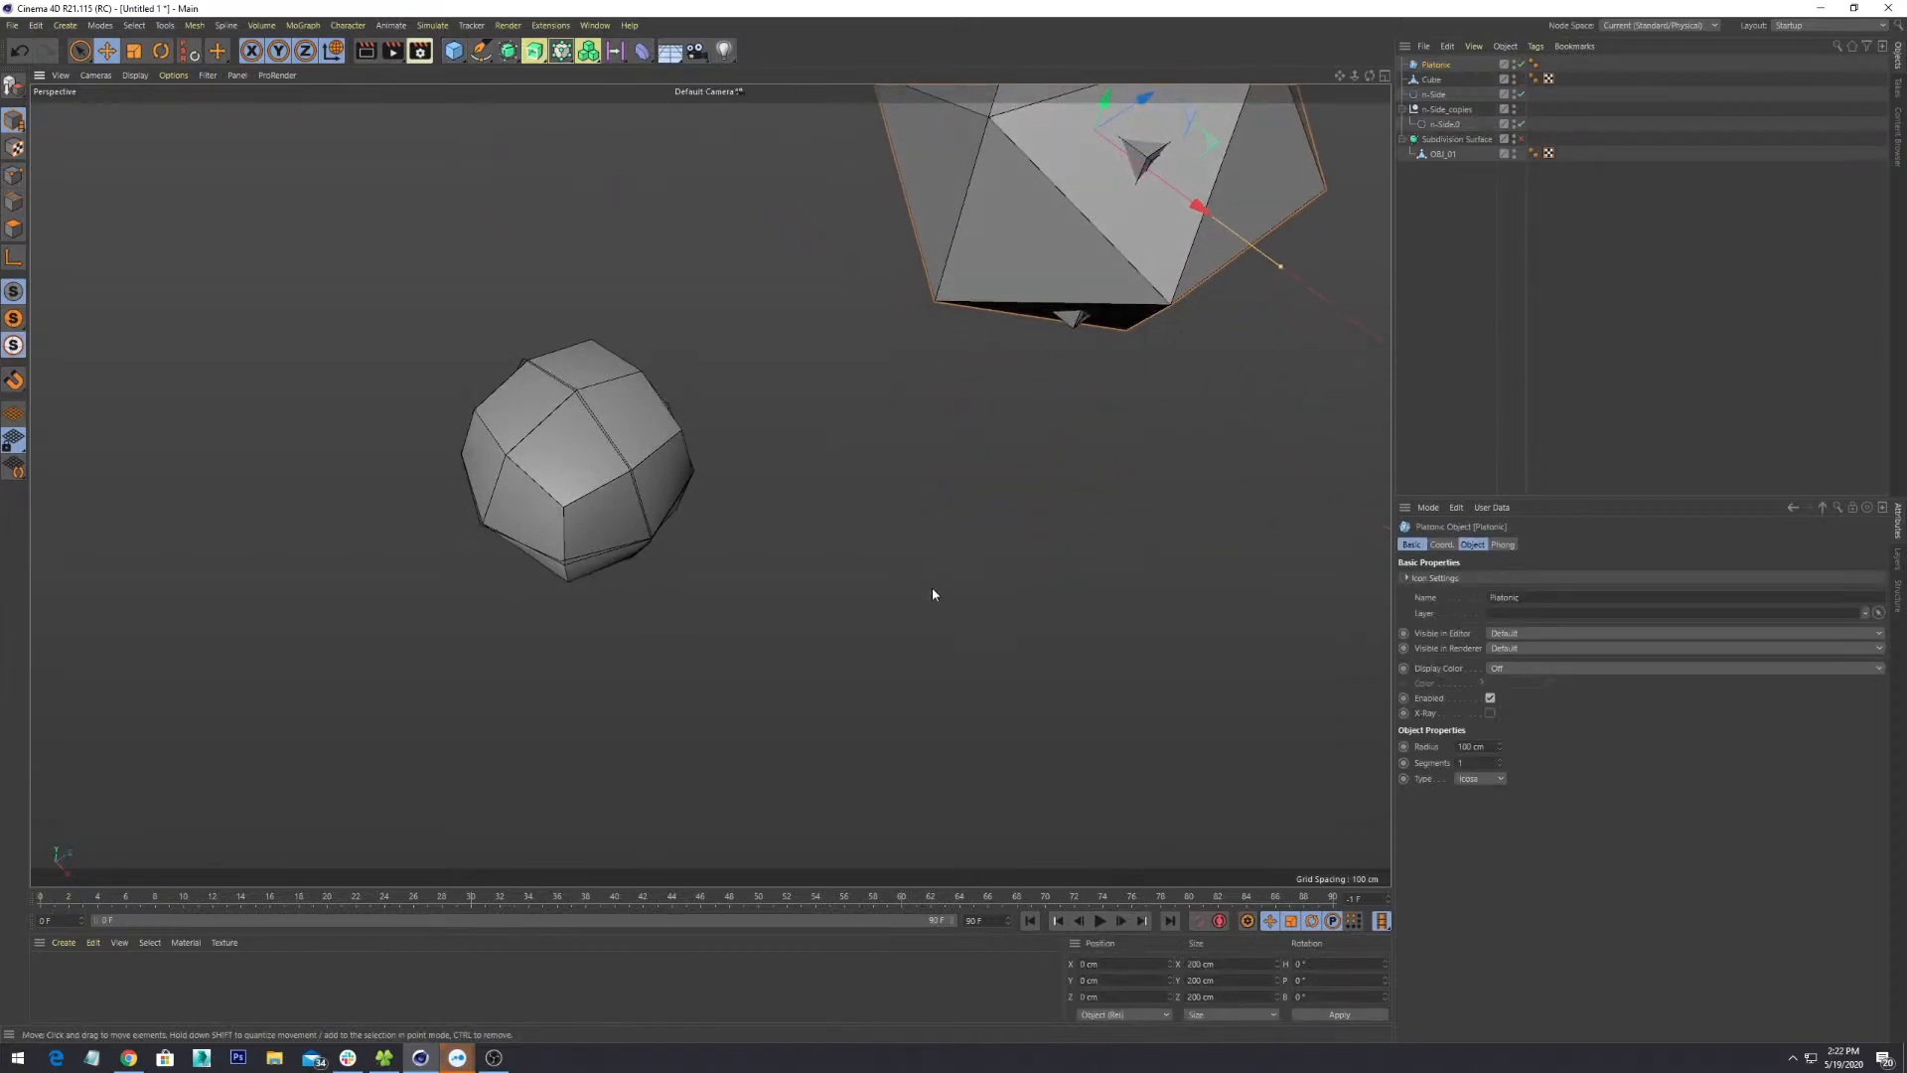
pyautogui.scroll(-6, 988, 445)
pyautogui.keyDown('alt'); pyautogui.moveTo(995, 408); pyautogui.dragTo(901, 727, button='middle'); pyautogui.keyUp('alt')
pyautogui.keyDown('alt'); pyautogui.moveTo(901, 731); pyautogui.dragTo(1093, 672); pyautogui.keyUp('alt')
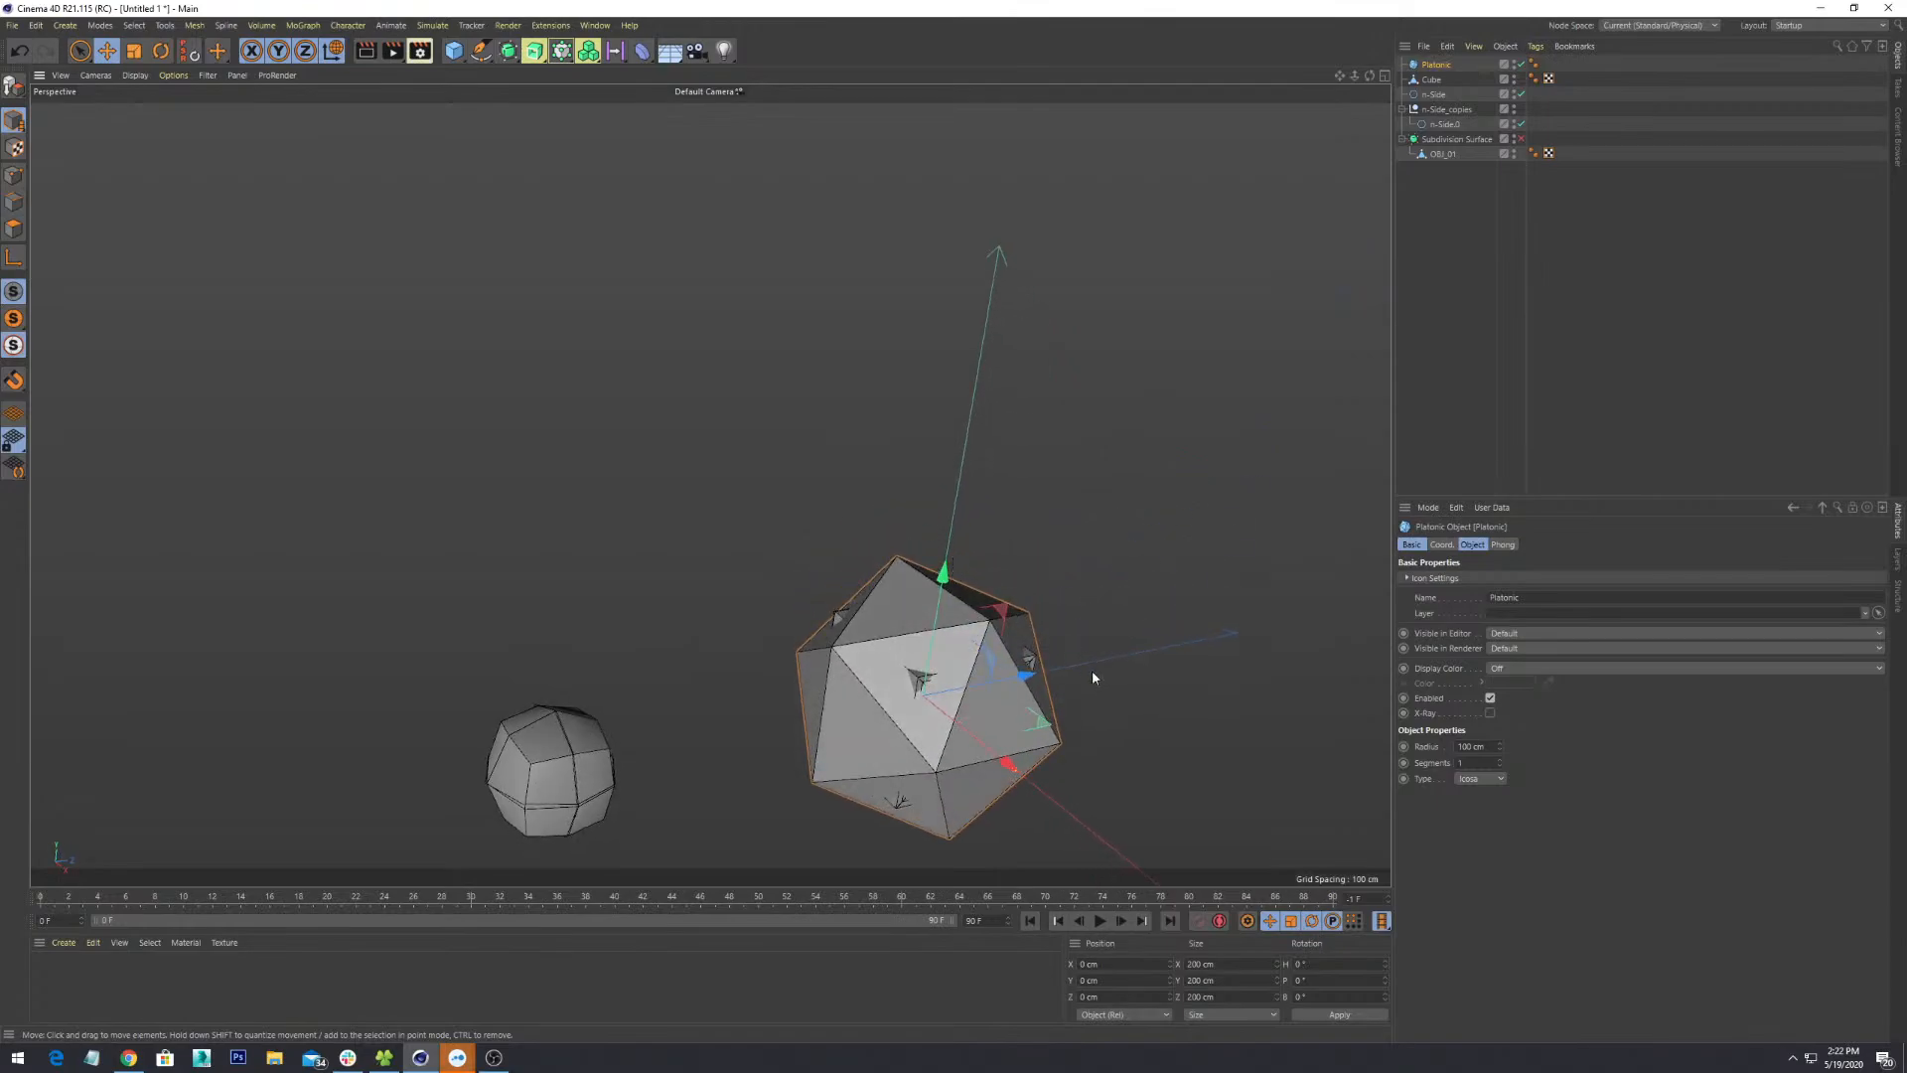
pyautogui.keyDown('alt'); pyautogui.moveTo(1093, 673); pyautogui.dragTo(1073, 454, button='middle'); pyautogui.keyUp('alt')
pyautogui.scroll(-1, 1073, 454)
pyautogui.press('Delete')
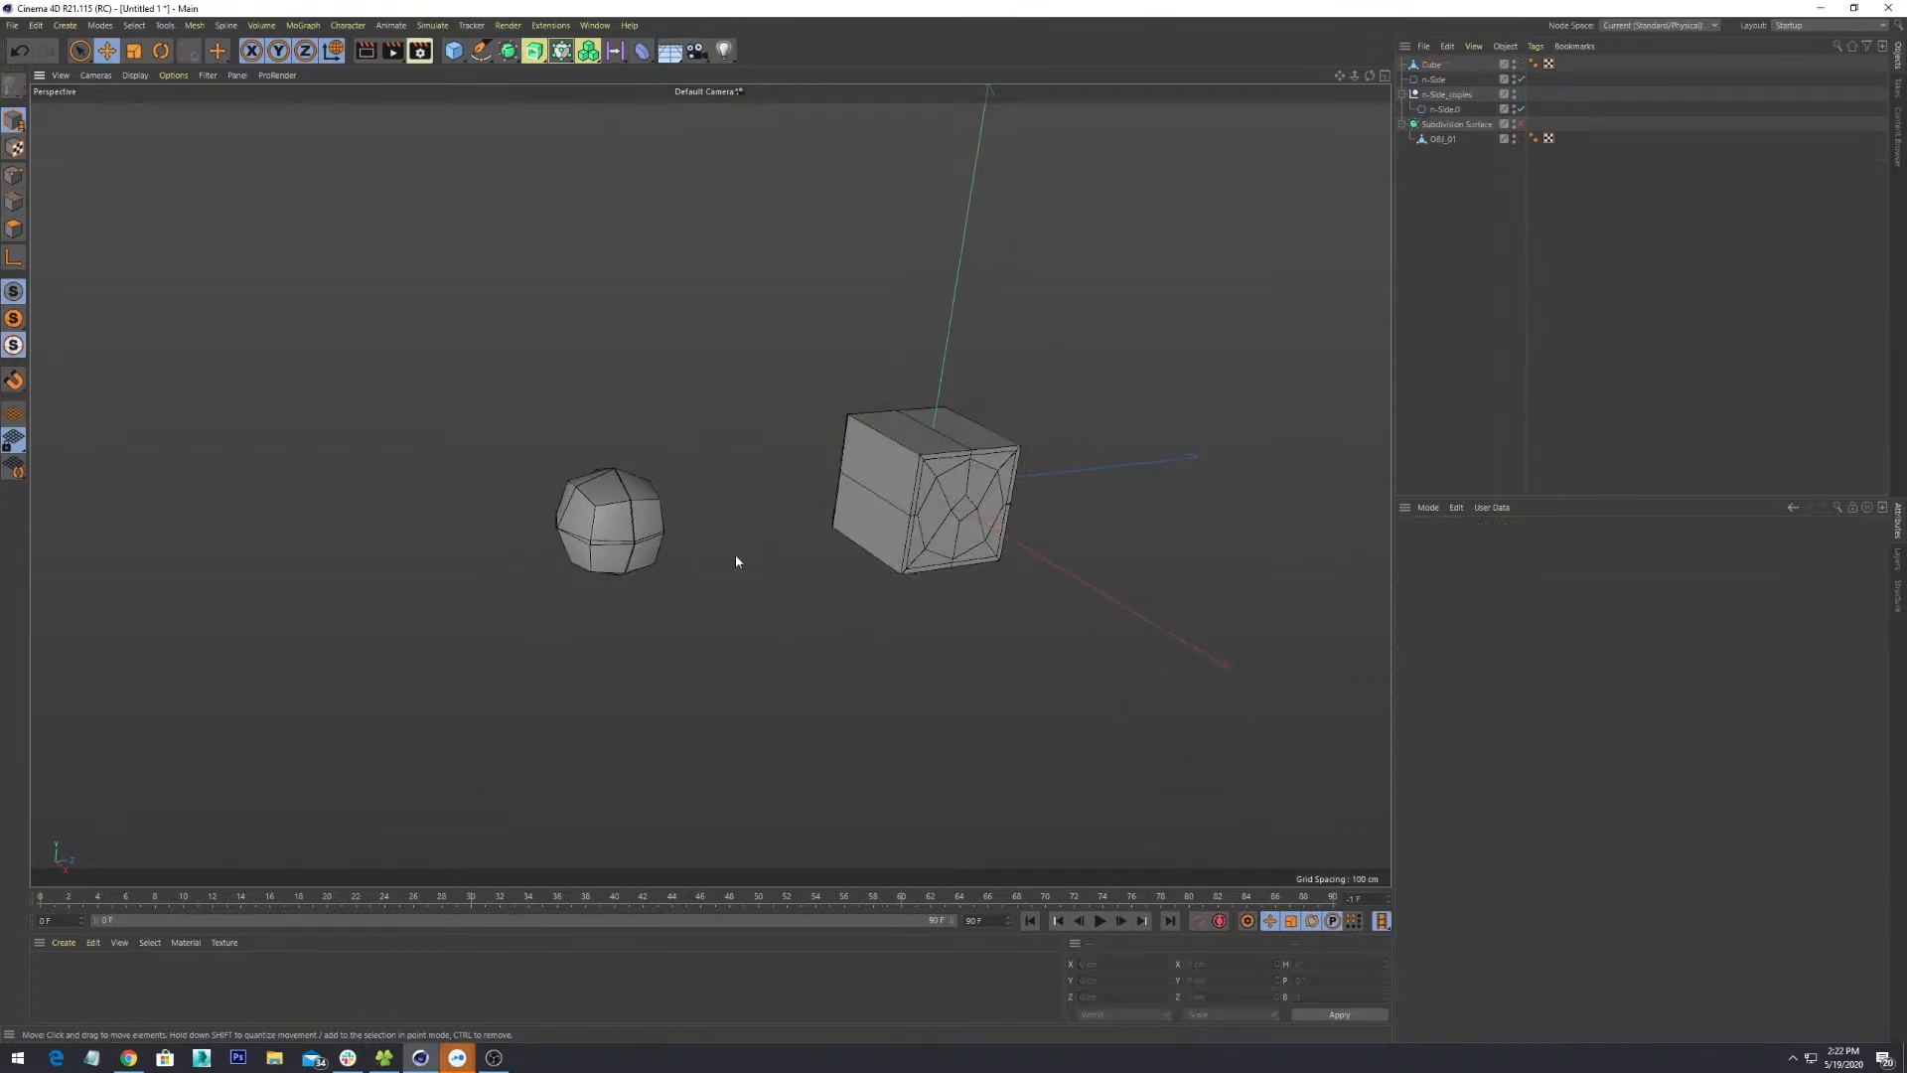
pyautogui.keyDown('alt'); pyautogui.moveTo(736, 562); pyautogui.dragTo(520, 583); pyautogui.keyUp('alt')
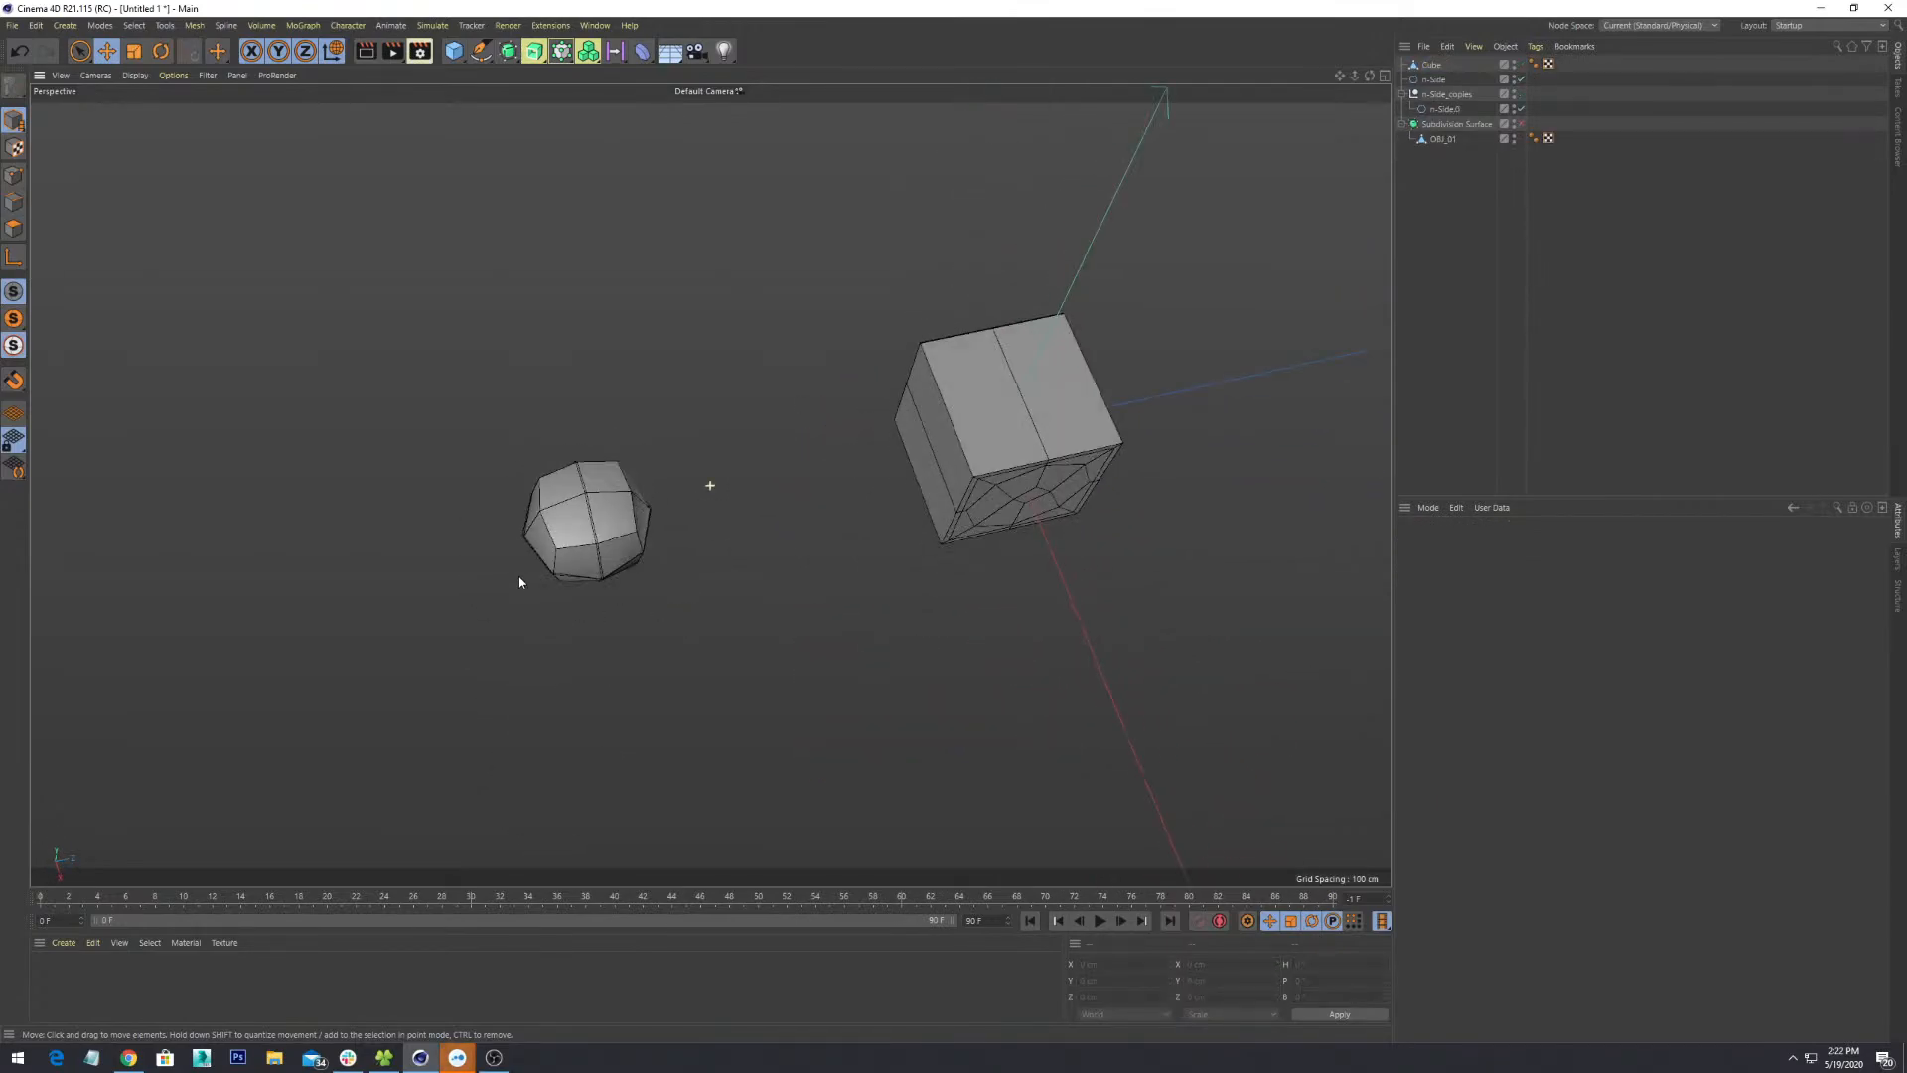
pyautogui.keyDown('alt'); pyautogui.moveTo(520, 583); pyautogui.dragTo(669, 520, button='middle'); pyautogui.keyUp('alt')
pyautogui.scroll(2, 695, 510)
pyautogui.click(724, 503)
pyautogui.keyDown('alt'); pyautogui.moveTo(803, 558); pyautogui.dragTo(1269, 281); pyautogui.keyUp('alt')
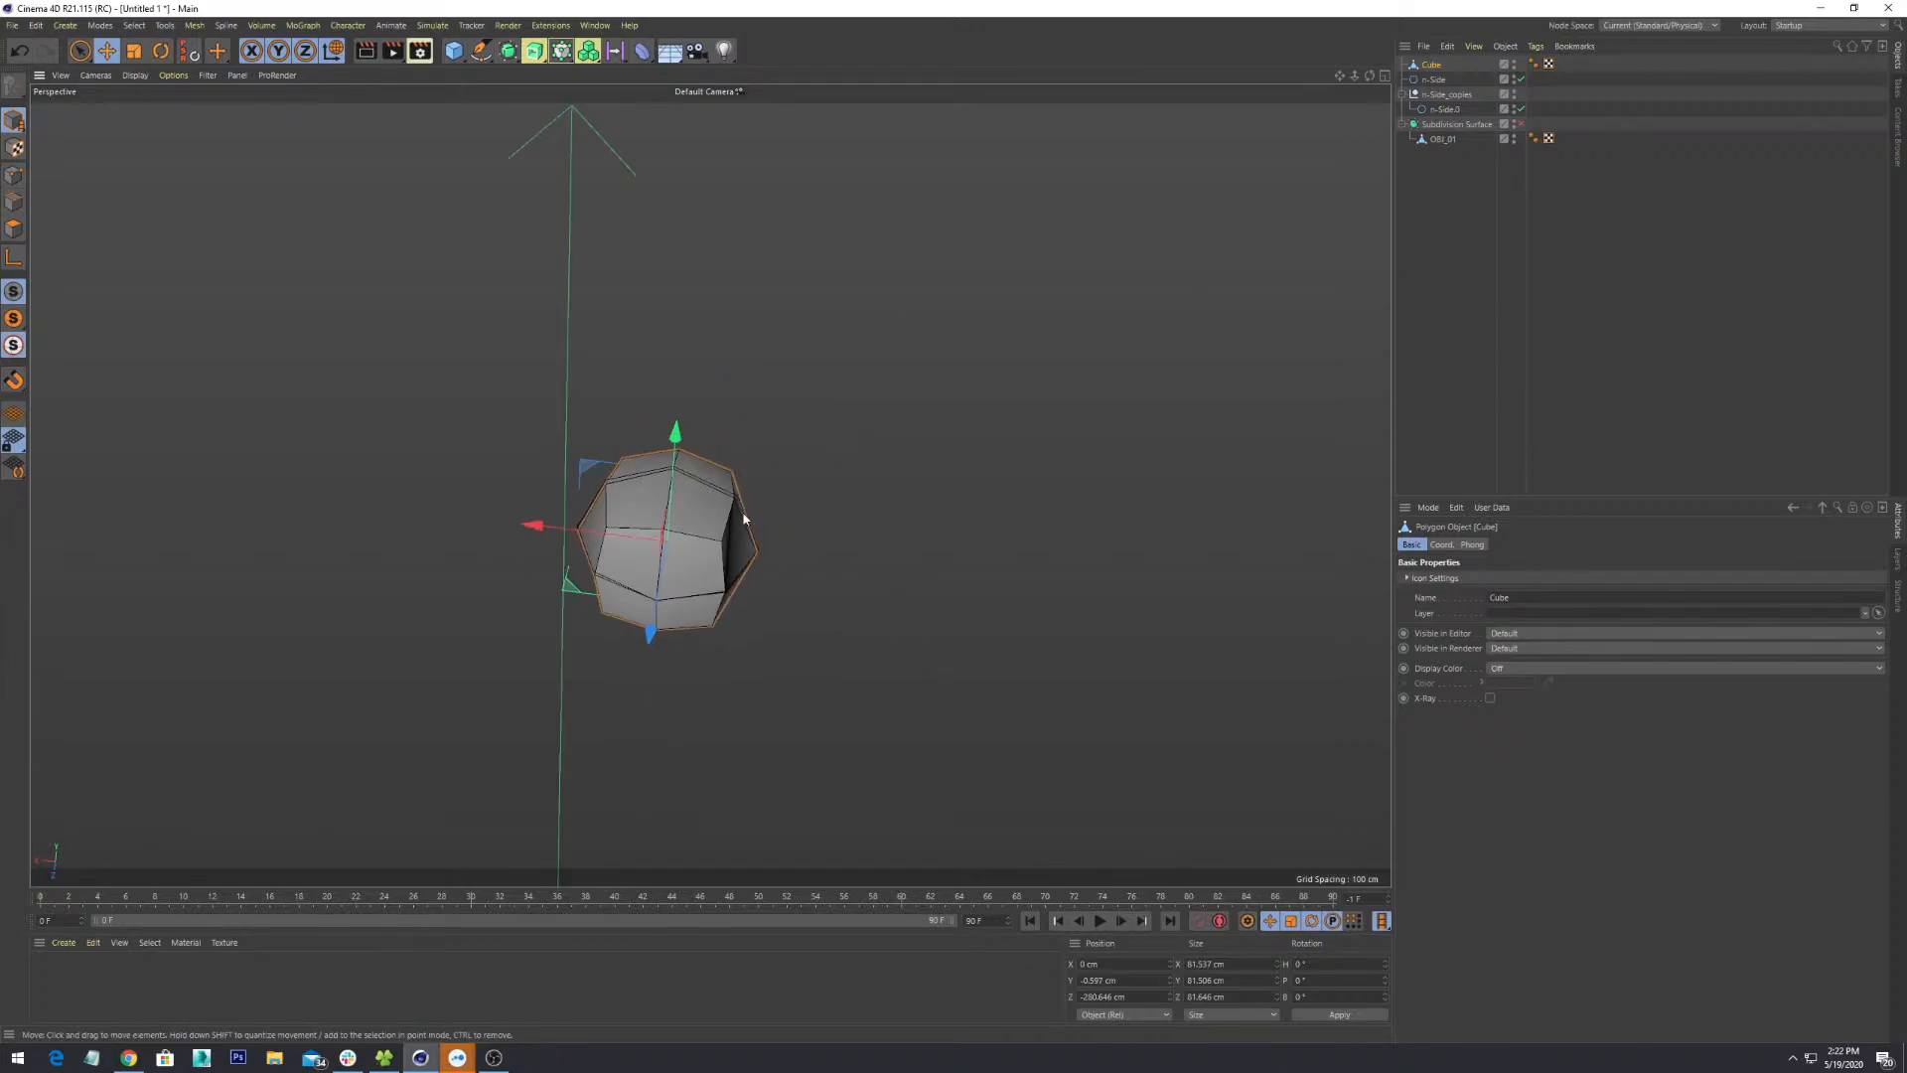
pyautogui.keyDown('alt'); pyautogui.moveTo(647, 707); pyautogui.dragTo(894, 686); pyautogui.keyUp('alt')
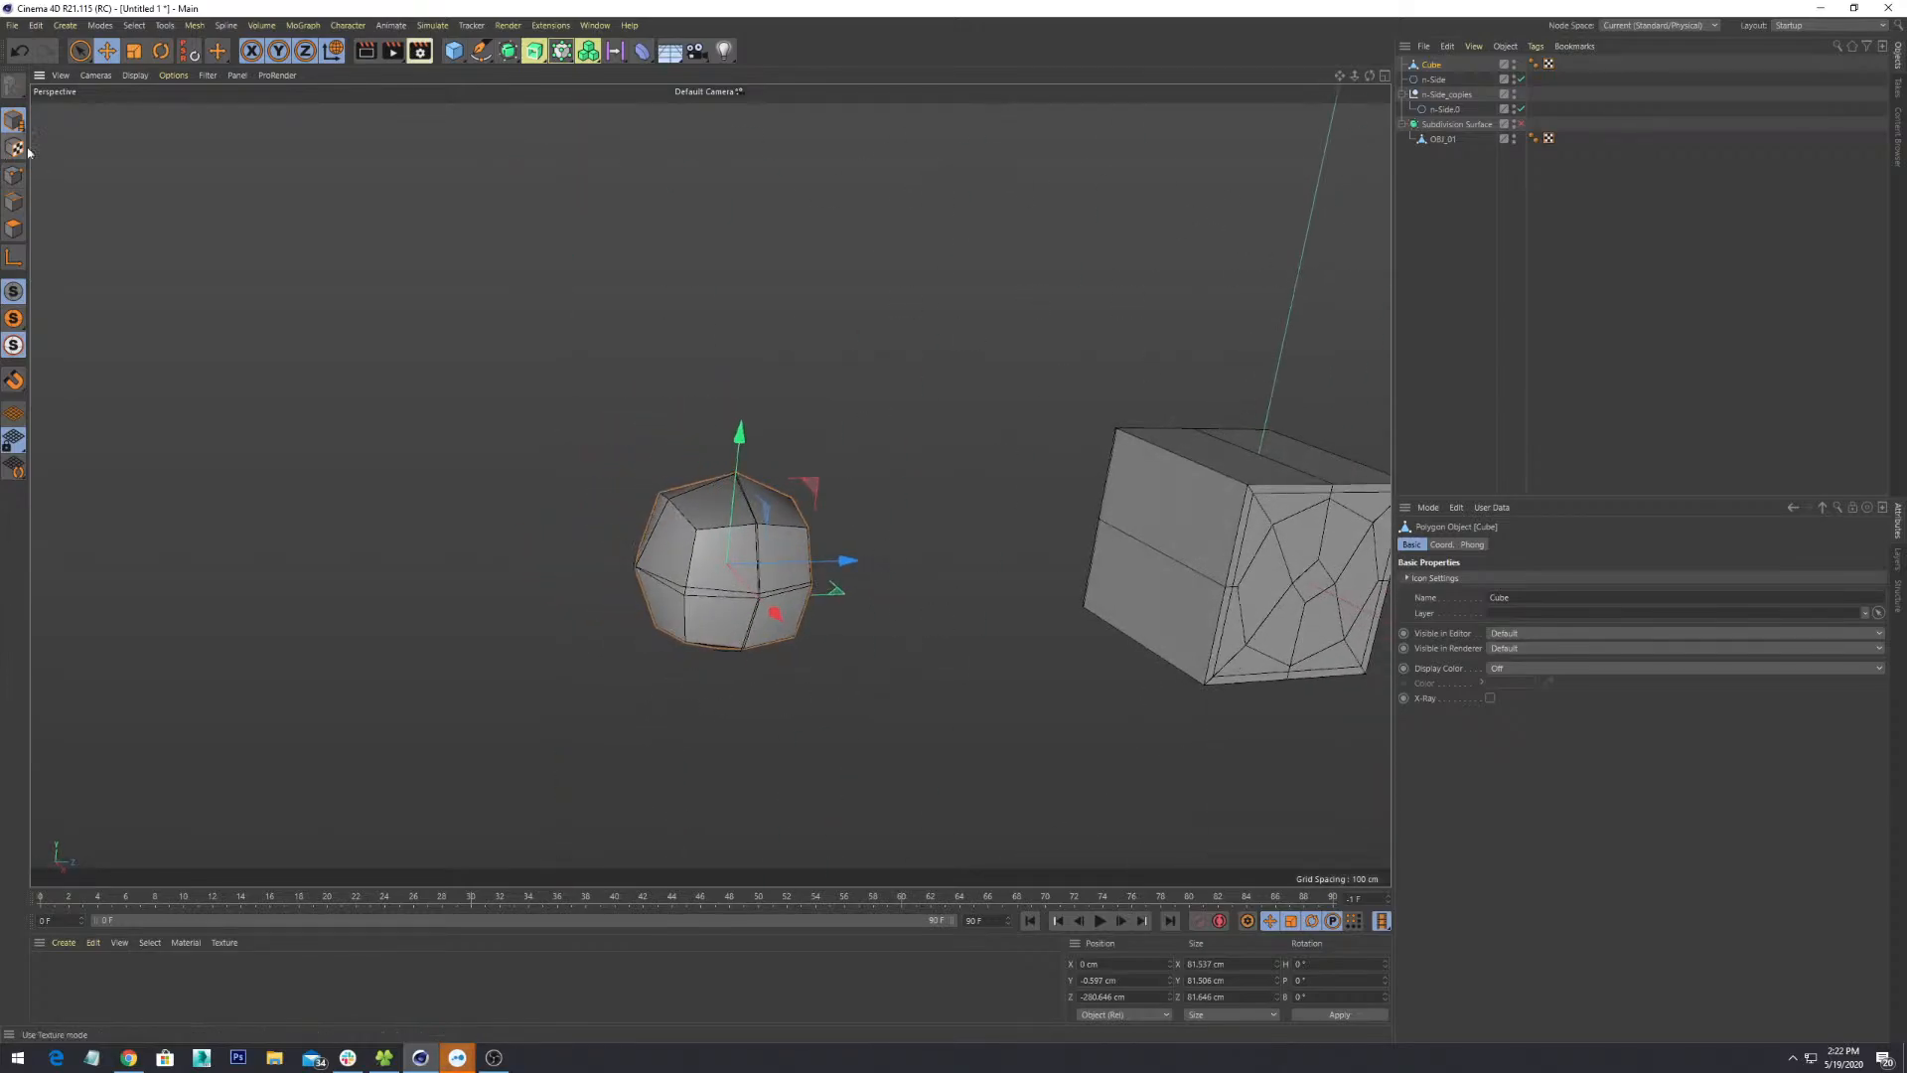
# - Add a Subdivision Surface, nest the Cube under it, and inspect the smoothed result from many angles
pyautogui.click(508, 52)
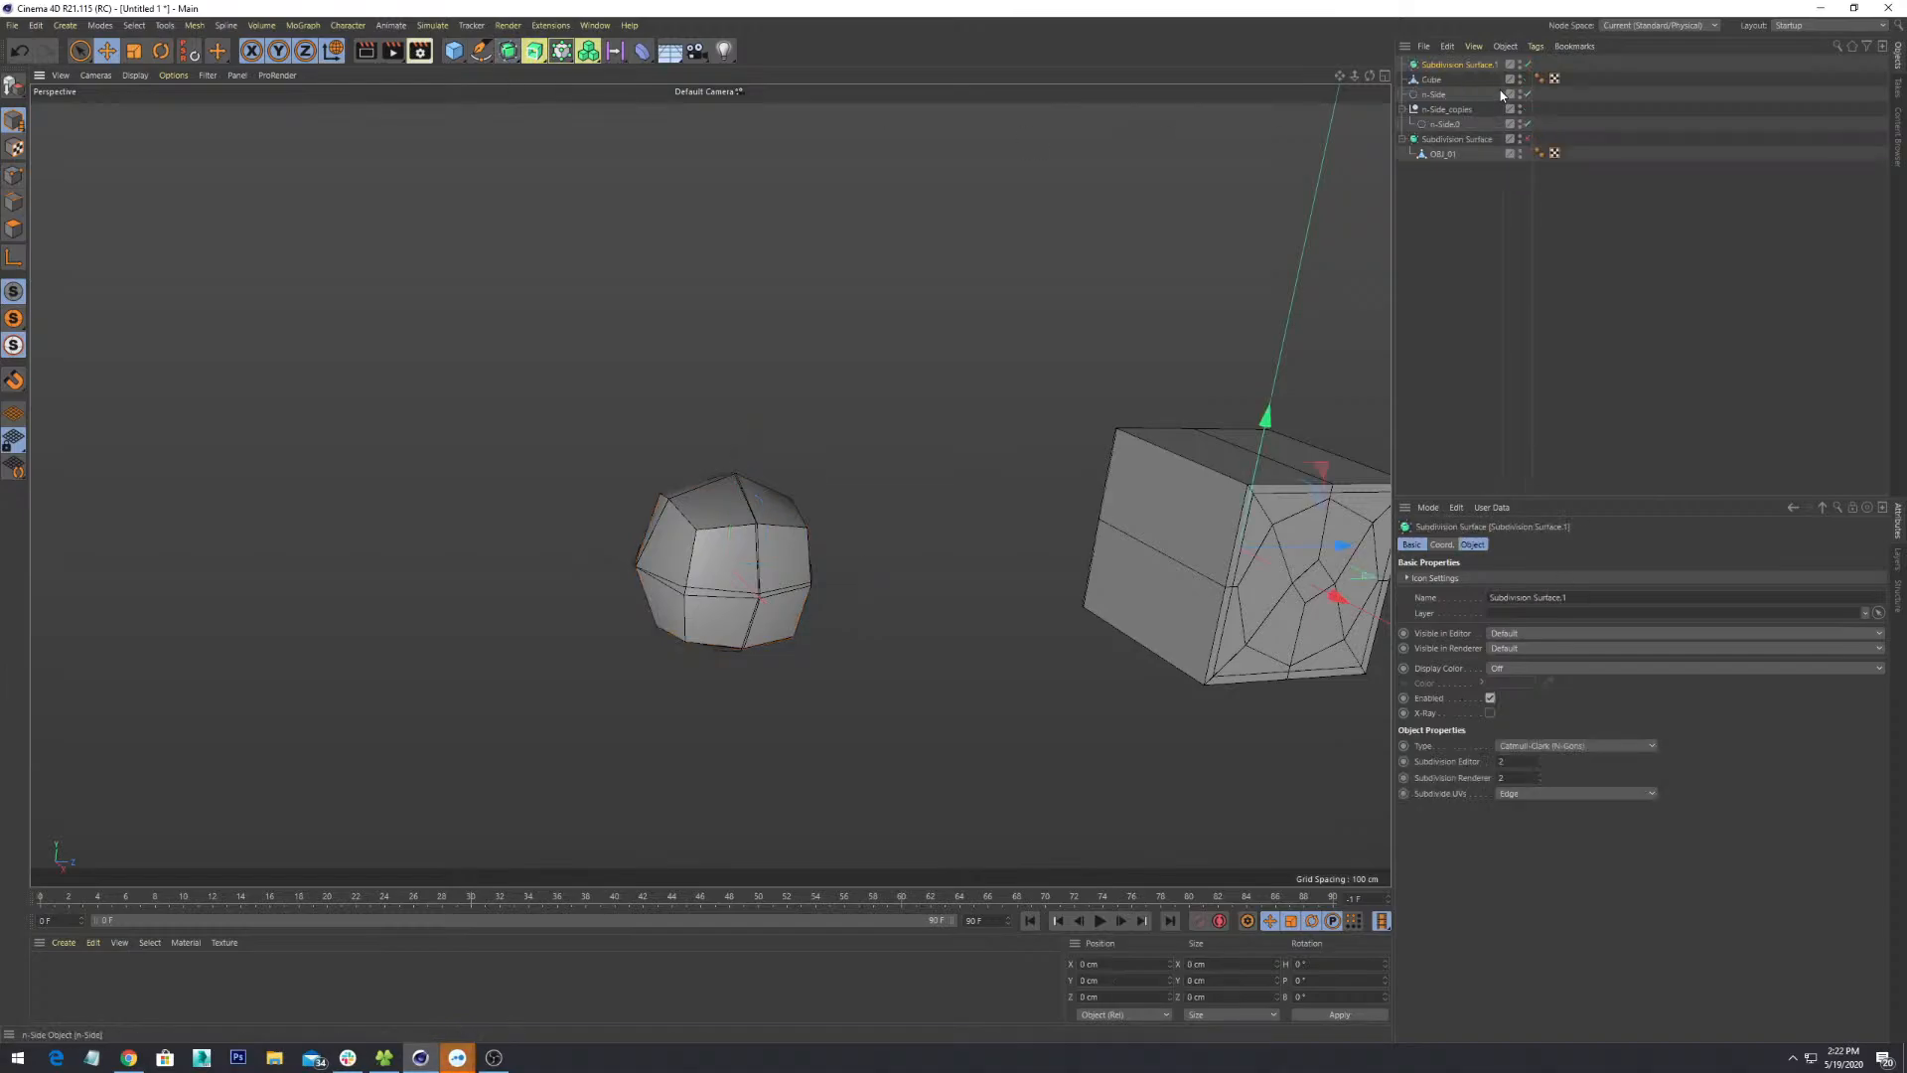
pyautogui.click(1454, 82)
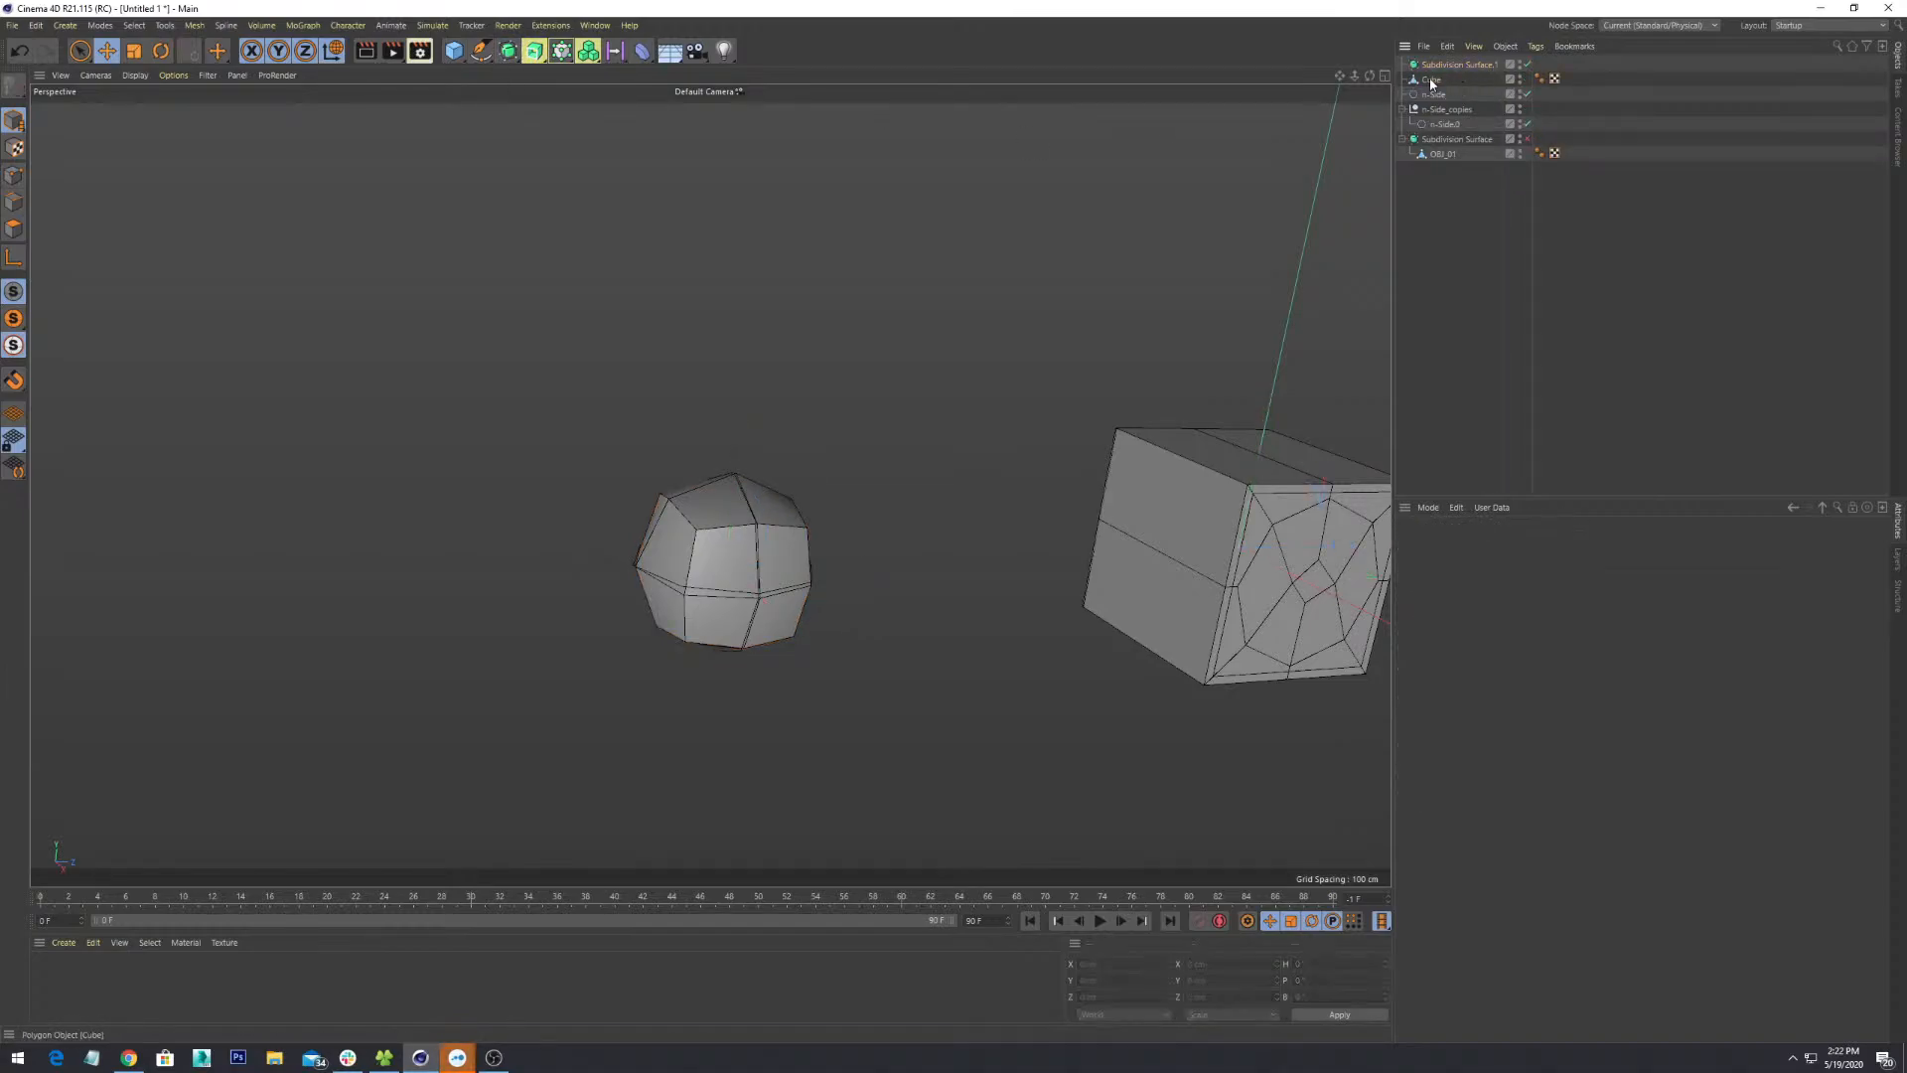
pyautogui.moveTo(1445, 65); pyautogui.dragTo(1447, 66)
pyautogui.keyDown('alt'); pyautogui.moveTo(898, 577); pyautogui.dragTo(818, 694); pyautogui.keyUp('alt')
pyautogui.scroll(3, 907, 660)
pyautogui.keyDown('alt'); pyautogui.moveTo(670, 526); pyautogui.dragTo(810, 690, button='middle'); pyautogui.keyUp('alt')
pyautogui.scroll(3, 810, 689)
pyautogui.keyDown('alt'); pyautogui.moveTo(687, 535); pyautogui.dragTo(884, 360); pyautogui.keyUp('alt')
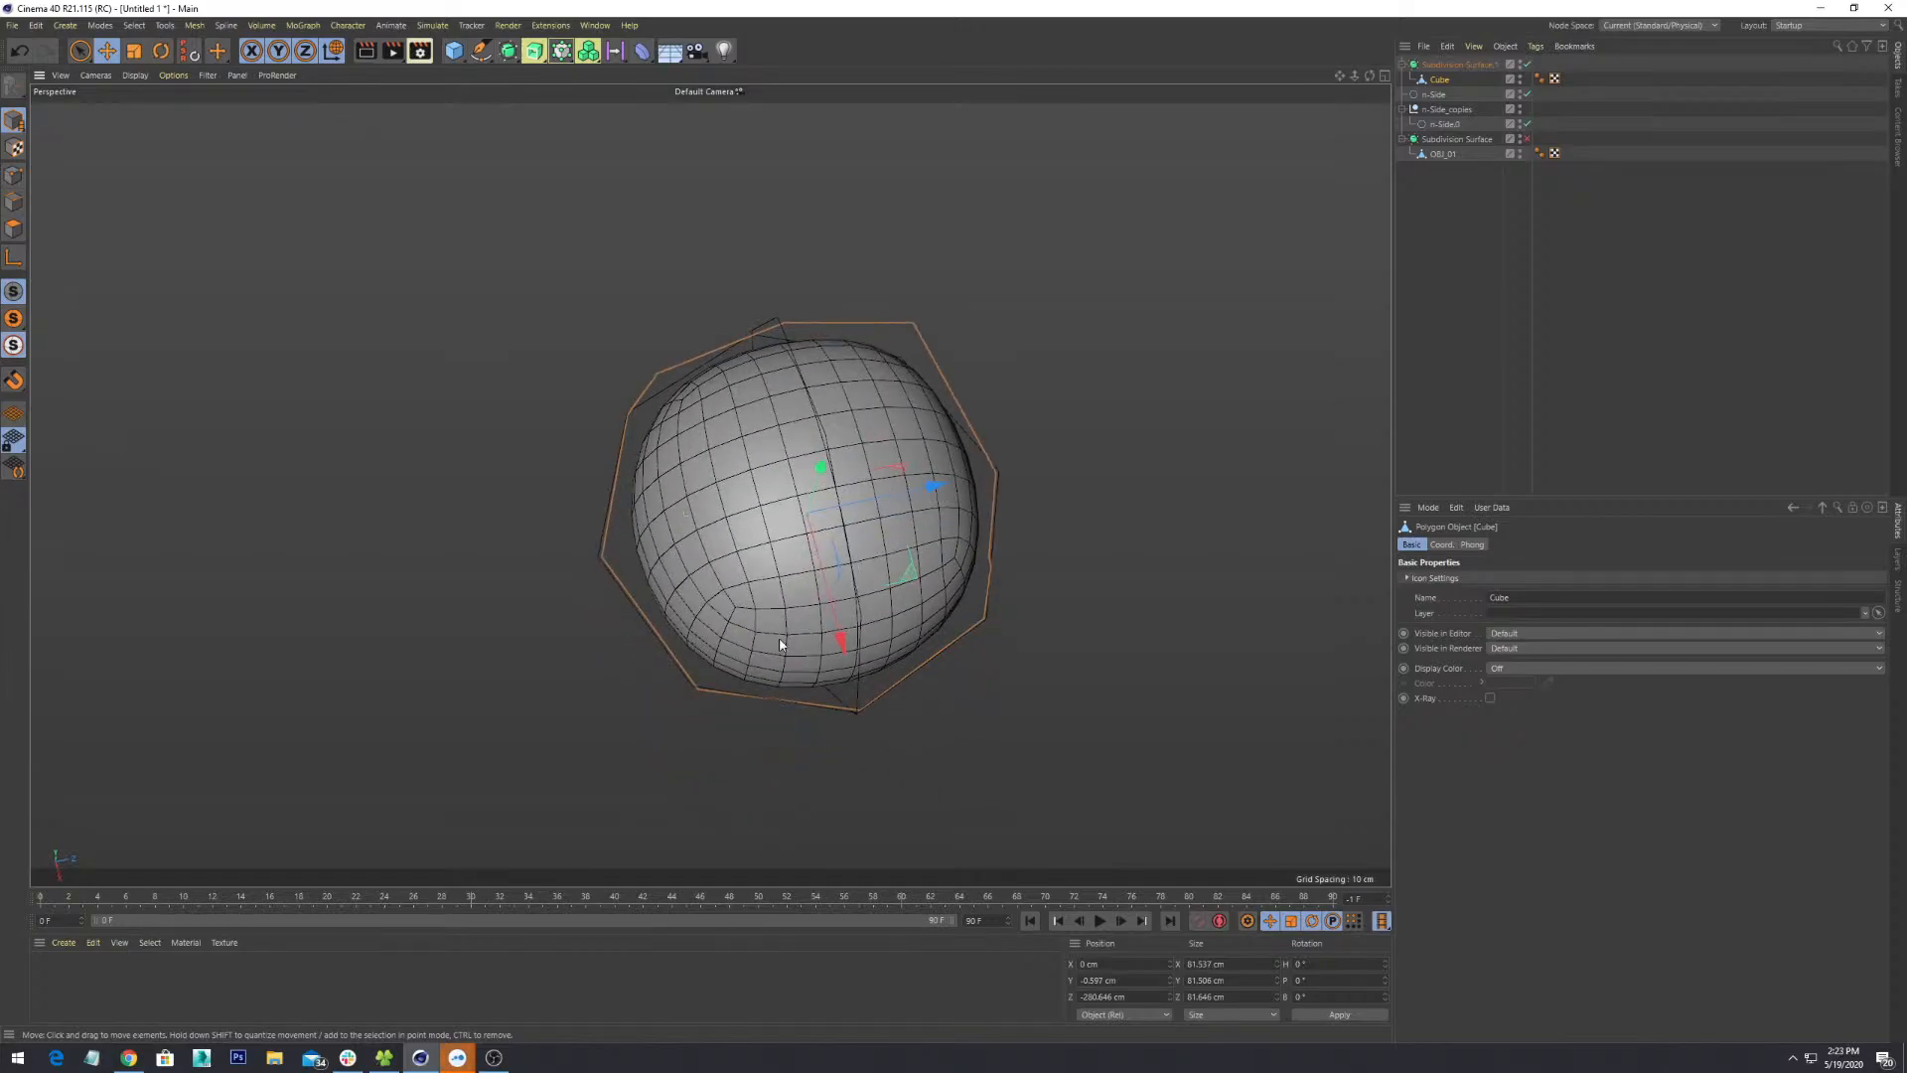
pyautogui.moveTo(780, 644)
pyautogui.keyDown('alt'); pyautogui.mouseDown()
pyautogui.moveTo(953, 456)
pyautogui.moveTo(540, 533)
pyautogui.moveTo(758, 646)
pyautogui.mouseUp(); pyautogui.keyUp('alt')
pyautogui.keyDown('alt'); pyautogui.moveTo(758, 646); pyautogui.dragTo(805, 803, button='right'); pyautogui.keyUp('alt')
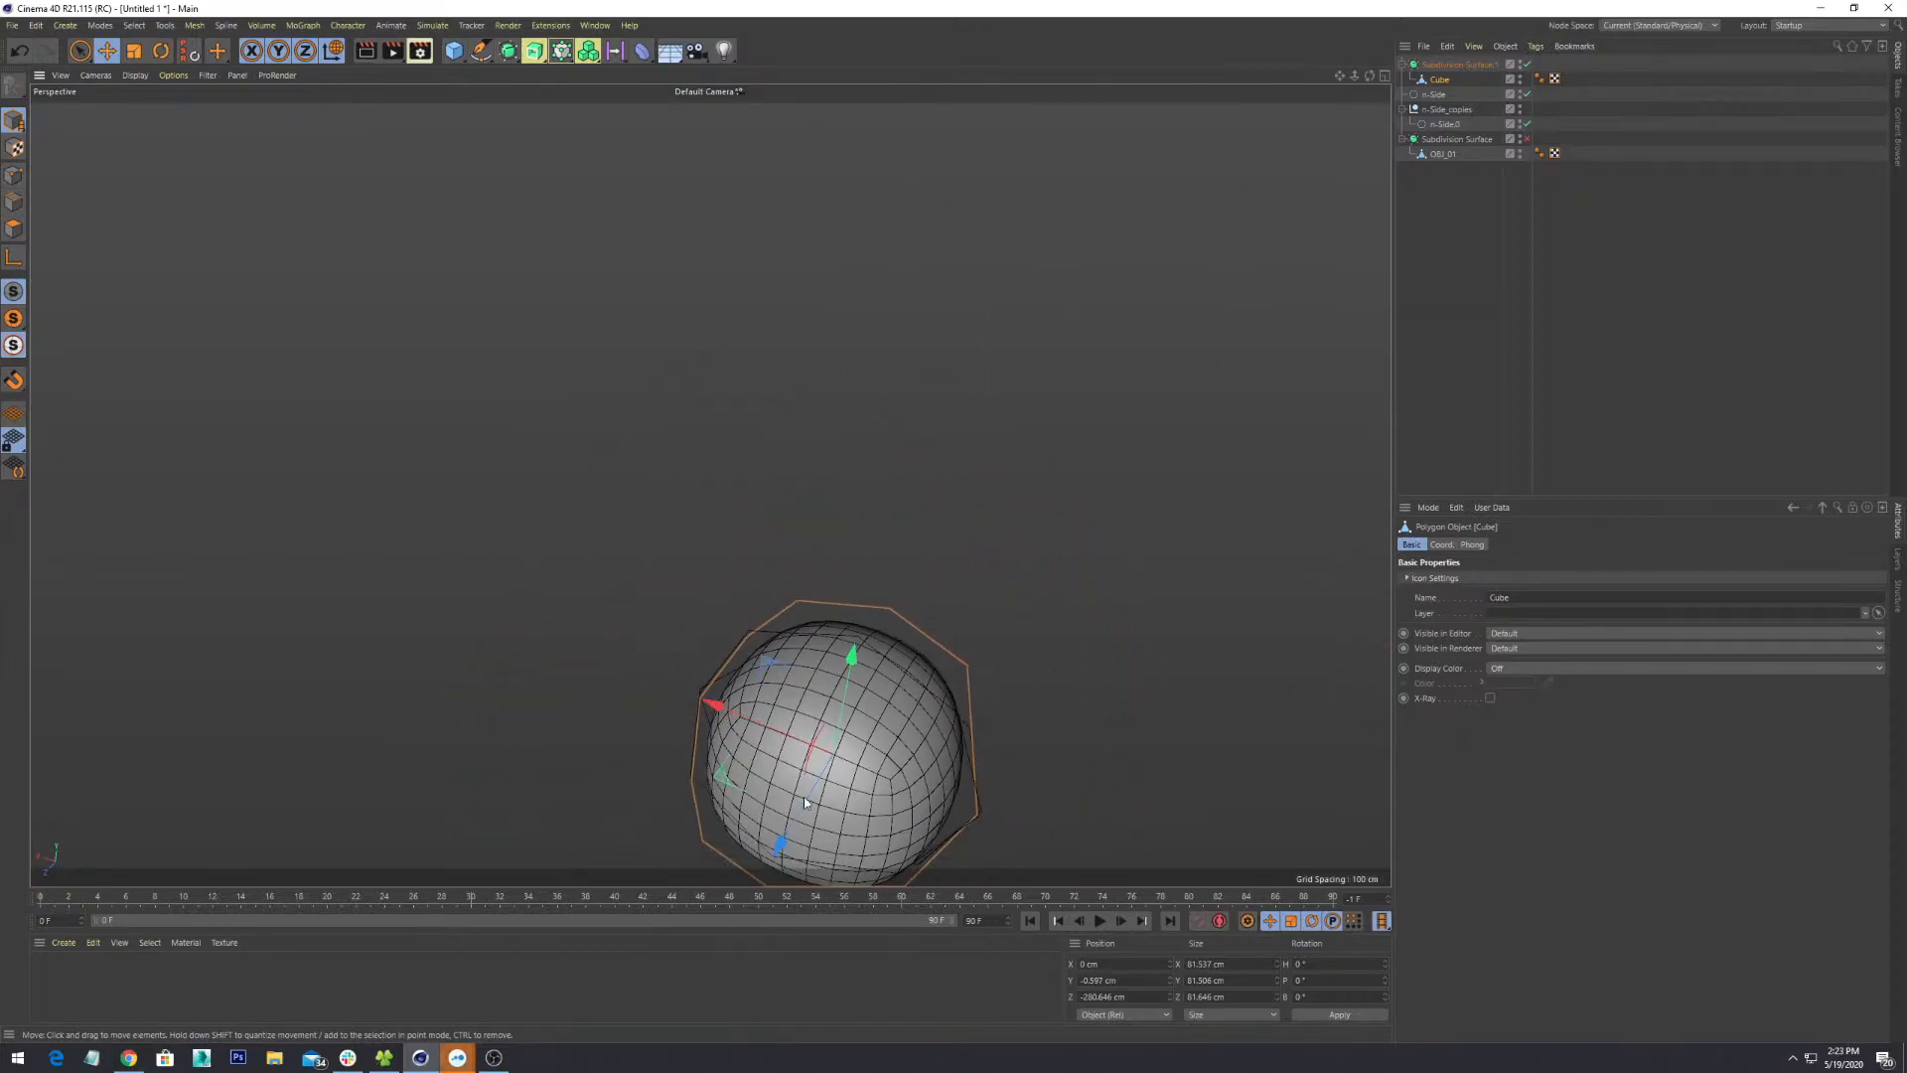
pyautogui.keyDown('alt'); pyautogui.moveTo(805, 802); pyautogui.dragTo(665, 438); pyautogui.keyUp('alt')
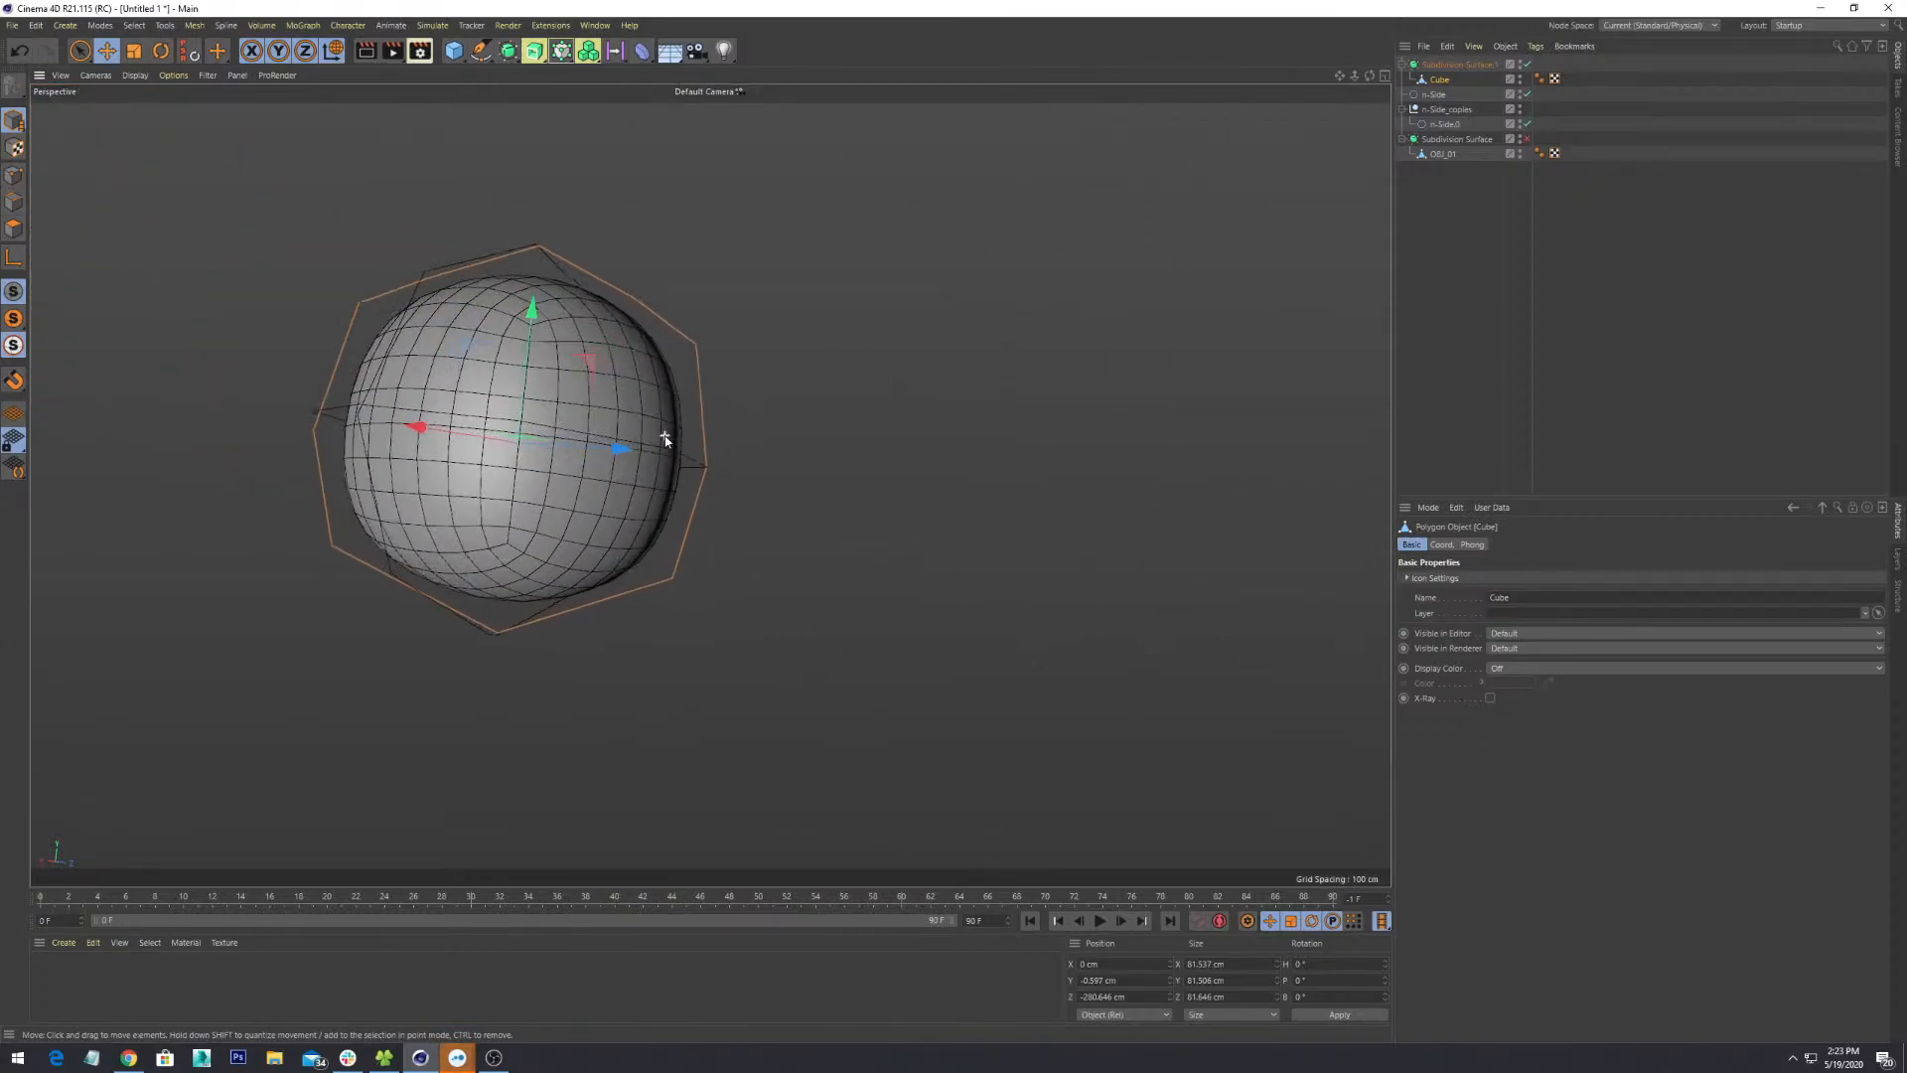
pyautogui.scroll(1, 665, 438)
pyautogui.keyDown('alt'); pyautogui.moveTo(494, 556); pyautogui.dragTo(749, 544, button='middle'); pyautogui.keyUp('alt')
pyautogui.scroll(3, 749, 546)
pyautogui.scroll(-3, 748, 556)
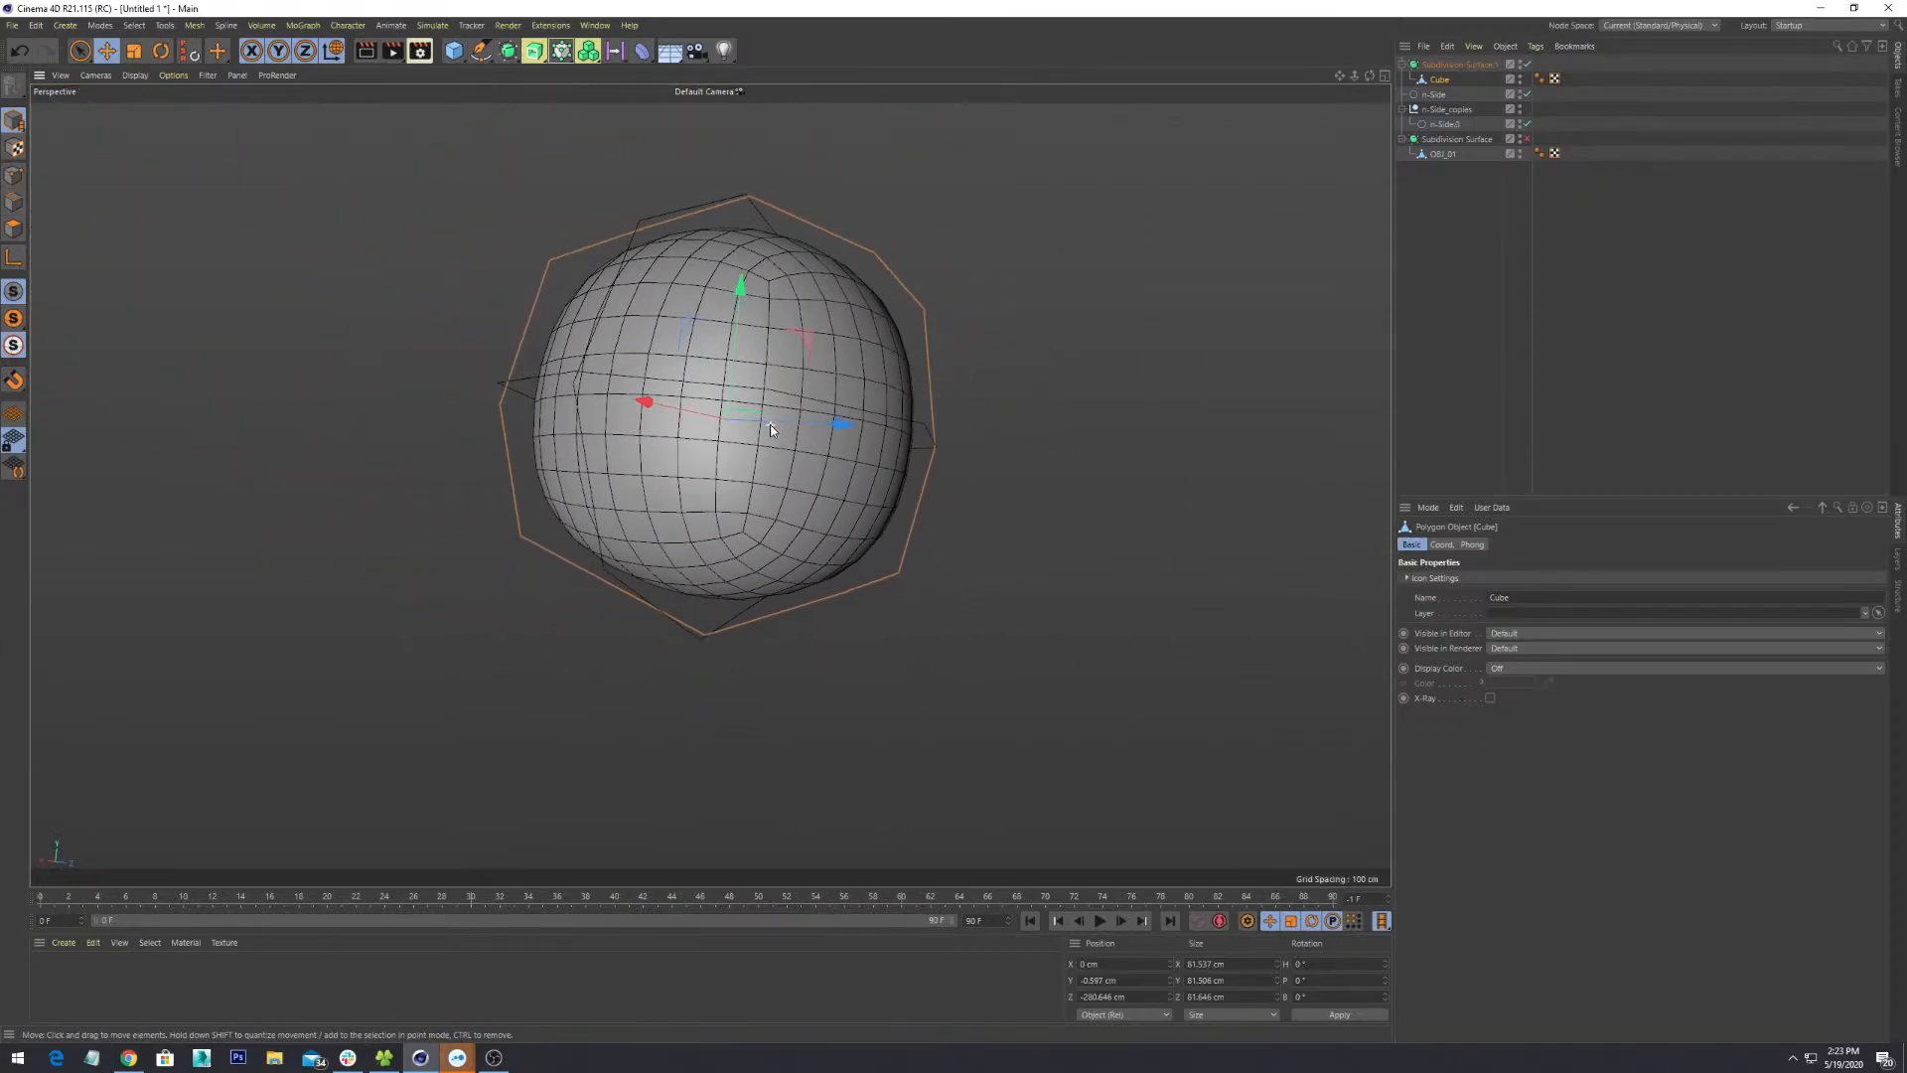
pyautogui.keyDown('alt'); pyautogui.moveTo(769, 425); pyautogui.dragTo(750, 516); pyautogui.keyUp('alt')
pyautogui.scroll(-2, 835, 626)
pyautogui.scroll(-3, 801, 425)
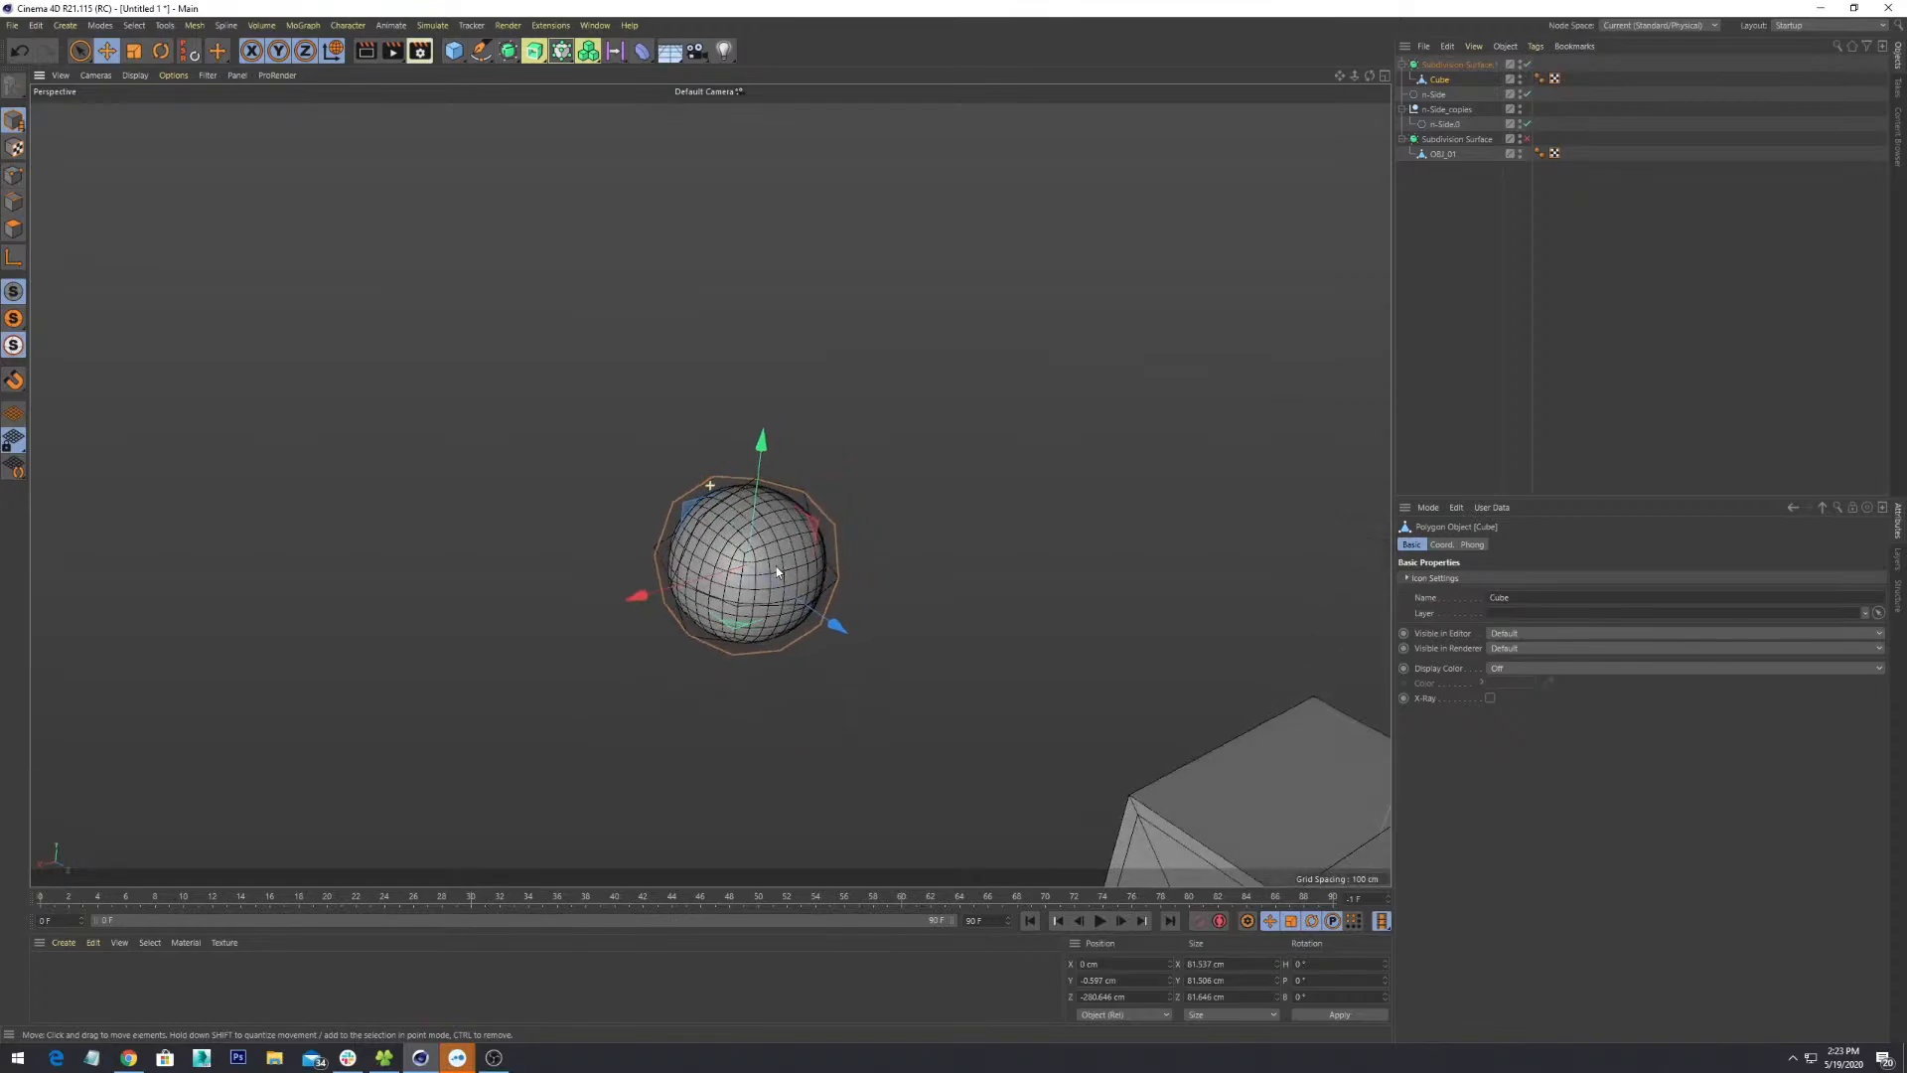
pyautogui.keyDown('alt'); pyautogui.moveTo(765, 532); pyautogui.dragTo(567, 290, button='middle'); pyautogui.keyUp('alt')
pyautogui.scroll(-3, 567, 290)
pyautogui.keyDown('alt'); pyautogui.moveTo(651, 432); pyautogui.dragTo(902, 516); pyautogui.keyUp('alt')
pyautogui.scroll(-3, 902, 517)
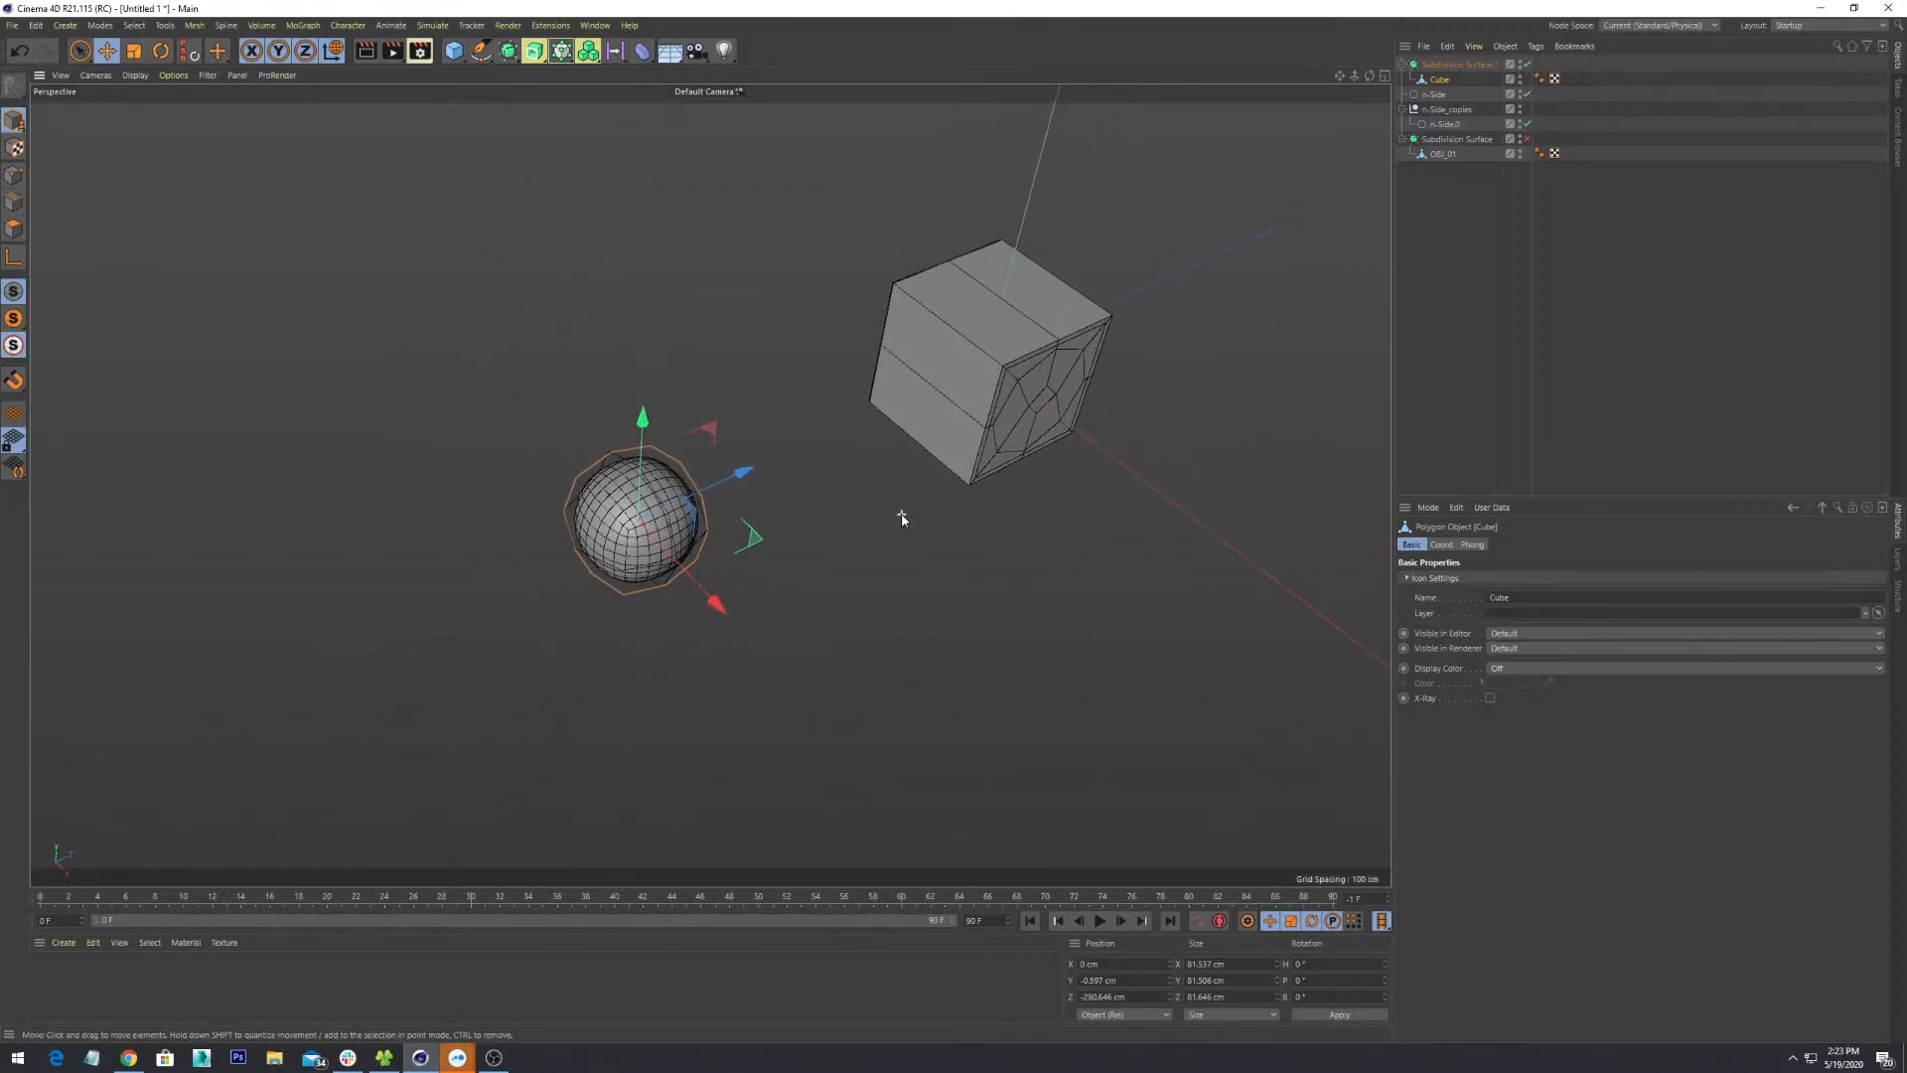
pyautogui.scroll(4, 902, 516)
pyautogui.keyDown('alt'); pyautogui.moveTo(457, 397); pyautogui.dragTo(716, 377, button='middle'); pyautogui.keyUp('alt')
pyautogui.scroll(2, 716, 377)
pyautogui.scroll(4, 846, 416)
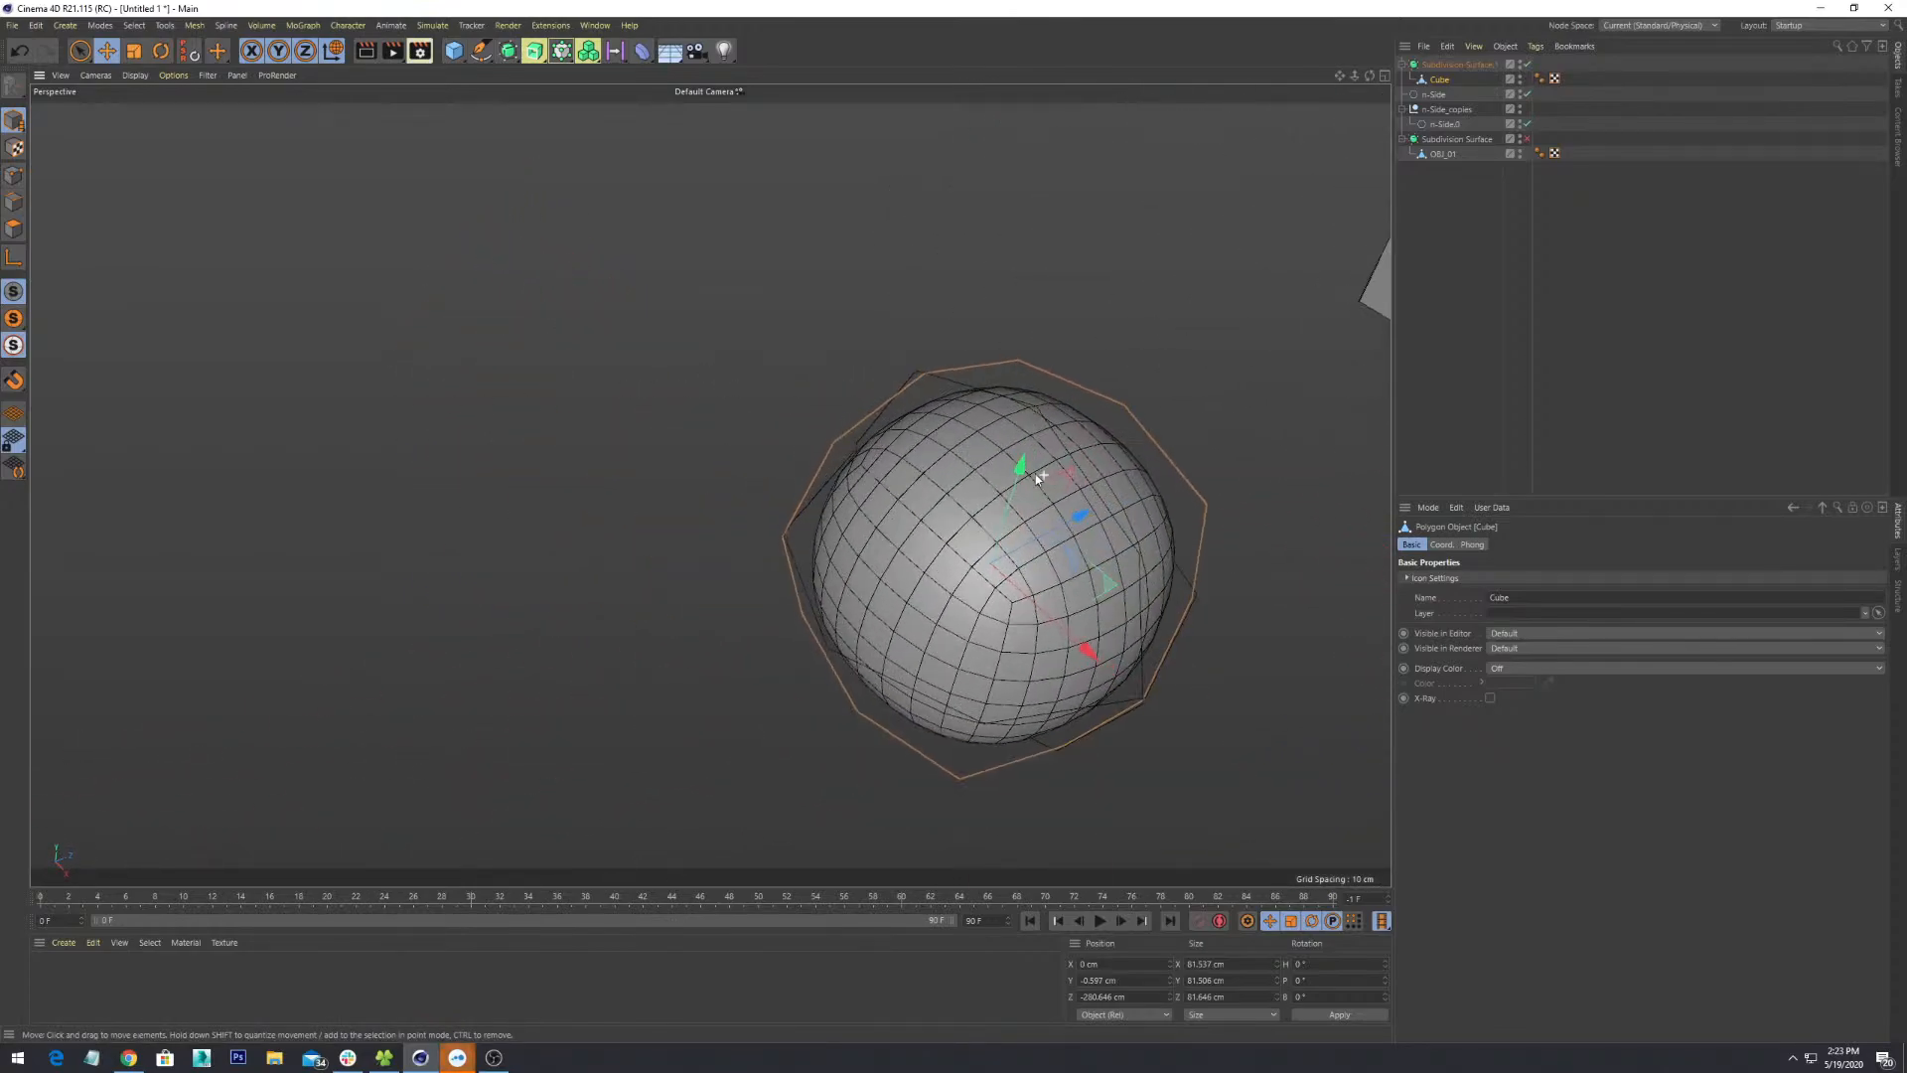
pyautogui.keyDown('alt'); pyautogui.moveTo(1035, 473); pyautogui.dragTo(1166, 565); pyautogui.keyUp('alt')
pyautogui.keyDown('alt'); pyautogui.moveTo(1167, 564); pyautogui.dragTo(733, 421, button='middle'); pyautogui.keyUp('alt')
pyautogui.keyDown('alt'); pyautogui.moveTo(771, 606); pyautogui.dragTo(811, 492); pyautogui.keyUp('alt')
pyautogui.scroll(-2, 811, 496)
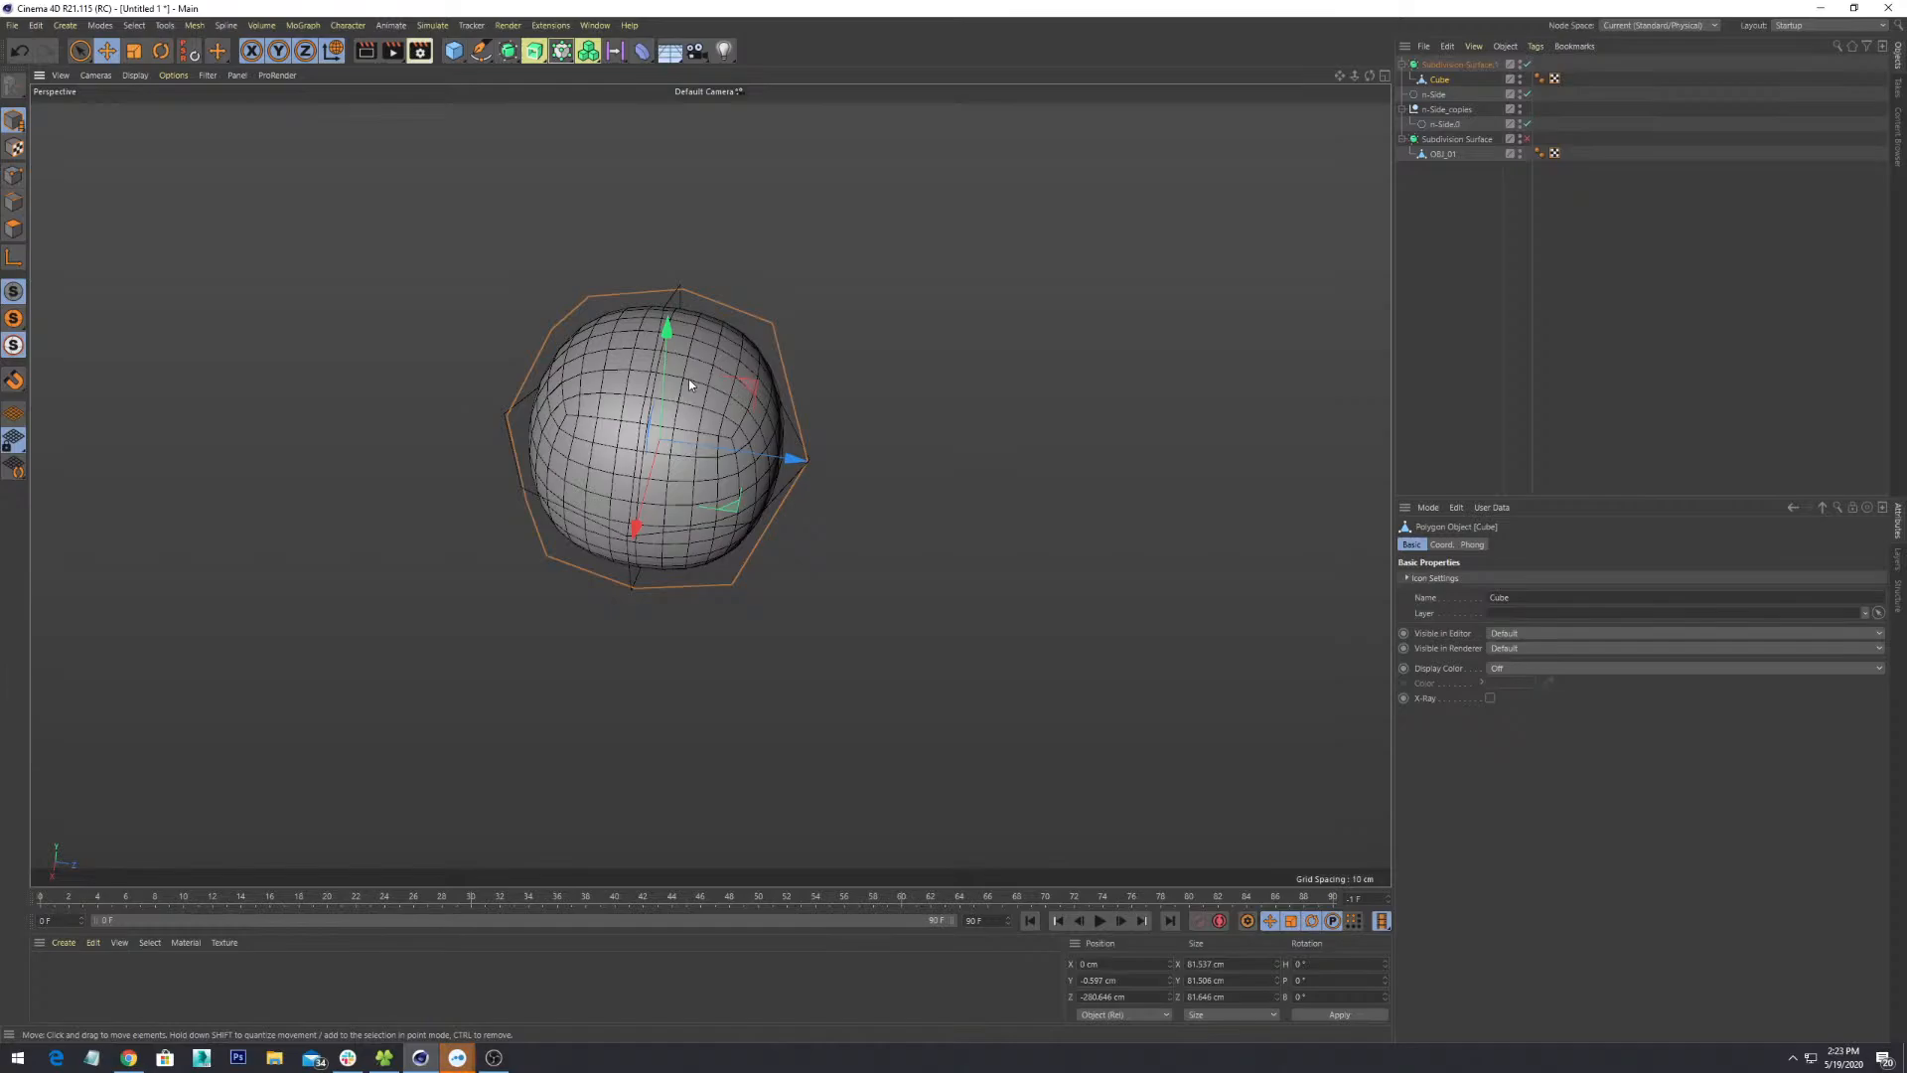
pyautogui.scroll(-2, 689, 379)
pyautogui.moveTo(731, 433)
pyautogui.keyDown('alt'); pyautogui.mouseDown()
pyautogui.moveTo(760, 445)
pyautogui.moveTo(993, 391)
pyautogui.moveTo(781, 441)
pyautogui.moveTo(741, 659)
pyautogui.moveTo(809, 408)
pyautogui.moveTo(1145, 307)
pyautogui.moveTo(1194, 404)
pyautogui.moveTo(634, 559)
pyautogui.moveTo(809, 353)
pyautogui.moveTo(724, 456)
pyautogui.moveTo(708, 433)
pyautogui.mouseUp(); pyautogui.keyUp('alt')
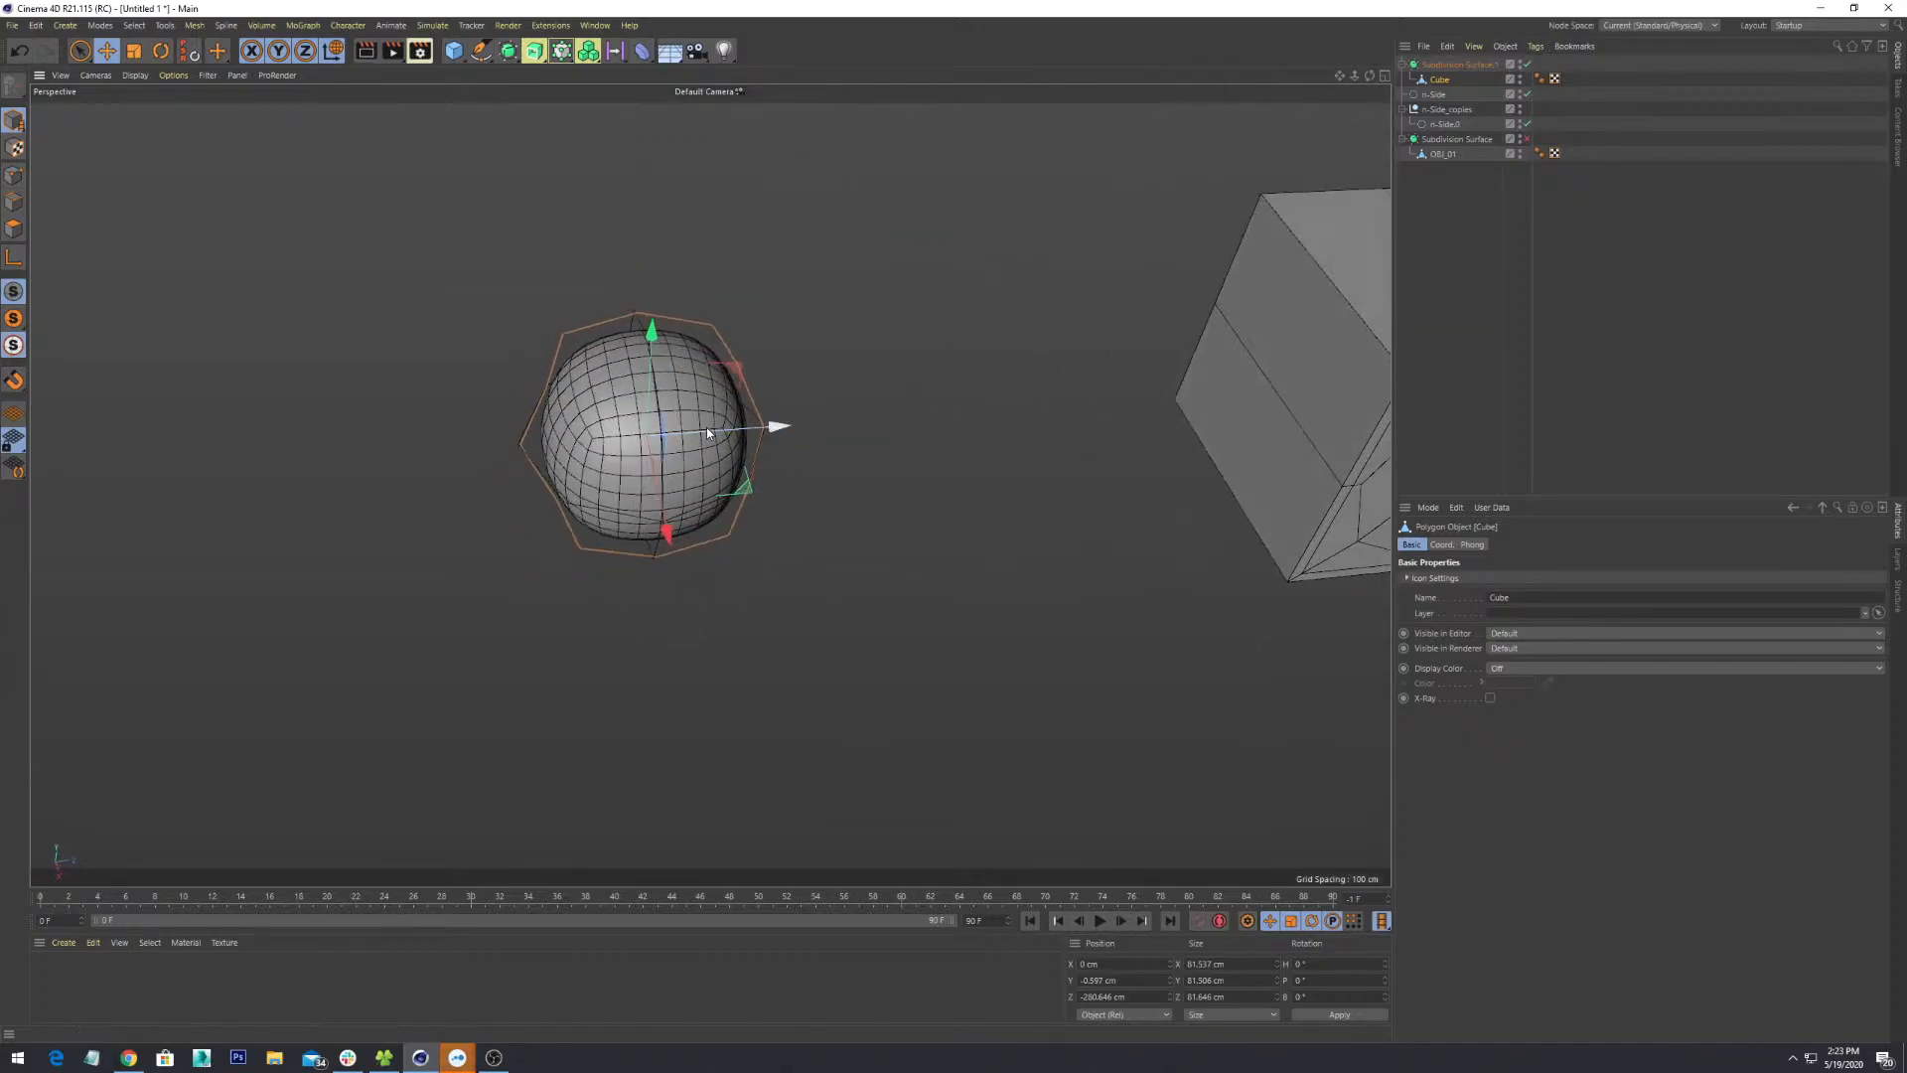
pyautogui.scroll(-2, 707, 428)
# - Deselect the Cube, reorient the view, then select the n-Side ring and Subdivision Surface.1
pyautogui.click(1475, 85)
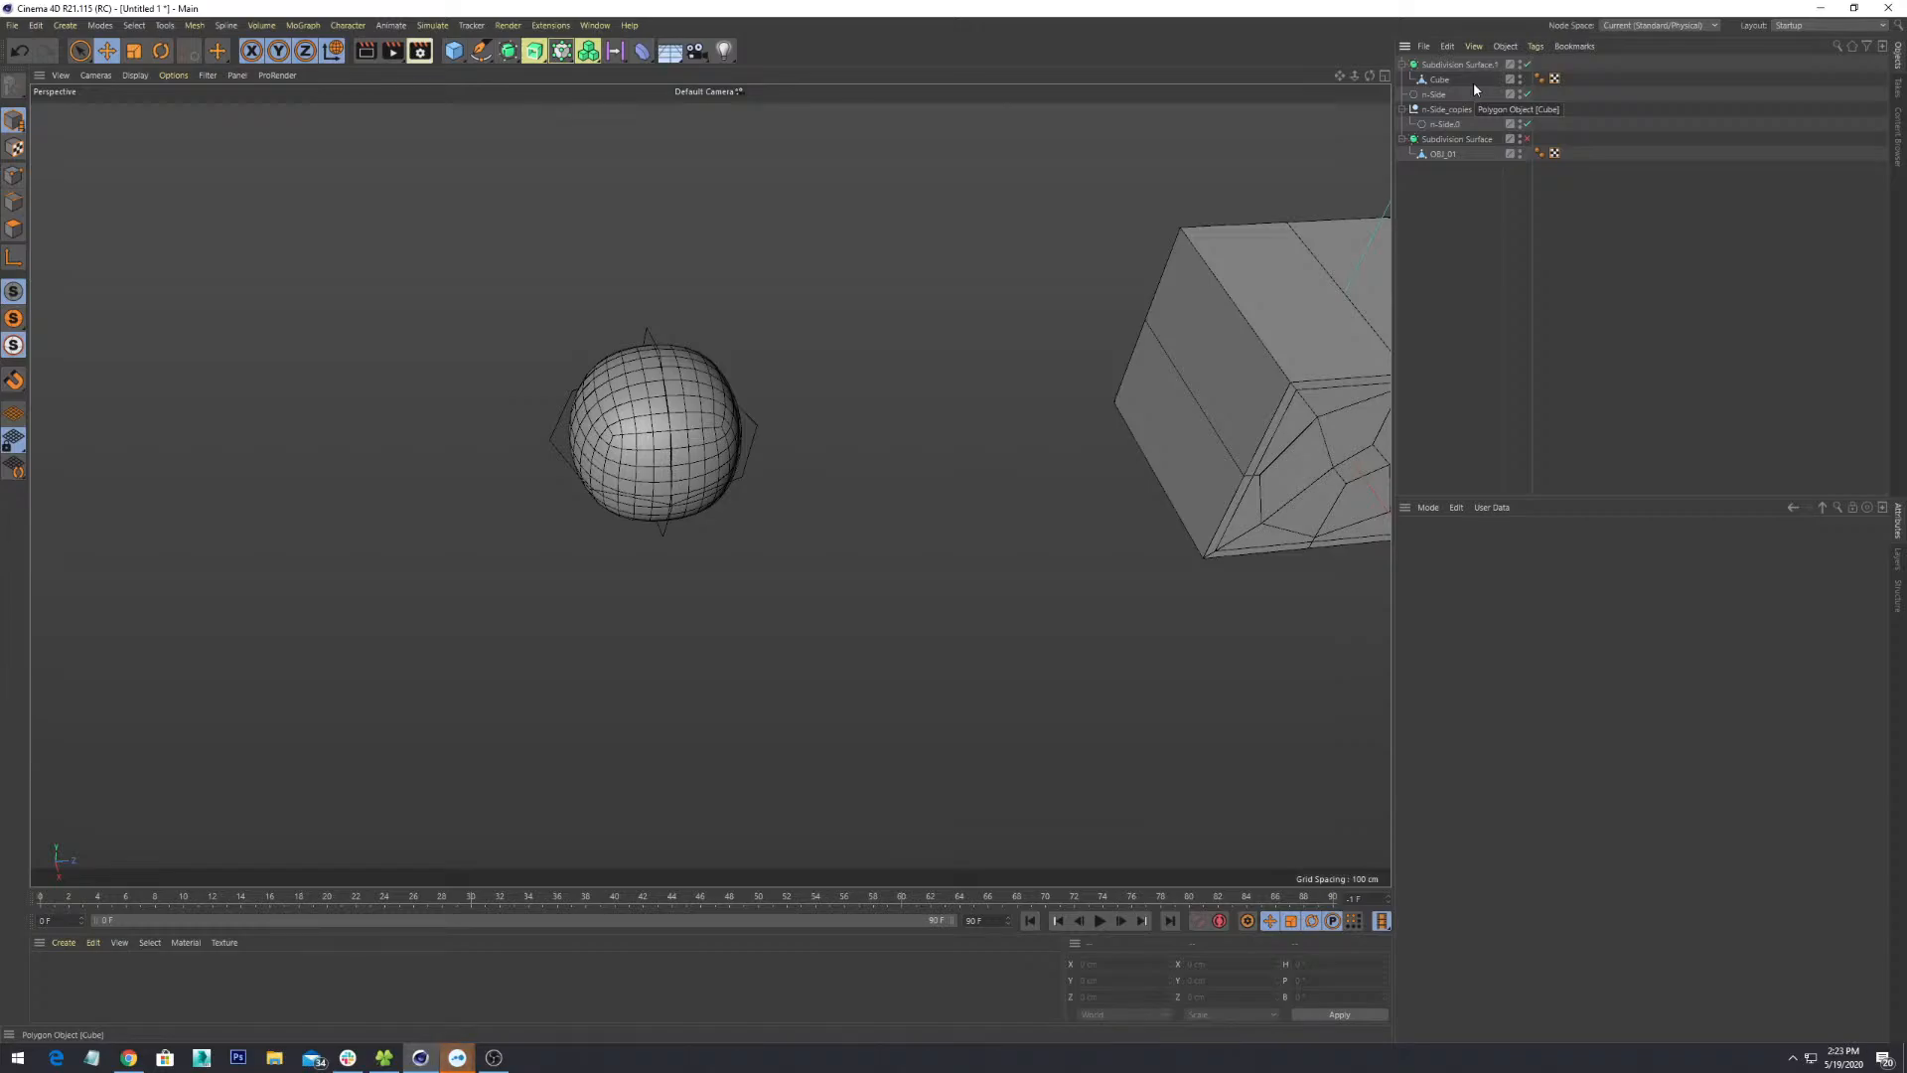
pyautogui.keyDown('alt'); pyautogui.moveTo(821, 447); pyautogui.dragTo(458, 544); pyautogui.keyUp('alt')
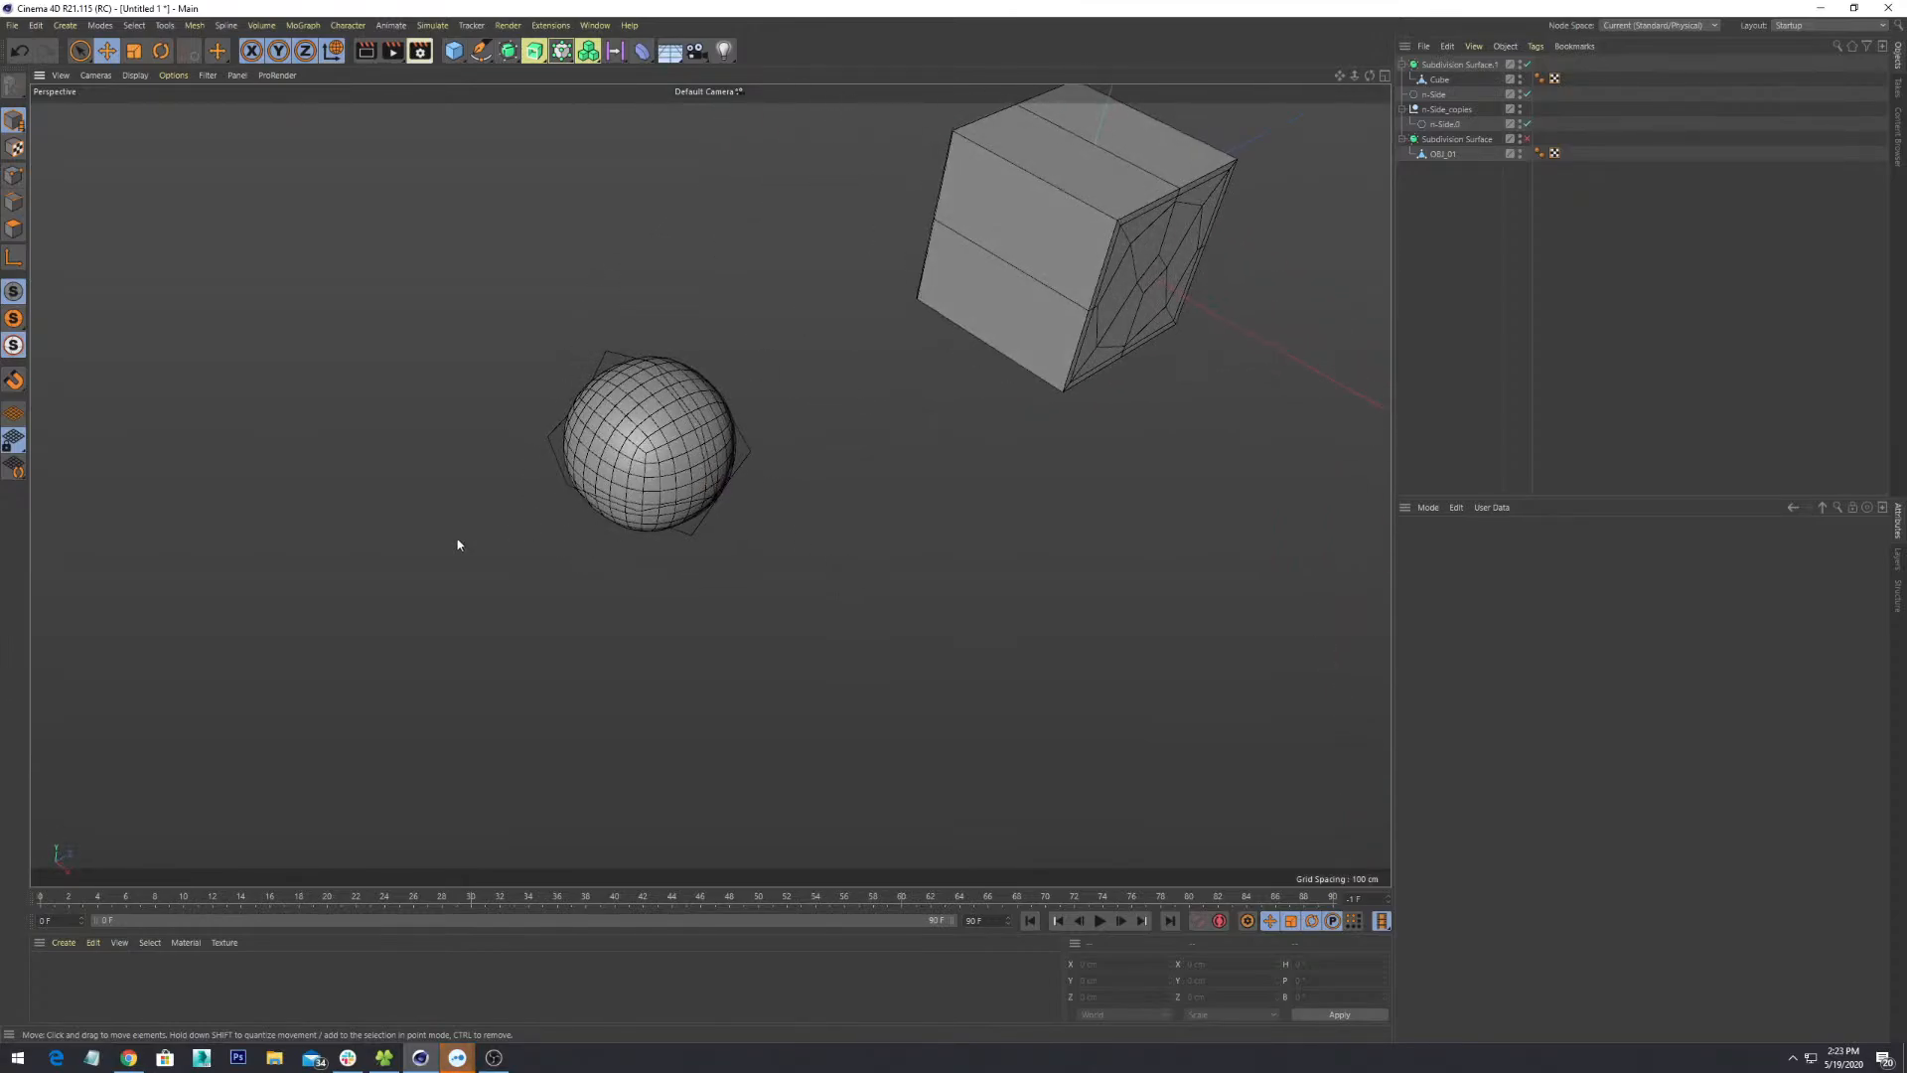
pyautogui.keyDown('alt'); pyautogui.moveTo(896, 529); pyautogui.dragTo(892, 416); pyautogui.keyUp('alt')
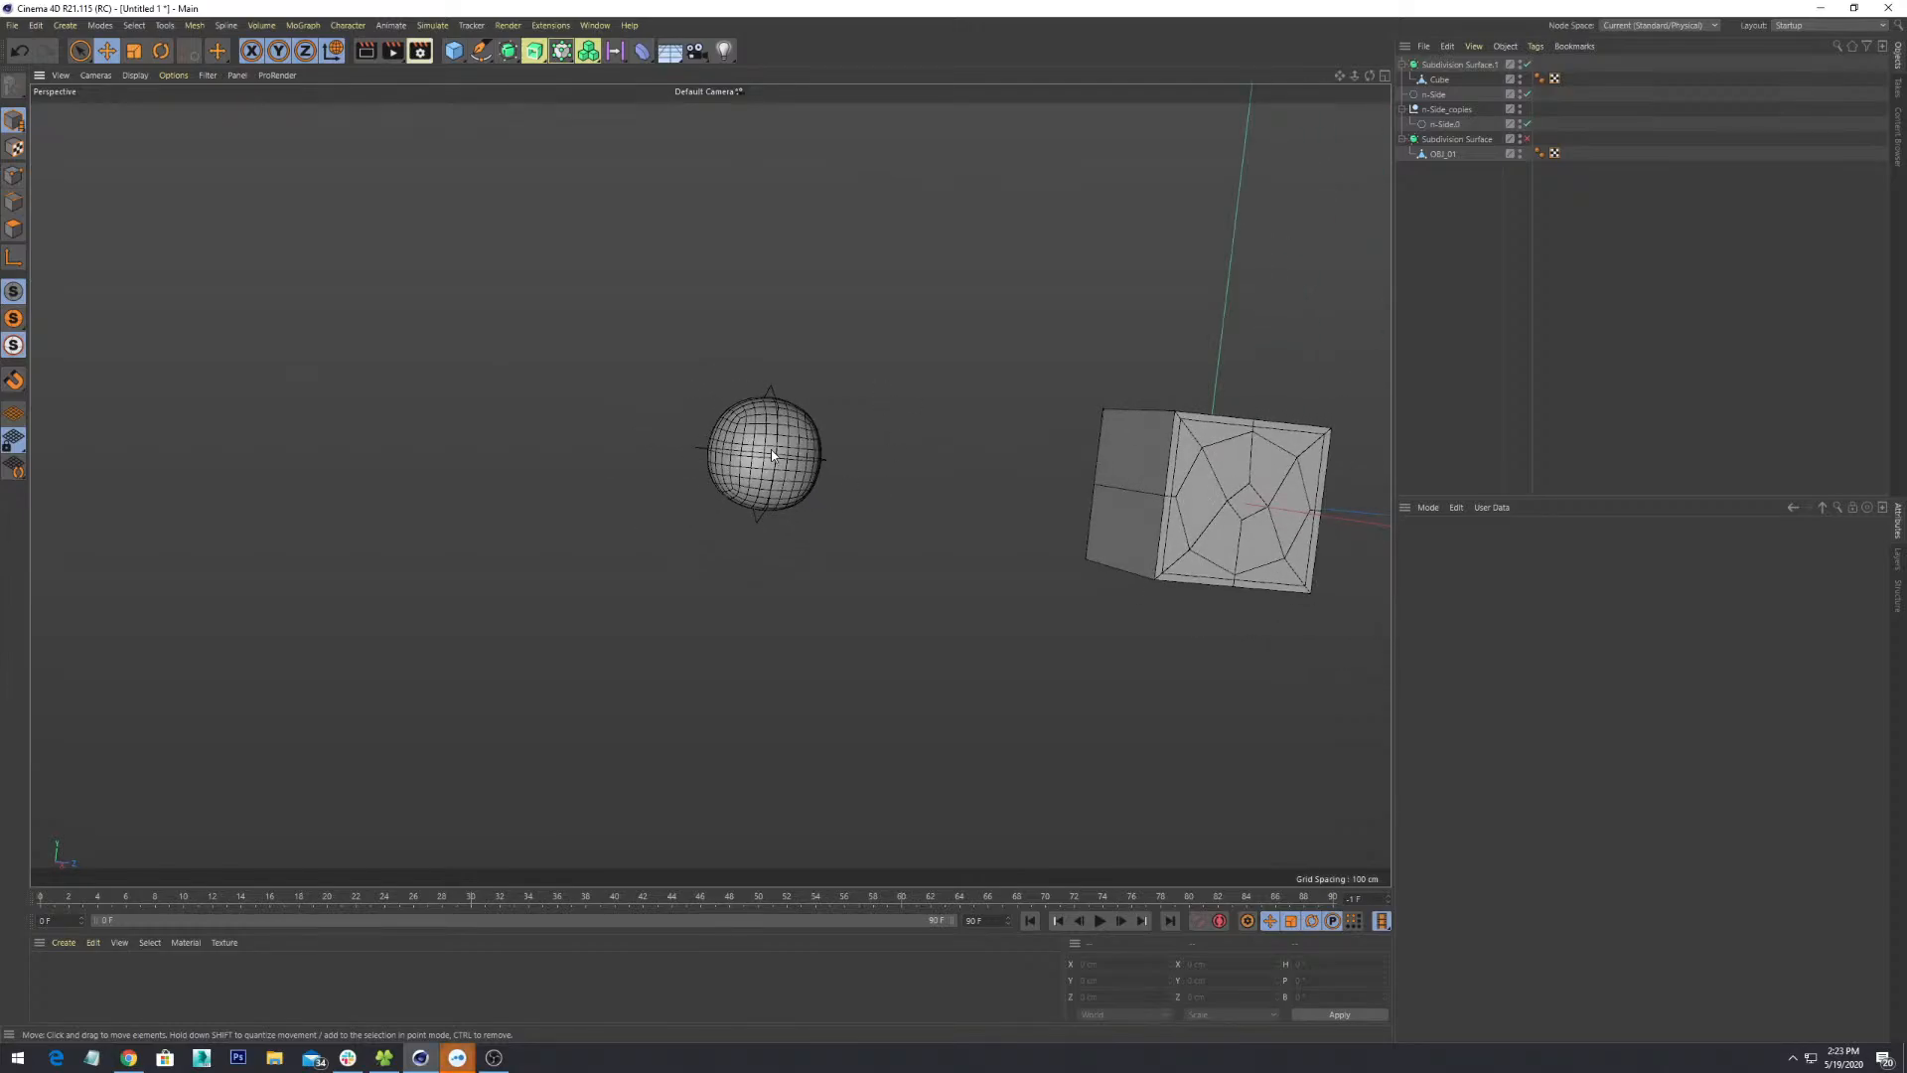
pyautogui.keyDown('alt'); pyautogui.moveTo(771, 455); pyautogui.dragTo(626, 531); pyautogui.keyUp('alt')
pyautogui.click(837, 365)
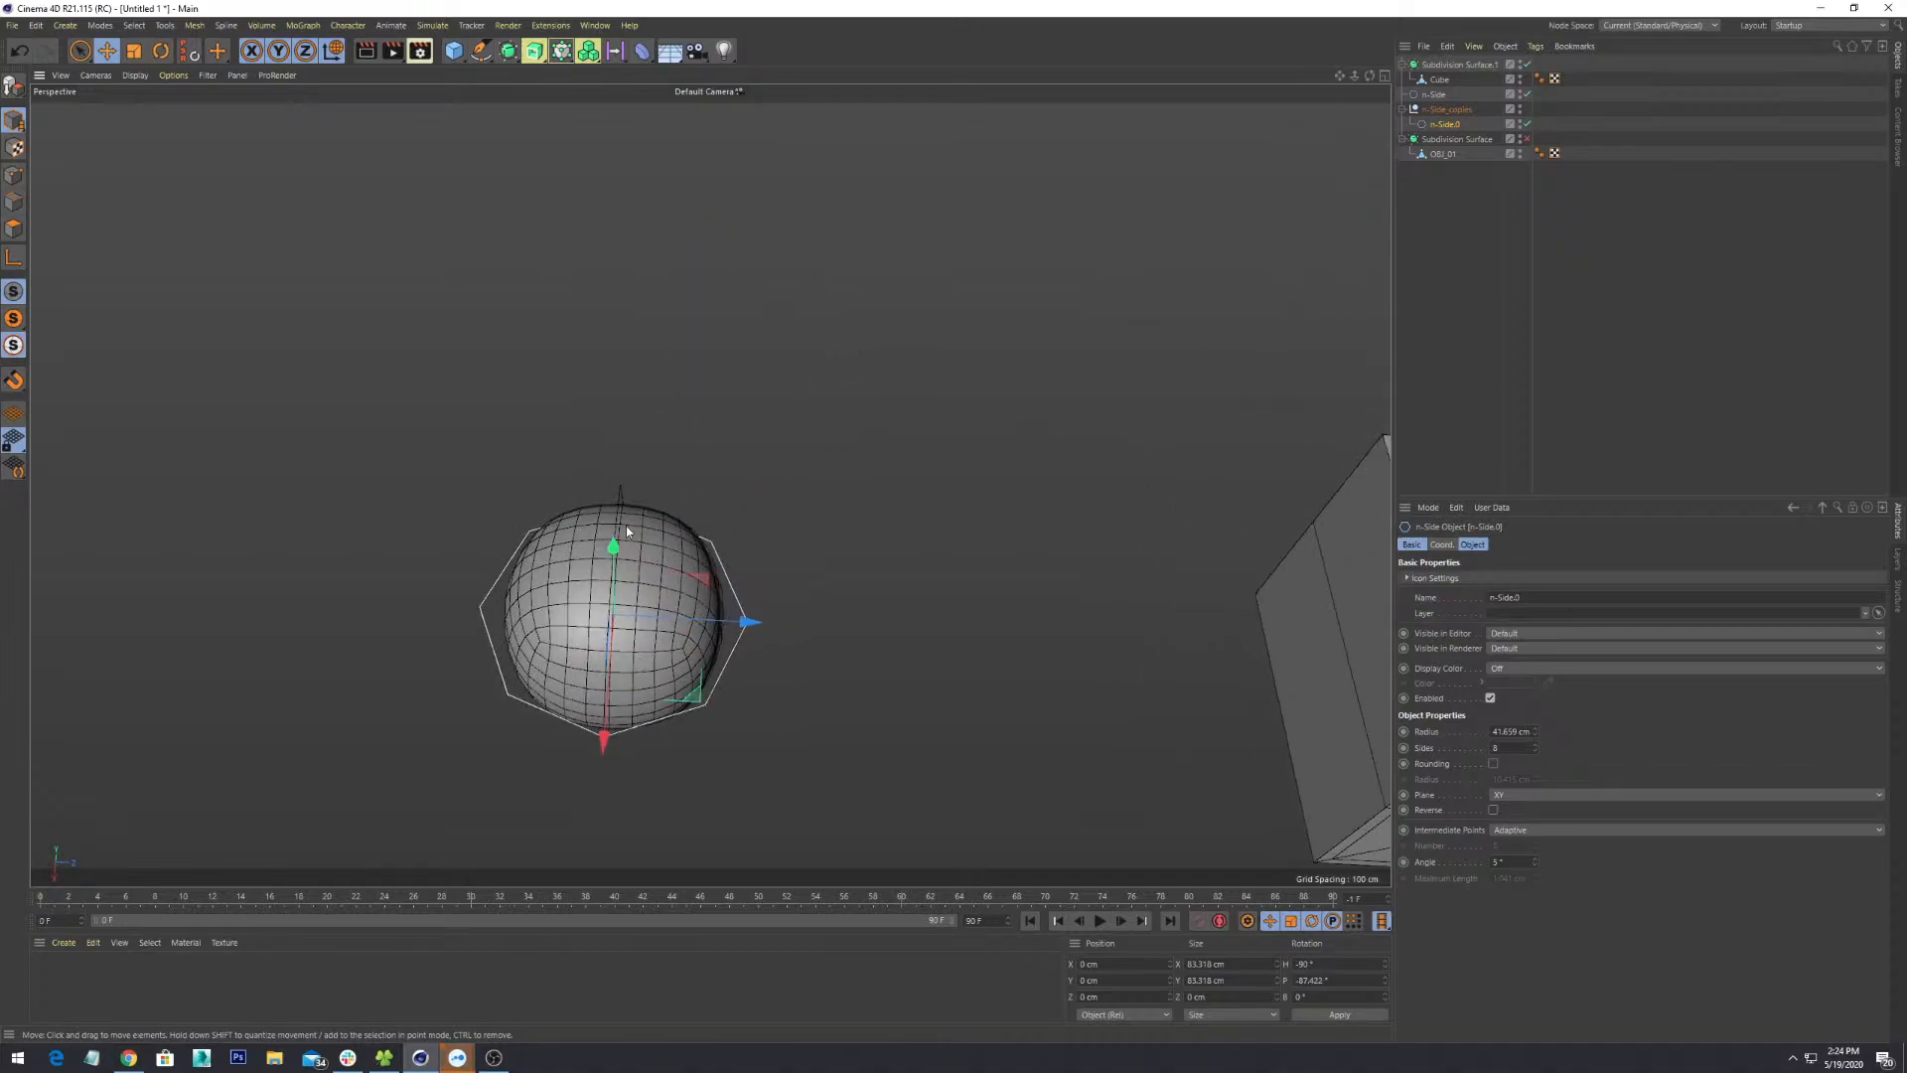
pyautogui.click(627, 531)
# - Disable Subdivision Surface.1 so the small Cube shows its faceted polygons
pyautogui.click(1527, 65)
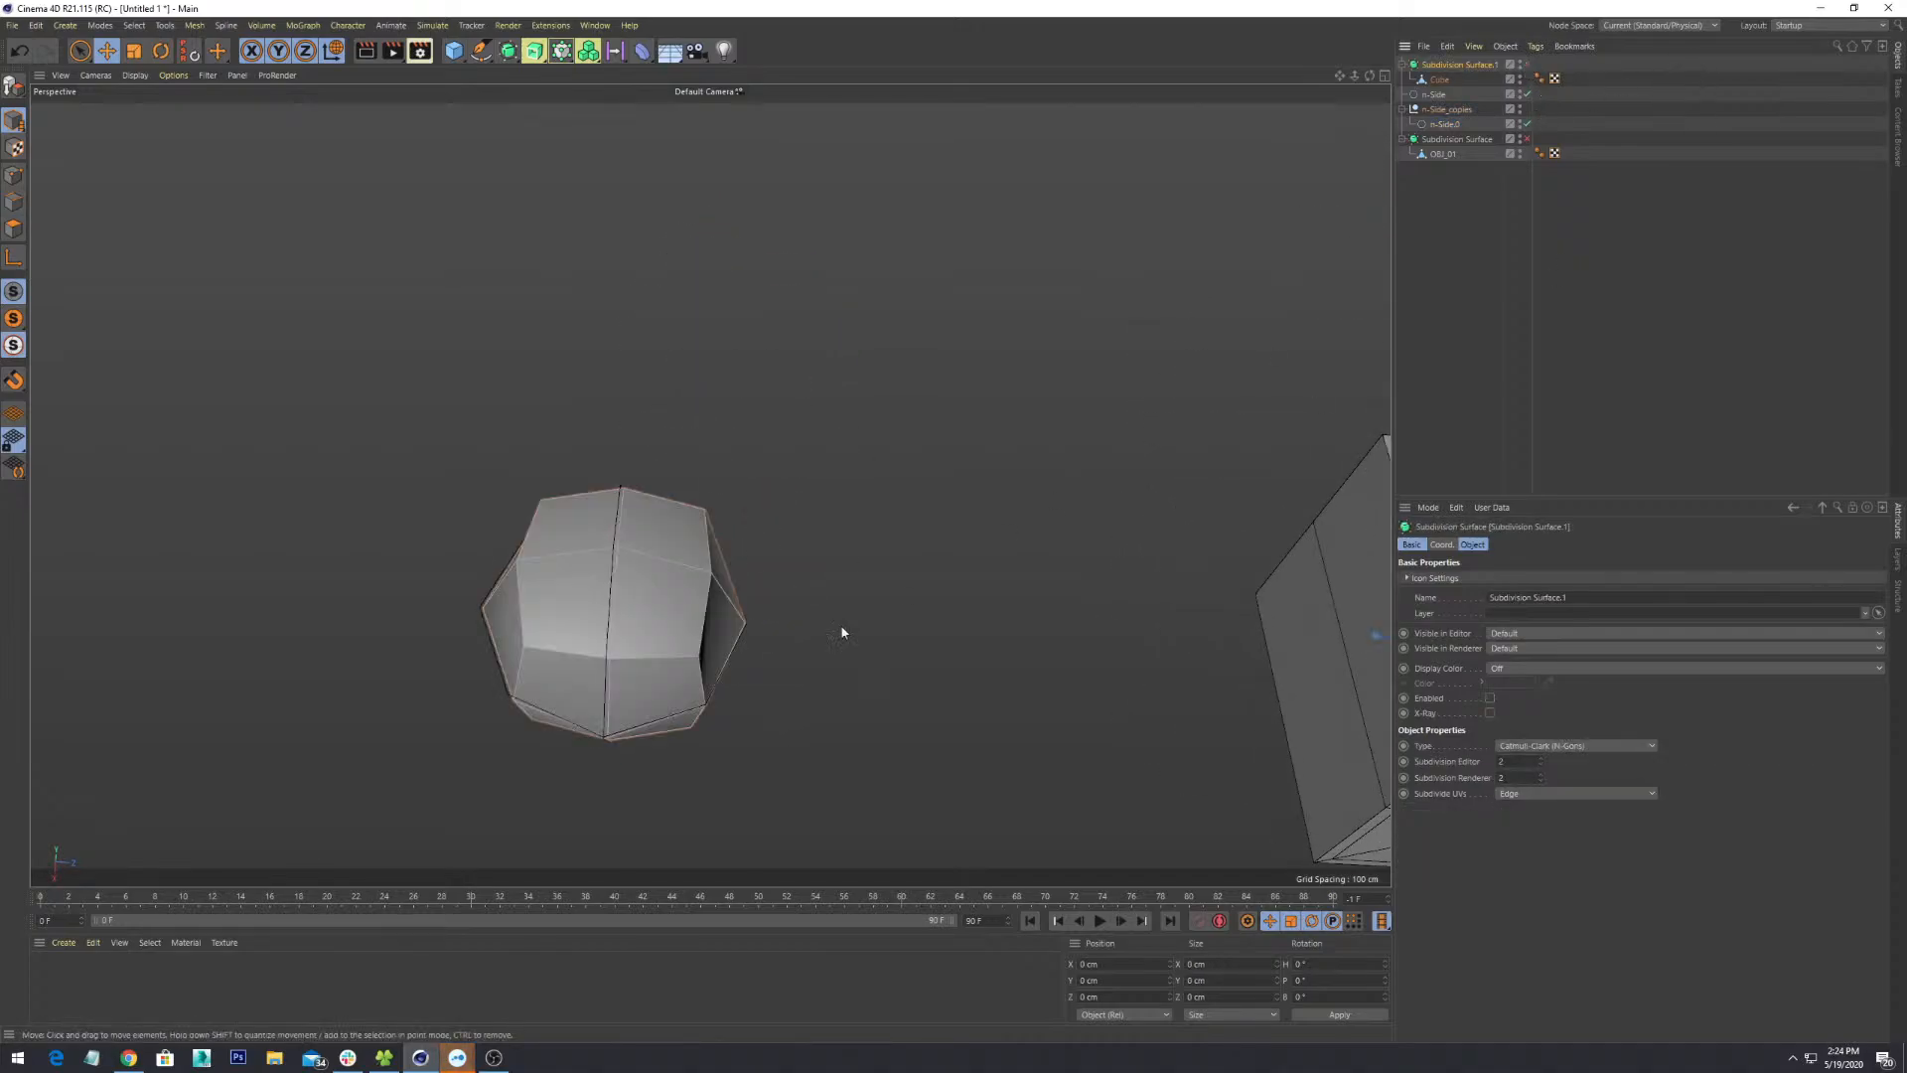
pyautogui.keyDown('alt'); pyautogui.moveTo(838, 630); pyautogui.dragTo(1020, 544); pyautogui.keyUp('alt')
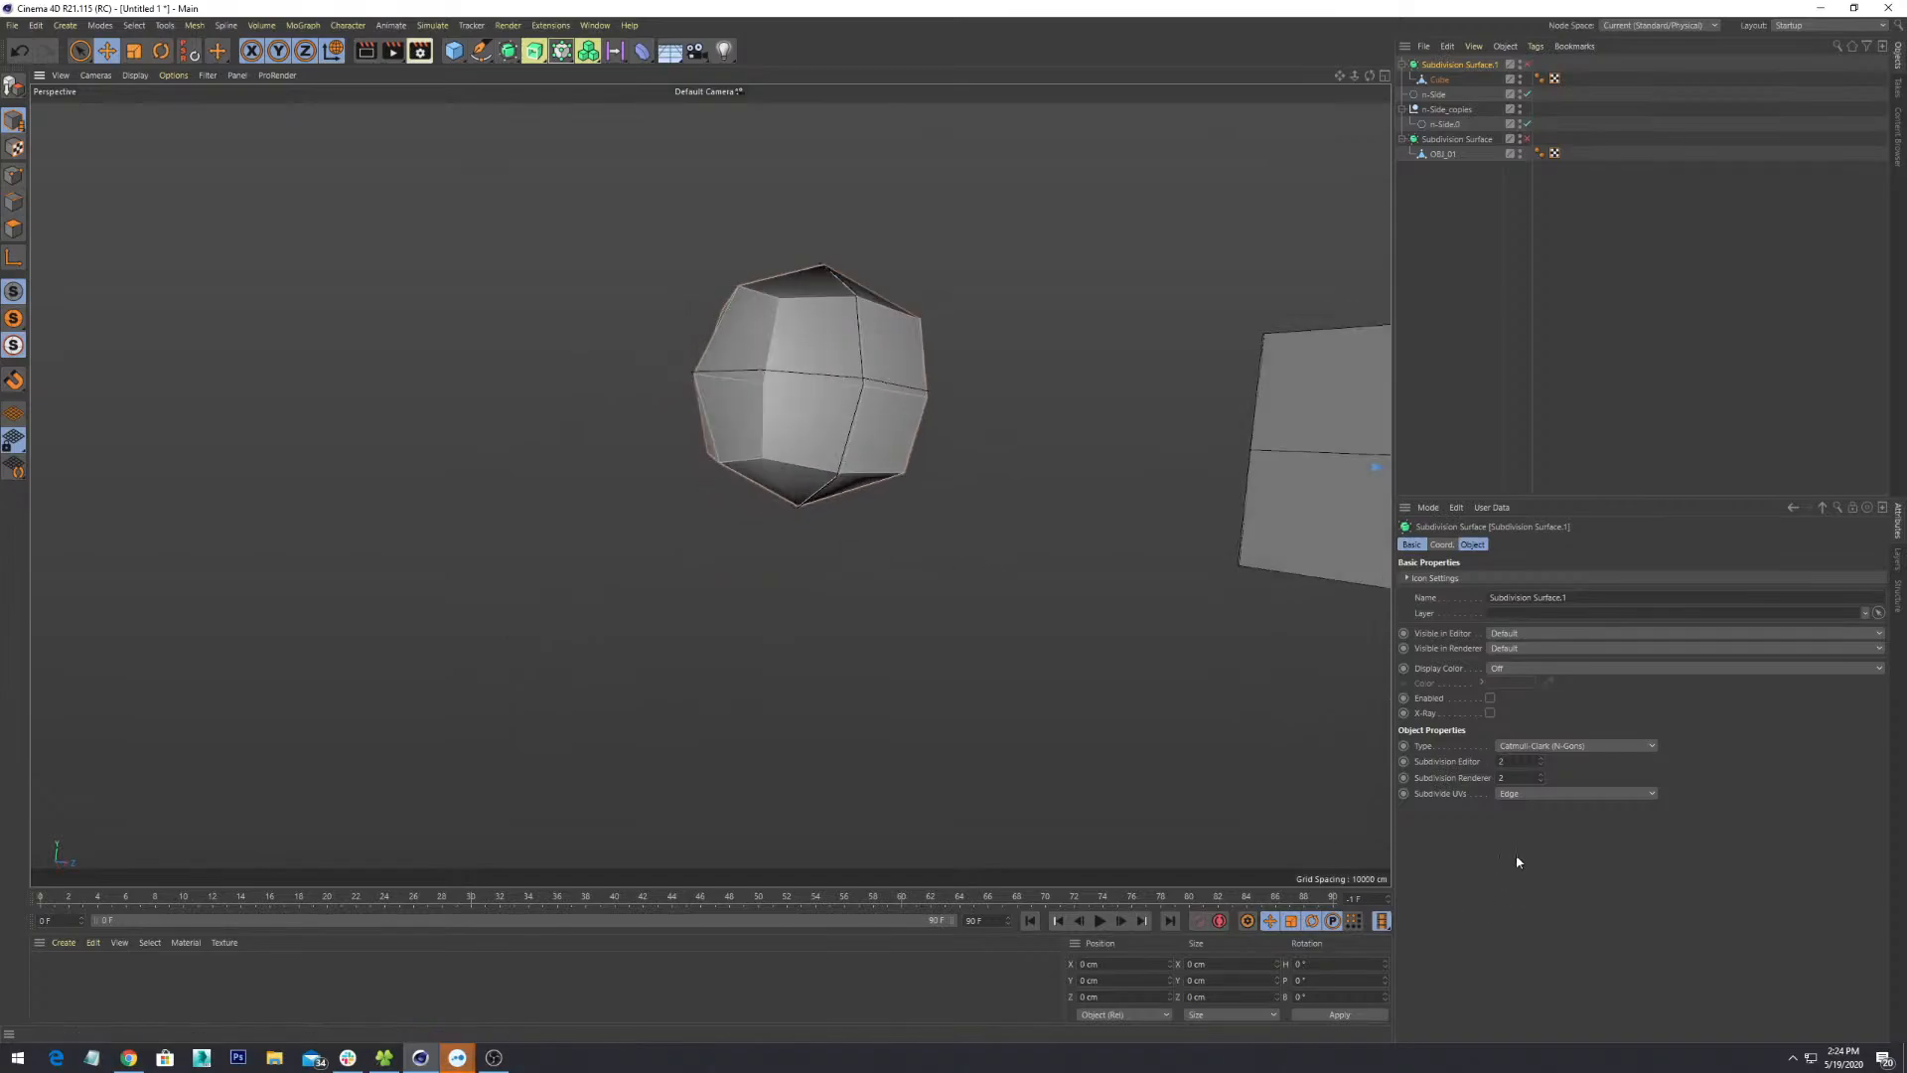
pyautogui.keyDown('alt'); pyautogui.moveTo(706, 486); pyautogui.dragTo(794, 541); pyautogui.keyUp('alt')
# - Select the Cube and look through its Coordinates, Phong and Basic properties
pyautogui.click(1440, 94)
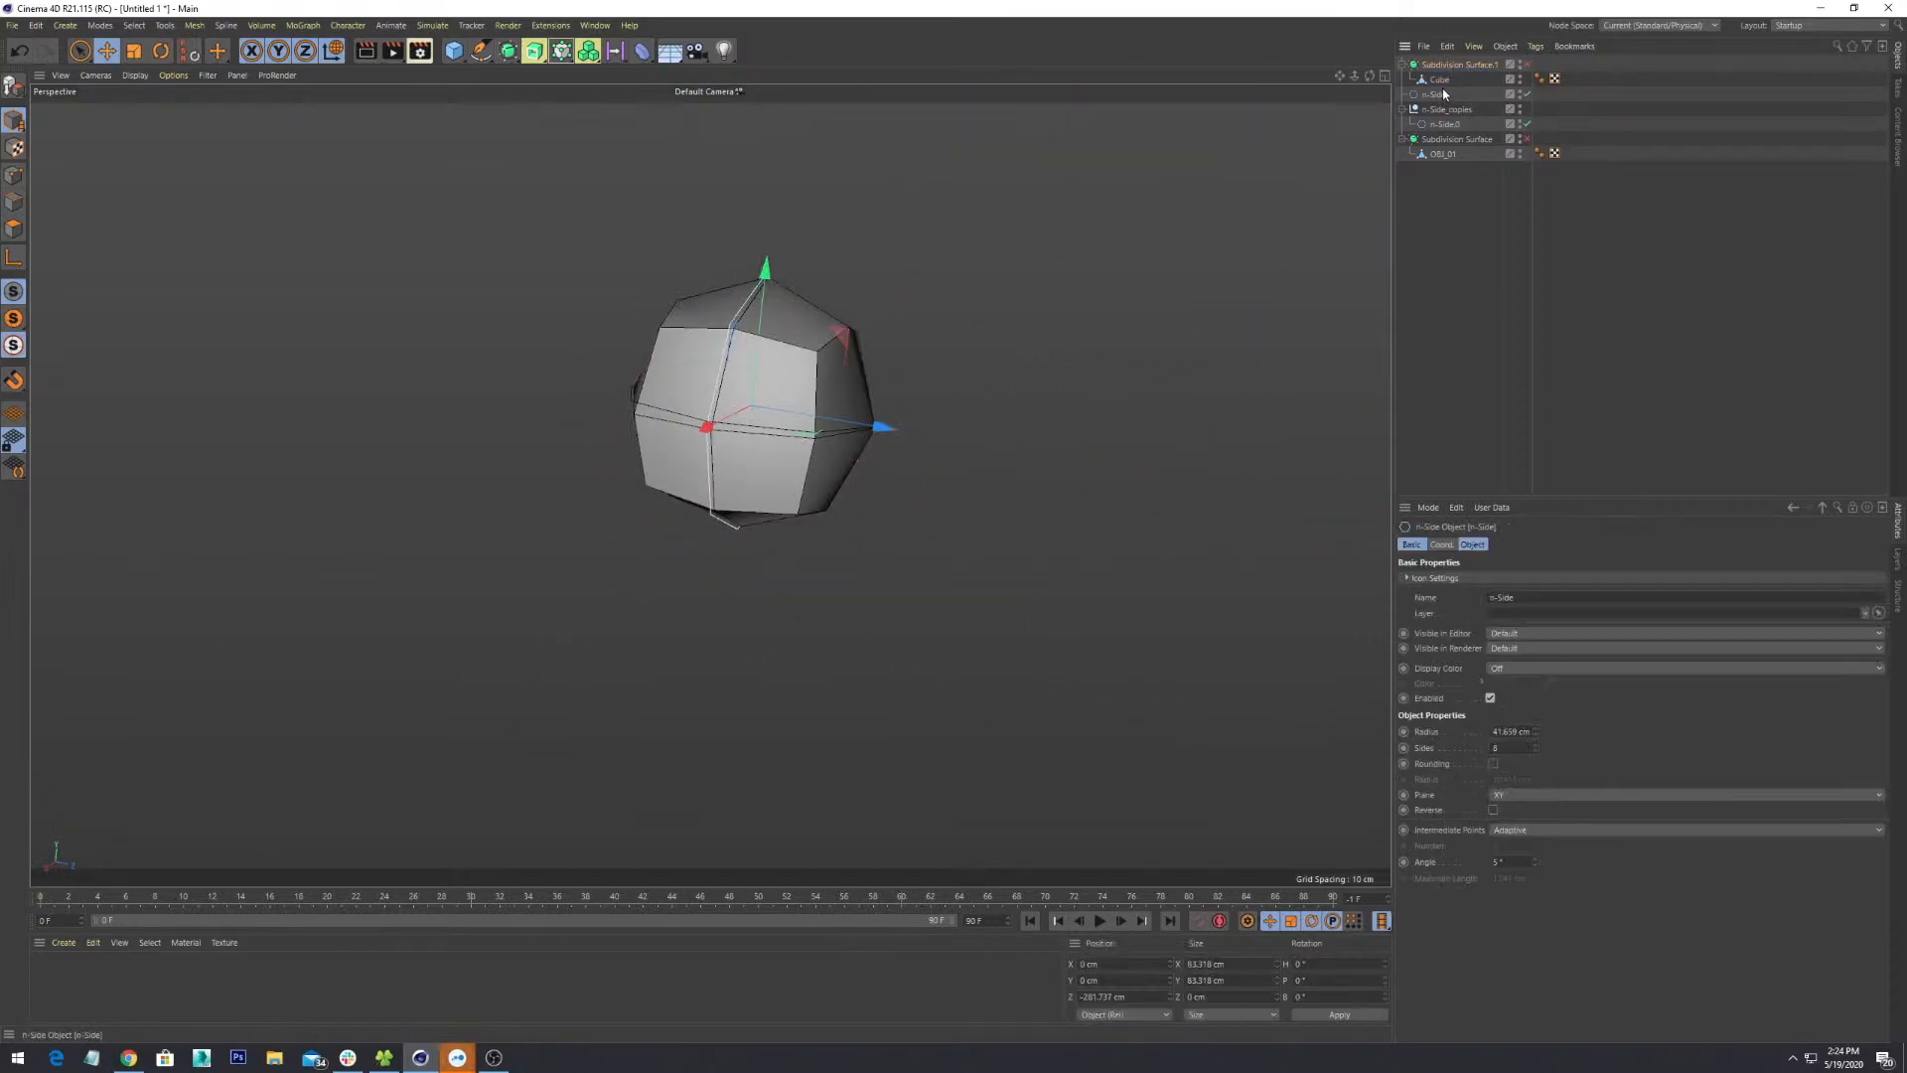
pyautogui.click(1441, 79)
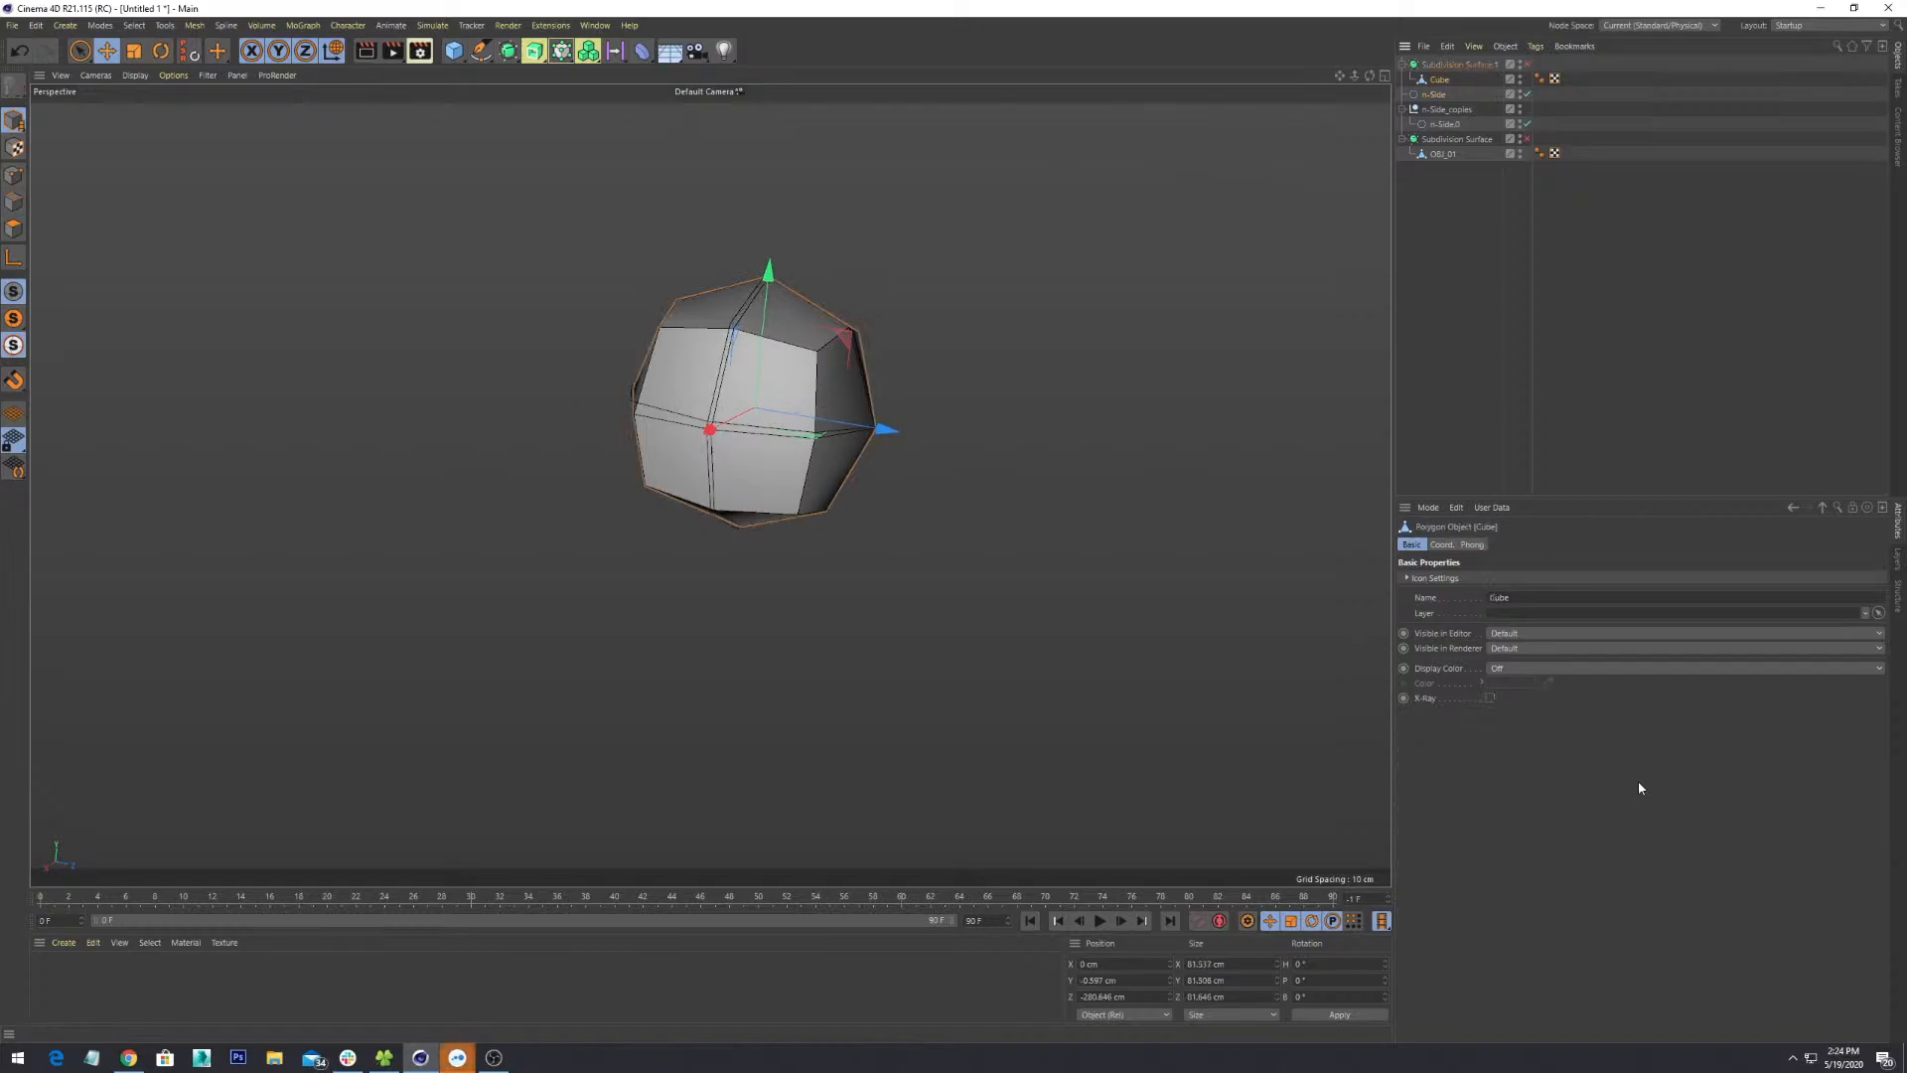
pyautogui.click(1441, 544)
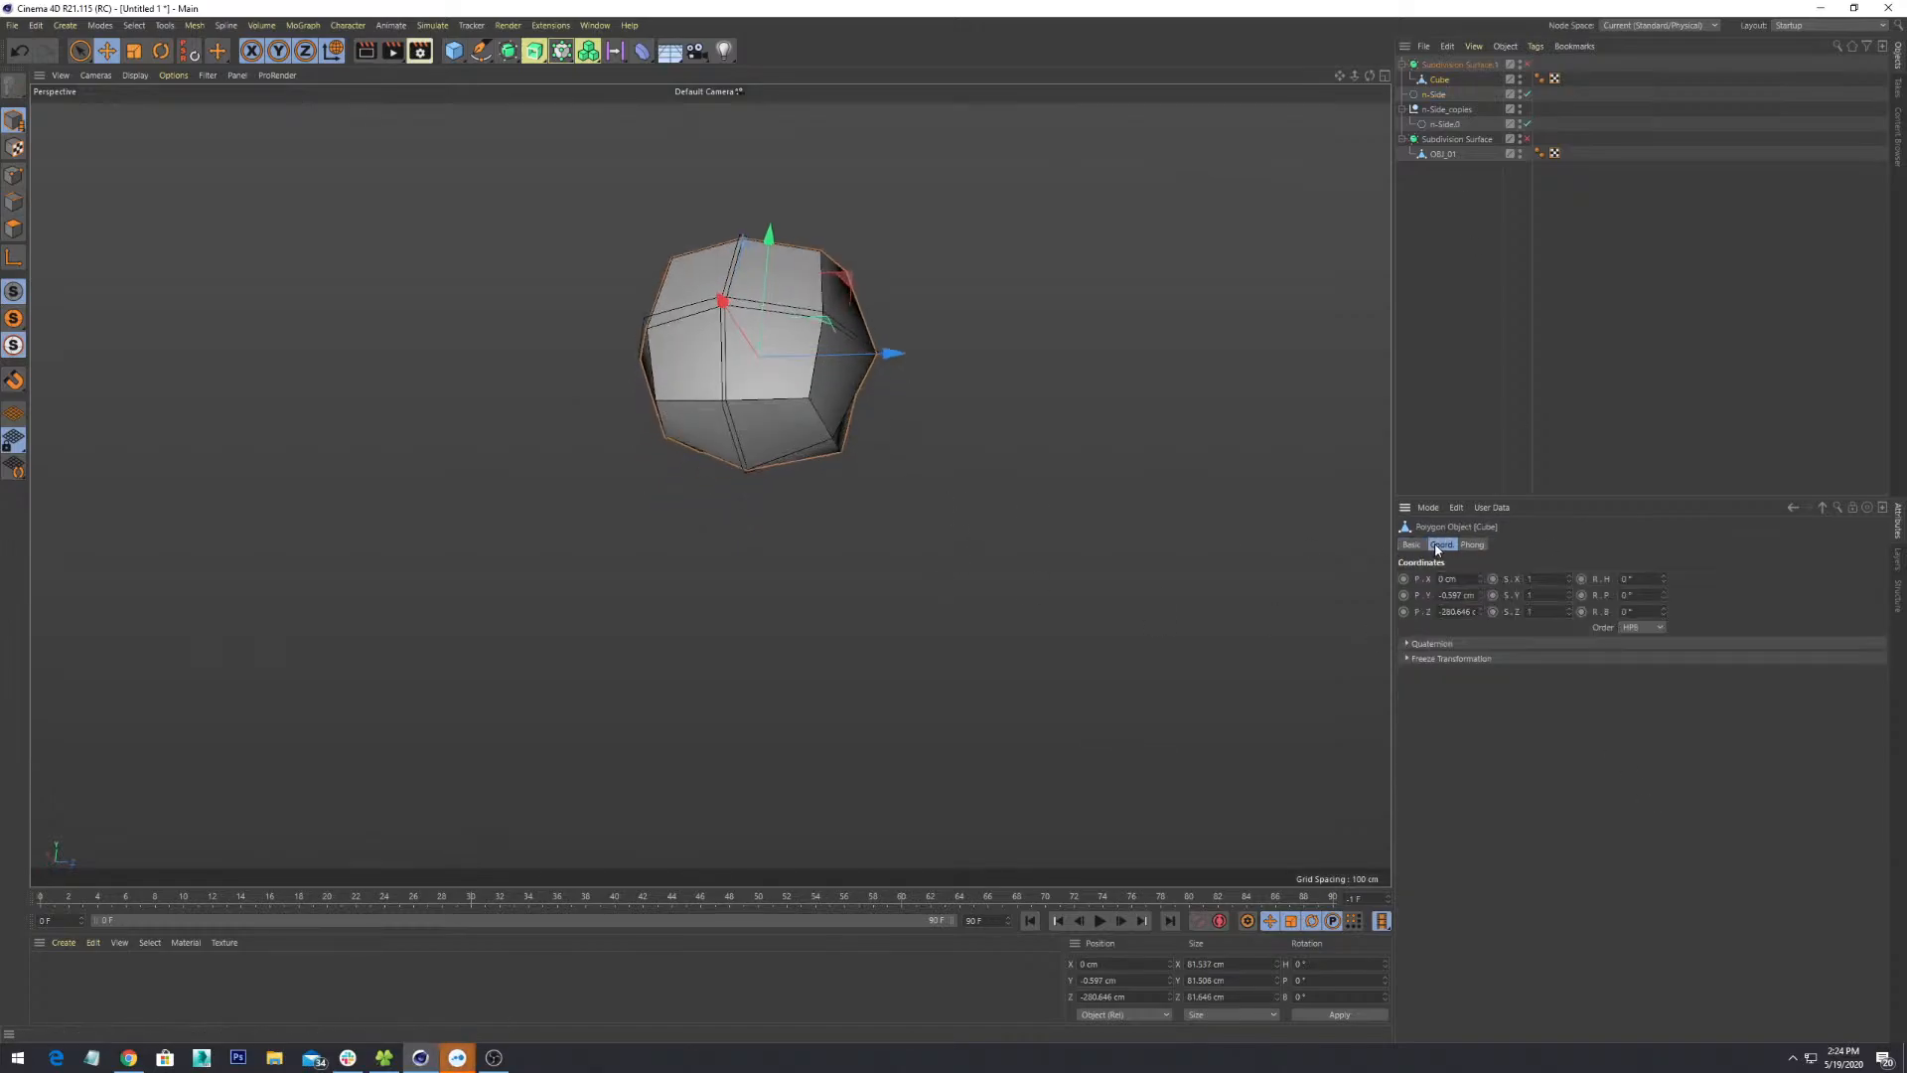
pyautogui.click(1473, 544)
pyautogui.click(1412, 546)
pyautogui.keyDown('alt'); pyautogui.moveTo(916, 508); pyautogui.dragTo(886, 636); pyautogui.keyUp('alt')
pyautogui.scroll(3, 907, 502)
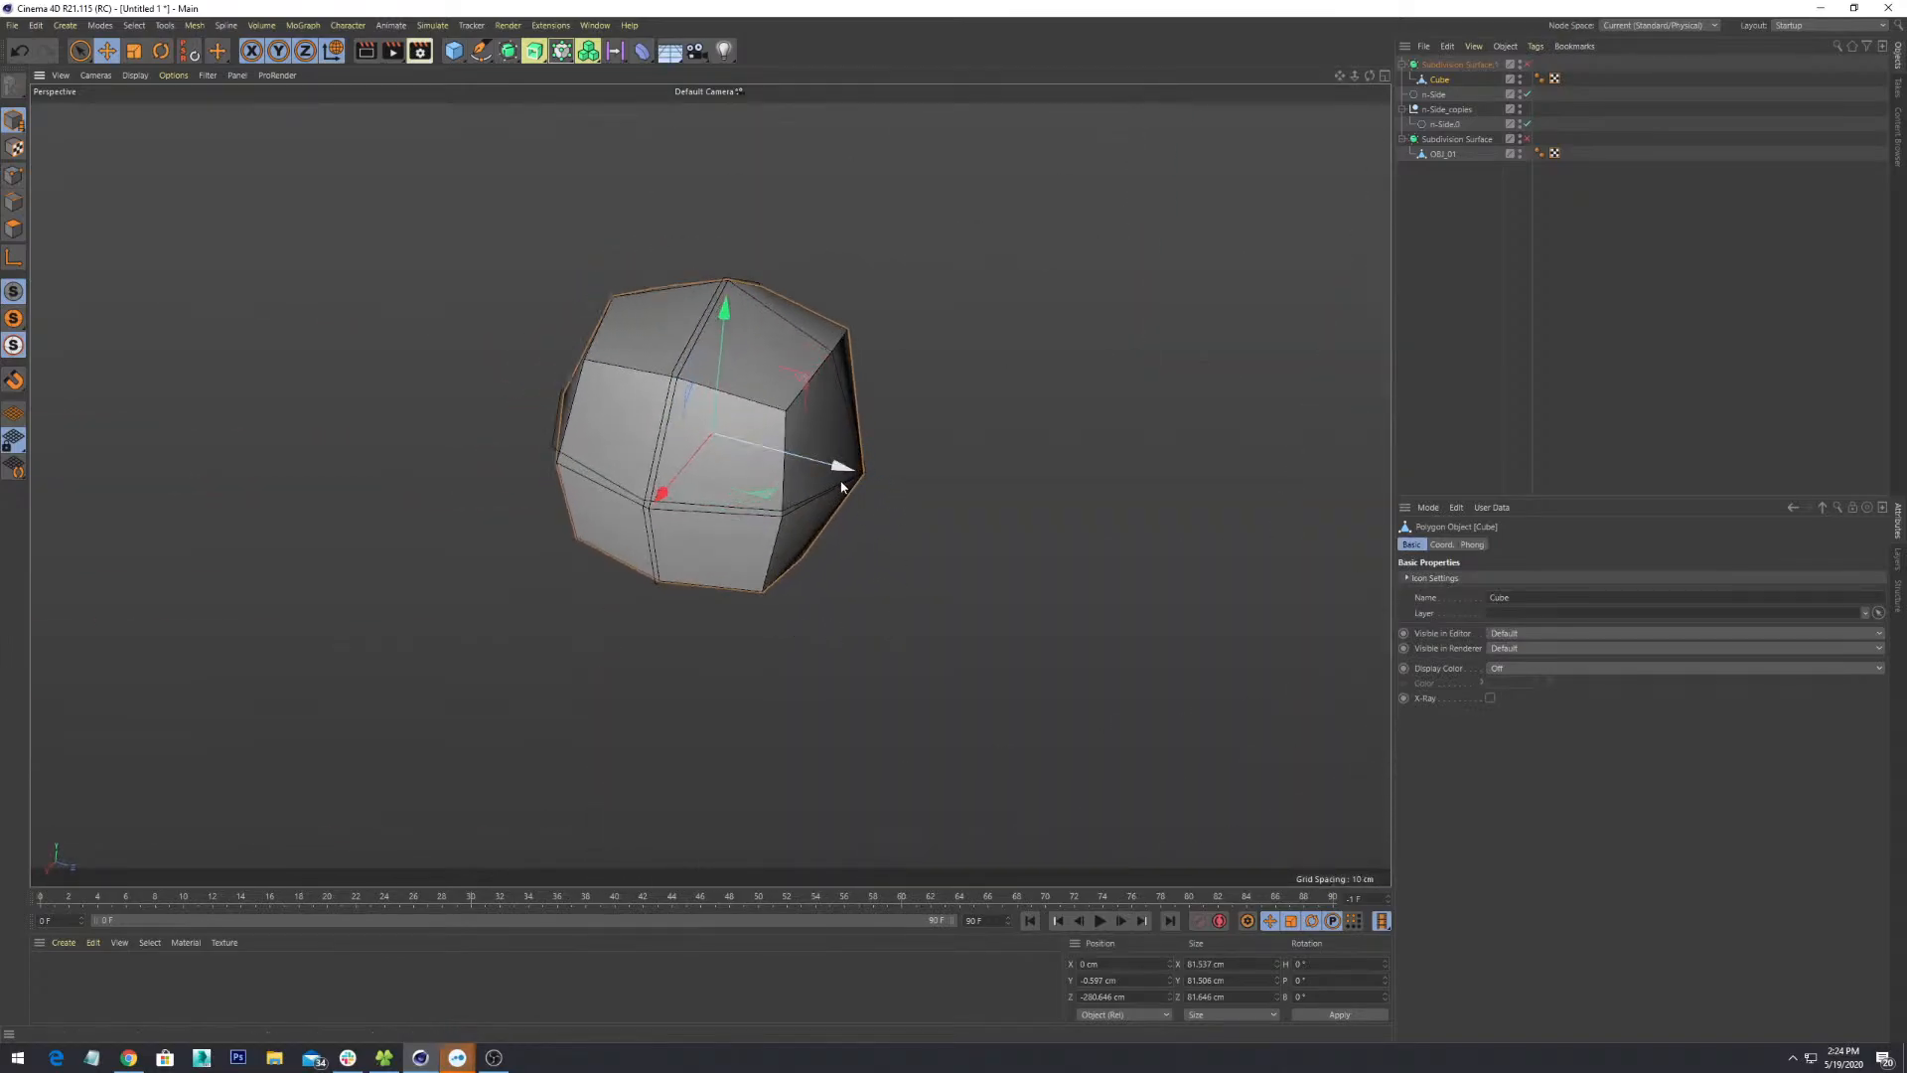
# - Select the n-Side spline and bring the second cube to the centre of the view
pyautogui.click(1436, 94)
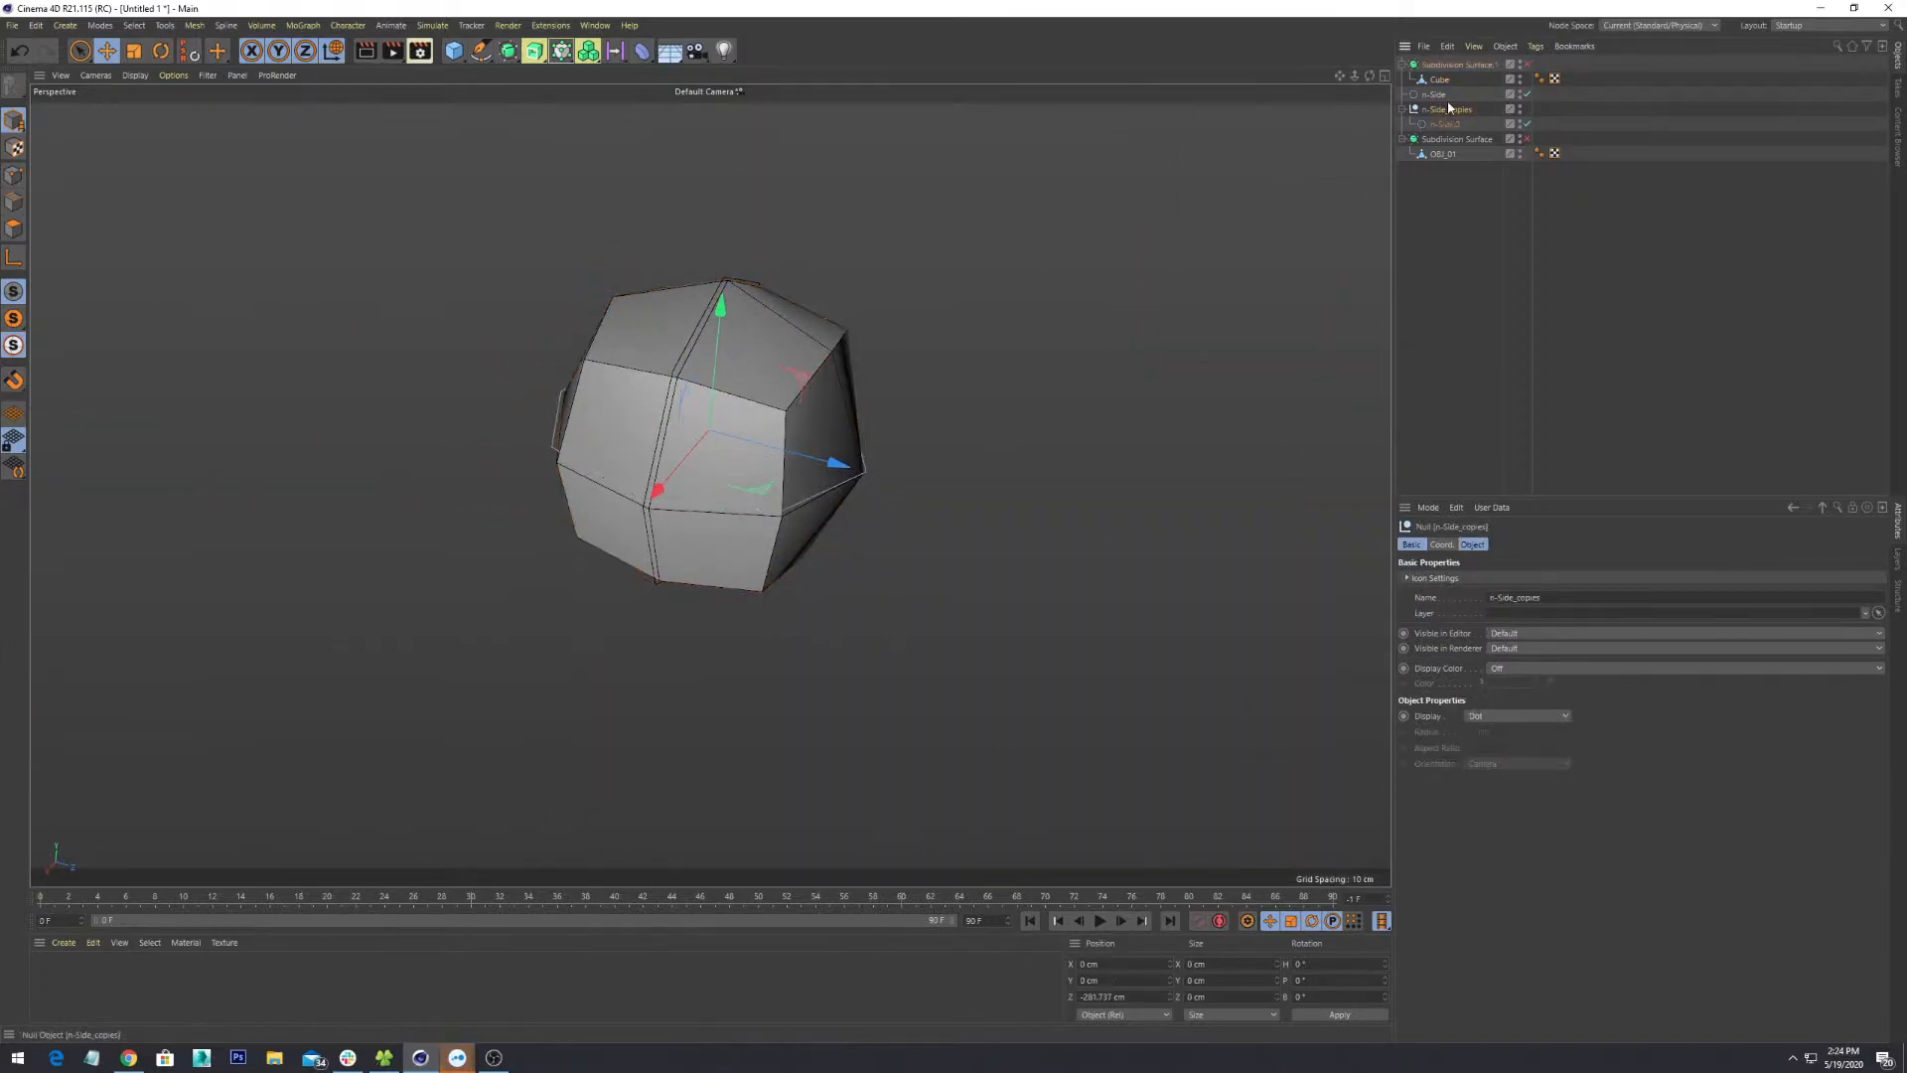
pyautogui.keyDown('alt'); pyautogui.moveTo(760, 528); pyautogui.dragTo(829, 505); pyautogui.keyUp('alt')
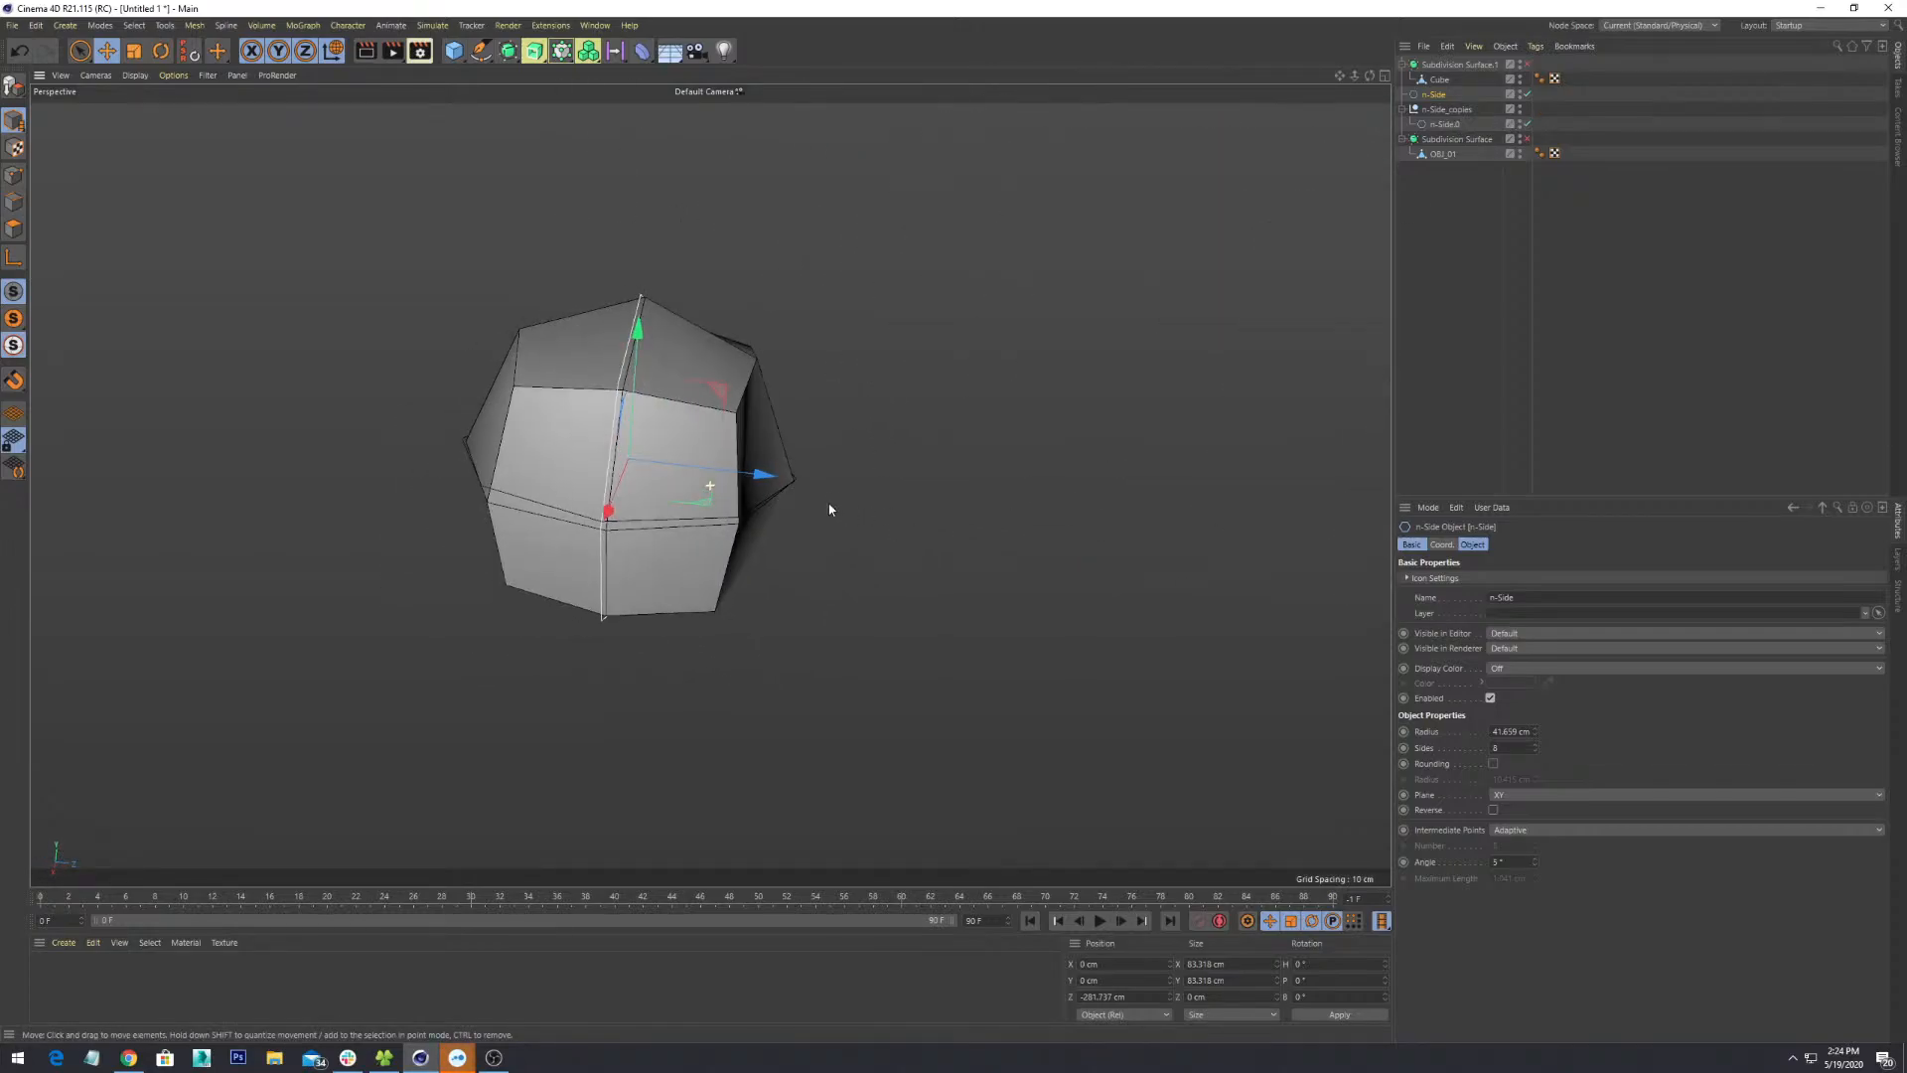
pyautogui.scroll(-5, 829, 504)
pyautogui.keyDown('alt'); pyautogui.moveTo(829, 505); pyautogui.dragTo(580, 486, button='middle'); pyautogui.keyUp('alt')
pyautogui.scroll(-1, 702, 564)
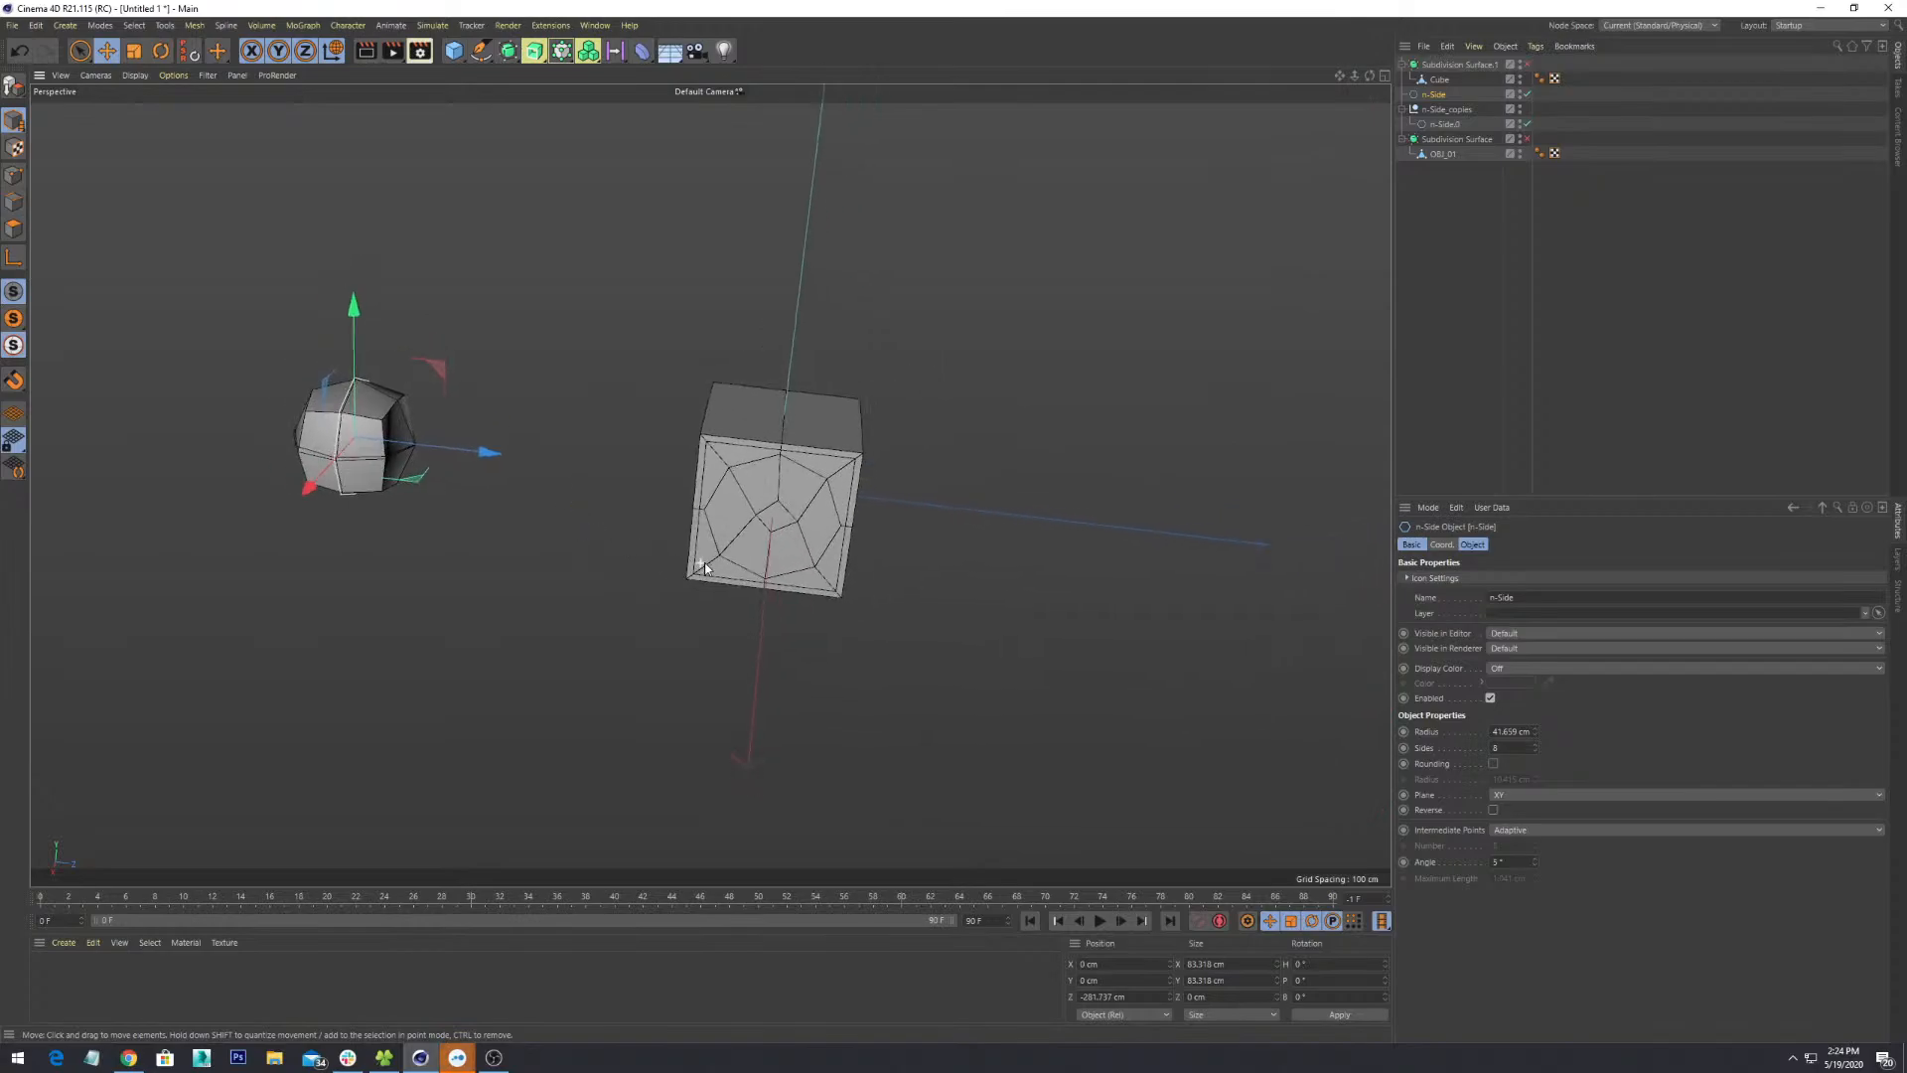
pyautogui.keyDown('alt'); pyautogui.moveTo(702, 564); pyautogui.dragTo(760, 522); pyautogui.keyUp('alt')
pyautogui.scroll(3, 760, 523)
pyautogui.scroll(2, 760, 519)
pyautogui.click(819, 487)
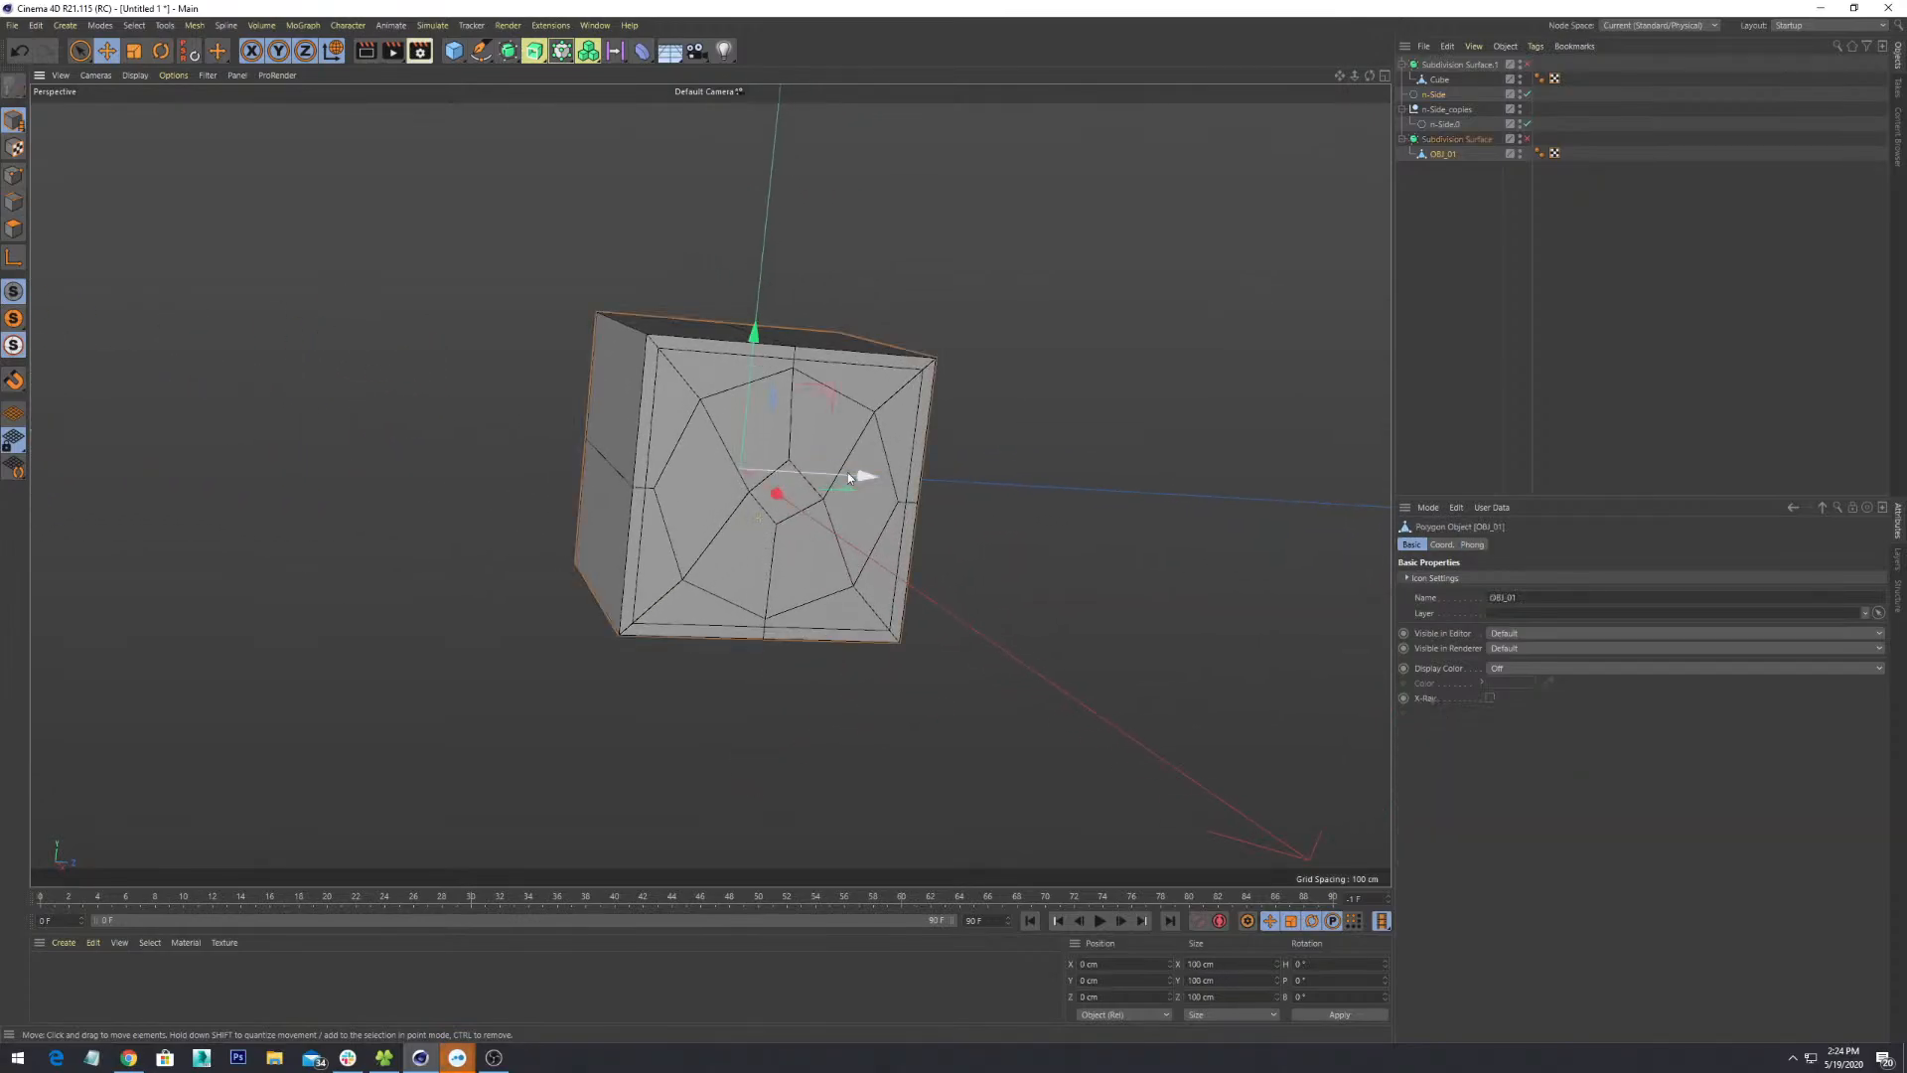
pyautogui.keyDown('alt'); pyautogui.moveTo(929, 487); pyautogui.dragTo(581, 414); pyautogui.keyUp('alt')
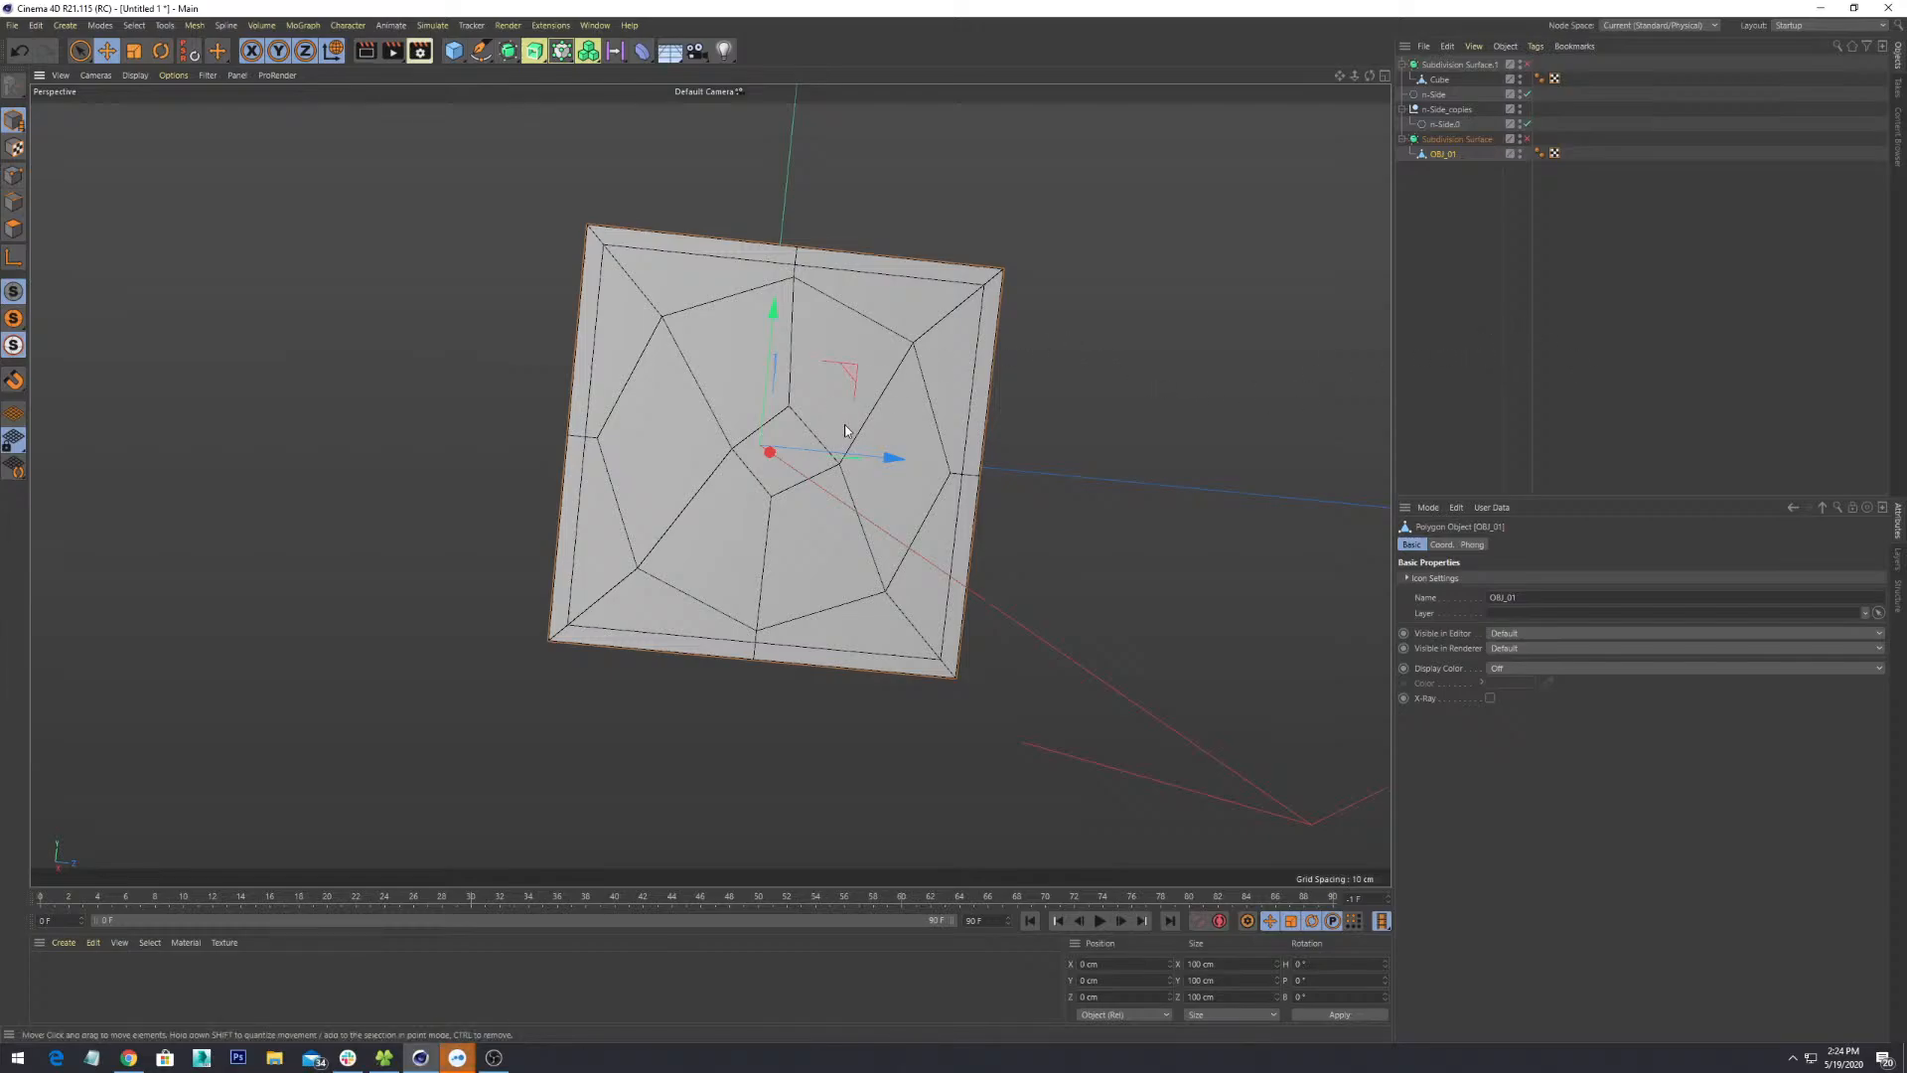
pyautogui.moveTo(680, 425)
pyautogui.keyDown('alt'); pyautogui.mouseDown()
pyautogui.moveTo(860, 494)
pyautogui.moveTo(747, 481)
pyautogui.mouseUp(); pyautogui.keyUp('alt')
pyautogui.scroll(-3, 866, 495)
pyautogui.keyDown('alt'); pyautogui.moveTo(712, 486); pyautogui.dragTo(987, 421, button='middle'); pyautogui.keyUp('alt')
pyautogui.scroll(-3, 966, 456)
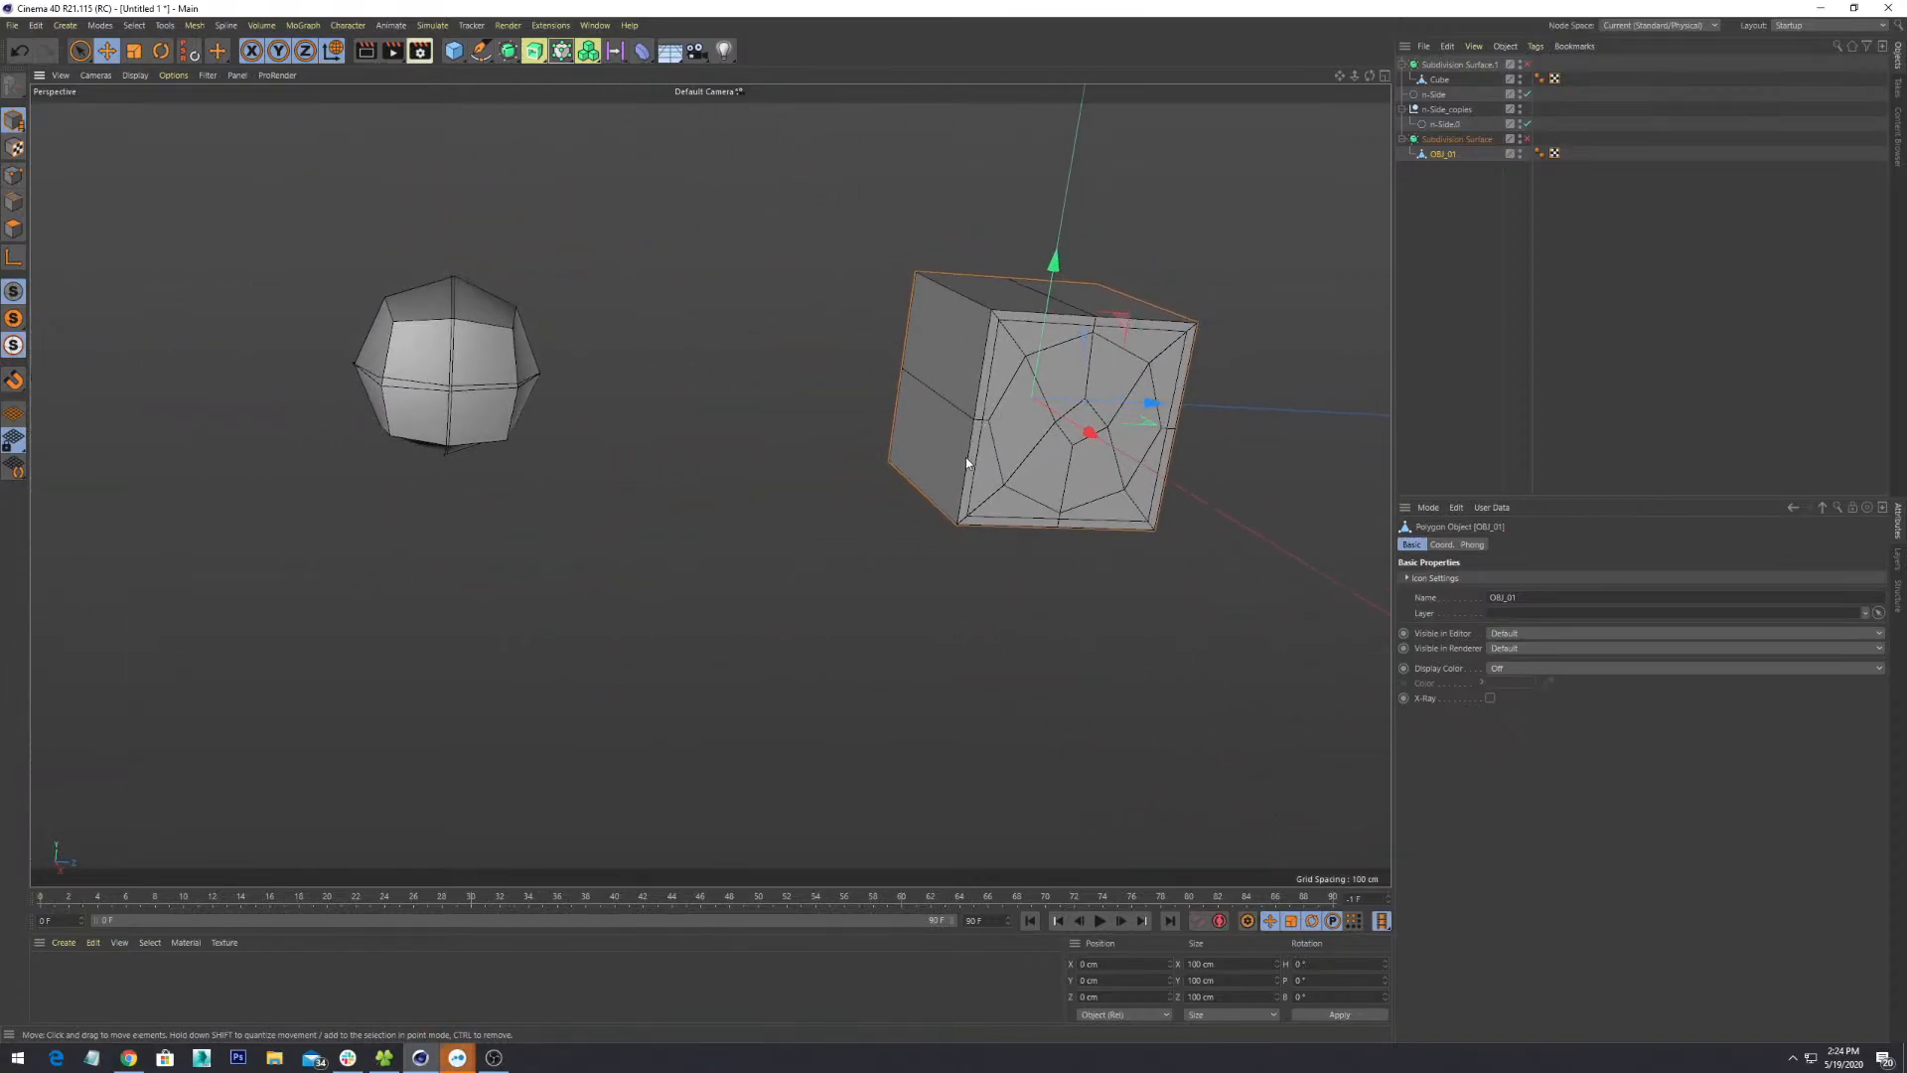
pyautogui.keyDown('alt'); pyautogui.moveTo(965, 457); pyautogui.dragTo(824, 436); pyautogui.keyUp('alt')
pyautogui.keyDown('alt'); pyautogui.moveTo(1116, 445); pyautogui.dragTo(801, 527, button='middle'); pyautogui.keyUp('alt')
pyautogui.scroll(4, 800, 528)
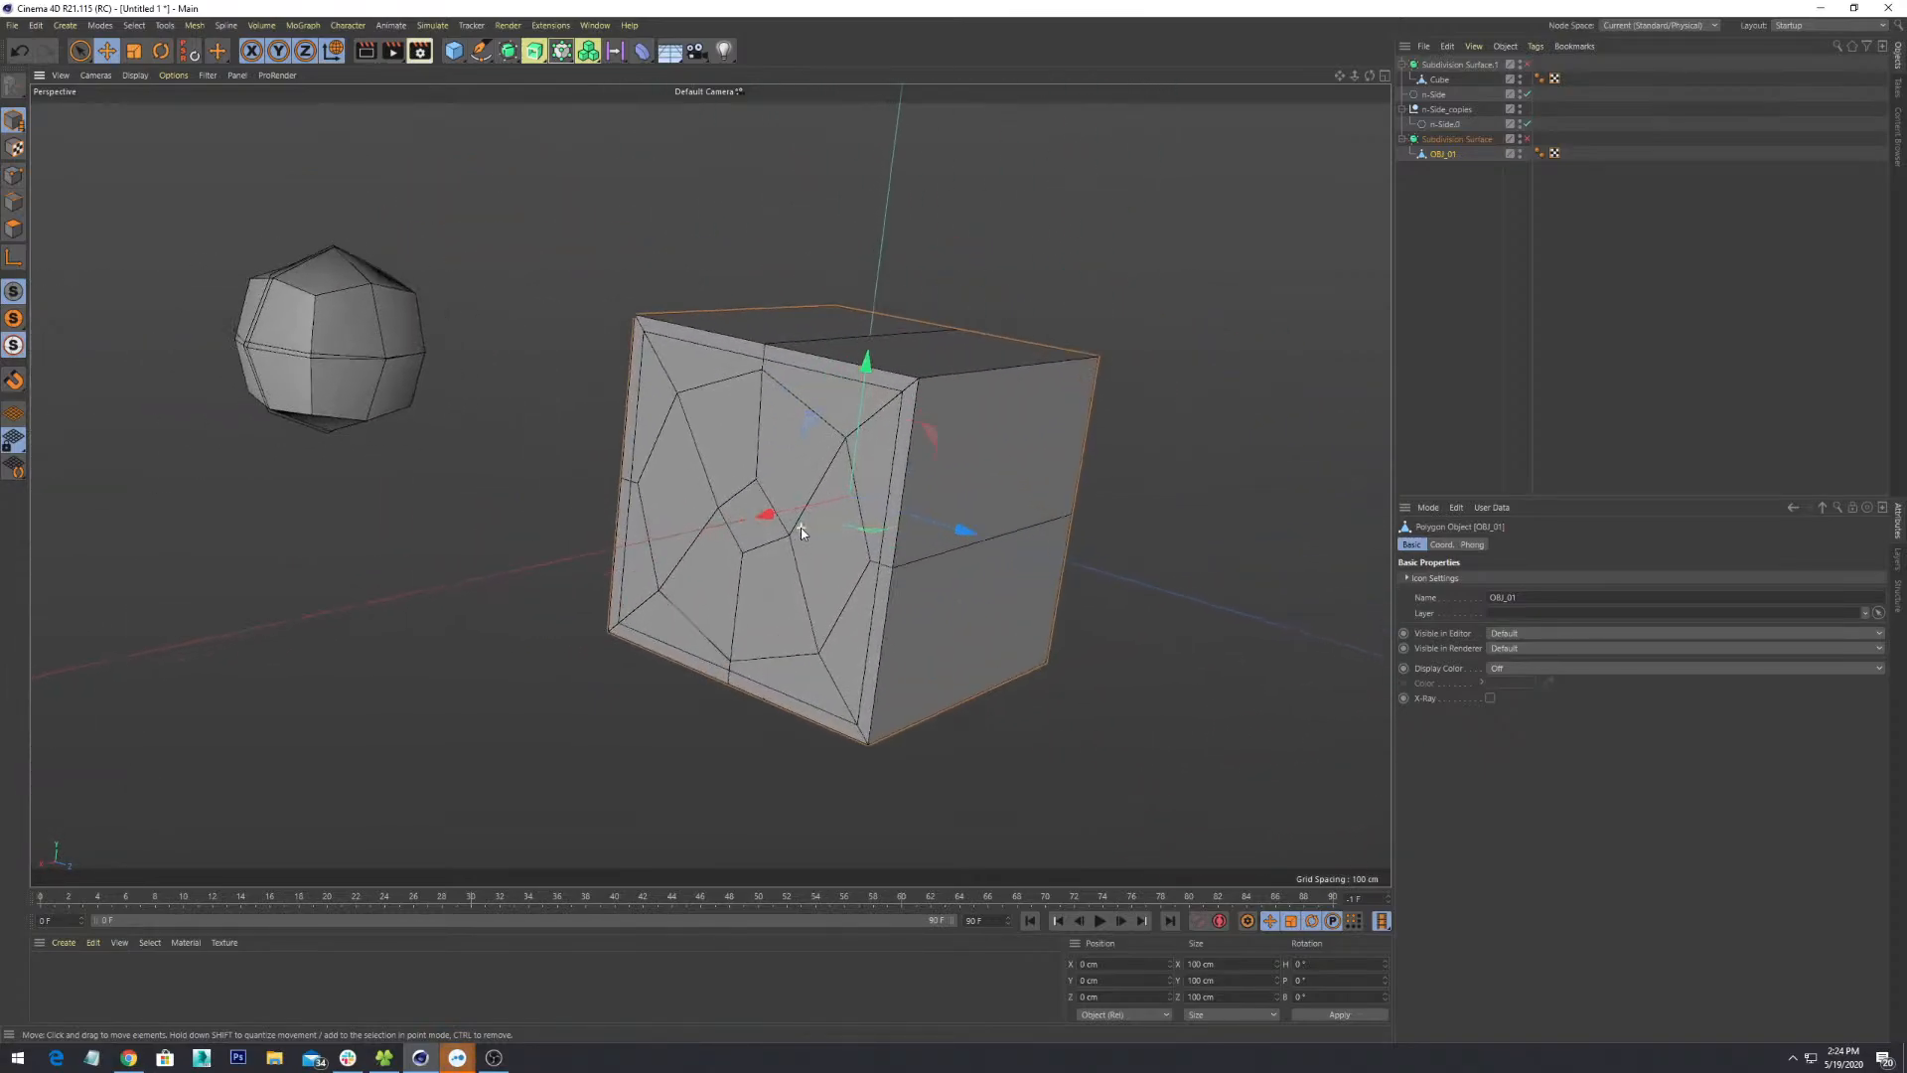
pyautogui.keyDown('alt'); pyautogui.moveTo(633, 492); pyautogui.dragTo(783, 507); pyautogui.keyUp('alt')
pyautogui.keyDown('alt'); pyautogui.moveTo(782, 507); pyautogui.dragTo(872, 465, button='middle'); pyautogui.keyUp('alt')
pyautogui.scroll(3, 875, 438)
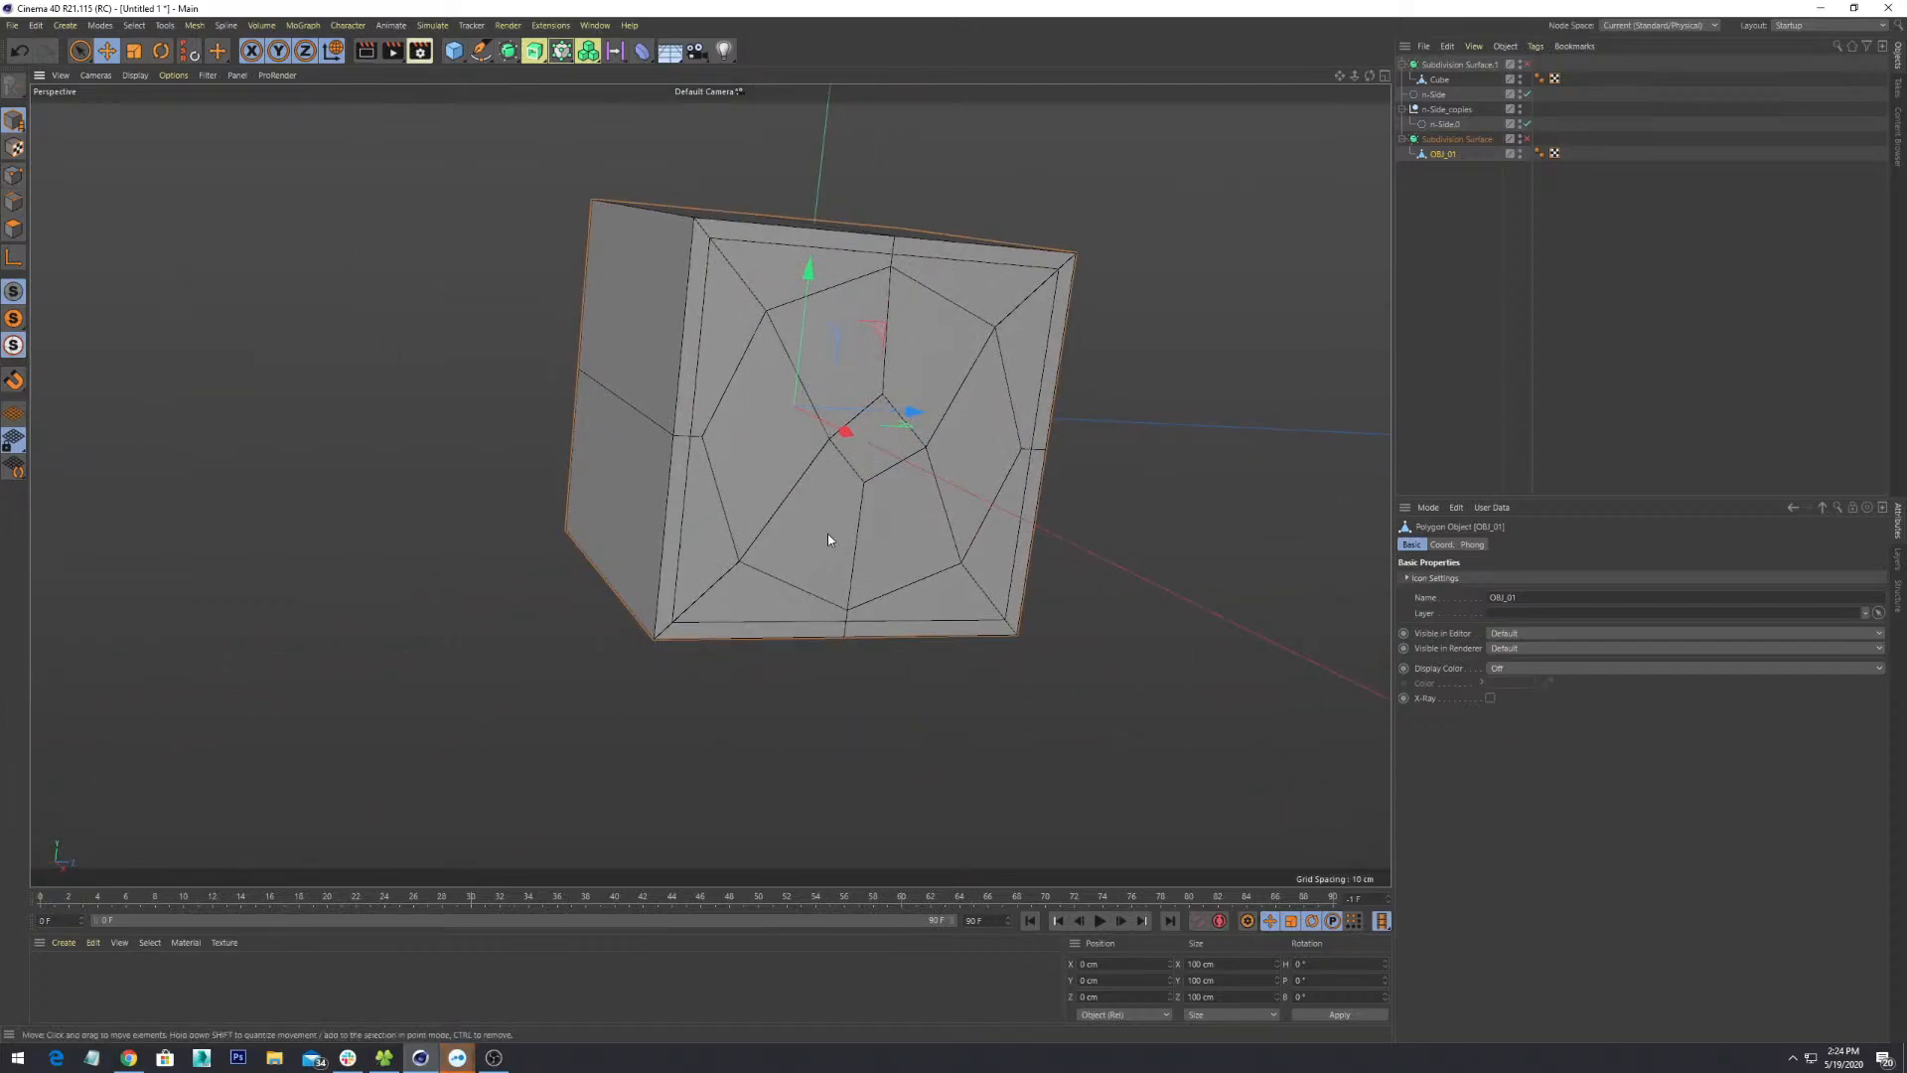
pyautogui.keyDown('alt'); pyautogui.moveTo(829, 539); pyautogui.dragTo(933, 466); pyautogui.keyUp('alt')
pyautogui.scroll(4, 928, 461)
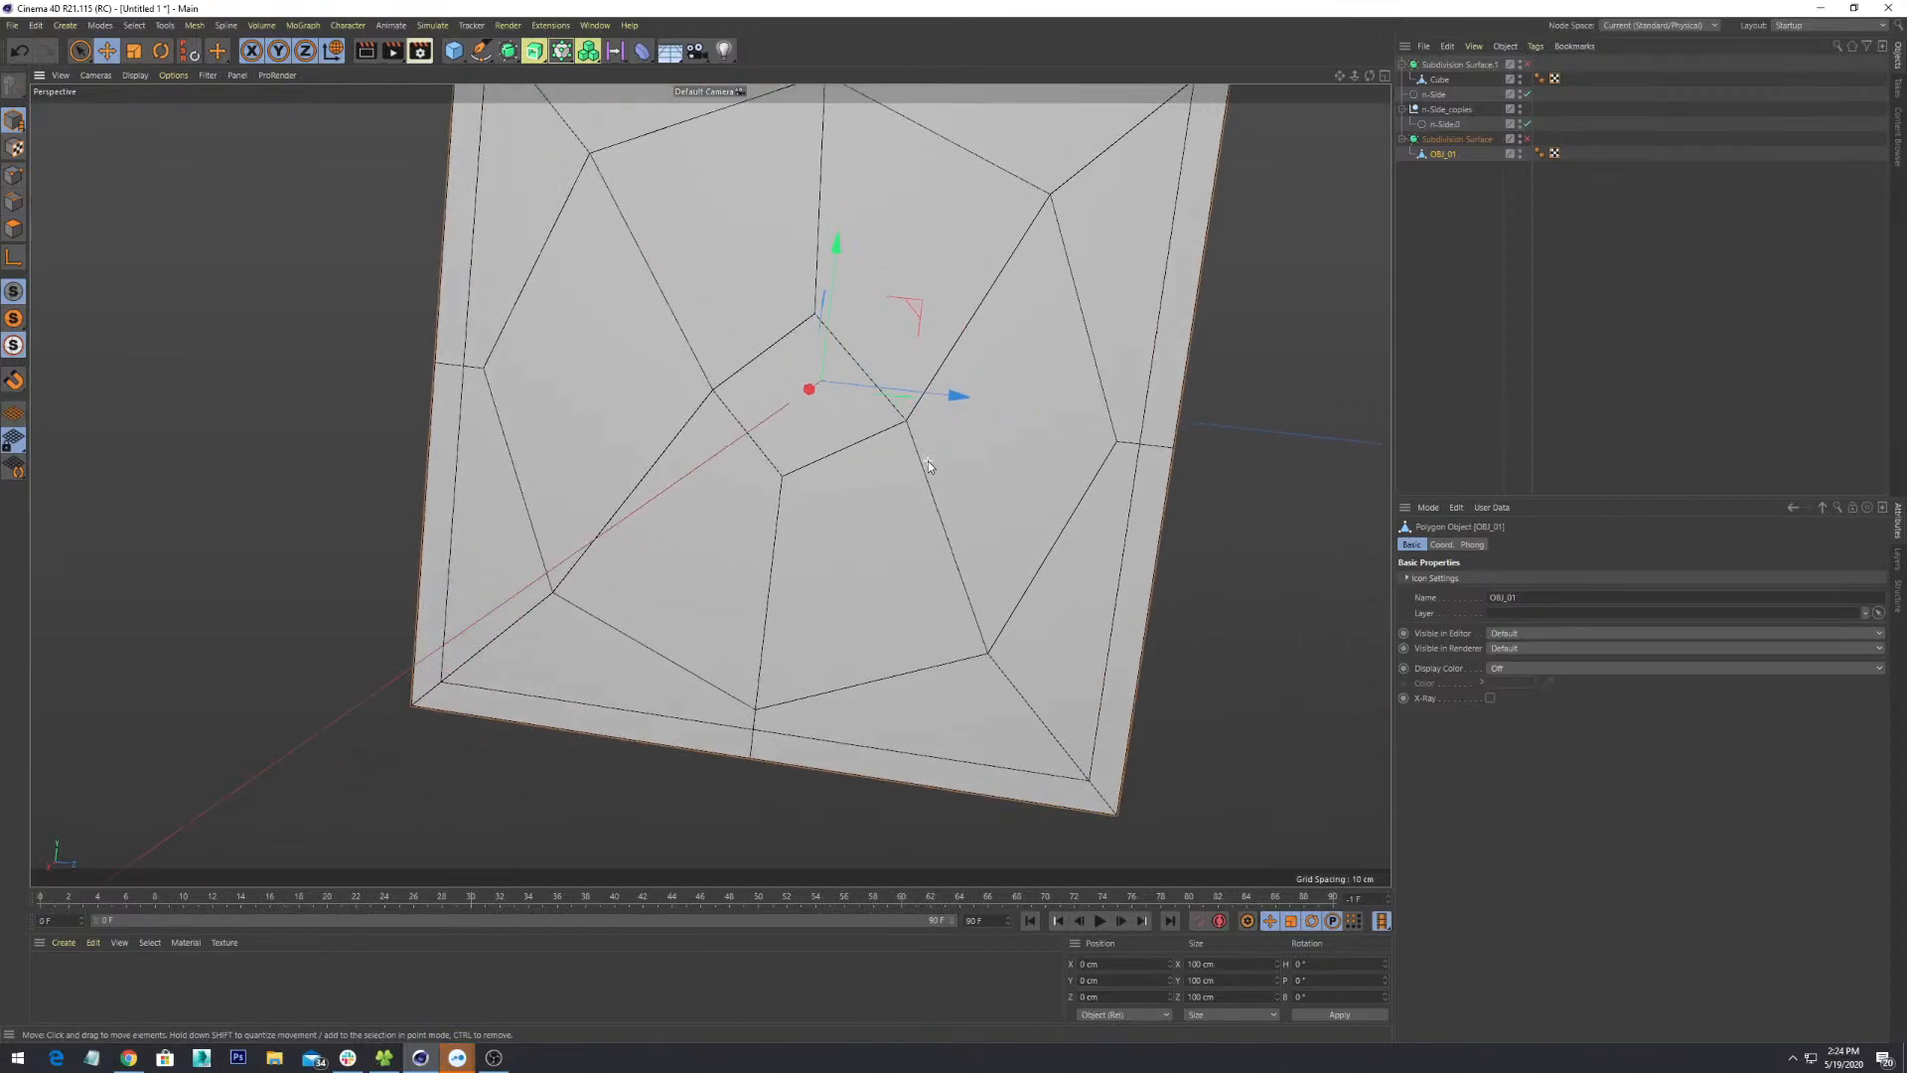
pyautogui.scroll(-3, 928, 461)
pyautogui.keyDown('alt'); pyautogui.moveTo(892, 339); pyautogui.dragTo(844, 491, button='middle'); pyautogui.keyUp('alt')
pyautogui.scroll(-3, 844, 491)
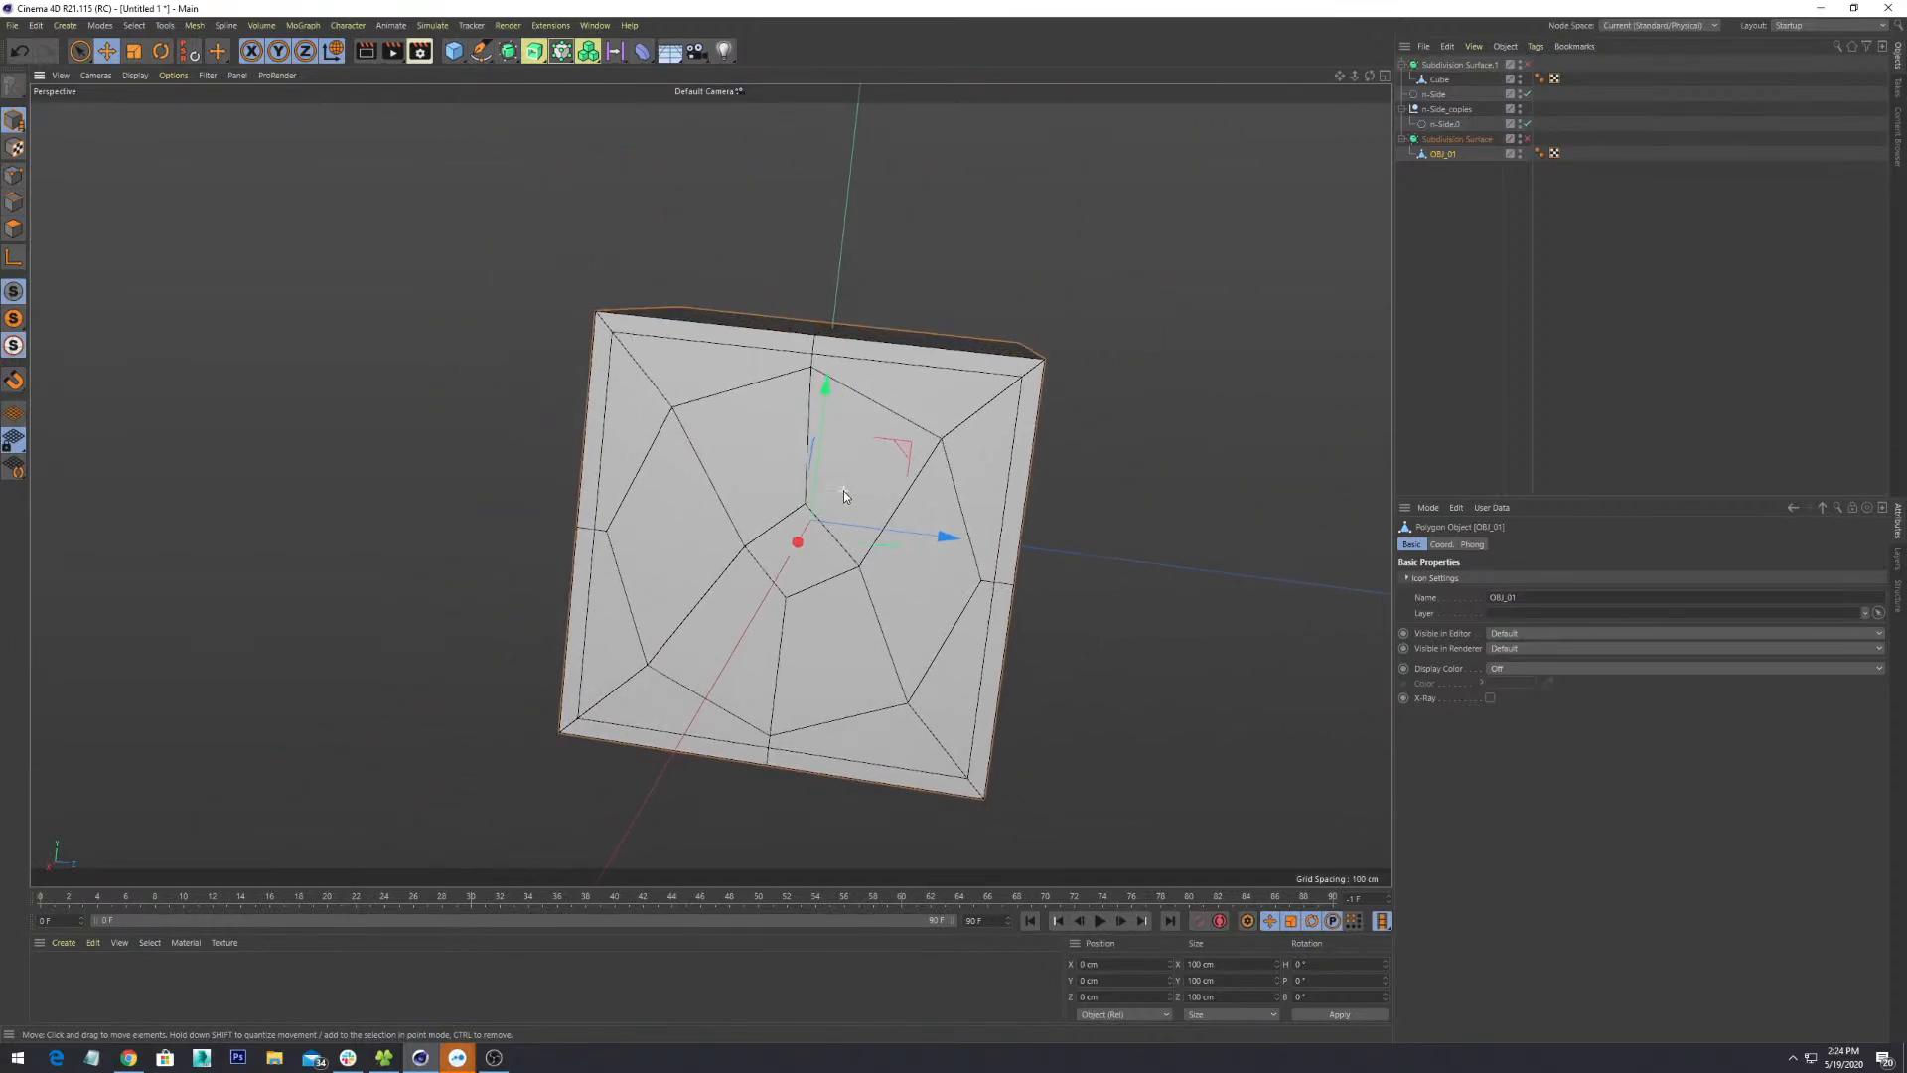
# - Switch to Rotate, show all four viewports, then maximize the Front view
pyautogui.keyDown('alt'); pyautogui.moveTo(786, 481); pyautogui.dragTo(821, 521); pyautogui.keyUp('alt')
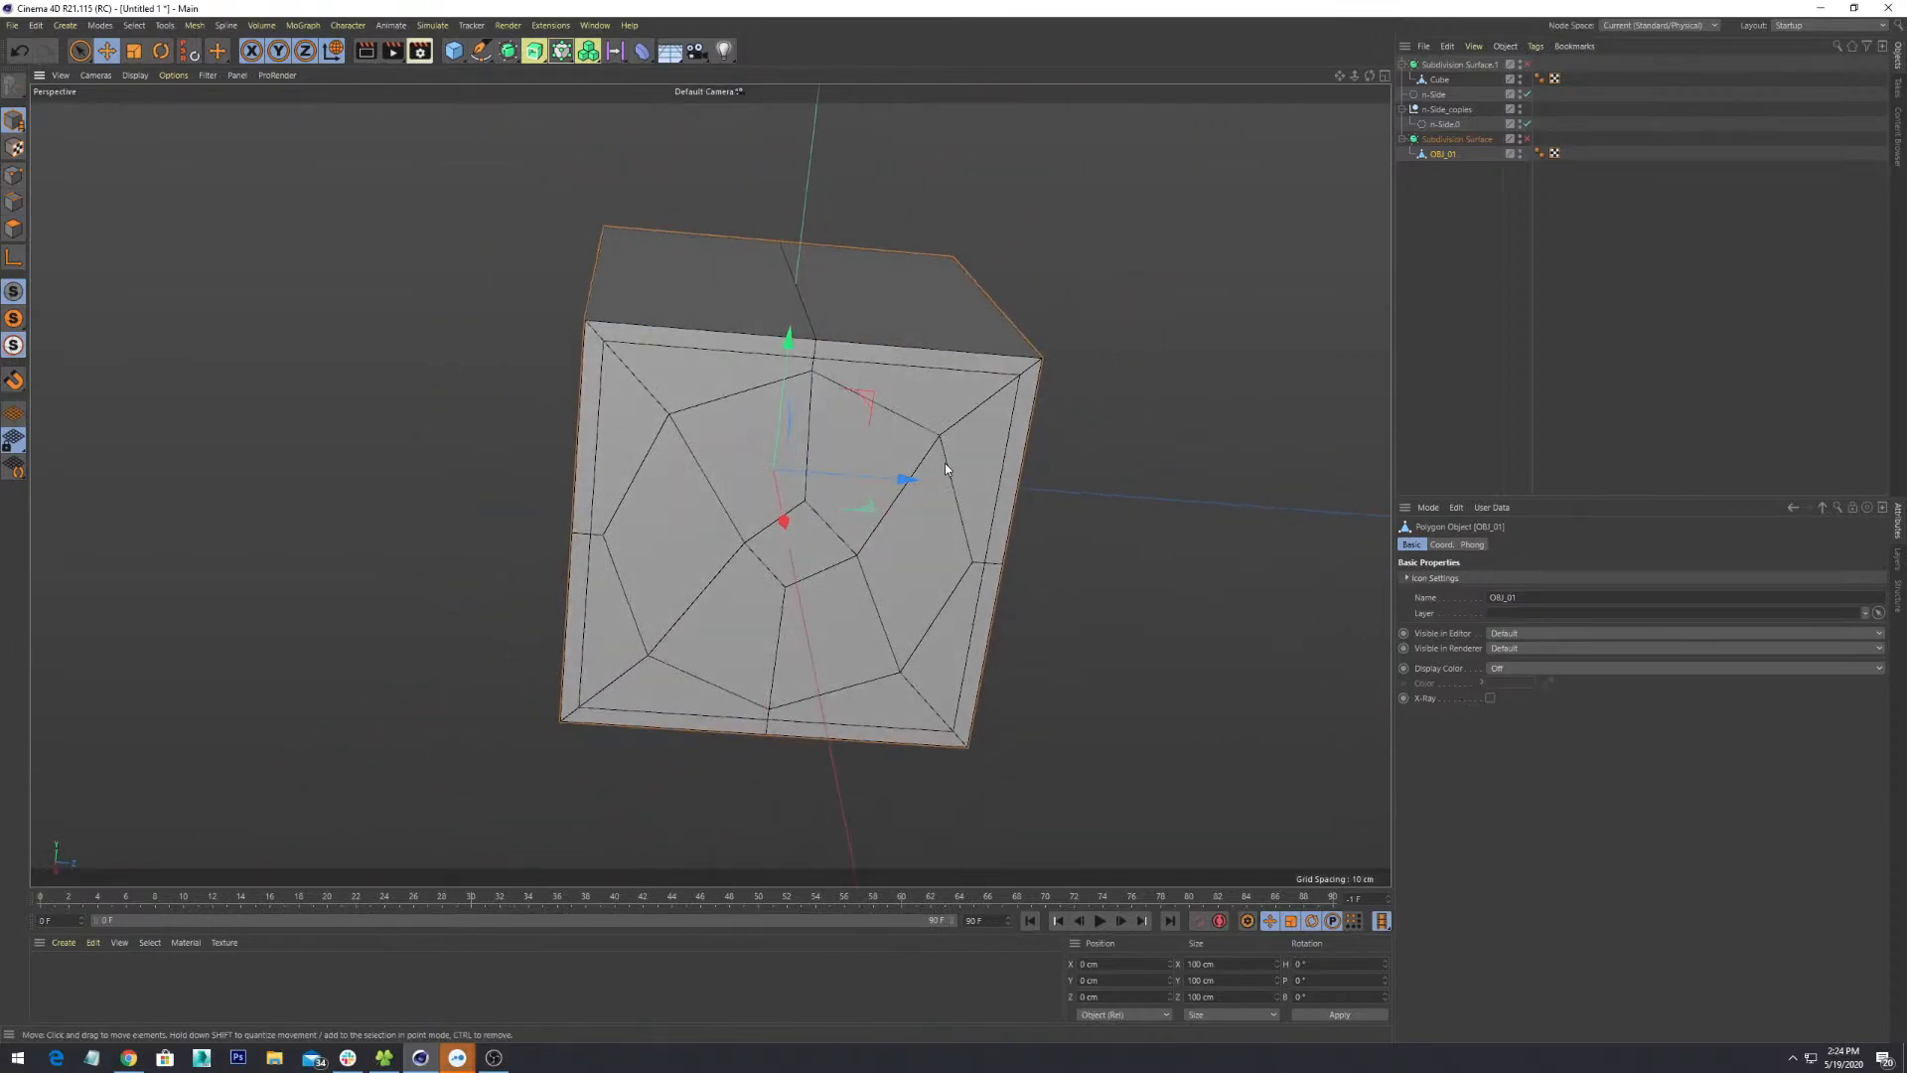
pyautogui.press('r')
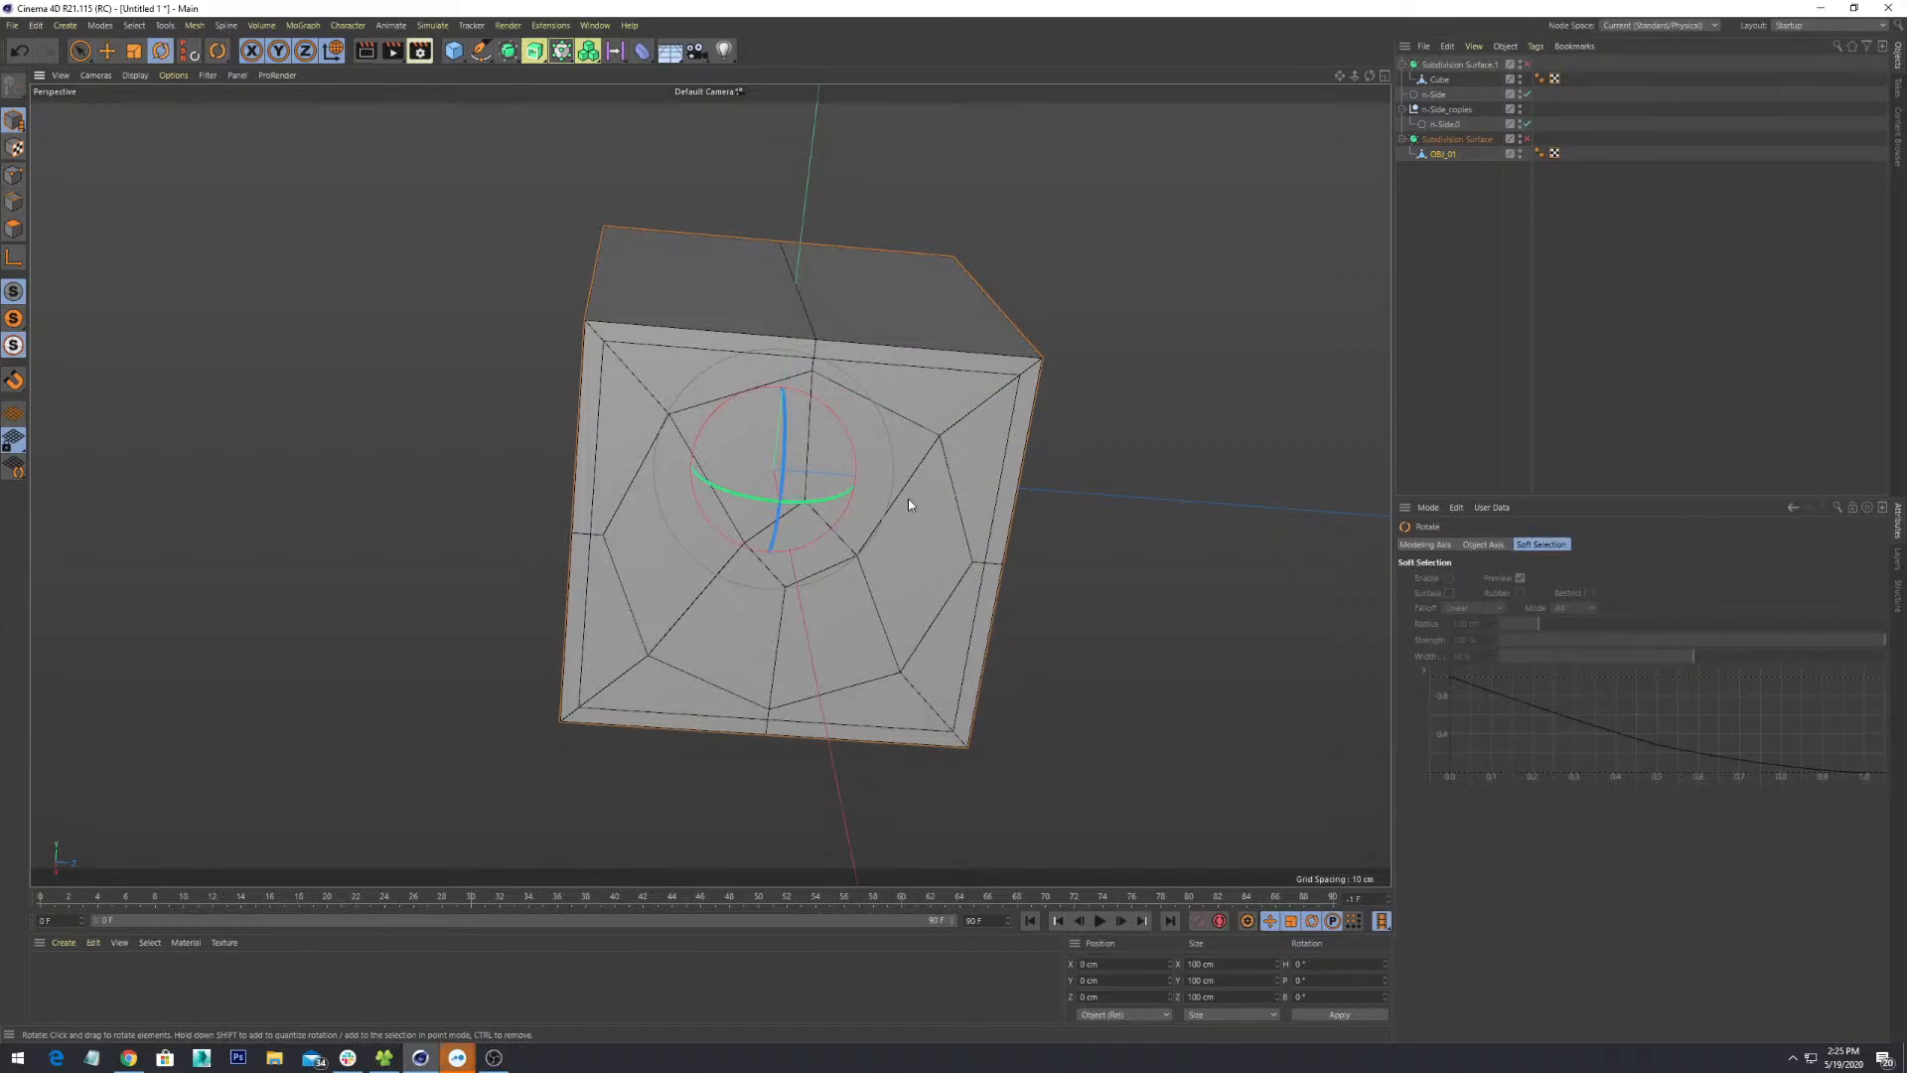
pyautogui.middleClick(884, 431)
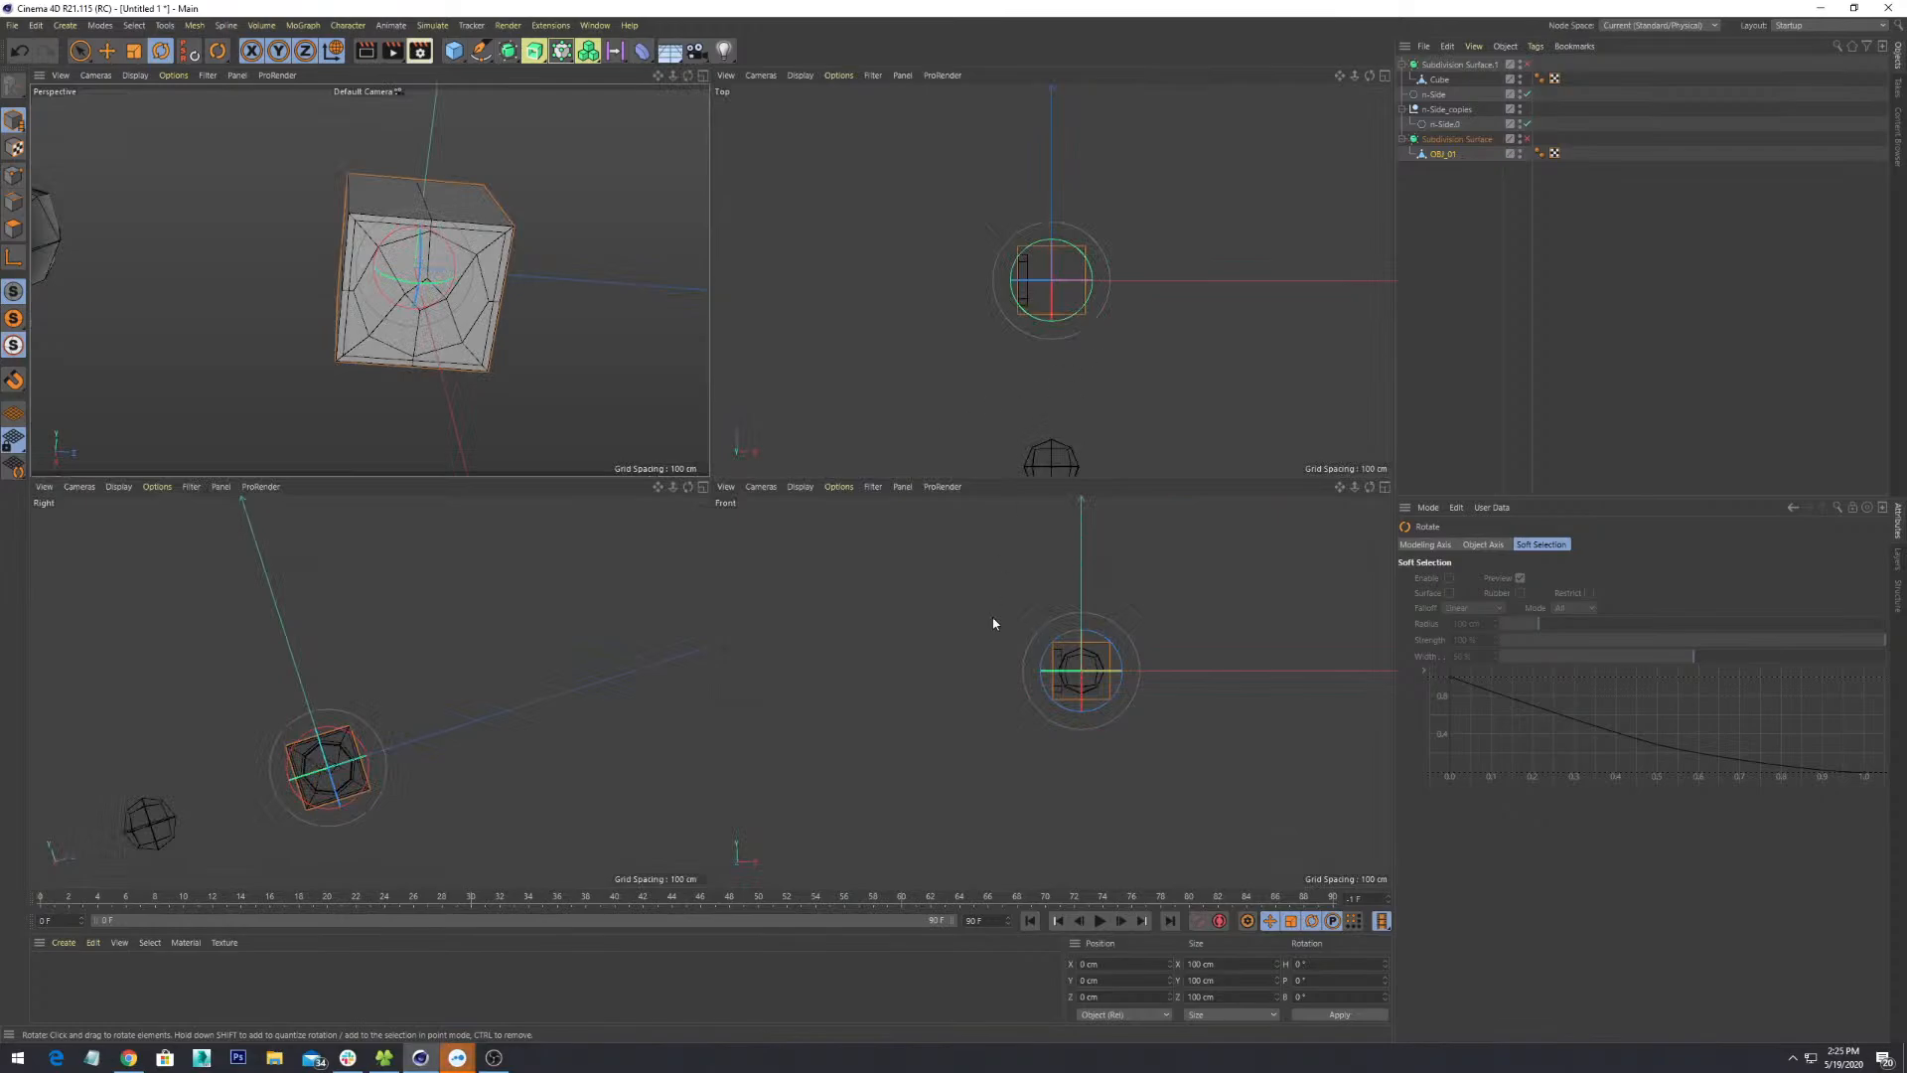
pyautogui.middleClick(1027, 687)
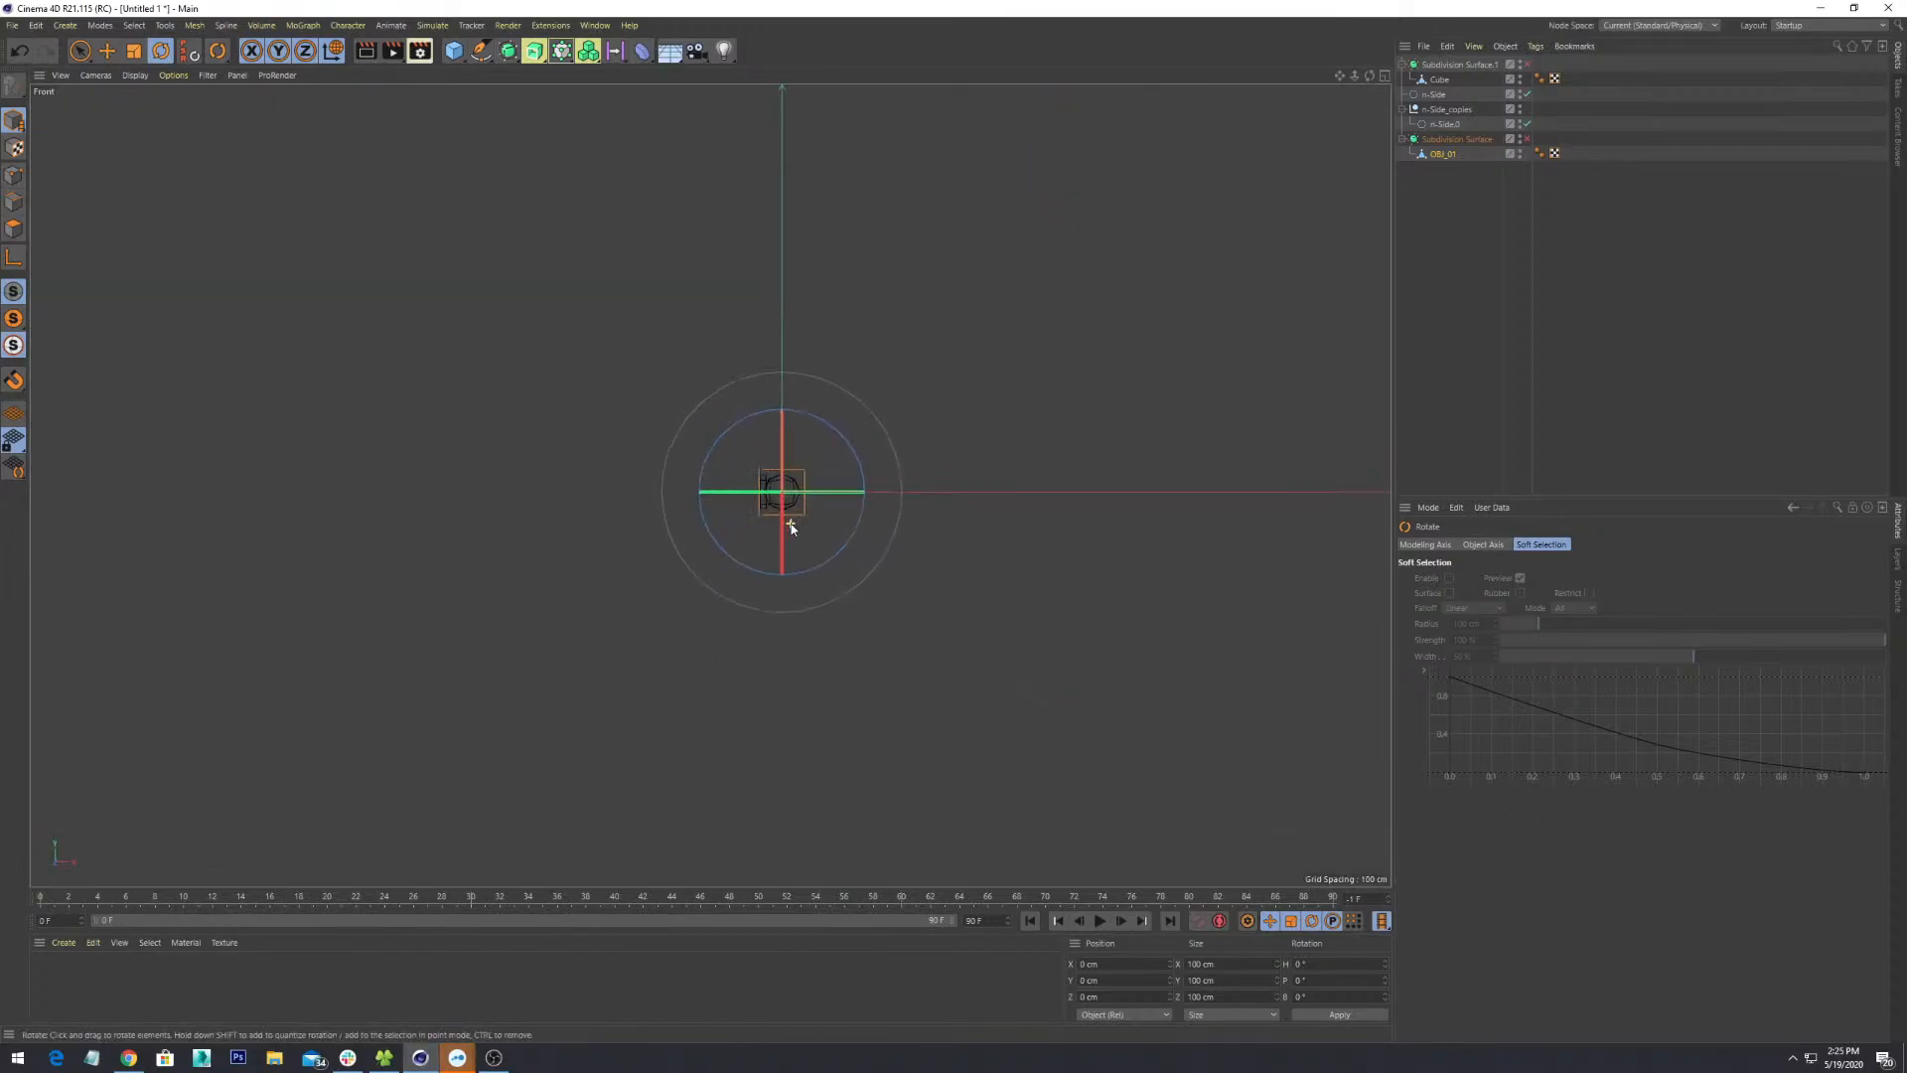
# - Zoom, tilt and pan the maximized Front view
pyautogui.scroll(10, 791, 524)
pyautogui.keyDown('alt'); pyautogui.moveTo(701, 264); pyautogui.dragTo(725, 273); pyautogui.keyUp('alt')
pyautogui.keyDown('alt'); pyautogui.moveTo(726, 272); pyautogui.dragTo(717, 526, button='middle'); pyautogui.keyUp('alt')
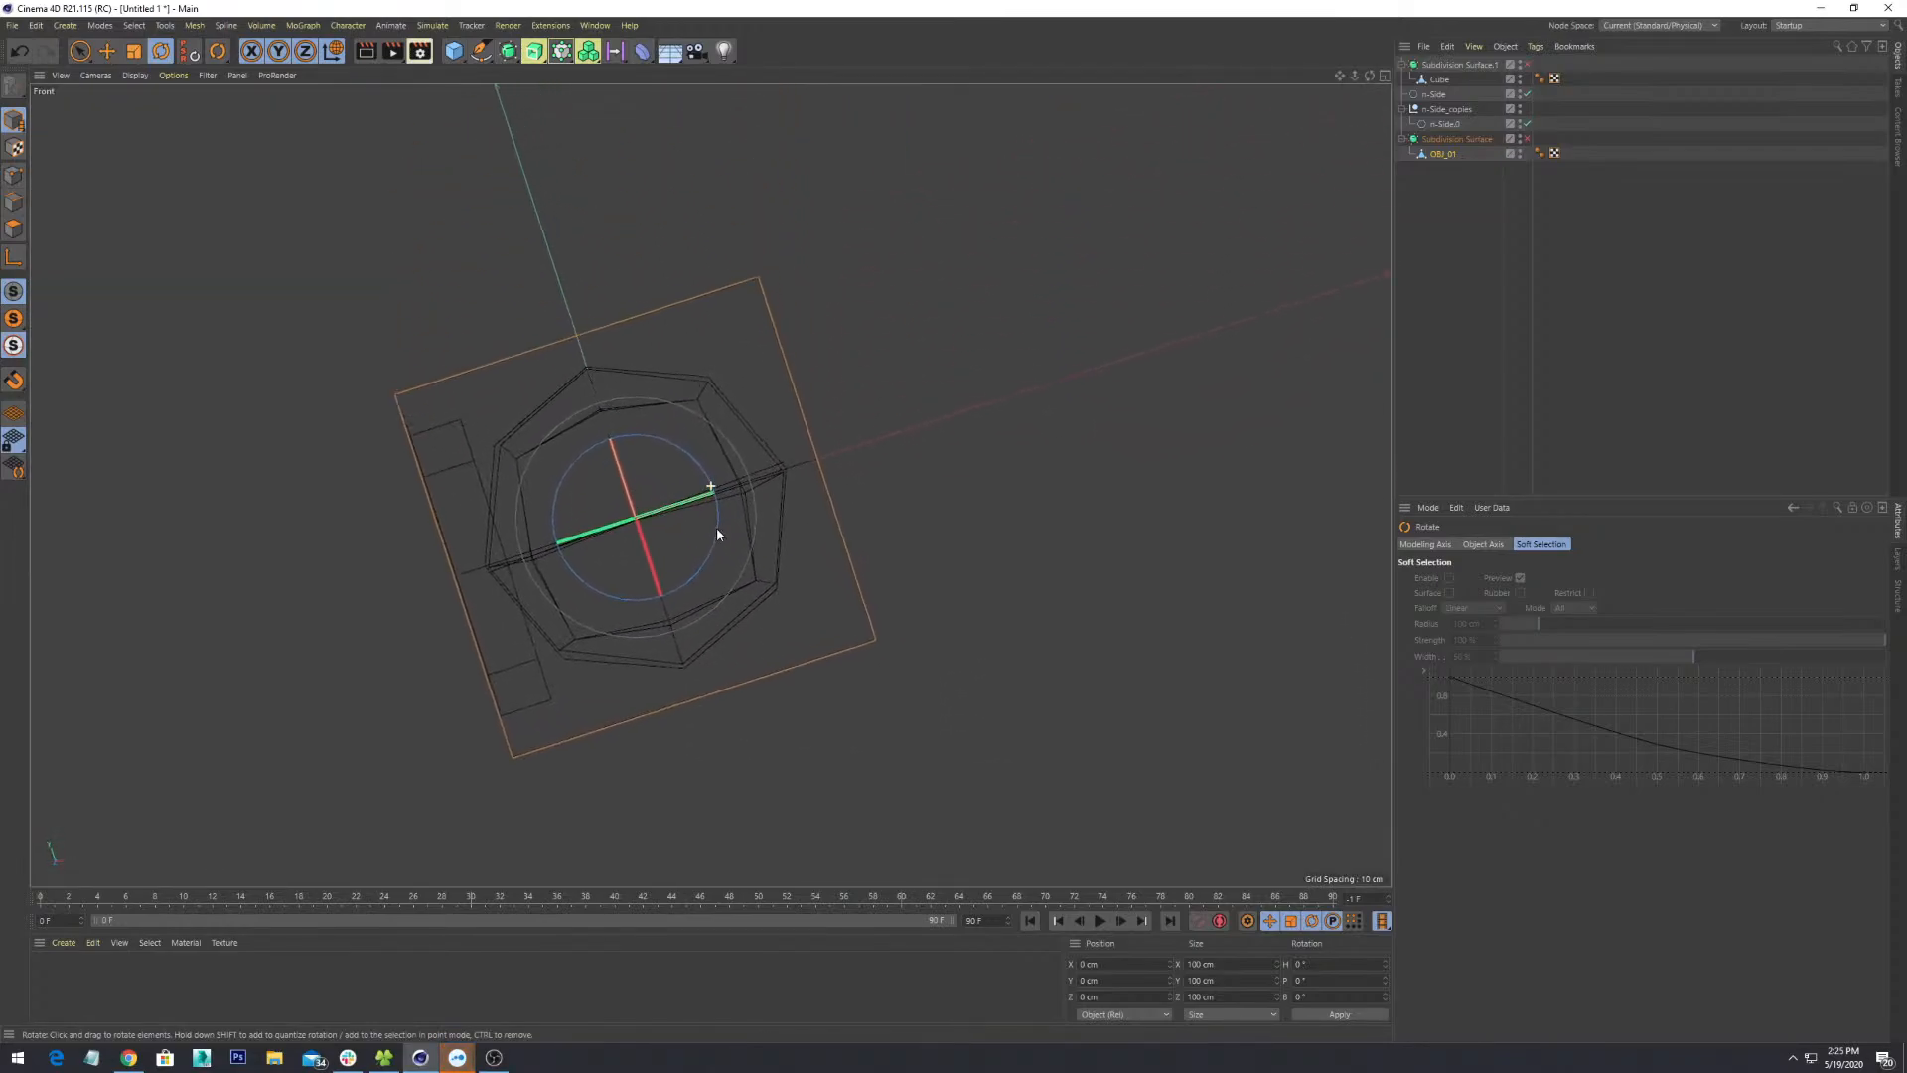
pyautogui.moveTo(678, 409)
pyautogui.keyDown('alt'); pyautogui.mouseDown()
pyautogui.moveTo(707, 389)
pyautogui.moveTo(599, 483)
pyautogui.moveTo(620, 462)
pyautogui.mouseUp(); pyautogui.keyUp('alt')
pyautogui.keyDown('alt'); pyautogui.moveTo(620, 461); pyautogui.dragTo(849, 445, button='middle'); pyautogui.keyUp('alt')
pyautogui.keyDown('alt'); pyautogui.moveTo(849, 445); pyautogui.dragTo(800, 430, button='right'); pyautogui.keyUp('alt')
pyautogui.keyDown('alt'); pyautogui.moveTo(799, 430); pyautogui.dragTo(819, 455); pyautogui.keyUp('alt')
pyautogui.keyDown('alt'); pyautogui.moveTo(819, 455); pyautogui.dragTo(763, 548, button='middle'); pyautogui.keyUp('alt')
pyautogui.keyDown('alt'); pyautogui.moveTo(763, 548); pyautogui.dragTo(778, 521, button='right'); pyautogui.keyUp('alt')
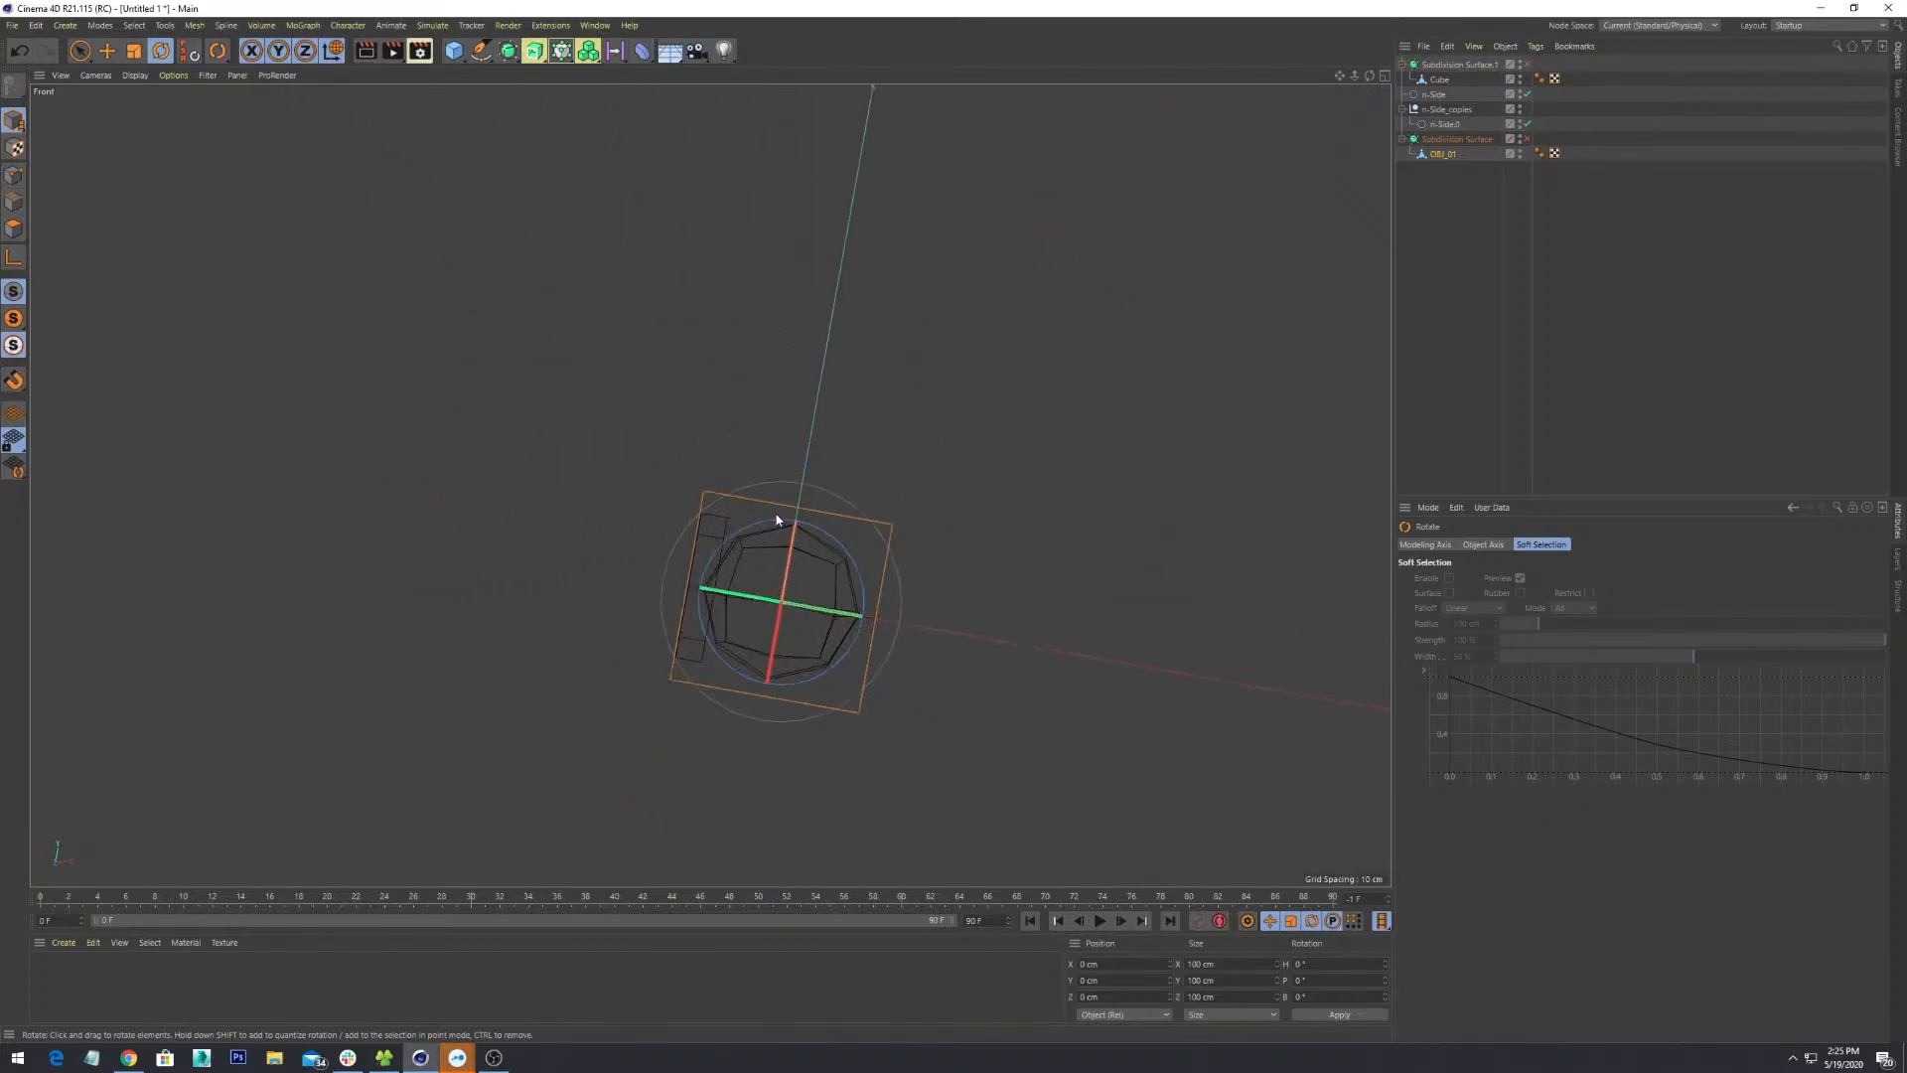
pyautogui.scroll(2, 776, 518)
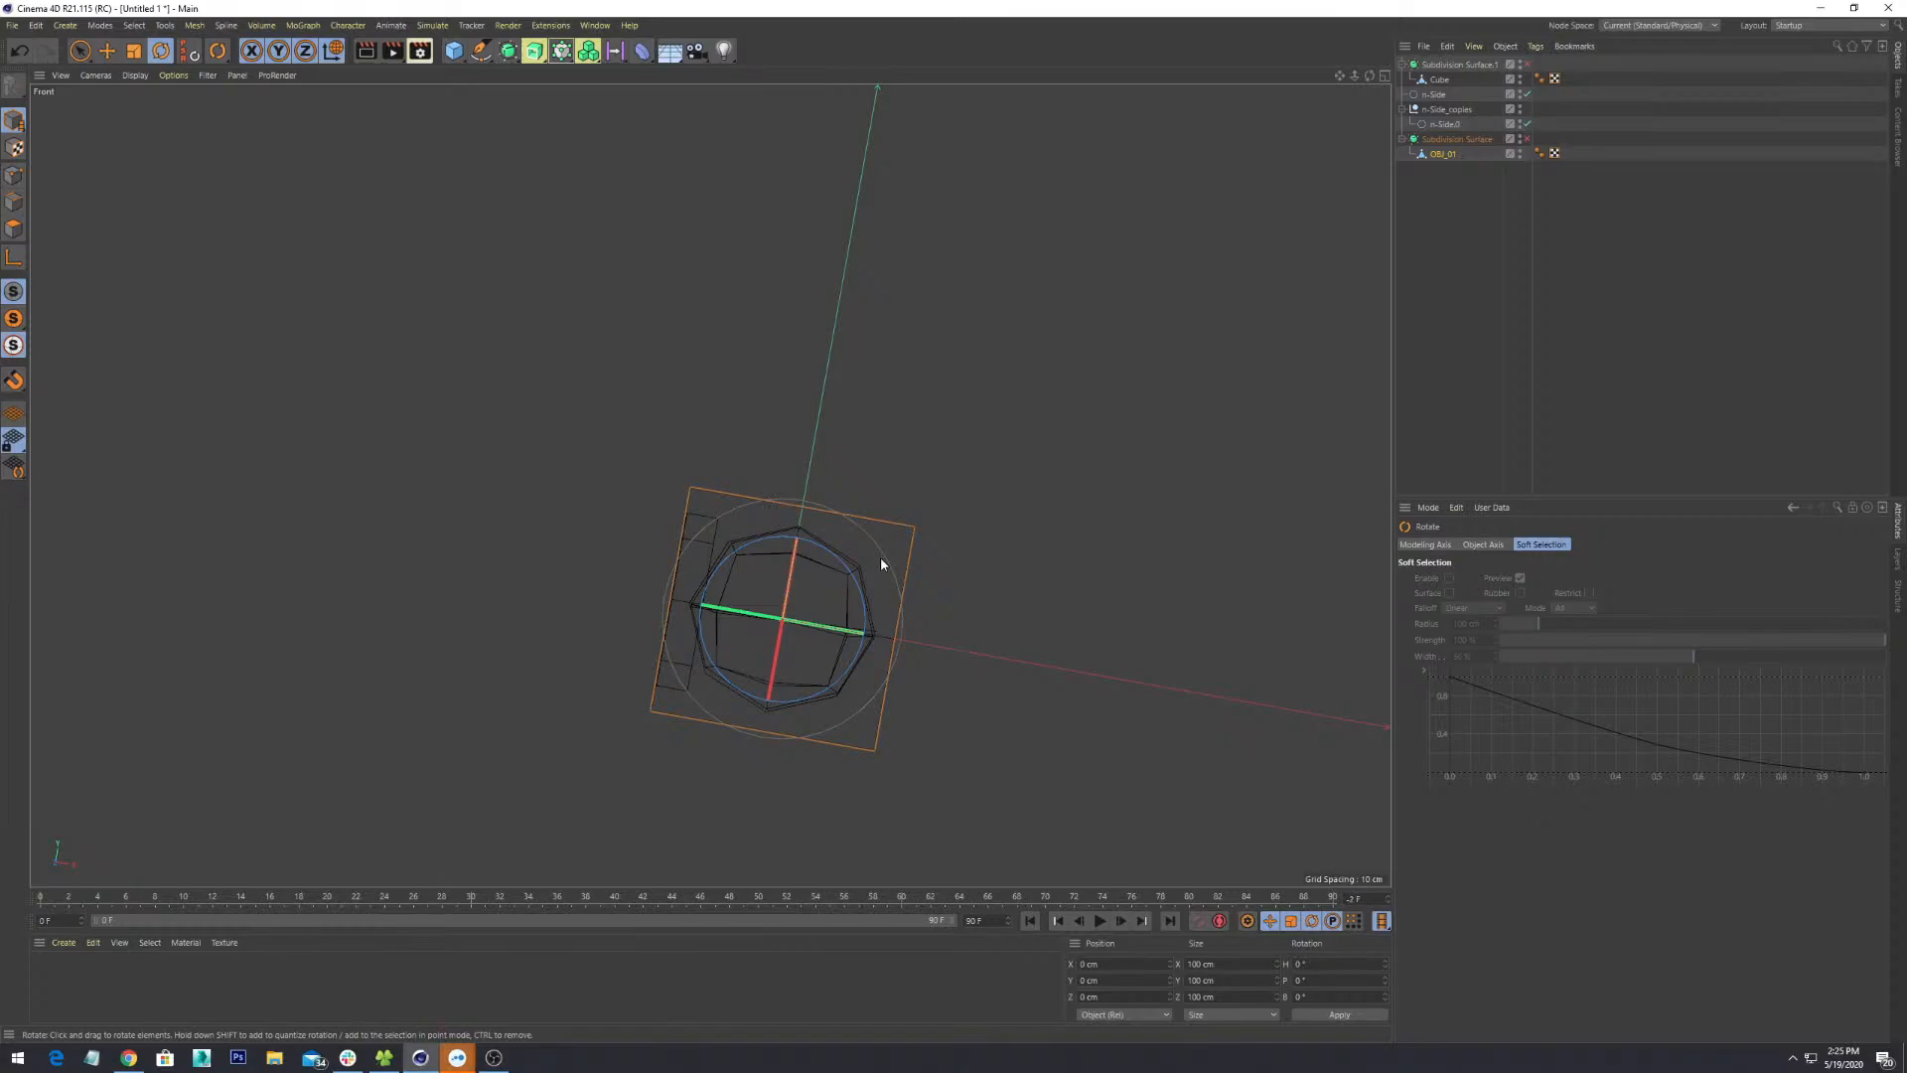
pyautogui.keyDown('alt'); pyautogui.moveTo(880, 557); pyautogui.dragTo(826, 467, button='middle'); pyautogui.keyUp('alt')
pyautogui.scroll(6, 825, 467)
# - Cycle through Perspective, Top and Front views, then return to the four-view layout
pyautogui.press('F1')
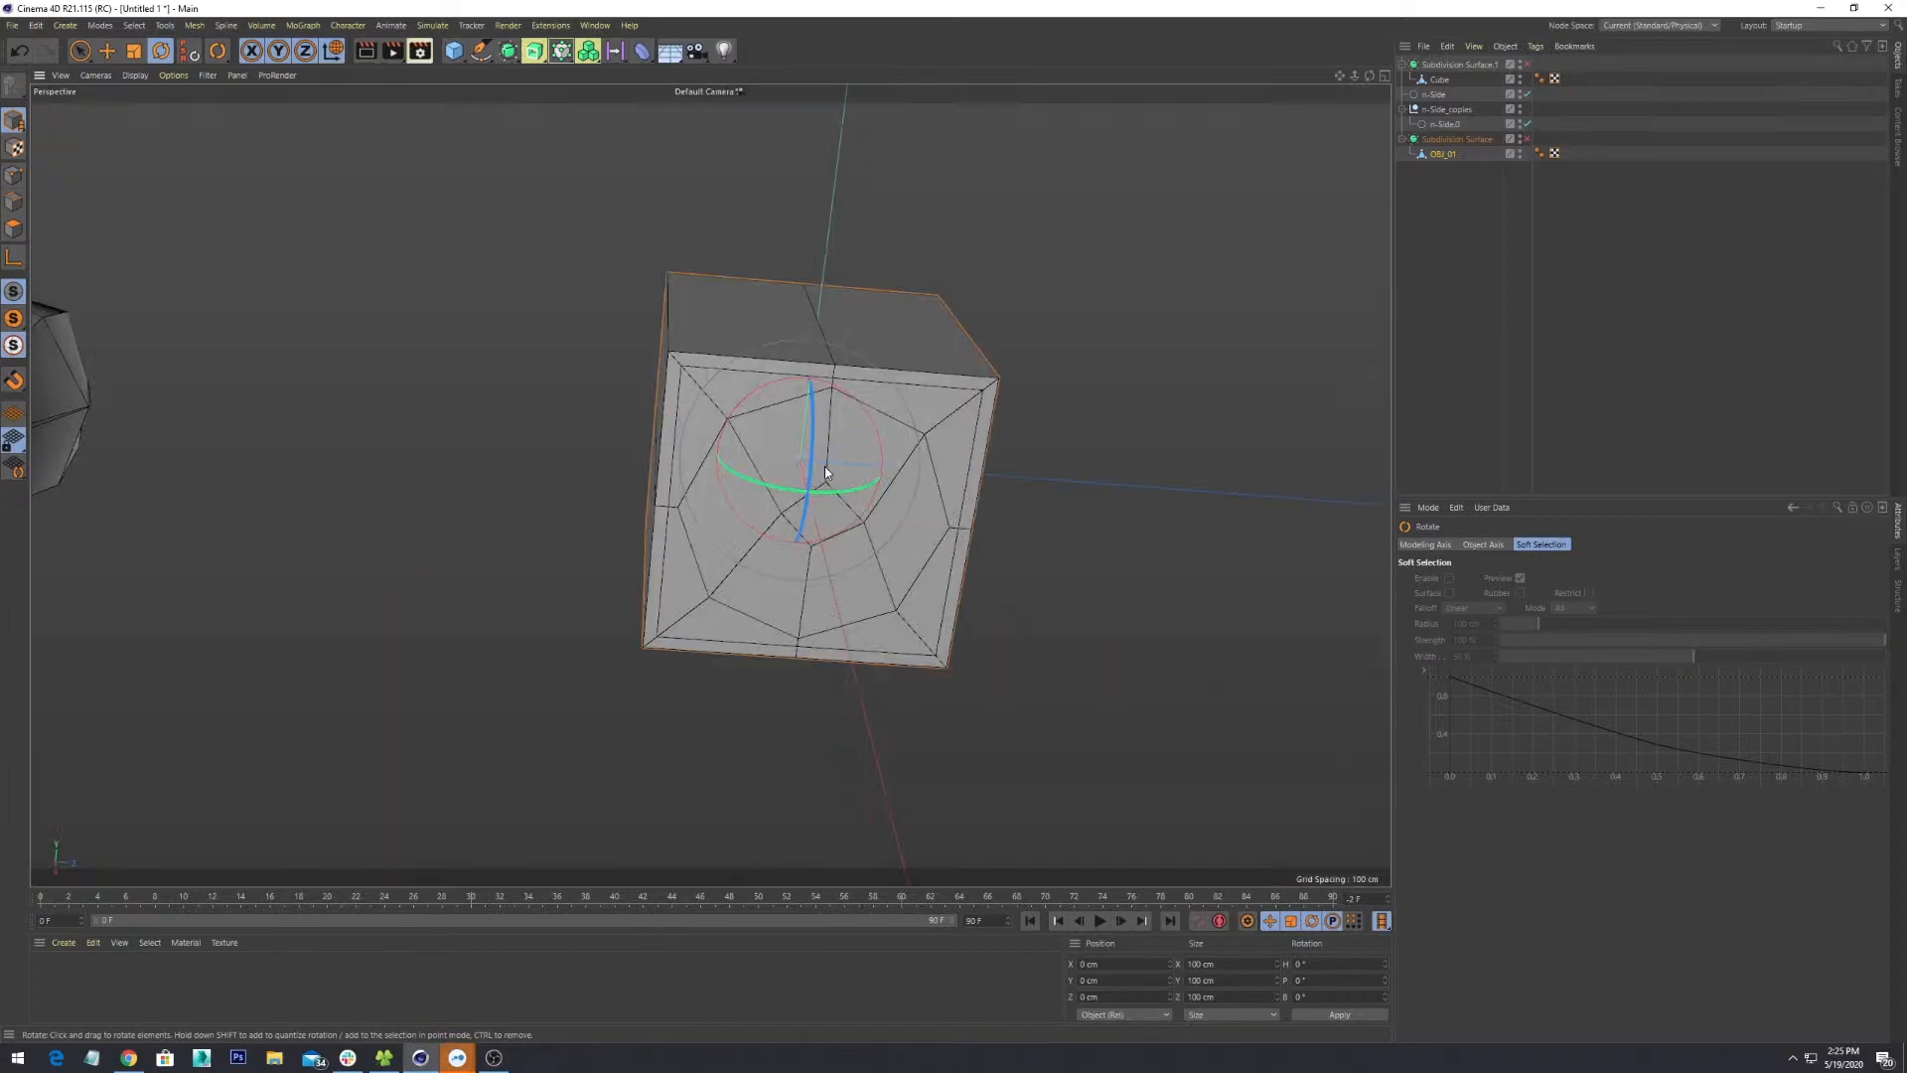
pyautogui.press('F2')
pyautogui.press('F1')
pyautogui.press('F4')
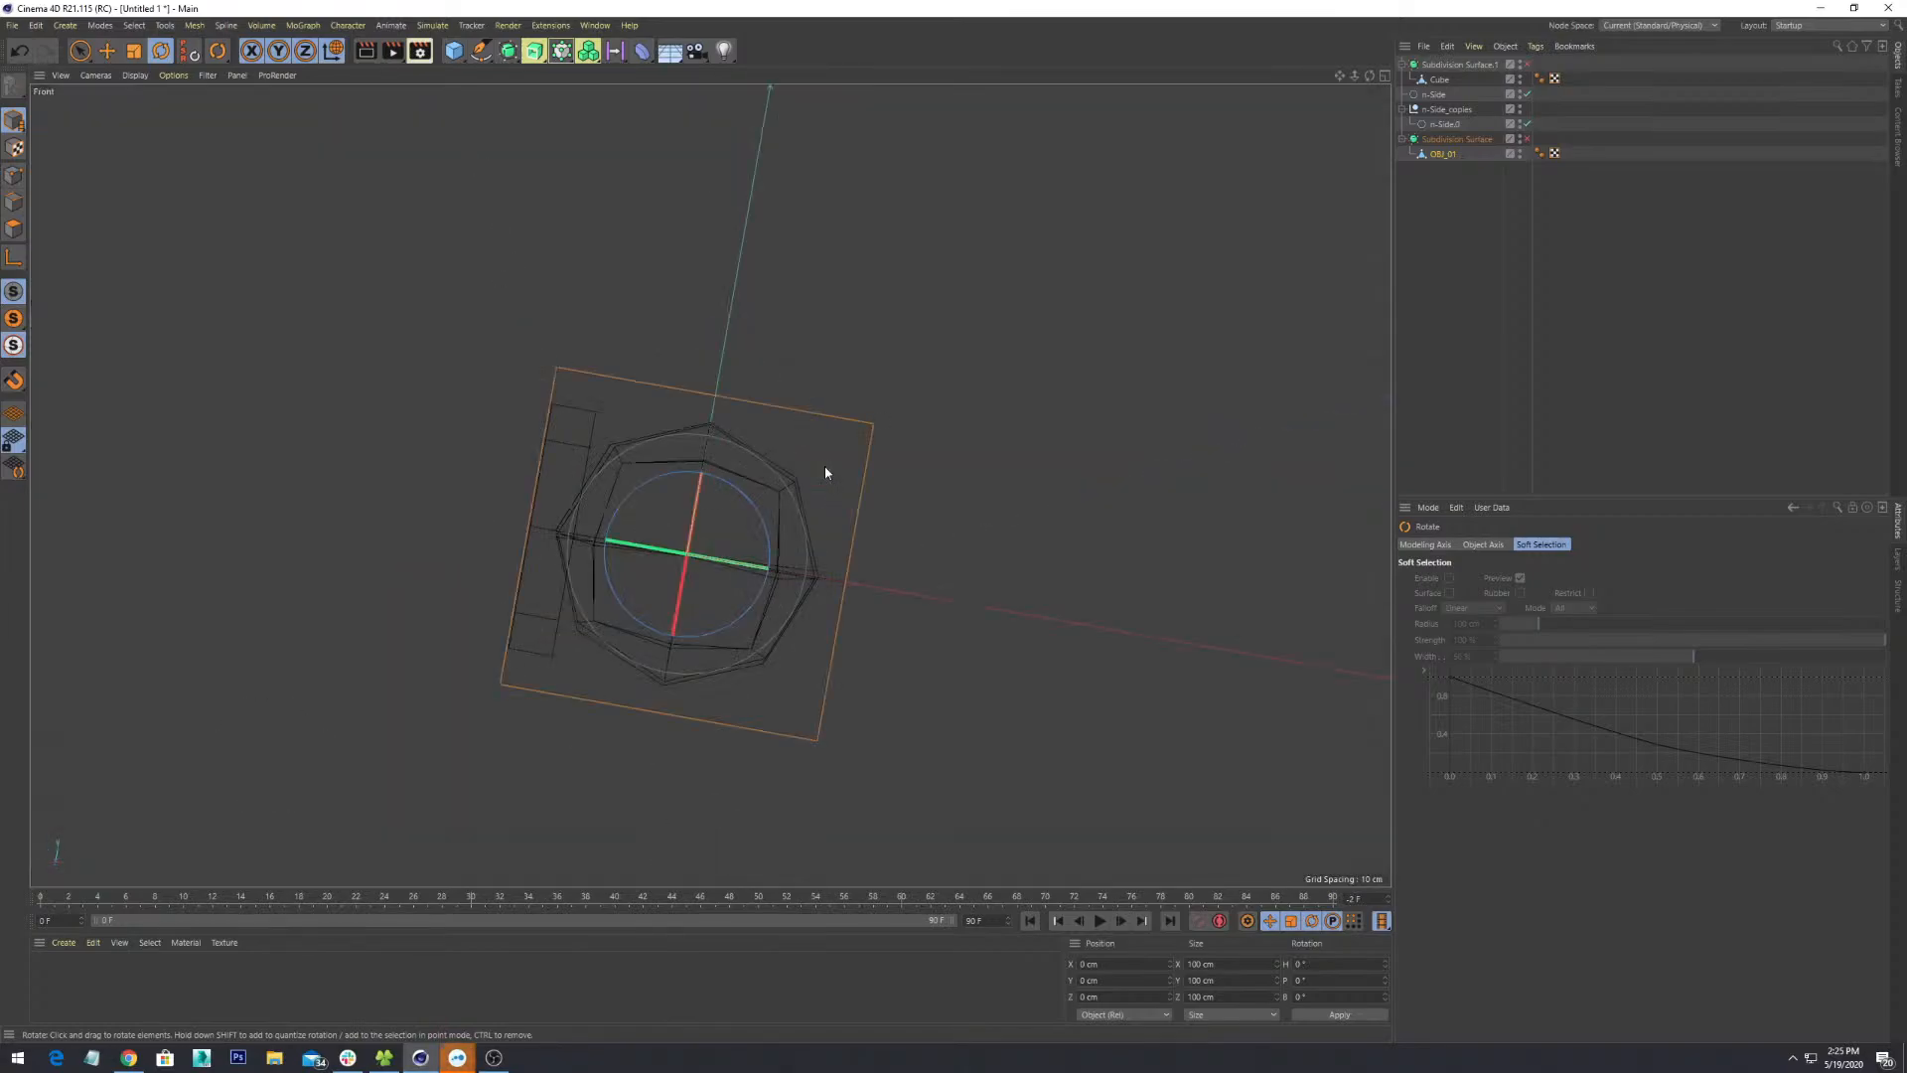
pyautogui.scroll(-8, 824, 472)
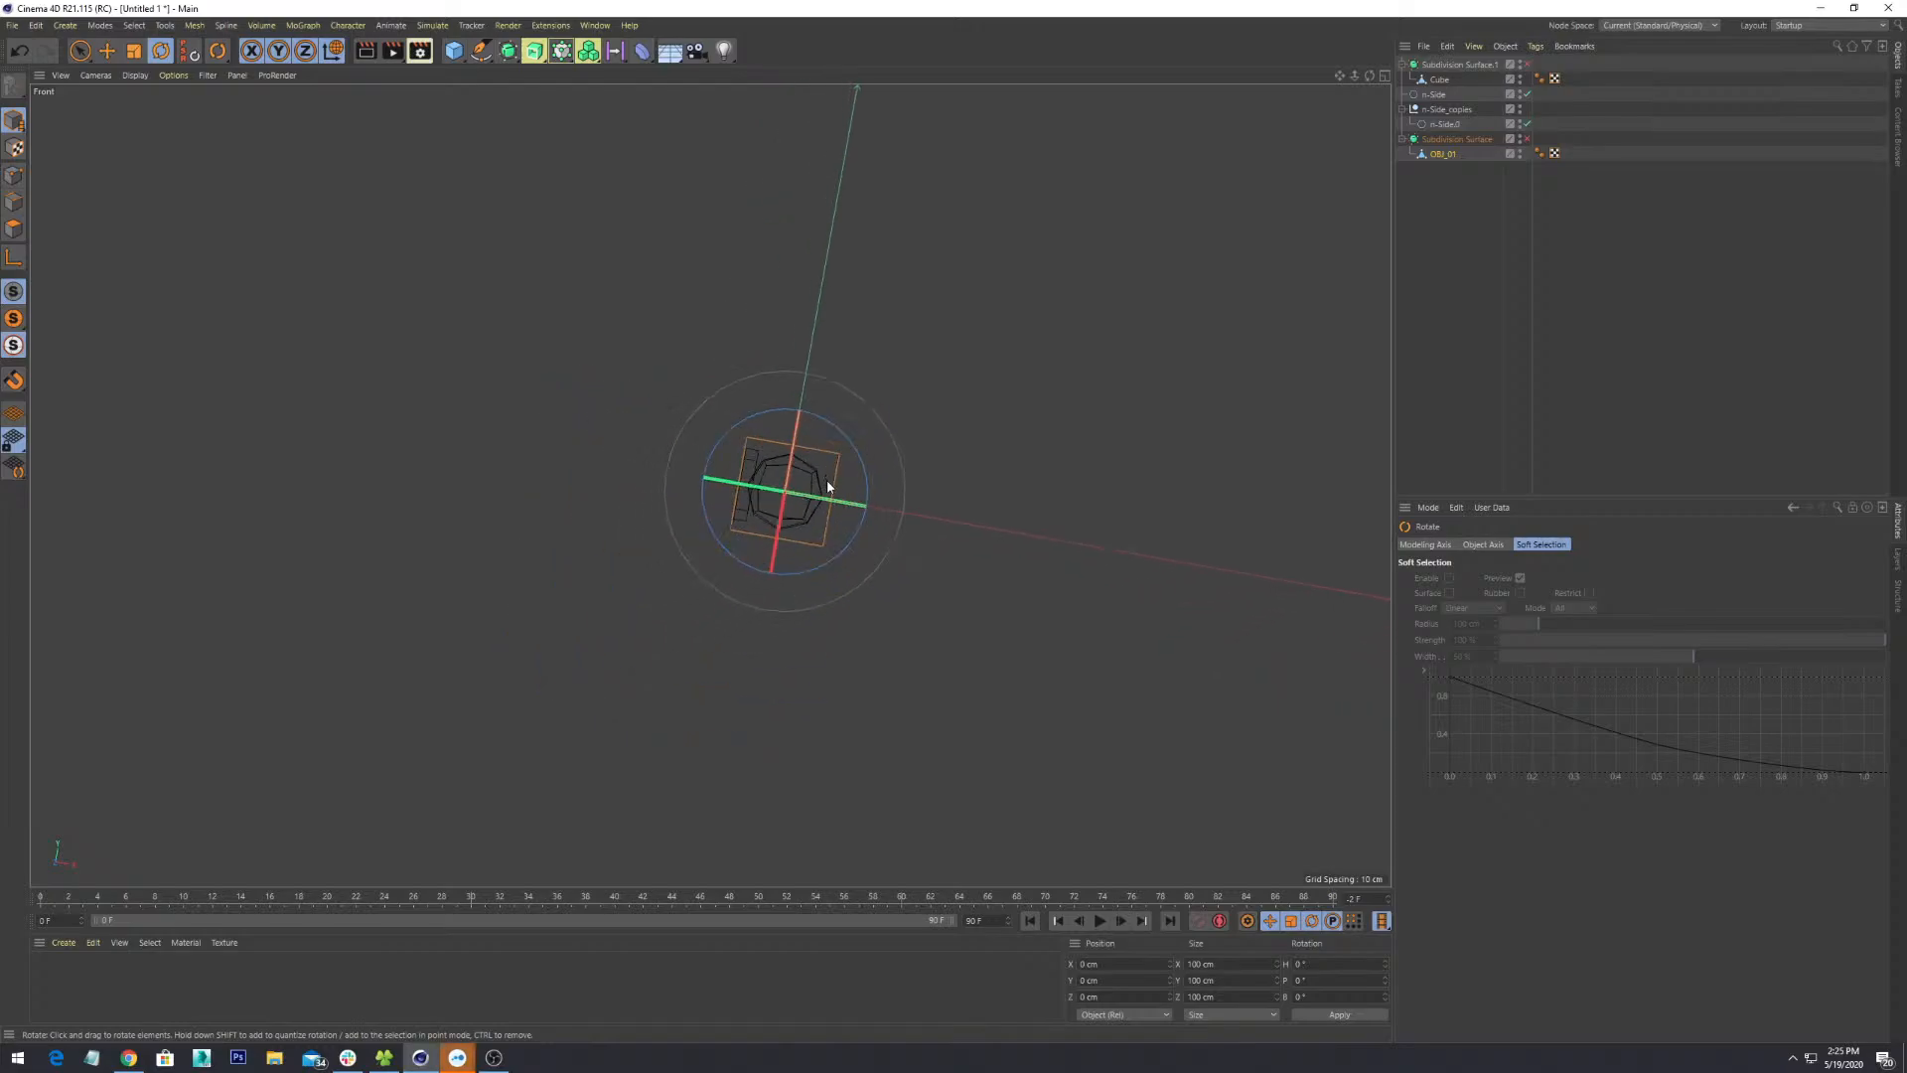
pyautogui.press('F5')
pyautogui.scroll(-3, 1048, 651)
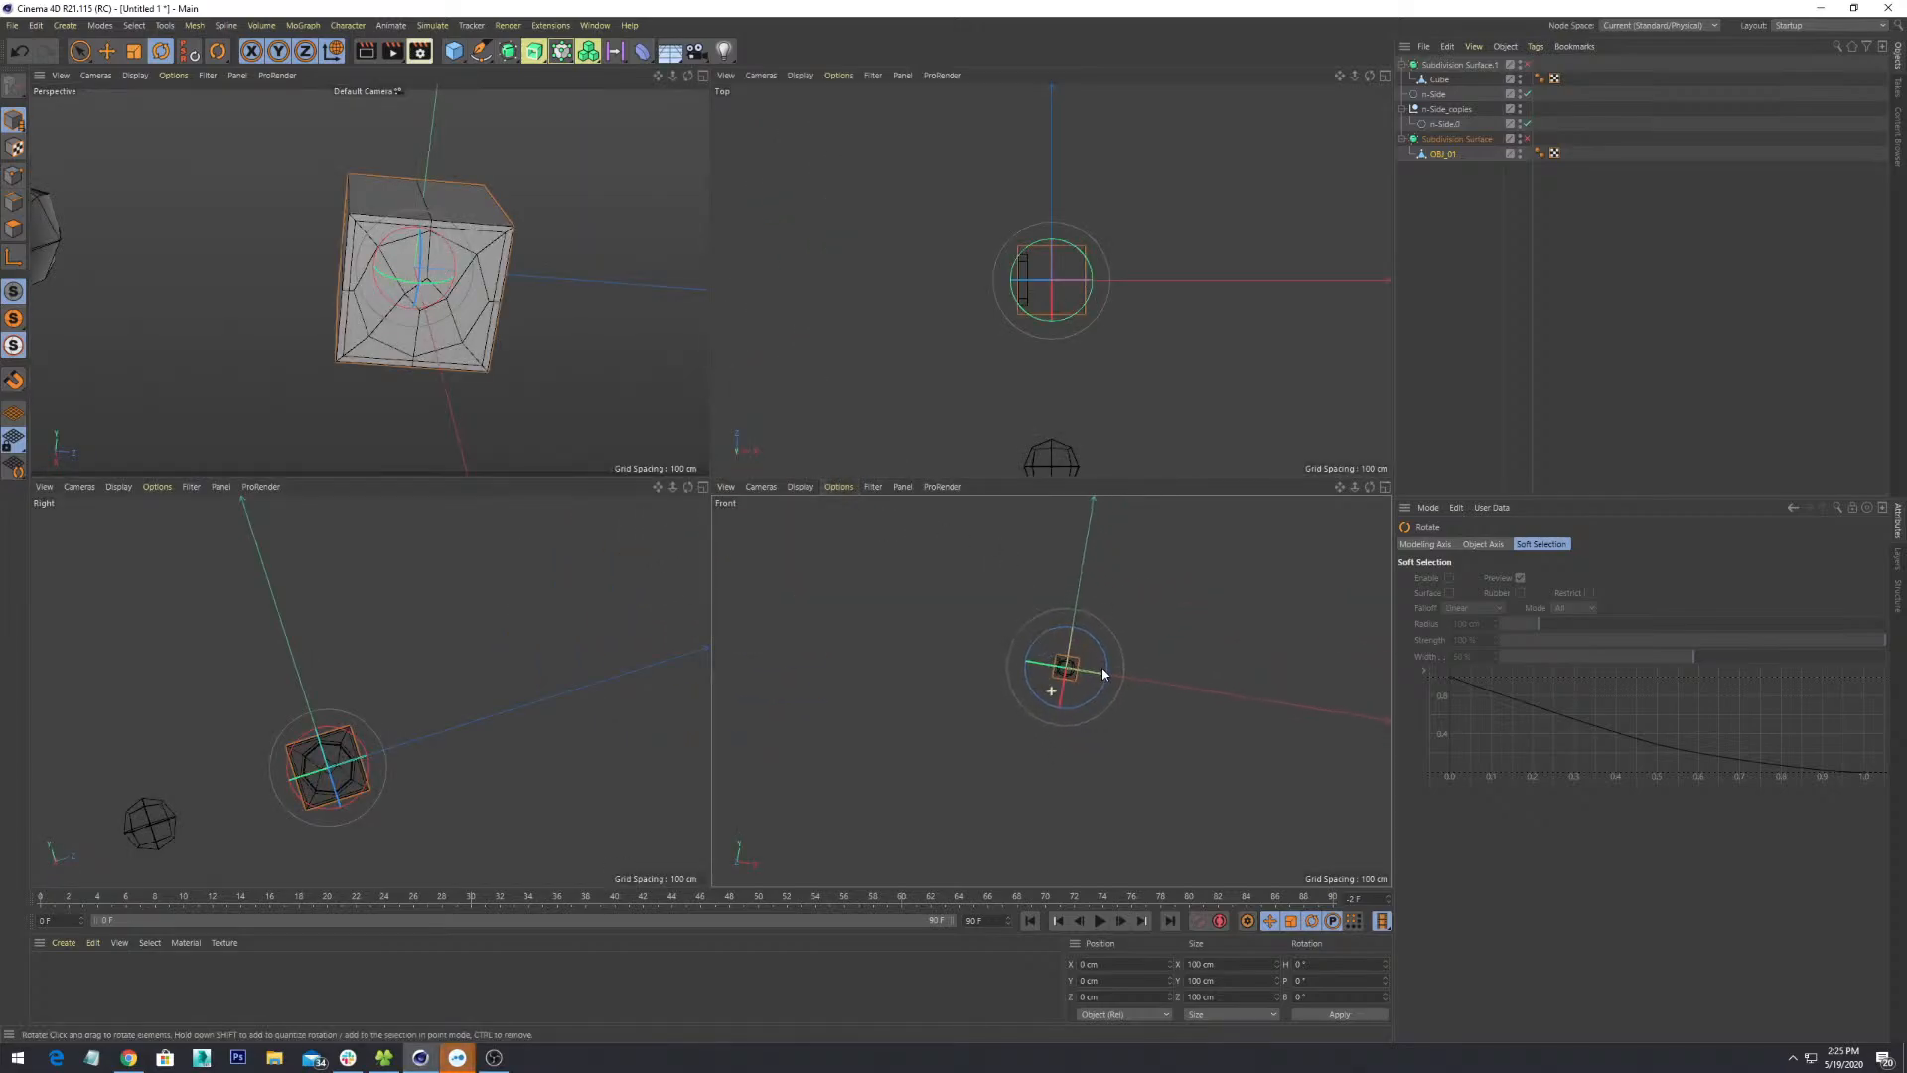
pyautogui.moveTo(1103, 669)
pyautogui.keyDown('alt'); pyautogui.mouseDown()
pyautogui.moveTo(1134, 612)
pyautogui.moveTo(1104, 610)
pyautogui.moveTo(1137, 639)
pyautogui.mouseUp(); pyautogui.keyUp('alt')
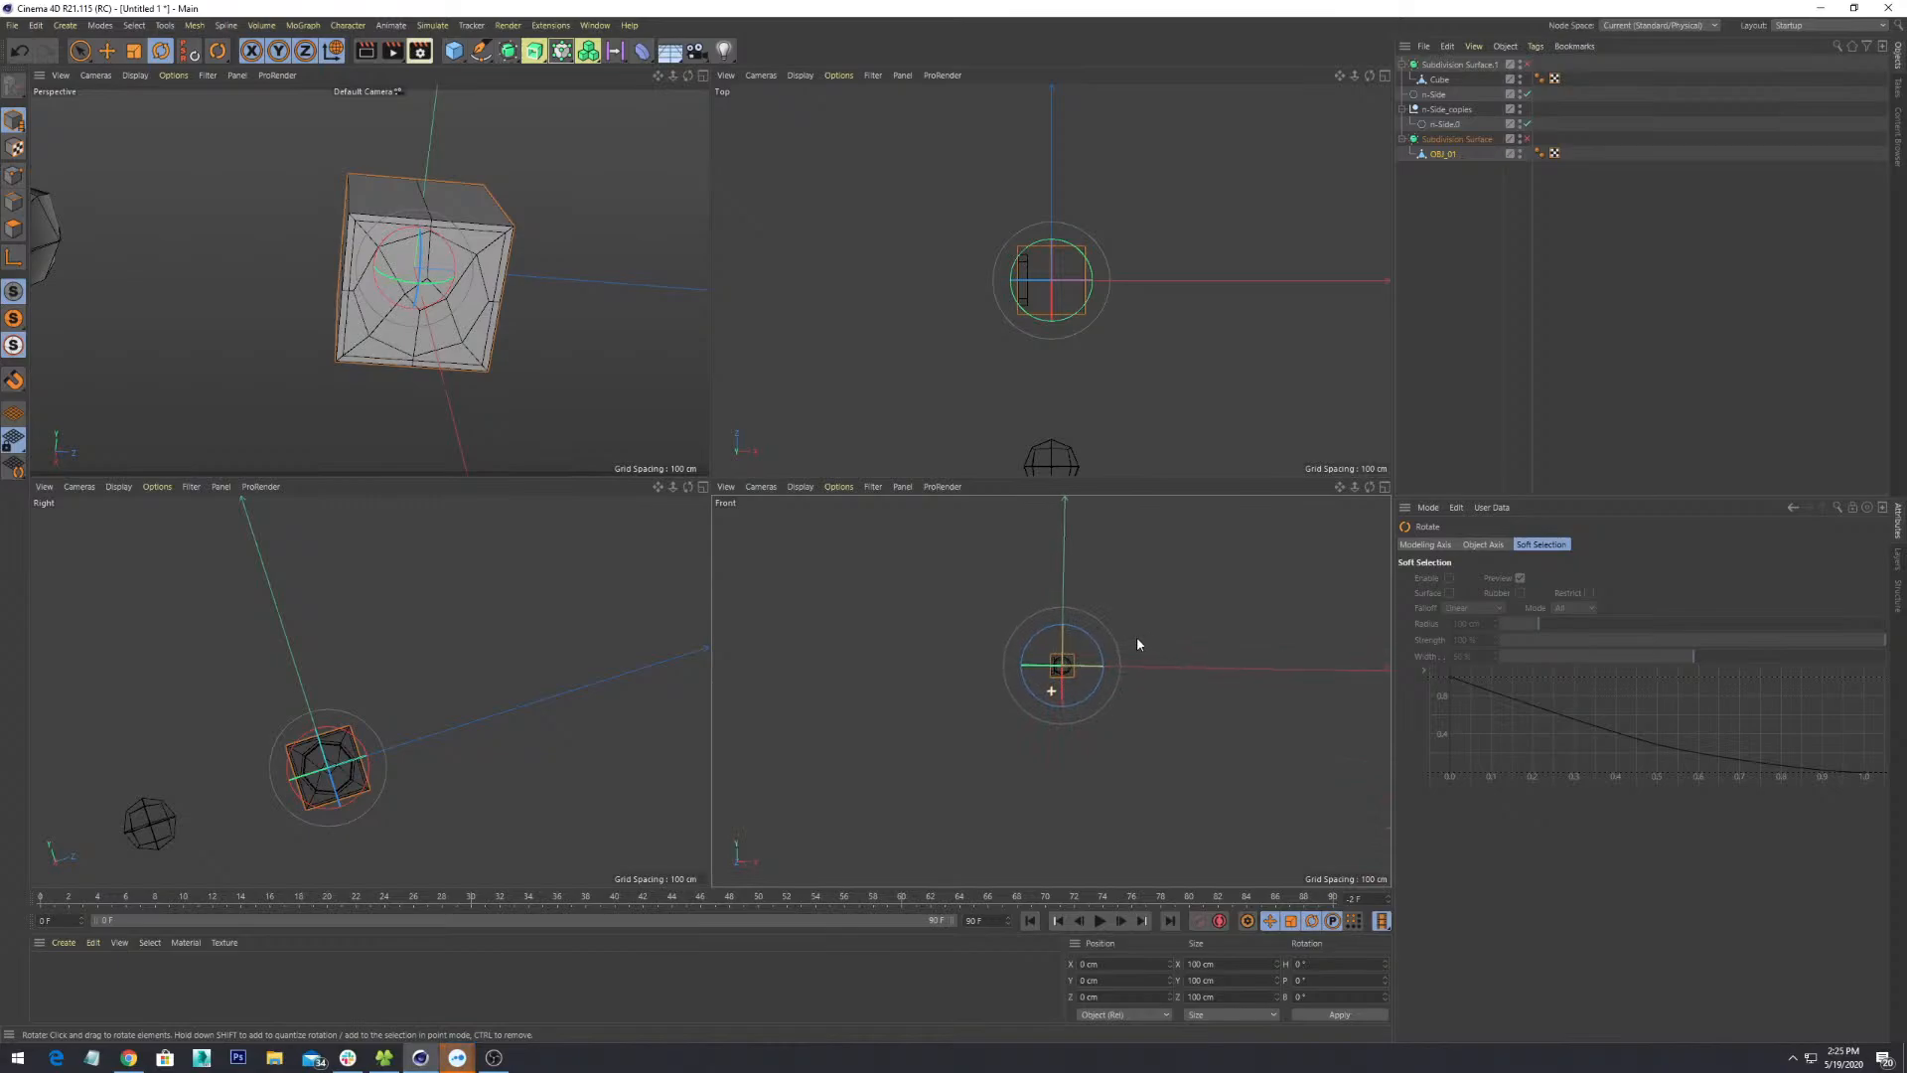
# - Reselect OBJ_01 and orbit the Perspective view around it
pyautogui.click(849, 266)
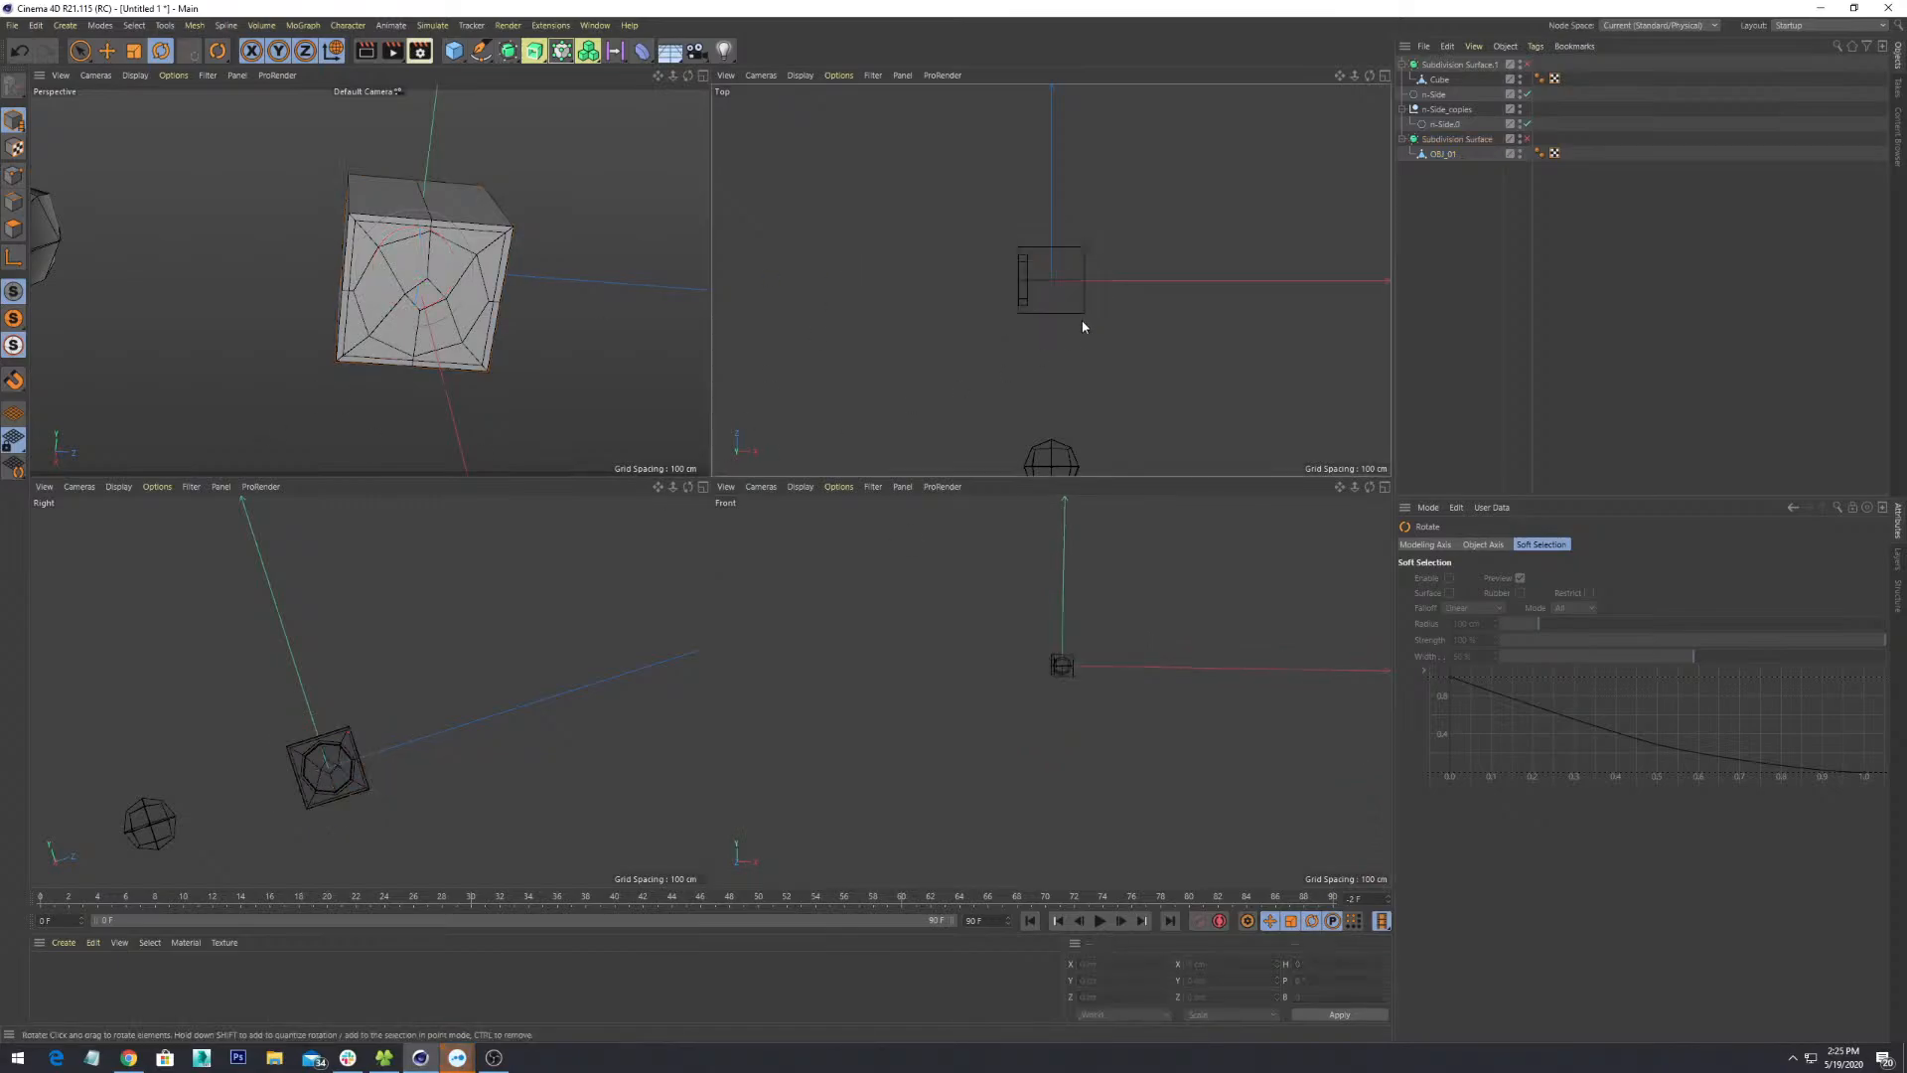
pyautogui.click(363, 362)
pyautogui.keyDown('alt'); pyautogui.moveTo(378, 359); pyautogui.dragTo(602, 260); pyautogui.keyUp('alt')
pyautogui.scroll(3, 565, 359)
pyautogui.scroll(-4, 443, 296)
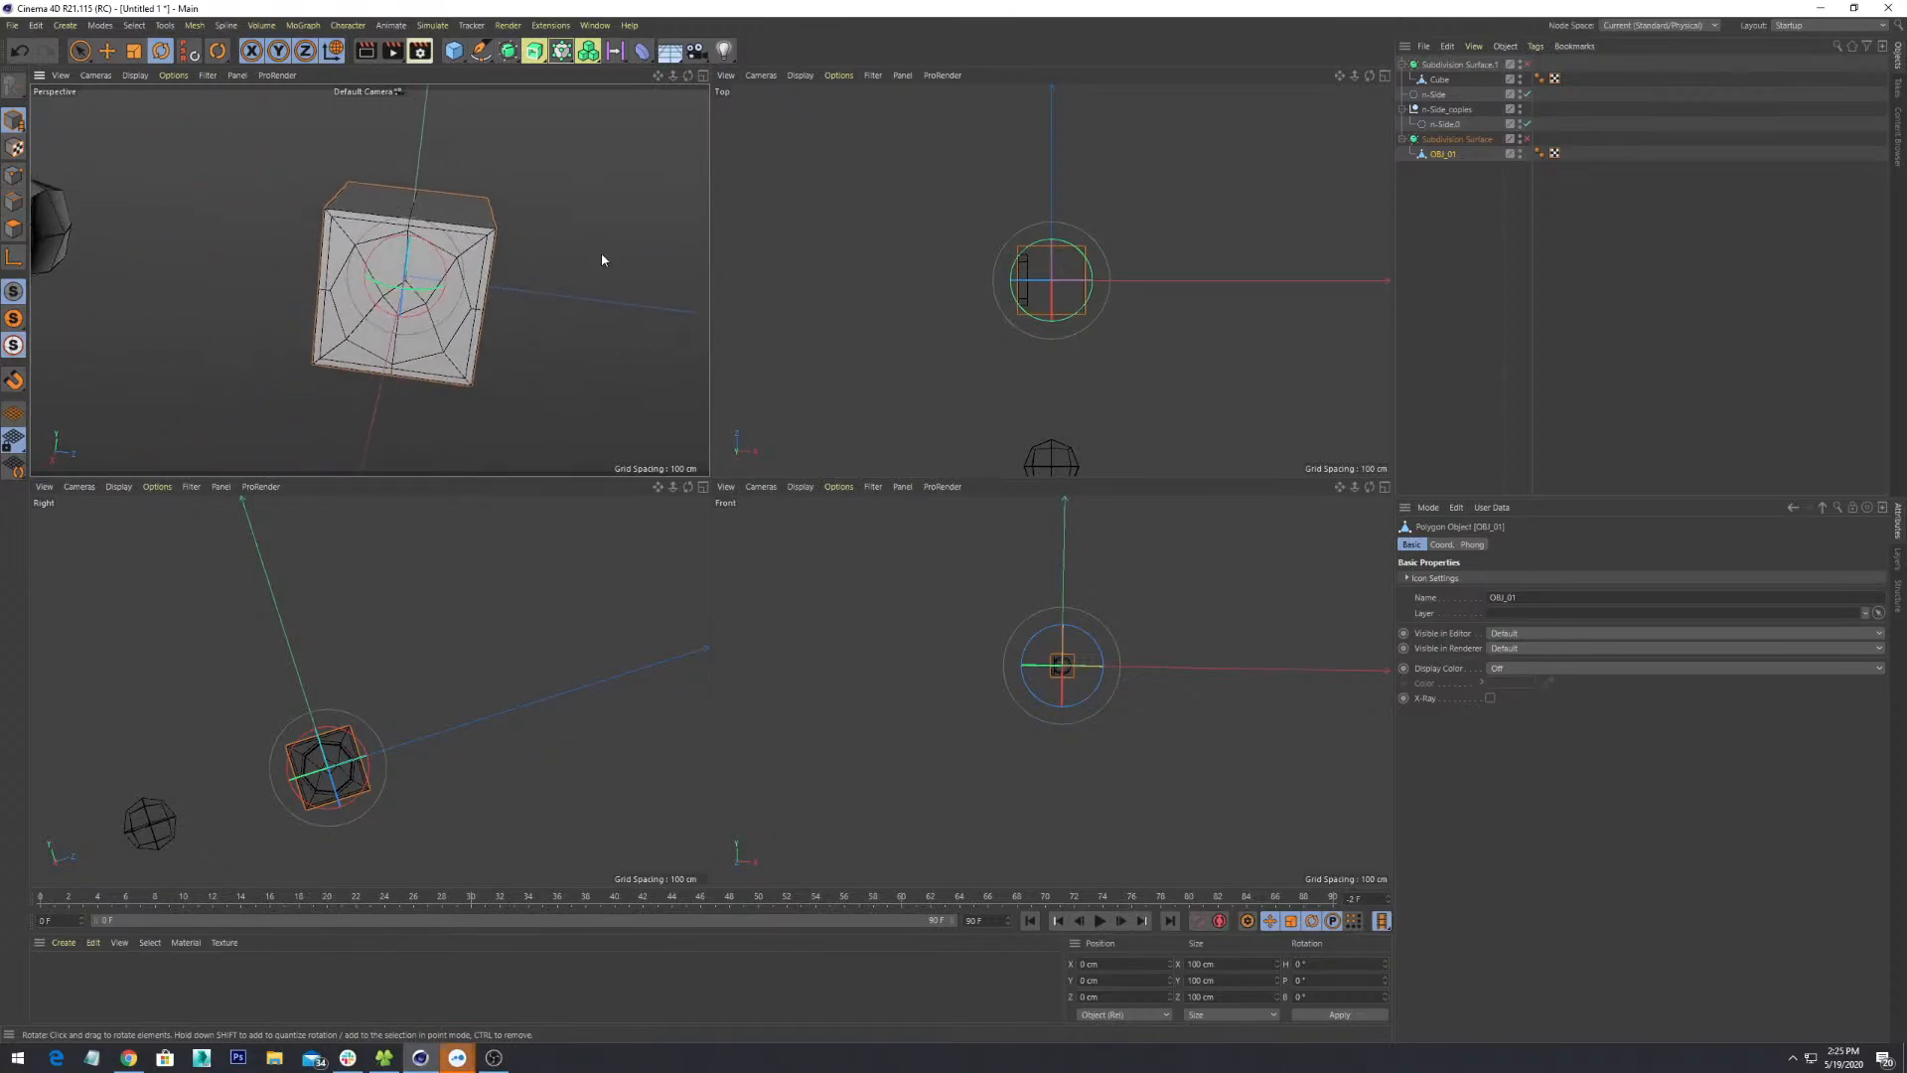
# - Toggle between single and four-view layouts, ending on a full-size Top view
pyautogui.press('F4')
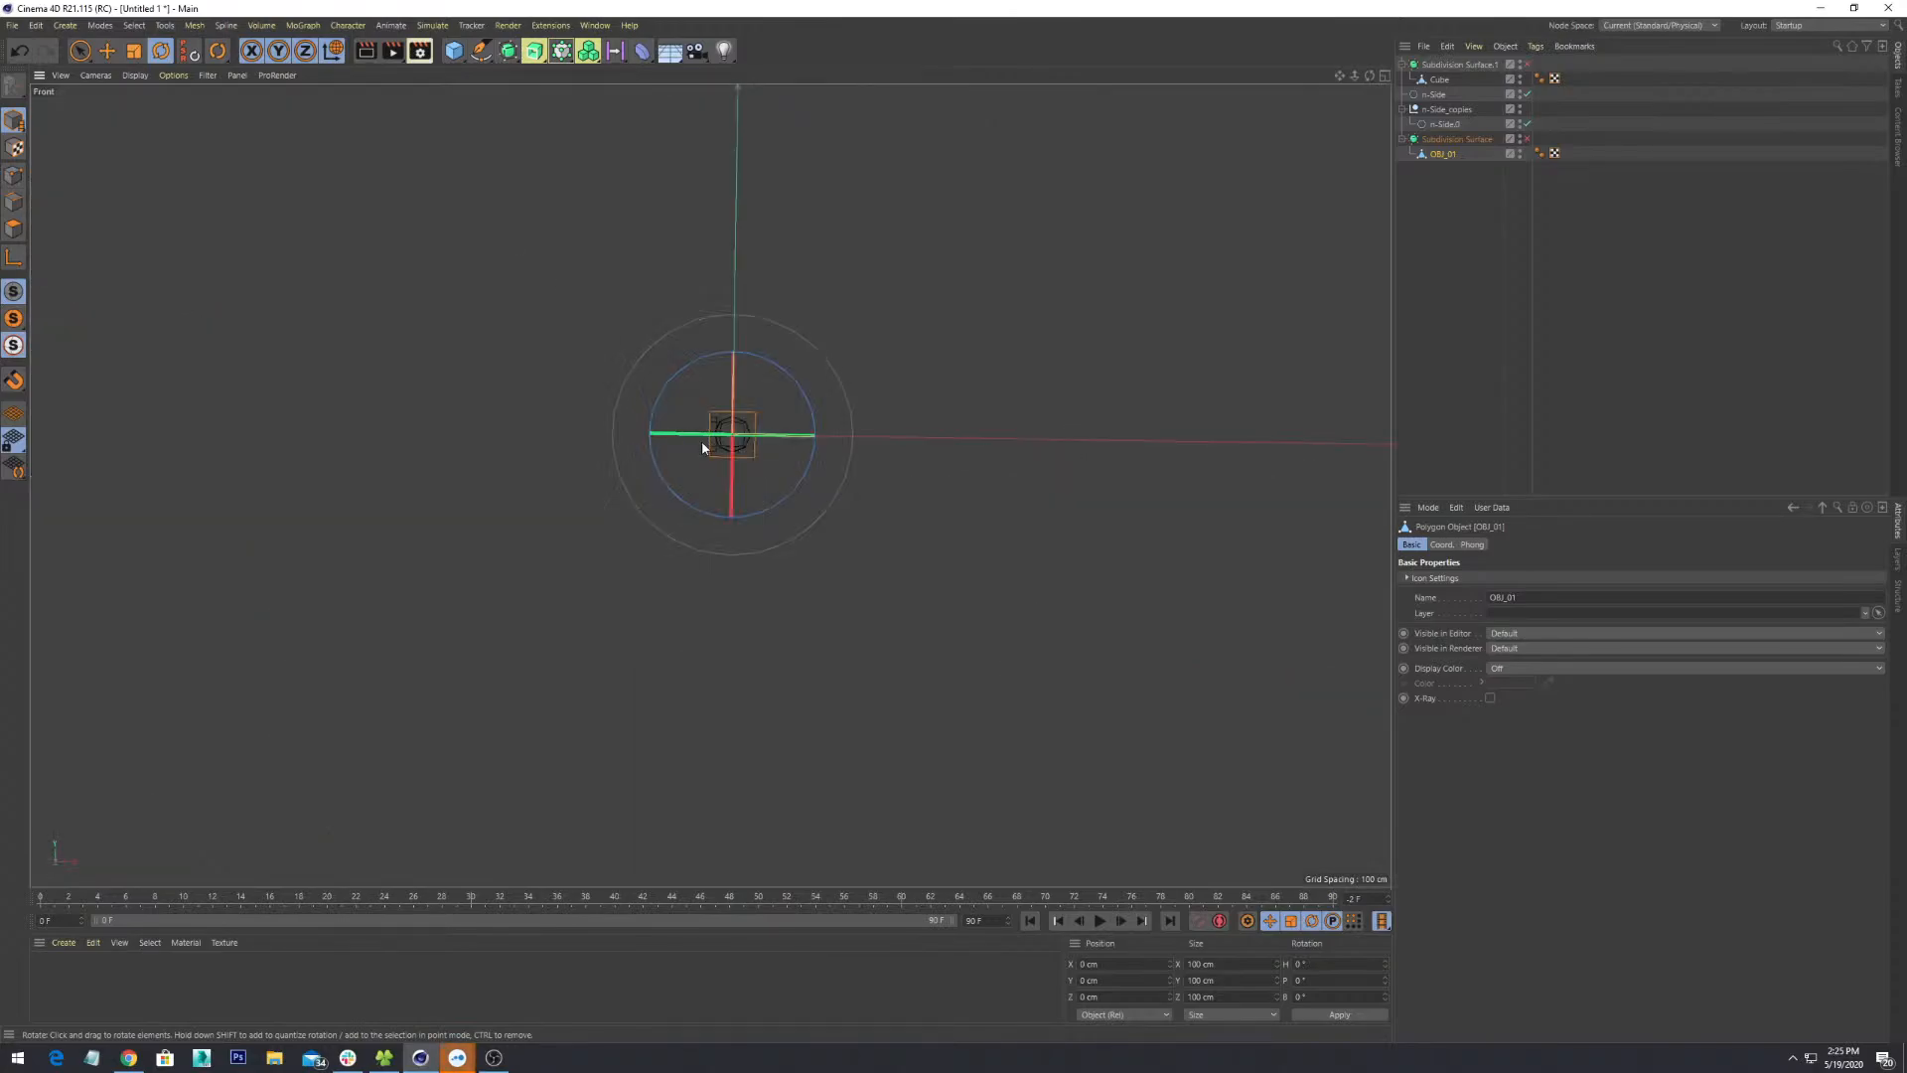
pyautogui.press('F5')
pyautogui.press('F6')
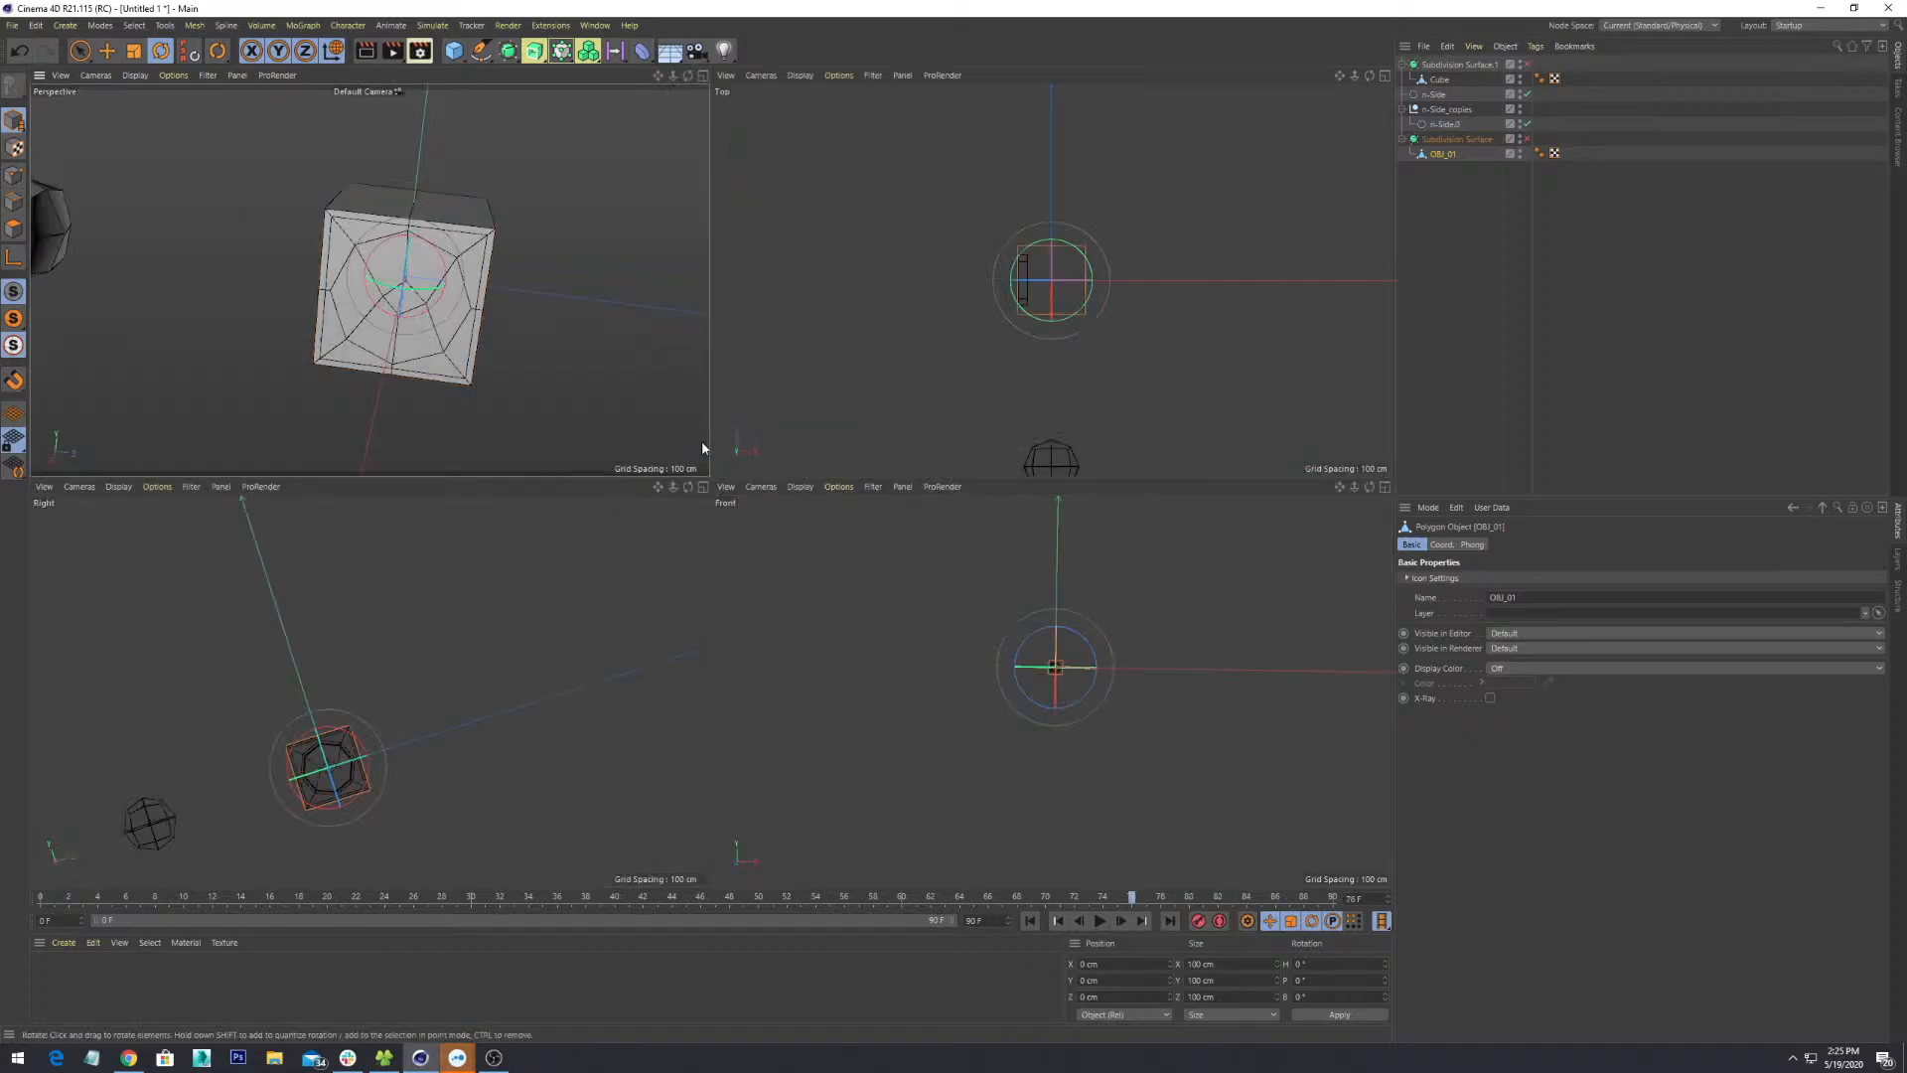
pyautogui.press('F4')
pyautogui.press('F1')
pyautogui.press('F2')
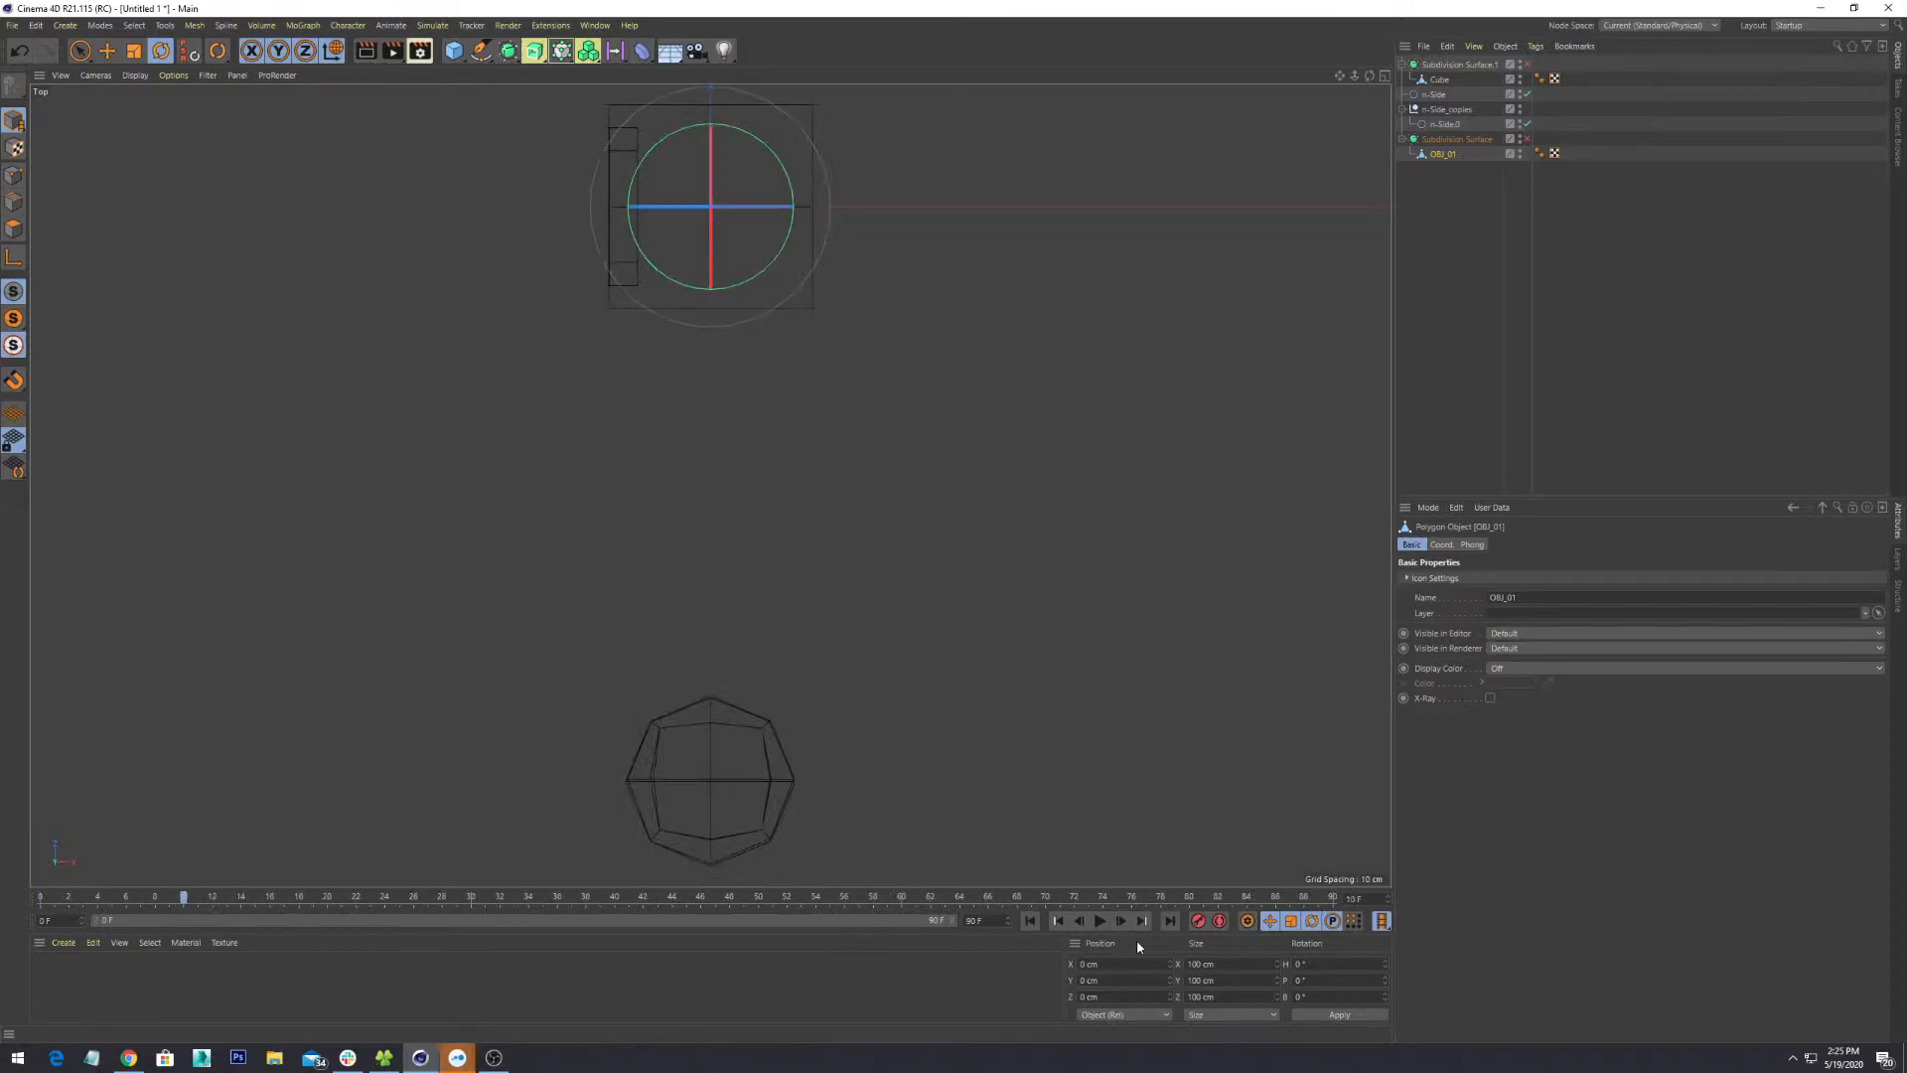
# - Switch to Live Selection, stop playback and return the timeline to frame 0
pyautogui.press('9')
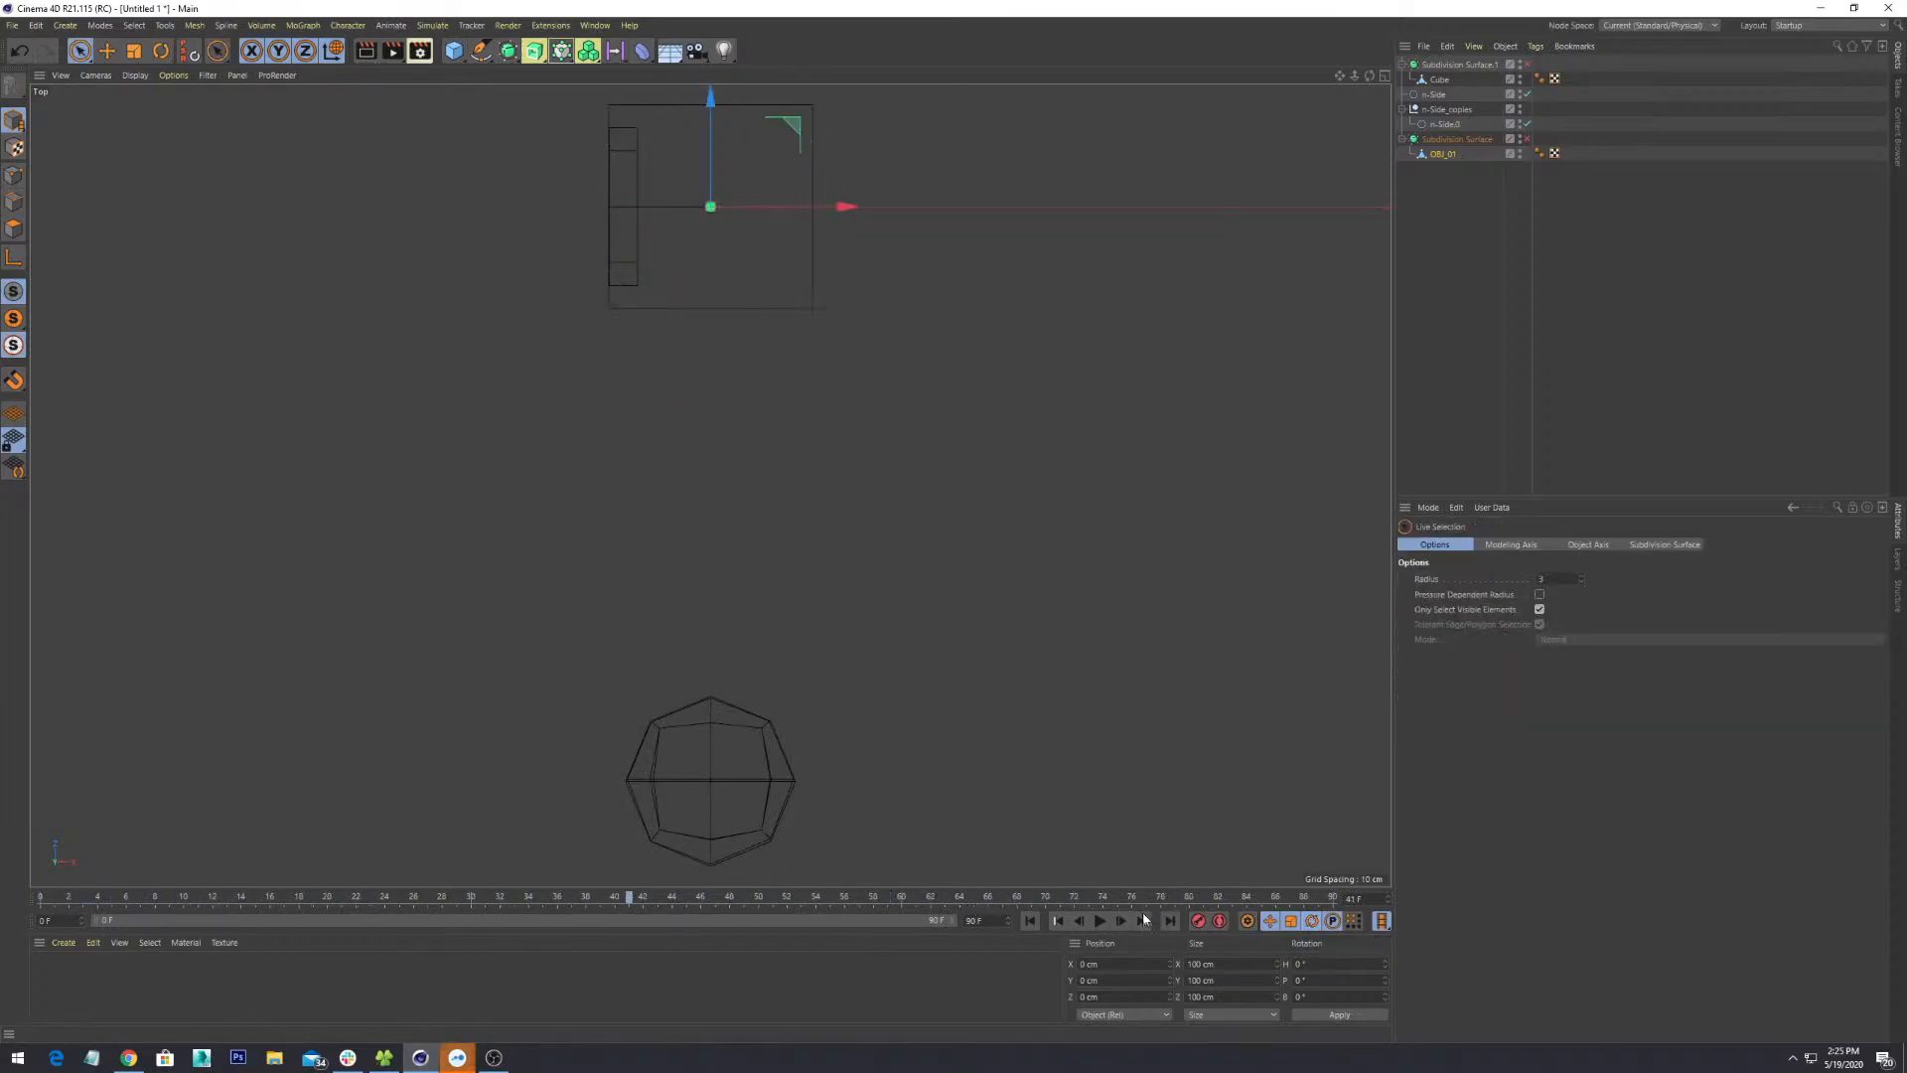
pyautogui.click(1100, 926)
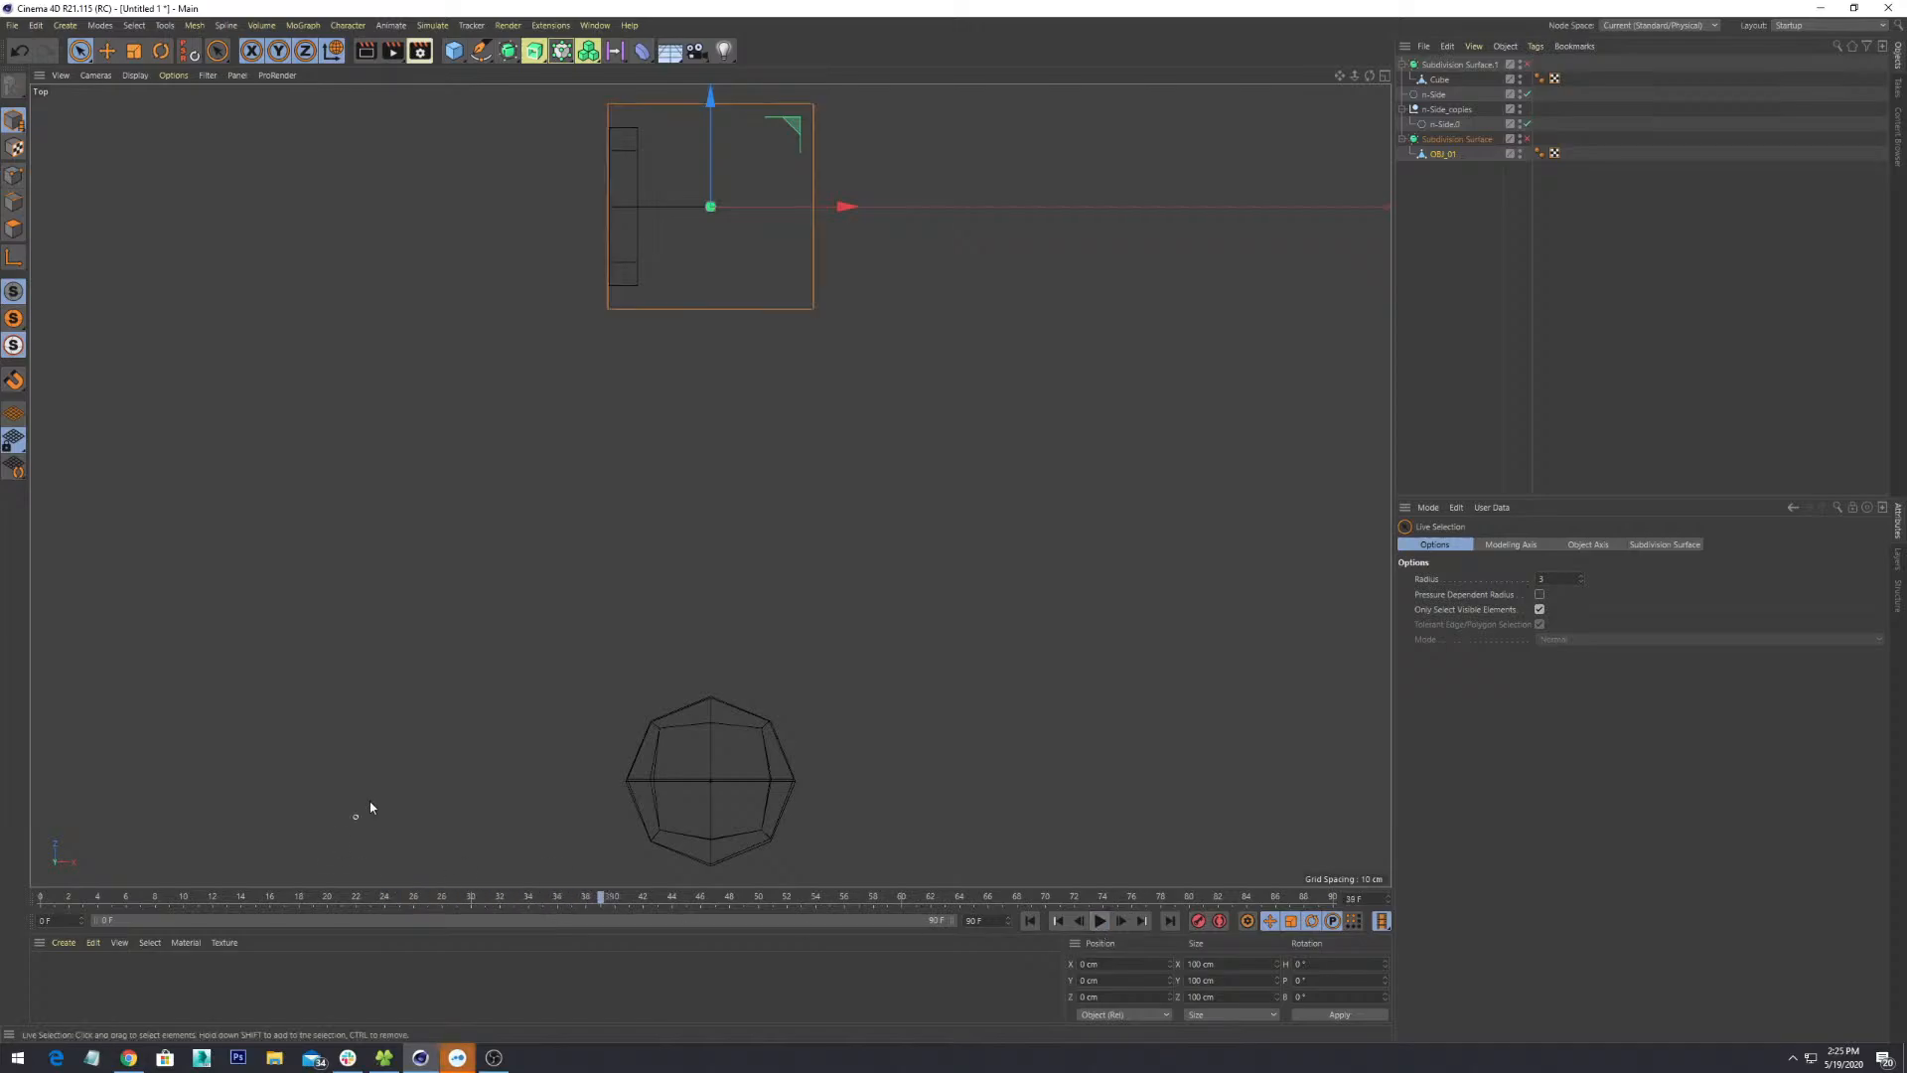
pyautogui.click(34, 891)
# - Return to the Perspective view and orbit until the cube faces the camera
pyautogui.keyDown('alt'); pyautogui.moveTo(808, 353); pyautogui.dragTo(773, 666, button='middle'); pyautogui.keyUp('alt')
pyautogui.press('F1')
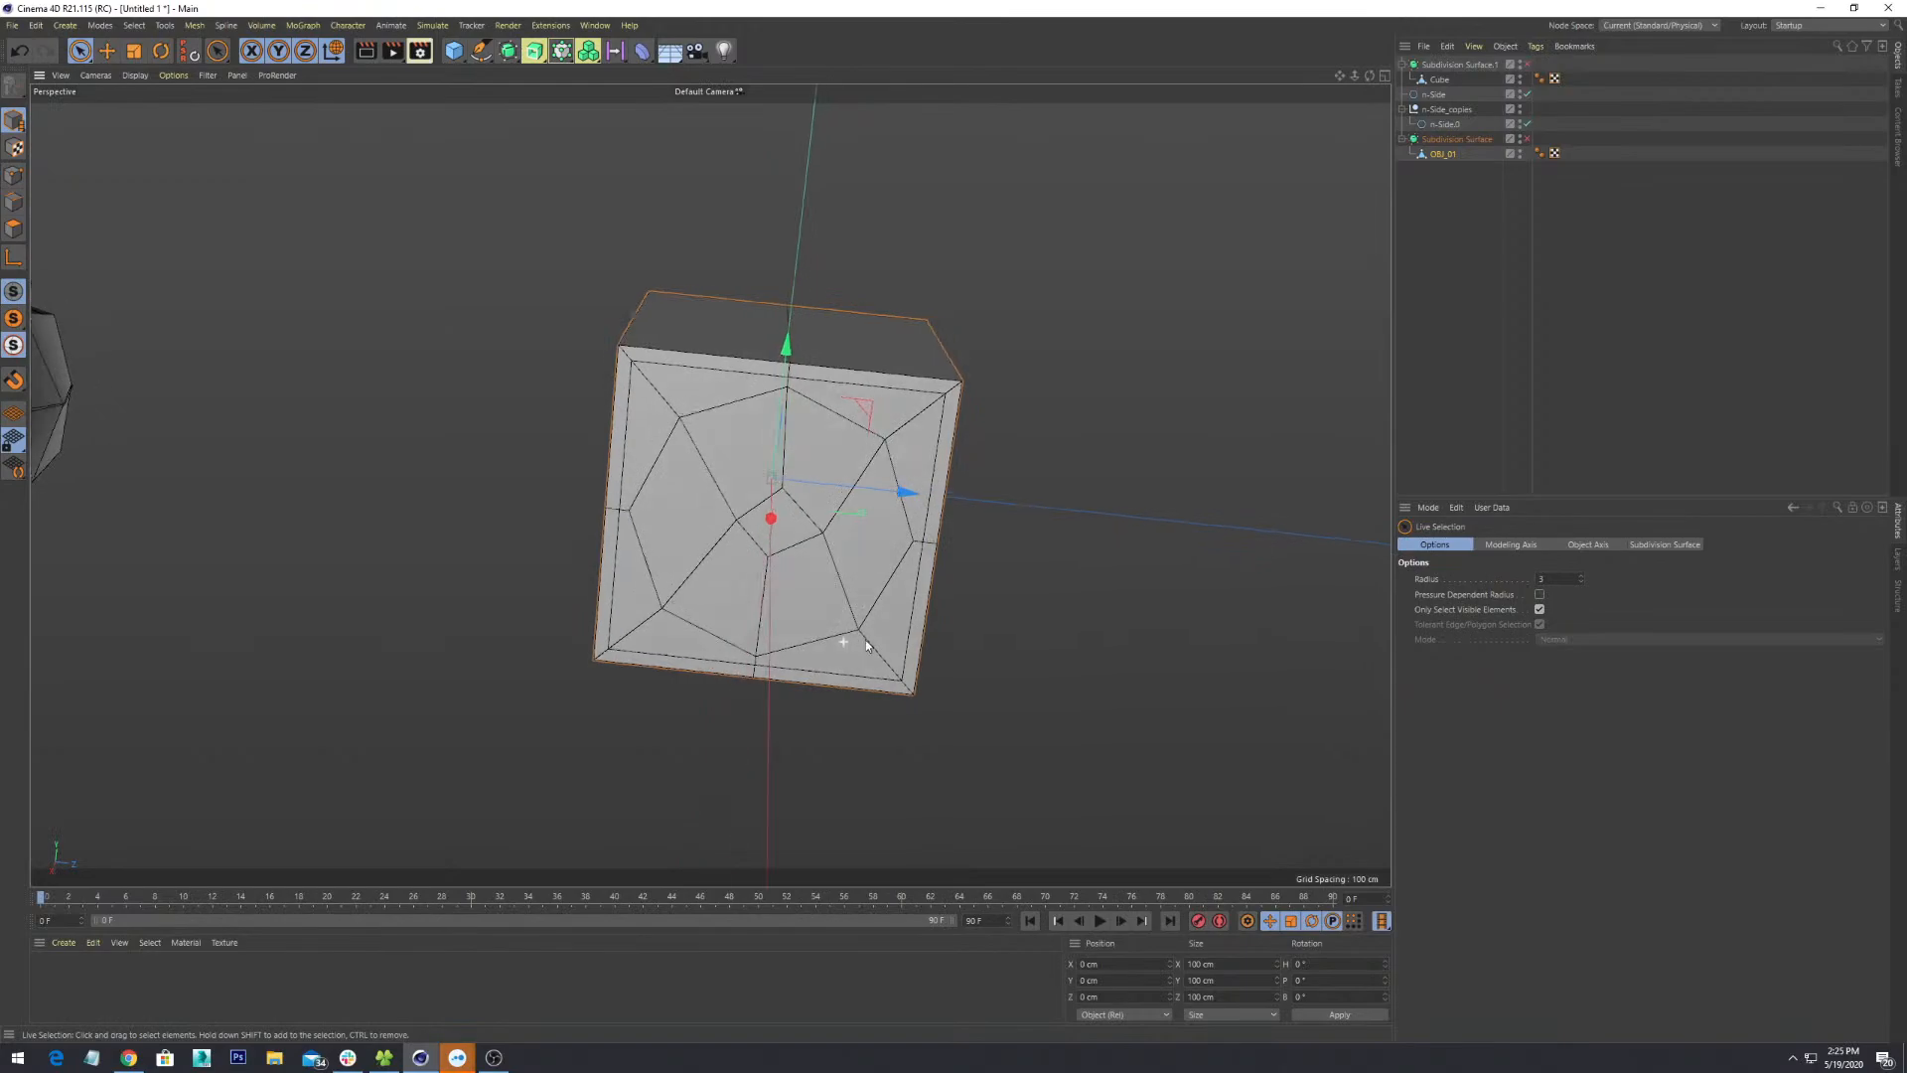
pyautogui.keyDown('alt'); pyautogui.moveTo(820, 566); pyautogui.dragTo(836, 609); pyautogui.keyUp('alt')
pyautogui.keyDown('alt'); pyautogui.moveTo(836, 609); pyautogui.dragTo(709, 515, button='middle'); pyautogui.keyUp('alt')
pyautogui.scroll(-4, 830, 526)
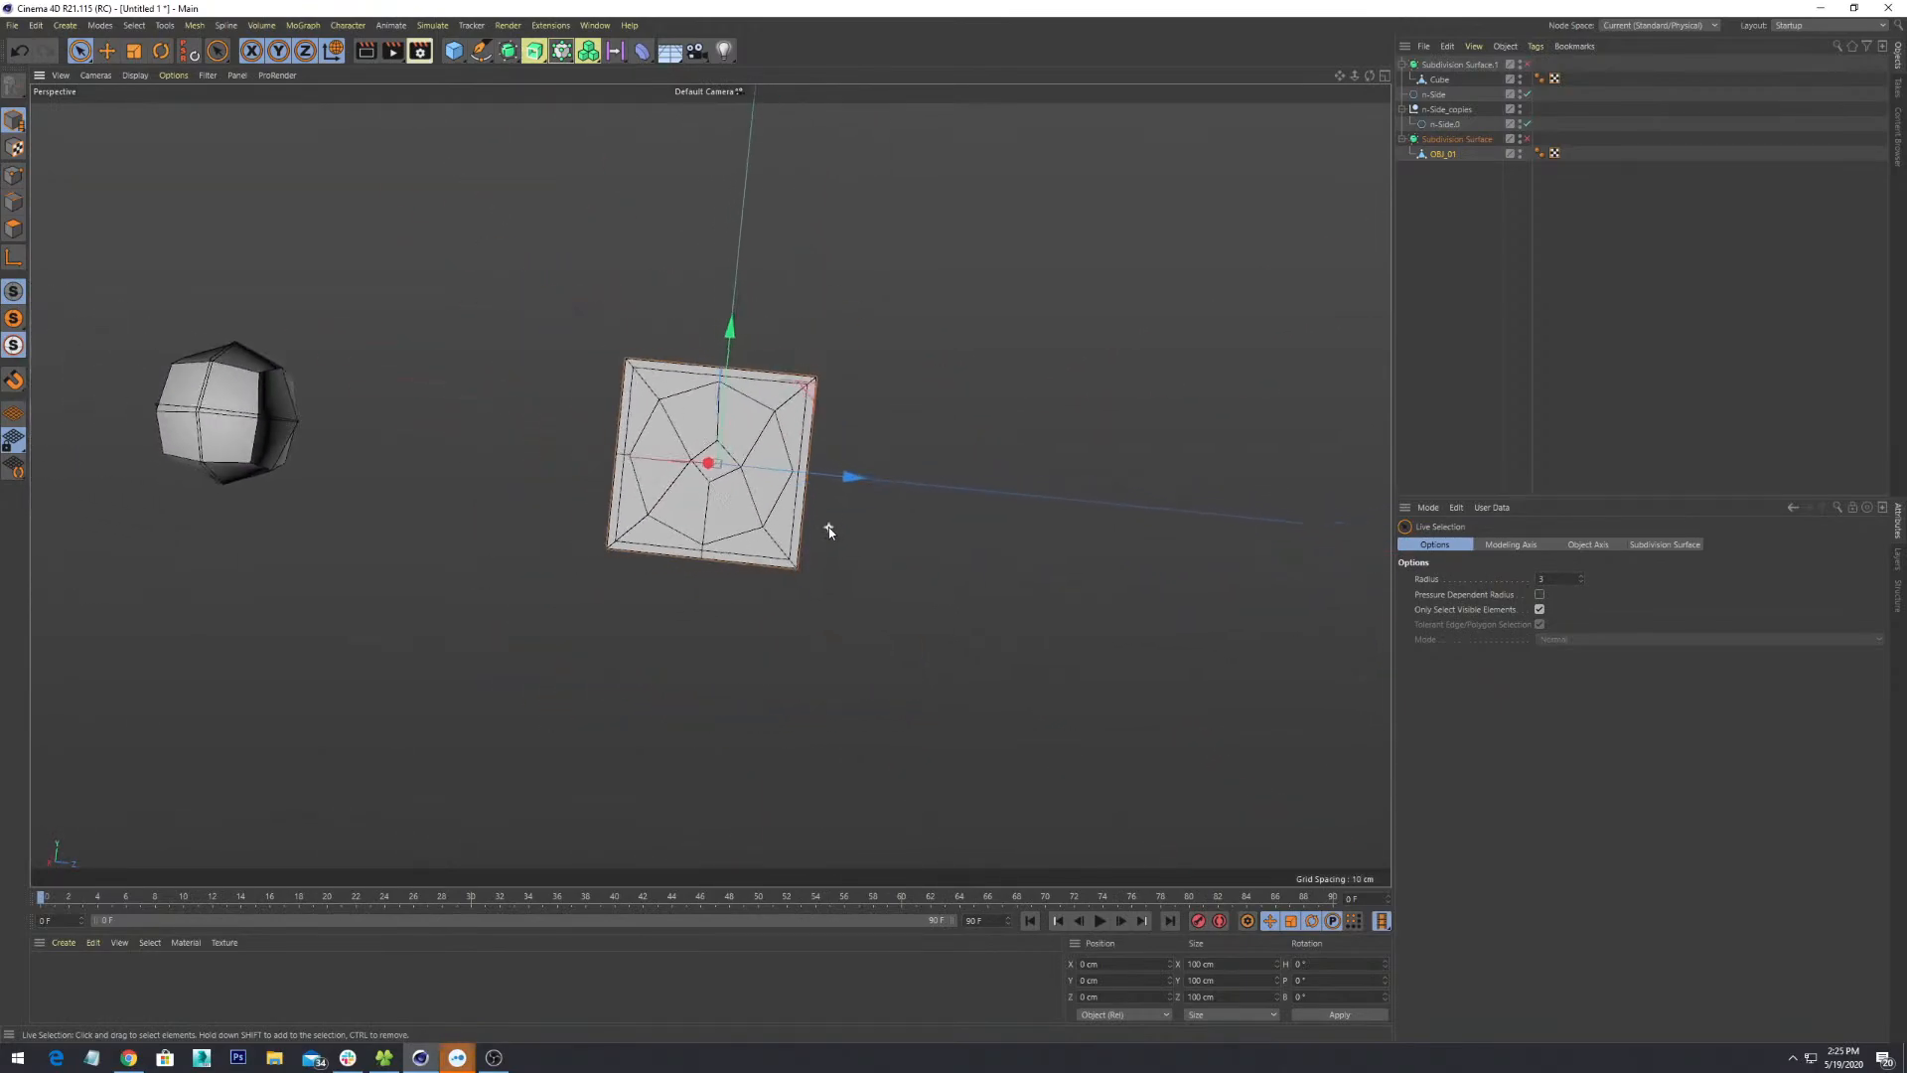
pyautogui.keyDown('alt'); pyautogui.moveTo(830, 527); pyautogui.dragTo(872, 603); pyautogui.keyUp('alt')
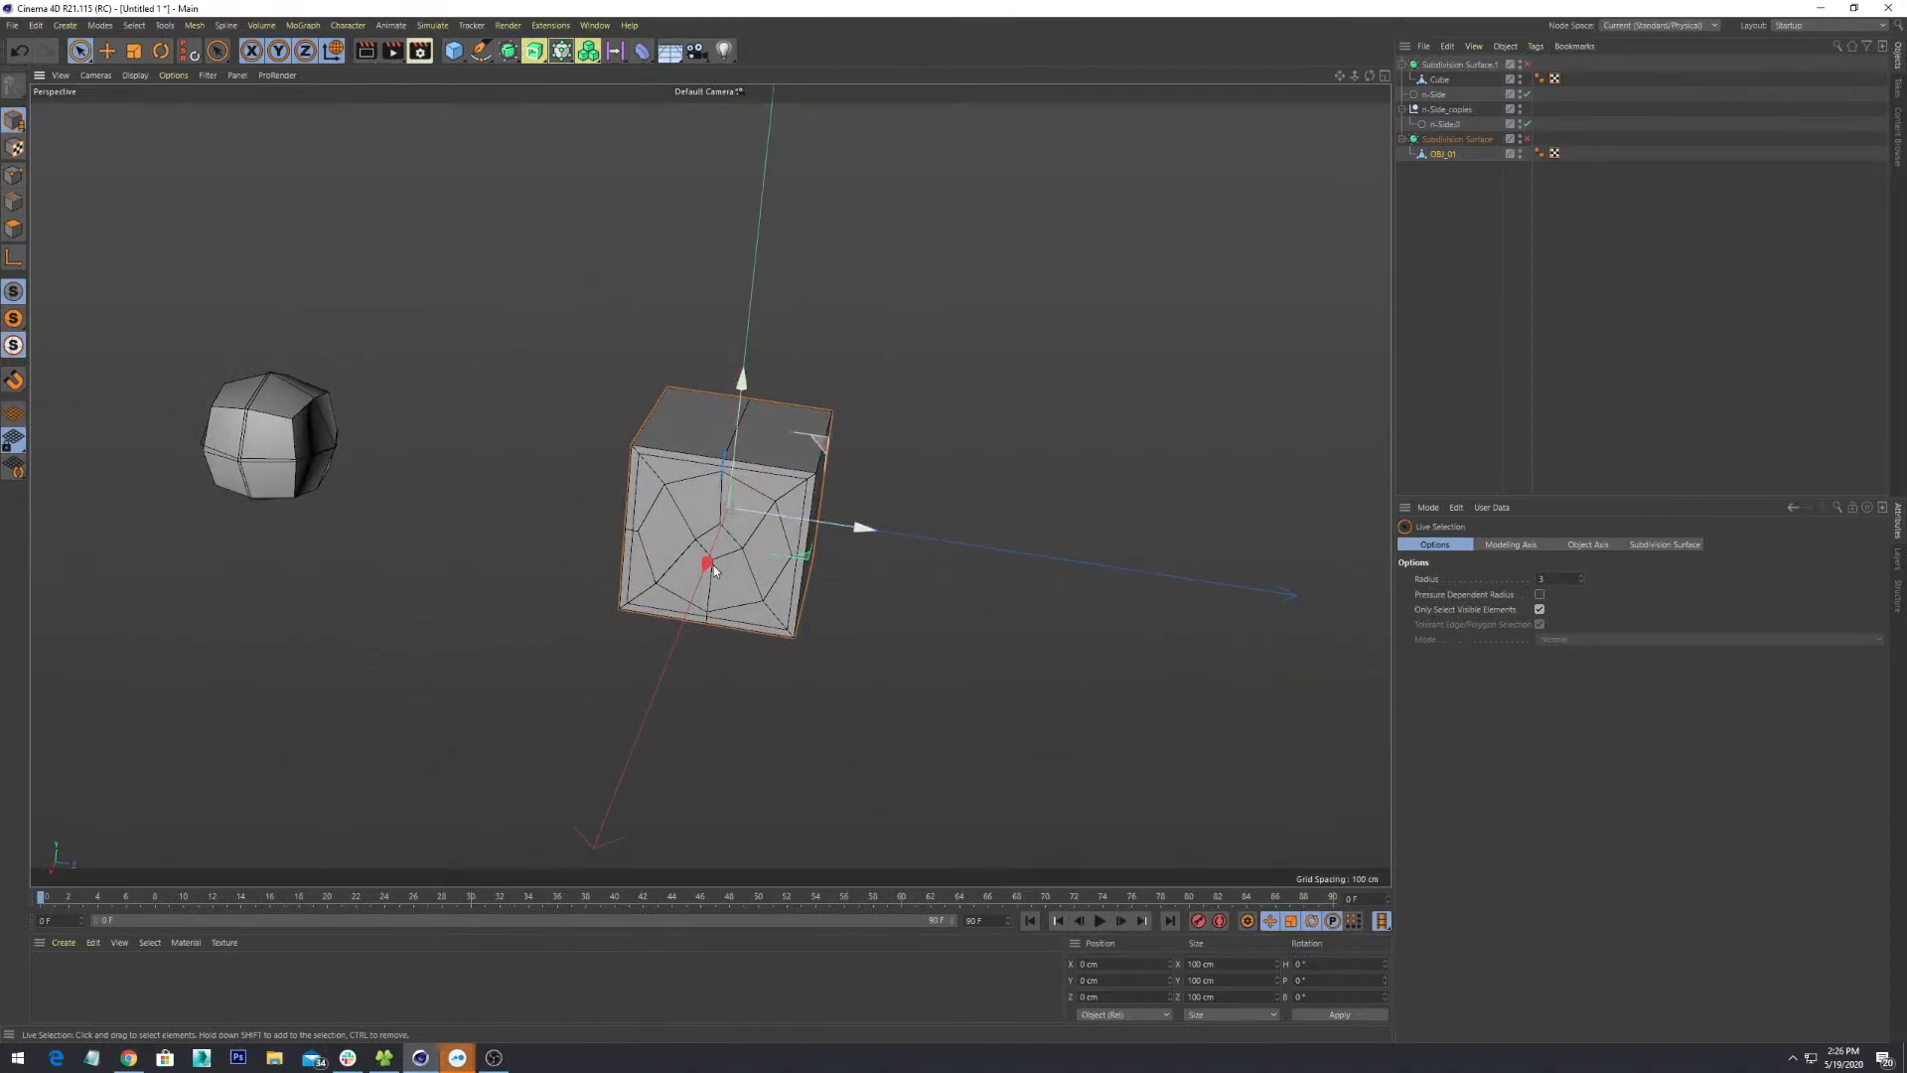
pyautogui.keyDown('alt'); pyautogui.moveTo(713, 565); pyautogui.dragTo(902, 557); pyautogui.keyUp('alt')
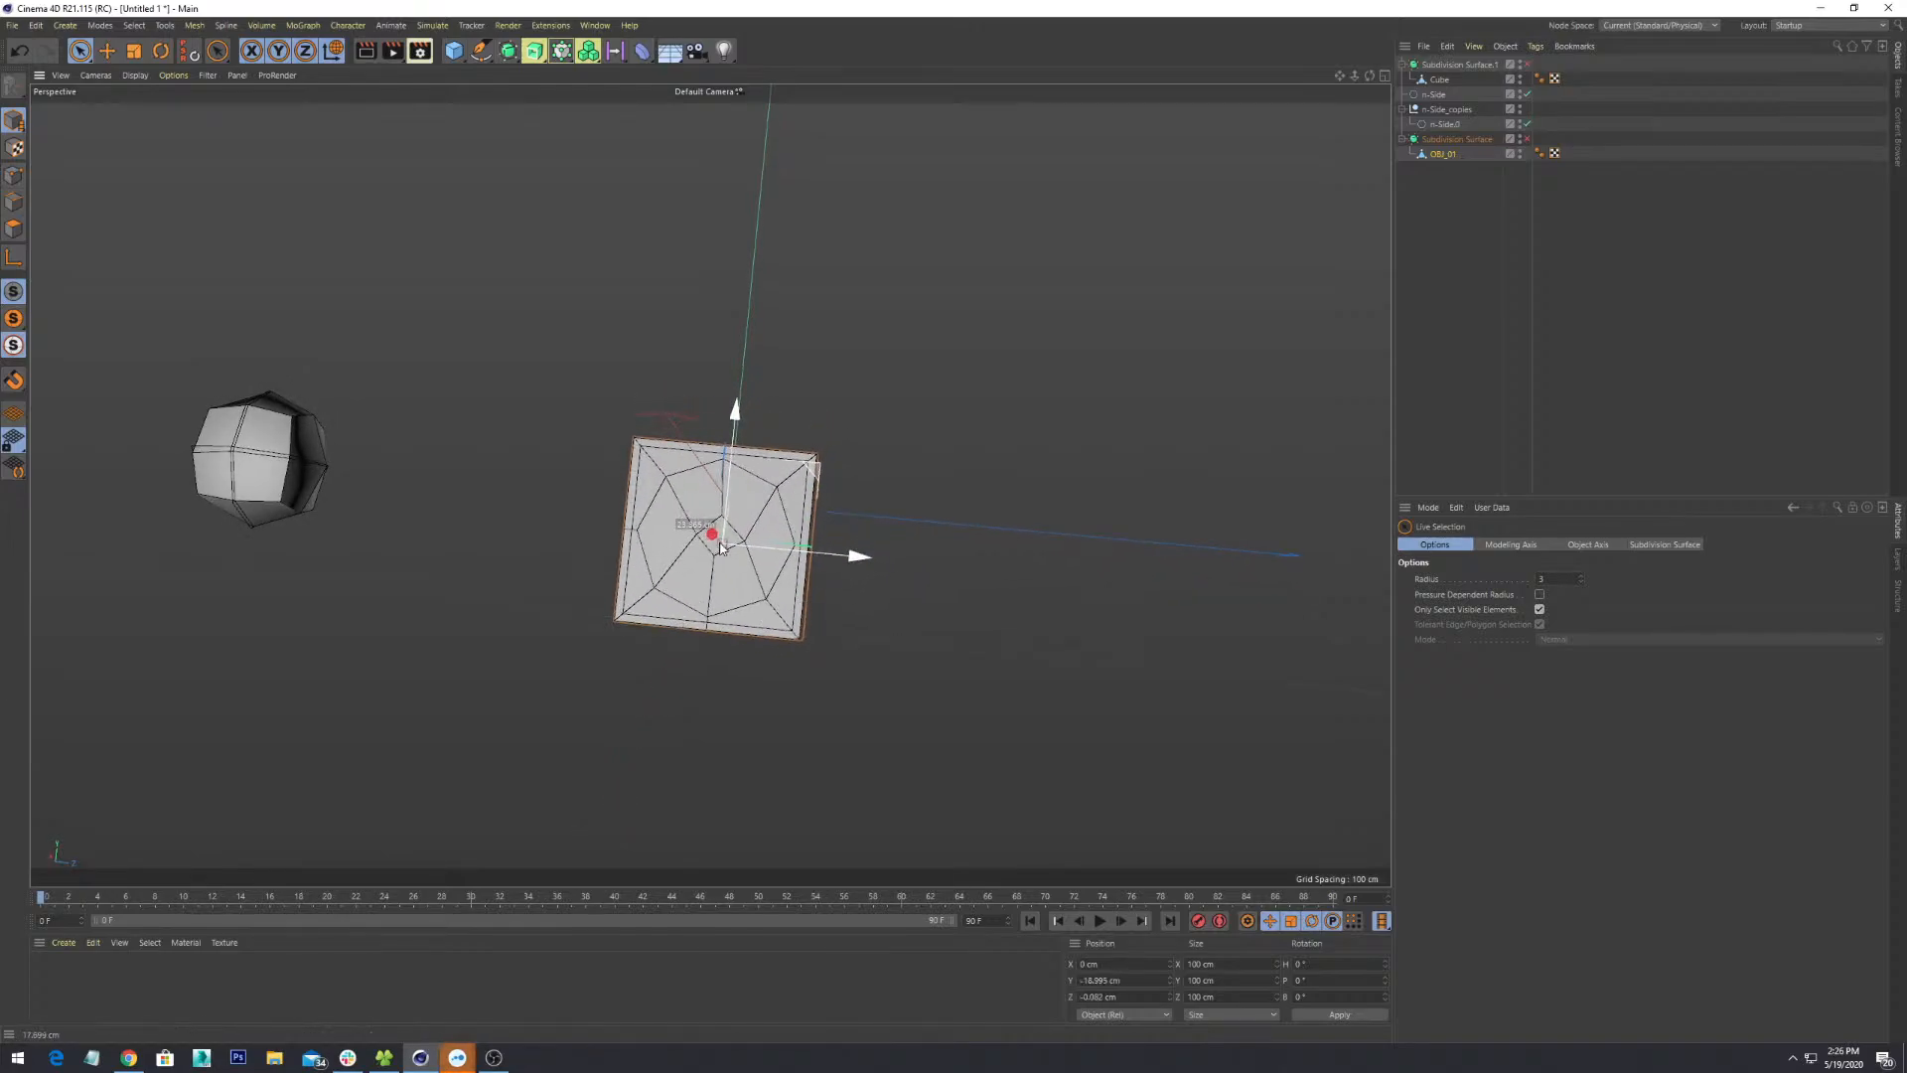
# - Try moving the cube left, undo it, then switch to the Move and Rotate tools
pyautogui.moveTo(729, 504); pyautogui.dragTo(431, 516)
pyautogui.hotkey('ctrl', 'z')
pyautogui.keyDown('alt'); pyautogui.moveTo(719, 561); pyautogui.dragTo(777, 635); pyautogui.keyUp('alt')
pyautogui.press('e')
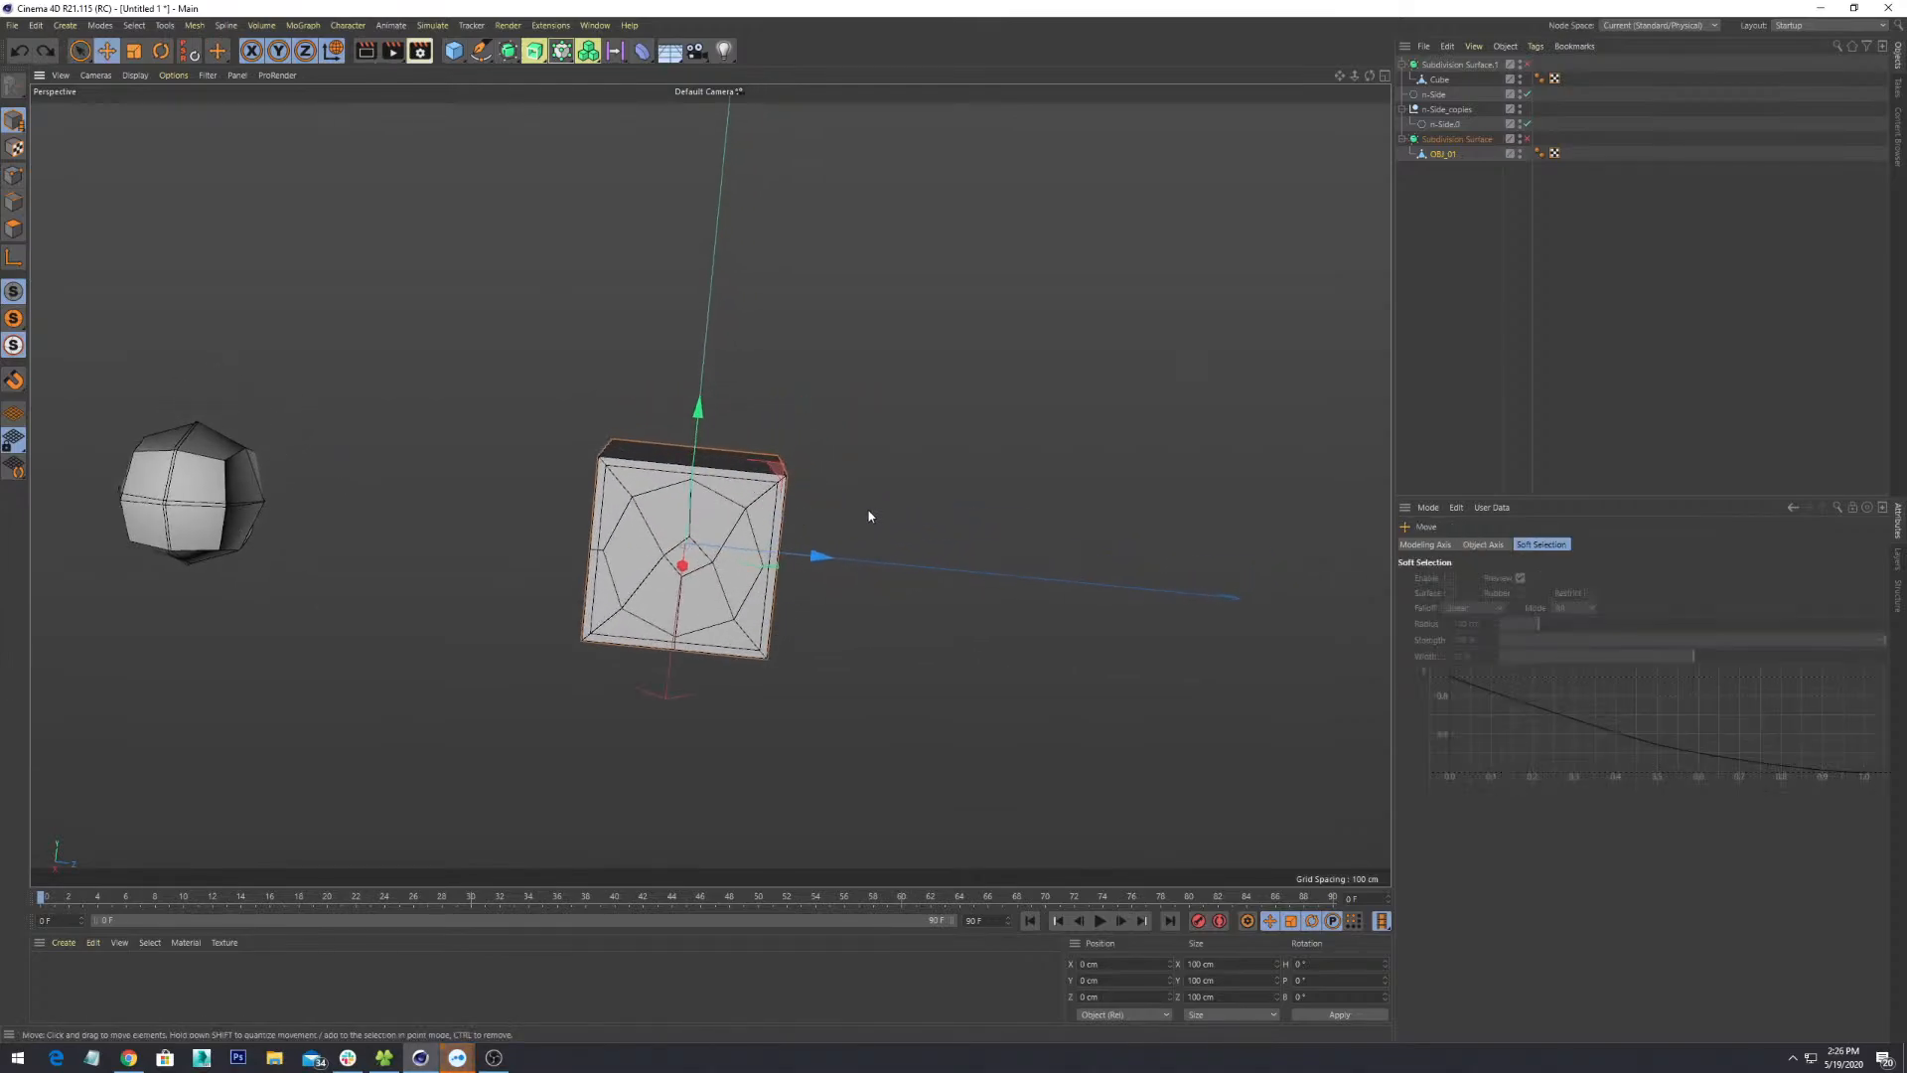
pyautogui.press('r')
pyautogui.keyDown('alt'); pyautogui.moveTo(868, 514); pyautogui.dragTo(955, 632); pyautogui.keyUp('alt')
# - Undo the cube's last rotation and clear the selection
pyautogui.hotkey('ctrl', 'z')
pyautogui.click(100, 202)
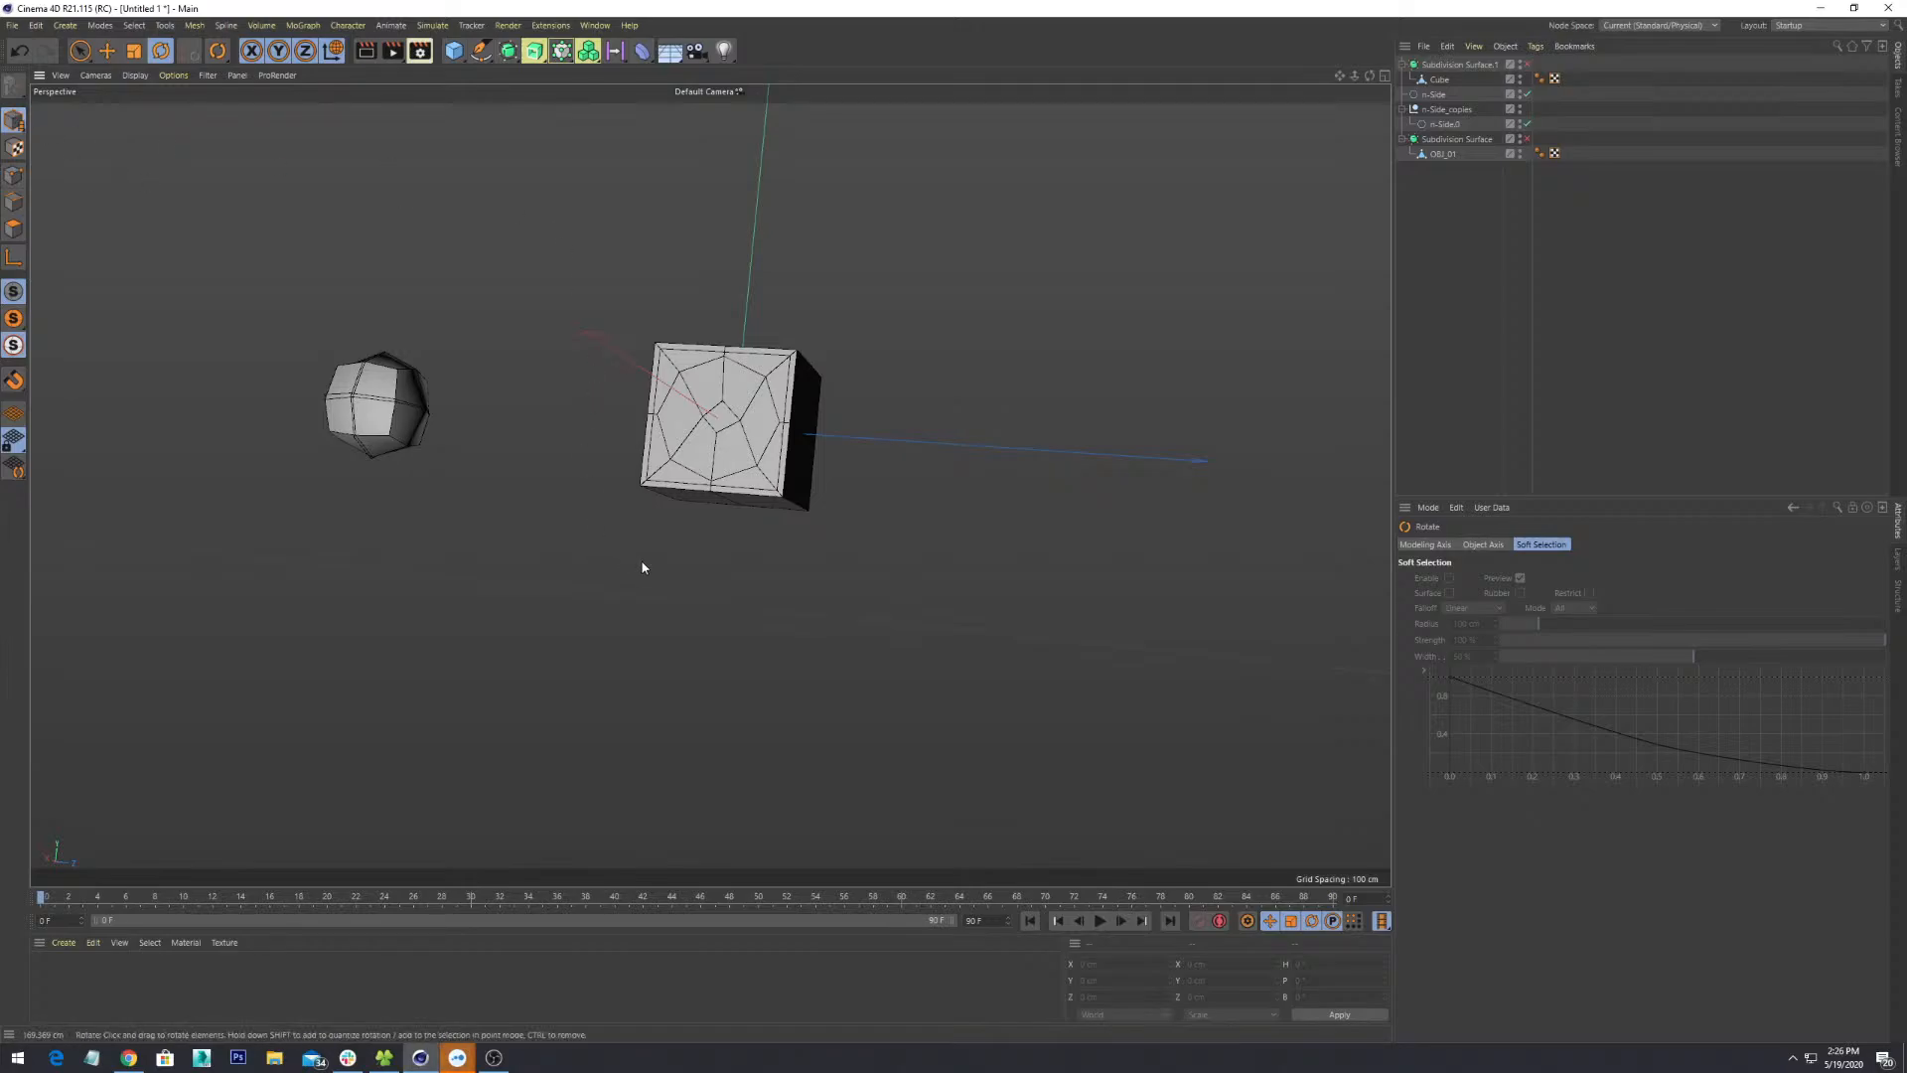
pyautogui.scroll(-6, 725, 583)
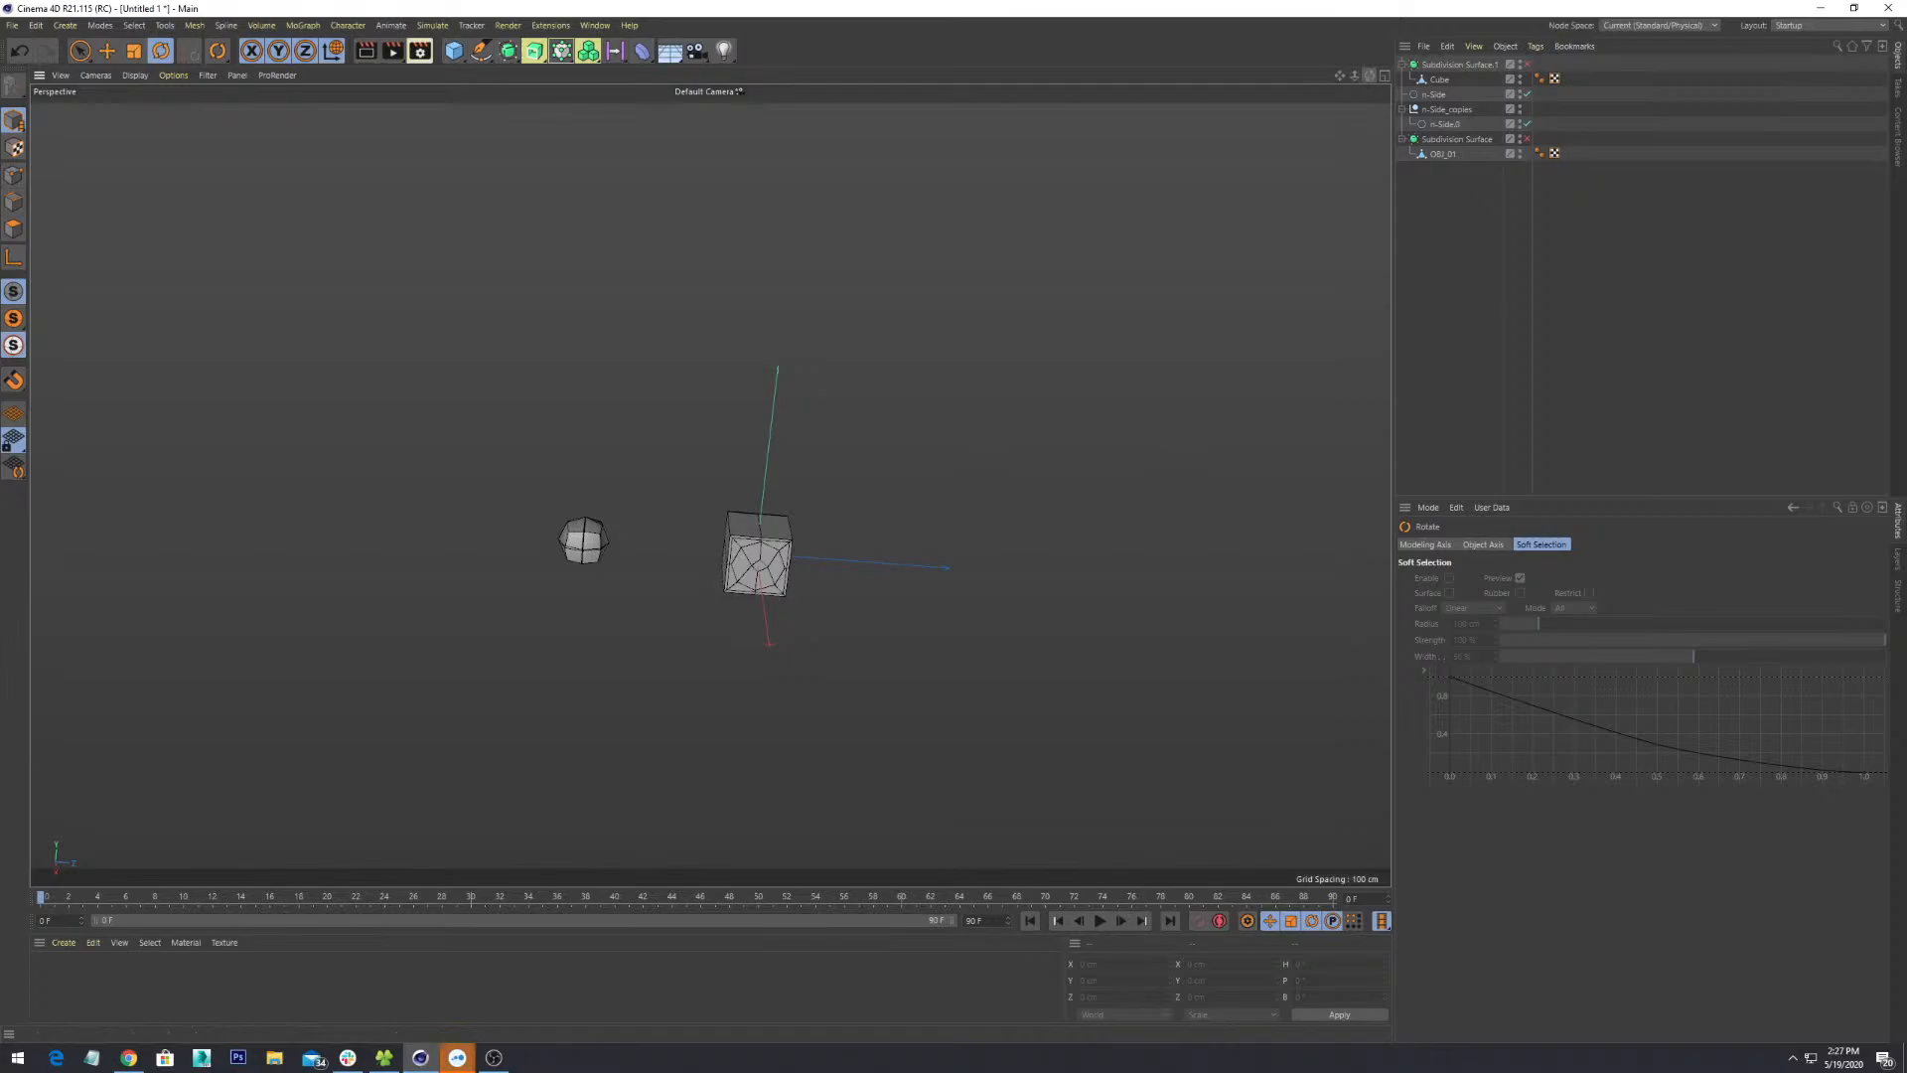
pyautogui.moveTo(1370, 75); pyautogui.dragTo(1349, 77, button='right')
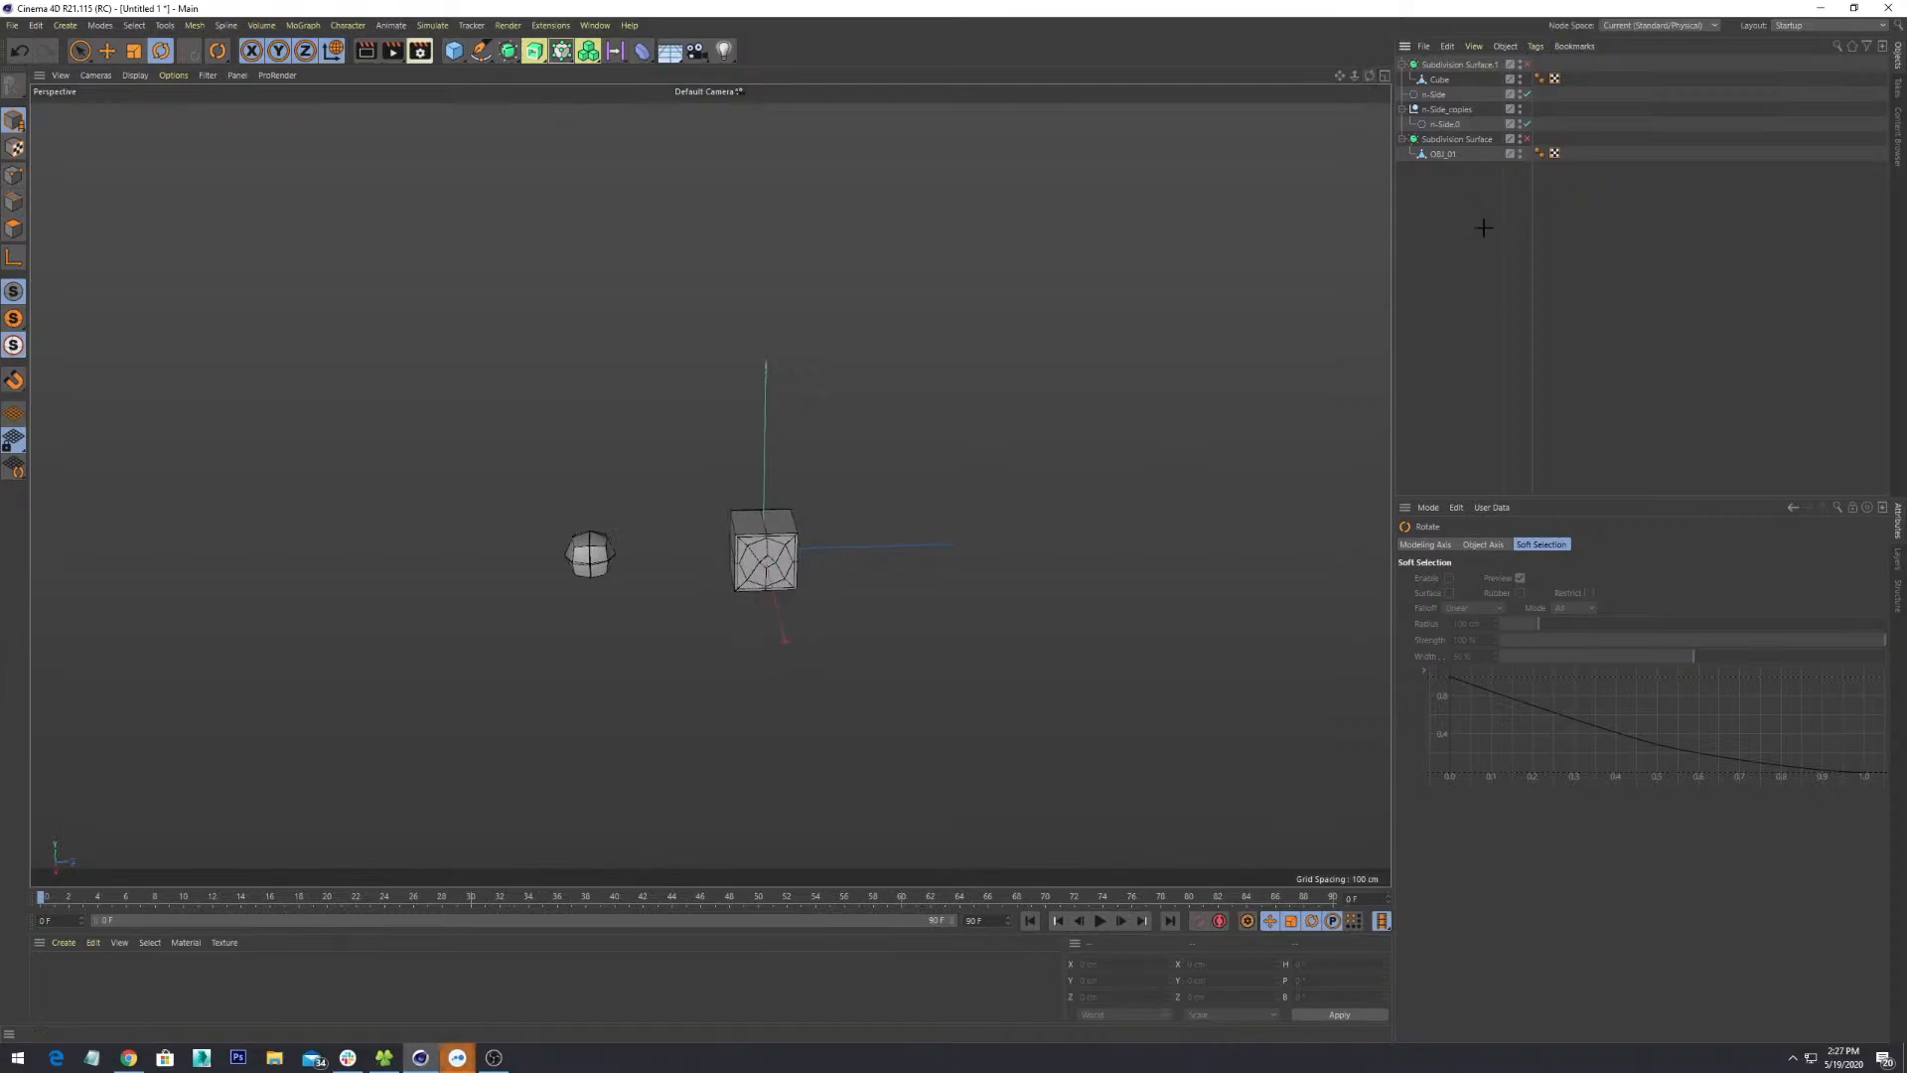
# - Check the Subdivision Surface, n-Side.0, OBJ_01 and n-Side_copies objects in the Object Manager
pyautogui.click(1460, 64)
pyautogui.click(1450, 125)
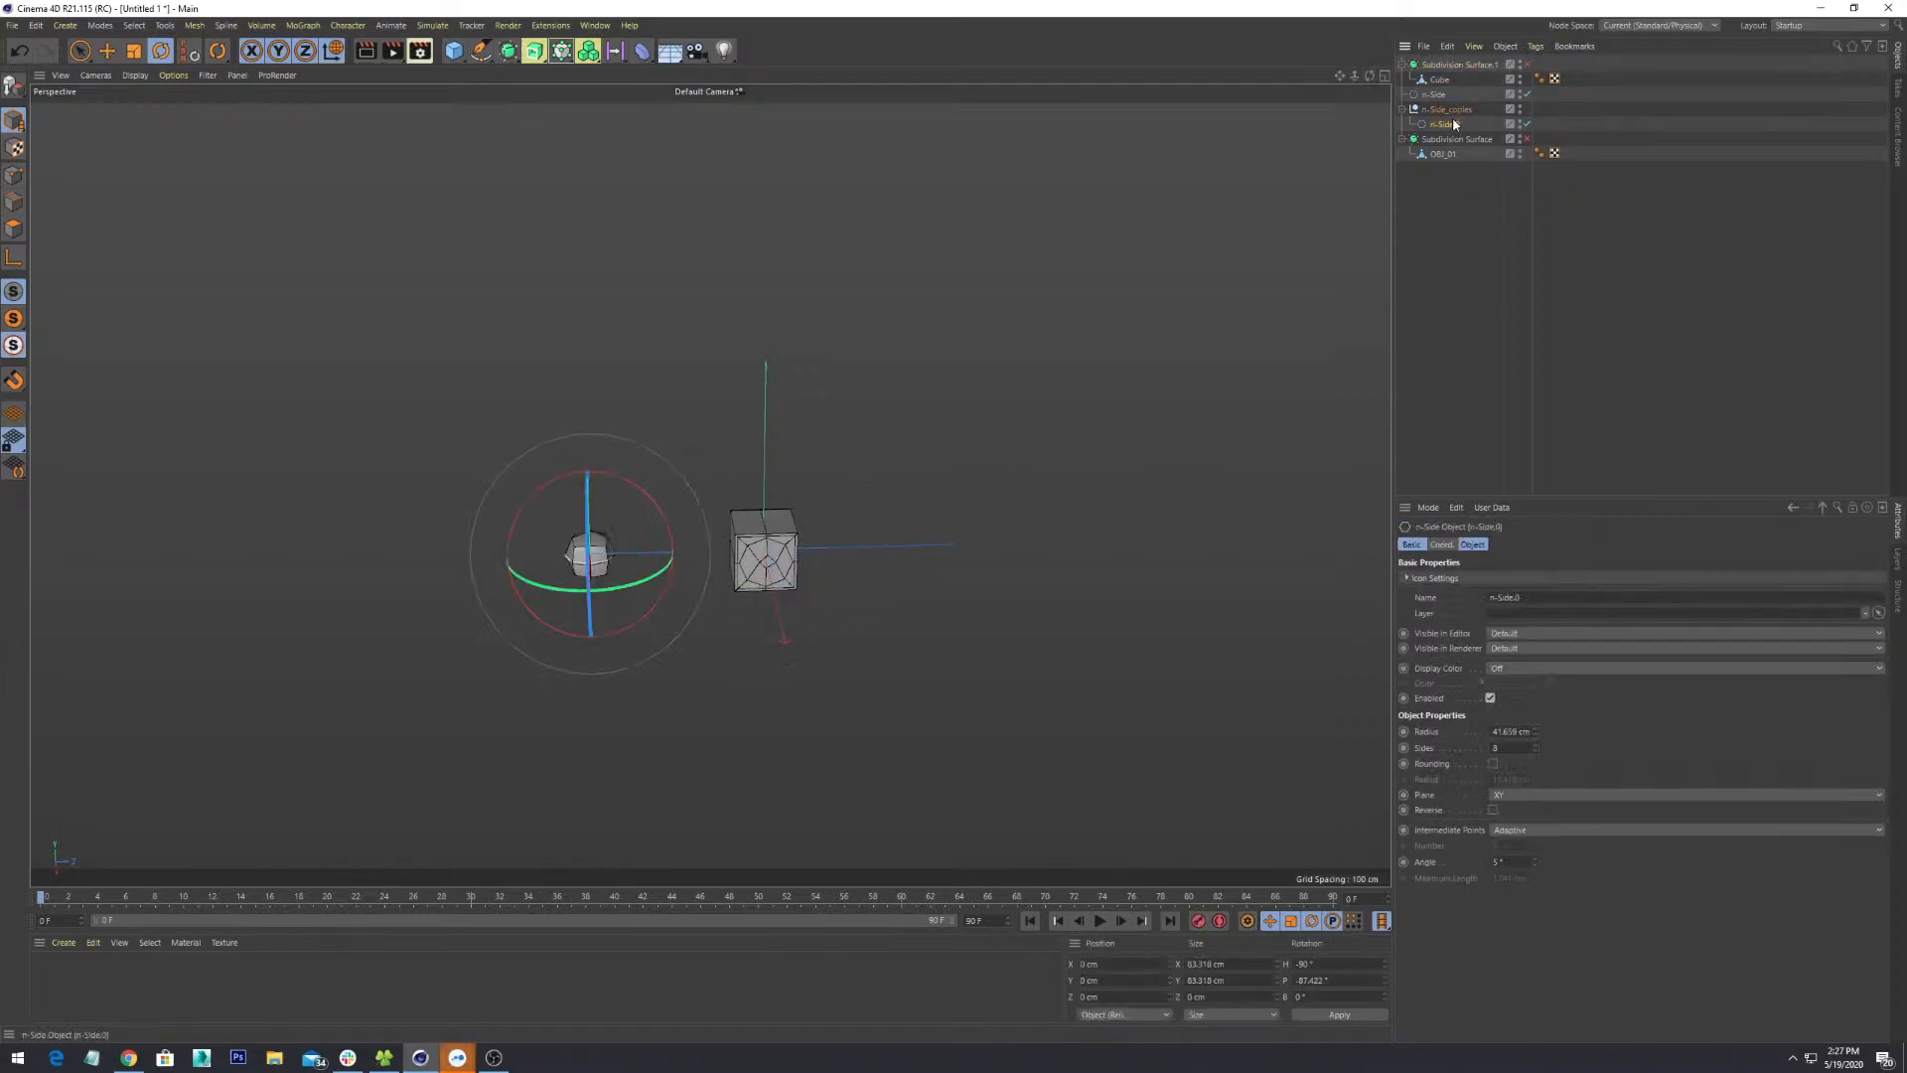
pyautogui.click(1460, 139)
pyautogui.click(1453, 155)
pyautogui.click(1445, 215)
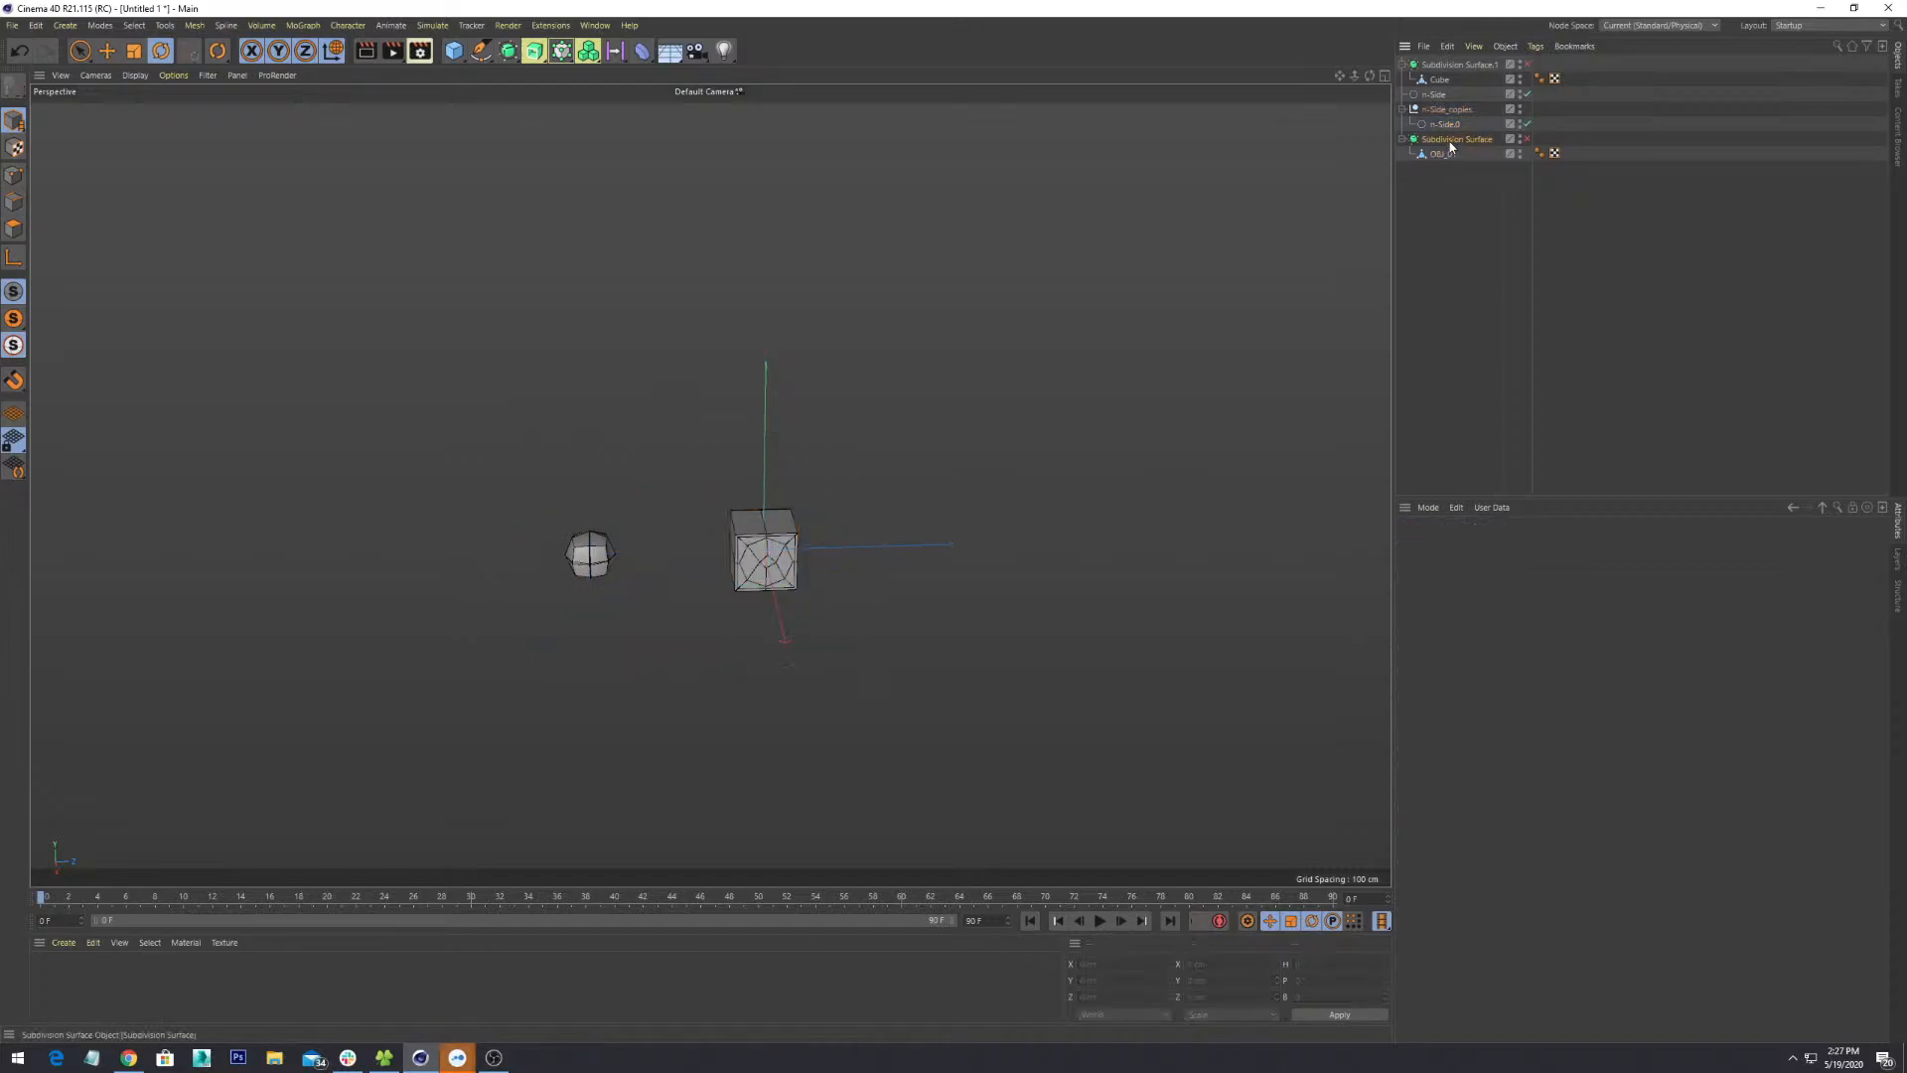
pyautogui.click(1450, 140)
pyautogui.click(1451, 111)
pyautogui.click(1447, 47)
pyautogui.click(1453, 331)
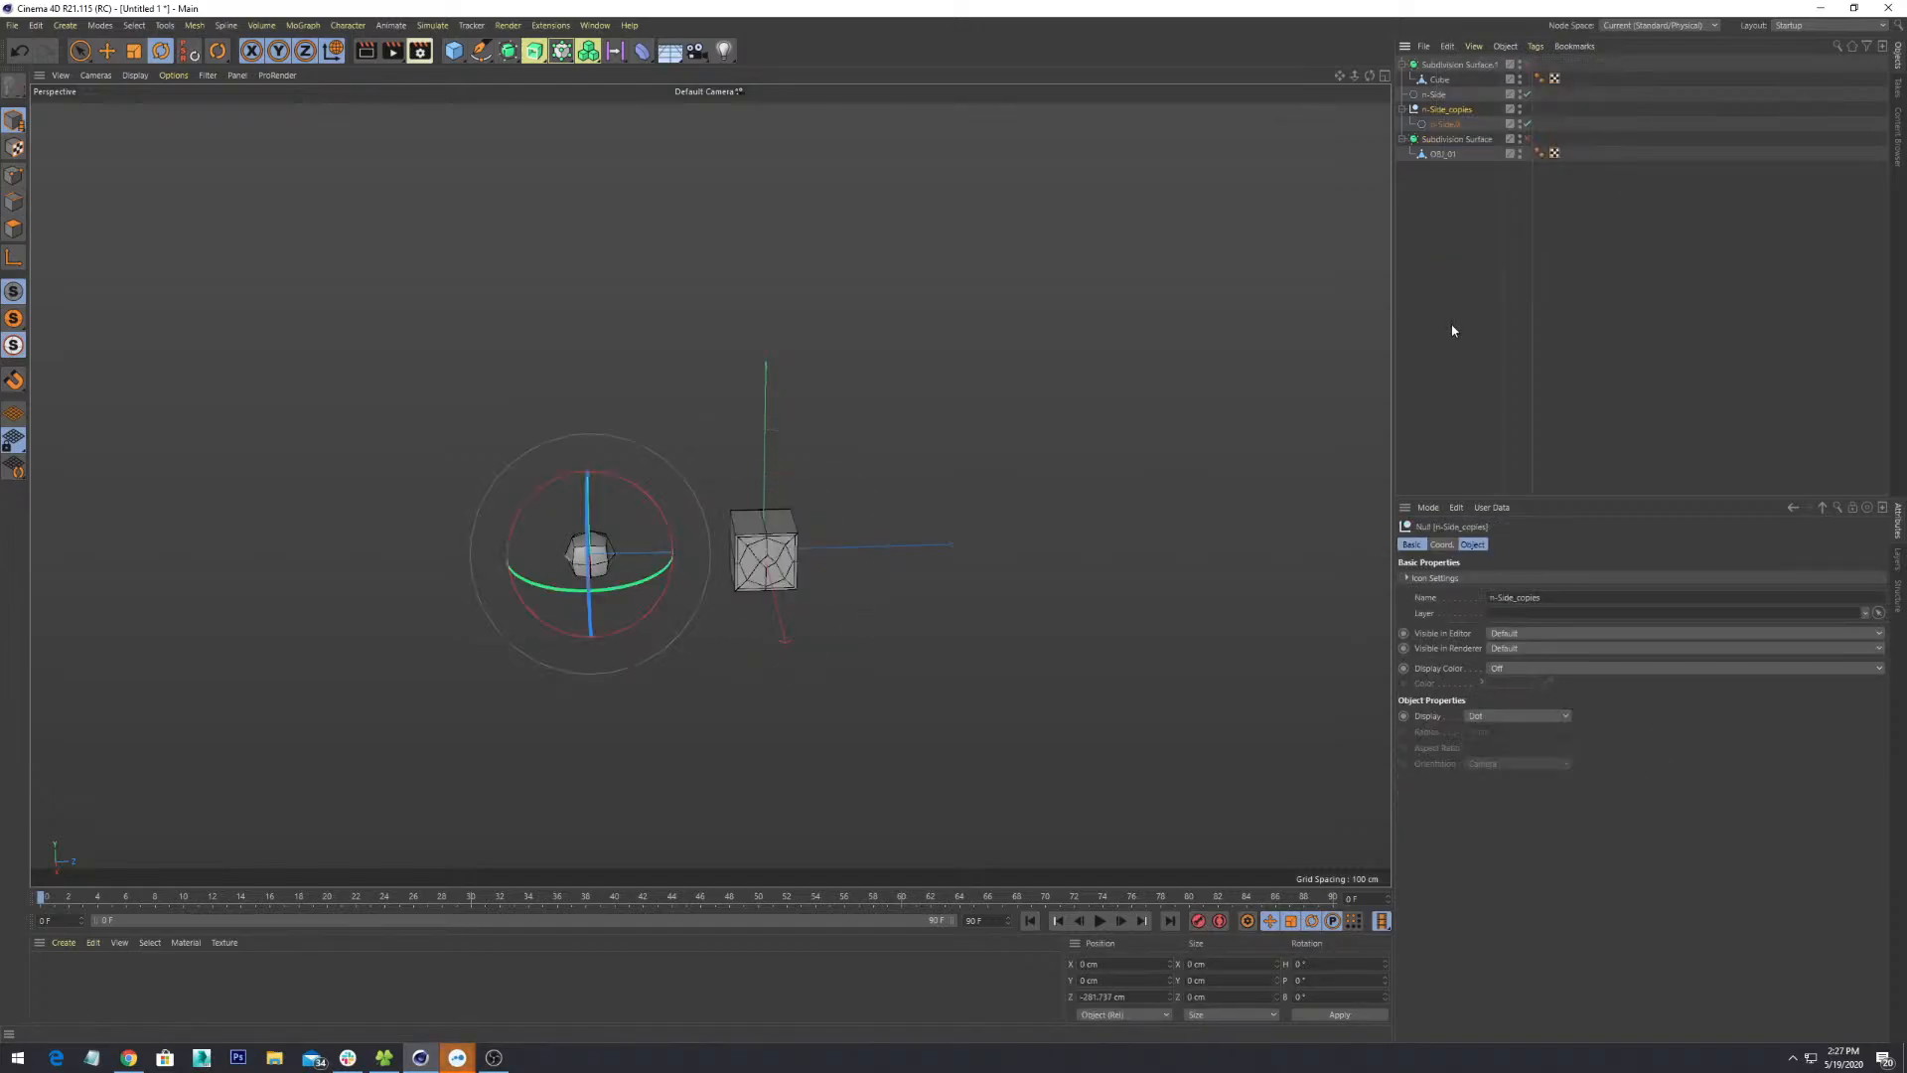
pyautogui.click(847, 268)
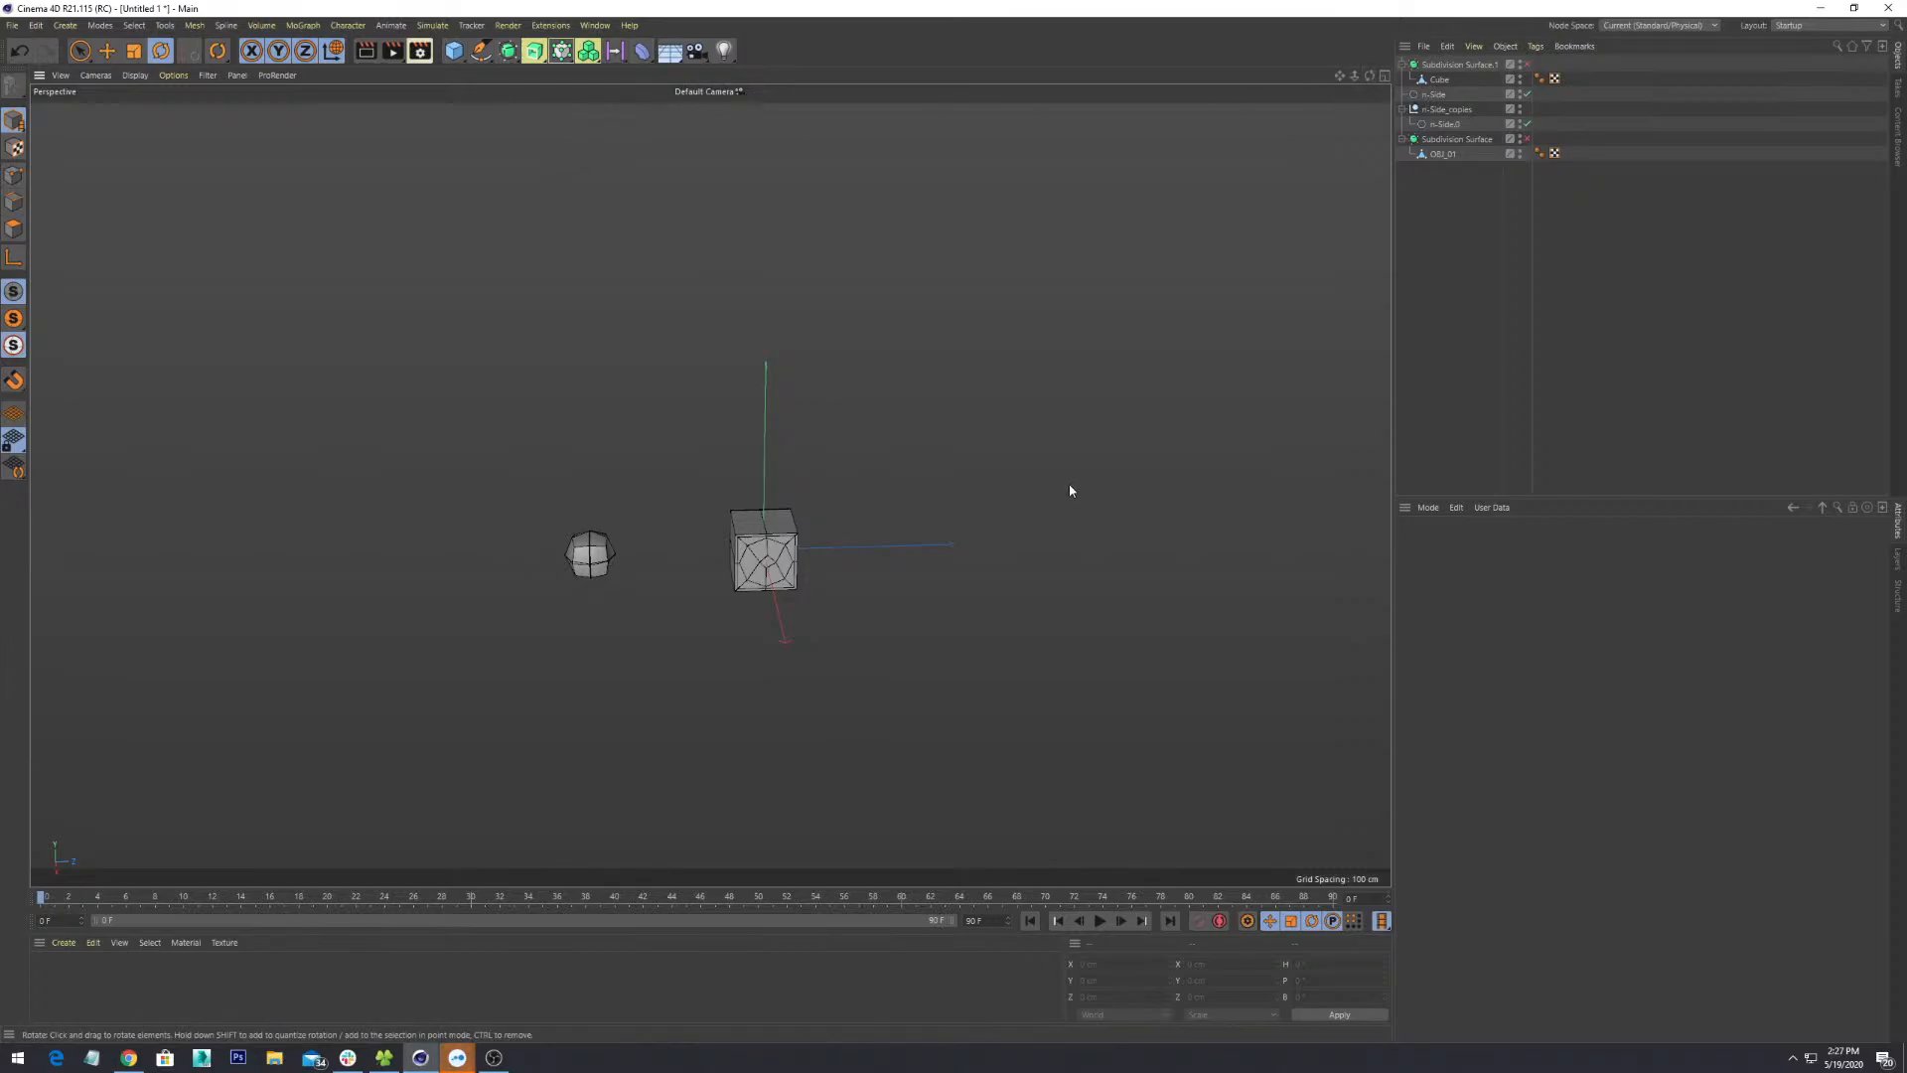
# - Select the small Cube object in the viewport and orbit around it
pyautogui.keyDown('alt'); pyautogui.moveTo(953, 498); pyautogui.dragTo(936, 503); pyautogui.keyUp('alt')
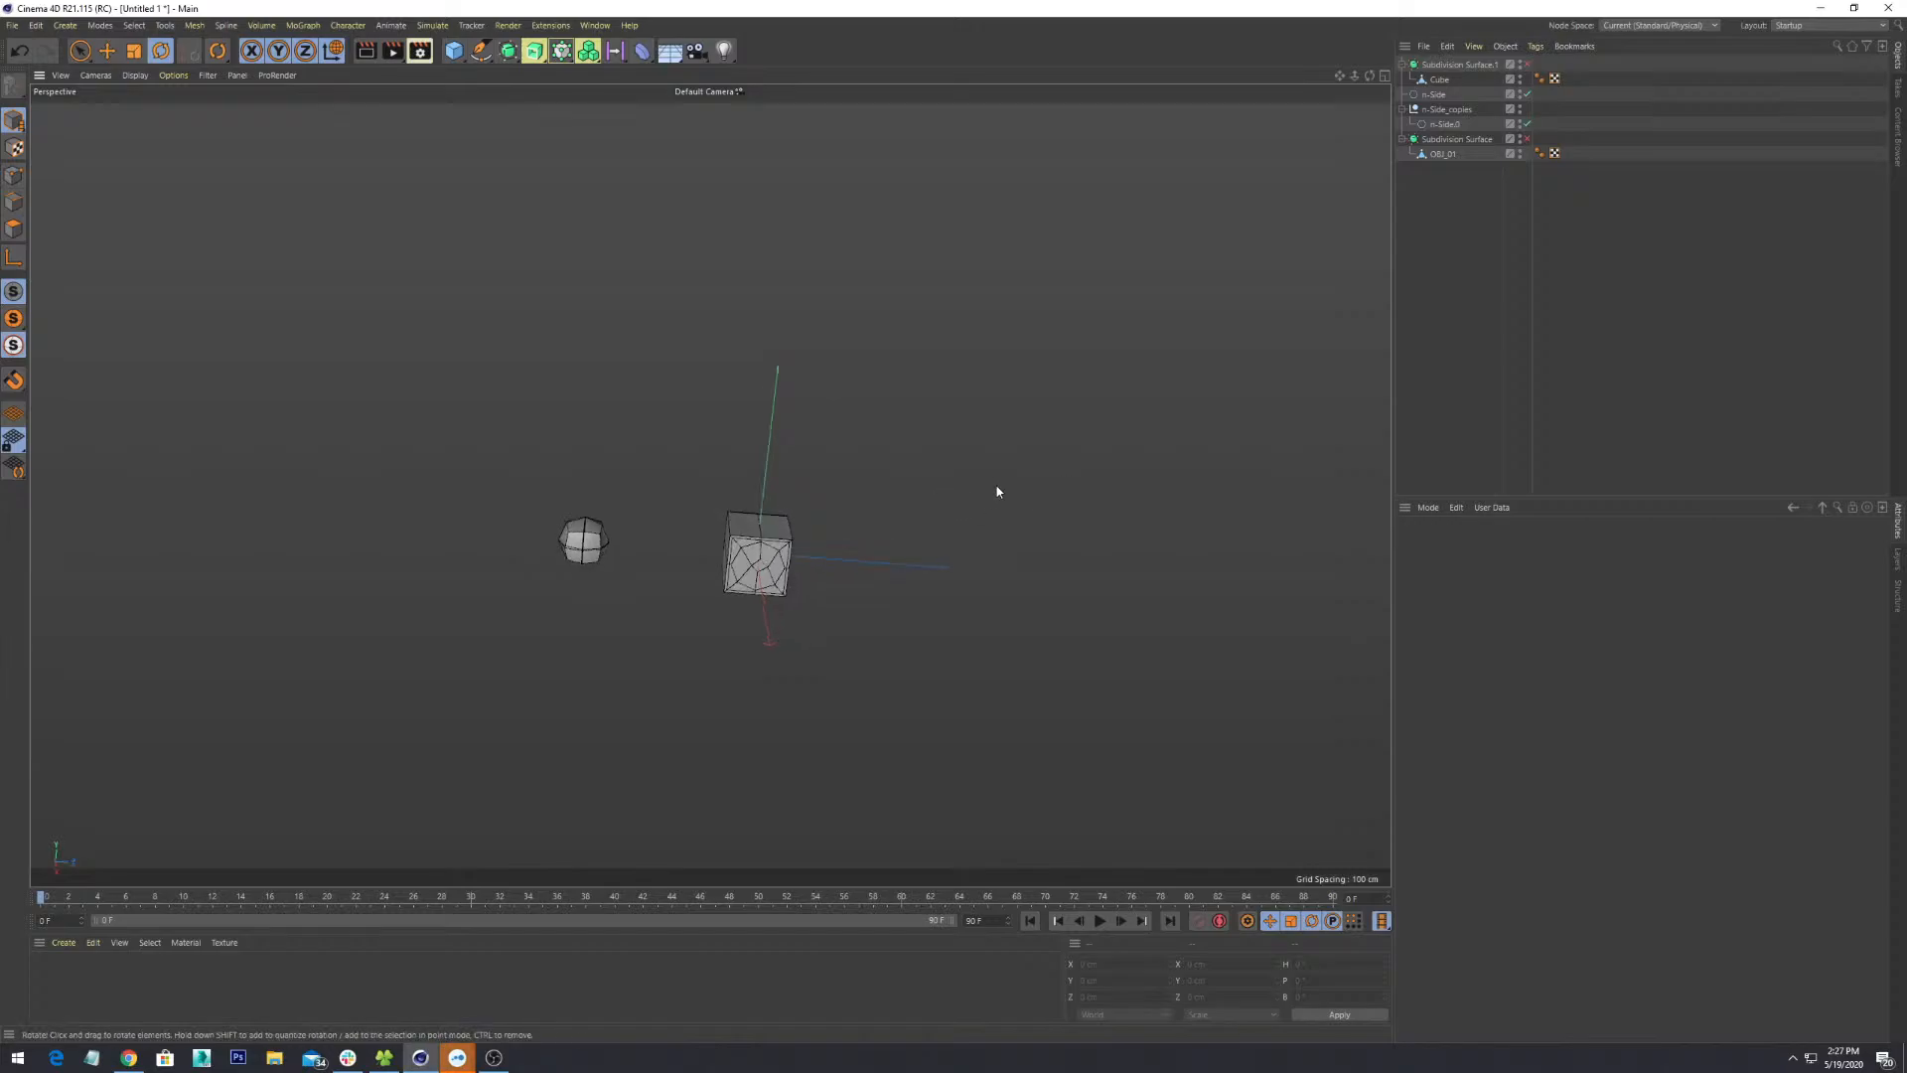
pyautogui.scroll(8, 1039, 482)
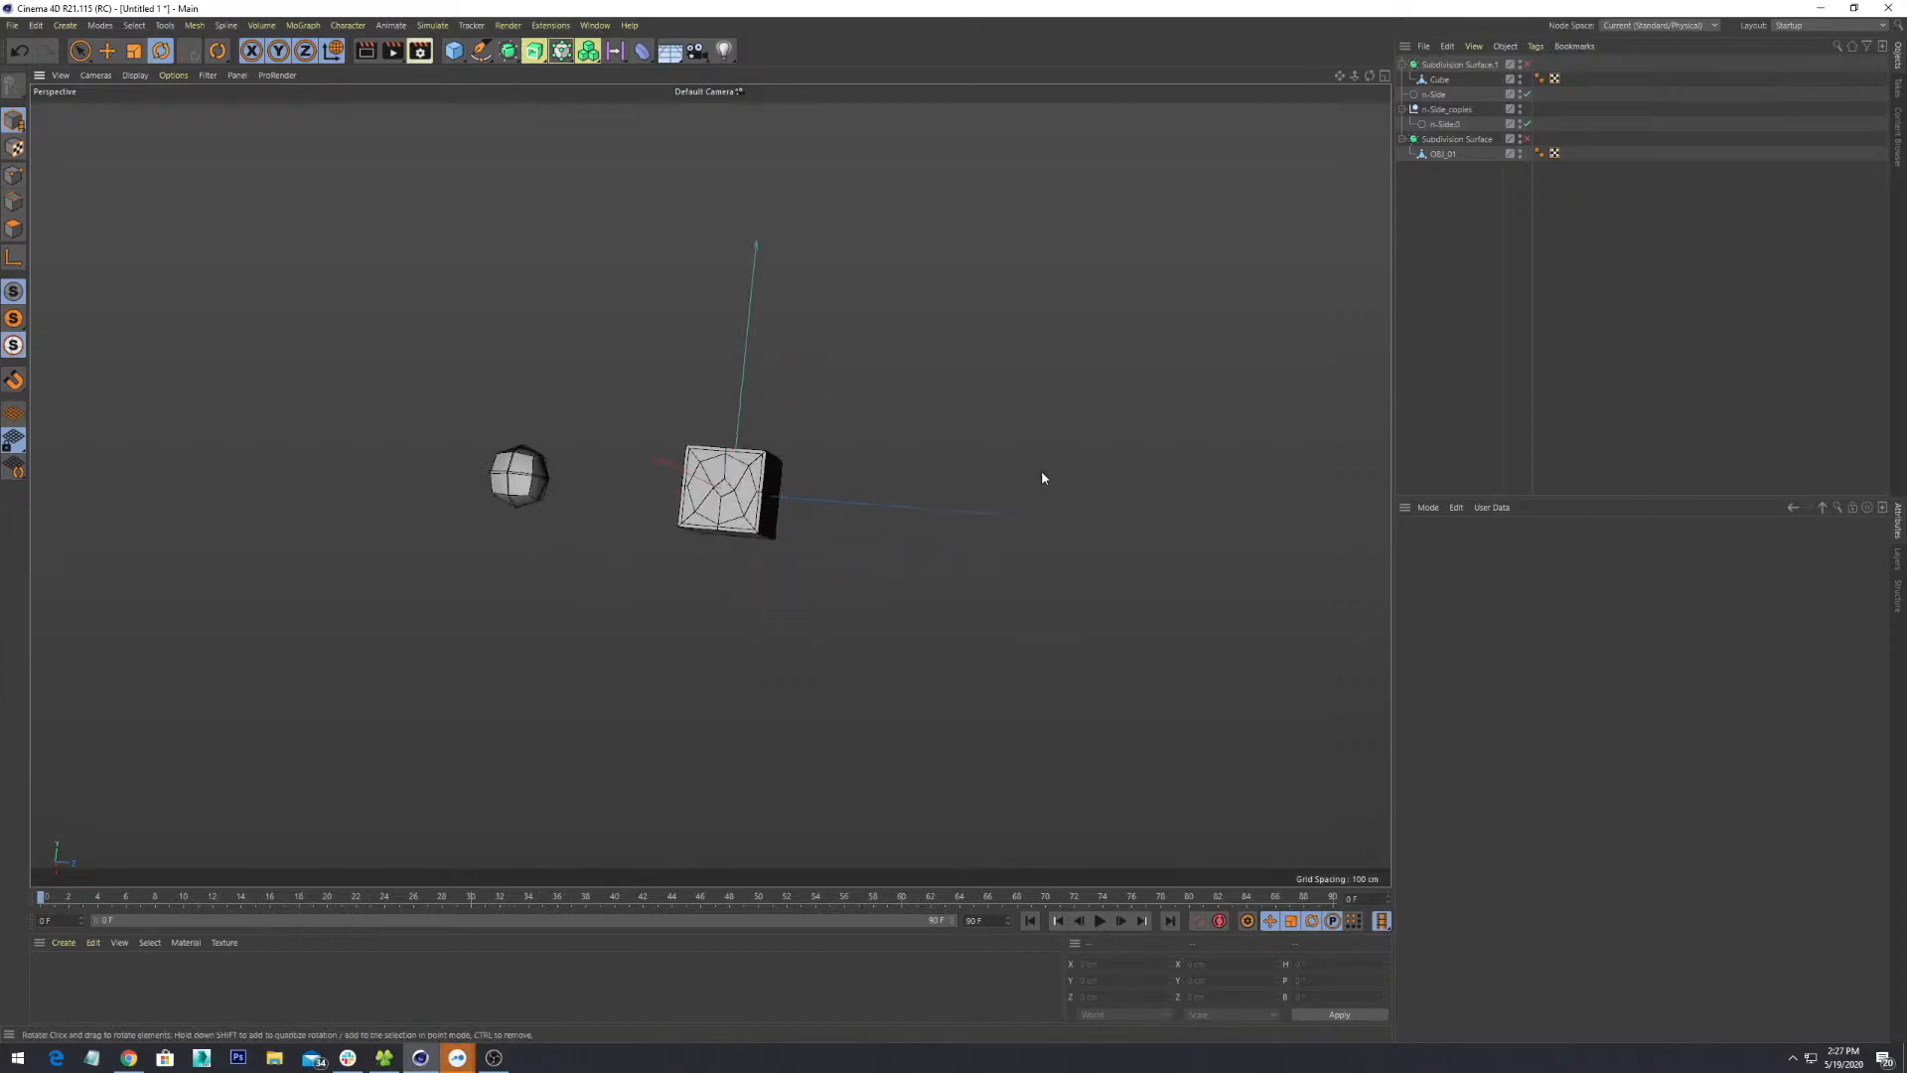
pyautogui.scroll(-5, 1041, 471)
pyautogui.keyDown('alt'); pyautogui.moveTo(1055, 495); pyautogui.dragTo(1119, 539); pyautogui.keyUp('alt')
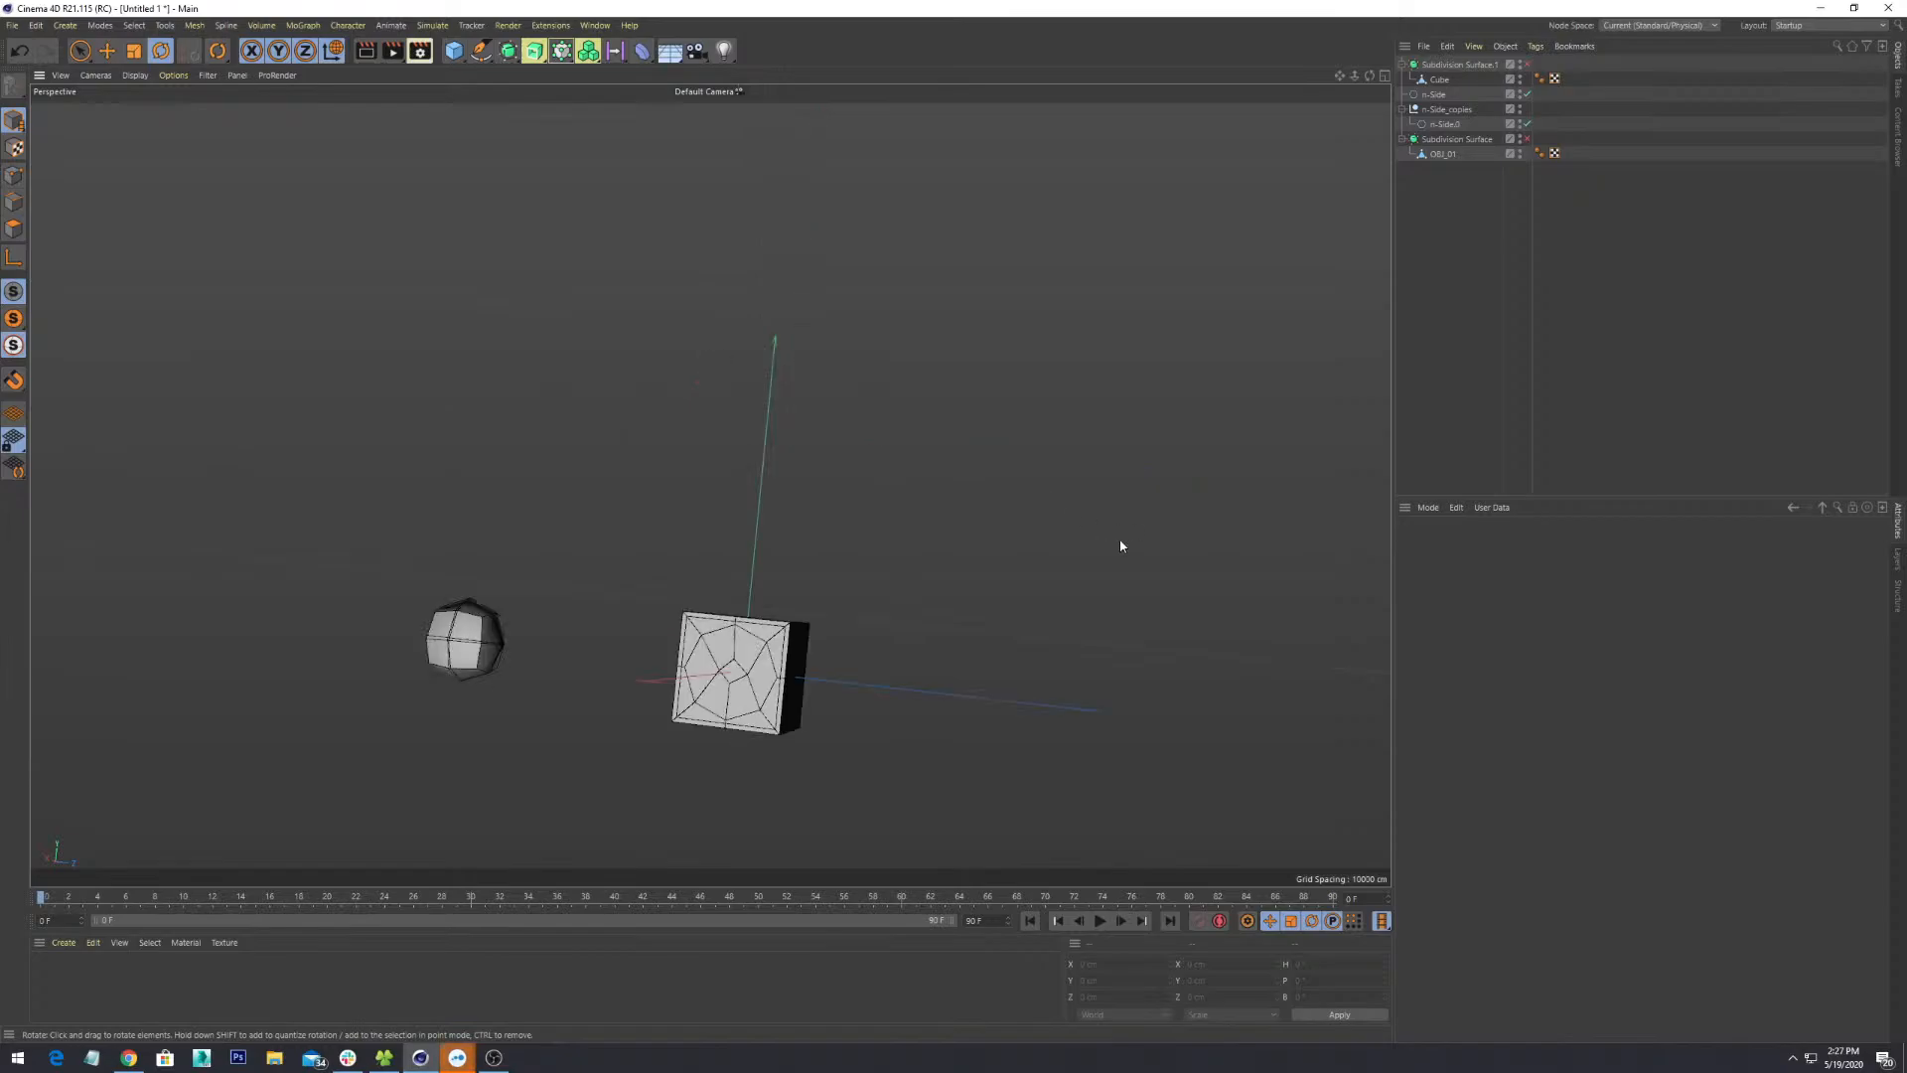
pyautogui.scroll(-1, 1120, 539)
pyautogui.keyDown('alt'); pyautogui.moveTo(968, 548); pyautogui.dragTo(773, 552); pyautogui.keyUp('alt')
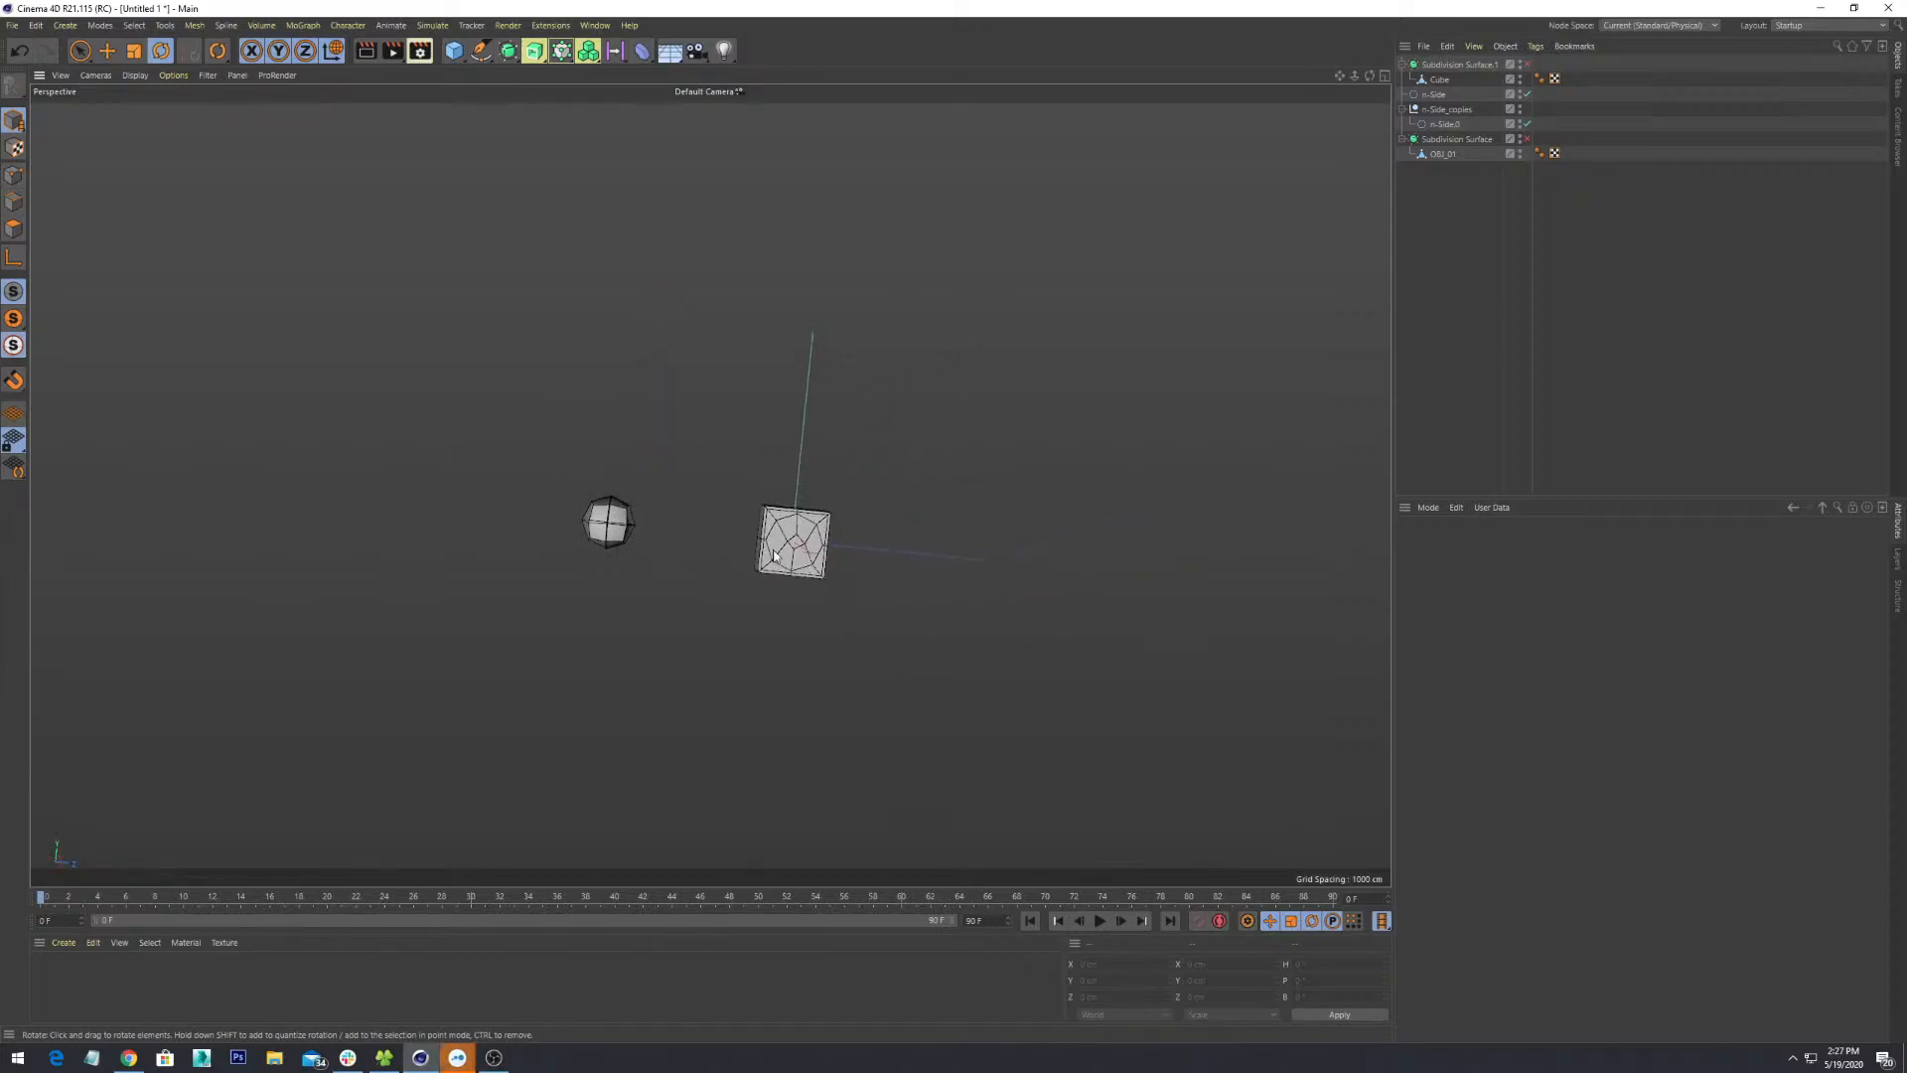
pyautogui.click(619, 525)
pyautogui.keyDown('alt'); pyautogui.moveTo(907, 468); pyautogui.dragTo(504, 345); pyautogui.keyUp('alt')
pyautogui.keyDown('alt'); pyautogui.moveTo(528, 619); pyautogui.dragTo(989, 694); pyautogui.keyUp('alt')
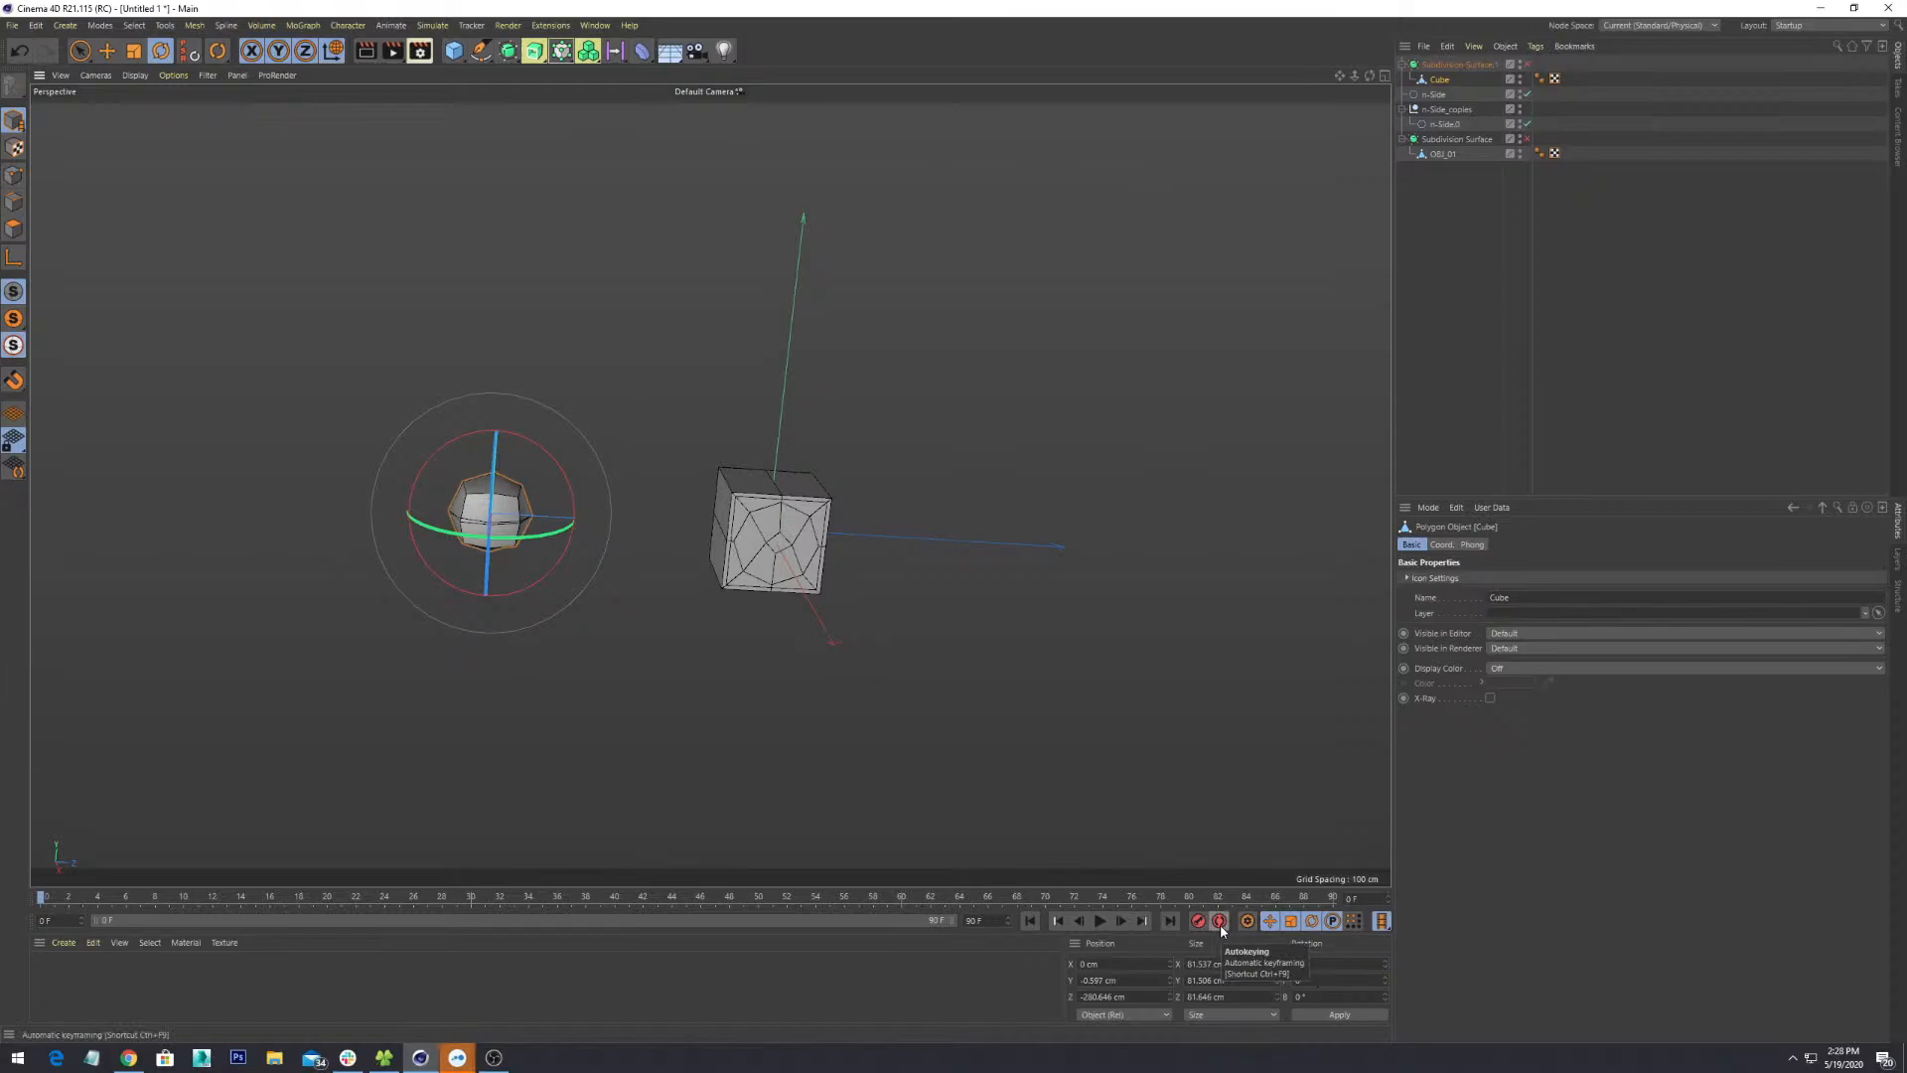
# - Deselect the Cube and switch from the Move tool to Live Selection
pyautogui.keyDown('alt'); pyautogui.moveTo(598, 665); pyautogui.dragTo(845, 730); pyautogui.keyUp('alt')
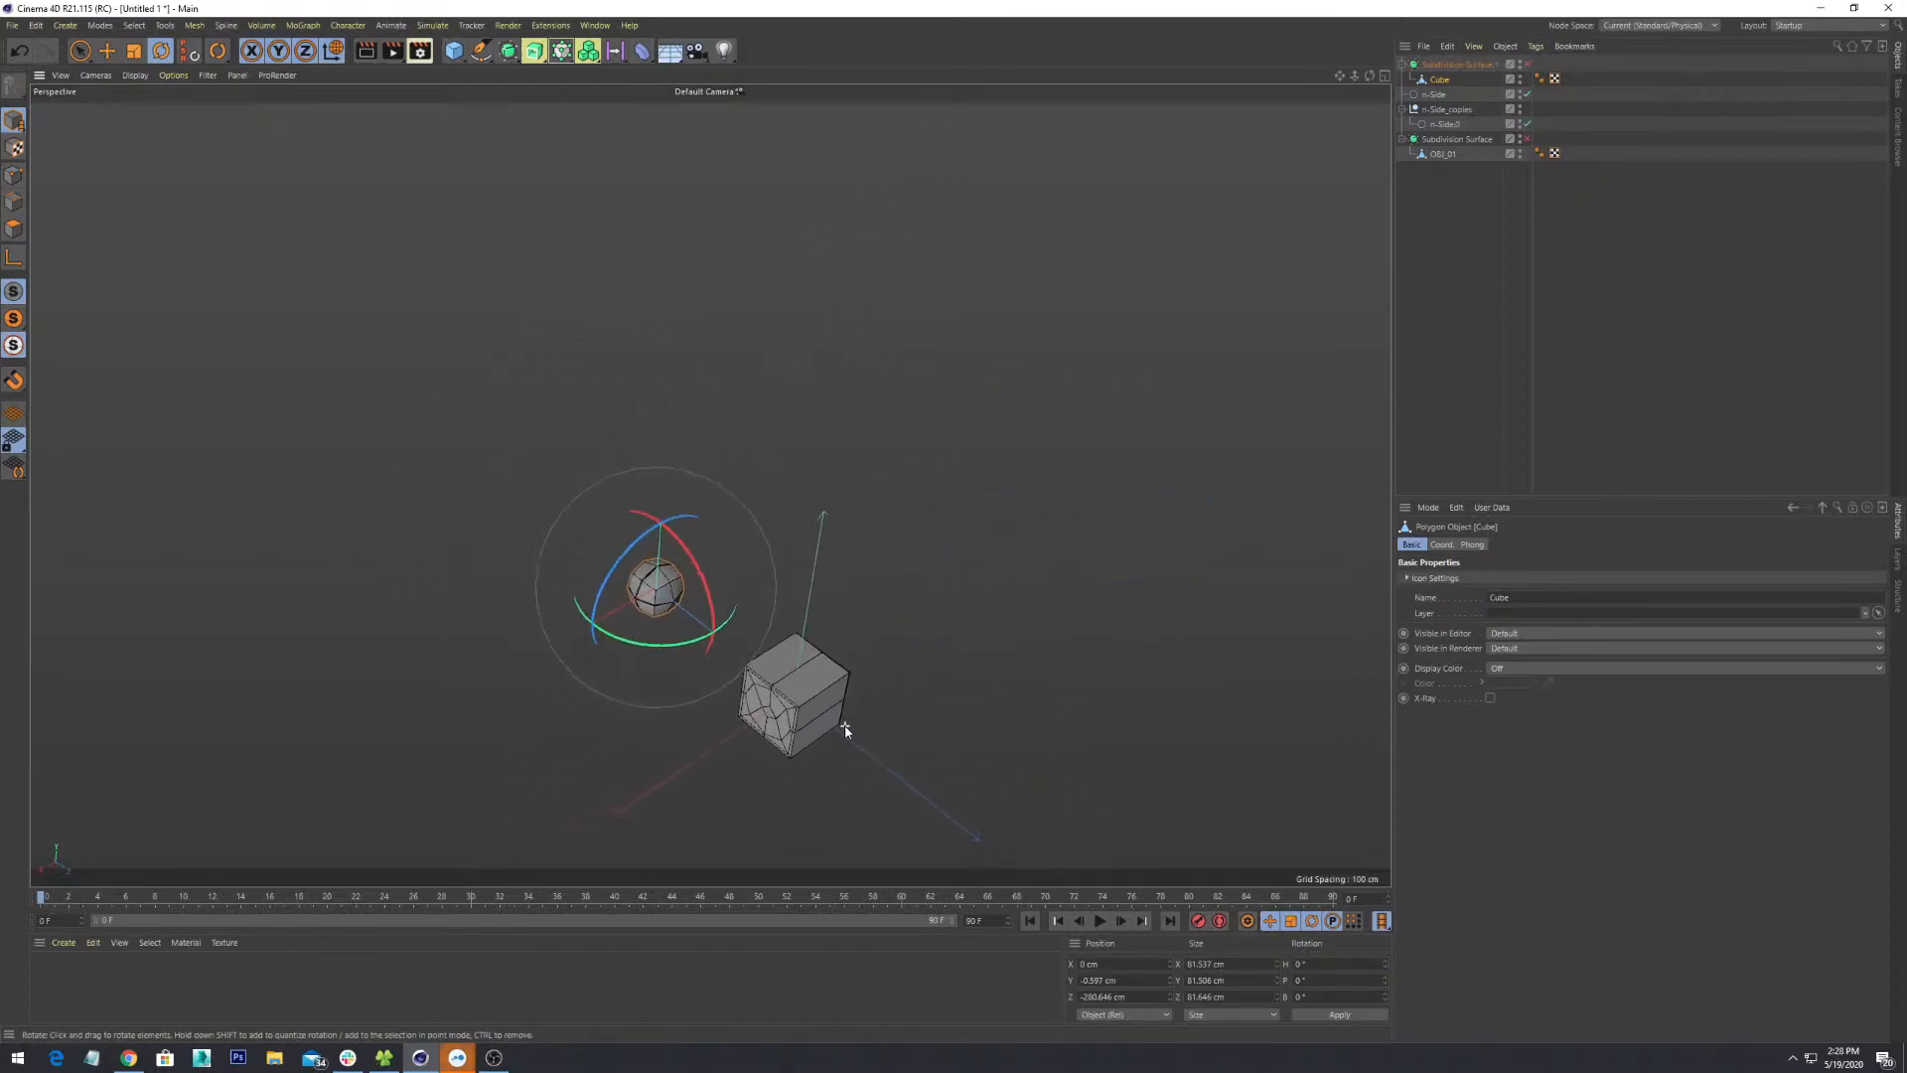
pyautogui.keyDown('alt'); pyautogui.moveTo(823, 644); pyautogui.dragTo(1051, 595); pyautogui.keyUp('alt')
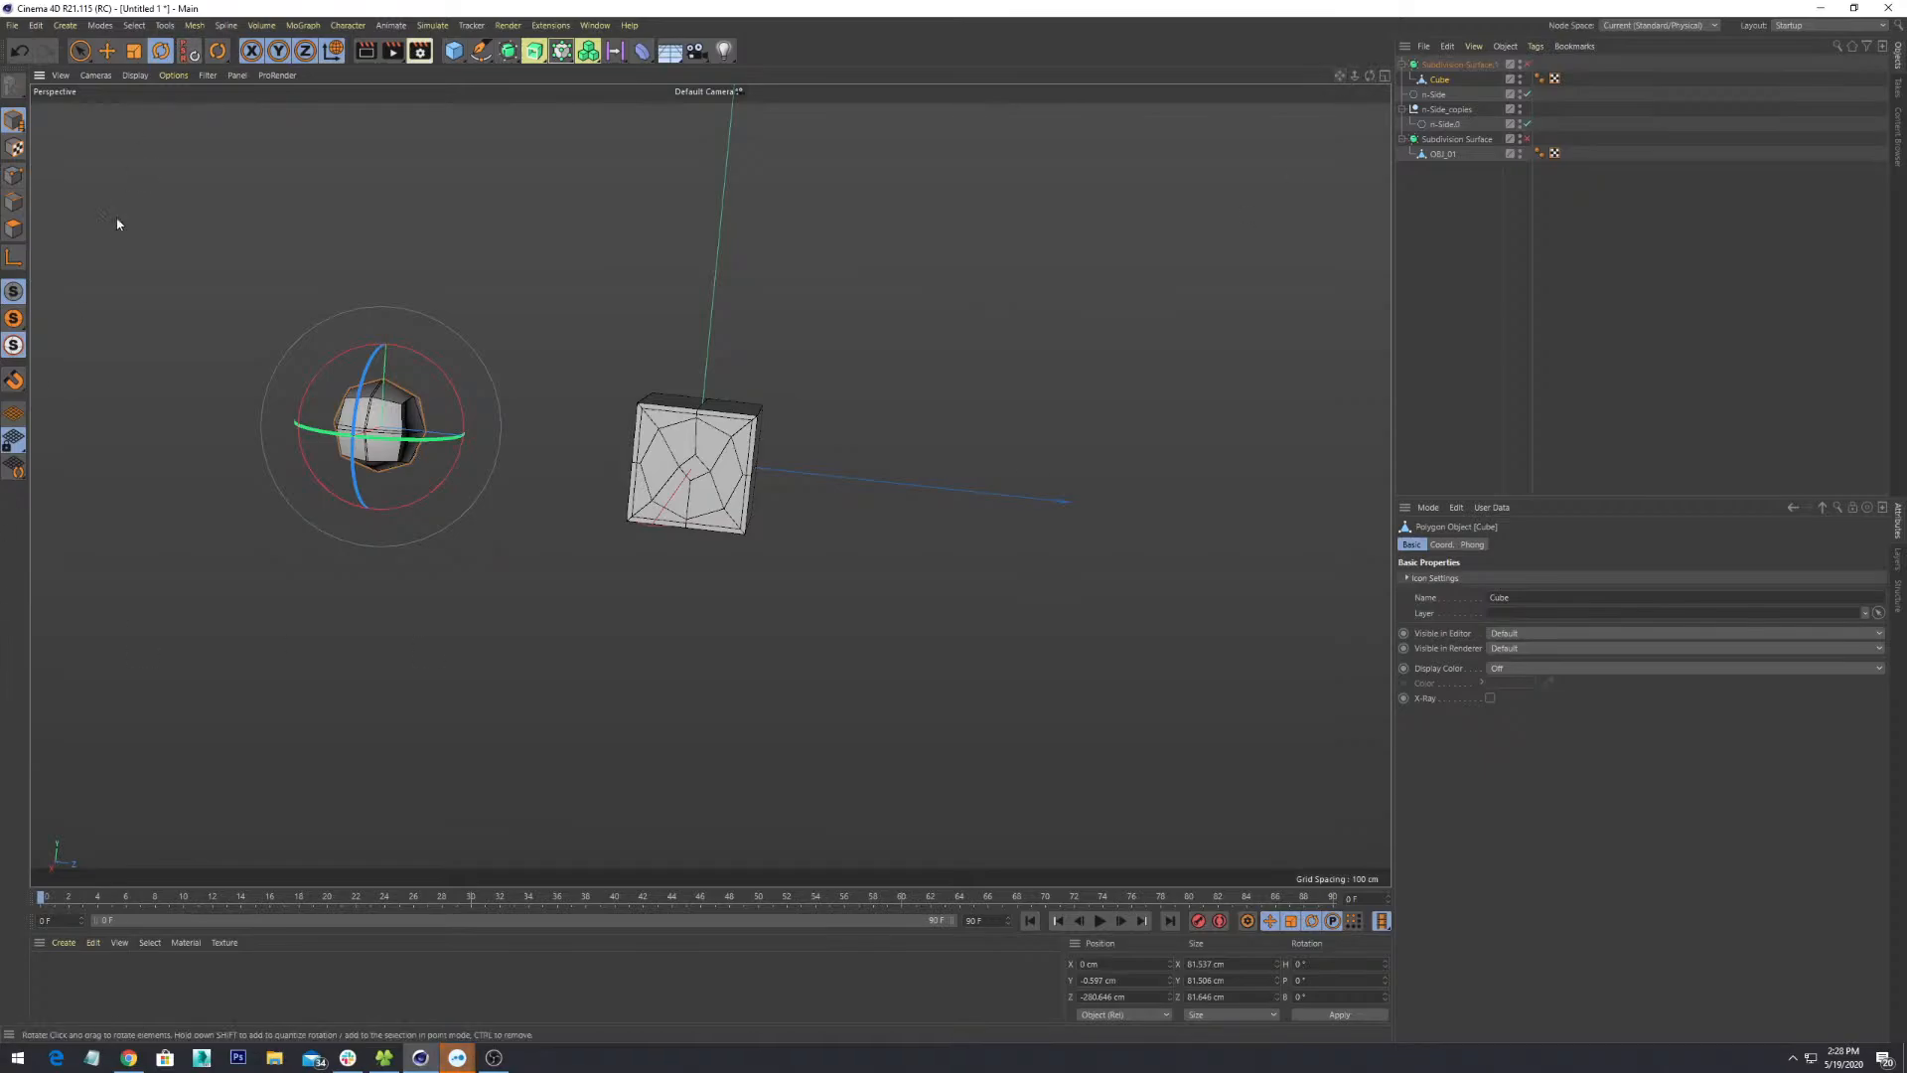
pyautogui.click(78, 135)
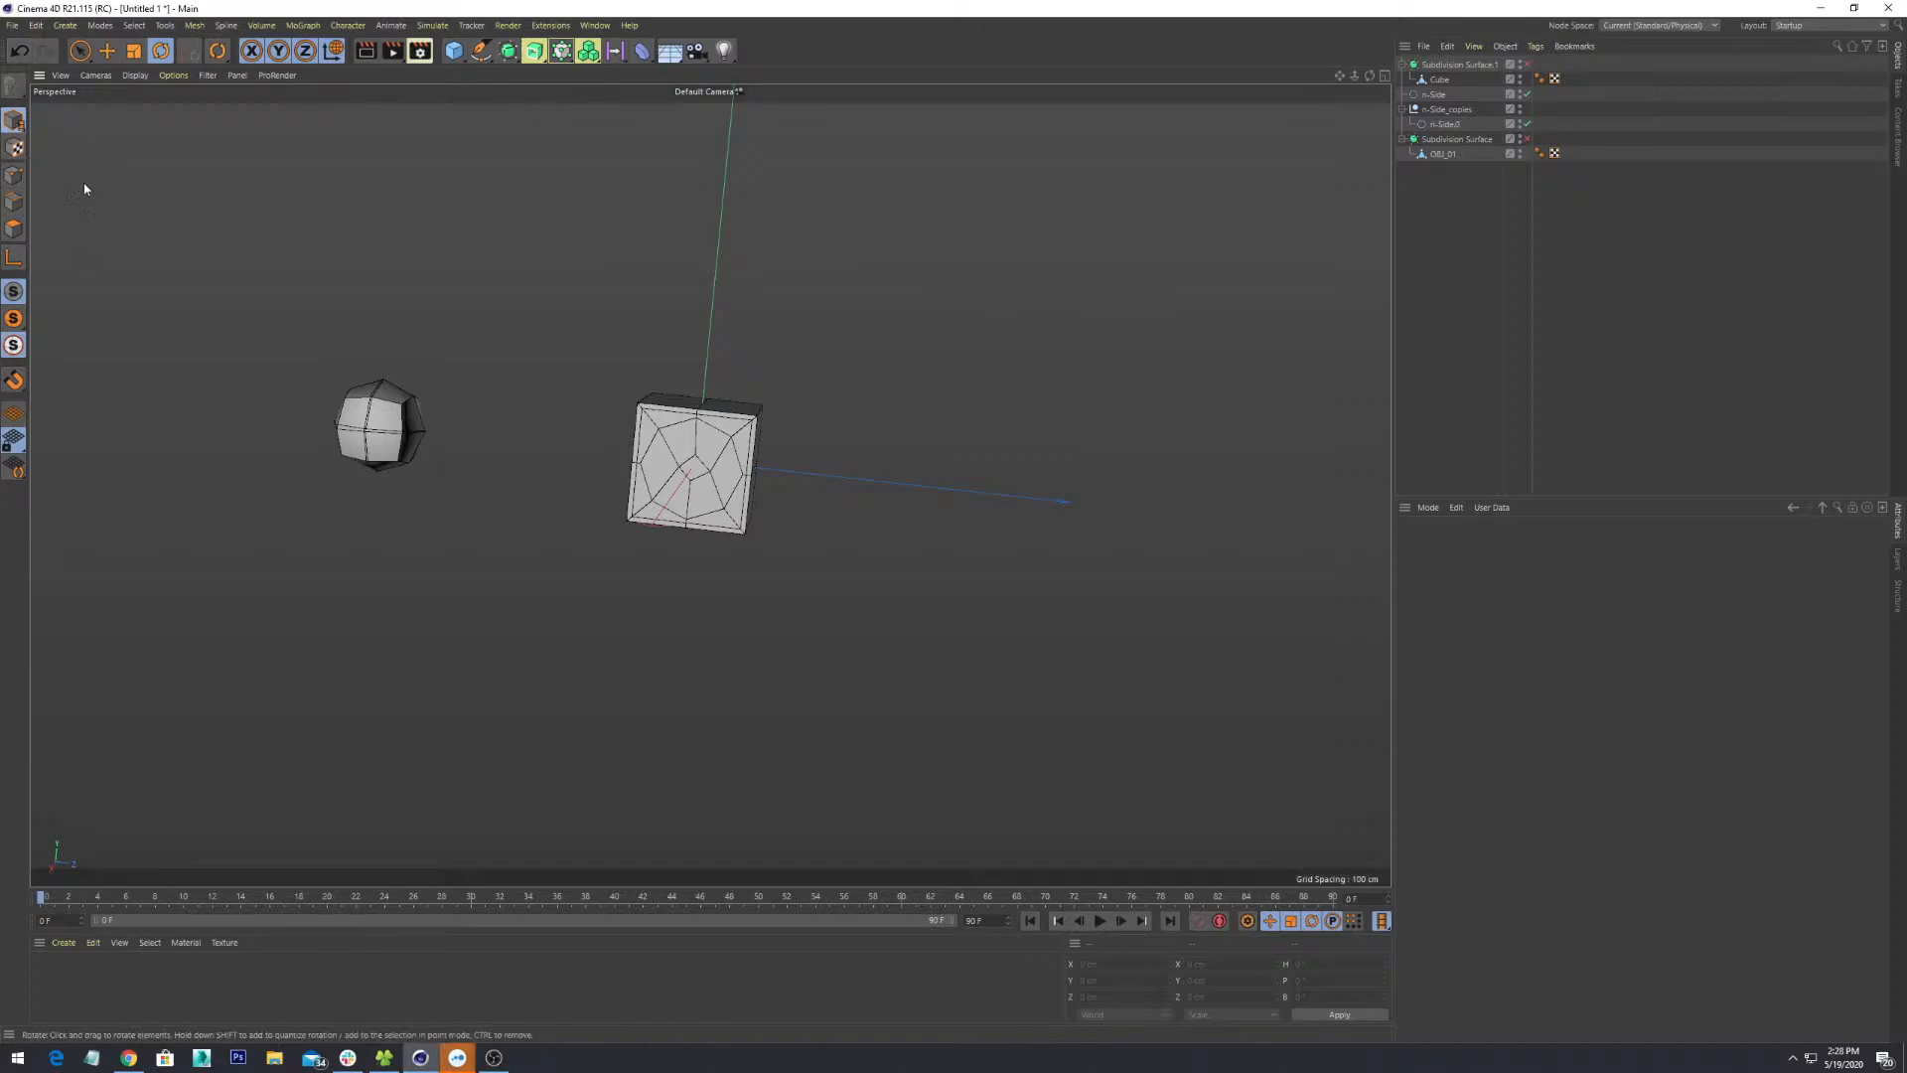
pyautogui.click(107, 50)
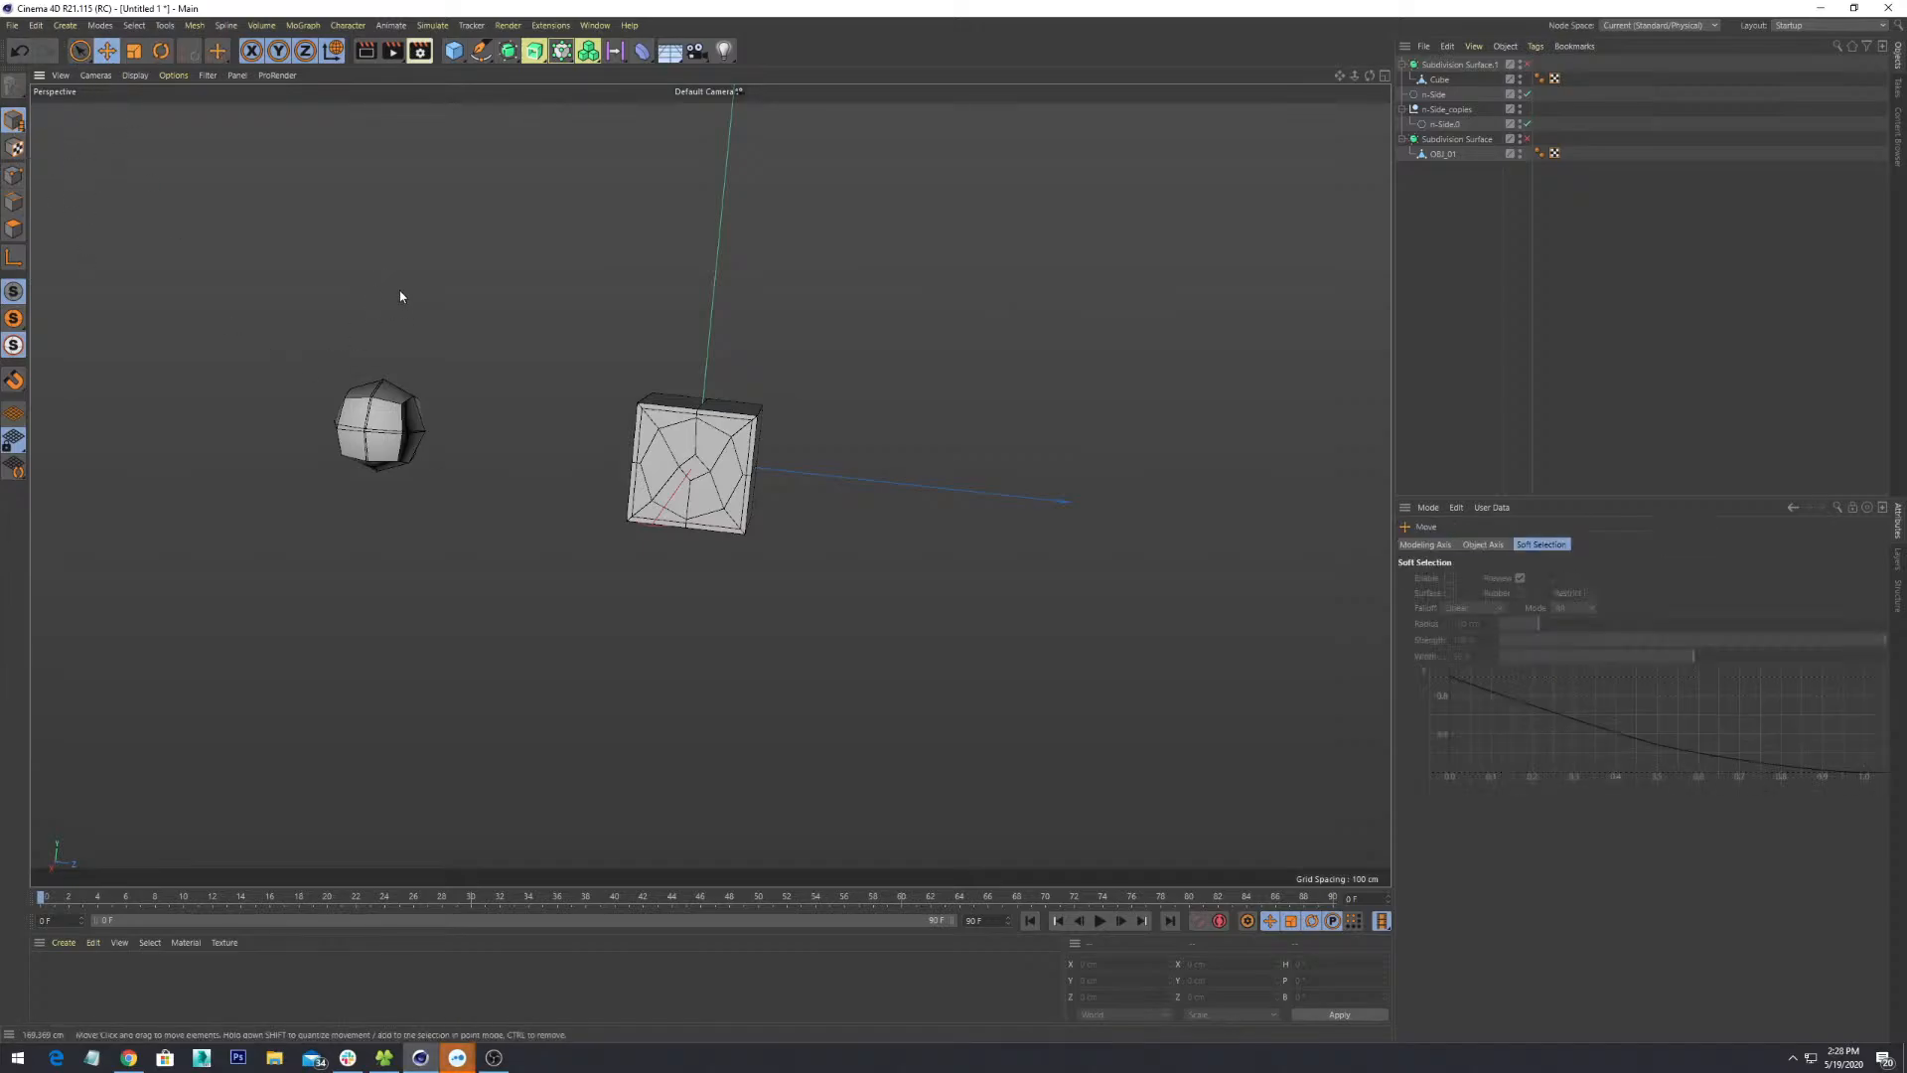
pyautogui.click(80, 51)
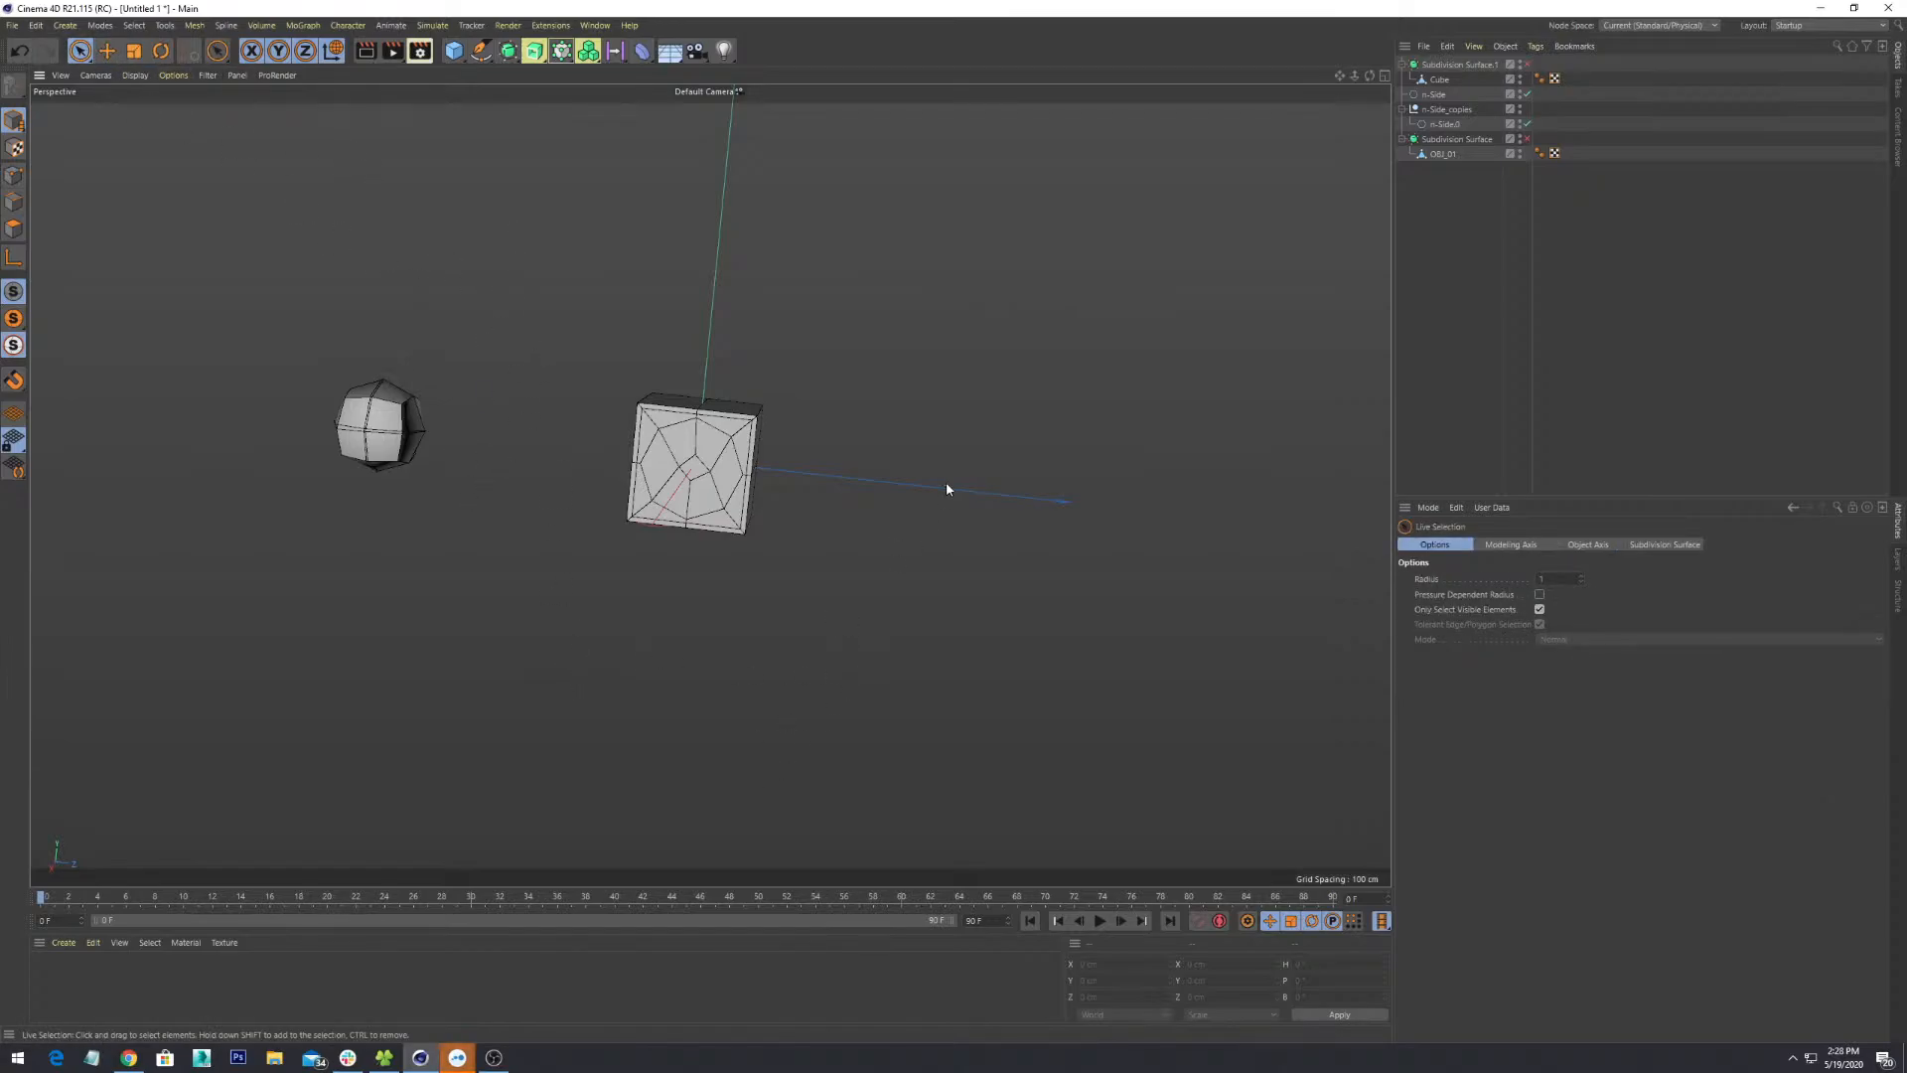
pyautogui.scroll(-5, 946, 592)
pyautogui.scroll(3, 944, 591)
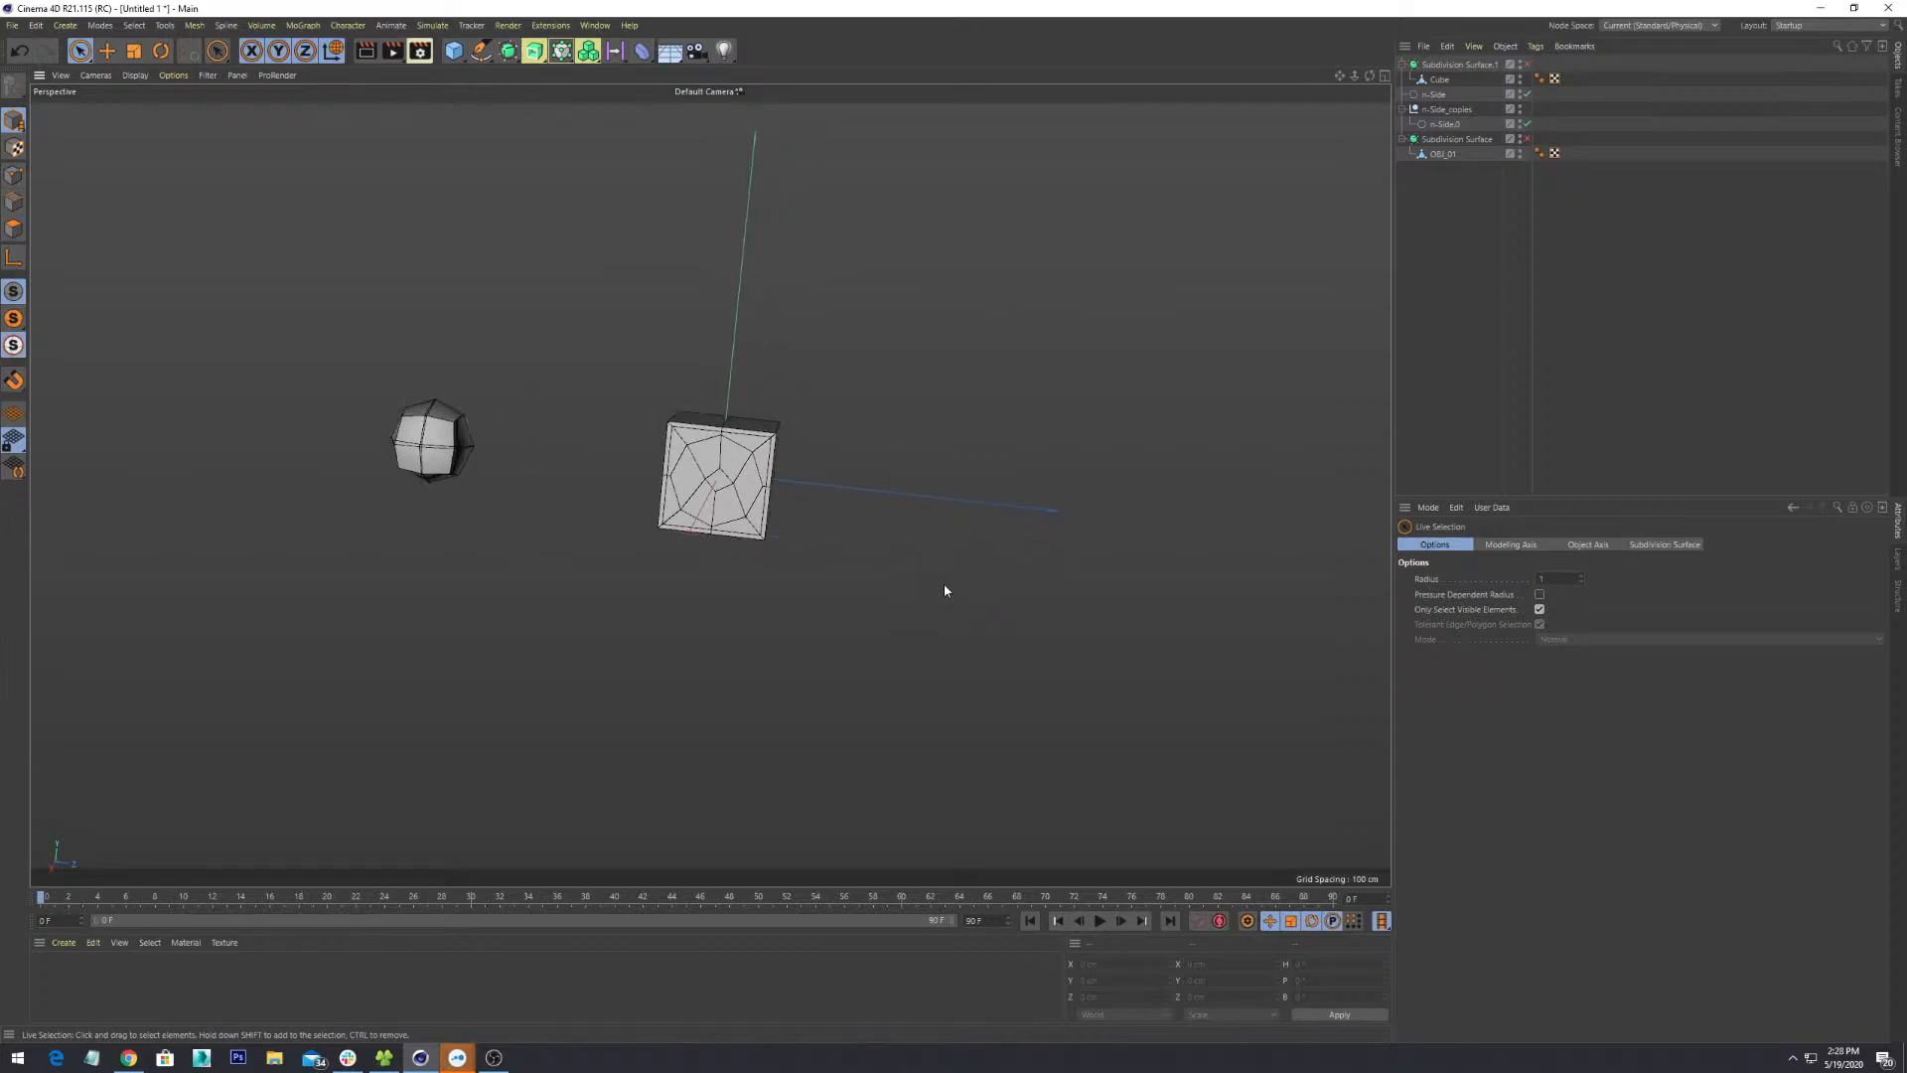
pyautogui.keyDown('alt'); pyautogui.moveTo(956, 558); pyautogui.dragTo(854, 561); pyautogui.keyUp('alt')
pyautogui.click(103, 25)
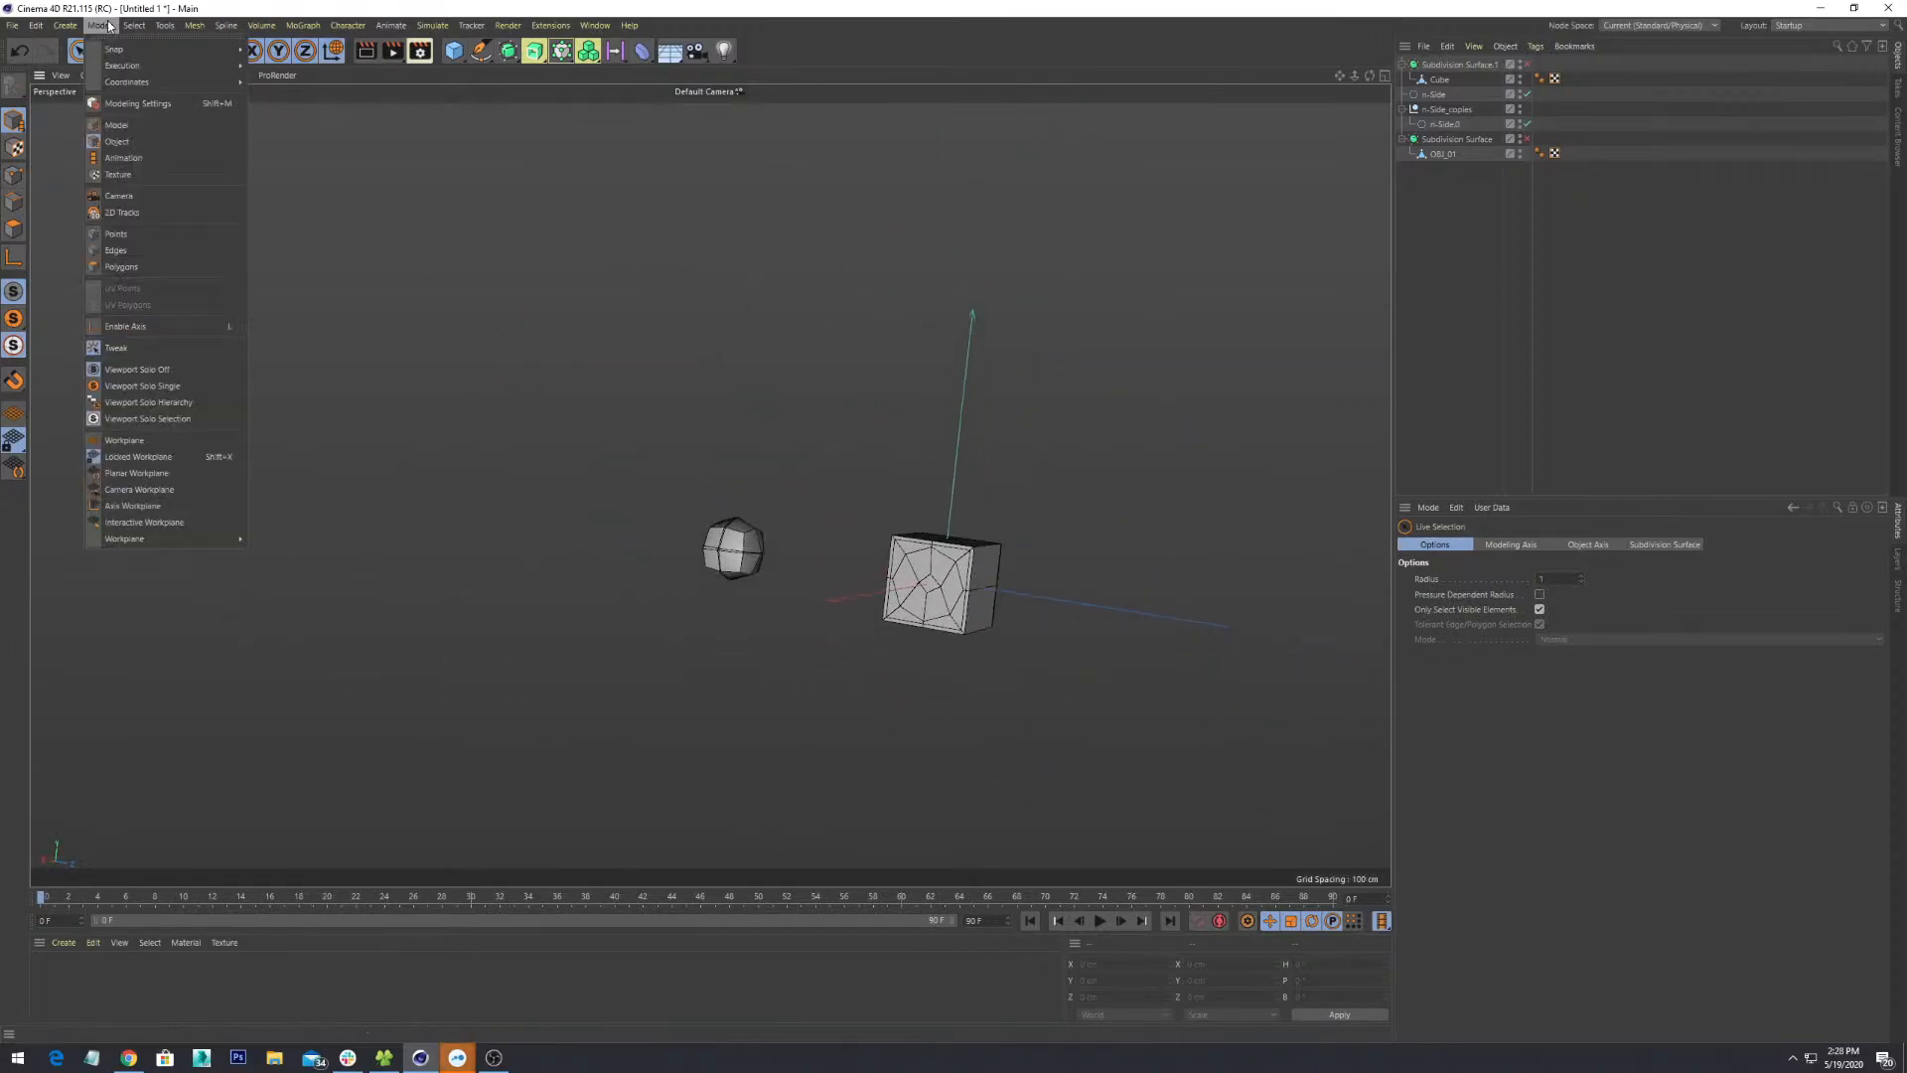
pyautogui.click(1362, 347)
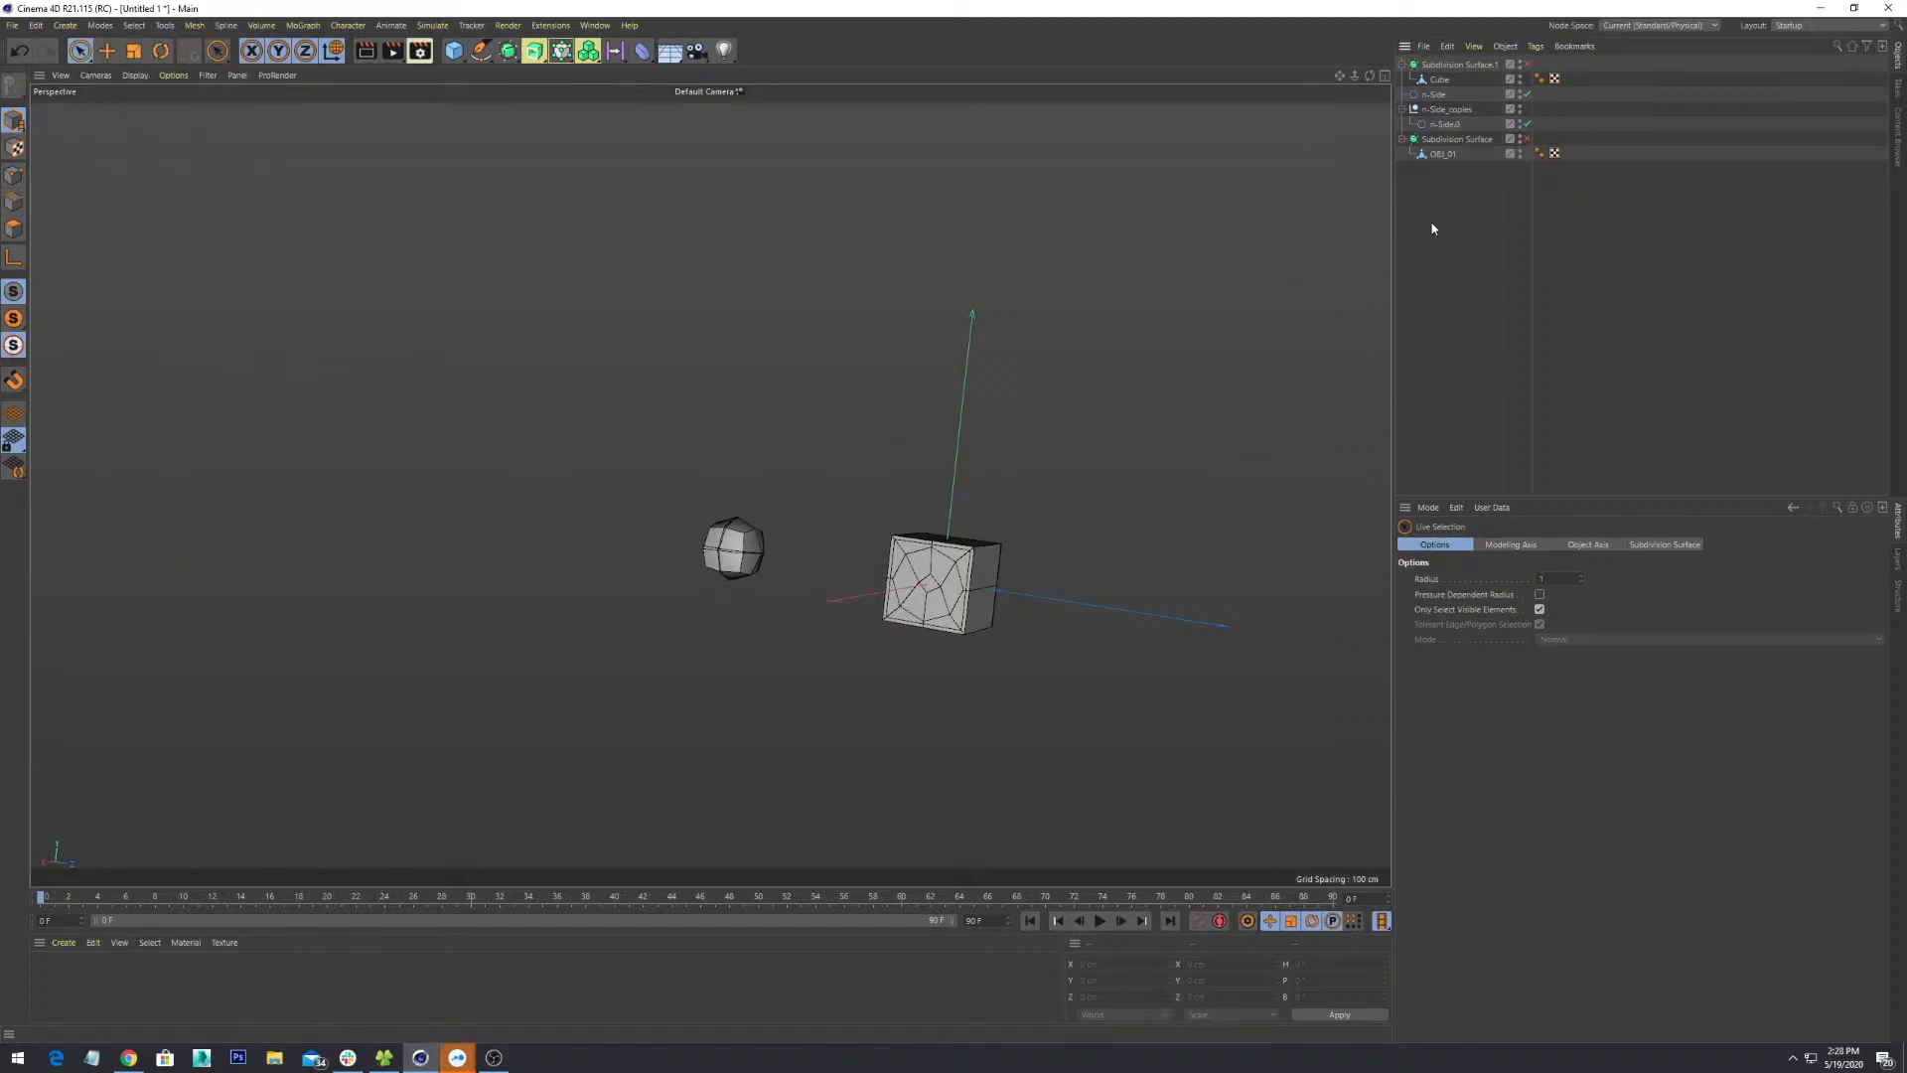
pyautogui.click(1454, 65)
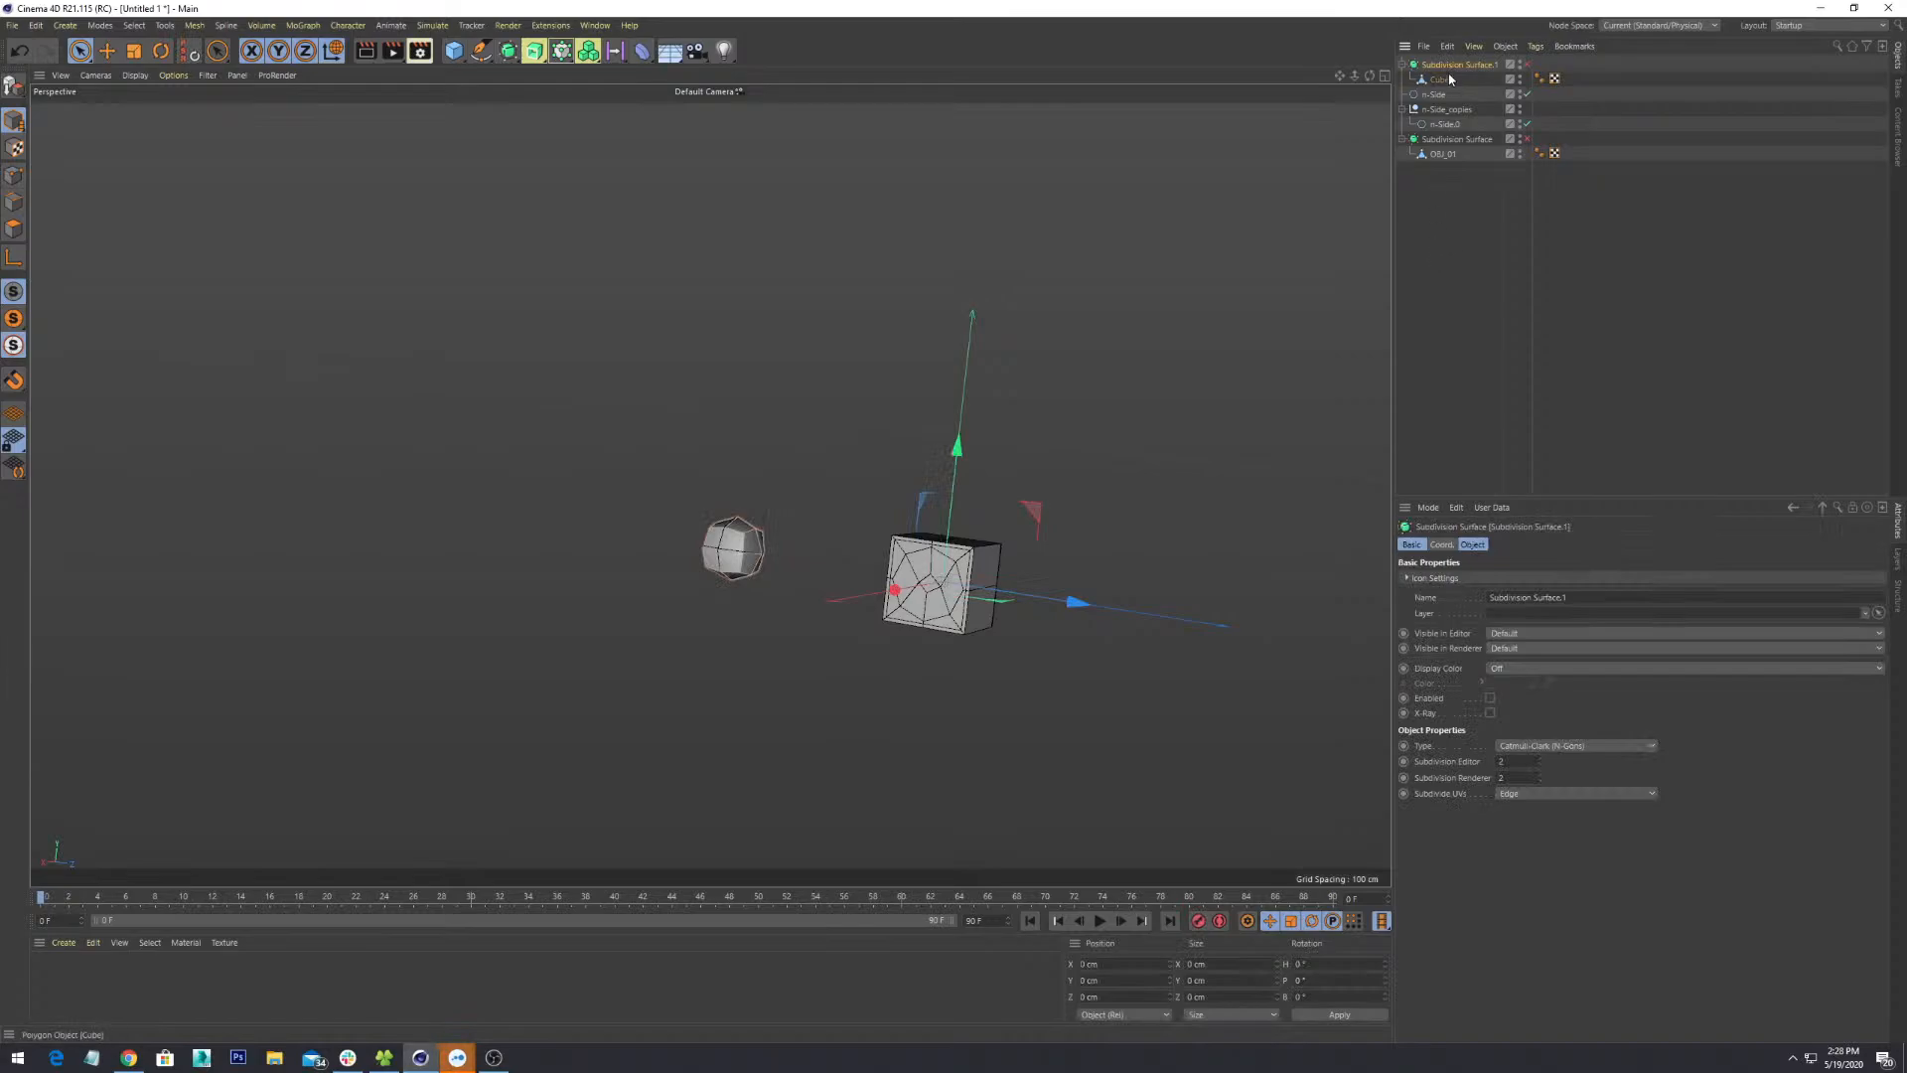
pyautogui.click(1447, 110)
pyautogui.click(1448, 139)
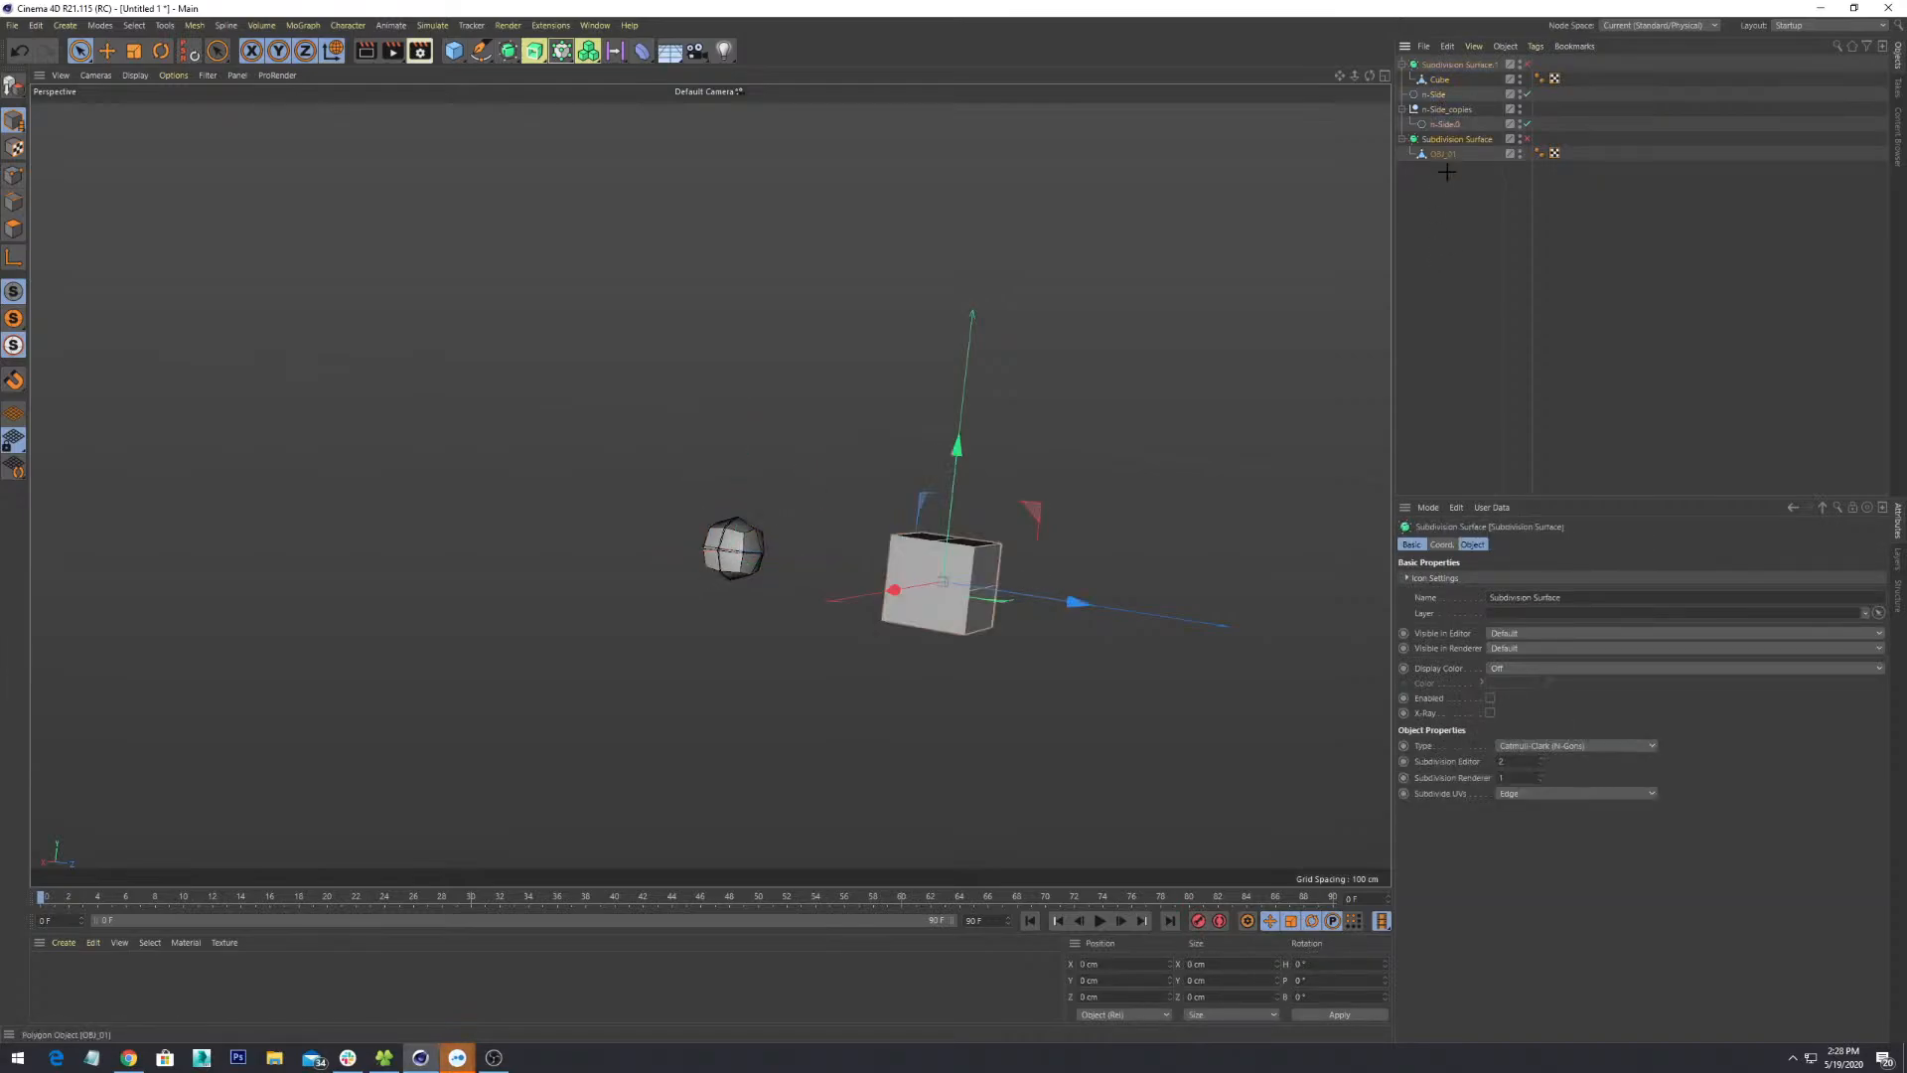
pyautogui.keyDown('alt'); pyautogui.moveTo(778, 325); pyautogui.dragTo(556, 477); pyautogui.keyUp('alt')
pyautogui.click(95, 76)
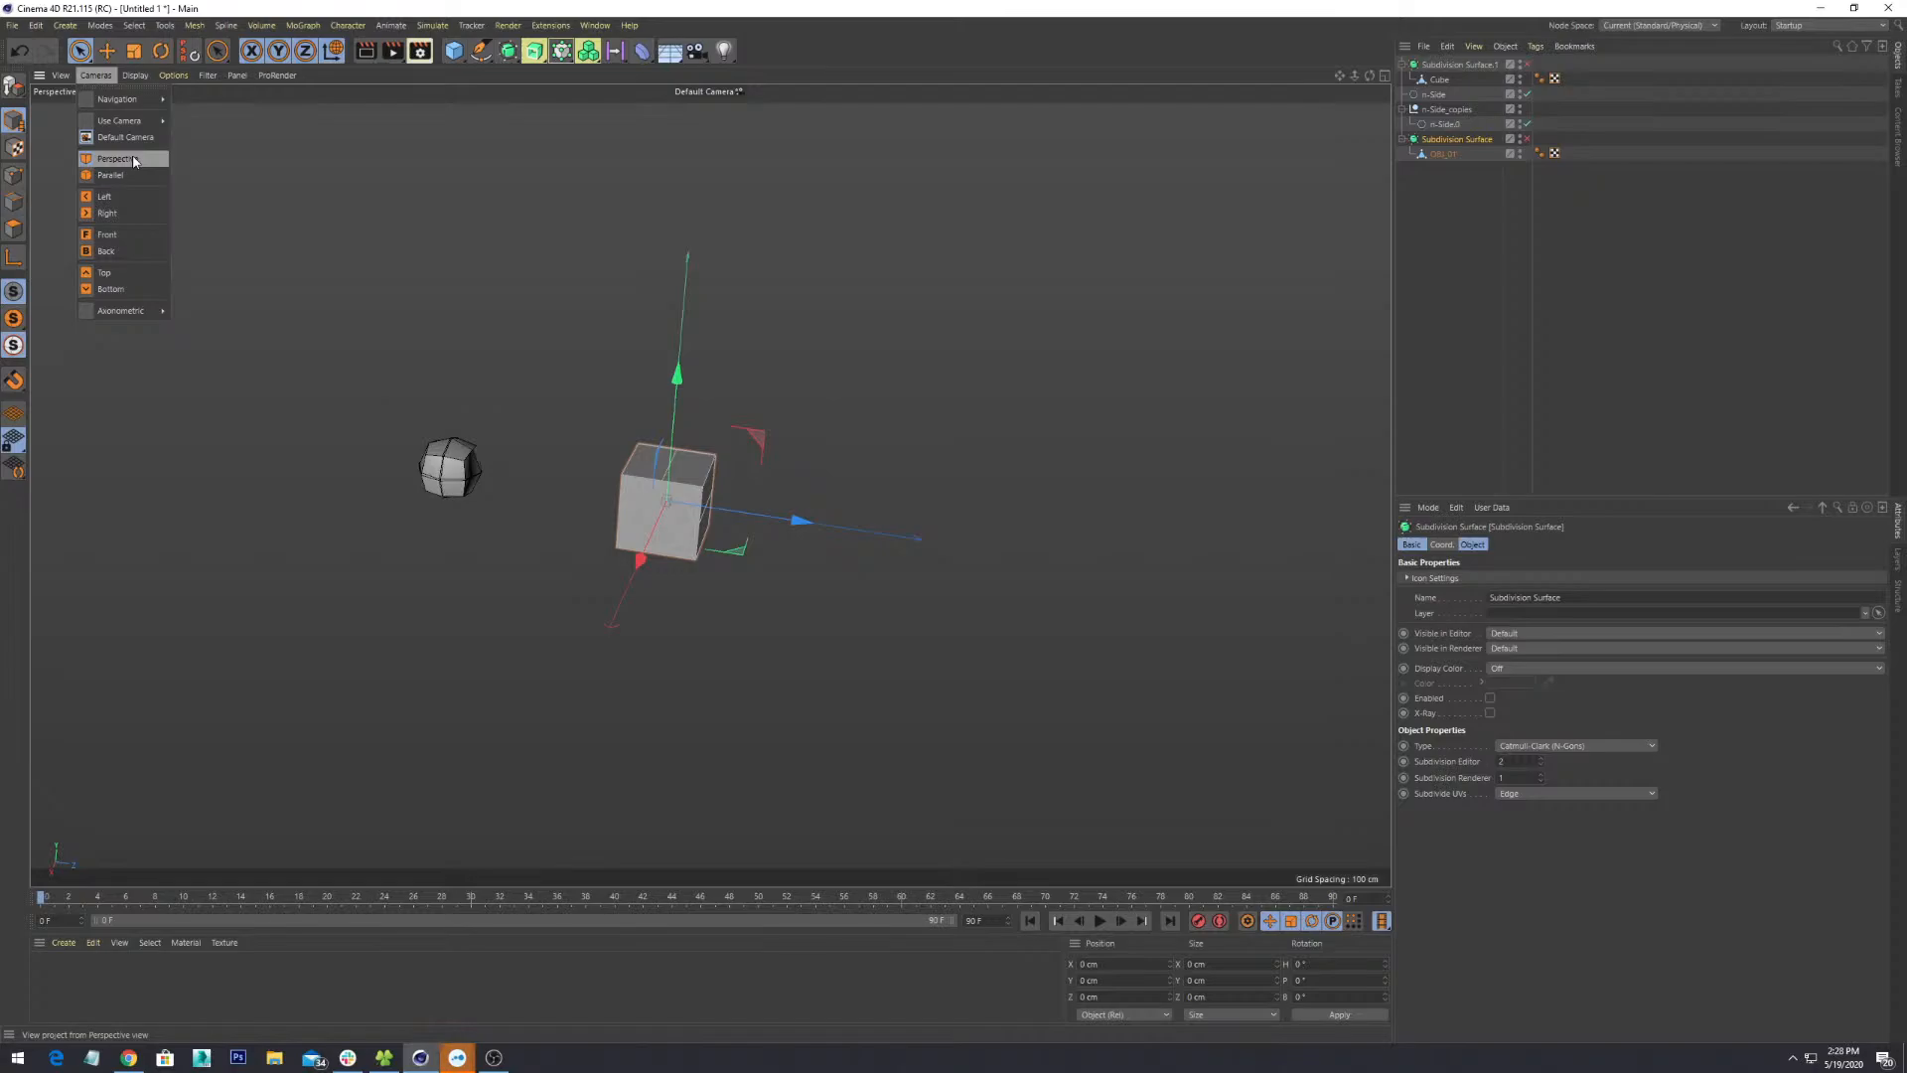
pyautogui.moveTo(134, 126)
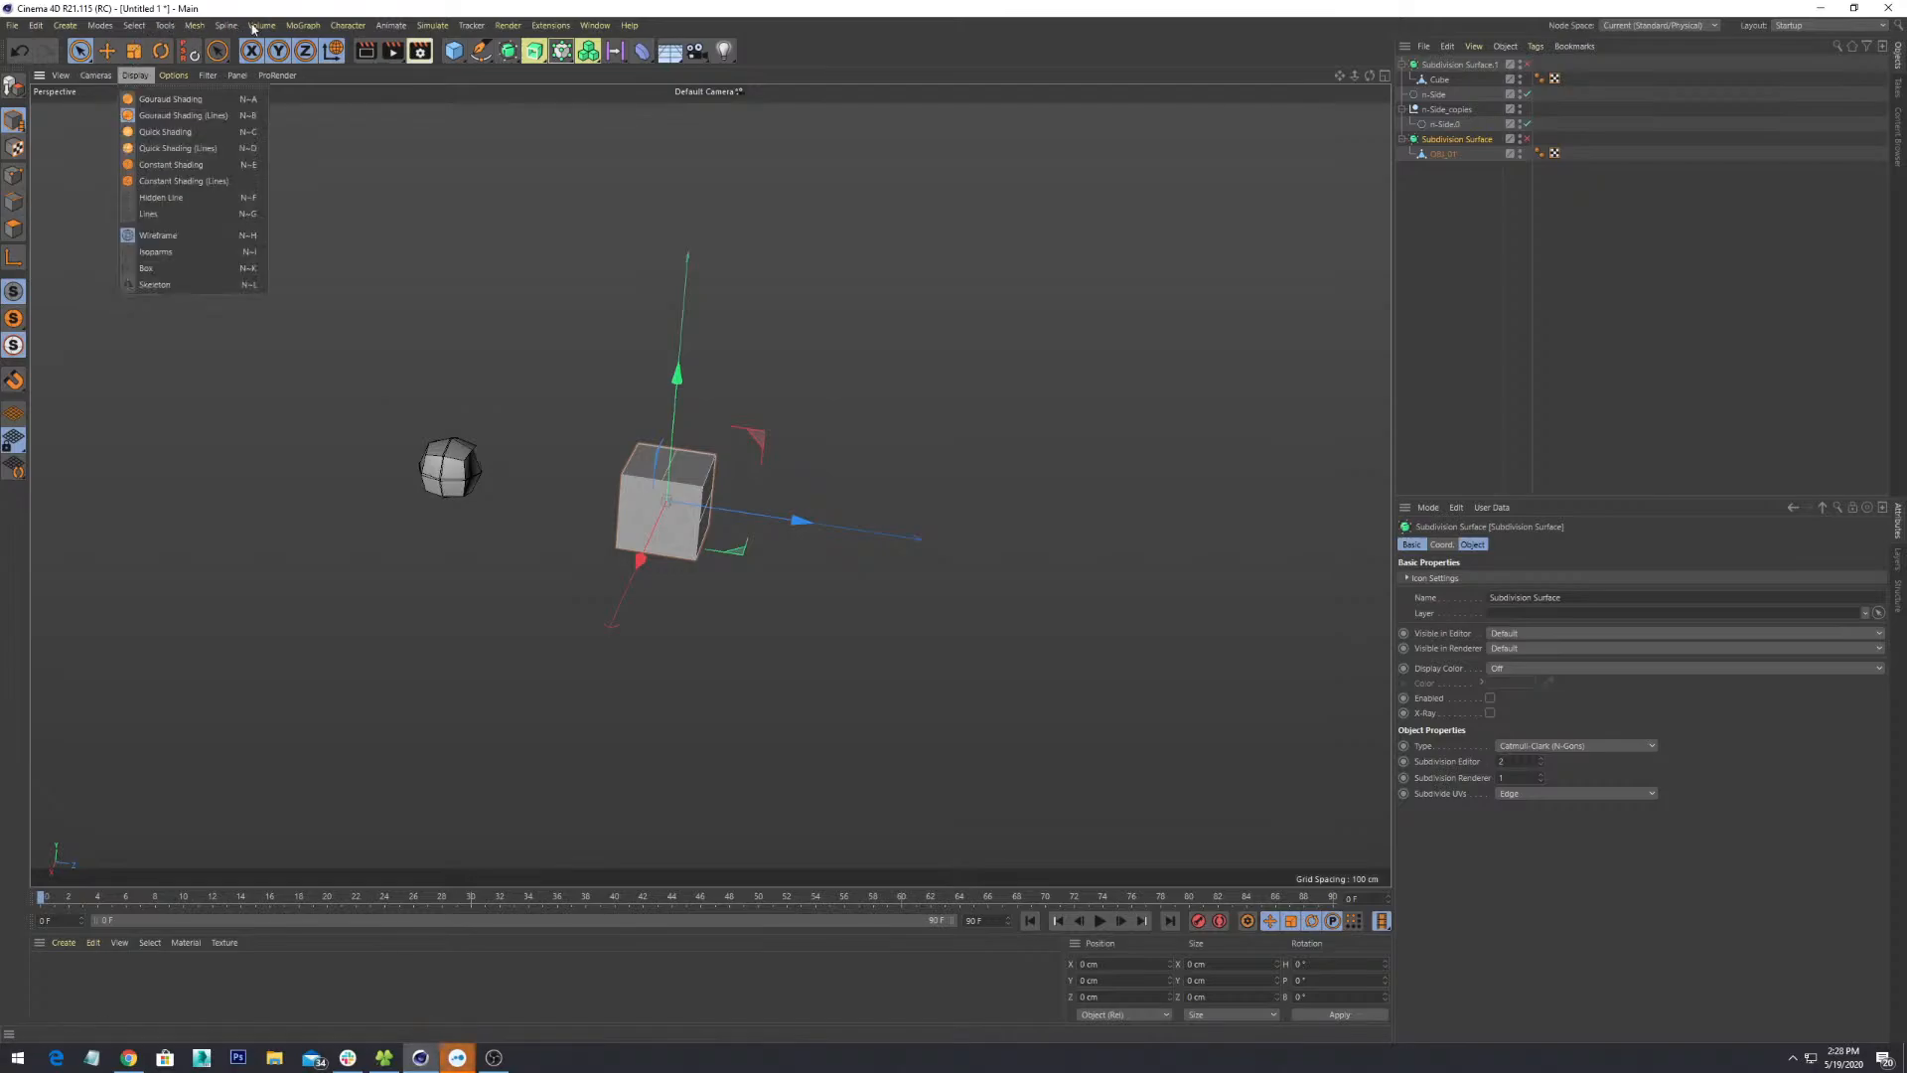
pyautogui.click(130, 10)
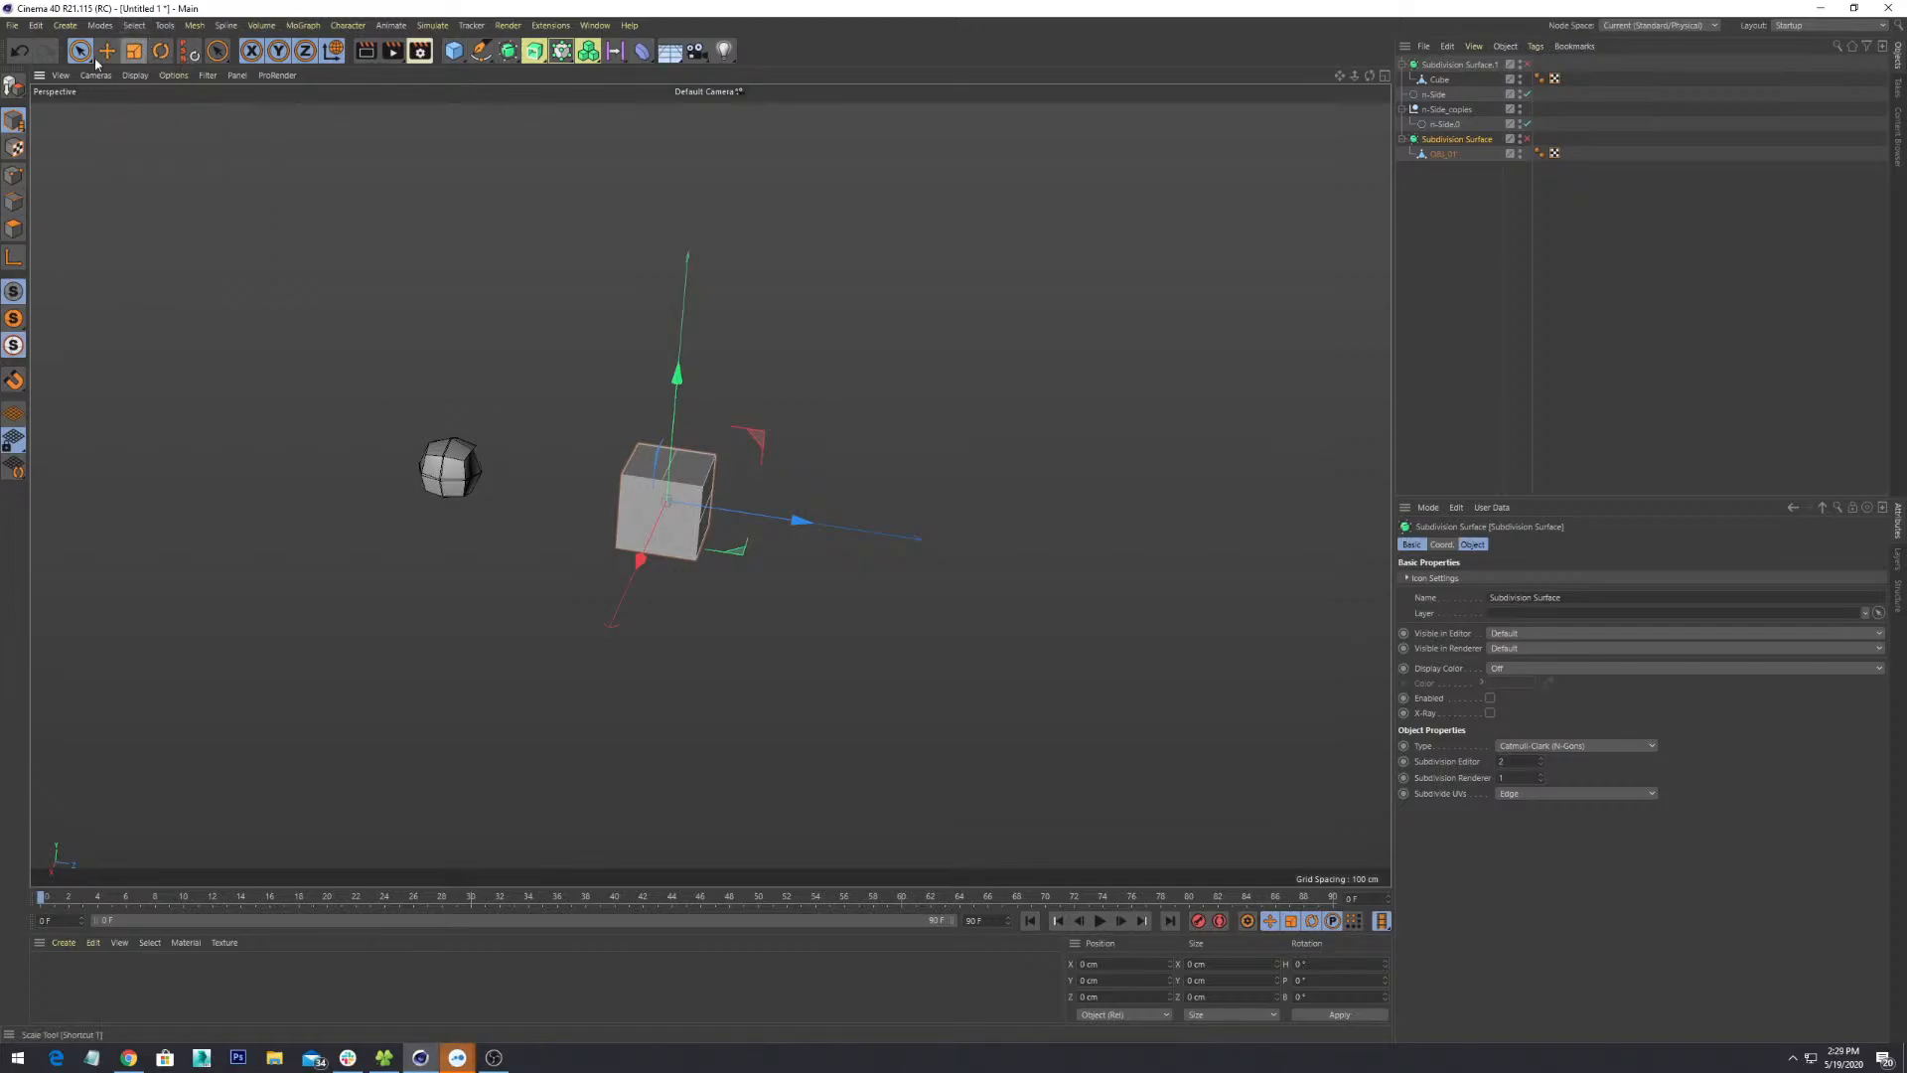
pyautogui.click(59, 77)
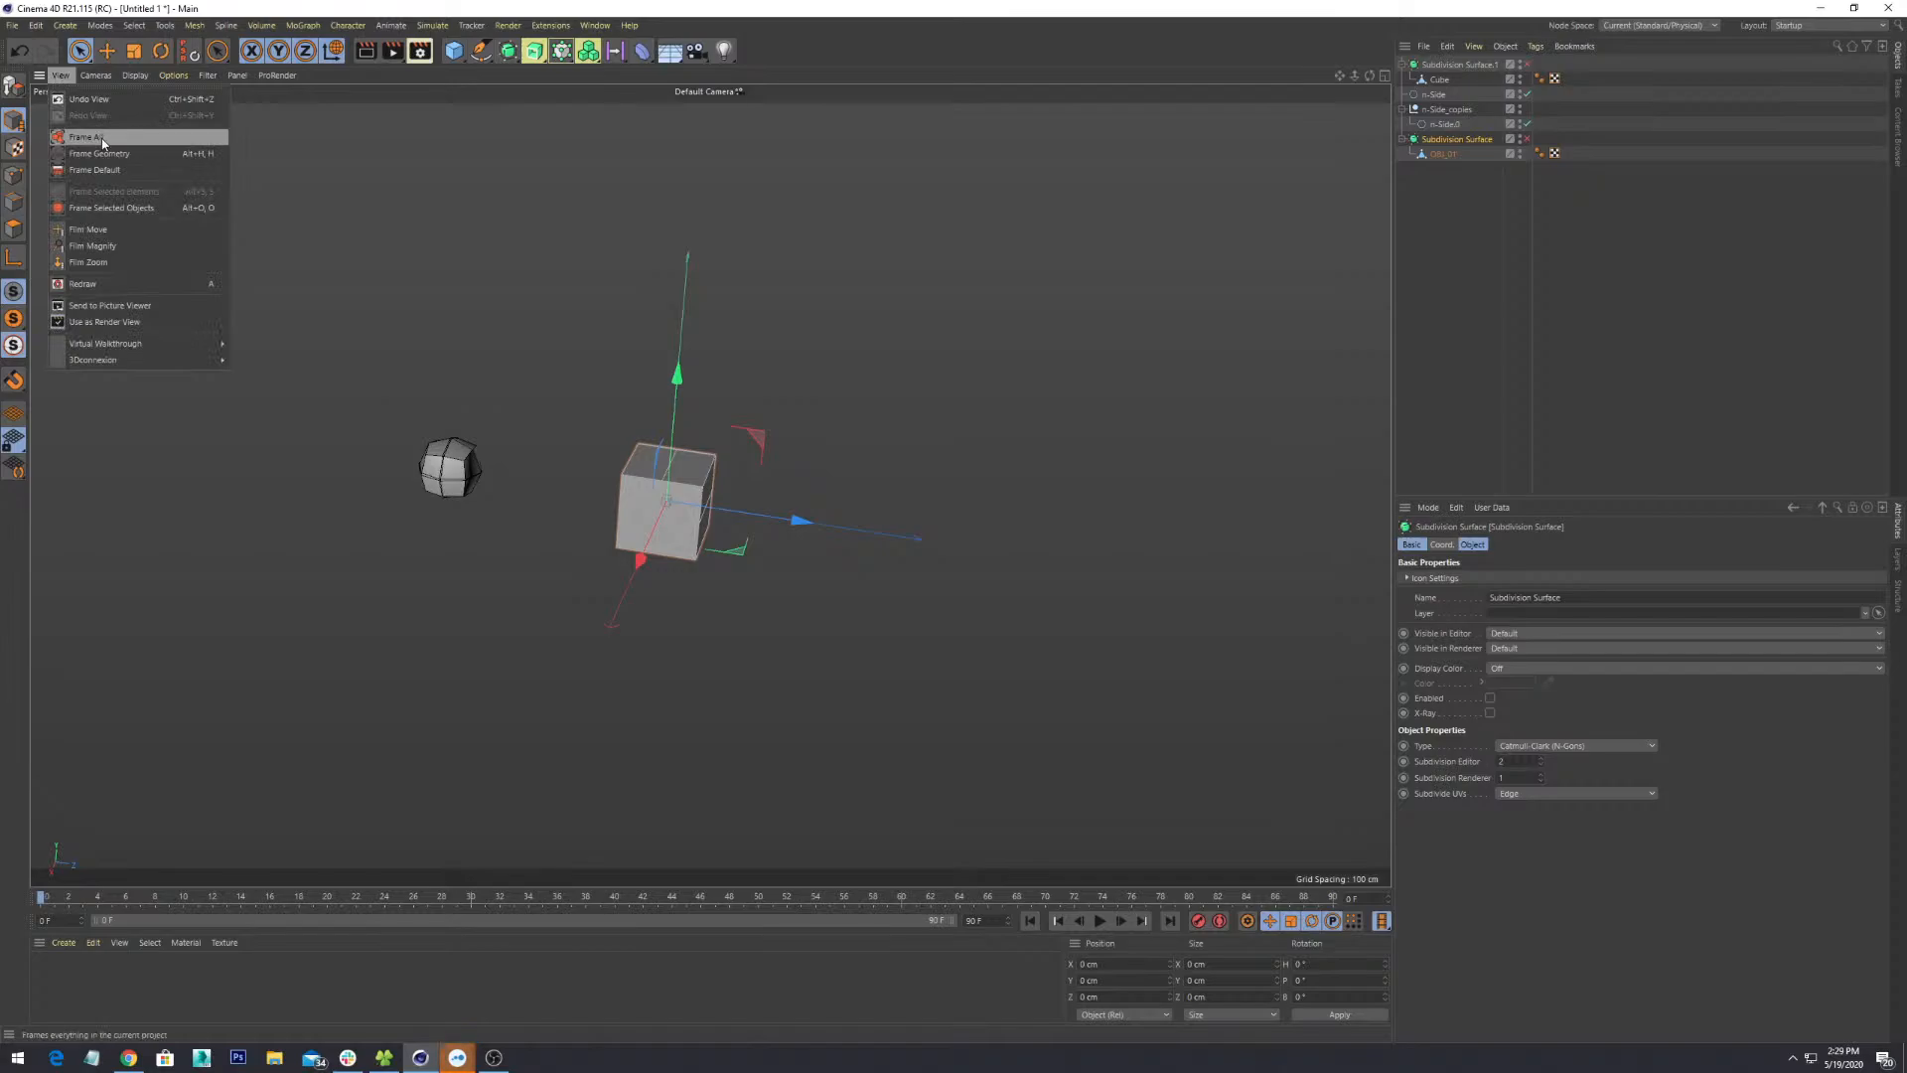
pyautogui.click(105, 170)
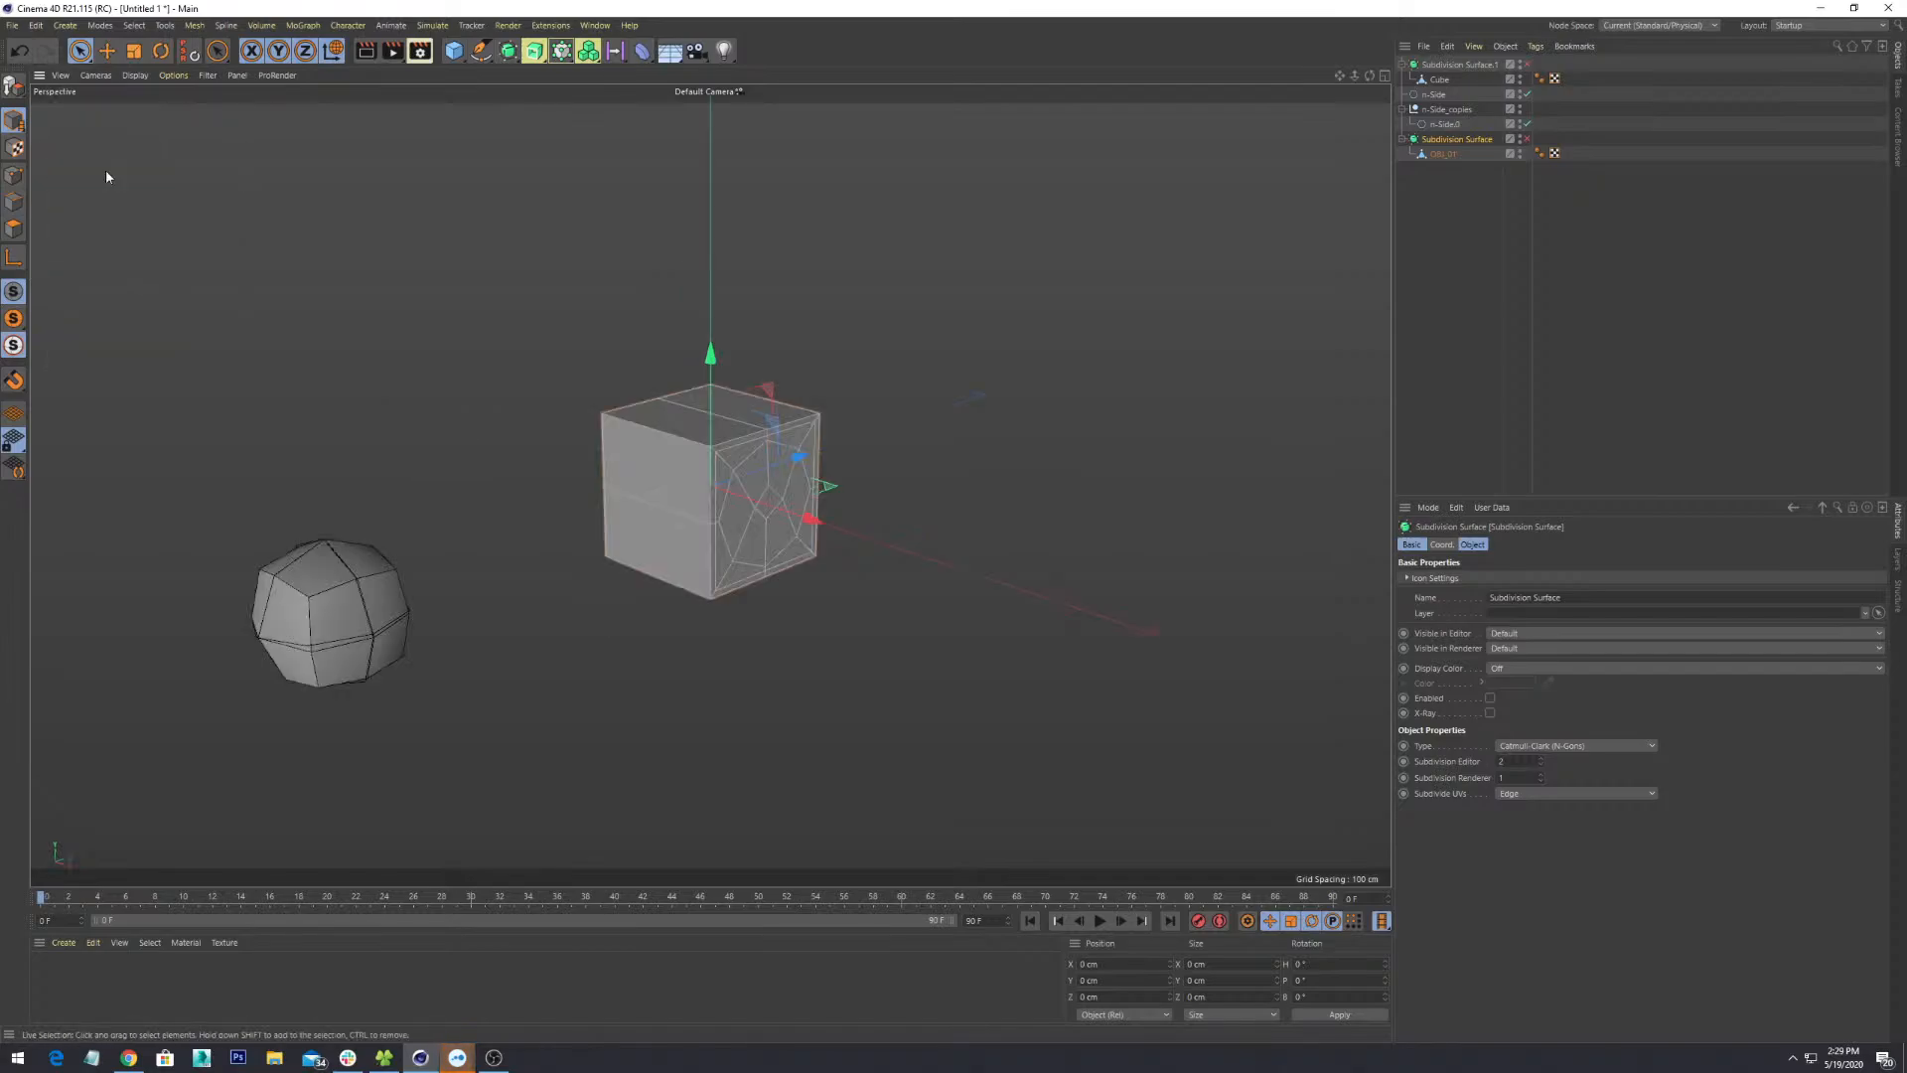
pyautogui.scroll(-3, 740, 662)
pyautogui.keyDown('alt'); pyautogui.moveTo(962, 604); pyautogui.dragTo(848, 562); pyautogui.keyUp('alt')
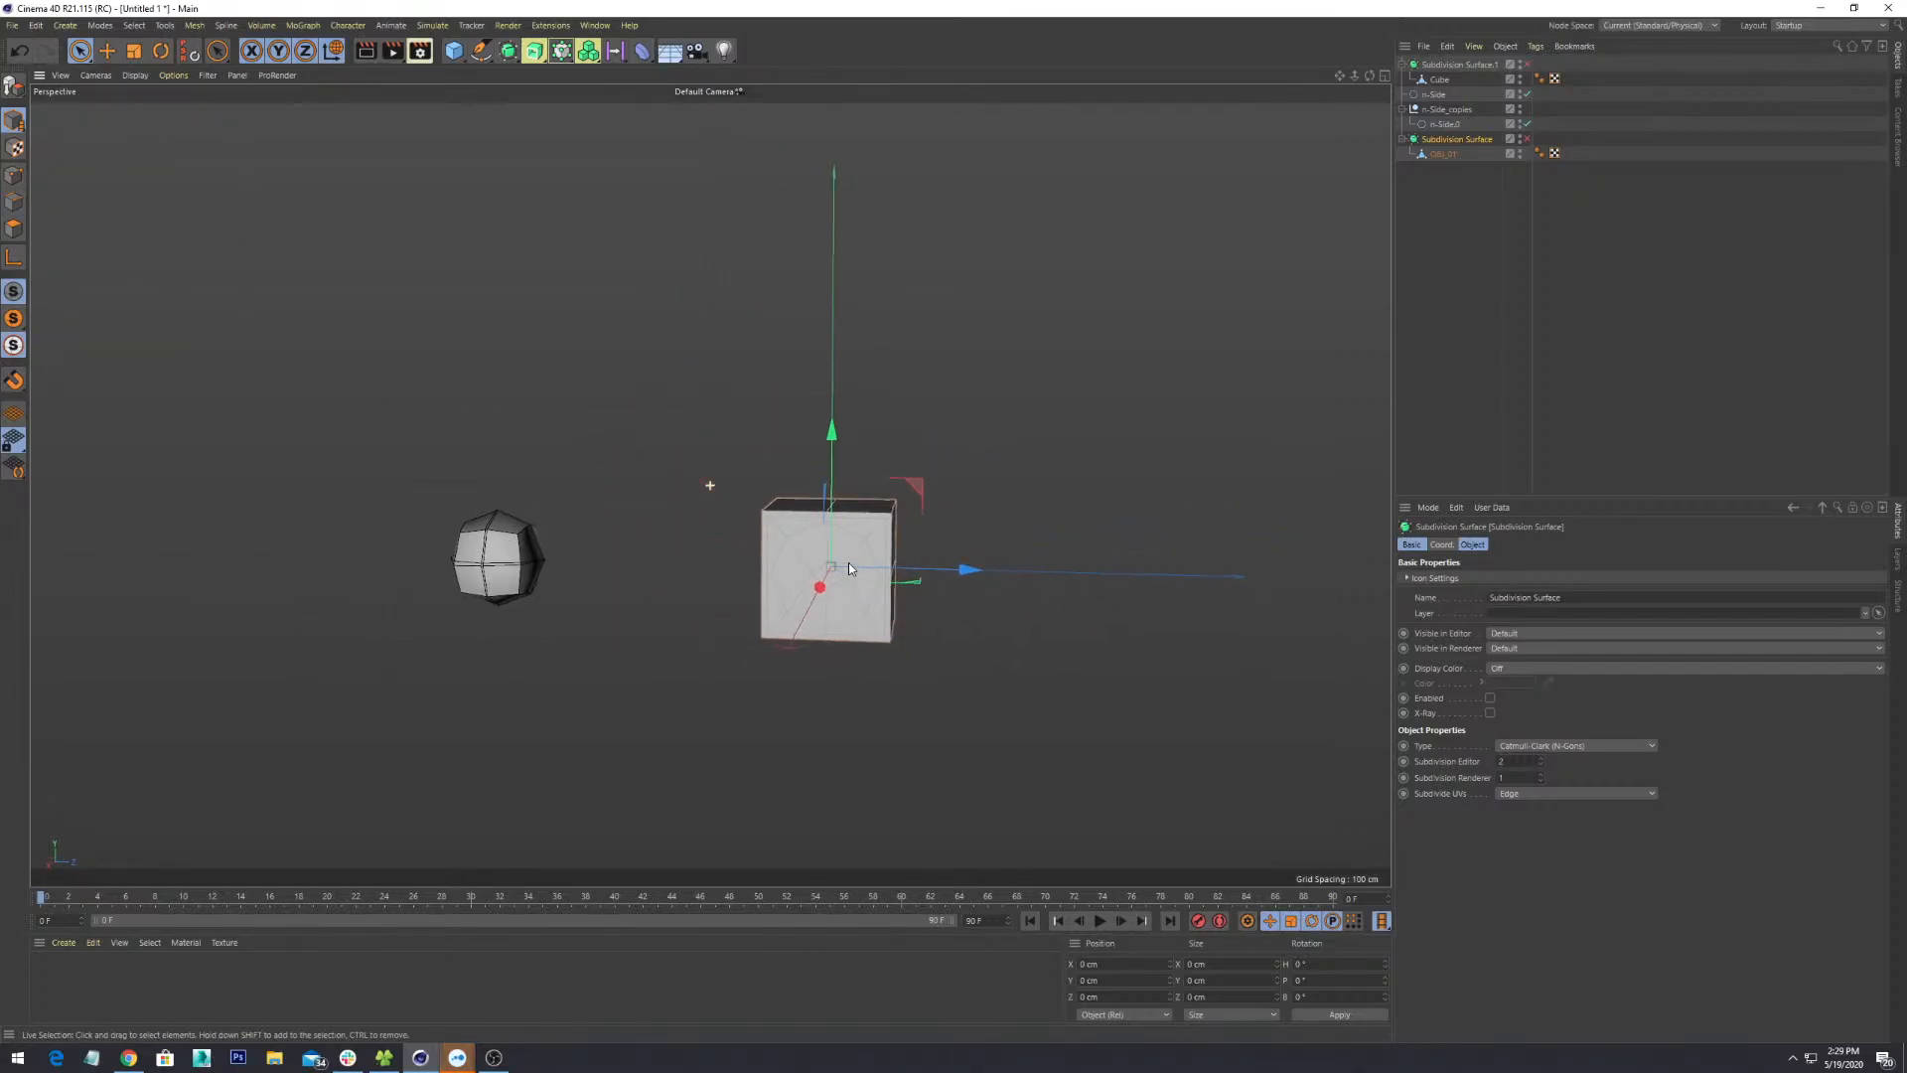
pyautogui.keyDown('alt'); pyautogui.moveTo(849, 562); pyautogui.dragTo(778, 488, button='middle'); pyautogui.keyUp('alt')
pyautogui.click(63, 77)
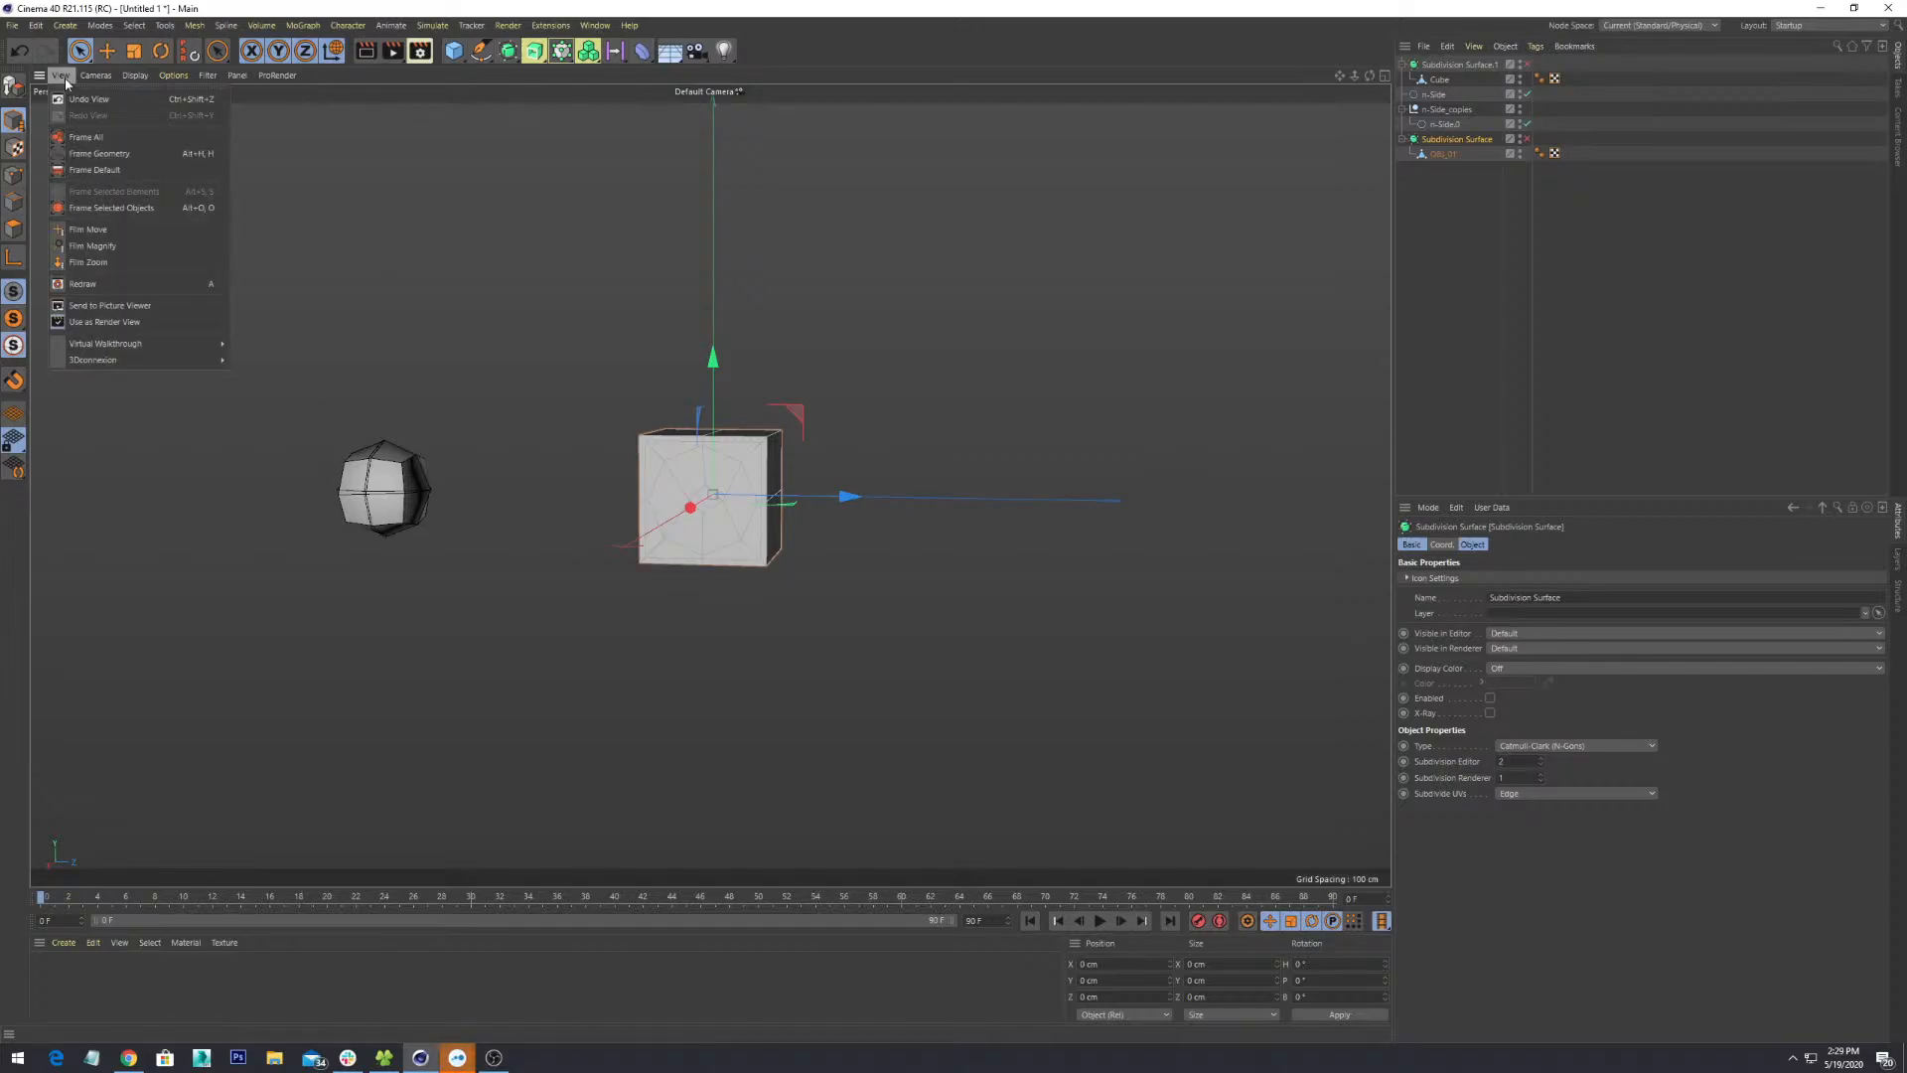
pyautogui.click(147, 139)
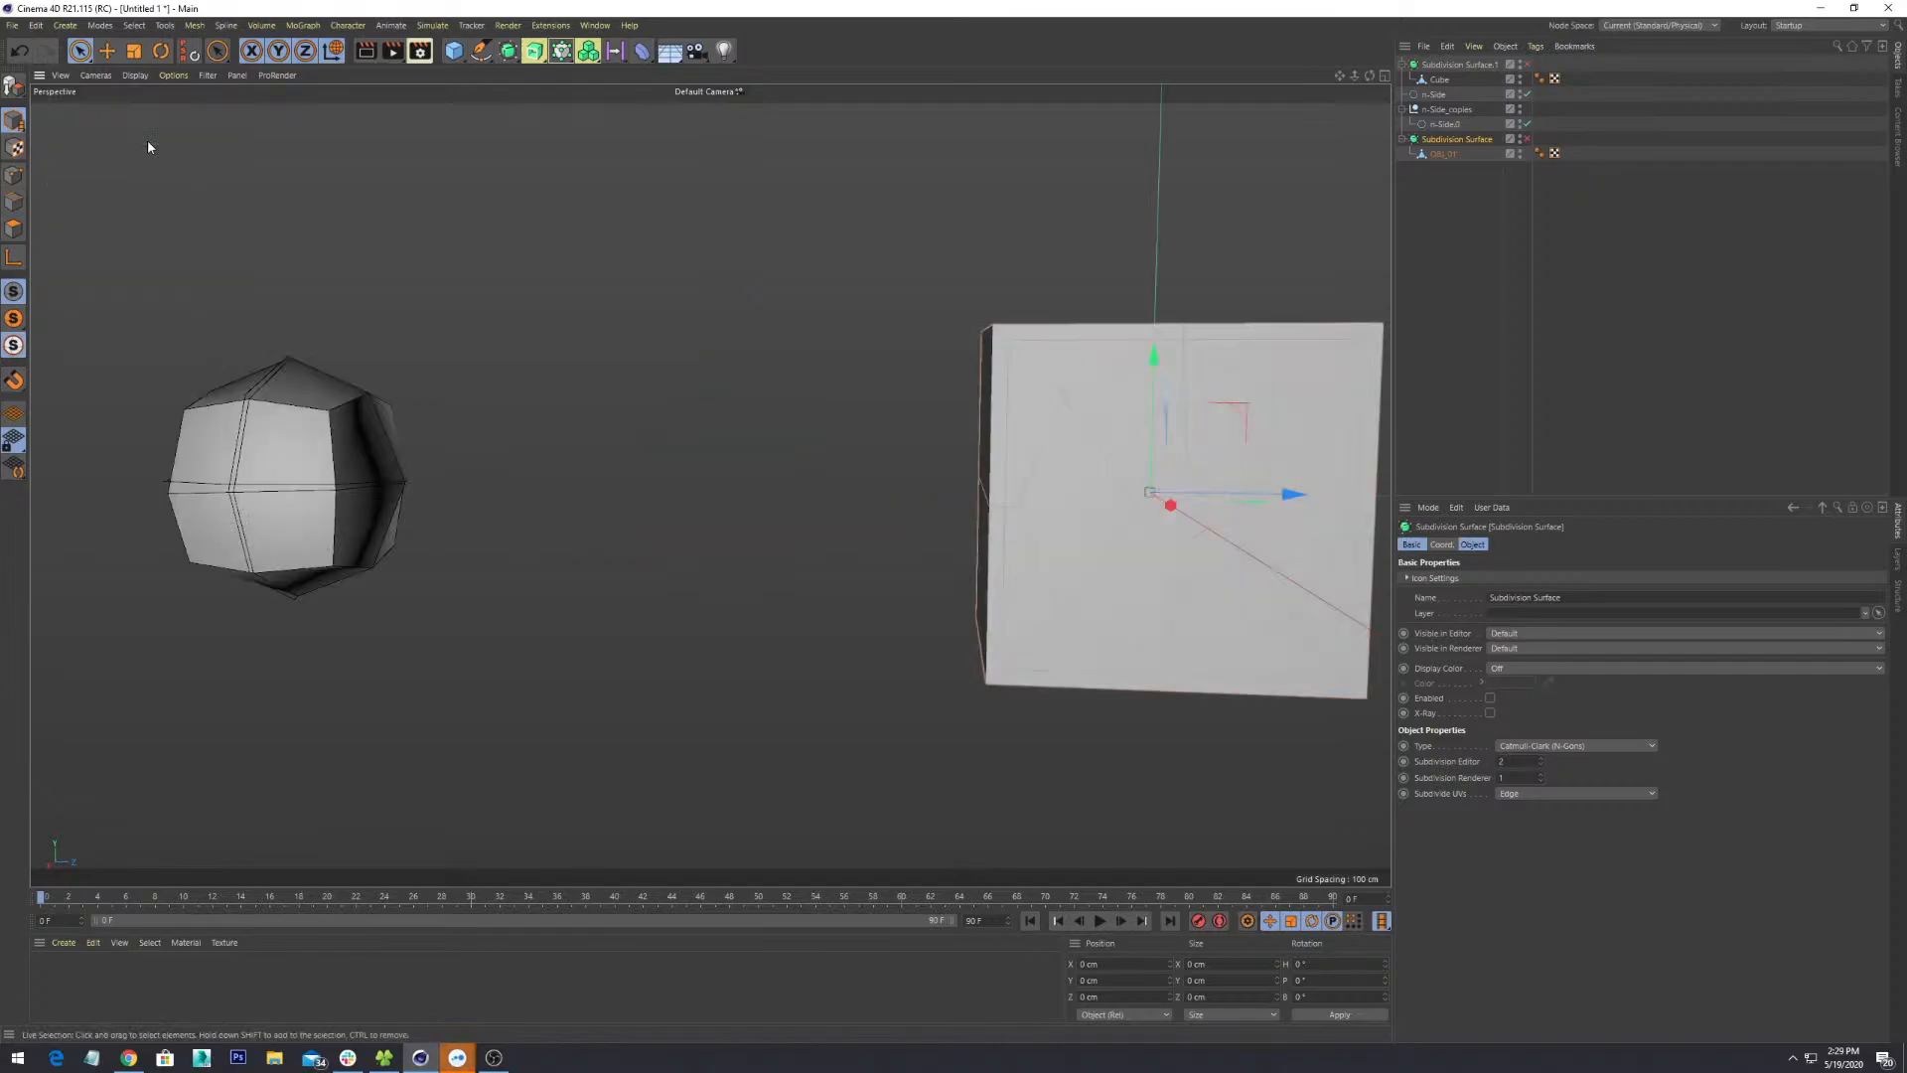
pyautogui.click(61, 75)
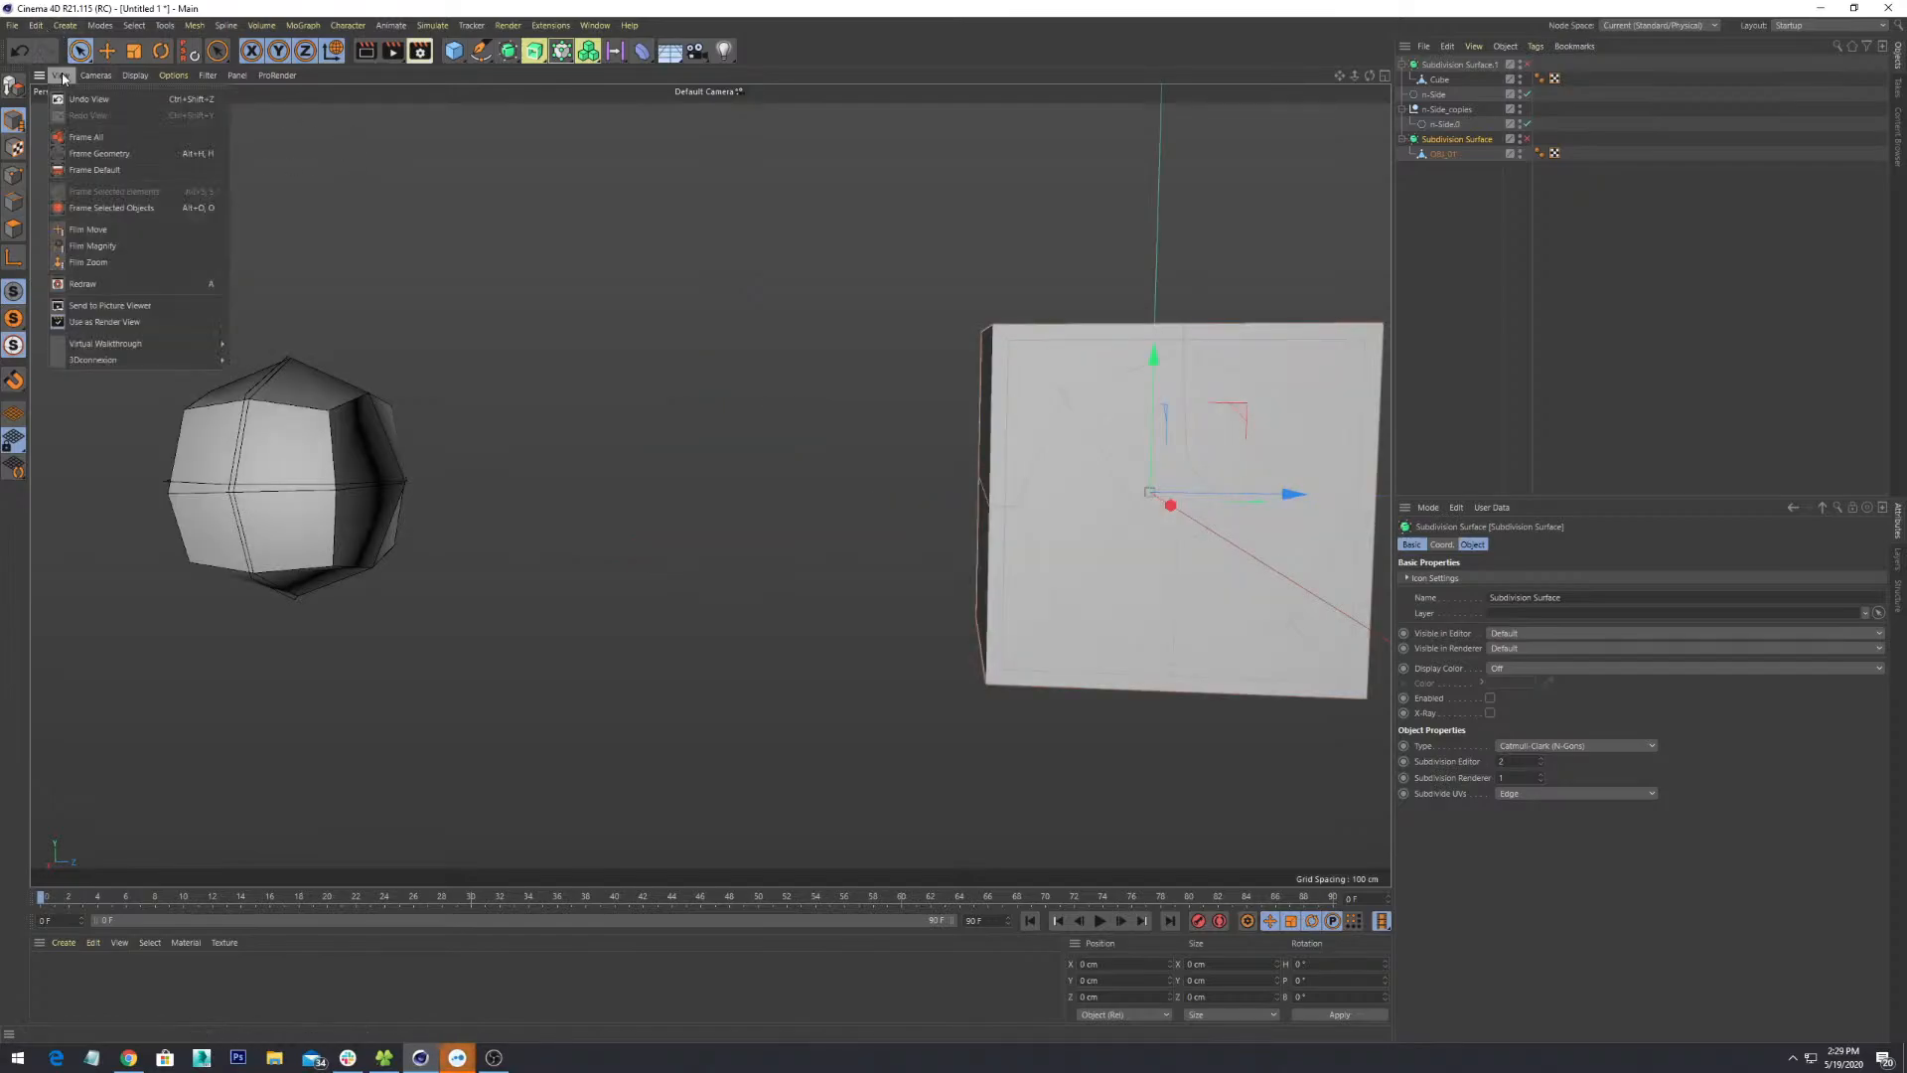
pyautogui.click(120, 154)
pyautogui.keyDown('alt'); pyautogui.moveTo(668, 573); pyautogui.dragTo(239, 538); pyautogui.keyUp('alt')
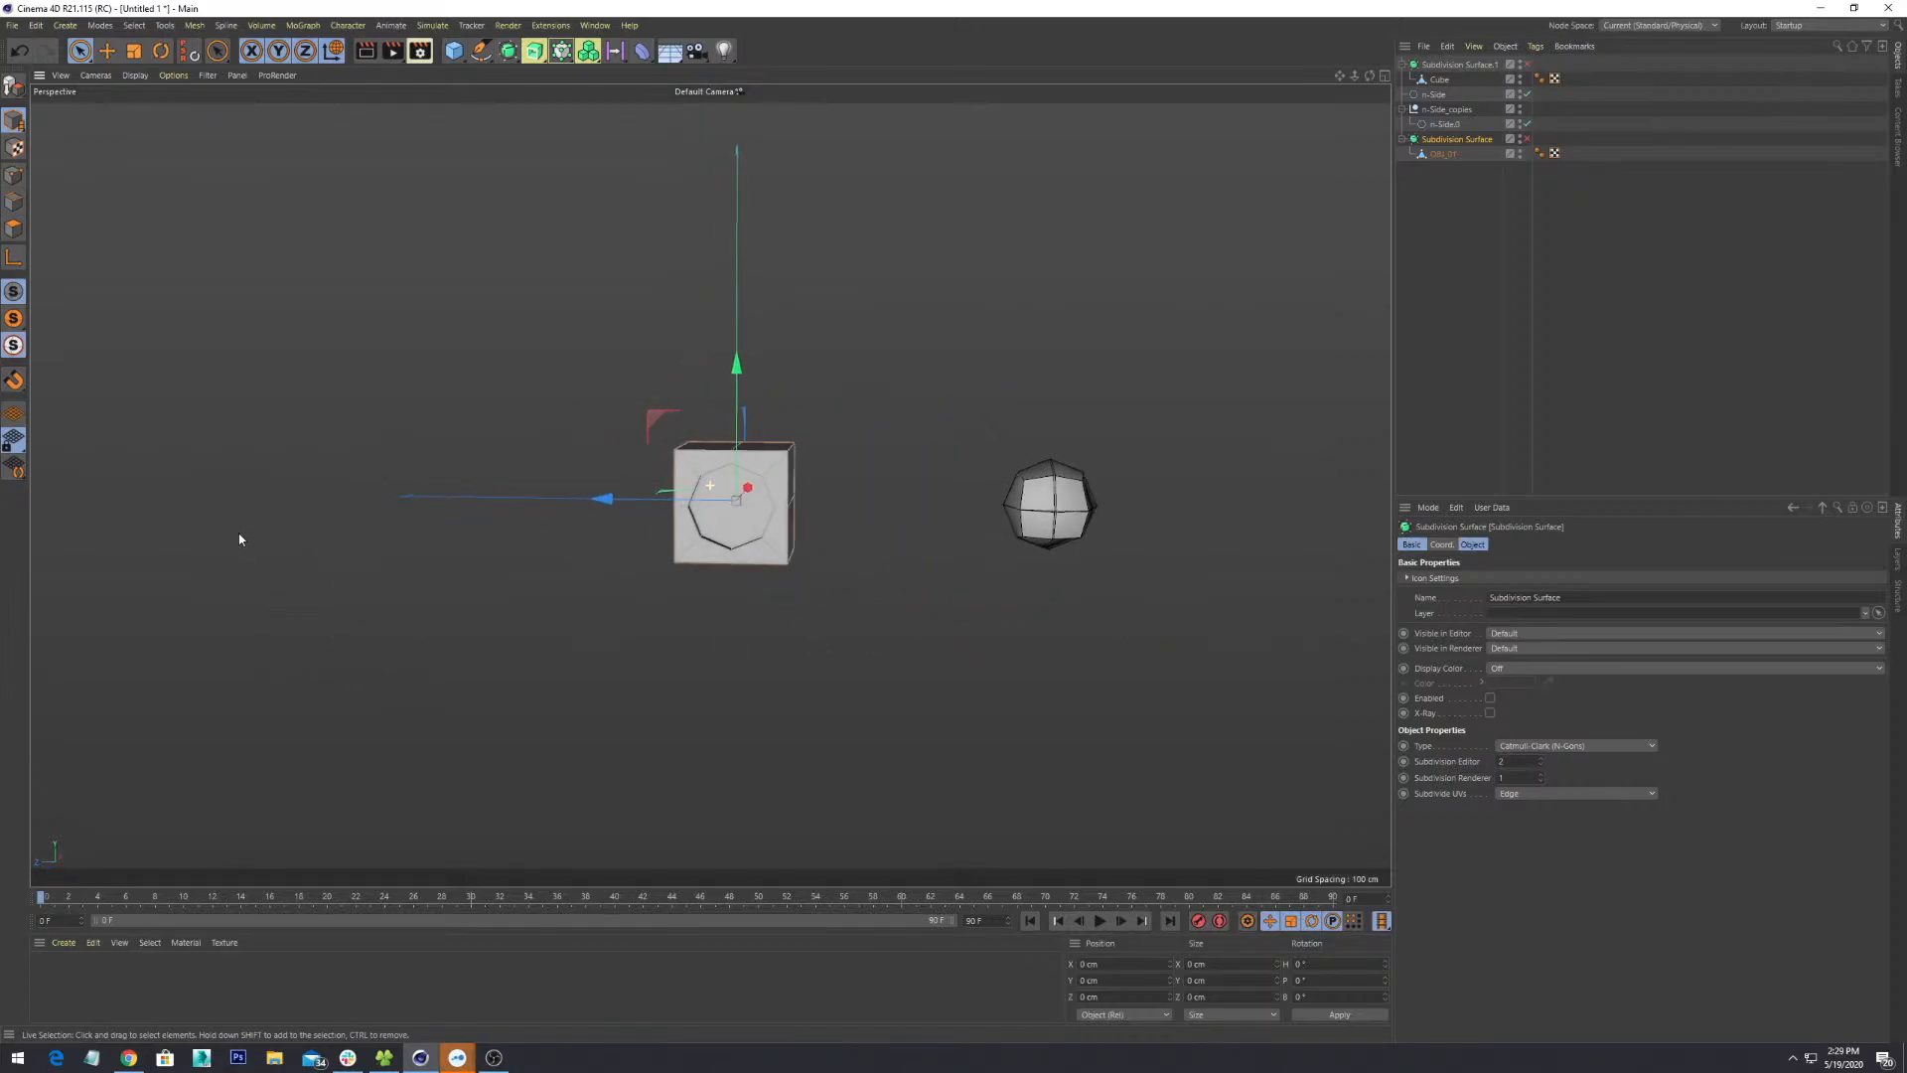
pyautogui.moveTo(919, 558)
pyautogui.keyDown('alt'); pyautogui.mouseDown()
pyautogui.moveTo(873, 558)
pyautogui.moveTo(936, 565)
pyautogui.mouseUp(); pyautogui.keyUp('alt')
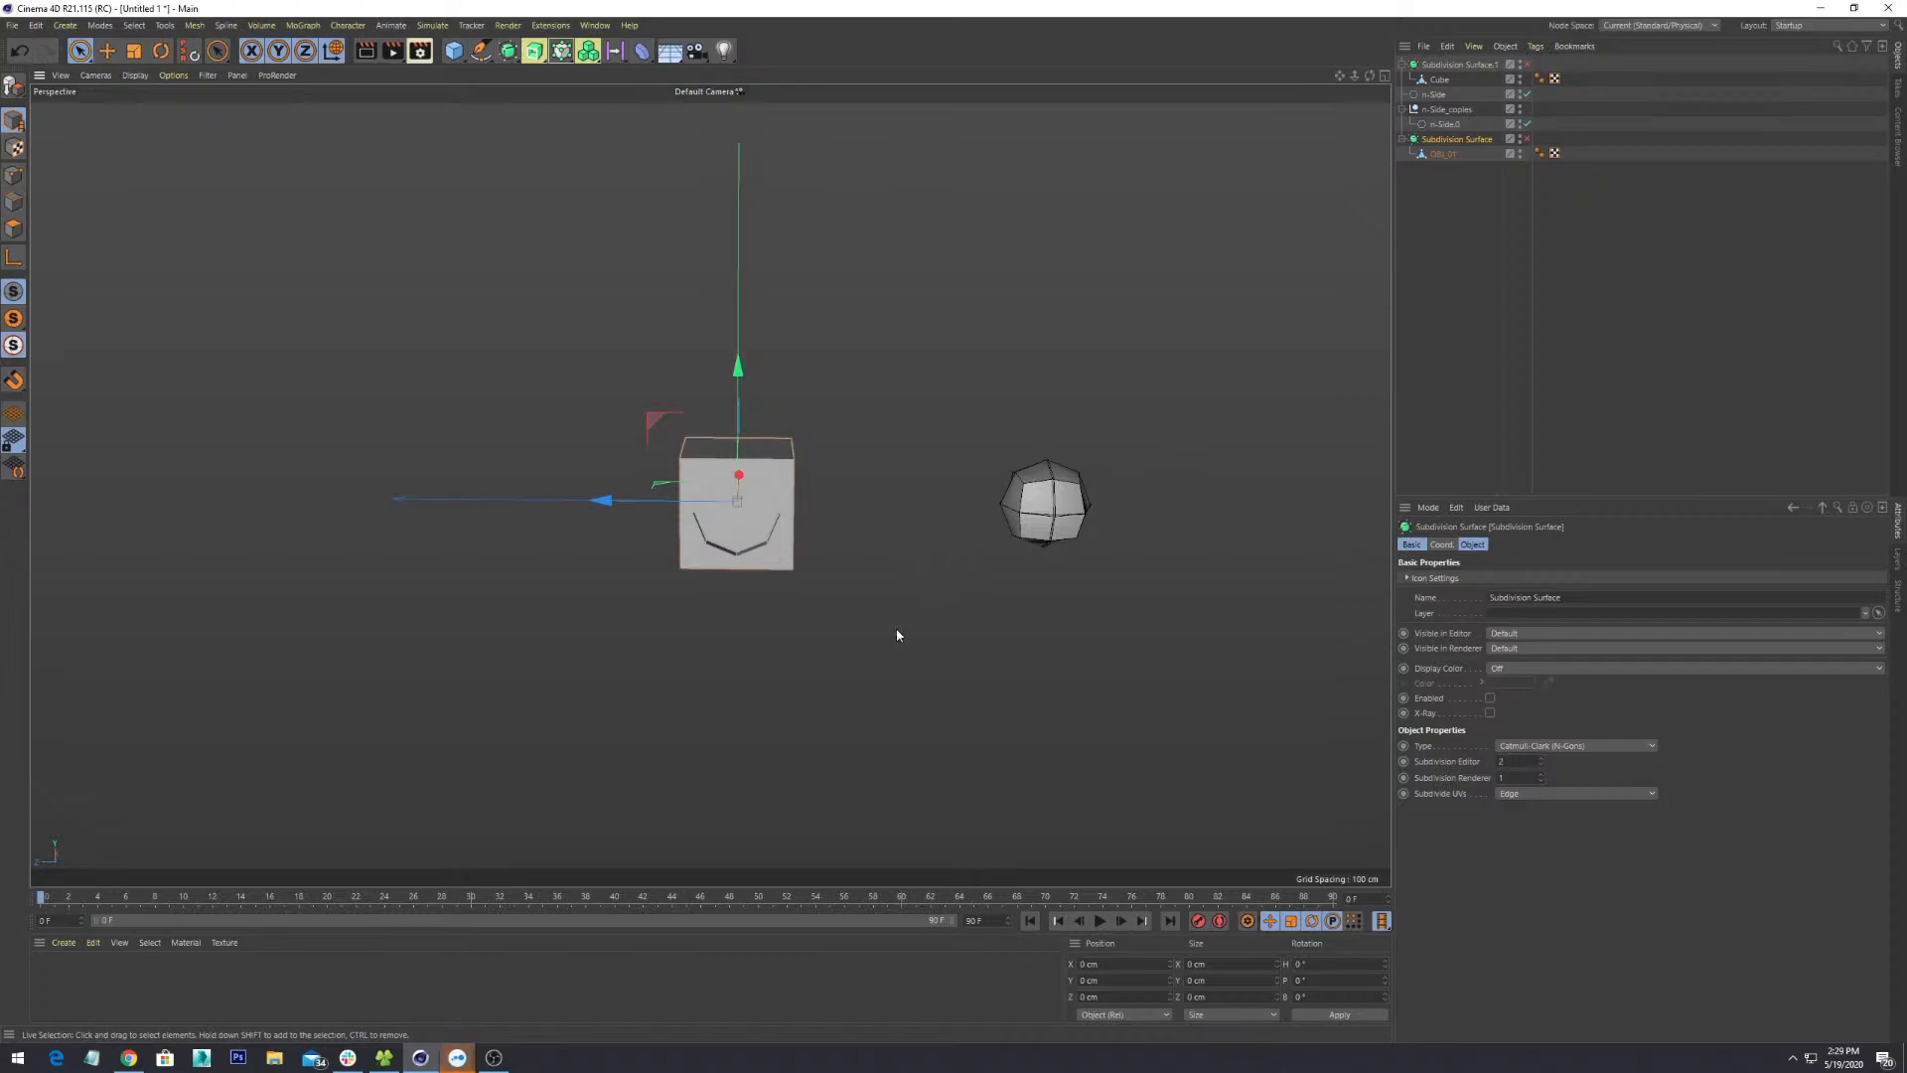
pyautogui.keyDown('alt'); pyautogui.moveTo(894, 635); pyautogui.dragTo(854, 635); pyautogui.keyUp('alt')
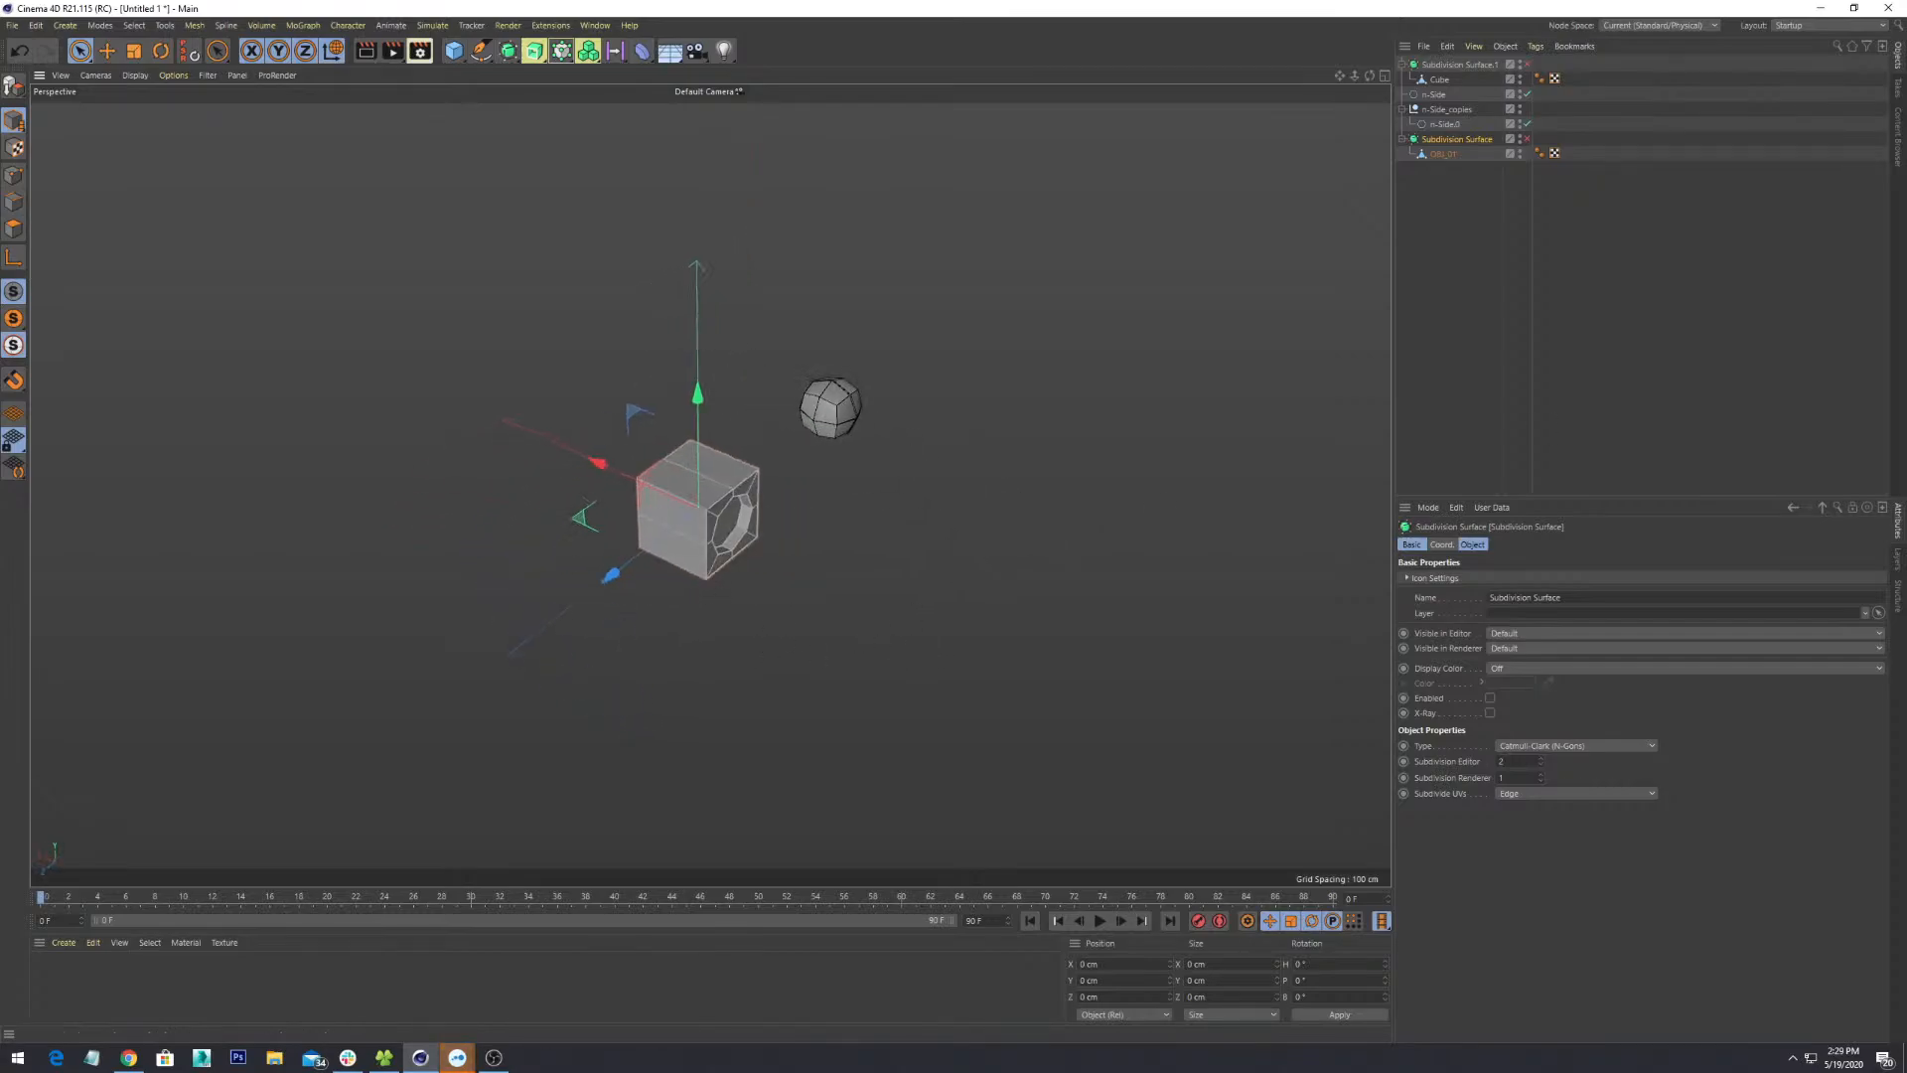
pyautogui.hotkey('alt', 'Tab')
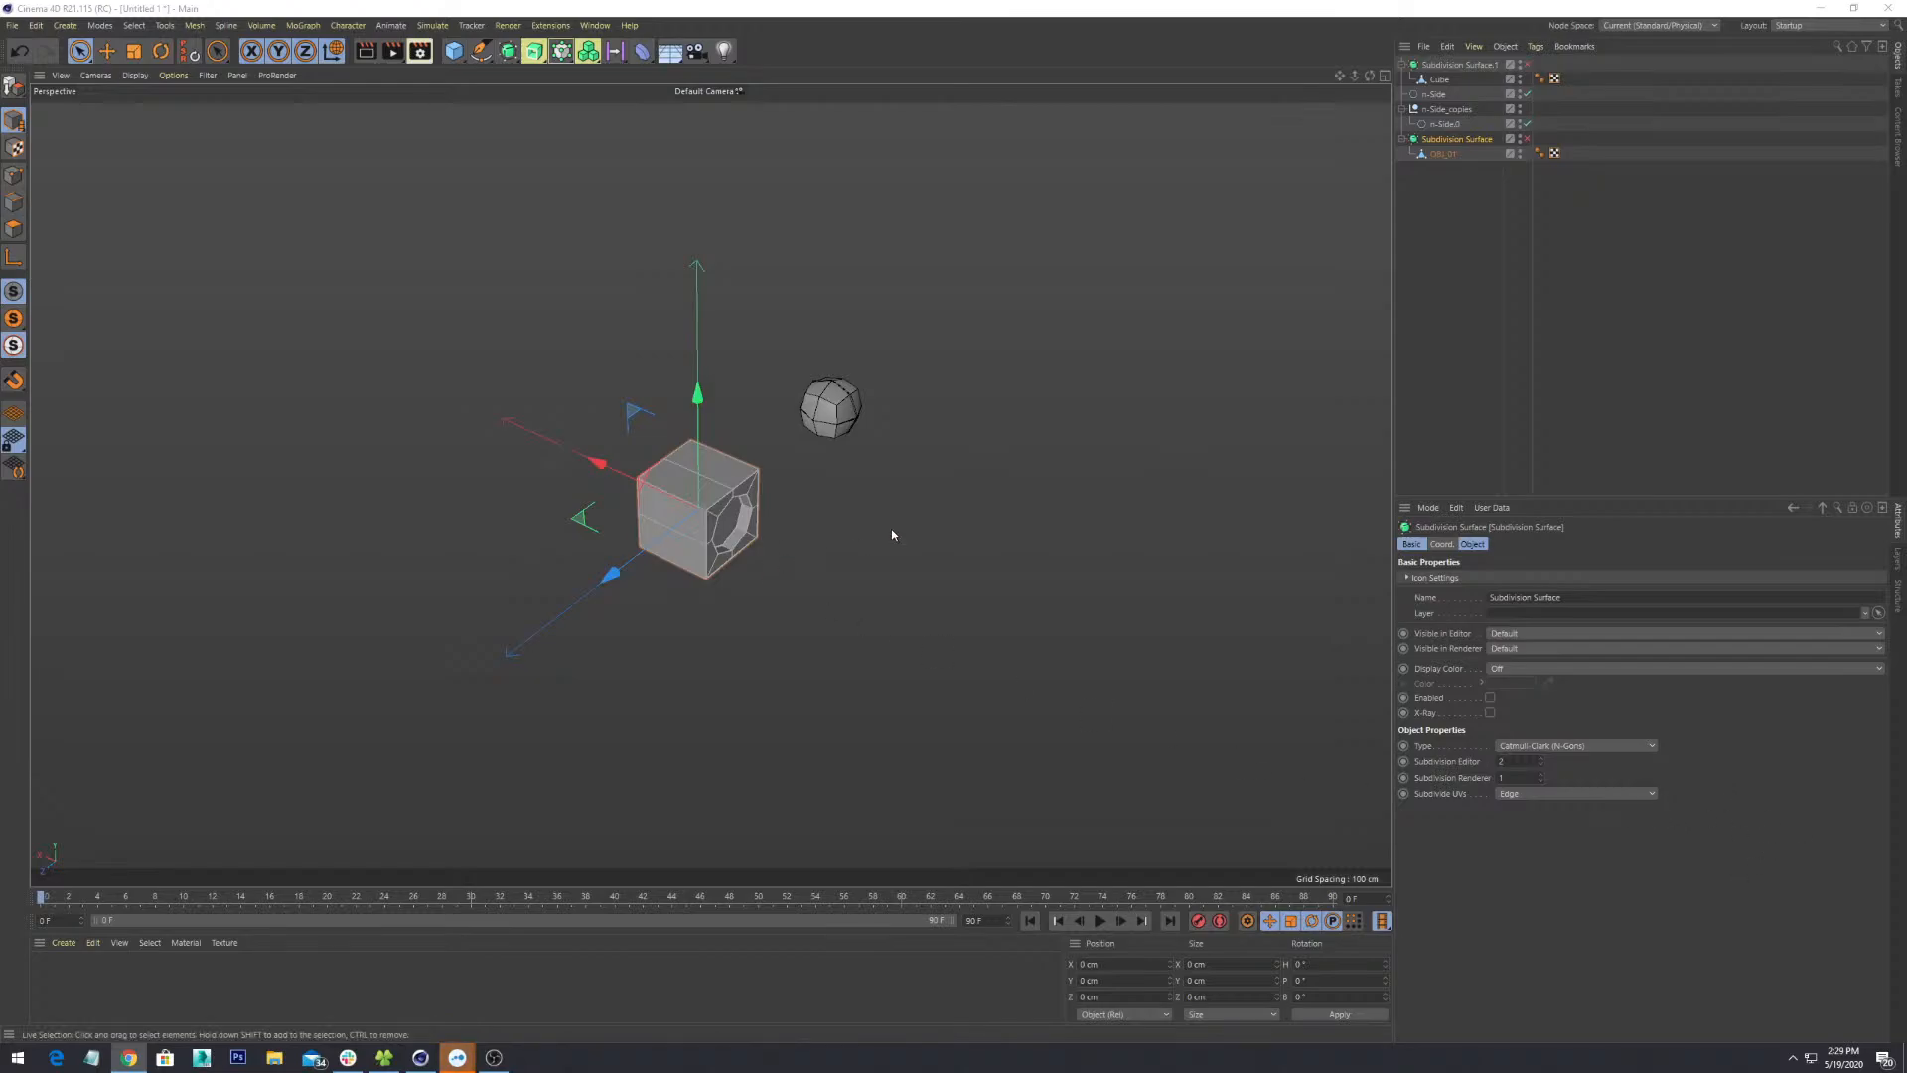
pyautogui.moveTo(894, 533)
pyautogui.keyDown('alt'); pyautogui.mouseDown()
pyautogui.moveTo(848, 489)
pyautogui.moveTo(915, 502)
pyautogui.mouseUp(); pyautogui.keyUp('alt')
pyautogui.moveTo(869, 603)
pyautogui.keyDown('alt'); pyautogui.mouseDown()
pyautogui.moveTo(788, 592)
pyautogui.moveTo(752, 559)
pyautogui.moveTo(796, 626)
pyautogui.moveTo(838, 626)
pyautogui.moveTo(835, 647)
pyautogui.moveTo(872, 568)
pyautogui.mouseUp(); pyautogui.keyUp('alt')
pyautogui.scroll(3, 873, 568)
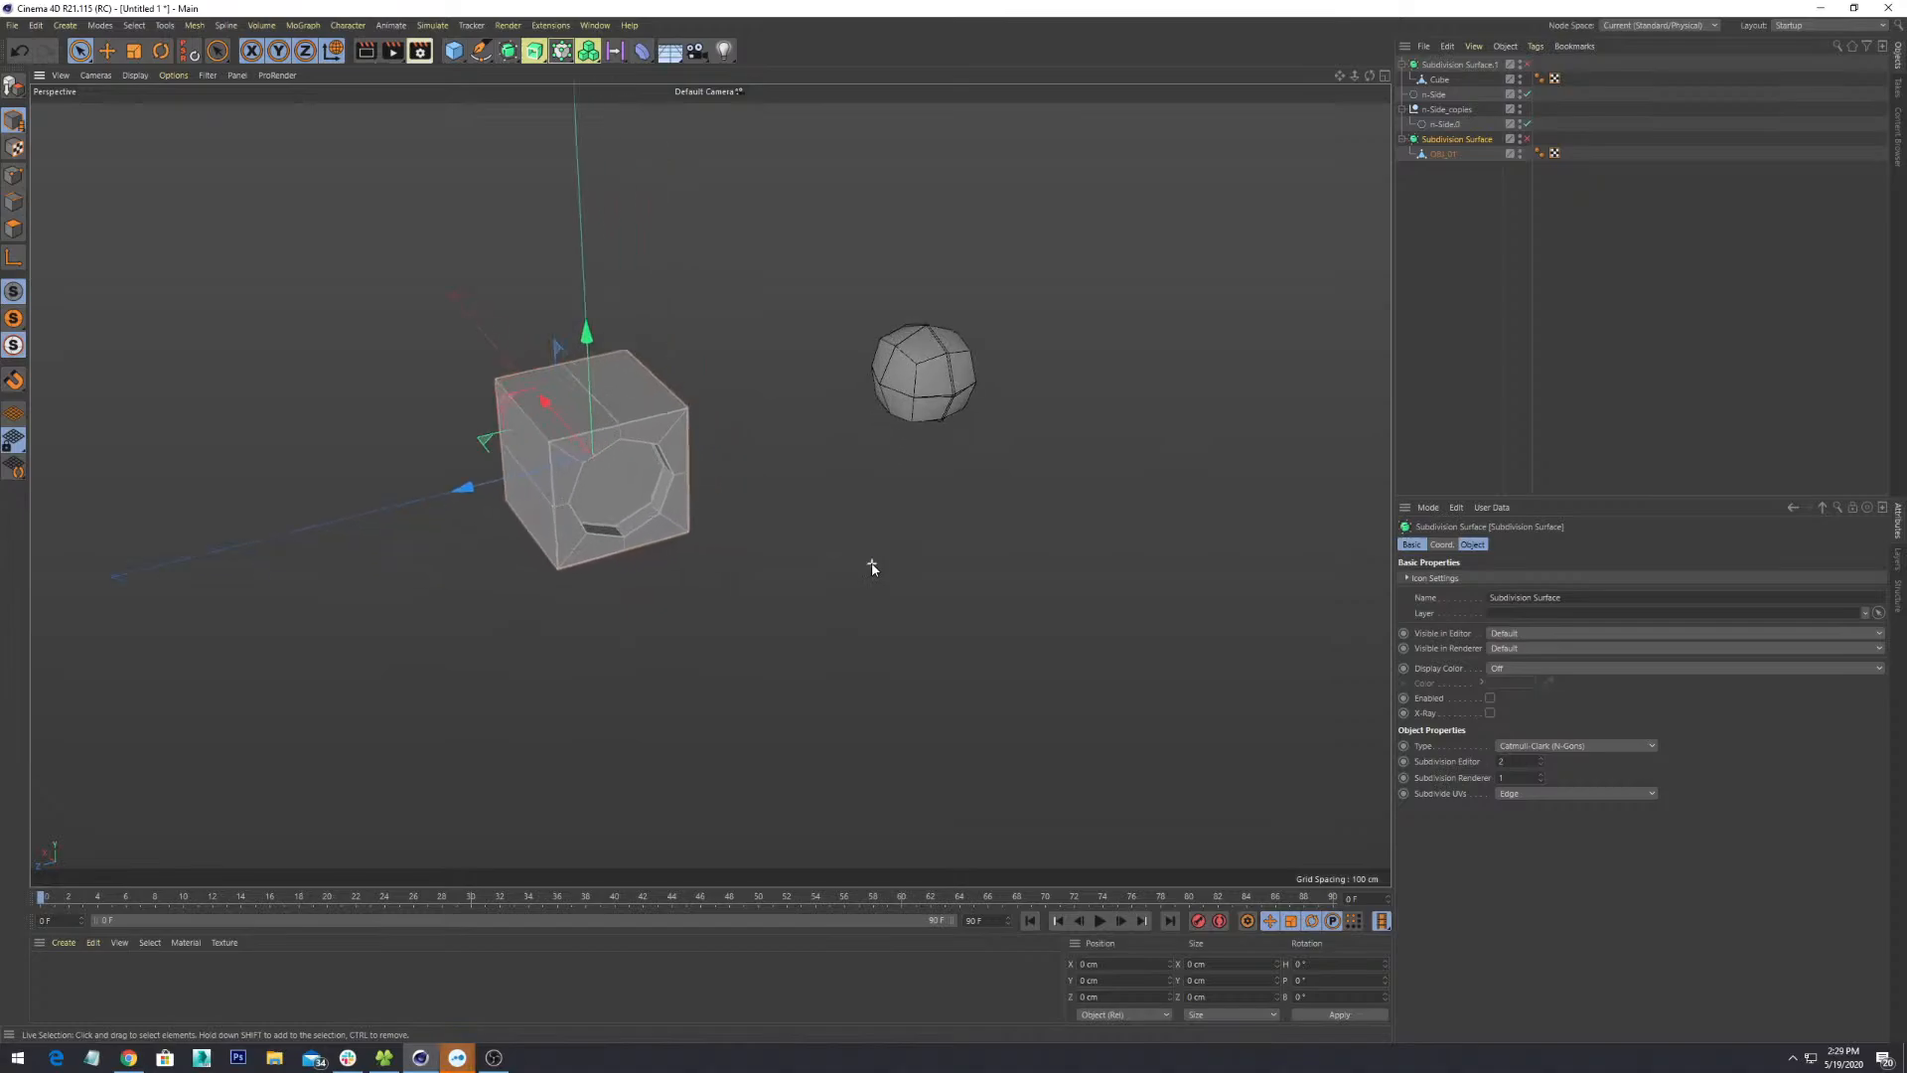
pyautogui.scroll(-2, 873, 554)
pyautogui.scroll(3, 867, 548)
pyautogui.scroll(-2, 862, 549)
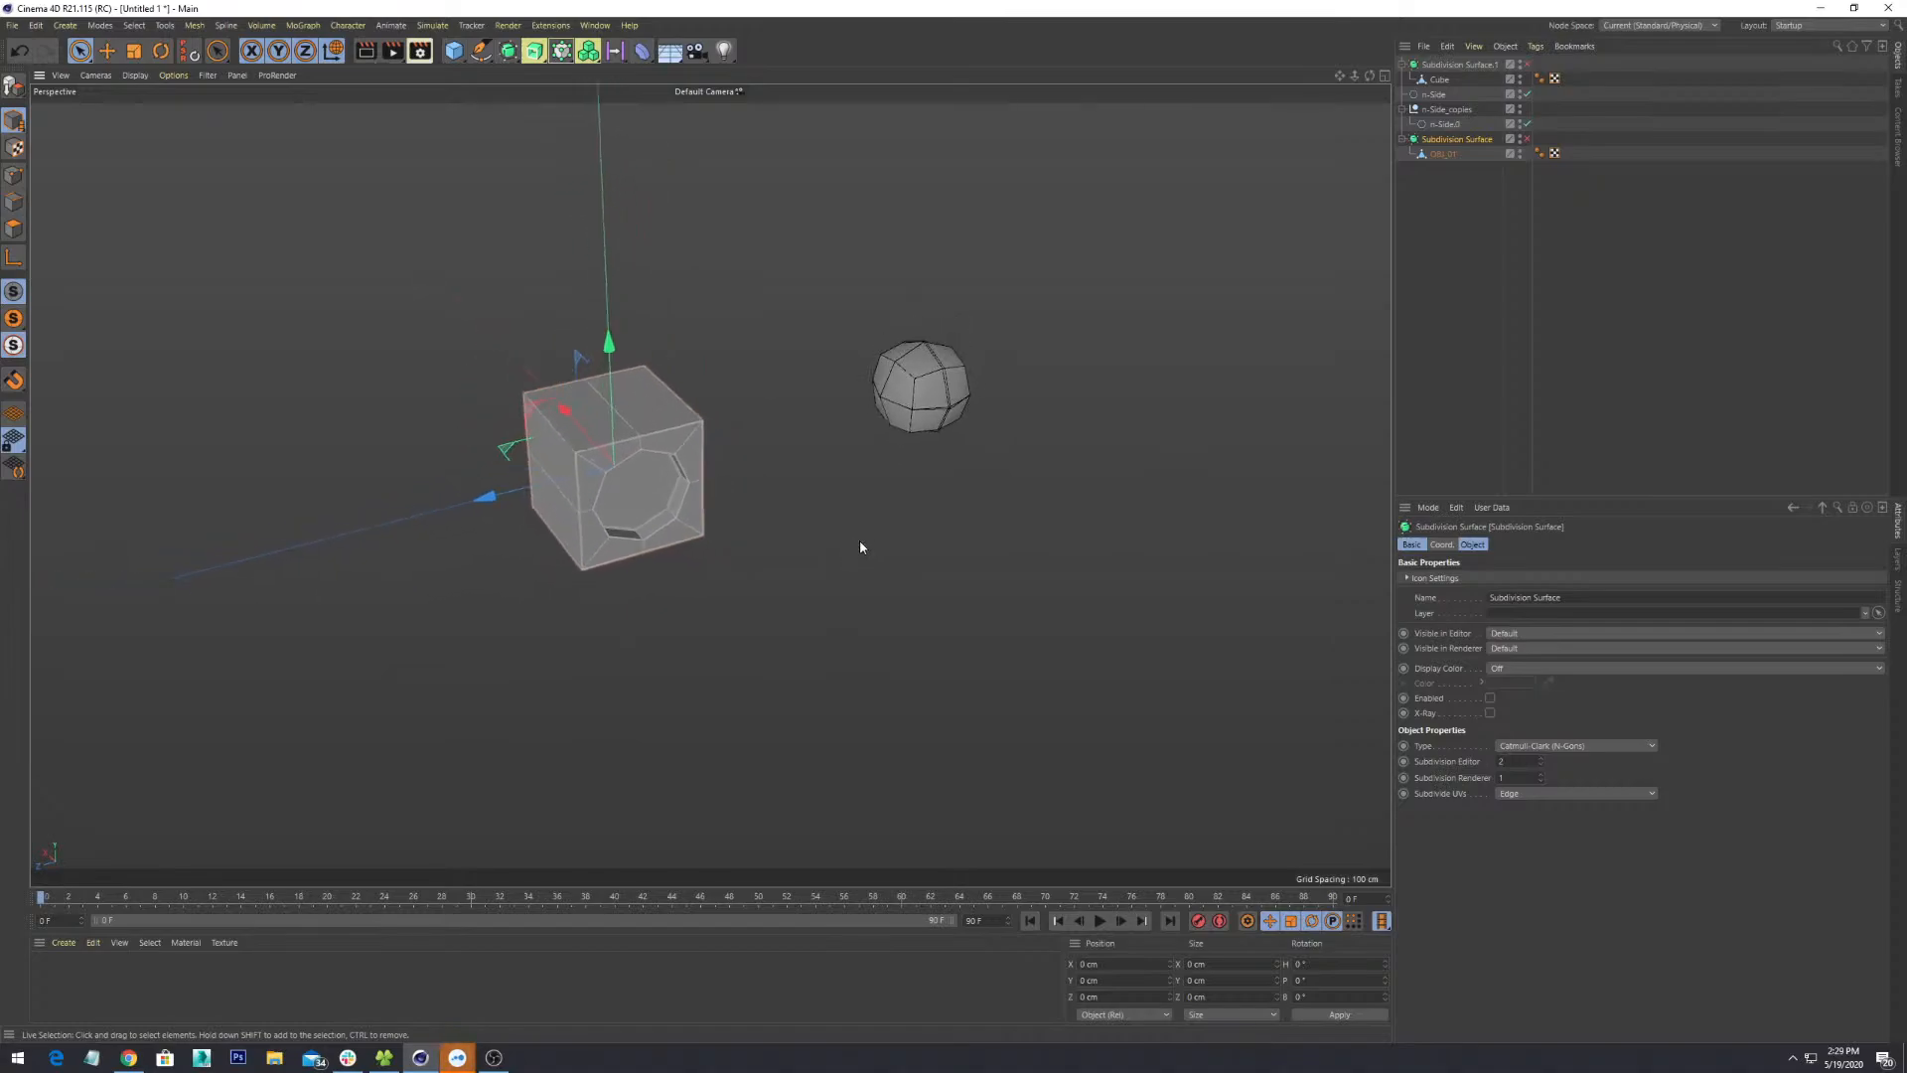
pyautogui.press('s')
pyautogui.scroll(3, 857, 548)
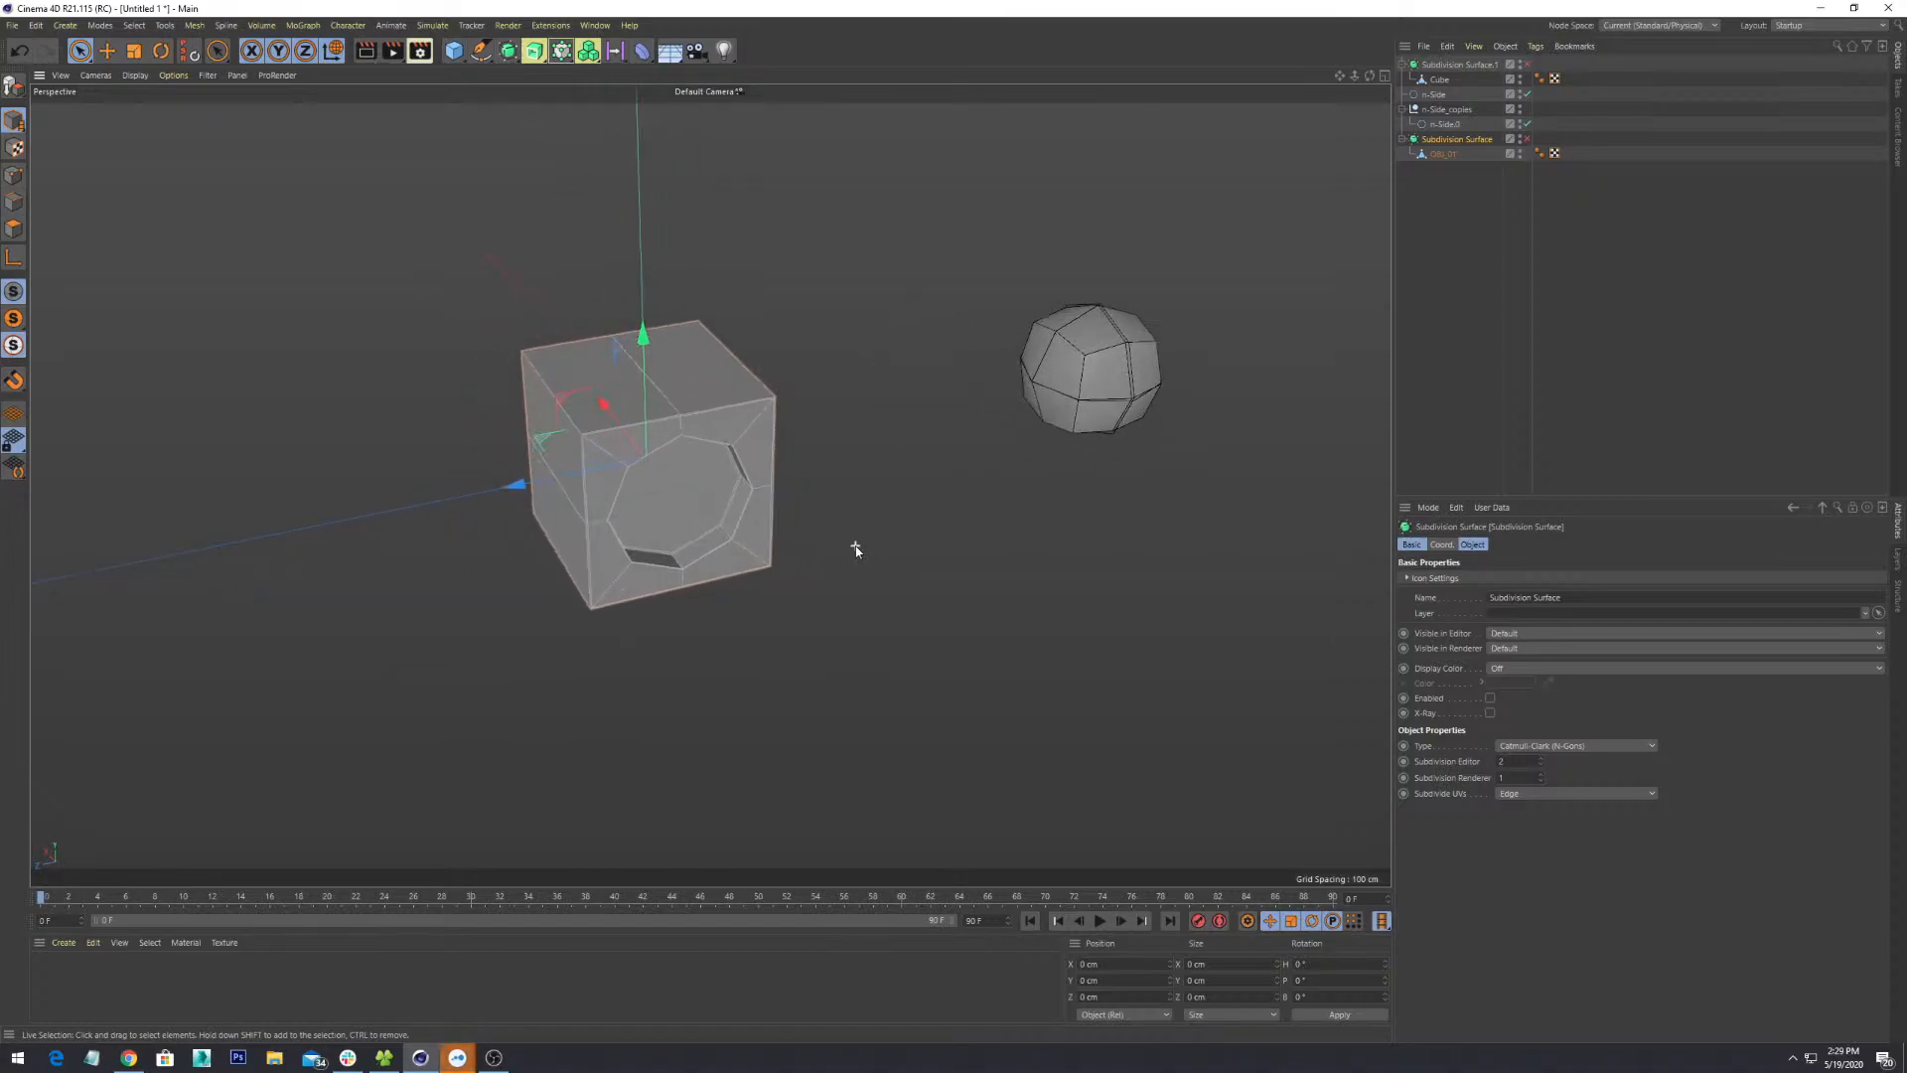
pyautogui.scroll(-2, 859, 546)
pyautogui.scroll(3, 856, 545)
pyautogui.keyDown('alt'); pyautogui.moveTo(830, 534); pyautogui.dragTo(833, 537); pyautogui.keyUp('alt')
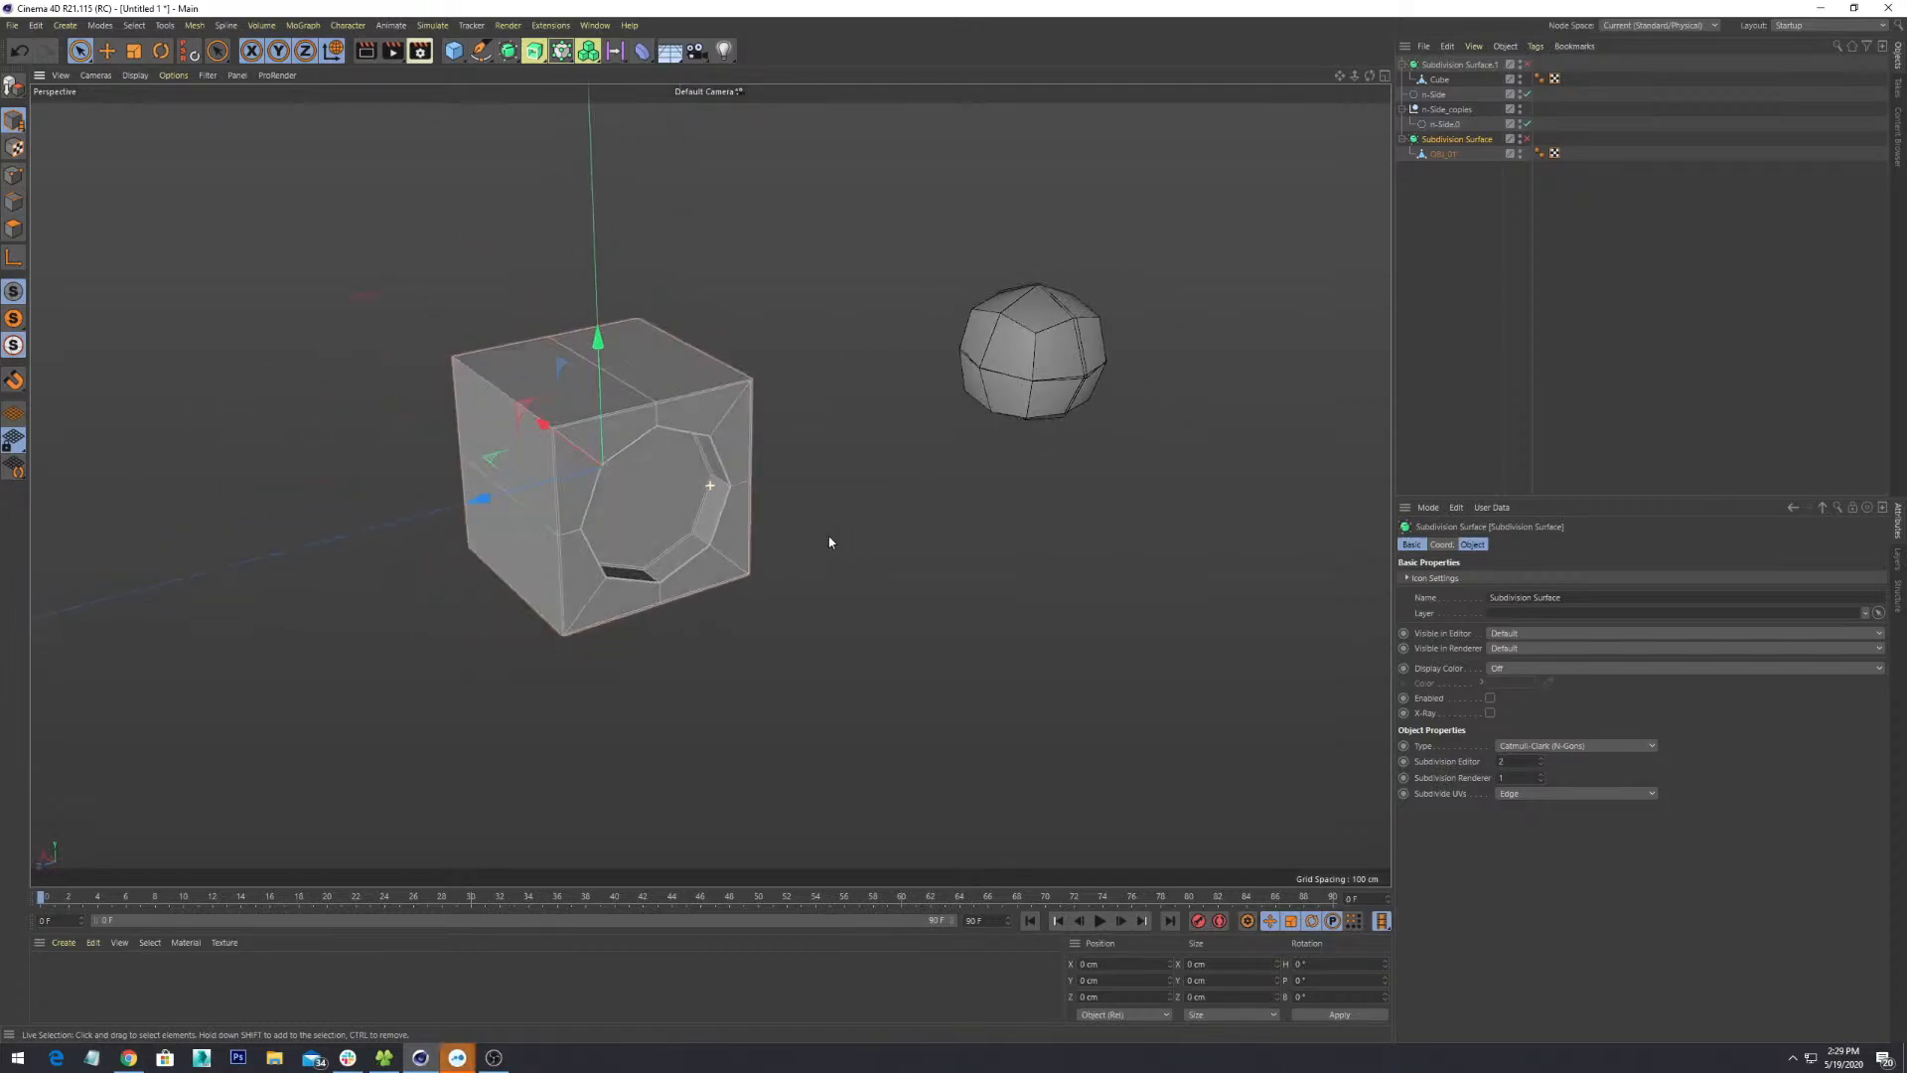
pyautogui.keyDown('alt'); pyautogui.moveTo(833, 536); pyautogui.dragTo(916, 589, button='middle'); pyautogui.keyUp('alt')
pyautogui.scroll(3, 915, 587)
pyautogui.scroll(-2, 915, 587)
pyautogui.keyDown('alt'); pyautogui.moveTo(915, 590); pyautogui.dragTo(917, 642); pyautogui.keyUp('alt')
pyautogui.scroll(-2, 917, 643)
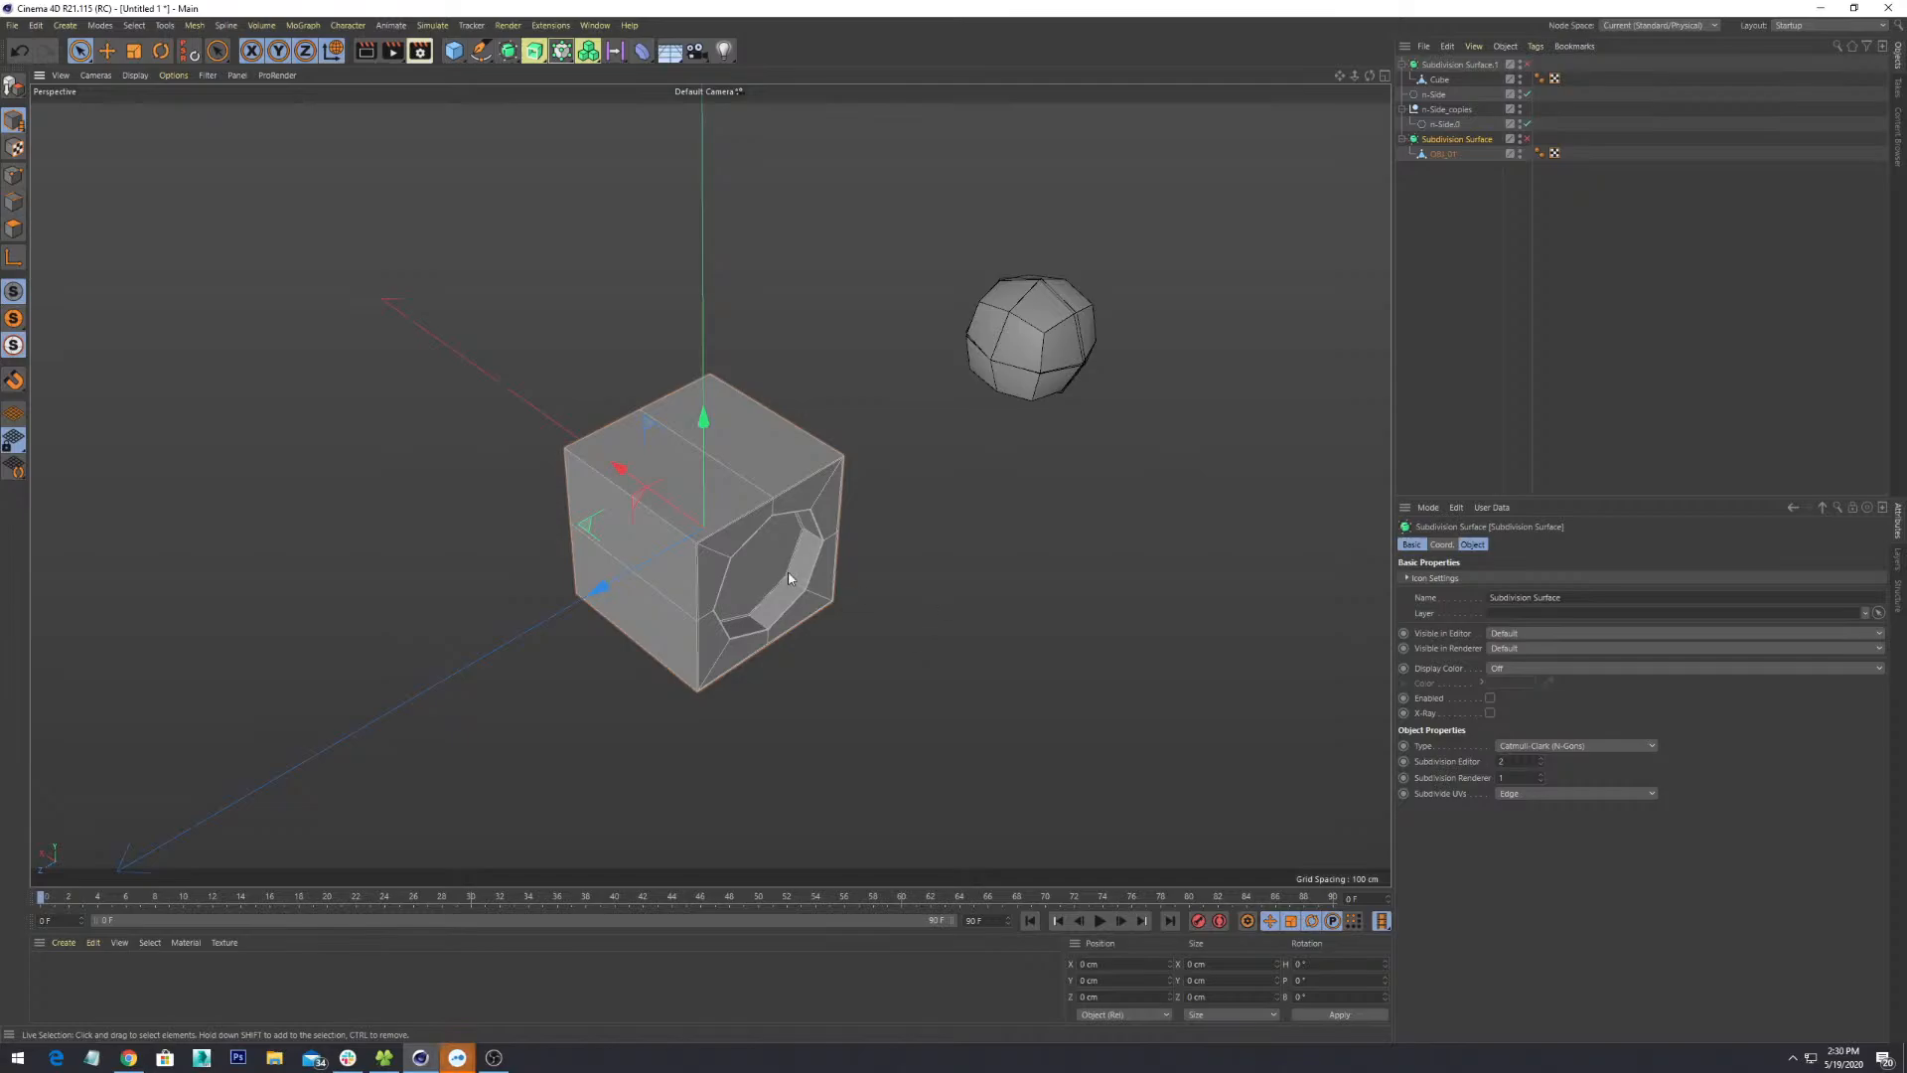
pyautogui.keyDown('alt'); pyautogui.moveTo(787, 572); pyautogui.dragTo(942, 616); pyautogui.keyUp('alt')
pyautogui.keyDown('alt'); pyautogui.moveTo(898, 694); pyautogui.dragTo(873, 585, button='middle'); pyautogui.keyUp('alt')
pyautogui.scroll(5, 872, 583)
pyautogui.keyDown('alt'); pyautogui.moveTo(870, 581); pyautogui.dragTo(887, 644); pyautogui.keyUp('alt')
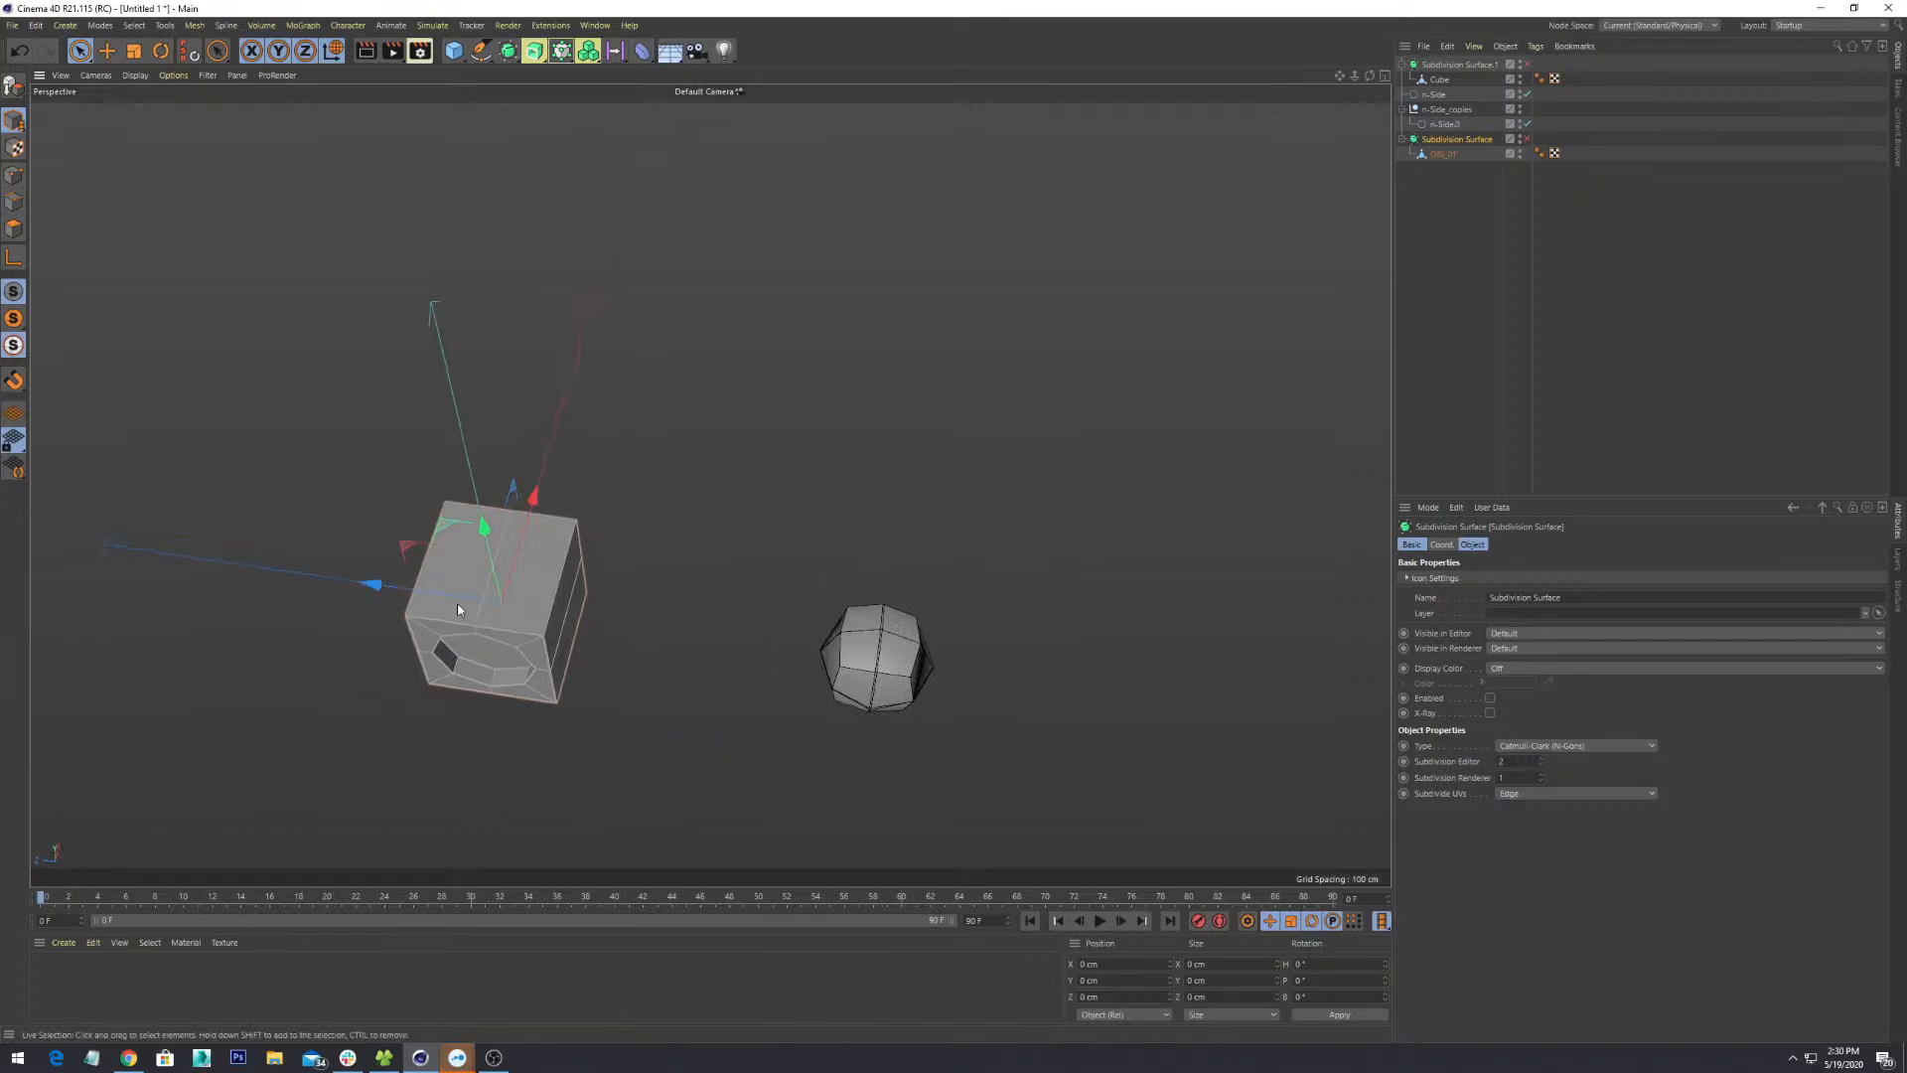
pyautogui.keyDown('alt'); pyautogui.moveTo(457, 608); pyautogui.dragTo(1054, 500); pyautogui.keyUp('alt')
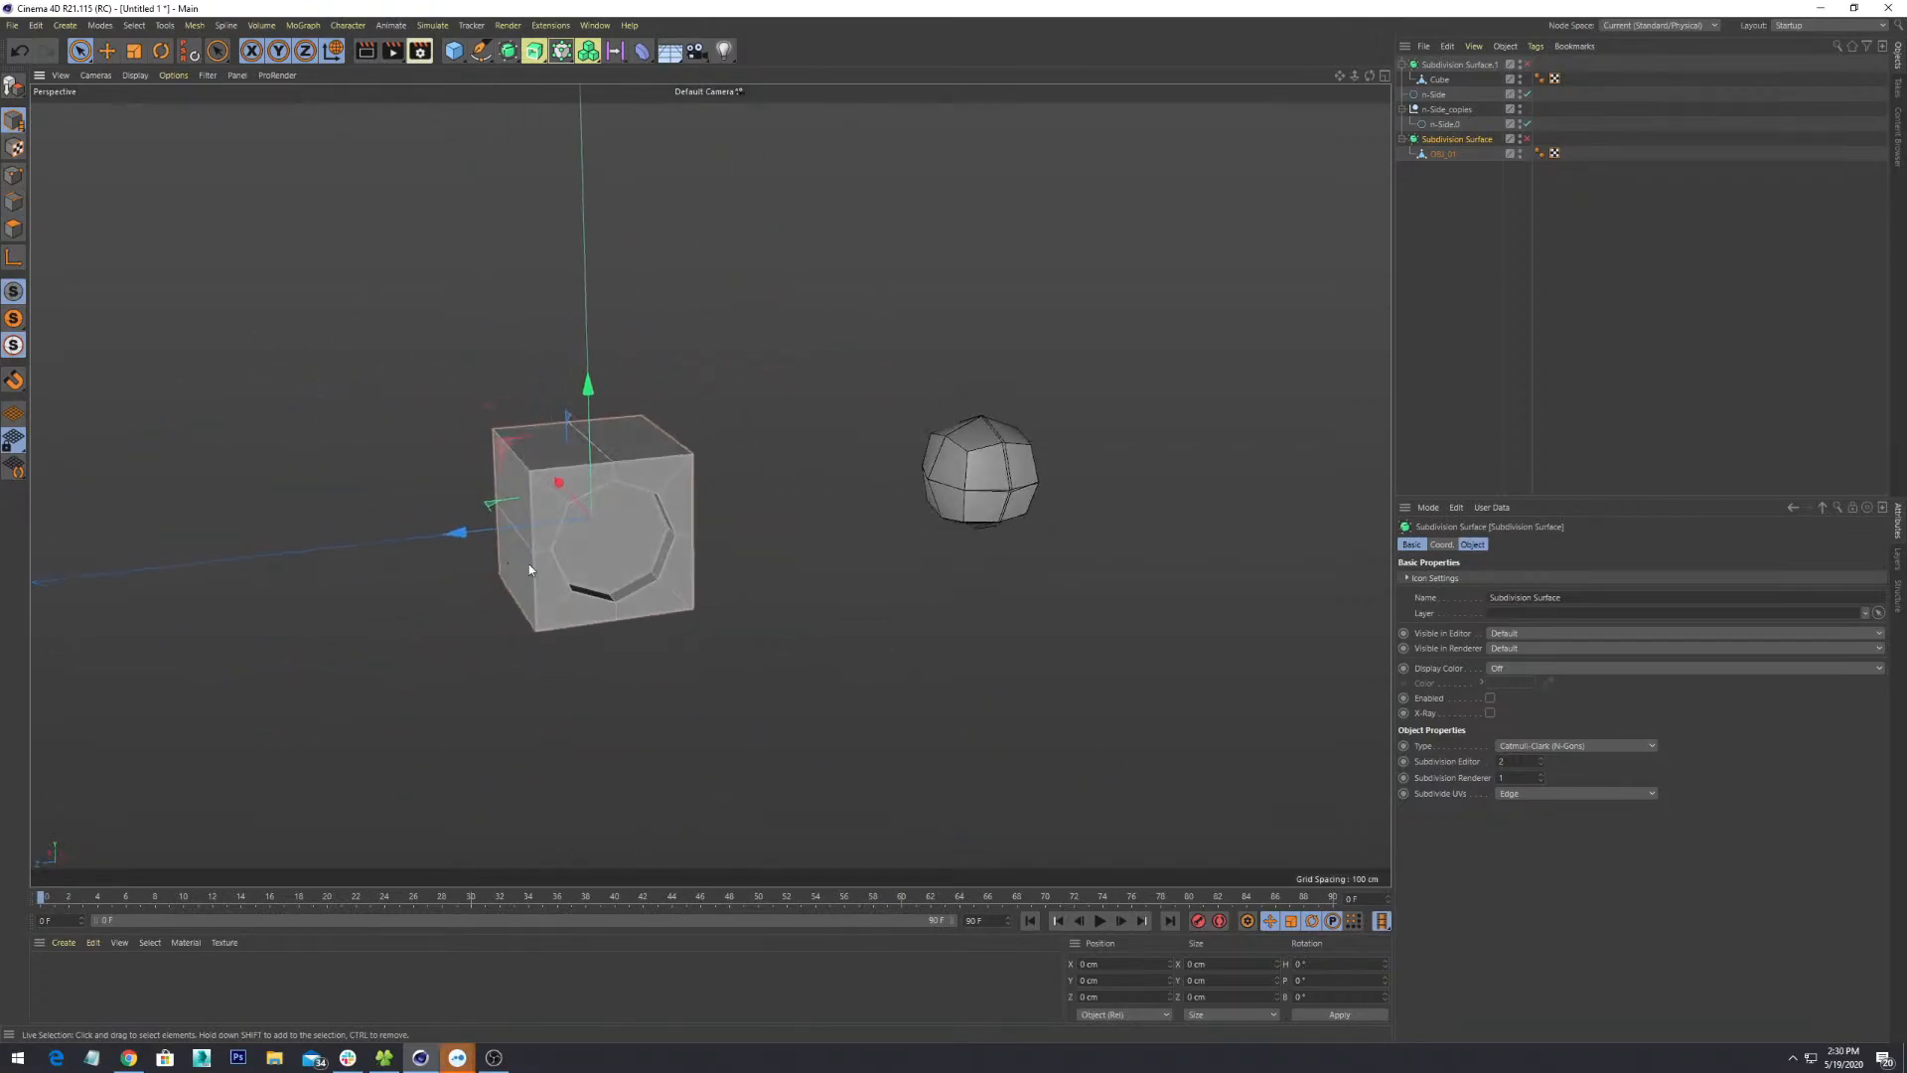
pyautogui.keyDown('alt'); pyautogui.moveTo(528, 569); pyautogui.dragTo(697, 583); pyautogui.keyUp('alt')
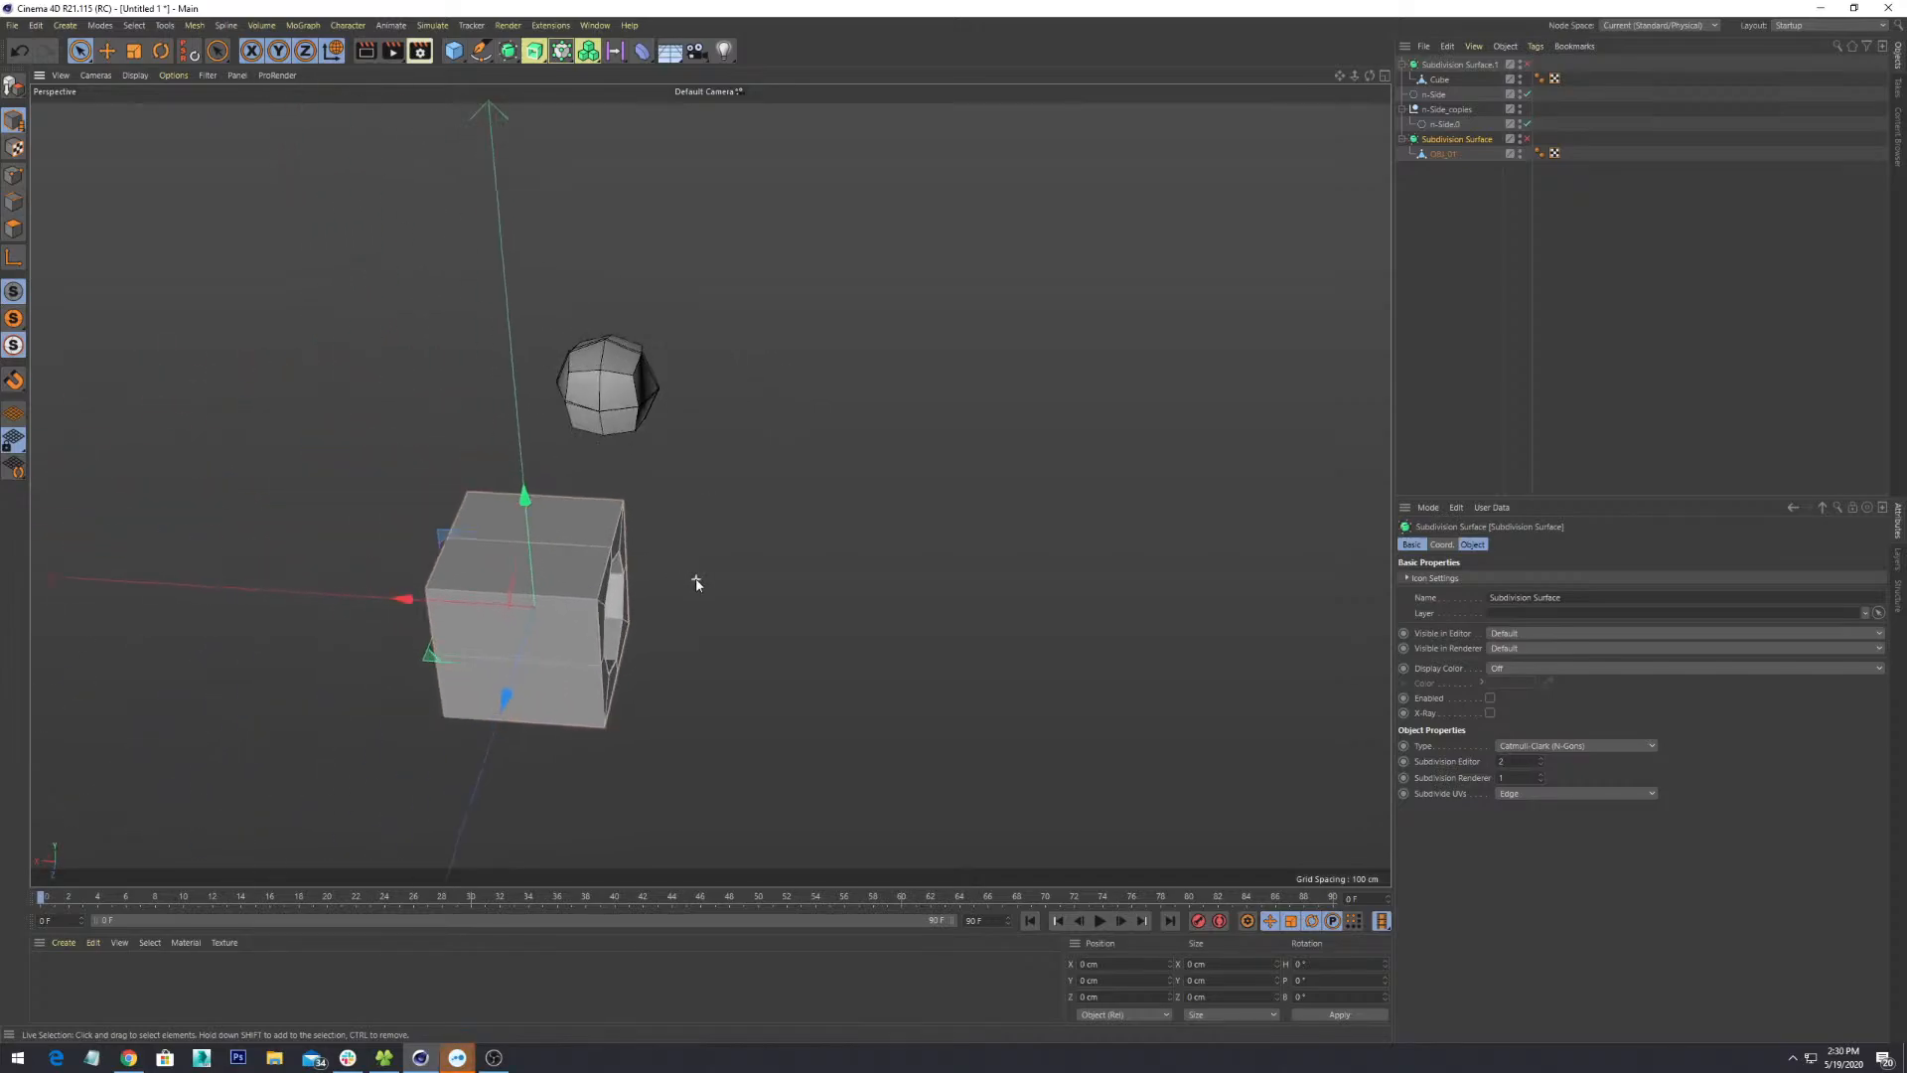
pyautogui.keyDown('alt'); pyautogui.moveTo(824, 434); pyautogui.dragTo(741, 470); pyautogui.keyUp('alt')
# - Delete the Cube and both Subdivision Surface objects
pyautogui.click(741, 469)
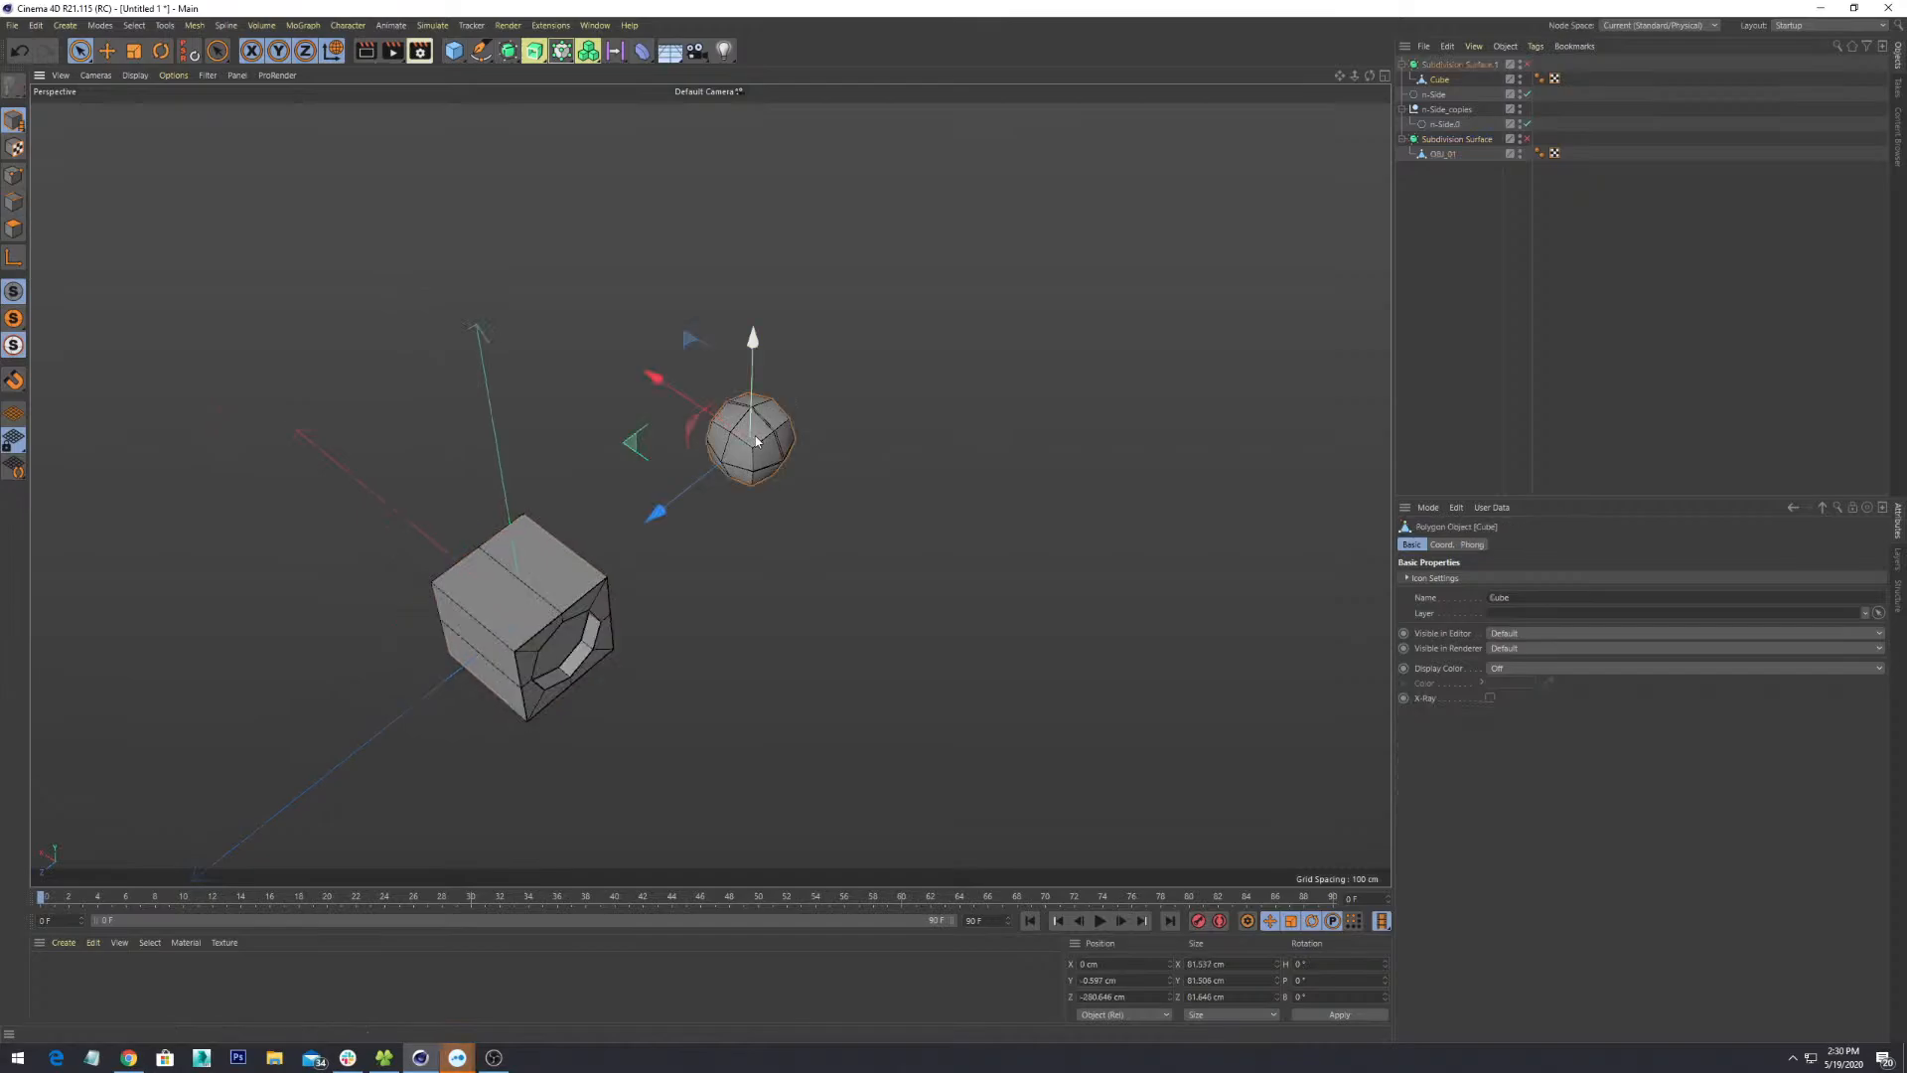
pyautogui.press('Delete')
pyautogui.press('Delete')
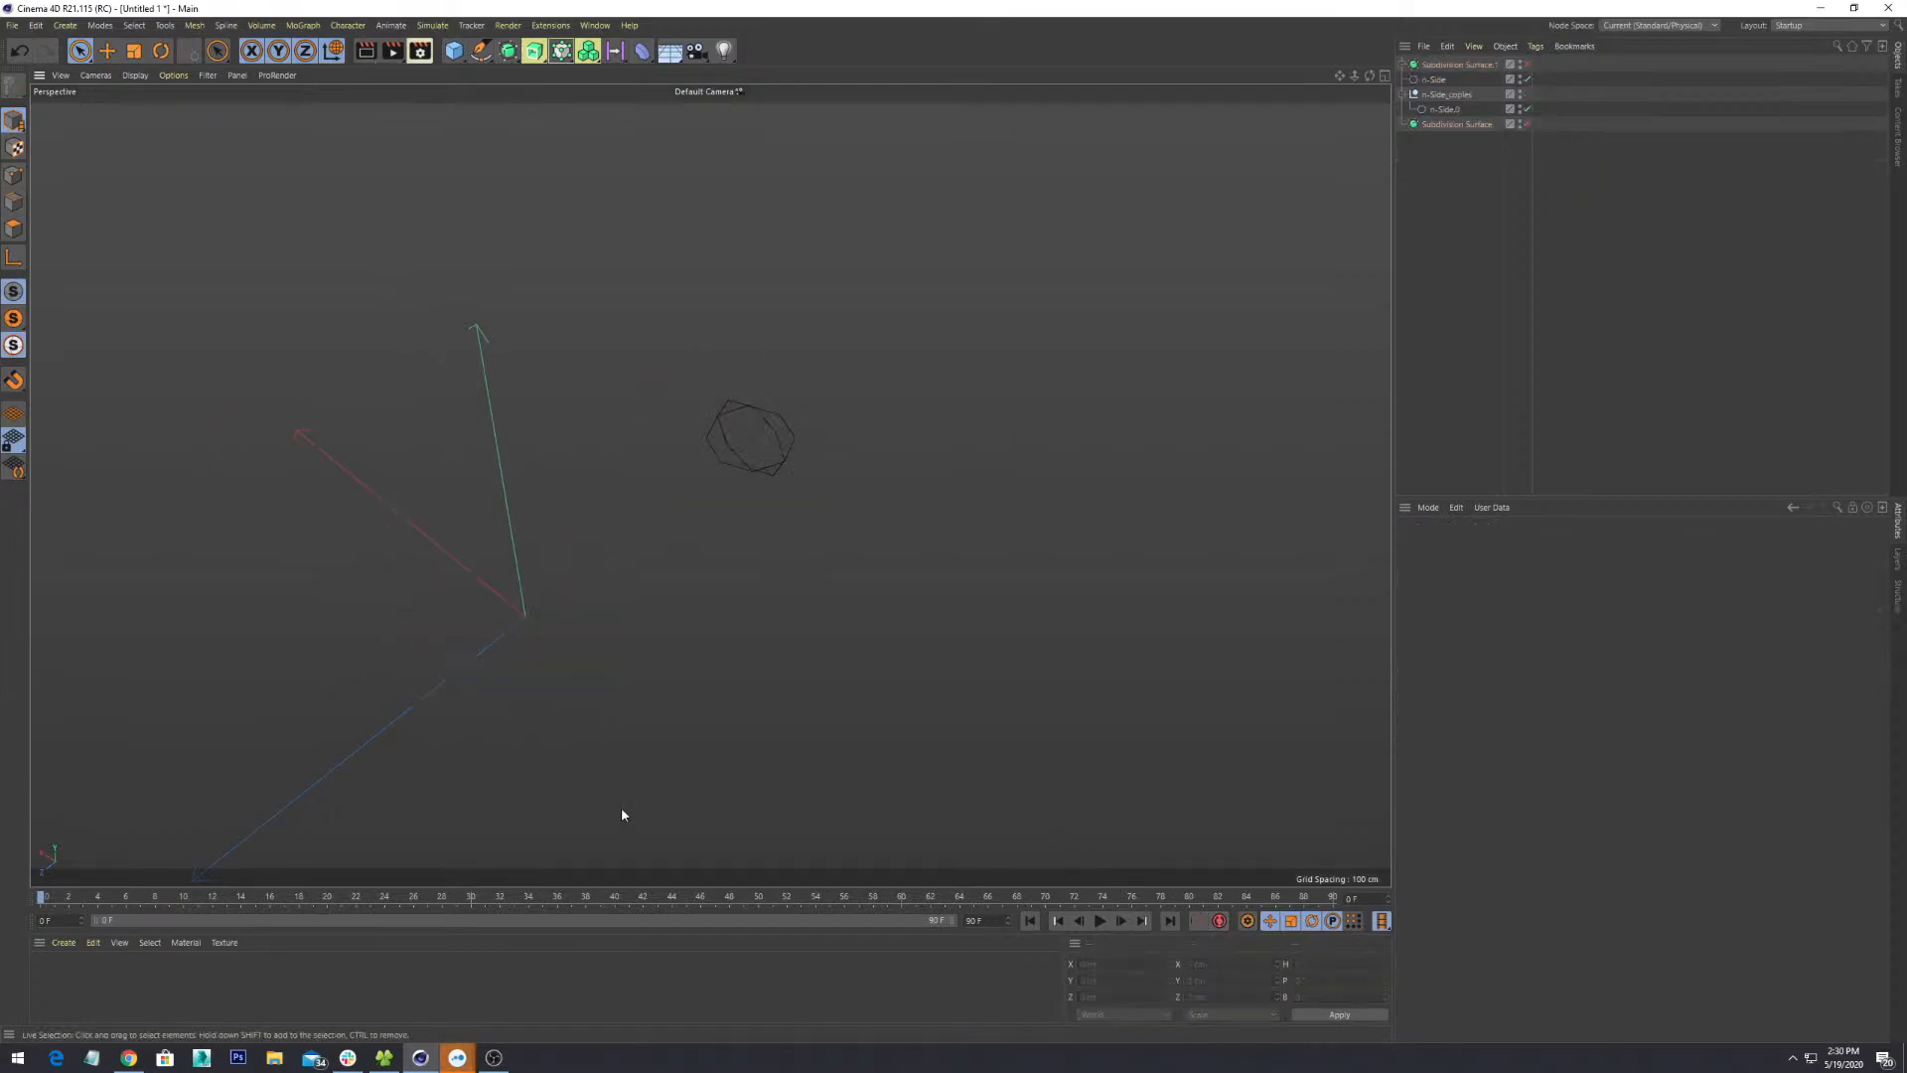
pyautogui.keyDown('alt'); pyautogui.moveTo(622, 810); pyautogui.dragTo(538, 596); pyautogui.keyUp('alt')
pyautogui.click(1459, 64)
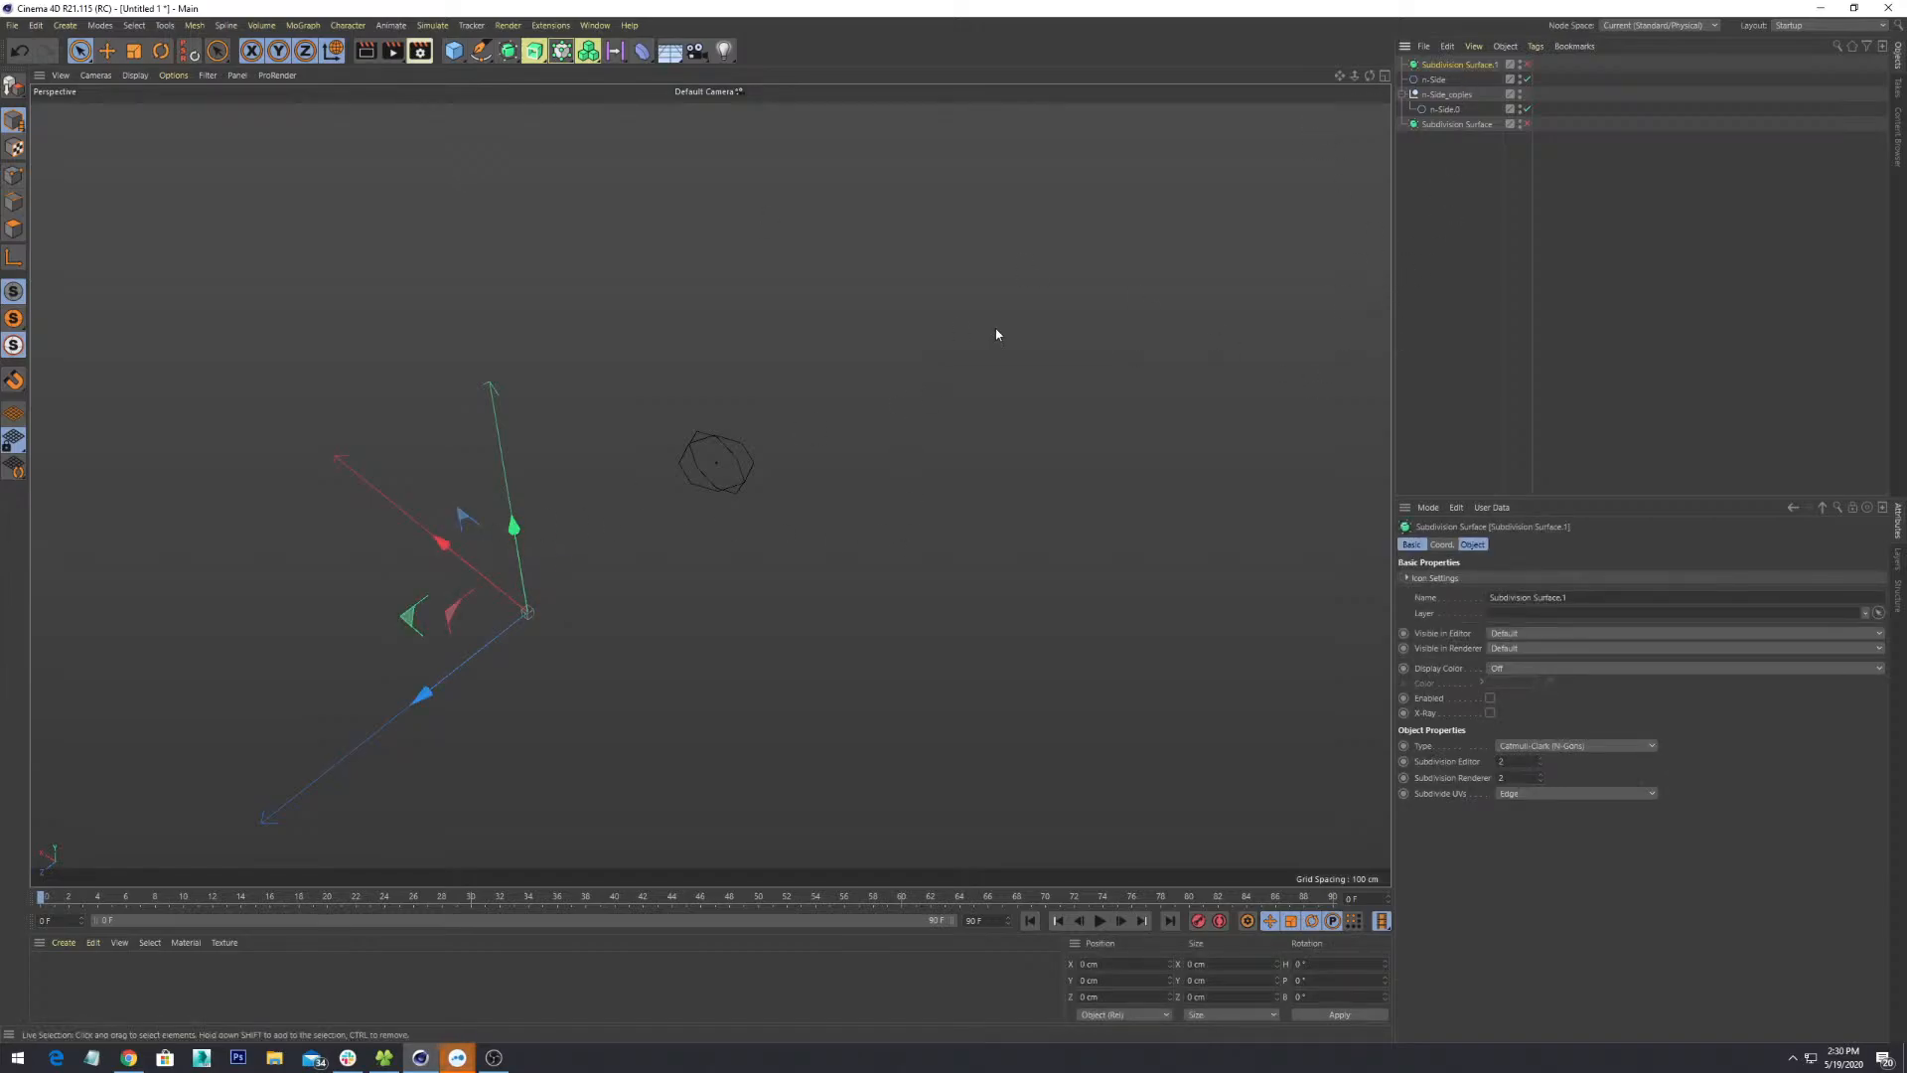
pyautogui.press('Delete')
pyautogui.click(1440, 115)
pyautogui.press('Delete')
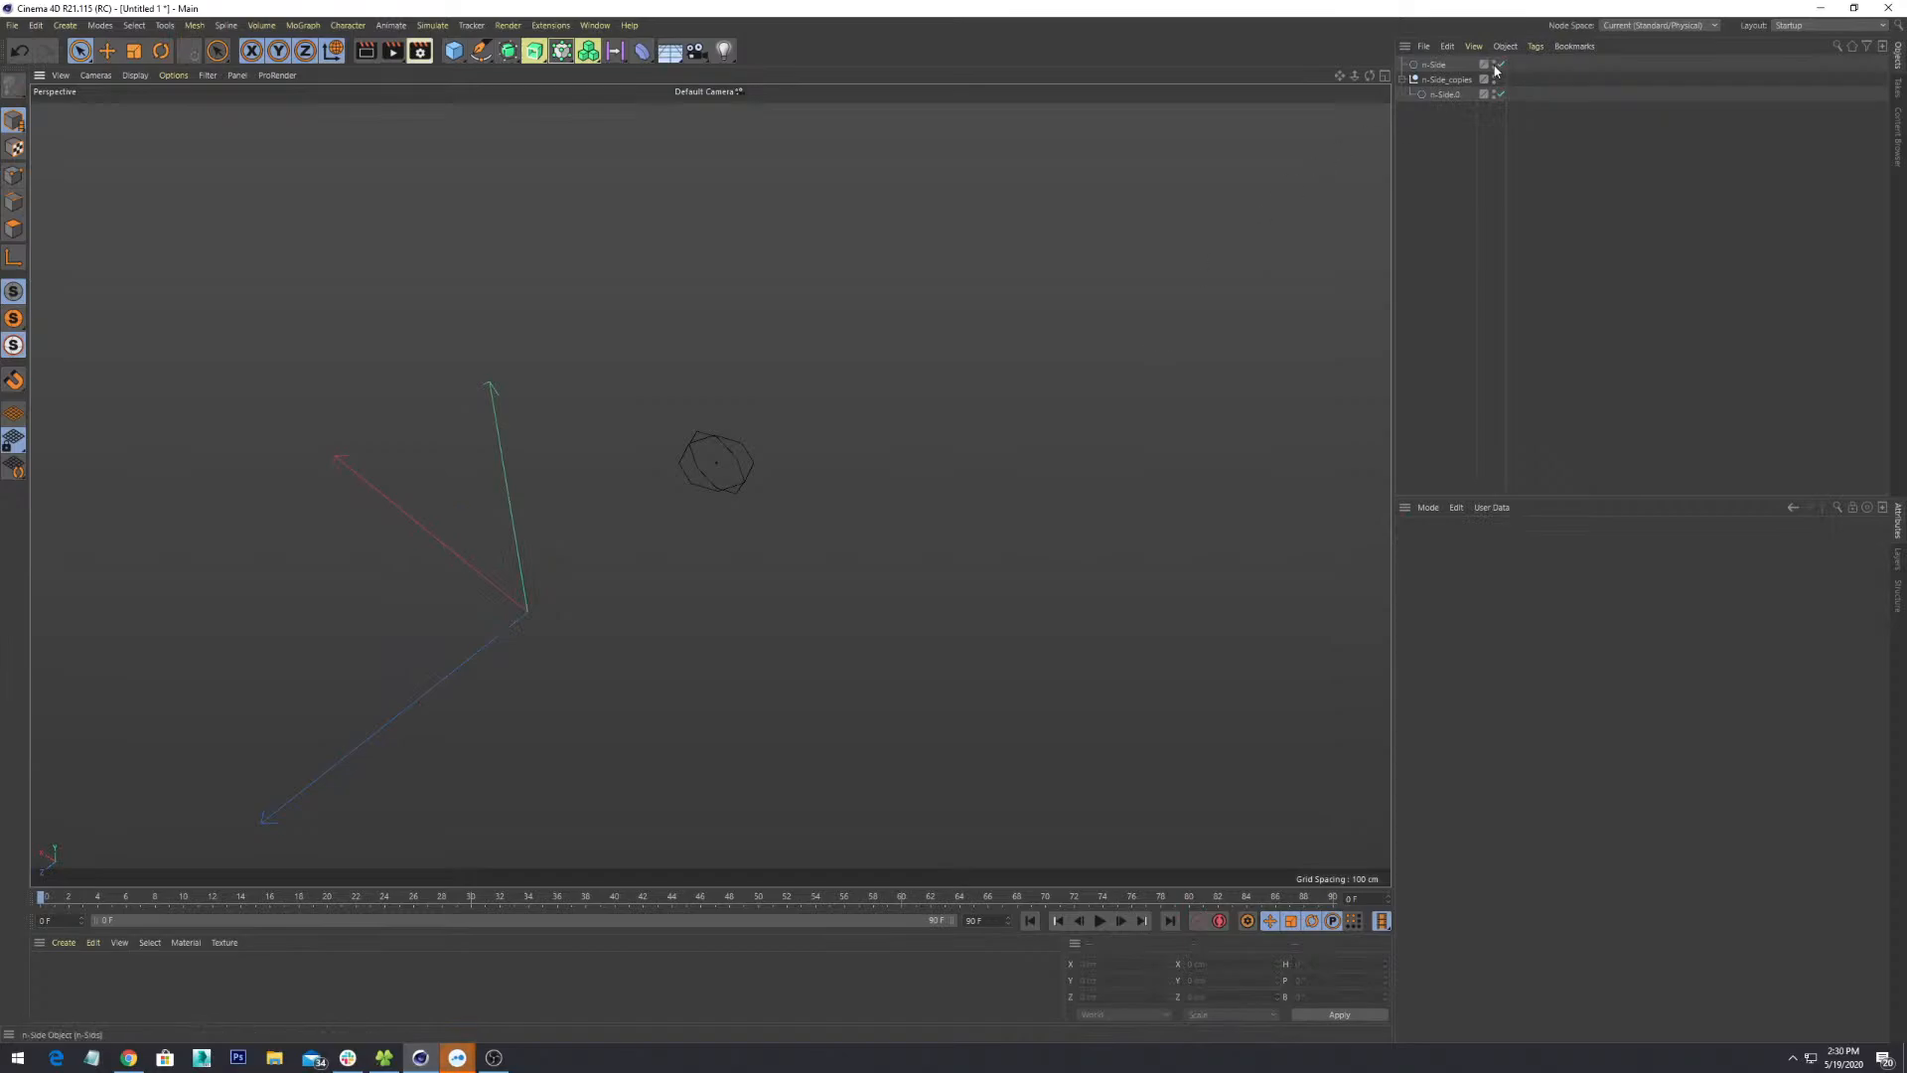
# - Inspect the n-Side_copies group and its duplicated n-Side.0 octagon
pyautogui.click(1438, 65)
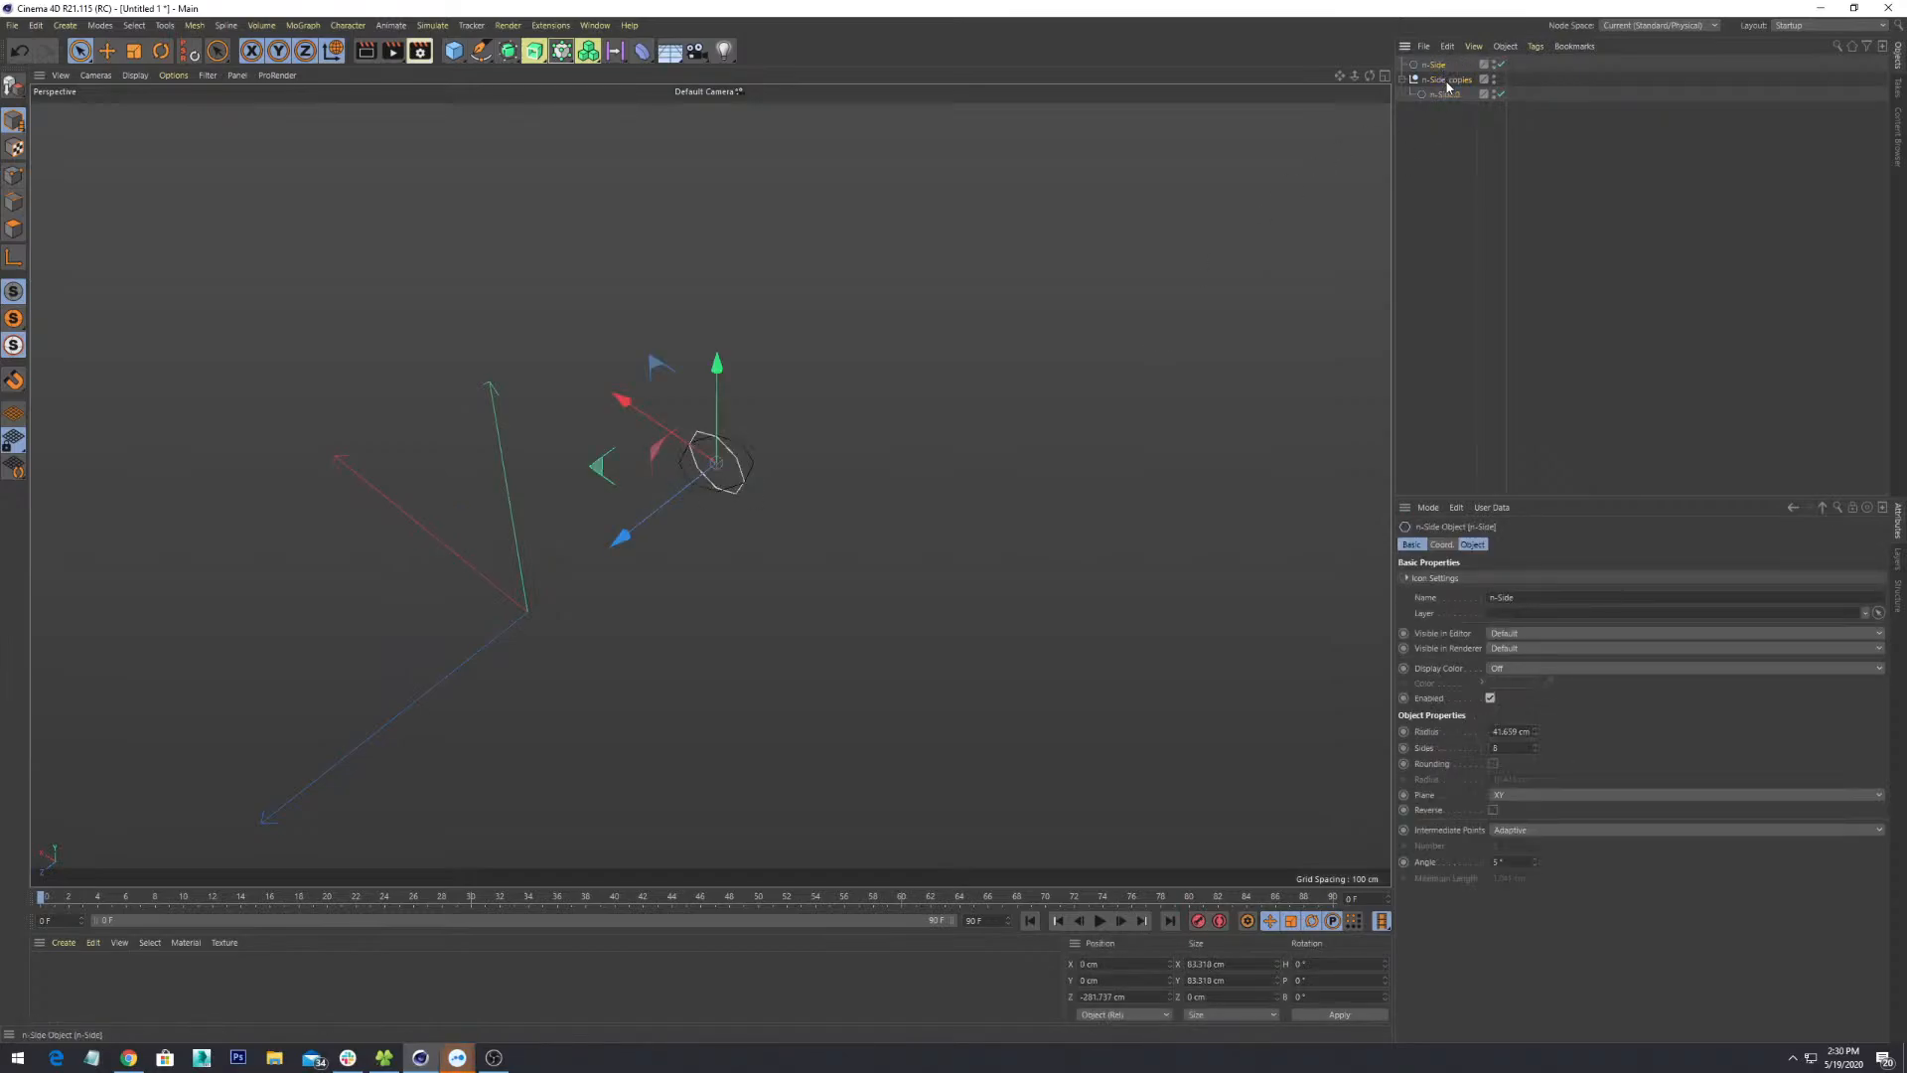
pyautogui.click(1439, 81)
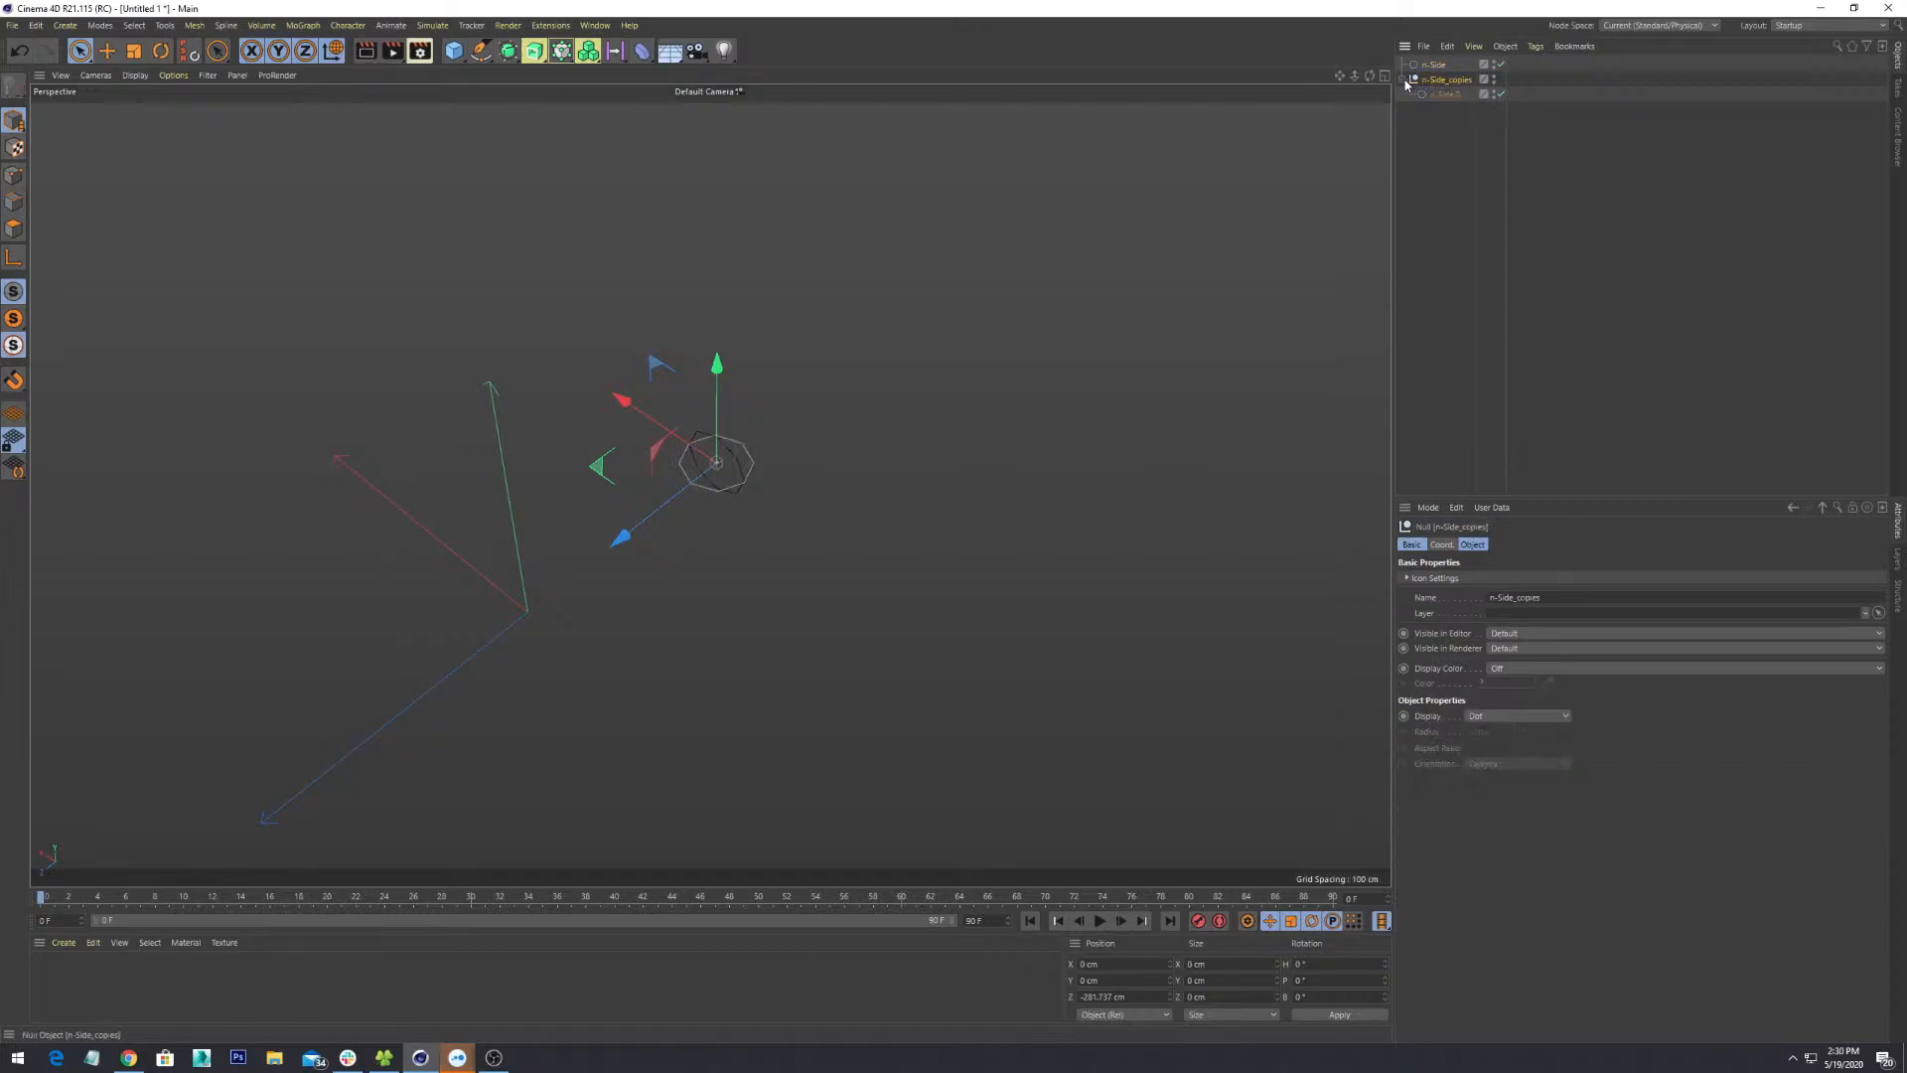
pyautogui.click(1404, 79)
pyautogui.click(1403, 79)
pyautogui.keyDown('alt'); pyautogui.moveTo(898, 537); pyautogui.dragTo(944, 459); pyautogui.keyUp('alt')
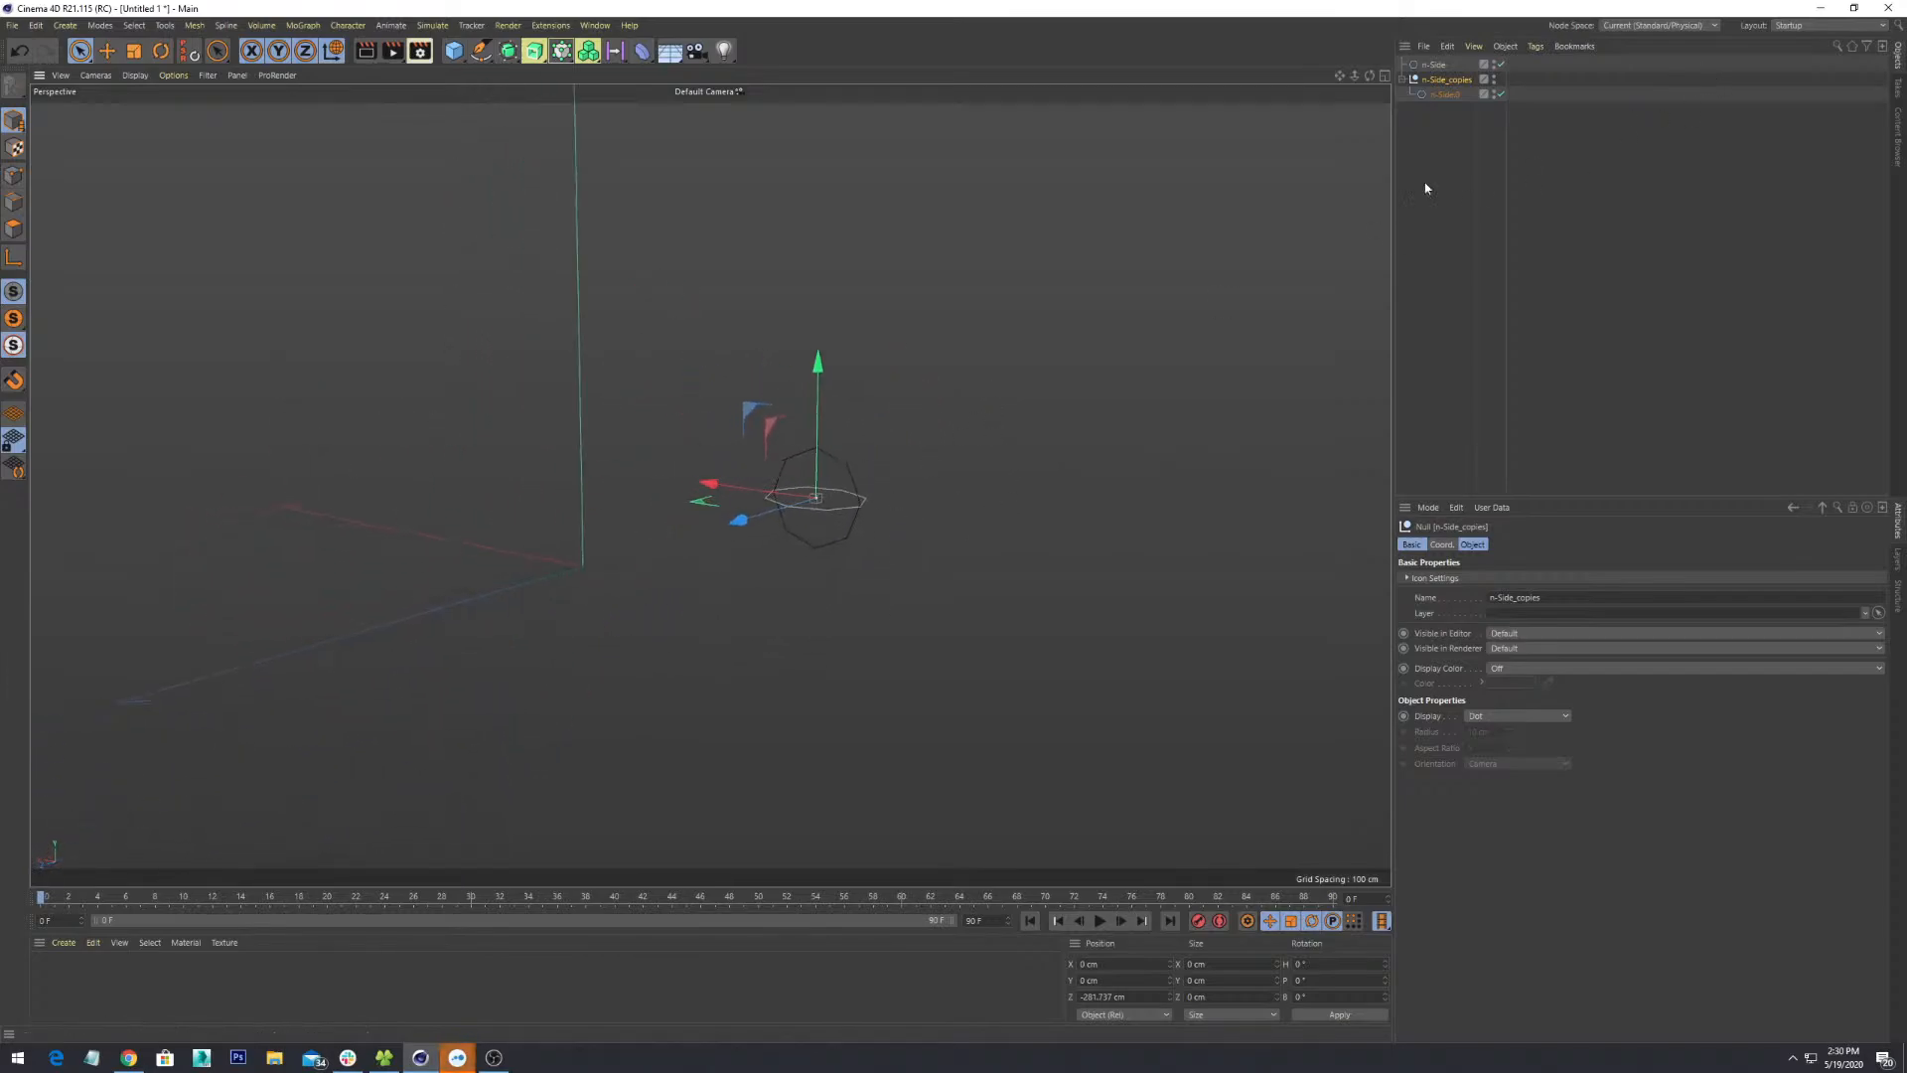
pyautogui.click(1425, 187)
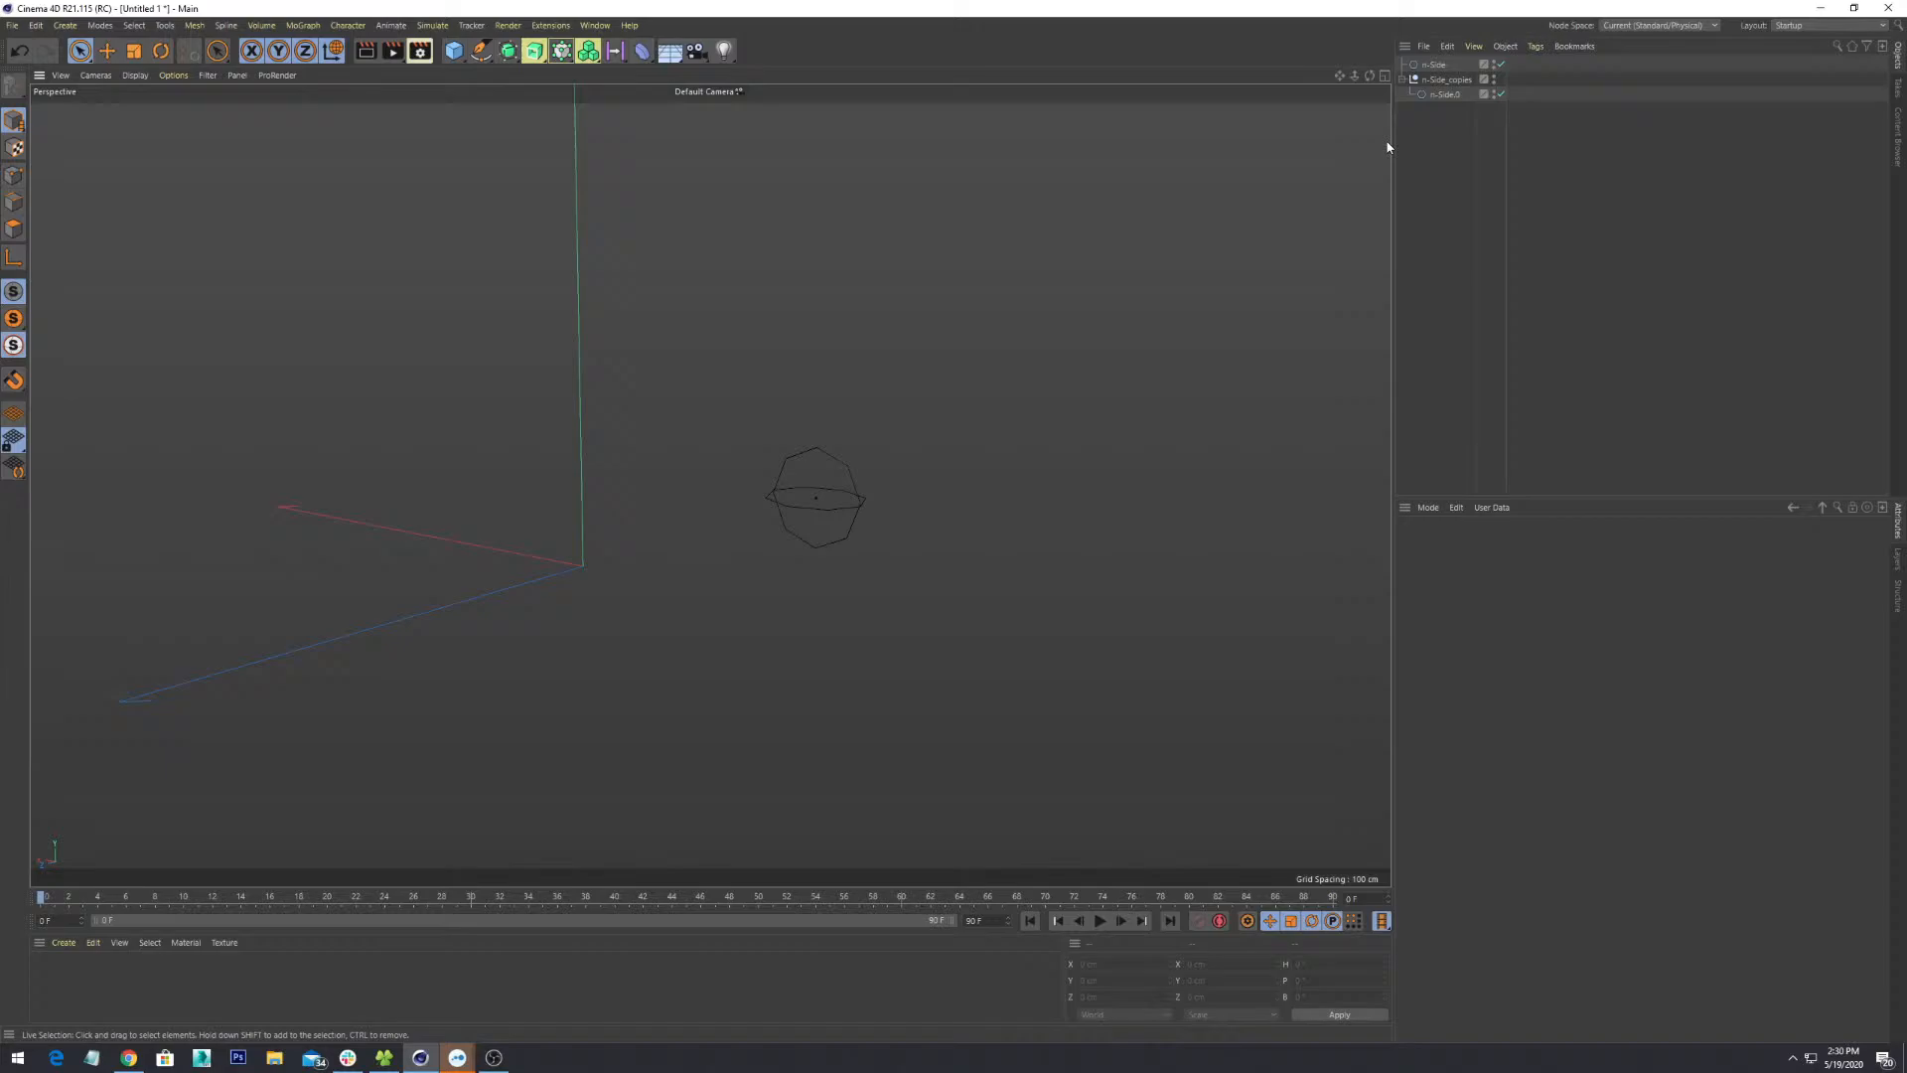
pyautogui.click(1441, 92)
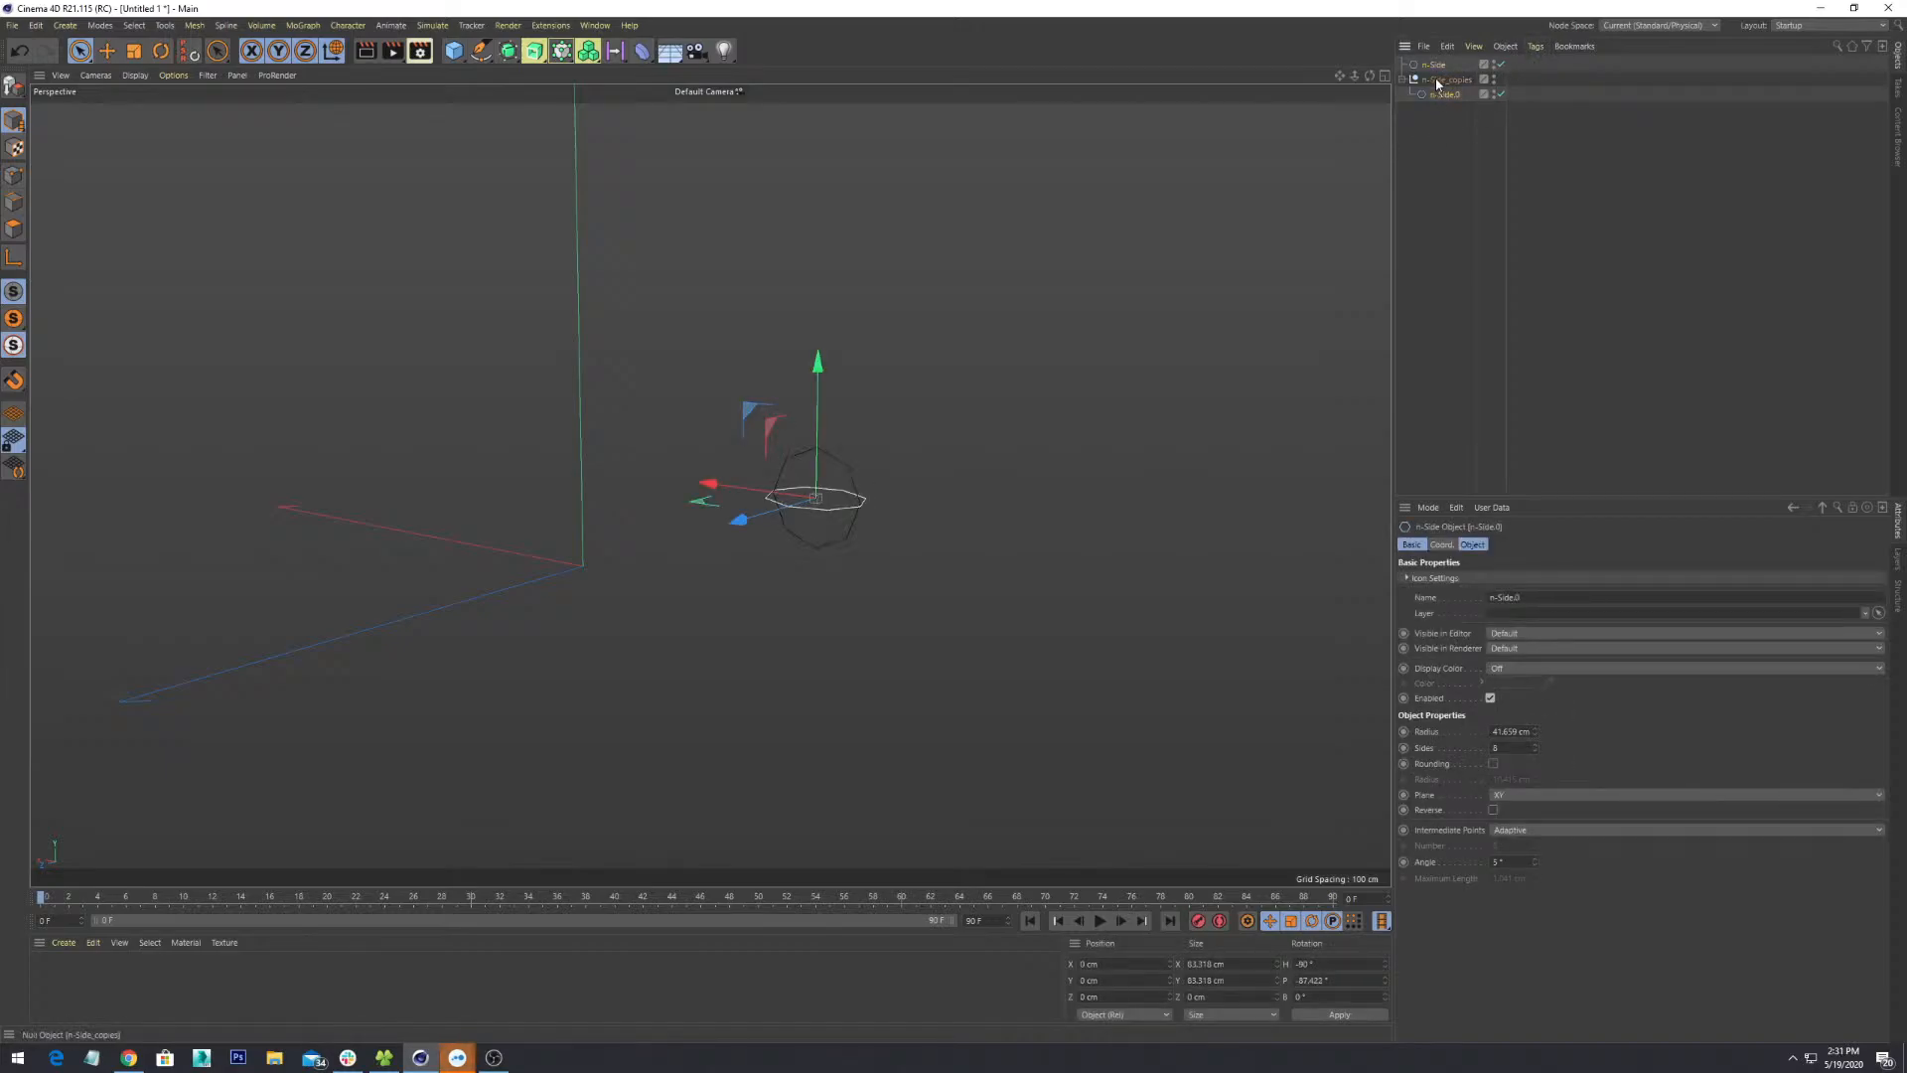
pyautogui.click(1437, 80)
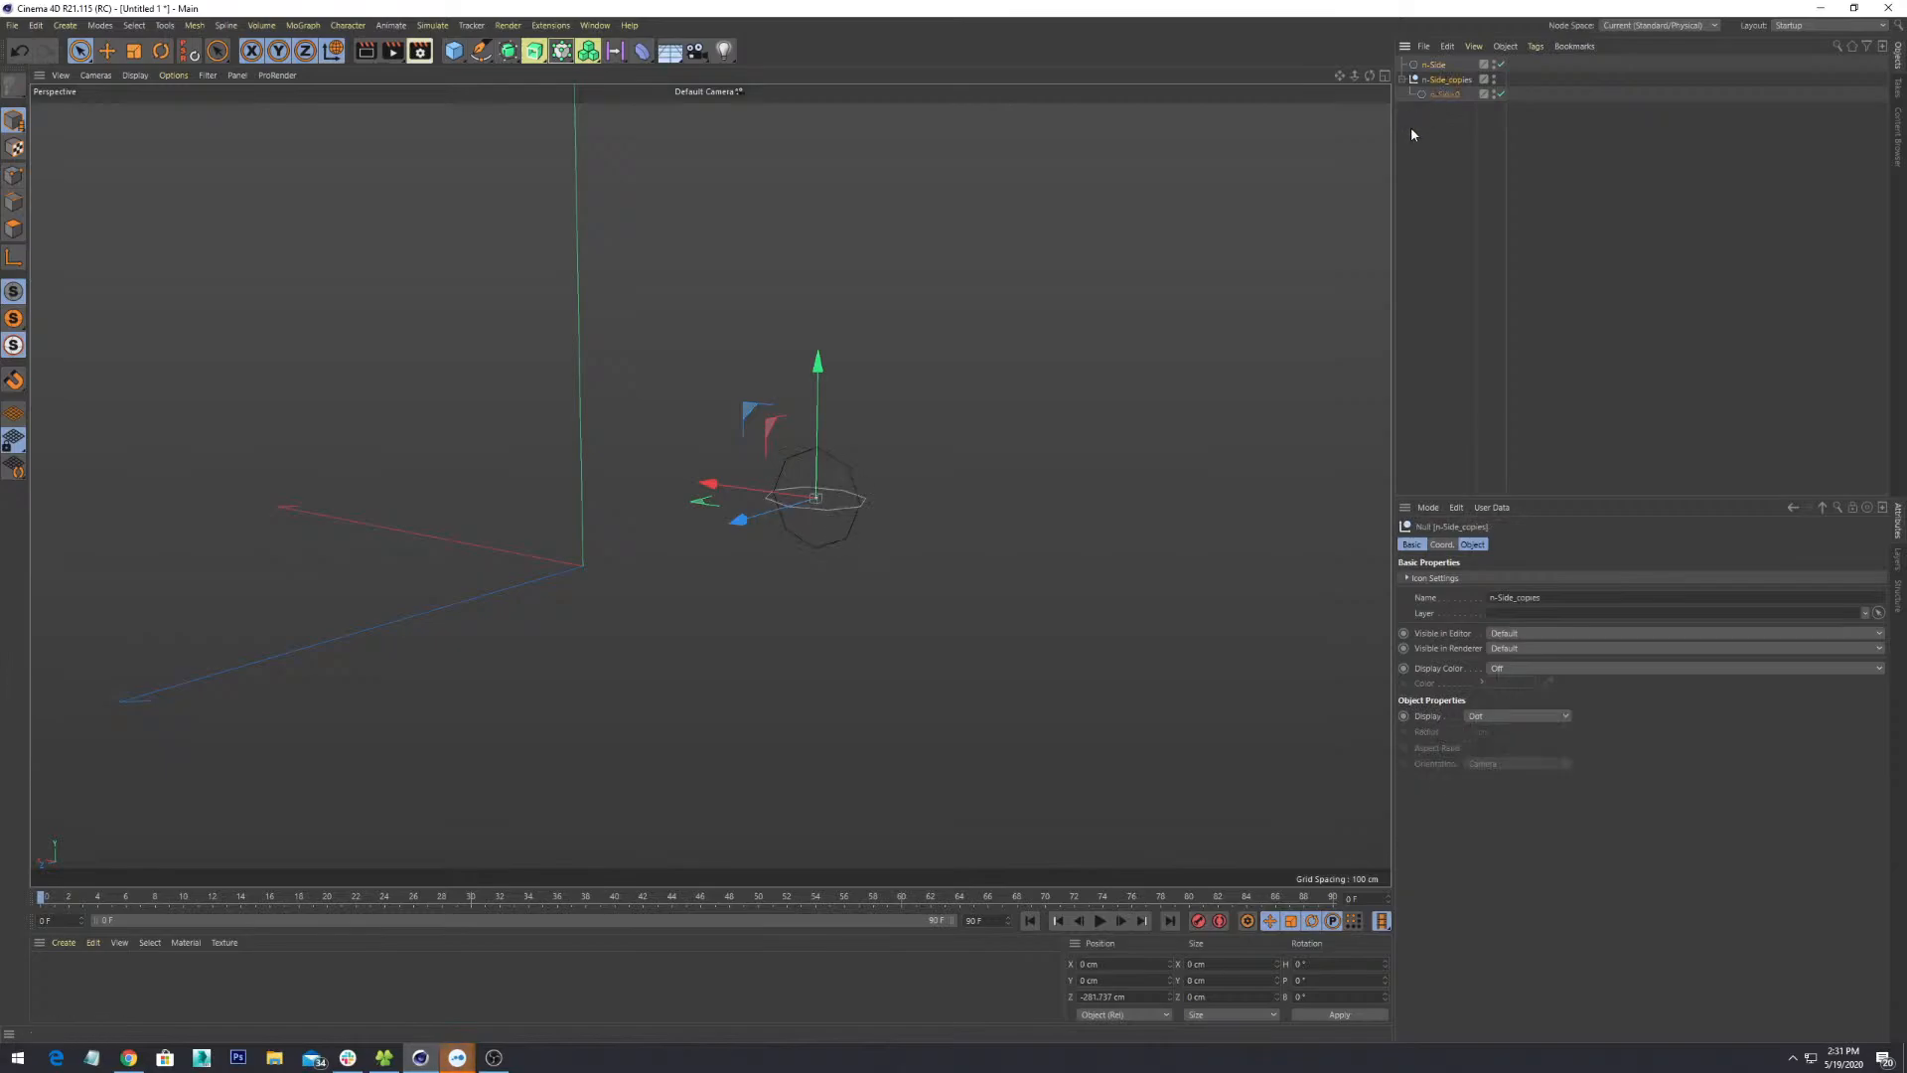
pyautogui.click(1403, 80)
pyautogui.click(1404, 82)
# - Delete the n-Side_copies group along with its n-Side.0 copy
pyautogui.click(1450, 145)
pyautogui.click(1433, 65)
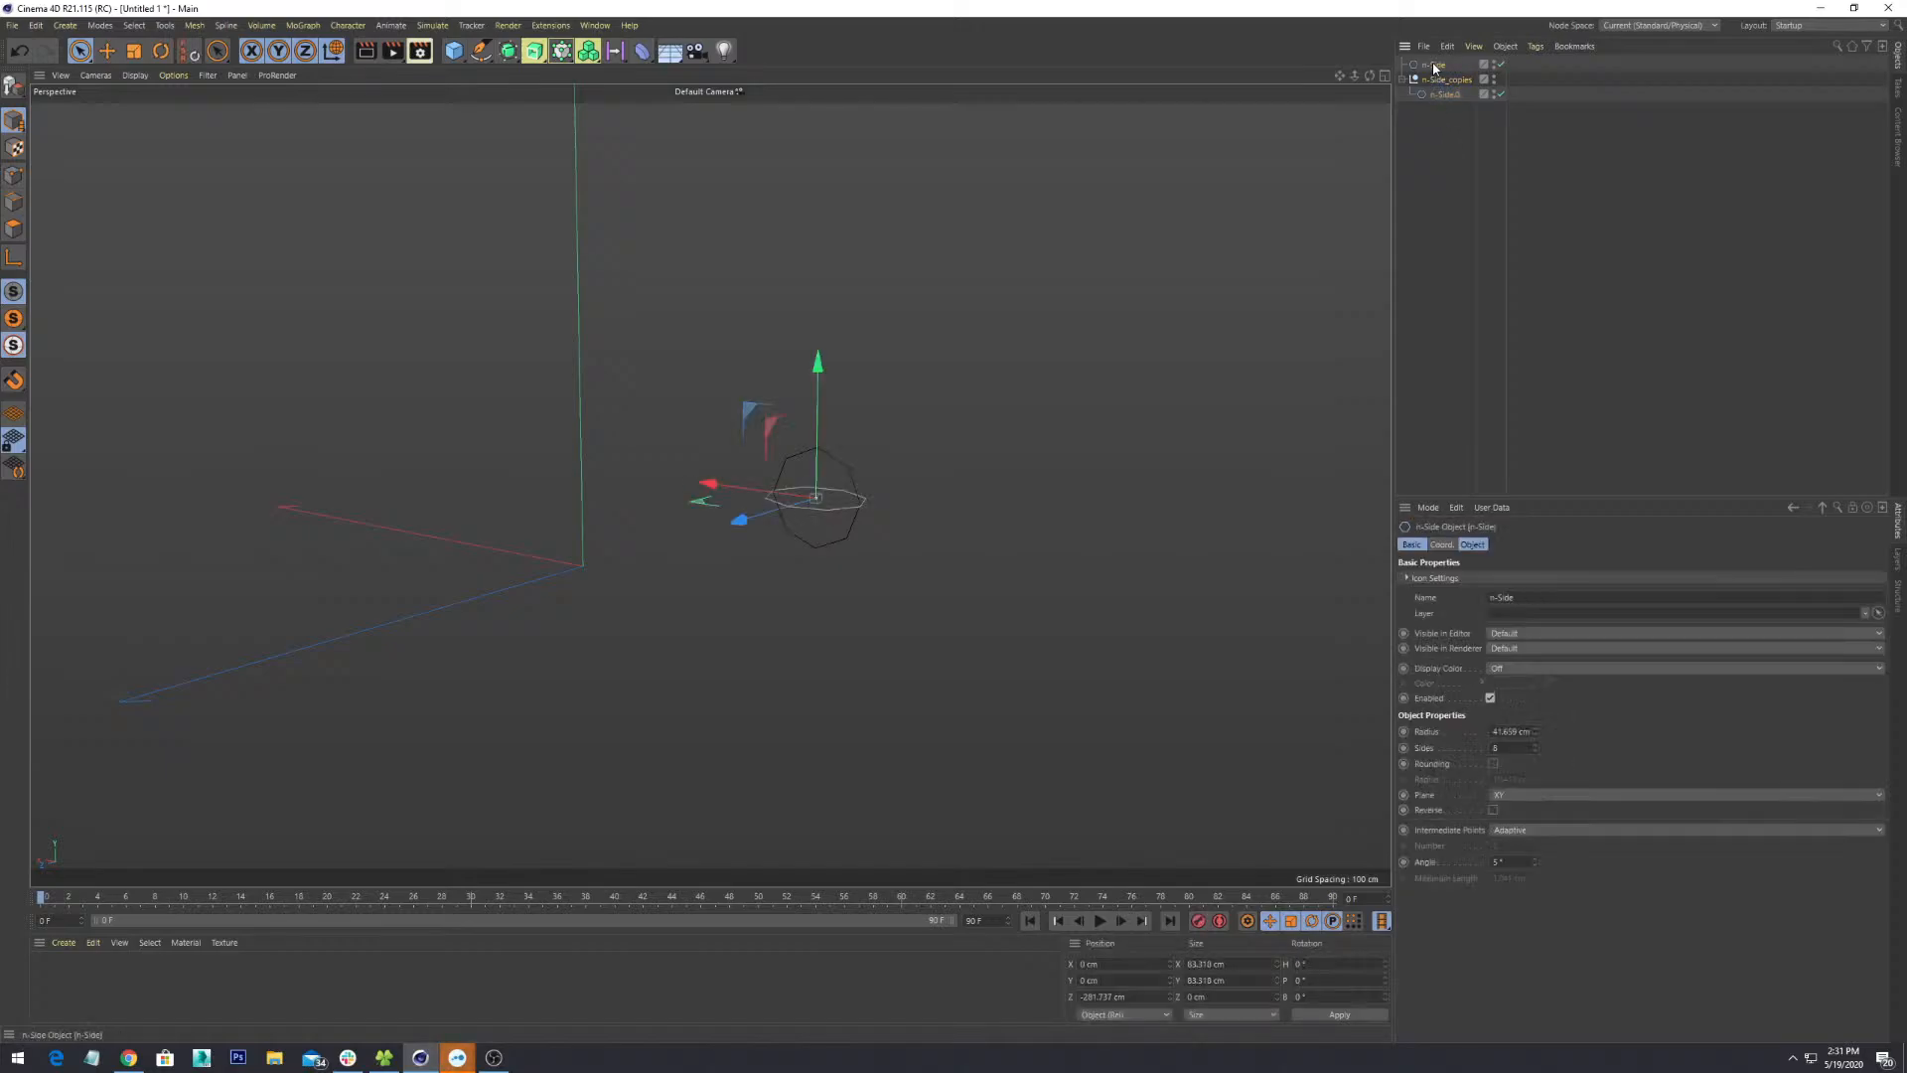
pyautogui.click(1440, 80)
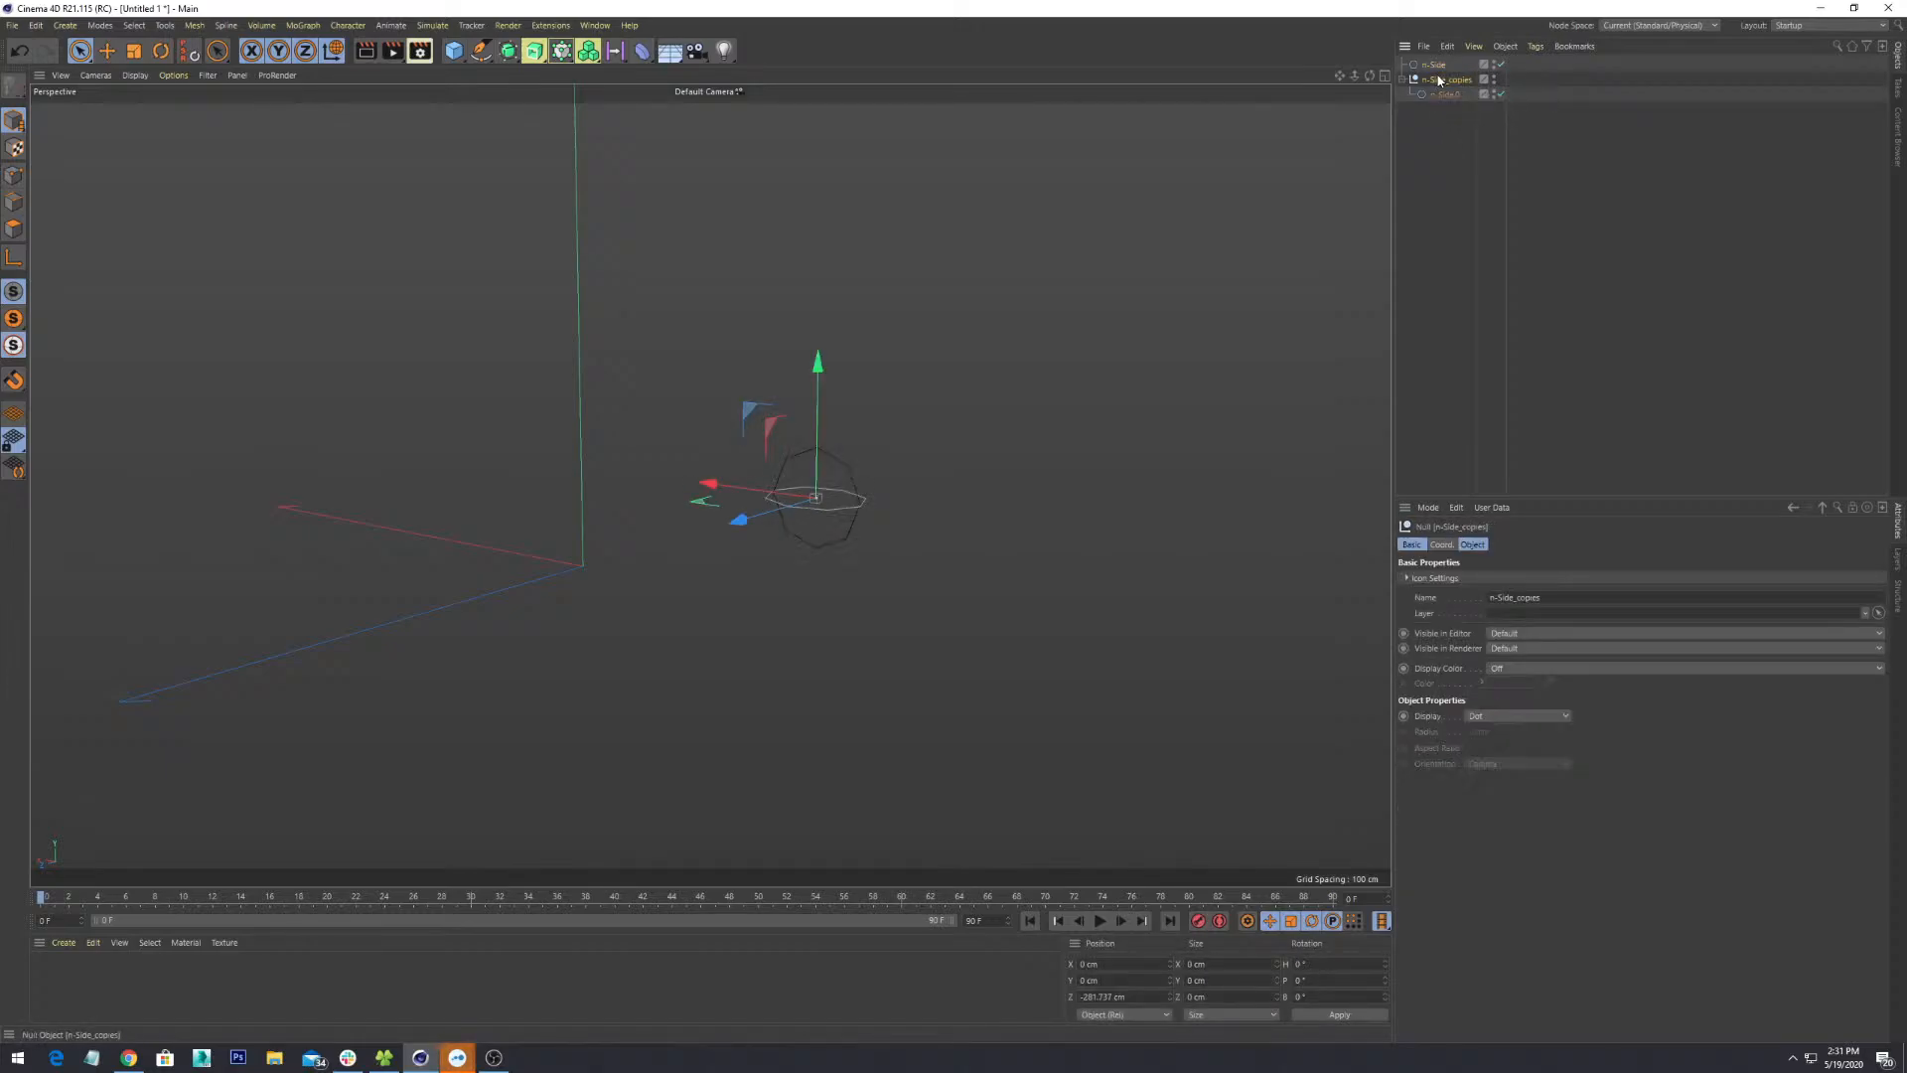
pyautogui.click(799, 493)
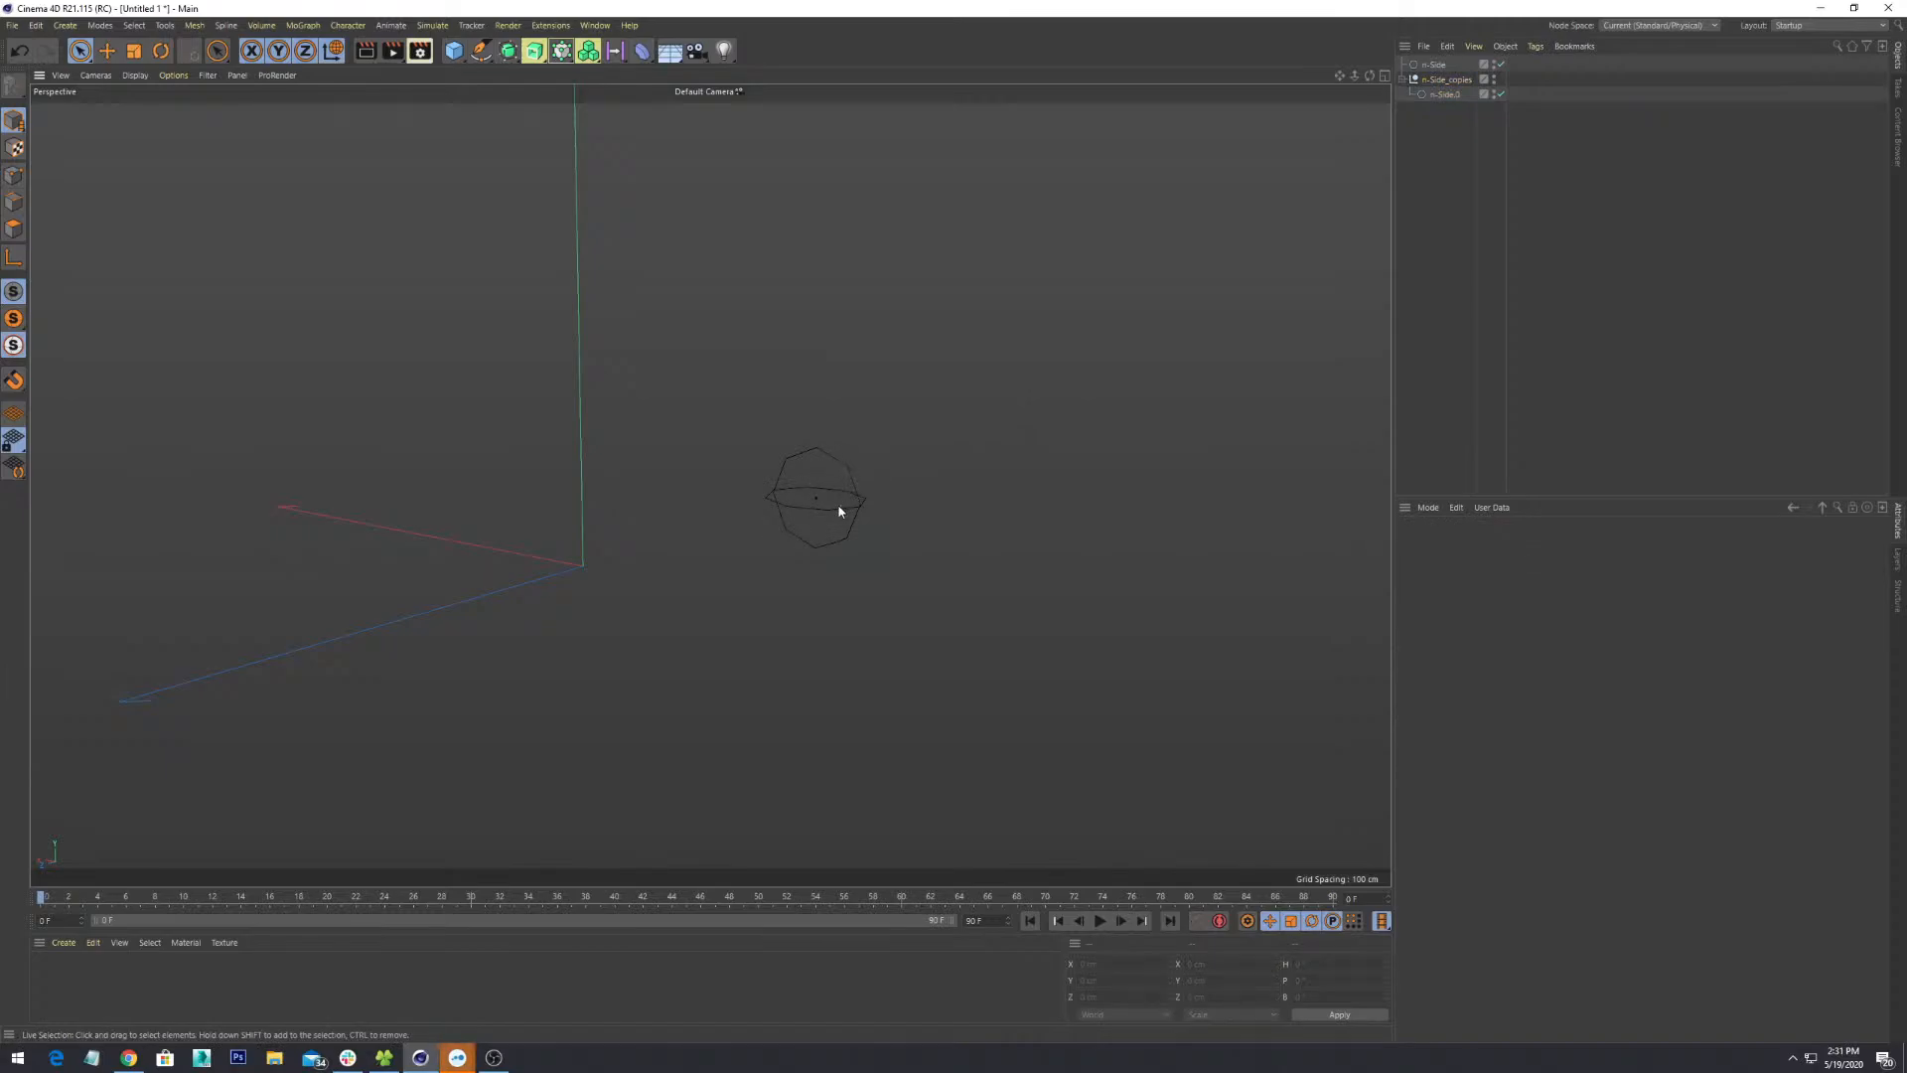
pyautogui.click(1456, 81)
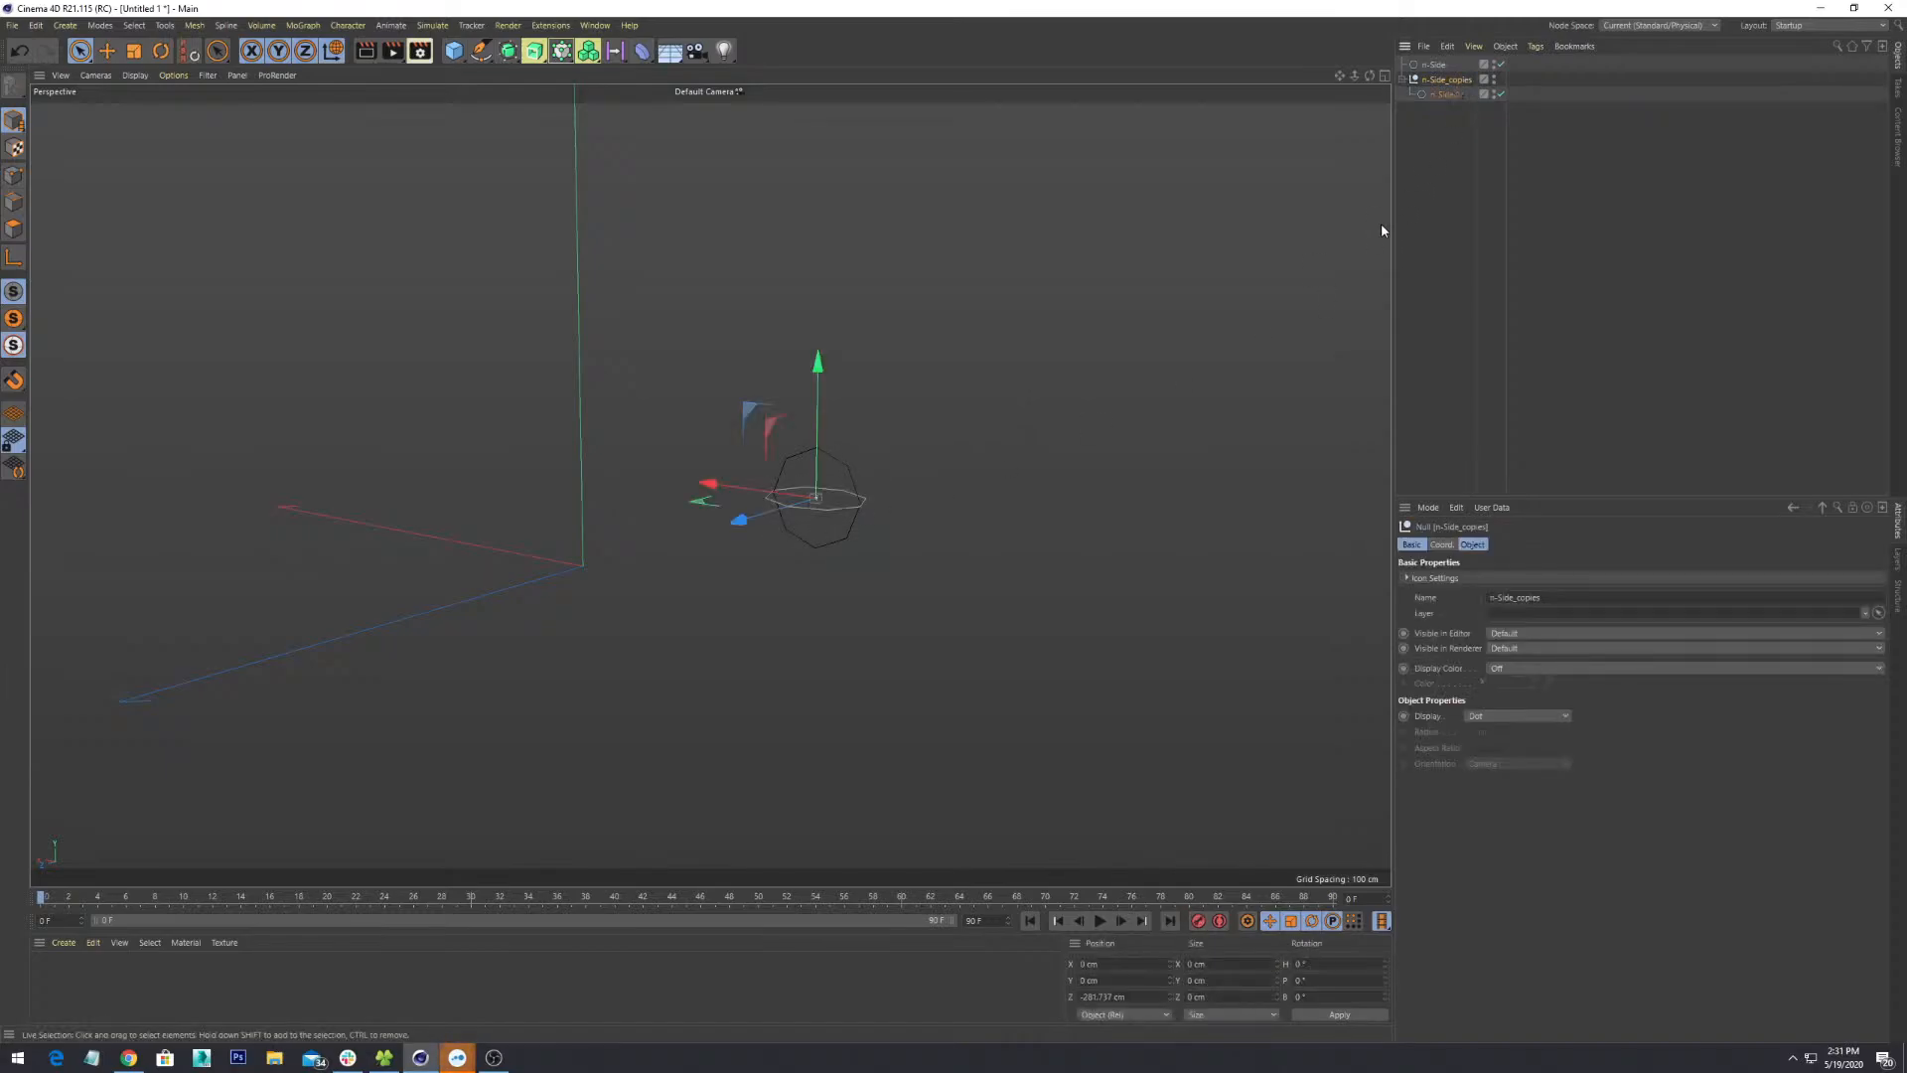
pyautogui.press('Delete')
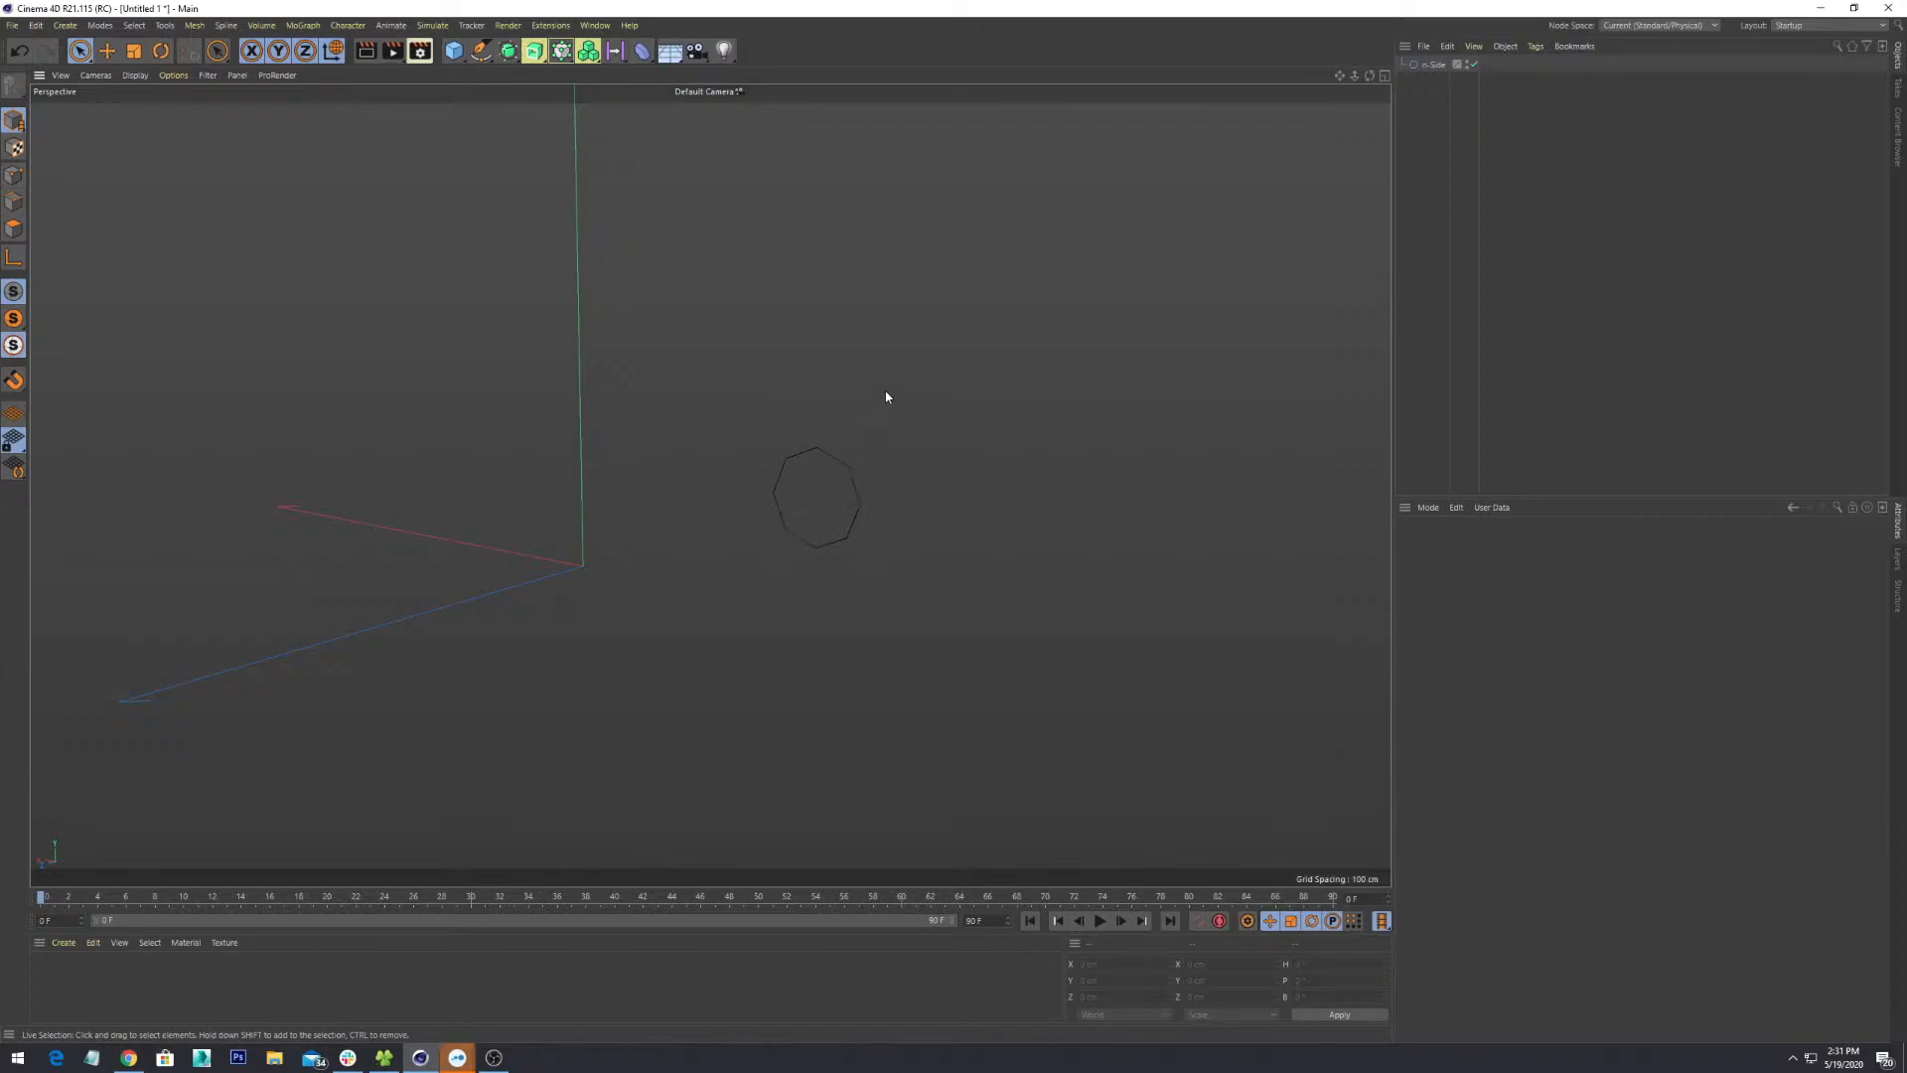
# - Rectangle-select the n-Side octagon spline in the viewport
pyautogui.moveTo(80, 51); pyautogui.dragTo(149, 96)
pyautogui.moveTo(1110, 307); pyautogui.dragTo(698, 700)
pyautogui.keyDown('alt'); pyautogui.moveTo(762, 509); pyautogui.dragTo(548, 538); pyautogui.keyUp('alt')
# - Start the Duplicate tool from the Tools menu on the selected octagon
pyautogui.click(226, 25)
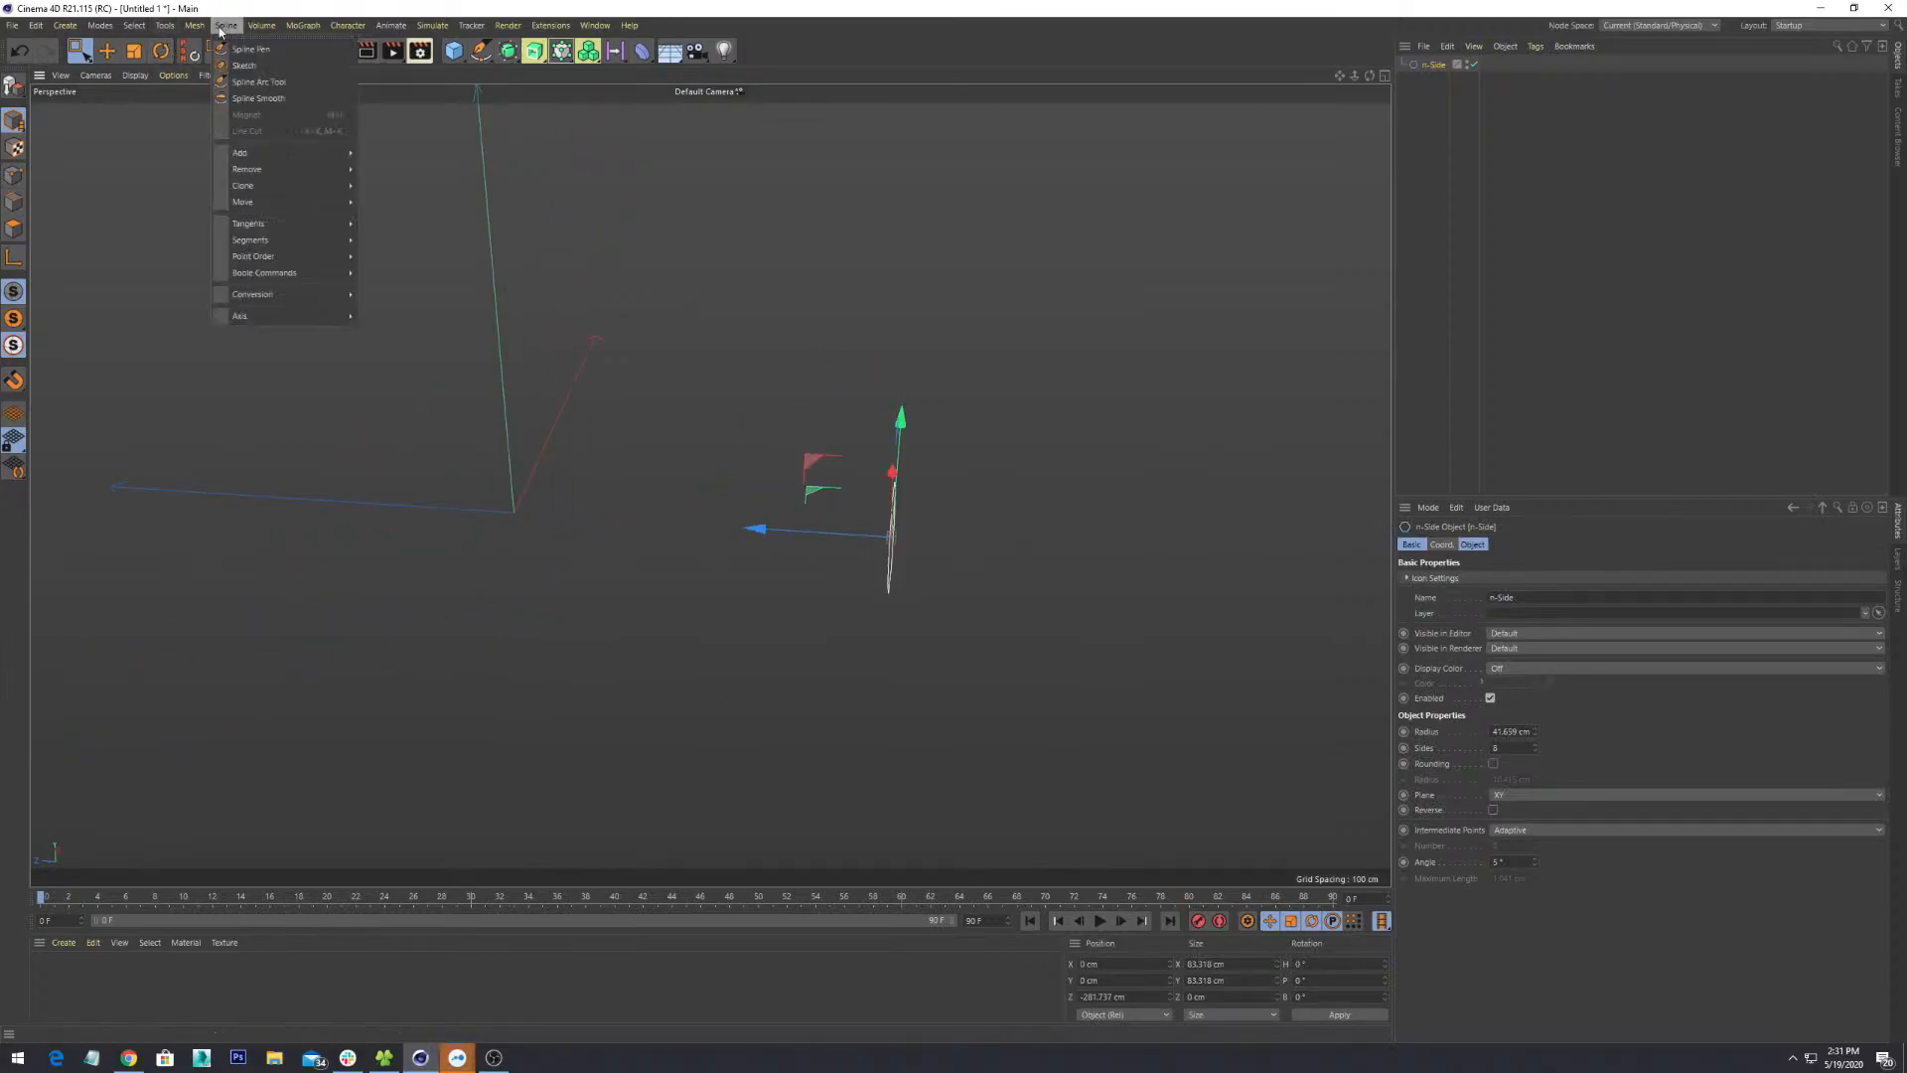
pyautogui.moveTo(130, 26)
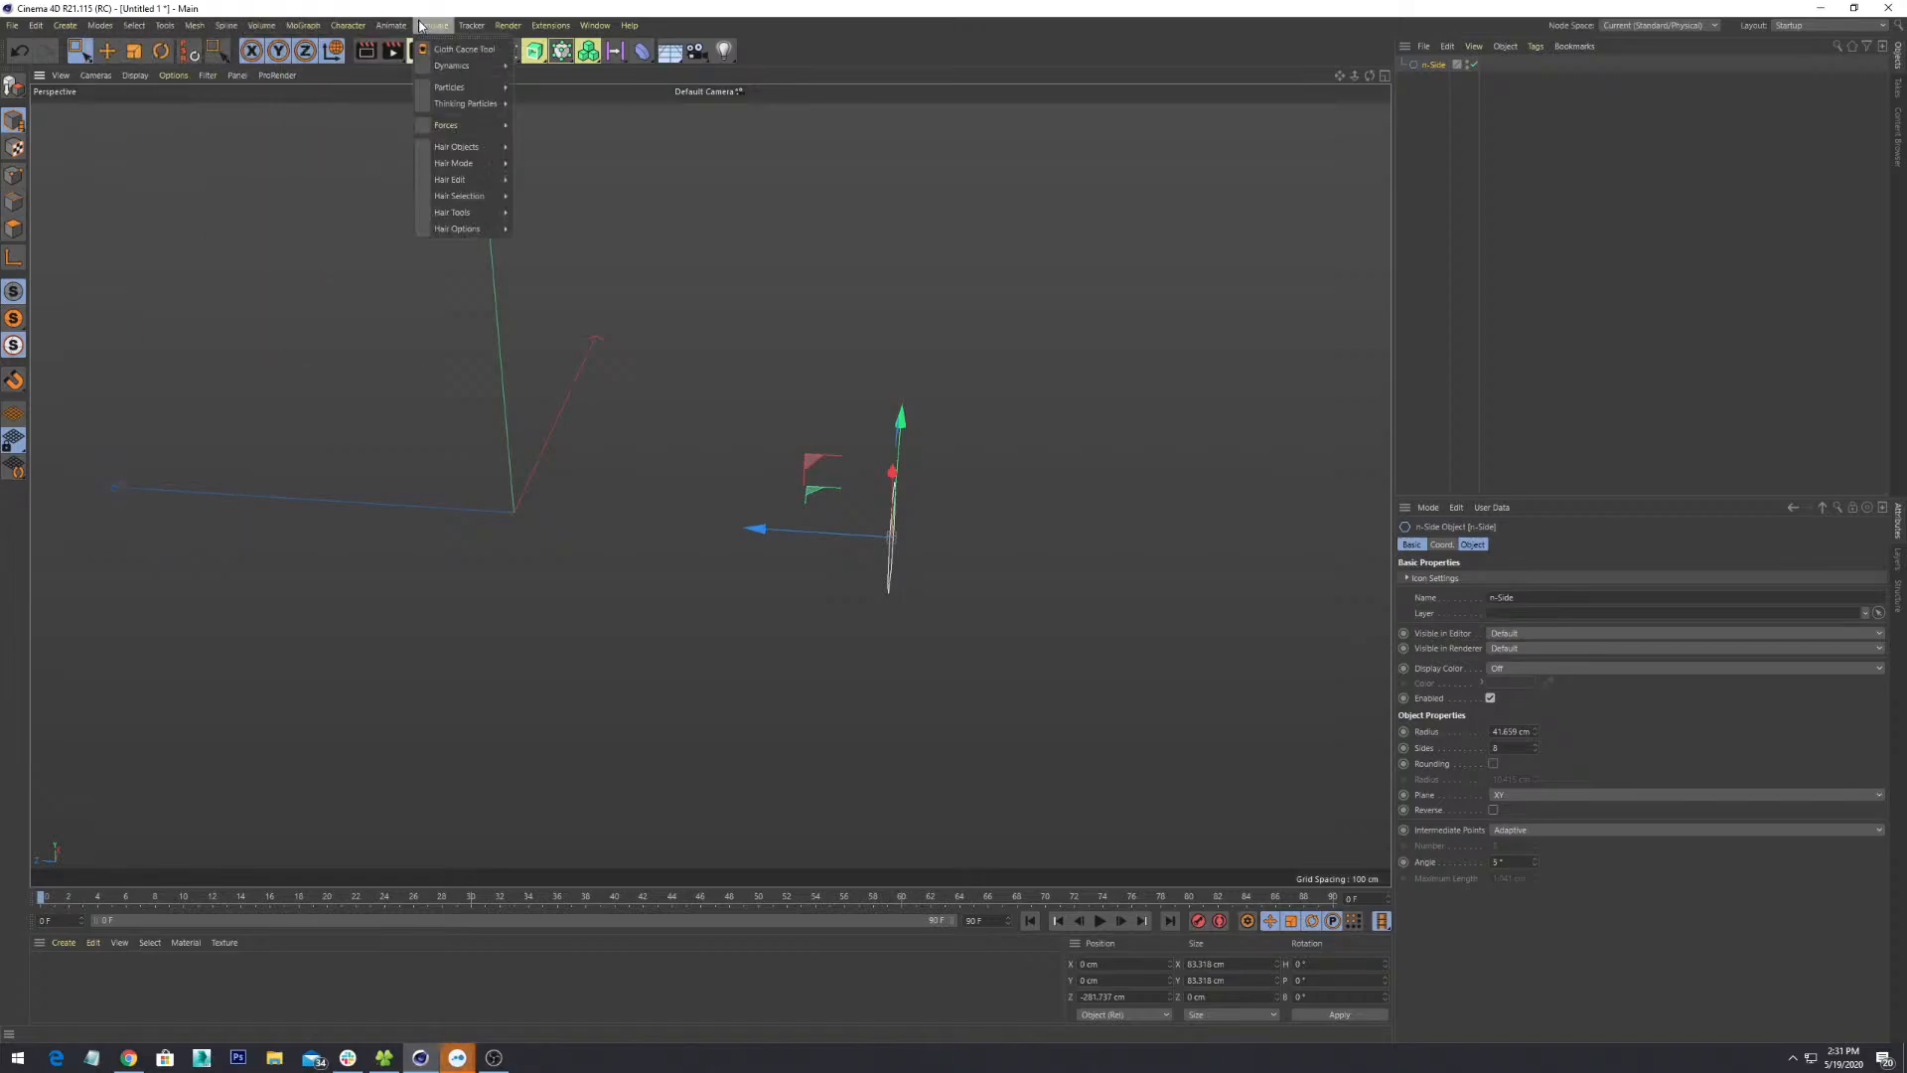
pyautogui.moveTo(194, 26)
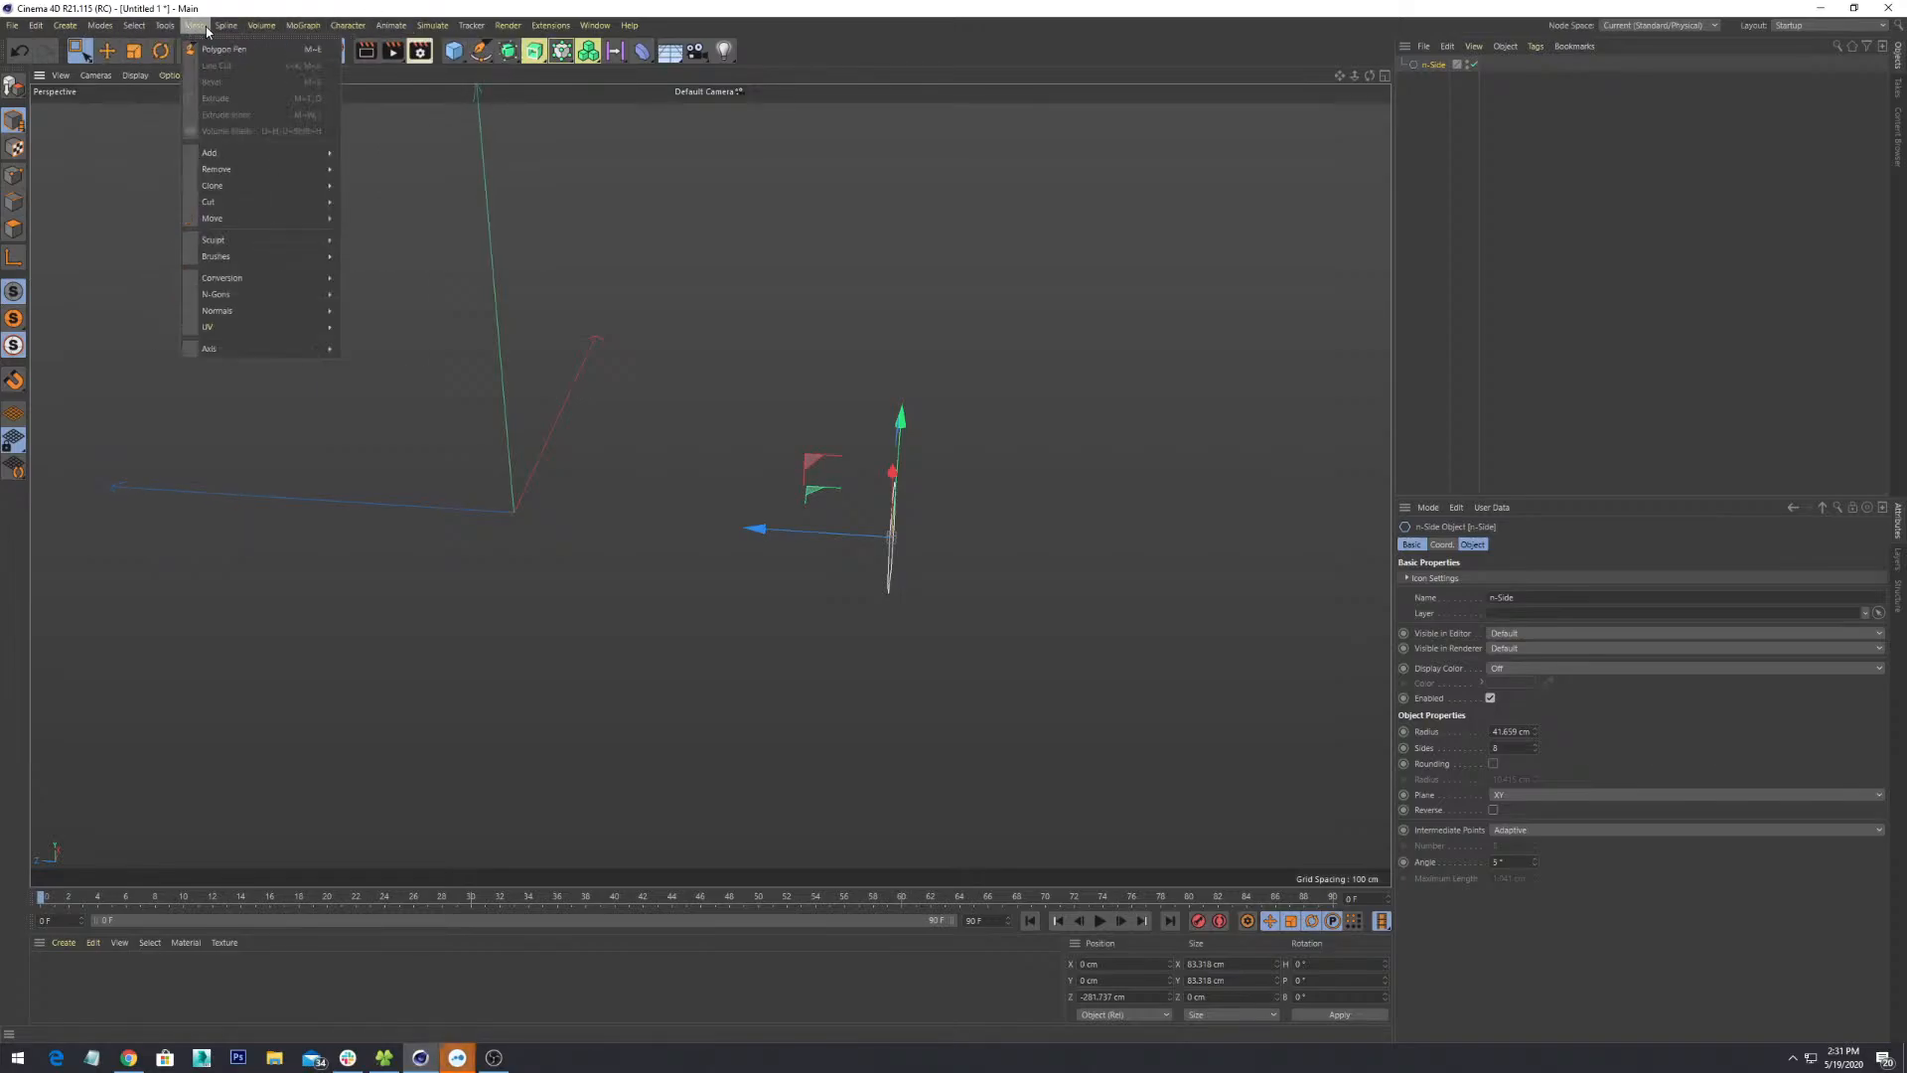
pyautogui.moveTo(337, 190)
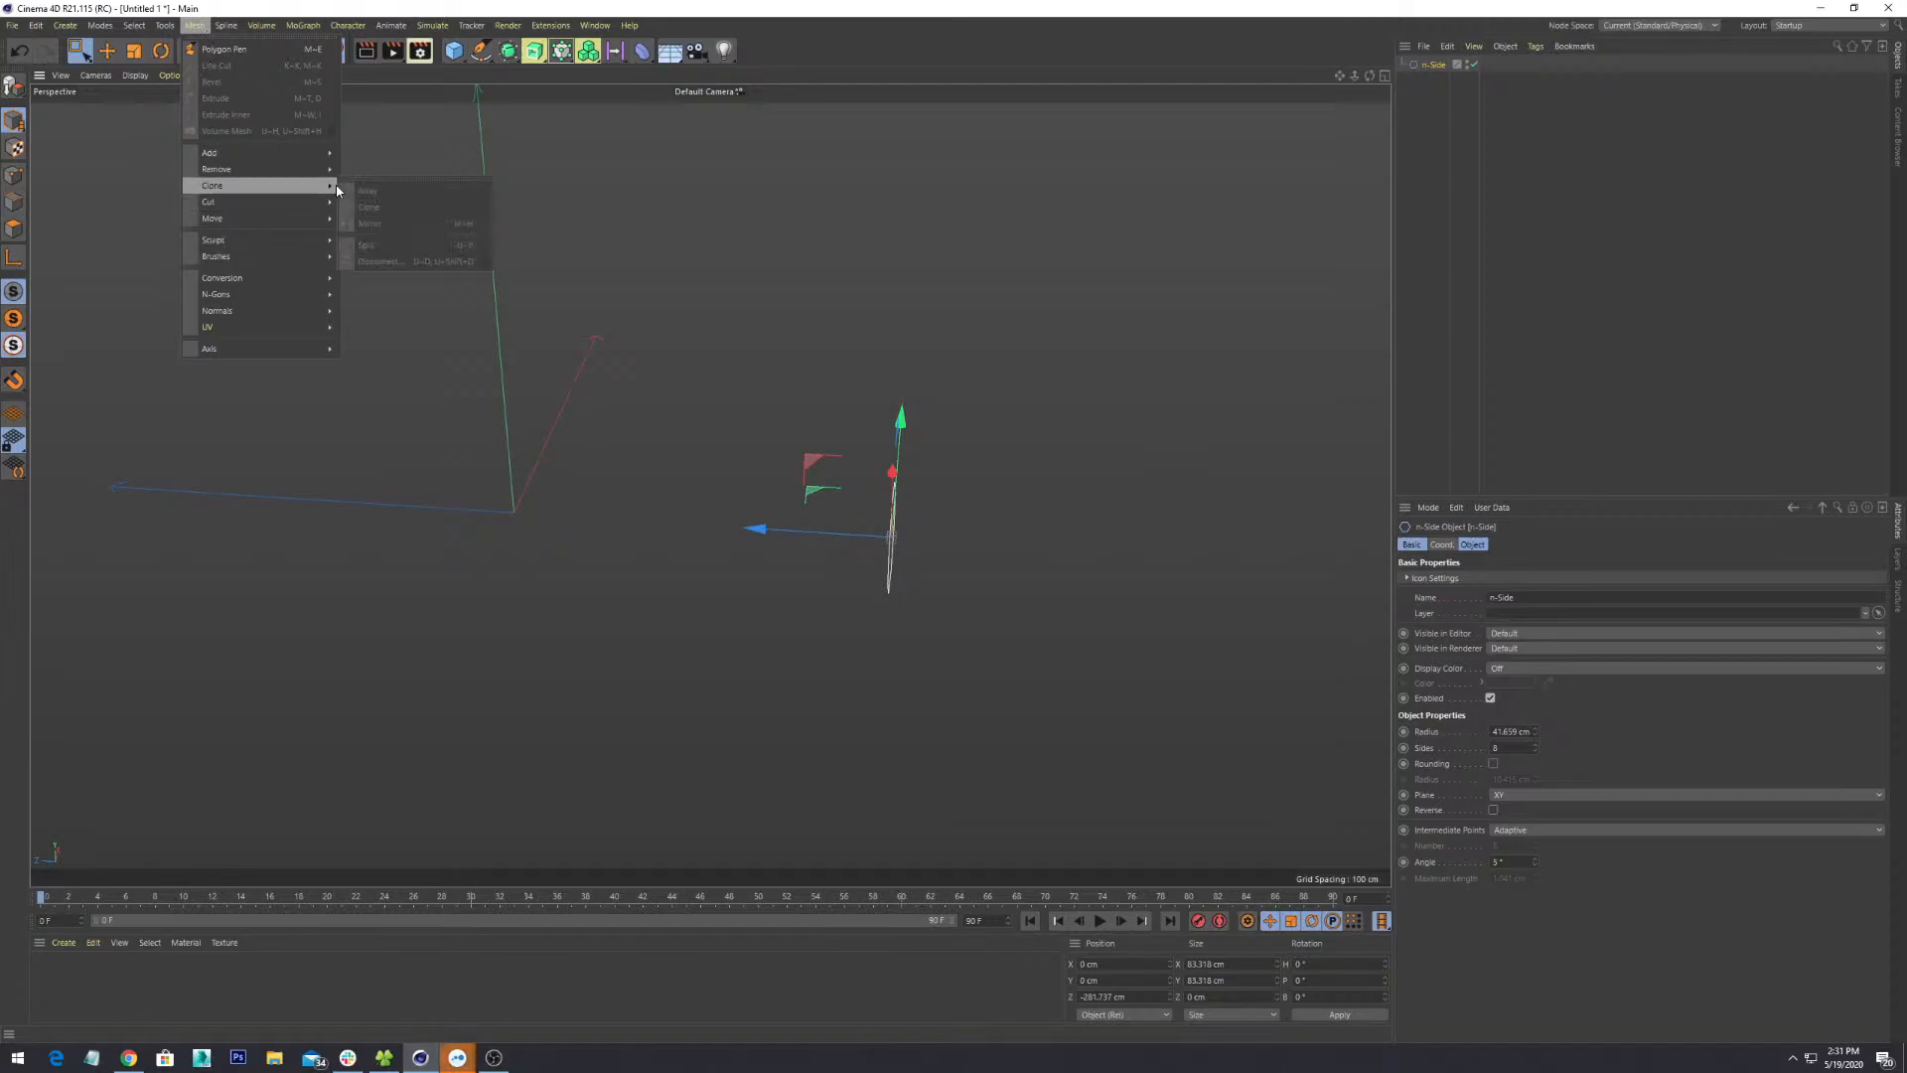
pyautogui.moveTo(74, 27)
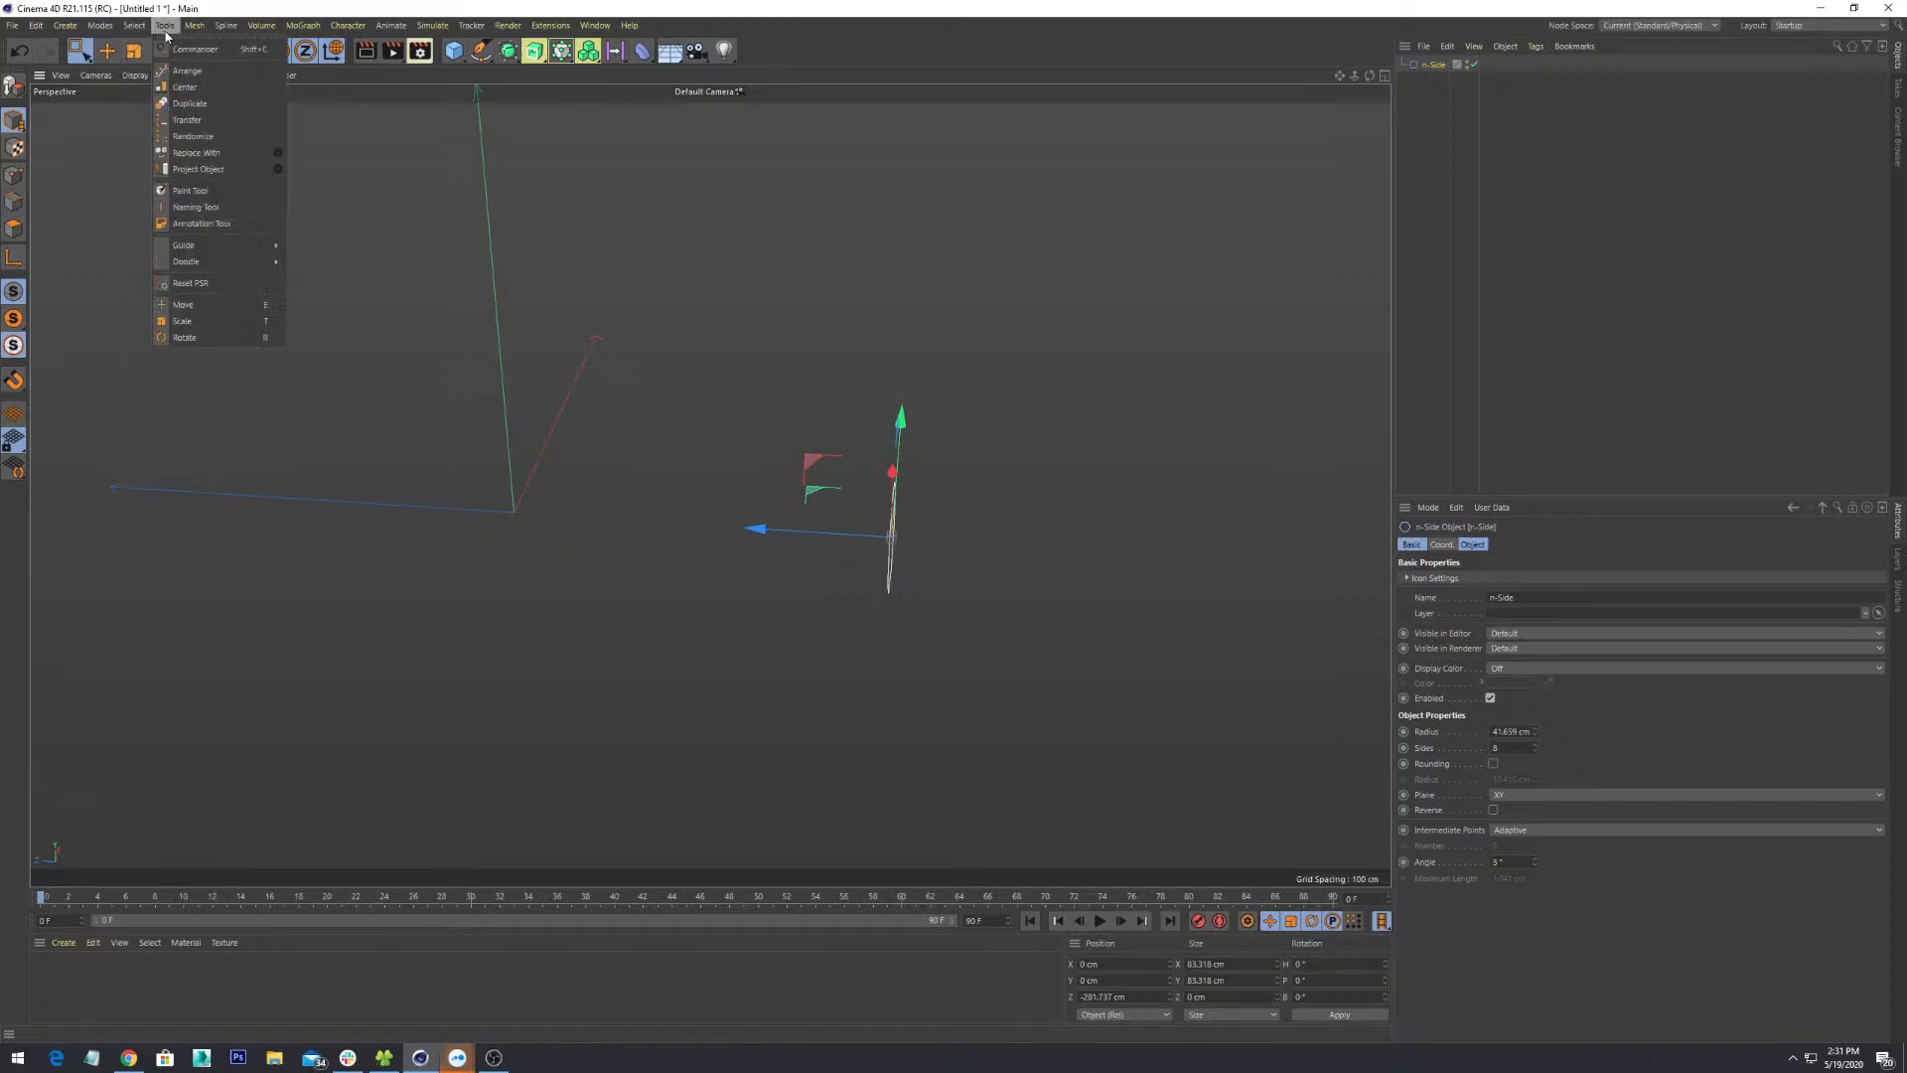
pyautogui.click(176, 103)
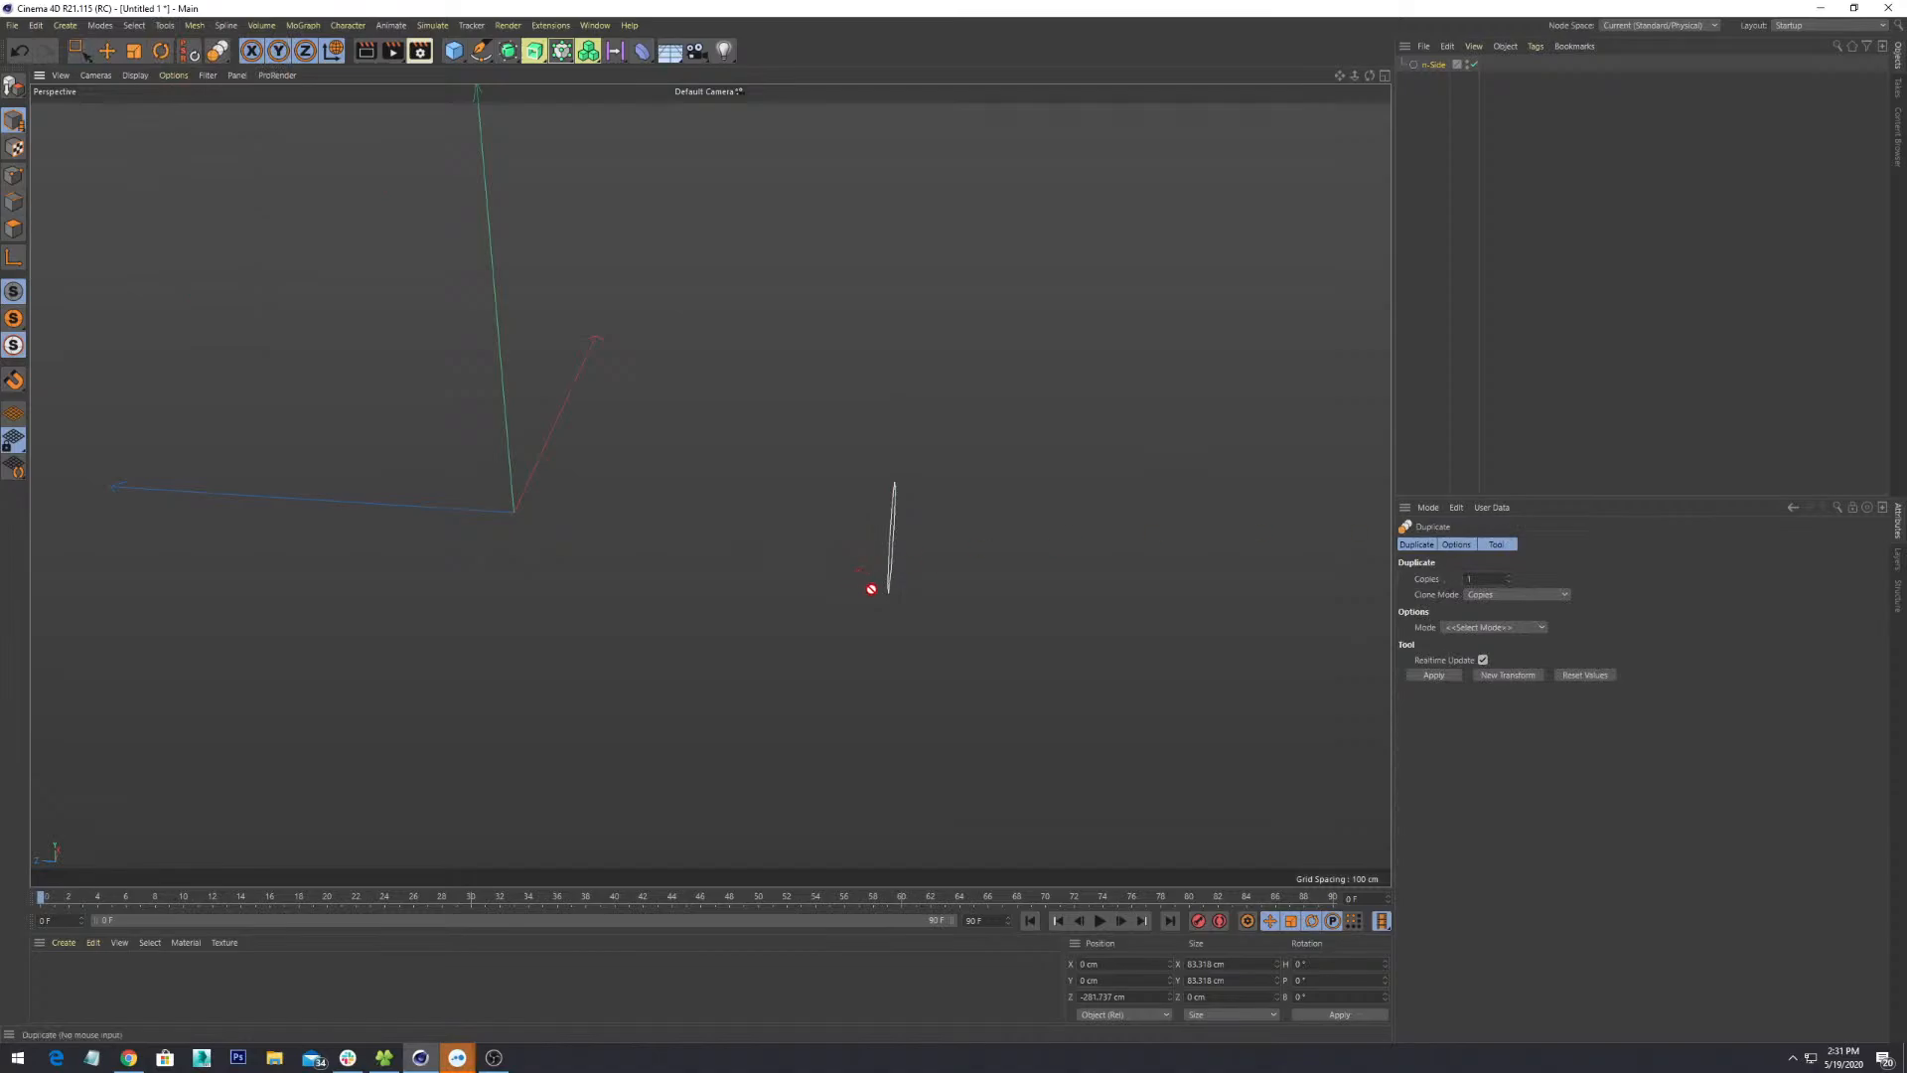
pyautogui.keyDown('alt'); pyautogui.moveTo(873, 587); pyautogui.dragTo(1033, 594); pyautogui.keyUp('alt')
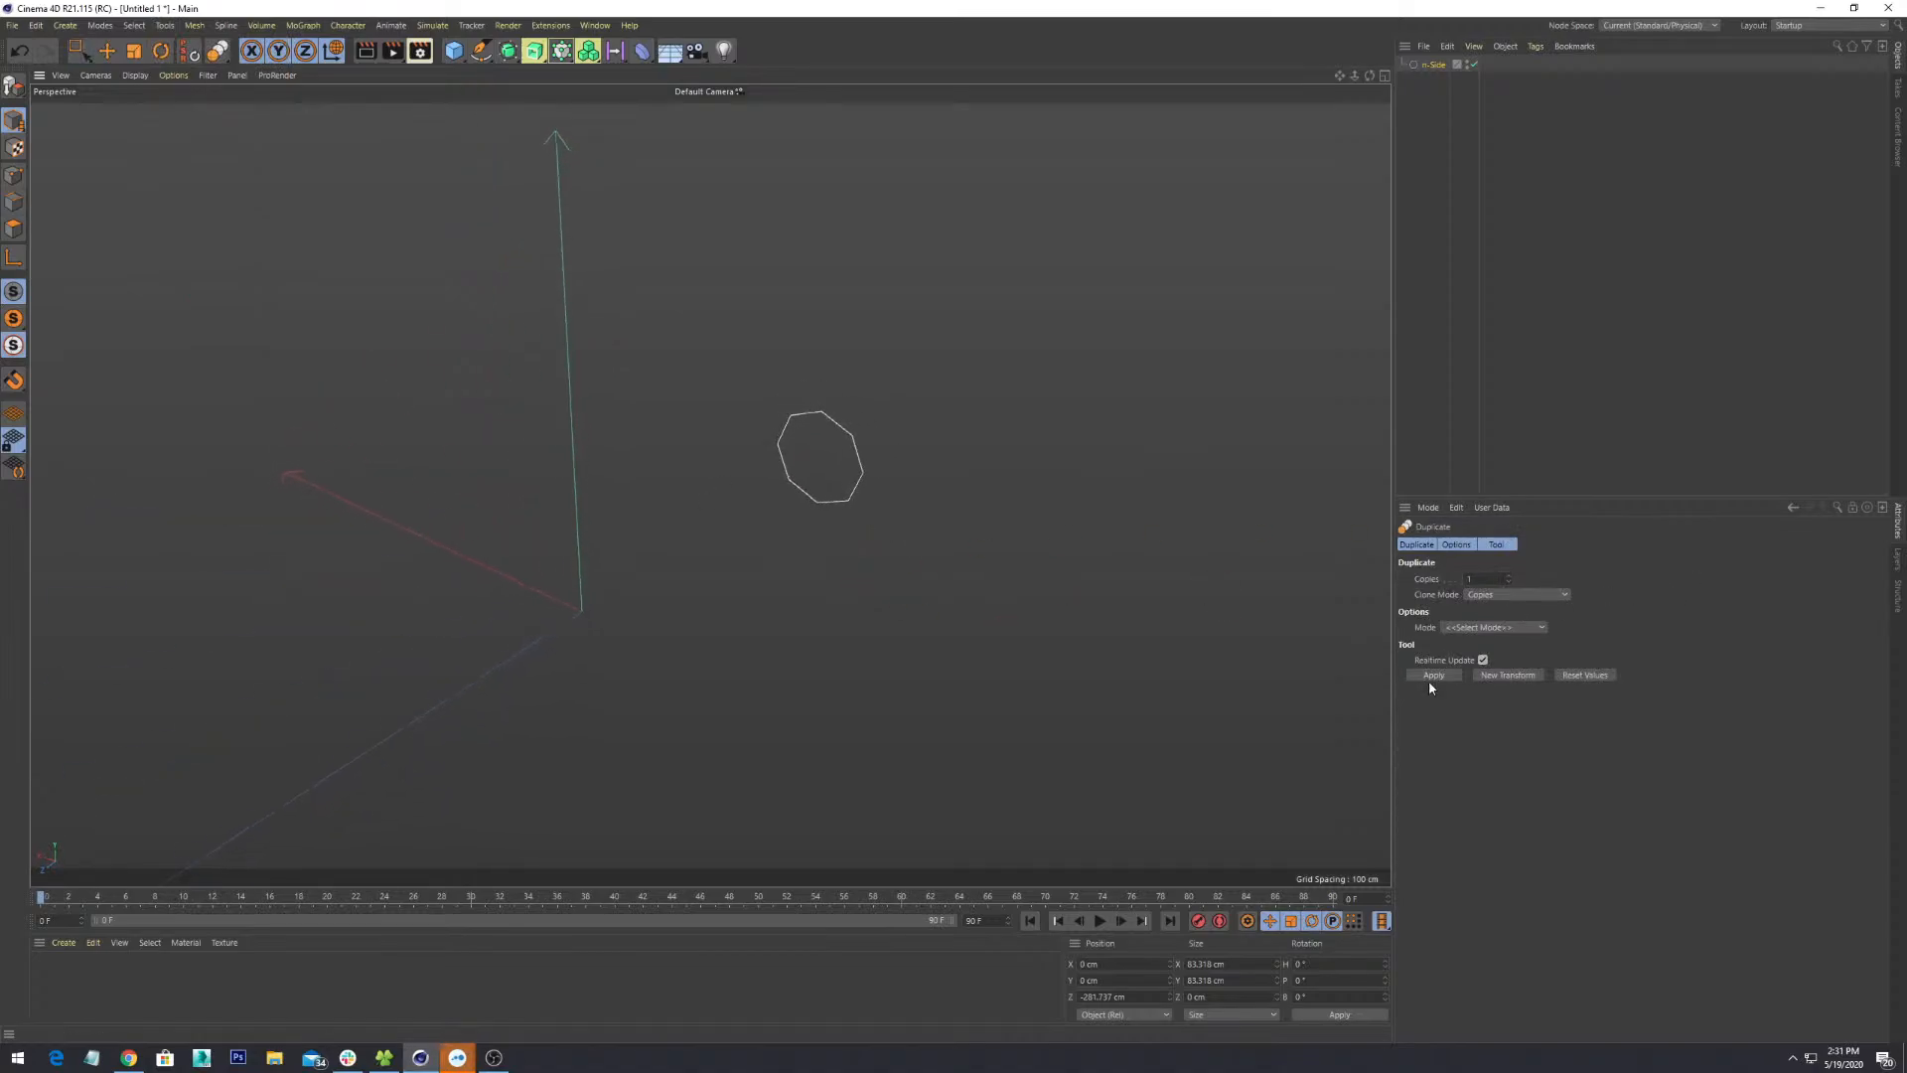
# - Apply Duplicate with Clone Mode Copies and expand the new n-Side_copies group
pyautogui.click(1512, 593)
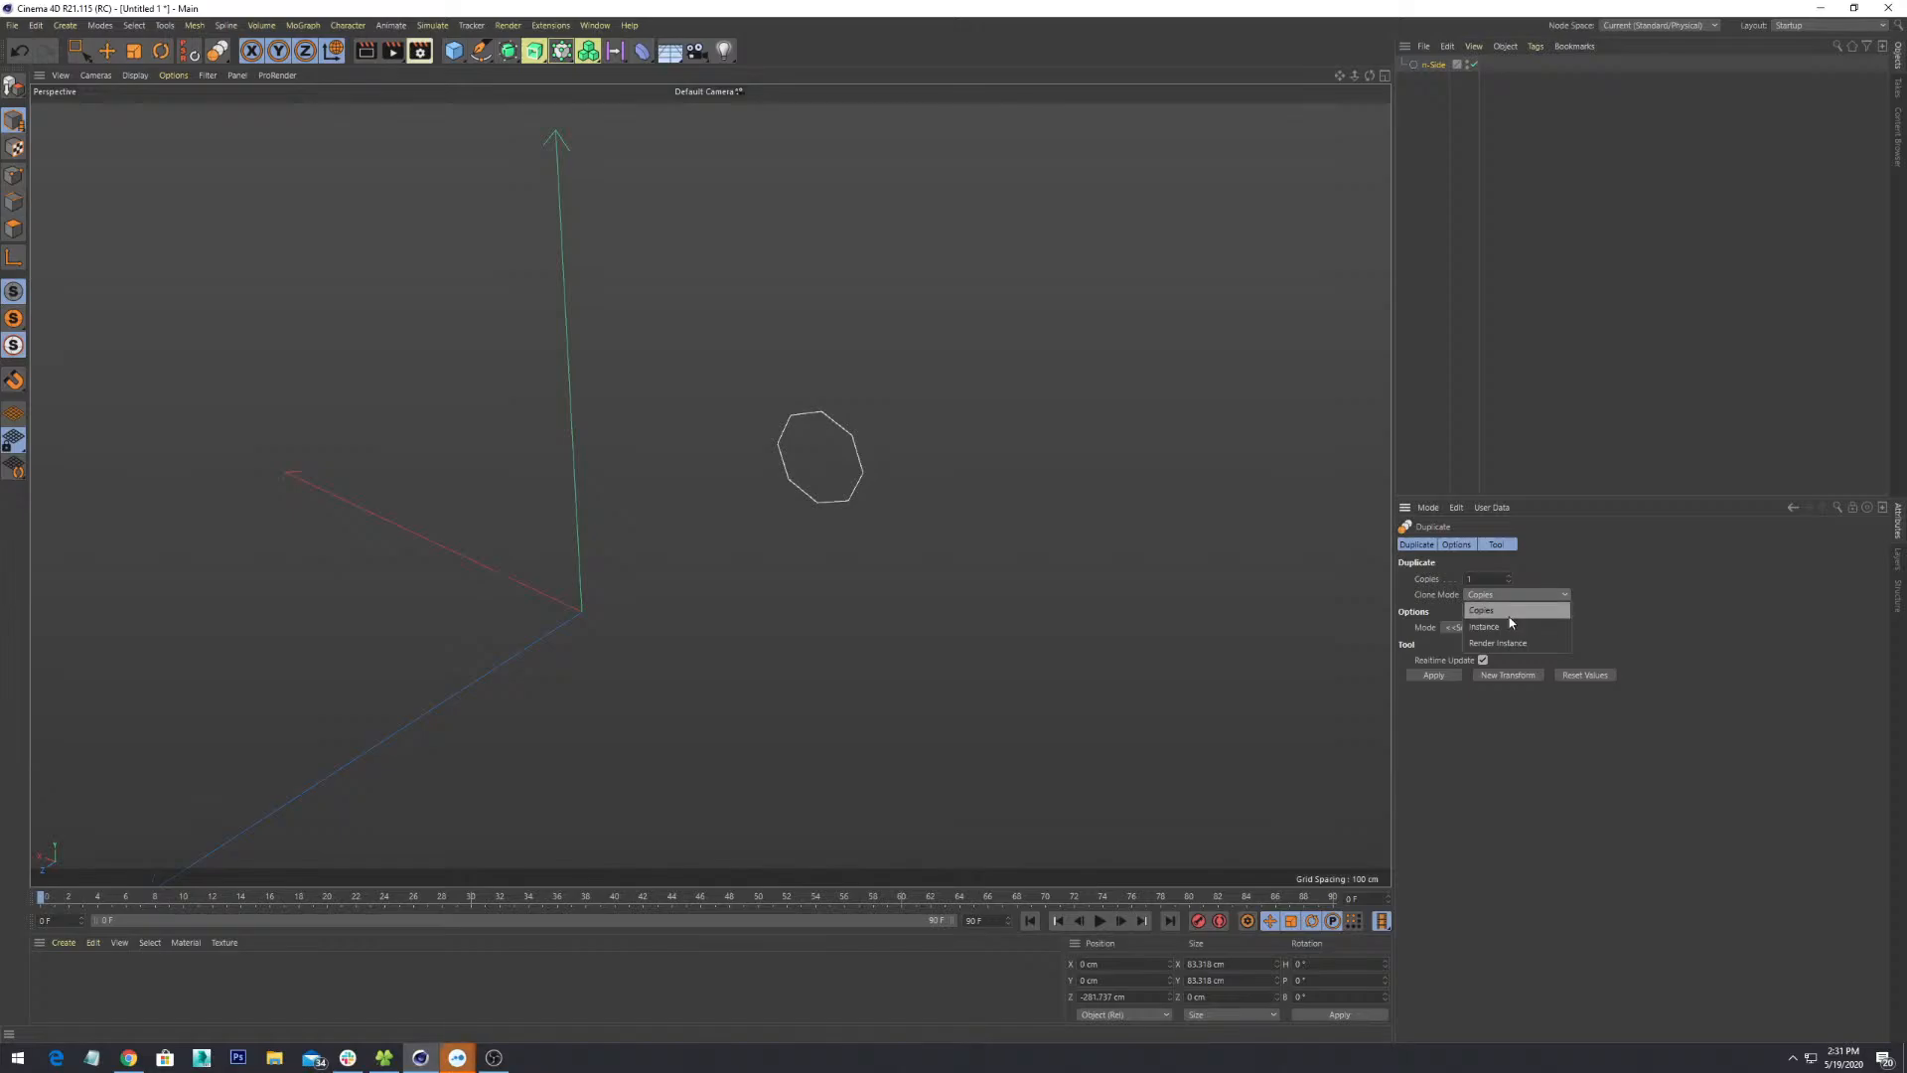
pyautogui.click(1507, 614)
pyautogui.click(1497, 630)
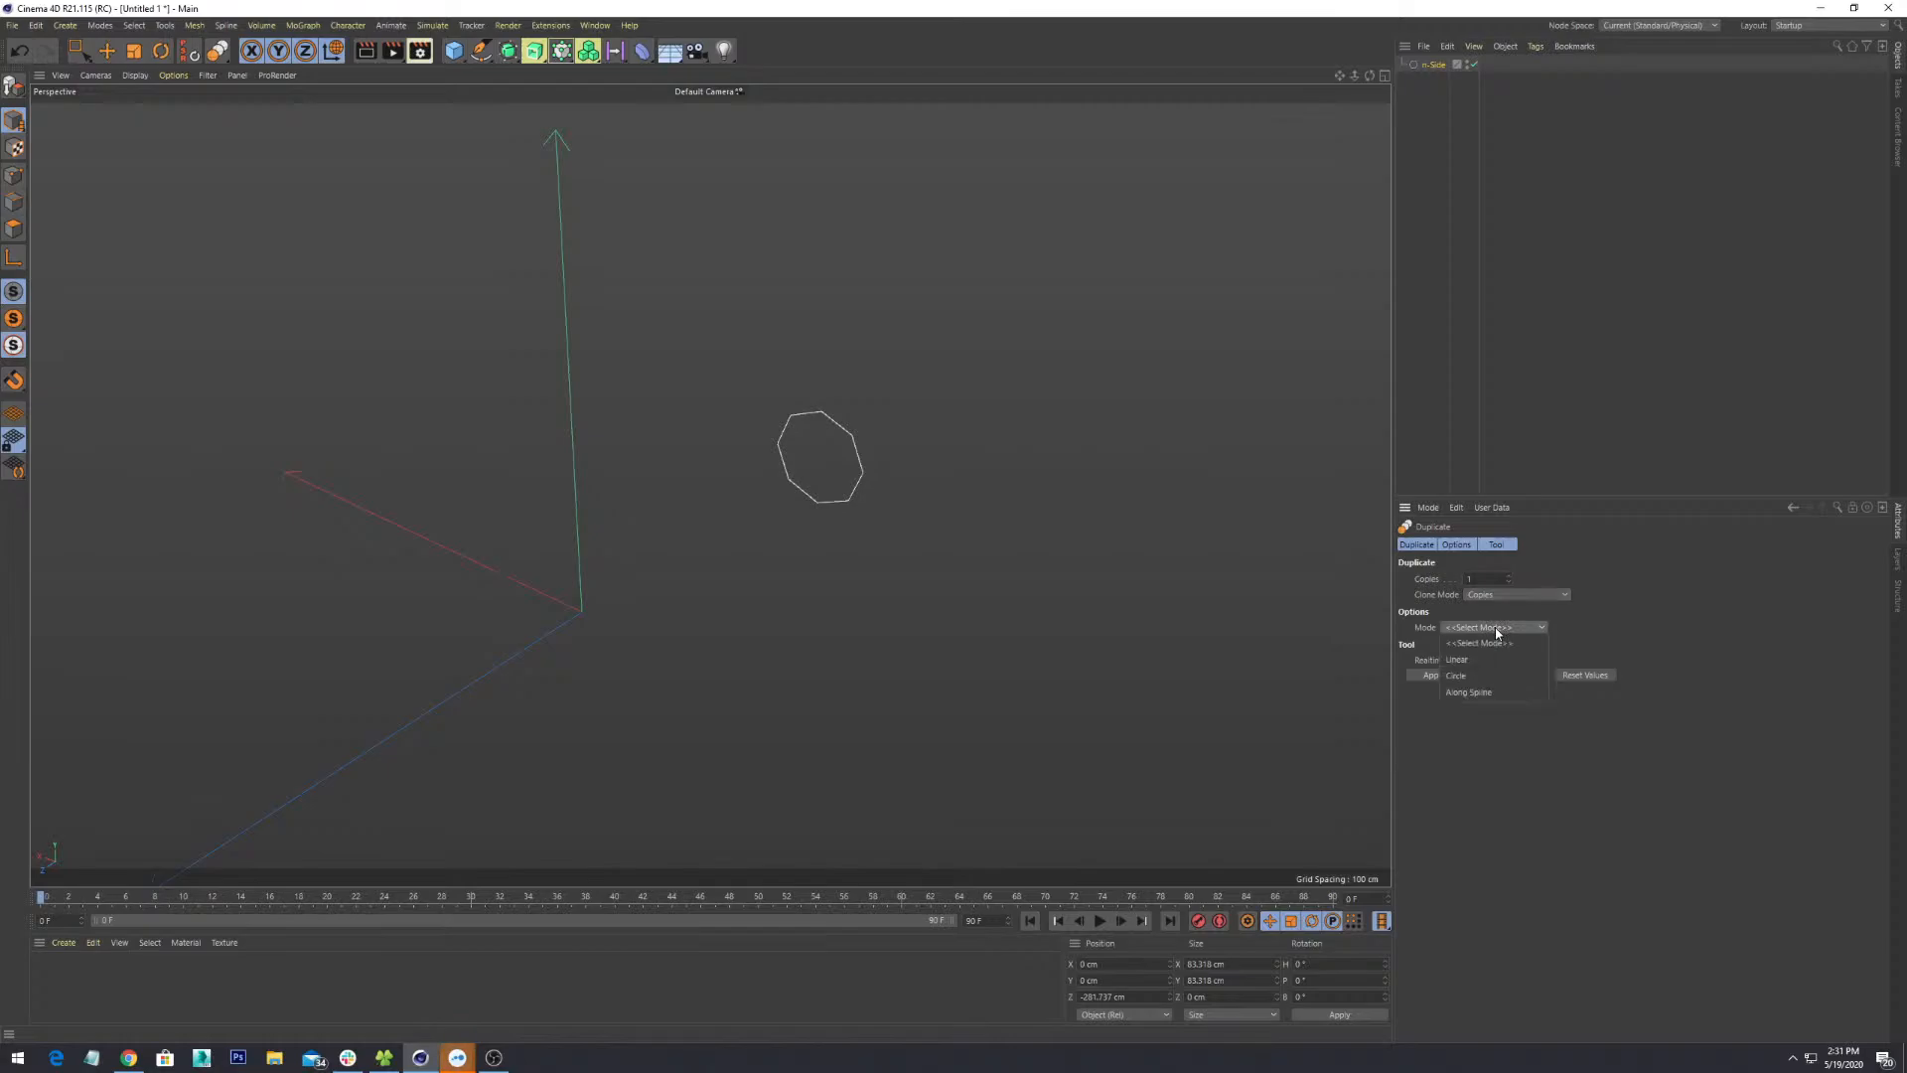
pyautogui.click(1515, 614)
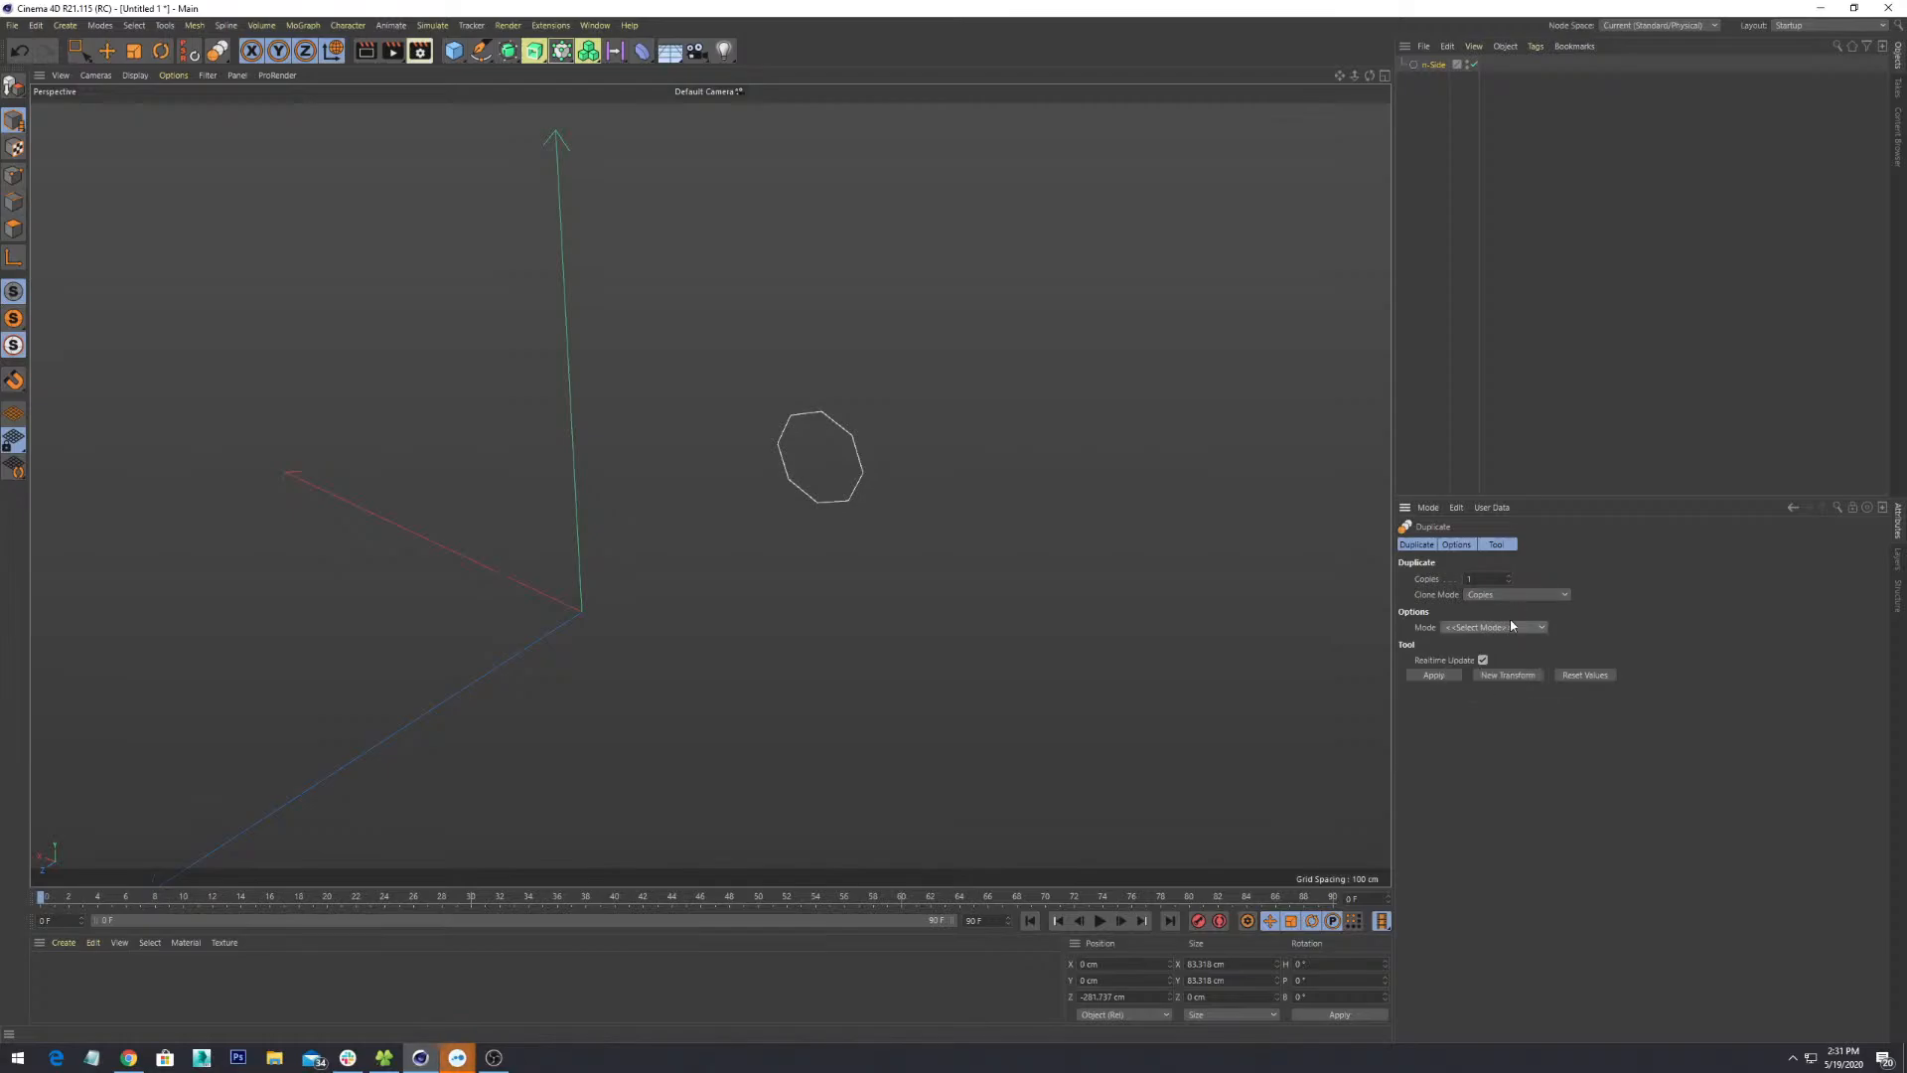
pyautogui.click(1443, 674)
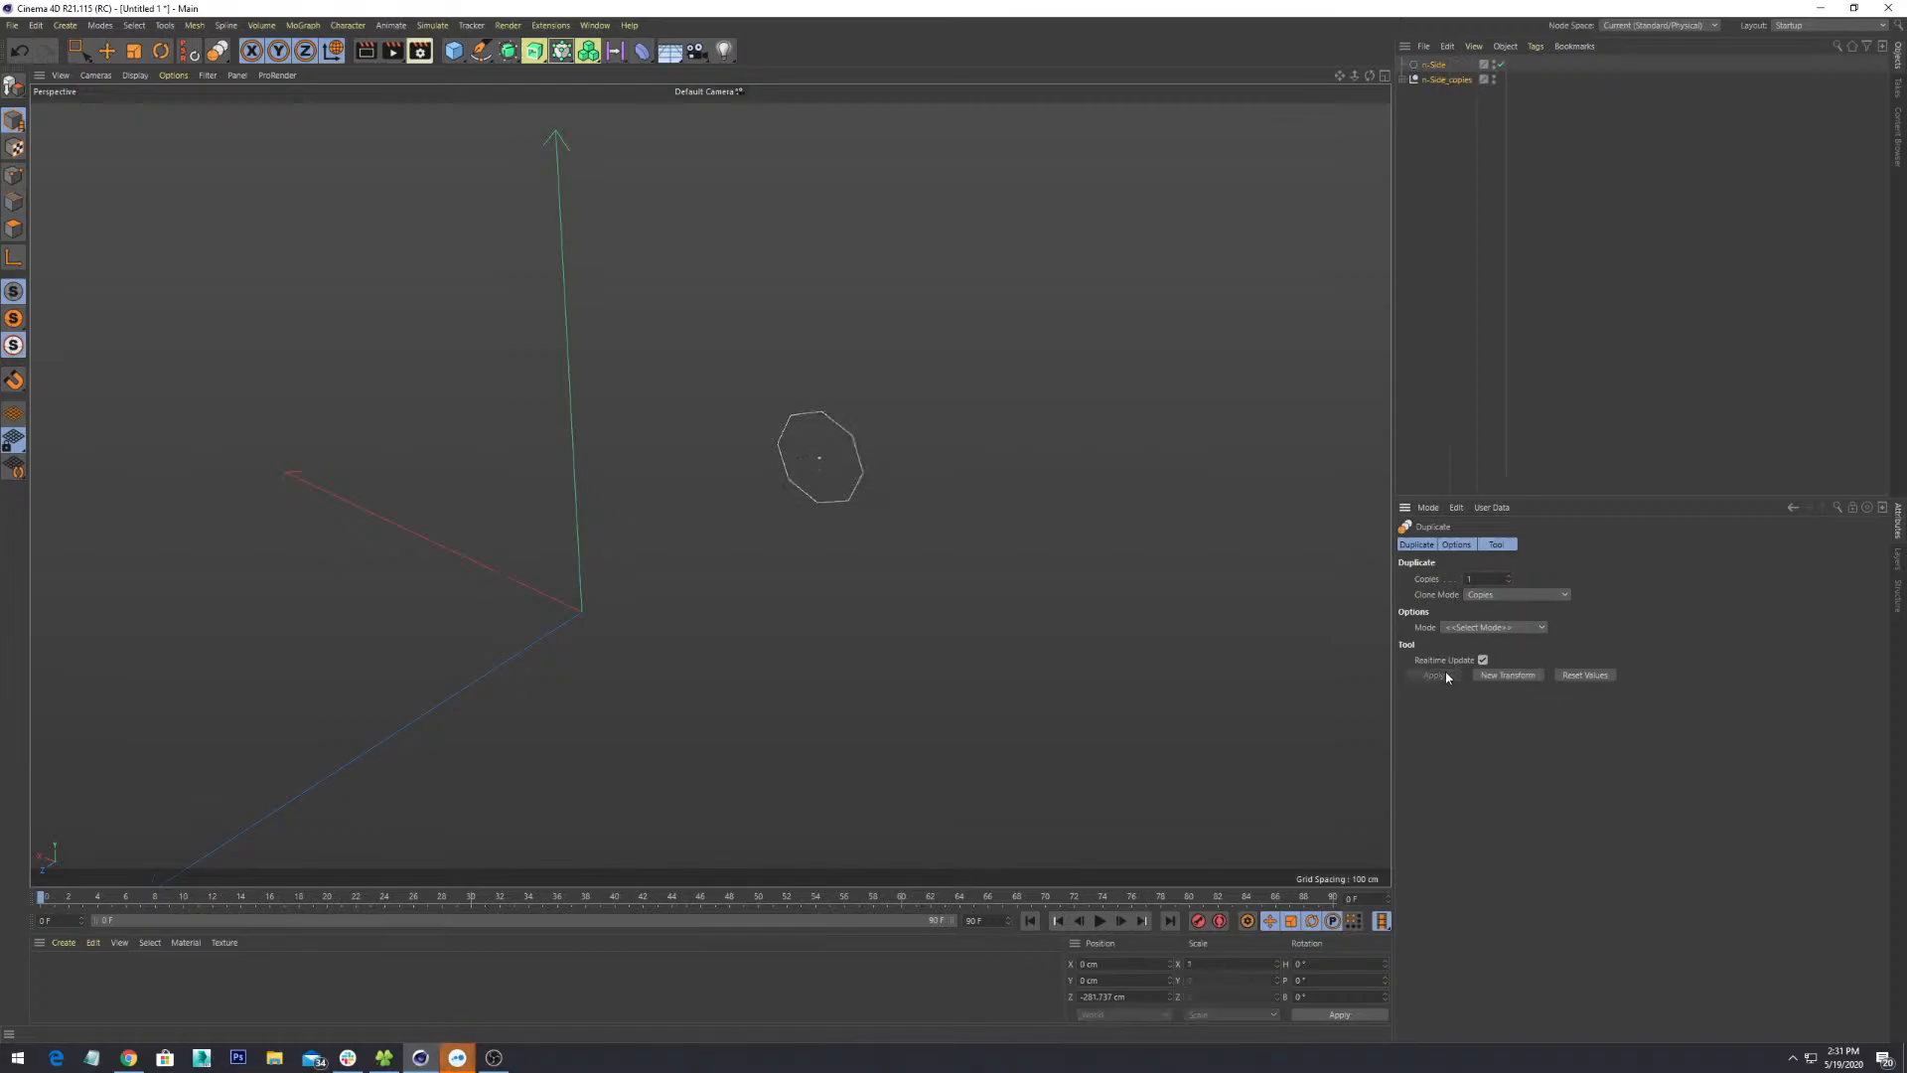
pyautogui.click(1428, 83)
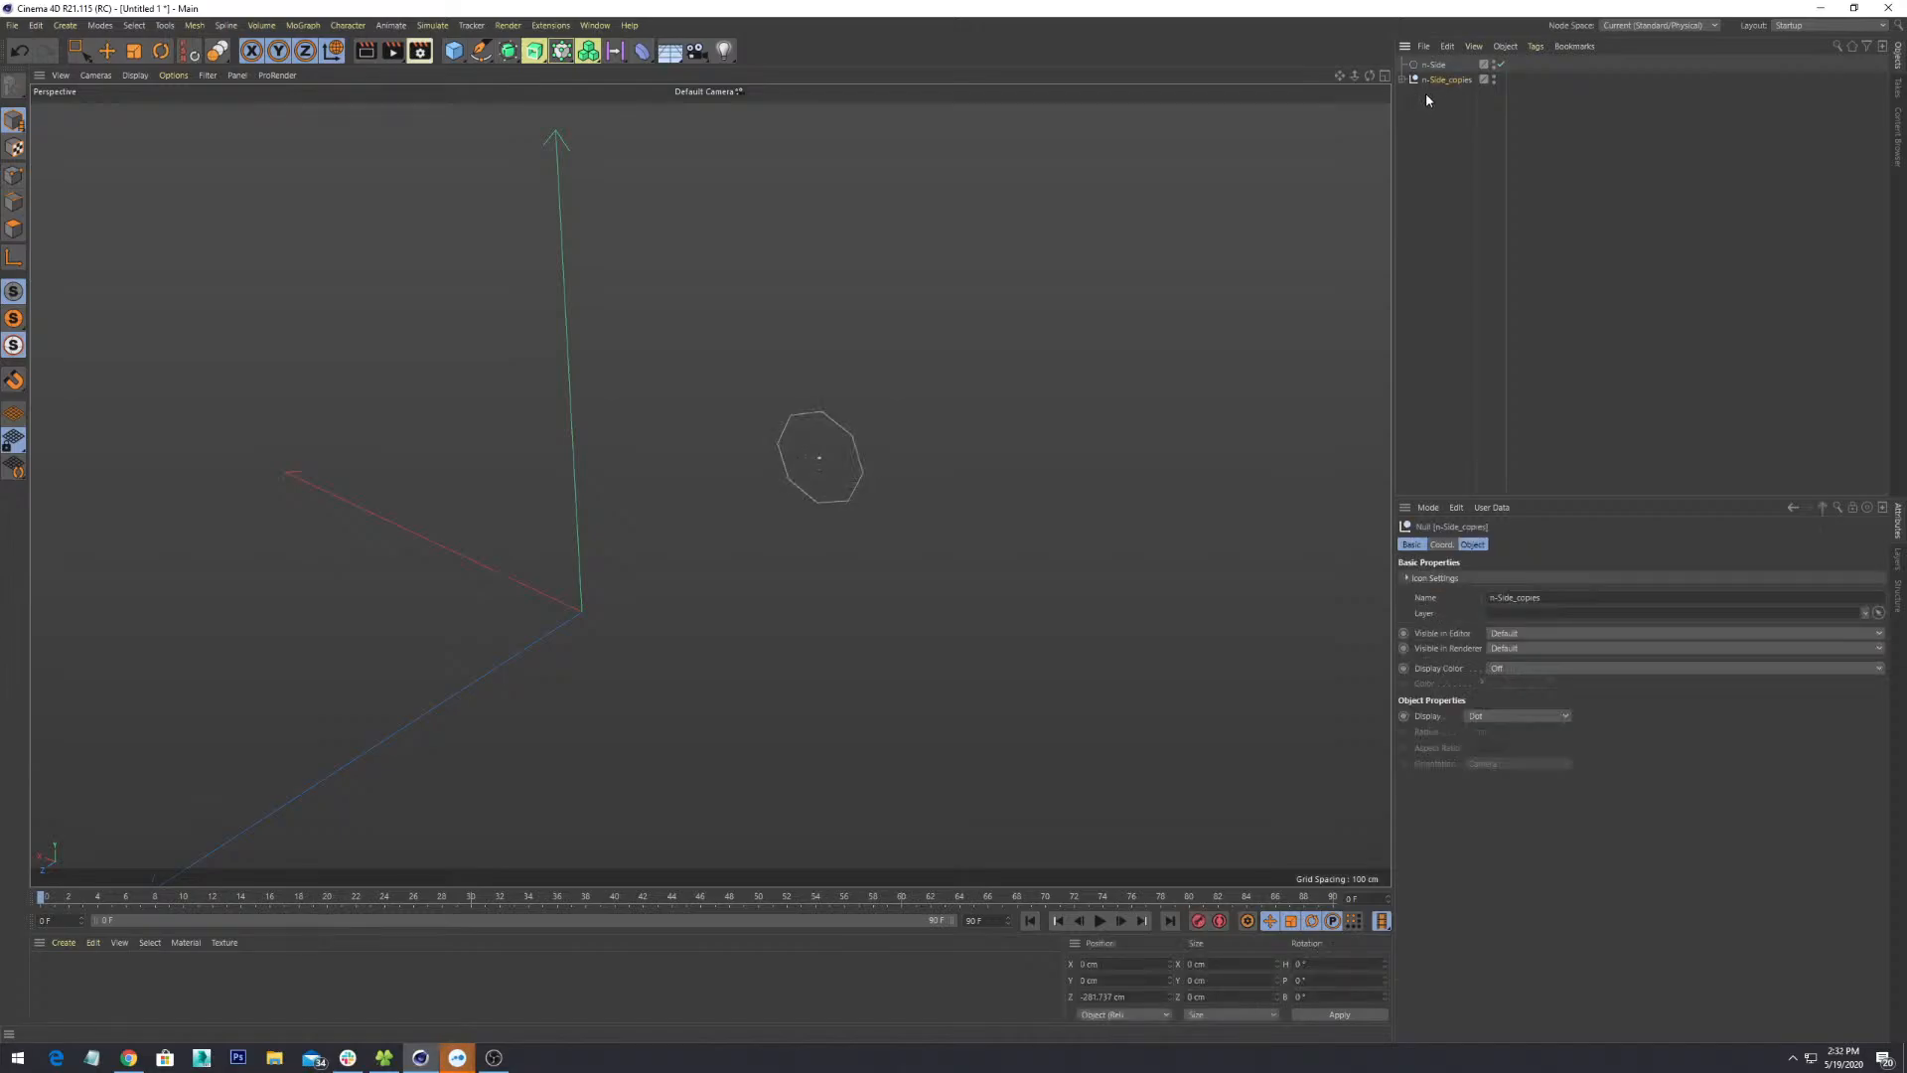
pyautogui.click(1402, 80)
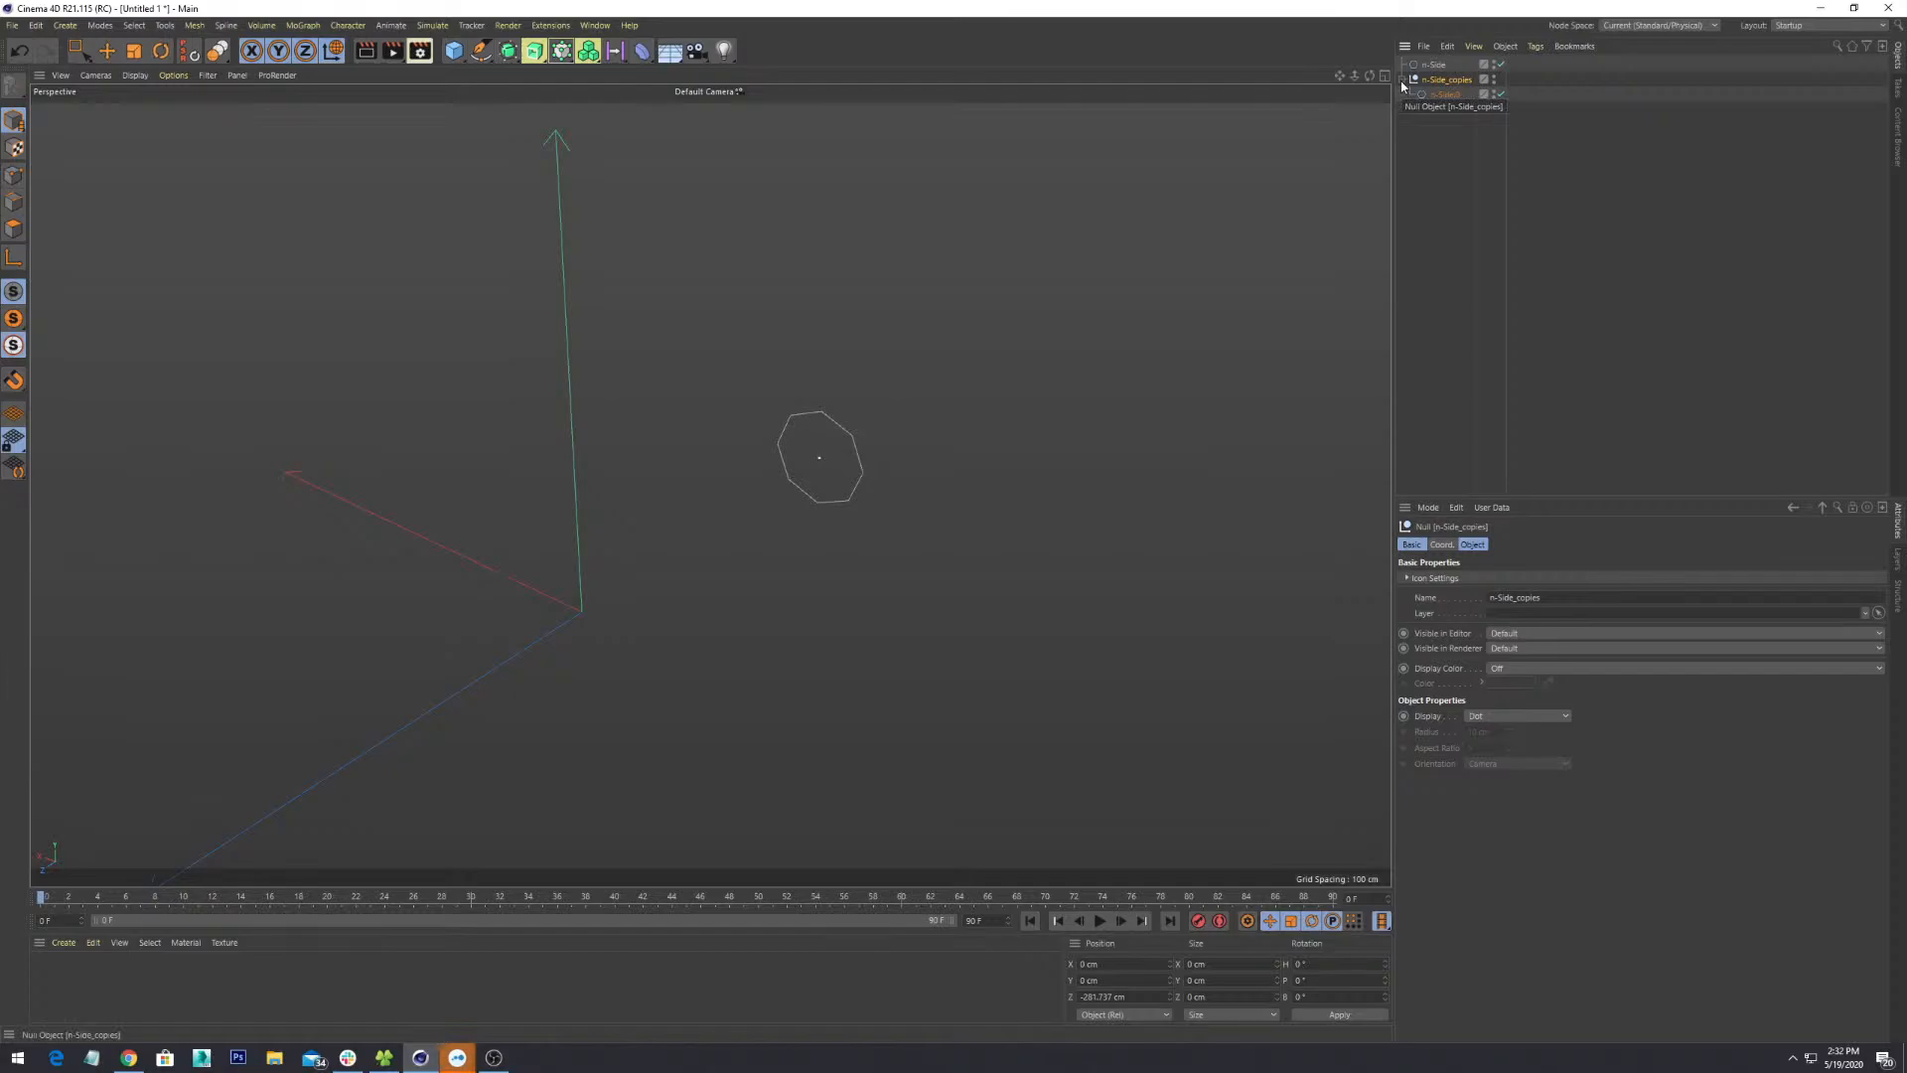
pyautogui.click(1428, 94)
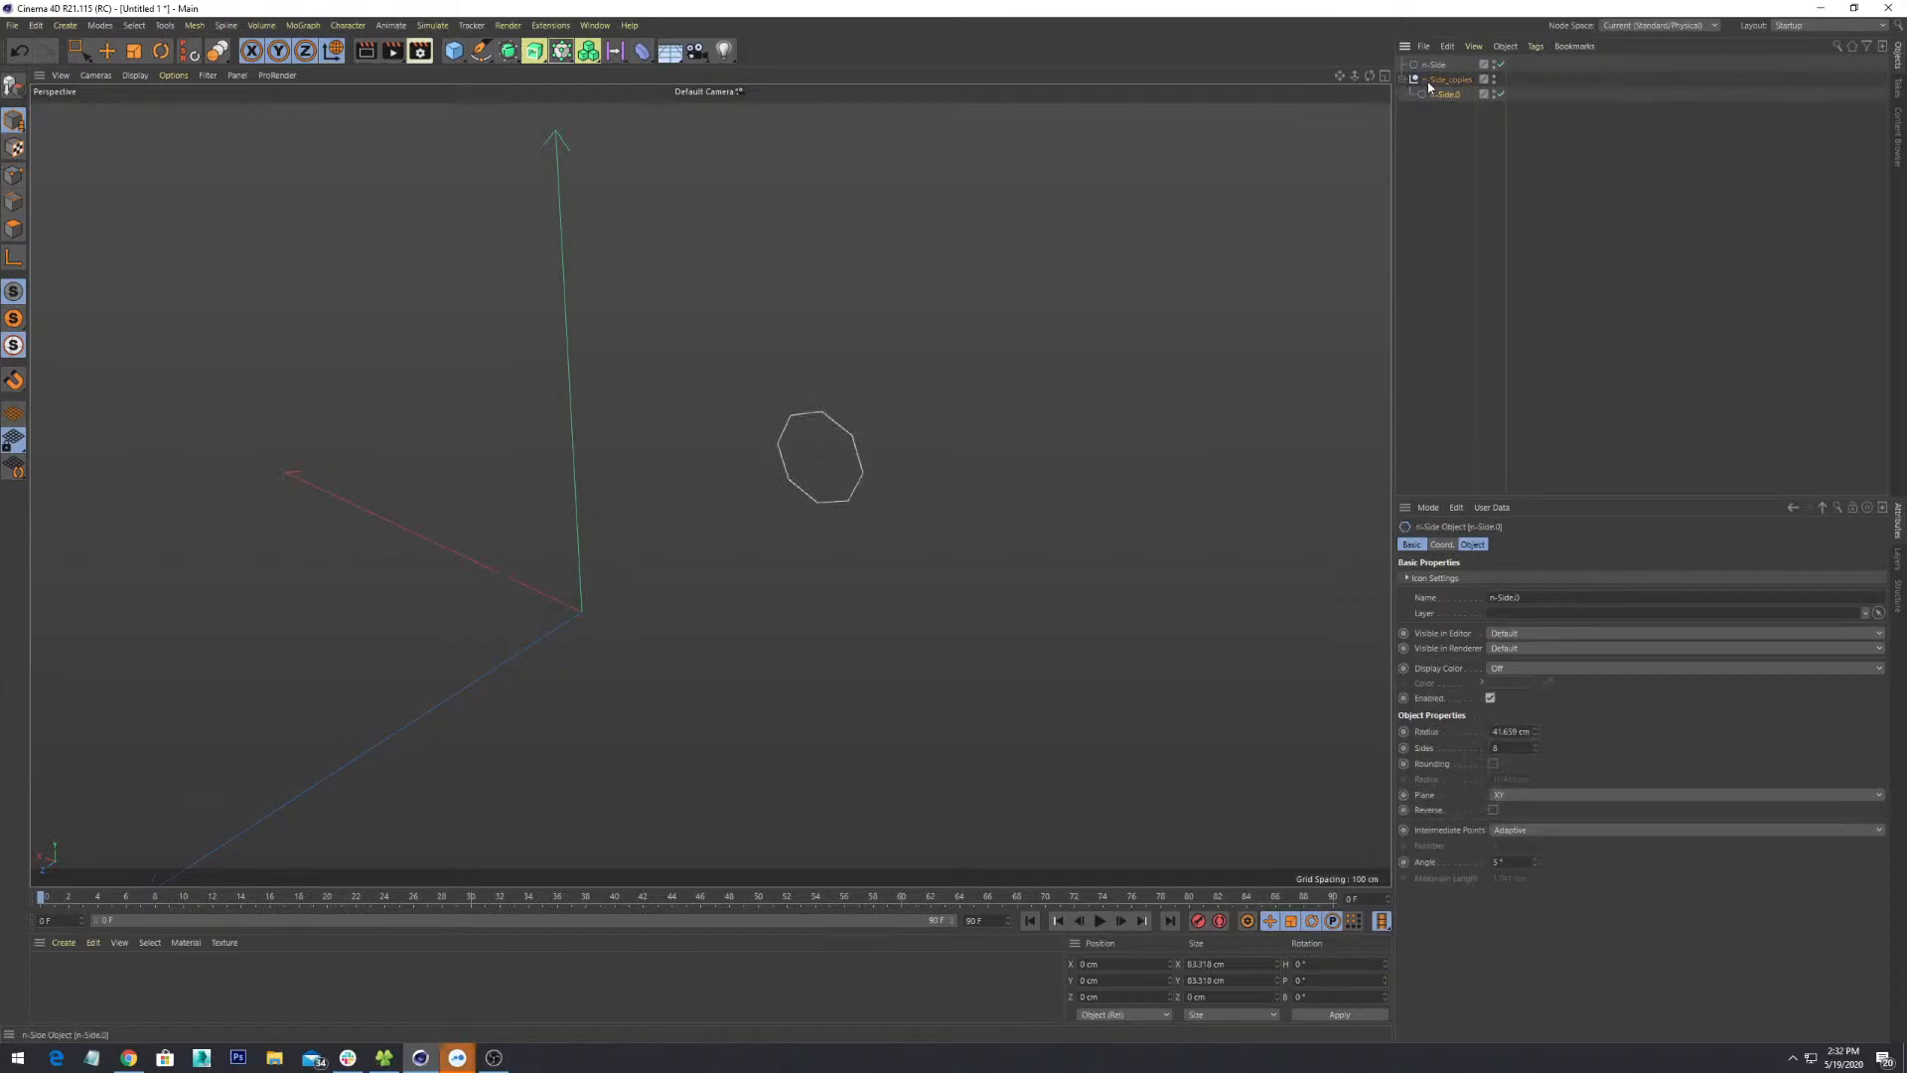
pyautogui.click(1442, 80)
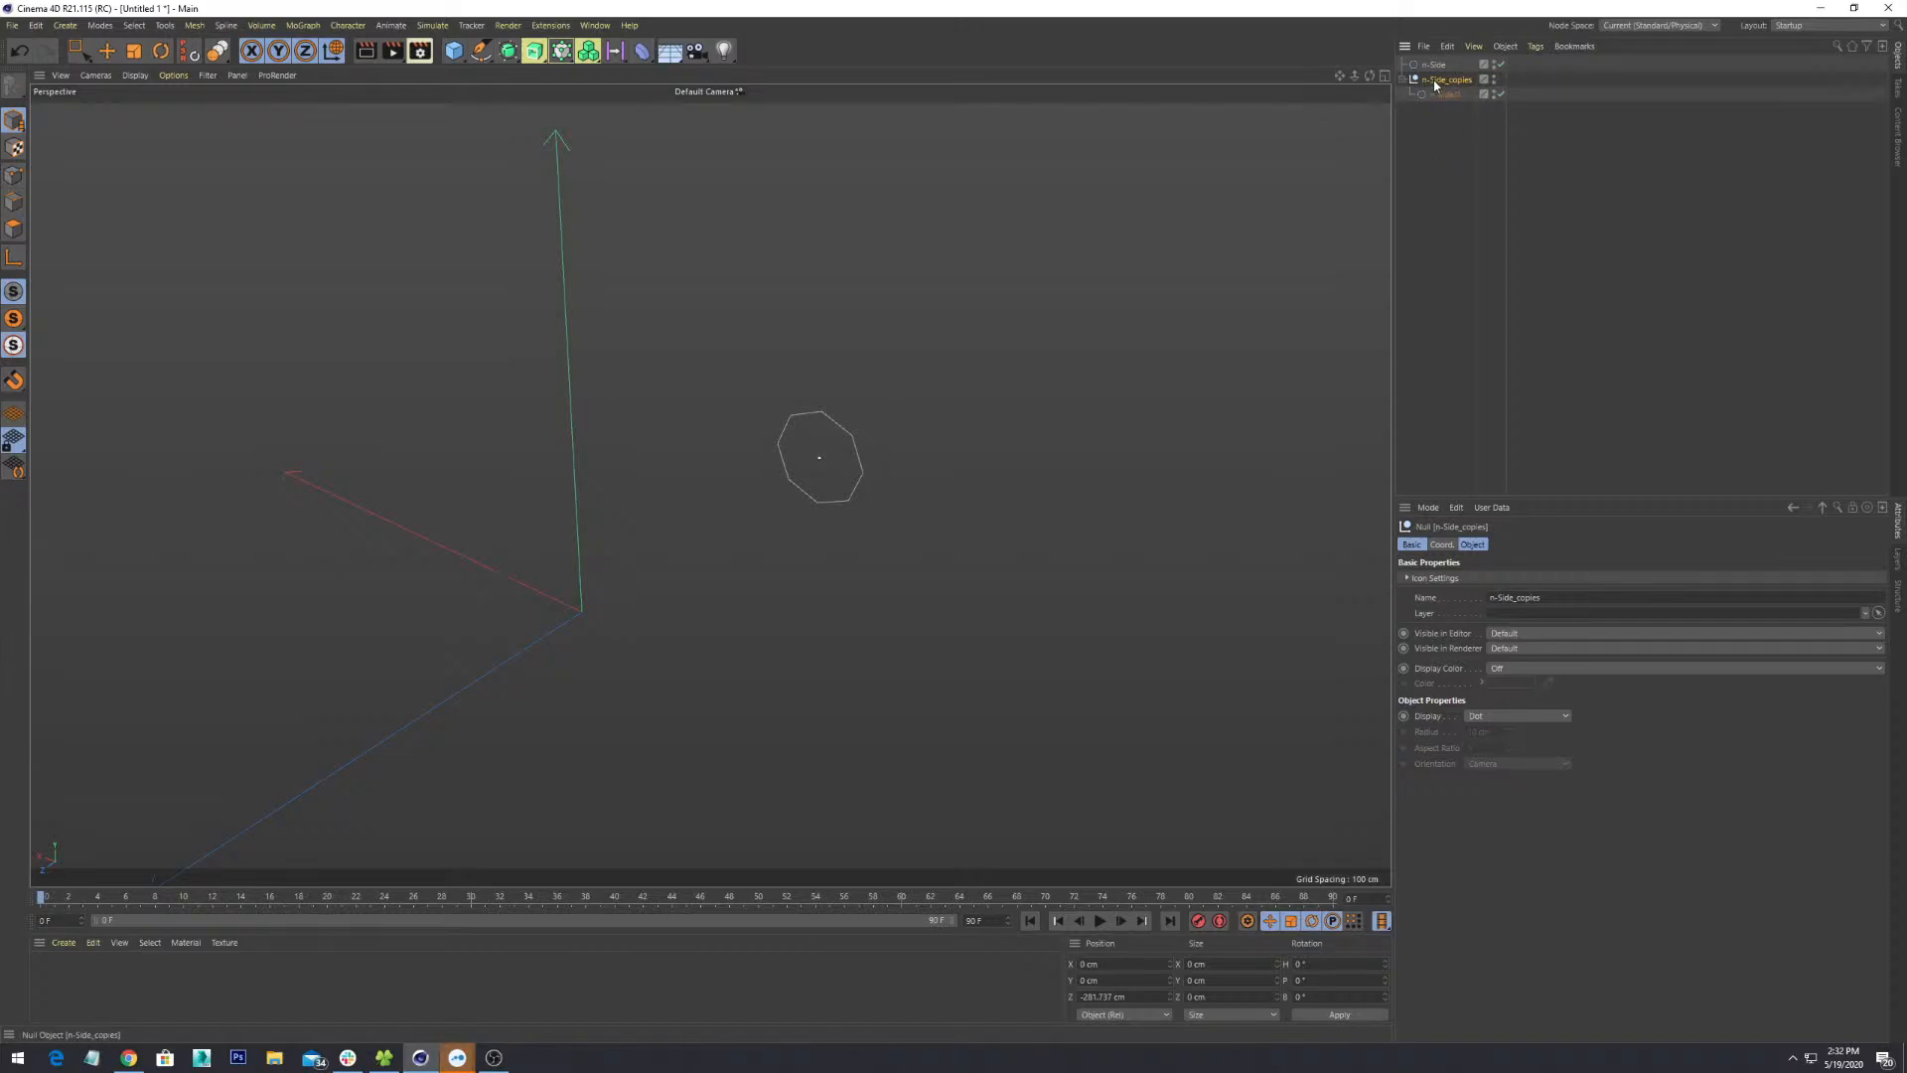
pyautogui.click(1462, 117)
pyautogui.click(1459, 93)
pyautogui.click(1422, 219)
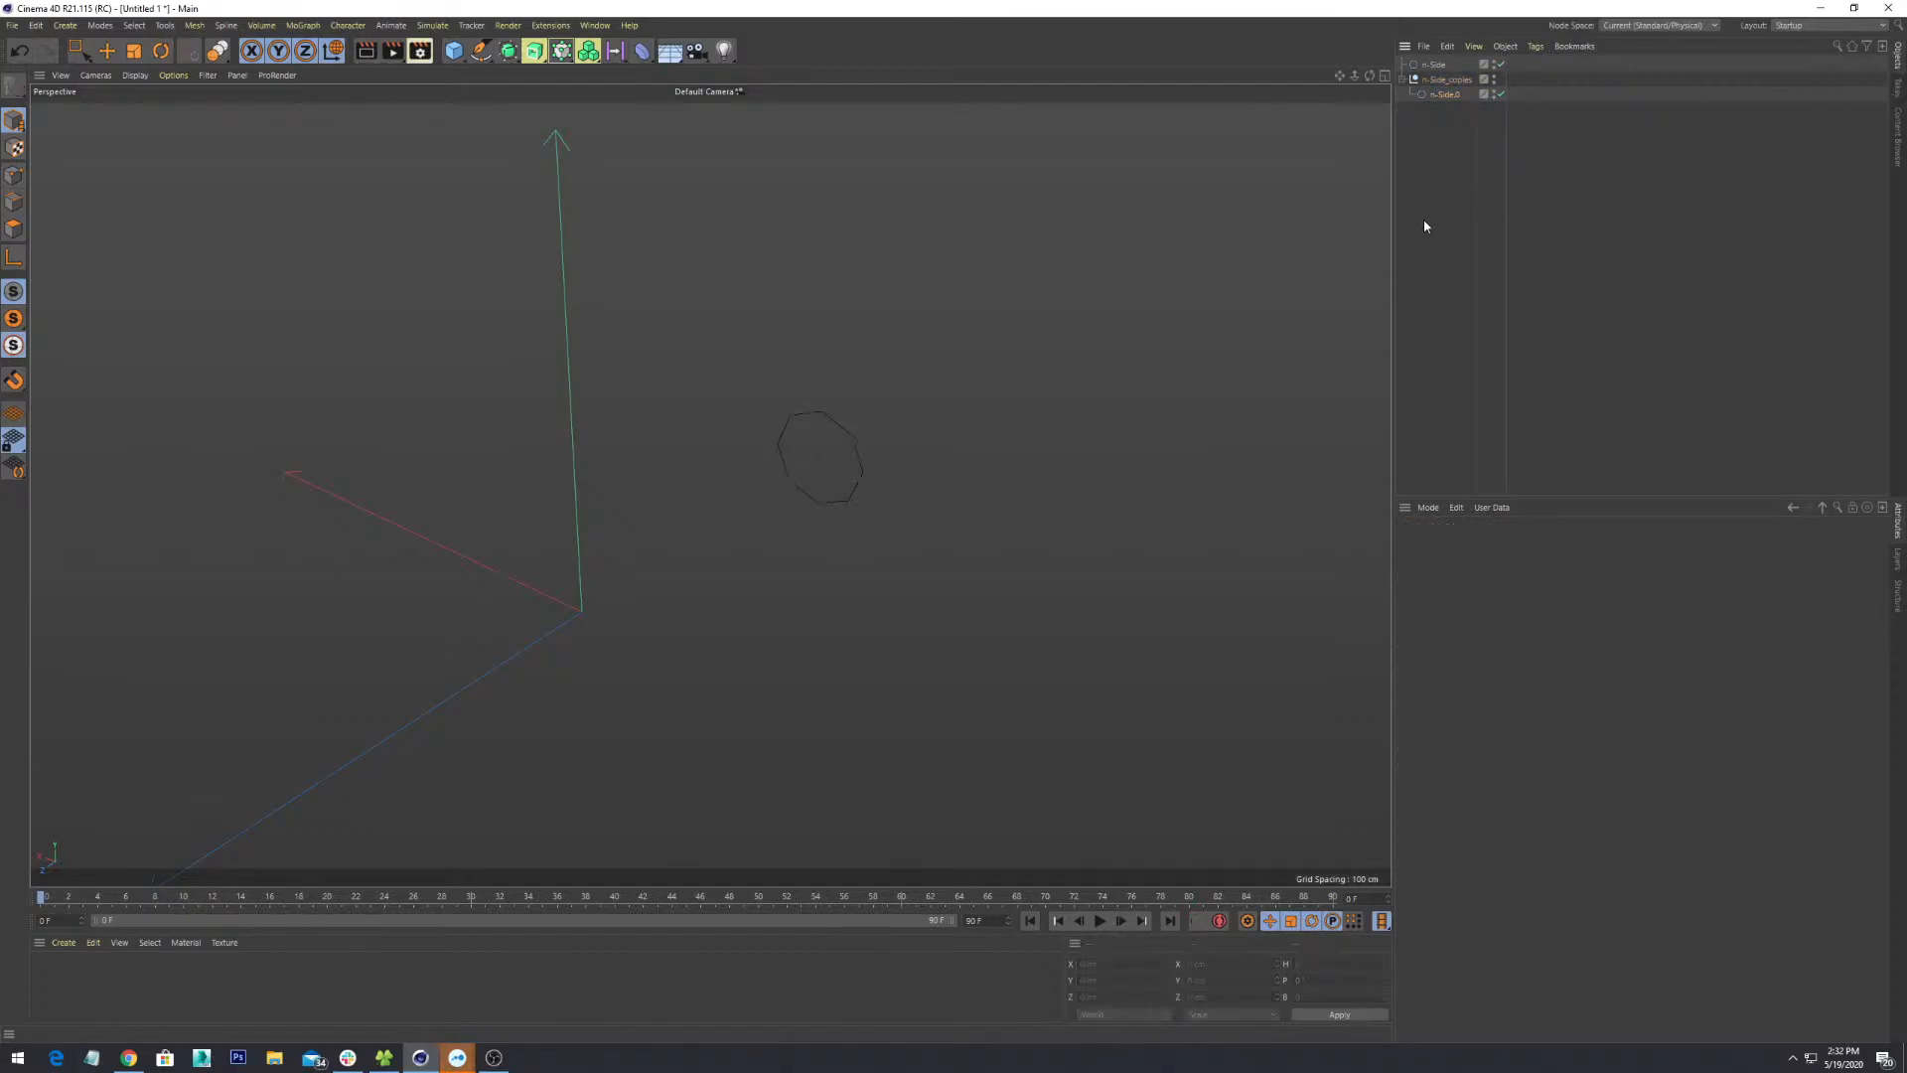
pyautogui.click(1433, 90)
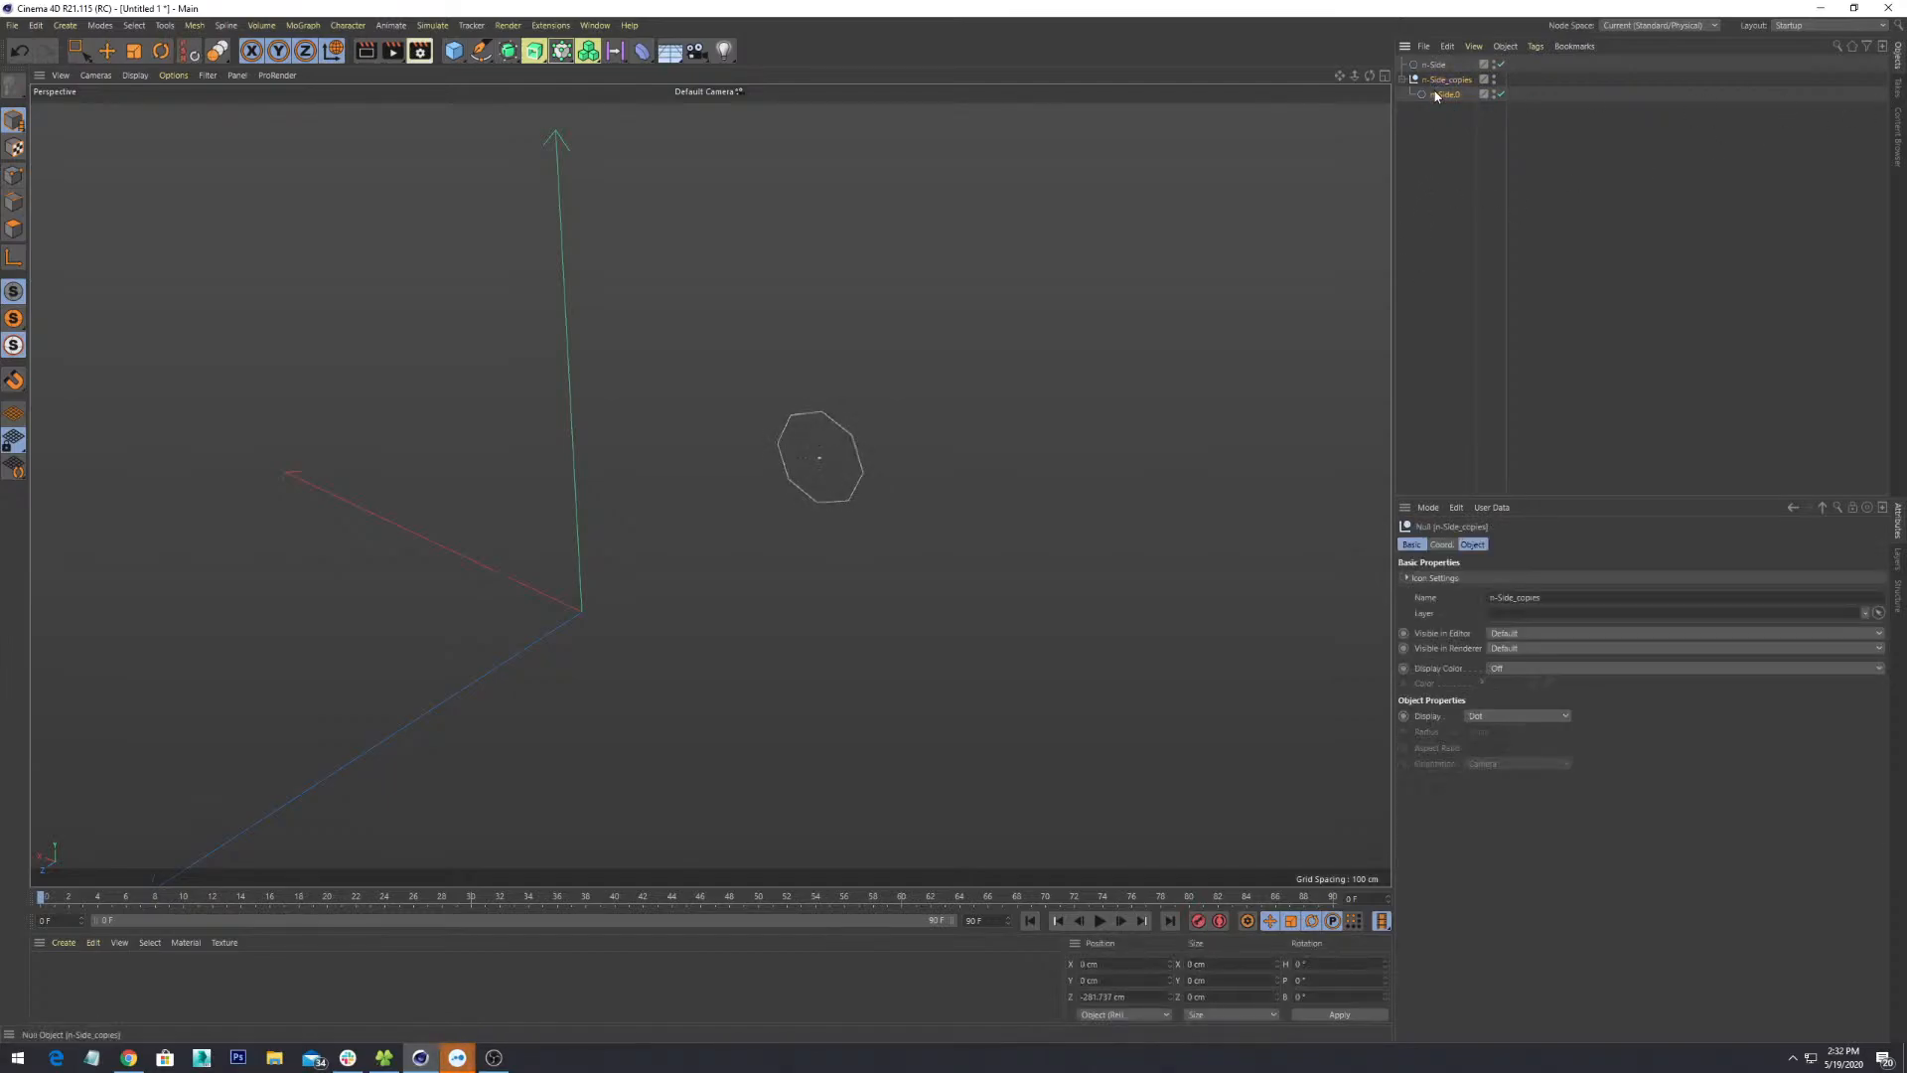
pyautogui.click(1440, 81)
pyautogui.click(1440, 91)
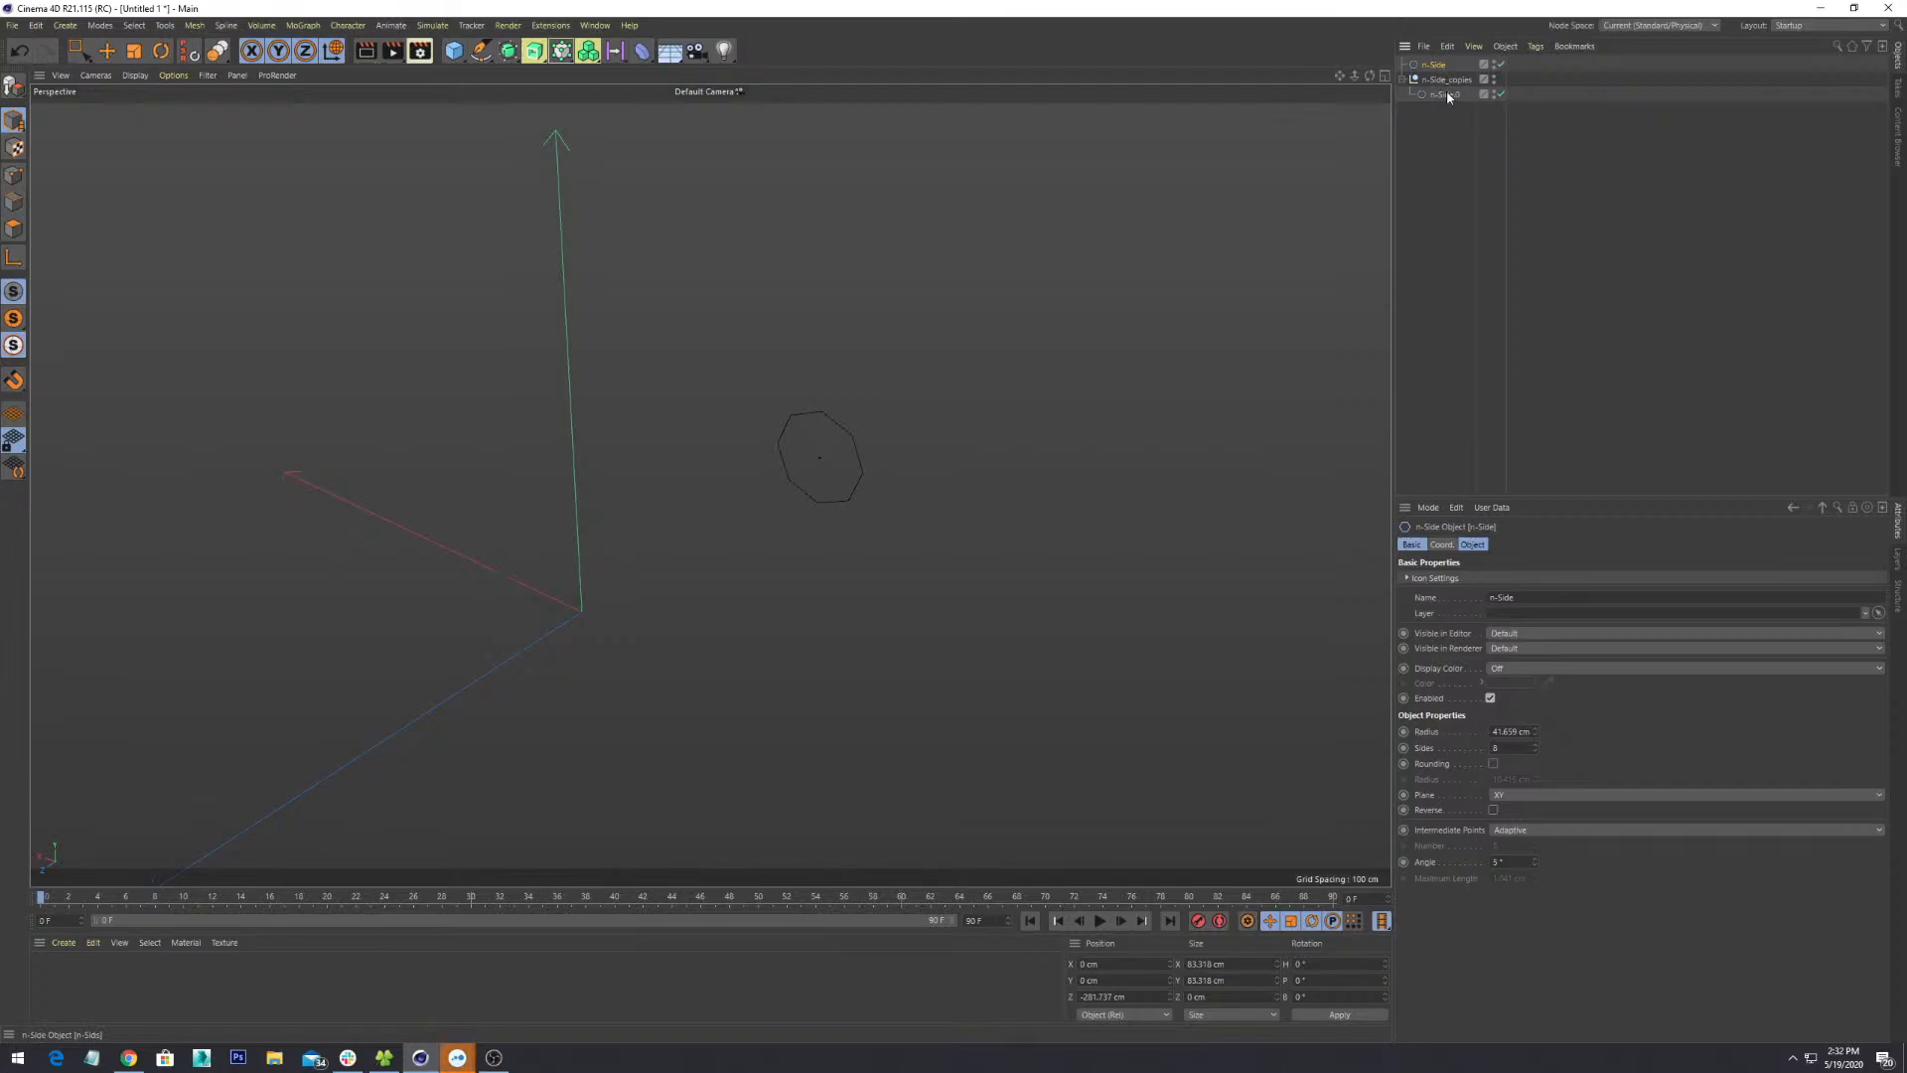
pyautogui.click(1426, 129)
pyautogui.click(1429, 95)
pyautogui.click(1445, 82)
pyautogui.click(1444, 96)
pyautogui.click(1437, 66)
pyautogui.keyDown('alt'); pyautogui.moveTo(974, 501); pyautogui.dragTo(1056, 470); pyautogui.keyUp('alt')
pyautogui.click(1455, 93)
pyautogui.click(1430, 159)
pyautogui.scroll(3, 877, 513)
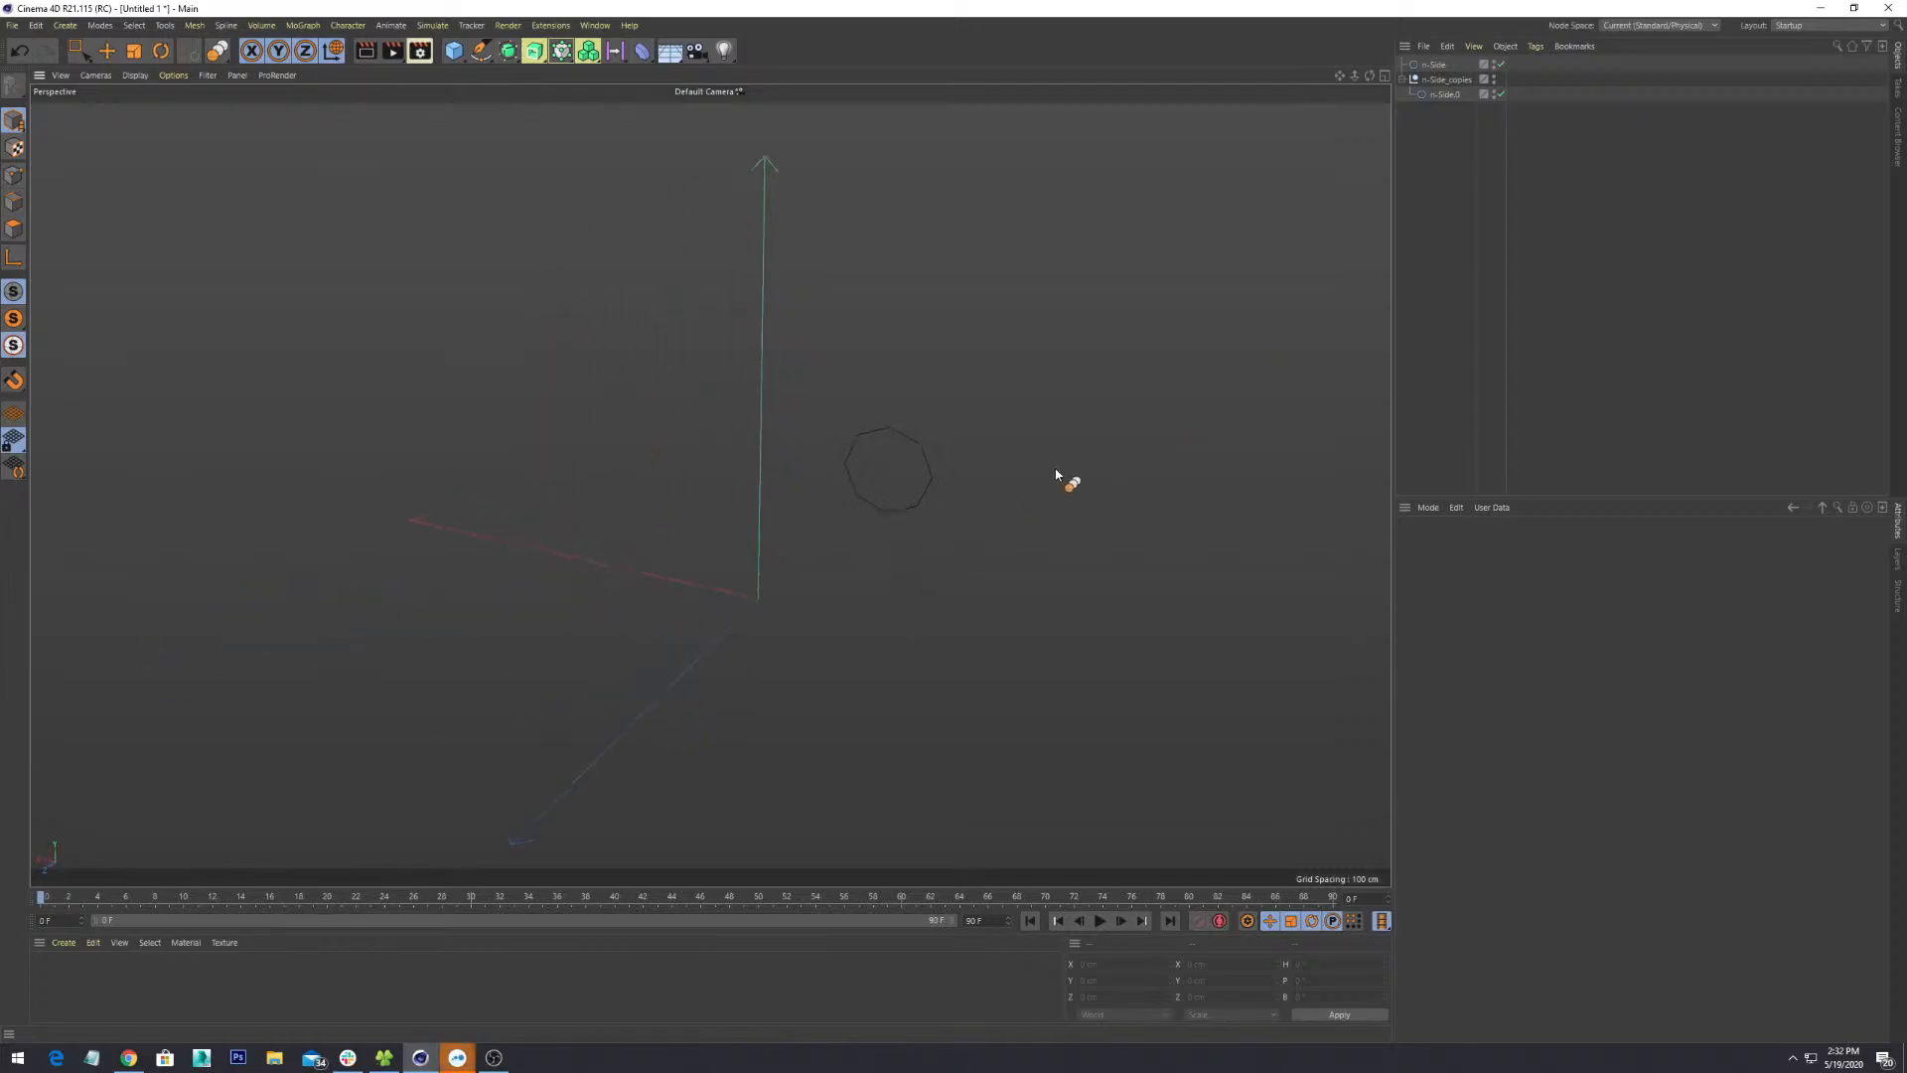
pyautogui.click(1428, 66)
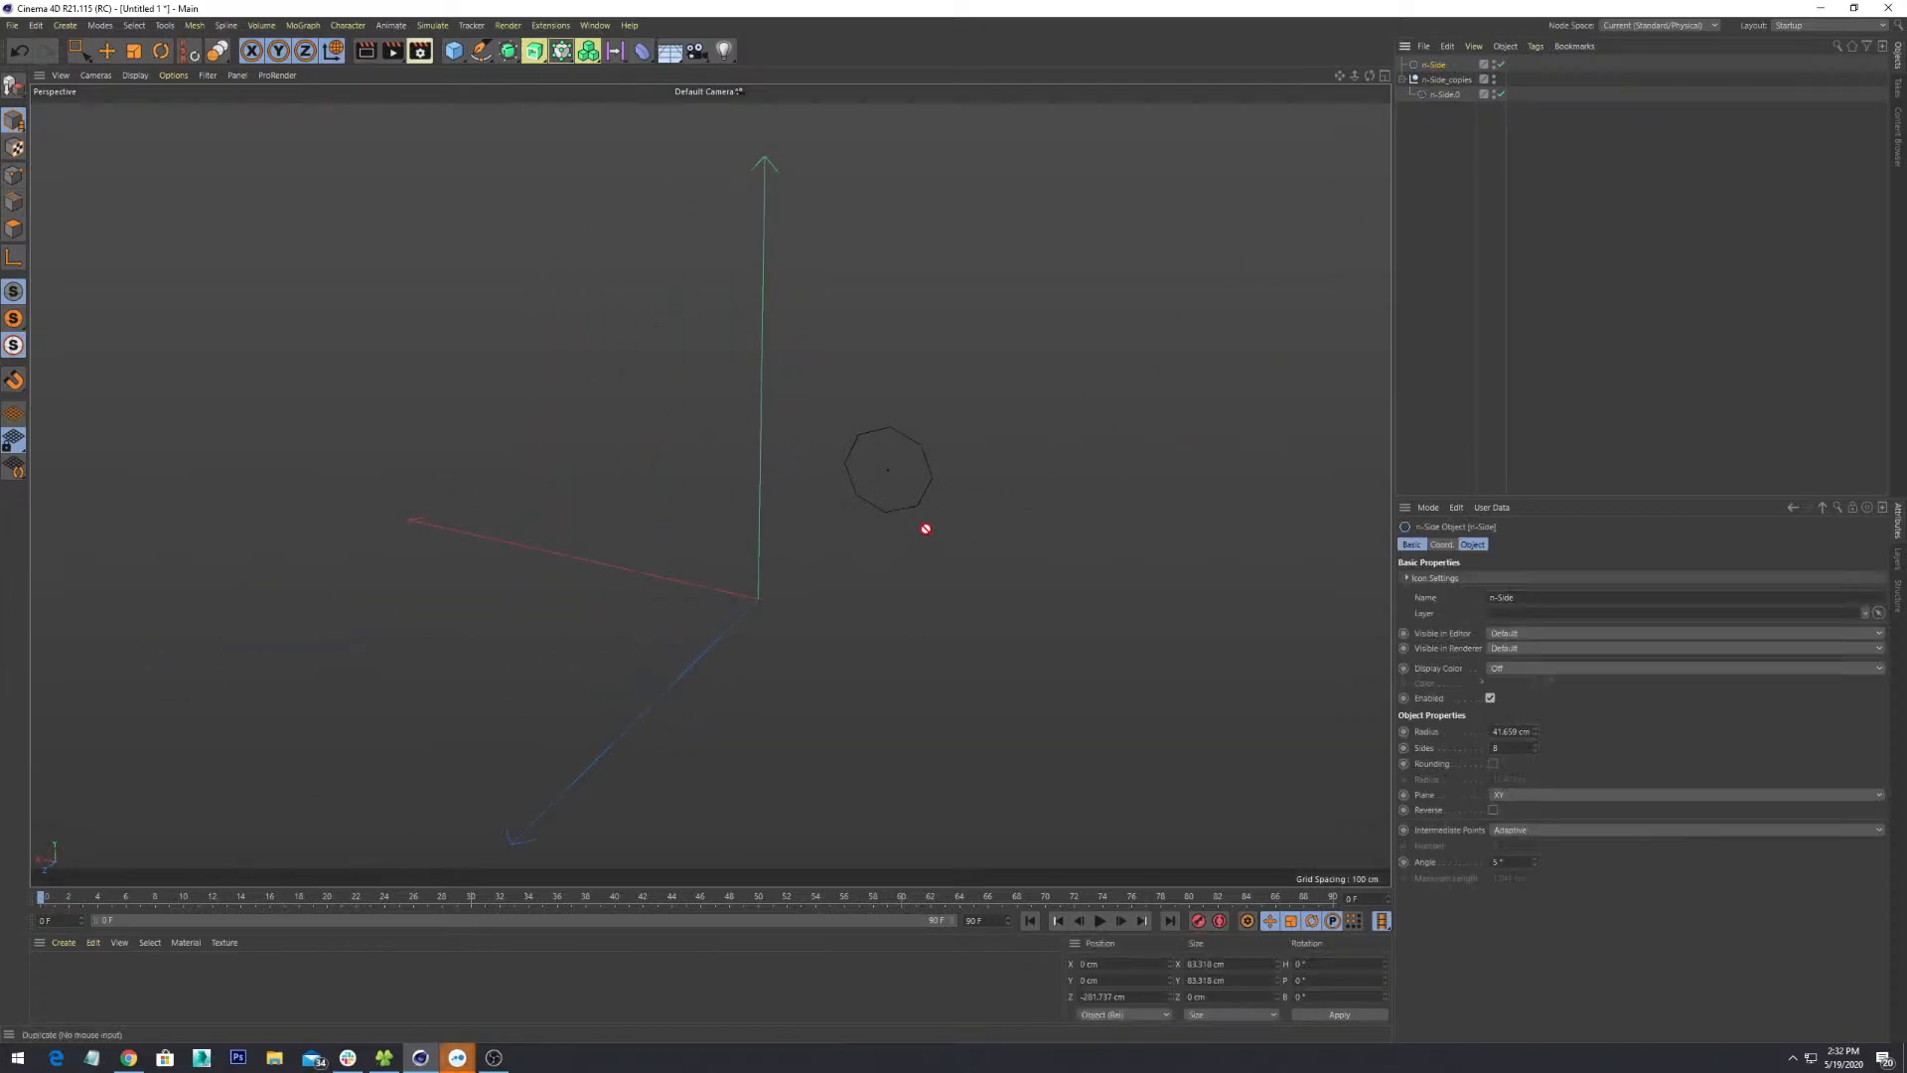
# - Make the n-Side octagon editable, then try a move and undo it
pyautogui.click(14, 85)
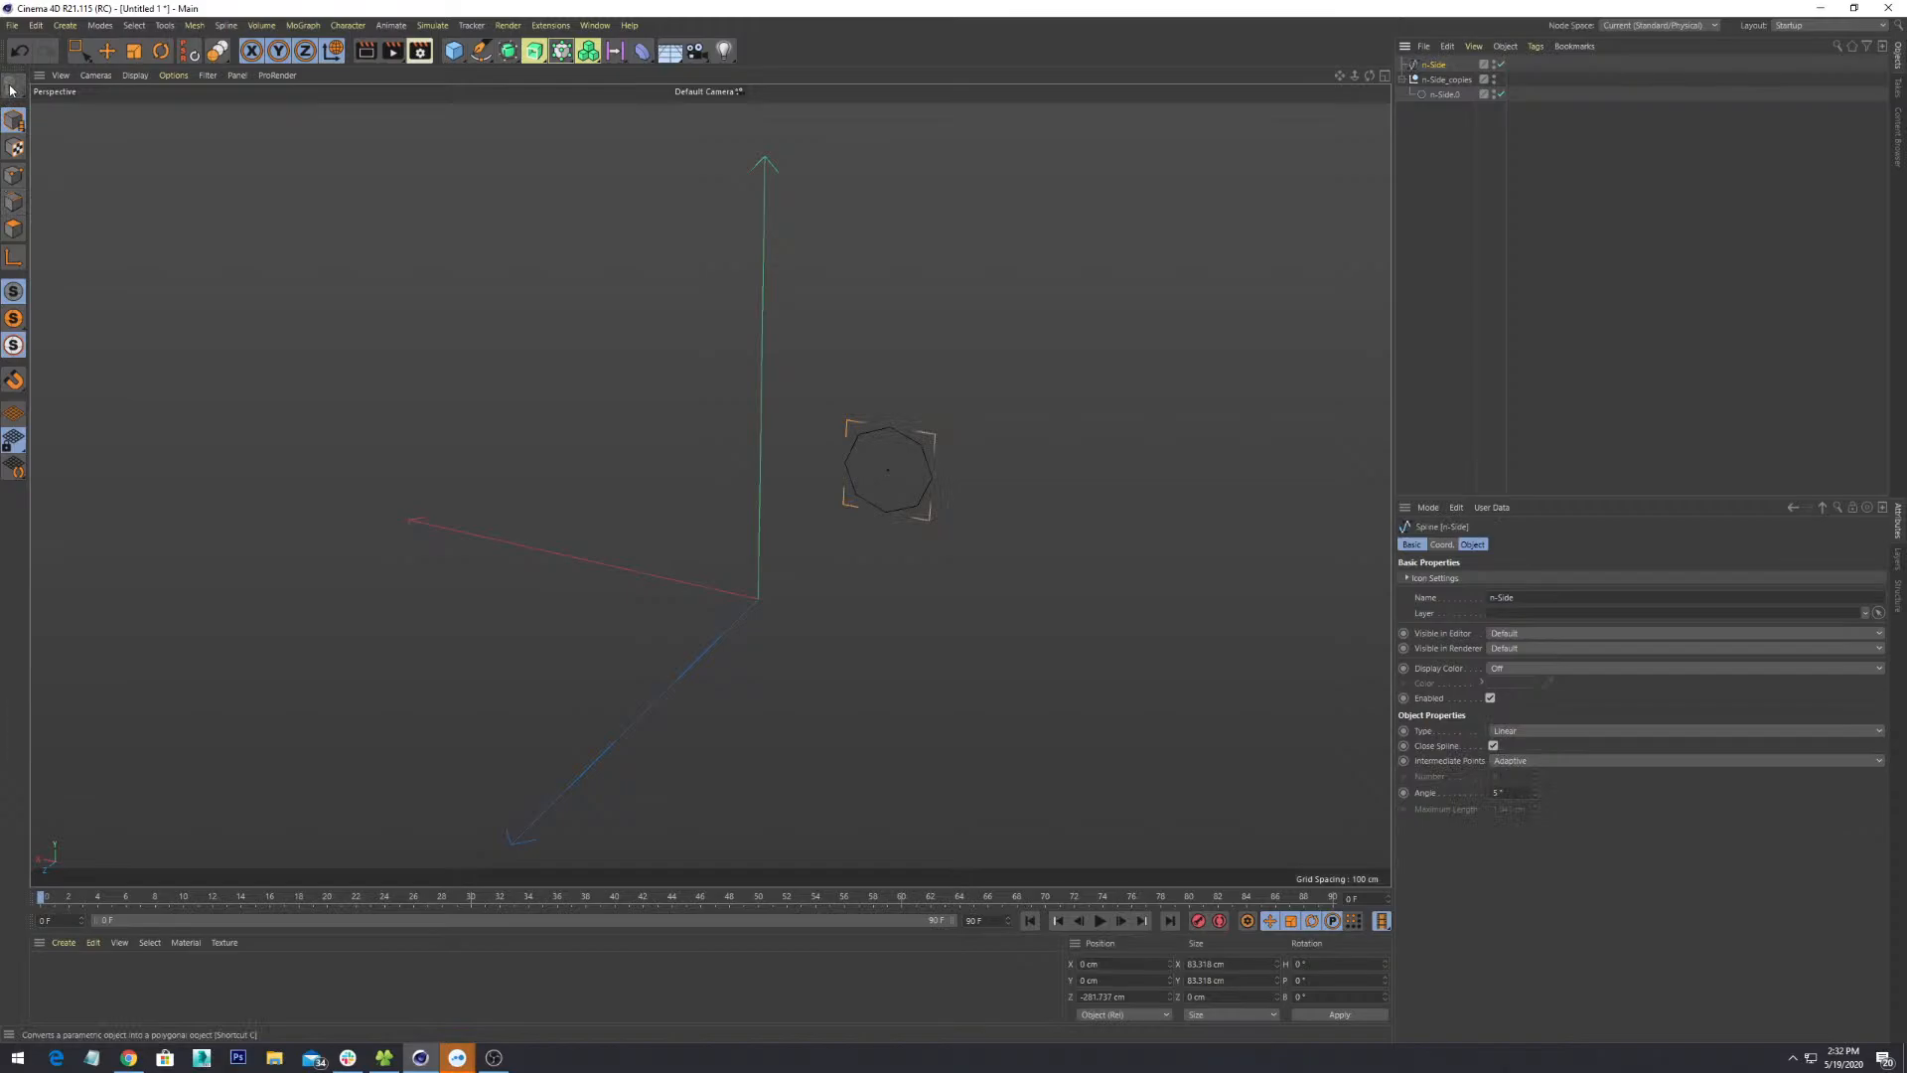
pyautogui.click(107, 51)
pyautogui.moveTo(1015, 362); pyautogui.dragTo(1200, 424)
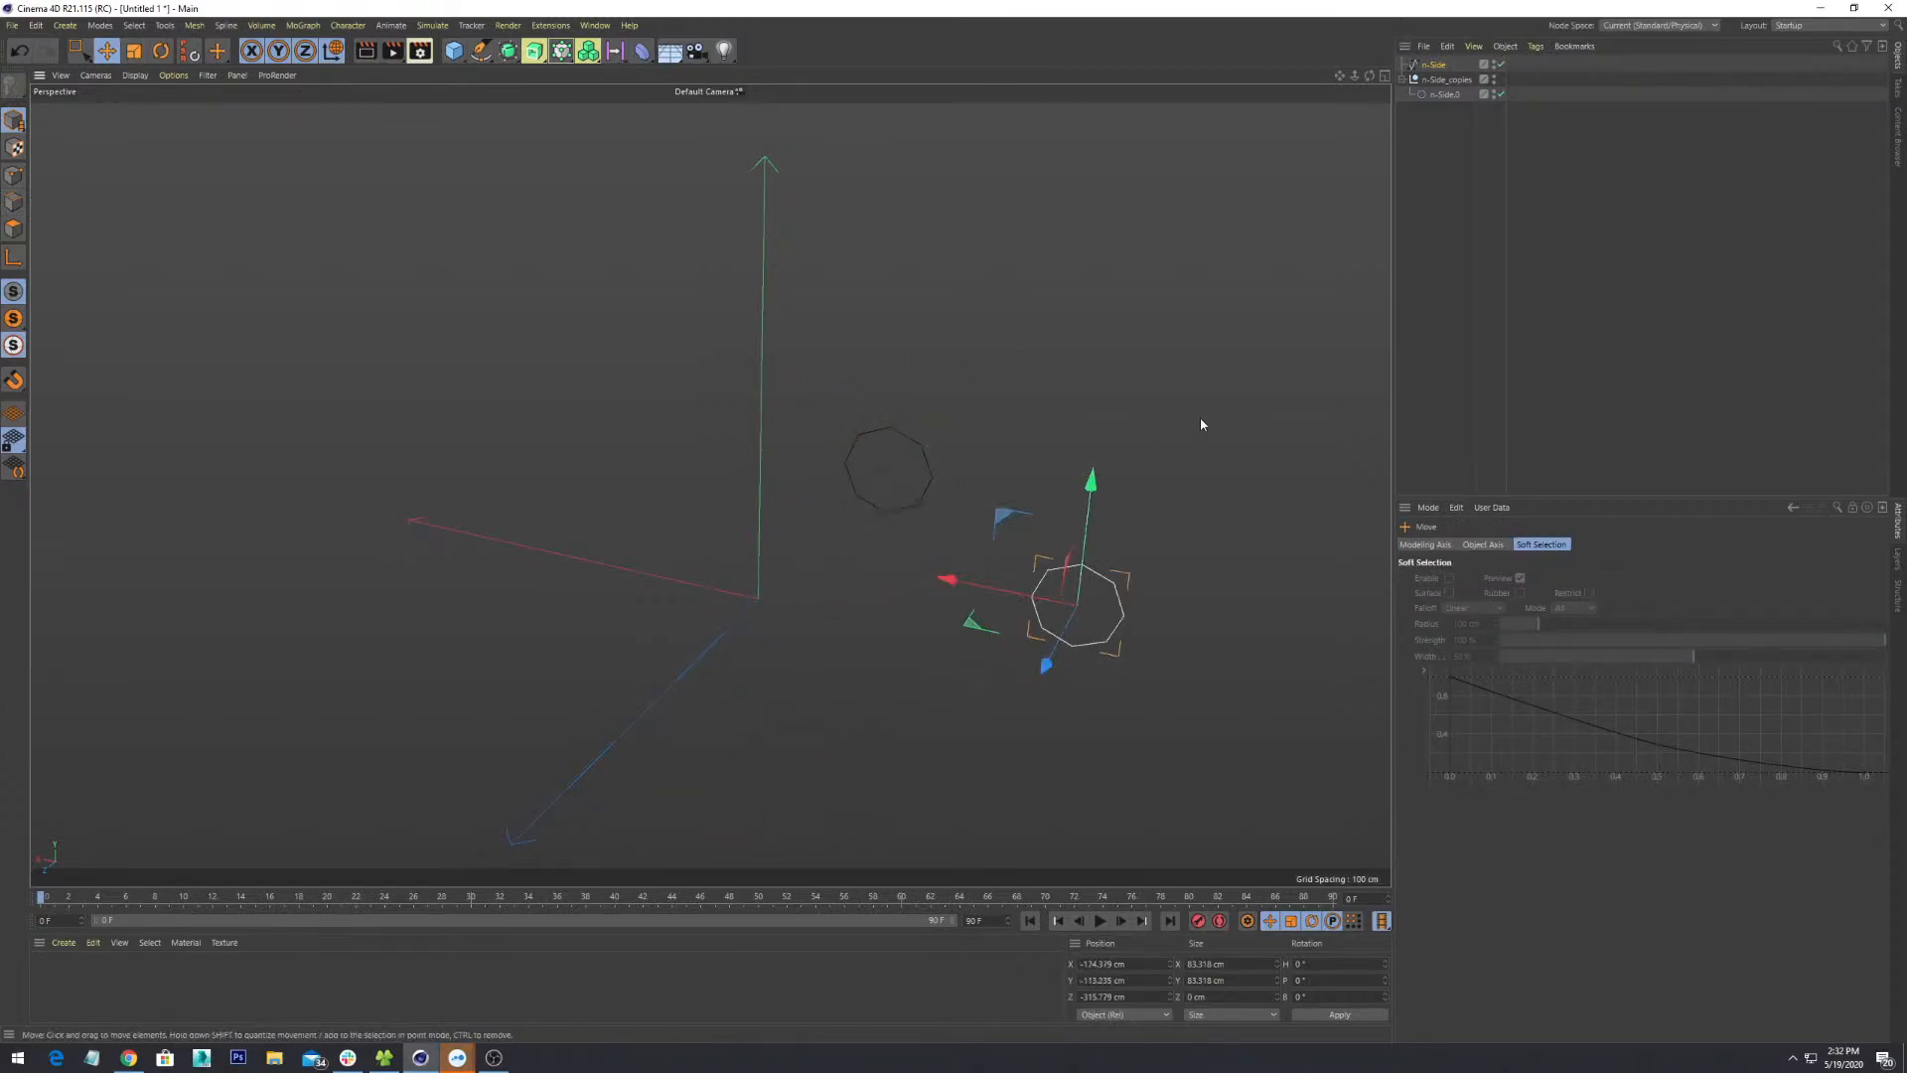
pyautogui.hotkey('ctrl', 'z')
pyautogui.keyDown('alt'); pyautogui.moveTo(1146, 509); pyautogui.dragTo(1029, 569); pyautogui.keyUp('alt')
# - Slide the copied n-Side.0 octagon left along the X axis
pyautogui.click(1452, 99)
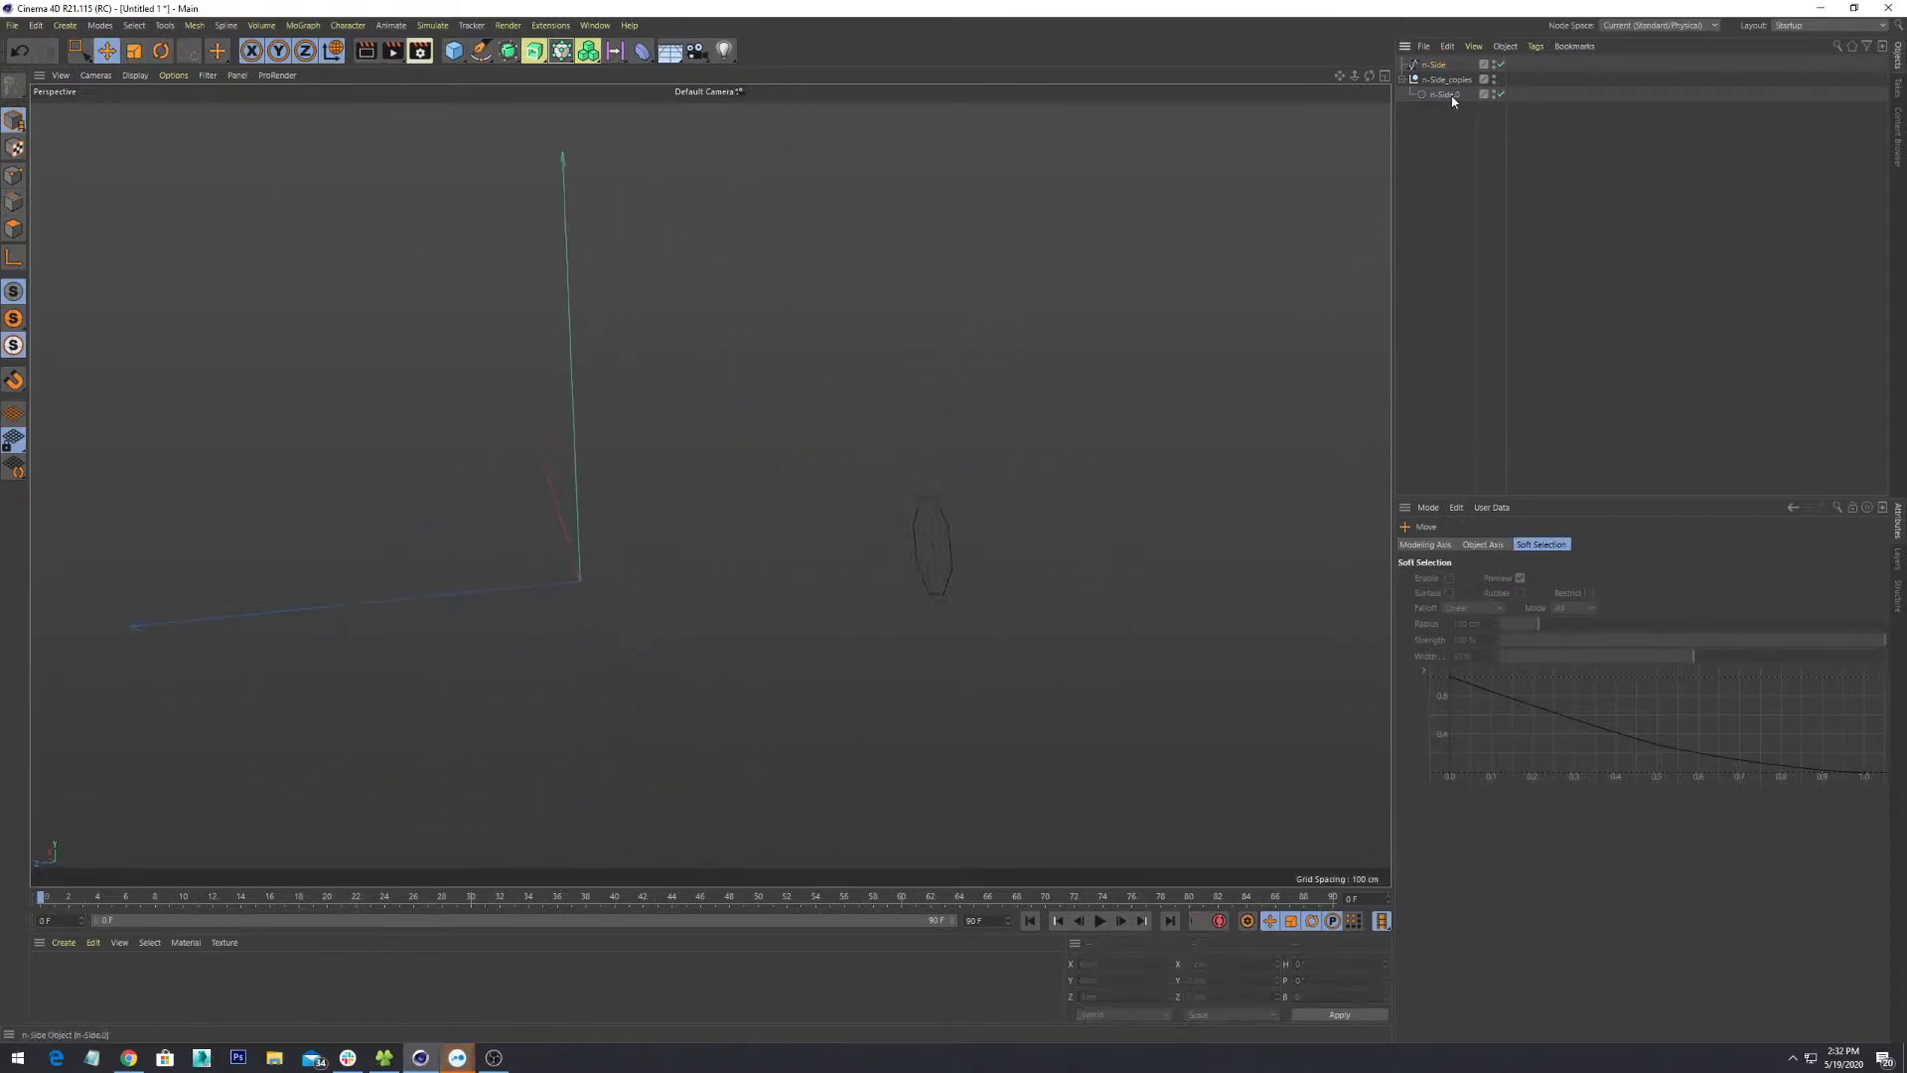
pyautogui.click(1452, 99)
pyautogui.moveTo(800, 553); pyautogui.dragTo(618, 574)
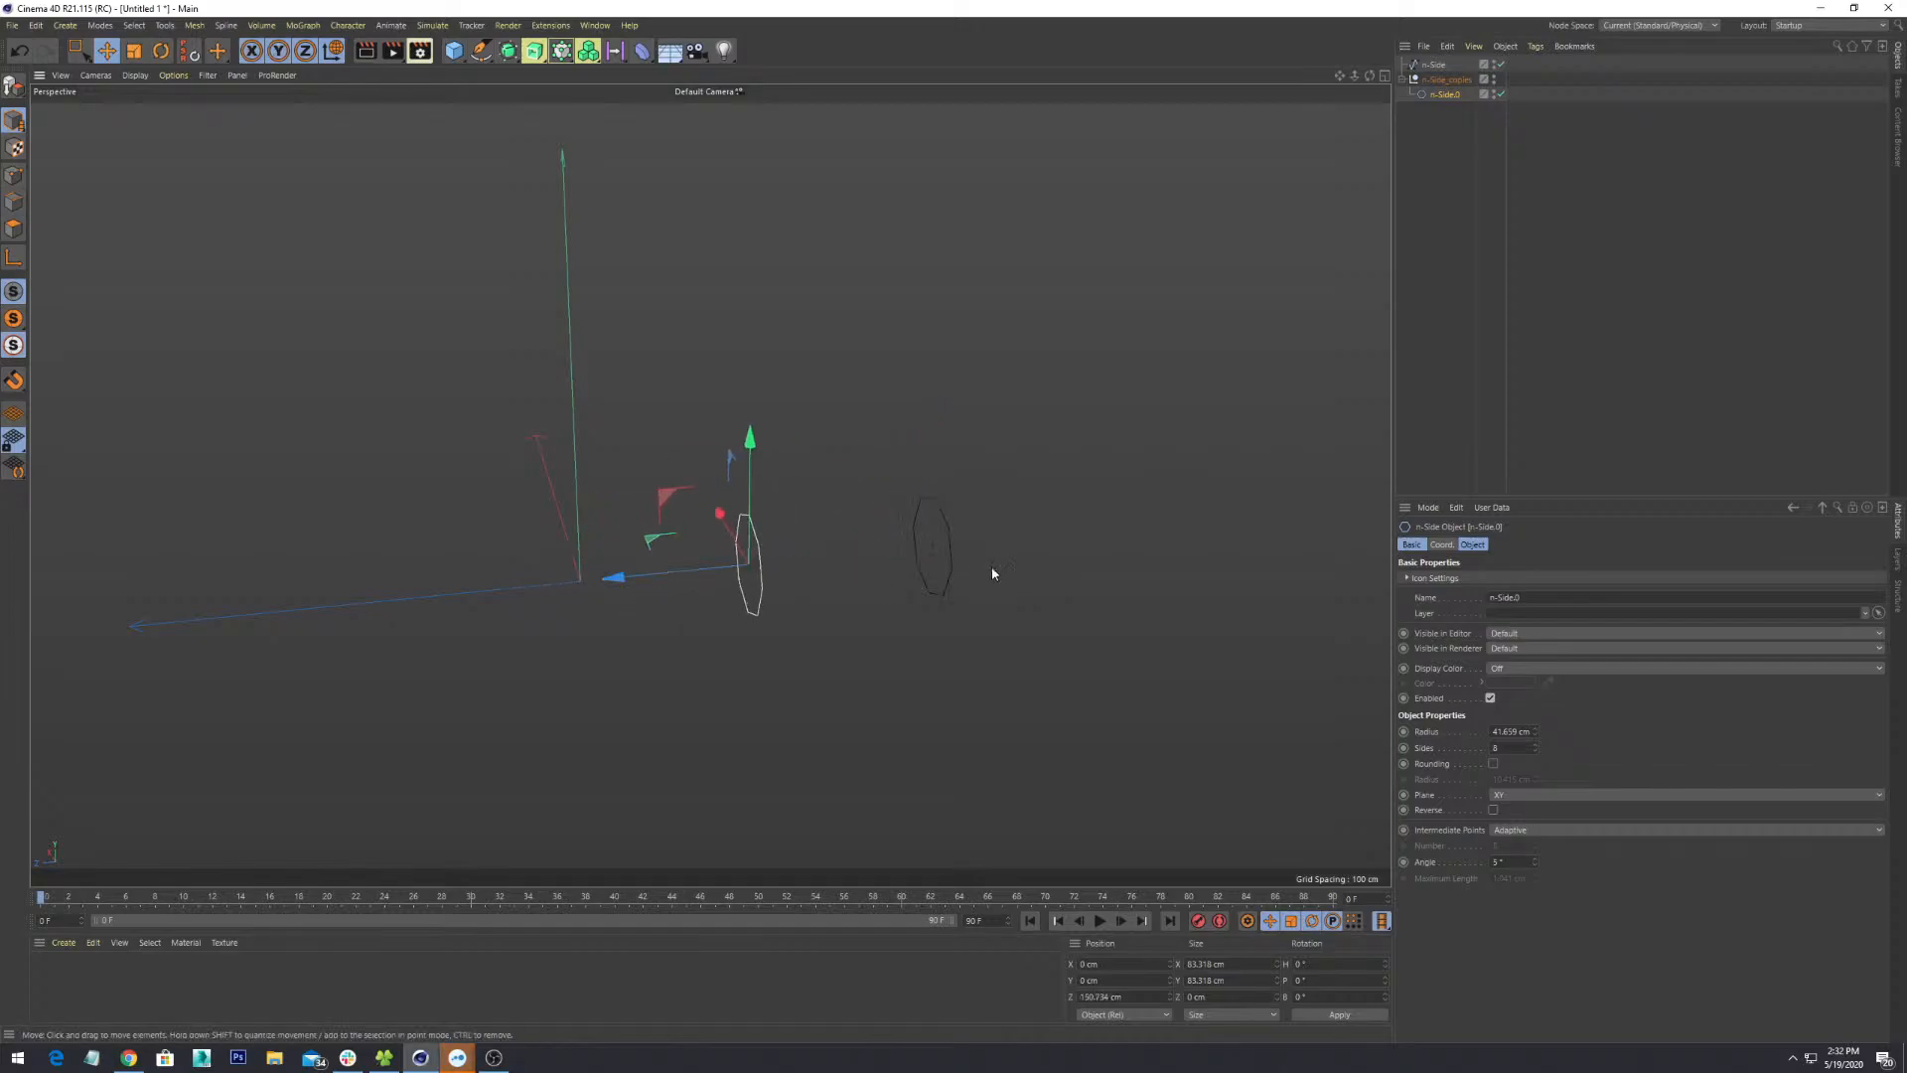
pyautogui.click(944, 505)
# - Test-scale the other octagon to about 48 and 188 cm, then undo back to 83.318 cm
pyautogui.click(941, 510)
pyautogui.press('t')
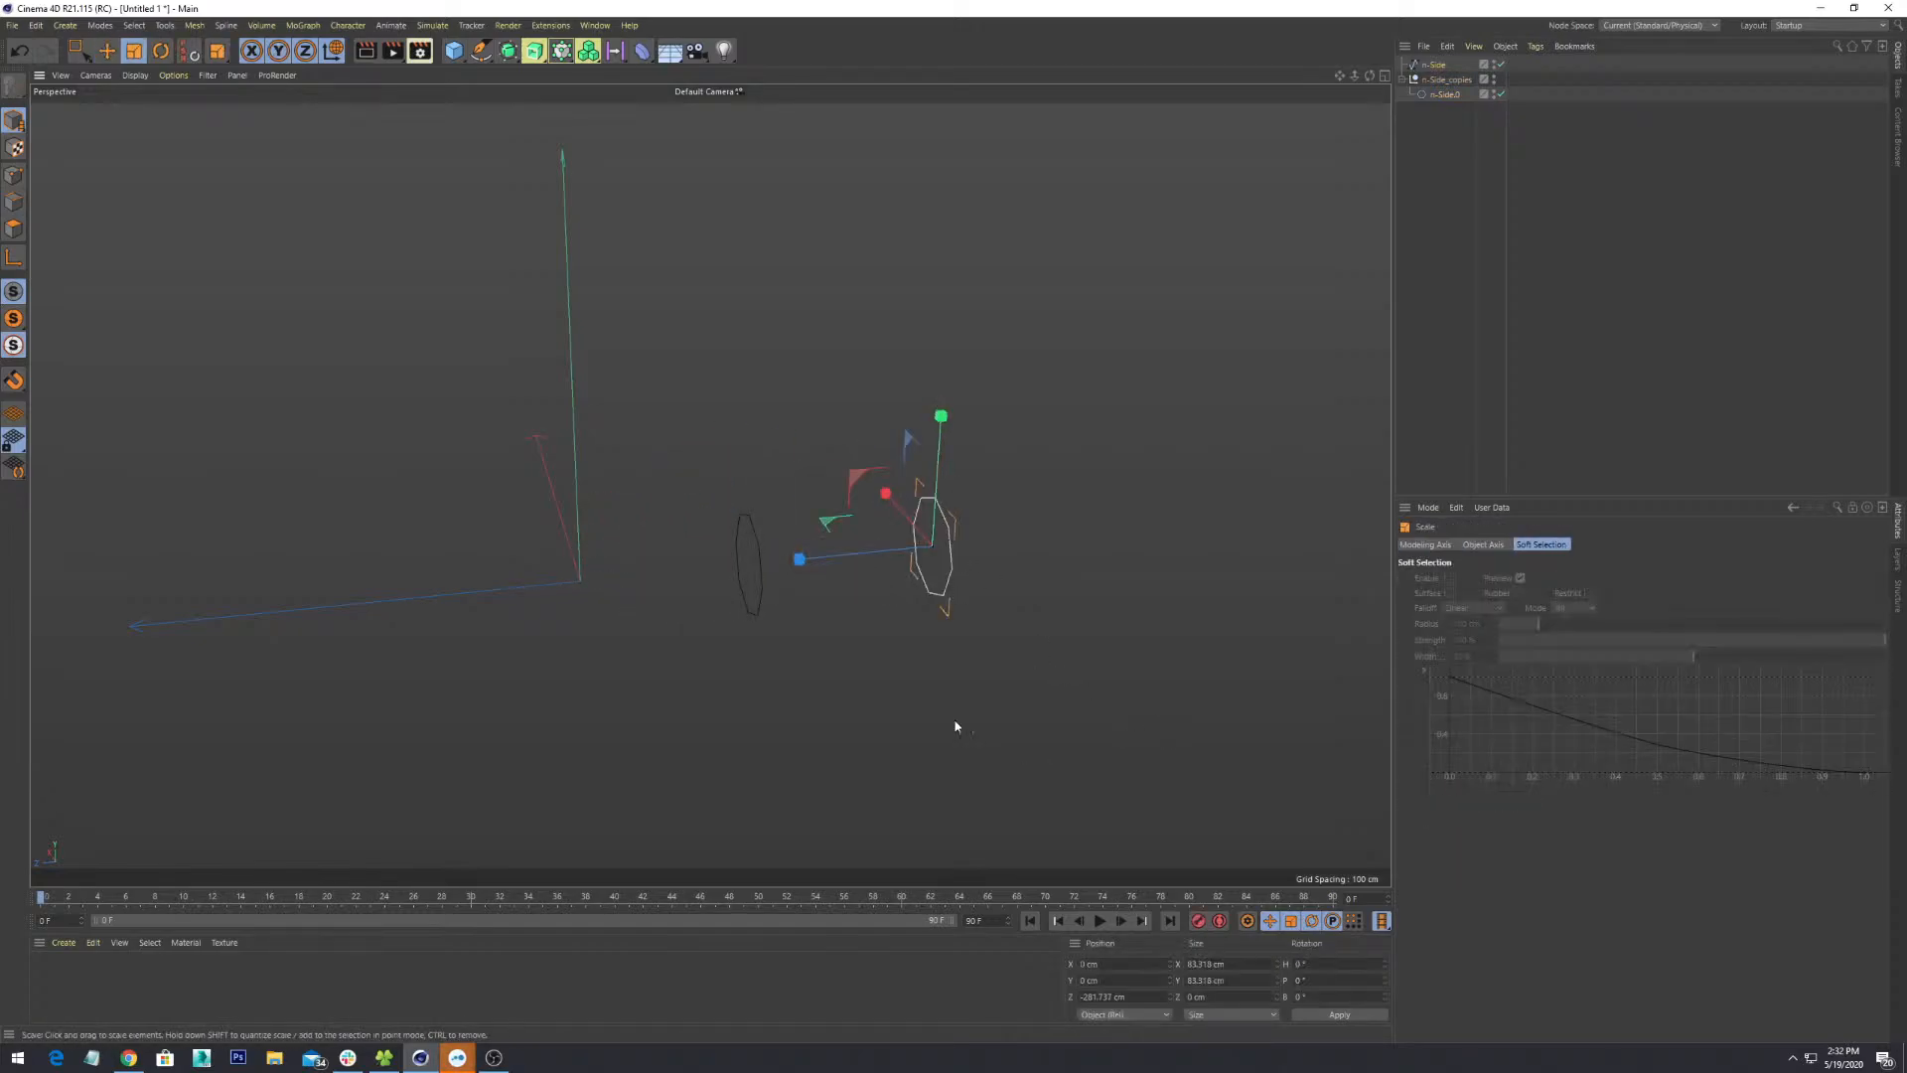
pyautogui.moveTo(939, 537)
pyautogui.mouseDown()
pyautogui.moveTo(971, 541)
pyautogui.moveTo(936, 571)
pyautogui.moveTo(953, 568)
pyautogui.mouseUp()
pyautogui.keyDown('alt'); pyautogui.moveTo(848, 626); pyautogui.dragTo(944, 616); pyautogui.keyUp('alt')
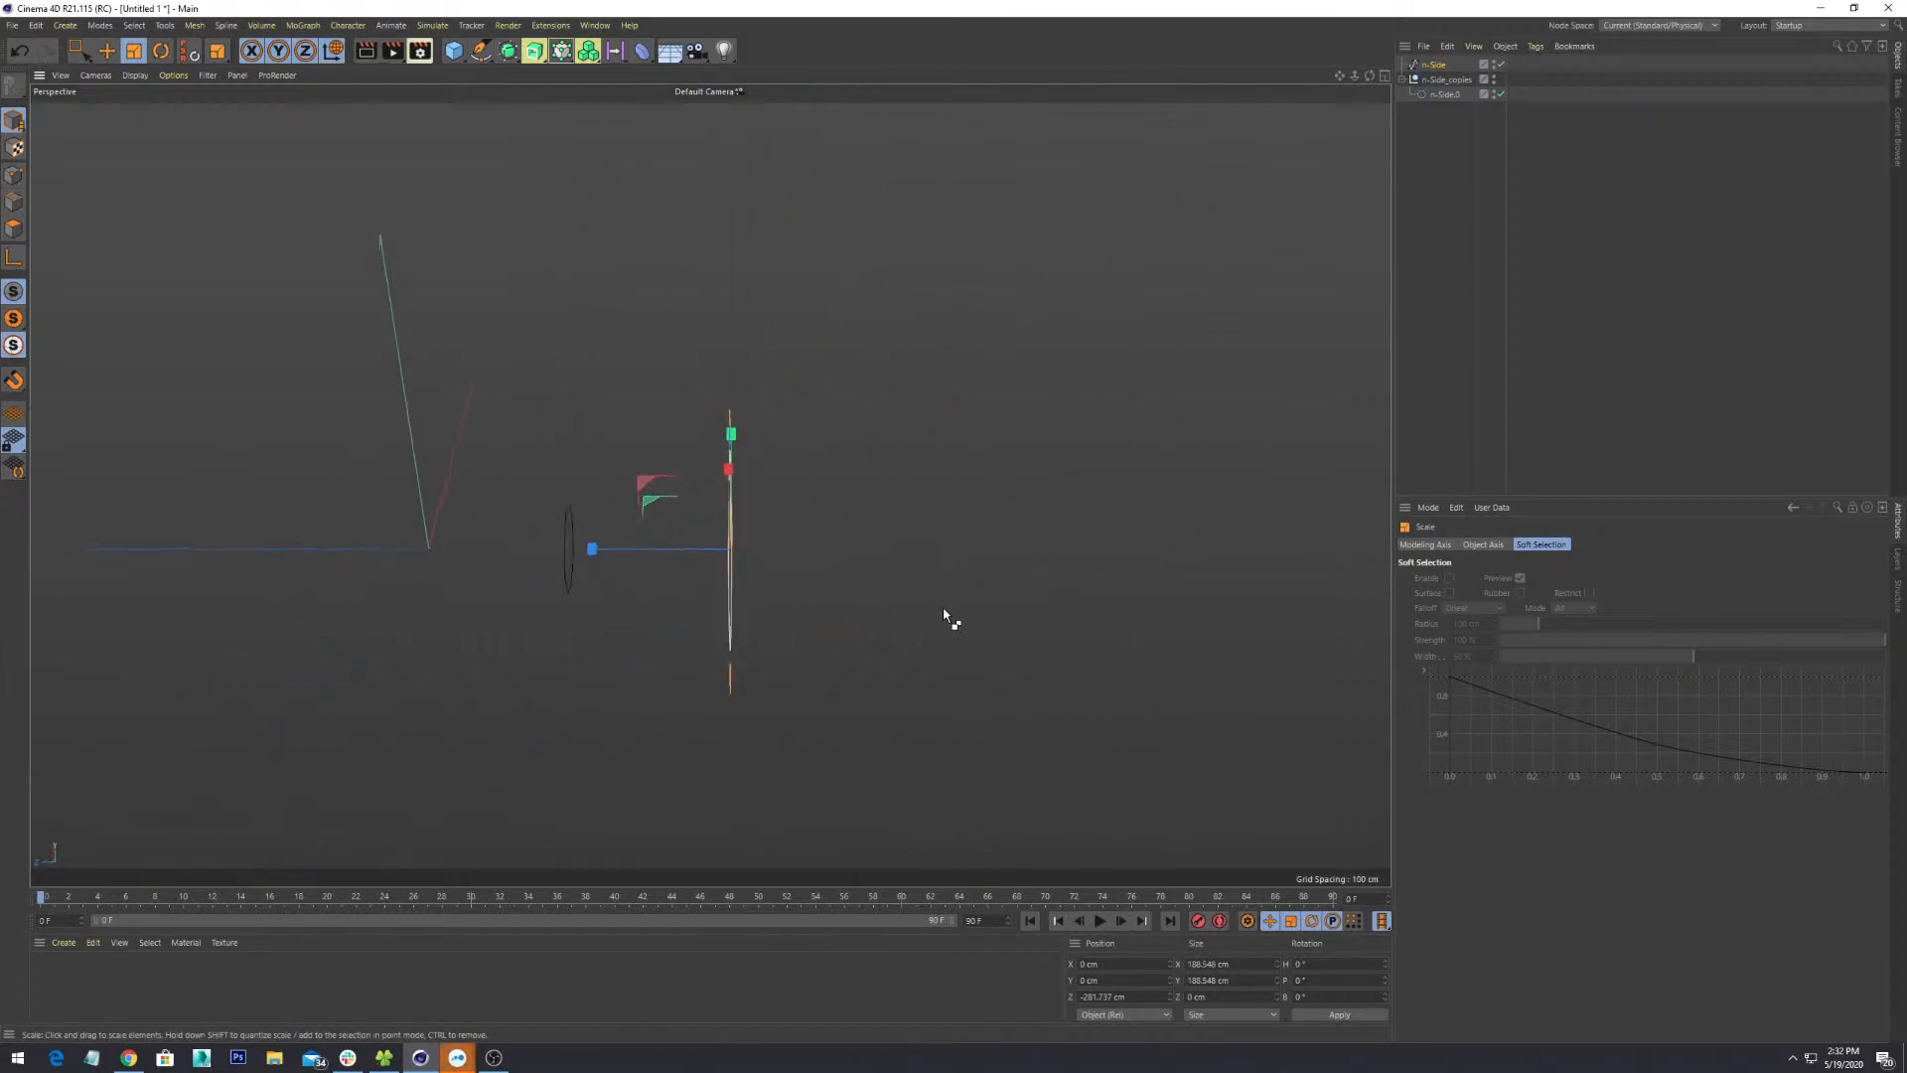
pyautogui.hotkey('ctrl', 'z')
pyautogui.keyDown('alt'); pyautogui.moveTo(732, 630); pyautogui.dragTo(671, 581); pyautogui.keyUp('alt')
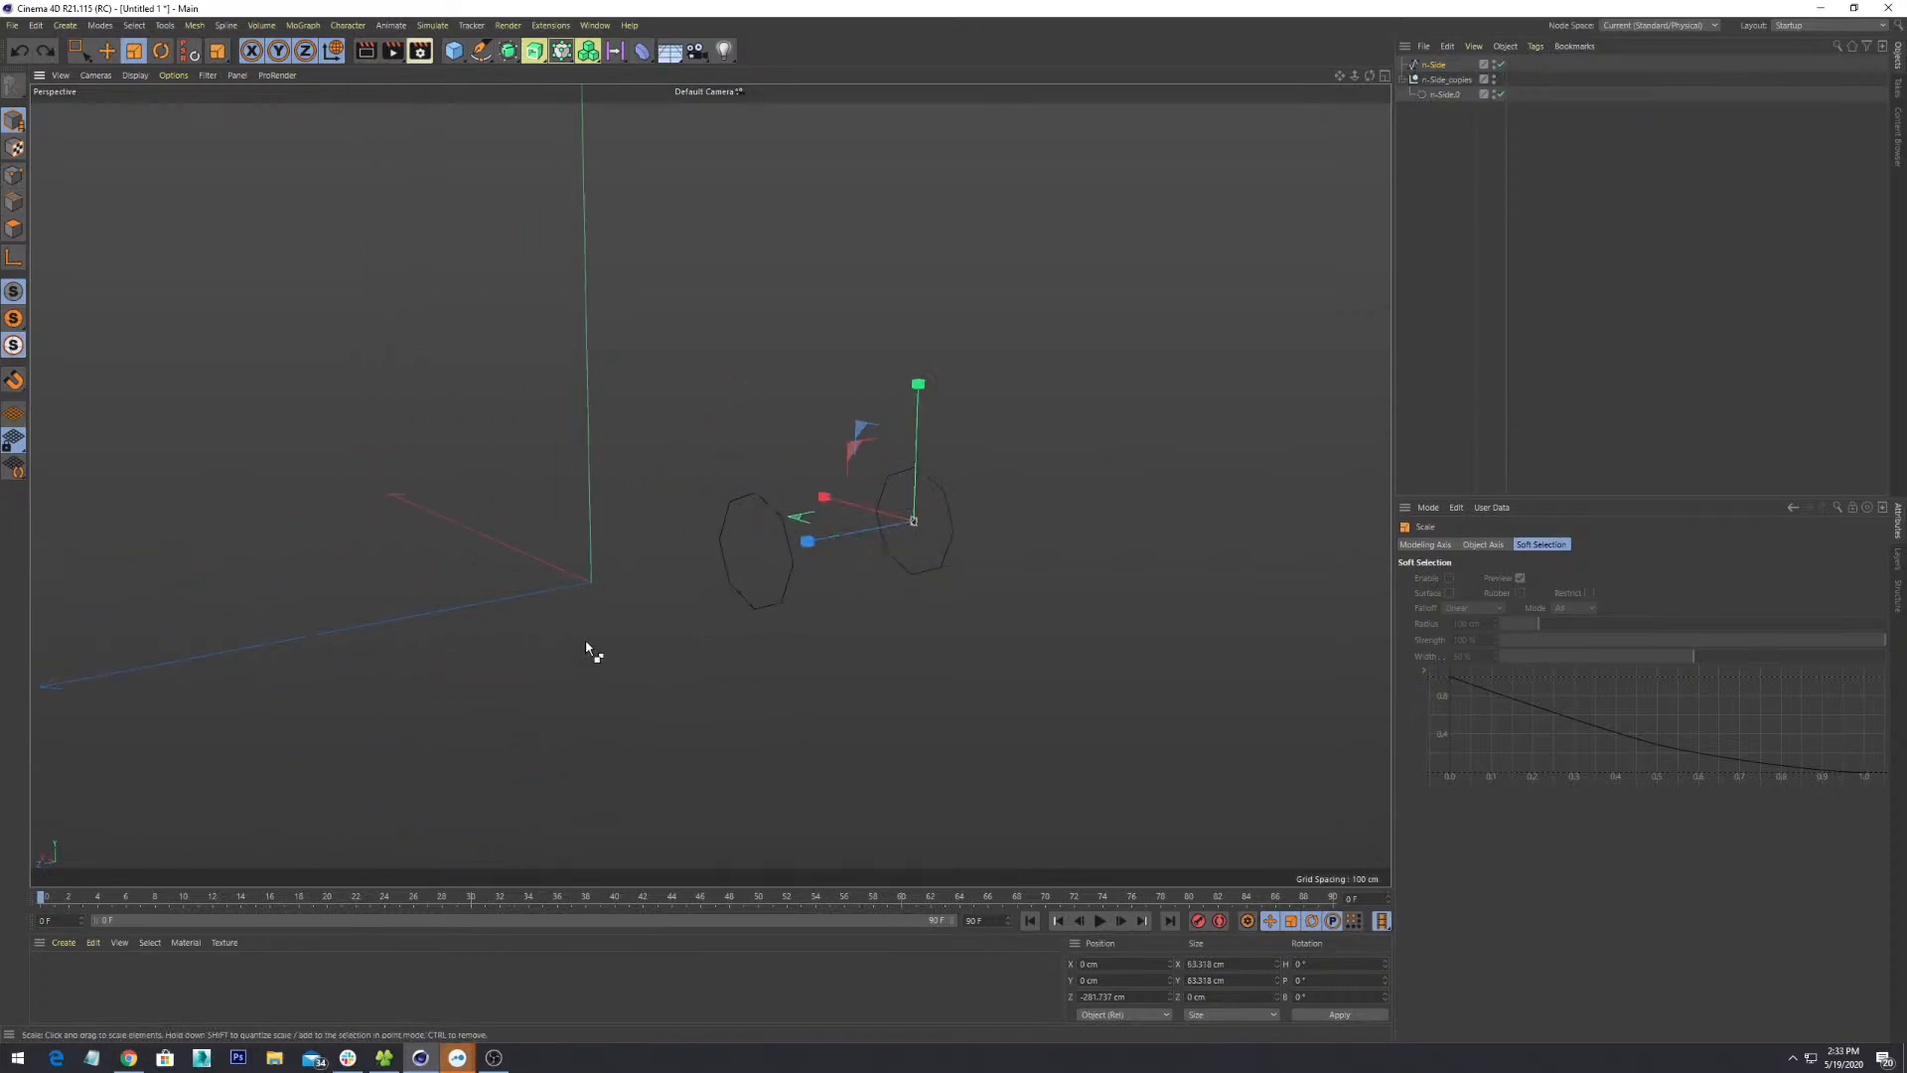
pyautogui.click(498, 429)
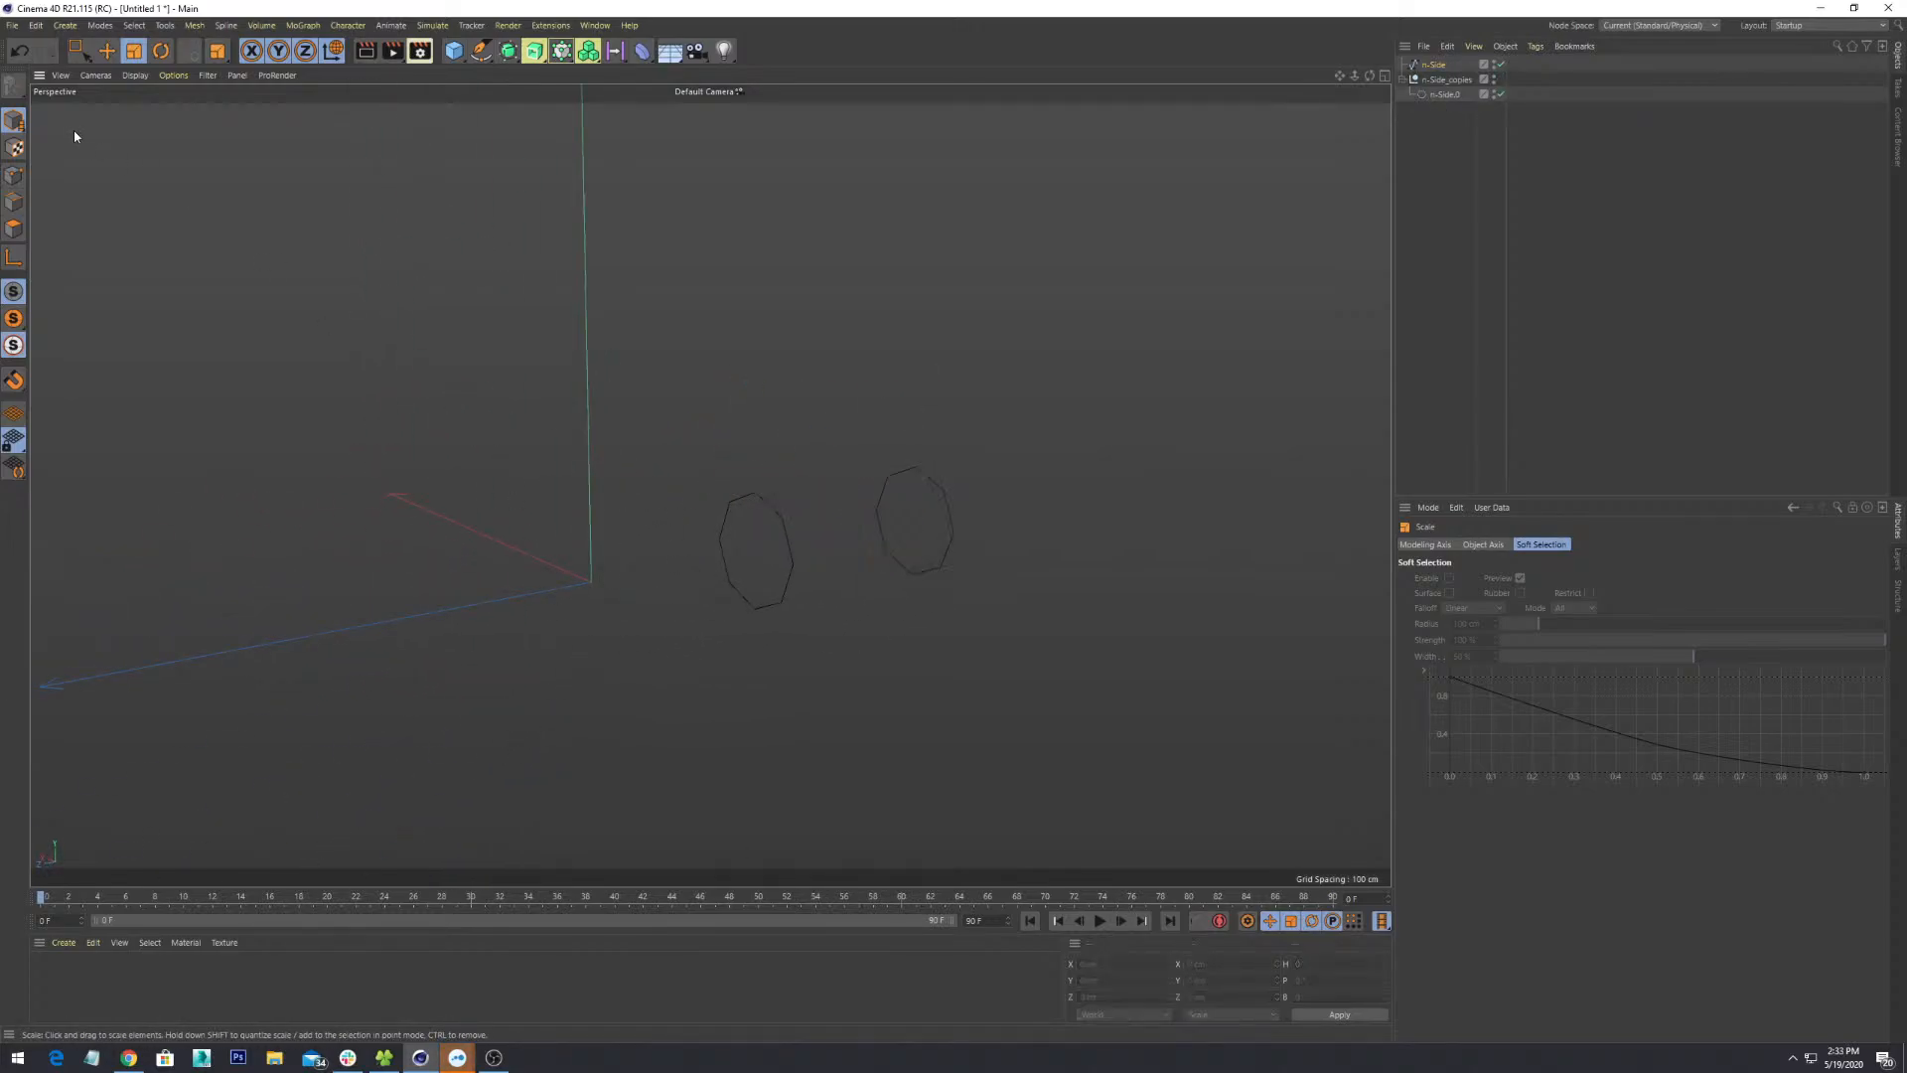
# - Uncheck World Axis in the viewport Filter menu, leaving object Axis display on
pyautogui.click(87, 52)
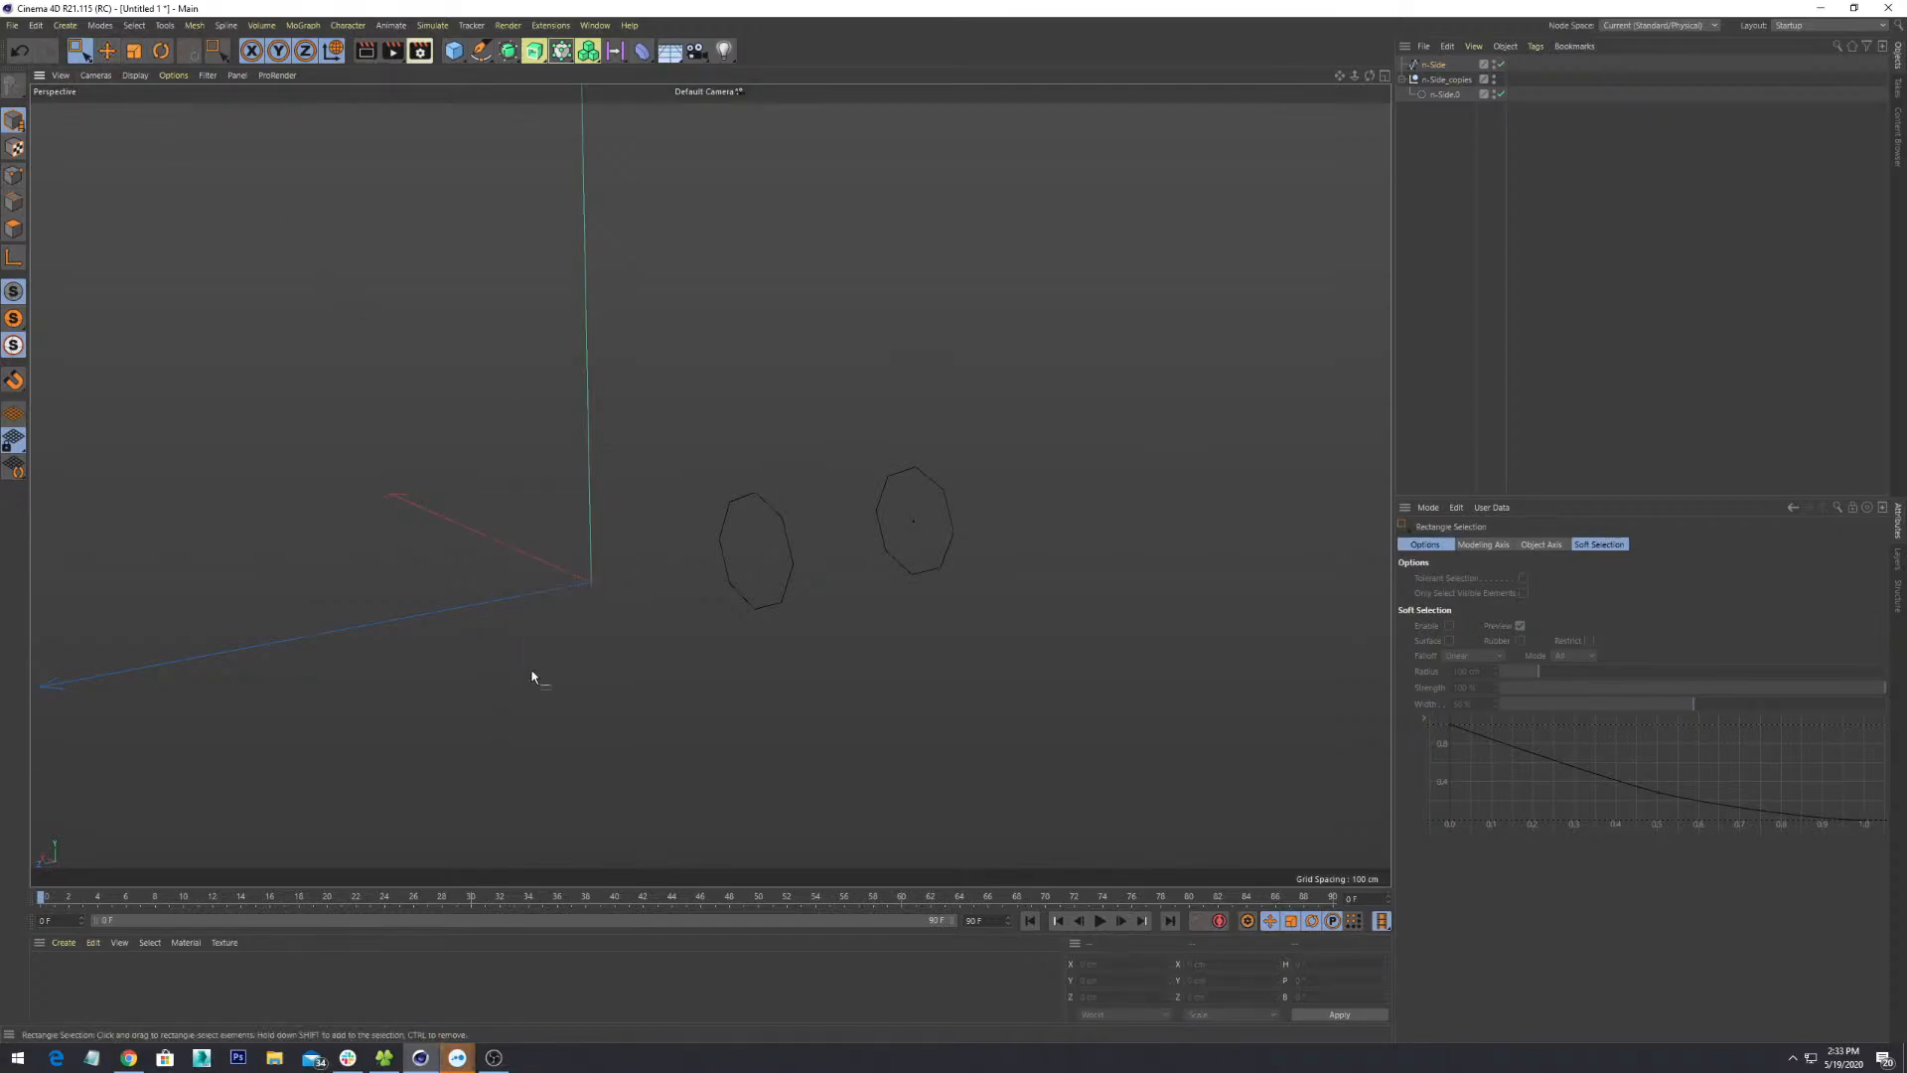
pyautogui.keyDown('alt'); pyautogui.moveTo(534, 679); pyautogui.dragTo(902, 539); pyautogui.keyUp('alt')
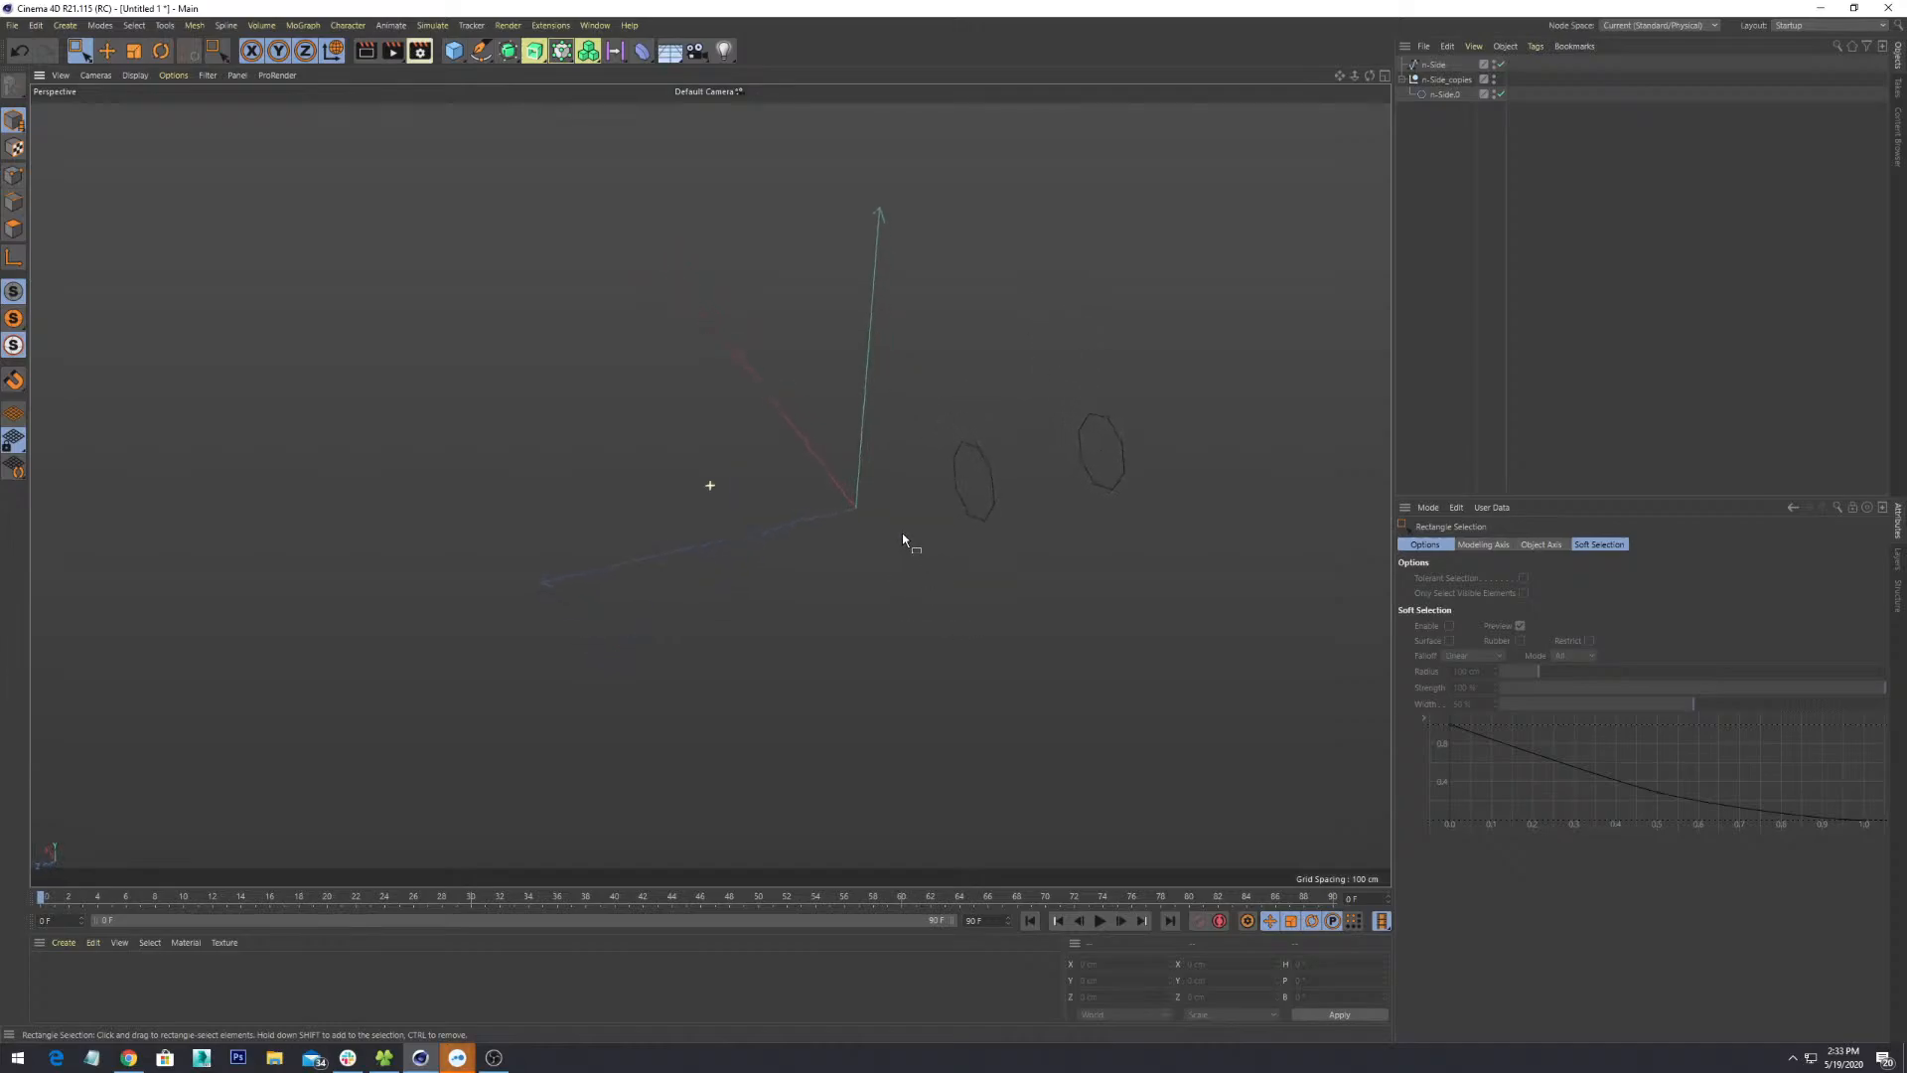
pyautogui.keyDown('alt'); pyautogui.moveTo(893, 339); pyautogui.dragTo(683, 565); pyautogui.keyUp('alt')
pyautogui.click(175, 75)
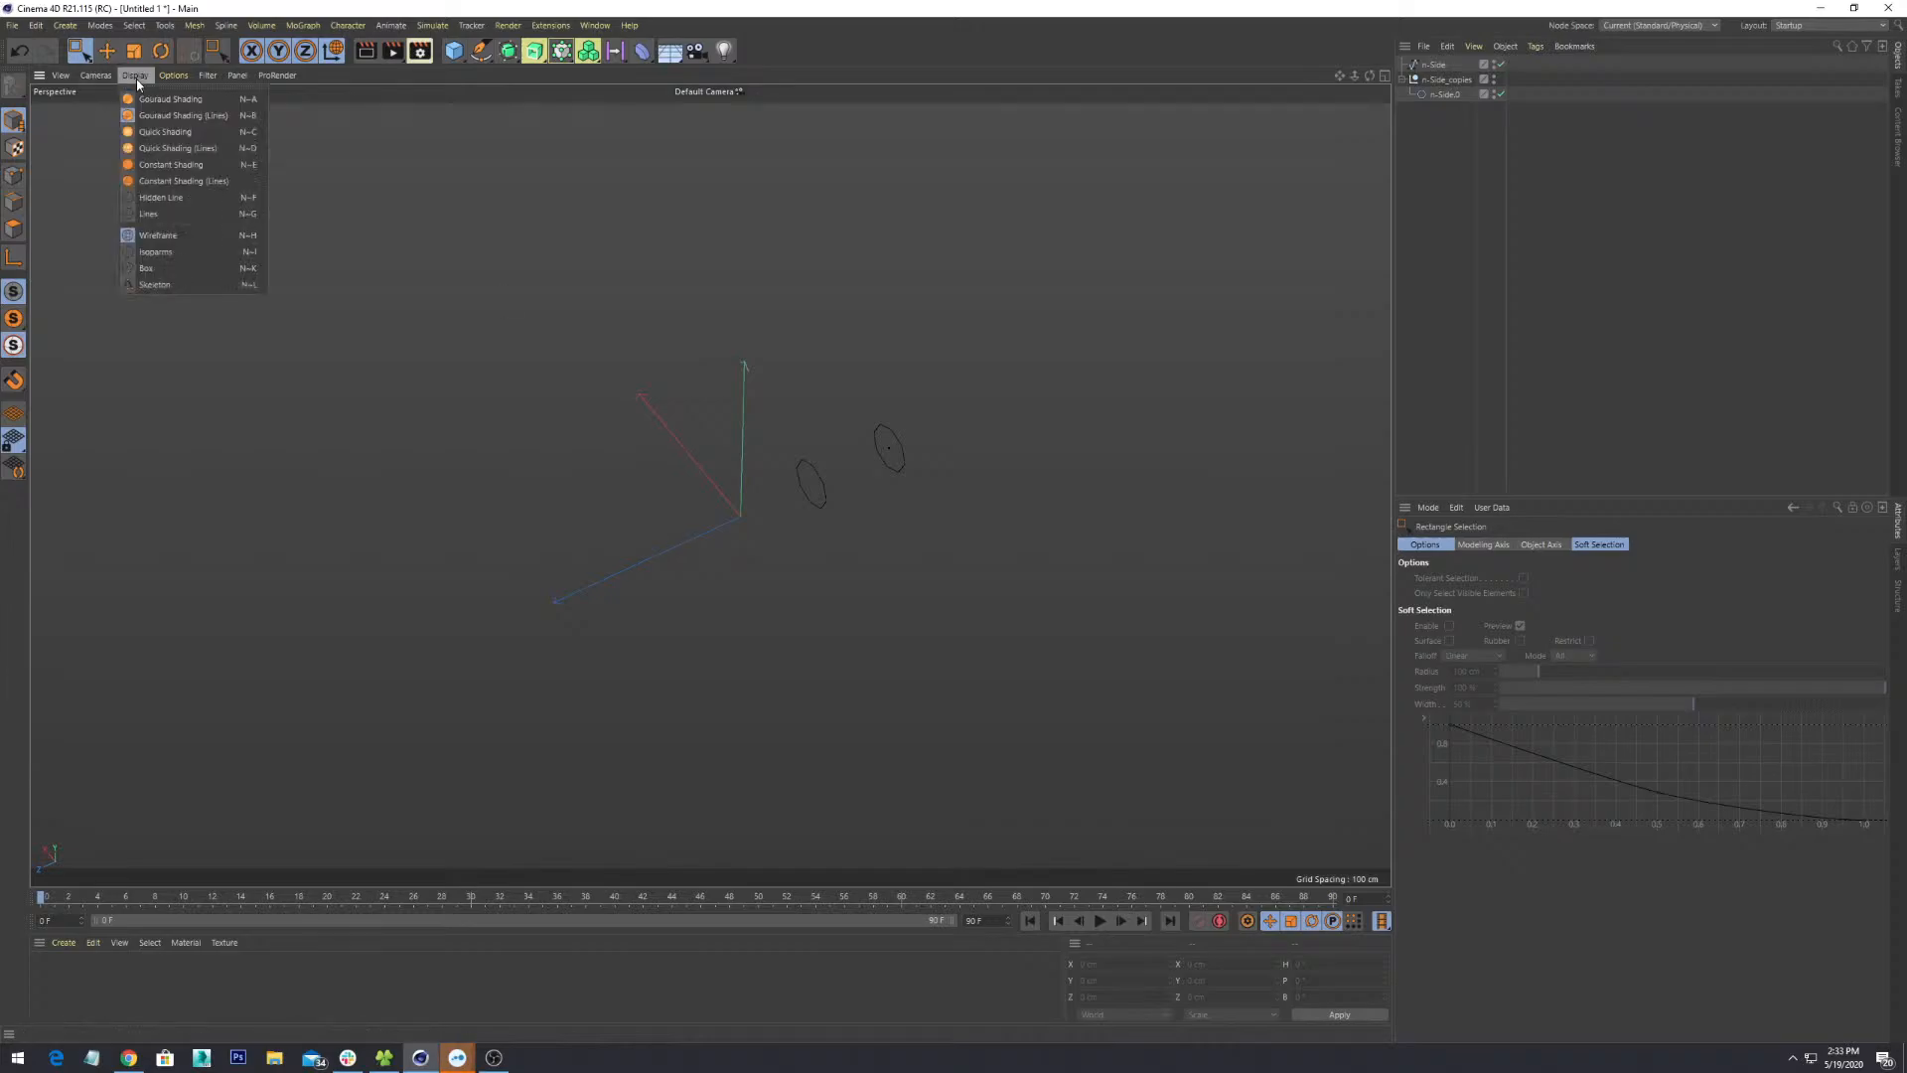
pyautogui.moveTo(207, 75)
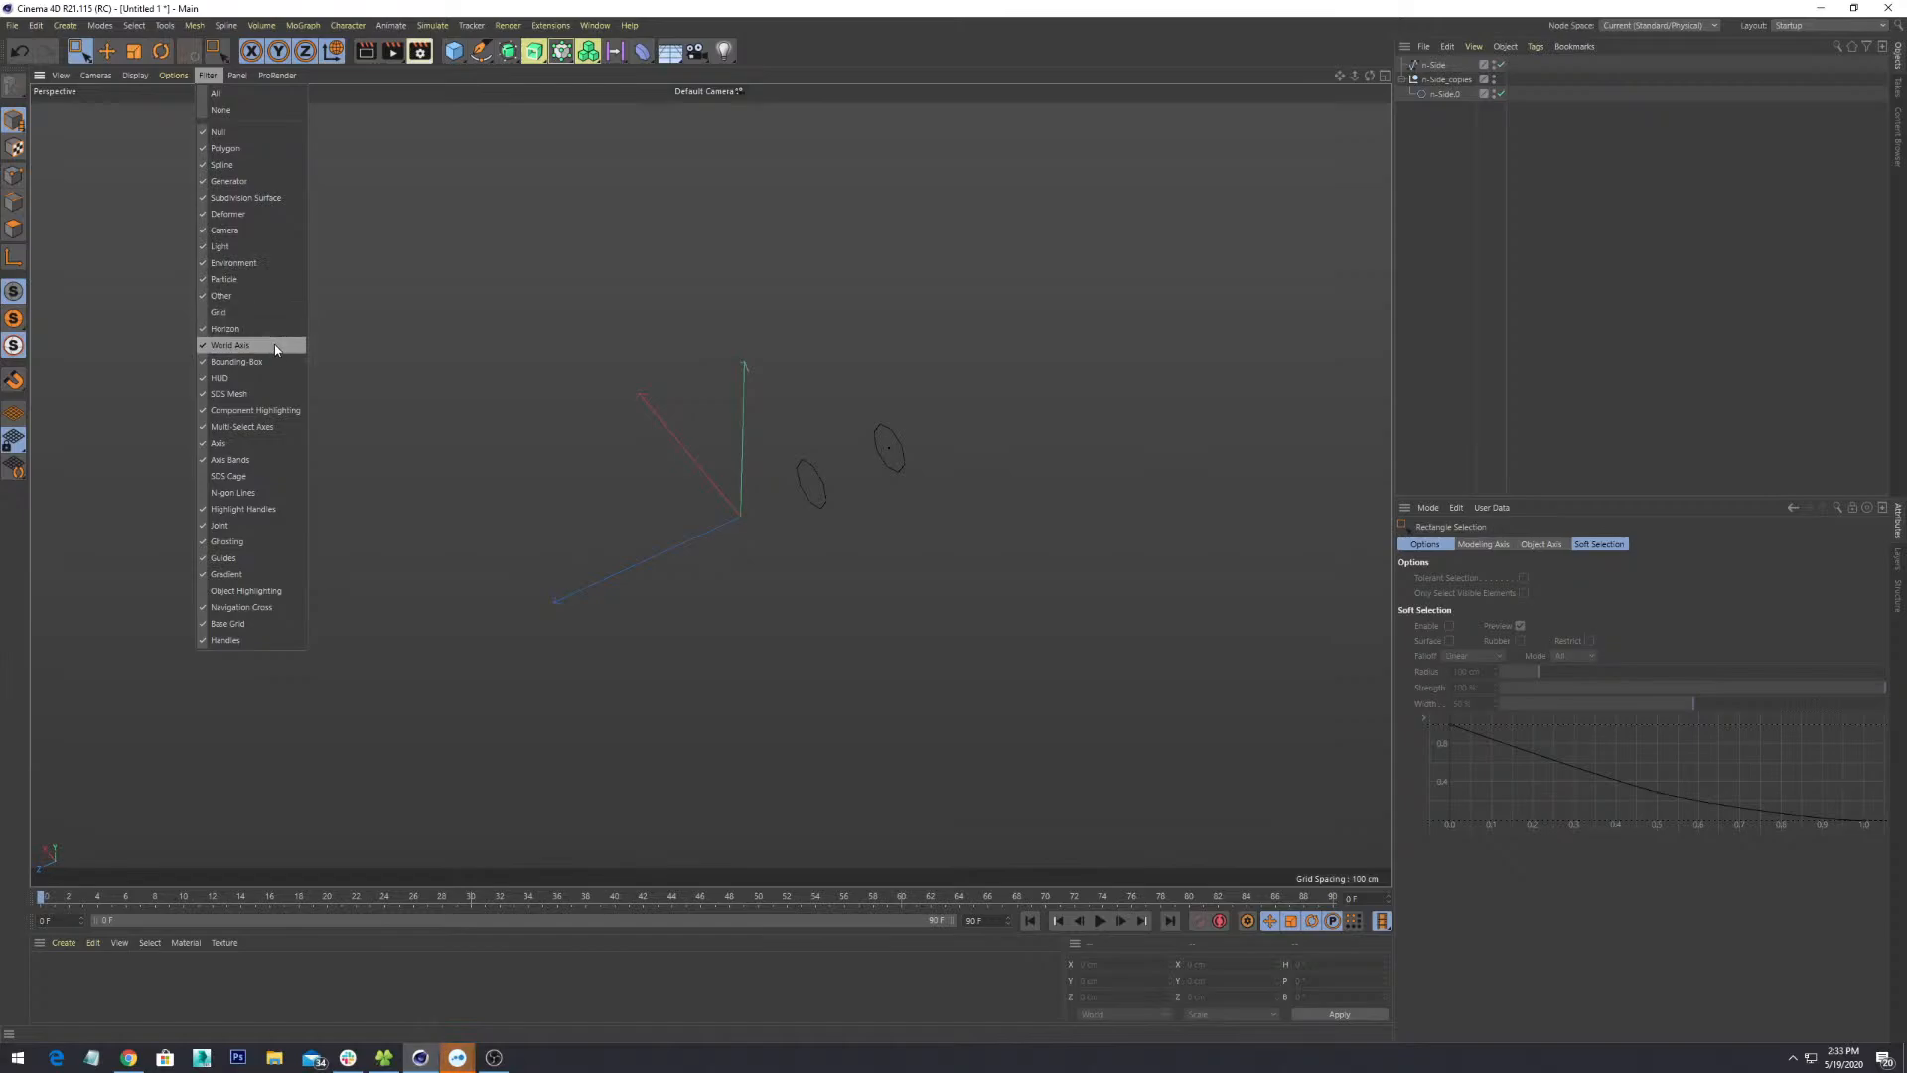
pyautogui.click(247, 443)
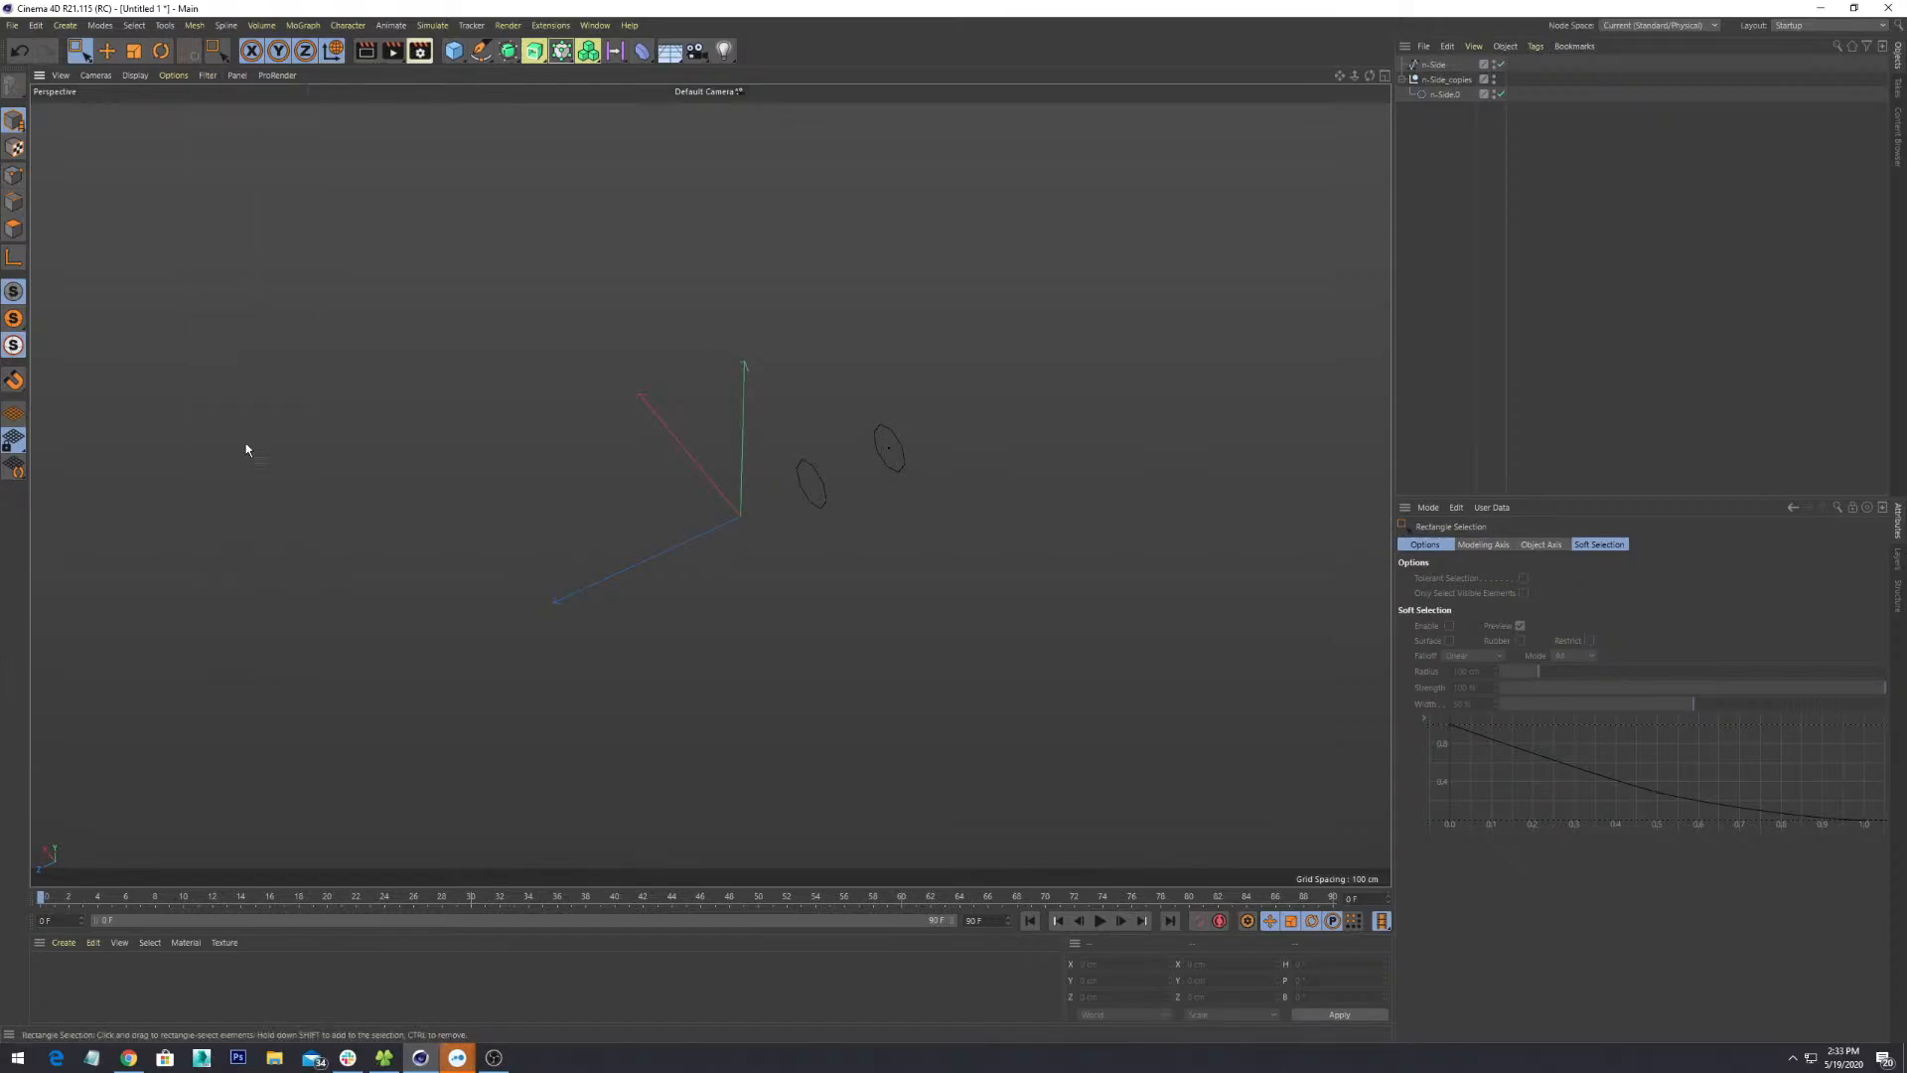
pyautogui.click(220, 78)
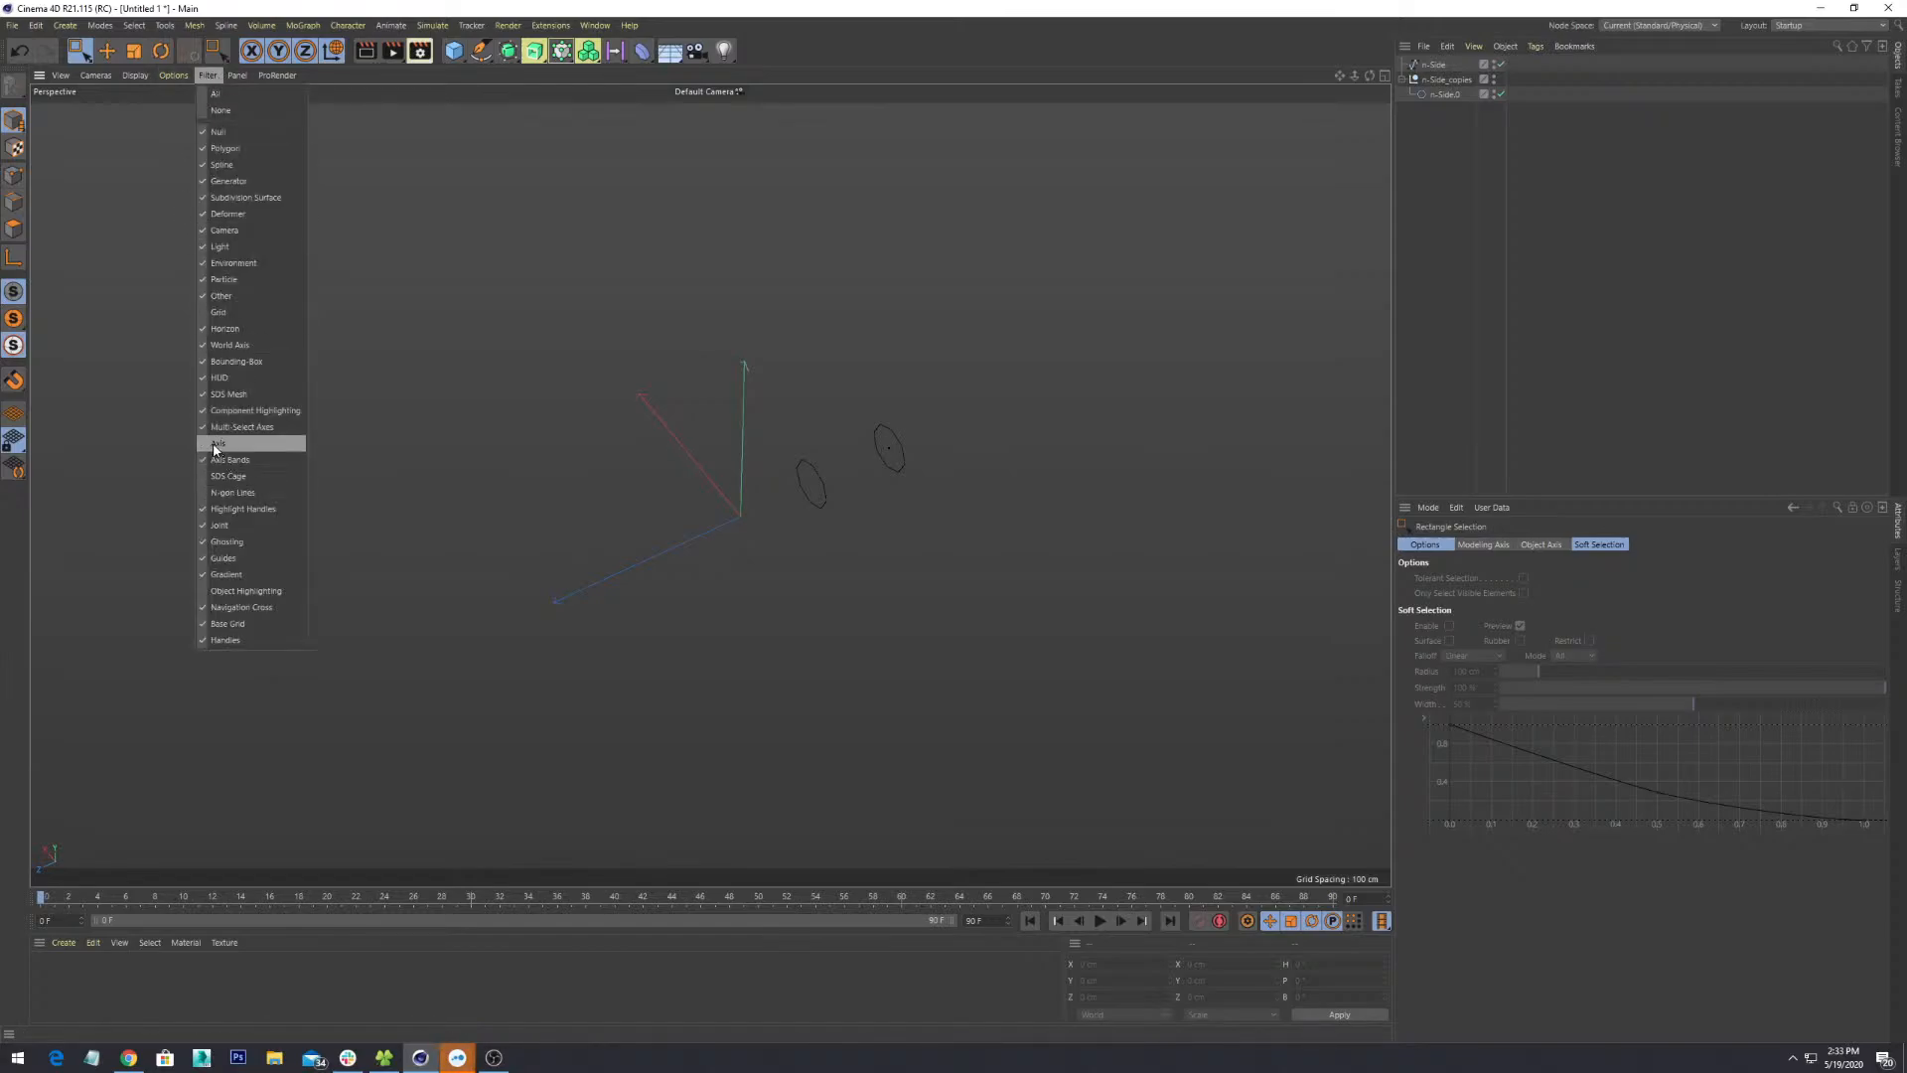
pyautogui.click(221, 443)
pyautogui.click(208, 76)
pyautogui.click(235, 346)
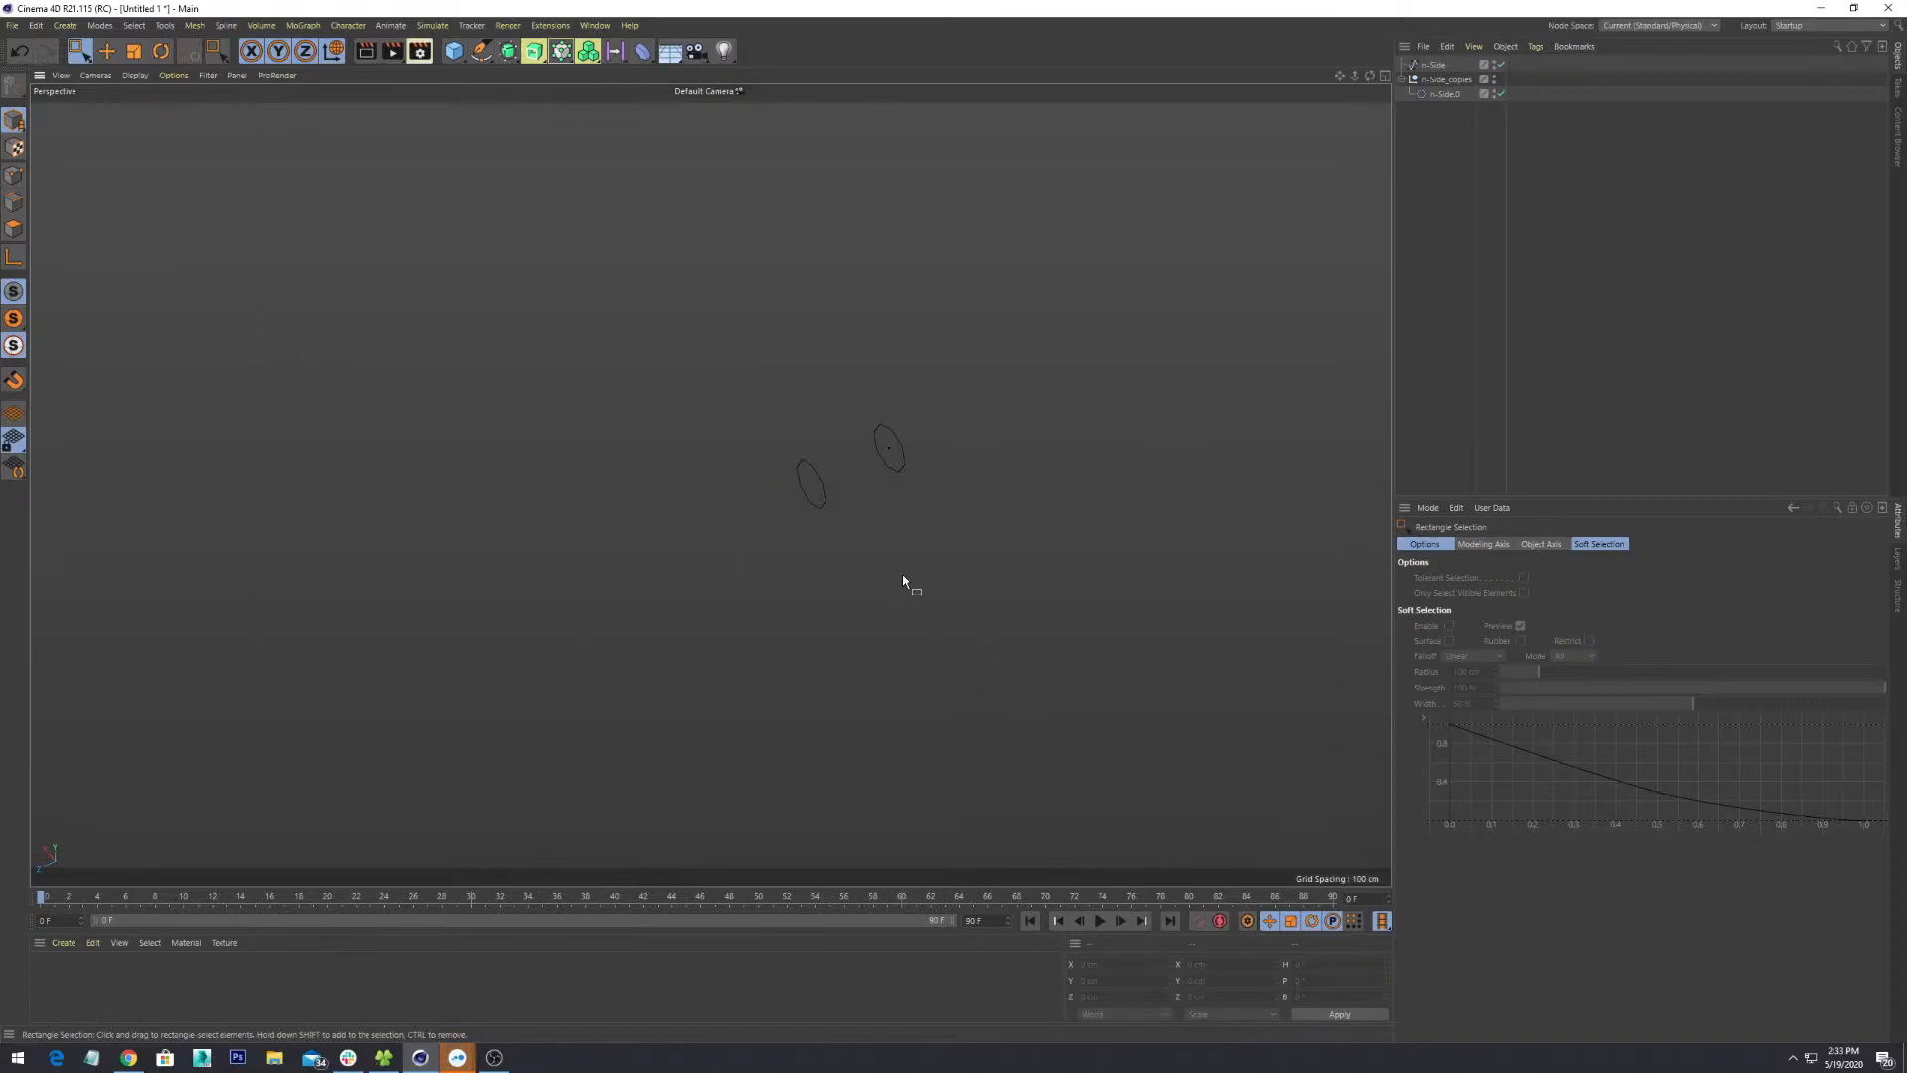
pyautogui.keyDown('alt'); pyautogui.moveTo(902, 576); pyautogui.dragTo(928, 462); pyautogui.keyUp('alt')
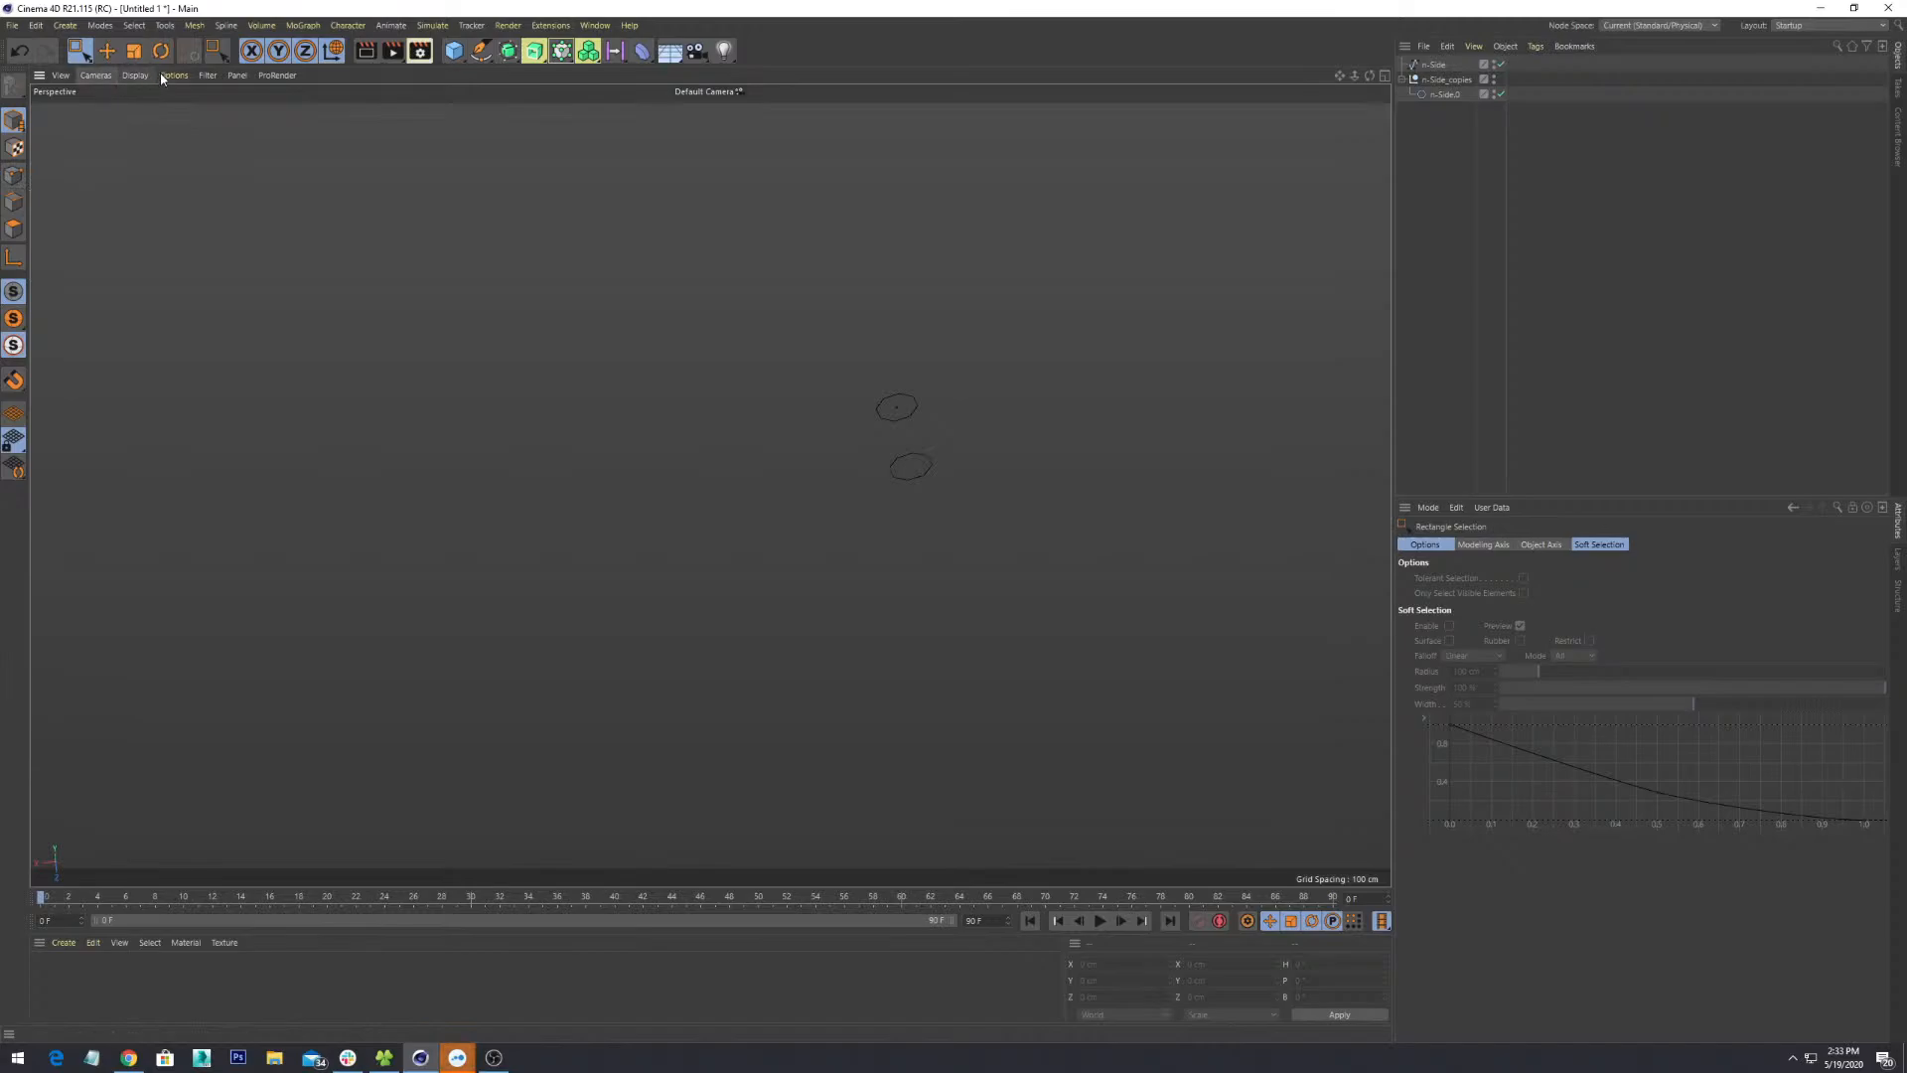
# - Add a 200 cm Cube primitive from the toolbar flyout and frame it in the view
pyautogui.click(448, 51)
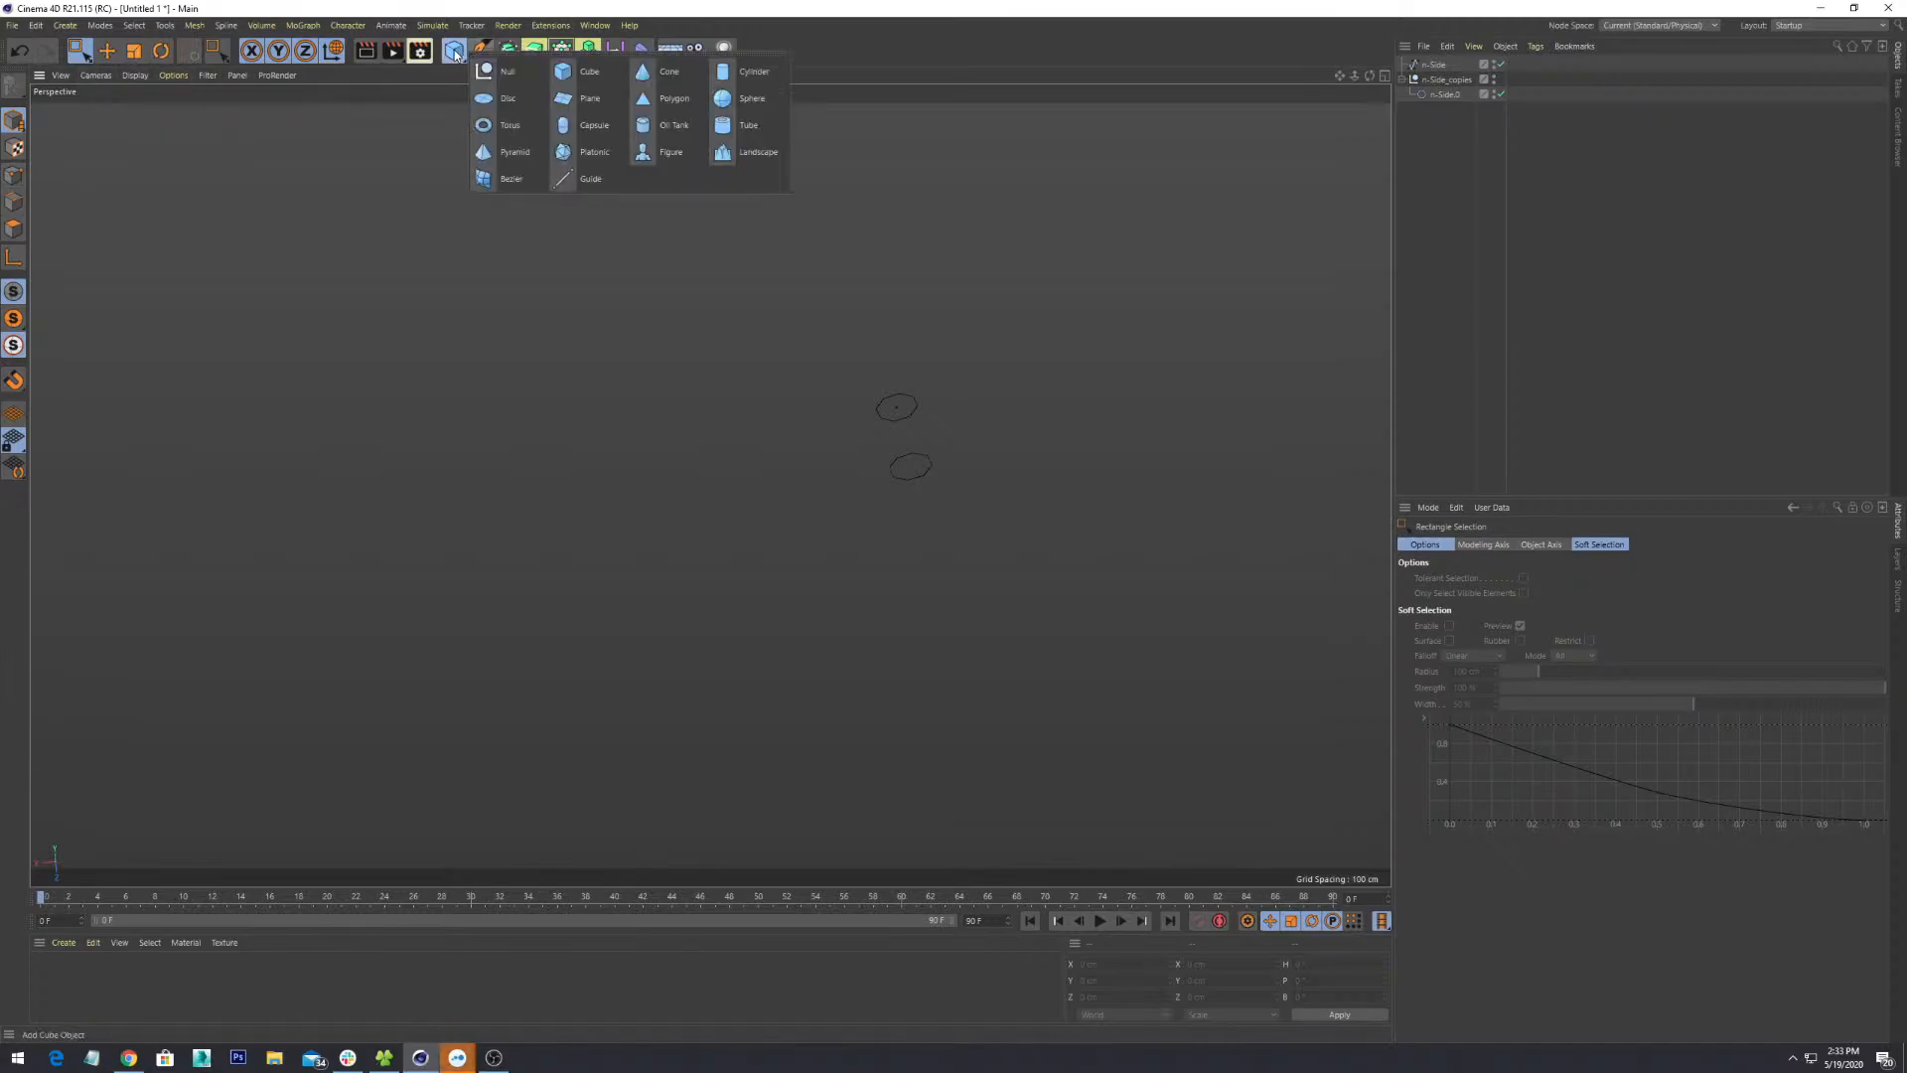
pyautogui.click(590, 75)
pyautogui.keyDown('alt'); pyautogui.moveTo(969, 591); pyautogui.dragTo(1098, 600); pyautogui.keyUp('alt')
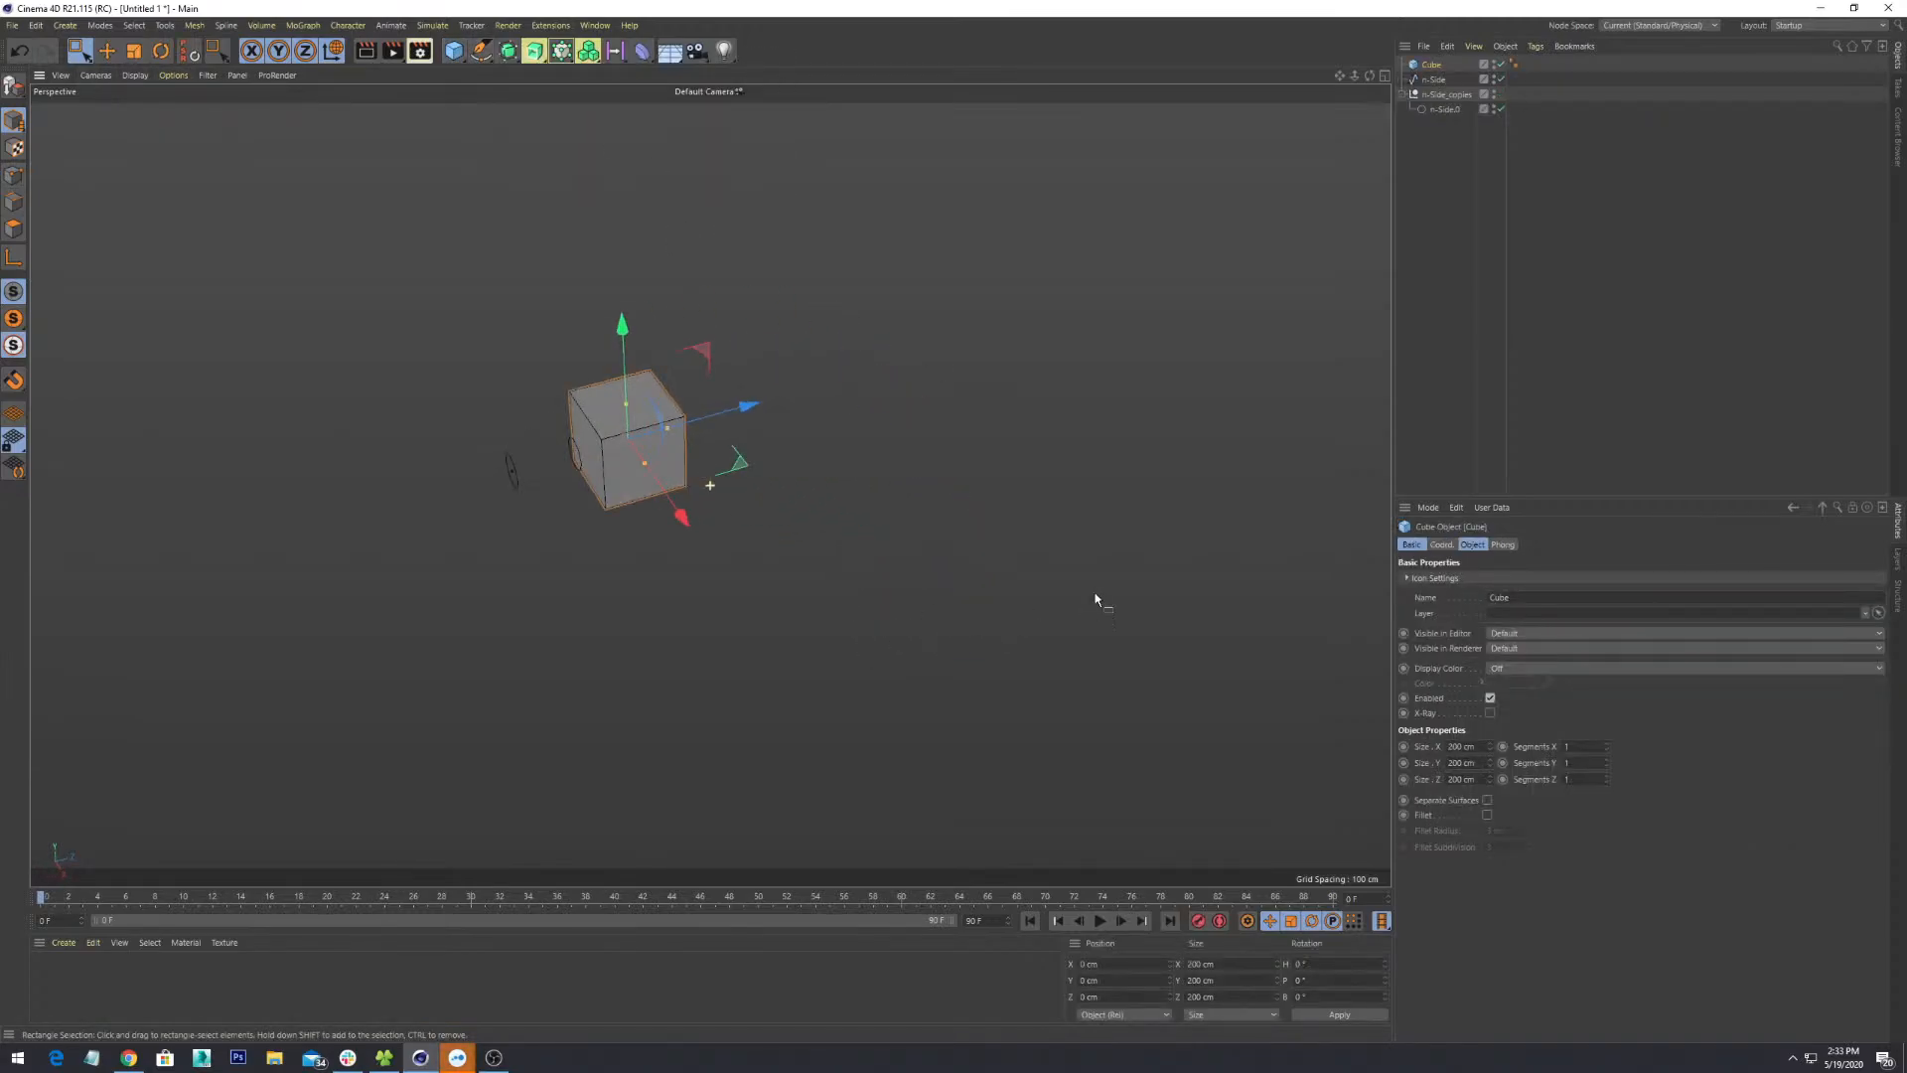
pyautogui.keyDown('alt'); pyautogui.moveTo(675, 481); pyautogui.dragTo(680, 506); pyautogui.keyUp('alt')
pyautogui.scroll(5, 658, 511)
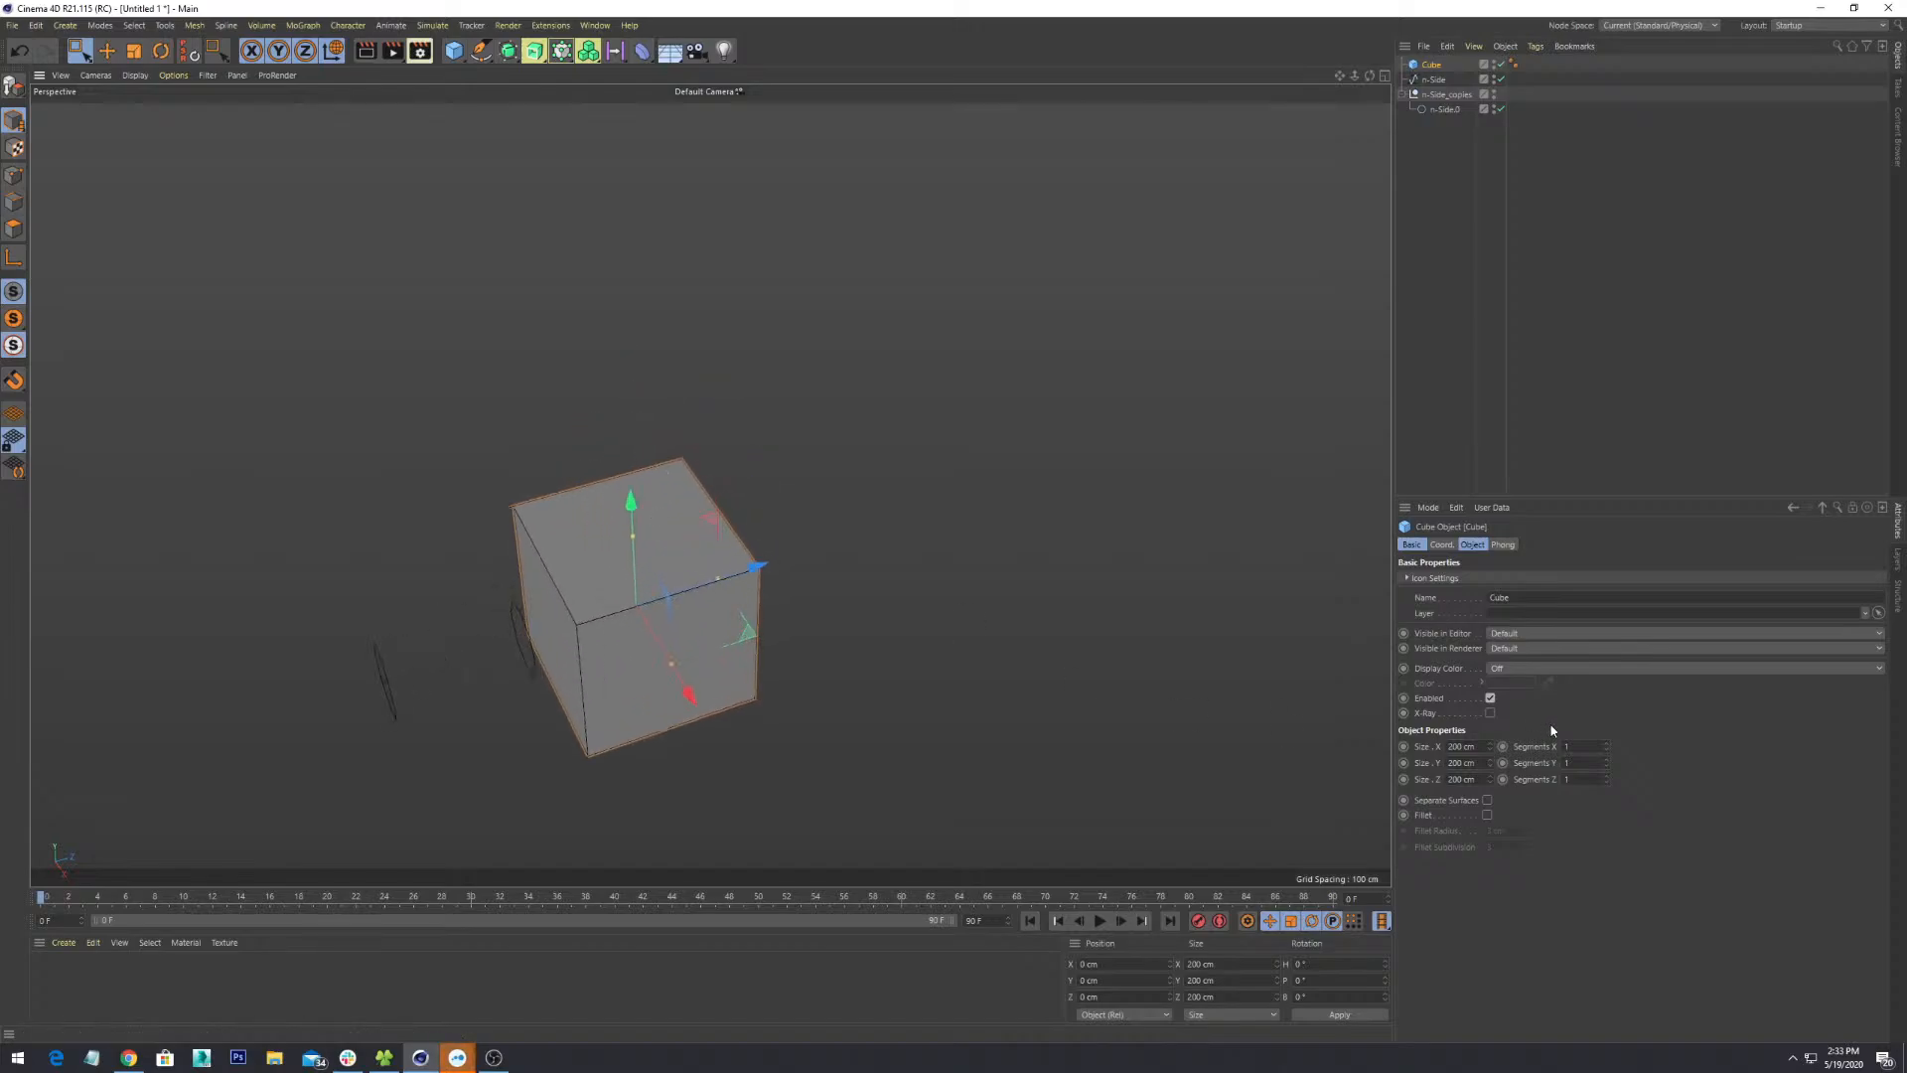
pyautogui.keyDown('alt'); pyautogui.moveTo(825, 638); pyautogui.dragTo(931, 510); pyautogui.keyUp('alt')
pyautogui.scroll(4, 851, 684)
pyautogui.scroll(2, 540, 540)
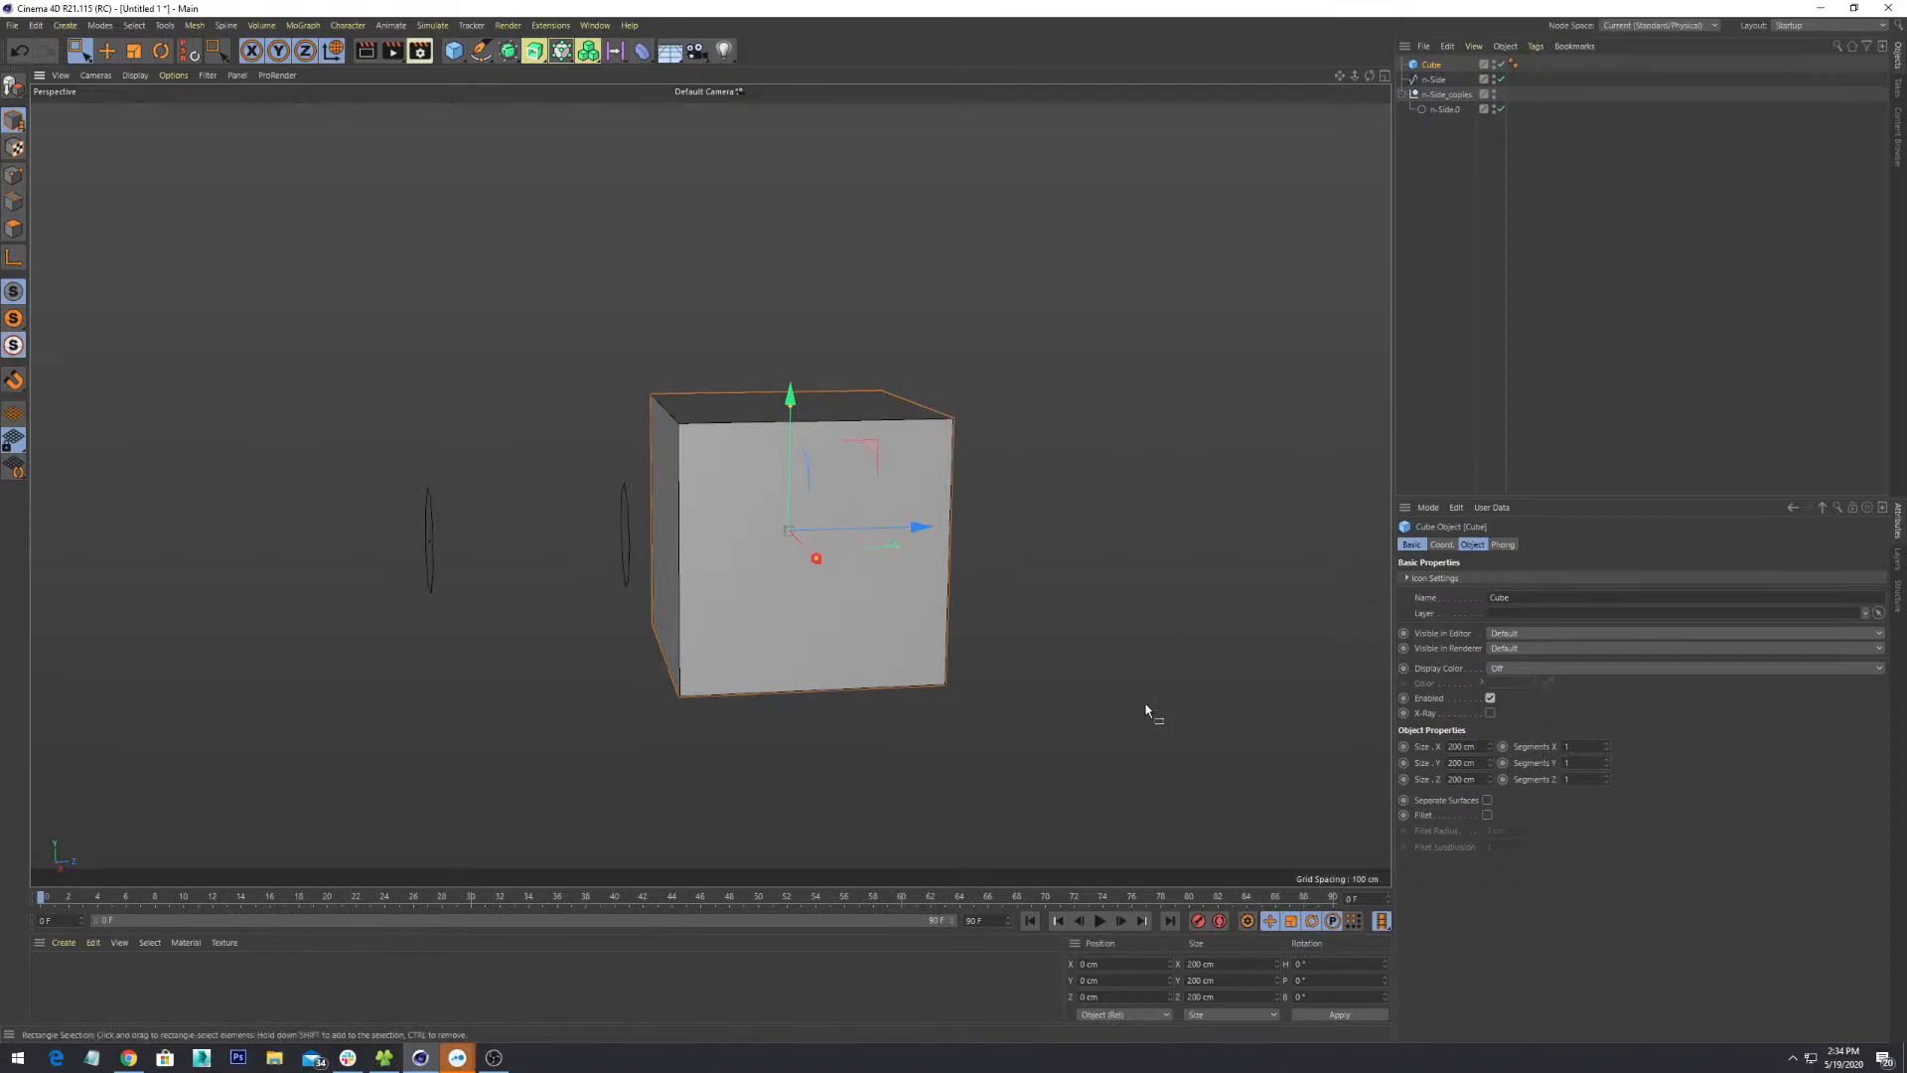
pyautogui.click(128, 1057)
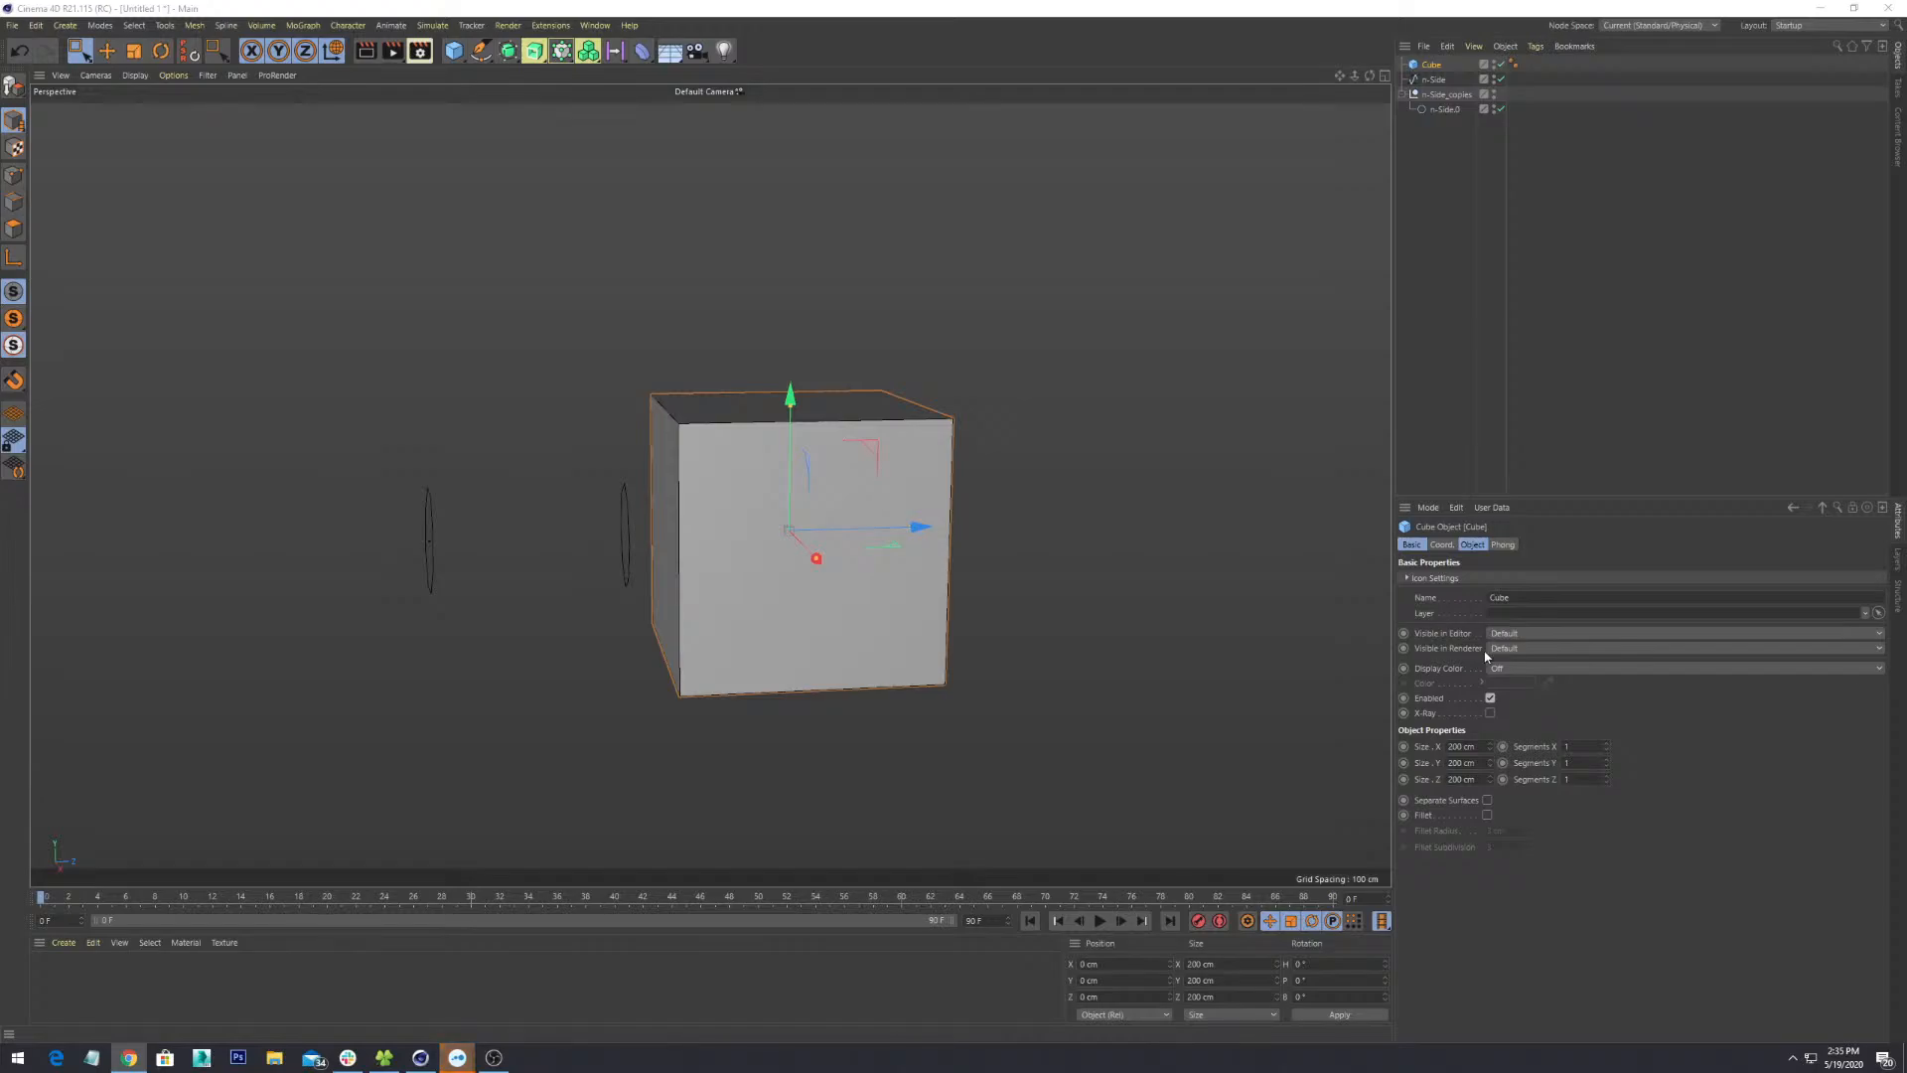
# - Orbit to view the 200 cm cube from the front and enter Polygons mode
pyautogui.keyDown('alt'); pyautogui.moveTo(732, 396); pyautogui.dragTo(635, 407); pyautogui.keyUp('alt')
pyautogui.keyDown('alt'); pyautogui.moveTo(932, 507); pyautogui.dragTo(910, 639); pyautogui.keyUp('alt')
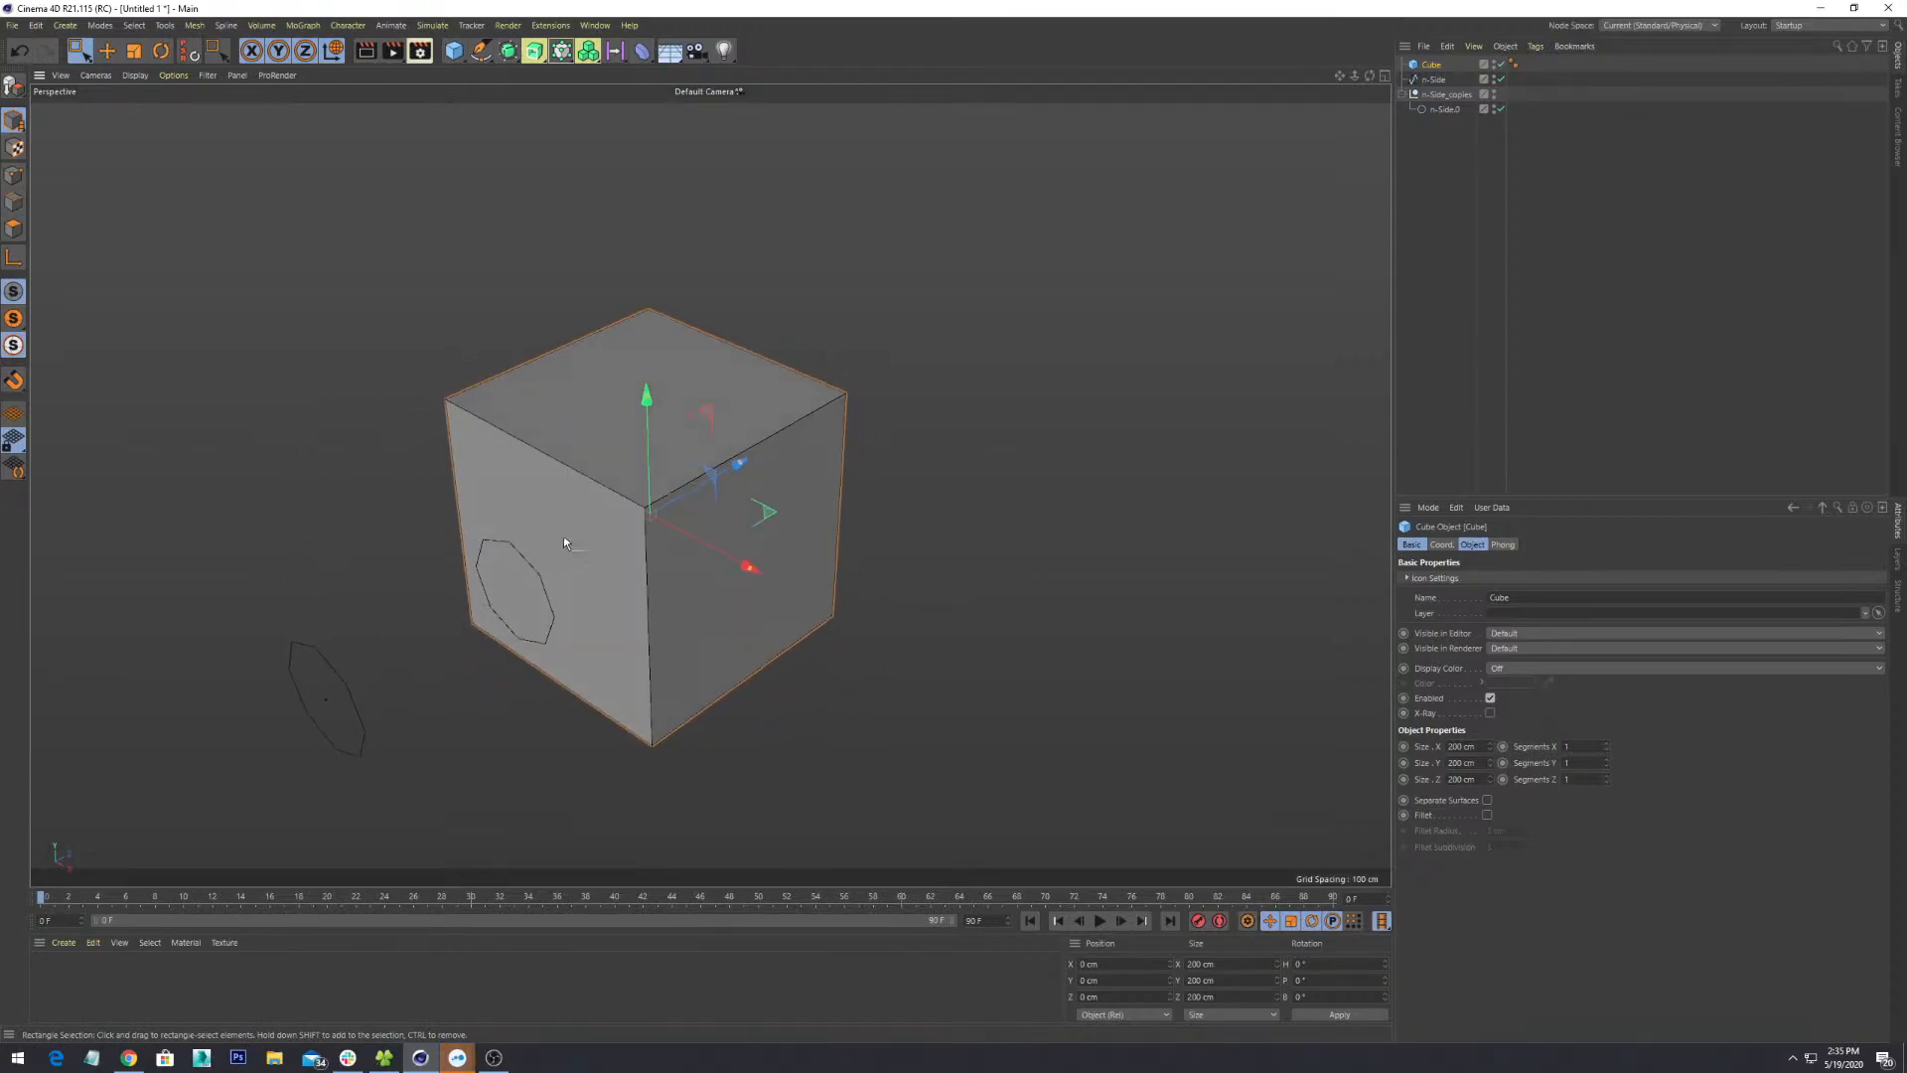
pyautogui.keyDown('alt'); pyautogui.moveTo(563, 541); pyautogui.dragTo(621, 428); pyautogui.keyUp('alt')
pyautogui.click(14, 228)
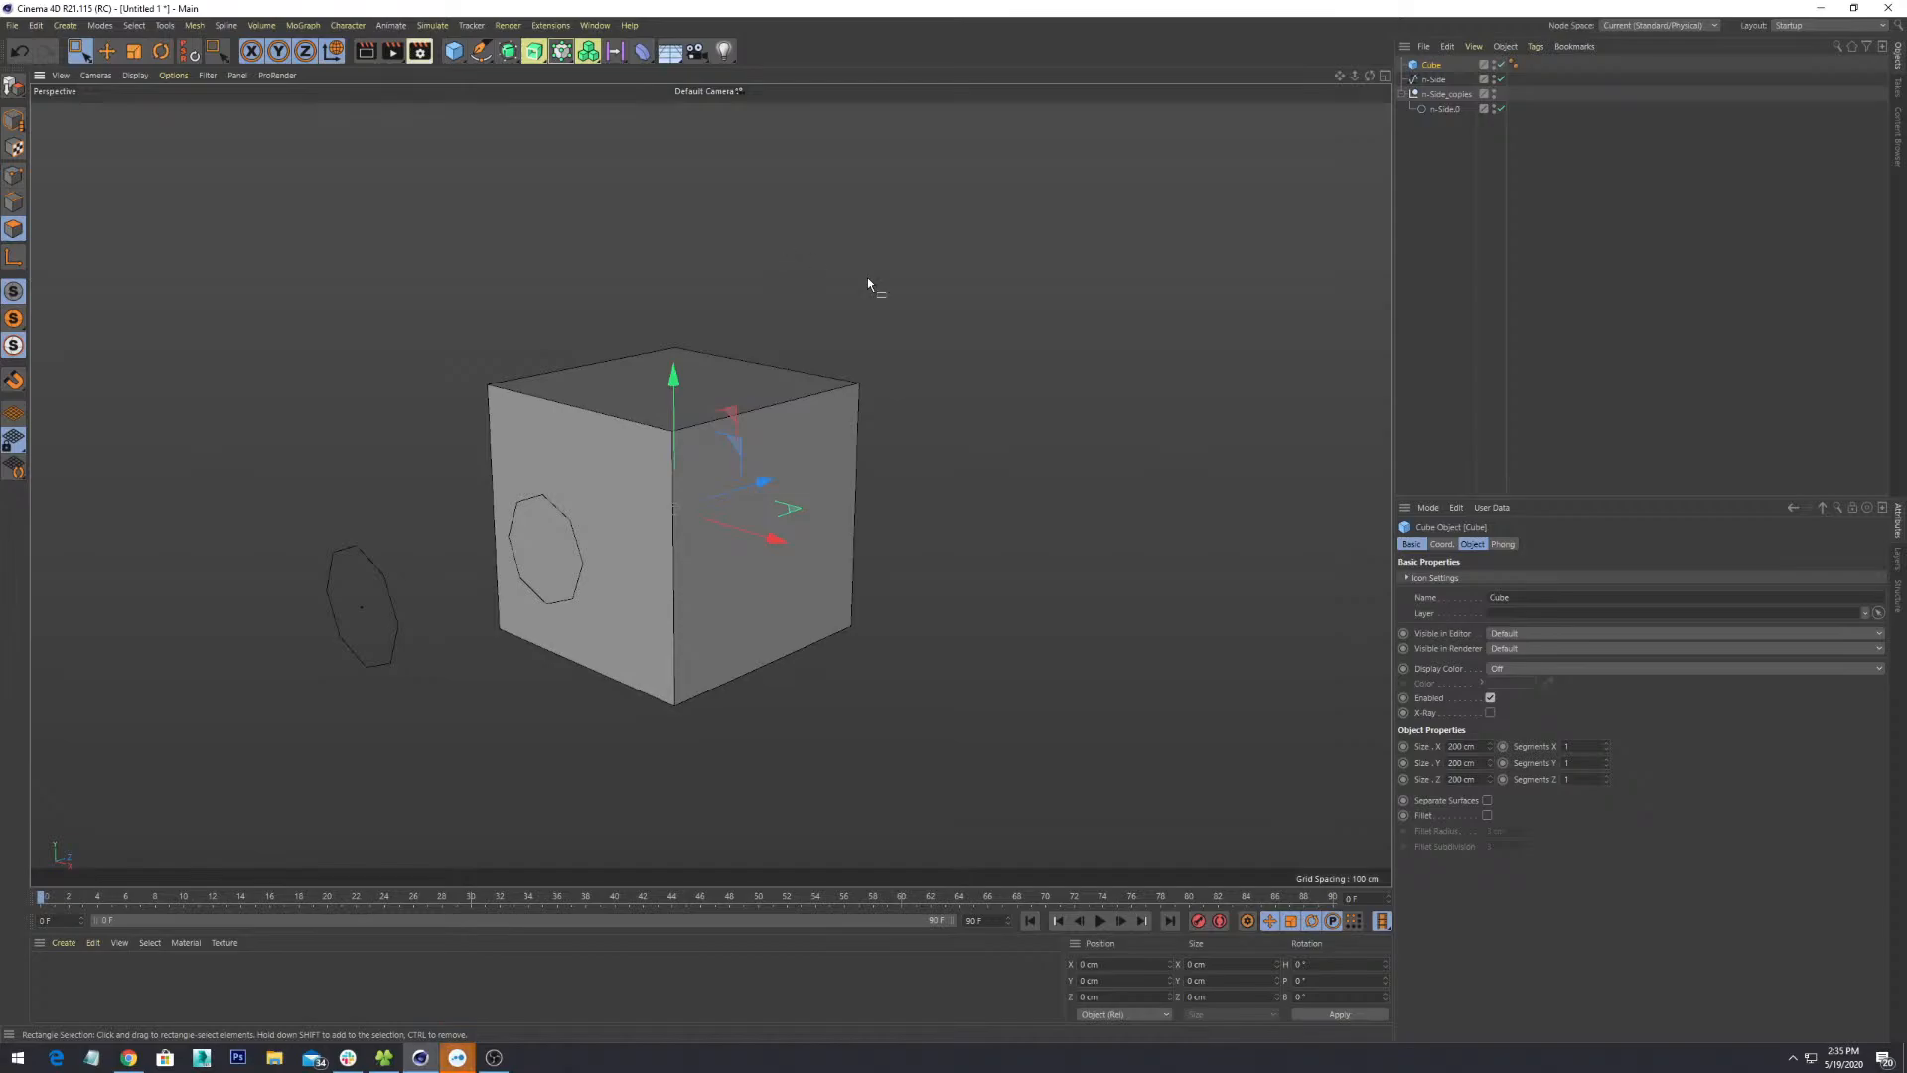
# - Make the cube editable with C and Live-select its front face
pyautogui.press('c')
pyautogui.keyDown('alt'); pyautogui.moveTo(996, 307); pyautogui.dragTo(742, 475); pyautogui.keyUp('alt')
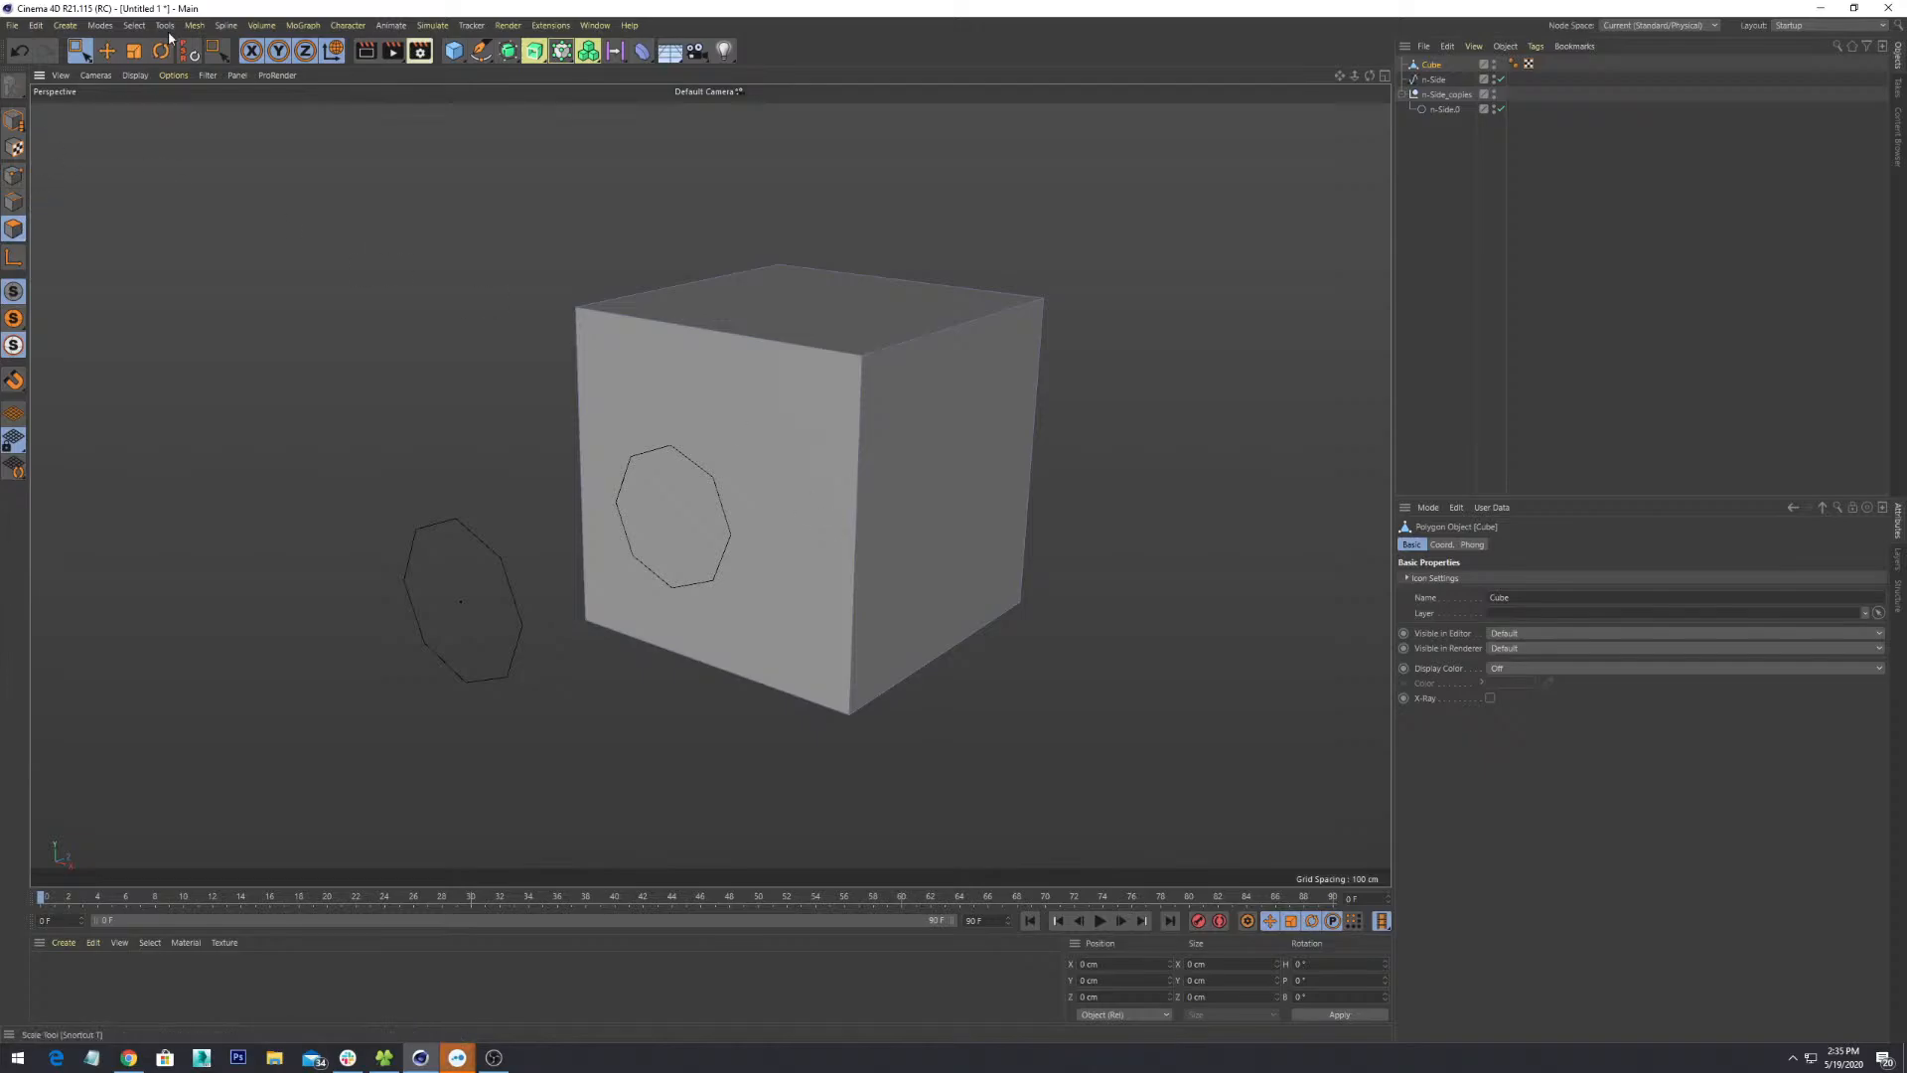
pyautogui.click(82, 49)
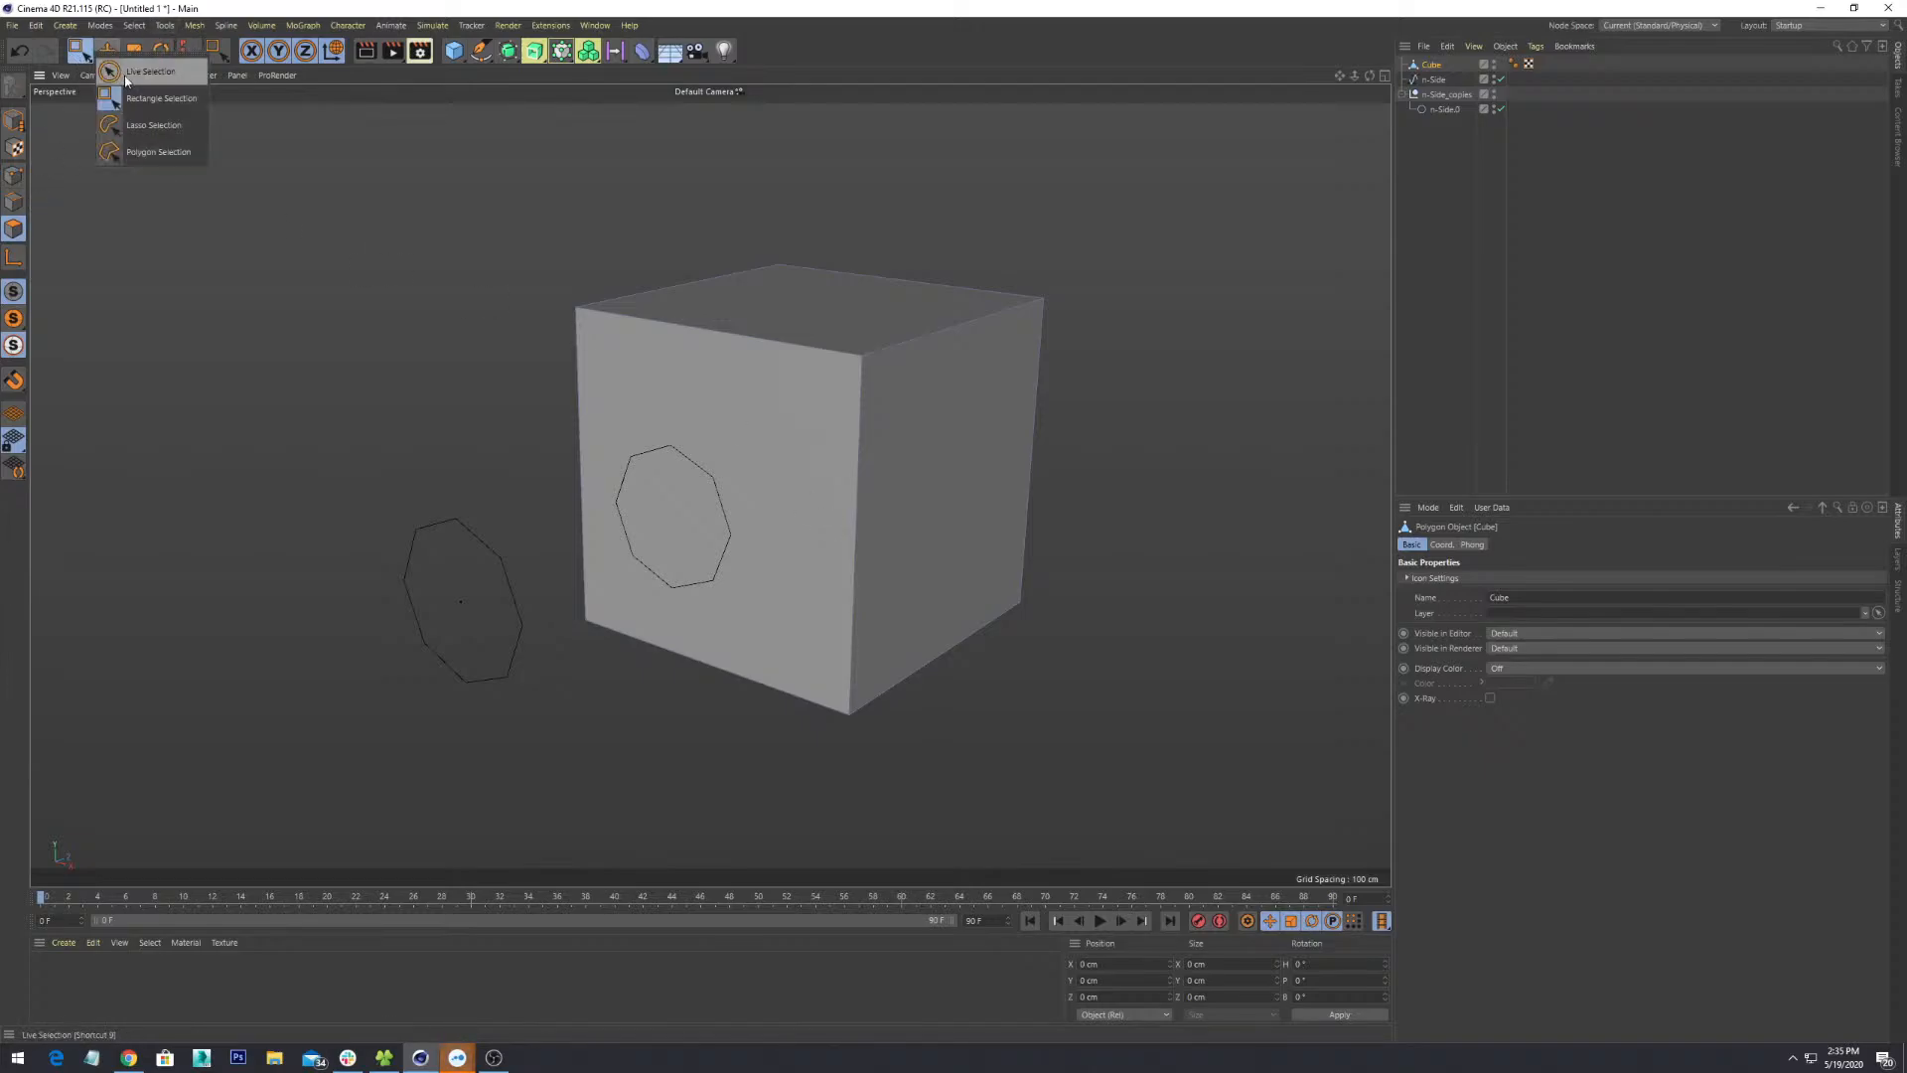
pyautogui.click(127, 71)
pyautogui.click(676, 447)
# - Turn the view toward the selected front polygon, keeping Live Selection active
pyautogui.keyDown('alt'); pyautogui.moveTo(818, 479); pyautogui.dragTo(907, 722); pyautogui.keyUp('alt')
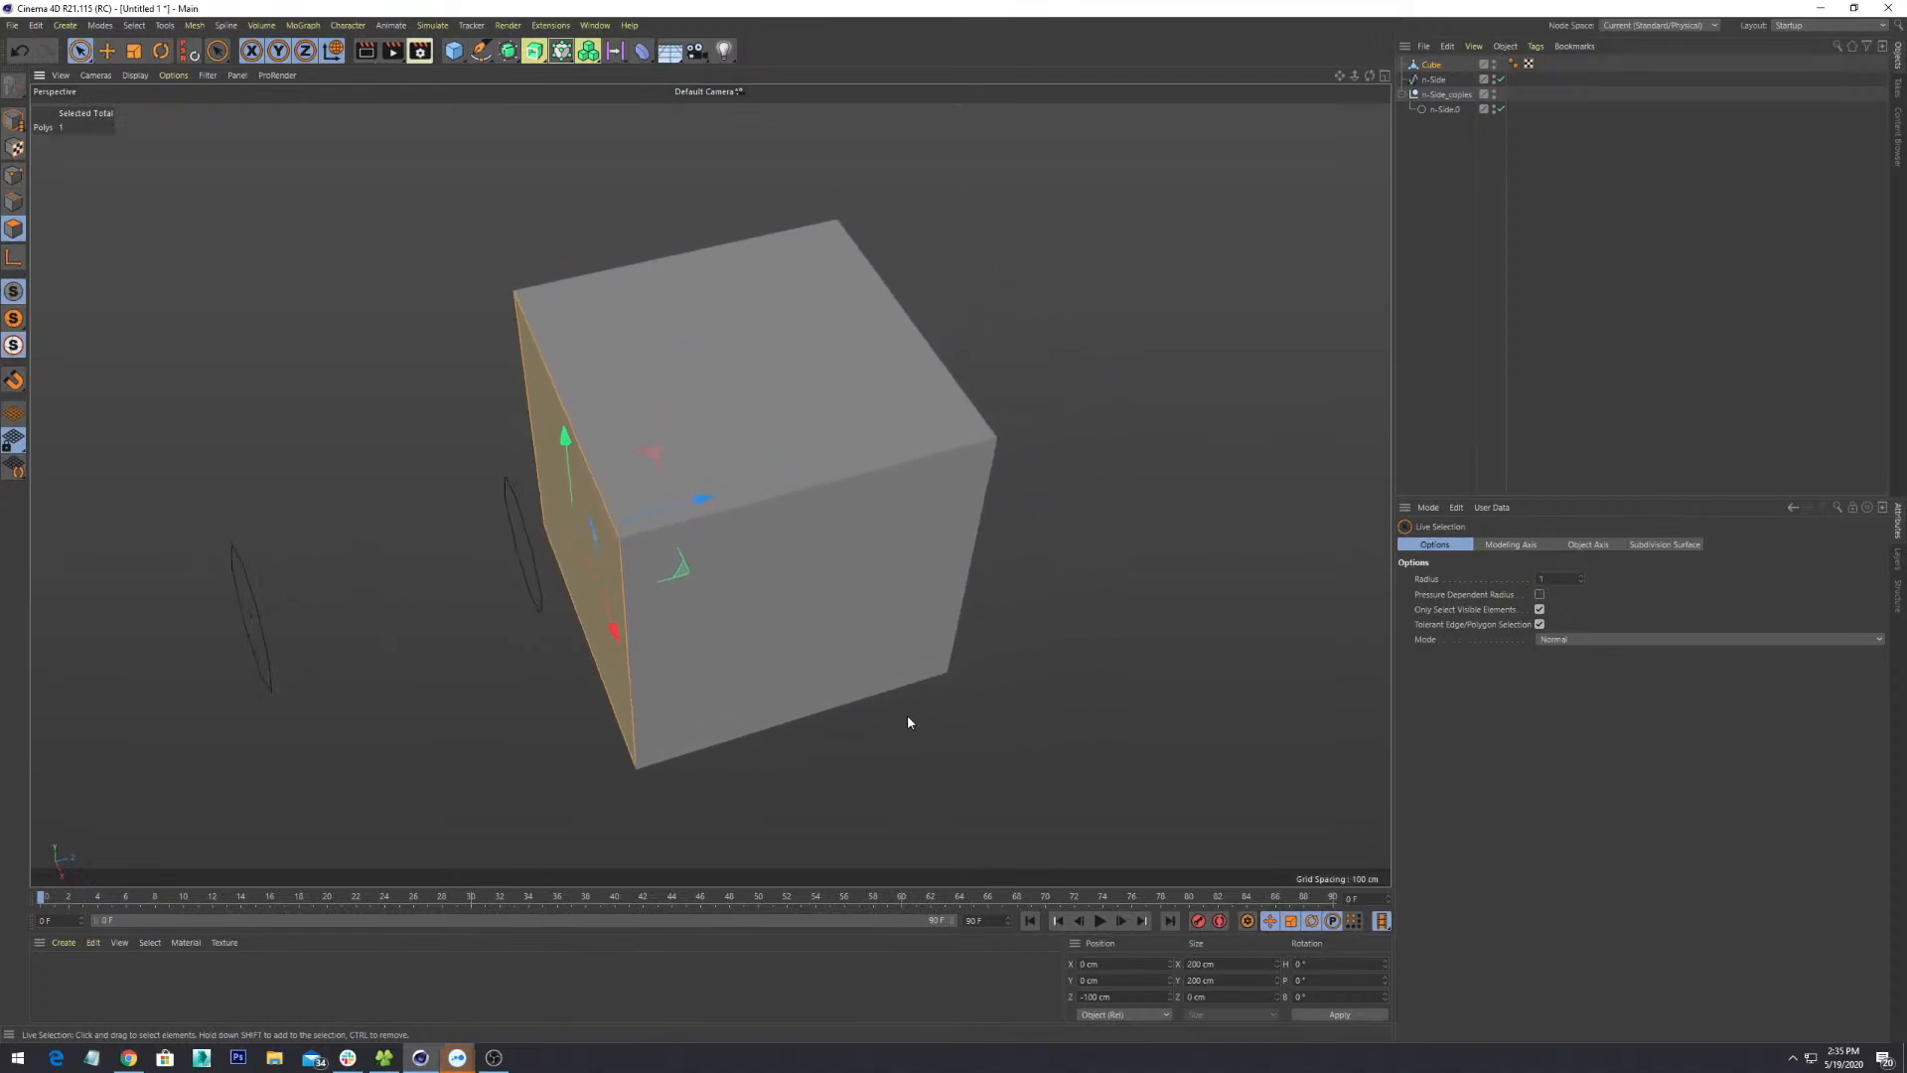
pyautogui.scroll(2, 908, 720)
pyautogui.keyDown('alt'); pyautogui.moveTo(657, 588); pyautogui.dragTo(784, 541); pyautogui.keyUp('alt')
pyautogui.keyDown('alt'); pyautogui.moveTo(492, 653); pyautogui.dragTo(726, 563, button='middle'); pyautogui.keyUp('alt')
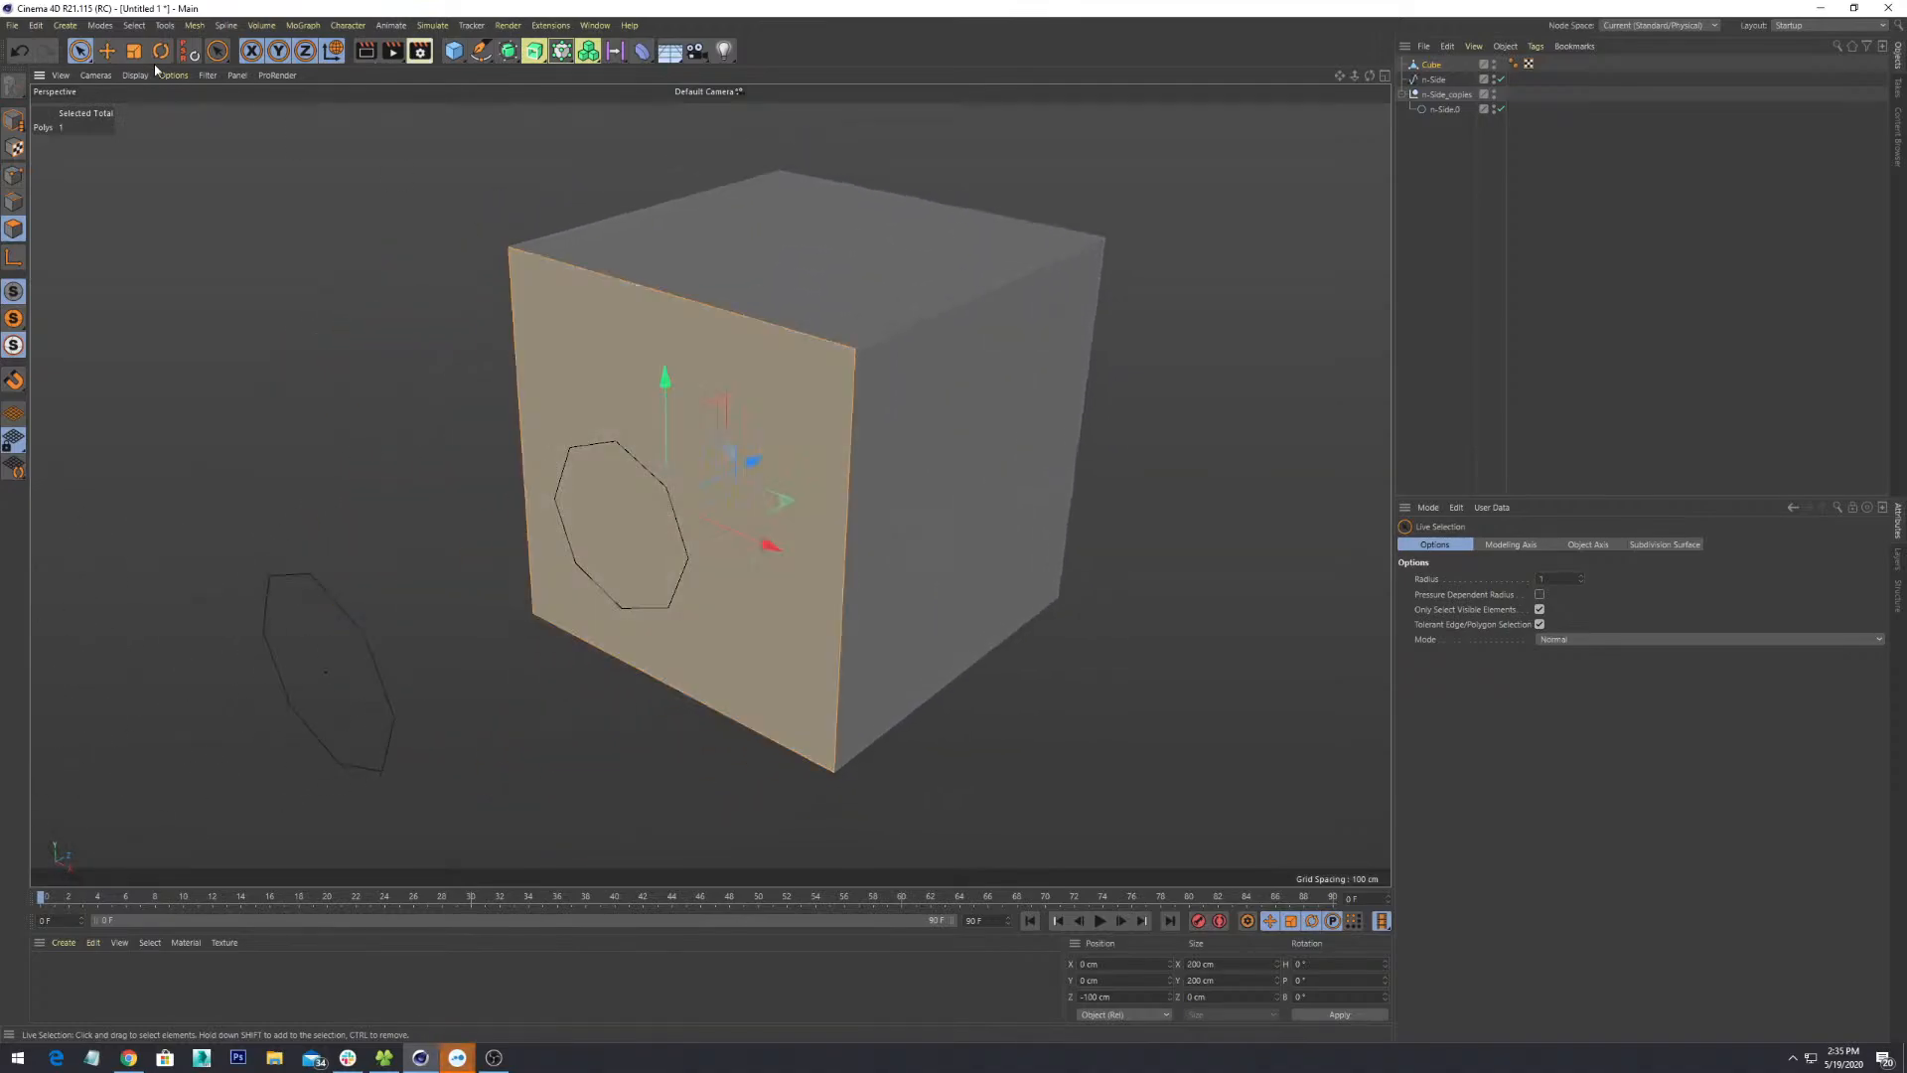
pyautogui.click(75, 58)
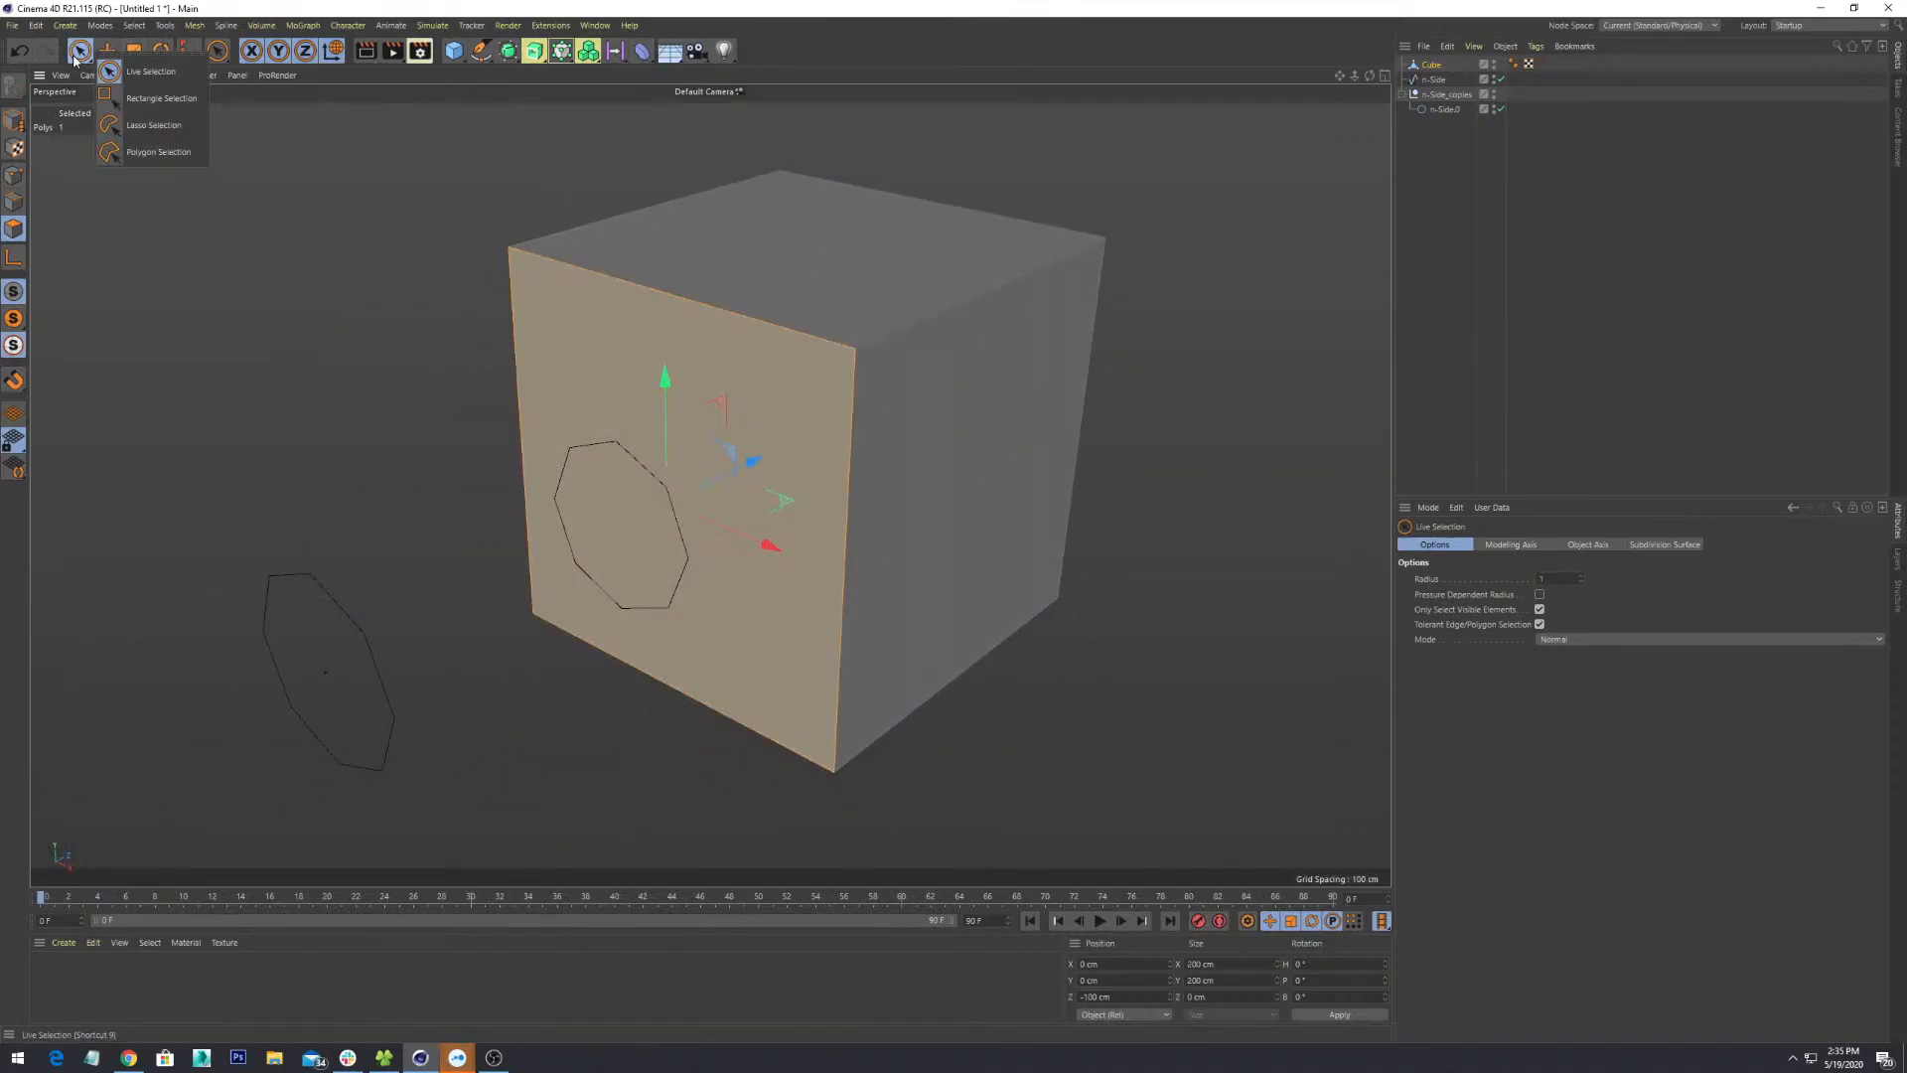
pyautogui.click(109, 71)
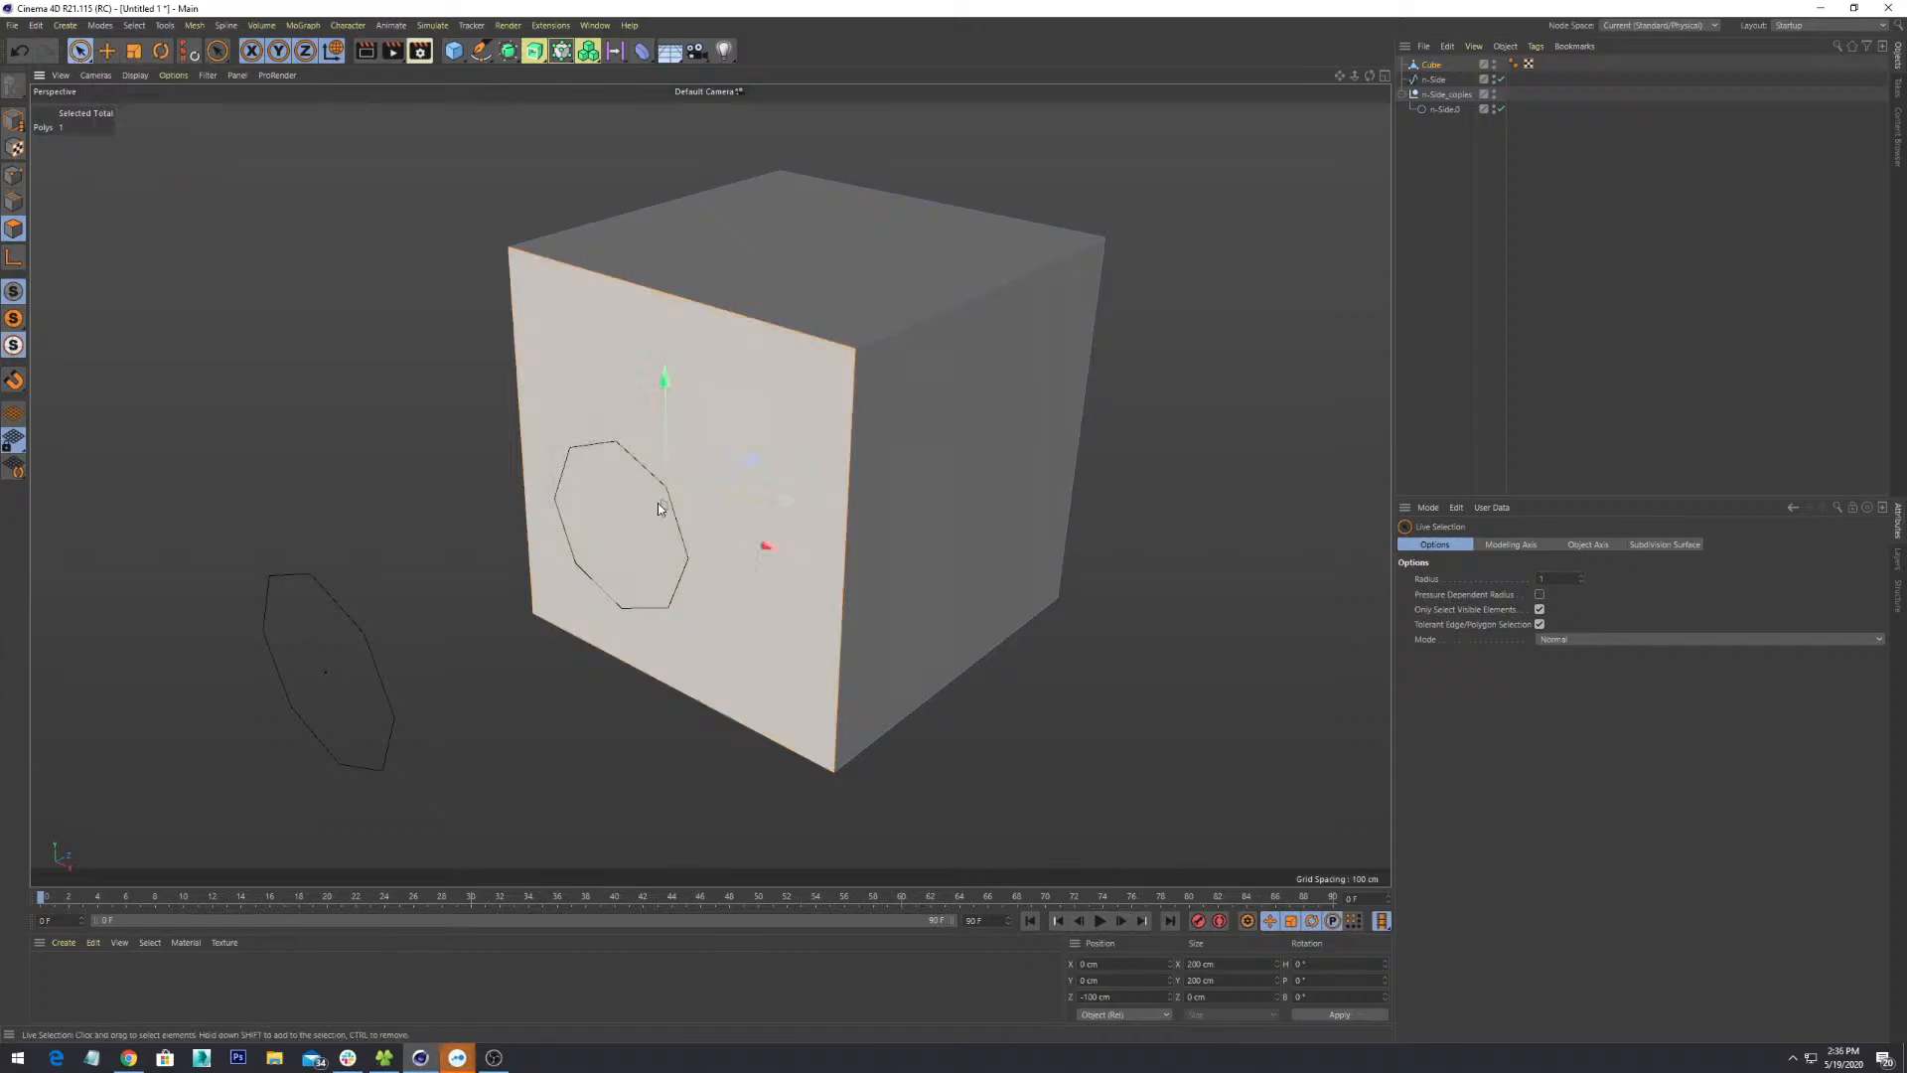
pyautogui.keyDown('alt'); pyautogui.moveTo(914, 525); pyautogui.dragTo(863, 403); pyautogui.keyUp('alt')
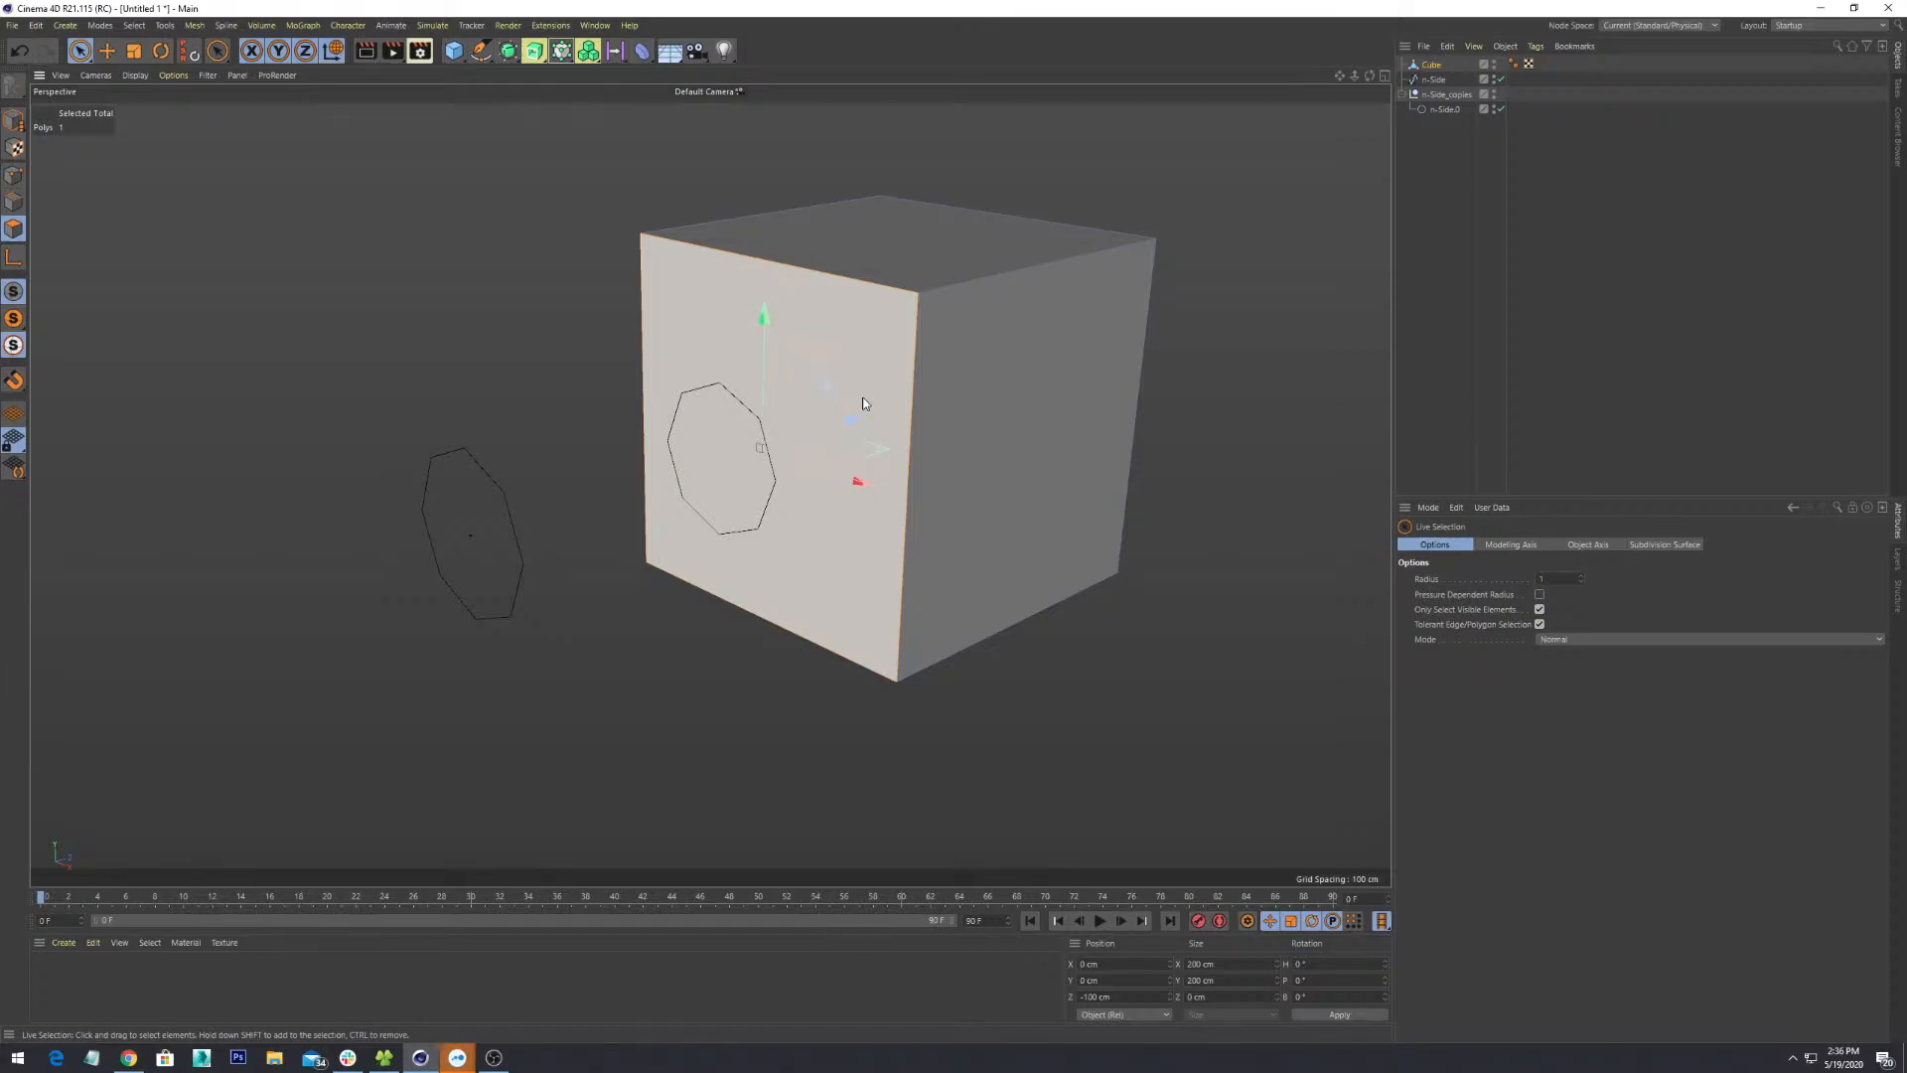
# - Rectangle-select every face of the editable cube
pyautogui.keyDown('alt'); pyautogui.moveTo(762, 389); pyautogui.dragTo(887, 404); pyautogui.keyUp('alt')
pyautogui.keyDown('alt'); pyautogui.moveTo(890, 403); pyautogui.dragTo(862, 516, button='middle'); pyautogui.keyUp('alt')
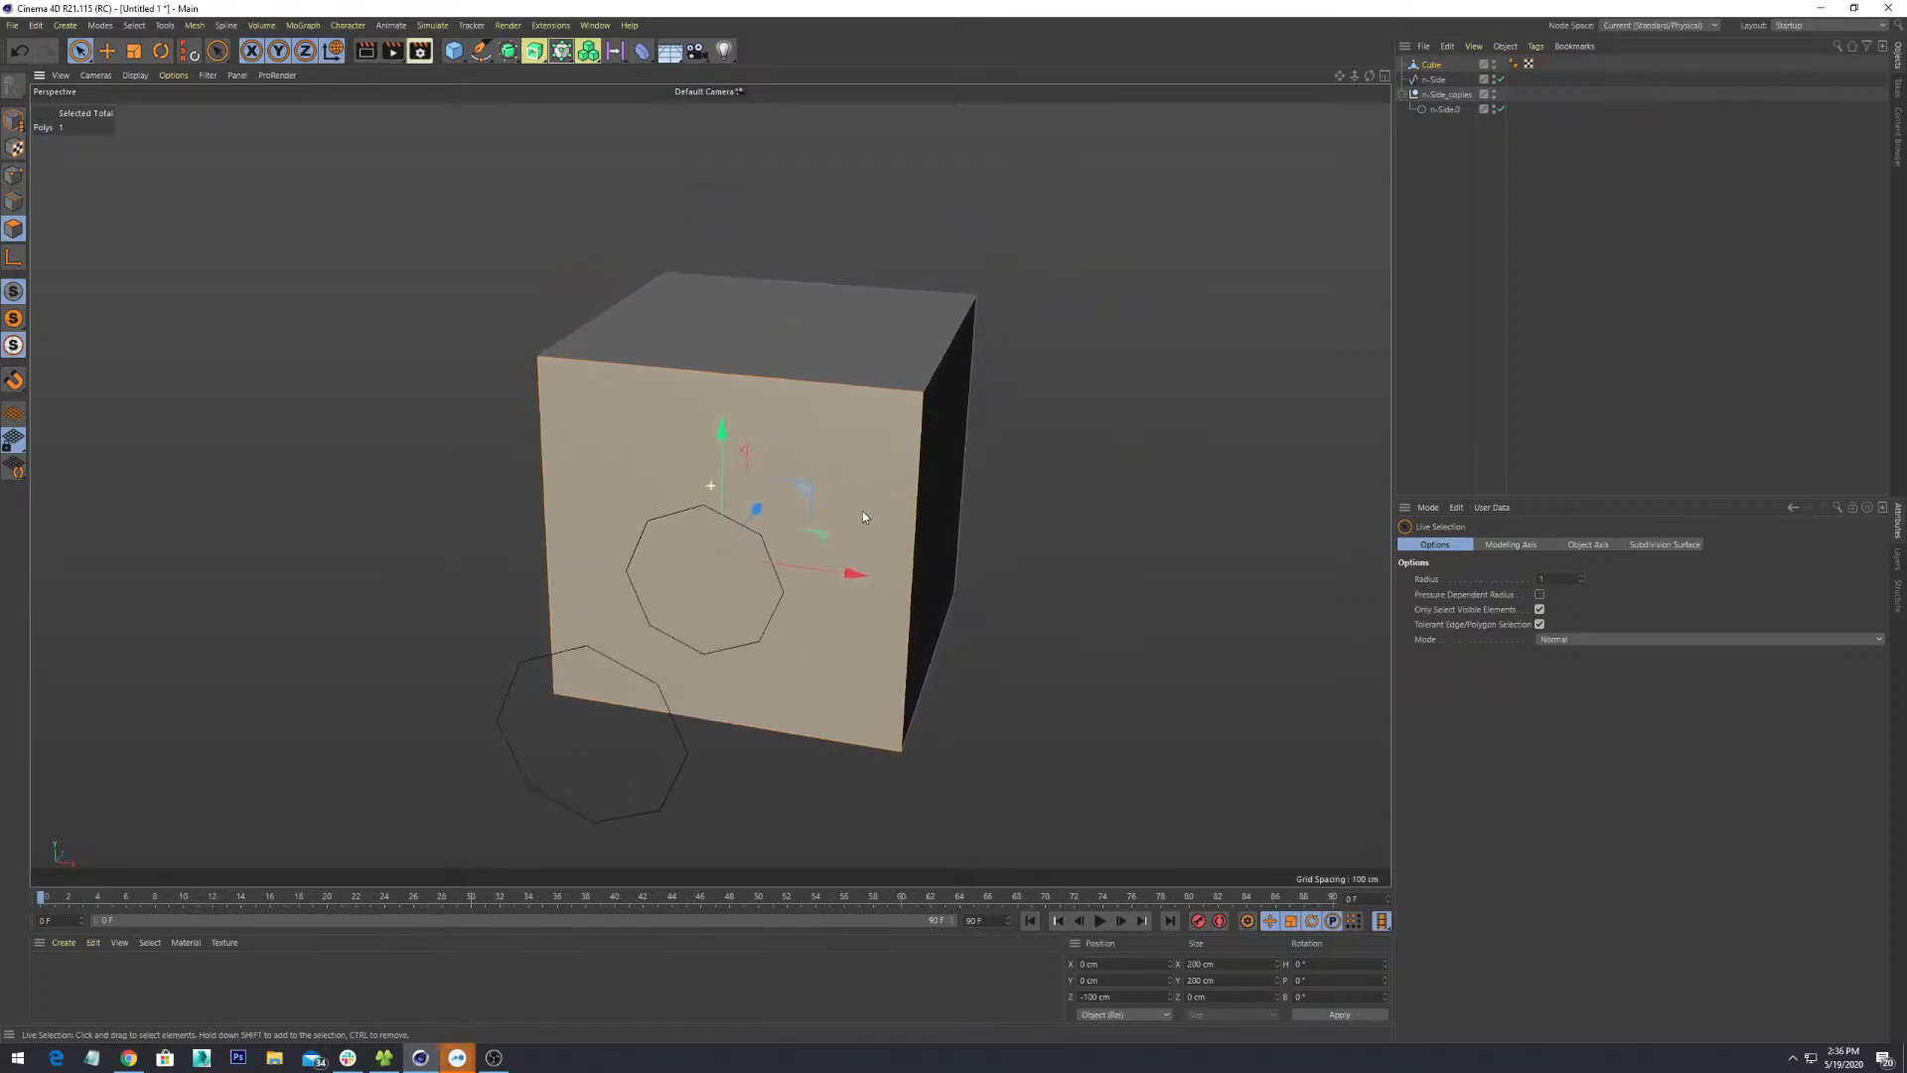
pyautogui.scroll(-1, 862, 517)
pyautogui.keyDown('alt'); pyautogui.moveTo(864, 507); pyautogui.dragTo(1103, 397); pyautogui.keyUp('alt')
pyautogui.click(1205, 218)
pyautogui.moveTo(924, 382); pyautogui.dragTo(801, 496)
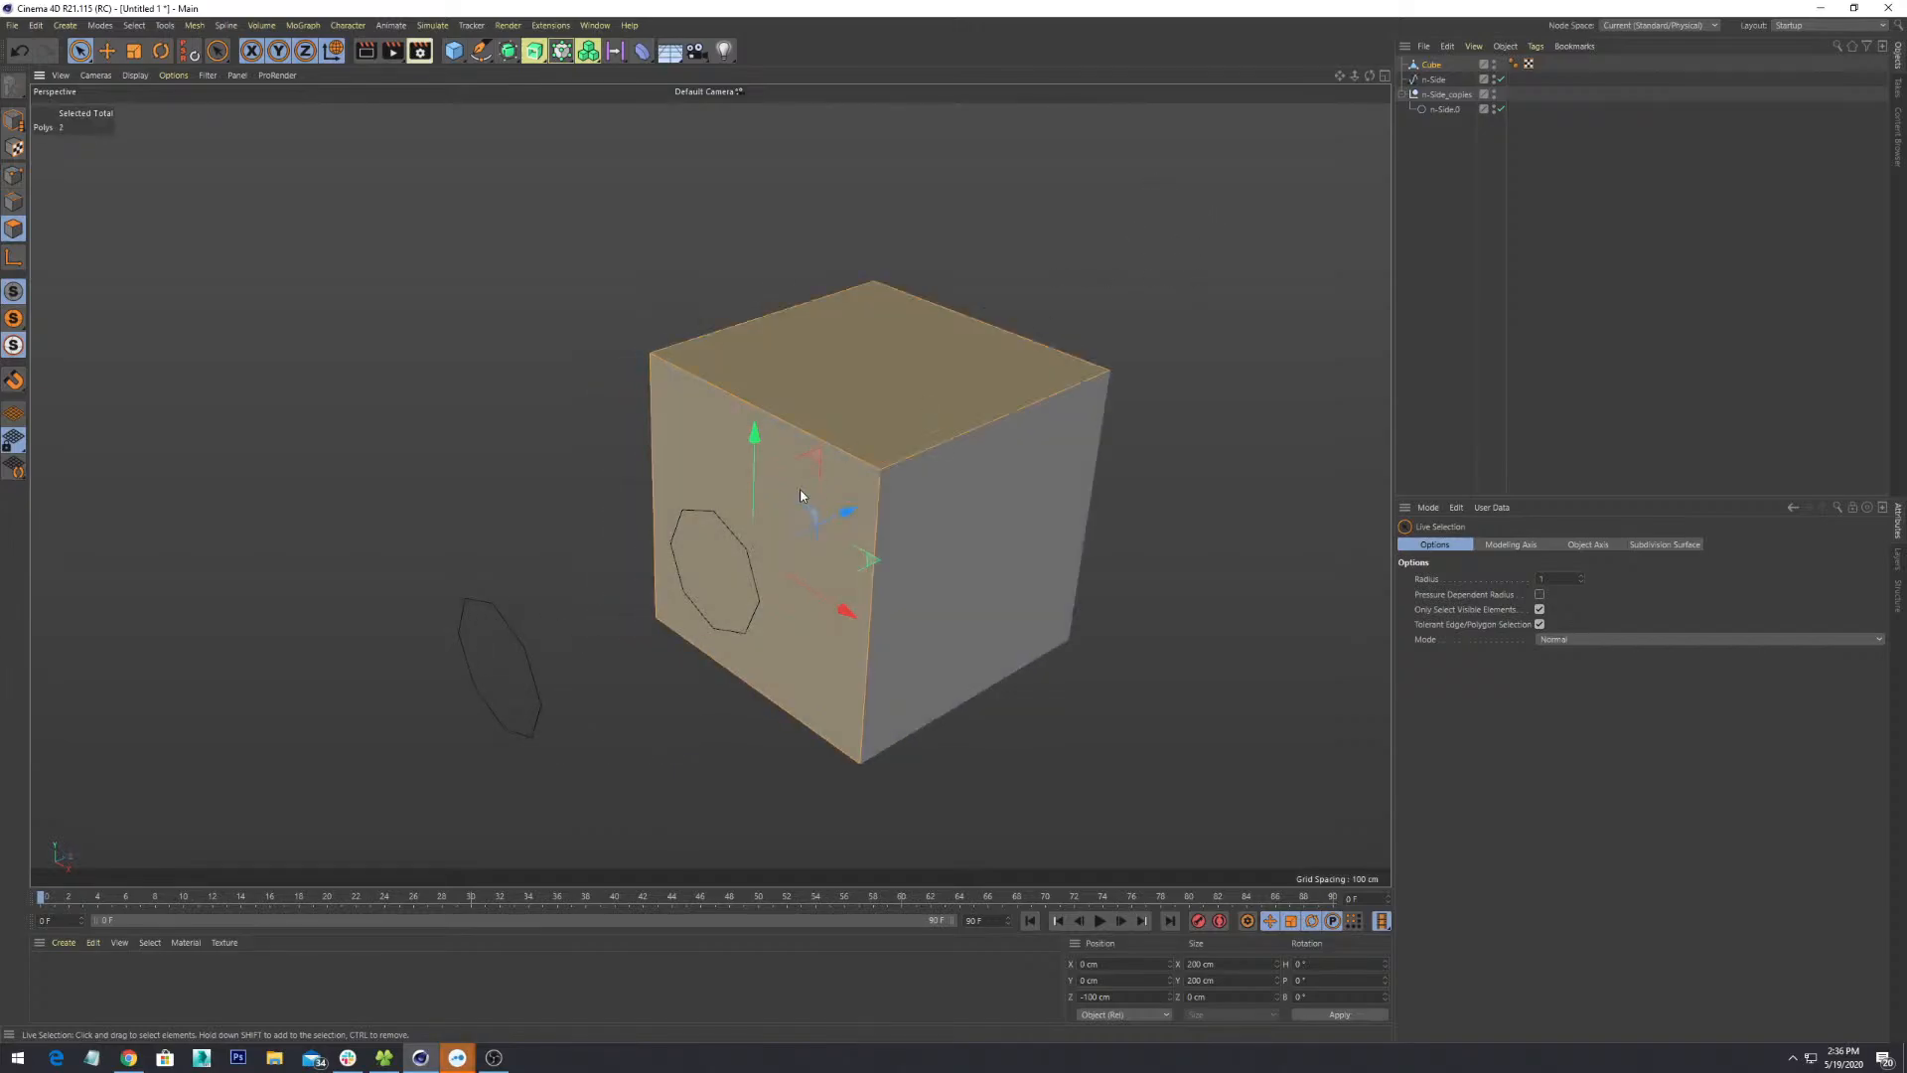
pyautogui.moveTo(79, 51); pyautogui.dragTo(144, 99)
pyautogui.moveTo(1152, 164); pyautogui.dragTo(519, 763)
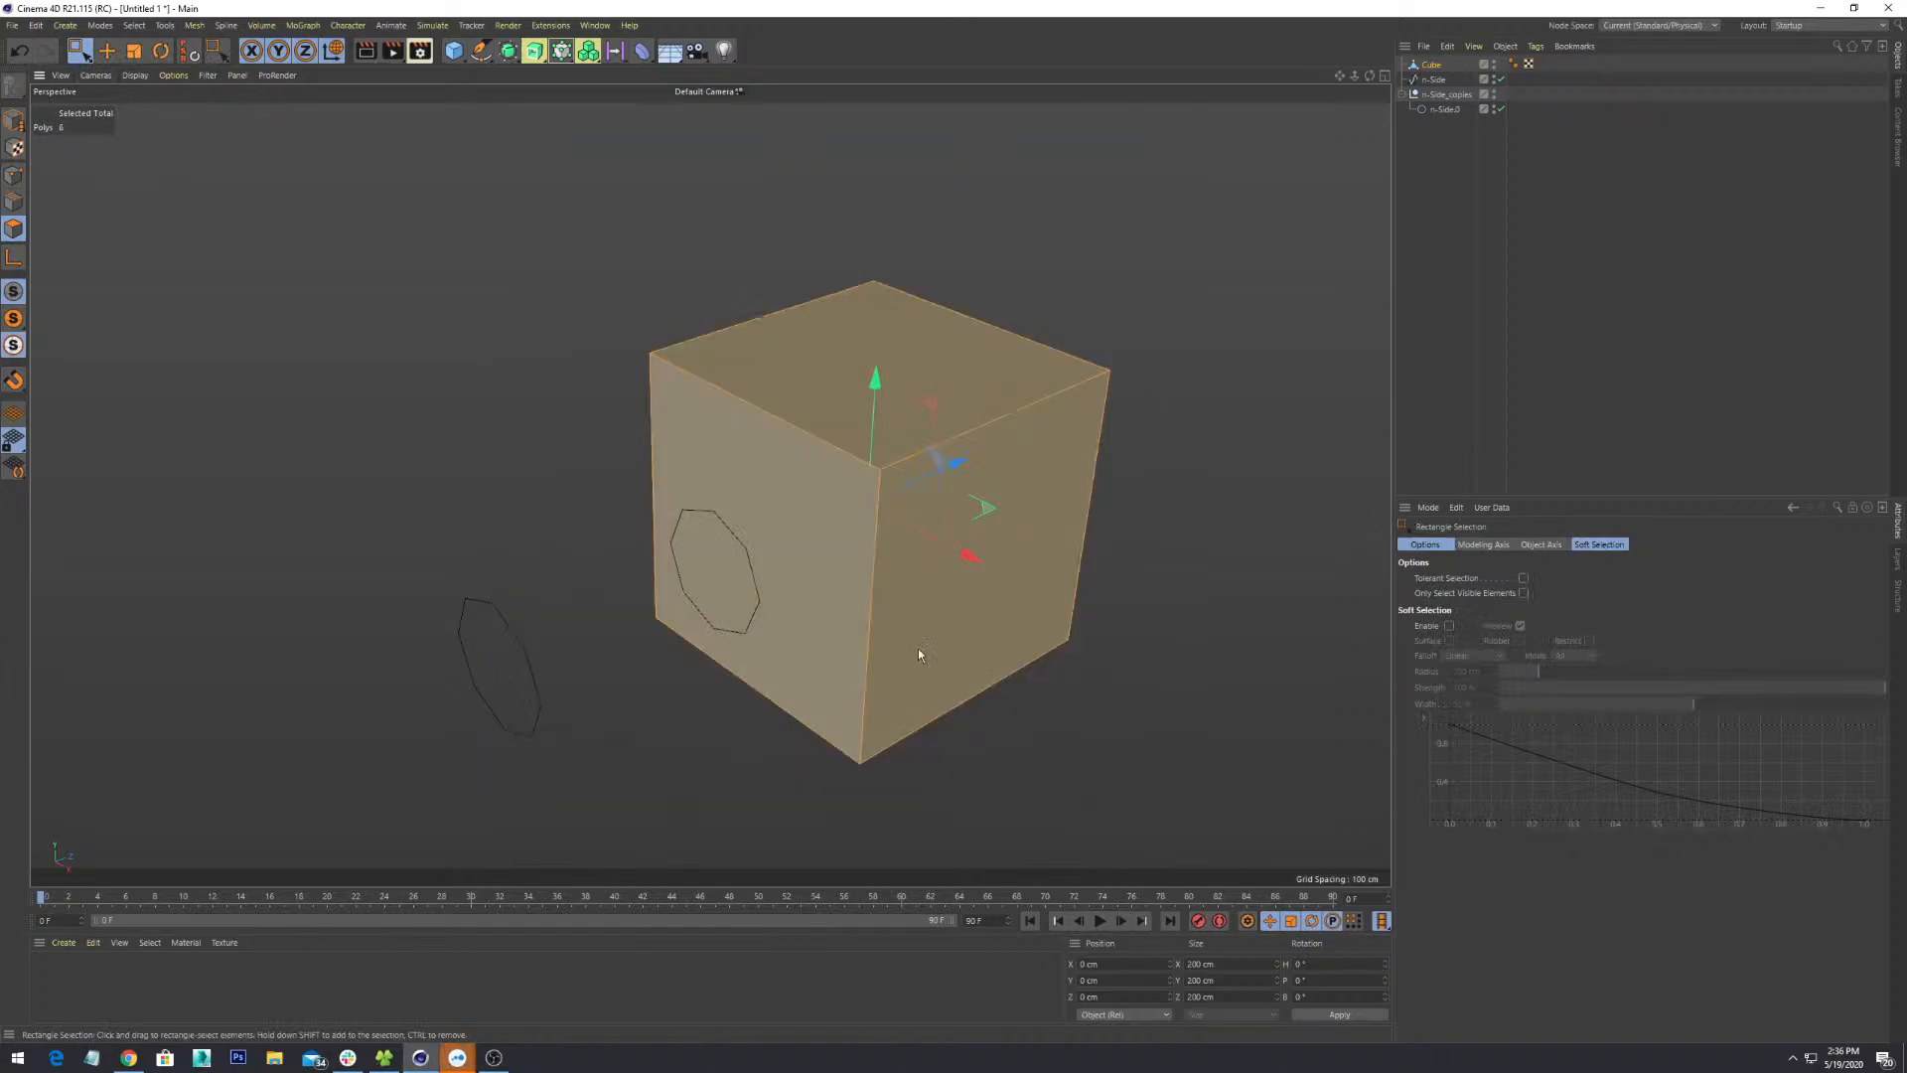
pyautogui.scroll(-1, 983, 556)
pyautogui.moveTo(1131, 271); pyautogui.dragTo(636, 800)
pyautogui.keyDown('alt'); pyautogui.moveTo(706, 485); pyautogui.dragTo(1123, 422); pyautogui.keyUp('alt')
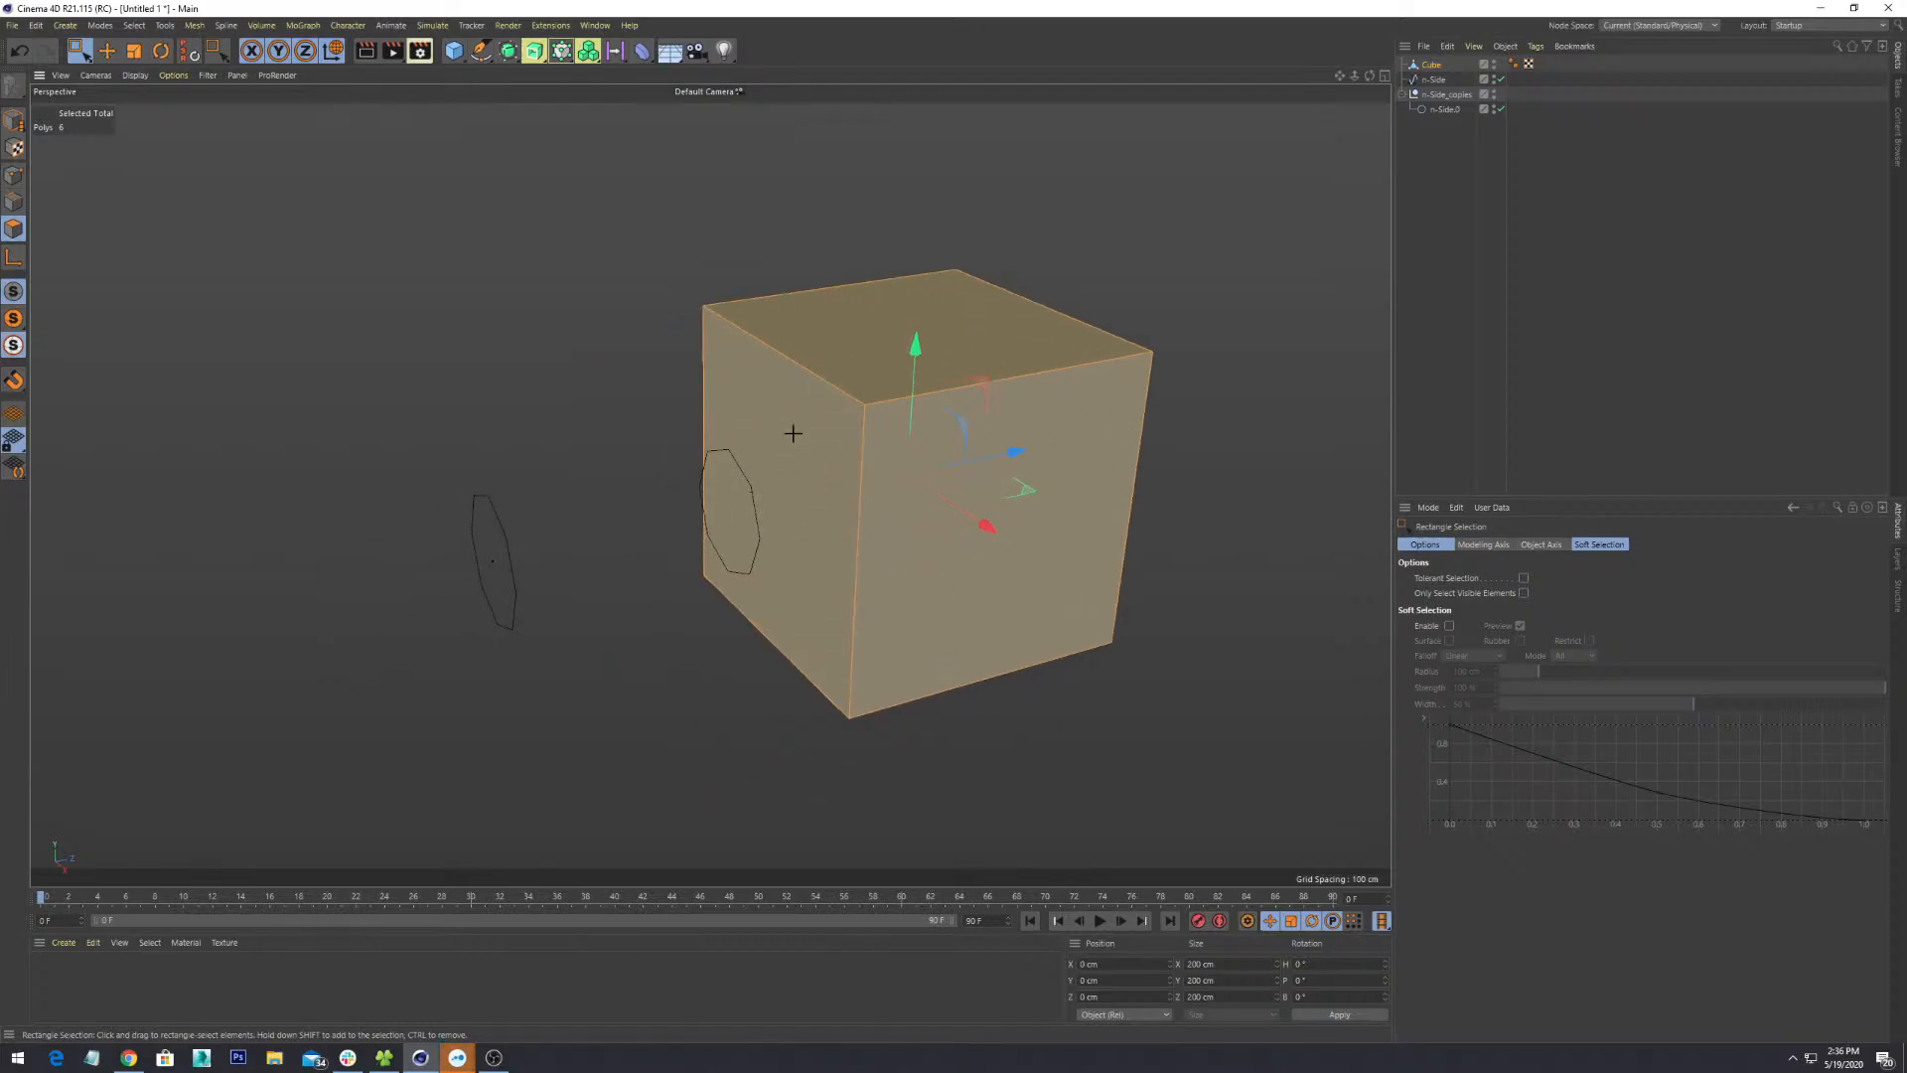
# - Switch to Live Selection and click individual faces to narrow the selection to one face
pyautogui.click(79, 53)
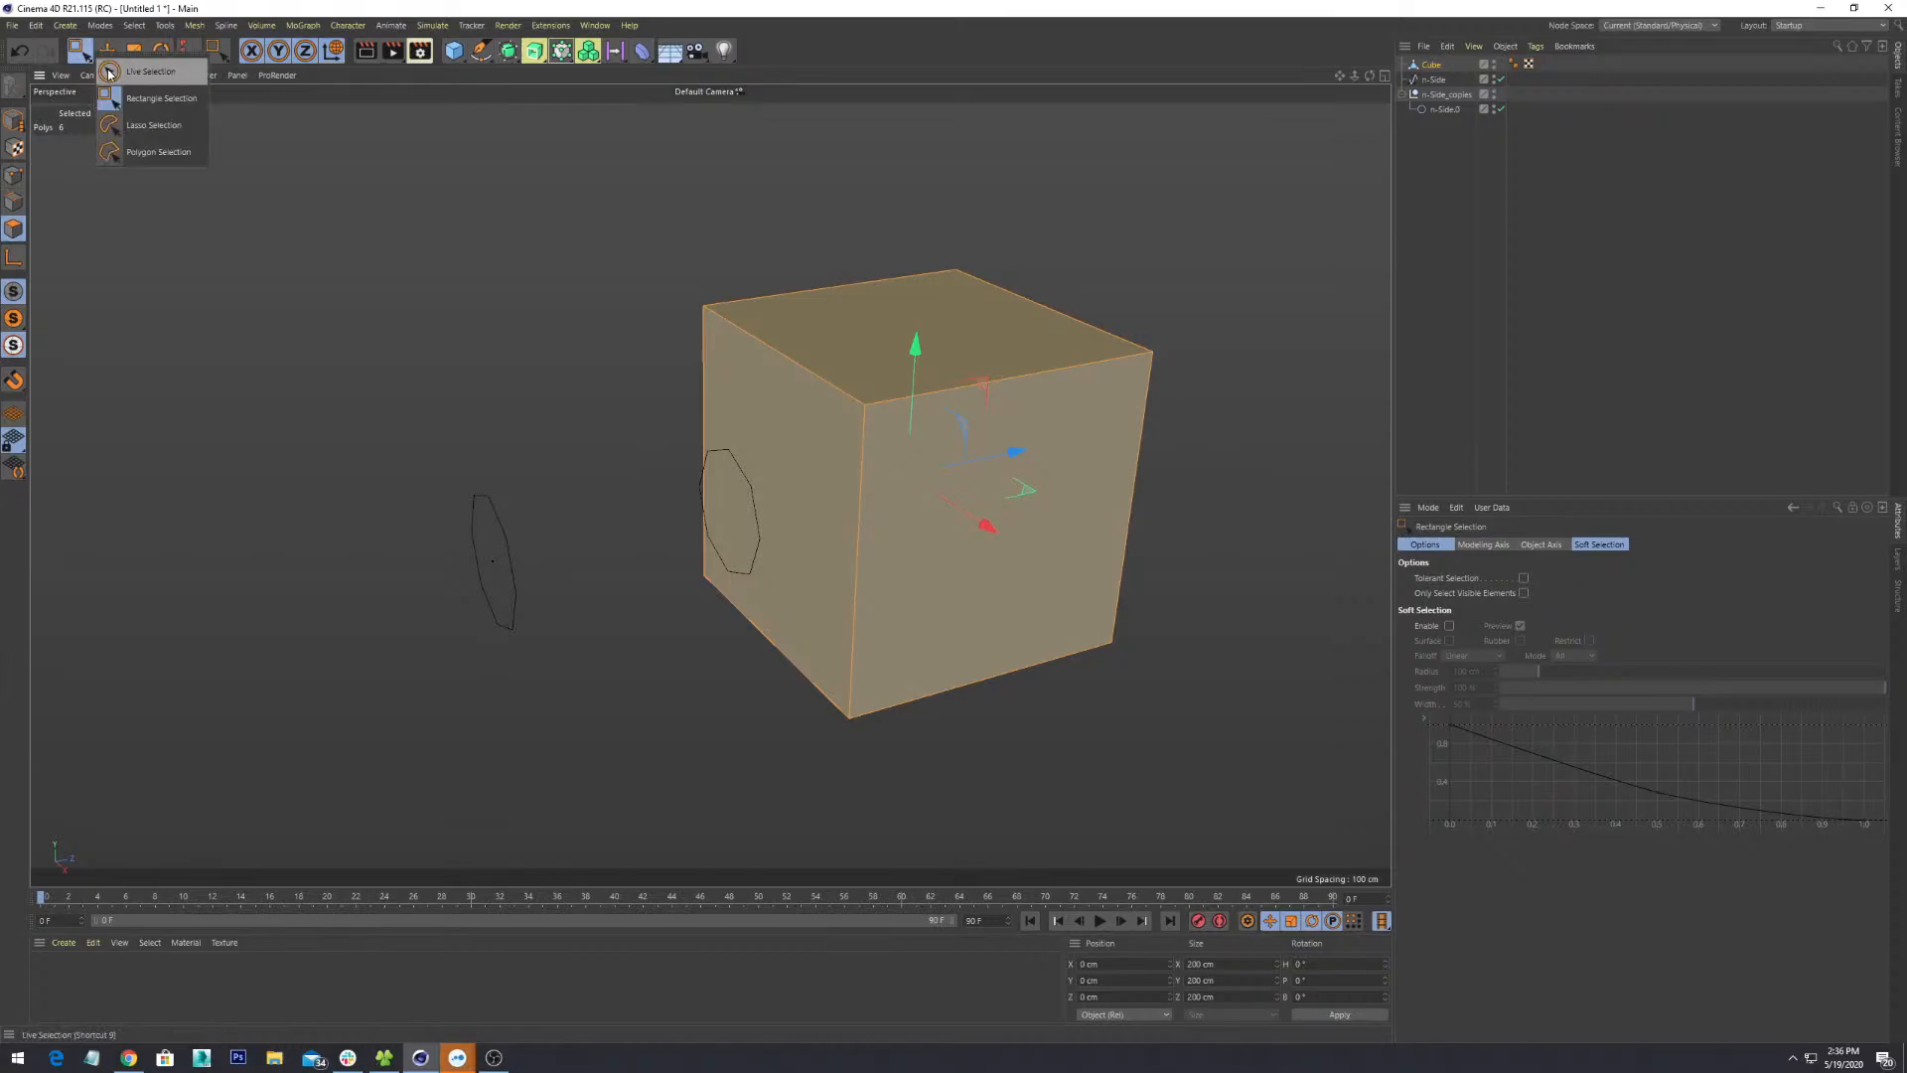
pyautogui.click(117, 70)
pyautogui.click(955, 430)
pyautogui.keyDown('alt'); pyautogui.moveTo(1286, 542); pyautogui.dragTo(1050, 548); pyautogui.keyUp('alt')
pyautogui.click(664, 455)
# - Pick the cube's top, left, front, bottom and right faces one at a time while orbiting
pyautogui.click(693, 290)
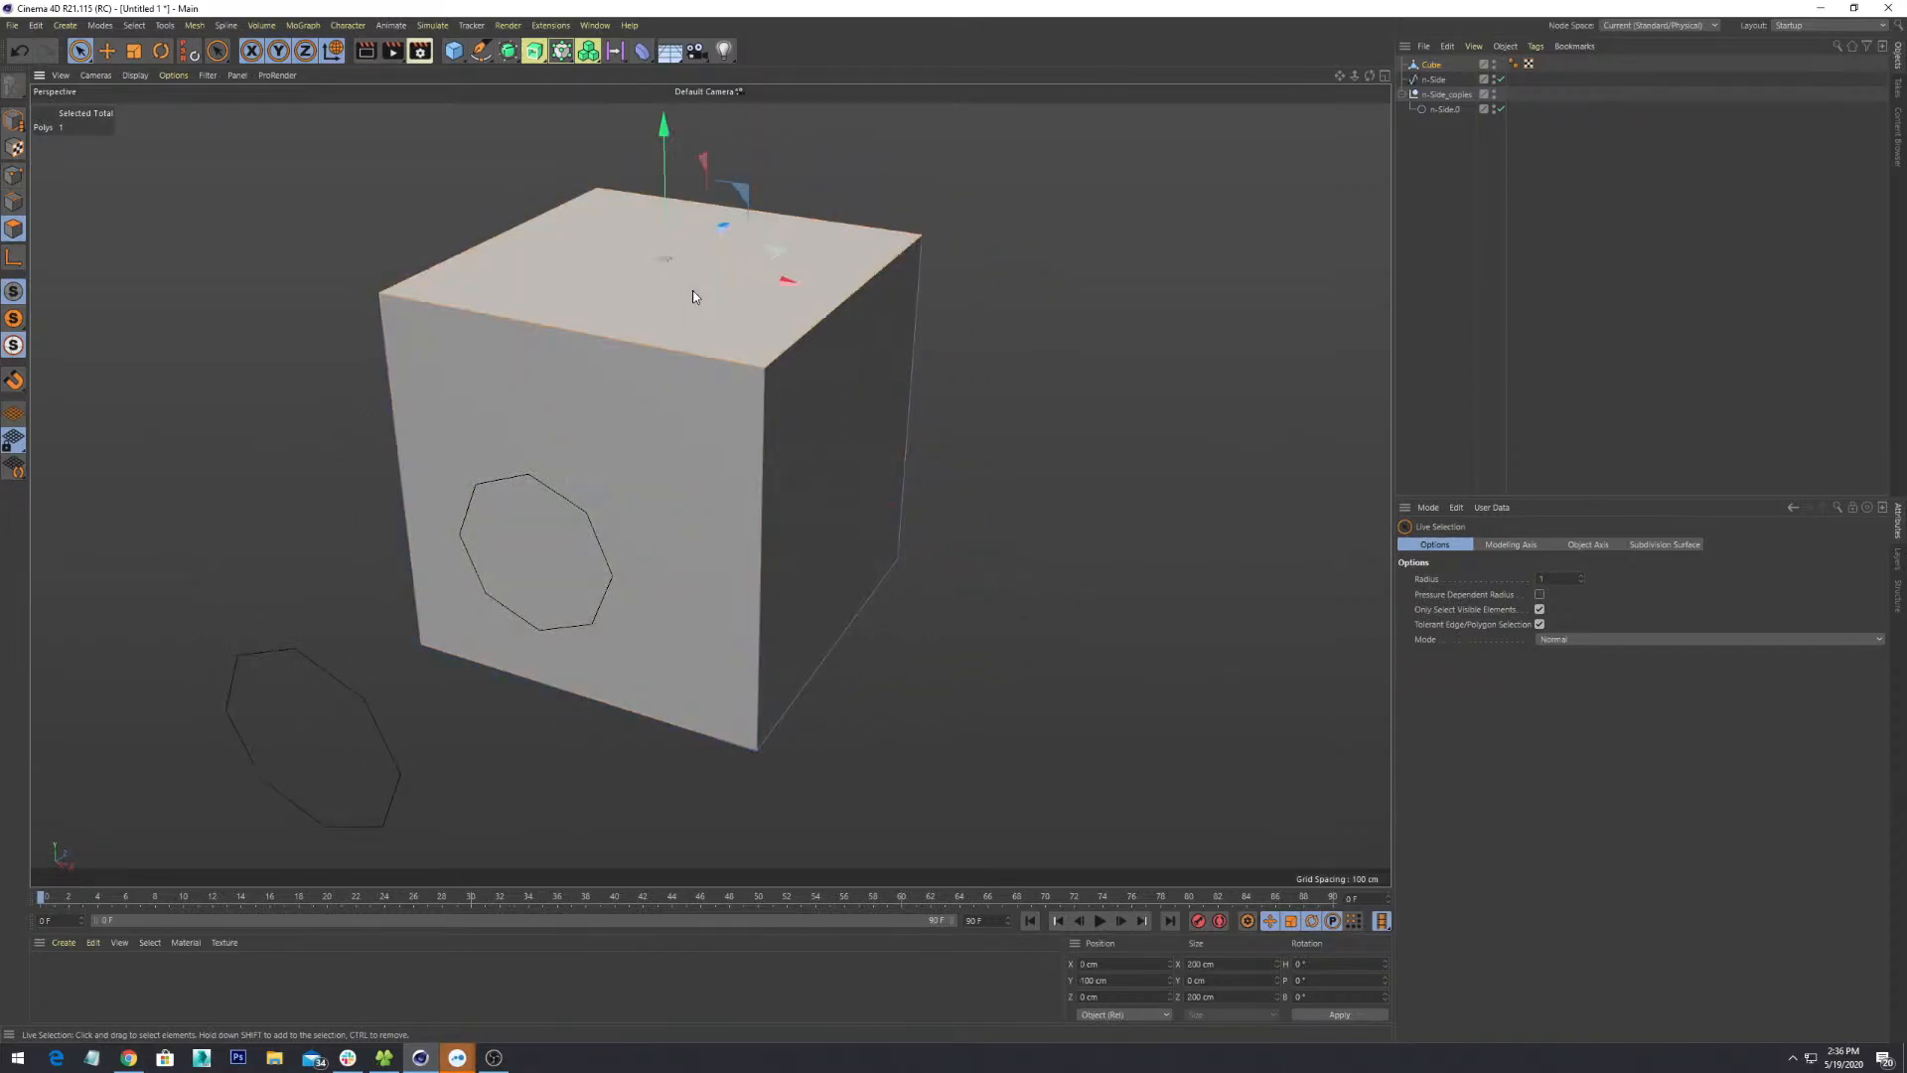
pyautogui.keyDown('alt'); pyautogui.moveTo(574, 533); pyautogui.dragTo(795, 518); pyautogui.keyUp('alt')
pyautogui.click(361, 540)
pyautogui.click(636, 493)
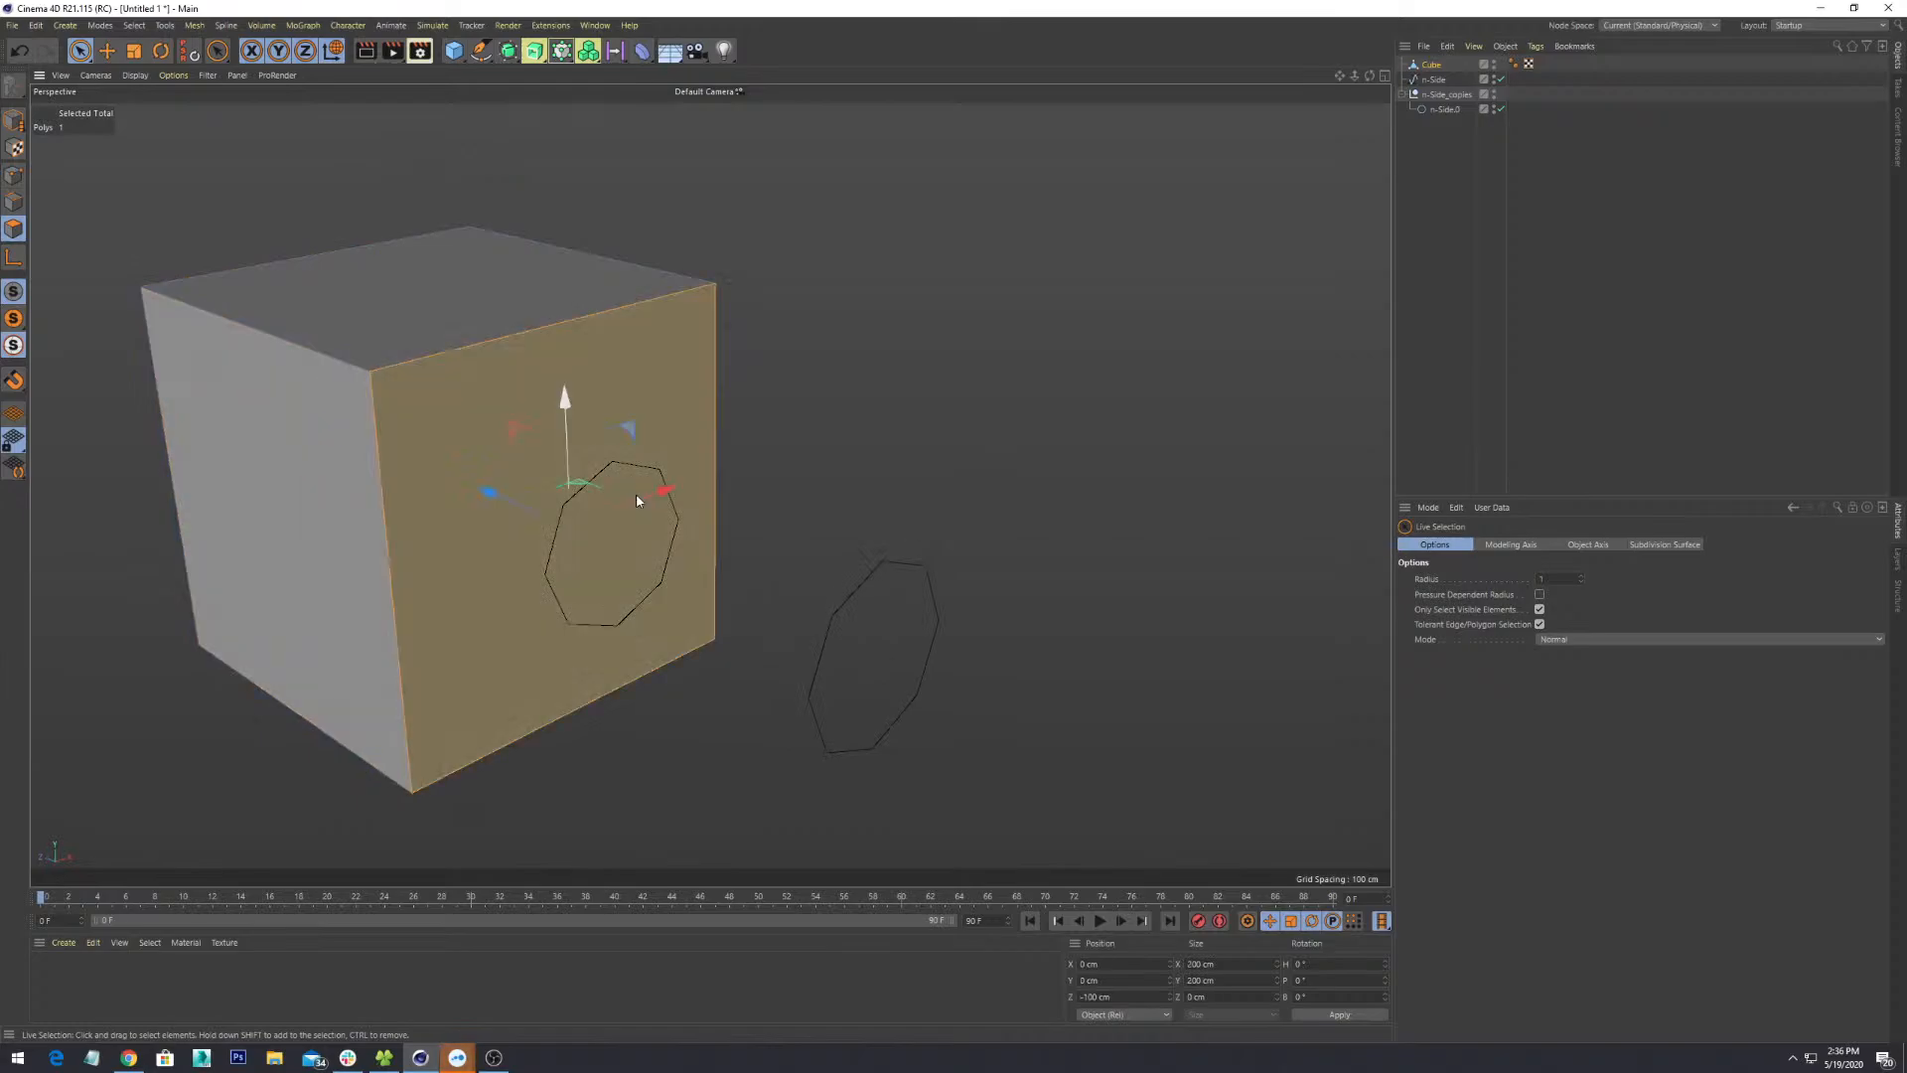
pyautogui.keyDown('alt'); pyautogui.moveTo(635, 493); pyautogui.dragTo(1039, 645); pyautogui.keyUp('alt')
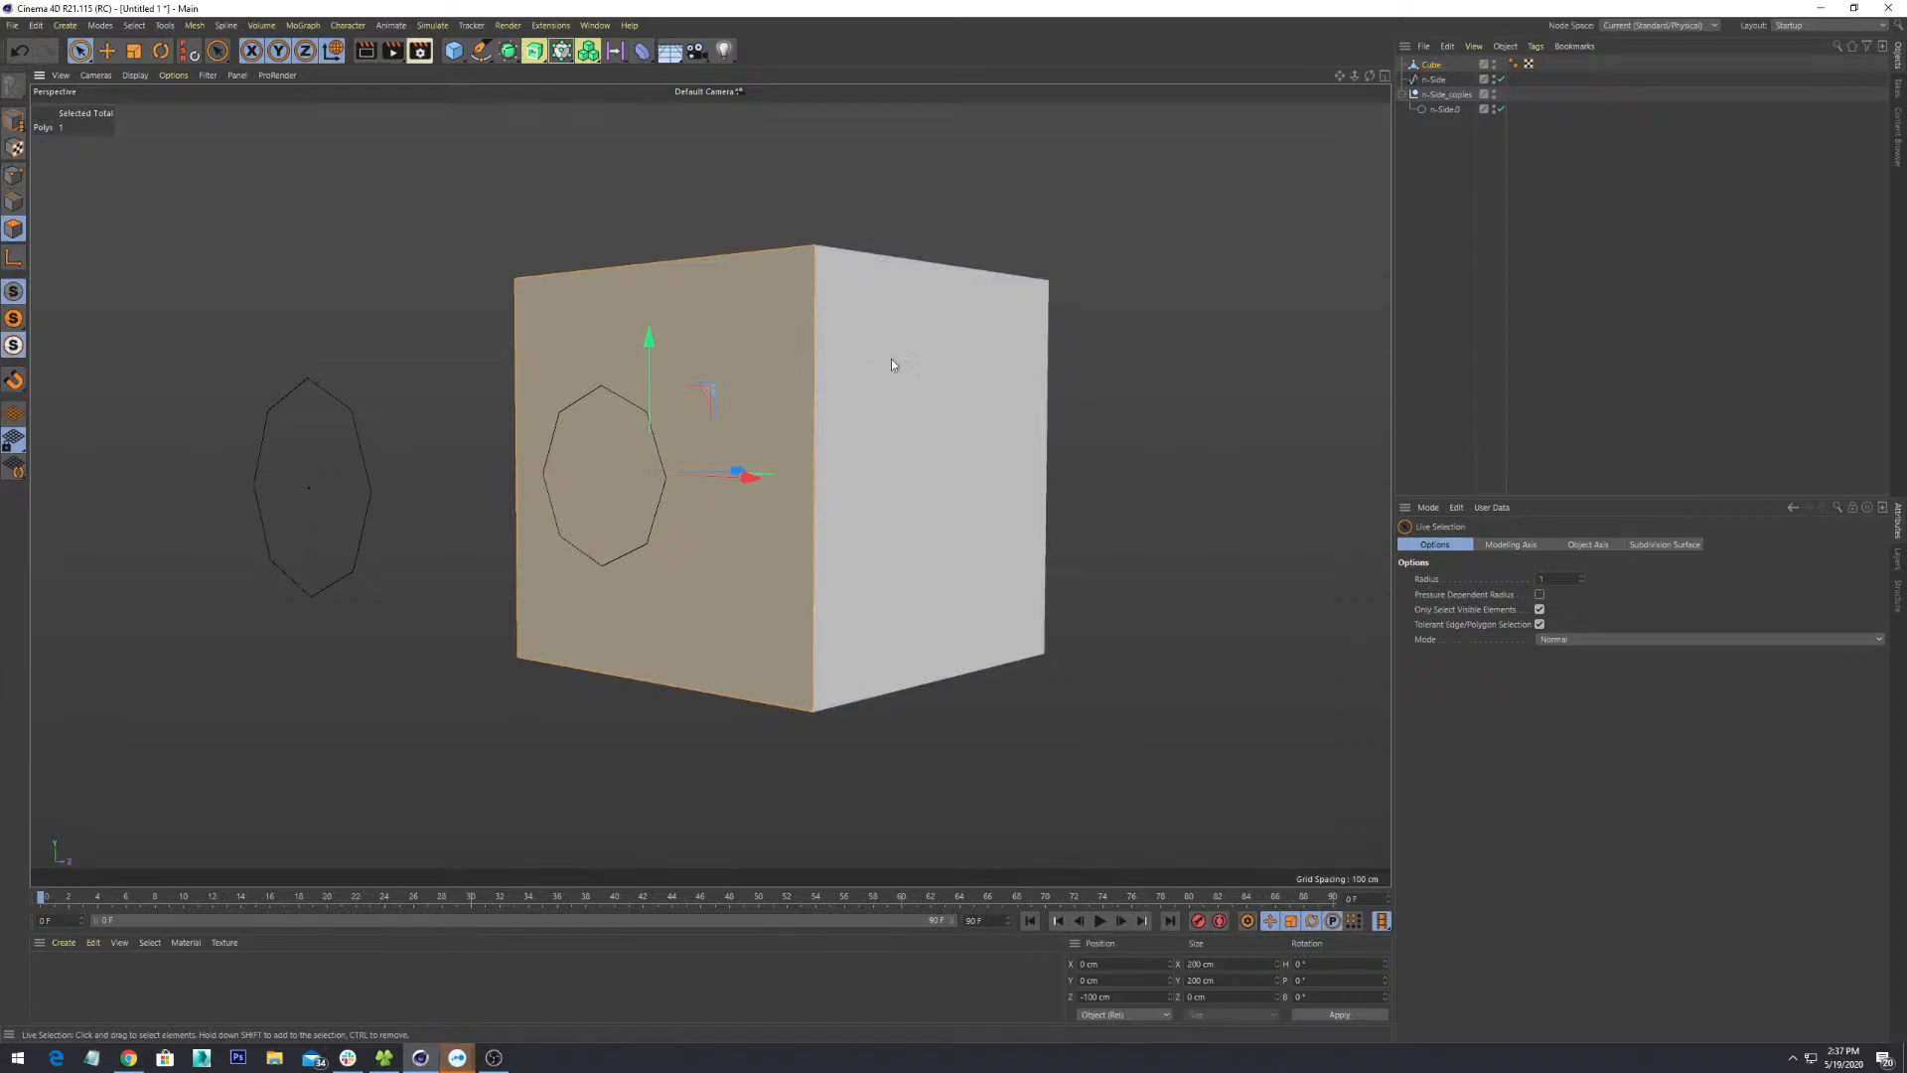
pyautogui.keyDown('alt'); pyautogui.moveTo(891, 359); pyautogui.dragTo(979, 469); pyautogui.keyUp('alt')
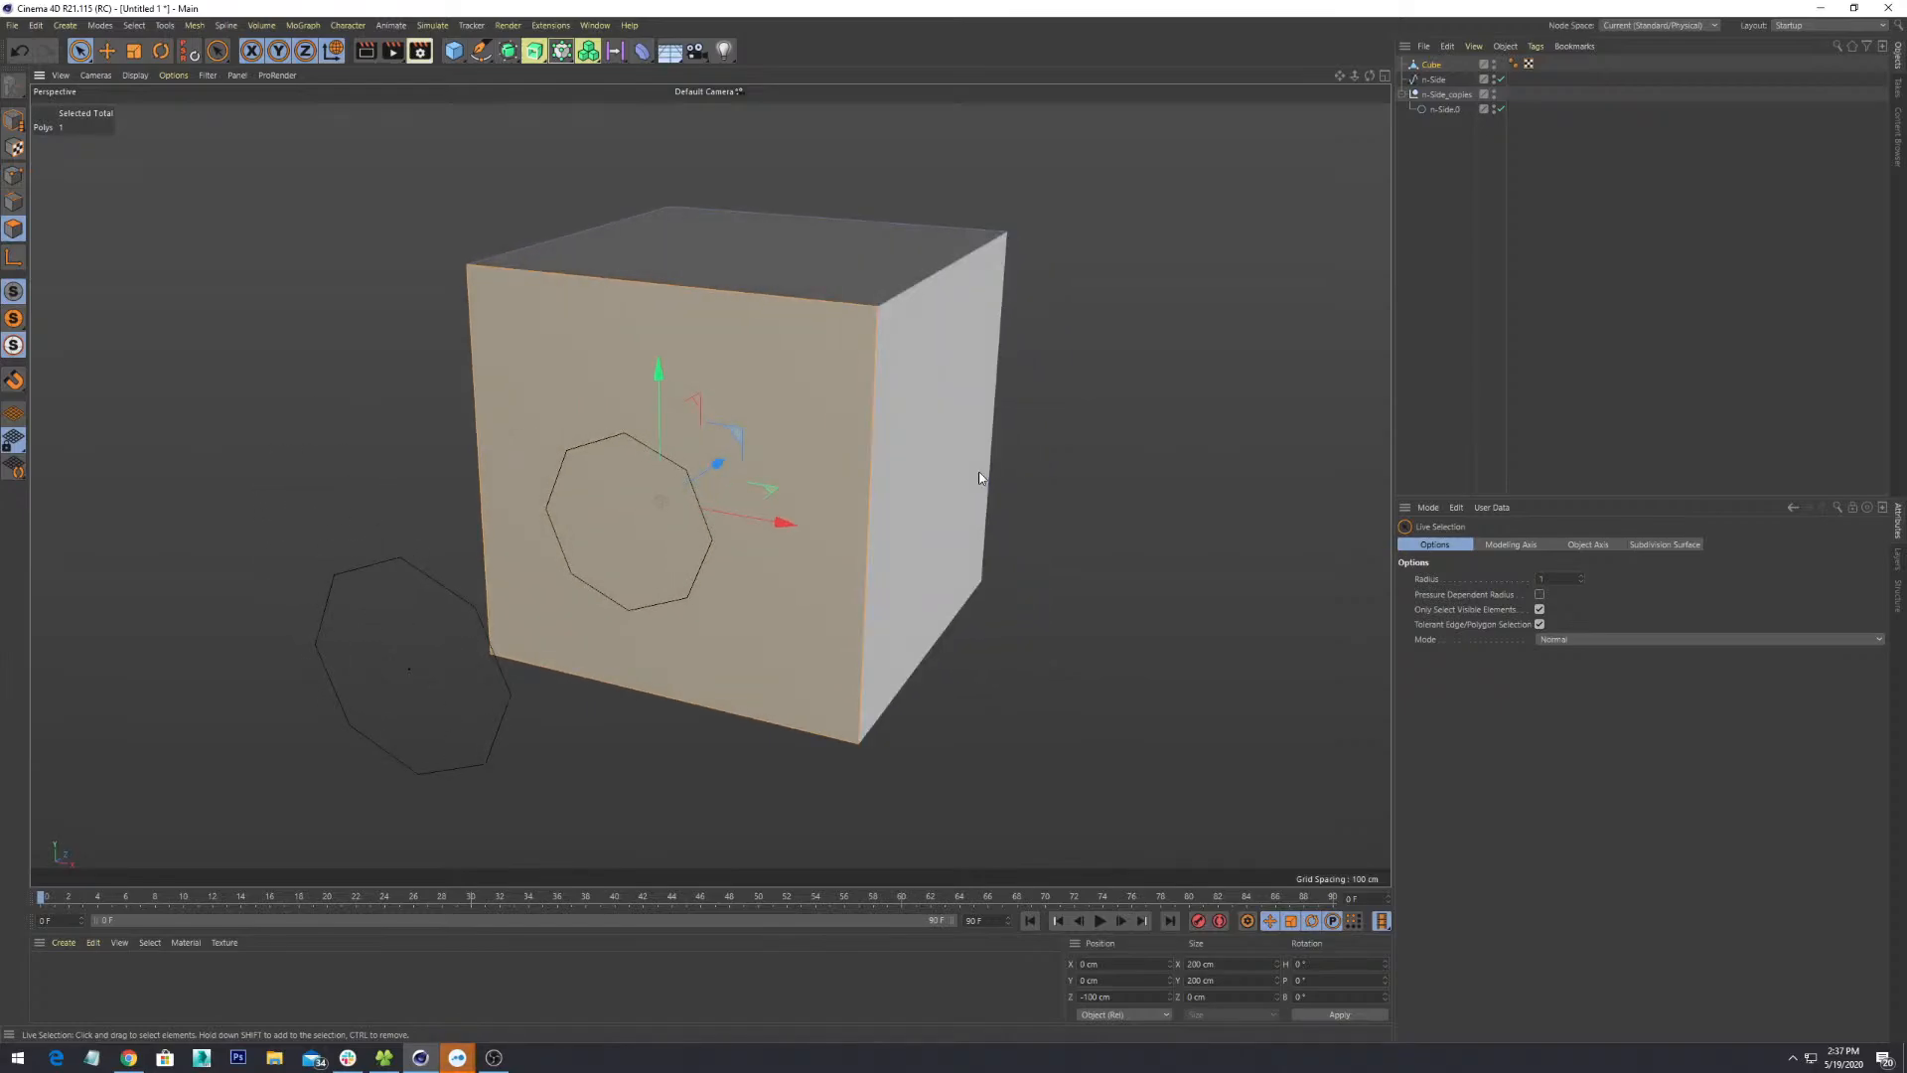
pyautogui.keyDown('alt'); pyautogui.moveTo(942, 344); pyautogui.dragTo(771, 660); pyautogui.keyUp('alt')
pyautogui.click(770, 659)
pyautogui.click(833, 413)
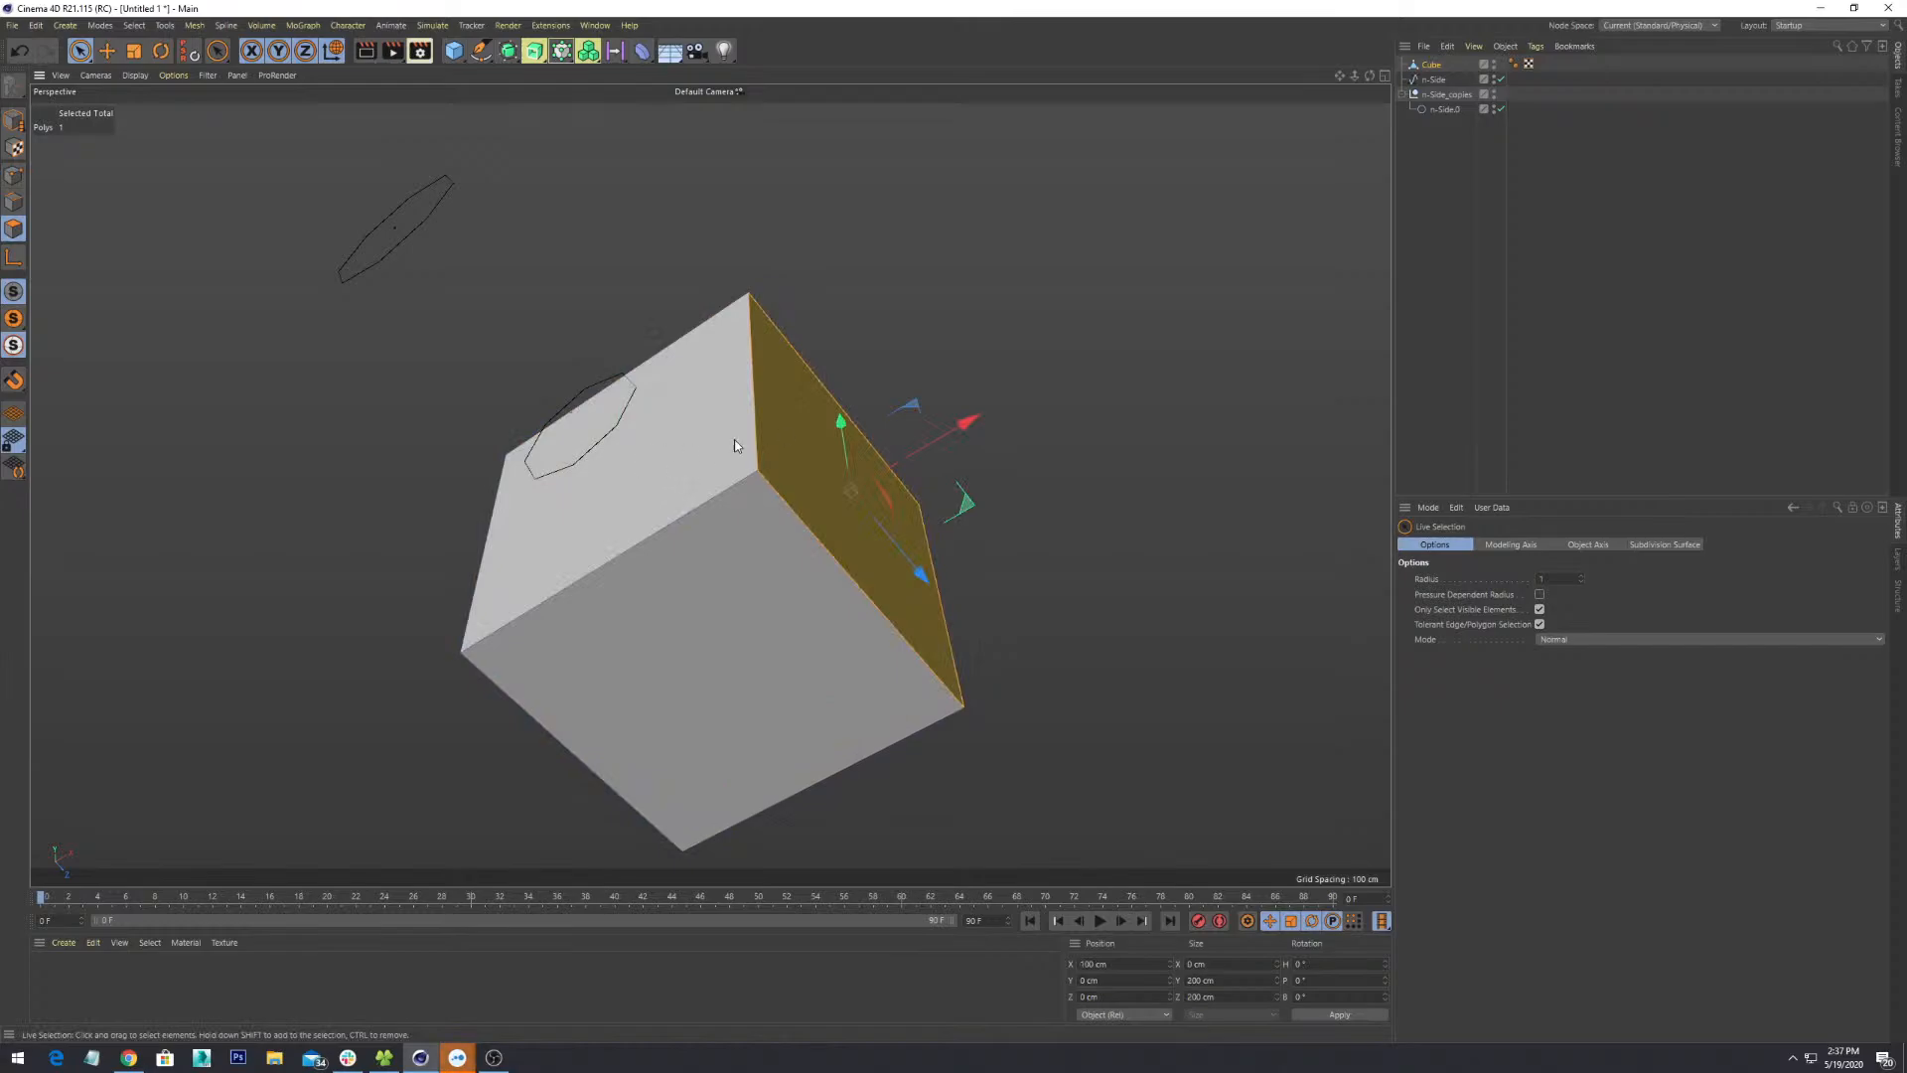
pyautogui.keyDown('alt'); pyautogui.moveTo(833, 412); pyautogui.dragTo(818, 468); pyautogui.keyUp('alt')
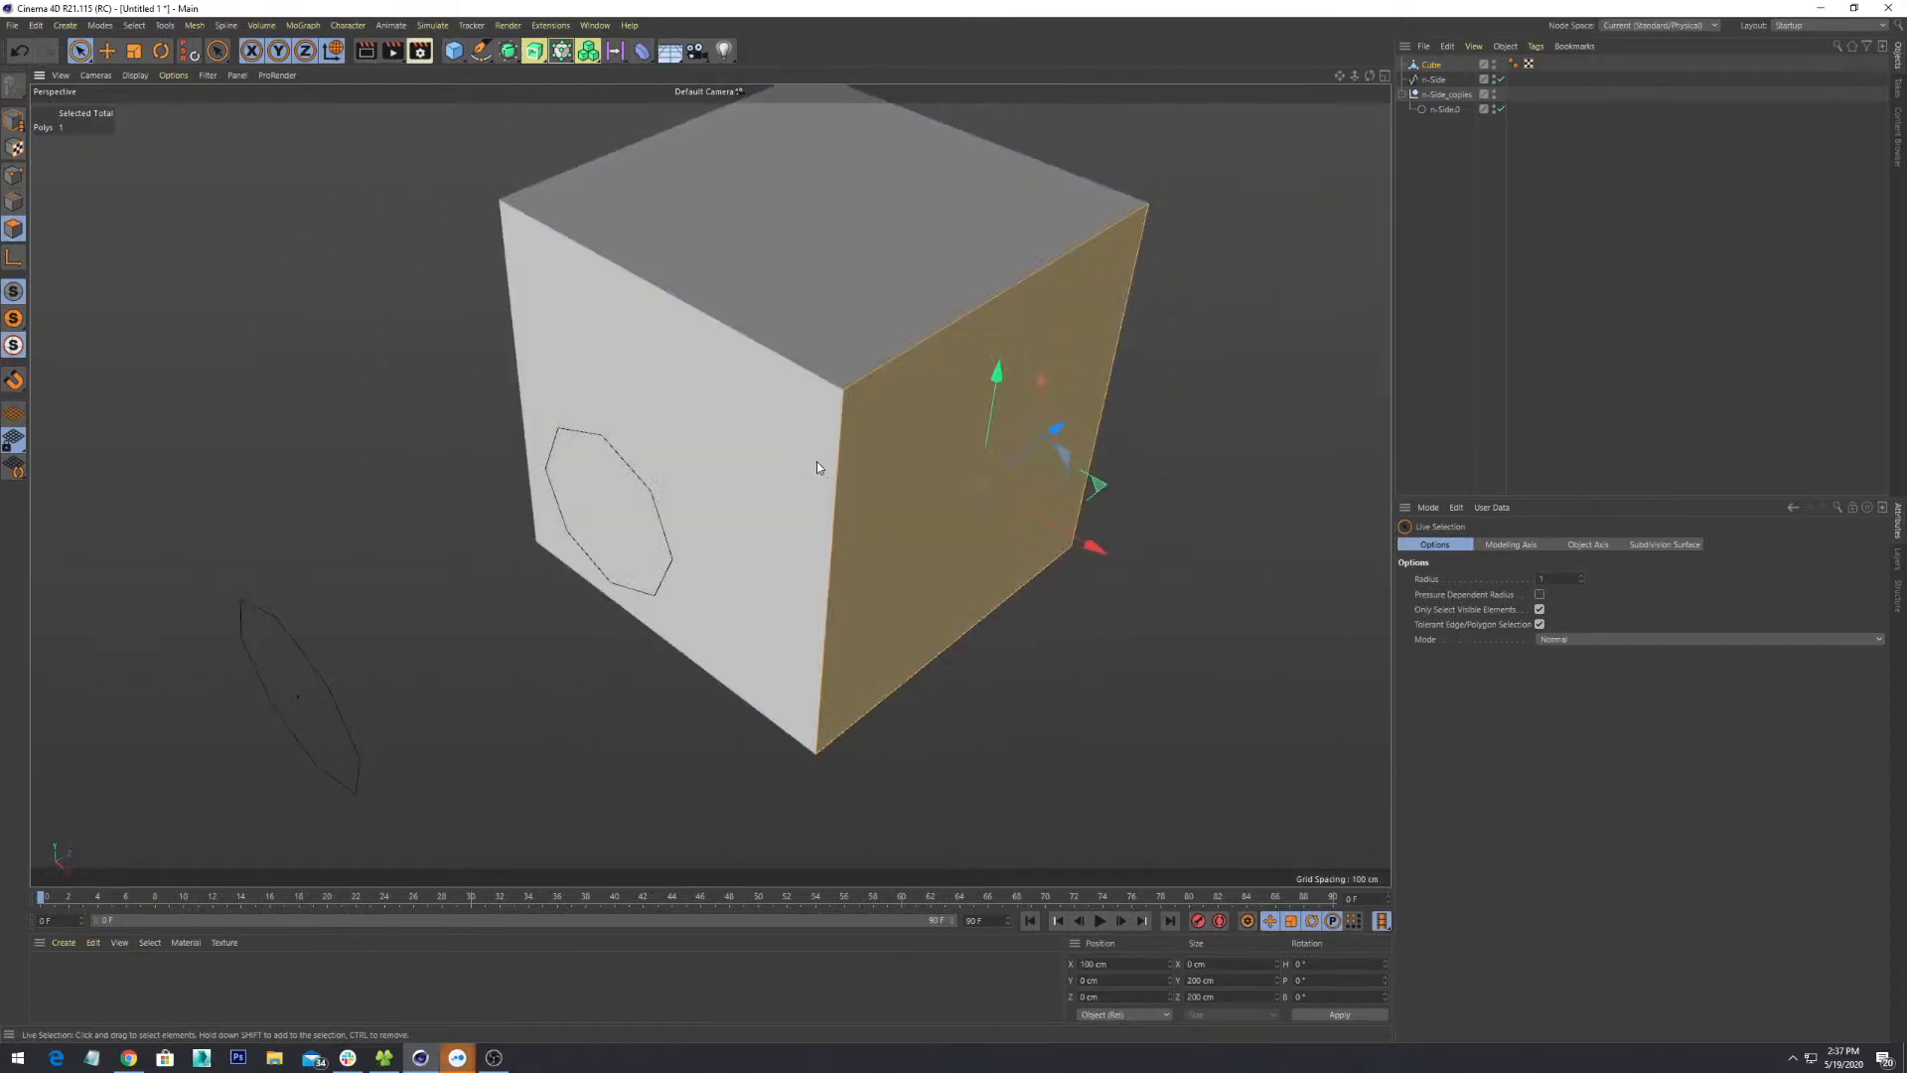
# - Sweep across the cube to select both side faces, then the right face again
pyautogui.scroll(-3, 805, 568)
pyautogui.keyDown('alt'); pyautogui.moveTo(805, 566); pyautogui.dragTo(938, 459); pyautogui.keyUp('alt')
pyautogui.moveTo(1101, 324); pyautogui.dragTo(498, 811)
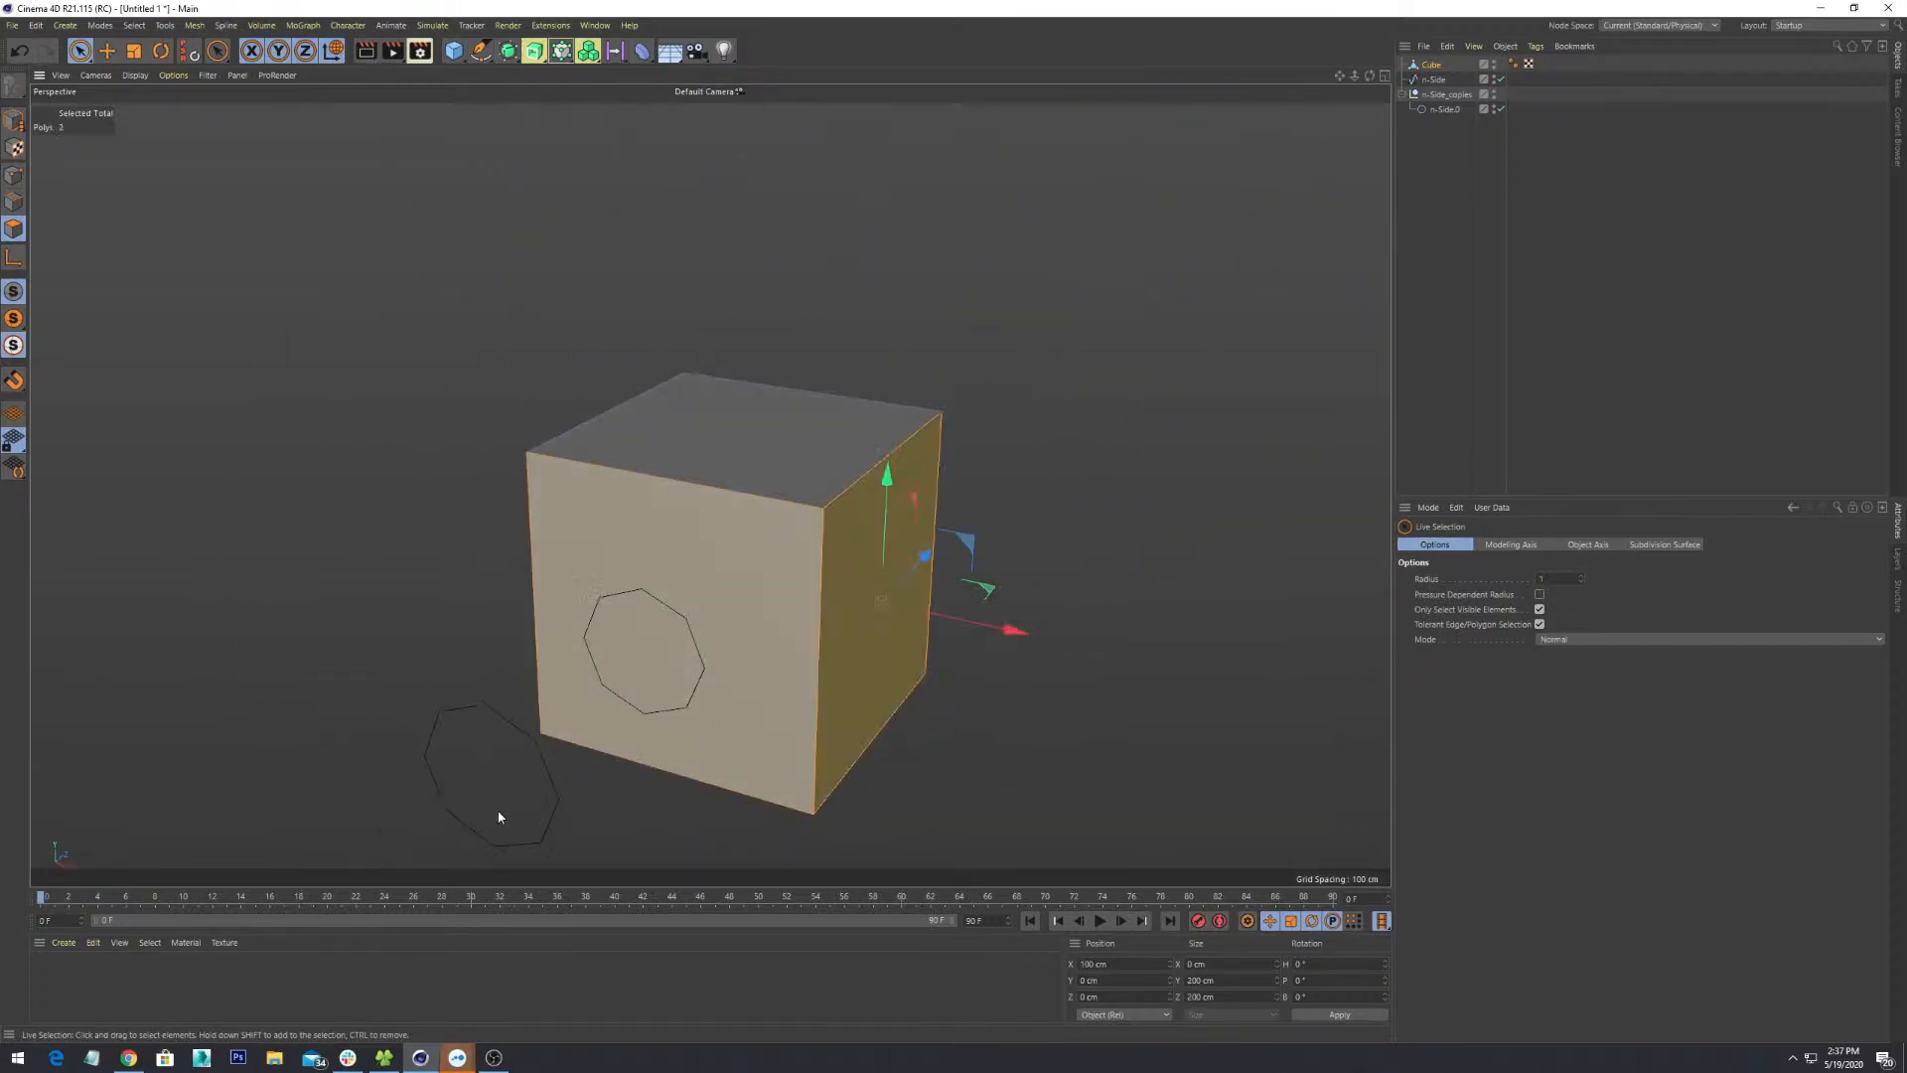
pyautogui.keyDown('alt'); pyautogui.moveTo(962, 763); pyautogui.dragTo(1015, 566, button='middle'); pyautogui.keyUp('alt')
pyautogui.scroll(-1, 1015, 566)
pyautogui.moveTo(1059, 285); pyautogui.dragTo(482, 811)
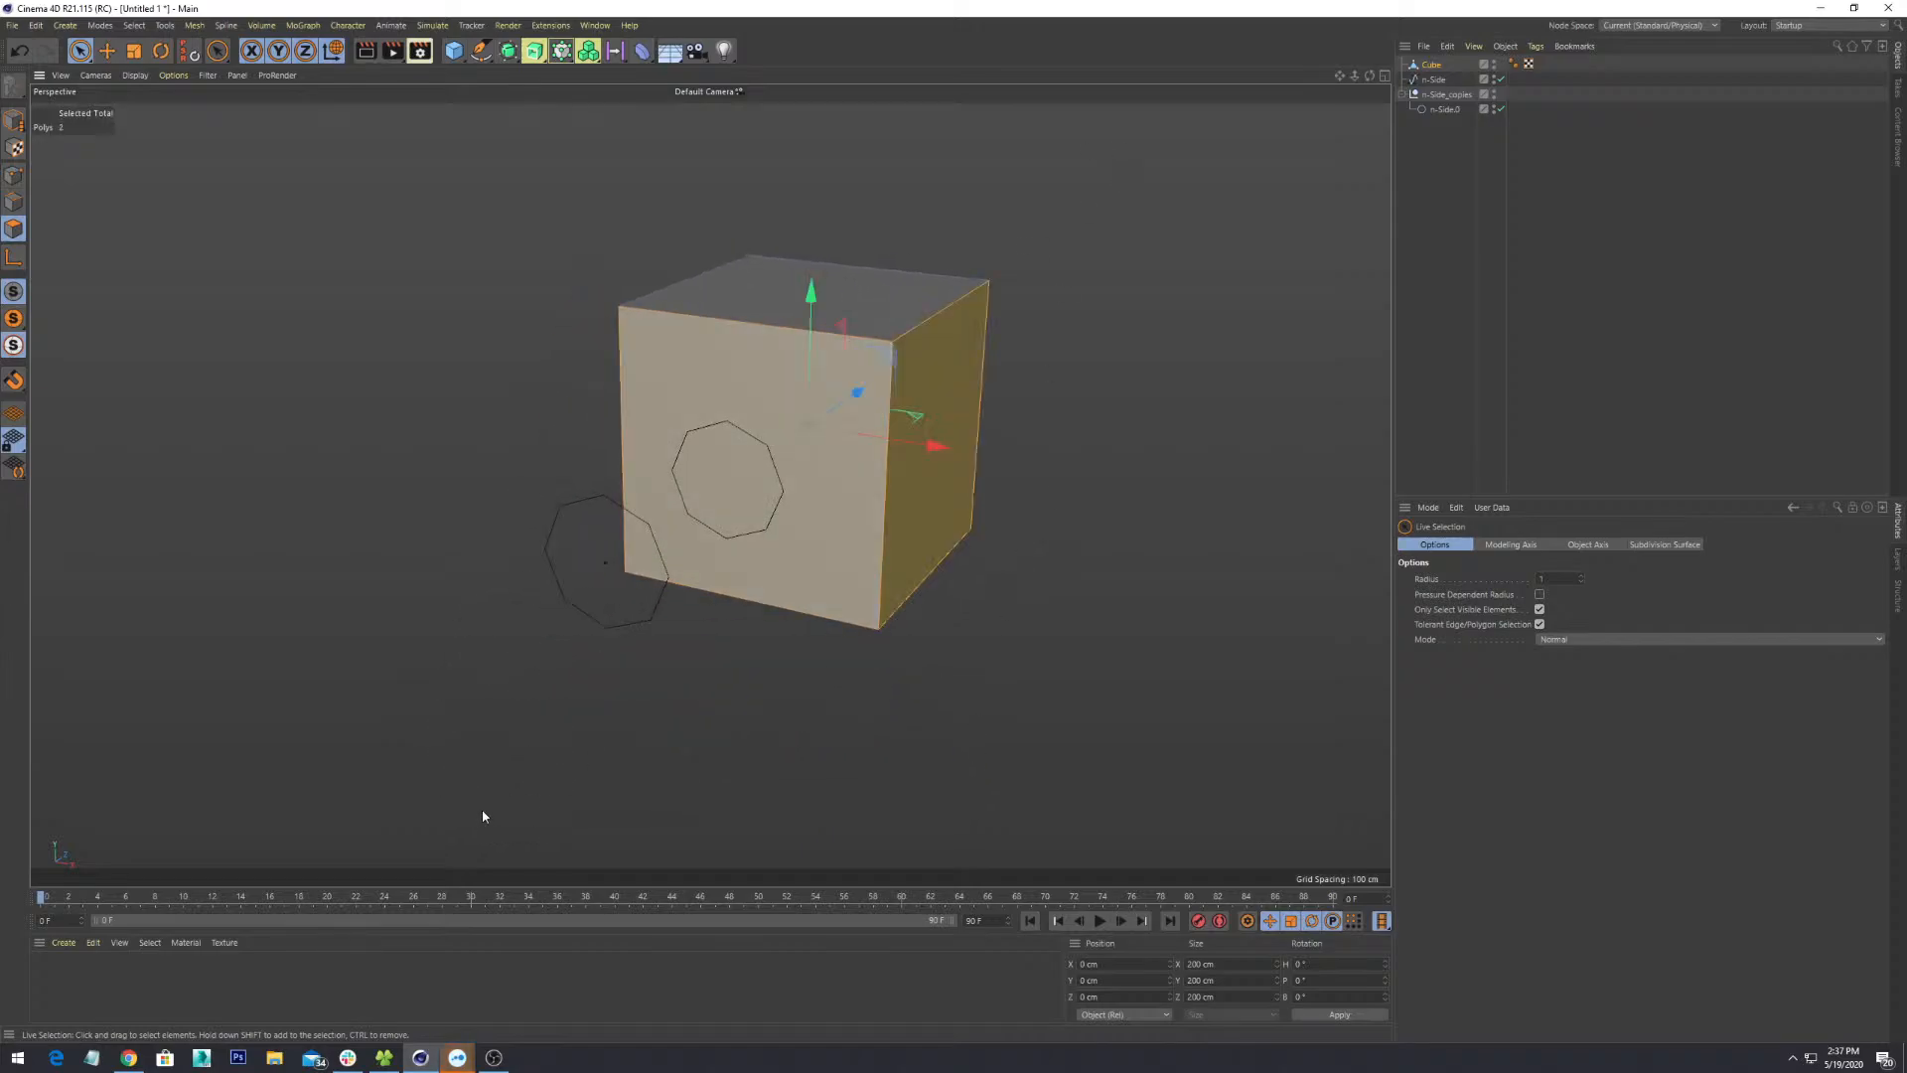
# - Box-select all six faces of the cube with Rectangle Selection
pyautogui.moveTo(79, 50); pyautogui.dragTo(116, 103)
pyautogui.moveTo(1202, 169); pyautogui.dragTo(427, 725)
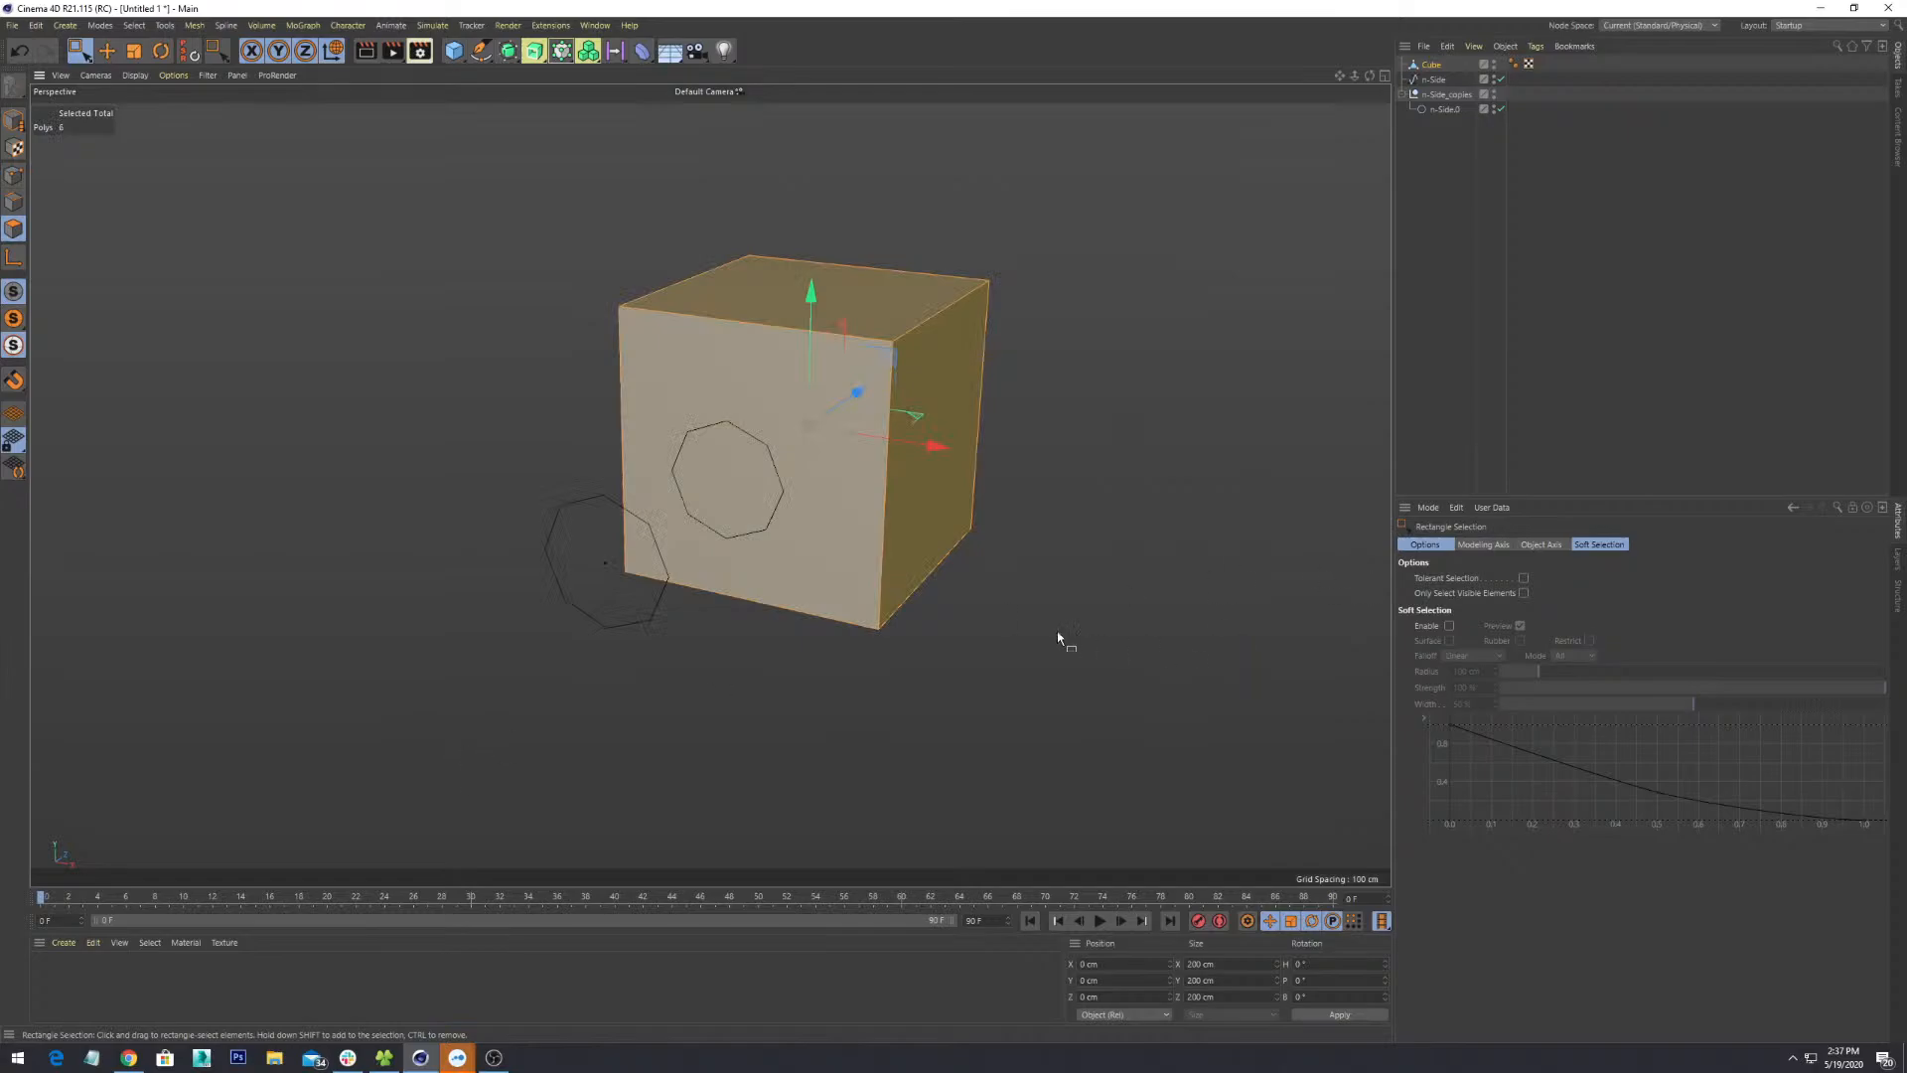
pyautogui.keyDown('alt'); pyautogui.moveTo(1060, 639); pyautogui.dragTo(785, 566); pyautogui.keyUp('alt')
pyautogui.moveTo(82, 52); pyautogui.dragTo(145, 77)
# - With Live Selection, select only the front face, then add two more faces
pyautogui.click(1076, 477)
pyautogui.click(855, 456)
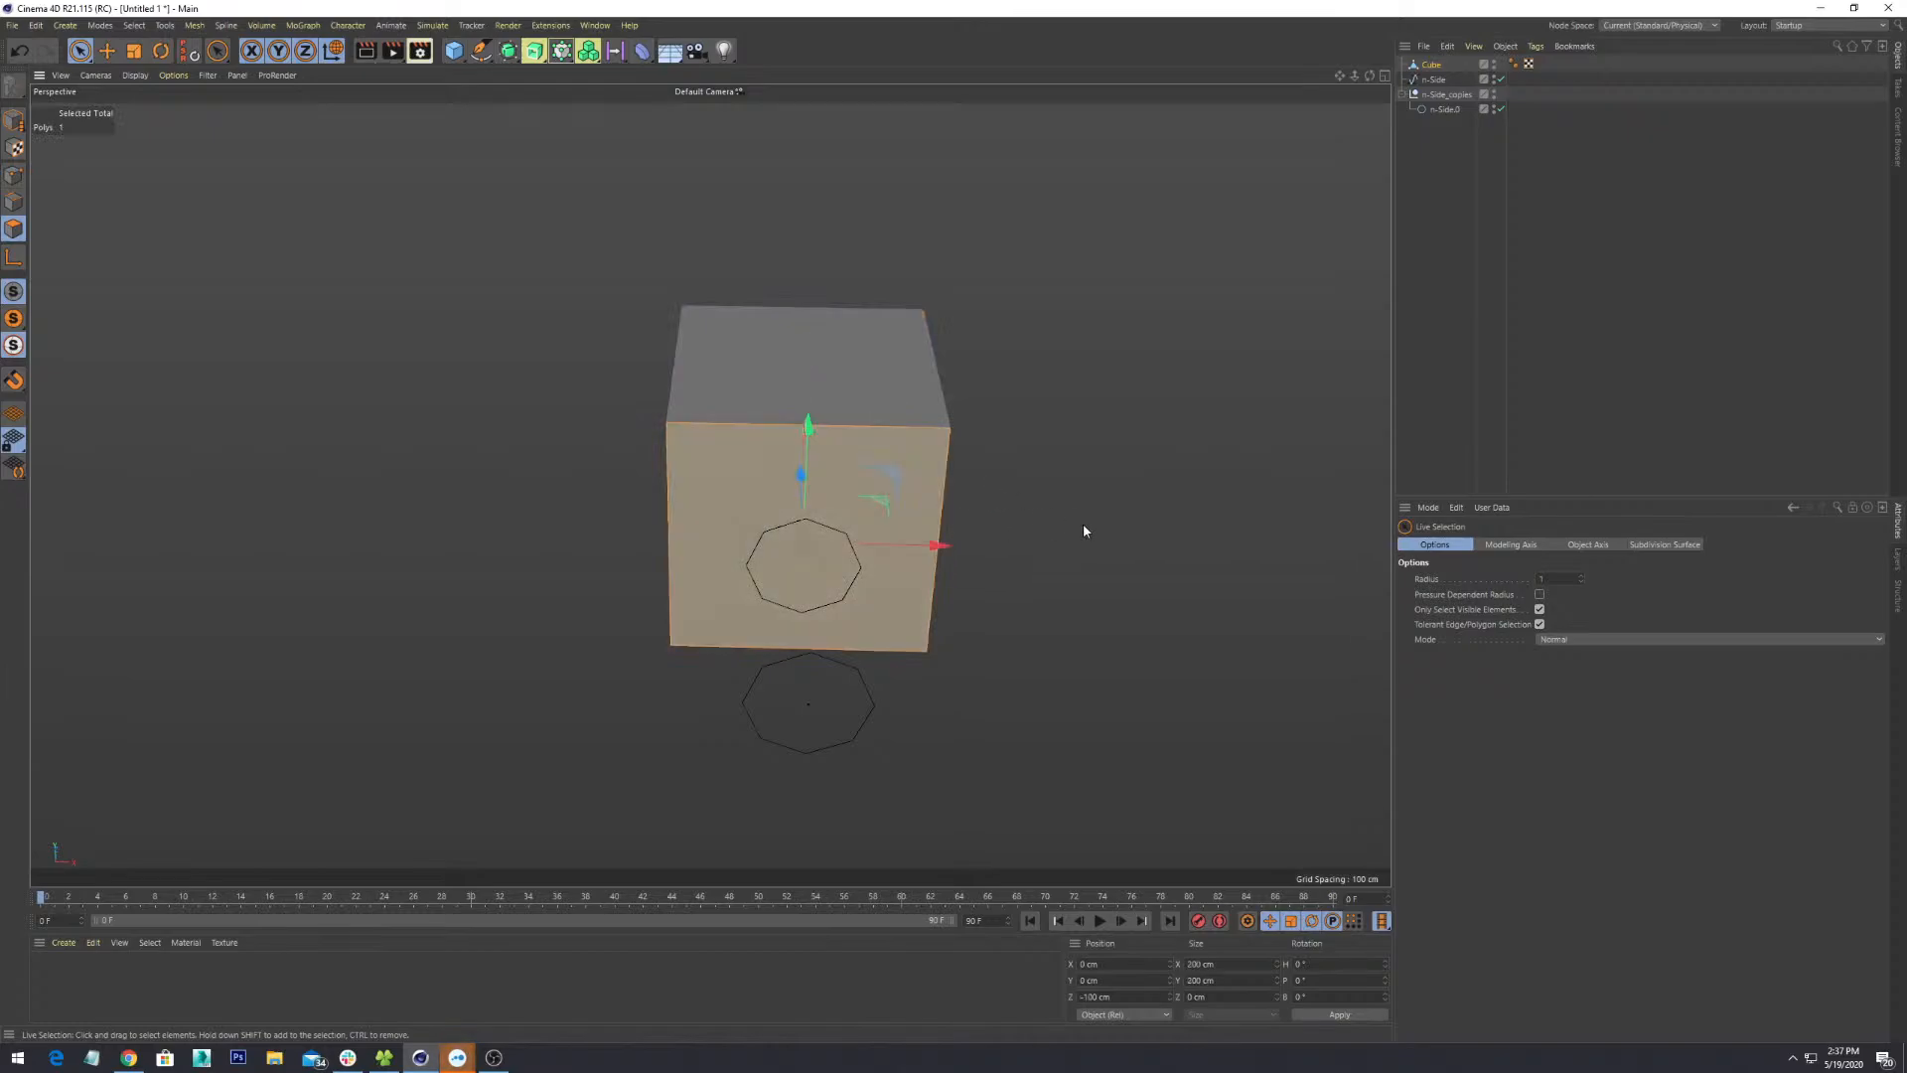
pyautogui.keyDown('alt'); pyautogui.moveTo(1084, 531); pyautogui.dragTo(898, 444); pyautogui.keyUp('alt')
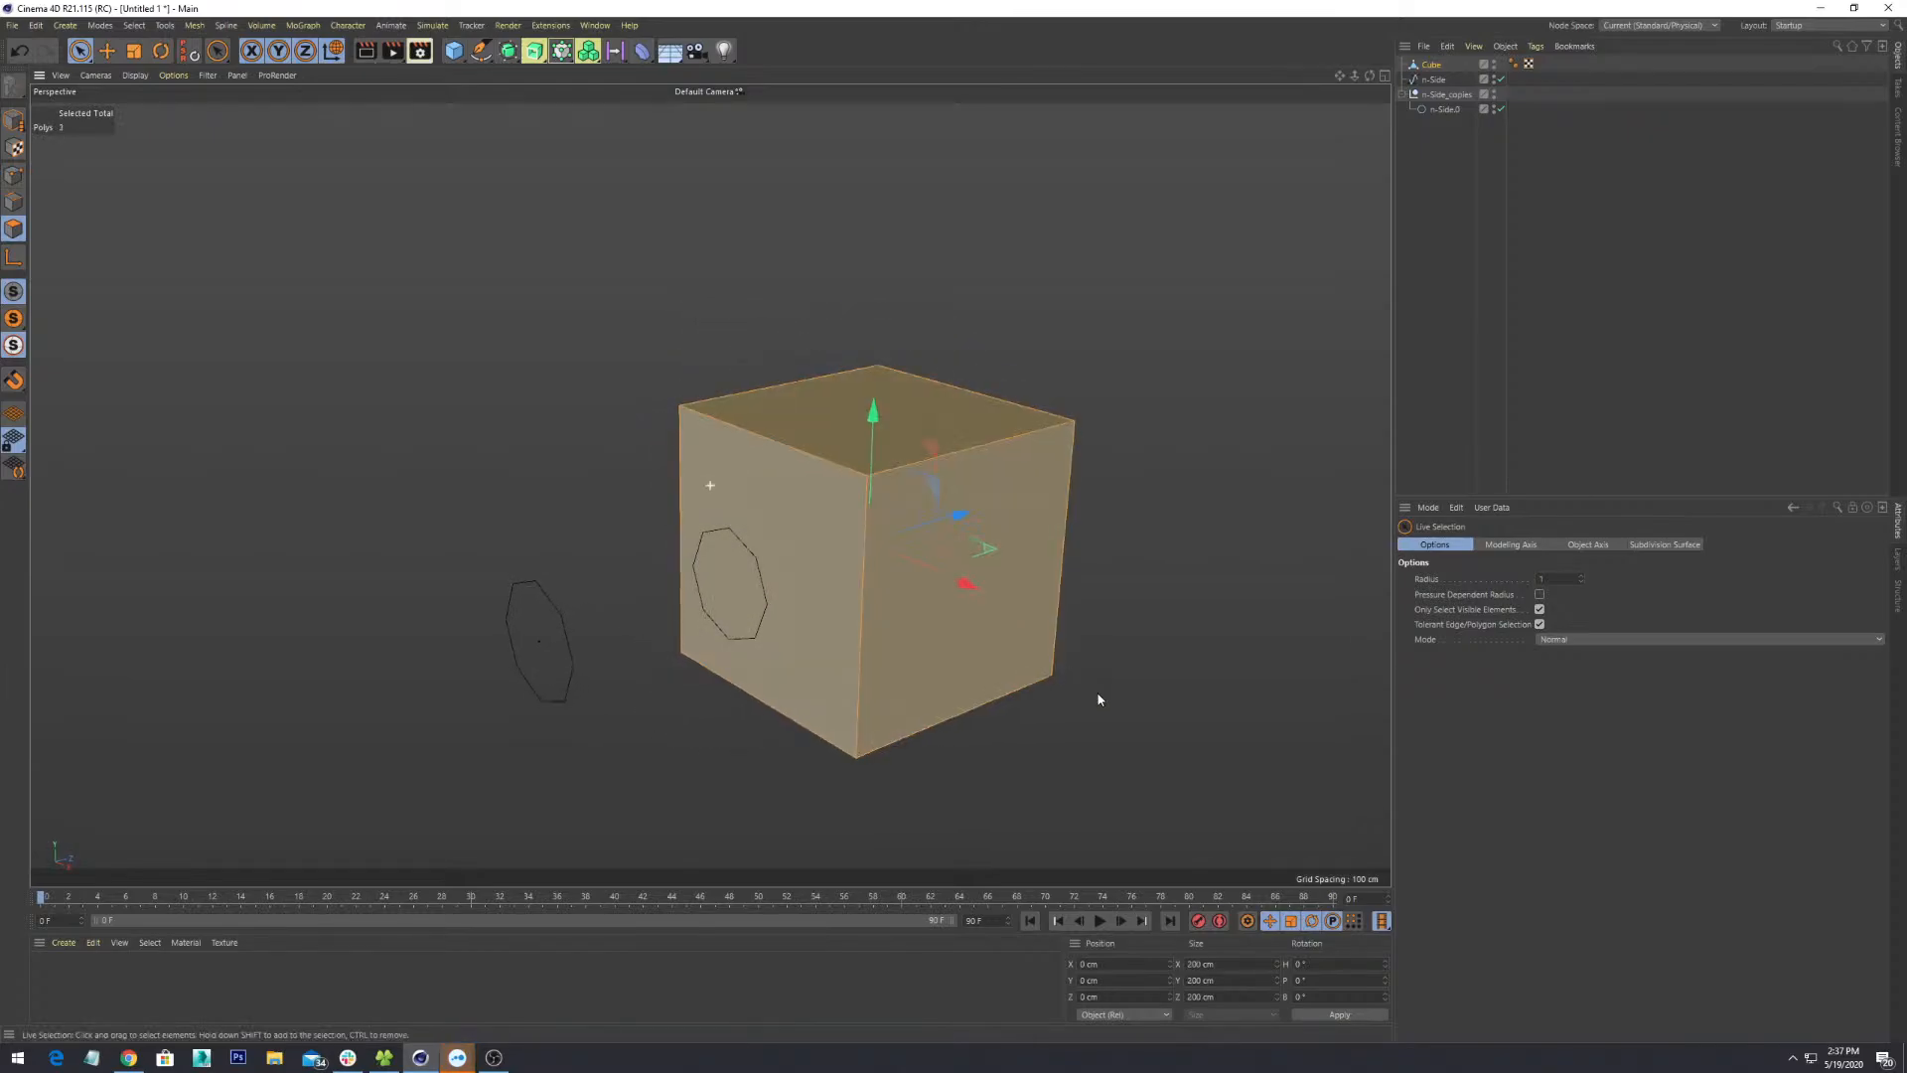
pyautogui.keyDown('alt'); pyautogui.moveTo(1099, 695); pyautogui.dragTo(1011, 610); pyautogui.keyUp('alt')
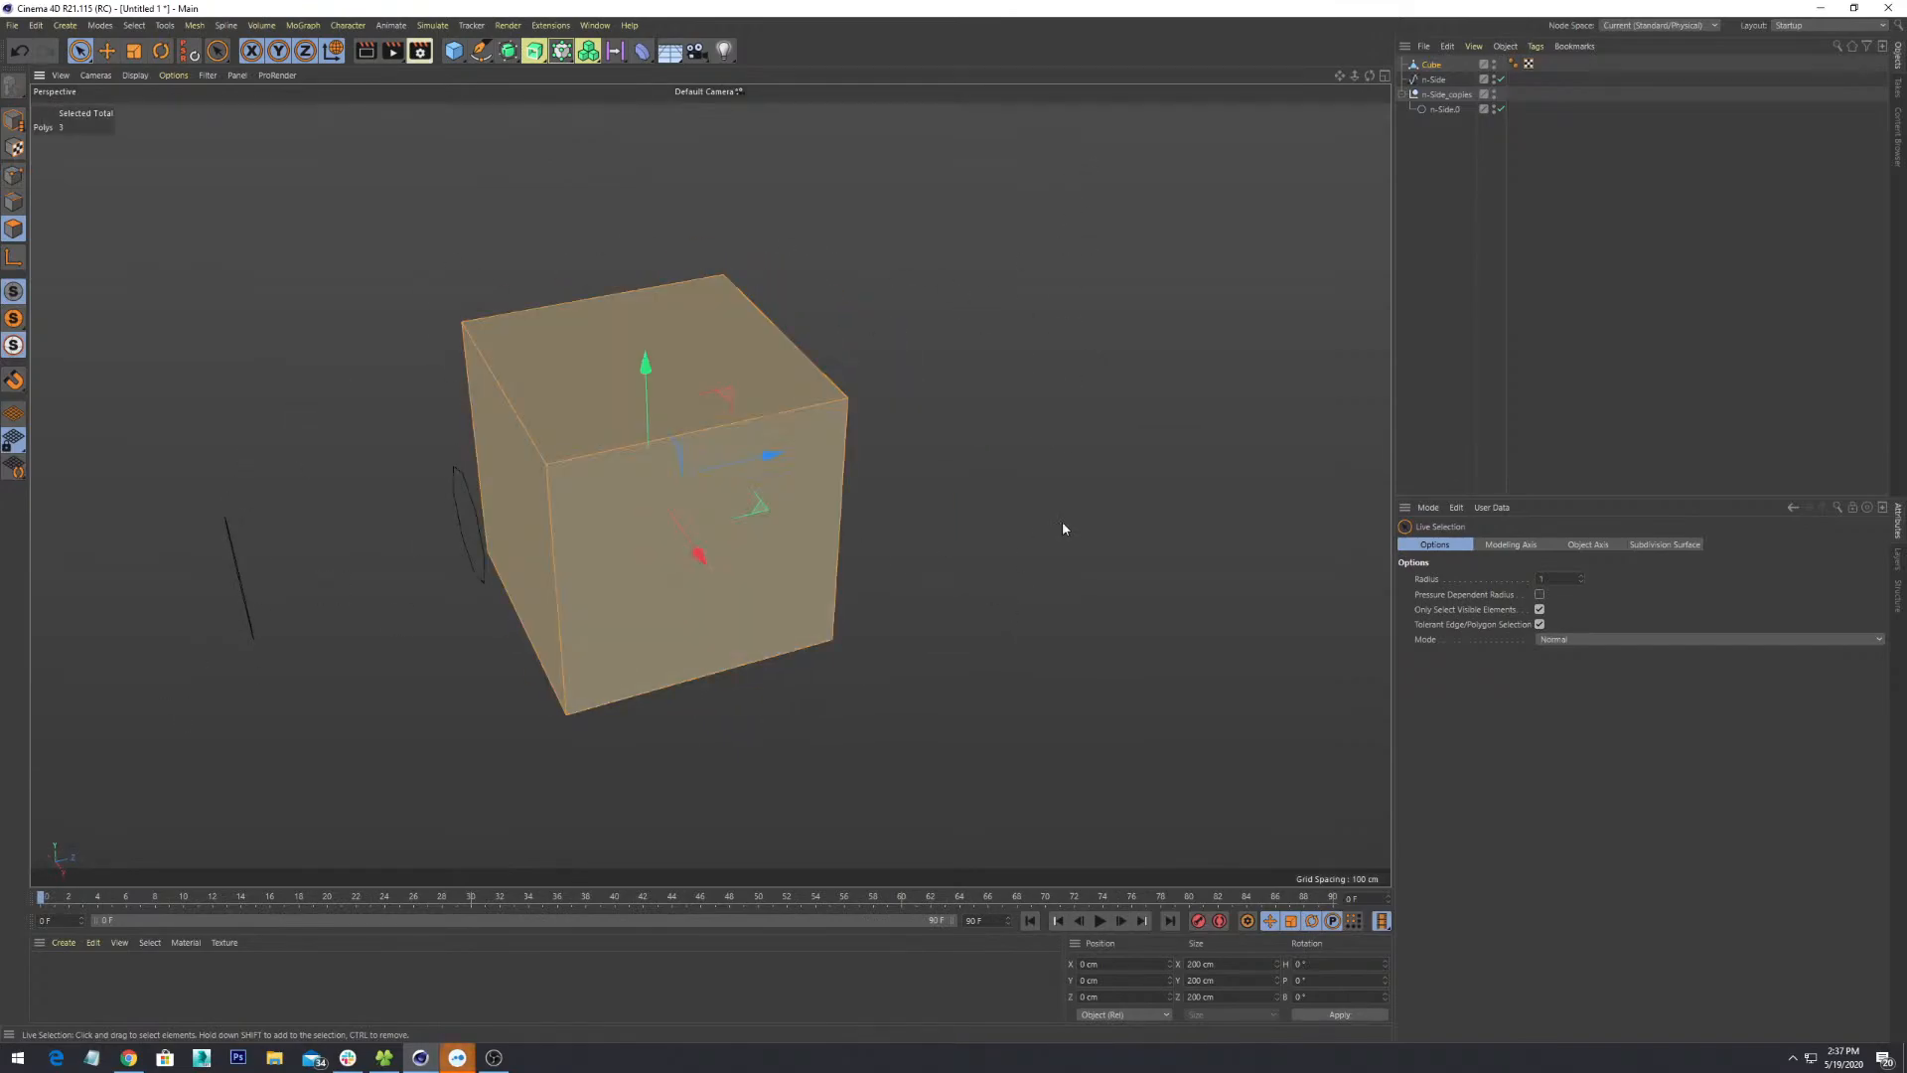
pyautogui.keyDown('alt'); pyautogui.moveTo(1063, 529); pyautogui.dragTo(1085, 464); pyautogui.keyUp('alt')
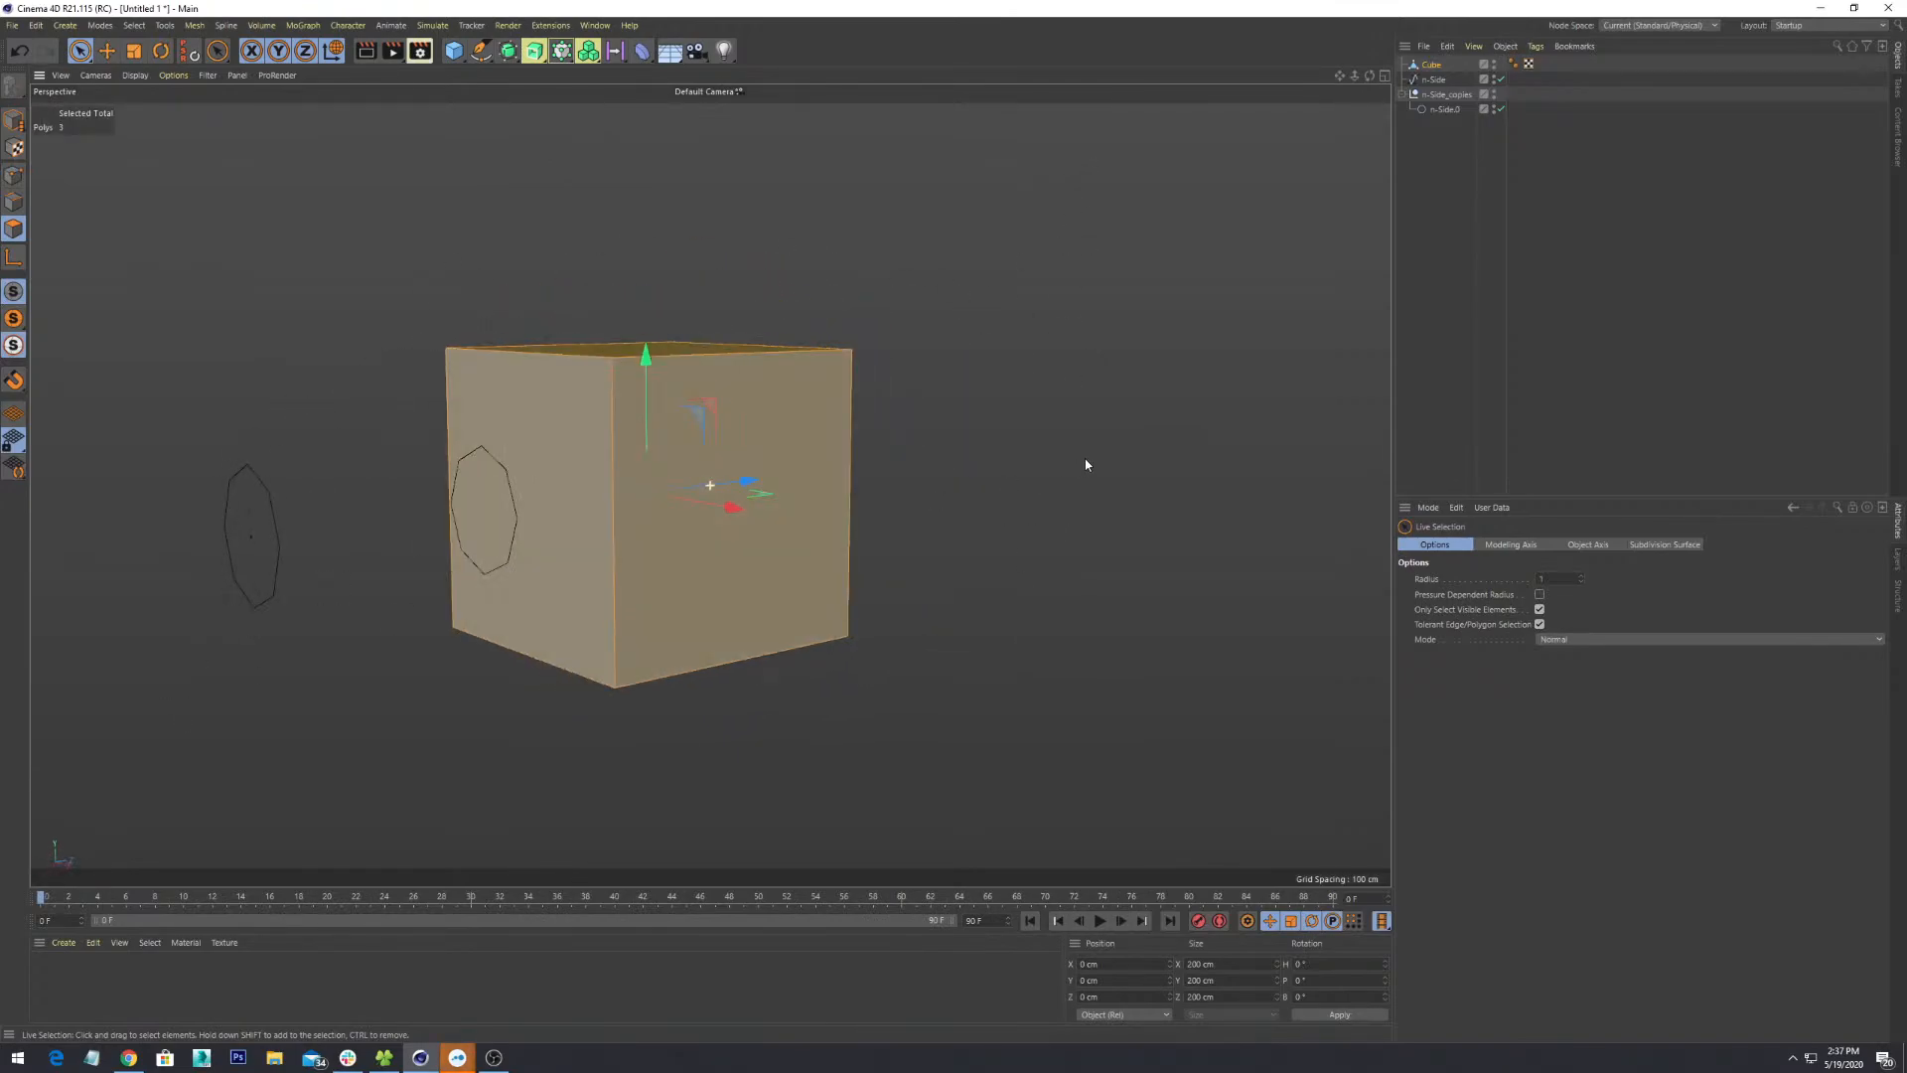
pyautogui.keyDown('alt'); pyautogui.moveTo(881, 675); pyautogui.dragTo(596, 556); pyautogui.keyUp('alt')
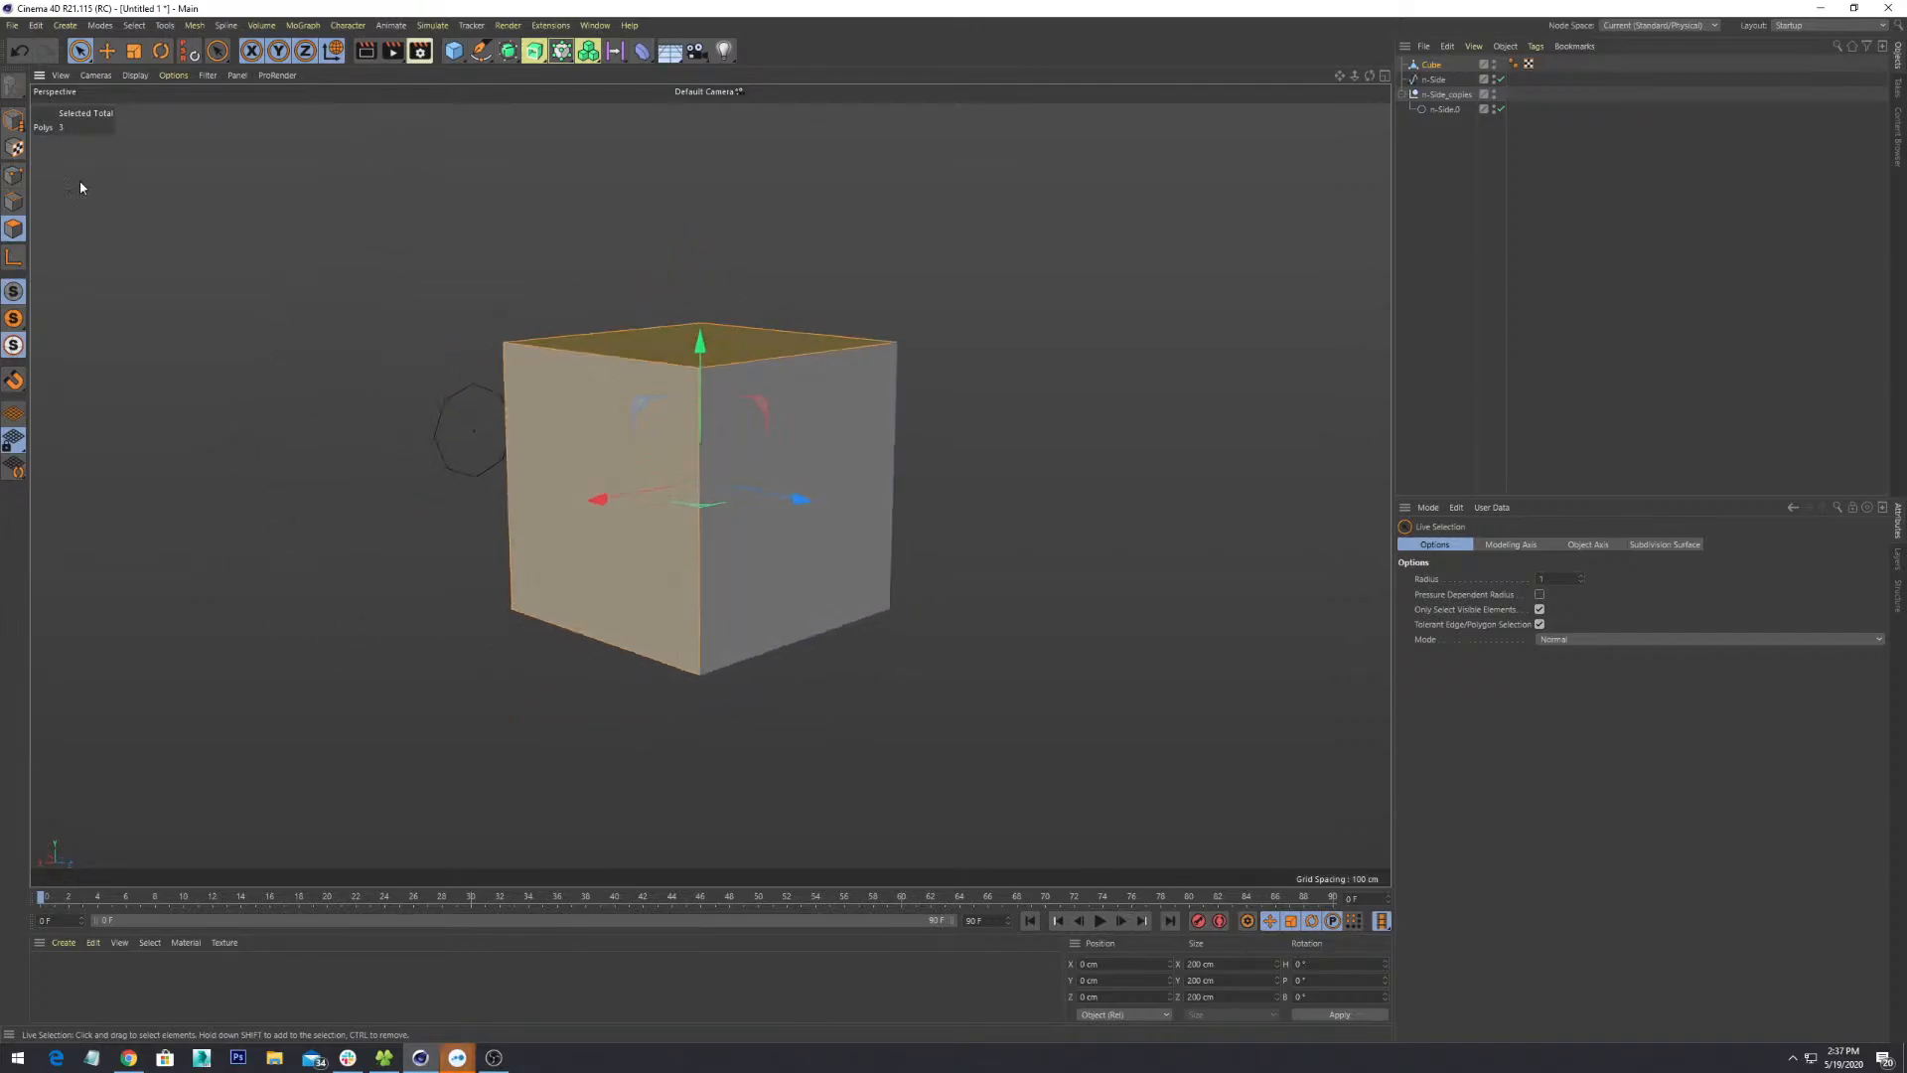
# - Toggle between box (0) and Live (9) selection, then select just the front-right face
pyautogui.click(81, 52)
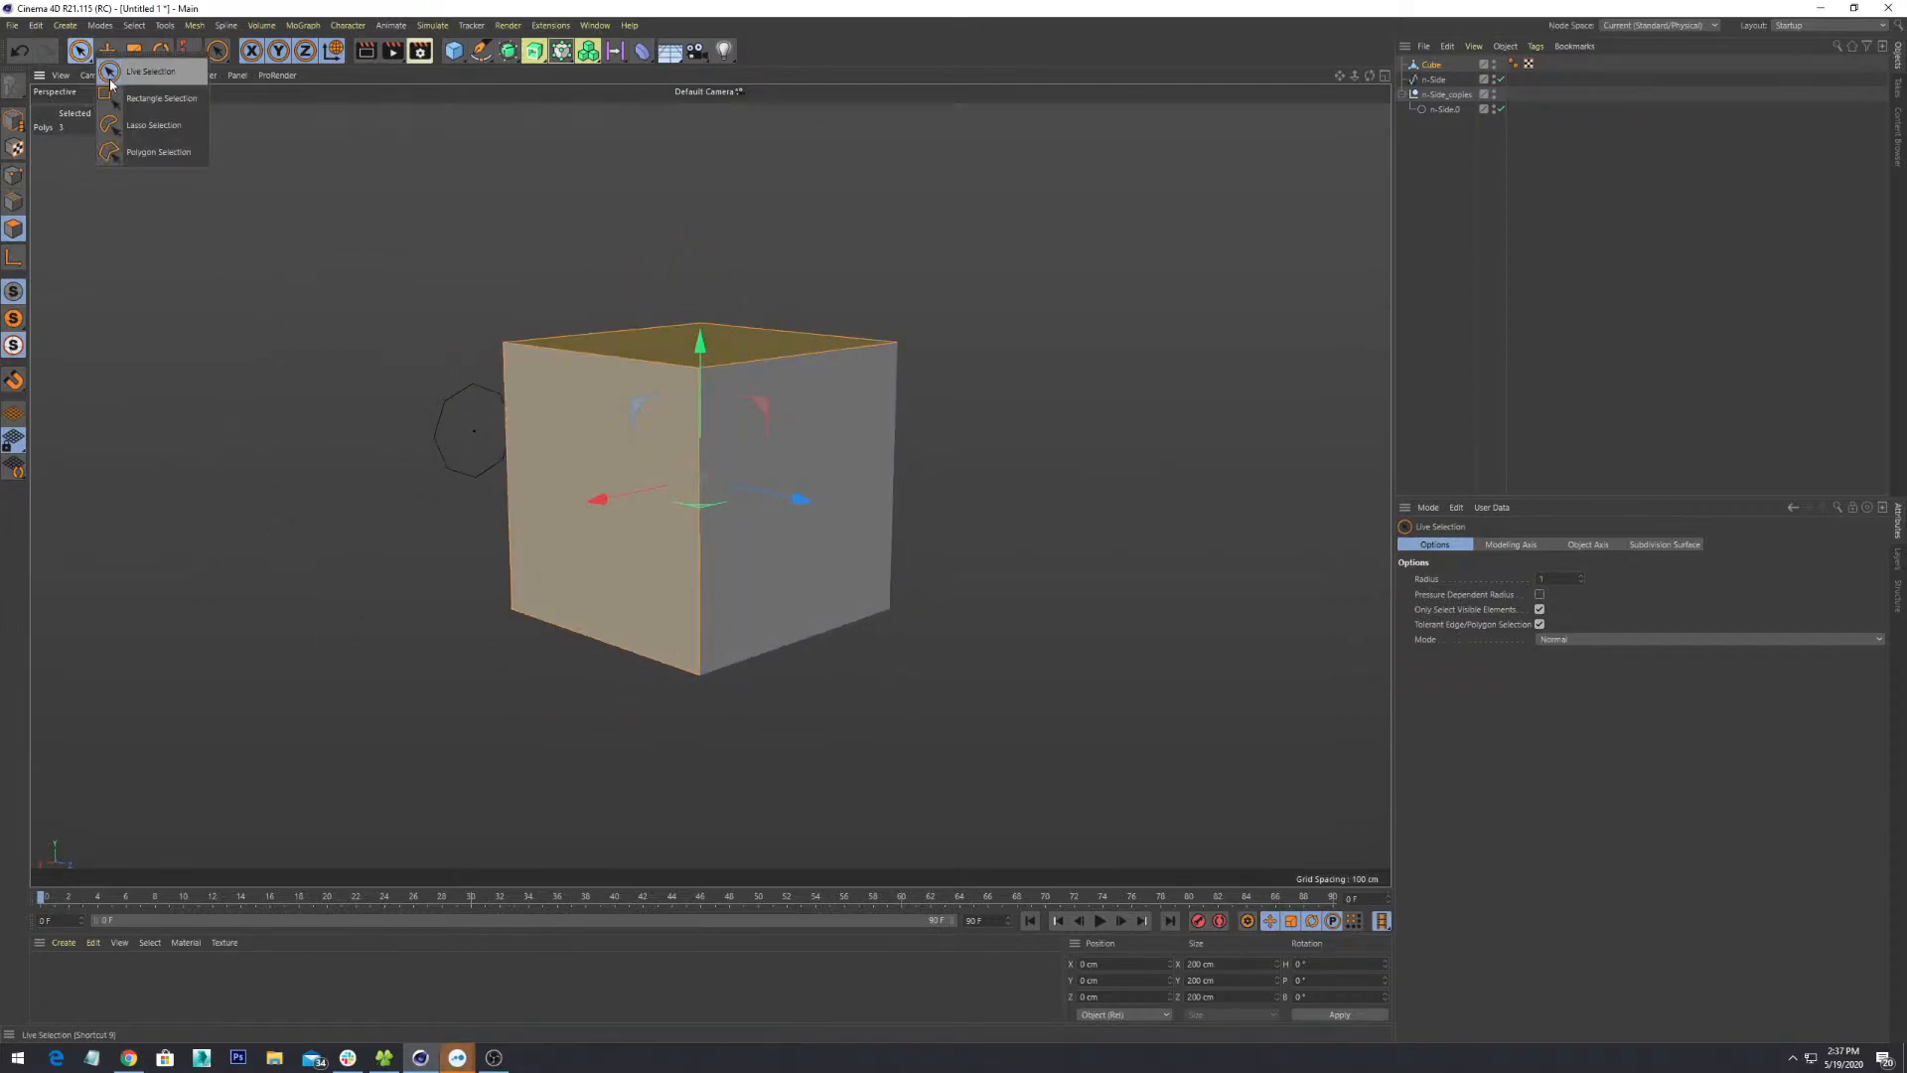
pyautogui.click(126, 6)
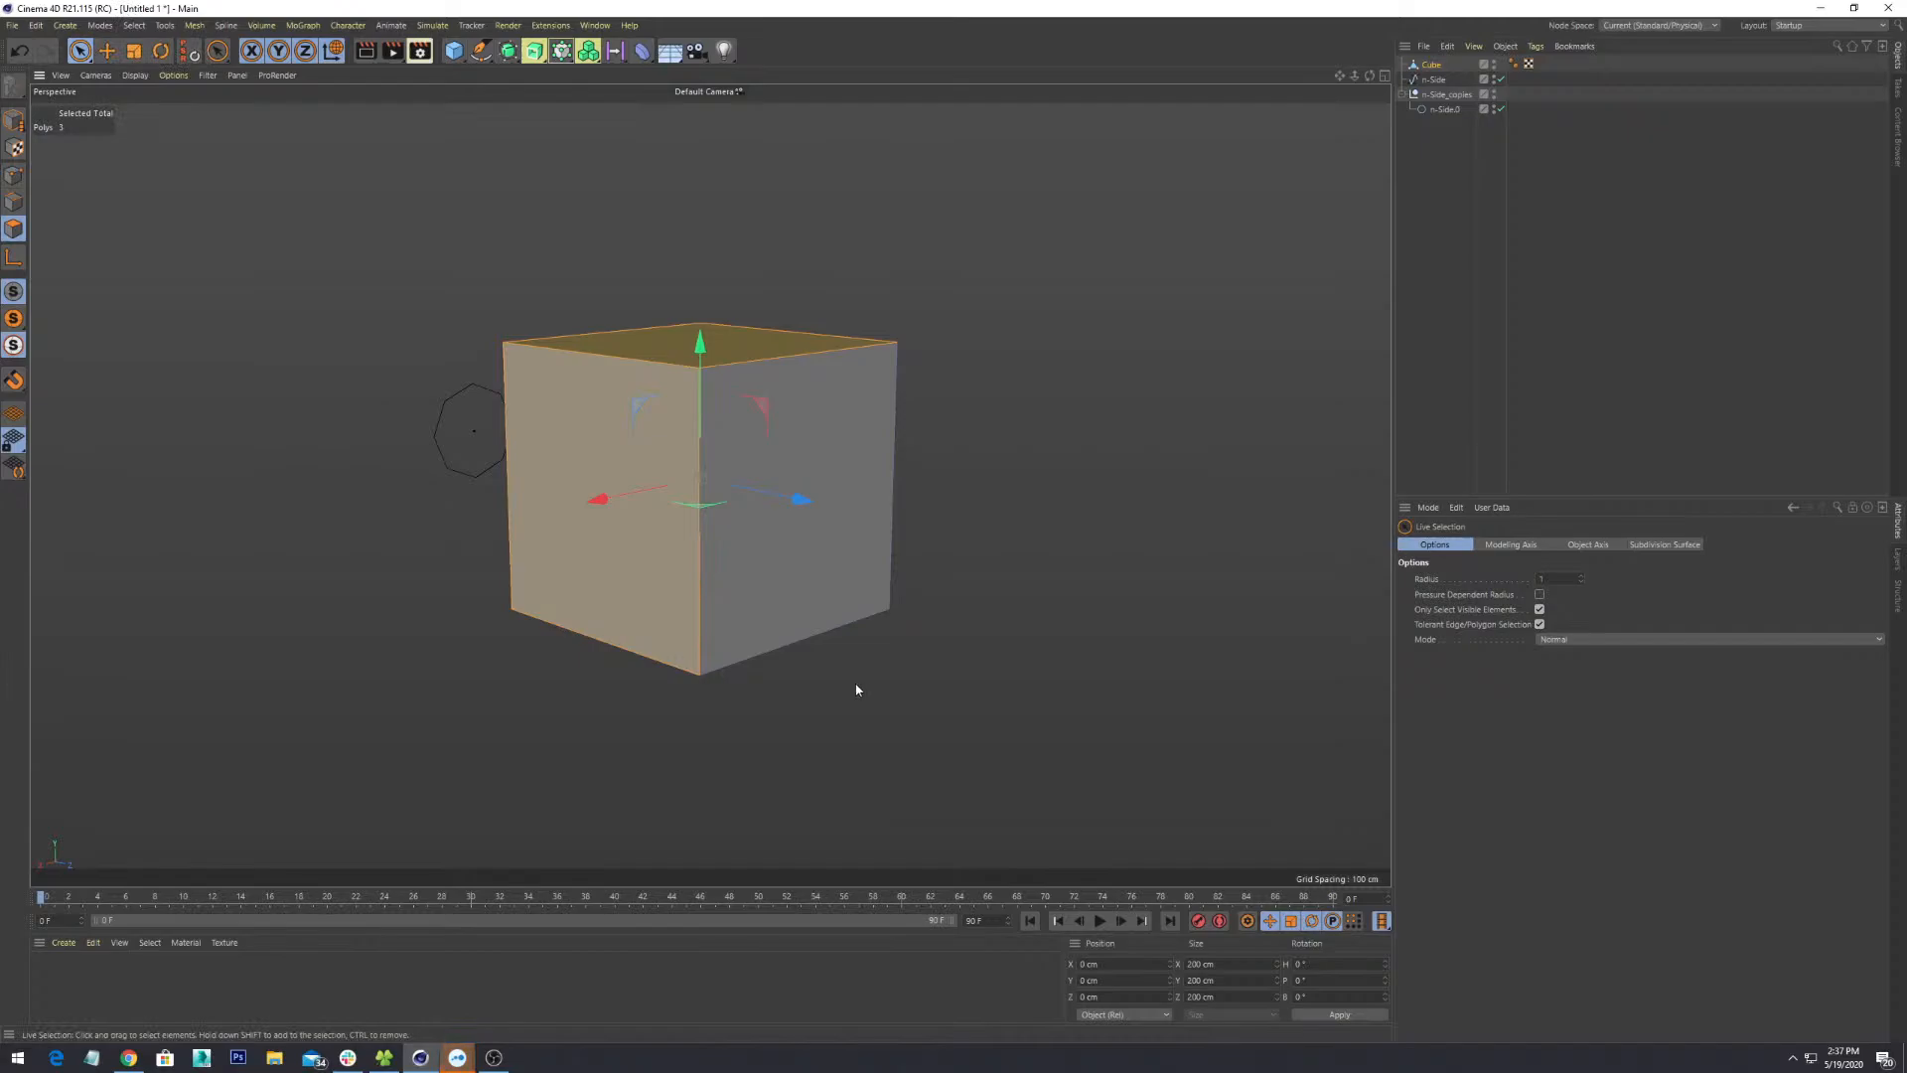
pyautogui.press('0')
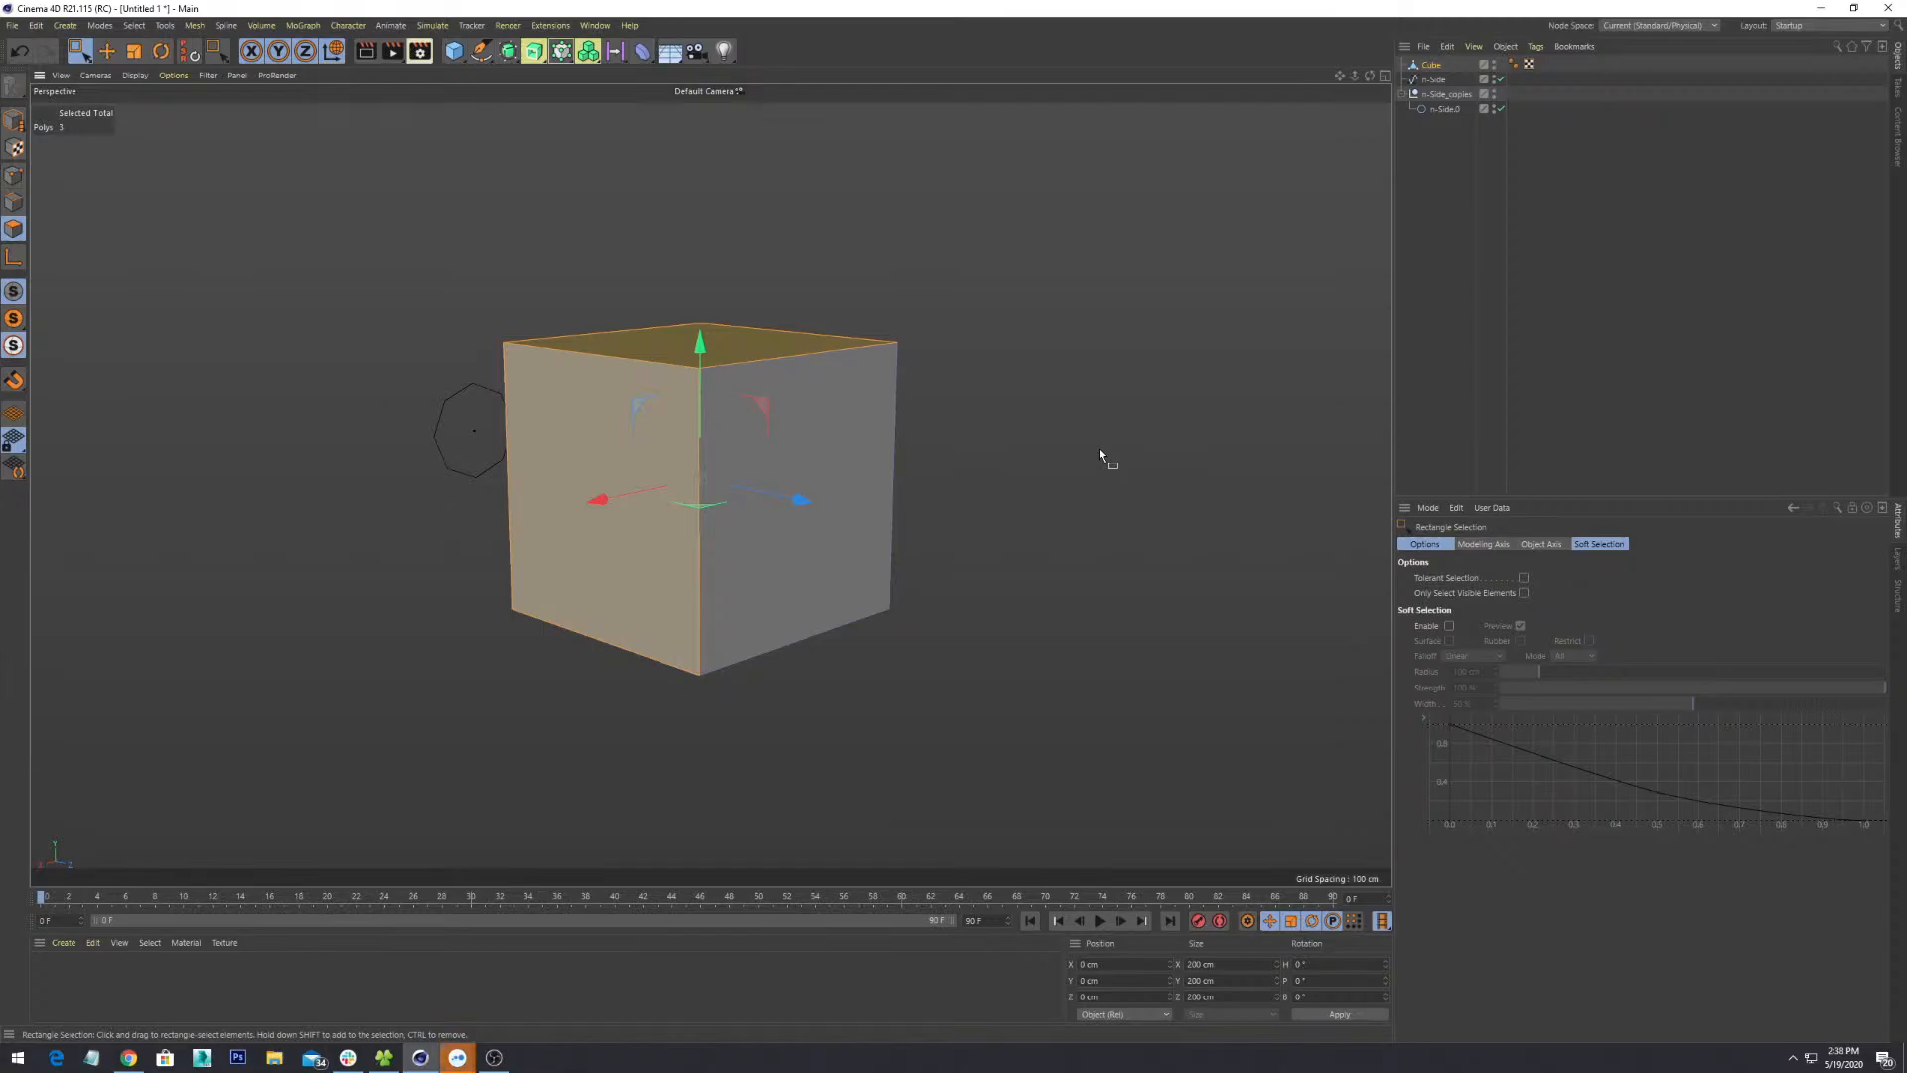
pyautogui.press('9')
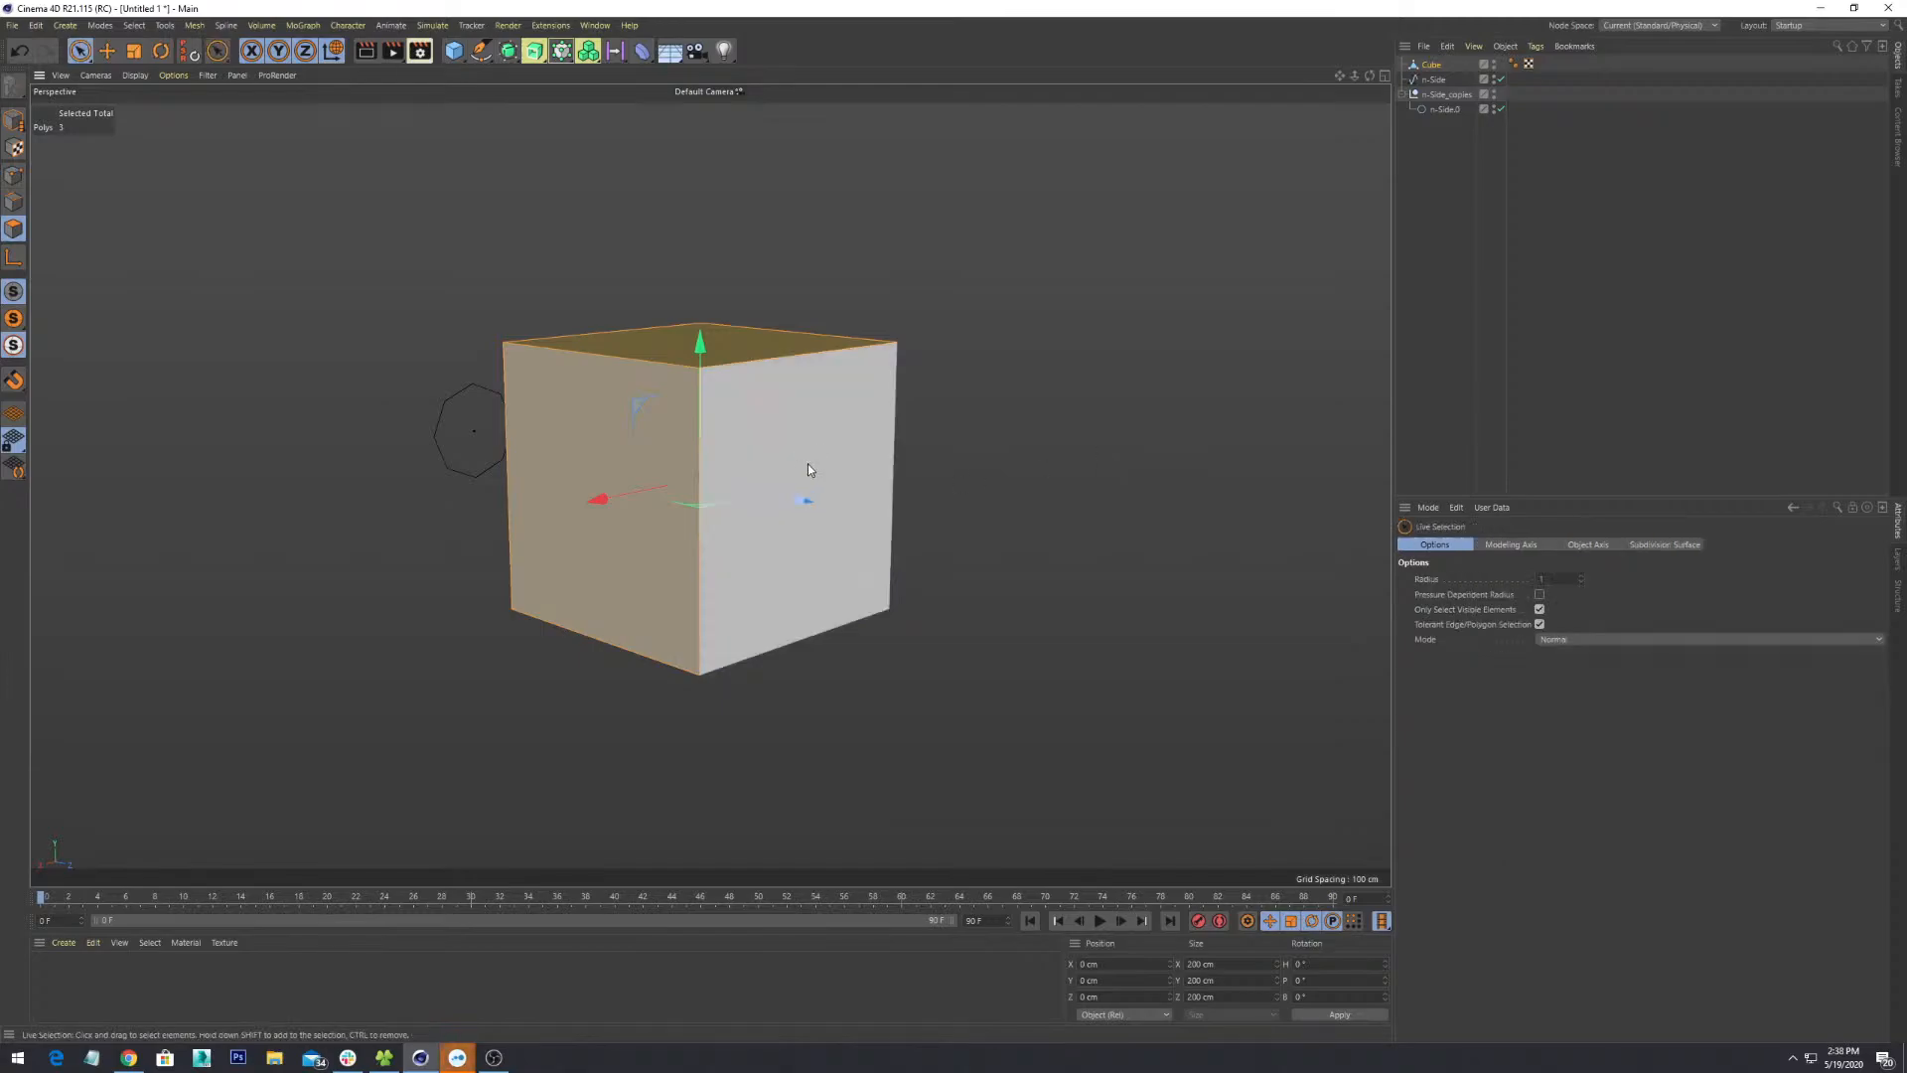
pyautogui.click(918, 449)
pyautogui.click(861, 550)
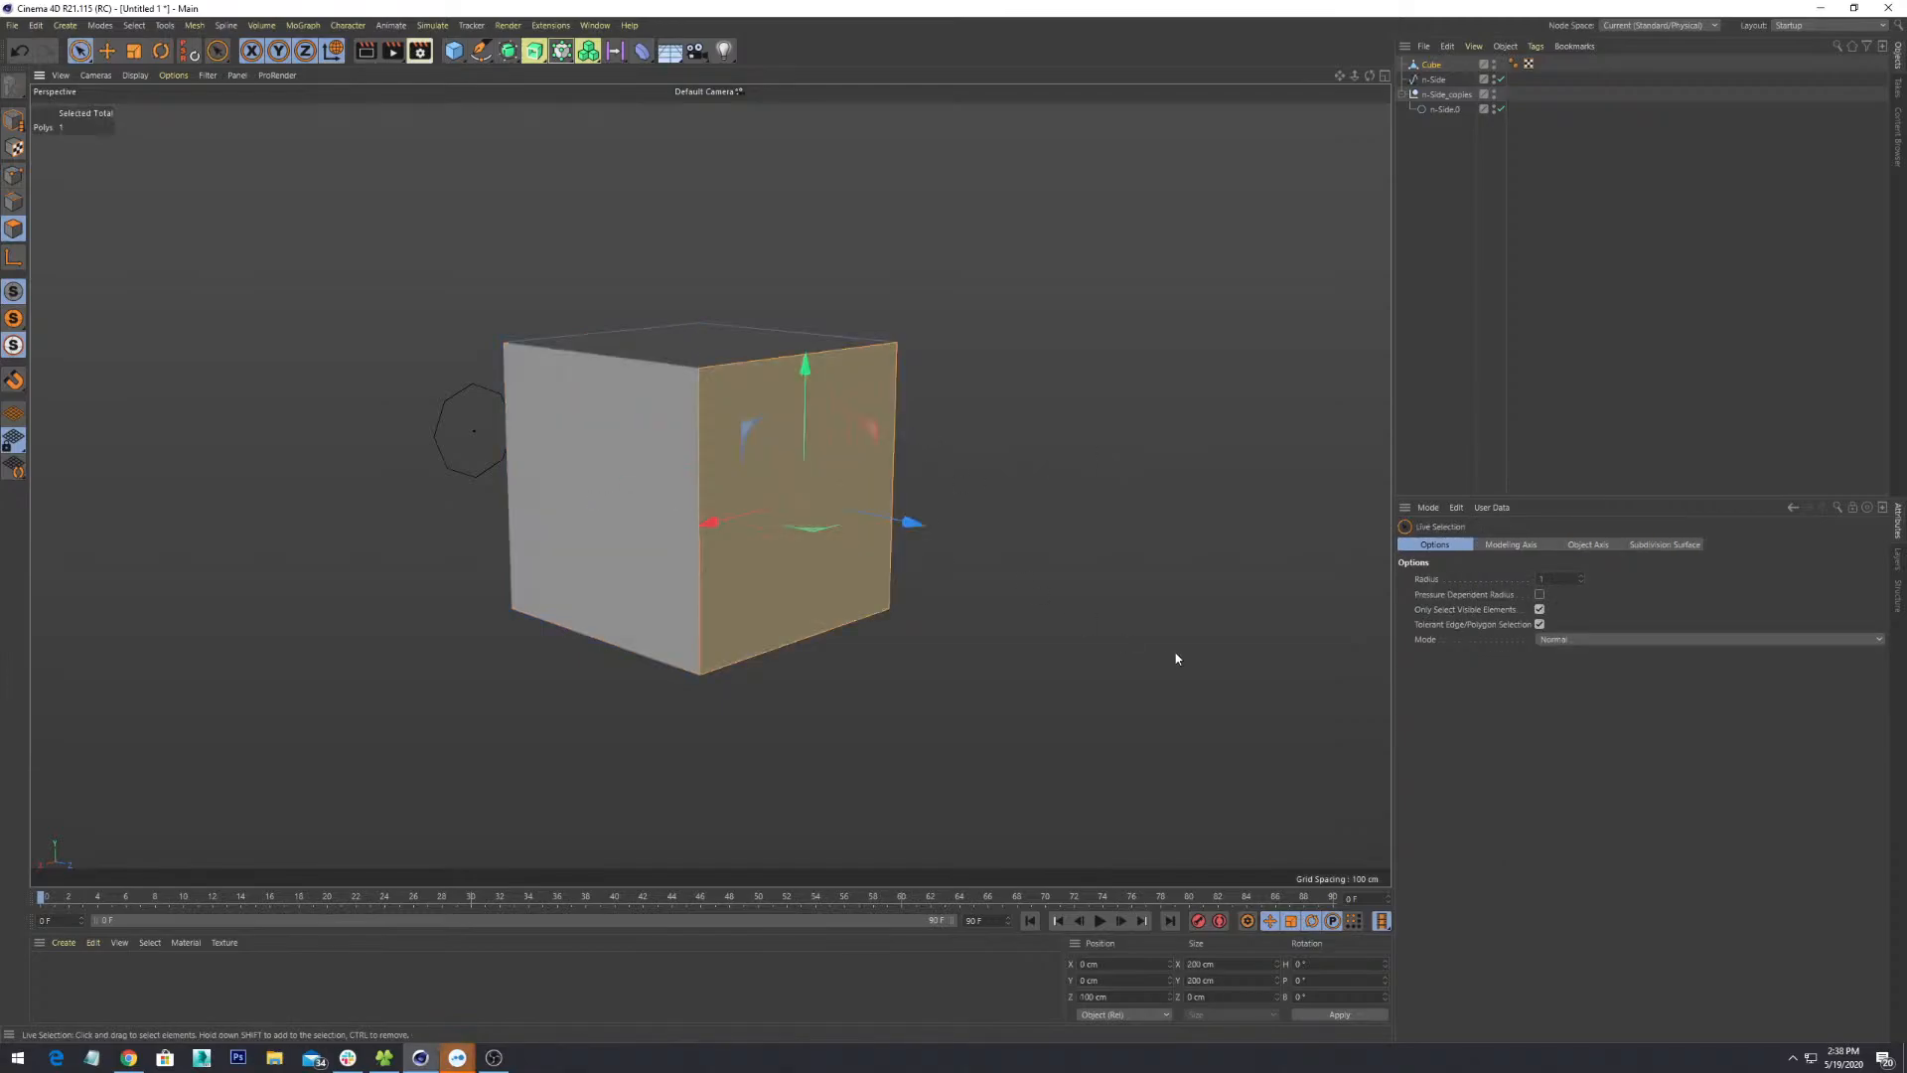
# - Box-select the whole cube, then narrow the selection to the front-right face
pyautogui.press('0')
pyautogui.moveTo(1201, 298); pyautogui.dragTo(398, 724)
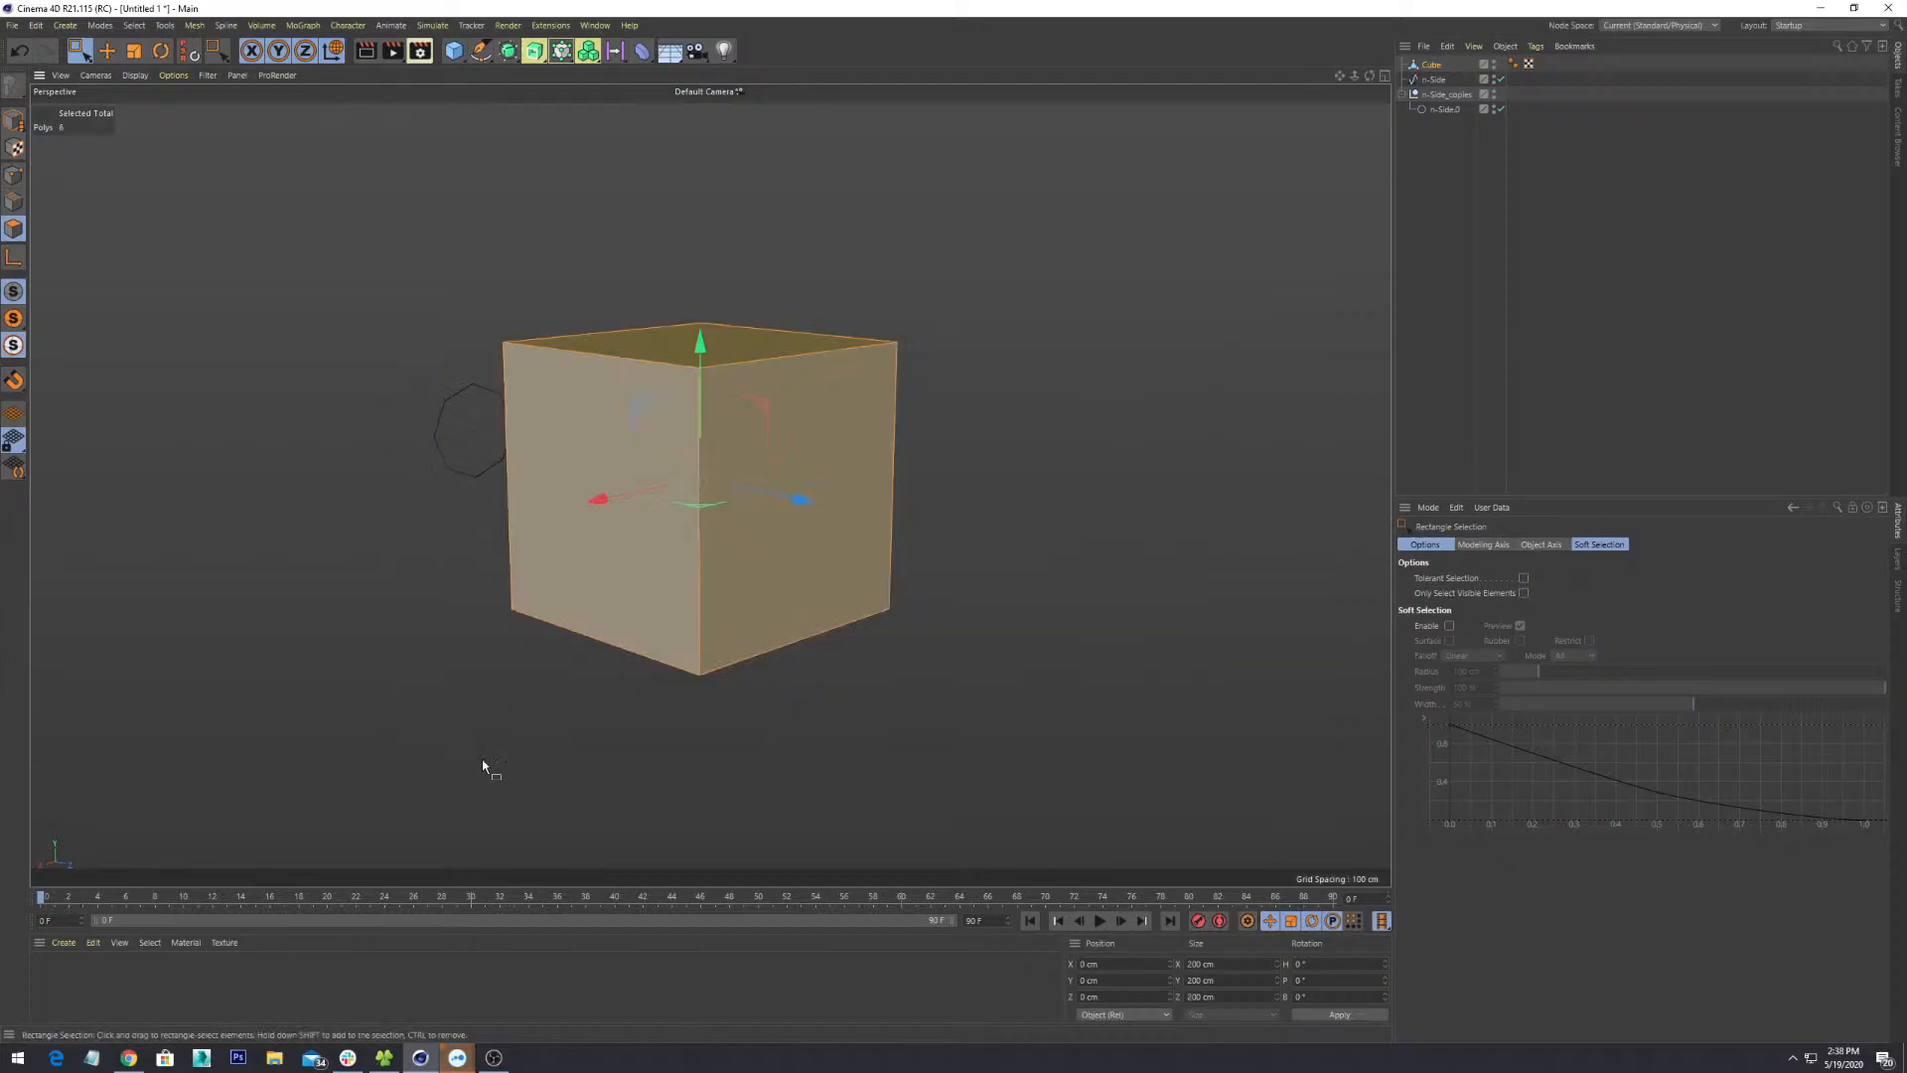
pyautogui.press('9')
pyautogui.click(851, 369)
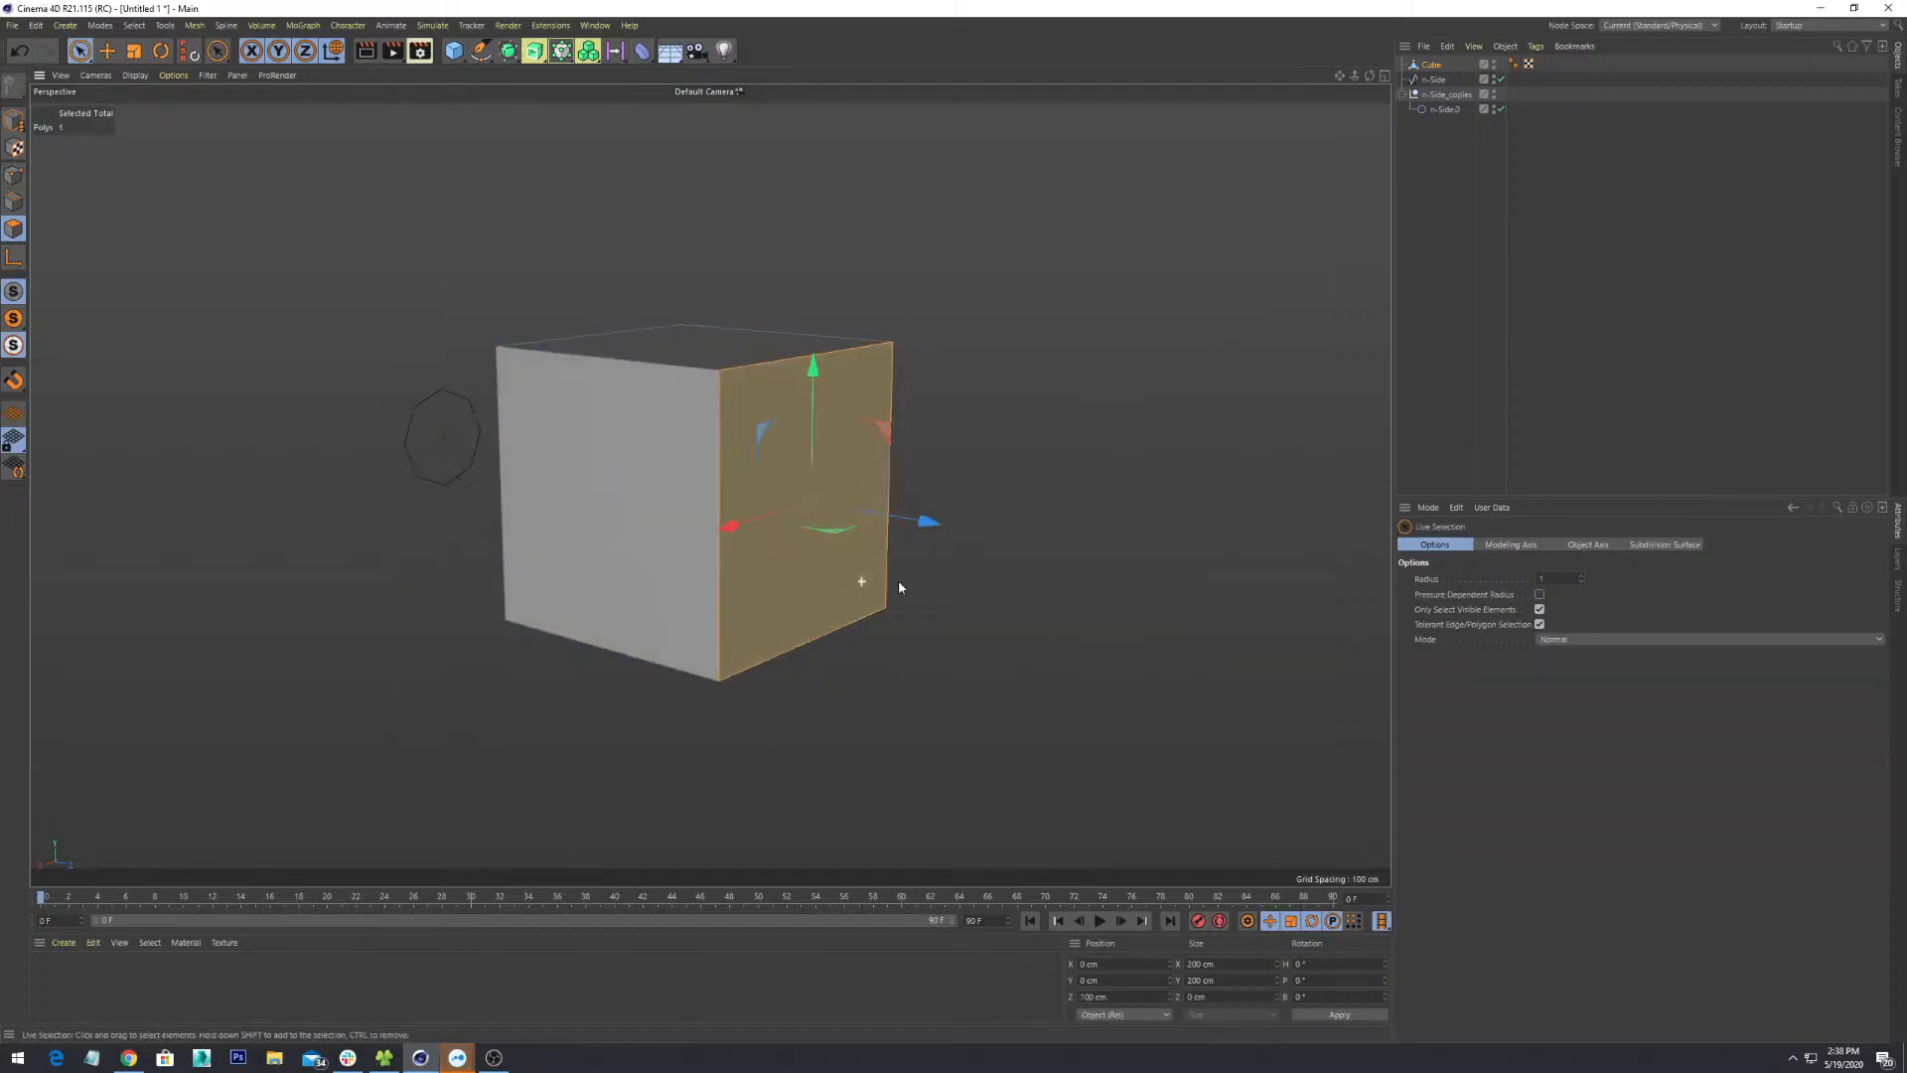
# - From eye level, select the left face, clear it, then try the right and left faces
pyautogui.keyDown('alt'); pyautogui.moveTo(898, 580); pyautogui.dragTo(923, 638); pyautogui.keyUp('alt')
pyautogui.keyDown('alt'); pyautogui.moveTo(949, 735); pyautogui.dragTo(779, 778); pyautogui.keyUp('alt')
pyautogui.click(639, 419)
pyautogui.click(738, 653)
pyautogui.click(692, 608)
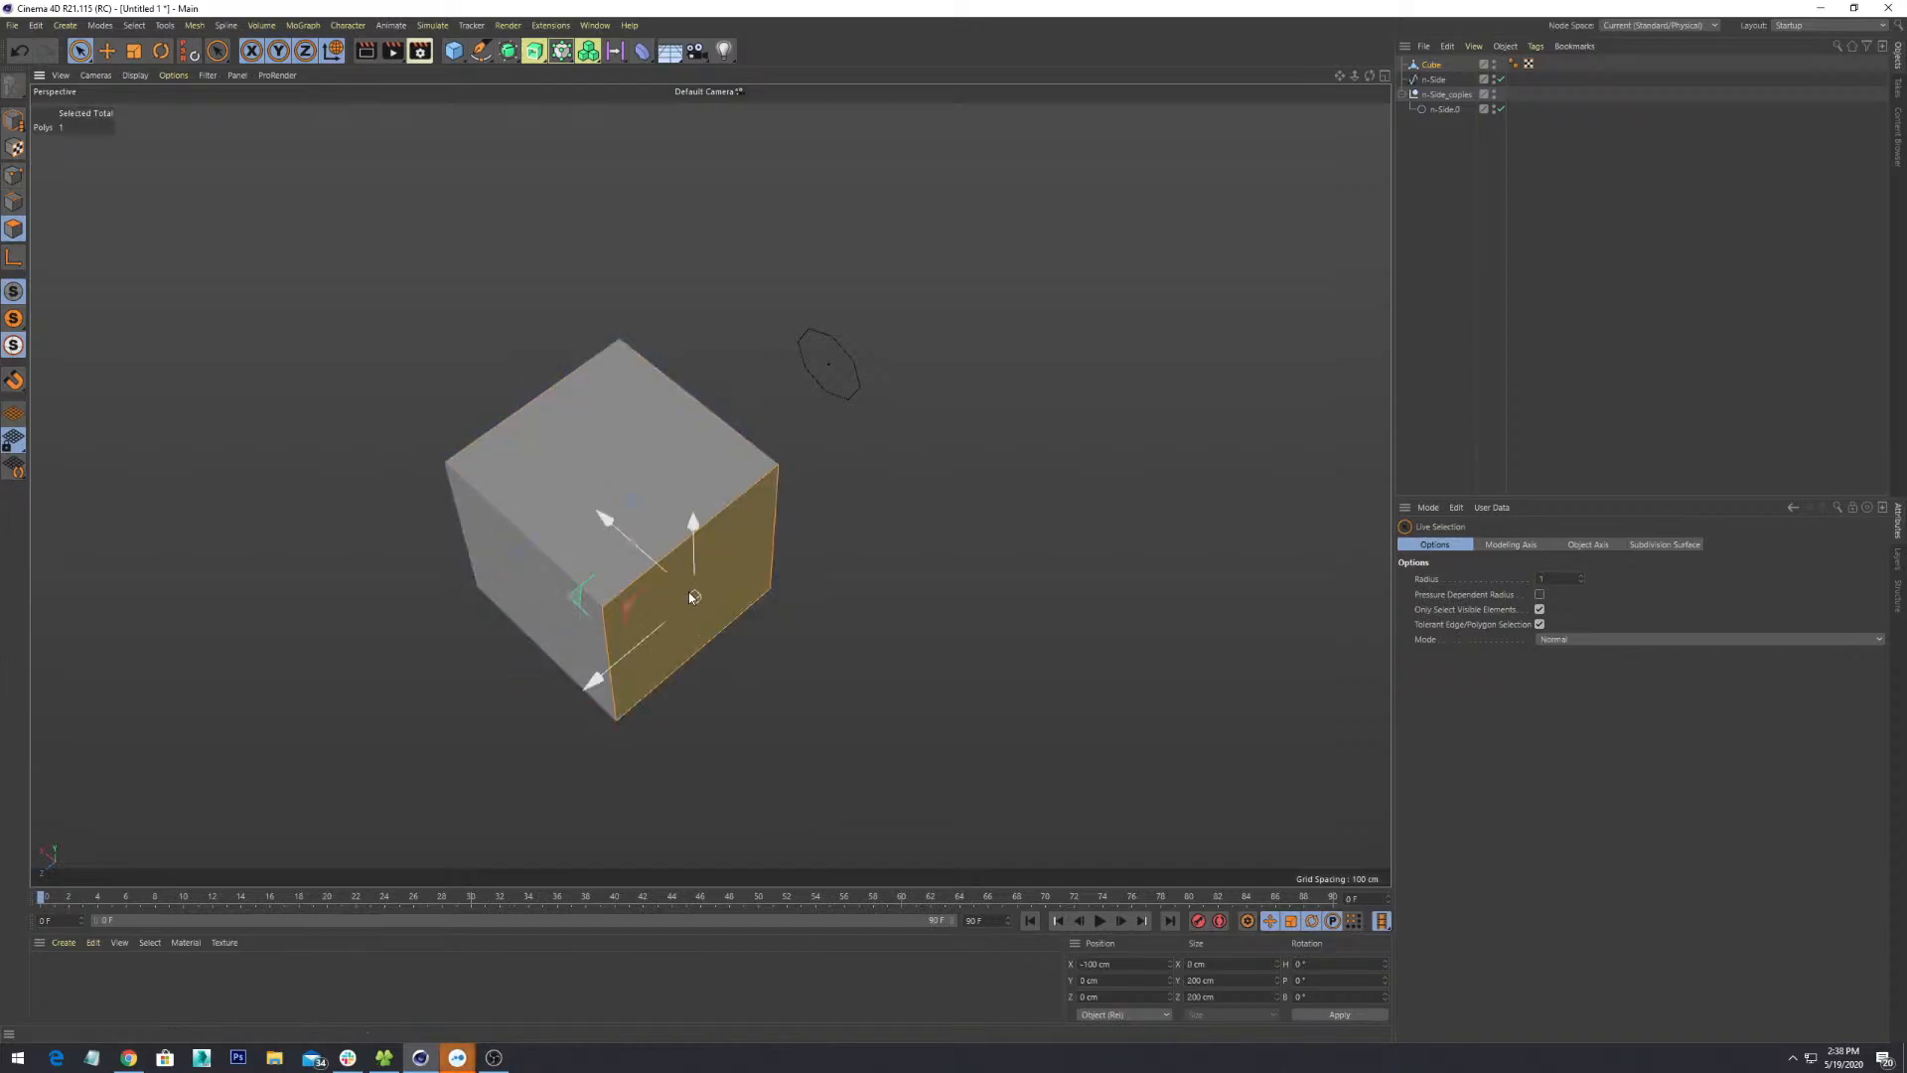
pyautogui.click(523, 617)
# - Sweep-select the right and front faces, then three faces, and finish with no faces selected
pyautogui.keyDown('alt'); pyautogui.moveTo(600, 681); pyautogui.dragTo(962, 611); pyautogui.keyUp('alt')
pyautogui.moveTo(1075, 255); pyautogui.dragTo(465, 779)
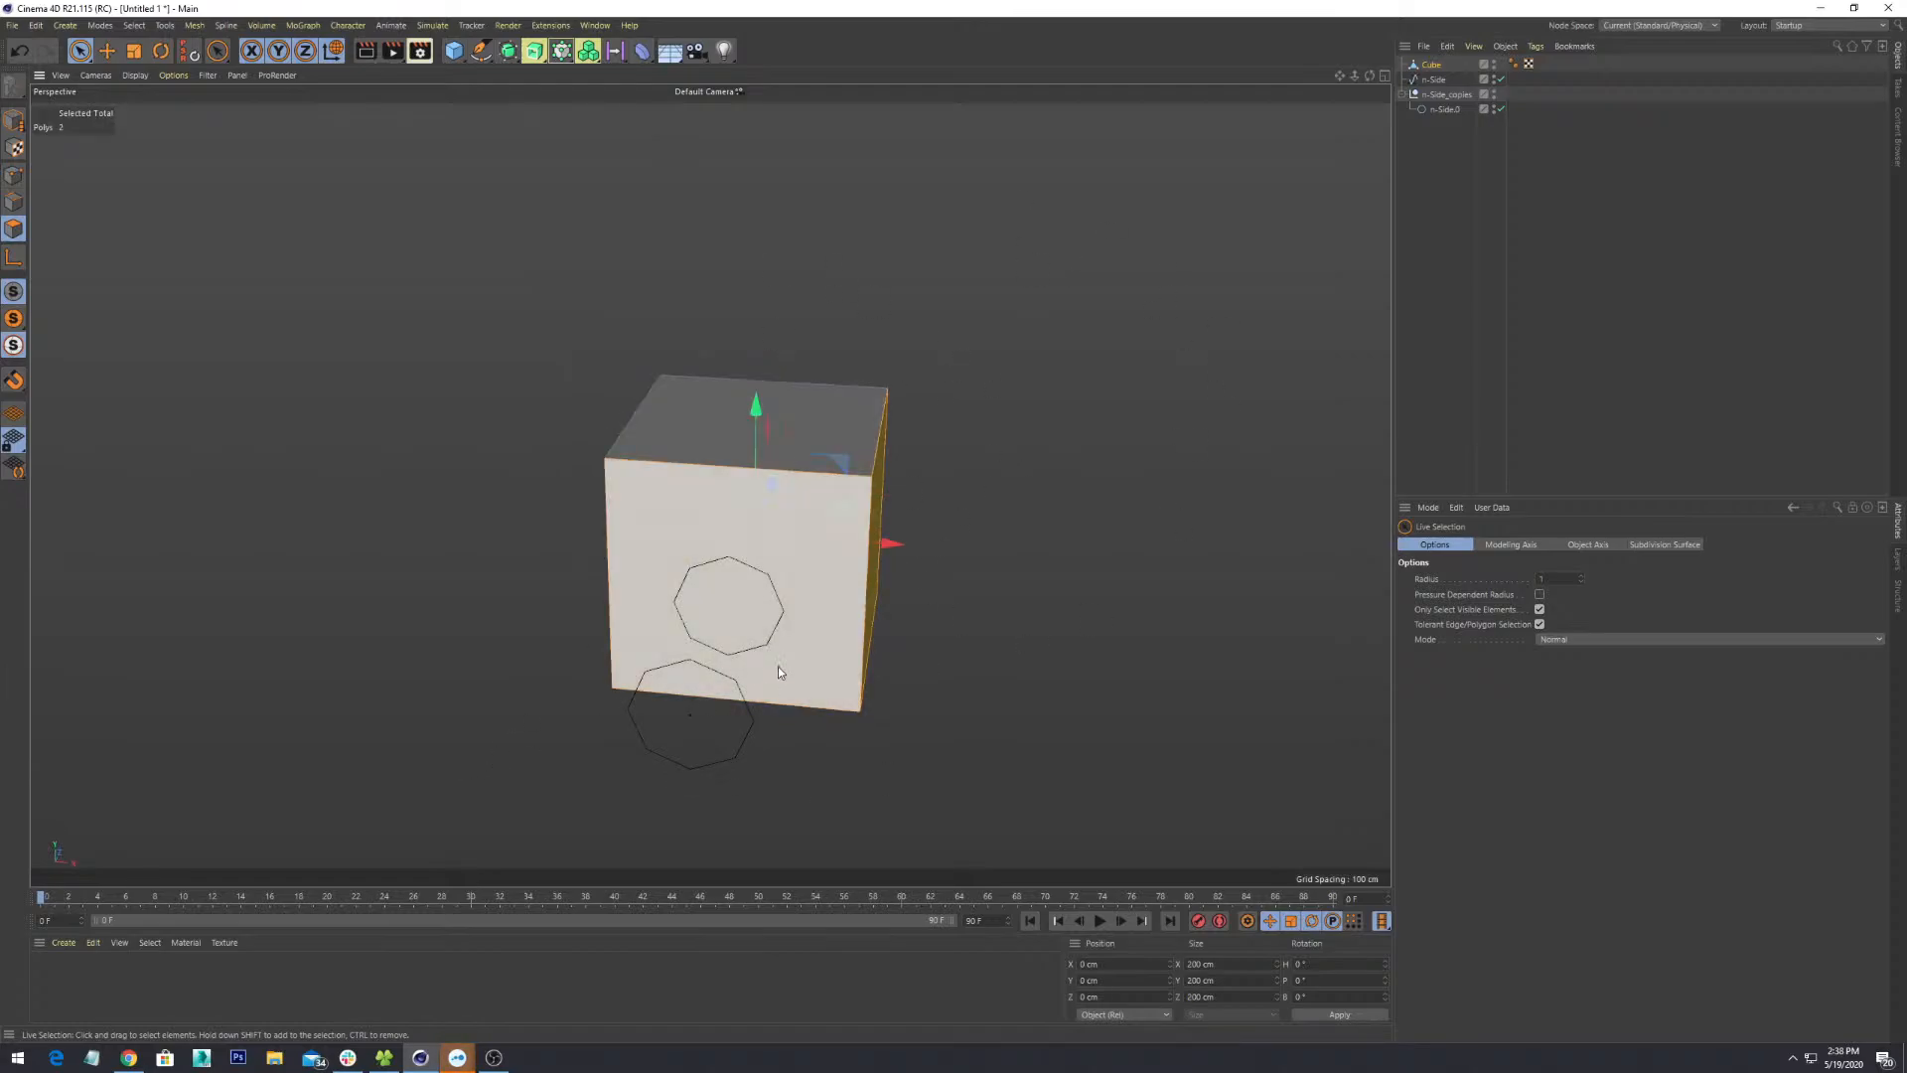
pyautogui.click(950, 494)
pyautogui.click(843, 435)
pyautogui.click(813, 574)
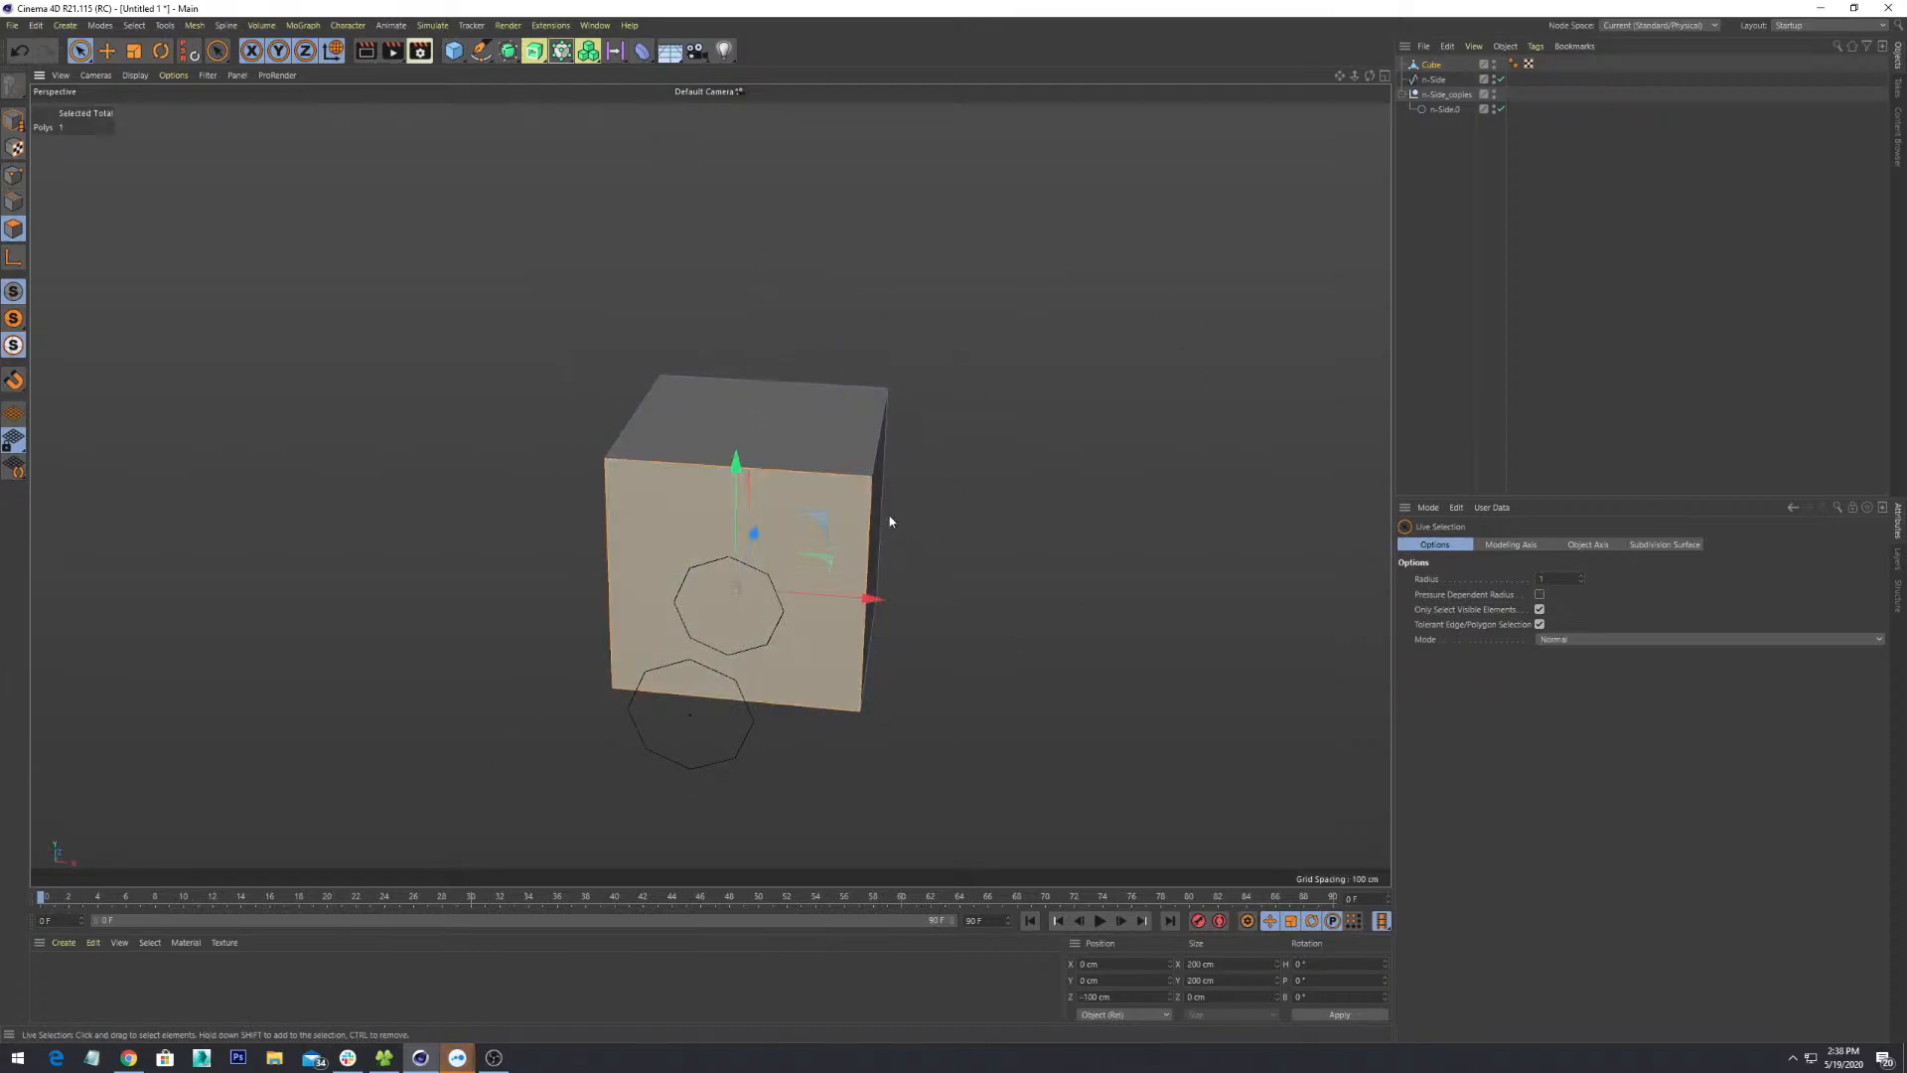
pyautogui.keyDown('alt'); pyautogui.moveTo(981, 491); pyautogui.dragTo(939, 493); pyautogui.keyUp('alt')
pyautogui.moveTo(1051, 266); pyautogui.dragTo(407, 751)
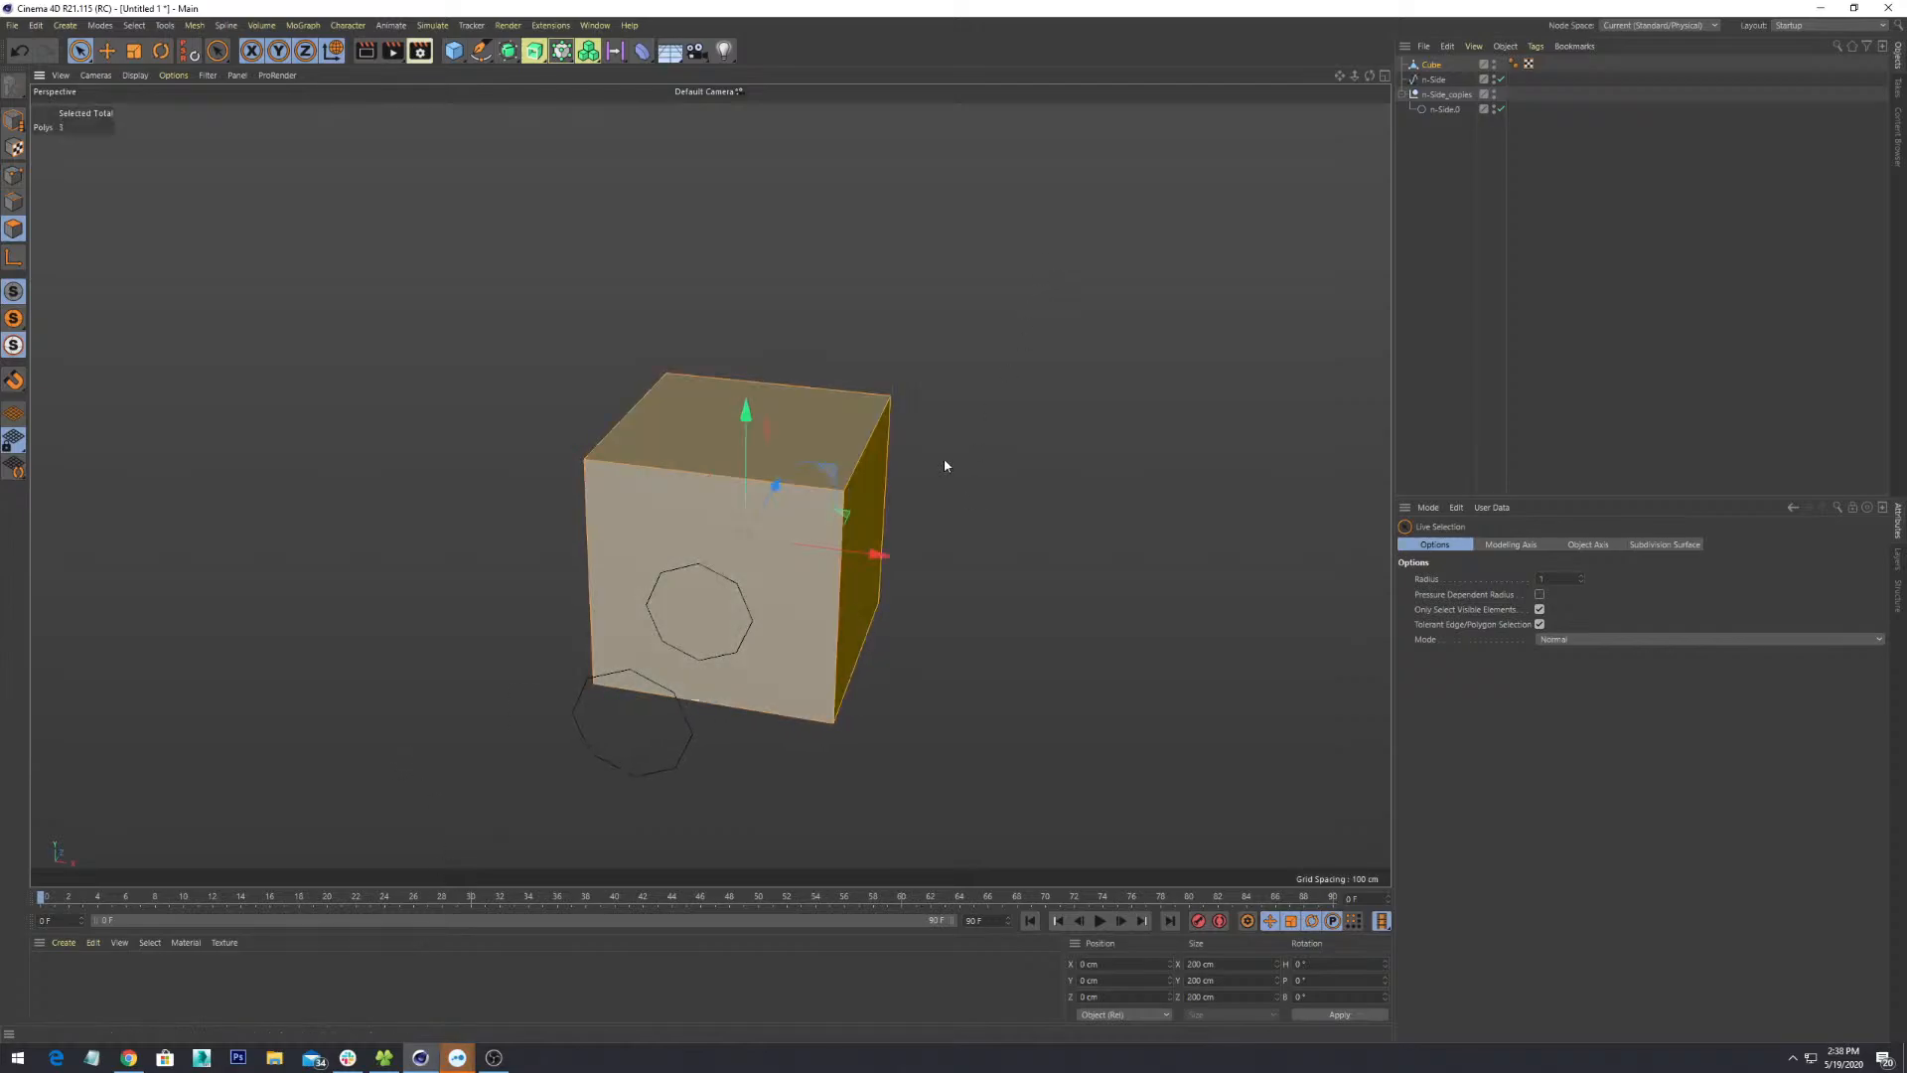
pyautogui.click(1025, 566)
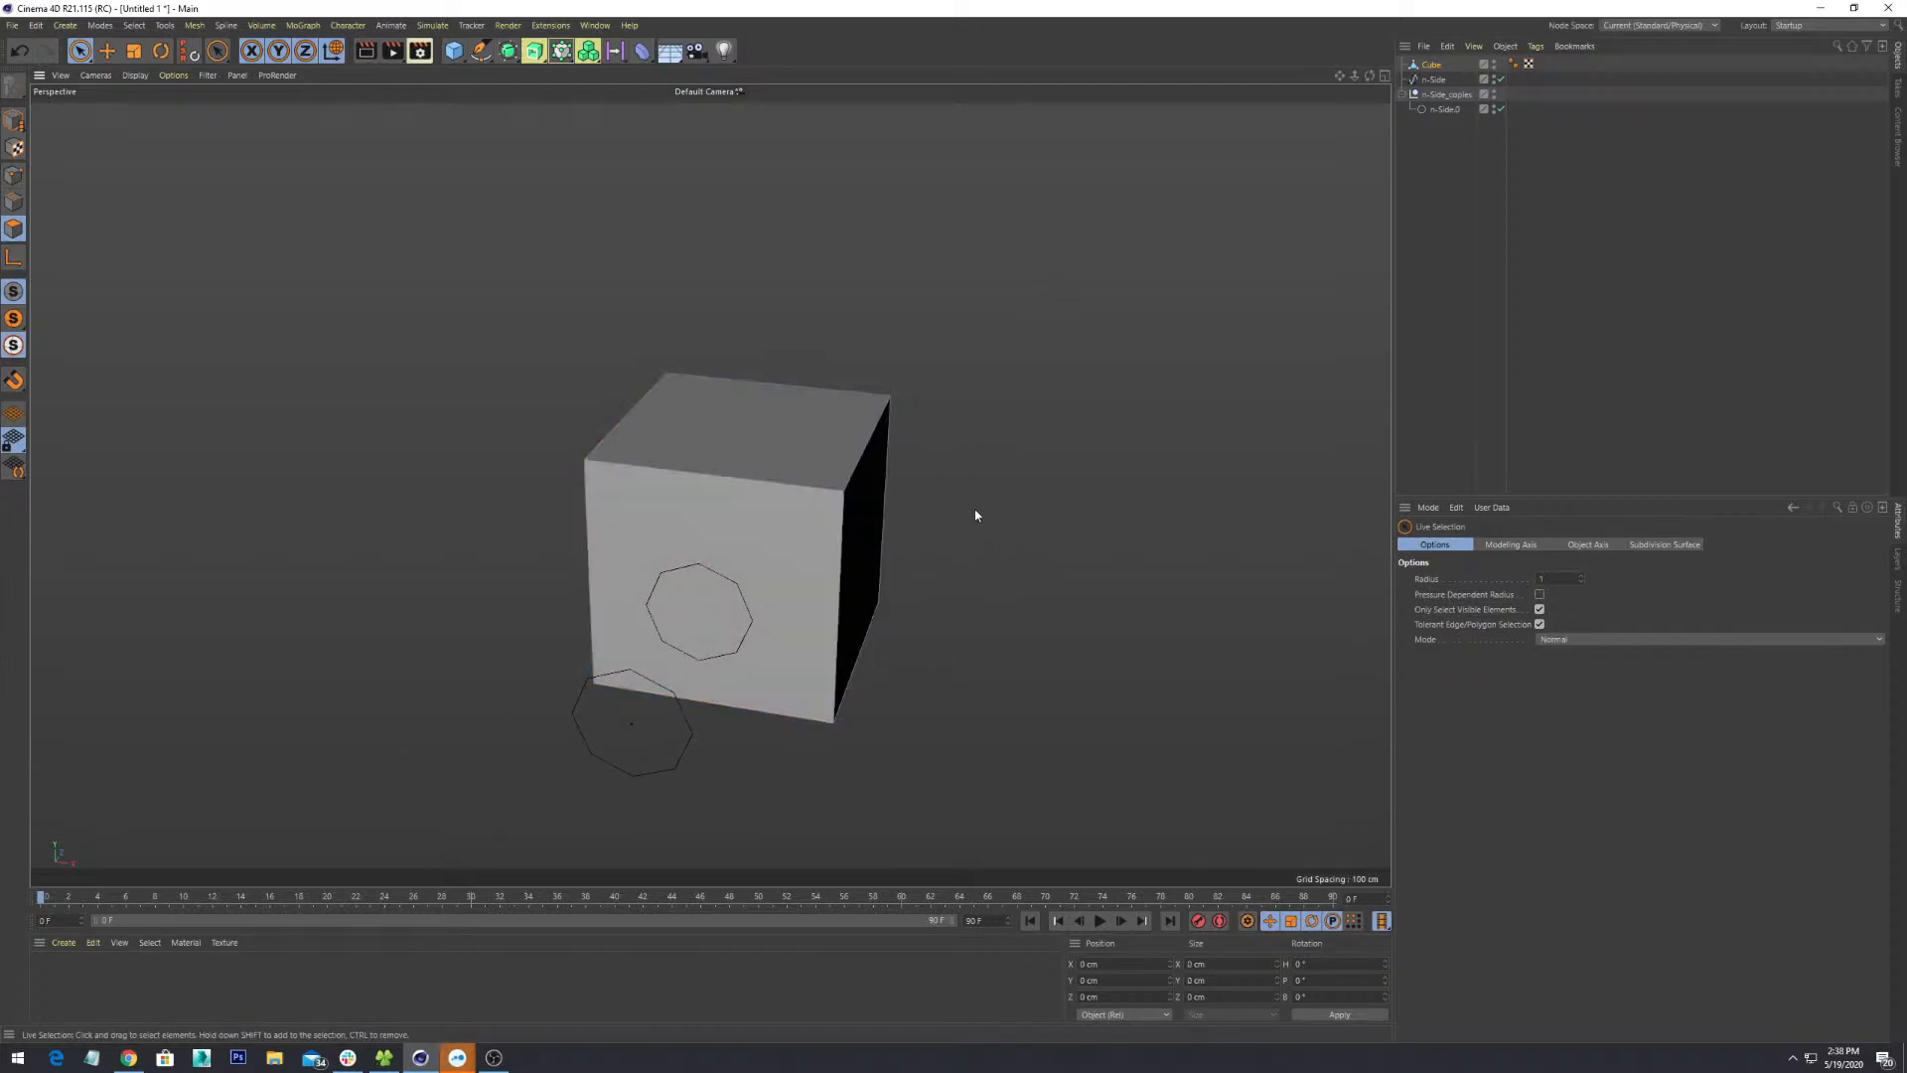
# - With Live Selection, cycle through the cube's top, front and right faces
pyautogui.press('0')
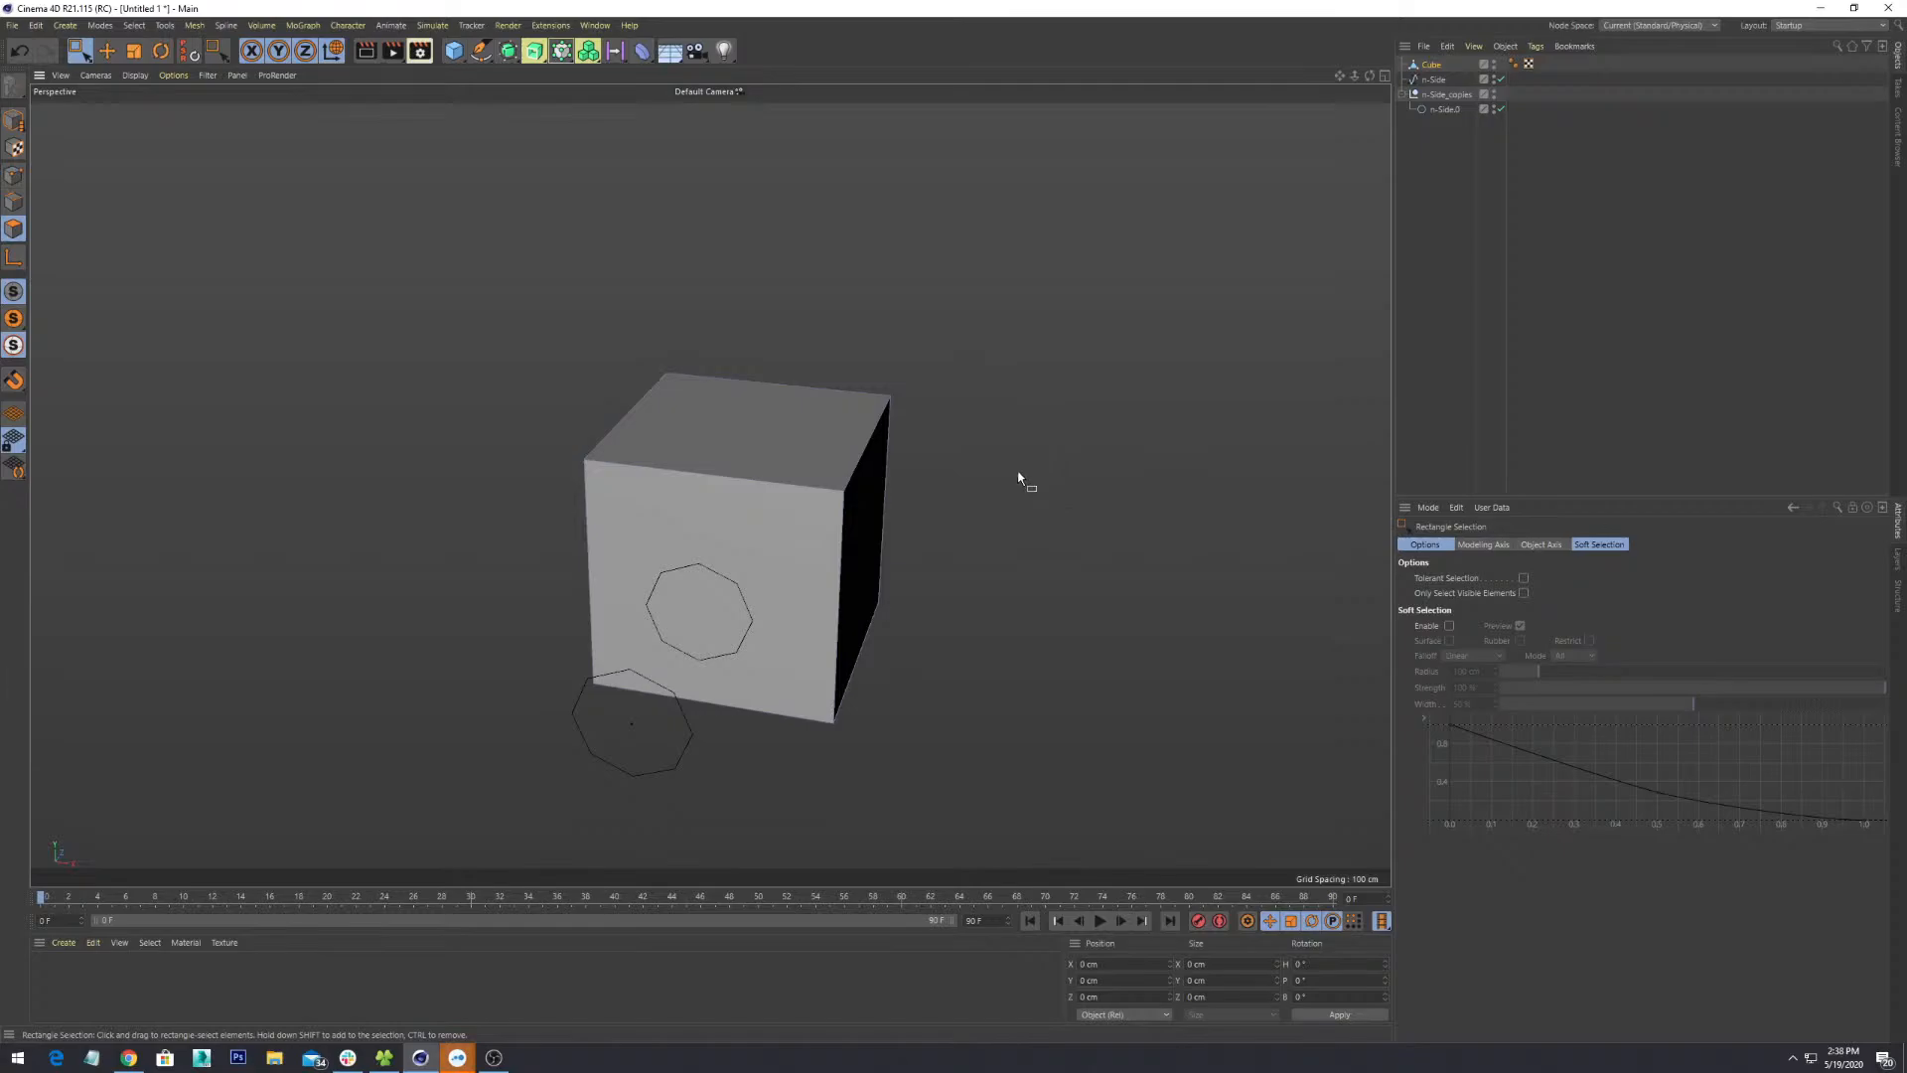
pyautogui.press('9')
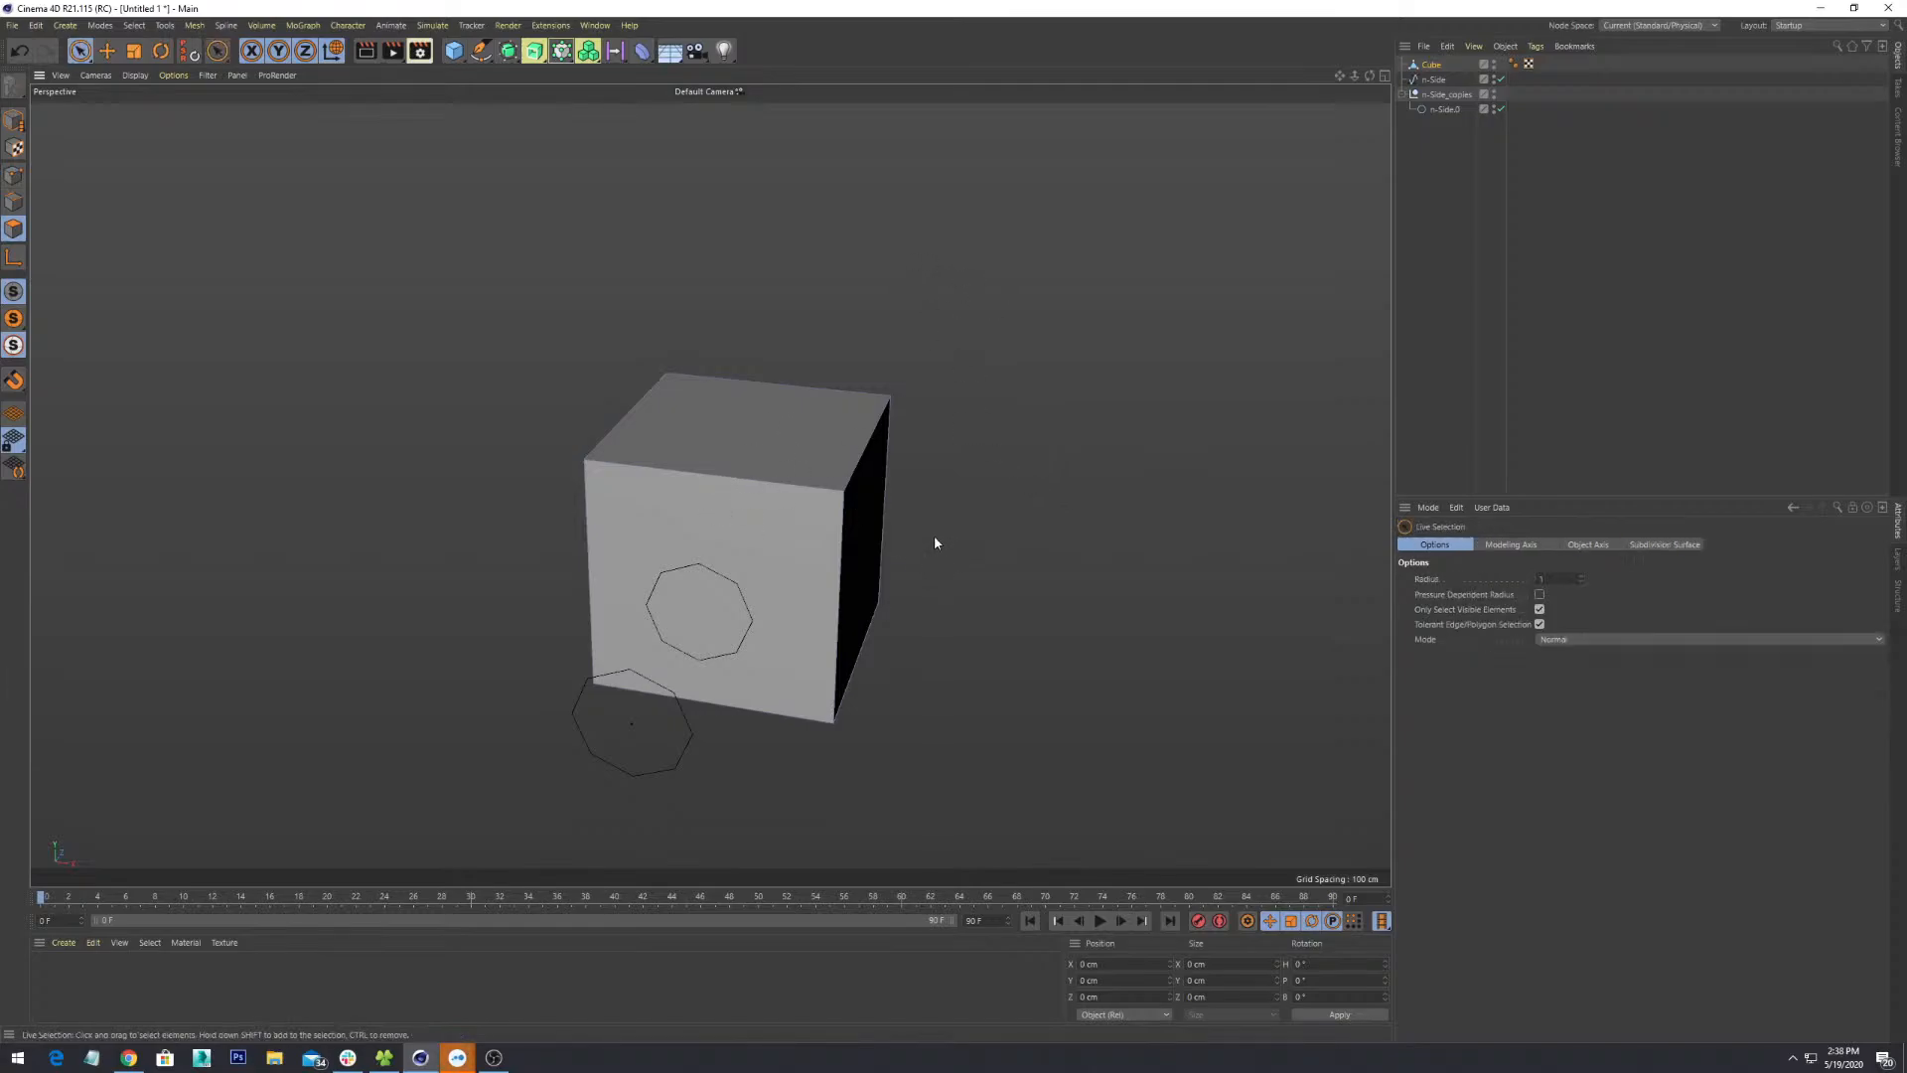
pyautogui.click(808, 421)
pyautogui.click(808, 596)
pyautogui.click(855, 537)
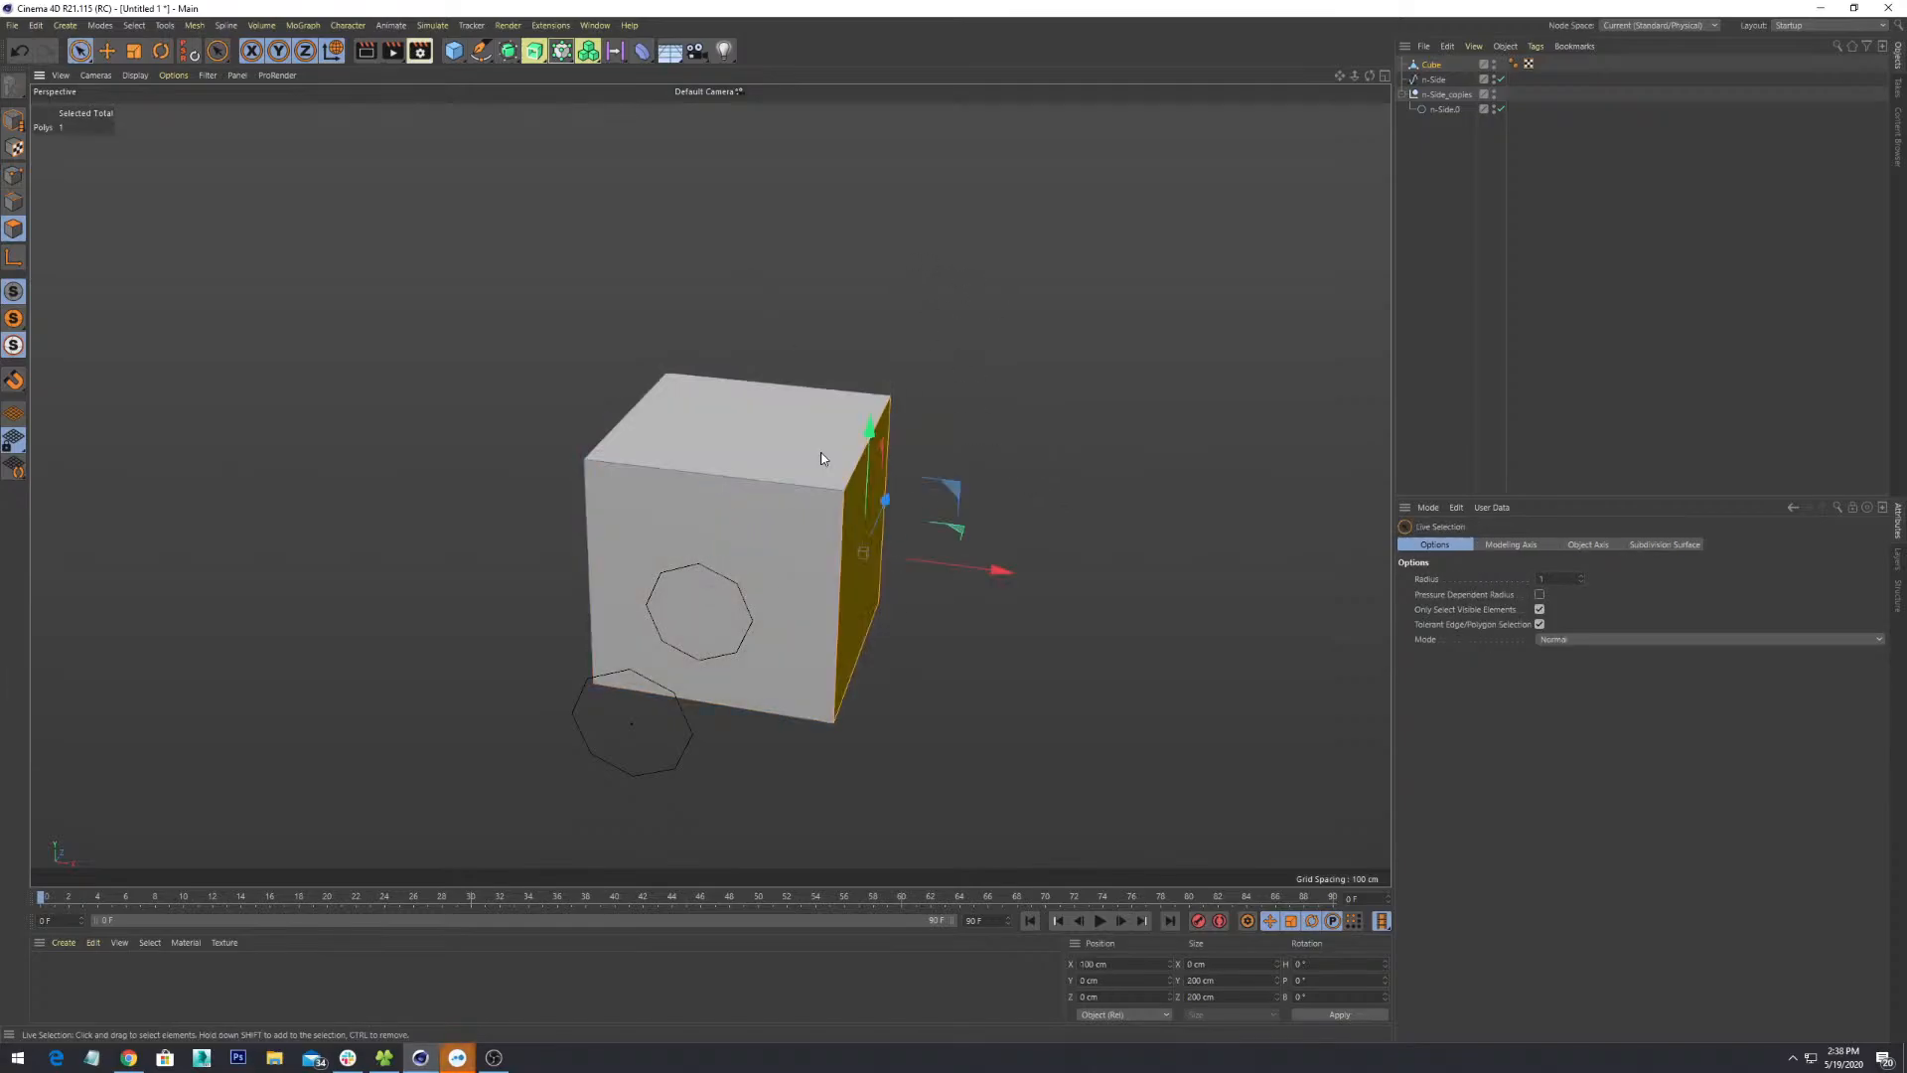
pyautogui.click(822, 453)
pyautogui.click(796, 531)
pyautogui.click(833, 467)
pyautogui.click(863, 504)
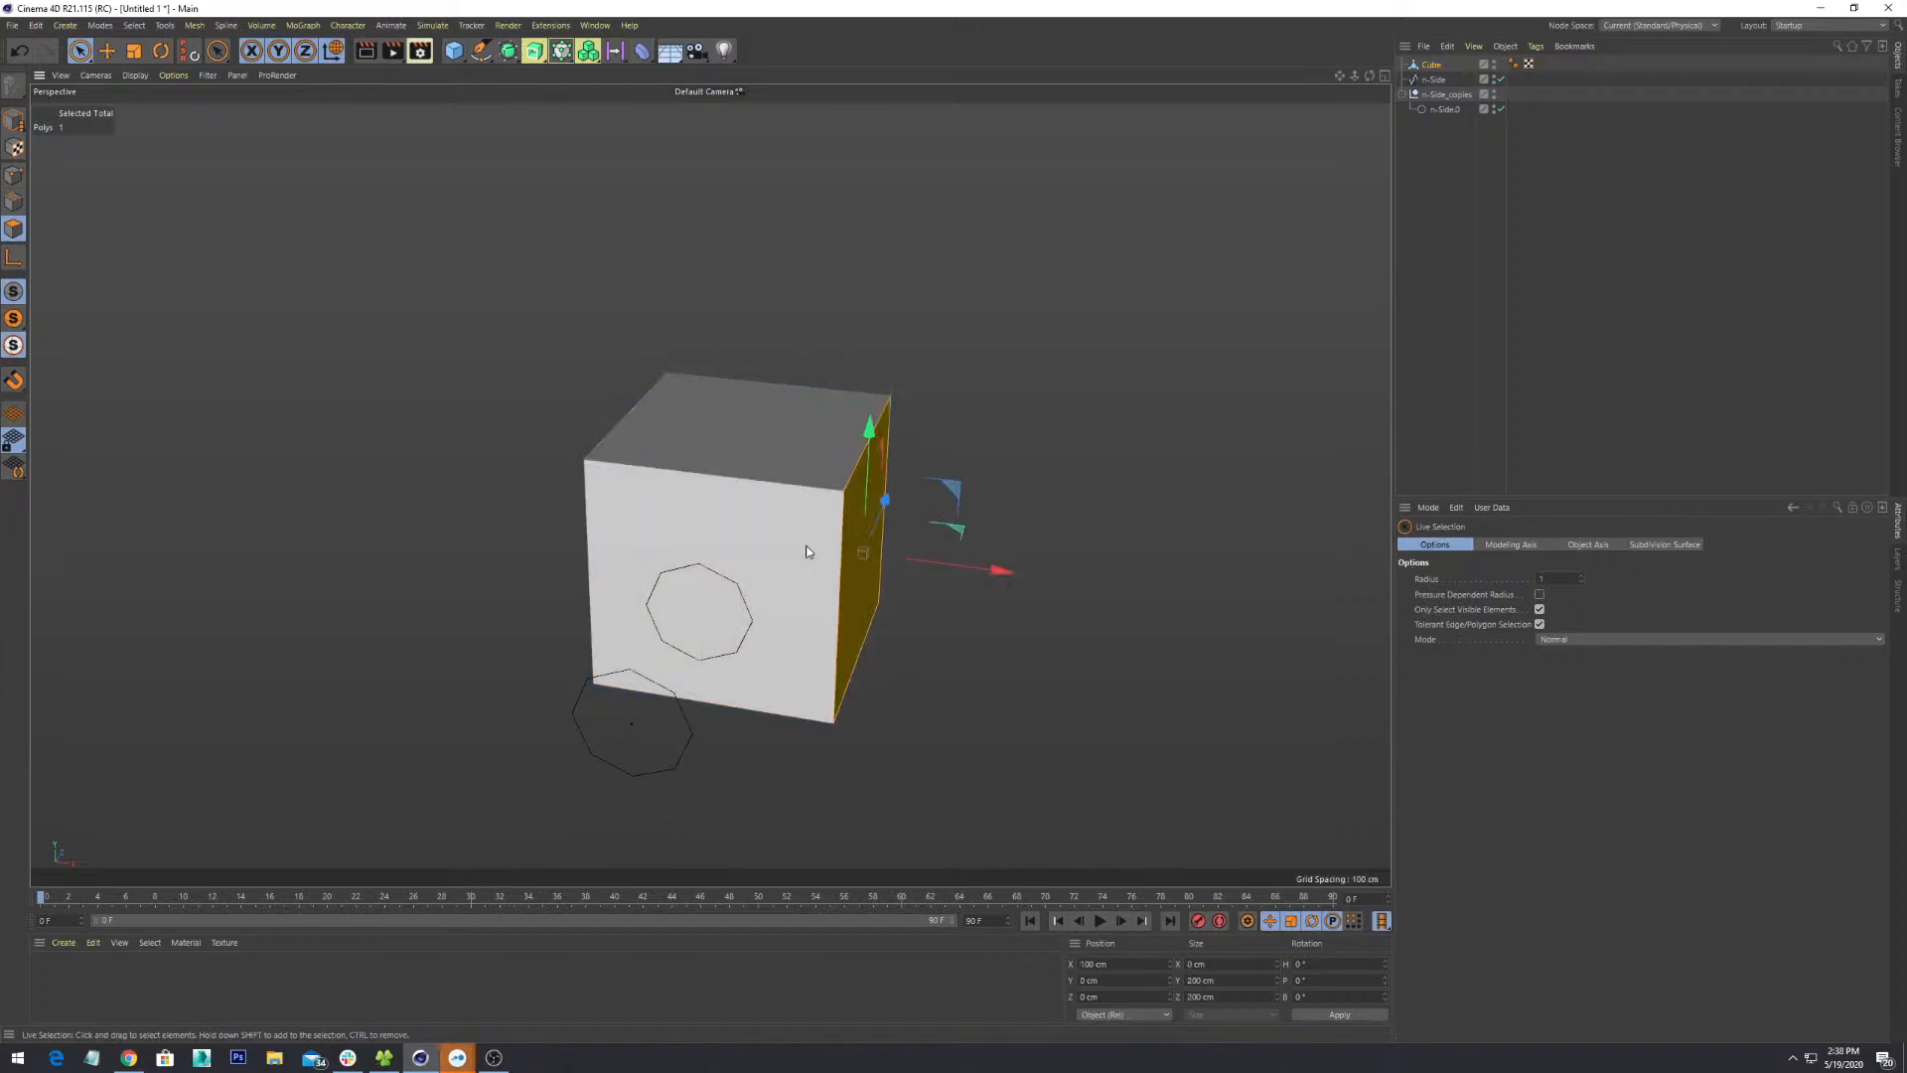
pyautogui.click(795, 515)
pyautogui.click(783, 459)
pyautogui.click(875, 564)
# - Orbit around the cube and try the top, left, right and front faces
pyautogui.keyDown('alt'); pyautogui.moveTo(957, 531); pyautogui.dragTo(901, 446); pyautogui.keyUp('alt')
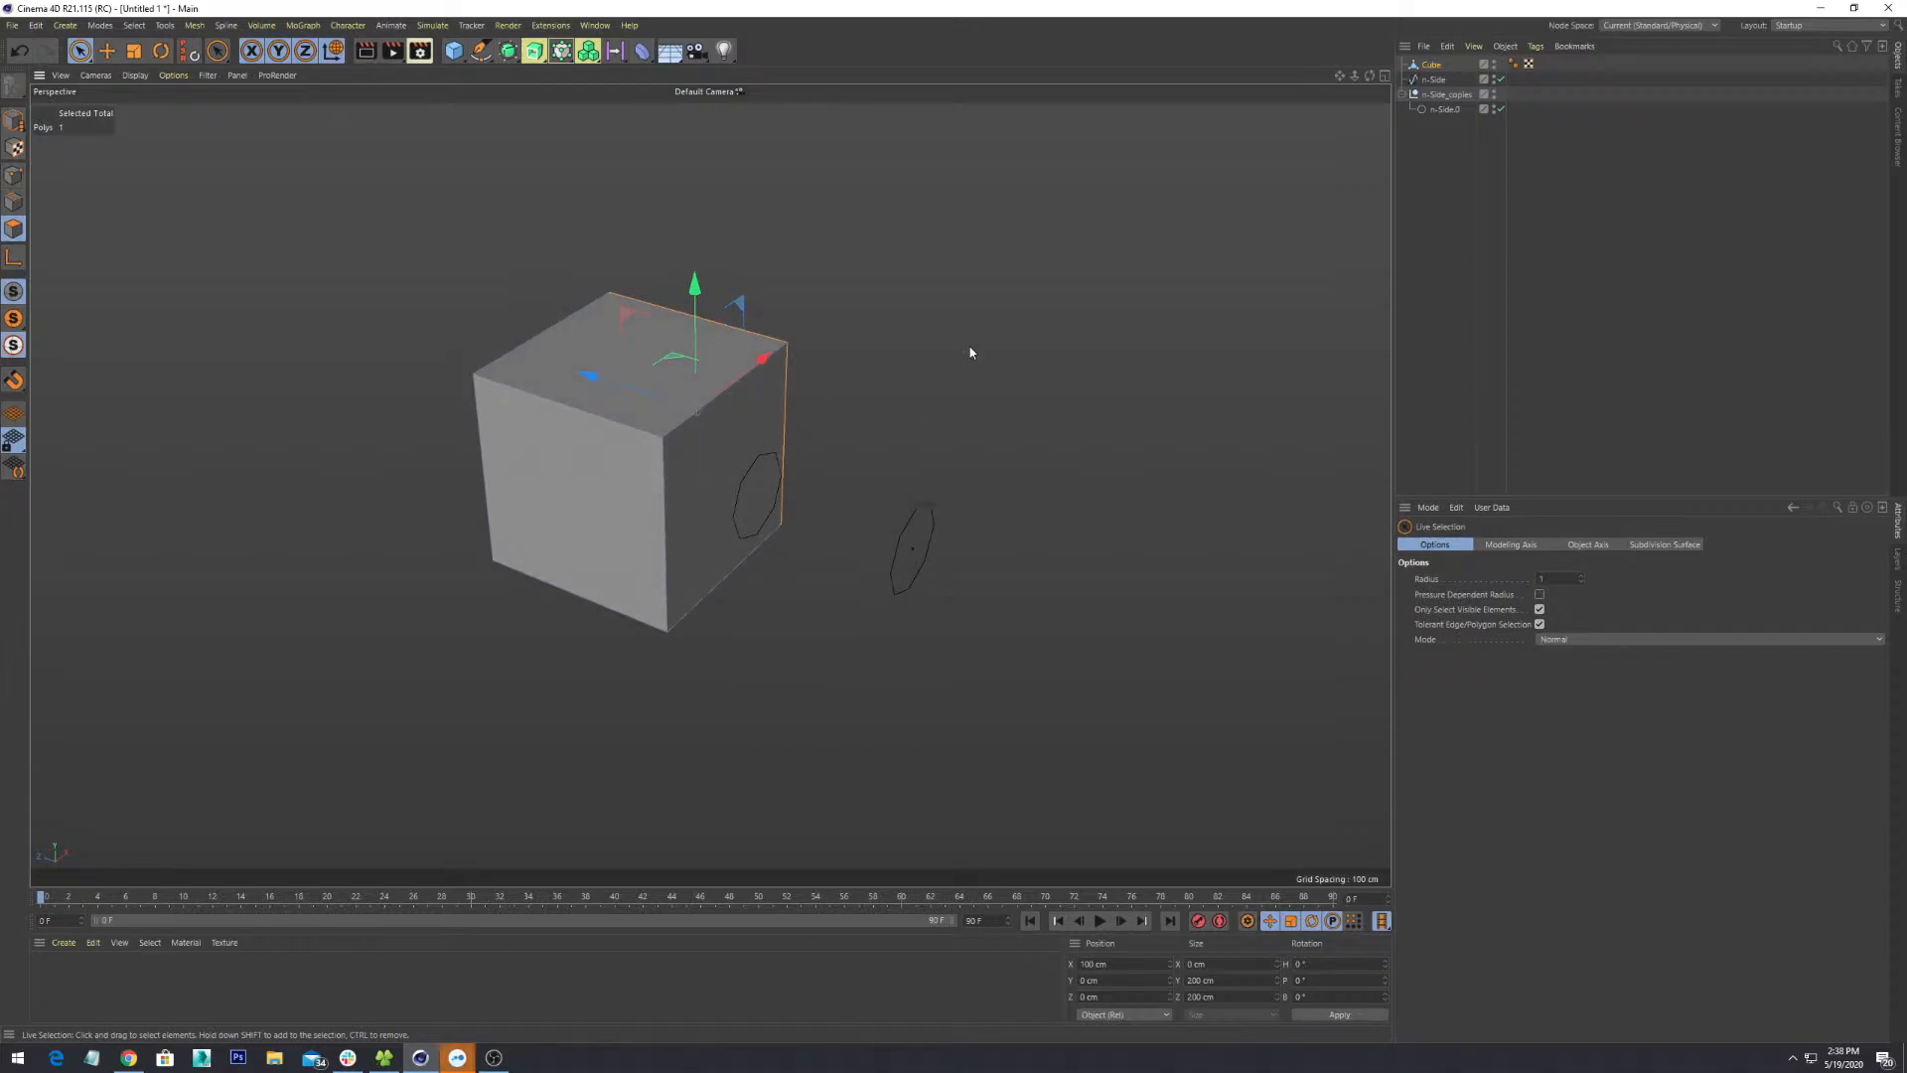
pyautogui.keyDown('alt'); pyautogui.moveTo(614, 430); pyautogui.dragTo(671, 361); pyautogui.keyUp('alt')
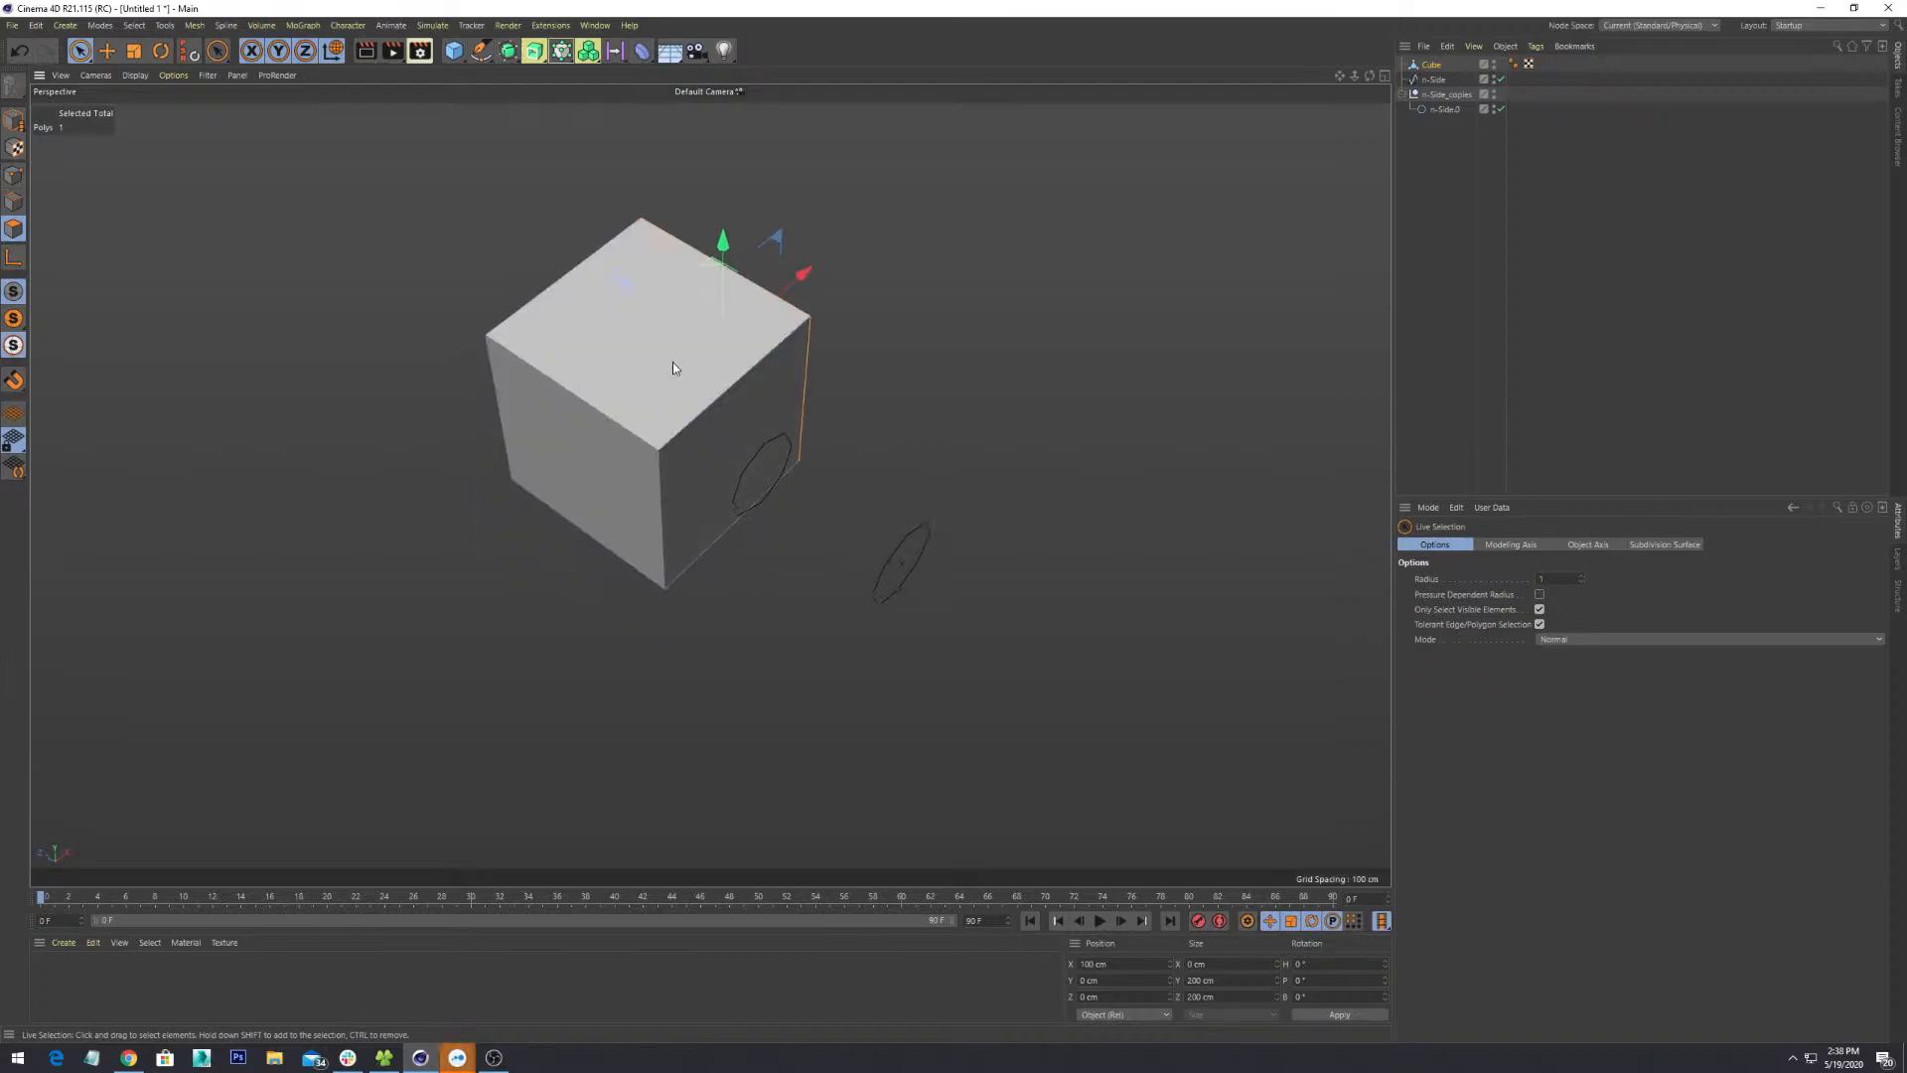
pyautogui.click(672, 362)
pyautogui.keyDown('alt'); pyautogui.moveTo(708, 510); pyautogui.dragTo(789, 628); pyautogui.keyUp('alt')
pyautogui.click(679, 626)
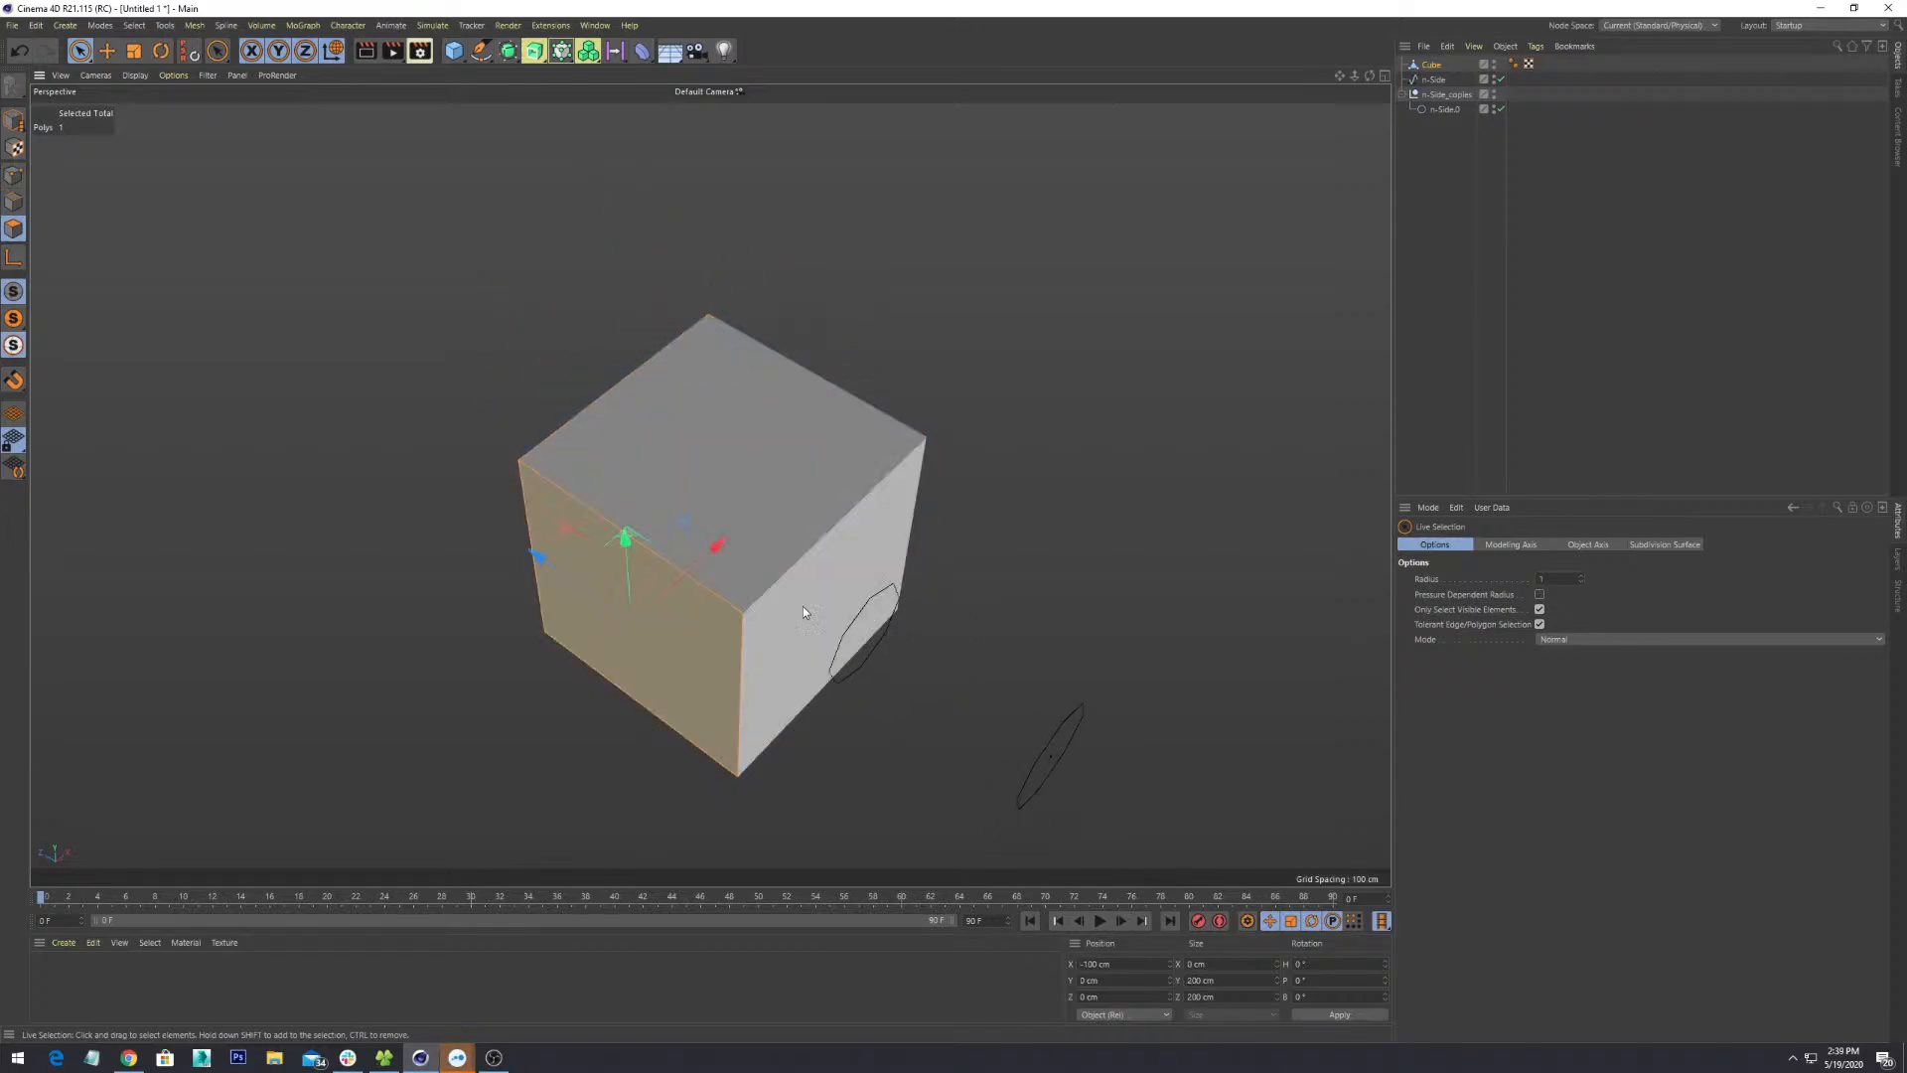
pyautogui.click(824, 600)
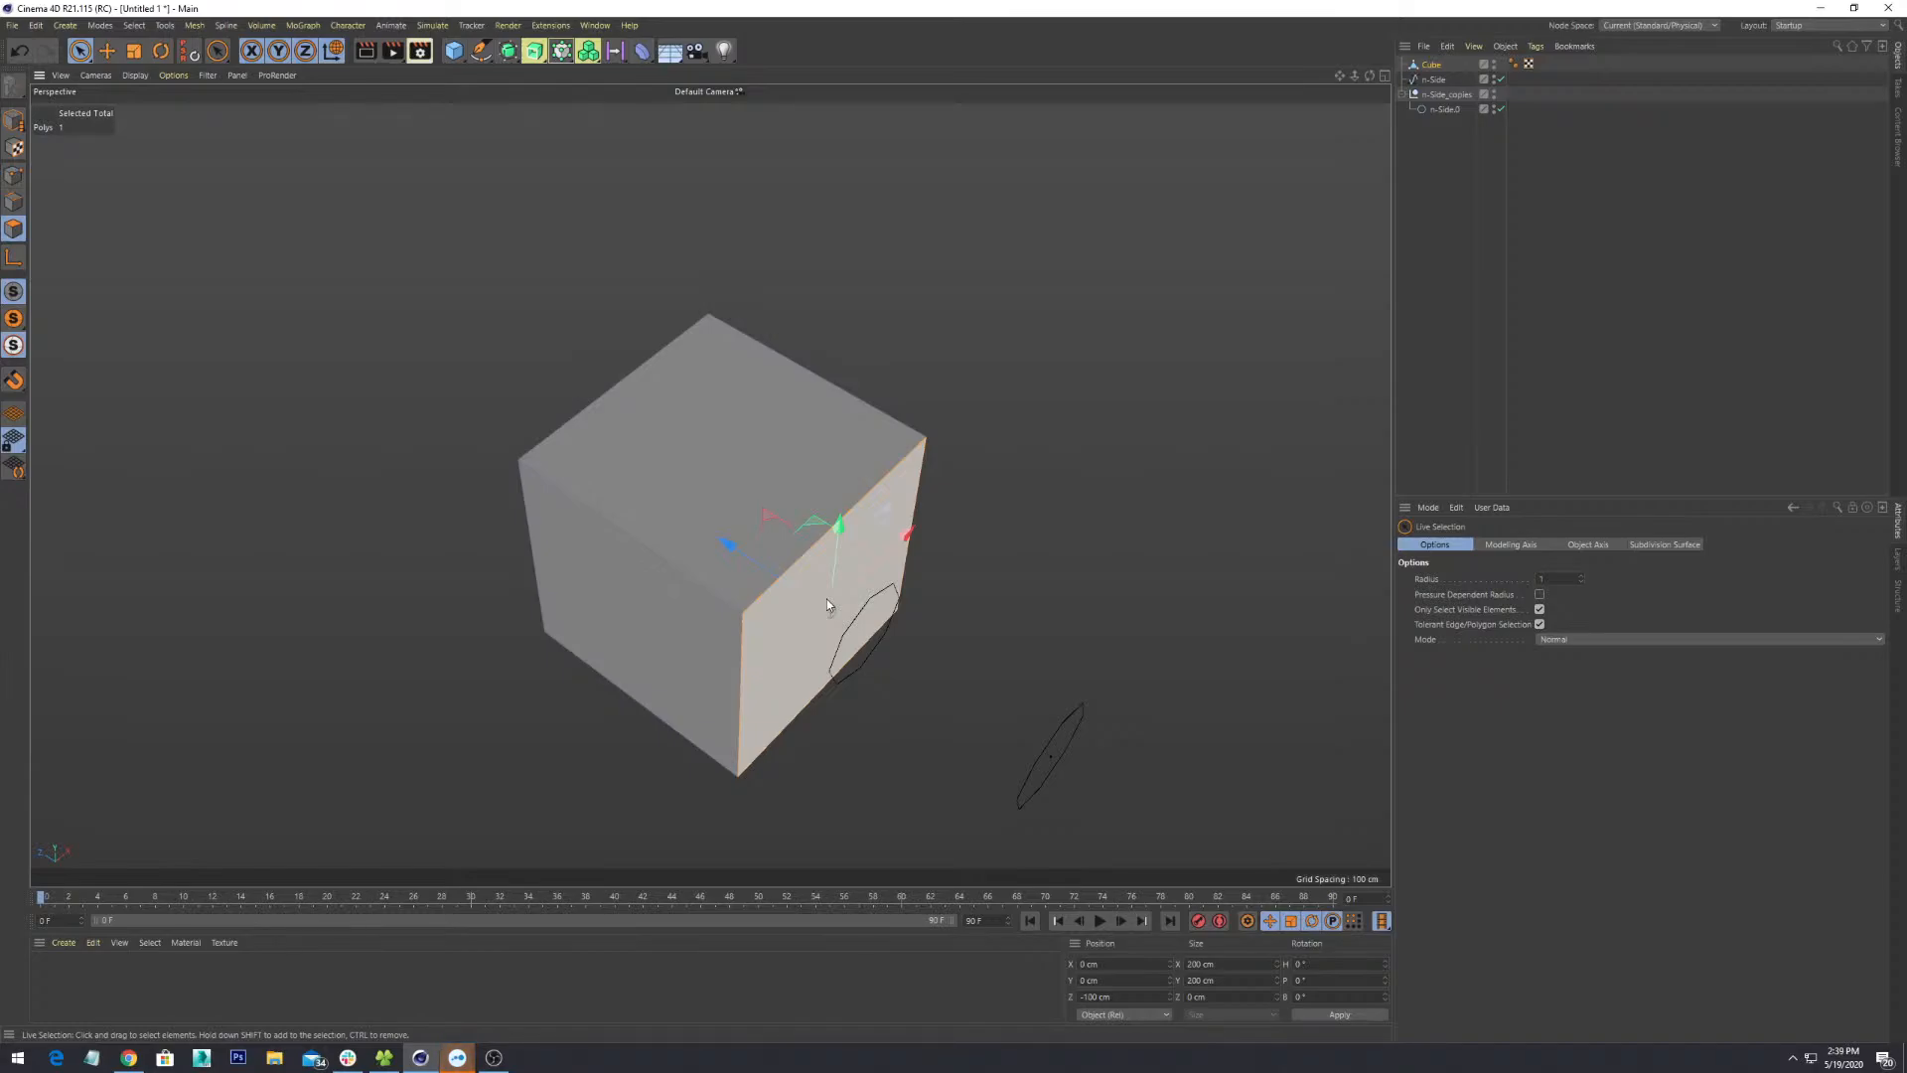
pyautogui.click(826, 599)
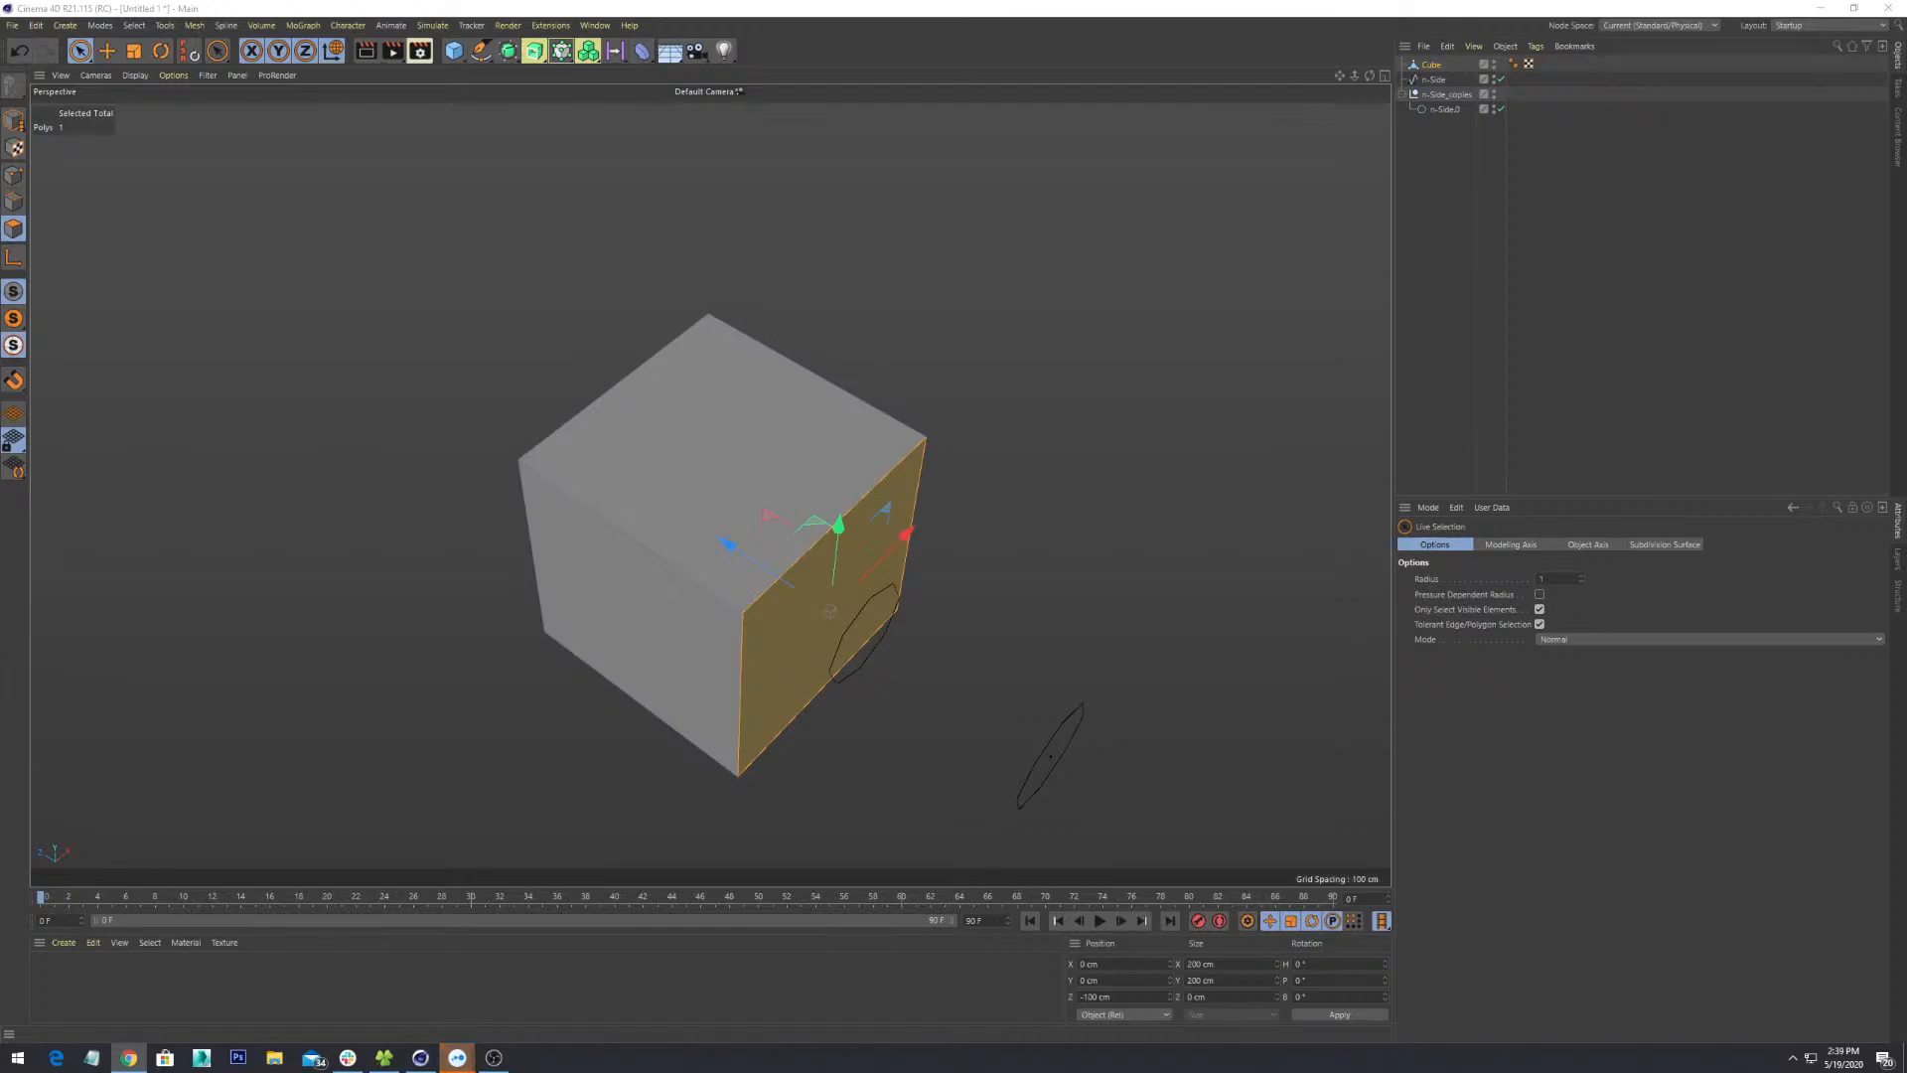
# - Reframe the cube and pick the front, top, right and left faces in turn
pyautogui.keyDown('alt'); pyautogui.moveTo(844, 537); pyautogui.dragTo(929, 558); pyautogui.keyUp('alt')
pyautogui.keyDown('alt'); pyautogui.moveTo(709, 622); pyautogui.dragTo(890, 645, button='middle'); pyautogui.keyUp('alt')
pyautogui.scroll(3, 890, 646)
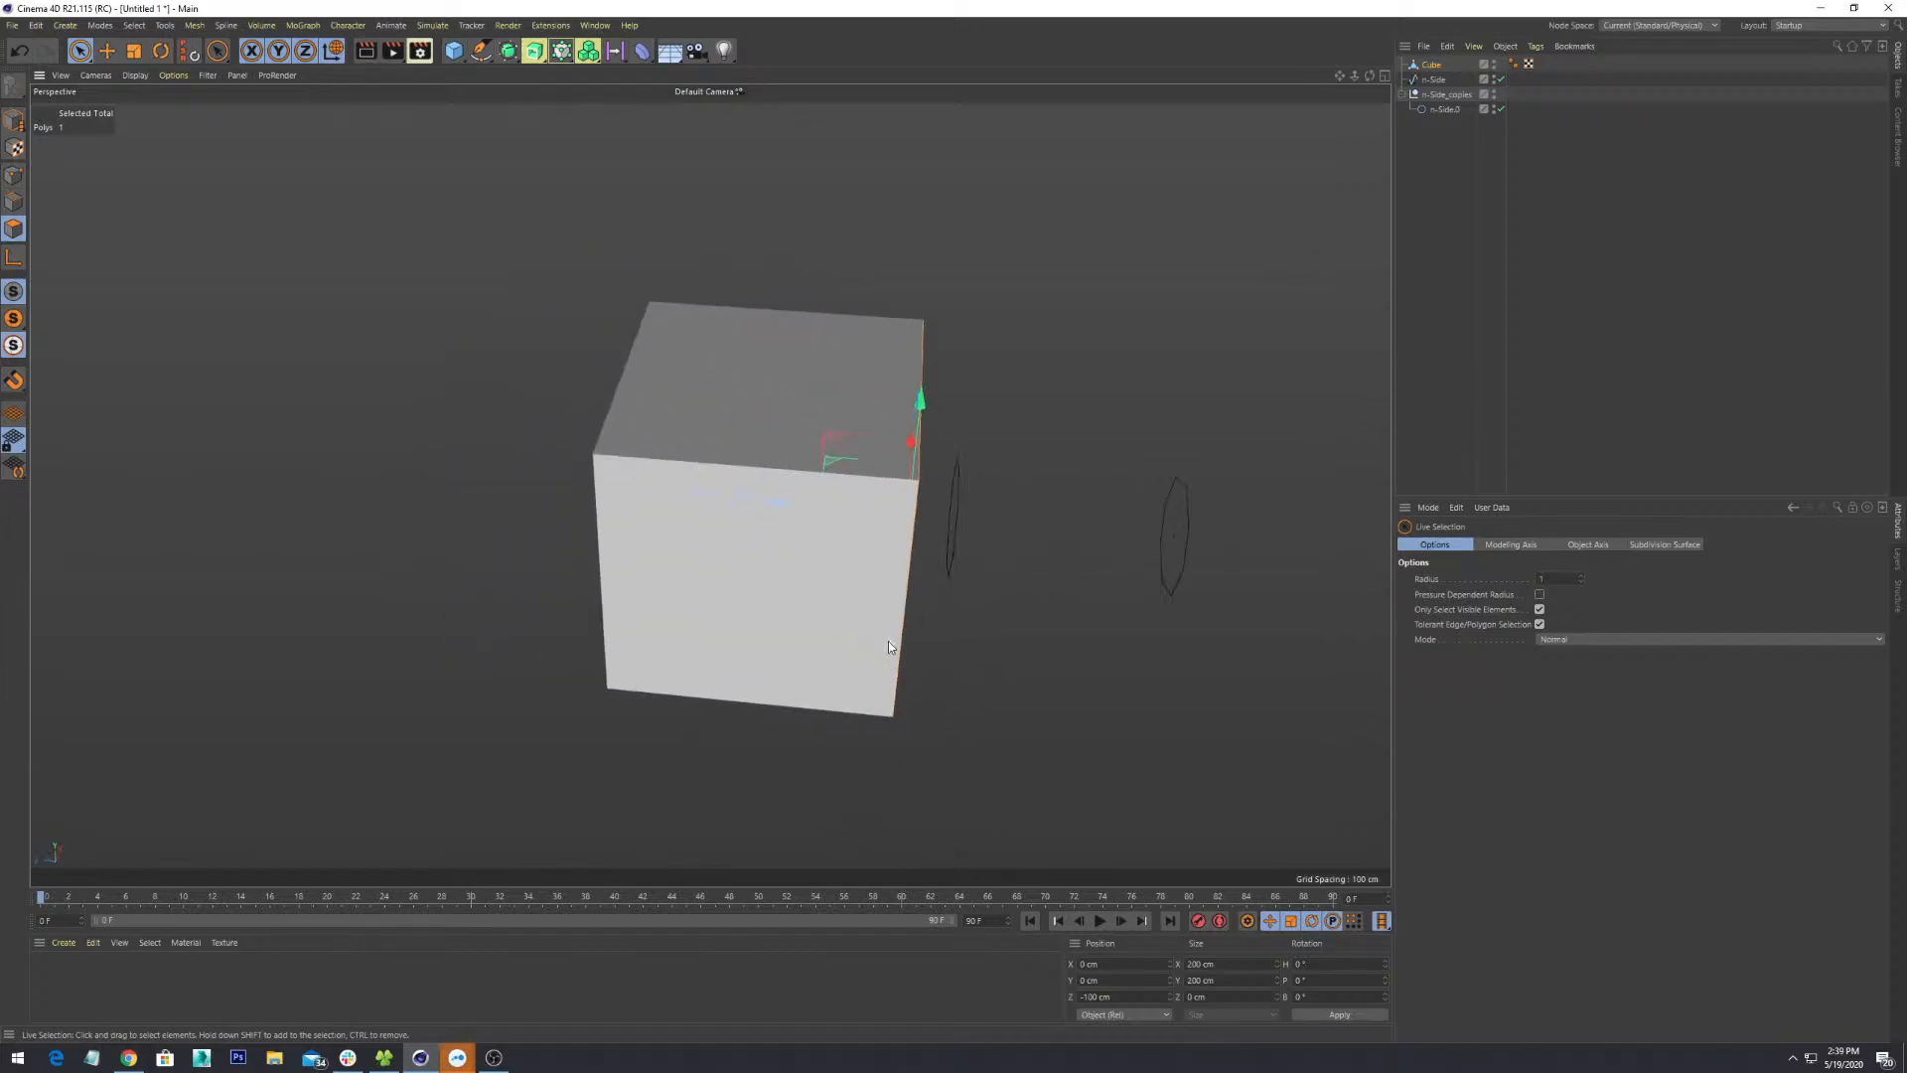
pyautogui.click(821, 532)
pyautogui.click(717, 343)
pyautogui.keyDown('alt'); pyautogui.moveTo(980, 688); pyautogui.dragTo(820, 620); pyautogui.keyUp('alt')
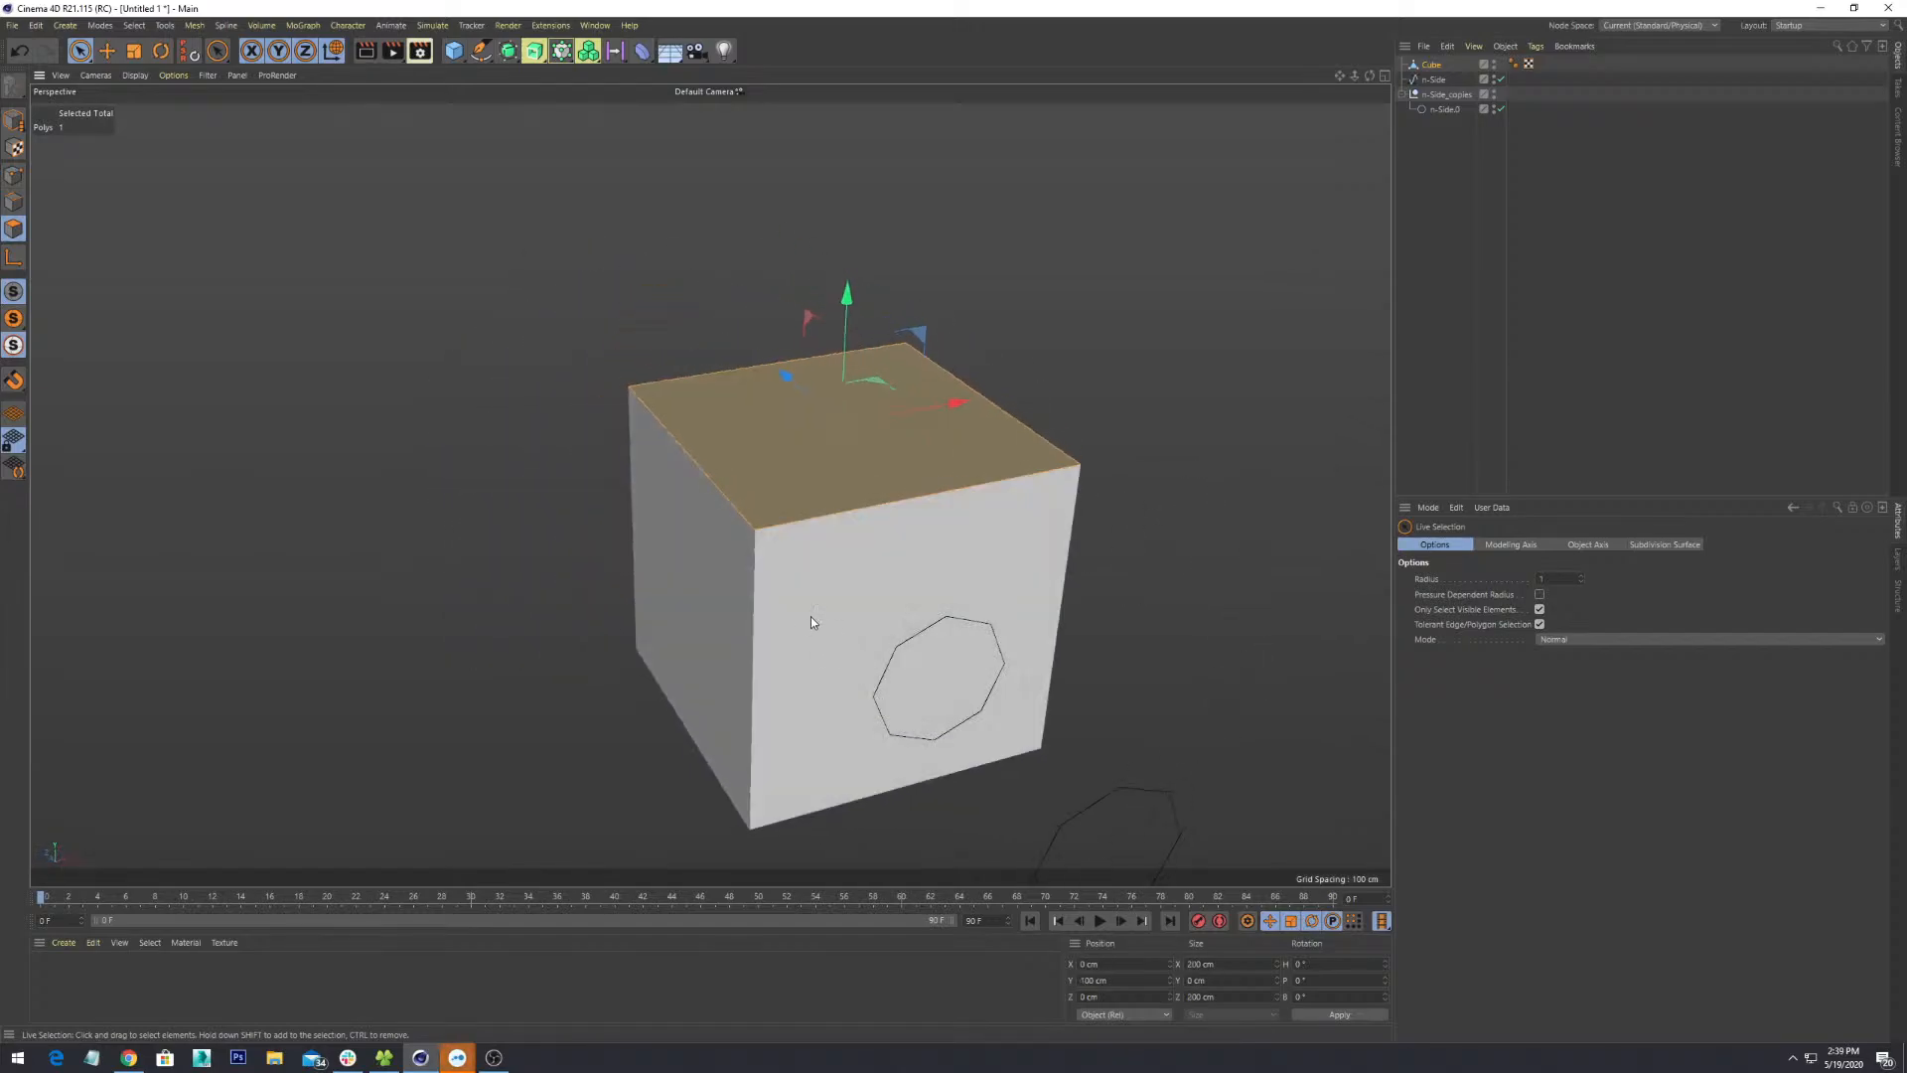
pyautogui.click(812, 616)
pyautogui.click(664, 583)
# - Settle on a single side face and orbit so it points to the right
pyautogui.keyDown('alt'); pyautogui.moveTo(1128, 596); pyautogui.dragTo(790, 497); pyautogui.keyUp('alt')
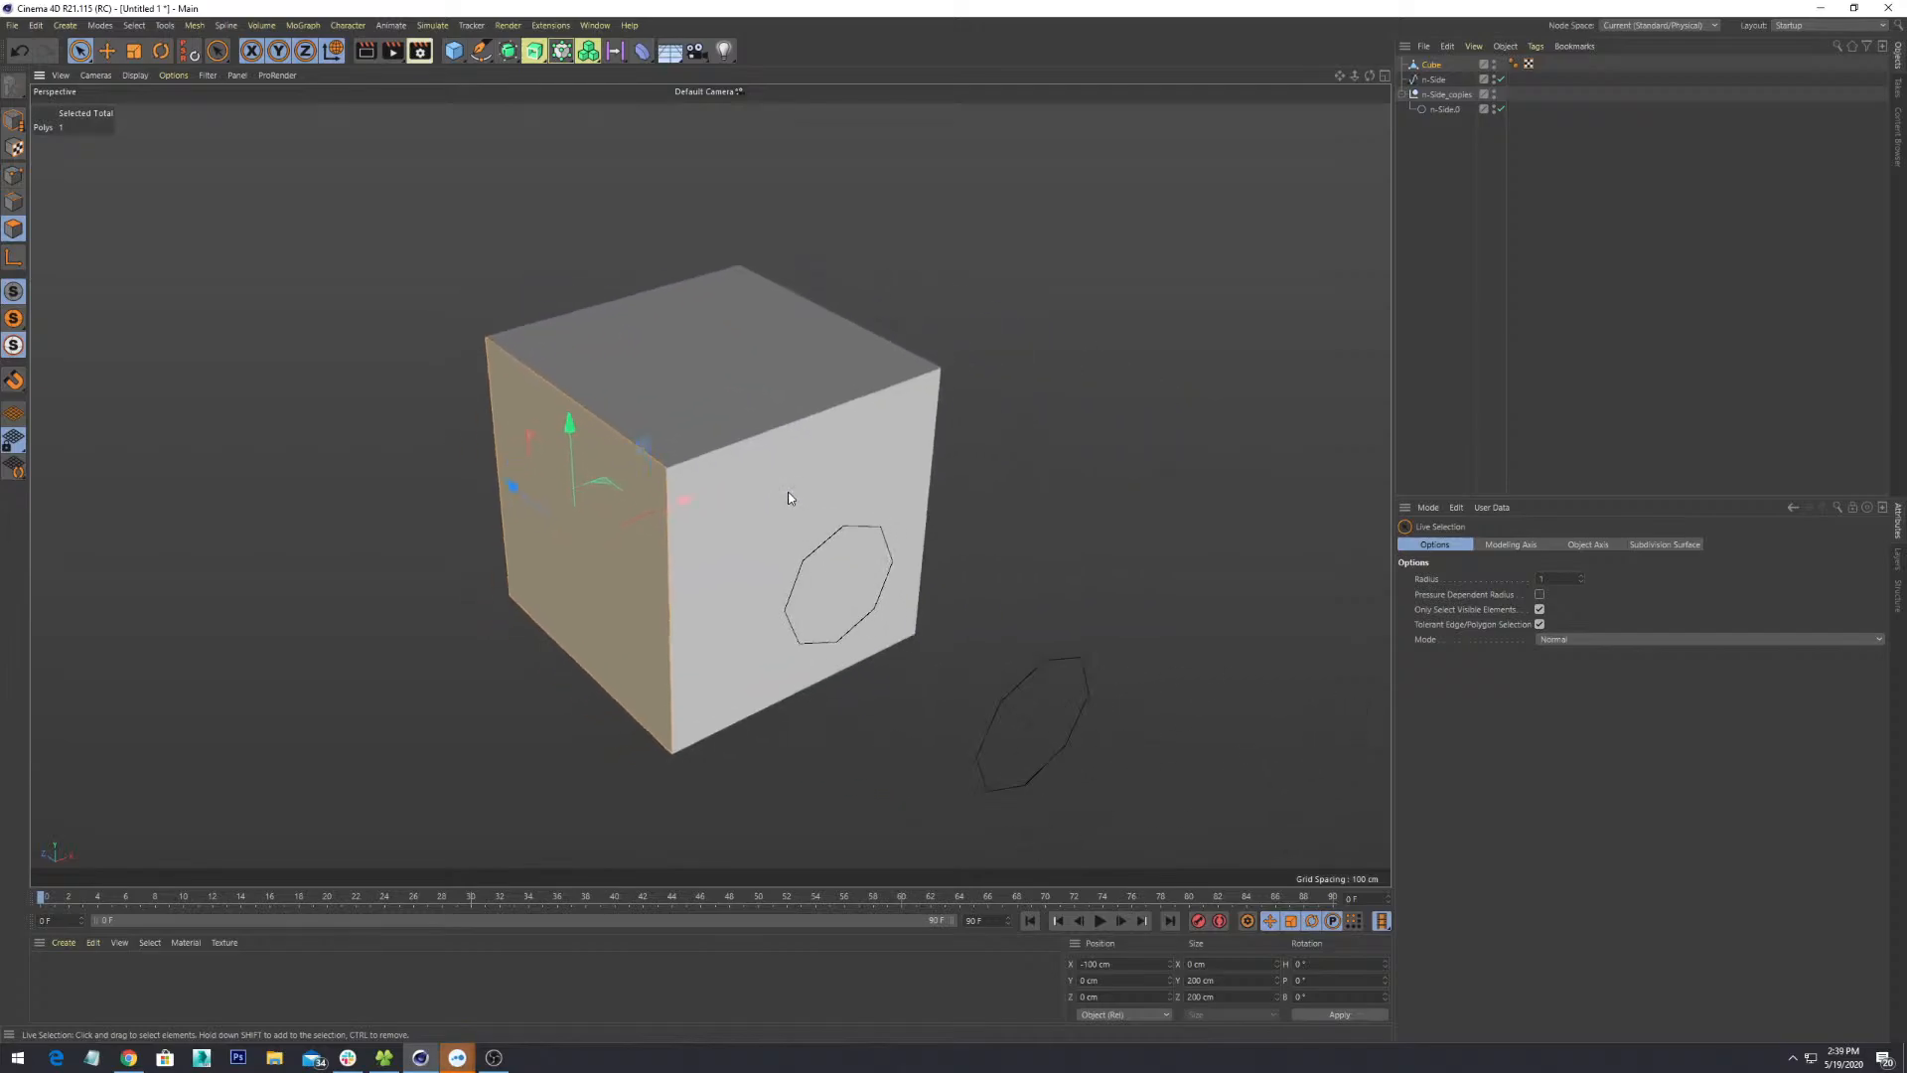
pyautogui.click(802, 468)
pyautogui.click(715, 367)
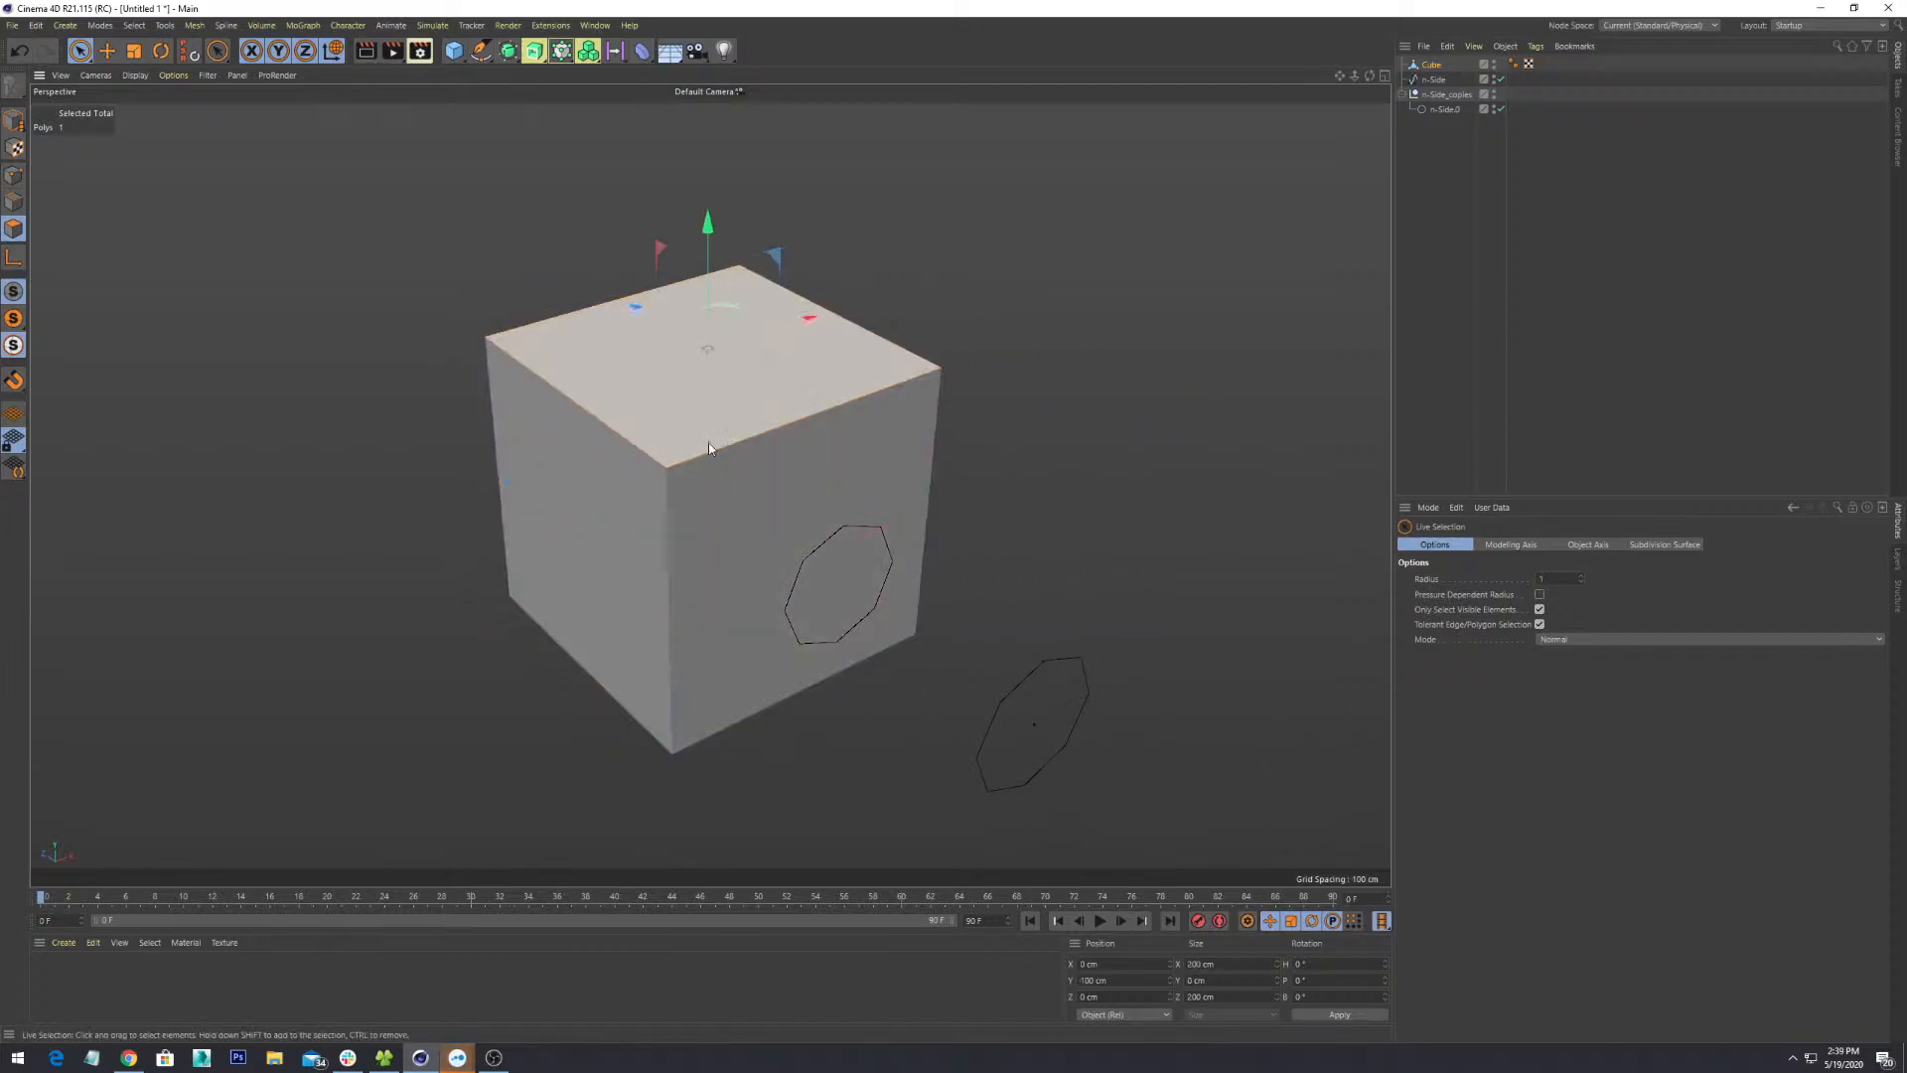
pyautogui.keyDown('shift'); pyautogui.click(610, 541); pyautogui.keyUp('shift')
pyautogui.keyDown('shift'); pyautogui.click(748, 484); pyautogui.keyUp('shift')
pyautogui.keyDown('alt'); pyautogui.moveTo(748, 485); pyautogui.dragTo(839, 526); pyautogui.keyUp('alt')
pyautogui.click(1009, 413)
pyautogui.click(754, 477)
pyautogui.keyDown('alt'); pyautogui.moveTo(654, 568); pyautogui.dragTo(844, 692); pyautogui.keyUp('alt')
# - Extrude the selected side face outward by 52.7 cm, then switch to Points mode
pyautogui.rightClick(723, 475)
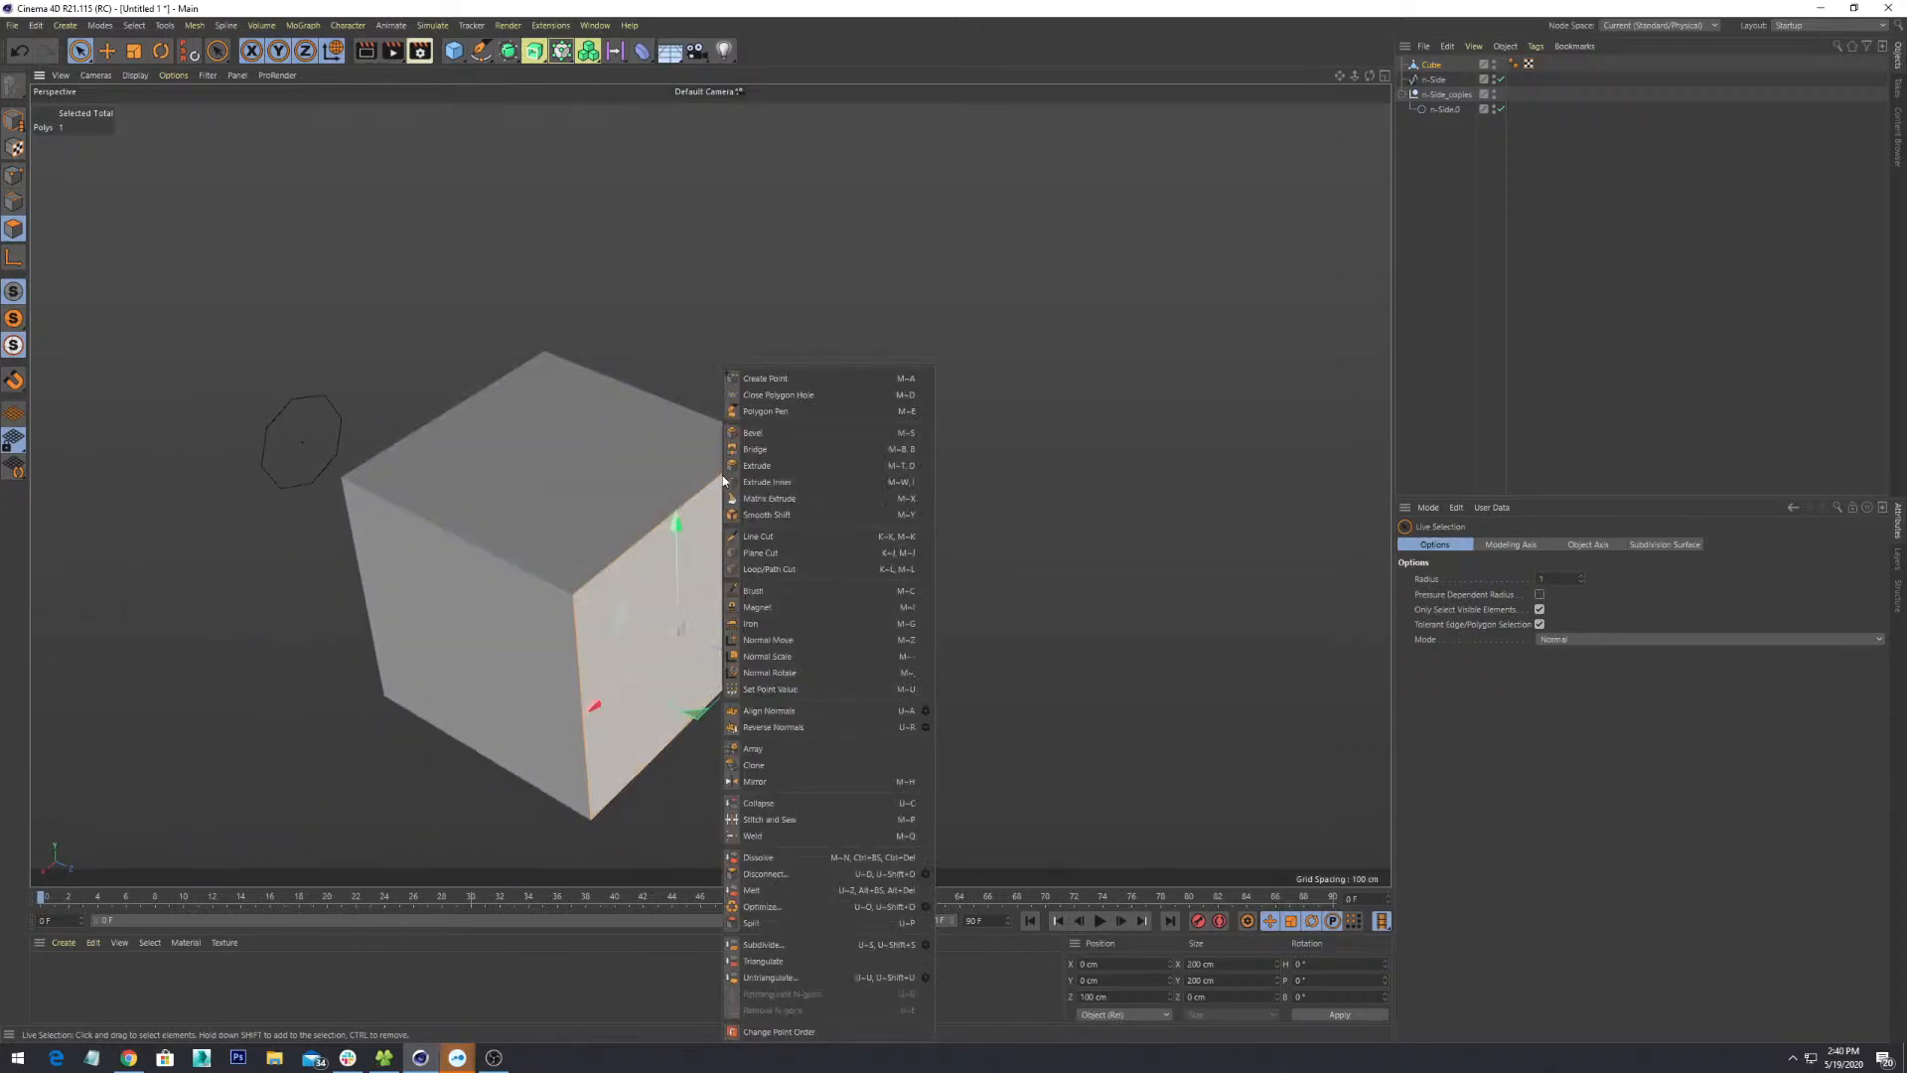
pyautogui.click(782, 471)
pyautogui.moveTo(698, 603); pyautogui.dragTo(753, 603)
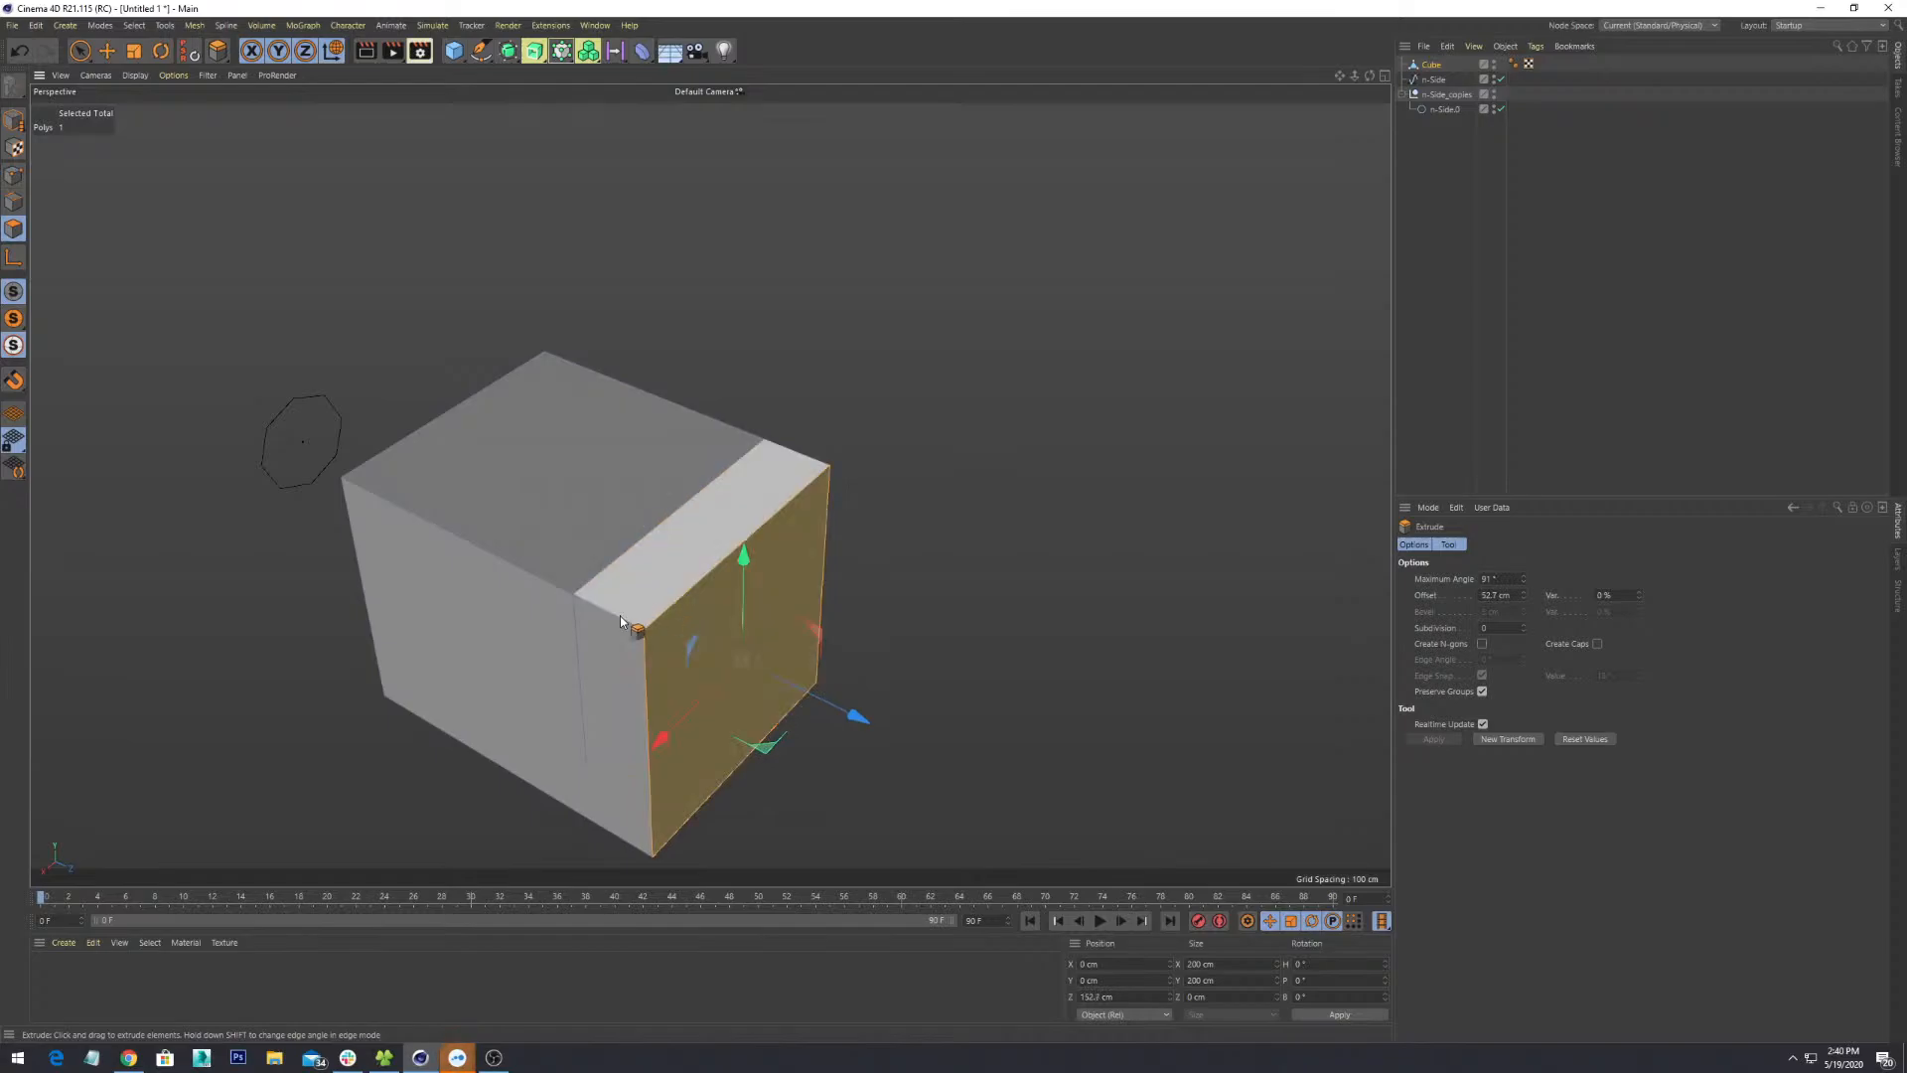
pyautogui.scroll(-2, 636, 630)
pyautogui.keyDown('alt'); pyautogui.moveTo(735, 703); pyautogui.dragTo(857, 493); pyautogui.keyUp('alt')
pyautogui.click(14, 175)
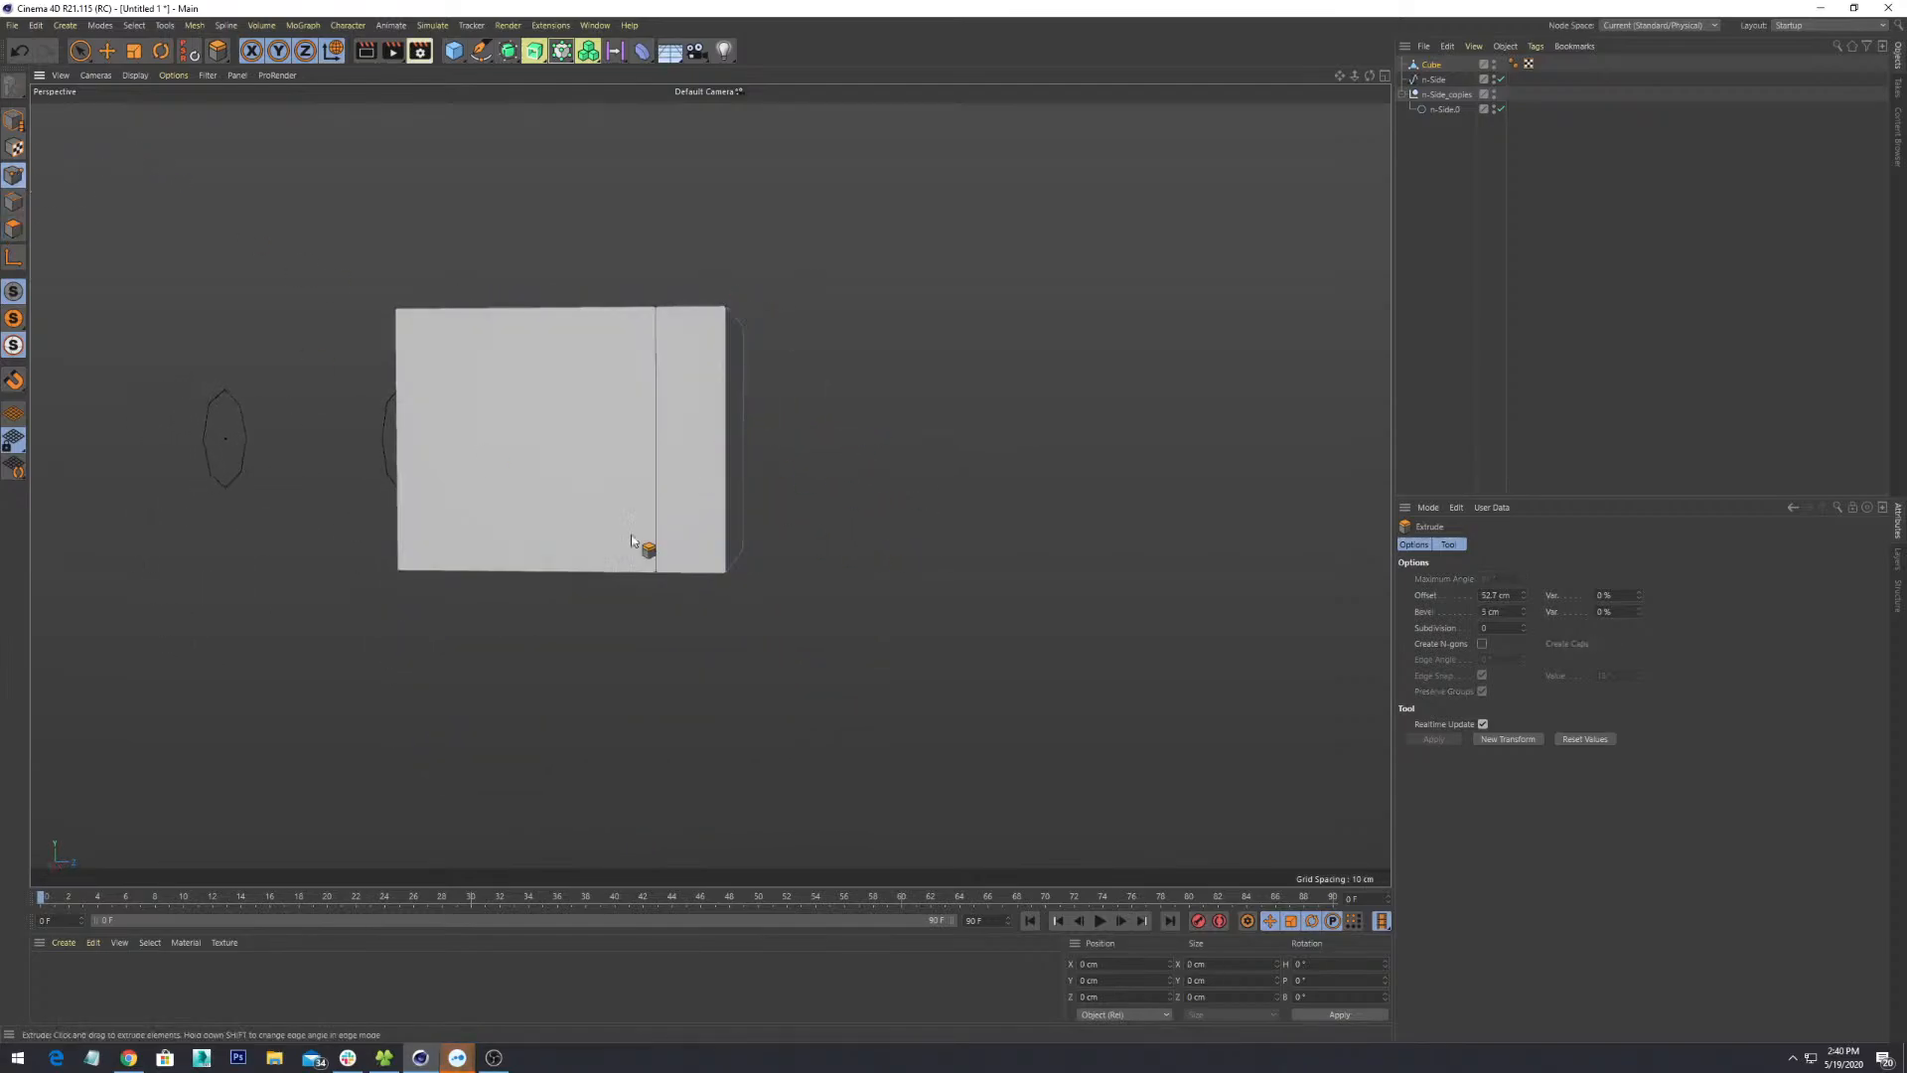
pyautogui.keyDown('alt'); pyautogui.moveTo(816, 596); pyautogui.dragTo(852, 539); pyautogui.keyUp('alt')
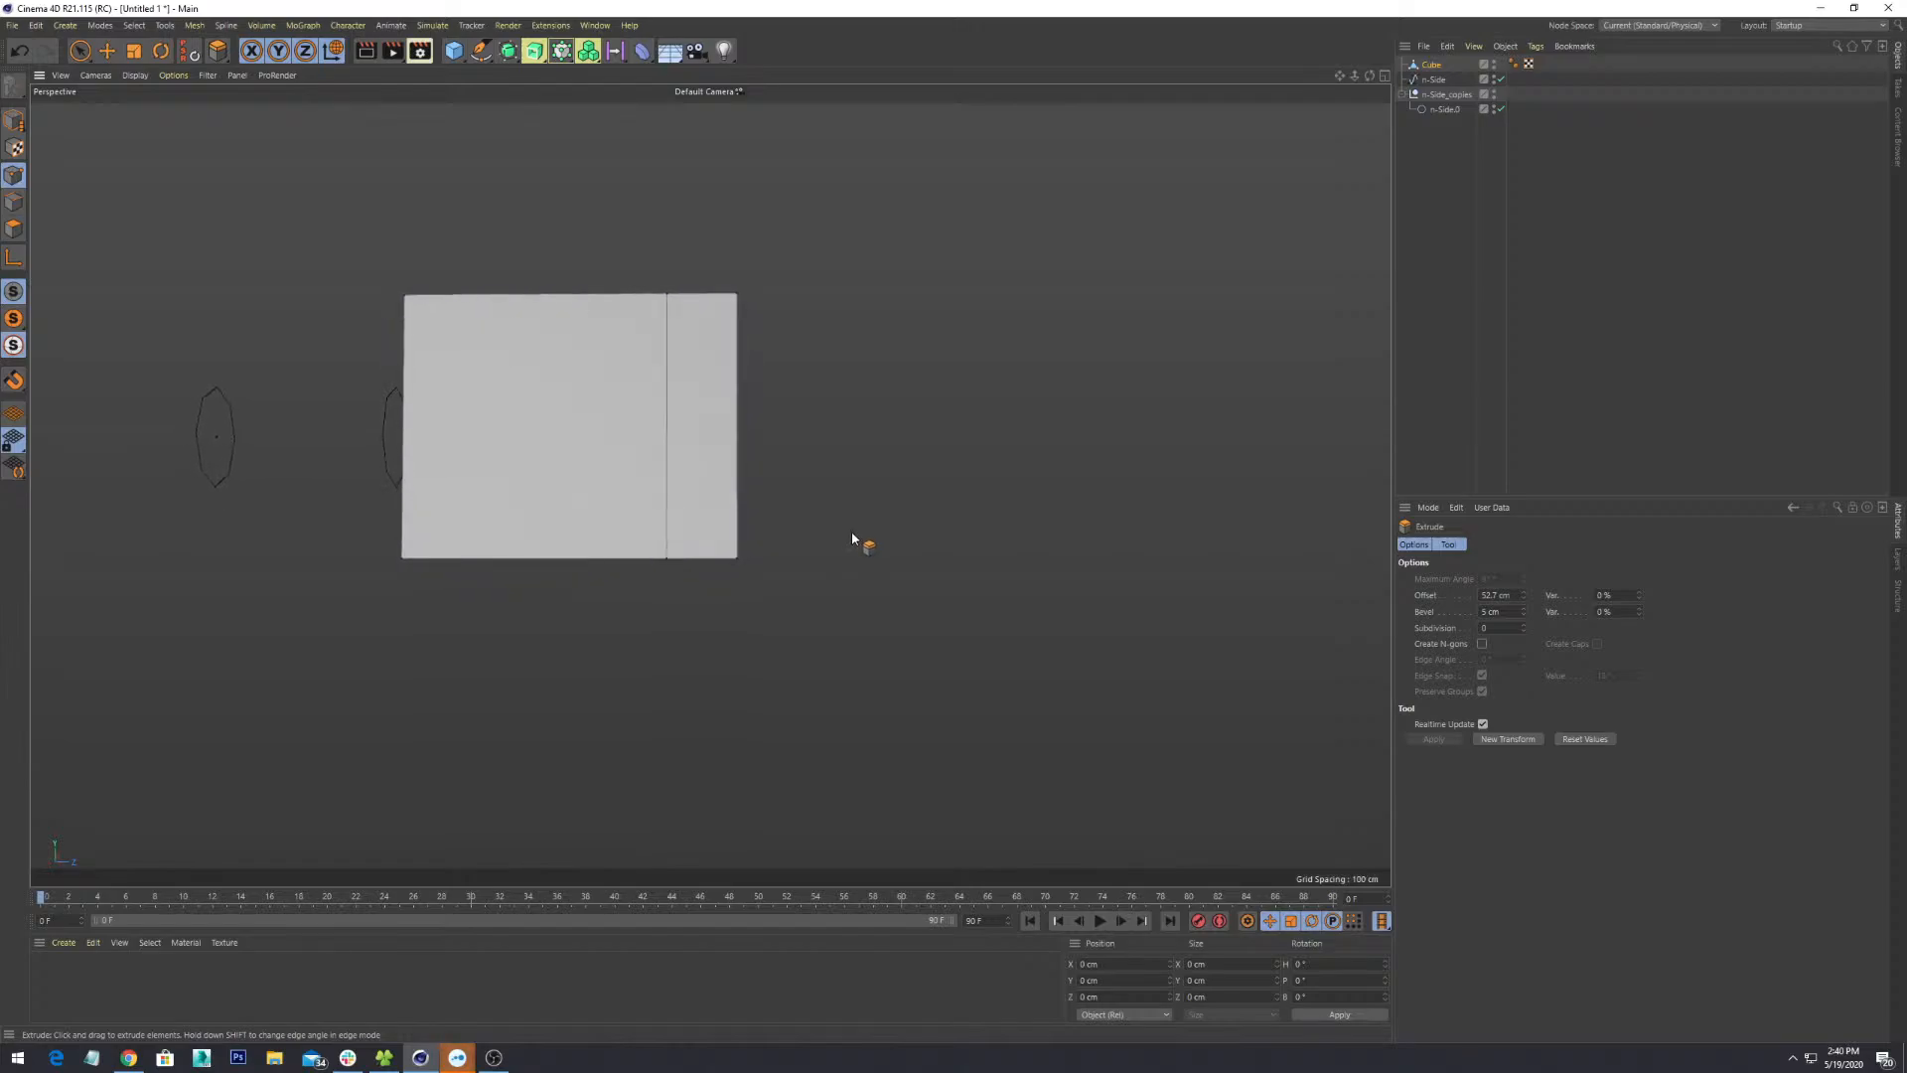
# - Raise the extension's bottom end points and shift its end points along the depth axis
pyautogui.press('0')
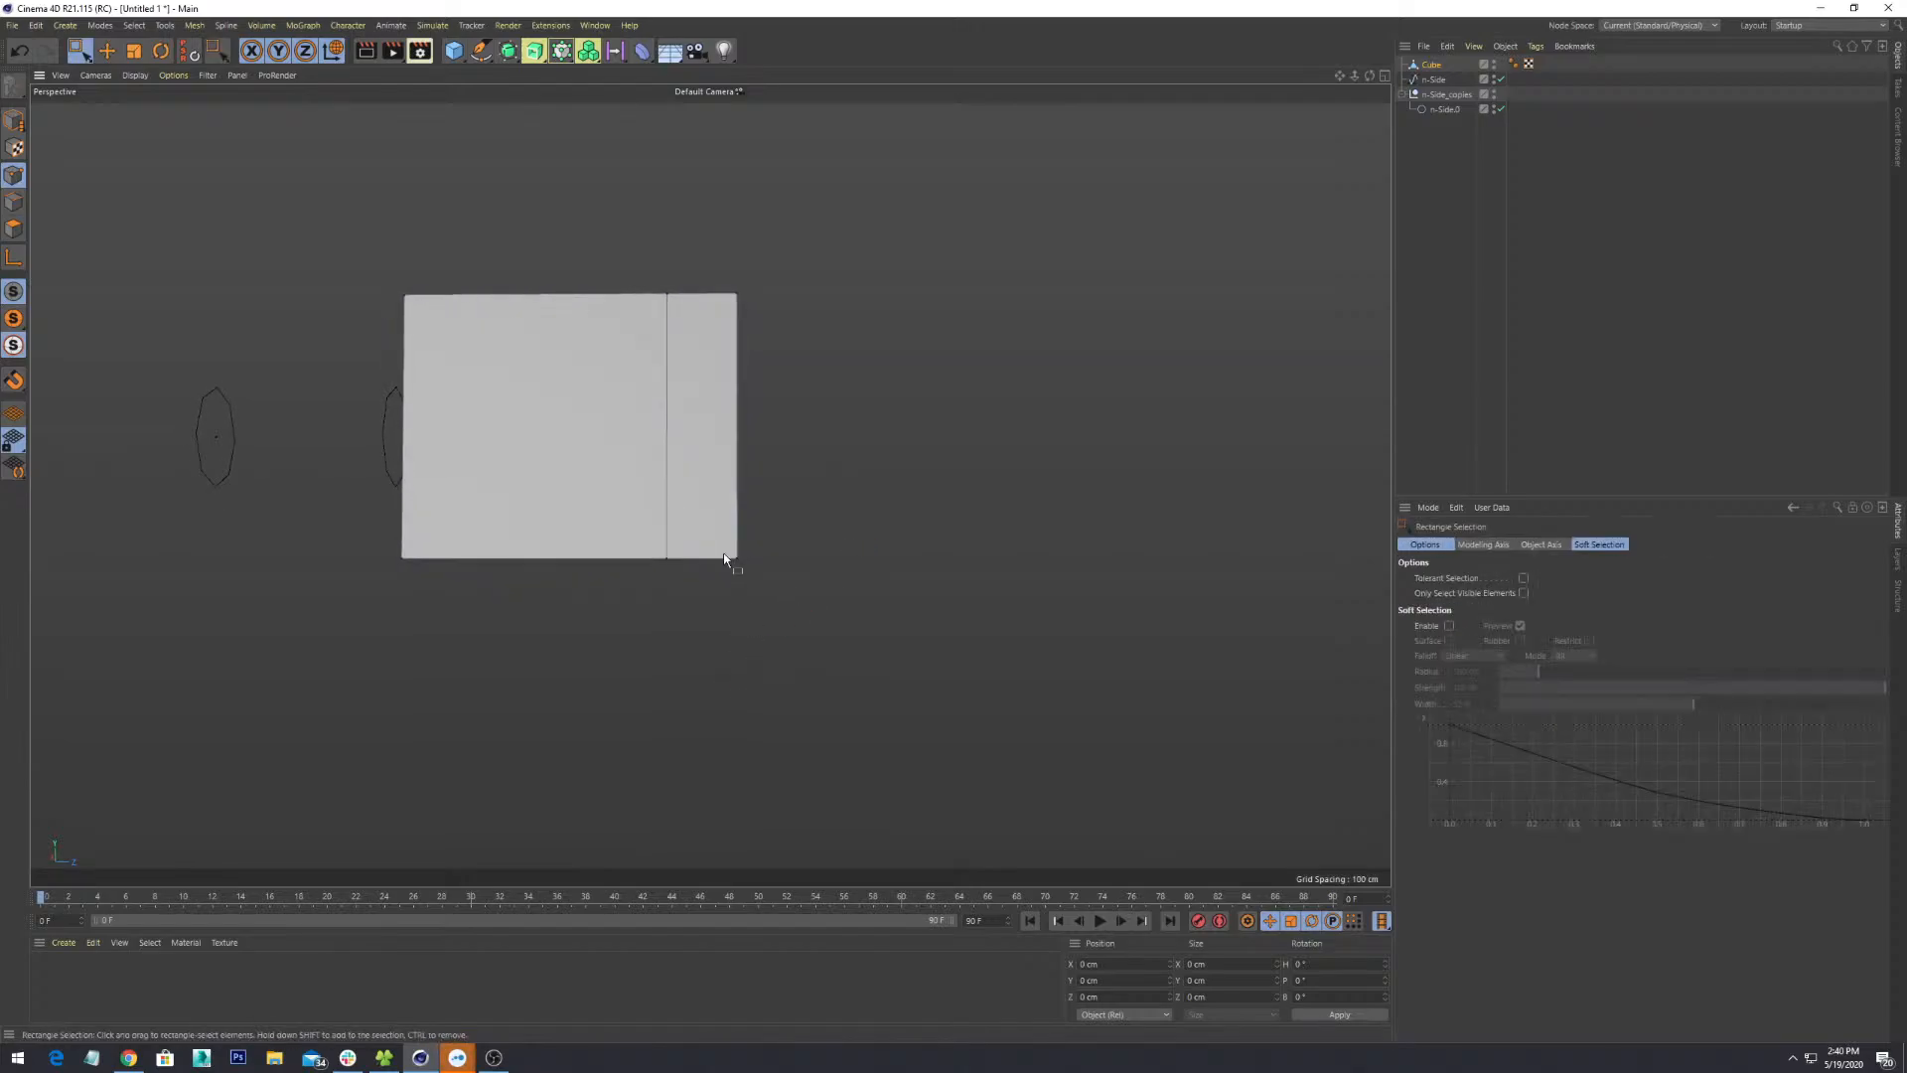
pyautogui.moveTo(777, 508); pyautogui.dragTo(843, 763)
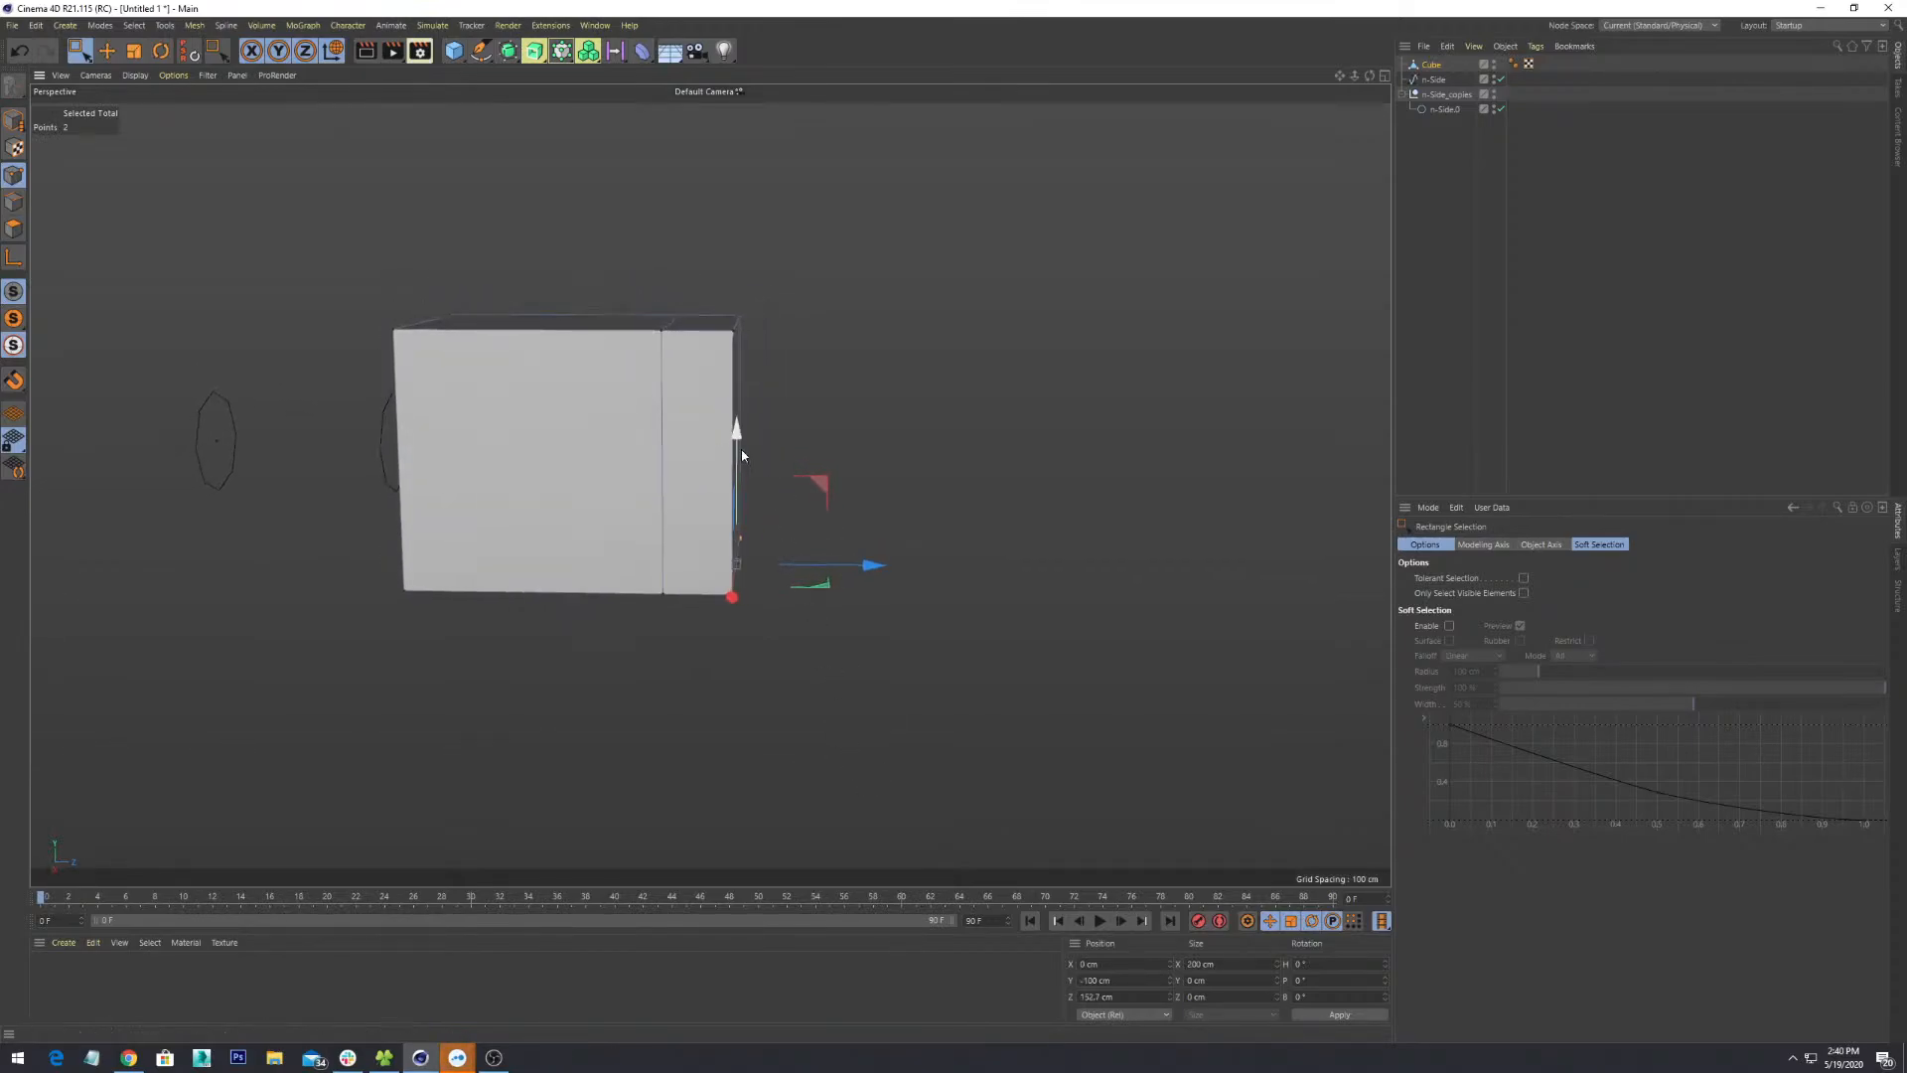
pyautogui.moveTo(740, 473); pyautogui.dragTo(749, 359)
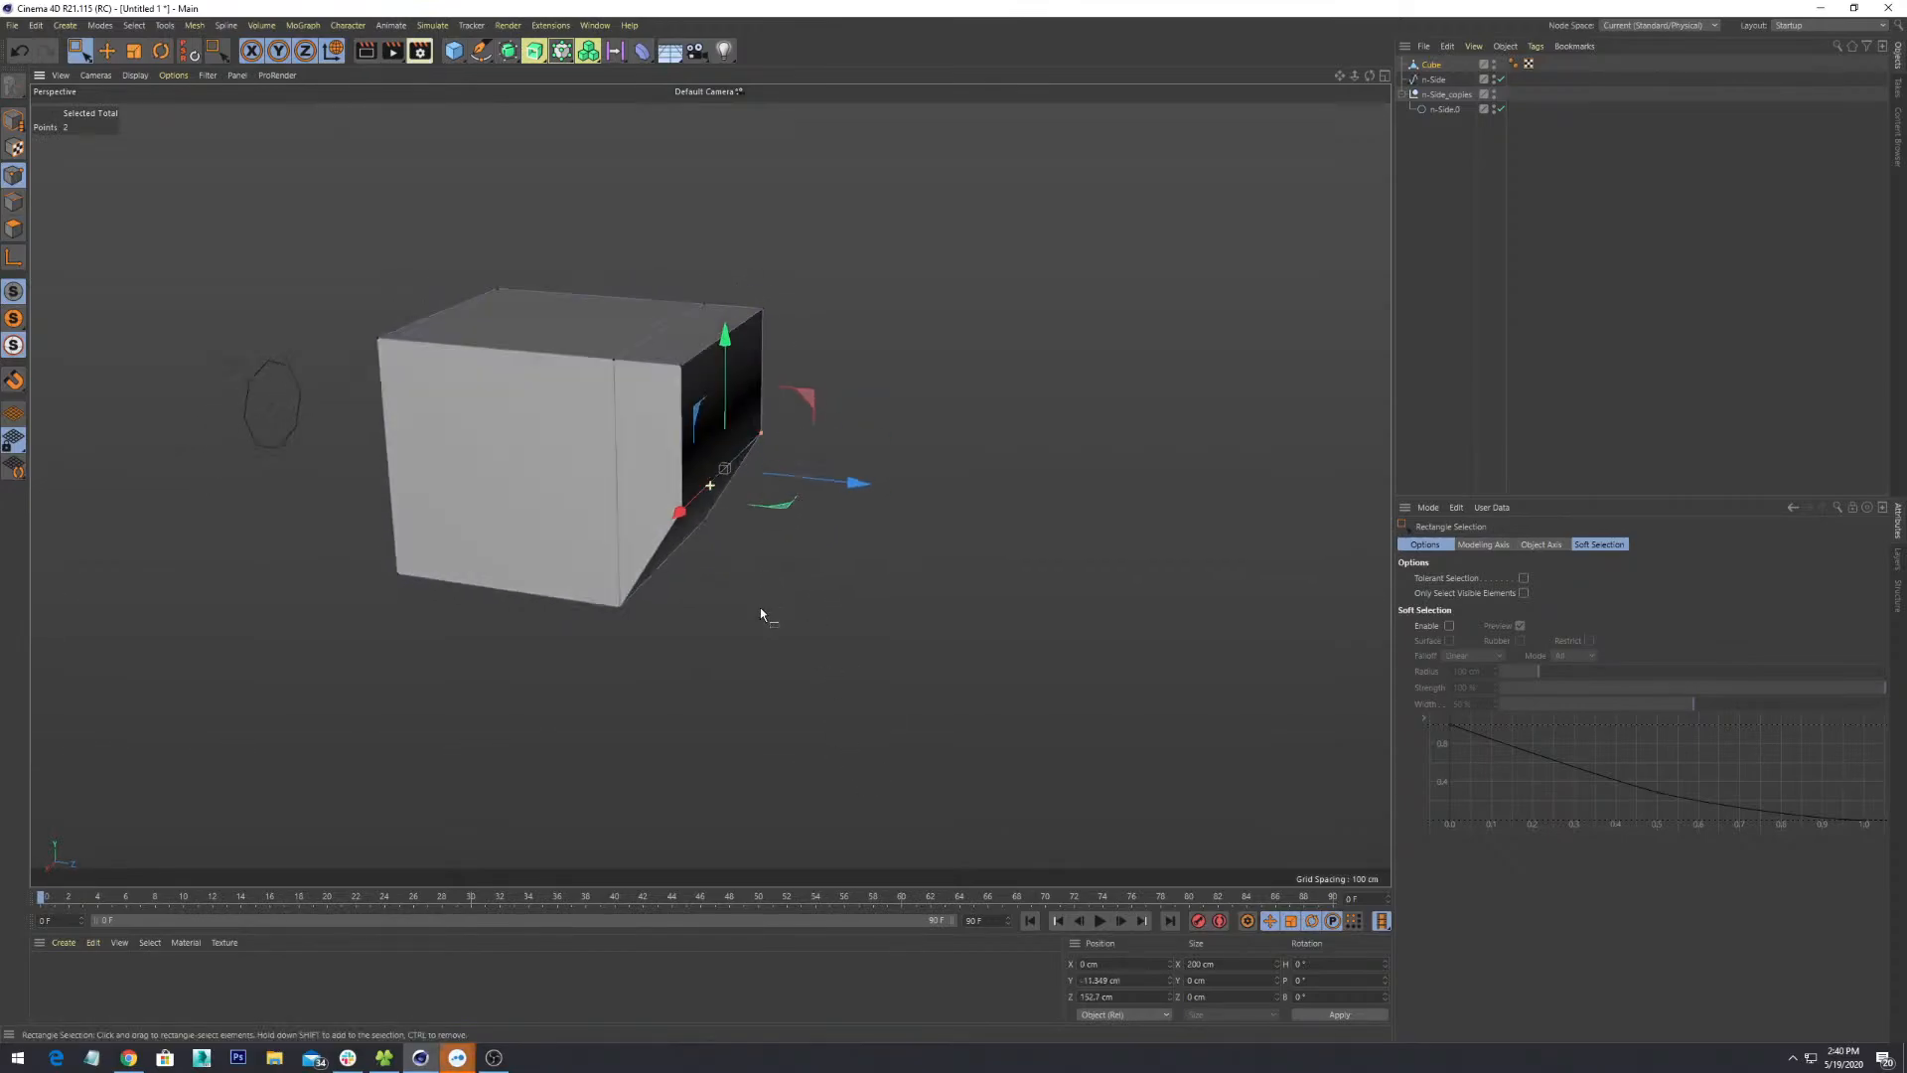
pyautogui.keyDown('alt'); pyautogui.moveTo(807, 546); pyautogui.dragTo(800, 542); pyautogui.keyUp('alt')
pyautogui.moveTo(865, 234); pyautogui.dragTo(708, 659)
pyautogui.moveTo(868, 391); pyautogui.dragTo(925, 389)
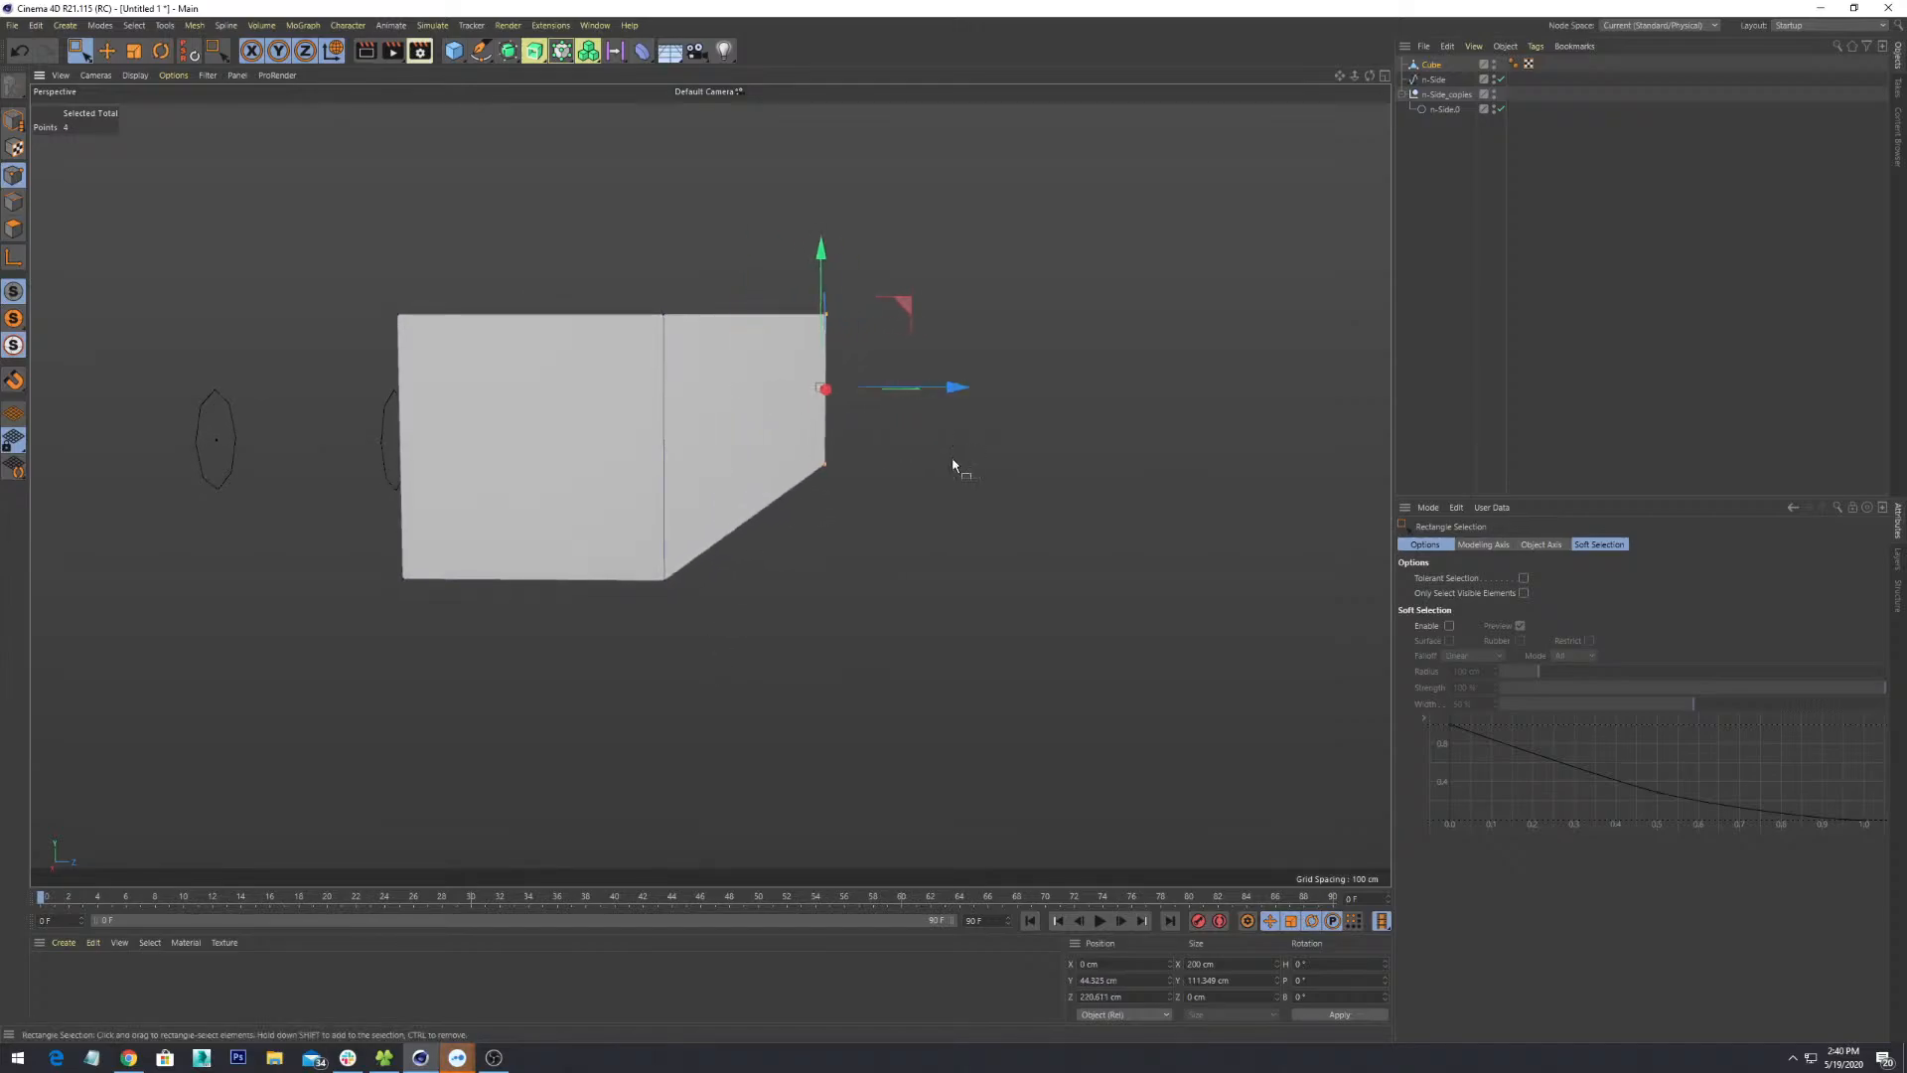
pyautogui.keyDown('alt'); pyautogui.moveTo(951, 459); pyautogui.dragTo(1224, 651); pyautogui.keyUp('alt')
# - Move the six end points inward so the extension narrows at its far end
pyautogui.moveTo(1041, 288); pyautogui.dragTo(750, 836)
pyautogui.keyDown('alt'); pyautogui.moveTo(979, 735); pyautogui.dragTo(561, 612); pyautogui.keyUp('alt')
pyautogui.moveTo(536, 439); pyautogui.dragTo(925, 534)
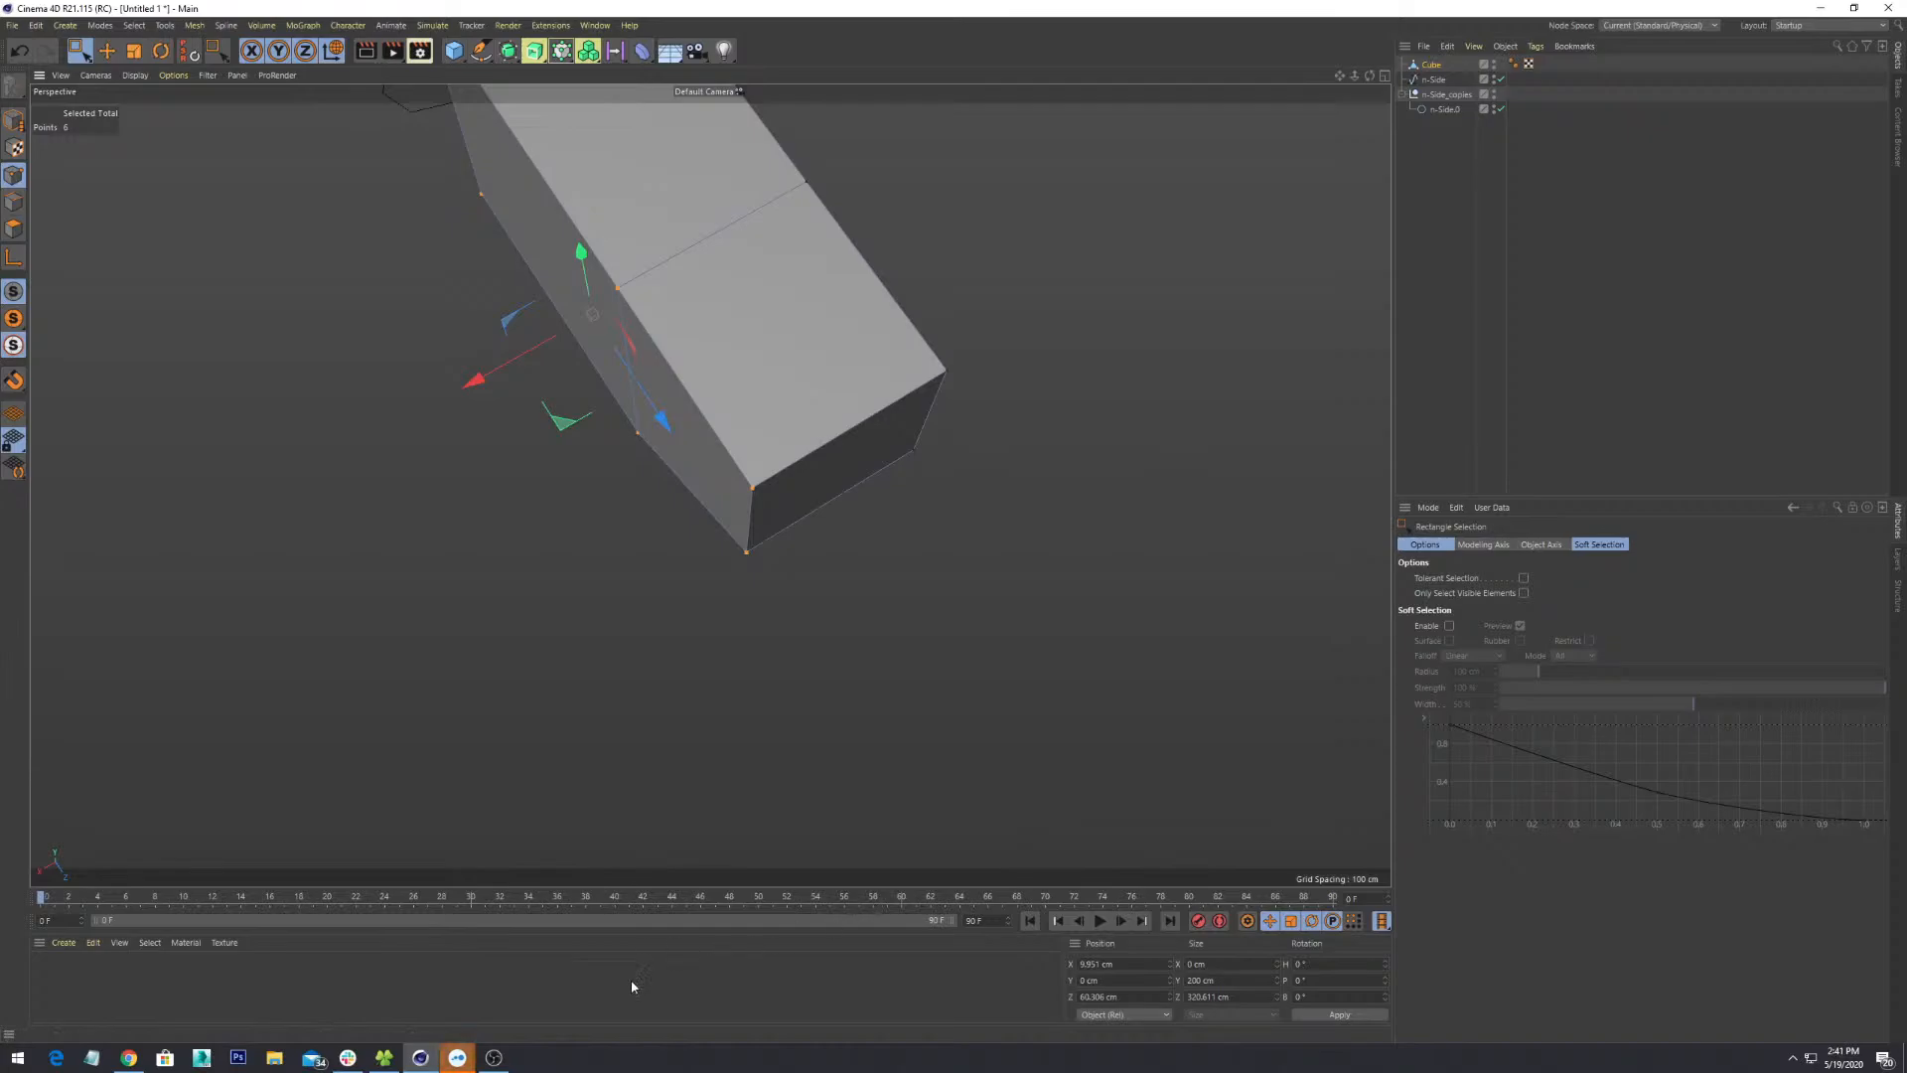
# - Search 'contro' in the Start menu and launch Control Panel
pyautogui.click(18, 1057)
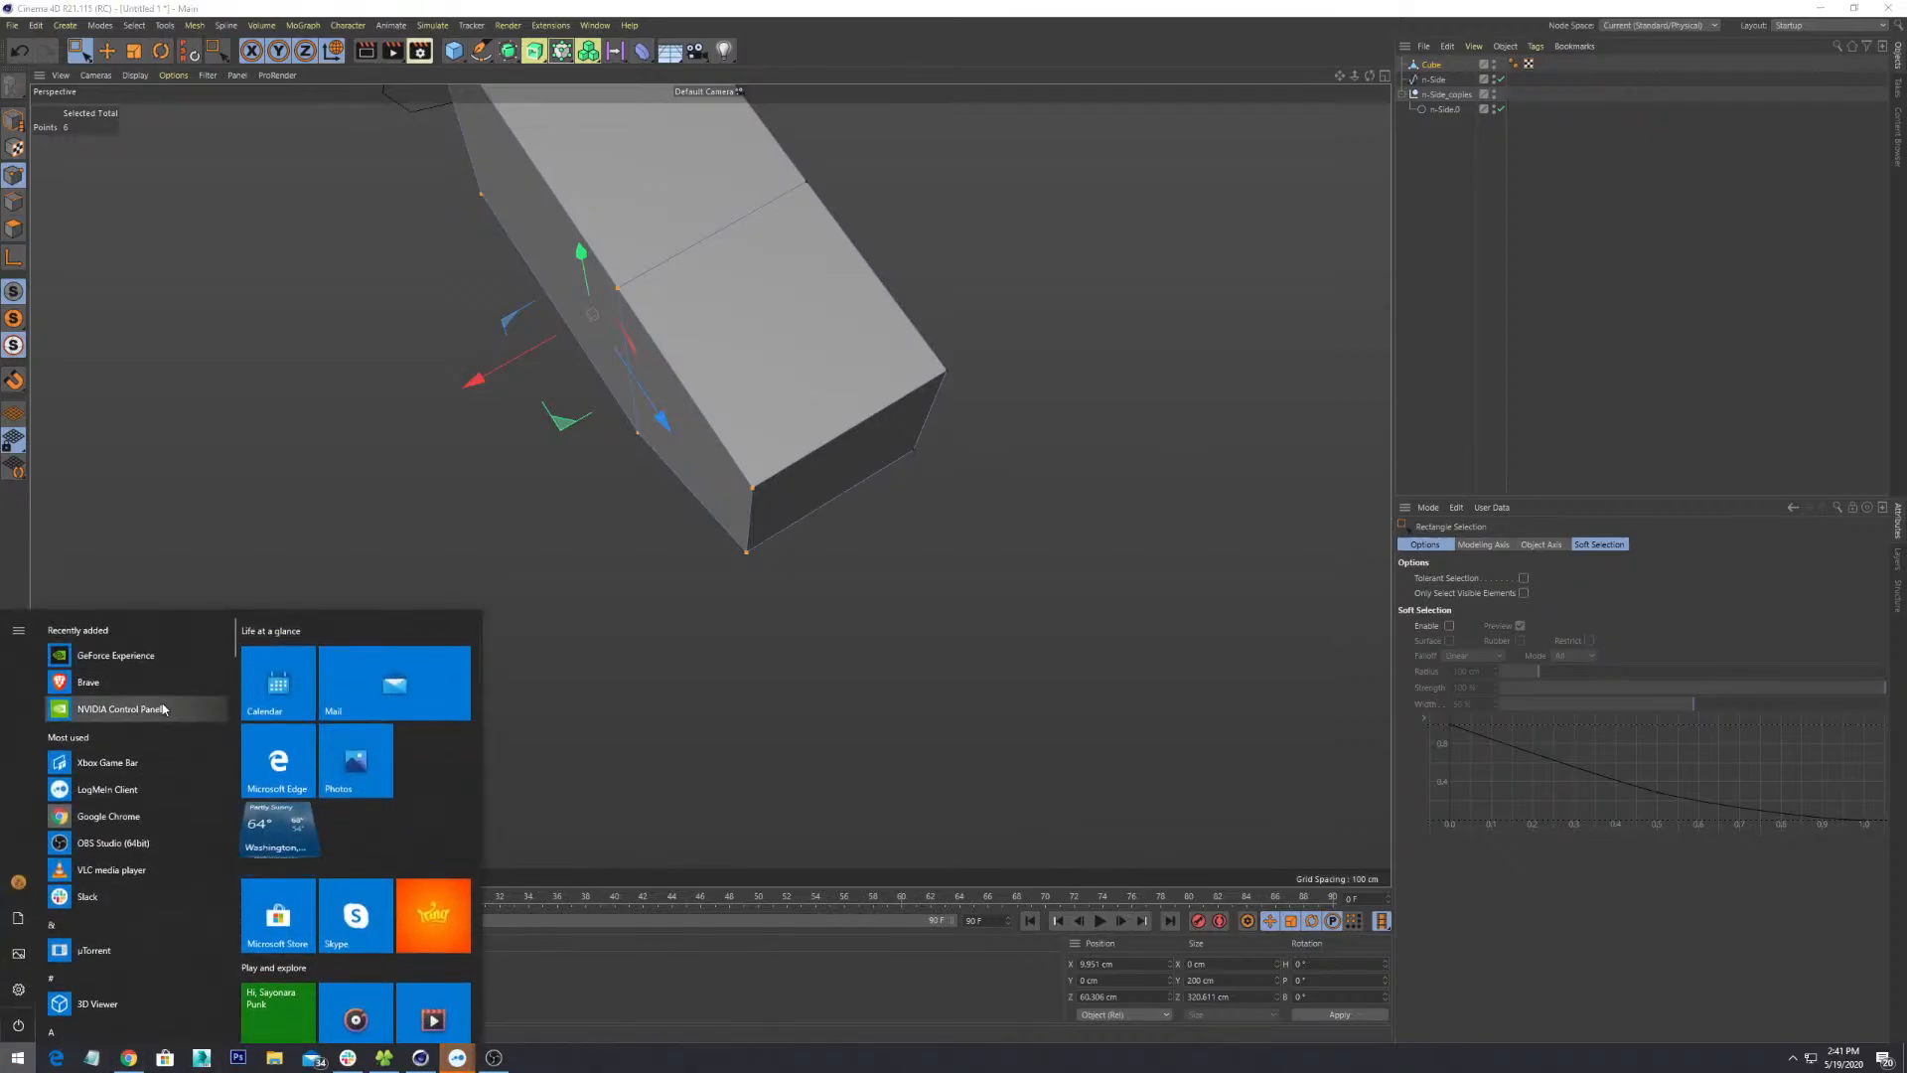
pyautogui.write('contro')
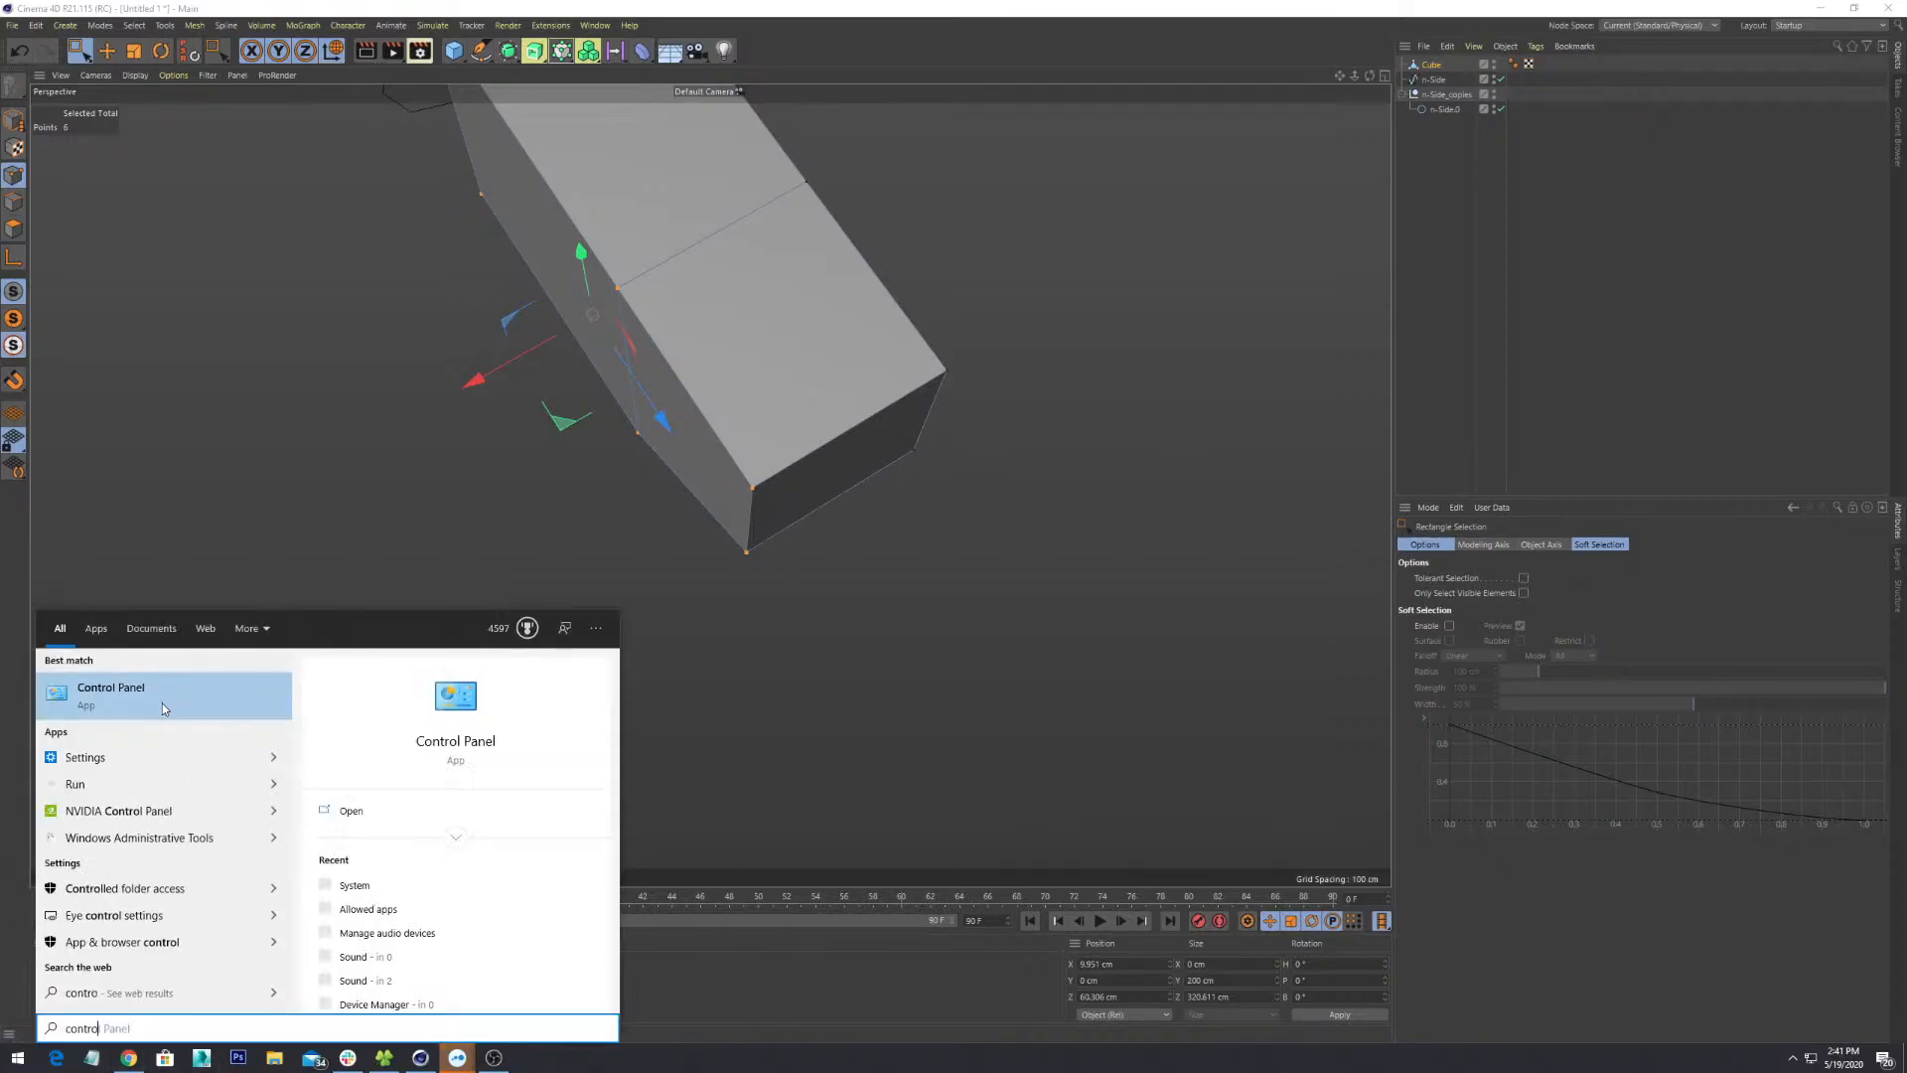
pyautogui.click(163, 695)
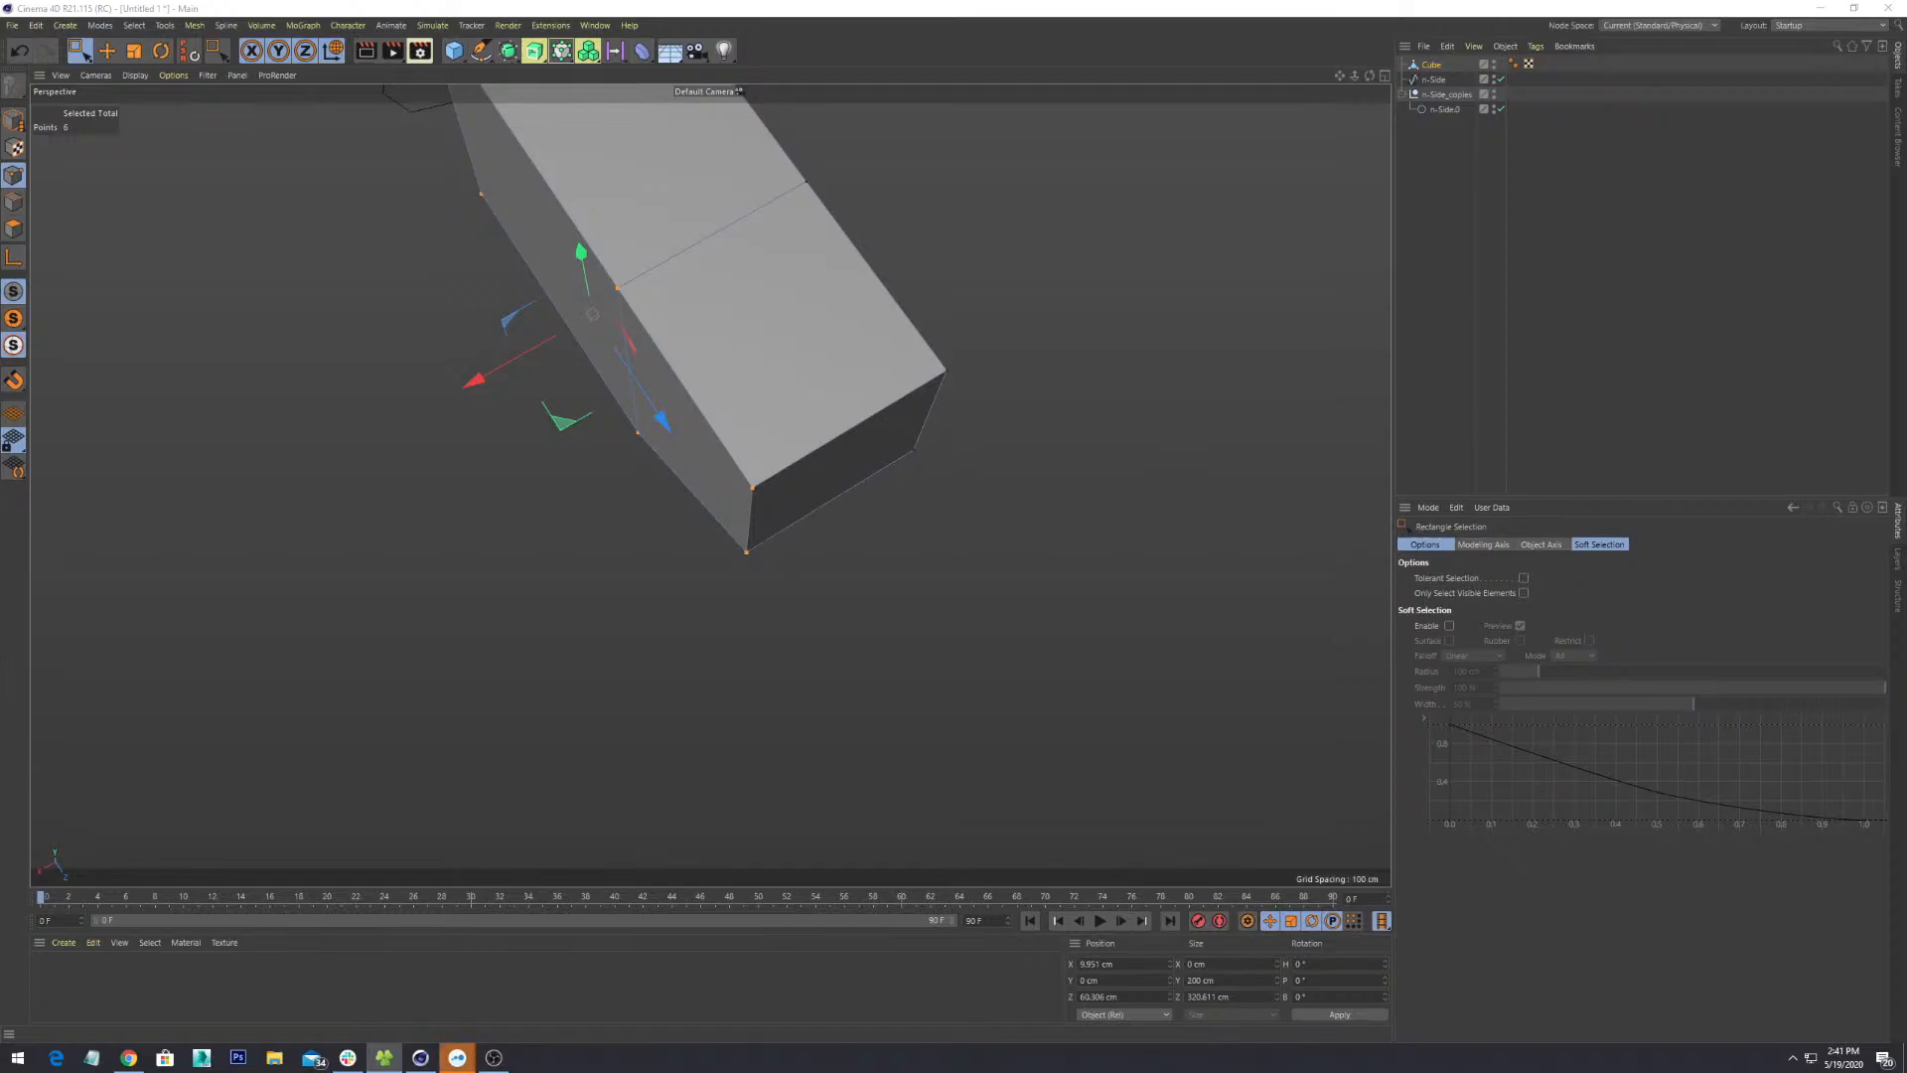
# - Select the block's top row of points and lower them to Position Y 80.662 cm
pyautogui.keyDown('alt'); pyautogui.moveTo(319, 503); pyautogui.dragTo(1017, 481); pyautogui.keyUp('alt')
pyautogui.moveTo(1003, 400); pyautogui.dragTo(84, 518)
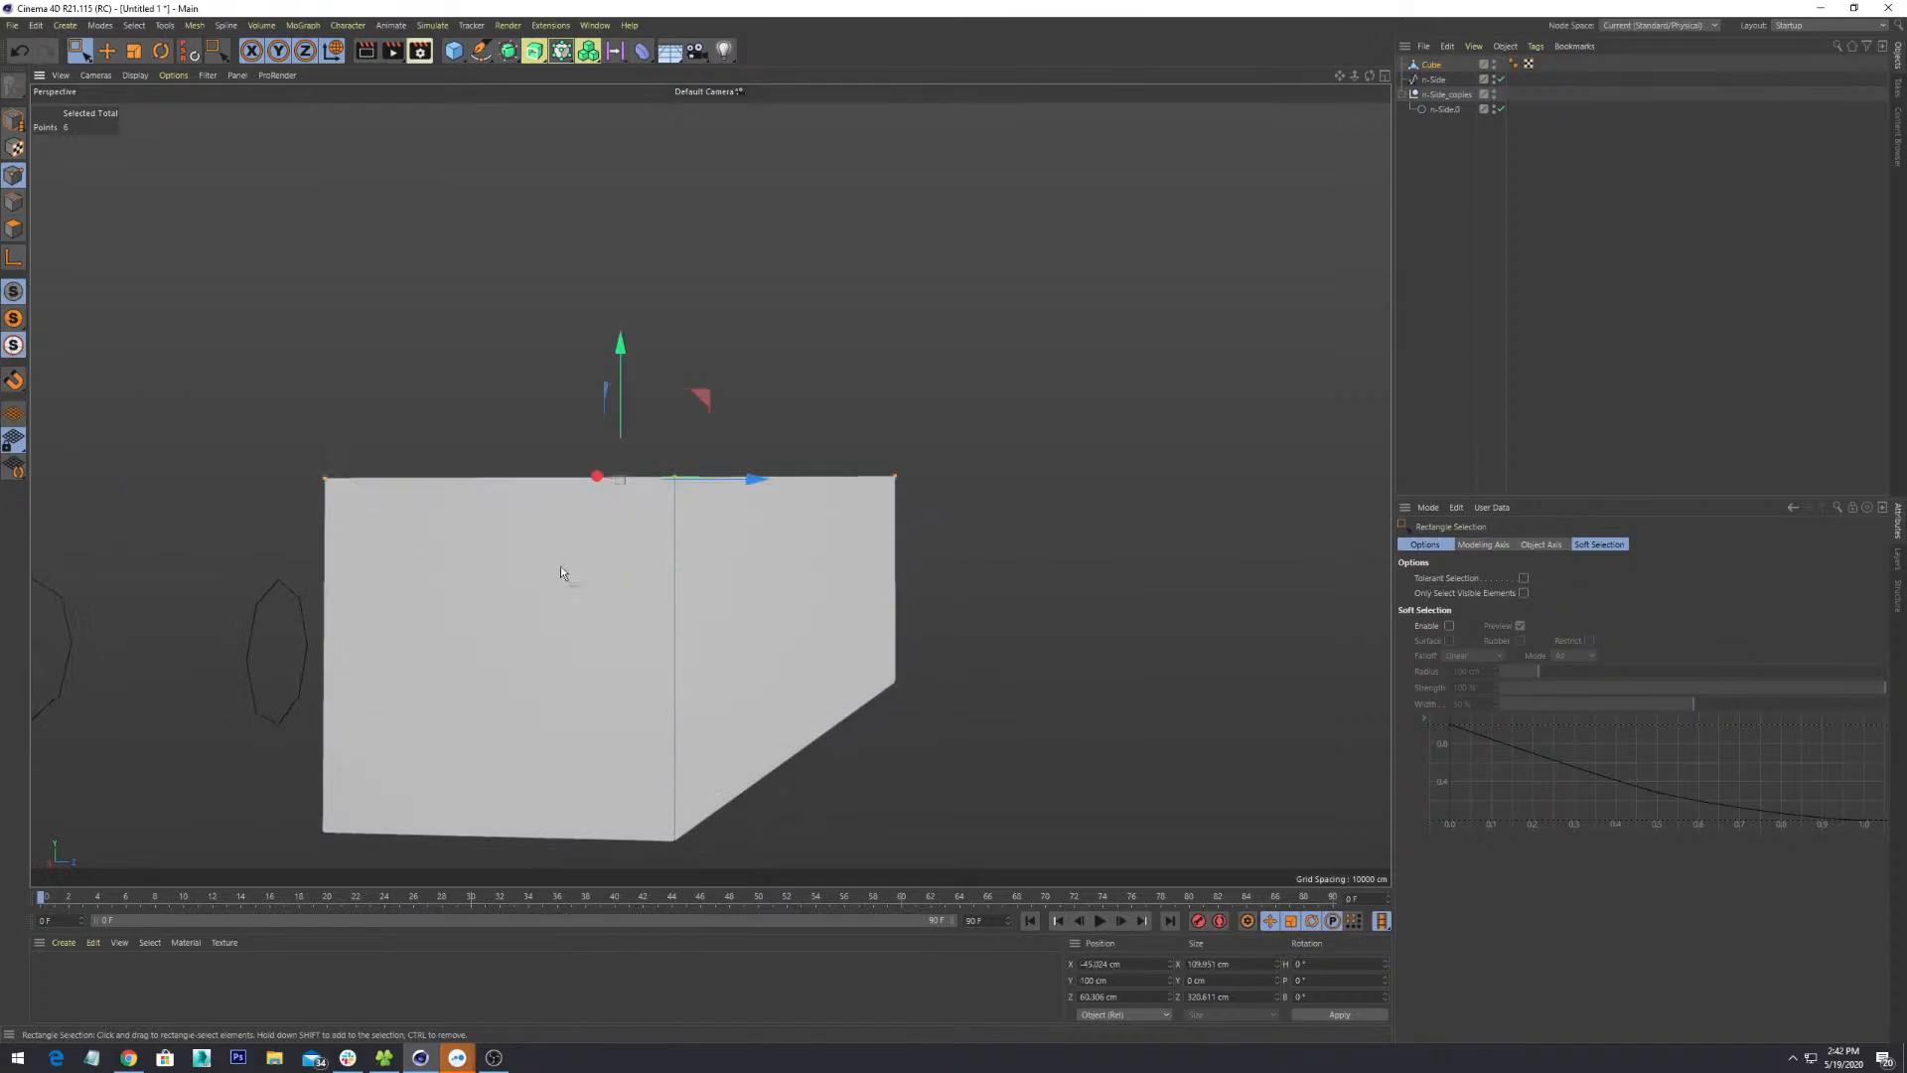
pyautogui.keyDown('alt'); pyautogui.moveTo(560, 564); pyautogui.dragTo(782, 581); pyautogui.keyUp('alt')
pyautogui.moveTo(474, 370); pyautogui.dragTo(482, 408)
pyautogui.keyDown('alt'); pyautogui.moveTo(880, 630); pyautogui.dragTo(465, 602); pyautogui.keyUp('alt')
pyautogui.keyDown('alt'); pyautogui.moveTo(837, 648); pyautogui.dragTo(524, 497, button='middle'); pyautogui.keyUp('alt')
pyautogui.scroll(-2, 523, 496)
pyautogui.keyDown('alt'); pyautogui.moveTo(529, 513); pyautogui.dragTo(1043, 490); pyautogui.keyUp('alt')
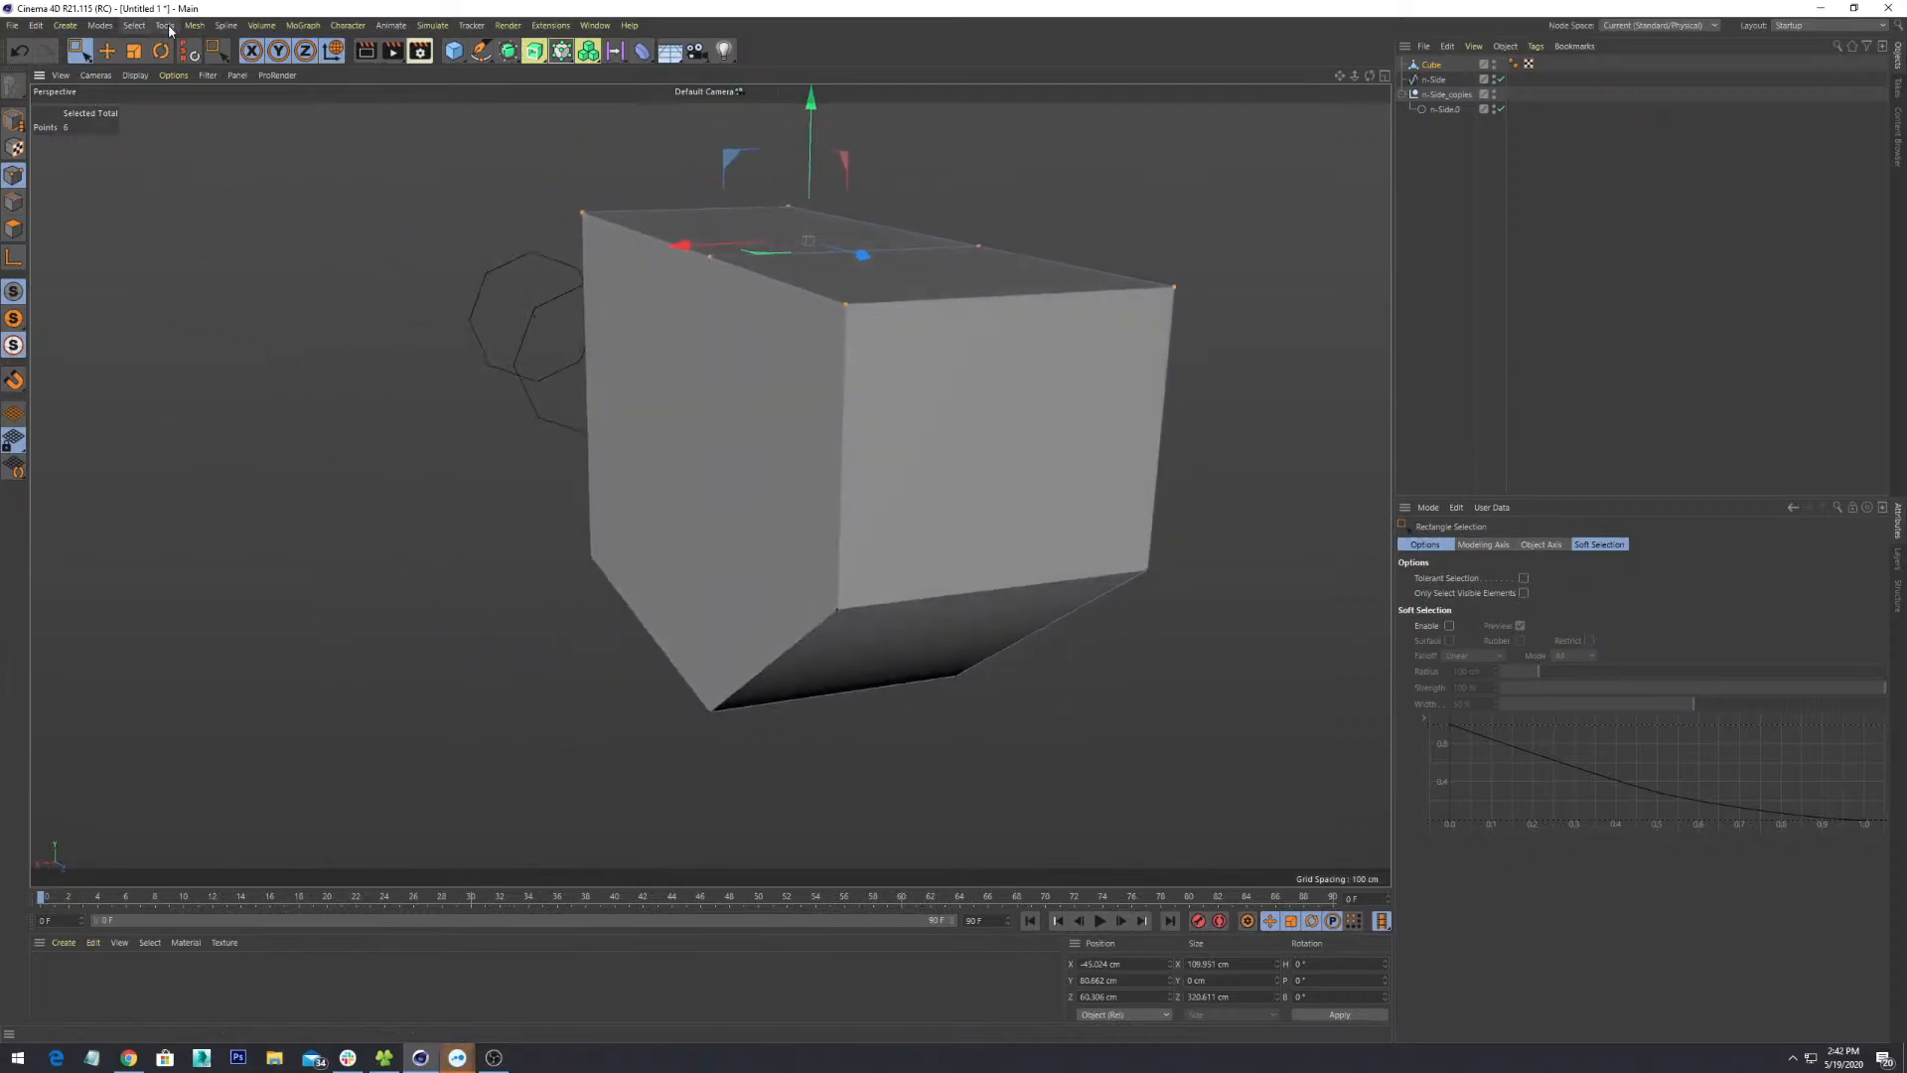
# - Look through the menus, then pick Loop/Path Cut from the cube's context menu
pyautogui.click(135, 25)
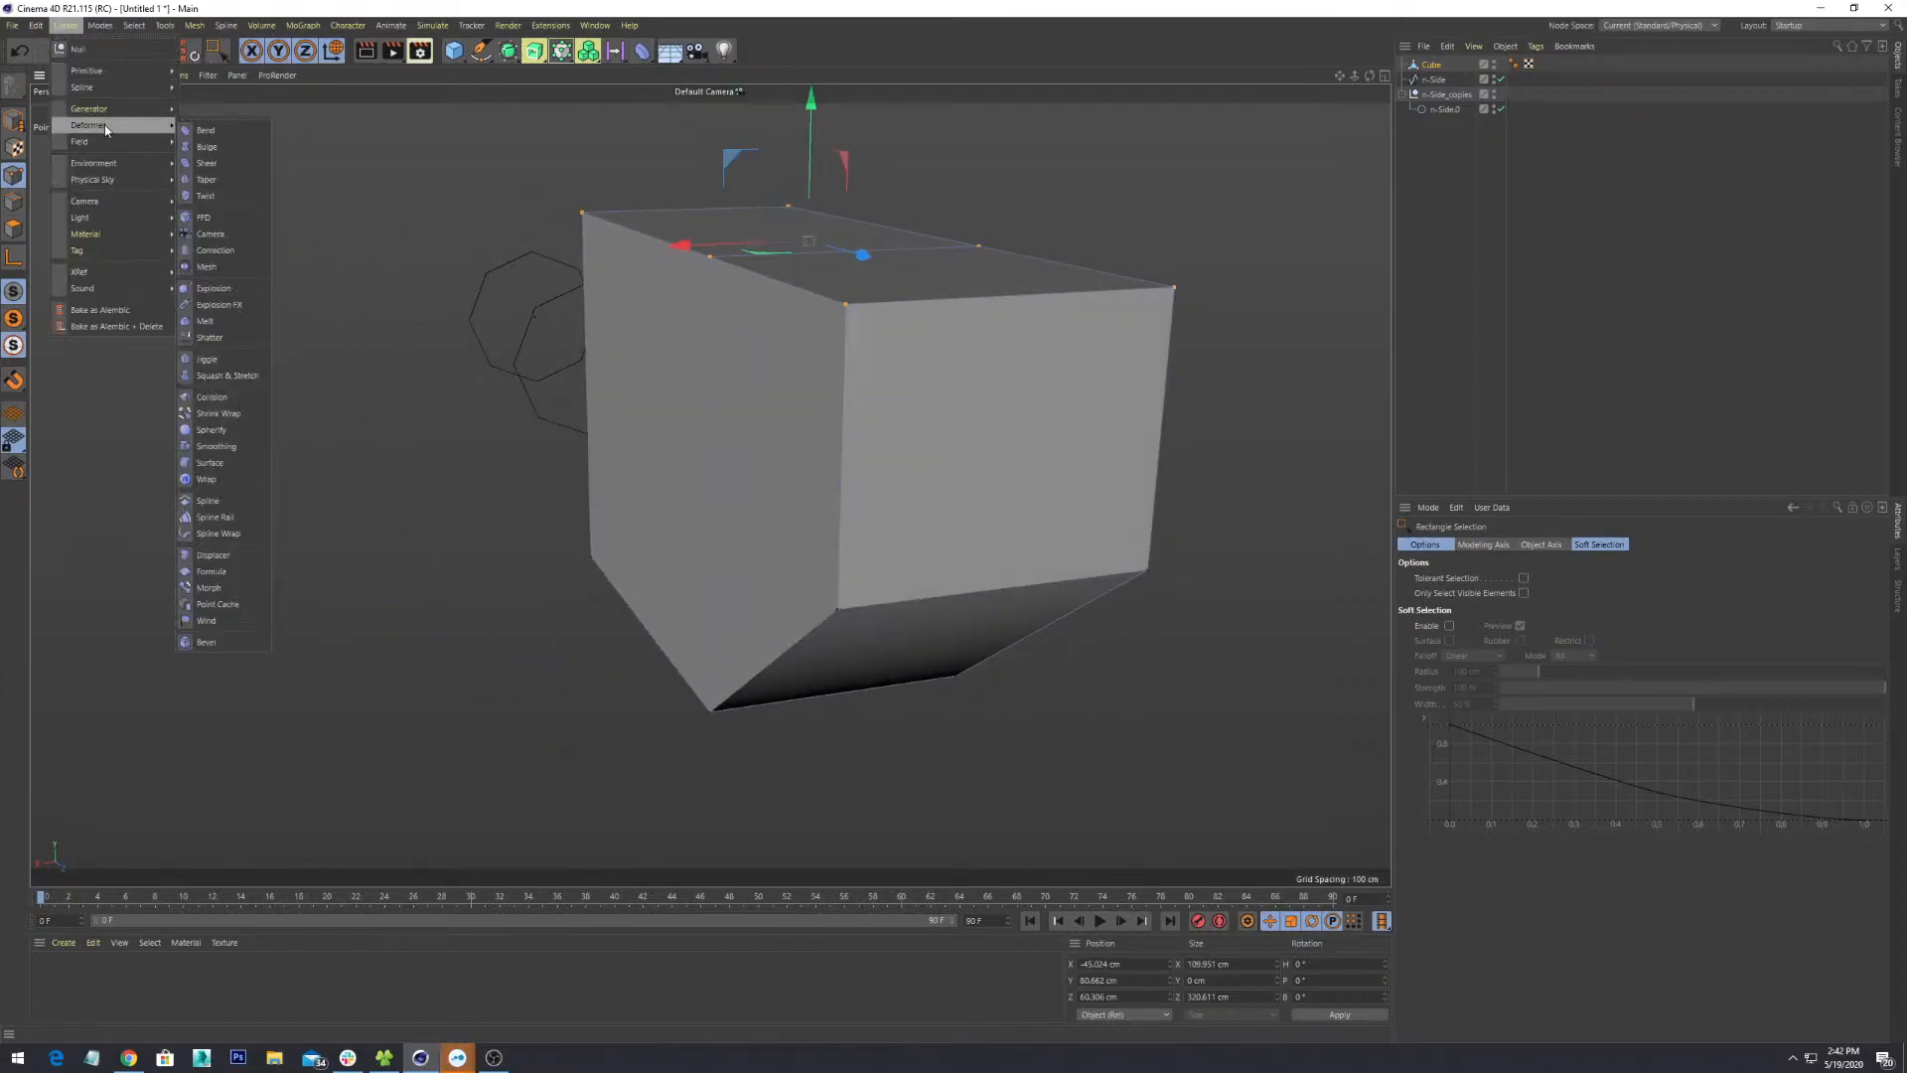
pyautogui.moveTo(204, 28)
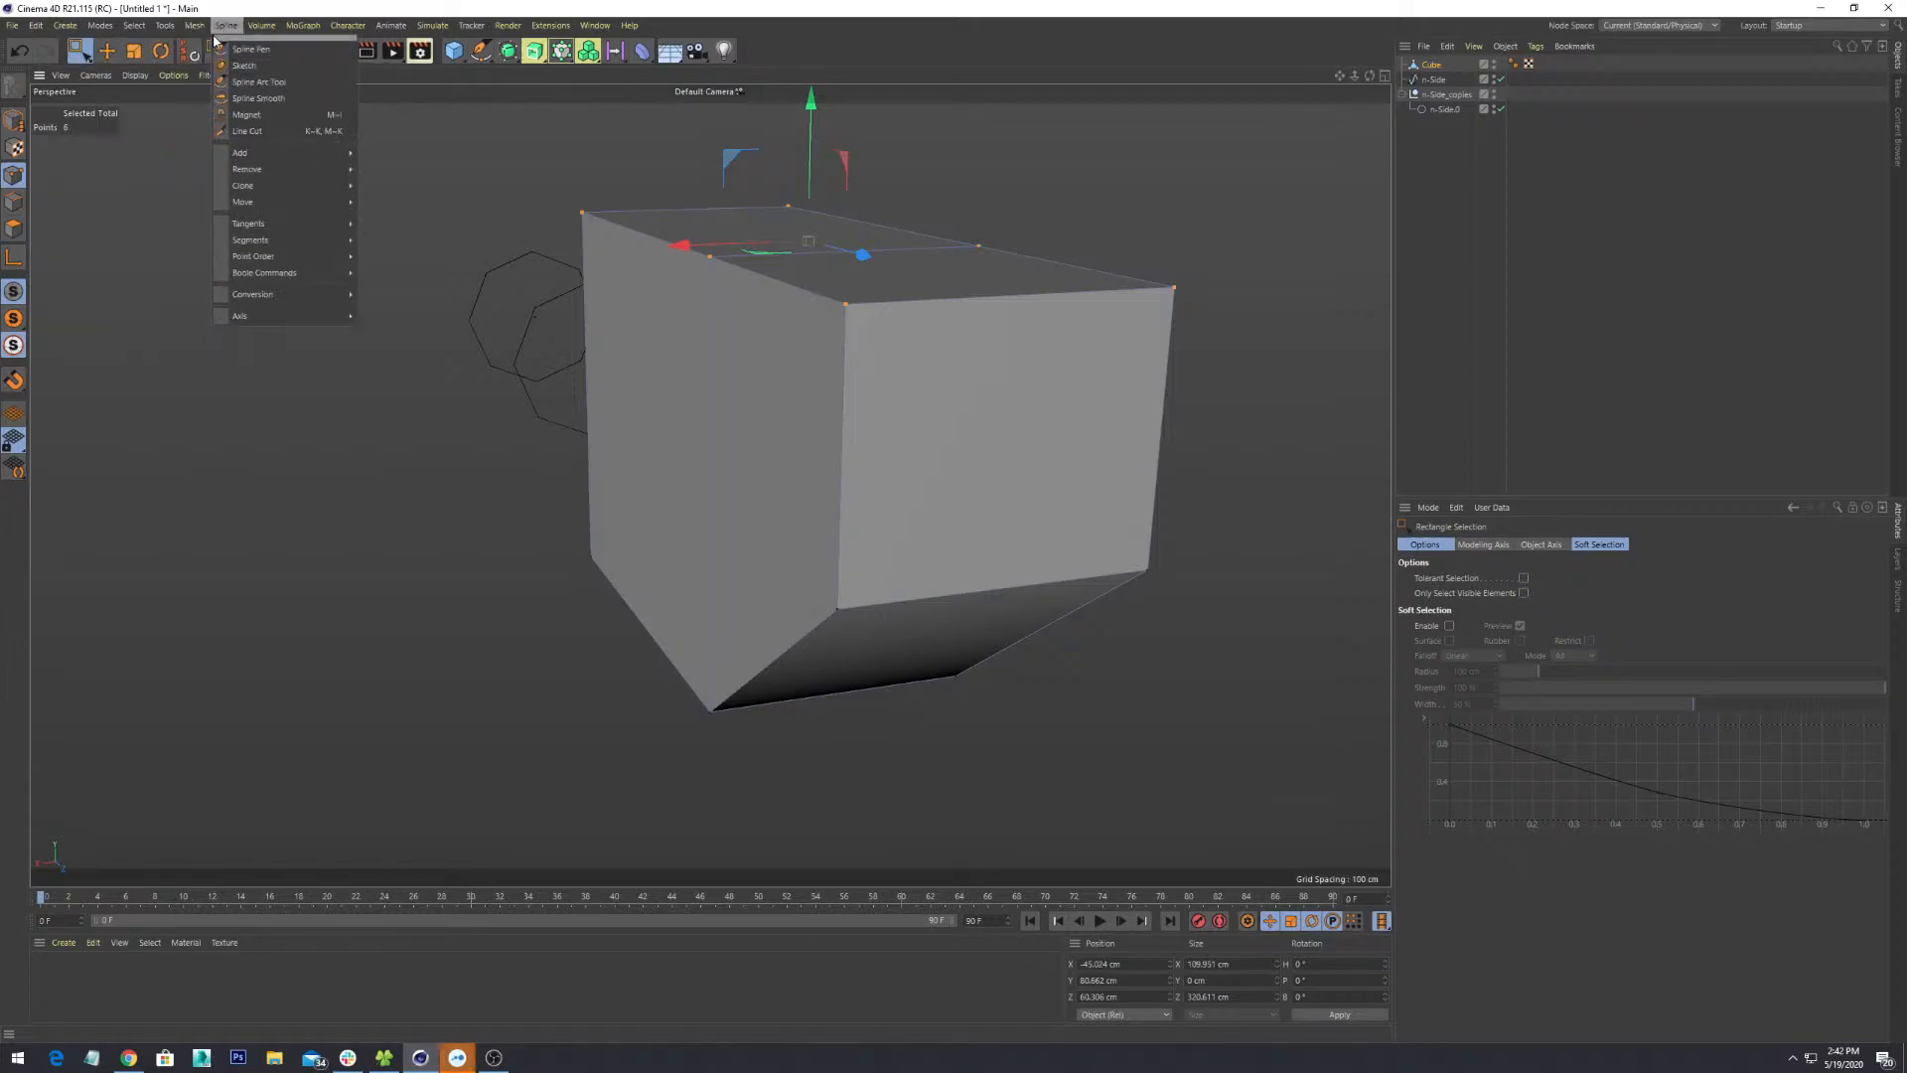
pyautogui.click(909, 390)
pyautogui.rightClick(924, 413)
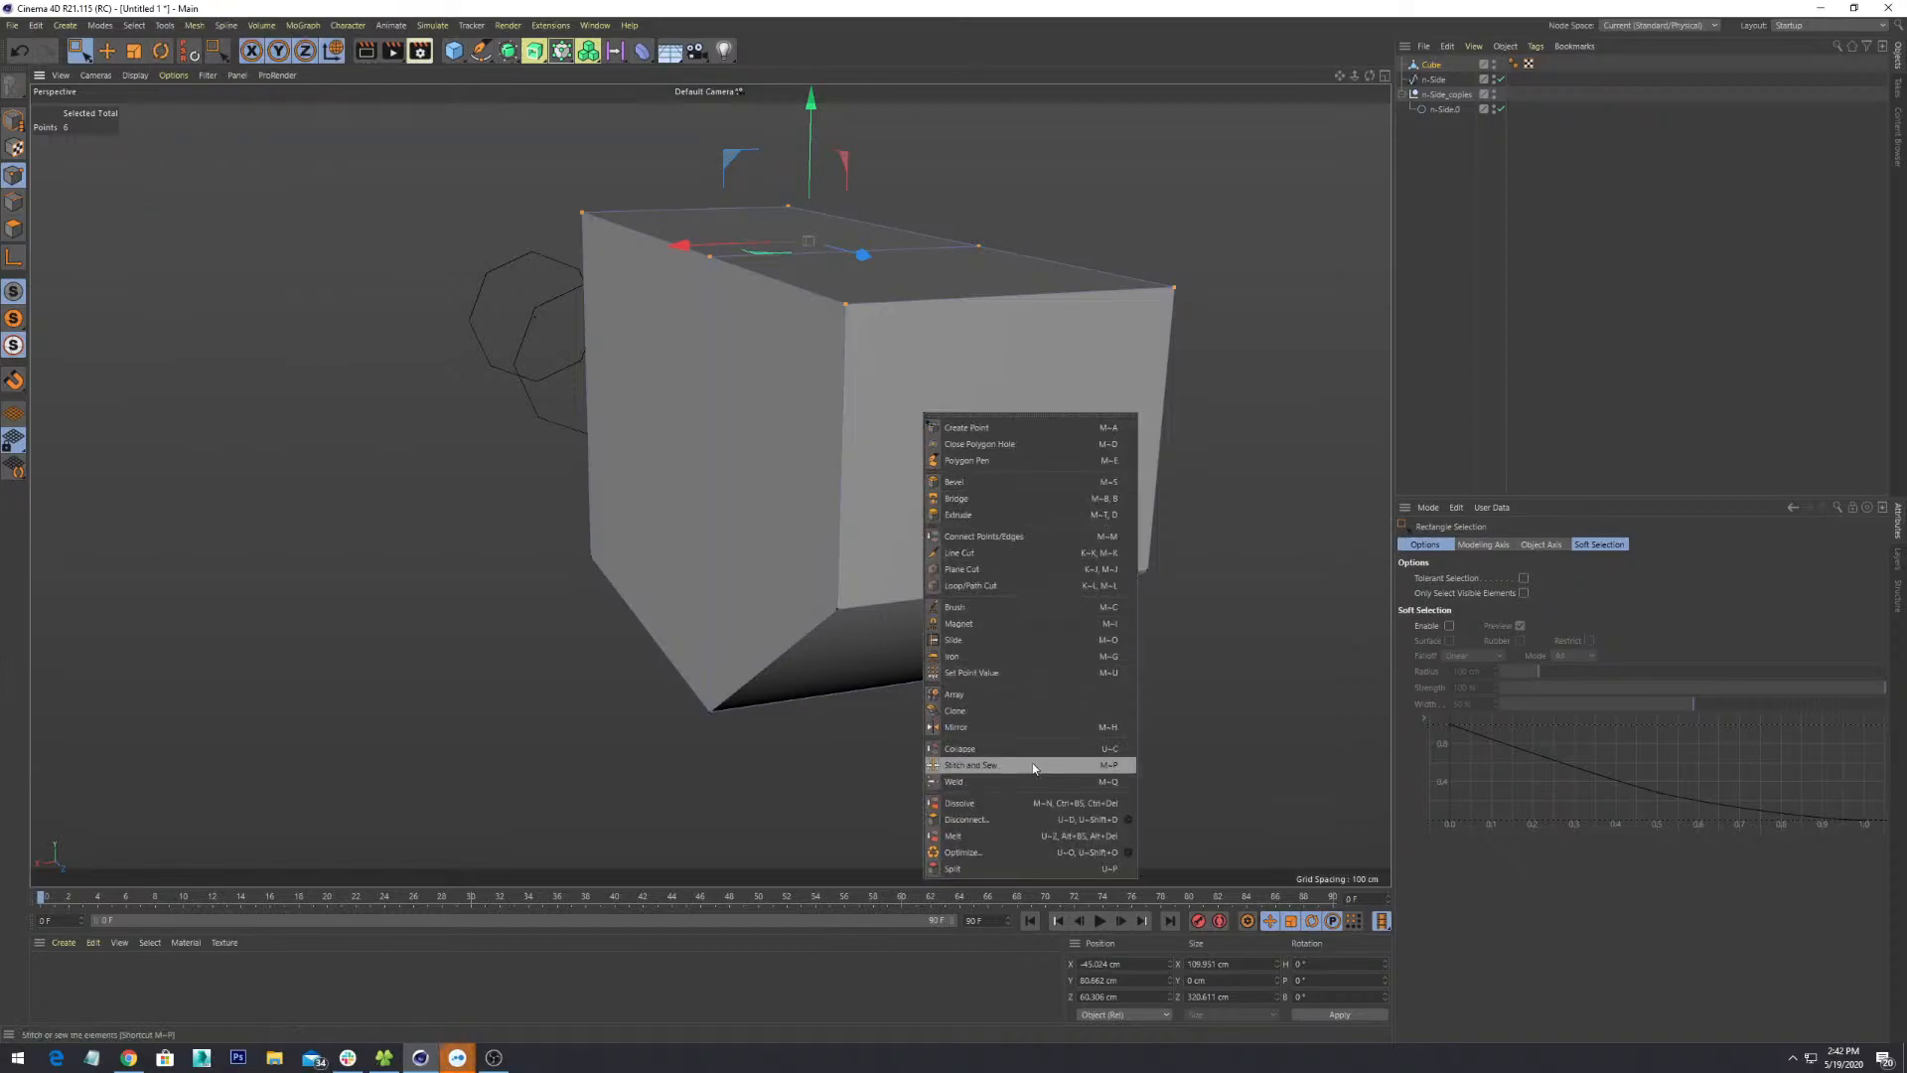
pyautogui.click(1033, 585)
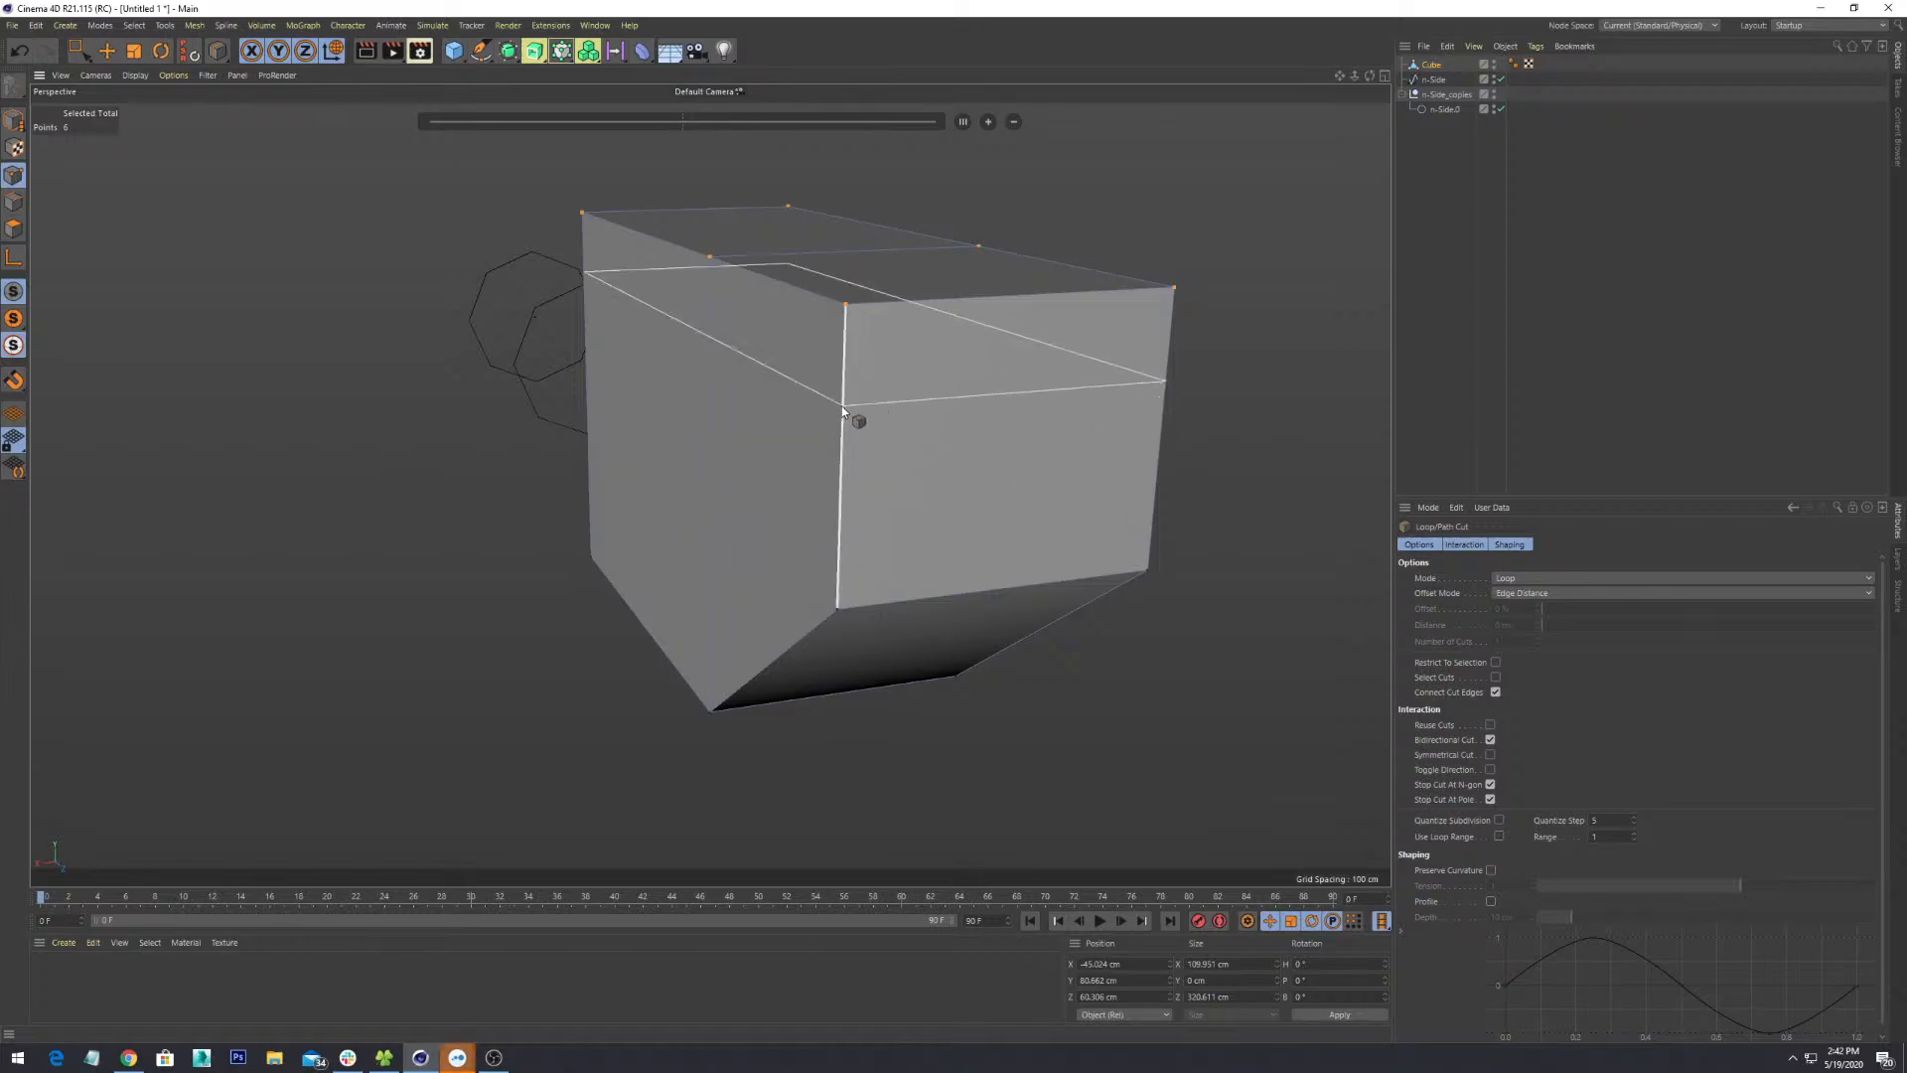
# - Cut a horizontal edge loop at 47.408% with Offset Mode set to Proportional
pyautogui.keyDown('alt'); pyautogui.moveTo(851, 426); pyautogui.dragTo(920, 480); pyautogui.keyUp('alt')
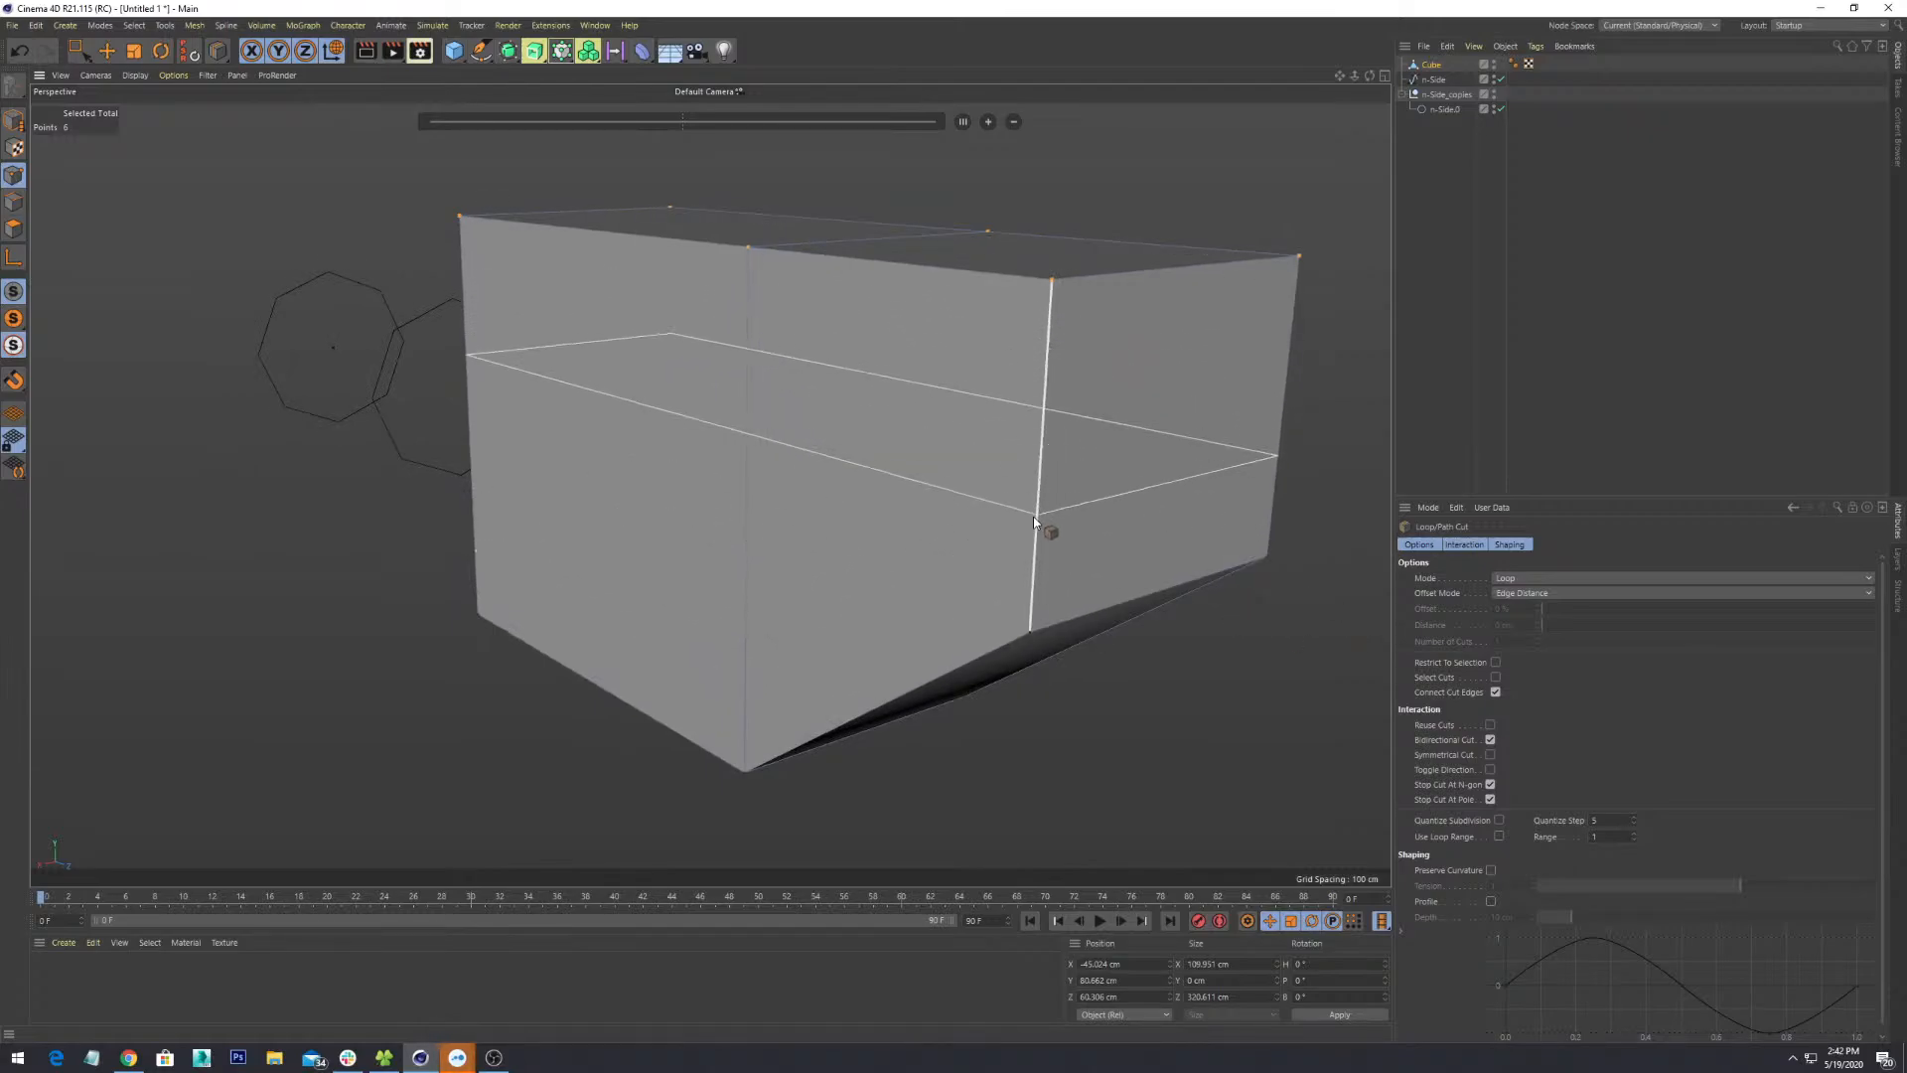
pyautogui.moveTo(1033, 516)
pyautogui.keyDown('alt'); pyautogui.mouseDown()
pyautogui.moveTo(1095, 509)
pyautogui.moveTo(1051, 503)
pyautogui.mouseUp(); pyautogui.keyUp('alt')
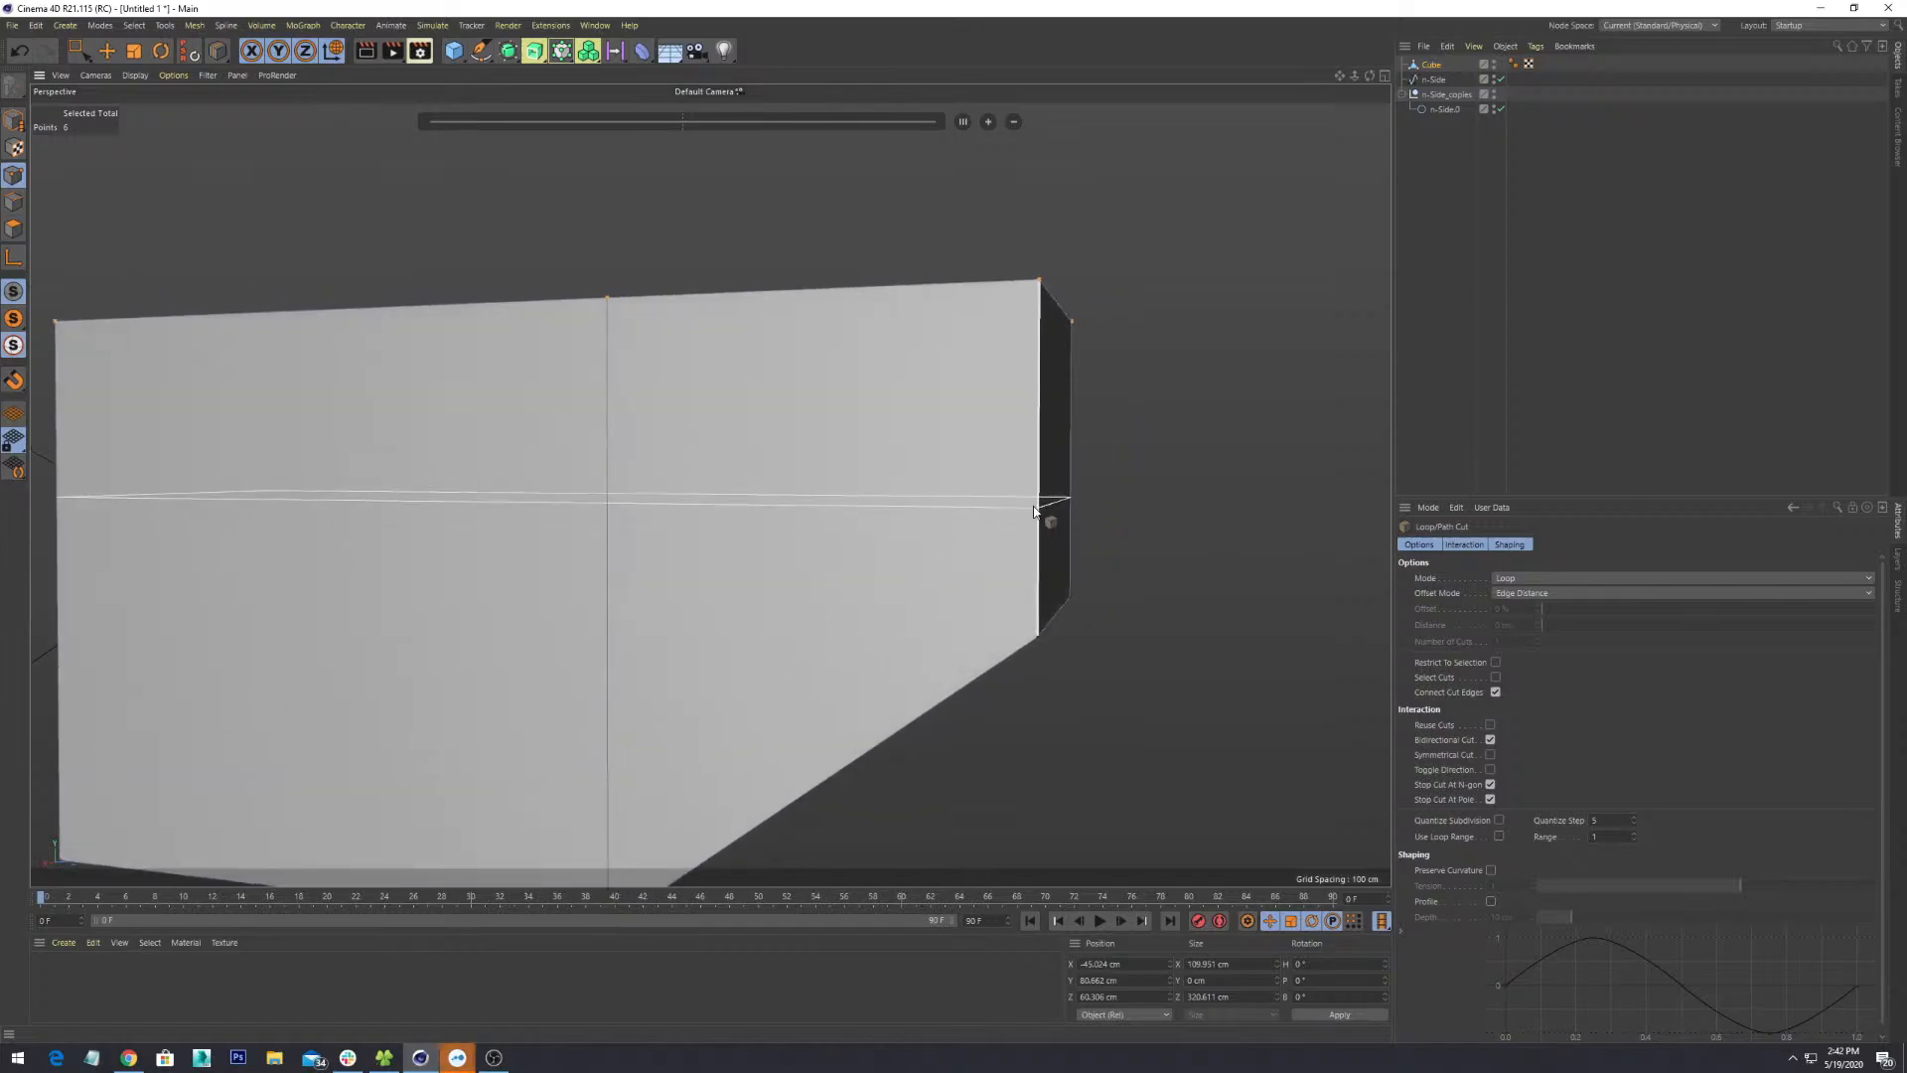
pyautogui.click(1038, 449)
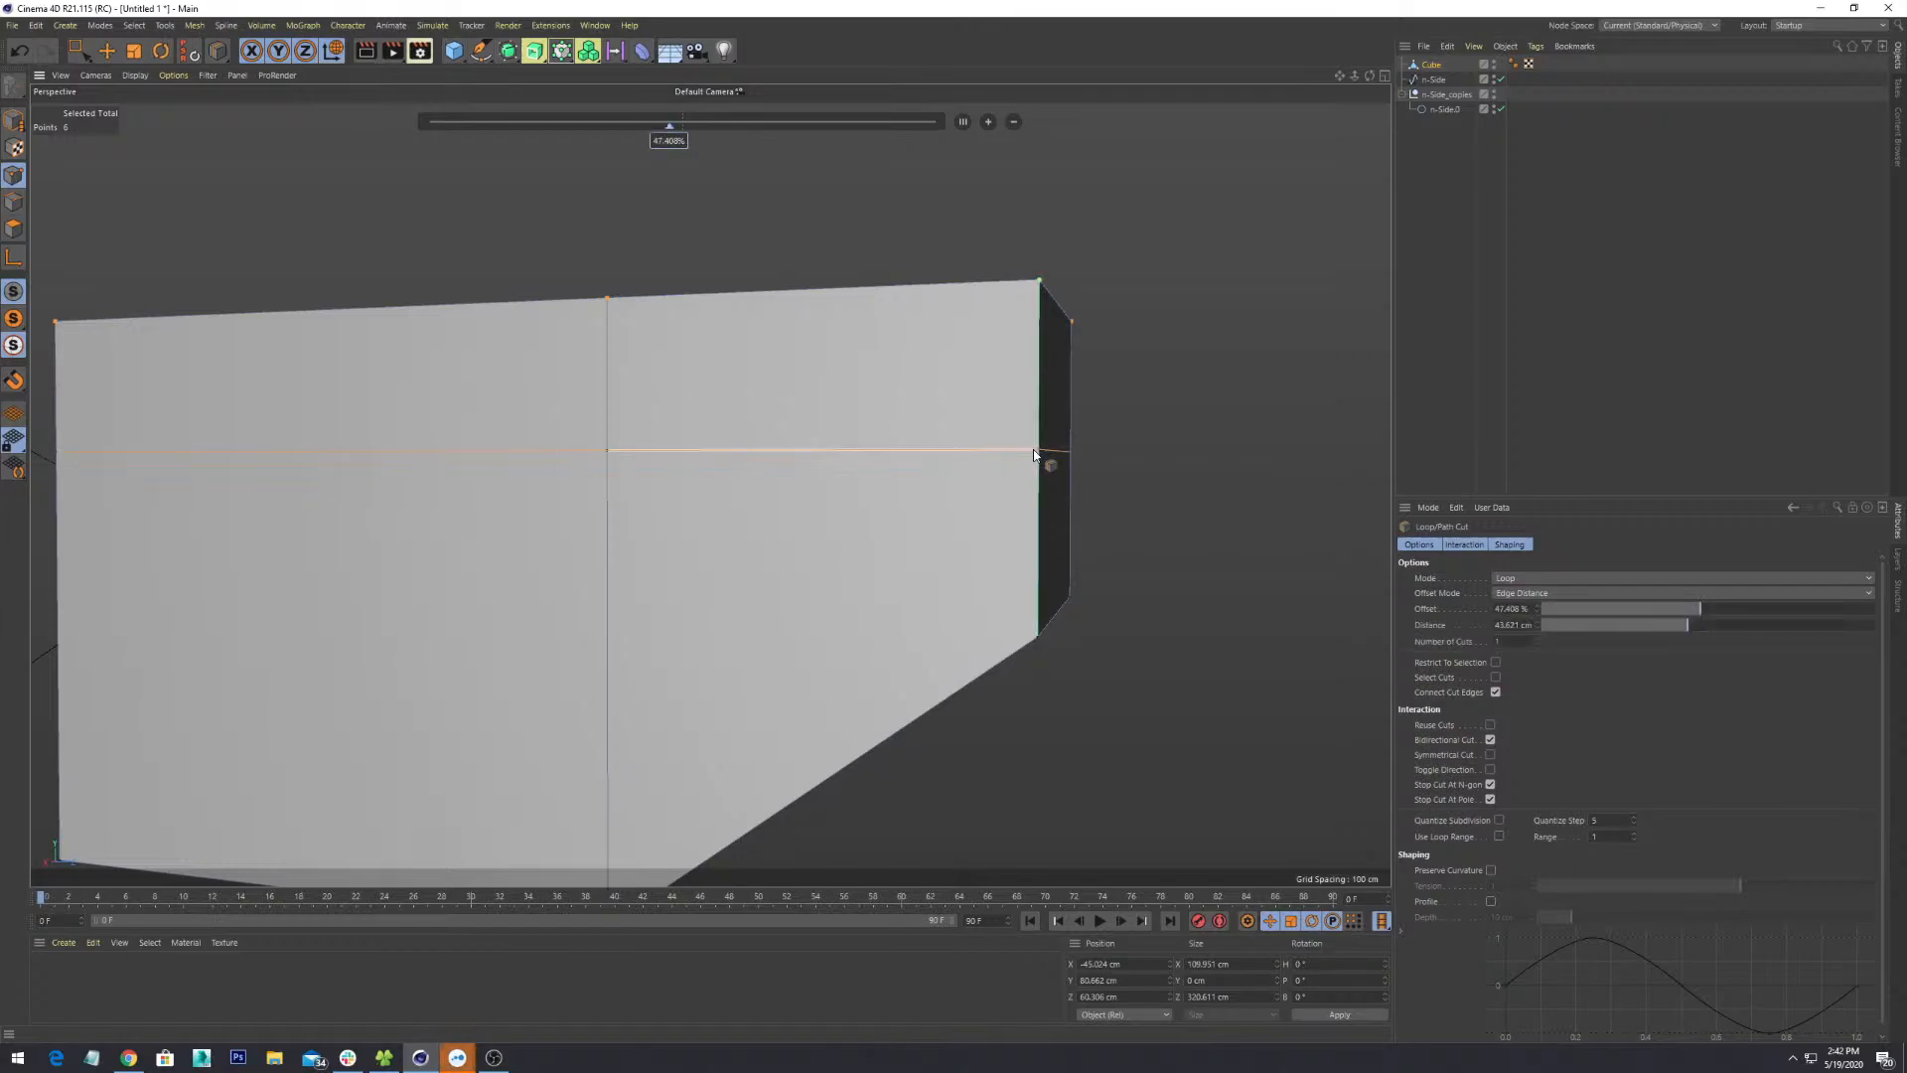
pyautogui.scroll(-3, 1044, 452)
pyautogui.keyDown('alt'); pyautogui.moveTo(1044, 452); pyautogui.dragTo(1033, 554); pyautogui.keyUp('alt')
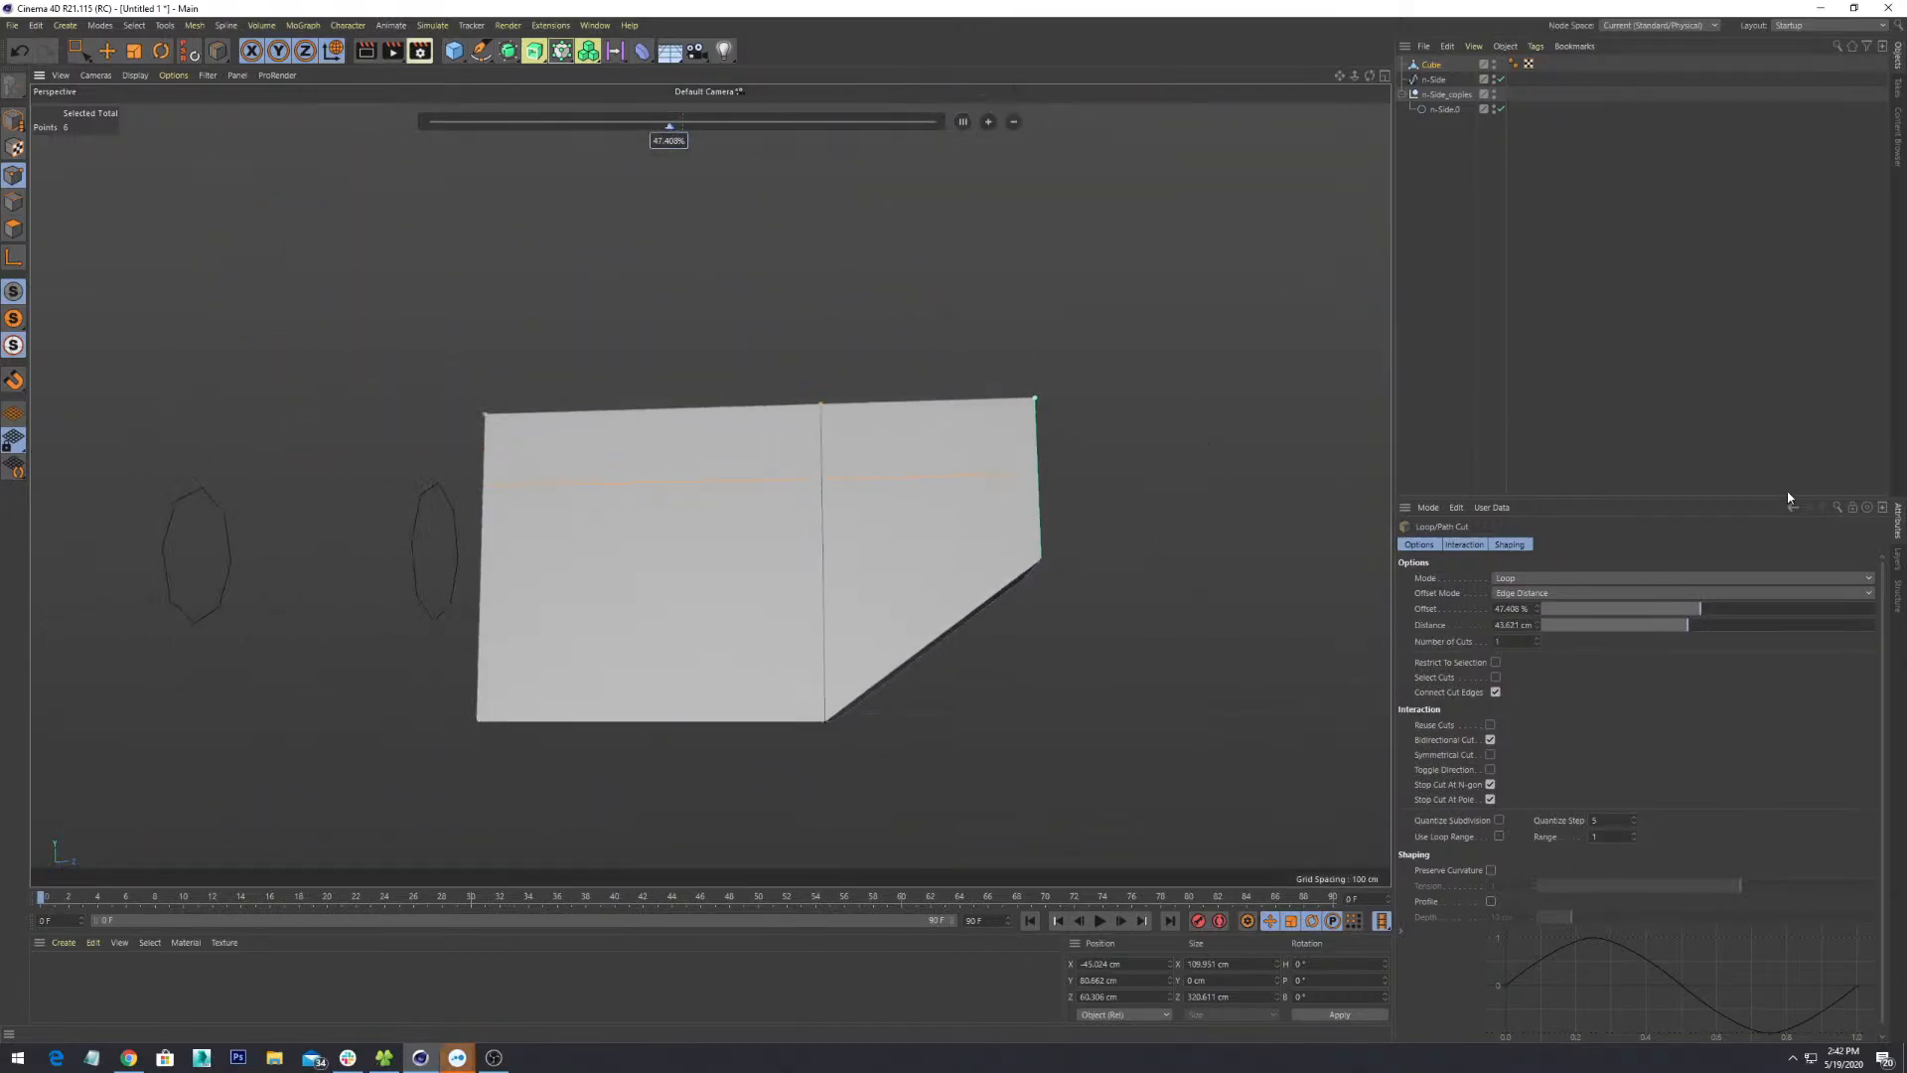
pyautogui.click(1617, 593)
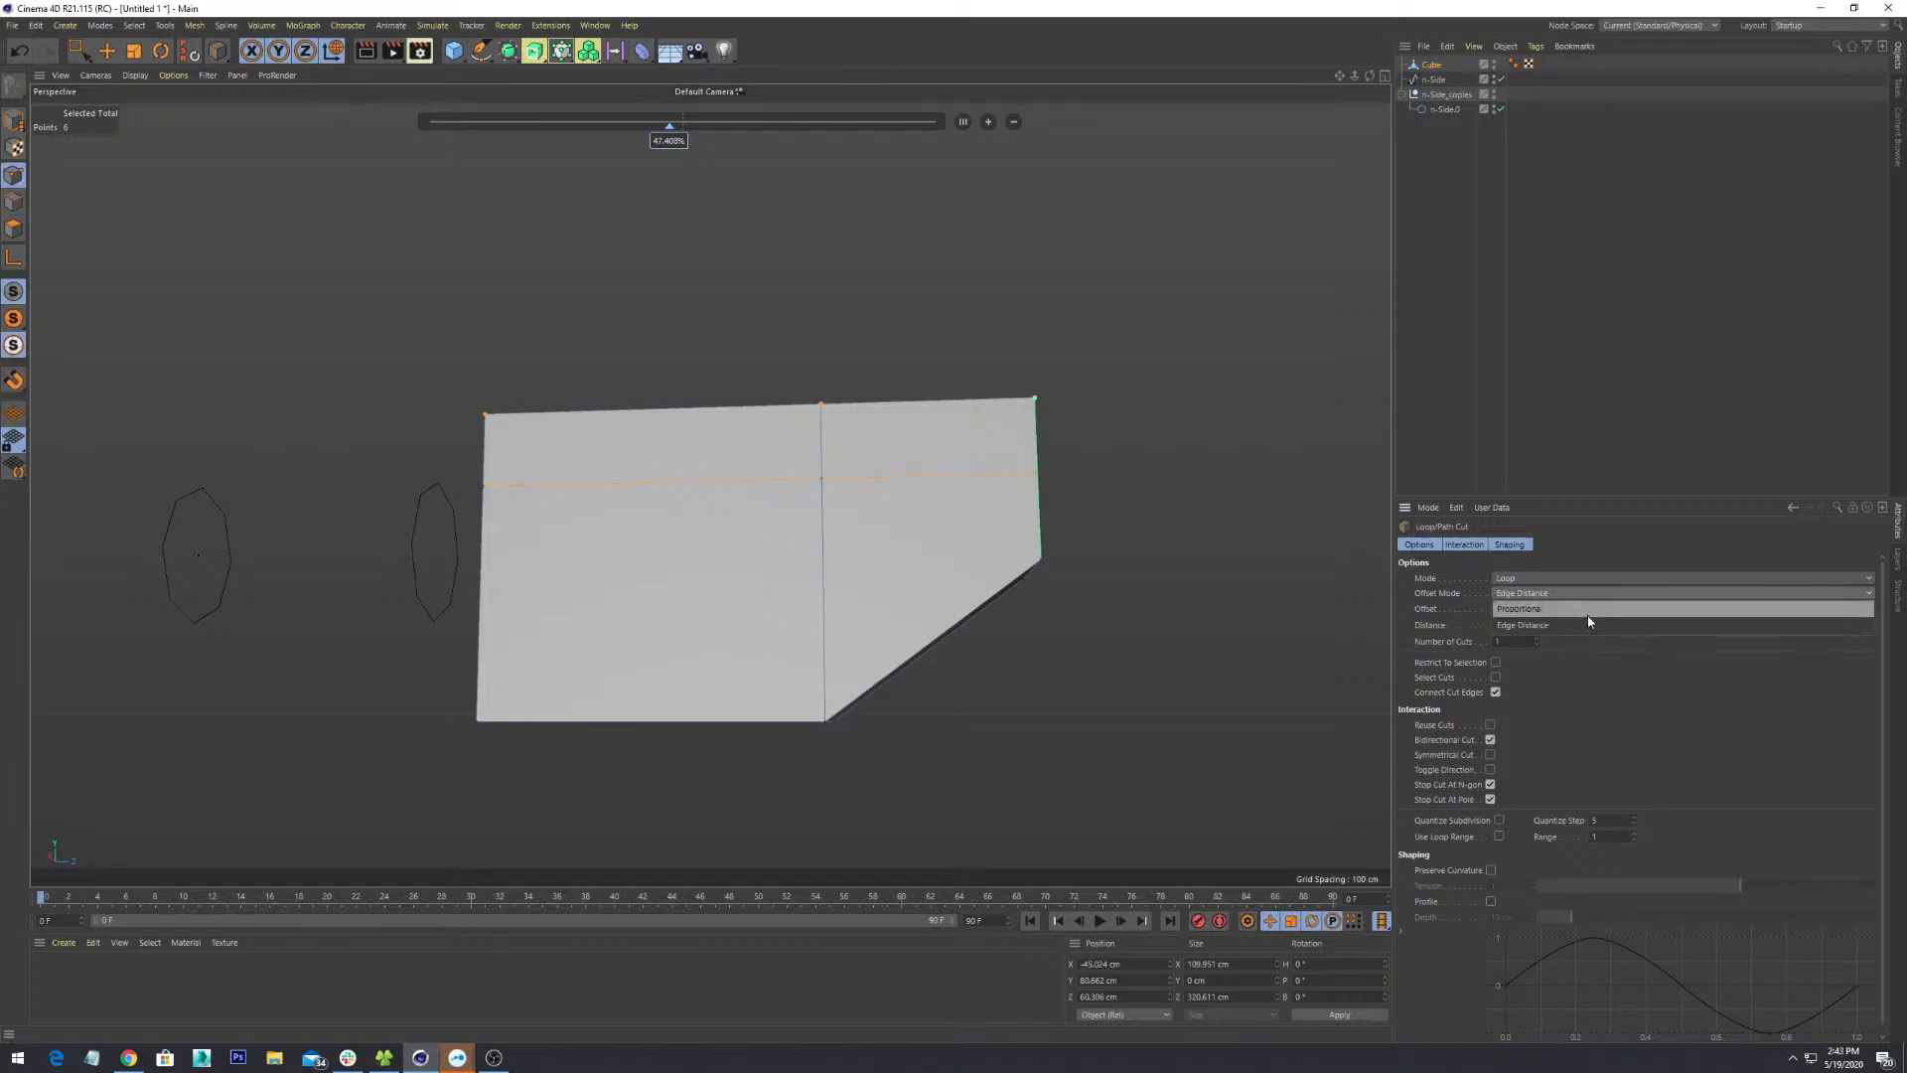
pyautogui.click(1588, 609)
pyautogui.keyDown('alt'); pyautogui.moveTo(1350, 268); pyautogui.dragTo(907, 472); pyautogui.keyUp('alt')
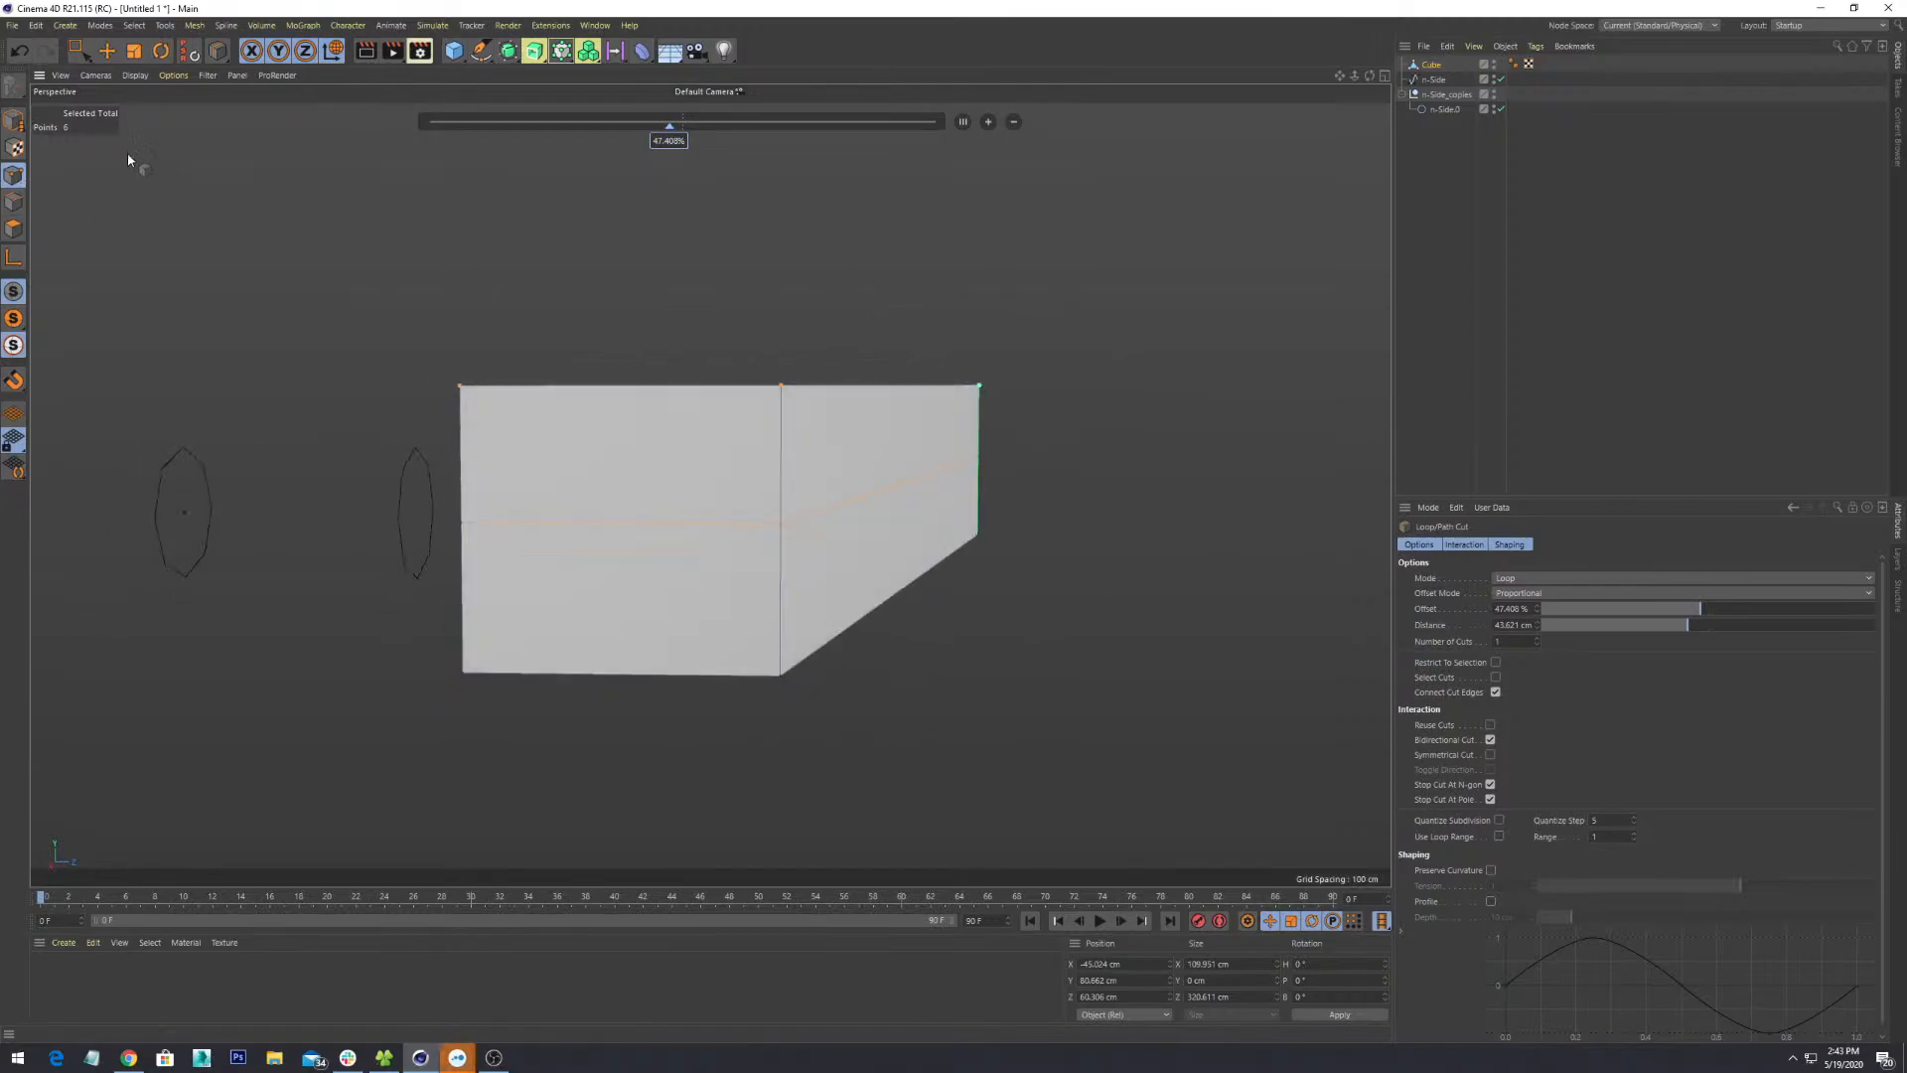
pyautogui.click(78, 50)
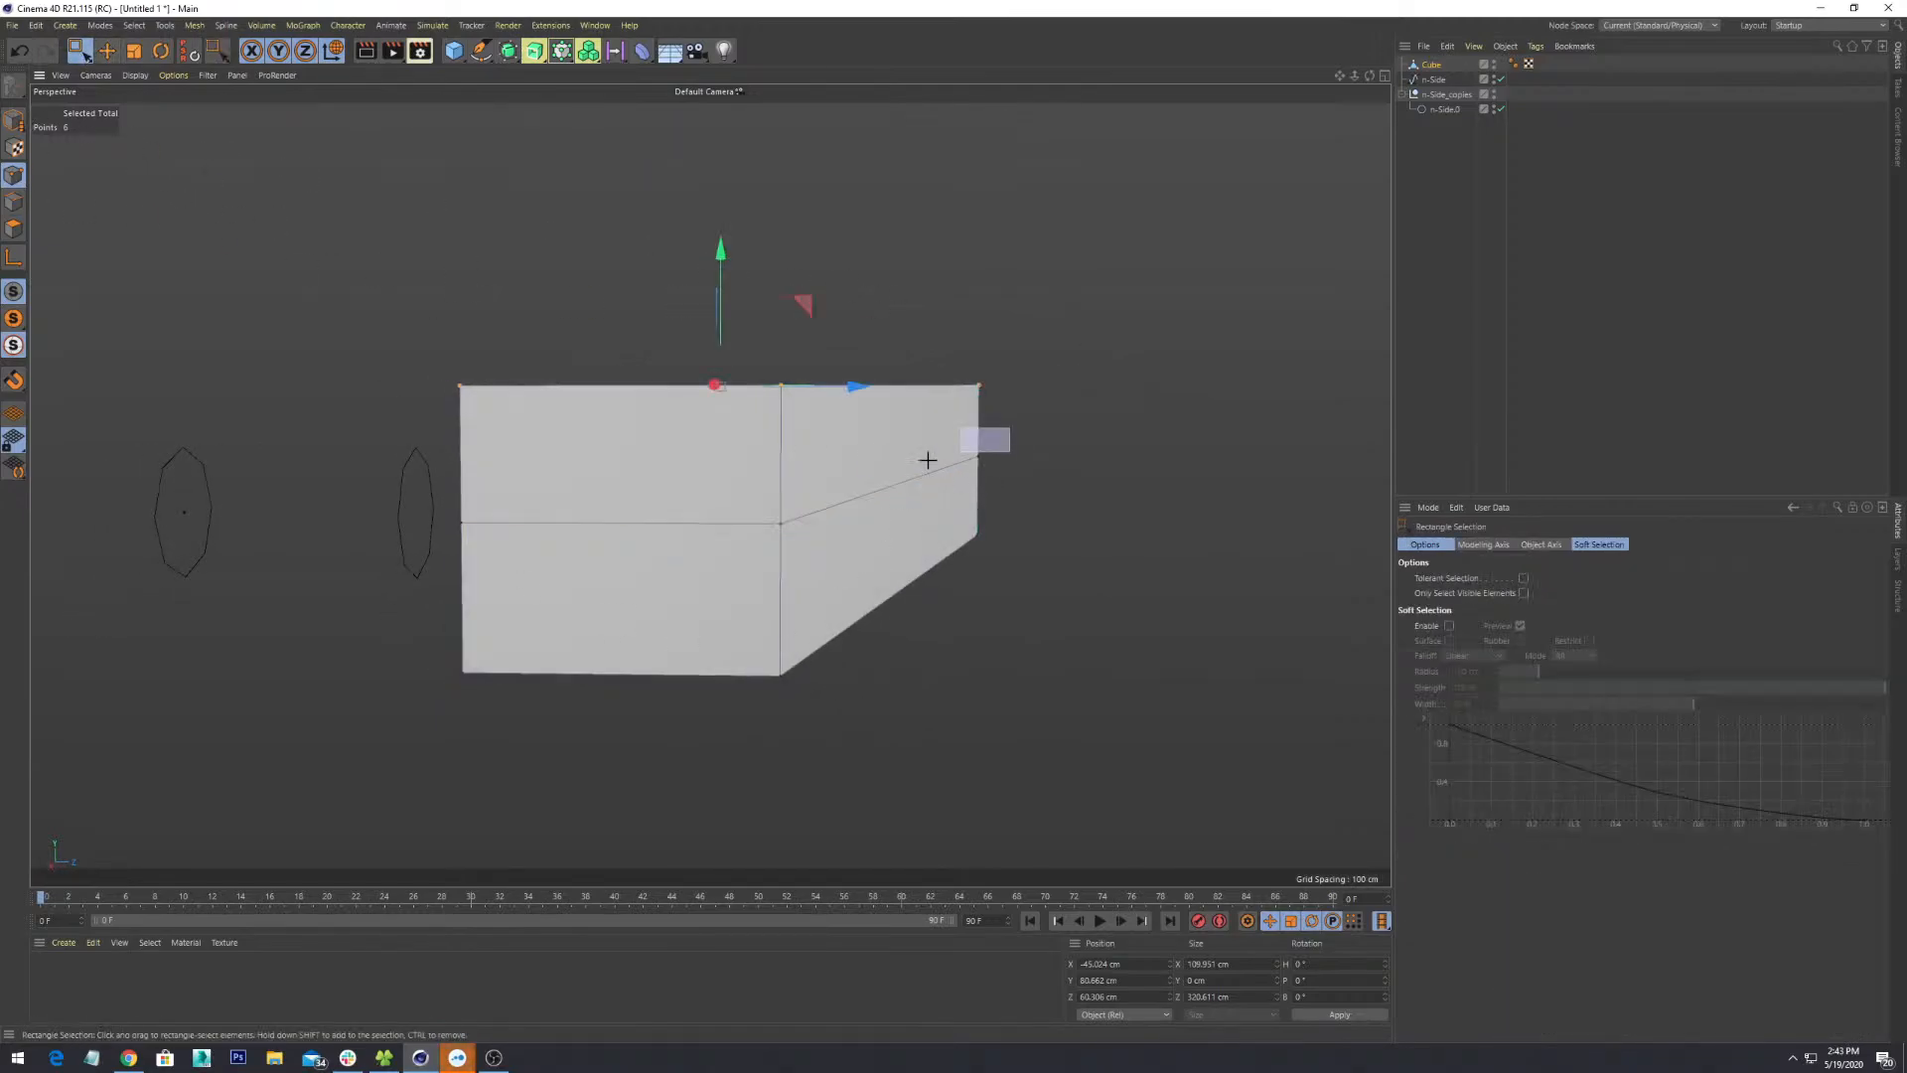
# - Select the middle loop's points and try scaling them vertically, then undo it
pyautogui.moveTo(928, 460); pyautogui.dragTo(702, 503)
pyautogui.moveTo(364, 454); pyautogui.dragTo(1190, 556)
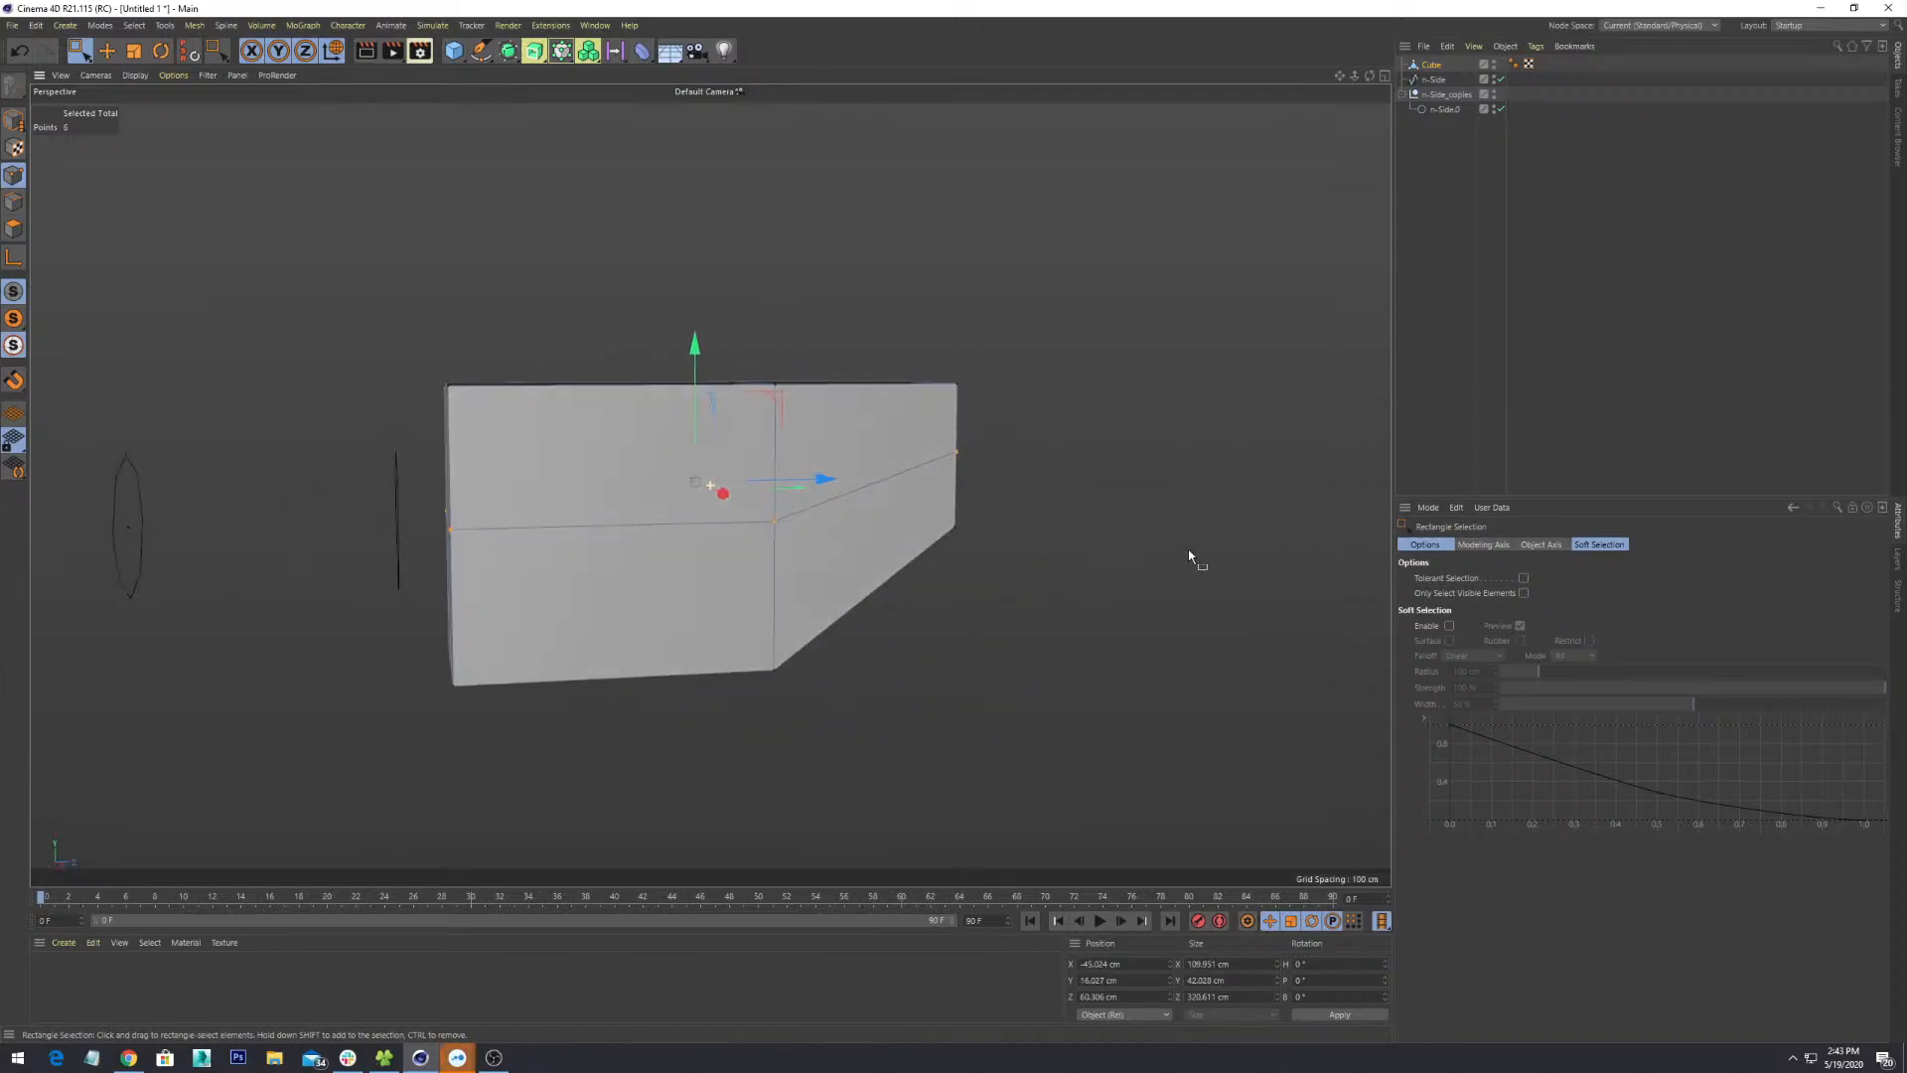
pyautogui.press('t')
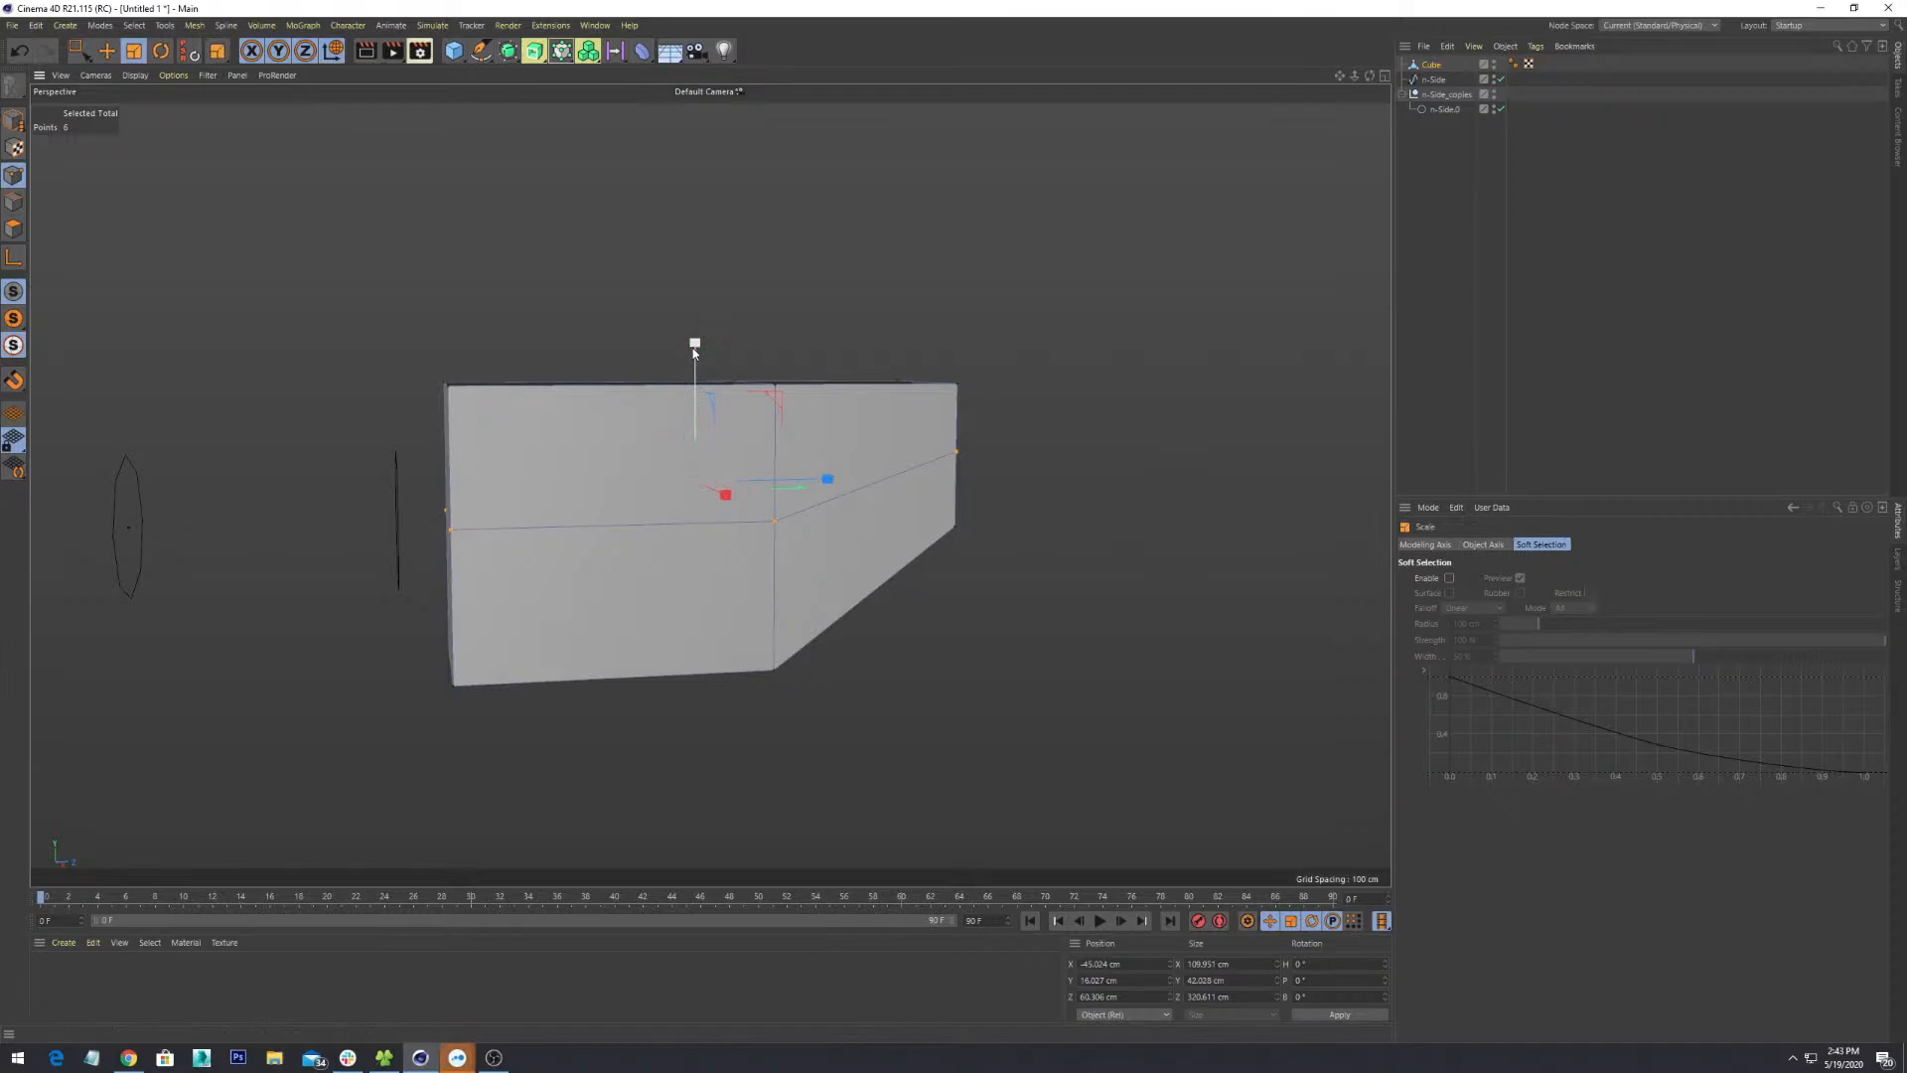
pyautogui.moveTo(693, 348); pyautogui.dragTo(795, 497)
pyautogui.moveTo(796, 493); pyautogui.dragTo(795, 284)
pyautogui.hotkey('ctrl', 'z')
# - Retry the Y scaling and undo it, then open the Modeling Axis Axis dropdown
pyautogui.keyDown('alt'); pyautogui.moveTo(1056, 586); pyautogui.dragTo(1041, 583, button='middle'); pyautogui.keyUp('alt')
pyautogui.keyDown('alt'); pyautogui.moveTo(1177, 581); pyautogui.dragTo(917, 515); pyautogui.keyUp('alt')
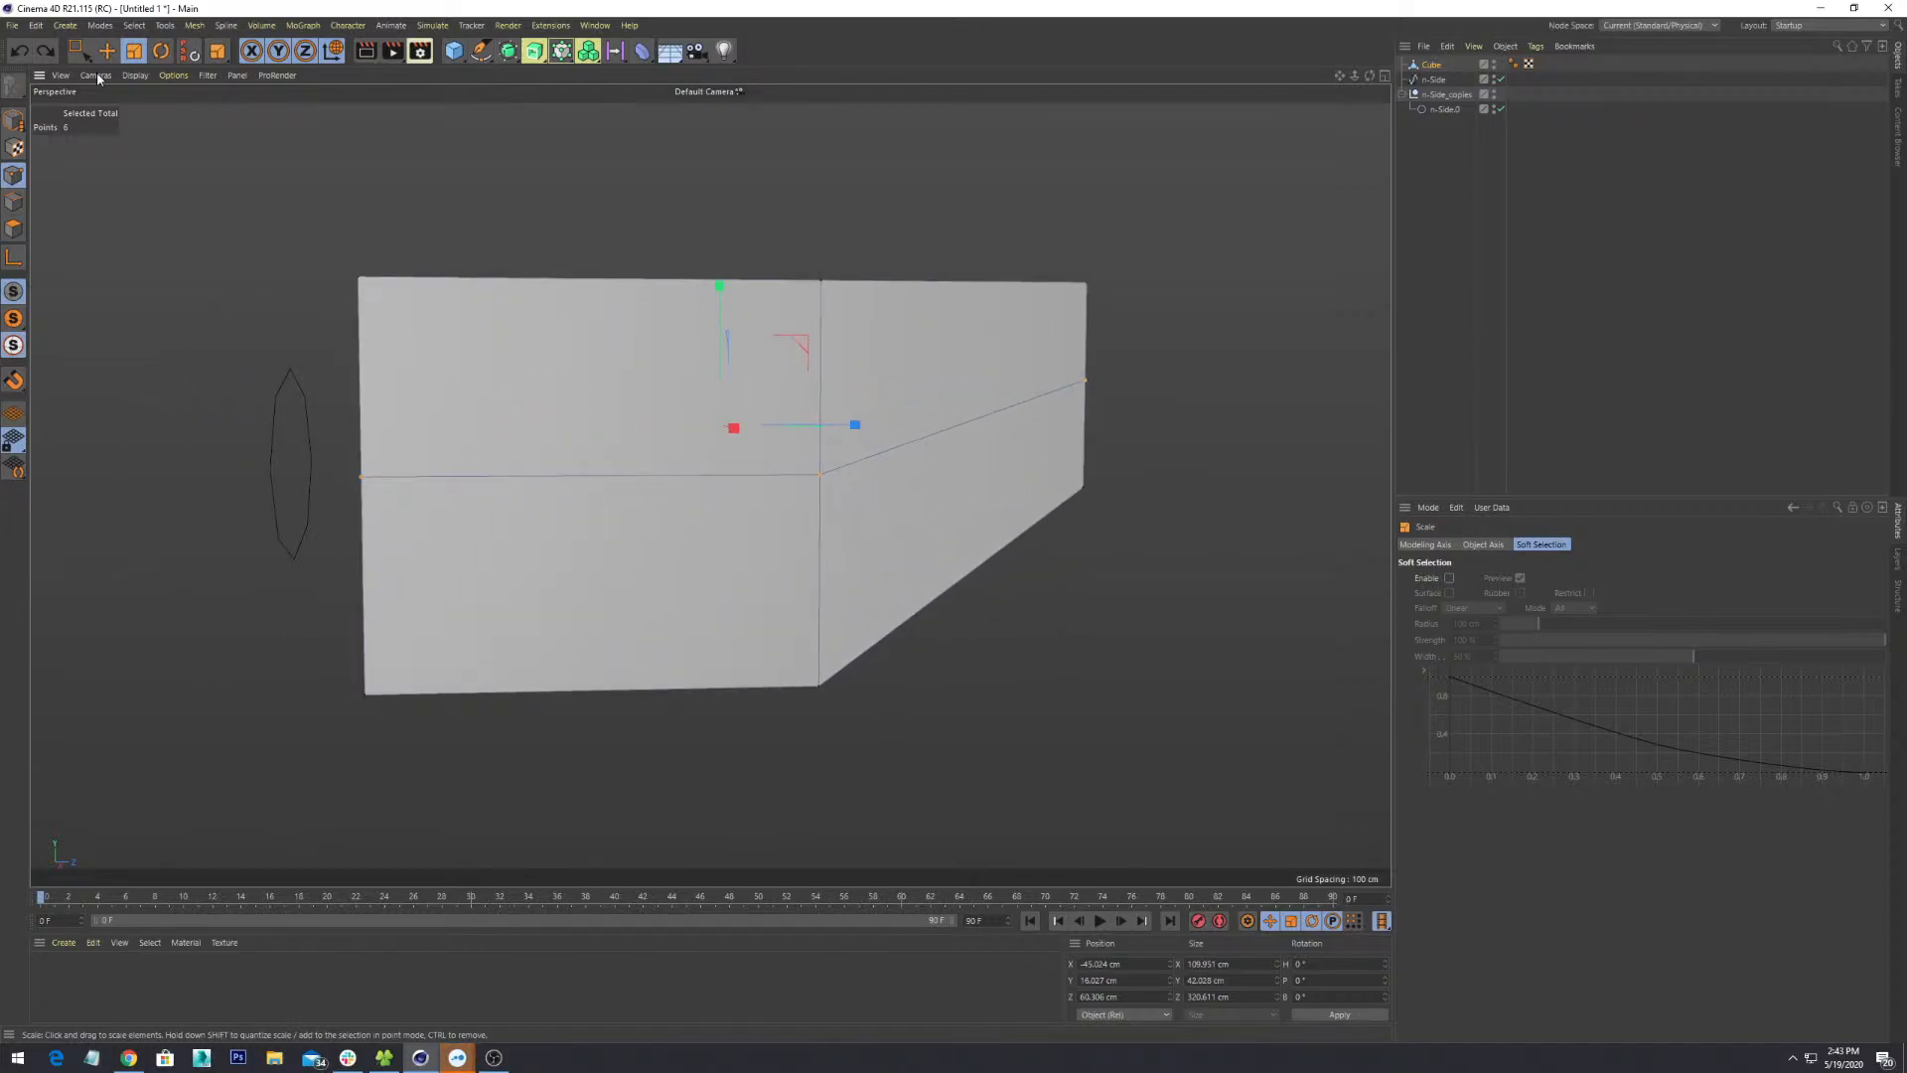
pyautogui.keyDown('alt'); pyautogui.moveTo(954, 506); pyautogui.dragTo(882, 527); pyautogui.keyUp('alt')
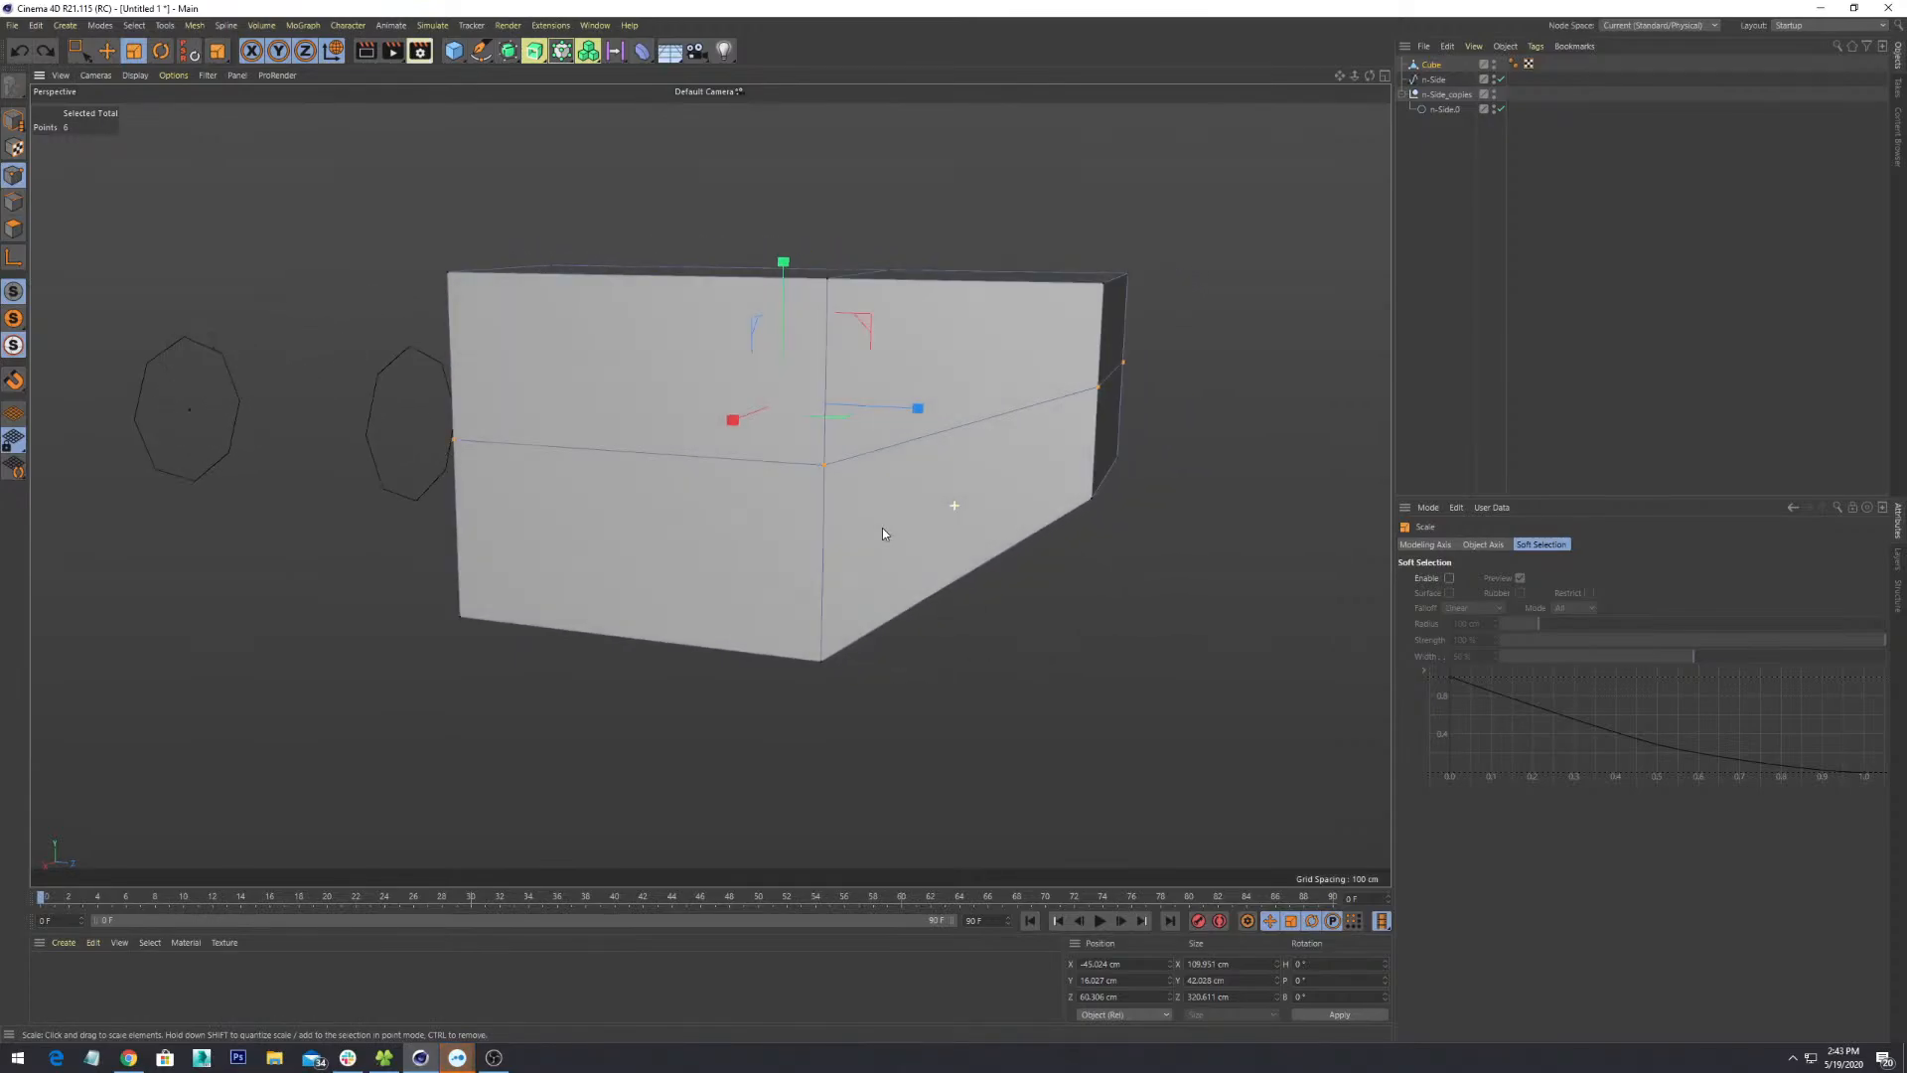
pyautogui.click(1484, 545)
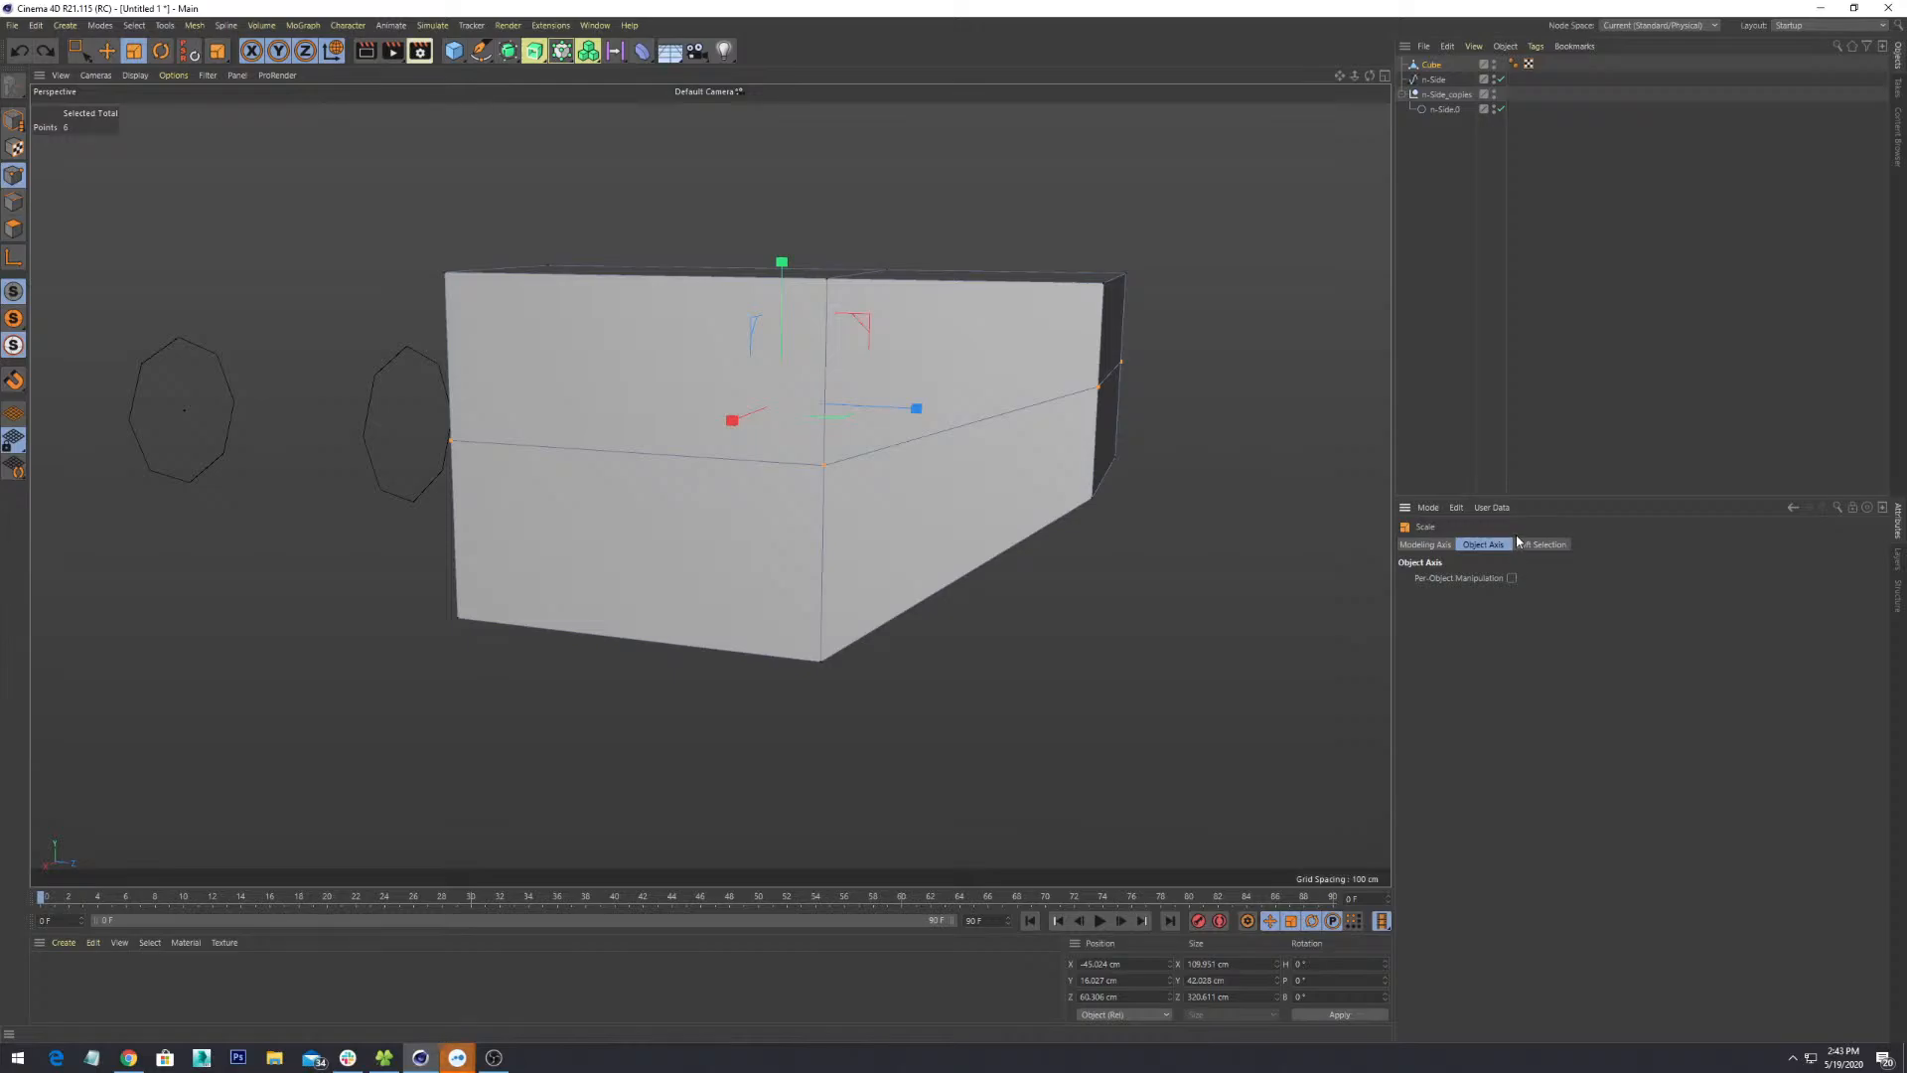
pyautogui.moveTo(782, 263); pyautogui.dragTo(818, 681)
pyautogui.hotkey('ctrl', 'z')
pyautogui.click(1425, 545)
pyautogui.click(1504, 579)
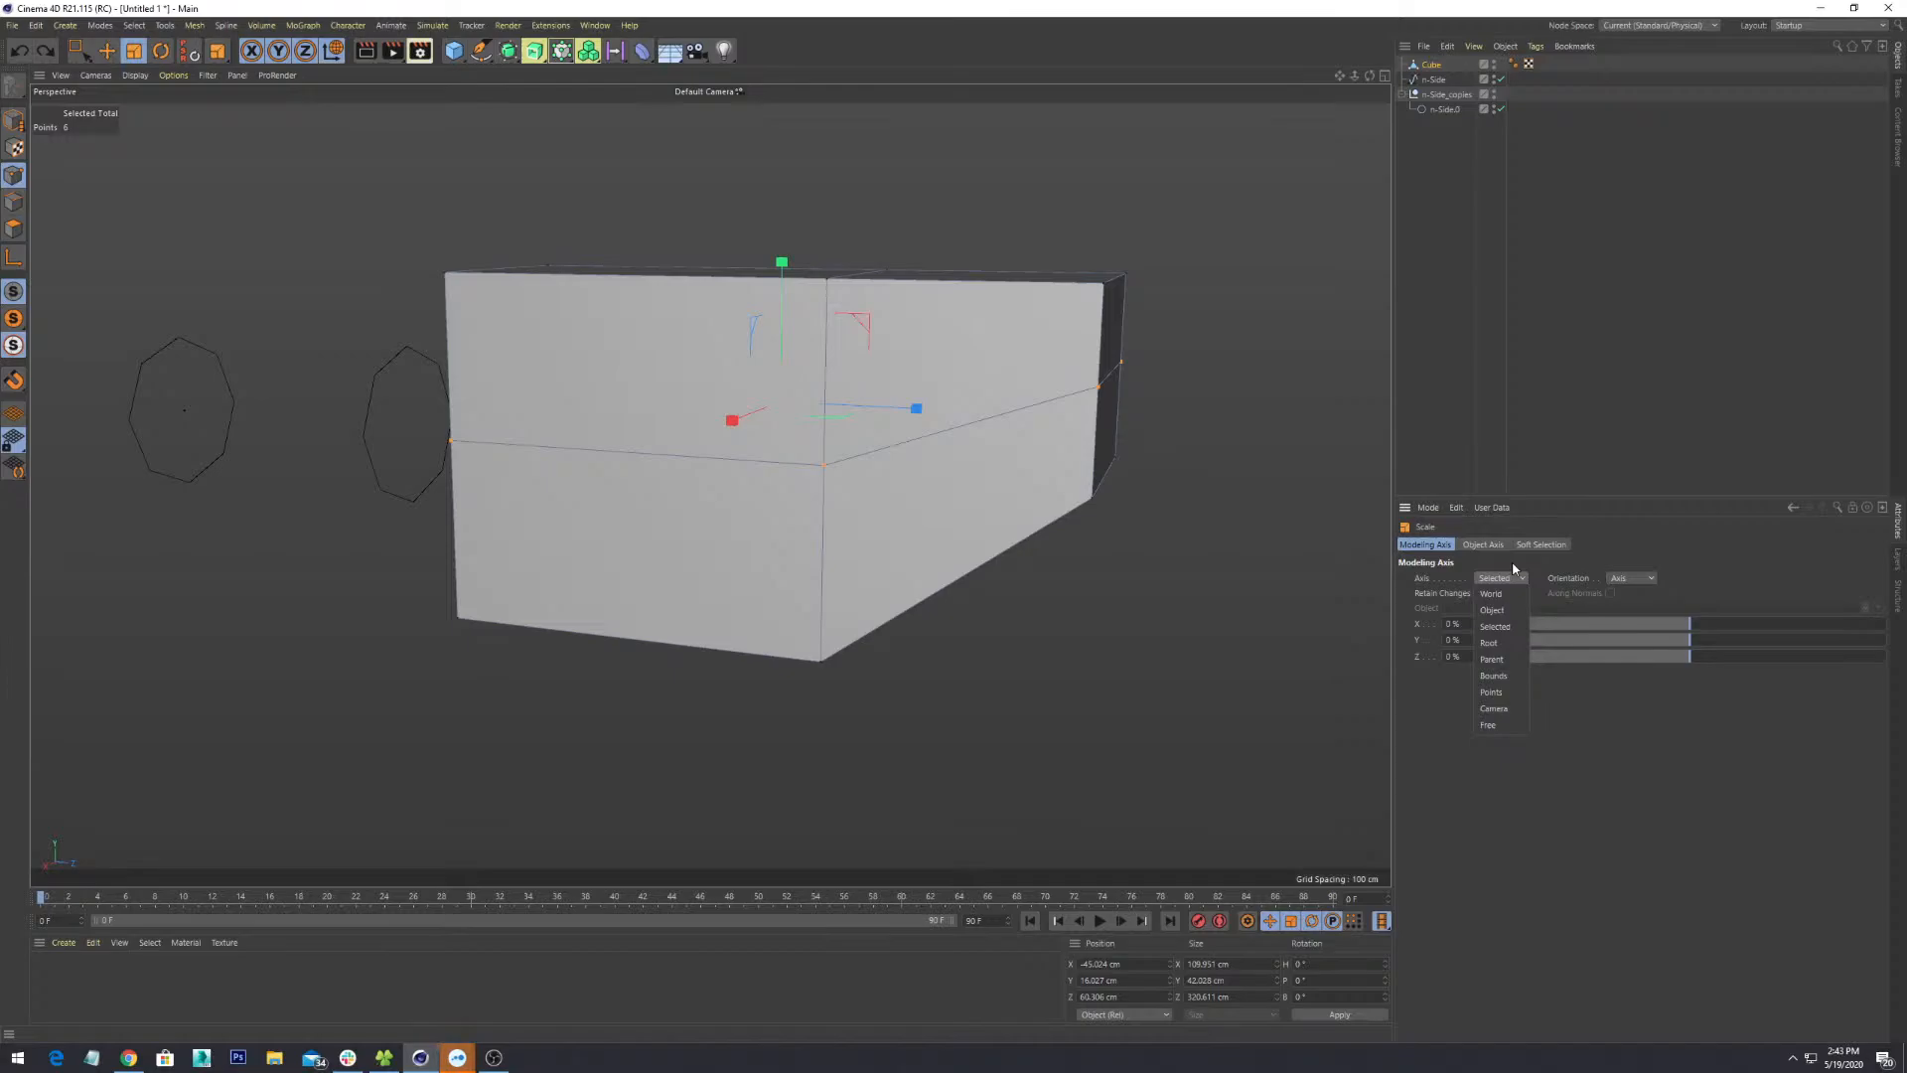
# - Keep Axis on Selected and scale the middle loop along Y, undoing the last try
pyautogui.click(1513, 569)
pyautogui.keyDown('alt'); pyautogui.moveTo(731, 558); pyautogui.dragTo(968, 602); pyautogui.keyUp('alt')
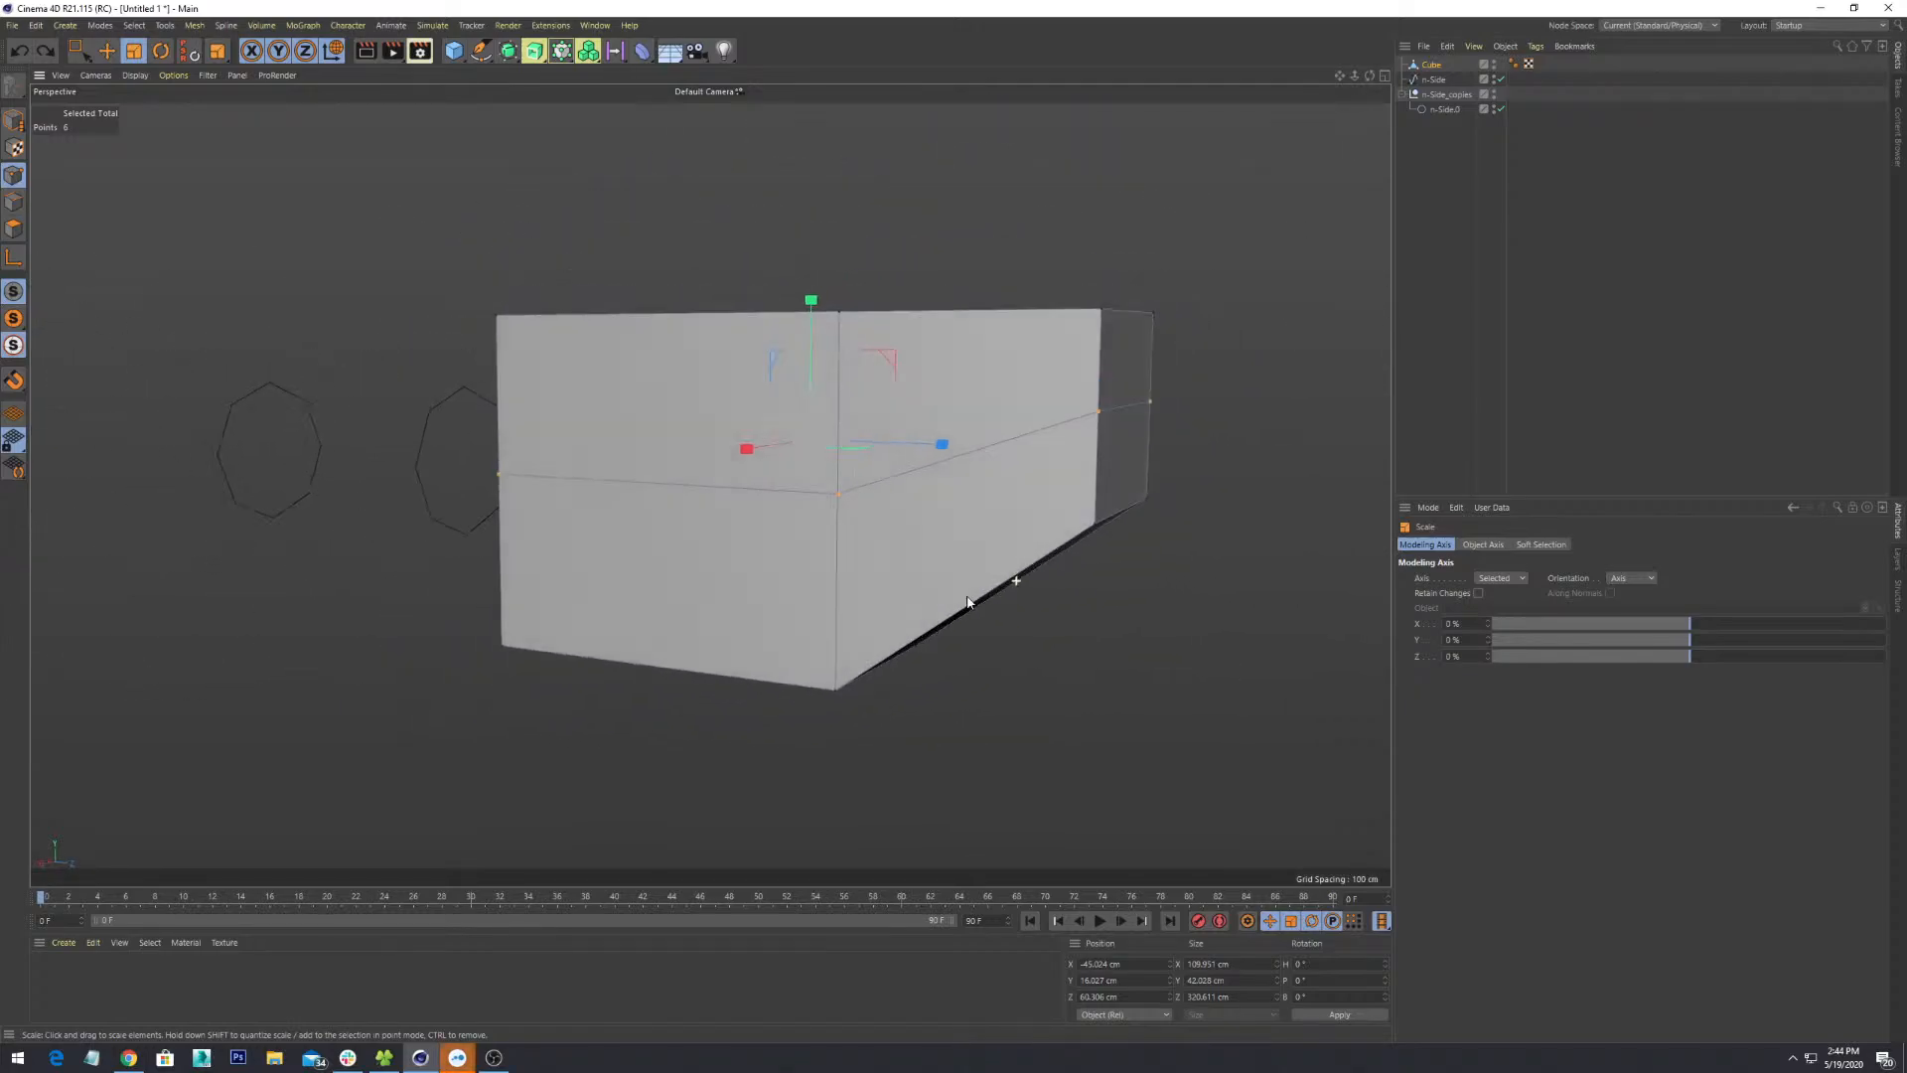
pyautogui.moveTo(812, 300); pyautogui.dragTo(856, 423)
pyautogui.moveTo(748, 307); pyautogui.dragTo(796, 410)
pyautogui.moveTo(748, 307); pyautogui.dragTo(836, 866)
pyautogui.hotkey('ctrl', 'z')
pyautogui.hotkey('ctrl', 'z')
pyautogui.hotkey('ctrl', 'z')
pyautogui.hotkey('ctrl', 'z')
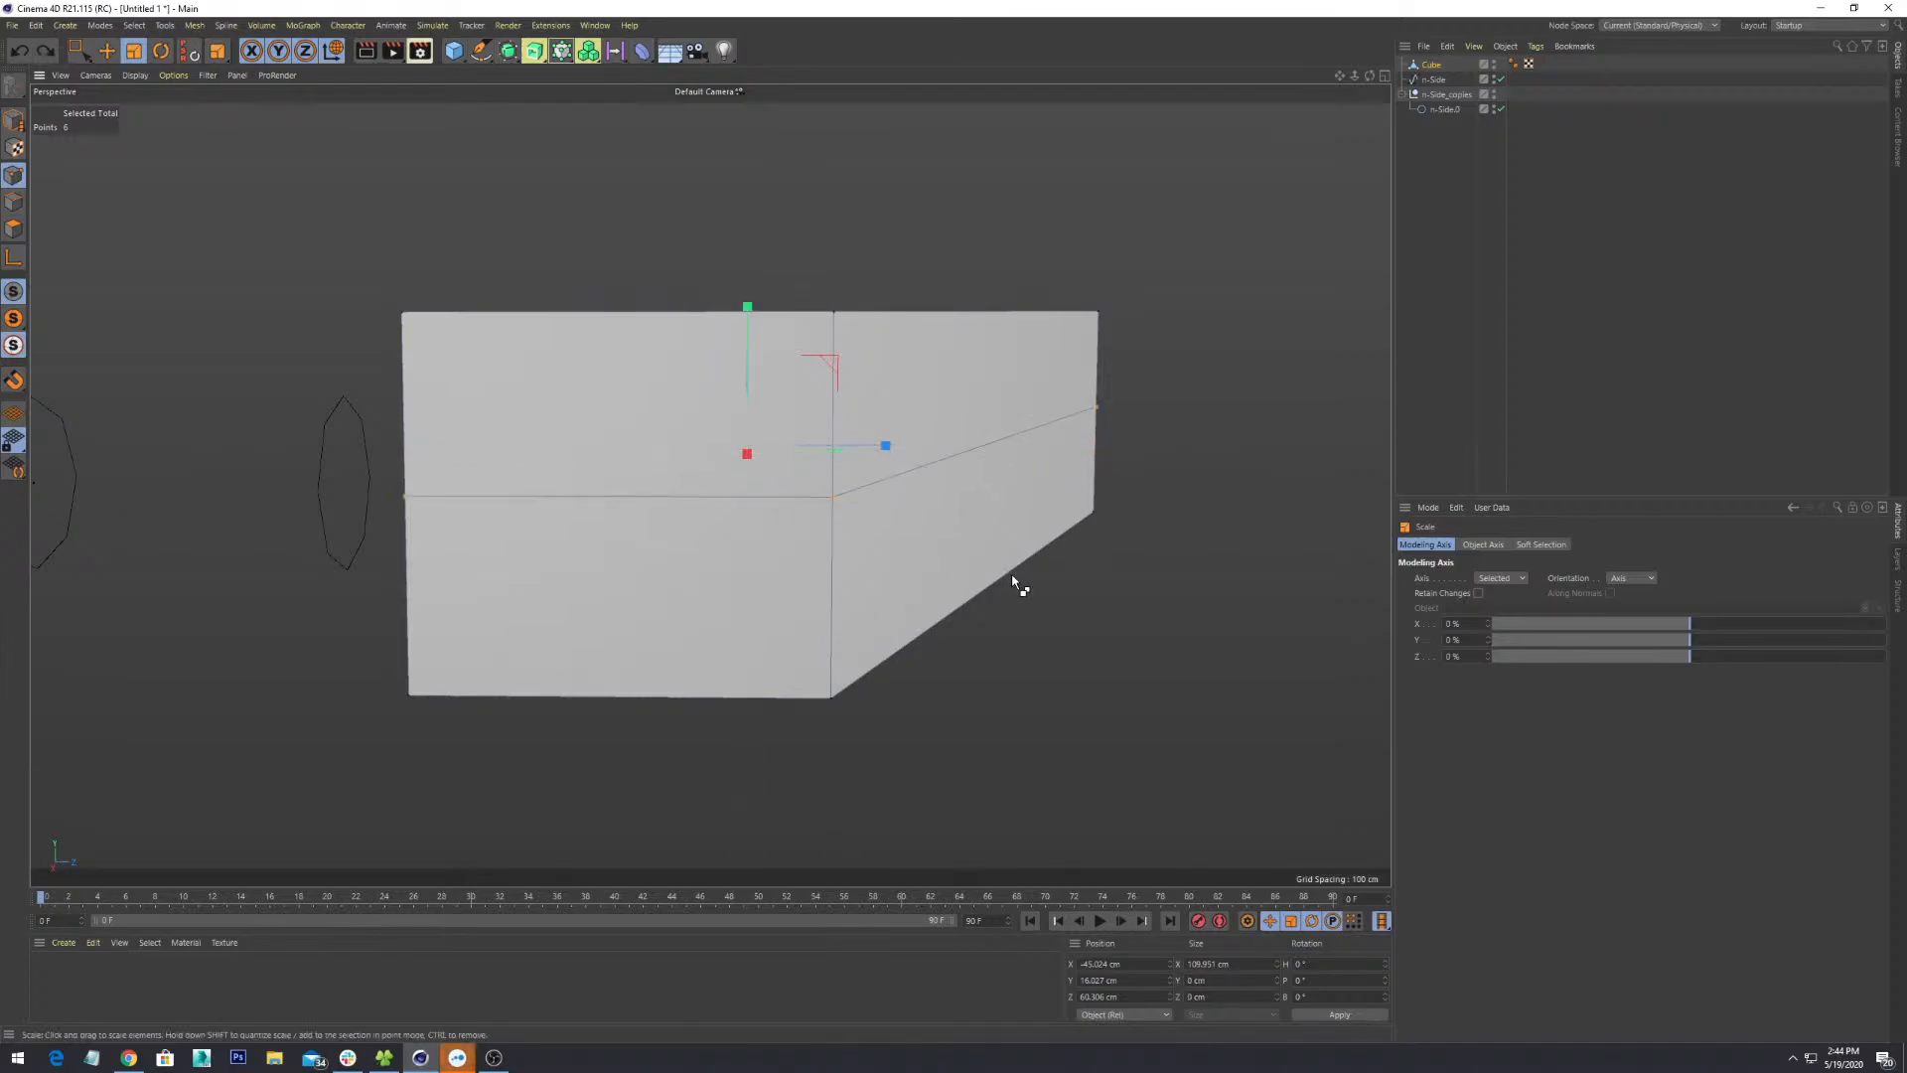
# - Undo back past the middle edge loop and reactivate Loop/Path Cut with K, L
pyautogui.keyDown('alt'); pyautogui.moveTo(1208, 479); pyautogui.dragTo(1116, 534); pyautogui.keyUp('alt')
pyautogui.keyDown('alt'); pyautogui.moveTo(985, 429); pyautogui.dragTo(1114, 540); pyautogui.keyUp('alt')
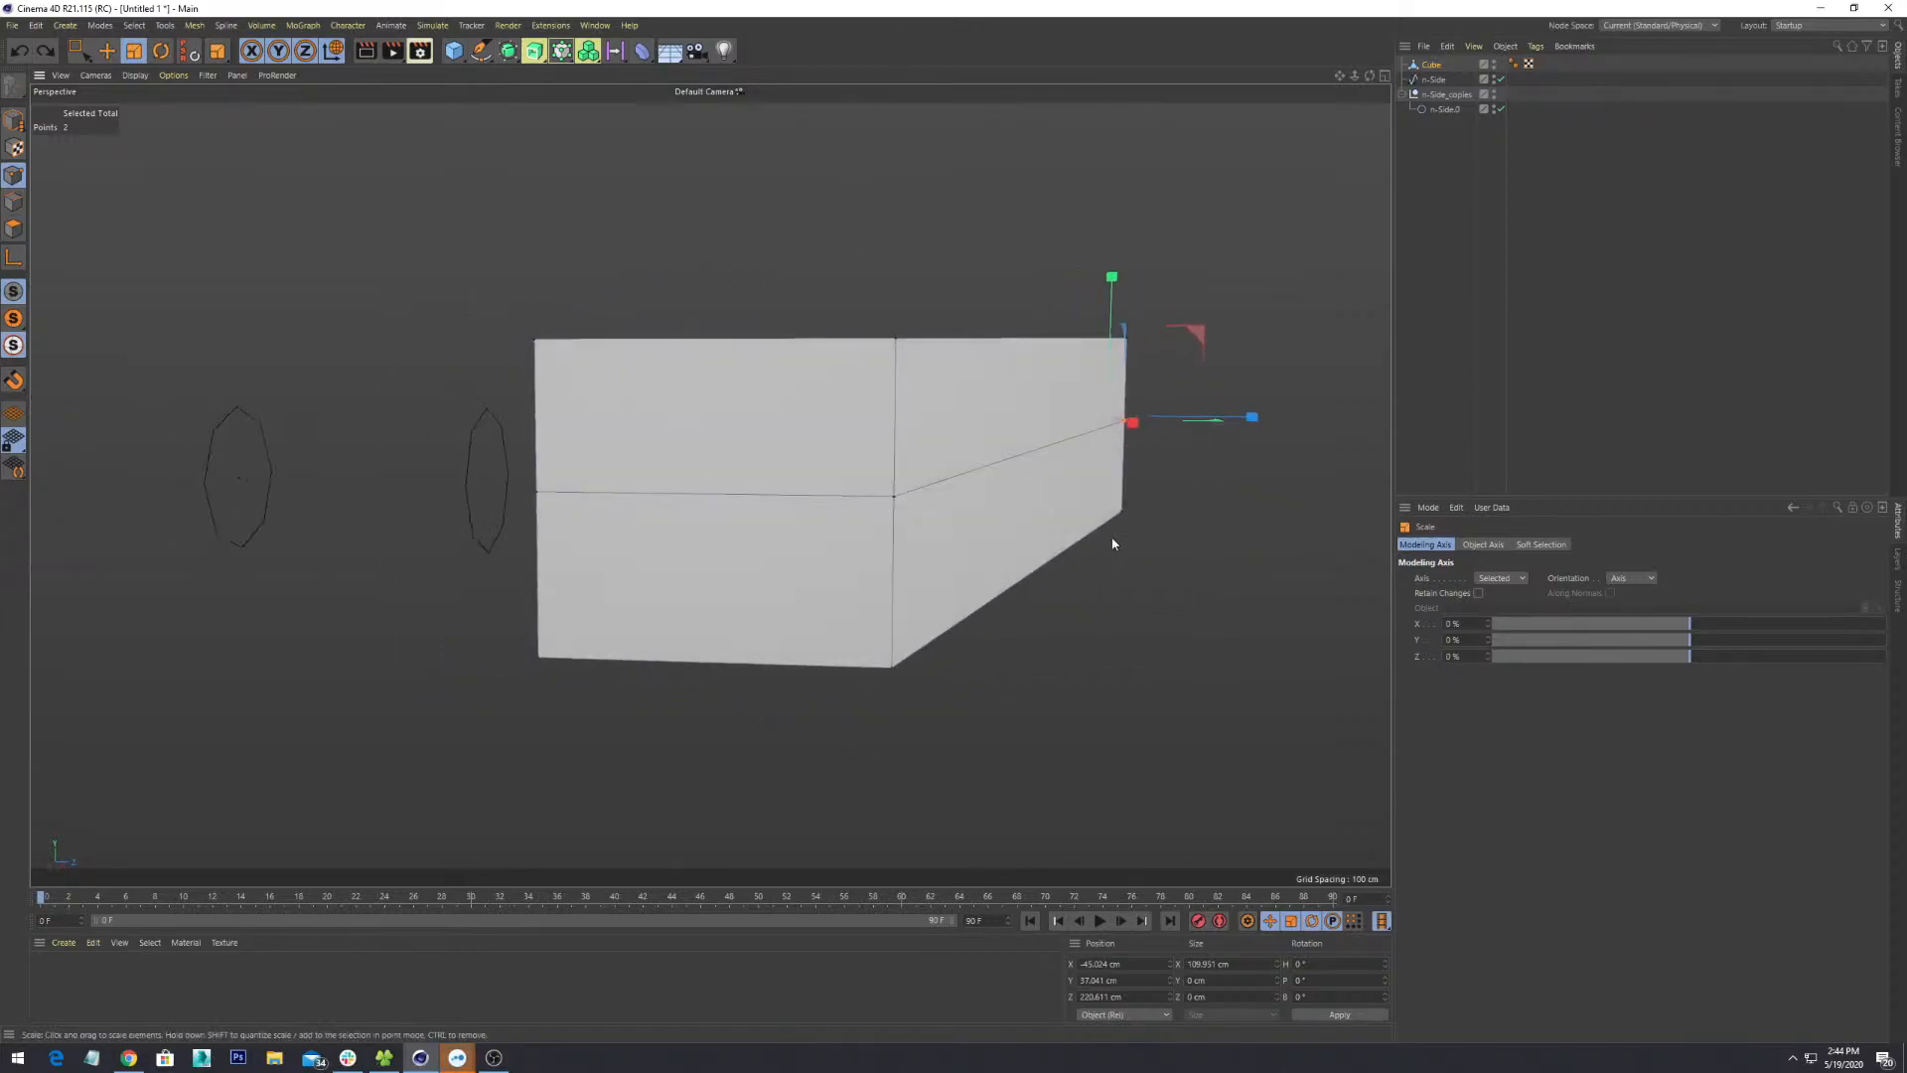
pyautogui.hotkey('ctrl', 'z')
pyautogui.hotkey('ctrl', 'z')
pyautogui.keyDown('alt'); pyautogui.moveTo(1214, 594); pyautogui.dragTo(851, 438); pyautogui.keyUp('alt')
pyautogui.keyDown('alt'); pyautogui.moveTo(267, 312); pyautogui.dragTo(370, 356); pyautogui.keyUp('alt')
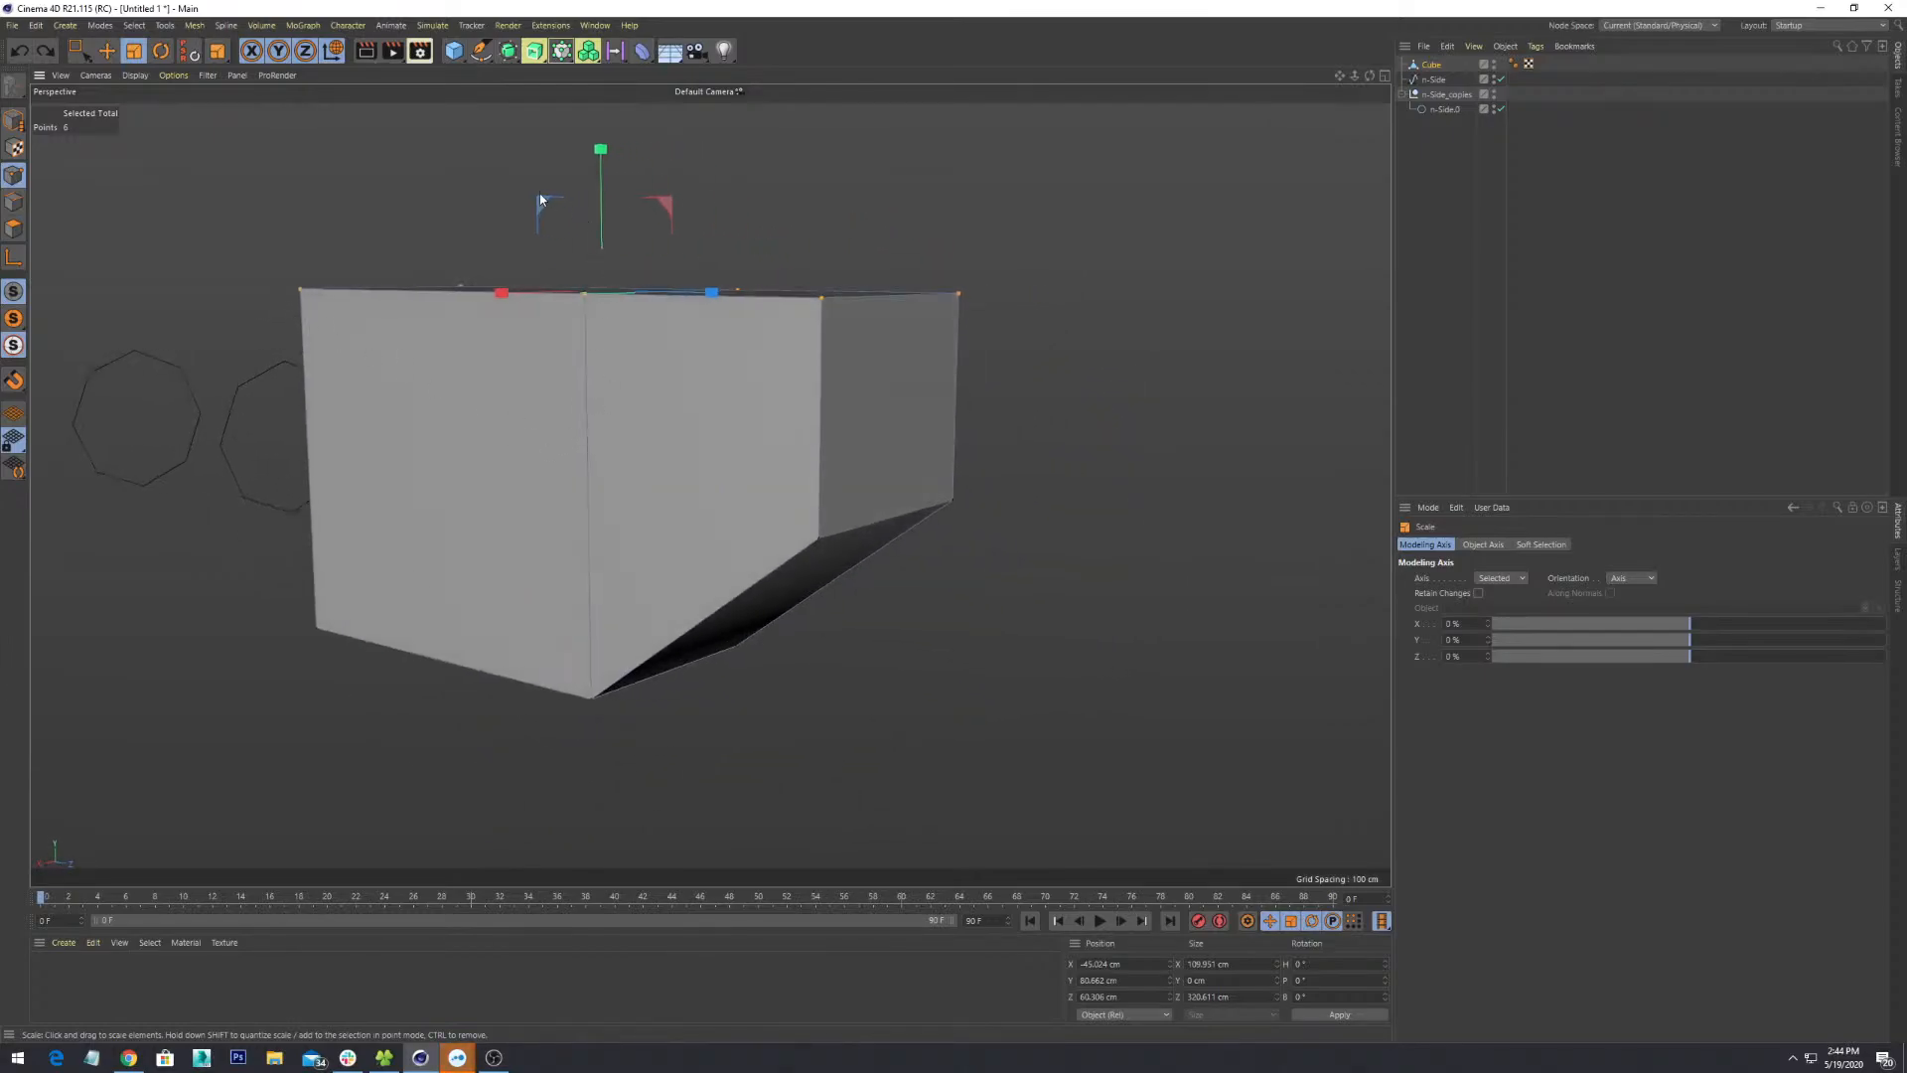
pyautogui.press('k')
pyautogui.press('l')
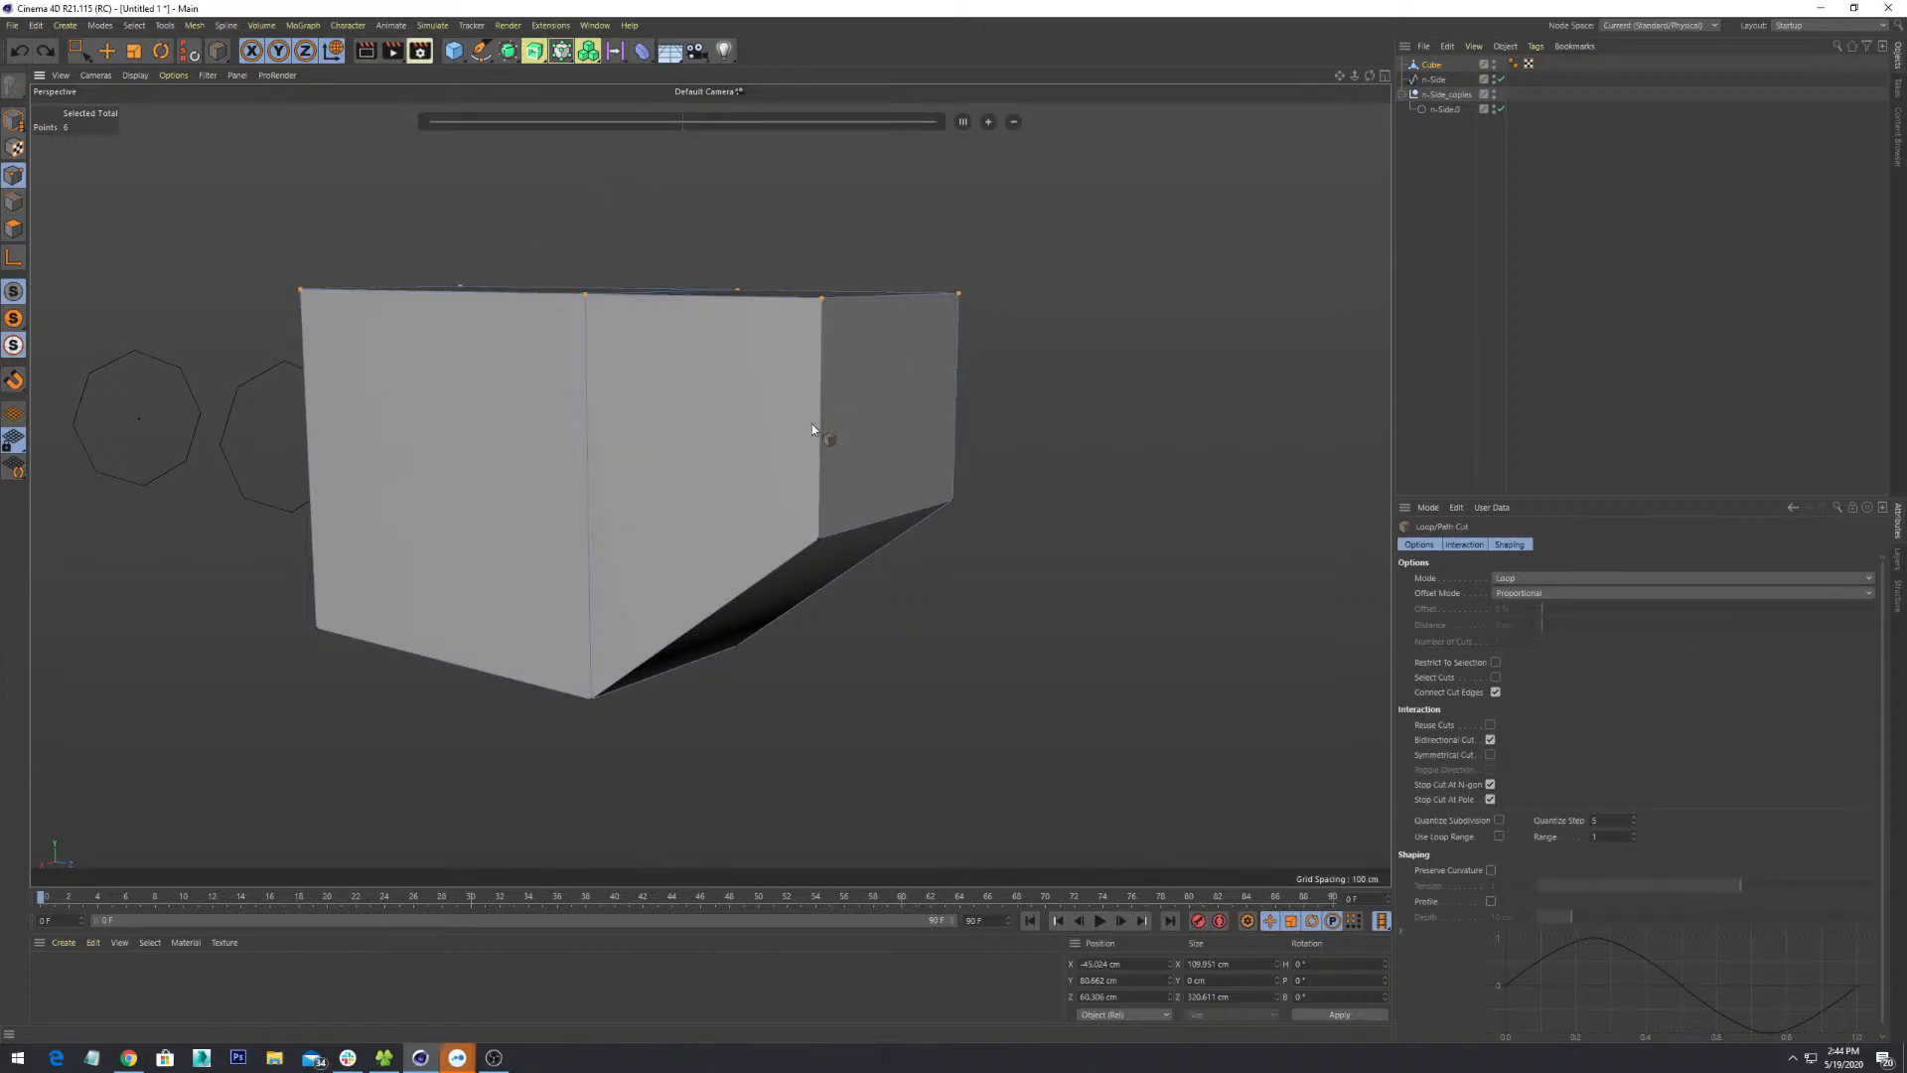
# - Cut a new horizontal edge loop at 45.424% of the block's height
pyautogui.keyDown('alt'); pyautogui.moveTo(813, 425); pyautogui.dragTo(850, 431); pyautogui.keyUp('alt')
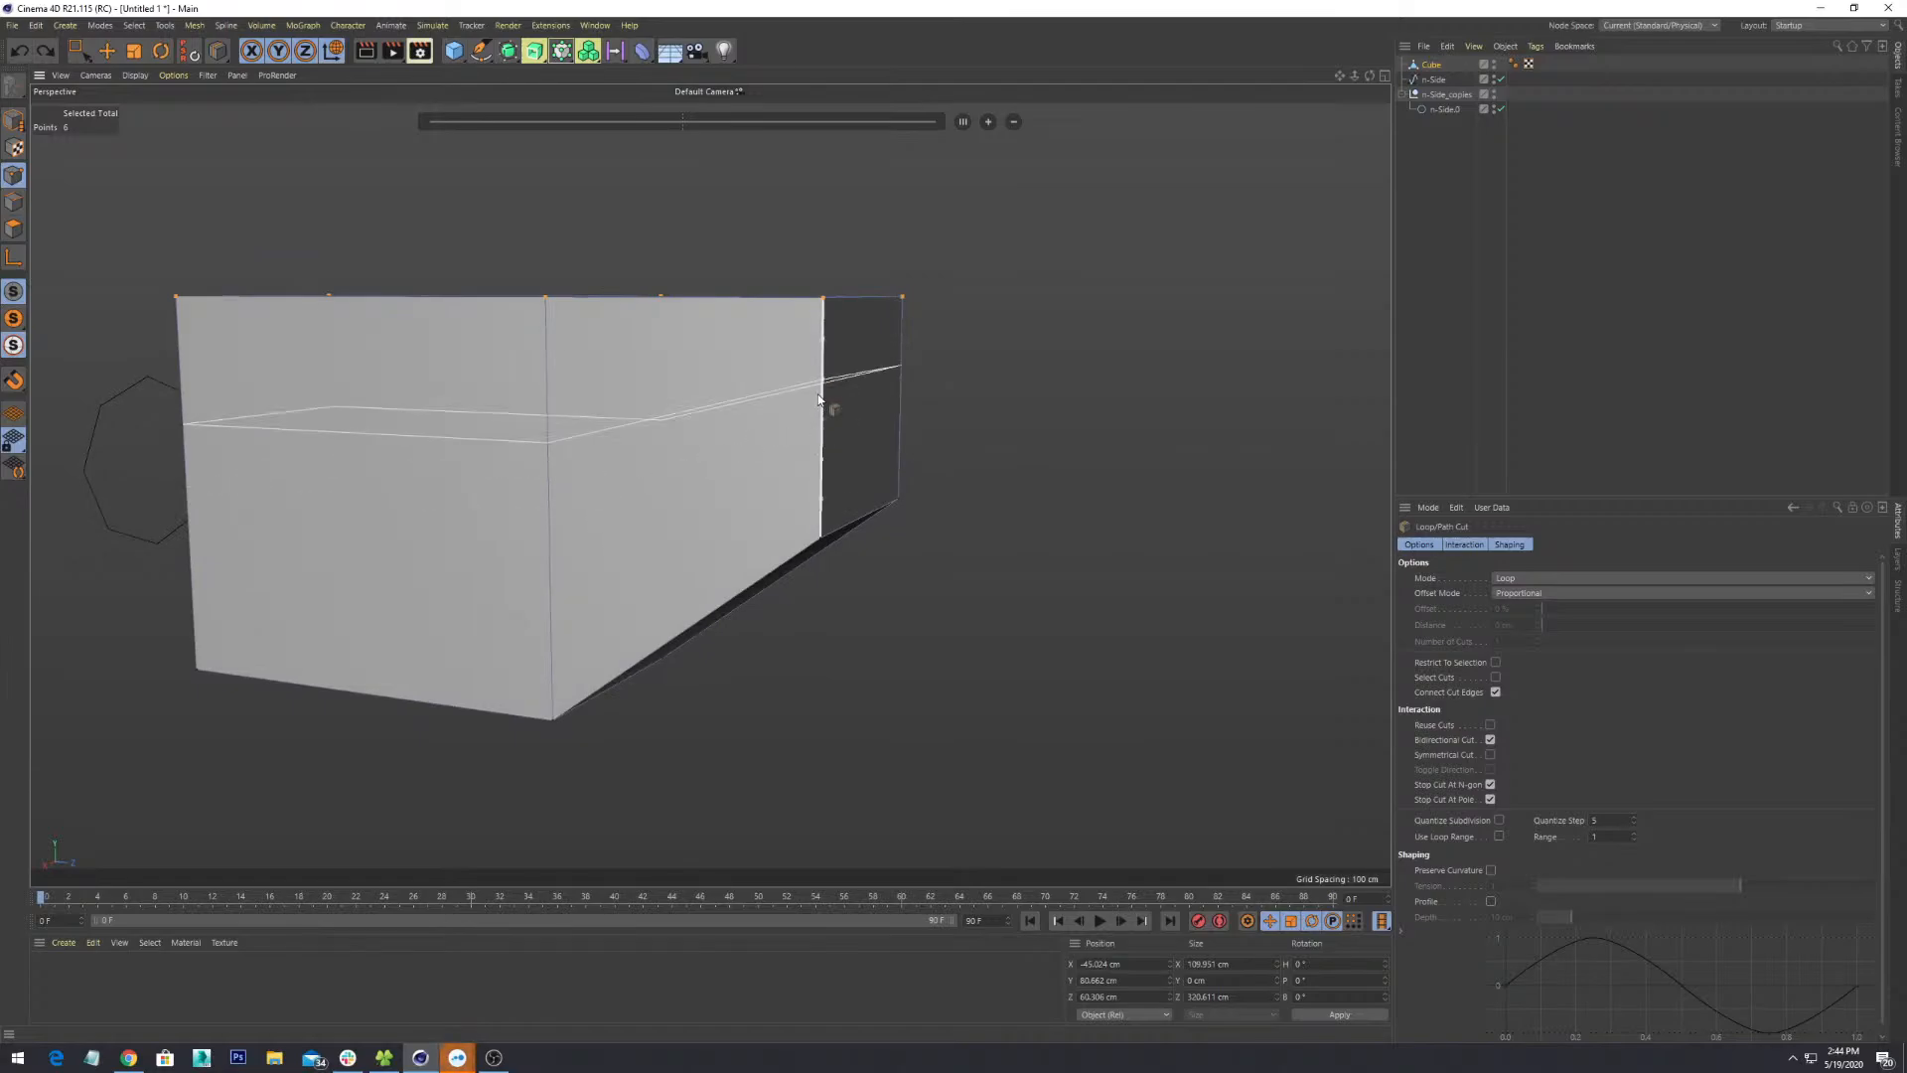
pyautogui.click(819, 413)
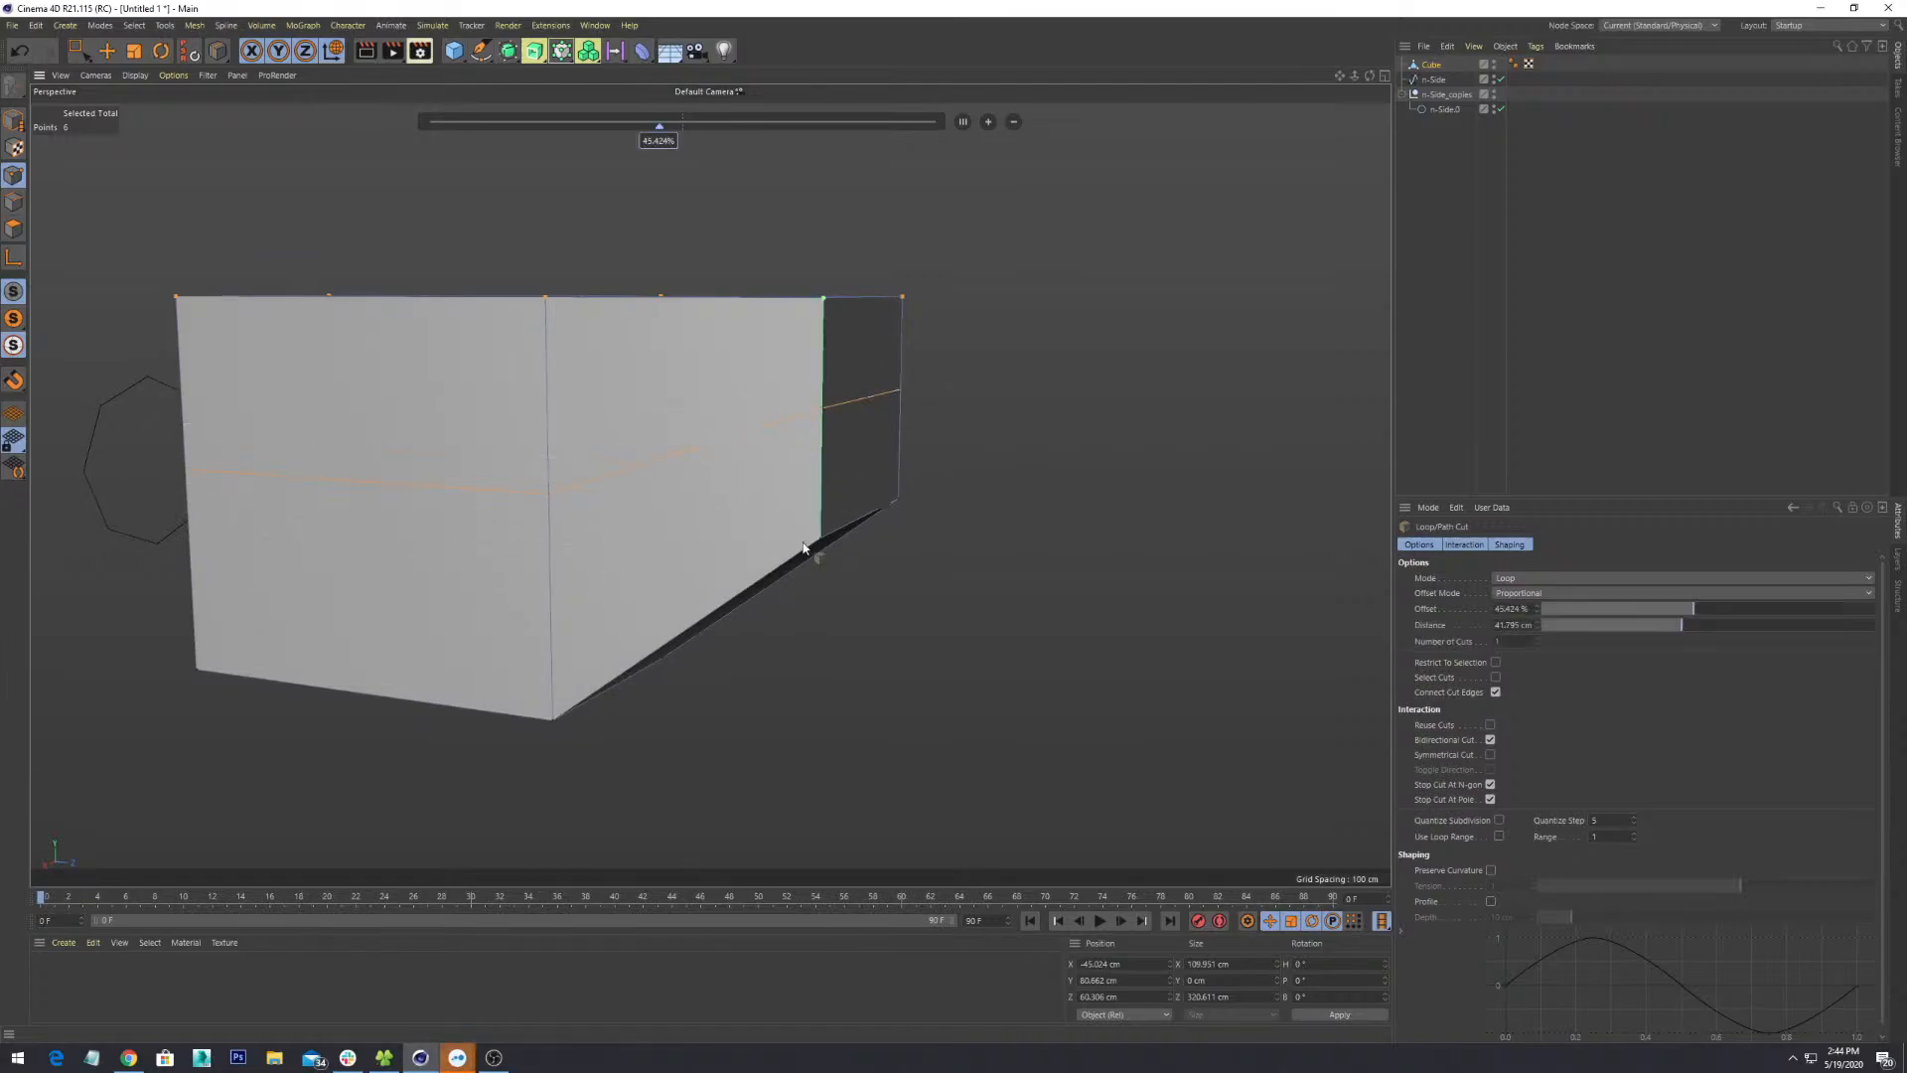
pyautogui.keyDown('alt'); pyautogui.moveTo(812, 546); pyautogui.dragTo(1051, 611); pyautogui.keyUp('alt')
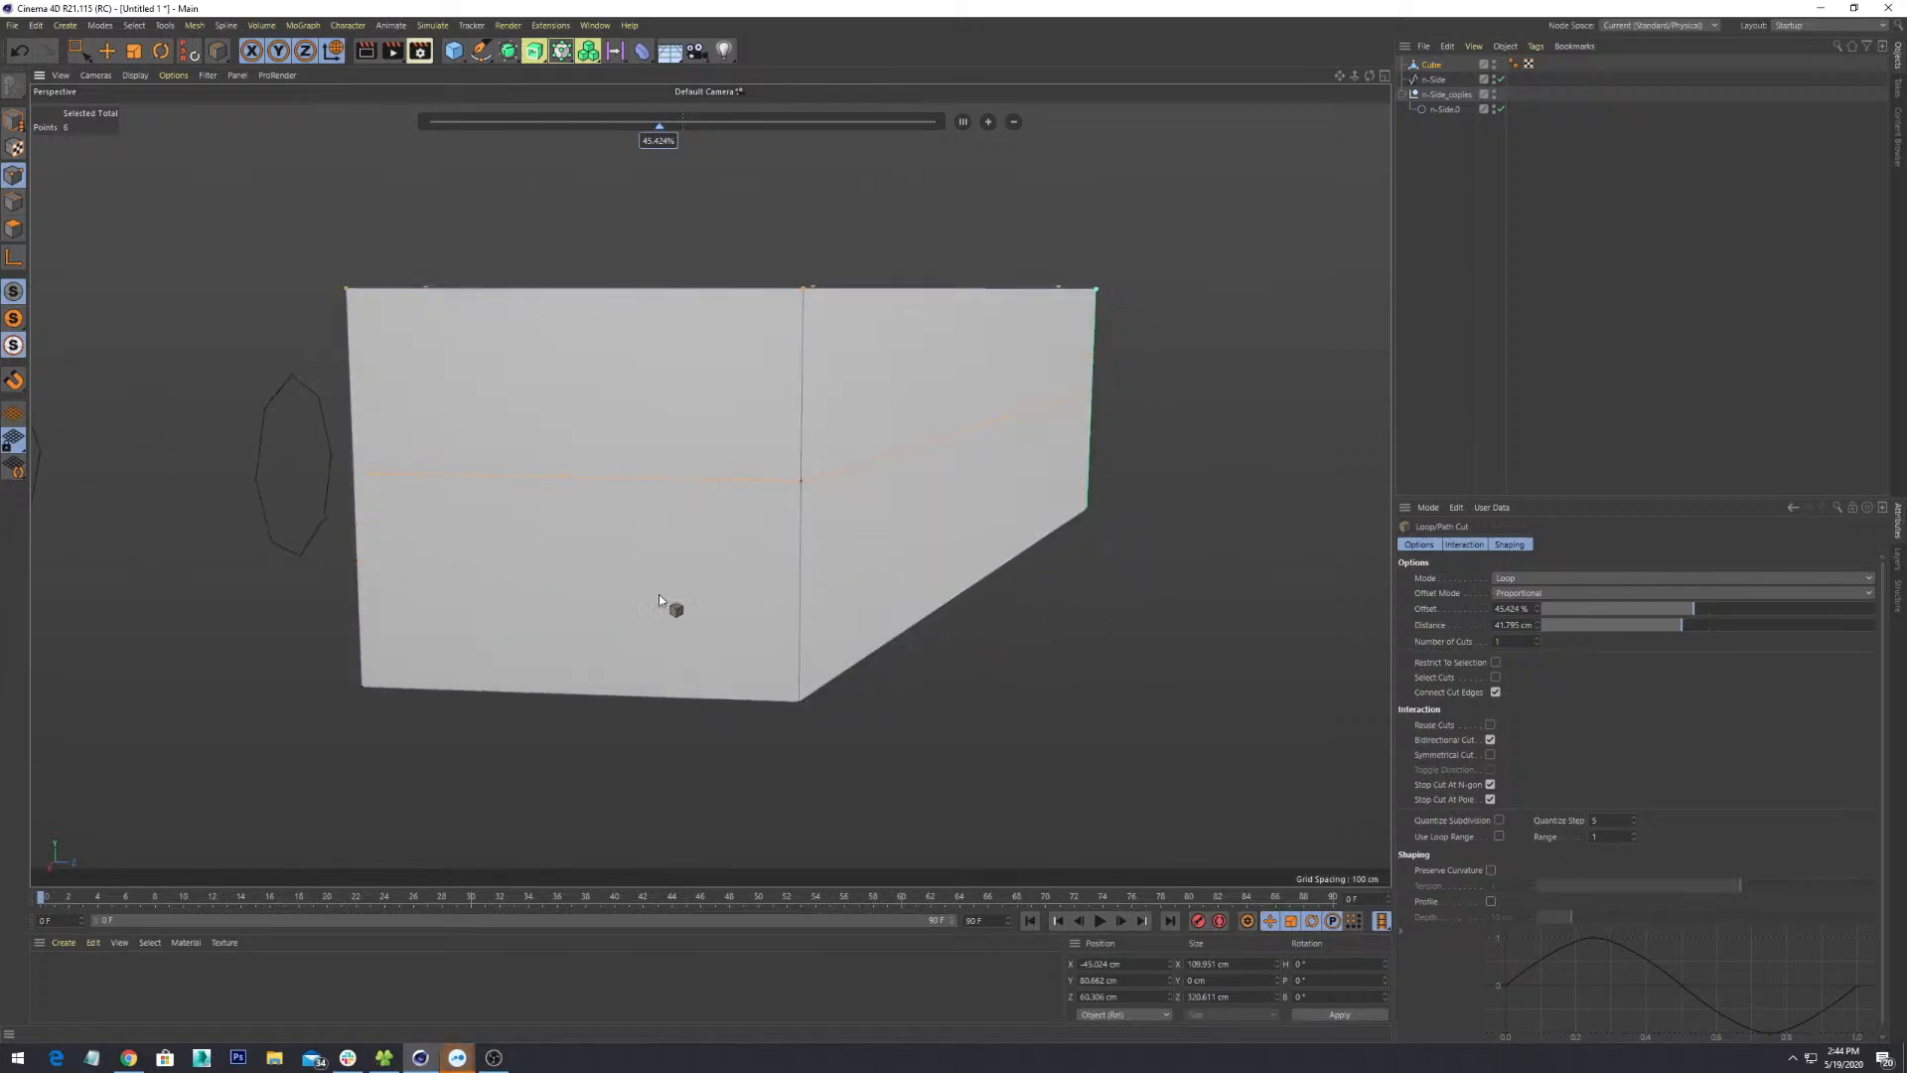
# - Test scaling the top points inward, undo both attempts, and deselect all
pyautogui.press('t')
pyautogui.moveTo(1169, 372); pyautogui.dragTo(977, 457)
pyautogui.hotkey('ctrl', 'z')
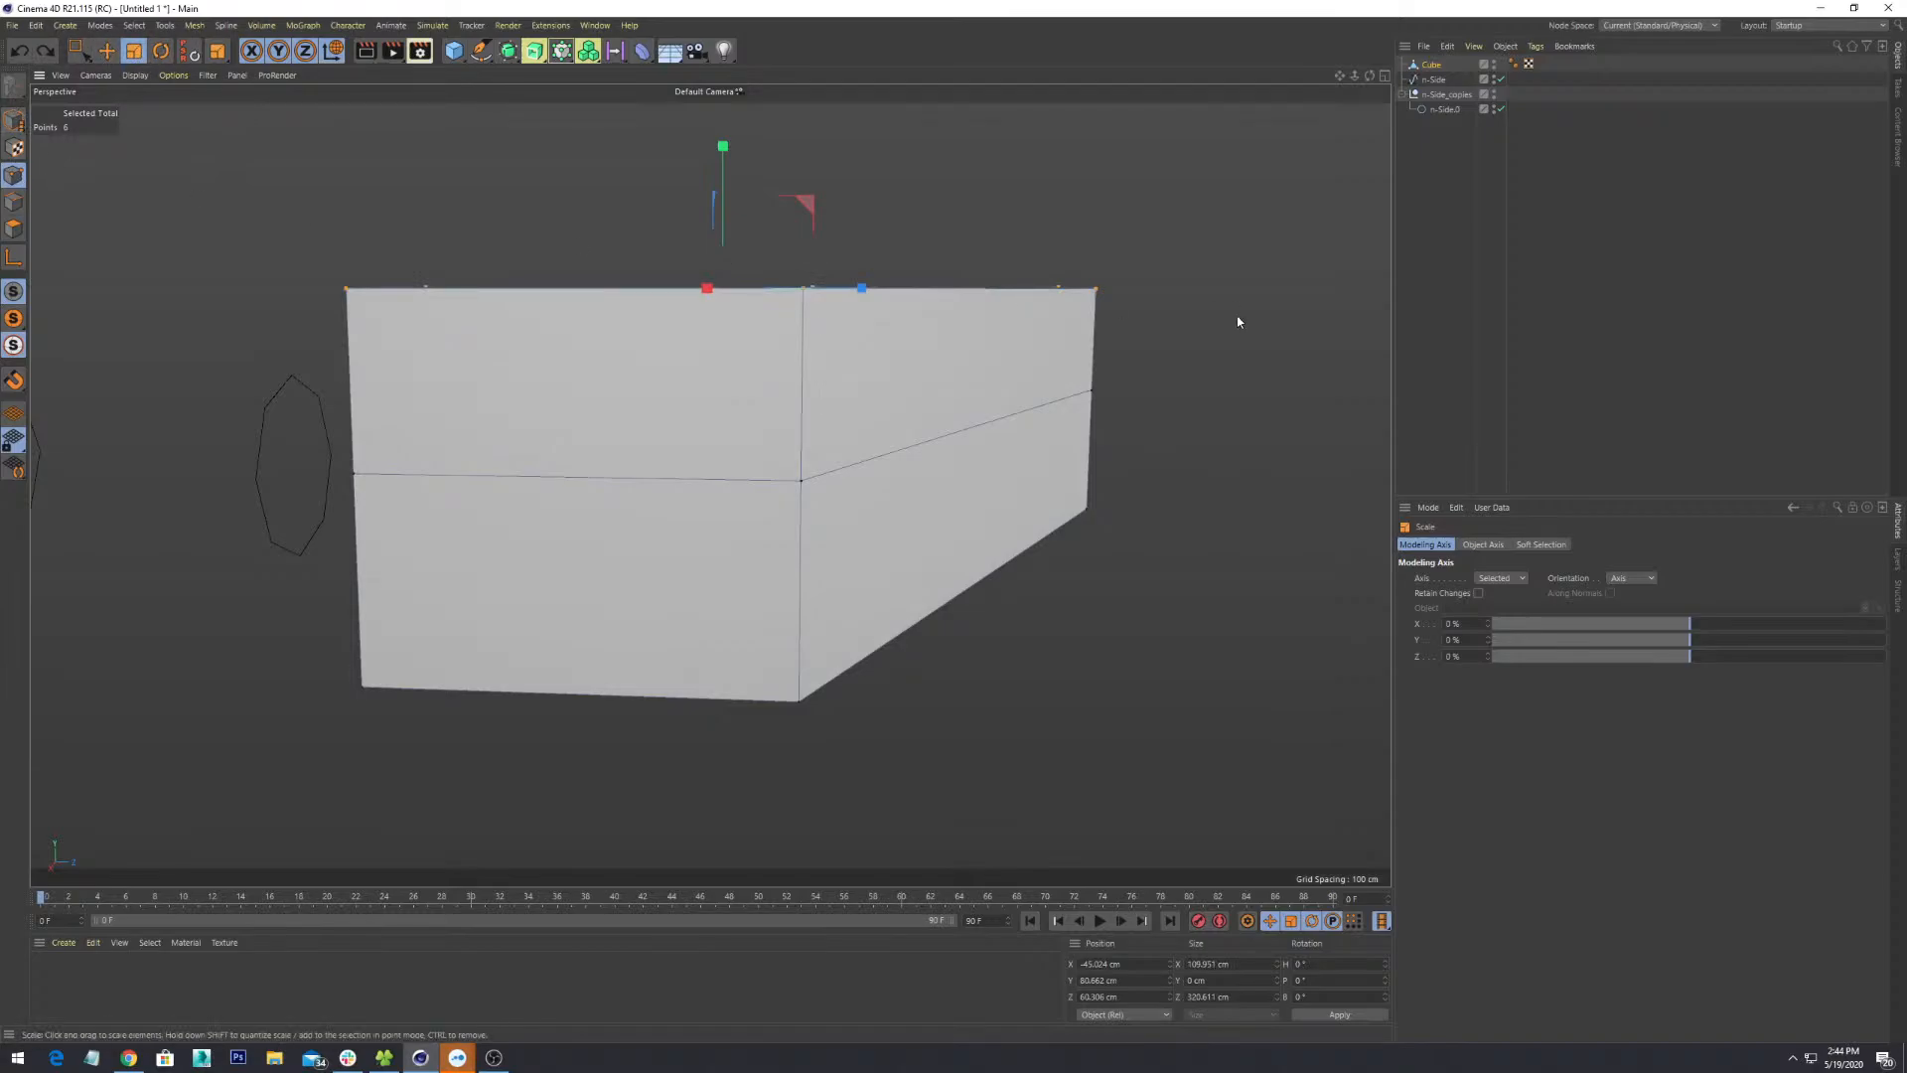
pyautogui.moveTo(1236, 317); pyautogui.dragTo(909, 479)
pyautogui.hotkey('ctrl', 'z')
pyautogui.click(1184, 362)
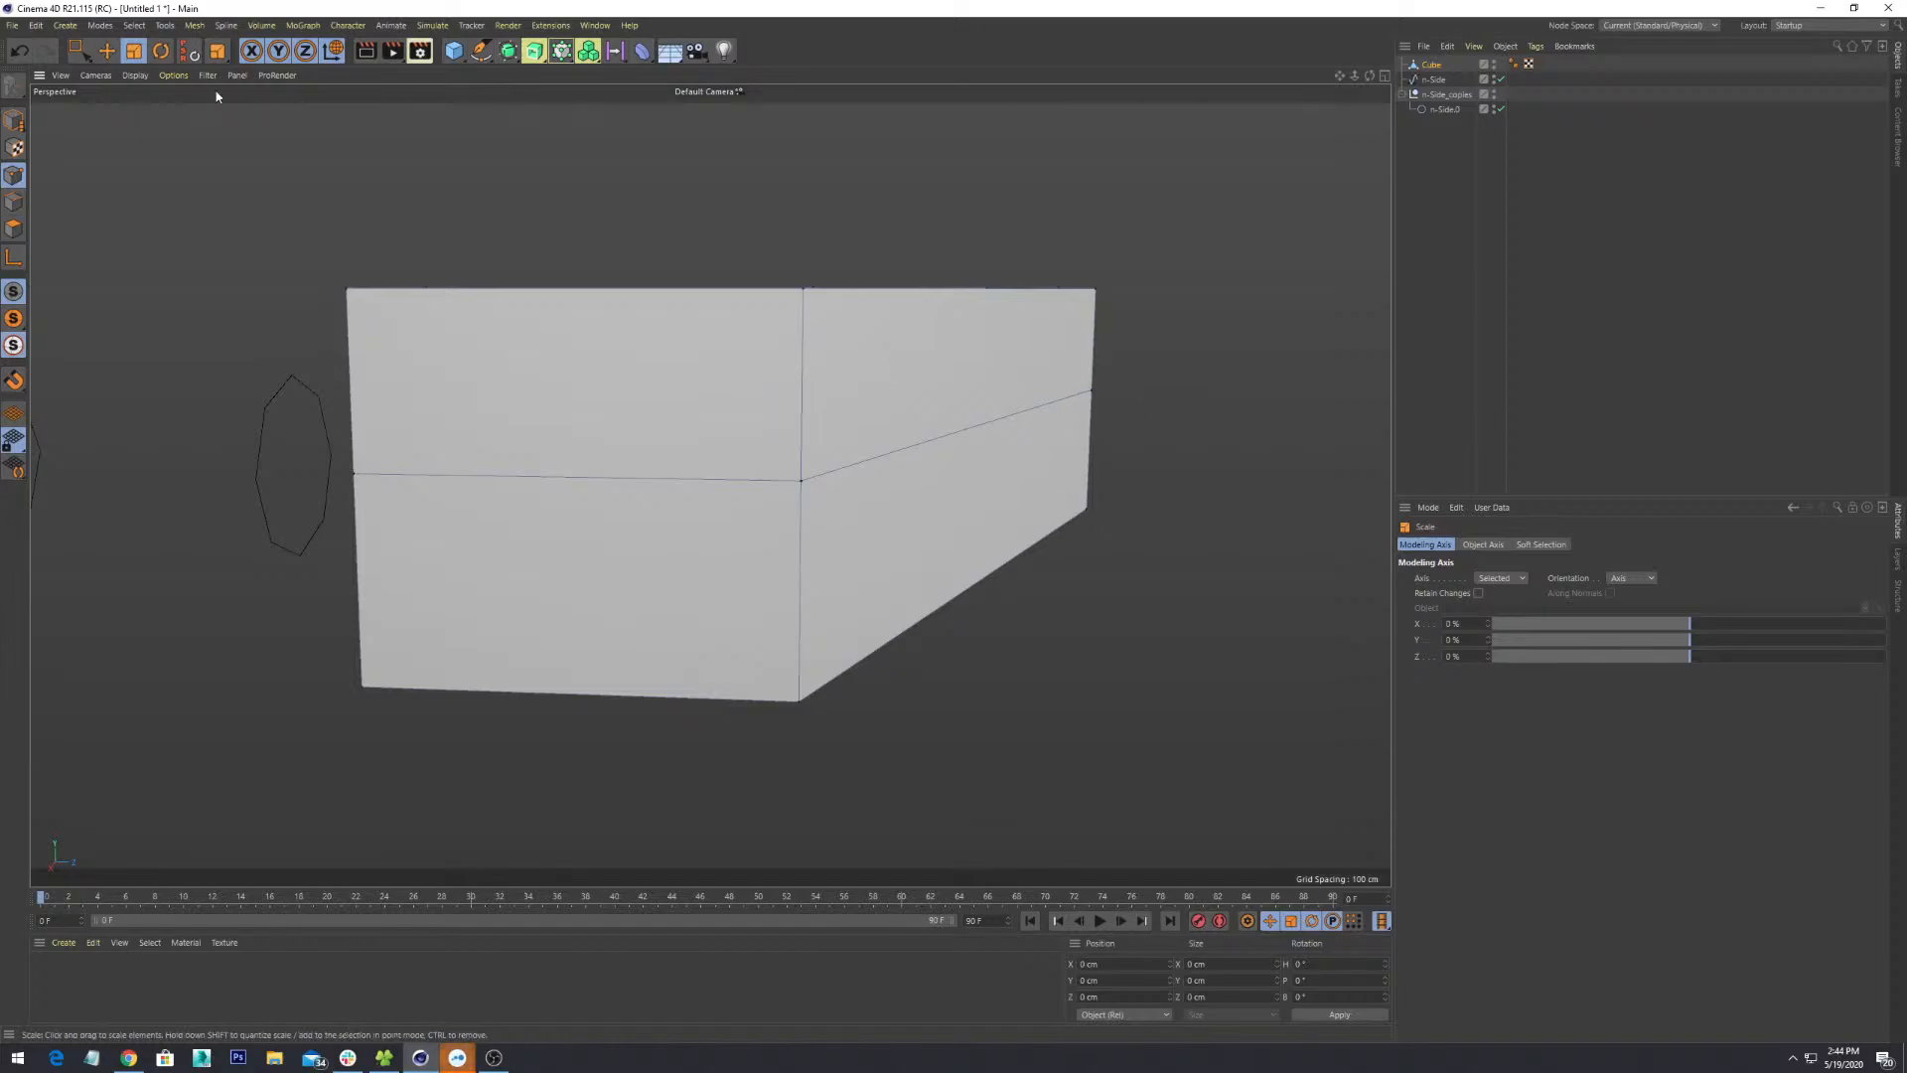
# - Reselect the six middle-loop points and switch to the Scale tool
pyautogui.click(80, 50)
pyautogui.moveTo(1205, 334); pyautogui.dragTo(949, 448)
pyautogui.moveTo(242, 425); pyautogui.dragTo(702, 544)
pyautogui.keyDown('shift'); pyautogui.moveTo(879, 531); pyautogui.dragTo(879, 532); pyautogui.keyUp('shift')
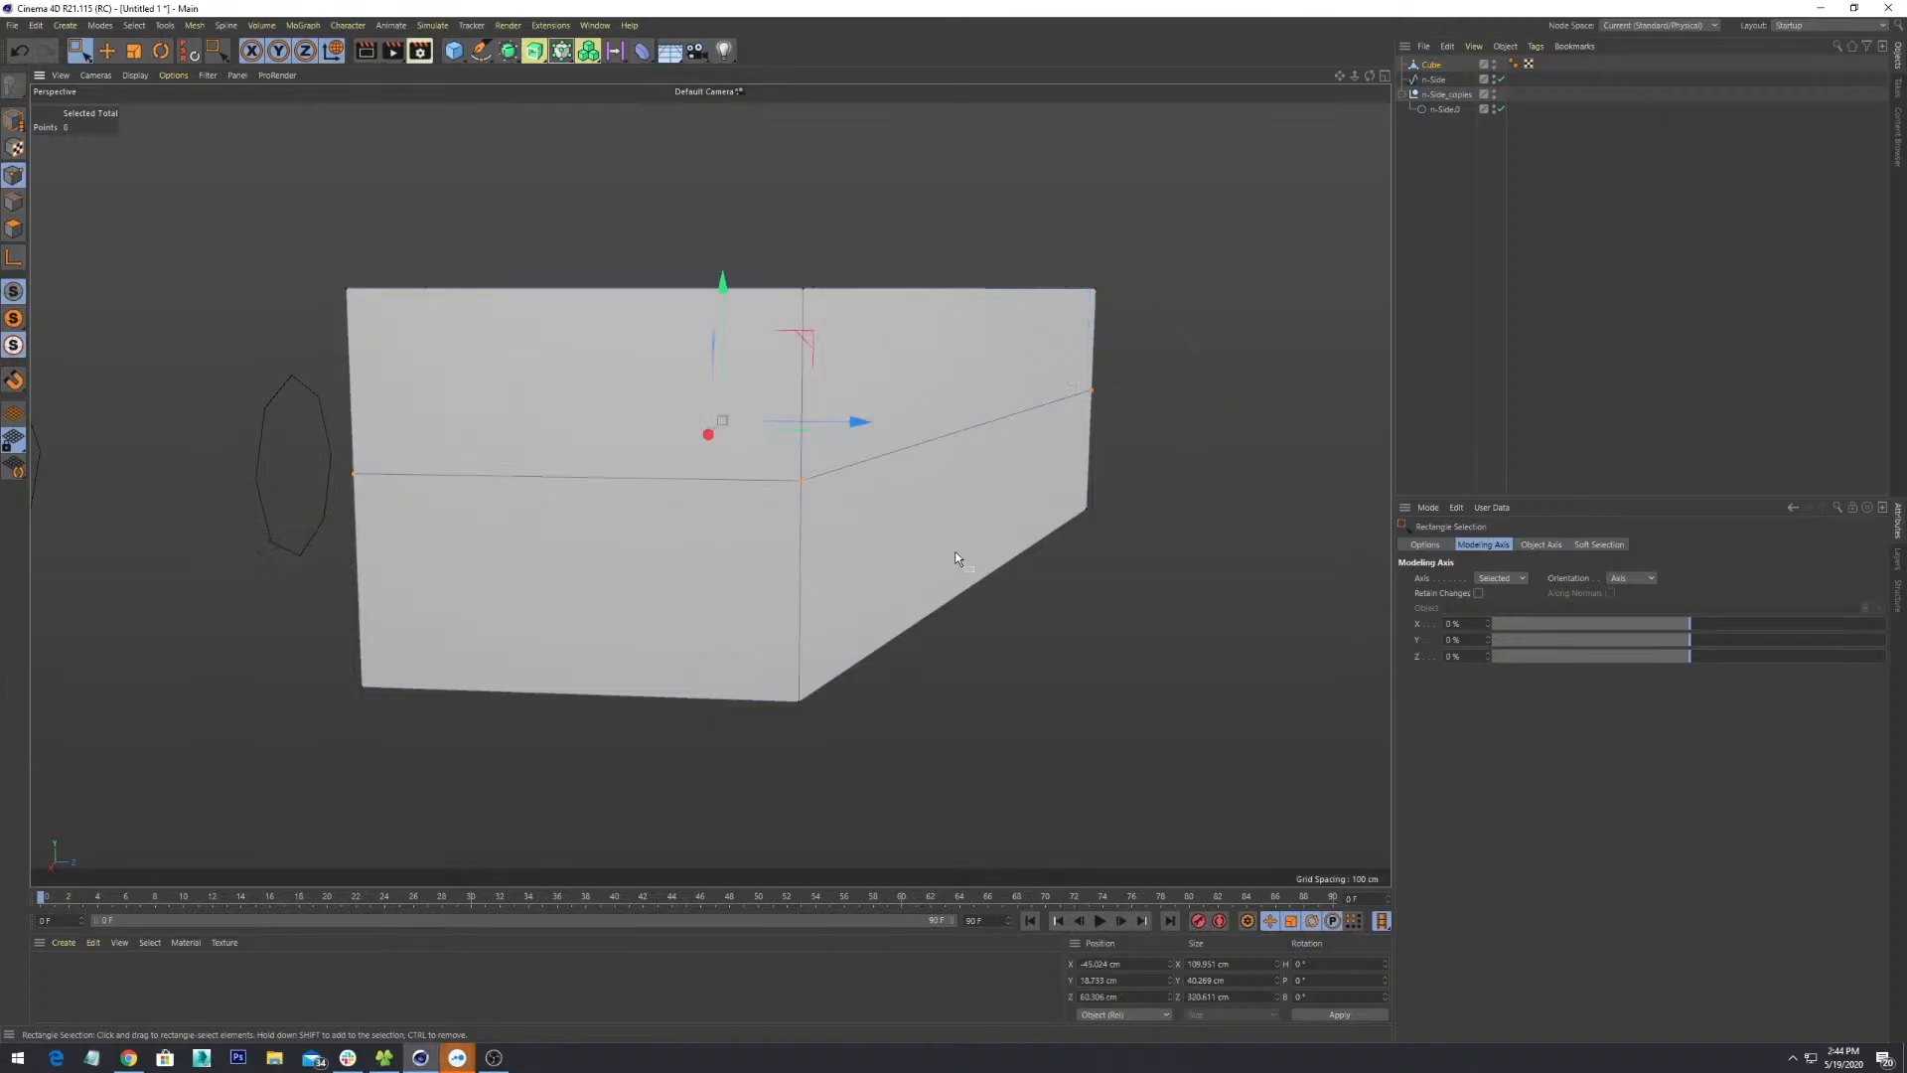
pyautogui.press('e')
pyautogui.press('r')
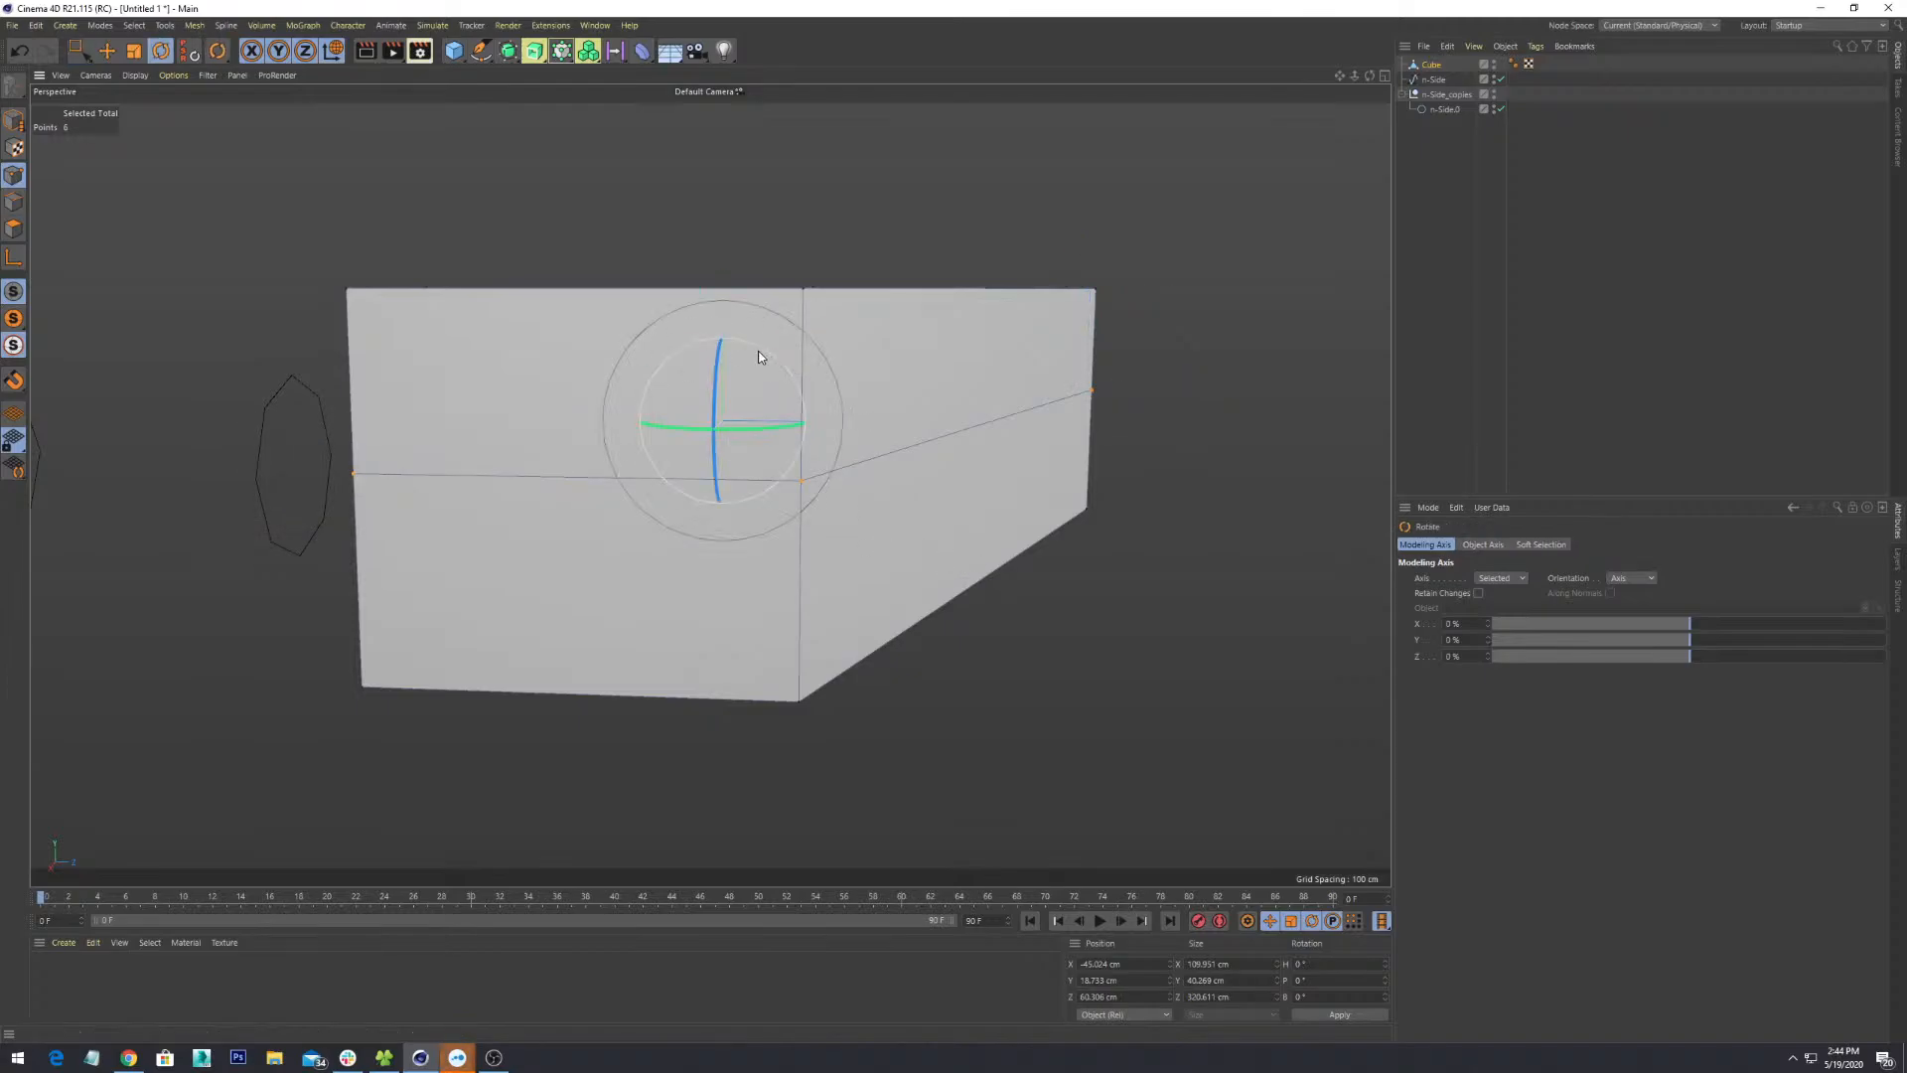
pyautogui.press('t')
# - Try several scalings to level the middle ring, undoing each inverted attempt
pyautogui.keyDown('shift'); pyautogui.moveTo(721, 291); pyautogui.dragTo(743, 514); pyautogui.keyUp('shift')
pyautogui.hotkey('ctrl', 'z')
pyautogui.hotkey('ctrl', 'y')
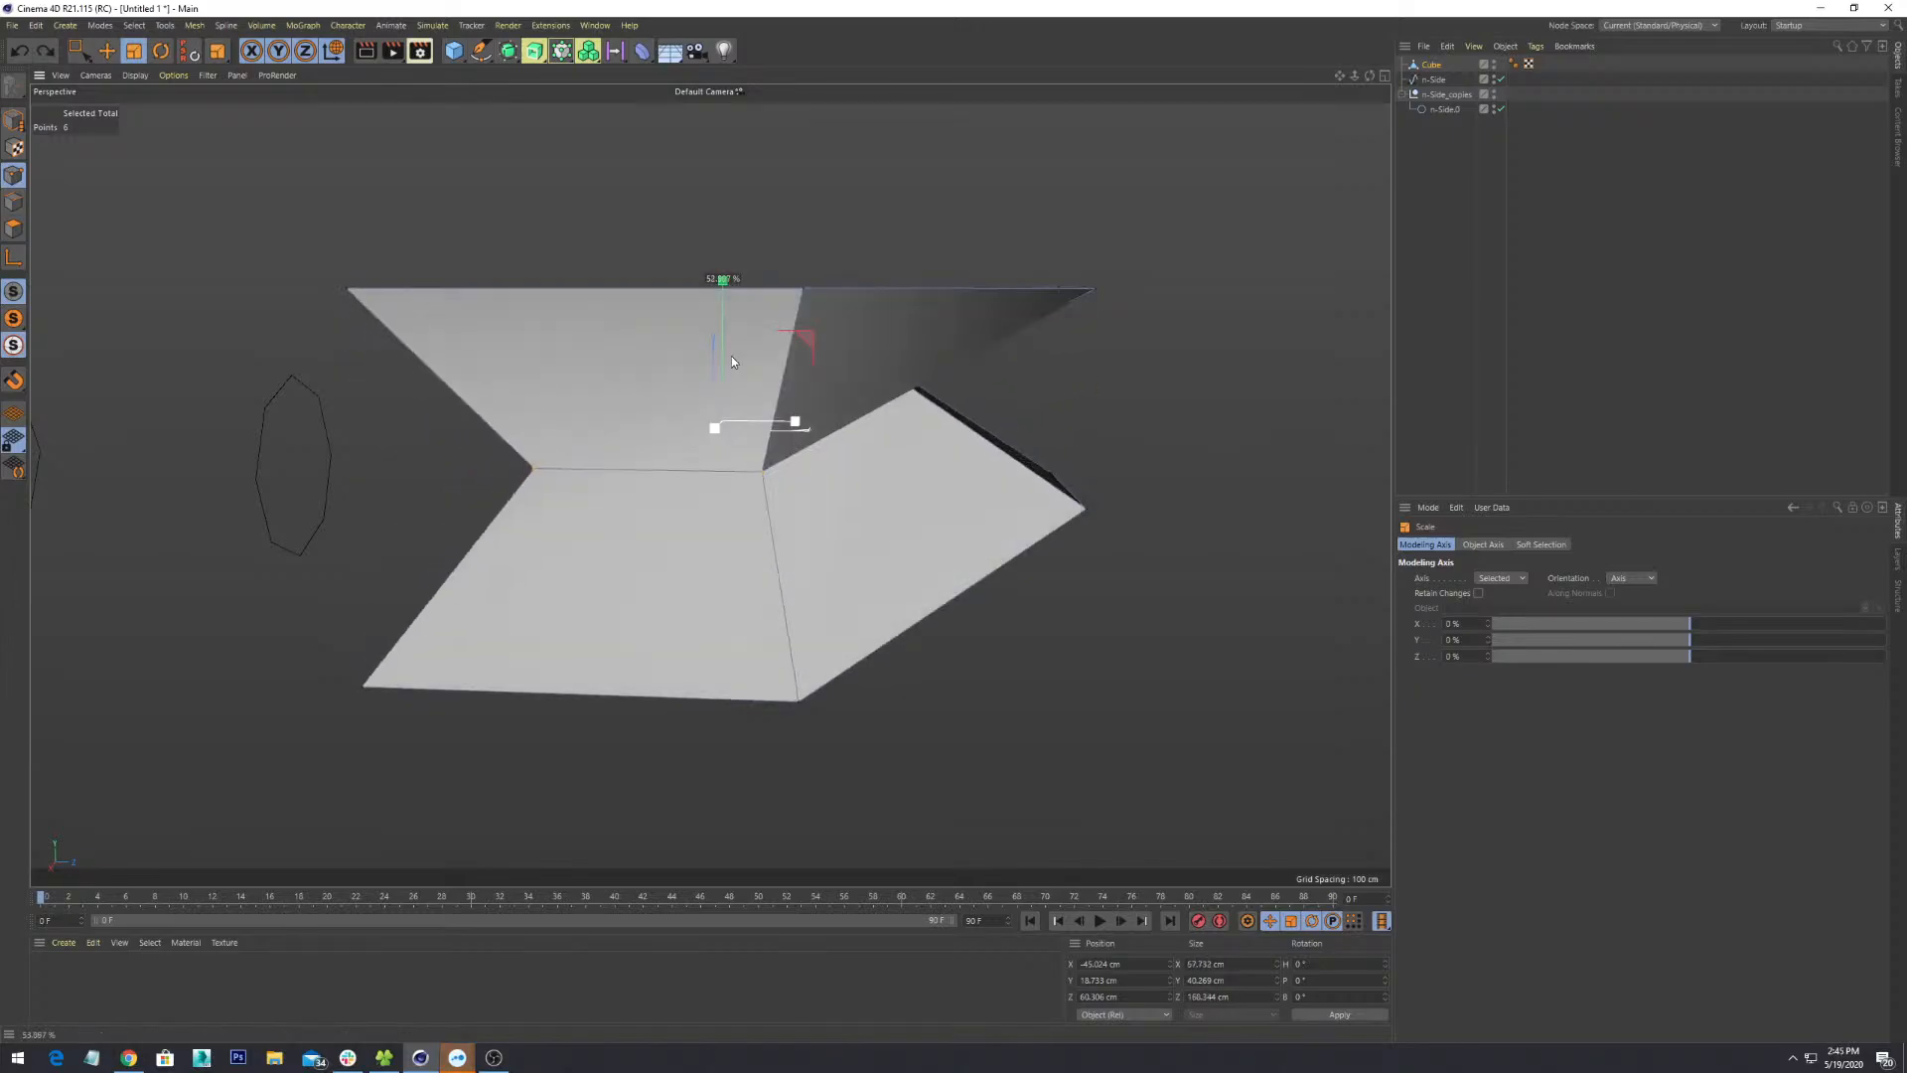
pyautogui.hotkey('ctrl', 'z')
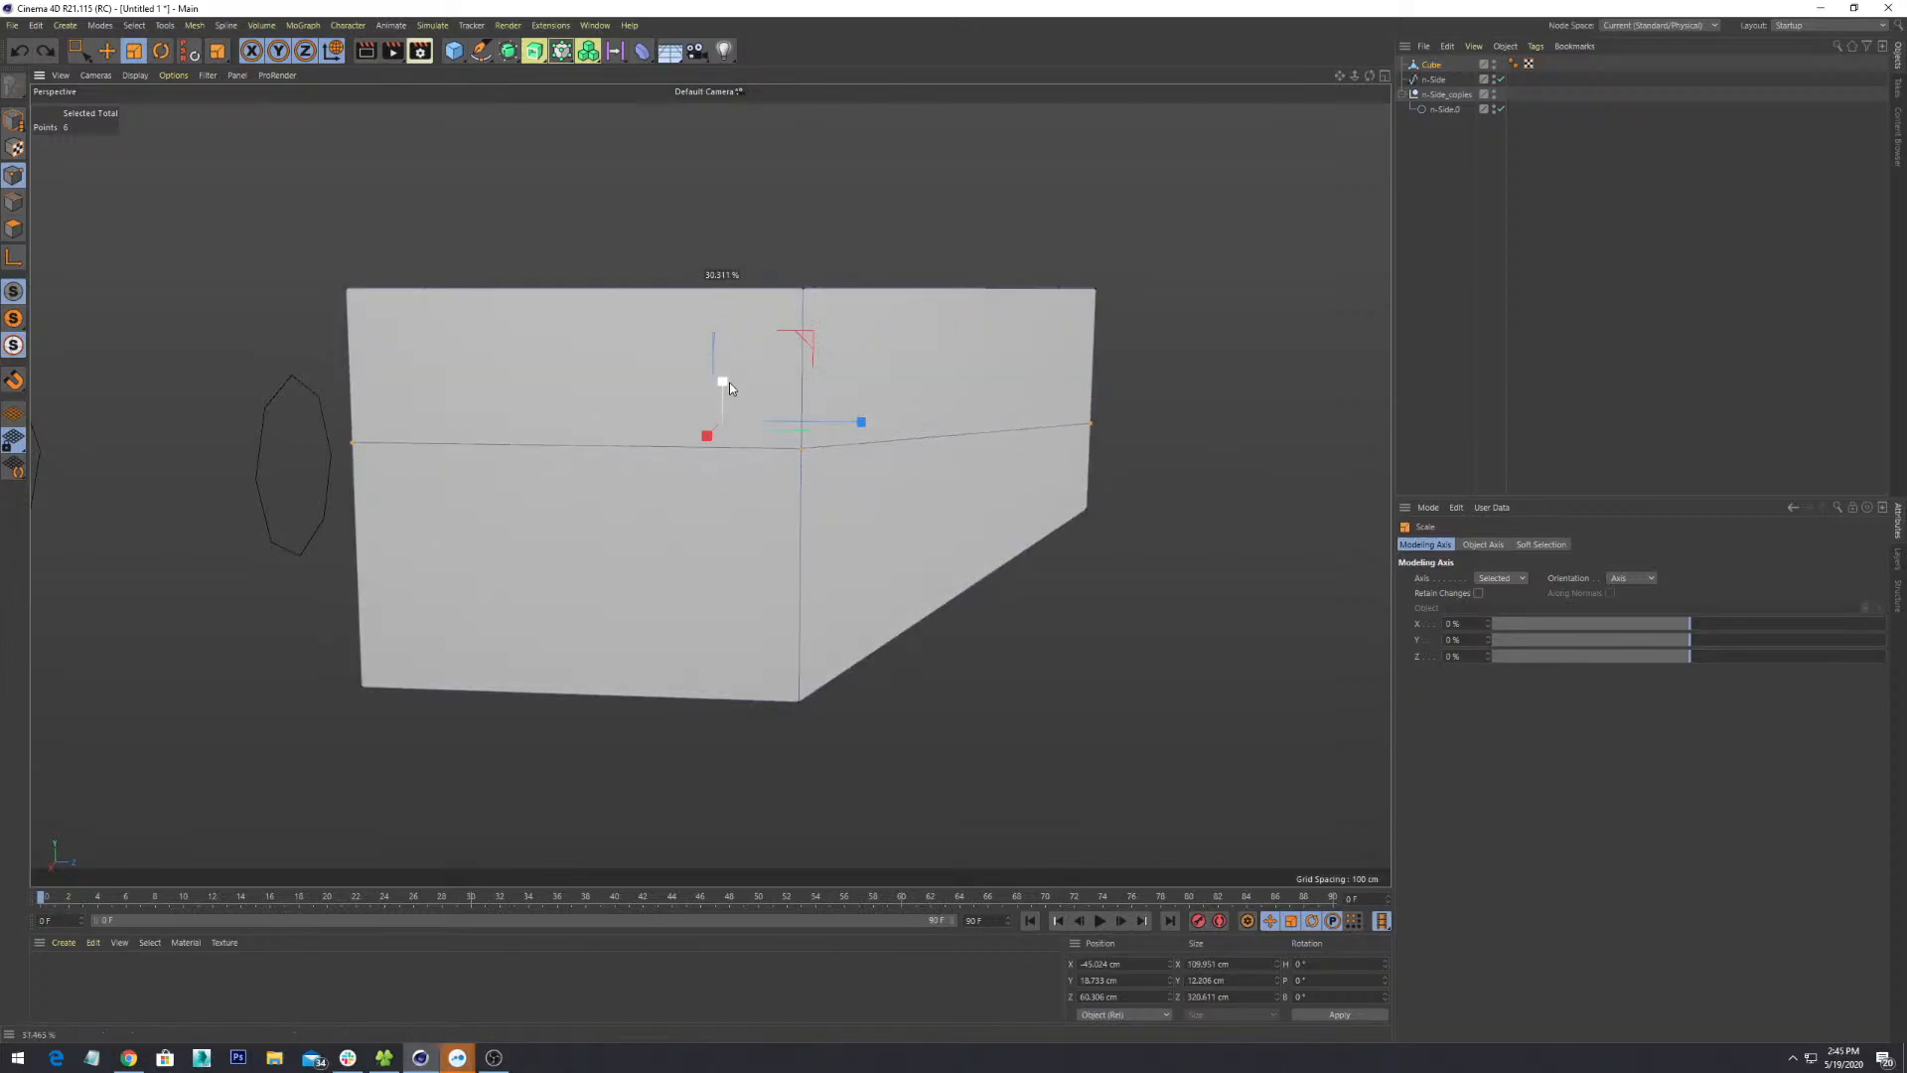
pyautogui.keyDown('shift'); pyautogui.moveTo(836, 421); pyautogui.dragTo(939, 451); pyautogui.keyUp('shift')
pyautogui.hotkey('ctrl', 'z')
pyautogui.keyDown('shift'); pyautogui.moveTo(1000, 288); pyautogui.dragTo(1005, 342); pyautogui.keyUp('shift')
pyautogui.hotkey('ctrl', 'z')
pyautogui.keyDown('alt'); pyautogui.moveTo(901, 522); pyautogui.dragTo(868, 433); pyautogui.keyUp('alt')
pyautogui.moveTo(731, 320); pyautogui.dragTo(789, 440)
pyautogui.hotkey('ctrl', 'z')
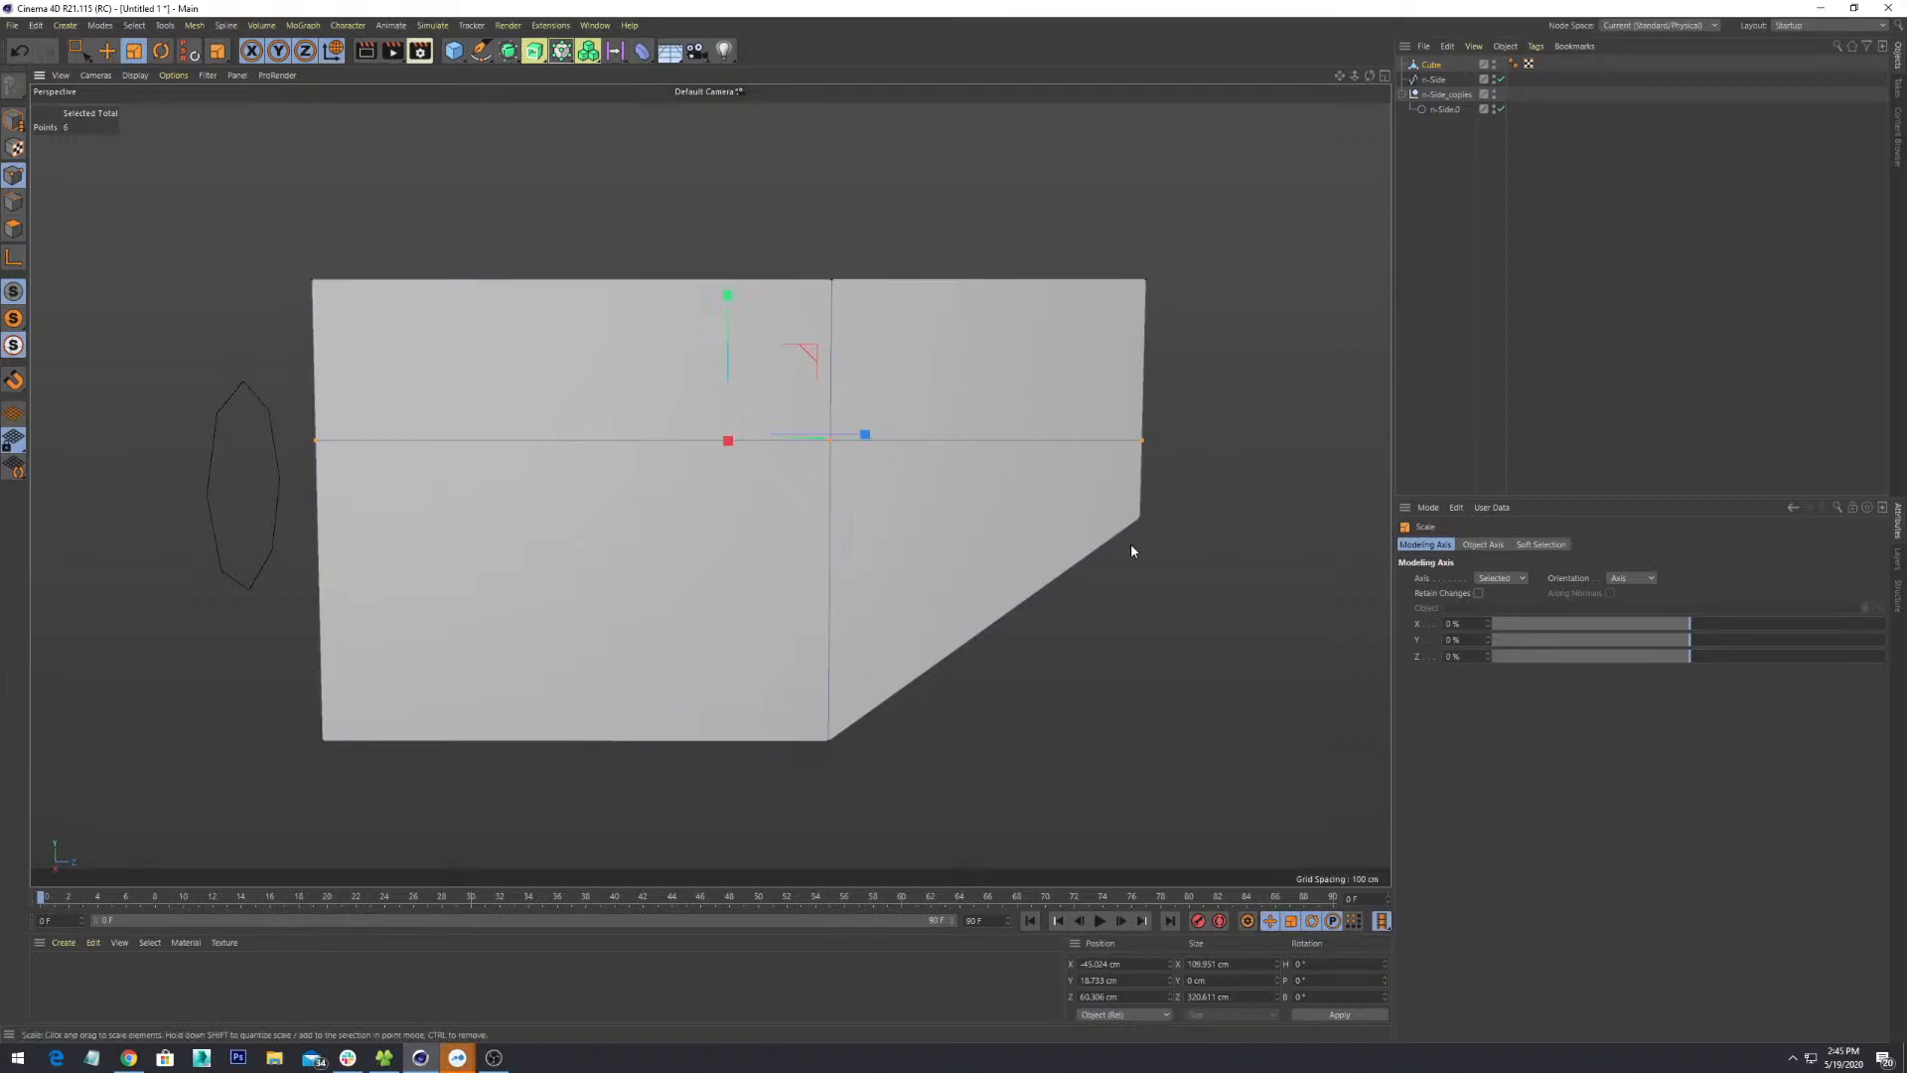
pyautogui.keyDown('alt'); pyautogui.moveTo(1131, 544); pyautogui.dragTo(931, 732); pyautogui.keyUp('alt')
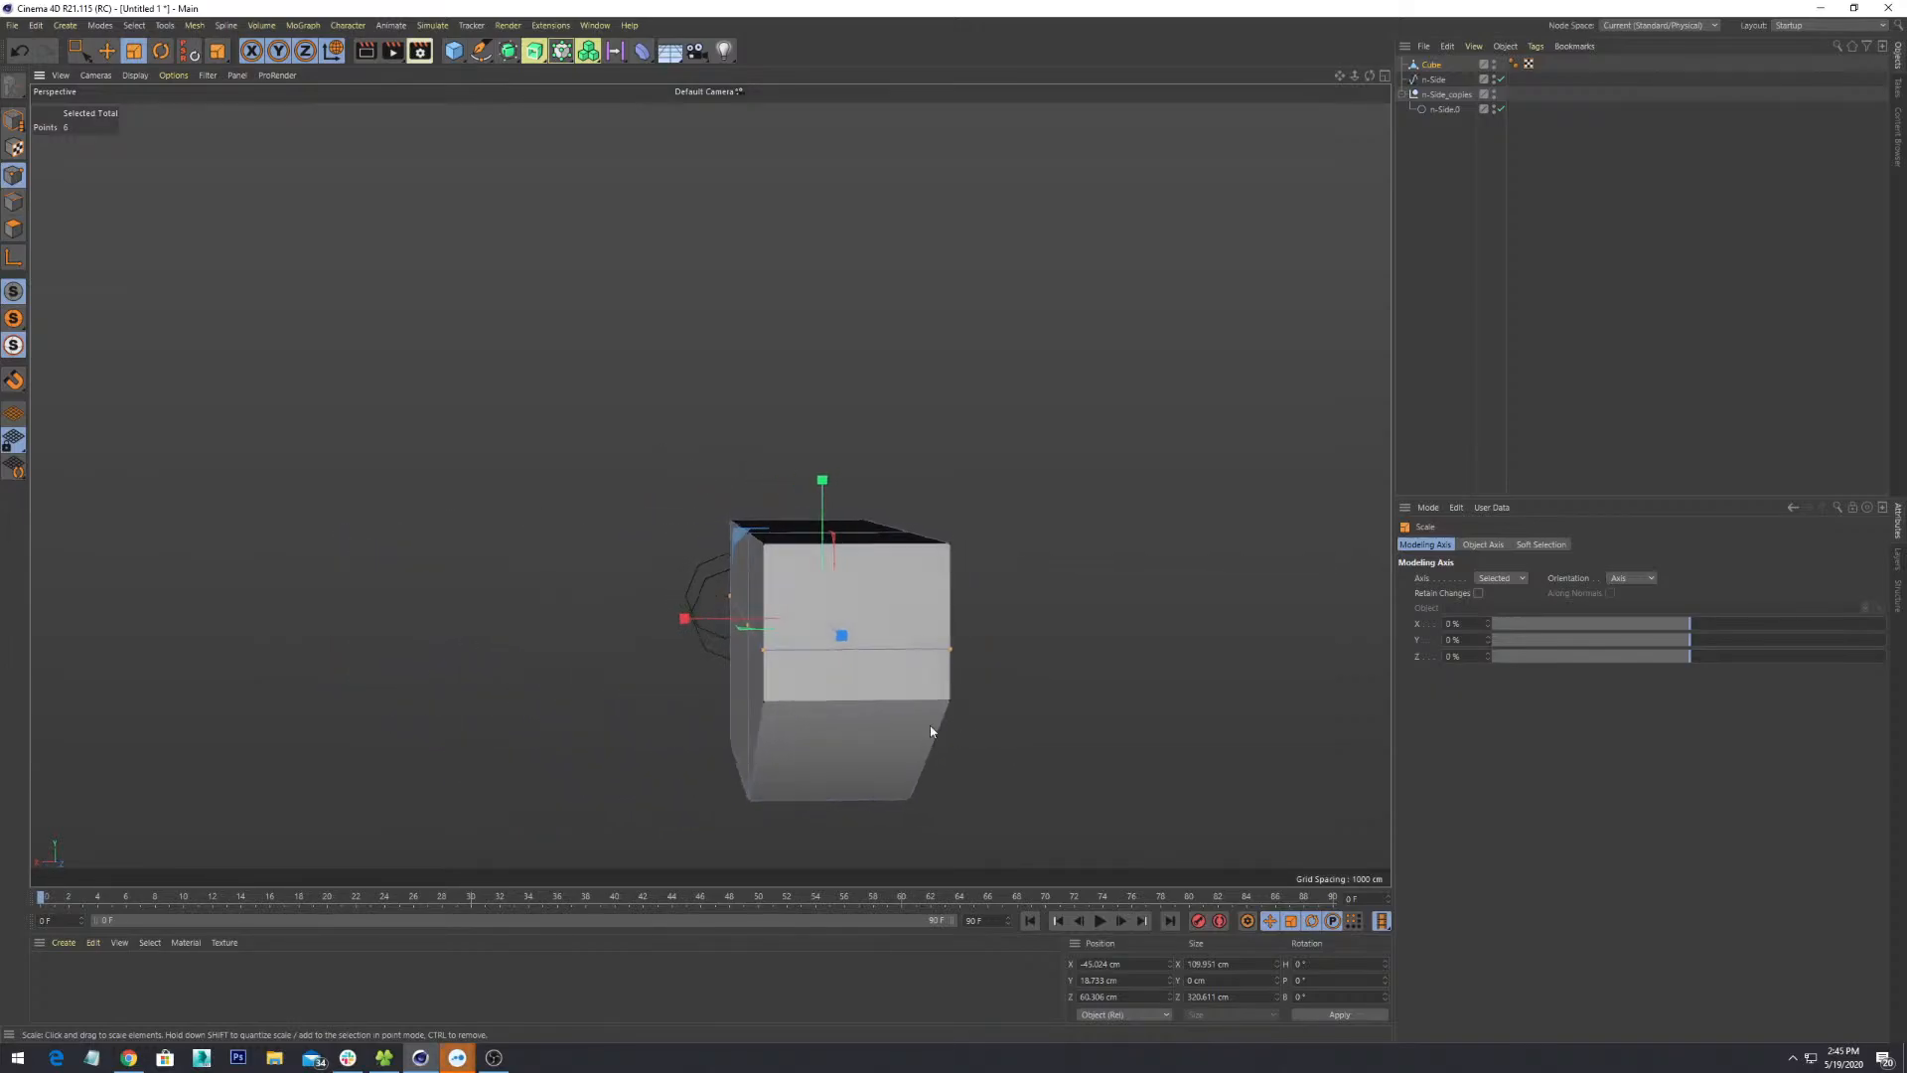
# - Widen the middle ring of points sideways along X in world axes
pyautogui.moveTo(699, 622)
pyautogui.mouseDown()
pyautogui.moveTo(646, 620)
pyautogui.moveTo(665, 618)
pyautogui.mouseUp()
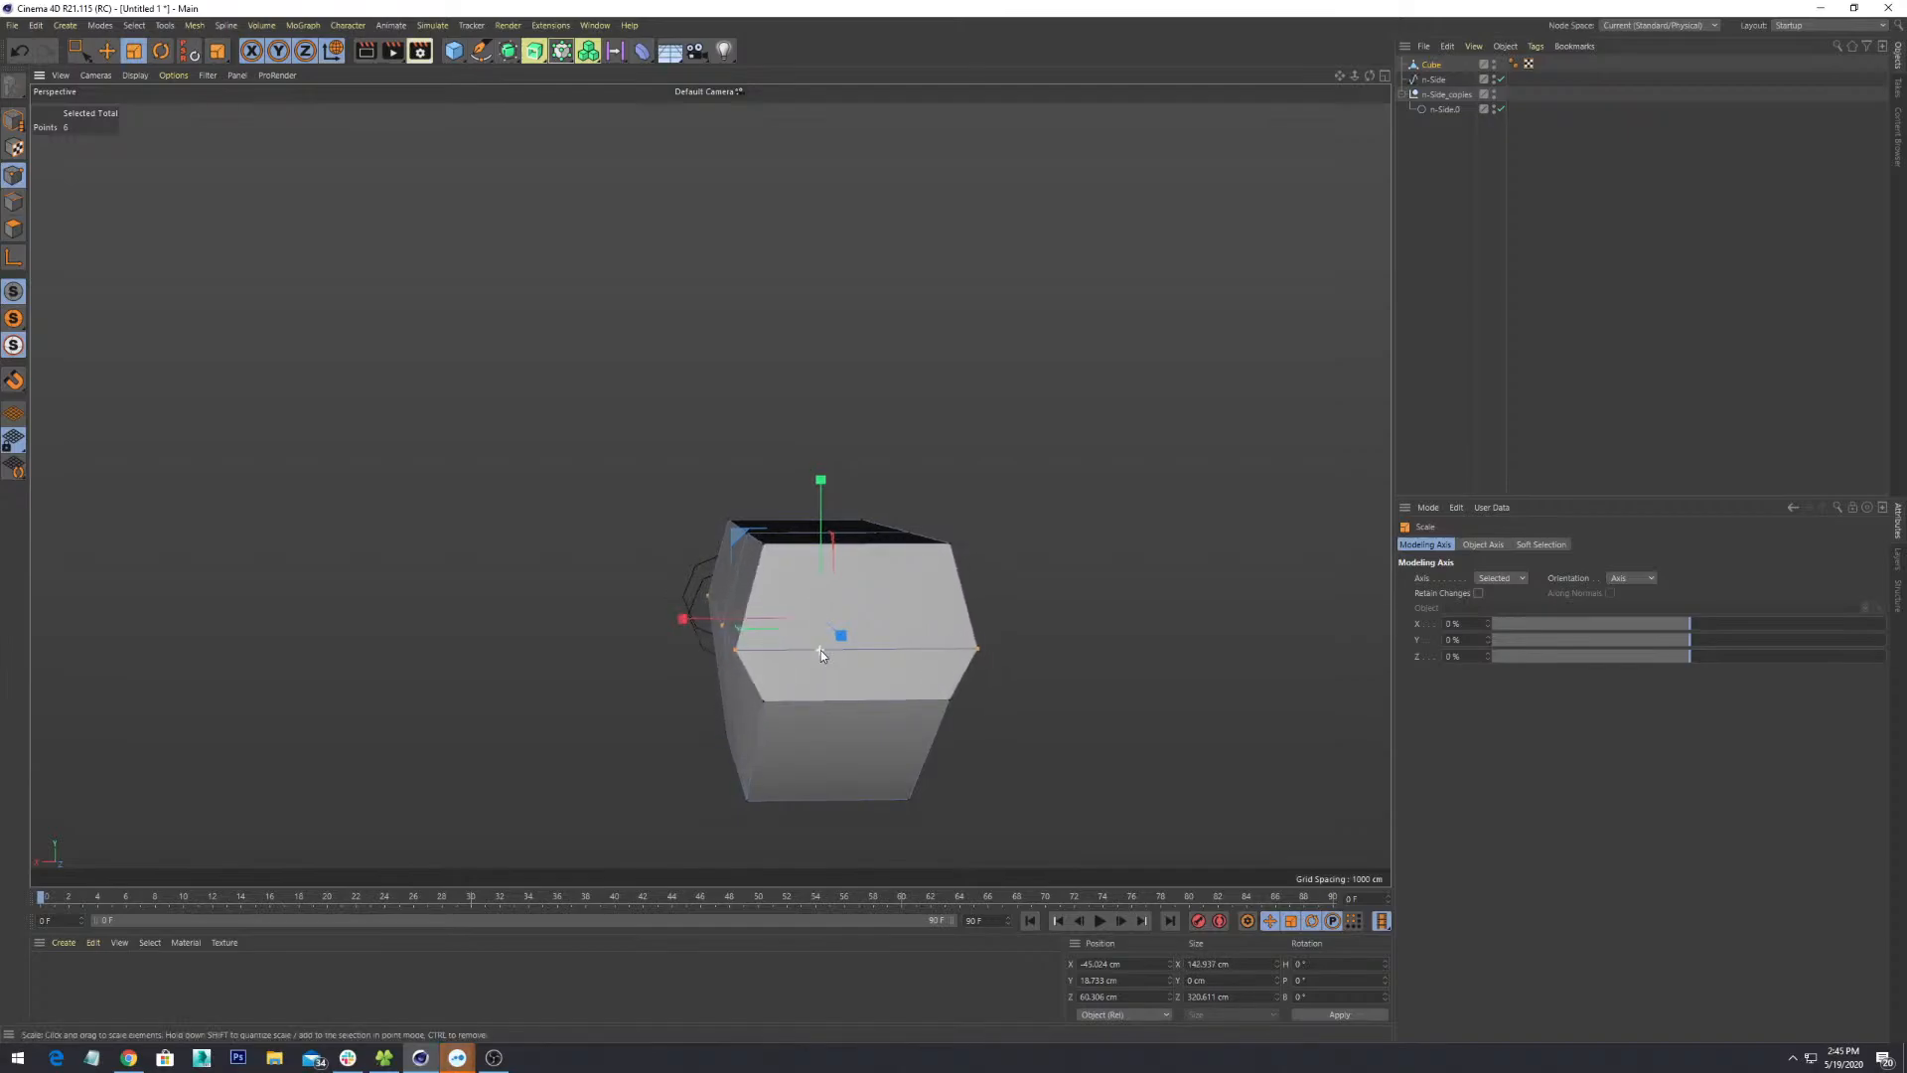
pyautogui.keyDown('alt'); pyautogui.moveTo(821, 650); pyautogui.dragTo(1016, 653); pyautogui.keyUp('alt')
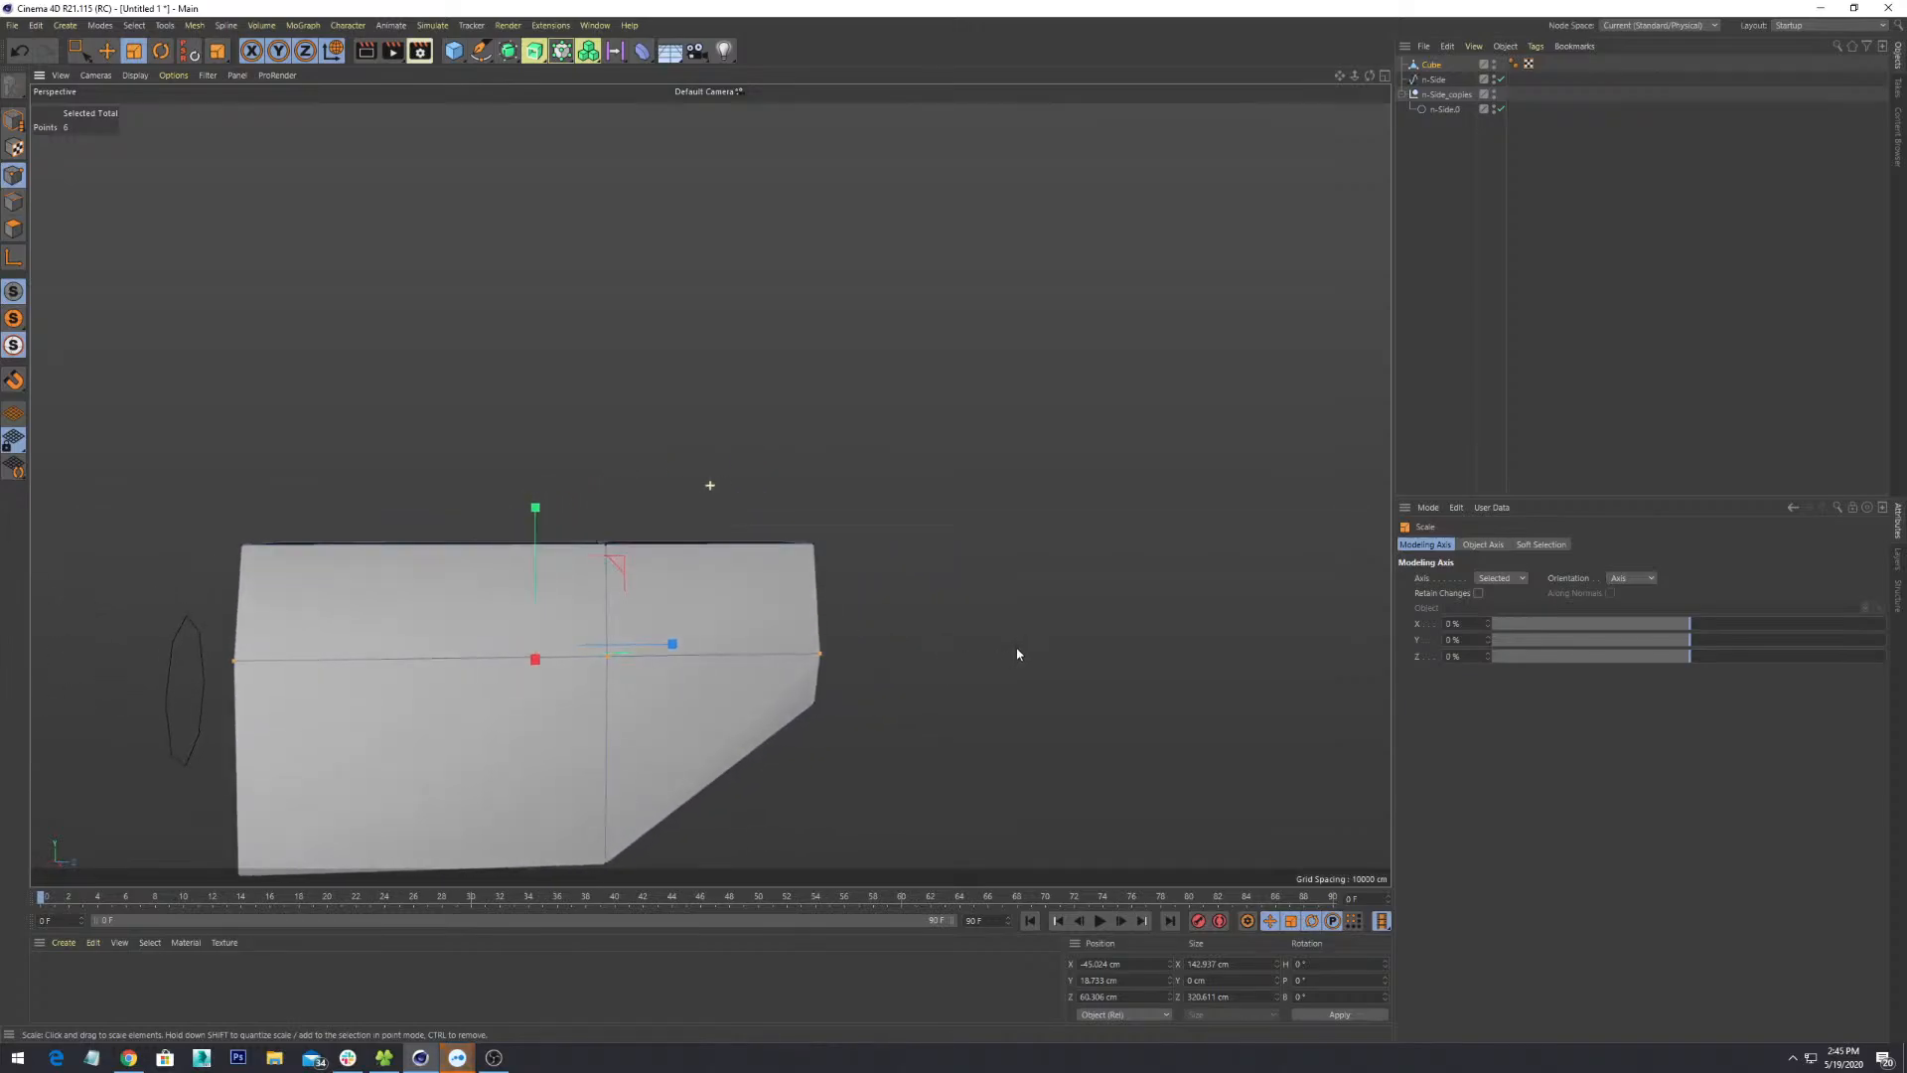
pyautogui.press('w')
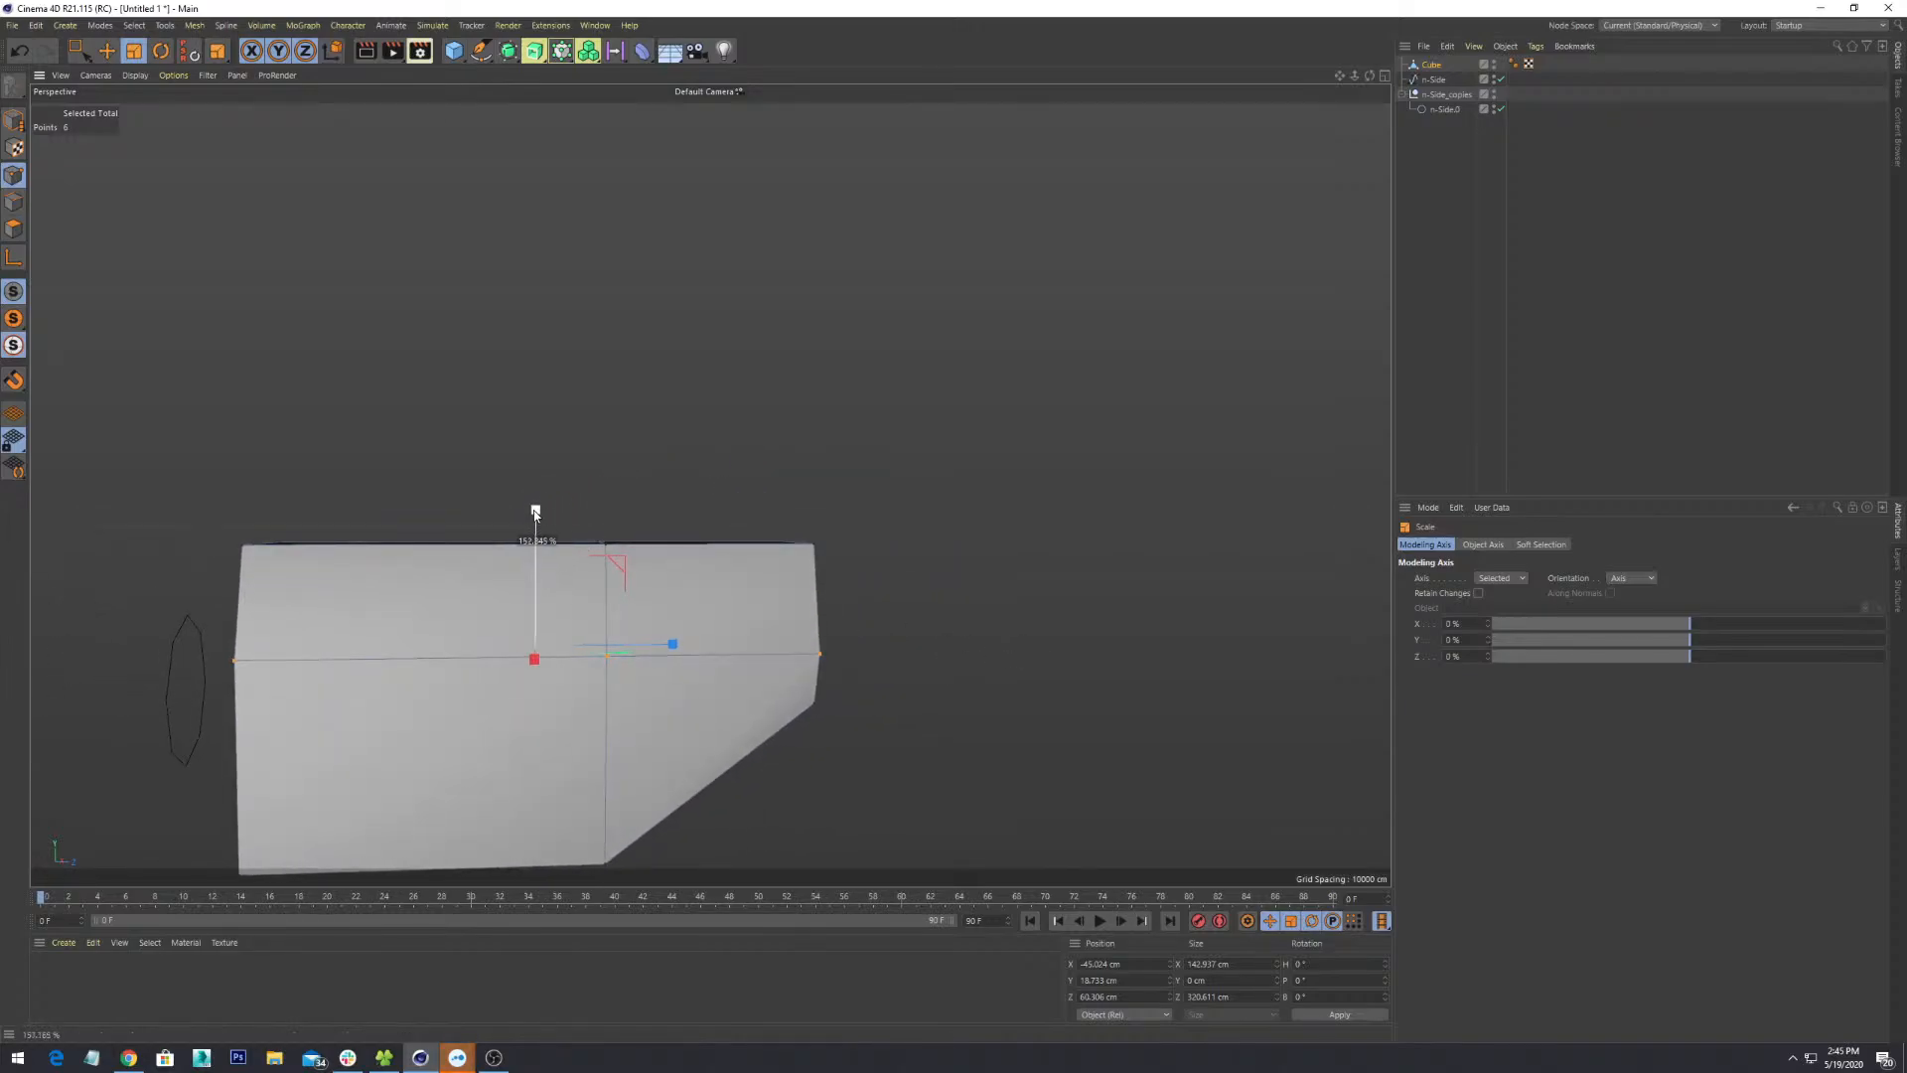
pyautogui.hotkey('ctrl', 'z')
pyautogui.press('w')
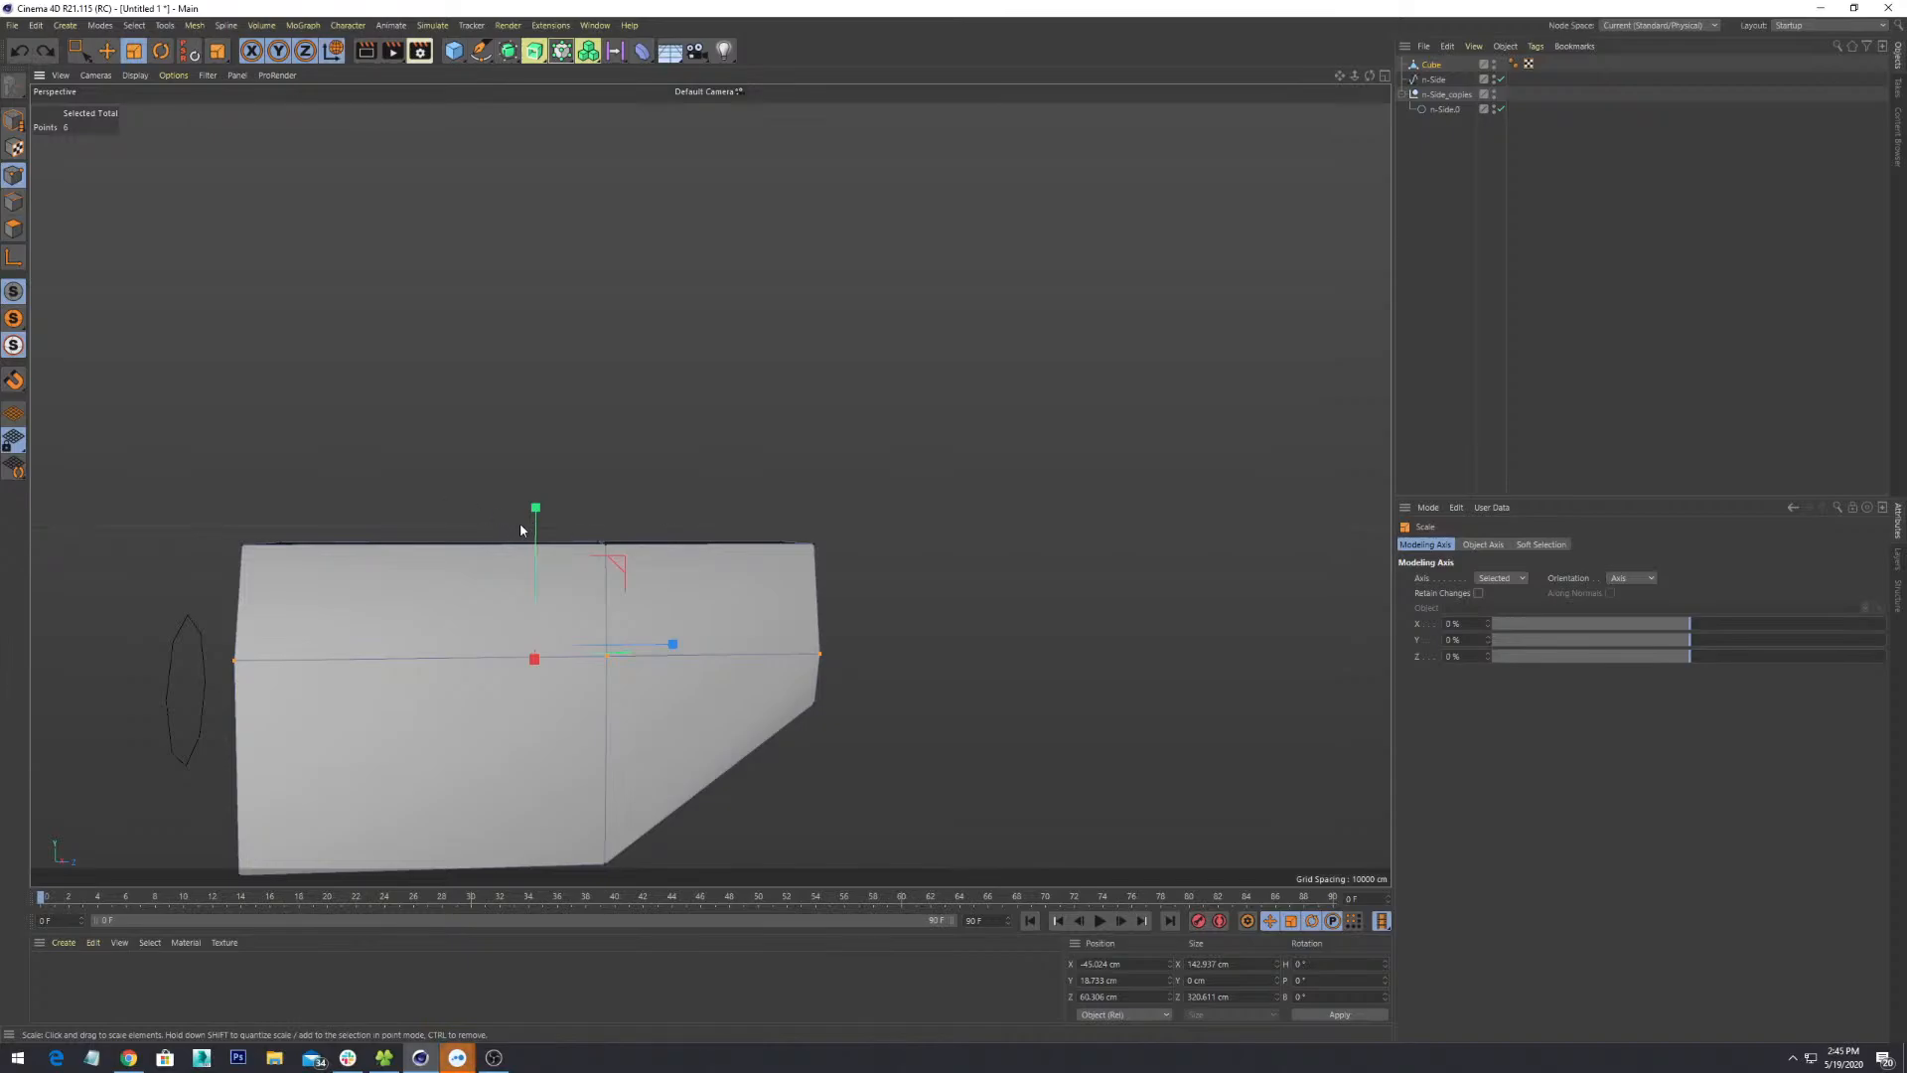
# - Raise the middle ring of points upward with the Move tool
pyautogui.press('e')
pyautogui.moveTo(533, 566); pyautogui.dragTo(534, 544)
pyautogui.keyDown('alt'); pyautogui.moveTo(979, 605); pyautogui.dragTo(738, 748); pyautogui.keyUp('alt')
pyautogui.keyDown('alt'); pyautogui.moveTo(1088, 675); pyautogui.dragTo(1034, 516); pyautogui.keyUp('alt')
pyautogui.scroll(2, 963, 647)
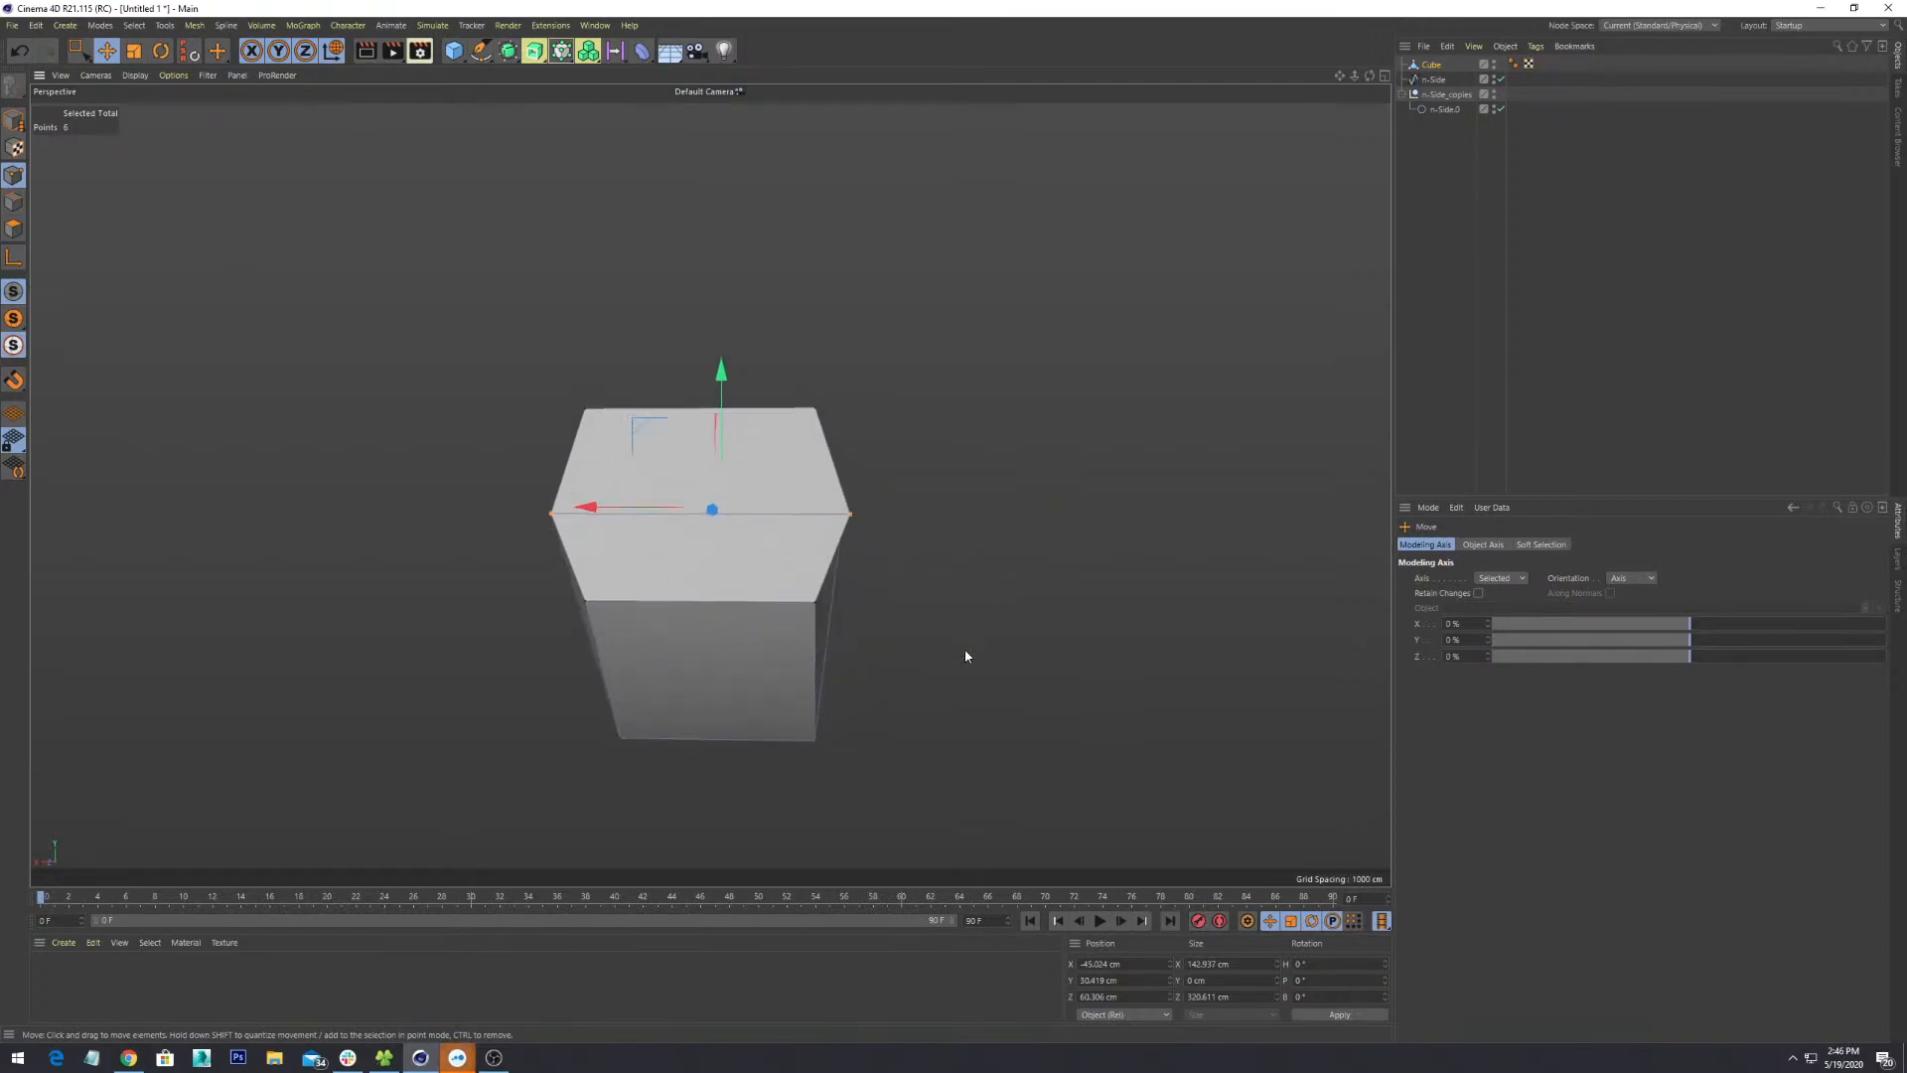
pyautogui.scroll(2, 832, 542)
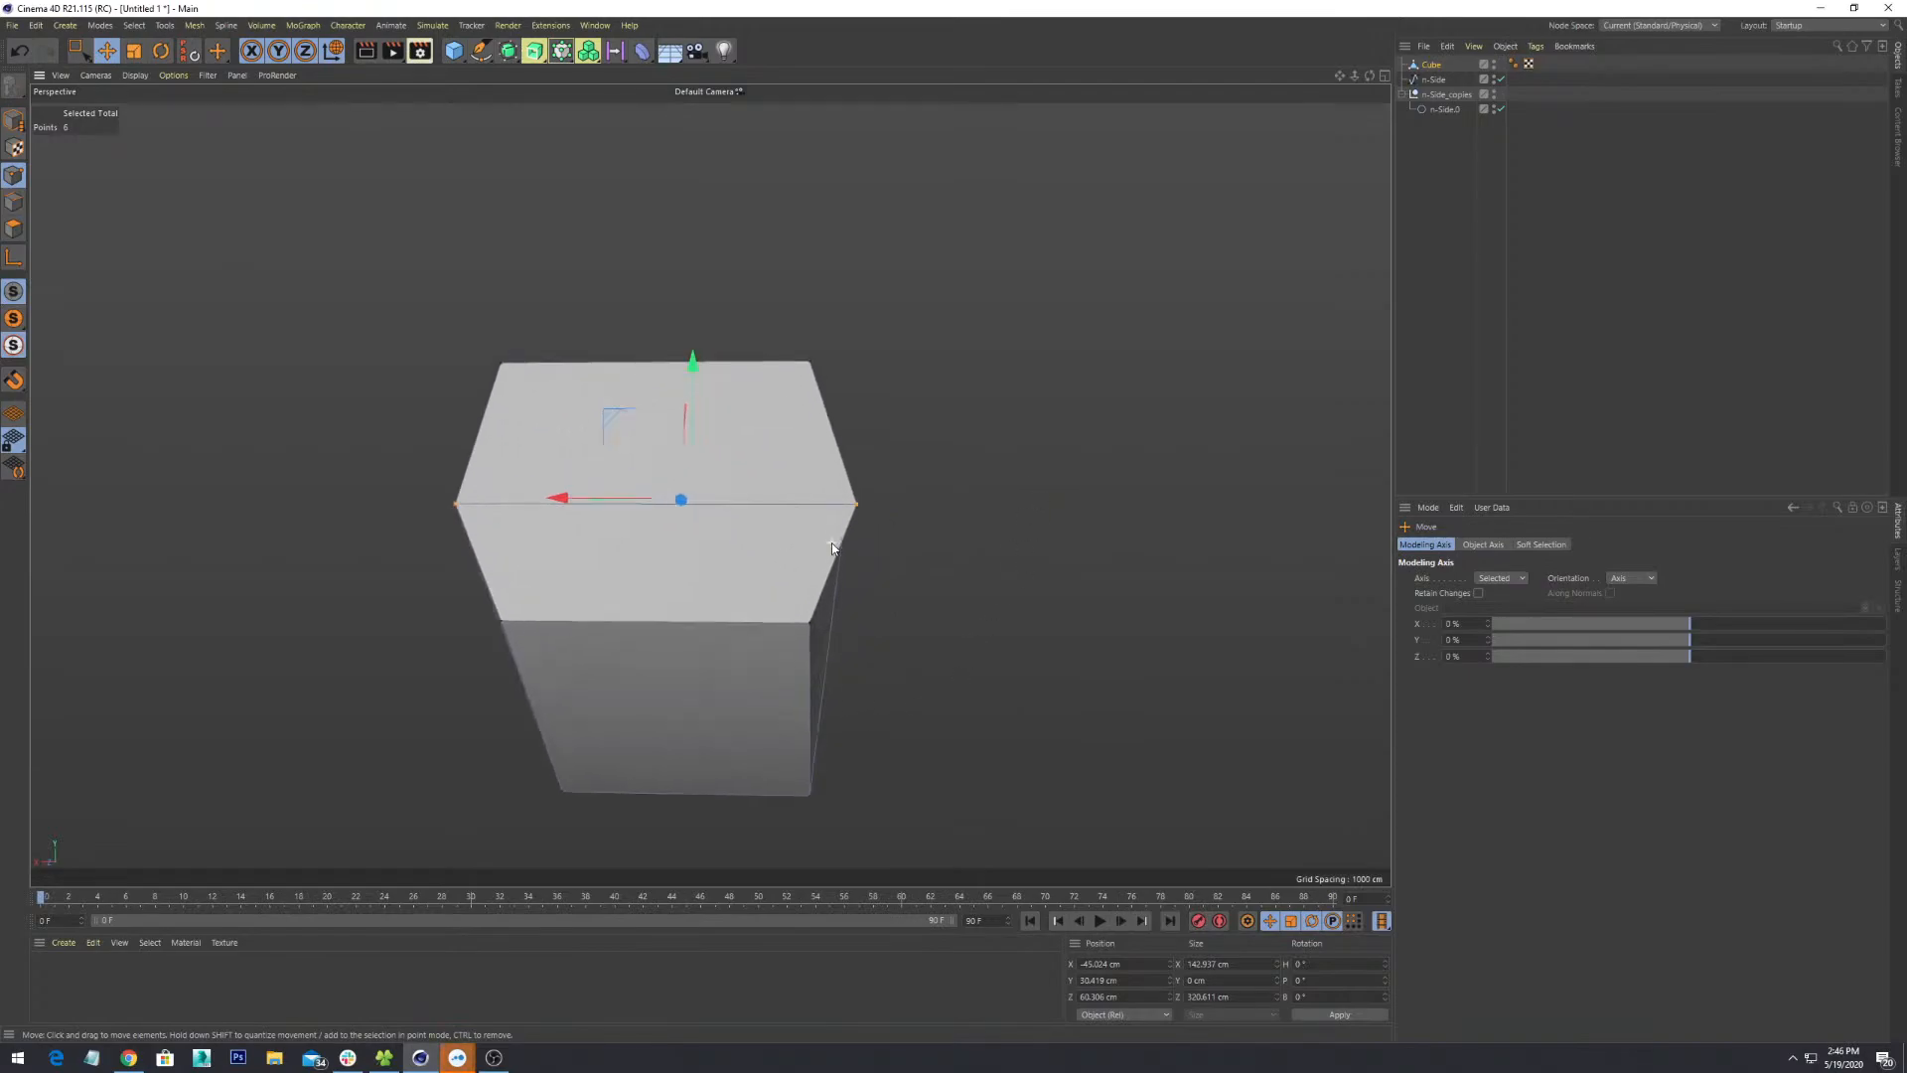
# - Orbit and zoom around the block to inspect its faceted profile
pyautogui.keyDown('alt'); pyautogui.moveTo(706, 485); pyautogui.dragTo(720, 615); pyautogui.keyUp('alt')
pyautogui.scroll(-2, 806, 593)
pyautogui.keyDown('alt'); pyautogui.moveTo(971, 582); pyautogui.dragTo(758, 599); pyautogui.keyUp('alt')
pyautogui.scroll(-3, 757, 600)
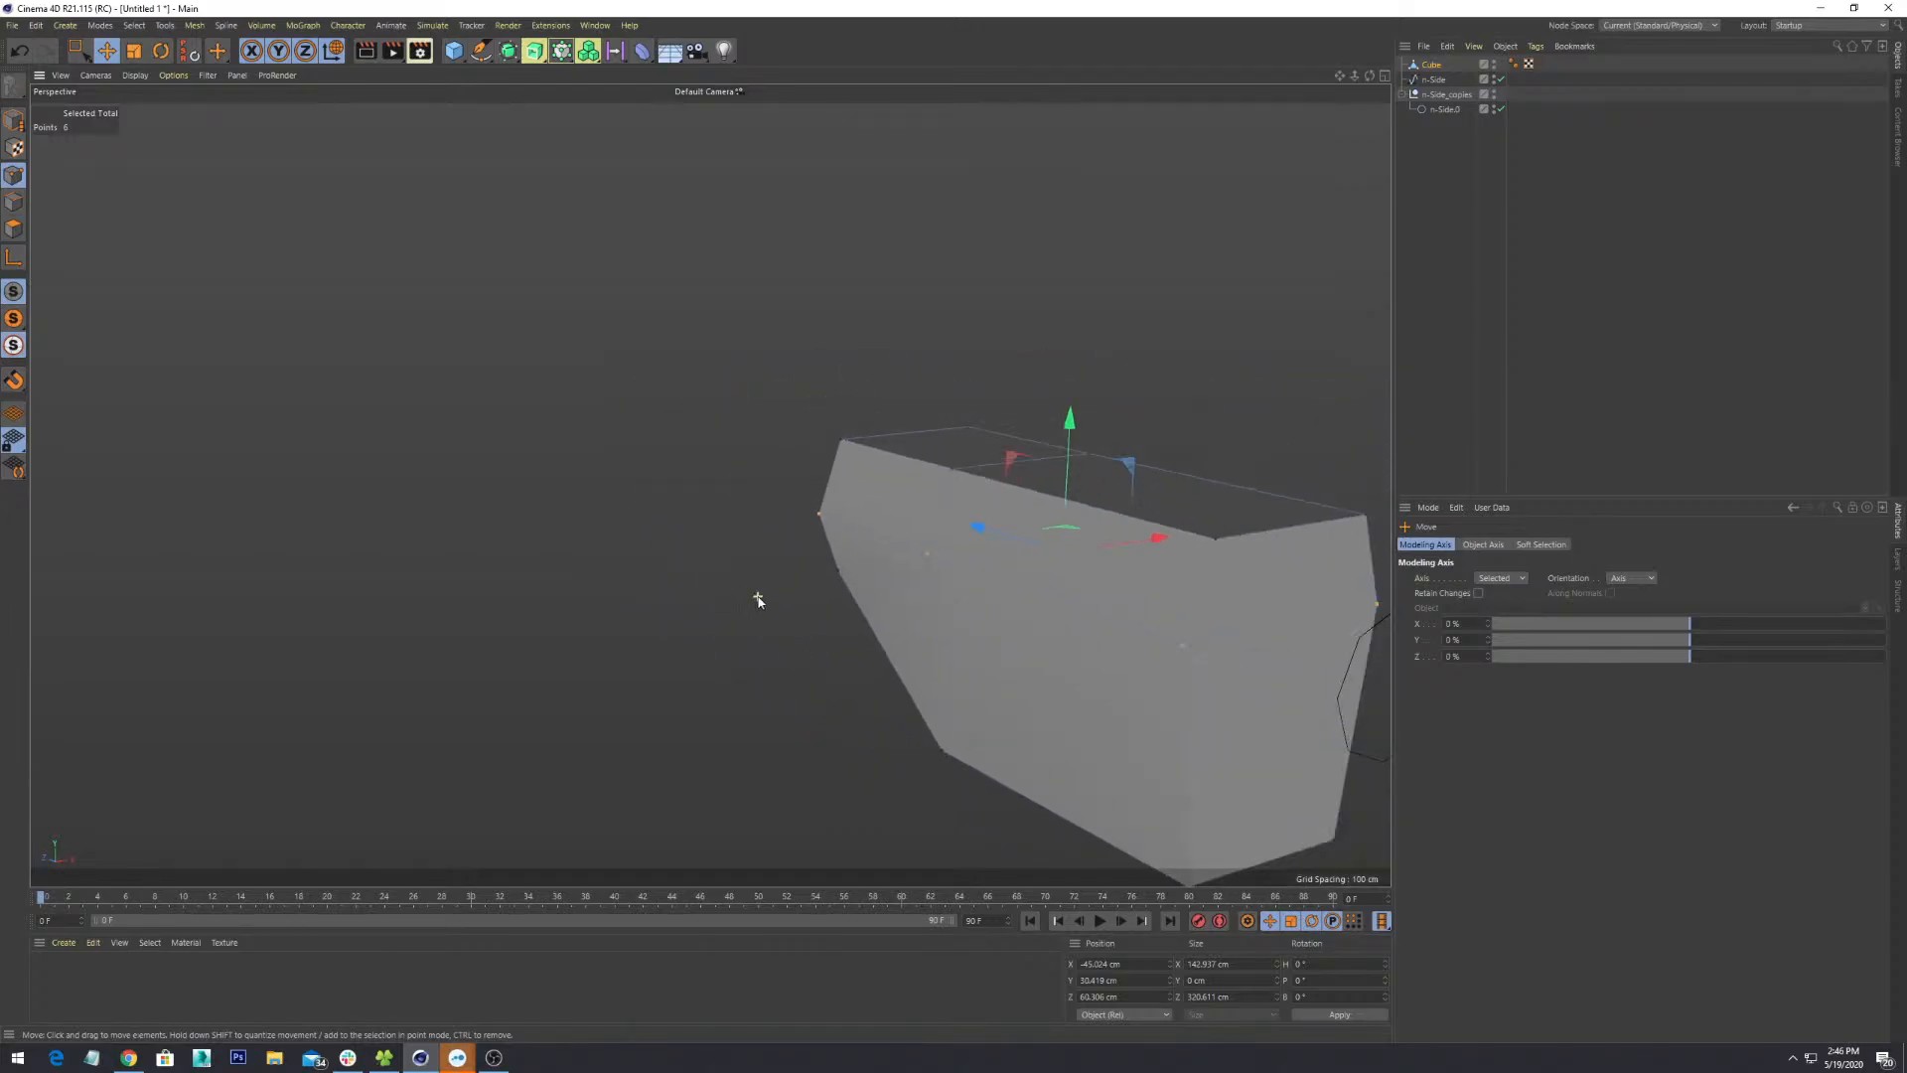
pyautogui.keyDown('alt'); pyautogui.moveTo(991, 685); pyautogui.dragTo(628, 515, button='middle'); pyautogui.keyUp('alt')
pyautogui.keyDown('alt'); pyautogui.moveTo(652, 519); pyautogui.dragTo(932, 648); pyautogui.keyUp('alt')
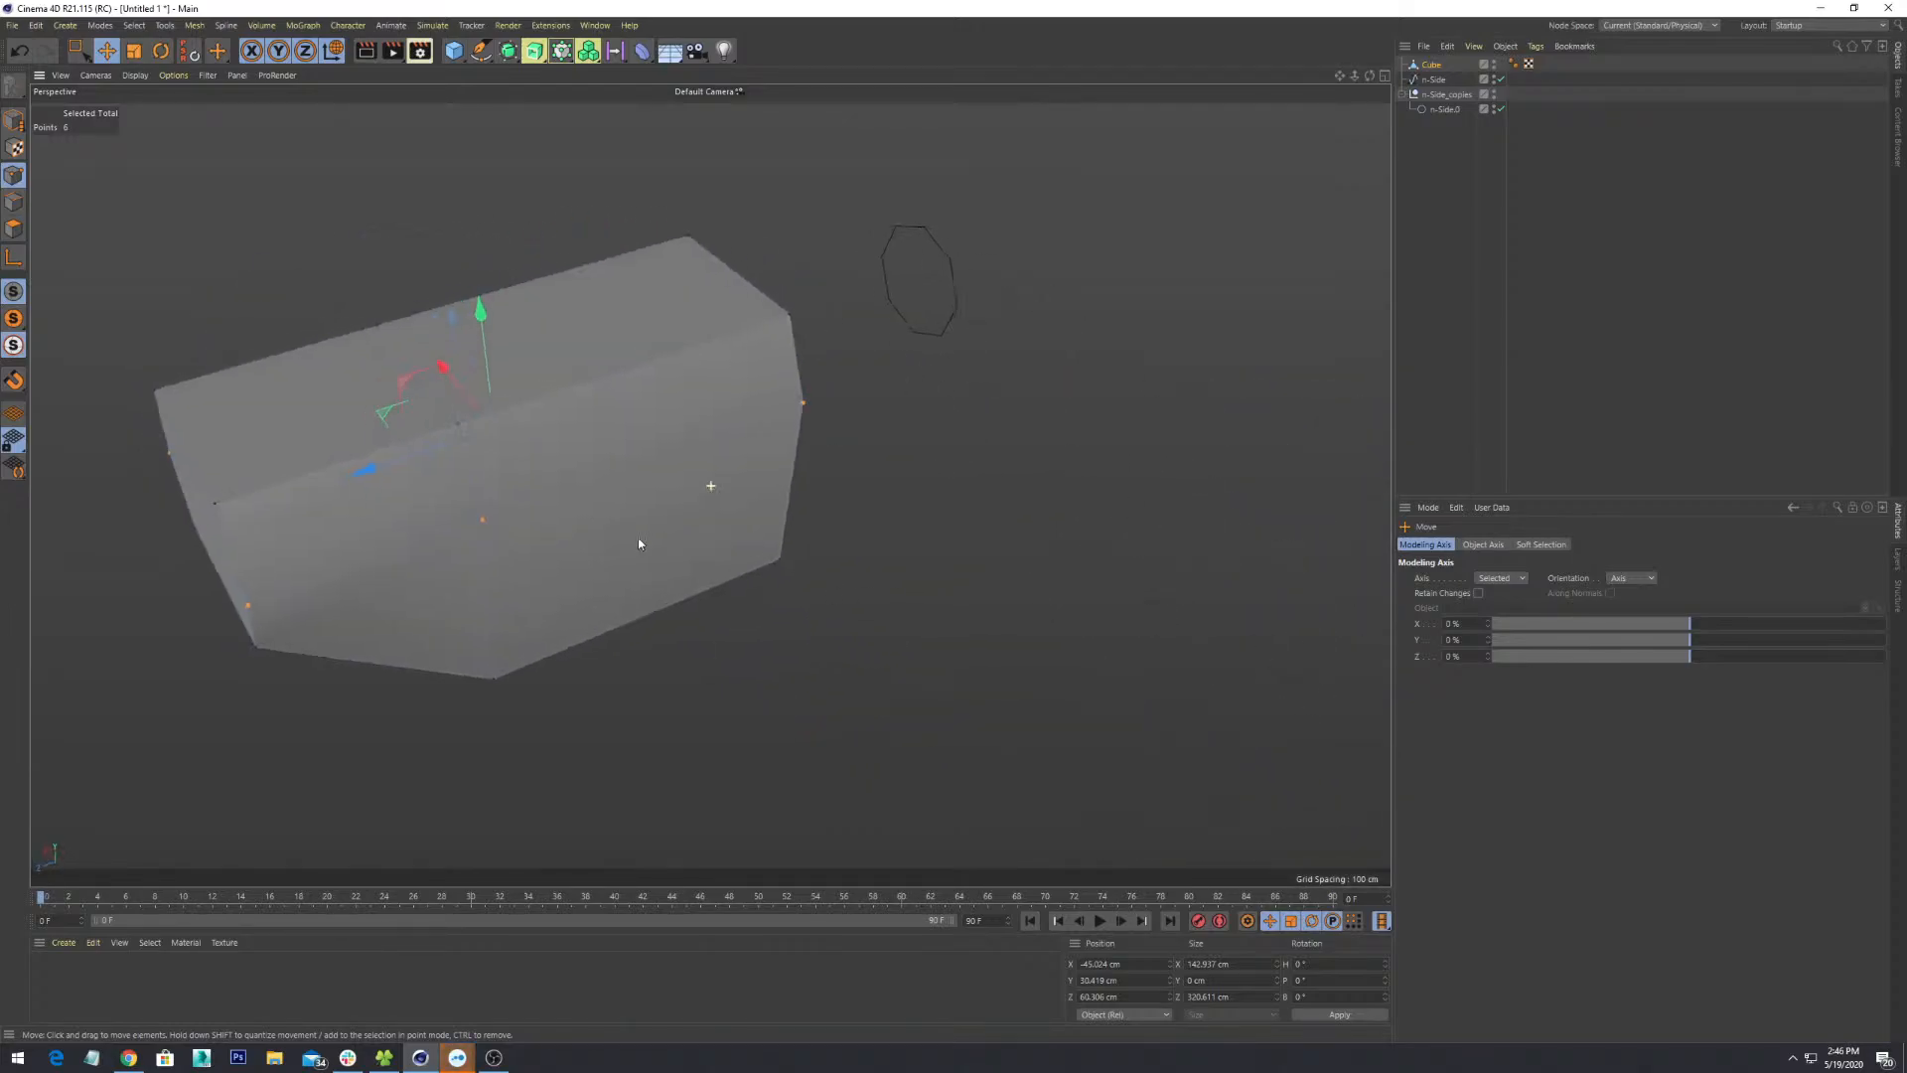
pyautogui.keyDown('alt'); pyautogui.moveTo(639, 540); pyautogui.dragTo(1047, 628, button='middle'); pyautogui.keyUp('alt')
pyautogui.keyDown('alt'); pyautogui.moveTo(916, 633); pyautogui.dragTo(1026, 463); pyautogui.keyUp('alt')
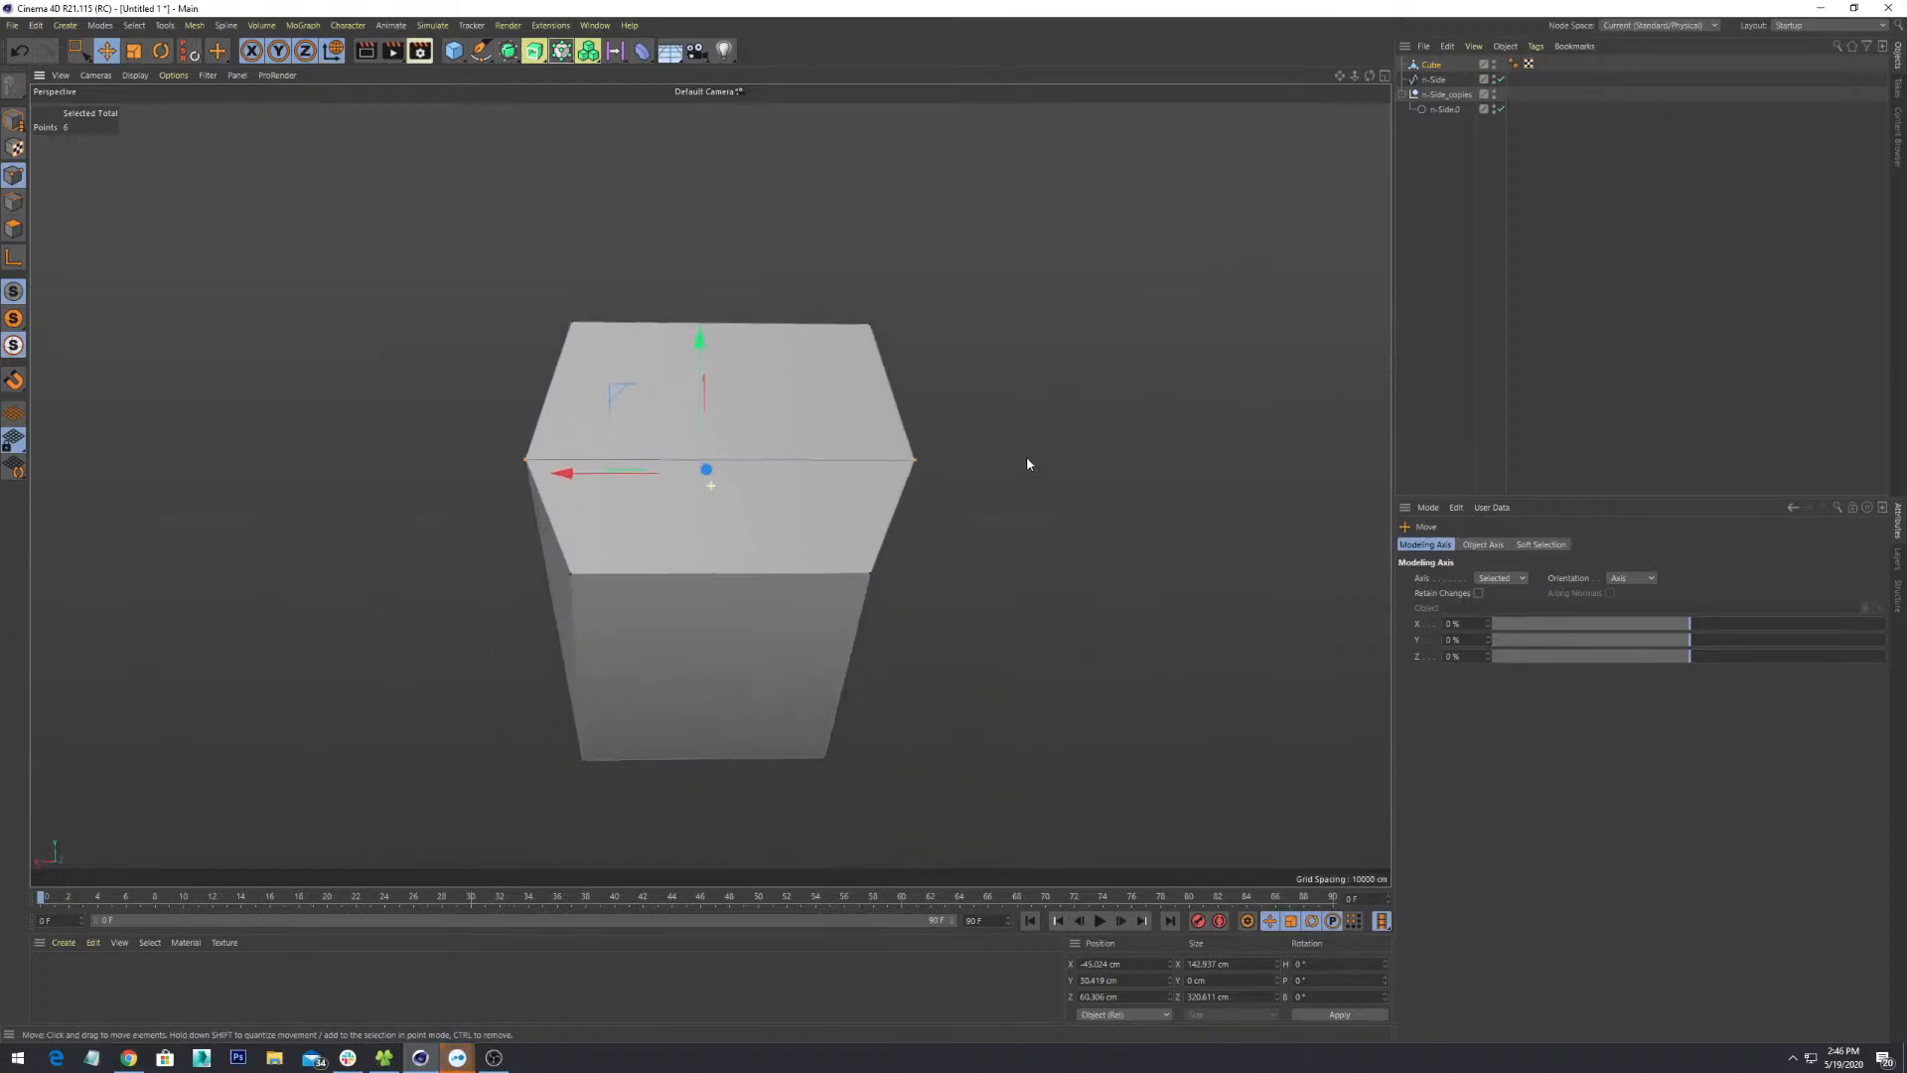
pyautogui.keyDown('alt'); pyautogui.moveTo(855, 592); pyautogui.dragTo(910, 580); pyautogui.keyUp('alt')
pyautogui.scroll(-5, 988, 628)
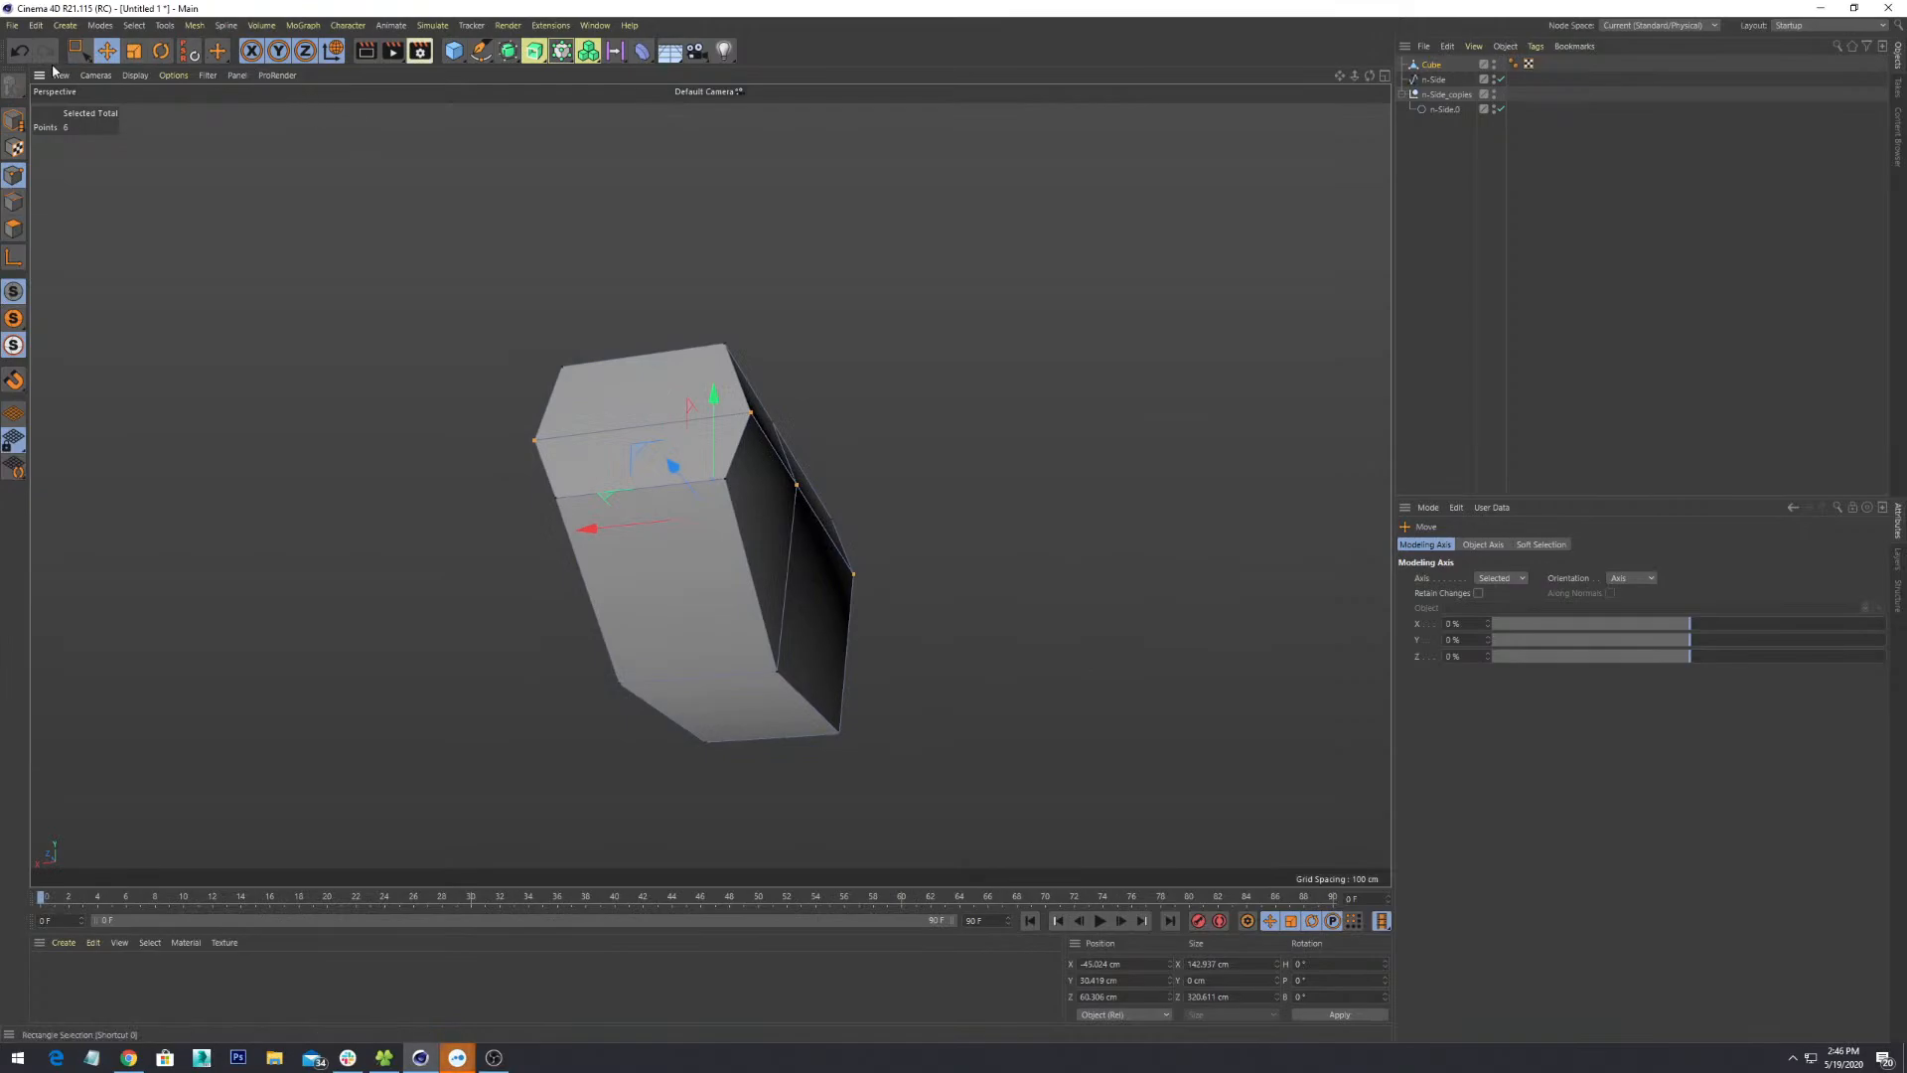
pyautogui.keyDown('alt'); pyautogui.moveTo(644, 328); pyautogui.dragTo(630, 484); pyautogui.keyUp('alt')
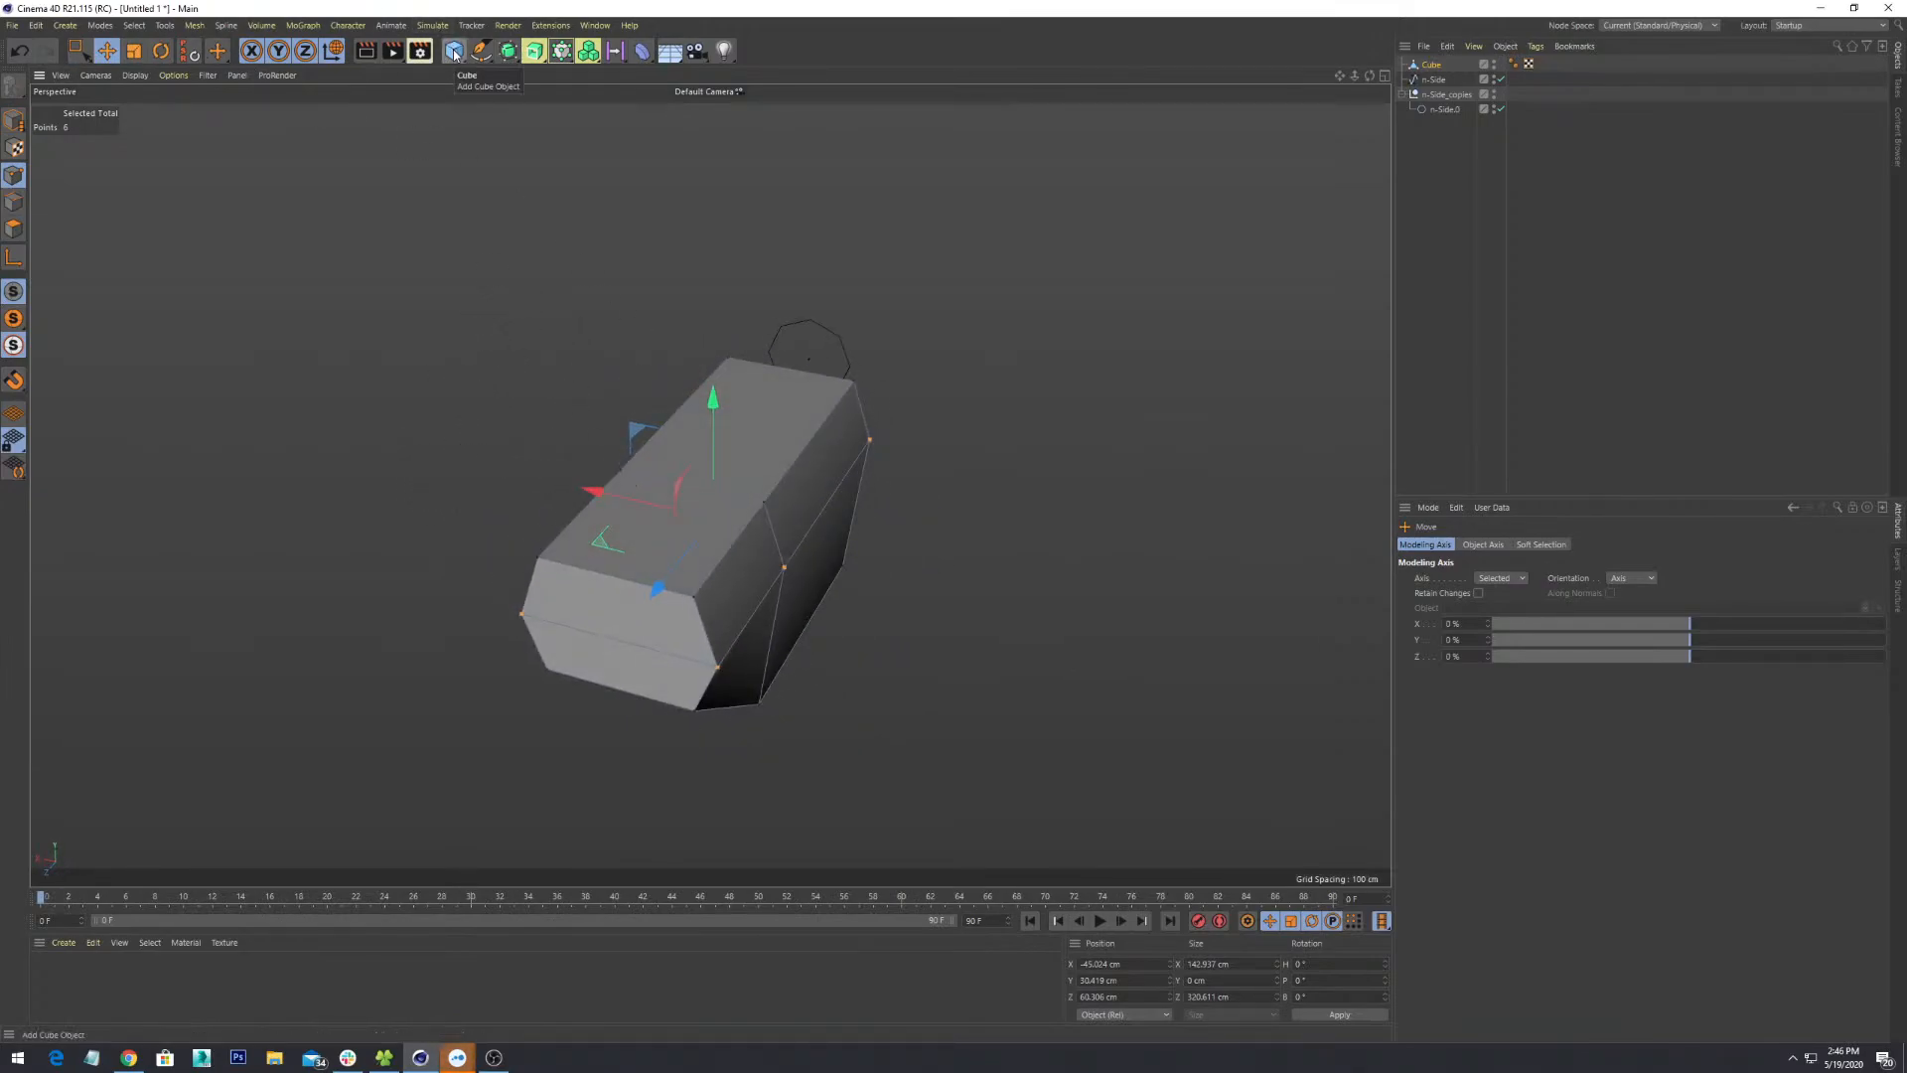
# - Browse the Volume, Fields, MoGraph and Generator flyouts and add a Symmetry object
pyautogui.click(587, 51)
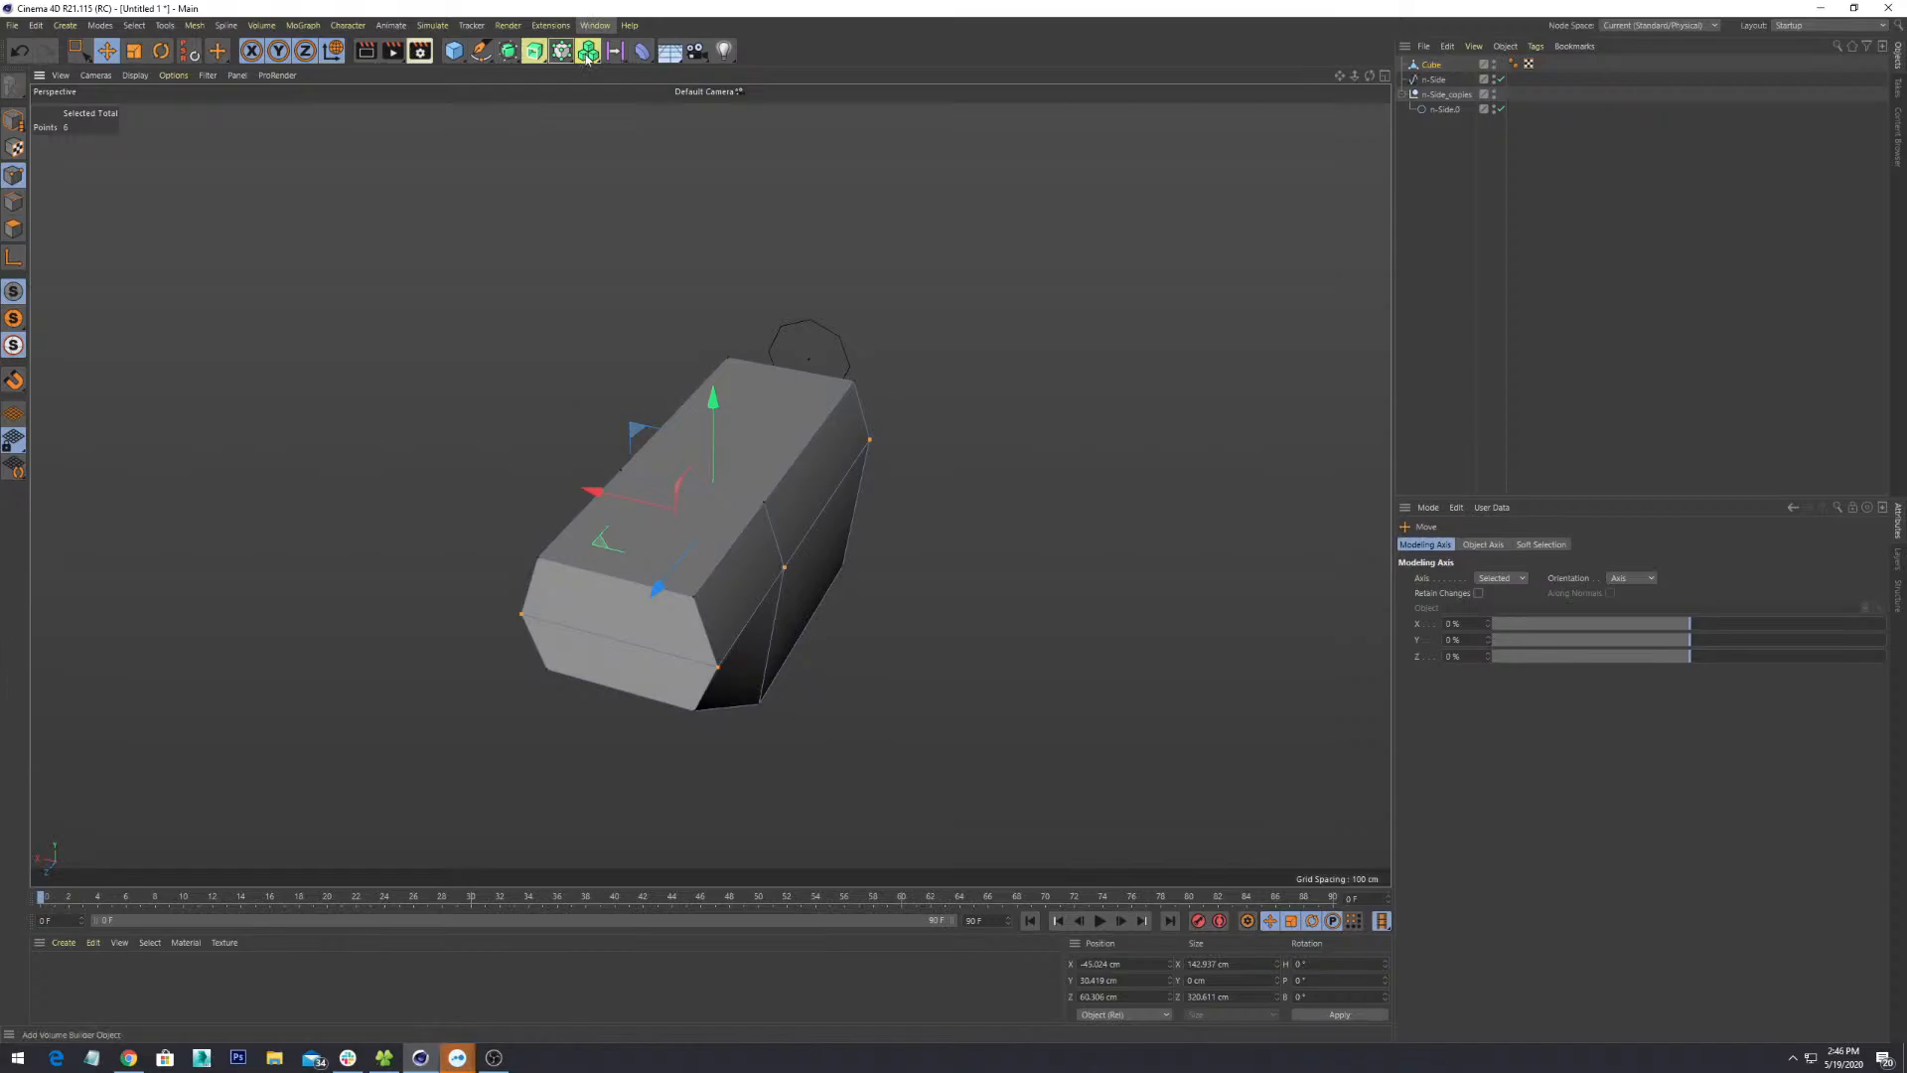
pyautogui.click(587, 55)
pyautogui.click(614, 55)
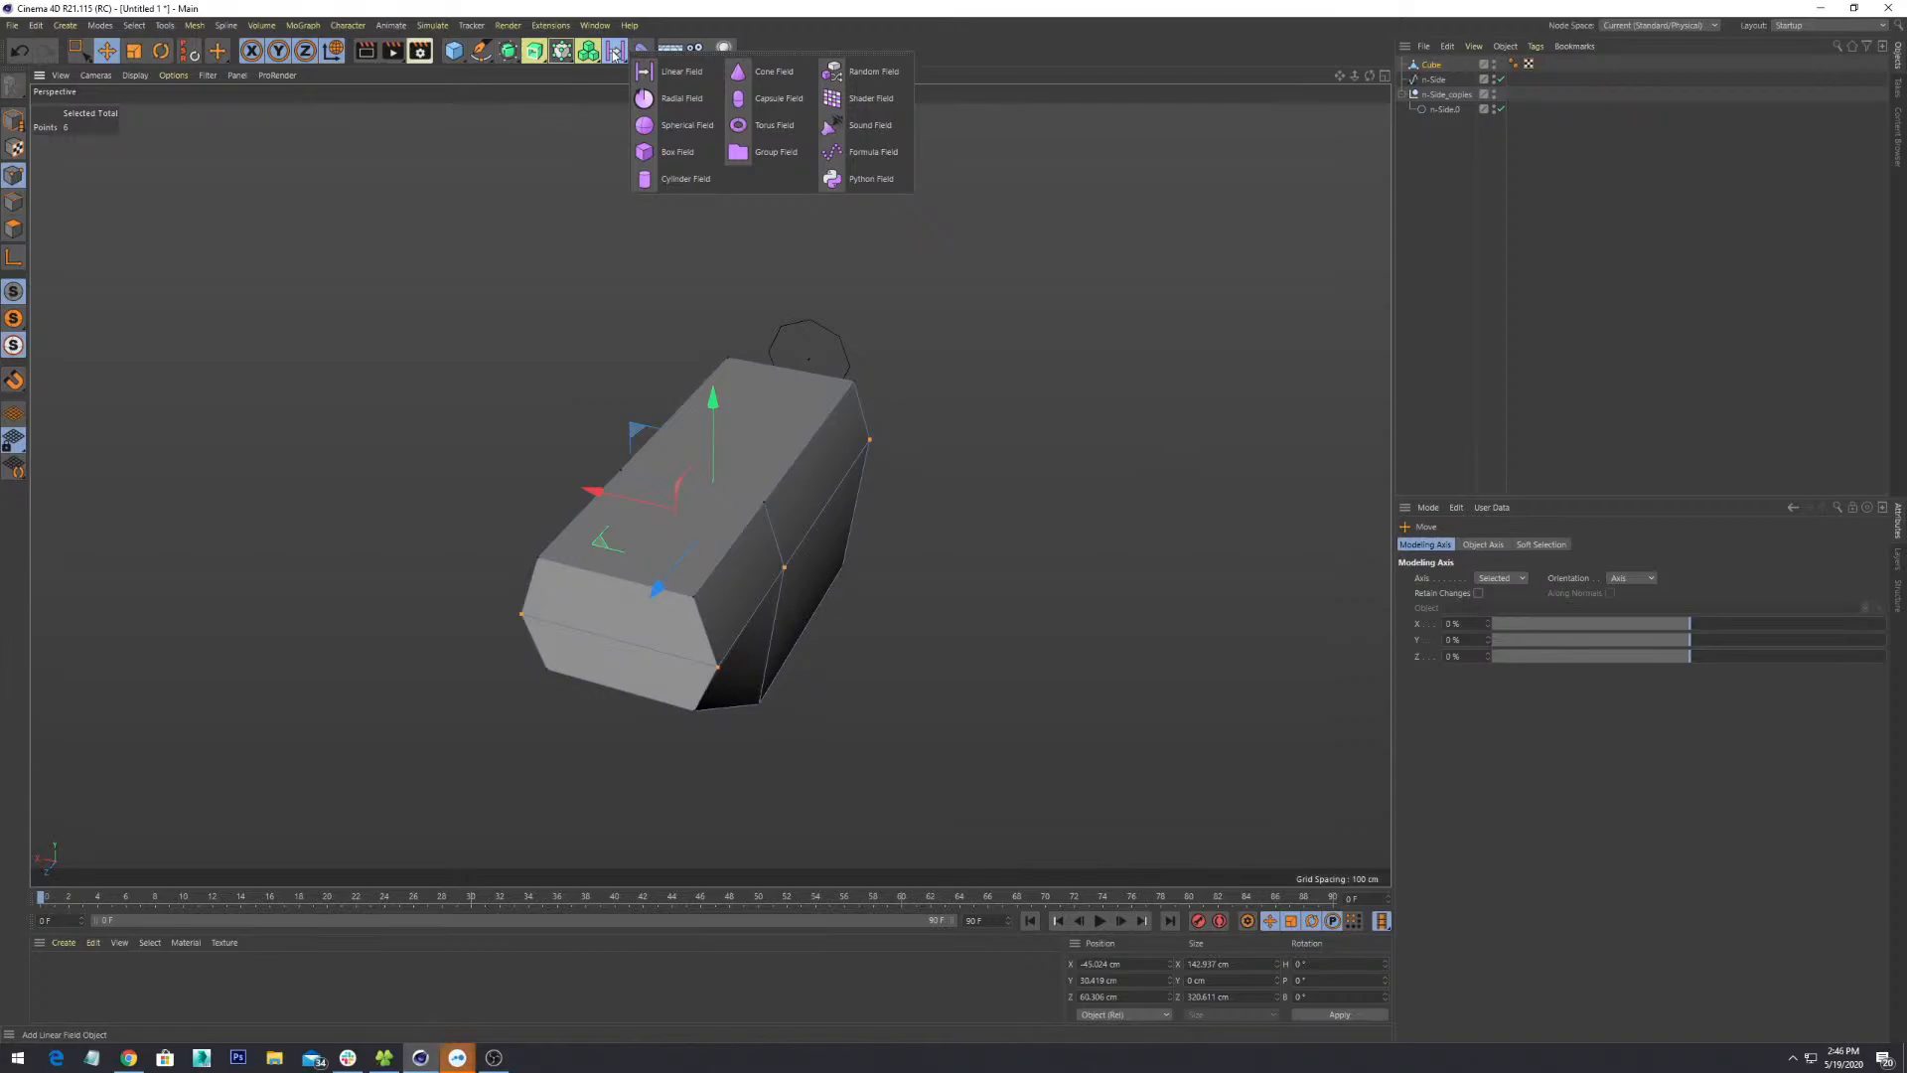
pyautogui.click(562, 52)
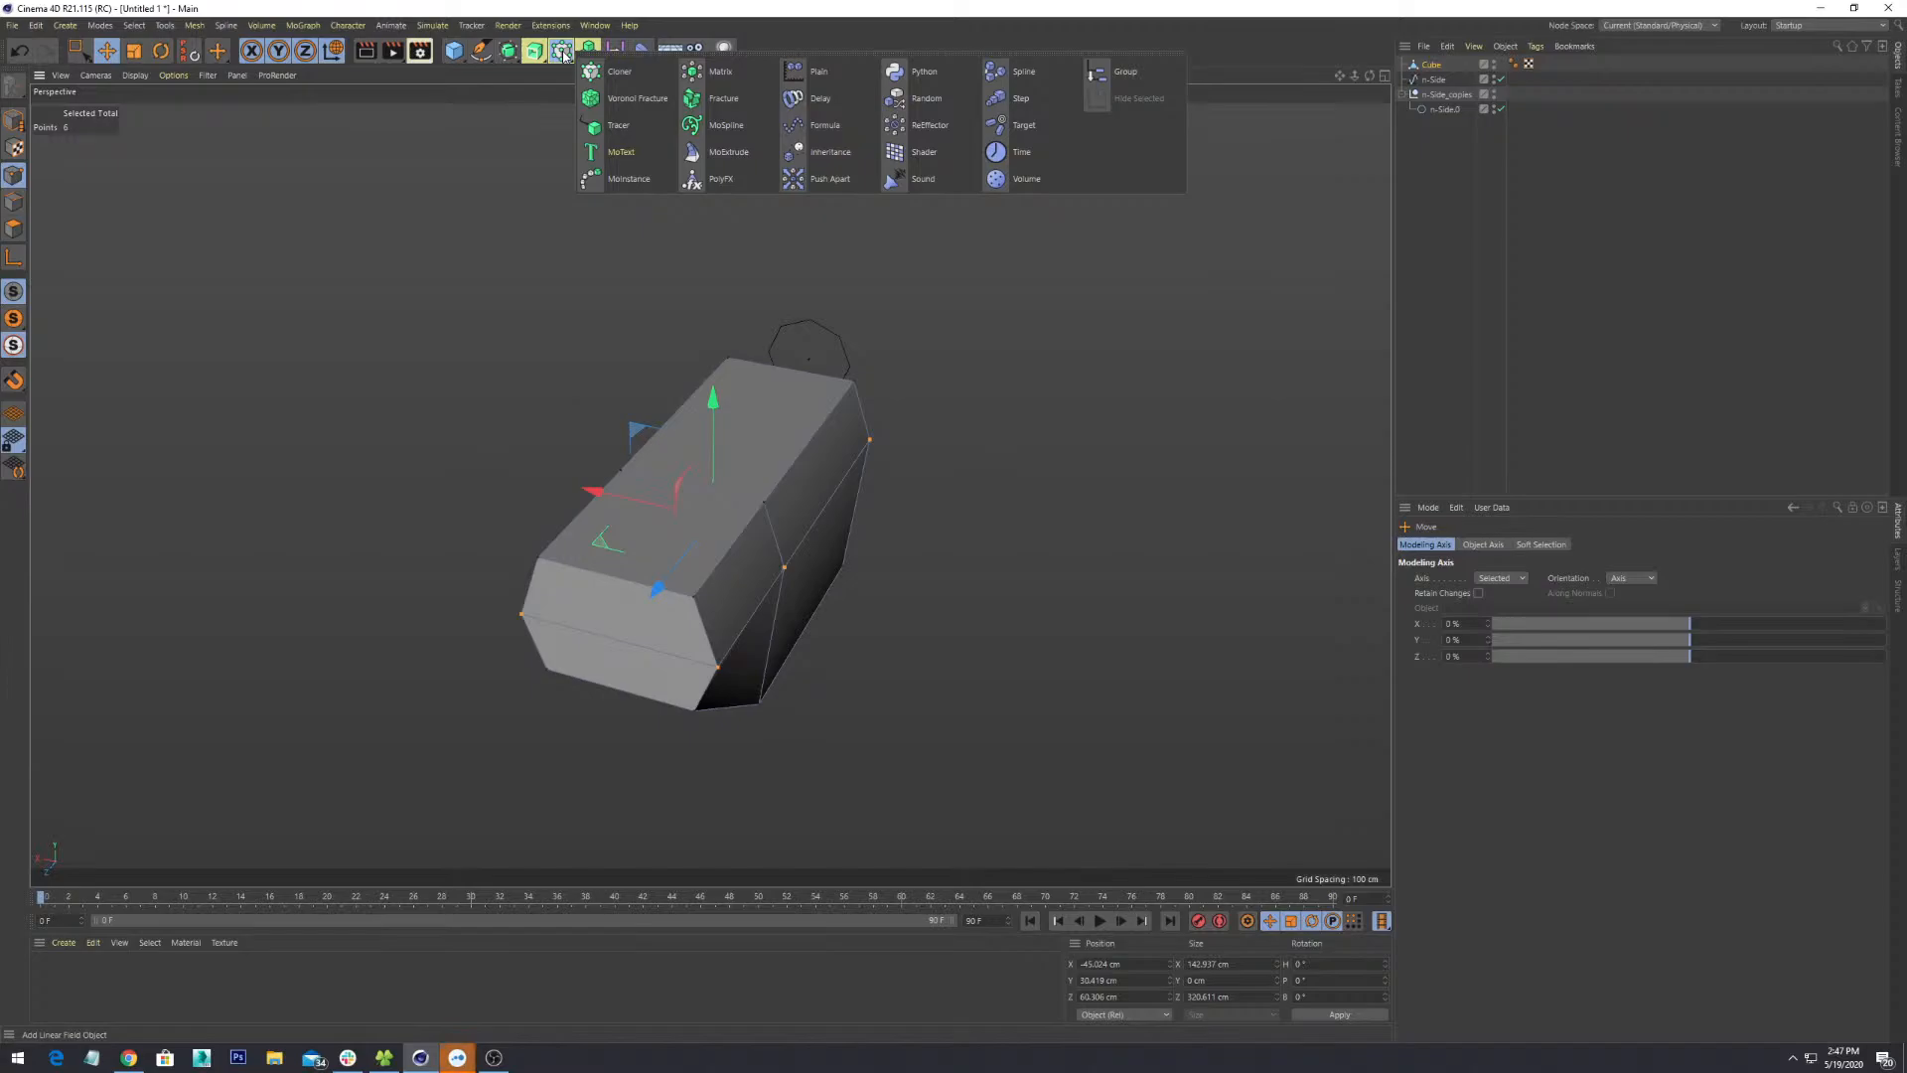
pyautogui.click(535, 54)
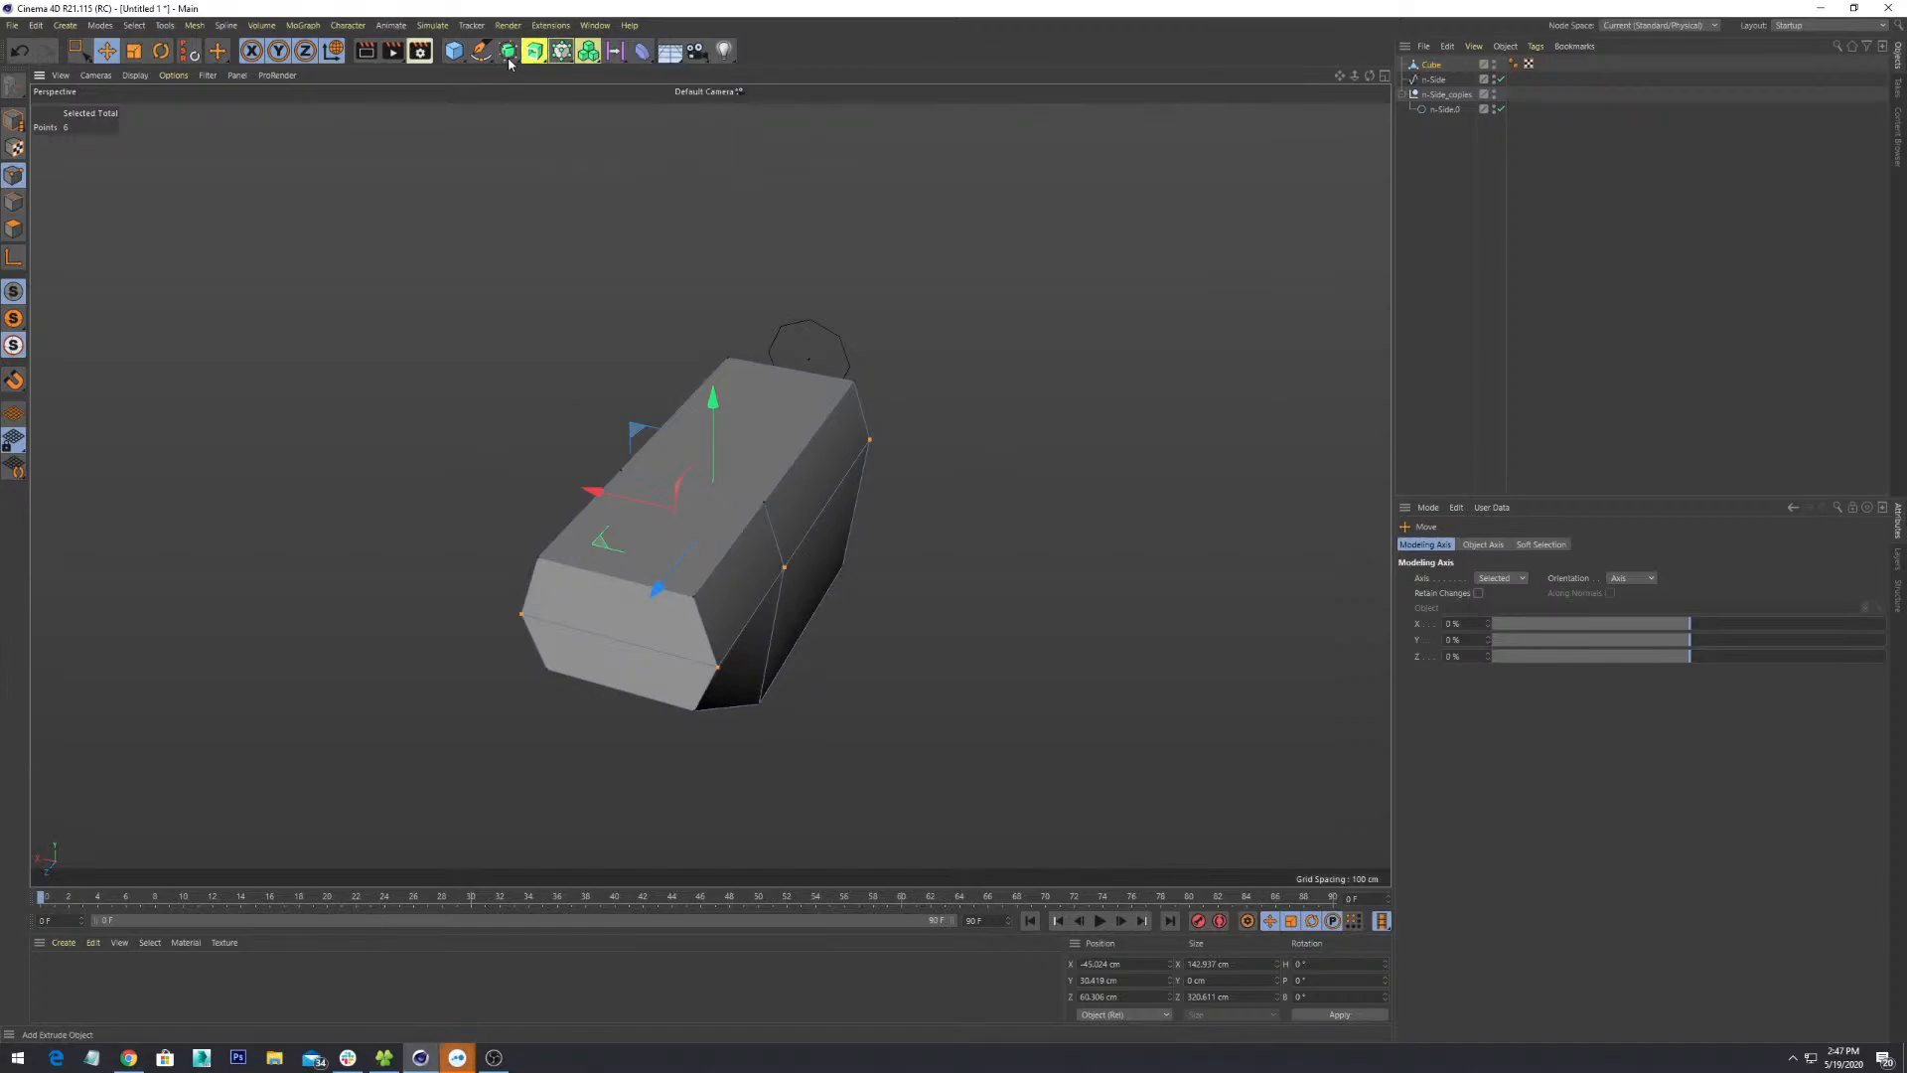
pyautogui.click(508, 57)
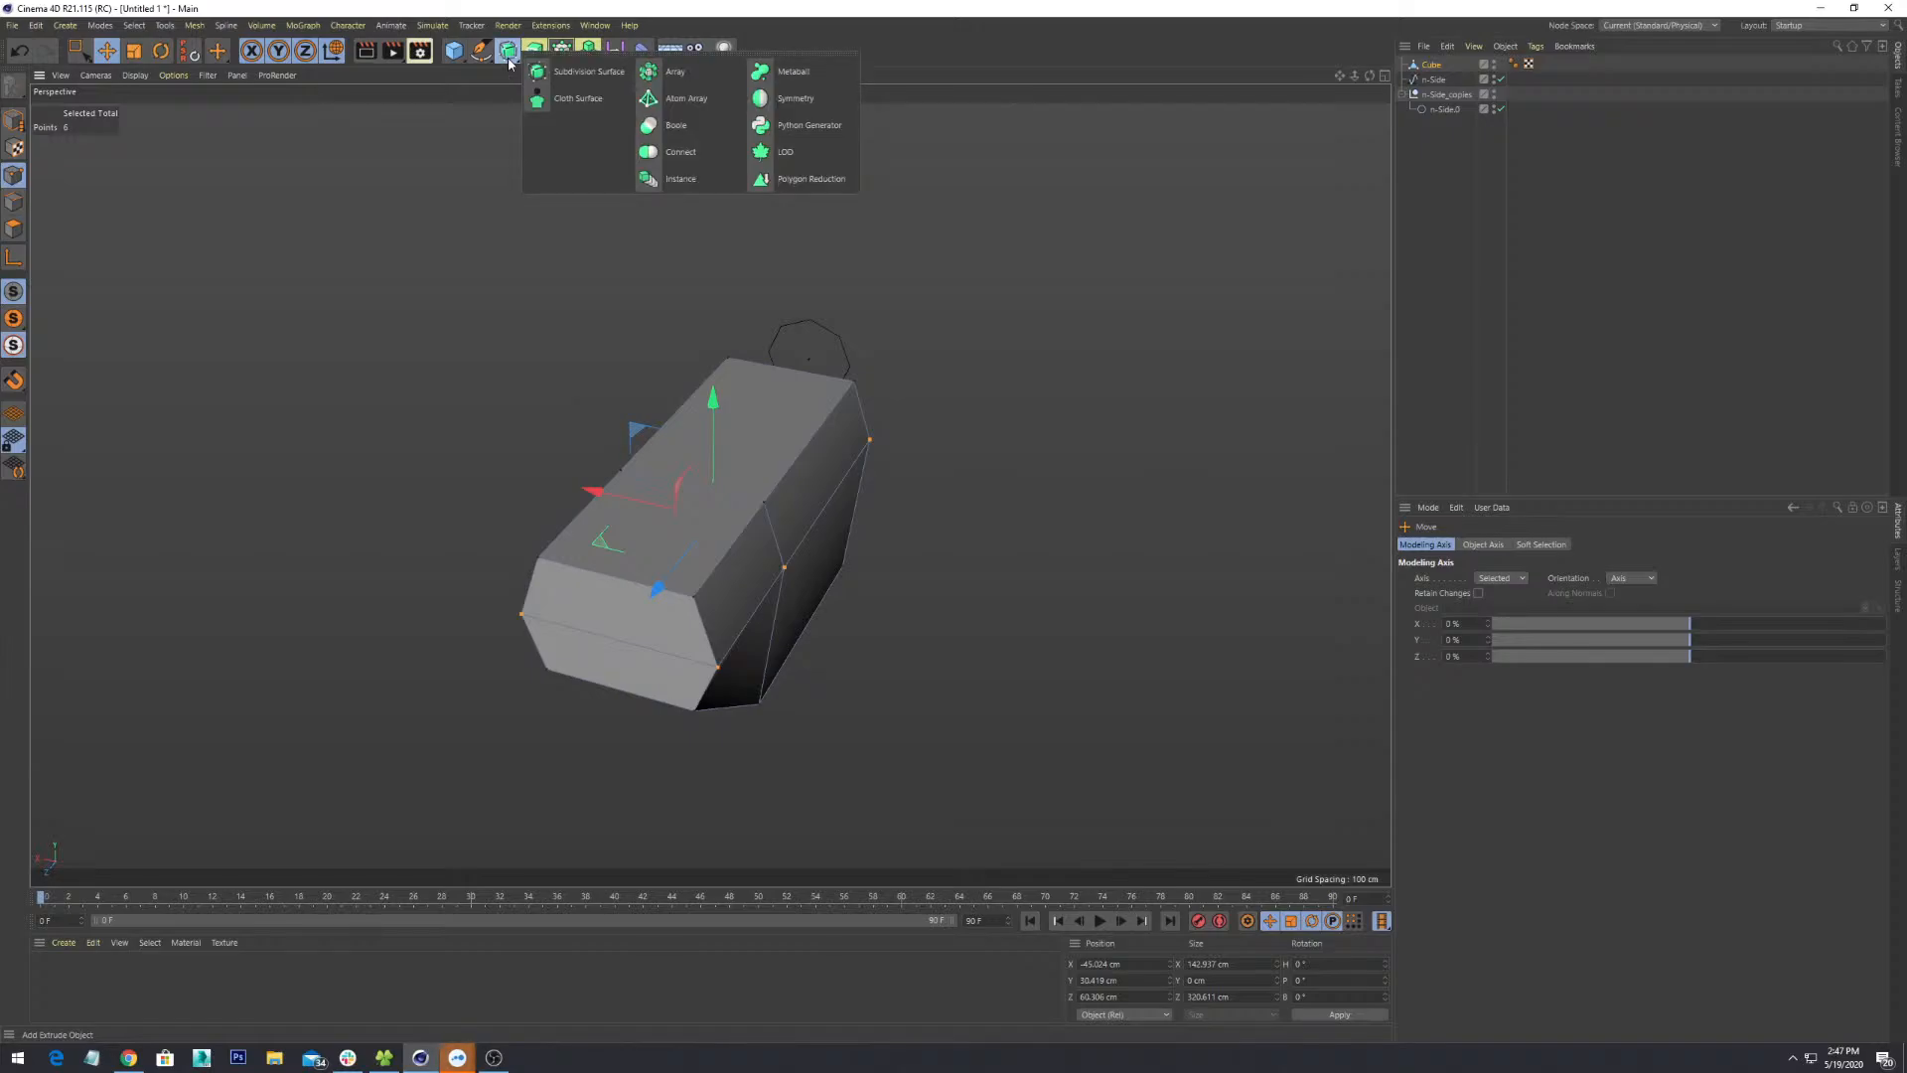
pyautogui.click(793, 98)
# - Try moving the Symmetry object sideways, then undo the move
pyautogui.keyDown('alt'); pyautogui.moveTo(971, 544); pyautogui.dragTo(1035, 472); pyautogui.keyUp('alt')
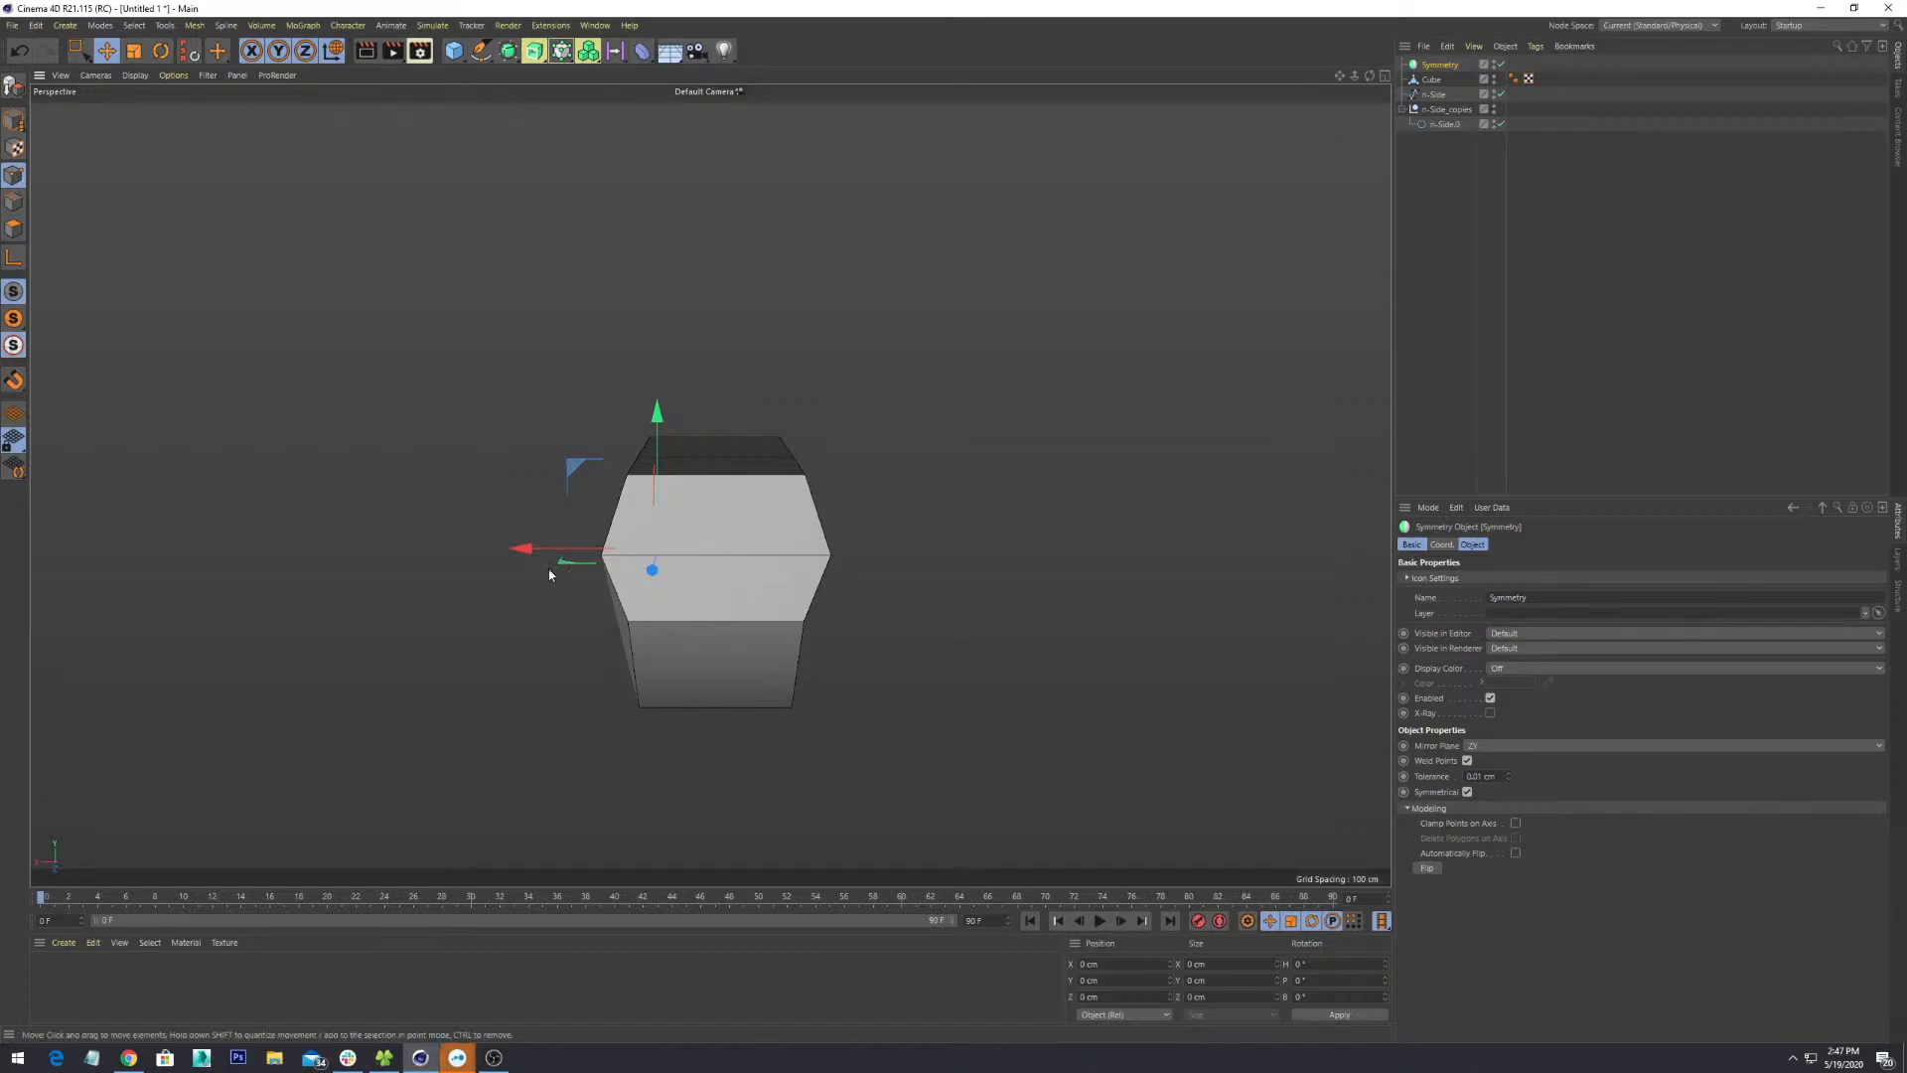
pyautogui.moveTo(575, 550); pyautogui.dragTo(452, 561)
pyautogui.hotkey('ctrl', 'z')
pyautogui.keyDown('alt'); pyautogui.moveTo(888, 597); pyautogui.dragTo(969, 740); pyautogui.keyUp('alt')
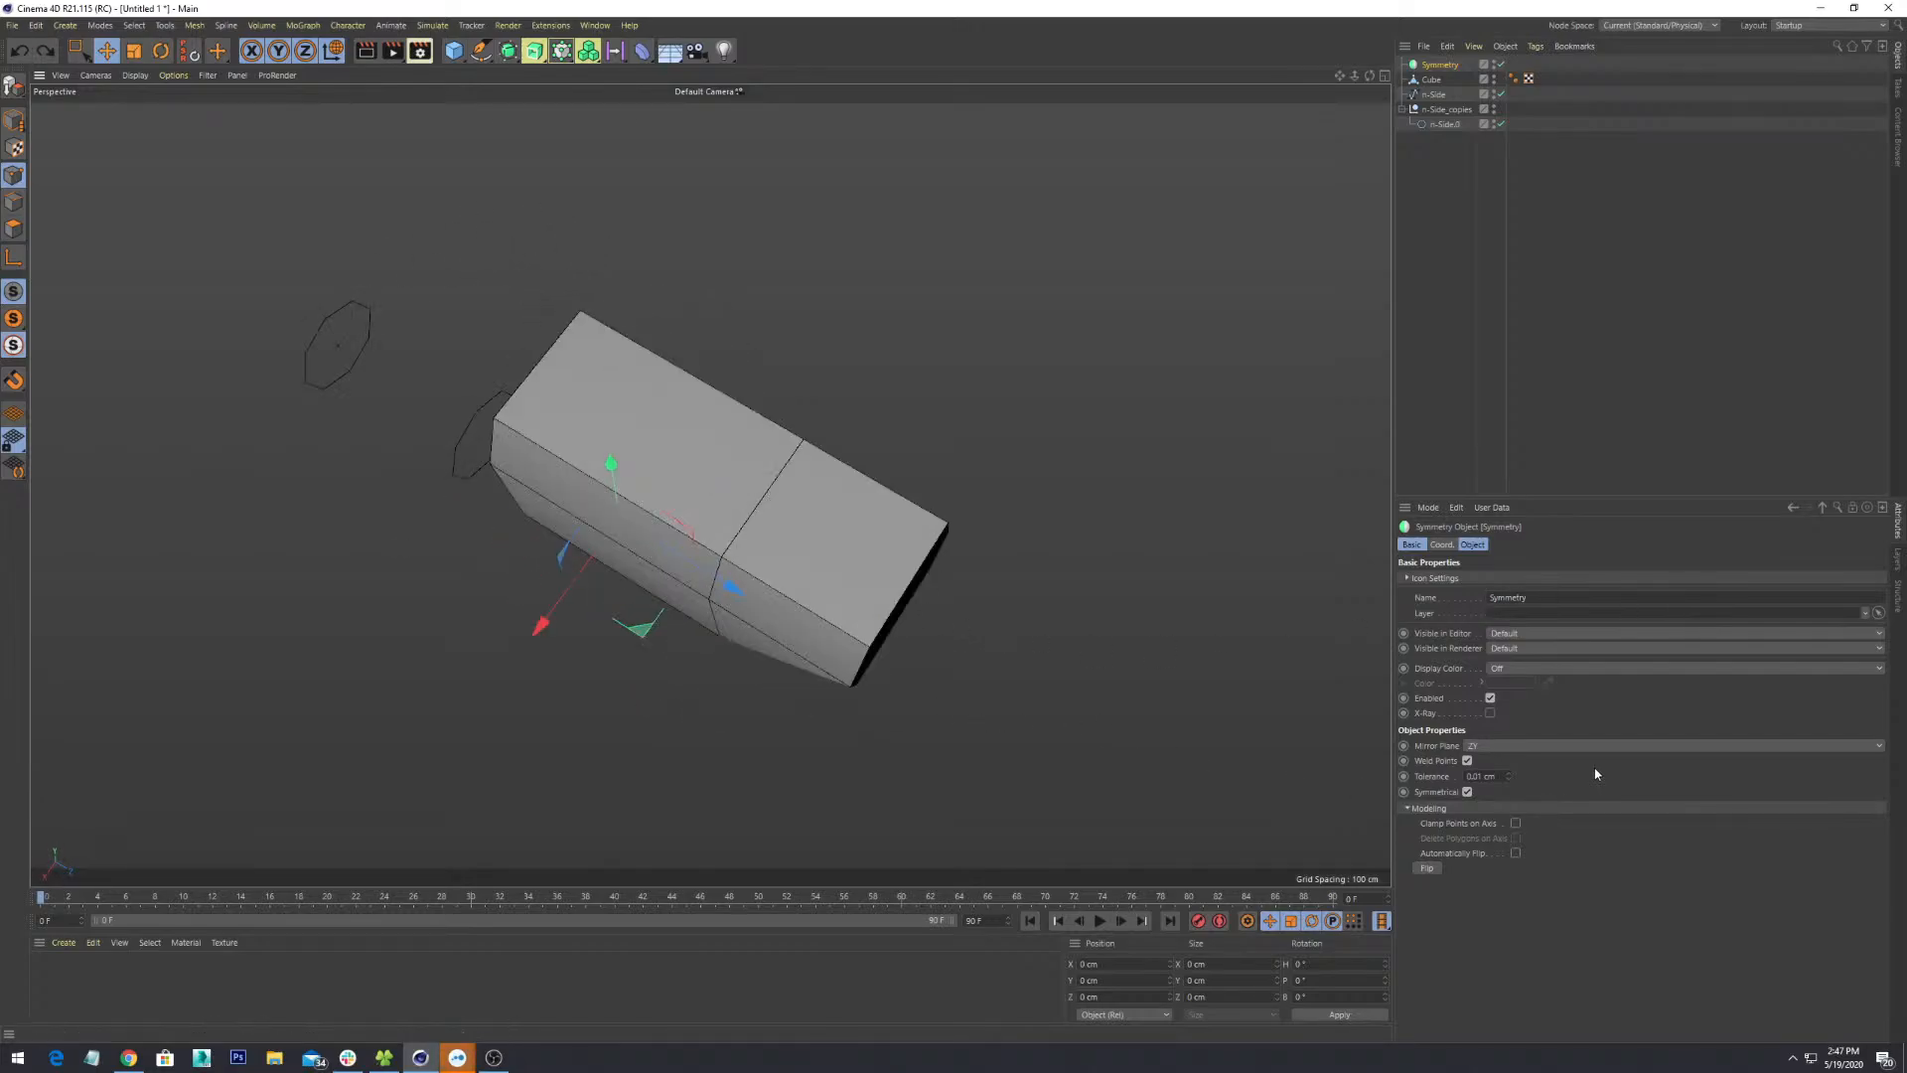
# - Set the Symmetry Mirror Plane to XY, then change it to XZ and check
pyautogui.click(1880, 746)
pyautogui.click(1855, 764)
pyautogui.keyDown('alt'); pyautogui.moveTo(862, 605); pyautogui.dragTo(785, 526); pyautogui.keyUp('alt')
pyautogui.click(1672, 745)
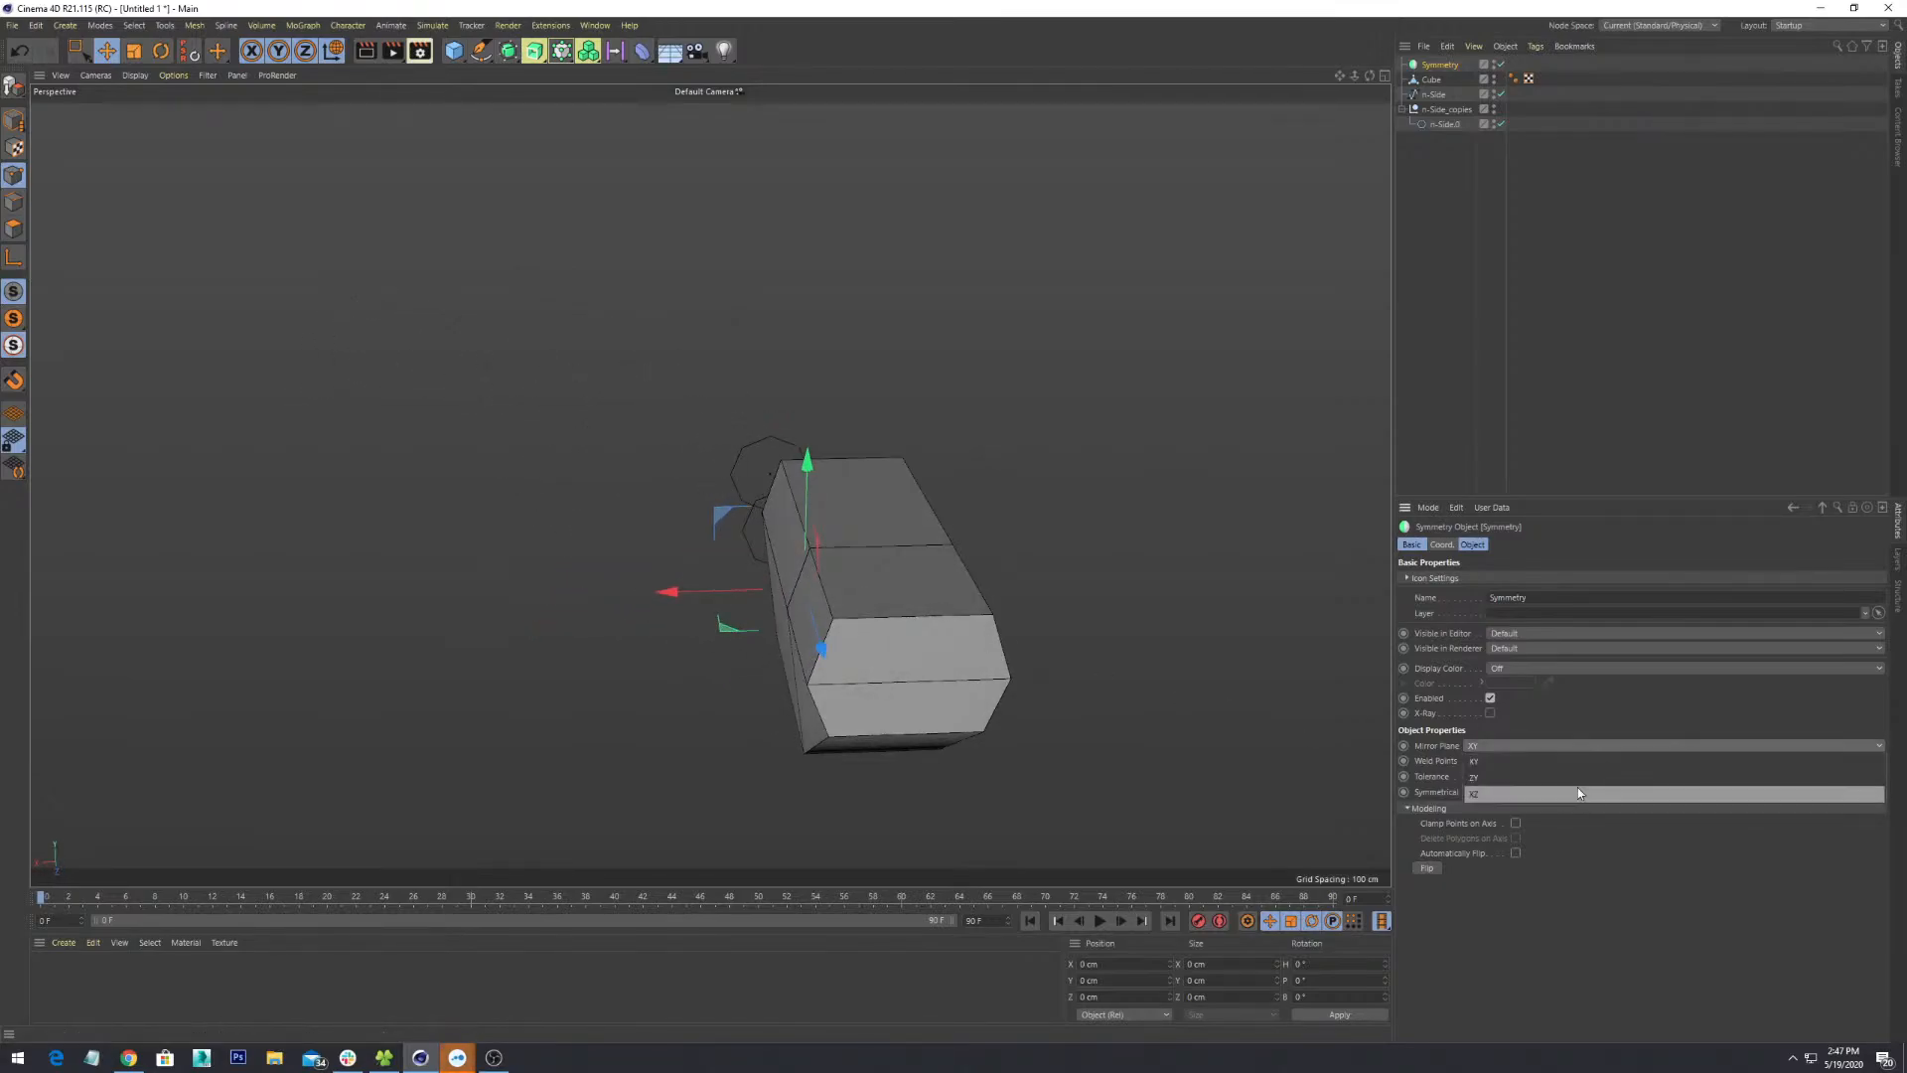
pyautogui.click(1577, 792)
pyautogui.keyDown('alt'); pyautogui.moveTo(913, 629); pyautogui.dragTo(1054, 638); pyautogui.keyUp('alt')
pyautogui.scroll(2, 1054, 638)
pyautogui.keyDown('alt'); pyautogui.moveTo(1054, 638); pyautogui.dragTo(1027, 535, button='middle'); pyautogui.keyUp('alt')
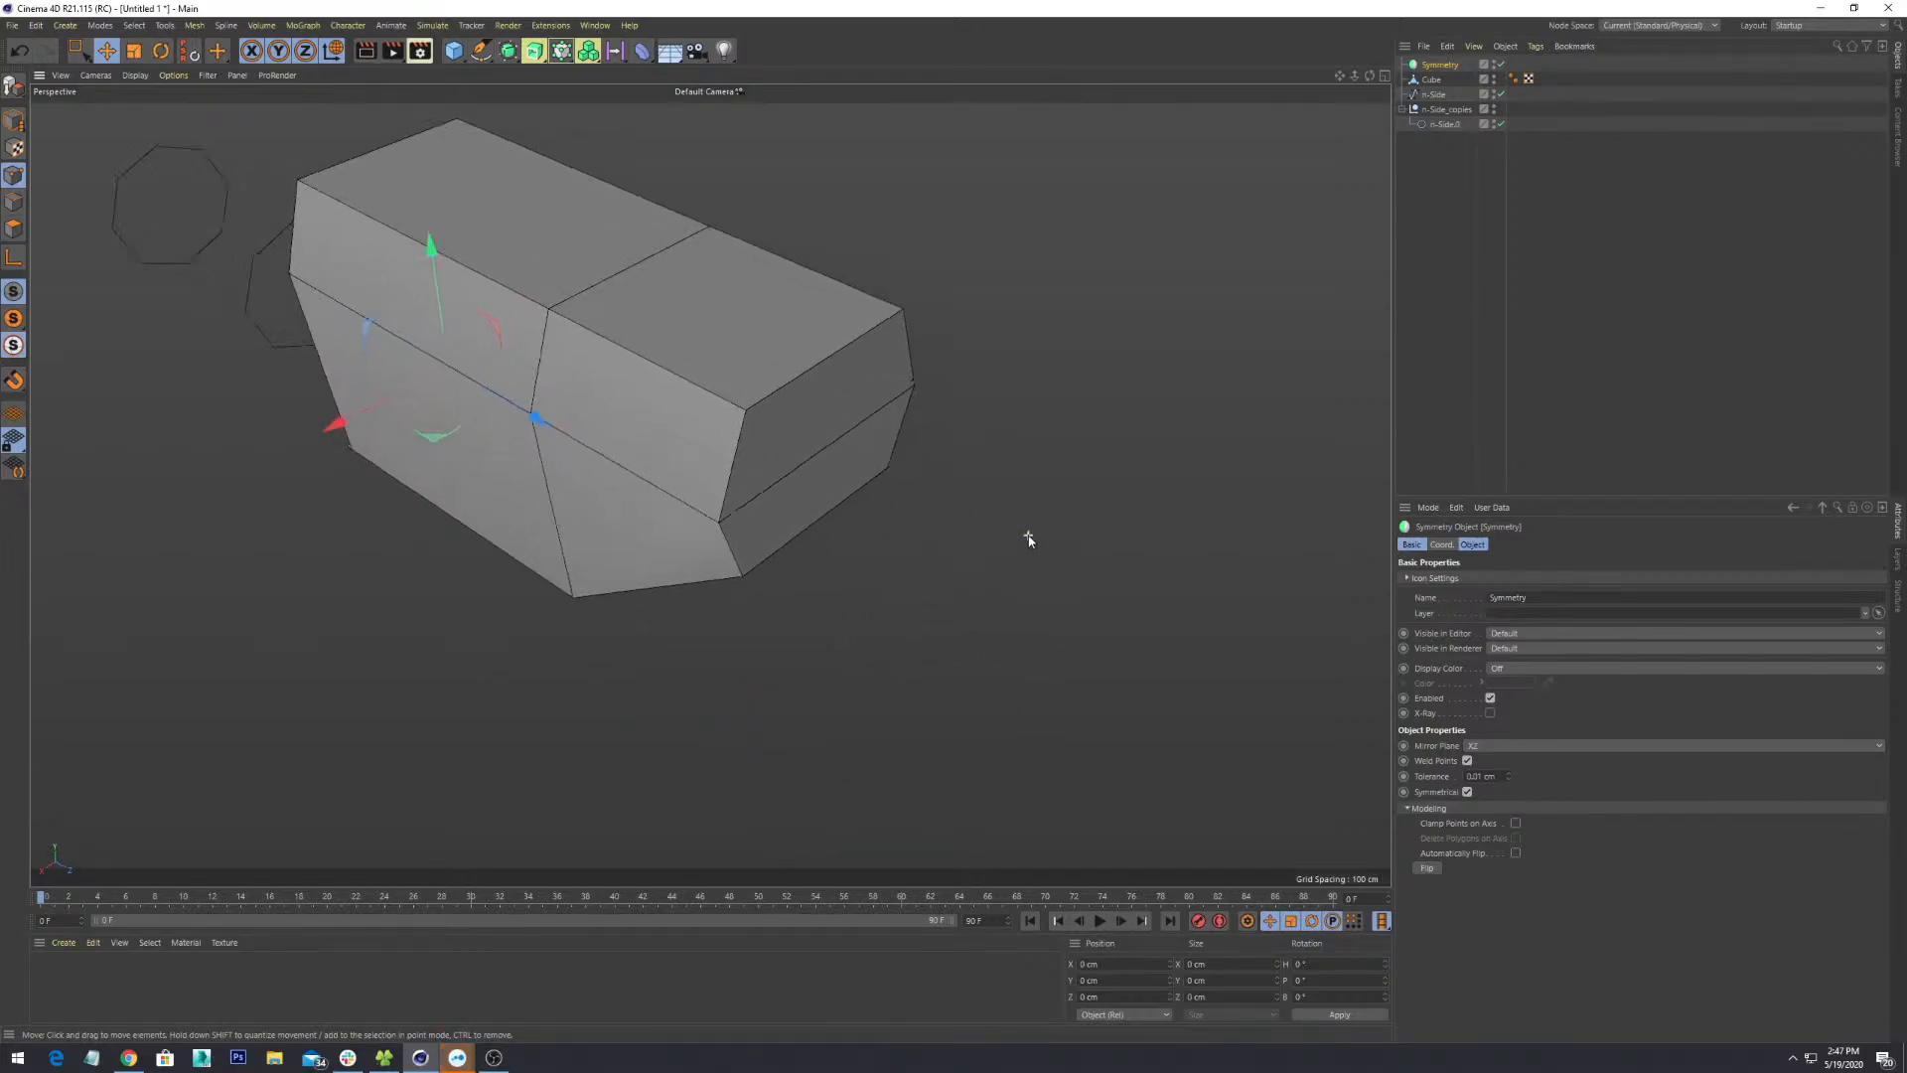
pyautogui.keyDown('alt'); pyautogui.moveTo(1028, 537); pyautogui.dragTo(932, 537); pyautogui.keyUp('alt')
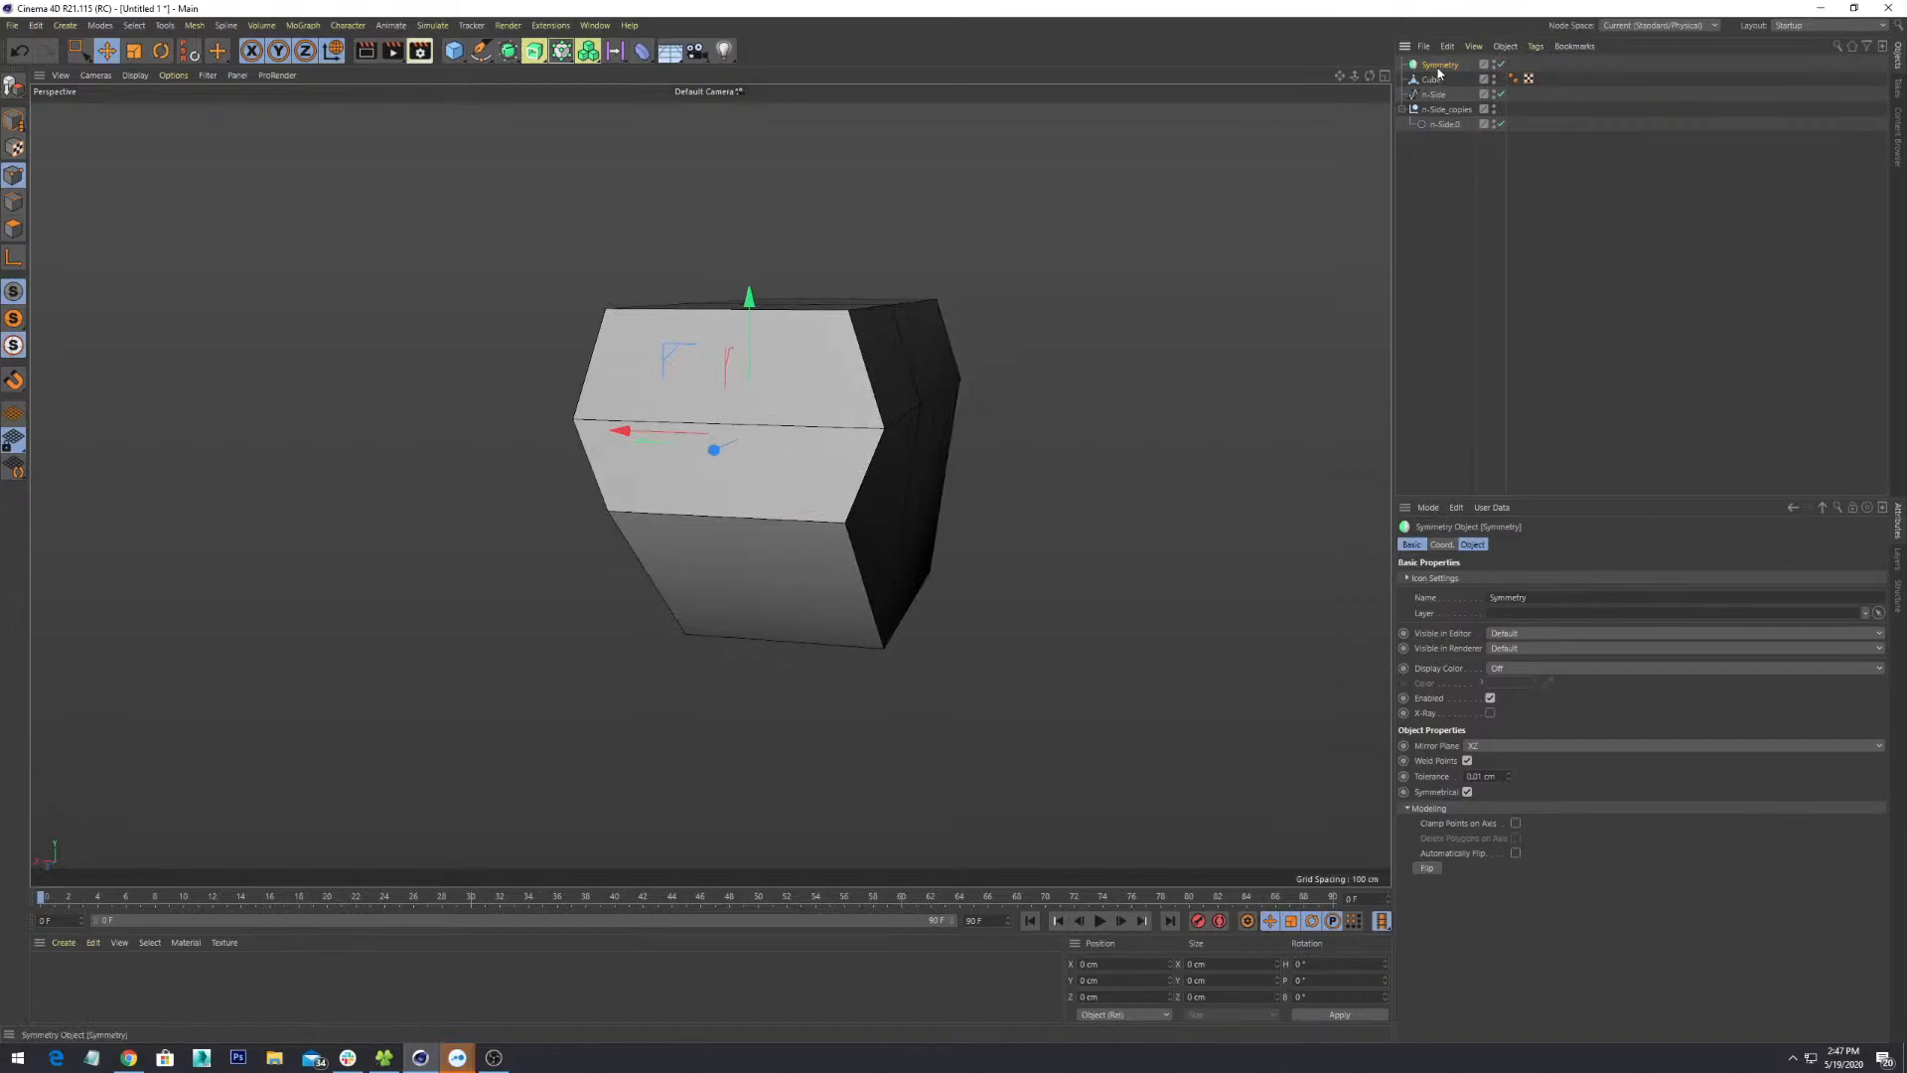
pyautogui.keyDown('alt'); pyautogui.moveTo(894, 420); pyautogui.dragTo(1080, 567); pyautogui.keyUp('alt')
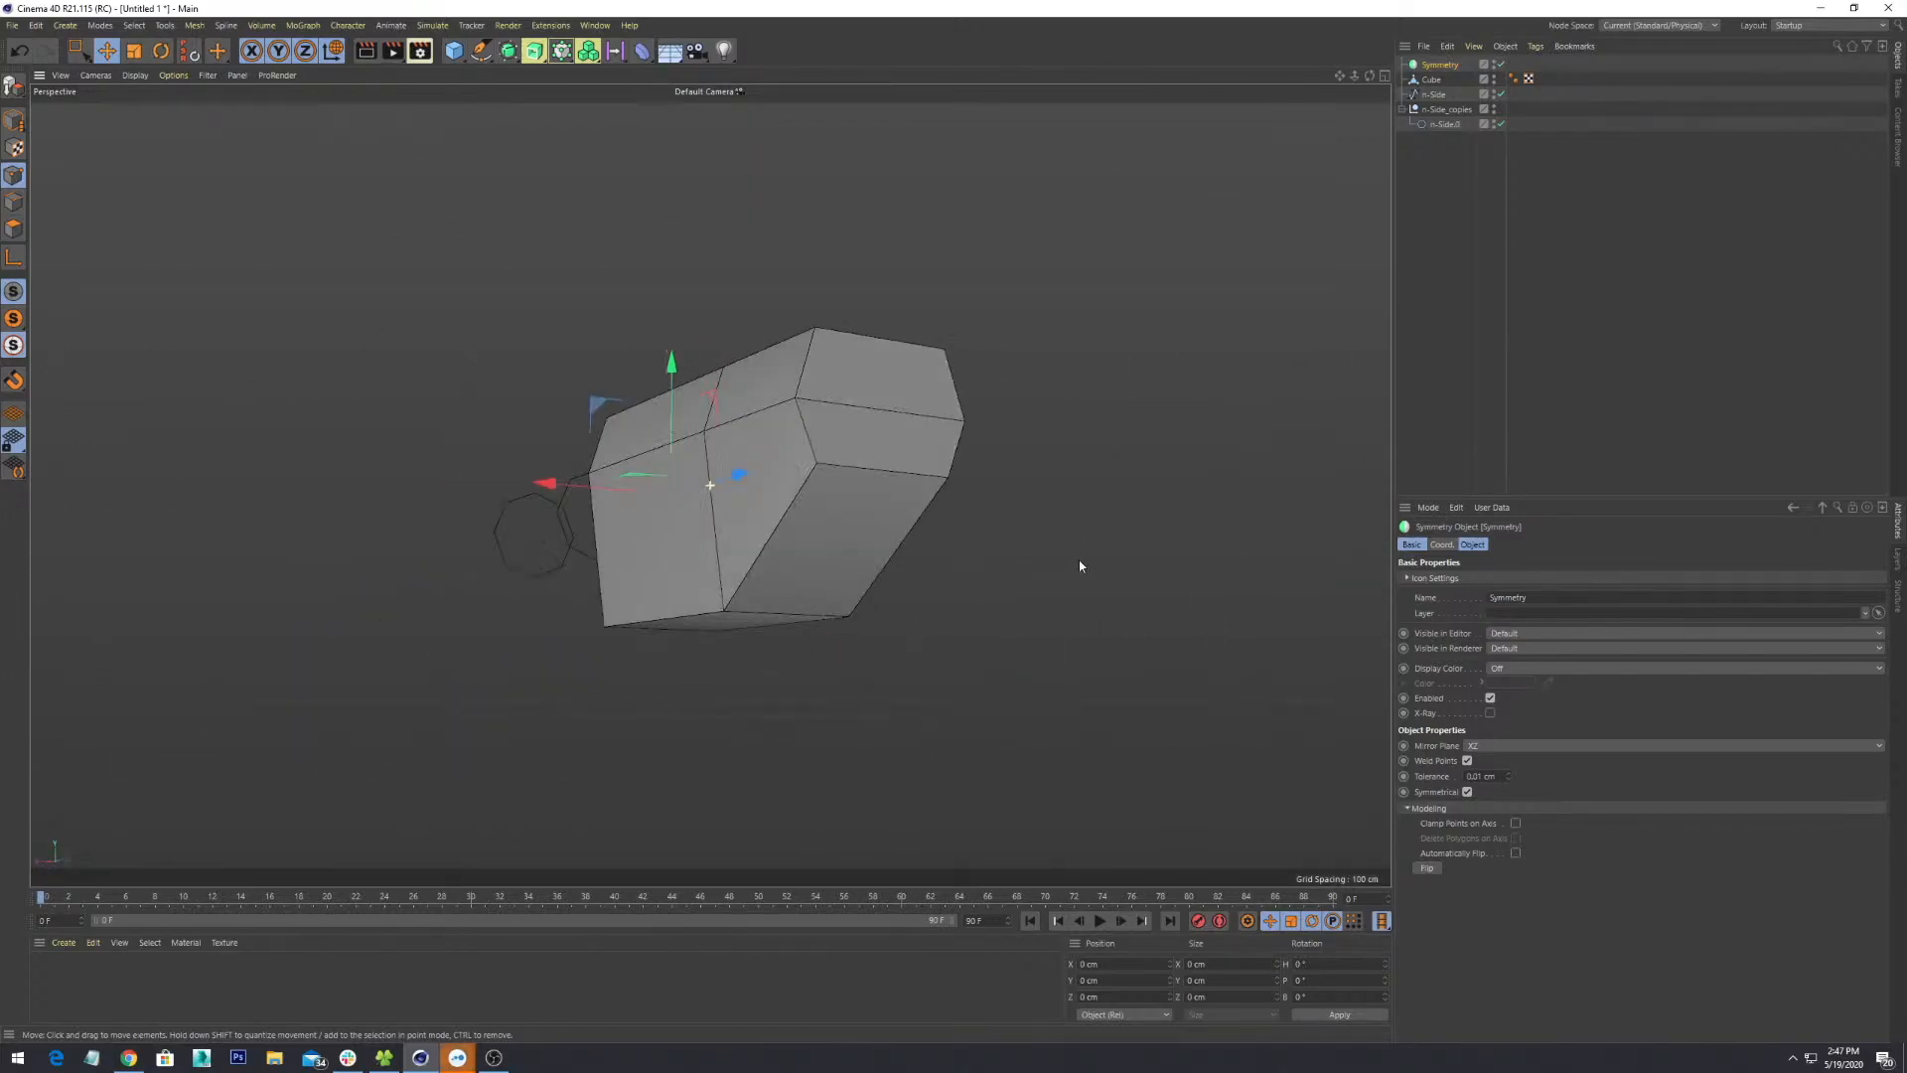
# - Toggle the Symmetry effect off and back on to compare
pyautogui.click(1501, 65)
pyautogui.click(1501, 64)
pyautogui.keyDown('alt'); pyautogui.moveTo(1045, 520); pyautogui.dragTo(956, 580); pyautogui.keyUp('alt')
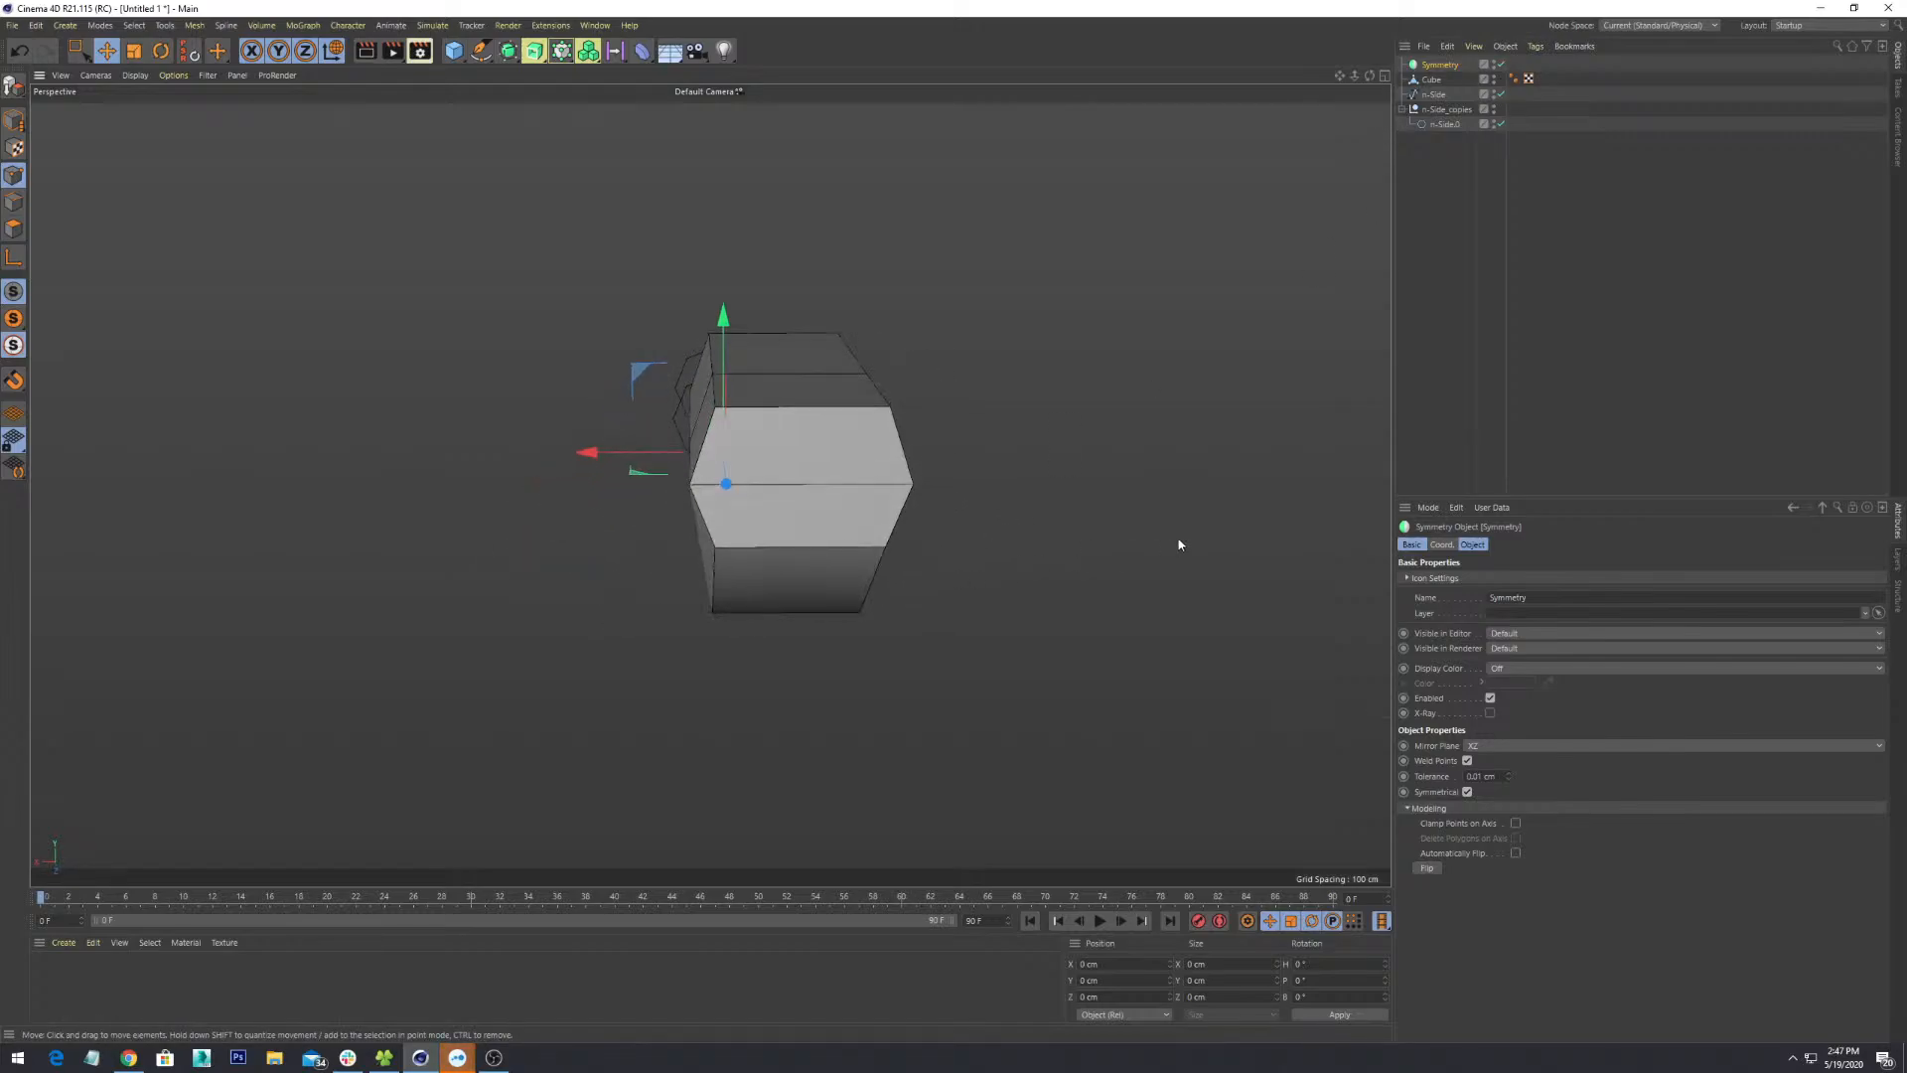
# - Start the Loop/Path Cut tool (K~L) and frame the mesh in a near-frontal view
pyautogui.press('k')
pyautogui.press('l')
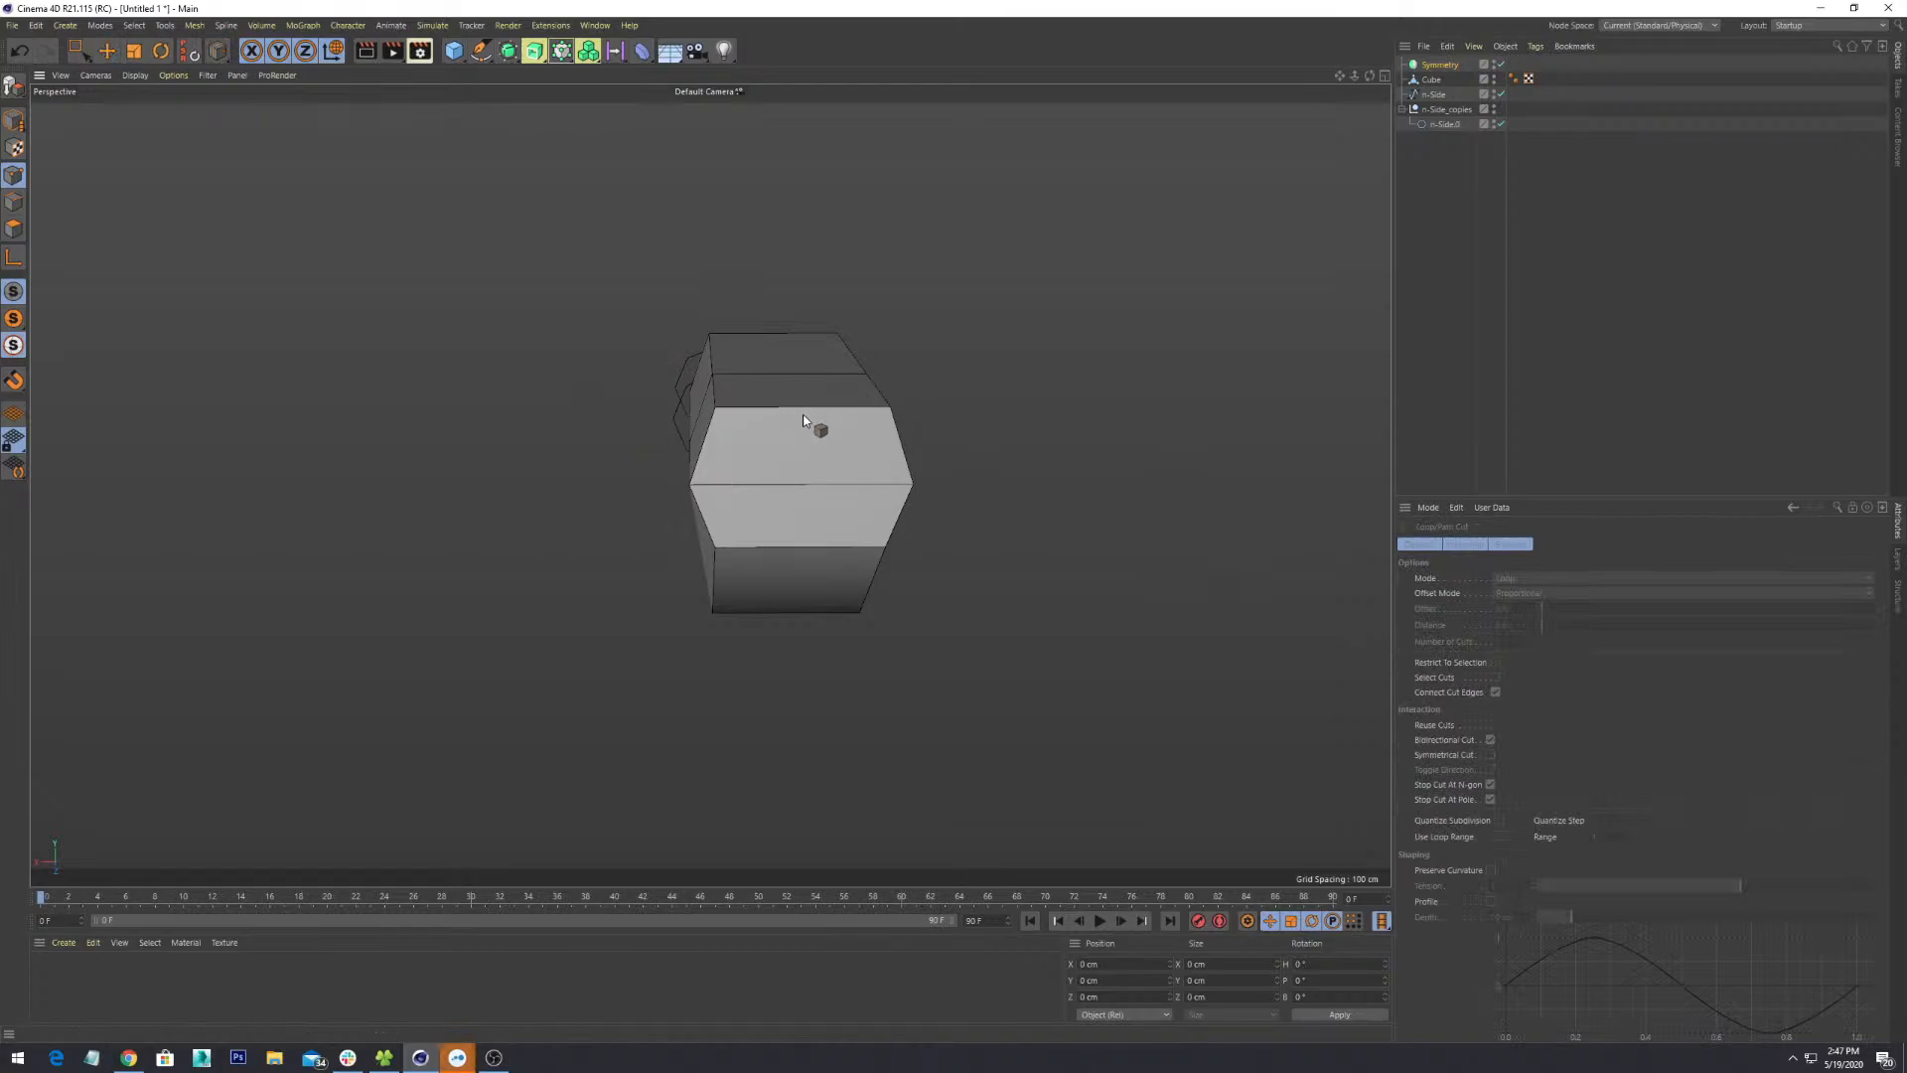
pyautogui.keyDown('alt'); pyautogui.moveTo(836, 482); pyautogui.dragTo(797, 560, button='middle'); pyautogui.keyUp('alt')
pyautogui.scroll(3, 797, 535)
pyautogui.keyDown('alt'); pyautogui.moveTo(797, 535); pyautogui.dragTo(827, 580); pyautogui.keyUp('alt')
pyautogui.keyDown('alt'); pyautogui.moveTo(827, 580); pyautogui.dragTo(807, 487, button='middle'); pyautogui.keyUp('alt')
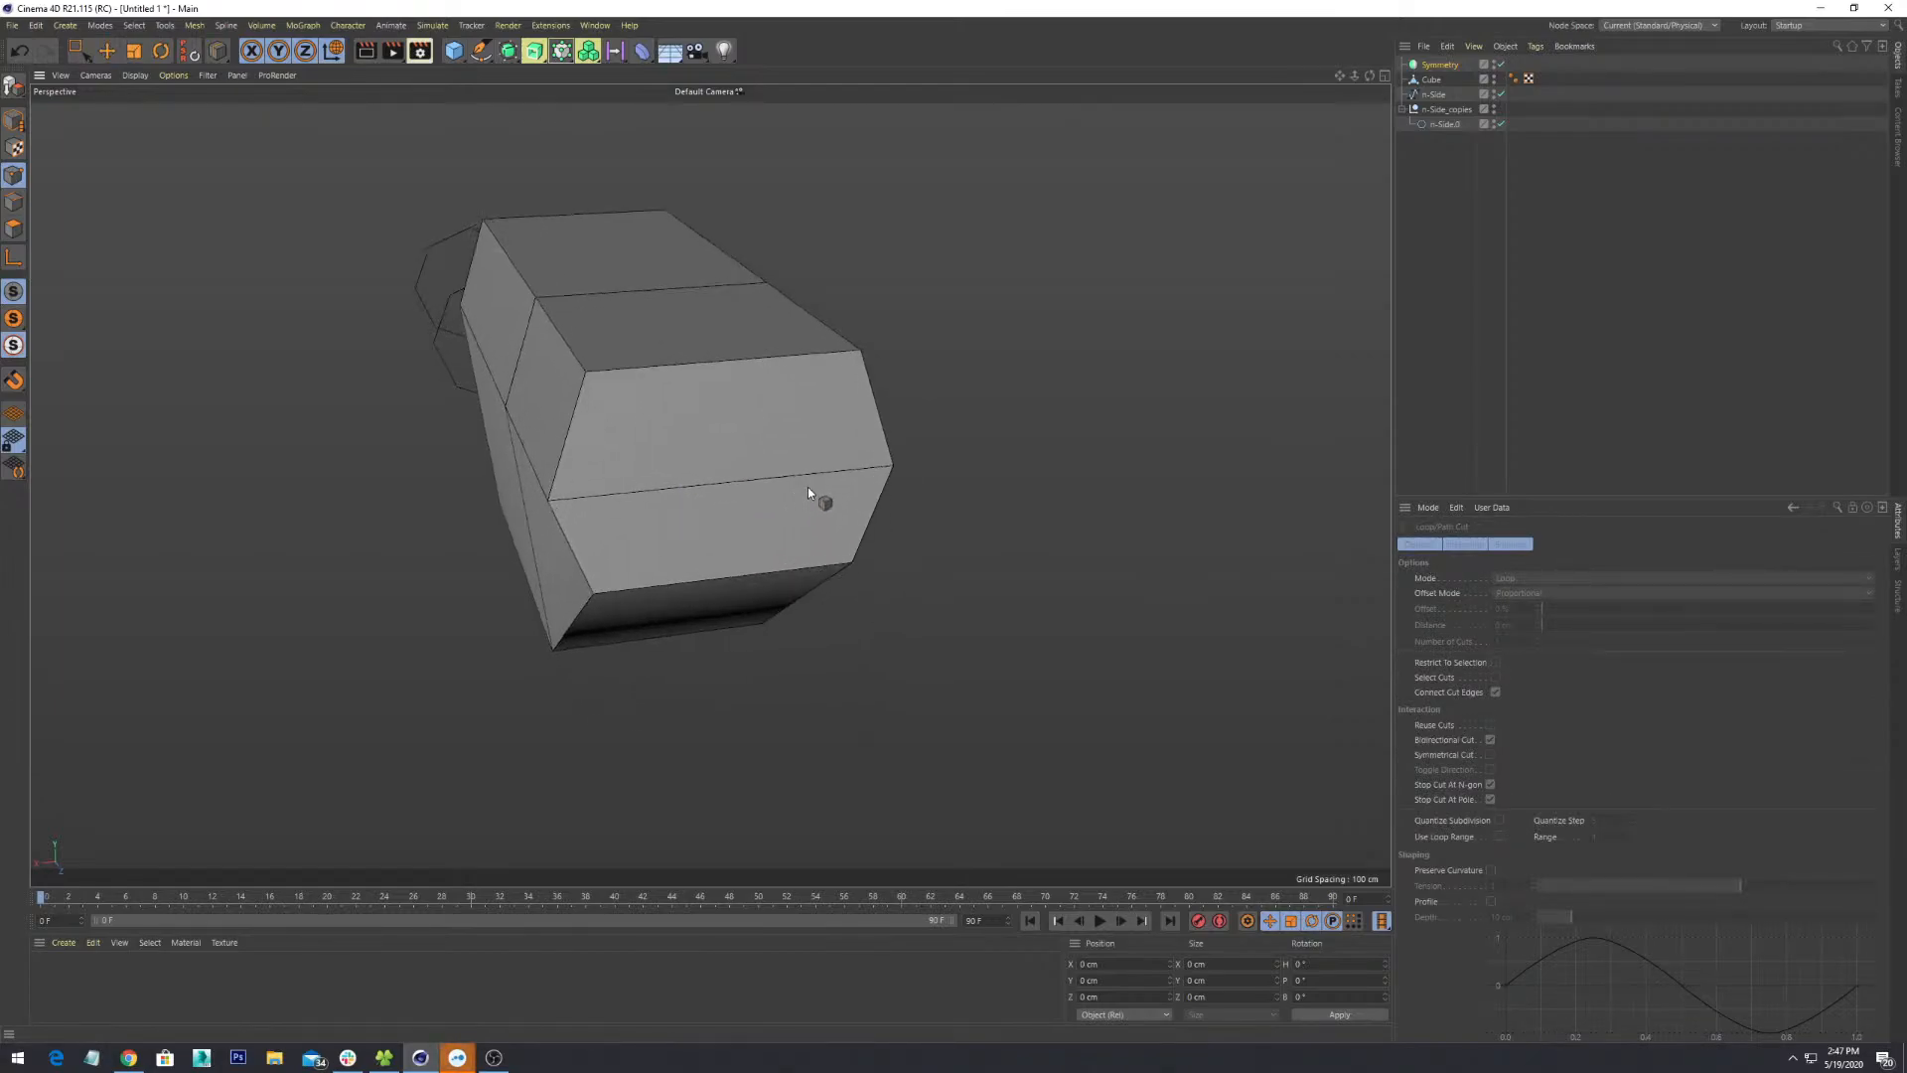
pyautogui.keyDown('alt'); pyautogui.moveTo(807, 492); pyautogui.dragTo(796, 456); pyautogui.keyUp('alt')
# - With the Cube selected in Edges mode, cut a 50% edge loop across its middle
pyautogui.click(16, 204)
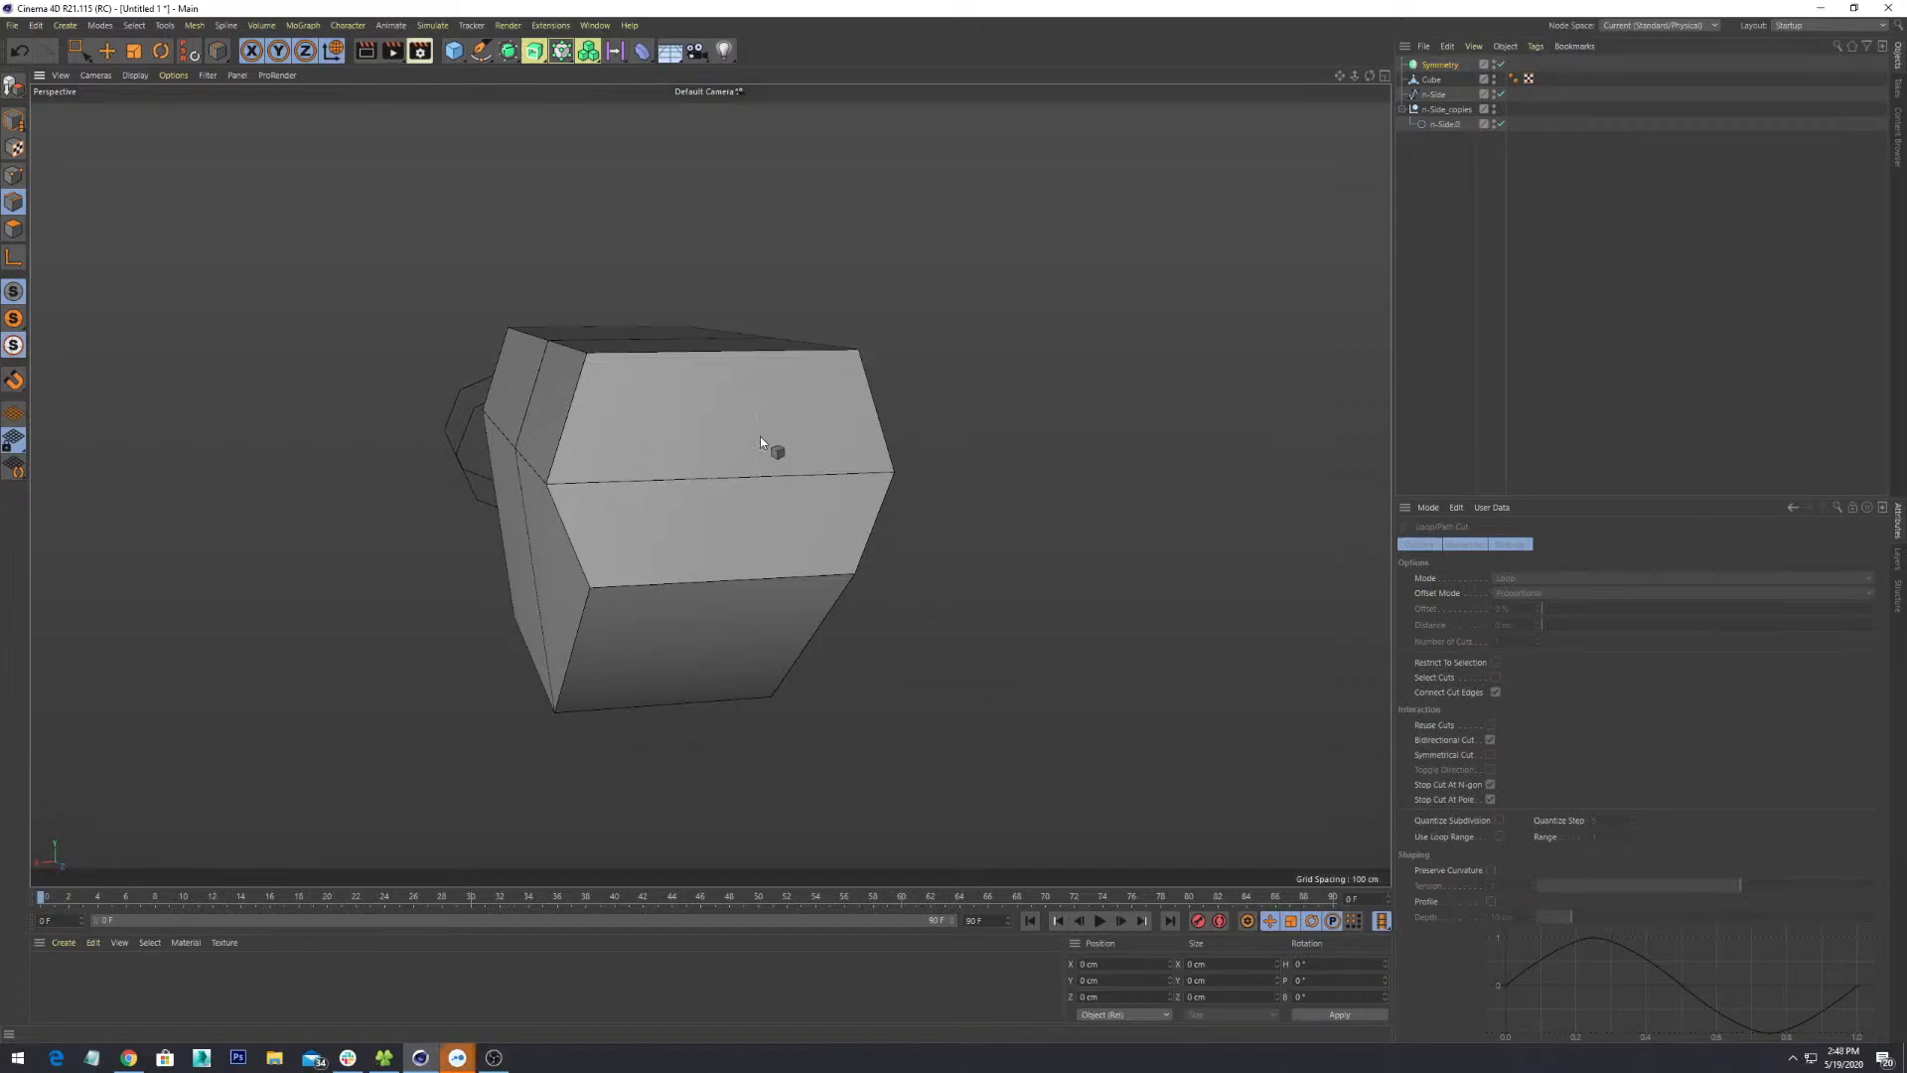
pyautogui.click(1430, 80)
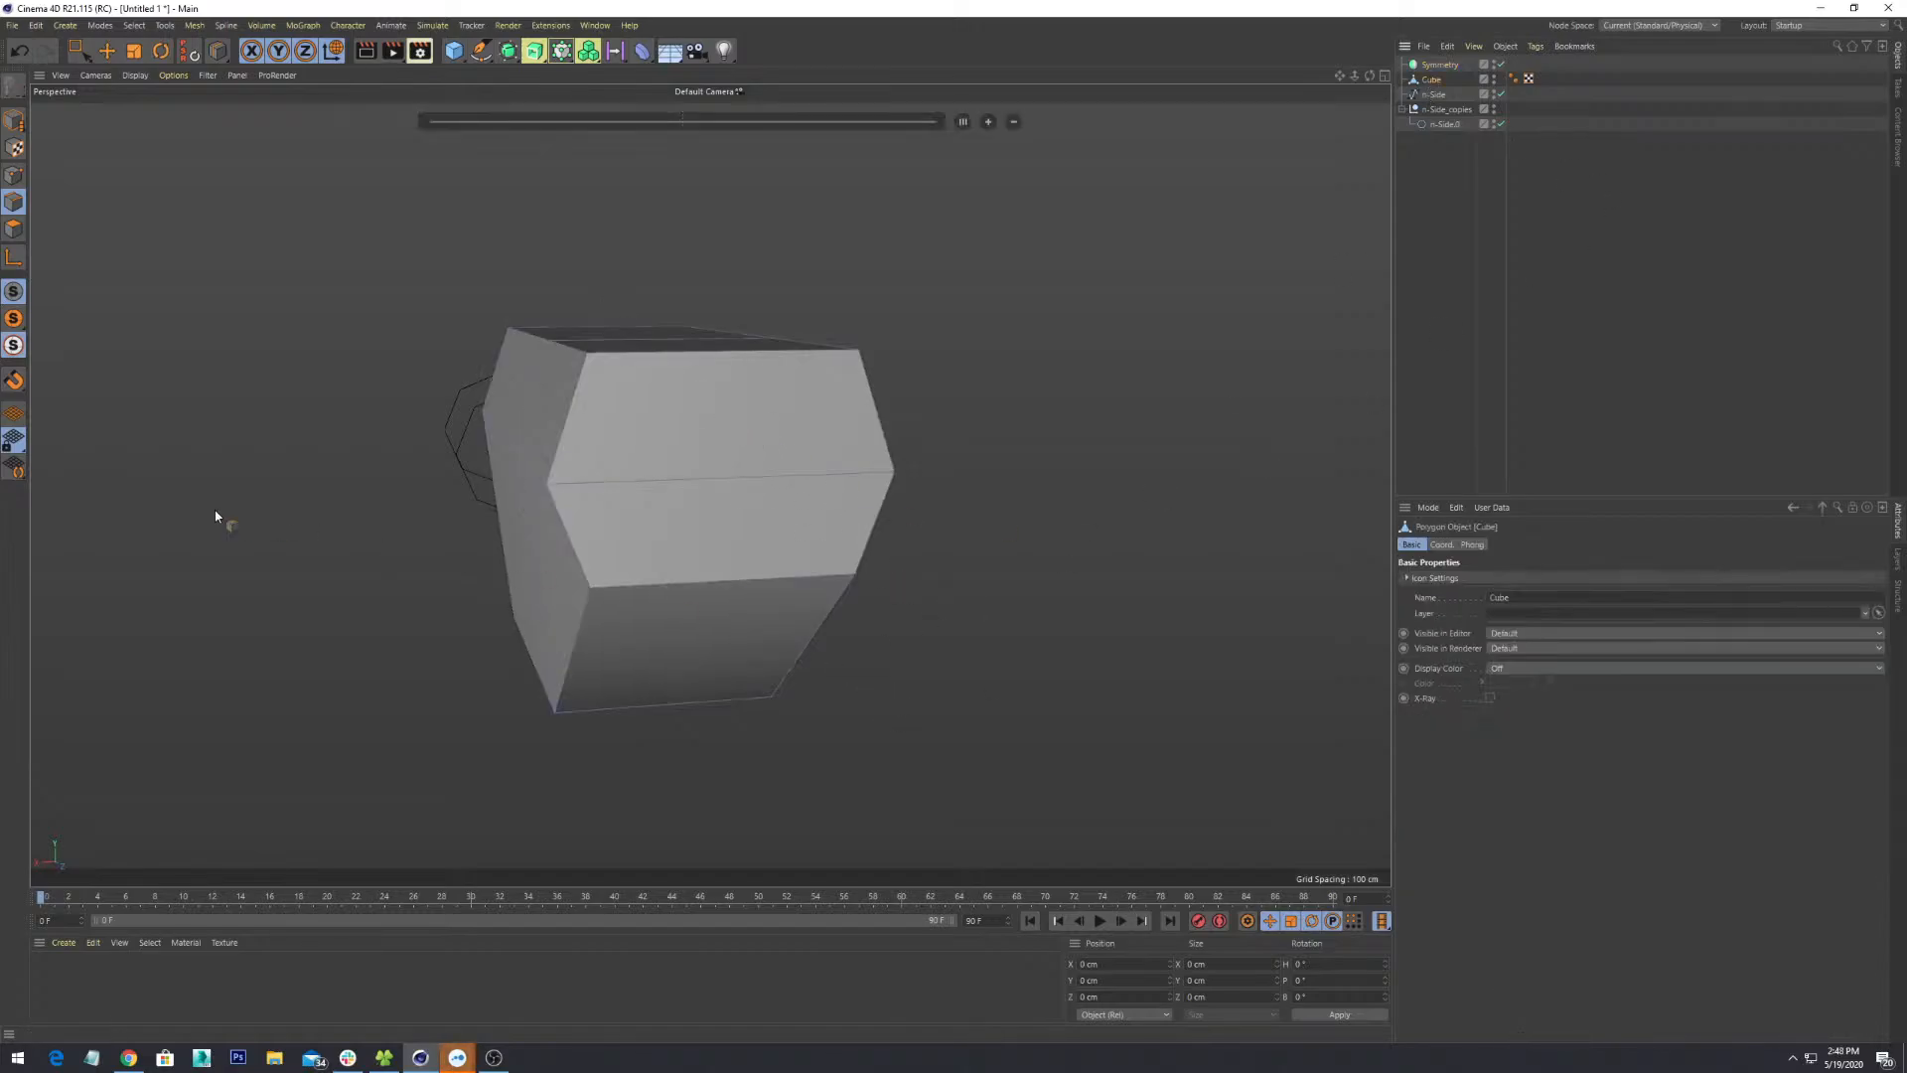
pyautogui.press('k')
pyautogui.press('l')
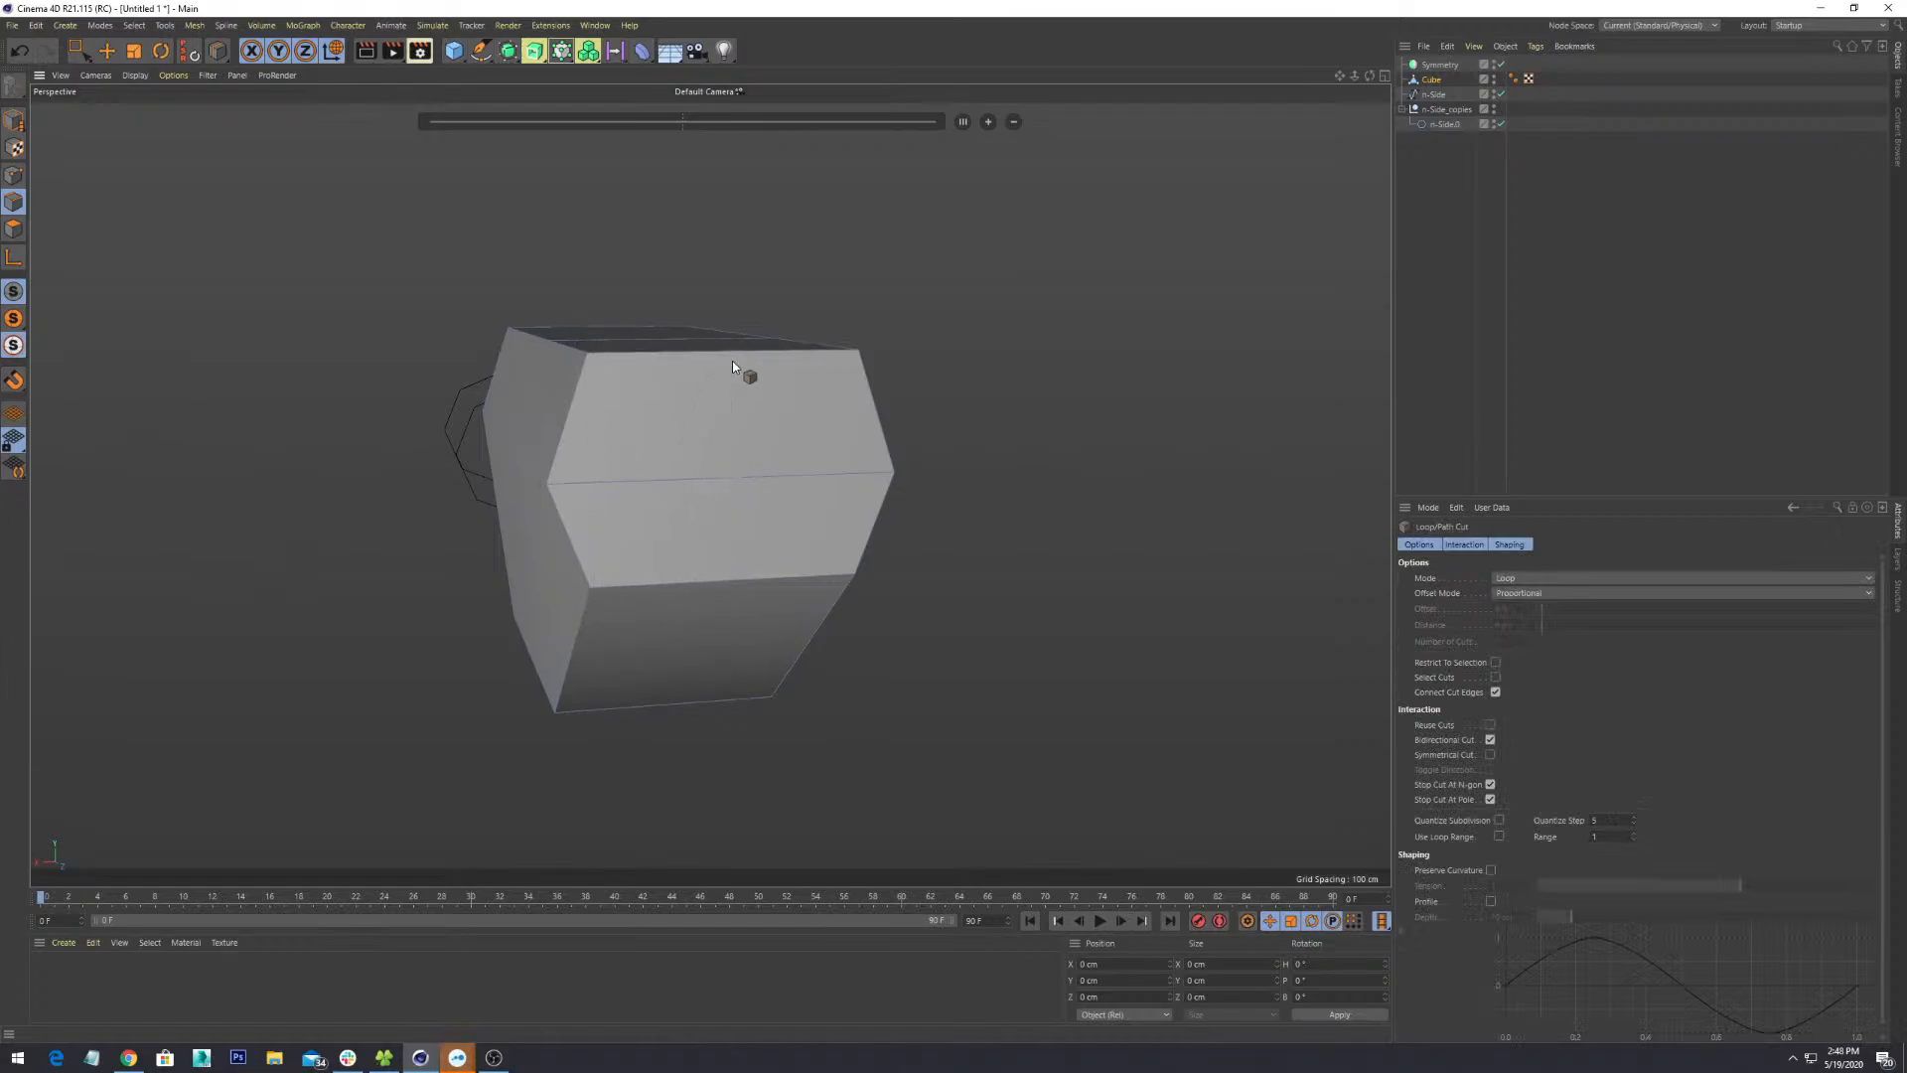
pyautogui.keyDown('alt'); pyautogui.moveTo(699, 480); pyautogui.dragTo(672, 544); pyautogui.keyUp('alt')
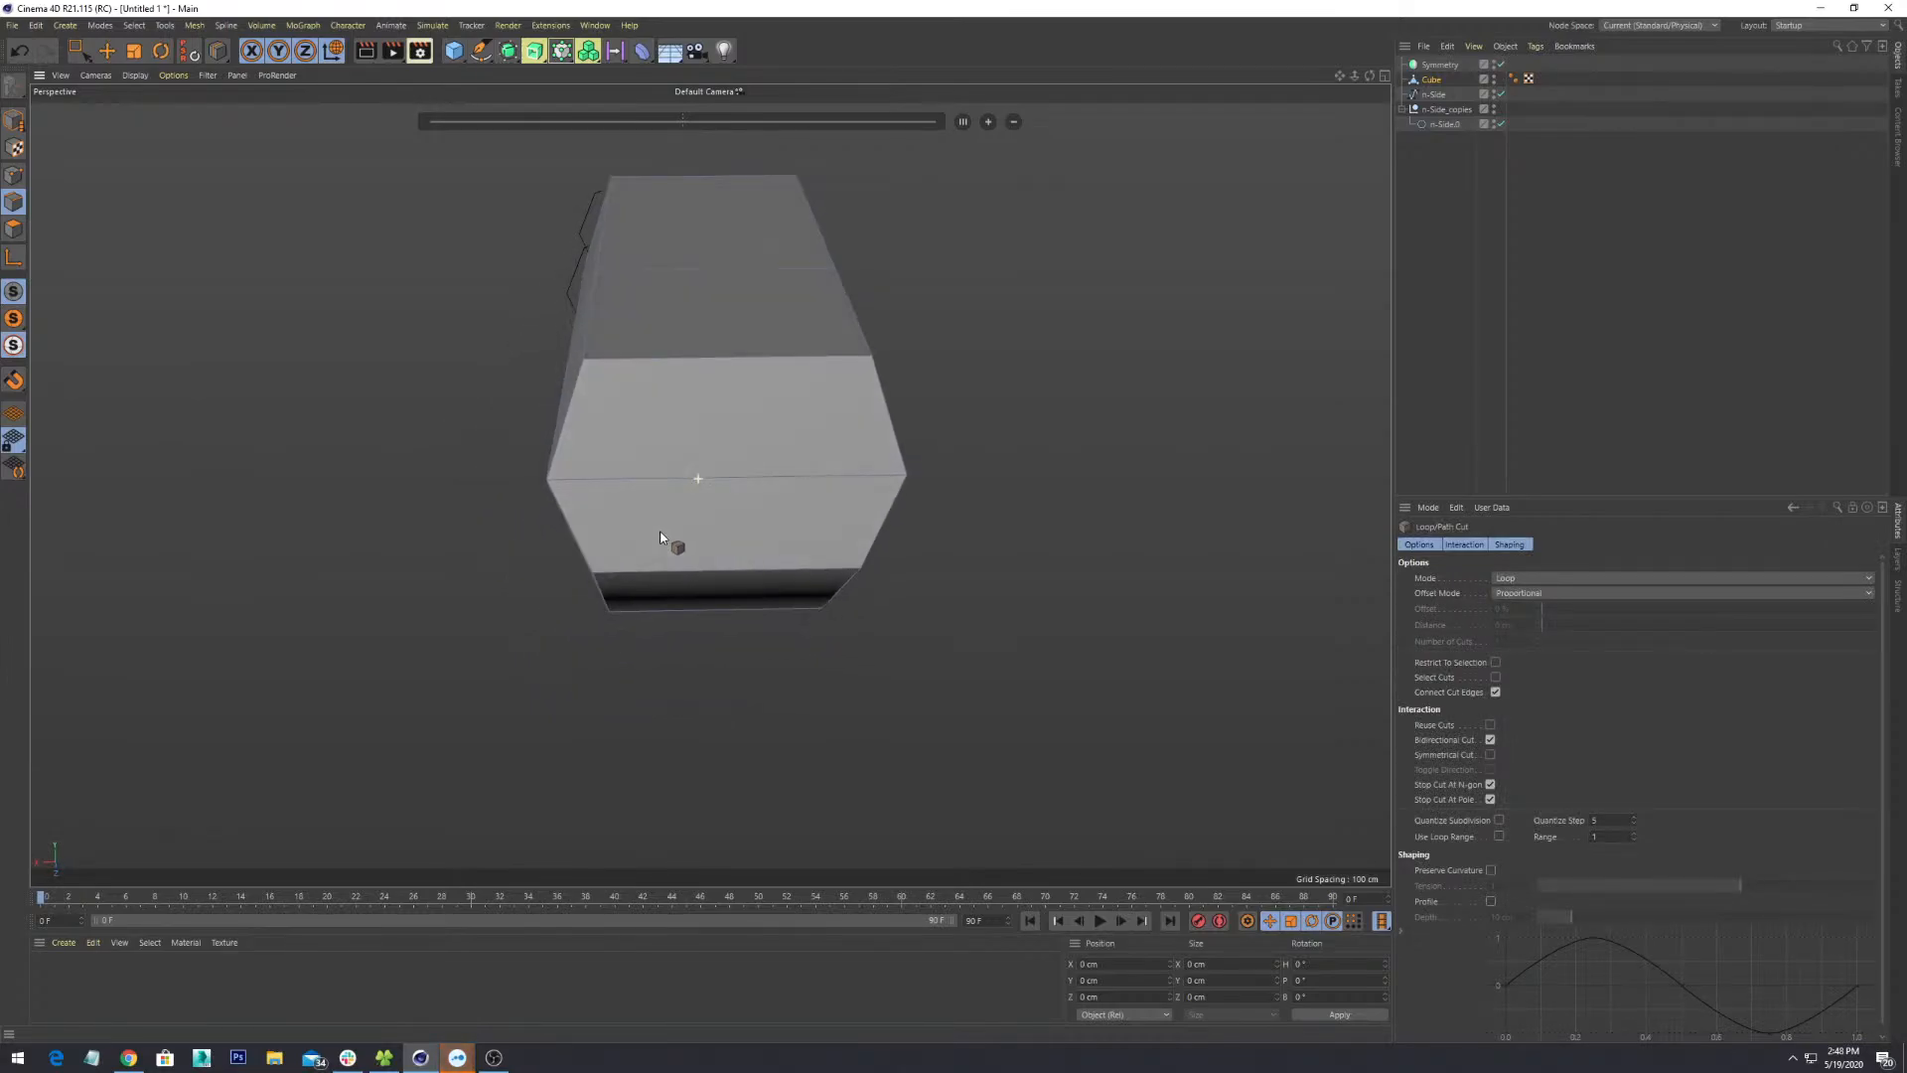
pyautogui.click(720, 359)
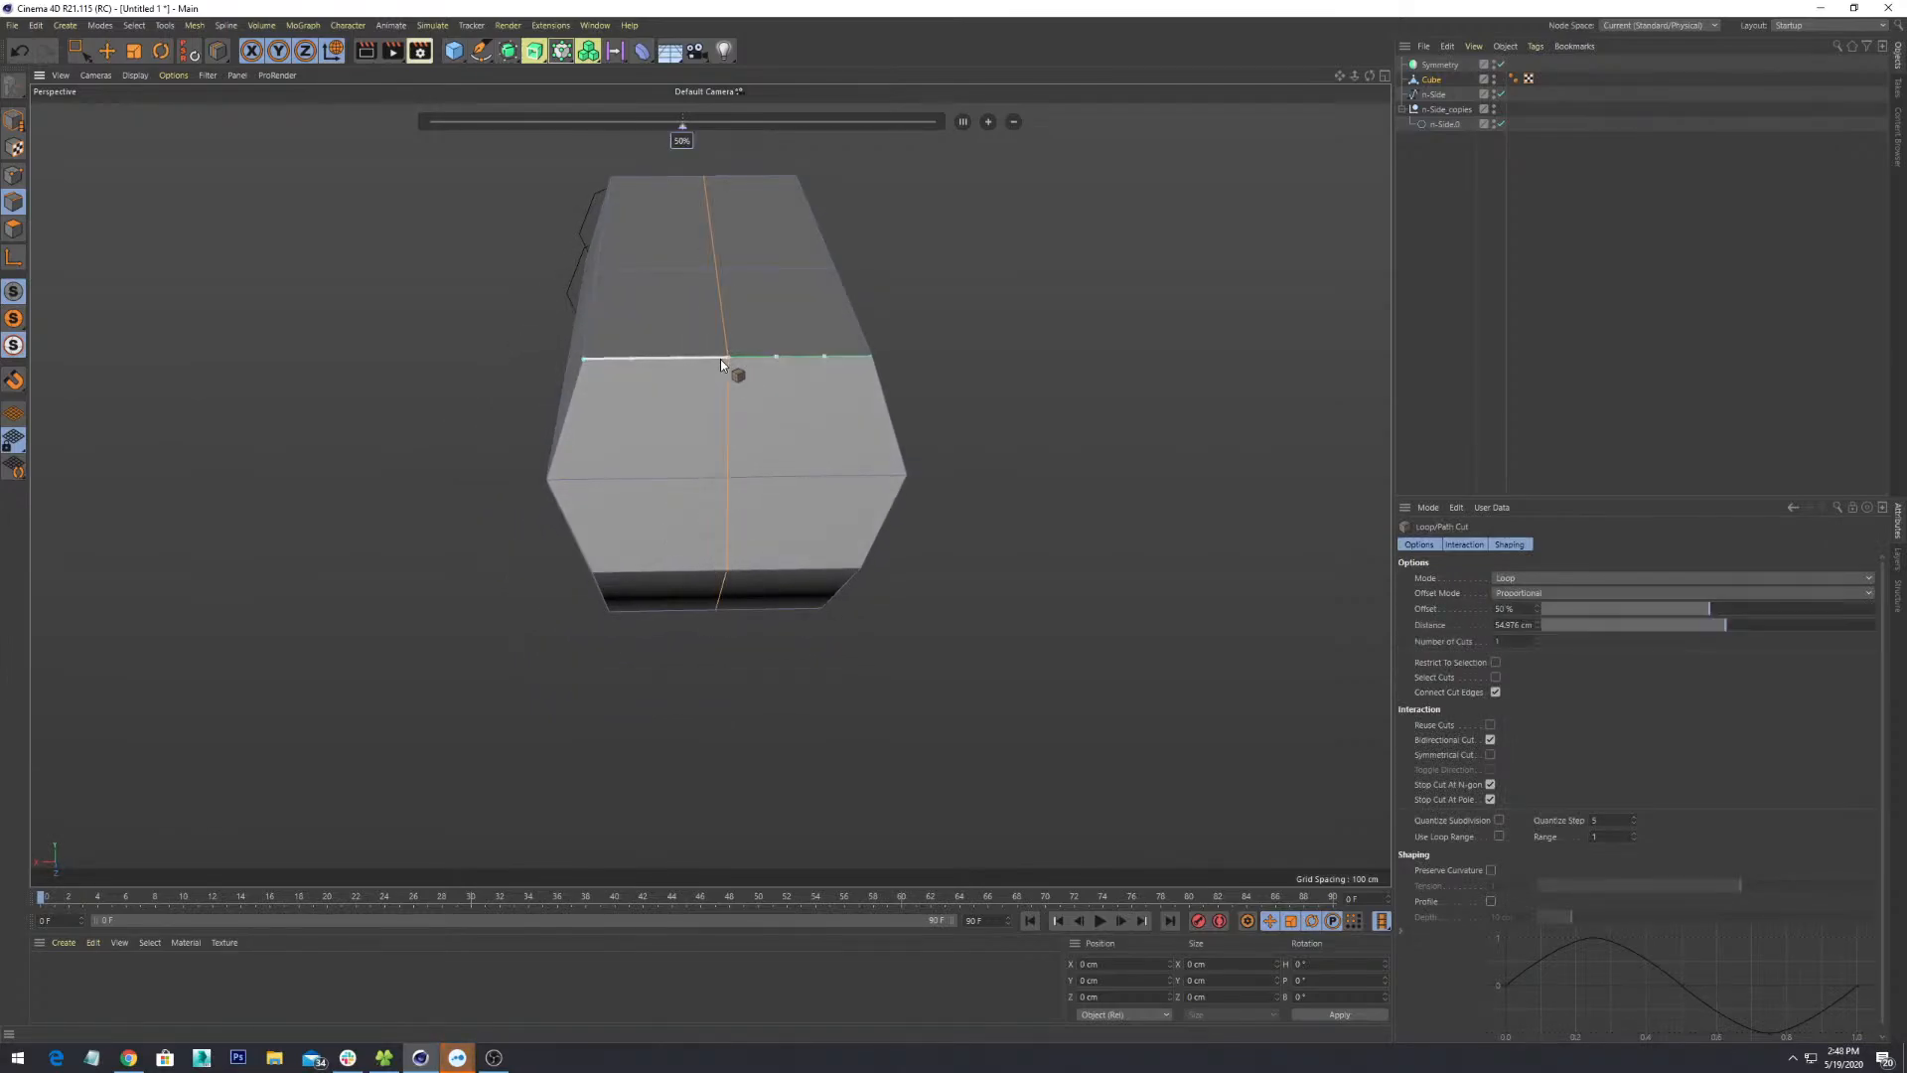
pyautogui.keyDown('alt'); pyautogui.moveTo(750, 545); pyautogui.dragTo(840, 577); pyautogui.keyUp('alt')
pyautogui.keyDown('alt'); pyautogui.moveTo(859, 569); pyautogui.dragTo(875, 467); pyautogui.keyUp('alt')
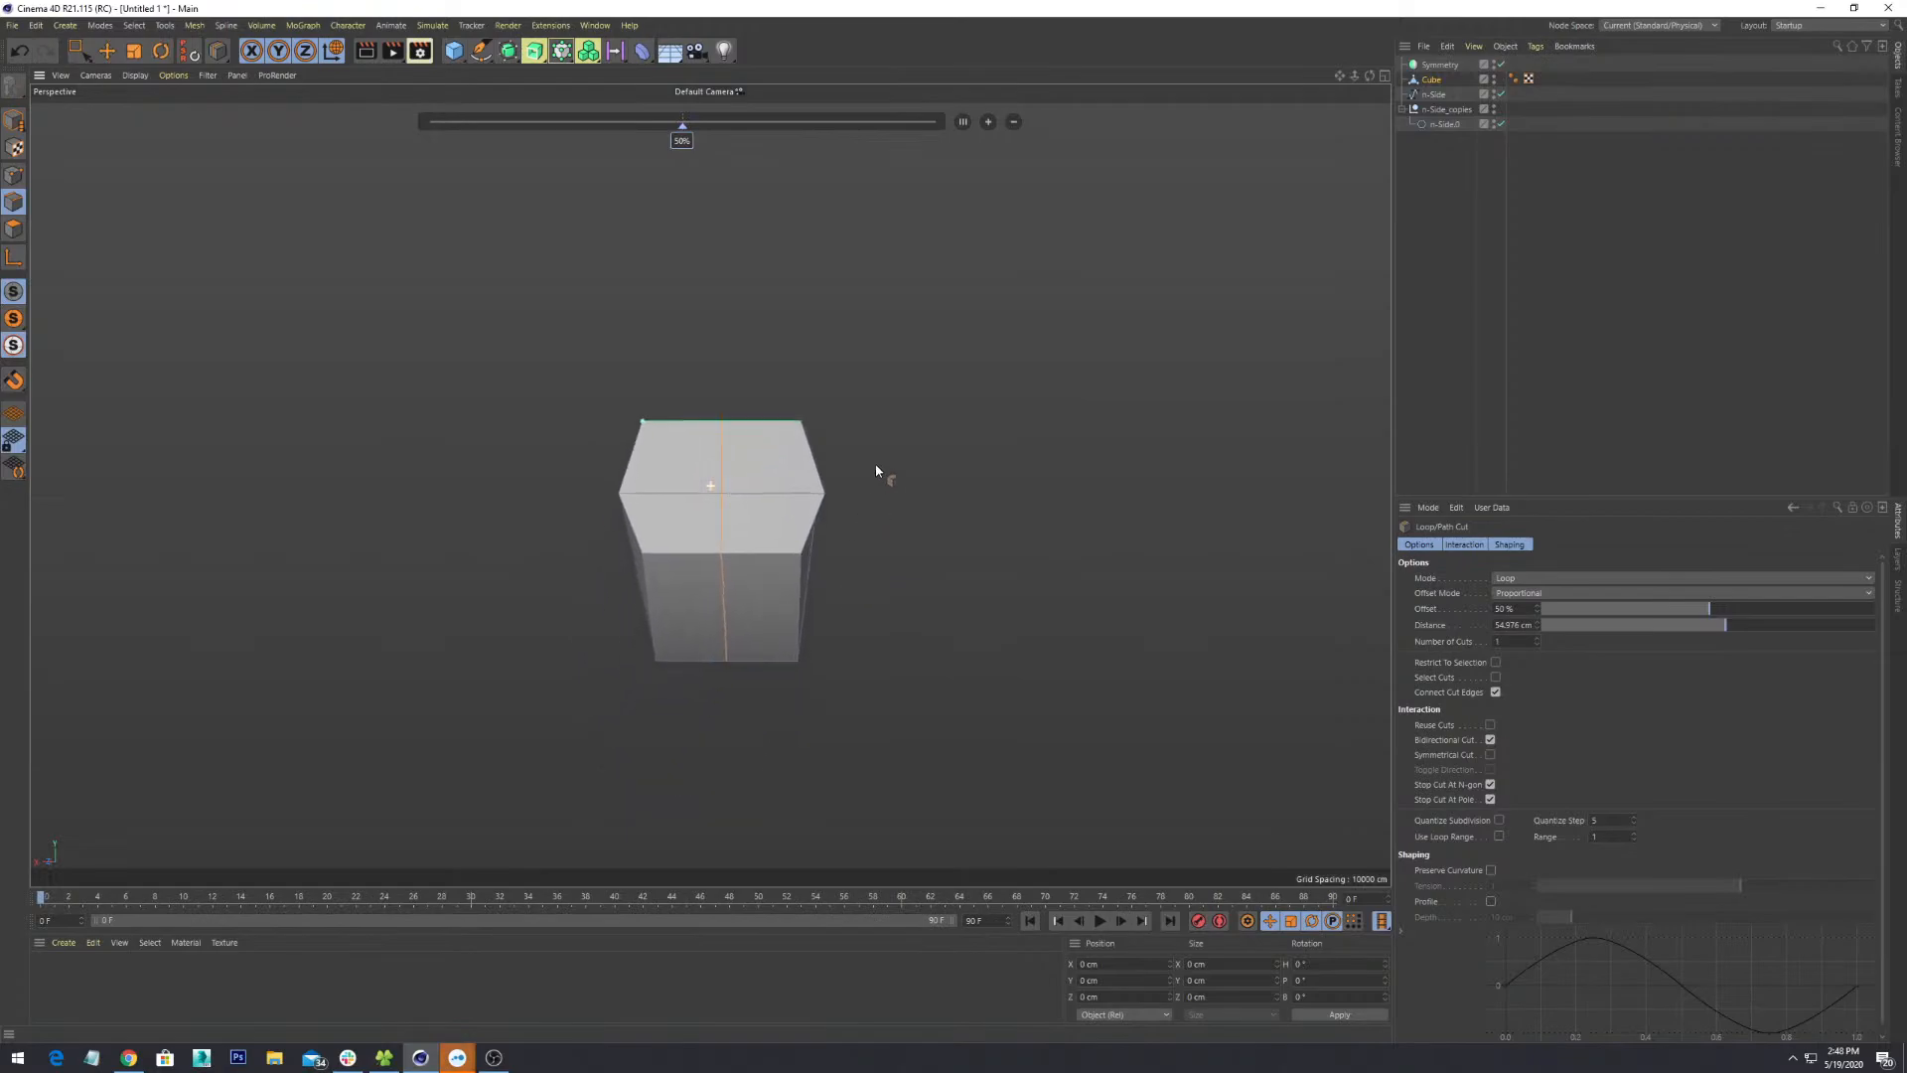
pyautogui.scroll(1, 875, 467)
# - In Polygons mode, rectangle-select the right half's polygons and delete them
pyautogui.click(17, 228)
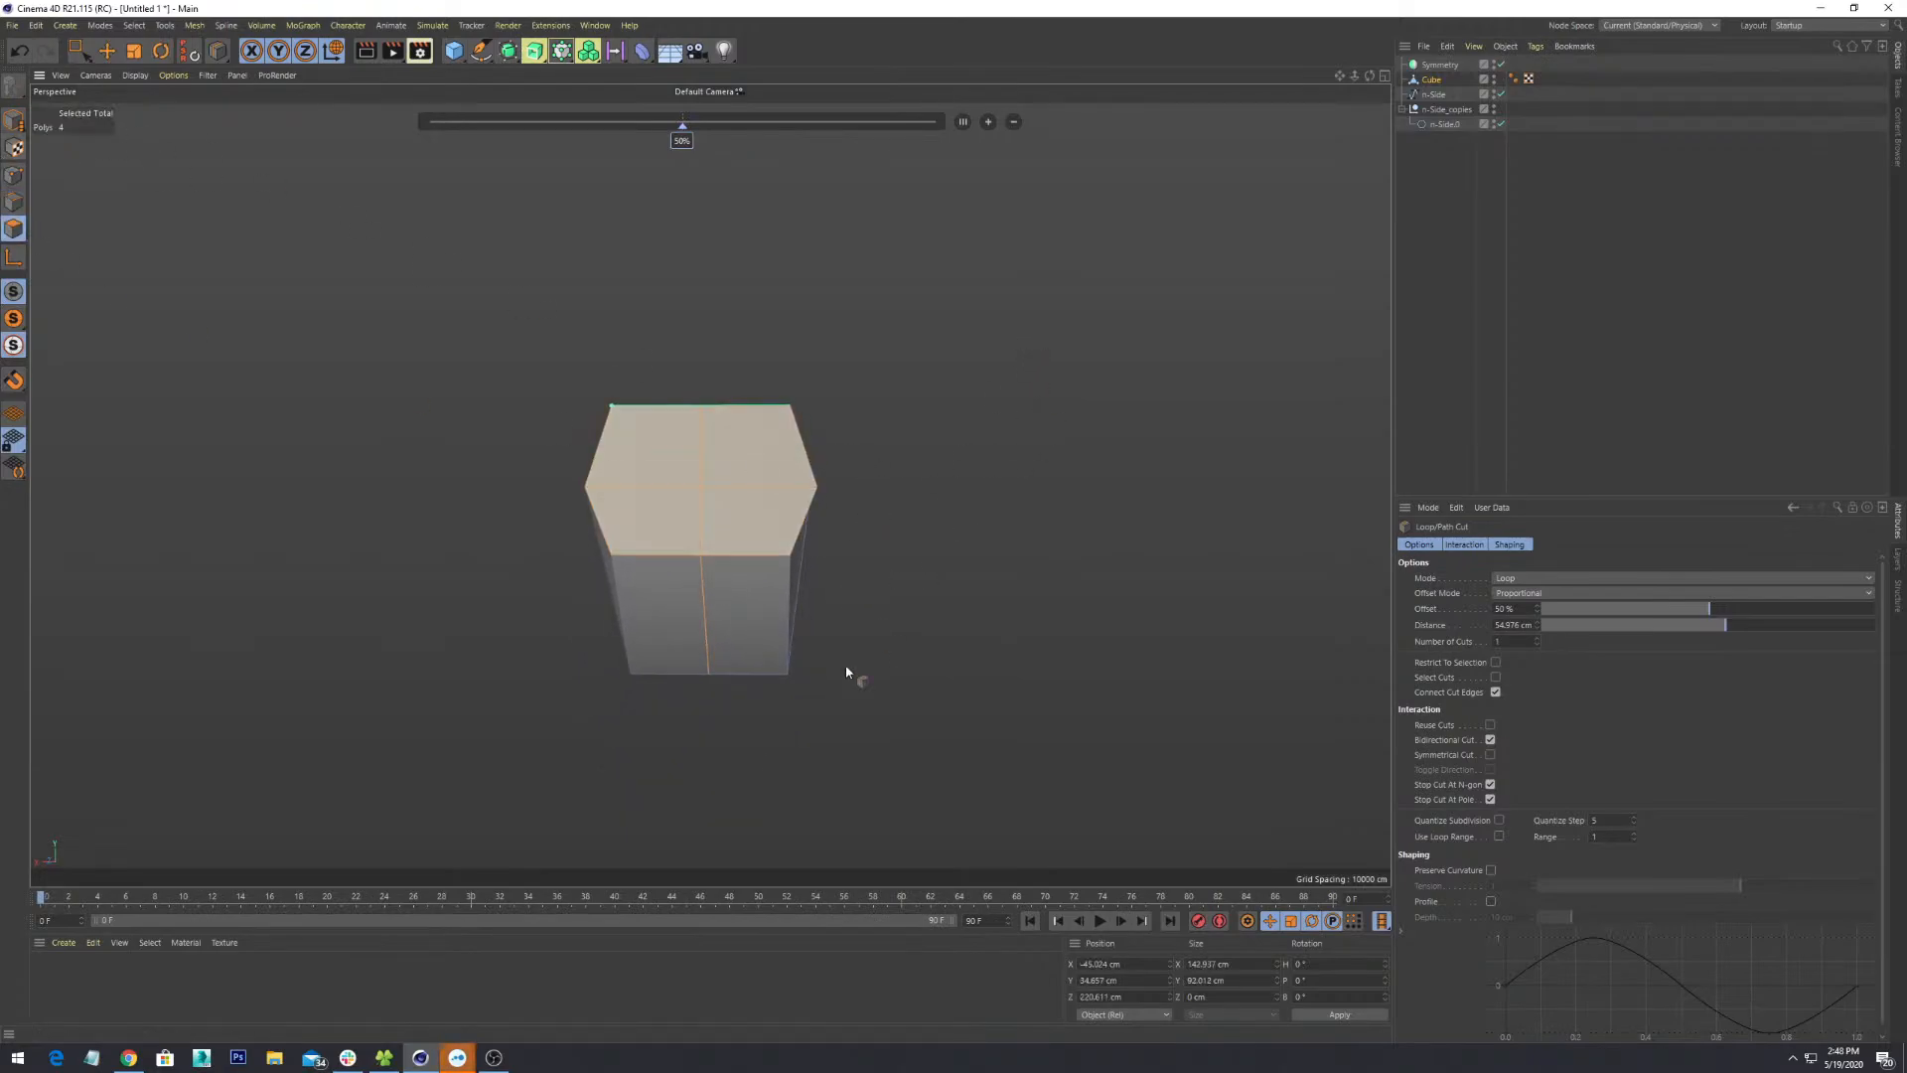
pyautogui.keyDown('alt'); pyautogui.moveTo(1012, 298); pyautogui.dragTo(944, 388); pyautogui.keyUp('alt')
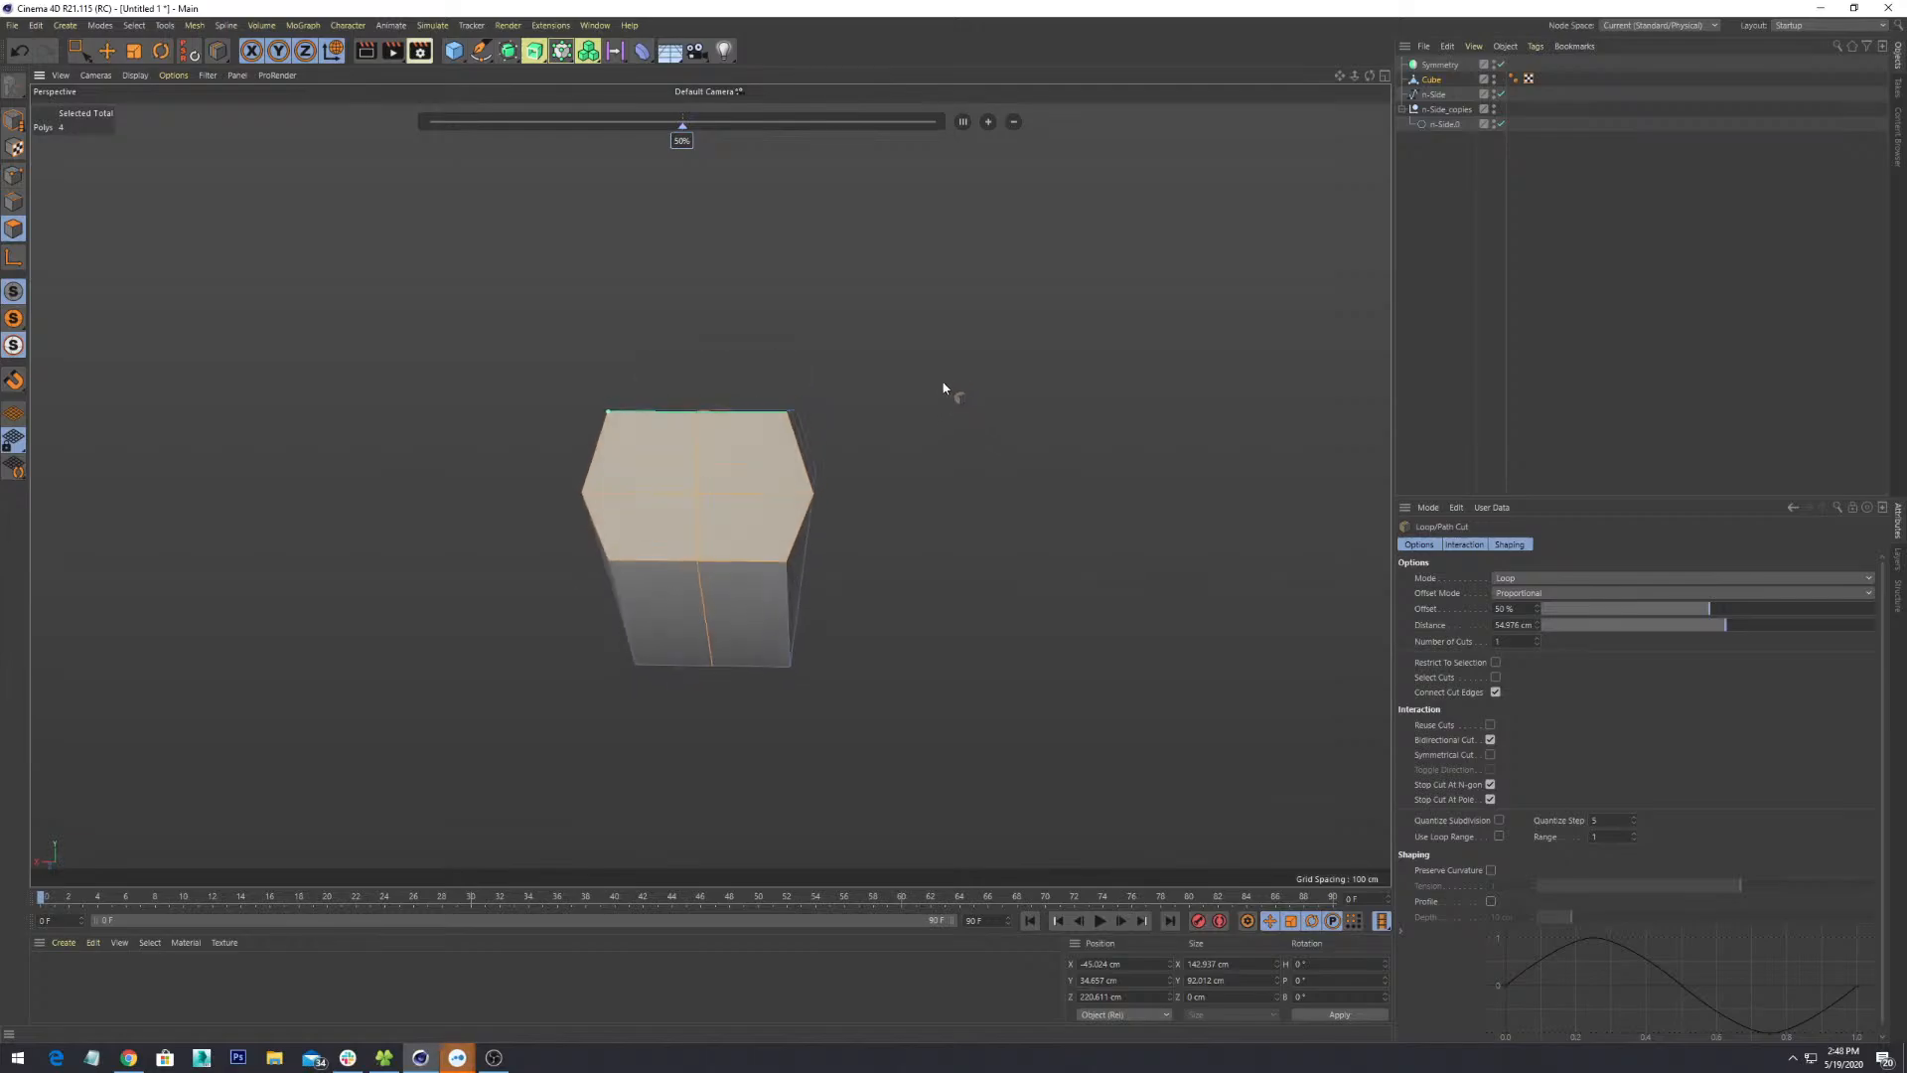
pyautogui.click(80, 50)
pyautogui.moveTo(1052, 294); pyautogui.dragTo(755, 785)
pyautogui.moveTo(955, 364)
pyautogui.keyDown('alt'); pyautogui.mouseDown()
pyautogui.moveTo(959, 477)
pyautogui.moveTo(907, 383)
pyautogui.moveTo(975, 366)
pyautogui.moveTo(960, 357)
pyautogui.mouseUp(); pyautogui.keyUp('alt')
pyautogui.moveTo(1046, 307); pyautogui.dragTo(740, 783)
pyautogui.keyDown('alt'); pyautogui.moveTo(1150, 438); pyautogui.dragTo(738, 800); pyautogui.keyUp('alt')
pyautogui.moveTo(945, 392)
pyautogui.keyDown('alt'); pyautogui.mouseDown()
pyautogui.moveTo(885, 524)
pyautogui.moveTo(916, 399)
pyautogui.mouseUp(); pyautogui.keyUp('alt')
pyautogui.moveTo(991, 292); pyautogui.dragTo(922, 447)
pyautogui.keyDown('alt'); pyautogui.moveTo(923, 445); pyautogui.dragTo(944, 608); pyautogui.keyUp('alt')
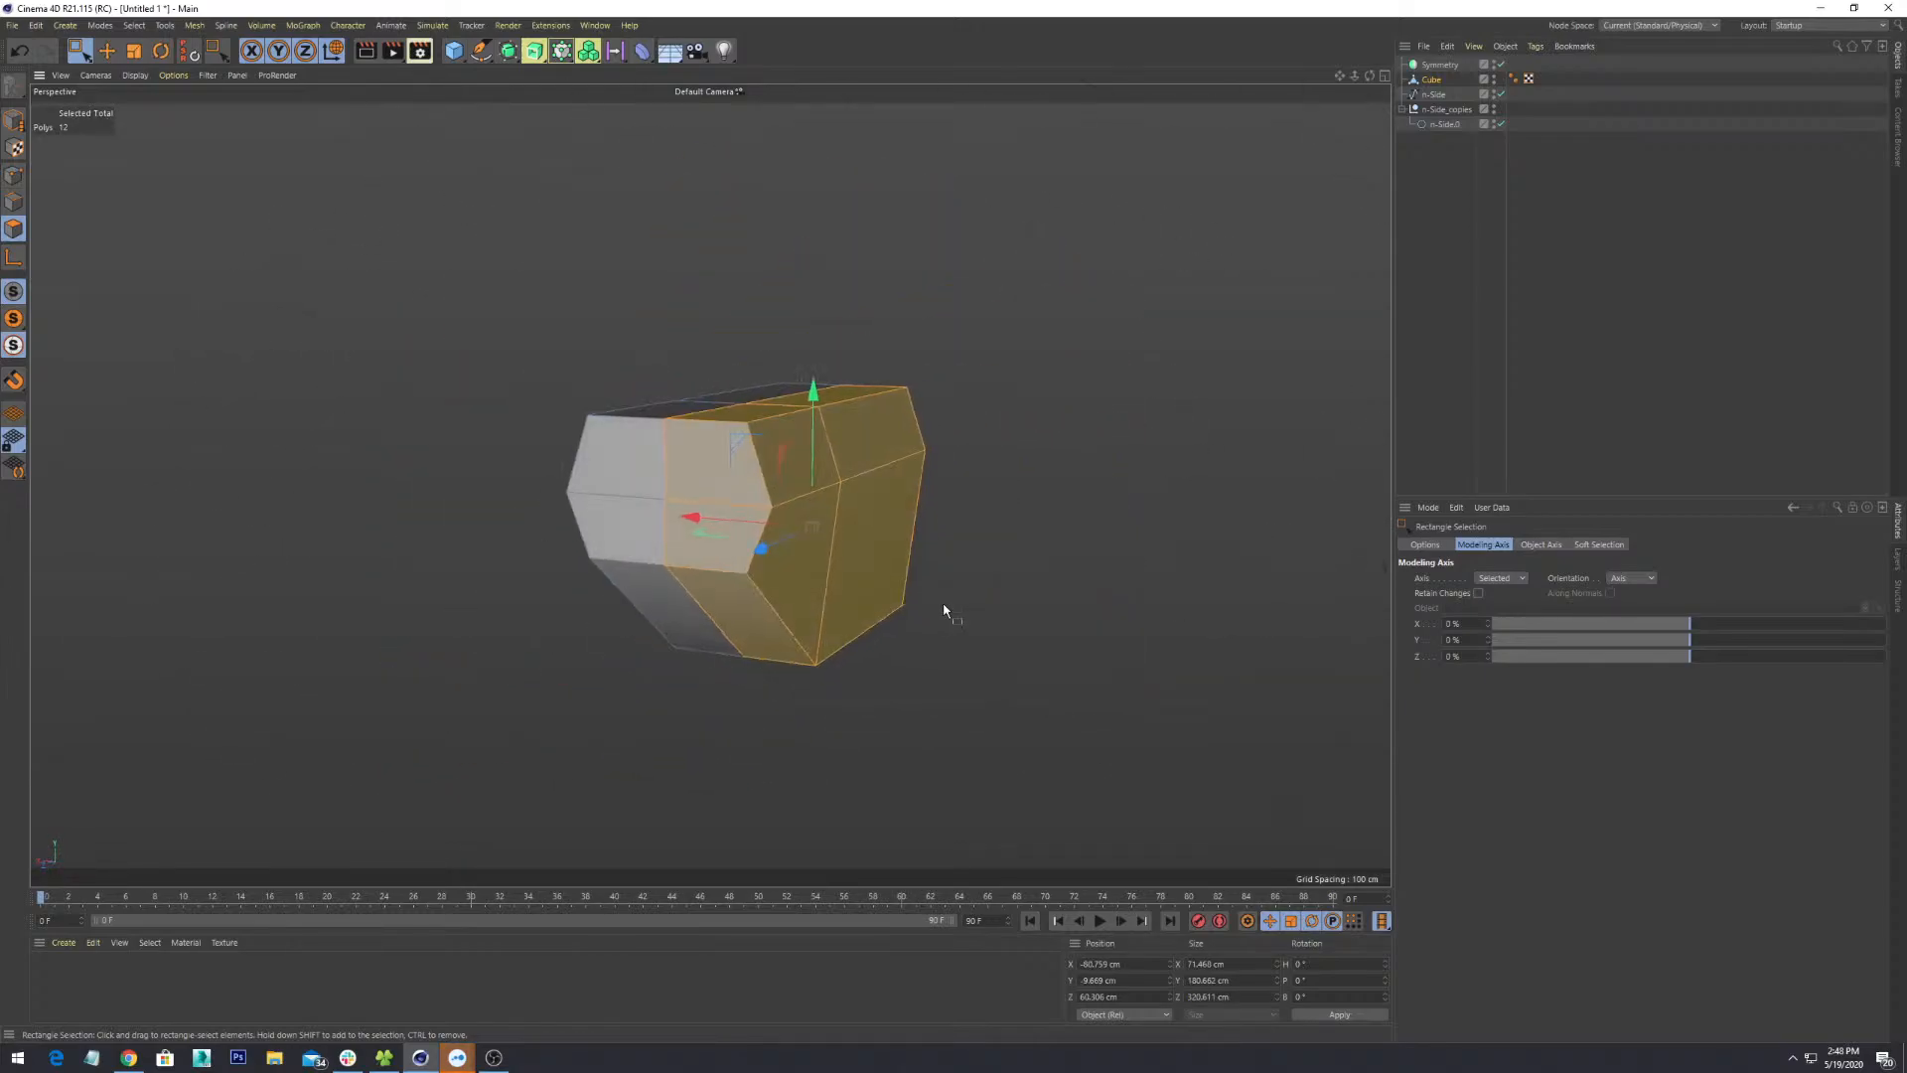
pyautogui.press('Delete')
pyautogui.keyDown('alt'); pyautogui.moveTo(974, 515); pyautogui.dragTo(824, 490); pyautogui.keyUp('alt')
pyautogui.scroll(-4, 828, 486)
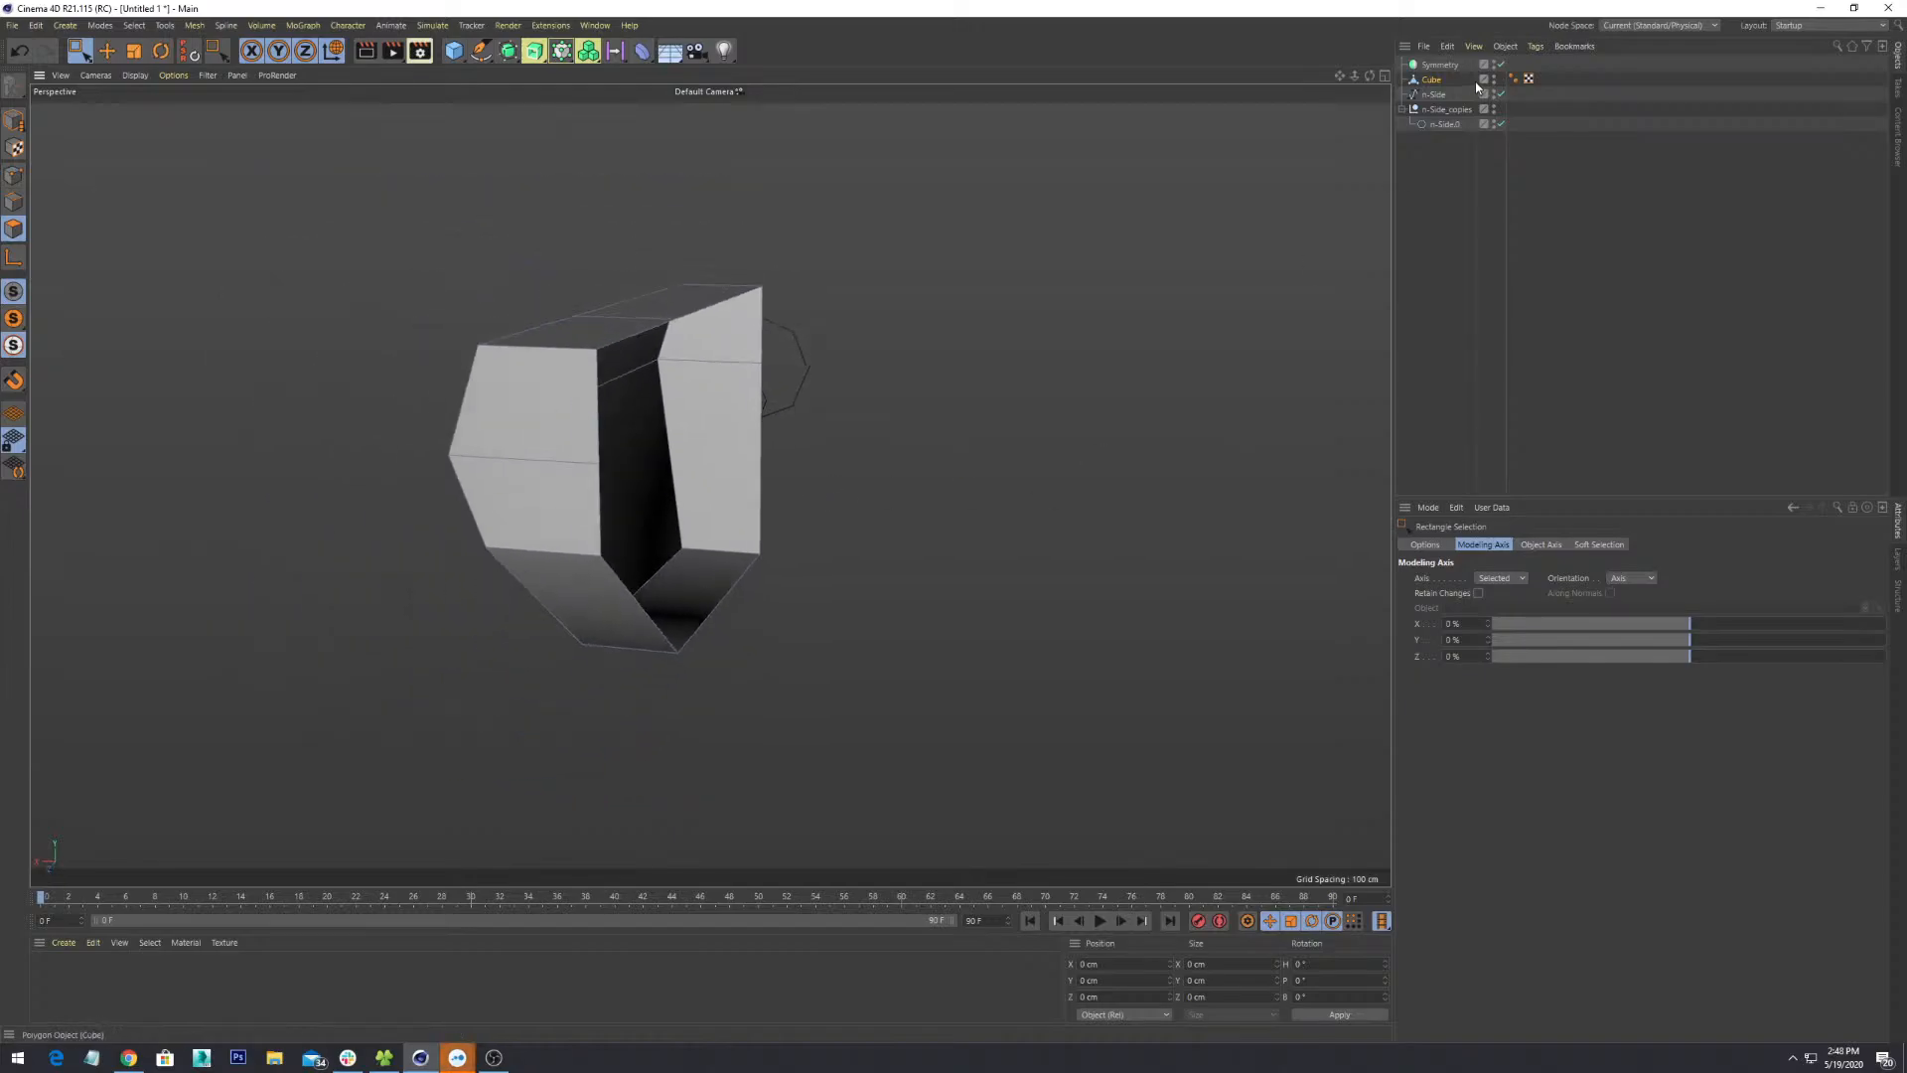
# - Parent the Cube under the Symmetry object in the Object Manager
pyautogui.click(1432, 80)
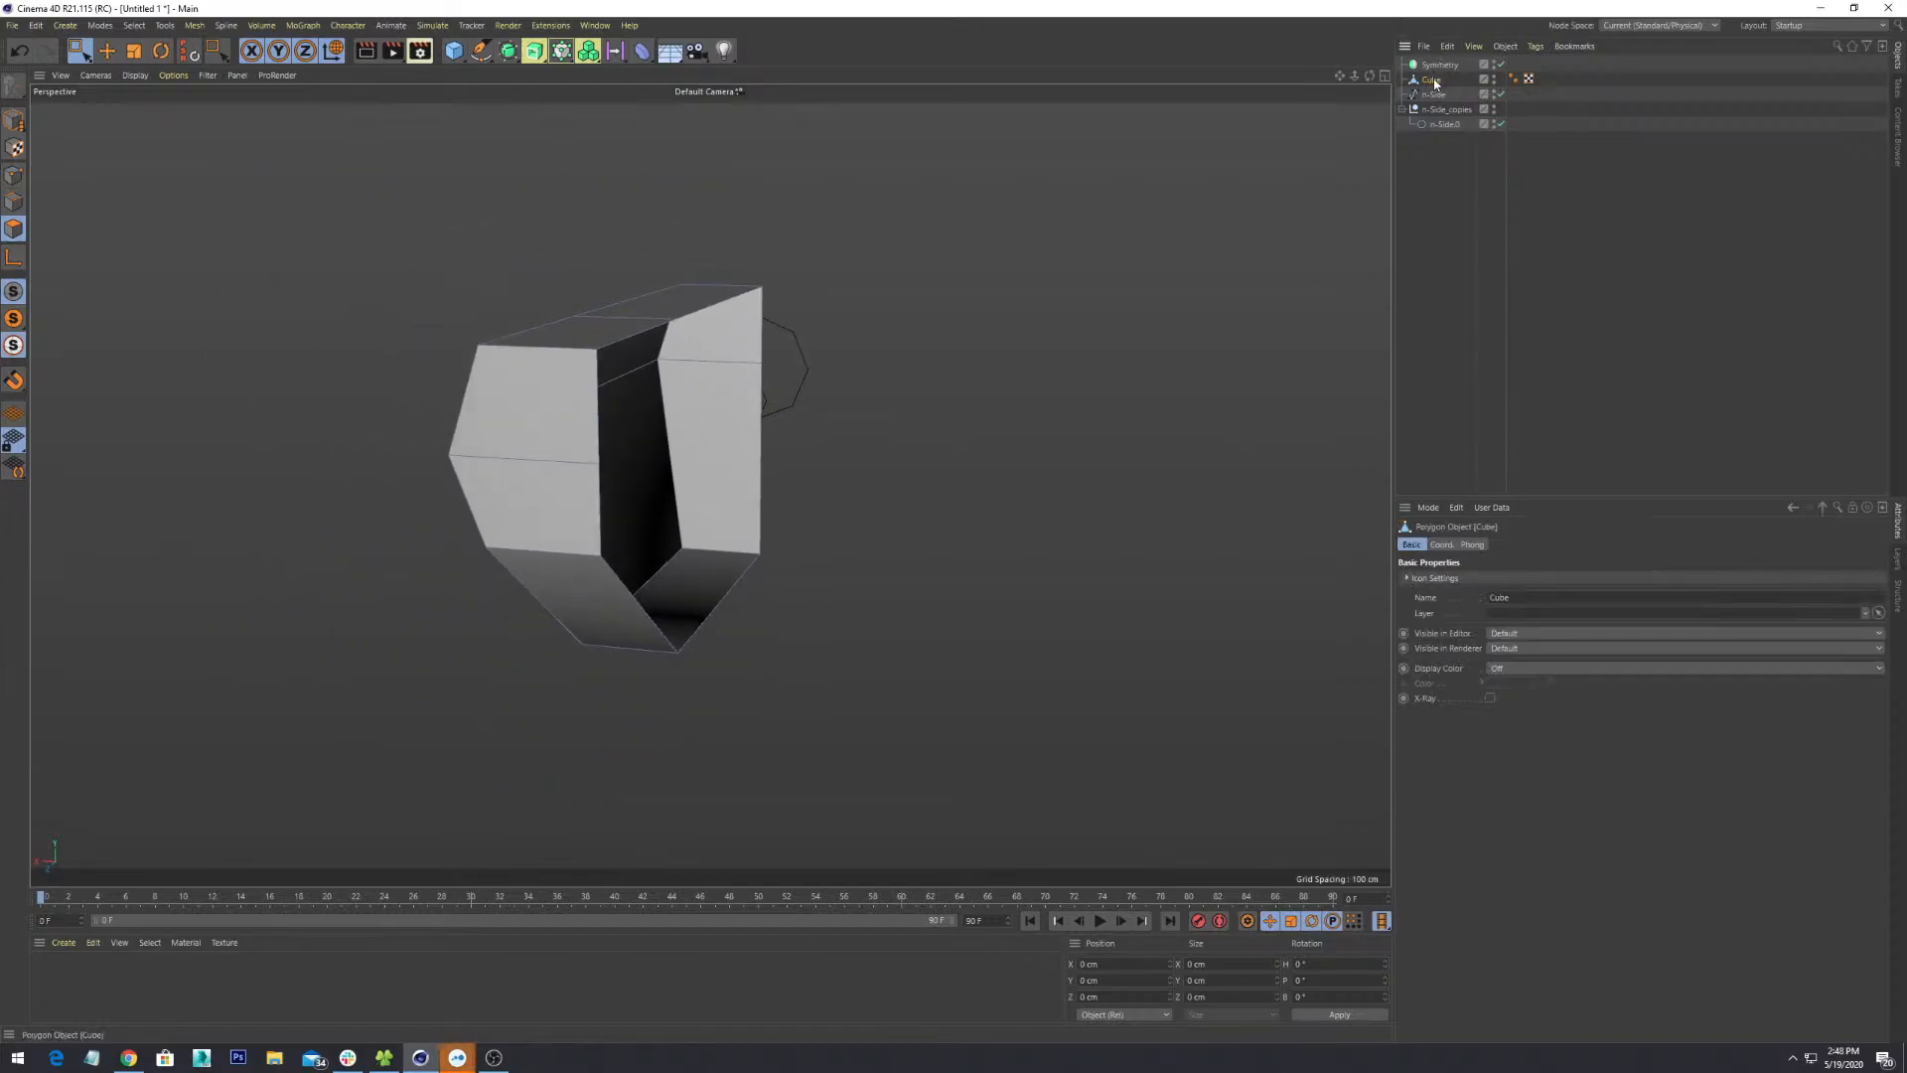
pyautogui.moveTo(1432, 79); pyautogui.dragTo(1442, 66)
pyautogui.keyDown('alt'); pyautogui.moveTo(981, 391); pyautogui.dragTo(854, 481); pyautogui.keyUp('alt')
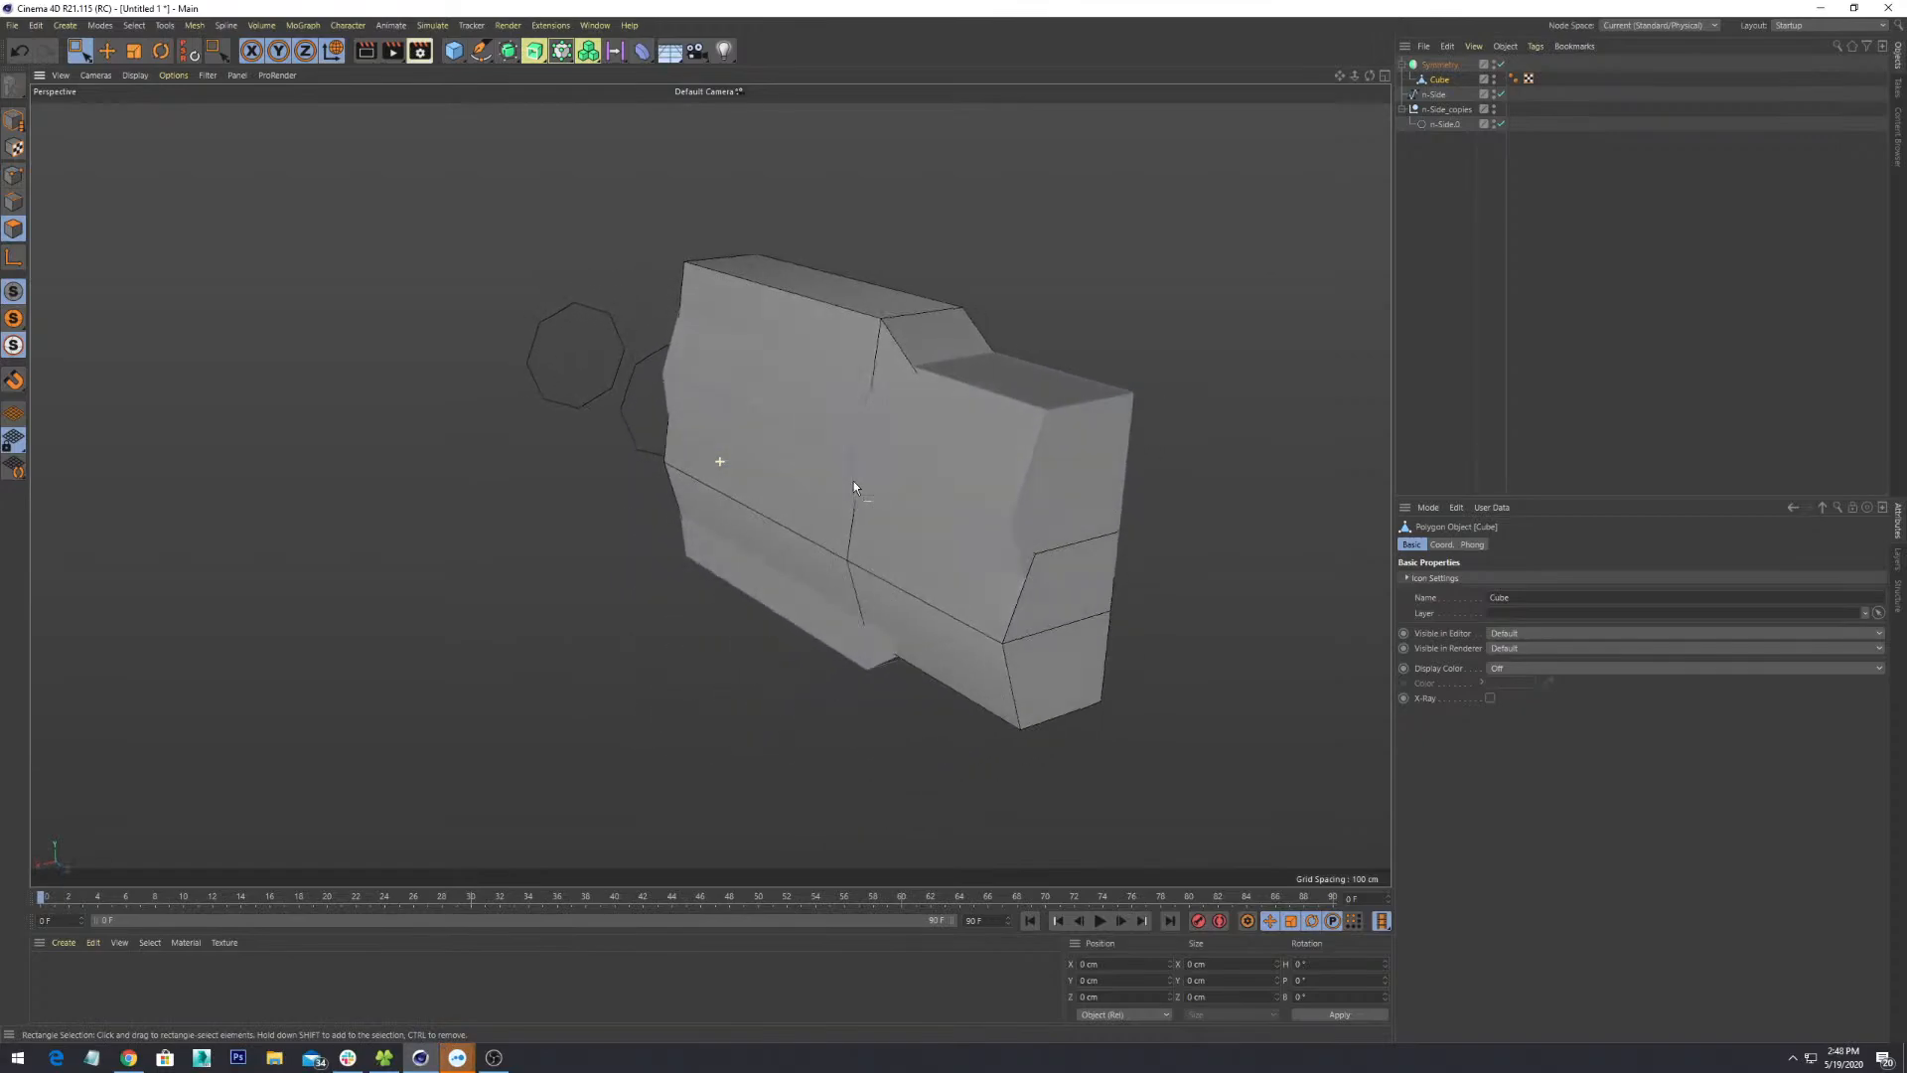
# - Set the Symmetry object's mirror plane to ZY, after trying XY and XZ
pyautogui.click(1439, 65)
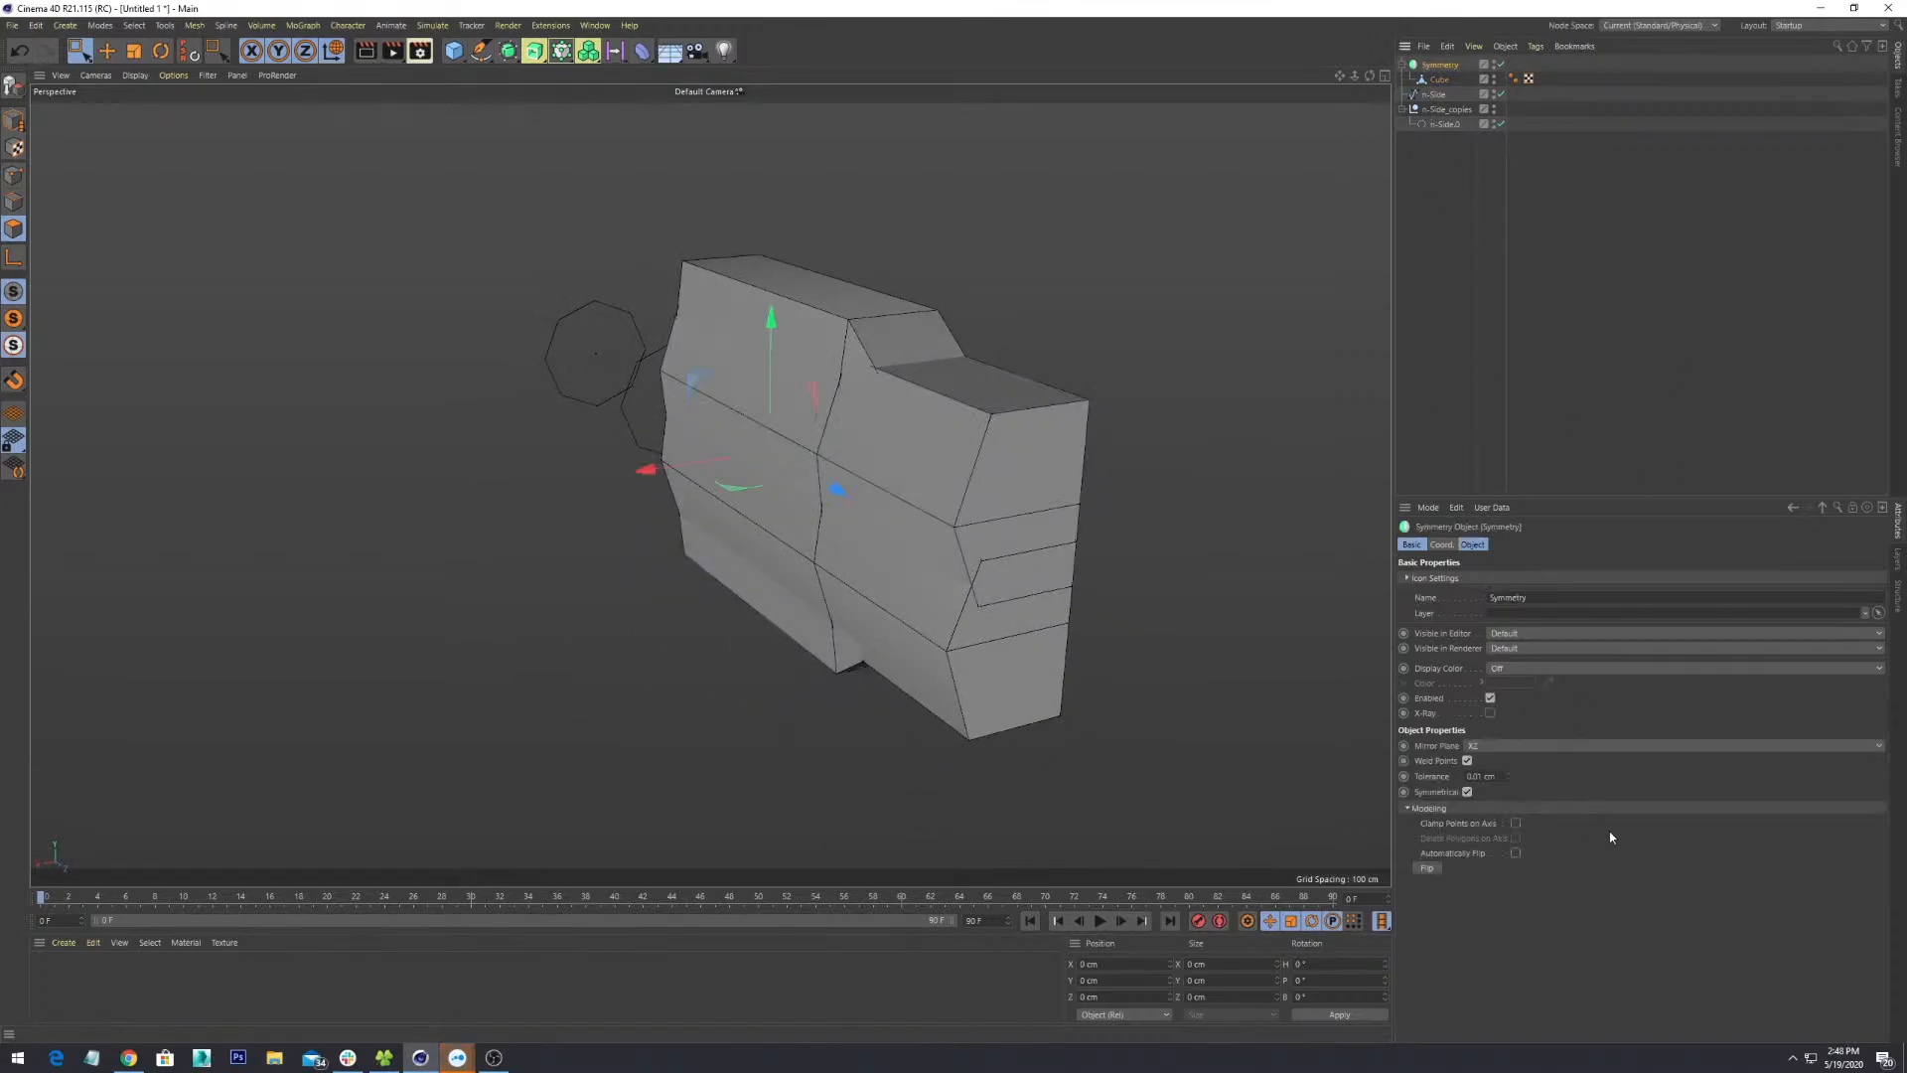
pyautogui.click(1504, 746)
pyautogui.click(1500, 761)
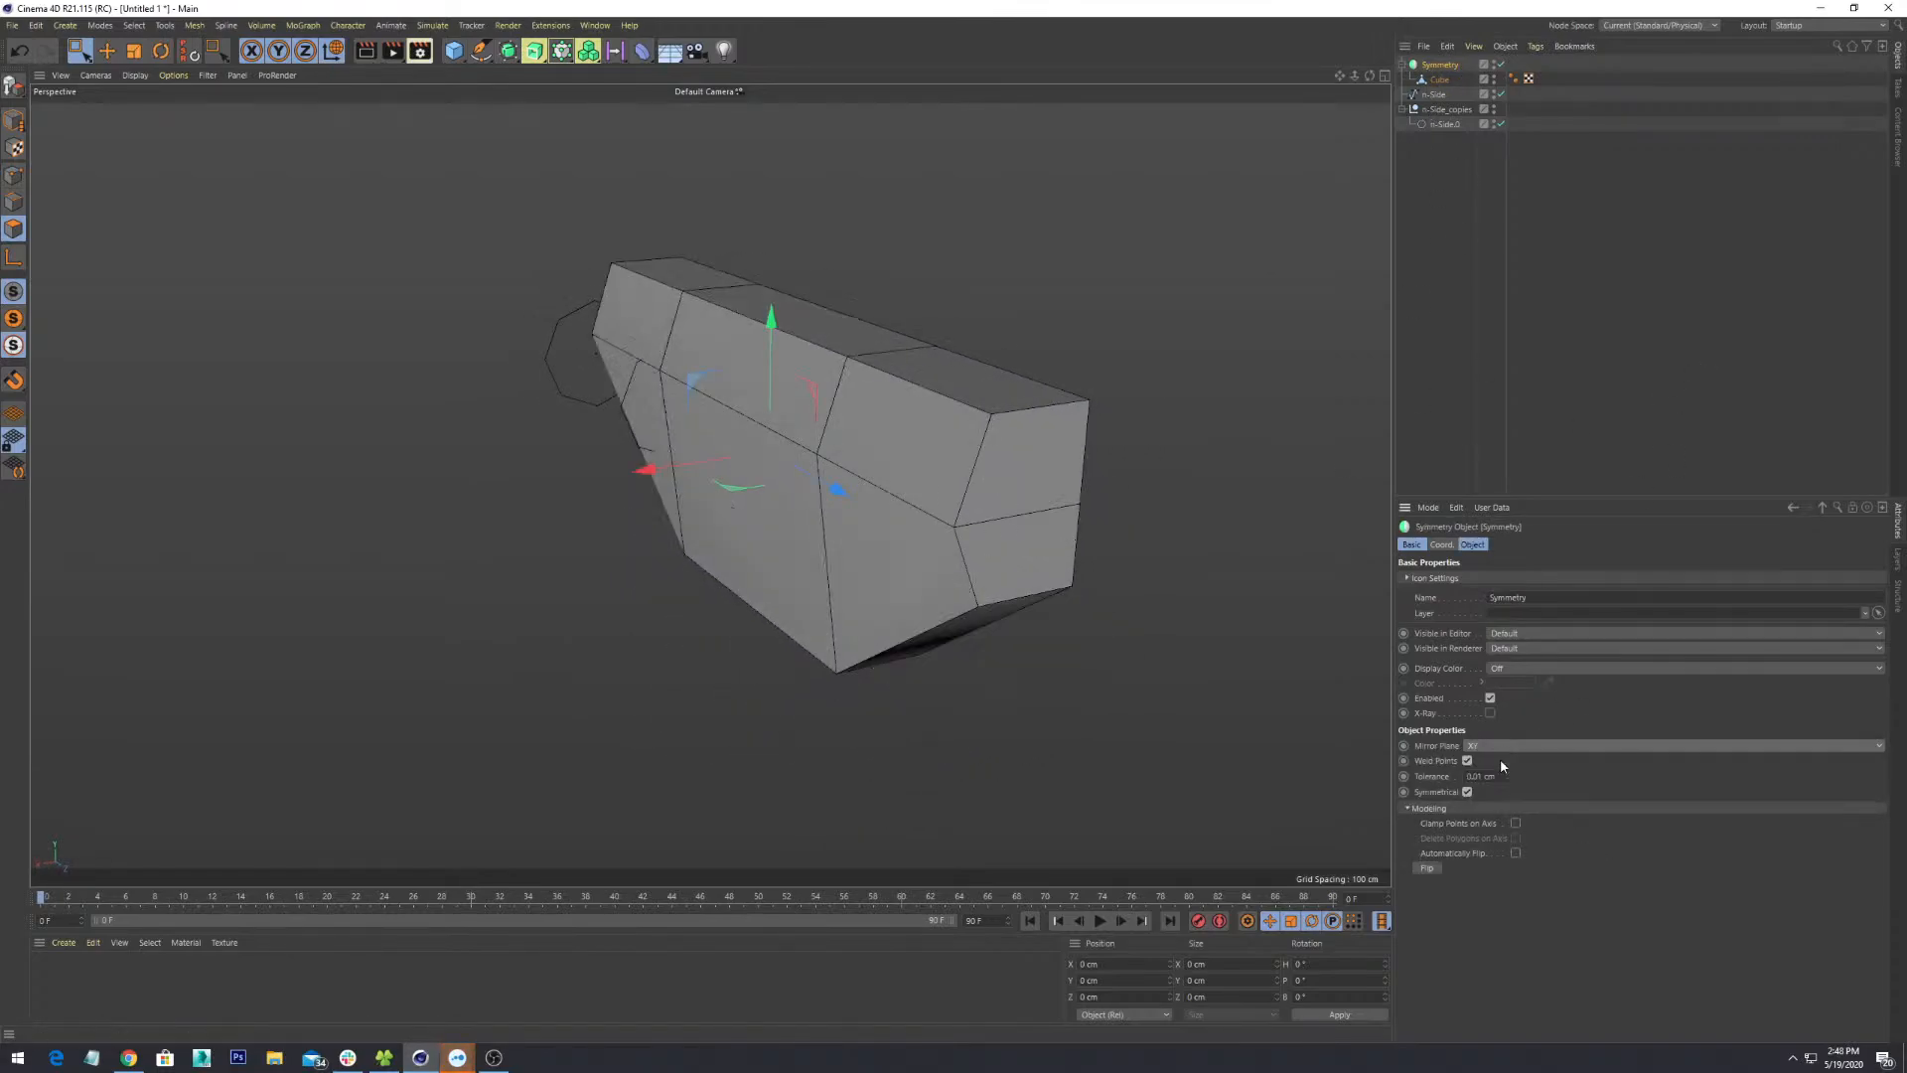
pyautogui.click(1482, 749)
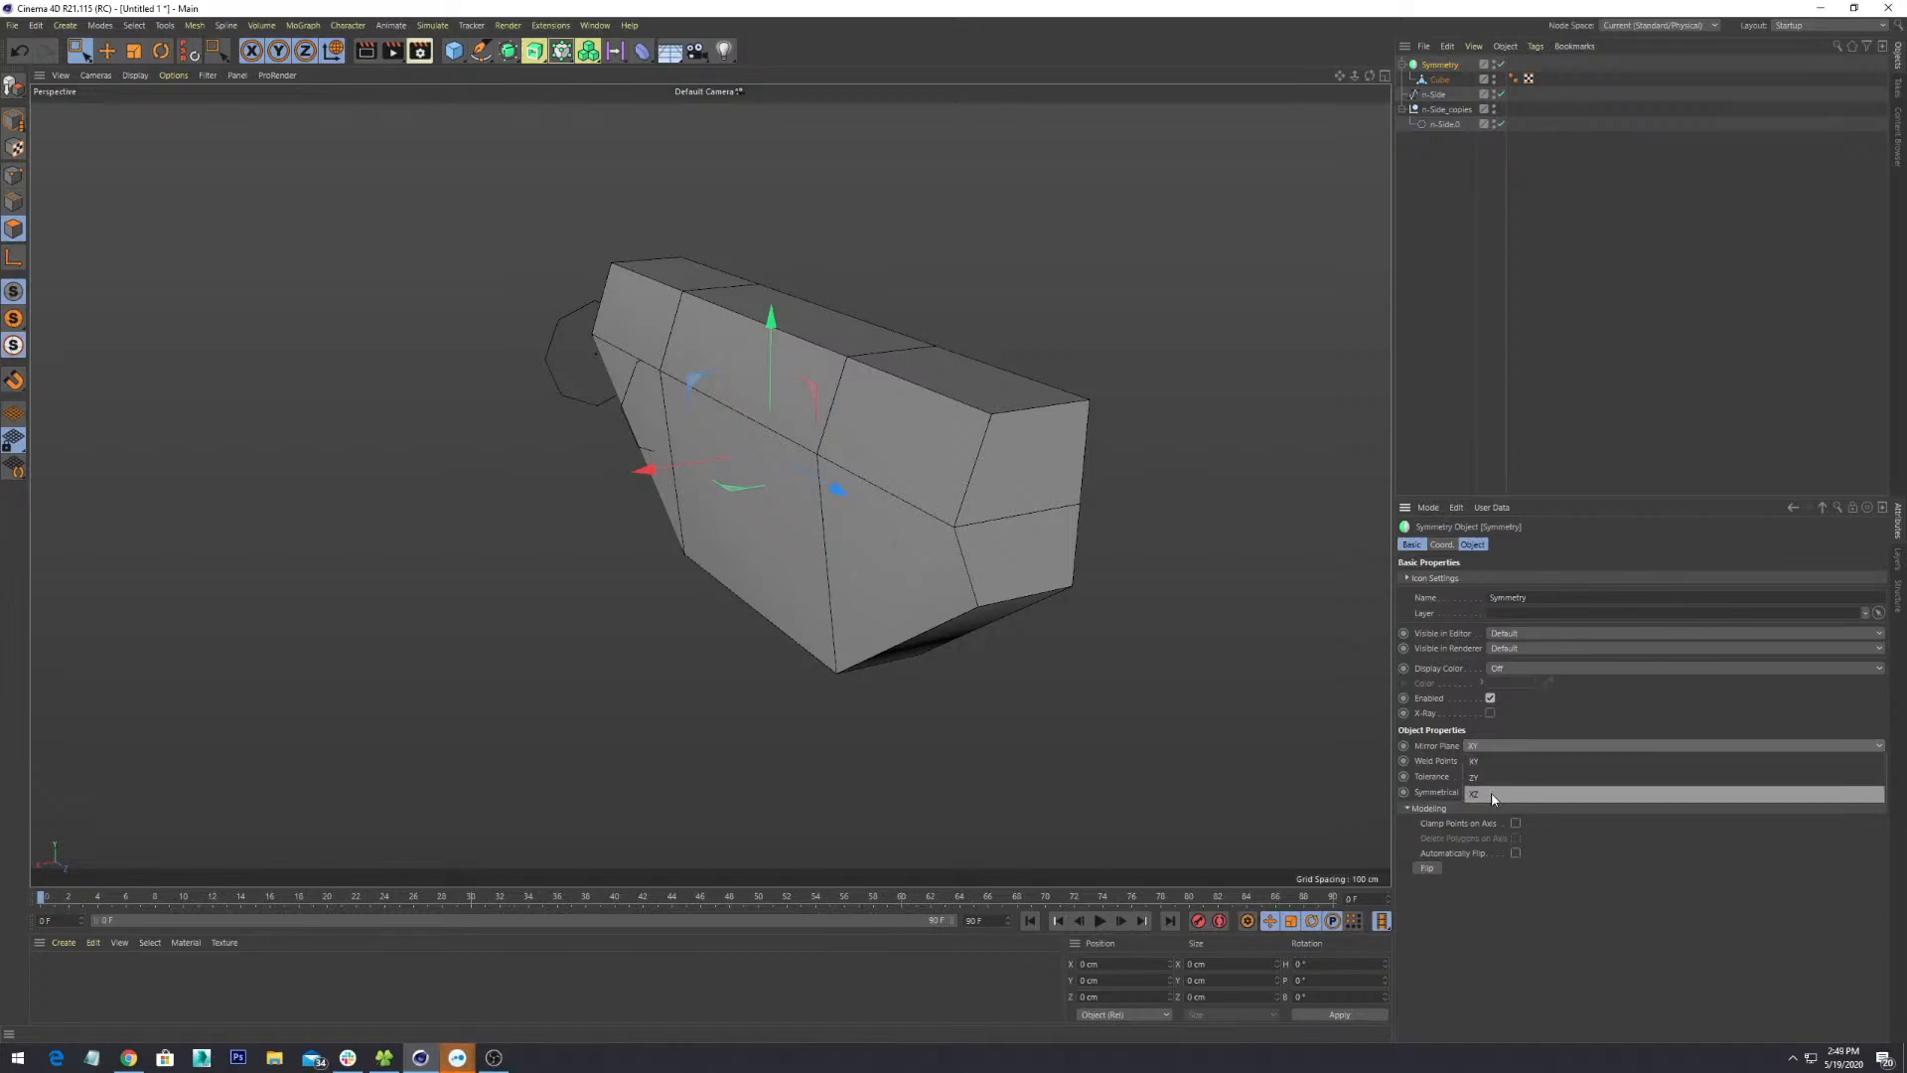
pyautogui.click(1491, 790)
pyautogui.click(1503, 751)
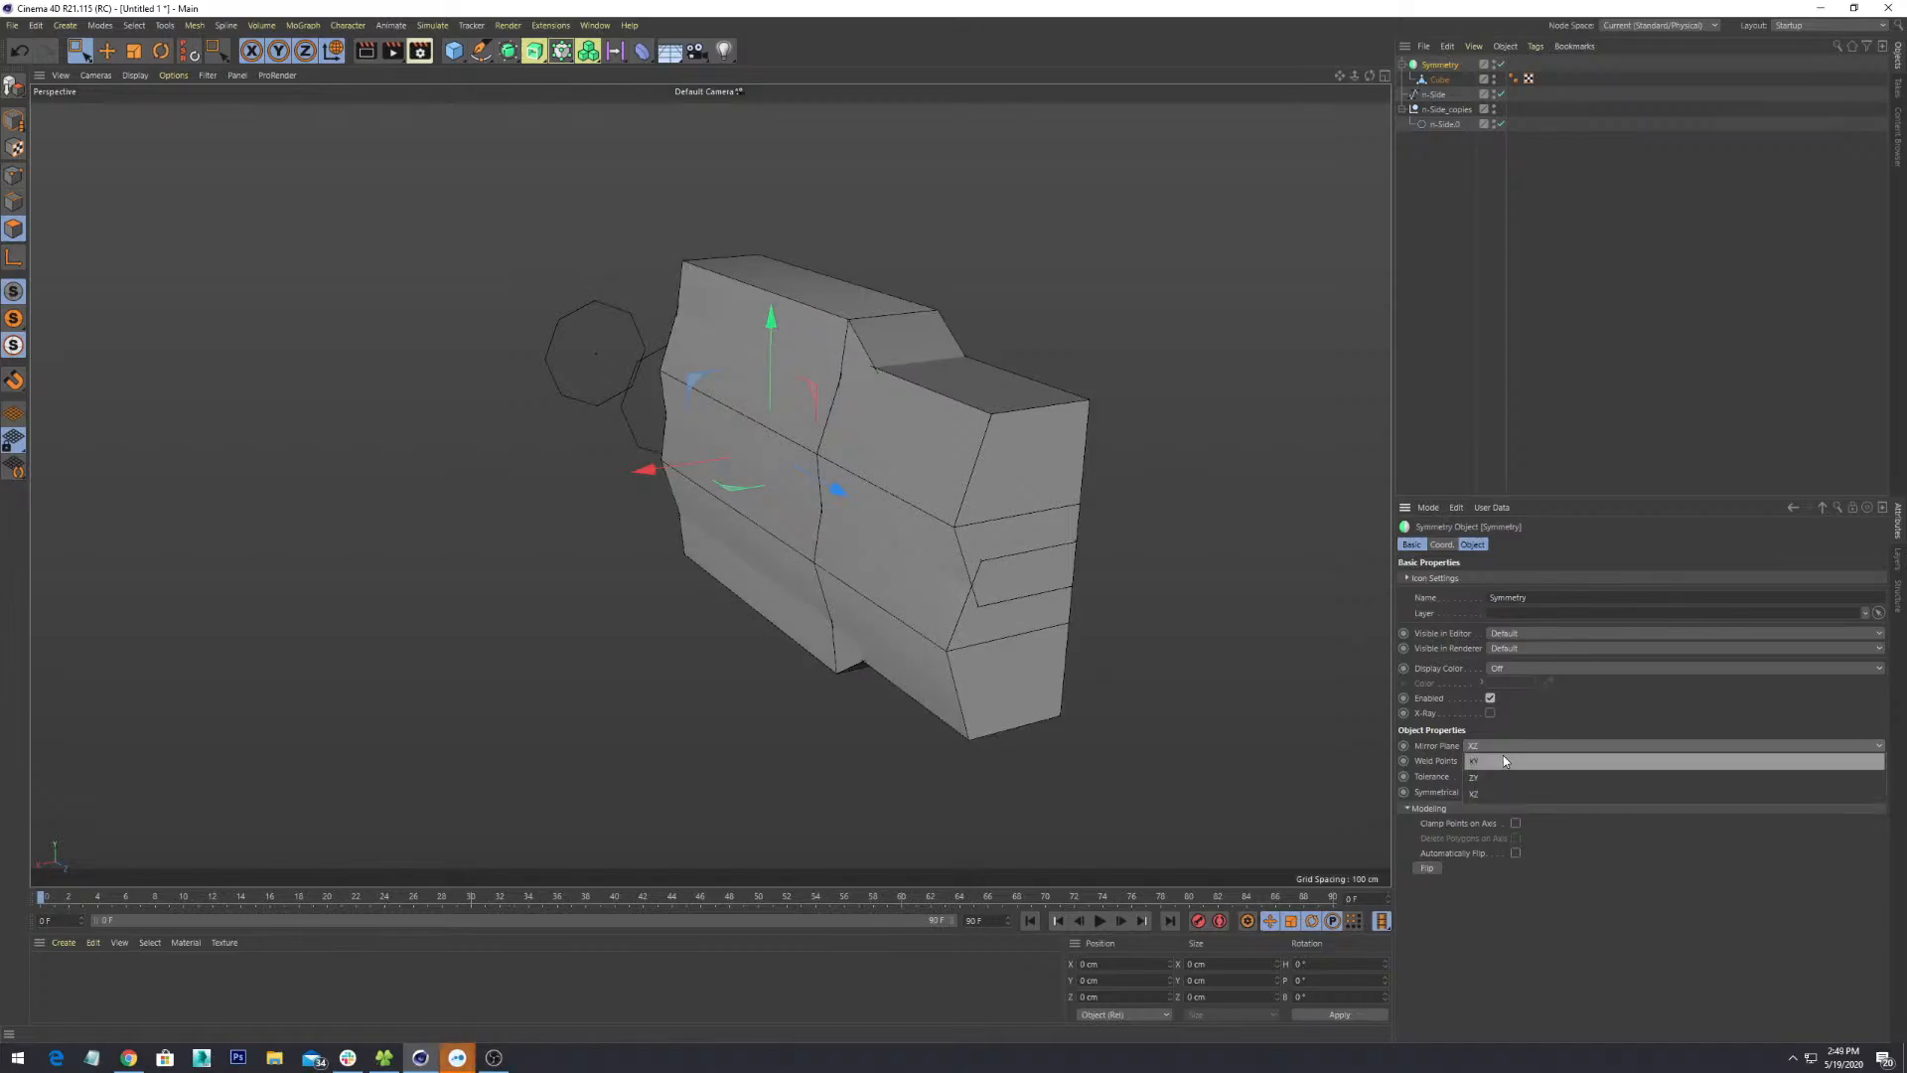
pyautogui.click(1493, 779)
pyautogui.keyDown('alt'); pyautogui.moveTo(974, 557); pyautogui.dragTo(992, 510); pyautogui.keyUp('alt')
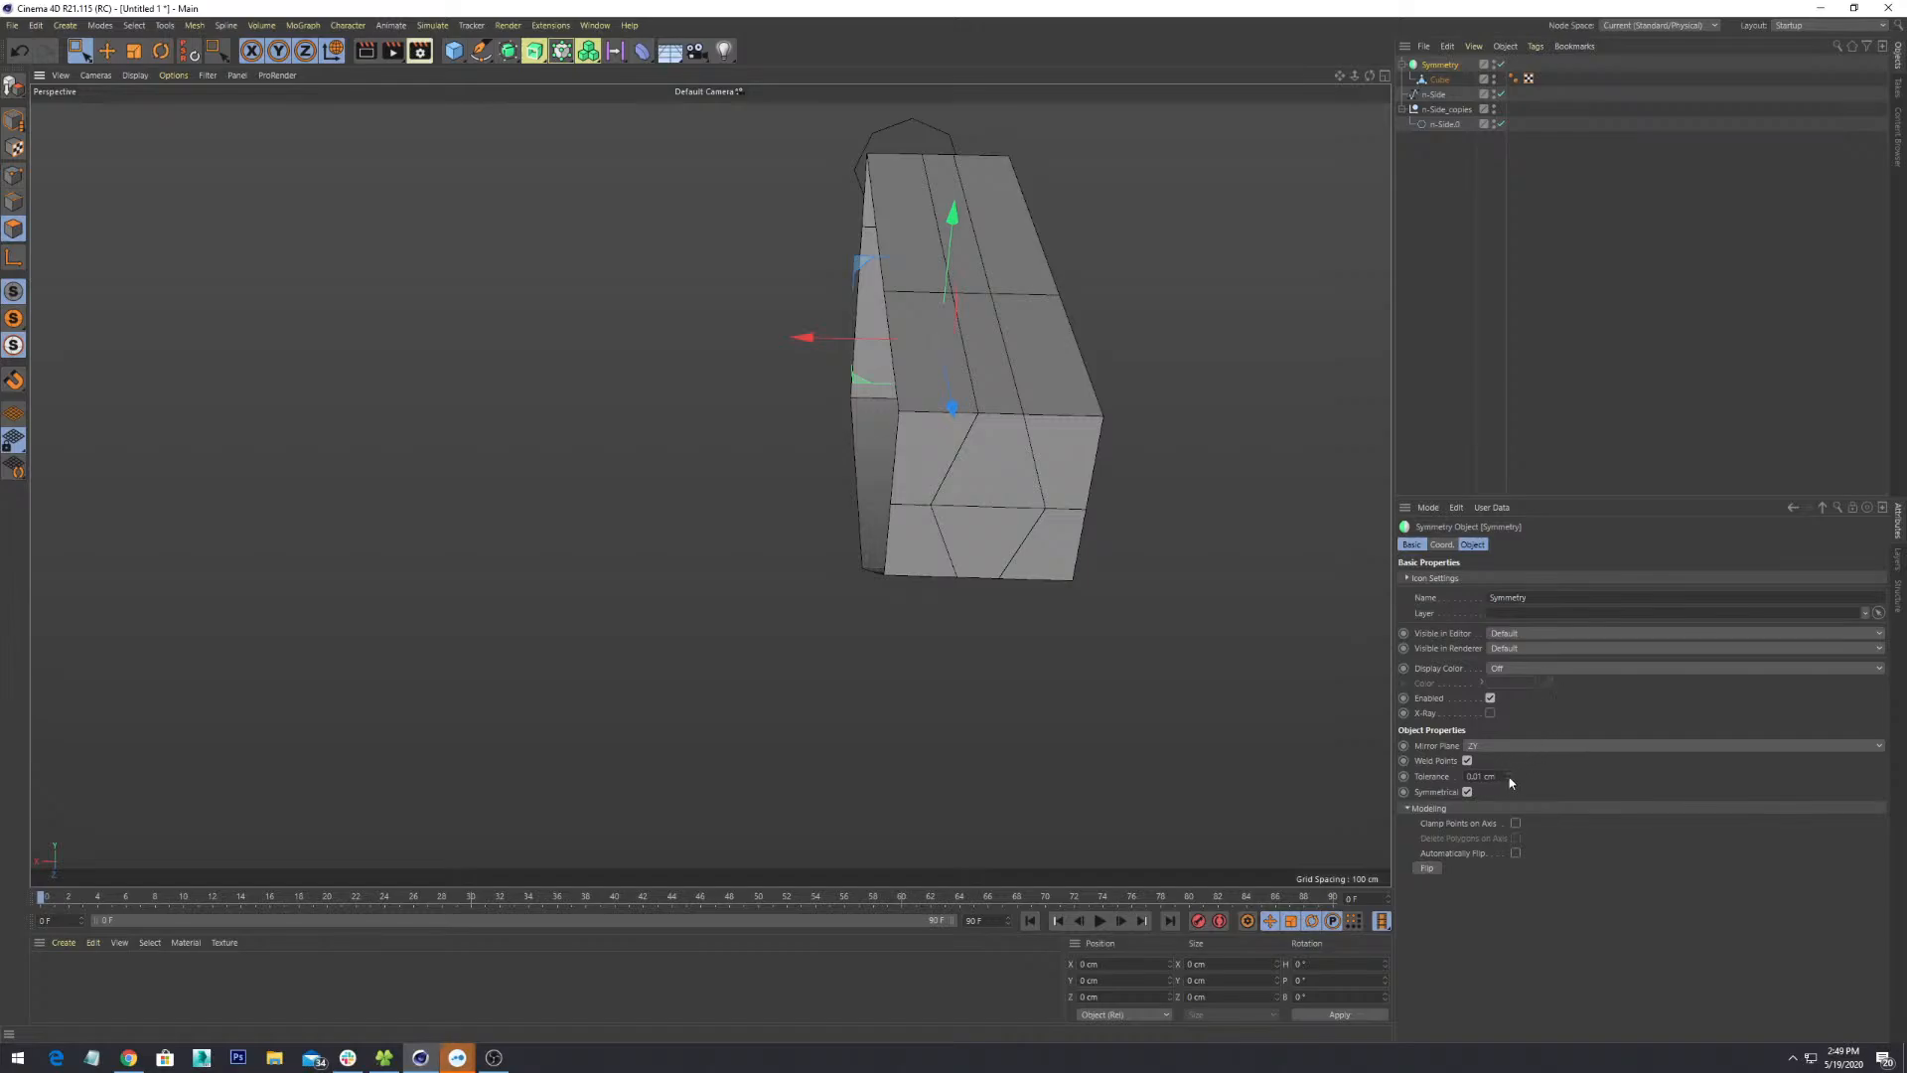
# - Raise the Symmetry weld tolerance to 41 cm, then deselect everything
pyautogui.moveTo(1509, 777)
pyautogui.mouseDown()
pyautogui.moveTo(1508, 715)
pyautogui.moveTo(1509, 794)
pyautogui.moveTo(1509, 725)
pyautogui.moveTo(1509, 759)
pyautogui.mouseUp()
pyautogui.moveTo(875, 339)
pyautogui.mouseDown()
pyautogui.moveTo(1031, 348)
pyautogui.moveTo(755, 343)
pyautogui.moveTo(874, 342)
pyautogui.mouseUp()
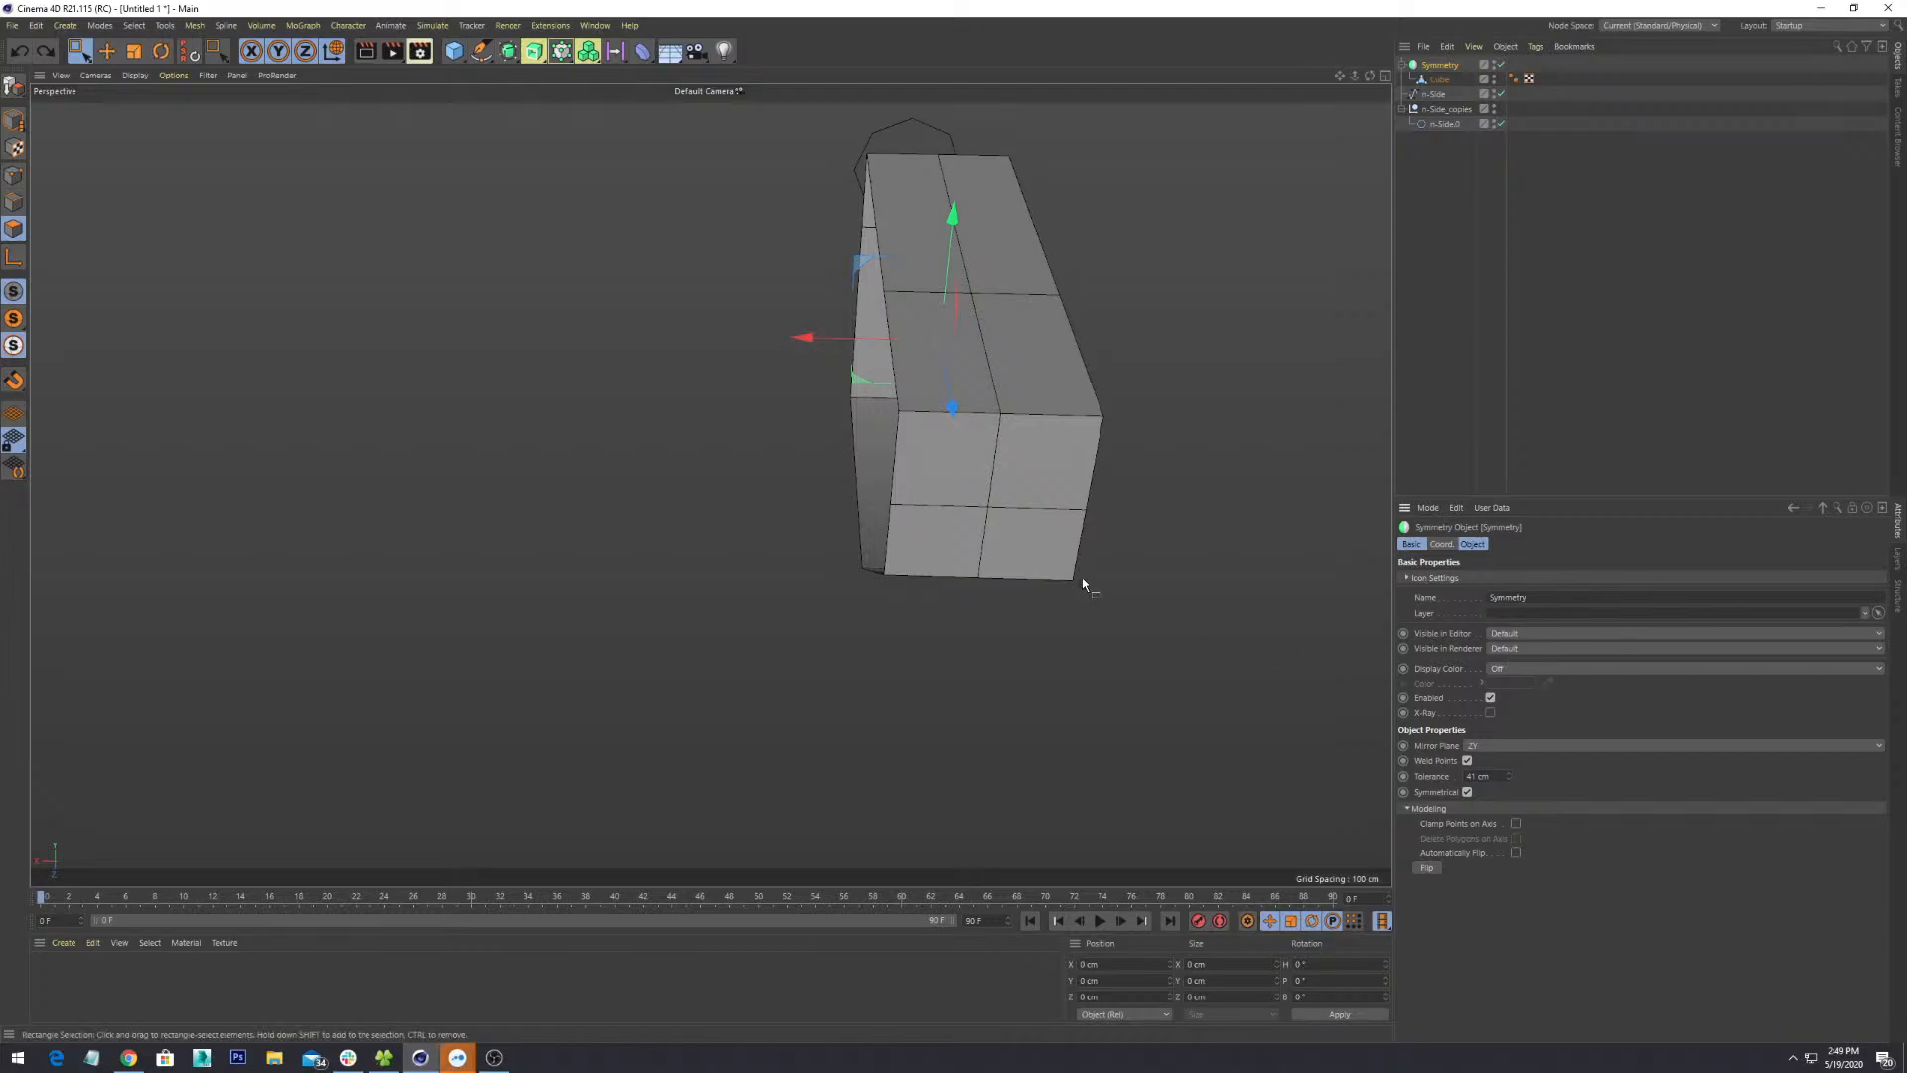
pyautogui.keyDown('alt'); pyautogui.moveTo(1082, 583); pyautogui.dragTo(998, 492); pyautogui.keyUp('alt')
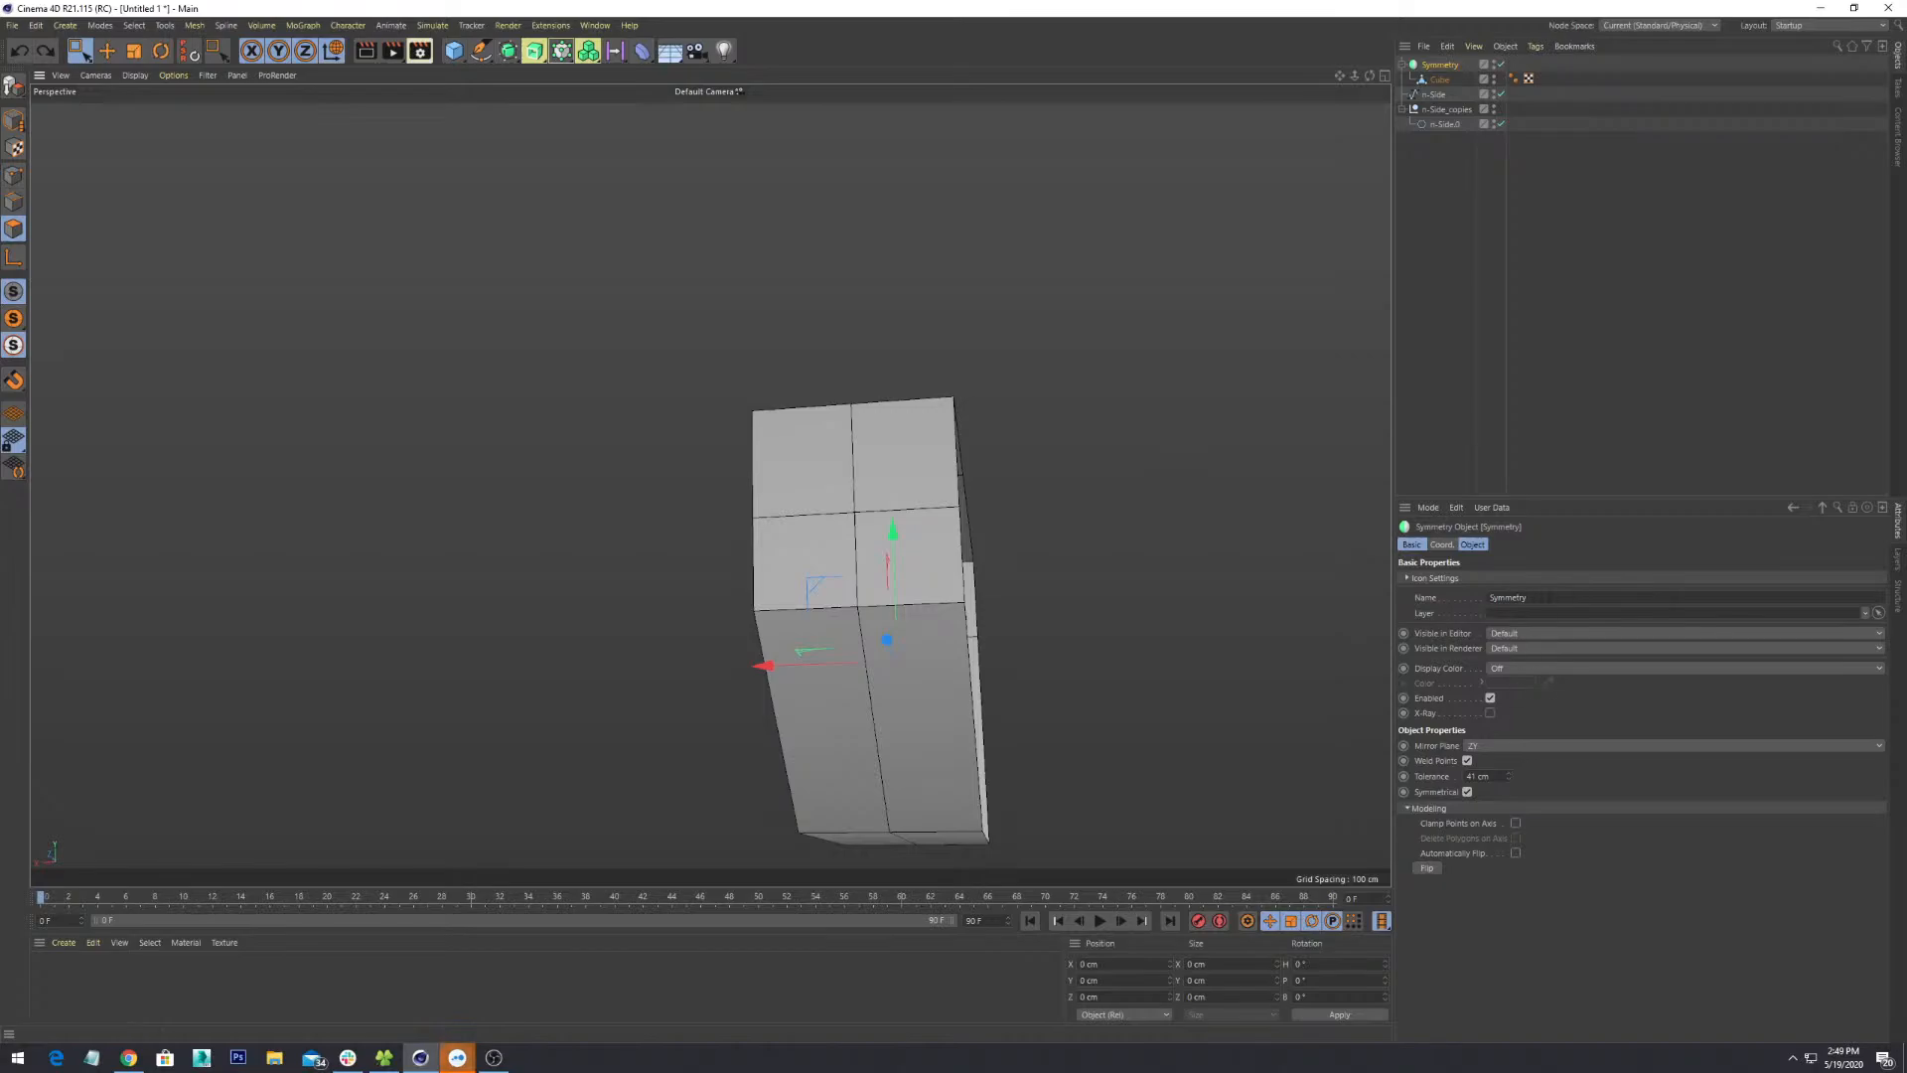
pyautogui.hotkey('ctrl', 'shift', 'a')
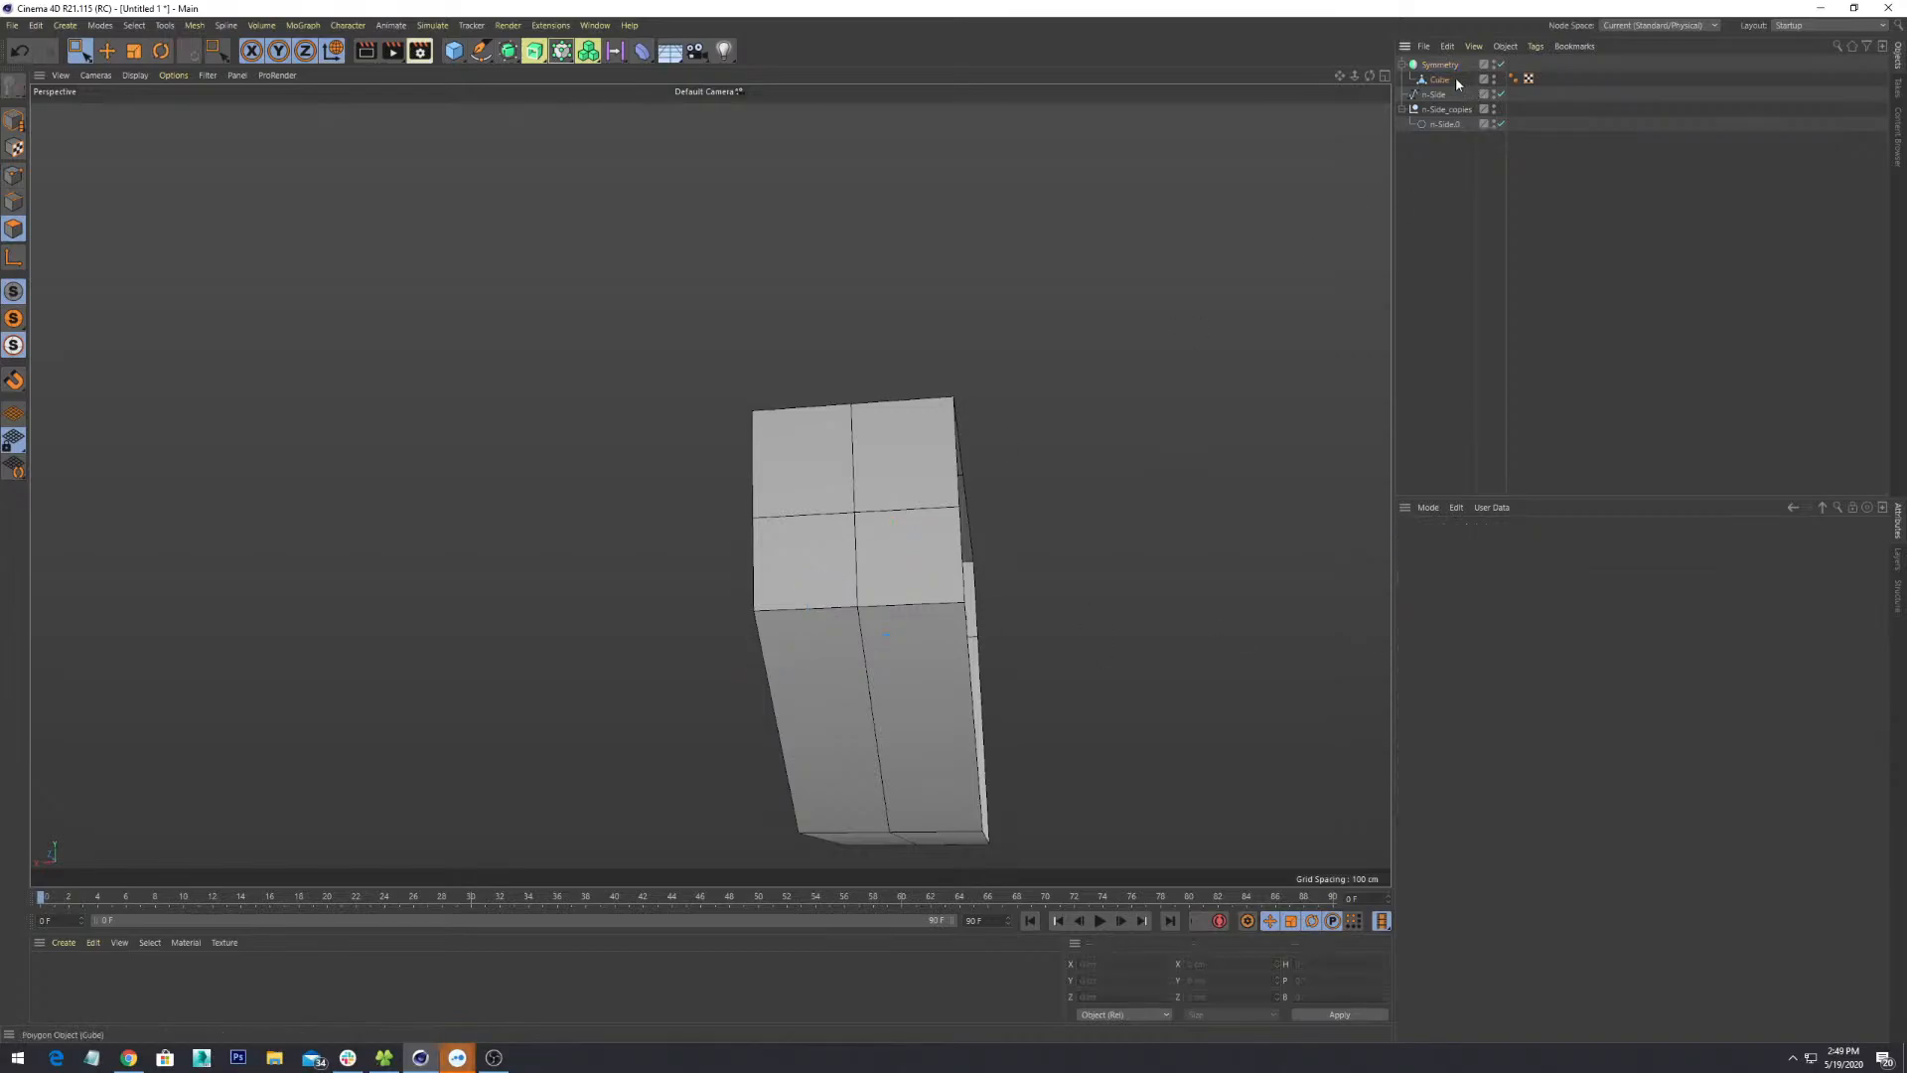
# - In Model mode, move the Cube half along X to about 52 cm so both halves meet
pyautogui.keyDown('alt'); pyautogui.moveTo(1102, 477); pyautogui.dragTo(1043, 632); pyautogui.keyUp('alt')
pyautogui.click(1437, 79)
pyautogui.keyDown('alt'); pyautogui.moveTo(927, 617); pyautogui.dragTo(976, 576); pyautogui.keyUp('alt')
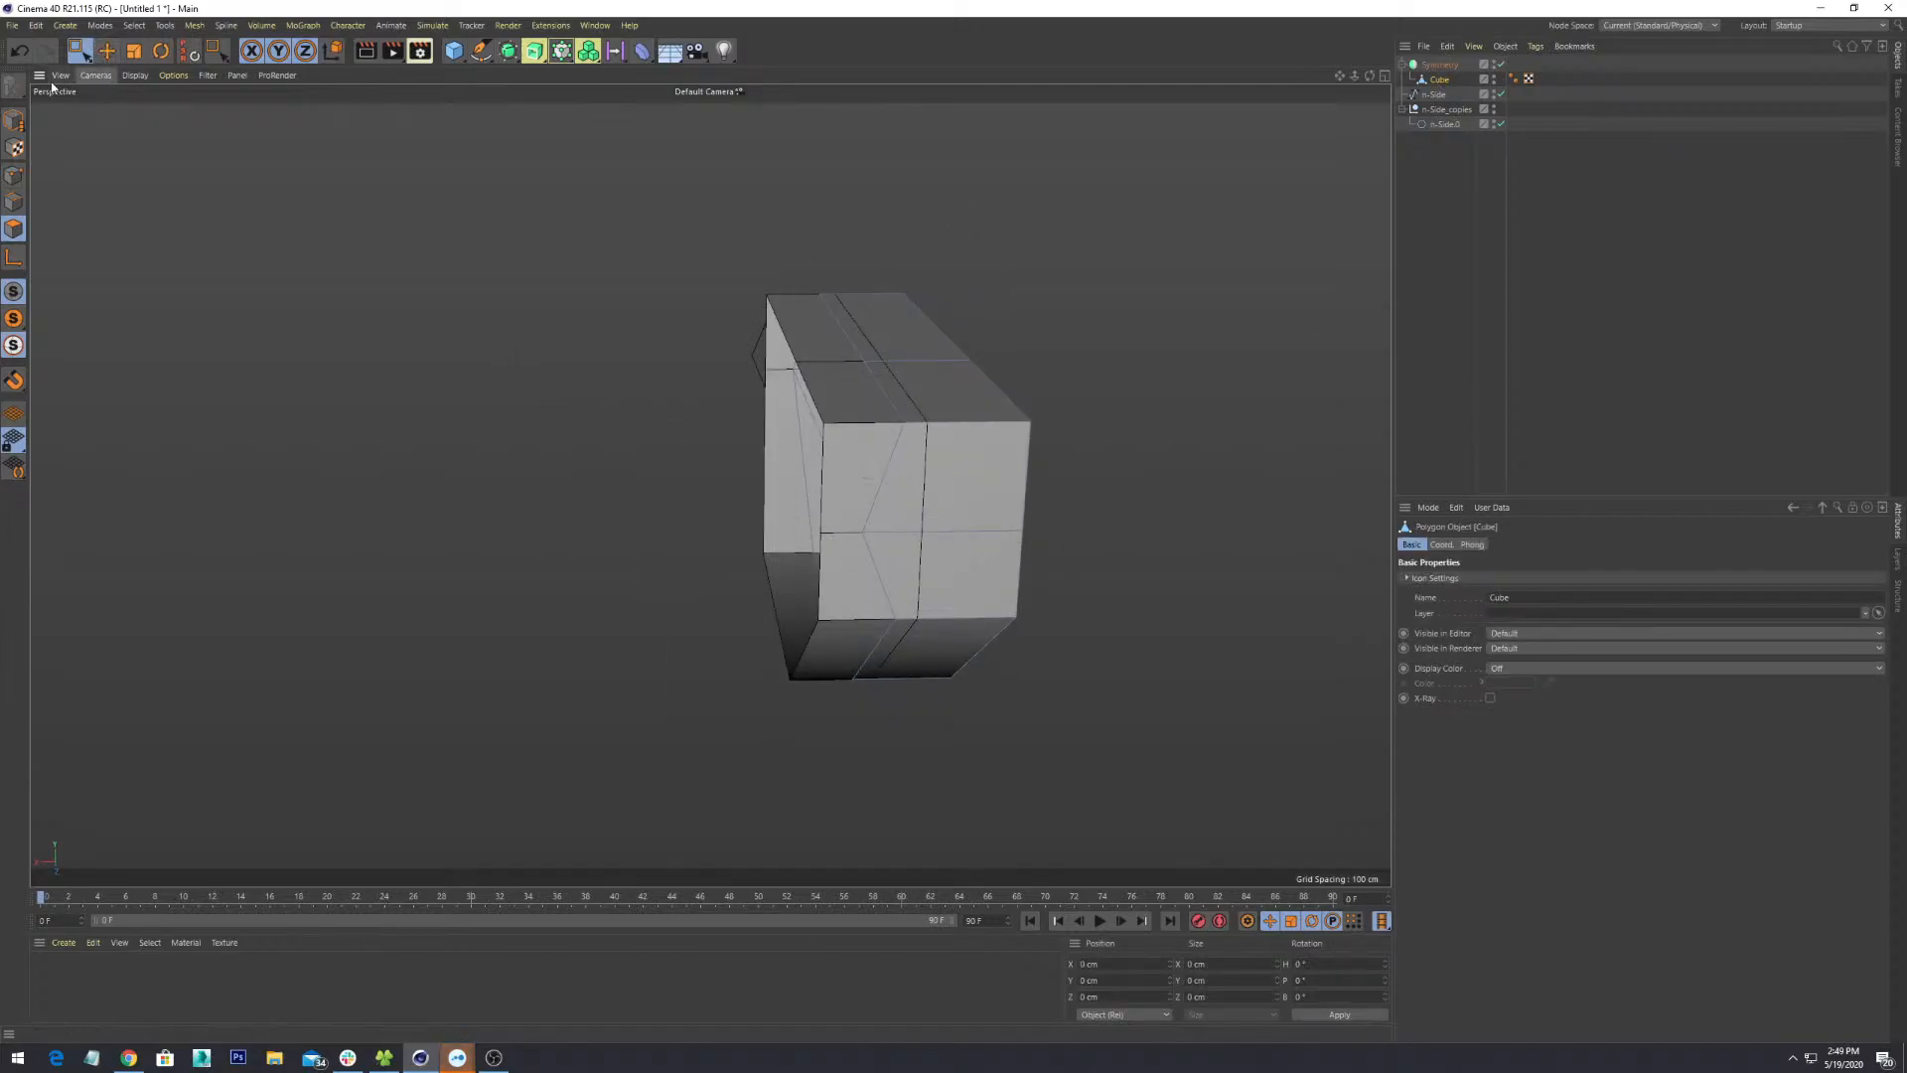
pyautogui.click(14, 120)
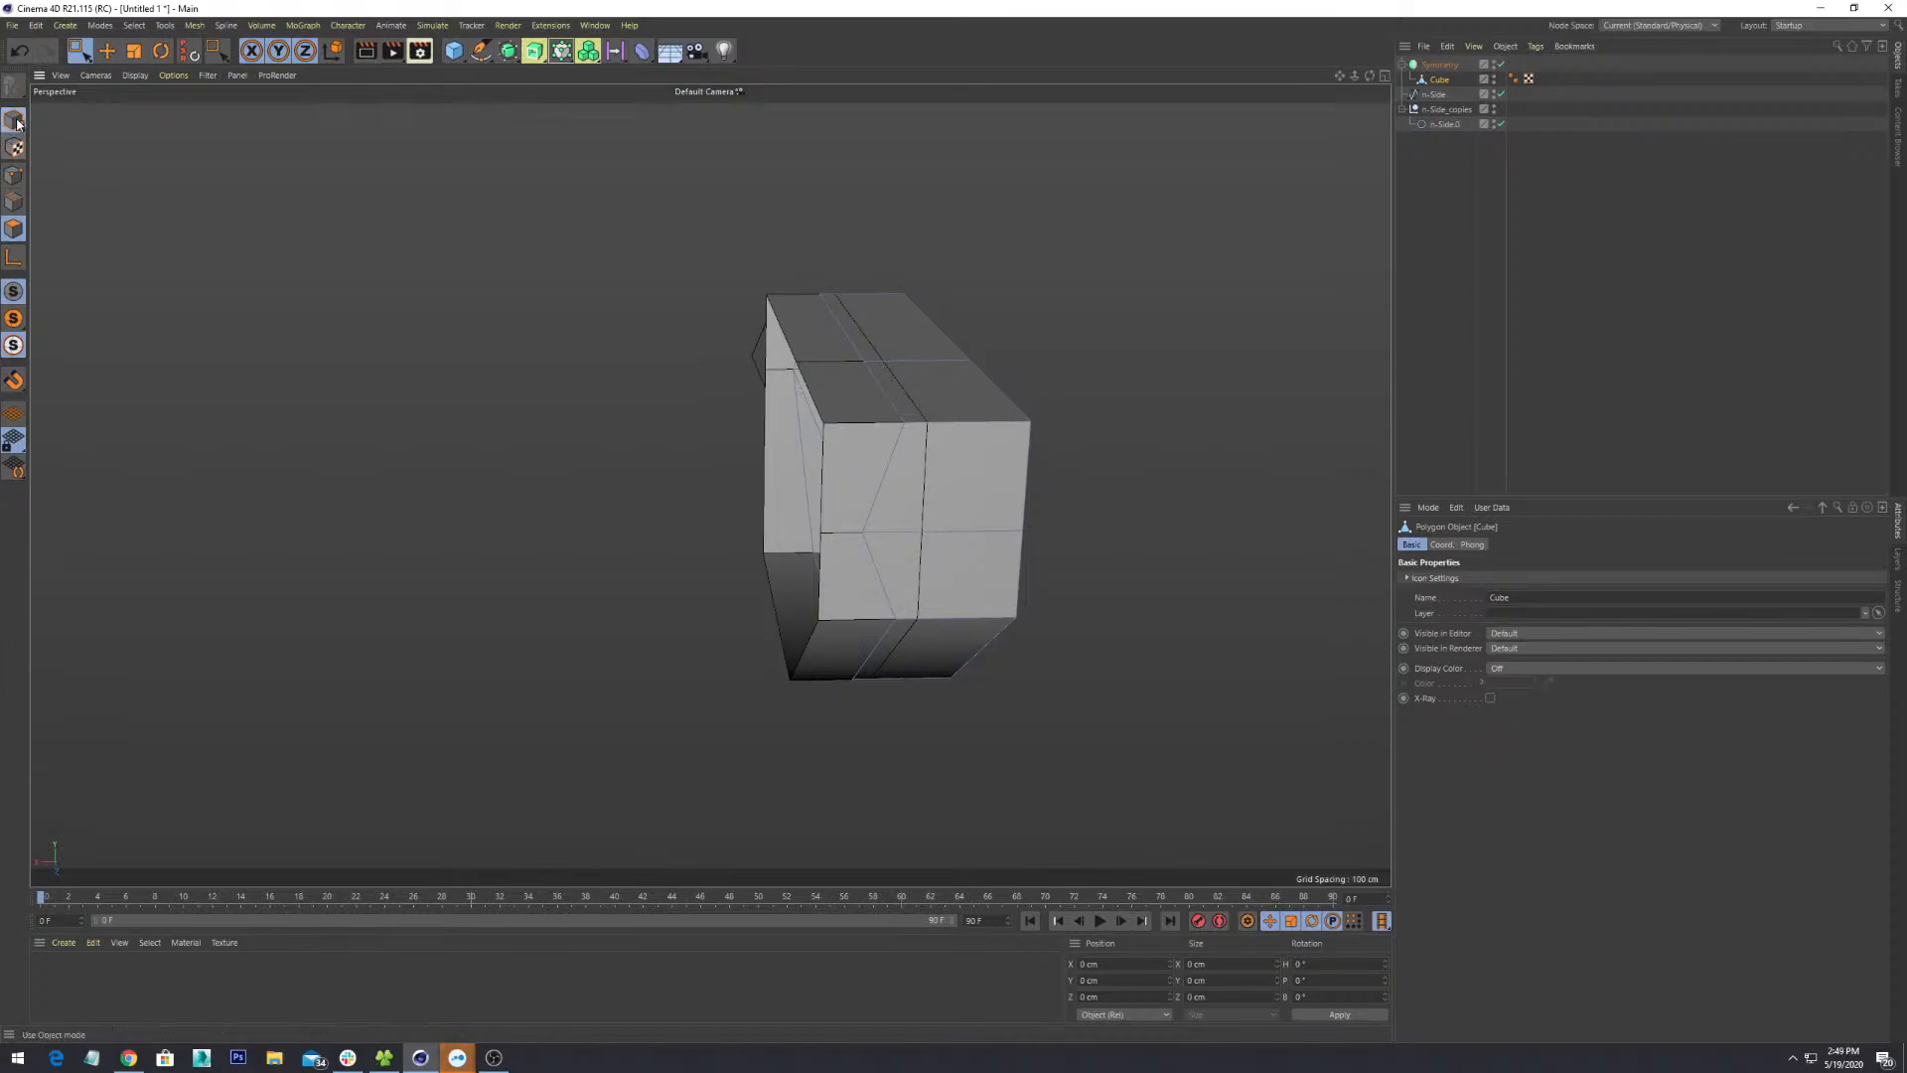
pyautogui.keyDown('alt'); pyautogui.moveTo(910, 421); pyautogui.dragTo(728, 438); pyautogui.keyUp('alt')
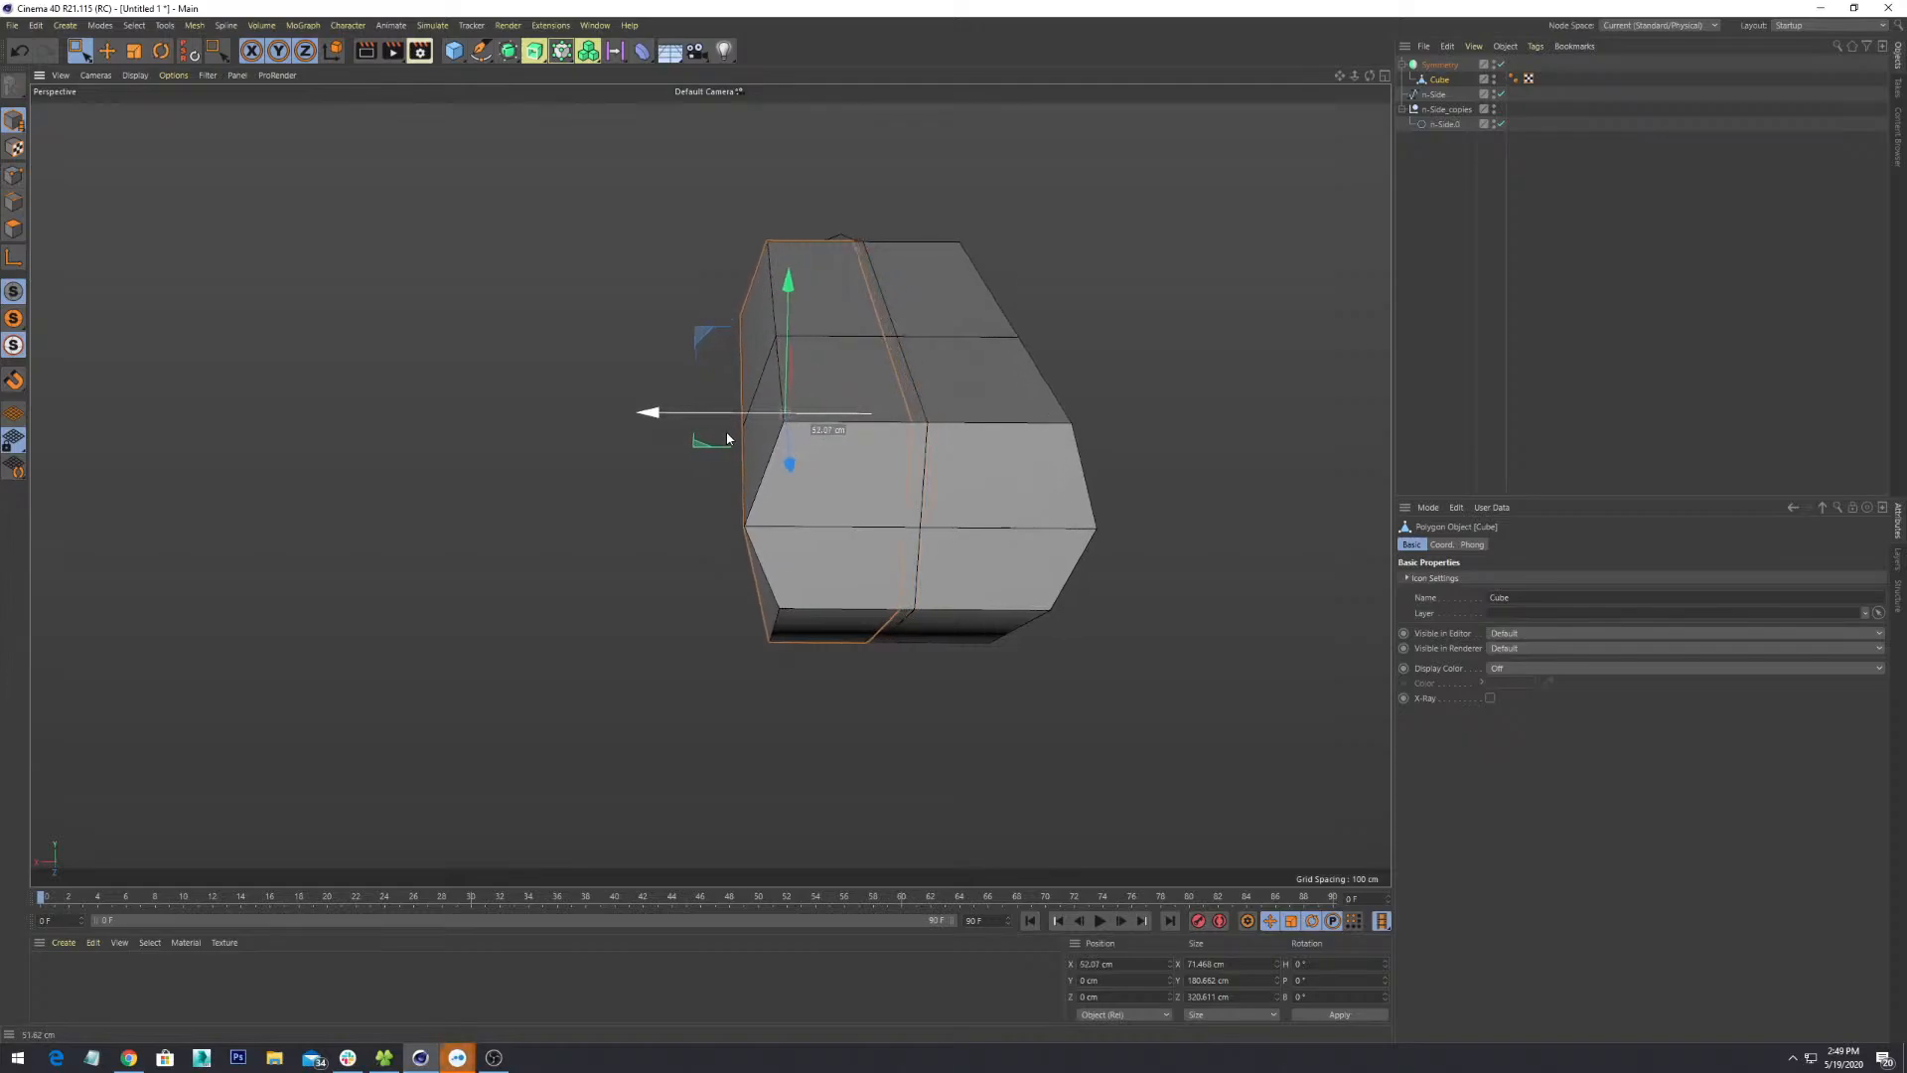
pyautogui.keyDown('alt'); pyautogui.moveTo(1009, 638); pyautogui.dragTo(1003, 598); pyautogui.keyUp('alt')
pyautogui.scroll(-2, 1007, 590)
pyautogui.keyDown('alt'); pyautogui.moveTo(964, 450); pyautogui.dragTo(810, 572); pyautogui.keyUp('alt')
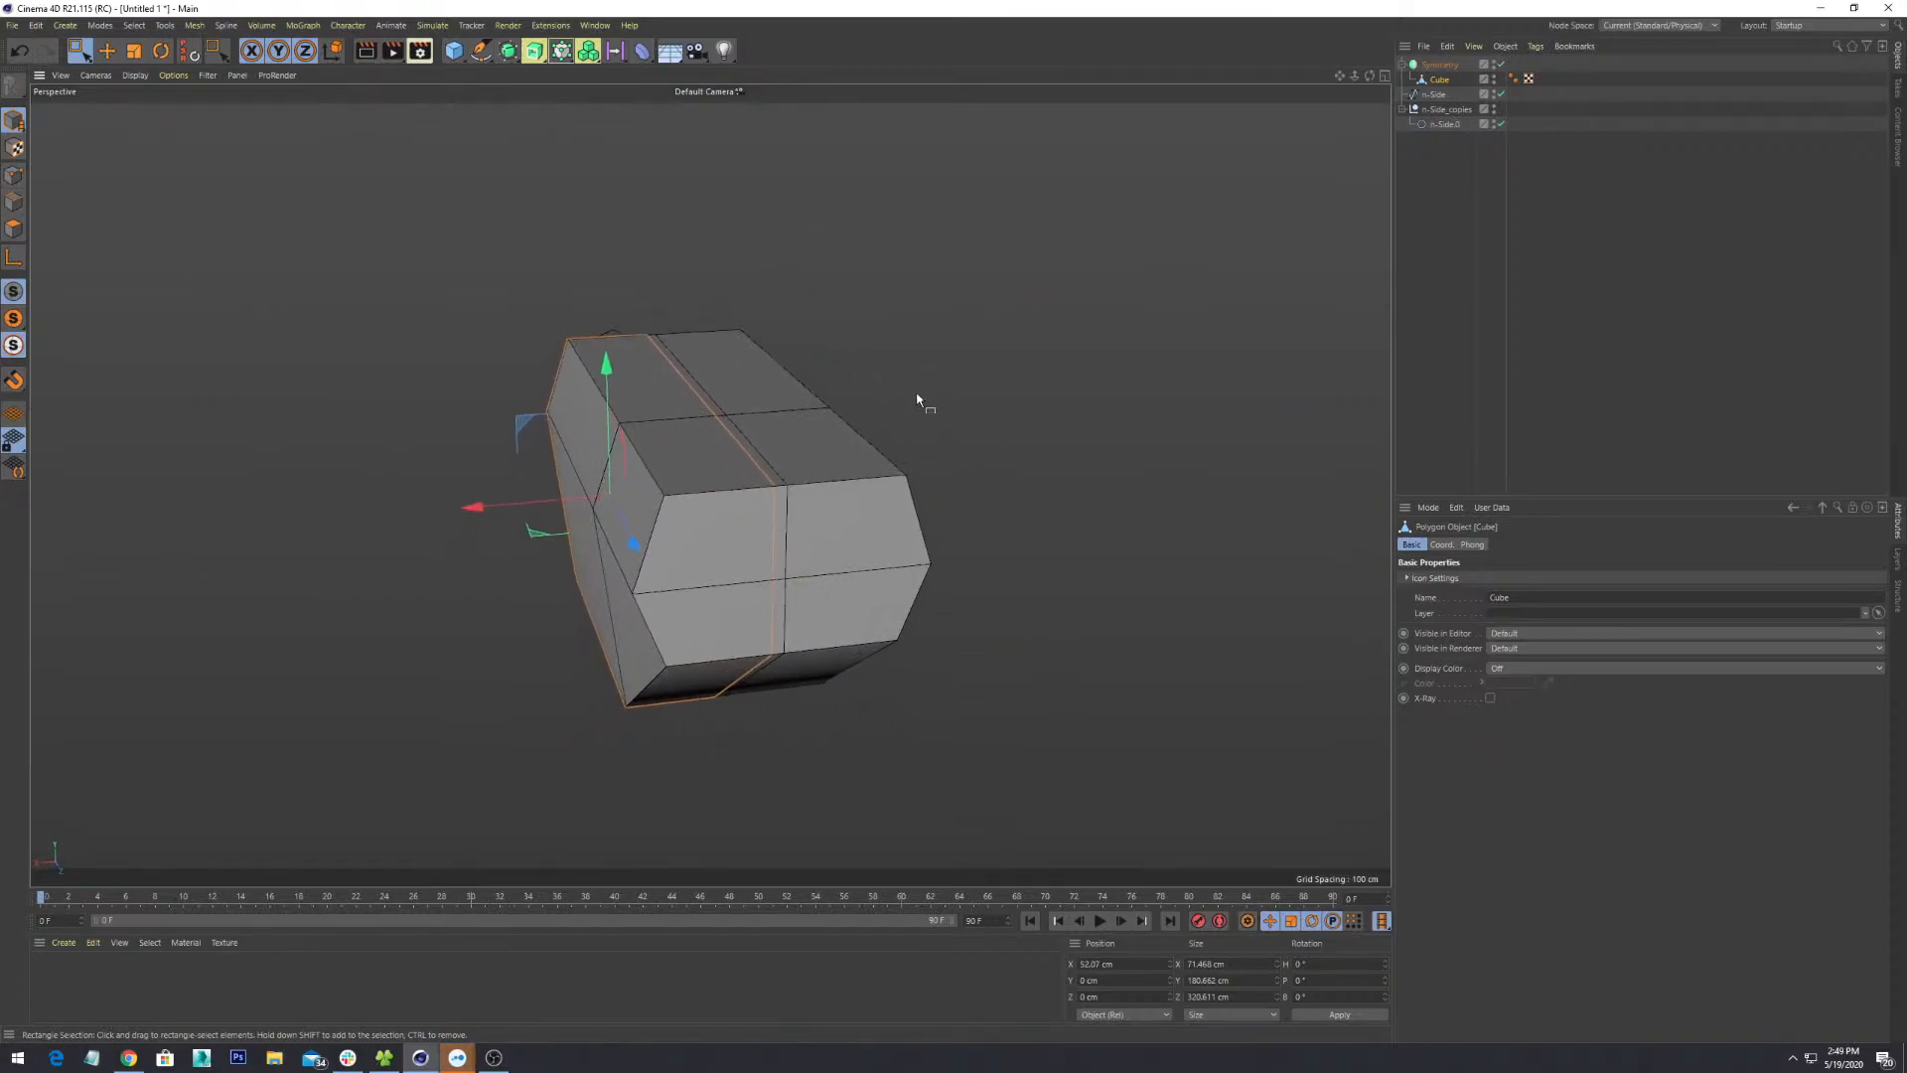
pyautogui.click(14, 175)
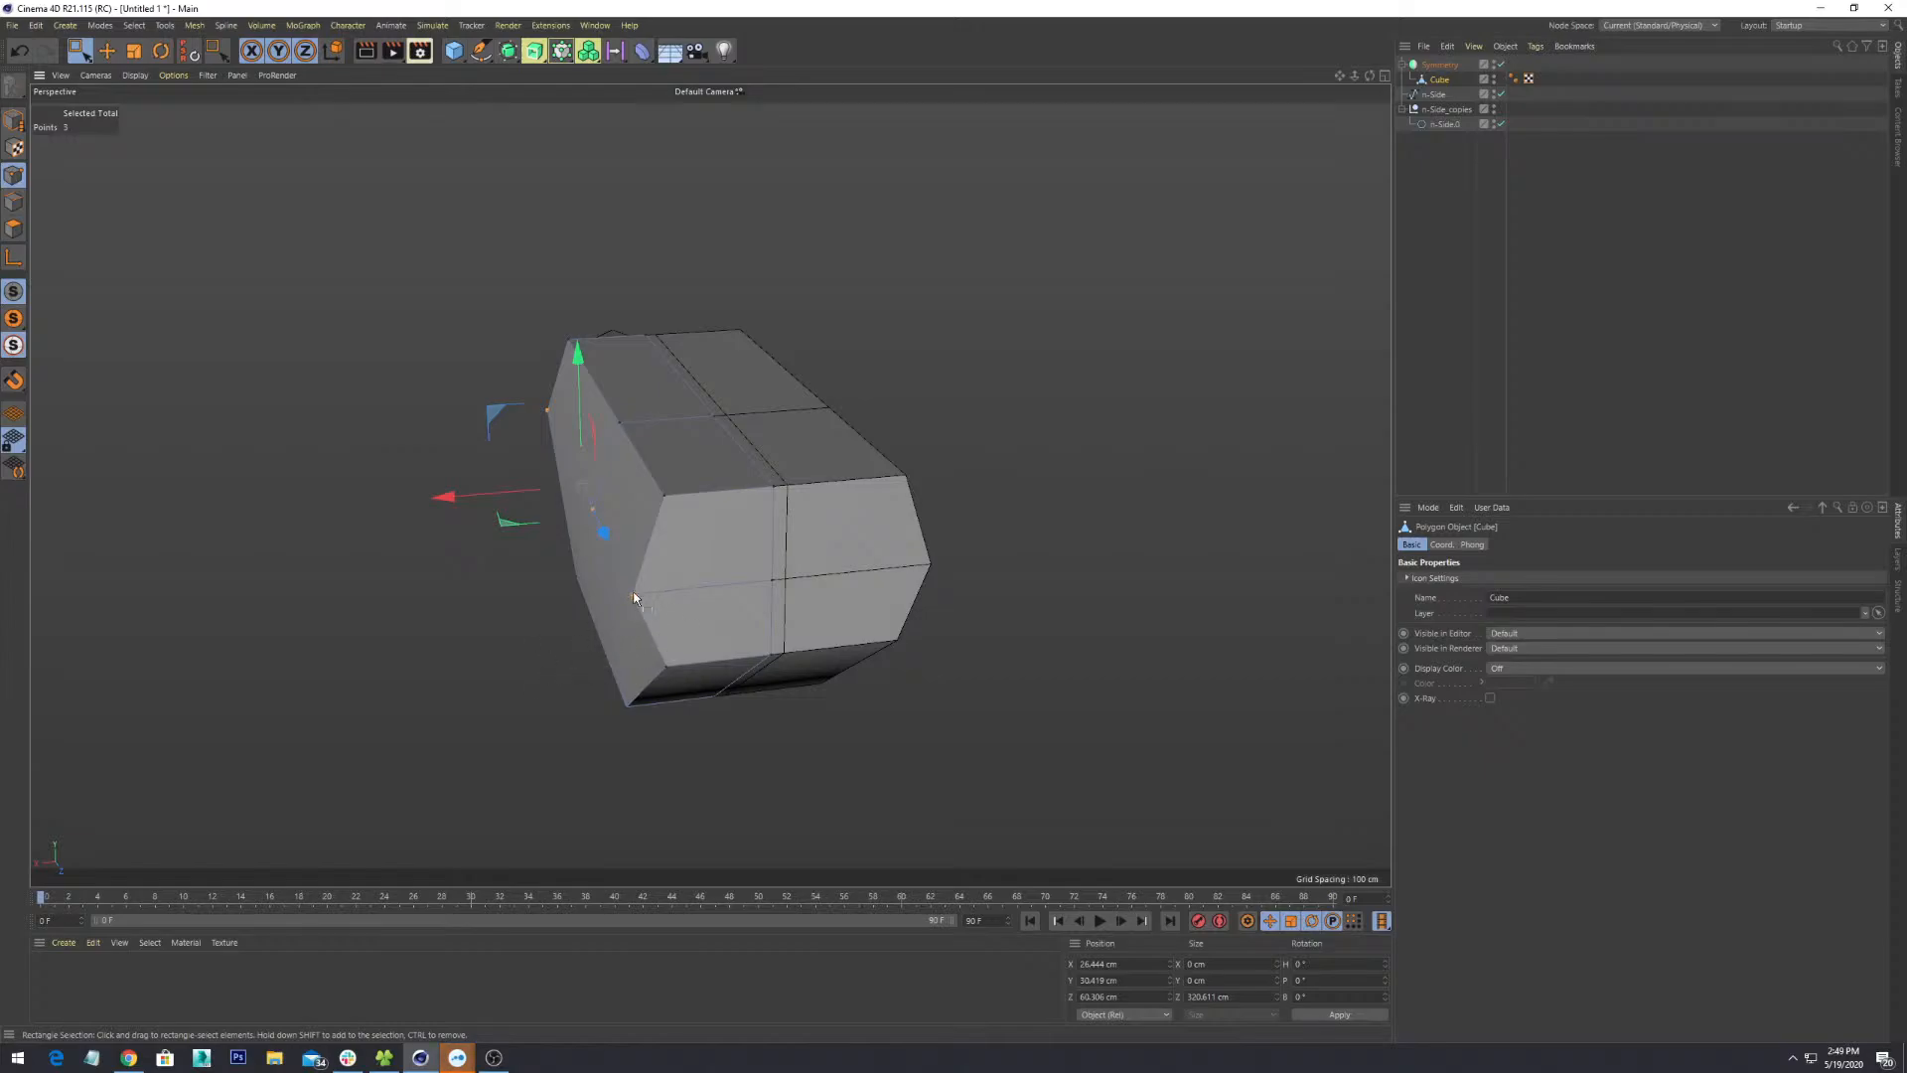
pyautogui.keyDown('alt'); pyautogui.moveTo(546, 656); pyautogui.dragTo(1042, 512); pyautogui.keyUp('alt')
pyautogui.keyDown('alt'); pyautogui.moveTo(999, 613); pyautogui.dragTo(1000, 502); pyautogui.keyUp('alt')
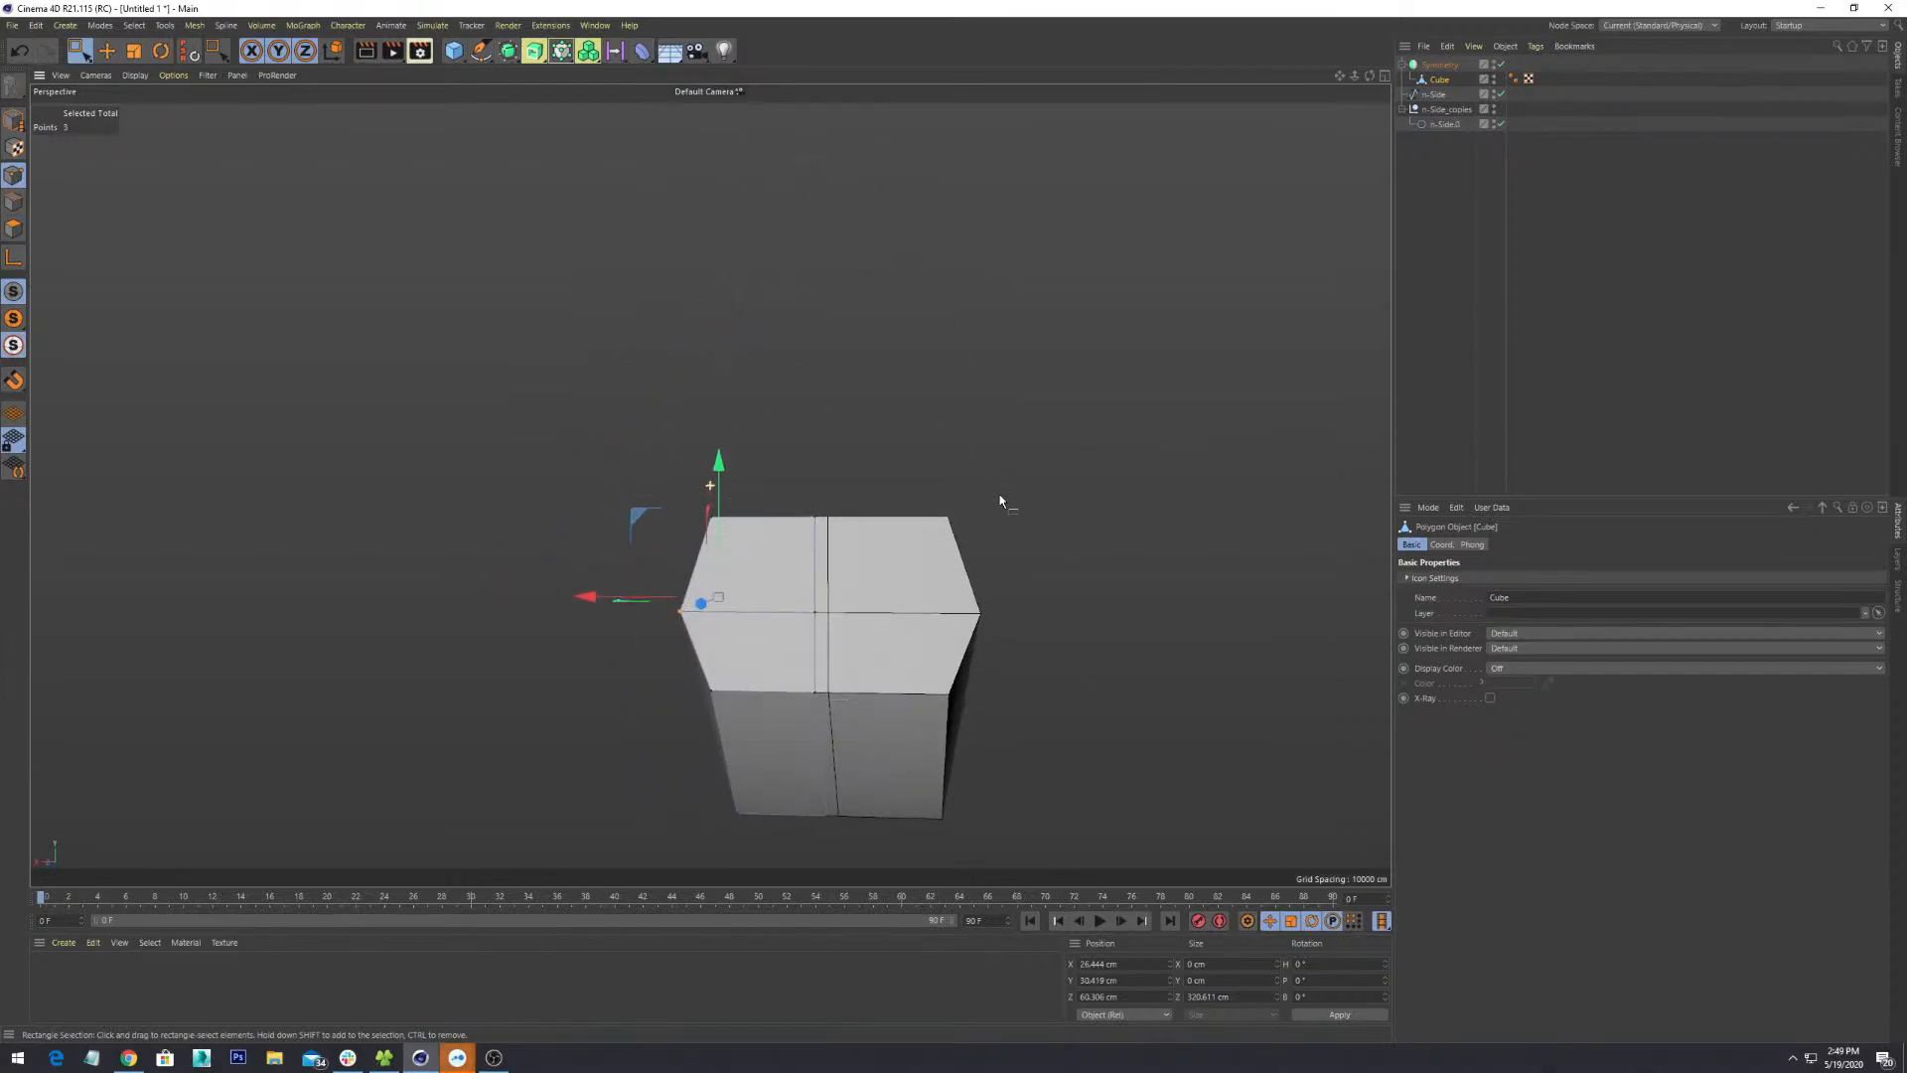
pyautogui.click(13, 122)
pyautogui.keyDown('alt'); pyautogui.moveTo(800, 489); pyautogui.dragTo(792, 519); pyautogui.keyUp('alt')
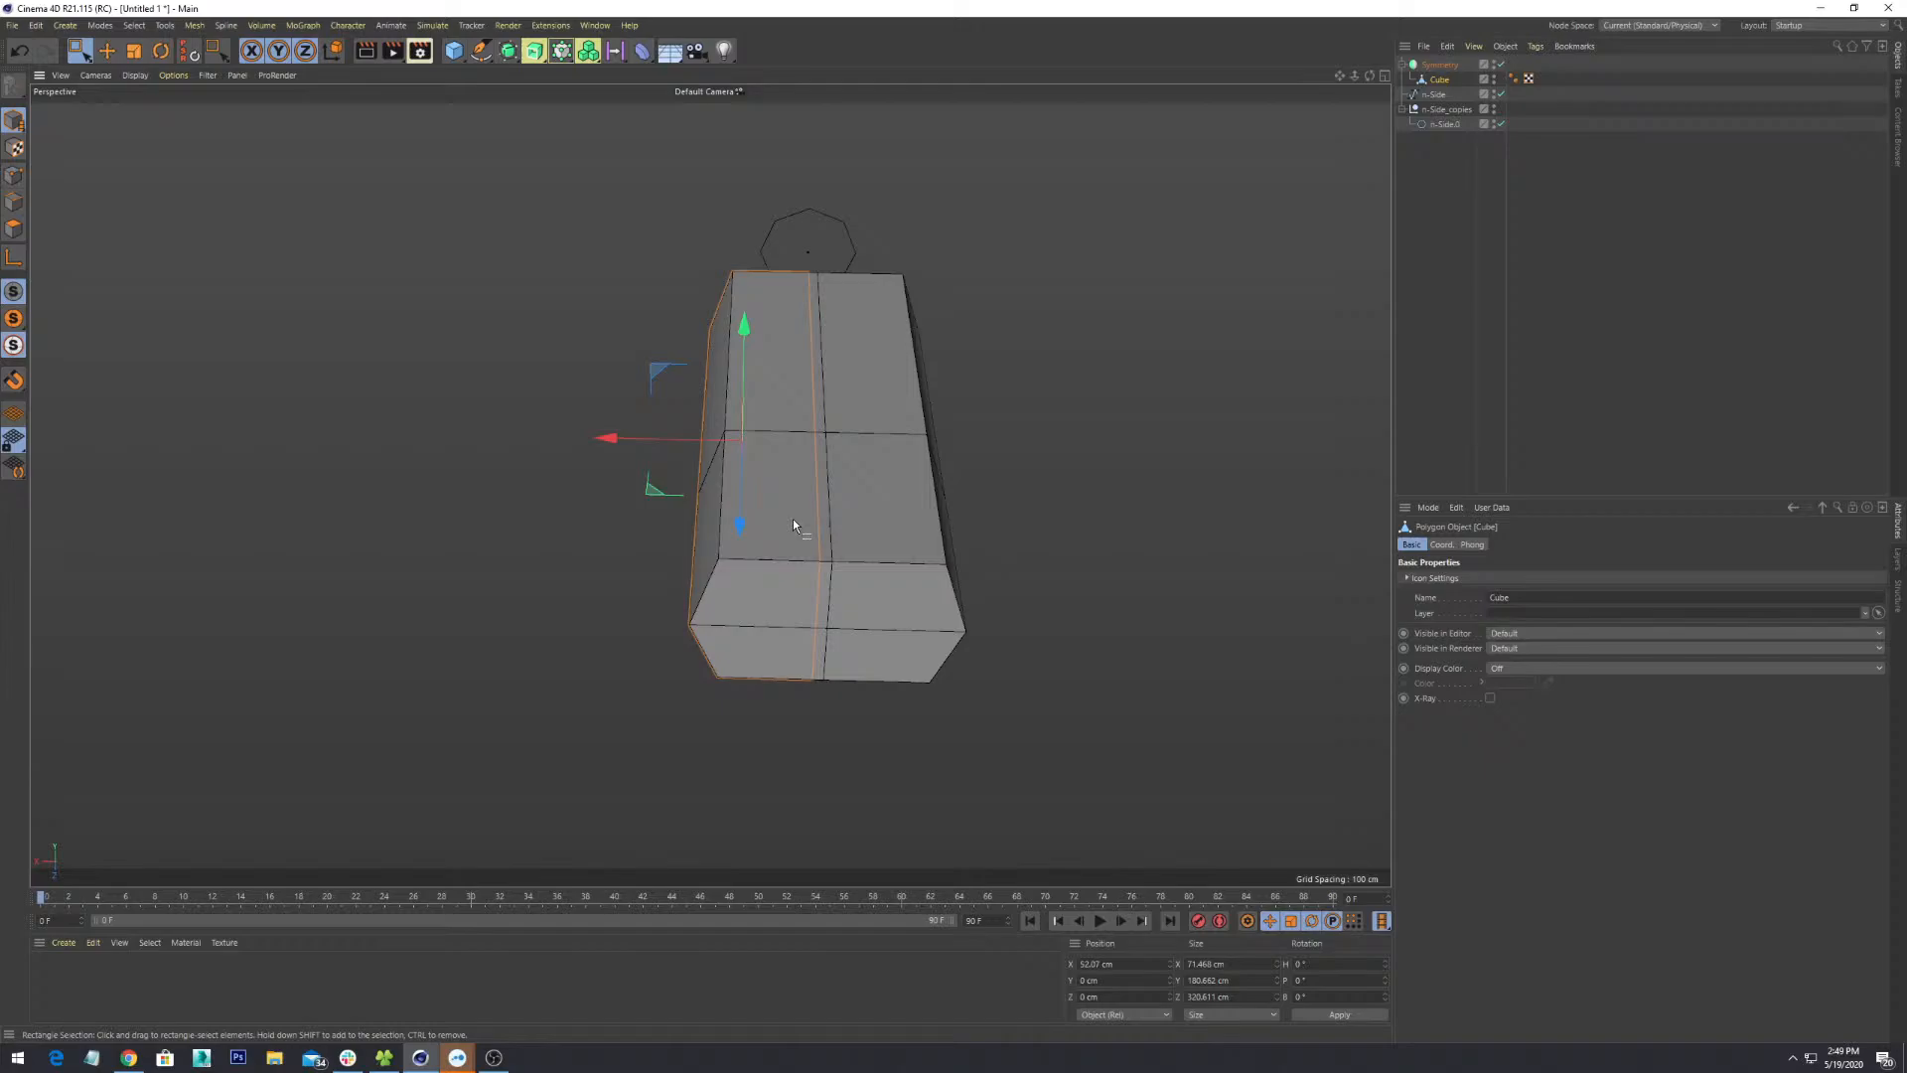
pyautogui.click(1443, 65)
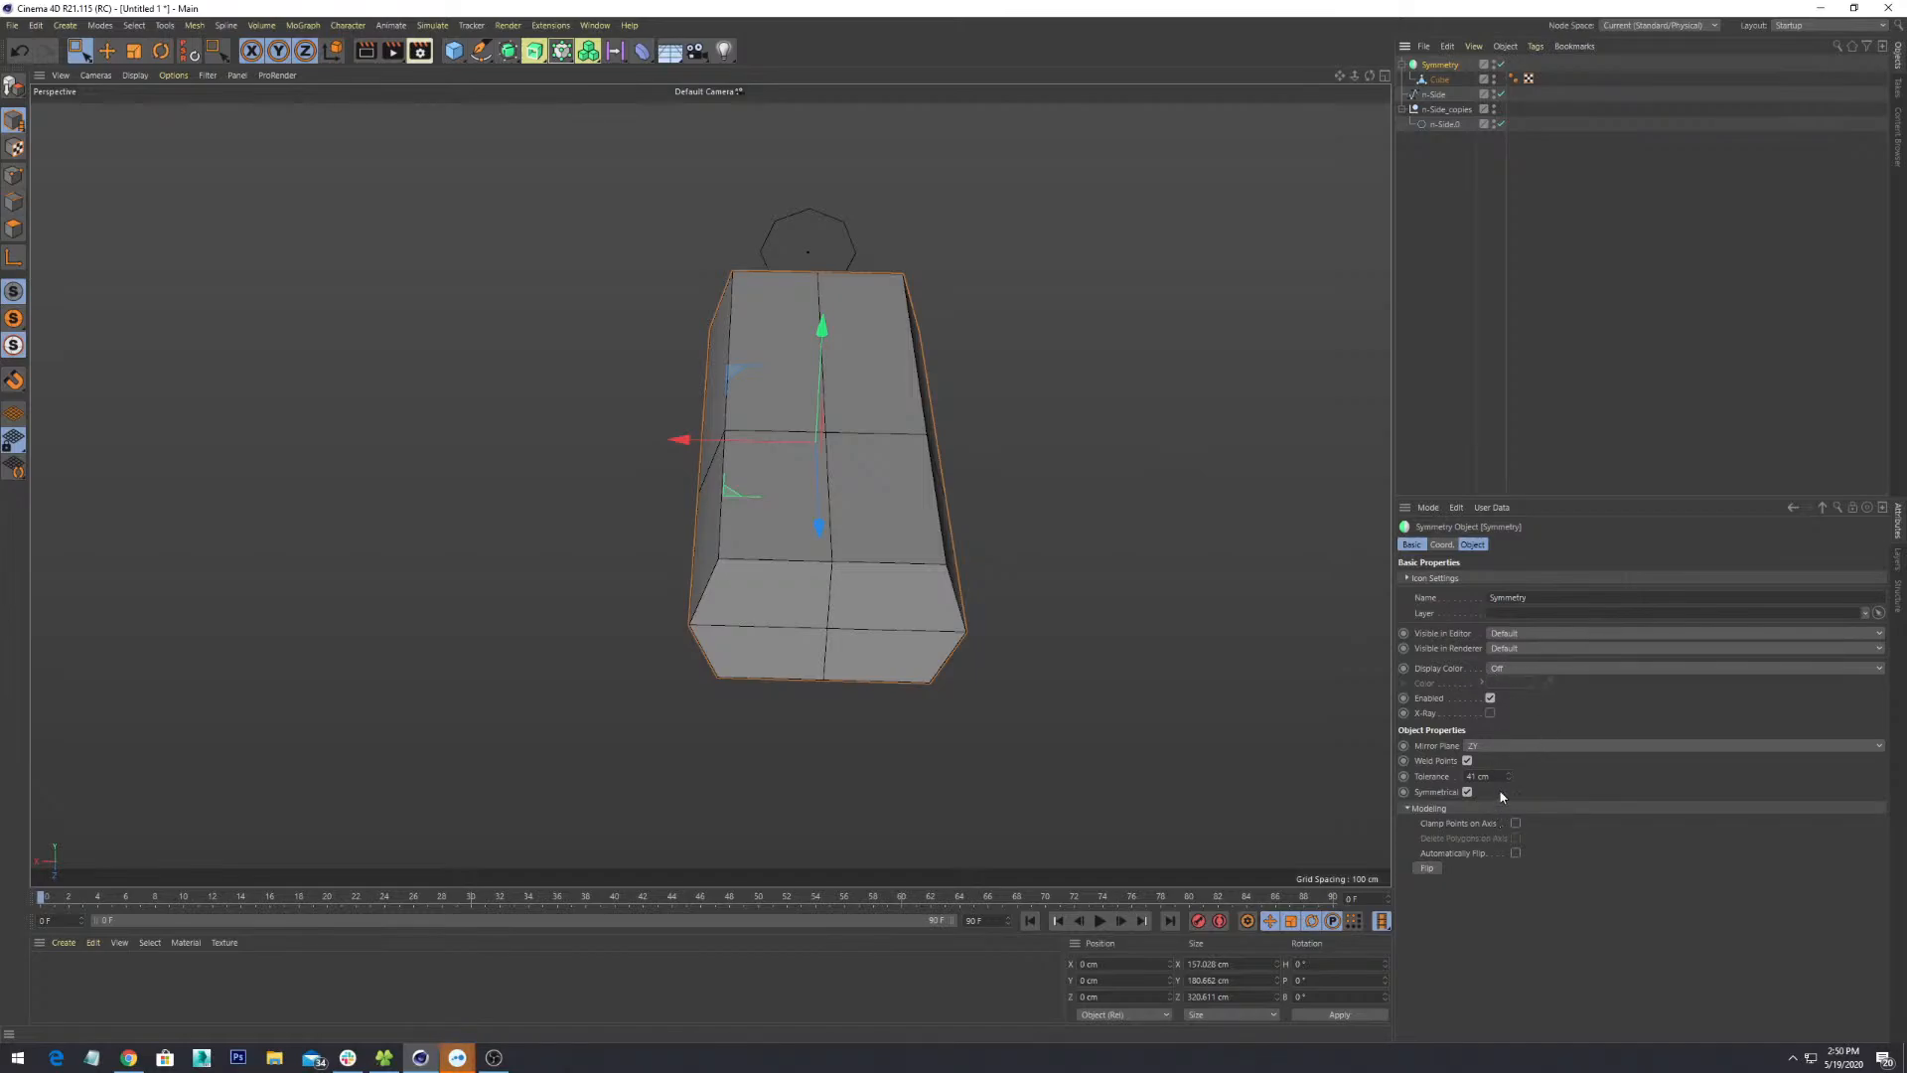
pyautogui.press('Return')
pyautogui.write('1')
pyautogui.press('Return')
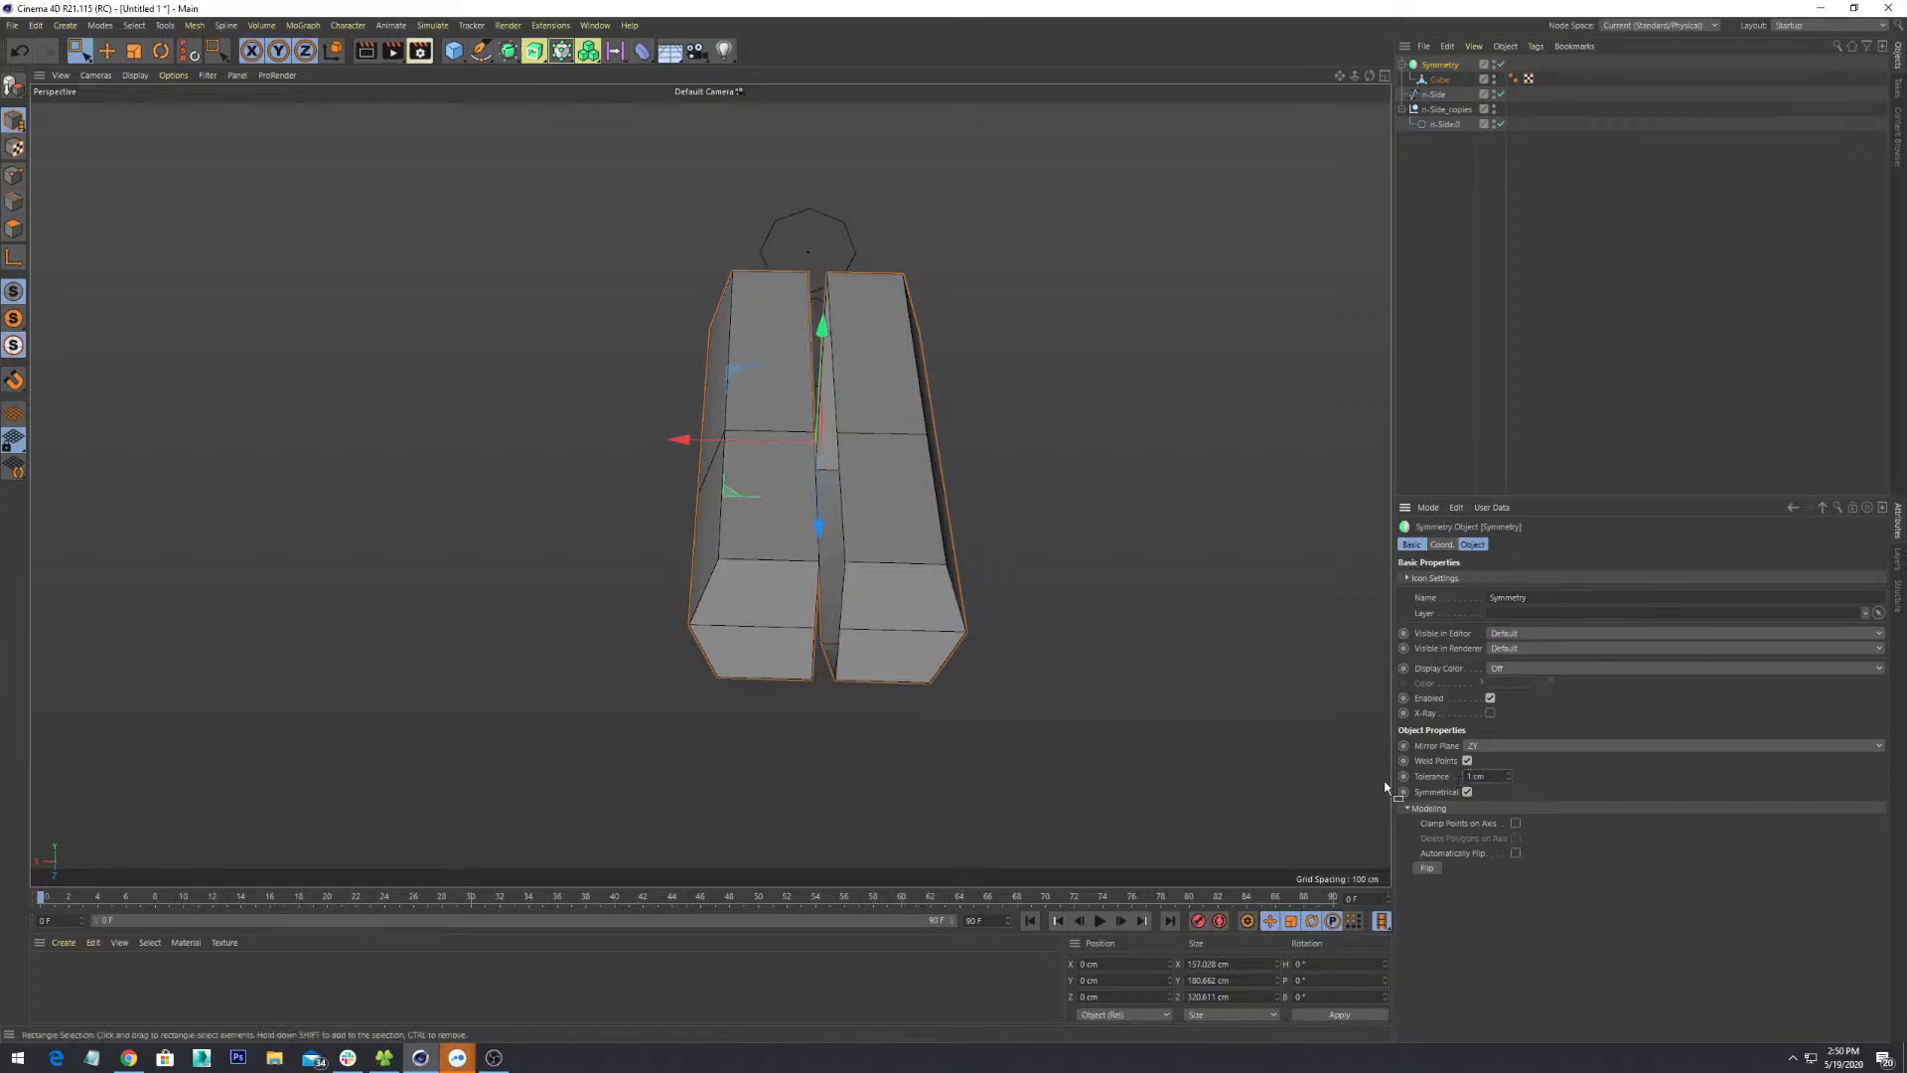
pyautogui.click(1439, 80)
pyautogui.scroll(2, 971, 477)
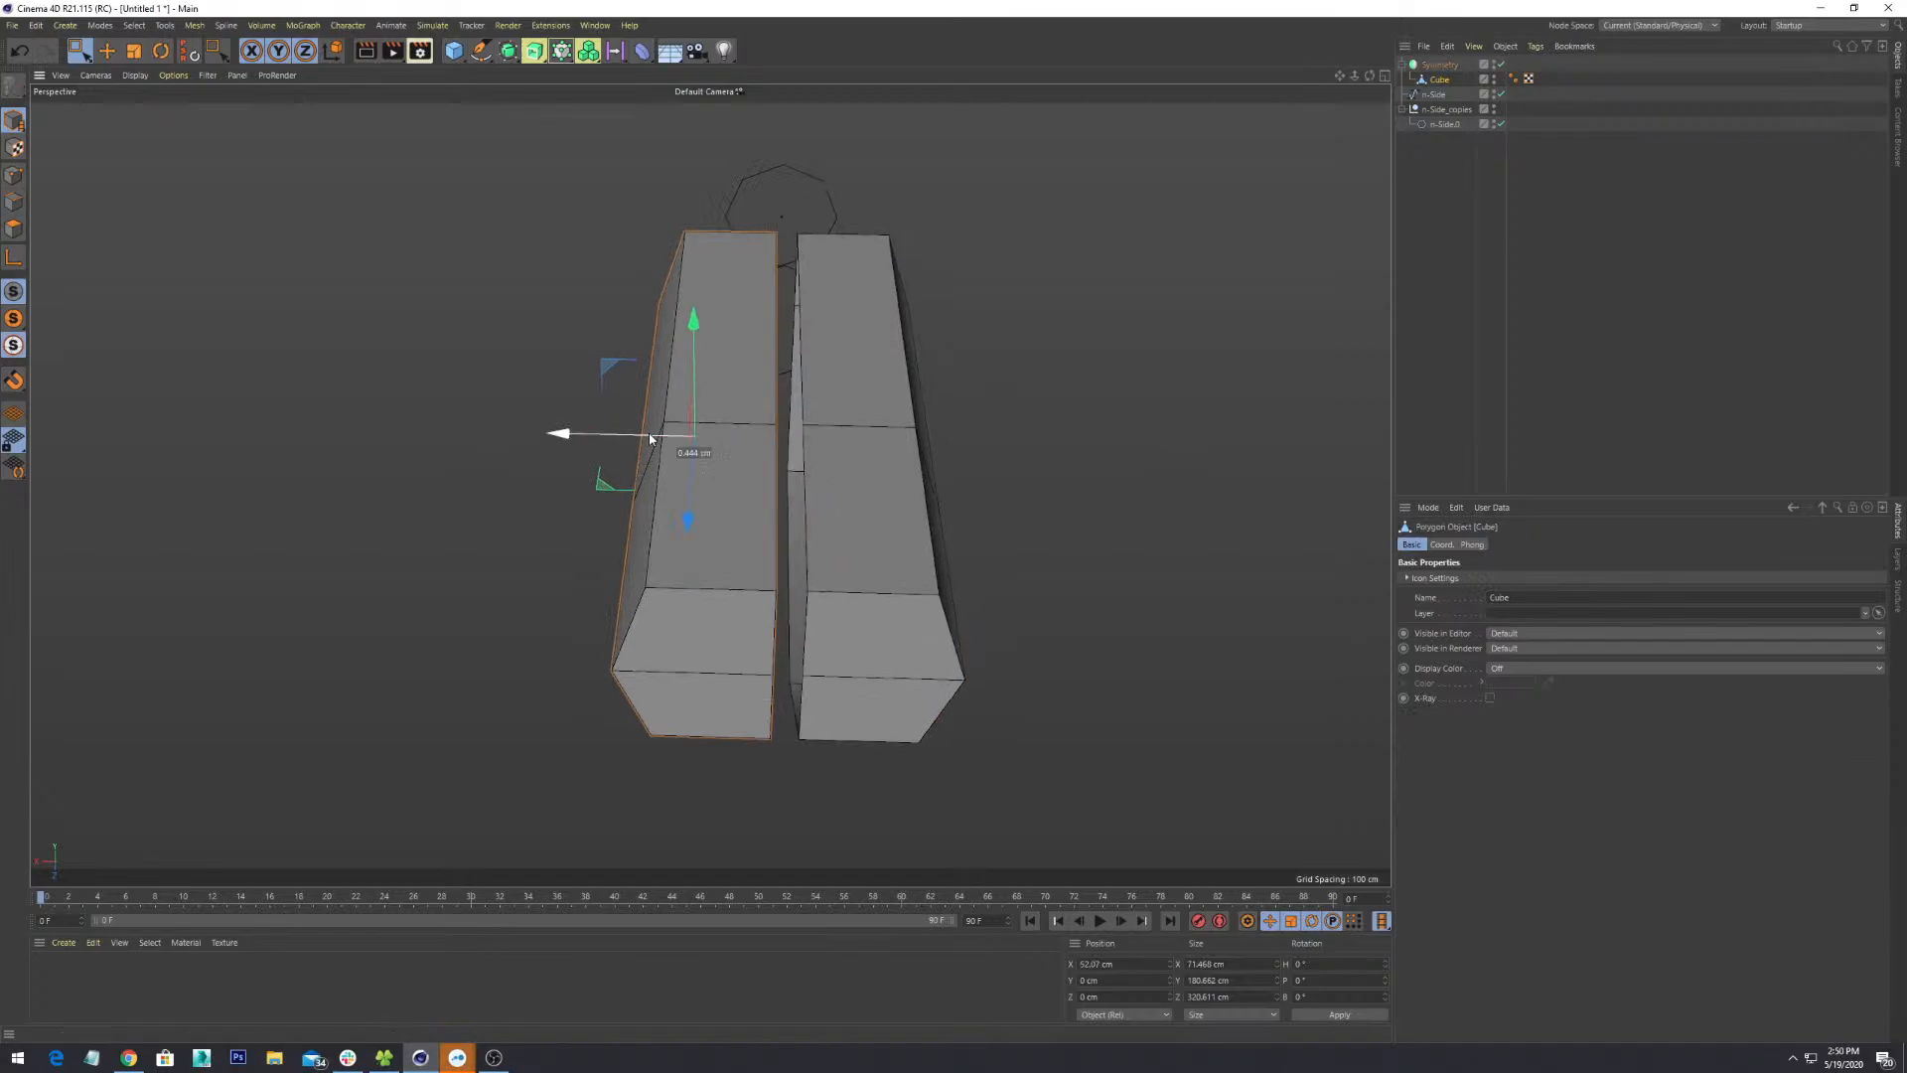
pyautogui.moveTo(633, 439); pyautogui.dragTo(666, 439)
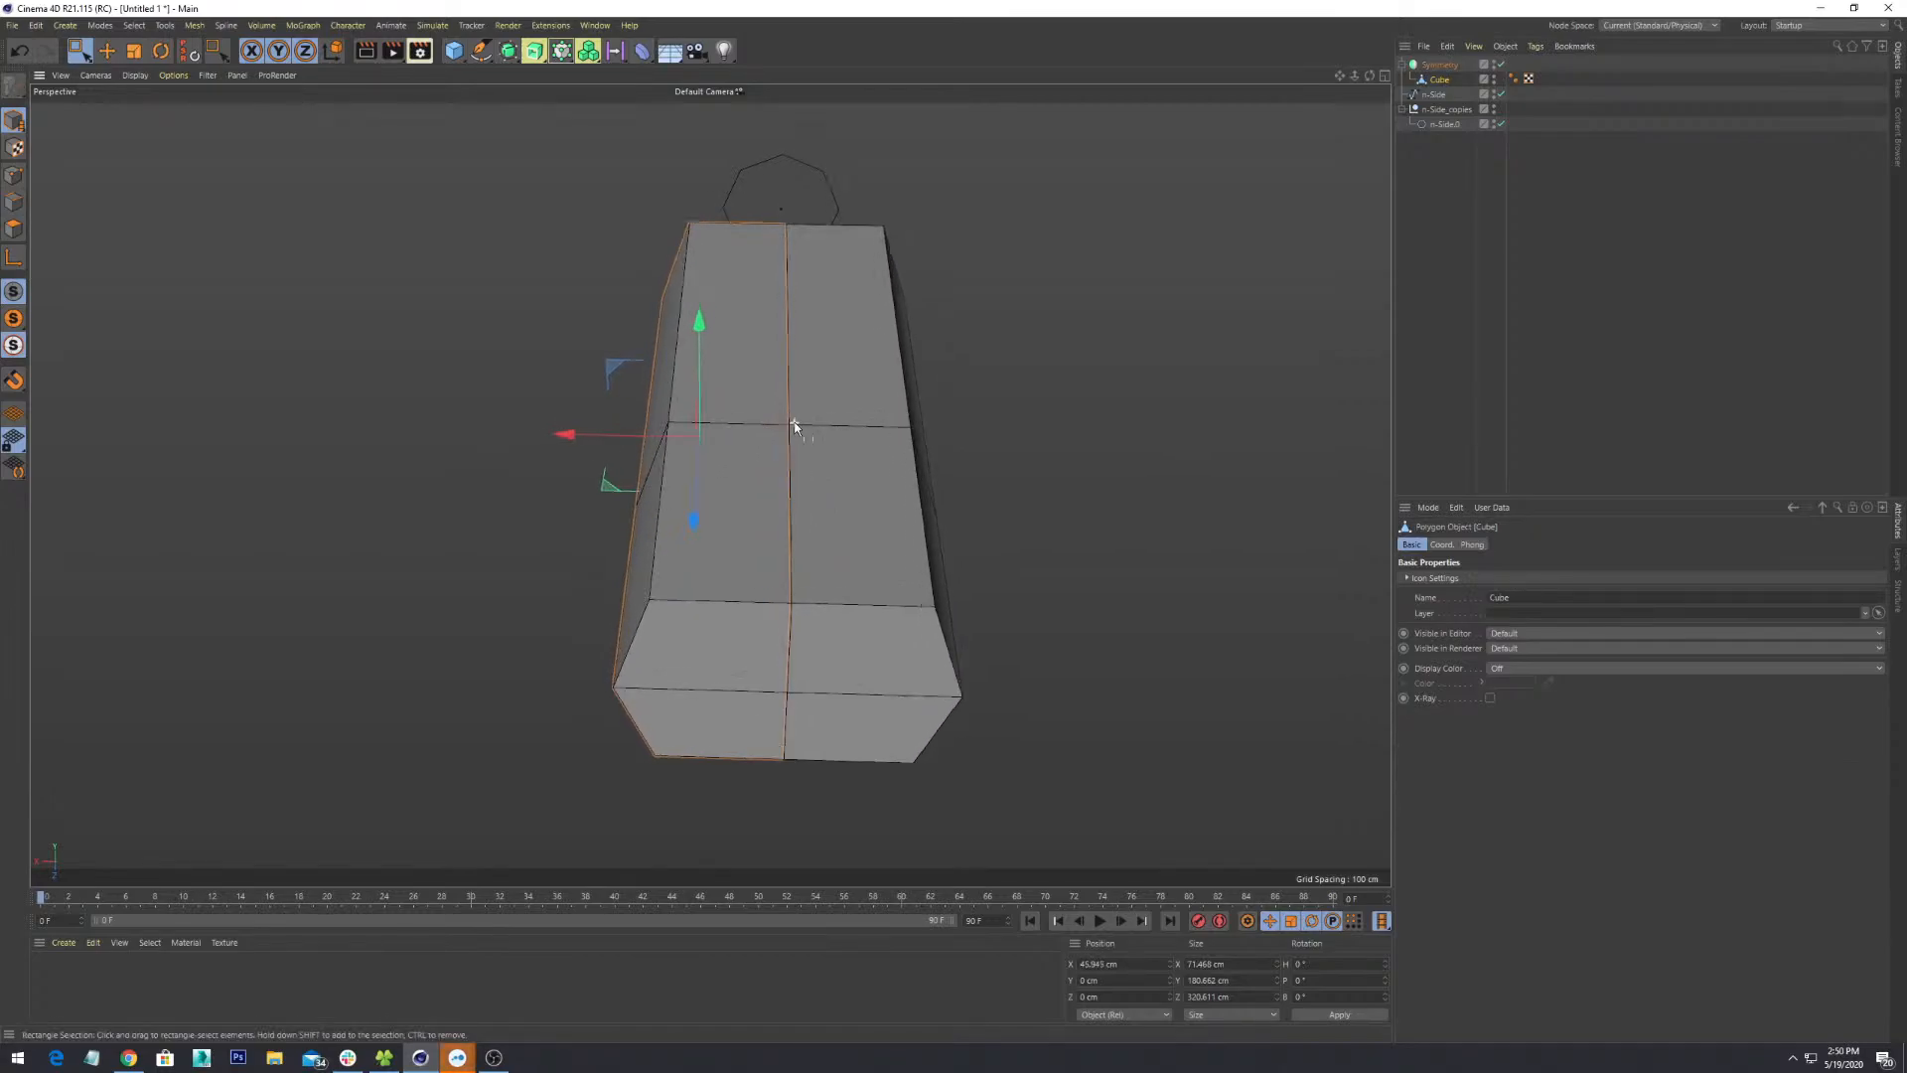
pyautogui.scroll(3, 794, 428)
pyautogui.scroll(3, 795, 428)
pyautogui.moveTo(449, 457); pyautogui.dragTo(492, 457)
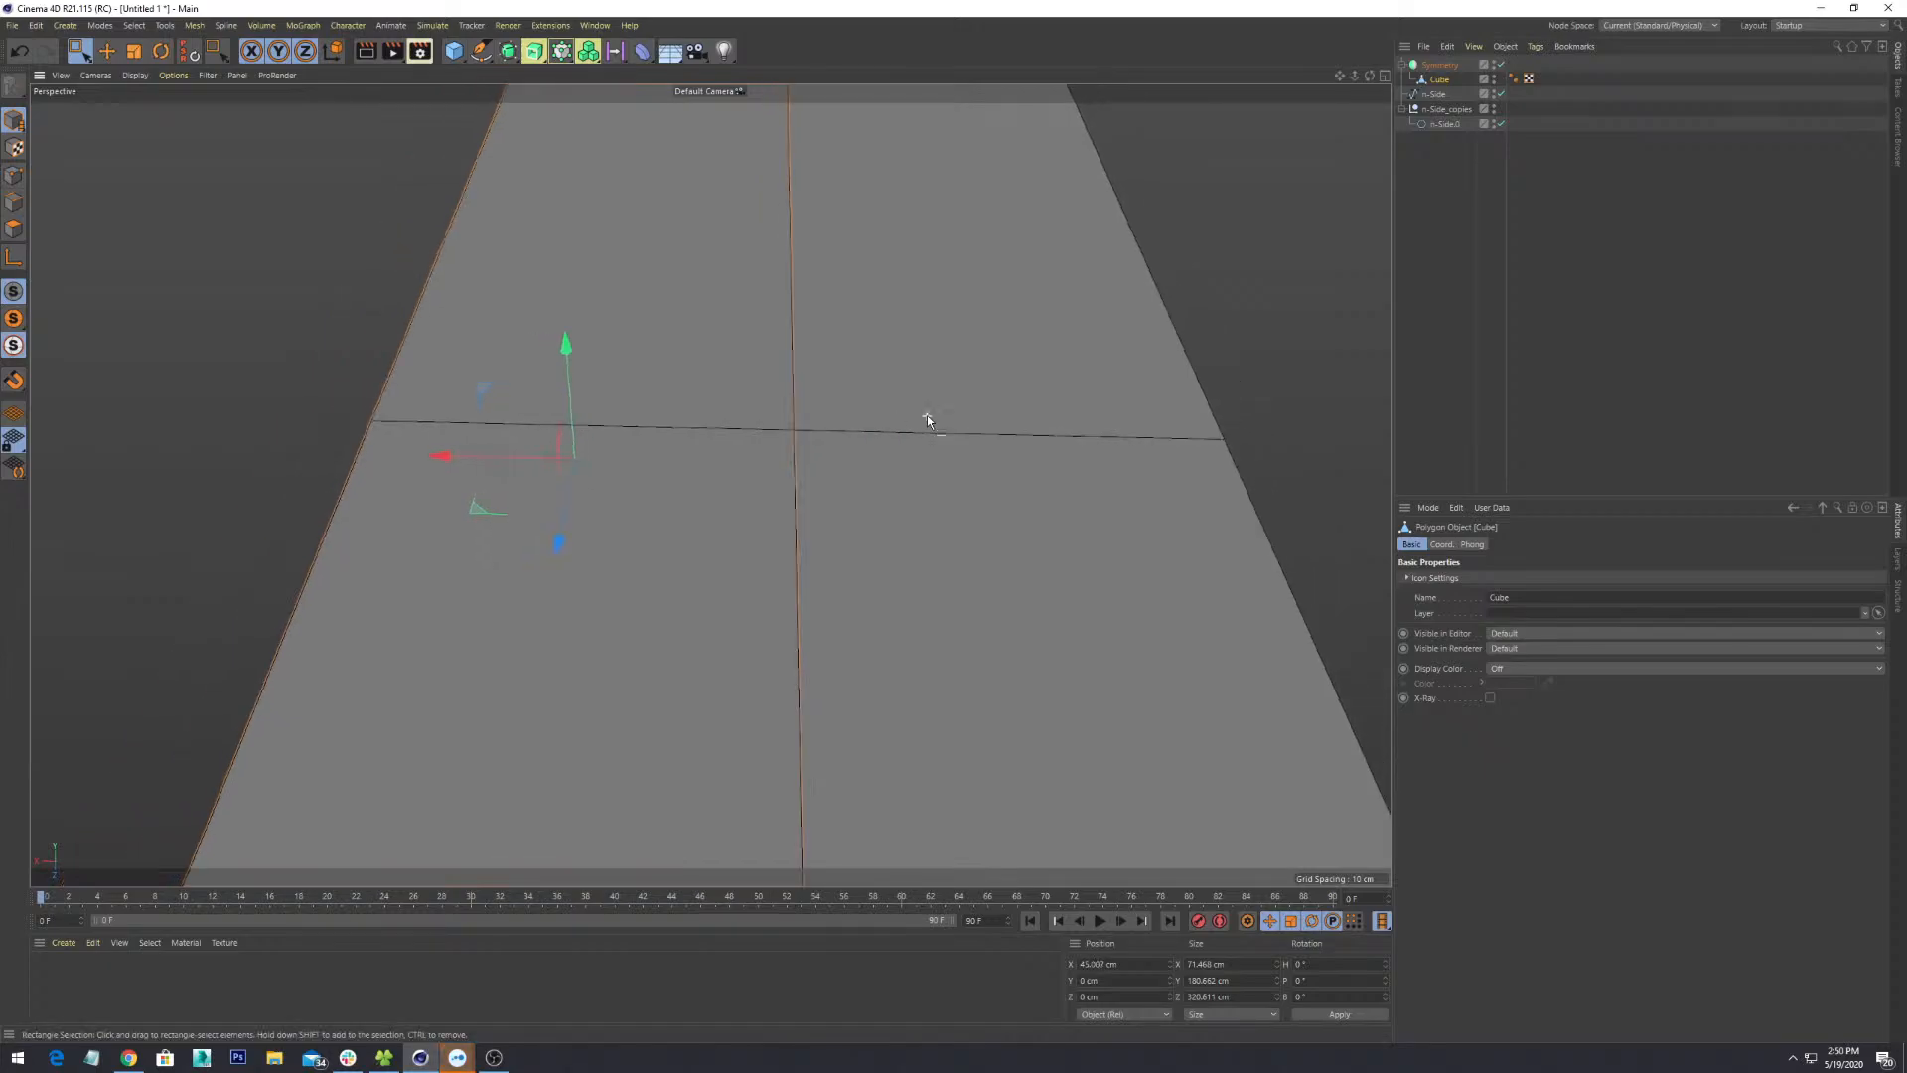
pyautogui.scroll(-7, 927, 416)
pyautogui.keyDown('alt'); pyautogui.moveTo(884, 701); pyautogui.dragTo(826, 588, button='middle'); pyautogui.keyUp('alt')
pyautogui.moveTo(827, 588)
pyautogui.keyDown('alt'); pyautogui.mouseDown()
pyautogui.moveTo(937, 502)
pyautogui.moveTo(949, 622)
pyautogui.mouseUp(); pyautogui.keyUp('alt')
pyautogui.keyDown('alt'); pyautogui.moveTo(949, 622); pyautogui.dragTo(1062, 595, button='middle'); pyautogui.keyUp('alt')
pyautogui.scroll(-5, 1062, 595)
# - In Points mode with Live Selection, pick a corner point, try an X move, then undo it
pyautogui.keyDown('alt'); pyautogui.moveTo(1043, 607); pyautogui.dragTo(954, 596); pyautogui.keyUp('alt')
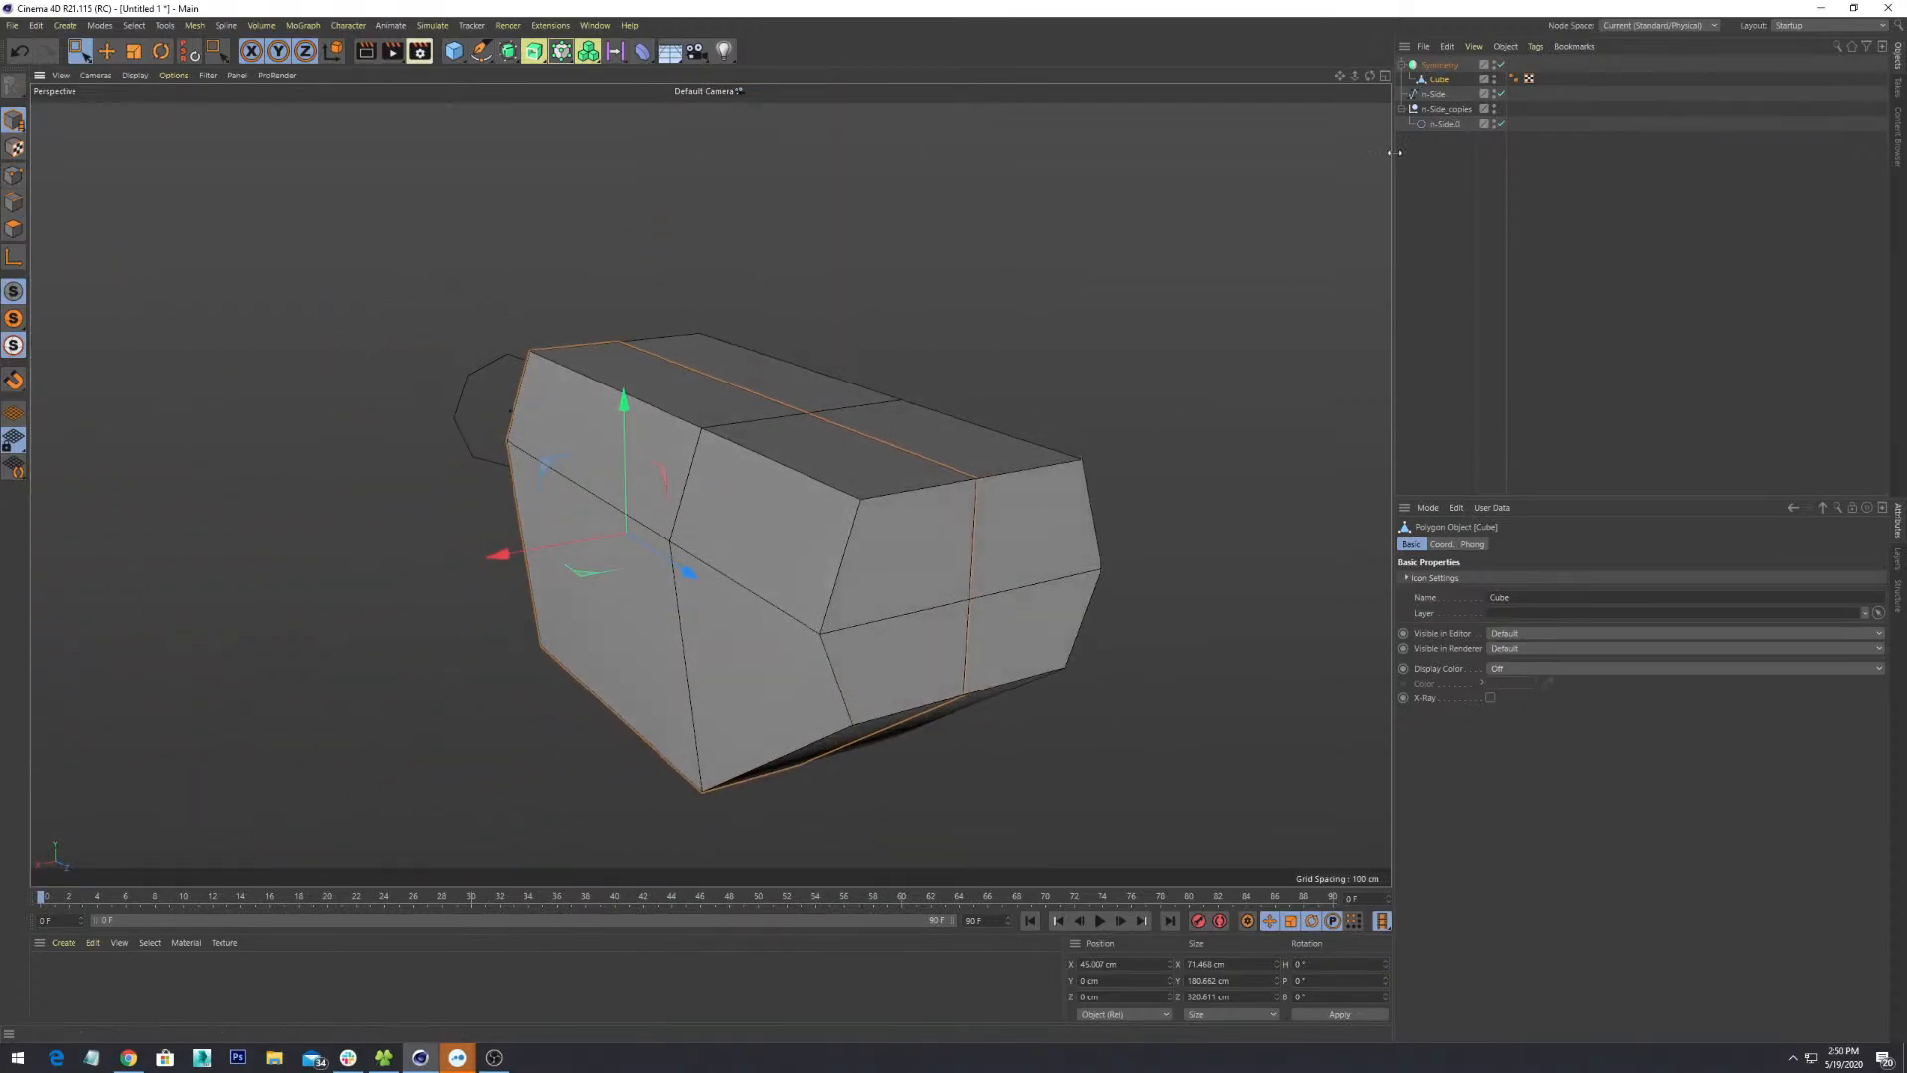
pyautogui.keyDown('alt'); pyautogui.moveTo(797, 491); pyautogui.dragTo(720, 443); pyautogui.keyUp('alt')
pyautogui.click(14, 176)
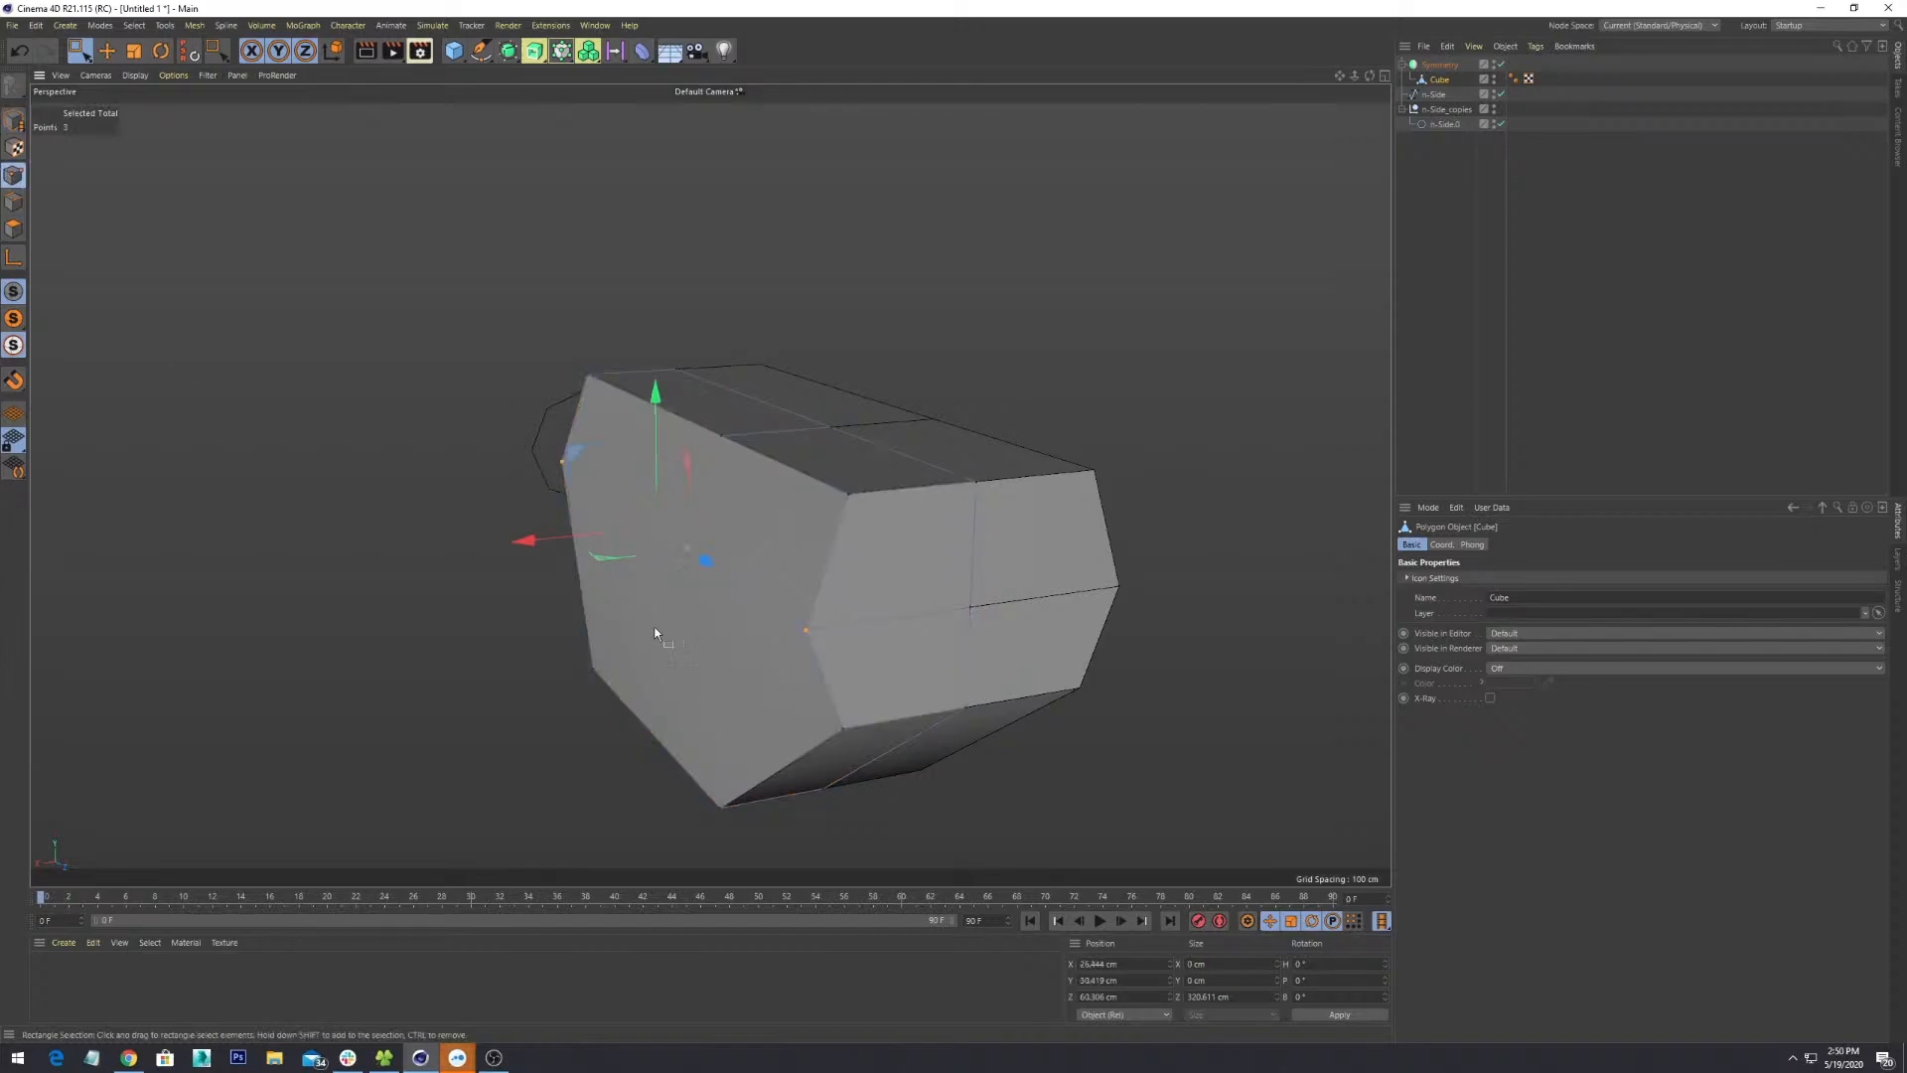
pyautogui.click(86, 56)
pyautogui.click(139, 72)
pyautogui.click(516, 809)
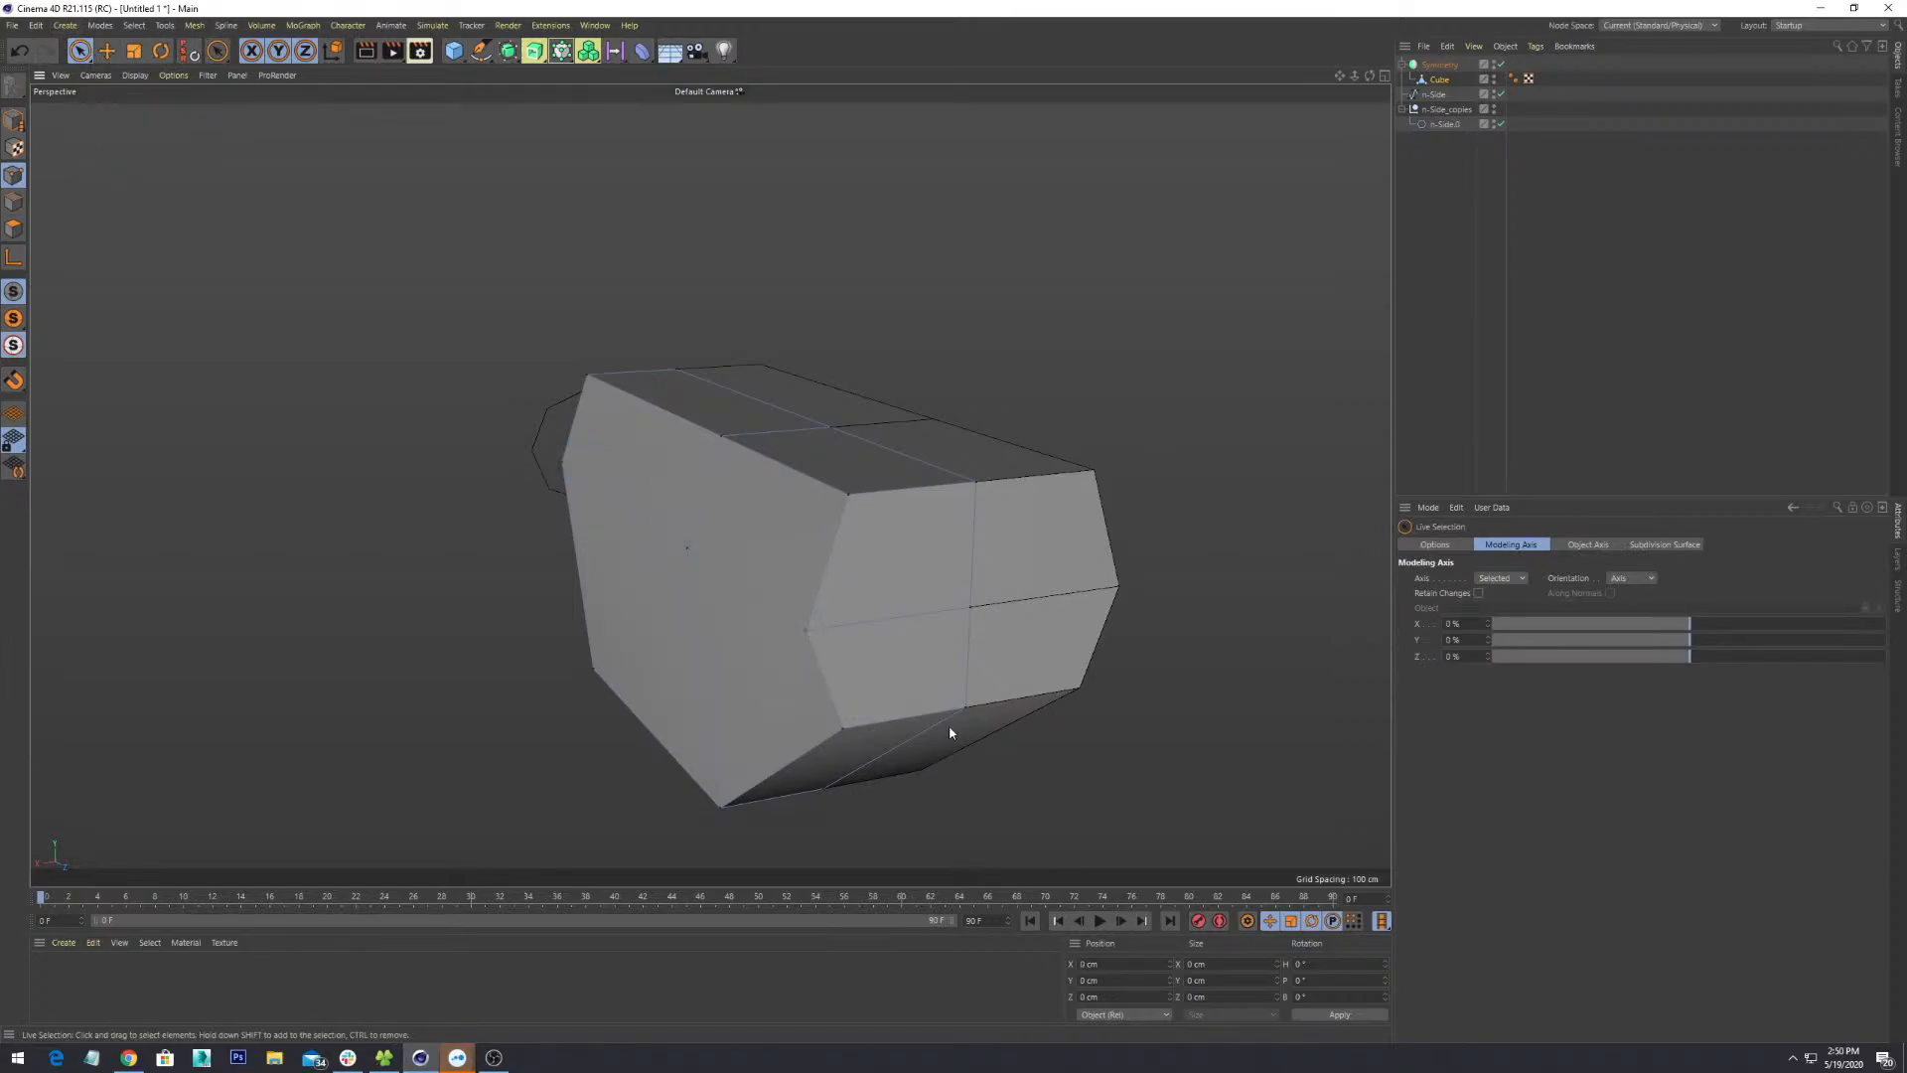
pyautogui.keyDown('alt'); pyautogui.moveTo(949, 727); pyautogui.dragTo(872, 518, button='middle'); pyautogui.keyUp('alt')
pyautogui.keyDown('alt'); pyautogui.moveTo(873, 519); pyautogui.dragTo(912, 614); pyautogui.keyUp('alt')
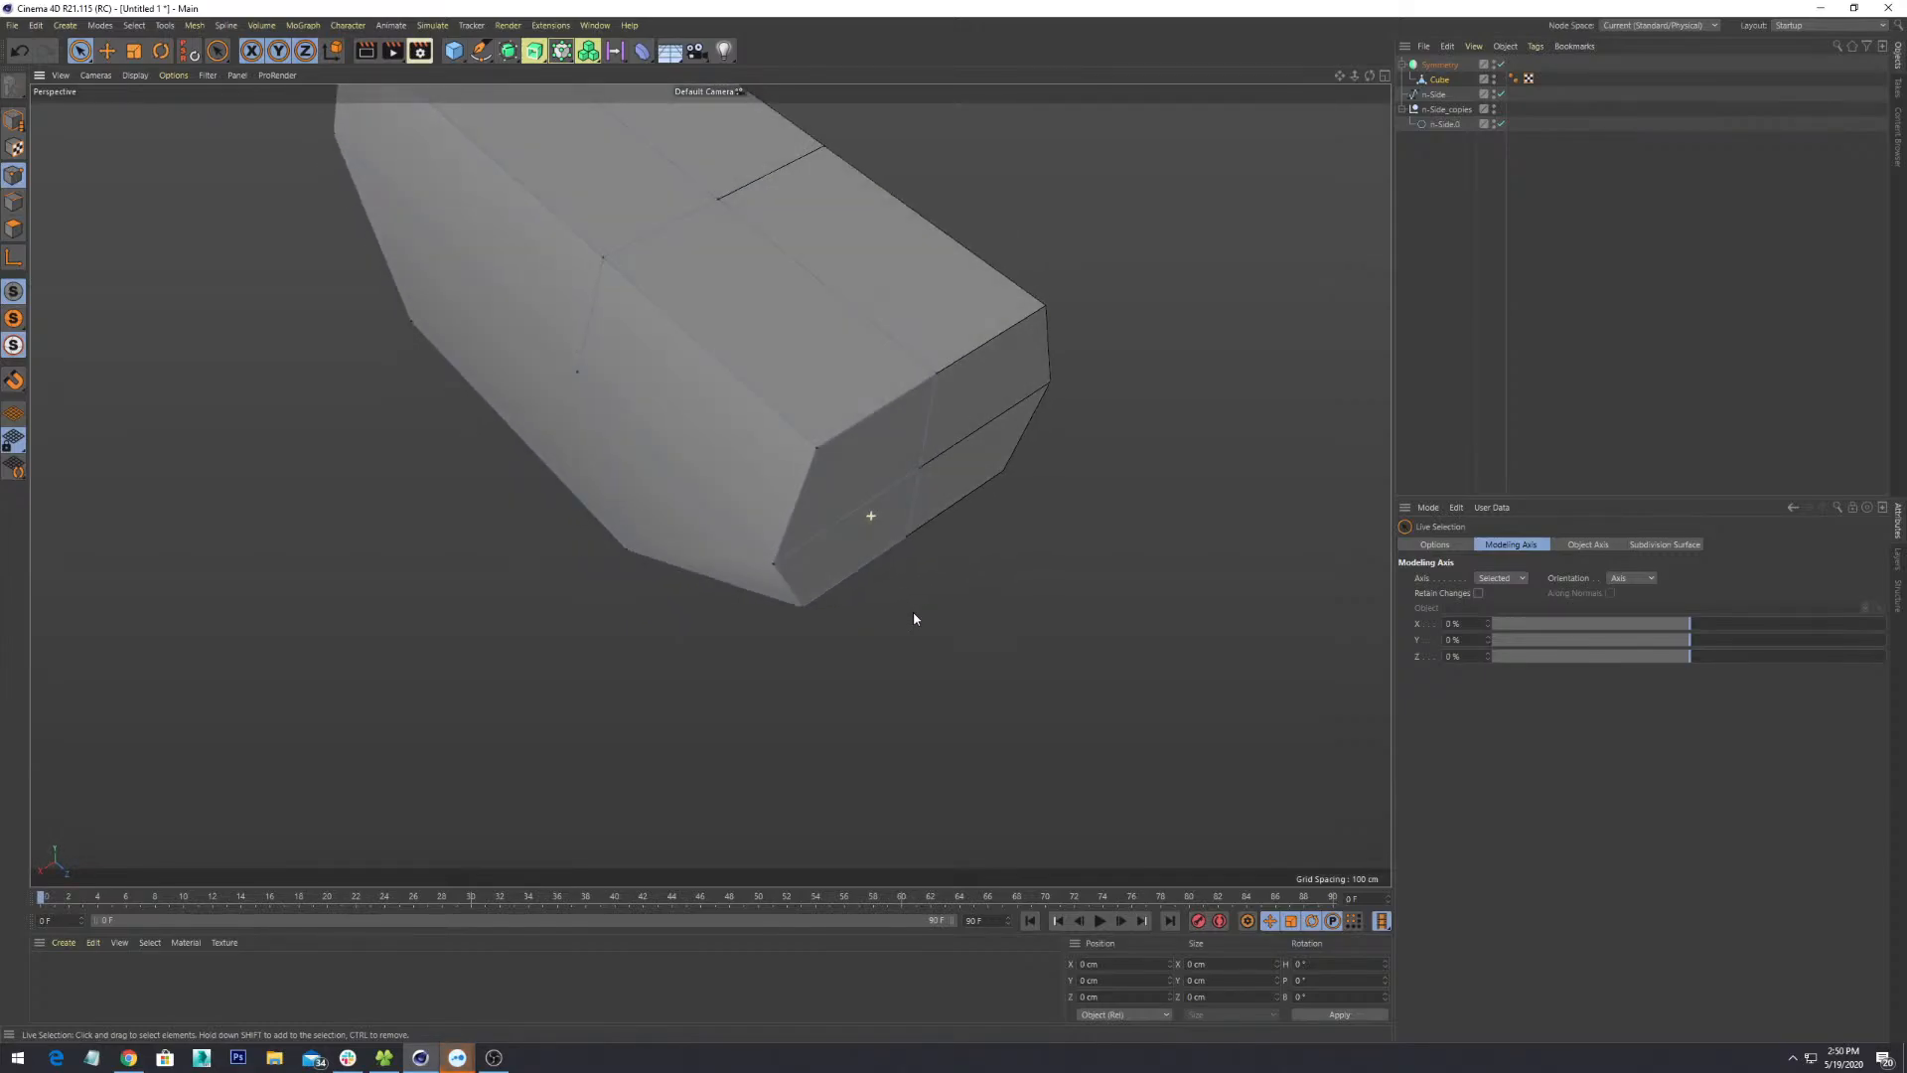
pyautogui.click(771, 571)
pyautogui.keyDown('alt'); pyautogui.moveTo(856, 604); pyautogui.dragTo(891, 647); pyautogui.keyUp('alt')
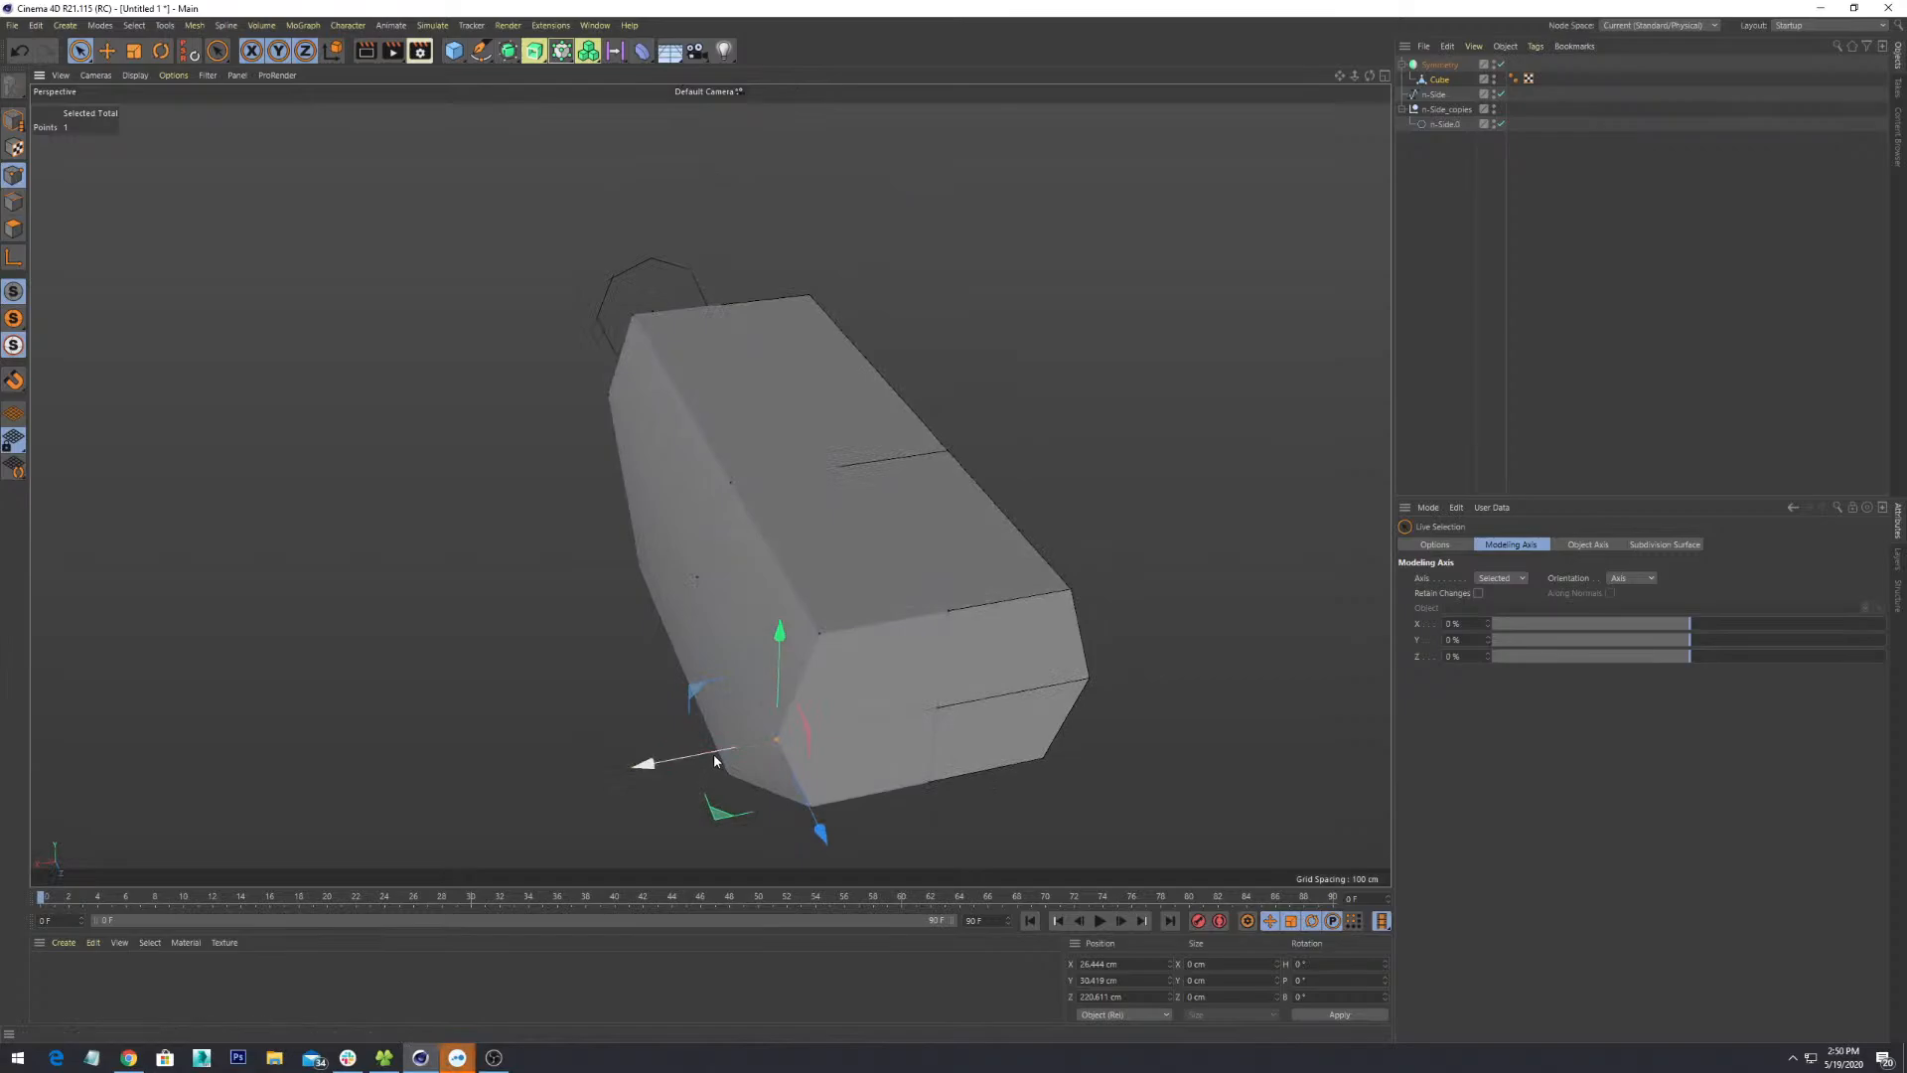
pyautogui.moveTo(646, 764); pyautogui.dragTo(563, 356)
pyautogui.hotkey('ctrl', 'z')
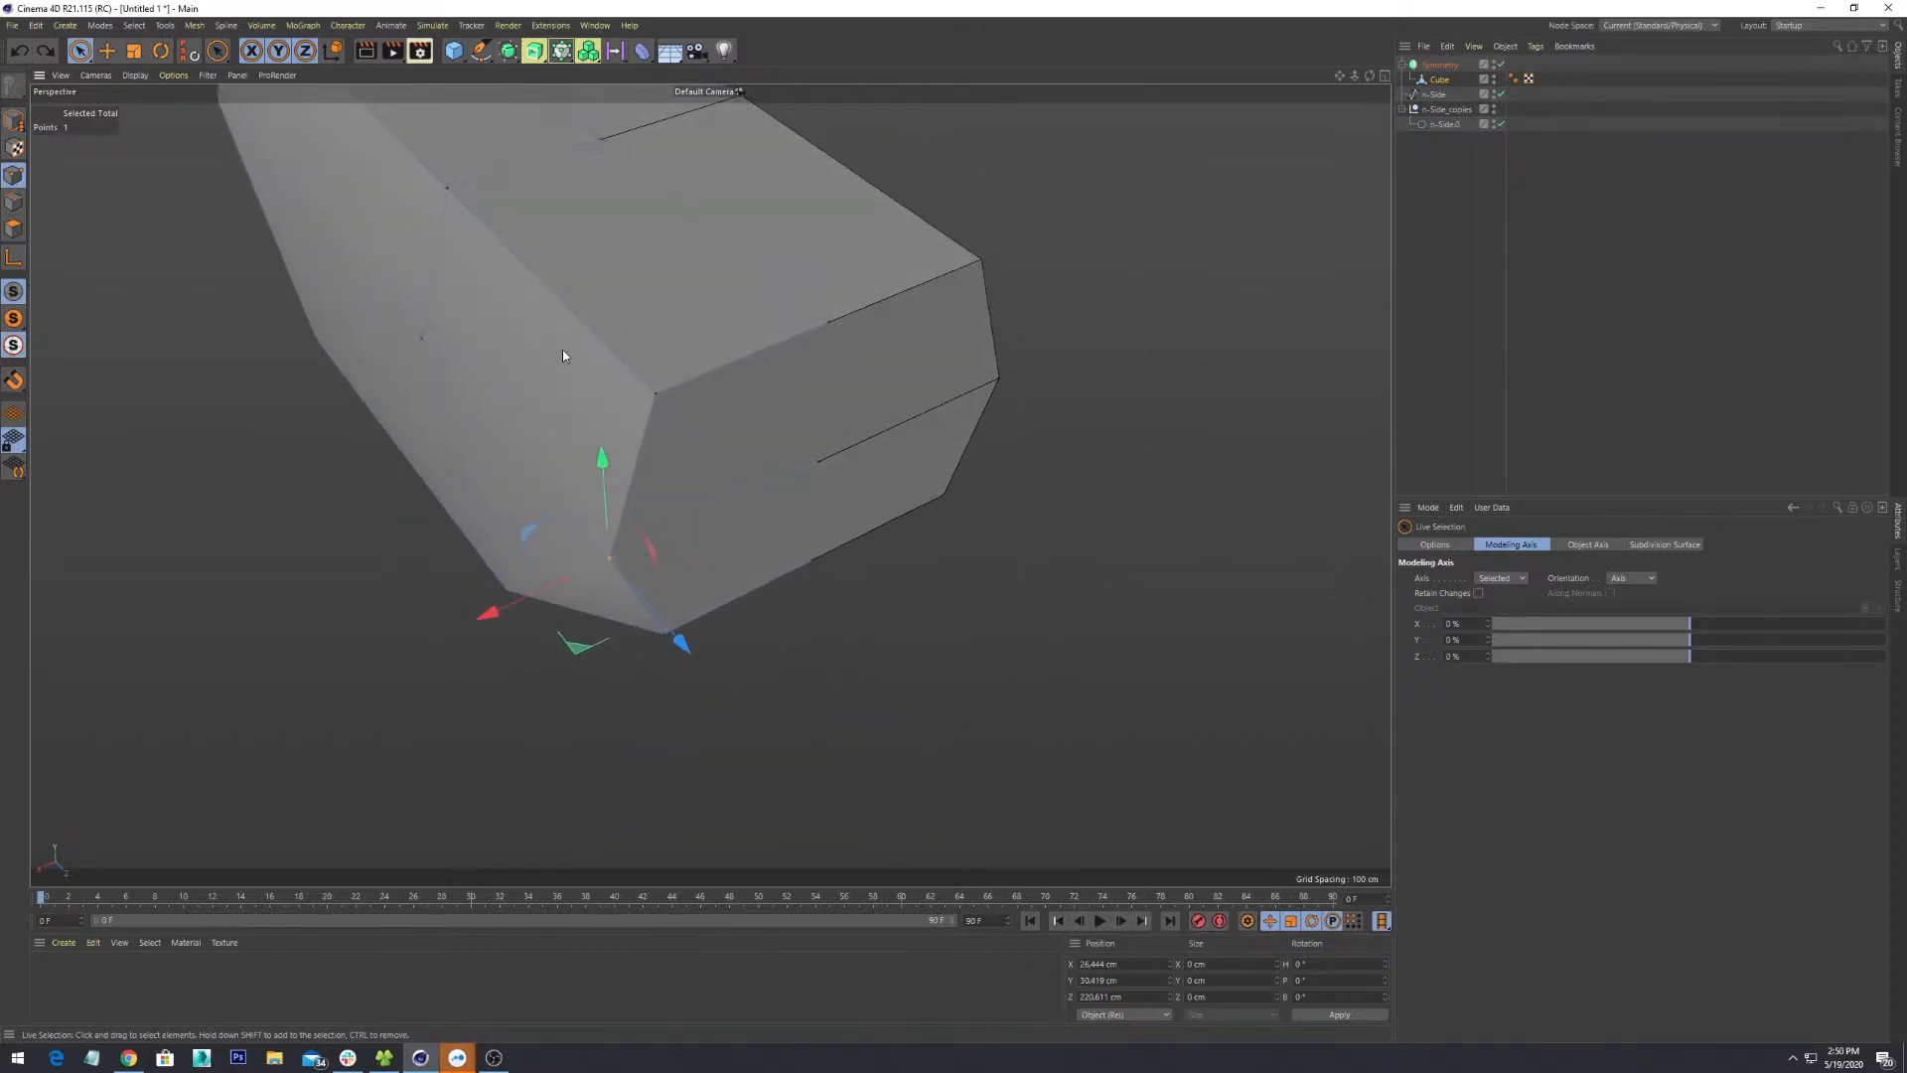
# - Select the bottom corner vertex and drag it inward along X from 26.444 cm to about 18.9 cm
pyautogui.click(422, 343)
pyautogui.keyDown('alt'); pyautogui.moveTo(447, 419); pyautogui.dragTo(600, 530, button='middle'); pyautogui.keyUp('alt')
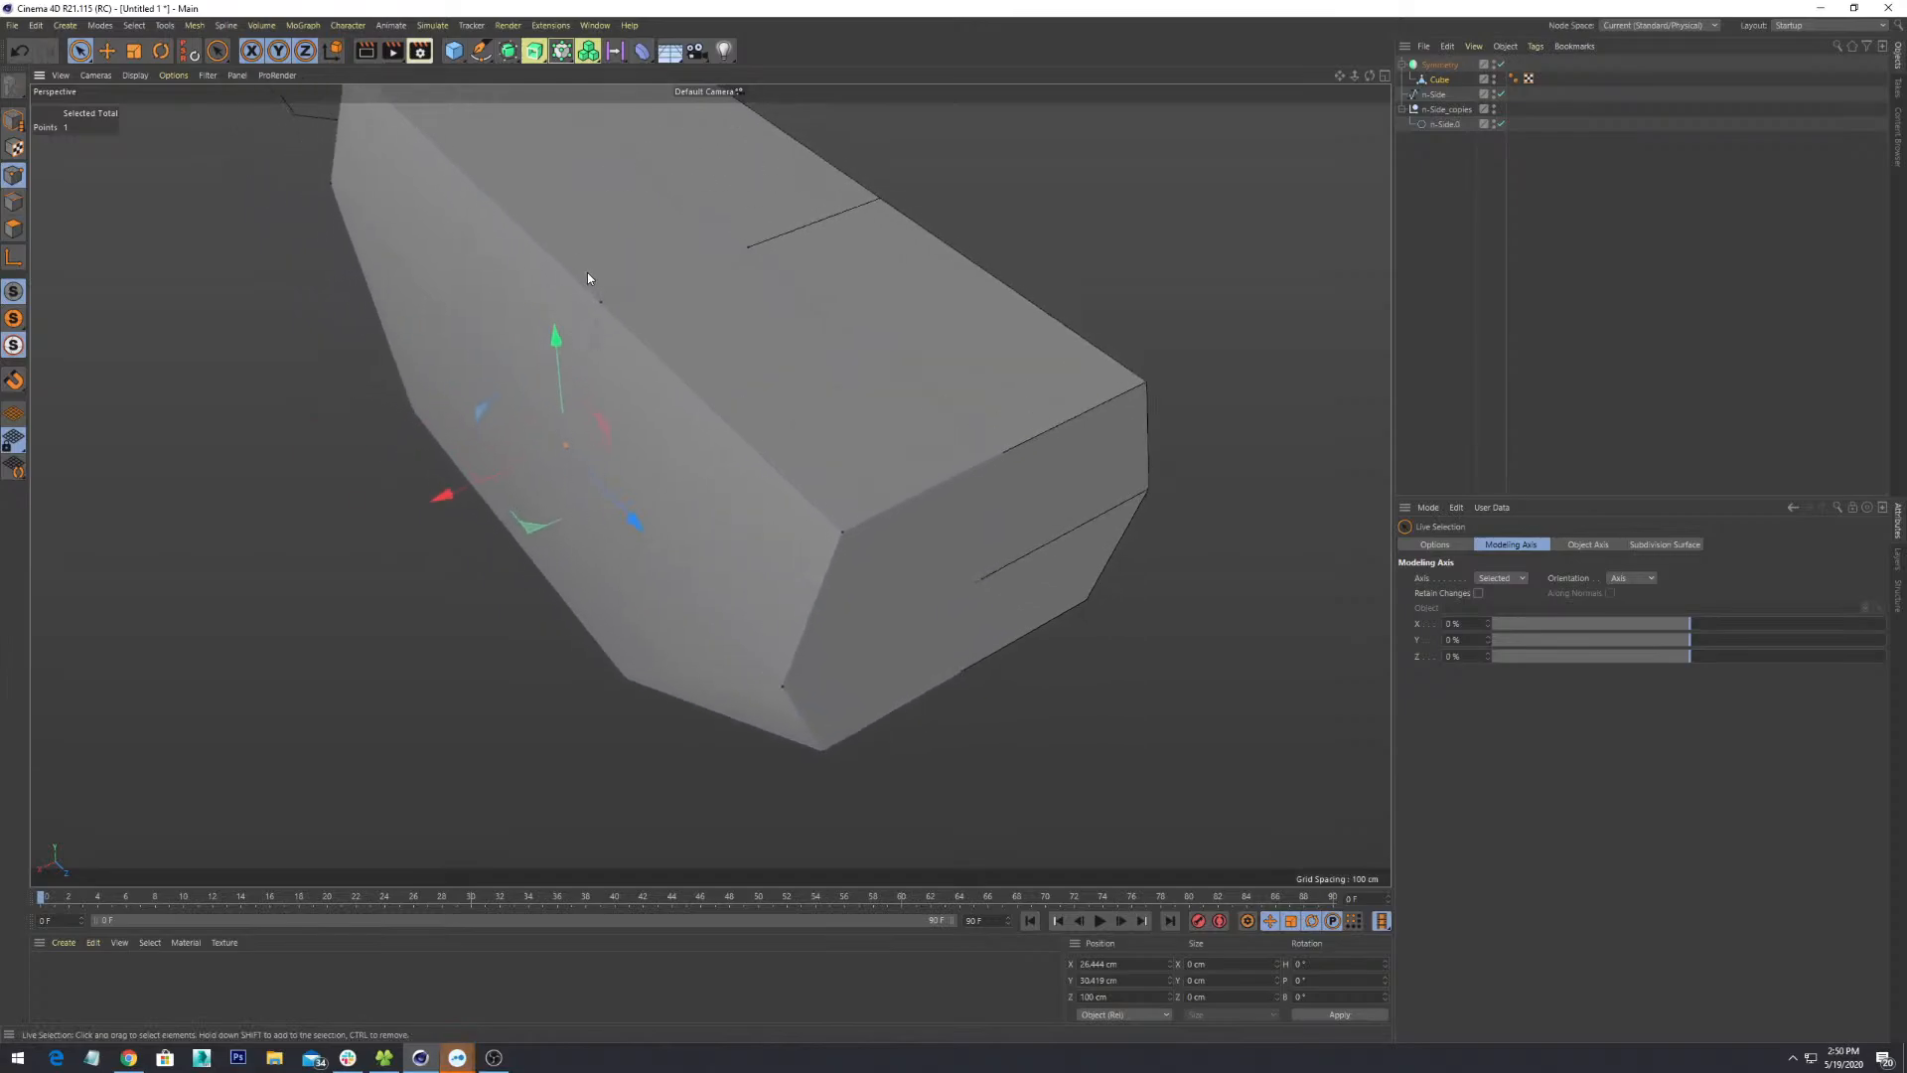
pyautogui.click(601, 302)
pyautogui.click(781, 687)
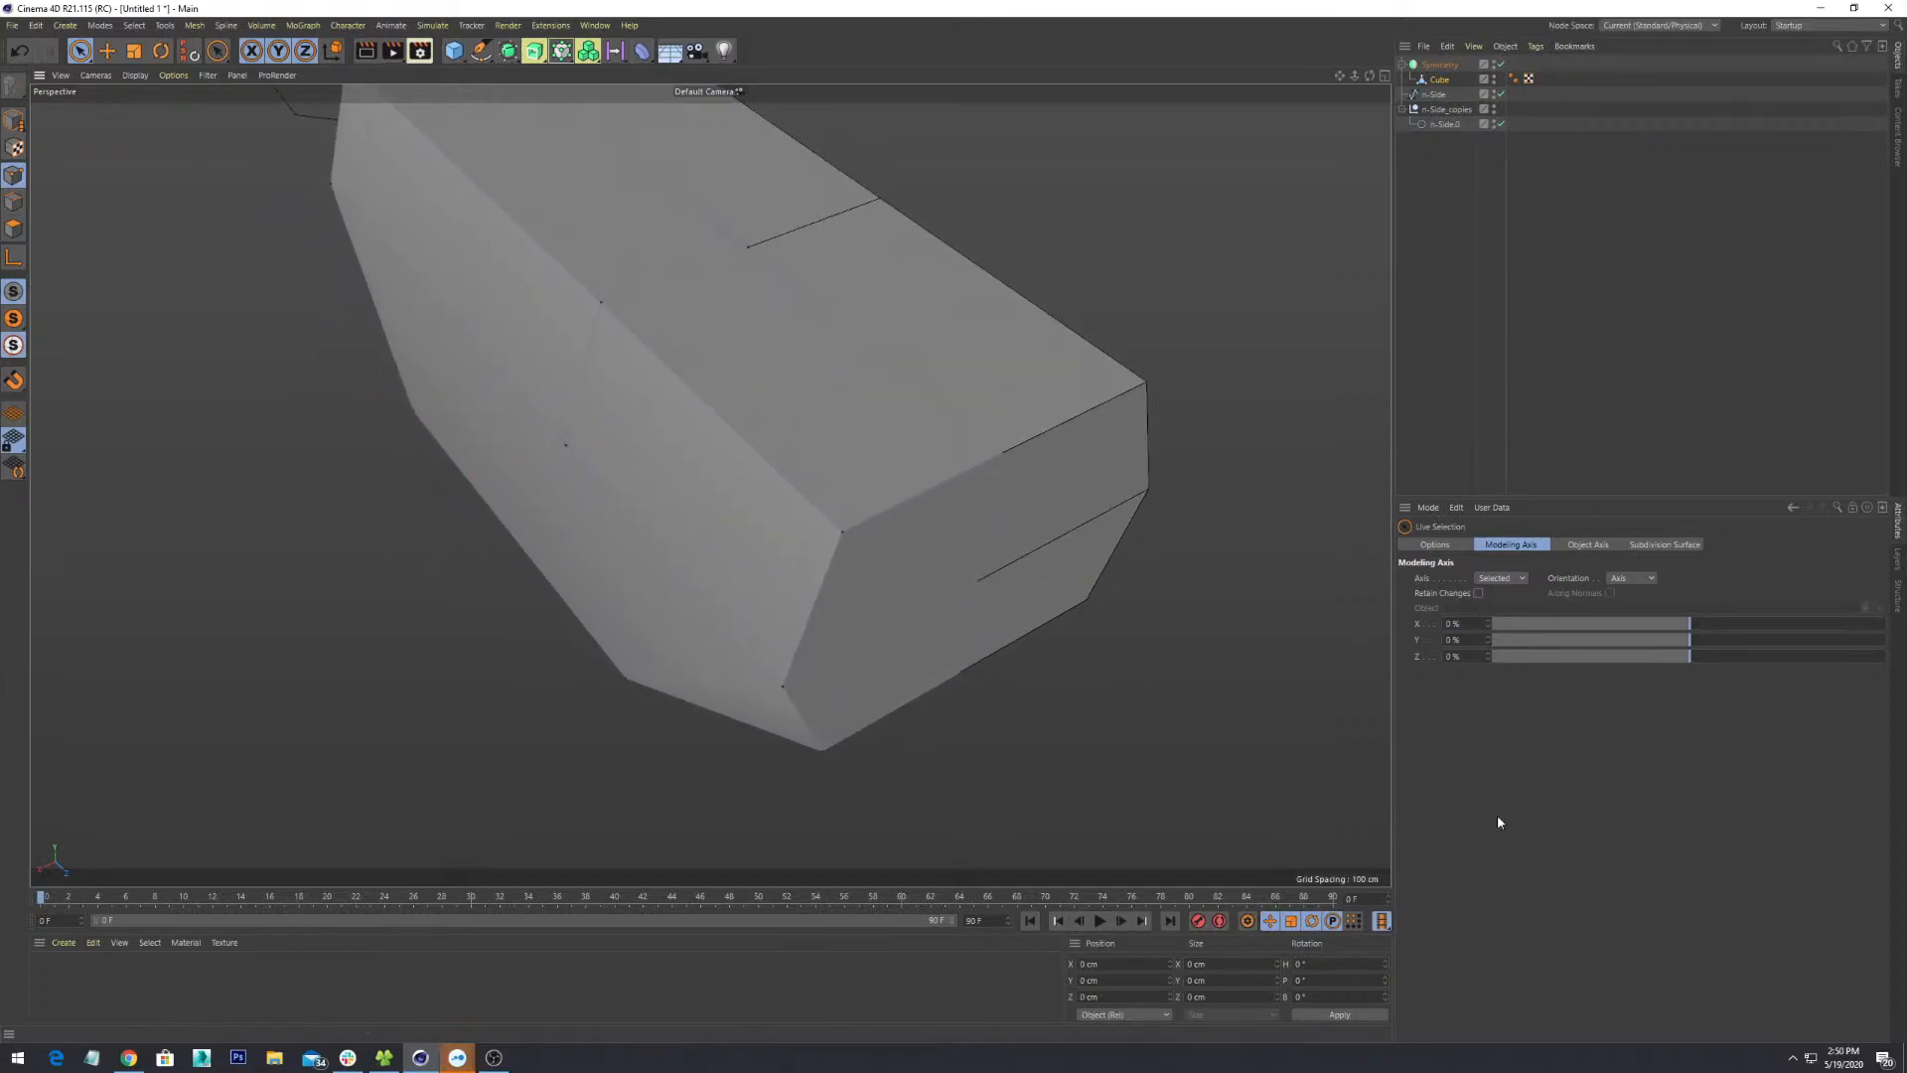
pyautogui.click(782, 691)
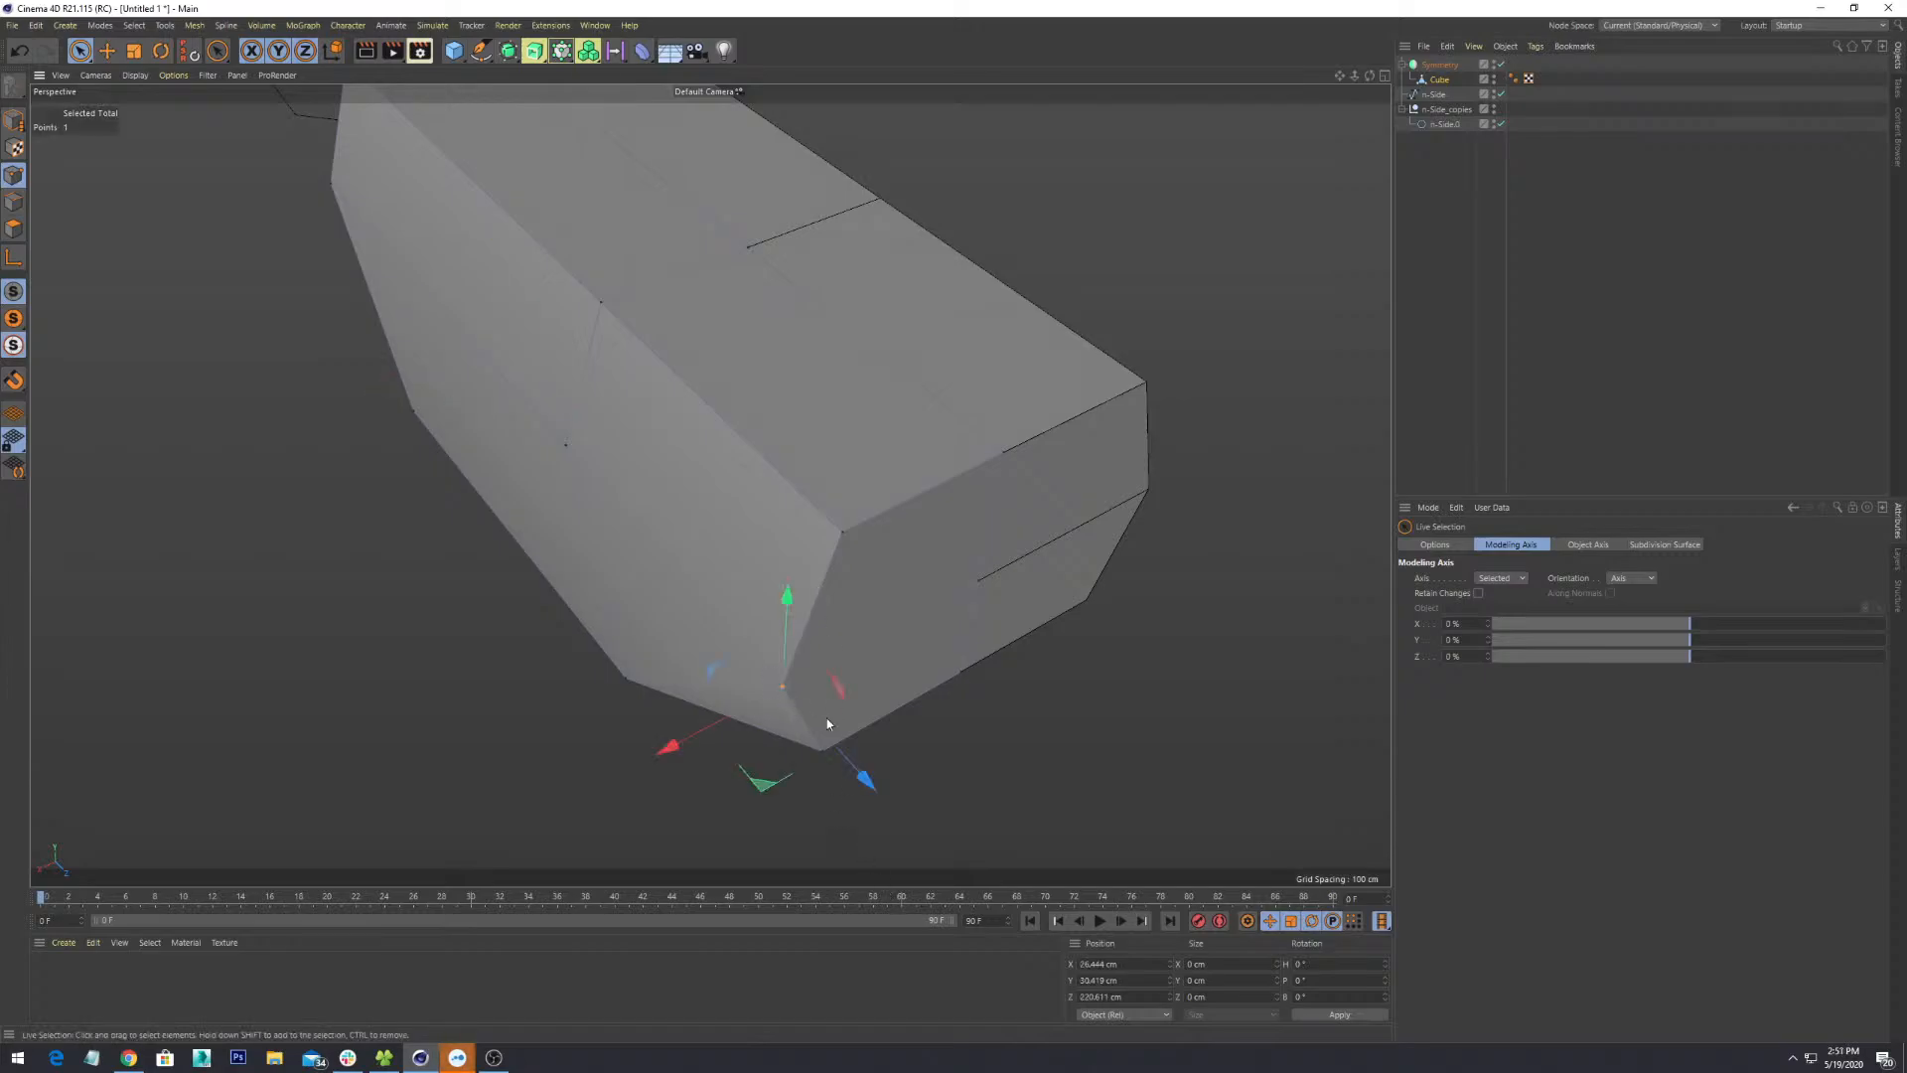
pyautogui.scroll(2, 1011, 743)
pyautogui.moveTo(1011, 743)
pyautogui.keyDown('alt'); pyautogui.mouseDown()
pyautogui.moveTo(1017, 706)
pyautogui.moveTo(1093, 730)
pyautogui.moveTo(1011, 569)
pyautogui.moveTo(1057, 730)
pyautogui.mouseUp(); pyautogui.keyUp('alt')
pyautogui.moveTo(687, 641)
pyautogui.mouseDown()
pyautogui.moveTo(784, 646)
pyautogui.moveTo(707, 666)
pyautogui.mouseUp()
pyautogui.keyDown('alt'); pyautogui.moveTo(707, 666); pyautogui.dragTo(928, 512); pyautogui.keyUp('alt')
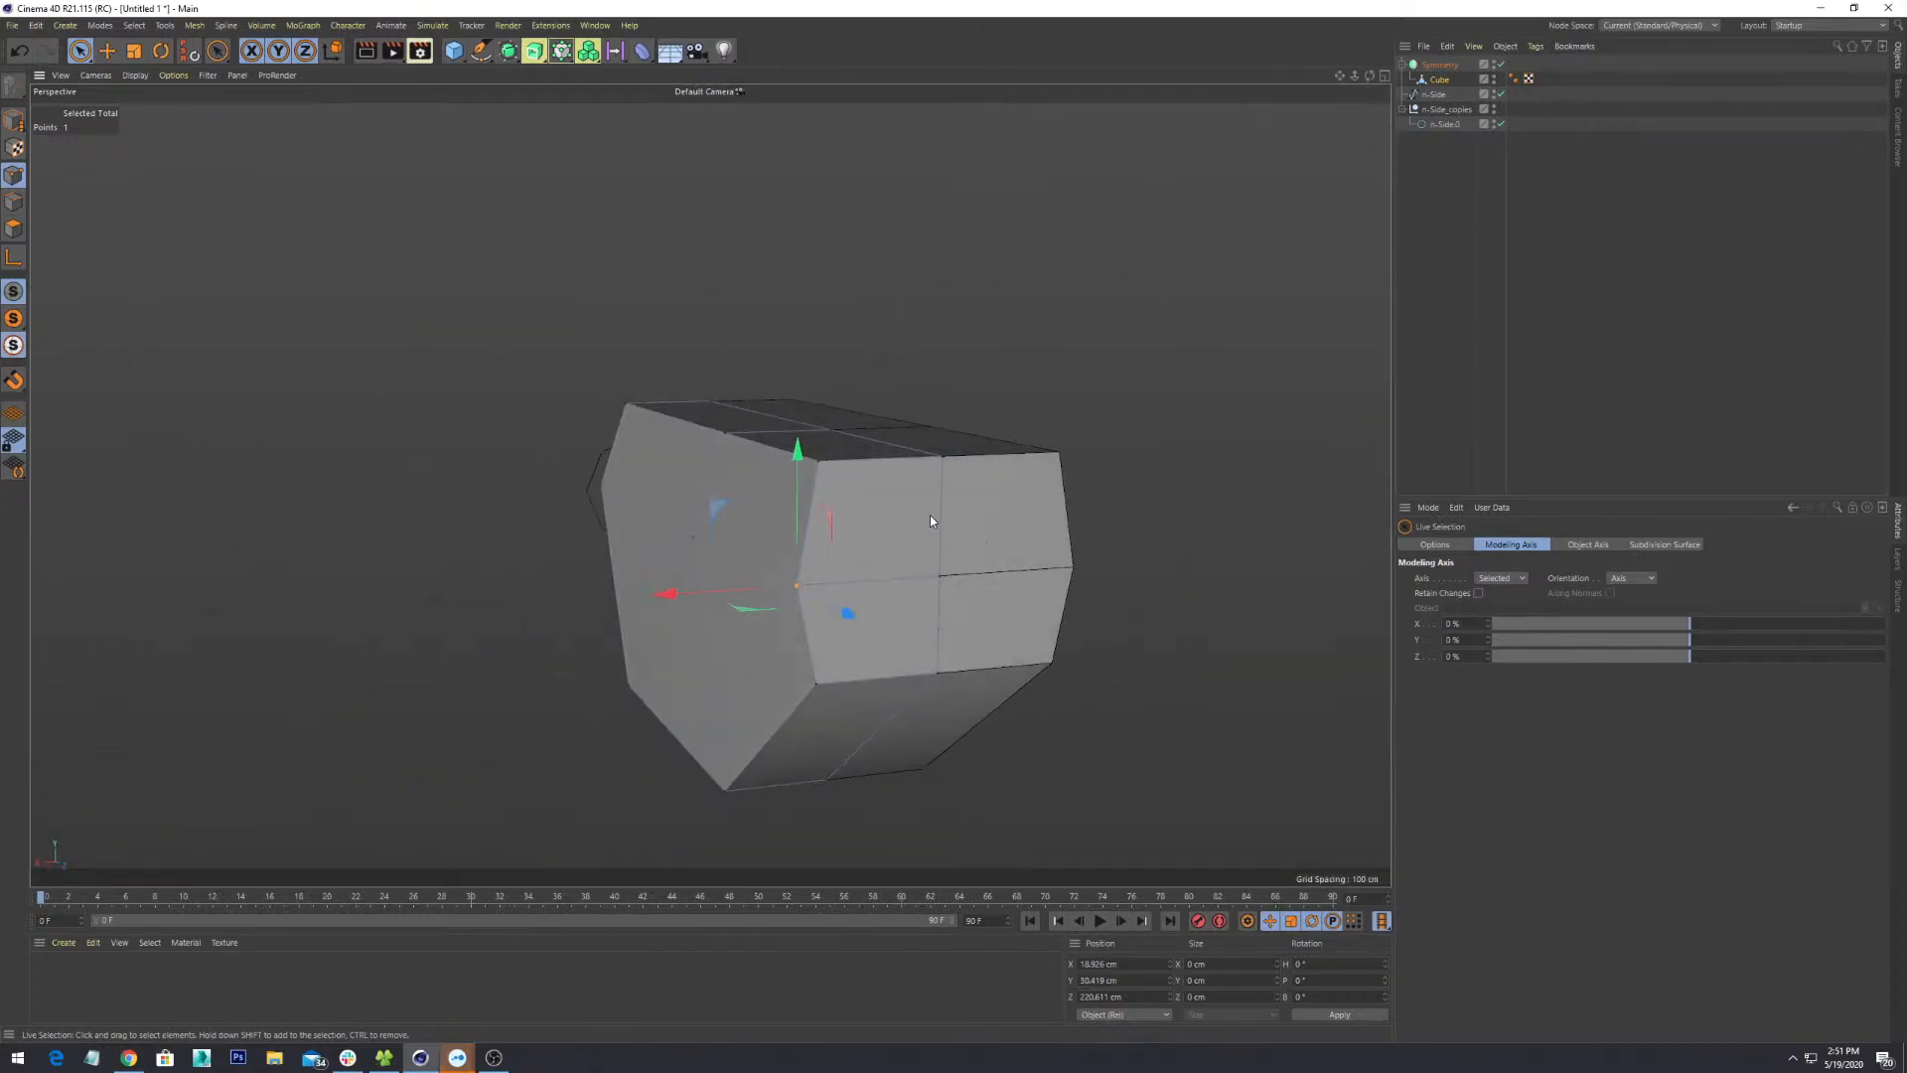
# - Select an end-face corner vertex and move it inward along X to pinch the end
pyautogui.click(927, 513)
pyautogui.keyDown('alt'); pyautogui.moveTo(1033, 627); pyautogui.dragTo(813, 654); pyautogui.keyUp('alt')
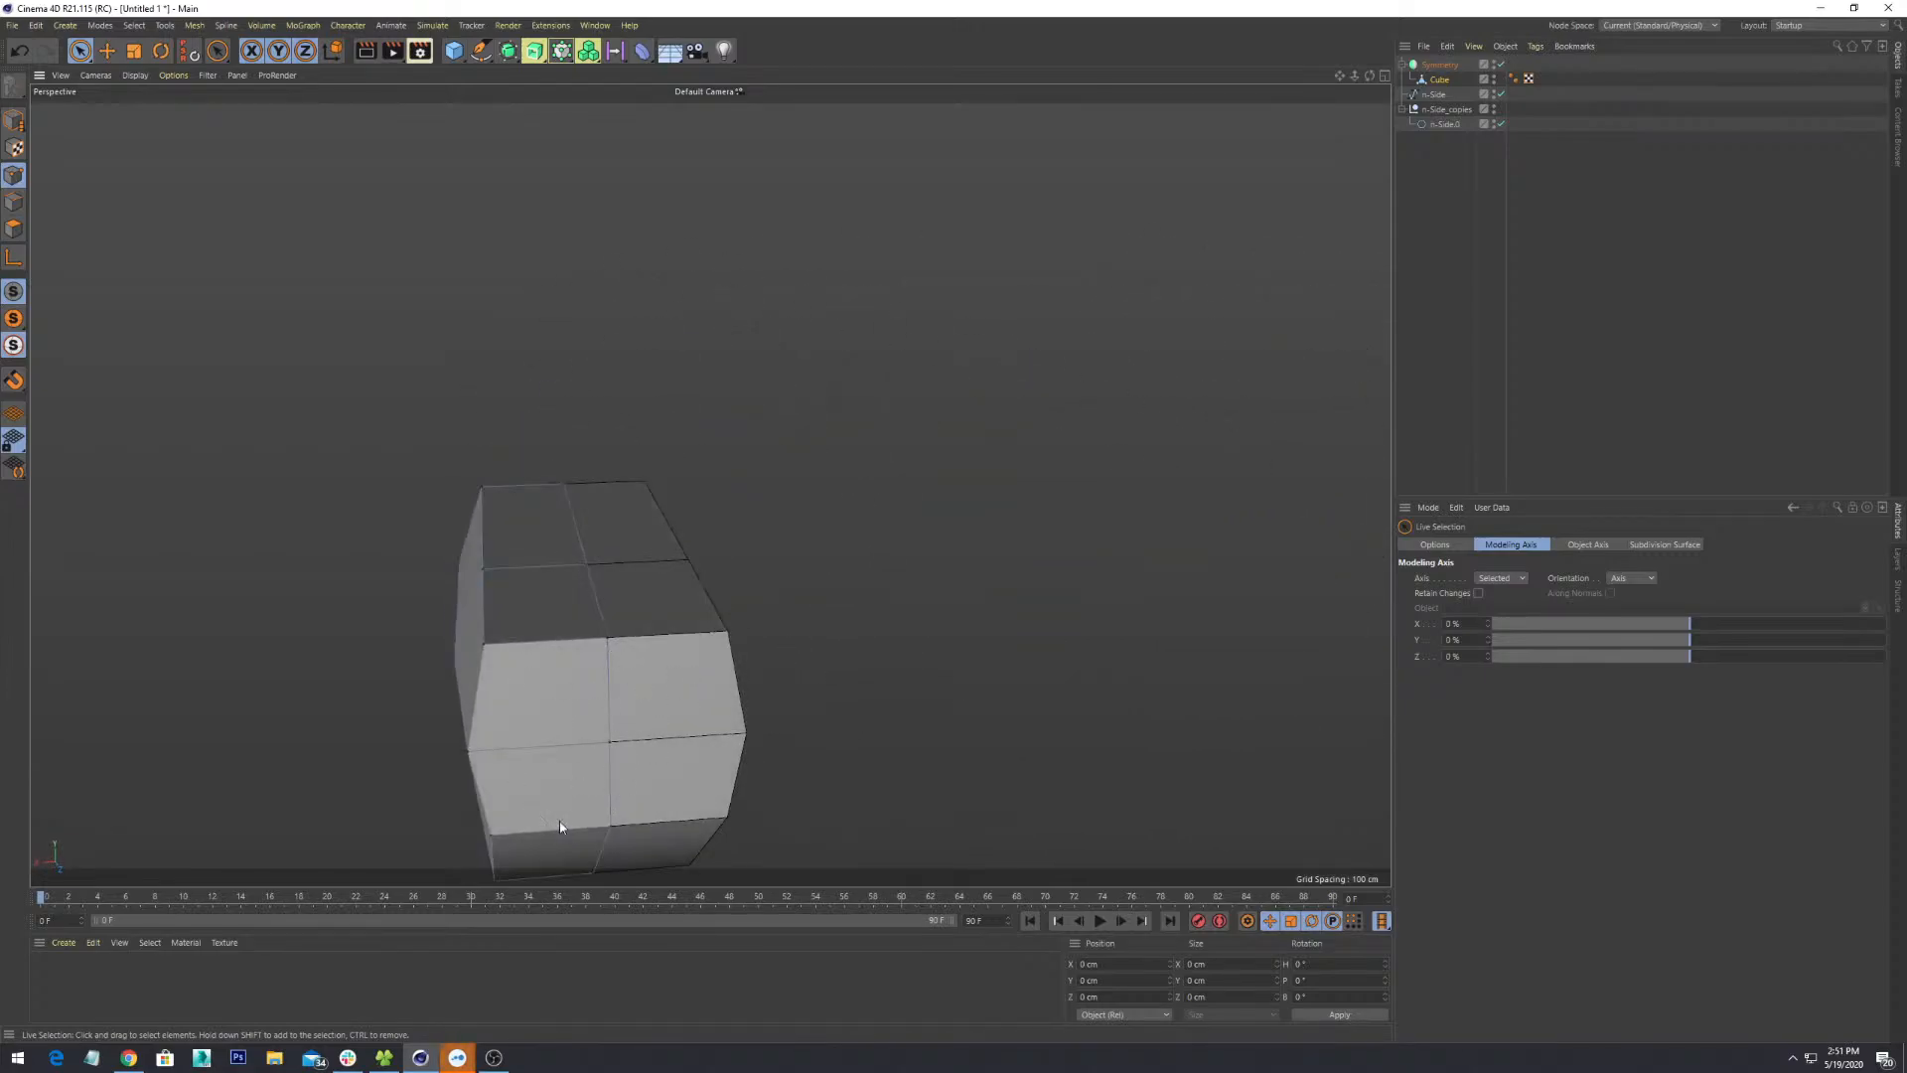
pyautogui.keyDown('alt'); pyautogui.moveTo(622, 728); pyautogui.dragTo(950, 448); pyautogui.keyUp('alt')
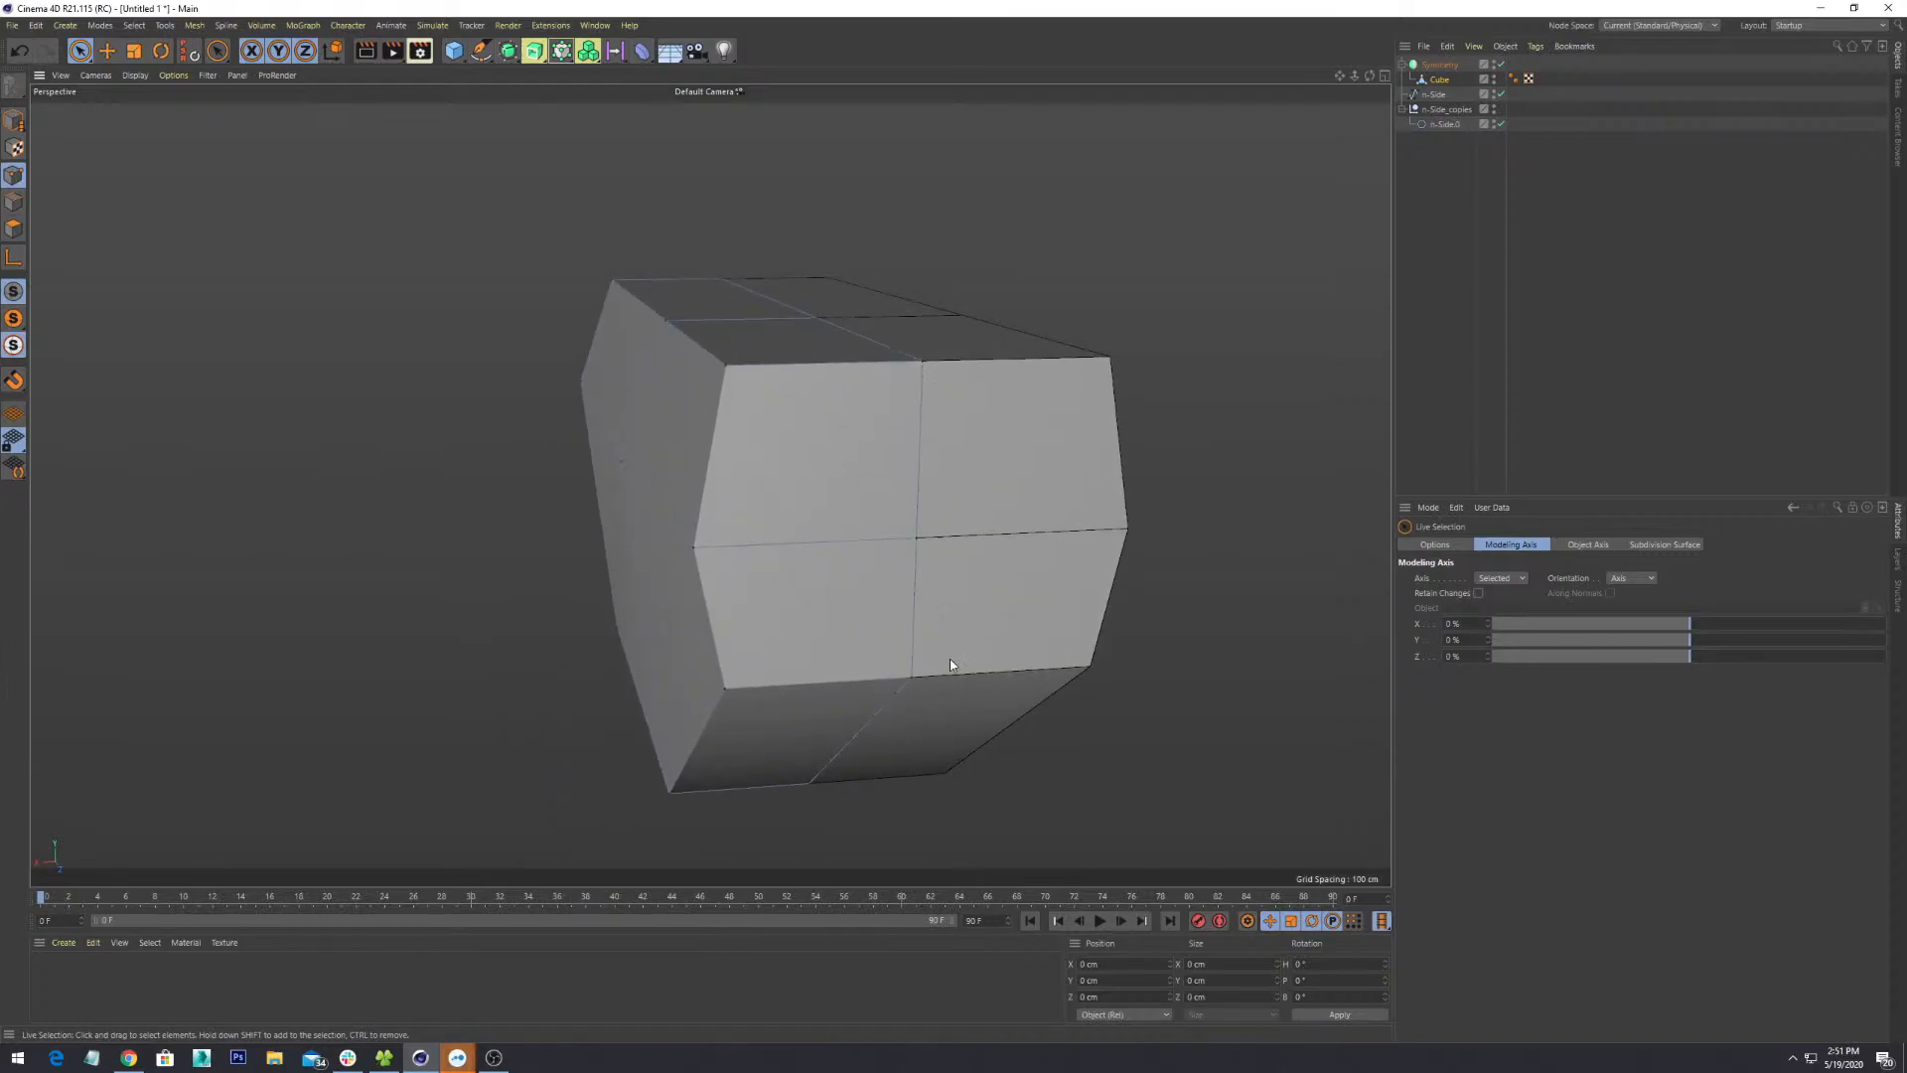
pyautogui.keyDown('alt'); pyautogui.moveTo(829, 631); pyautogui.dragTo(943, 351); pyautogui.keyUp('alt')
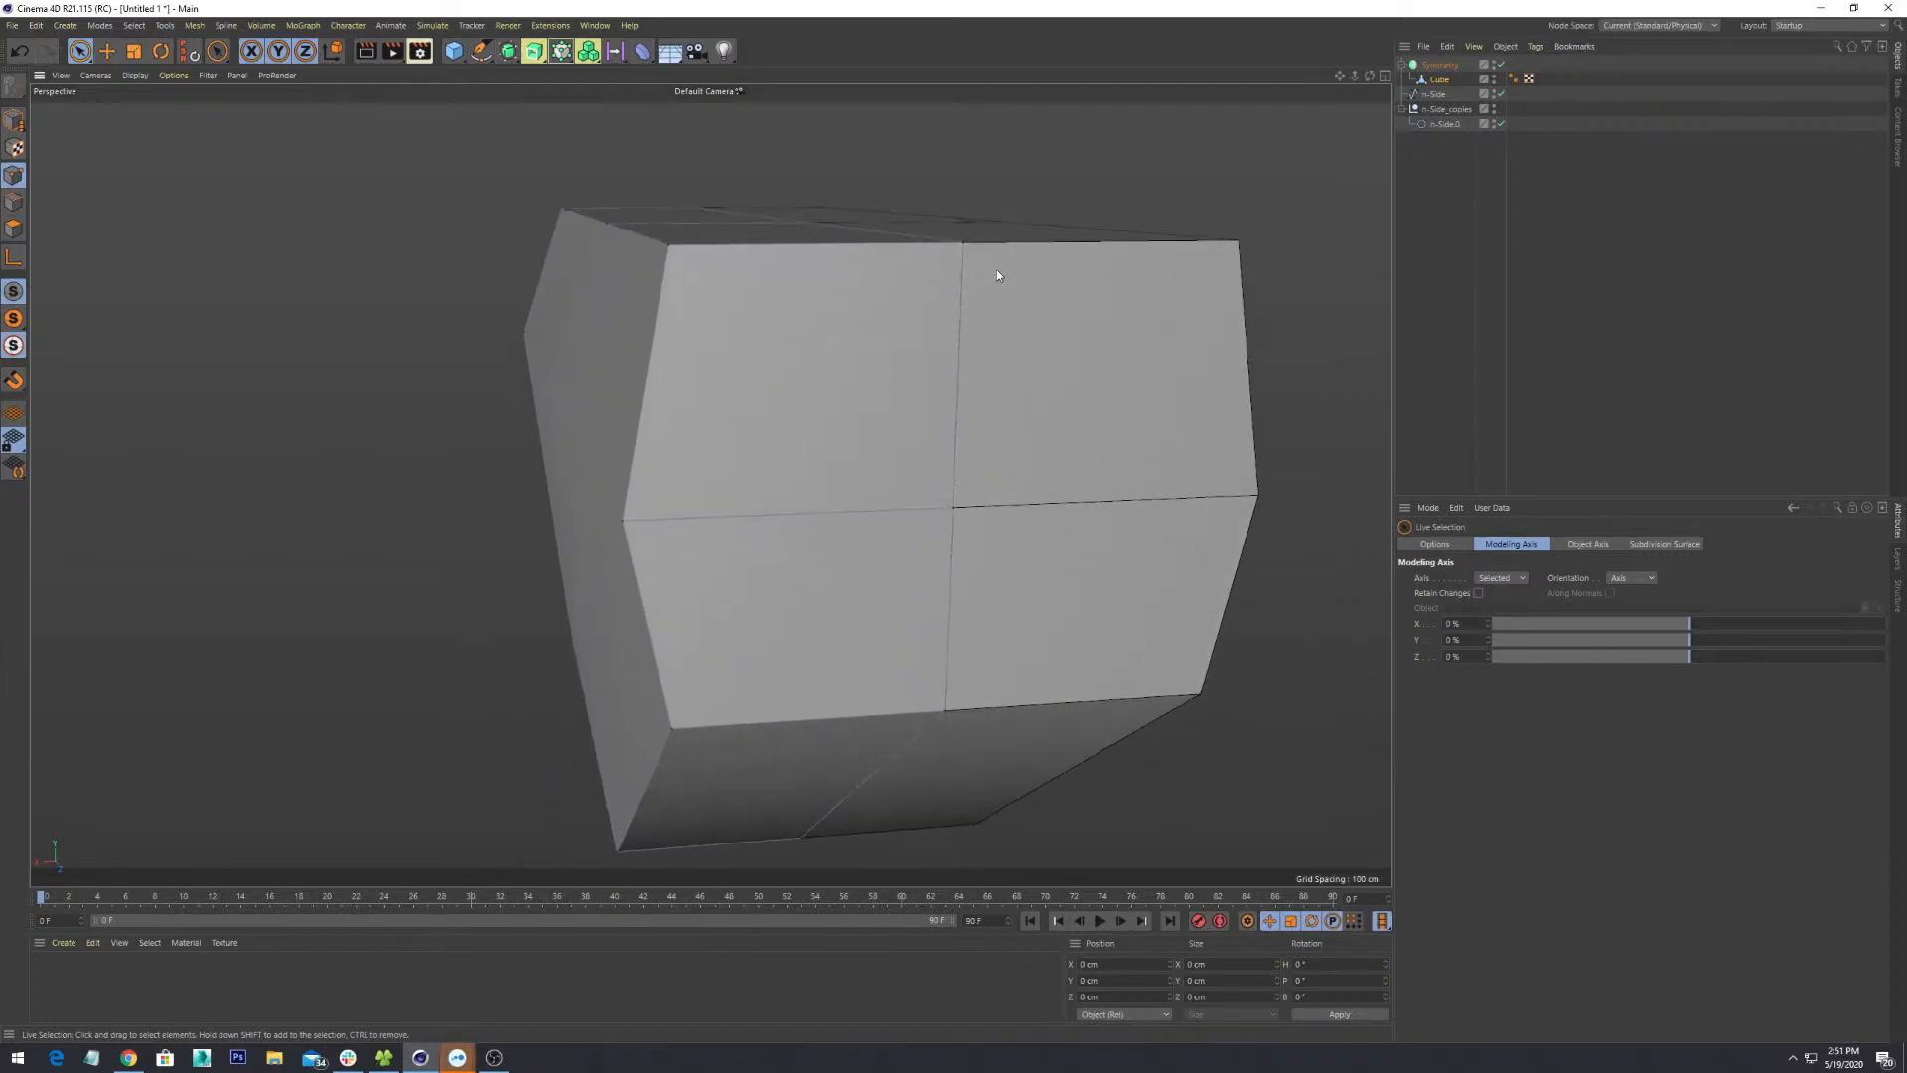
pyautogui.keyDown('alt'); pyautogui.moveTo(997, 275); pyautogui.dragTo(721, 546); pyautogui.keyUp('alt')
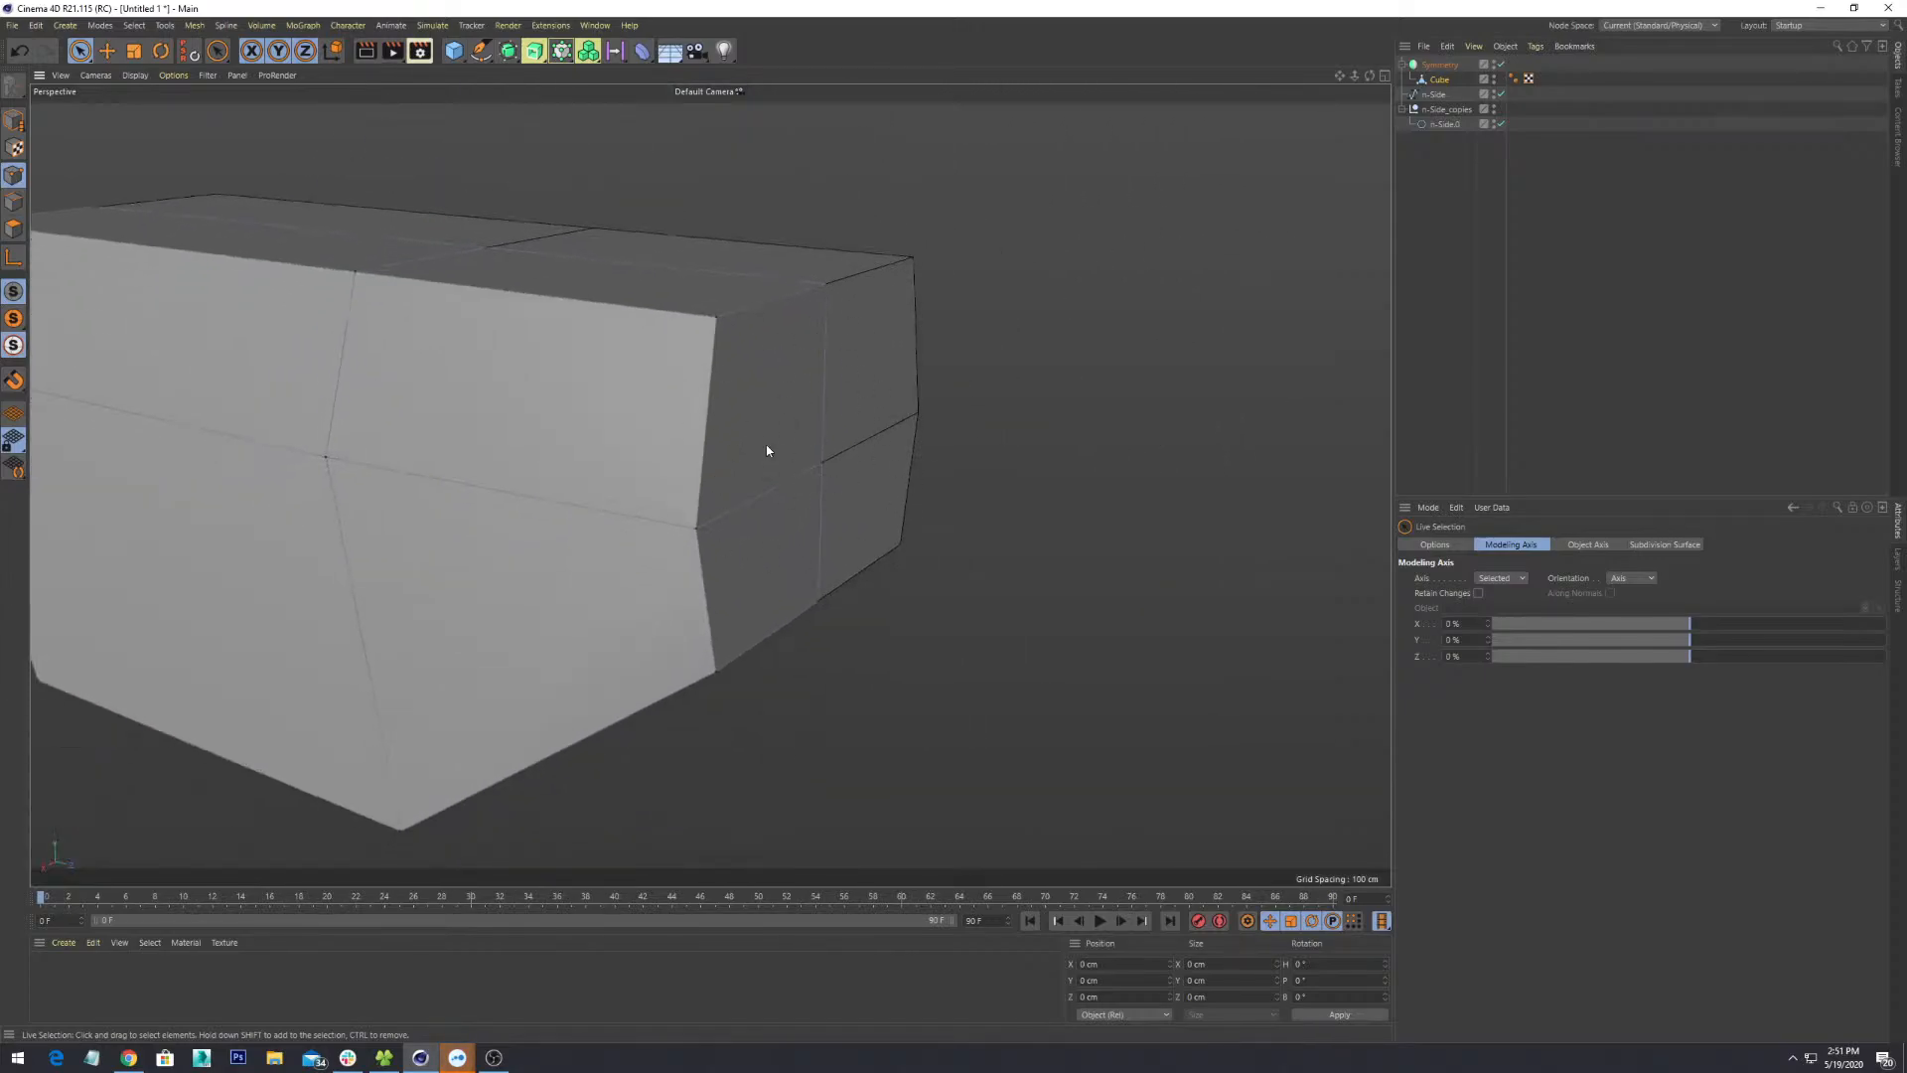
pyautogui.keyDown('alt'); pyautogui.moveTo(767, 450); pyautogui.dragTo(951, 646); pyautogui.keyUp('alt')
pyautogui.keyDown('alt'); pyautogui.moveTo(1021, 697); pyautogui.dragTo(753, 522); pyautogui.keyUp('alt')
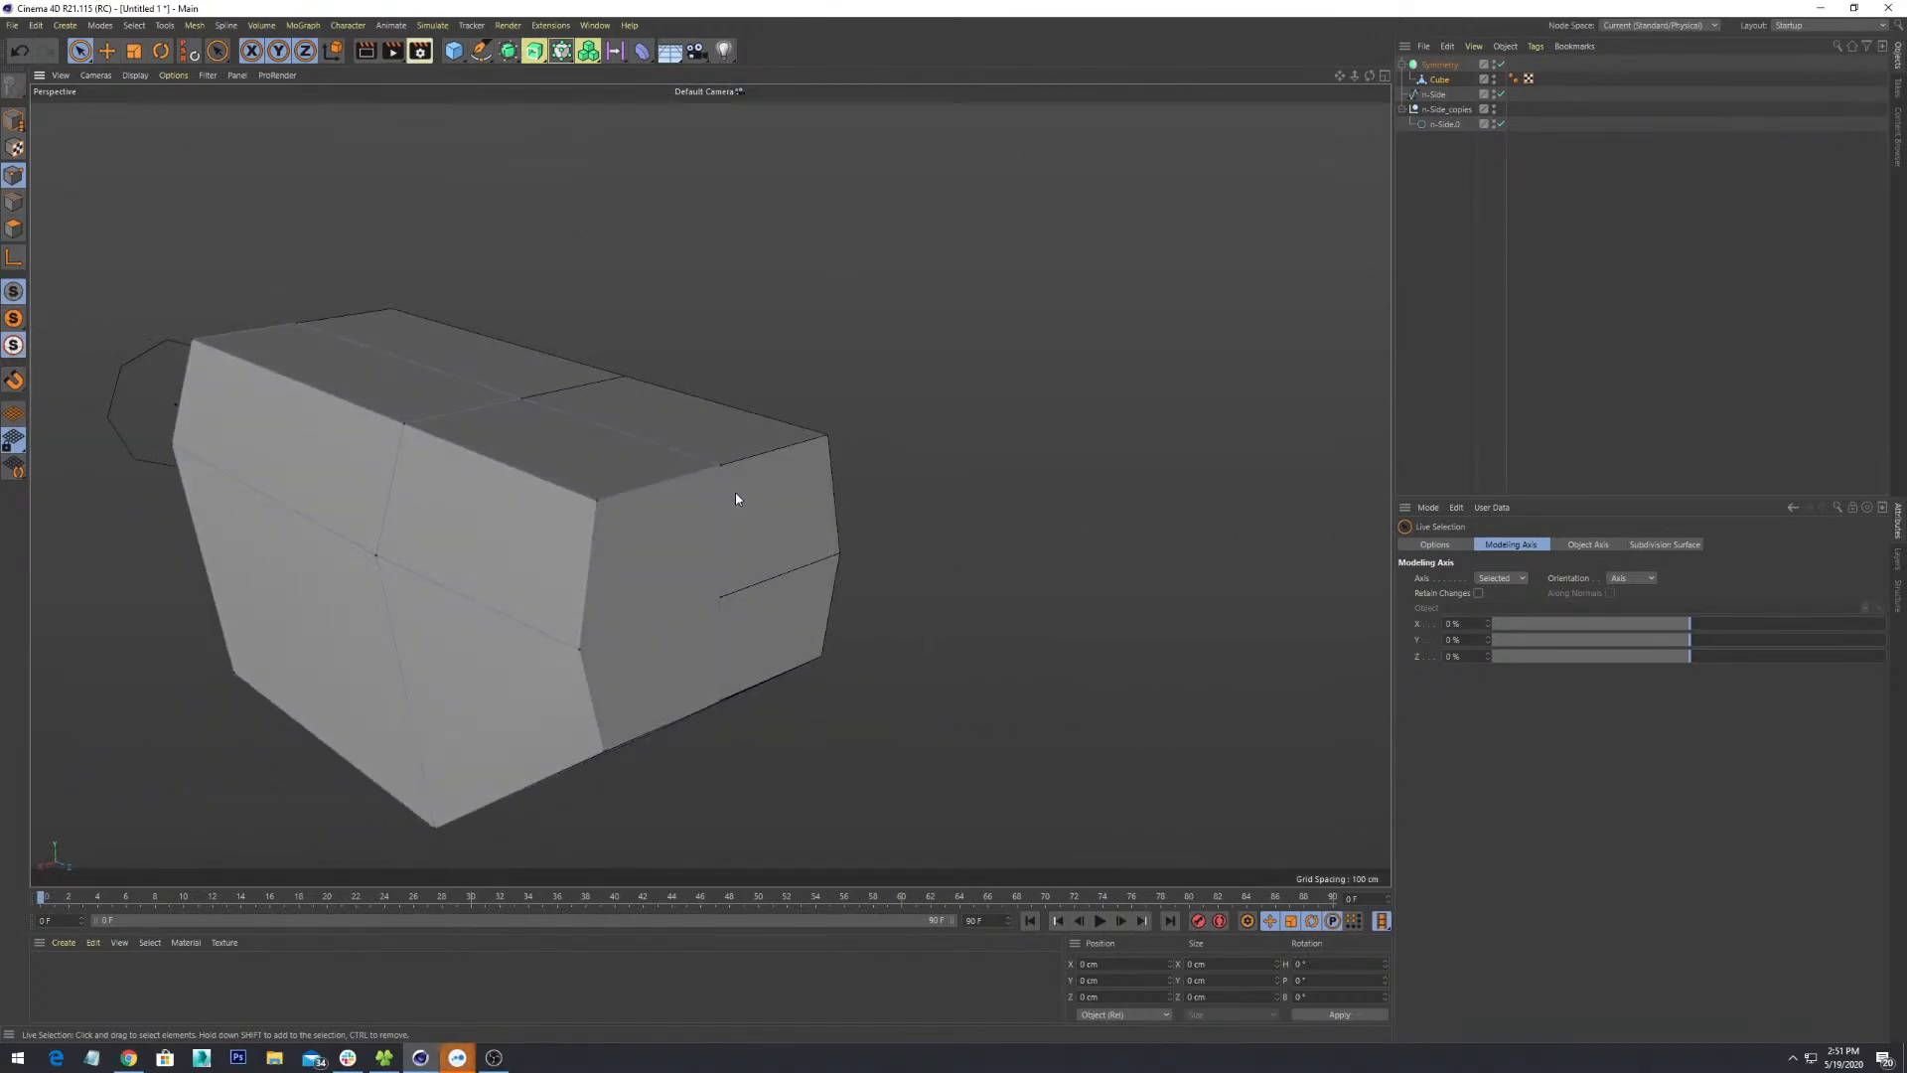
pyautogui.keyDown('alt'); pyautogui.moveTo(1089, 531); pyautogui.dragTo(974, 409); pyautogui.keyUp('alt')
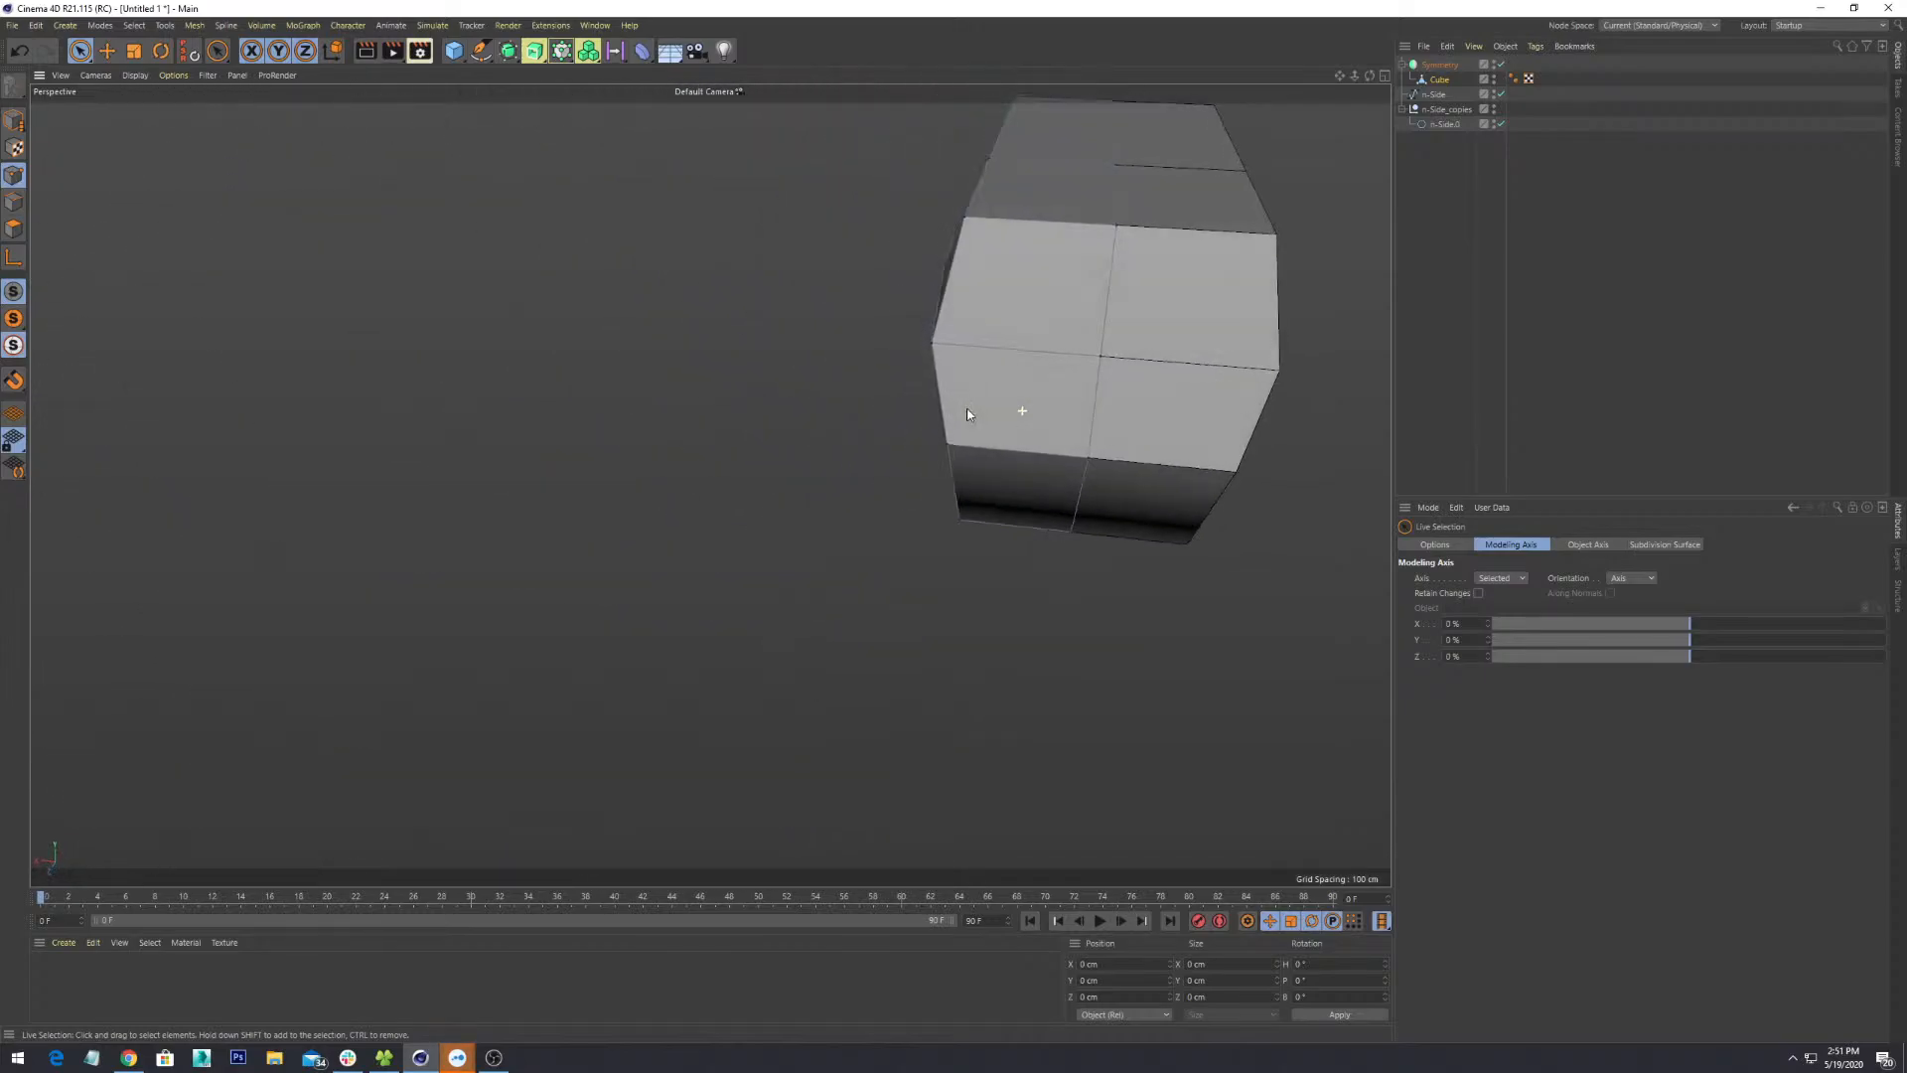
pyautogui.click(932, 344)
pyautogui.moveTo(901, 346); pyautogui.dragTo(955, 530)
# - Select the left-edge vertex and shift it inward along X, fine-tuning its position
pyautogui.click(939, 366)
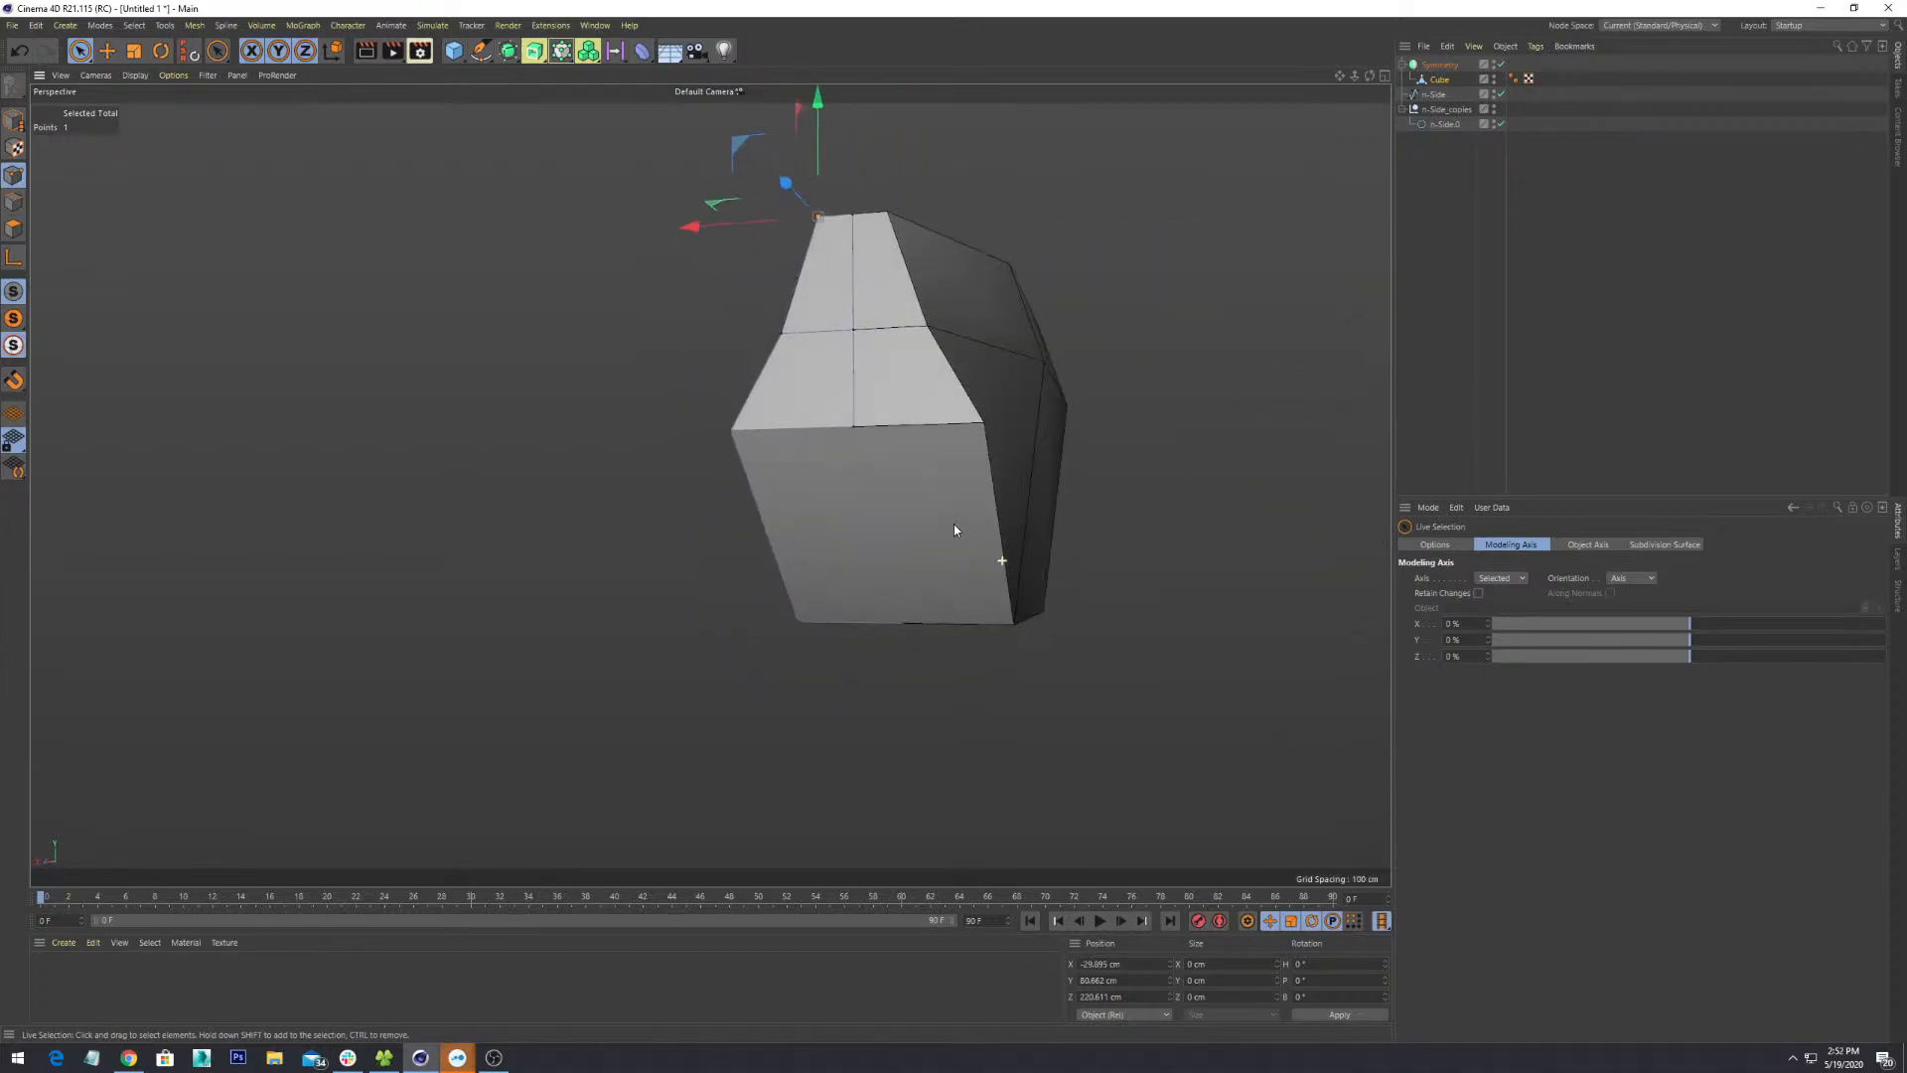
pyautogui.click(731, 431)
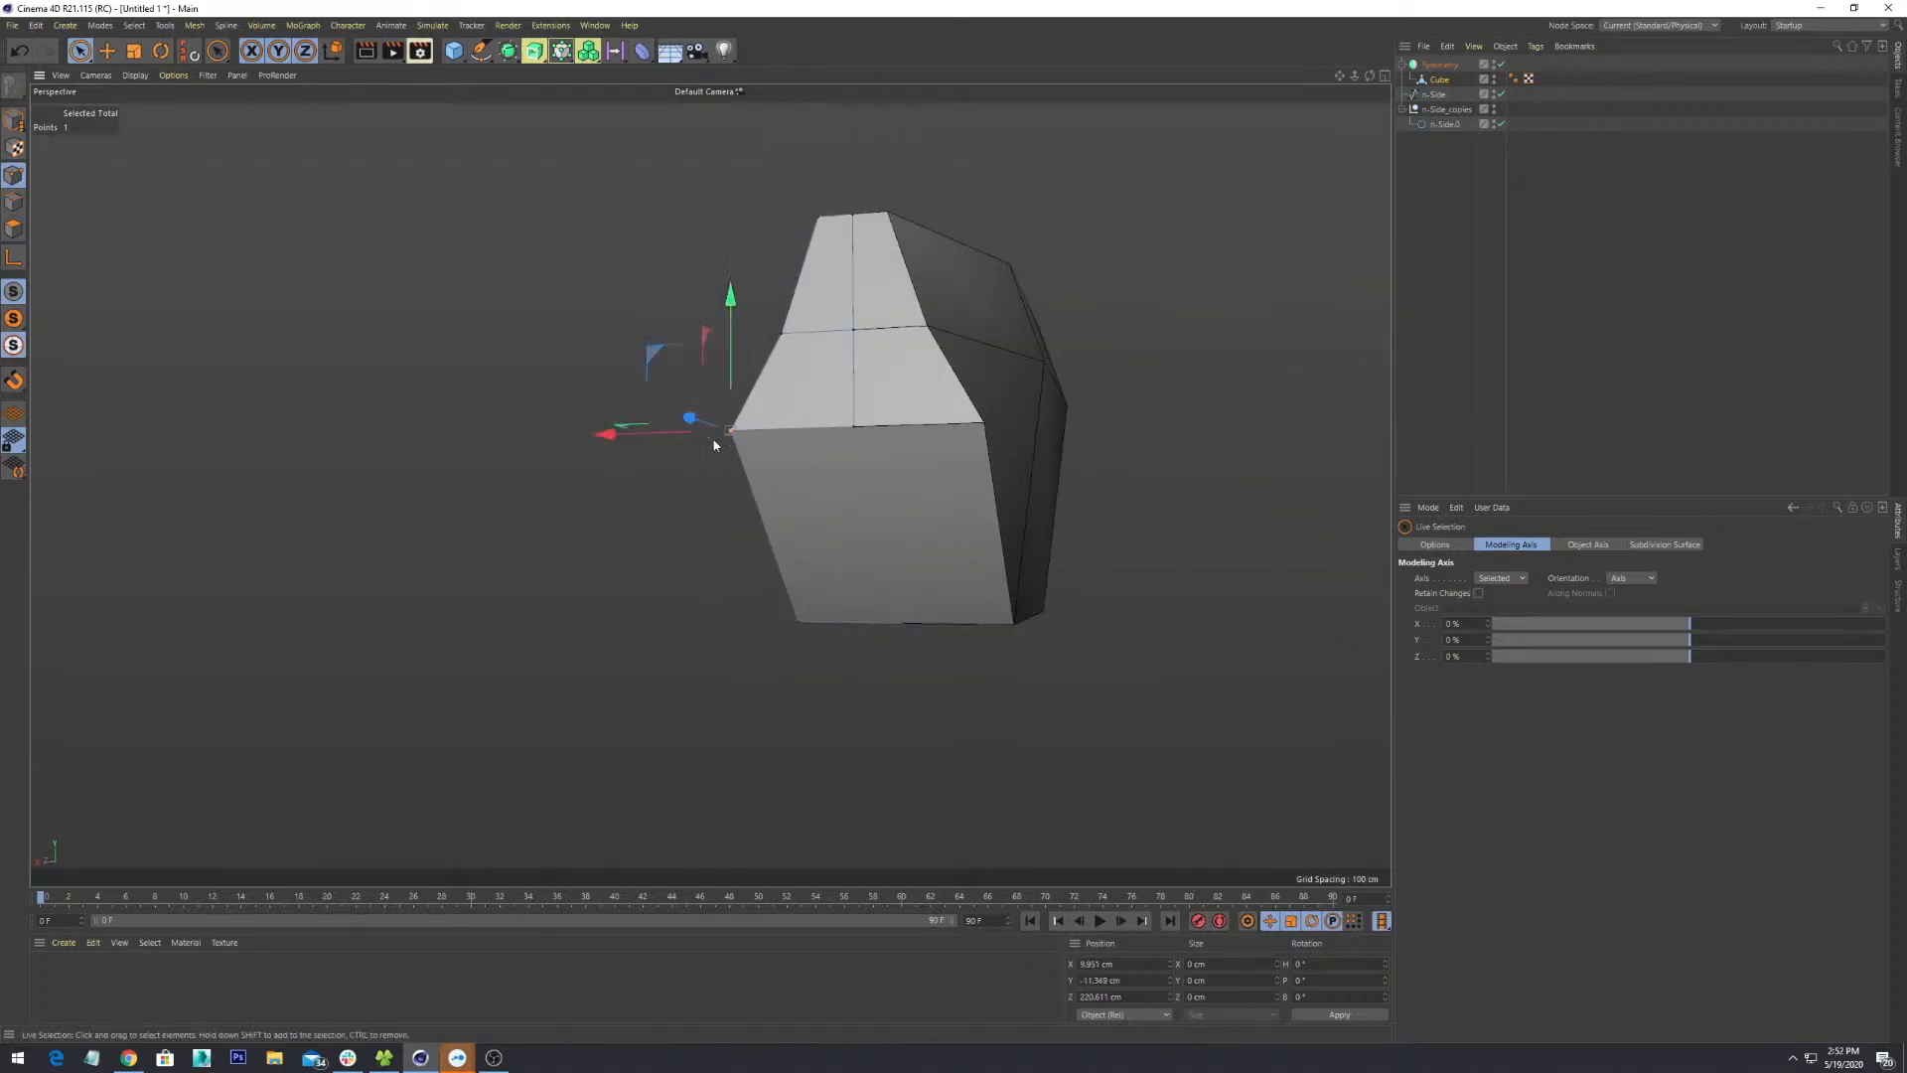
pyautogui.keyDown('alt'); pyautogui.moveTo(731, 433); pyautogui.dragTo(769, 451); pyautogui.keyUp('alt')
pyautogui.keyDown('alt'); pyautogui.moveTo(771, 455); pyautogui.dragTo(890, 711); pyautogui.keyUp('alt')
pyautogui.keyDown('alt'); pyautogui.moveTo(927, 596); pyautogui.dragTo(1103, 494); pyautogui.keyUp('alt')
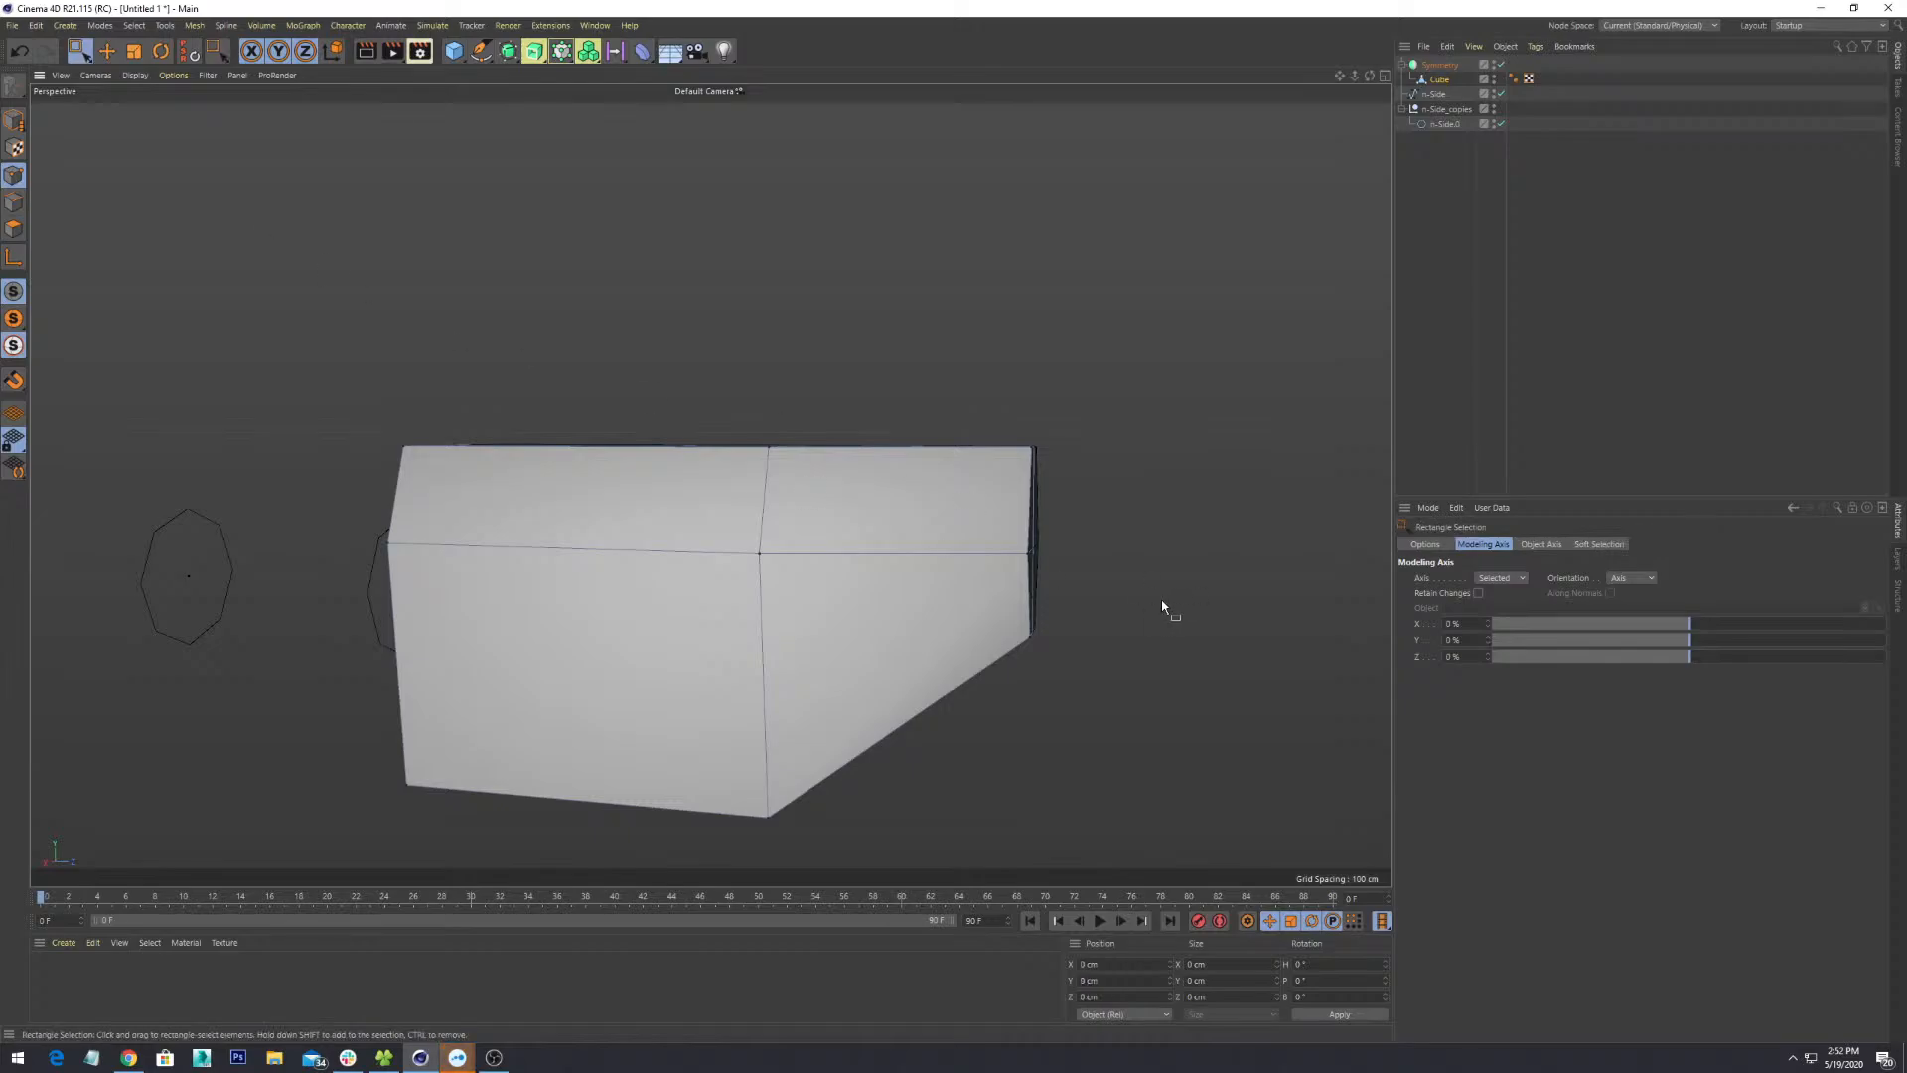
# - Box-select the two top end corner points and lower them along Y
pyautogui.press('0')
pyautogui.moveTo(1138, 378); pyautogui.dragTo(1004, 478)
pyautogui.keyDown('alt'); pyautogui.moveTo(1066, 529); pyautogui.dragTo(1144, 654); pyautogui.keyUp('alt')
pyautogui.keyDown('alt'); pyautogui.moveTo(1144, 654); pyautogui.dragTo(1143, 623, button='right'); pyautogui.keyUp('alt')
pyautogui.keyDown('alt'); pyautogui.moveTo(1144, 622); pyautogui.dragTo(1081, 618, button='middle'); pyautogui.keyUp('alt')
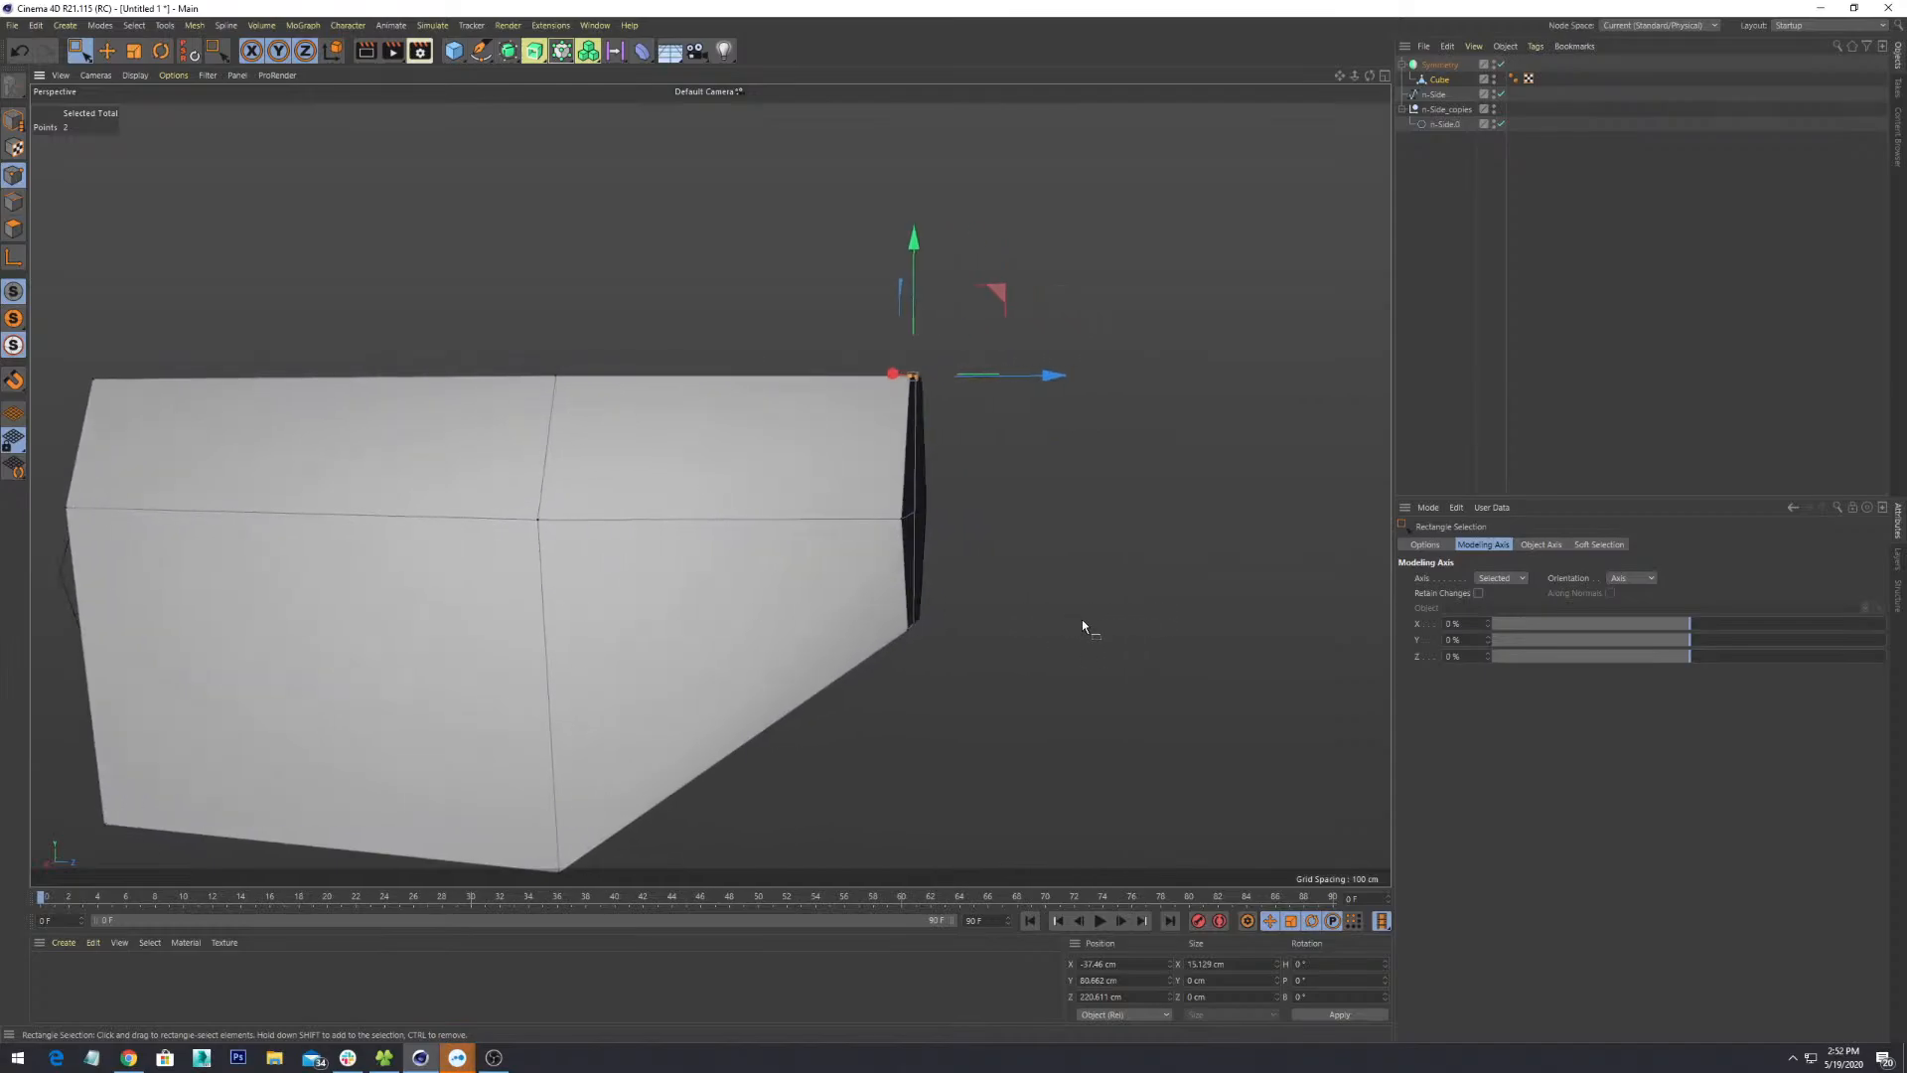
pyautogui.keyDown('alt'); pyautogui.moveTo(1082, 618); pyautogui.dragTo(1029, 625); pyautogui.keyUp('alt')
pyautogui.moveTo(906, 275); pyautogui.dragTo(927, 348)
# - Box-select the two lower end points and raise them along Y, then inspect the narrowed end
pyautogui.keyDown('alt'); pyautogui.moveTo(904, 562); pyautogui.dragTo(1003, 694); pyautogui.keyUp('alt')
pyautogui.scroll(2, 879, 620)
pyautogui.keyDown('alt'); pyautogui.moveTo(932, 701); pyautogui.dragTo(951, 688); pyautogui.keyUp('alt')
pyautogui.moveTo(874, 576)
pyautogui.mouseDown()
pyautogui.moveTo(867, 511)
pyautogui.moveTo(871, 553)
pyautogui.mouseUp()
pyautogui.keyDown('alt'); pyautogui.moveTo(1005, 643); pyautogui.dragTo(807, 546); pyautogui.keyUp('alt')
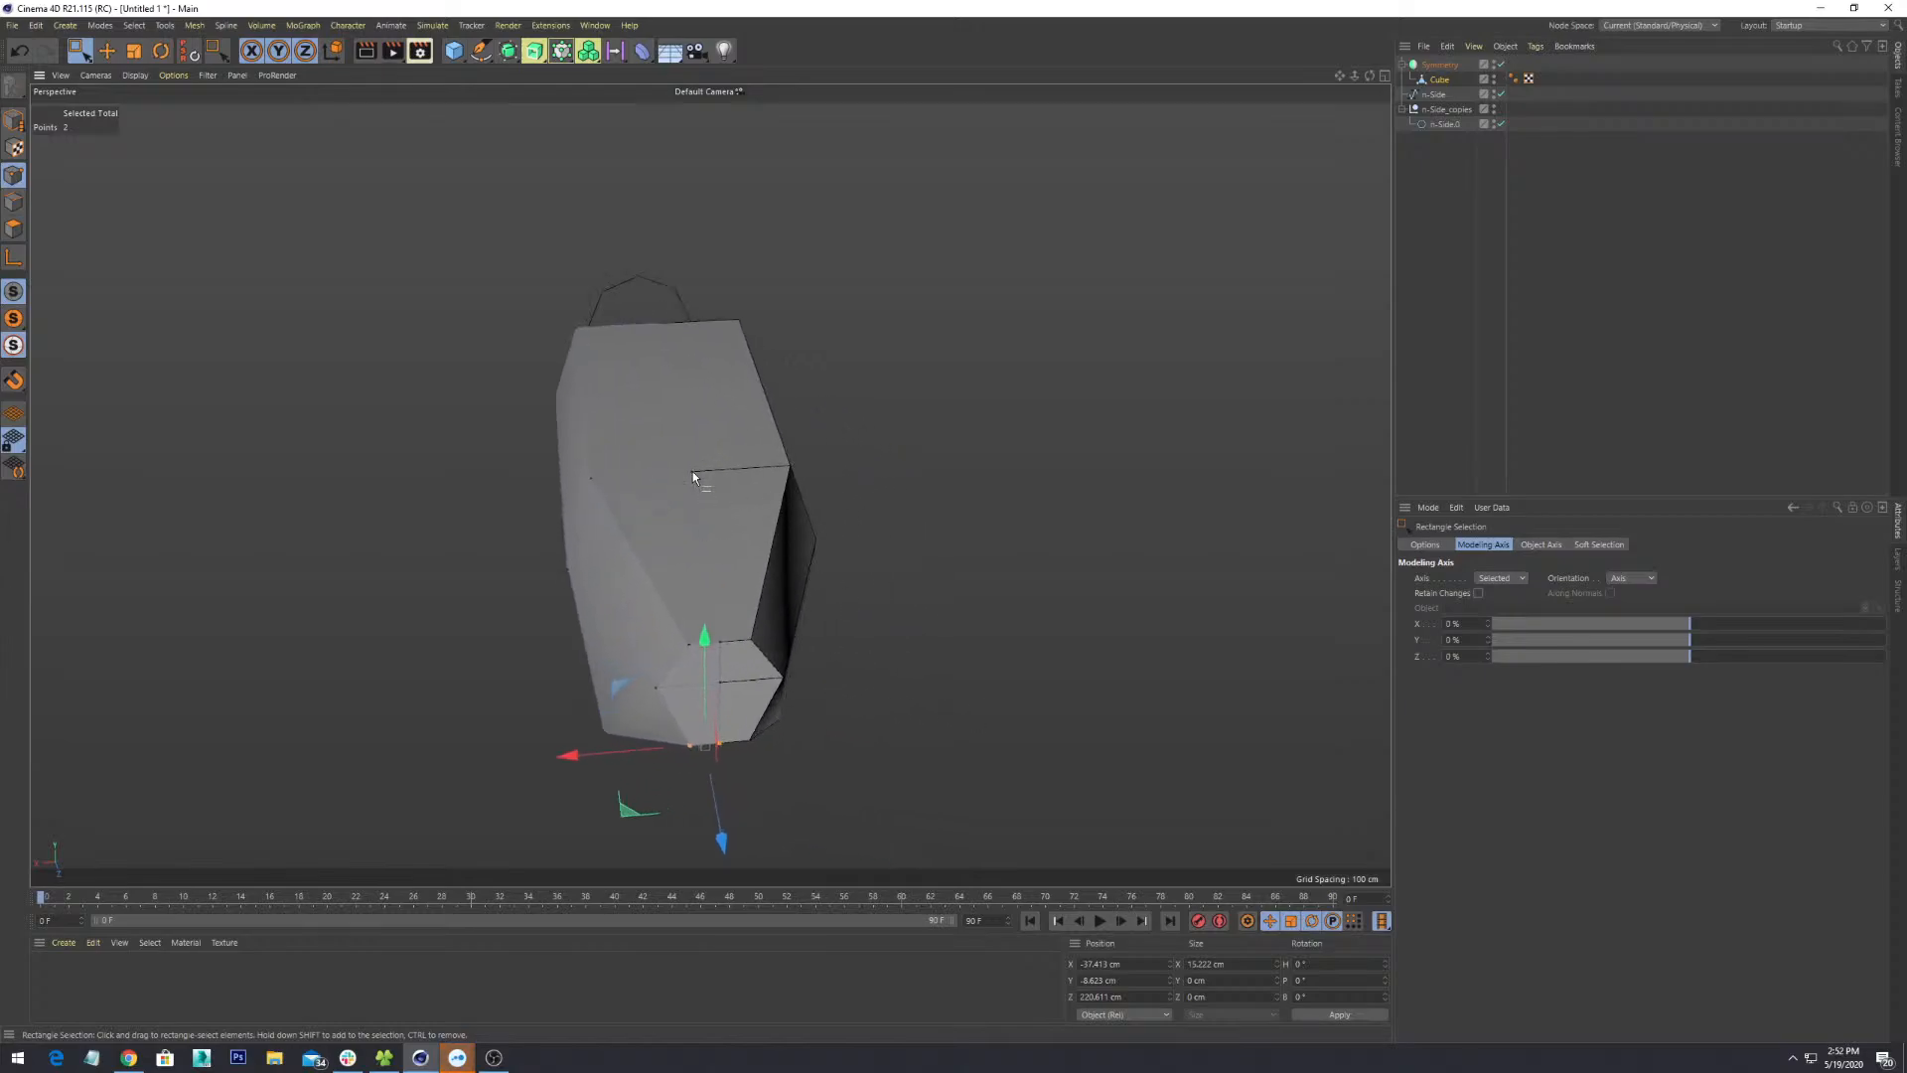
pyautogui.keyDown('alt'); pyautogui.moveTo(693, 499); pyautogui.dragTo(797, 785); pyautogui.keyUp('alt')
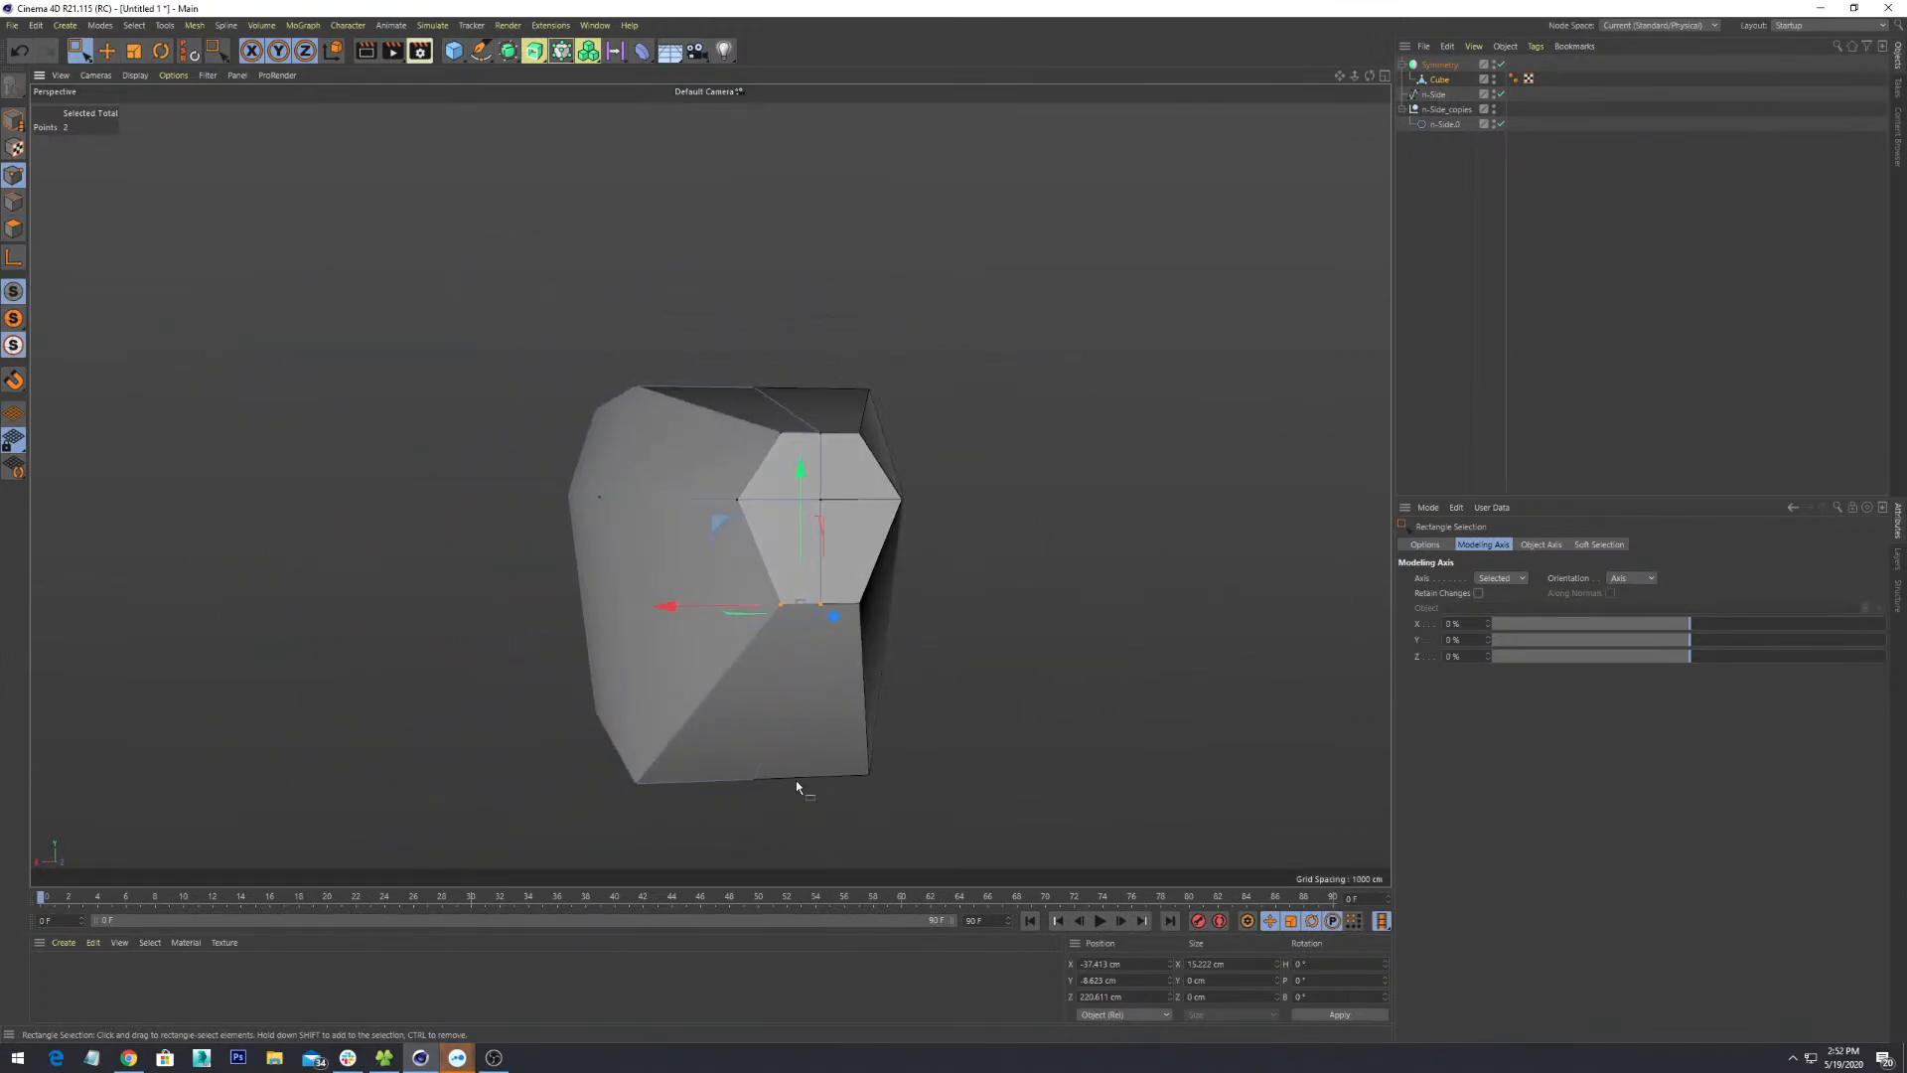
pyautogui.keyDown('alt'); pyautogui.moveTo(920, 610); pyautogui.dragTo(896, 655); pyautogui.keyUp('alt')
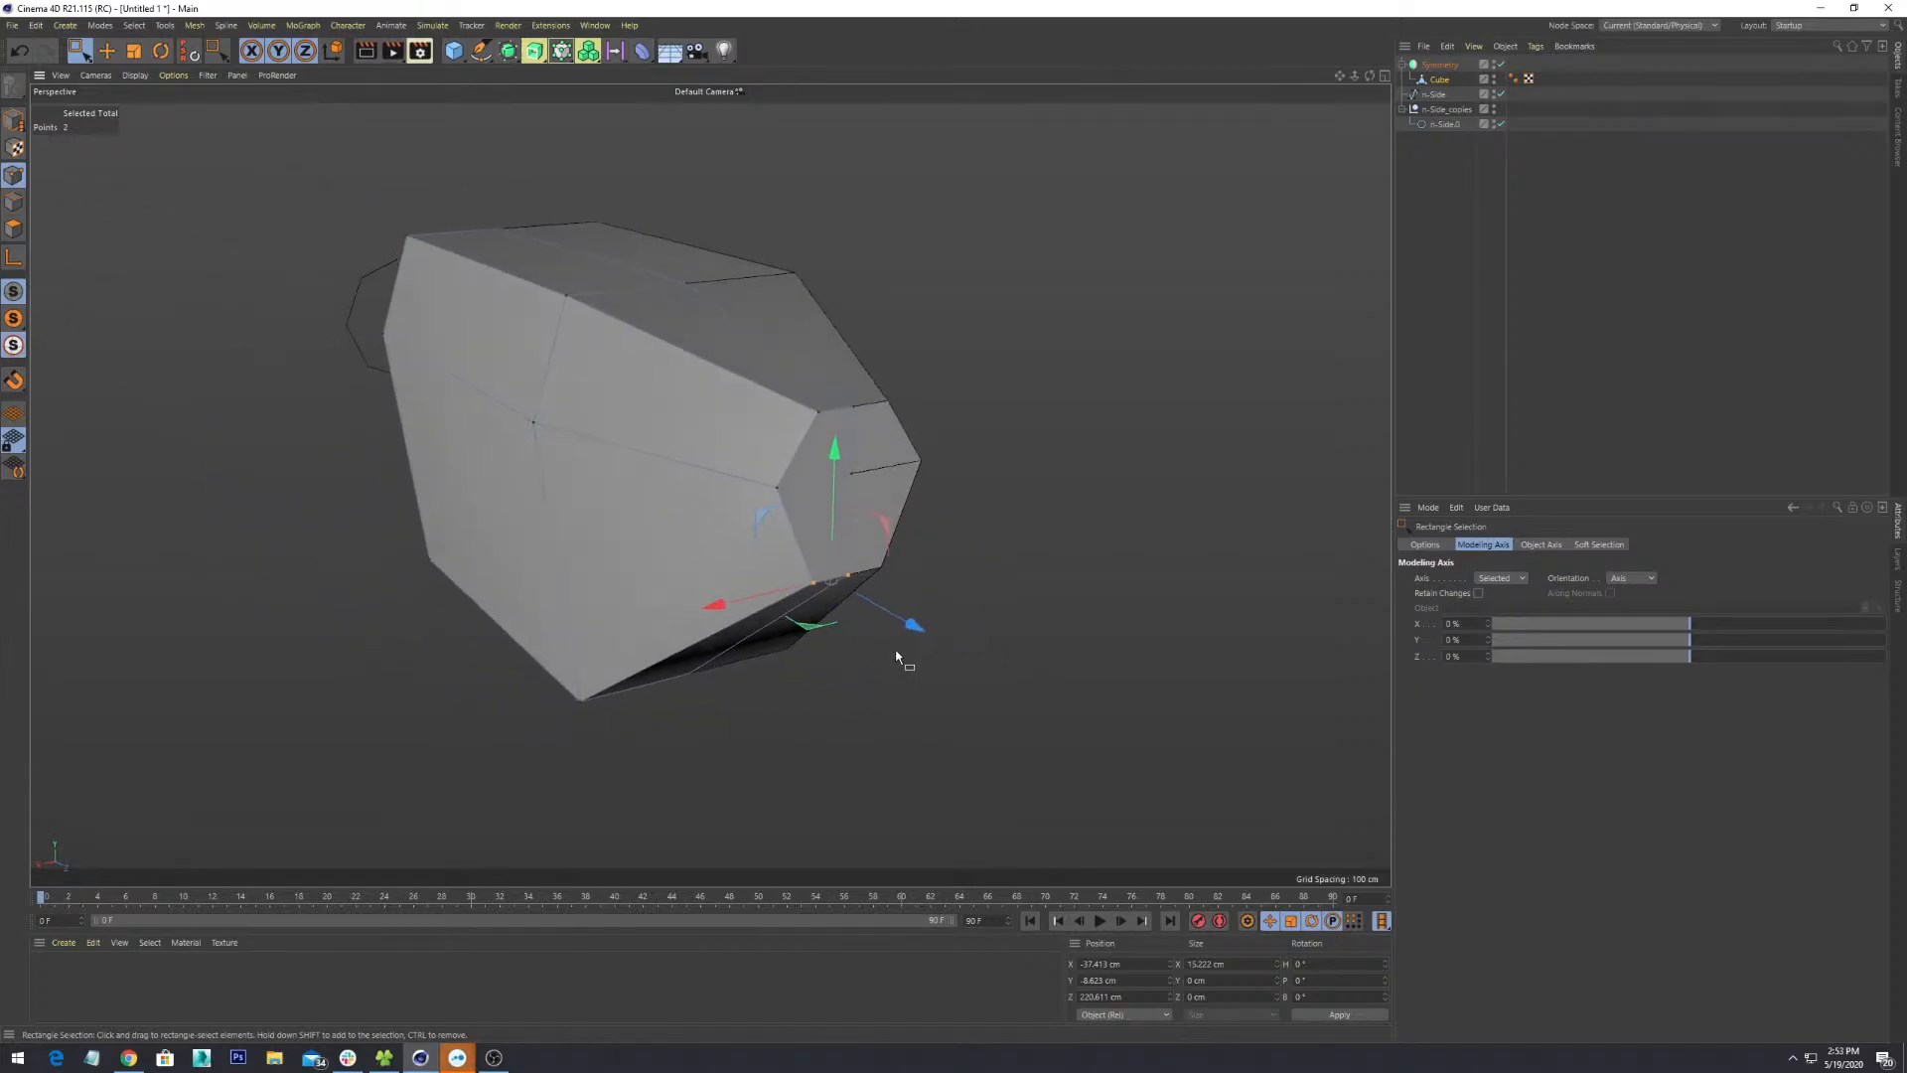
pyautogui.keyDown('alt'); pyautogui.moveTo(824, 562); pyautogui.dragTo(959, 747); pyautogui.keyUp('alt')
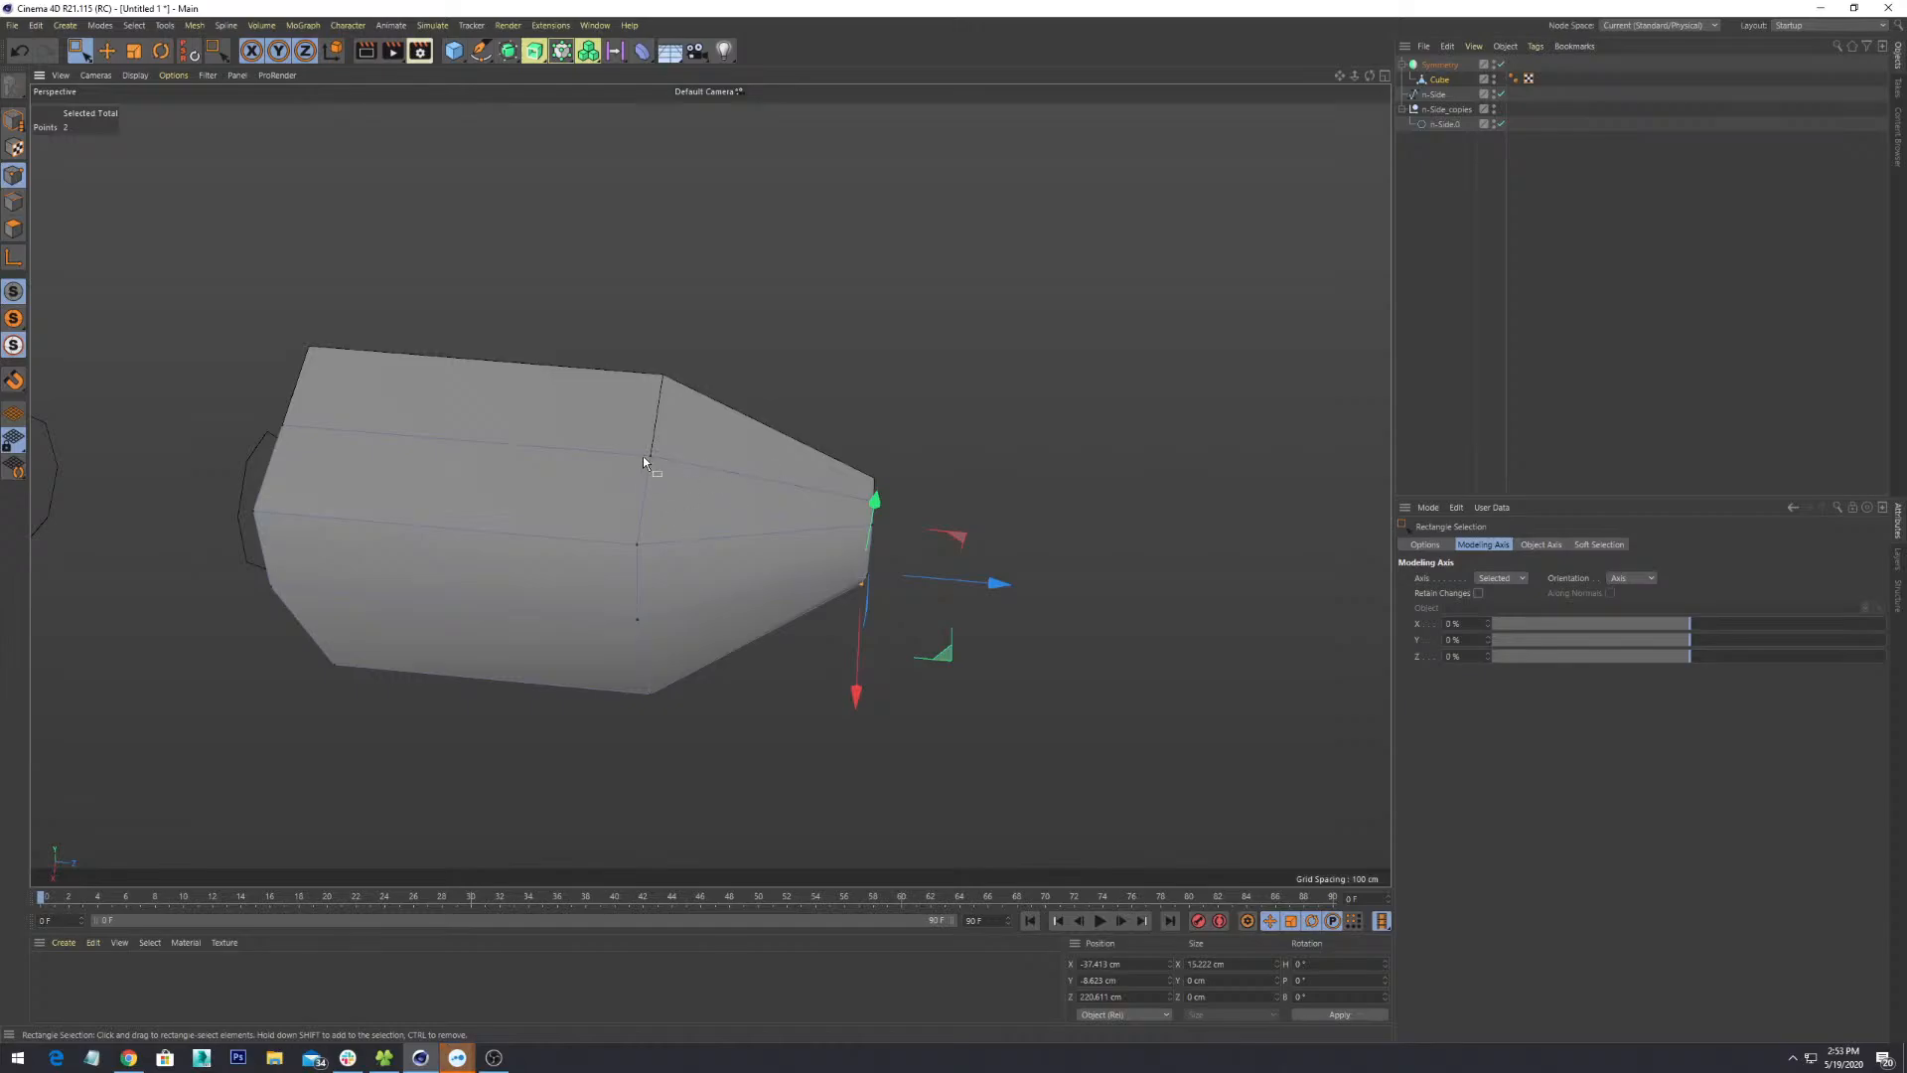
pyautogui.keyDown('alt'); pyautogui.moveTo(643, 460); pyautogui.dragTo(659, 541); pyautogui.keyUp('alt')
pyautogui.scroll(2, 649, 539)
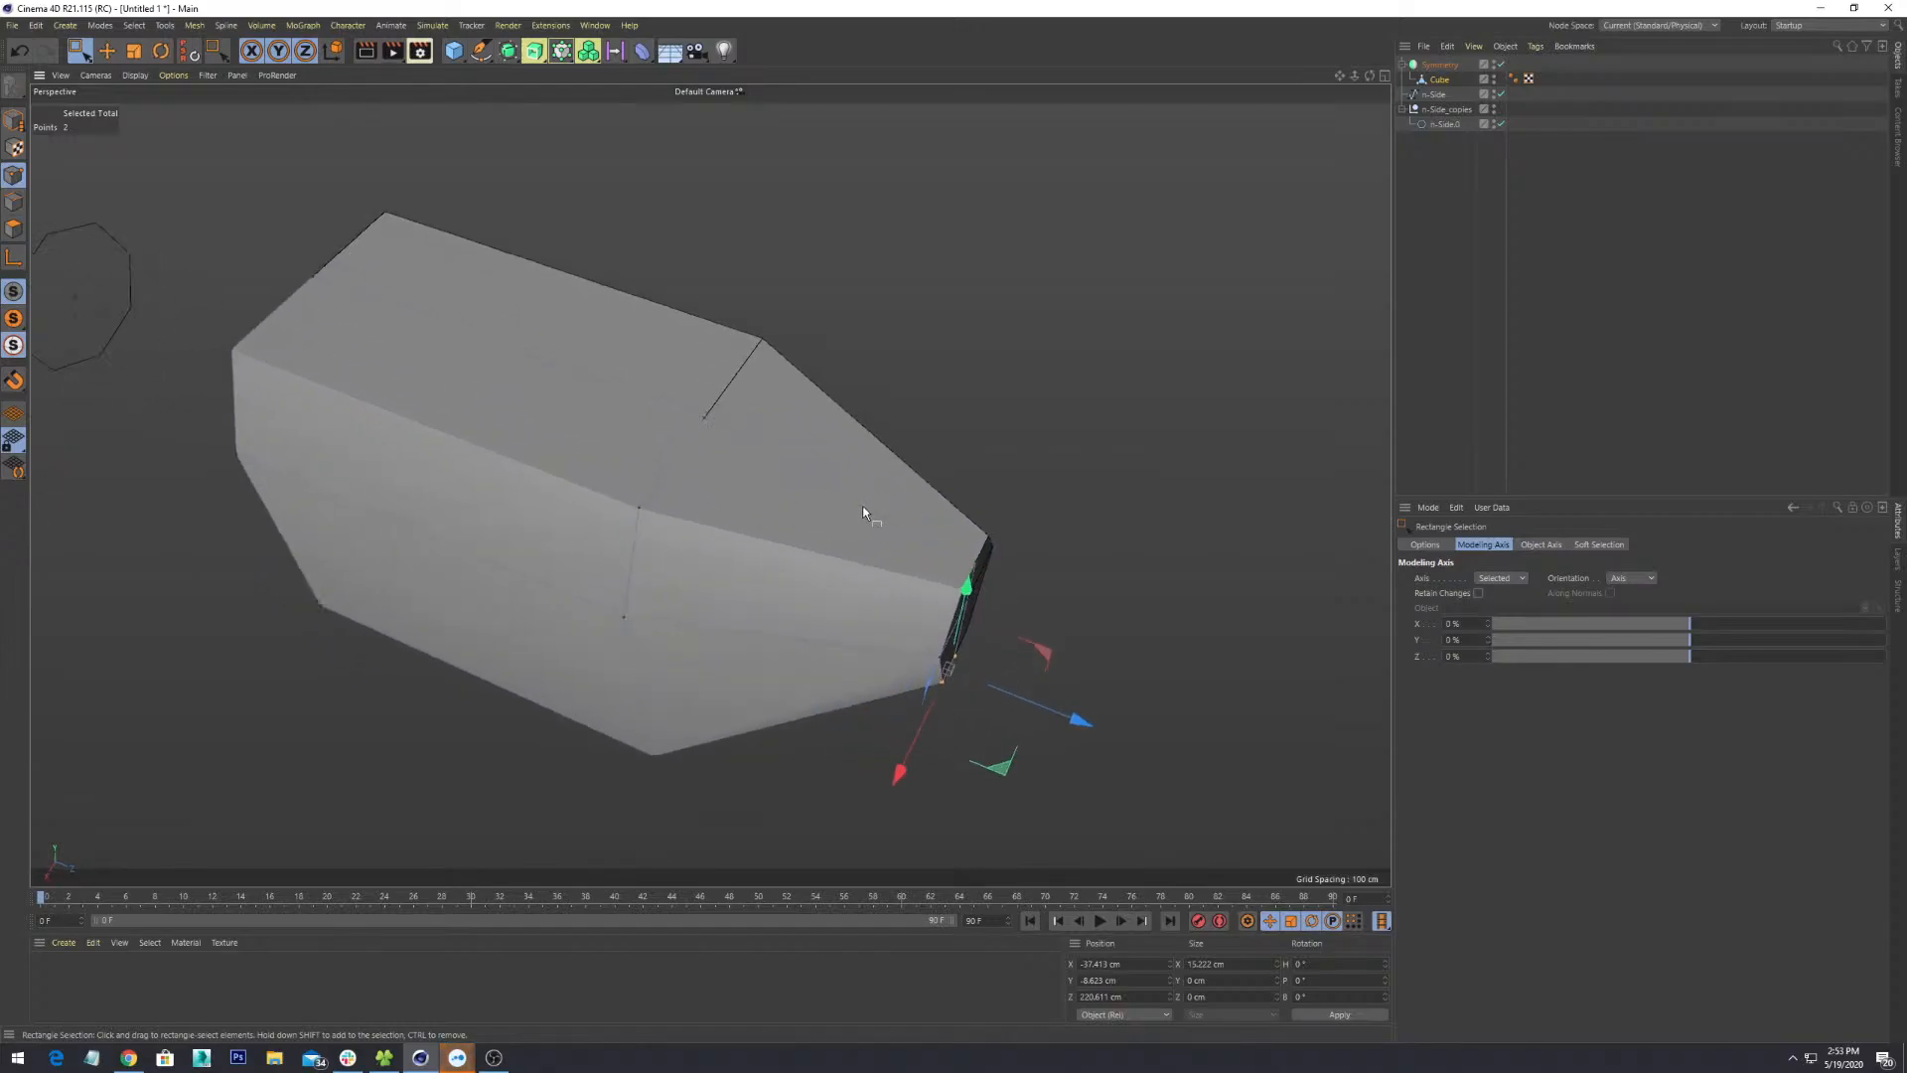
pyautogui.scroll(-3, 863, 505)
pyautogui.scroll(-1, 653, 378)
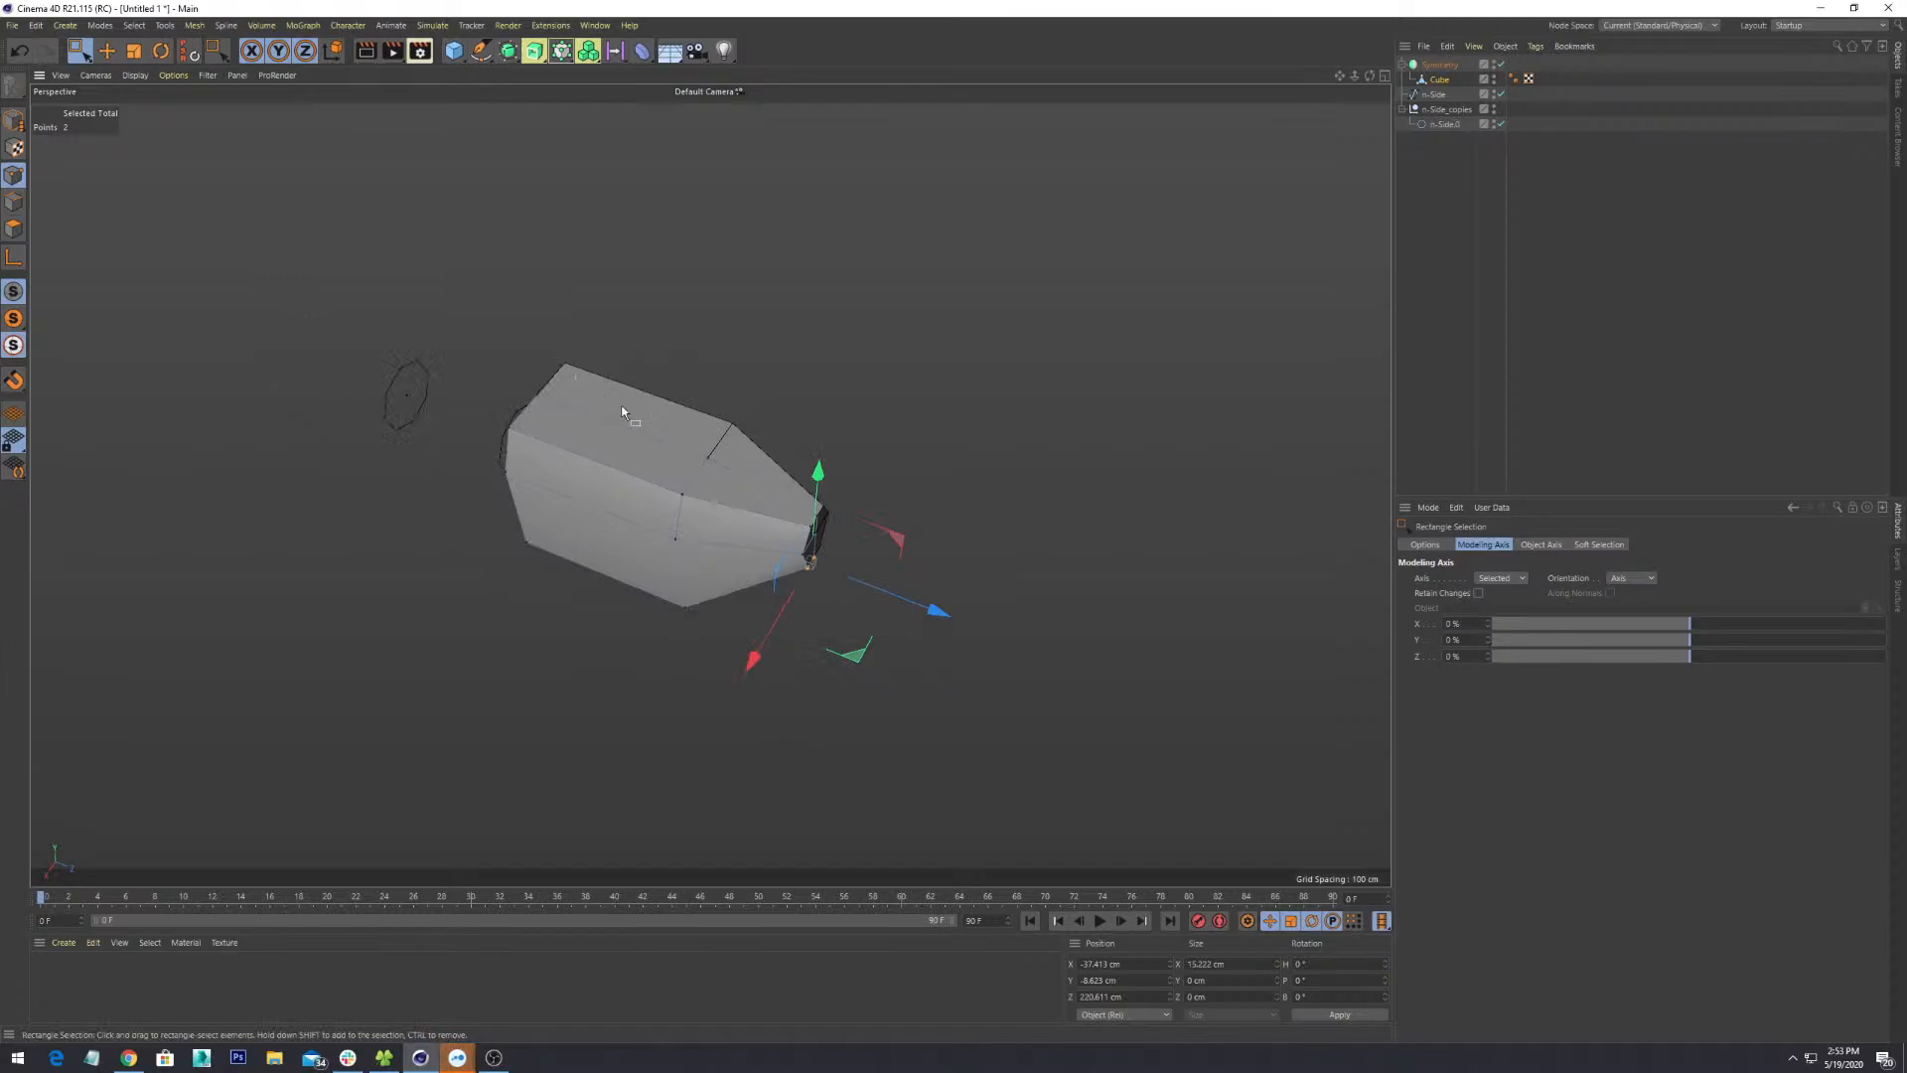
pyautogui.scroll(-2, 660, 437)
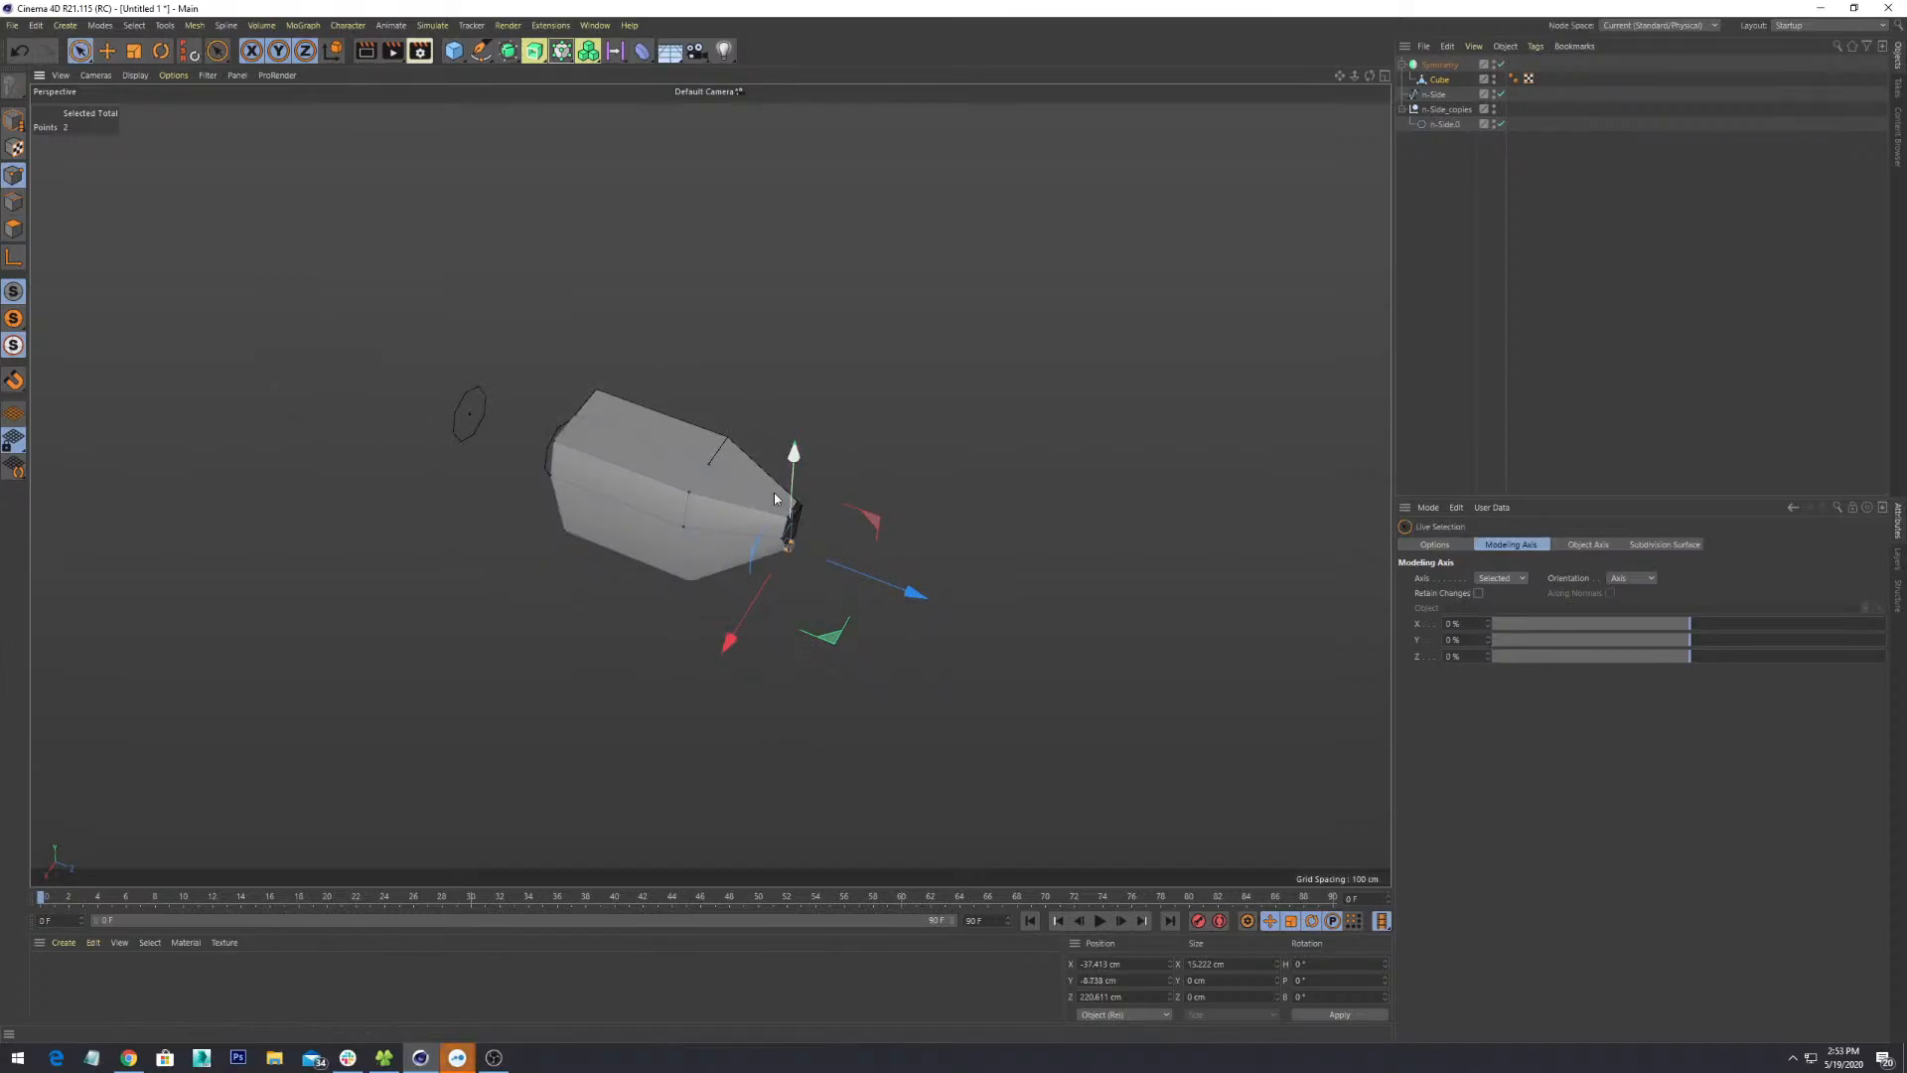
# - Select the end face's bottom vertex and lower it along Y
pyautogui.click(710, 466)
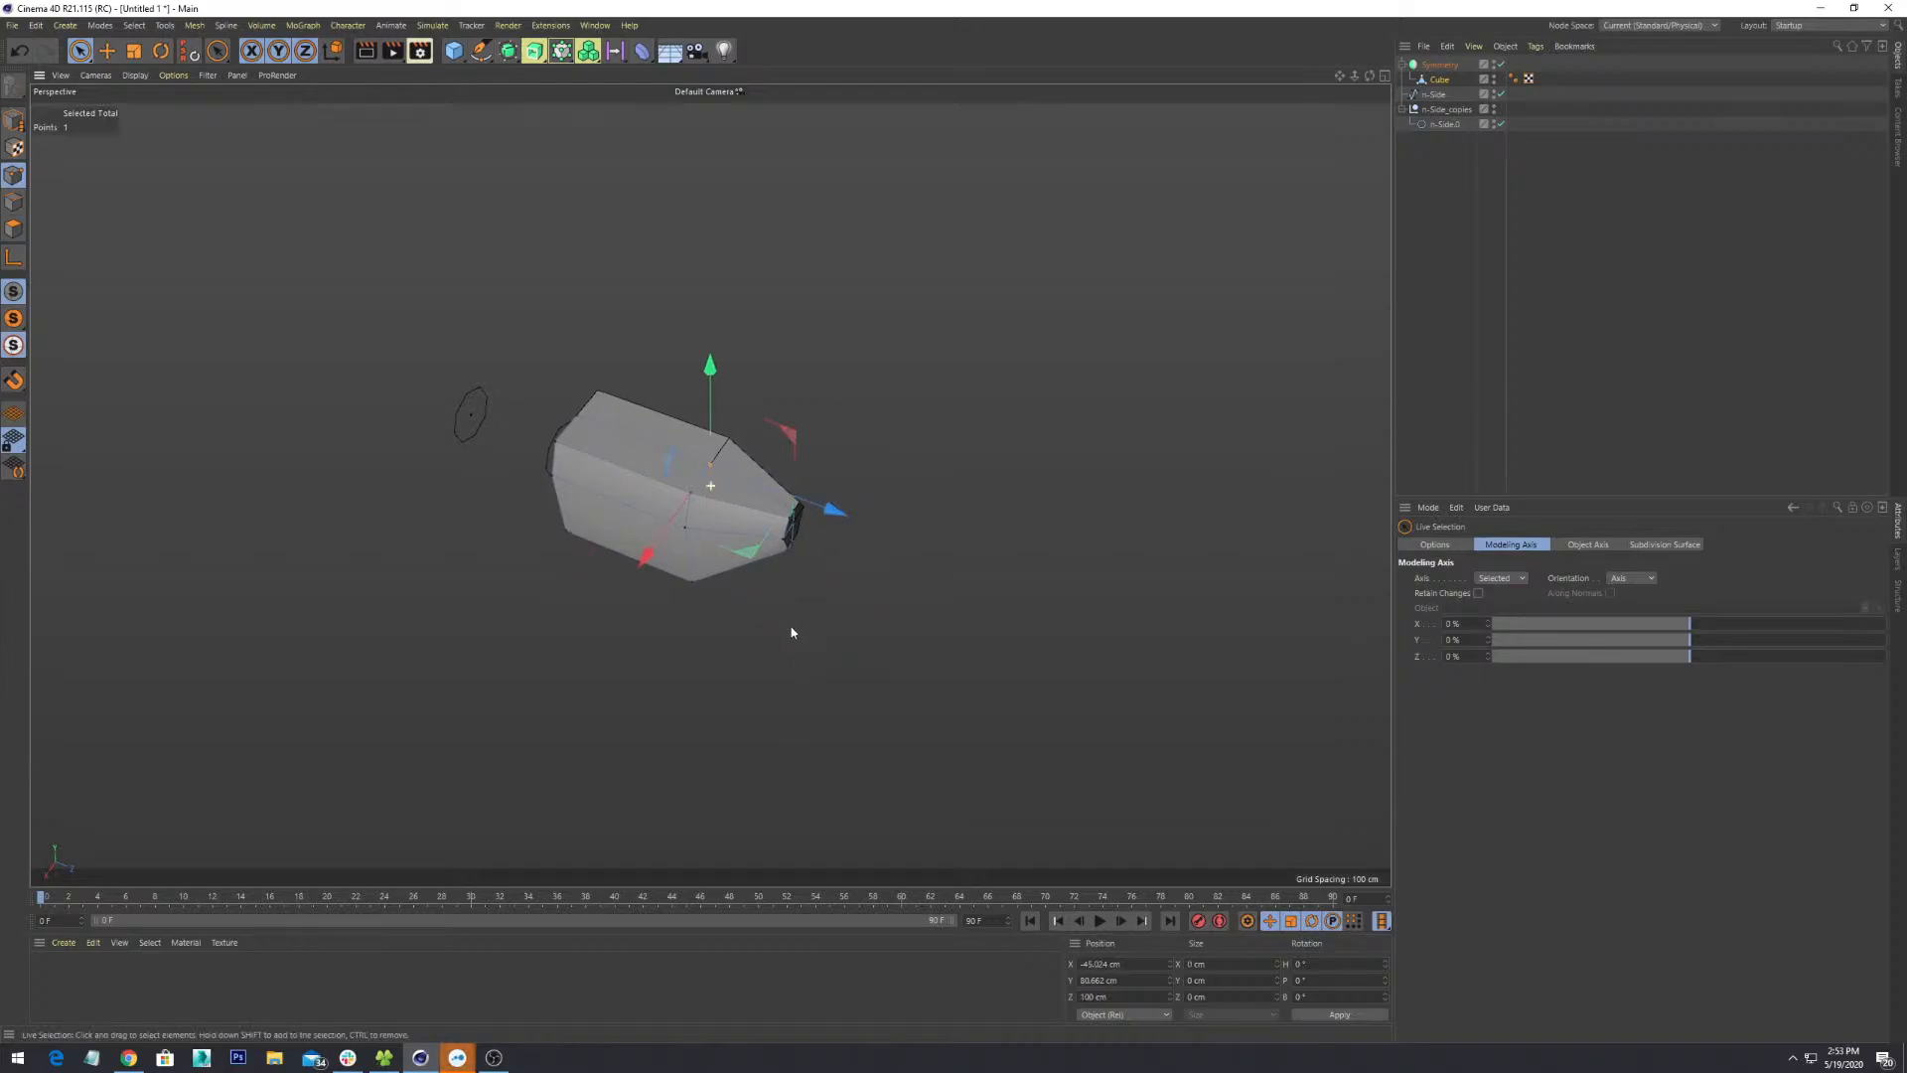
pyautogui.keyDown('alt'); pyautogui.moveTo(791, 630); pyautogui.dragTo(894, 689, button='middle'); pyautogui.keyUp('alt')
pyautogui.scroll(2, 894, 690)
pyautogui.keyDown('alt'); pyautogui.moveTo(894, 690); pyautogui.dragTo(860, 566); pyautogui.keyUp('alt')
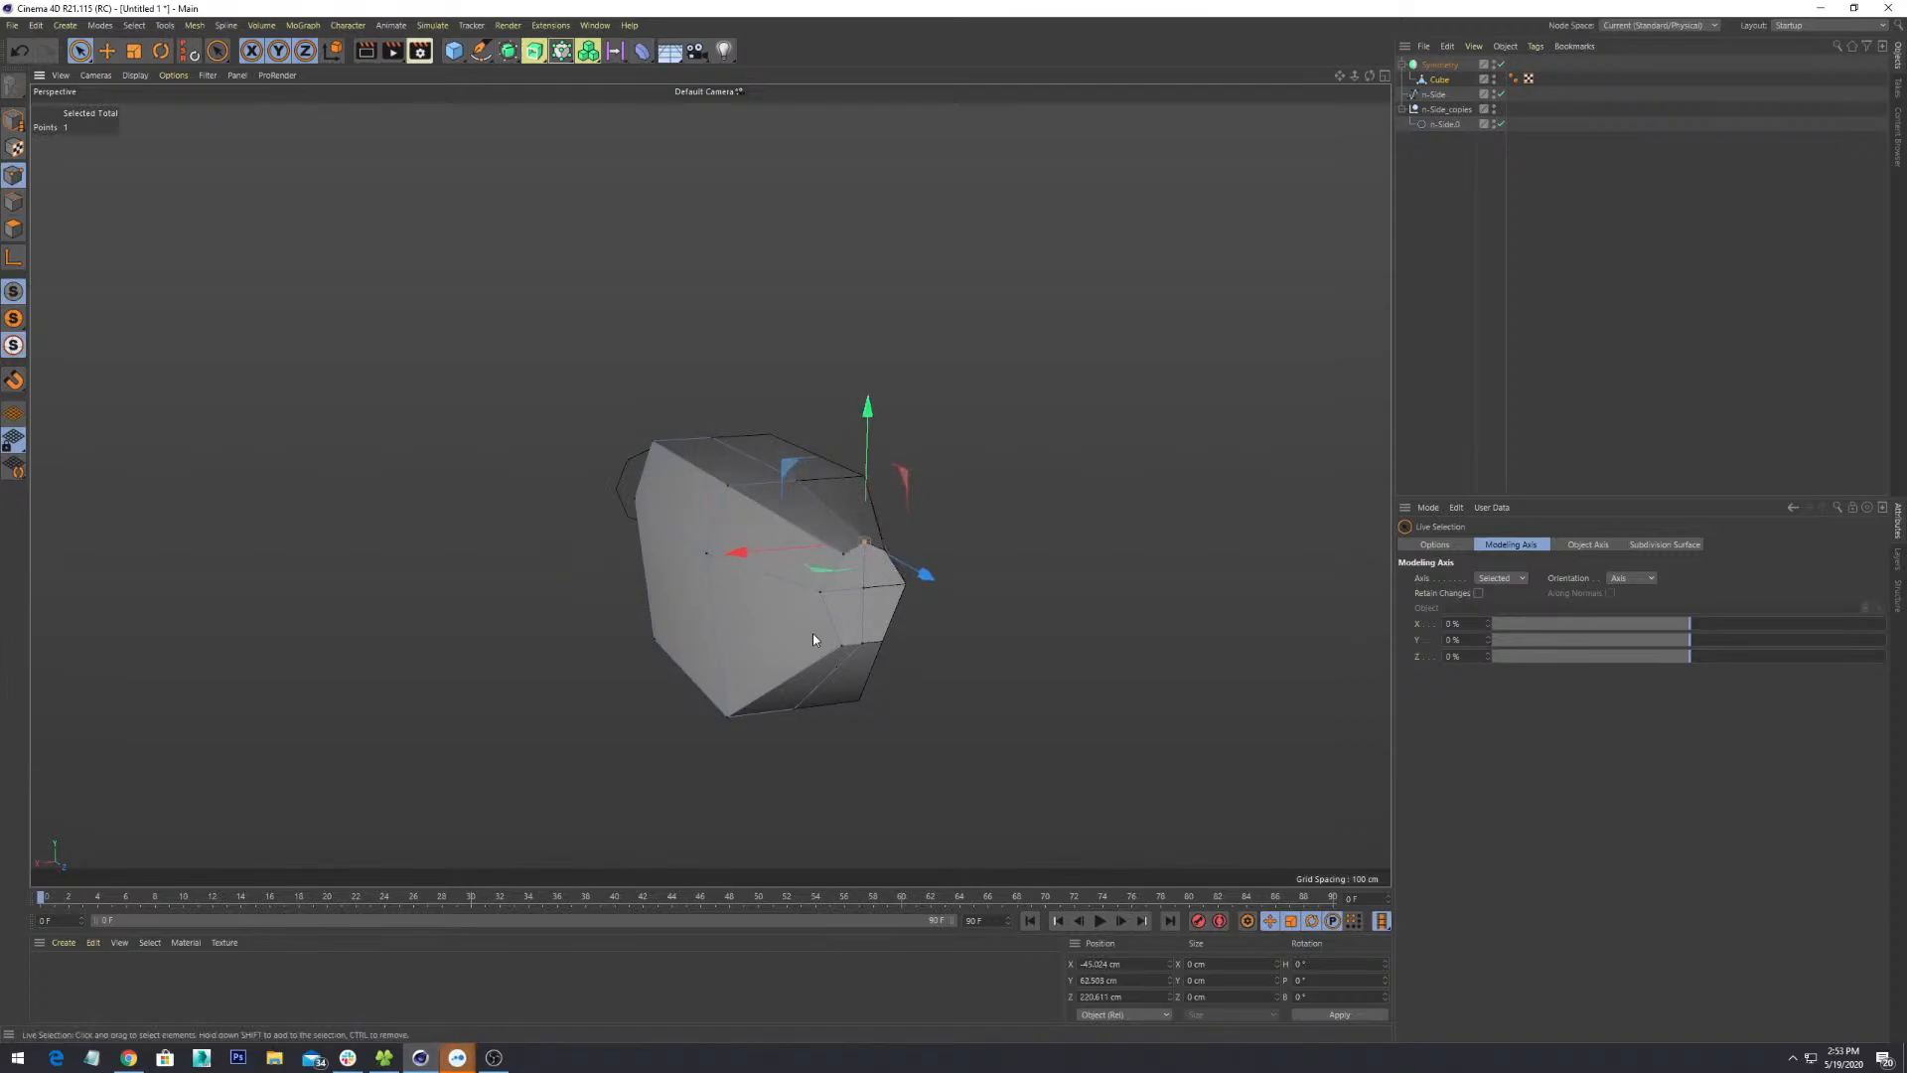
pyautogui.keyDown('alt'); pyautogui.moveTo(812, 638); pyautogui.dragTo(878, 695); pyautogui.keyUp('alt')
pyautogui.click(858, 640)
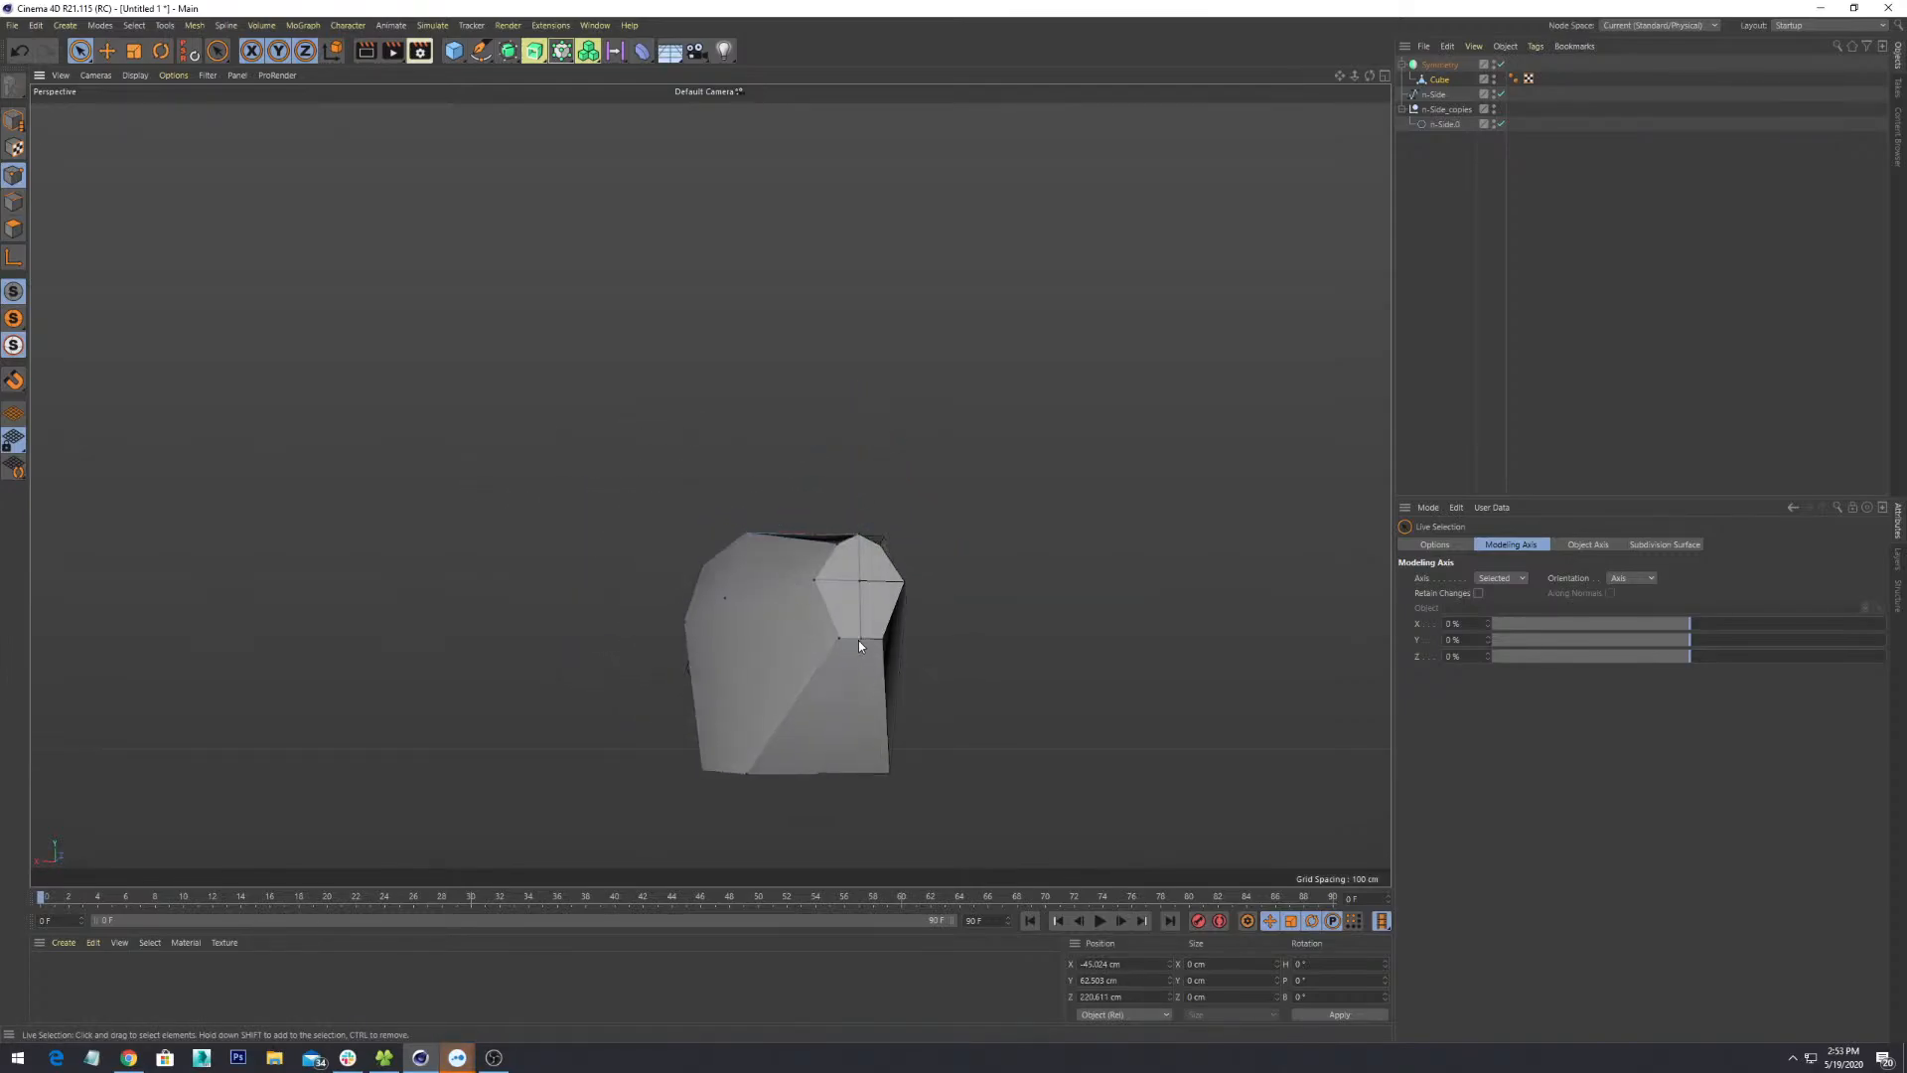
pyautogui.moveTo(860, 567); pyautogui.dragTo(866, 581)
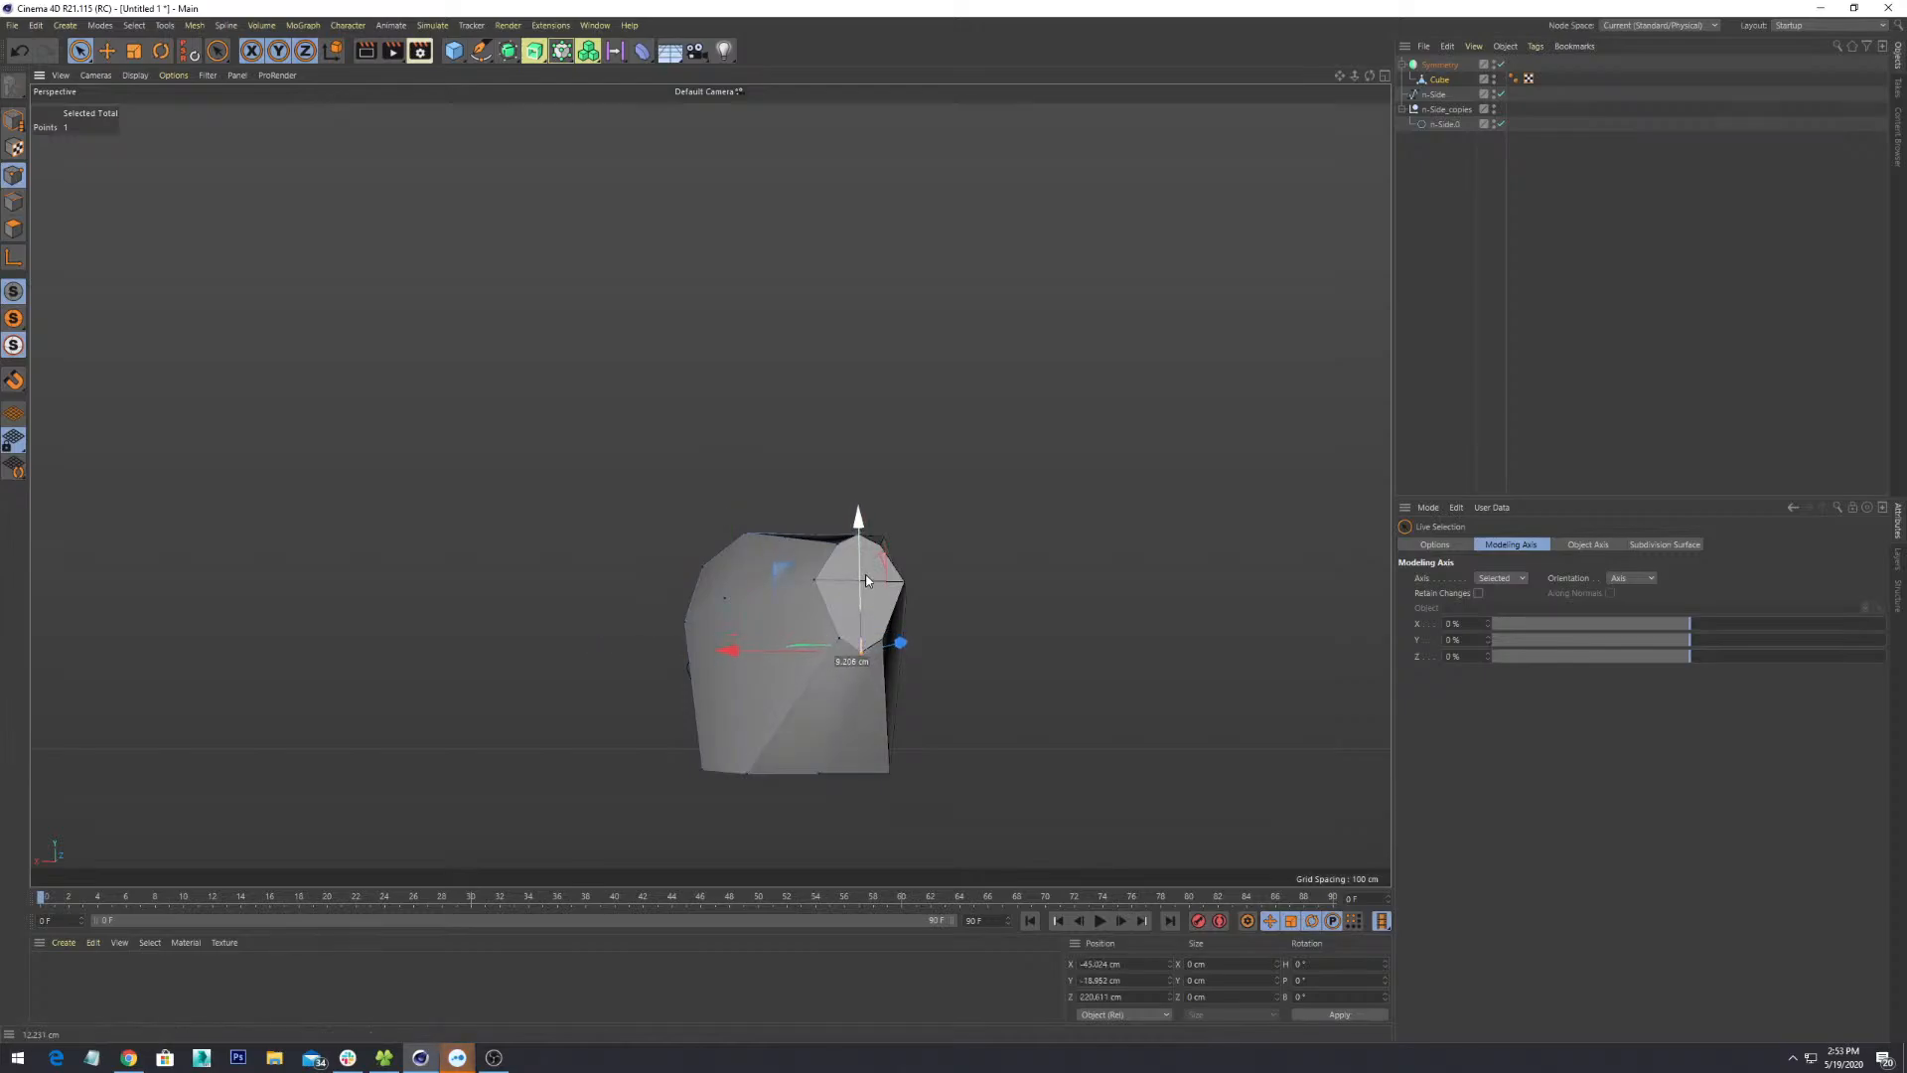
# - Raise the block's top point along Y to about 92 cm
pyautogui.keyDown('alt'); pyautogui.moveTo(713, 608); pyautogui.dragTo(939, 620); pyautogui.keyUp('alt')
pyautogui.click(912, 595)
pyautogui.moveTo(862, 543); pyautogui.dragTo(860, 515)
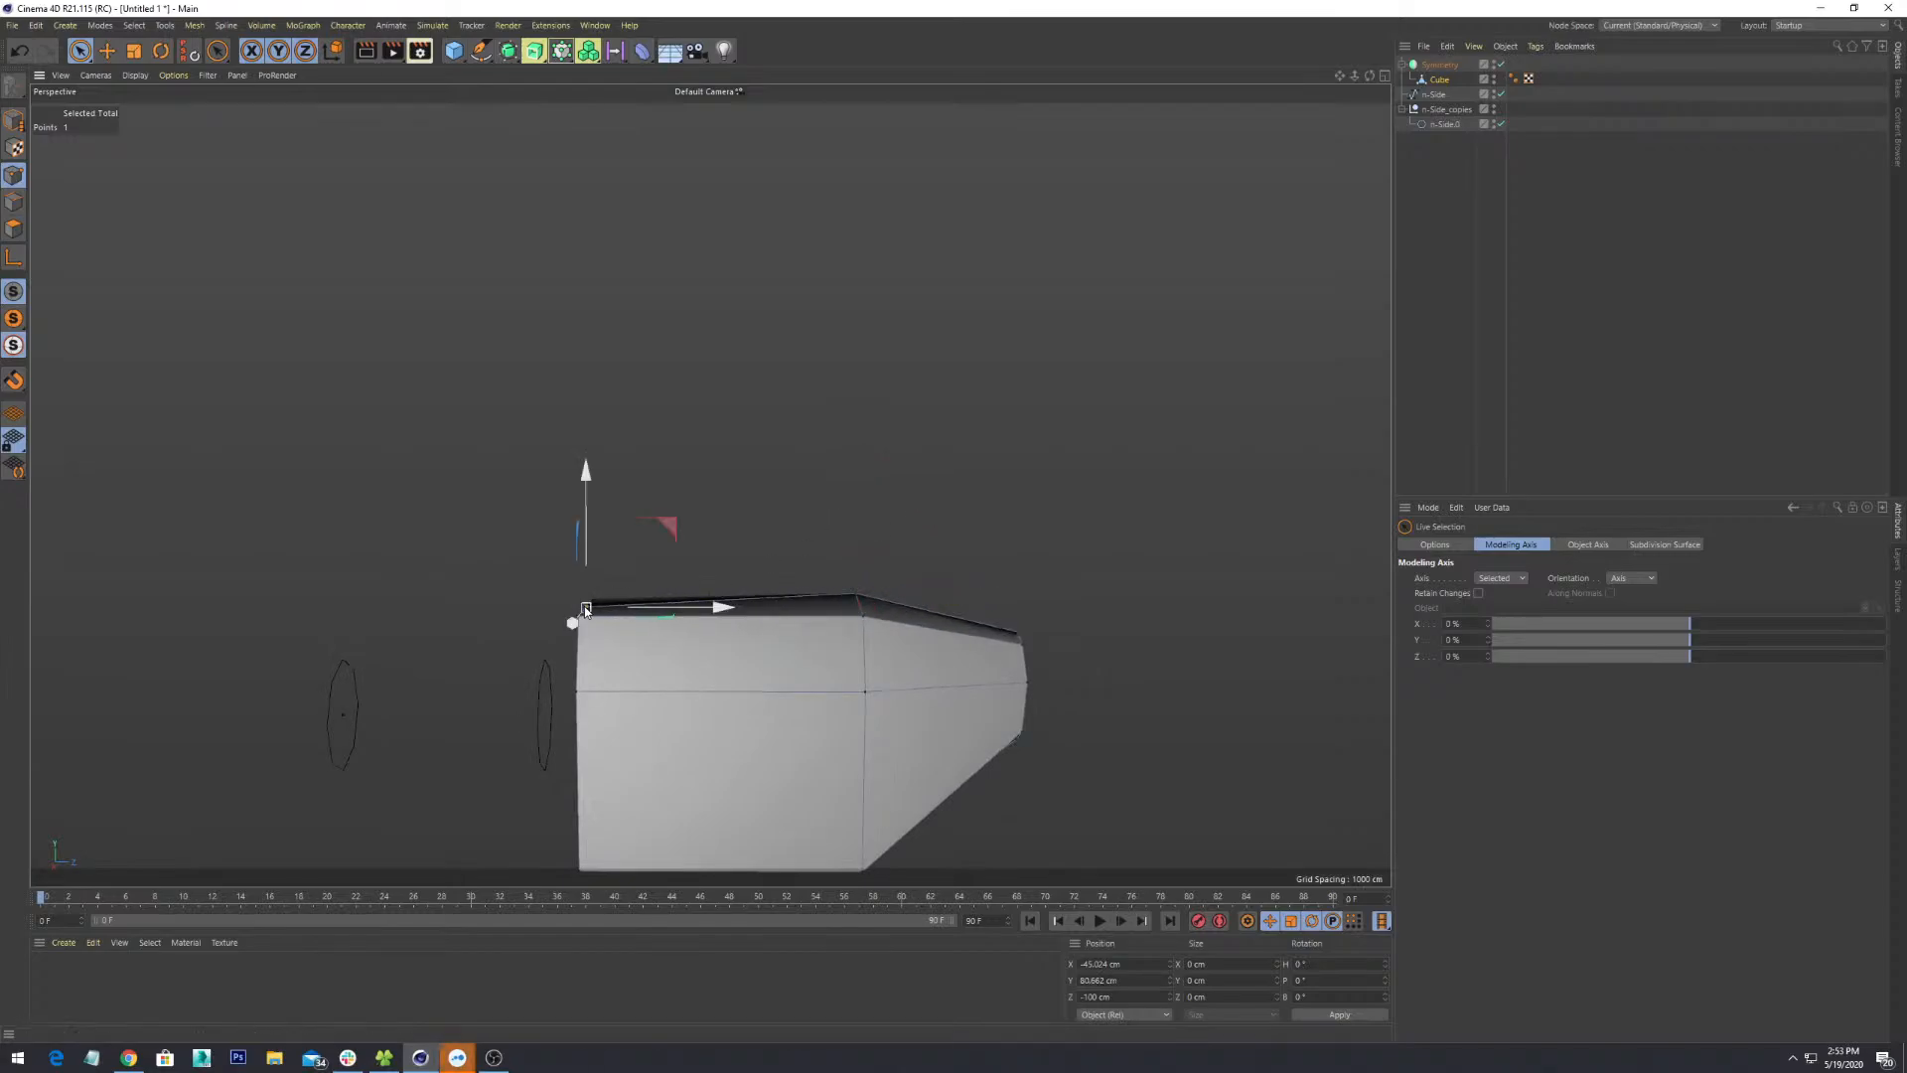
pyautogui.moveTo(588, 558); pyautogui.dragTo(589, 539)
pyautogui.scroll(-2, 687, 604)
pyautogui.keyDown('alt'); pyautogui.moveTo(993, 723); pyautogui.dragTo(1057, 578); pyautogui.keyUp('alt')
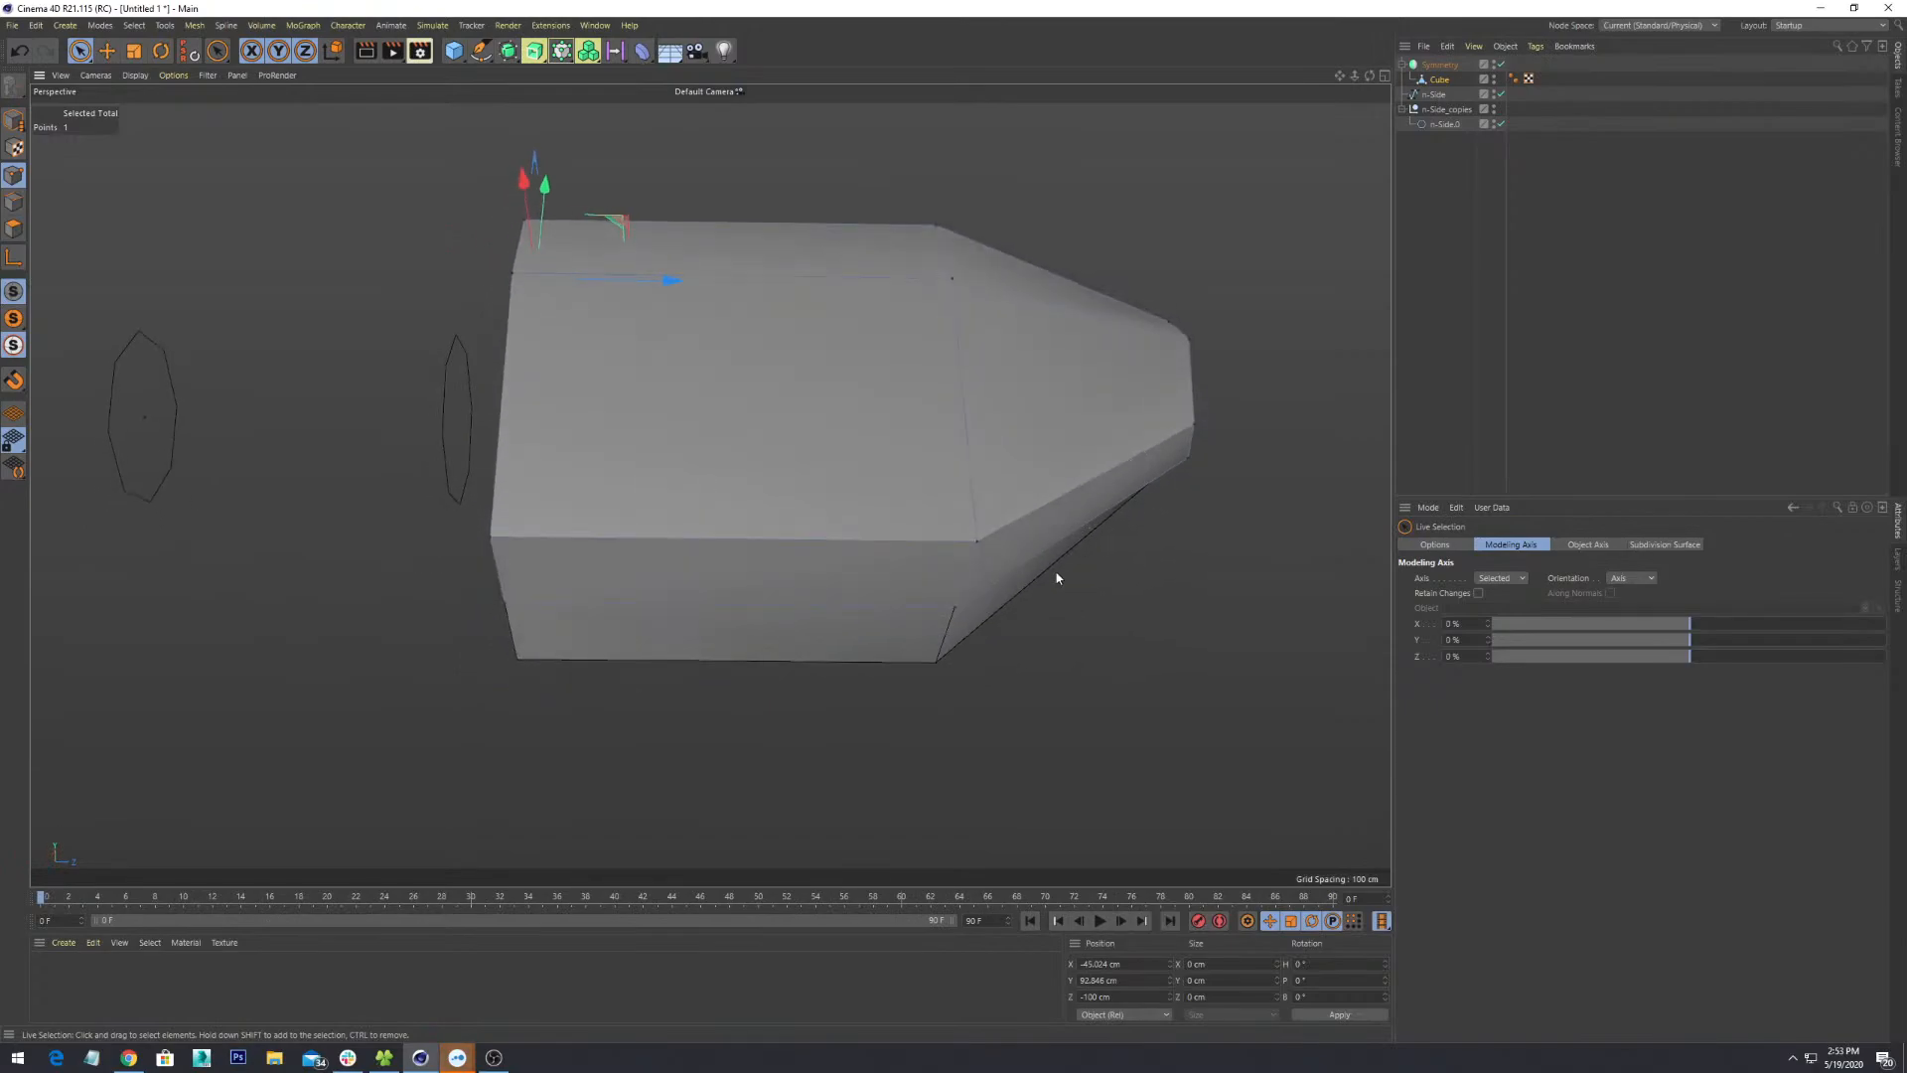
# - Pull two more bottom points down along Y to taper the underside
pyautogui.click(955, 606)
pyautogui.keyDown('alt'); pyautogui.moveTo(1029, 713); pyautogui.dragTo(779, 703); pyautogui.keyUp('alt')
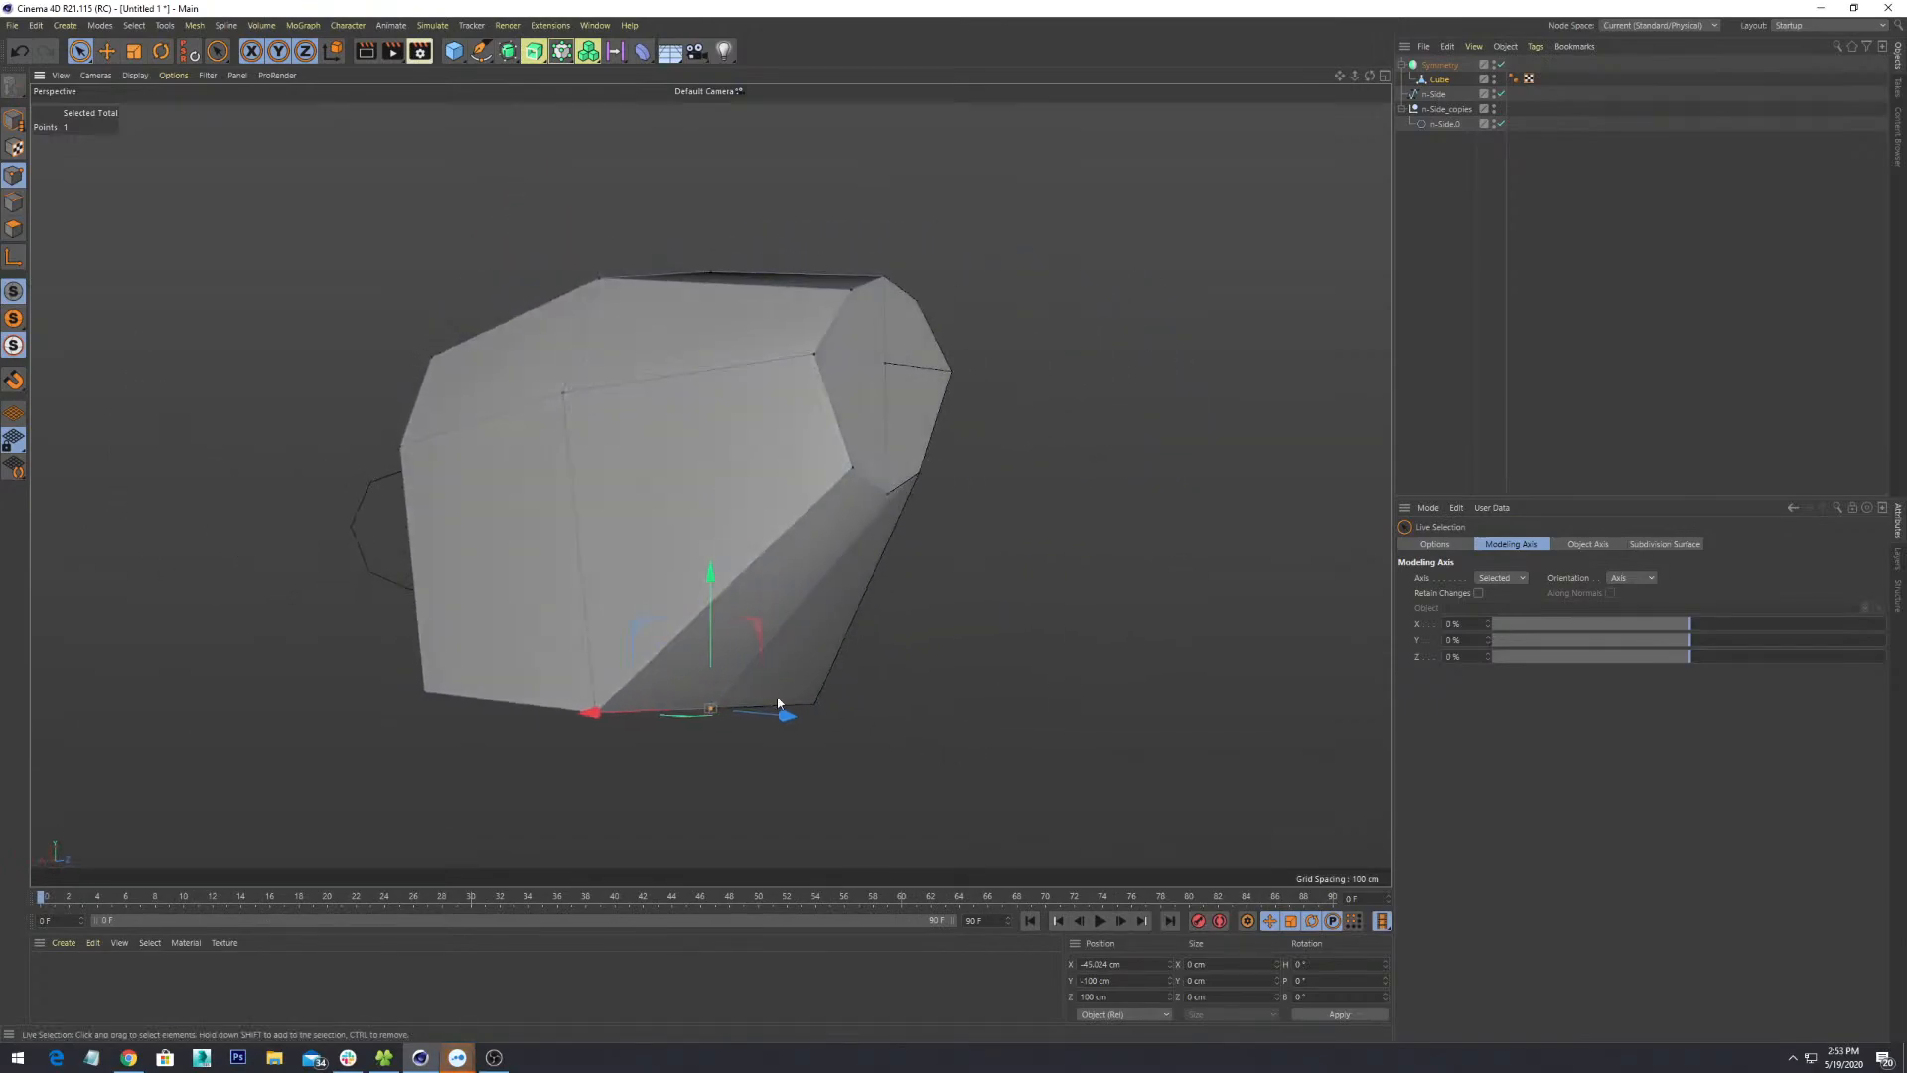
pyautogui.moveTo(701, 612); pyautogui.dragTo(762, 612)
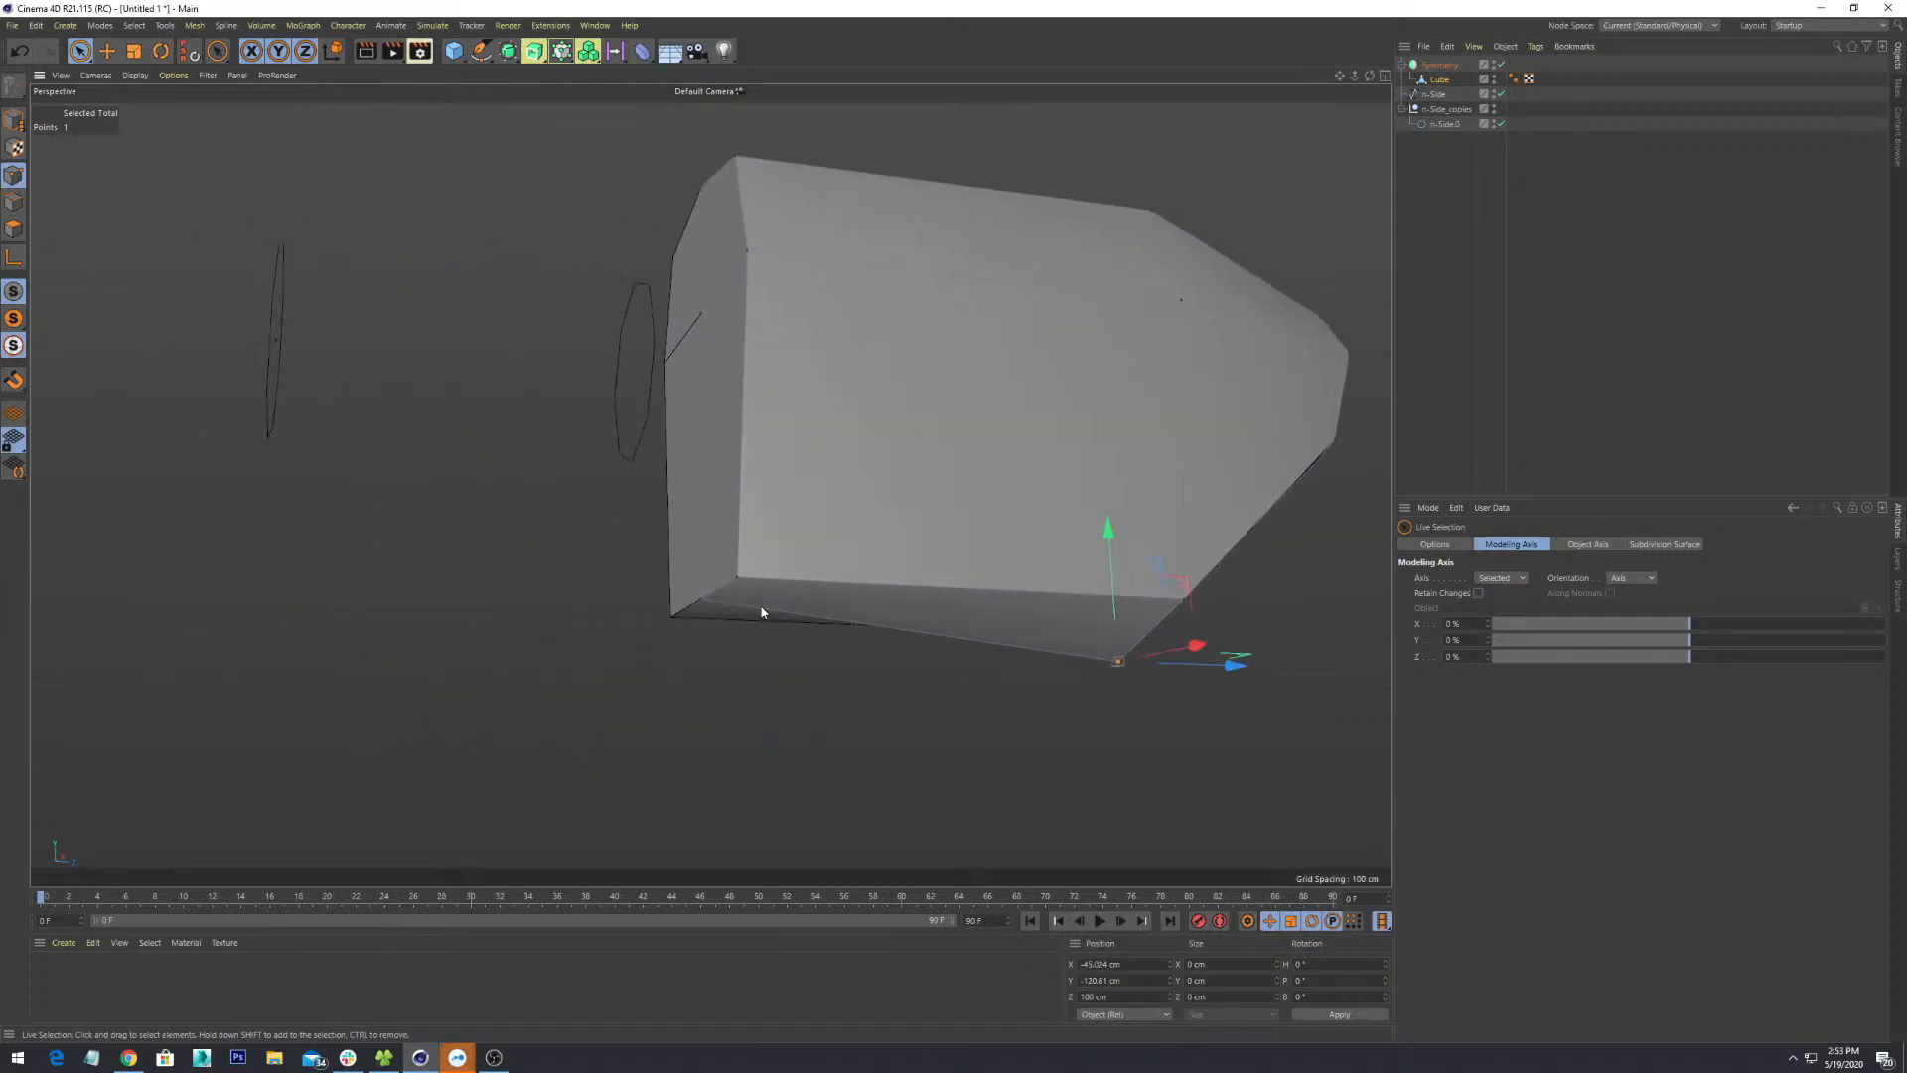
pyautogui.moveTo(701, 520); pyautogui.dragTo(911, 616)
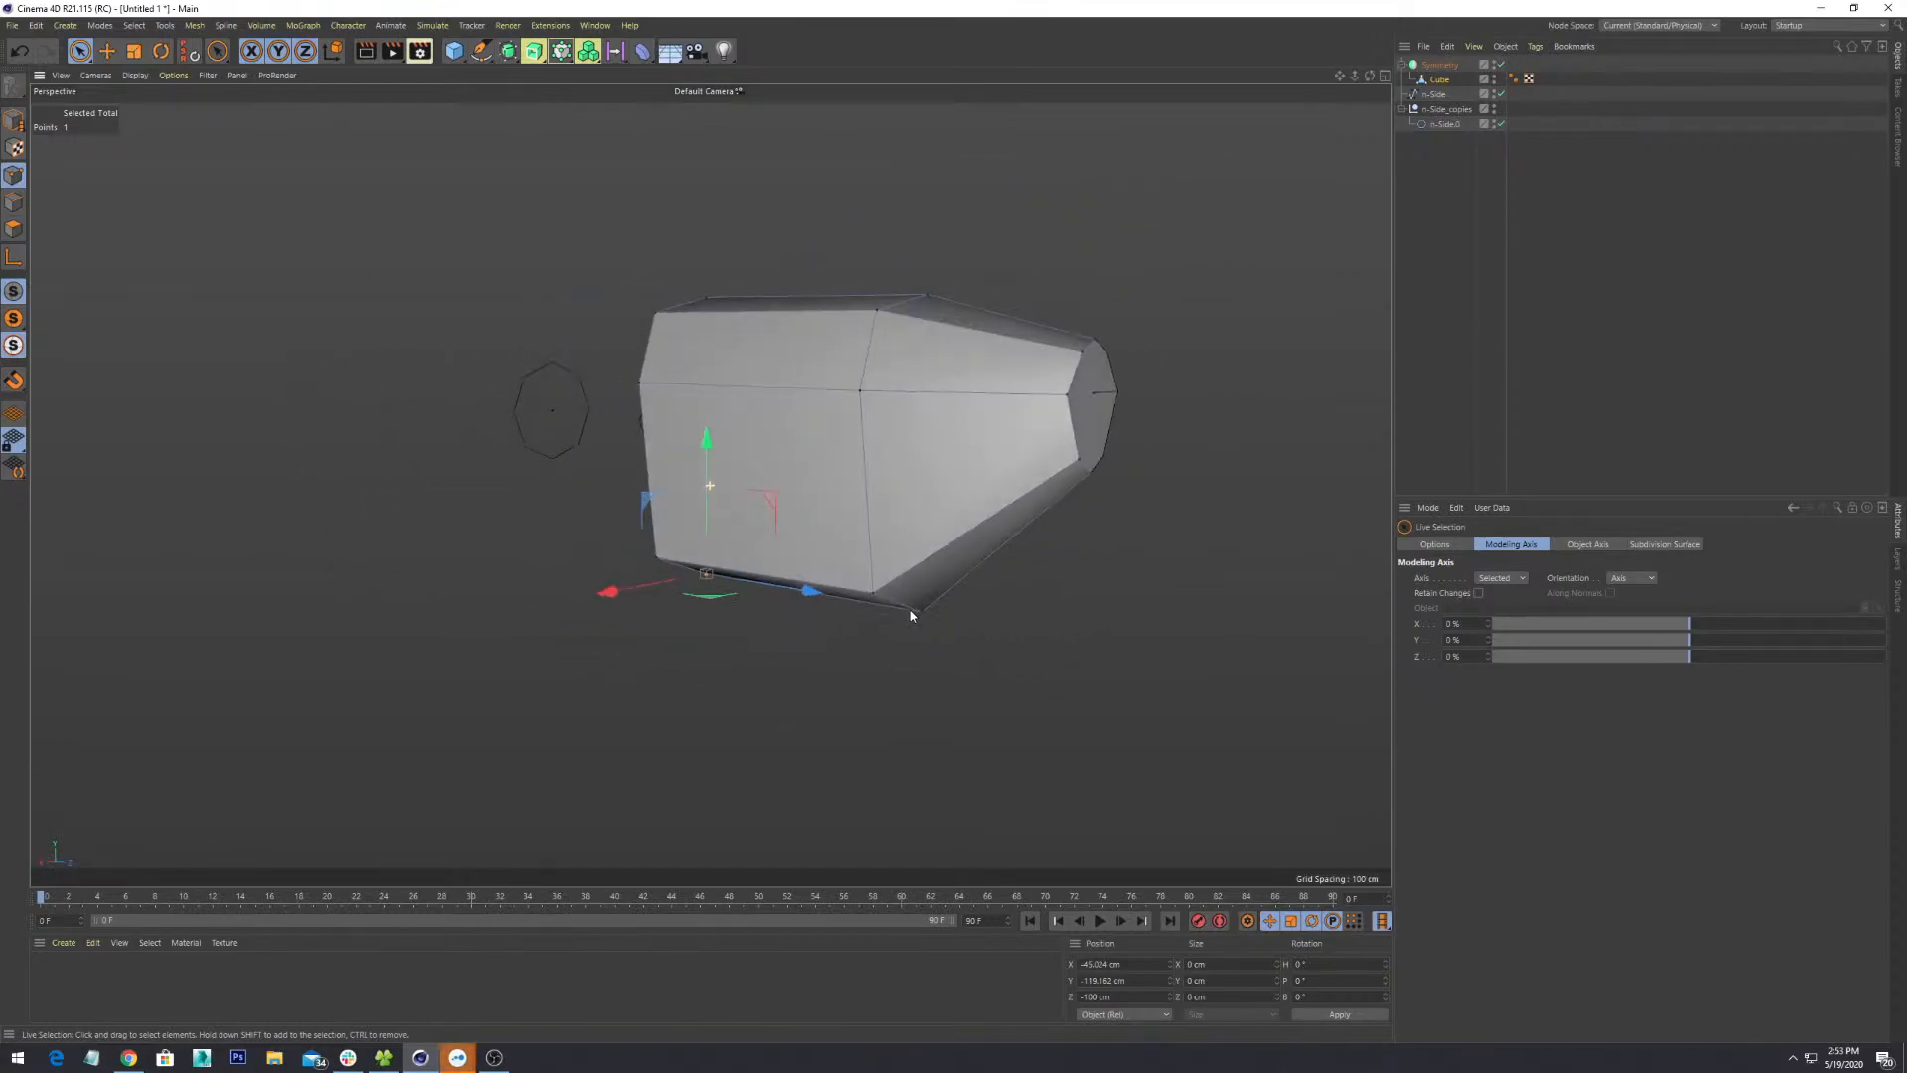
pyautogui.keyDown('alt'); pyautogui.moveTo(943, 731); pyautogui.dragTo(719, 544); pyautogui.keyUp('alt')
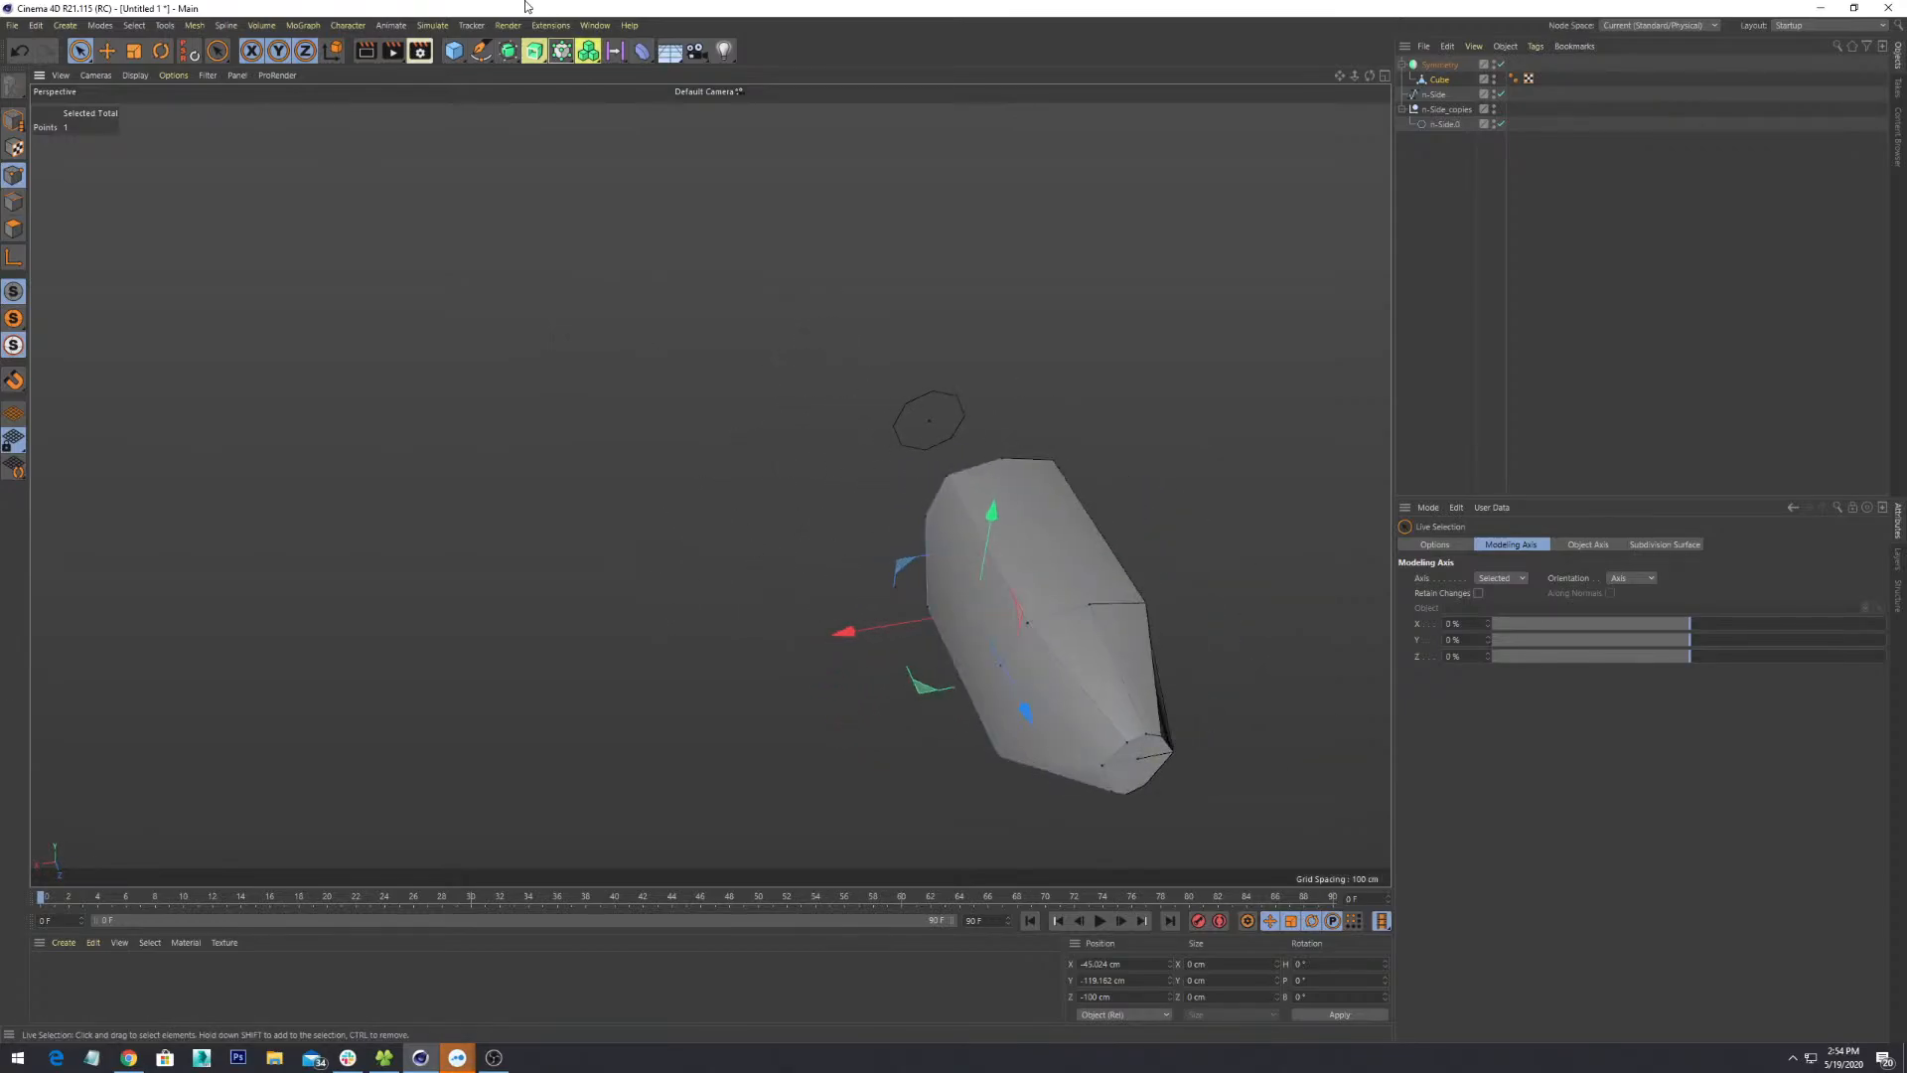
# - Add a new cube and delete the old Symmetry group along with its faceted block
pyautogui.click(453, 52)
pyautogui.keyDown('alt'); pyautogui.moveTo(1000, 528); pyautogui.dragTo(852, 506); pyautogui.keyUp('alt')
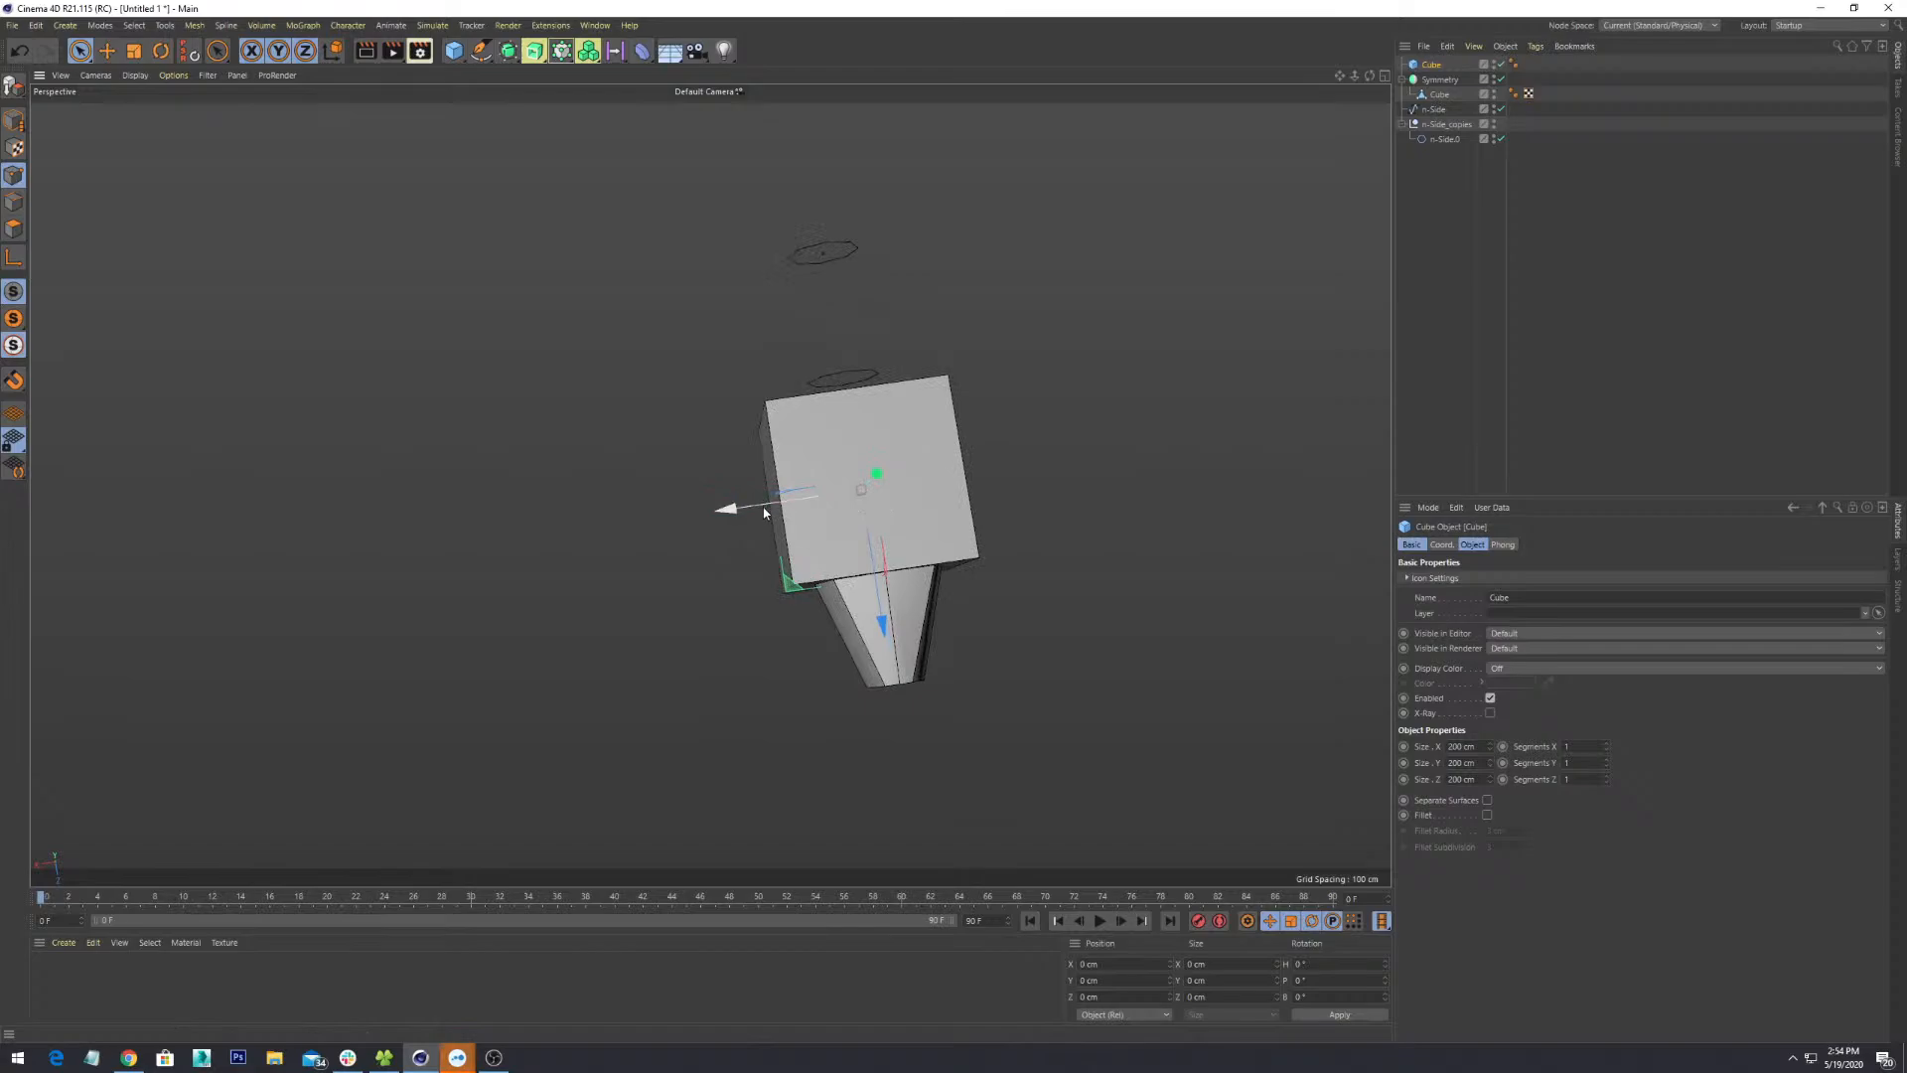
pyautogui.keyDown('alt'); pyautogui.moveTo(1141, 544); pyautogui.dragTo(970, 665); pyautogui.keyUp('alt')
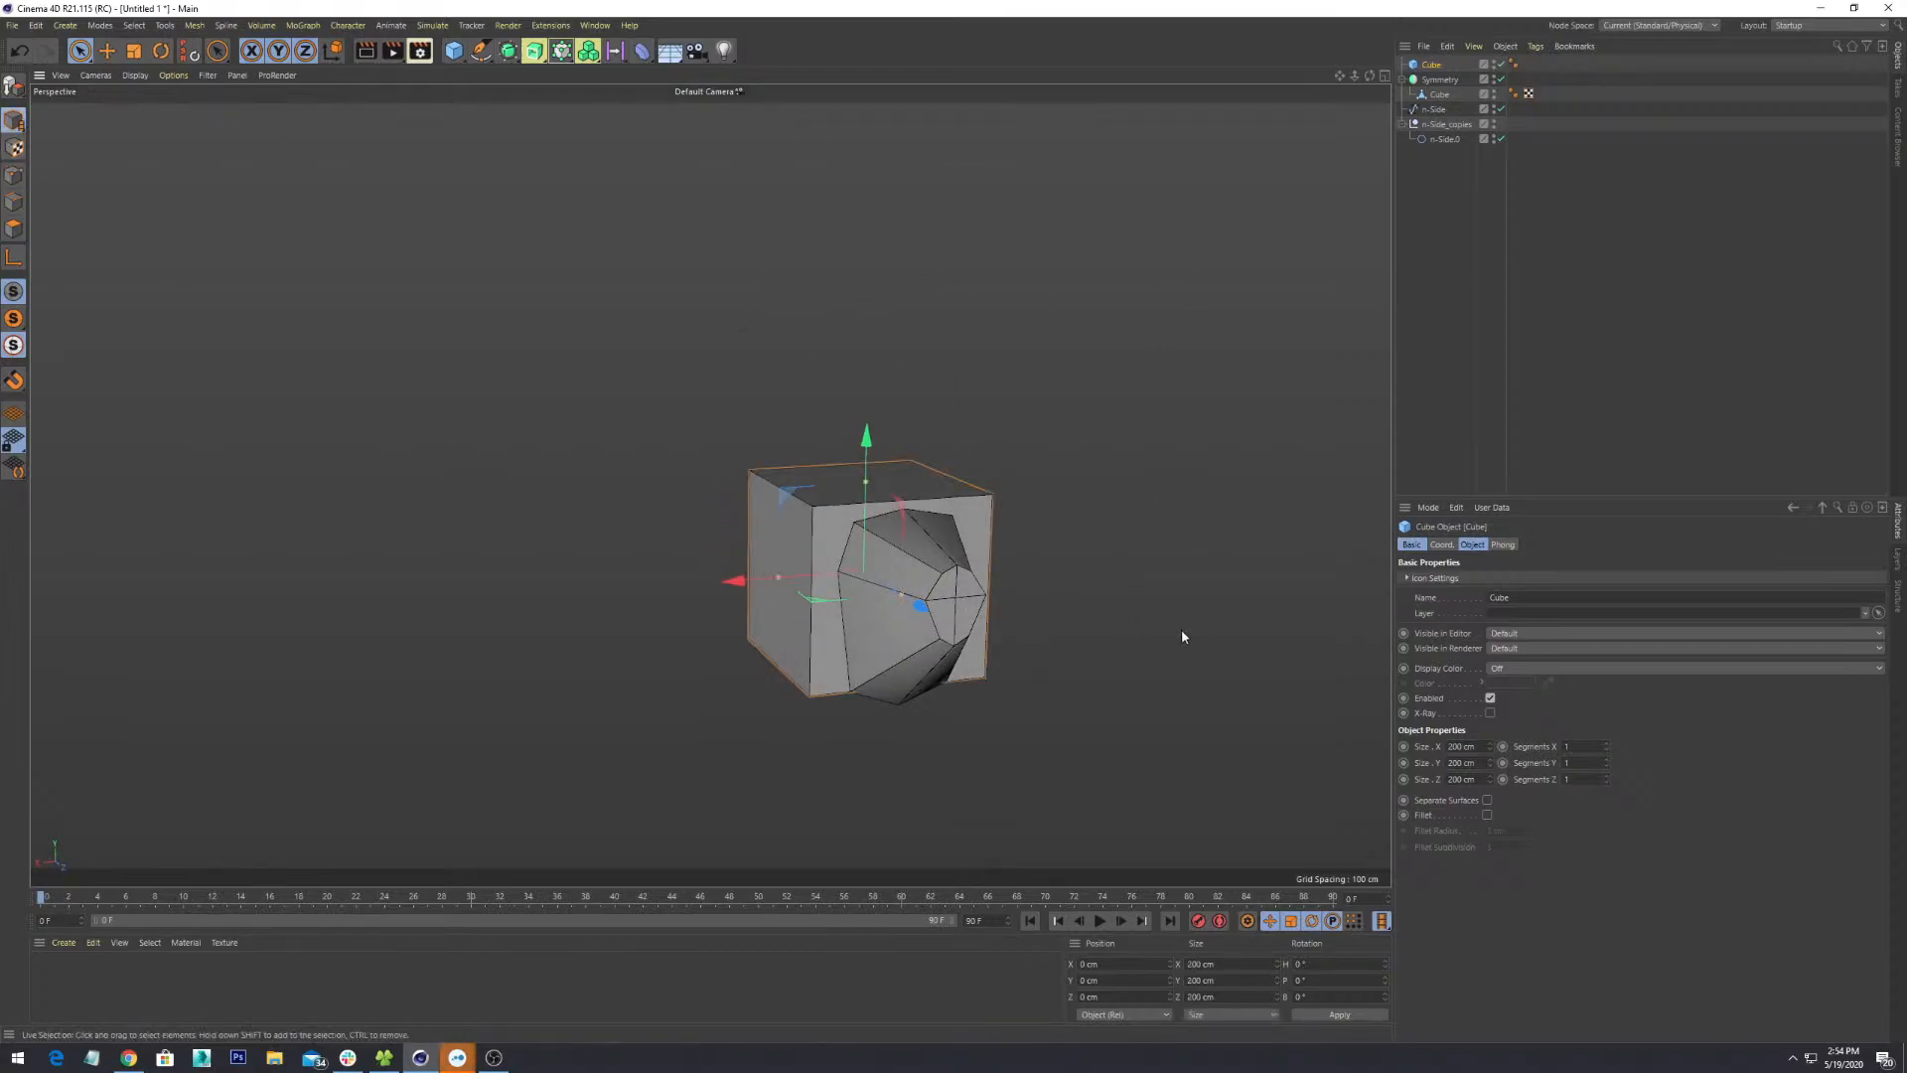
pyautogui.keyDown('shift'); pyautogui.click(929, 634); pyautogui.keyUp('shift')
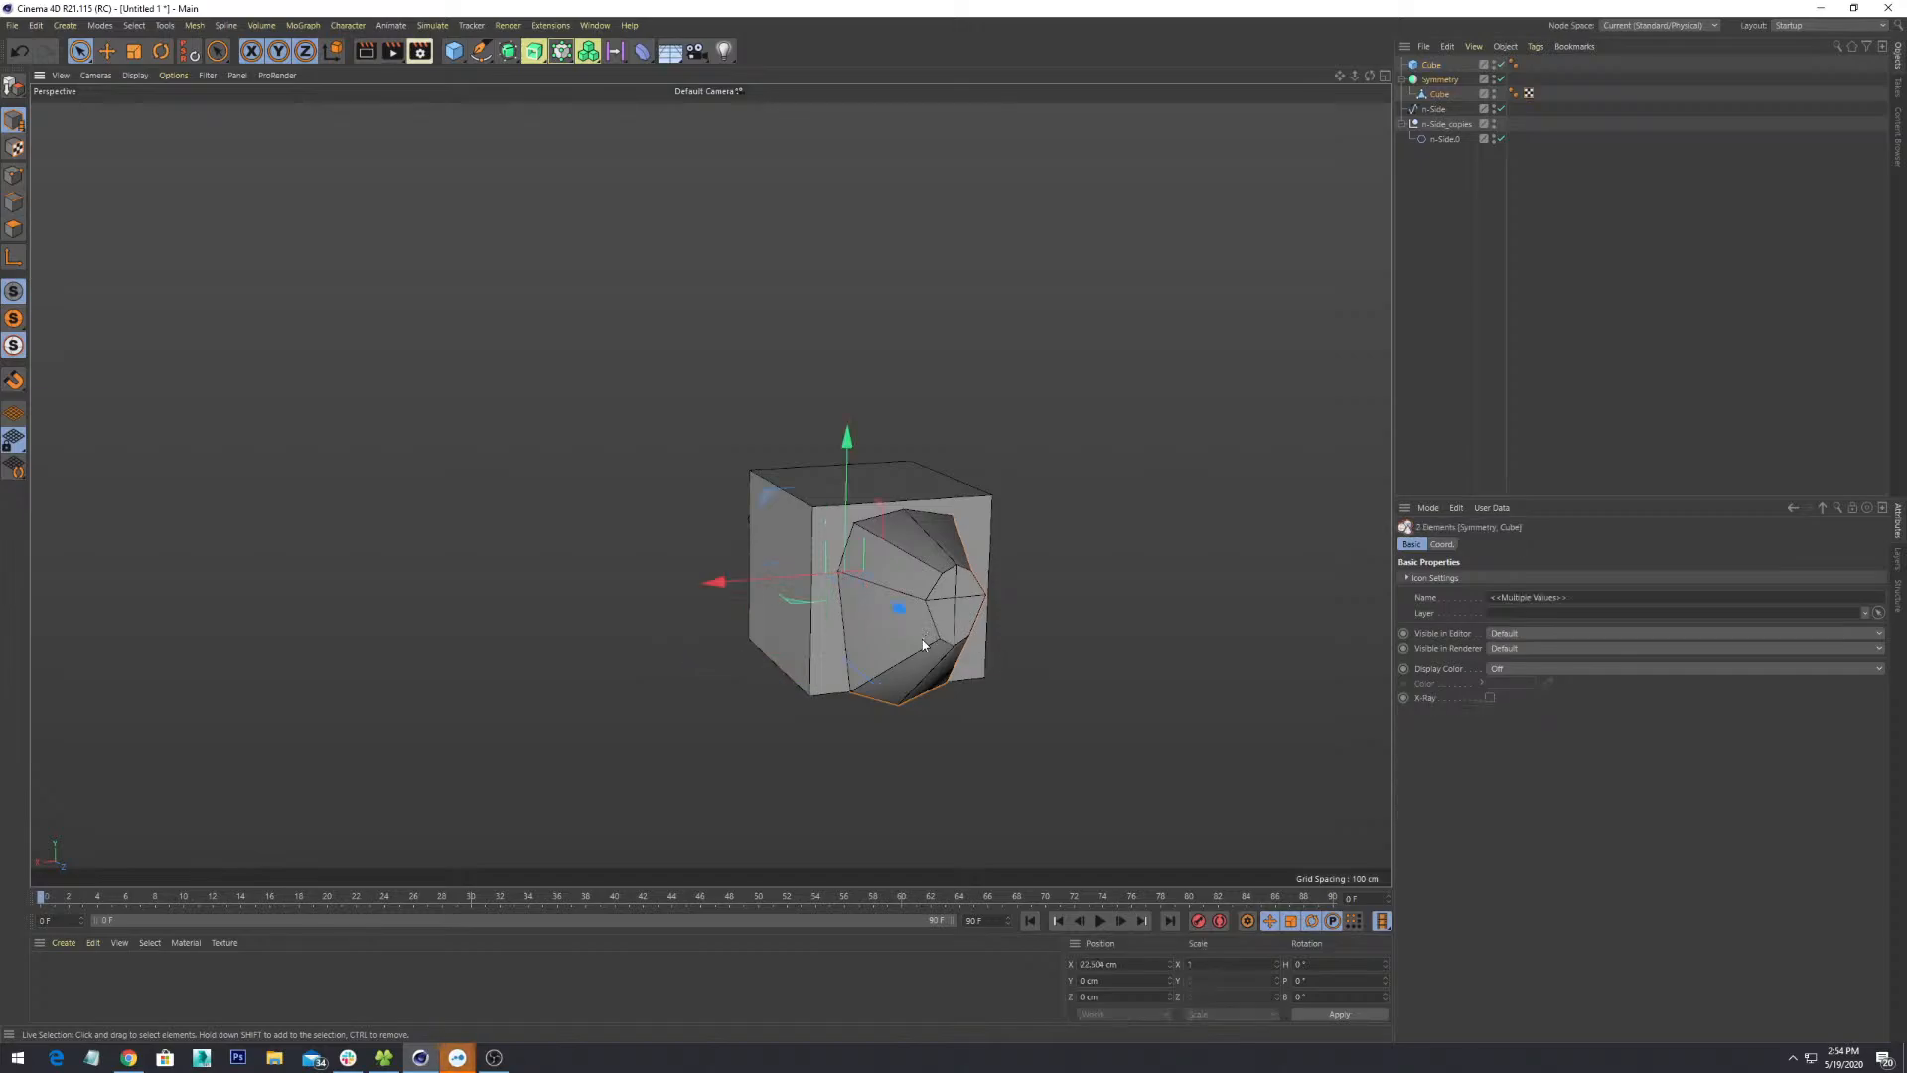
pyautogui.press('Delete')
# - Give the new cube 2 segments per axis and a size of 50 cm on X and Y
pyautogui.click(1433, 79)
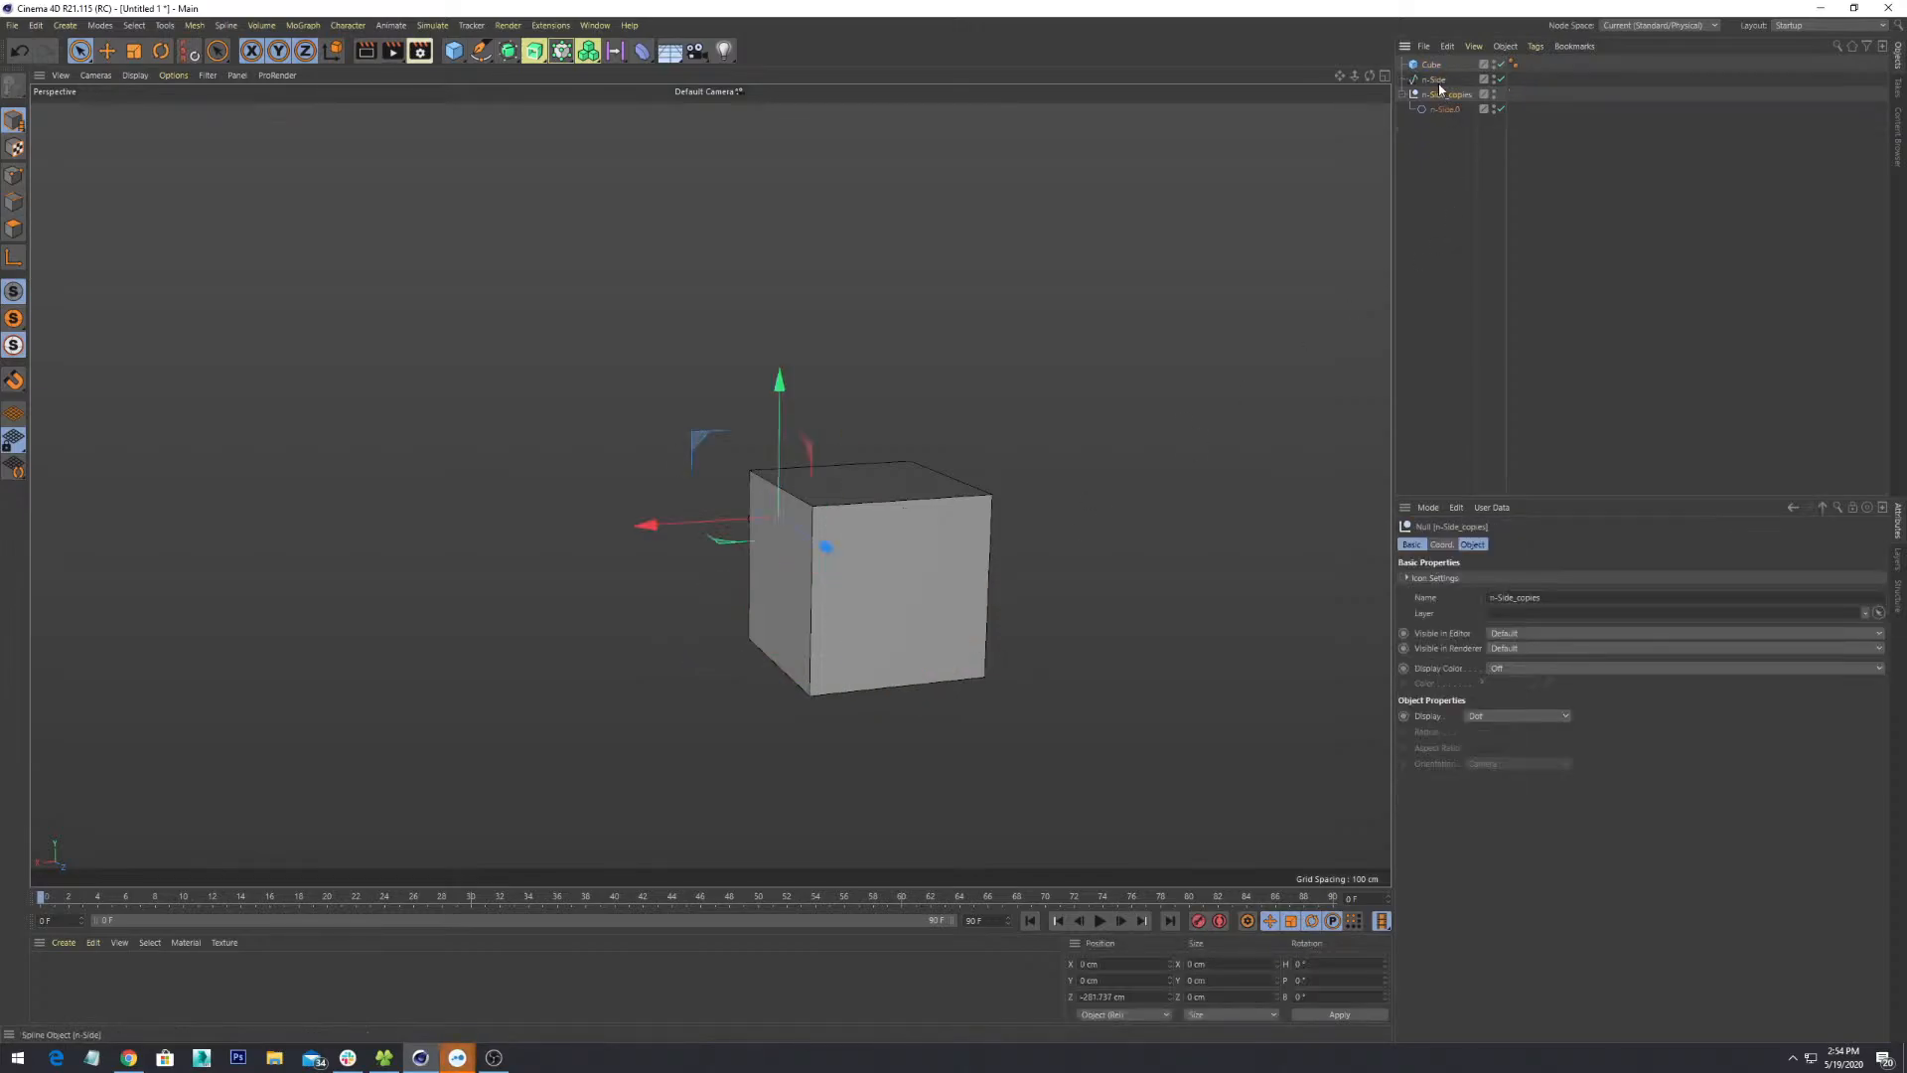
pyautogui.keyDown('alt'); pyautogui.moveTo(1004, 420); pyautogui.dragTo(1134, 603); pyautogui.keyUp('alt')
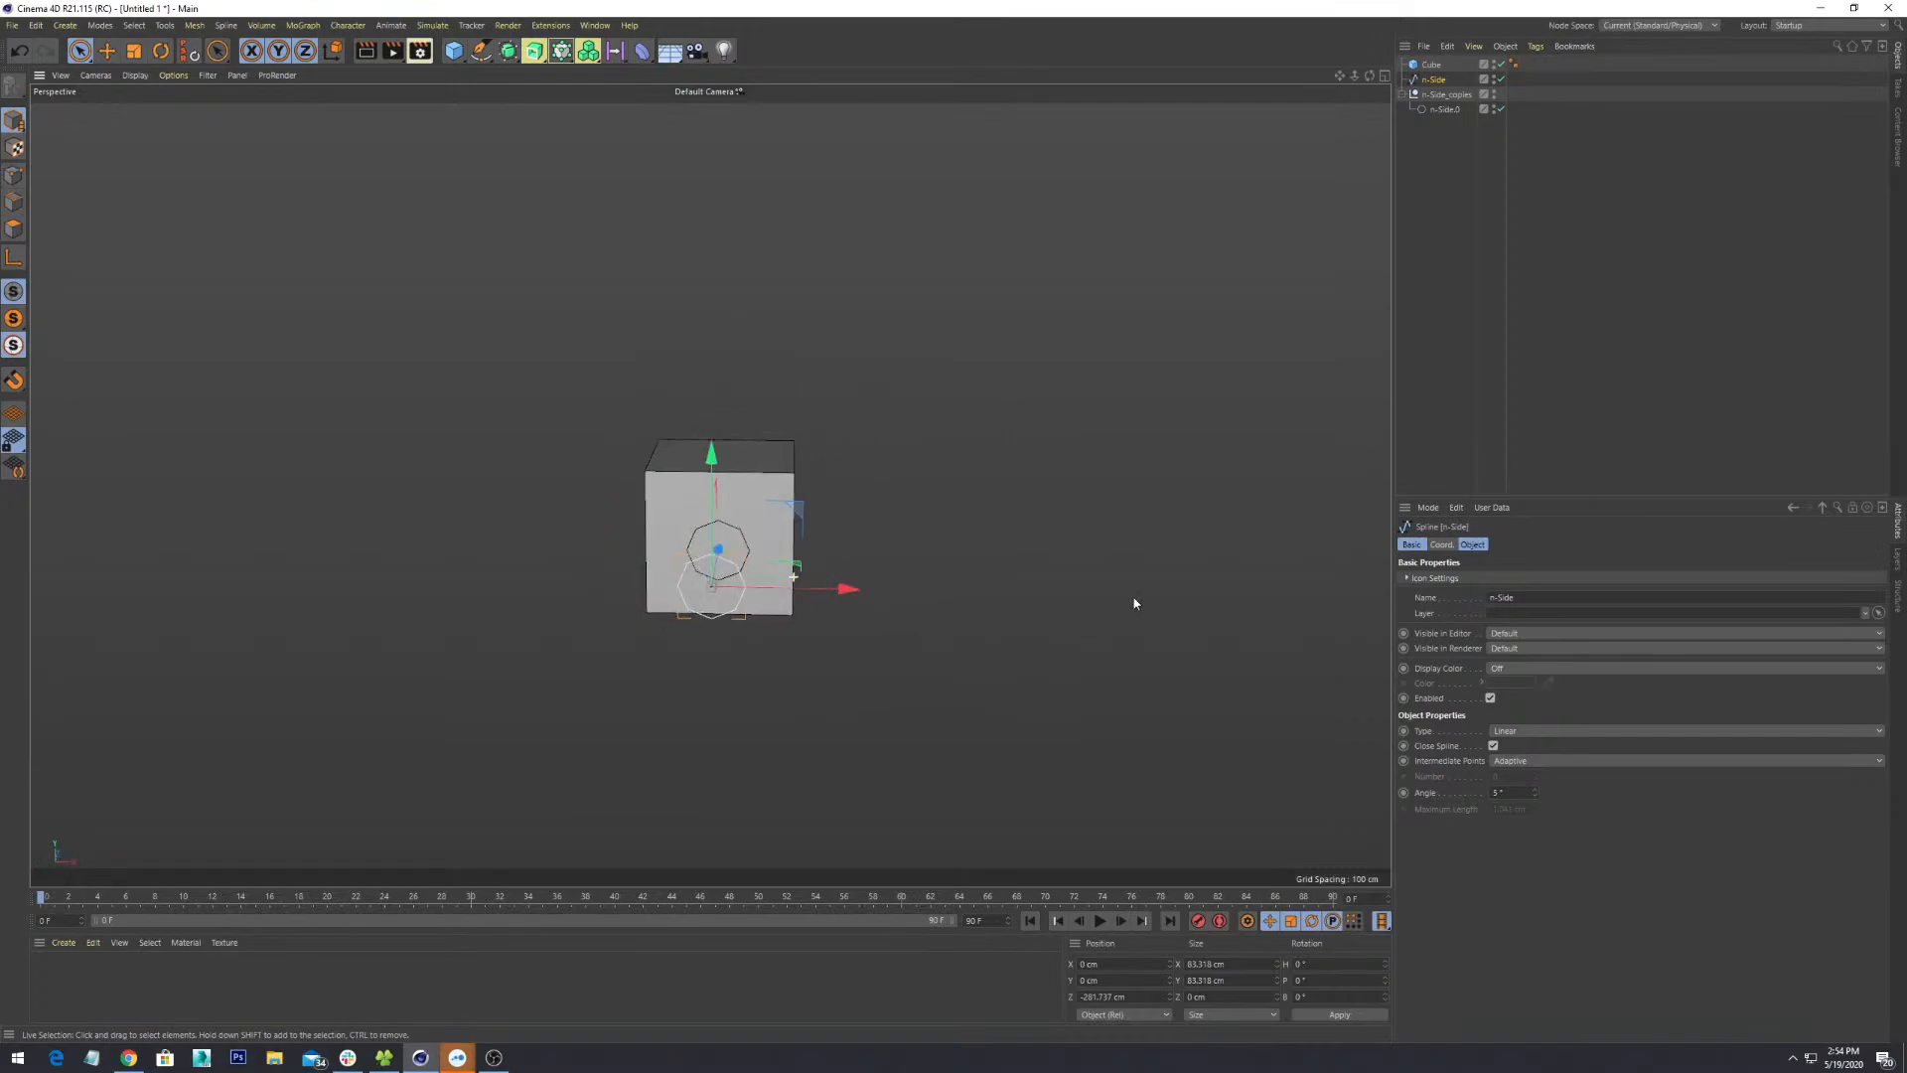
pyautogui.click(748, 462)
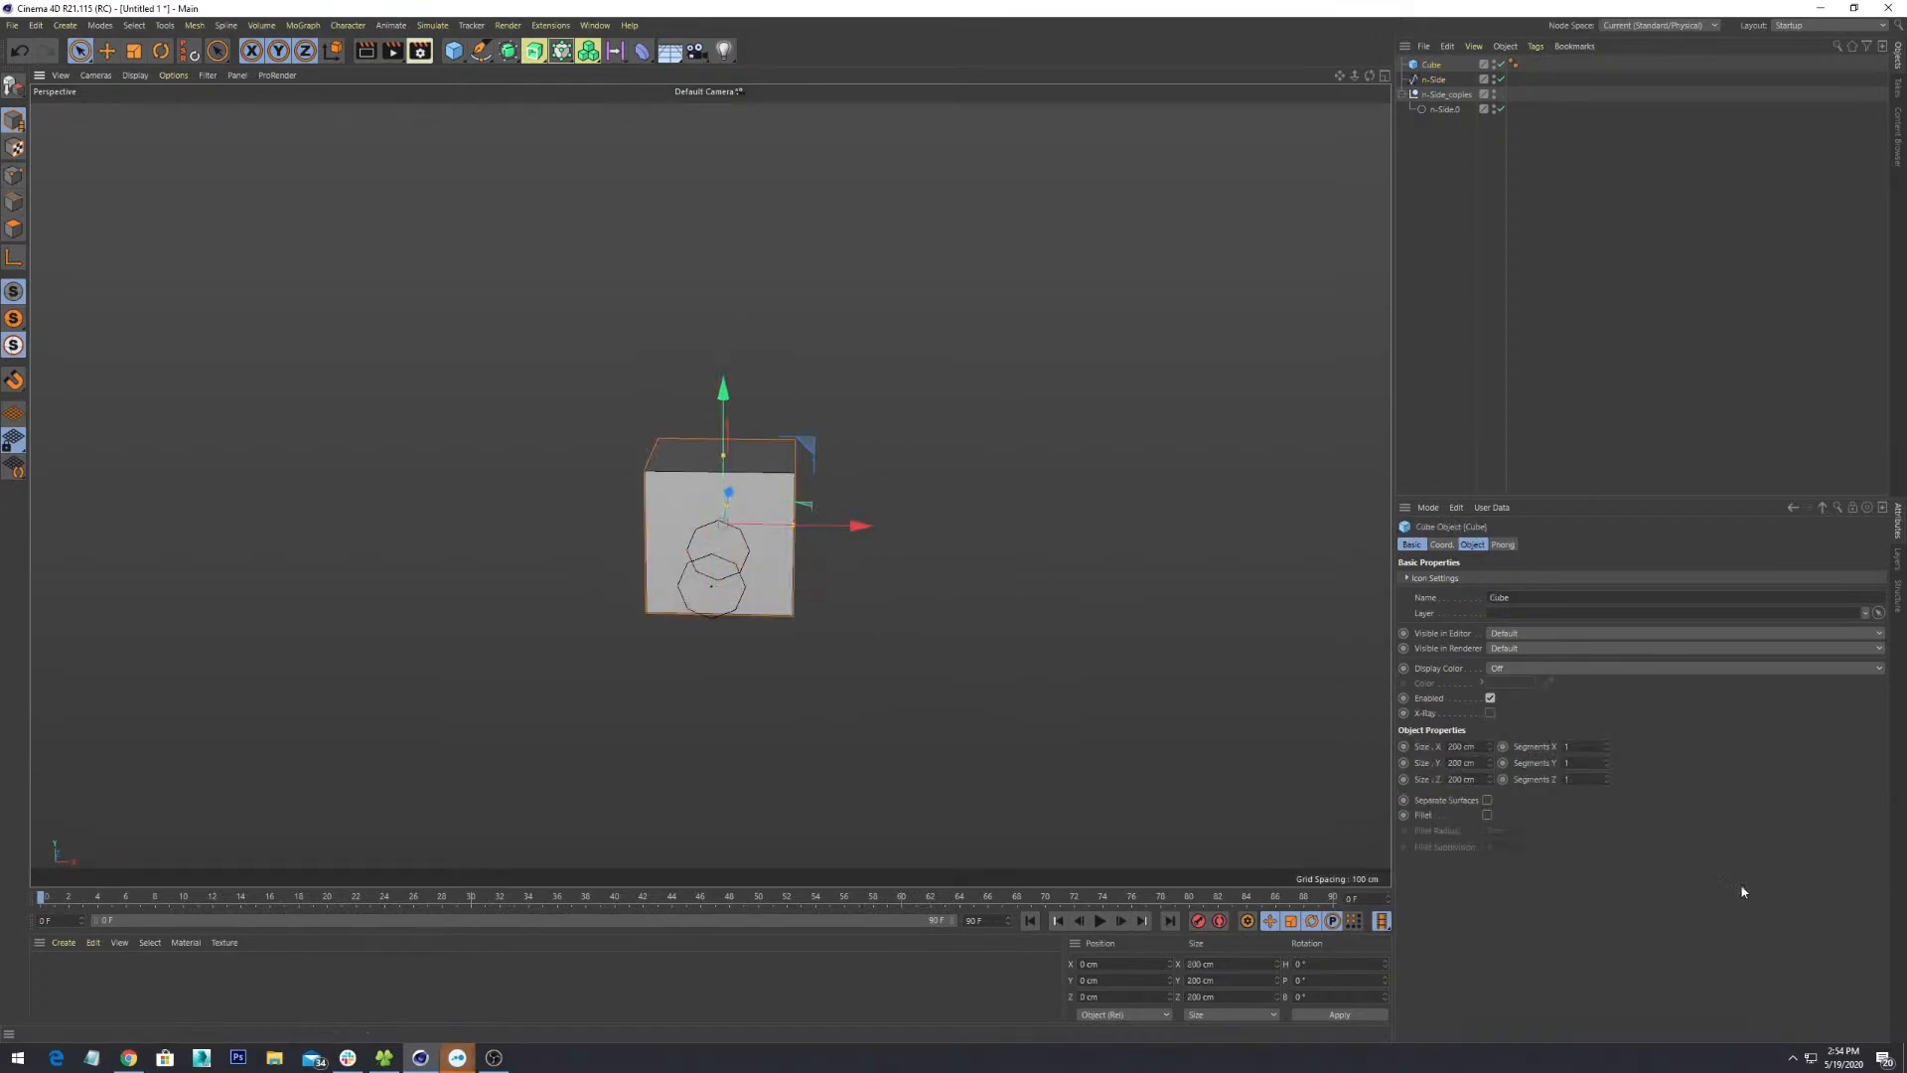
pyautogui.click(1607, 743)
pyautogui.write('50')
pyautogui.press('Tab')
pyautogui.write('50')
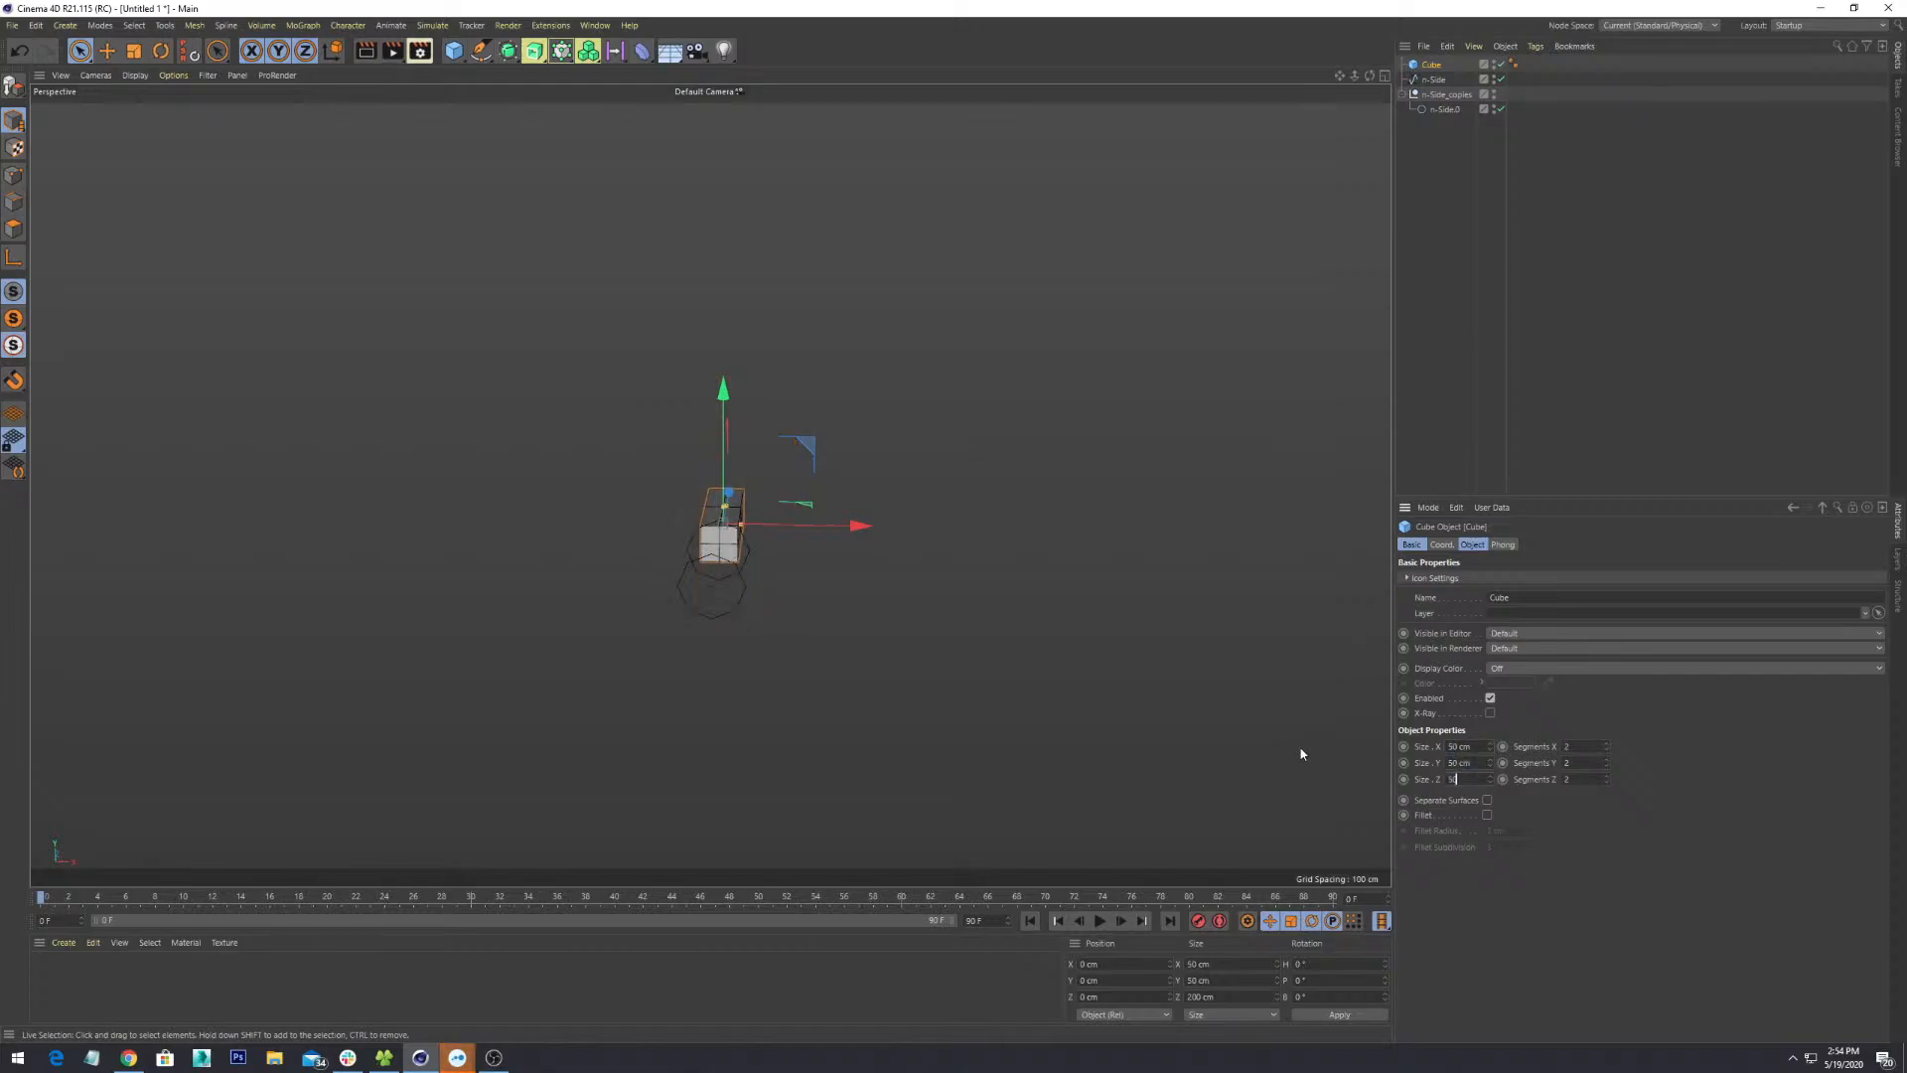
# - Frame the tiny 1 cm cube and orbit and zoom around it to a frontal view
pyautogui.keyDown('alt'); pyautogui.moveTo(857, 643); pyautogui.dragTo(703, 643); pyautogui.keyUp('alt')
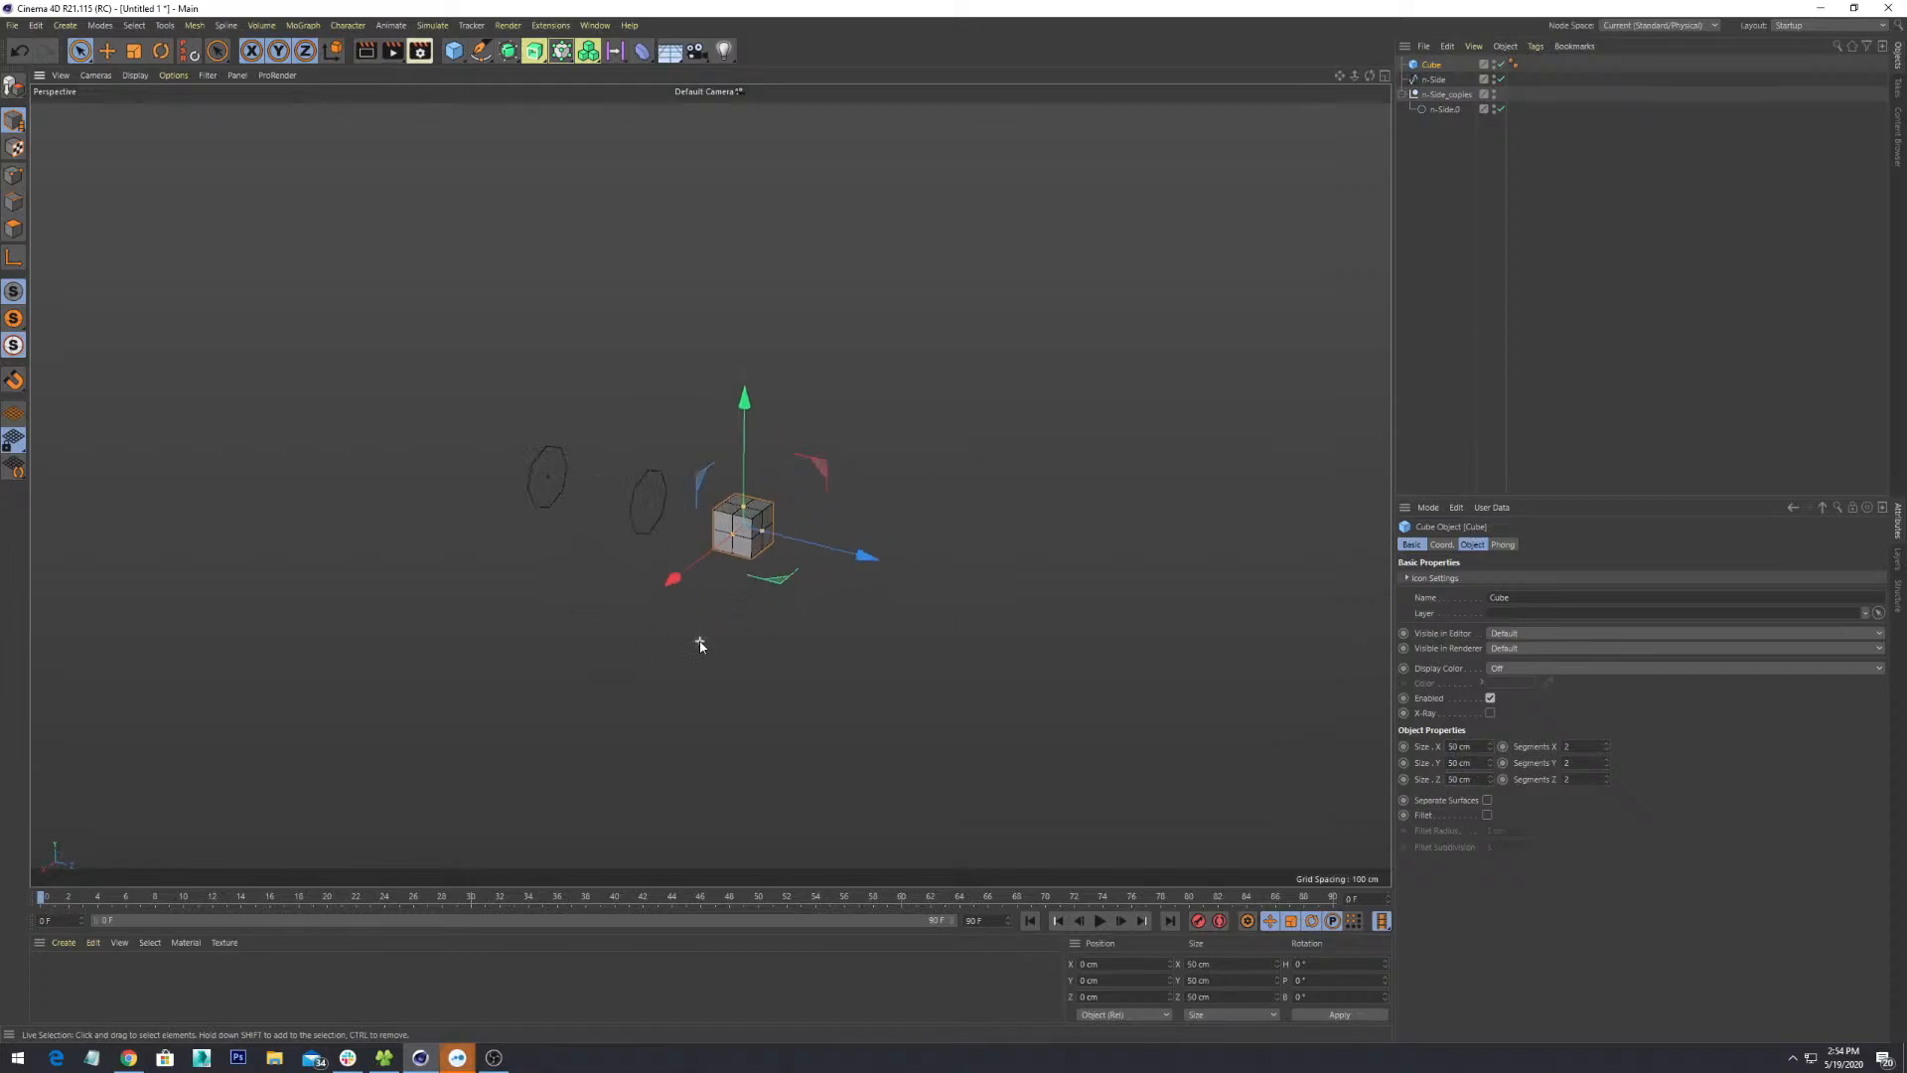
pyautogui.scroll(5, 724, 640)
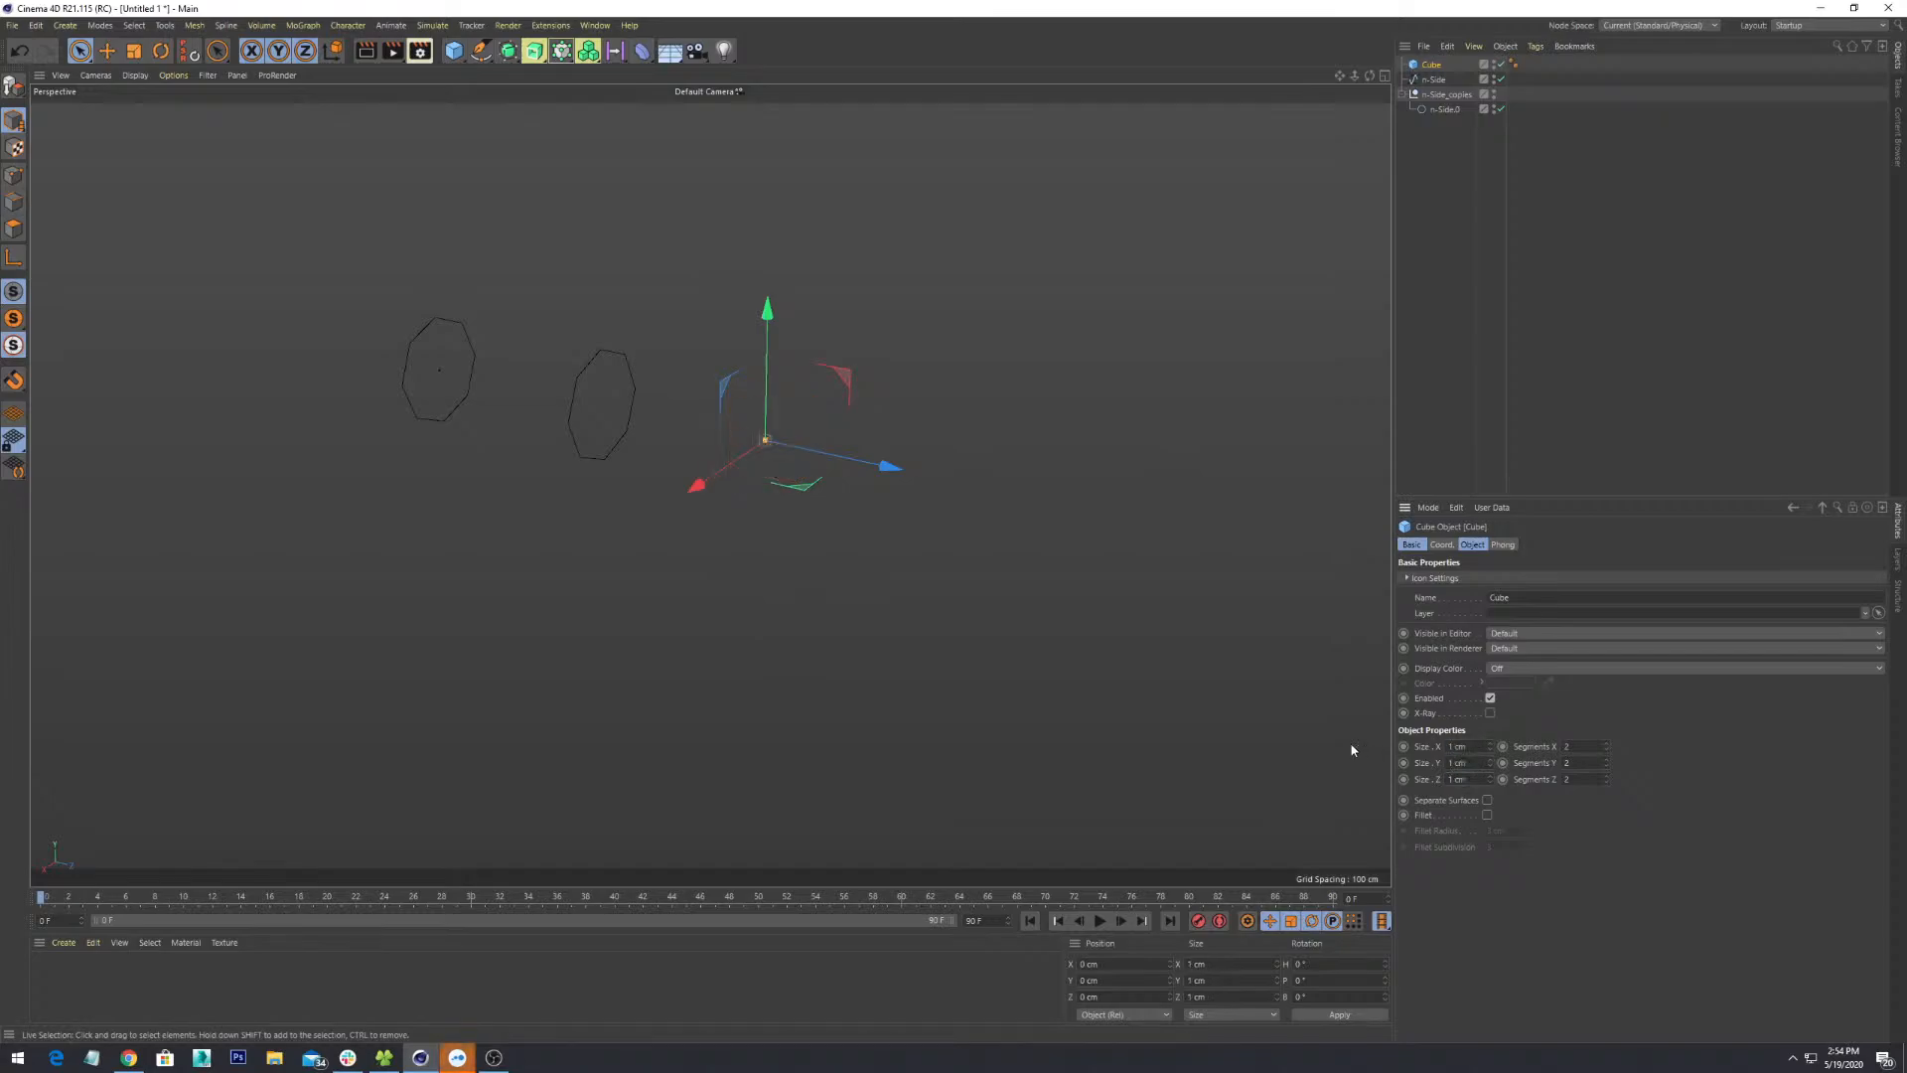
pyautogui.scroll(3, 764, 413)
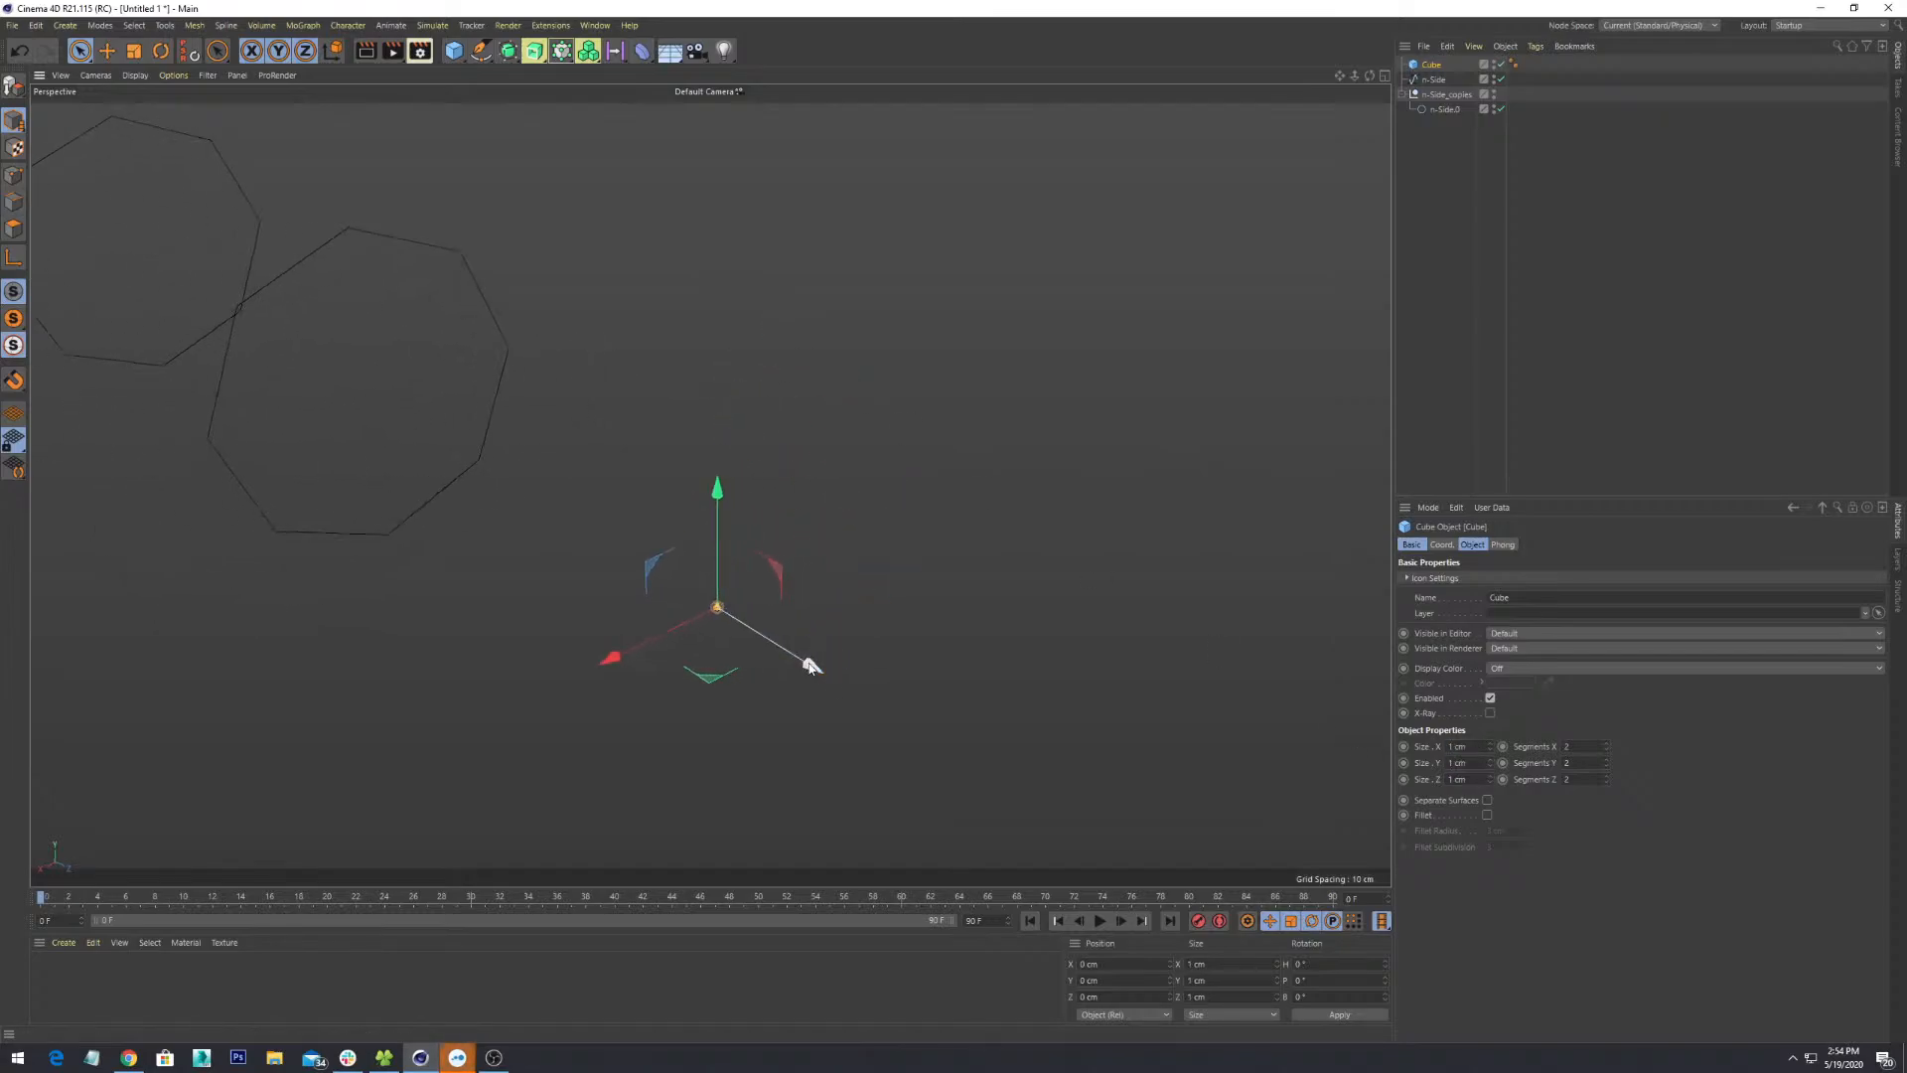
pyautogui.press('s')
pyautogui.scroll(-6, 830, 660)
pyautogui.moveTo(926, 646)
pyautogui.keyDown('alt'); pyautogui.mouseDown()
pyautogui.moveTo(833, 602)
pyautogui.moveTo(940, 663)
pyautogui.mouseUp(); pyautogui.keyUp('alt')
pyautogui.scroll(-2, 834, 602)
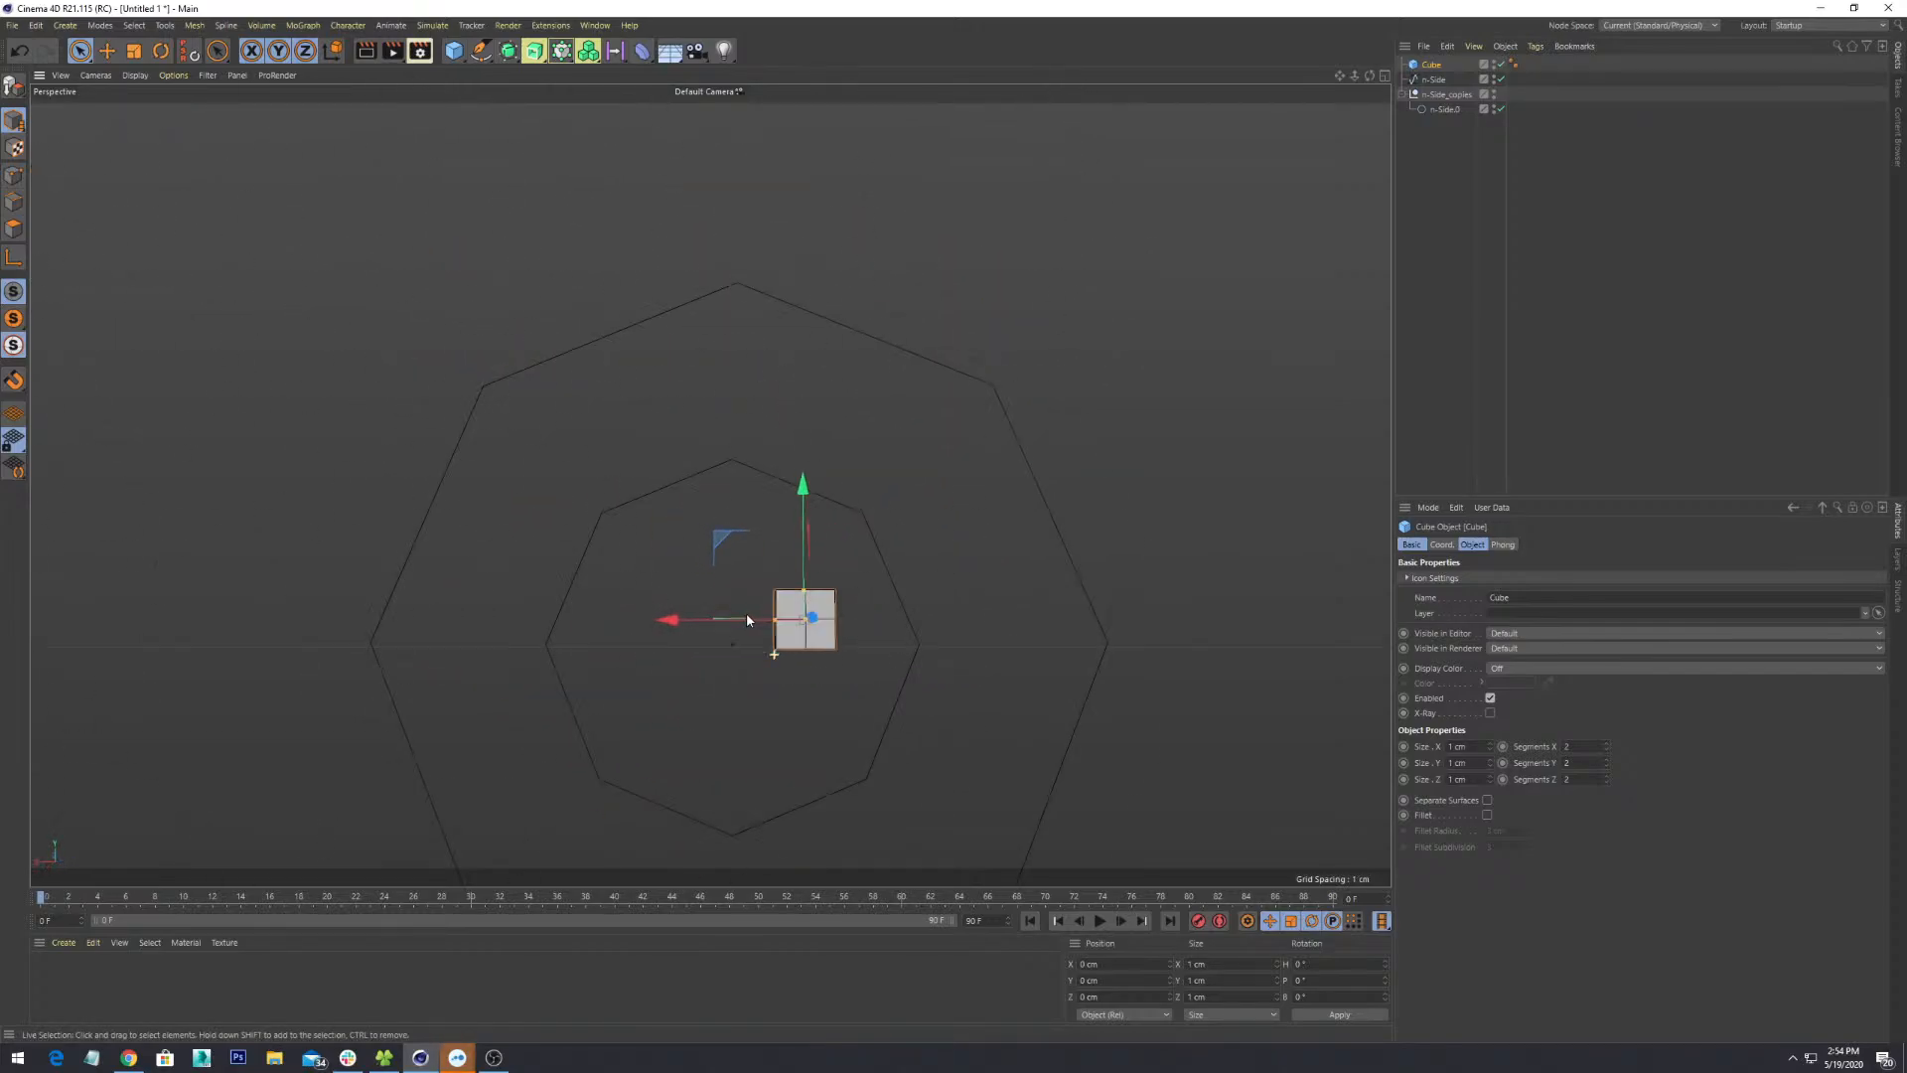
pyautogui.scroll(1, 761, 627)
pyautogui.keyDown('alt'); pyautogui.moveTo(788, 653); pyautogui.dragTo(1021, 719); pyautogui.keyUp('alt')
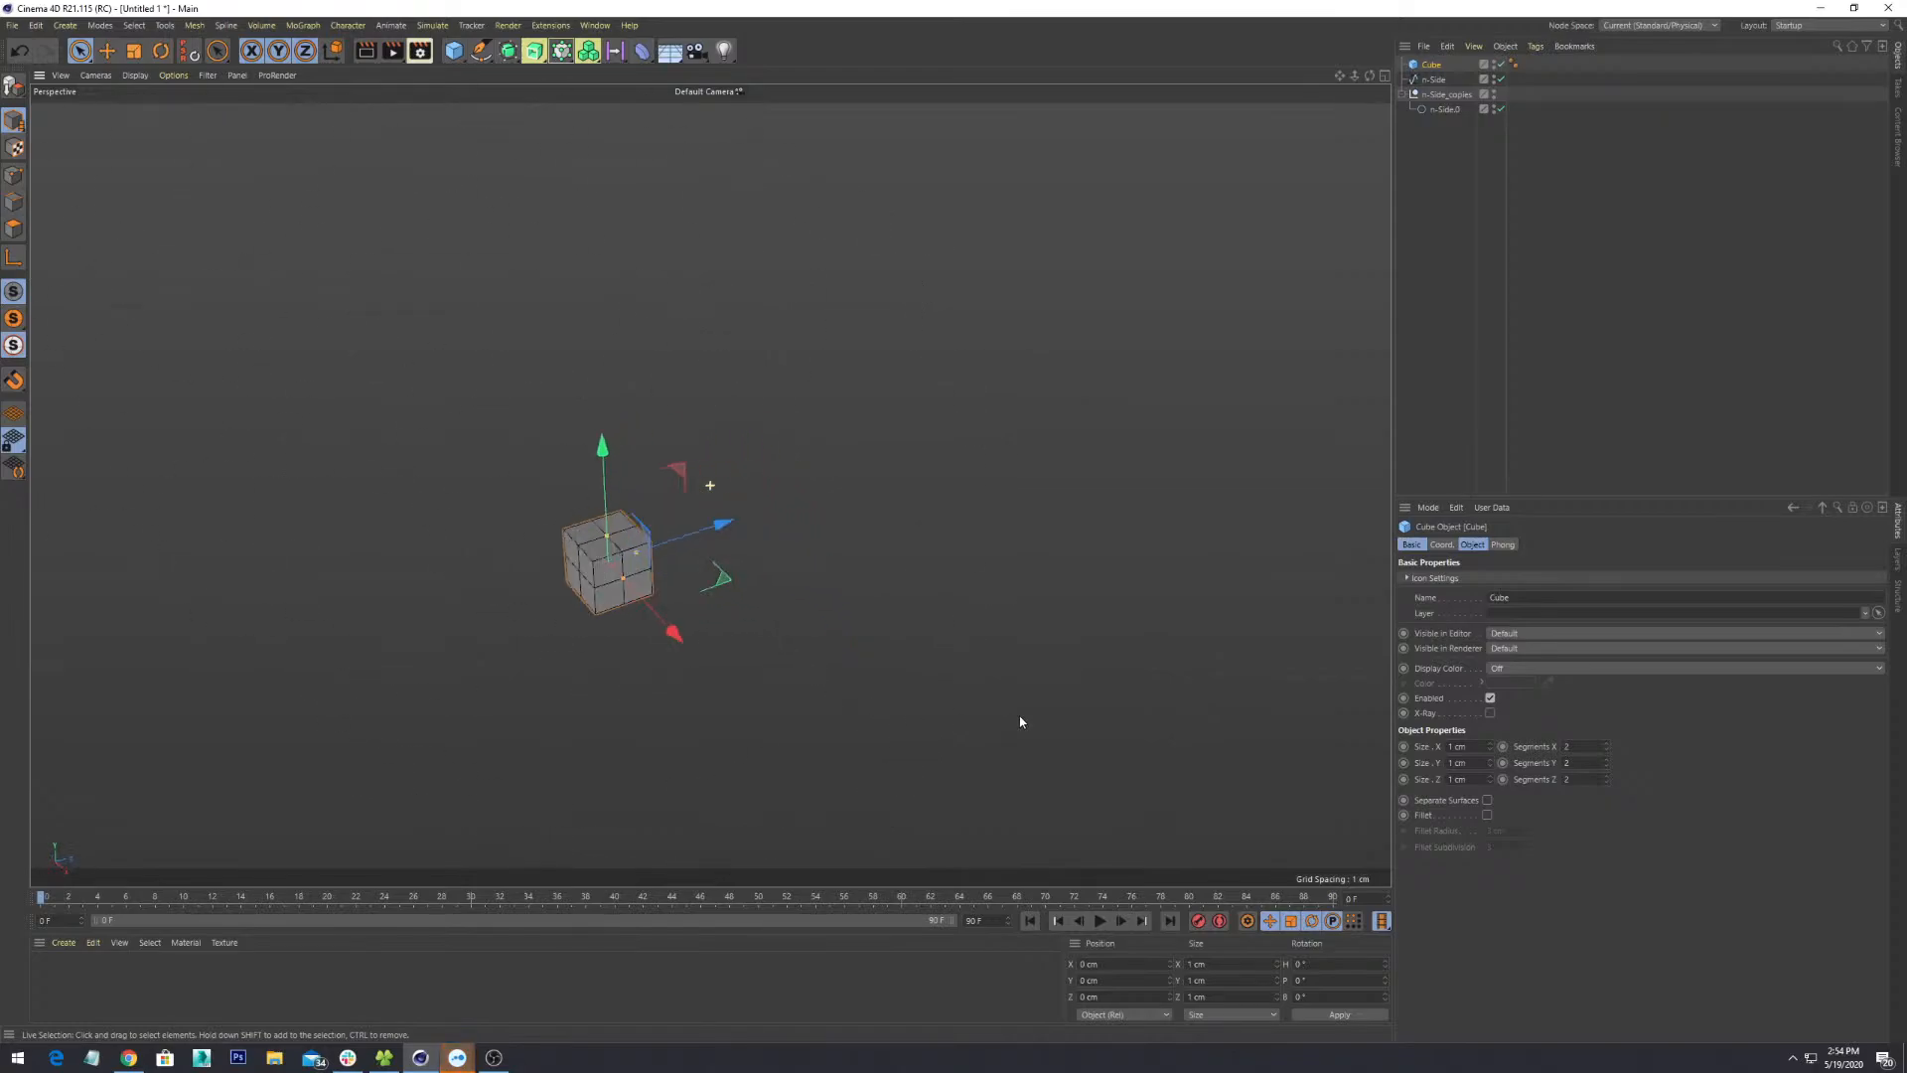
pyautogui.scroll(3, 741, 678)
pyautogui.scroll(-3, 743, 681)
pyautogui.scroll(-3, 745, 682)
pyautogui.click(946, 651)
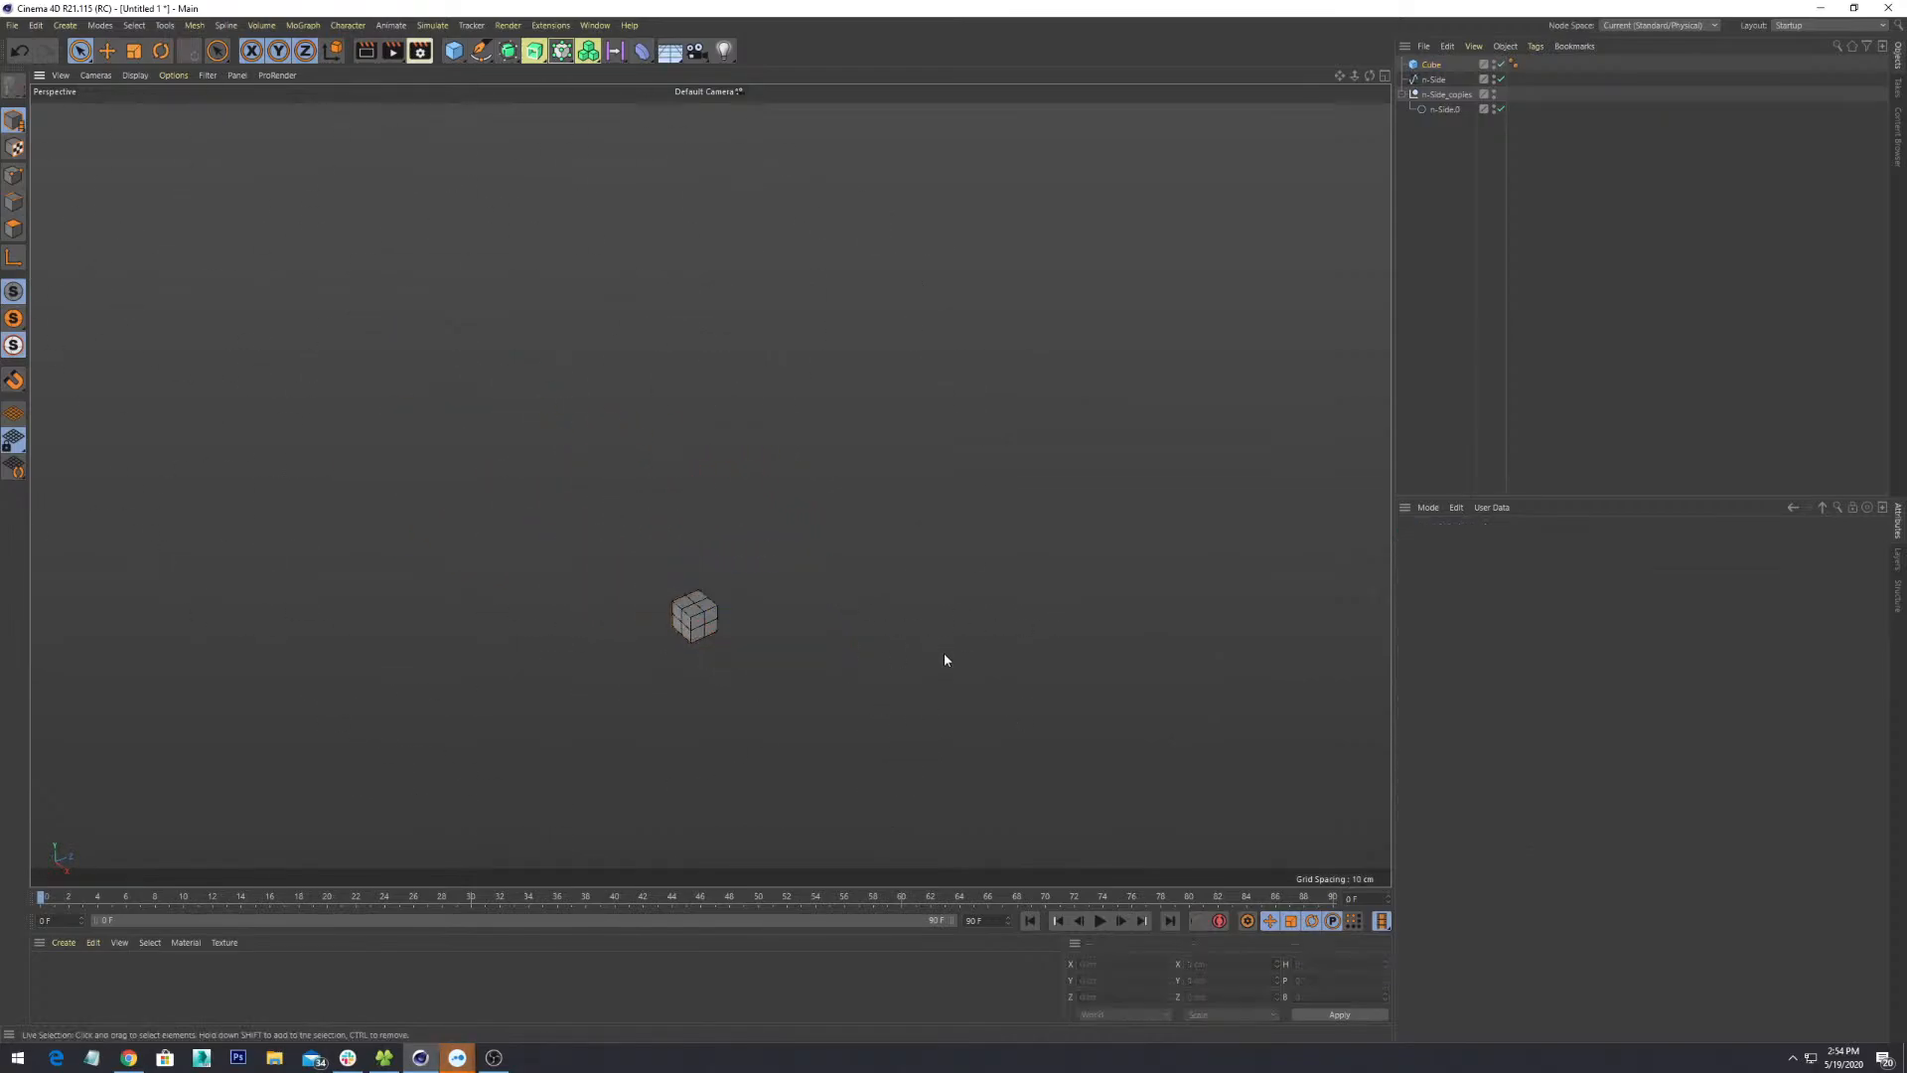
pyautogui.keyDown('alt'); pyautogui.moveTo(943, 653); pyautogui.dragTo(729, 661); pyautogui.keyUp('alt')
pyautogui.scroll(-4, 729, 661)
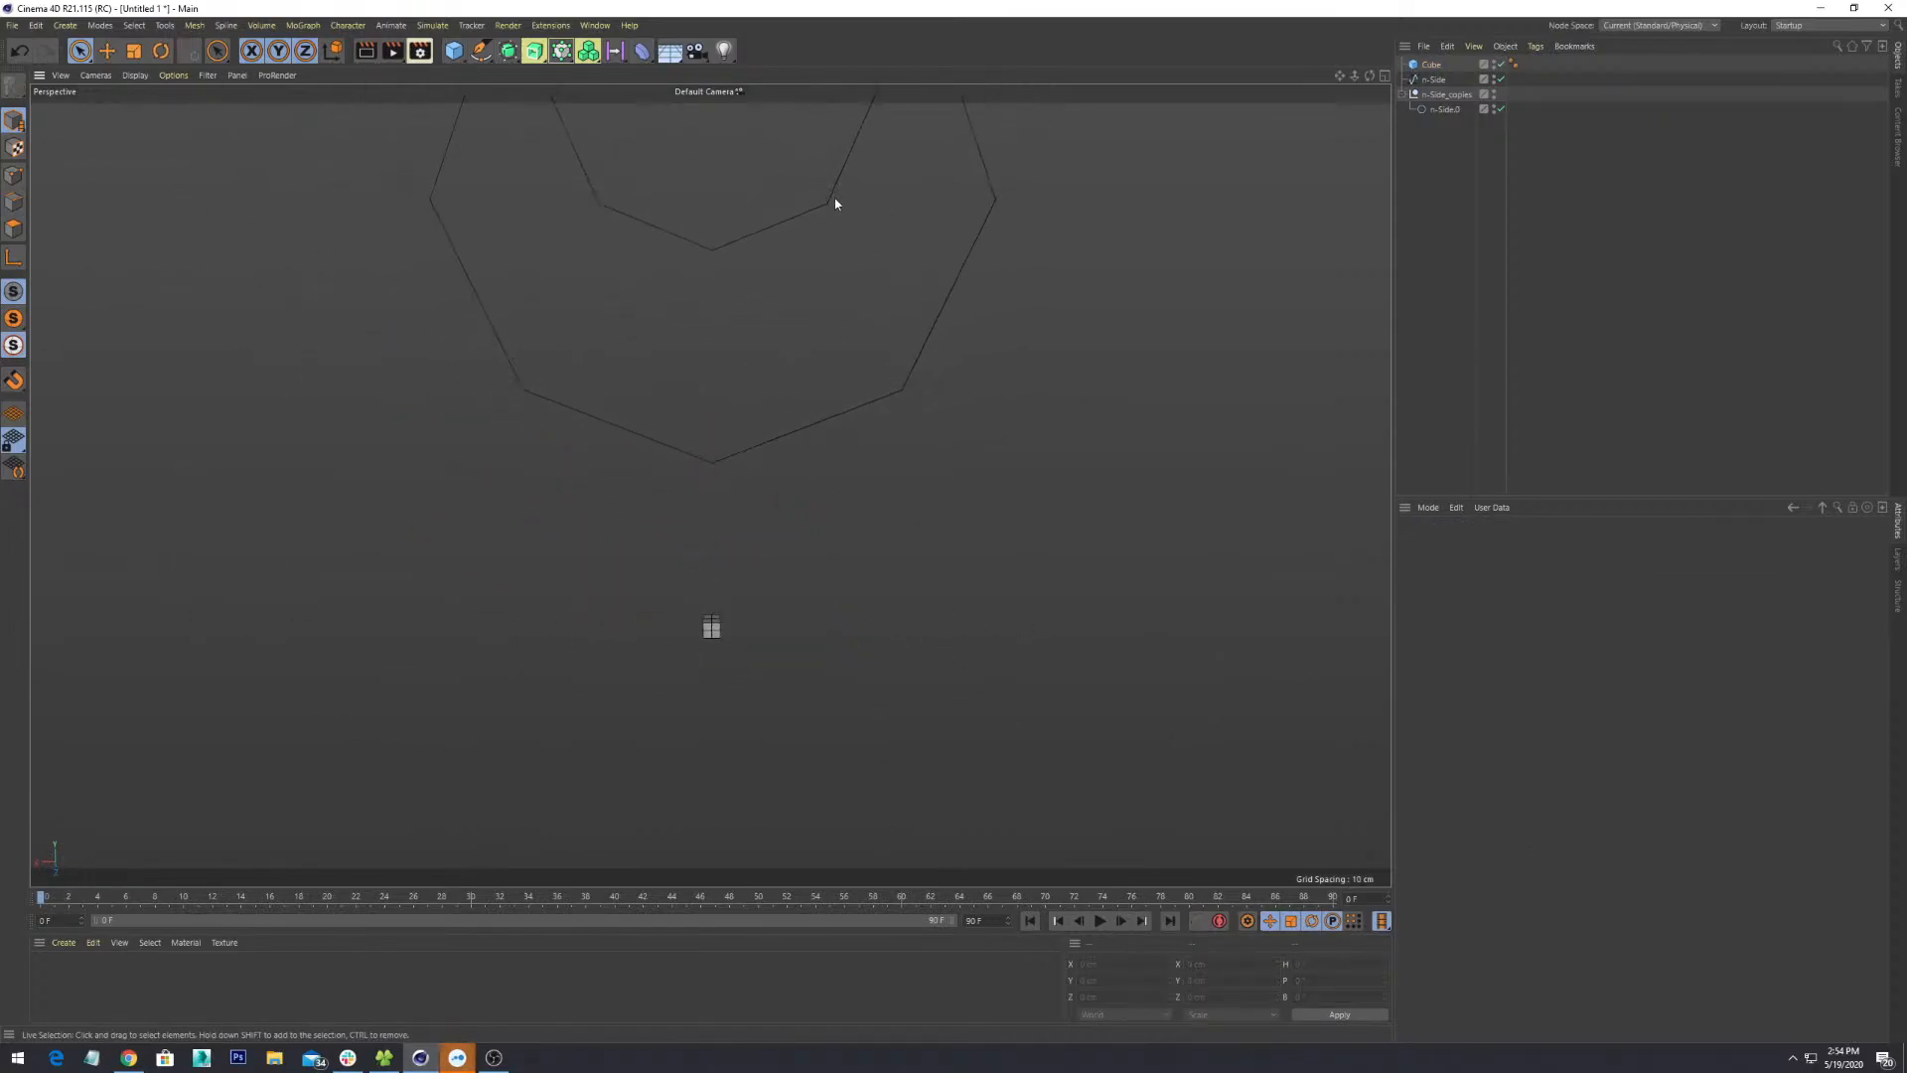
# - Compare the tiny cube against the n-Side splines, orbiting until both octagons are in view
pyautogui.click(1433, 80)
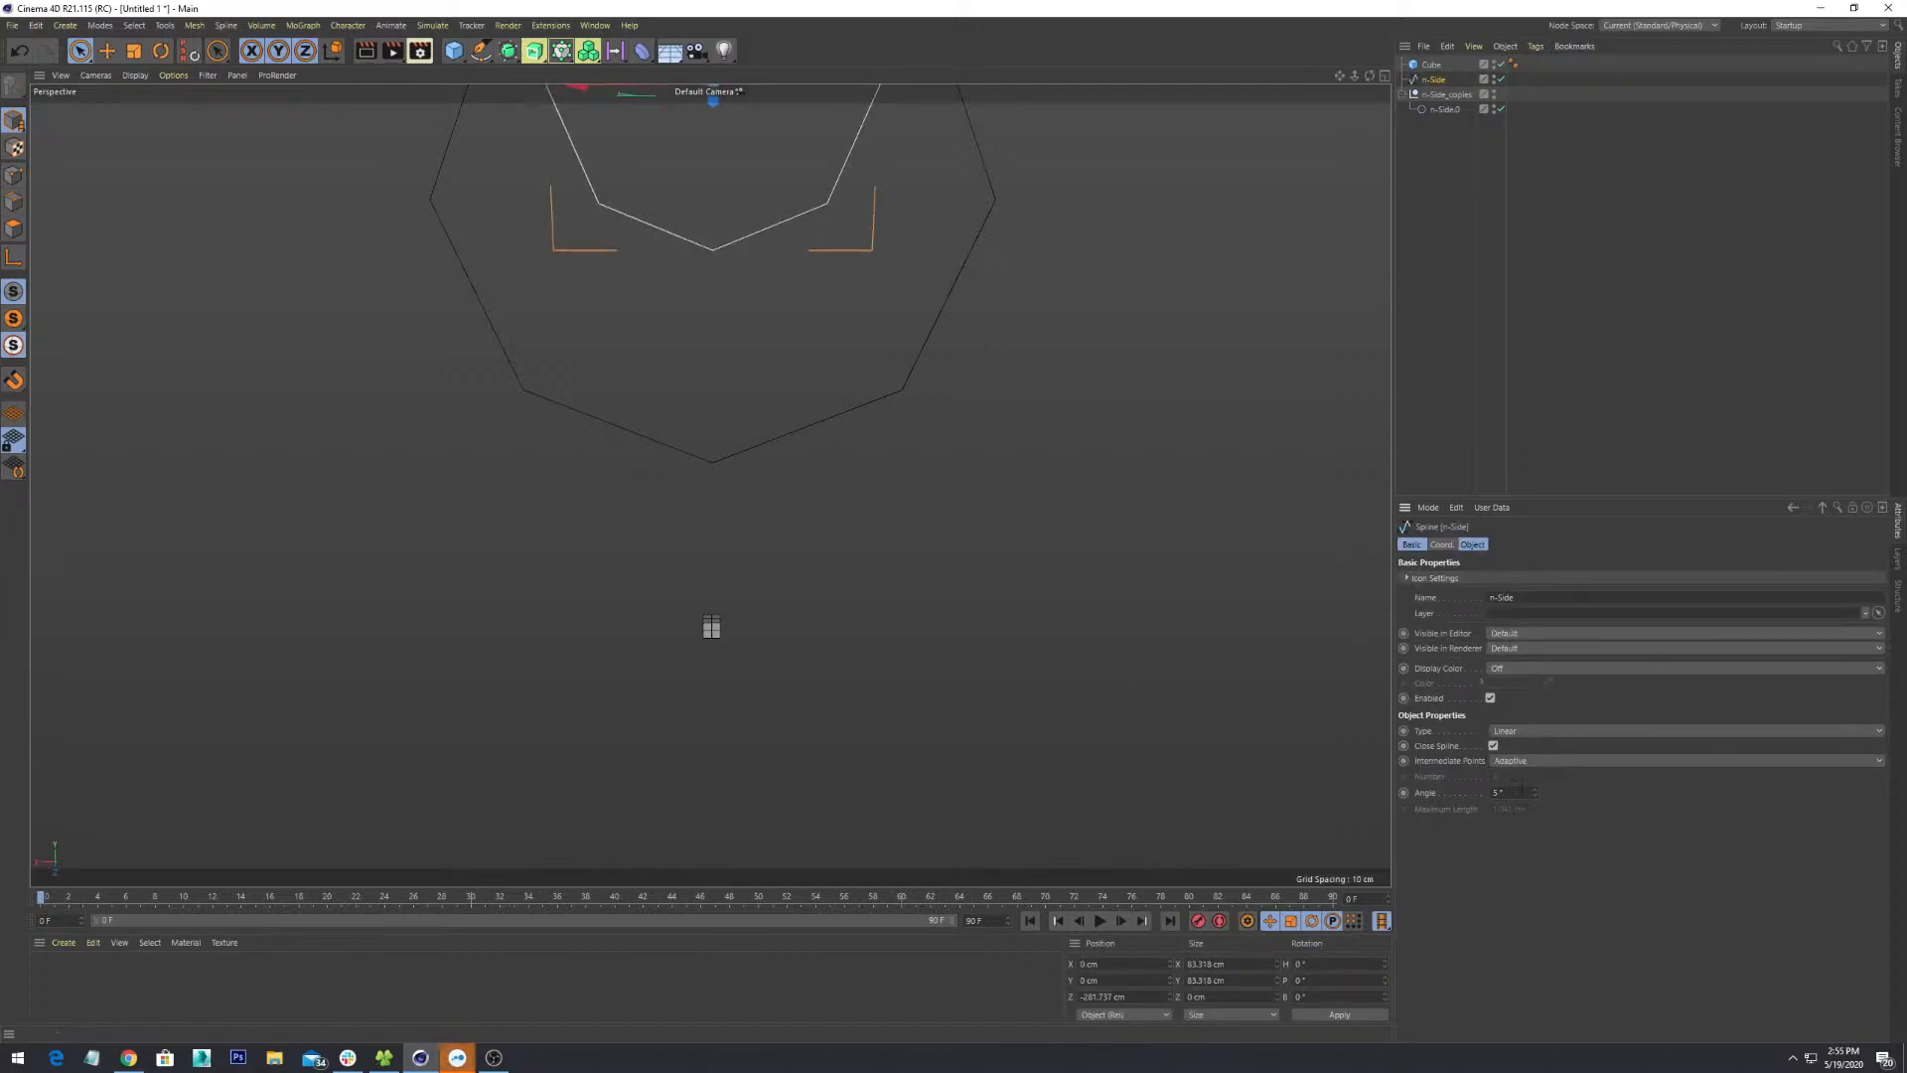
pyautogui.scroll(-7, 951, 576)
pyautogui.keyDown('alt'); pyautogui.moveTo(938, 495); pyautogui.dragTo(852, 484); pyautogui.keyUp('alt')
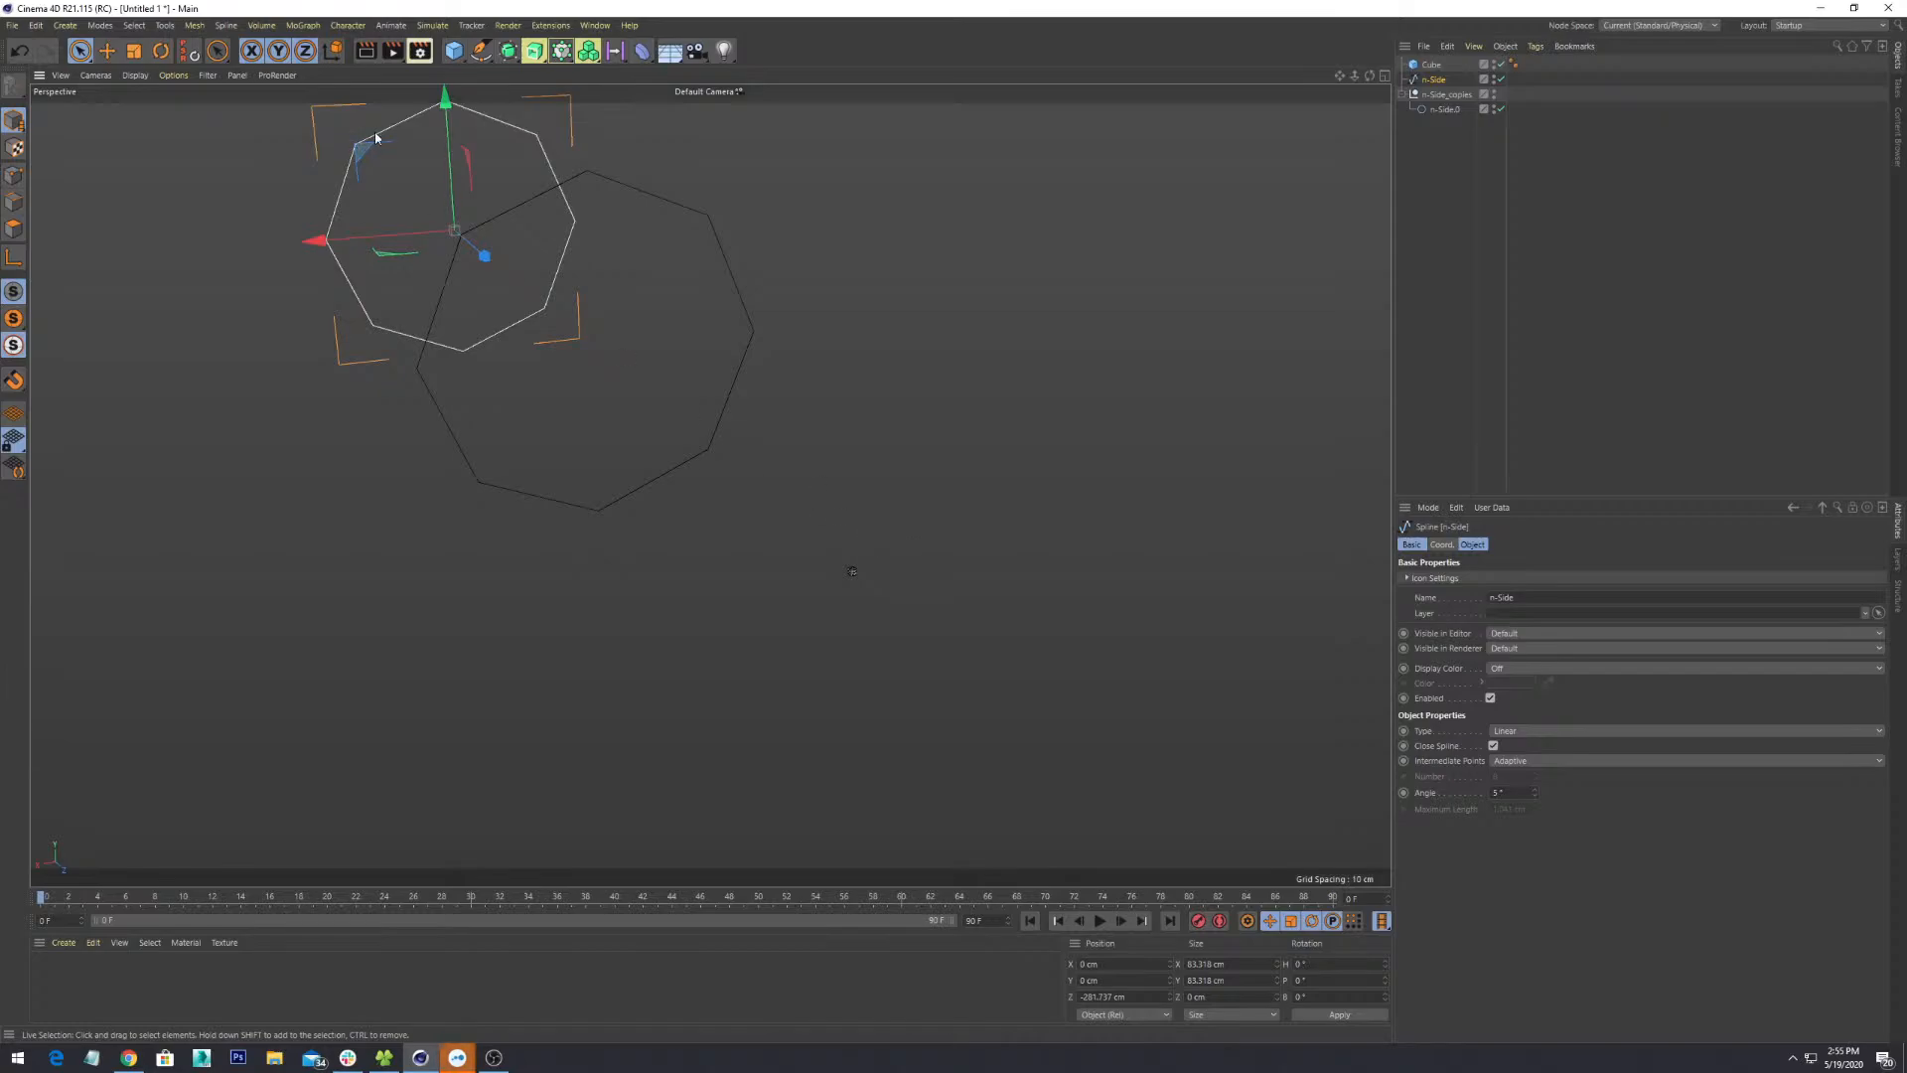
pyautogui.keyDown('alt'); pyautogui.moveTo(785, 439); pyautogui.dragTo(917, 439); pyautogui.keyUp('alt')
pyautogui.click(822, 541)
pyautogui.click(861, 479)
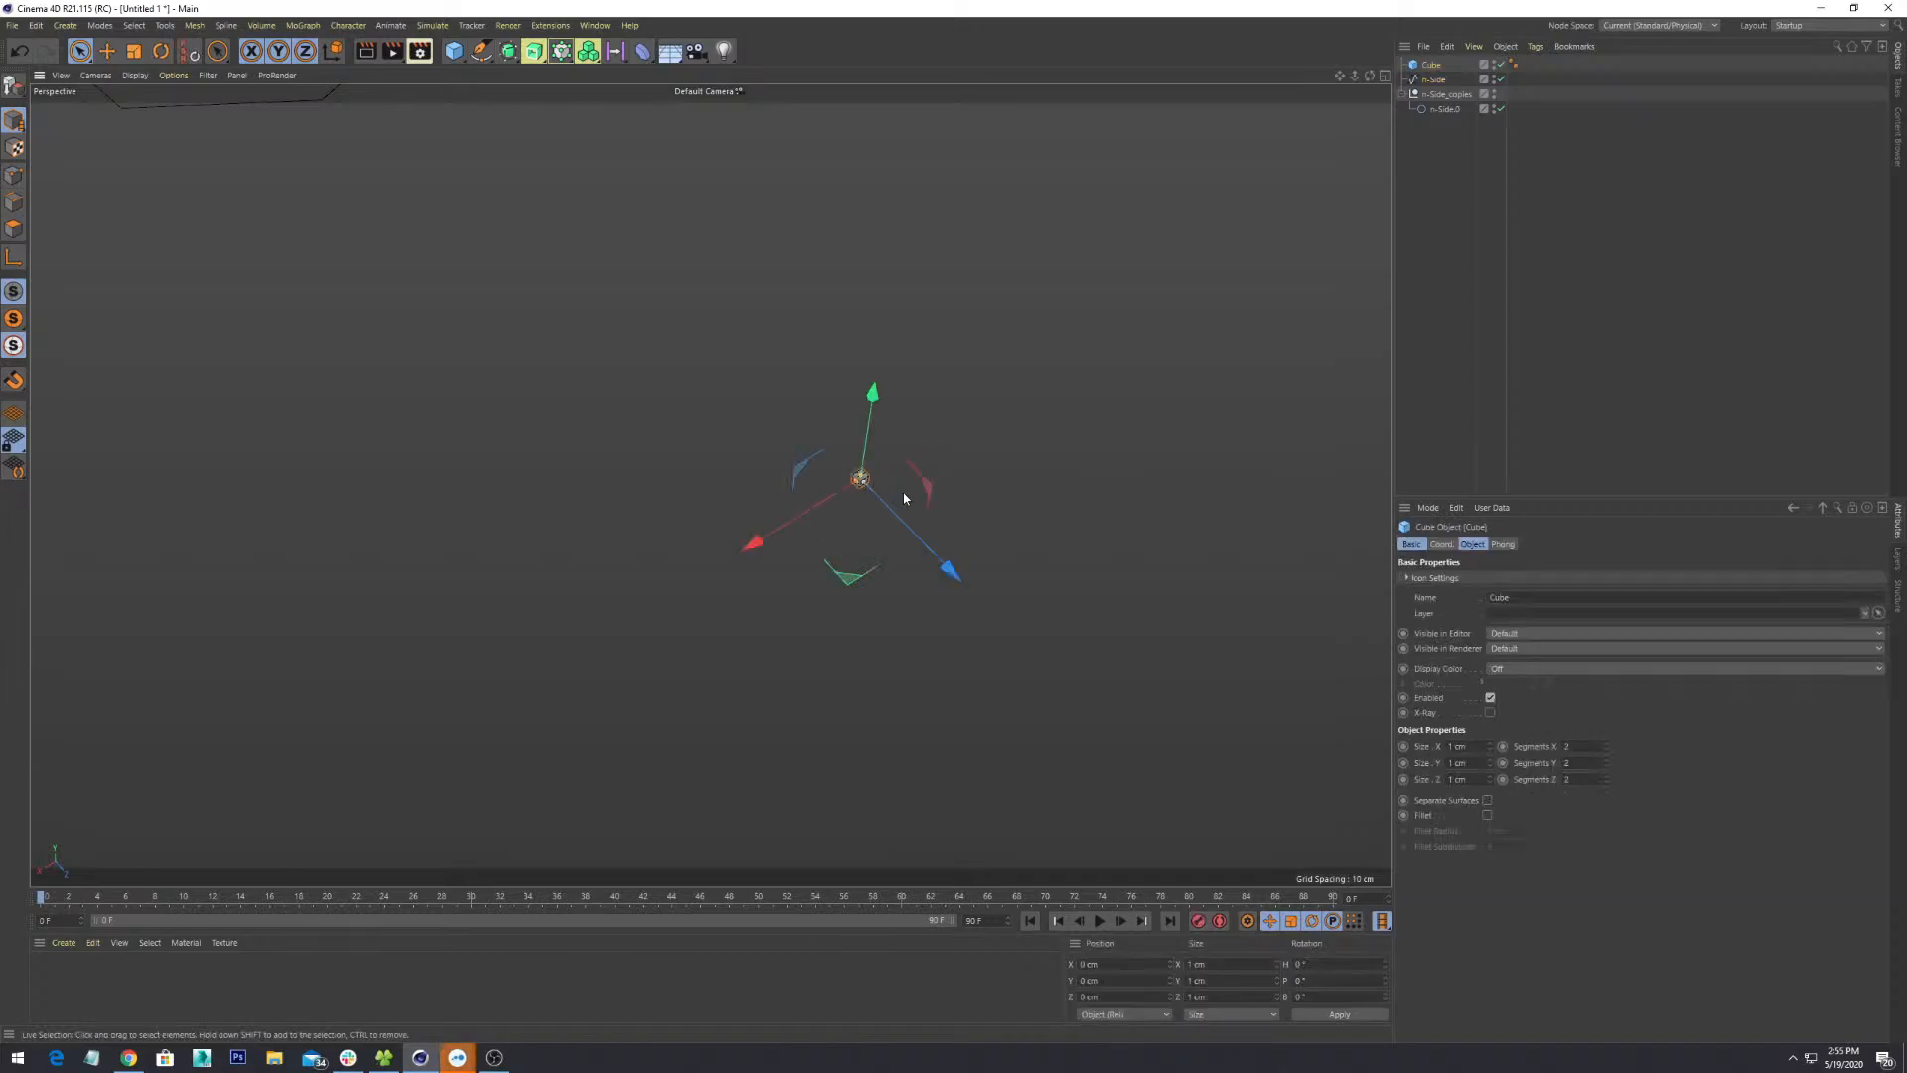
pyautogui.scroll(-3, 903, 493)
pyautogui.scroll(-6, 903, 494)
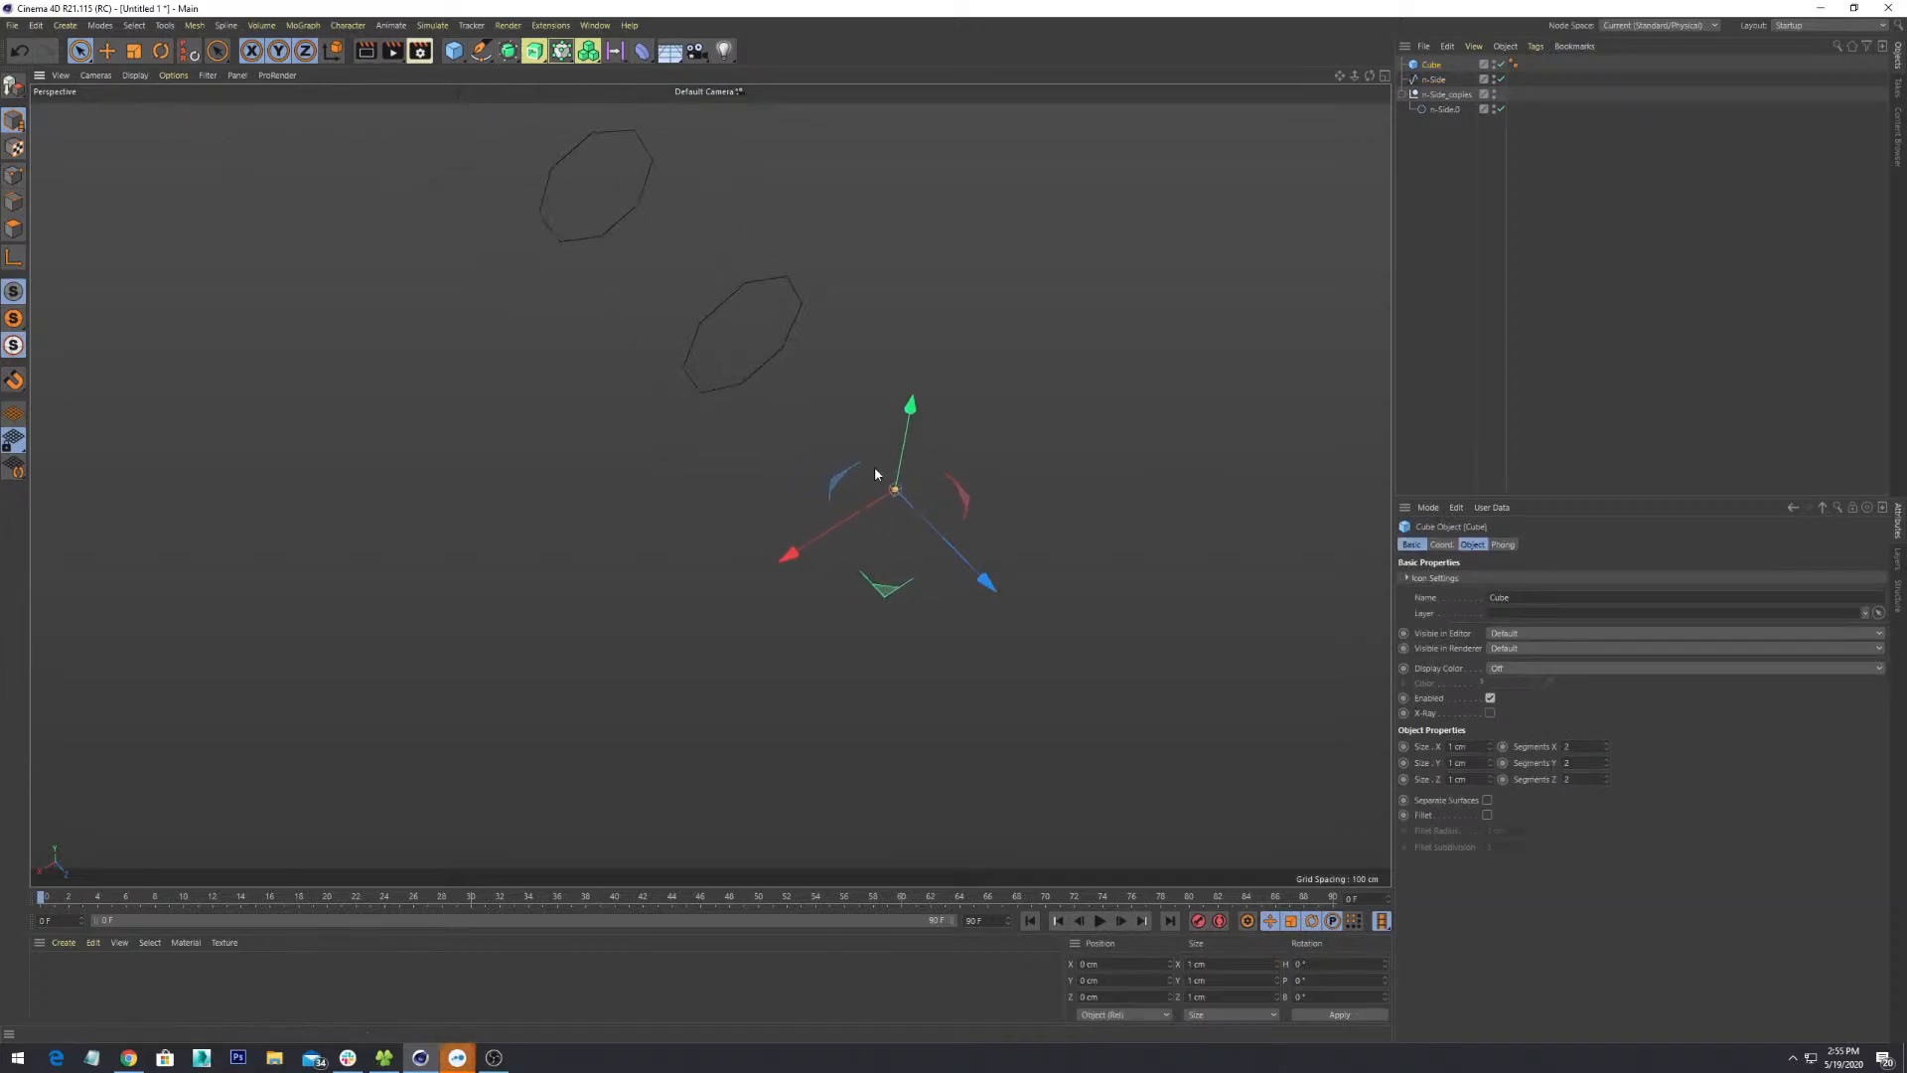
pyautogui.keyDown('alt'); pyautogui.moveTo(810, 343); pyautogui.dragTo(807, 386); pyautogui.keyUp('alt')
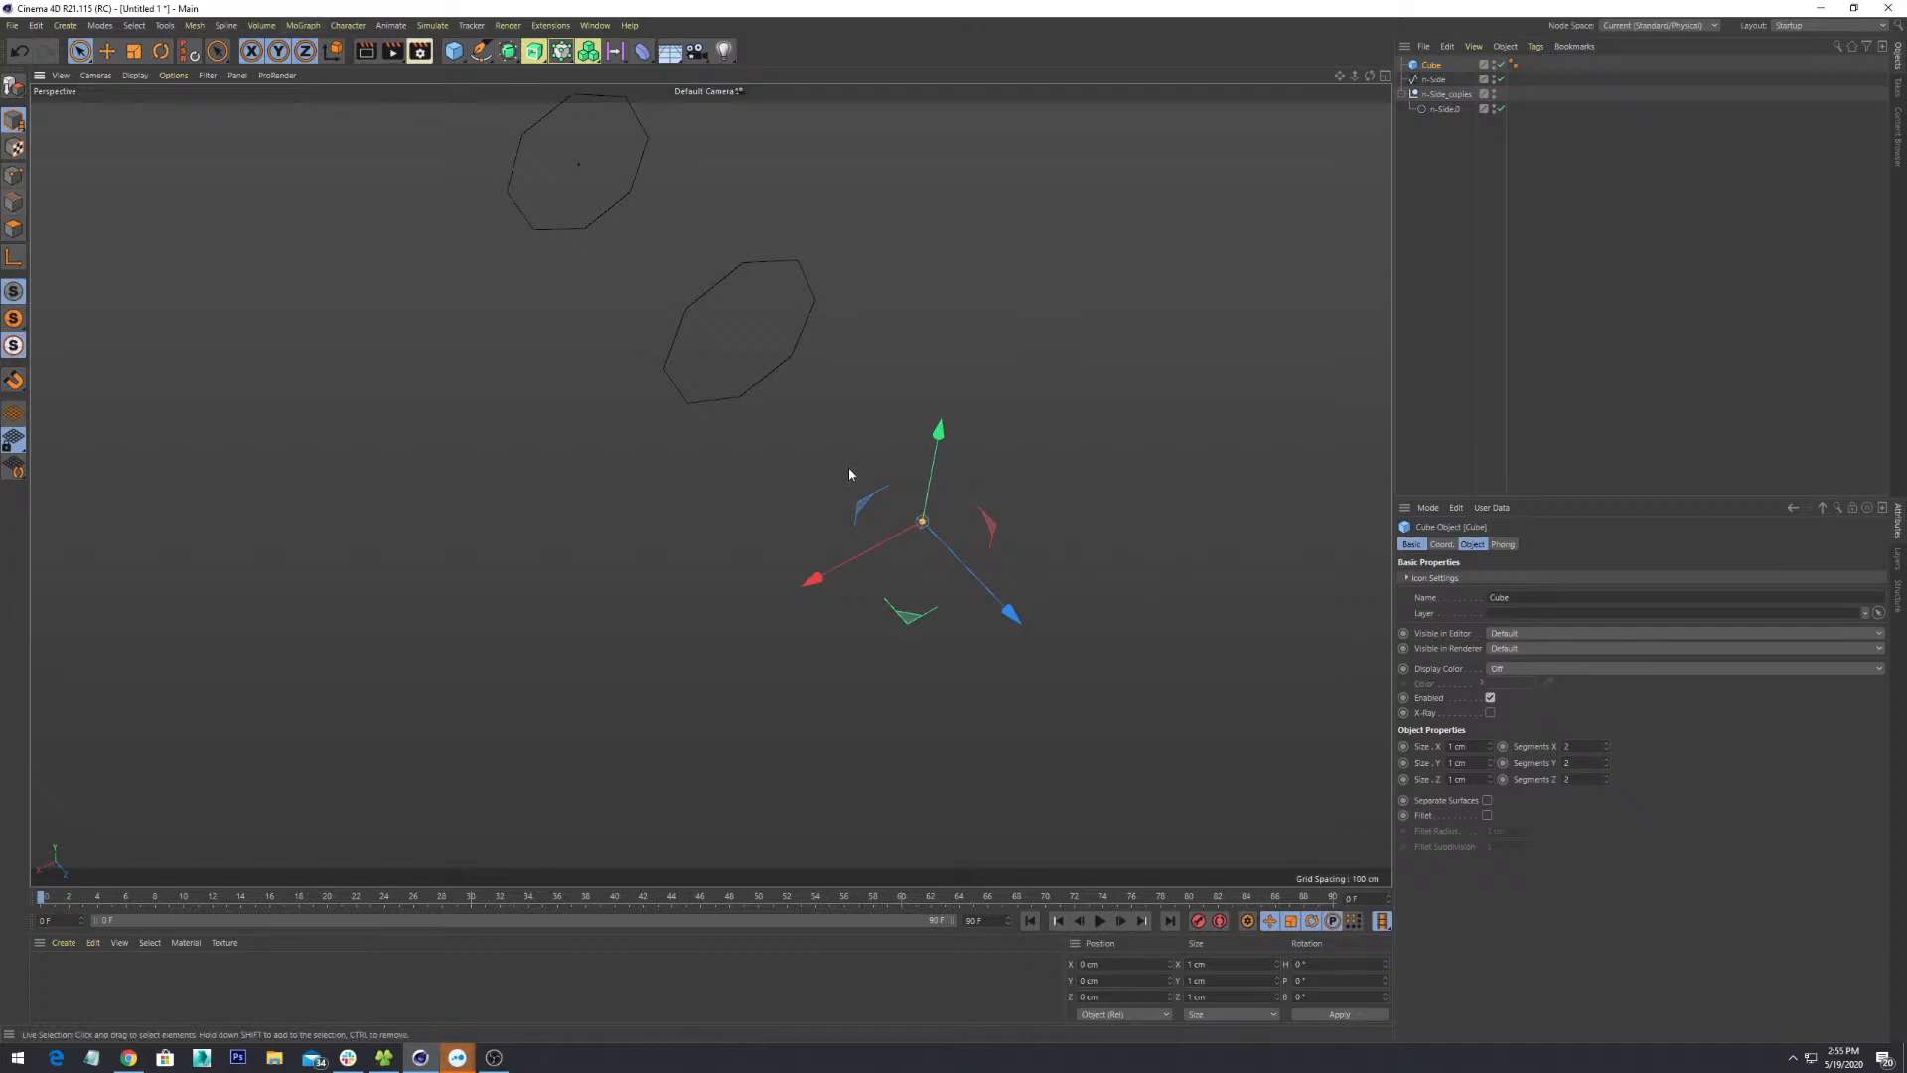
pyautogui.keyDown('alt'); pyautogui.moveTo(850, 469); pyautogui.dragTo(750, 427); pyautogui.keyUp('alt')
pyautogui.click(902, 546)
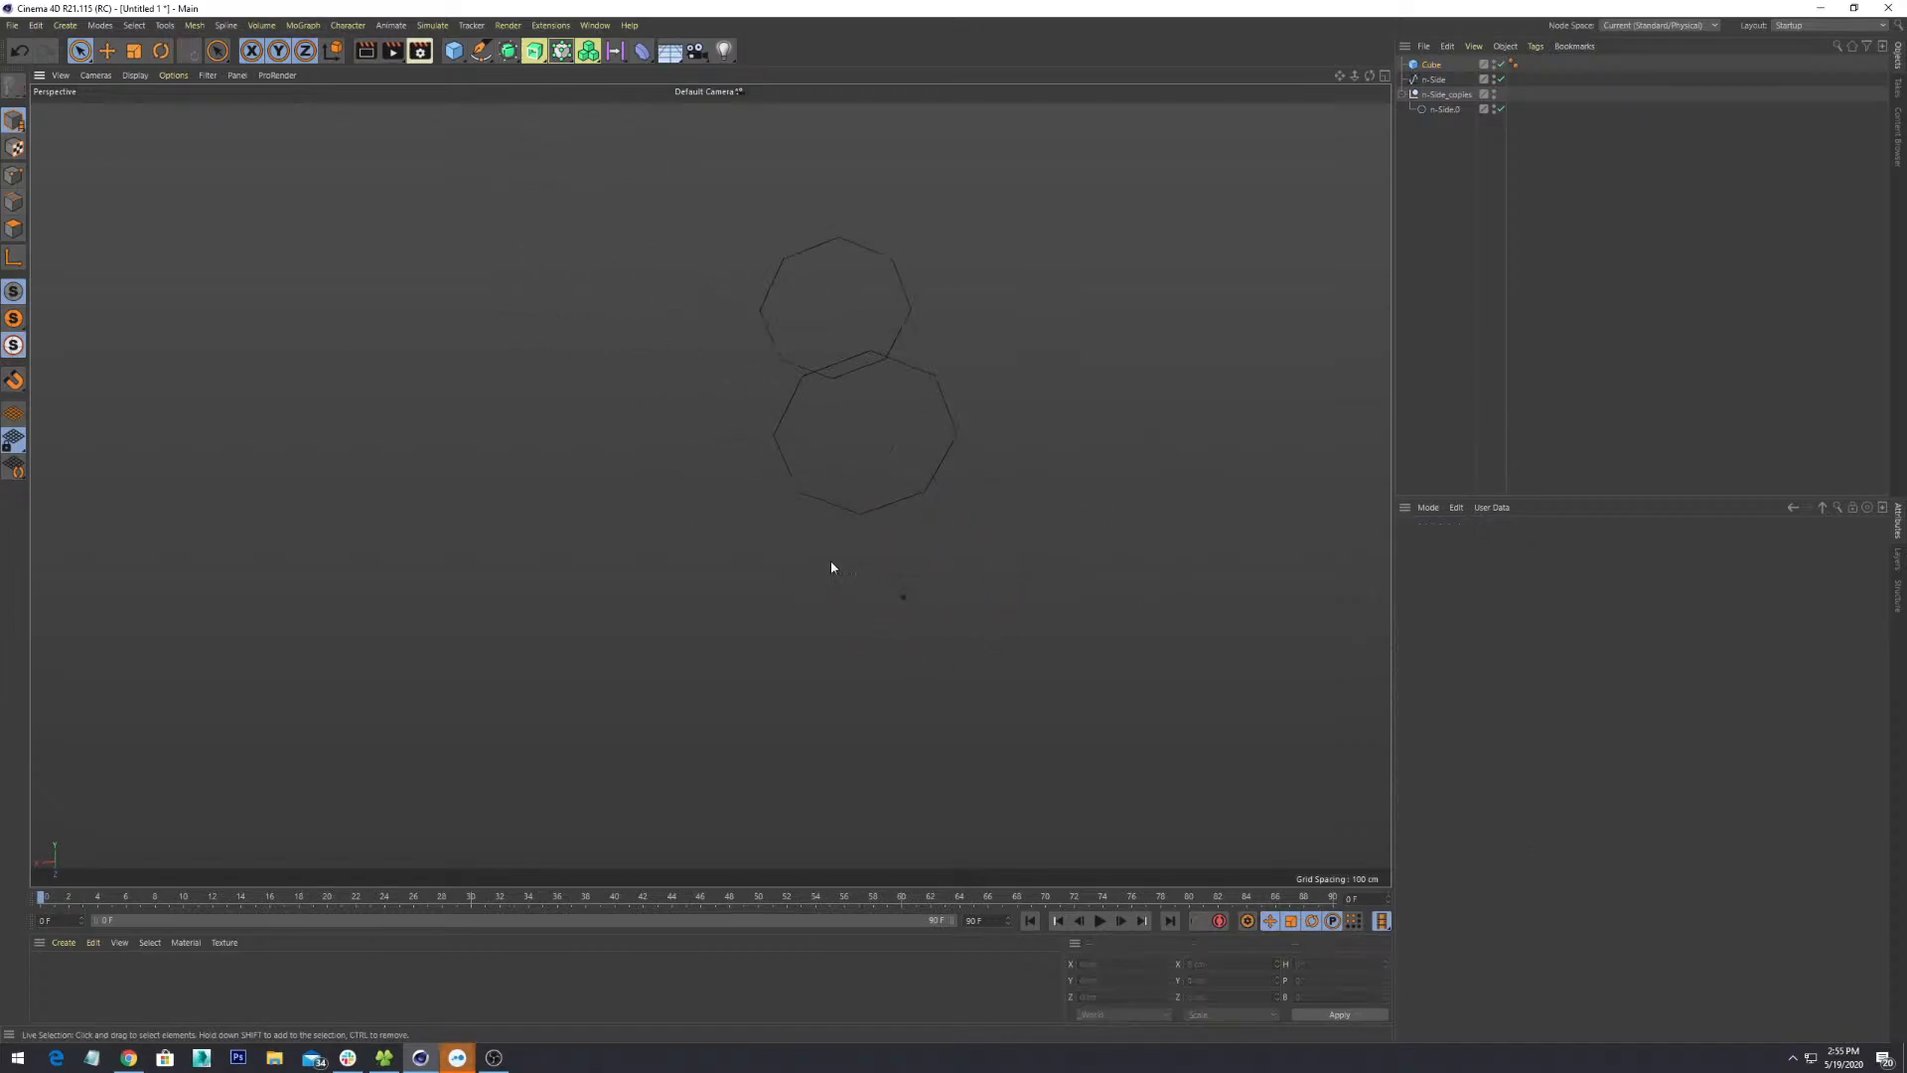
pyautogui.keyDown('alt'); pyautogui.moveTo(831, 560); pyautogui.dragTo(889, 552); pyautogui.keyUp('alt')
pyautogui.click(925, 541)
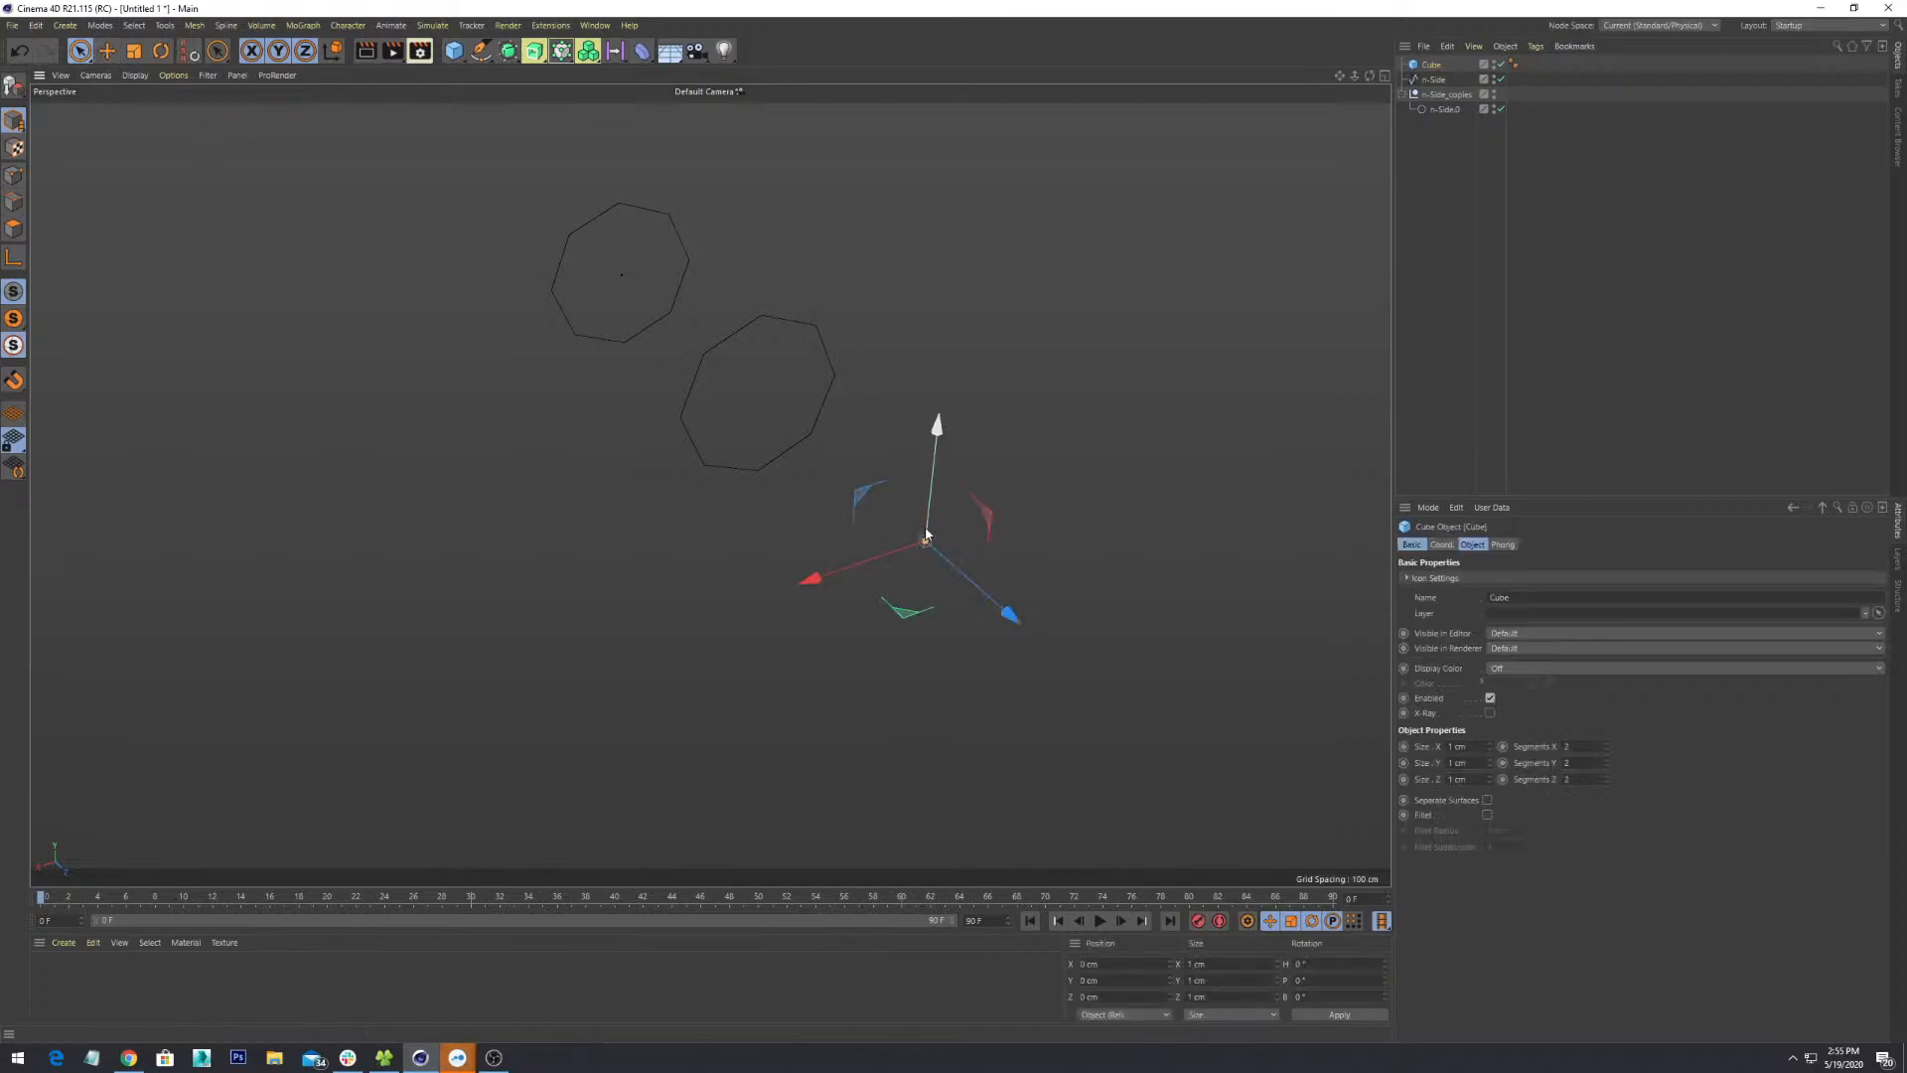
pyautogui.keyDown('shift'); pyautogui.click(830, 360); pyautogui.keyUp('shift')
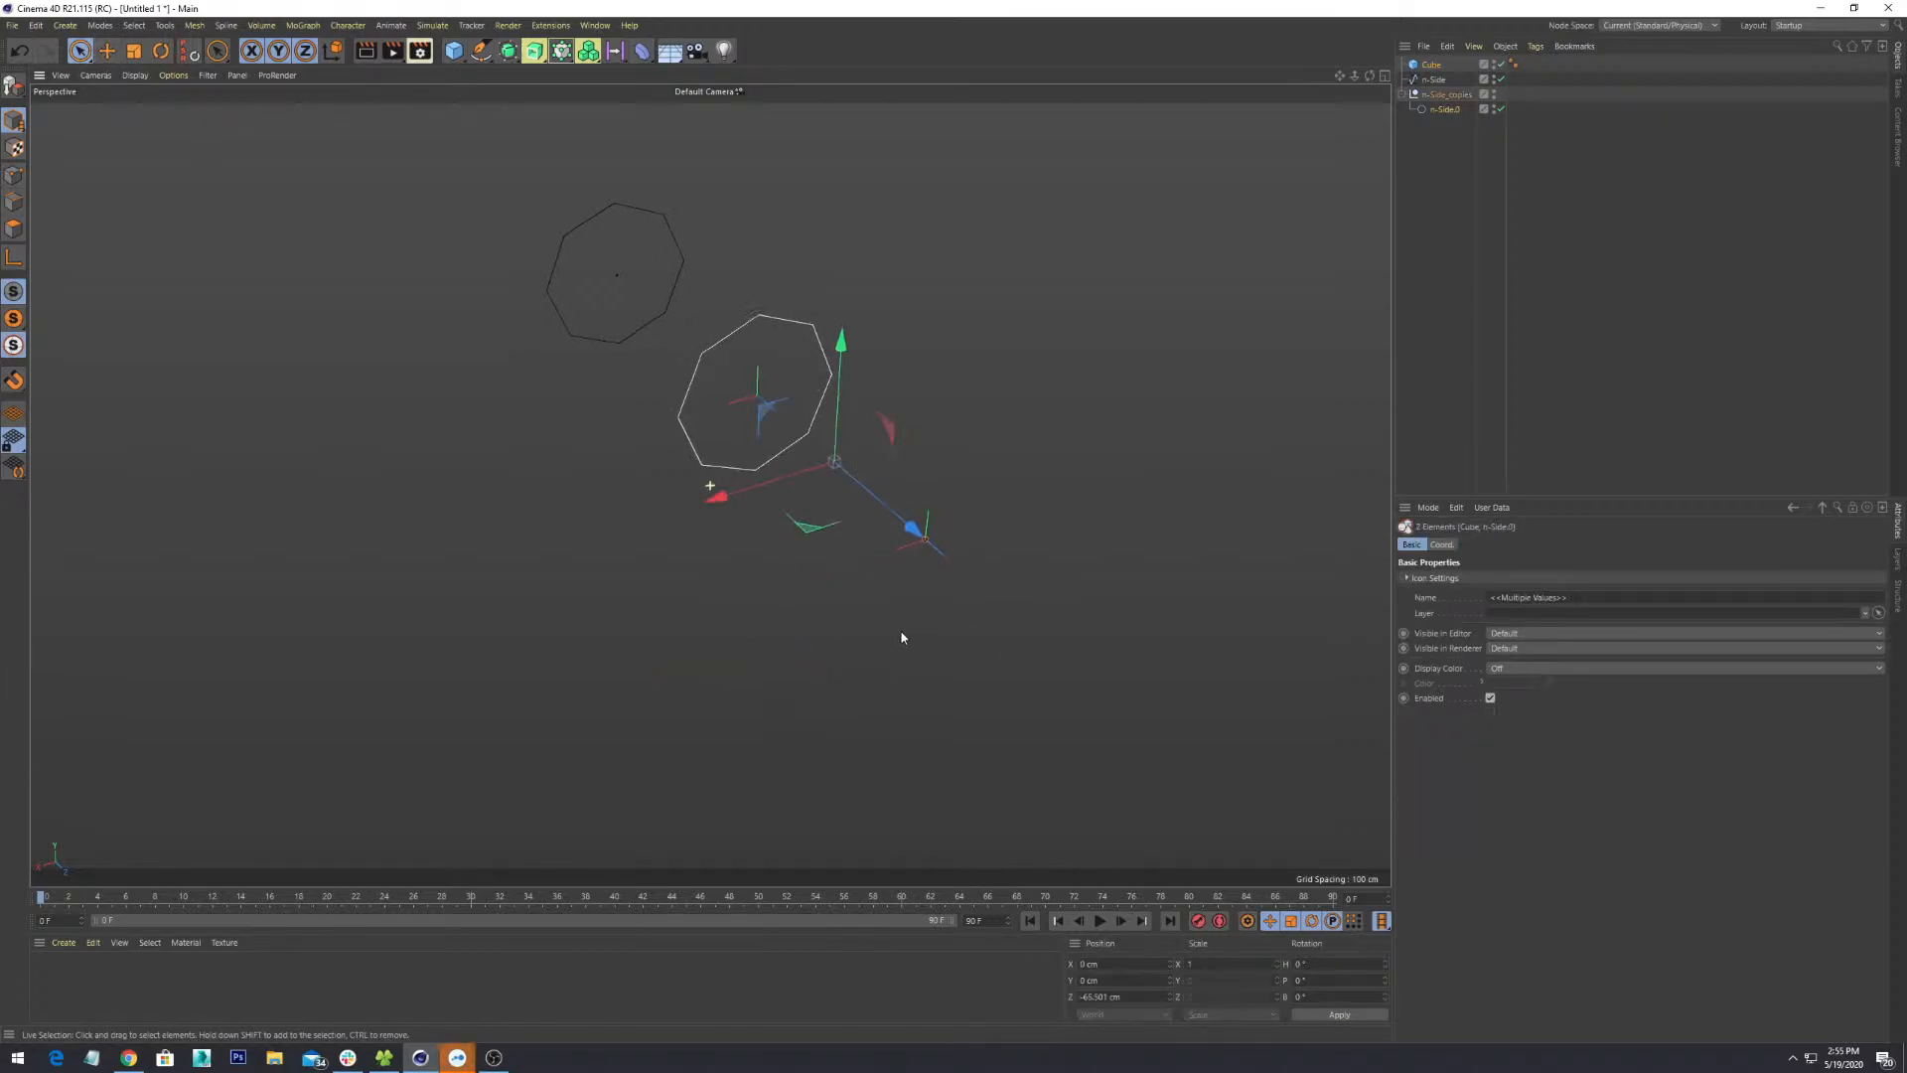
pyautogui.keyDown('alt'); pyautogui.moveTo(900, 630); pyautogui.dragTo(958, 631); pyautogui.keyUp('alt')
pyautogui.scroll(7, 949, 627)
pyautogui.keyDown('alt'); pyautogui.moveTo(844, 385); pyautogui.dragTo(945, 724, button='middle'); pyautogui.keyUp('alt')
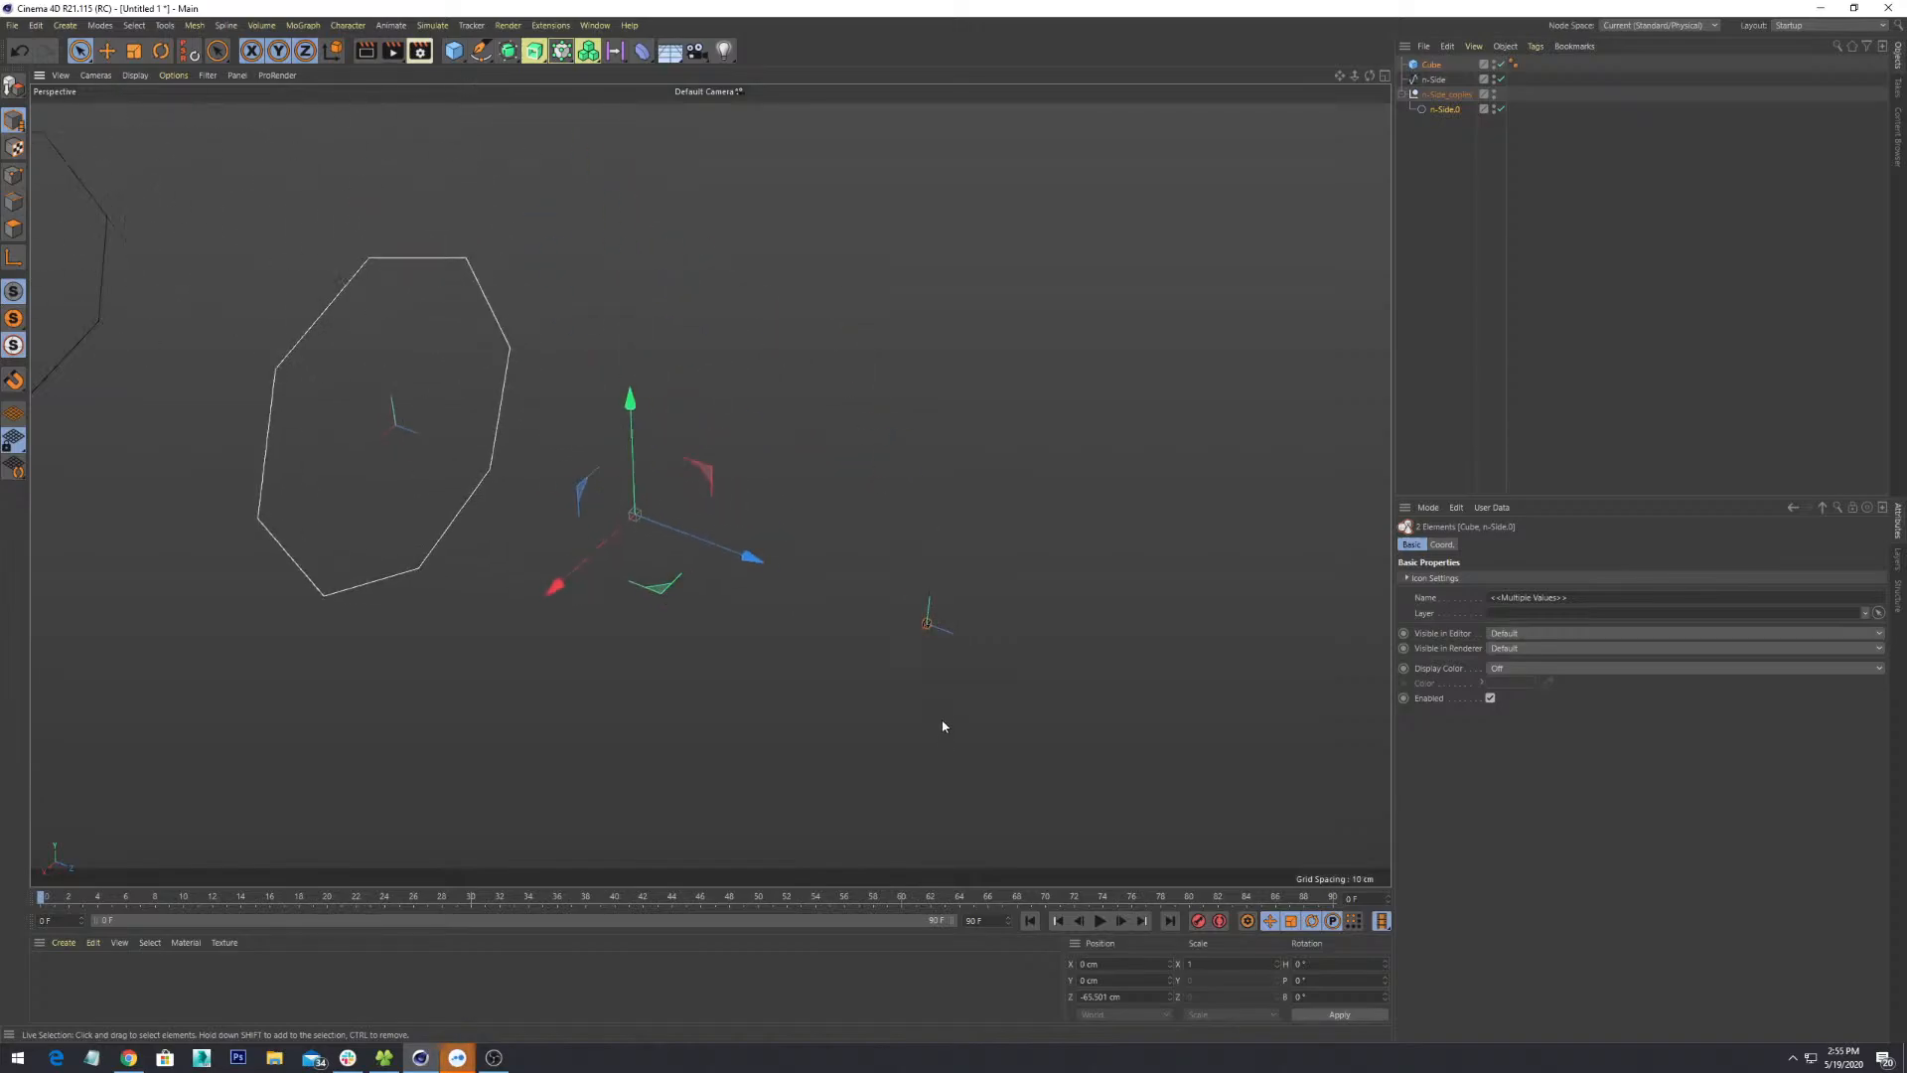
pyautogui.scroll(6, 941, 715)
pyautogui.scroll(2, 941, 710)
pyautogui.scroll(-3, 941, 711)
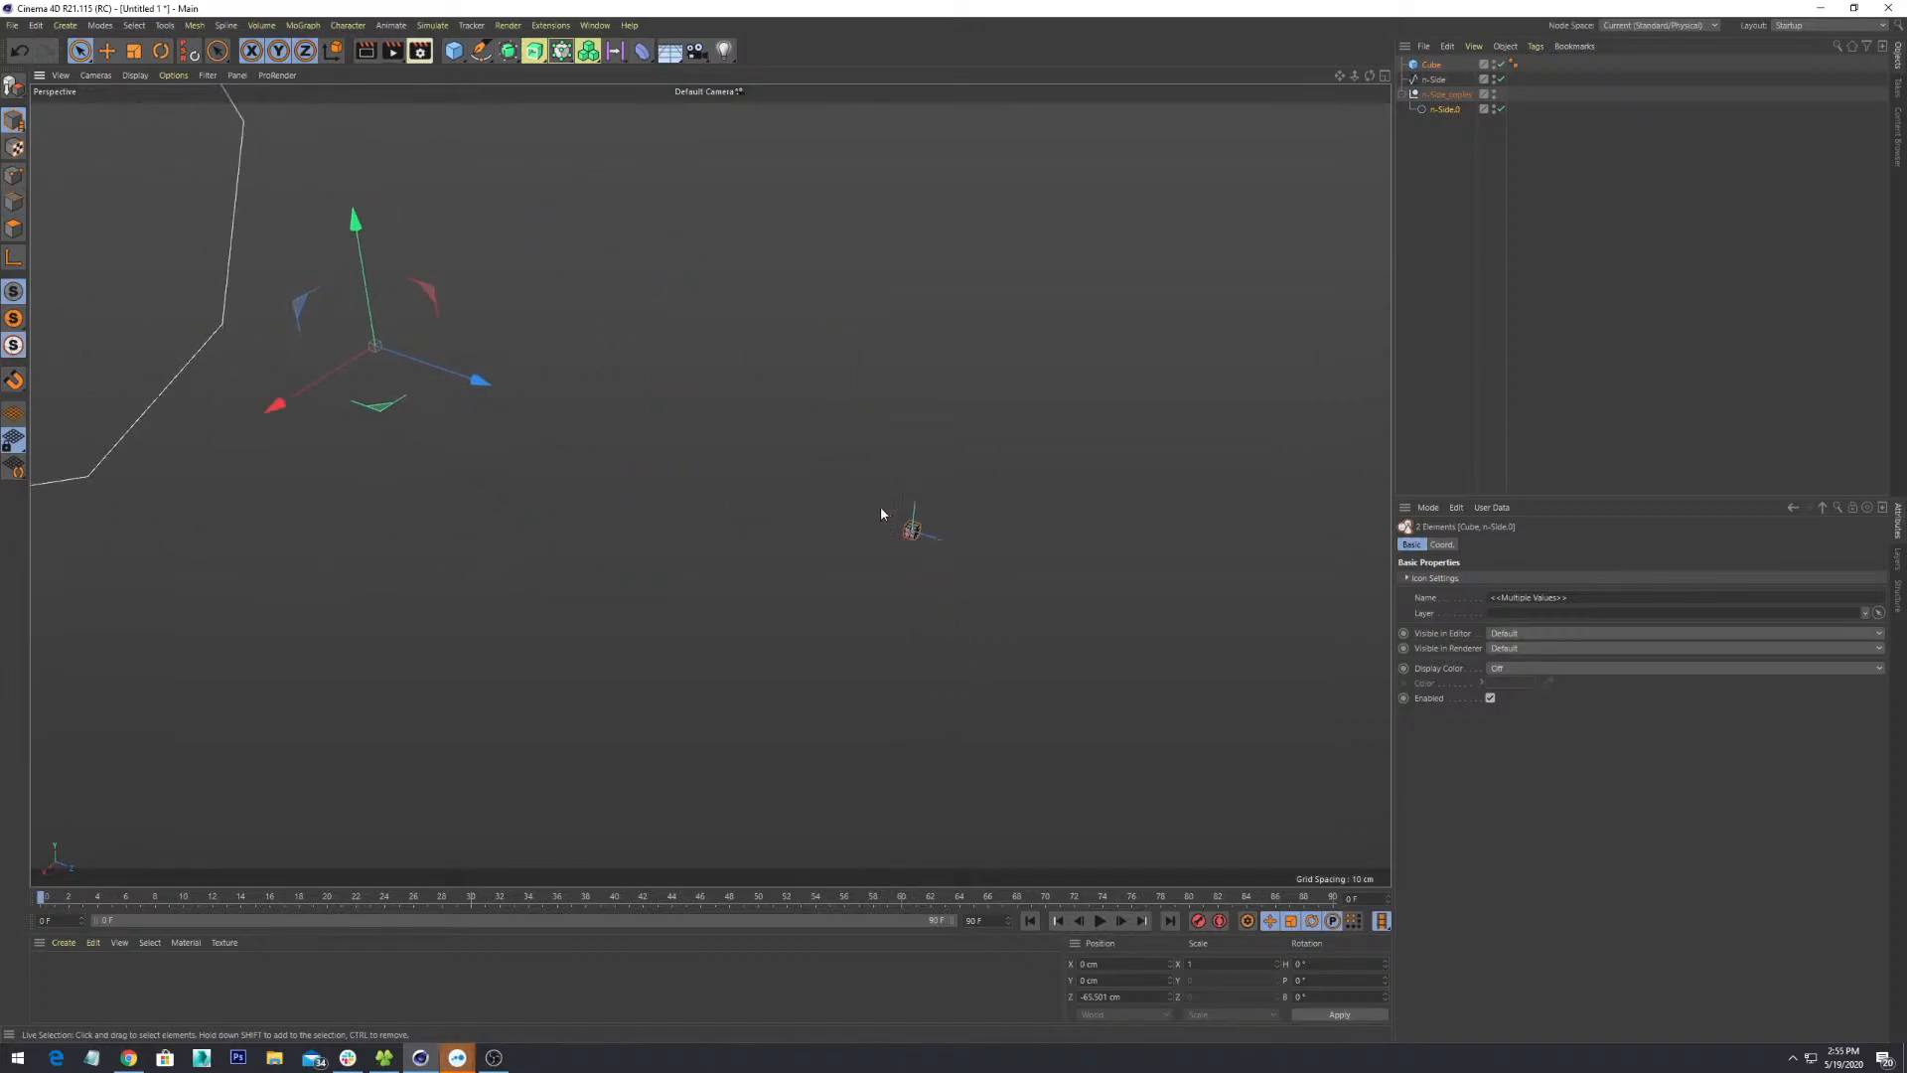
pyautogui.keyDown('alt'); pyautogui.moveTo(872, 555); pyautogui.dragTo(919, 648); pyautogui.keyUp('alt')
pyautogui.scroll(-3, 943, 667)
pyautogui.keyDown('alt'); pyautogui.moveTo(987, 707); pyautogui.dragTo(1008, 630); pyautogui.keyUp('alt')
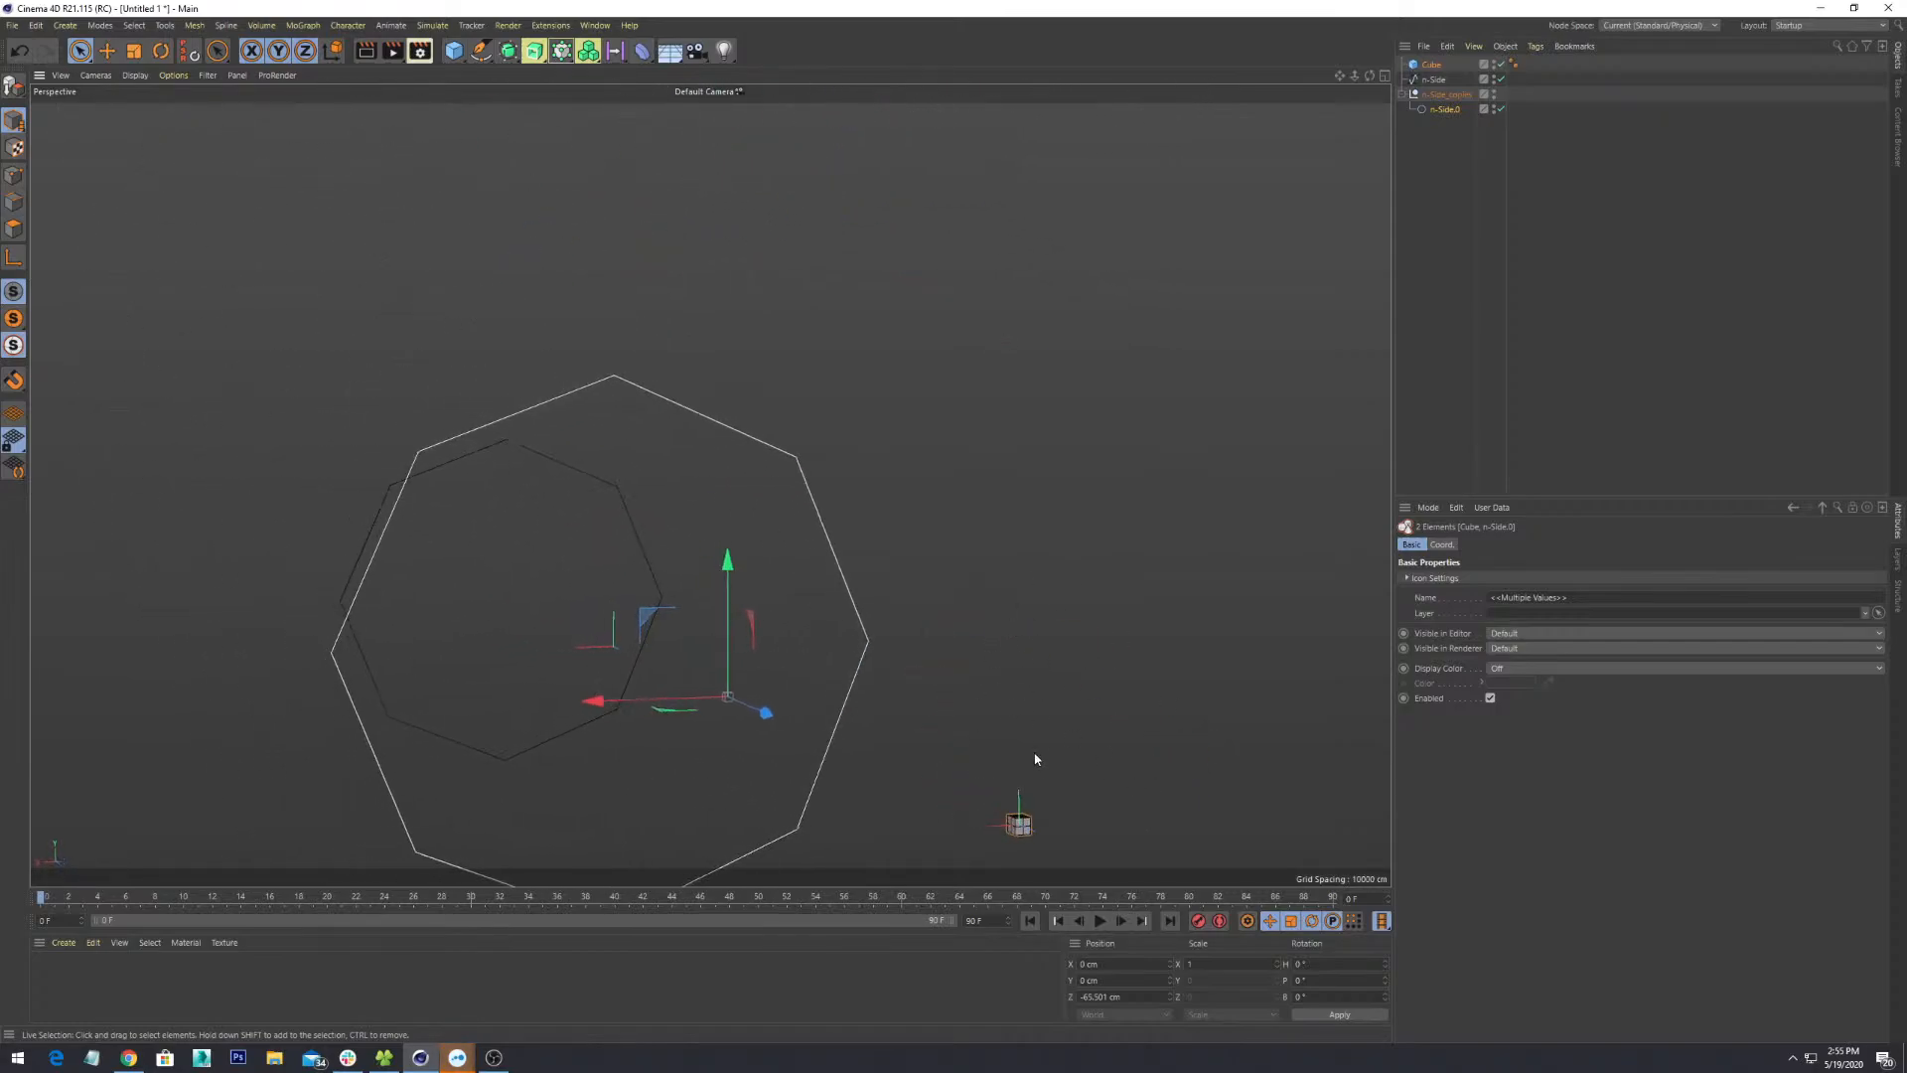
pyautogui.keyDown('alt'); pyautogui.moveTo(1034, 758); pyautogui.dragTo(953, 480, button='middle'); pyautogui.keyUp('alt')
pyautogui.scroll(1, 953, 480)
pyautogui.scroll(1, 954, 480)
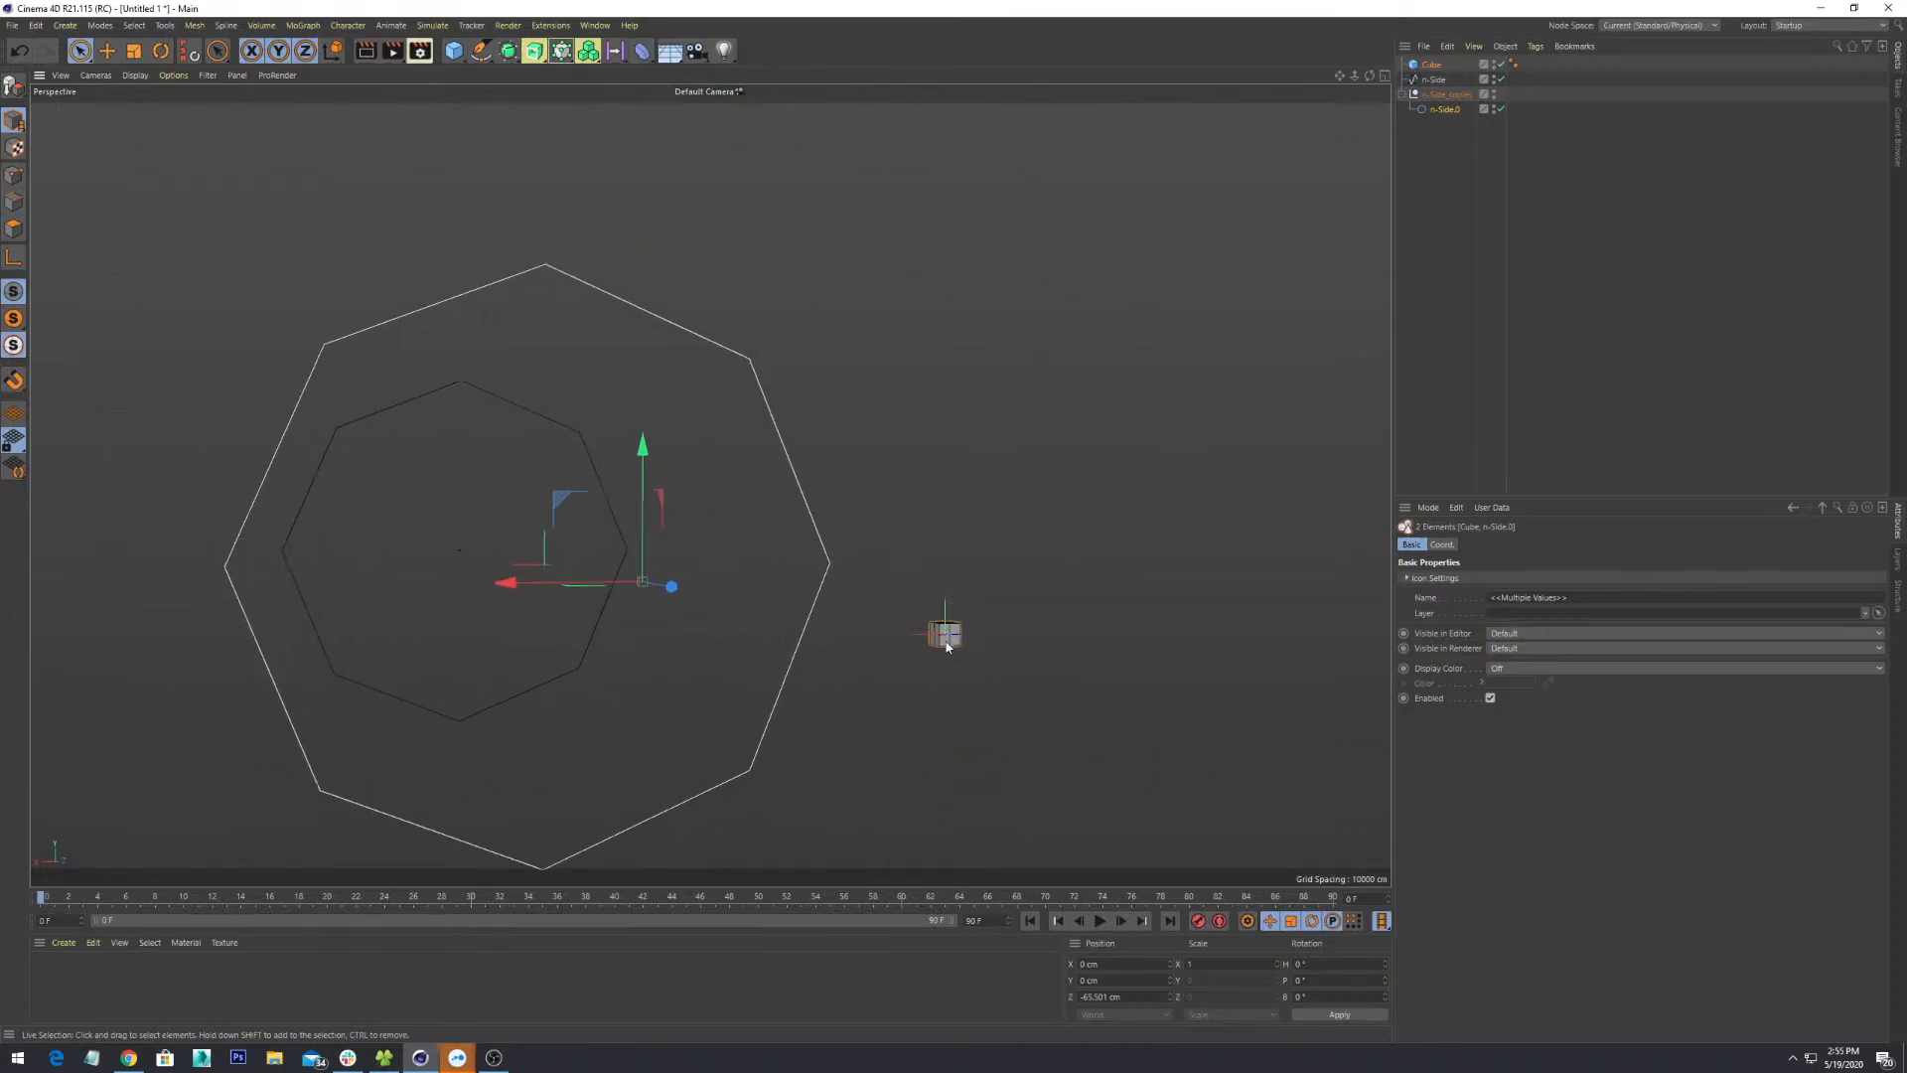
pyautogui.moveTo(947, 646)
pyautogui.keyDown('alt'); pyautogui.mouseDown()
pyautogui.moveTo(949, 745)
pyautogui.moveTo(992, 656)
pyautogui.moveTo(958, 646)
pyautogui.mouseUp(); pyautogui.keyUp('alt')
pyautogui.scroll(3, 843, 600)
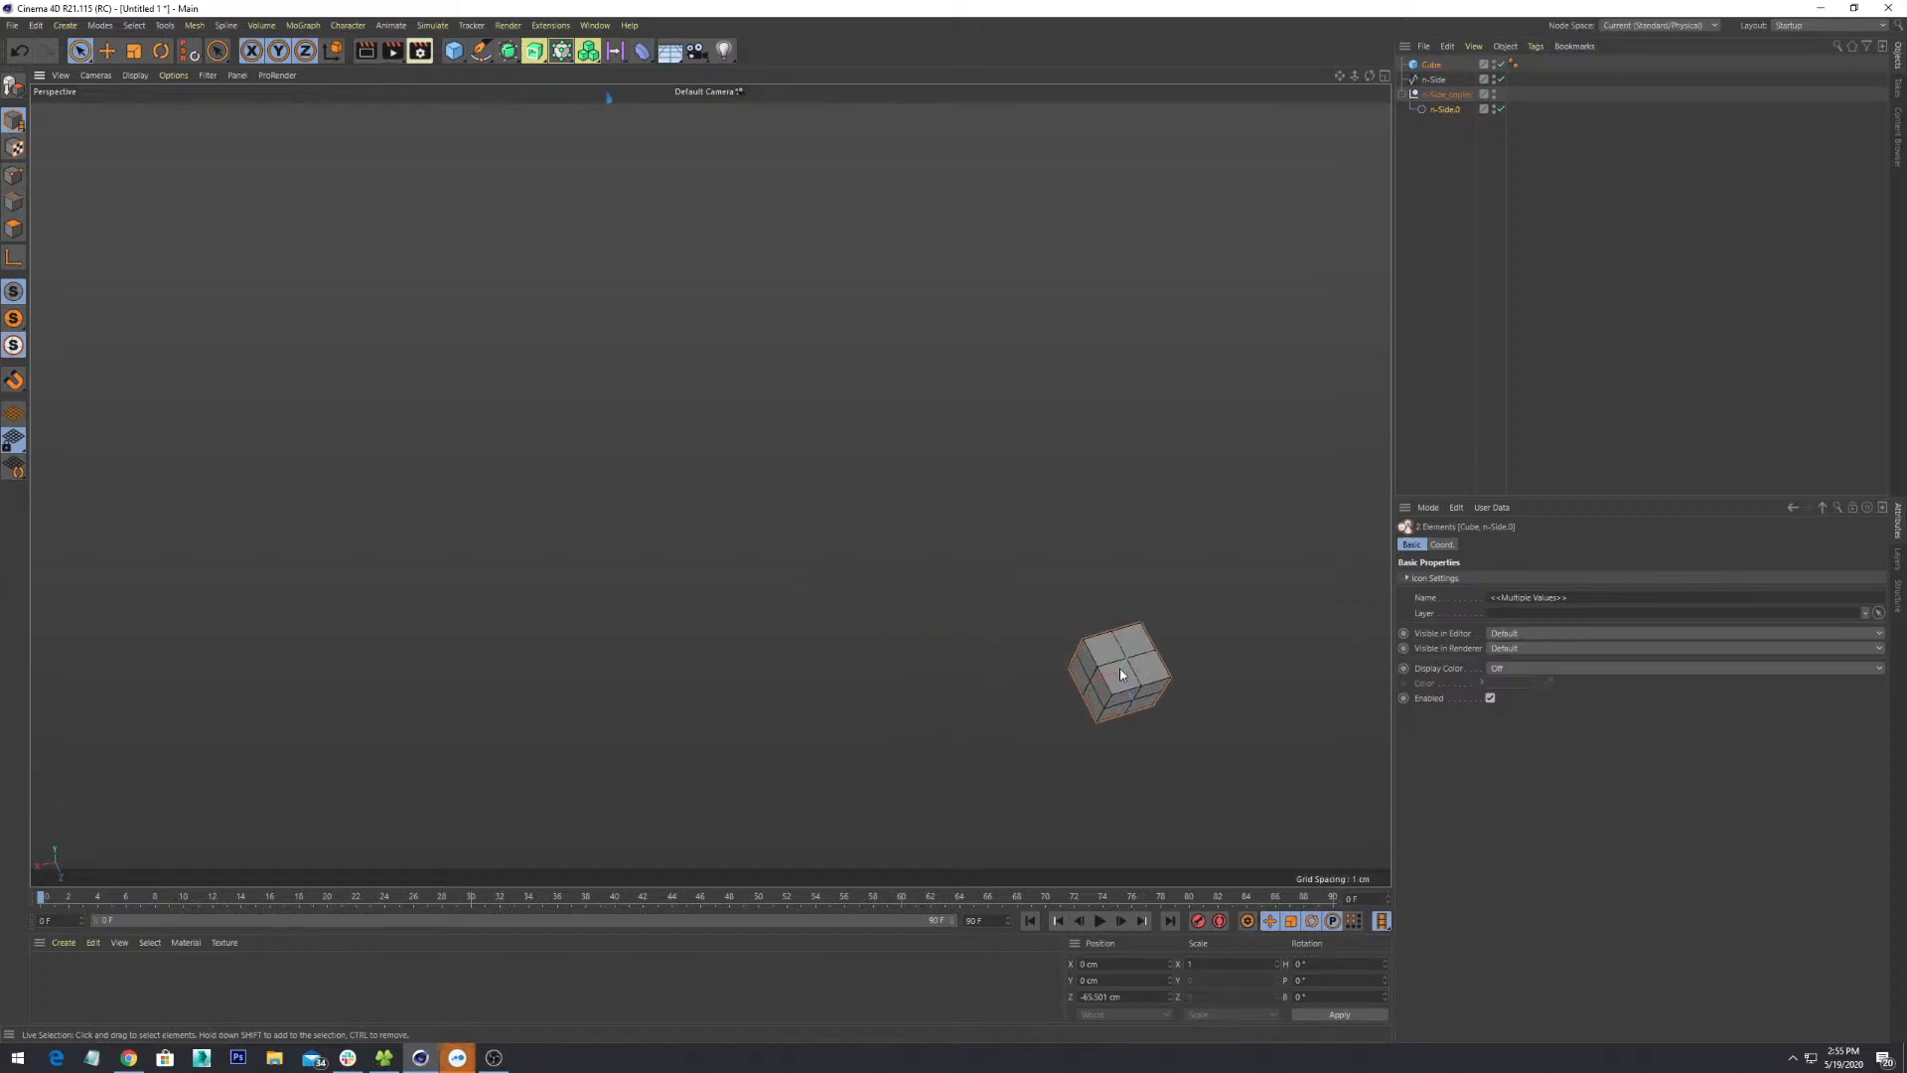
pyautogui.keyDown('alt'); pyautogui.moveTo(1120, 668); pyautogui.dragTo(733, 543, button='middle'); pyautogui.keyUp('alt')
pyautogui.scroll(3, 733, 542)
pyautogui.keyDown('alt'); pyautogui.moveTo(831, 689); pyautogui.dragTo(894, 586); pyautogui.keyUp('alt')
pyautogui.scroll(-5, 730, 561)
# - Select the 1 cm cube on its own and browse the Mesh > Conversion submenu without applying anything
pyautogui.click(860, 569)
pyautogui.click(839, 547)
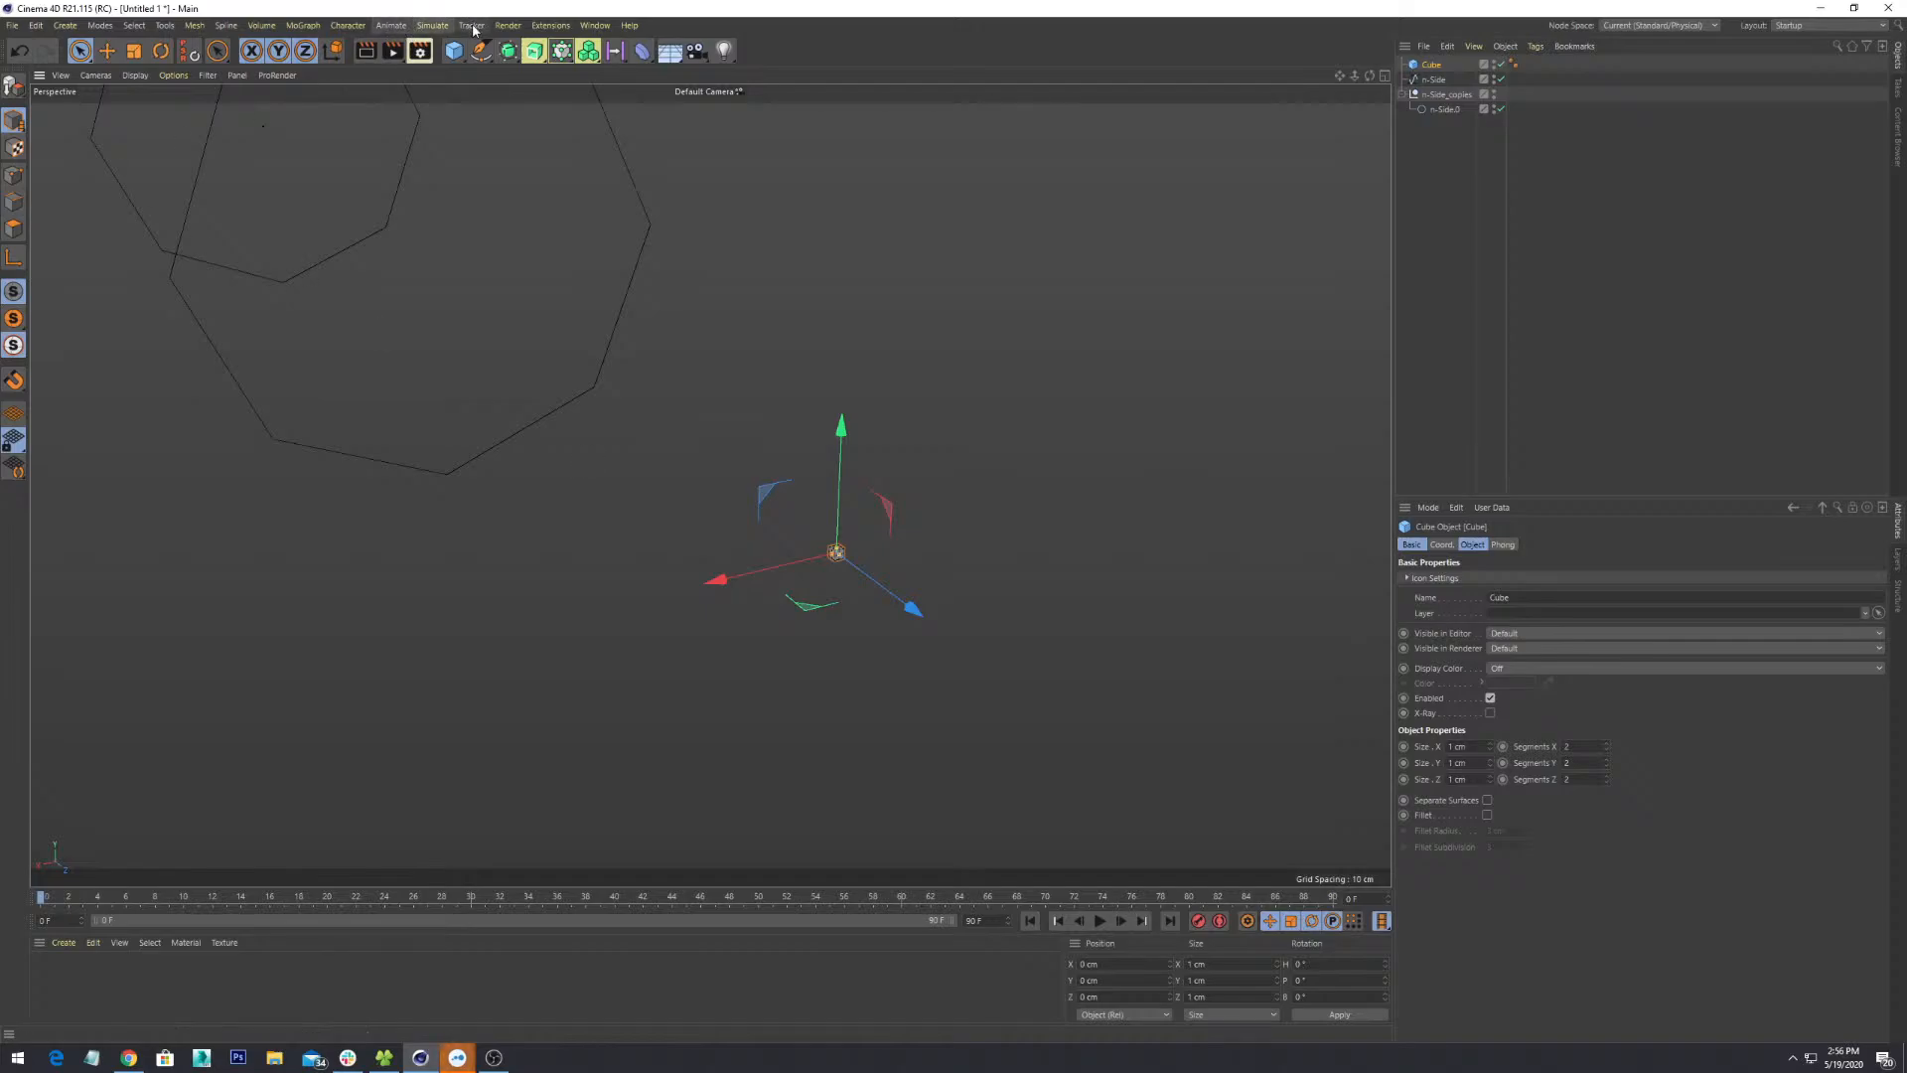
pyautogui.click(134, 25)
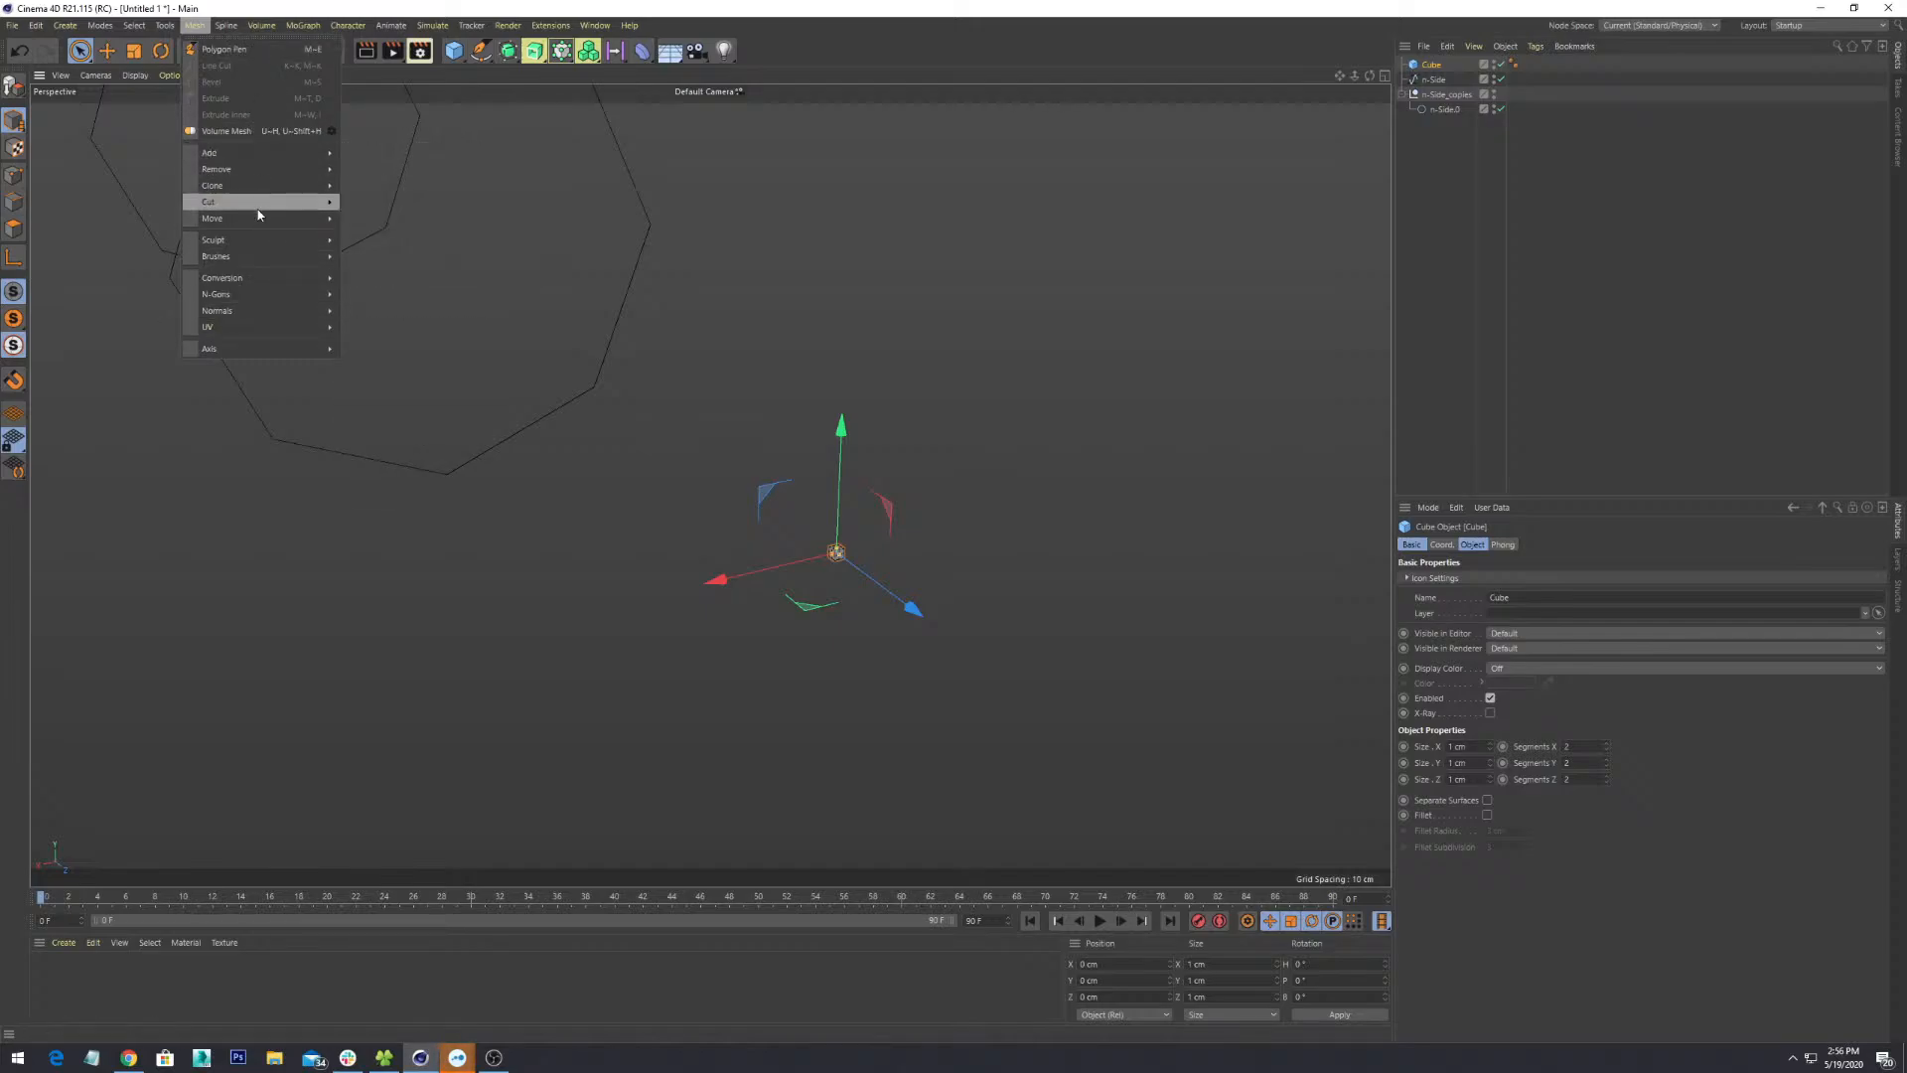
pyautogui.moveTo(264, 181)
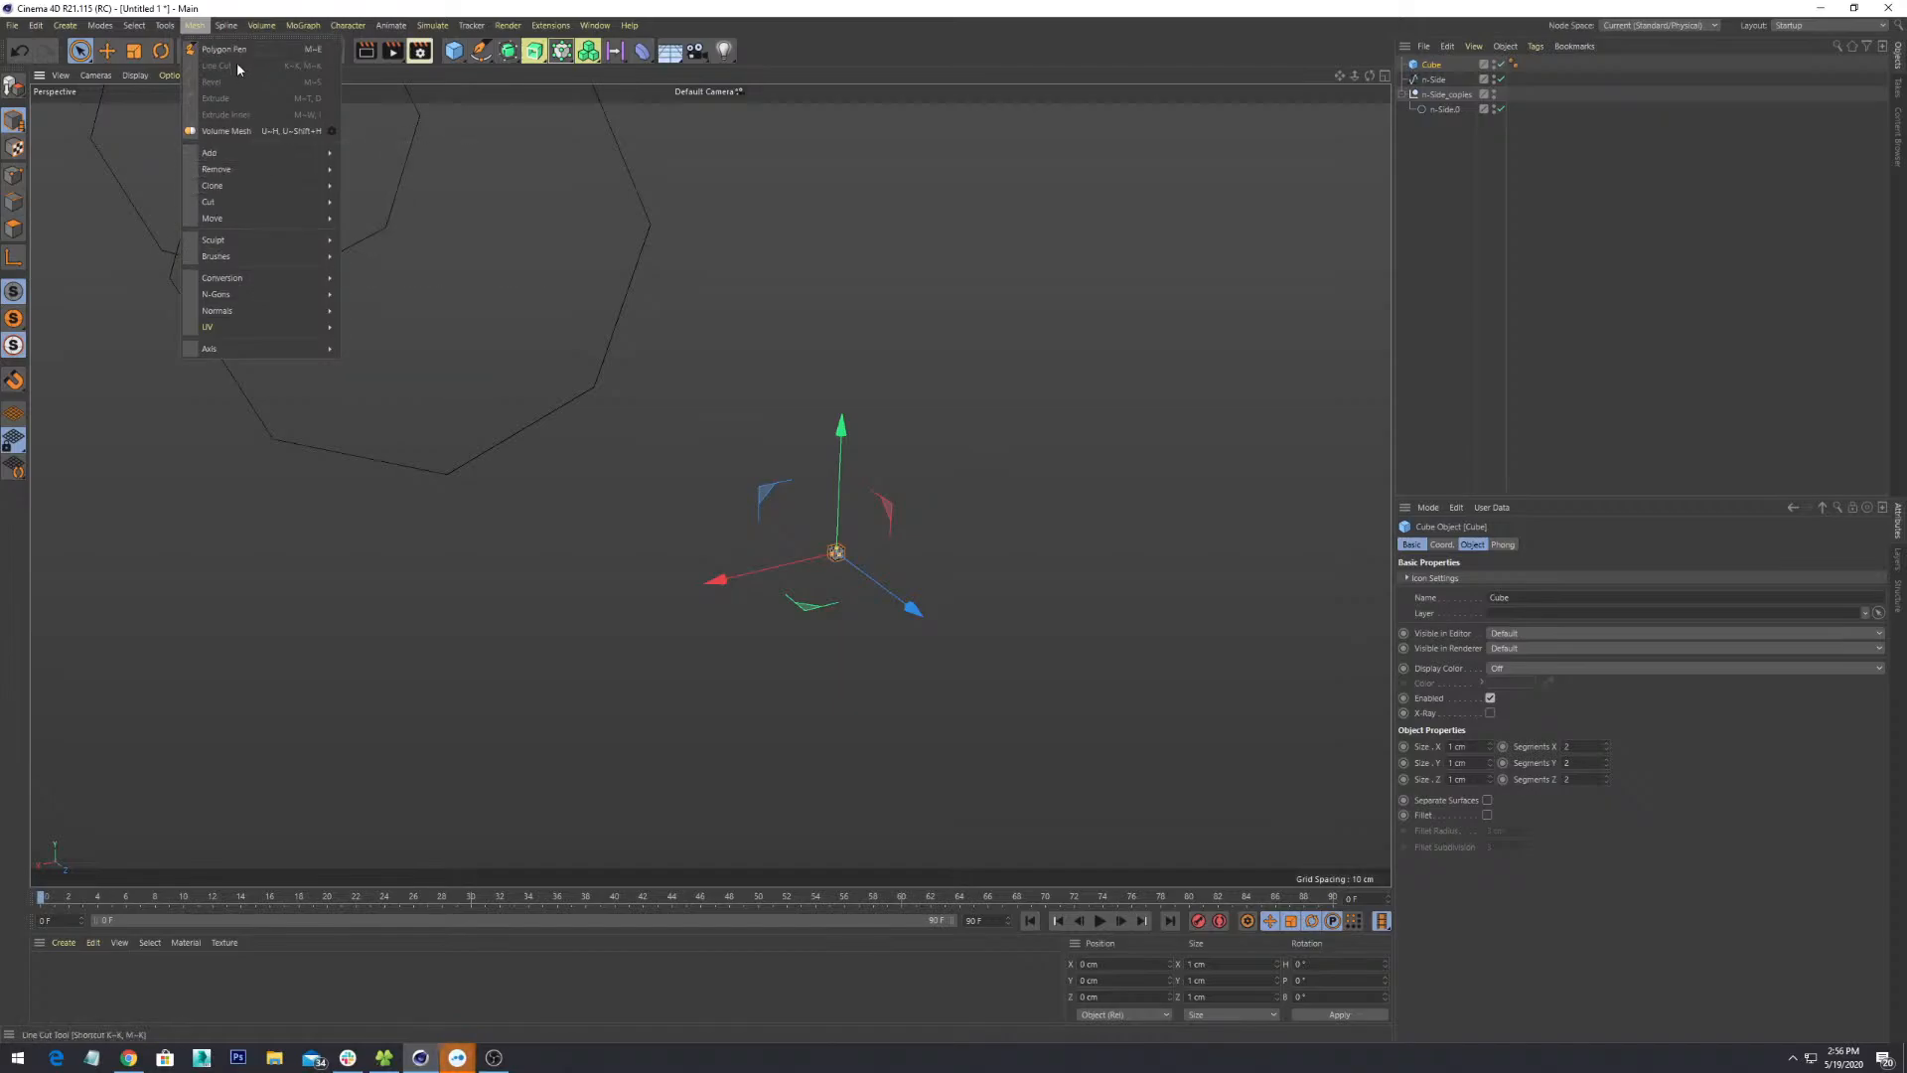
pyautogui.moveTo(270, 283)
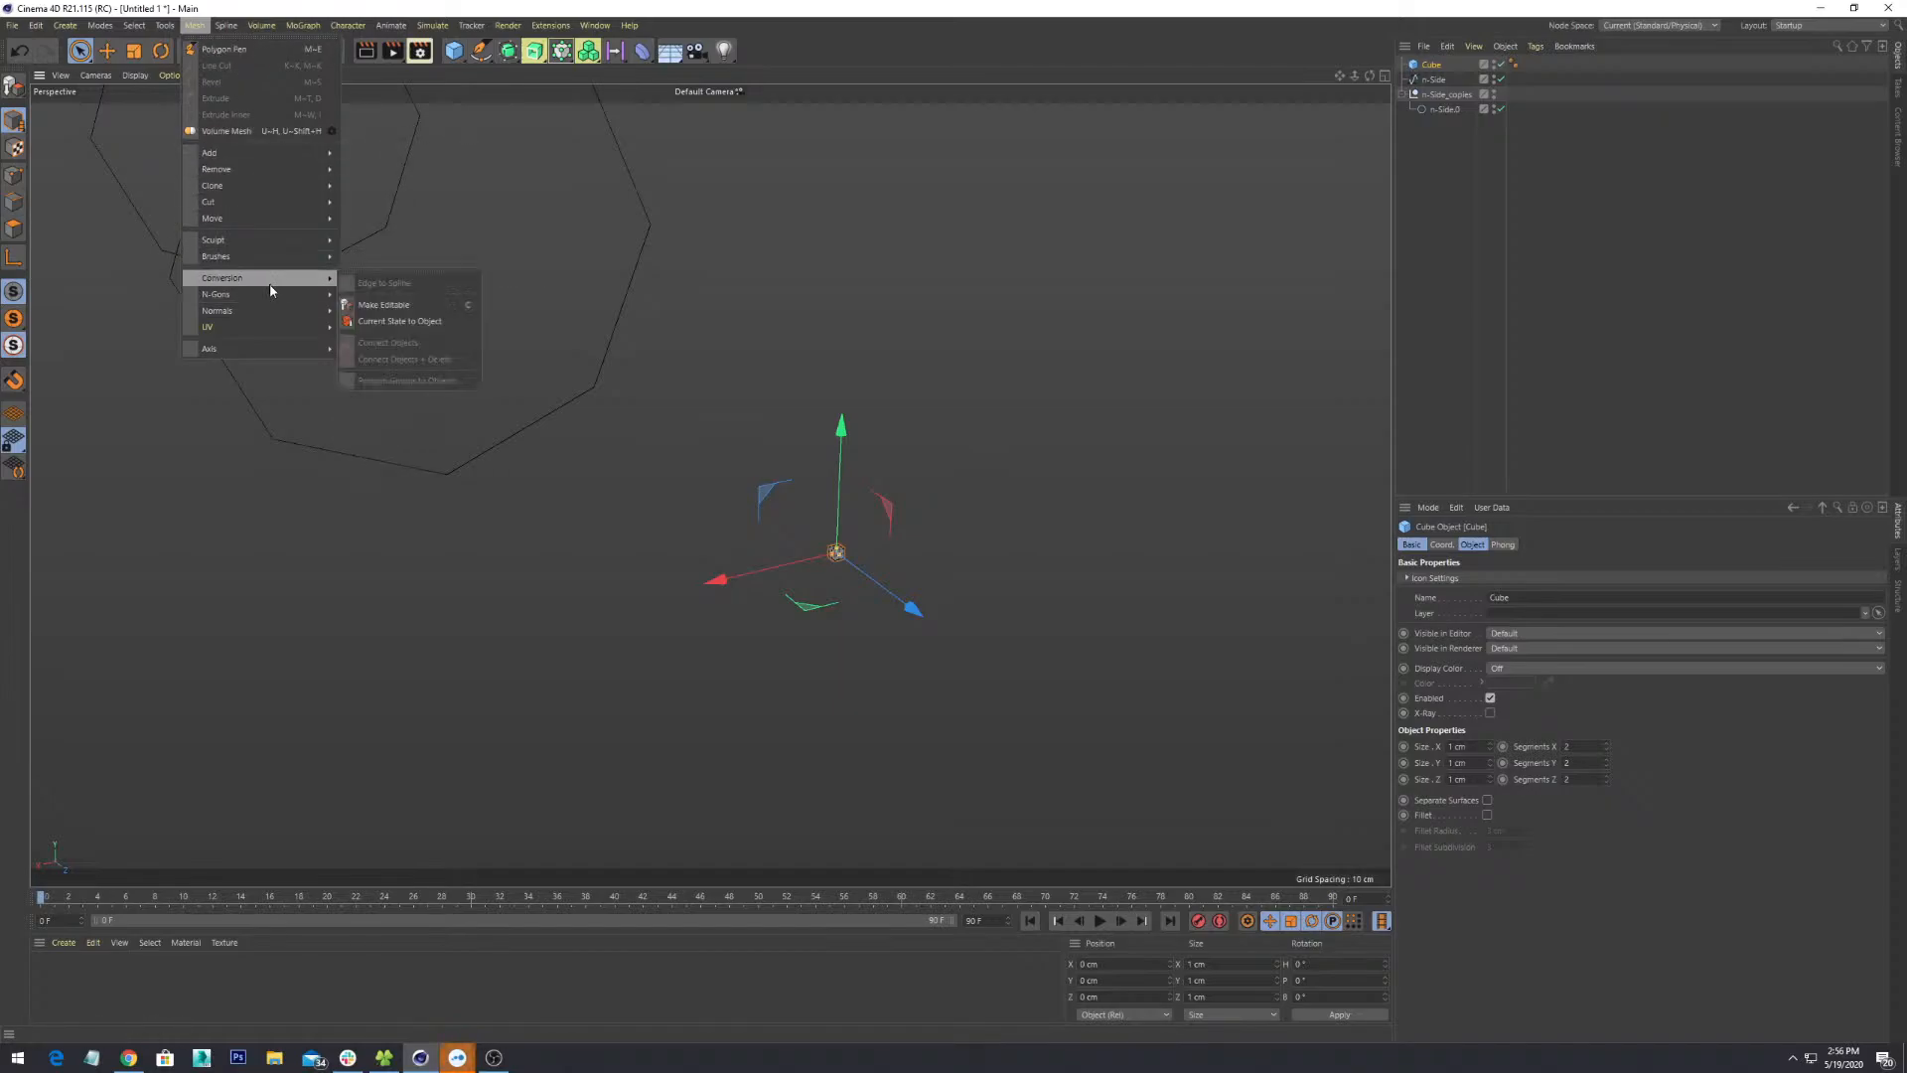
pyautogui.click(1030, 367)
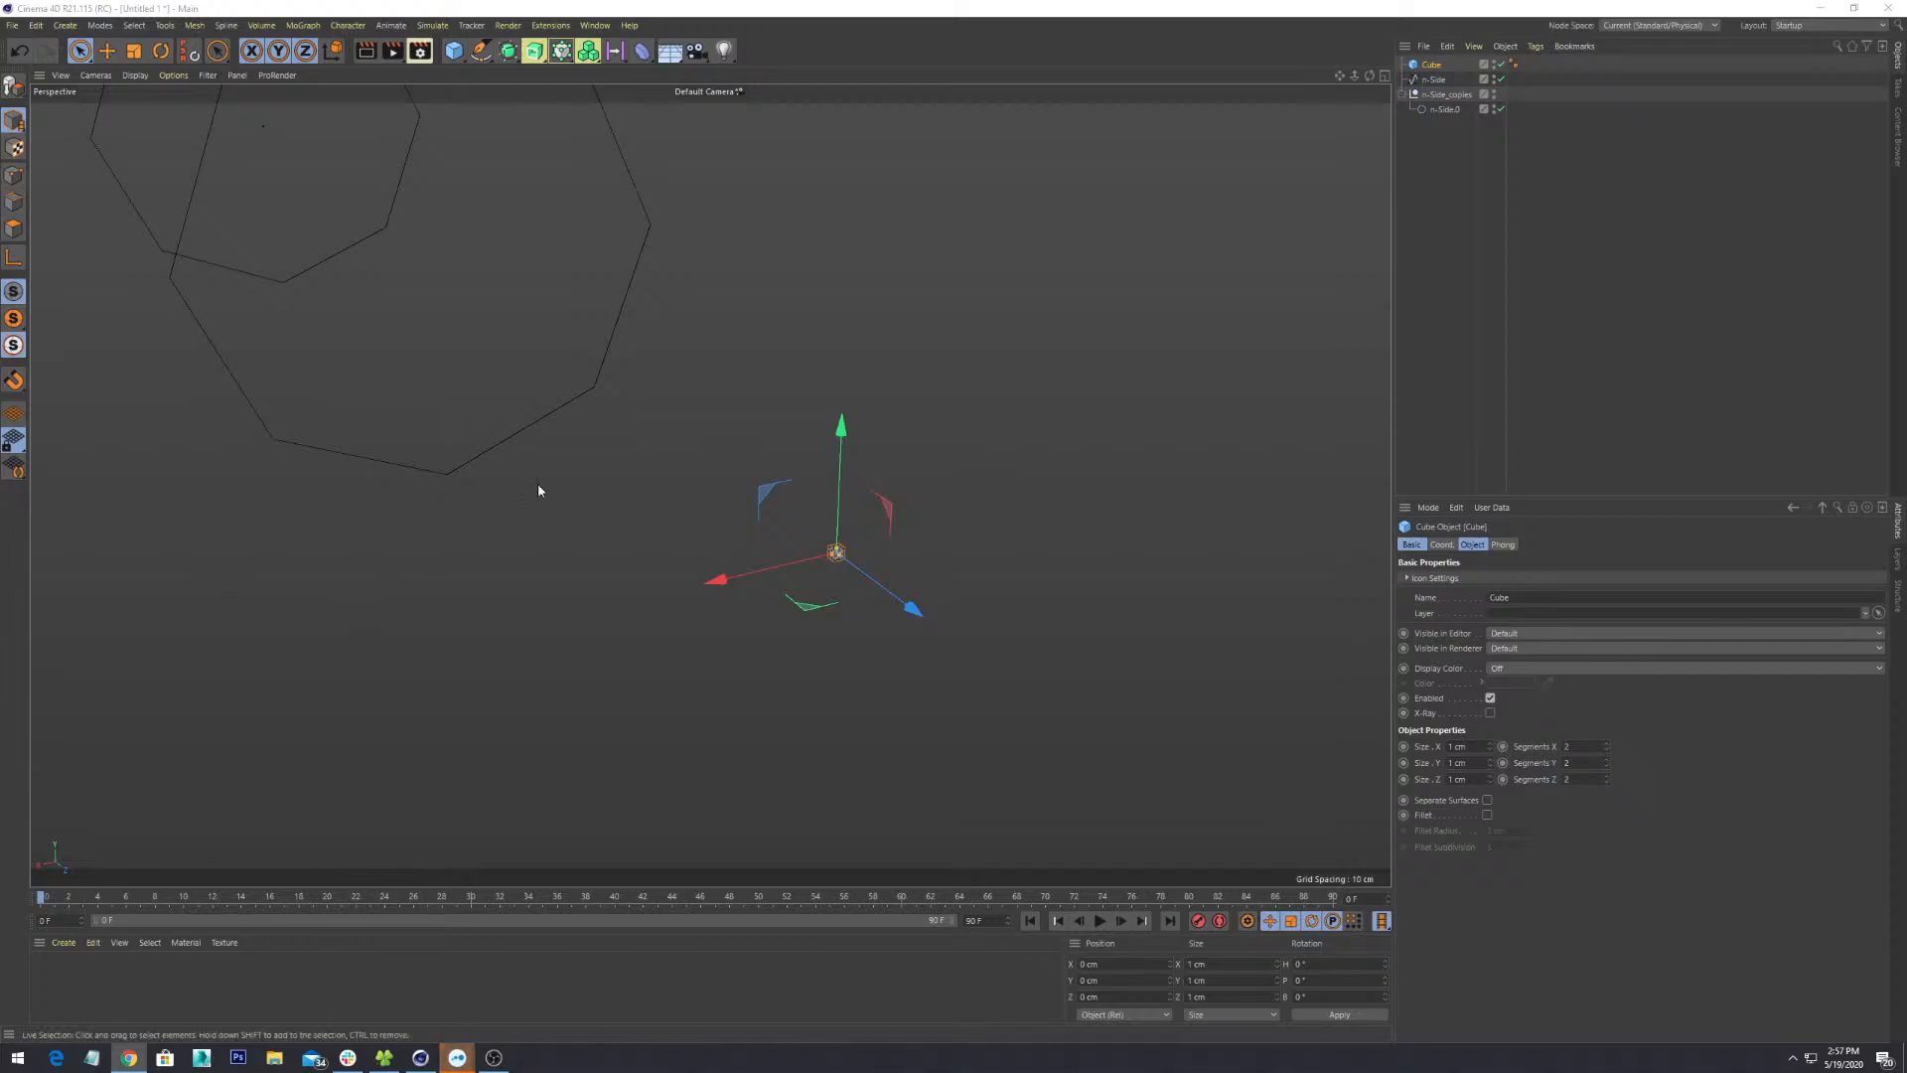
# - Choose the Center tool from the Tools menu and apply it to the current selection
pyautogui.scroll(-2, 607, 518)
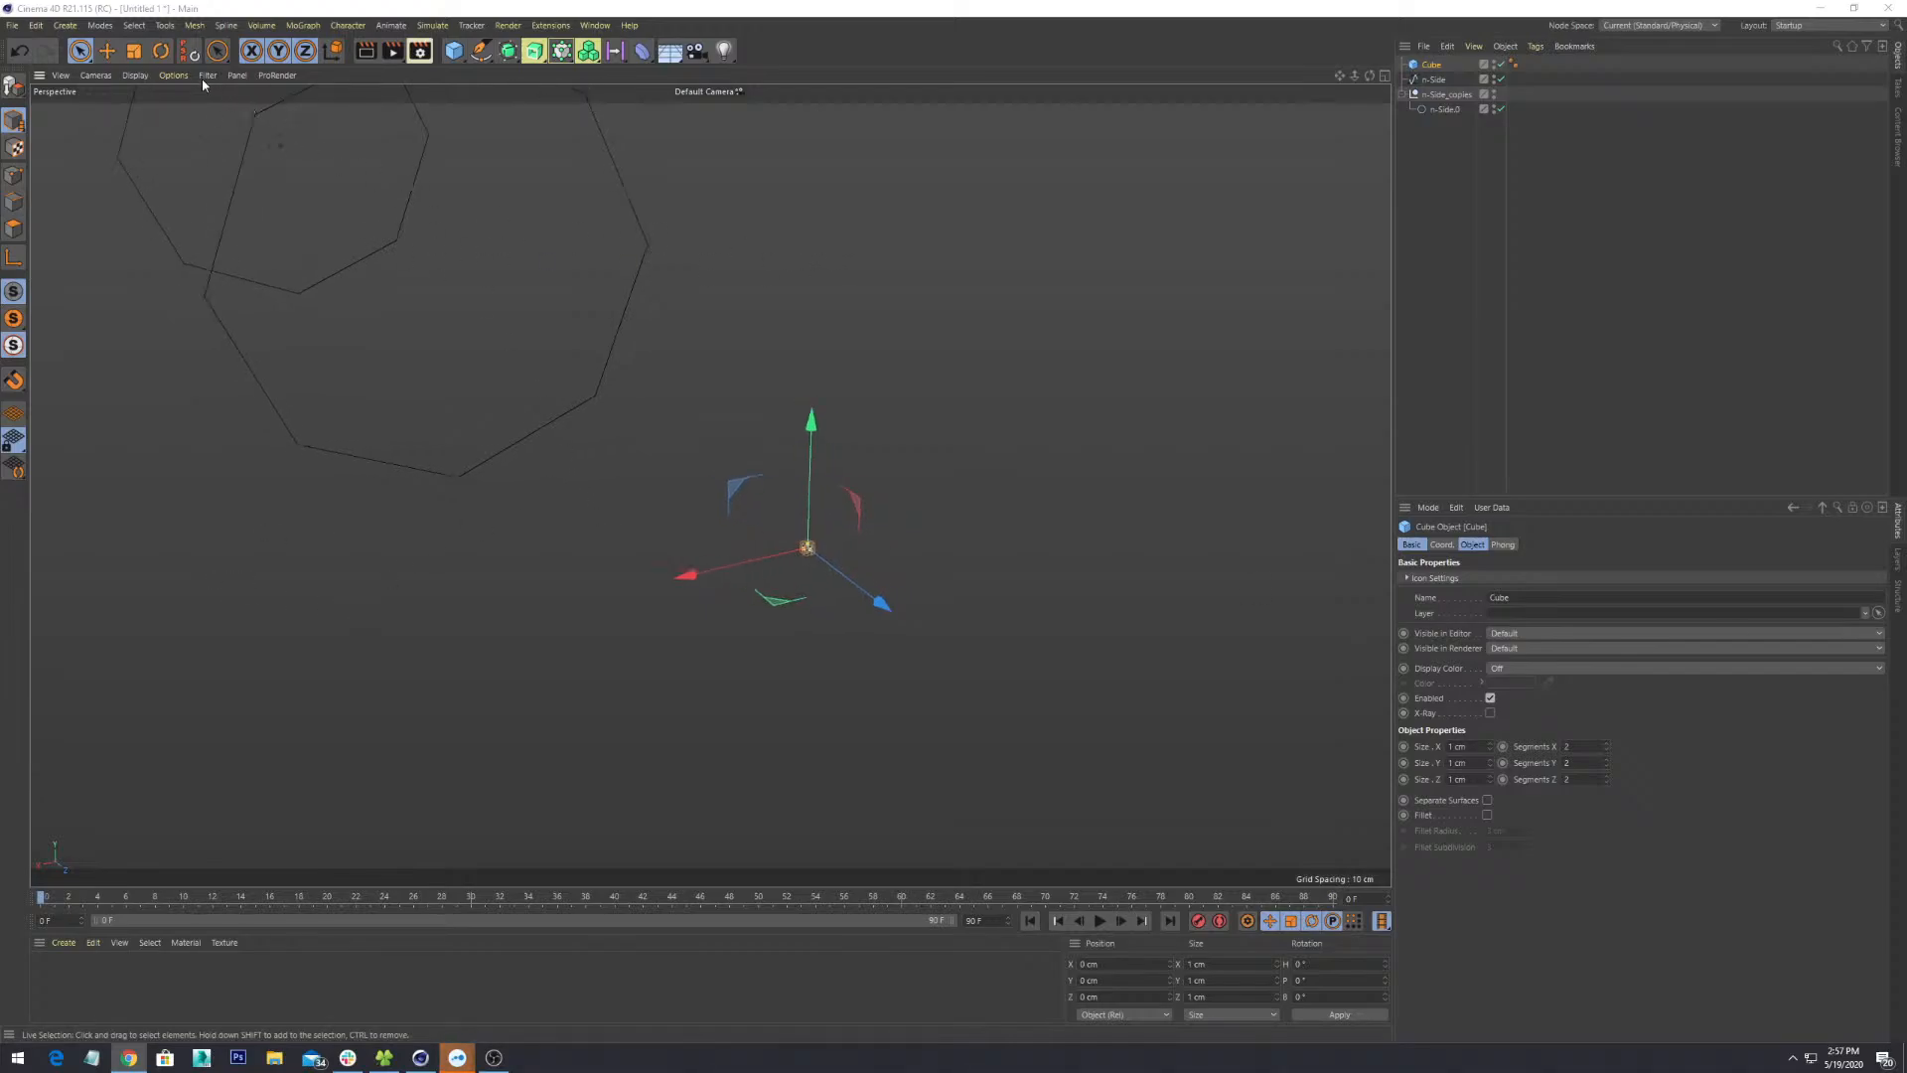
pyautogui.click(135, 26)
pyautogui.moveTo(161, 27)
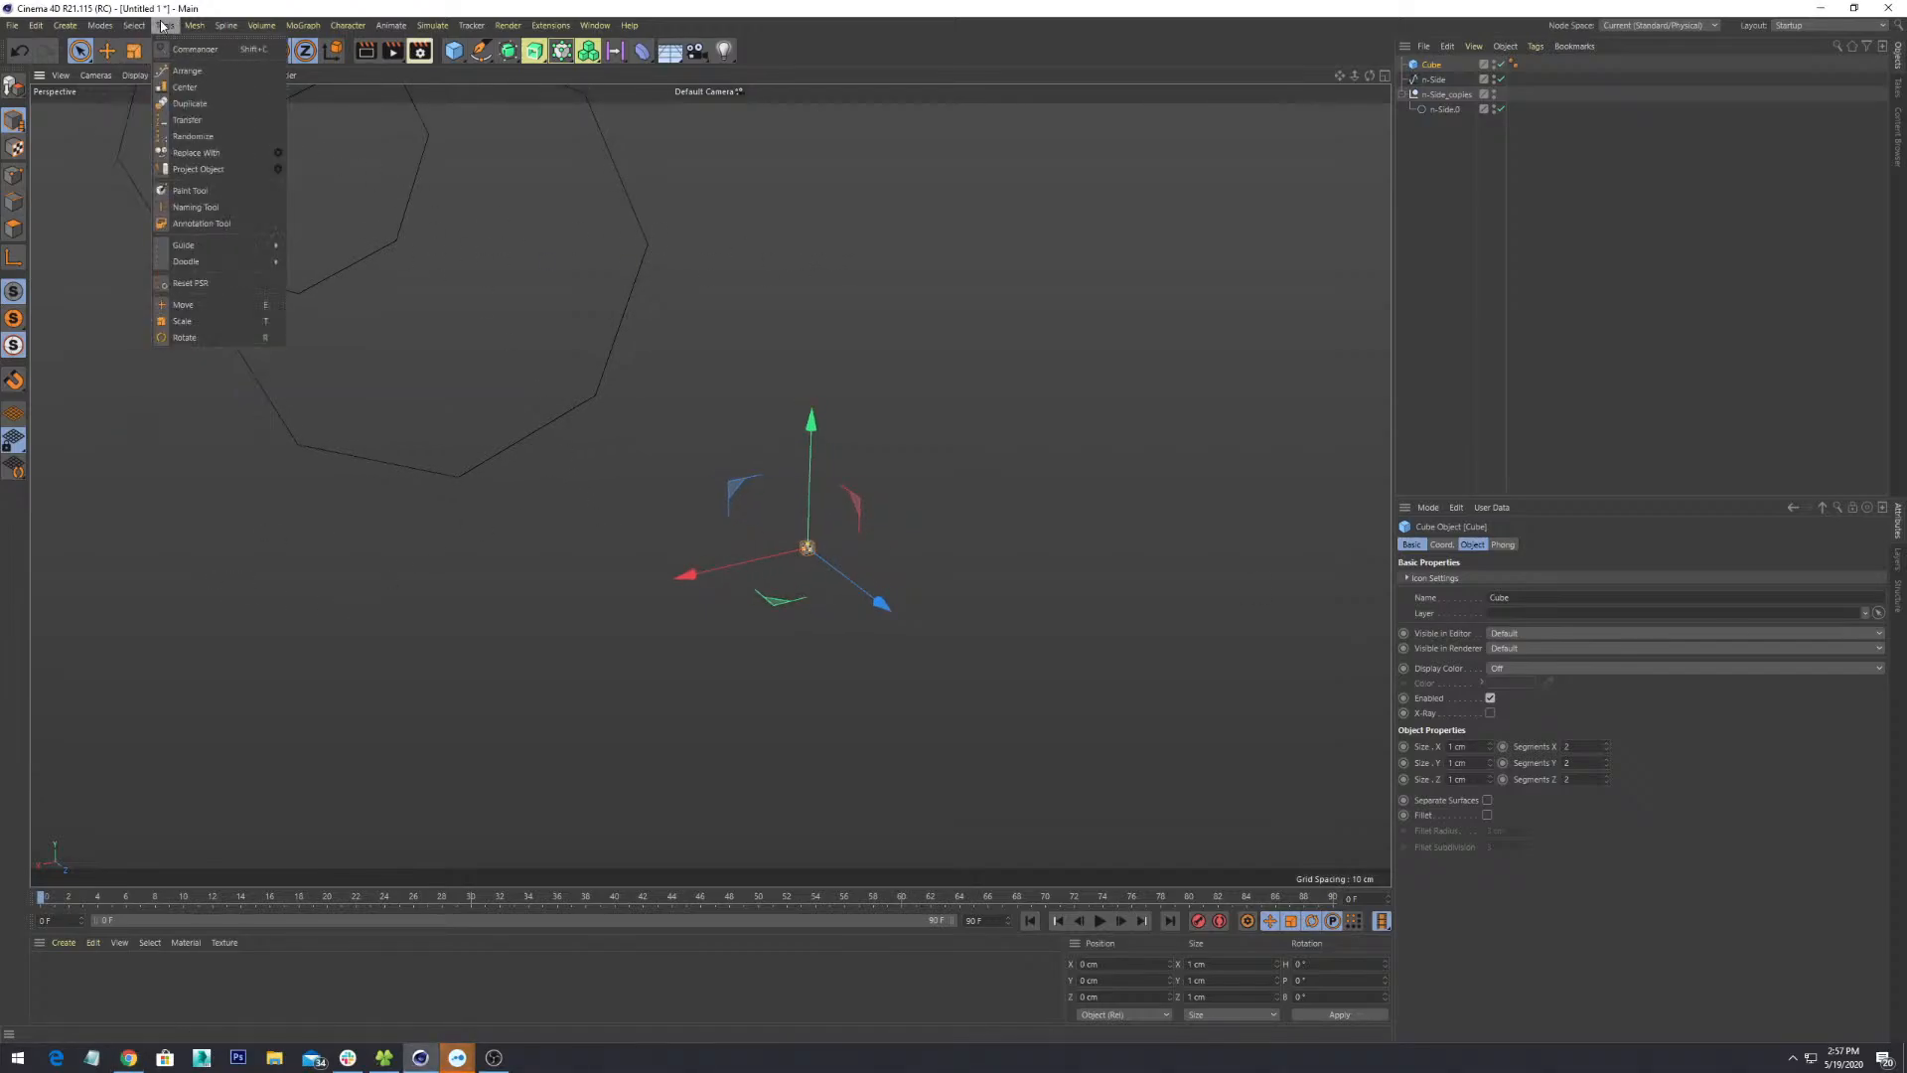
pyautogui.click(219, 92)
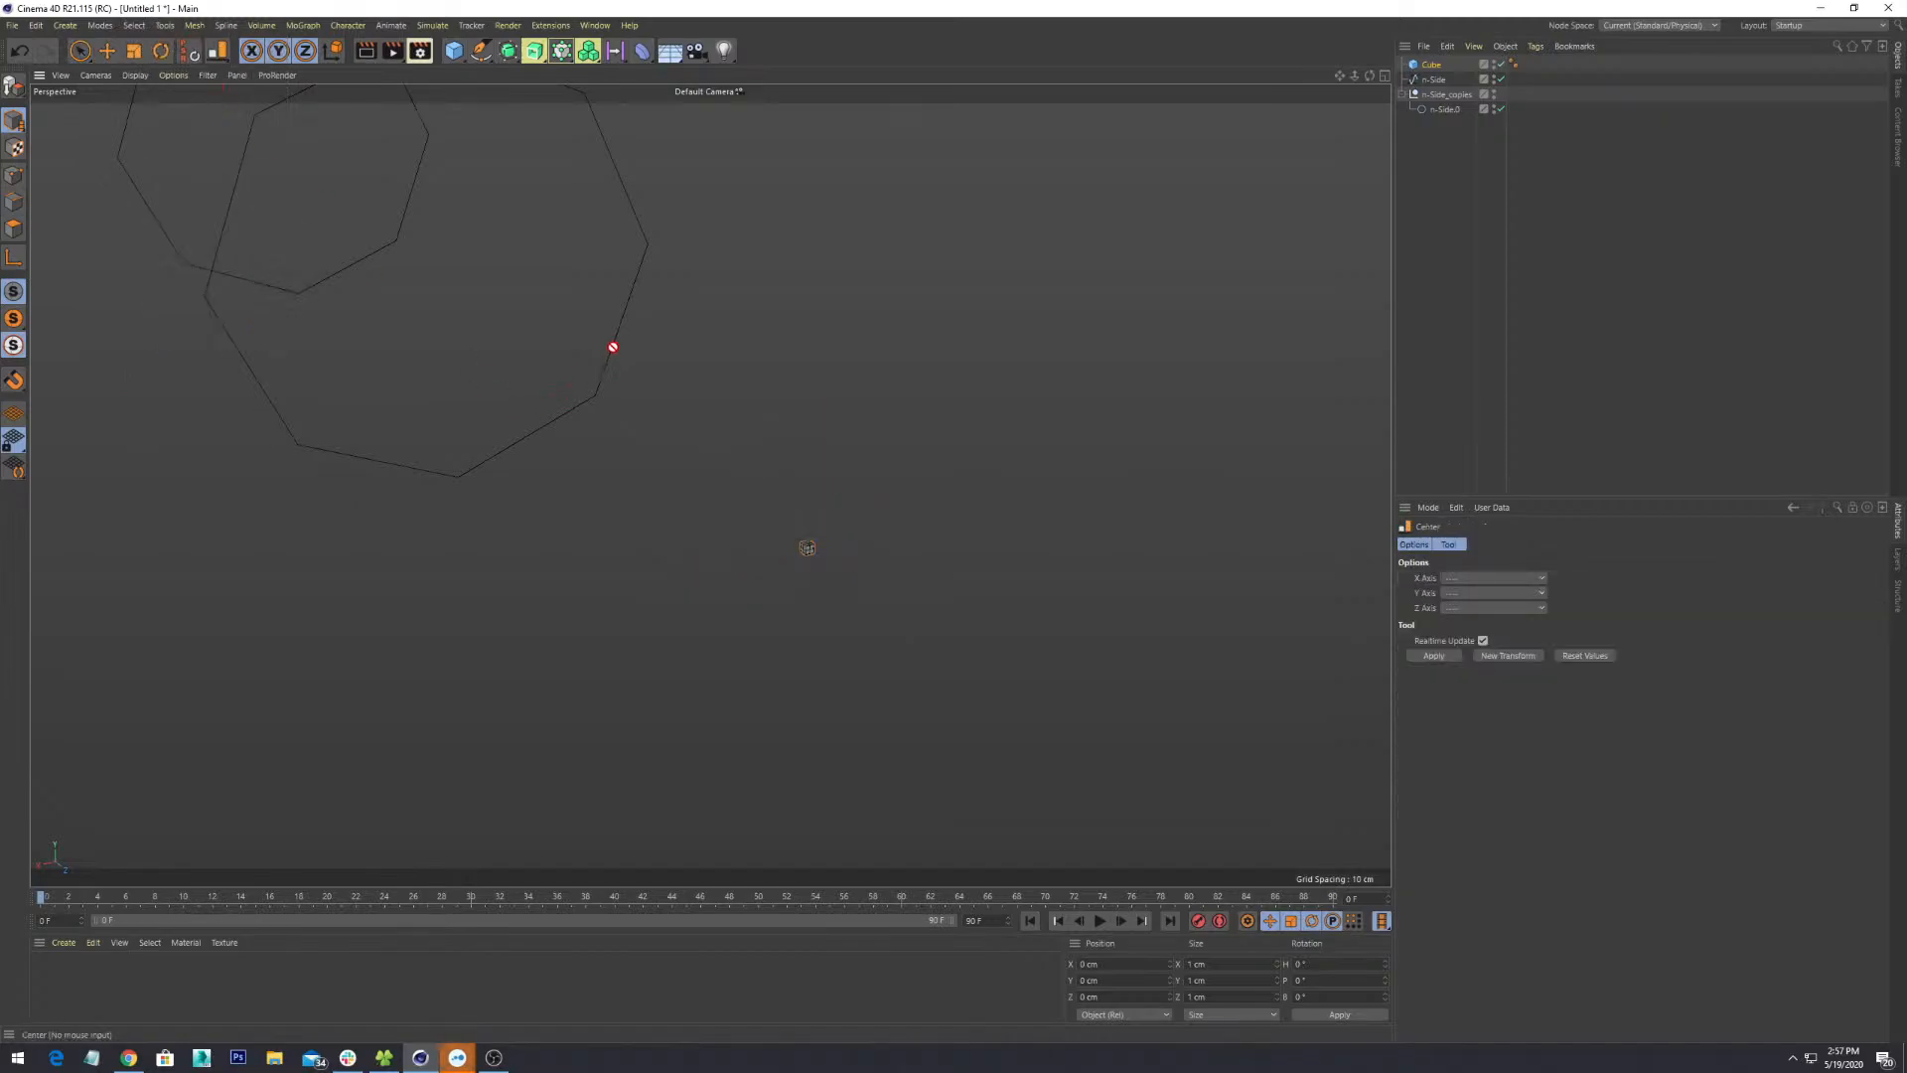
pyautogui.keyDown('alt'); pyautogui.moveTo(675, 504); pyautogui.dragTo(745, 639); pyautogui.keyUp('alt')
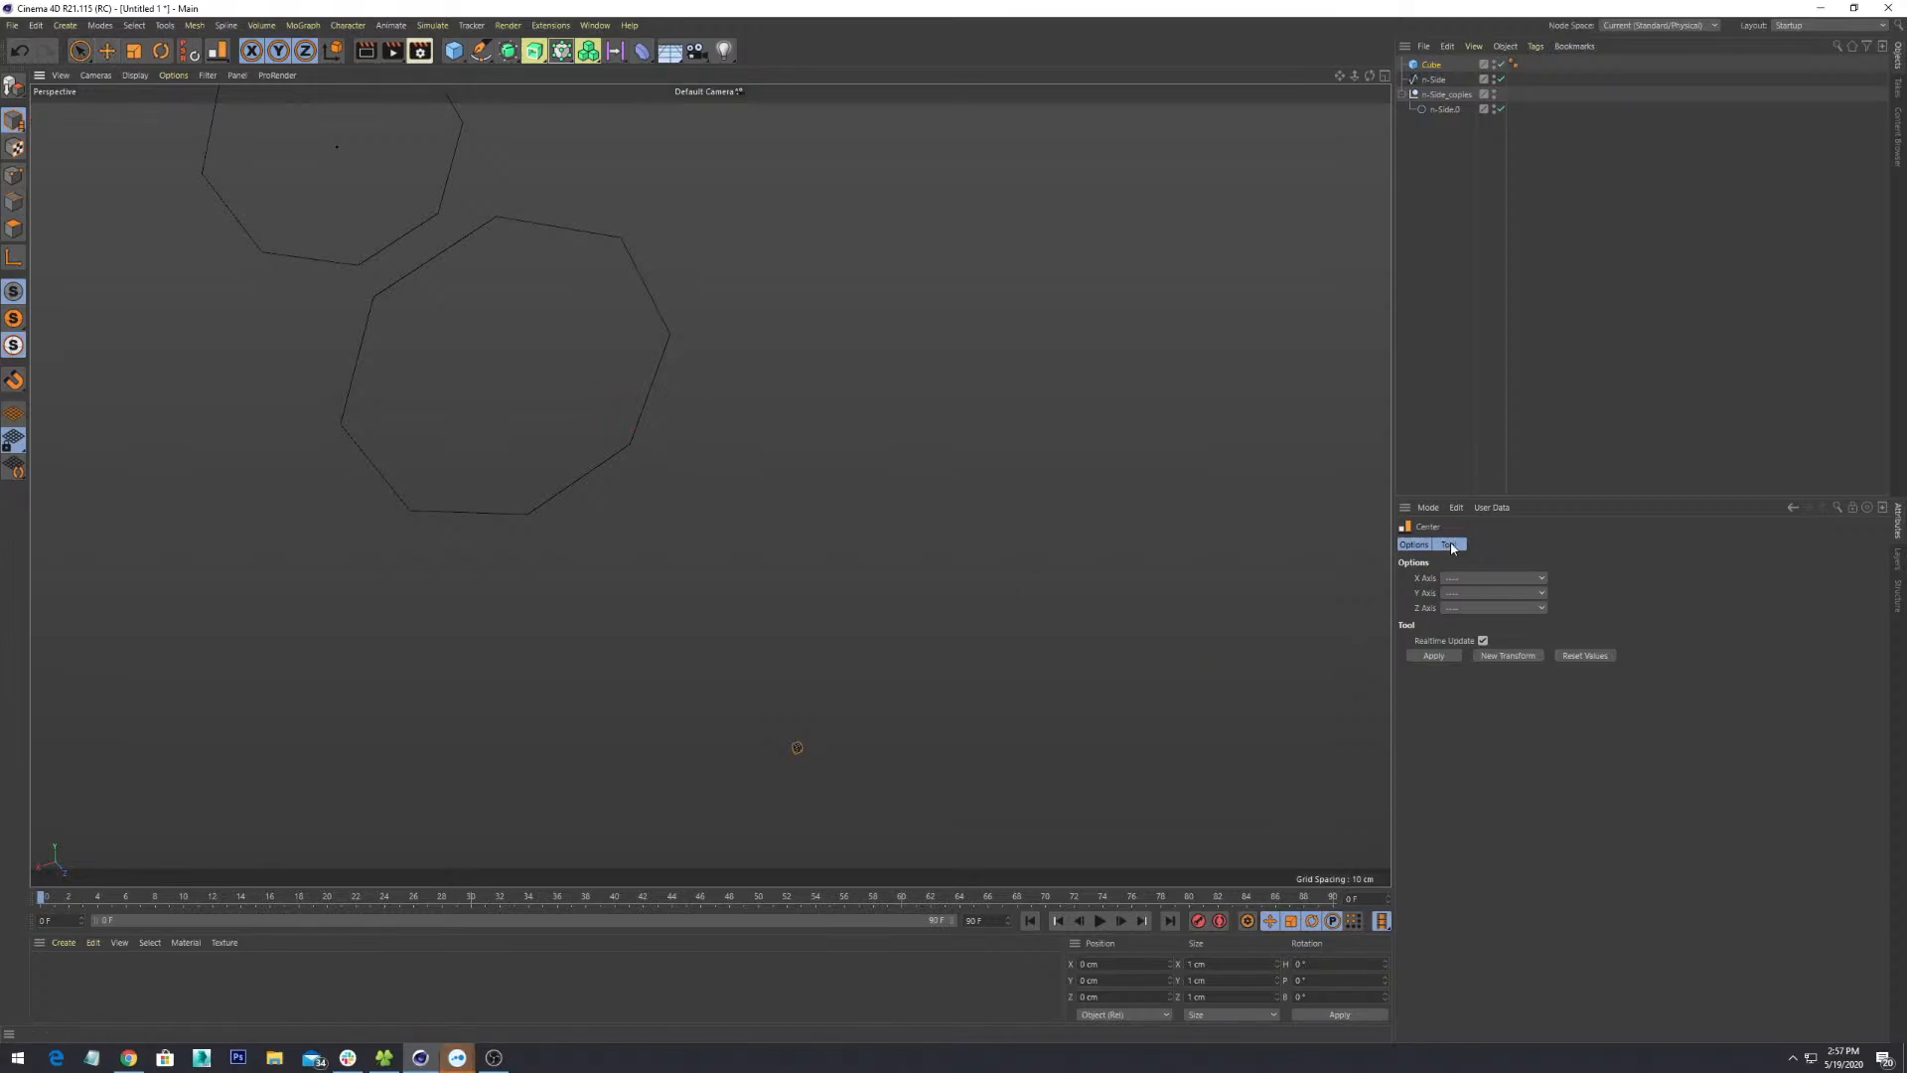
pyautogui.click(1436, 656)
# - Select the Cube together with n-Side.0 and reopen the Center tool's axis options
pyautogui.click(1434, 79)
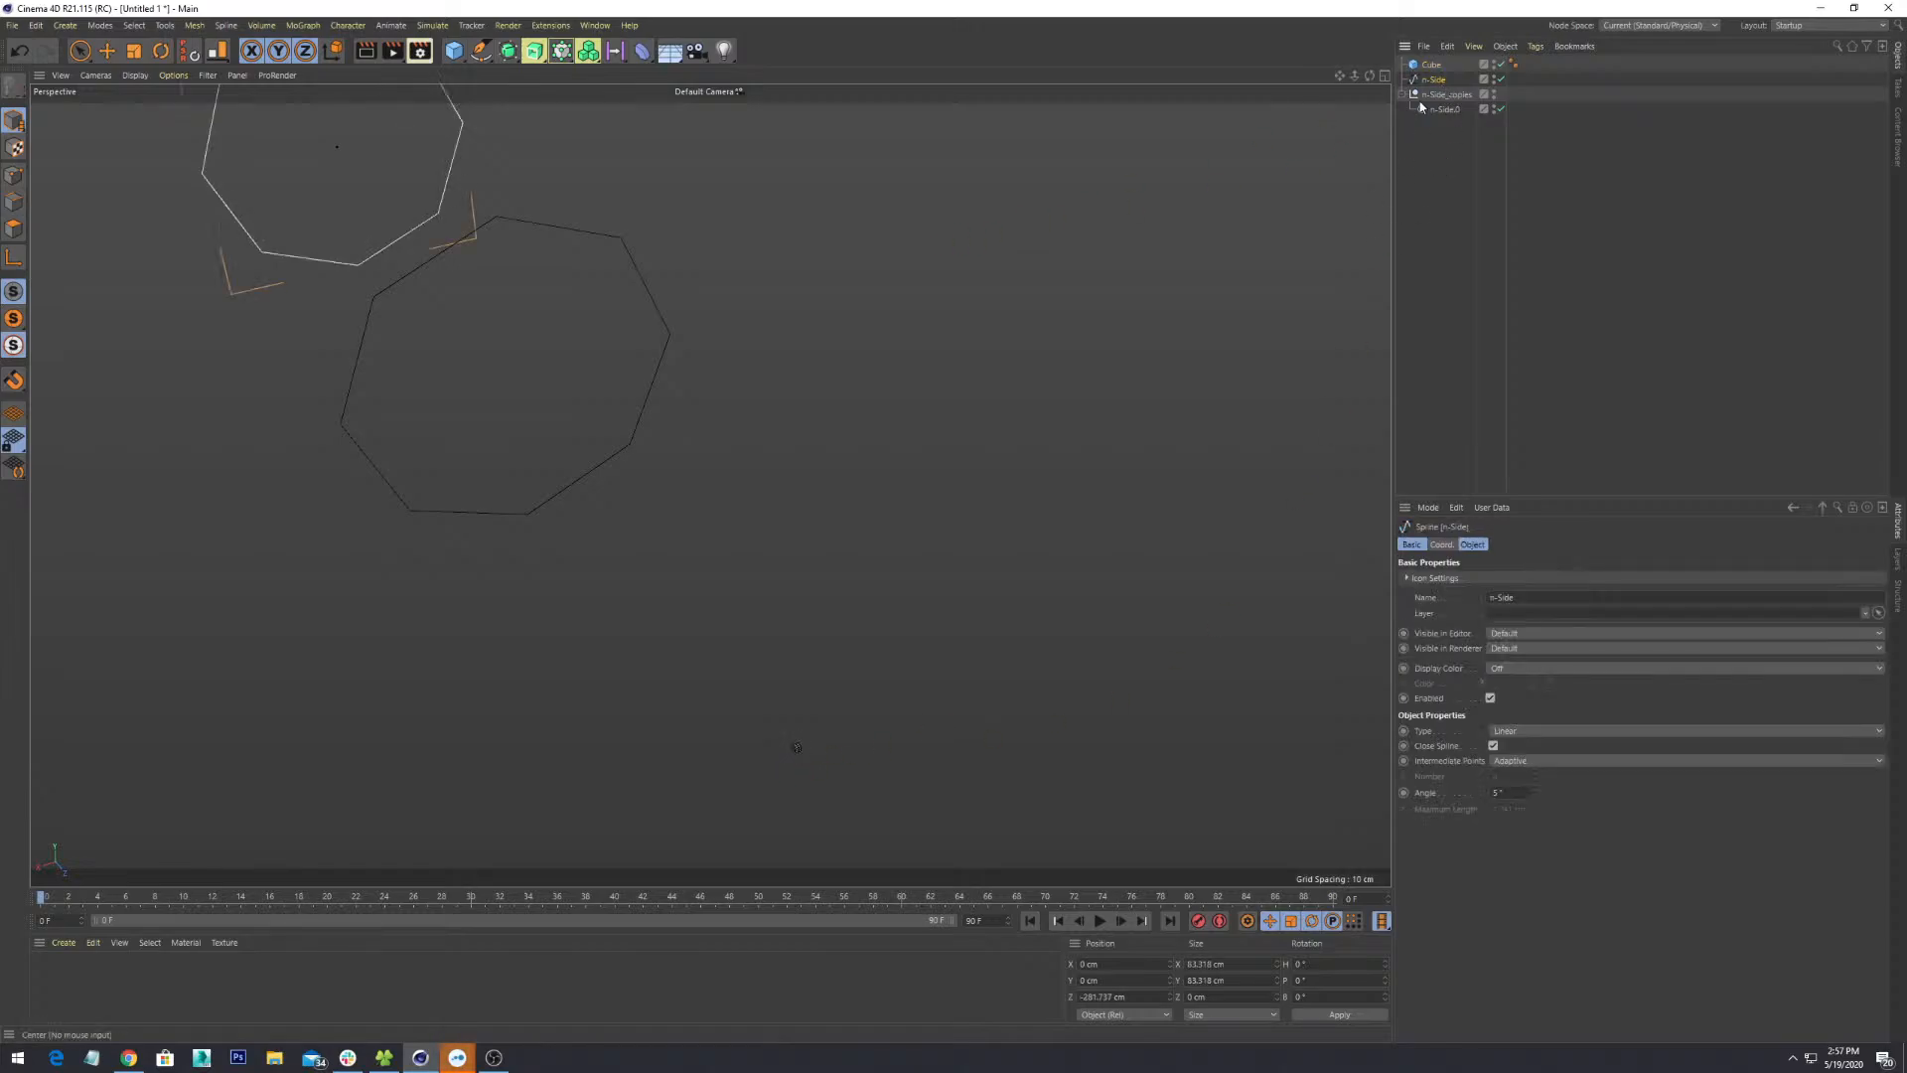
pyautogui.click(1442, 109)
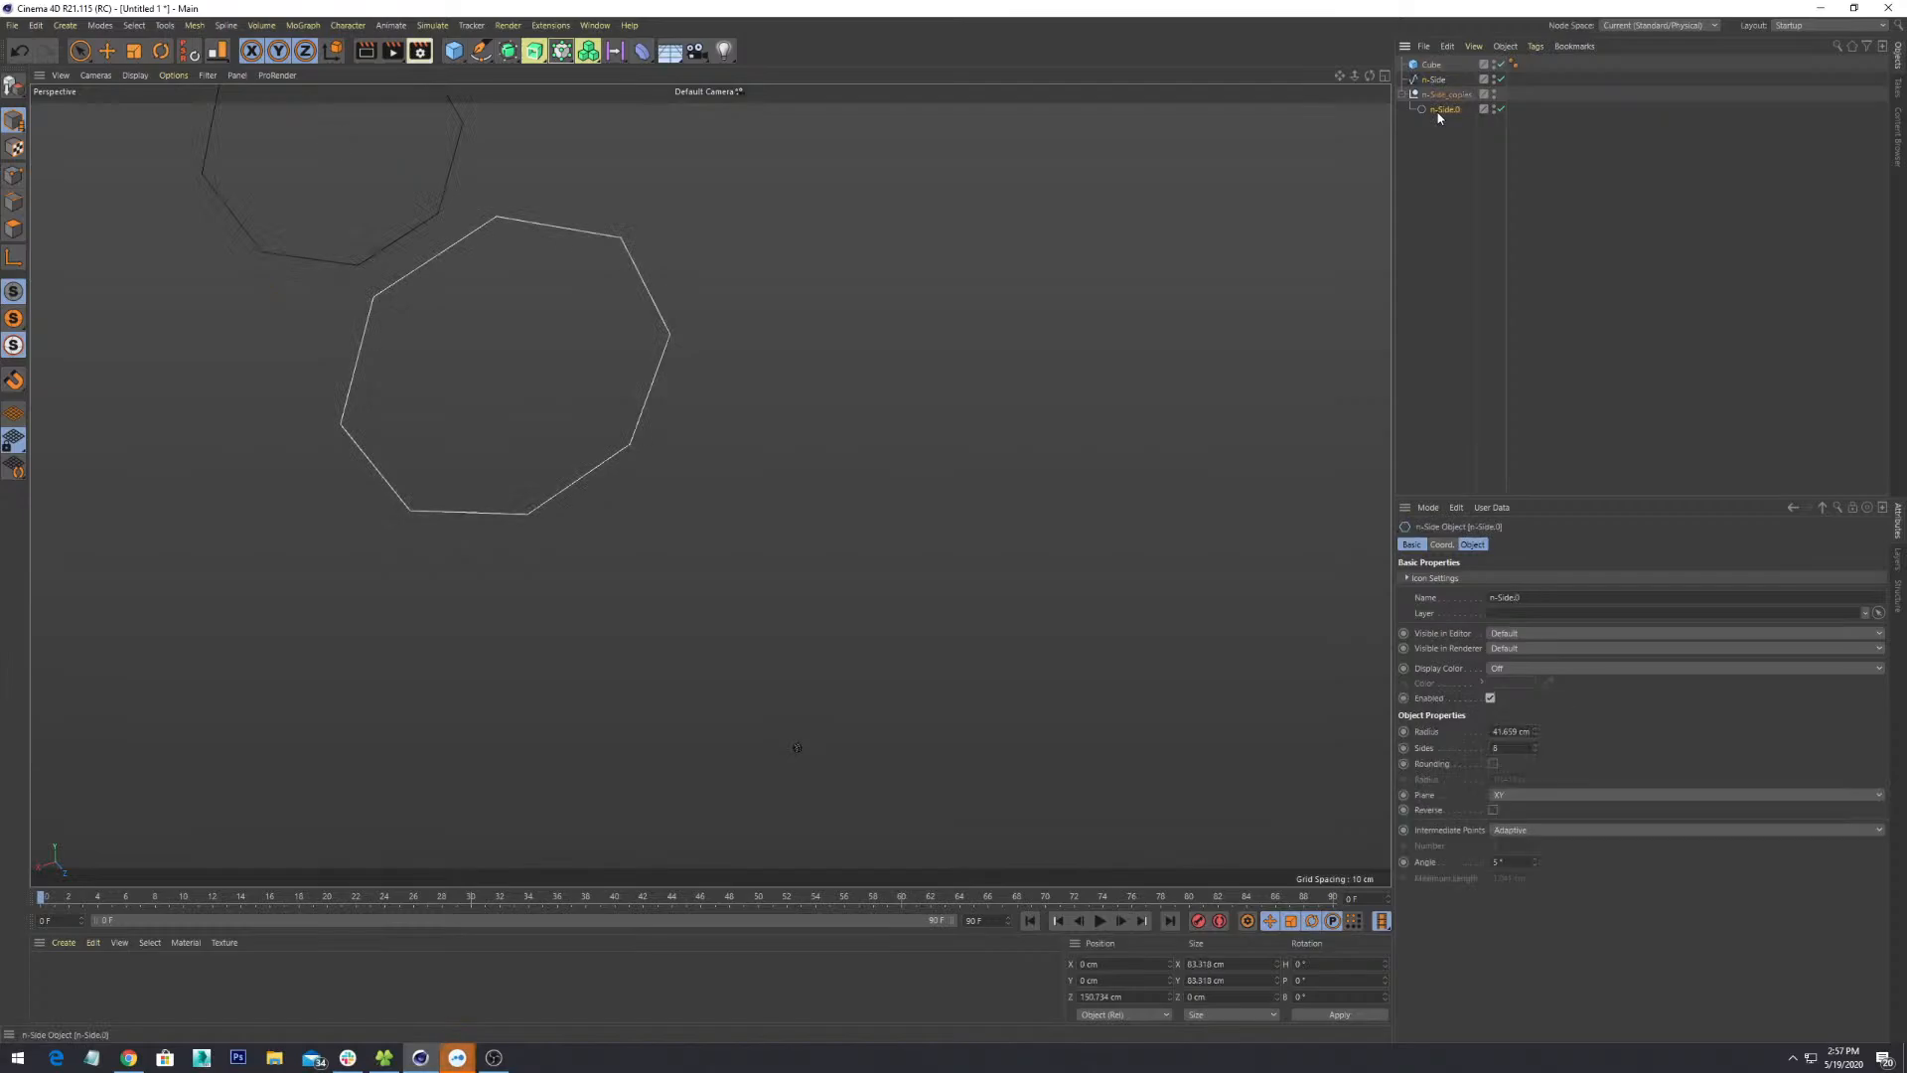
pyautogui.click(1432, 64)
pyautogui.keyDown('ctrl'); pyautogui.click(1442, 109); pyautogui.keyUp('ctrl')
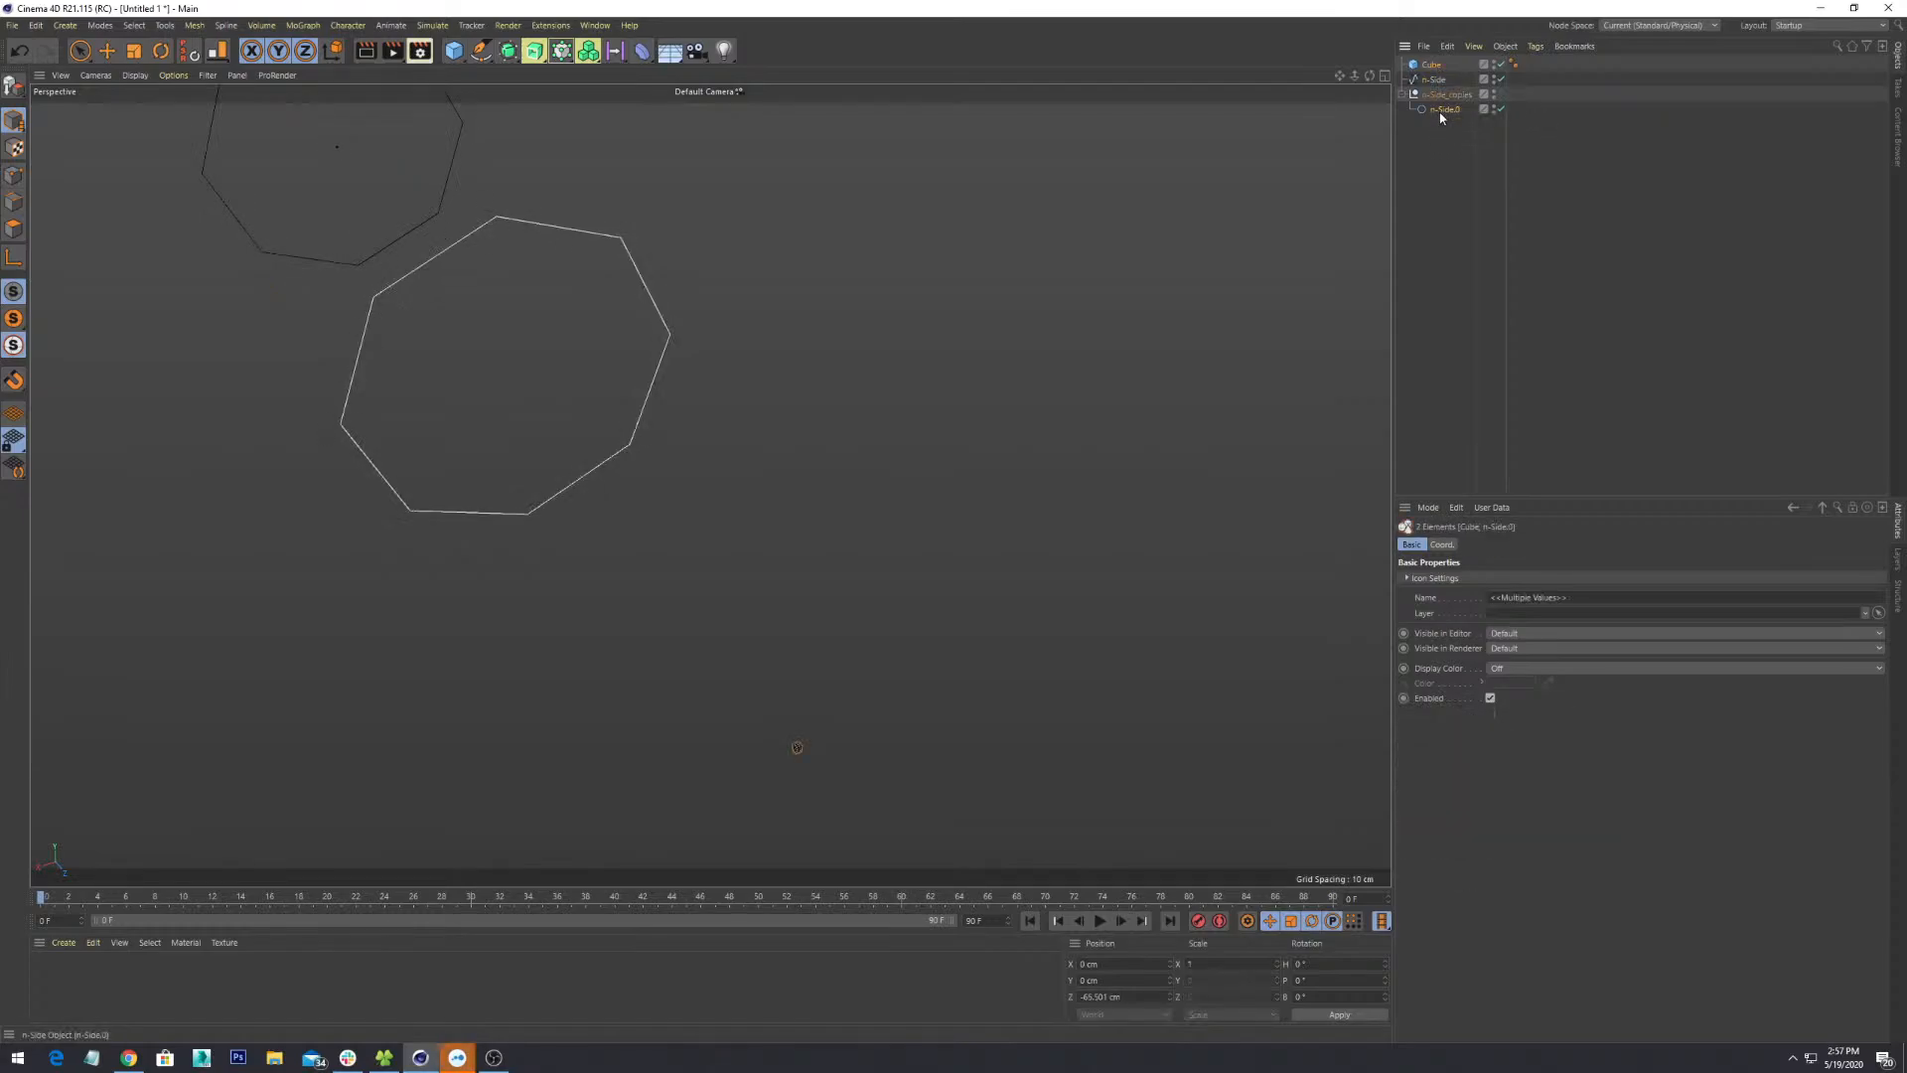
pyautogui.click(164, 25)
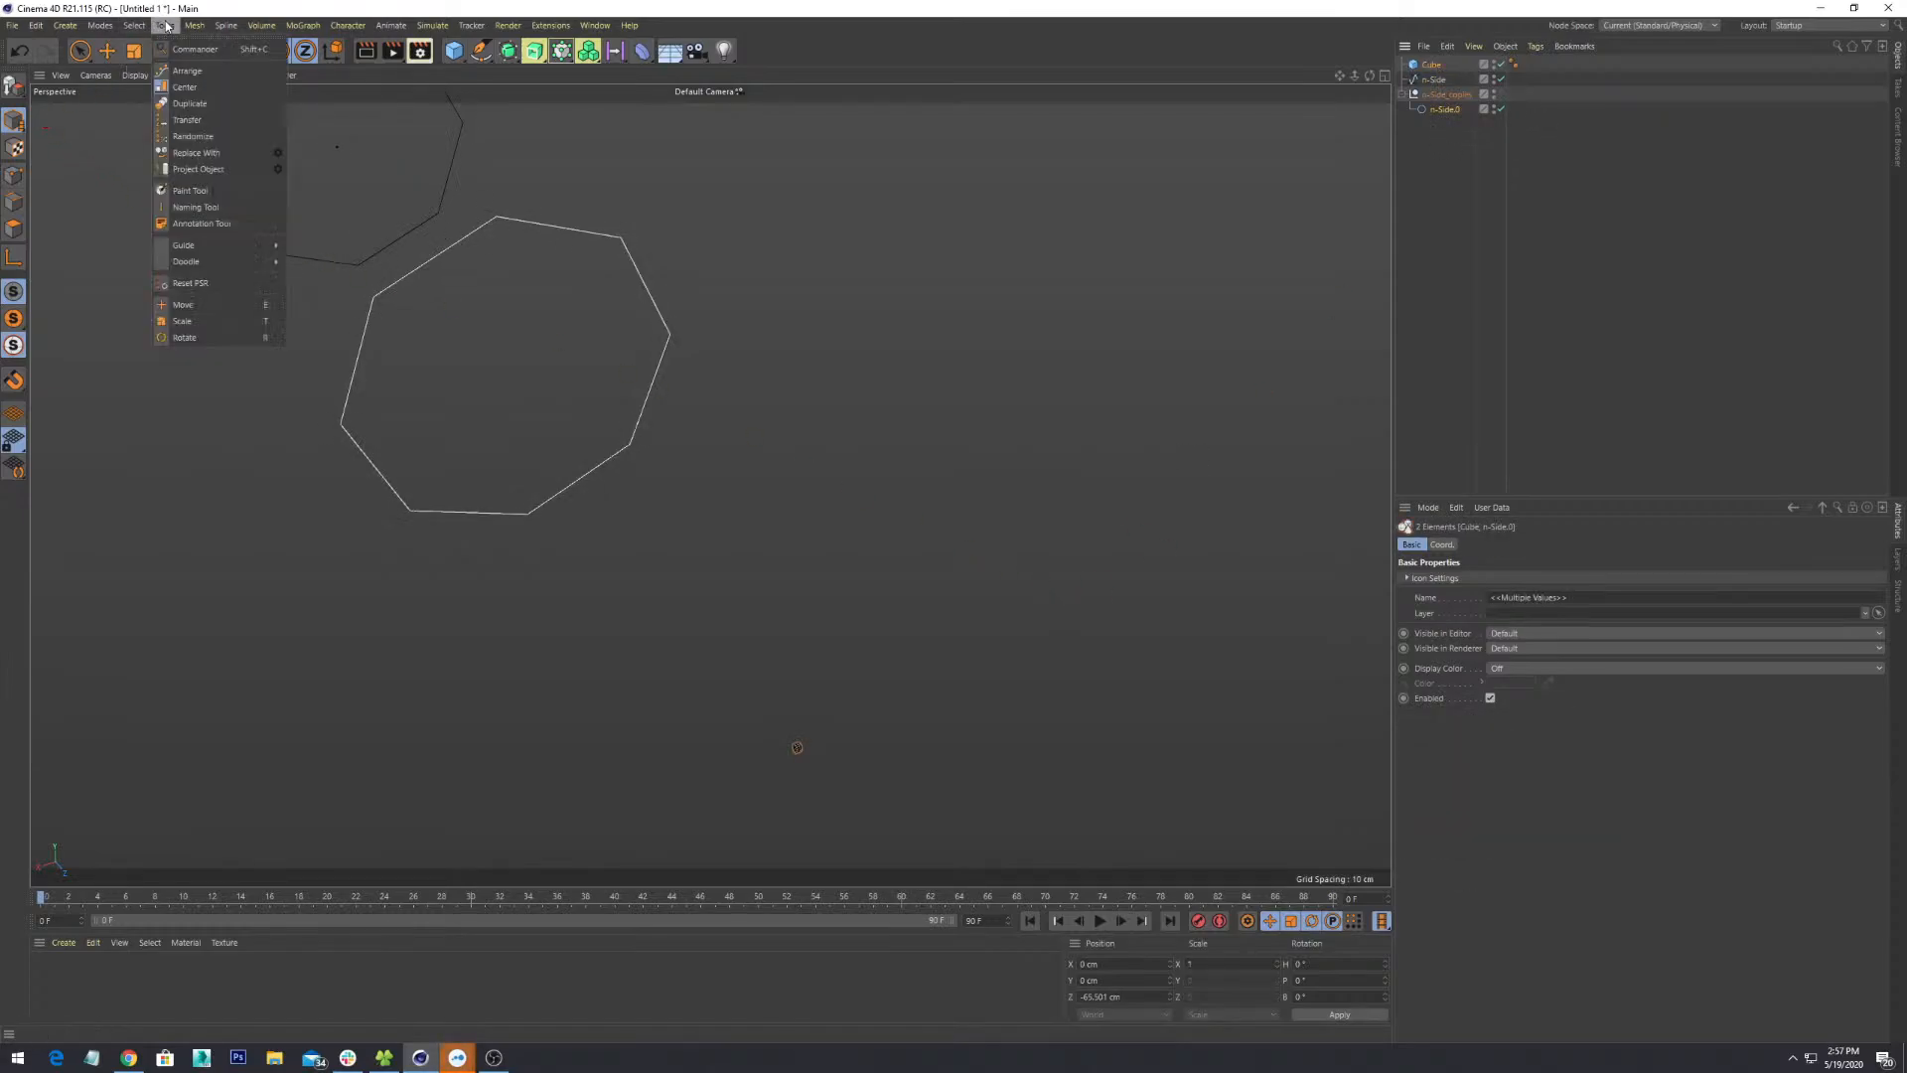
pyautogui.click(198, 89)
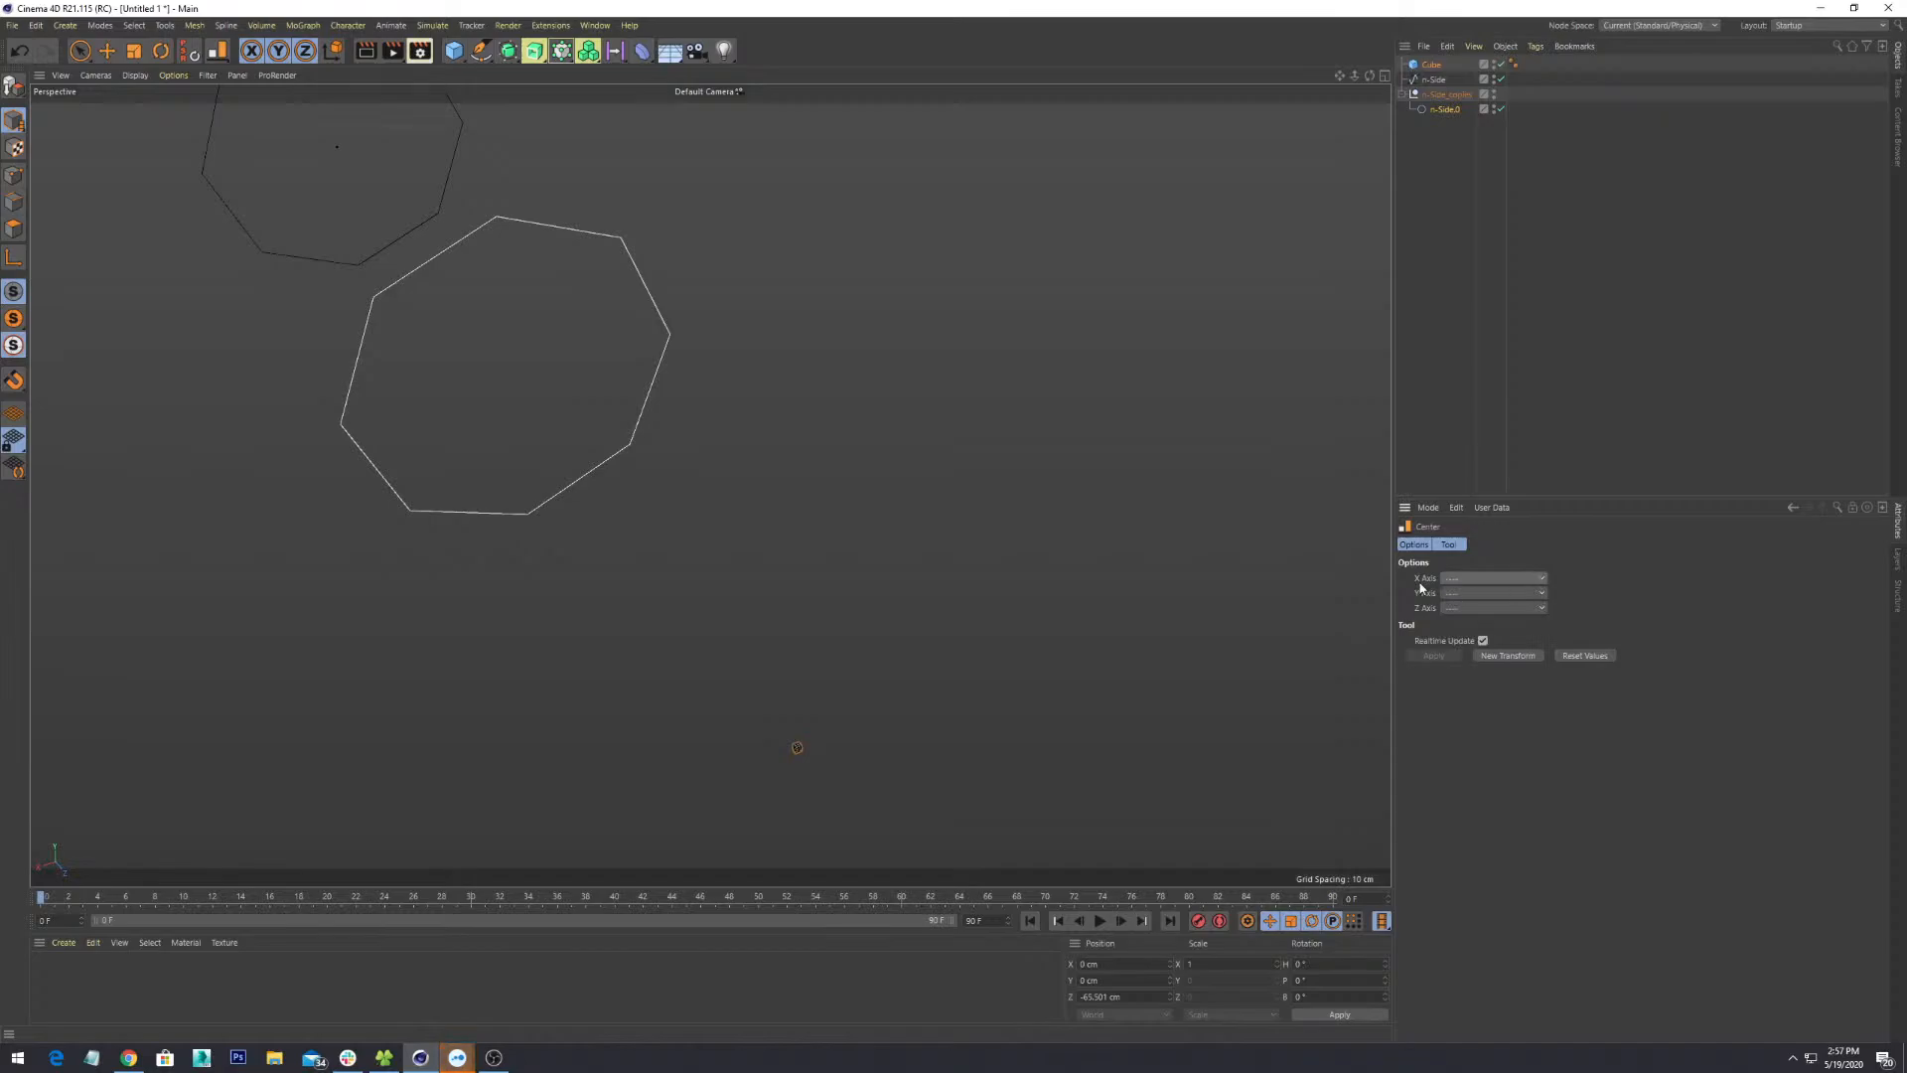
pyautogui.click(1419, 544)
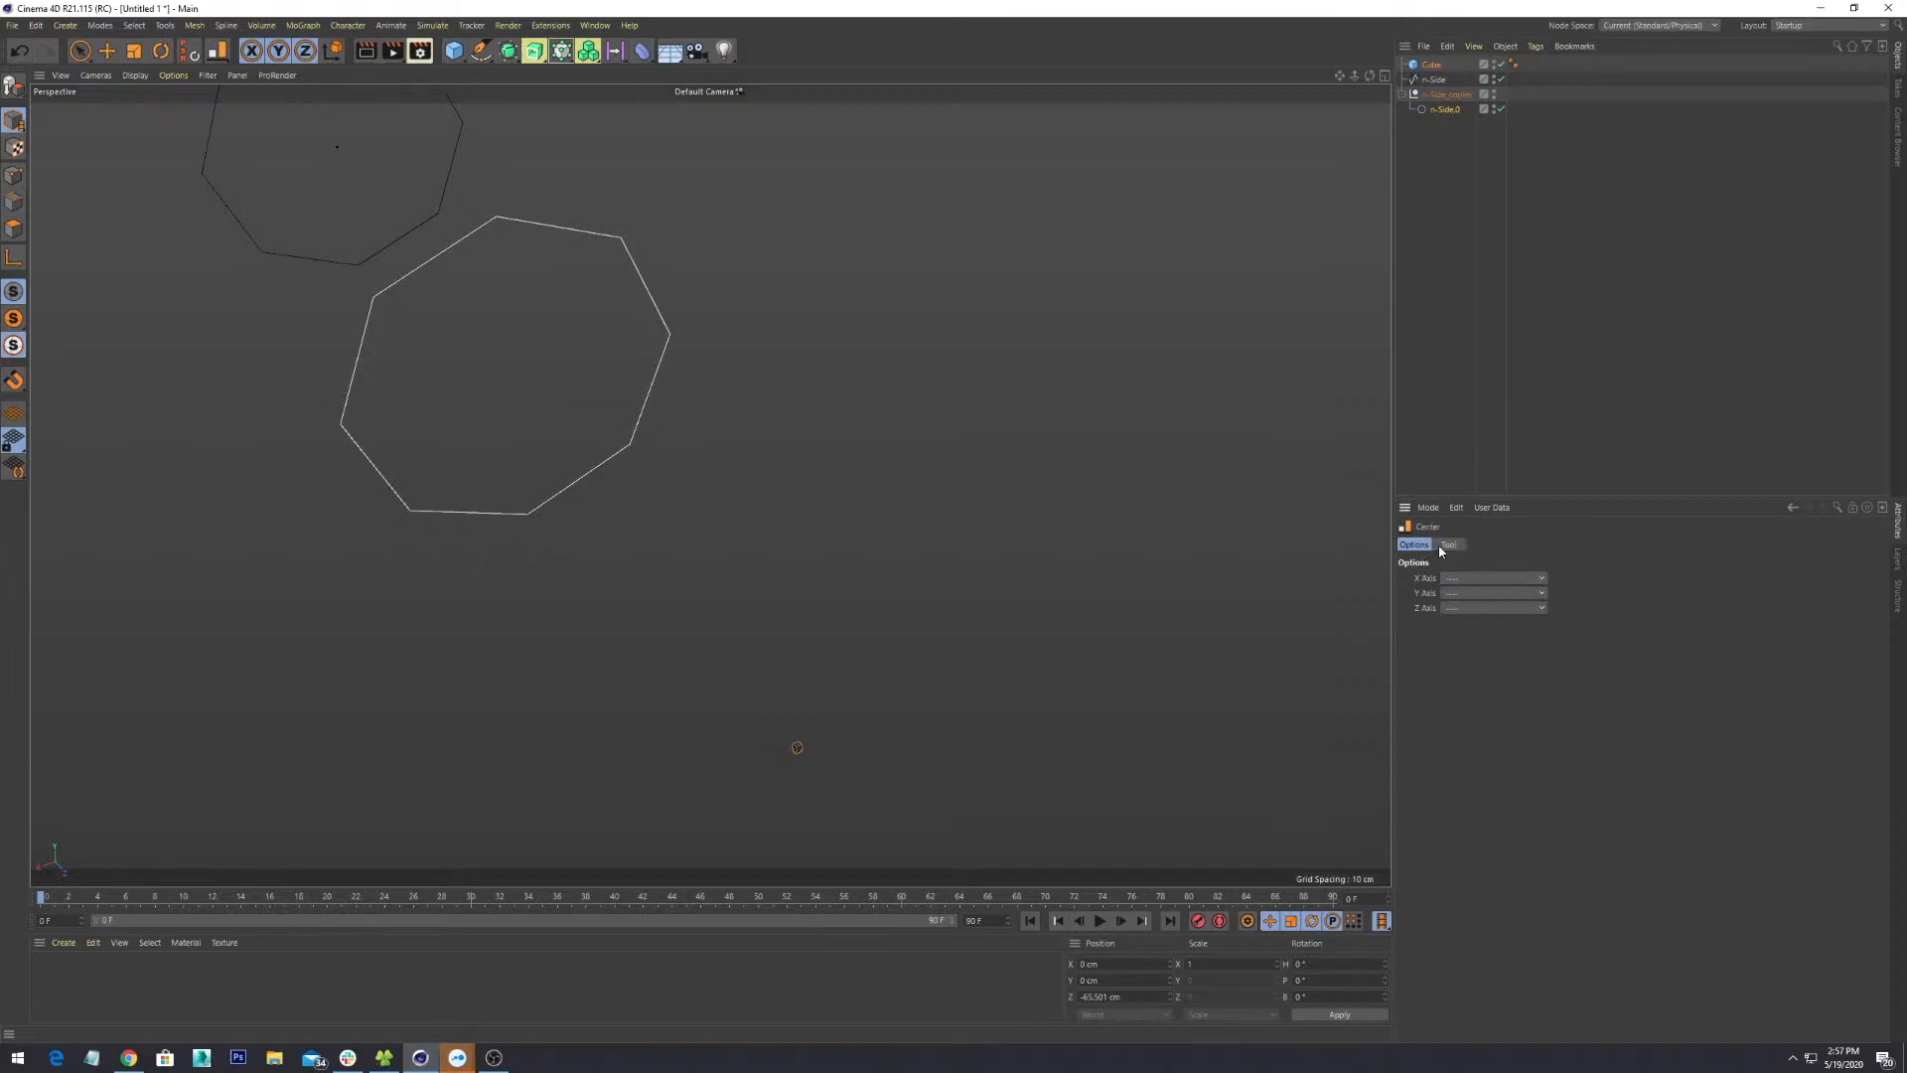
pyautogui.click(1449, 546)
pyautogui.click(1414, 544)
pyautogui.keyDown('alt'); pyautogui.moveTo(854, 644); pyautogui.dragTo(950, 626); pyautogui.keyUp('alt')
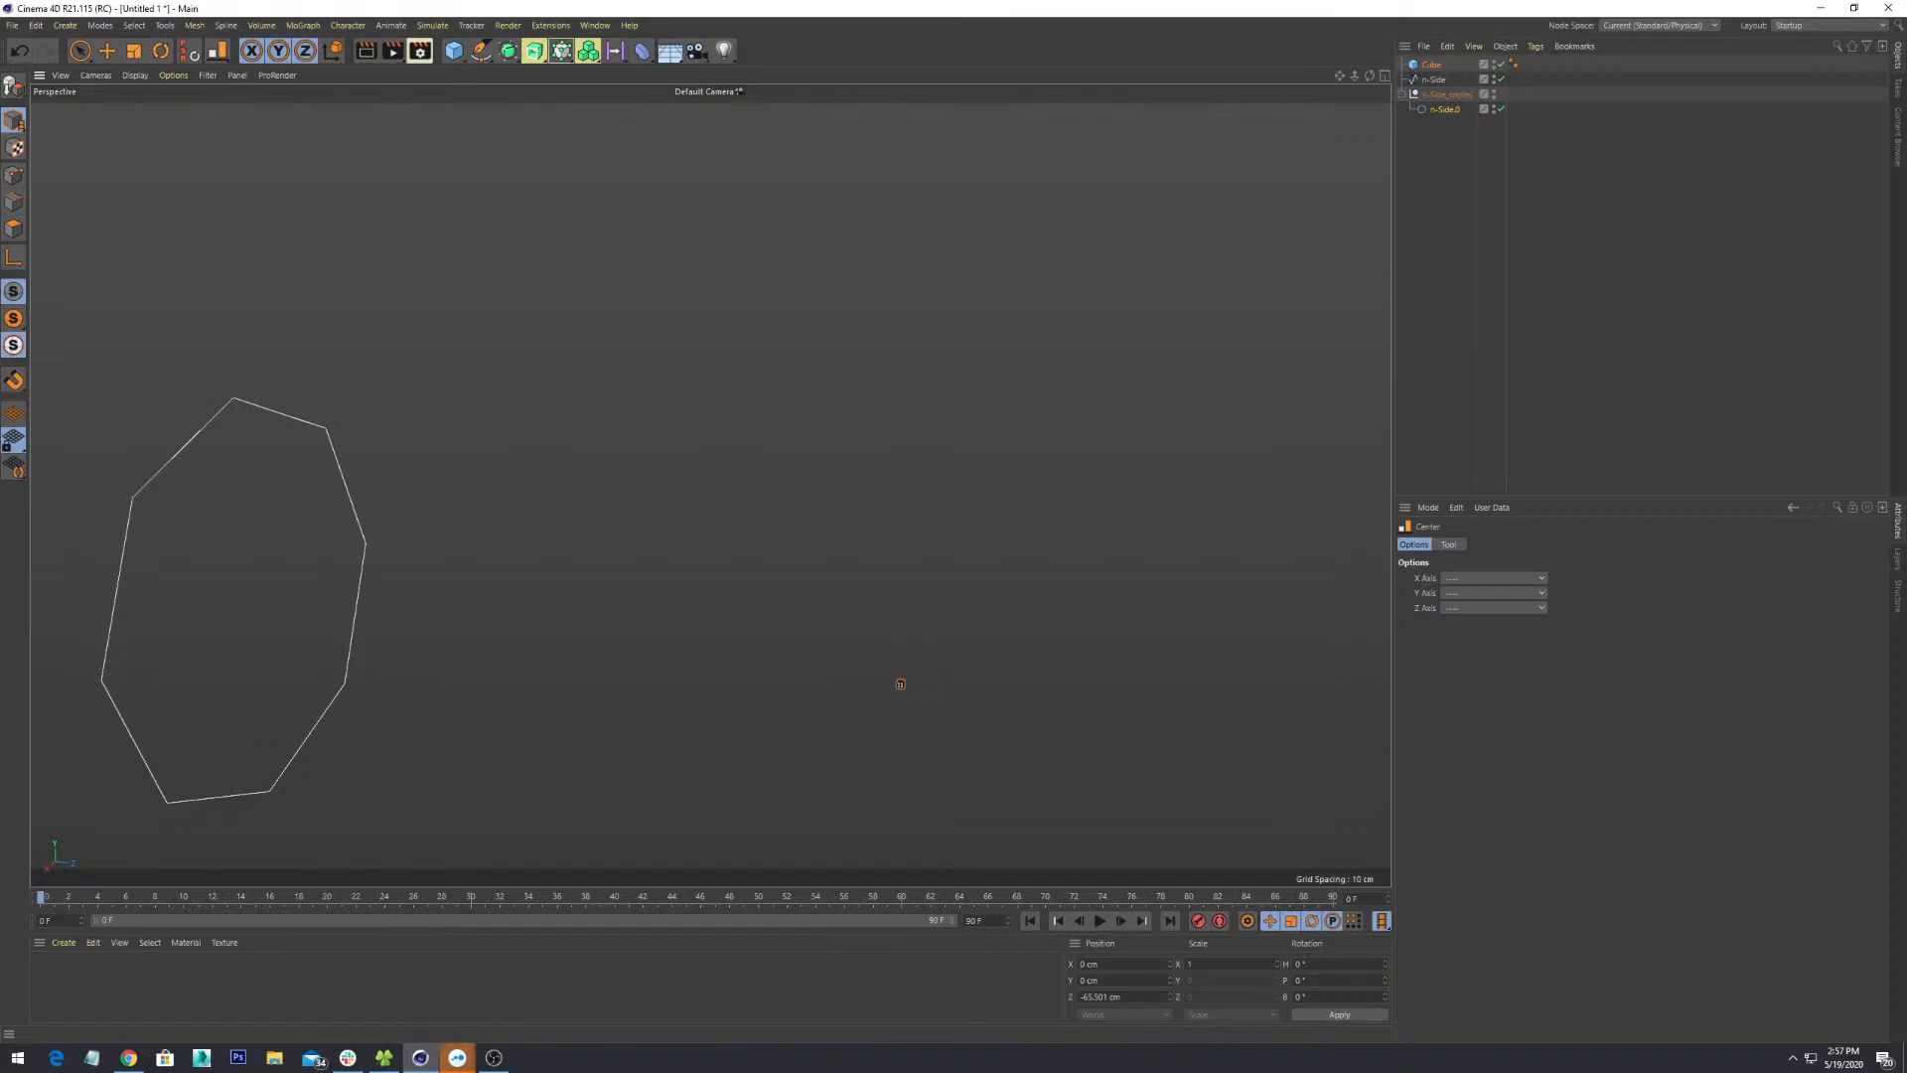
# - Set the Center tool's X, Y and Z axes to Middle, then switch to Move and clear the selection
pyautogui.click(1528, 580)
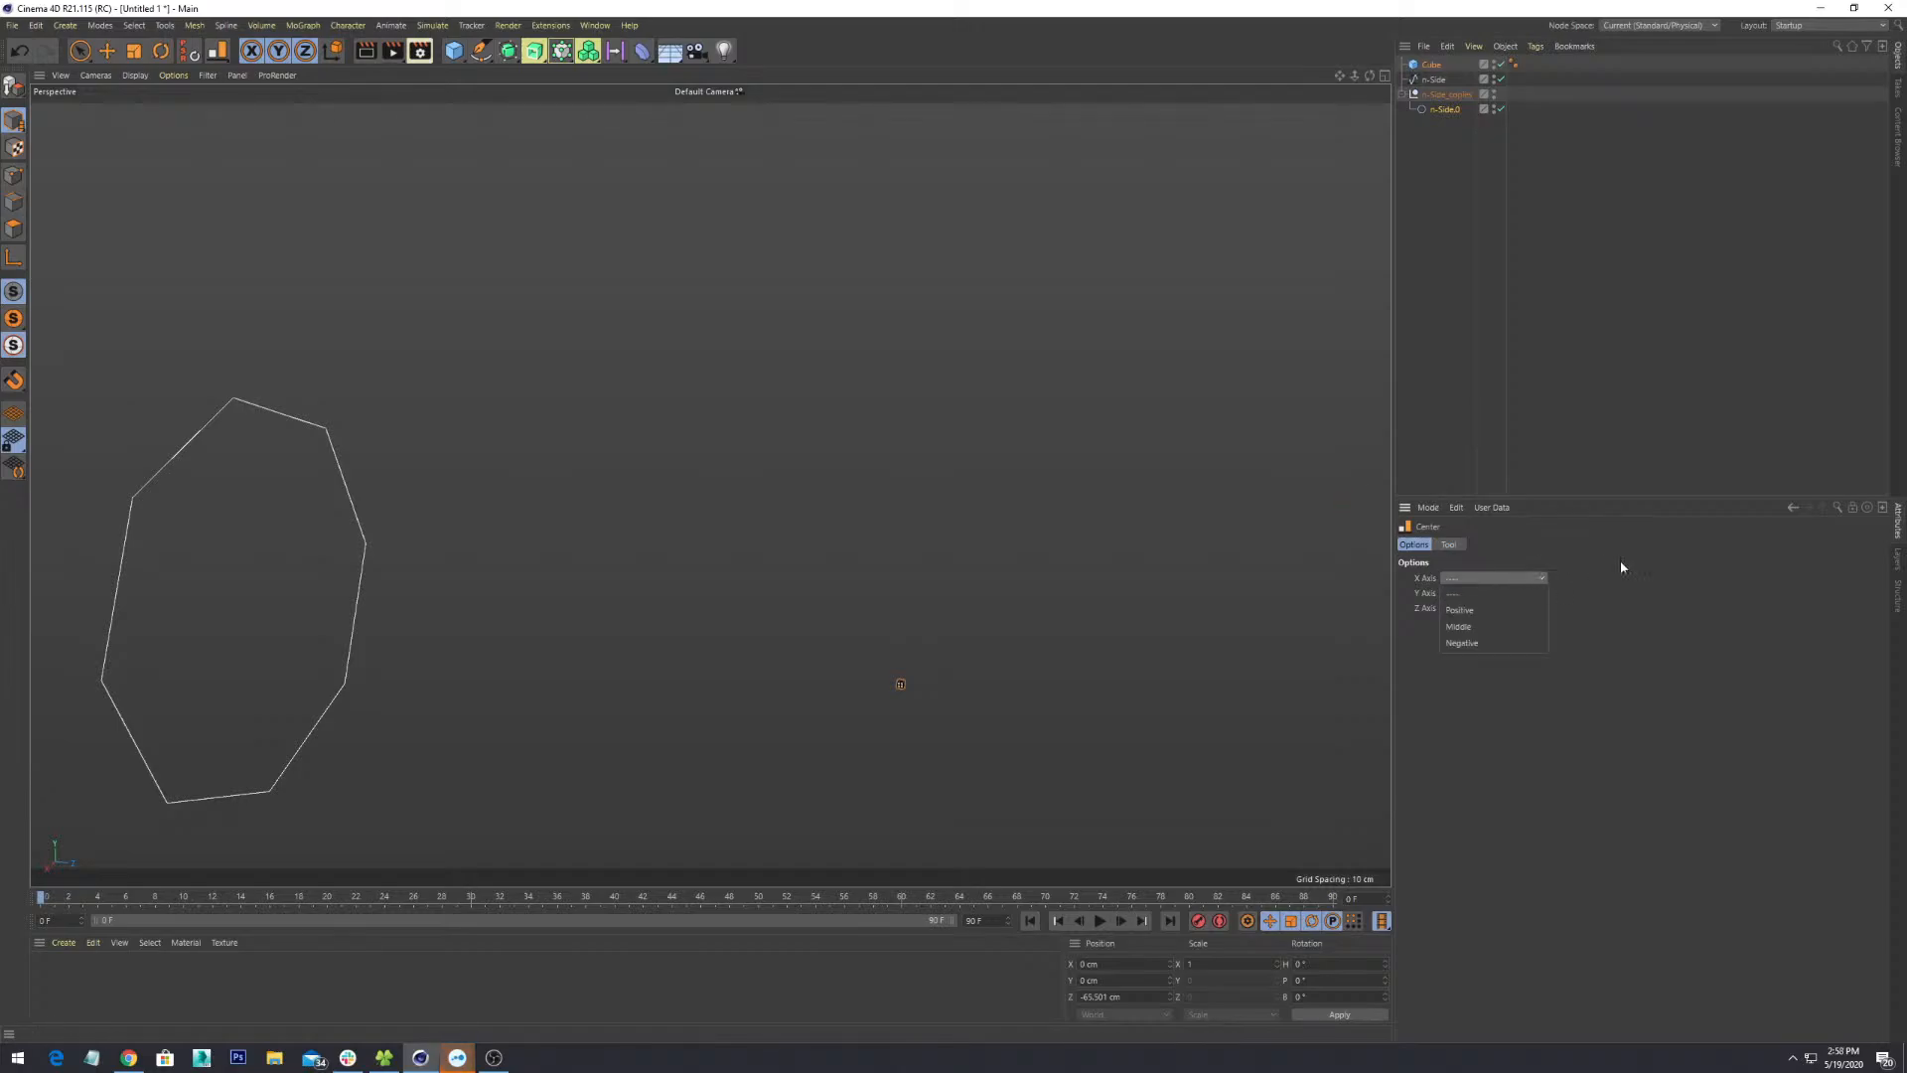
pyautogui.click(1520, 626)
pyautogui.click(1525, 594)
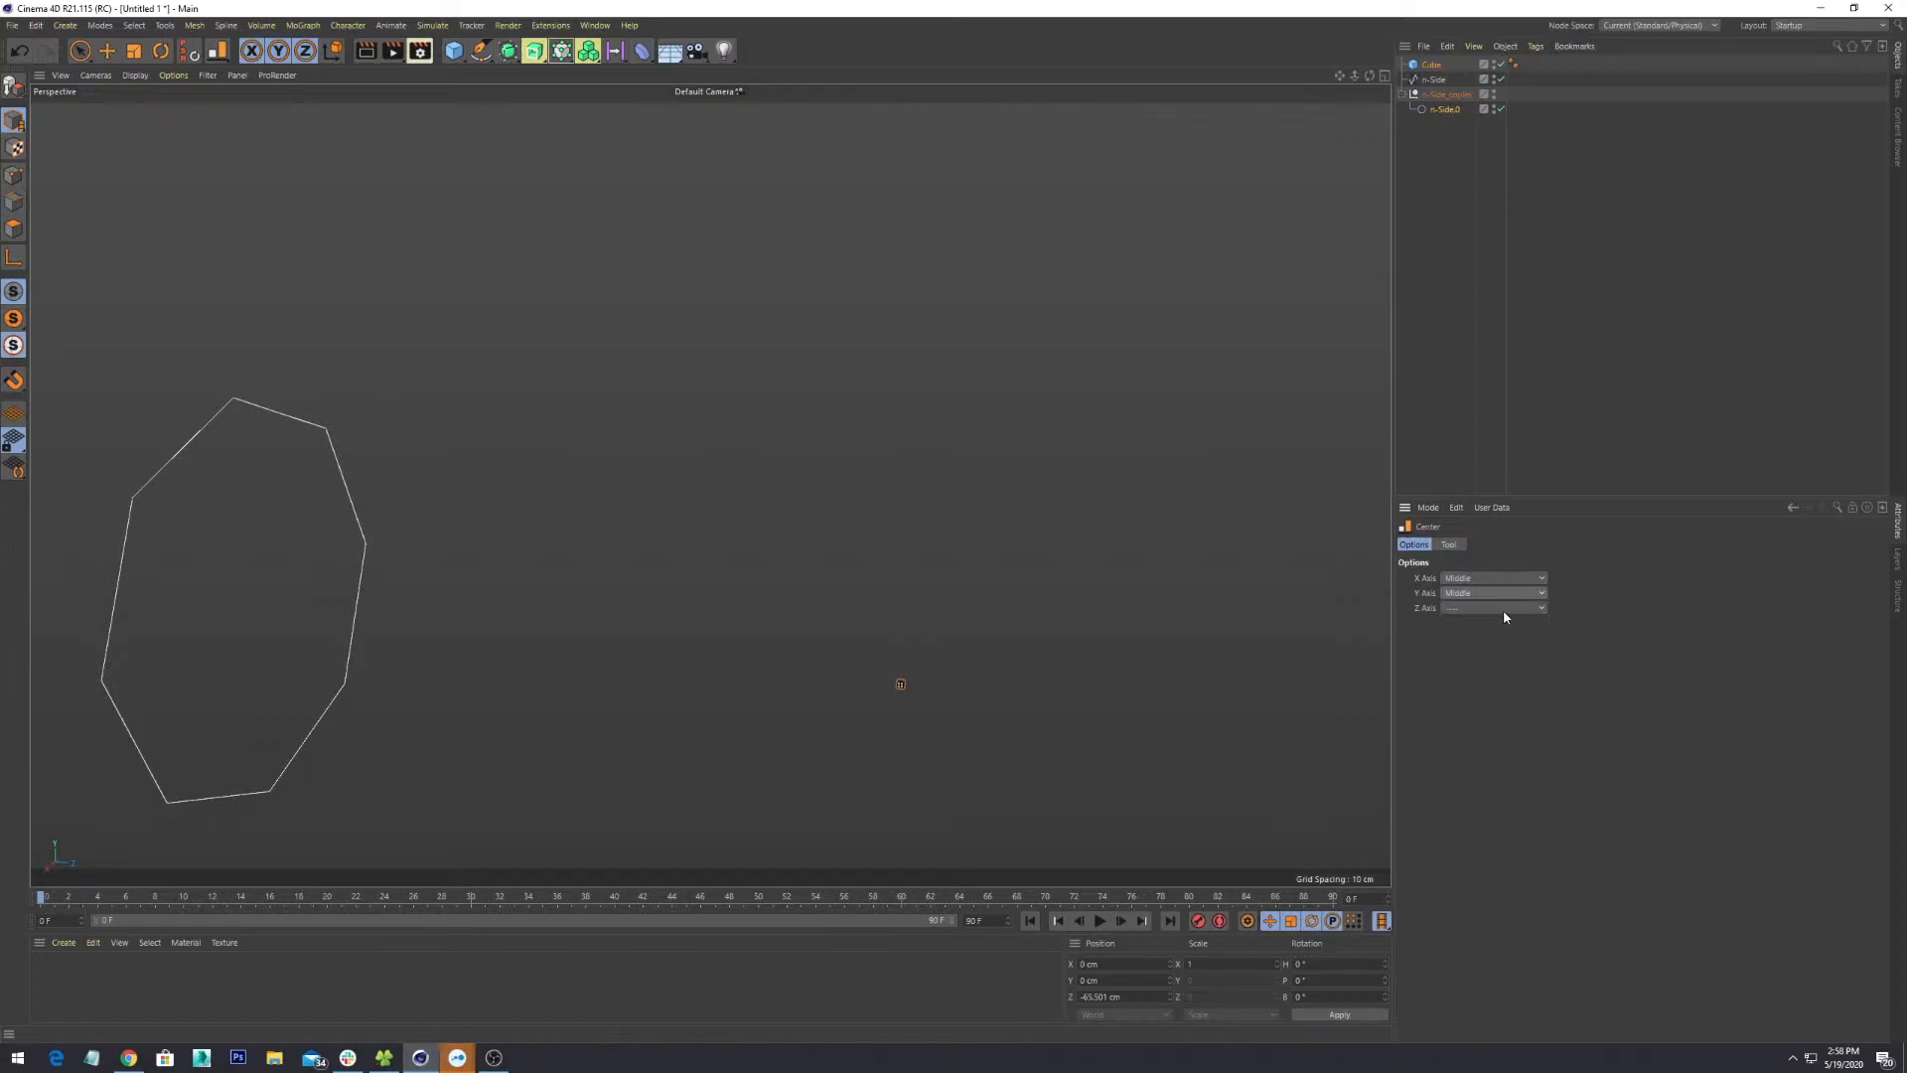
pyautogui.click(1502, 608)
pyautogui.click(1487, 656)
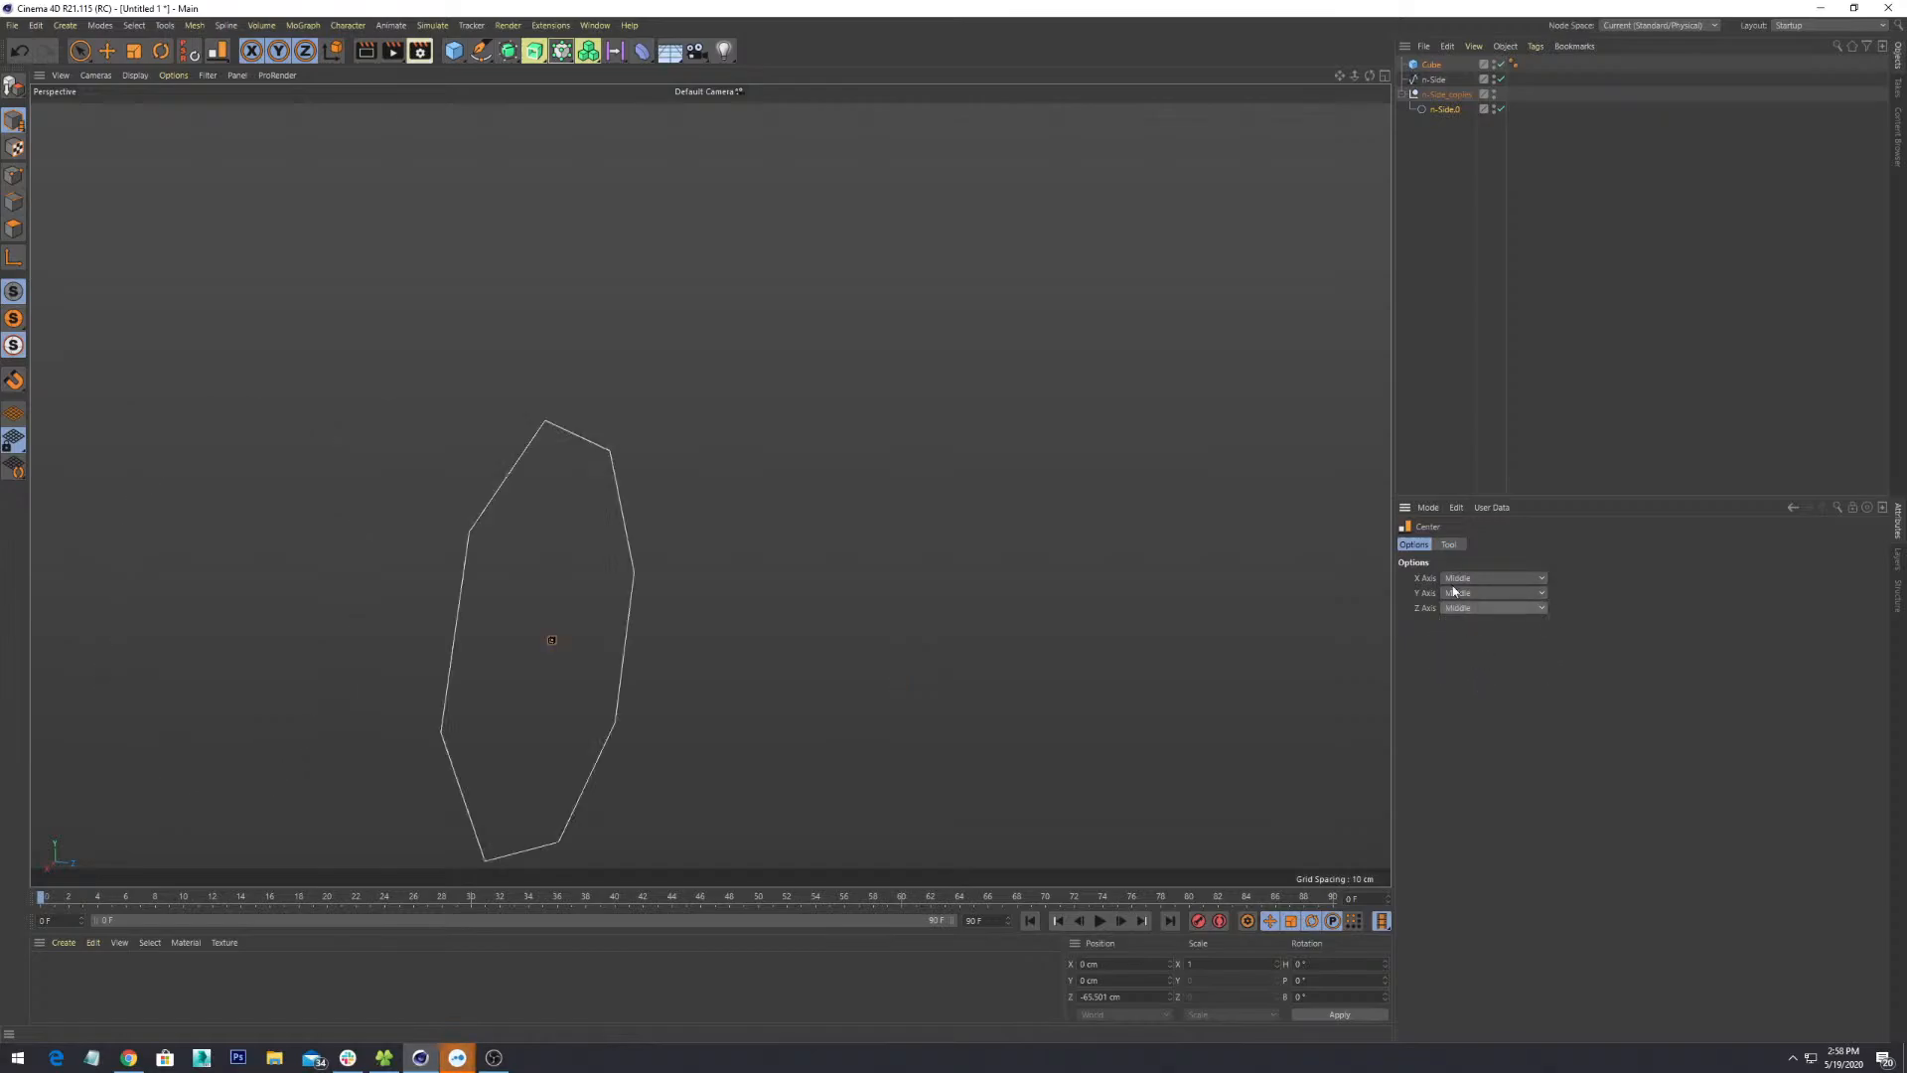
pyautogui.scroll(-3, 949, 613)
pyautogui.keyDown('alt'); pyautogui.moveTo(949, 613); pyautogui.dragTo(1043, 387); pyautogui.keyUp('alt')
pyautogui.scroll(8, 982, 645)
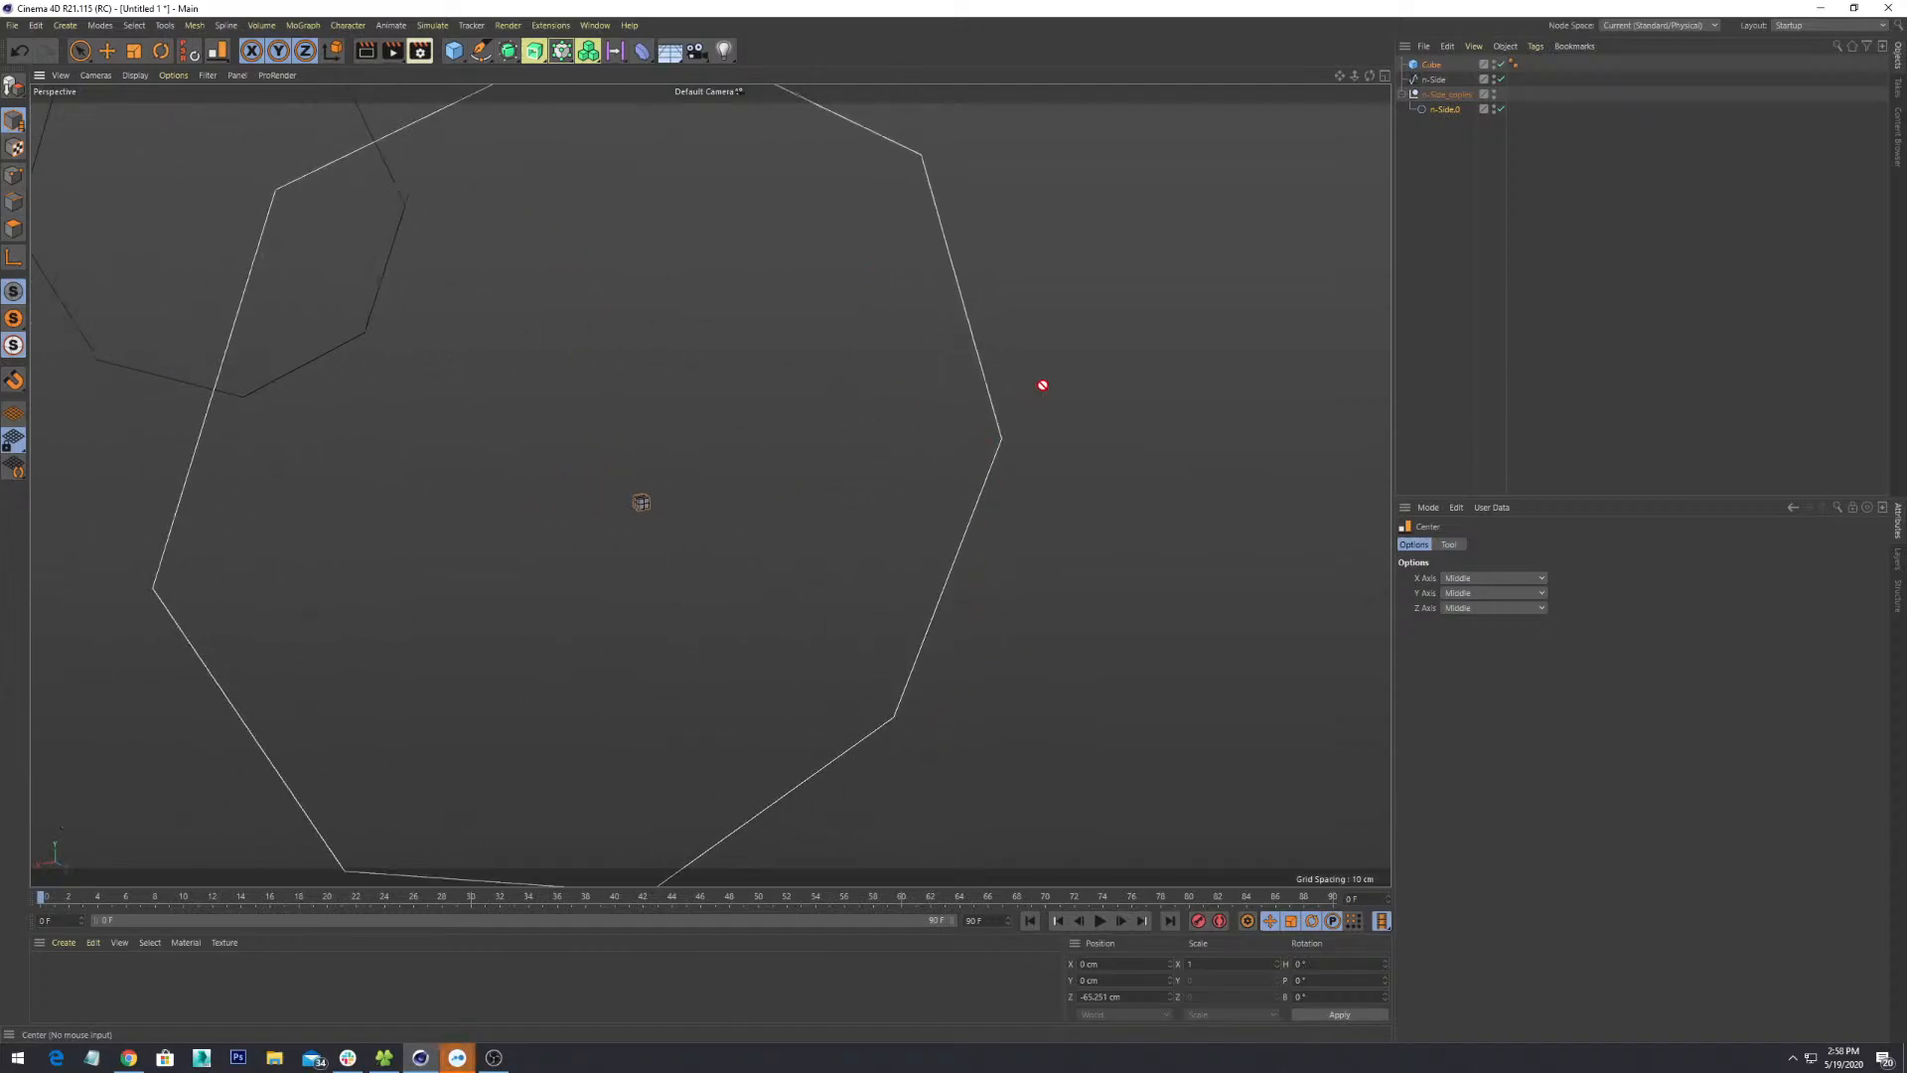
pyautogui.click(108, 50)
pyautogui.click(1003, 214)
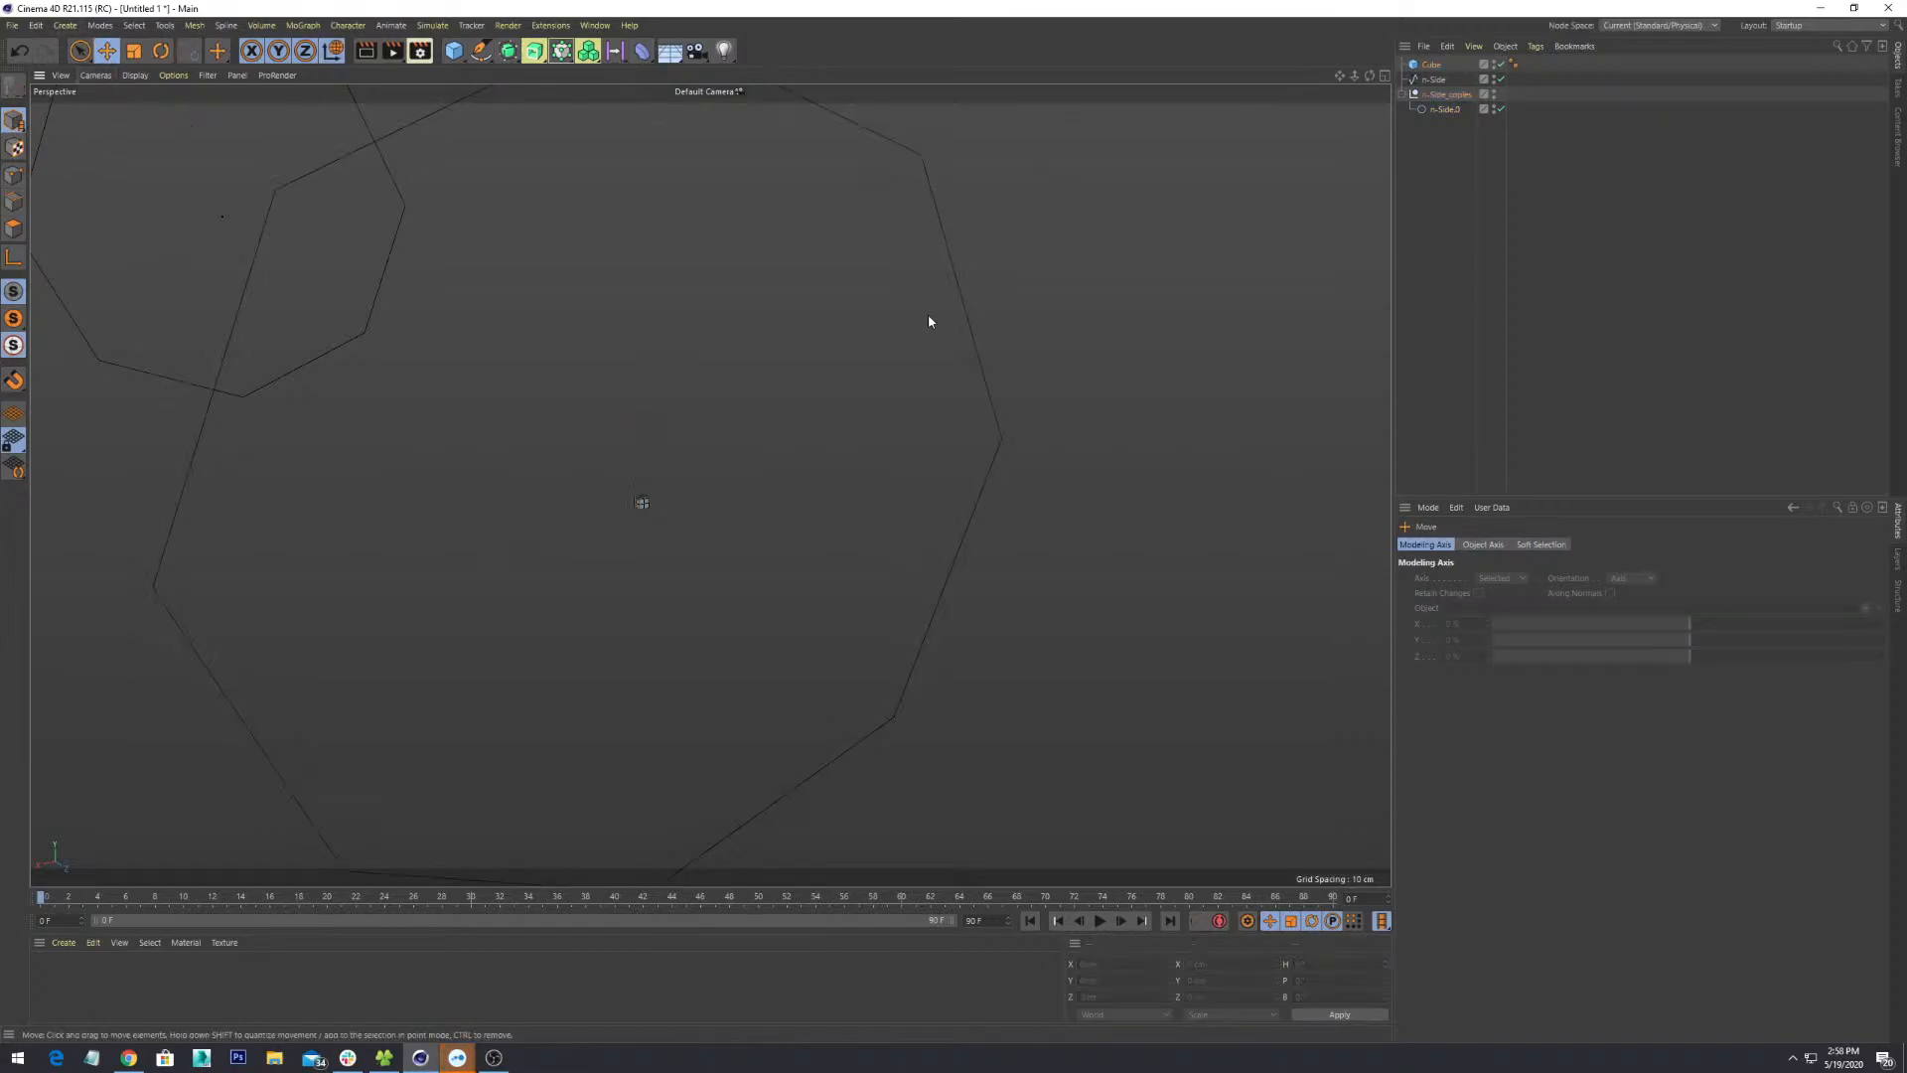
# - Scale the n-Side.0 octagon spline up greatly with the Scale tool, then frame it and return to Move
pyautogui.click(958, 281)
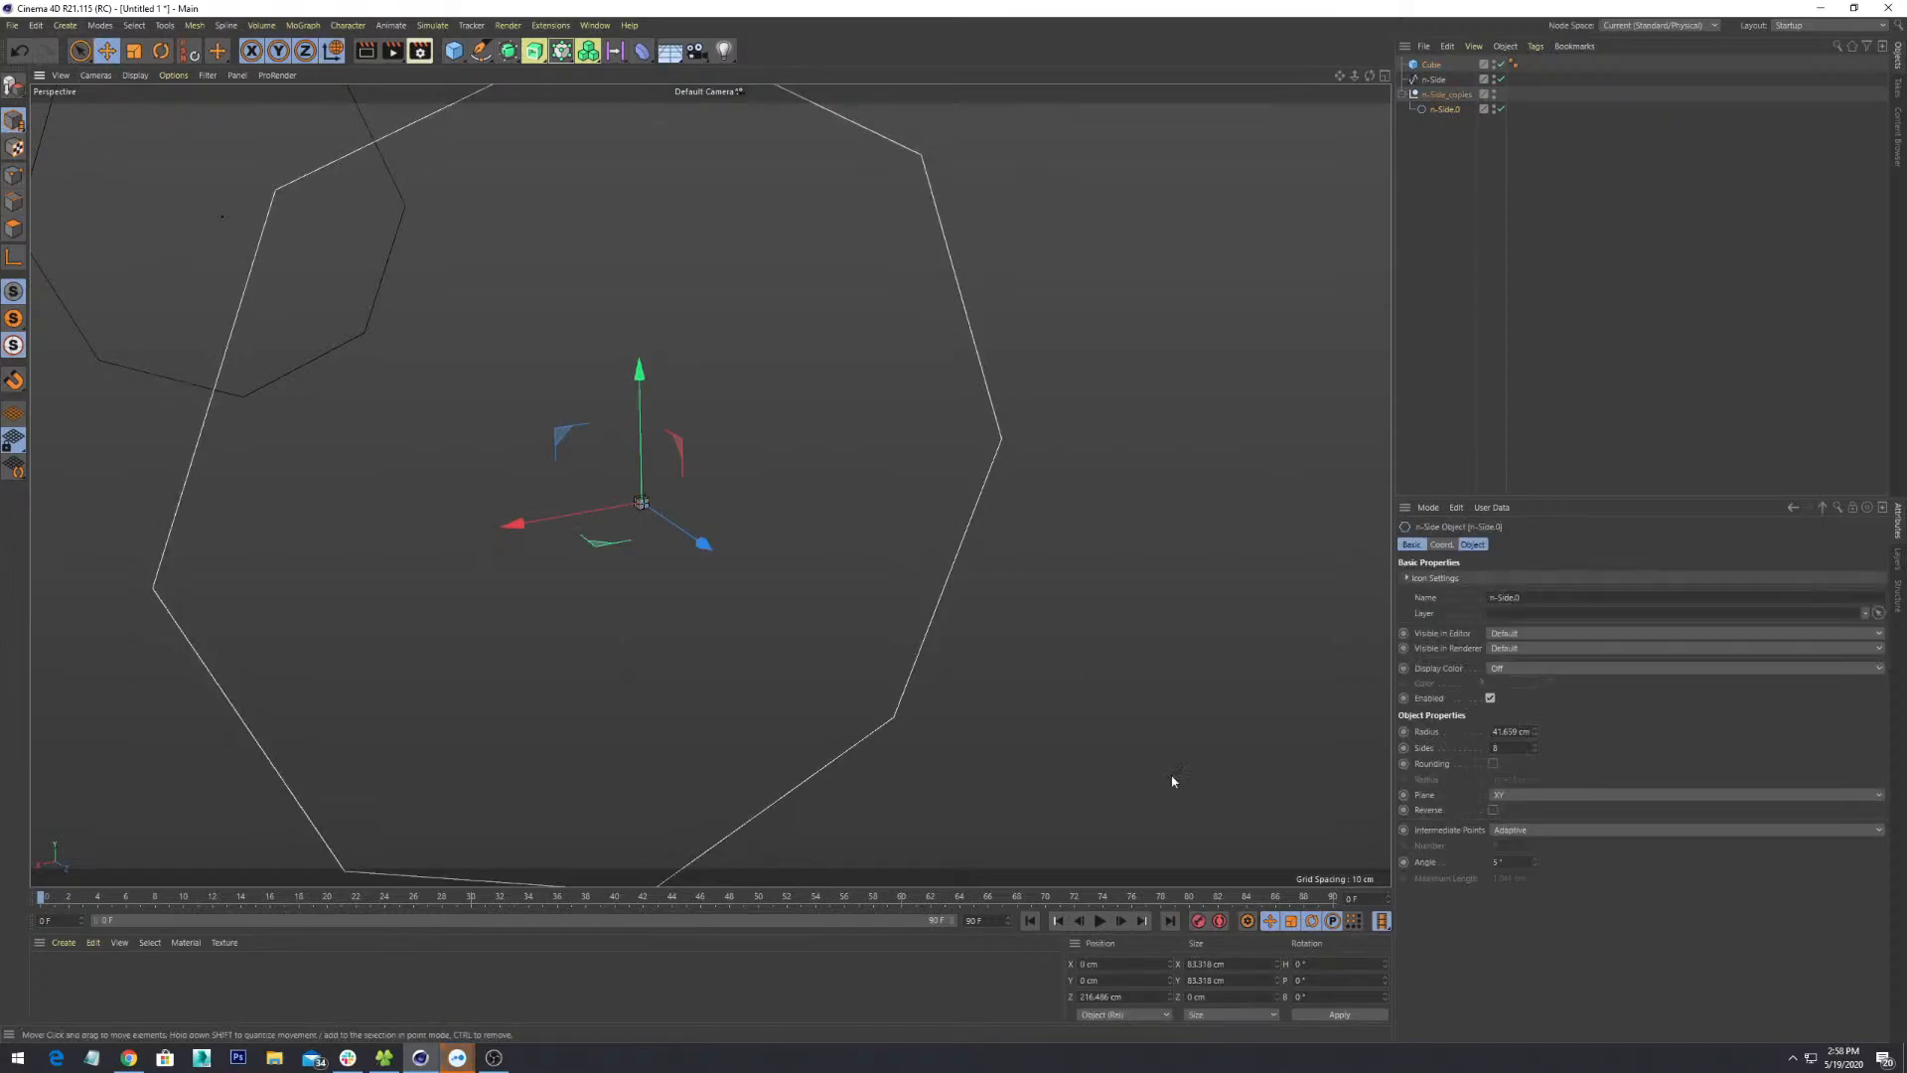
pyautogui.press('r')
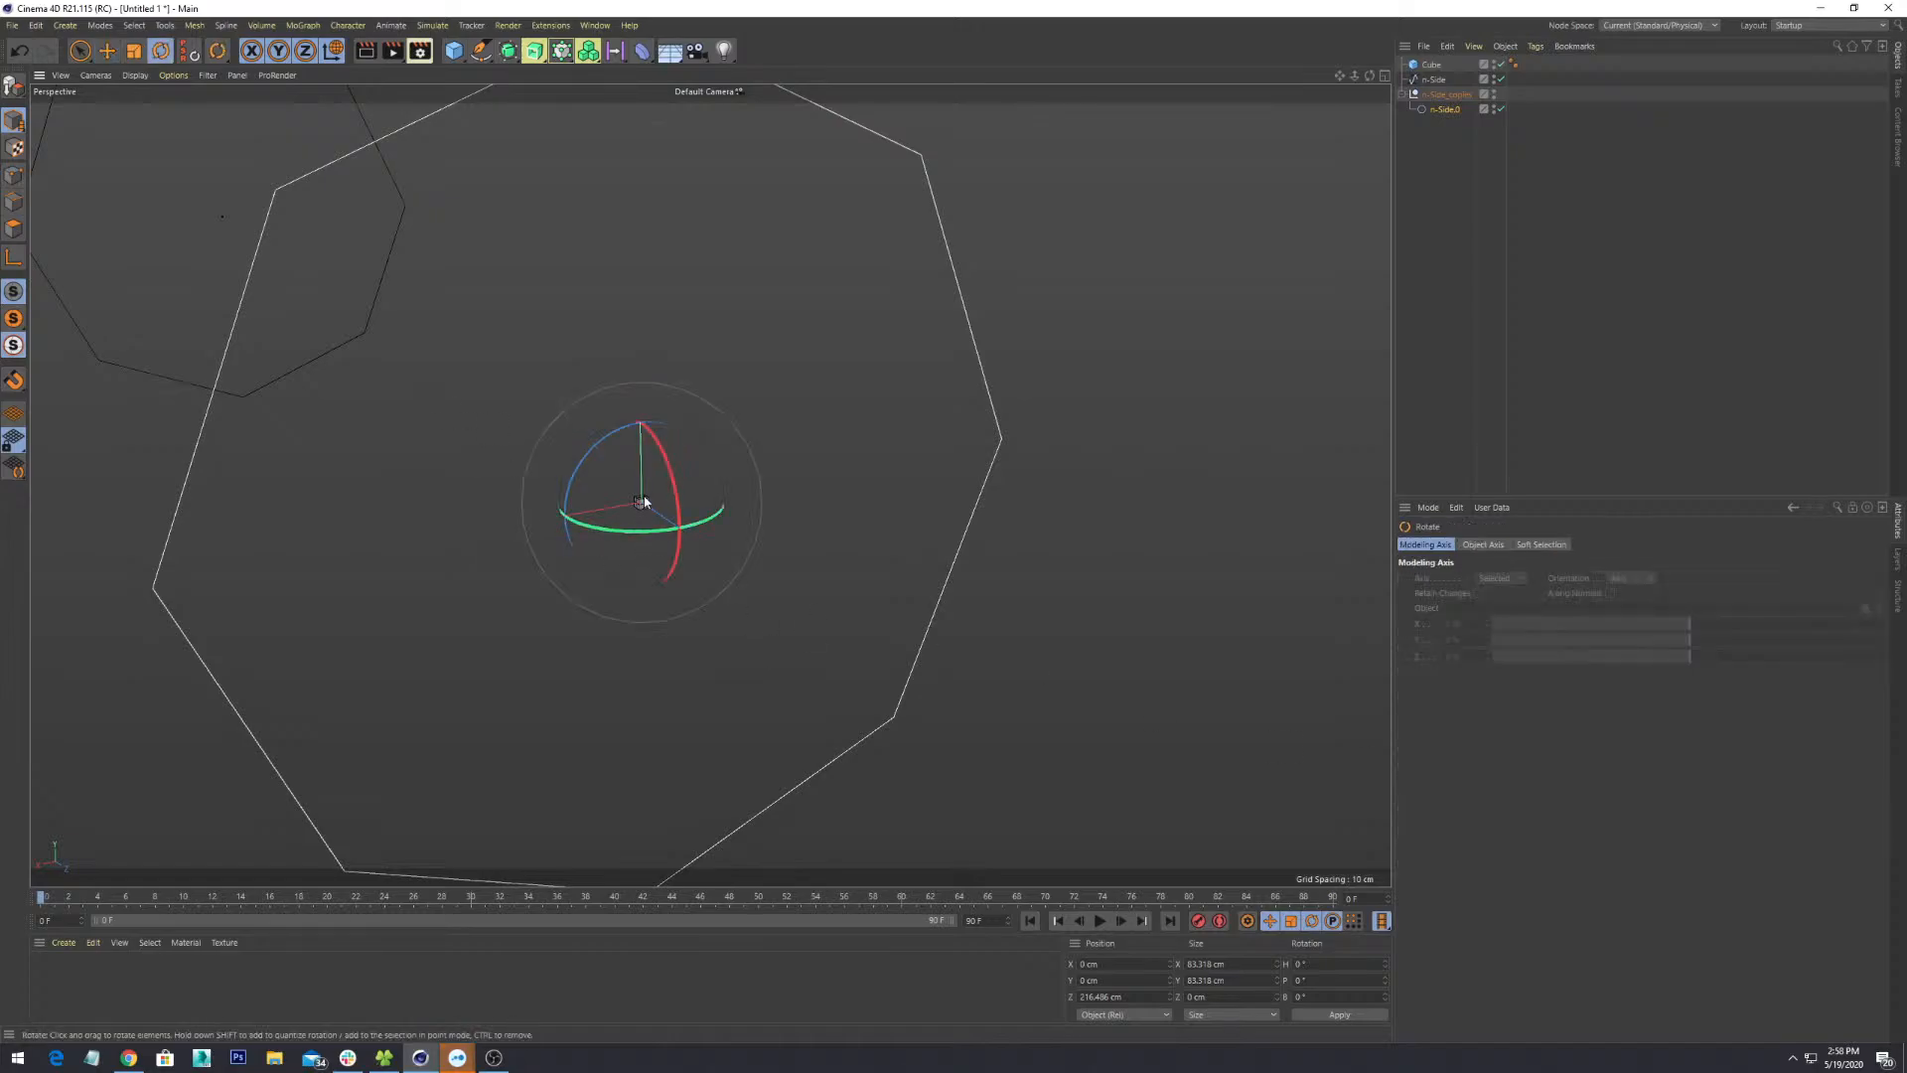
pyautogui.press('t')
pyautogui.moveTo(643, 498); pyautogui.dragTo(996, 706)
pyautogui.press('s')
pyautogui.scroll(-5, 789, 698)
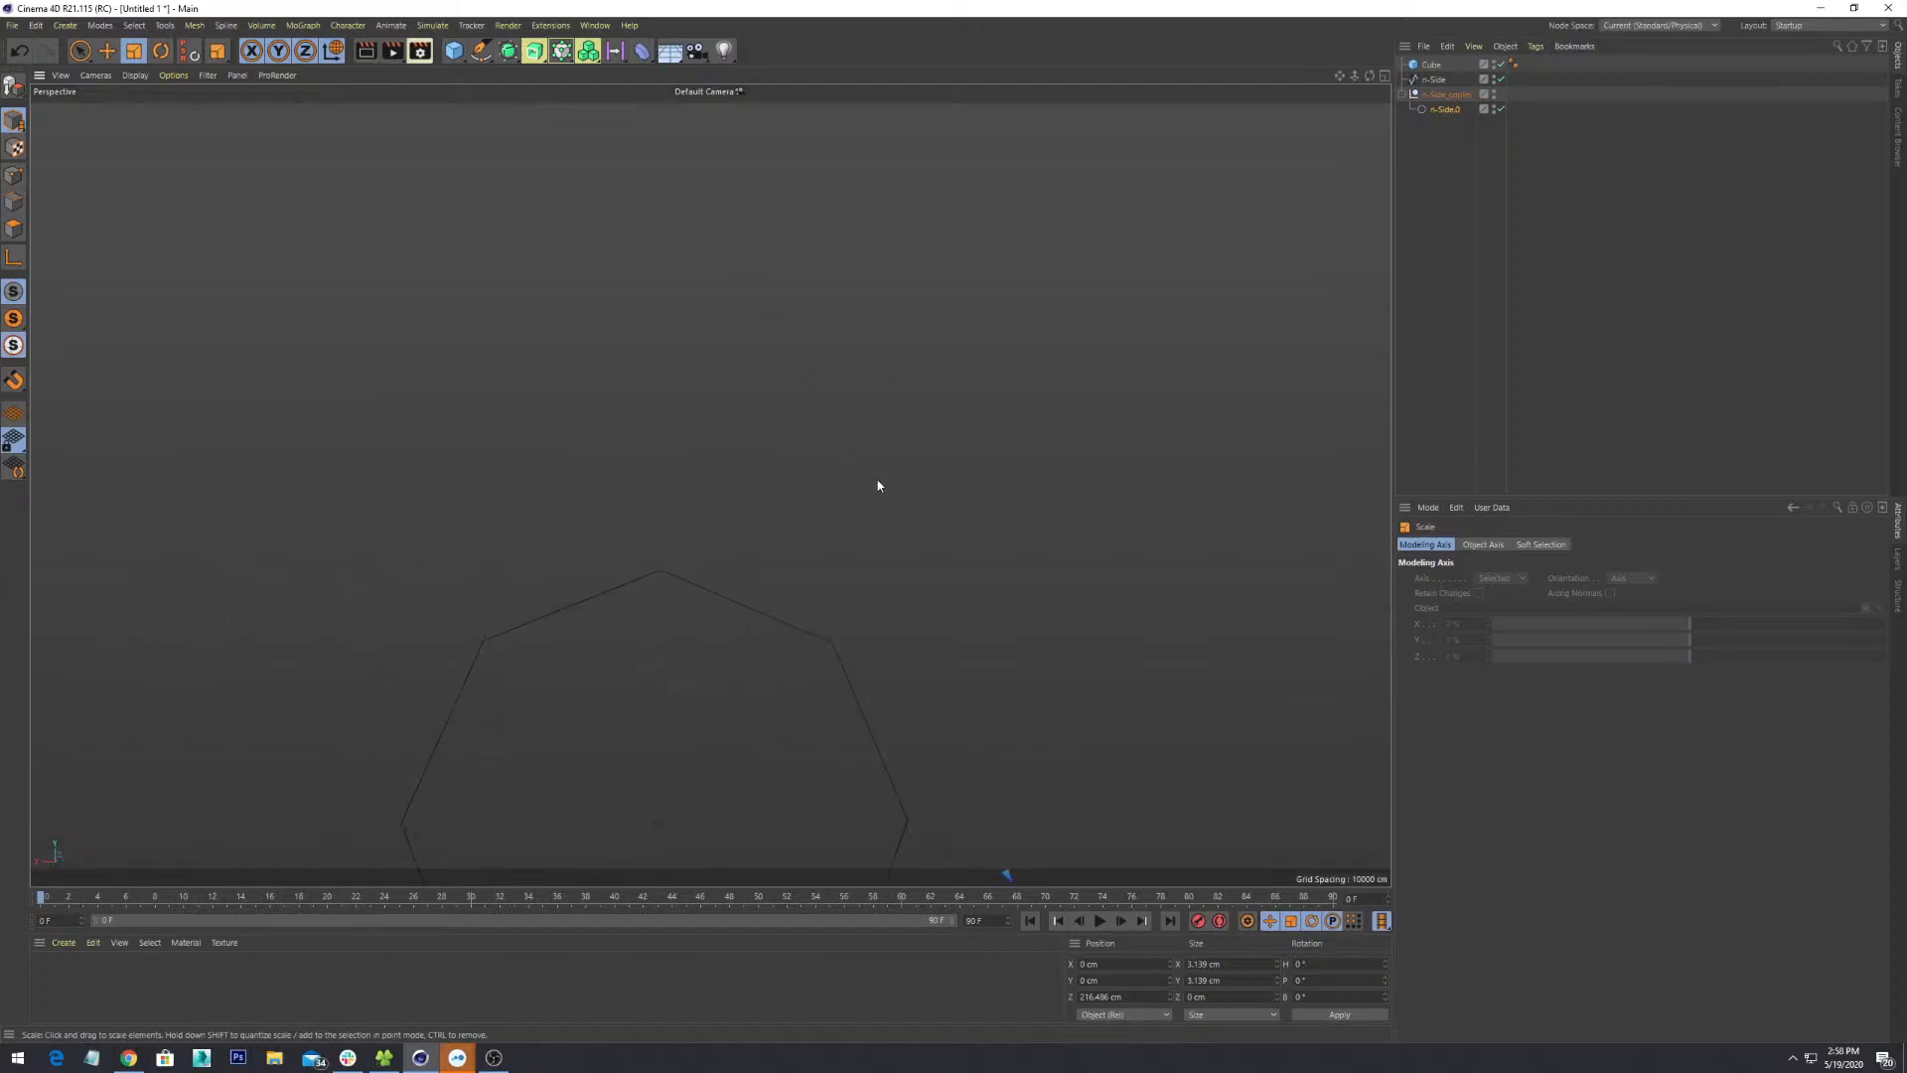
pyautogui.keyDown('alt'); pyautogui.moveTo(878, 485); pyautogui.dragTo(944, 612); pyautogui.keyUp('alt')
pyautogui.click(106, 51)
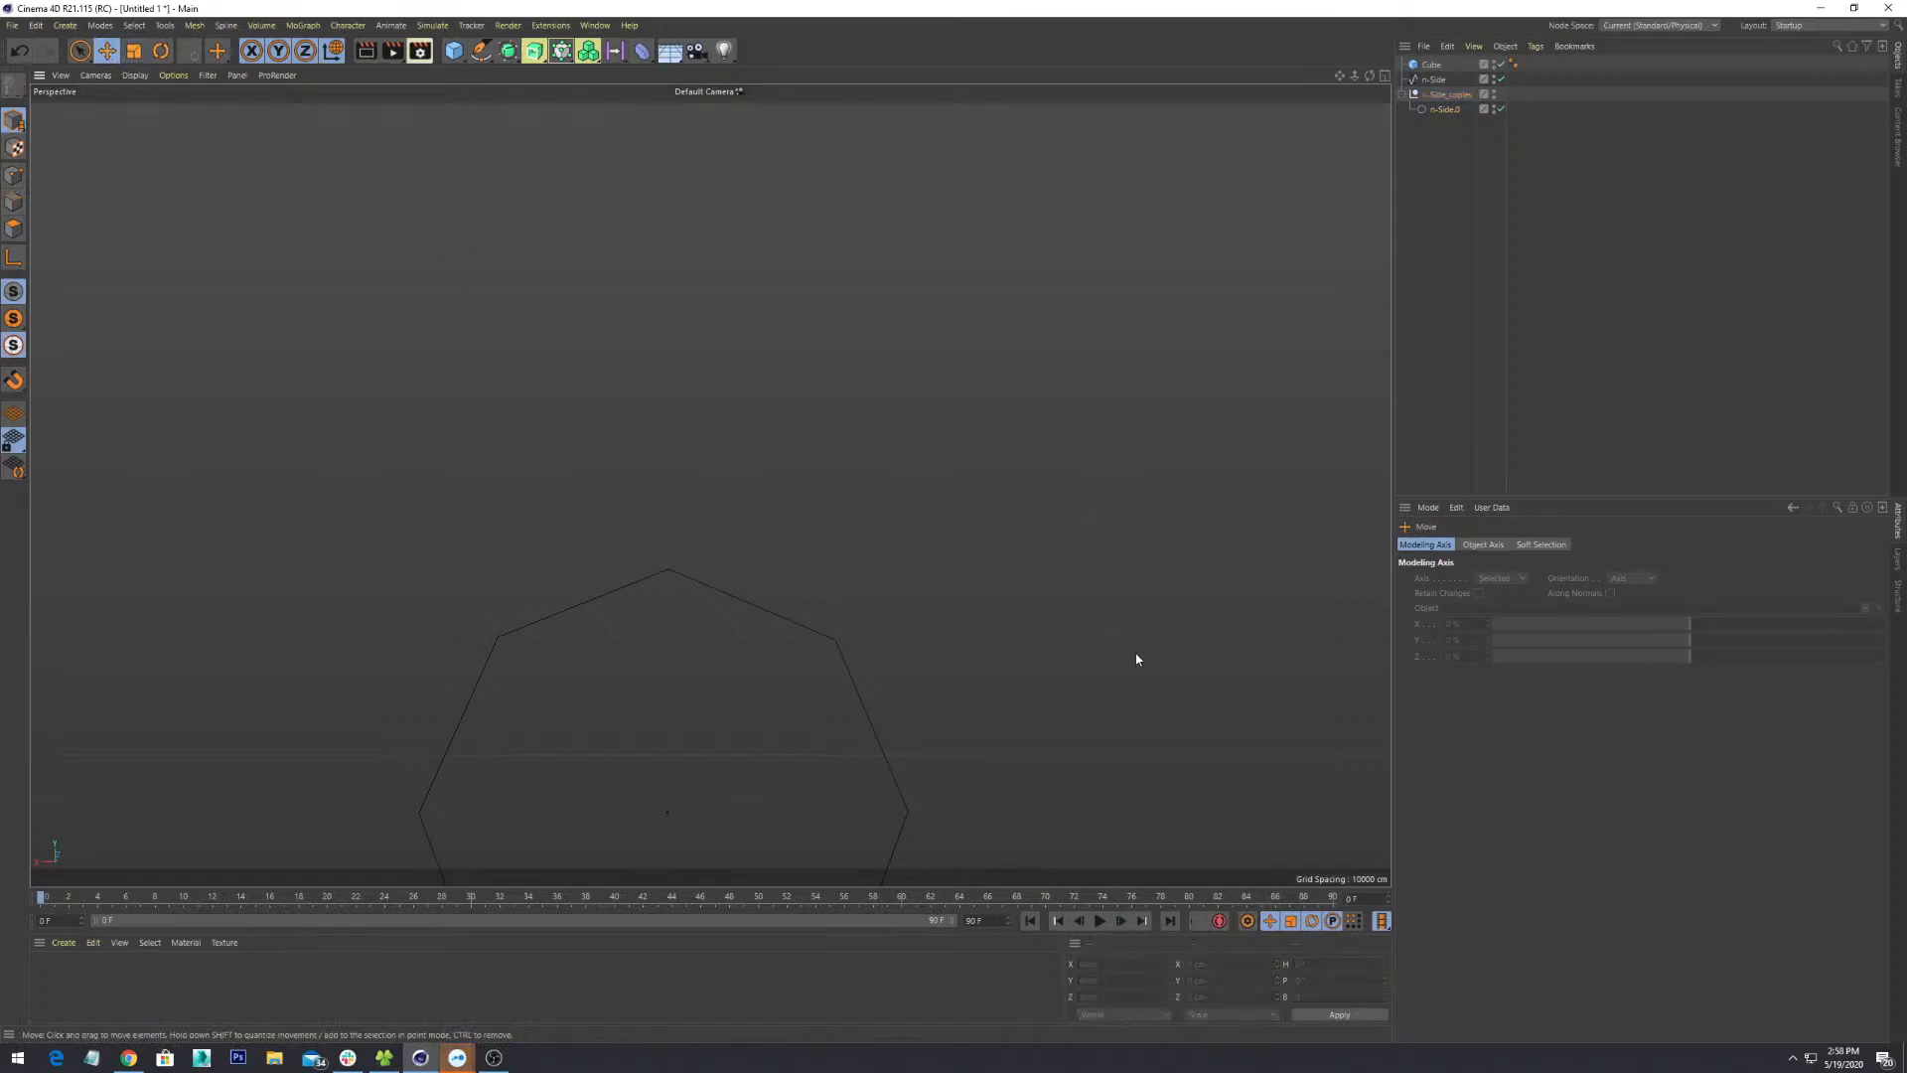
# - Frame the cube and select the n-Side.0 octagon next to it
pyautogui.click(1432, 66)
pyautogui.press('s')
pyautogui.scroll(-6, 795, 663)
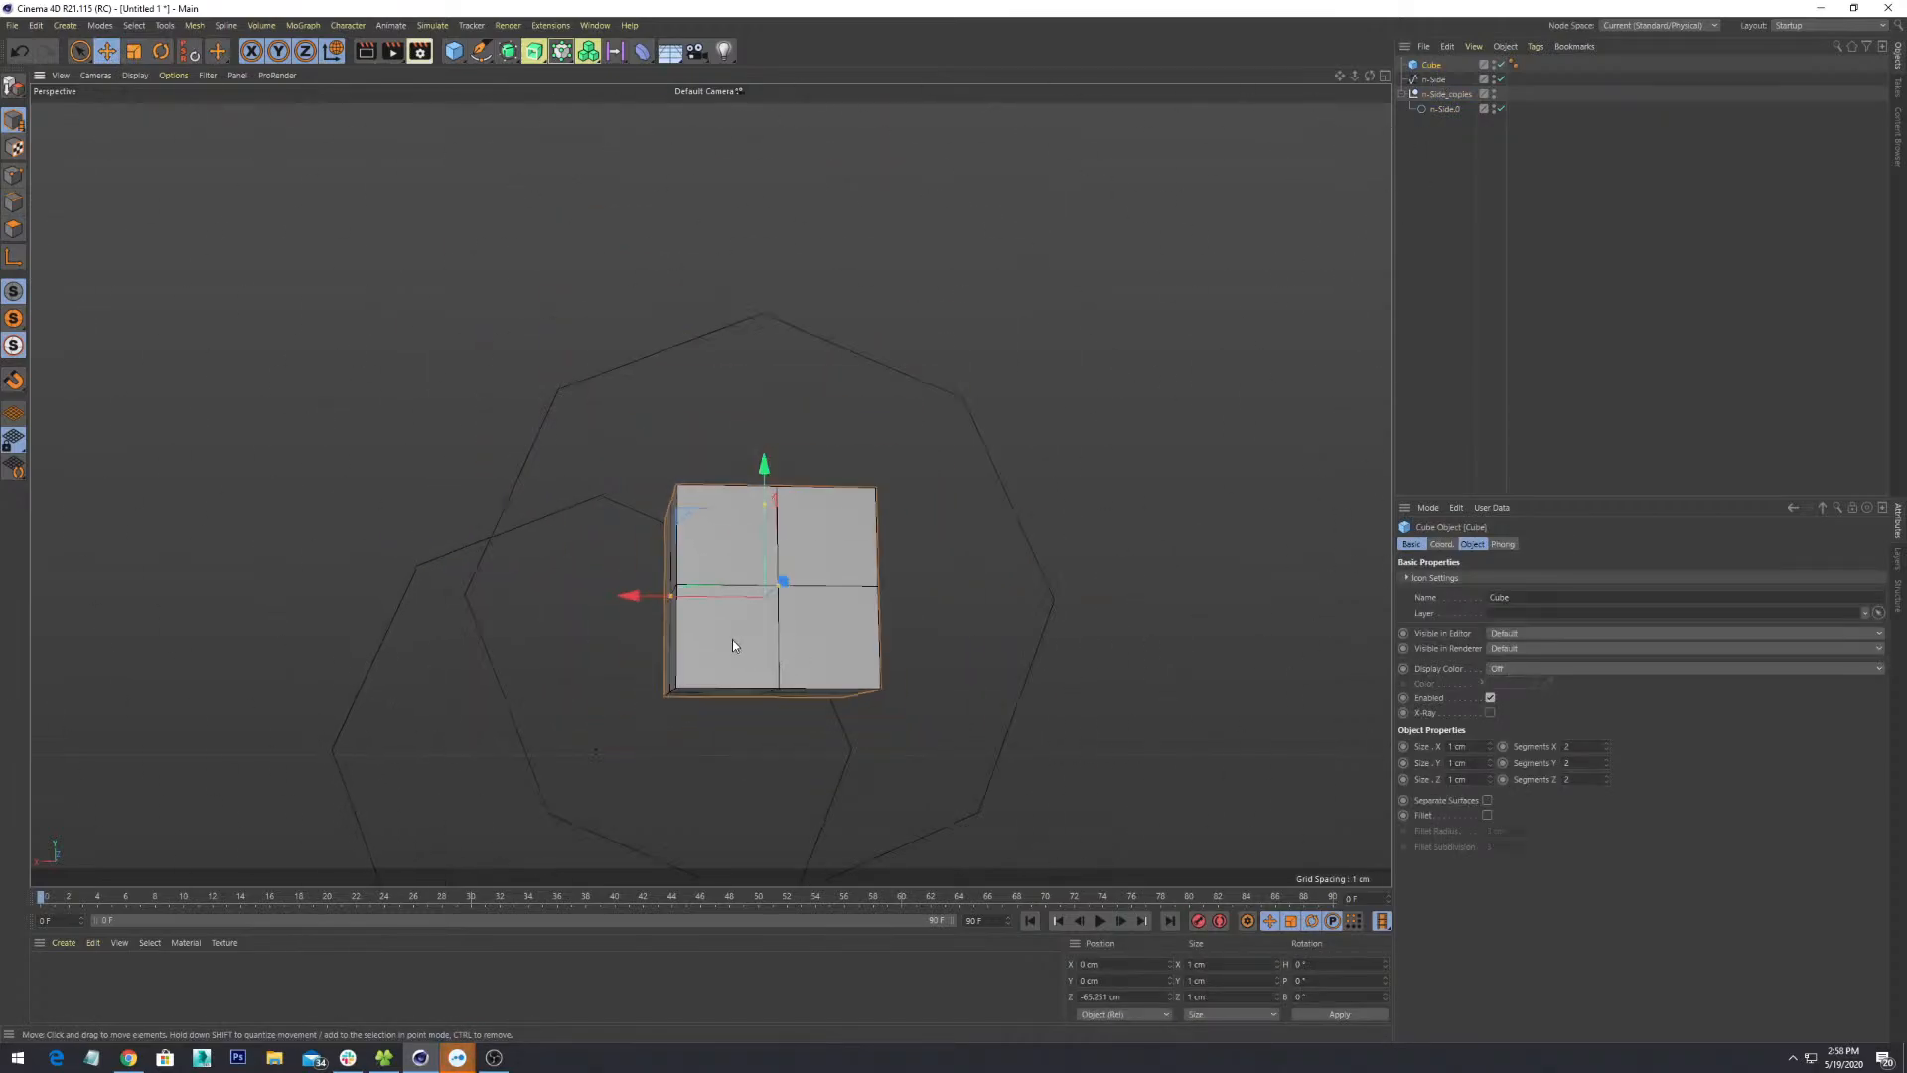
pyautogui.keyDown('alt'); pyautogui.moveTo(741, 639); pyautogui.dragTo(1051, 315); pyautogui.keyUp('alt')
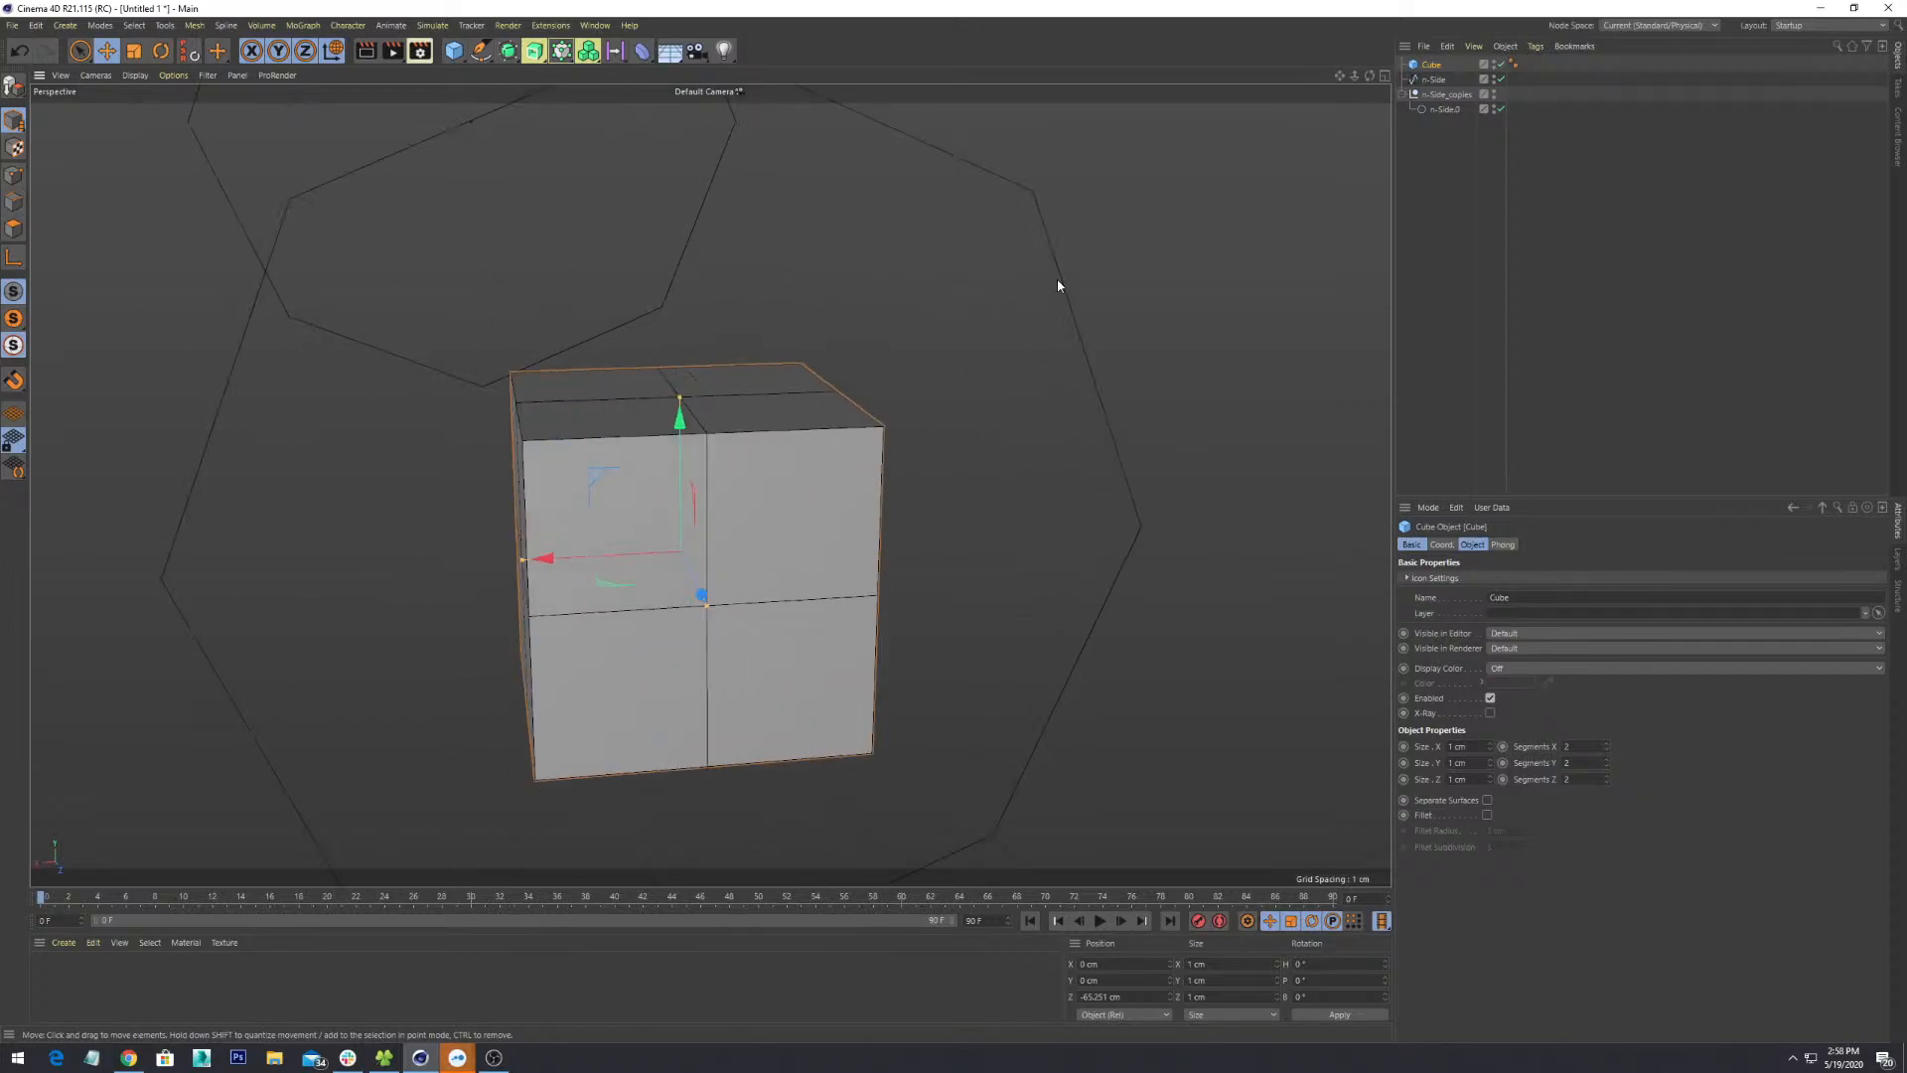
pyautogui.click(1057, 279)
pyautogui.keyDown('alt'); pyautogui.moveTo(1004, 402); pyautogui.dragTo(1137, 332); pyautogui.keyUp('alt')
# - Shrink the n-Side.0 outline with the Scale tool until it fits snugly around the cube
pyautogui.press('r')
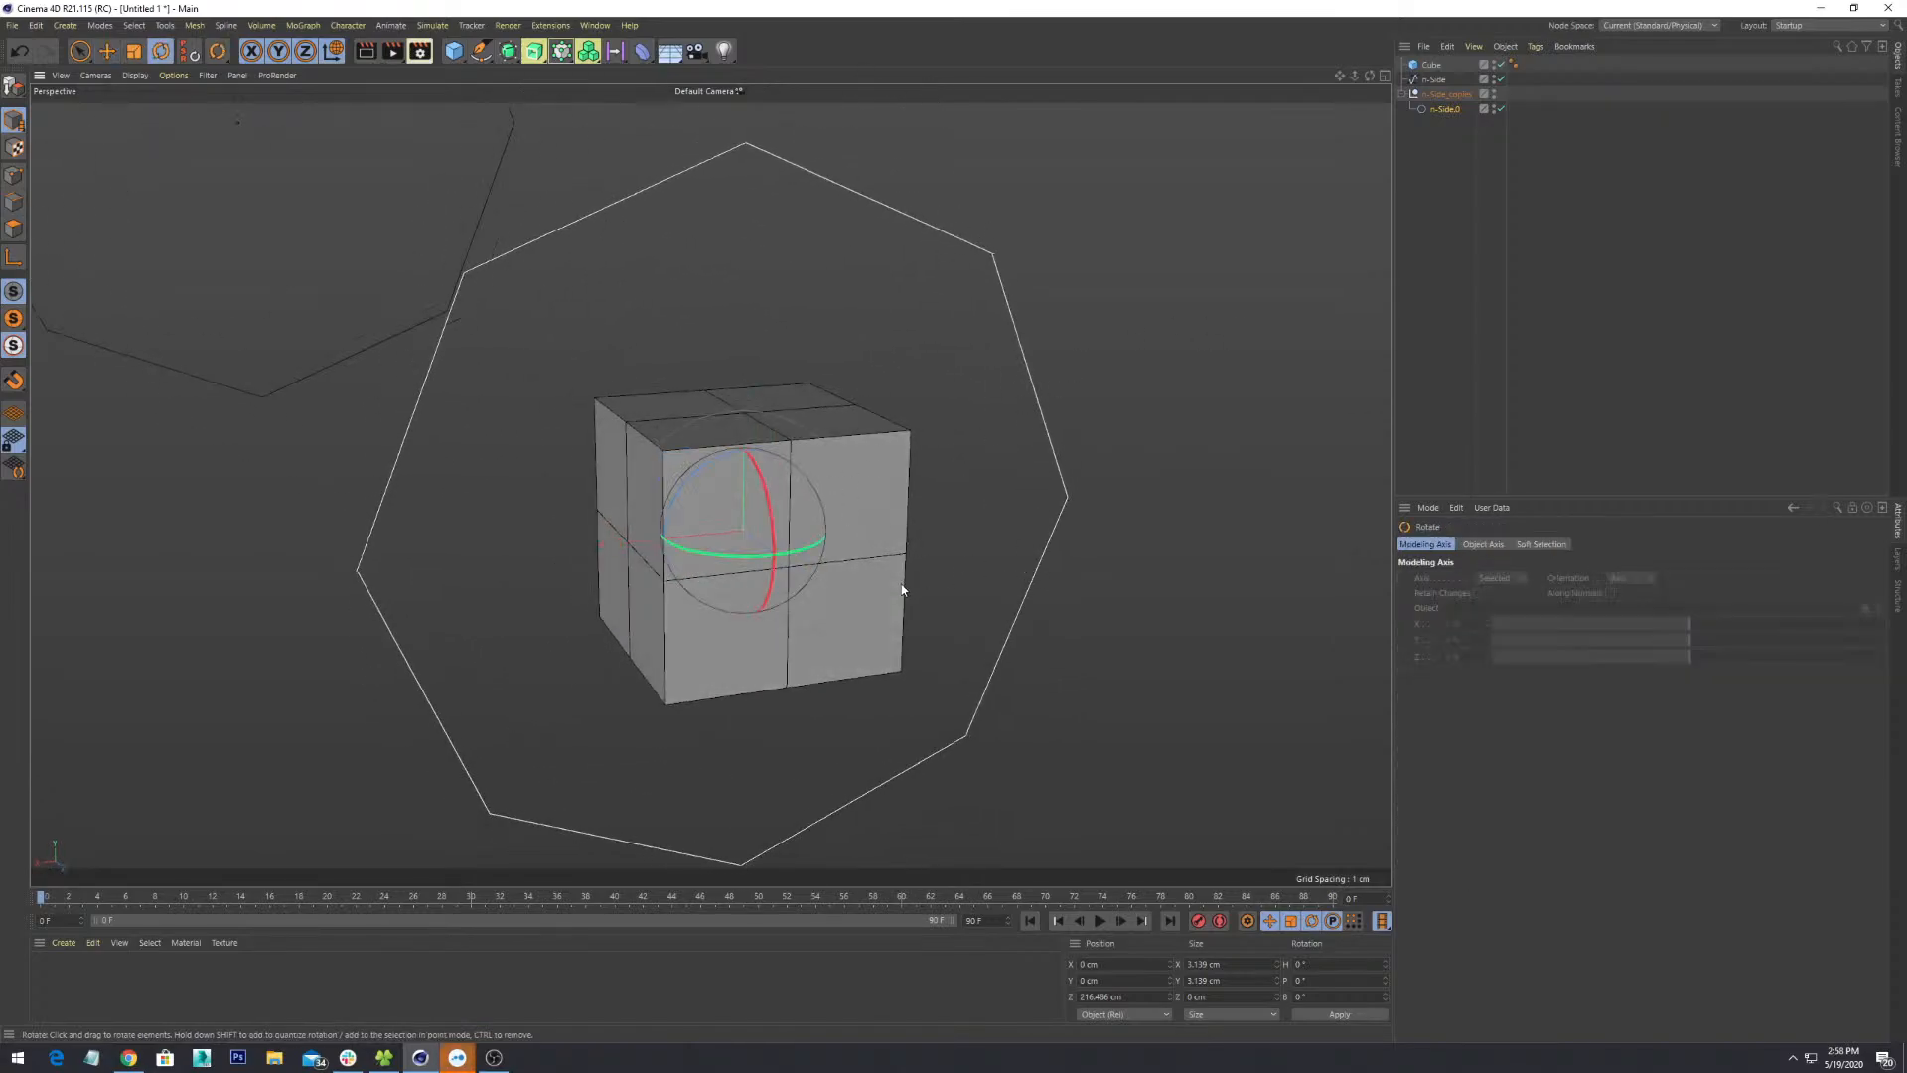
pyautogui.press('t')
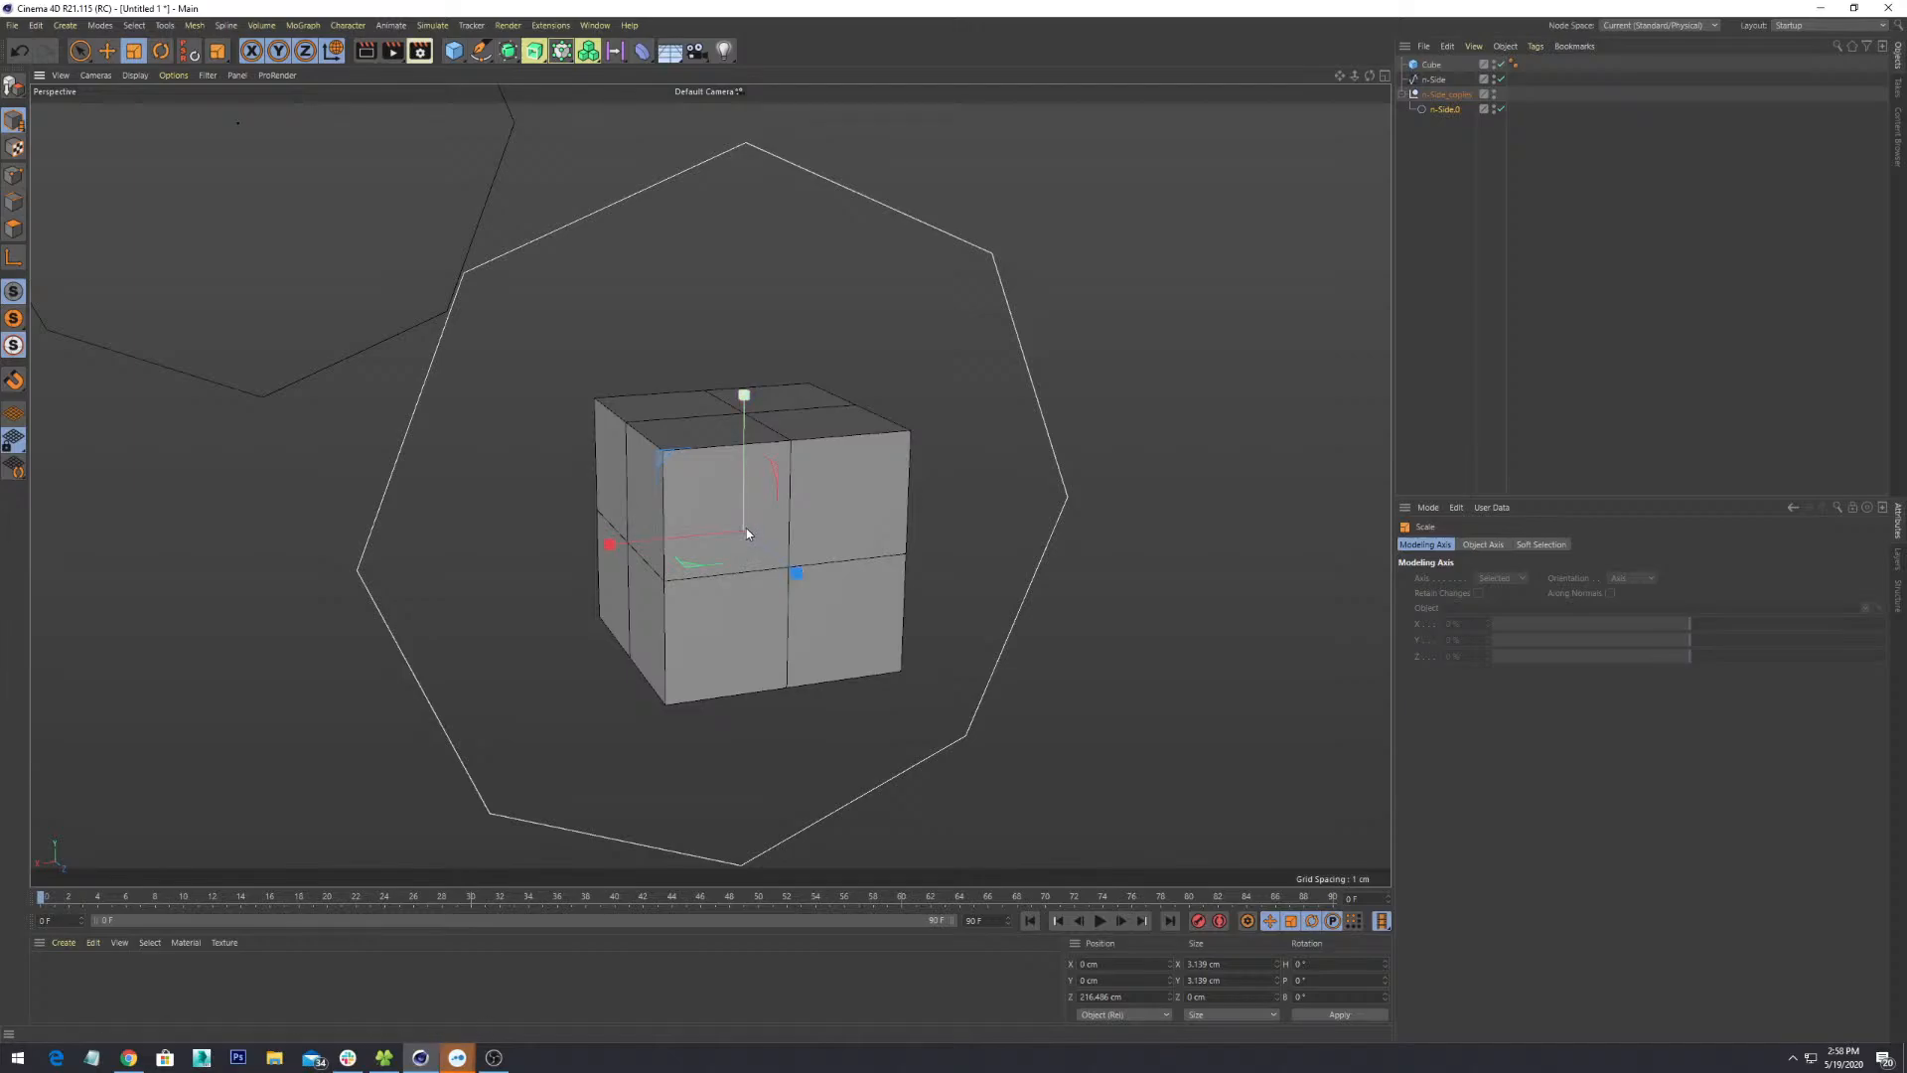
pyautogui.moveTo(687, 563); pyautogui.dragTo(634, 691)
pyautogui.keyDown('alt'); pyautogui.moveTo(842, 634); pyautogui.dragTo(840, 637); pyautogui.keyUp('alt')
pyautogui.moveTo(784, 562); pyautogui.dragTo(866, 681)
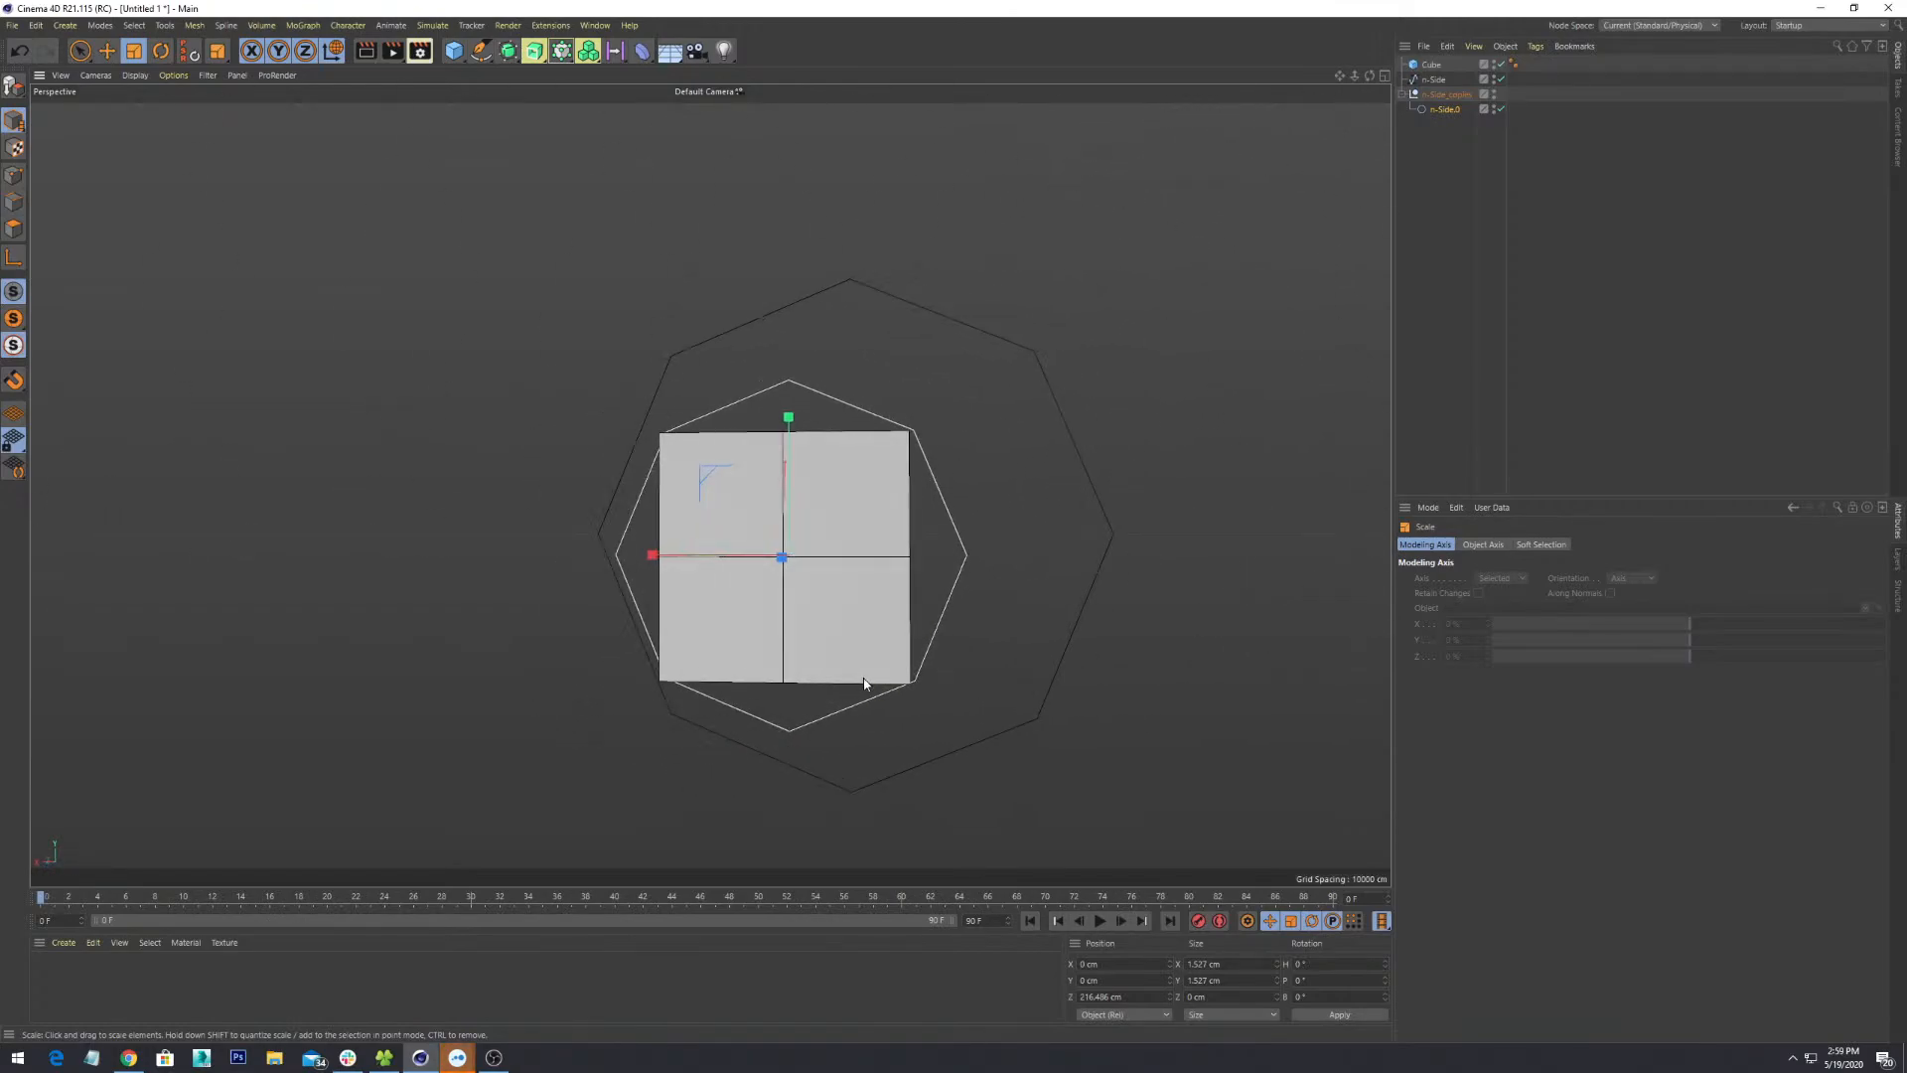
pyautogui.scroll(3, 866, 682)
pyautogui.scroll(2, 700, 500)
pyautogui.keyDown('alt'); pyautogui.moveTo(700, 500); pyautogui.dragTo(773, 599, button='middle'); pyautogui.keyUp('alt')
pyautogui.moveTo(834, 607); pyautogui.dragTo(834, 618)
pyautogui.keyDown('alt'); pyautogui.moveTo(964, 582); pyautogui.dragTo(795, 415); pyautogui.keyUp('alt')
# - Make the cube an editable polygon object and reselect it from a frontal view
pyautogui.click(14, 175)
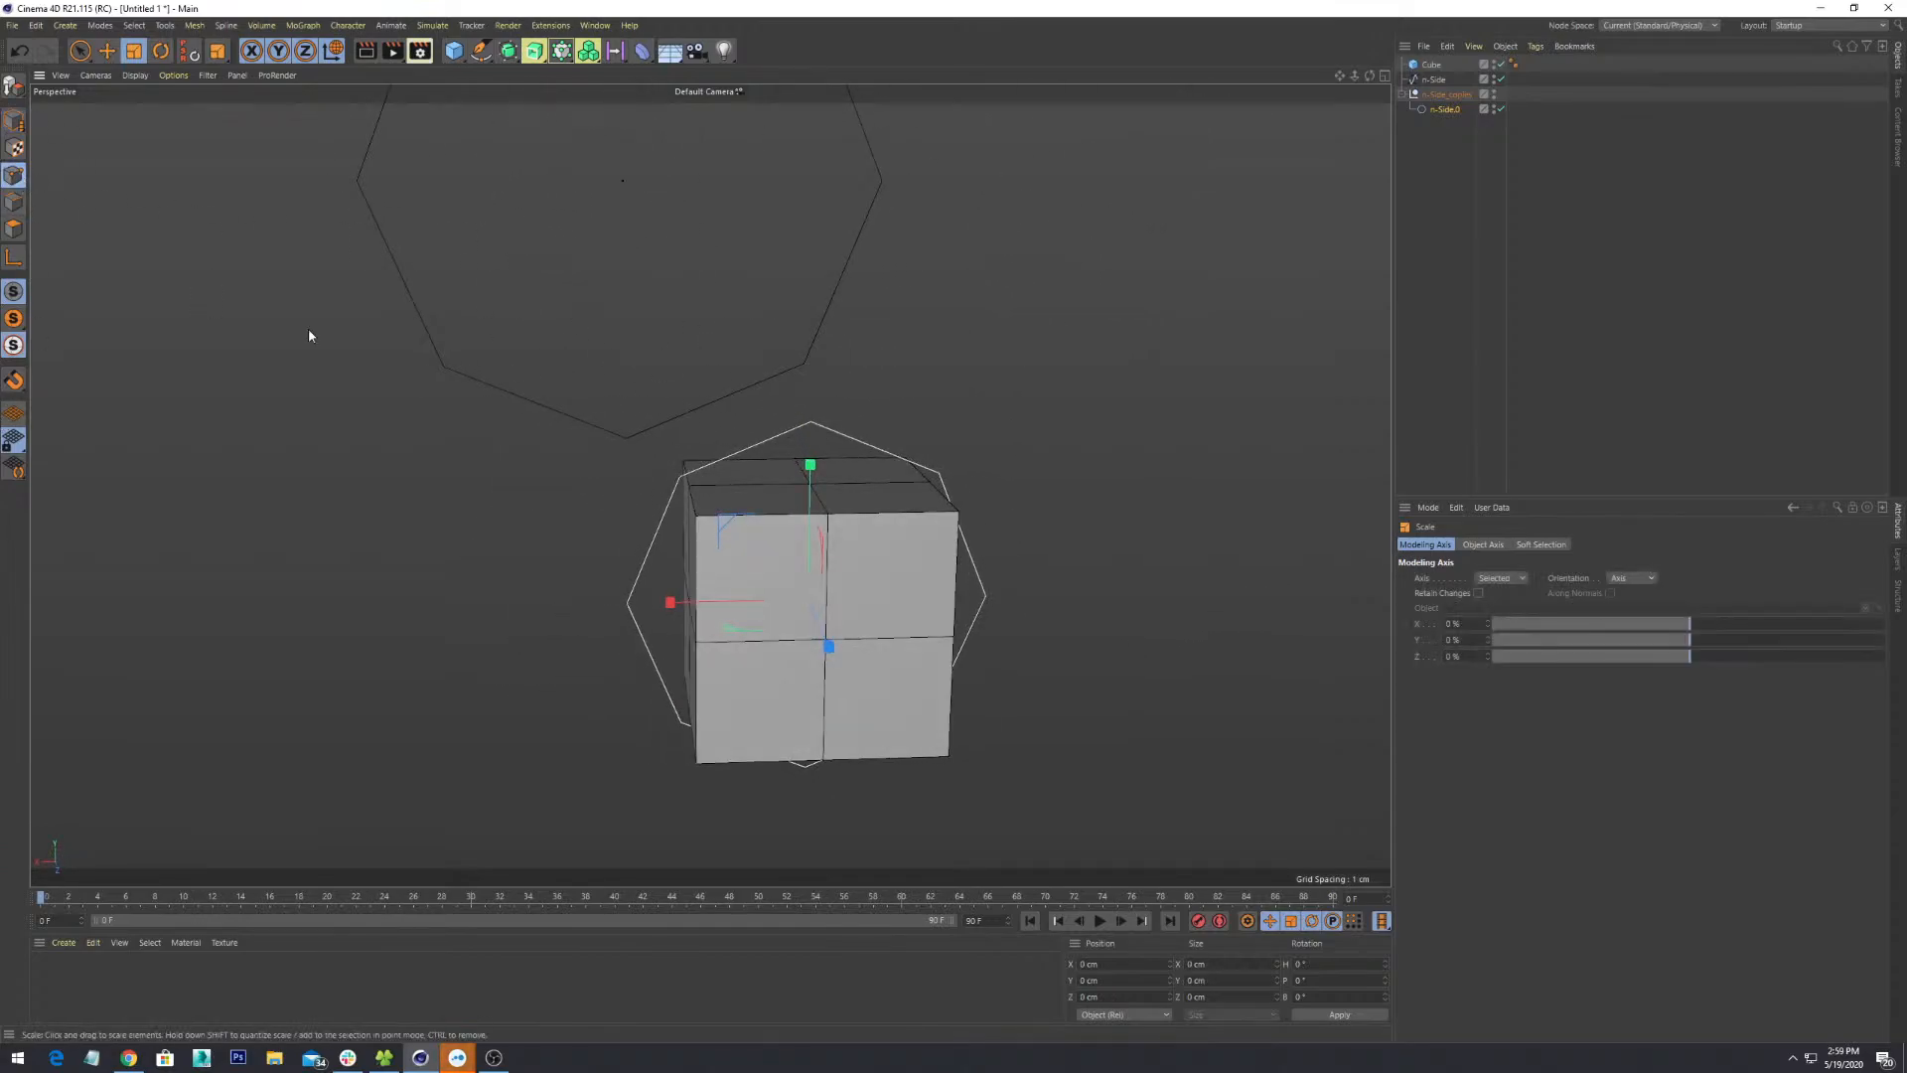
pyautogui.keyDown('alt'); pyautogui.moveTo(307, 331); pyautogui.dragTo(1062, 602); pyautogui.keyUp('alt')
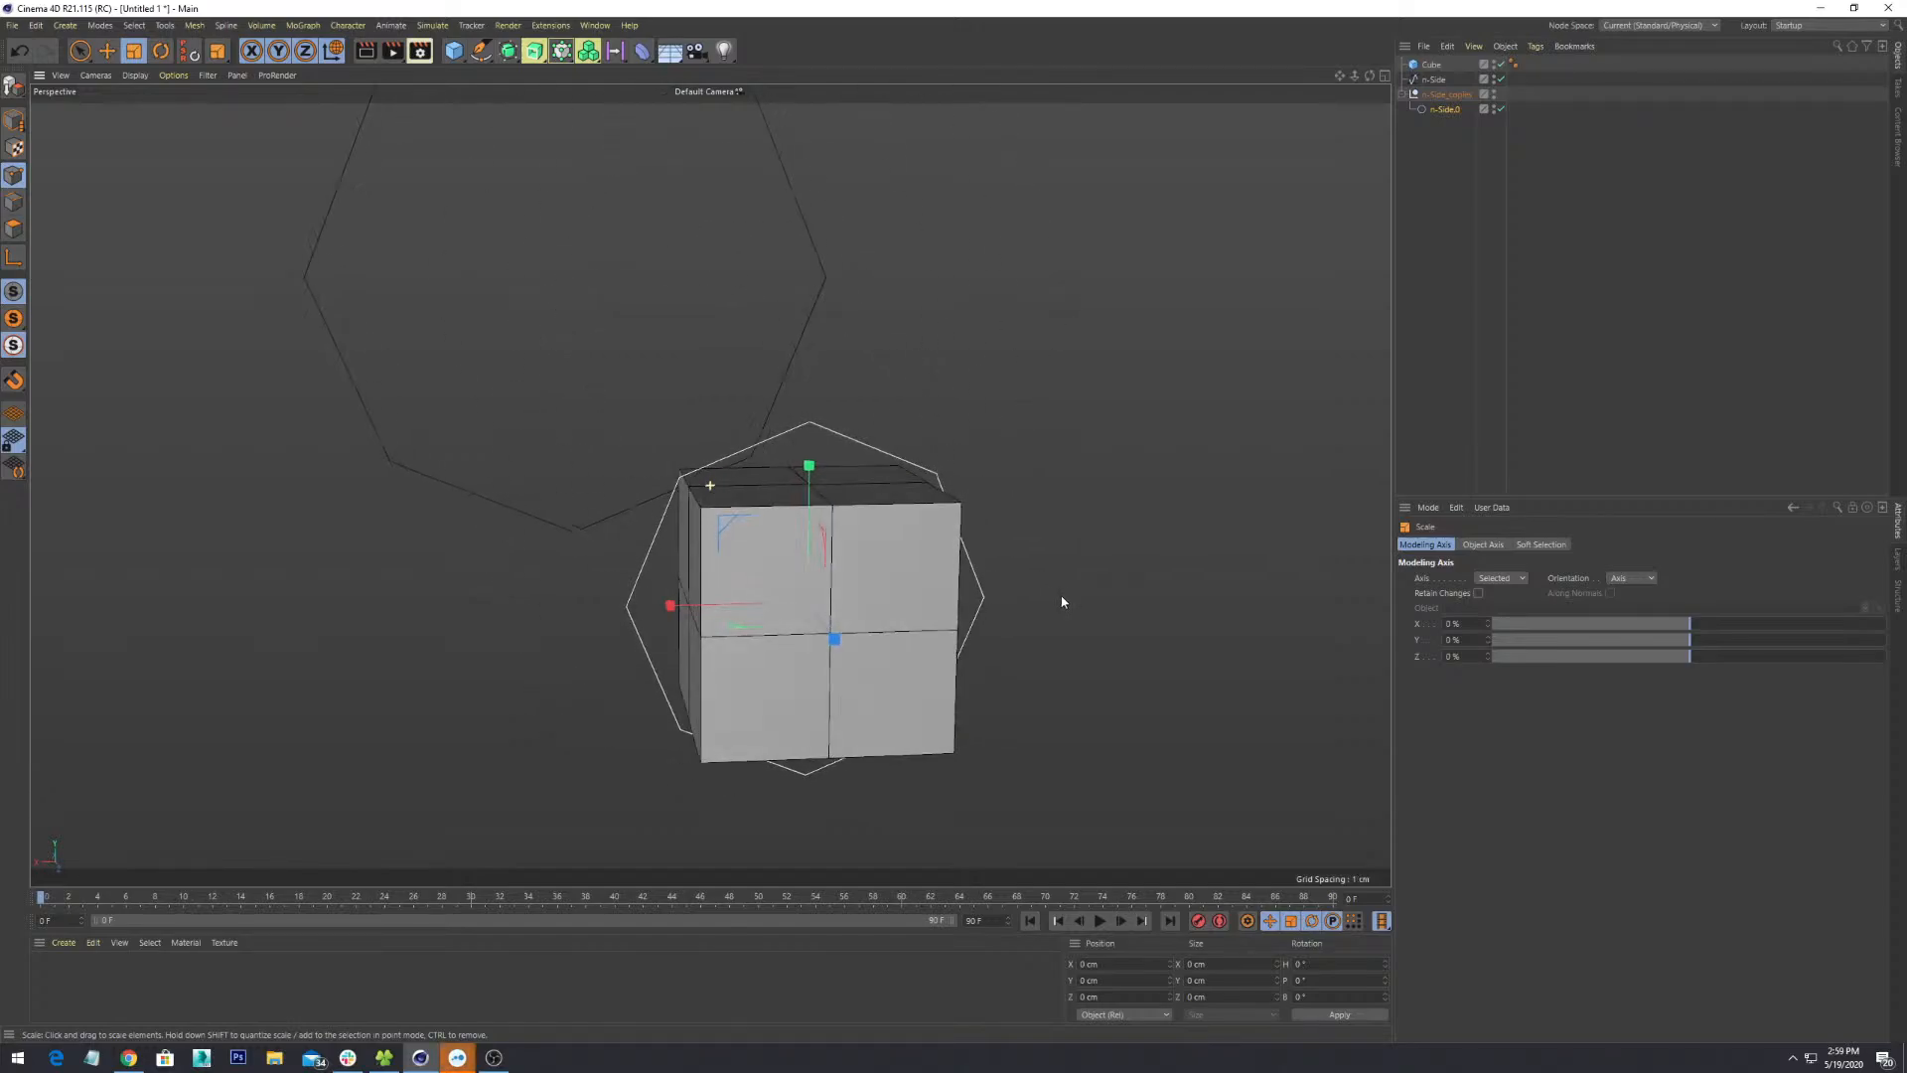
pyautogui.click(1584, 200)
pyautogui.click(1431, 63)
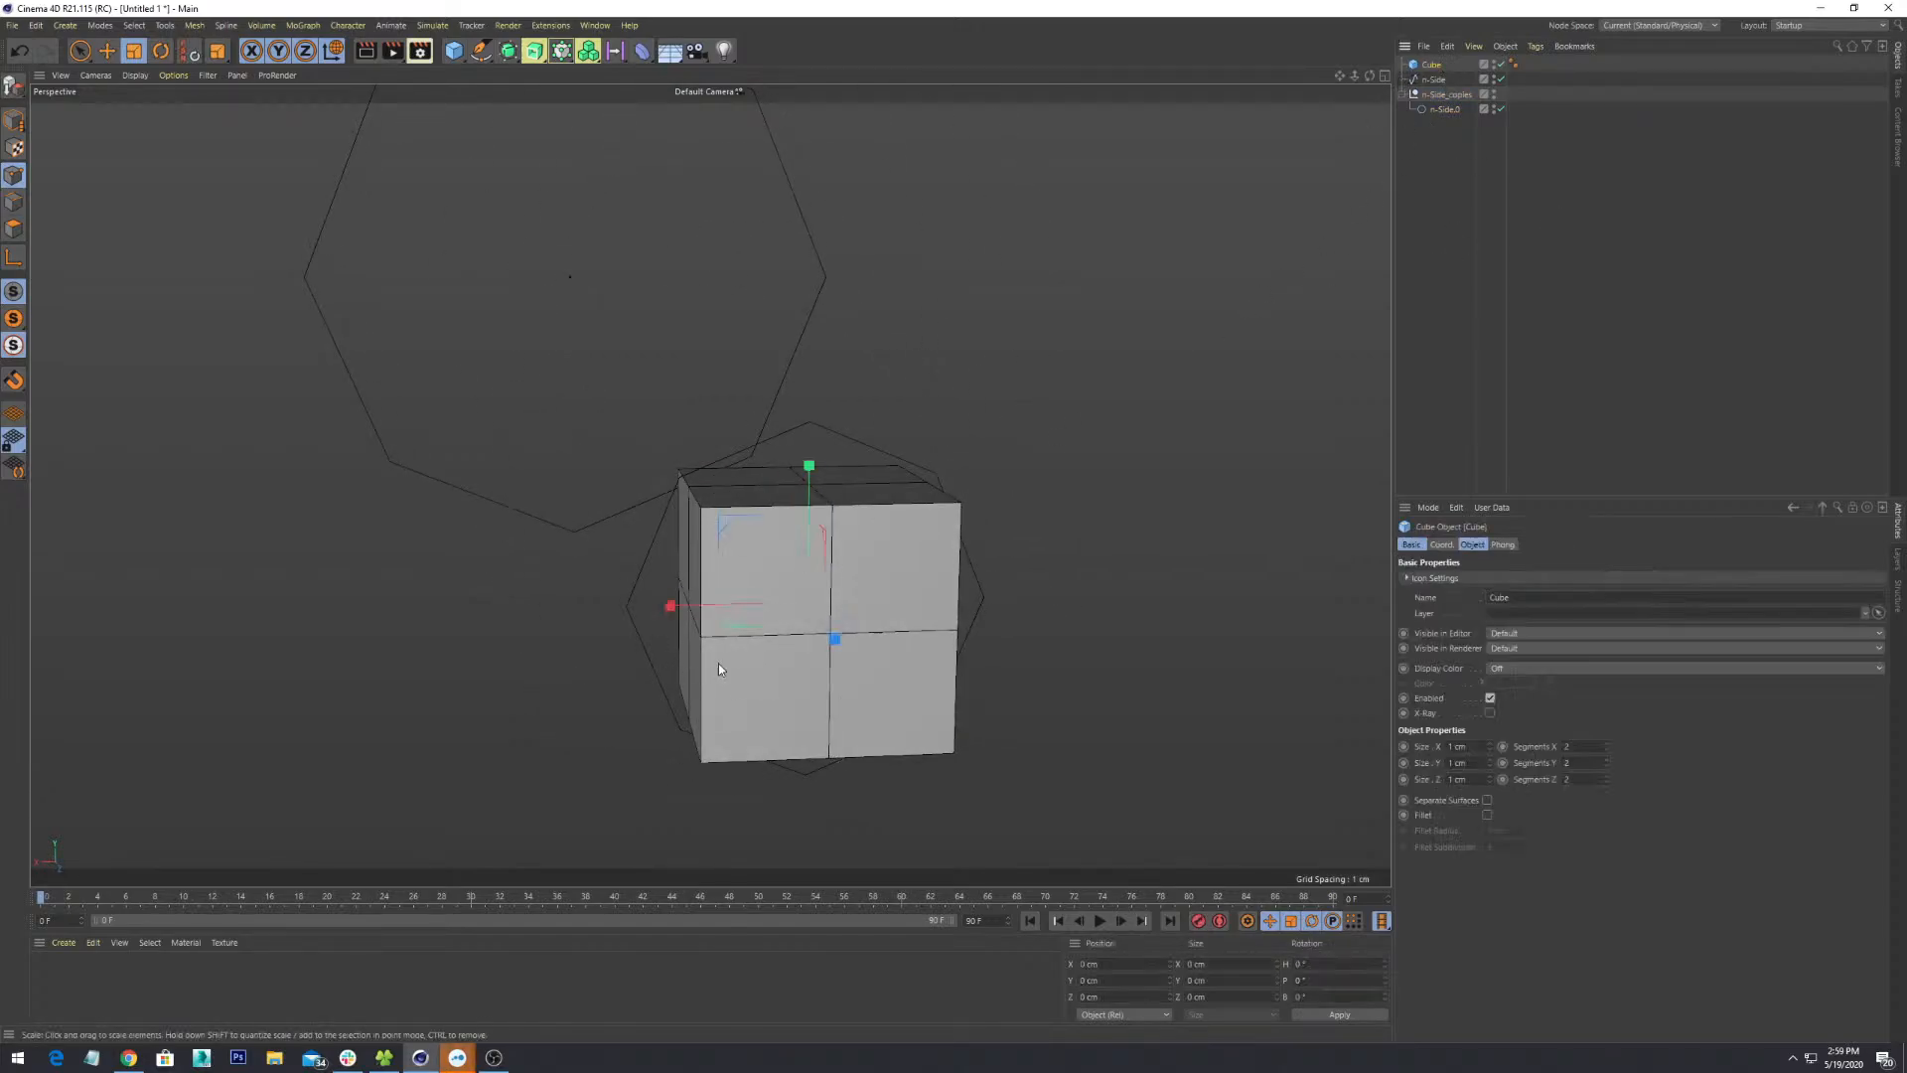
pyautogui.keyDown('alt'); pyautogui.moveTo(718, 663); pyautogui.dragTo(742, 465); pyautogui.keyUp('alt')
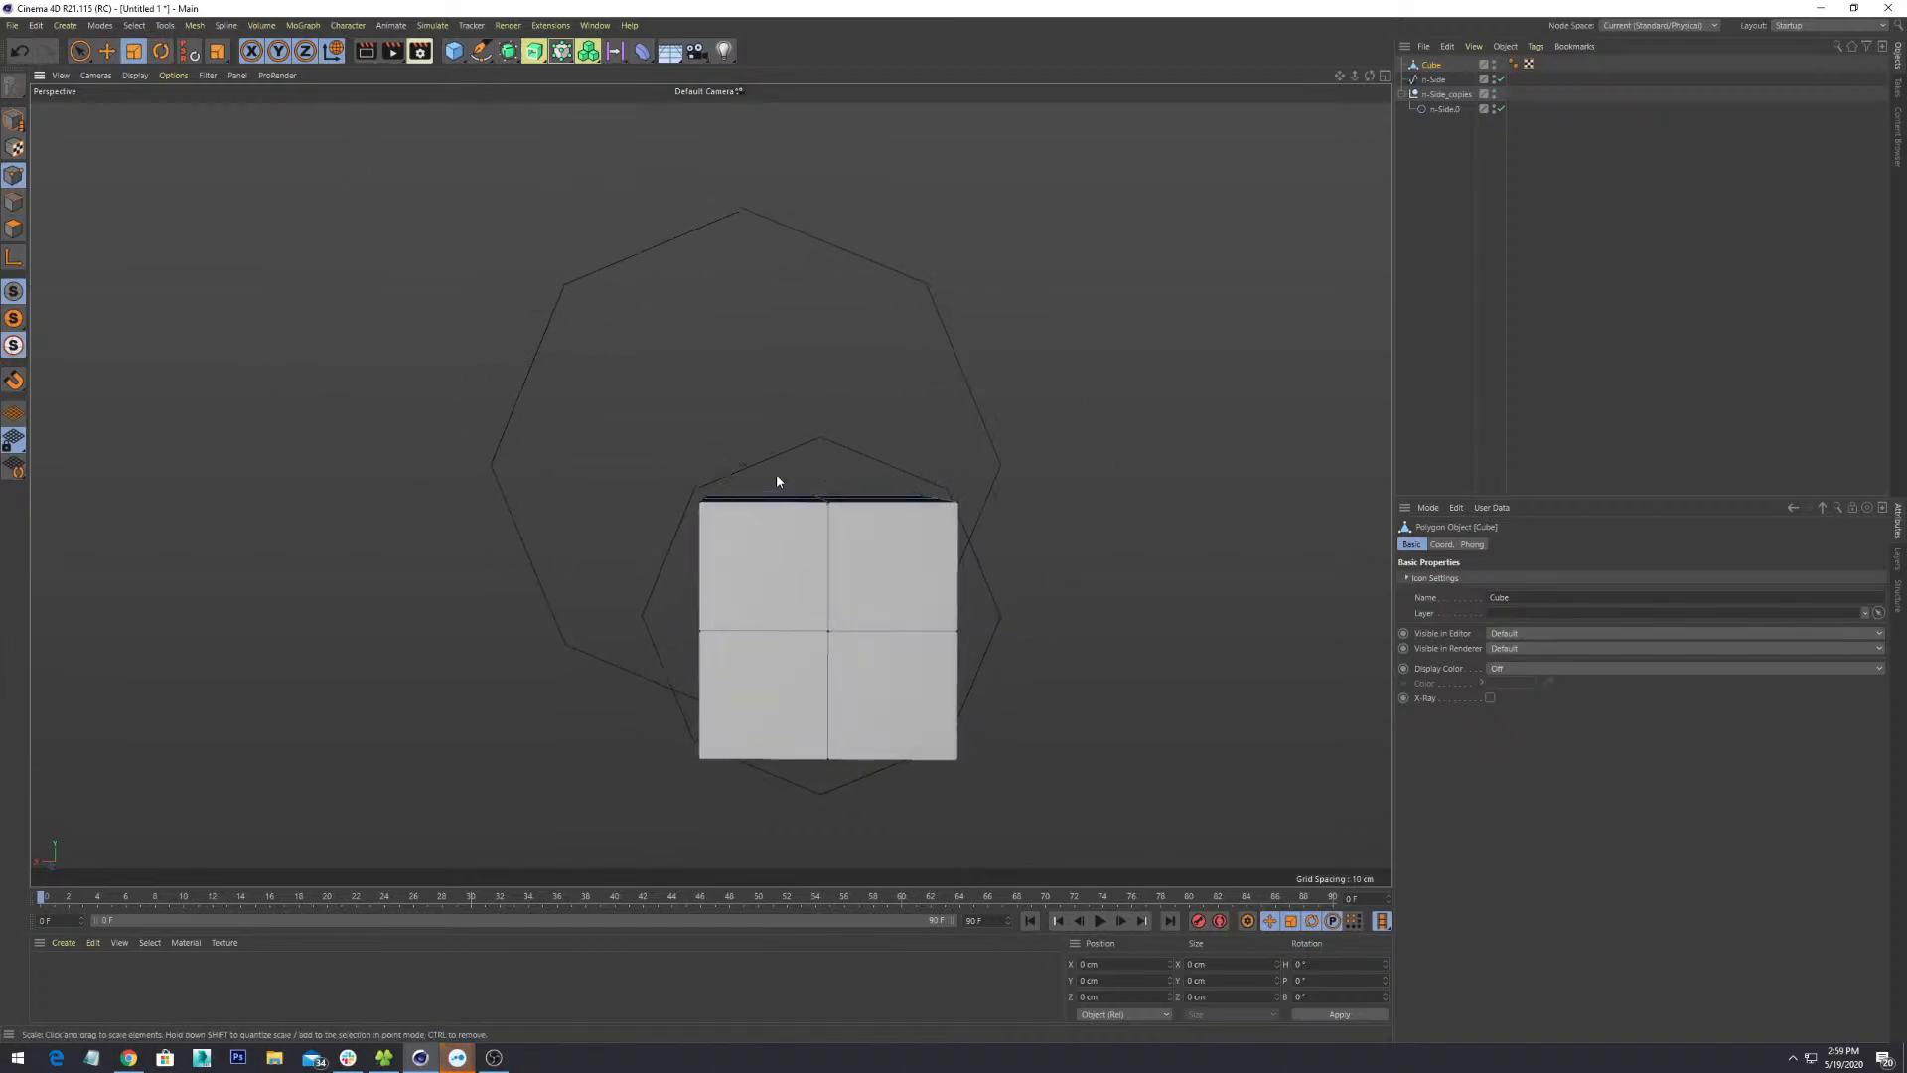
# - Using rectangle point selection, raise the top-middle points and lower the bottom-middle points
pyautogui.press('9')
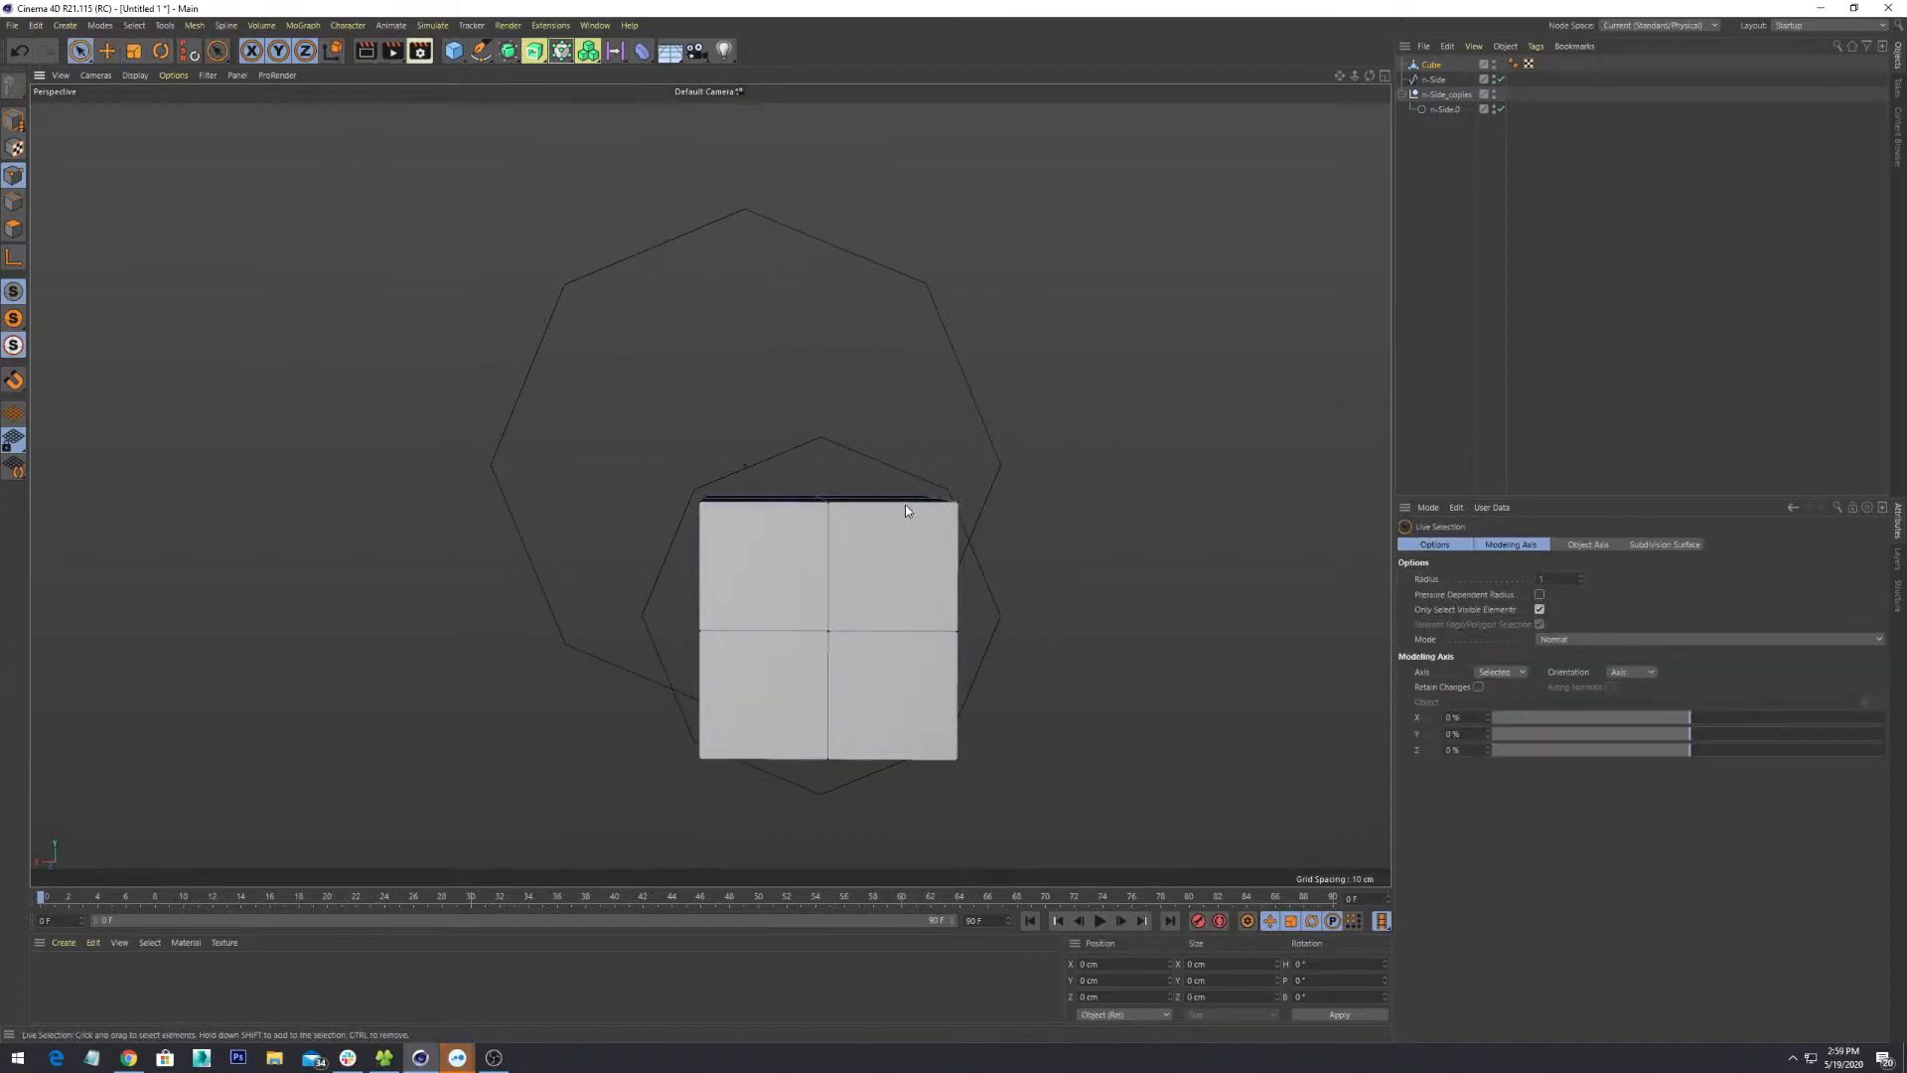
pyautogui.press('0')
pyautogui.moveTo(847, 475); pyautogui.dragTo(902, 580)
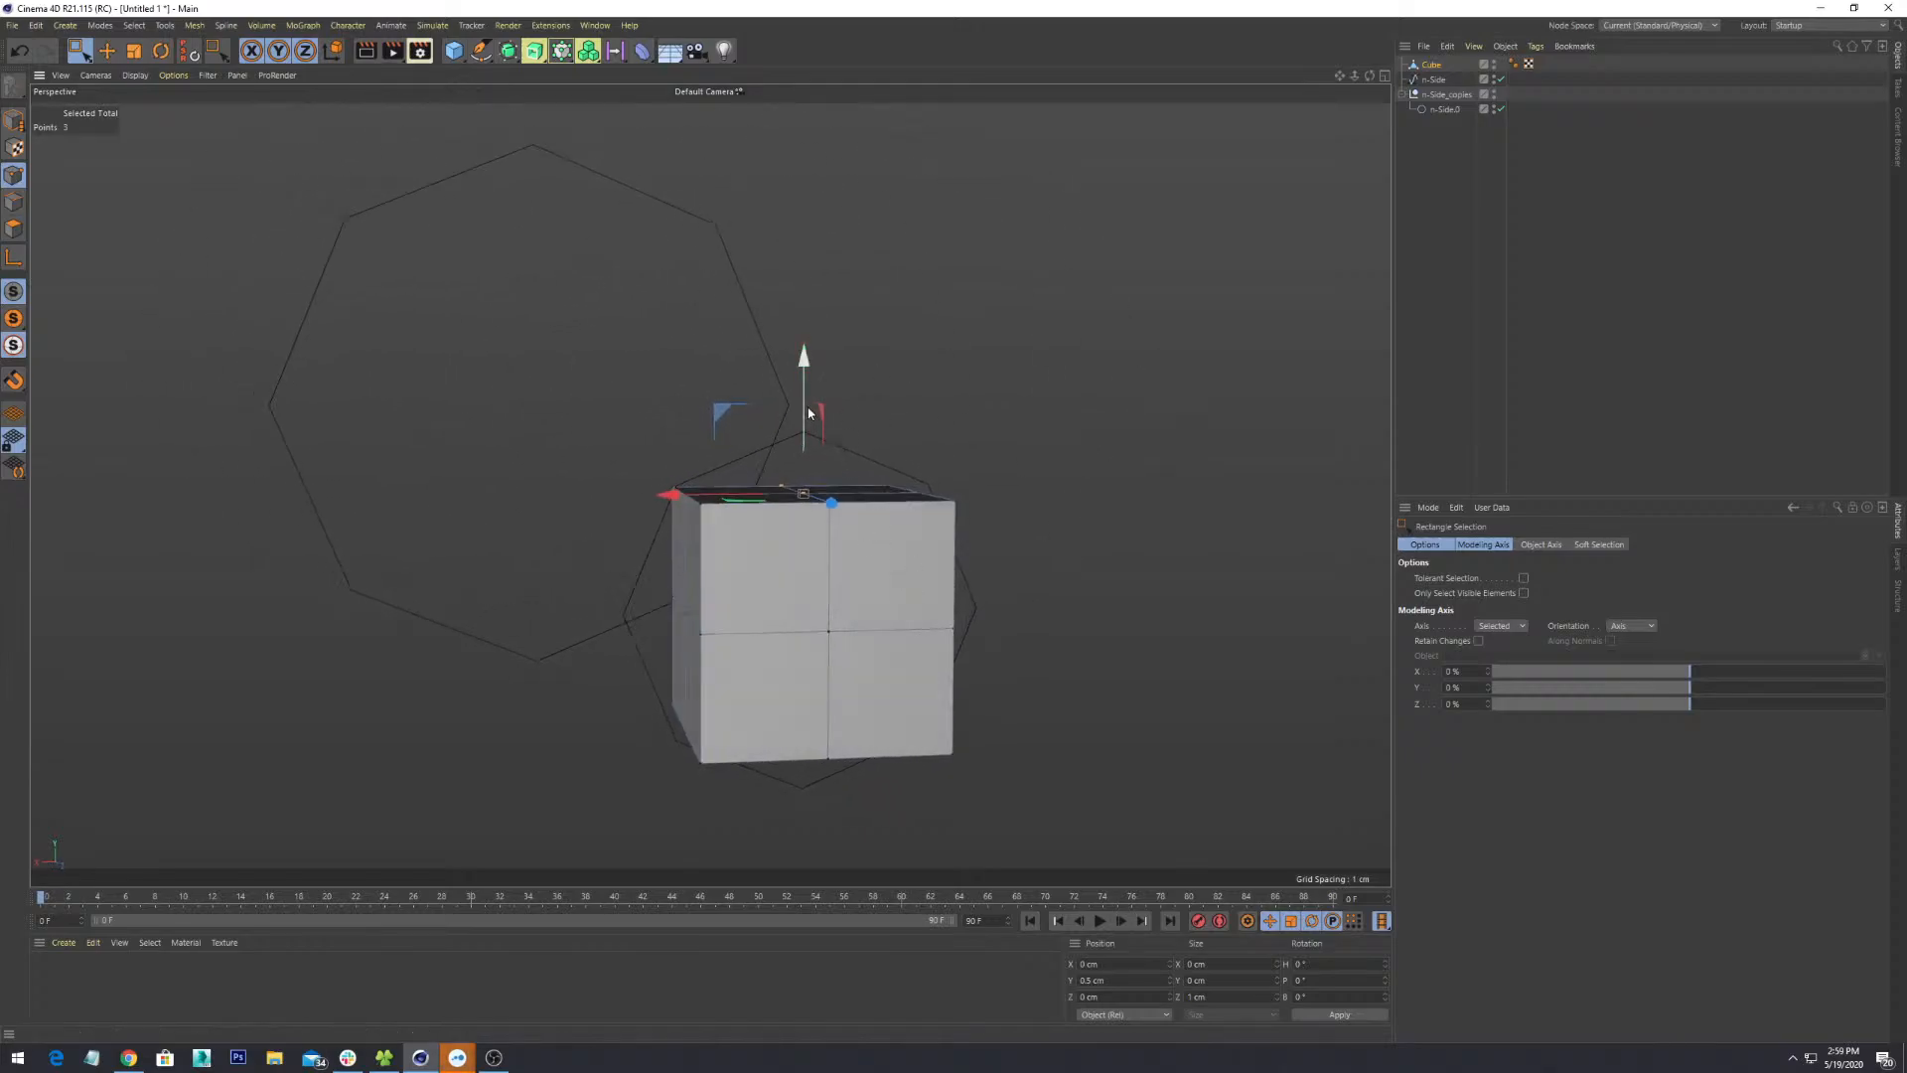
pyautogui.moveTo(805, 390); pyautogui.dragTo(802, 347)
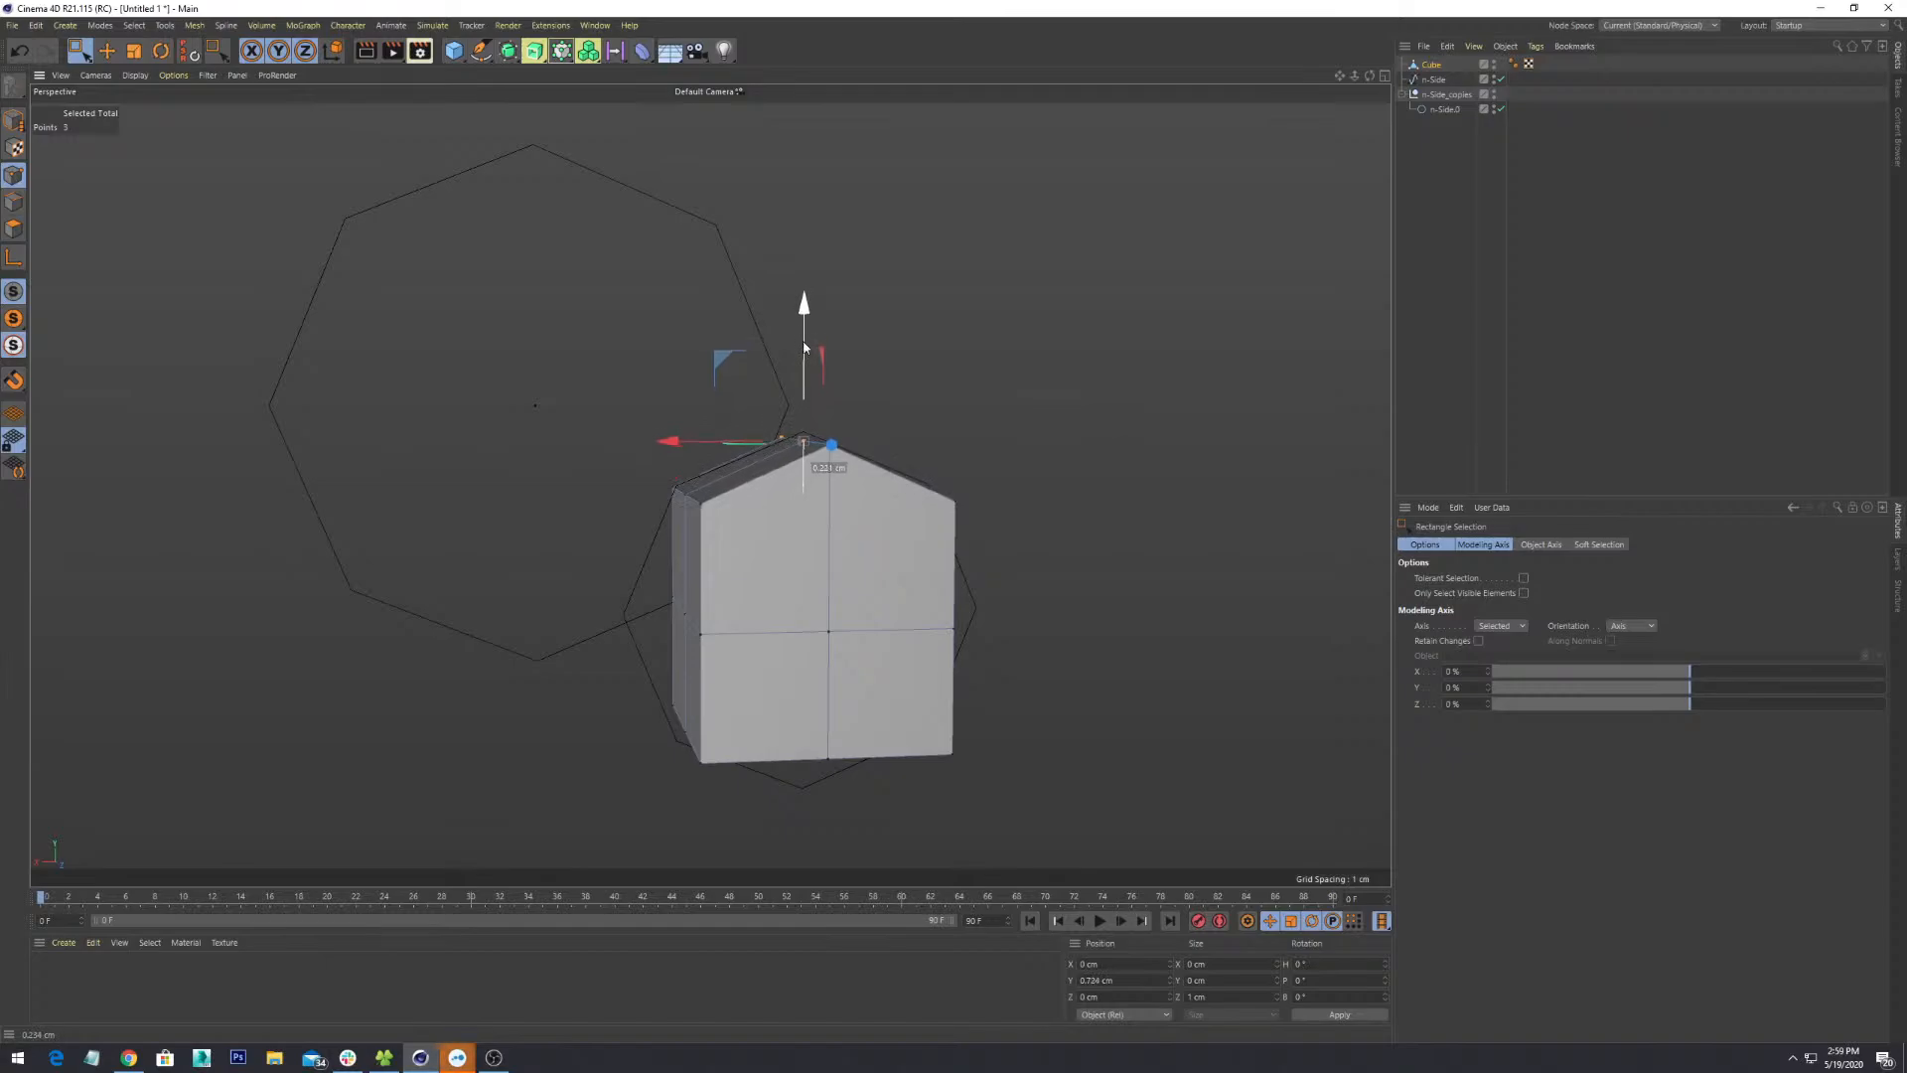
pyautogui.keyDown('alt'); pyautogui.moveTo(940, 696); pyautogui.dragTo(861, 566); pyautogui.keyUp('alt')
pyautogui.moveTo(915, 653)
pyautogui.keyDown('alt'); pyautogui.mouseDown()
pyautogui.moveTo(902, 630)
pyautogui.moveTo(907, 657)
pyautogui.mouseUp(); pyautogui.keyUp('alt')
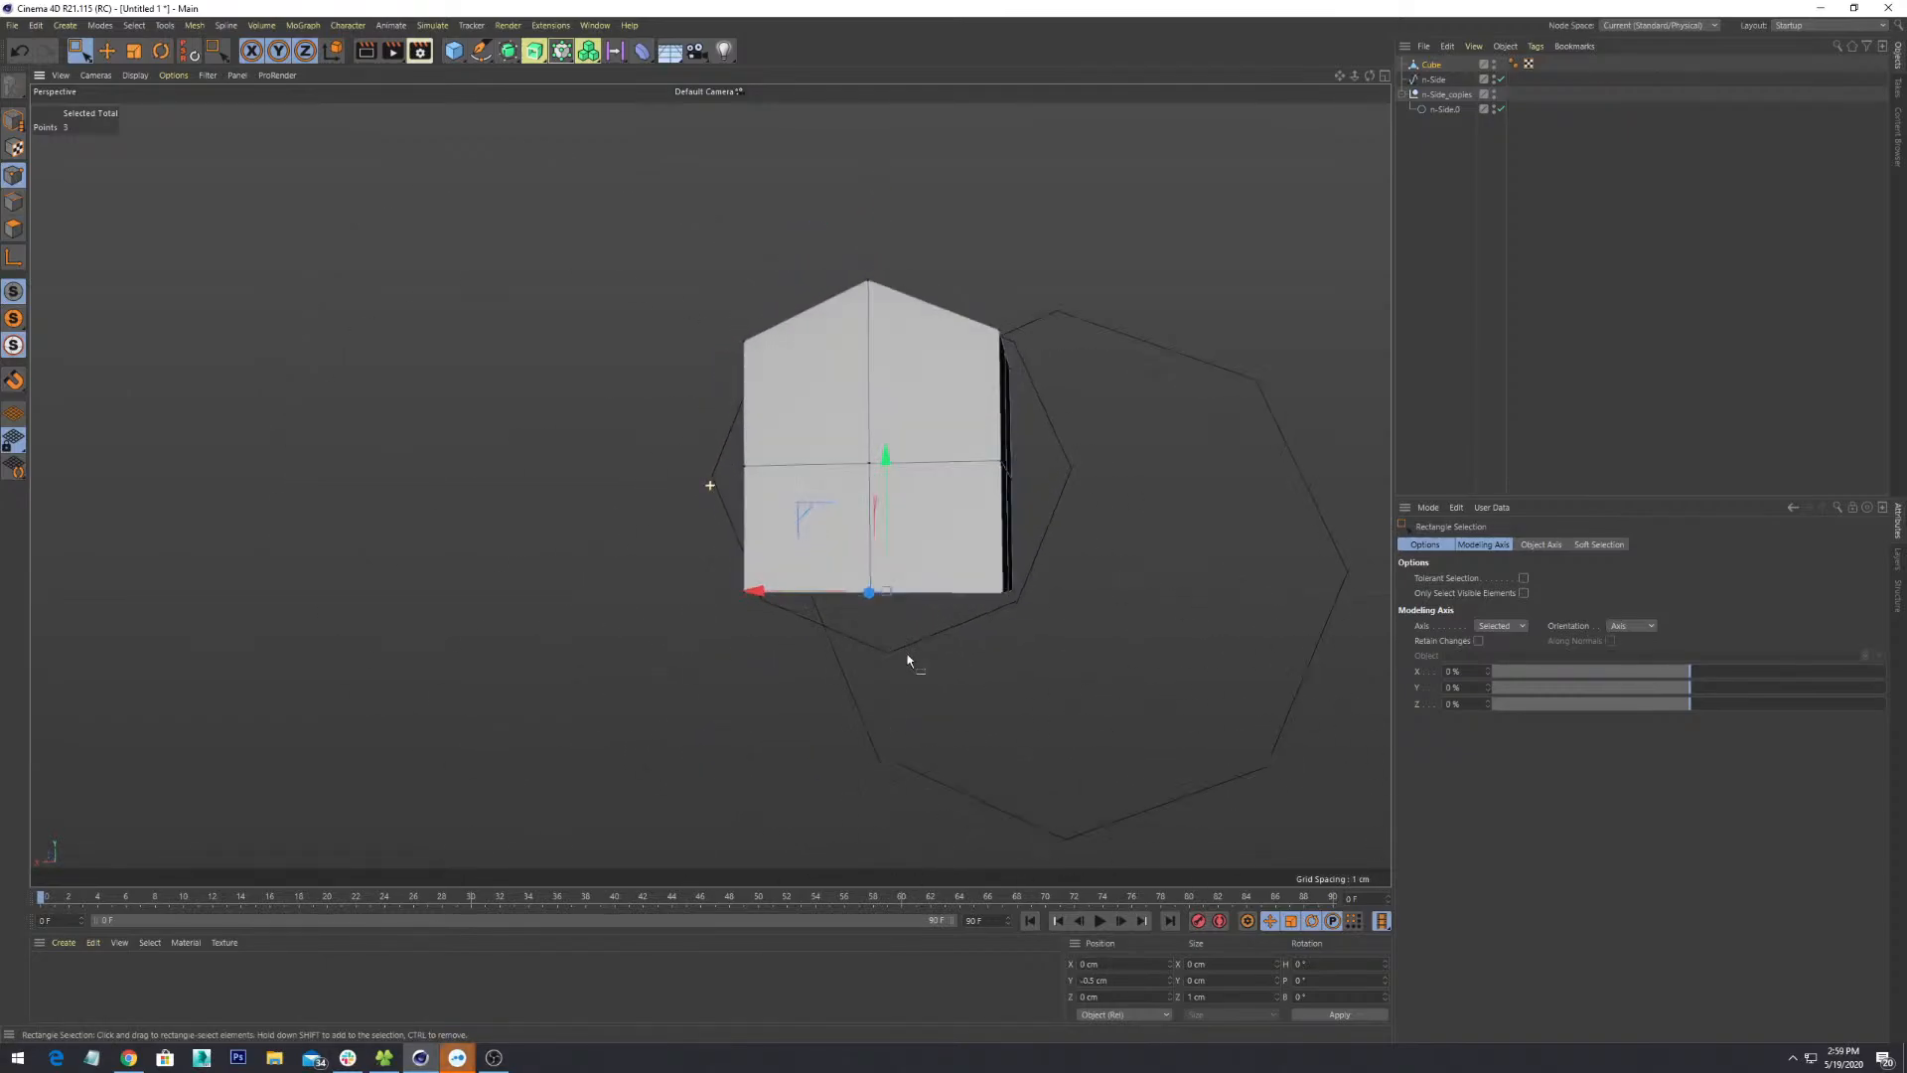
pyautogui.moveTo(886, 473); pyautogui.dragTo(908, 584)
pyautogui.moveTo(1102, 399); pyautogui.dragTo(963, 487)
# - Push the right and left middle points outward to finish the octagonal face, then inspect it face-on
pyautogui.keyDown('alt'); pyautogui.moveTo(1086, 566); pyautogui.dragTo(1059, 589); pyautogui.keyUp('alt')
pyautogui.moveTo(969, 444); pyautogui.dragTo(1027, 449)
pyautogui.keyDown('alt'); pyautogui.moveTo(921, 514); pyautogui.dragTo(983, 493); pyautogui.keyUp('alt')
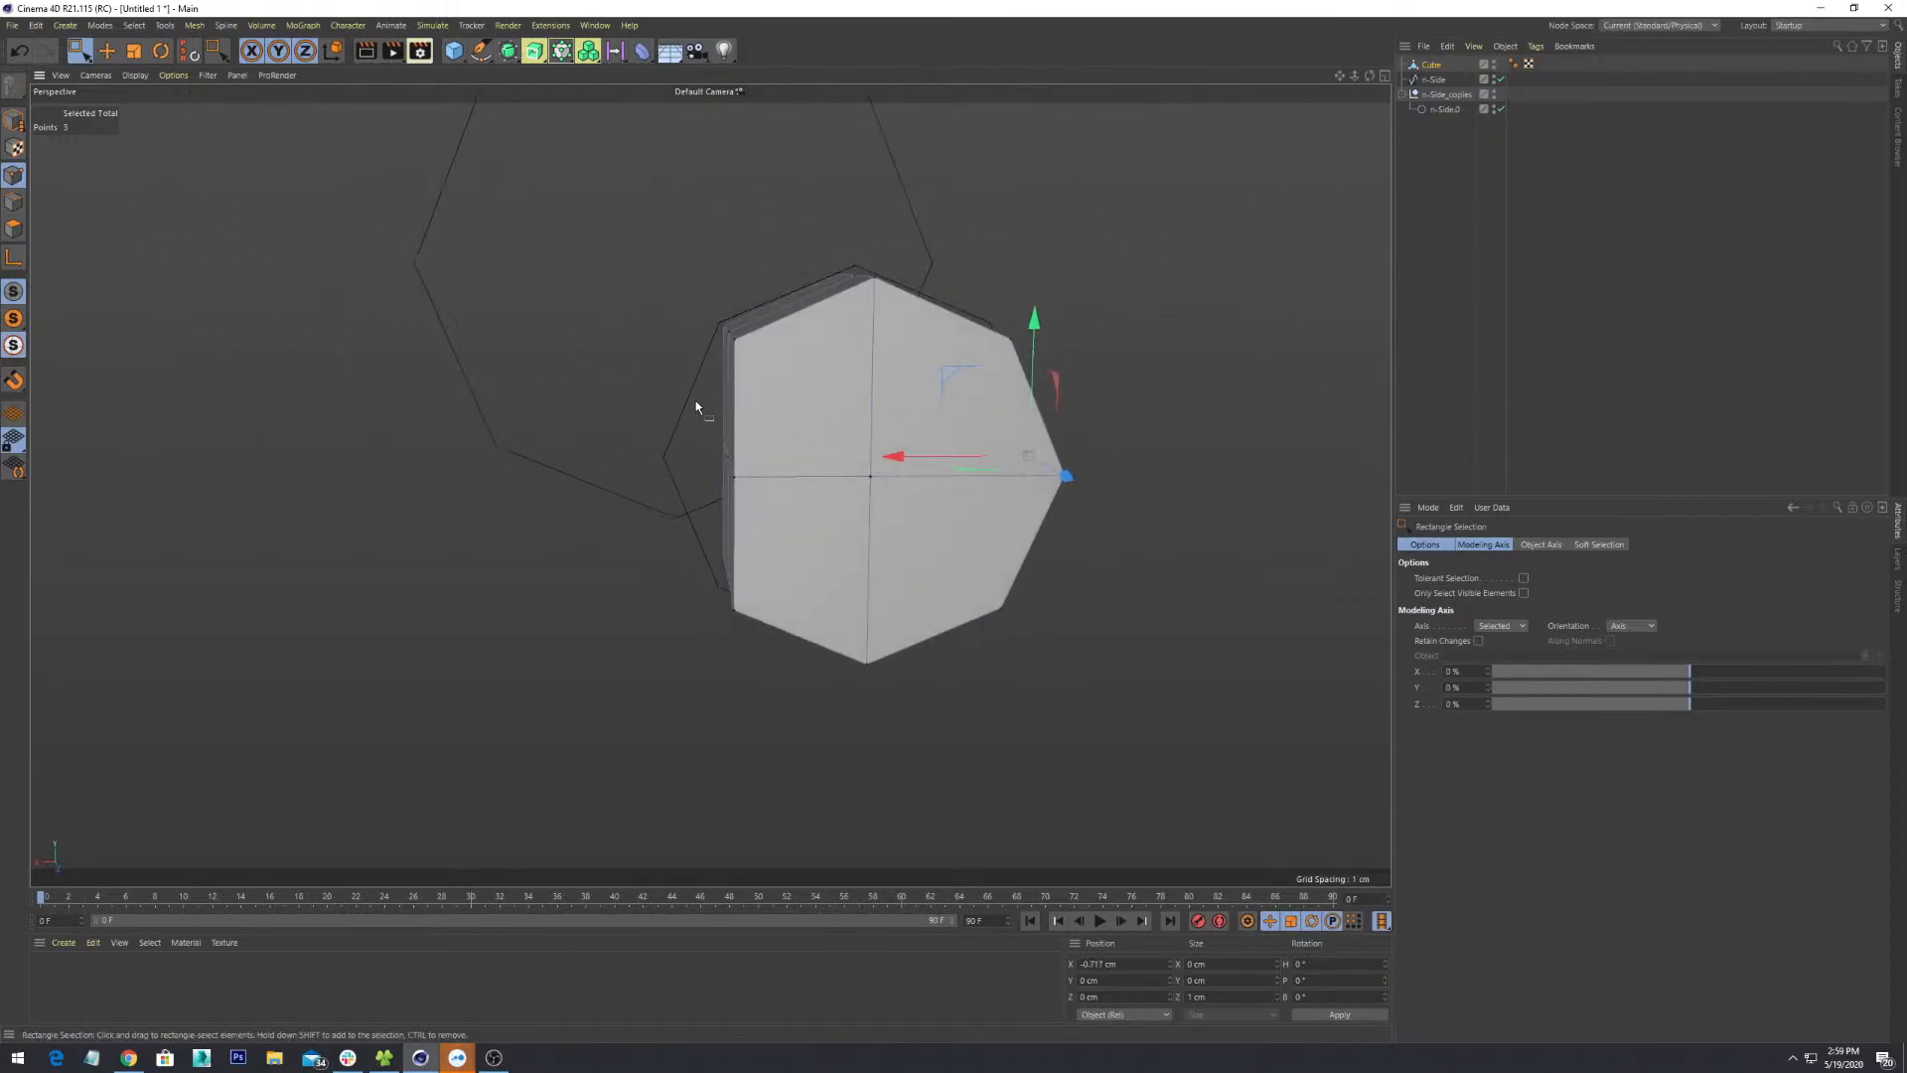
pyautogui.moveTo(694, 418); pyautogui.dragTo(758, 517)
pyautogui.moveTo(668, 460); pyautogui.dragTo(994, 747)
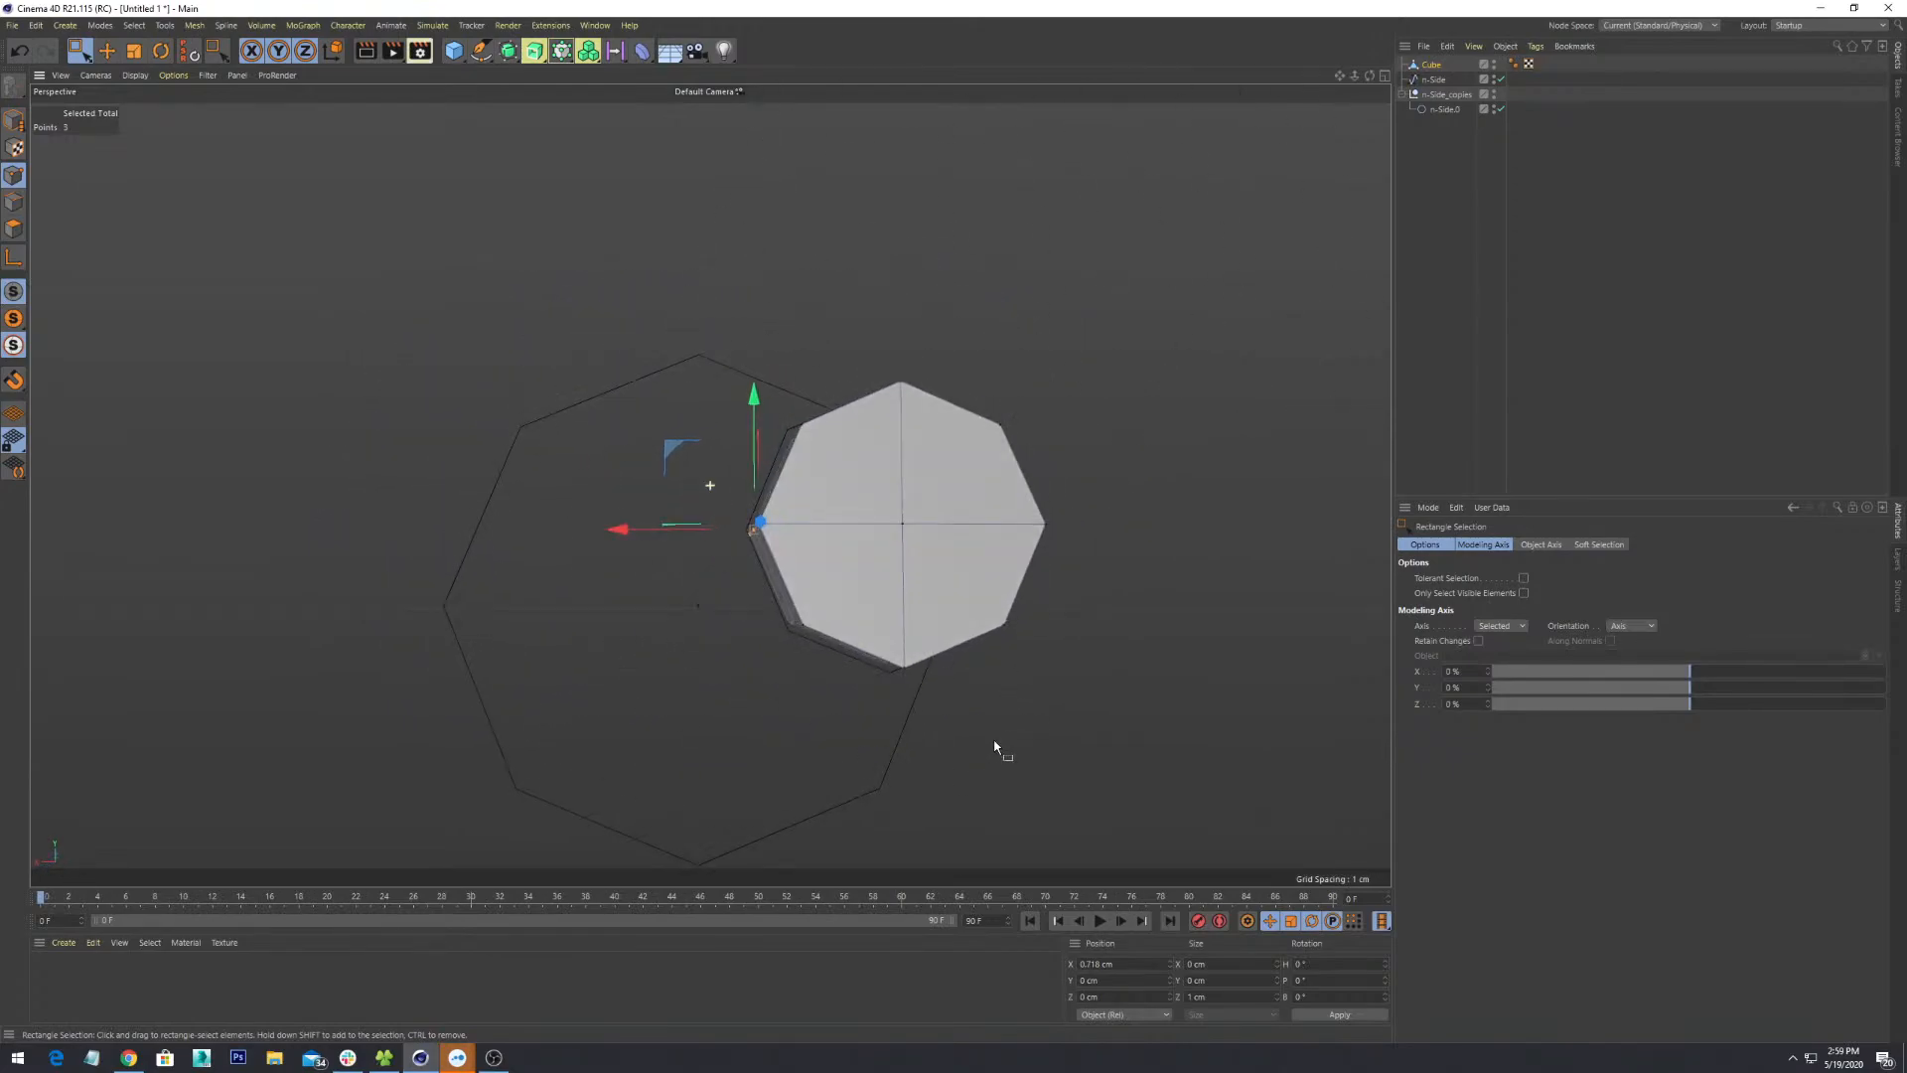
pyautogui.keyDown('alt'); pyautogui.moveTo(993, 749); pyautogui.dragTo(997, 619, button='right'); pyautogui.keyUp('alt')
pyautogui.keyDown('alt'); pyautogui.moveTo(996, 619); pyautogui.dragTo(999, 593); pyautogui.keyUp('alt')
pyautogui.keyDown('alt'); pyautogui.moveTo(999, 593); pyautogui.dragTo(875, 724, button='middle'); pyautogui.keyUp('alt')
pyautogui.keyDown('alt'); pyautogui.moveTo(875, 723); pyautogui.dragTo(936, 580, button='right'); pyautogui.keyUp('alt')
pyautogui.keyDown('alt'); pyautogui.moveTo(936, 581); pyautogui.dragTo(947, 592); pyautogui.keyUp('alt')
pyautogui.moveTo(947, 592)
pyautogui.keyDown('alt'); pyautogui.mouseDown(button='right')
pyautogui.moveTo(930, 579)
pyautogui.moveTo(945, 588)
pyautogui.mouseUp(button='right'); pyautogui.keyUp('alt')
pyautogui.keyDown('alt'); pyautogui.moveTo(948, 593); pyautogui.dragTo(979, 643); pyautogui.keyUp('alt')
pyautogui.keyDown('alt'); pyautogui.moveTo(979, 642); pyautogui.dragTo(990, 610, button='right'); pyautogui.keyUp('alt')
pyautogui.keyDown('alt'); pyautogui.moveTo(989, 610); pyautogui.dragTo(1004, 687); pyautogui.keyUp('alt')
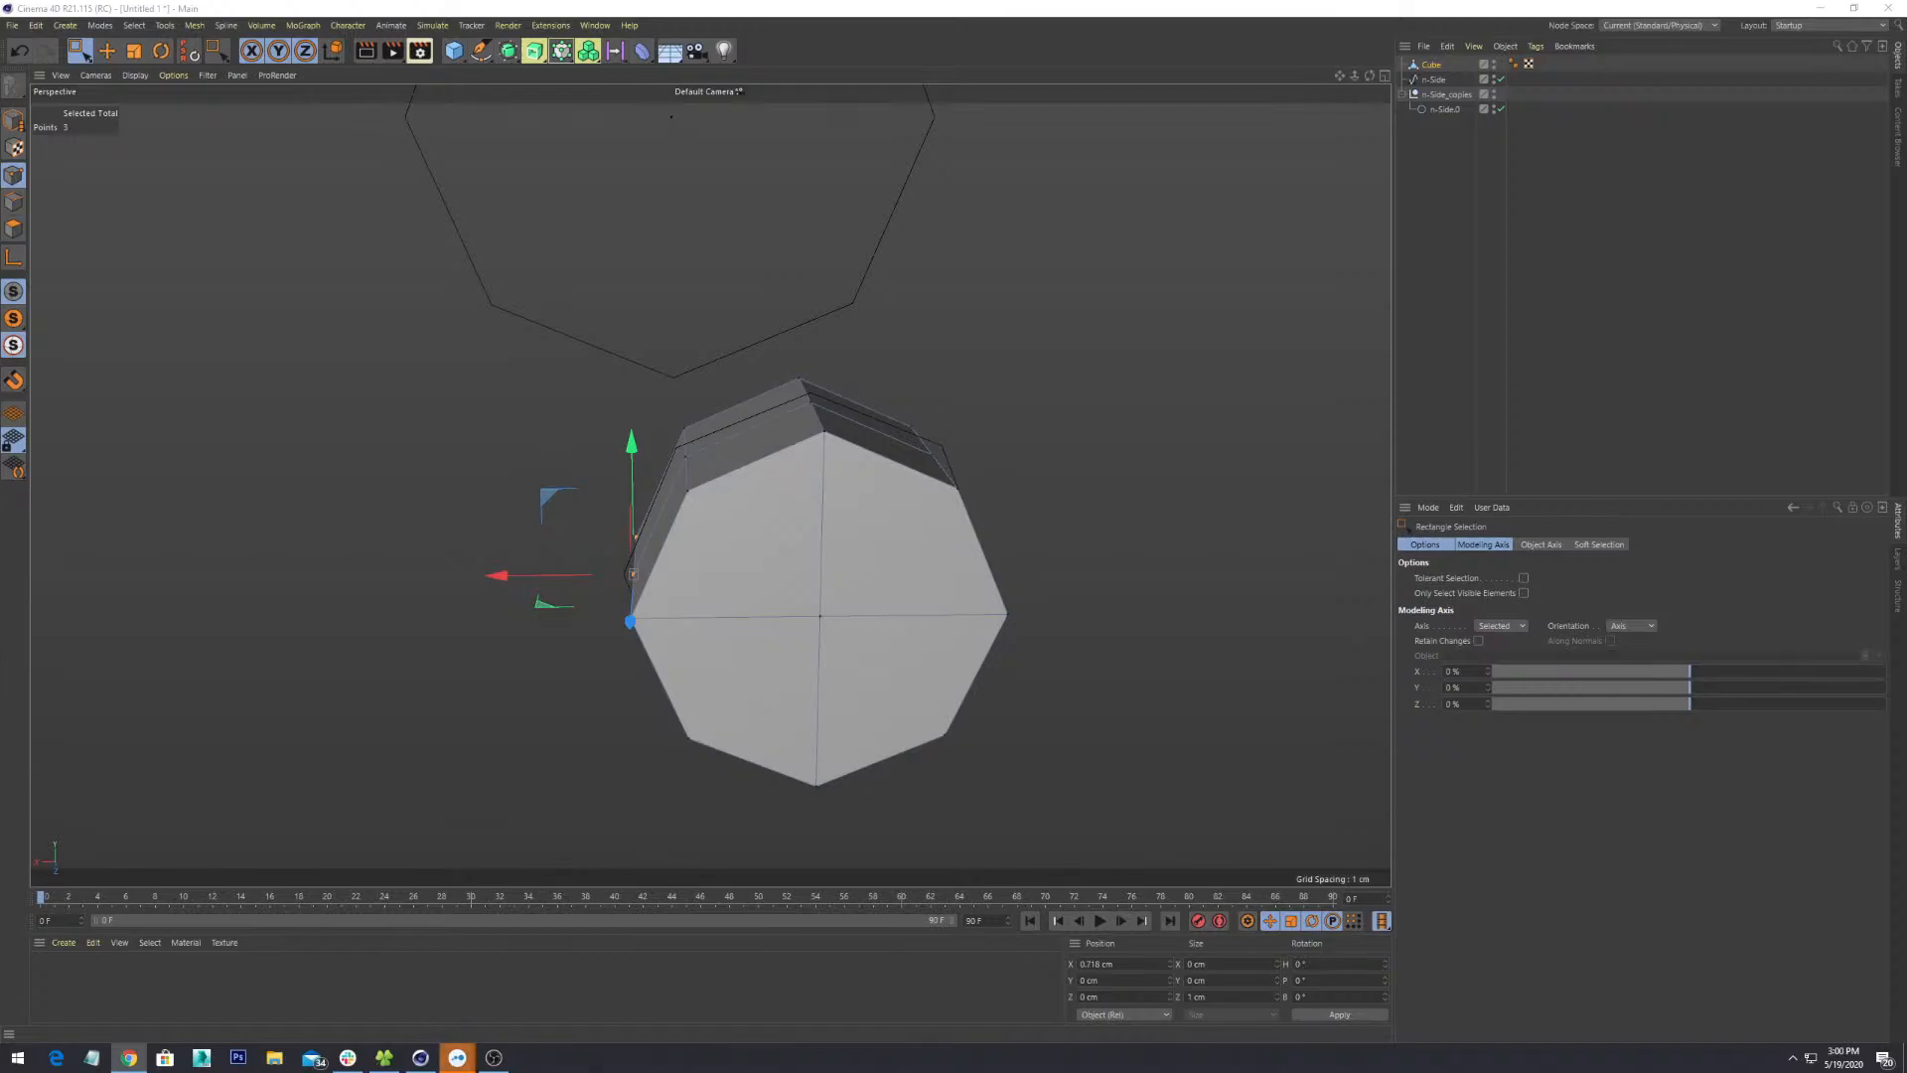
pyautogui.click(349, 1059)
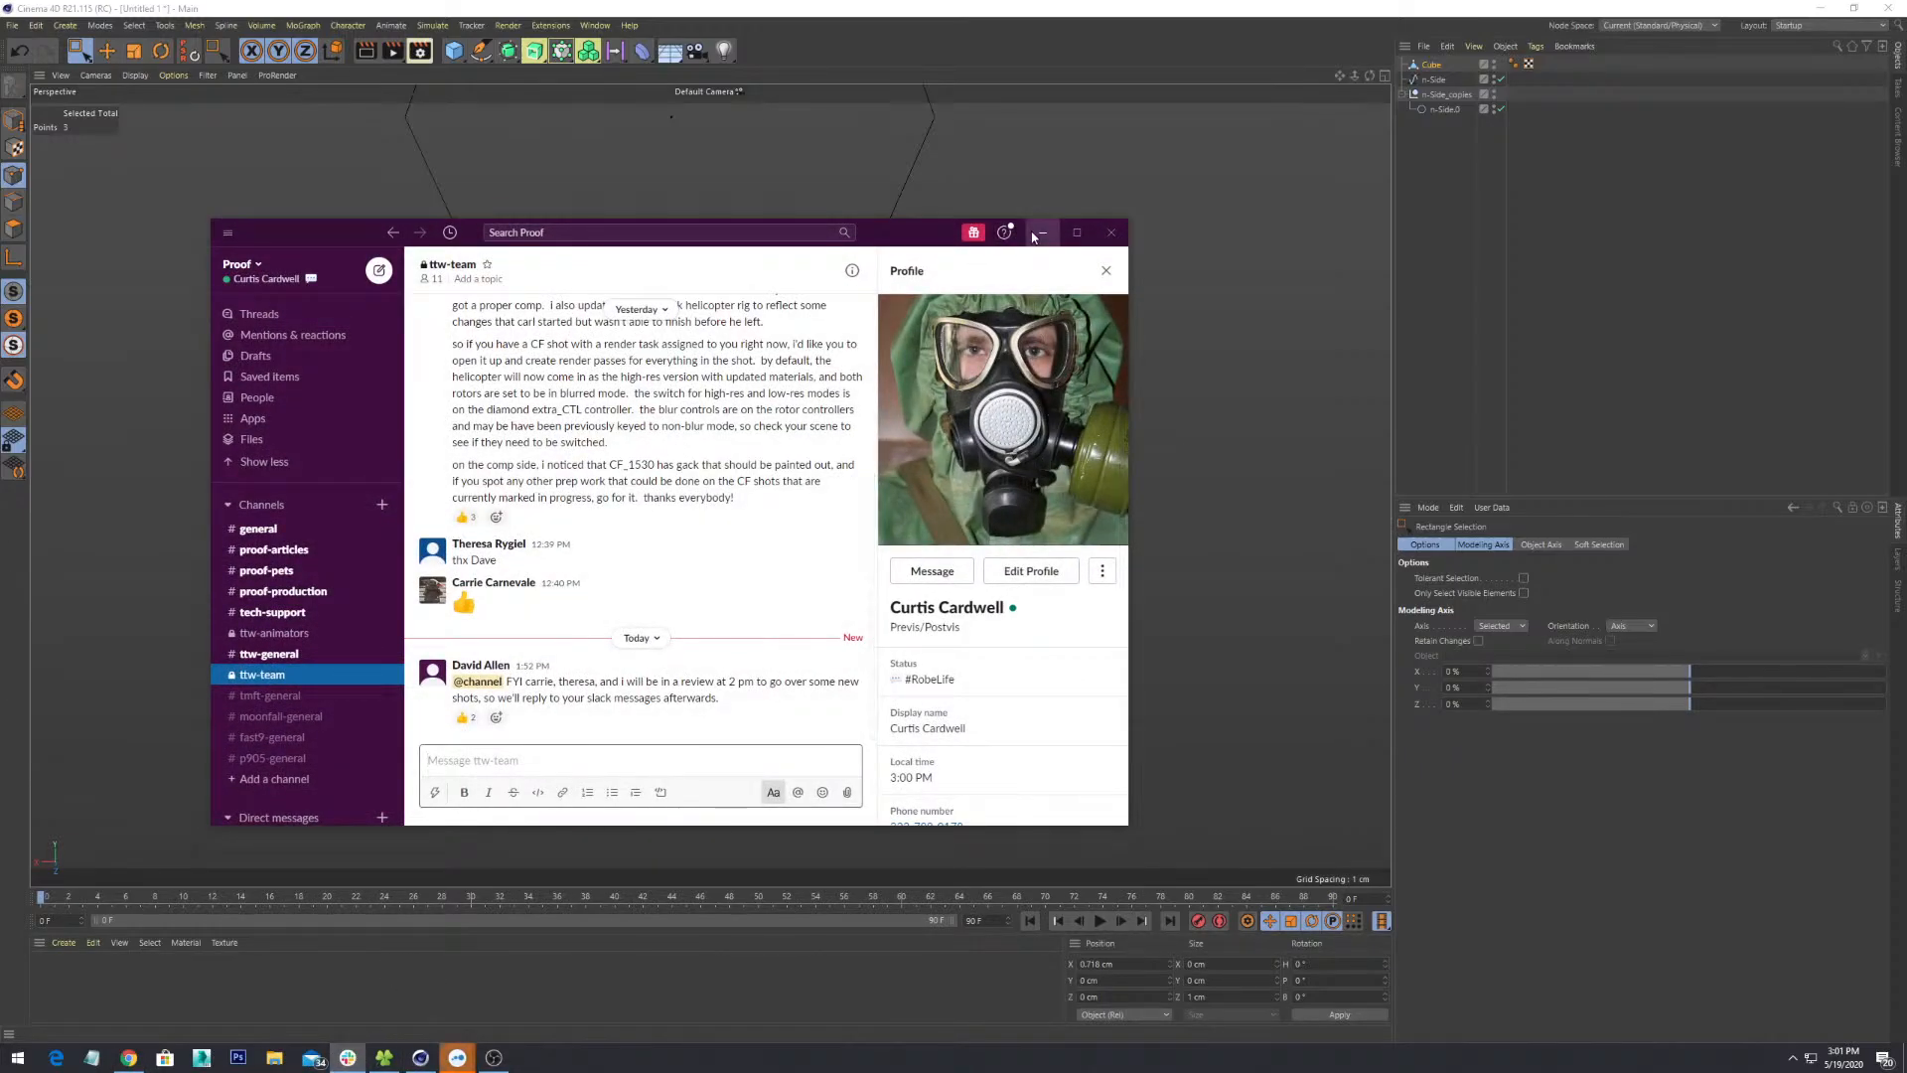
pyautogui.click(1036, 234)
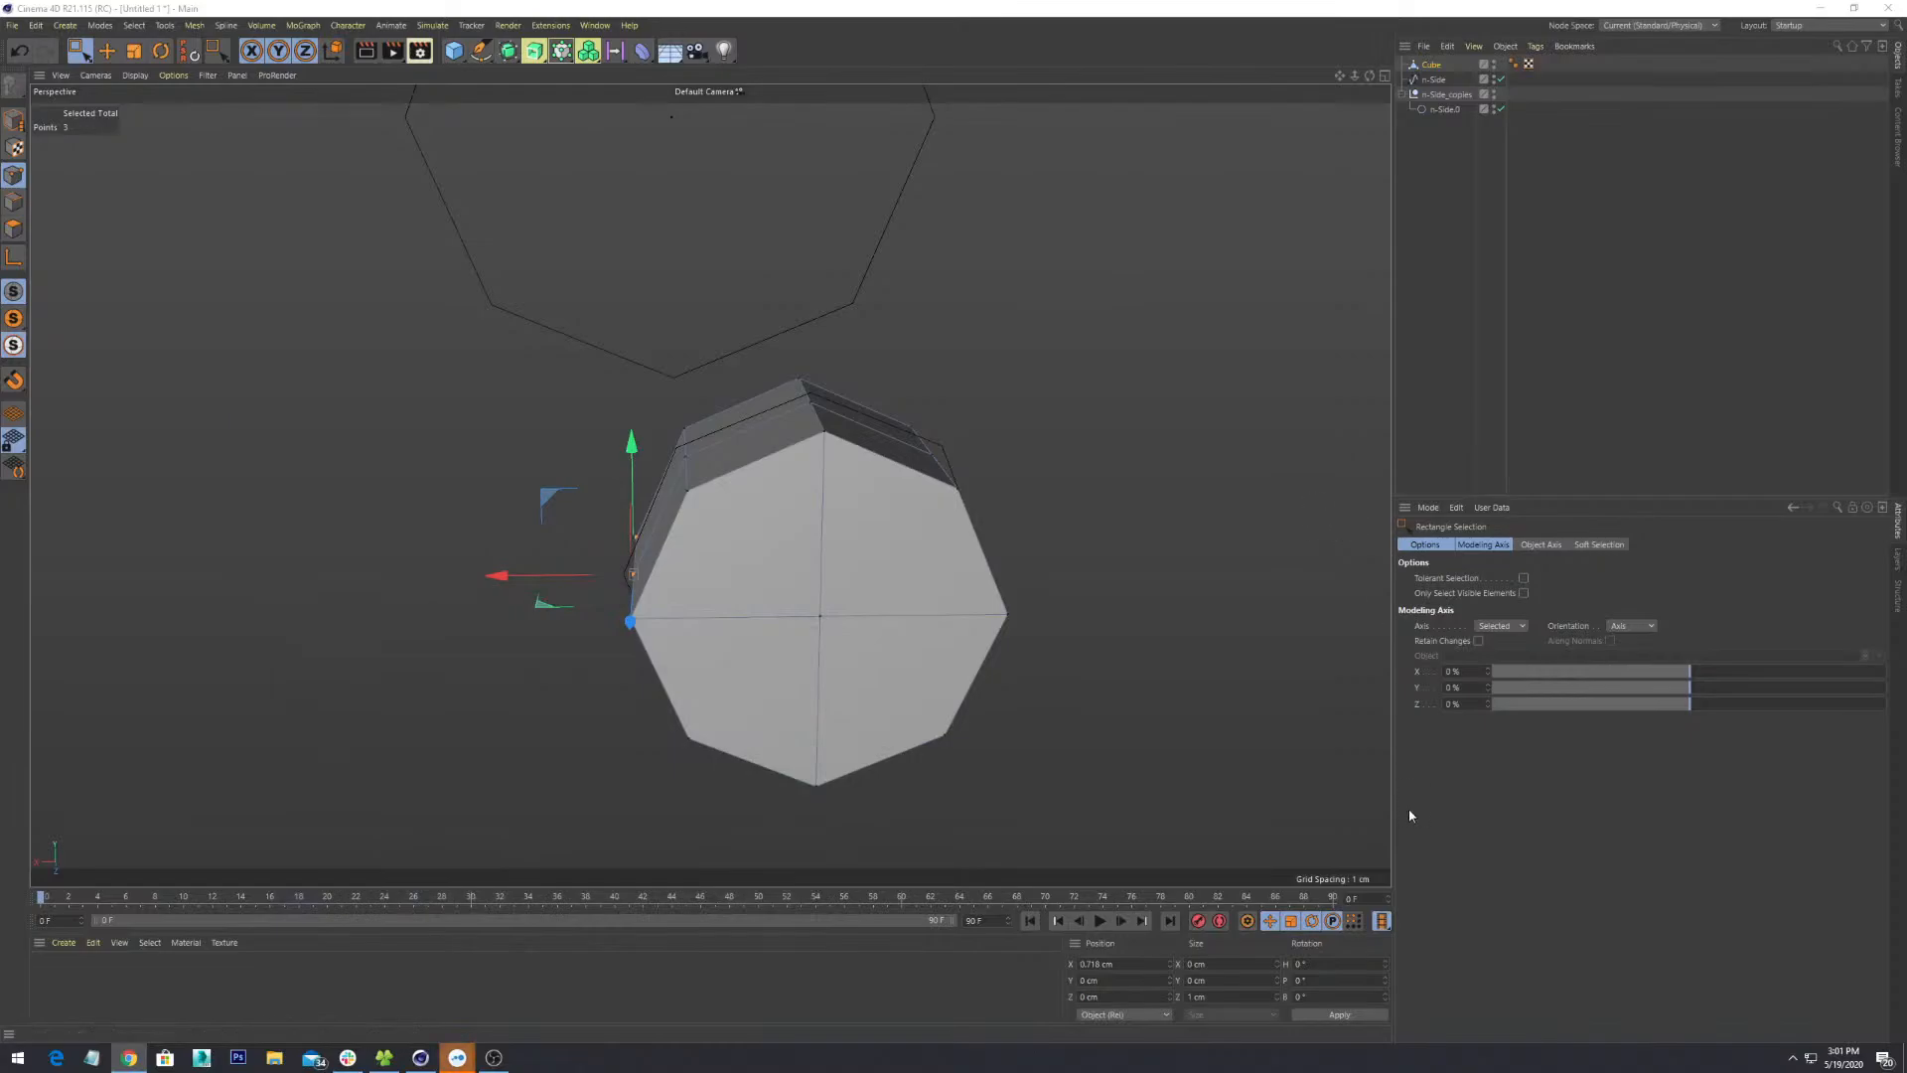
# - Select the octagon points at the block's far end and scale them down
pyautogui.scroll(-4, 844, 530)
pyautogui.keyDown('alt'); pyautogui.moveTo(852, 557); pyautogui.dragTo(797, 529); pyautogui.keyUp('alt')
pyautogui.moveTo(1079, 286); pyautogui.dragTo(819, 864)
pyautogui.keyDown('alt'); pyautogui.moveTo(1033, 519); pyautogui.dragTo(860, 855); pyautogui.keyUp('alt')
pyautogui.press('t')
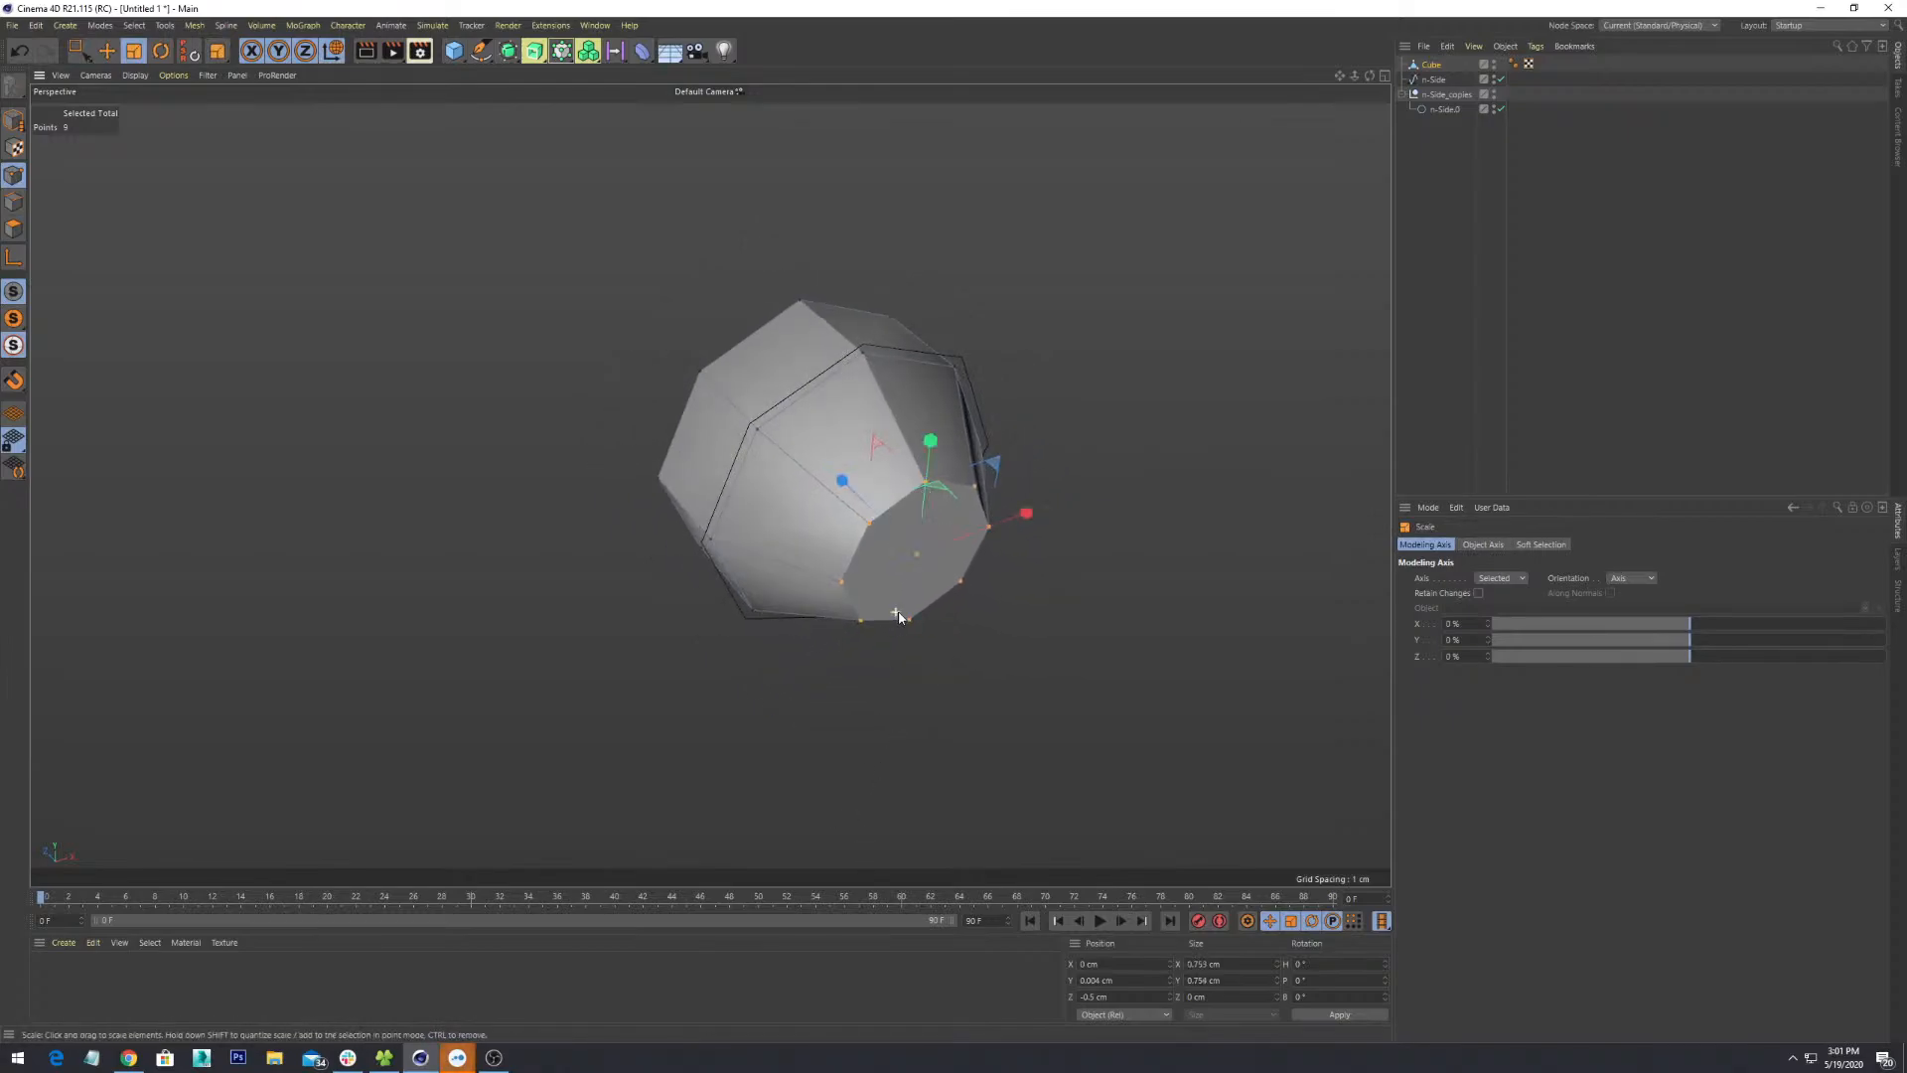
pyautogui.keyDown('alt'); pyautogui.moveTo(898, 612); pyautogui.dragTo(1006, 552); pyautogui.keyUp('alt')
pyautogui.scroll(-4, 1005, 552)
# - Push the narrowed end outward along Z, undoing the stray point moves
pyautogui.press('w')
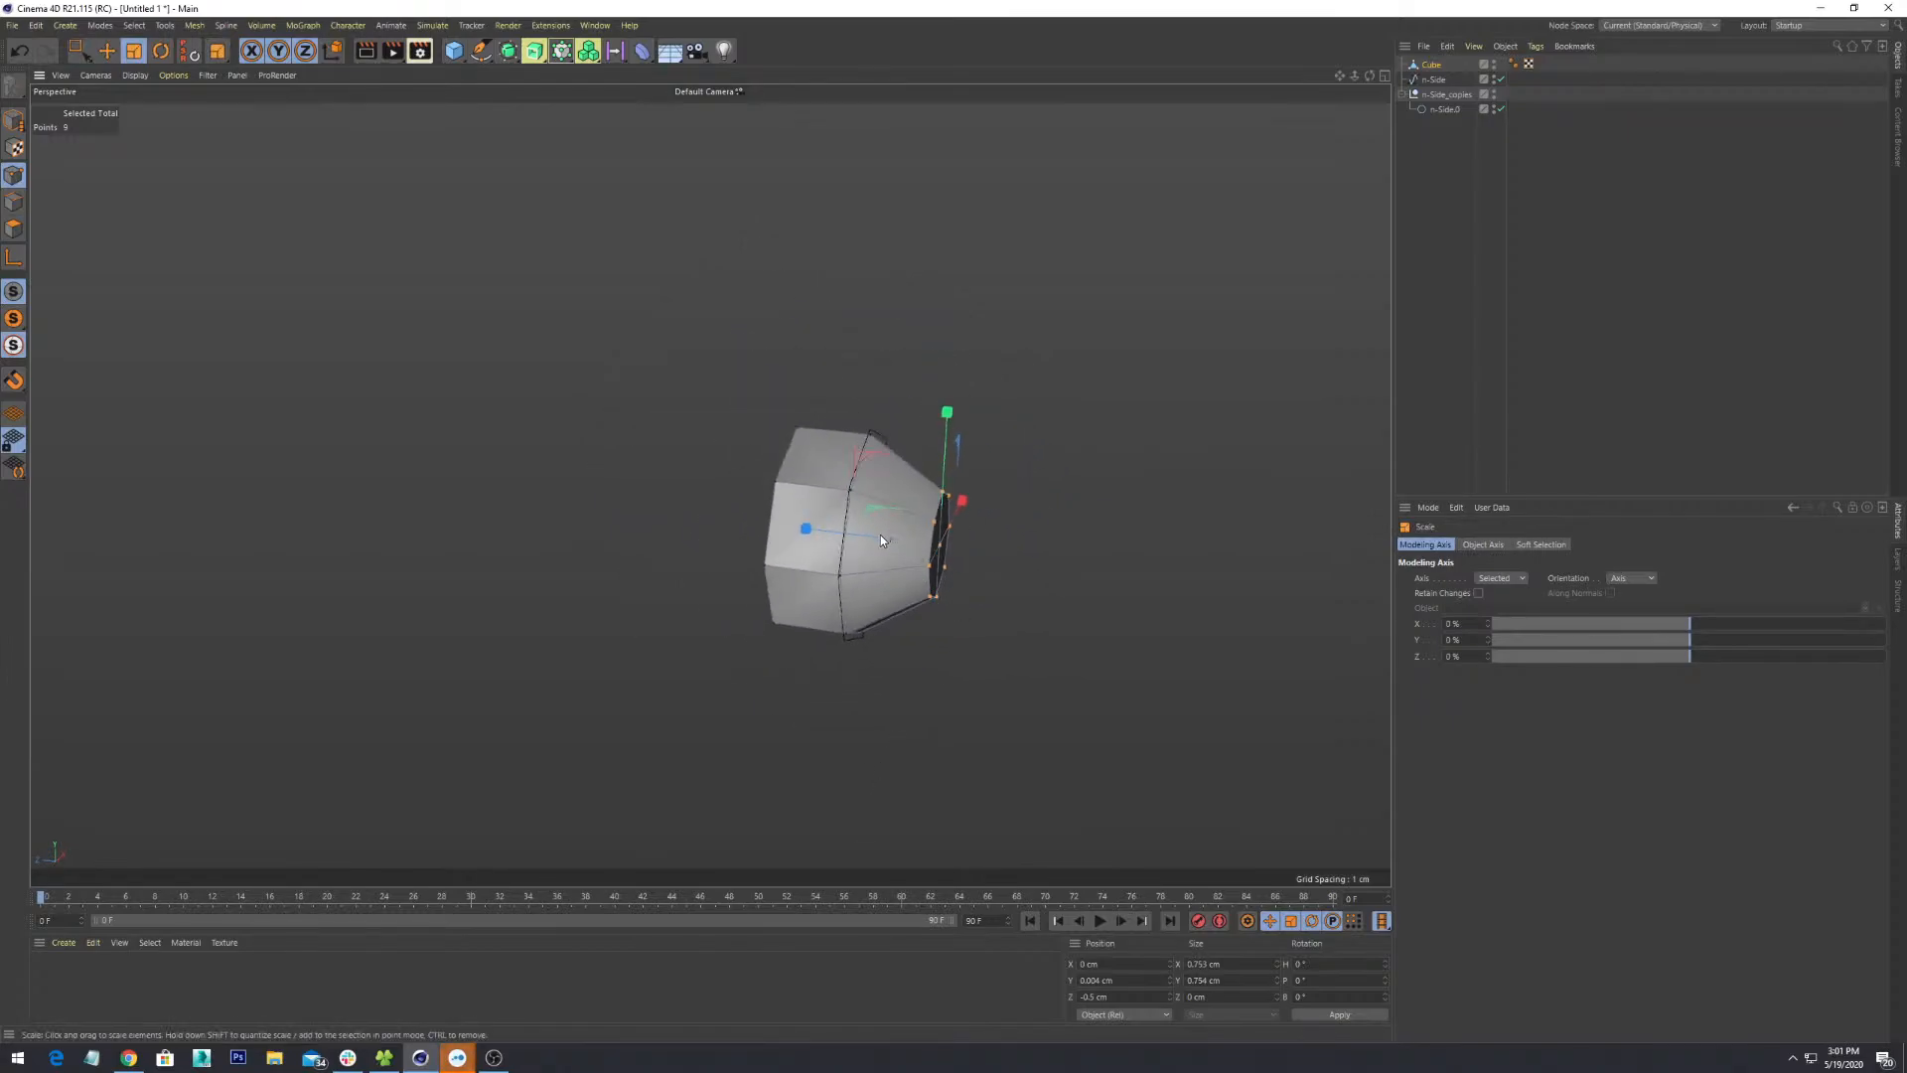
pyautogui.press('e')
pyautogui.moveTo(872, 534); pyautogui.dragTo(955, 560)
pyautogui.keyDown('alt'); pyautogui.moveTo(1163, 639); pyautogui.dragTo(940, 676); pyautogui.keyUp('alt')
pyautogui.hotkey('ctrl', 'z')
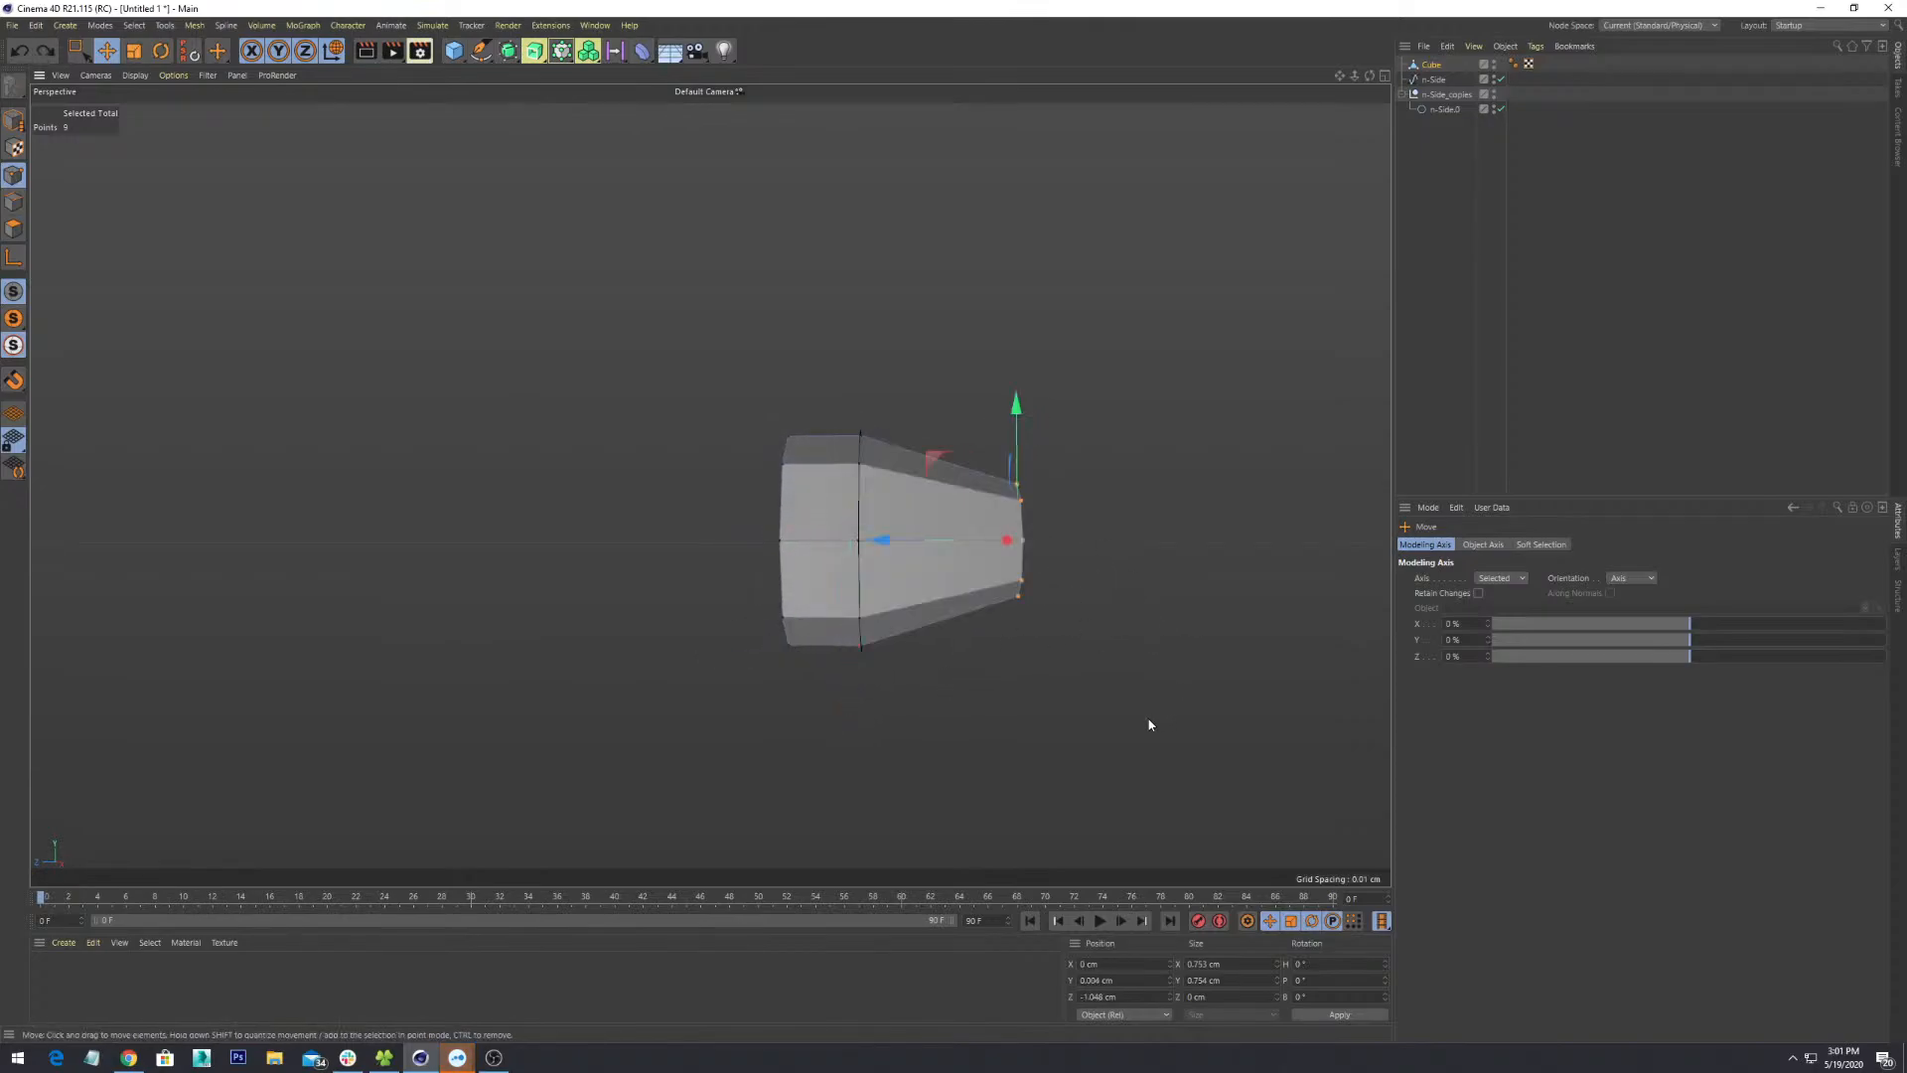
pyautogui.moveTo(1150, 719); pyautogui.dragTo(976, 632)
pyautogui.hotkey('ctrl', 'z')
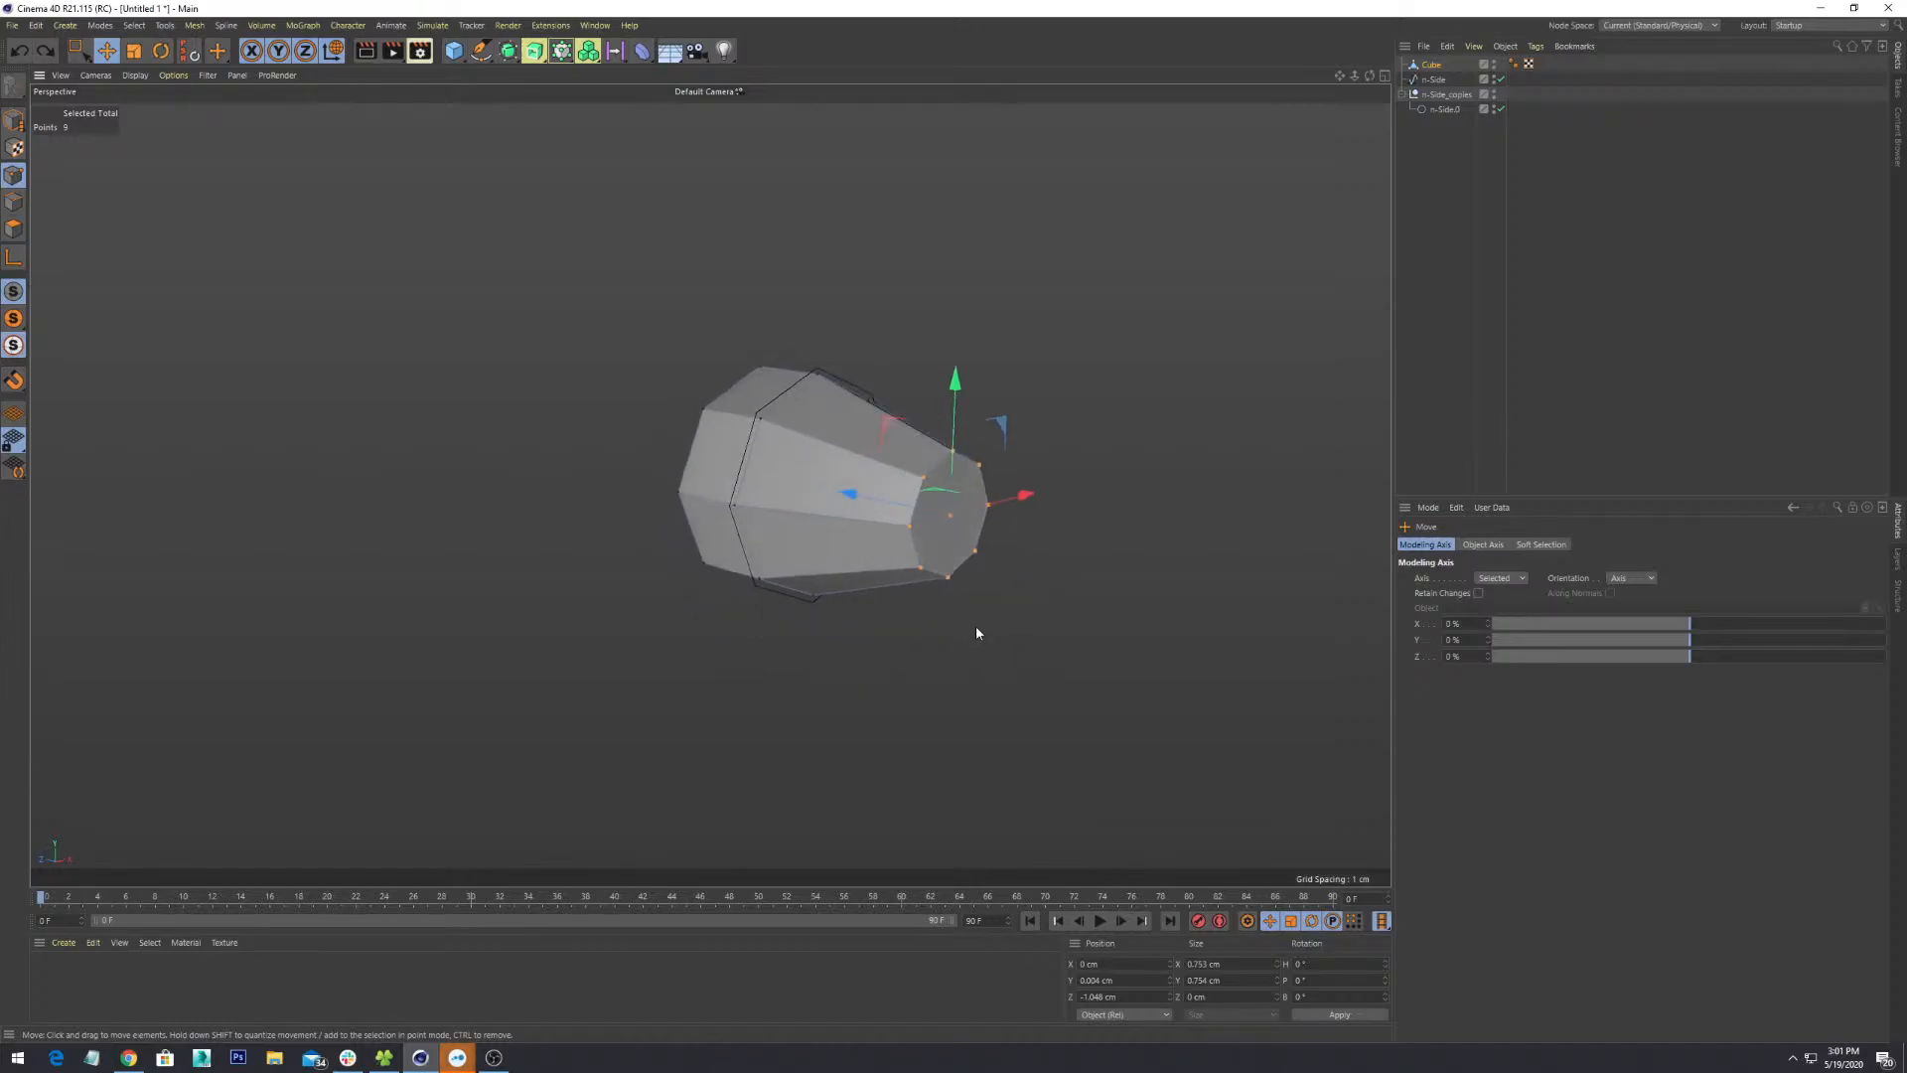
# - Switch to object-axis transforms, cycle through the transform tools and return to rectangle selection
pyautogui.press('w')
pyautogui.press('w')
pyautogui.press('r')
pyautogui.press('e')
pyautogui.press('r')
pyautogui.press('t')
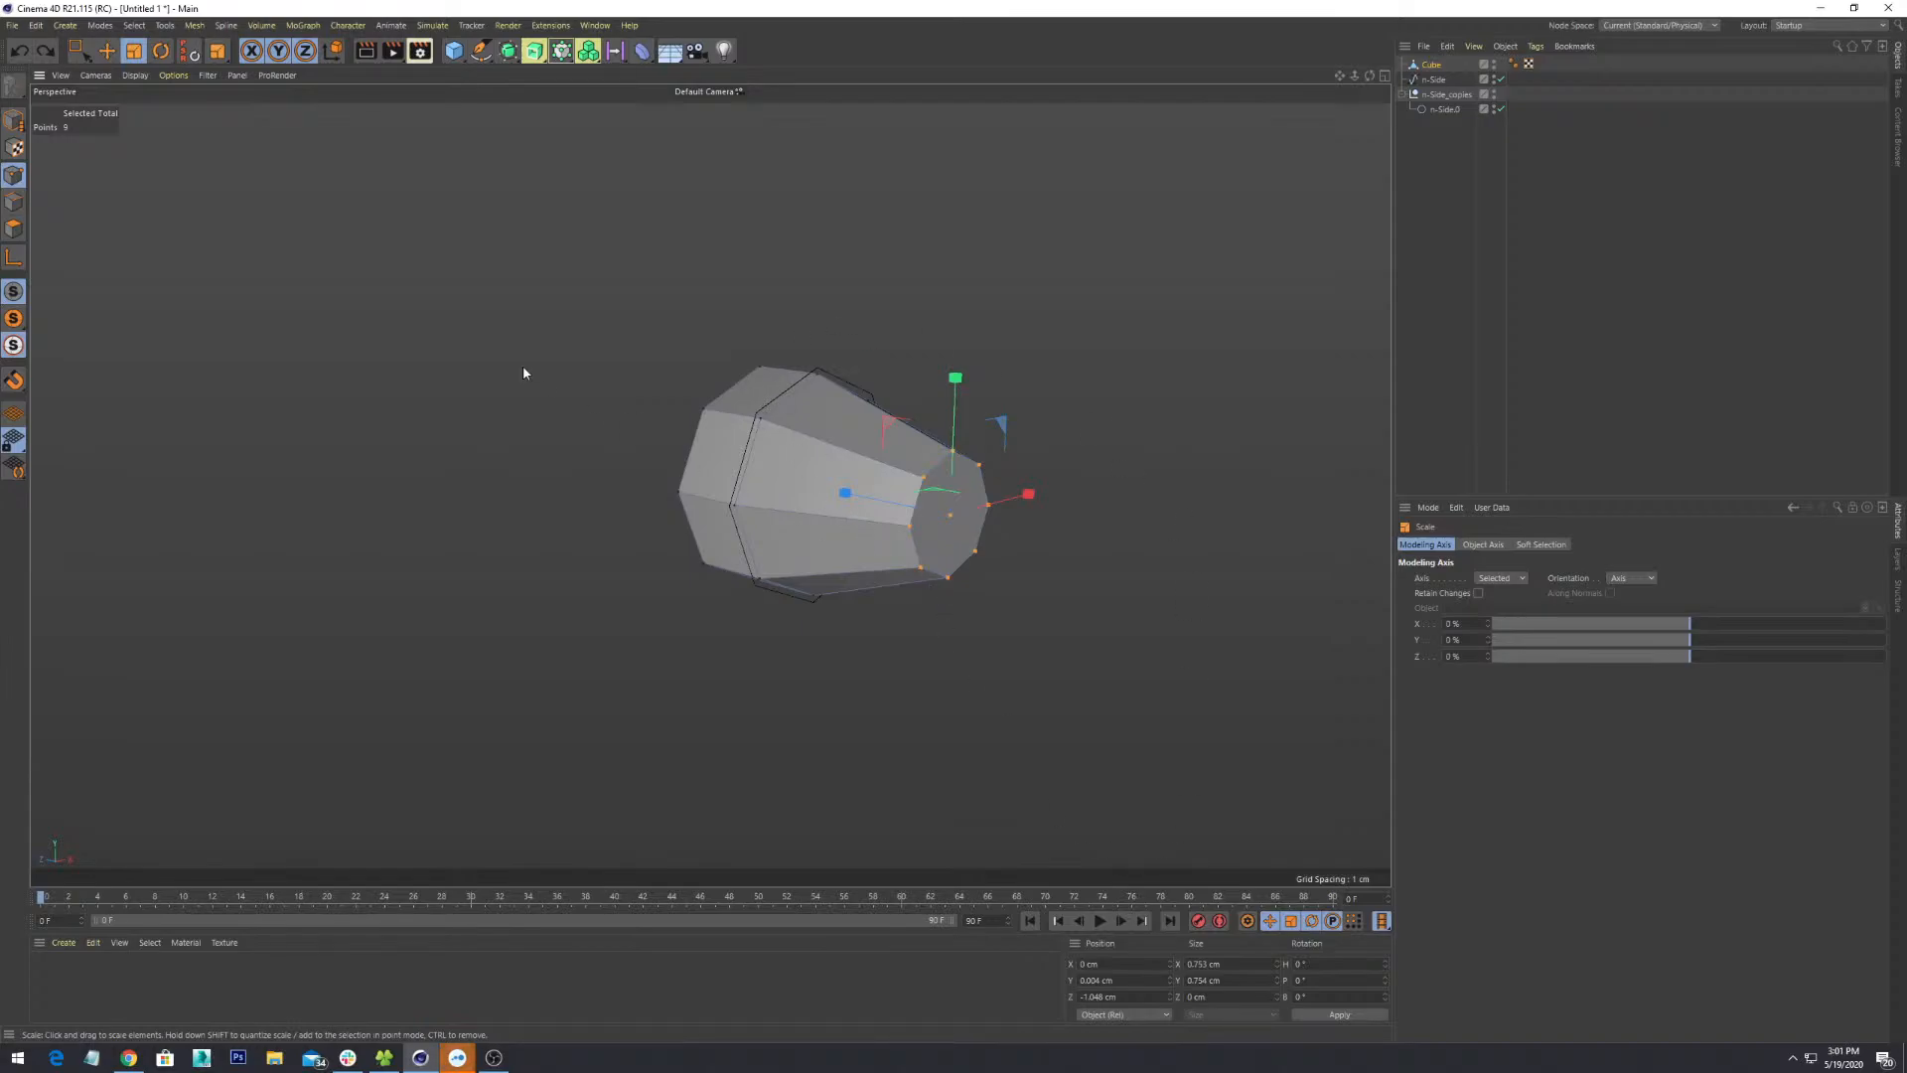
pyautogui.click(78, 51)
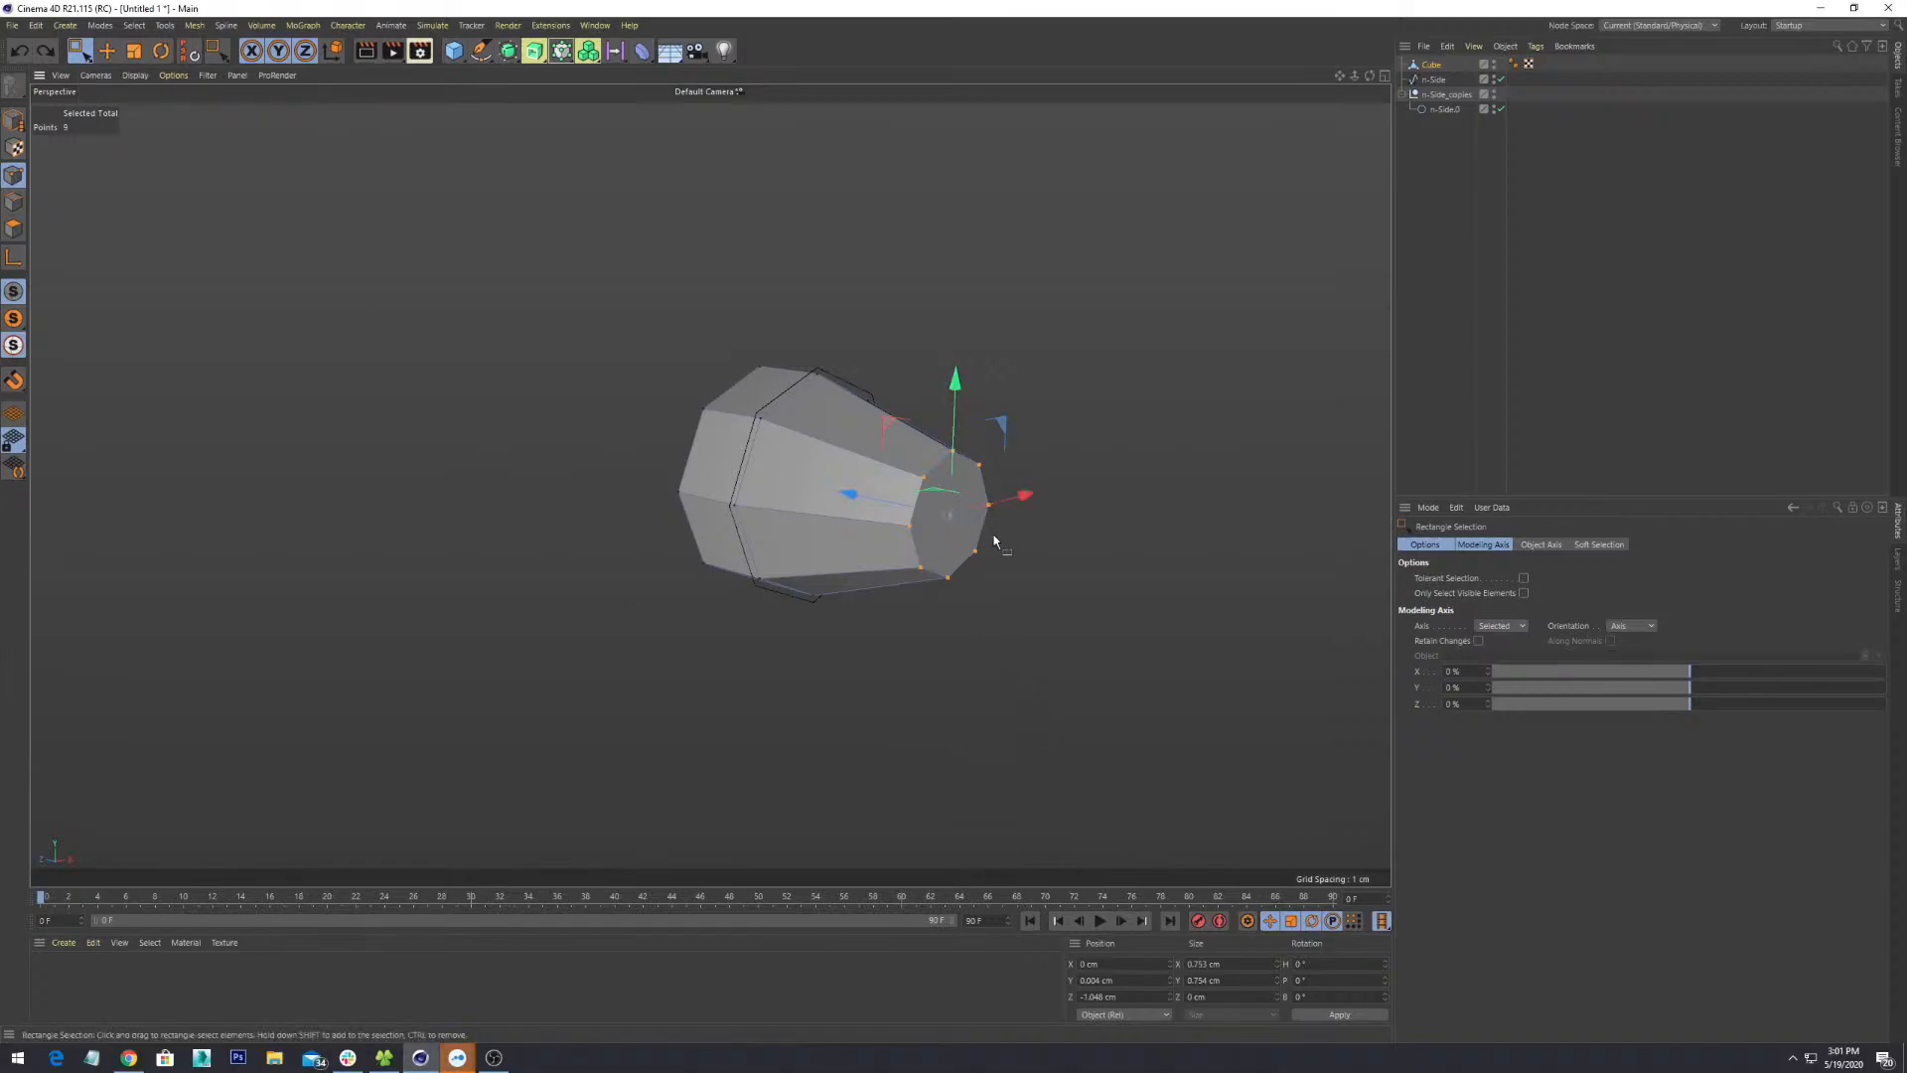
# - Rectangle-select the narrow end's three bottom points and drag them down along Y
pyautogui.keyDown('alt'); pyautogui.moveTo(1009, 651); pyautogui.dragTo(962, 623); pyautogui.keyUp('alt')
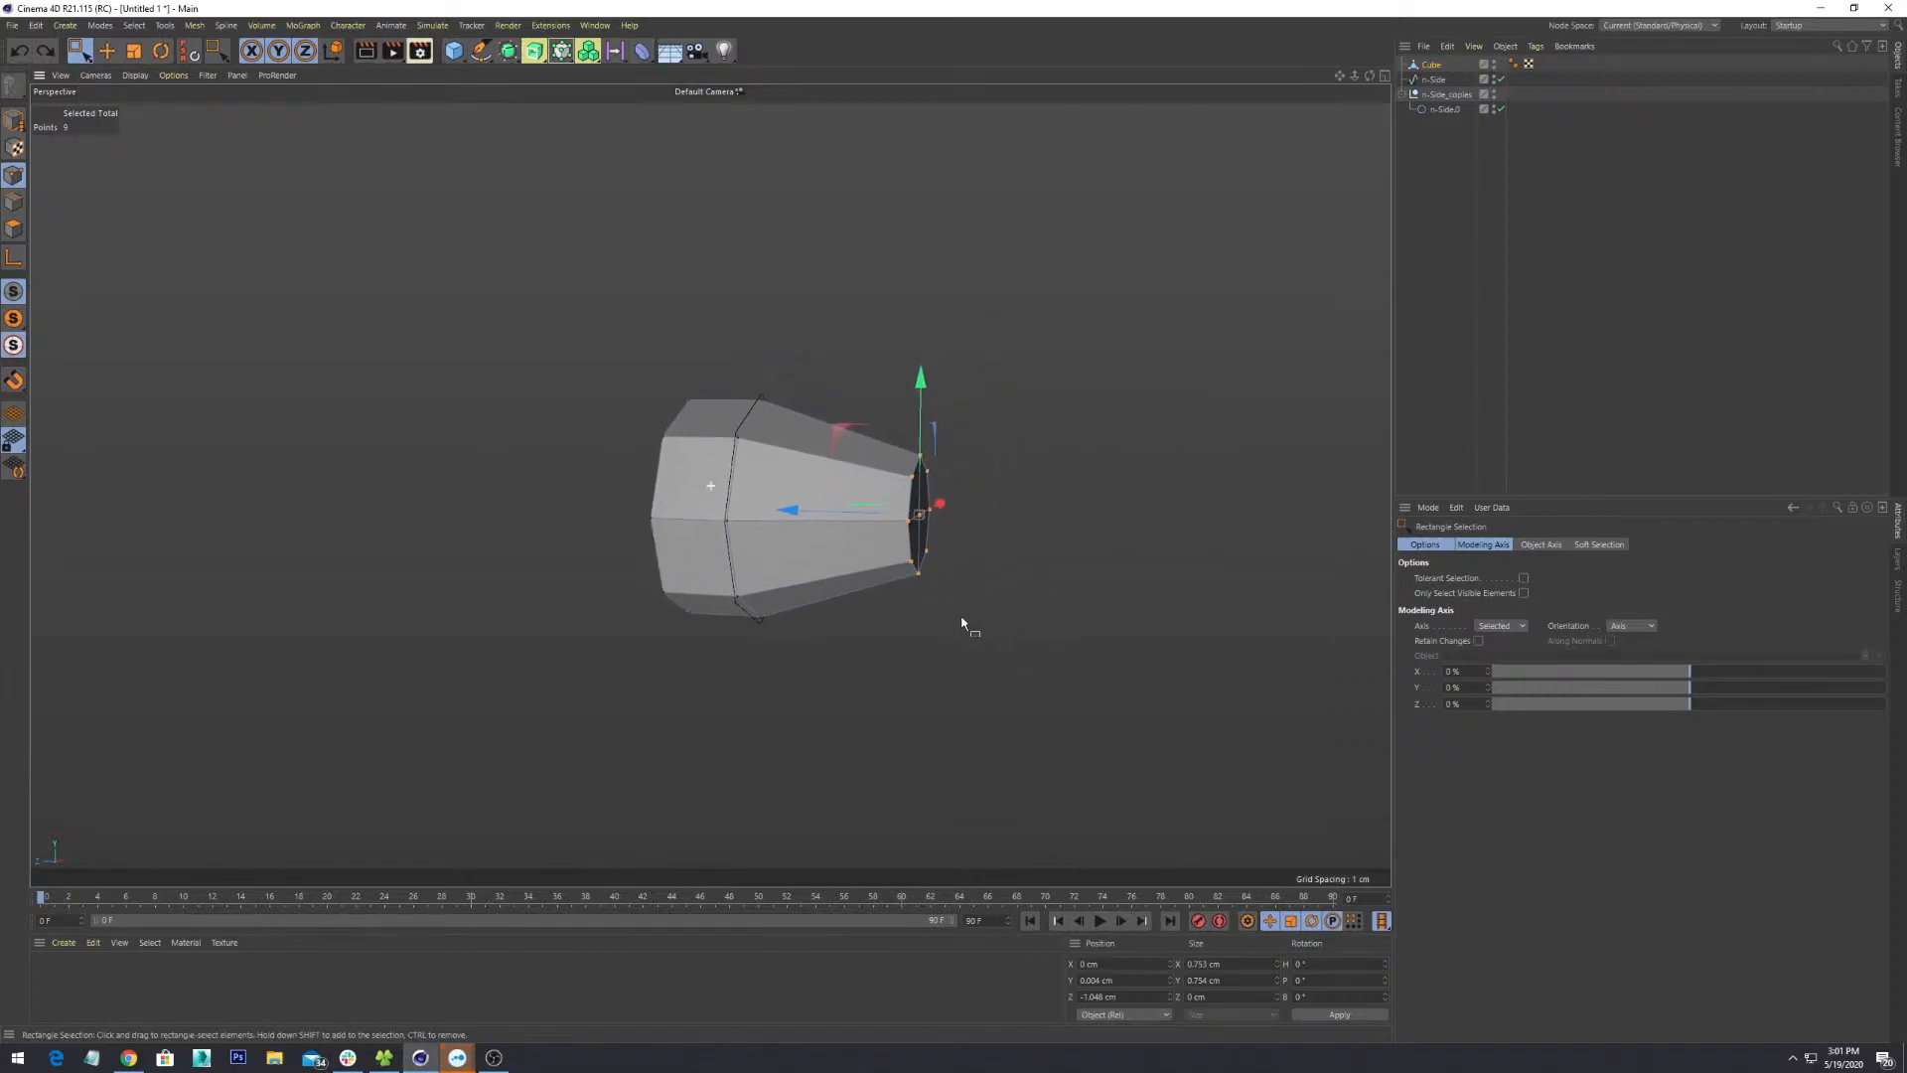
pyautogui.keyDown('alt'); pyautogui.moveTo(962, 616); pyautogui.dragTo(936, 652, button='middle'); pyautogui.keyUp('alt')
pyautogui.scroll(2, 935, 653)
pyautogui.moveTo(936, 652)
pyautogui.keyDown('alt'); pyautogui.mouseDown()
pyautogui.moveTo(950, 633)
pyautogui.moveTo(934, 630)
pyautogui.mouseUp(); pyautogui.keyUp('alt')
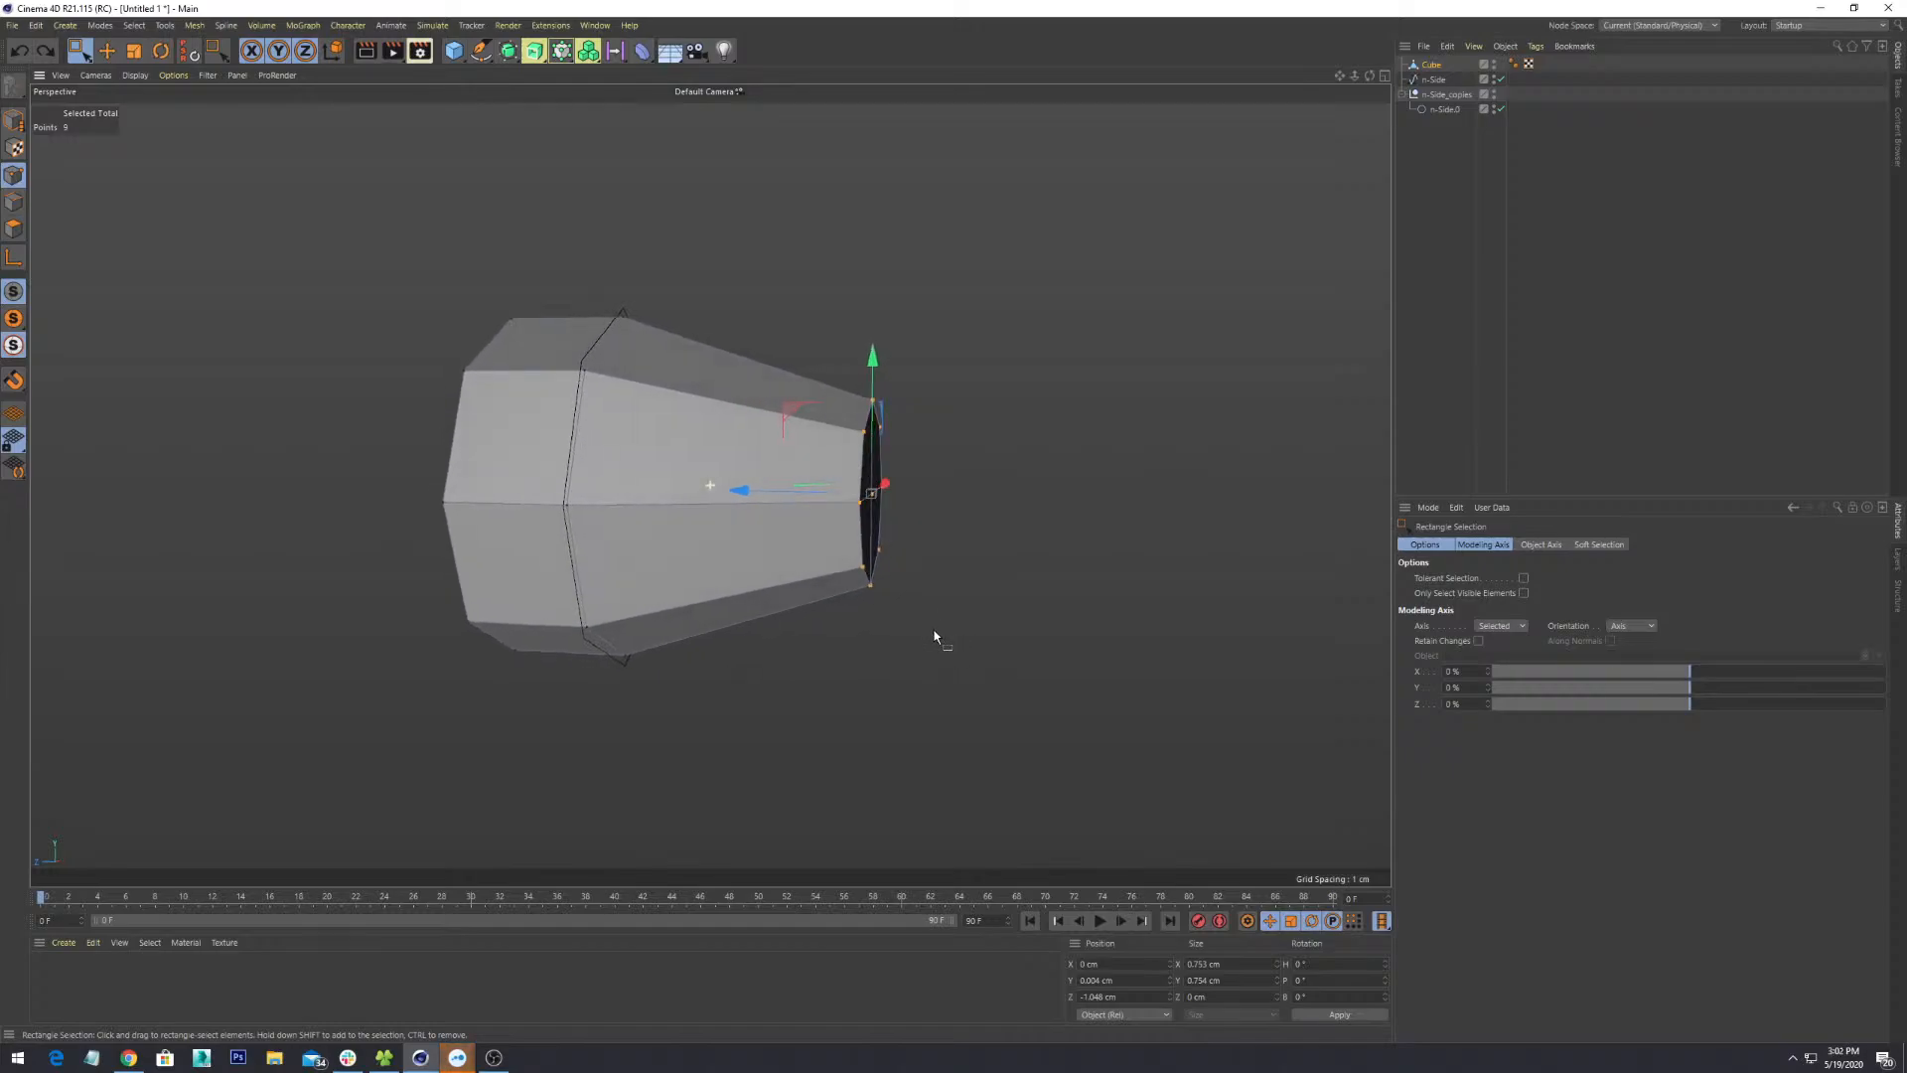
pyautogui.keyDown('alt'); pyautogui.moveTo(979, 524); pyautogui.dragTo(865, 679); pyautogui.keyUp('alt')
pyautogui.moveTo(1299, 587)
pyautogui.keyDown('alt'); pyautogui.mouseDown()
pyautogui.moveTo(1142, 605)
pyautogui.moveTo(1268, 588)
pyautogui.mouseUp(); pyautogui.keyUp('alt')
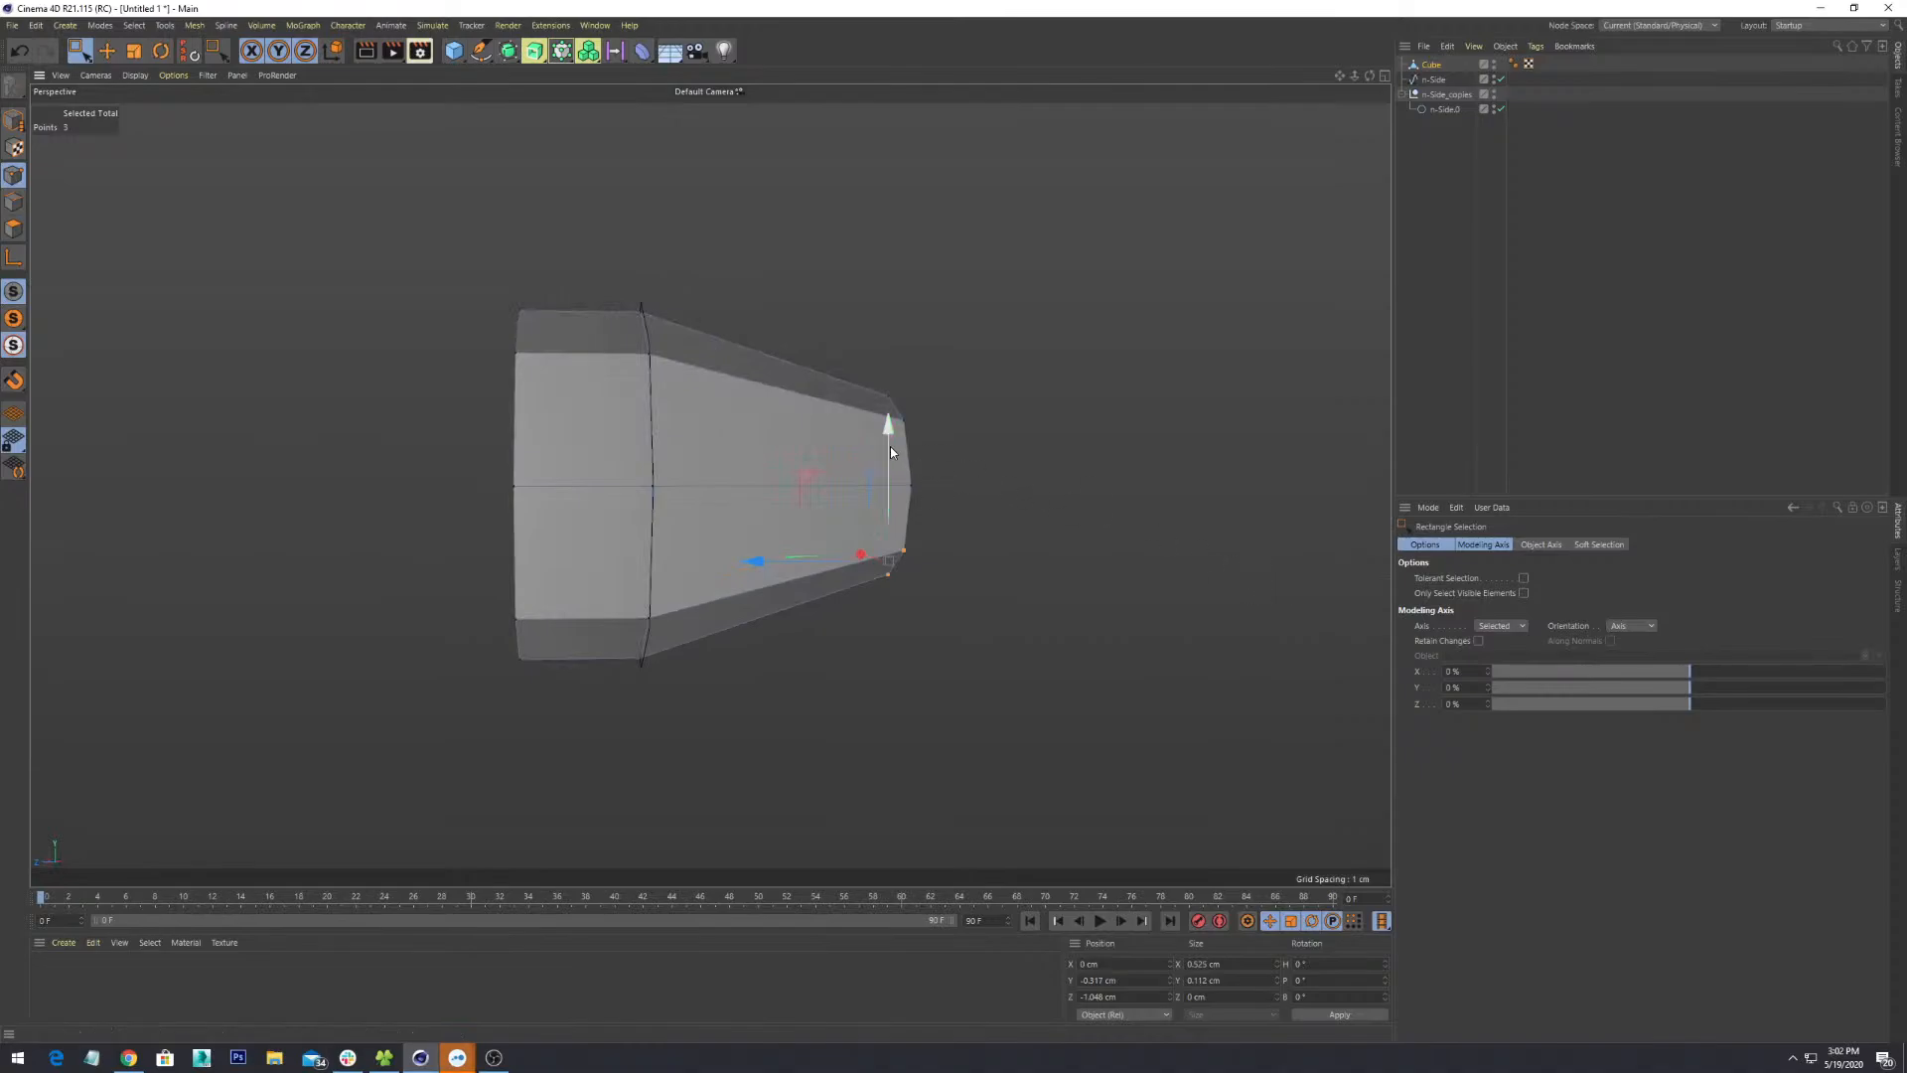
pyautogui.moveTo(888, 451); pyautogui.dragTo(894, 479)
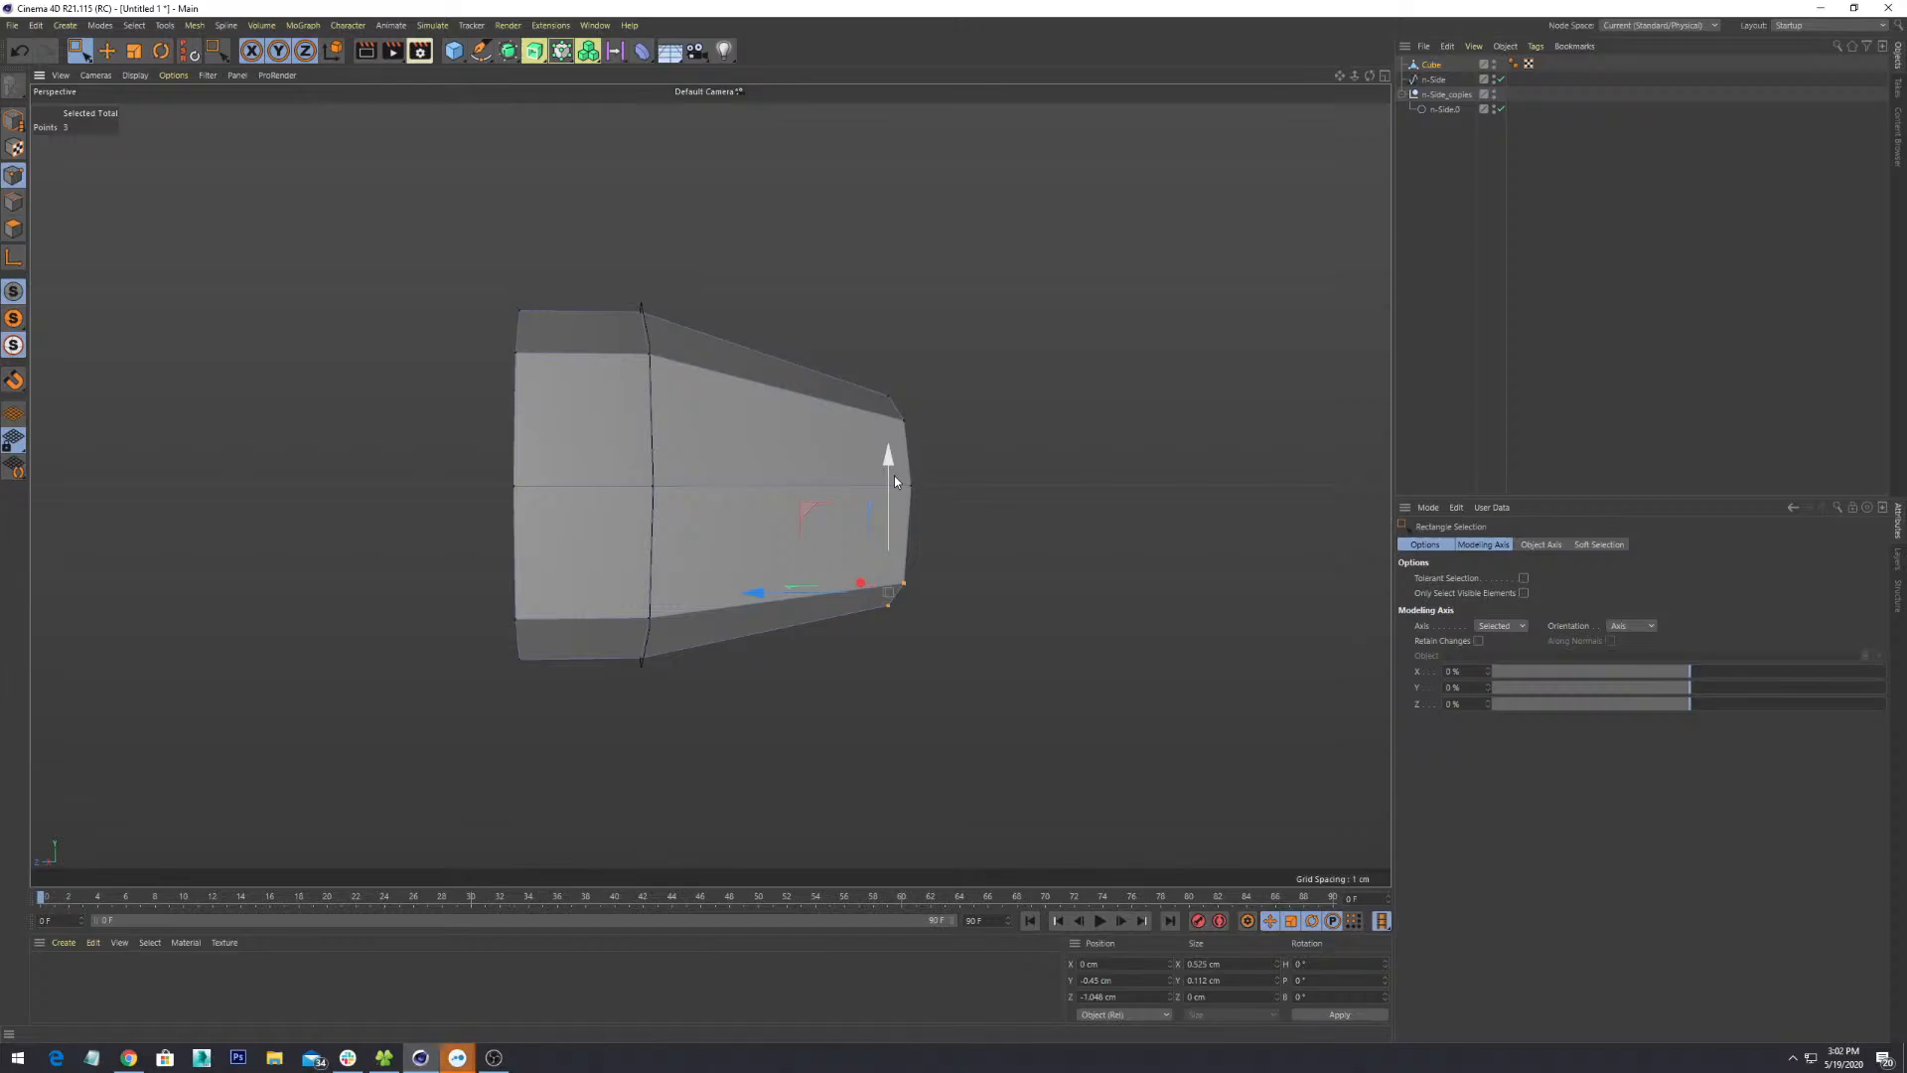
pyautogui.keyDown('alt'); pyautogui.moveTo(1005, 519); pyautogui.dragTo(988, 378); pyautogui.keyUp('alt')
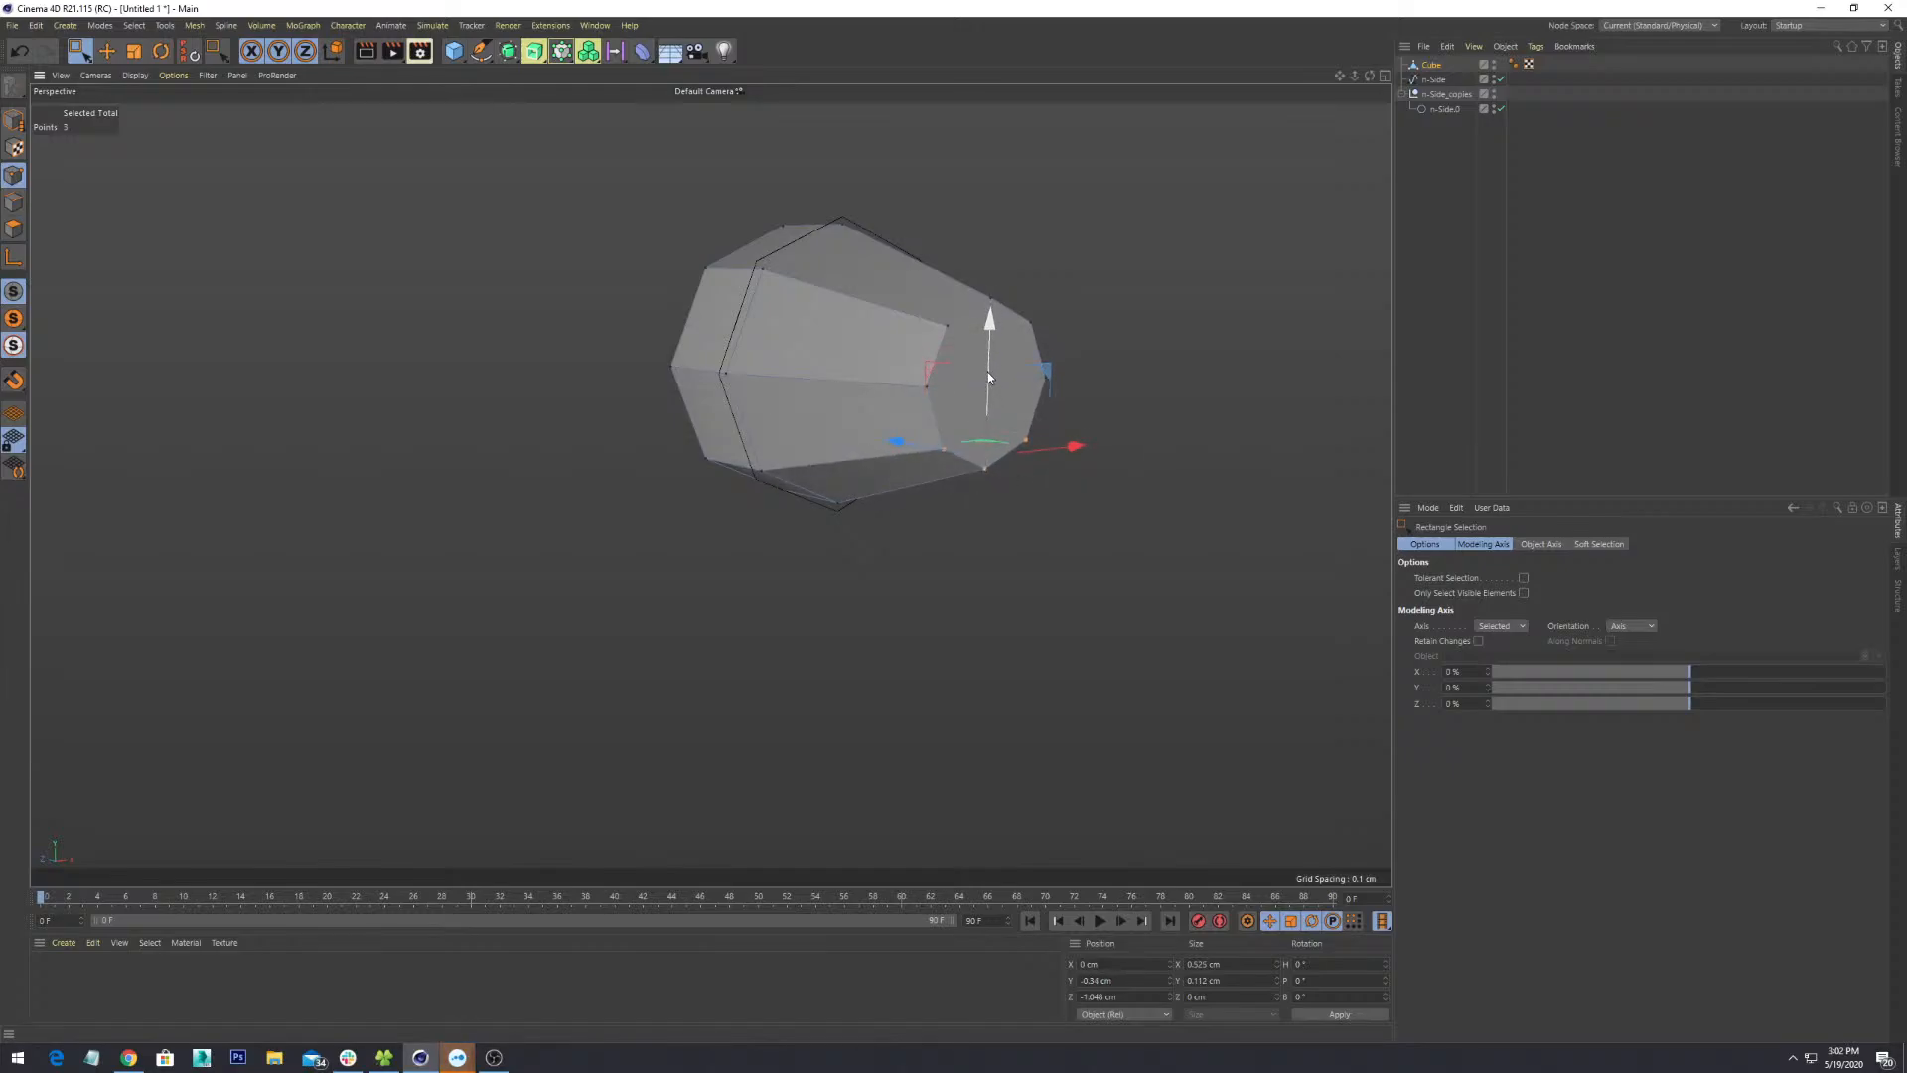
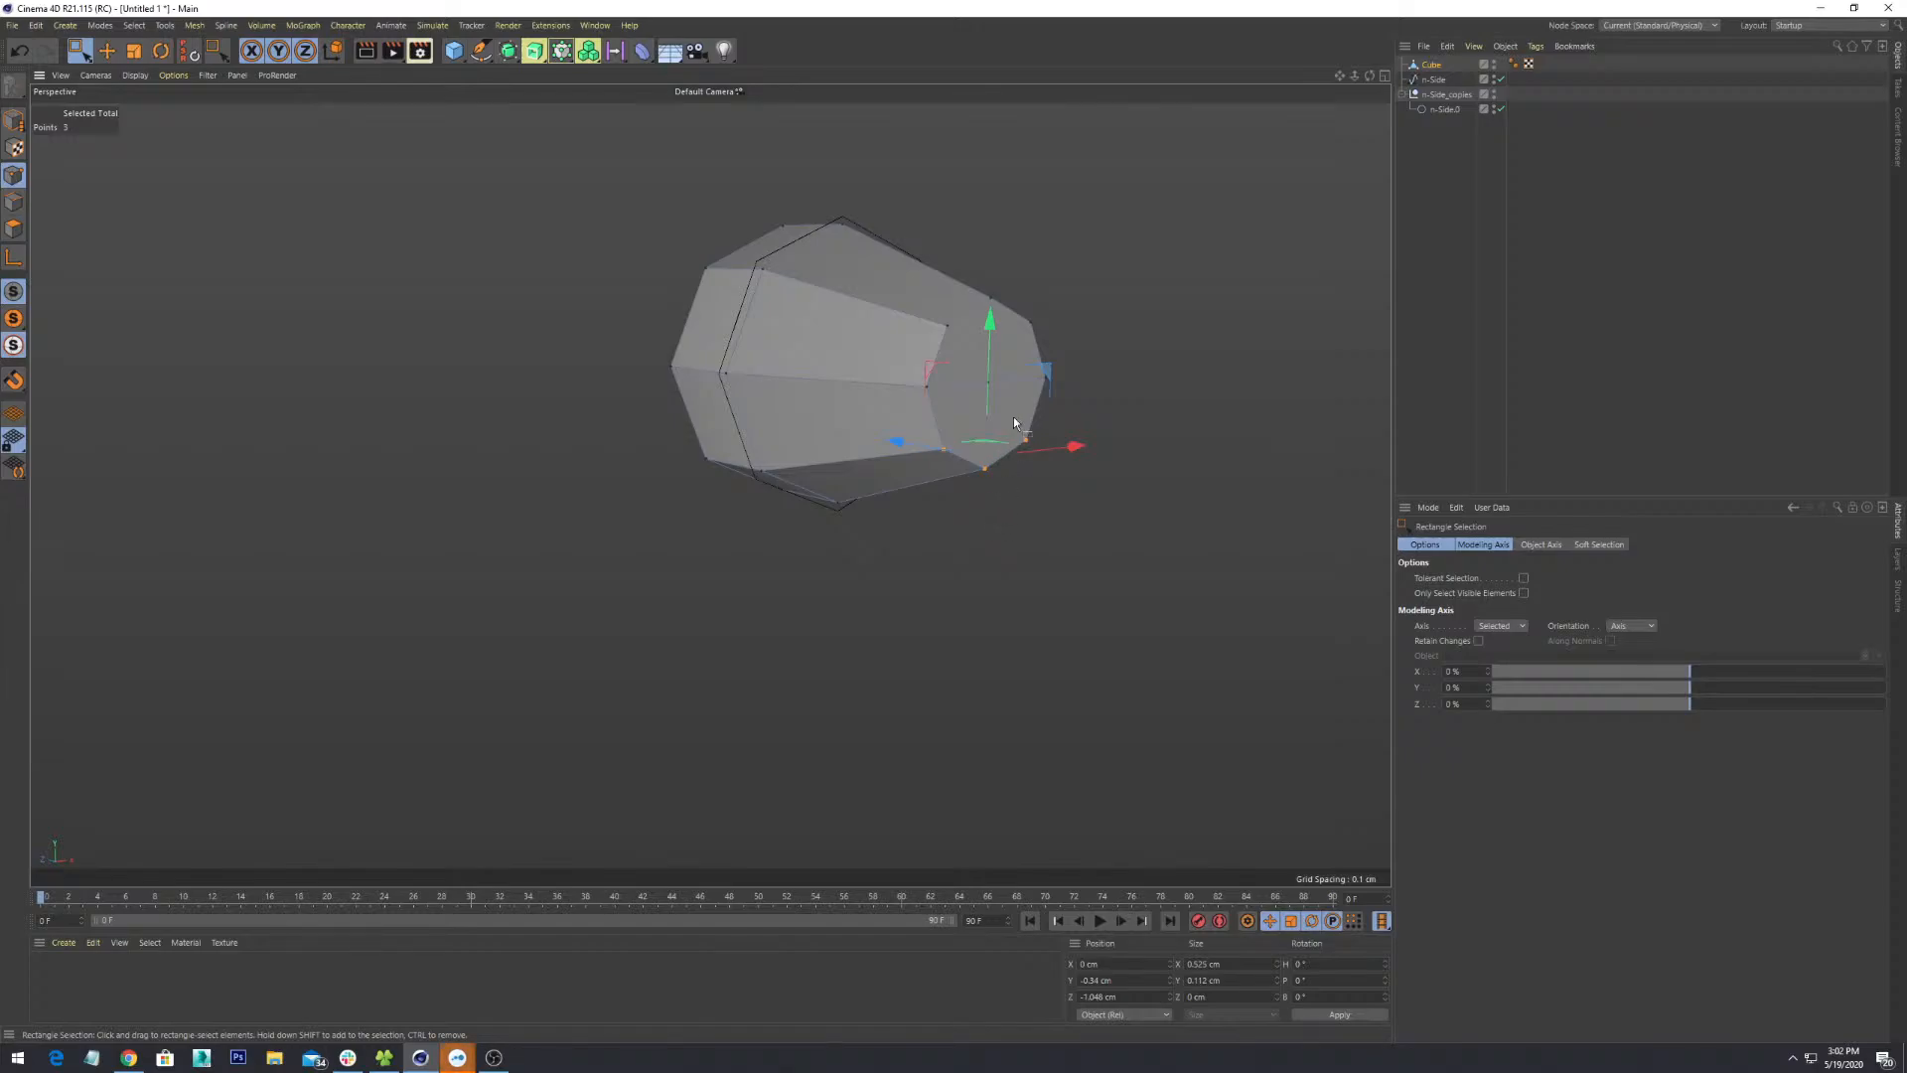
# - Orbit and zoom toward the narrow end, undoing an accidental point move
pyautogui.keyDown('alt'); pyautogui.moveTo(963, 568); pyautogui.dragTo(859, 586); pyautogui.keyUp('alt')
pyautogui.scroll(8, 904, 640)
pyautogui.keyDown('alt'); pyautogui.moveTo(774, 393); pyautogui.dragTo(843, 652, button='middle'); pyautogui.keyUp('alt')
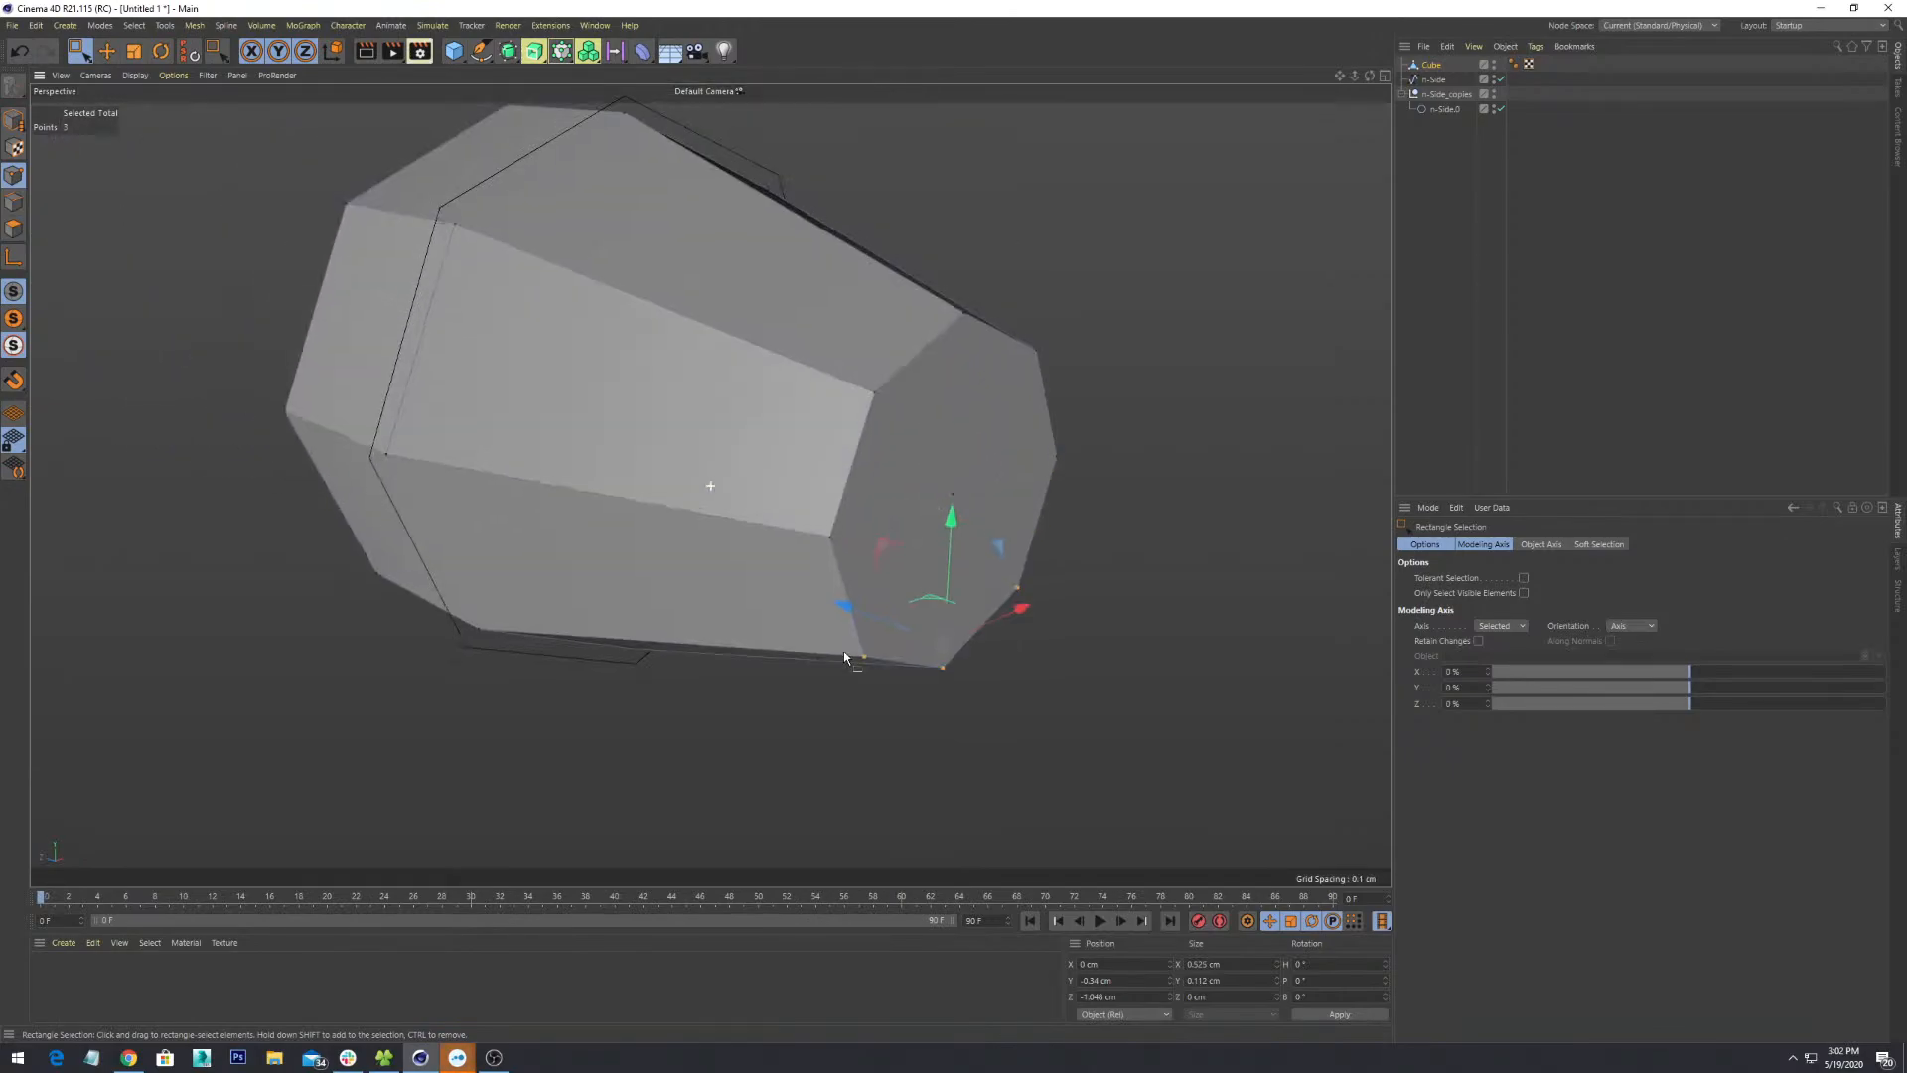
pyautogui.scroll(2, 843, 652)
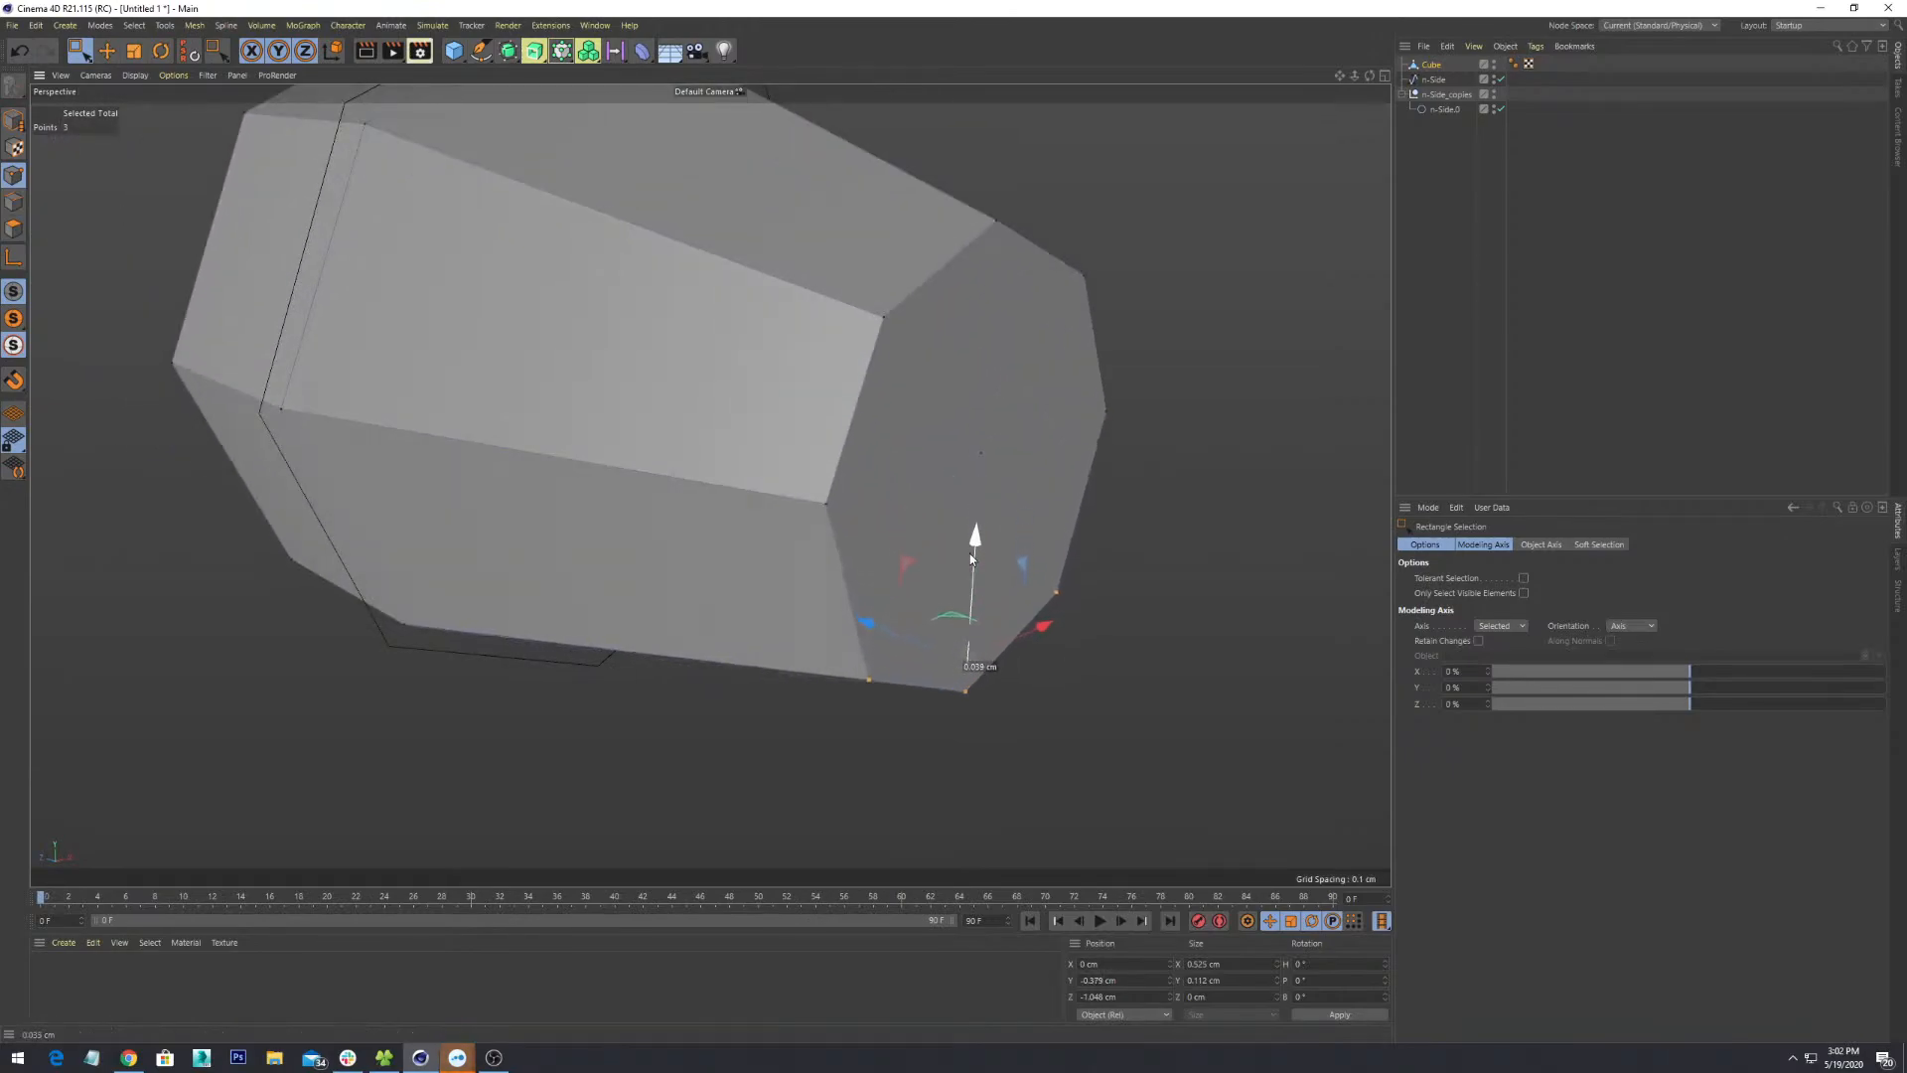
pyautogui.scroll(-3, 939, 608)
pyautogui.keyDown('alt'); pyautogui.moveTo(905, 684); pyautogui.dragTo(984, 687); pyautogui.keyUp('alt')
pyautogui.hotkey('ctrl', 'z')
pyautogui.hotkey('ctrl', 'z')
# - Orbit and zoom around the model until the narrow end is clearly in side view
pyautogui.keyDown('alt'); pyautogui.moveTo(983, 687); pyautogui.dragTo(903, 616, button='middle'); pyautogui.keyUp('alt')
pyautogui.scroll(3, 903, 616)
pyautogui.keyDown('alt'); pyautogui.moveTo(868, 621); pyautogui.dragTo(940, 582); pyautogui.keyUp('alt')
pyautogui.keyDown('alt'); pyautogui.moveTo(940, 582); pyautogui.dragTo(925, 686, button='middle'); pyautogui.keyUp('alt')
pyautogui.scroll(3, 924, 686)
pyautogui.keyDown('alt'); pyautogui.moveTo(952, 683); pyautogui.dragTo(779, 621); pyautogui.keyUp('alt')
pyautogui.keyDown('alt'); pyautogui.moveTo(778, 622); pyautogui.dragTo(967, 633, button='middle'); pyautogui.keyUp('alt')
pyautogui.scroll(-6, 967, 632)
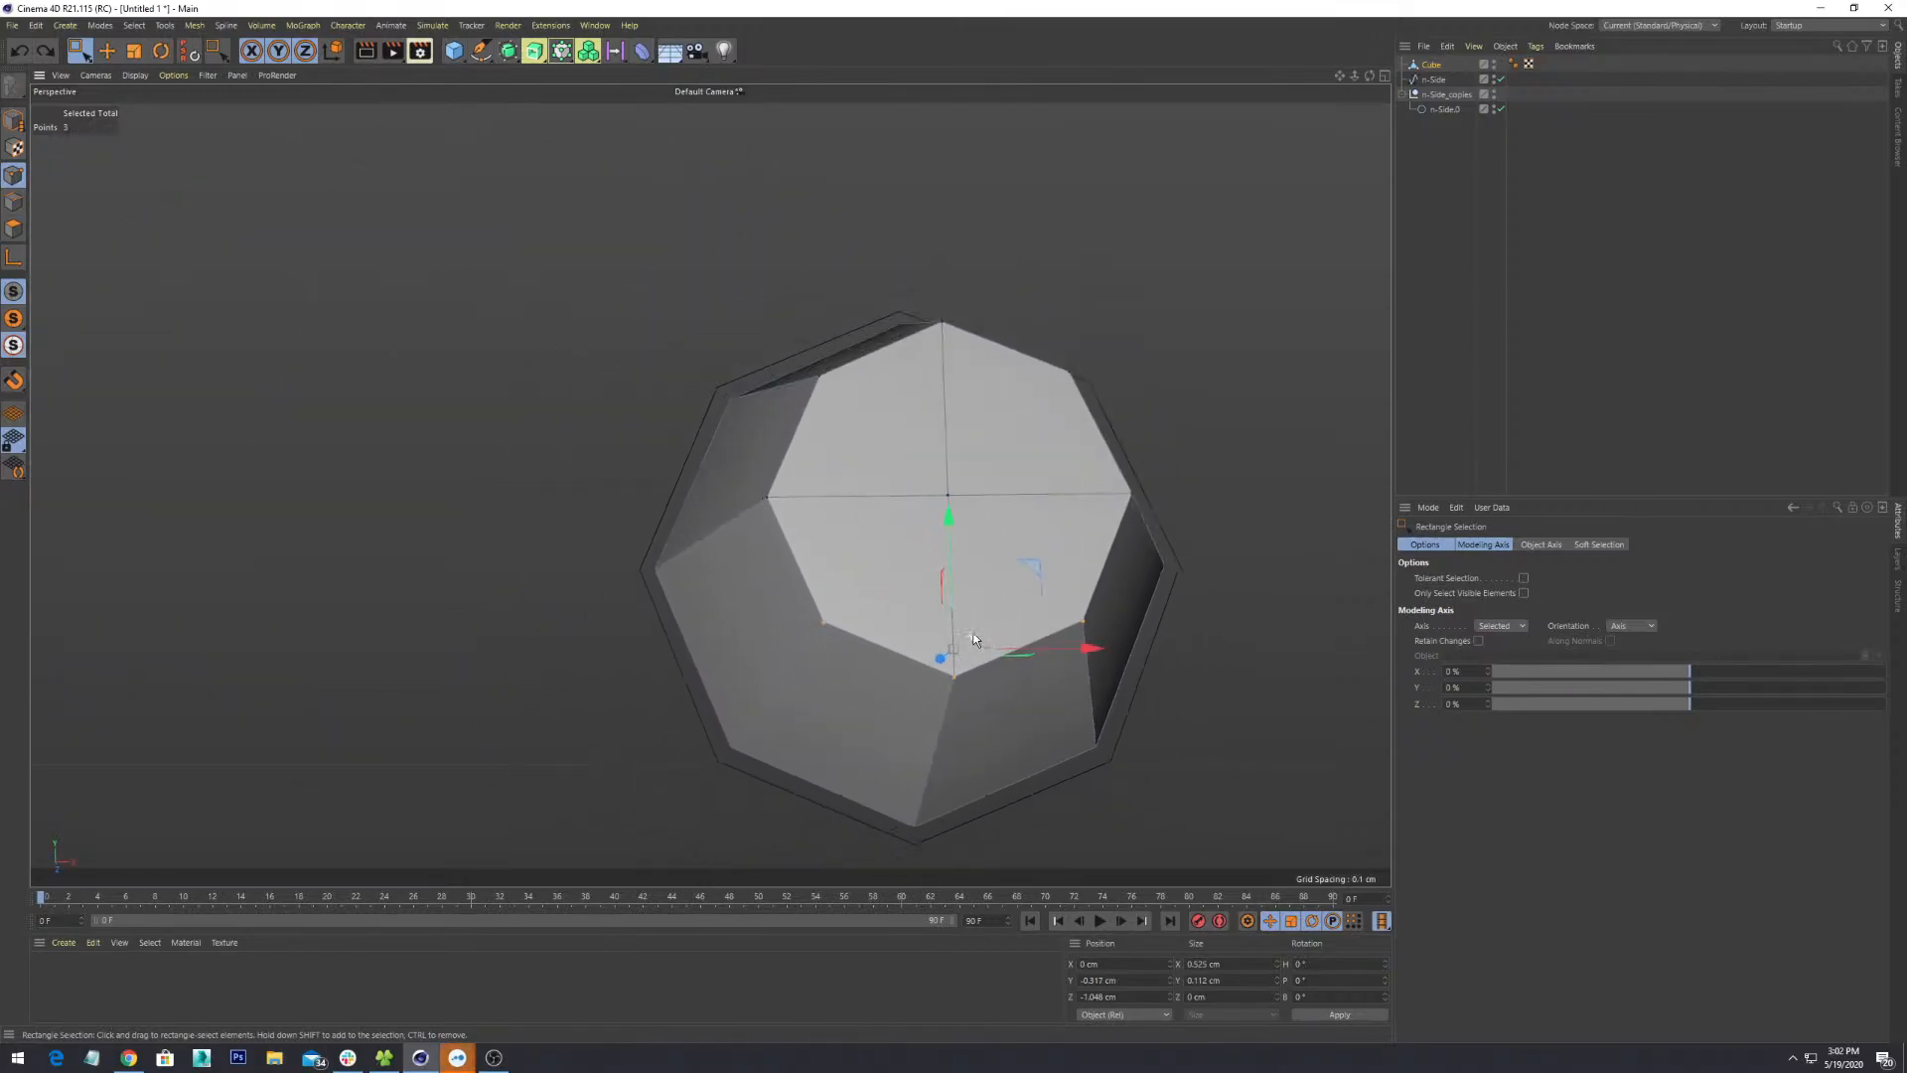
pyautogui.keyDown('alt'); pyautogui.moveTo(922, 627); pyautogui.dragTo(1061, 576); pyautogui.keyUp('alt')
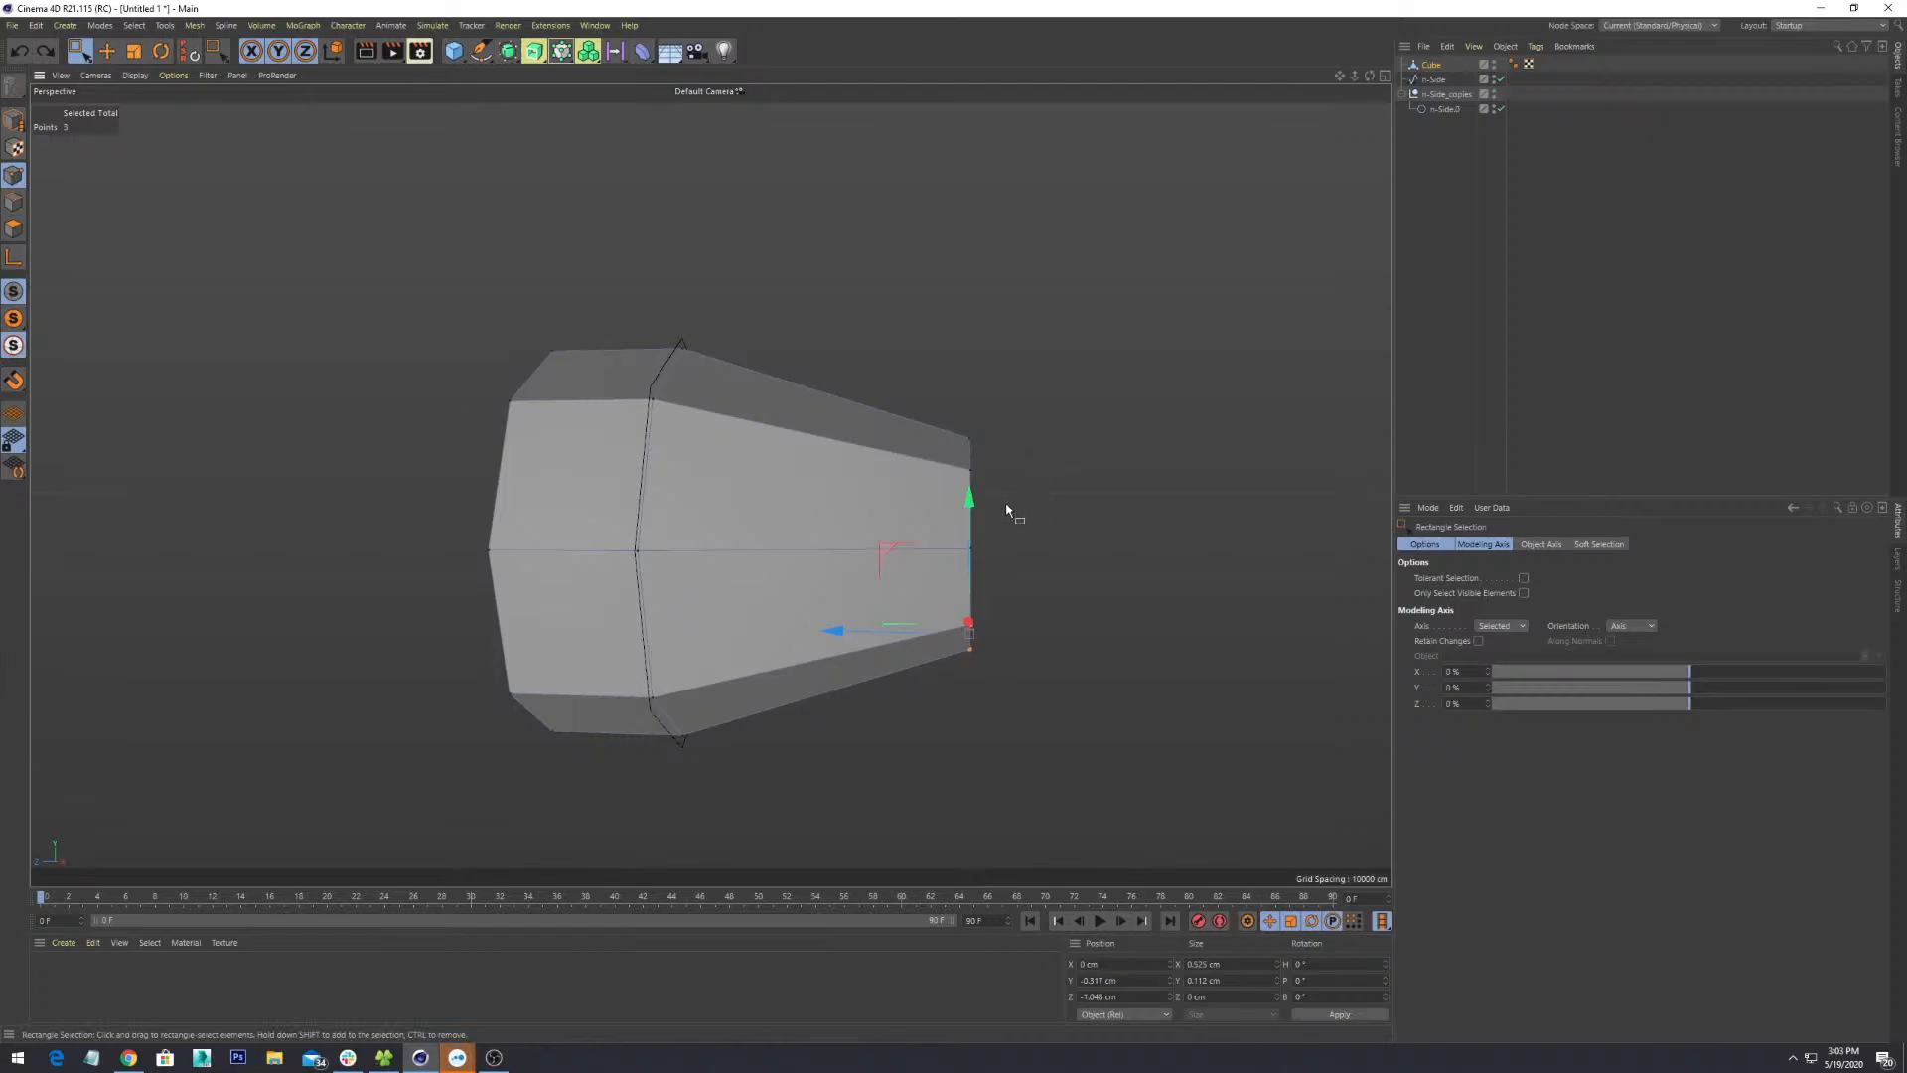
pyautogui.keyDown('alt'); pyautogui.moveTo(1128, 541); pyautogui.dragTo(873, 719); pyautogui.keyUp('alt')
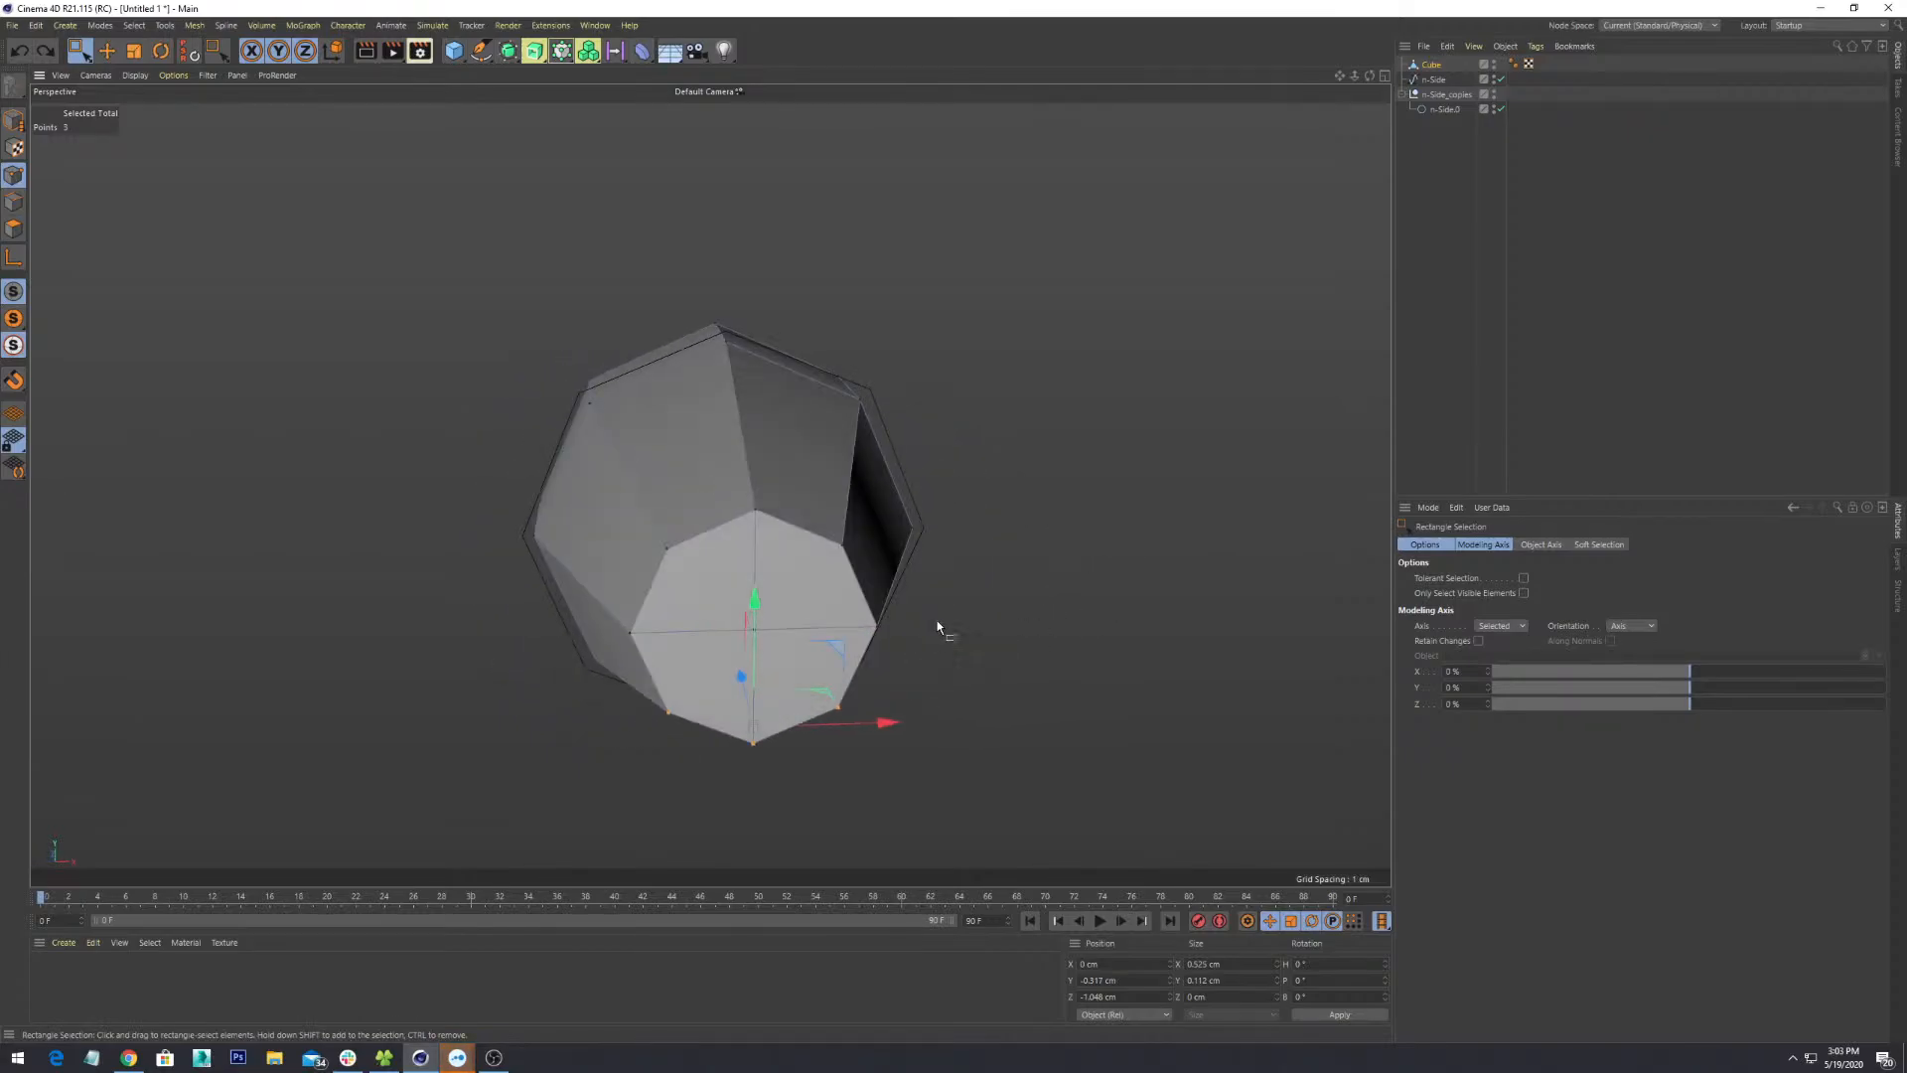
pyautogui.keyDown('alt'); pyautogui.moveTo(938, 622); pyautogui.dragTo(920, 497, button='middle'); pyautogui.keyUp('alt')
pyautogui.keyDown('alt'); pyautogui.moveTo(920, 496); pyautogui.dragTo(987, 539, button='right'); pyautogui.keyUp('alt')
pyautogui.keyDown('alt'); pyautogui.moveTo(747, 723); pyautogui.dragTo(1129, 509); pyautogui.keyUp('alt')
pyautogui.keyDown('alt'); pyautogui.moveTo(1129, 513); pyautogui.dragTo(970, 679, button='middle'); pyautogui.keyUp('alt')
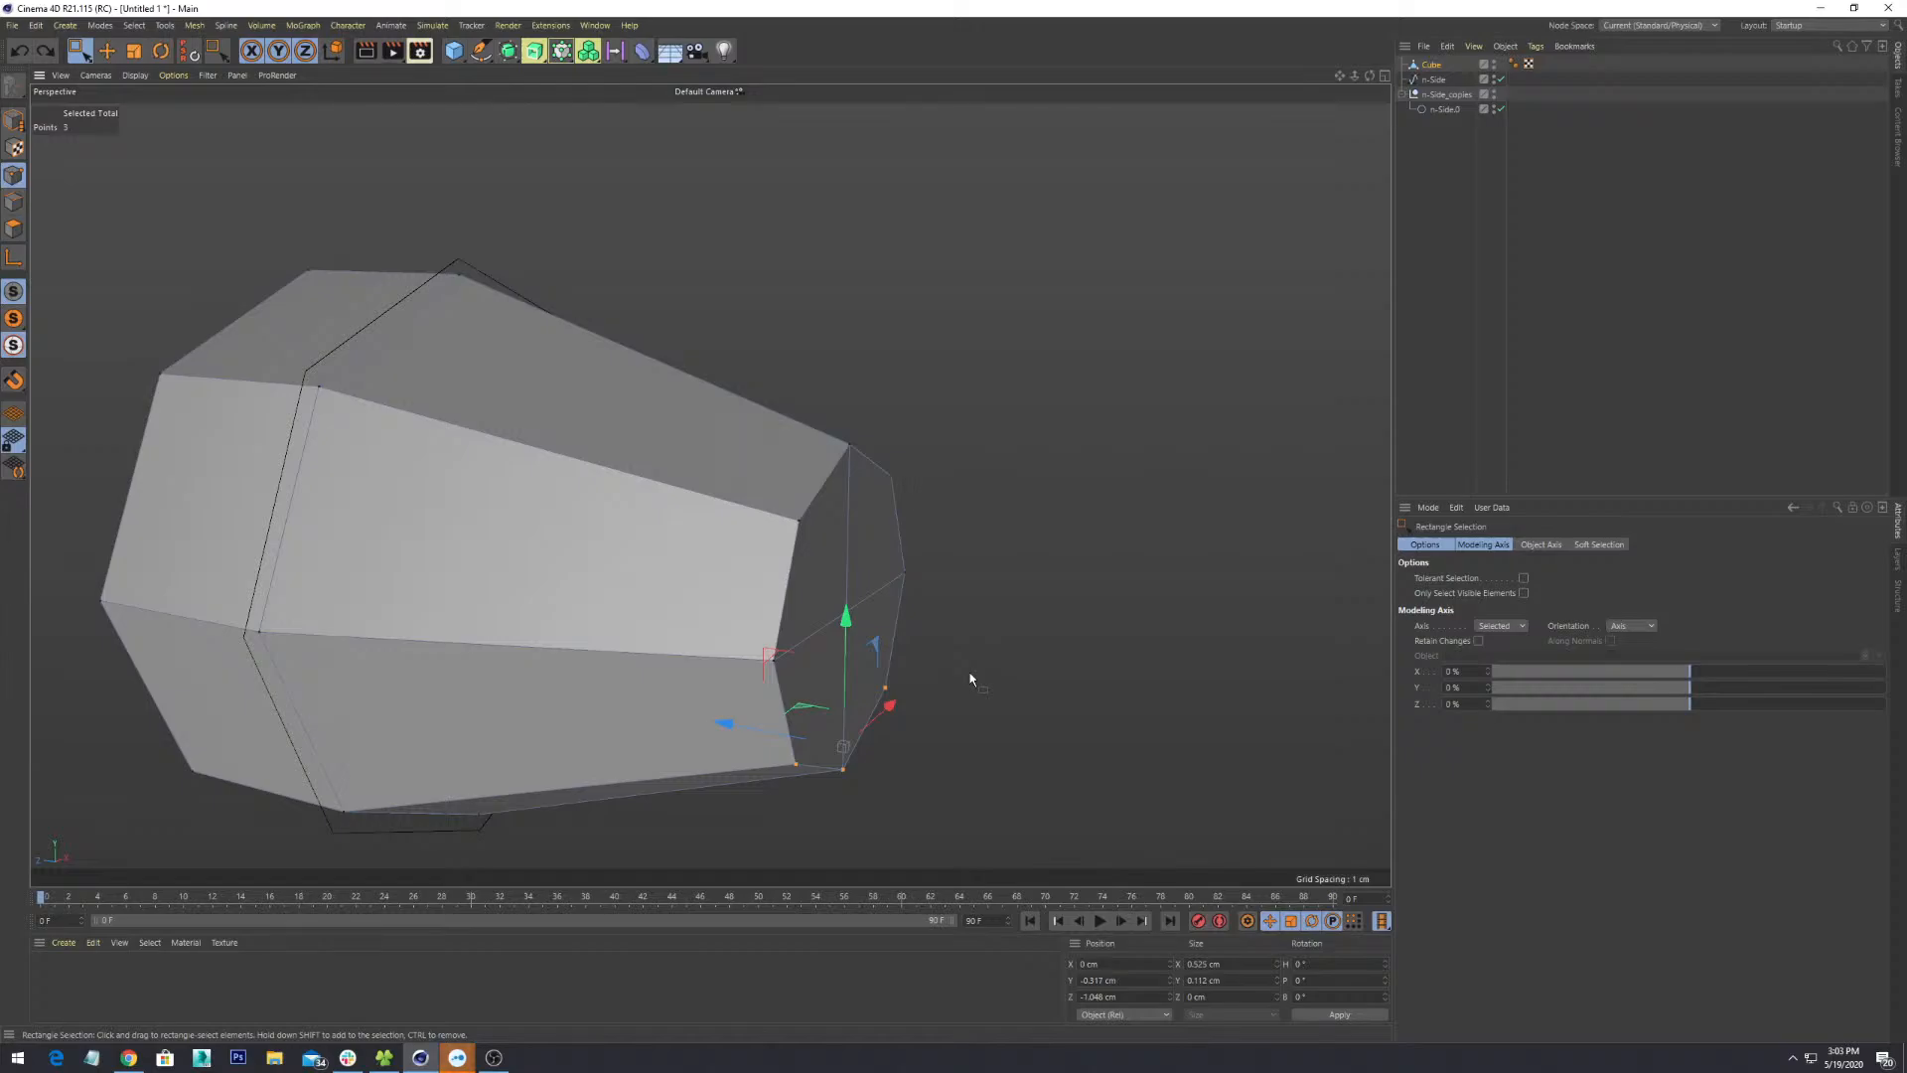
pyautogui.keyDown('alt'); pyautogui.moveTo(872, 650); pyautogui.dragTo(890, 658); pyautogui.keyUp('alt')
pyautogui.keyDown('alt'); pyautogui.moveTo(890, 650); pyautogui.dragTo(1034, 524, button='middle'); pyautogui.keyUp('alt')
pyautogui.keyDown('alt'); pyautogui.moveTo(1034, 523); pyautogui.dragTo(1027, 574, button='right'); pyautogui.keyUp('alt')
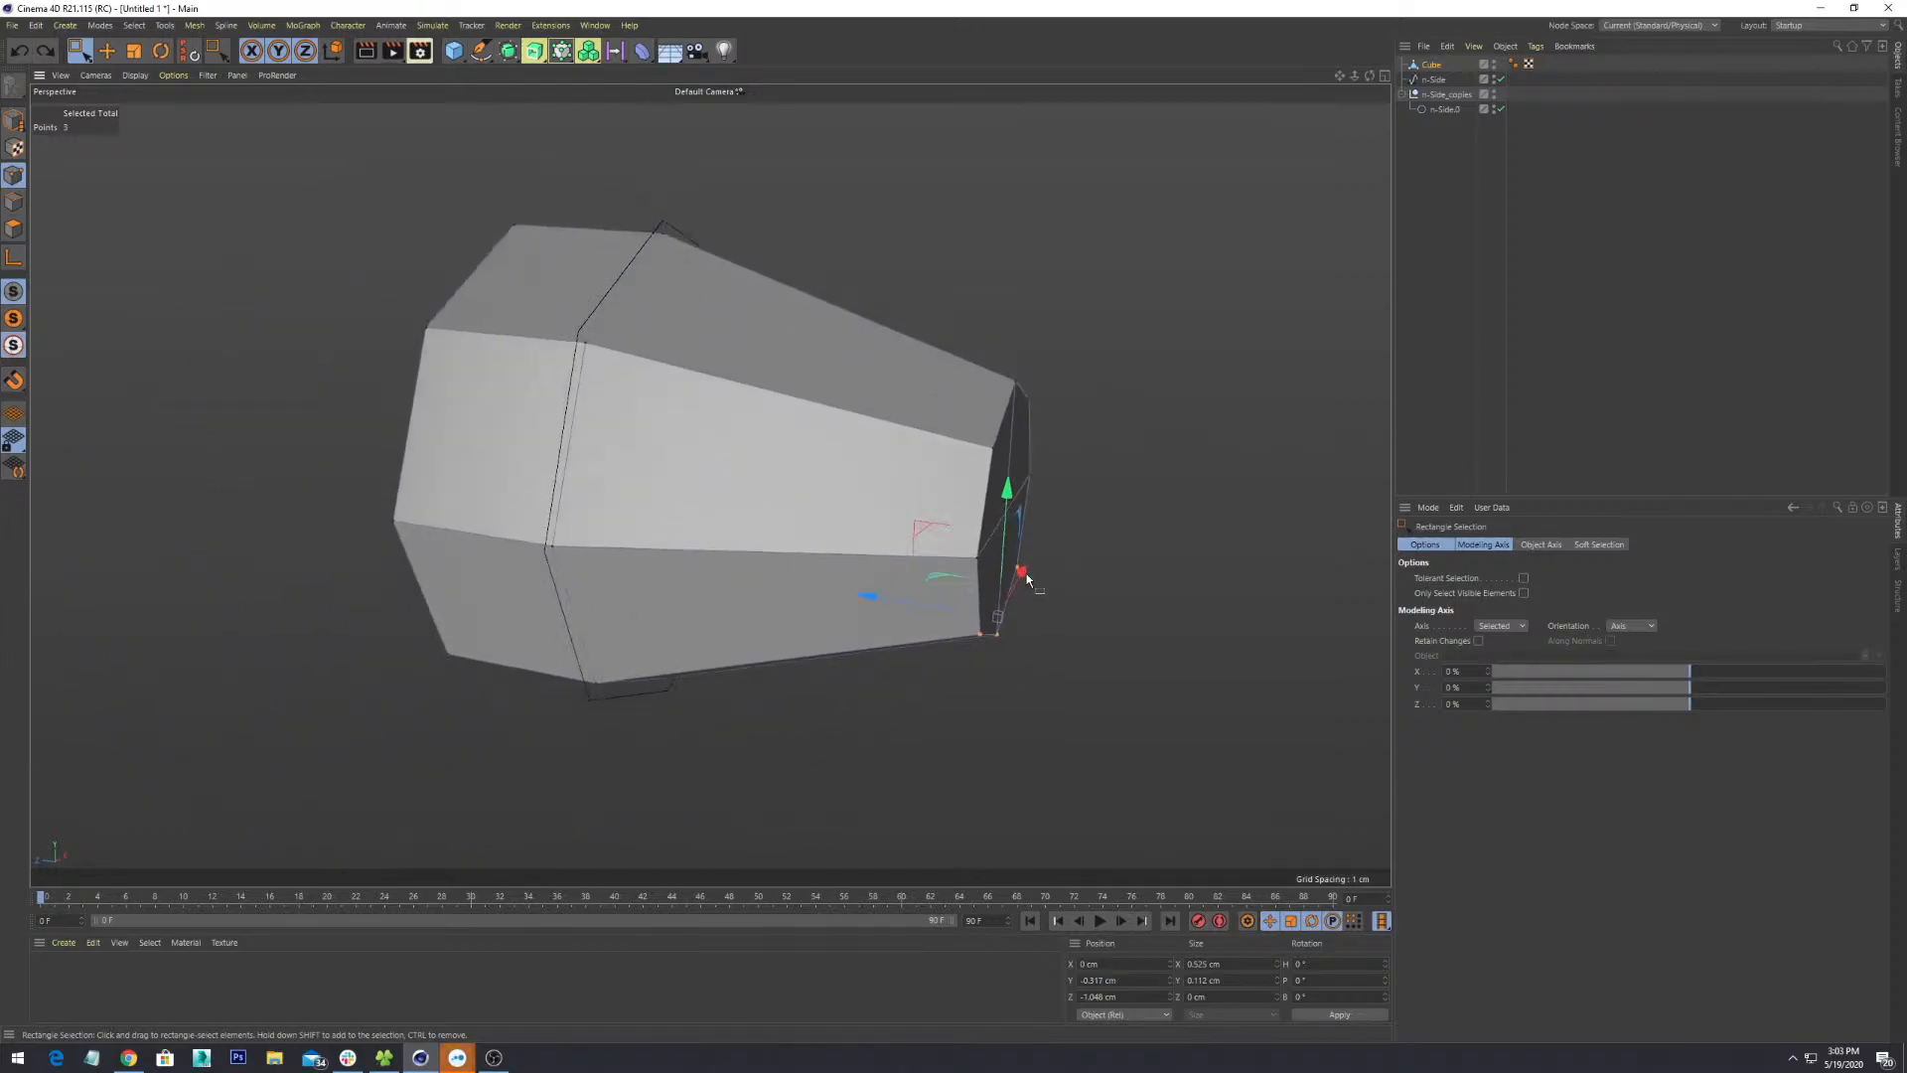
pyautogui.keyDown('alt'); pyautogui.moveTo(1027, 575); pyautogui.dragTo(1008, 609); pyautogui.keyUp('alt')
pyautogui.scroll(3, 1022, 531)
pyautogui.scroll(-3, 934, 596)
pyautogui.scroll(3, 866, 658)
pyautogui.keyDown('alt'); pyautogui.moveTo(873, 656); pyautogui.dragTo(958, 640); pyautogui.keyUp('alt')
pyautogui.scroll(-4, 898, 640)
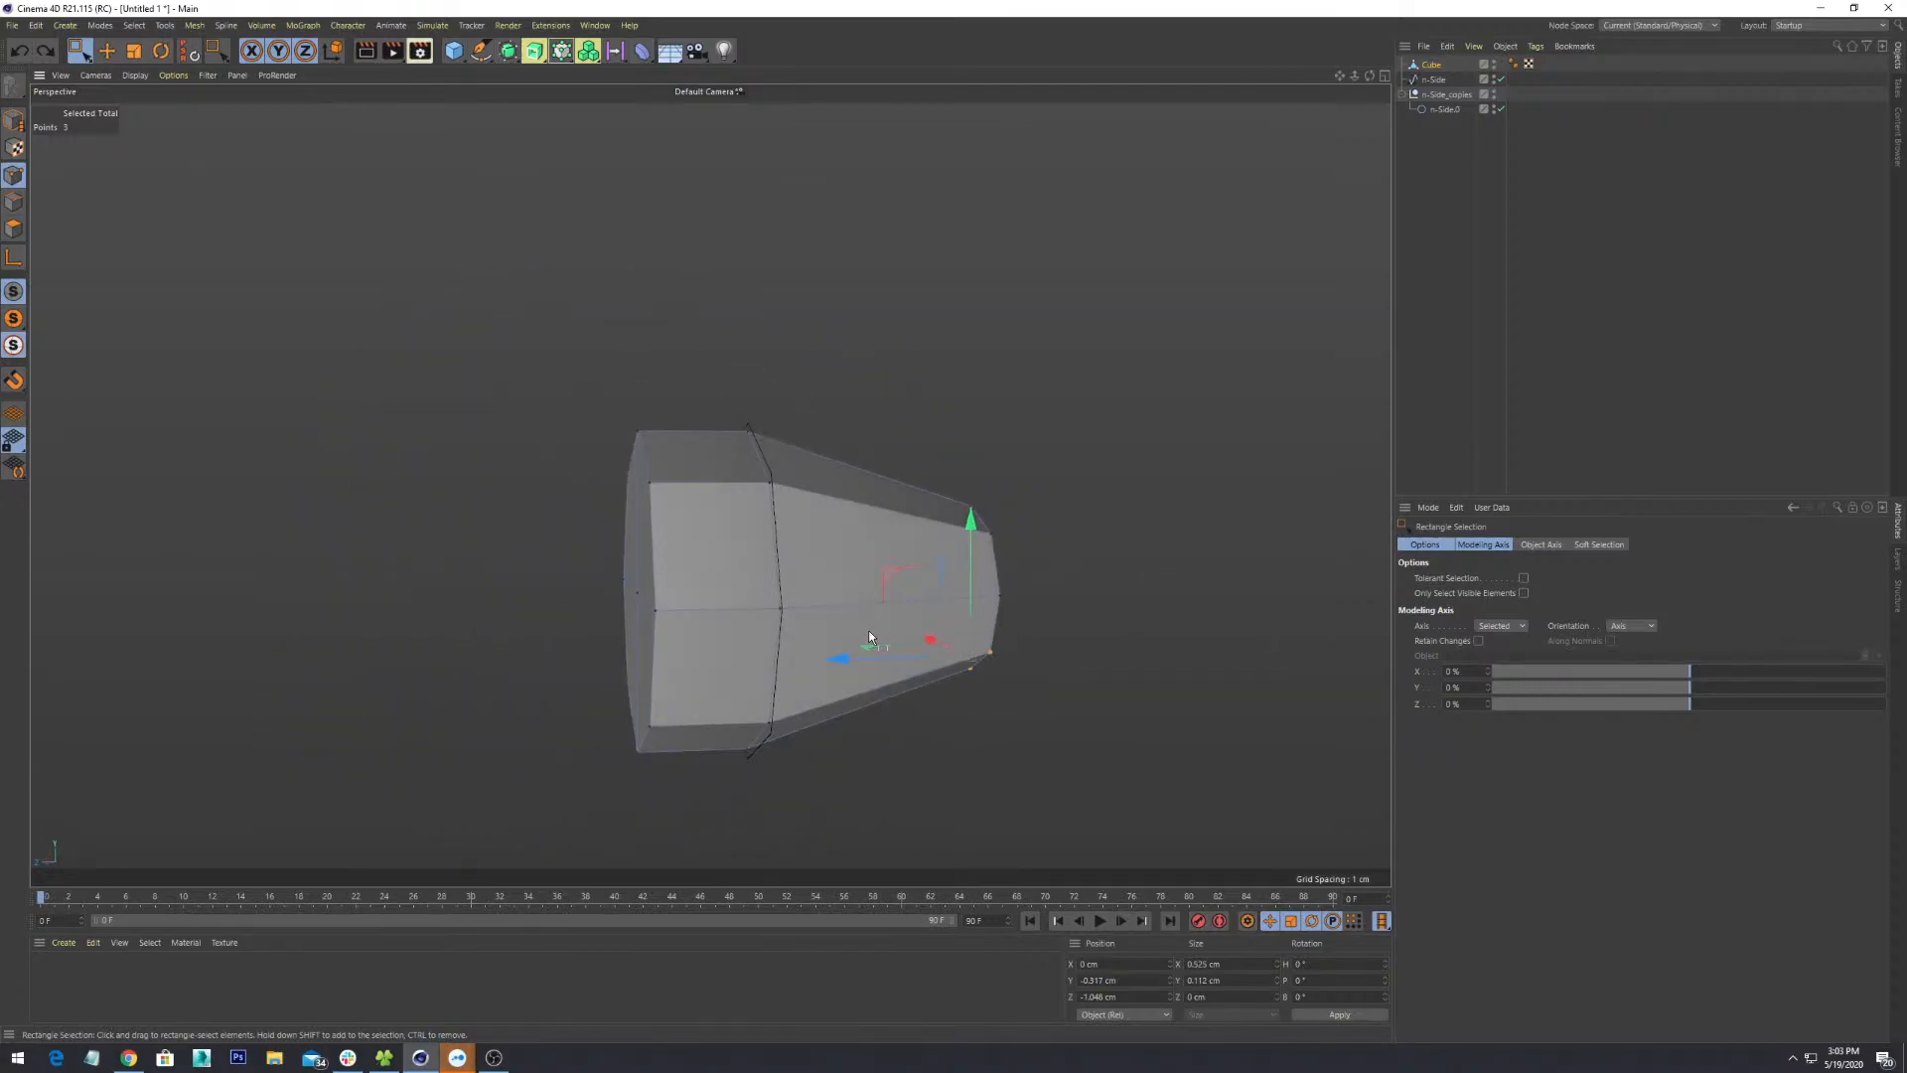
pyautogui.keyDown('alt'); pyautogui.moveTo(869, 630); pyautogui.dragTo(1015, 656, button='middle'); pyautogui.keyUp('alt')
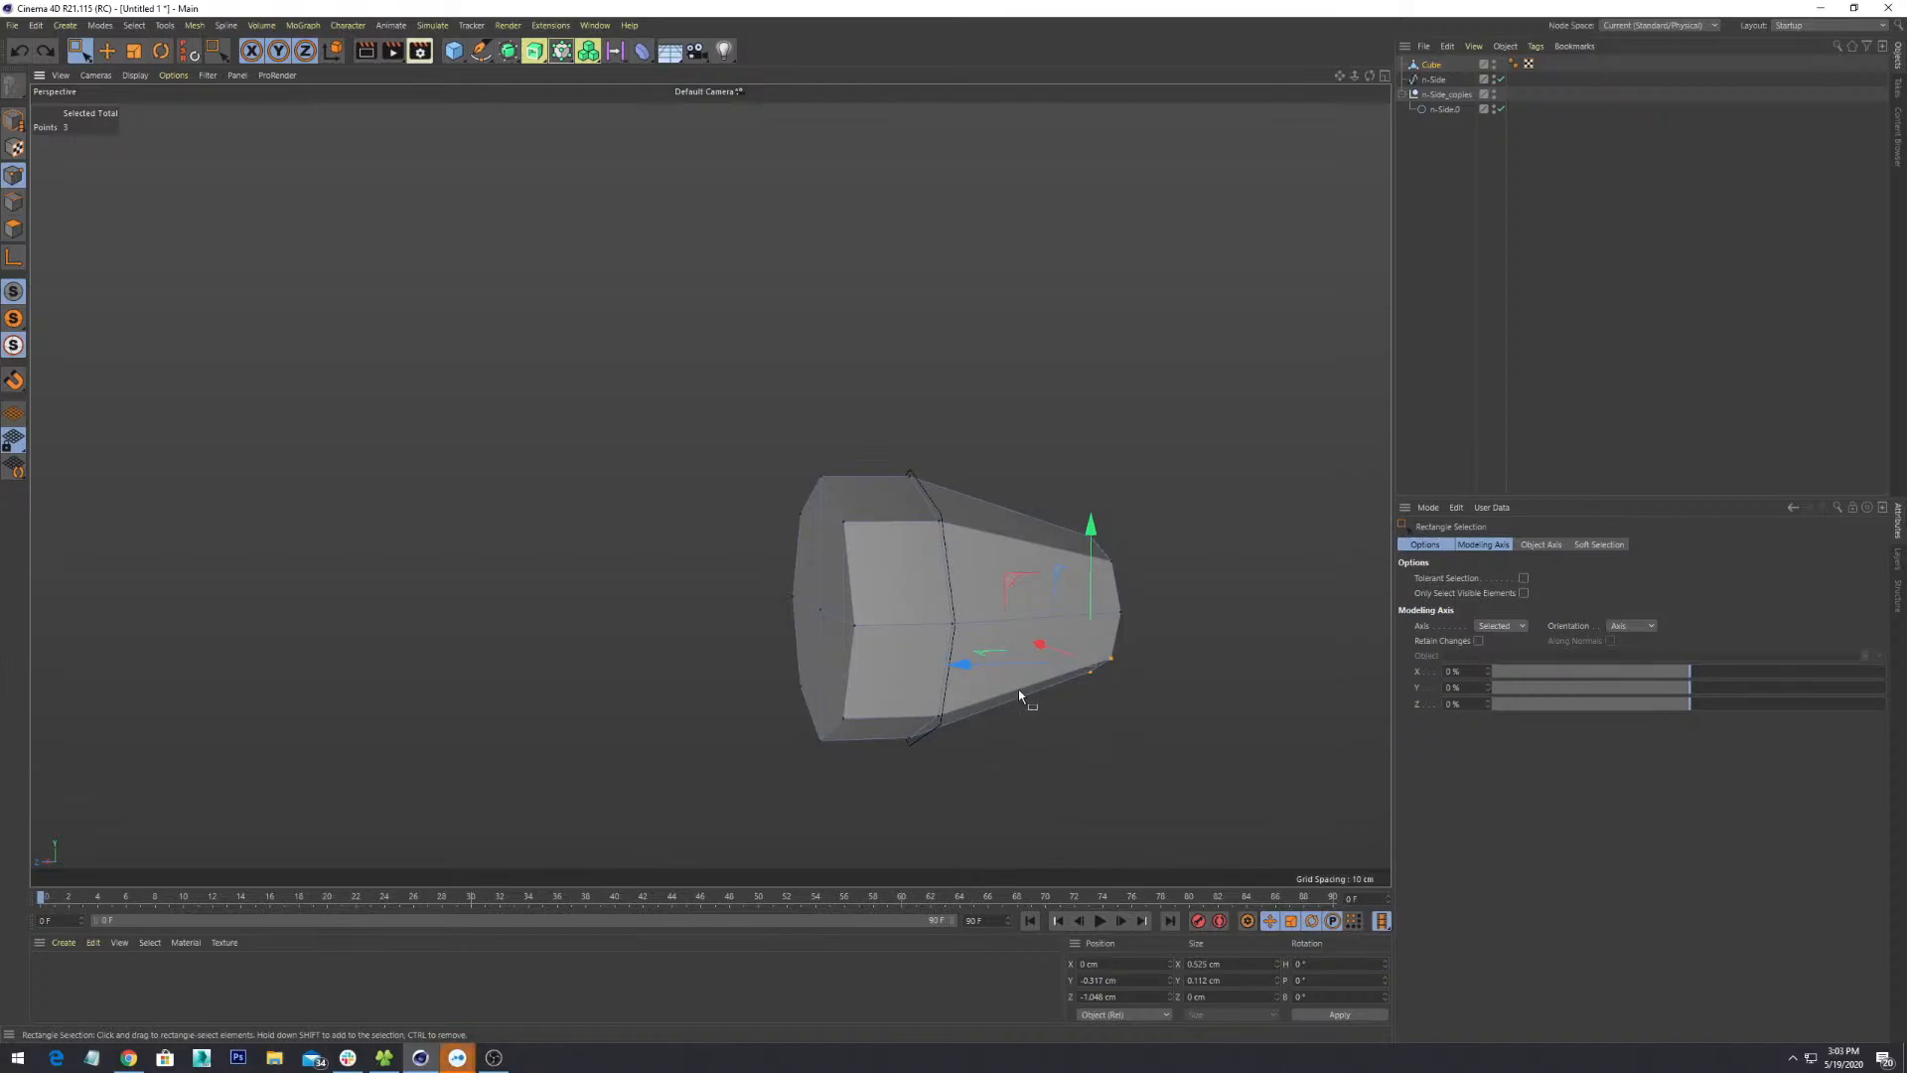
pyautogui.keyDown('alt'); pyautogui.moveTo(901, 624); pyautogui.dragTo(957, 561); pyautogui.keyUp('alt')
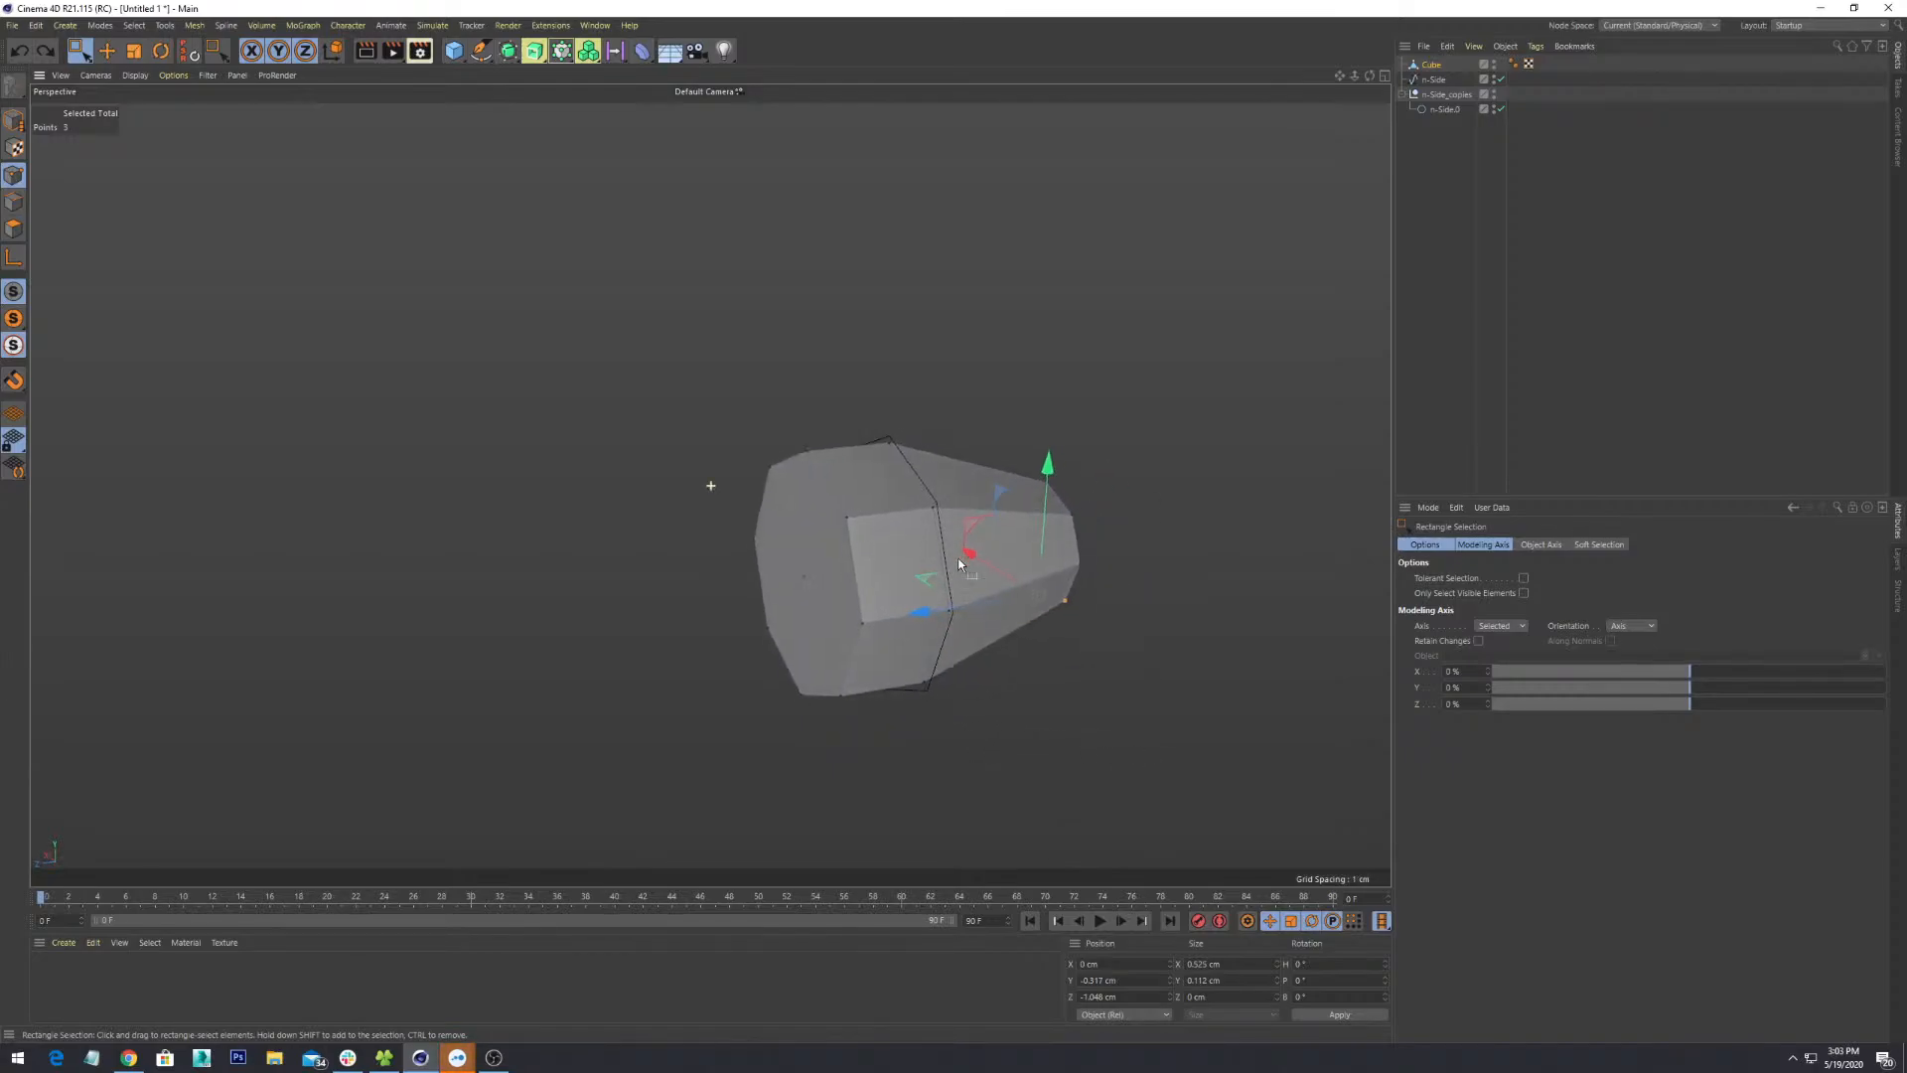
pyautogui.keyDown('alt'); pyautogui.moveTo(961, 539); pyautogui.dragTo(945, 570, button='middle'); pyautogui.keyUp('alt')
pyautogui.scroll(6, 946, 570)
pyautogui.scroll(-4, 947, 574)
pyautogui.keyDown('alt'); pyautogui.moveTo(947, 574); pyautogui.dragTo(962, 611); pyautogui.keyUp('alt')
pyautogui.keyDown('alt'); pyautogui.moveTo(962, 607); pyautogui.dragTo(926, 427, button='middle'); pyautogui.keyUp('alt')
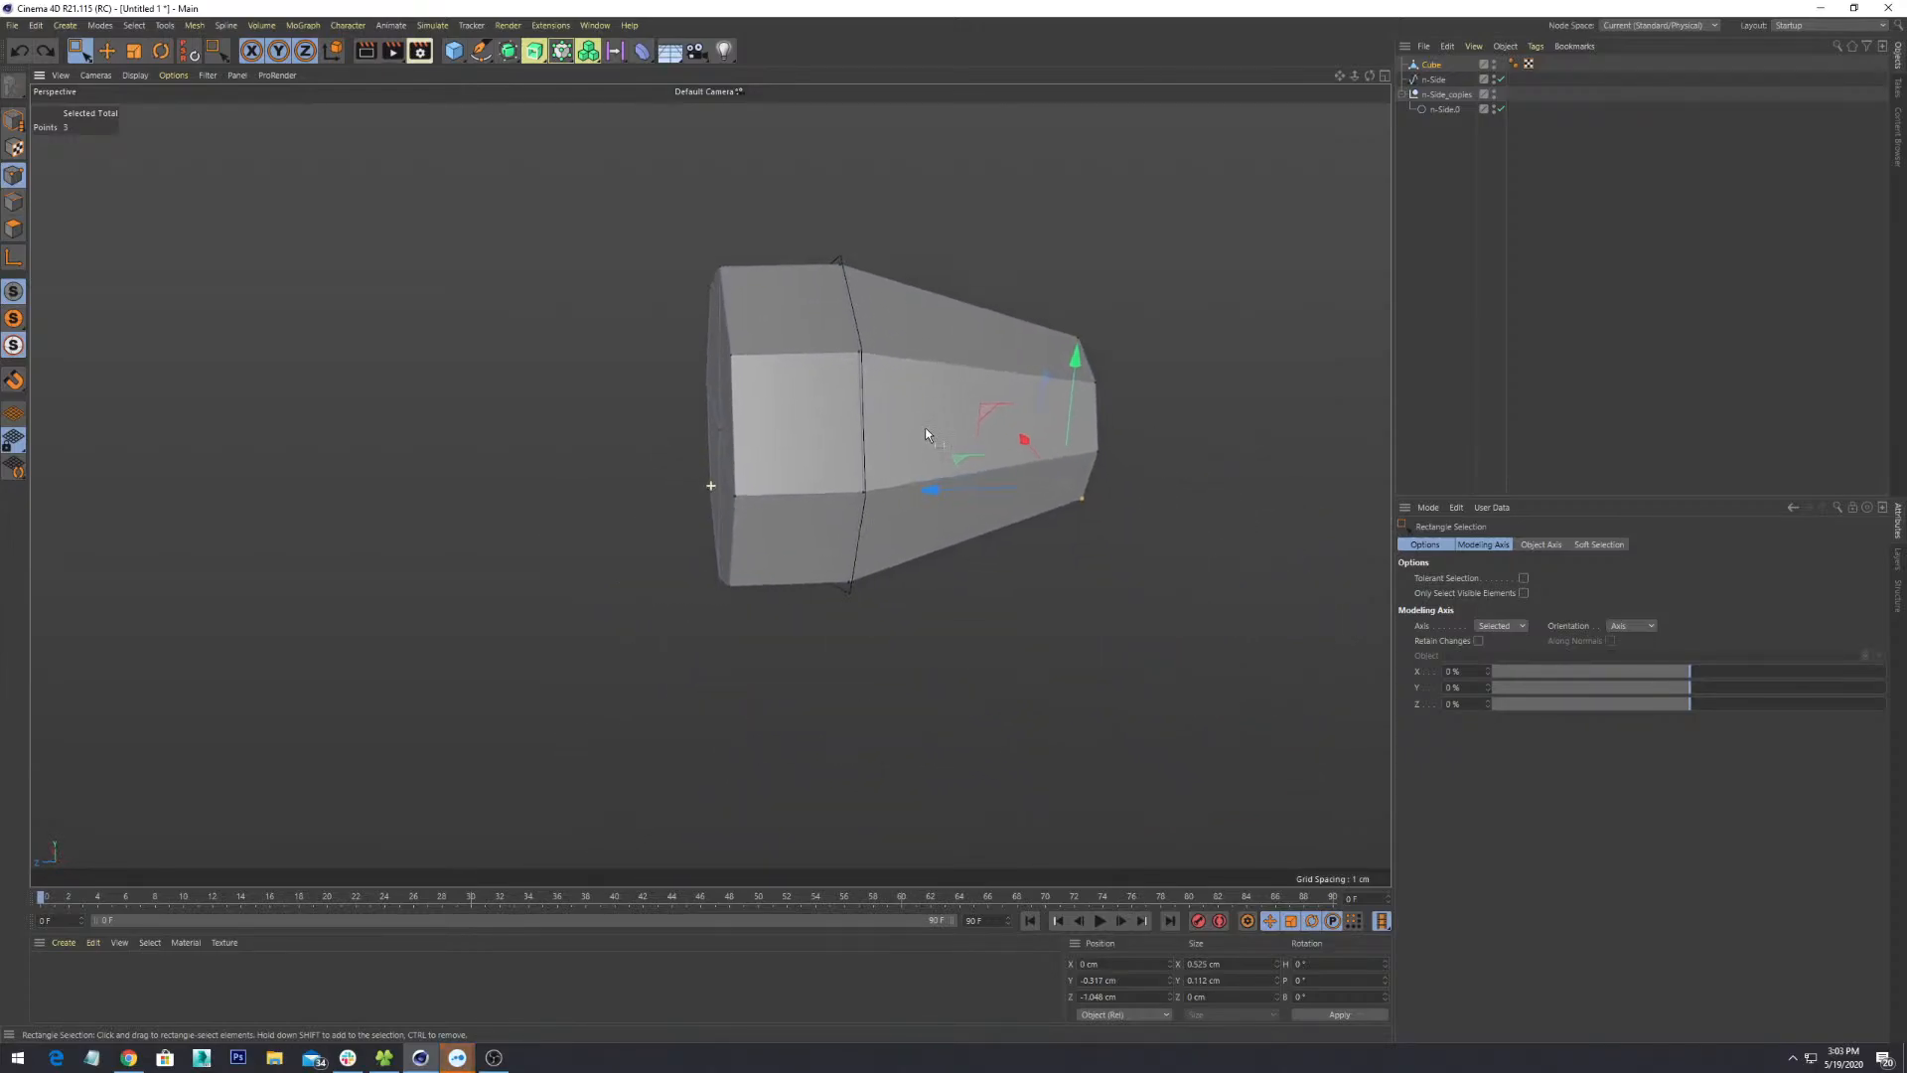
pyautogui.scroll(-2, 922, 437)
pyautogui.keyDown('alt'); pyautogui.moveTo(868, 546); pyautogui.dragTo(799, 552); pyautogui.keyUp('alt')
pyautogui.keyDown('alt'); pyautogui.moveTo(1009, 493); pyautogui.dragTo(750, 645, button='middle'); pyautogui.keyUp('alt')
pyautogui.scroll(3, 750, 646)
pyautogui.keyDown('alt'); pyautogui.moveTo(993, 626); pyautogui.dragTo(932, 523); pyautogui.keyUp('alt')
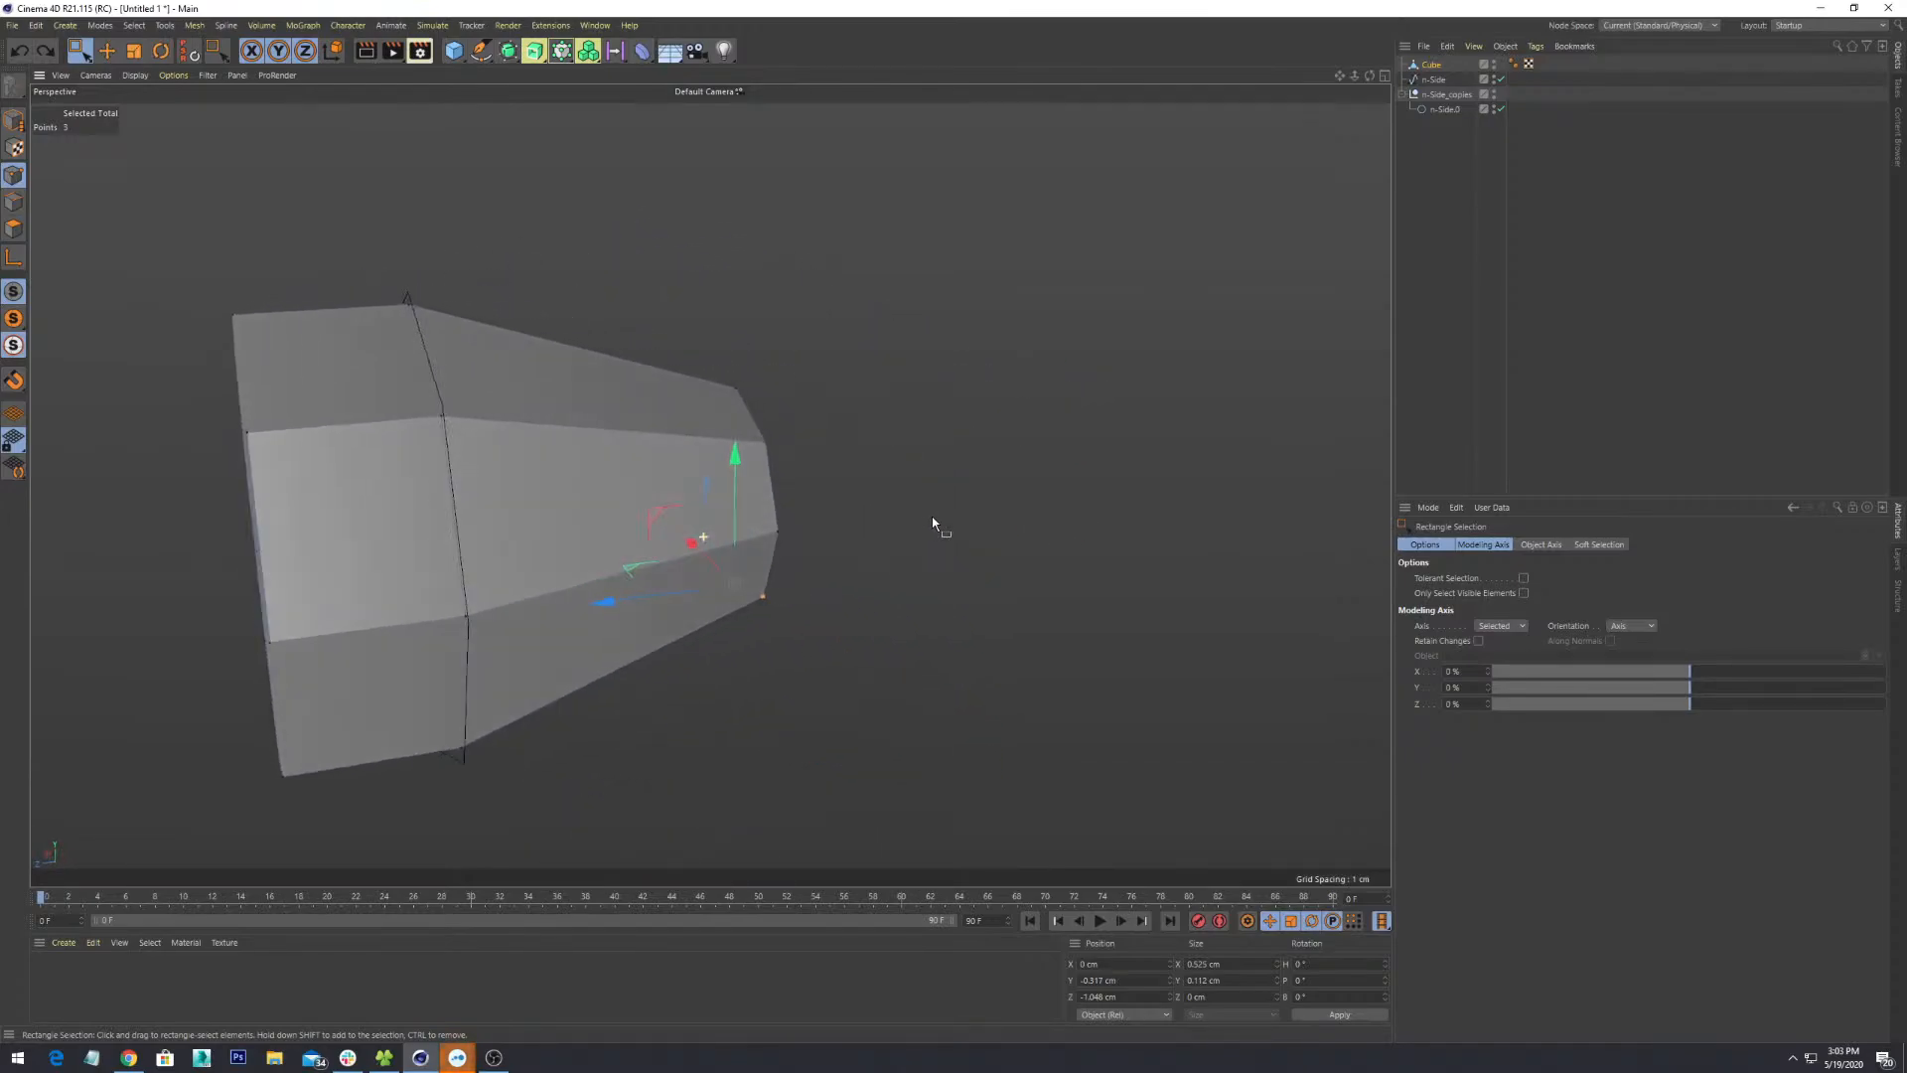
pyautogui.keyDown('alt'); pyautogui.moveTo(617, 541); pyautogui.dragTo(414, 467); pyautogui.keyUp('alt')
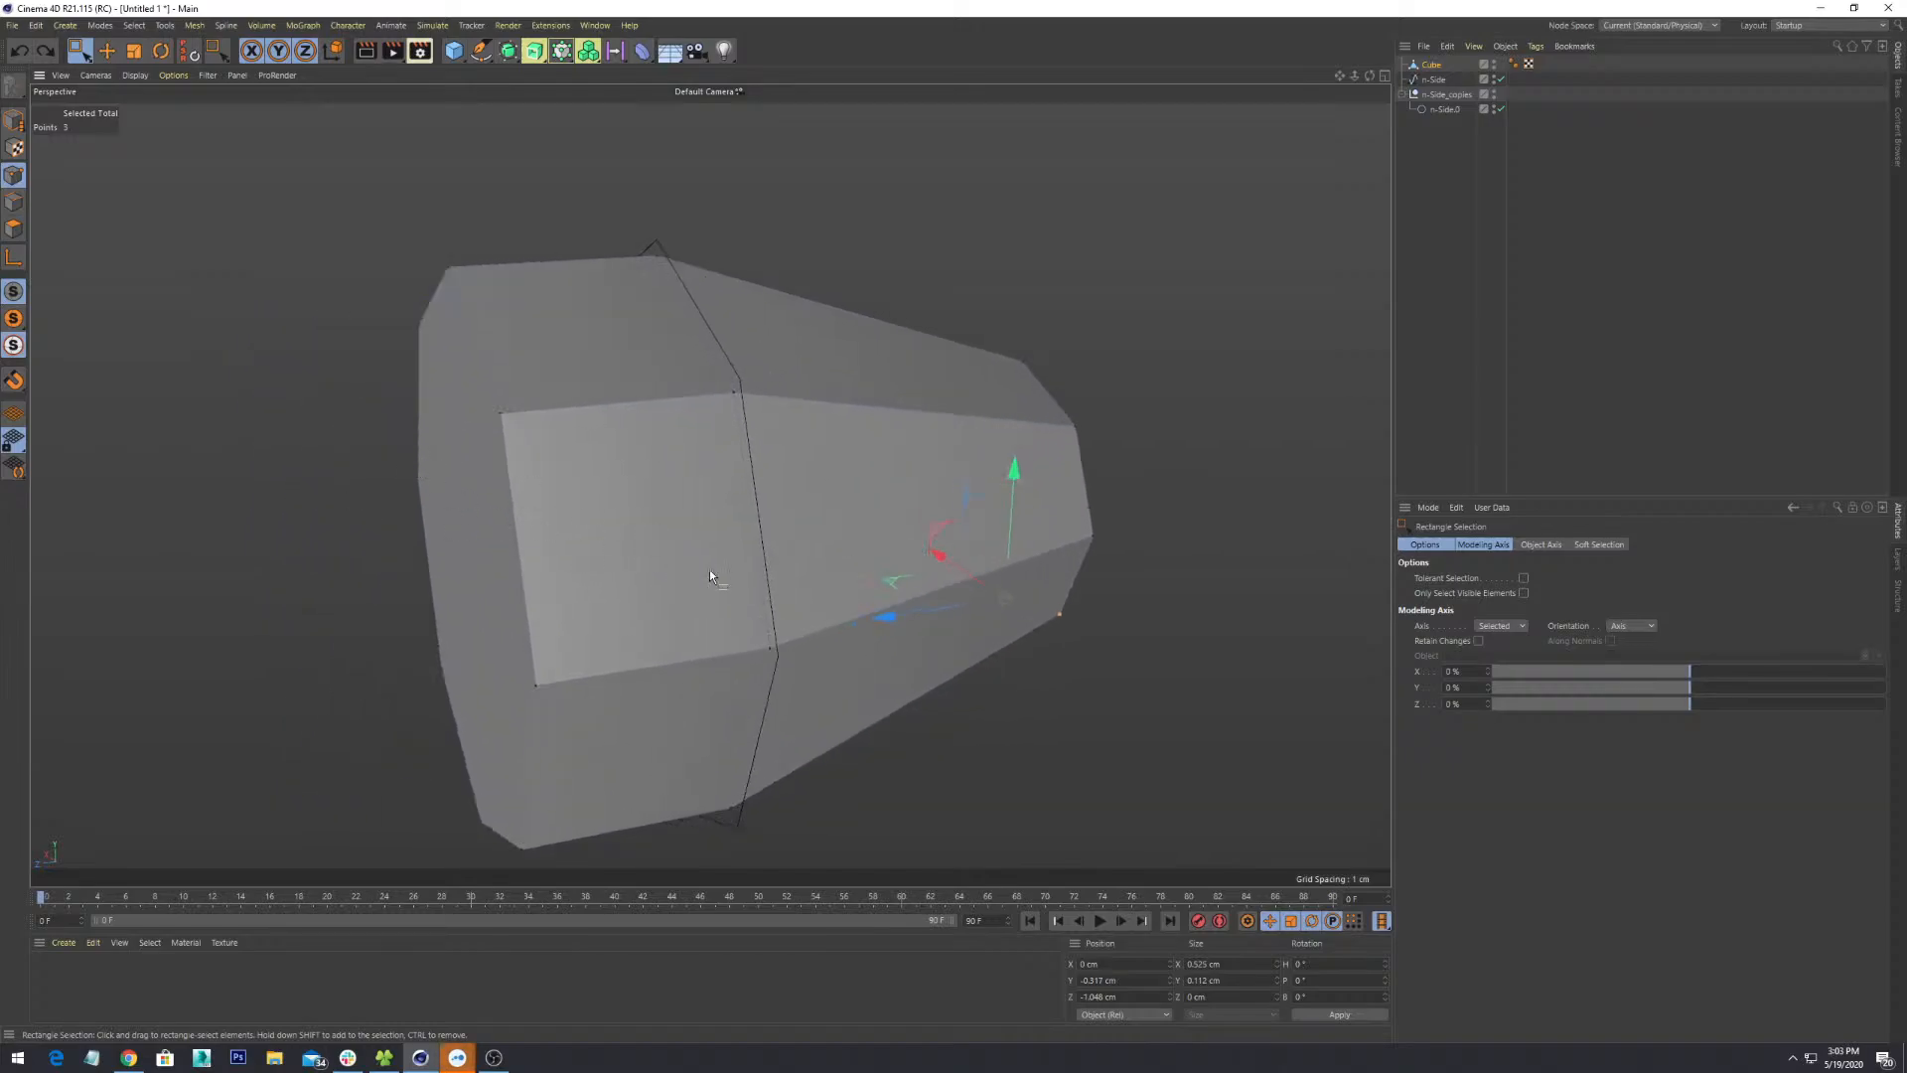
pyautogui.keyDown('alt'); pyautogui.moveTo(709, 574); pyautogui.dragTo(950, 593); pyautogui.keyUp('alt')
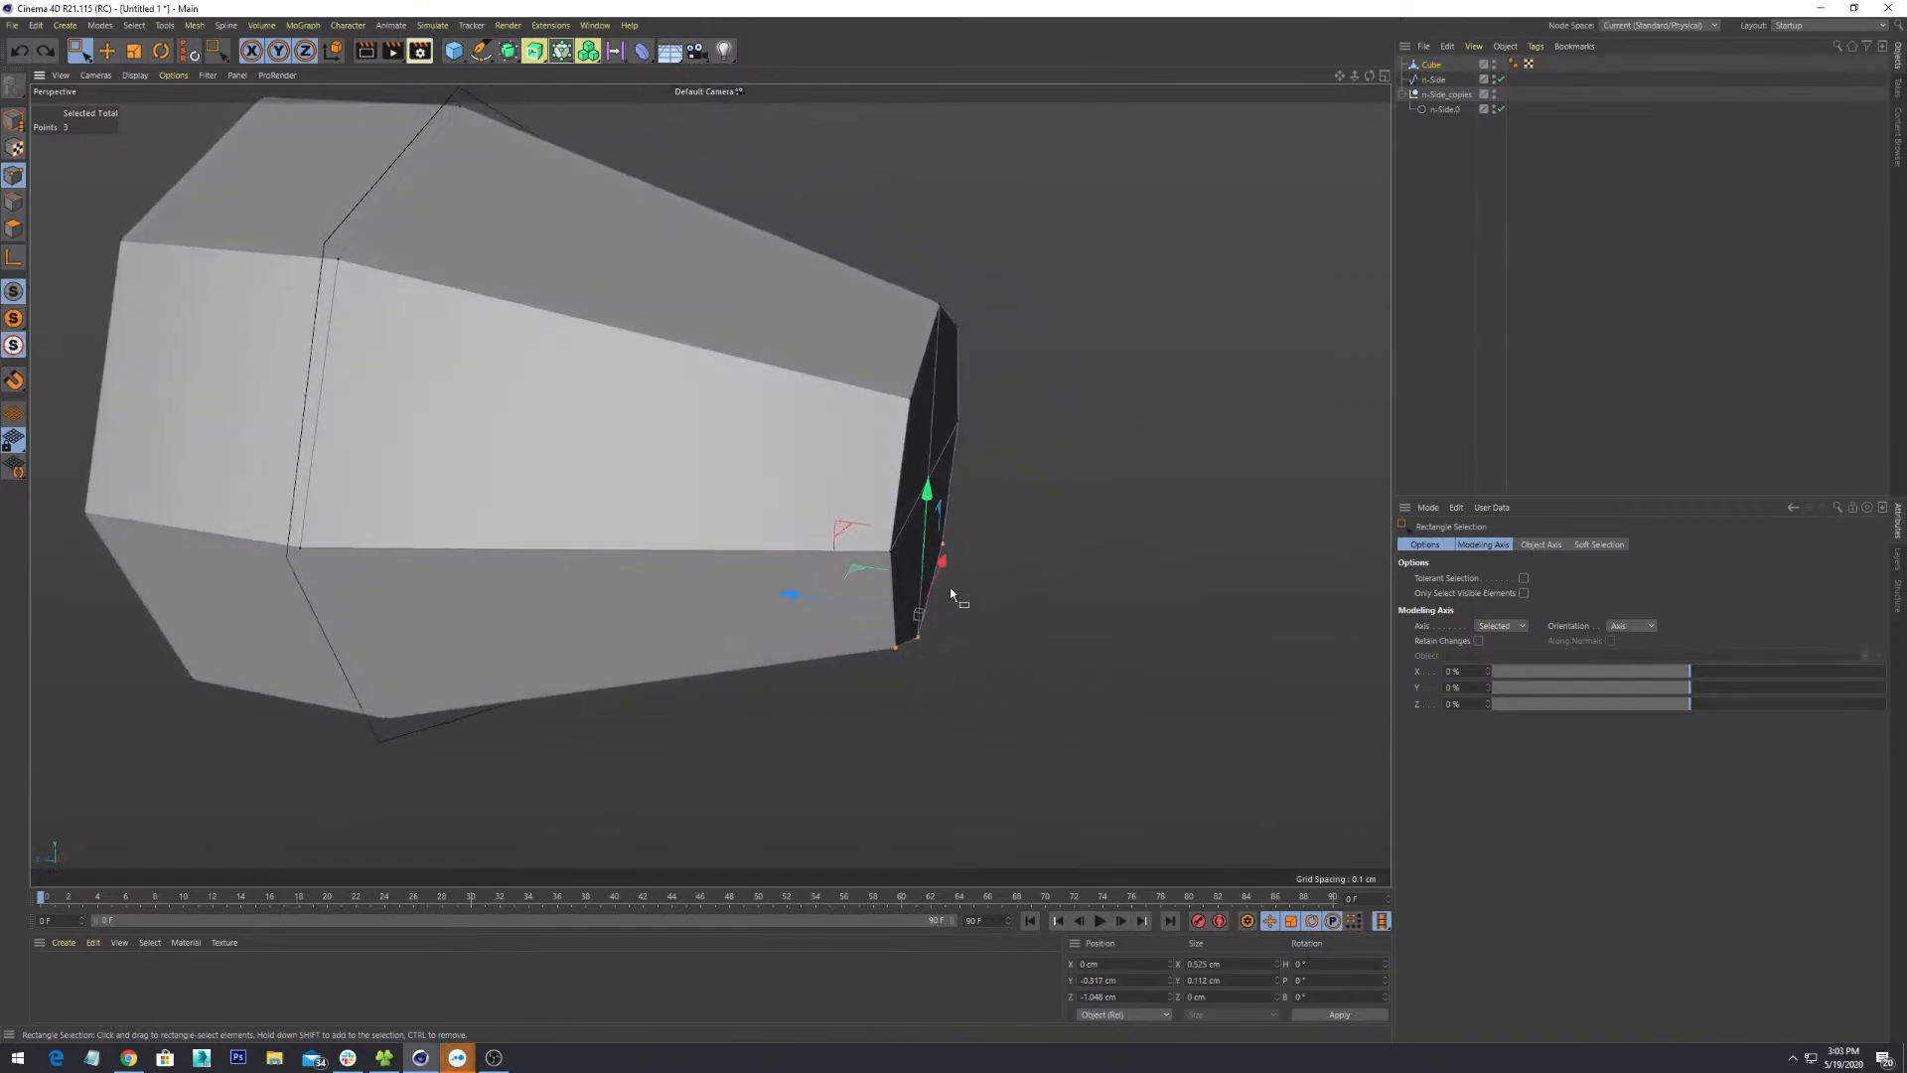
# - Rectangle-select the nine narrow-end points and move them along Z from -1.042 to -0.777 cm
pyautogui.keyDown('alt'); pyautogui.moveTo(1064, 362); pyautogui.dragTo(790, 898); pyautogui.keyUp('alt')
pyautogui.scroll(-4, 1081, 511)
pyautogui.moveTo(1085, 515)
pyautogui.keyDown('alt'); pyautogui.mouseDown()
pyautogui.moveTo(1016, 570)
pyautogui.moveTo(1079, 517)
pyautogui.mouseUp(); pyautogui.keyUp('alt')
pyautogui.moveTo(858, 501); pyautogui.dragTo(777, 492)
pyautogui.keyDown('alt'); pyautogui.moveTo(962, 596); pyautogui.dragTo(1057, 489); pyautogui.keyUp('alt')
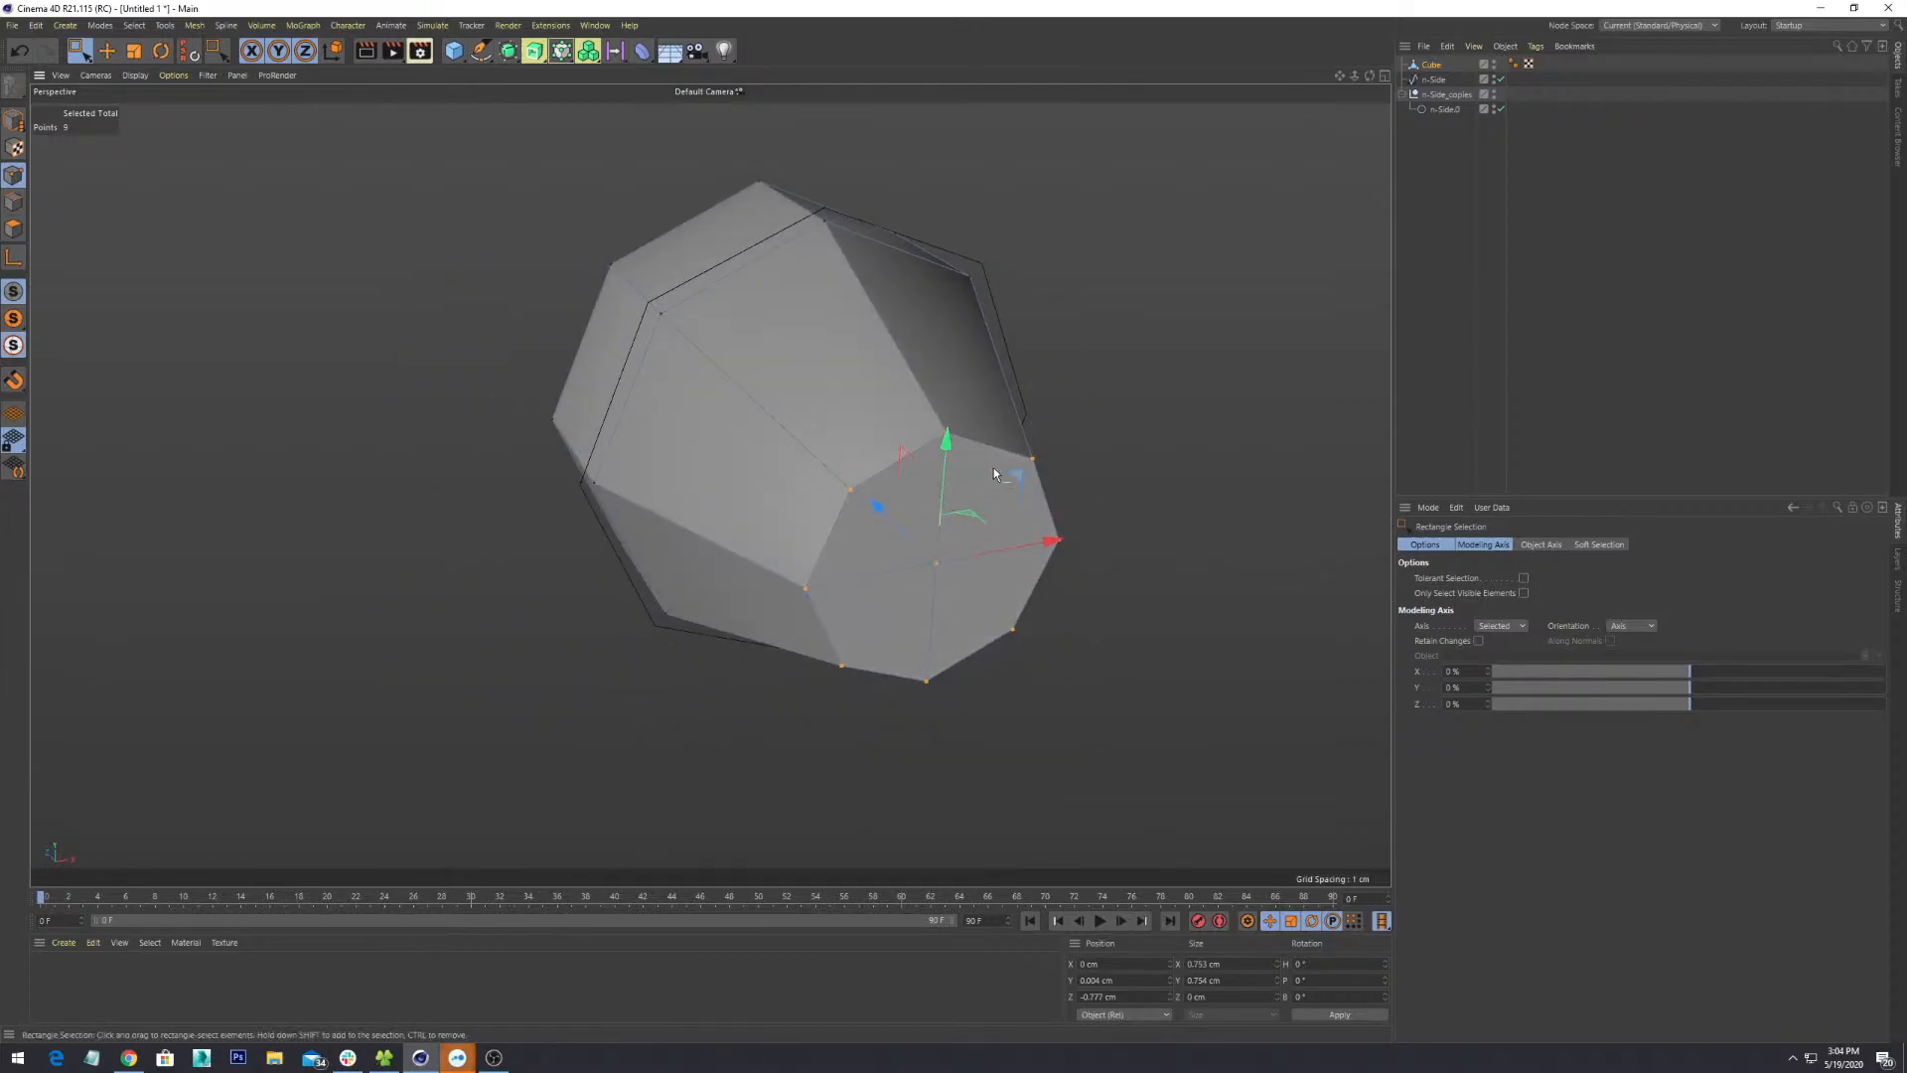
# - In Polygon mode, select the four end-cap polygons with Live Selection
pyautogui.press('9')
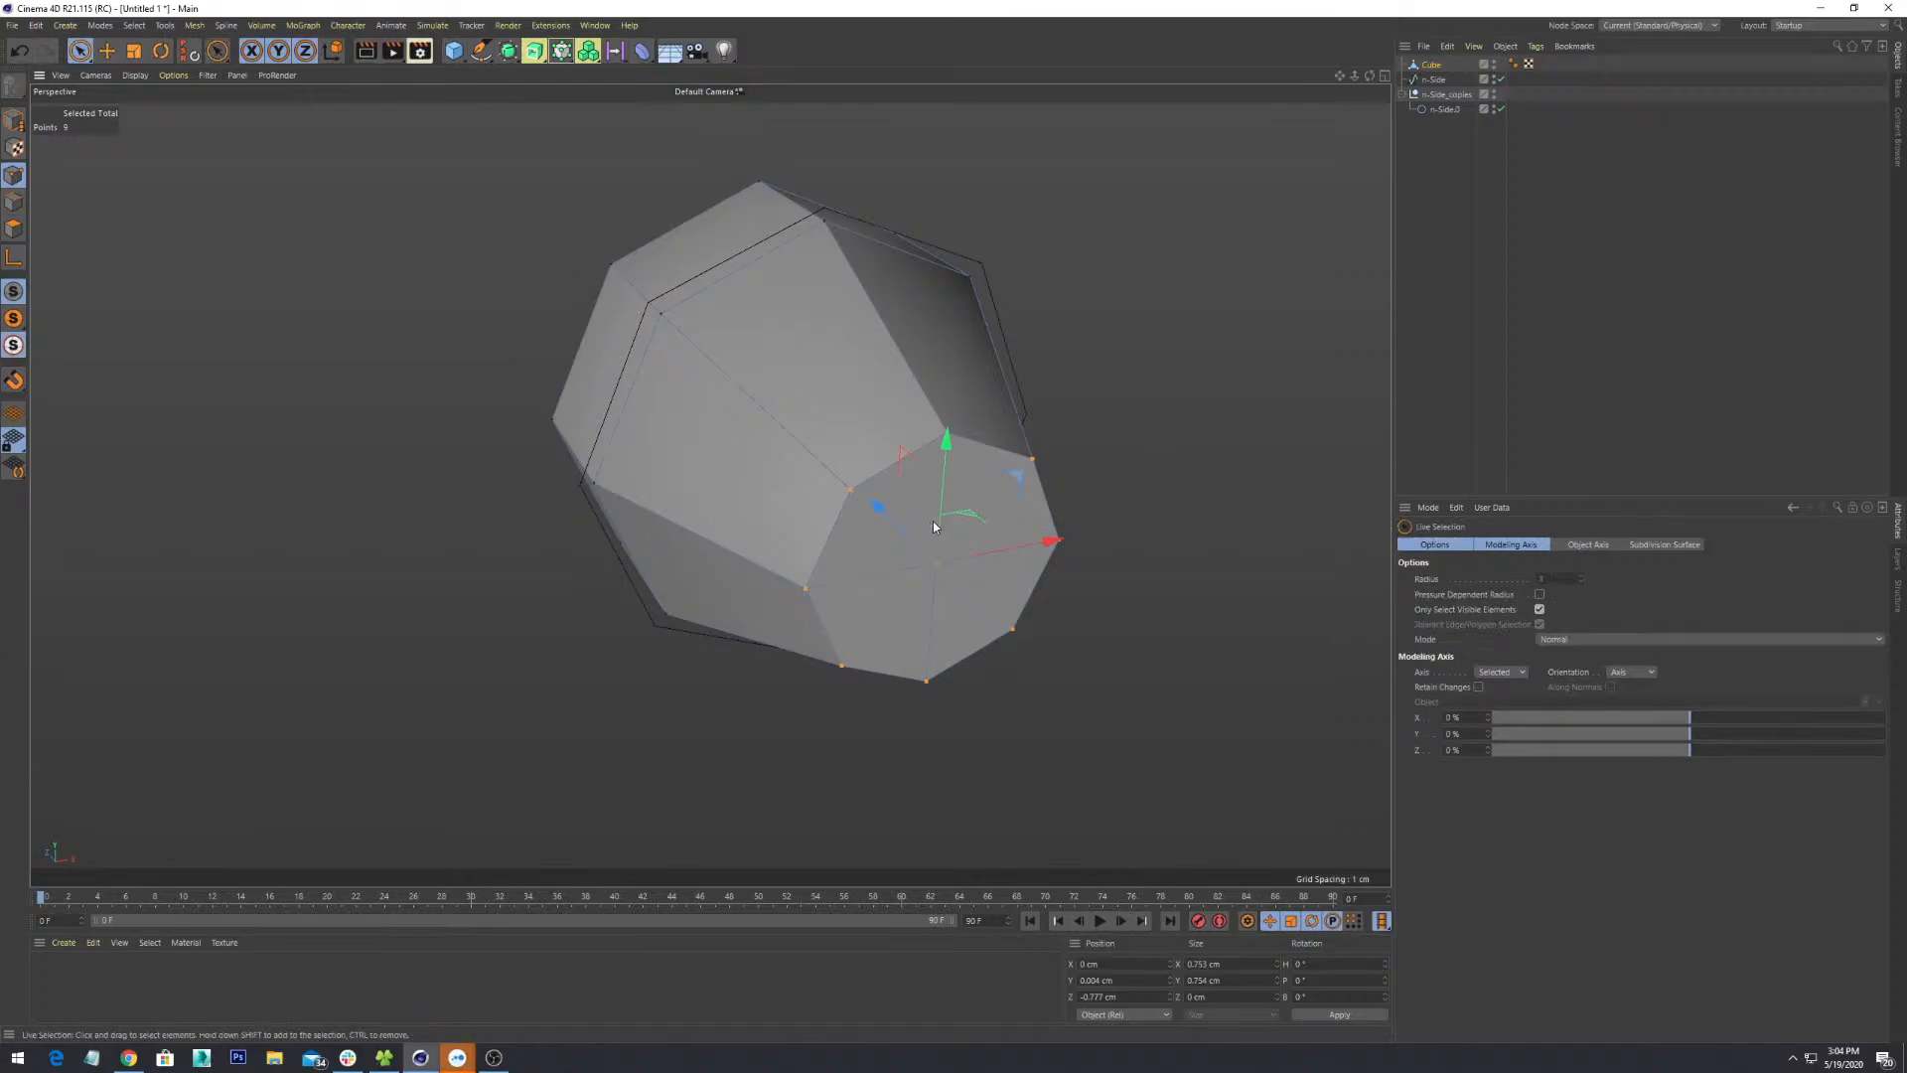
pyautogui.click(953, 500)
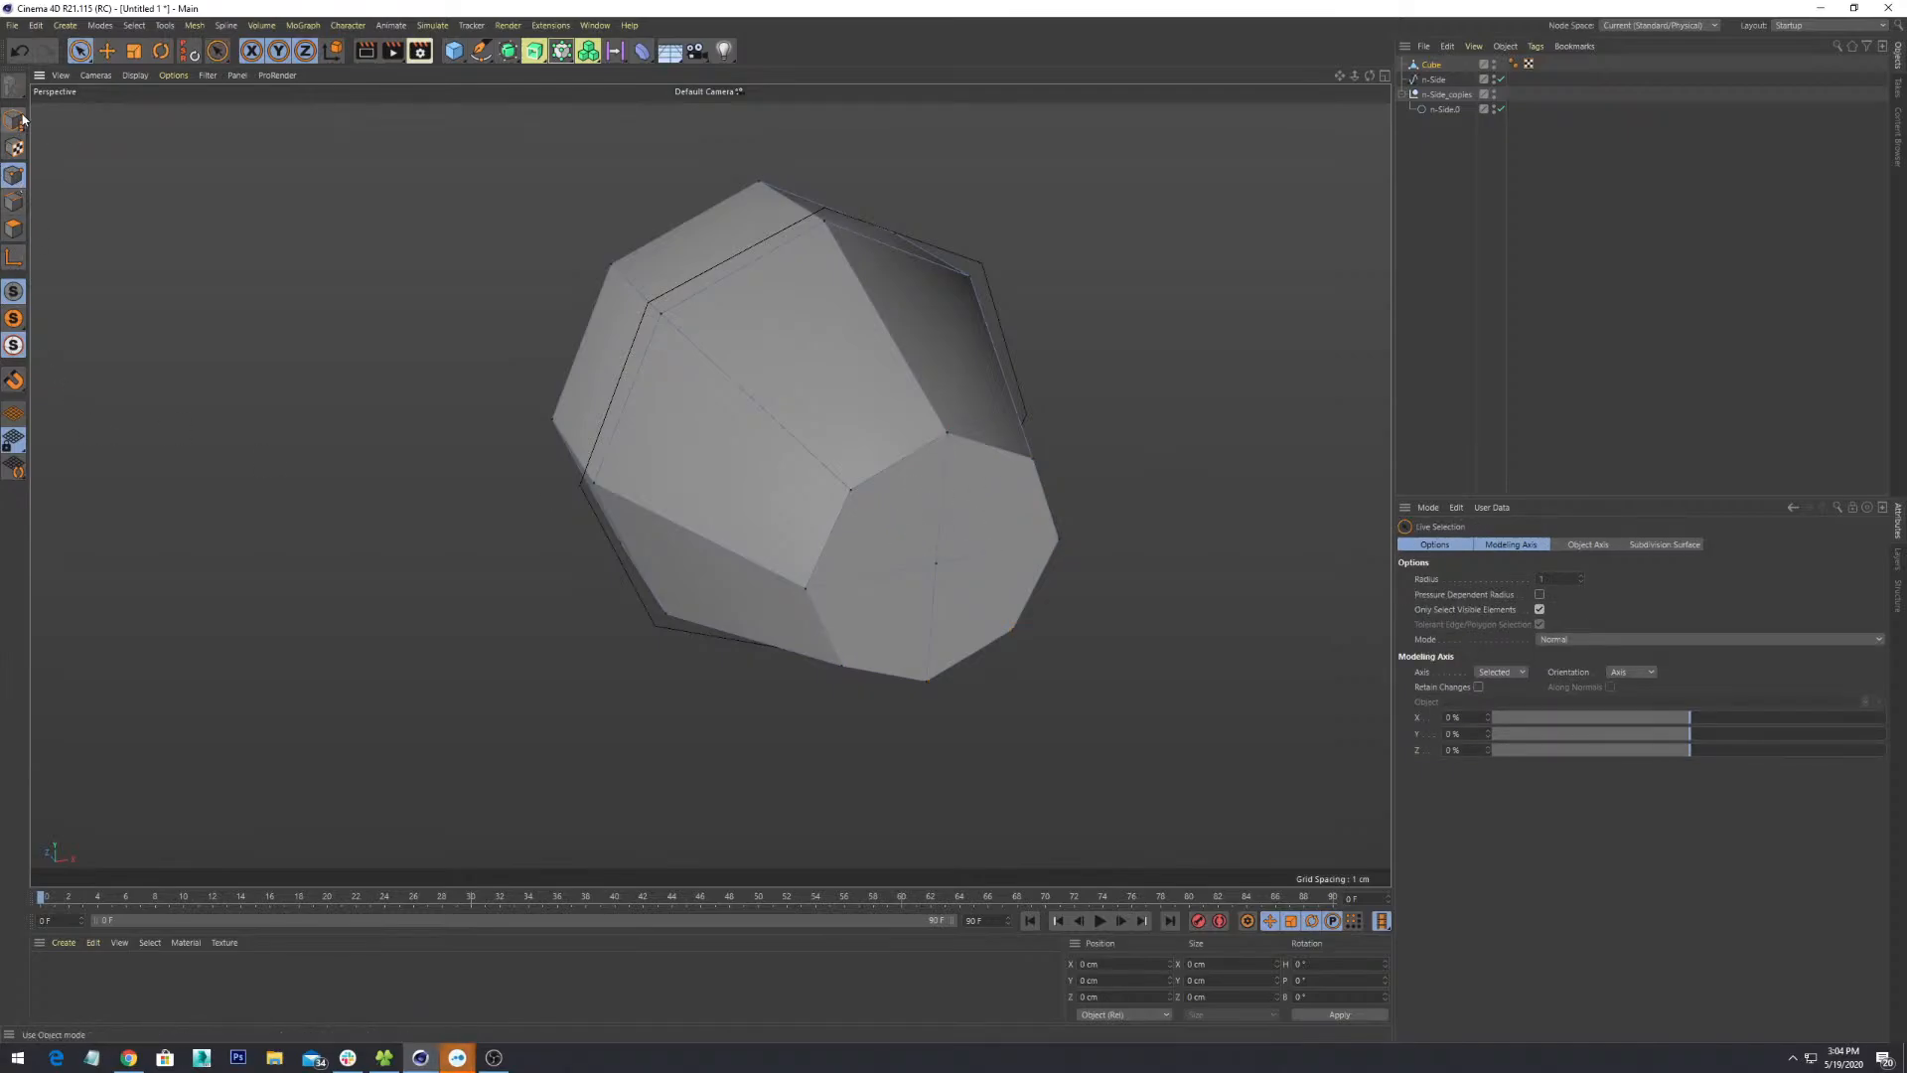
pyautogui.click(14, 228)
pyautogui.click(976, 522)
pyautogui.click(976, 522)
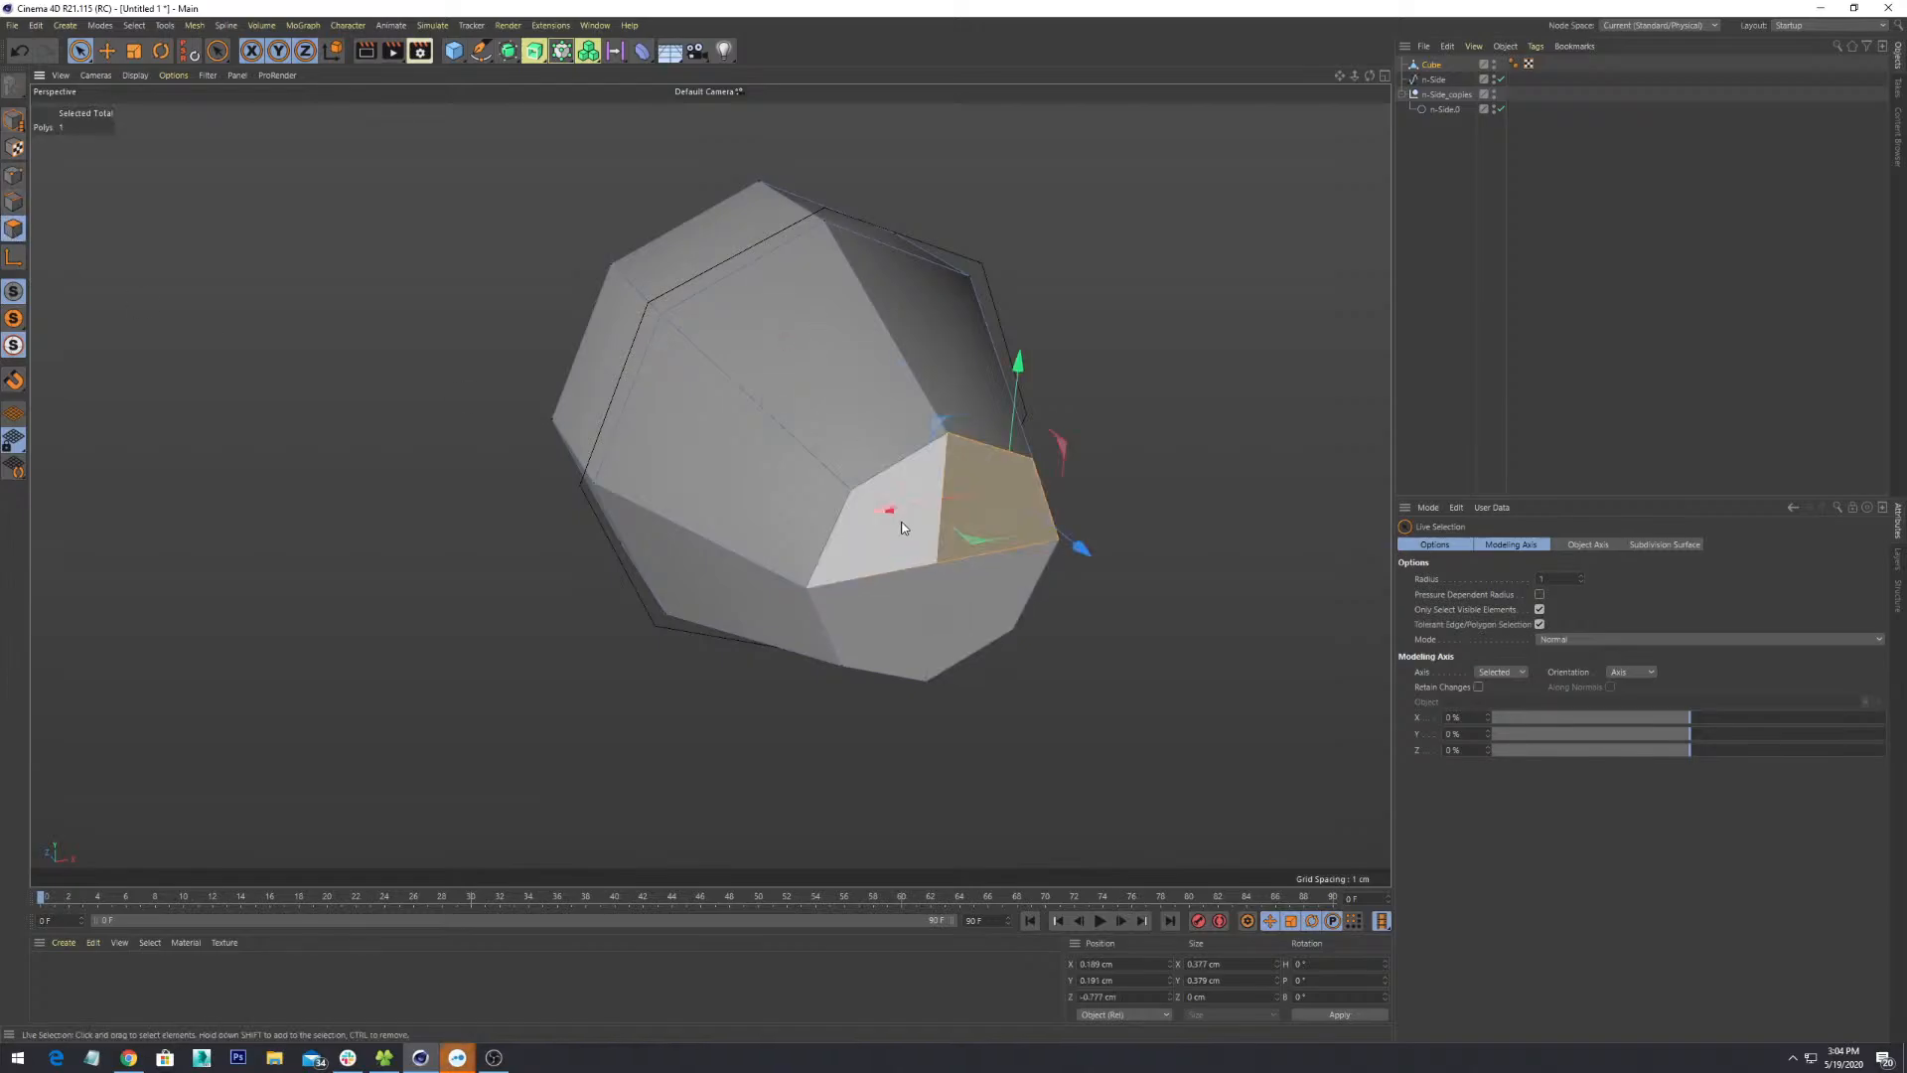
pyautogui.keyDown('shift'); pyautogui.click(900, 526); pyautogui.keyUp('shift')
pyautogui.keyDown('shift'); pyautogui.click(911, 616); pyautogui.keyUp('shift')
pyautogui.keyDown('shift'); pyautogui.click(983, 632); pyautogui.keyUp('shift')
pyautogui.scroll(-3, 1016, 696)
pyautogui.keyDown('alt'); pyautogui.moveTo(1015, 696); pyautogui.dragTo(1072, 556); pyautogui.keyUp('alt')
# - Extrude the selected end-cap polygons, discarding a trial extrusion
pyautogui.rightClick(1071, 556)
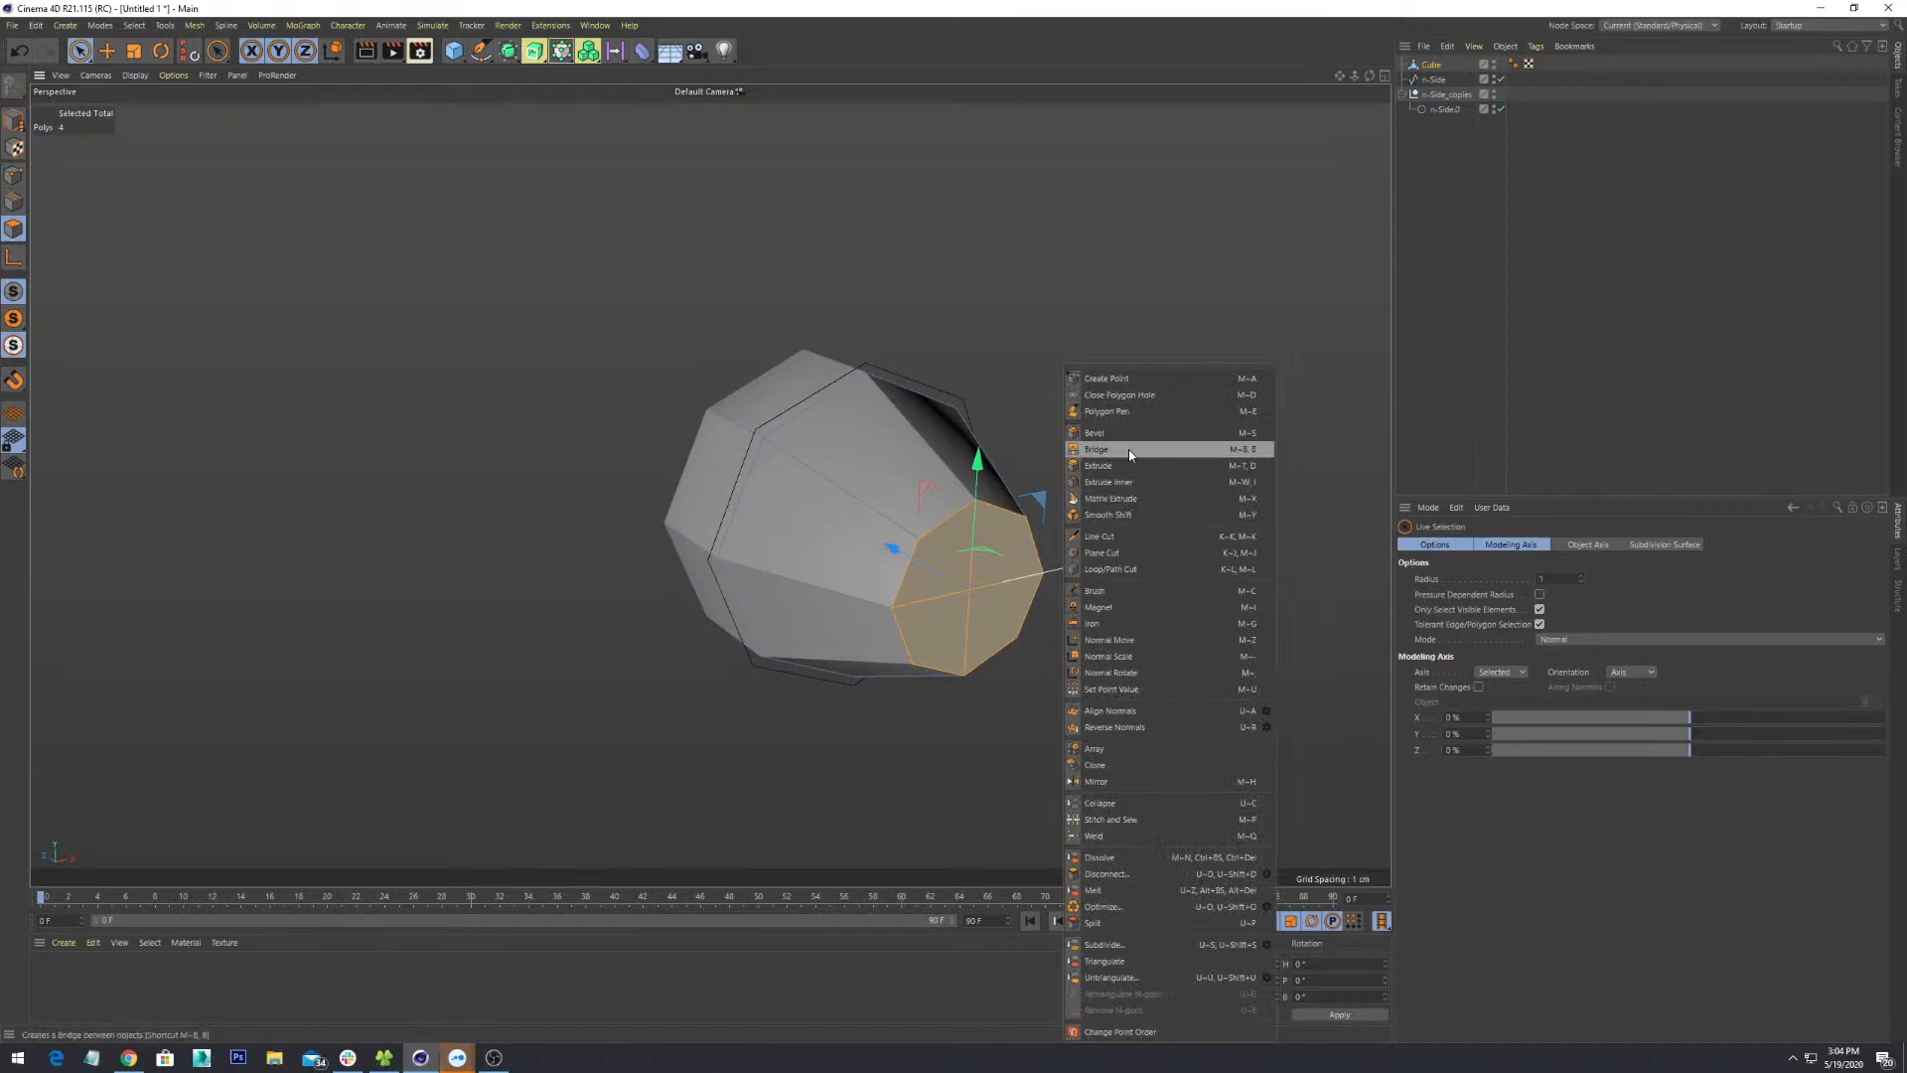
pyautogui.click(1099, 465)
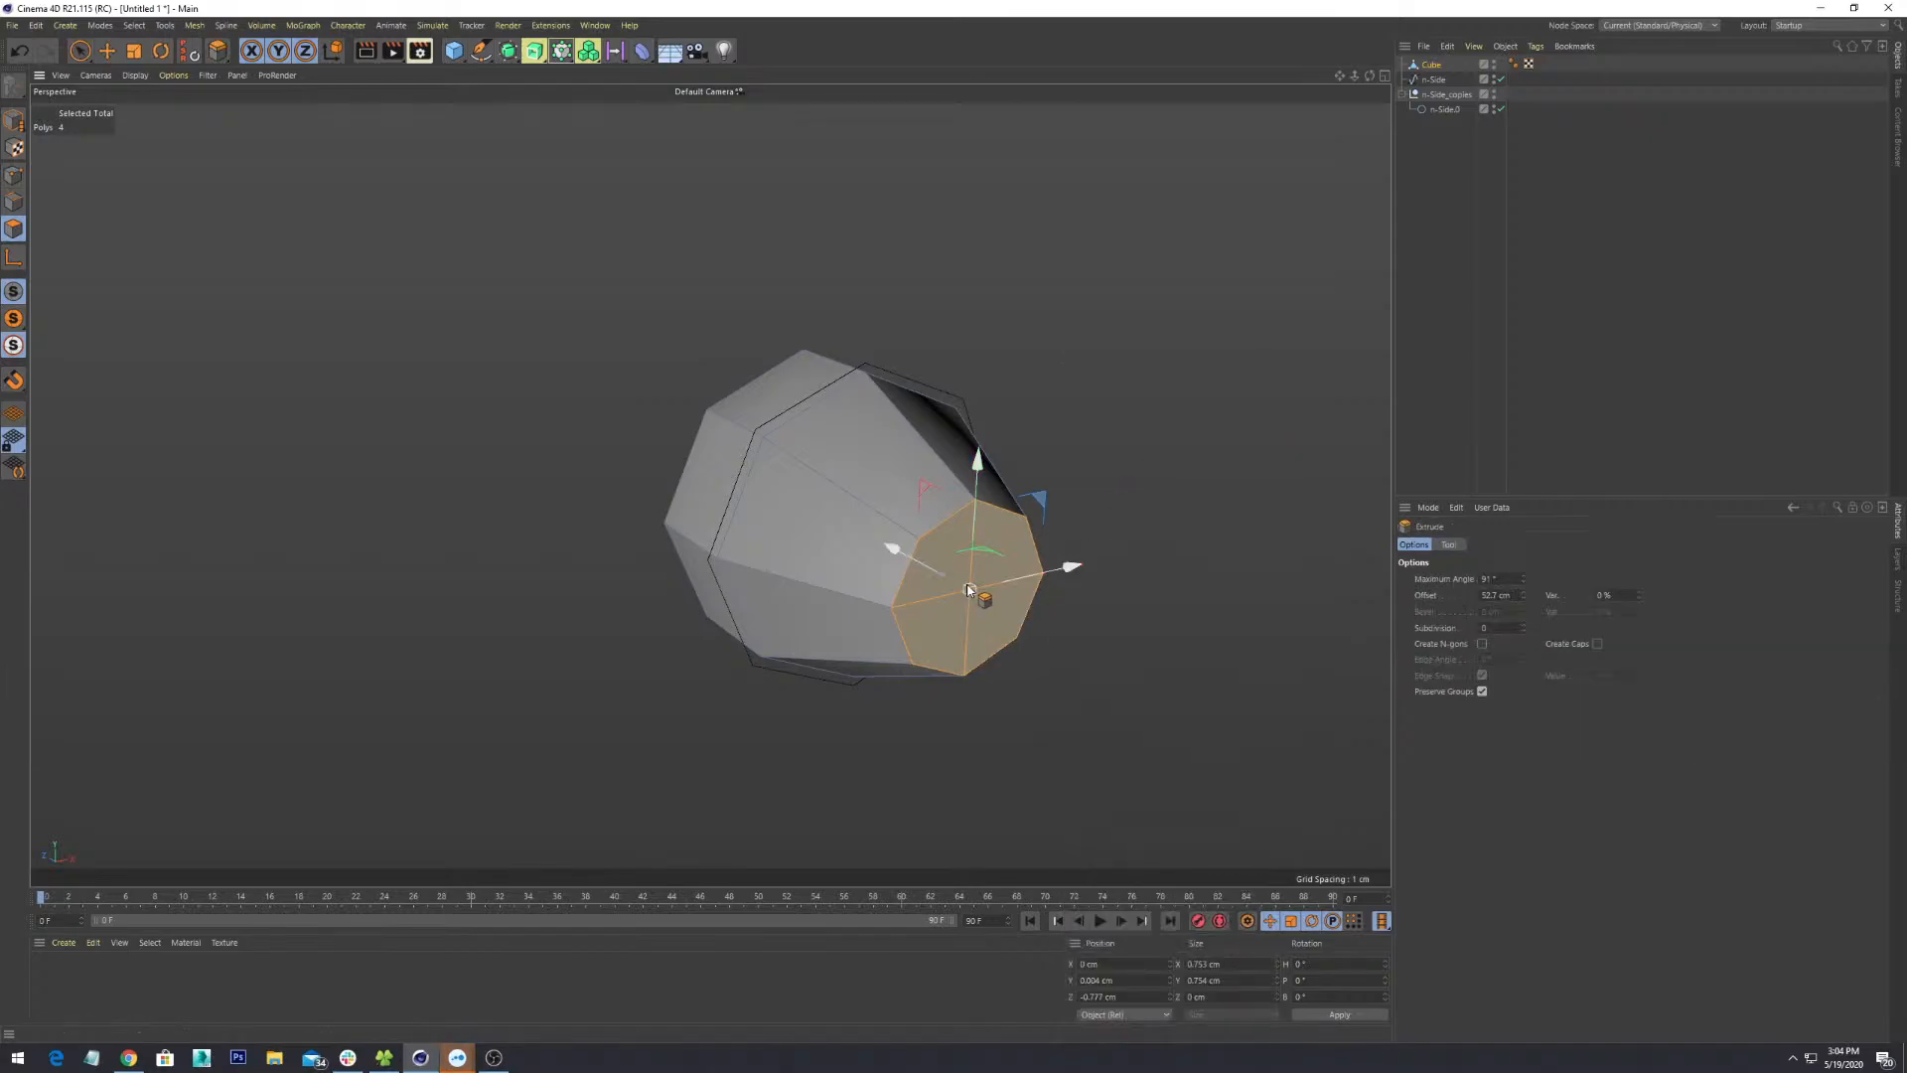
pyautogui.moveTo(968, 589); pyautogui.dragTo(1049, 602)
pyautogui.hotkey('ctrl', 'z')
pyautogui.scroll(-2, 998, 598)
pyautogui.keyDown('alt'); pyautogui.moveTo(945, 660); pyautogui.dragTo(1013, 653); pyautogui.keyUp('alt')
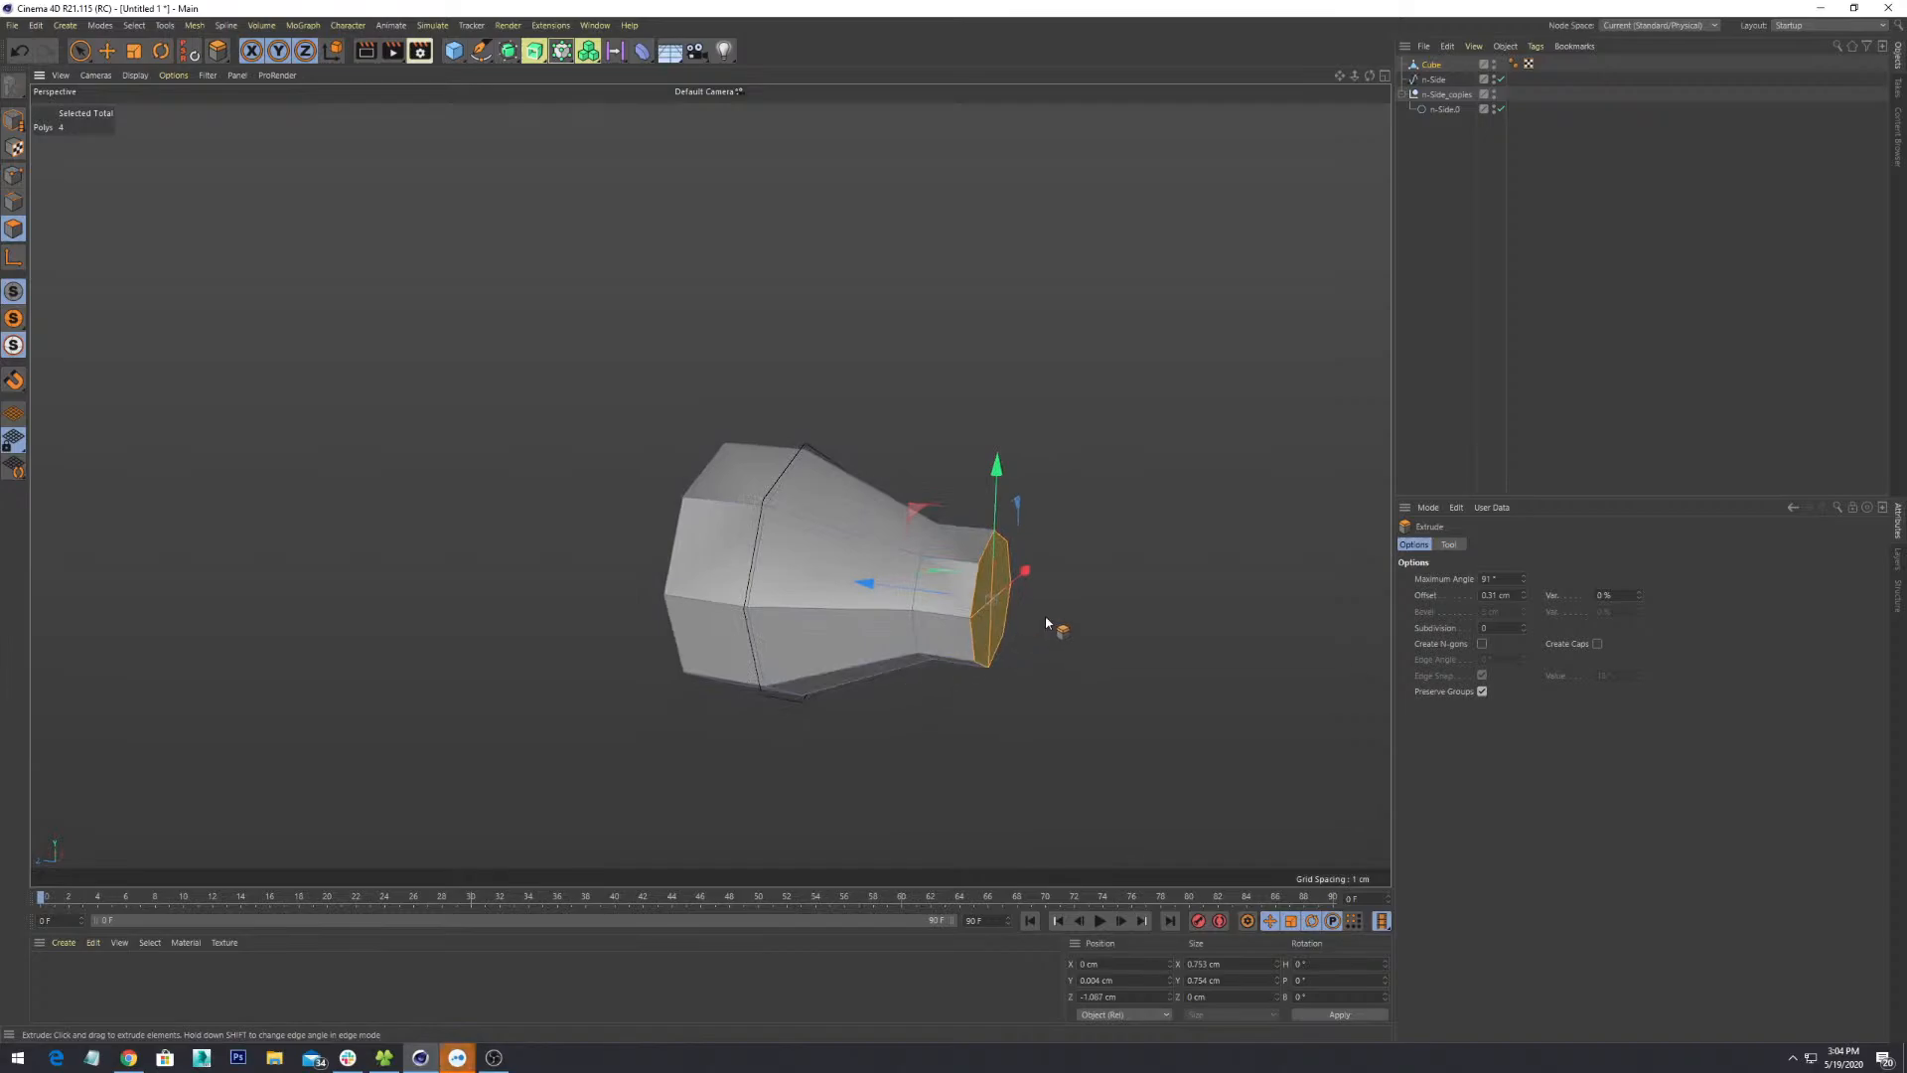
pyautogui.press('Return')
pyautogui.press('Return')
pyautogui.press('Return')
pyautogui.press('Return')
pyautogui.press('Return')
pyautogui.press('Return')
pyautogui.keyDown('alt'); pyautogui.moveTo(1064, 695); pyautogui.dragTo(1005, 691); pyautogui.keyUp('alt')
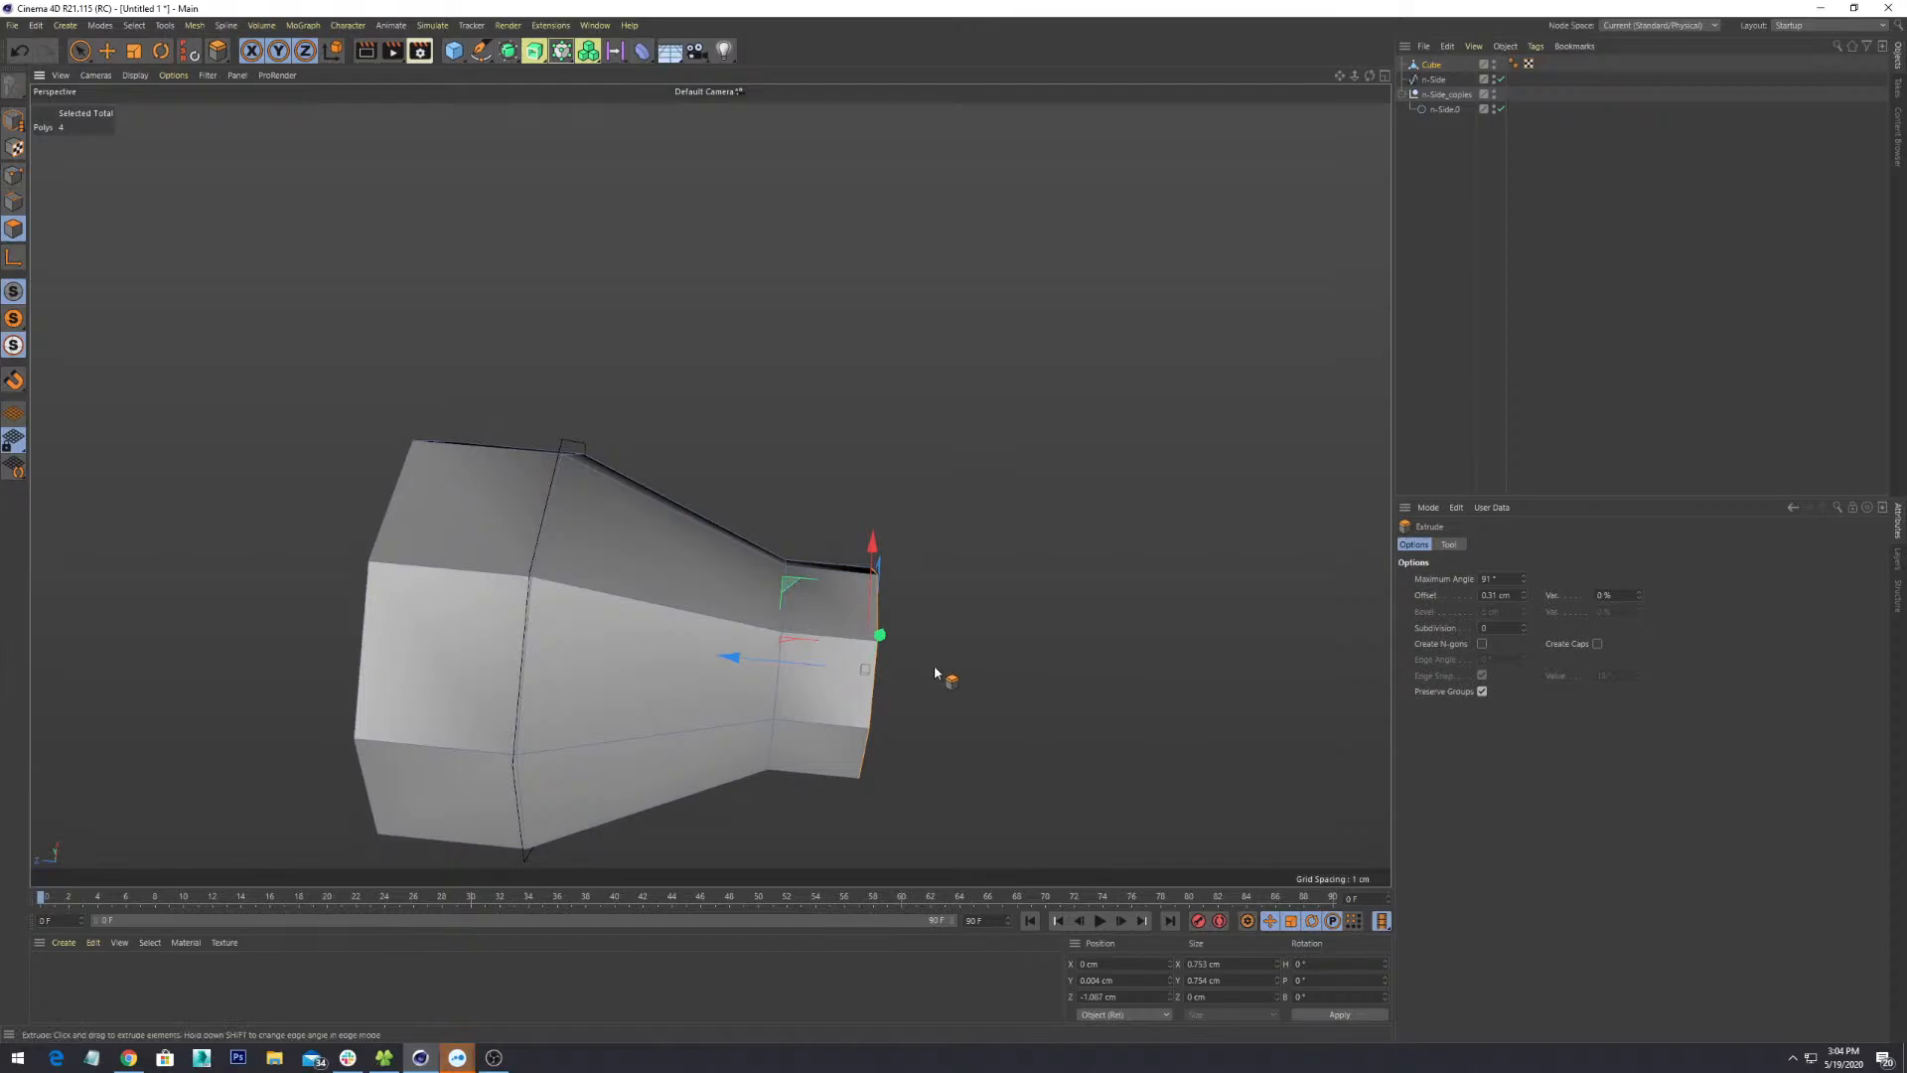
# - Push the end cap back inward 0.25 cm and scale it to 0.915 cm
pyautogui.press('e')
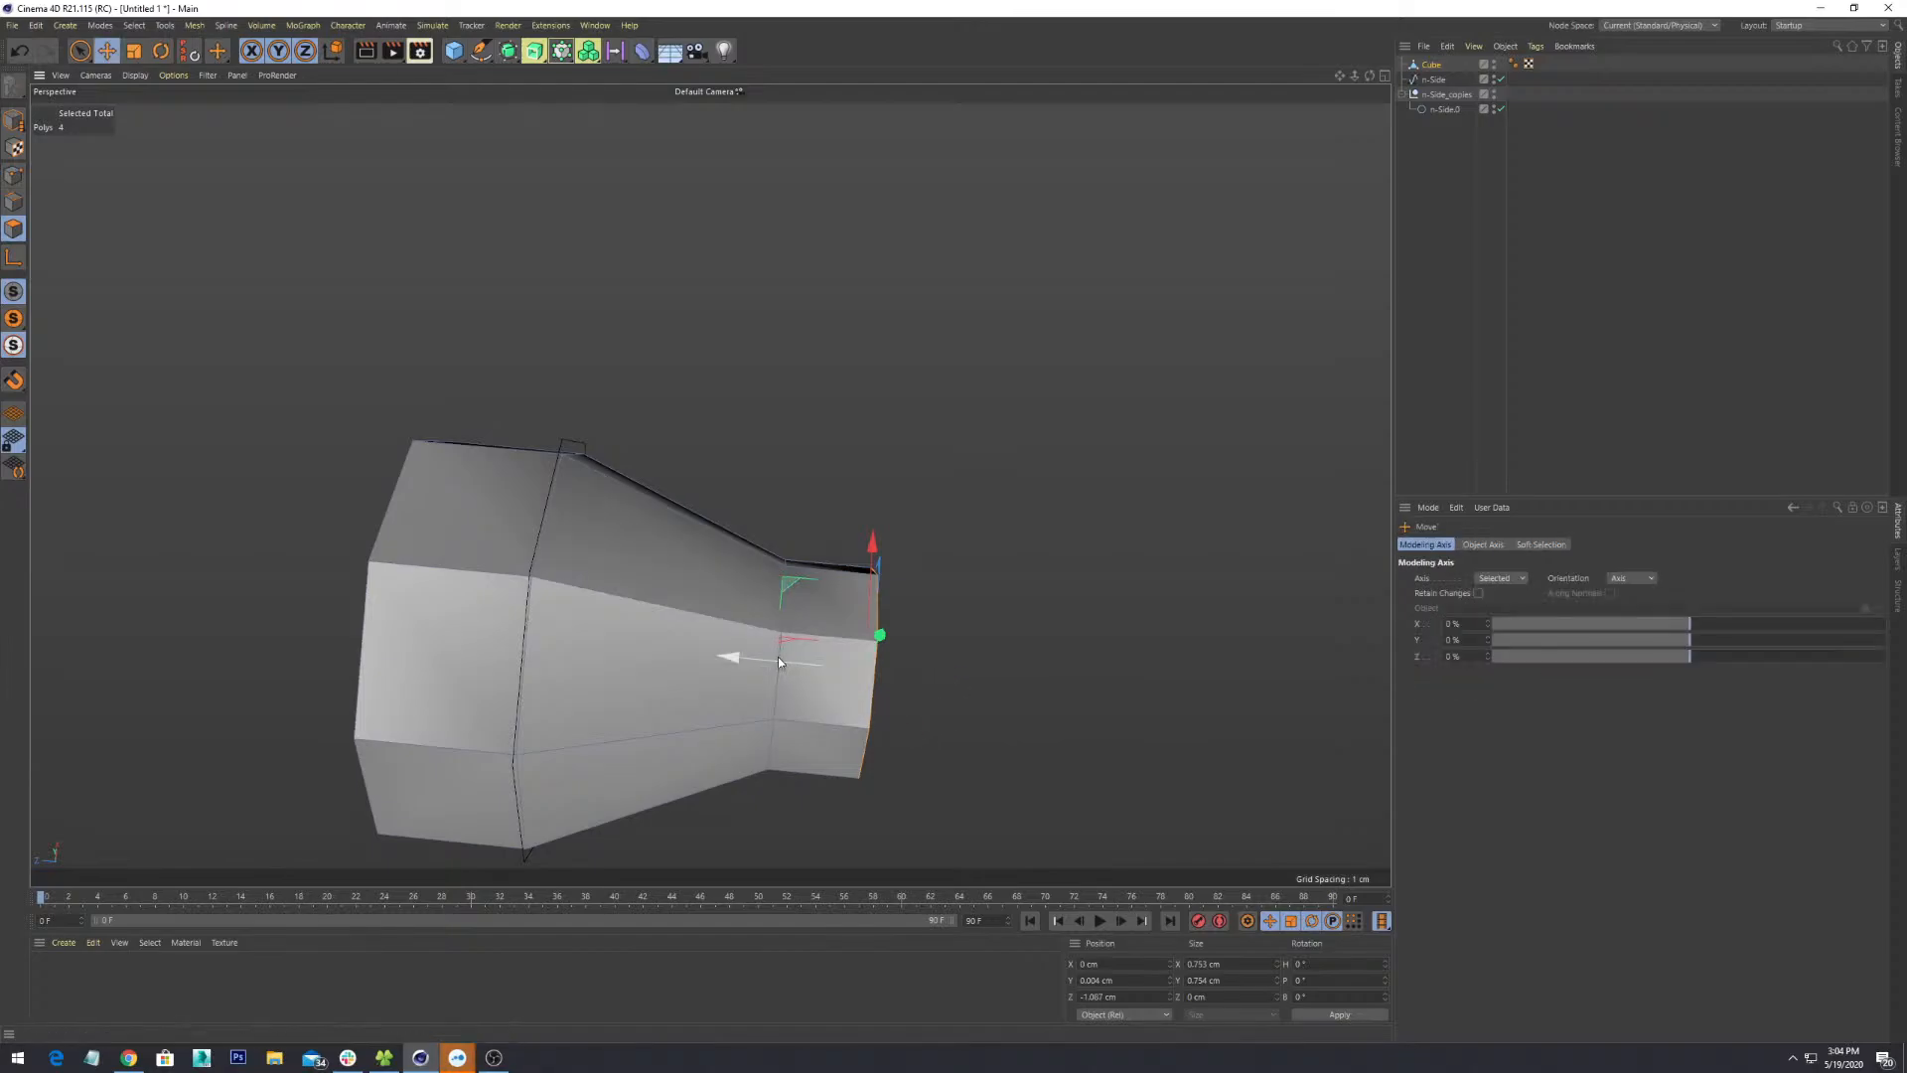
pyautogui.moveTo(778, 657); pyautogui.dragTo(708, 661)
pyautogui.keyDown('alt'); pyautogui.moveTo(938, 666); pyautogui.dragTo(920, 597); pyautogui.keyUp('alt')
pyautogui.press('t')
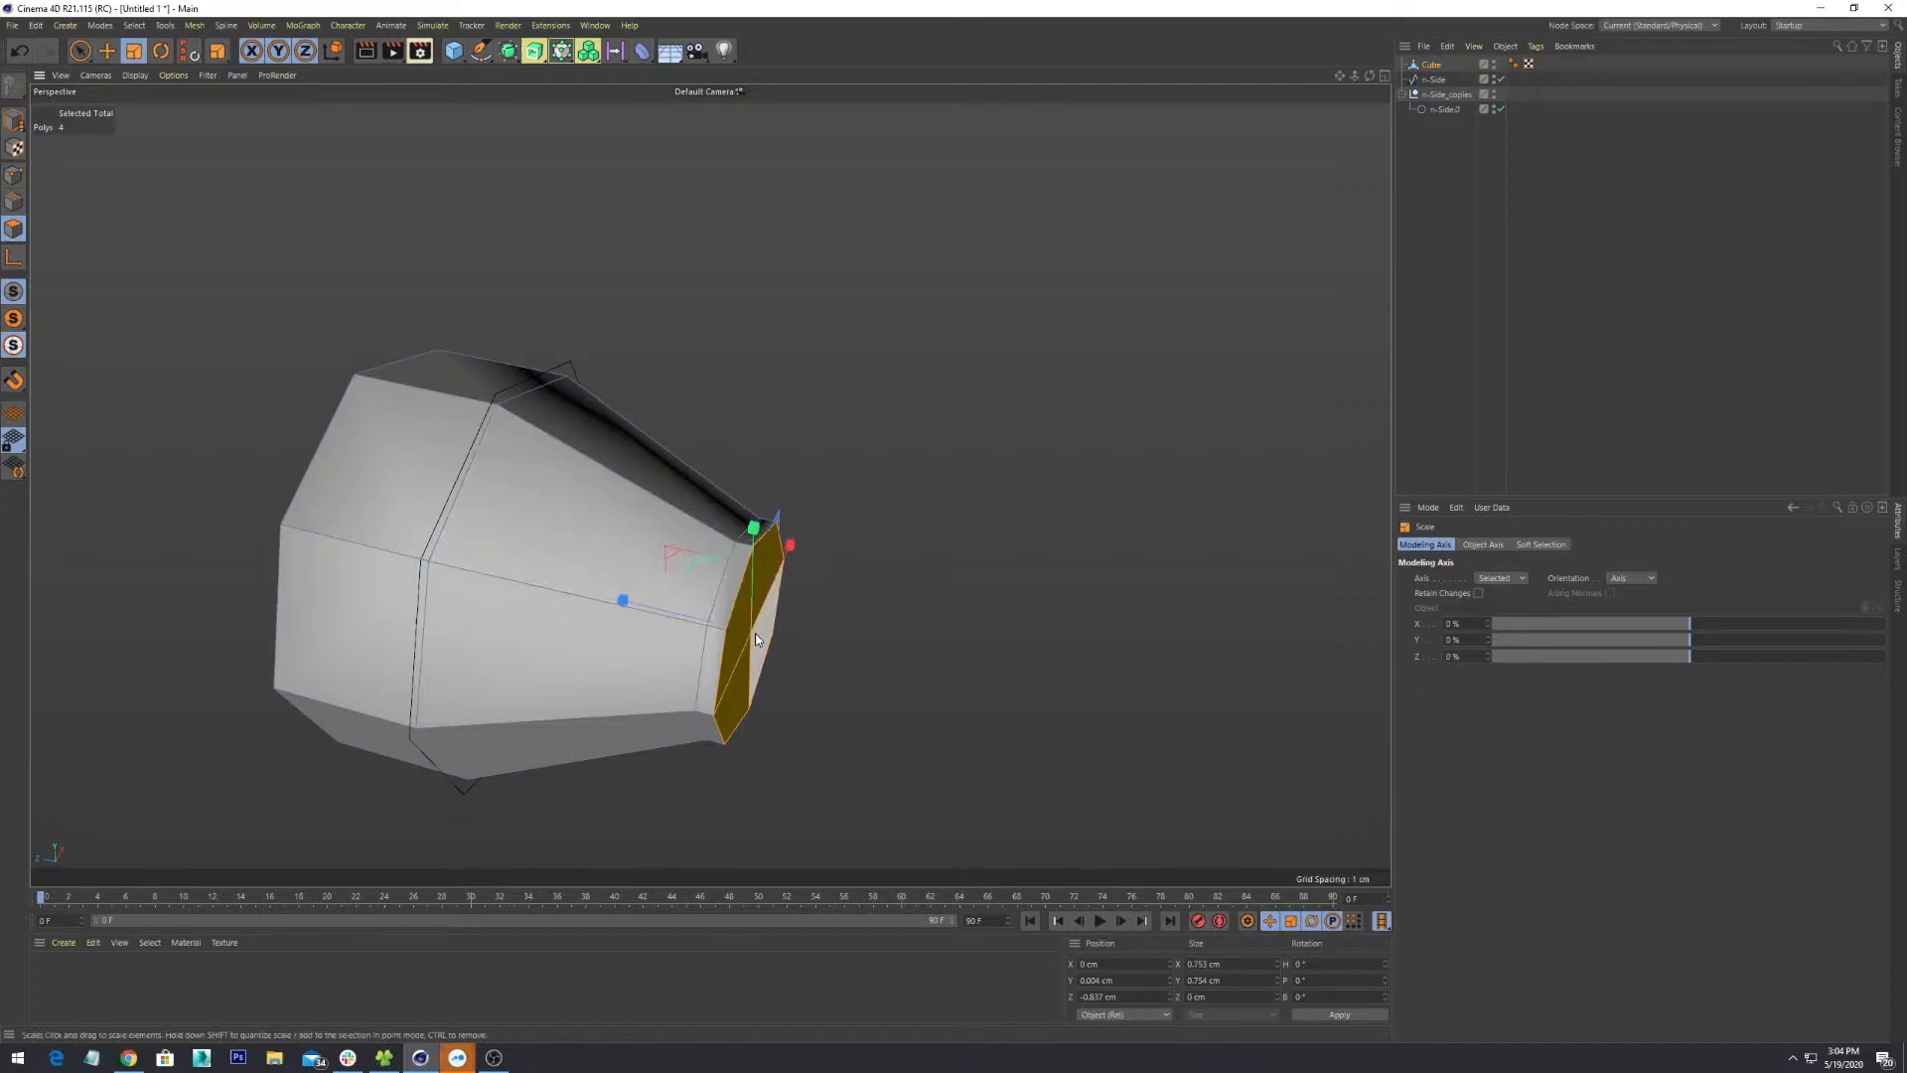
pyautogui.keyDown('alt'); pyautogui.moveTo(750, 636); pyautogui.dragTo(759, 633); pyautogui.keyUp('alt')
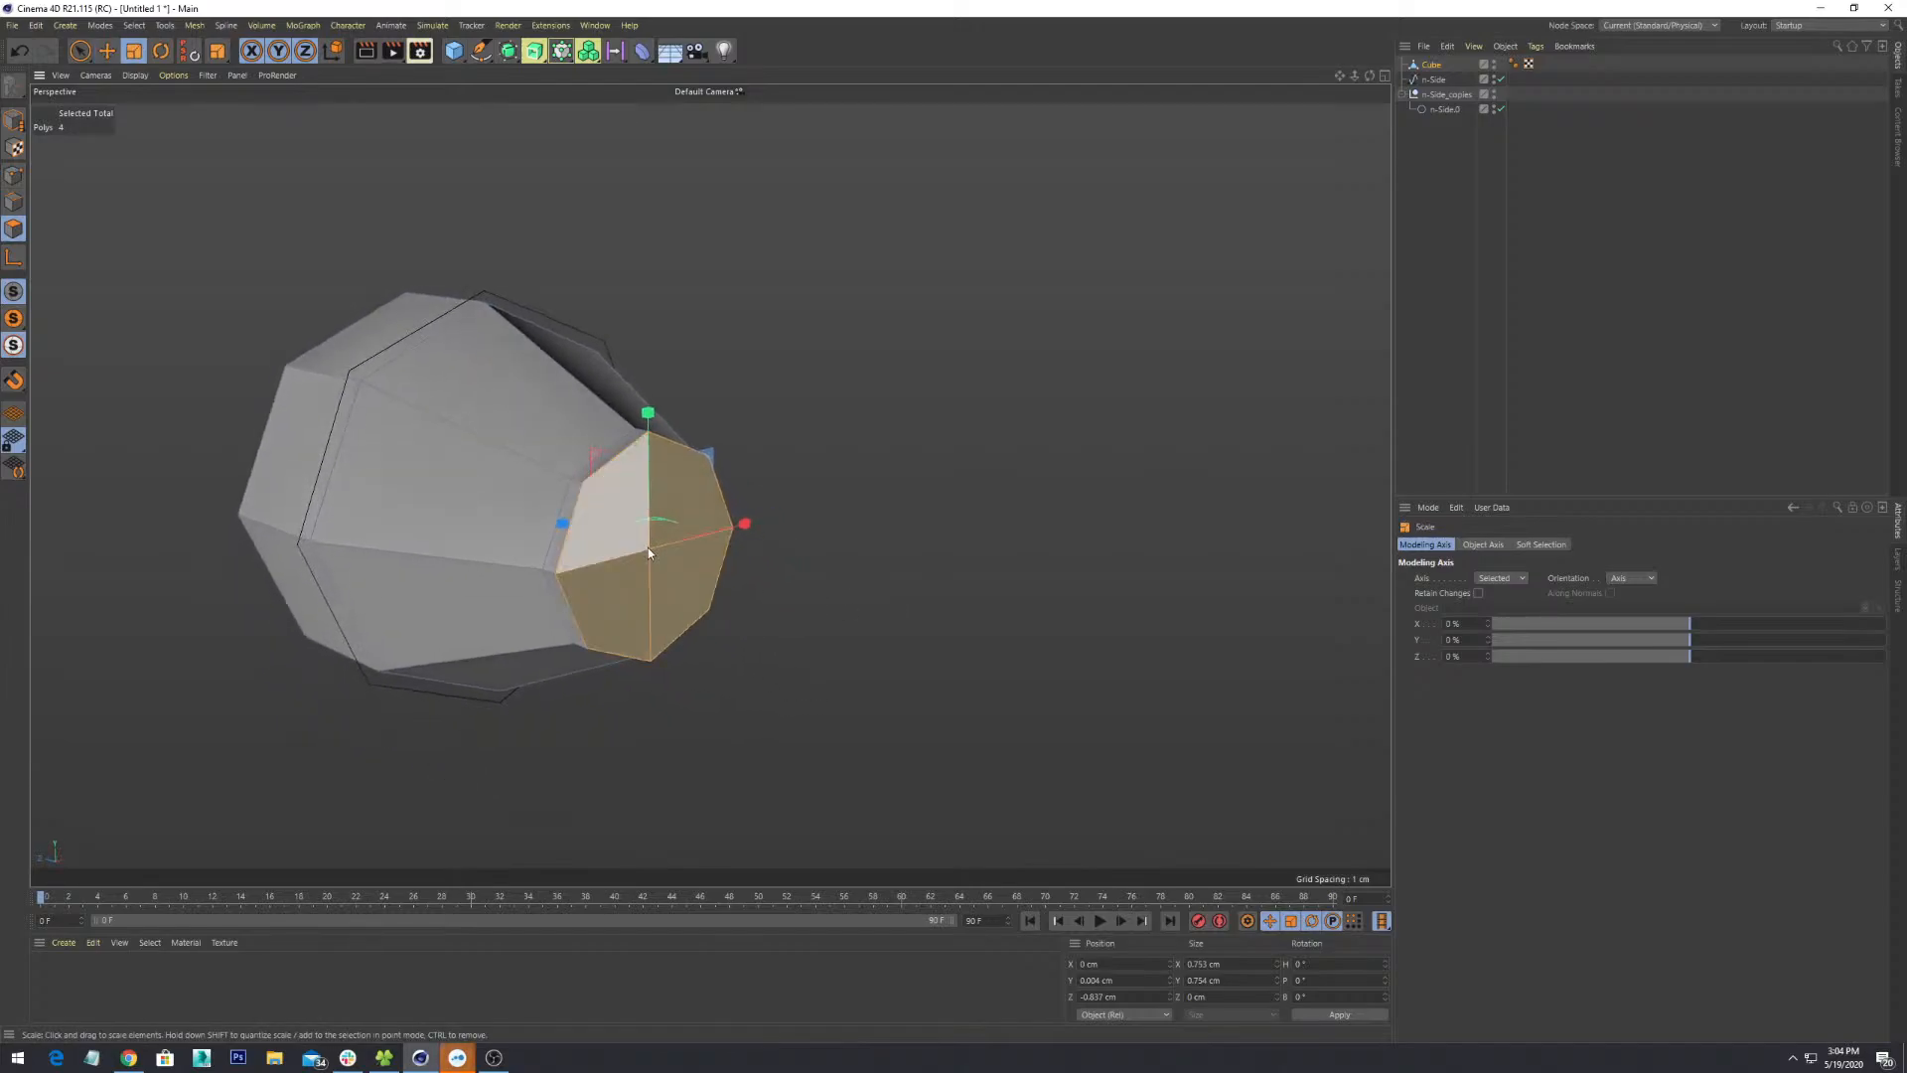
pyautogui.moveTo(647, 547); pyautogui.dragTo(745, 639)
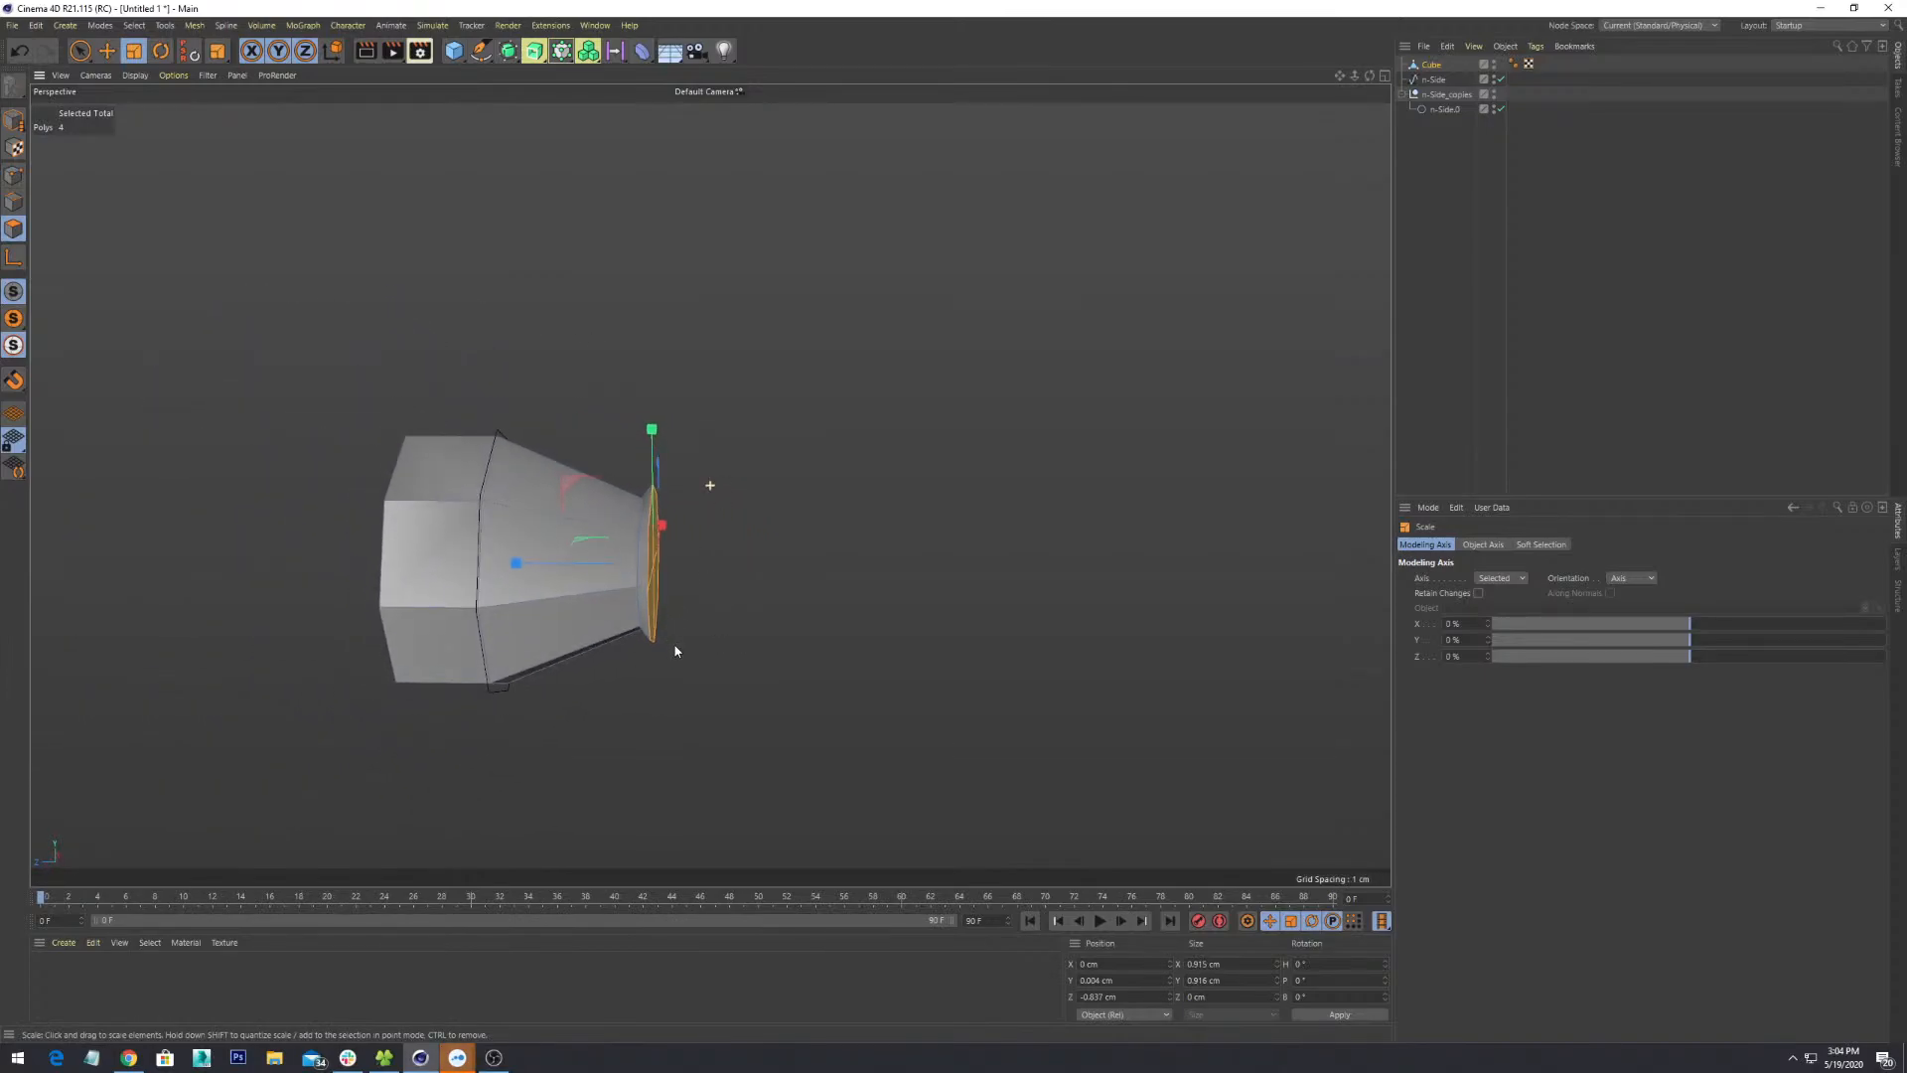
# - Move the cap outward along Z to -0.952 cm and fine-tune its size to 1.09 cm
pyautogui.press('e')
pyautogui.moveTo(600, 562); pyautogui.dragTo(727, 507)
pyautogui.scroll(3, 771, 652)
pyautogui.press('r')
pyautogui.press('t')
pyautogui.moveTo(734, 464); pyautogui.dragTo(732, 464)
pyautogui.scroll(-4, 747, 571)
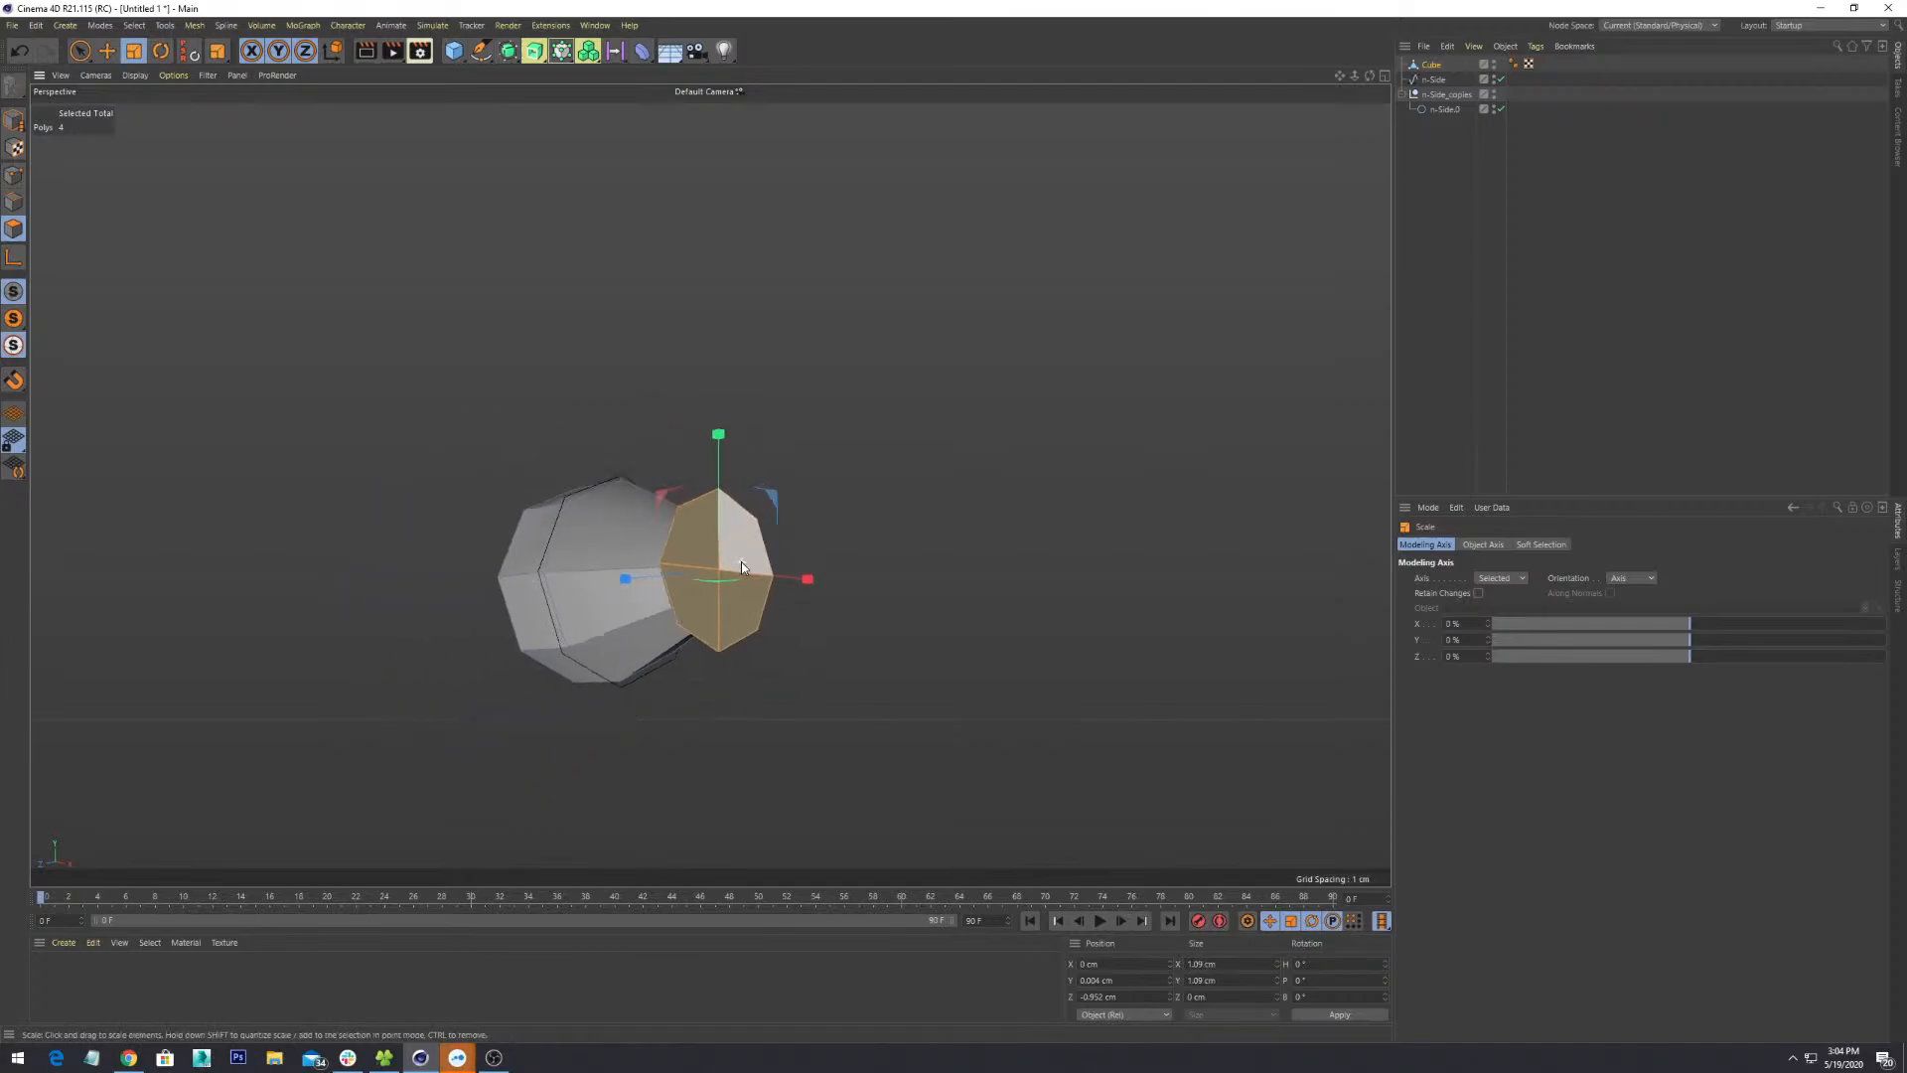
pyautogui.moveTo(754, 596)
pyautogui.keyDown('alt'); pyautogui.mouseDown()
pyautogui.moveTo(902, 656)
pyautogui.moveTo(846, 633)
pyautogui.moveTo(804, 702)
pyautogui.moveTo(762, 564)
pyautogui.mouseUp(); pyautogui.keyUp('alt')
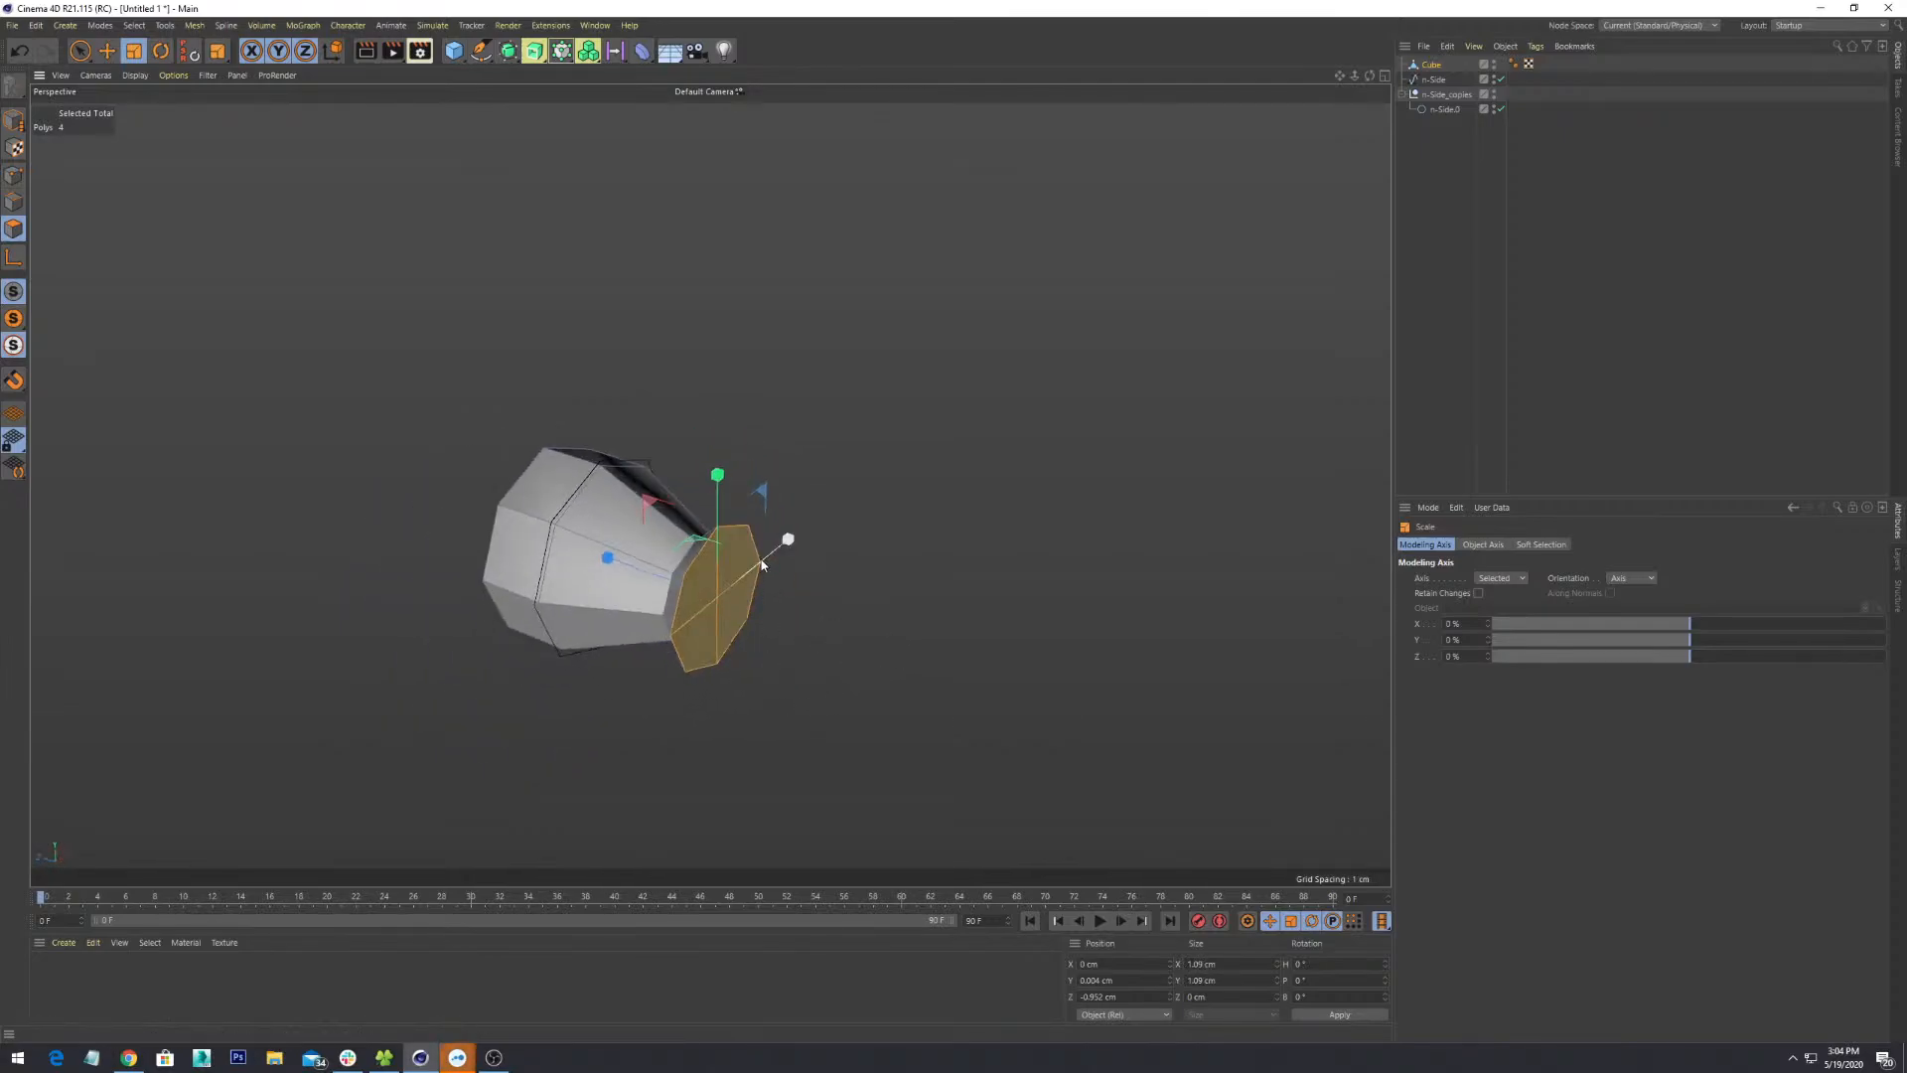
pyautogui.rightClick(762, 563)
# - Extrude the end polygons out 0.23 cm, discarding a first trial extrusion
pyautogui.rightClick(741, 610)
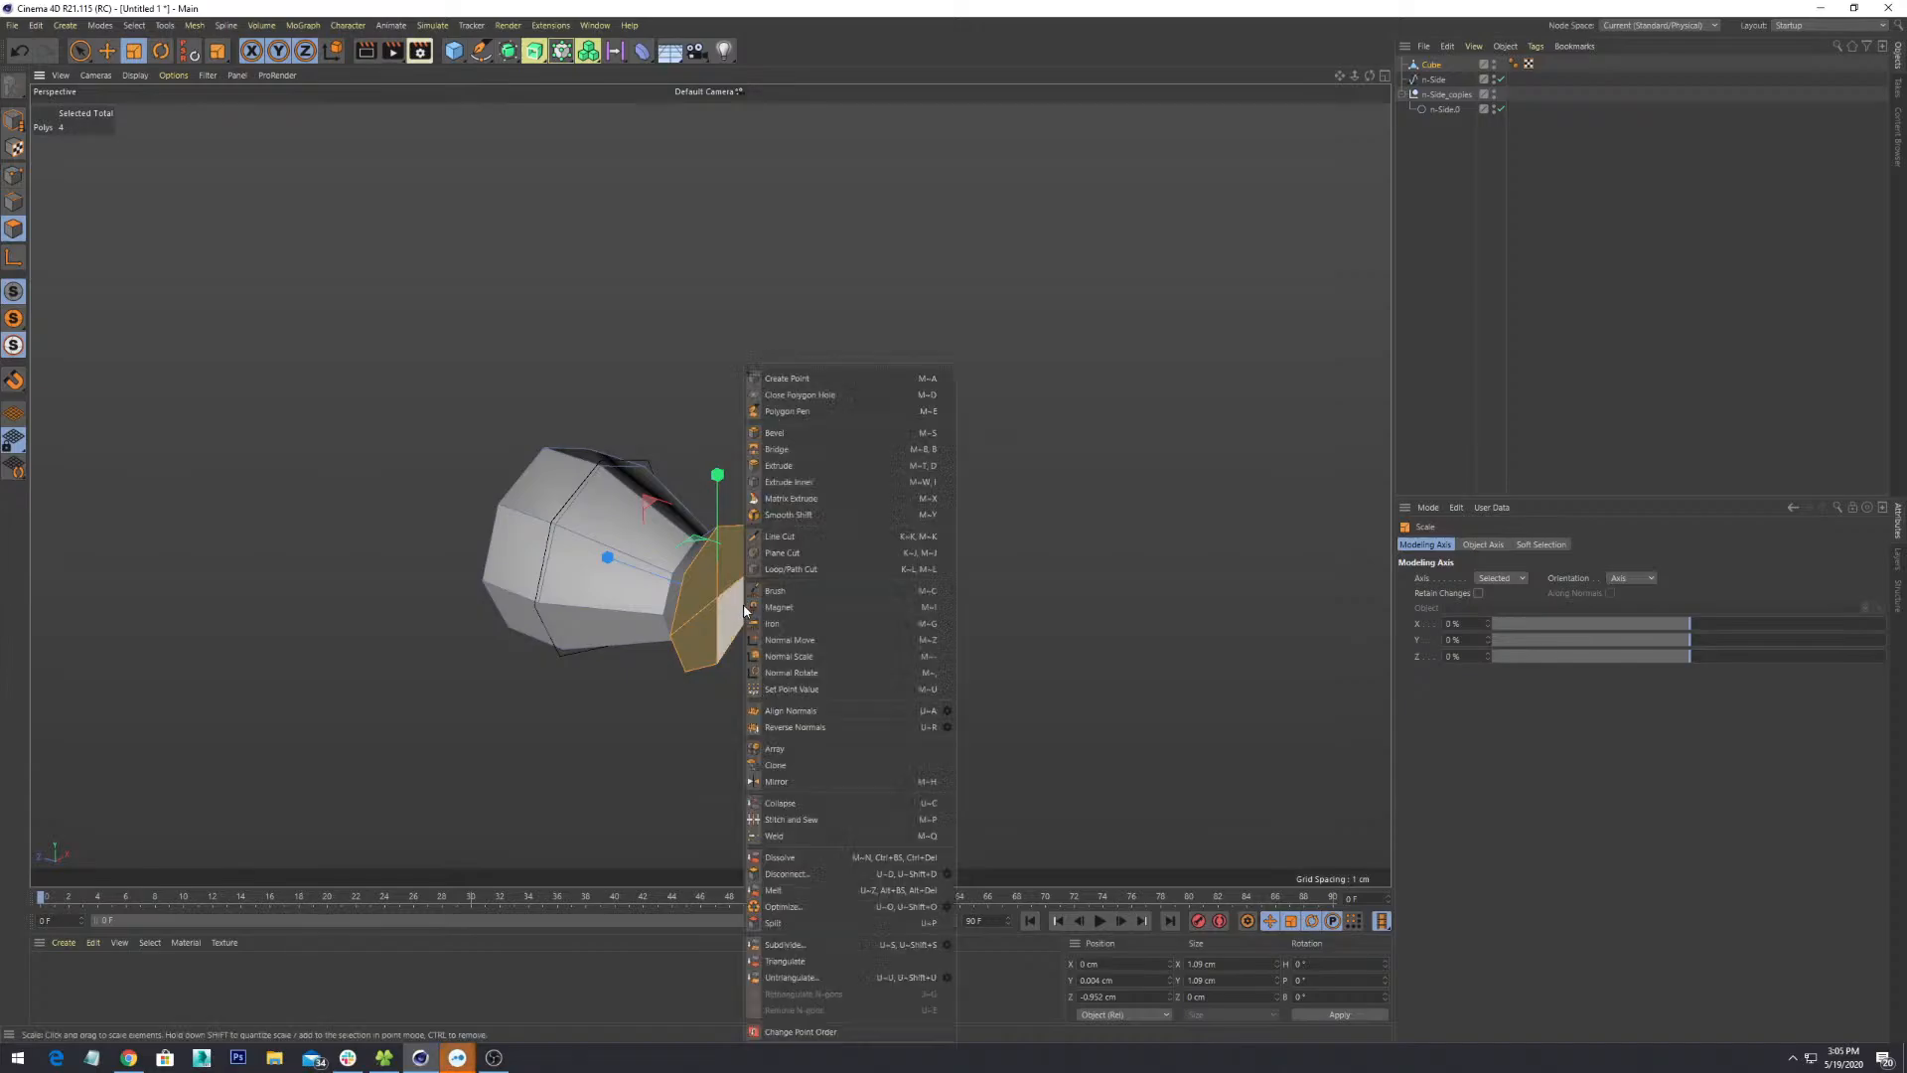
pyautogui.click(790, 465)
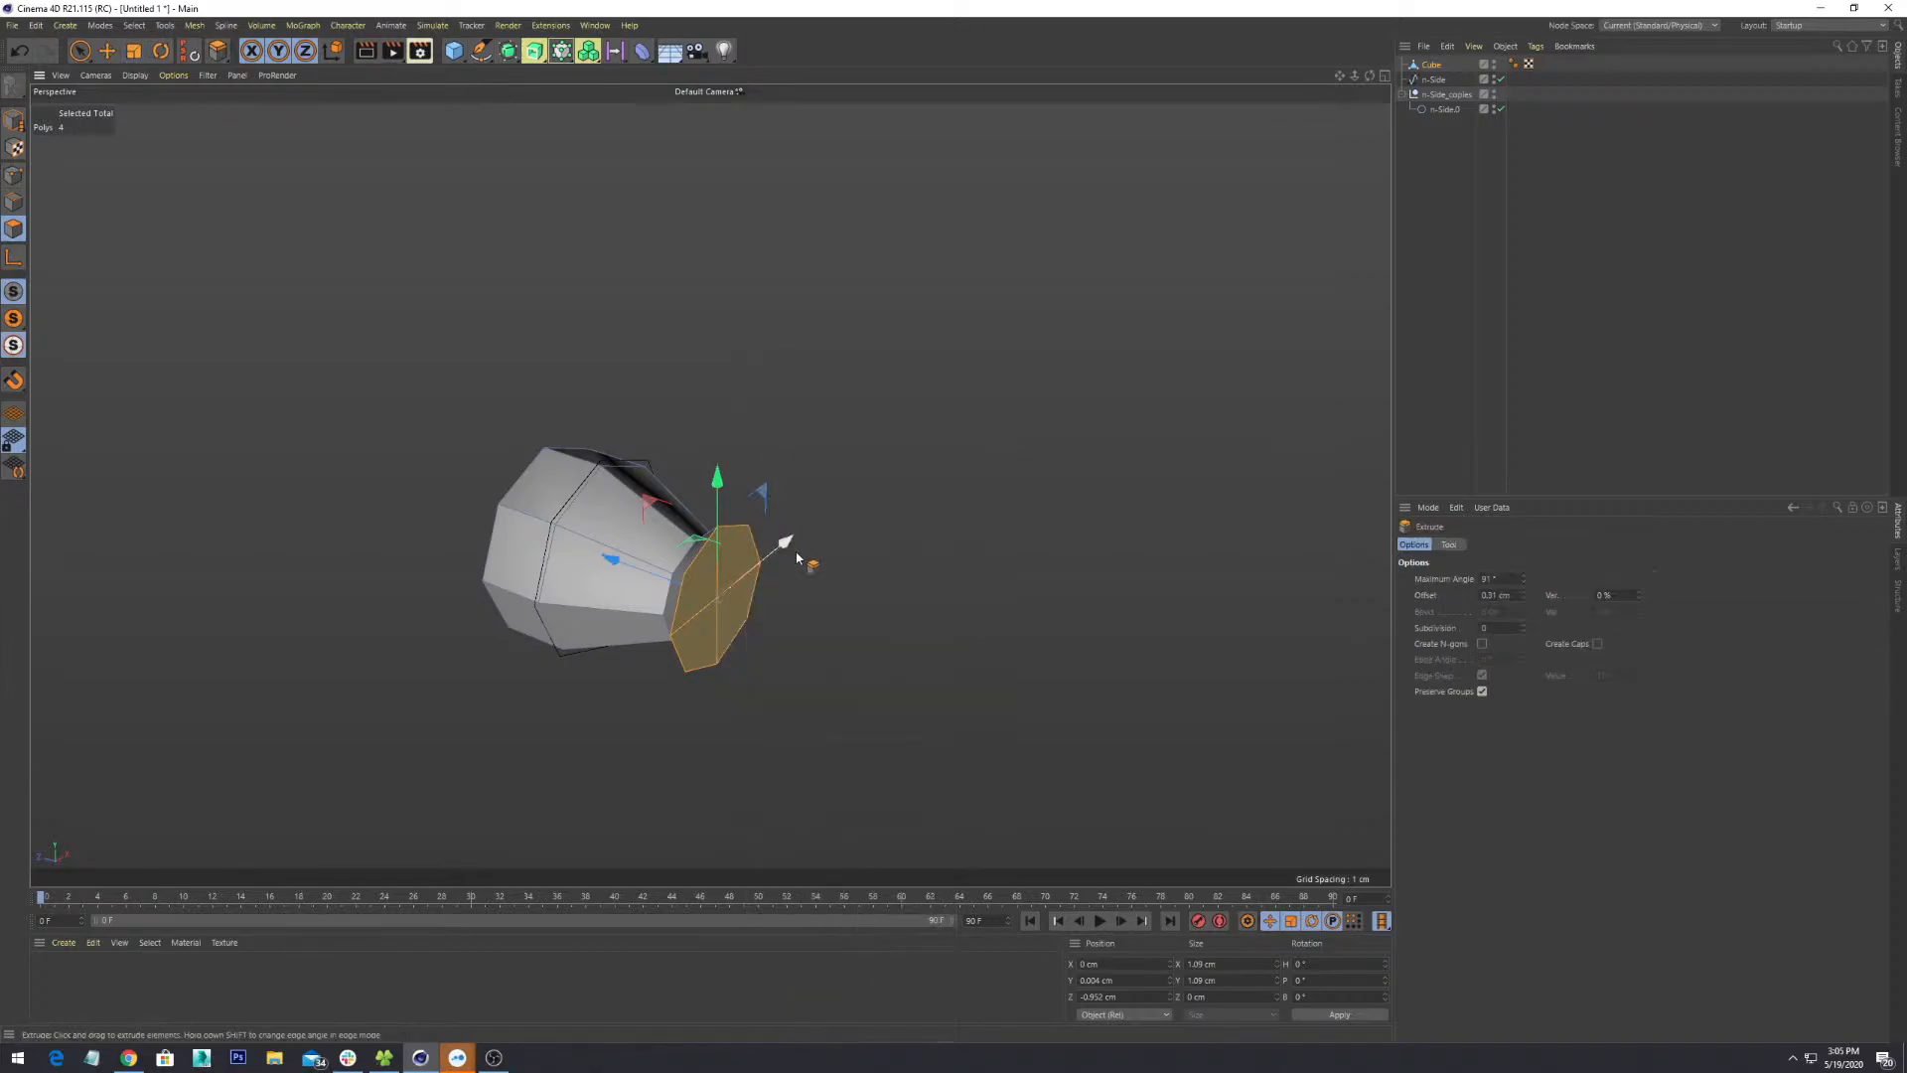
pyautogui.moveTo(721, 600); pyautogui.dragTo(759, 591)
pyautogui.hotkey('ctrl', 'z')
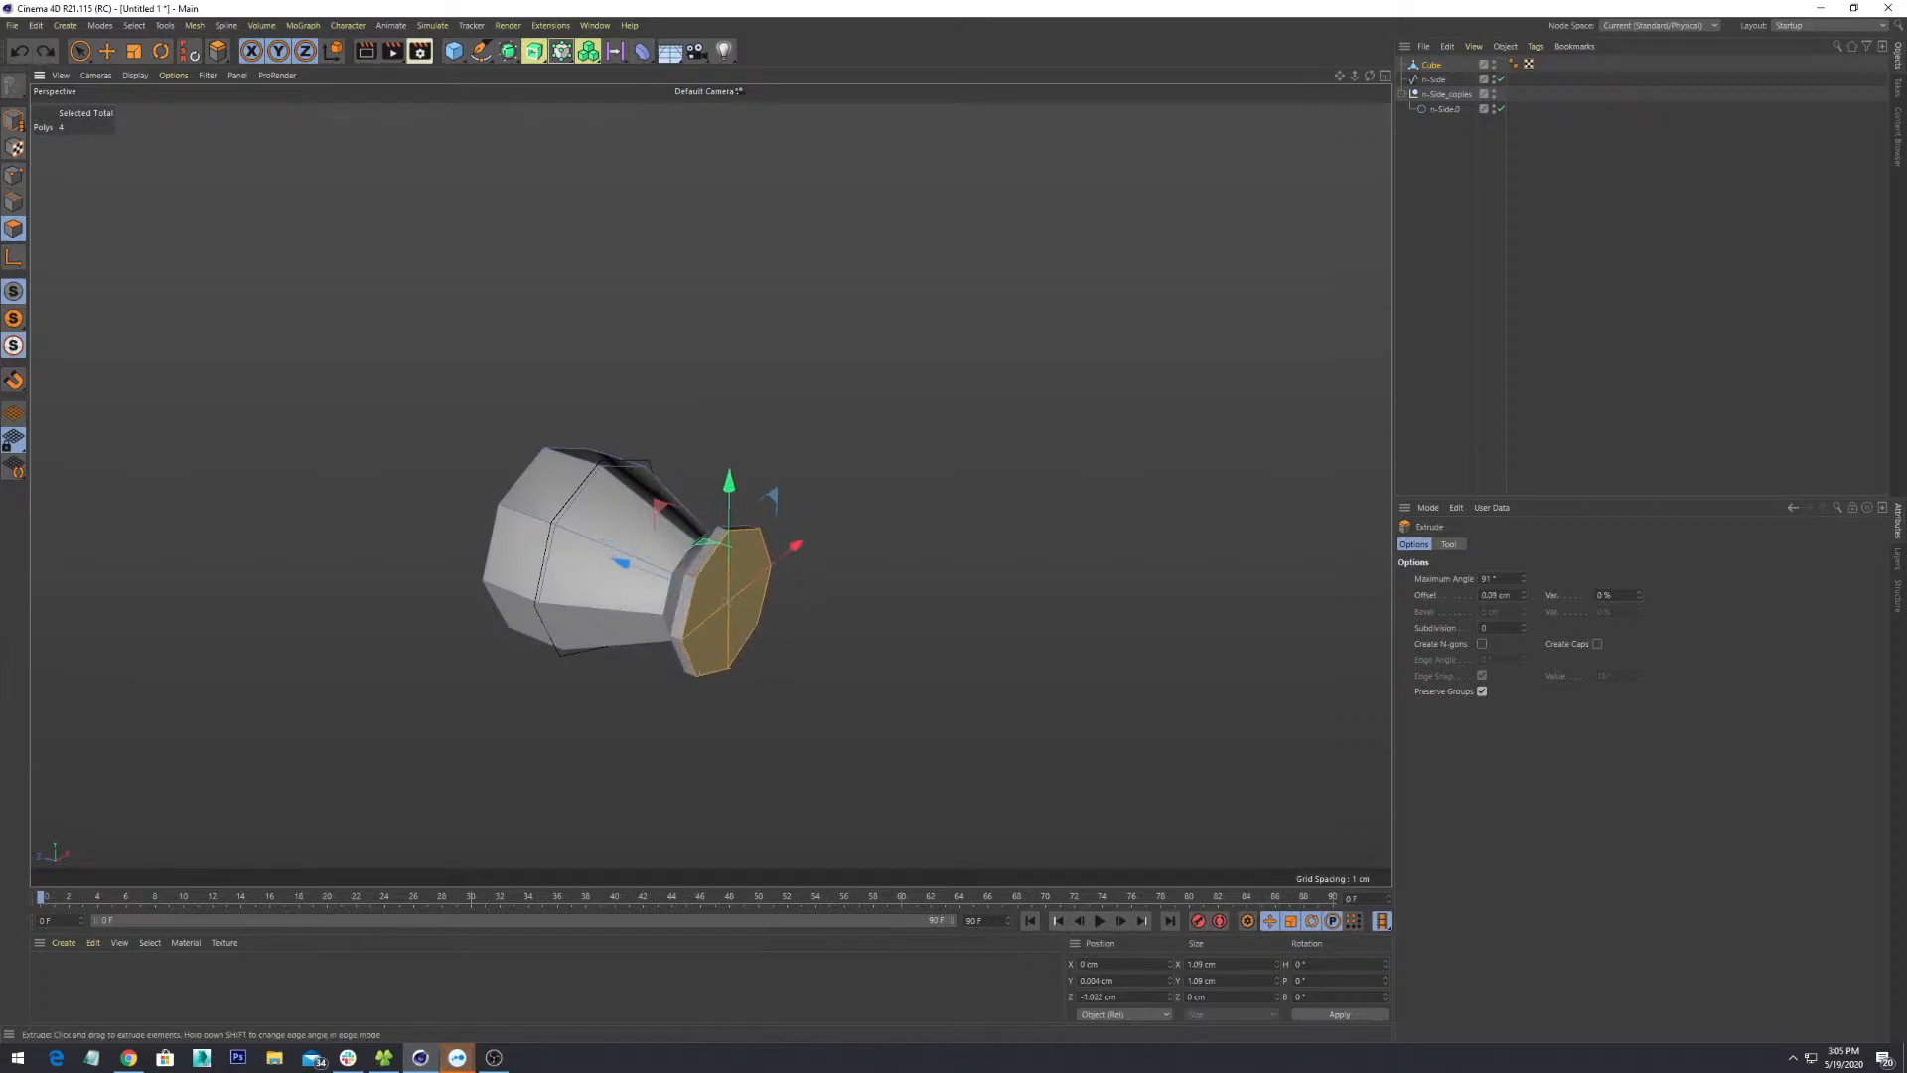
pyautogui.moveTo(800, 616); pyautogui.dragTo(828, 616)
pyautogui.keyDown('alt'); pyautogui.moveTo(770, 715); pyautogui.dragTo(847, 621); pyautogui.keyUp('alt')
pyautogui.scroll(4, 830, 694)
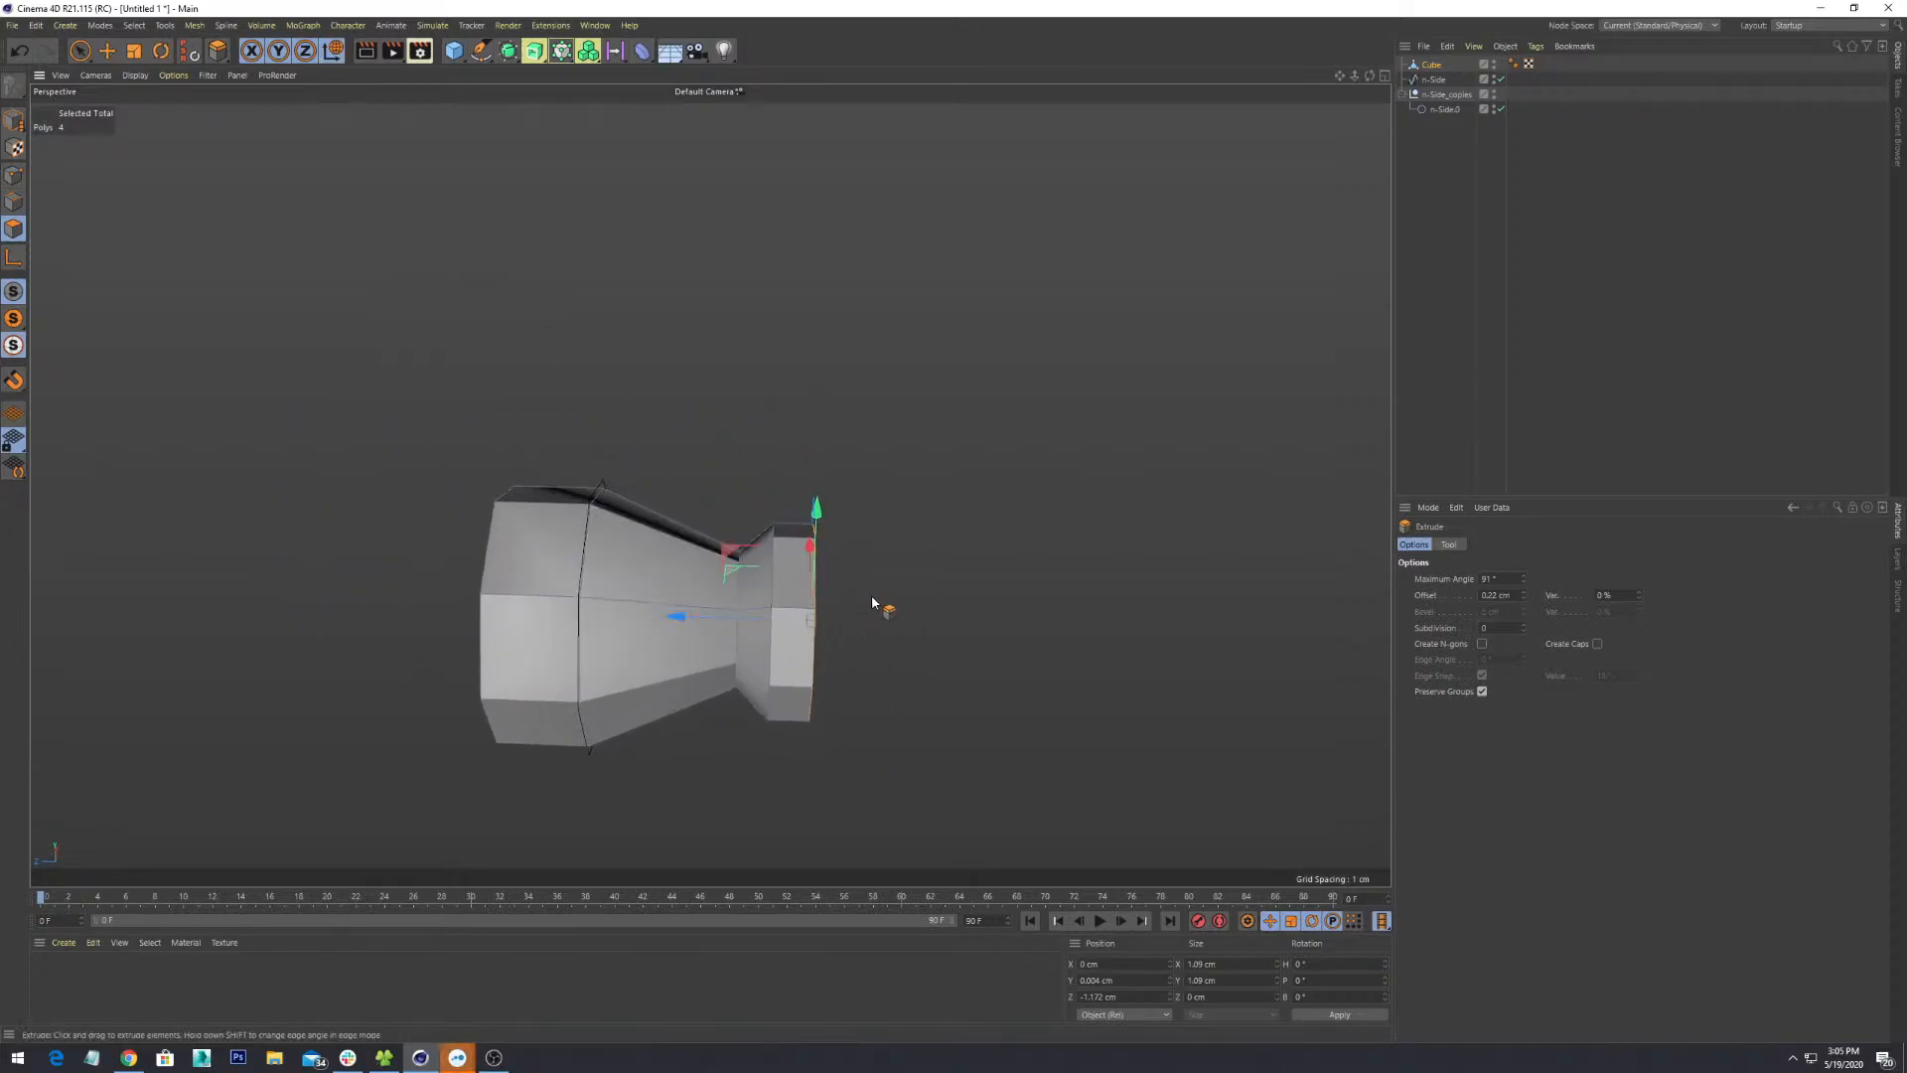
# - Move the end polygons along Z so the end cap sits at -1.12 cm
pyautogui.press('e')
pyautogui.moveTo(725, 618); pyautogui.dragTo(978, 672)
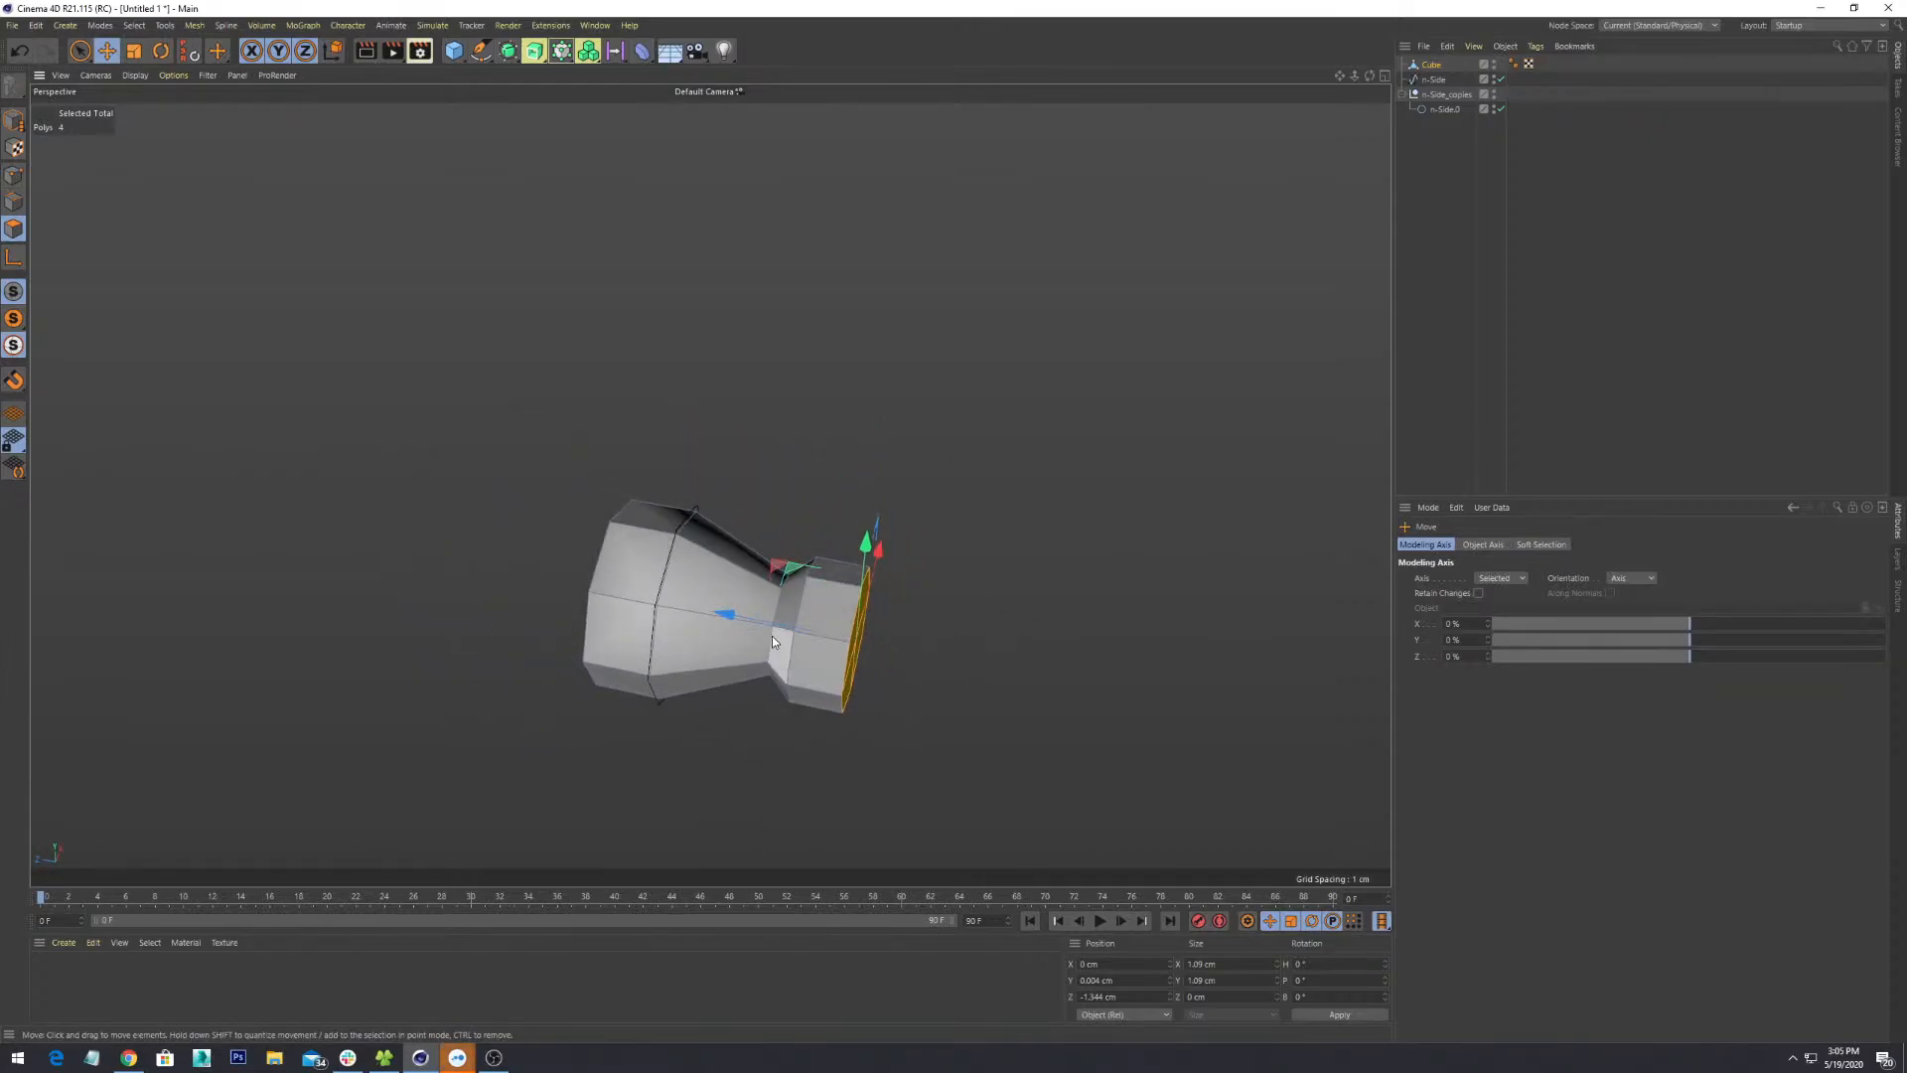
pyautogui.moveTo(772, 635); pyautogui.dragTo(894, 561)
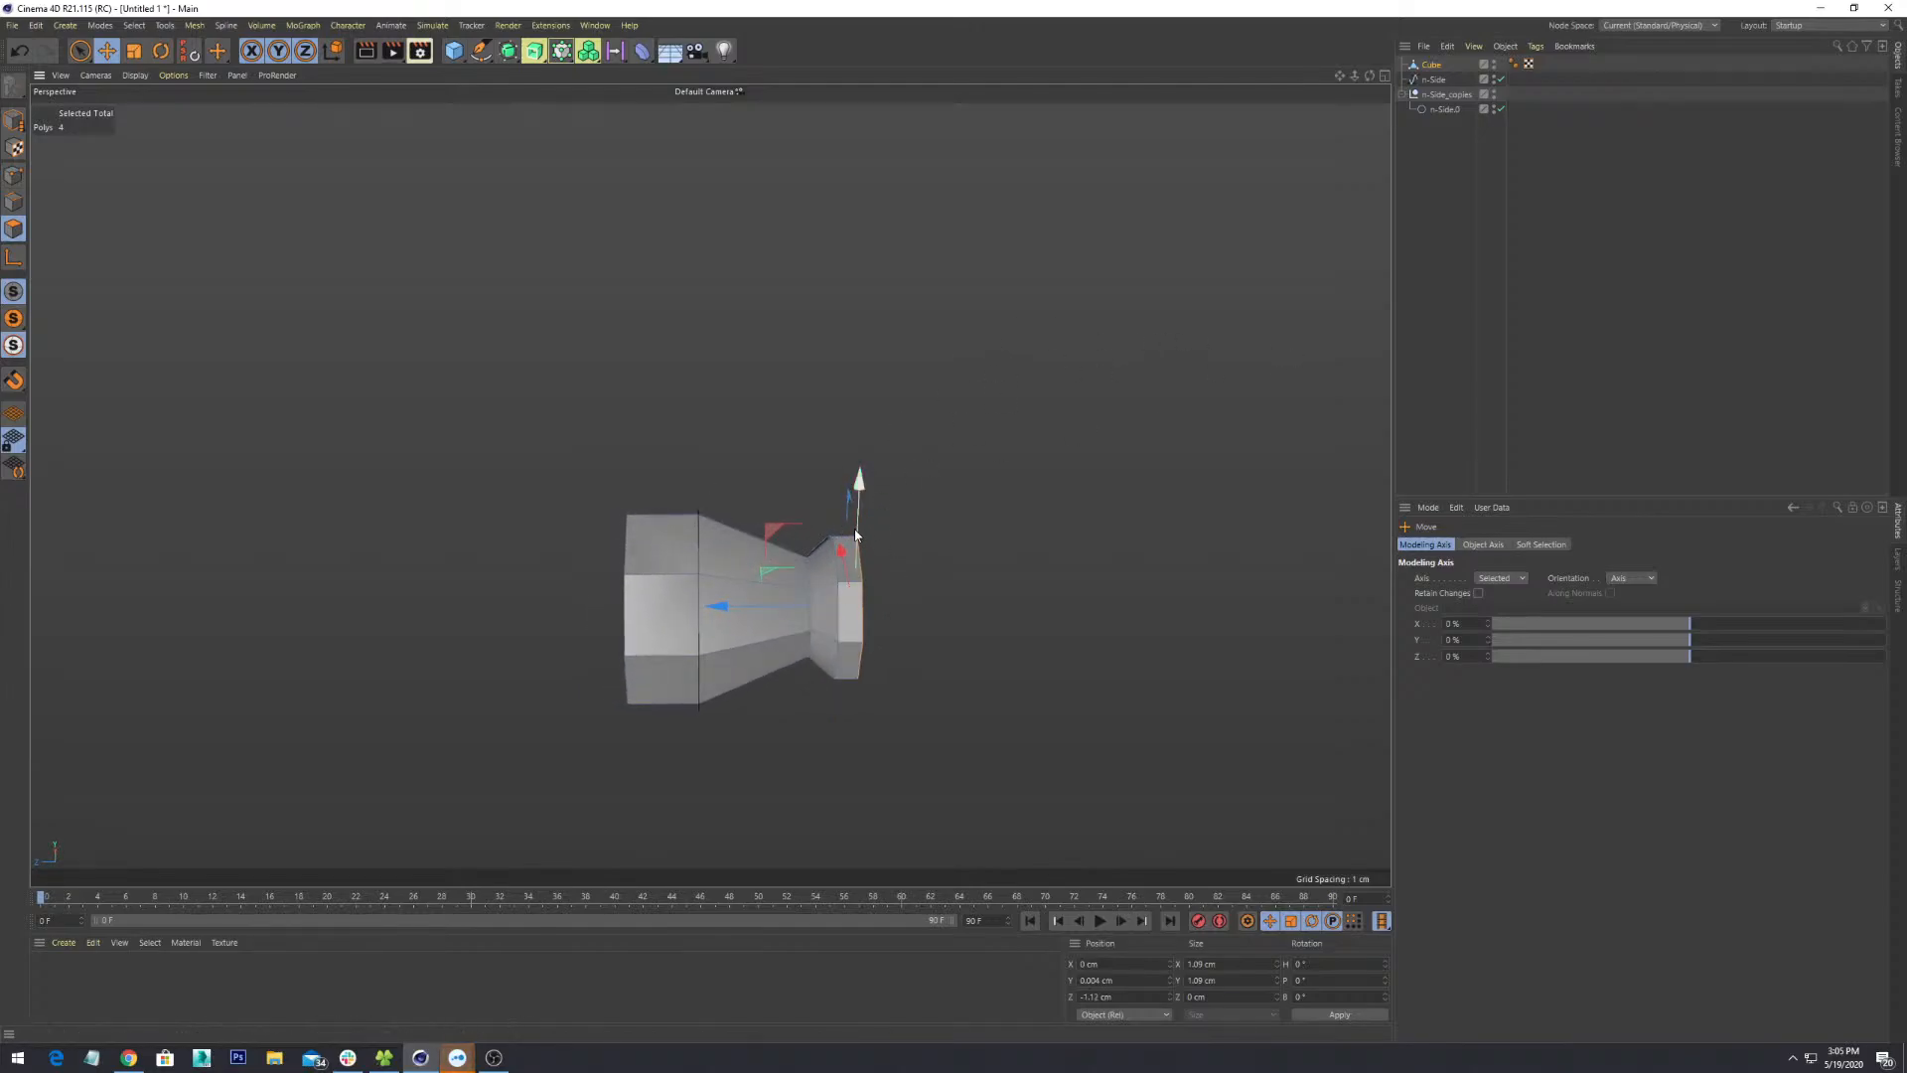
pyautogui.keyDown('alt'); pyautogui.moveTo(964, 565); pyautogui.dragTo(931, 548); pyautogui.keyUp('alt')
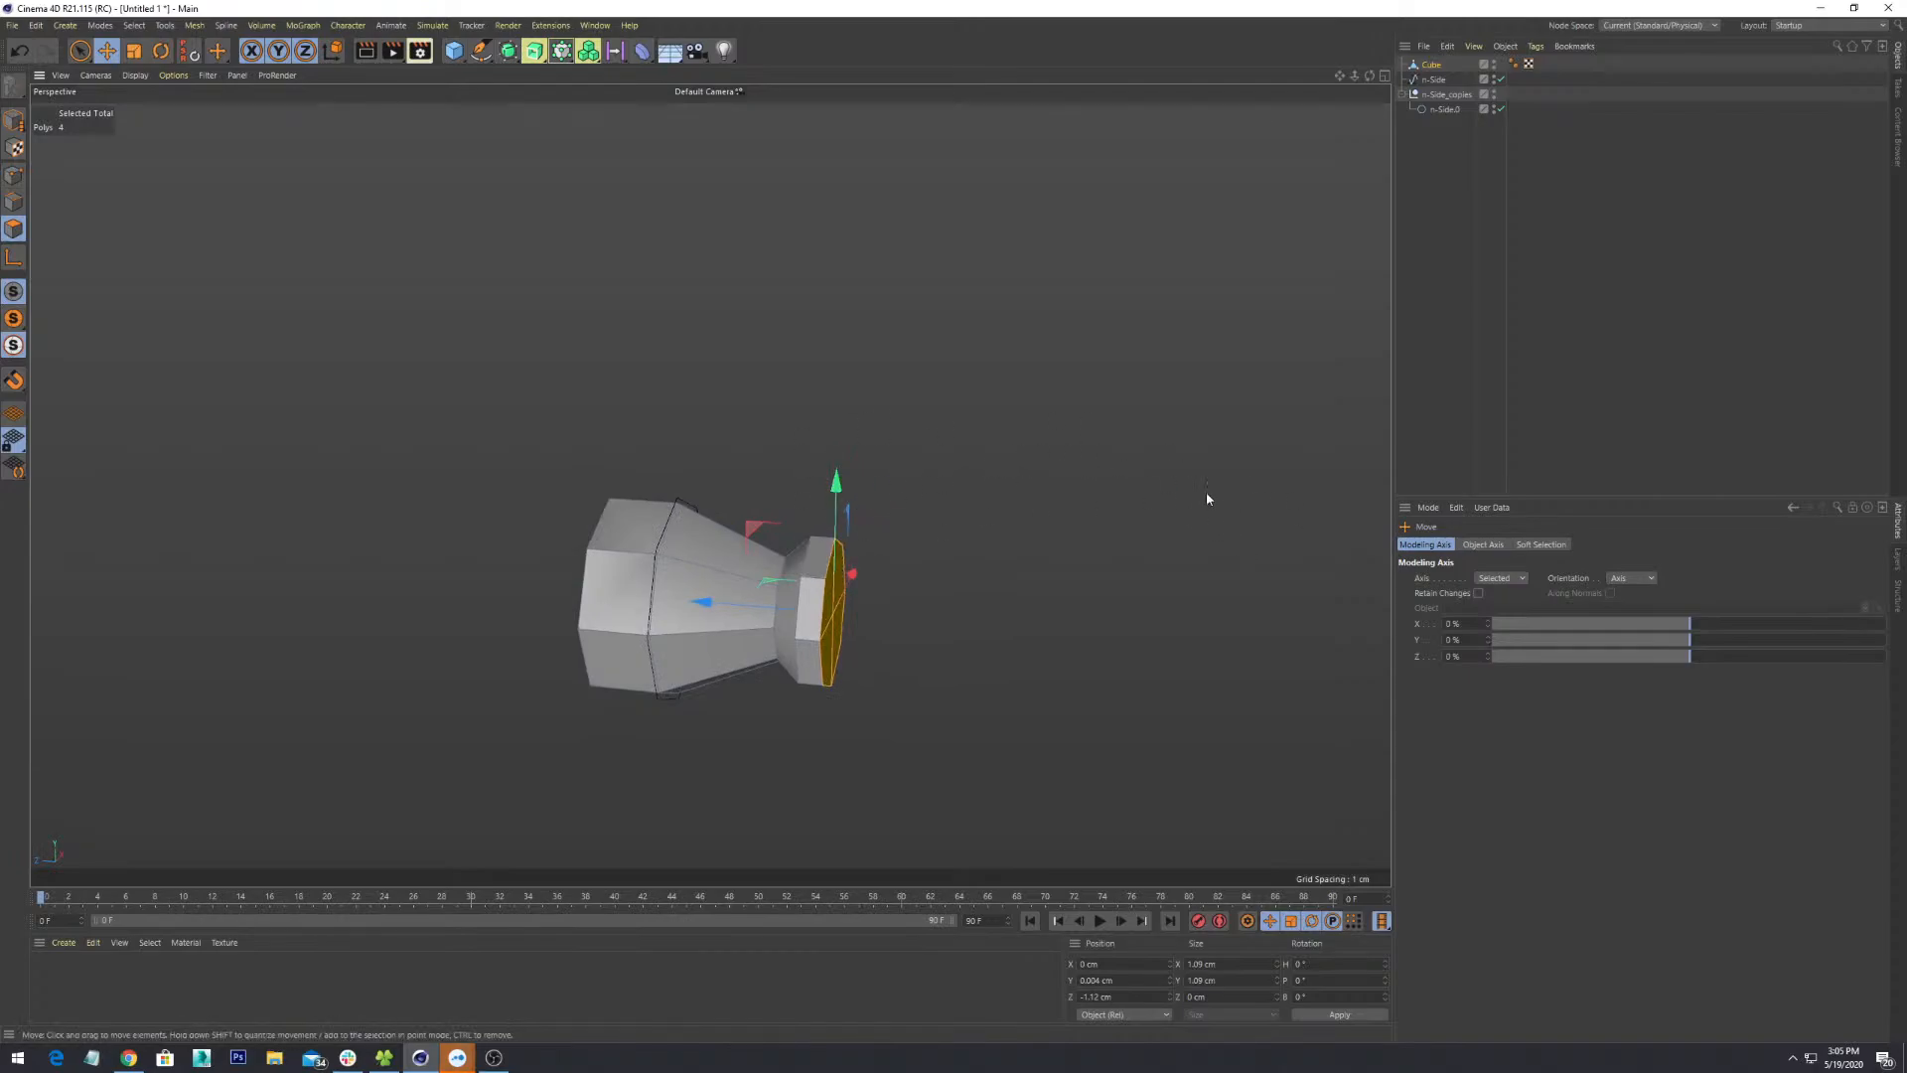
pyautogui.keyDown('alt'); pyautogui.moveTo(804, 534); pyautogui.dragTo(913, 648); pyautogui.keyUp('alt')
pyautogui.moveTo(777, 612); pyautogui.dragTo(1040, 691)
# - Try shrinking the end polygons, undo back to 1.09 cm, and pick Live Selection
pyautogui.press('r')
pyautogui.press('t')
pyautogui.hotkey('ctrl', 'z')
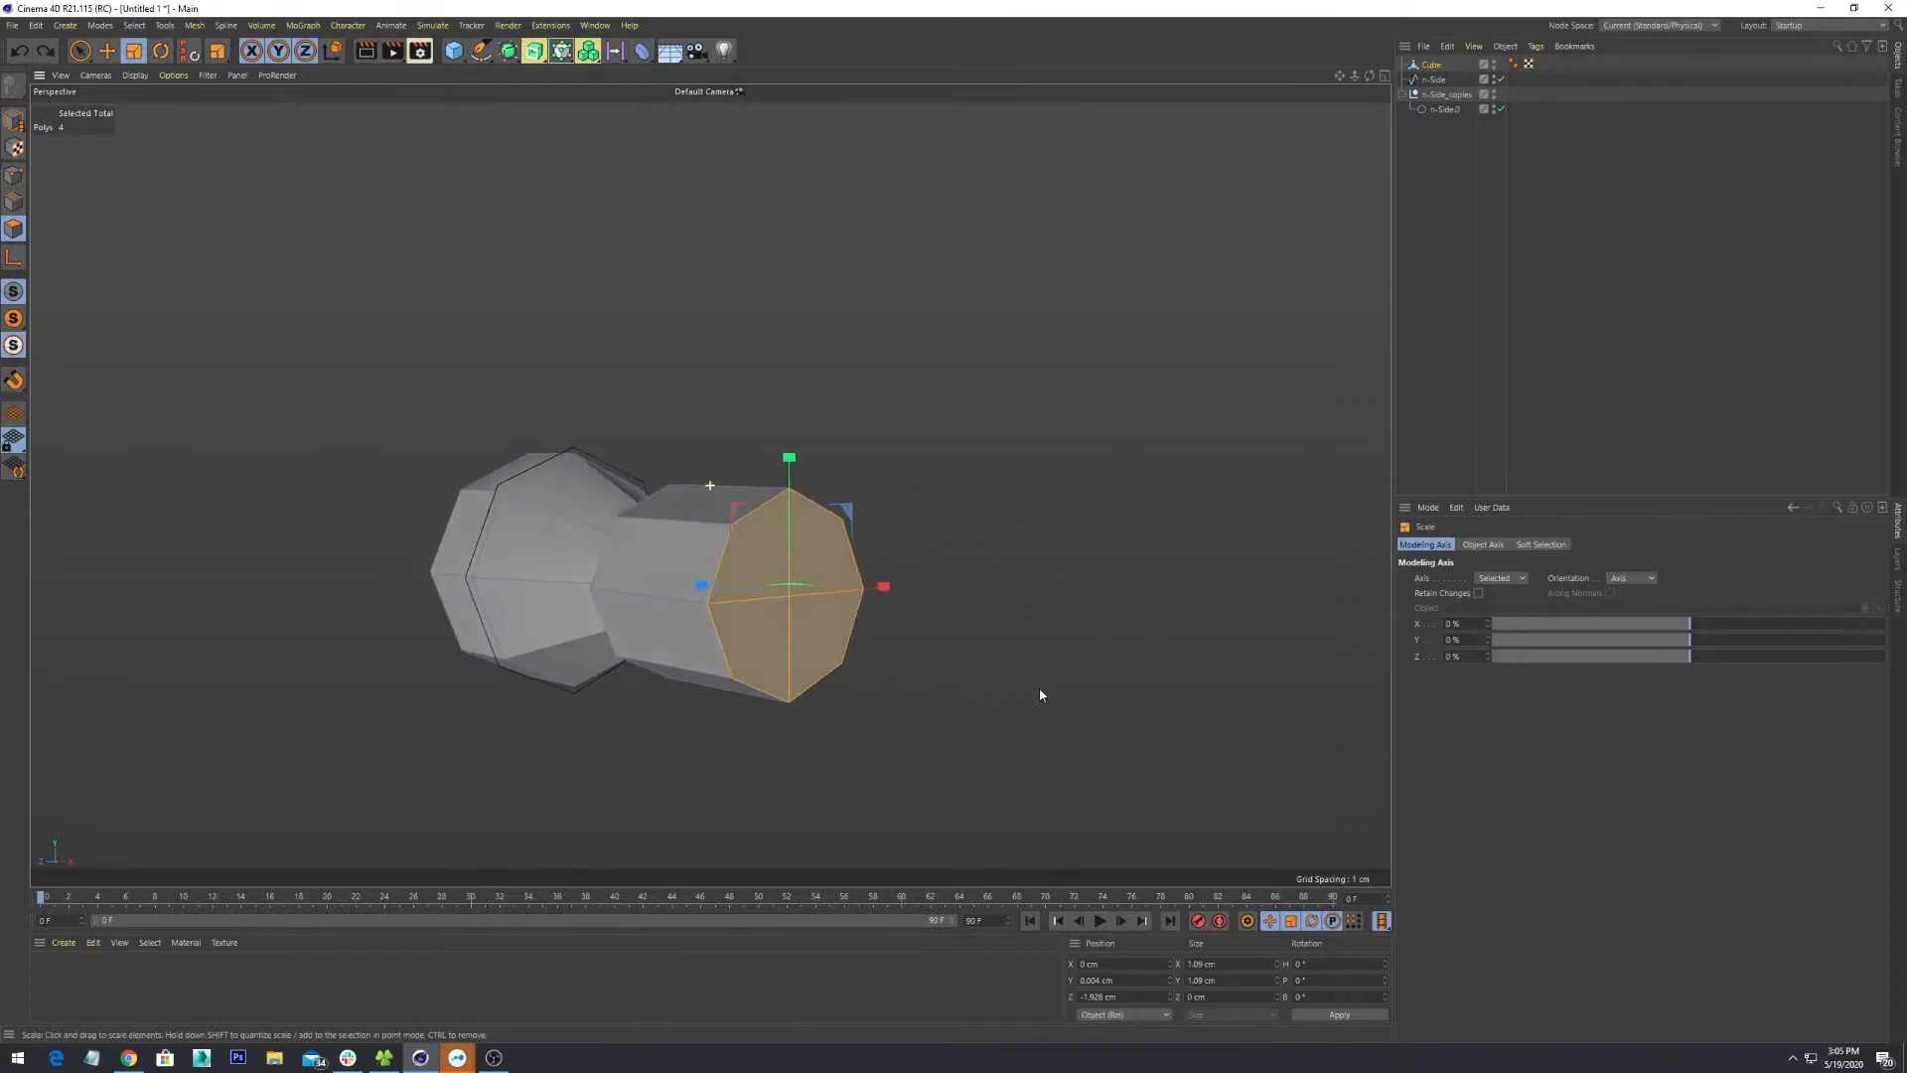
pyautogui.moveTo(799, 610); pyautogui.dragTo(679, 891)
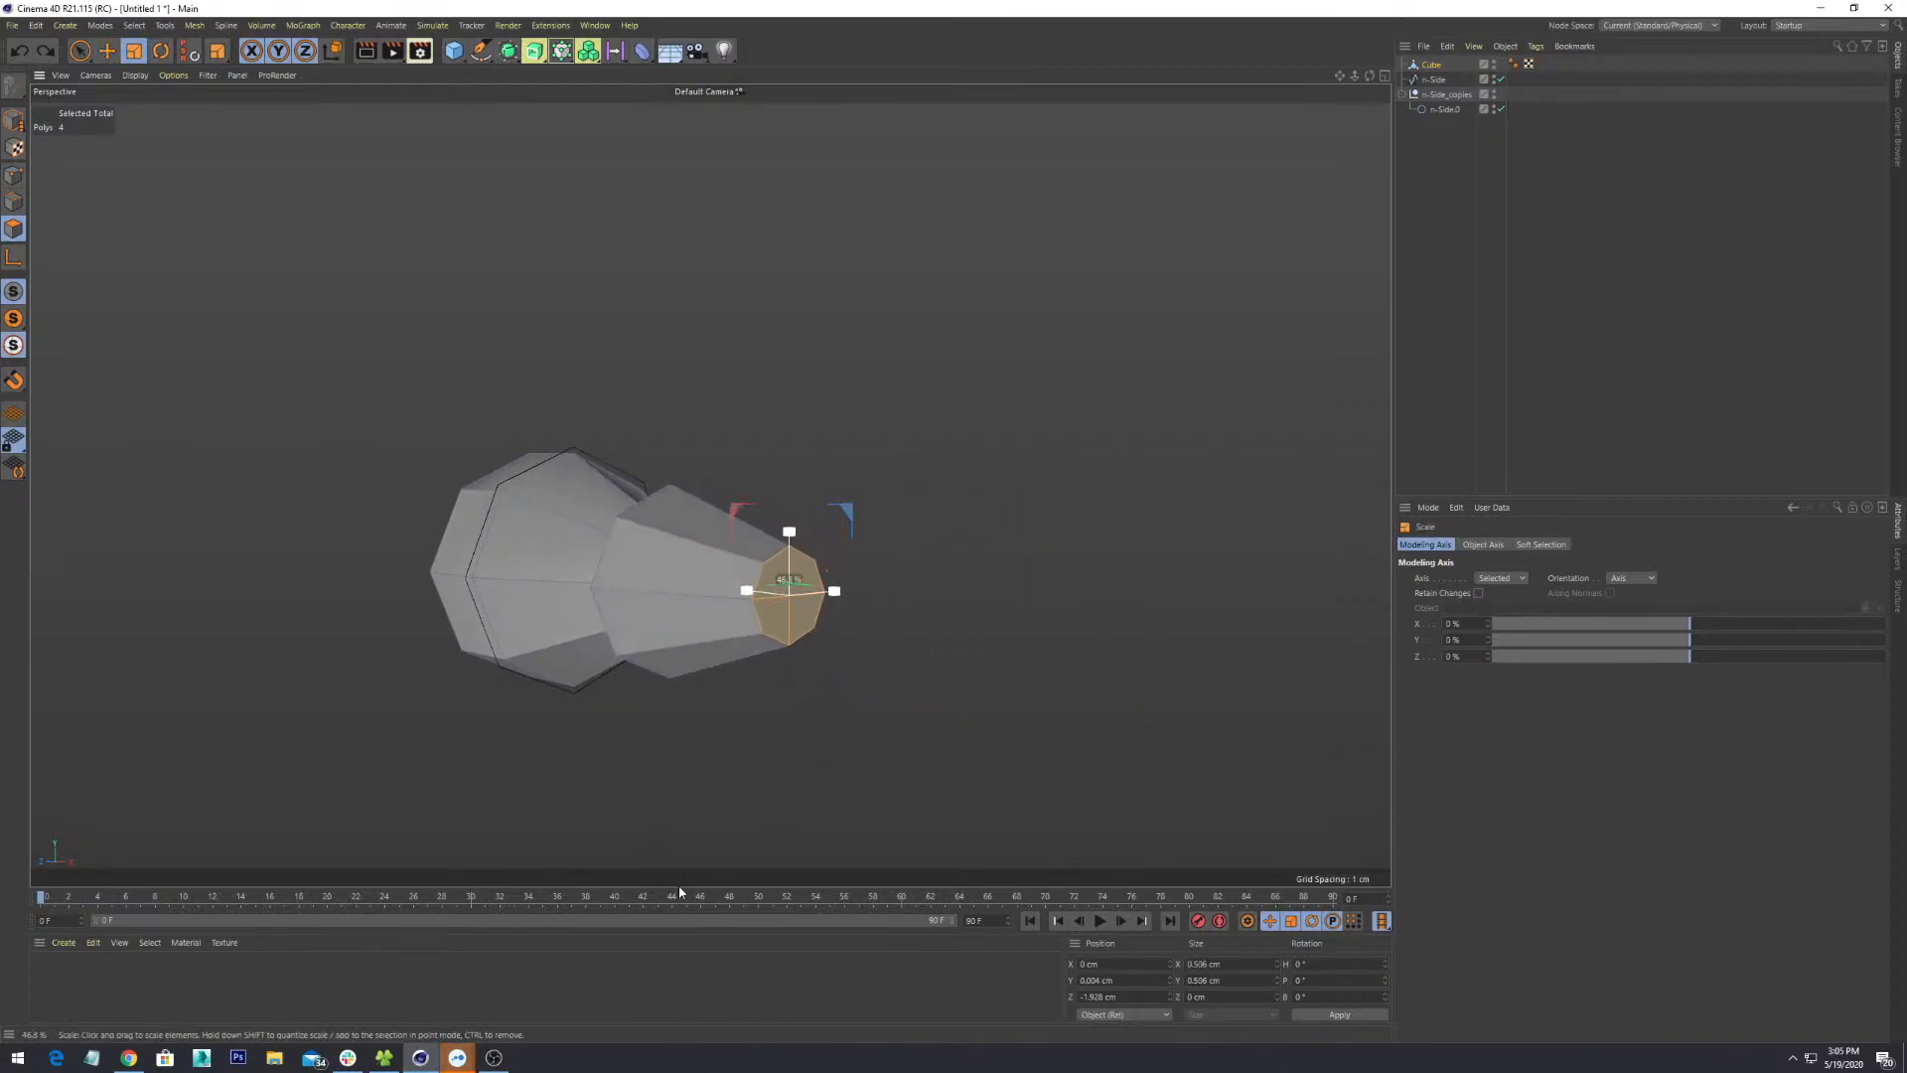
pyautogui.keyDown('alt'); pyautogui.moveTo(815, 363); pyautogui.dragTo(1120, 441); pyautogui.keyUp('alt')
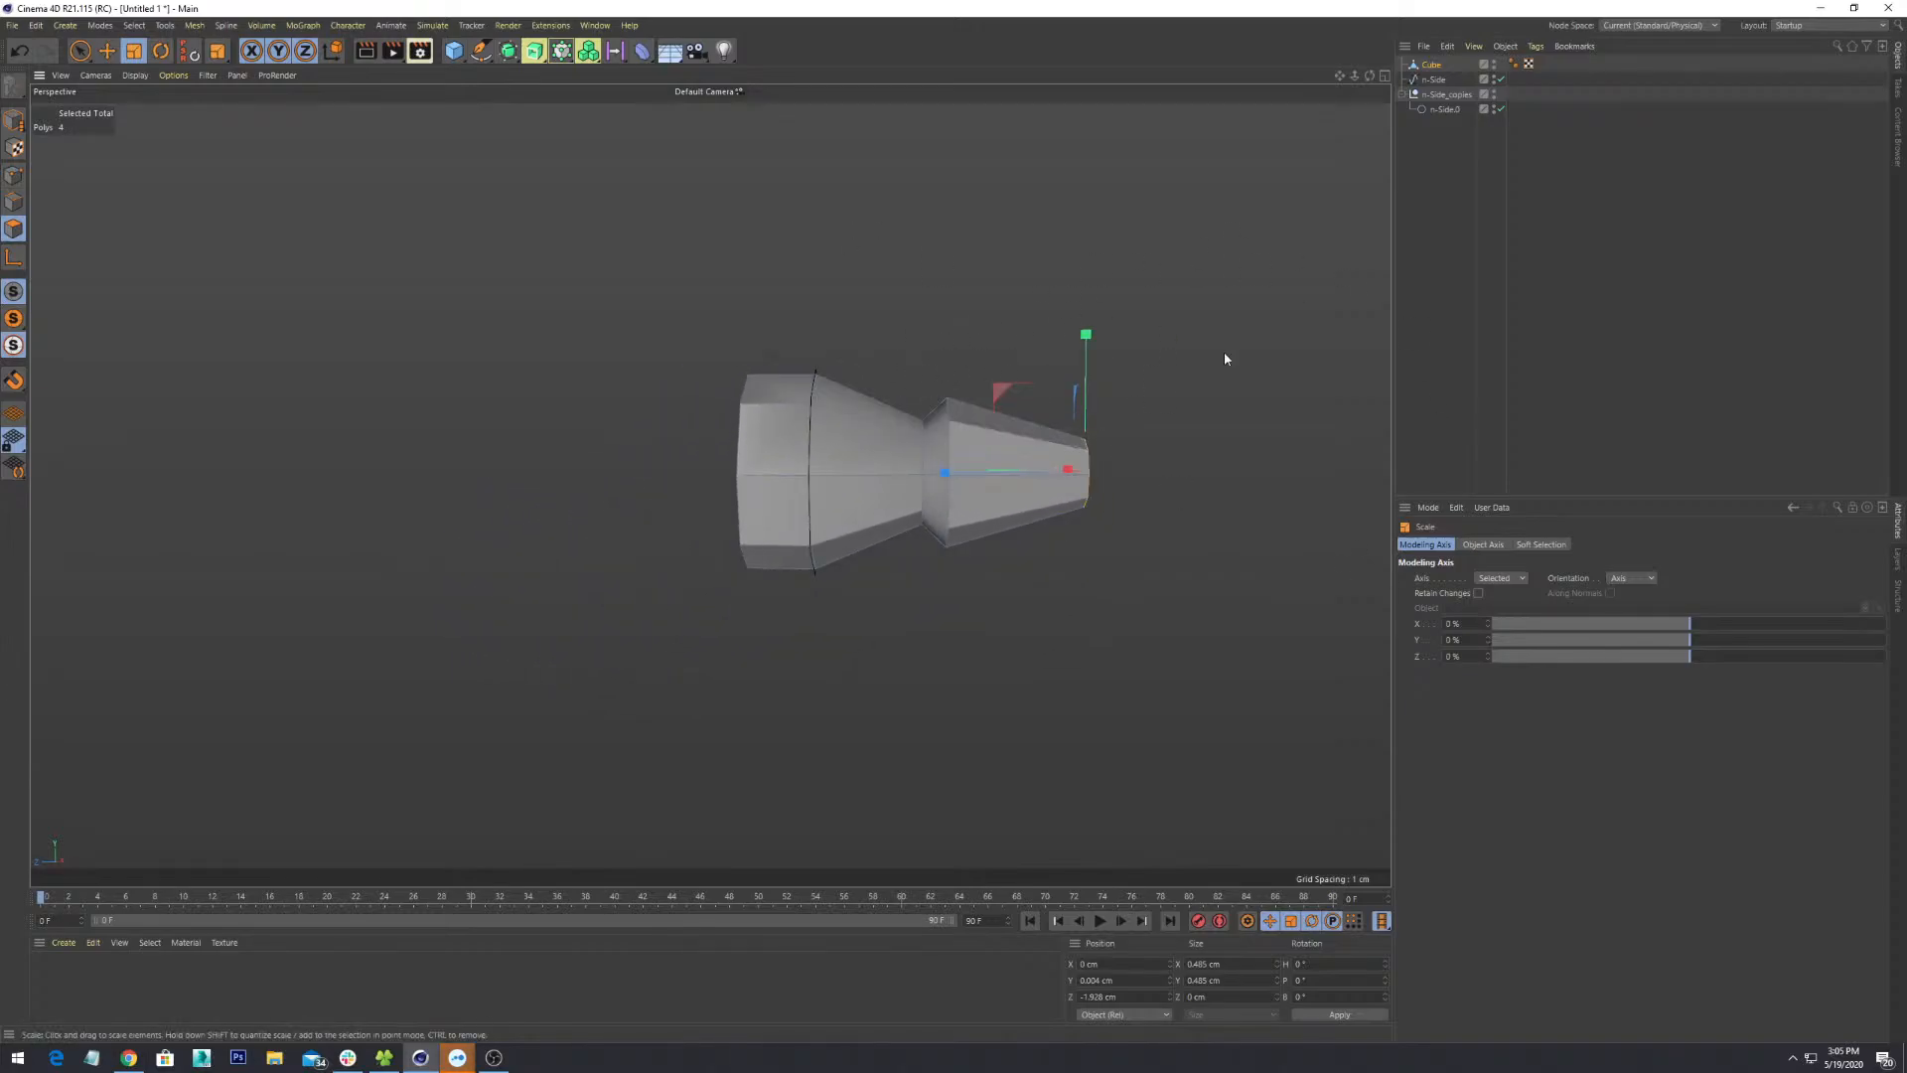
pyautogui.hotkey('ctrl', 'z')
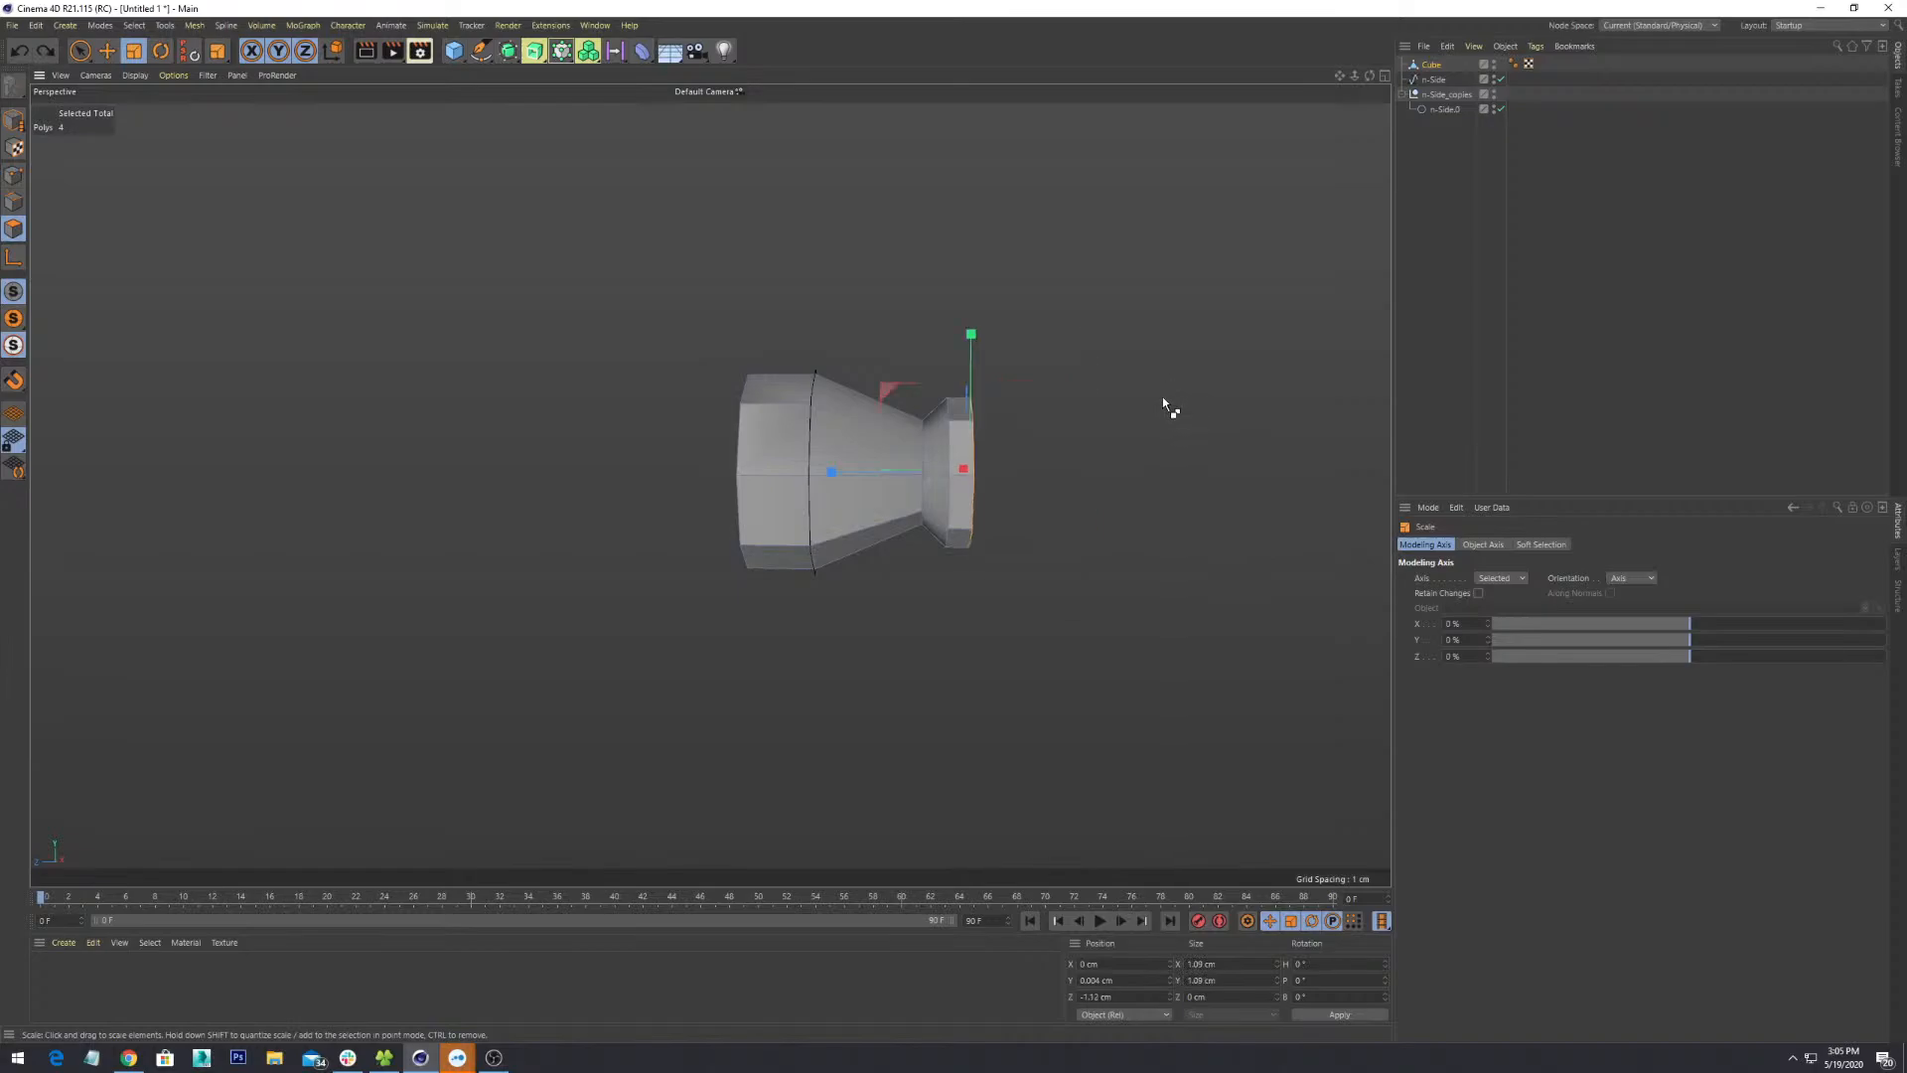
pyautogui.keyDown('alt'); pyautogui.moveTo(1164, 399); pyautogui.dragTo(1002, 415); pyautogui.keyUp('alt')
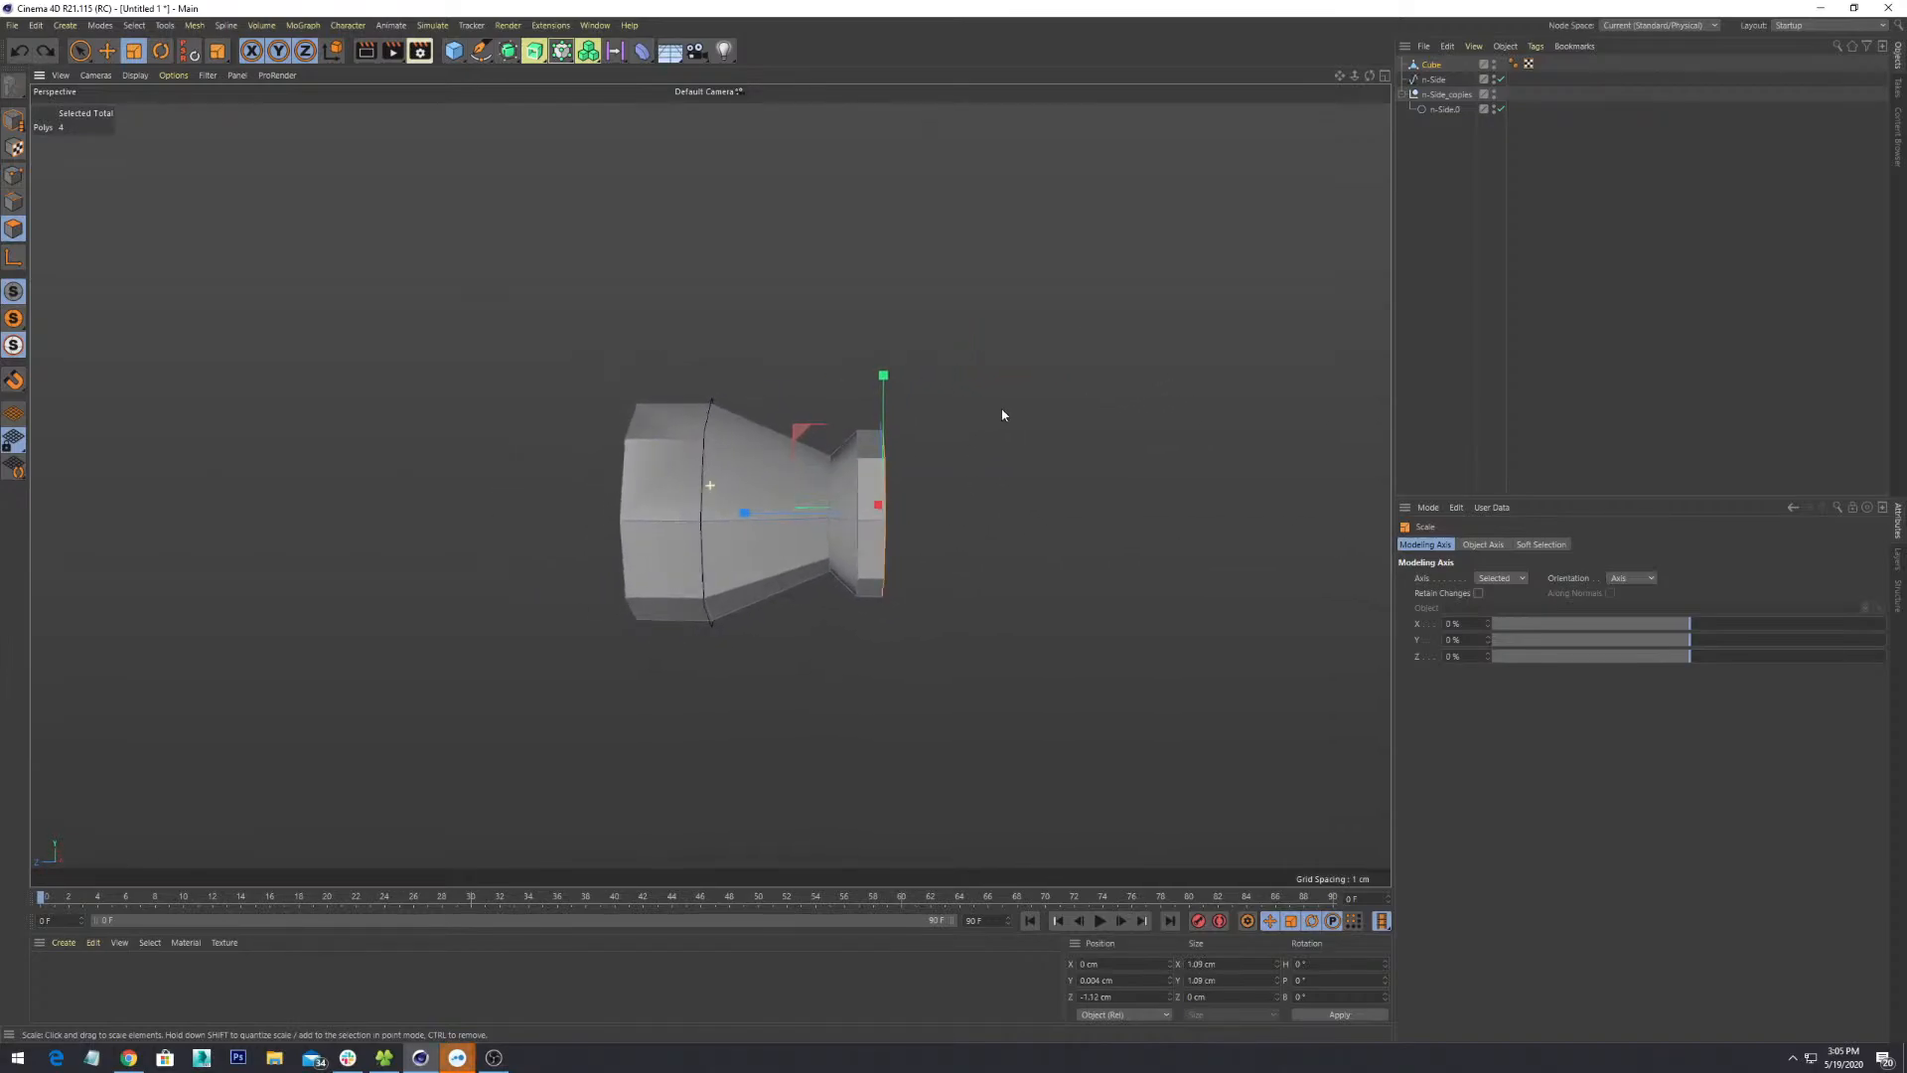
pyautogui.click(83, 58)
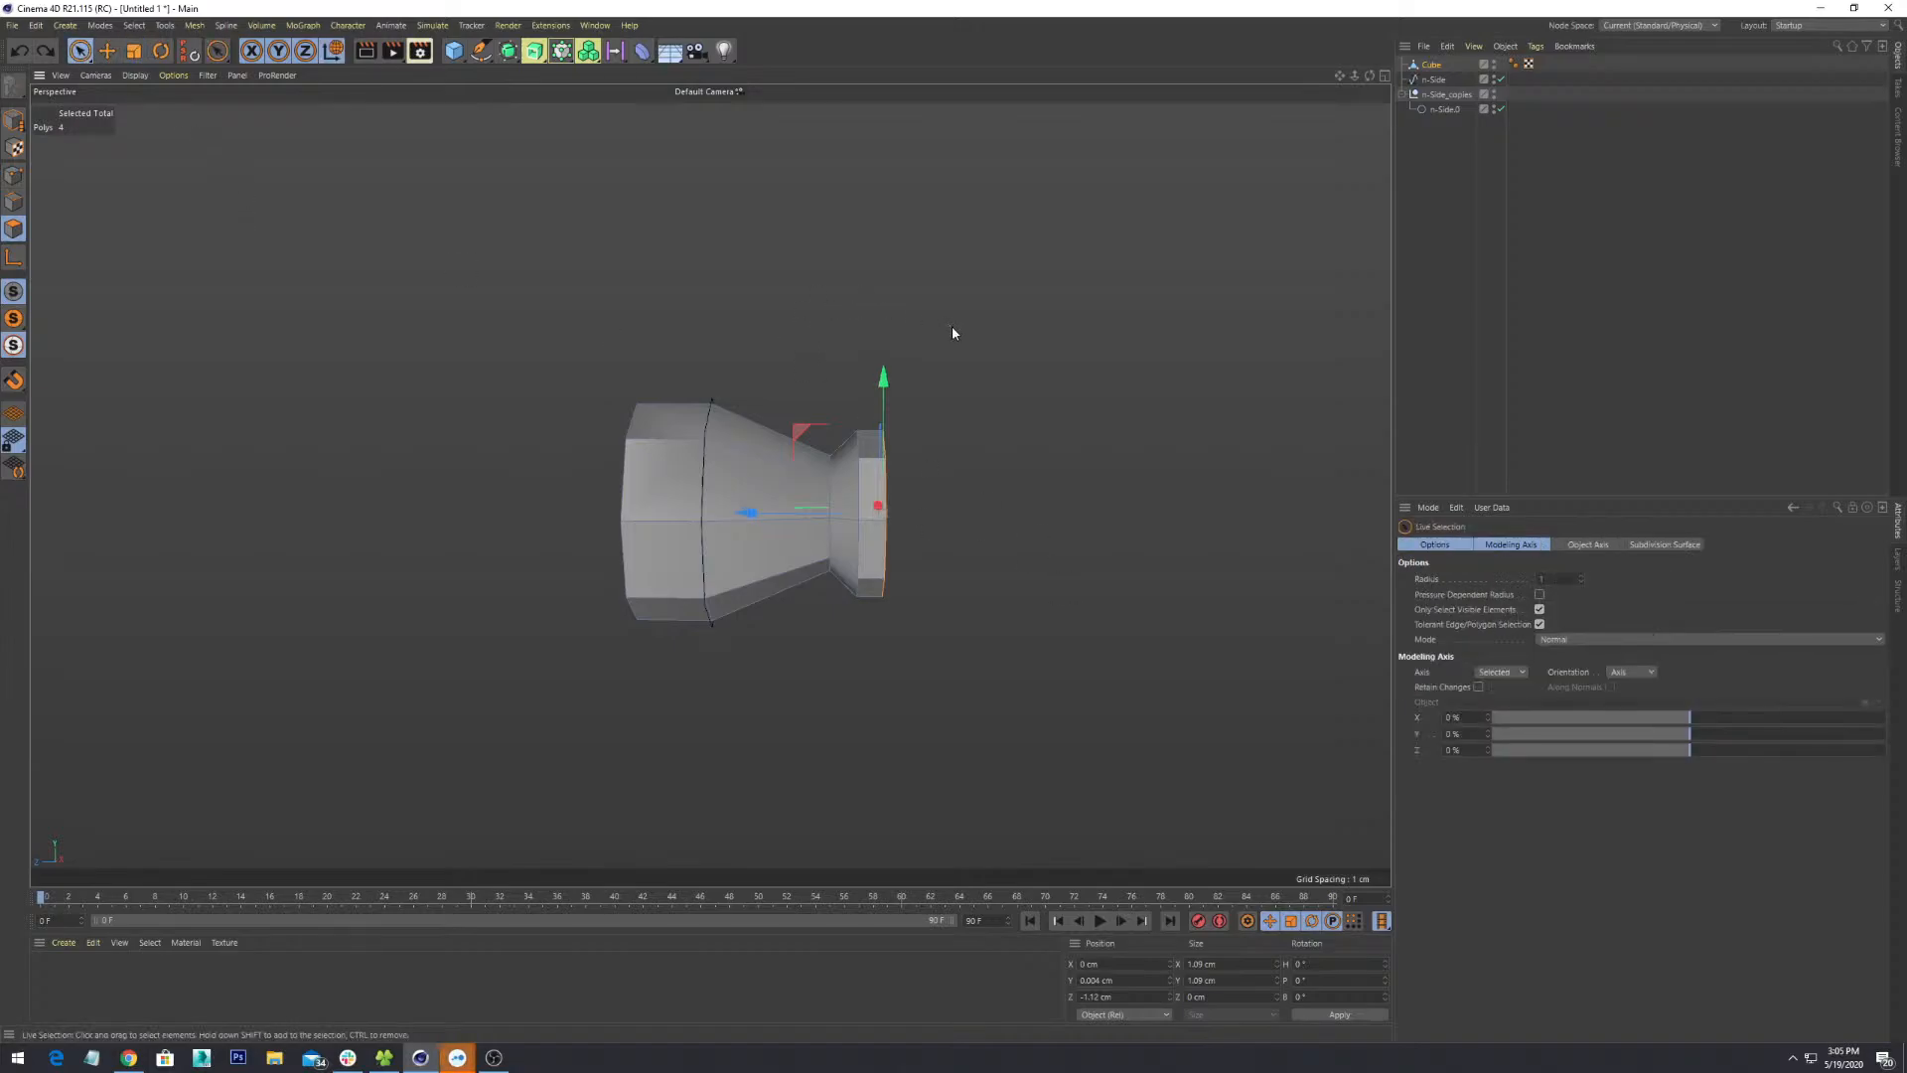
# - Rectangle-select all 12 end-cap polygons
pyautogui.keyDown('alt'); pyautogui.moveTo(1026, 416); pyautogui.dragTo(1023, 511); pyautogui.keyUp('alt')
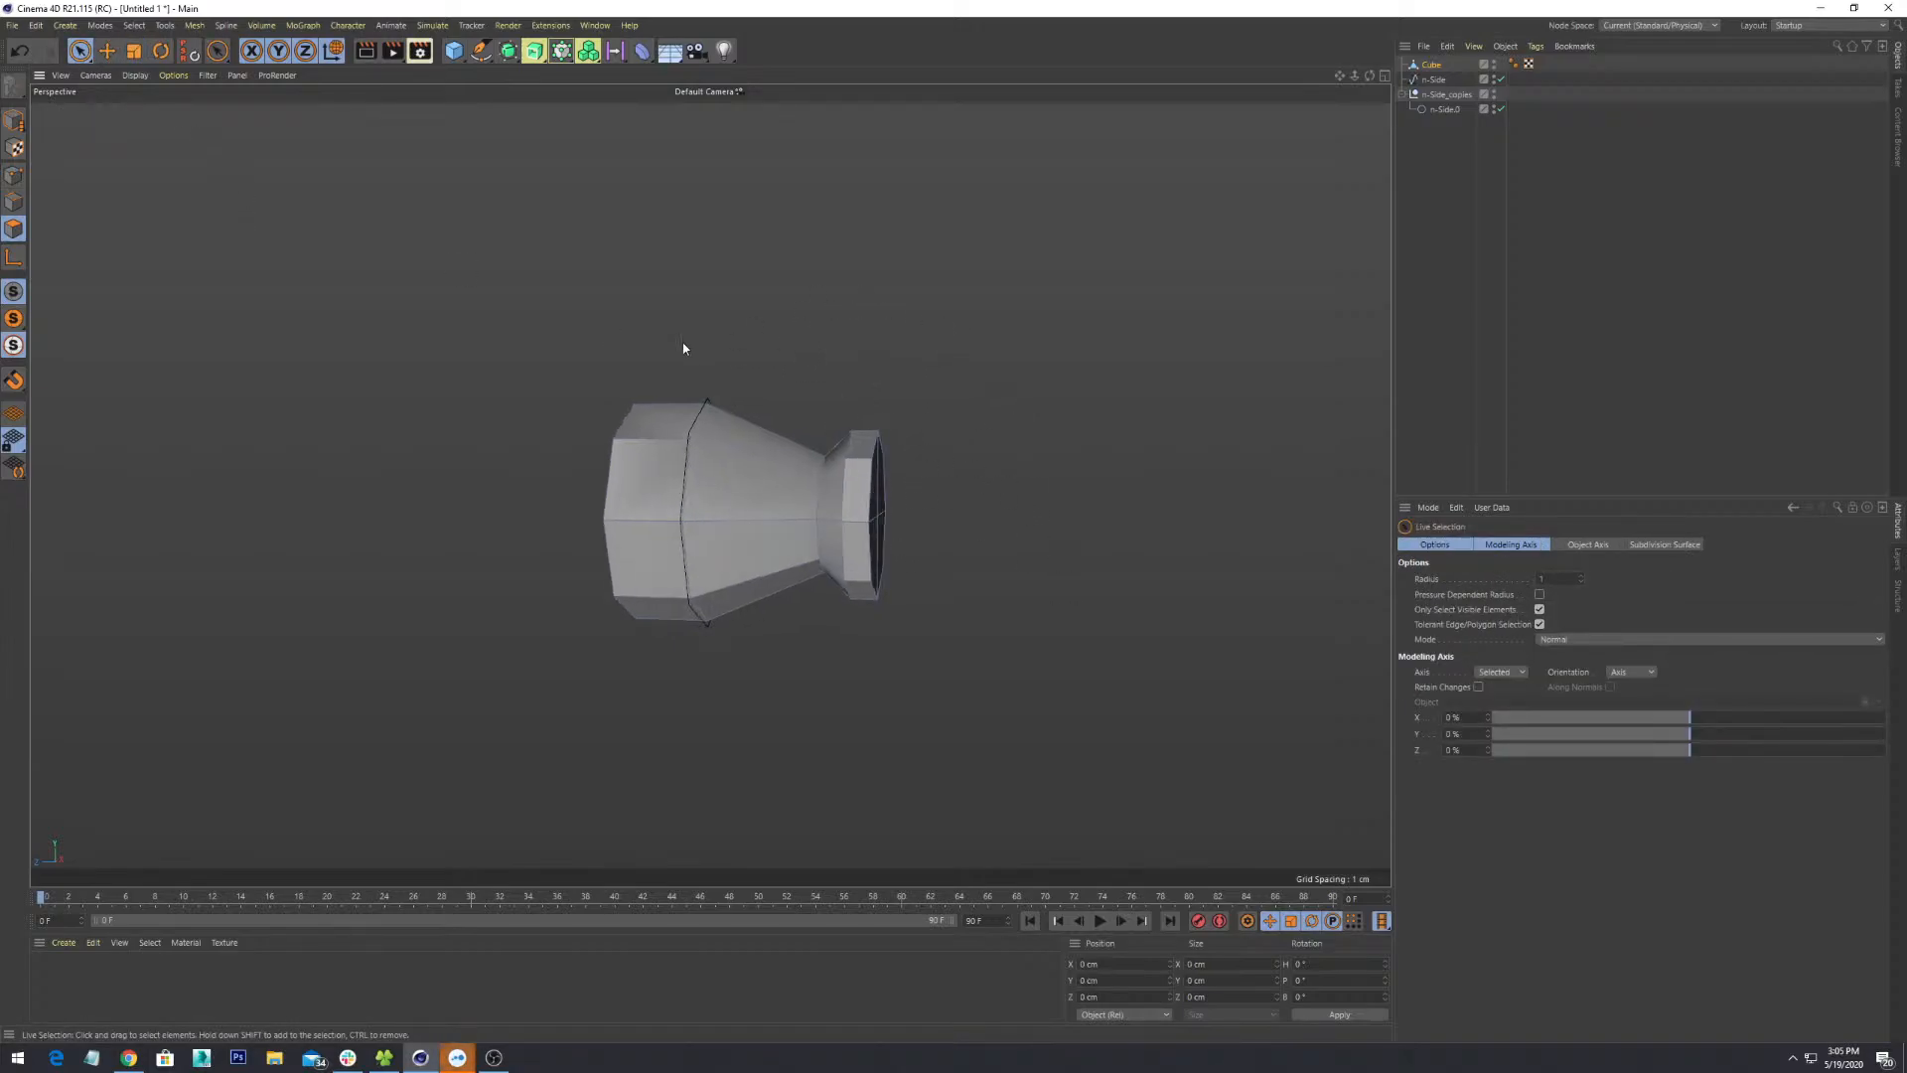
pyautogui.press('0')
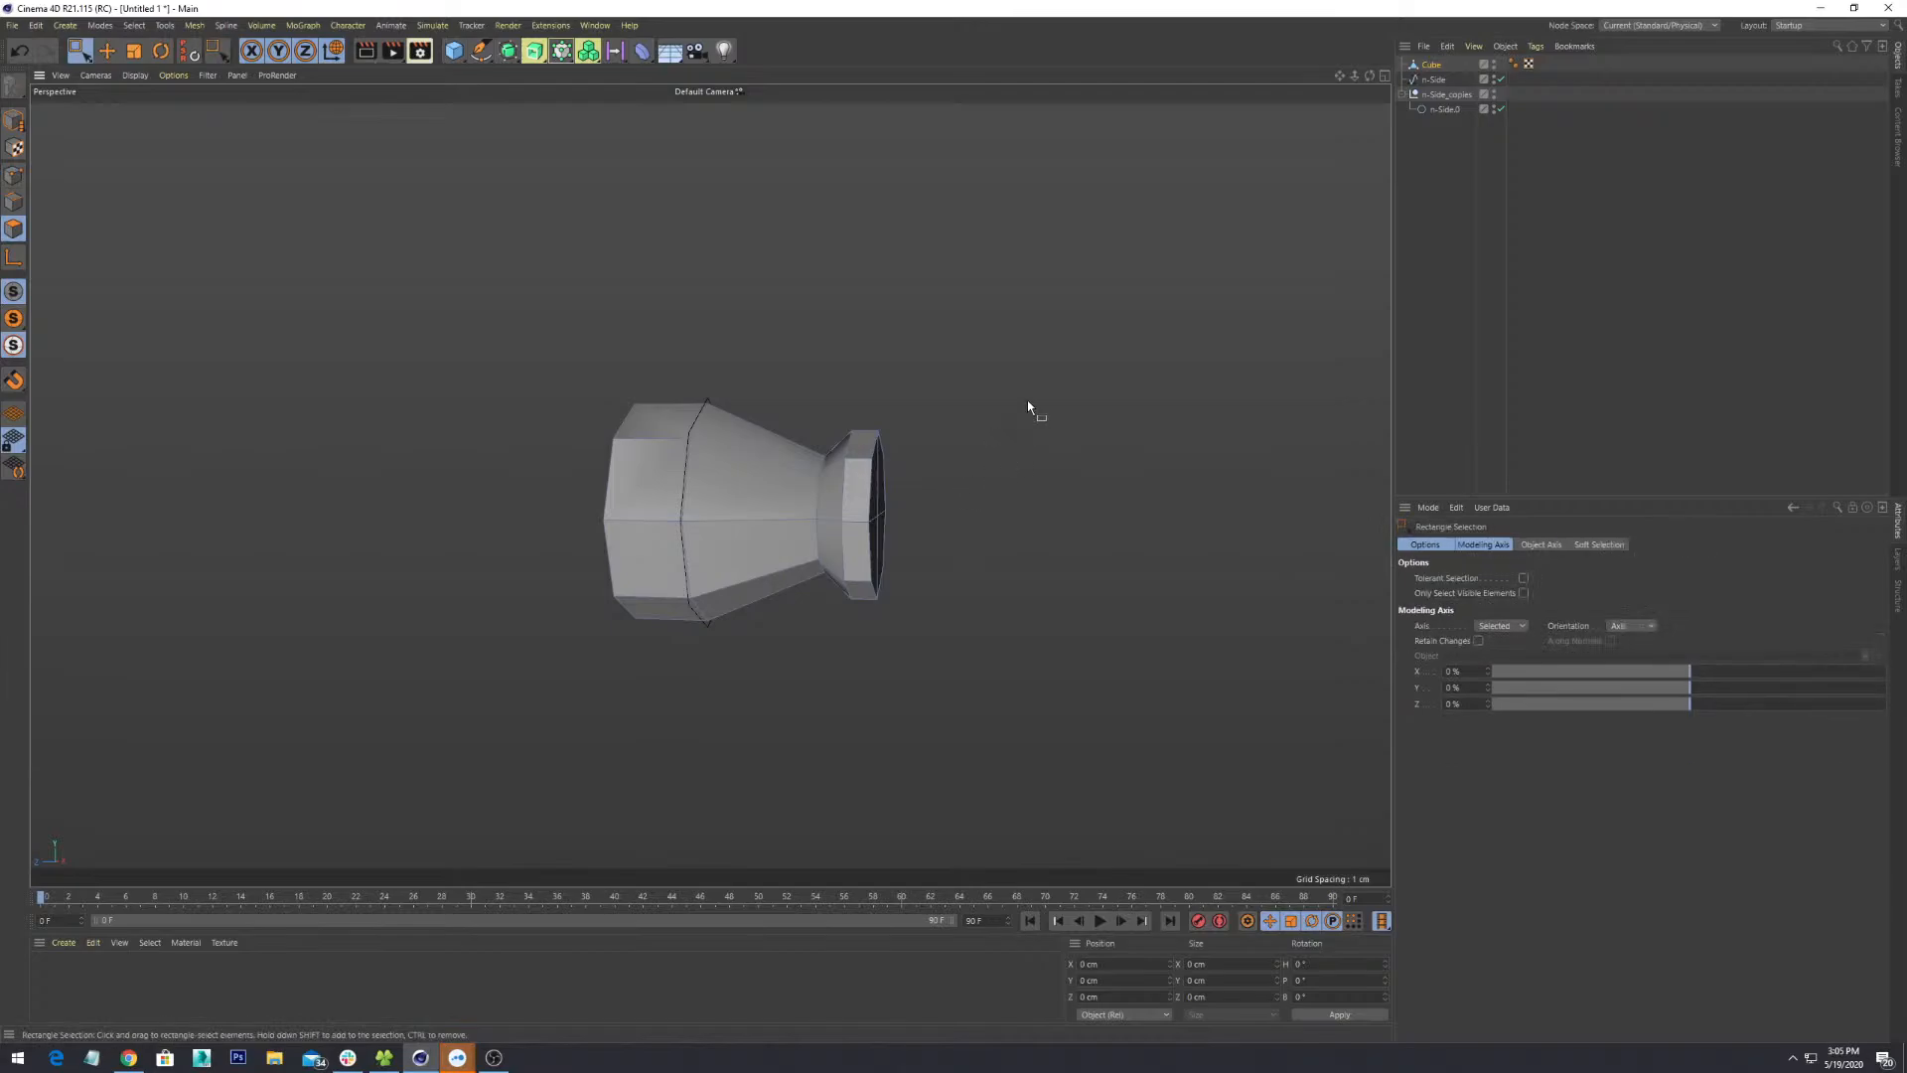
pyautogui.moveTo(1043, 360); pyautogui.dragTo(888, 646)
pyautogui.moveTo(1019, 379); pyautogui.dragTo(850, 658)
pyautogui.keyDown('alt'); pyautogui.moveTo(849, 658); pyautogui.dragTo(894, 641); pyautogui.keyUp('alt')
# - Scale the cap polygons uniformly to 1.565 cm across
pyautogui.press('r')
pyautogui.press('t')
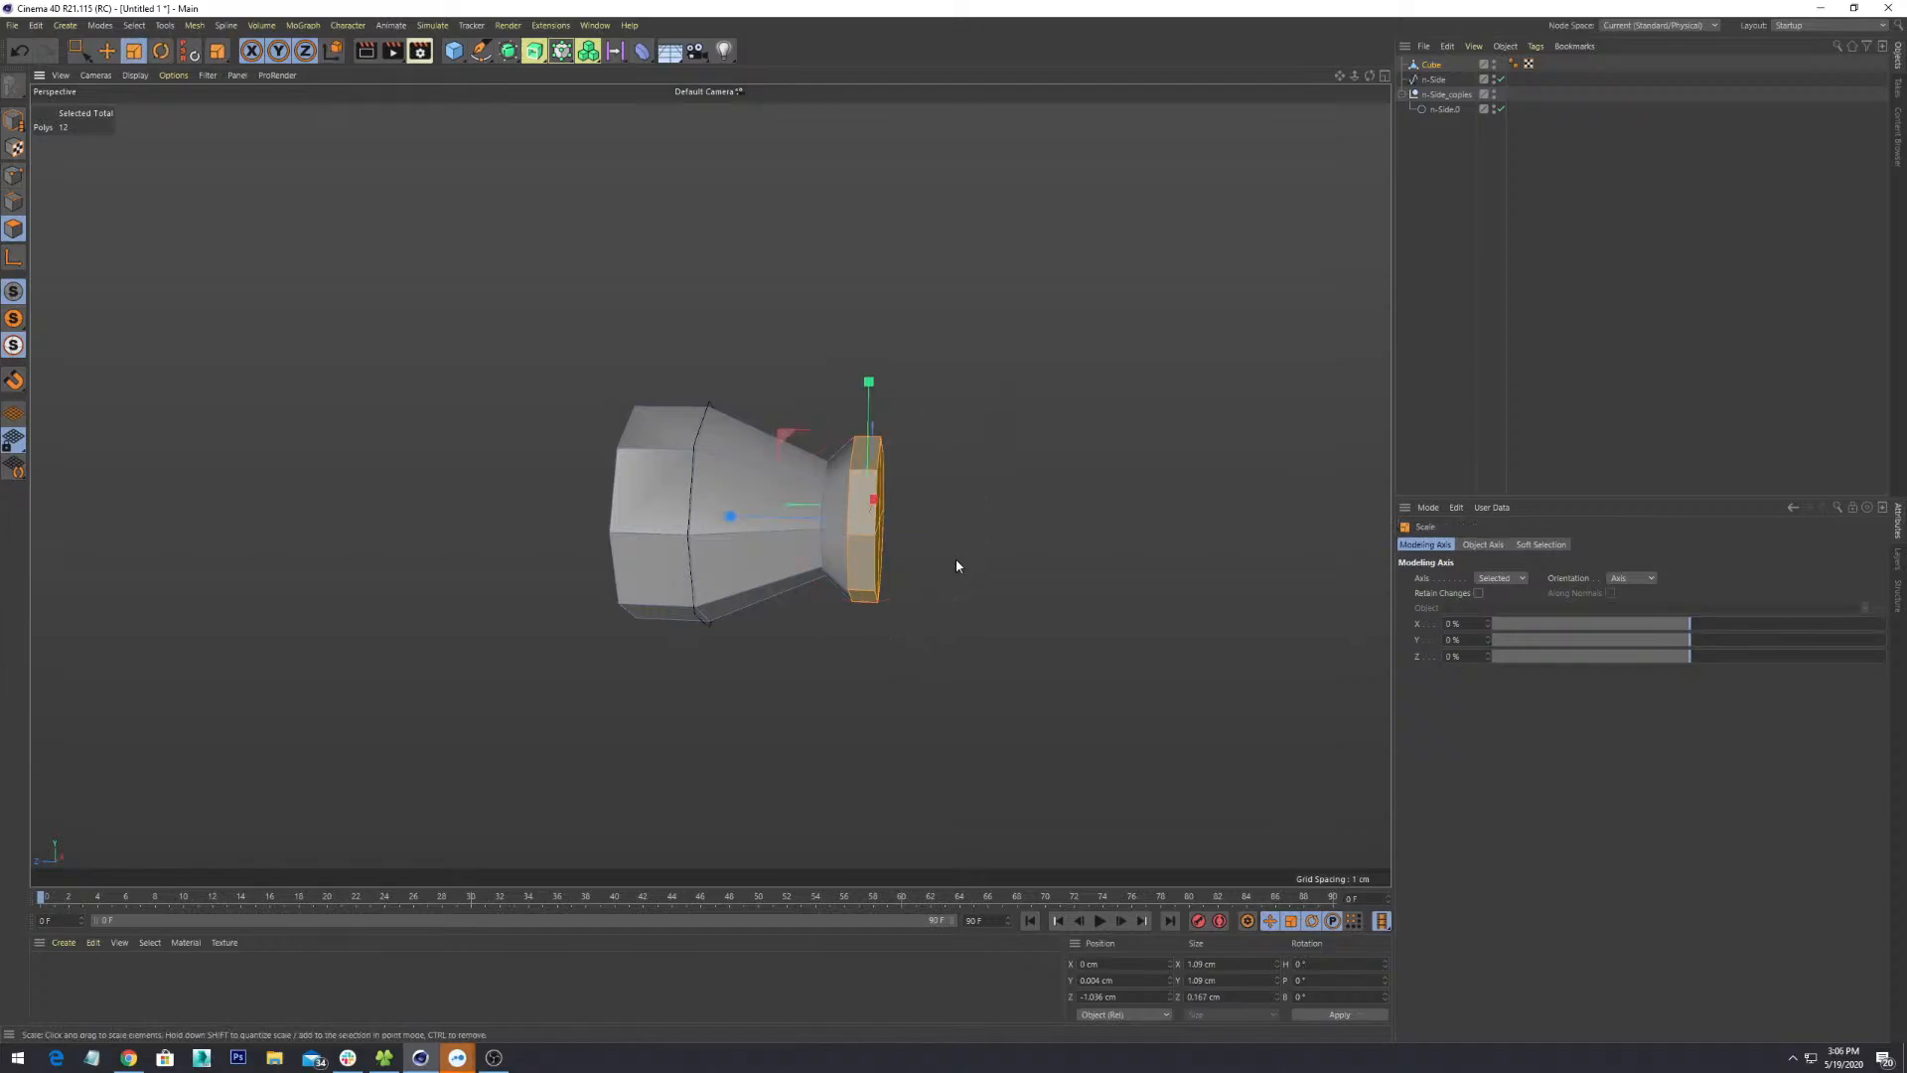
pyautogui.keyDown('alt'); pyautogui.moveTo(958, 566); pyautogui.dragTo(955, 604); pyautogui.keyUp('alt')
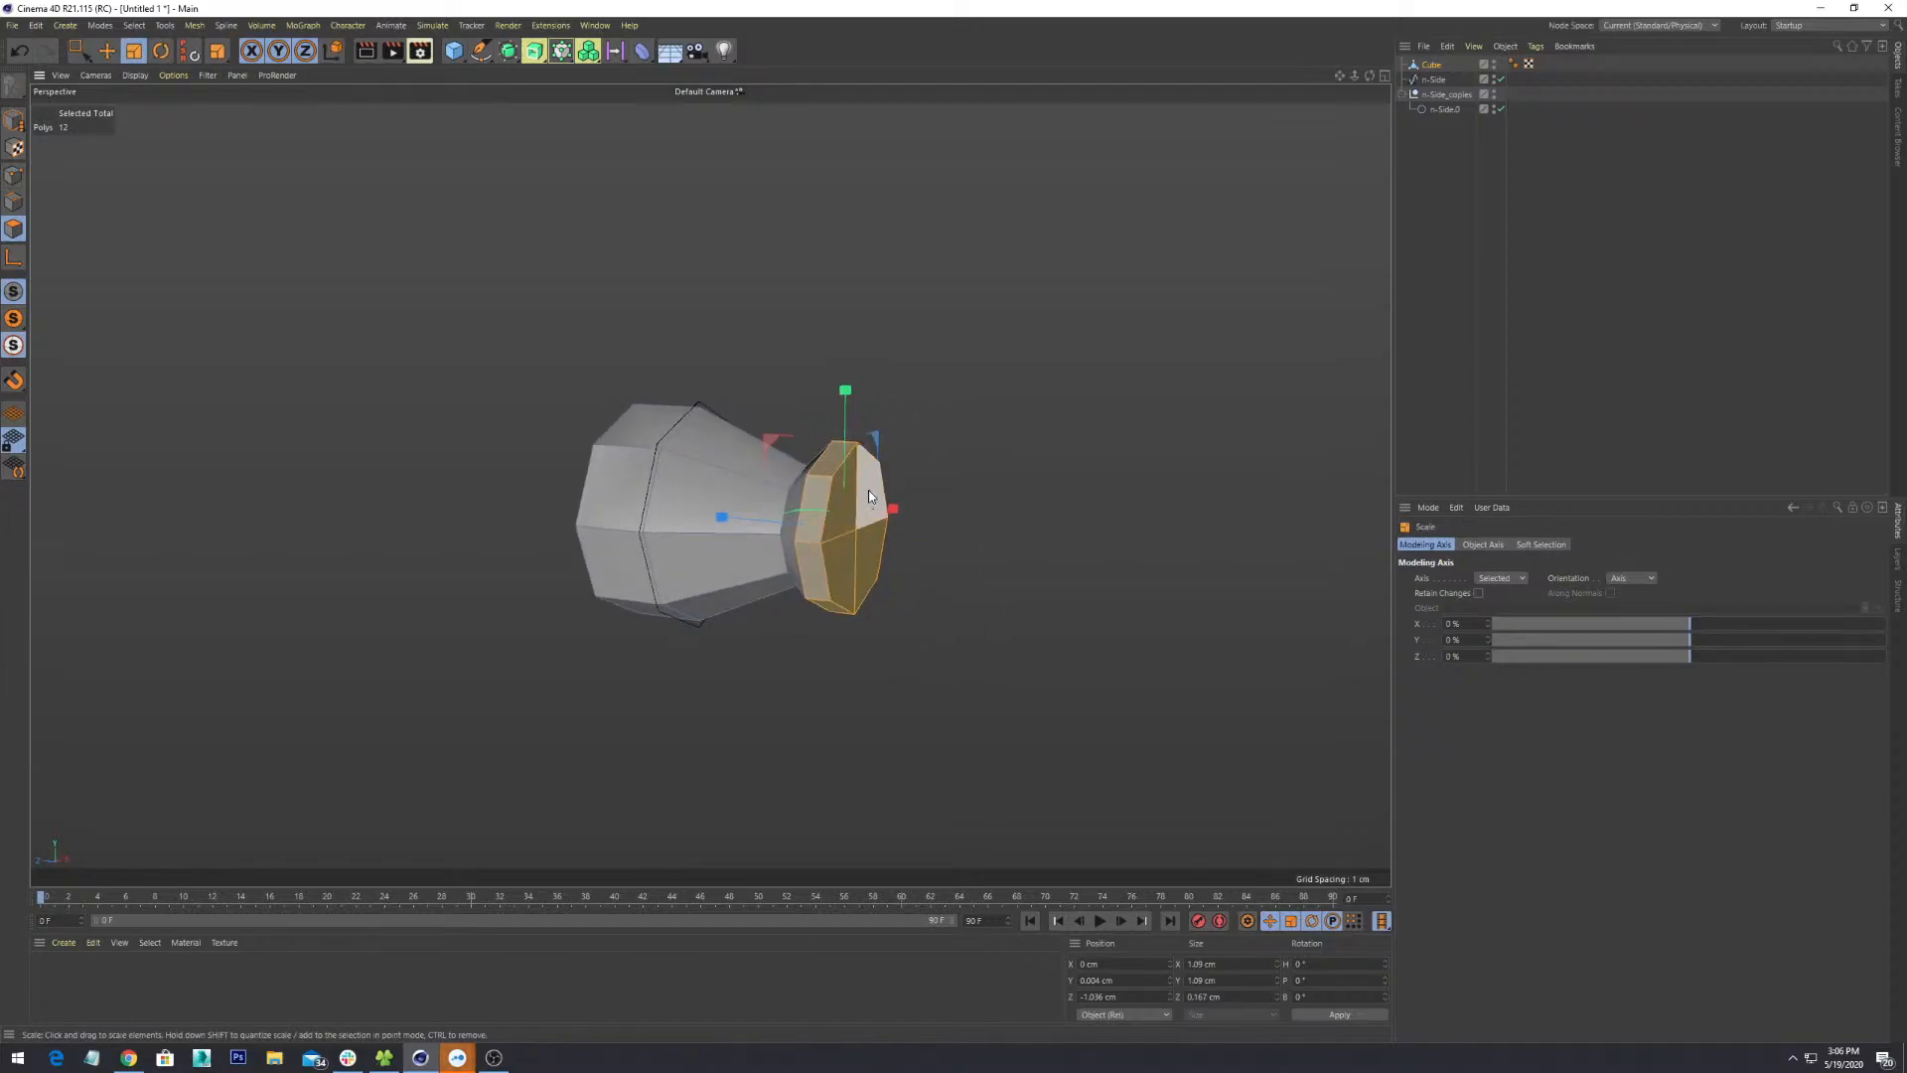
pyautogui.moveTo(868, 490); pyautogui.dragTo(995, 300)
pyautogui.keyDown('alt'); pyautogui.moveTo(810, 576); pyautogui.dragTo(880, 785); pyautogui.keyUp('alt')
pyautogui.scroll(-5, 895, 574)
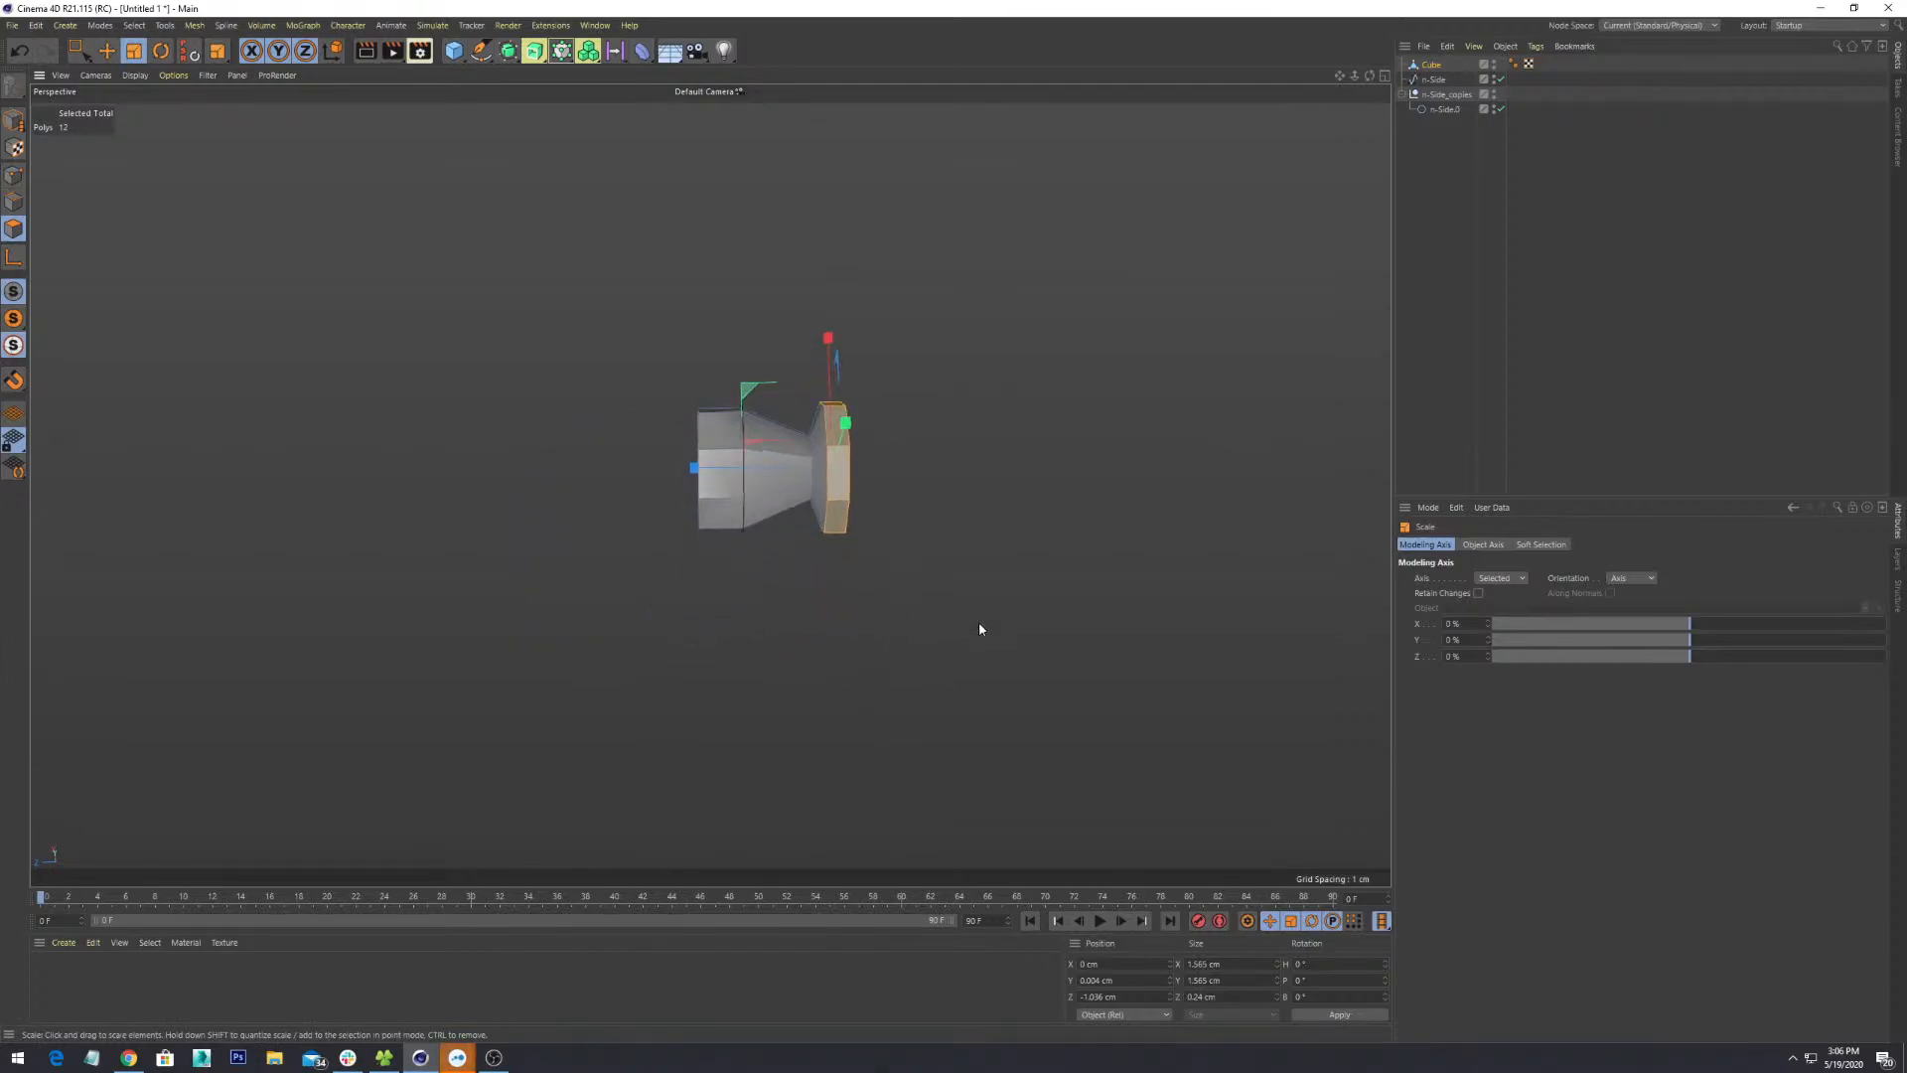
# - Shift the enlarged cap along the neck to Z -1.174 cm
pyautogui.press('e')
pyautogui.moveTo(773, 465); pyautogui.dragTo(1028, 608)
pyautogui.press('r')
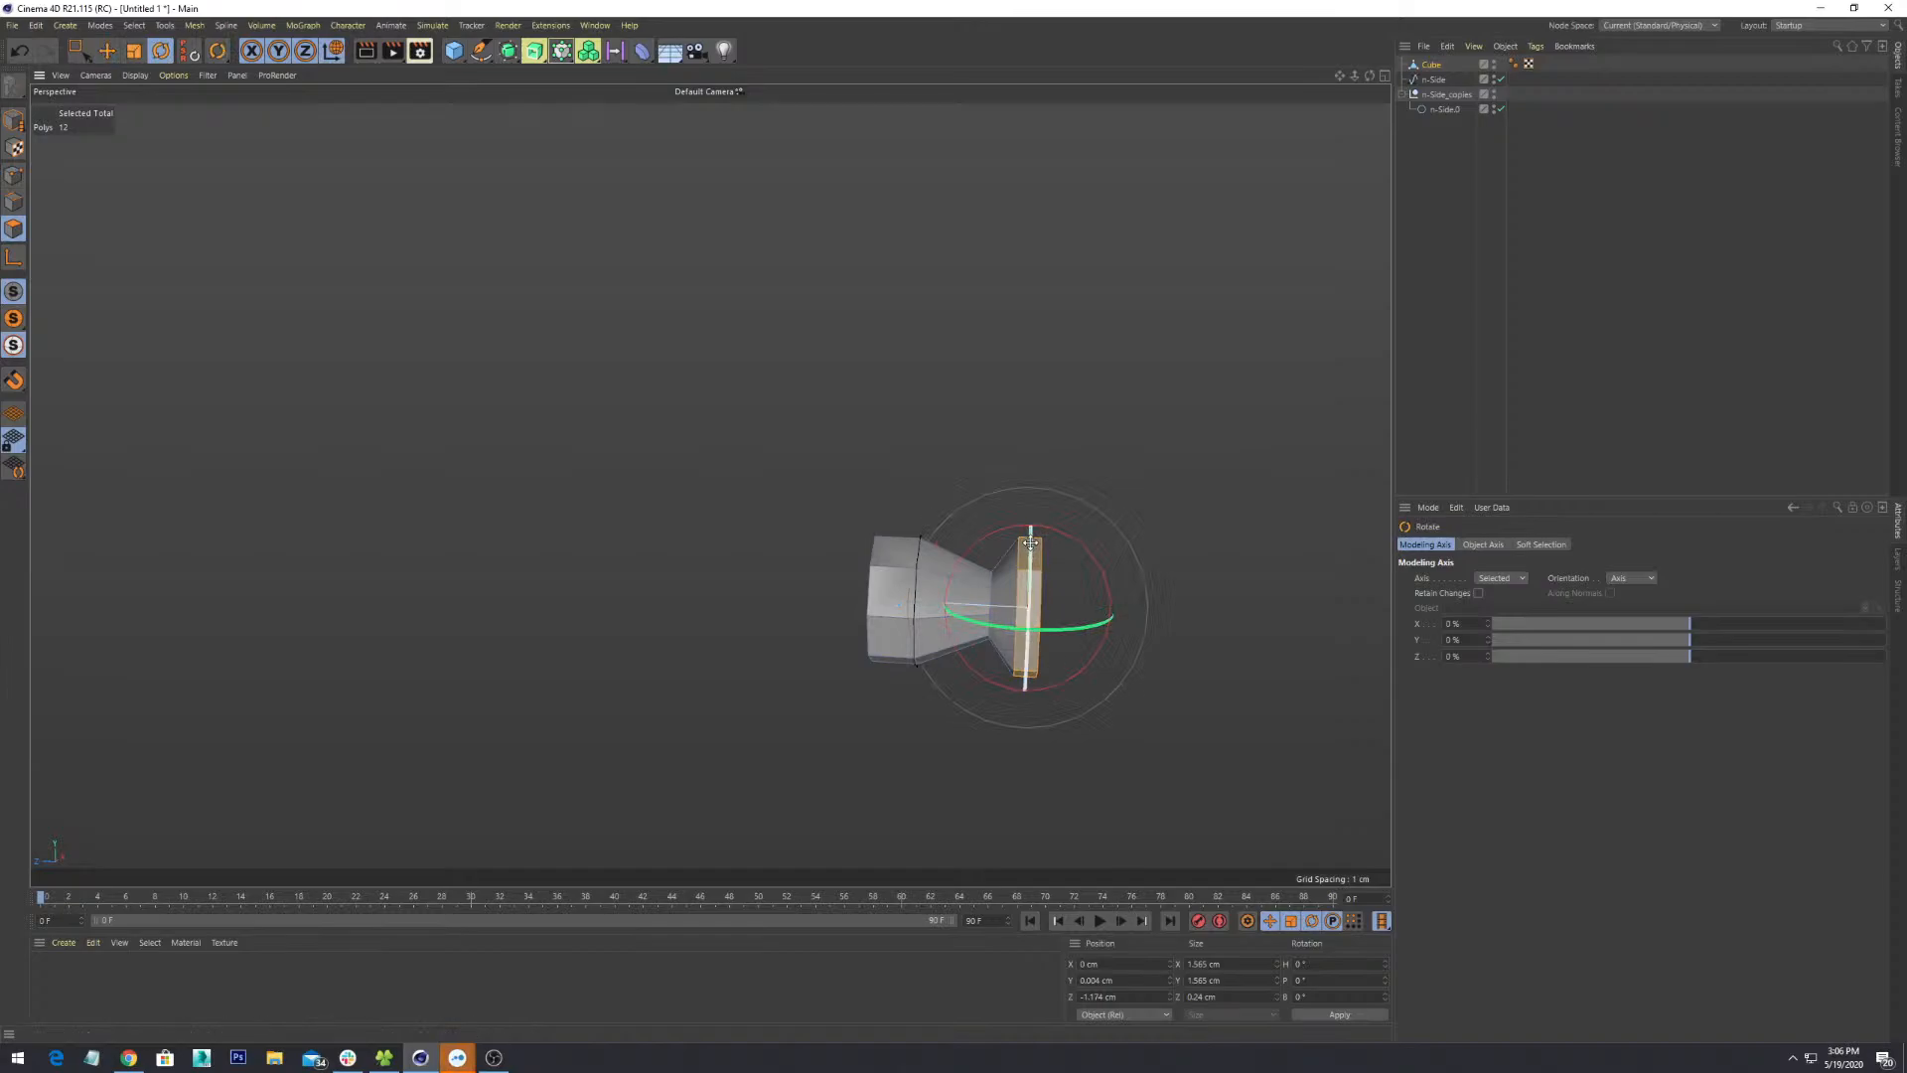
pyautogui.keyDown('alt'); pyautogui.moveTo(1117, 665); pyautogui.dragTo(1055, 647); pyautogui.keyUp('alt')
pyautogui.press('t')
pyautogui.keyDown('alt'); pyautogui.moveTo(1092, 727); pyautogui.dragTo(1035, 573); pyautogui.keyUp('alt')
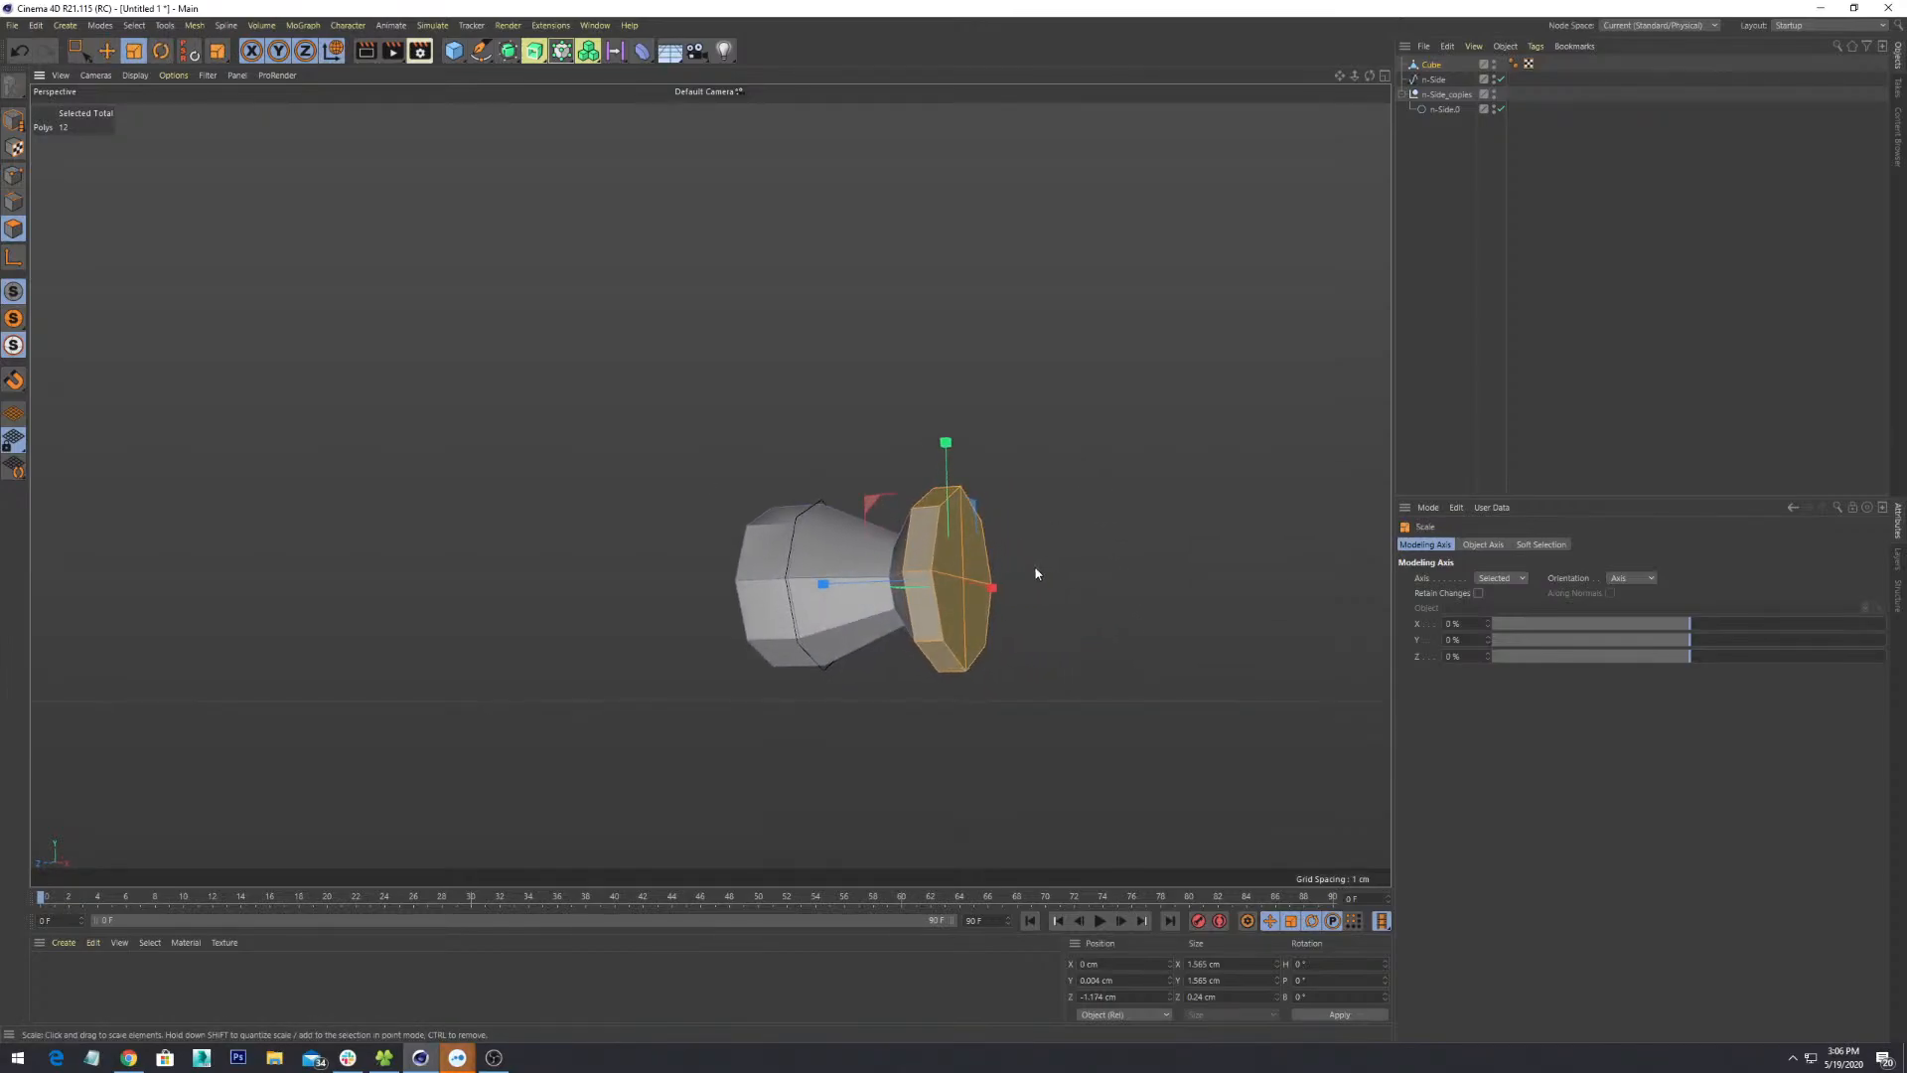
# - Switch to Model mode to work on the whole bottle and orbit around it
pyautogui.click(12, 139)
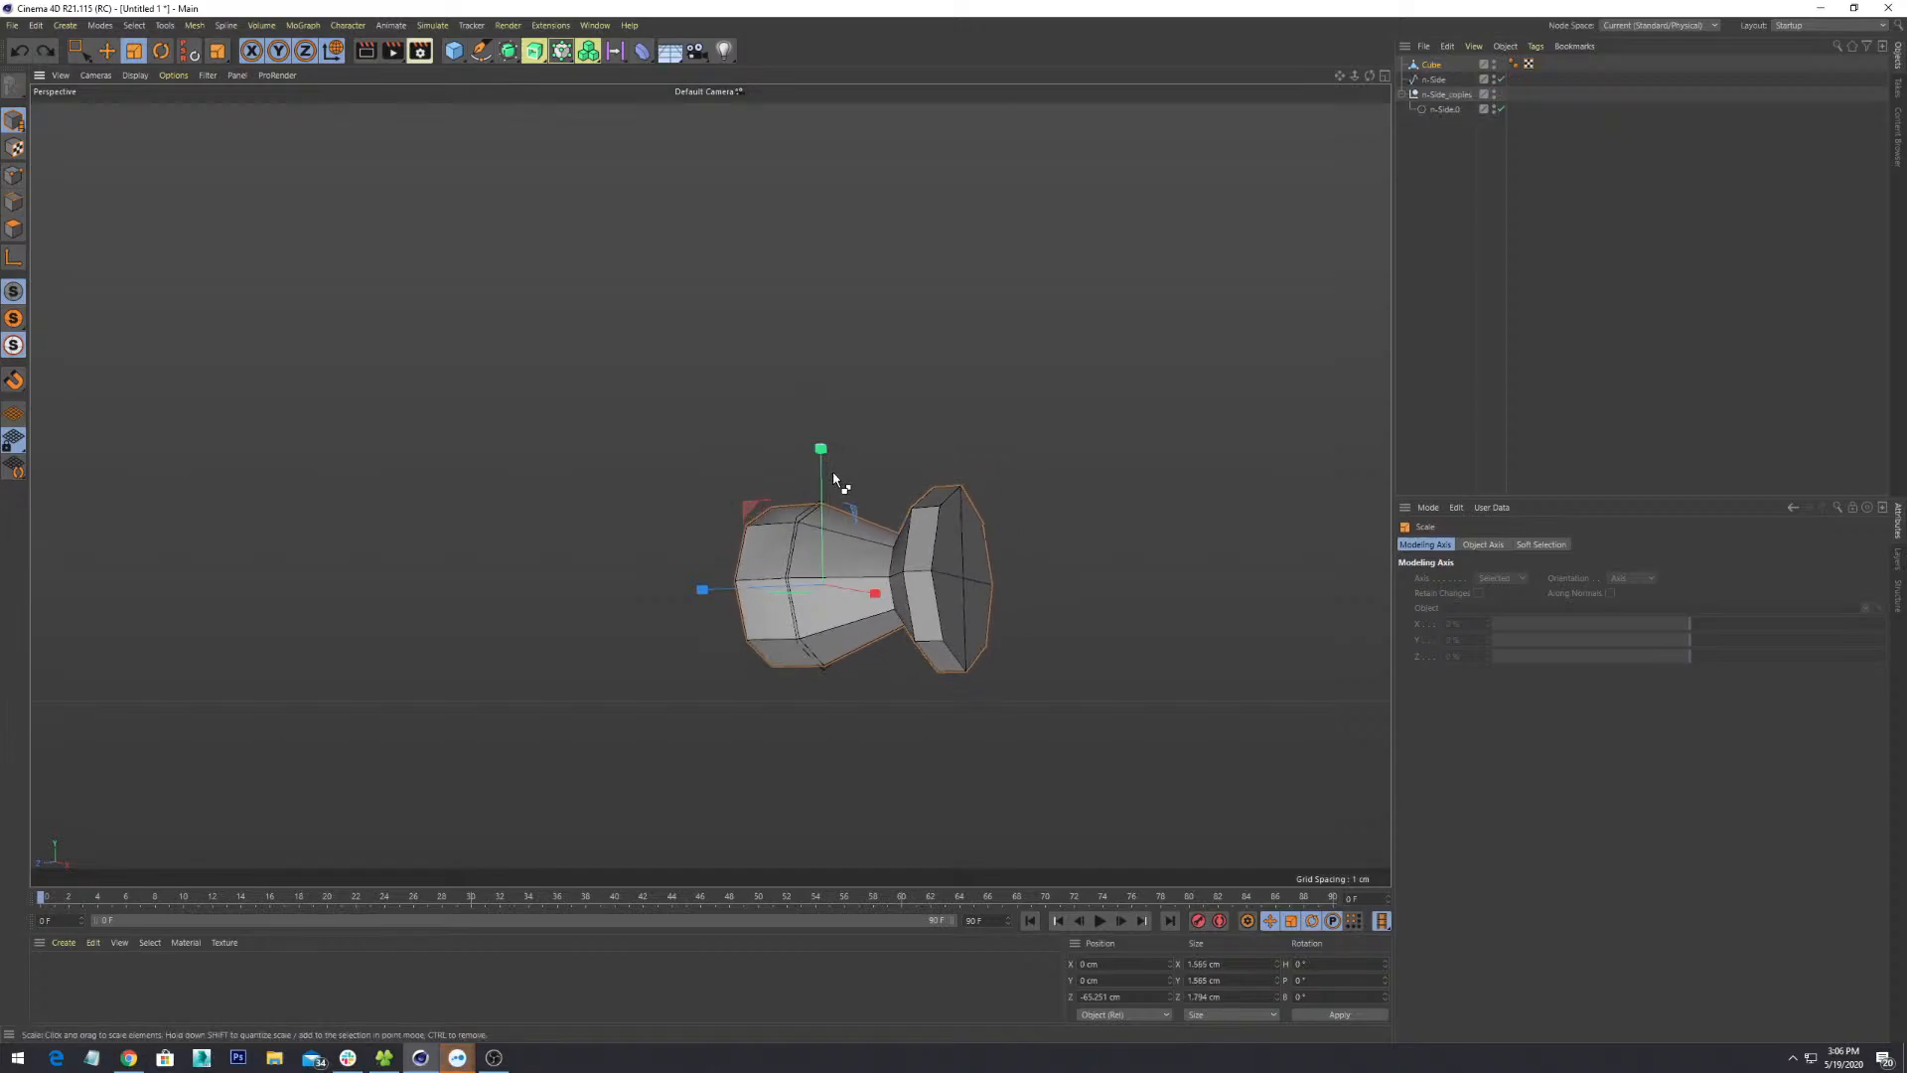
pyautogui.keyDown('alt'); pyautogui.moveTo(833, 475); pyautogui.dragTo(1017, 612); pyautogui.keyUp('alt')
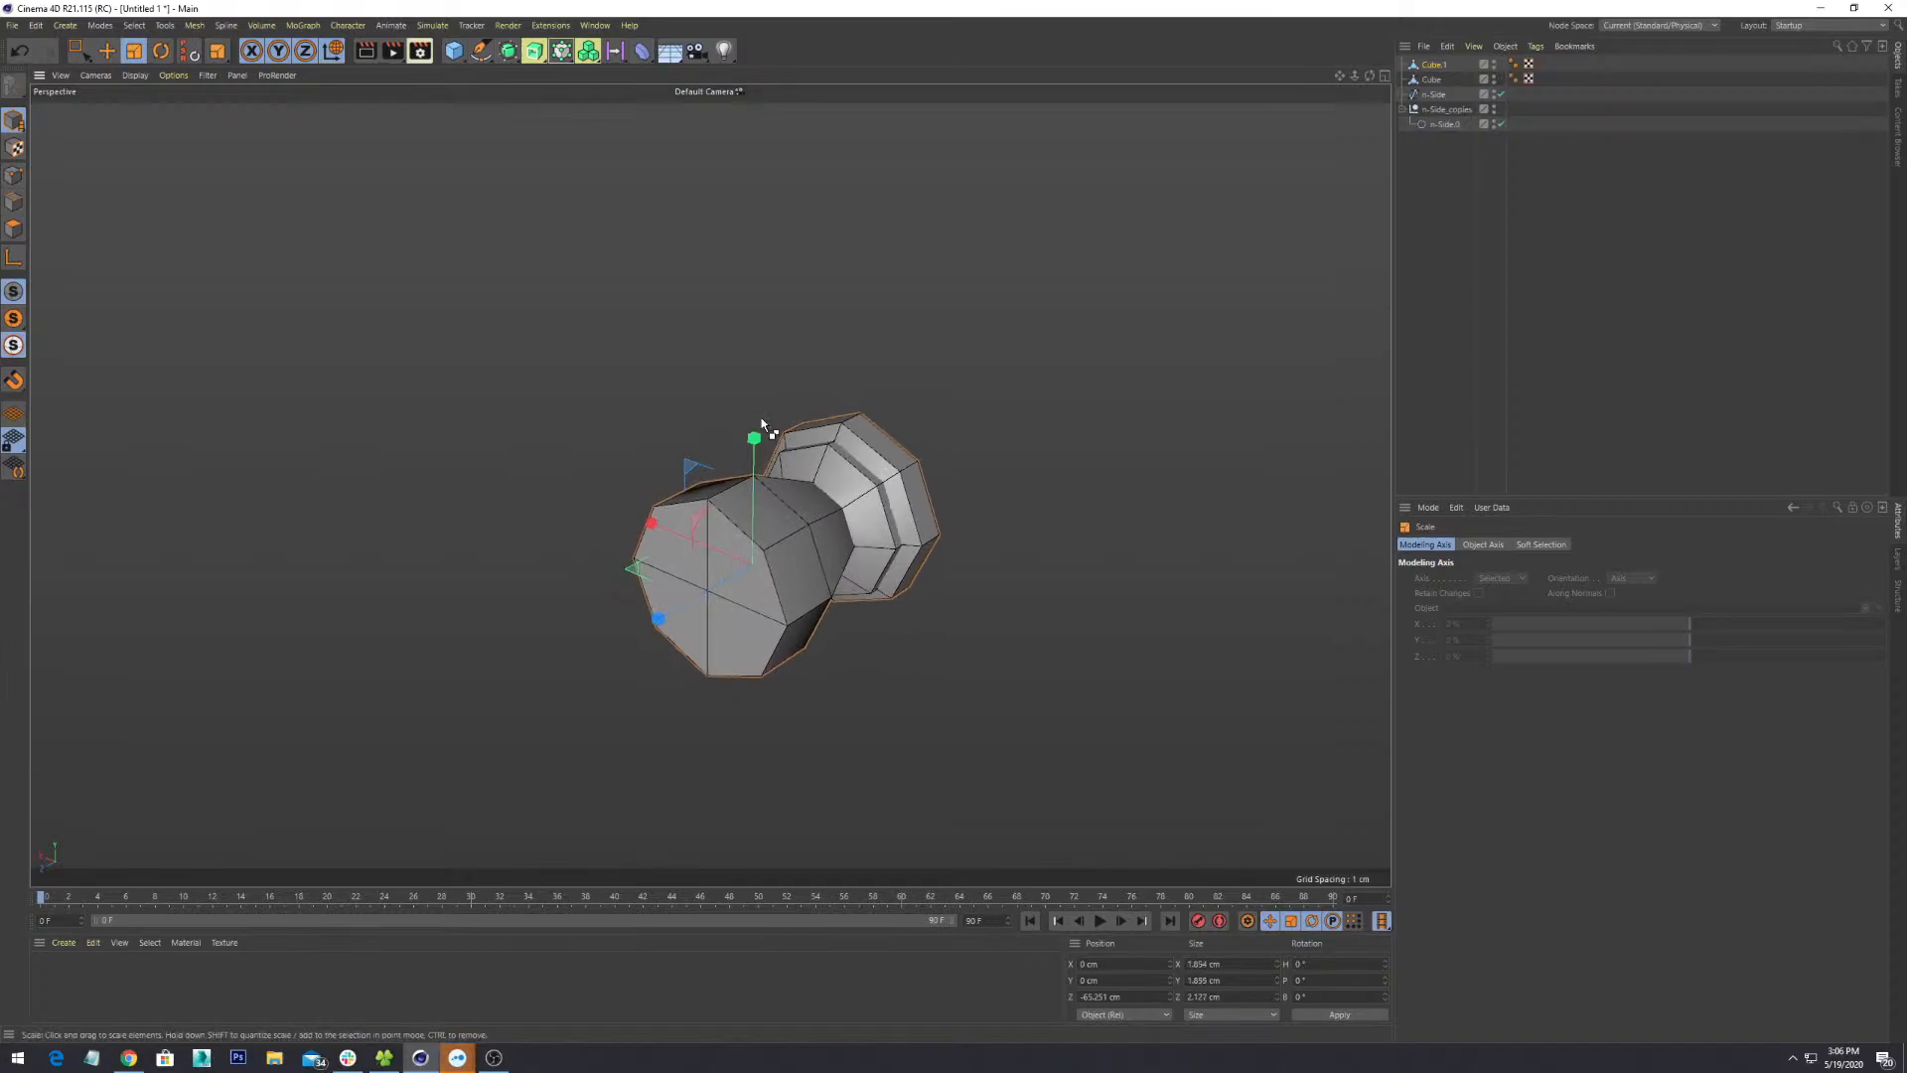
pyautogui.keyDown('alt'); pyautogui.moveTo(758, 427); pyautogui.dragTo(852, 629); pyautogui.keyUp('alt')
pyautogui.scroll(4, 915, 685)
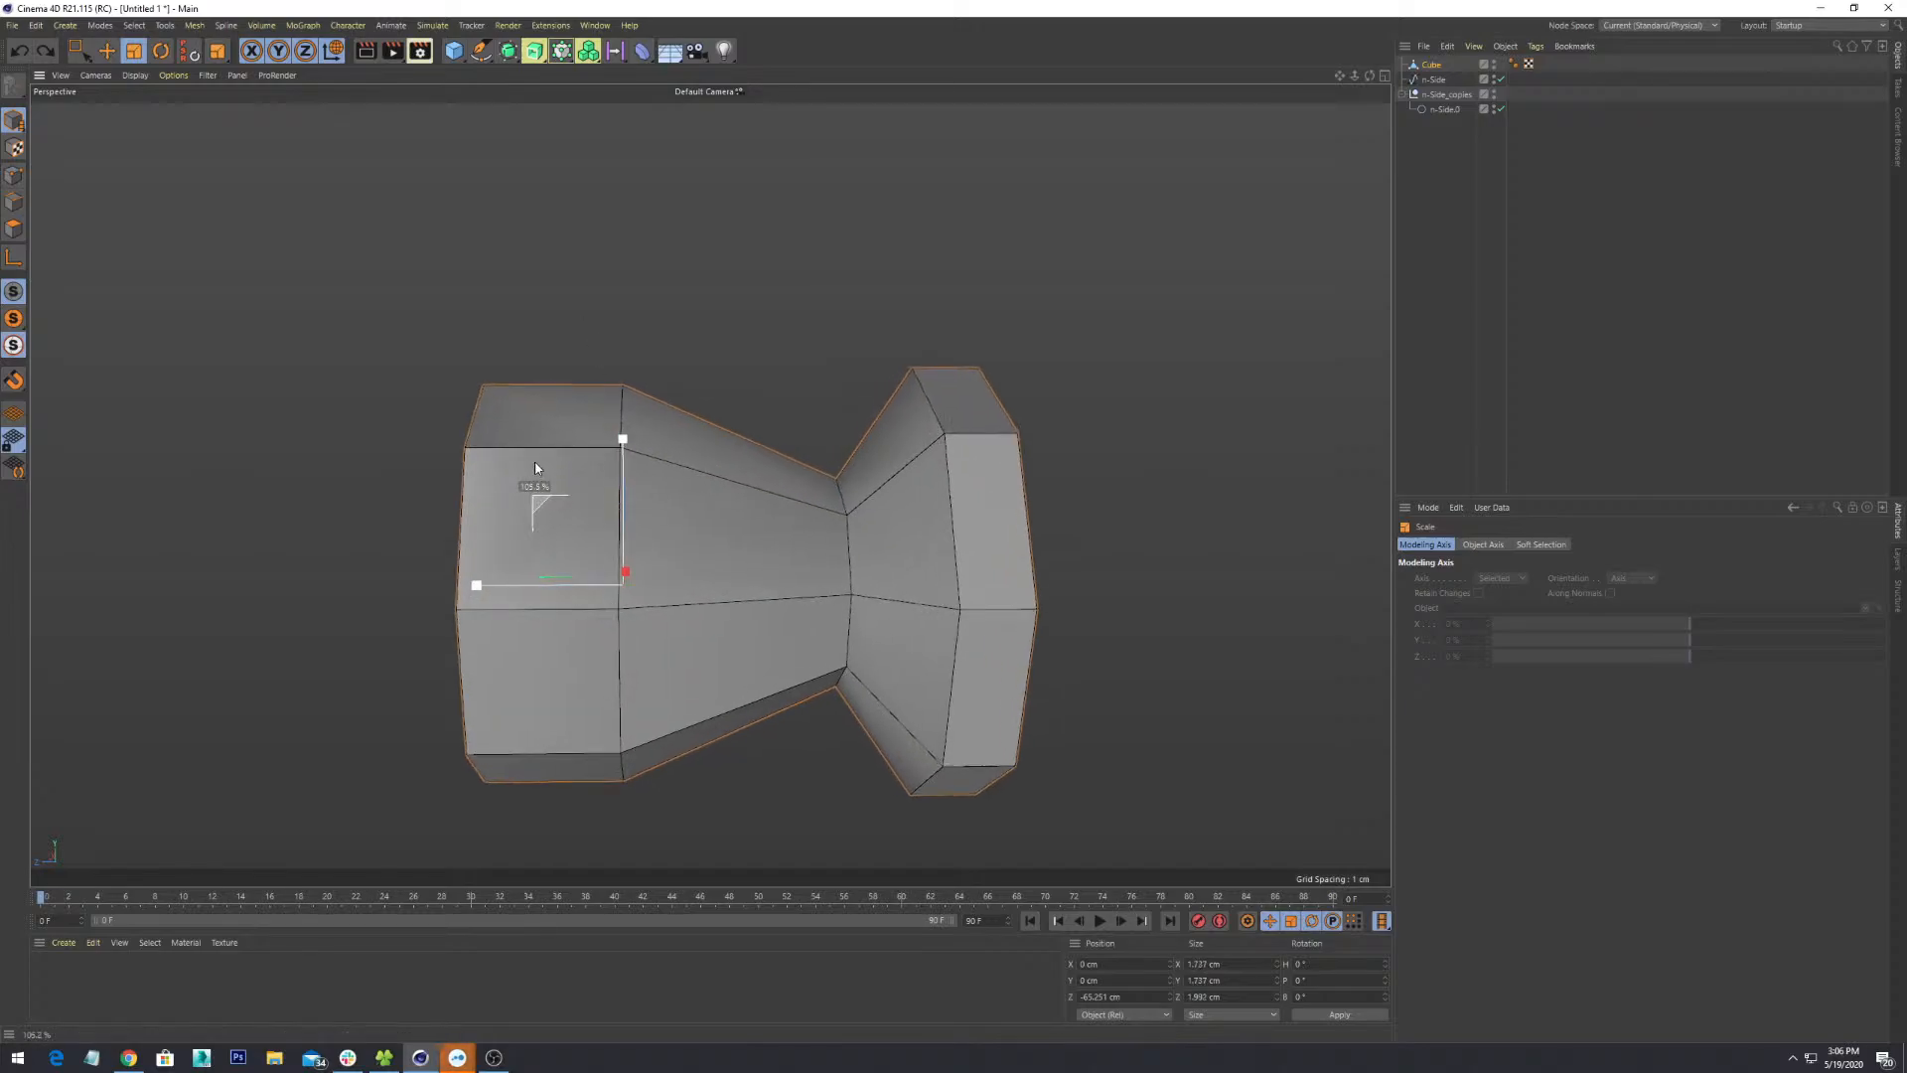
# - Compare the Object Axis, Soft Selection and Modeling Axis settings of the scale tool
pyautogui.click(1486, 545)
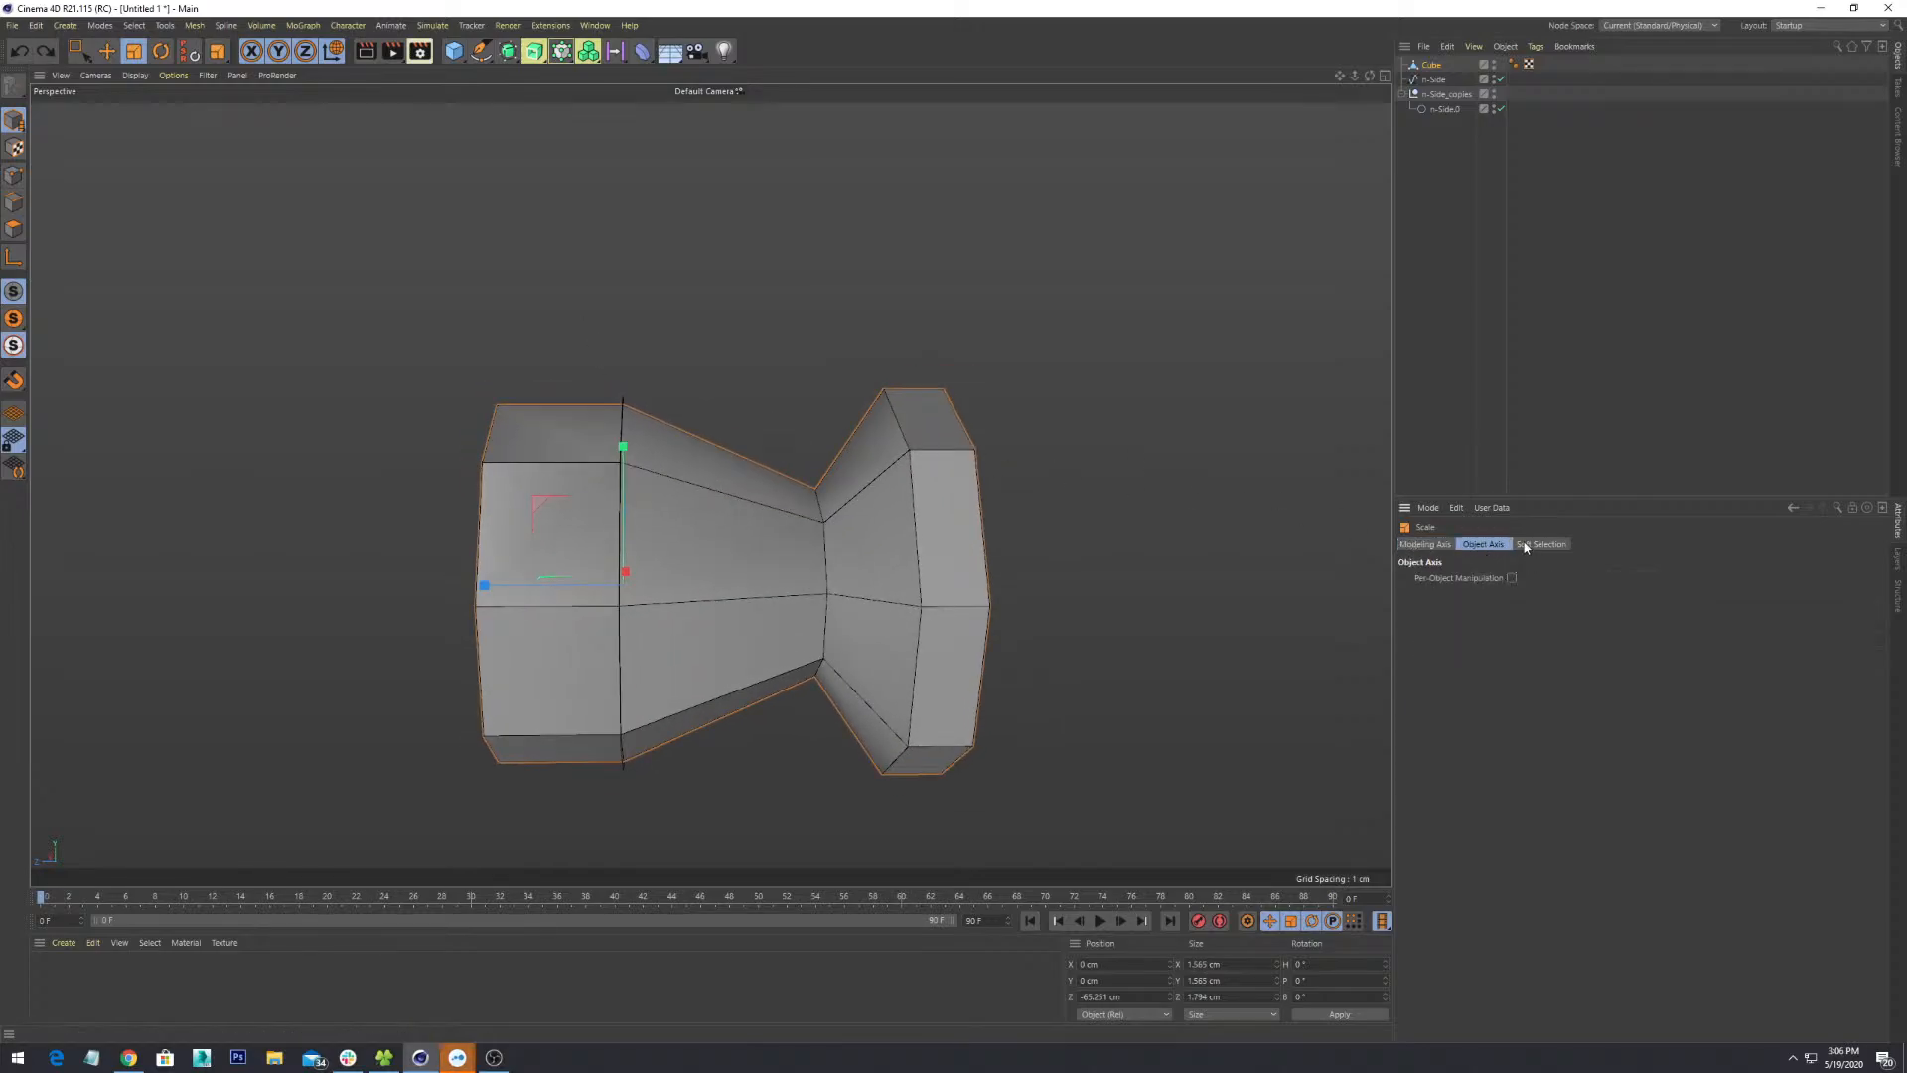
pyautogui.click(1525, 545)
pyautogui.click(1426, 546)
pyautogui.click(1486, 546)
pyautogui.click(1427, 546)
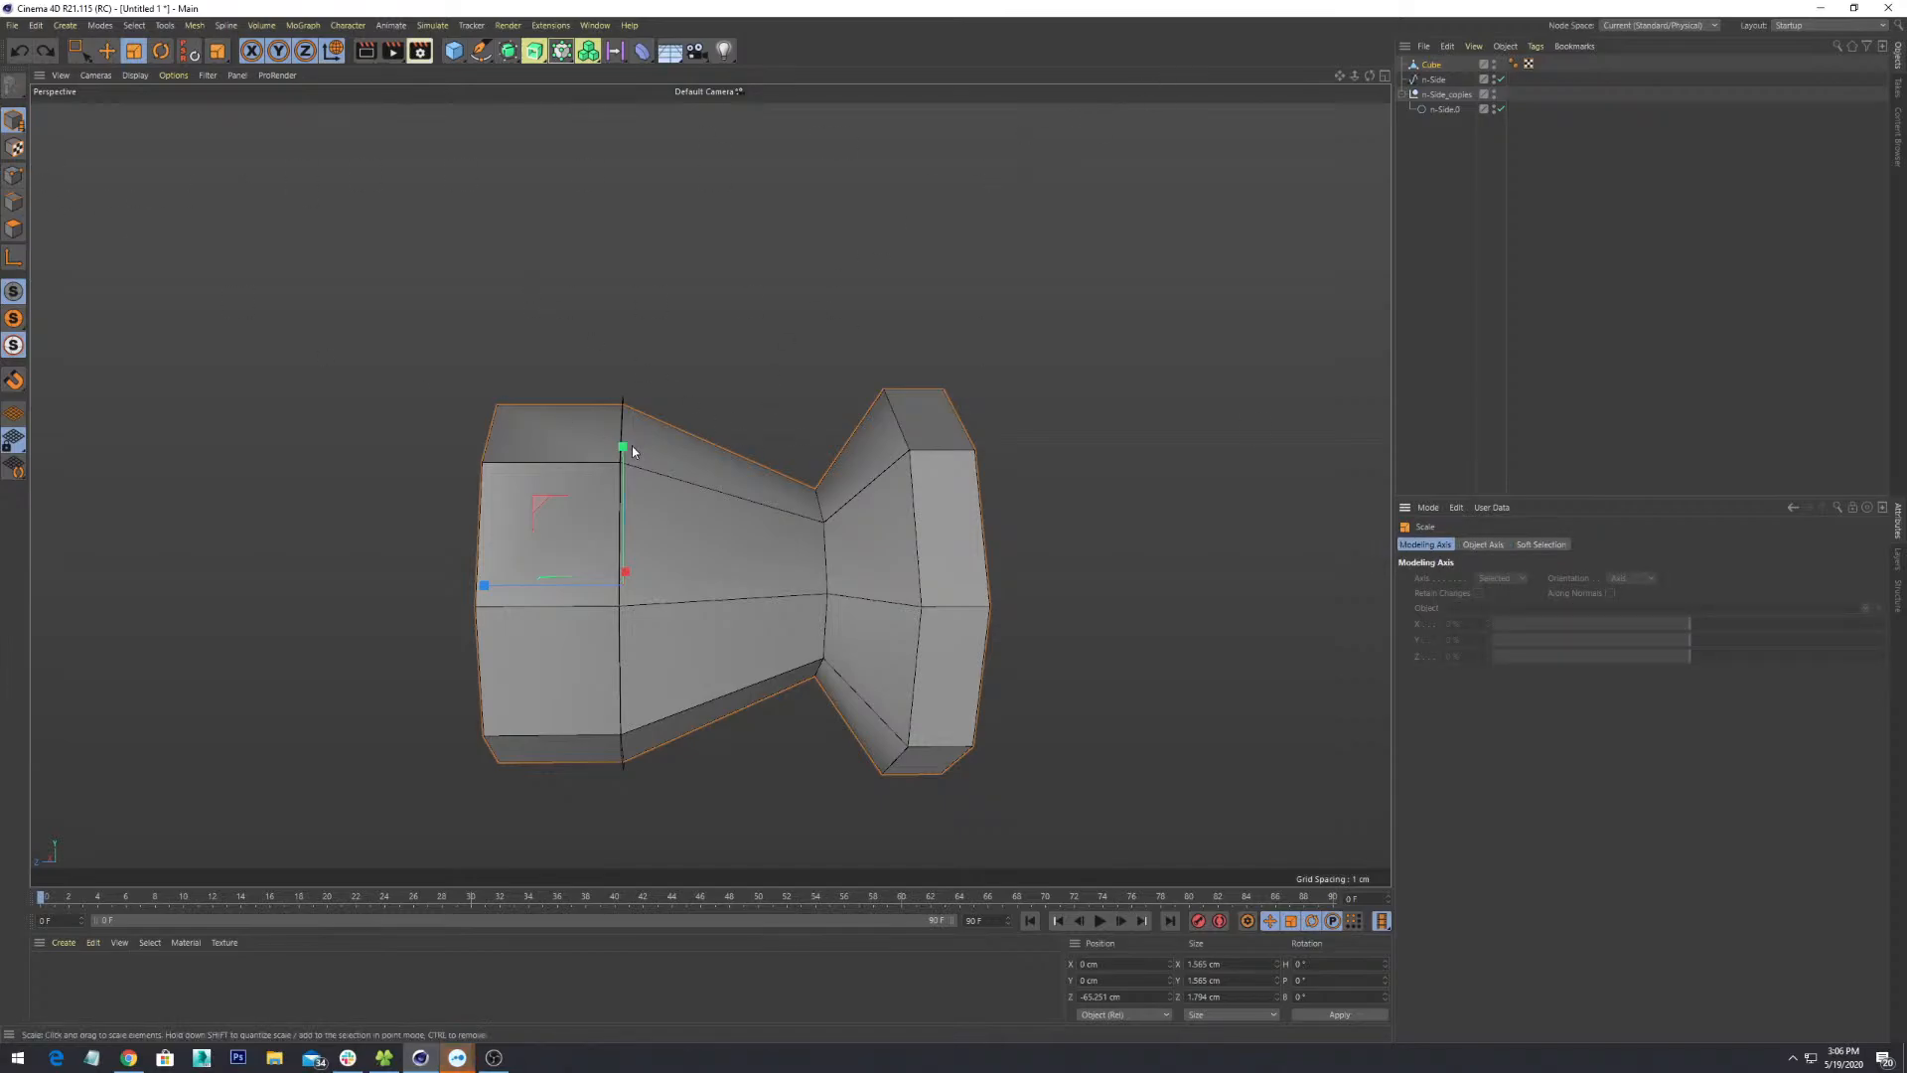
pyautogui.scroll(3, 623, 456)
pyautogui.scroll(-5, 622, 350)
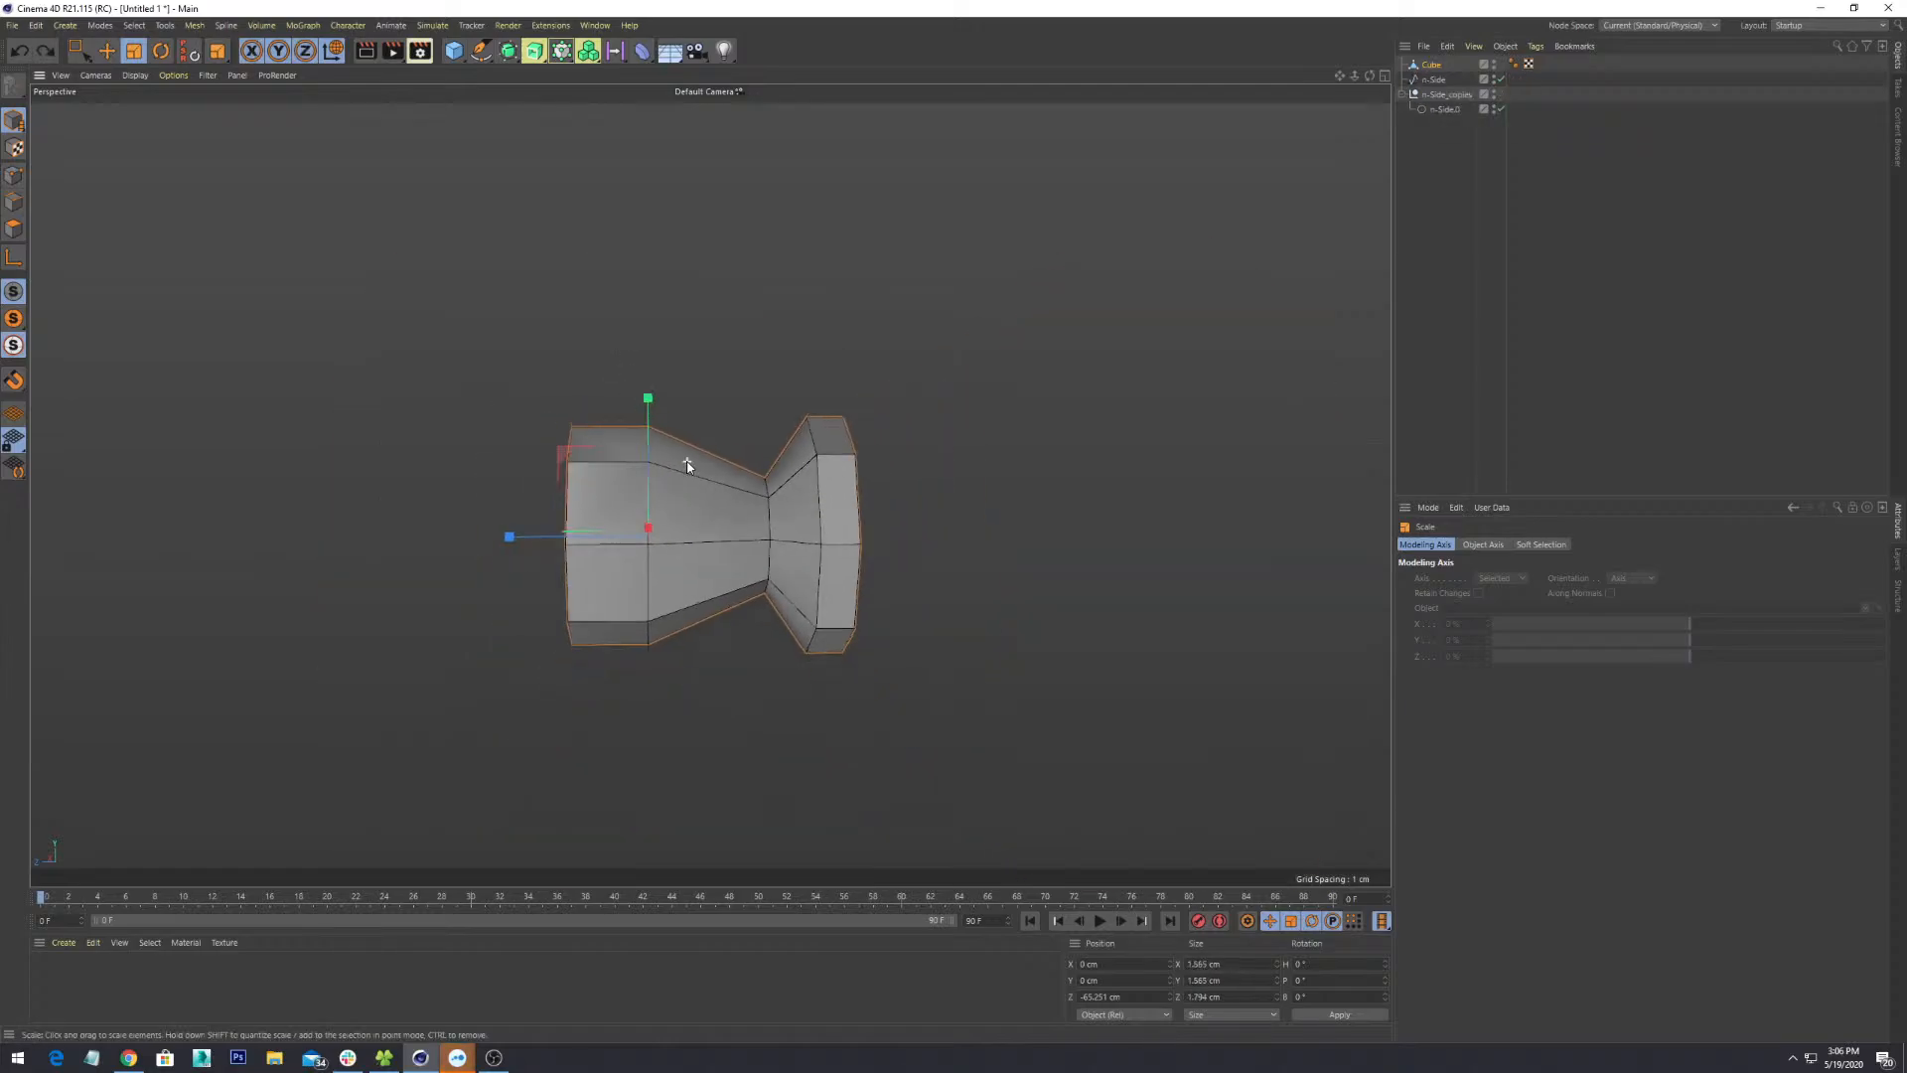
# - Try stretching and enlarging the bottle, then undo both trial scalings
pyautogui.keyDown('alt'); pyautogui.moveTo(681, 460); pyautogui.dragTo(805, 523); pyautogui.keyUp('alt')
pyautogui.moveTo(643, 512); pyautogui.dragTo(511, 654)
pyautogui.hotkey('ctrl', 'z')
pyautogui.scroll(-3, 757, 497)
pyautogui.keyDown('alt'); pyautogui.moveTo(757, 500); pyautogui.dragTo(690, 238); pyautogui.keyUp('alt')
pyautogui.hotkey('ctrl', 'z')
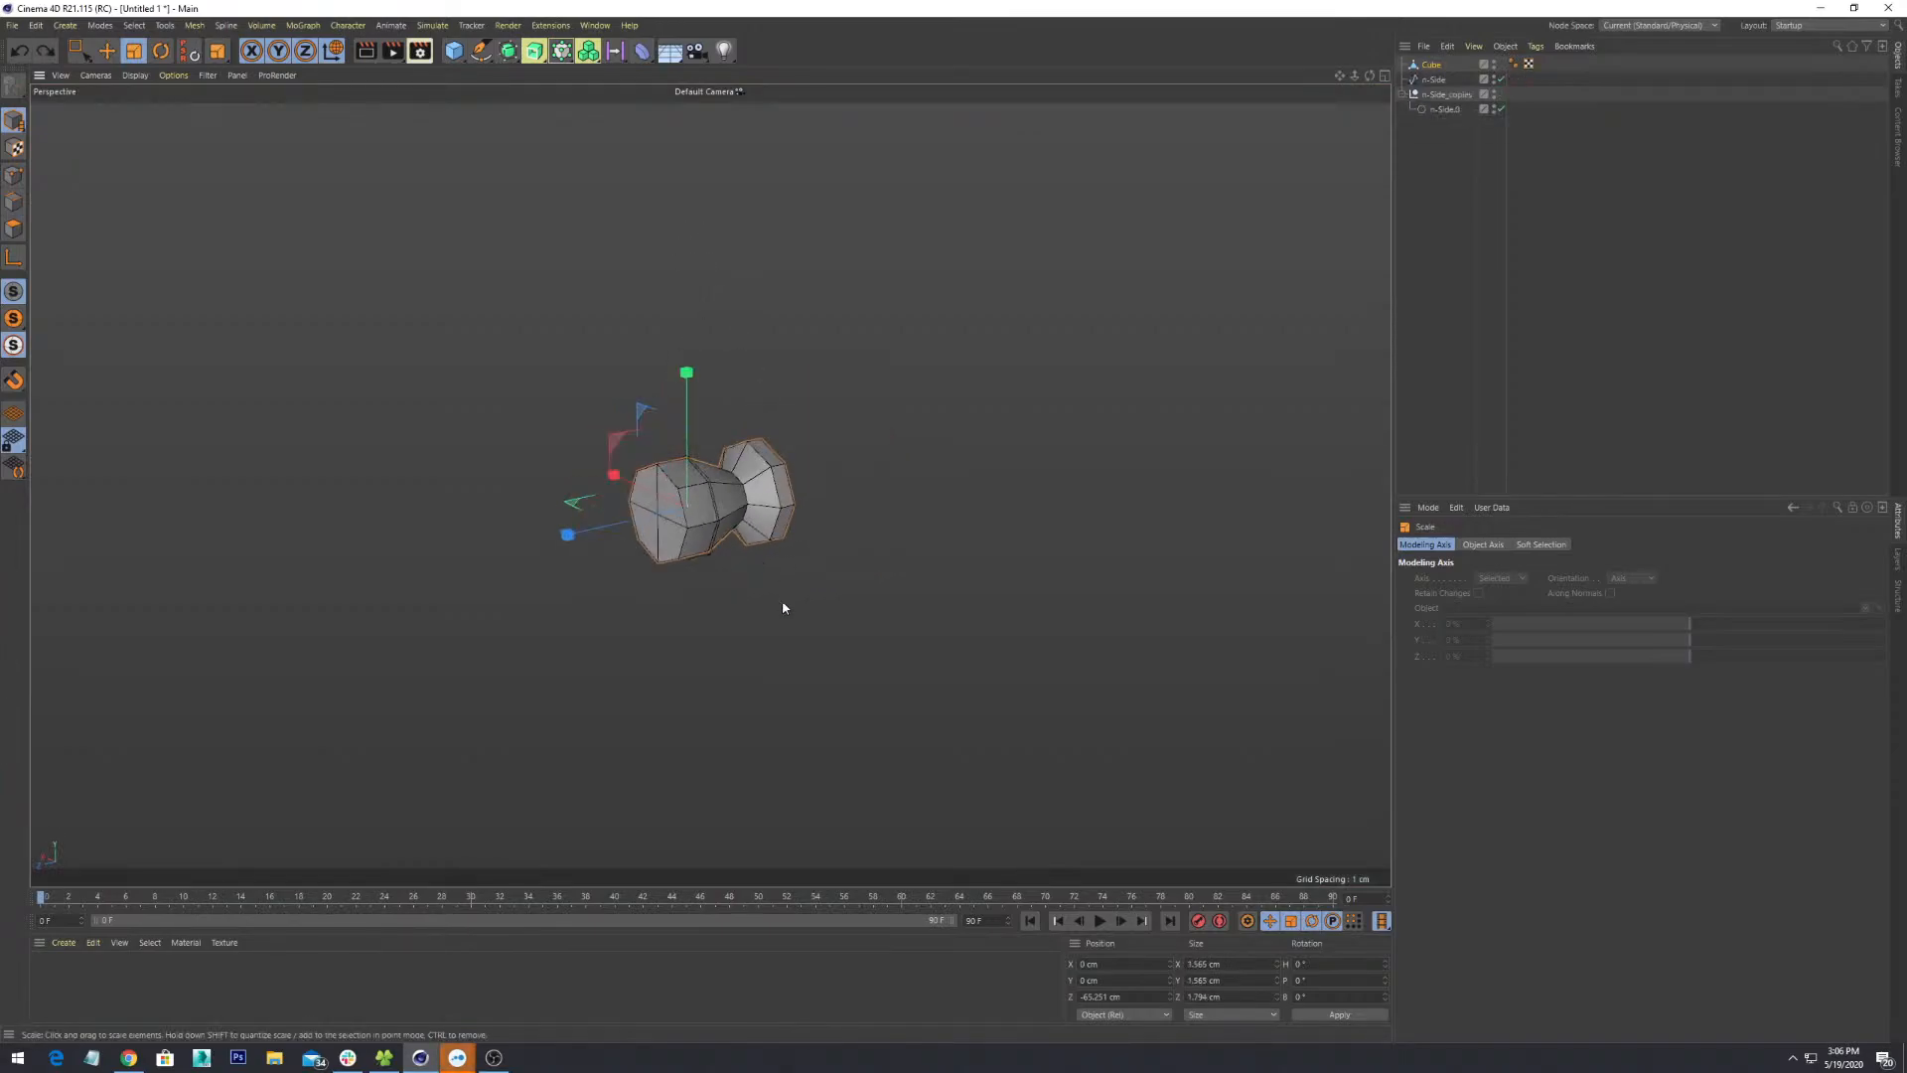
pyautogui.scroll(2, 783, 600)
pyautogui.keyDown('alt'); pyautogui.moveTo(946, 340); pyautogui.dragTo(954, 497); pyautogui.keyUp('alt')
# - Recheck the Object Axis and Soft Selection settings, leaving Per-Object Manipulation enabled
pyautogui.click(1476, 546)
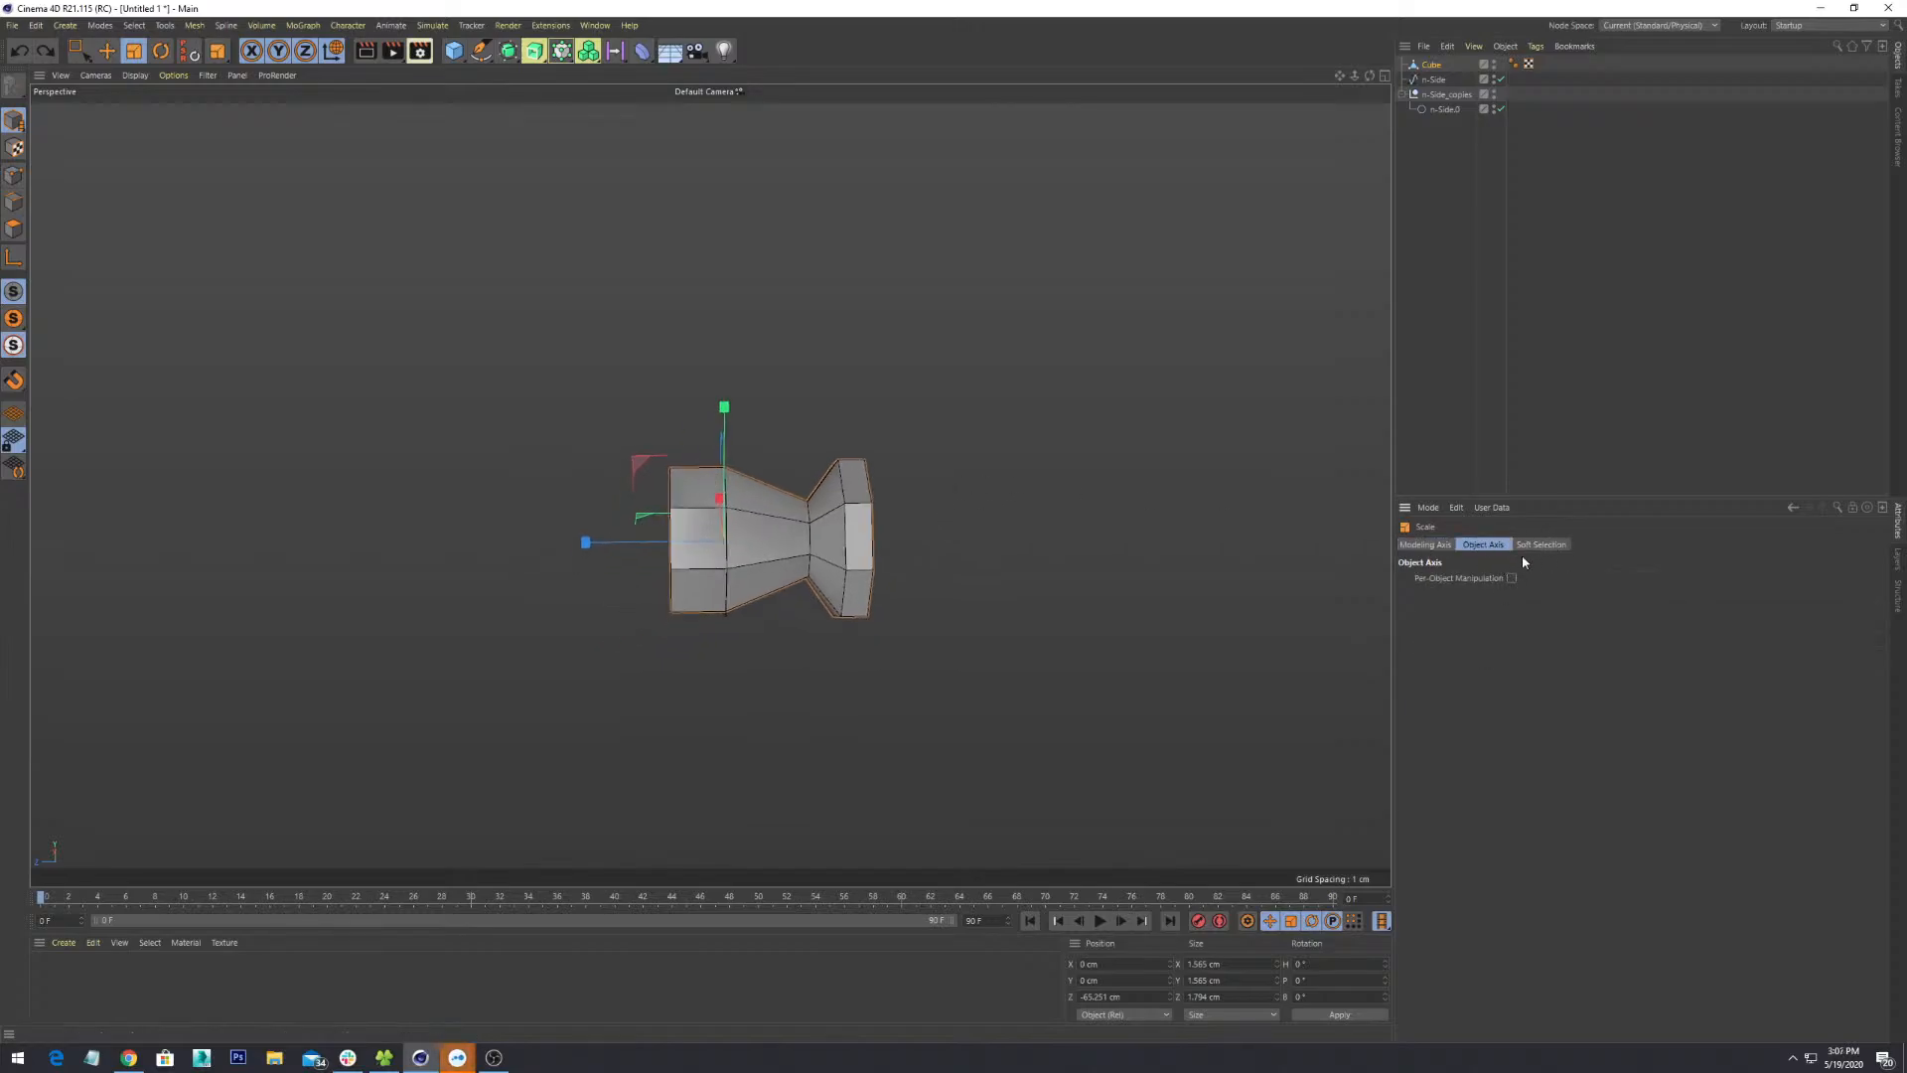
pyautogui.click(1545, 545)
pyautogui.click(1480, 545)
pyautogui.click(1539, 545)
pyautogui.click(1426, 545)
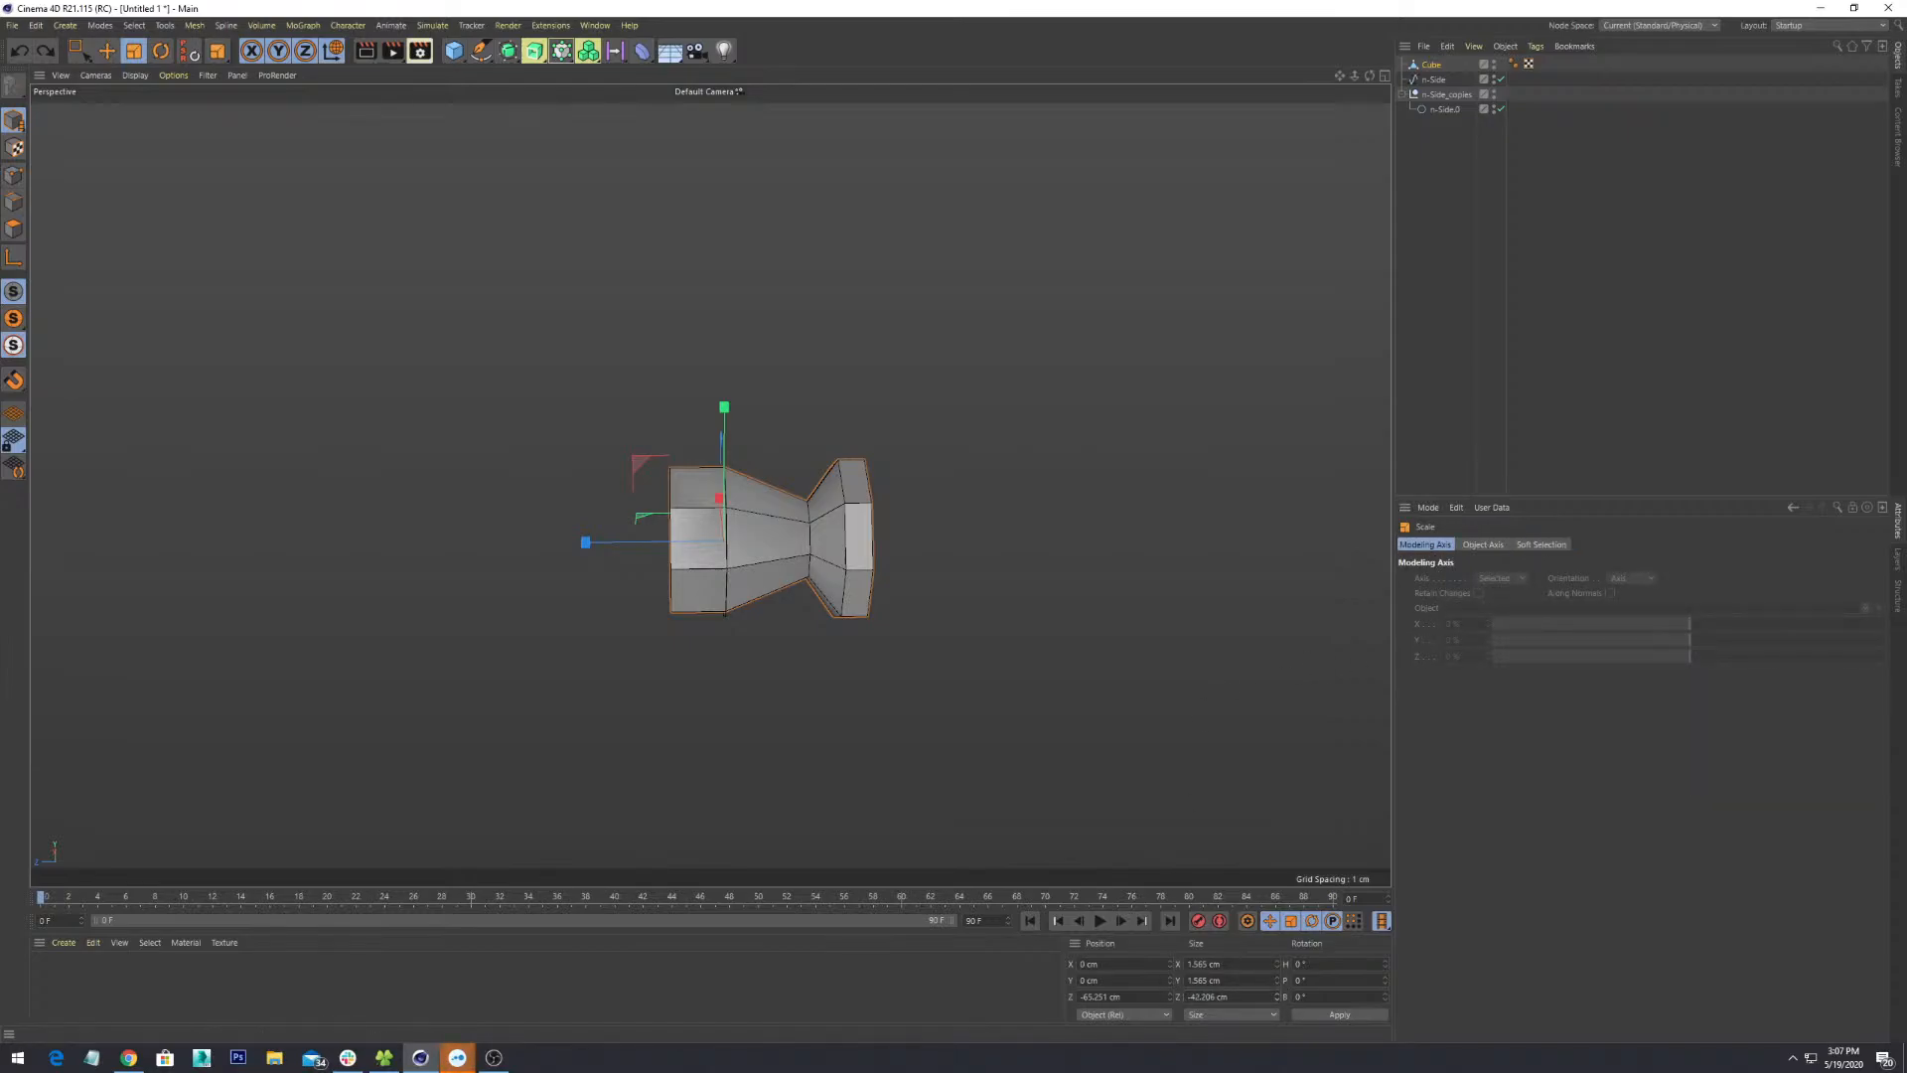
pyautogui.hotkey('ctrl', 'z')
pyautogui.keyDown('alt'); pyautogui.moveTo(795, 555); pyautogui.dragTo(876, 654); pyautogui.keyUp('alt')
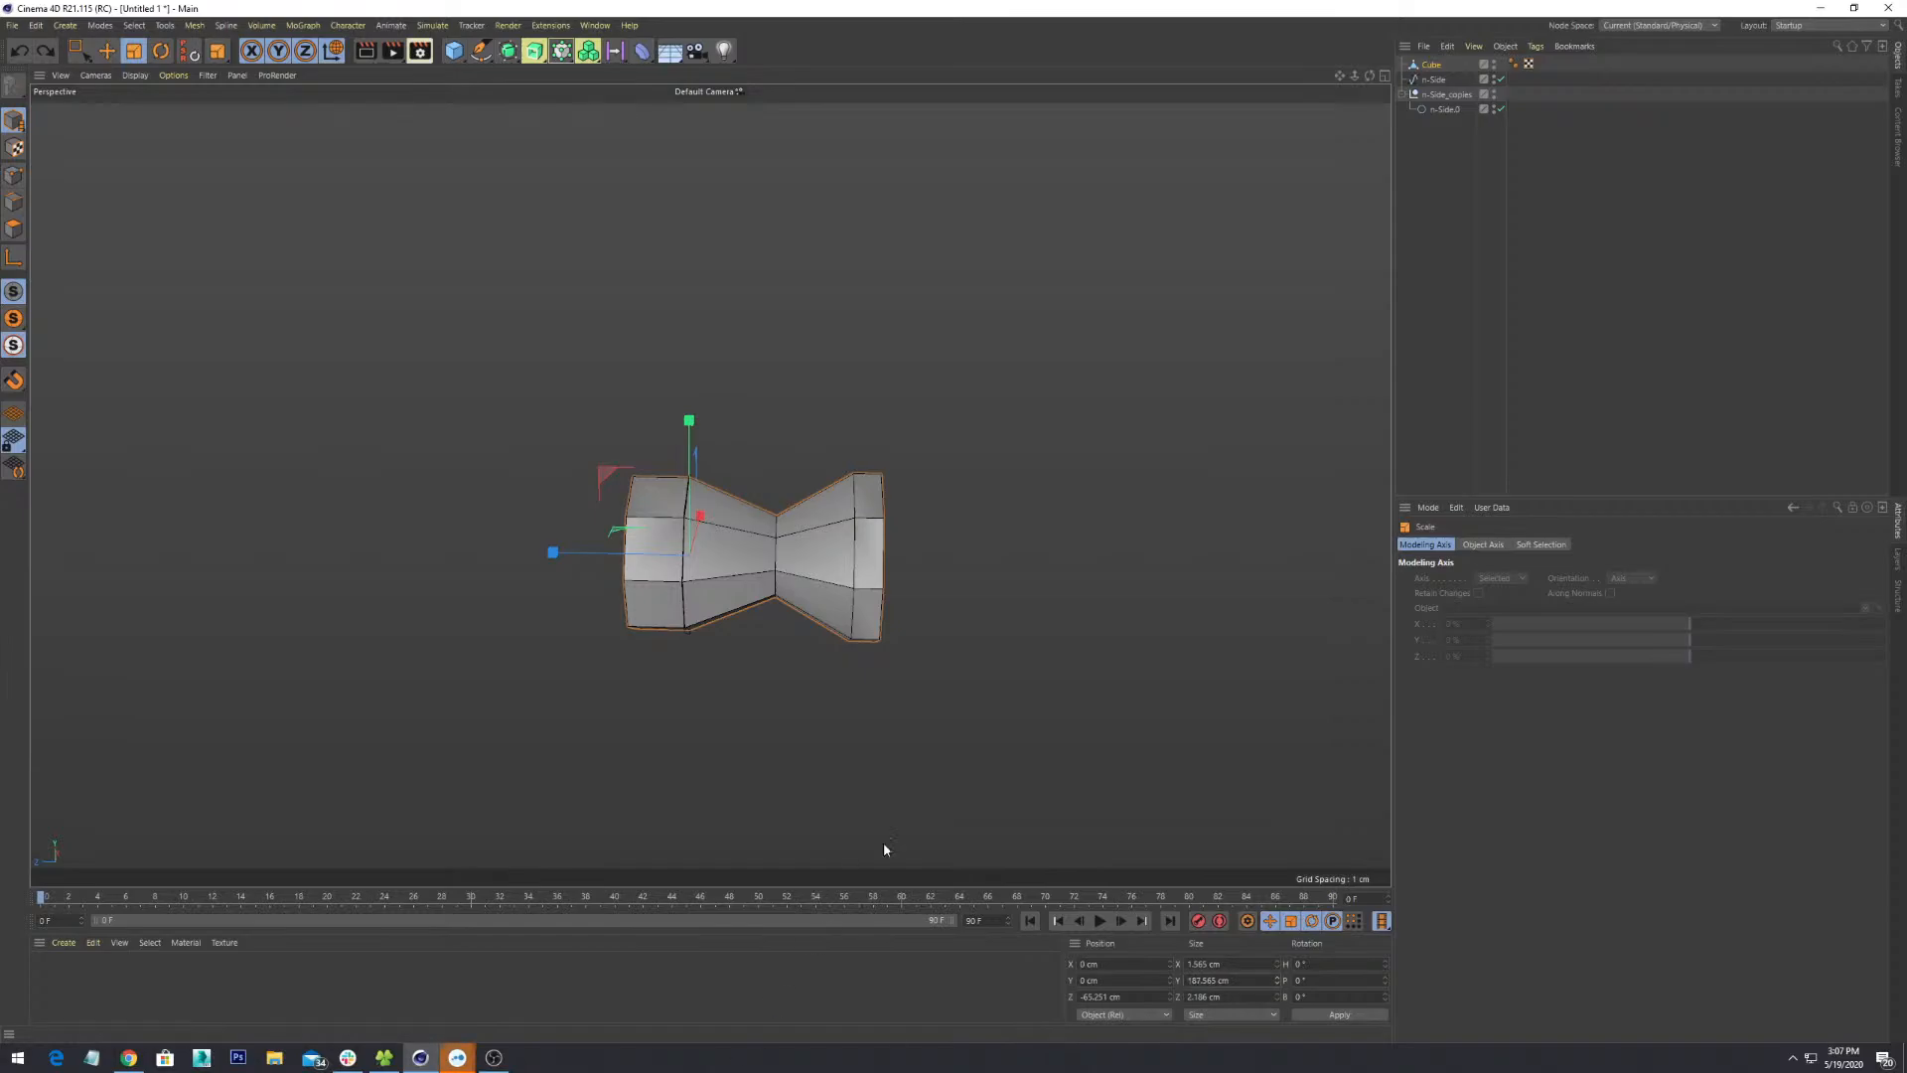
pyautogui.keyDown('alt'); pyautogui.moveTo(884, 849); pyautogui.dragTo(780, 854); pyautogui.keyUp('alt')
pyautogui.keyDown('alt'); pyautogui.moveTo(999, 689); pyautogui.dragTo(1008, 730); pyautogui.keyUp('alt')
pyautogui.scroll(1, 1007, 729)
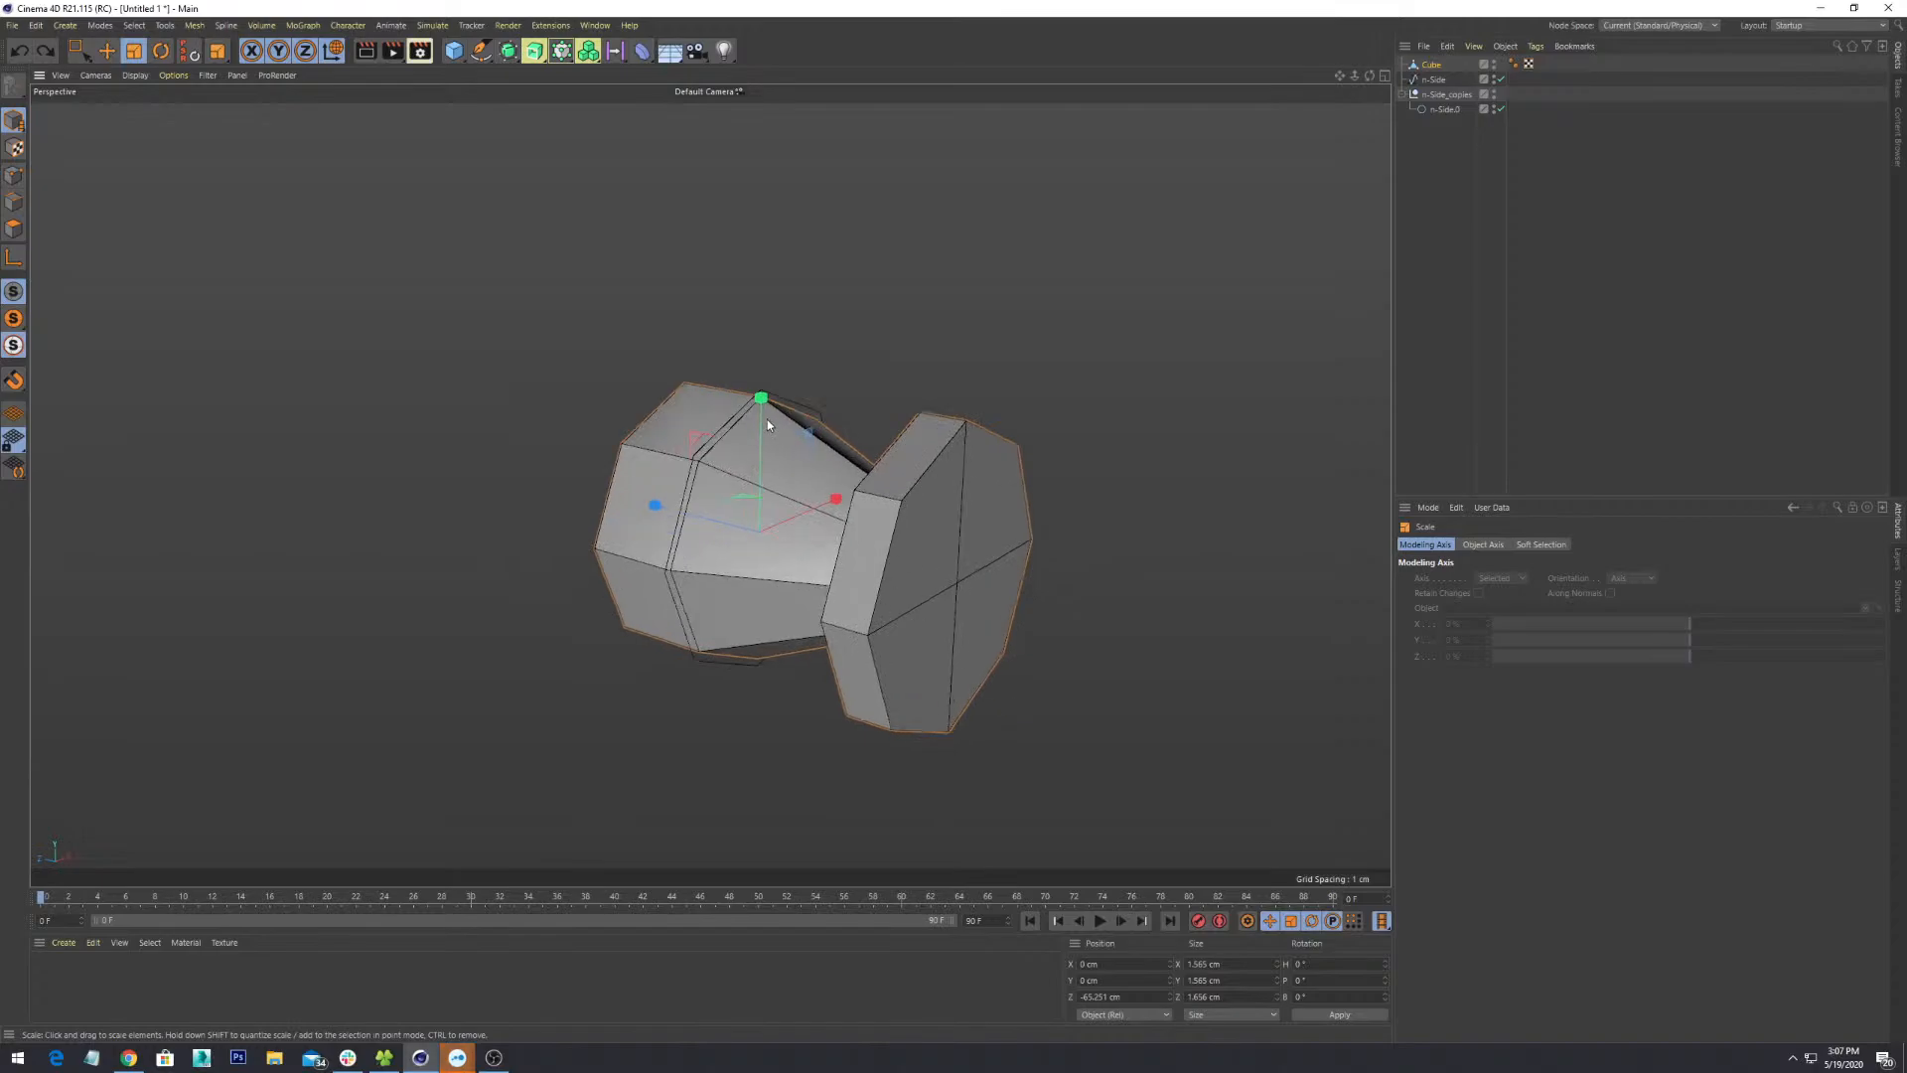
pyautogui.moveTo(762, 400); pyautogui.dragTo(761, 279)
pyautogui.hotkey('ctrl', 'z')
pyautogui.scroll(-7, 770, 421)
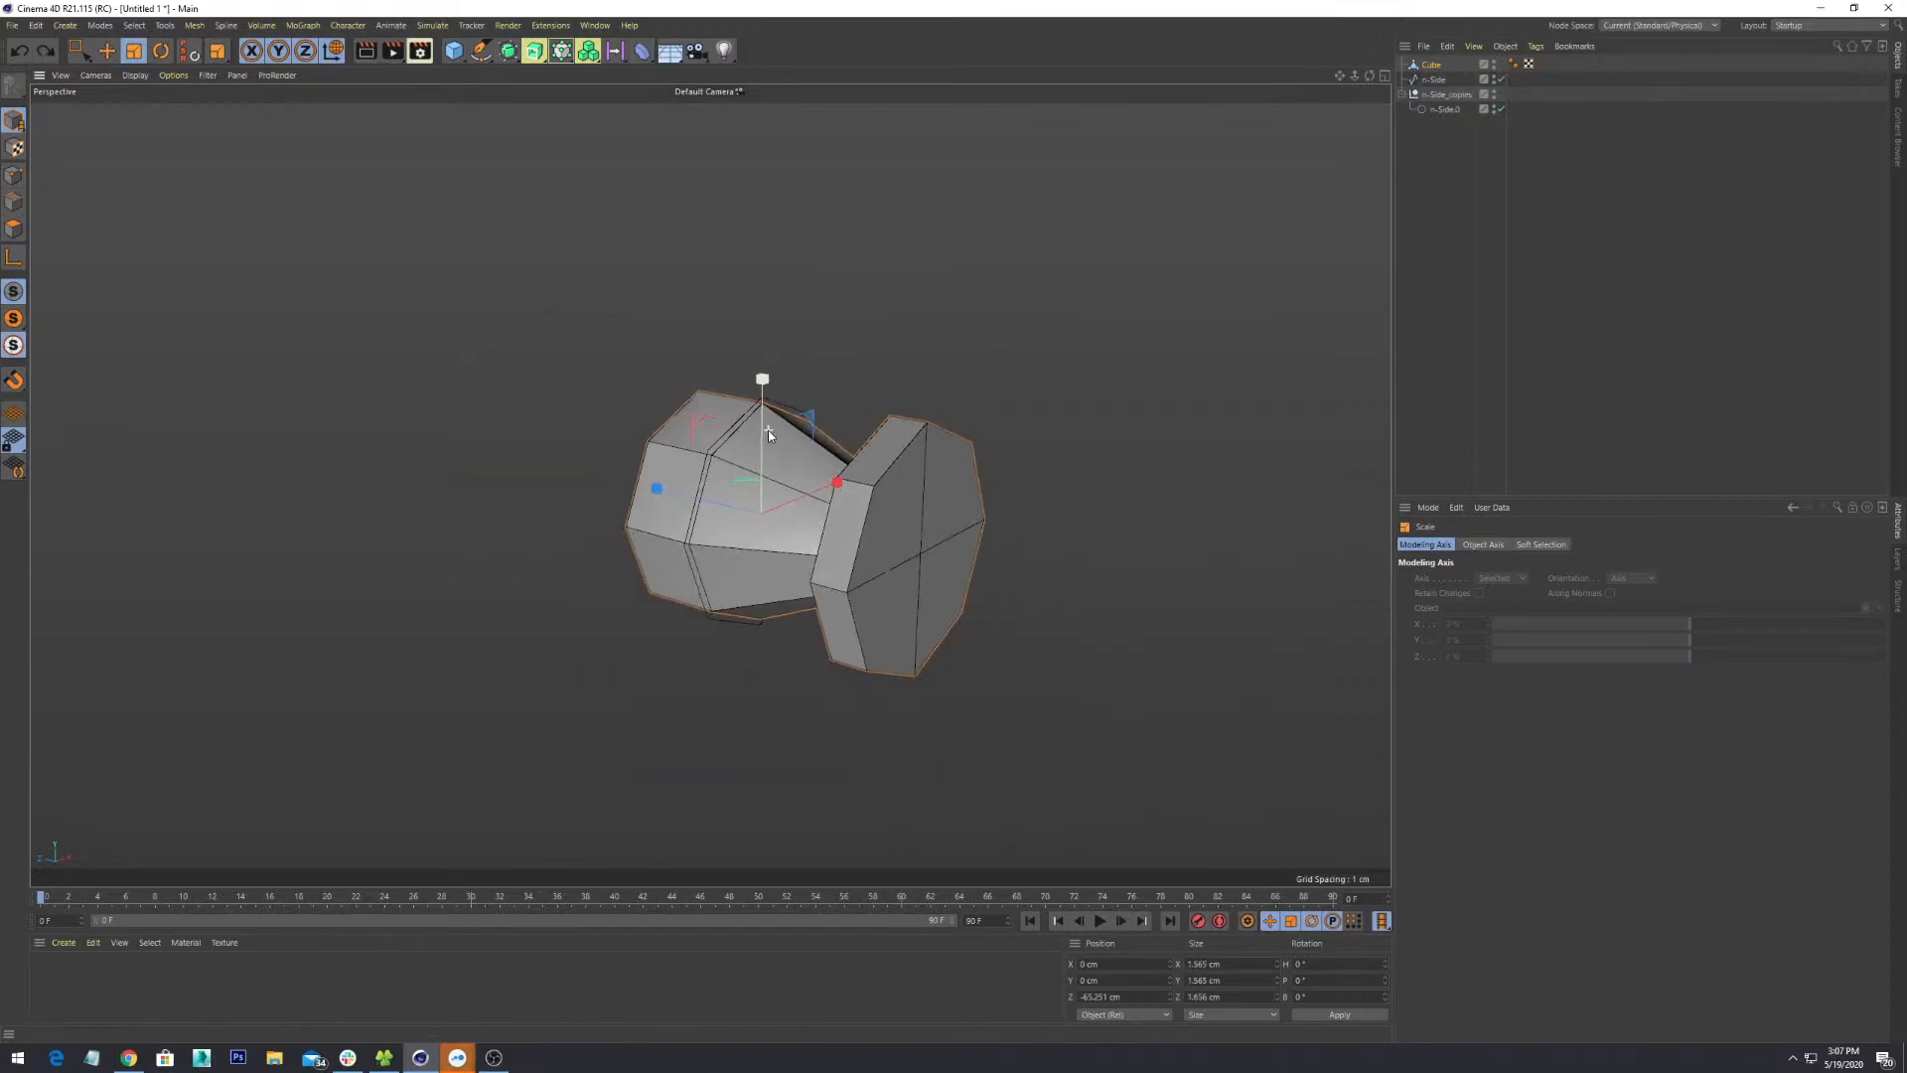
pyautogui.keyDown('alt'); pyautogui.moveTo(770, 423); pyautogui.dragTo(825, 449); pyautogui.keyUp('alt')
pyautogui.keyDown('alt'); pyautogui.moveTo(825, 449); pyautogui.dragTo(882, 552, button='middle'); pyautogui.keyUp('alt')
pyautogui.scroll(5, 881, 547)
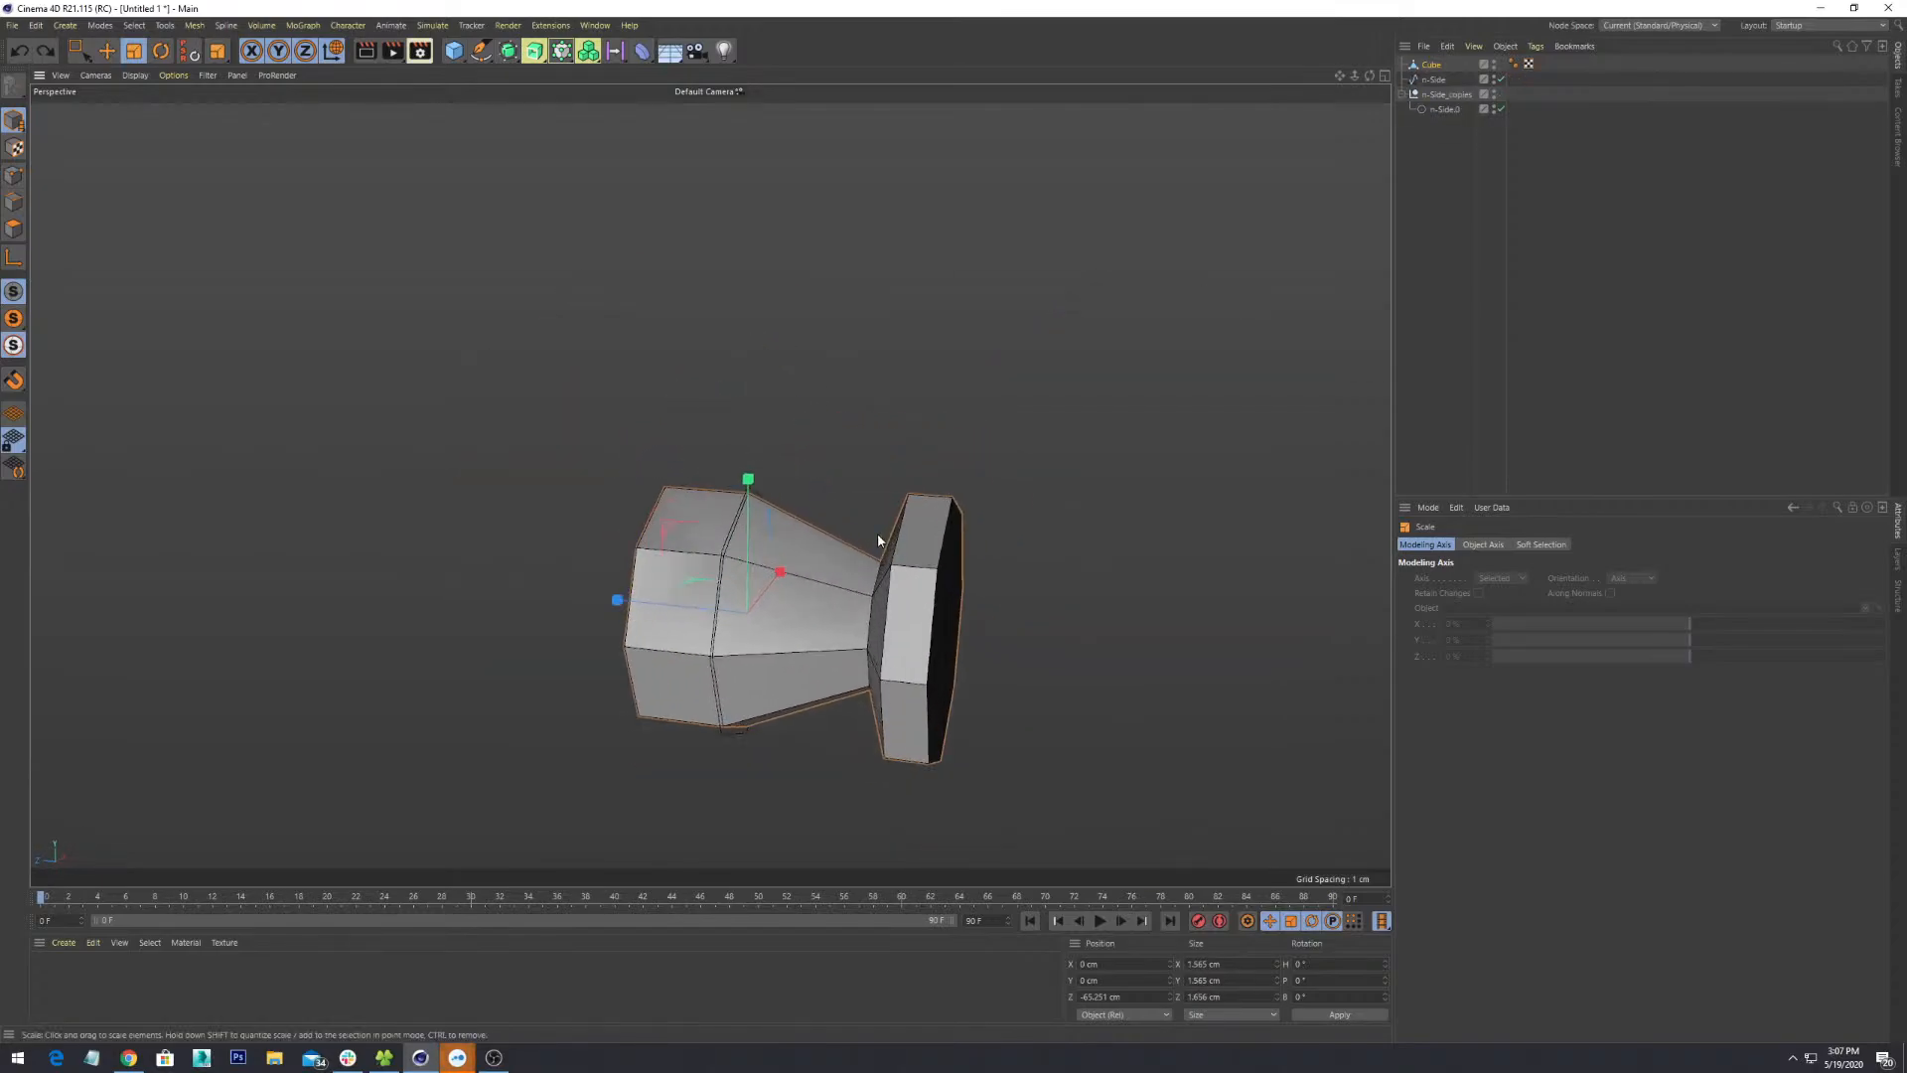
pyautogui.keyDown('alt'); pyautogui.moveTo(881, 540); pyautogui.dragTo(863, 616); pyautogui.keyUp('alt')
pyautogui.keyDown('alt'); pyautogui.moveTo(862, 616); pyautogui.dragTo(736, 435, button='middle'); pyautogui.keyUp('alt')
pyautogui.scroll(2, 736, 434)
pyautogui.keyDown('alt'); pyautogui.moveTo(736, 434); pyautogui.dragTo(732, 467); pyautogui.keyUp('alt')
pyautogui.moveTo(732, 468); pyautogui.dragTo(727, 310)
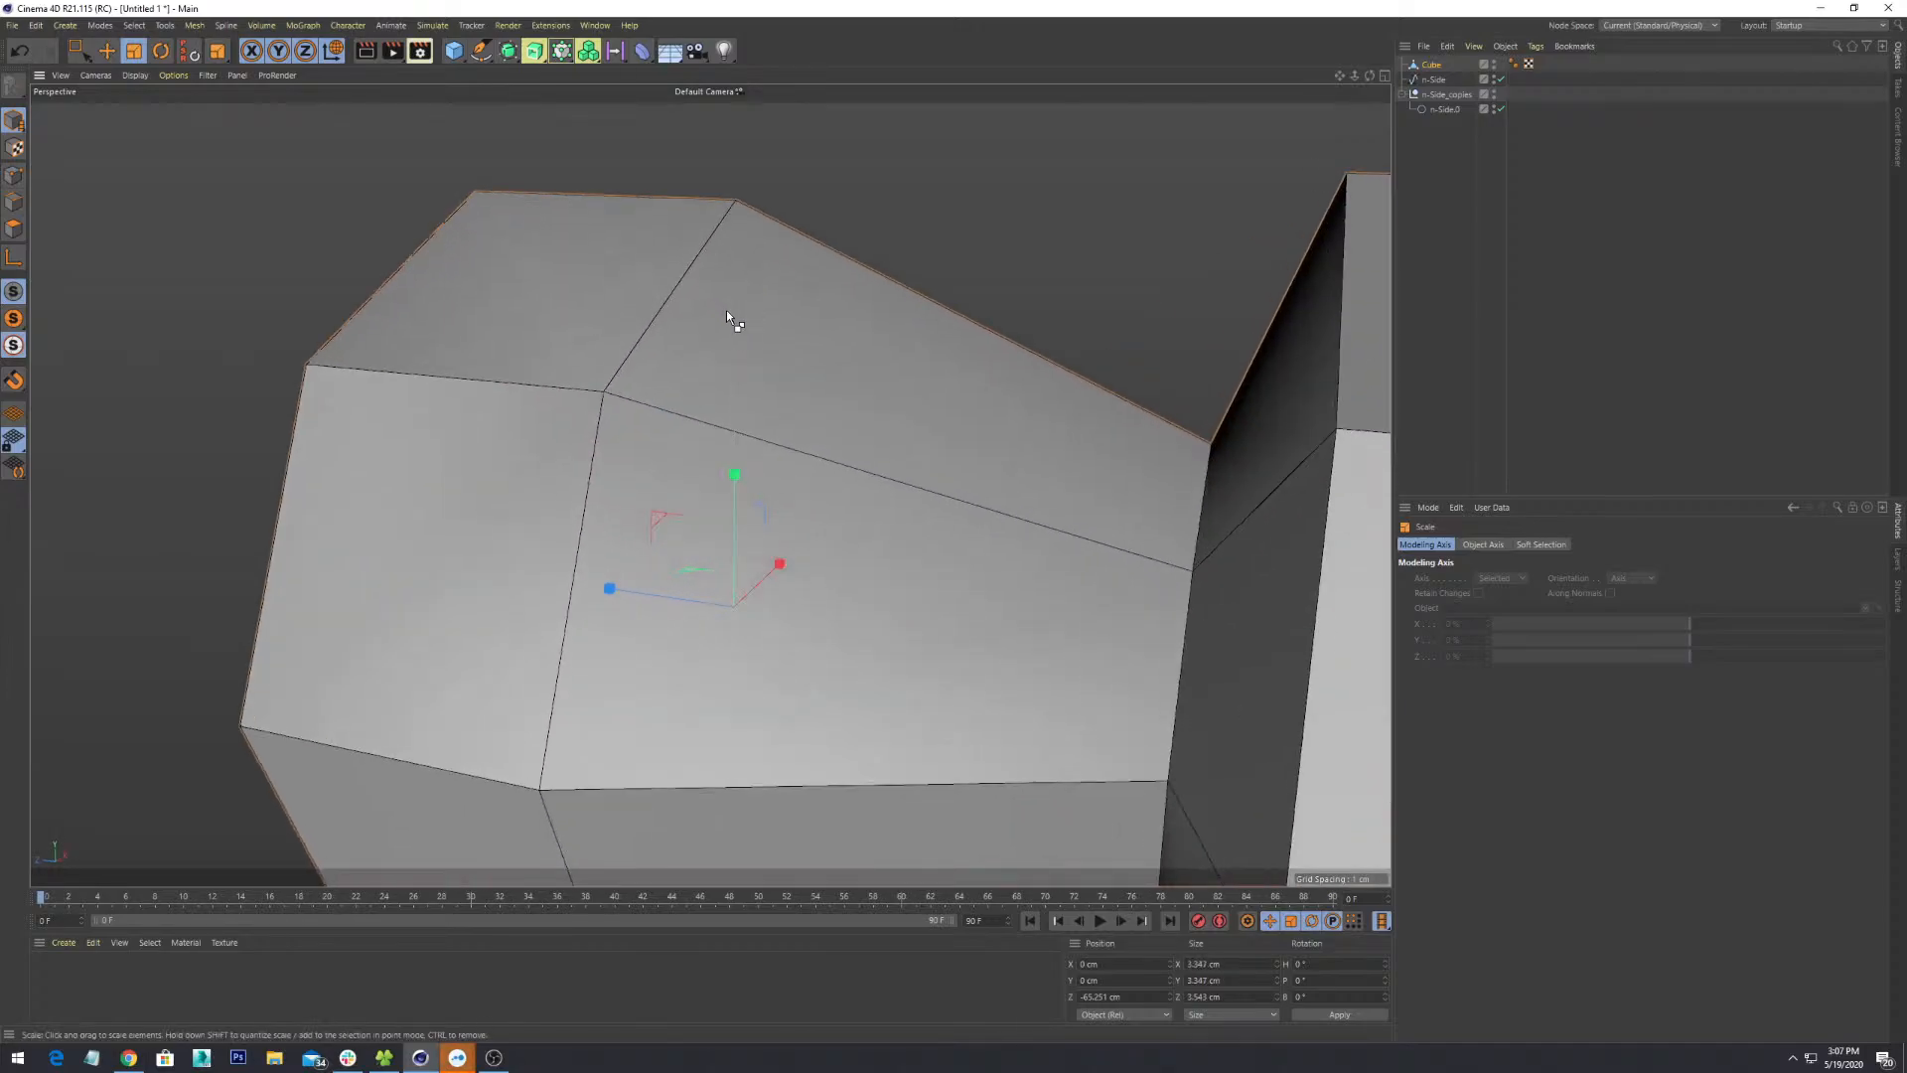
pyautogui.hotkey('ctrl', 'z')
pyautogui.scroll(-3, 832, 445)
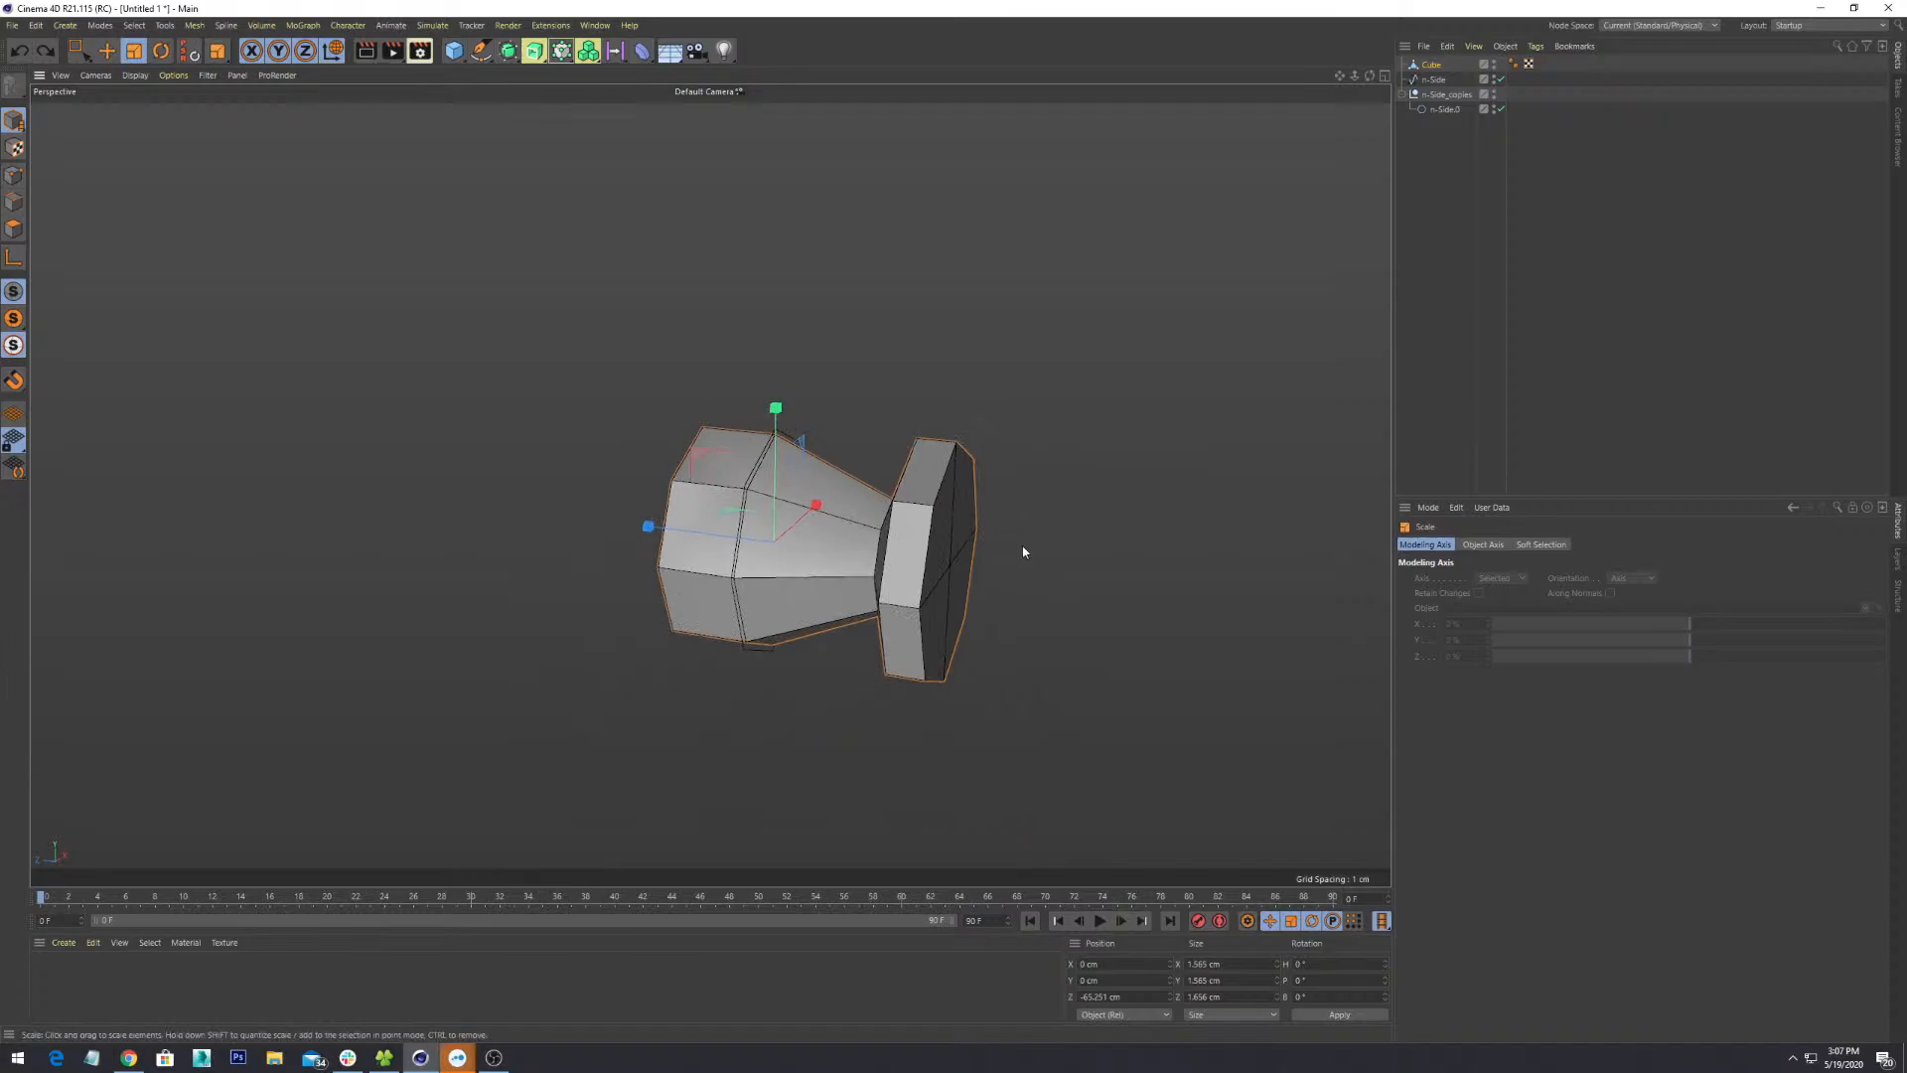
pyautogui.keyDown('alt'); pyautogui.moveTo(1023, 551); pyautogui.dragTo(840, 551); pyautogui.keyUp('alt')
pyautogui.scroll(3, 911, 613)
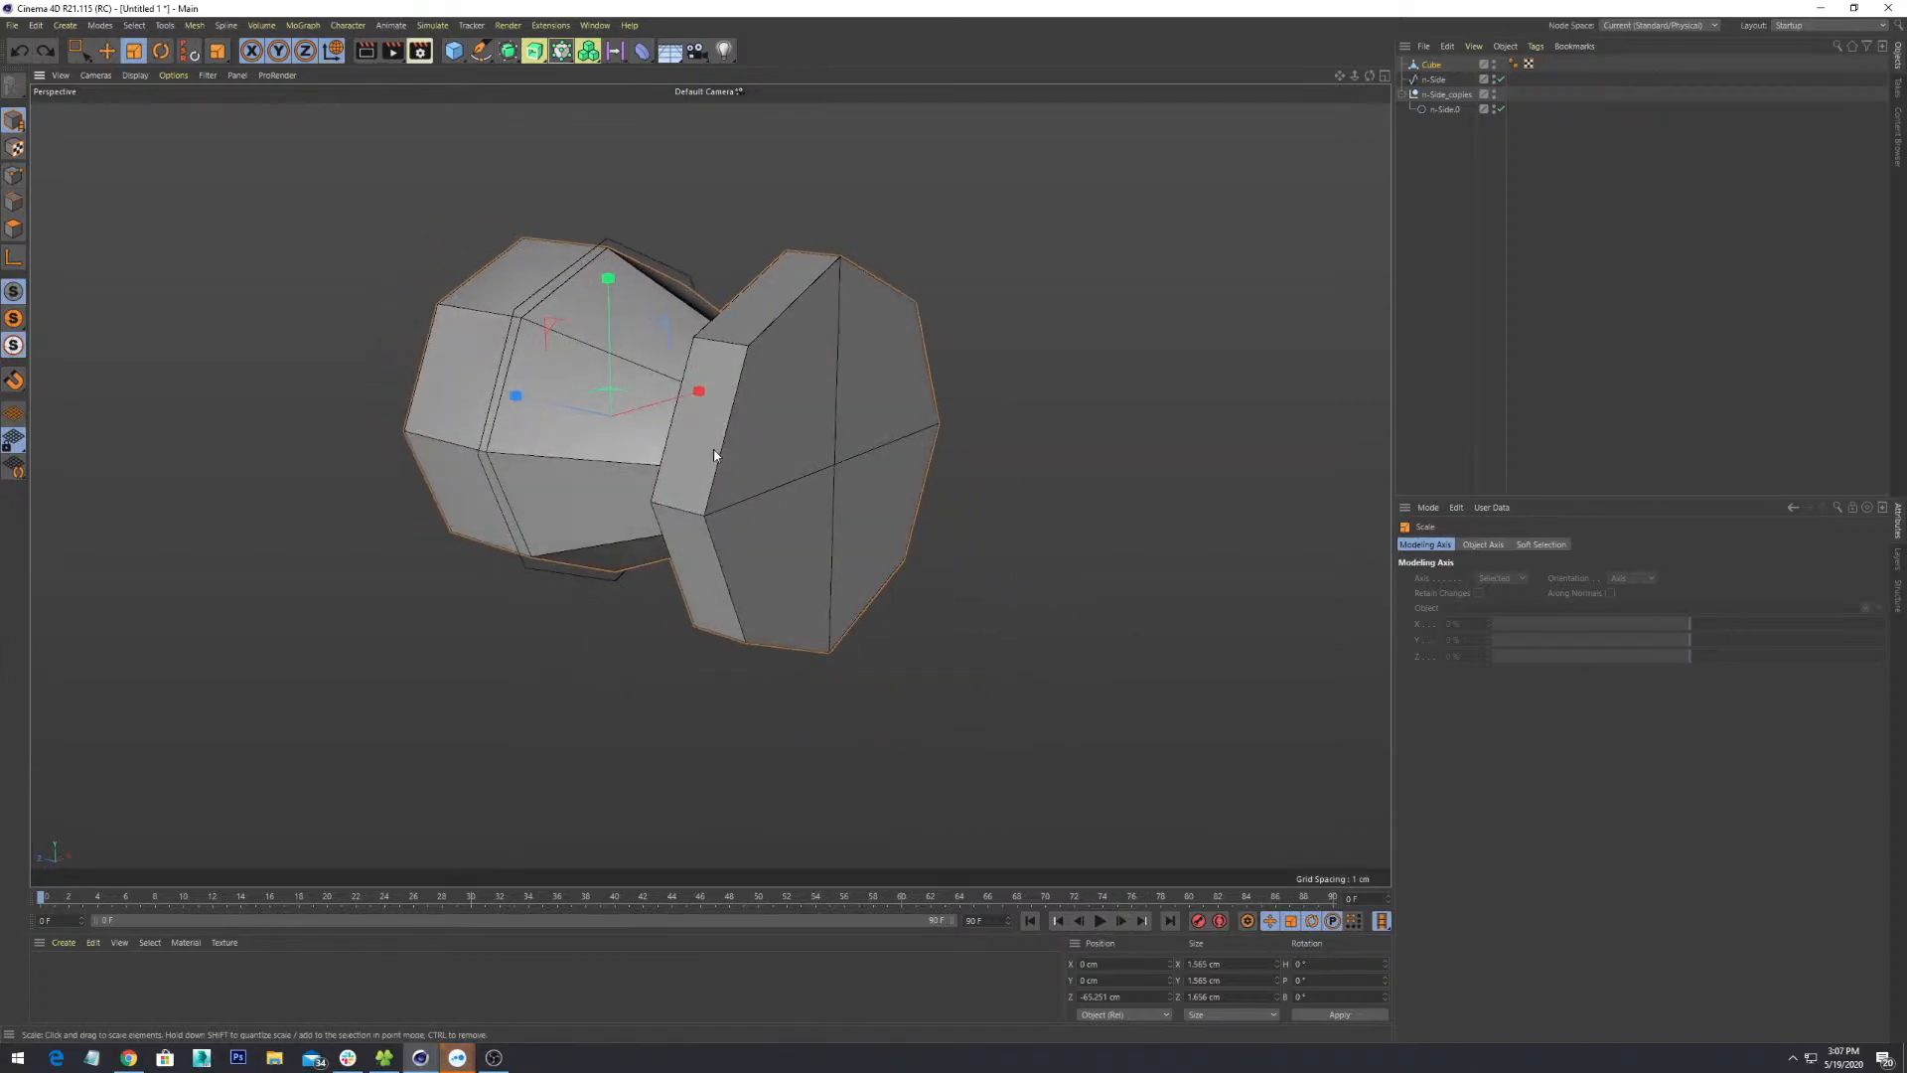
pyautogui.scroll(2, 820, 545)
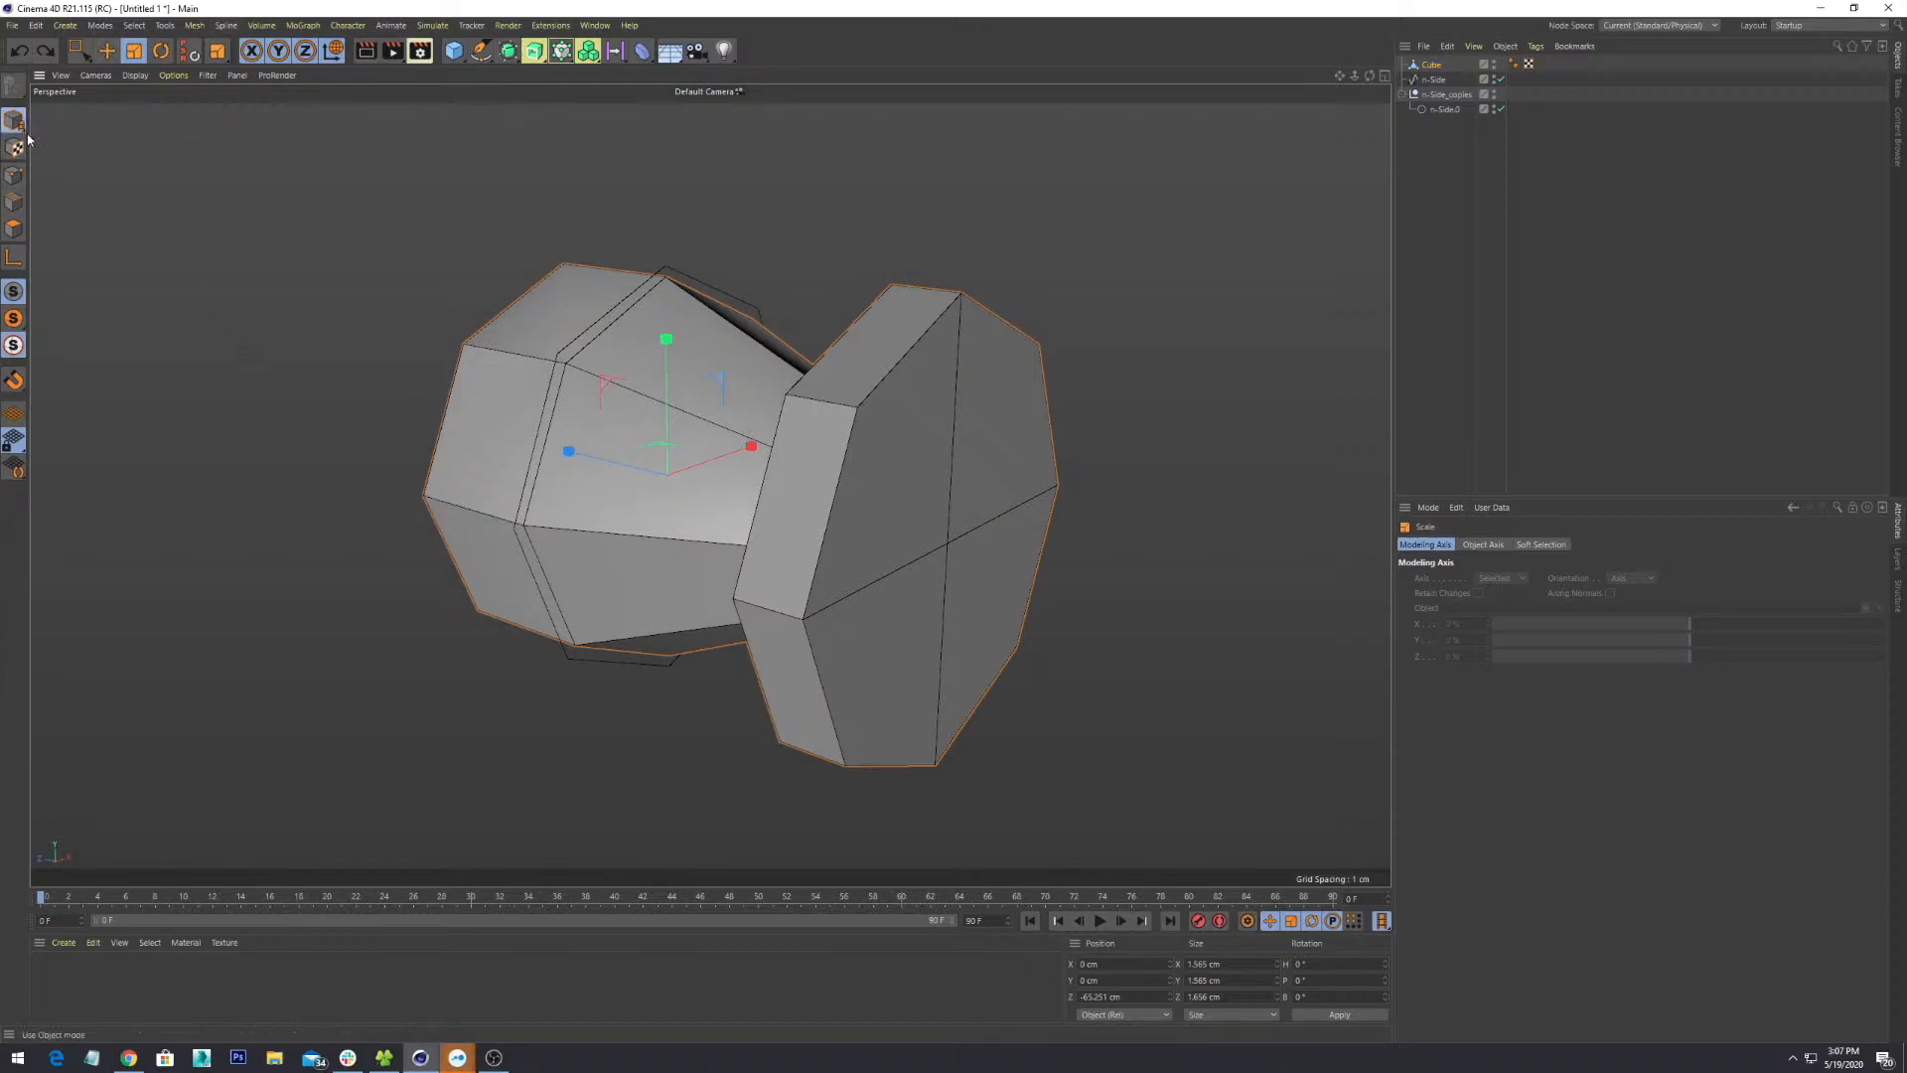
pyautogui.moveTo(975, 346)
pyautogui.keyDown('alt'); pyautogui.mouseDown()
pyautogui.moveTo(999, 389)
pyautogui.moveTo(975, 338)
pyautogui.mouseUp(); pyautogui.keyUp('alt')
pyautogui.scroll(-4, 996, 389)
pyautogui.keyDown('alt'); pyautogui.moveTo(975, 338); pyautogui.dragTo(902, 433, button='middle'); pyautogui.keyUp('alt')
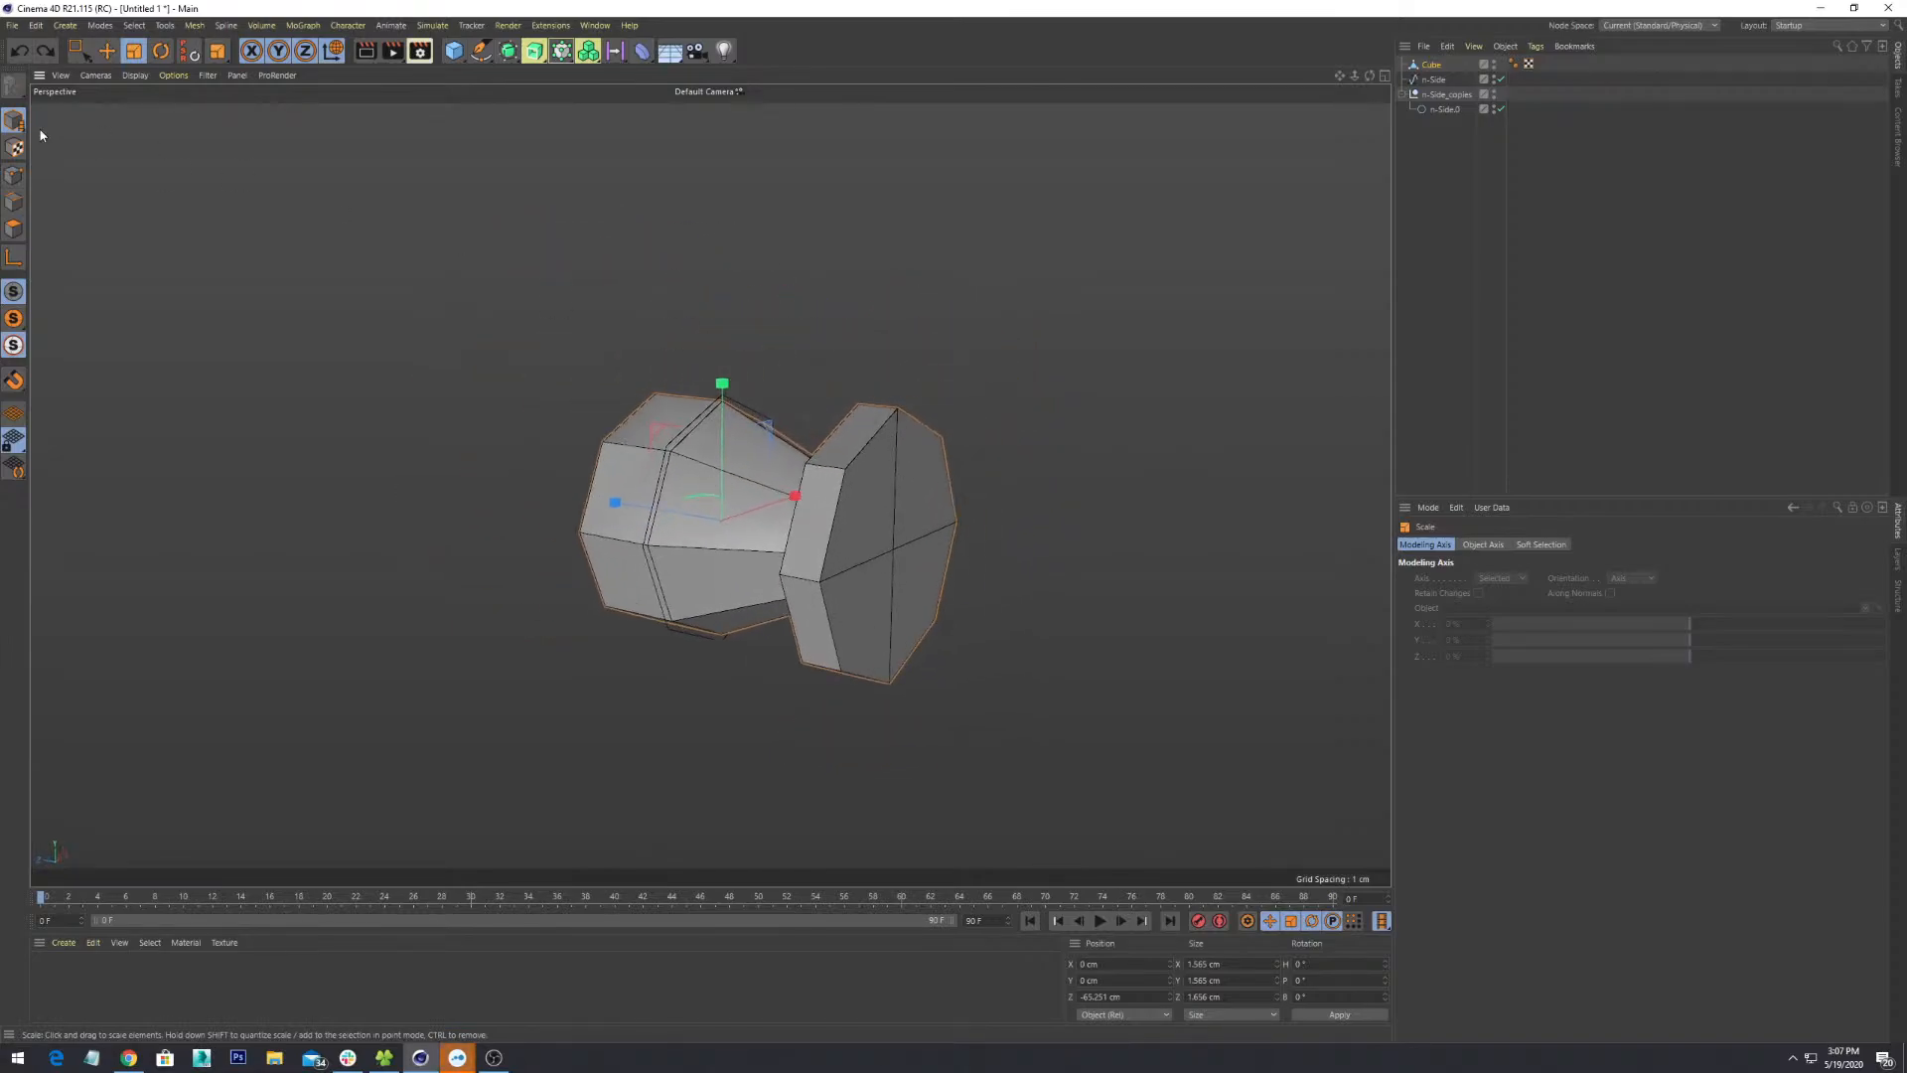
pyautogui.click(12, 121)
pyautogui.click(95, 145)
pyautogui.moveTo(723, 396); pyautogui.dragTo(725, 342)
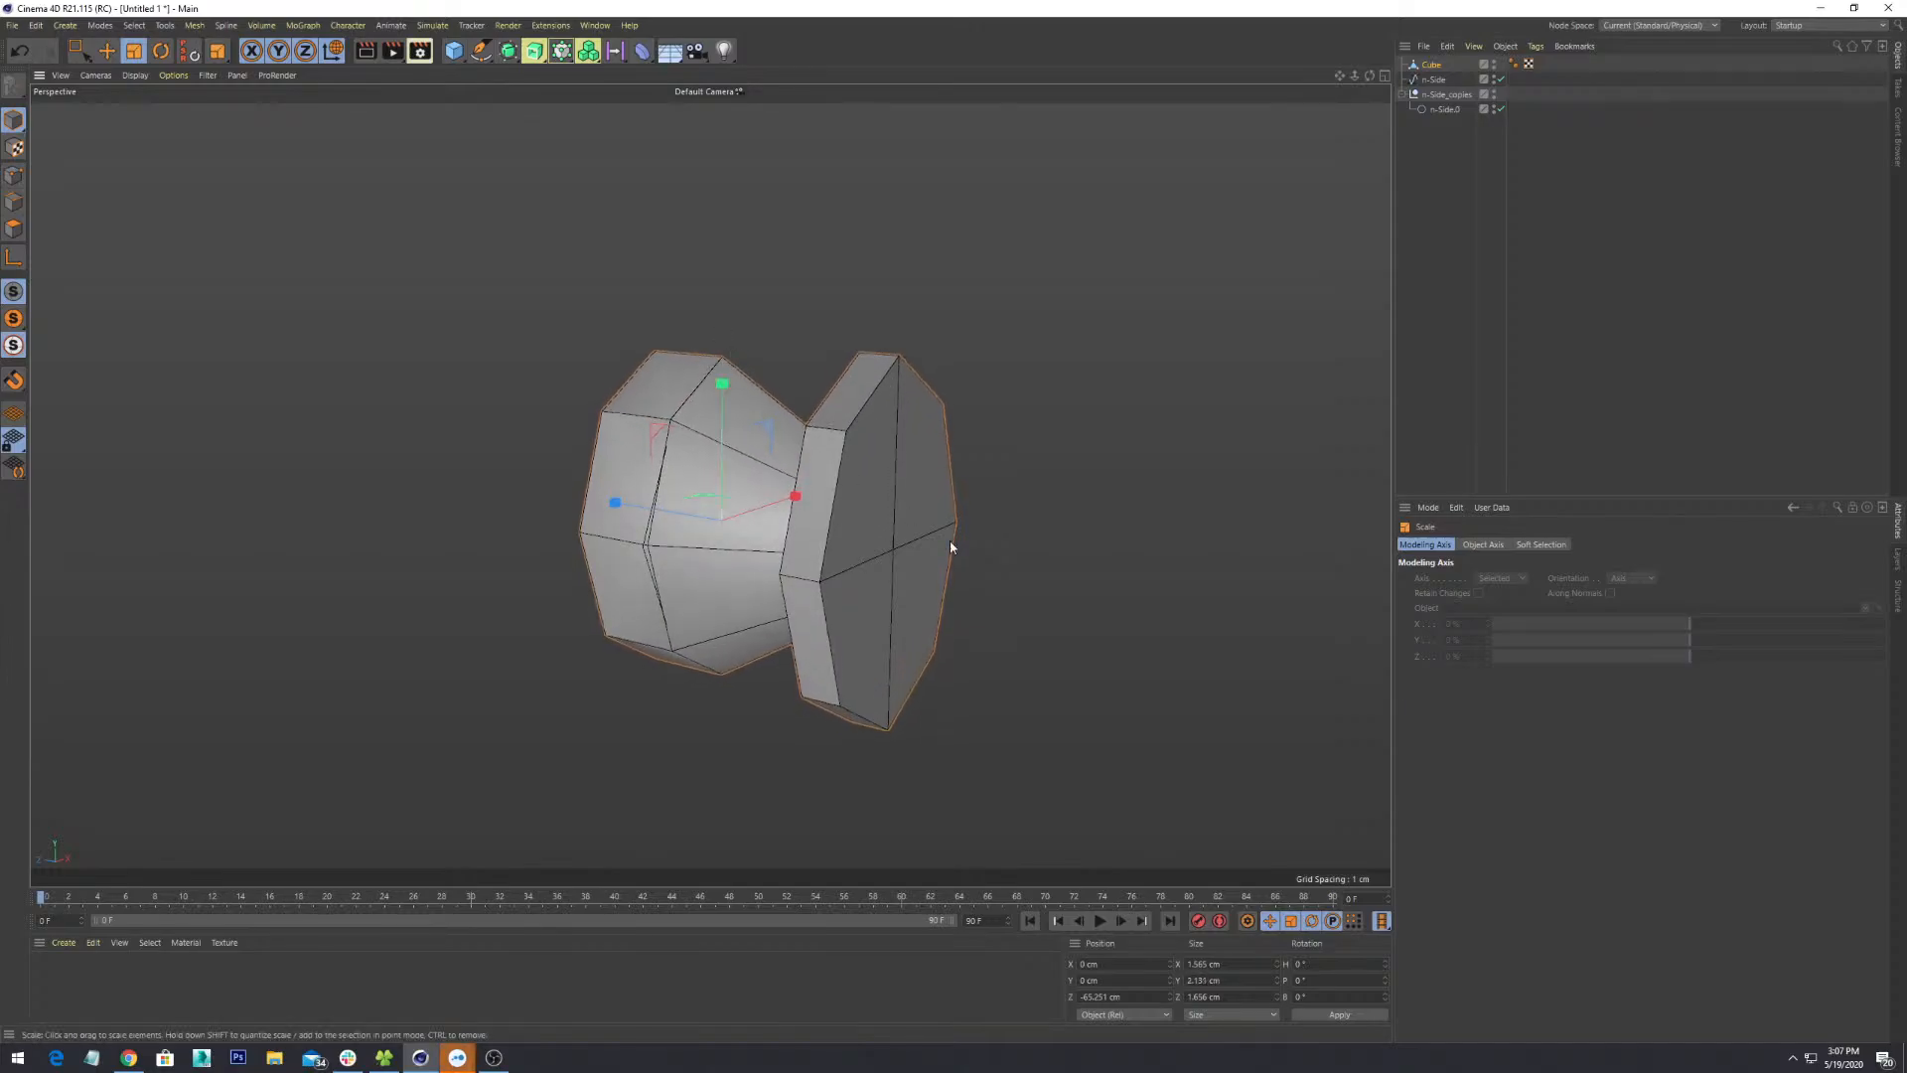
pyautogui.keyDown('alt'); pyautogui.moveTo(950, 540); pyautogui.dragTo(655, 476); pyautogui.keyUp('alt')
pyautogui.hotkey('ctrl', 'z')
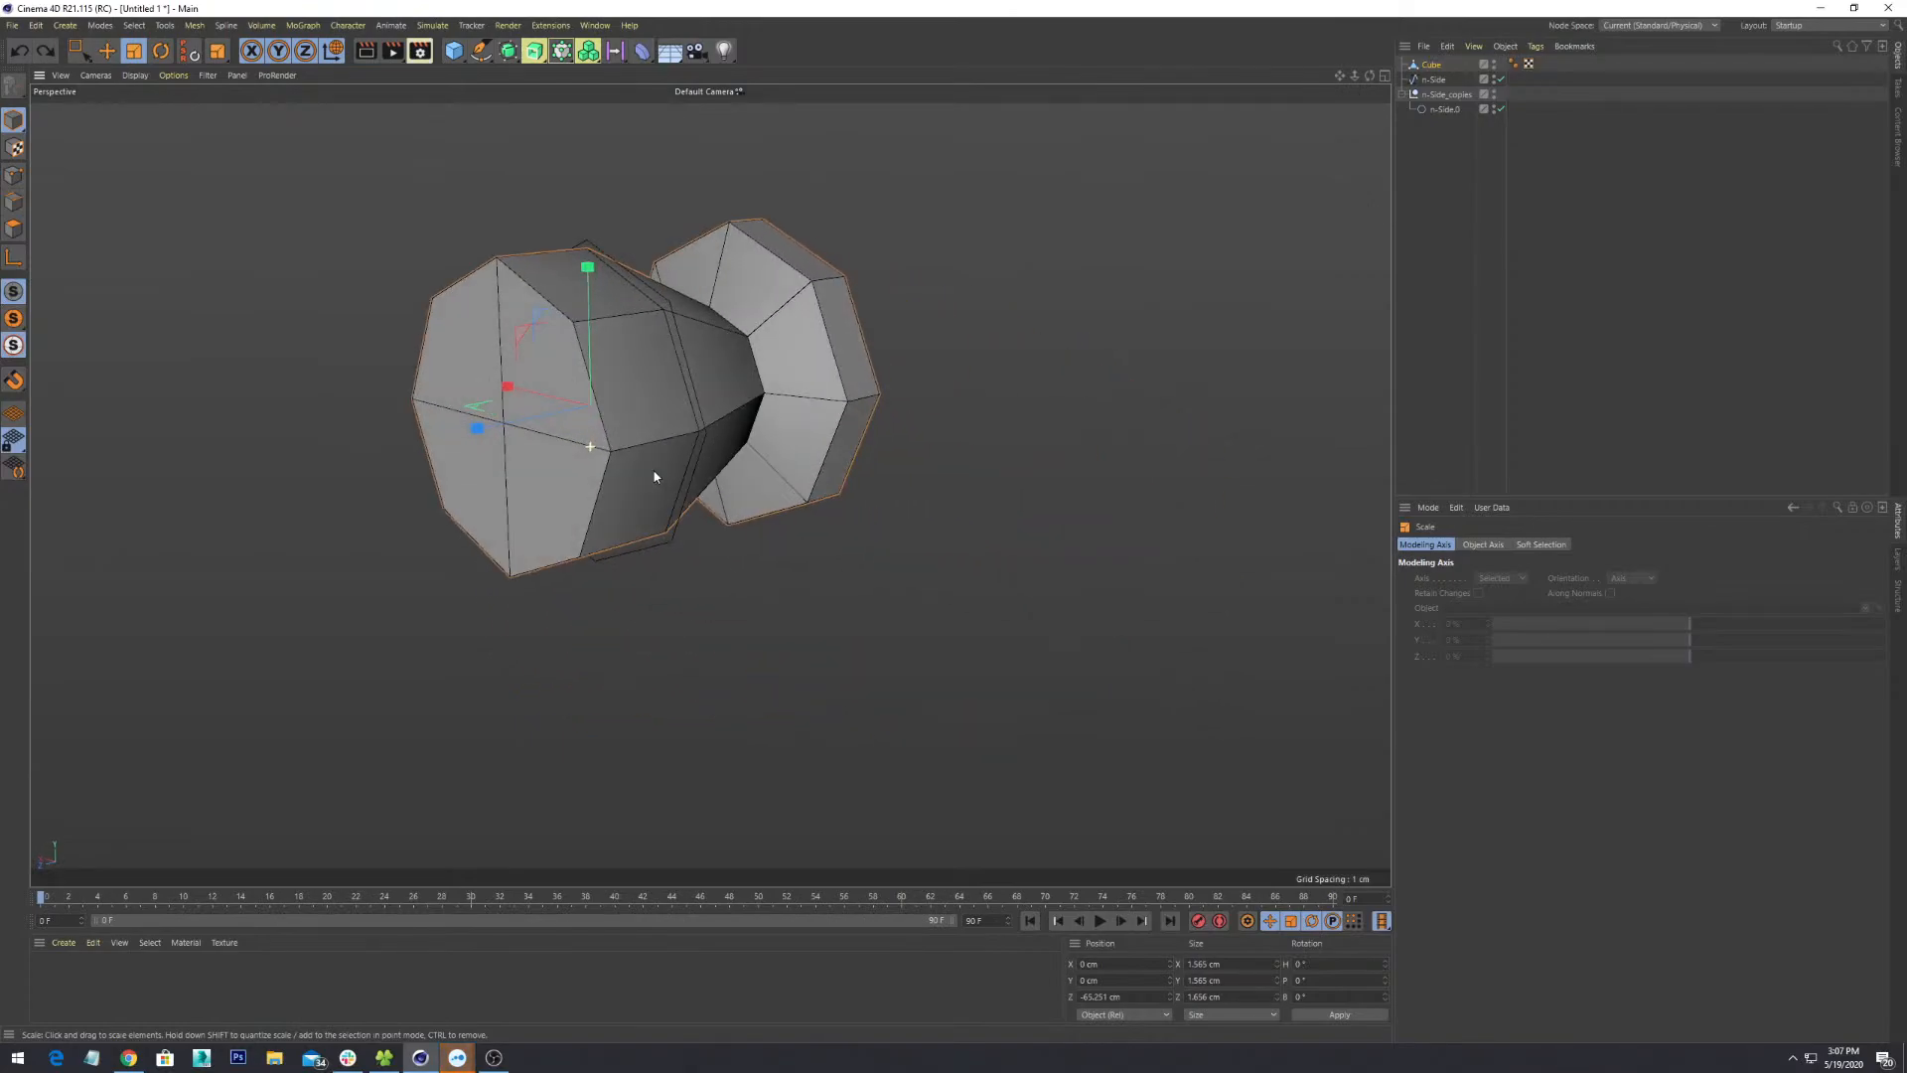
pyautogui.click(19, 128)
pyautogui.click(89, 166)
pyautogui.click(457, 331)
pyautogui.keyDown('alt'); pyautogui.moveTo(681, 474); pyautogui.dragTo(627, 440); pyautogui.keyUp('alt')
pyautogui.keyDown('alt'); pyautogui.moveTo(627, 440); pyautogui.dragTo(806, 530, button='middle'); pyautogui.keyUp('alt')
pyautogui.scroll(3, 806, 529)
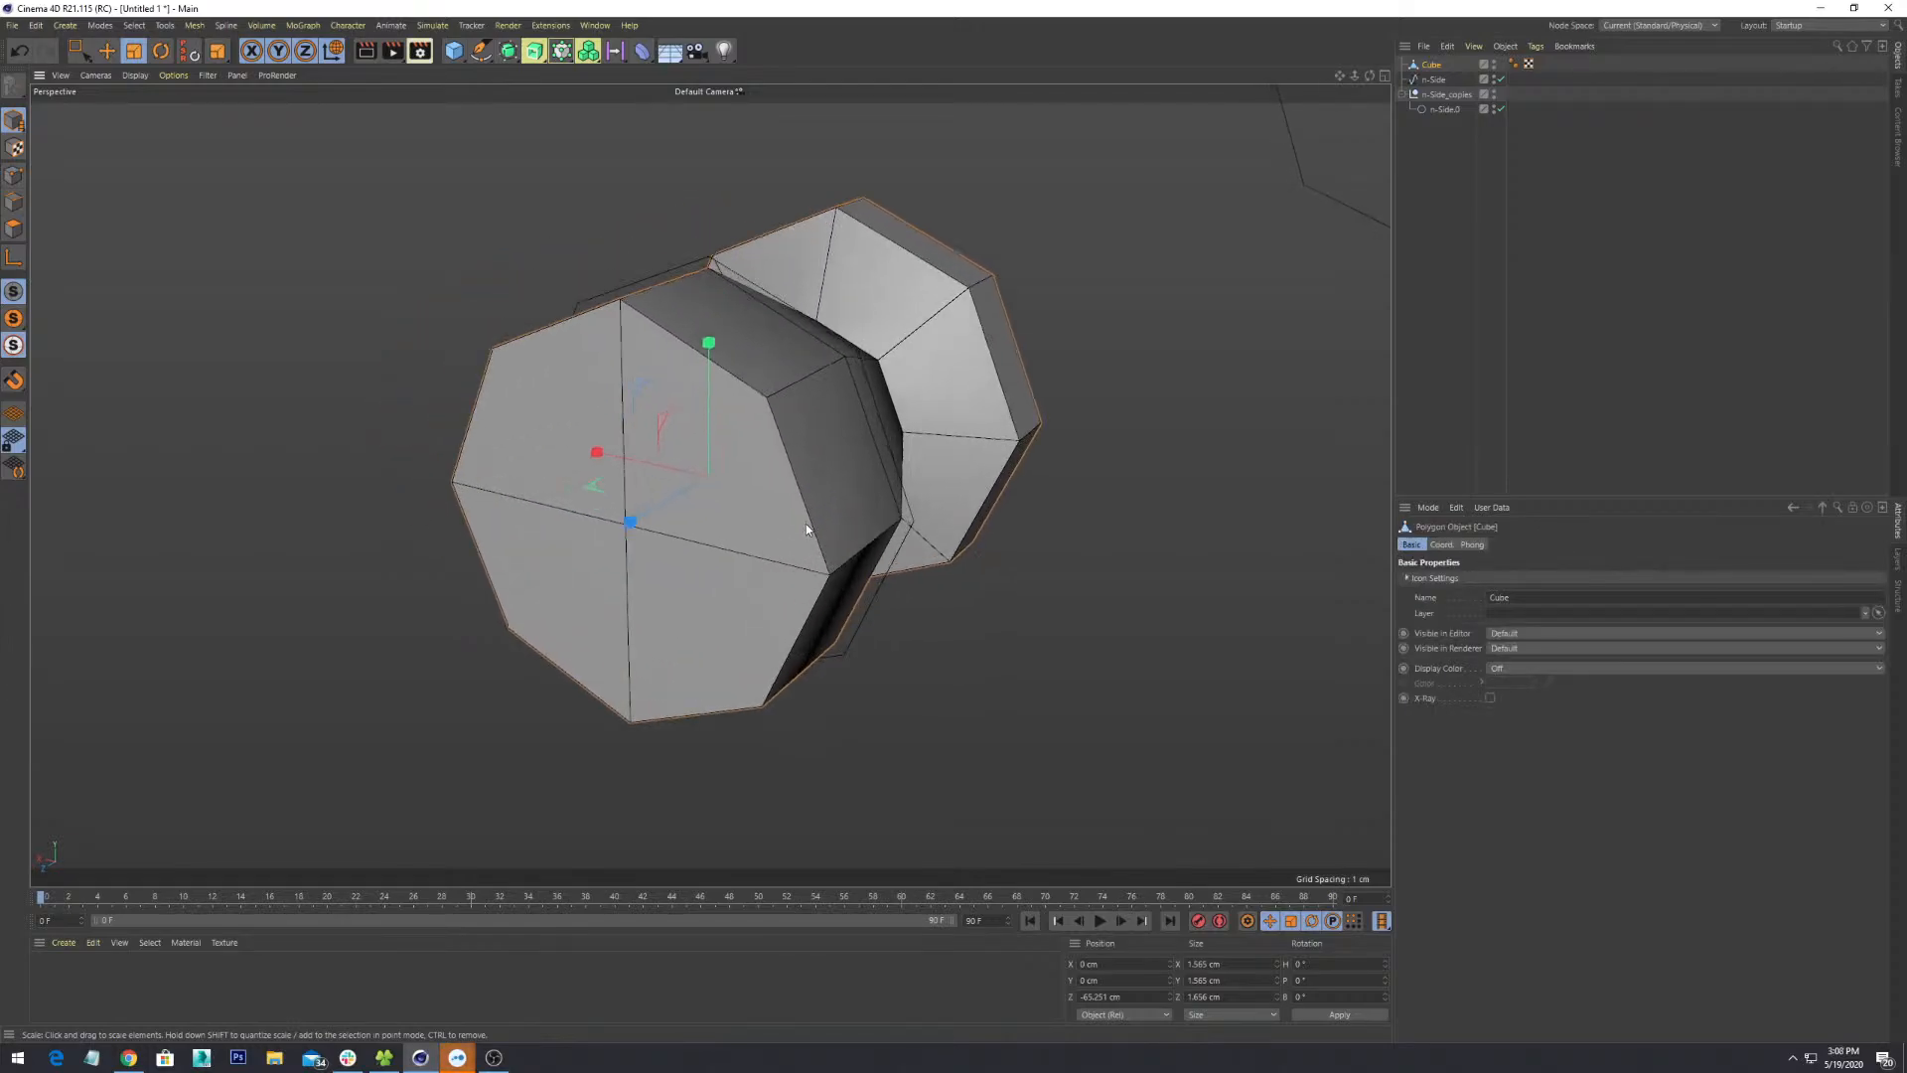
pyautogui.moveTo(910, 602)
pyautogui.keyDown('alt'); pyautogui.mouseDown()
pyautogui.moveTo(907, 583)
pyautogui.moveTo(890, 630)
pyautogui.moveTo(930, 600)
pyautogui.mouseUp(); pyautogui.keyUp('alt')
pyautogui.scroll(-5, 907, 583)
pyautogui.keyDown('alt'); pyautogui.moveTo(930, 595); pyautogui.dragTo(852, 565, button='middle'); pyautogui.keyUp('alt')
pyautogui.scroll(2, 852, 565)
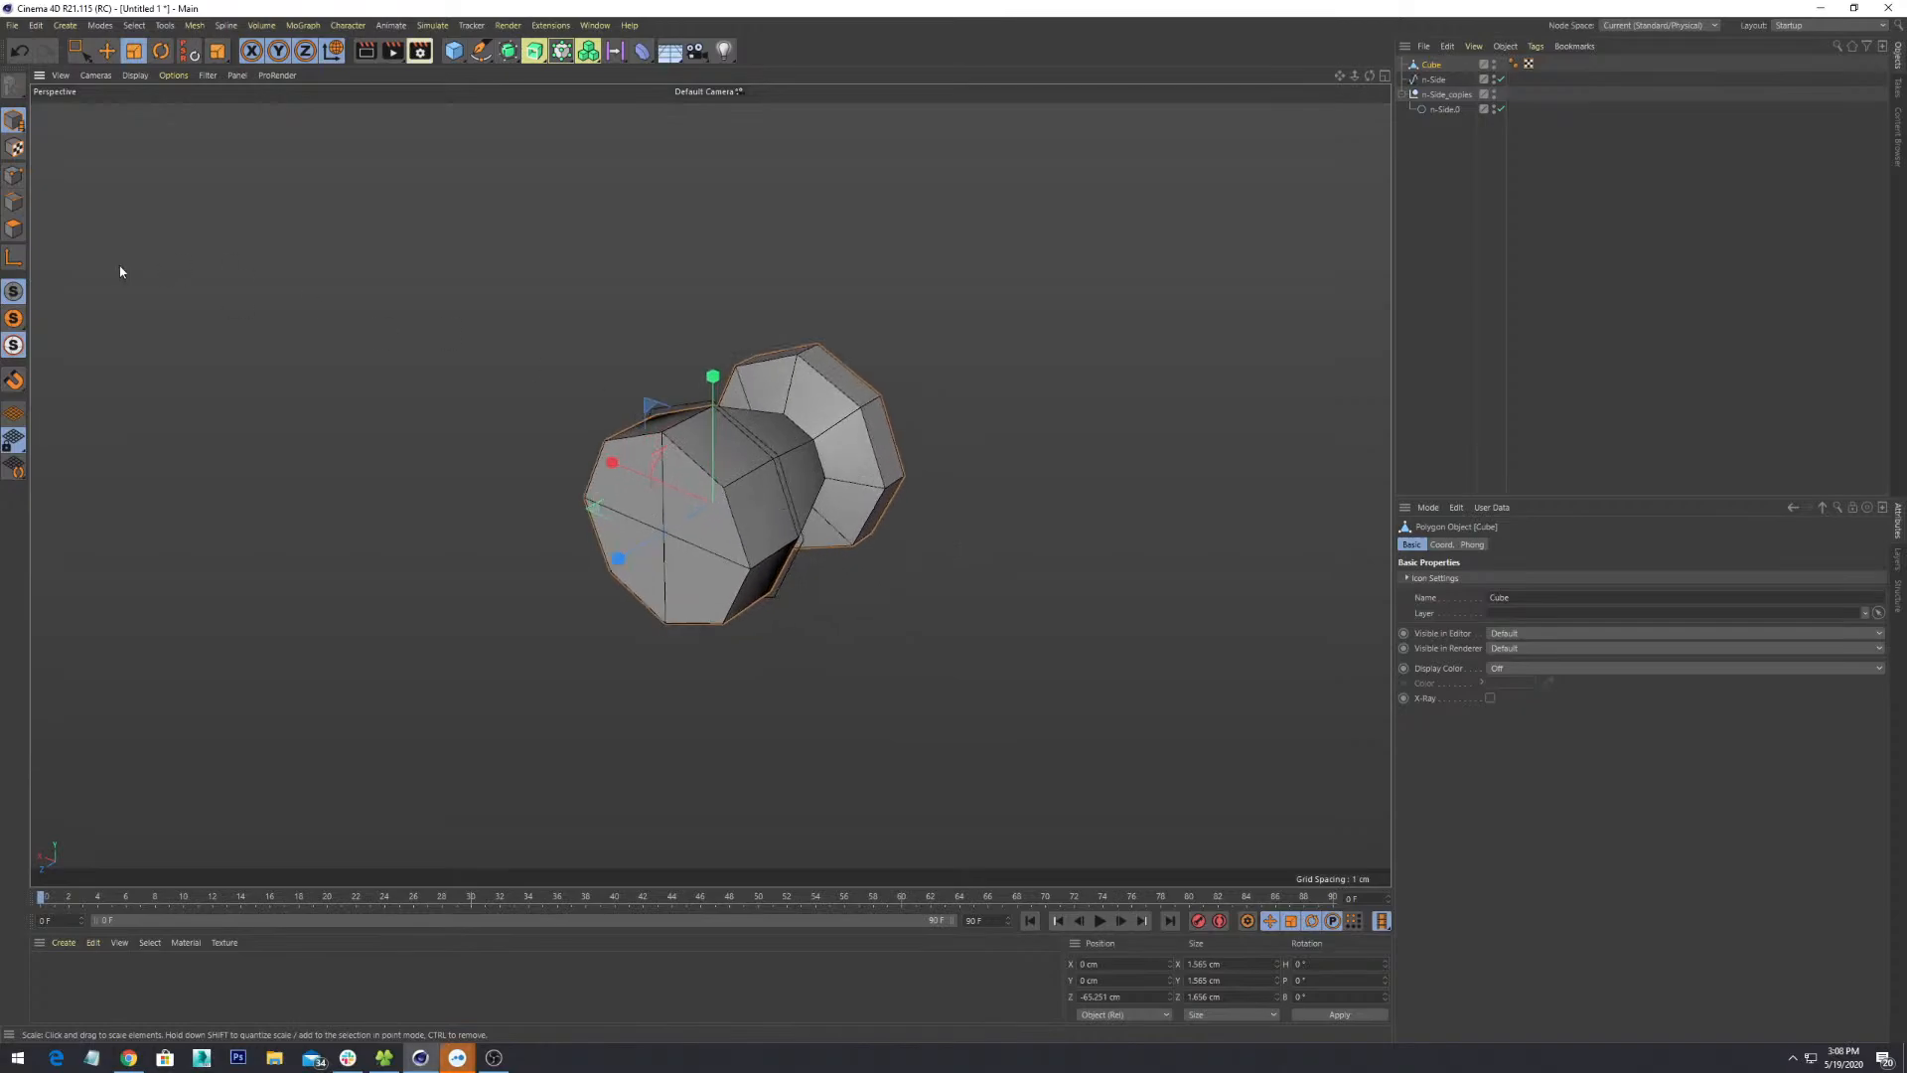
# - In Polygon mode, select the four polygons of the front octagonal cap
pyautogui.click(14, 176)
pyautogui.press('Return')
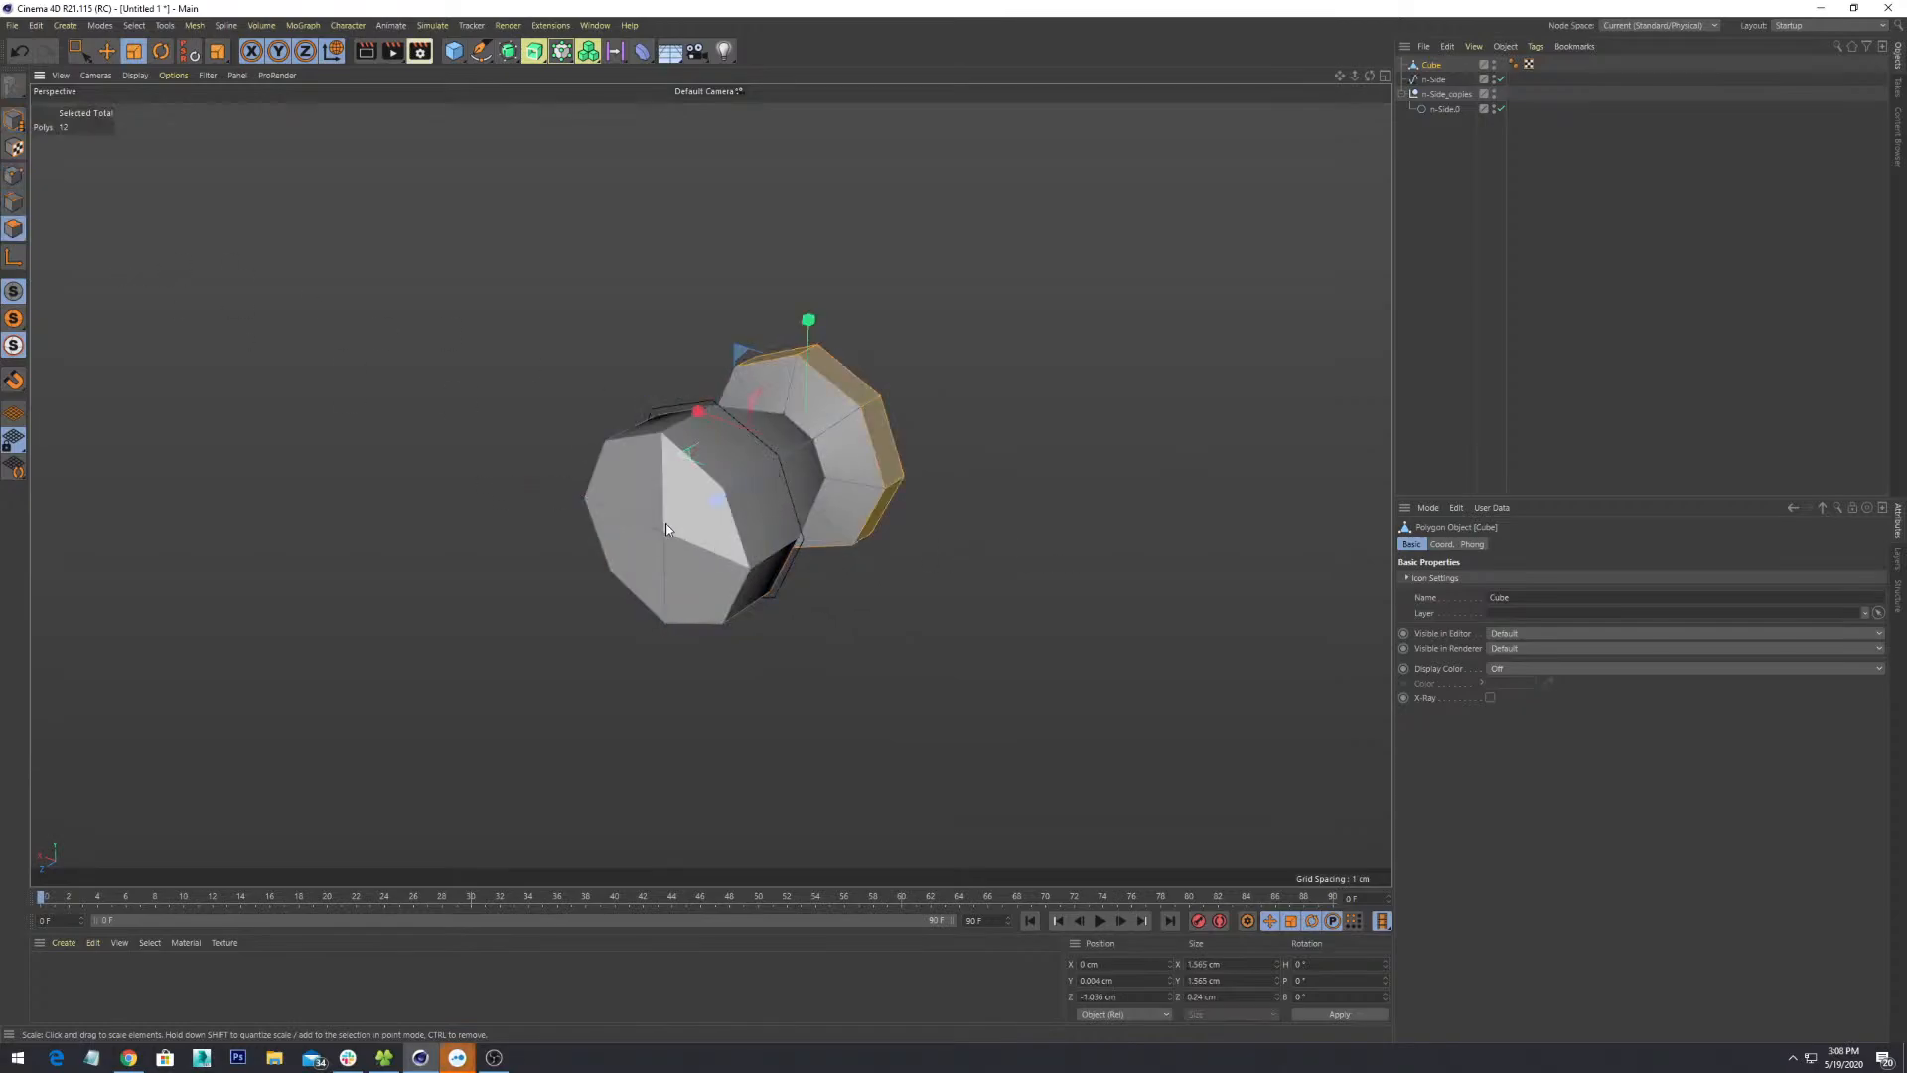
pyautogui.click(641, 514)
pyautogui.keyDown('shift'); pyautogui.click(695, 515); pyautogui.keyUp('shift')
pyautogui.keyDown('shift'); pyautogui.click(684, 571); pyautogui.keyUp('shift')
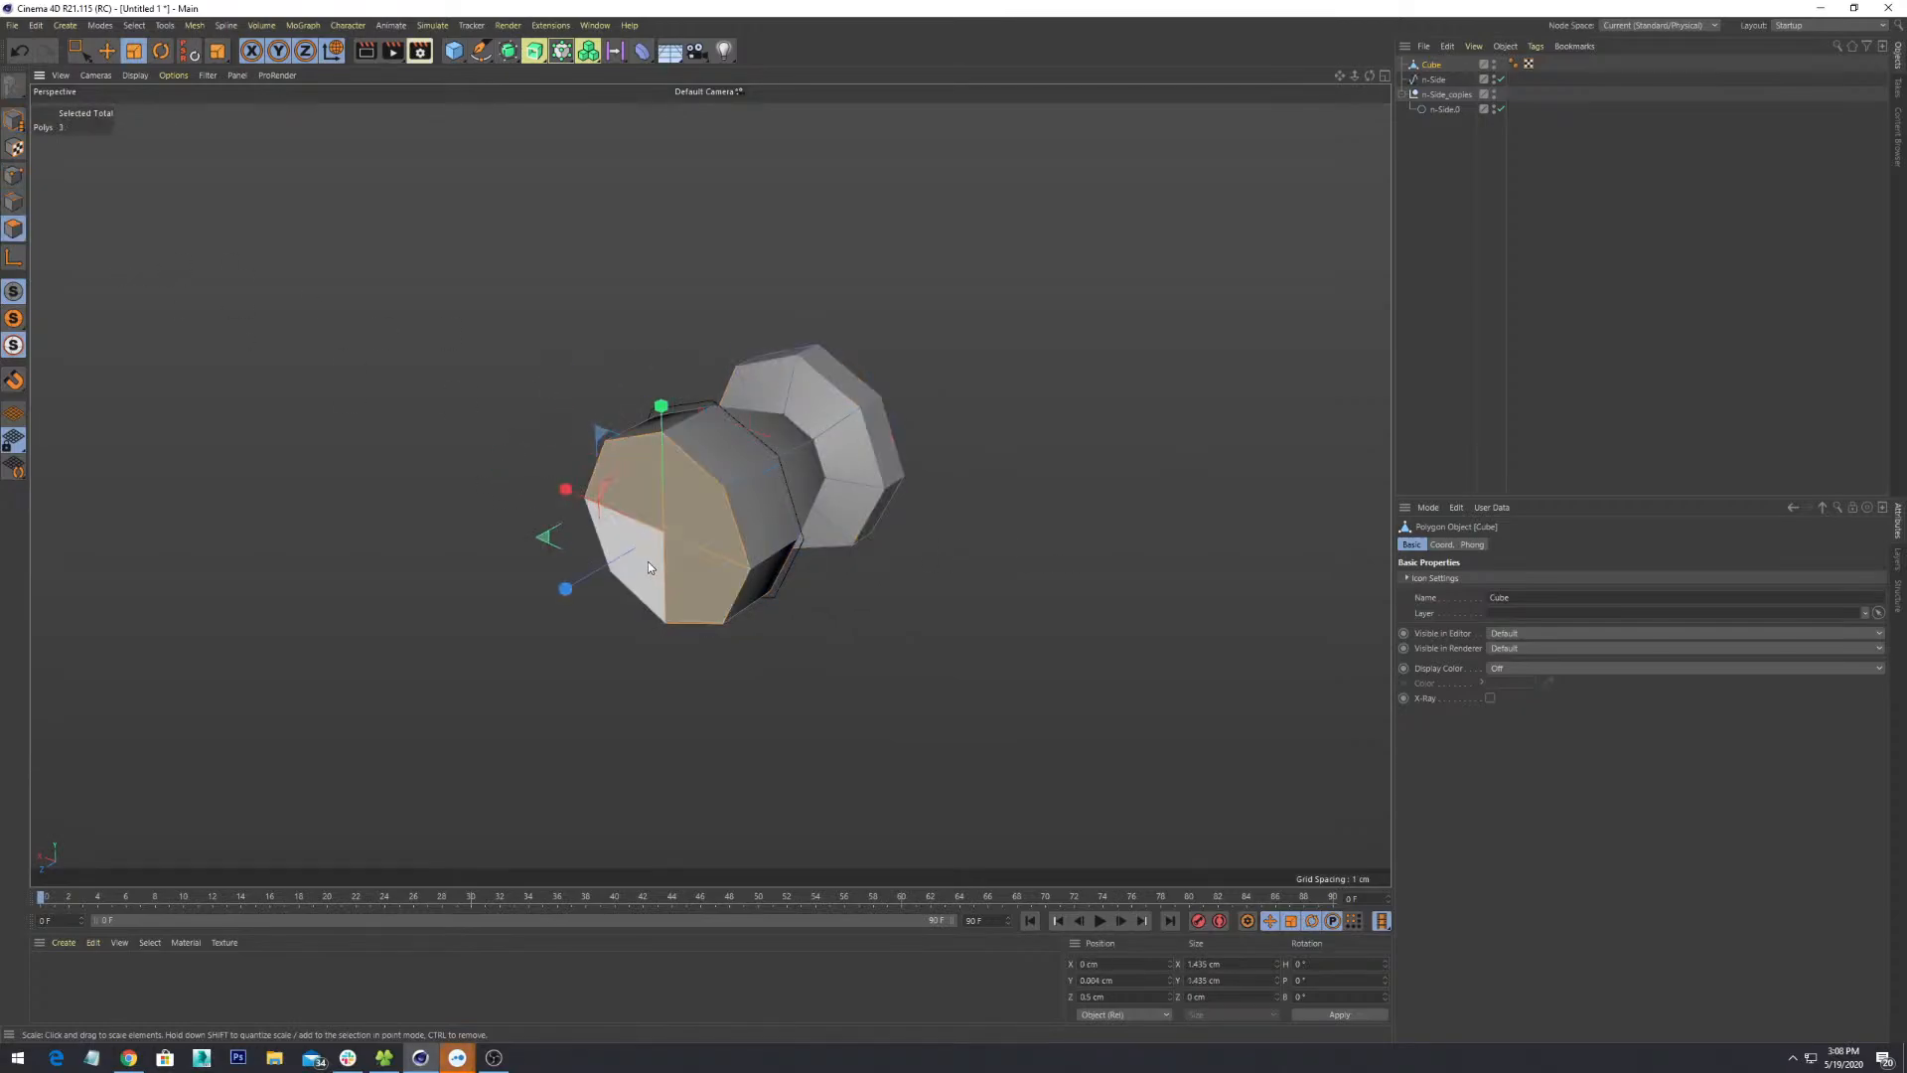
pyautogui.keyDown('shift'); pyautogui.click(655, 588); pyautogui.keyUp('shift')
pyautogui.keyDown('alt'); pyautogui.moveTo(662, 584); pyautogui.dragTo(667, 460); pyautogui.keyUp('alt')
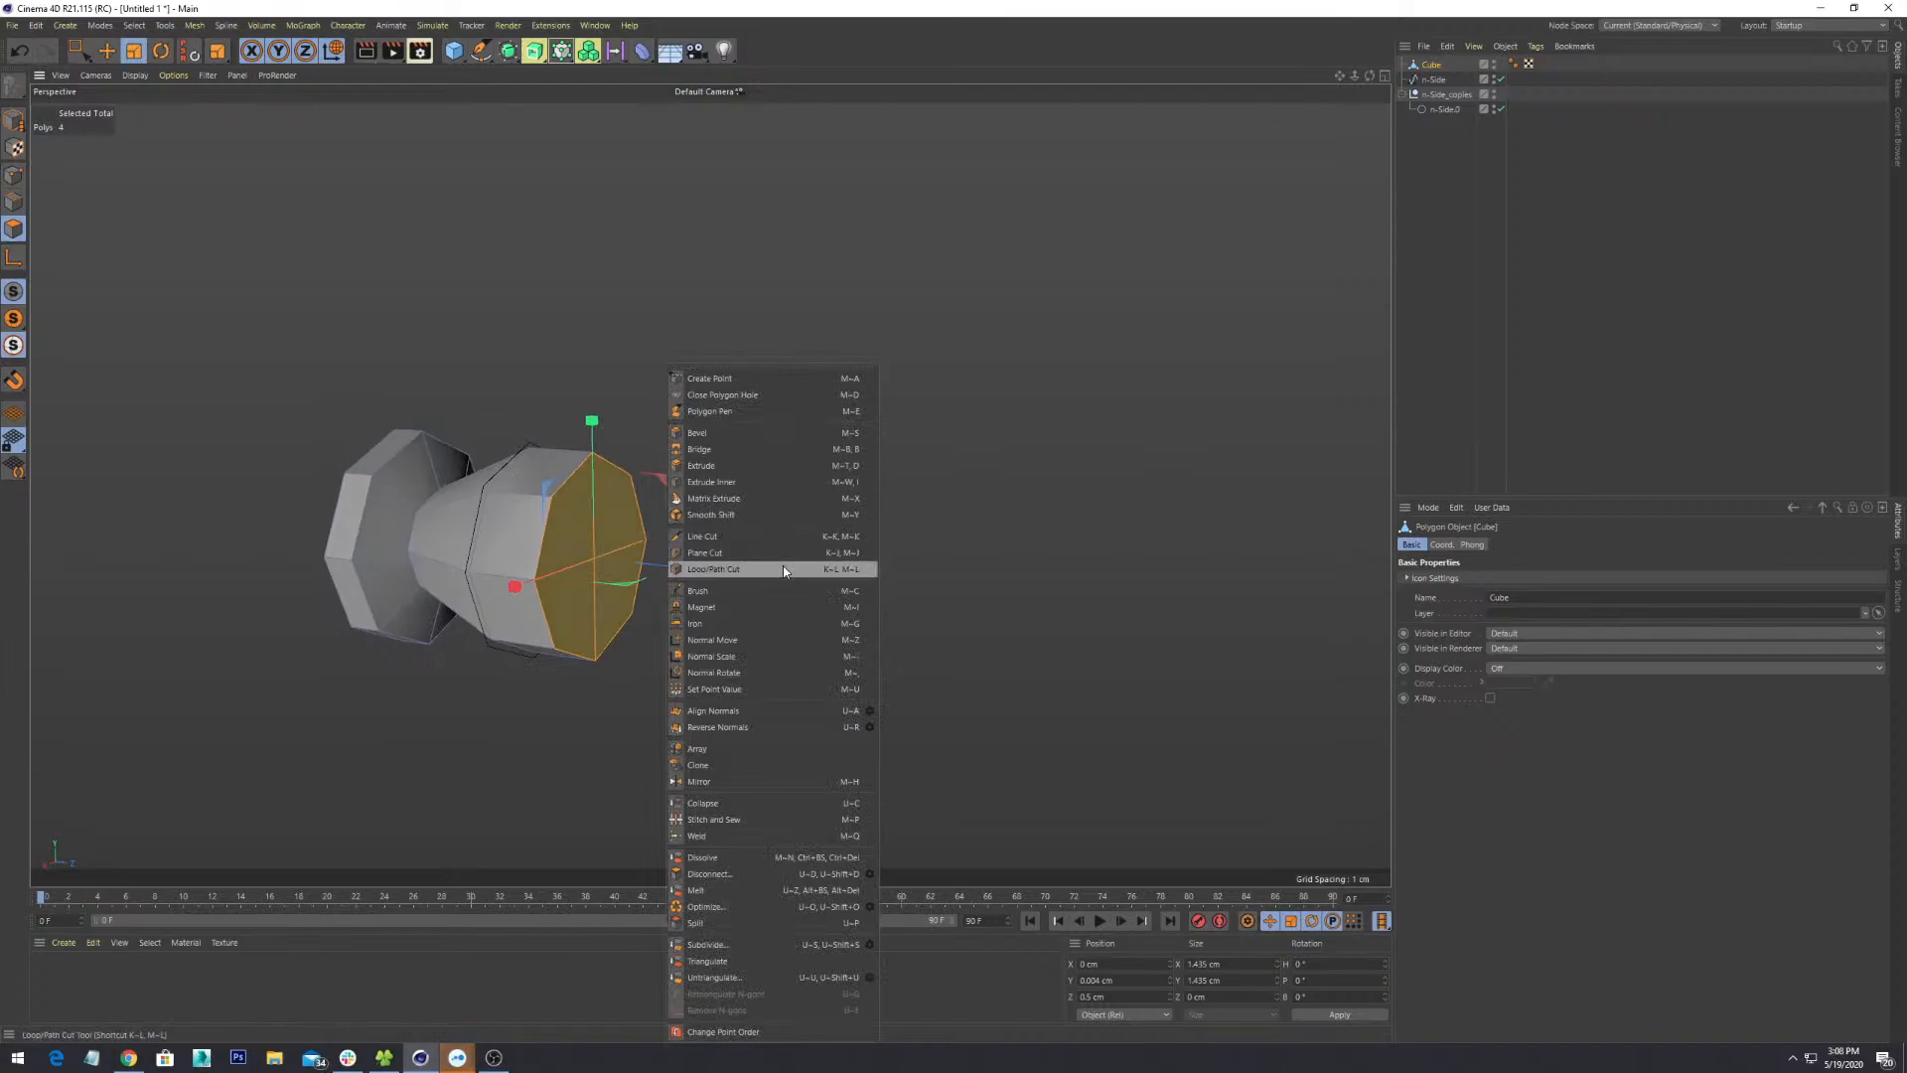
# - Extrude the cap 0.5 cm and scale the new end face to about 52%
pyautogui.click(759, 467)
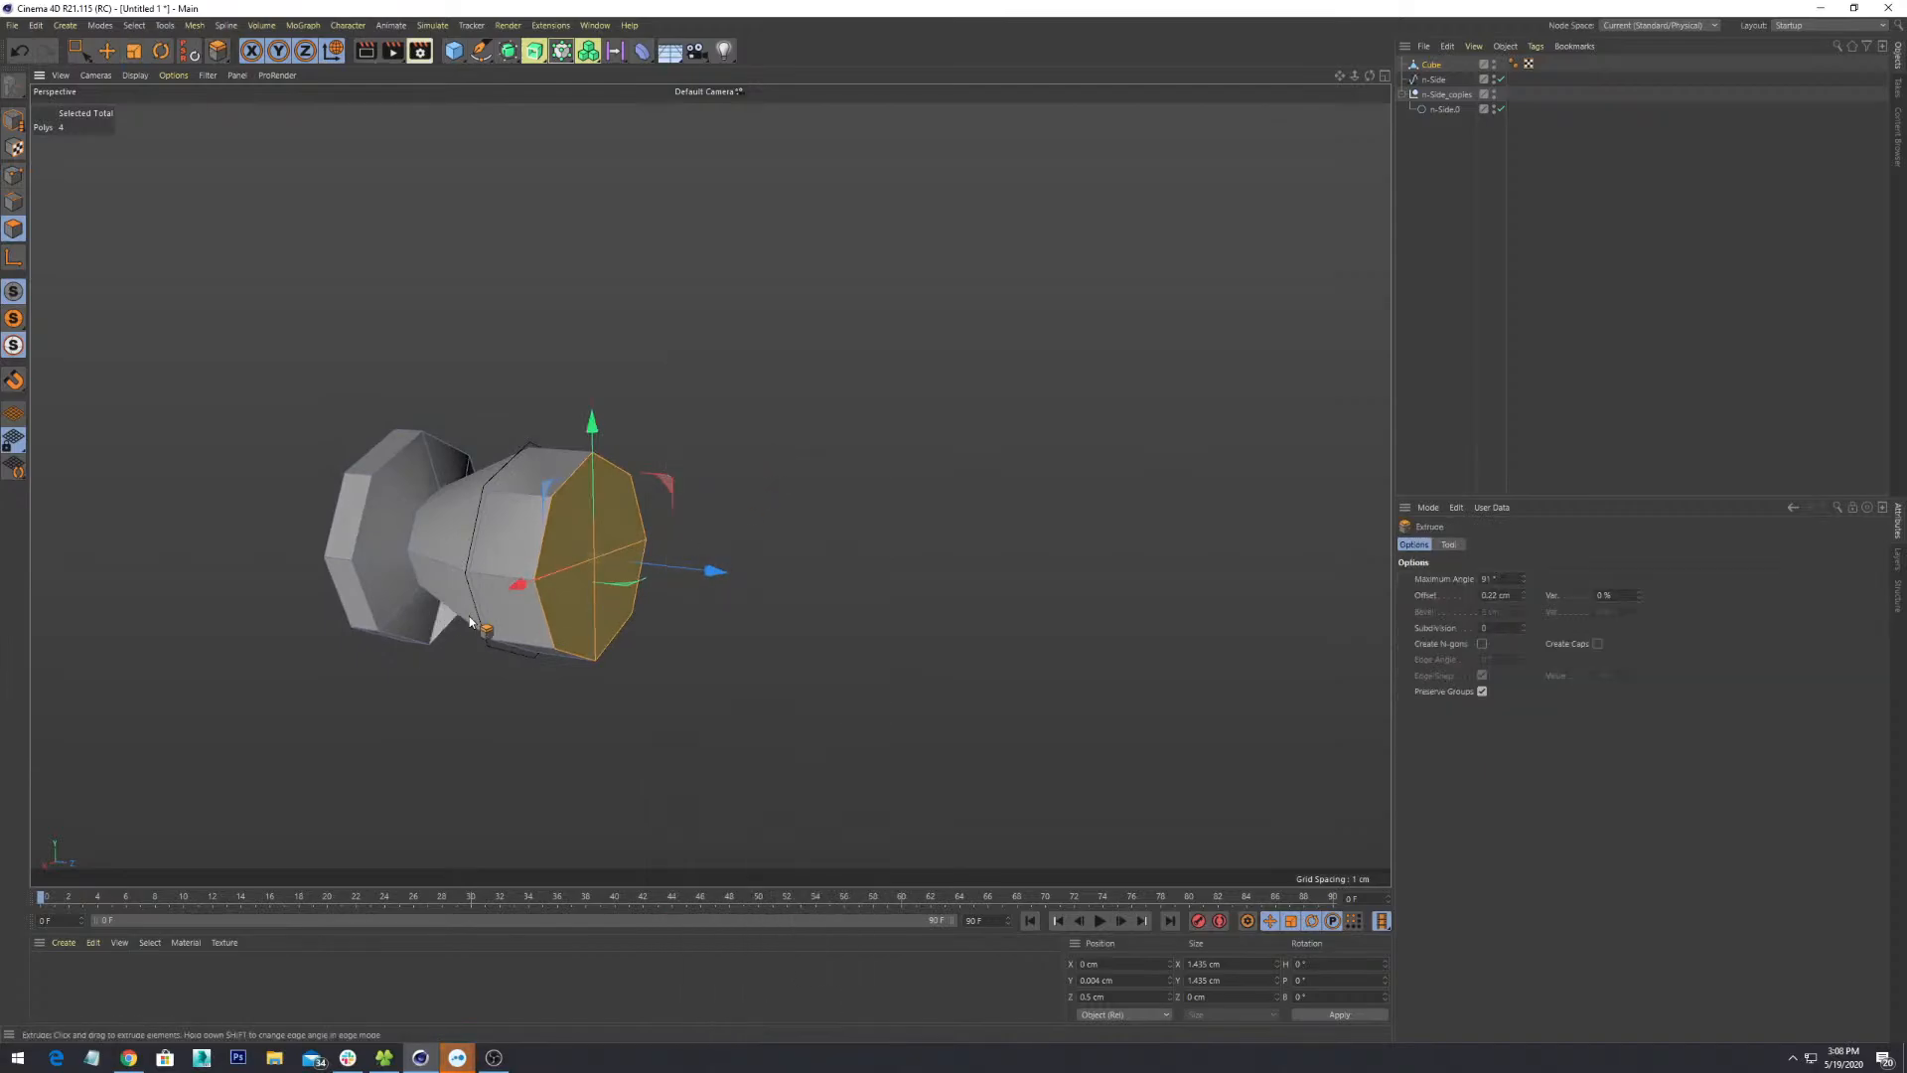
pyautogui.moveTo(598, 558); pyautogui.dragTo(574, 636)
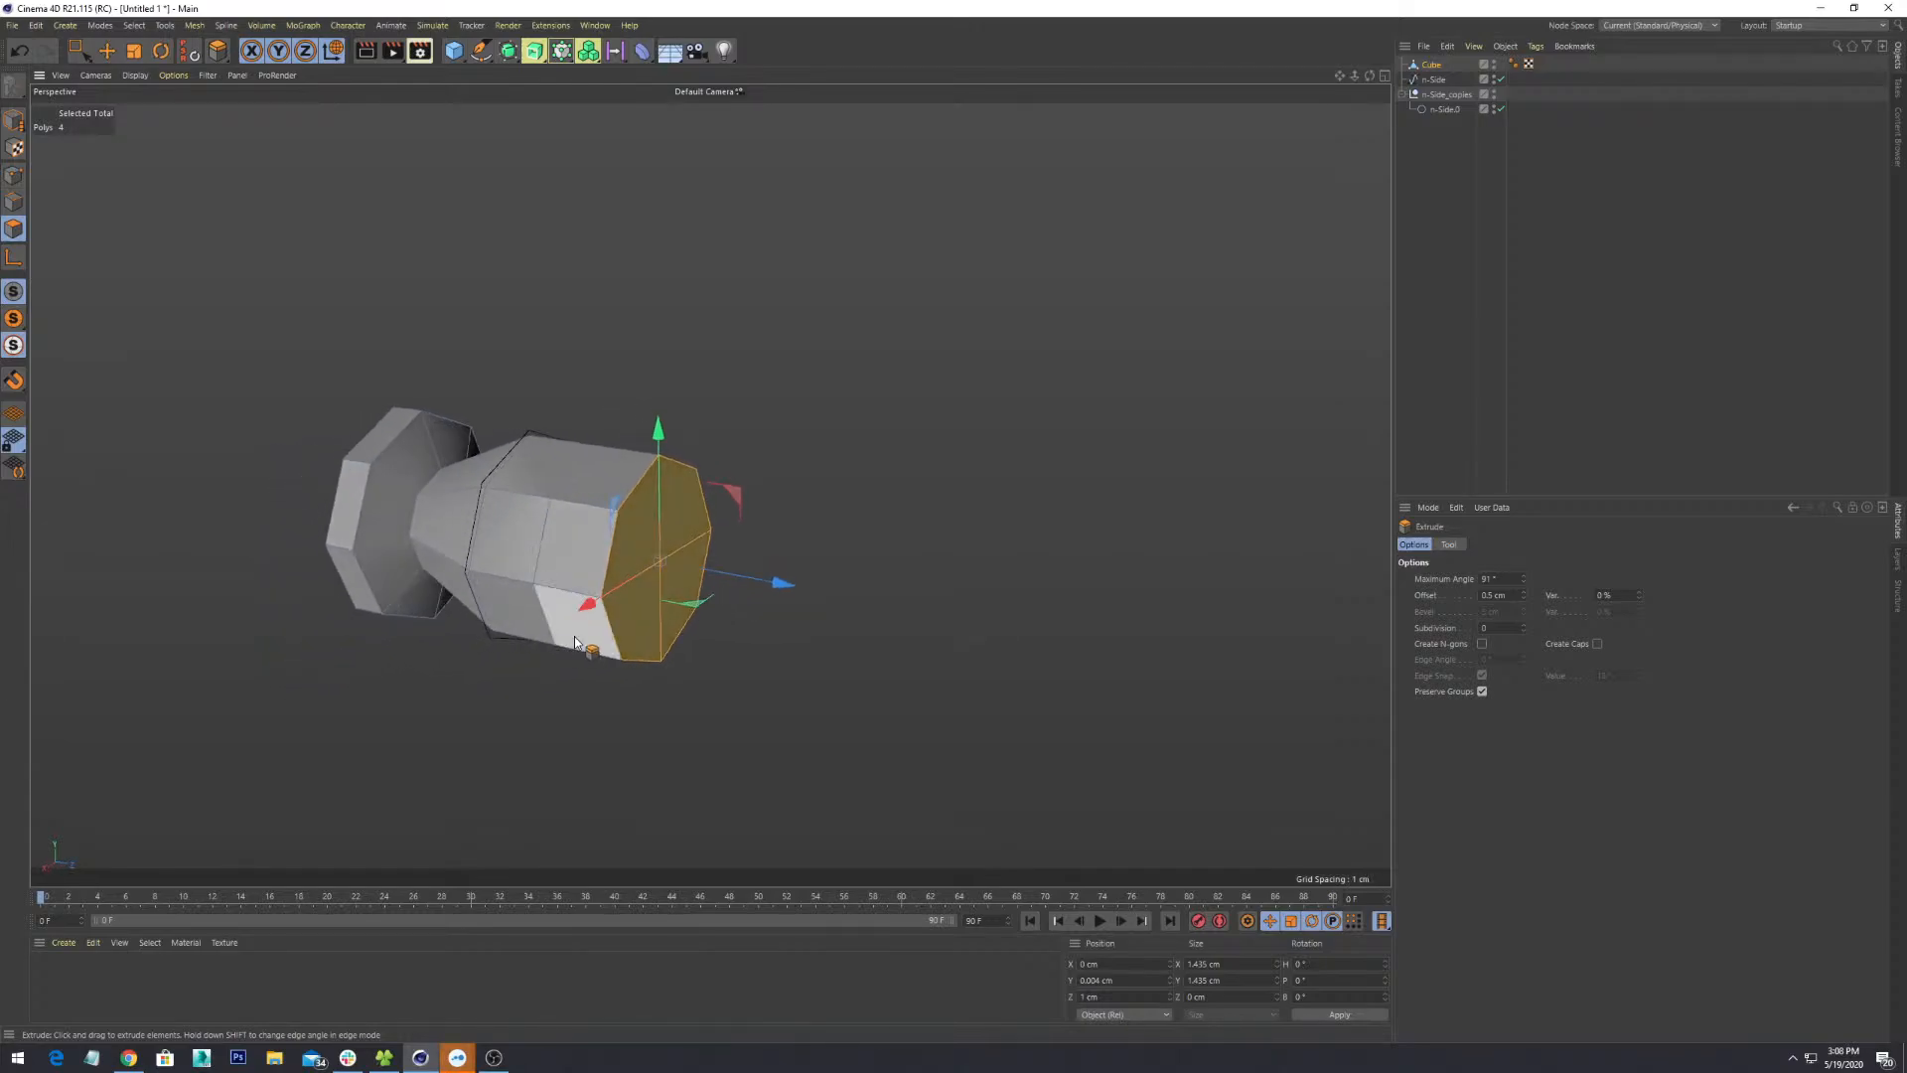
pyautogui.press('t')
pyautogui.moveTo(664, 564); pyautogui.dragTo(528, 791)
pyautogui.keyDown('alt'); pyautogui.moveTo(688, 652); pyautogui.dragTo(725, 671); pyautogui.keyUp('alt')
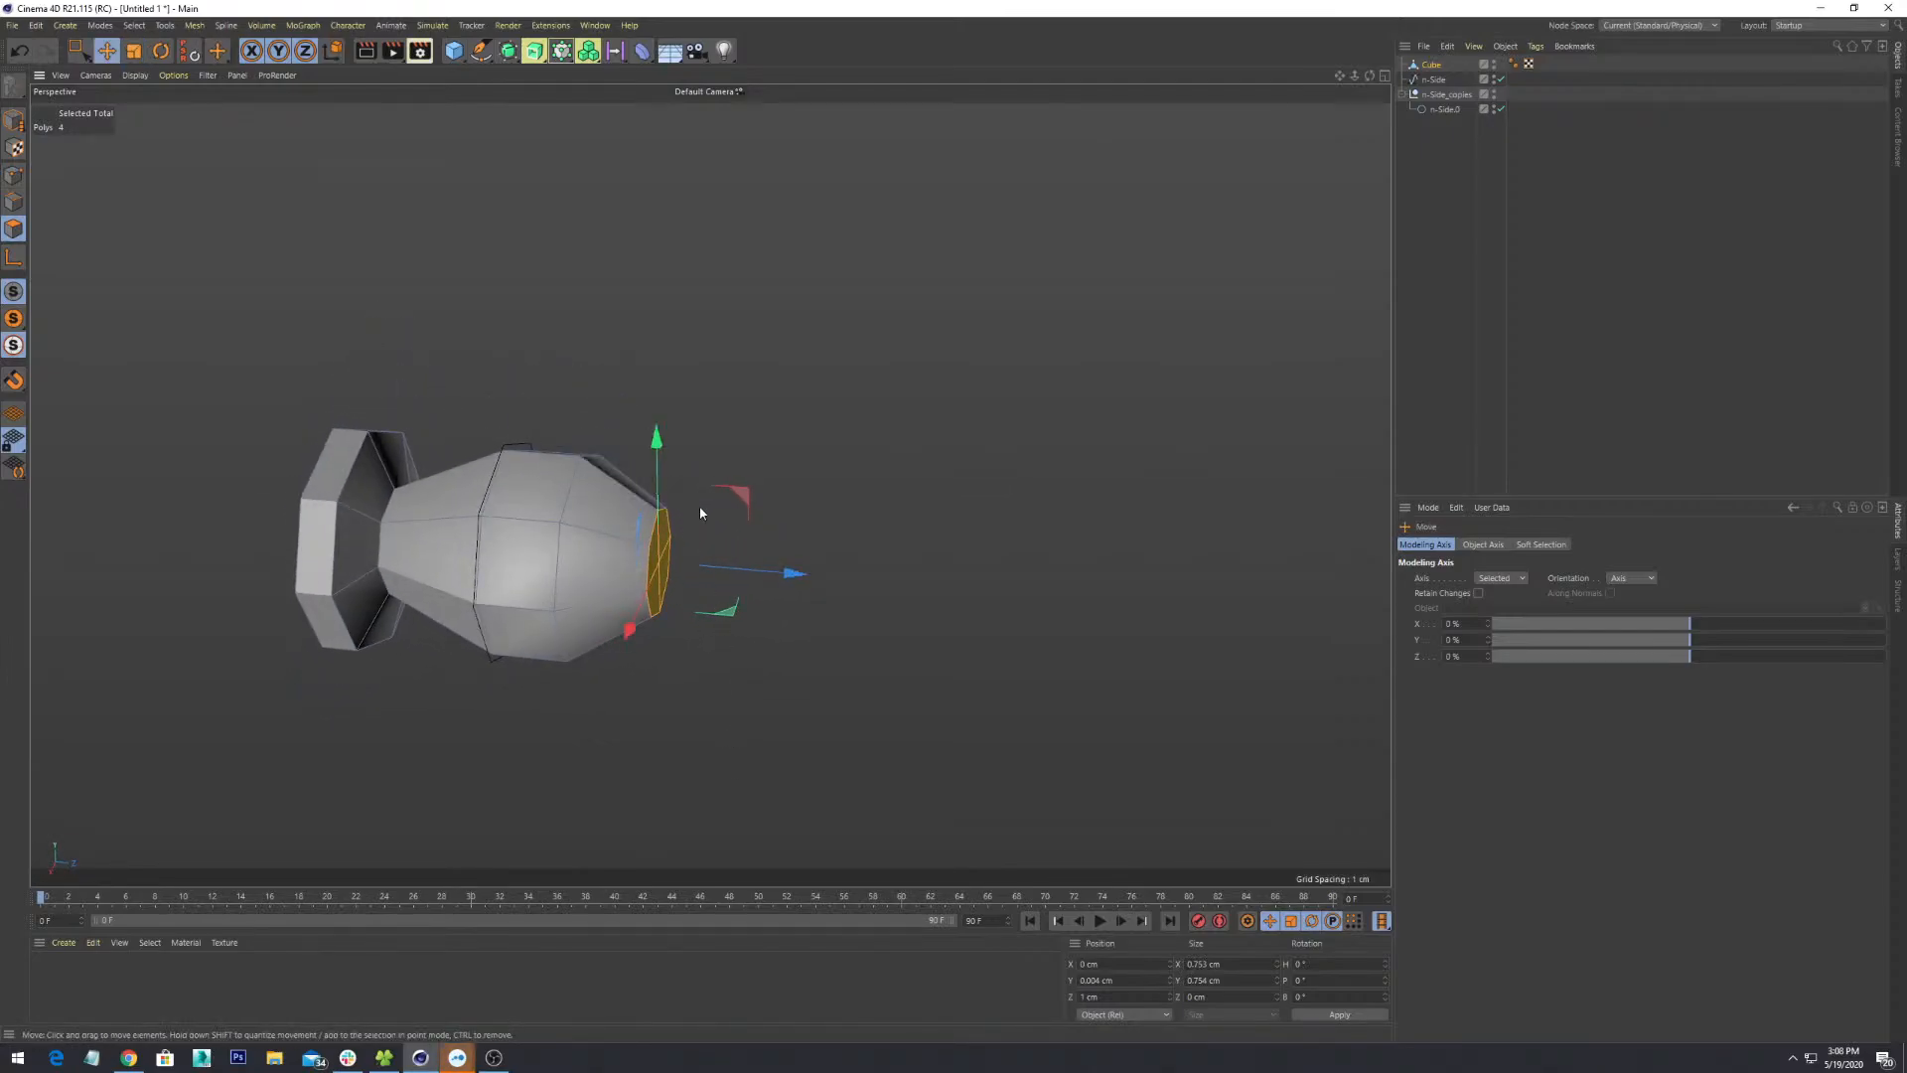
# - Move the tapered end face slightly up and out along Z to about 1.31 cm
pyautogui.moveTo(653, 443); pyautogui.dragTo(816, 618)
pyautogui.moveTo(725, 544); pyautogui.dragTo(779, 544)
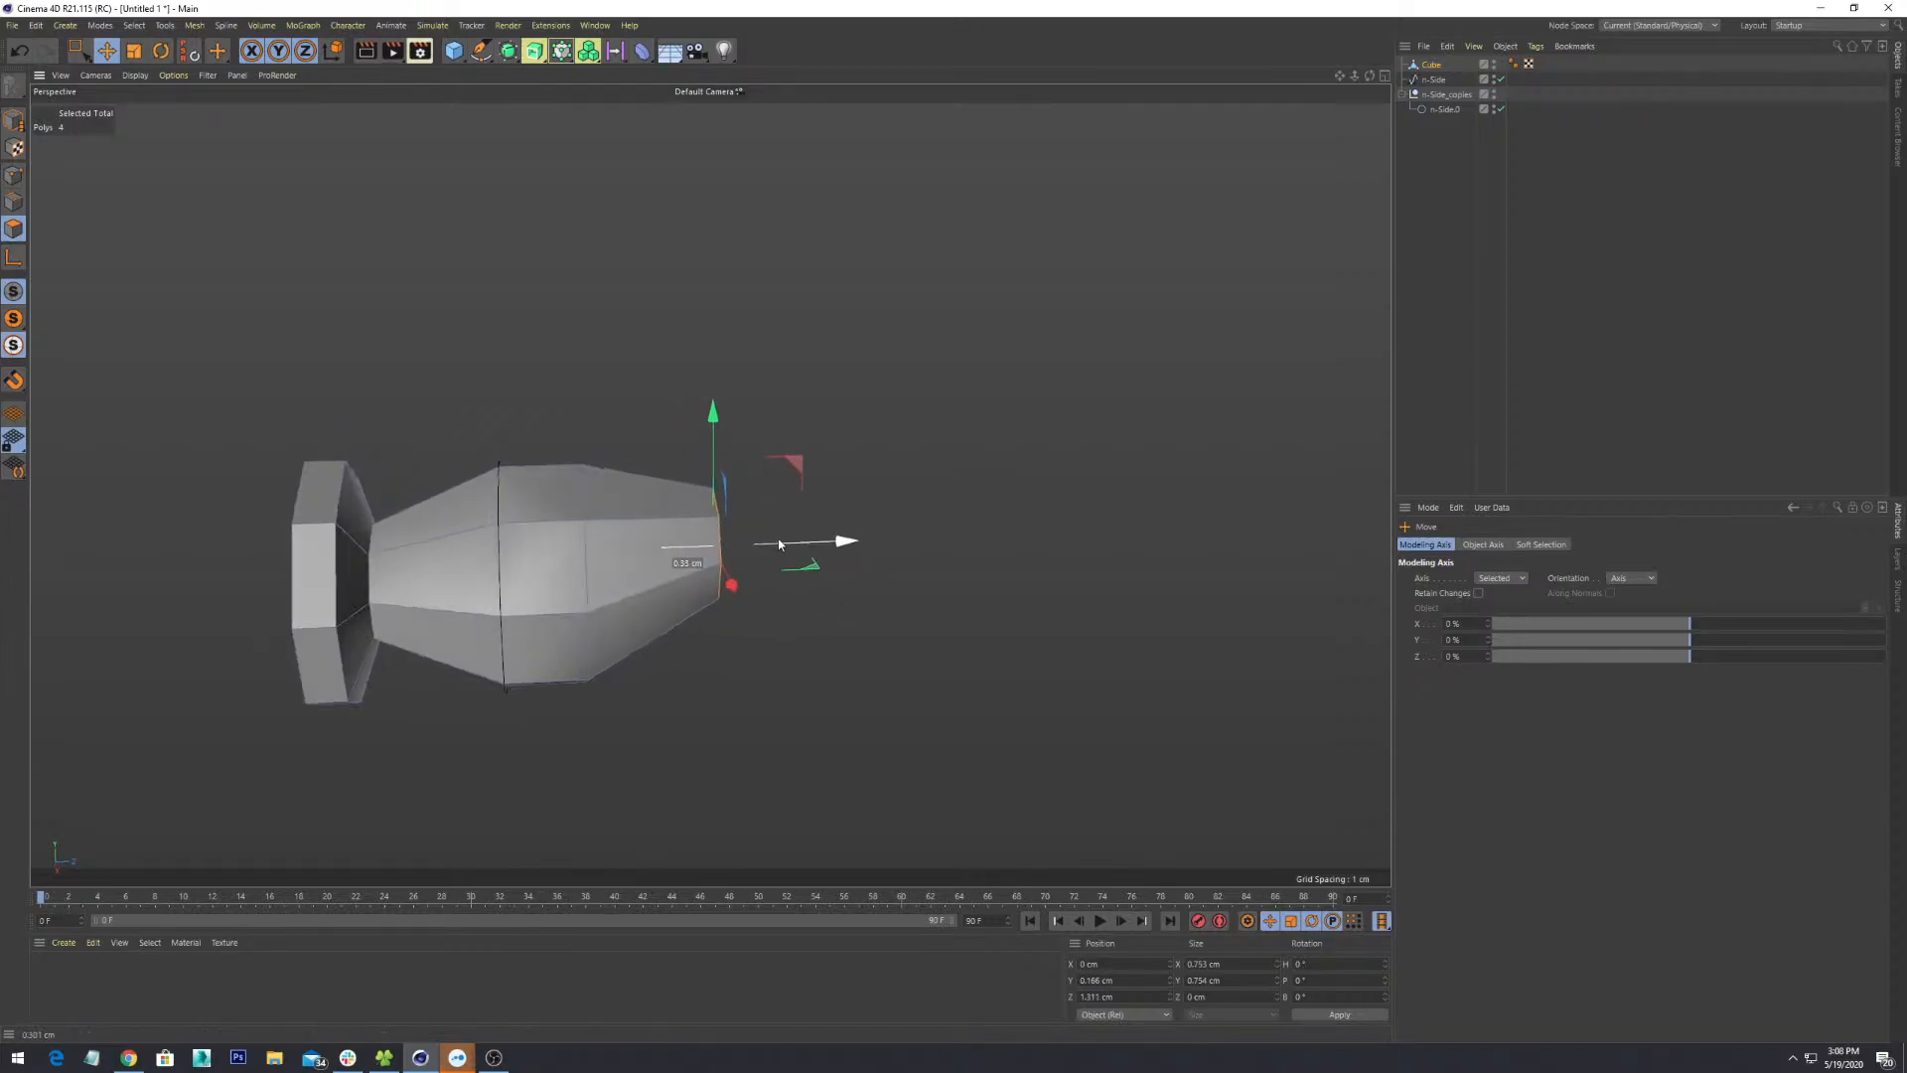
pyautogui.keyDown('alt'); pyautogui.moveTo(729, 609); pyautogui.dragTo(974, 665); pyautogui.keyUp('alt')
pyautogui.scroll(5, 889, 628)
pyautogui.scroll(-3, 960, 639)
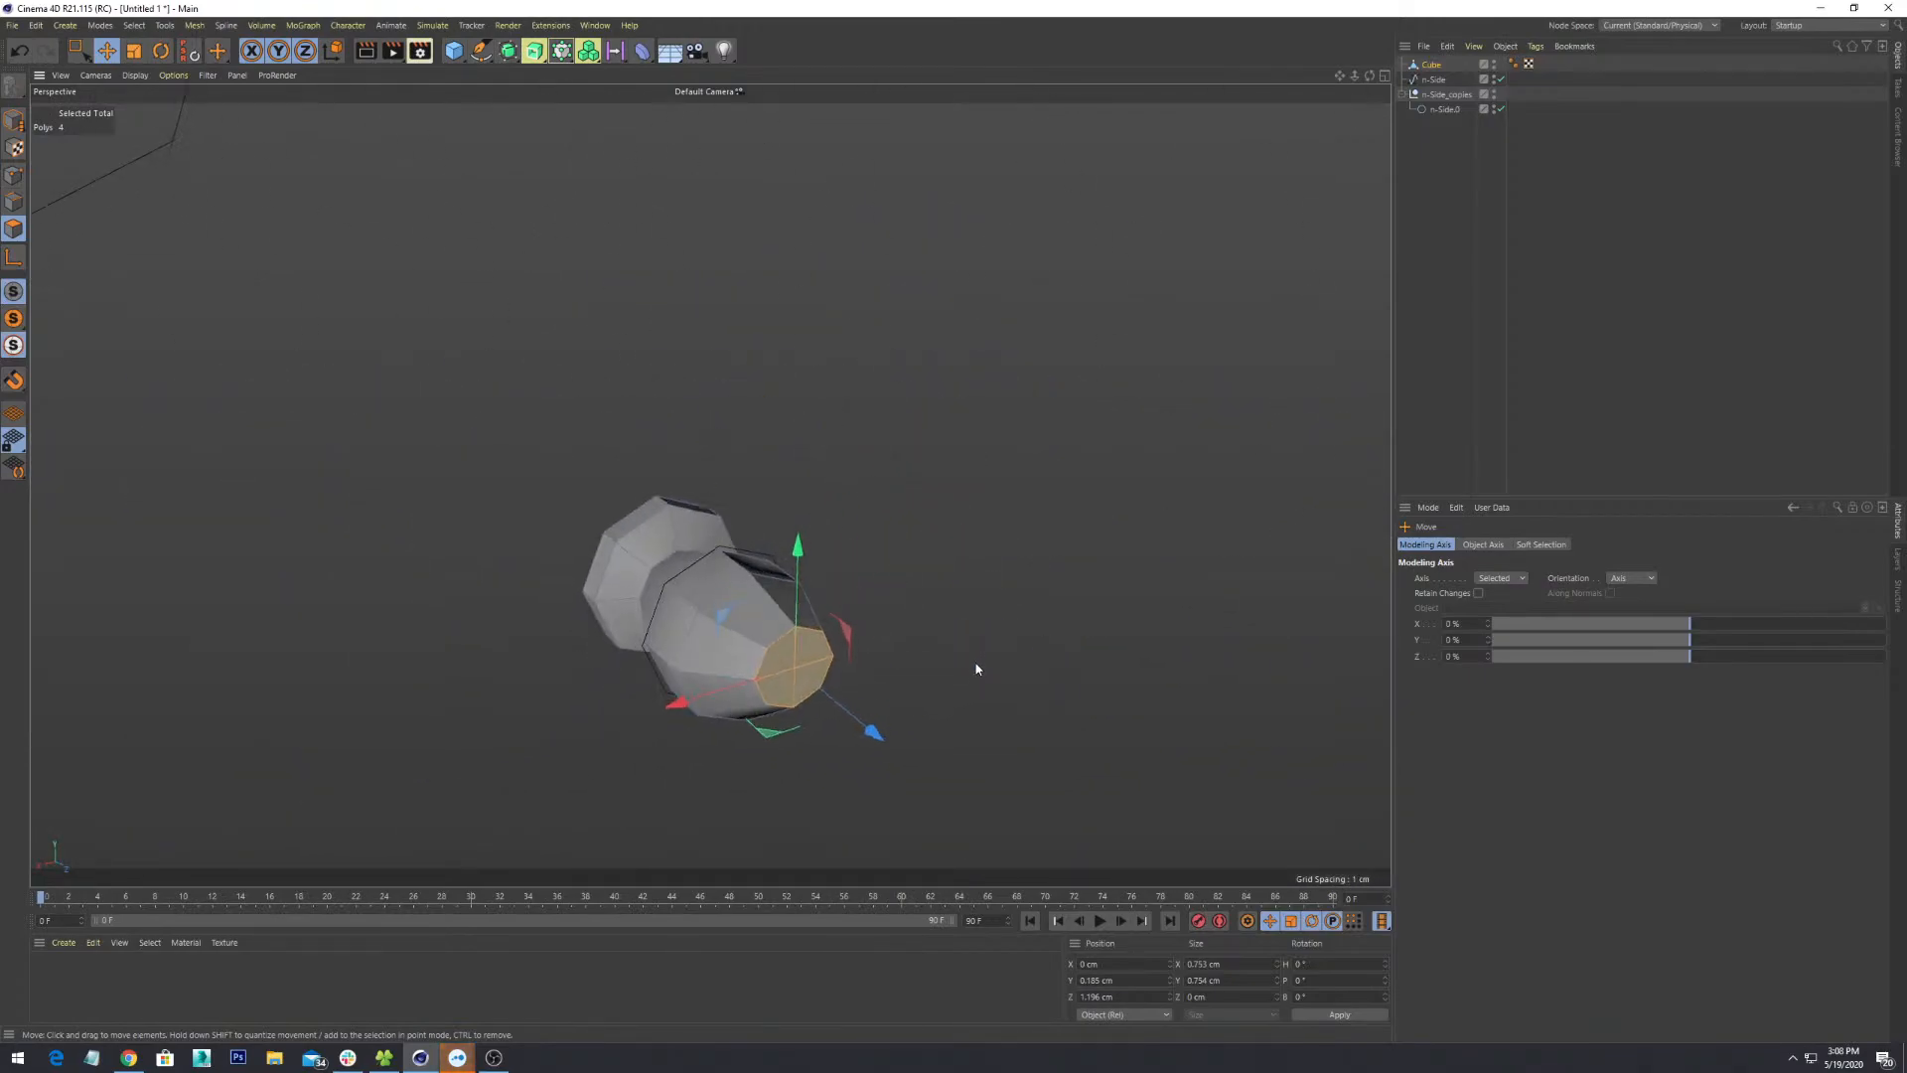
# - Orbit and zoom around the bottle to inspect the lengthened taper from several angles
pyautogui.keyDown('alt'); pyautogui.moveTo(975, 665); pyautogui.dragTo(907, 563, button='middle'); pyautogui.keyUp('alt')
pyautogui.scroll(3, 899, 562)
pyautogui.keyDown('alt'); pyautogui.moveTo(775, 571); pyautogui.dragTo(961, 698); pyautogui.keyUp('alt')
pyautogui.scroll(5, 966, 692)
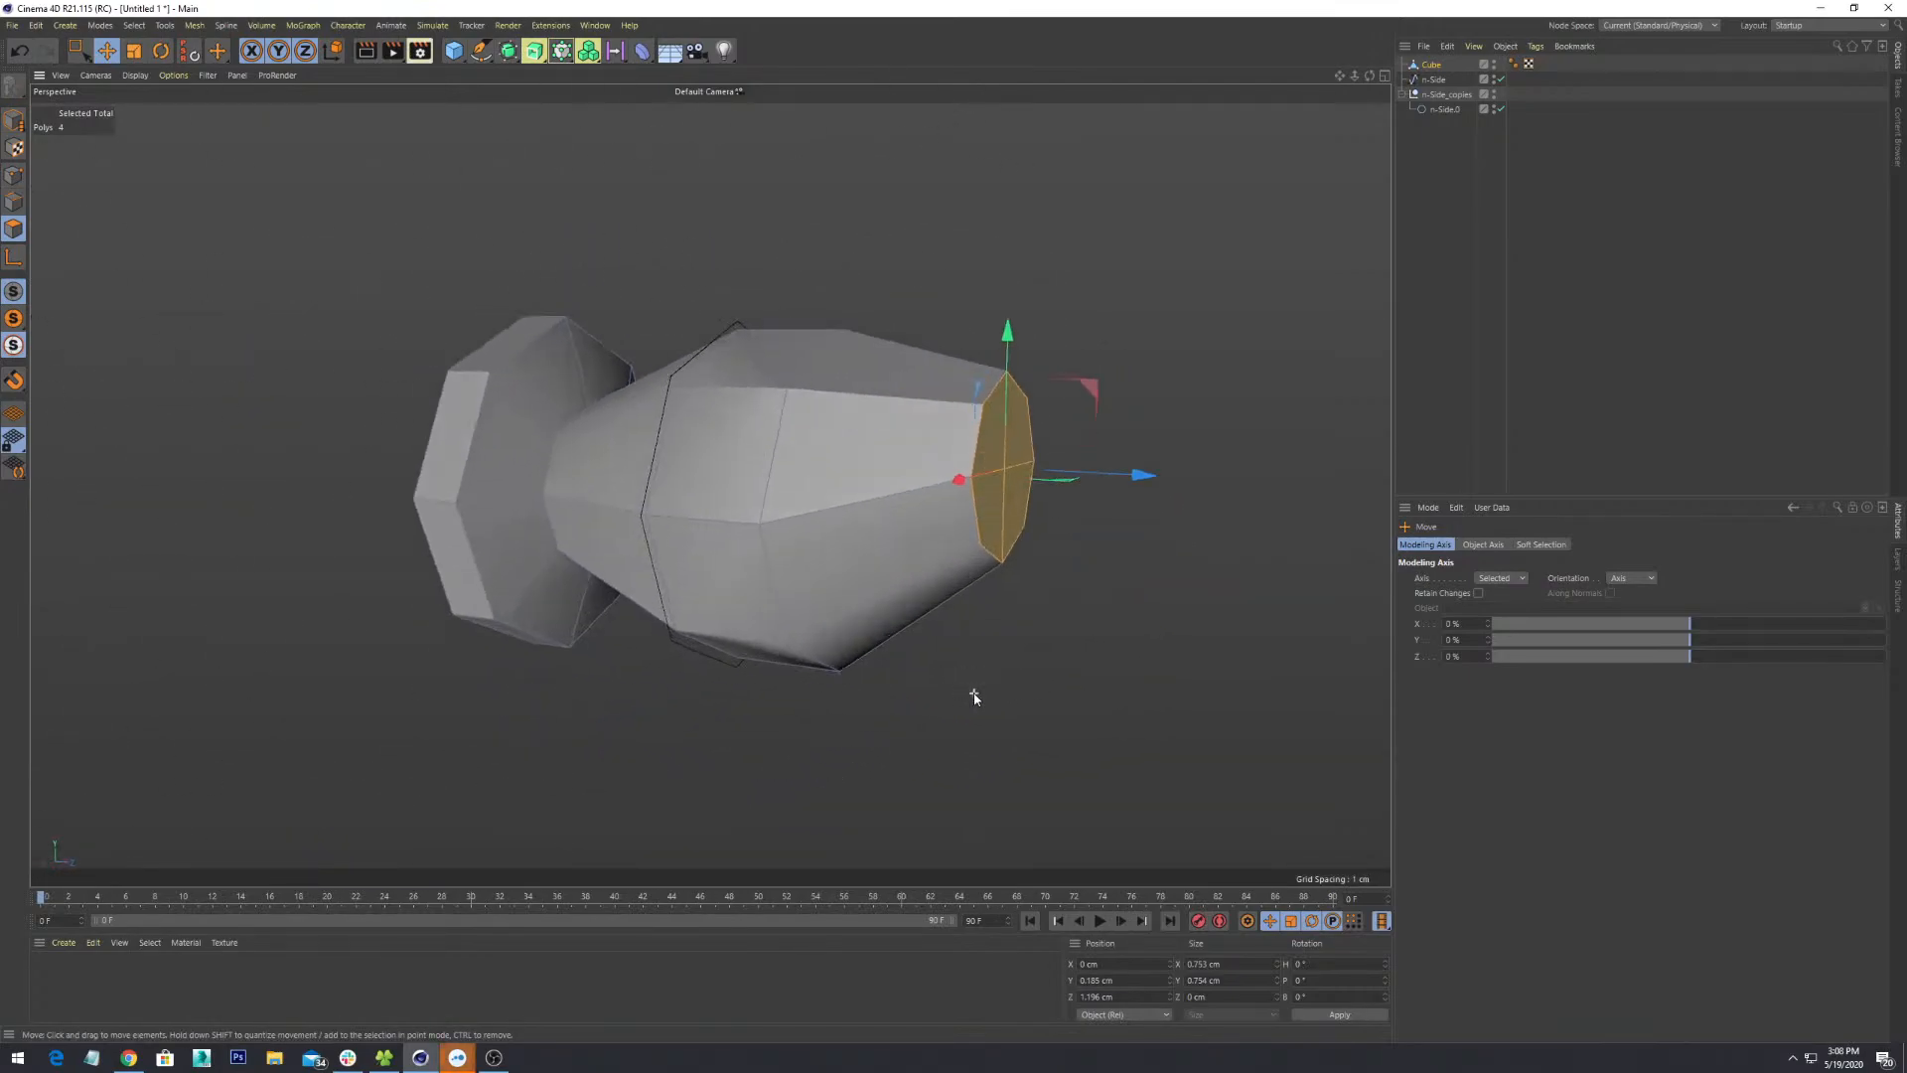
pyautogui.keyDown('alt'); pyautogui.moveTo(1034, 498); pyautogui.dragTo(913, 564, button='middle'); pyautogui.keyUp('alt')
pyautogui.scroll(5, 913, 558)
pyautogui.keyDown('alt'); pyautogui.moveTo(911, 546); pyautogui.dragTo(694, 497); pyautogui.keyUp('alt')
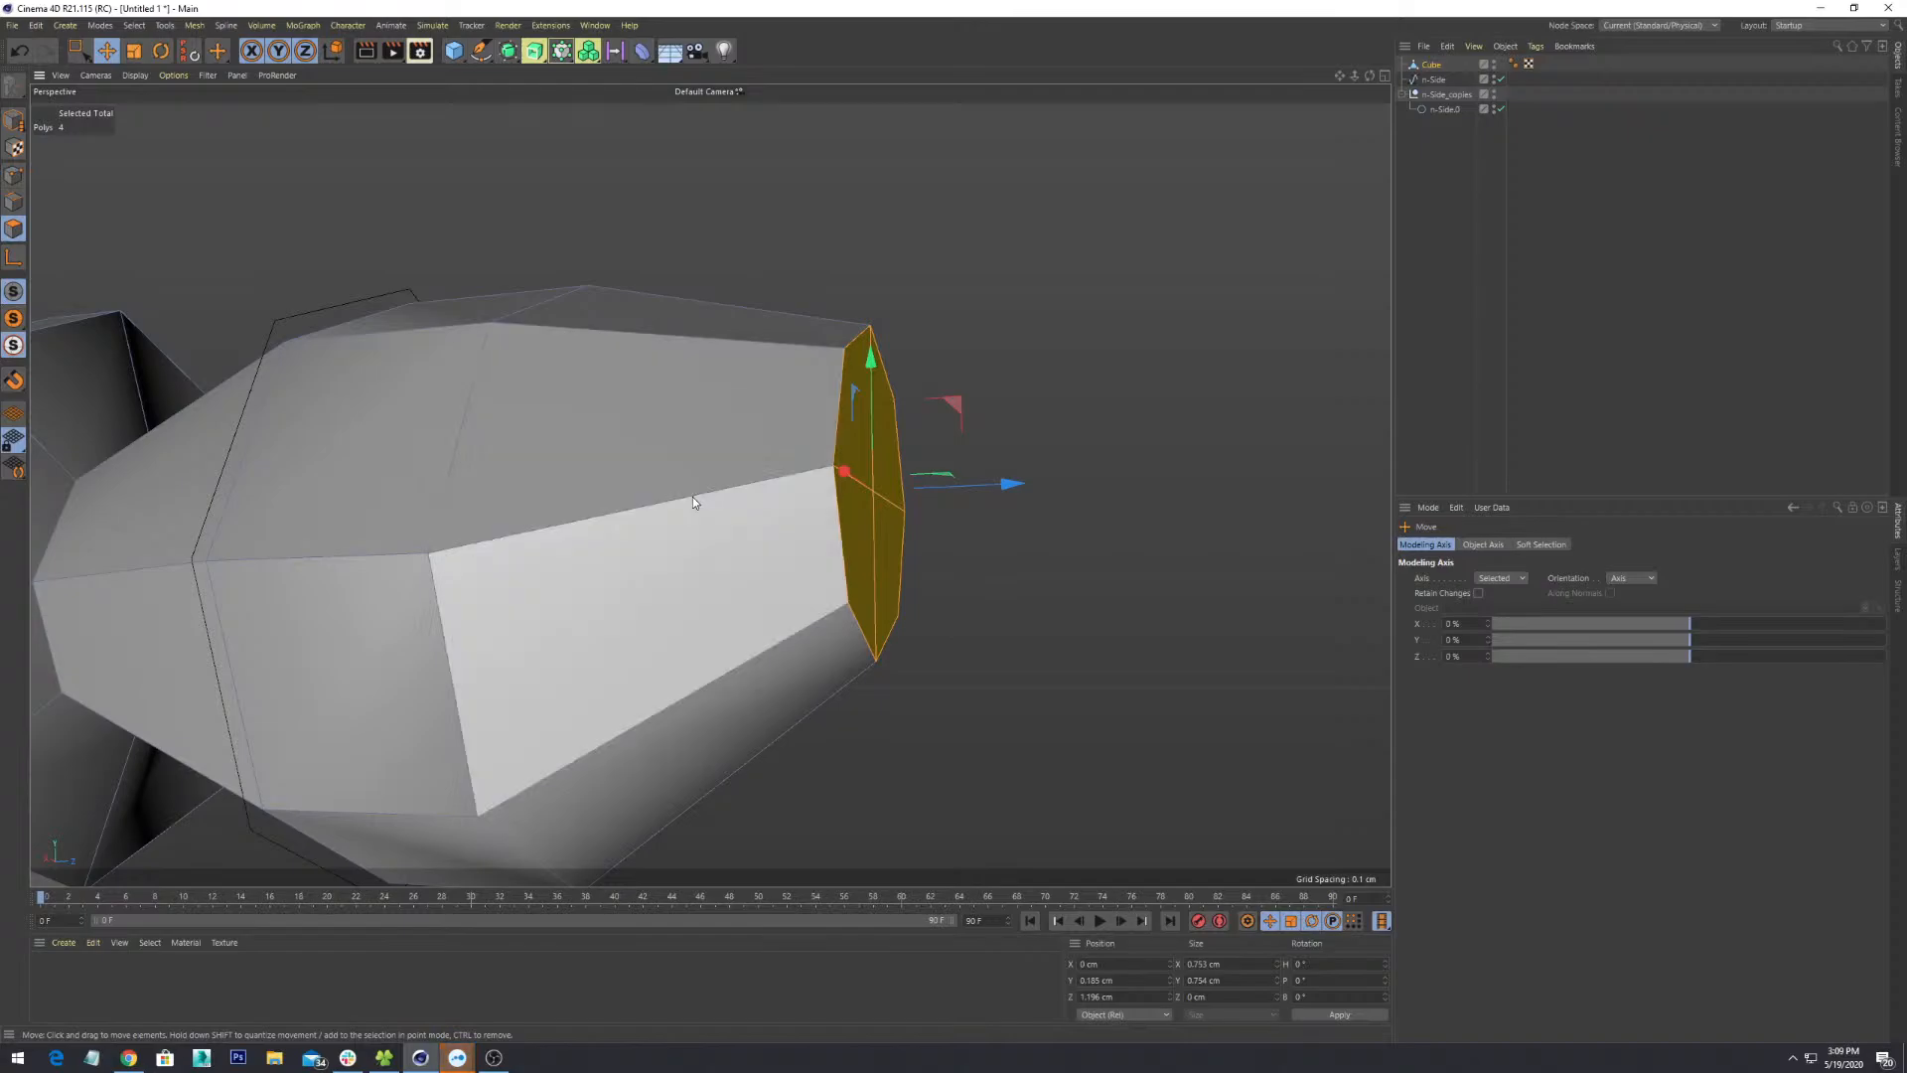
pyautogui.scroll(-5, 693, 496)
pyautogui.keyDown('alt'); pyautogui.moveTo(830, 567); pyautogui.dragTo(765, 332); pyautogui.keyUp('alt')
pyautogui.scroll(3, 779, 524)
pyautogui.keyDown('alt'); pyautogui.moveTo(766, 332); pyautogui.dragTo(983, 529, button='middle'); pyautogui.keyUp('alt')
pyautogui.scroll(-1, 983, 530)
pyautogui.scroll(-4, 983, 530)
pyautogui.keyDown('alt'); pyautogui.moveTo(984, 530); pyautogui.dragTo(864, 575); pyautogui.keyUp('alt')
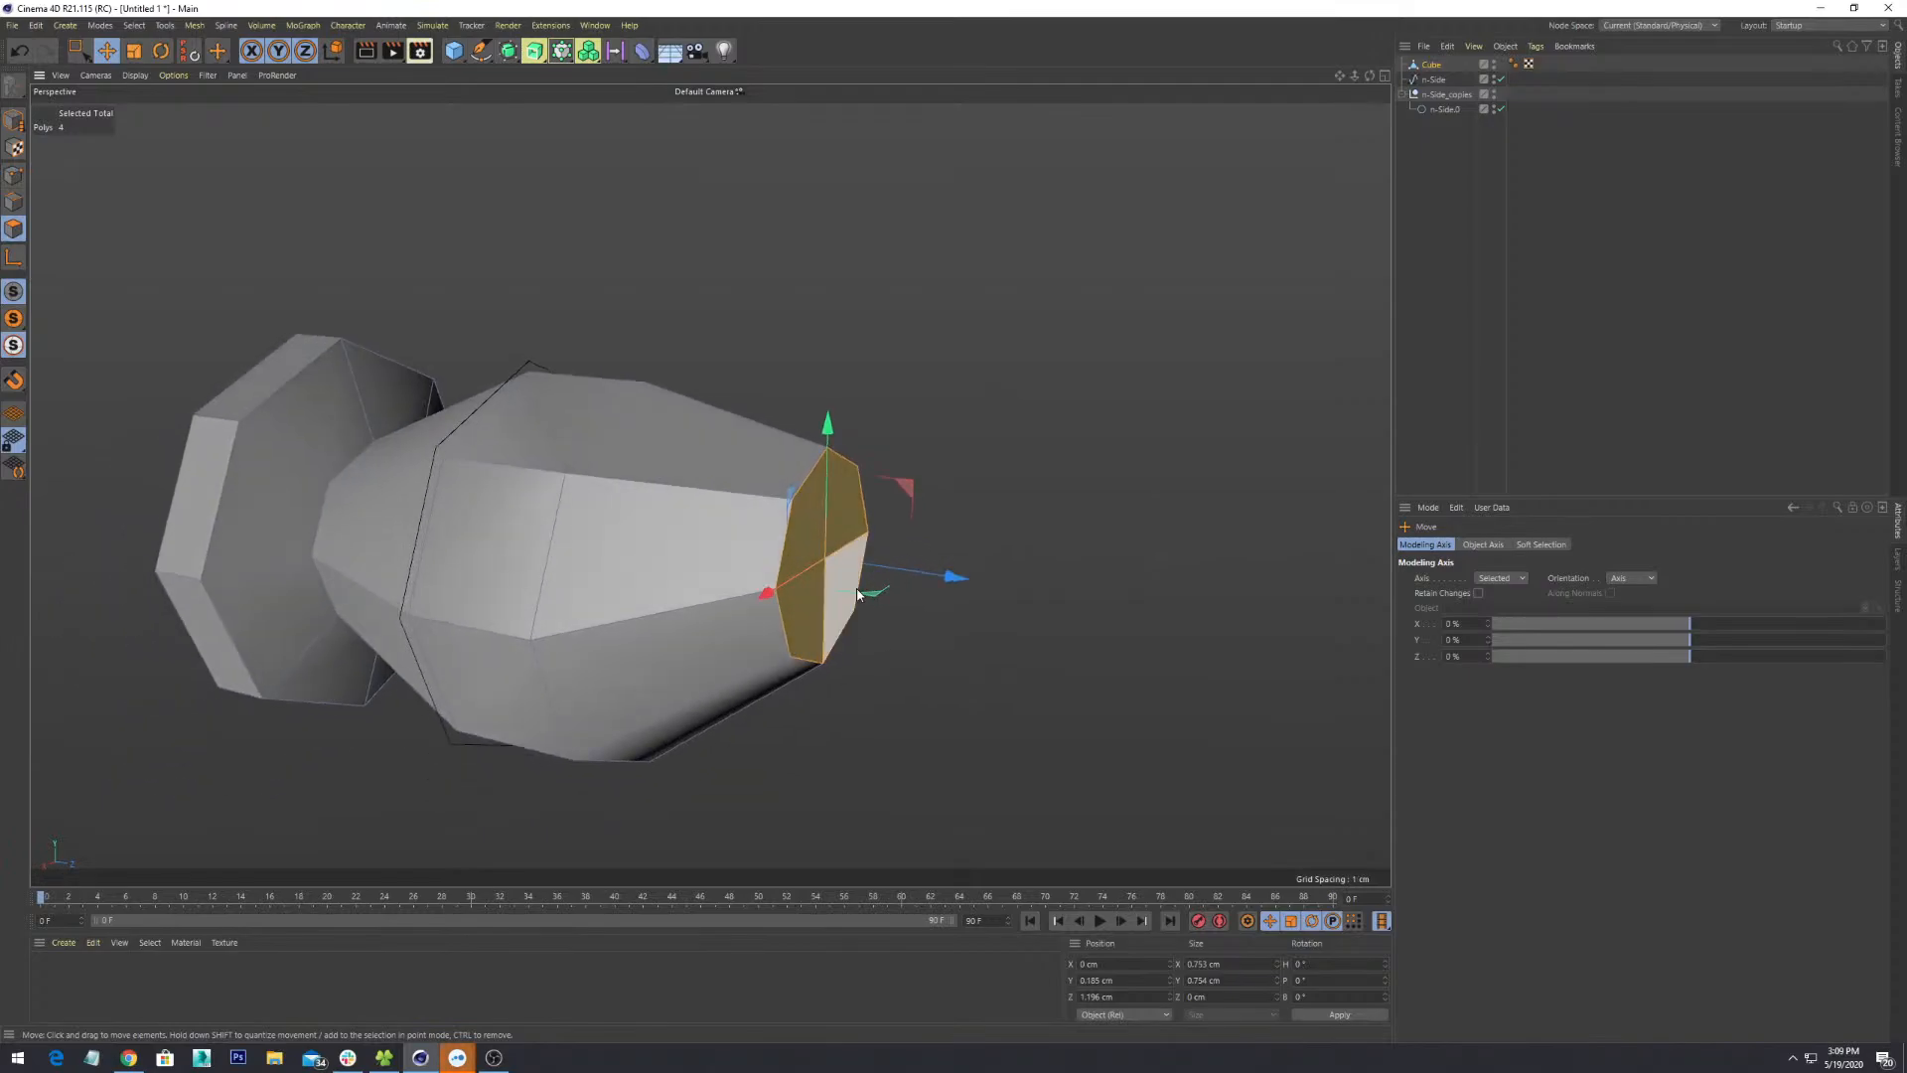
pyautogui.scroll(5, 881, 511)
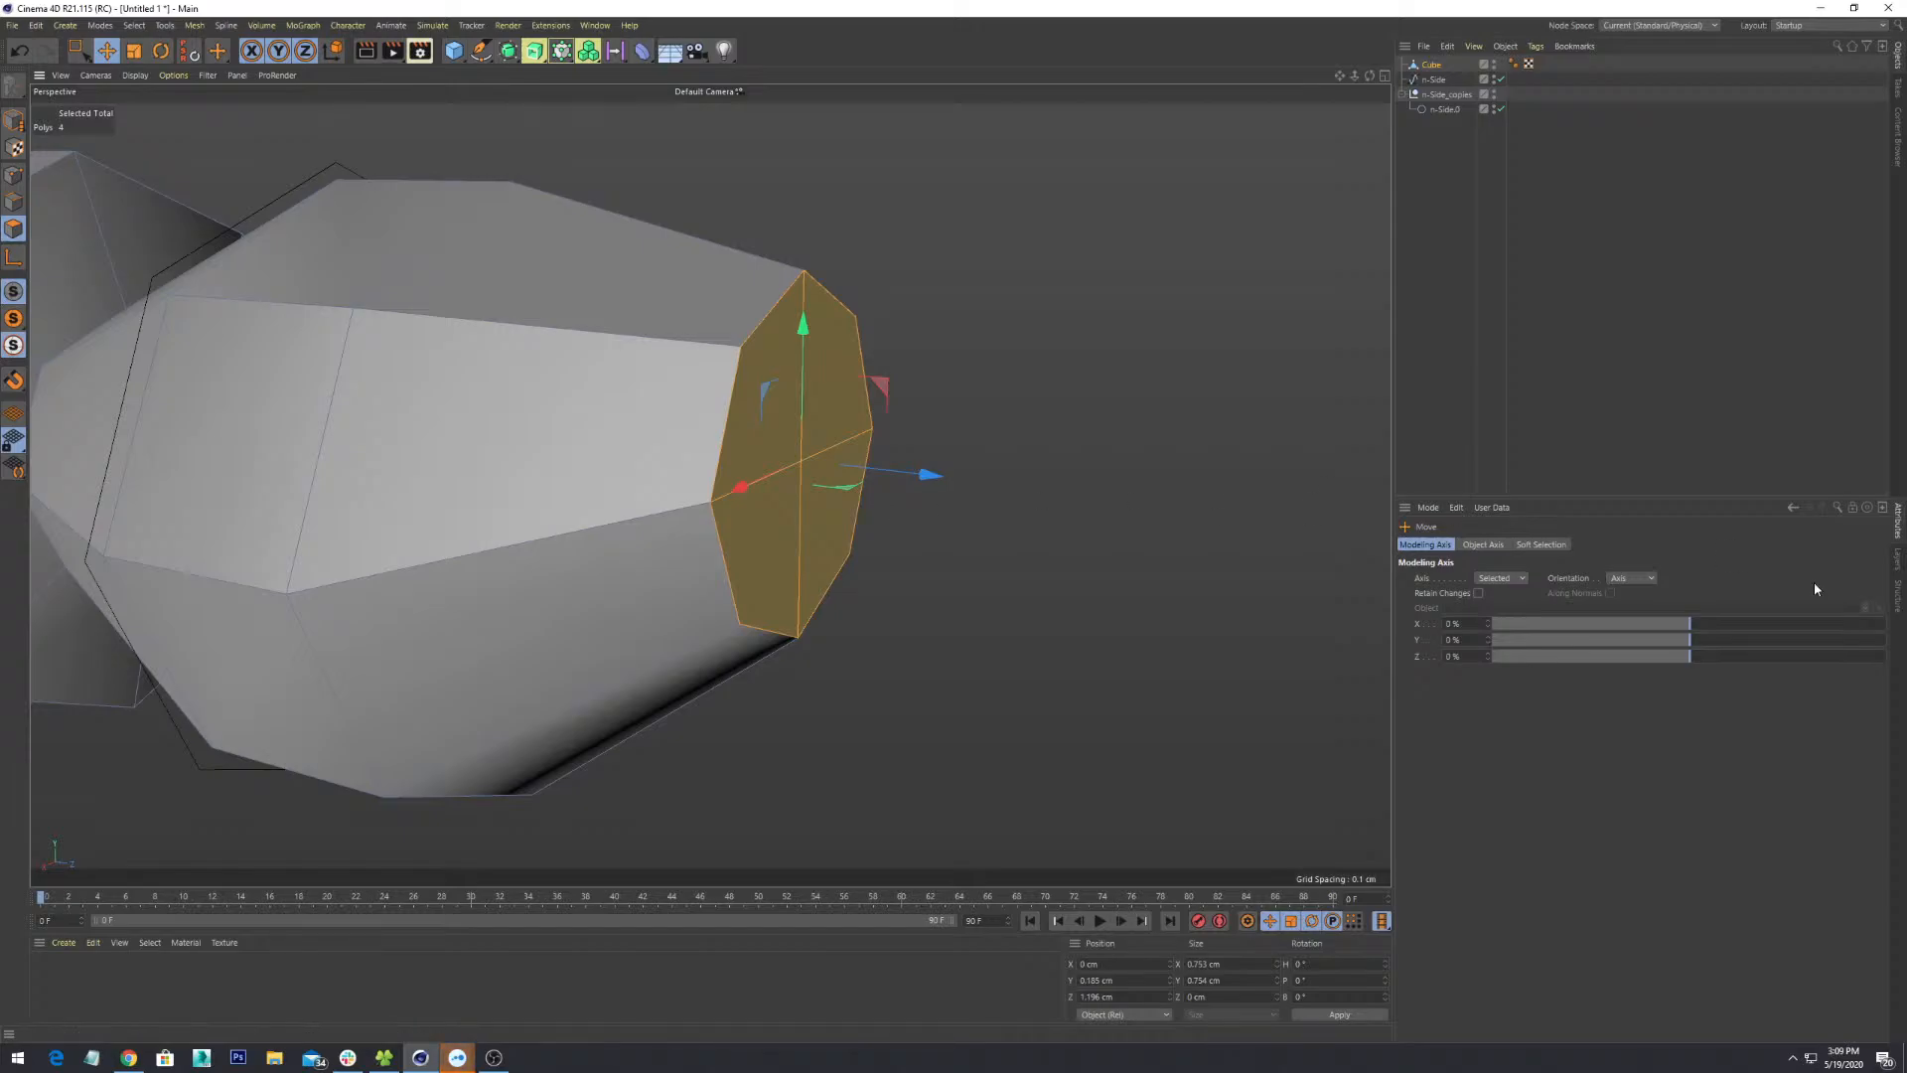
pyautogui.scroll(-8, 1039, 460)
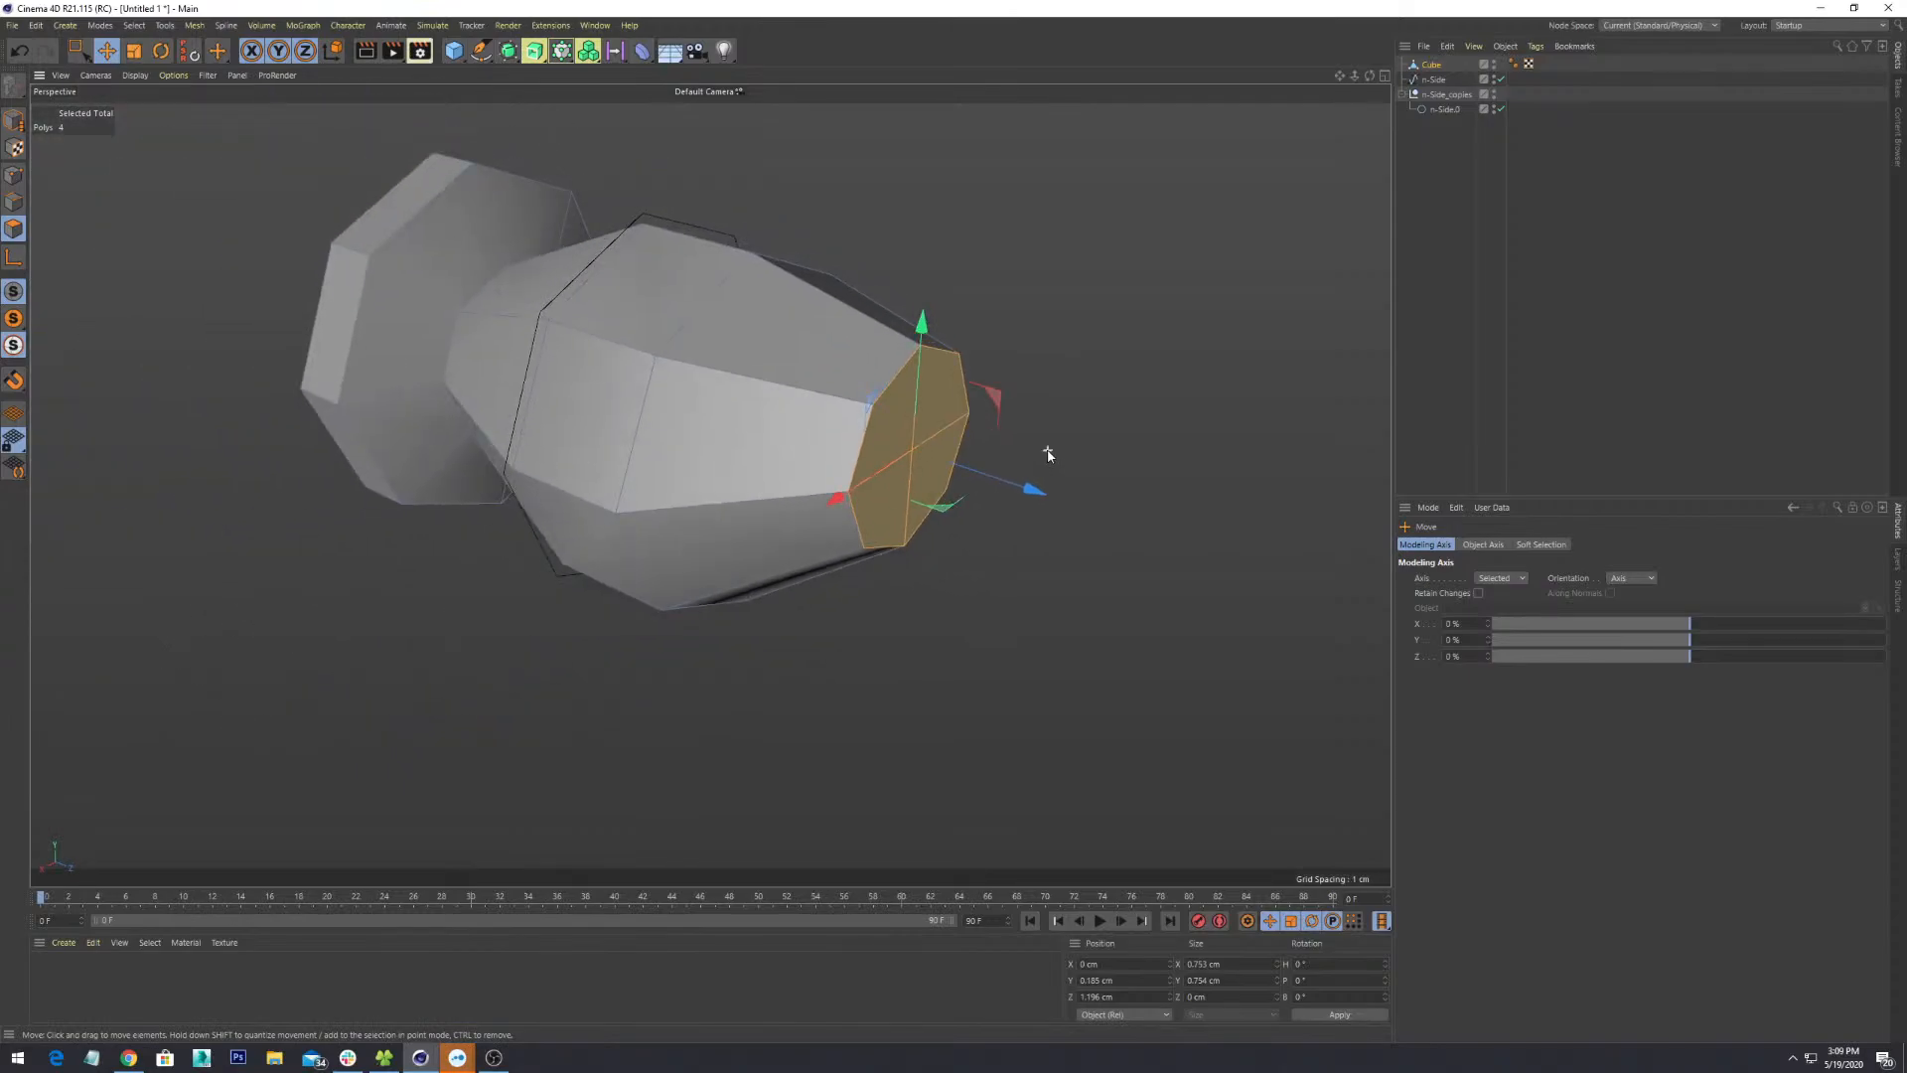
pyautogui.keyDown('alt'); pyautogui.moveTo(1027, 459); pyautogui.dragTo(735, 407); pyautogui.keyUp('alt')
pyautogui.scroll(-3, 1006, 525)
pyautogui.scroll(5, 944, 626)
# - Extrude the end face again by a short 0.1 cm offset
pyautogui.rightClick(930, 437)
pyautogui.click(1016, 464)
pyautogui.moveTo(851, 512); pyautogui.dragTo(751, 482)
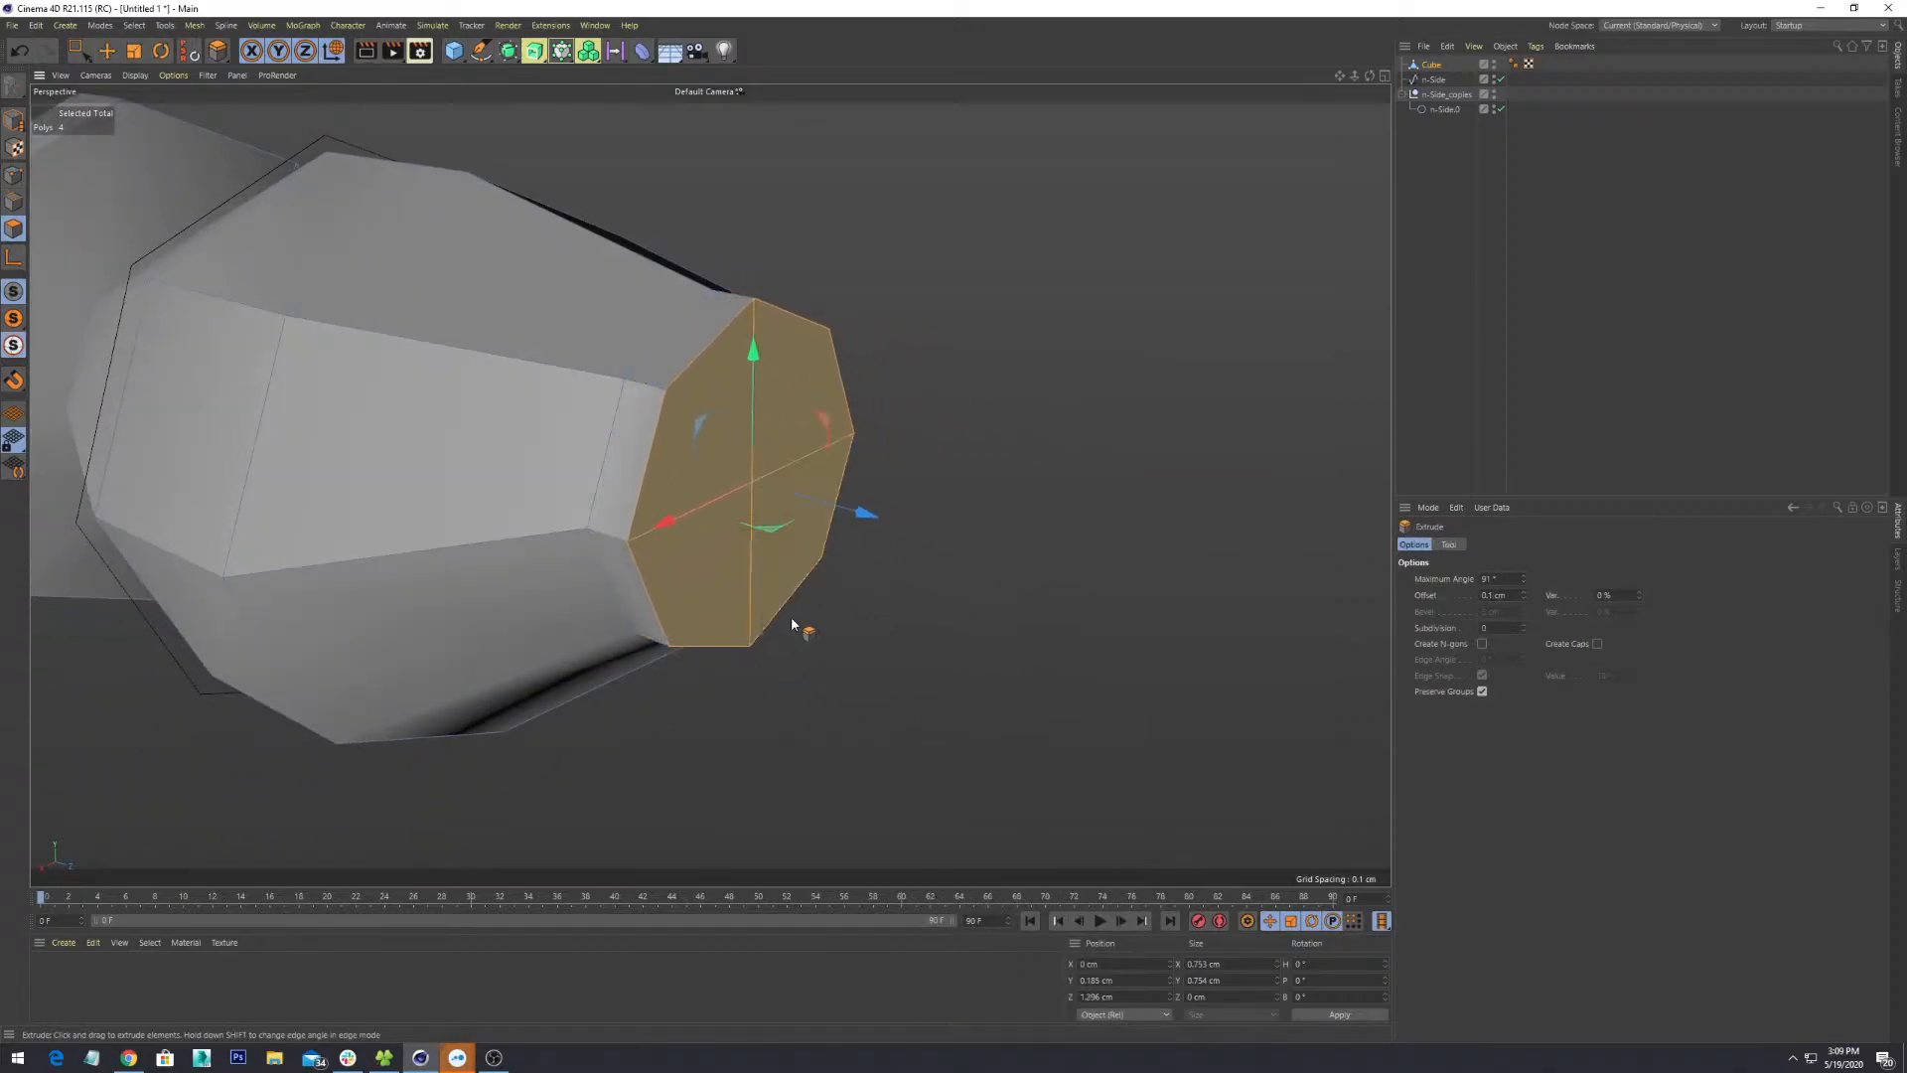
pyautogui.scroll(-3, 792, 619)
pyautogui.moveTo(791, 616)
pyautogui.keyDown('alt'); pyautogui.mouseDown()
pyautogui.moveTo(912, 570)
pyautogui.moveTo(873, 587)
pyautogui.moveTo(861, 695)
pyautogui.moveTo(835, 587)
pyautogui.moveTo(855, 532)
pyautogui.moveTo(791, 553)
pyautogui.moveTo(768, 625)
pyautogui.mouseUp(); pyautogui.keyUp('alt')
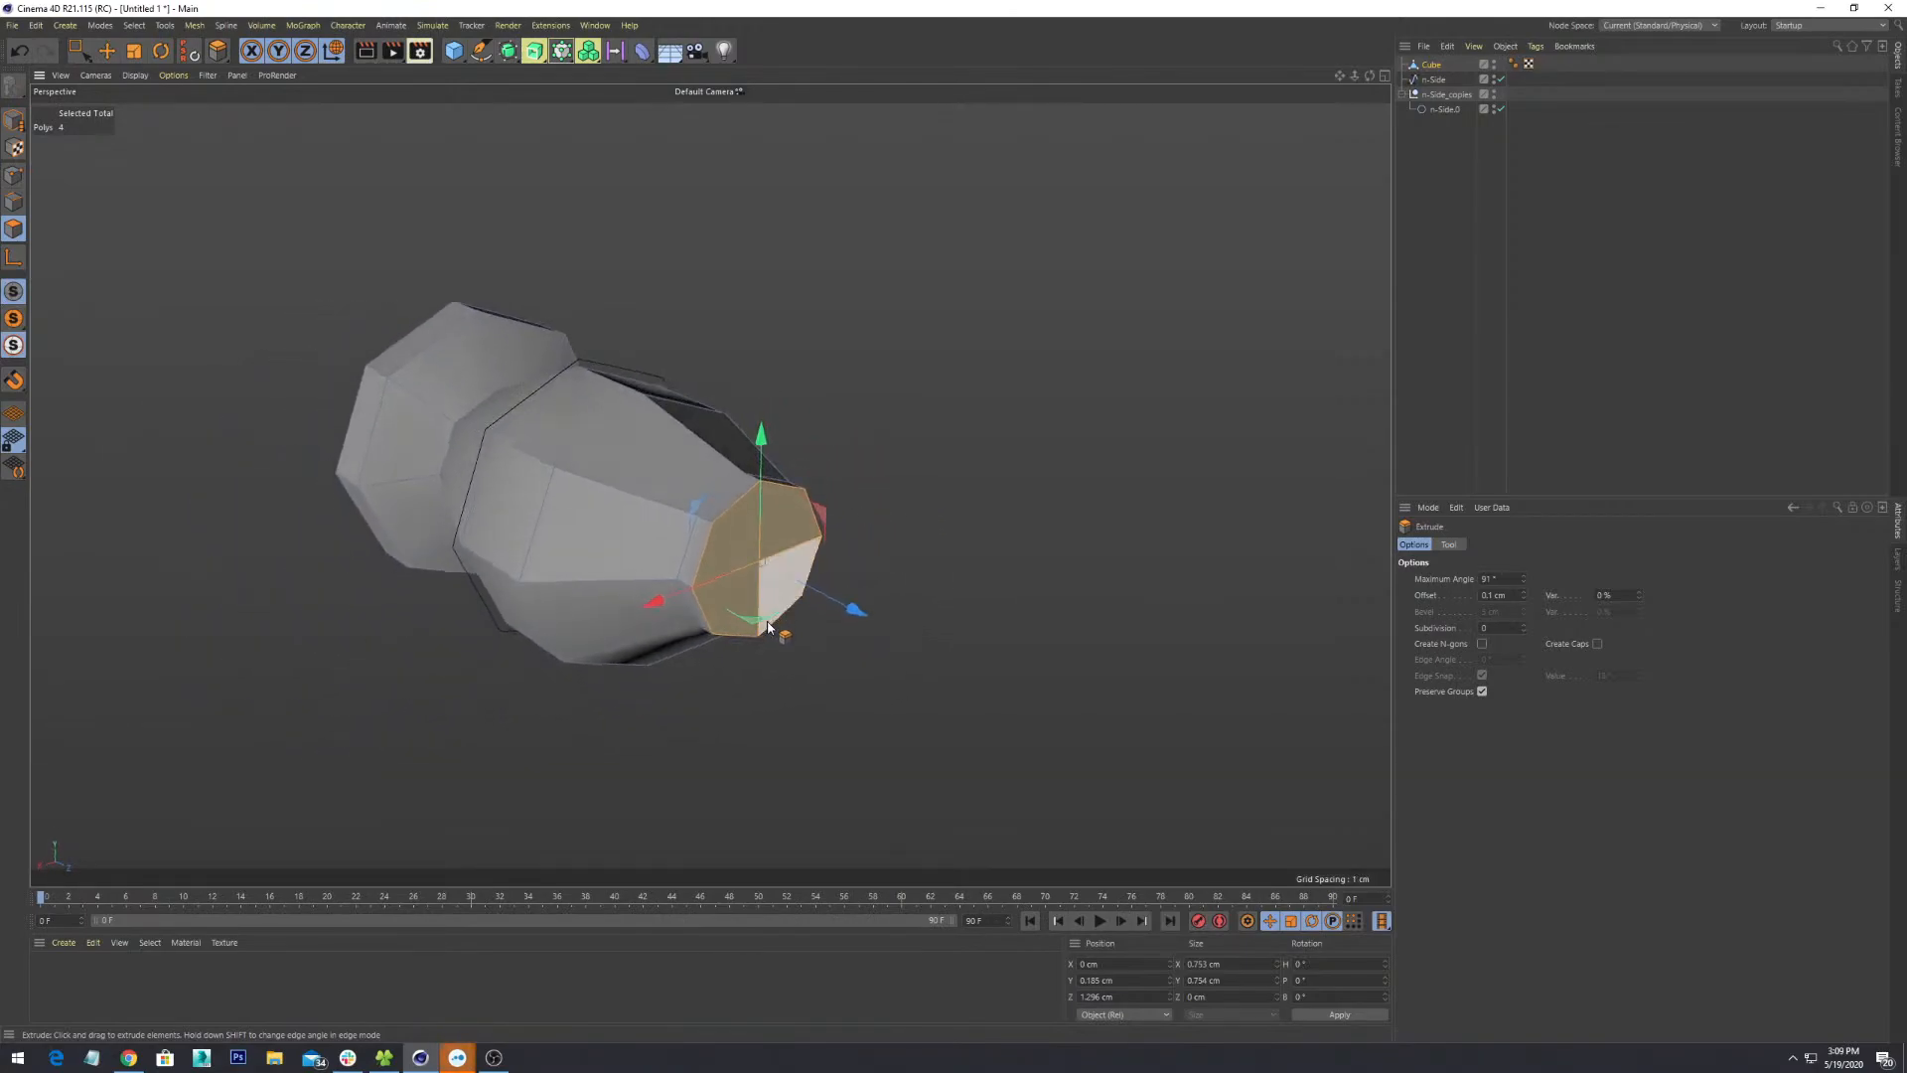
pyautogui.keyDown('alt'); pyautogui.moveTo(785, 555); pyautogui.dragTo(902, 505); pyautogui.keyUp('alt')
# - Shrink the end face to about half (0.335 cm) and push it out to Z 1.486 cm
pyautogui.press('t')
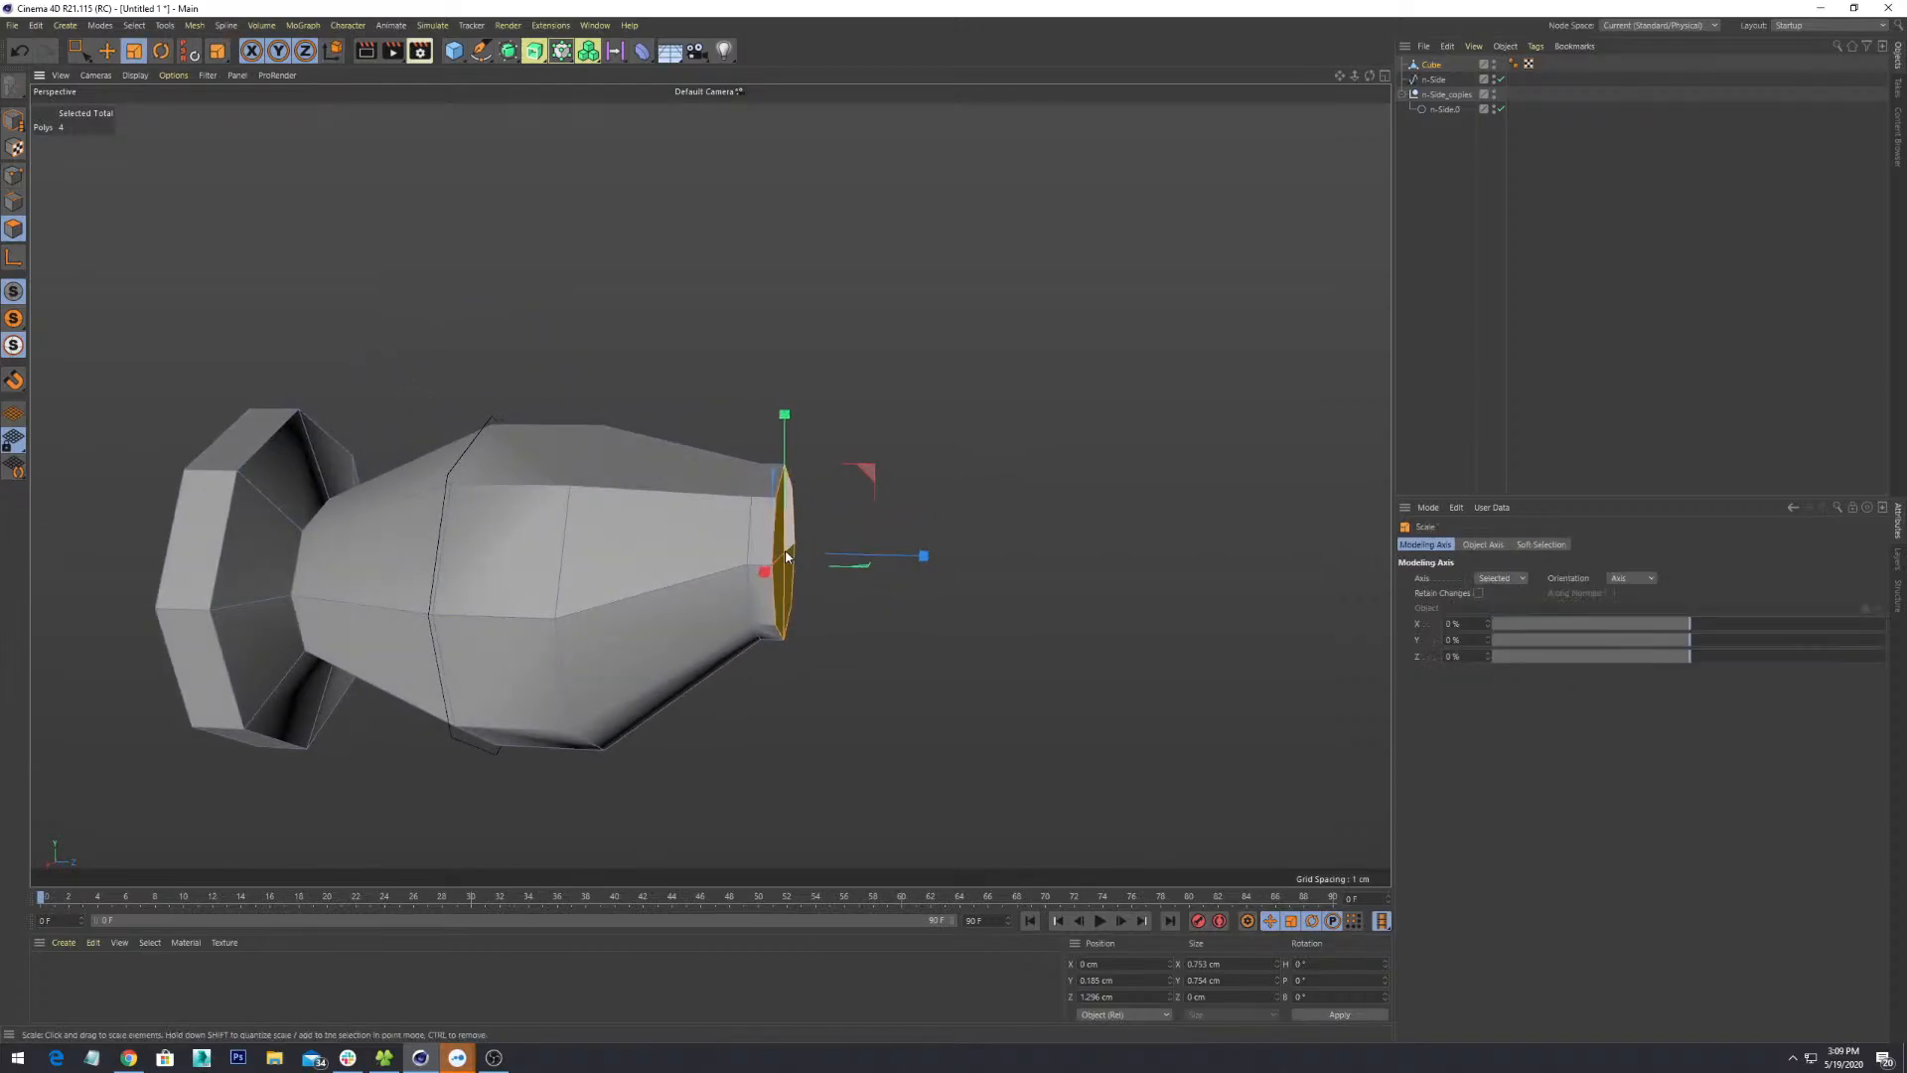
pyautogui.moveTo(785, 562); pyautogui.dragTo(855, 561)
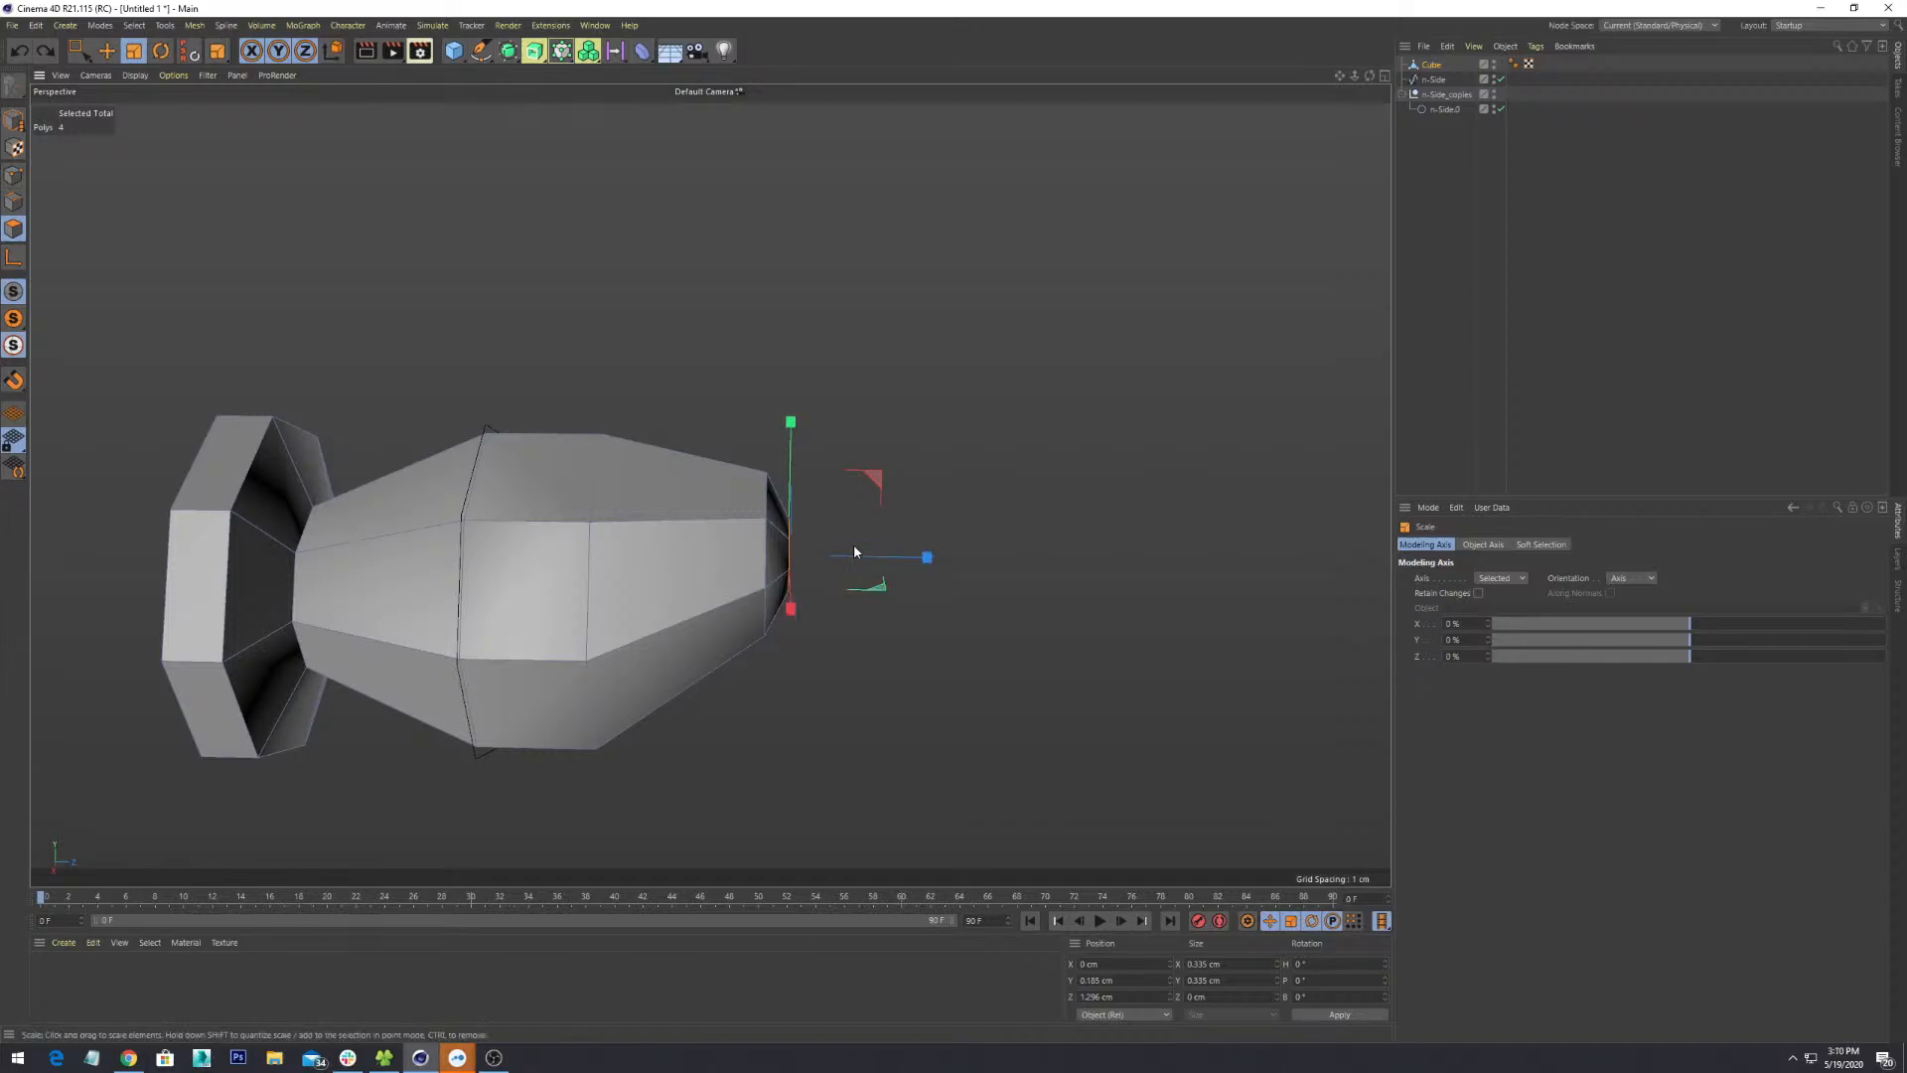
pyautogui.press('e')
pyautogui.moveTo(854, 559); pyautogui.dragTo(865, 562)
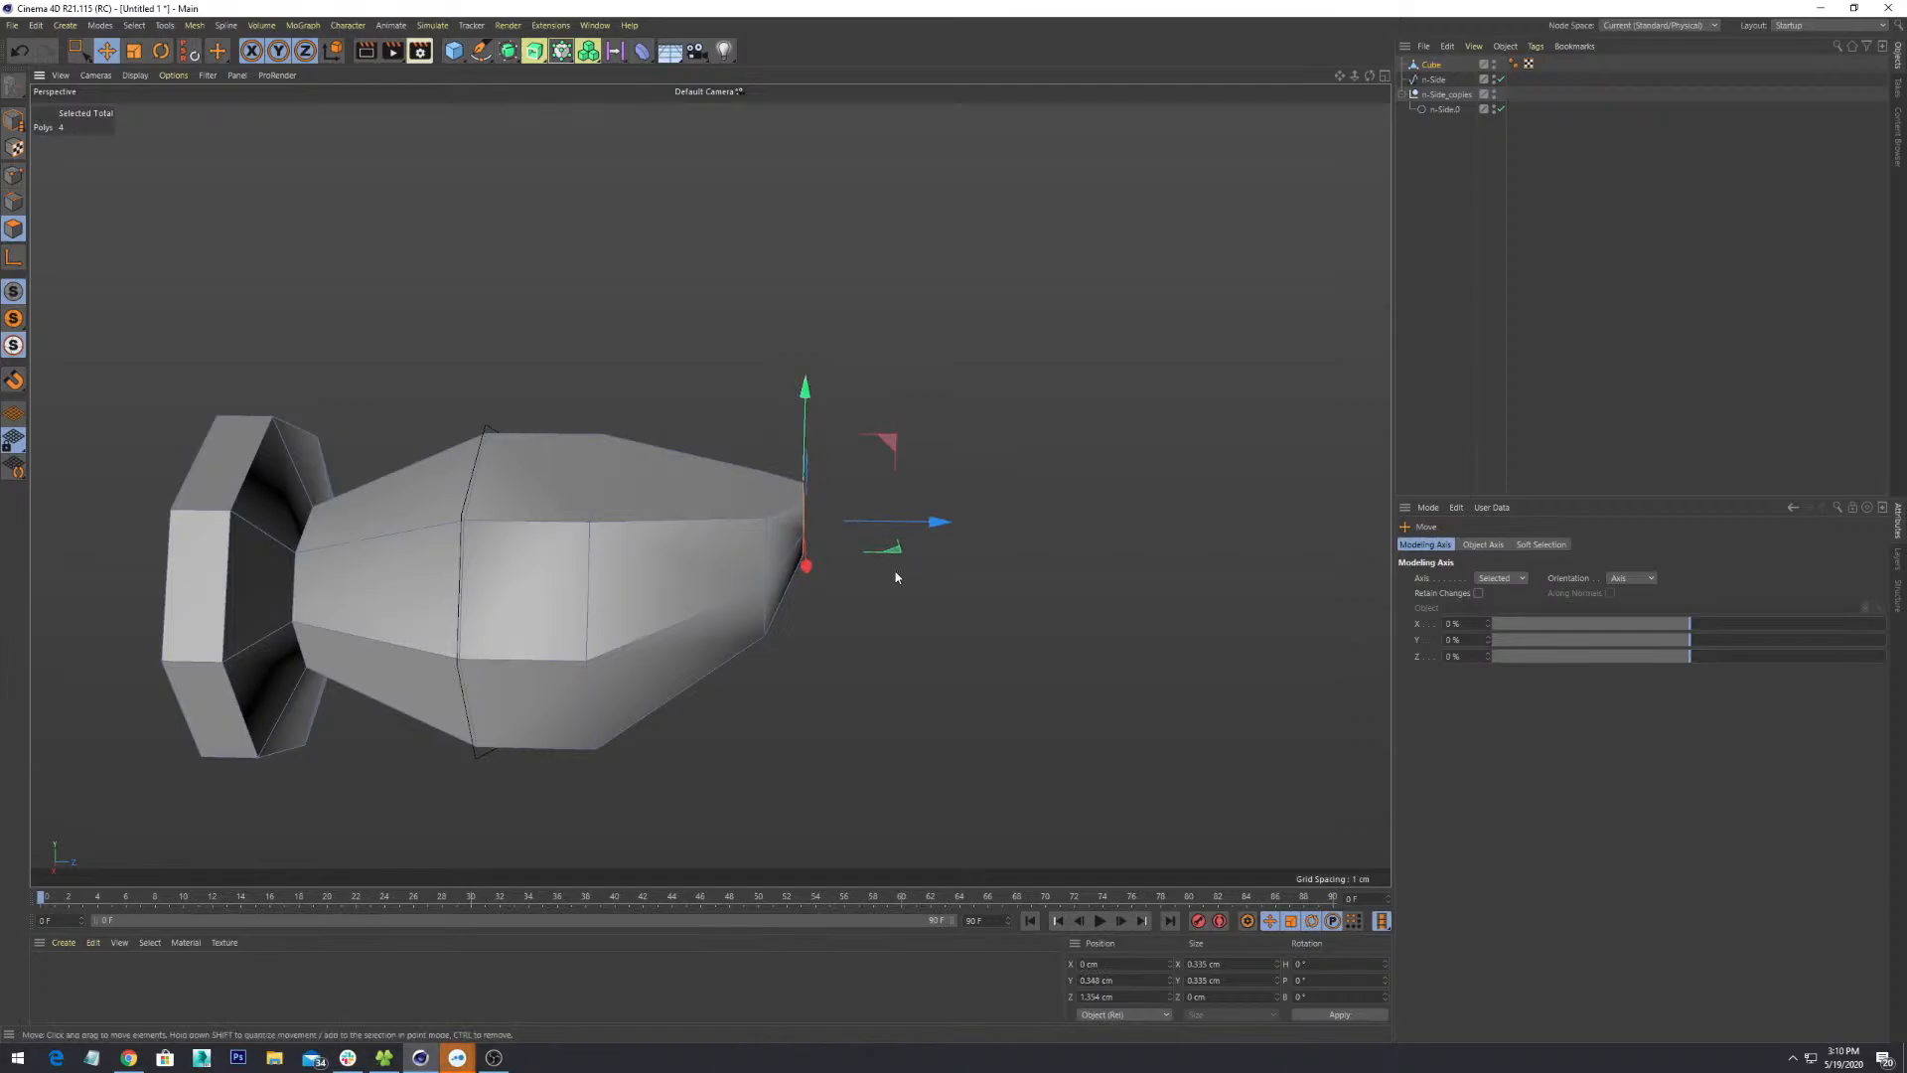
pyautogui.keyDown('alt'); pyautogui.moveTo(896, 577); pyautogui.dragTo(778, 756); pyautogui.keyUp('alt')
pyautogui.scroll(4, 661, 635)
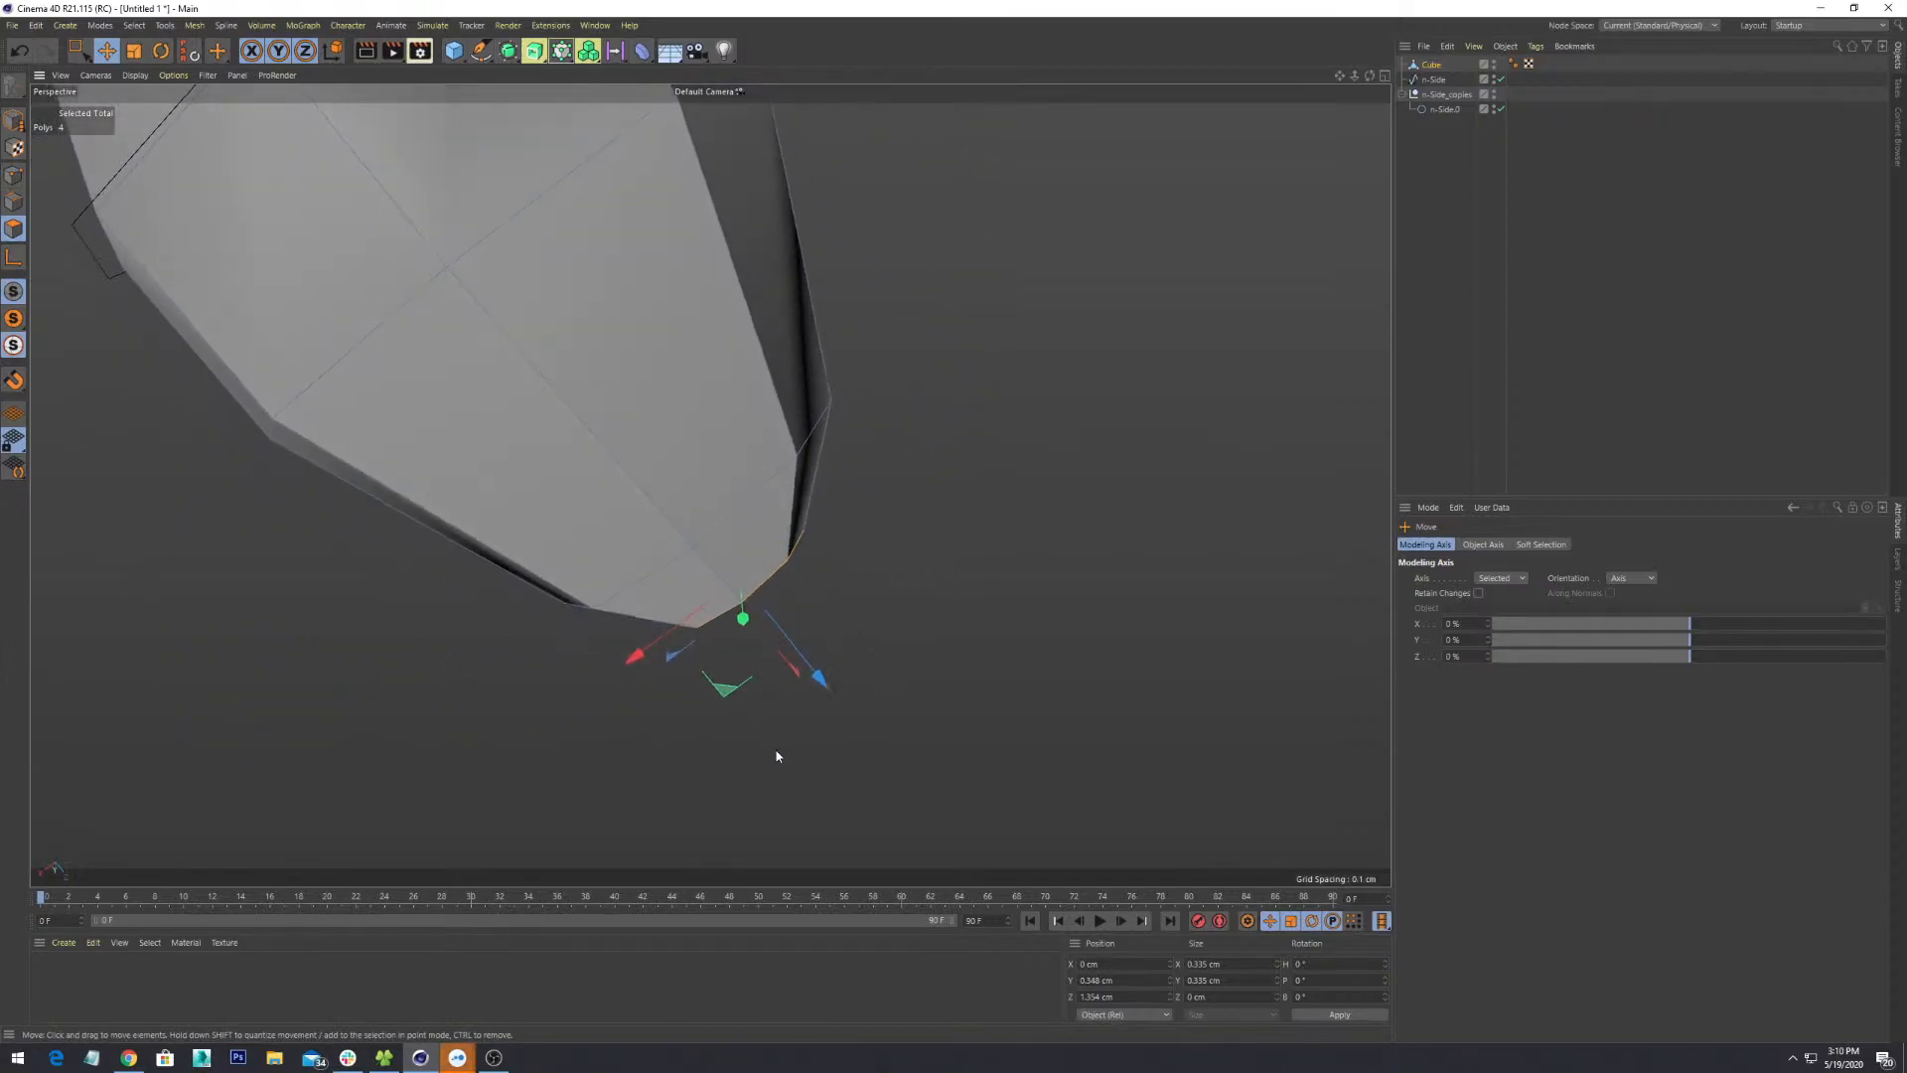
pyautogui.moveTo(798, 649); pyautogui.dragTo(806, 664)
pyautogui.keyDown('alt'); pyautogui.moveTo(862, 723); pyautogui.dragTo(724, 516); pyautogui.keyUp('alt')
# - Orbit and pan around the narrow tip to check its shape from the side
pyautogui.keyDown('alt'); pyautogui.moveTo(763, 549); pyautogui.dragTo(731, 617, button='middle'); pyautogui.keyUp('alt')
pyautogui.scroll(-4, 731, 617)
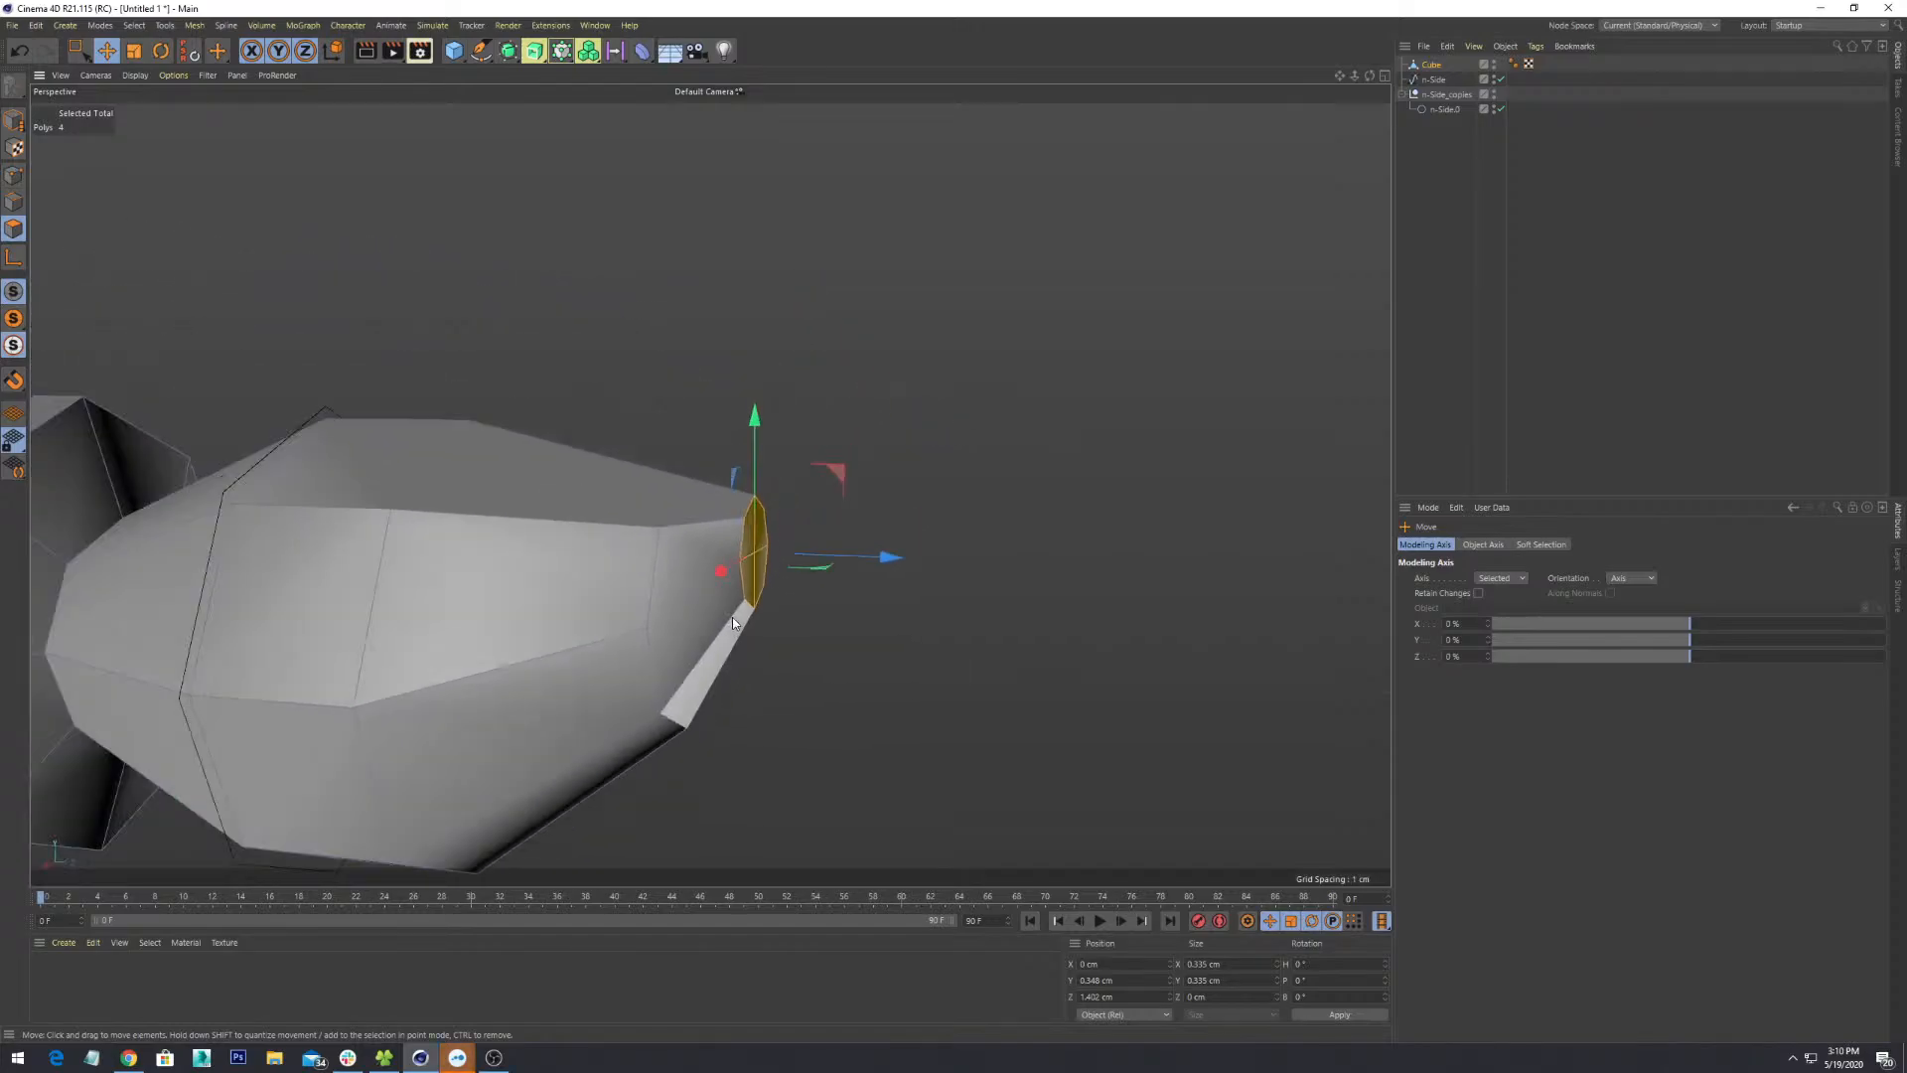
pyautogui.keyDown('alt'); pyautogui.moveTo(731, 617); pyautogui.dragTo(880, 640); pyautogui.keyUp('alt')
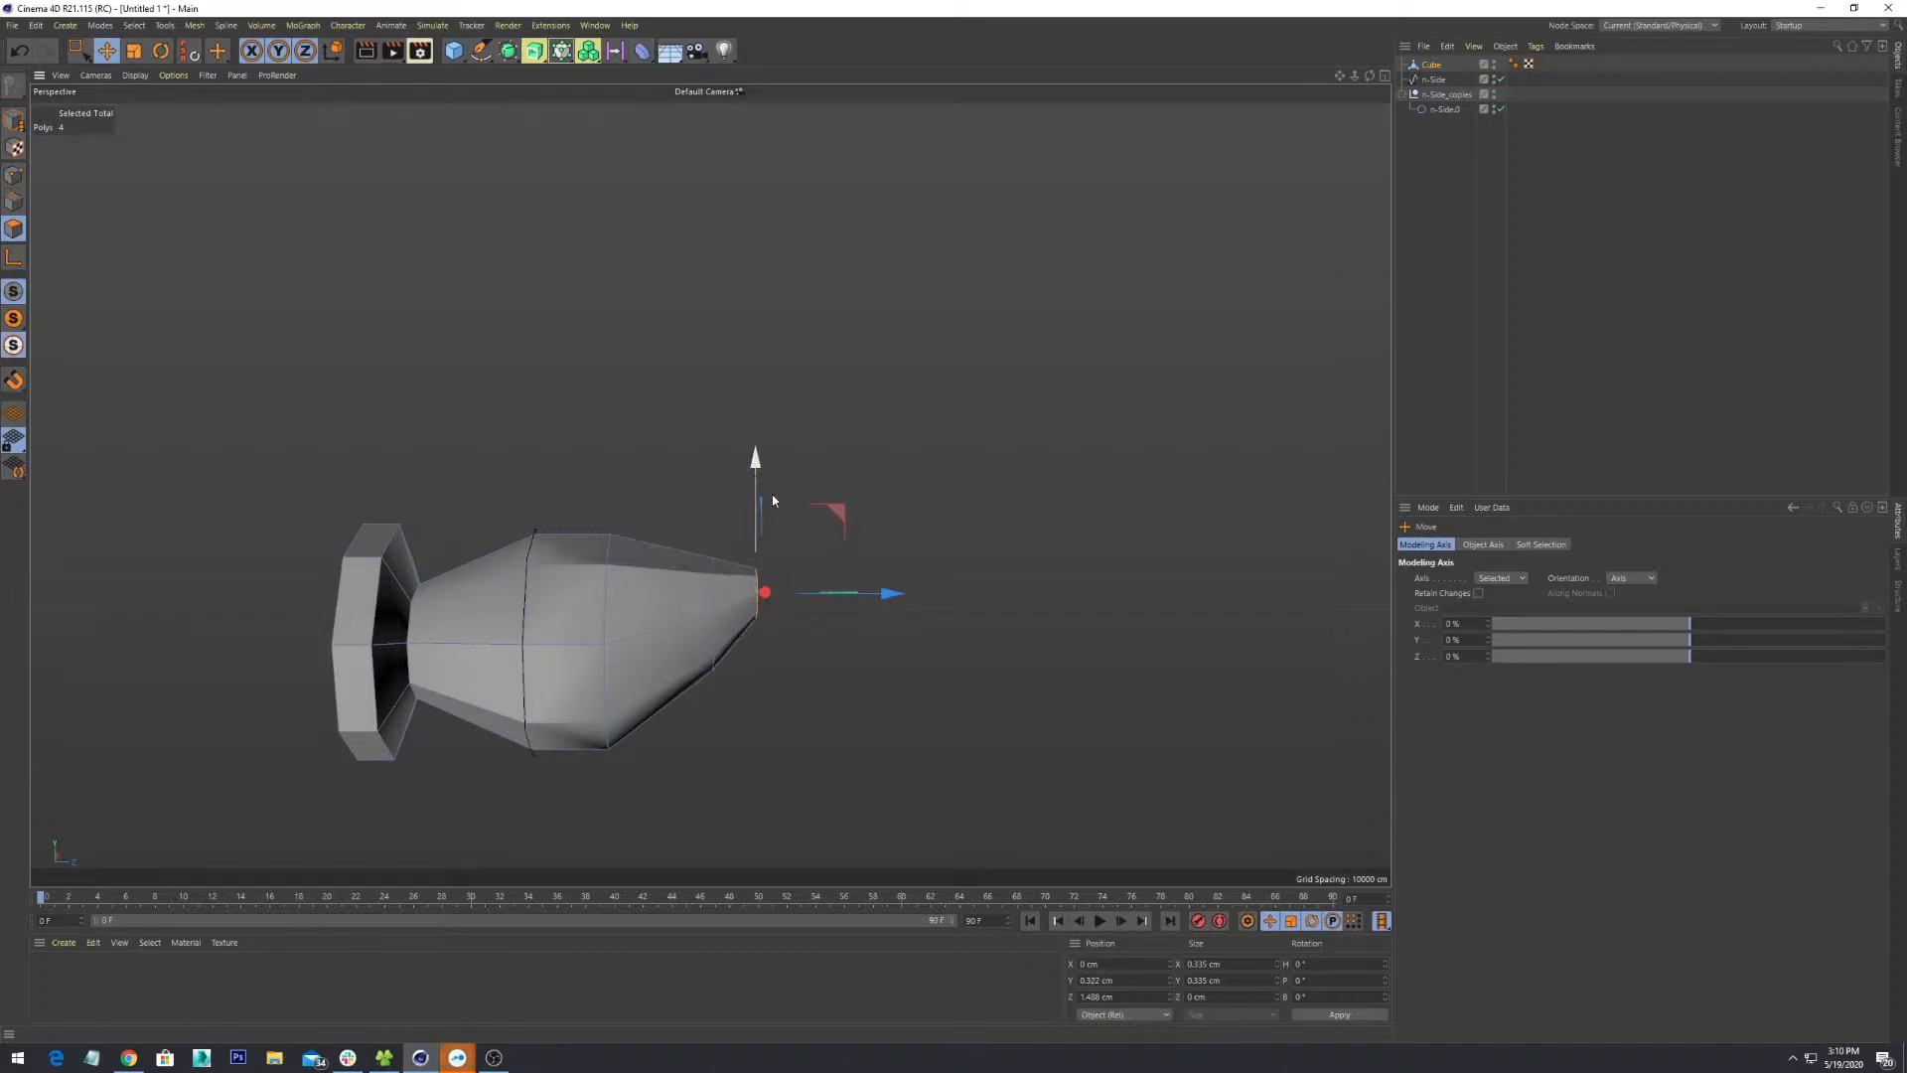
pyautogui.keyDown('alt'); pyautogui.moveTo(772, 500); pyautogui.dragTo(853, 567); pyautogui.keyUp('alt')
pyautogui.scroll(5, 770, 754)
pyautogui.scroll(-3, 695, 735)
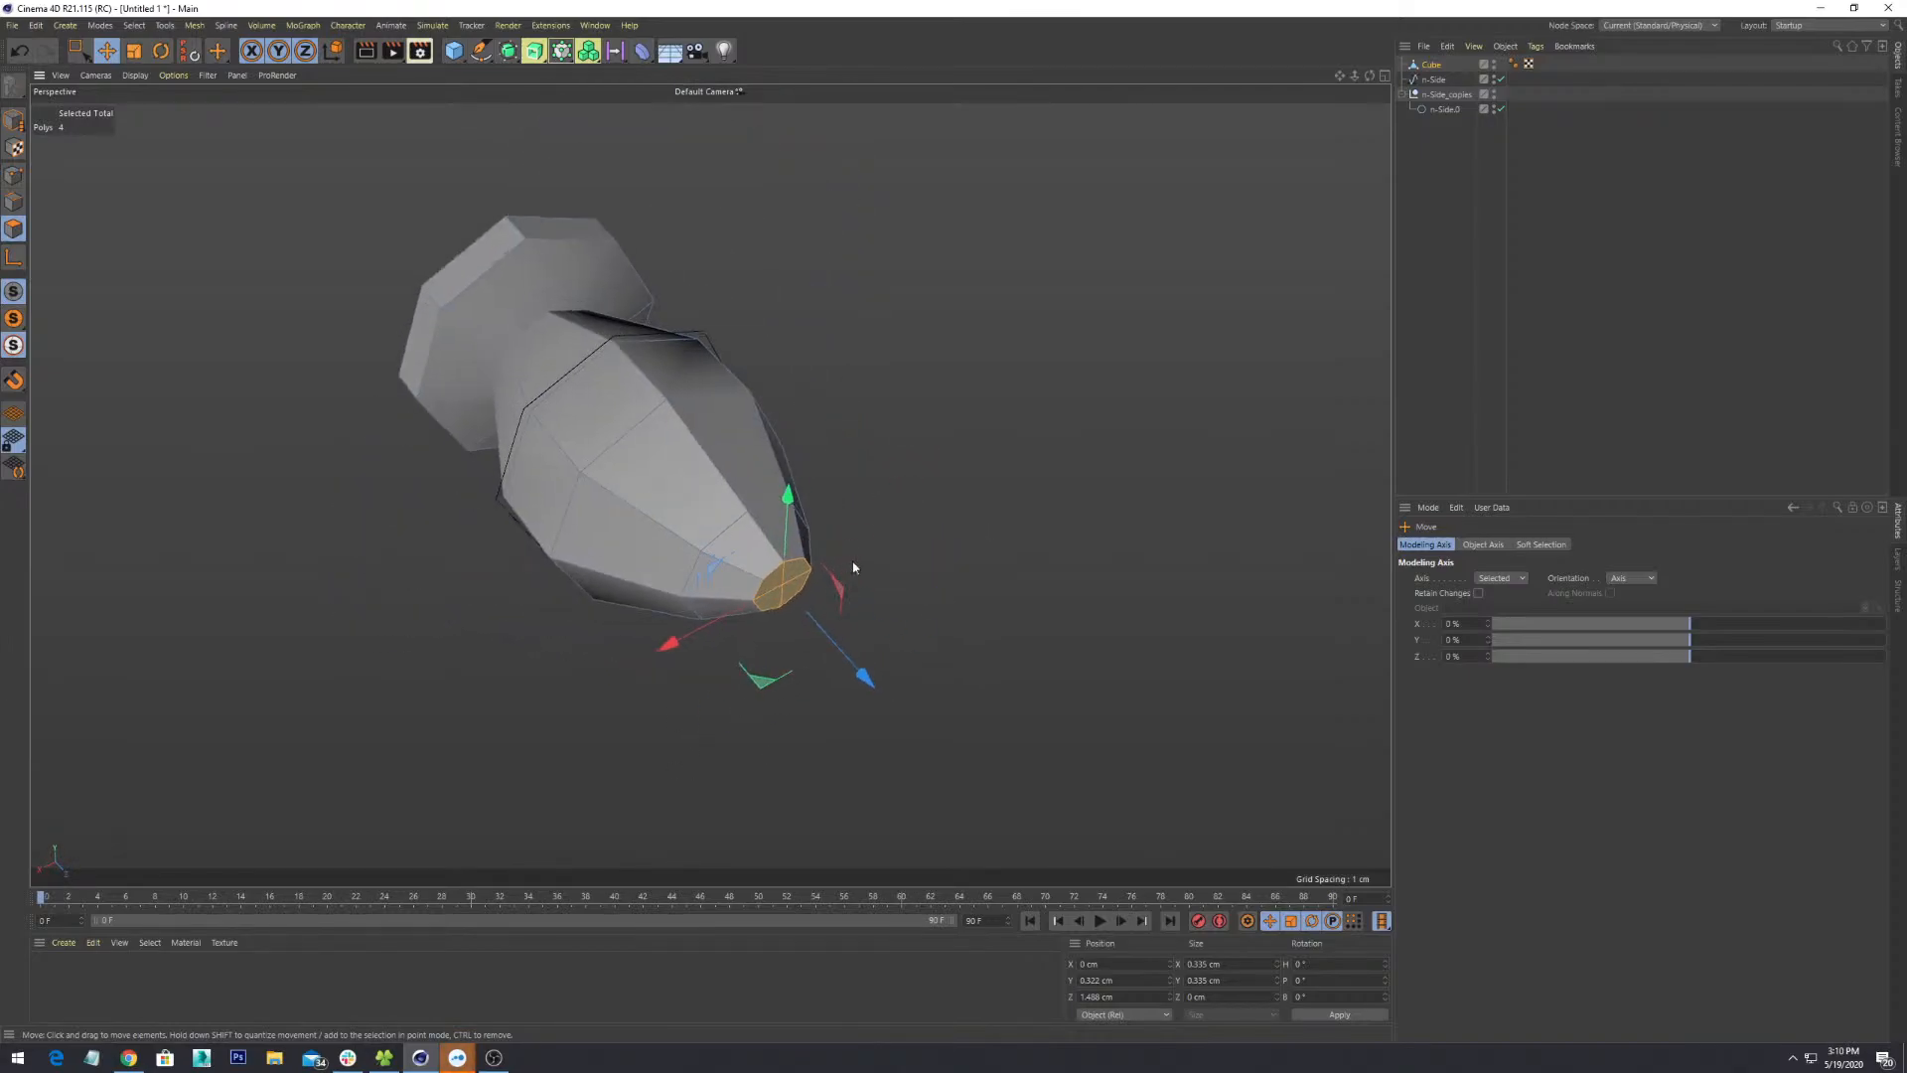
pyautogui.keyDown('alt'); pyautogui.moveTo(853, 567); pyautogui.dragTo(666, 584, button='middle'); pyautogui.keyUp('alt')
pyautogui.scroll(5, 666, 584)
pyautogui.keyDown('alt'); pyautogui.moveTo(609, 673); pyautogui.dragTo(836, 675, button='middle'); pyautogui.keyUp('alt')
pyautogui.keyDown('alt'); pyautogui.moveTo(832, 656); pyautogui.dragTo(902, 678); pyautogui.keyUp('alt')
# - Extrude the tip polygons into a short 0.22 cm neck, discarding a trial extrusion
pyautogui.rightClick(929, 611)
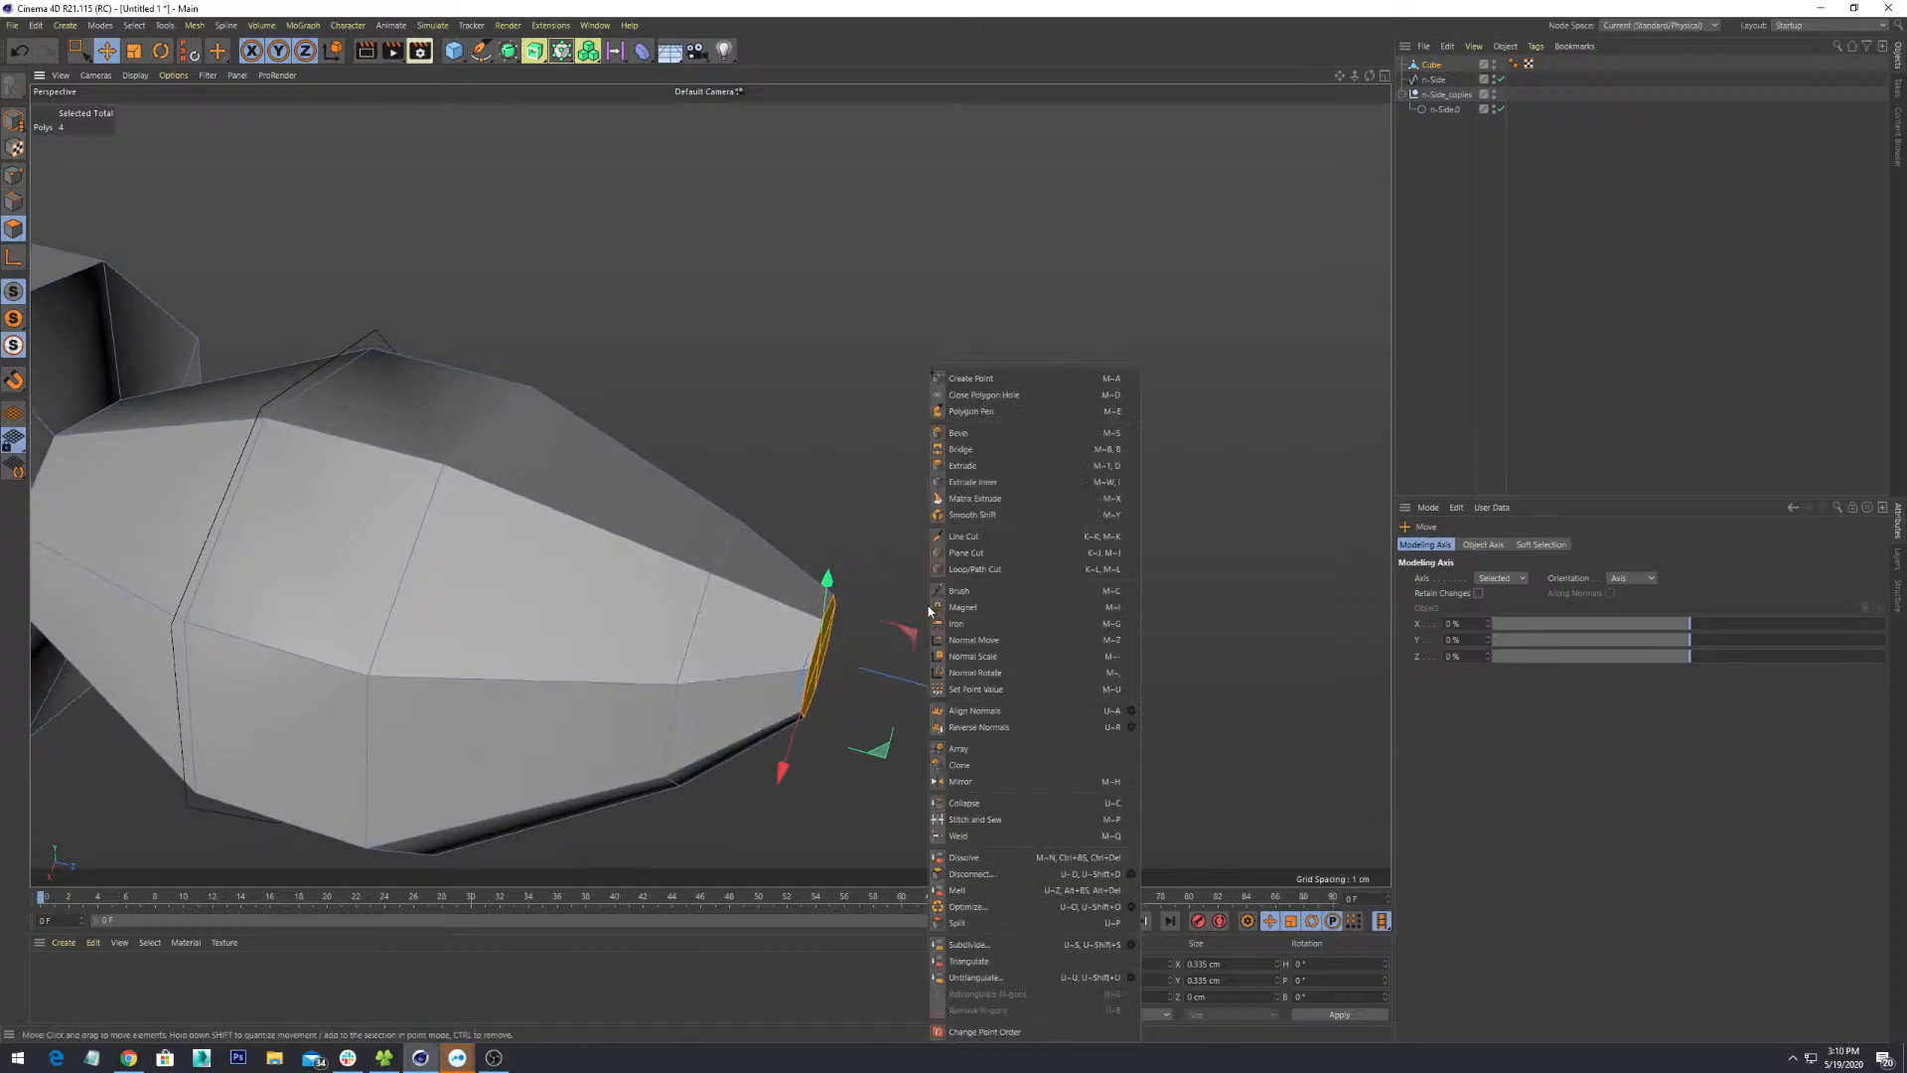
pyautogui.click(975, 471)
pyautogui.moveTo(836, 607); pyautogui.dragTo(899, 656)
pyautogui.hotkey('ctrl', 'z')
pyautogui.moveTo(646, 608); pyautogui.dragTo(688, 607)
pyautogui.keyDown('alt'); pyautogui.moveTo(655, 611); pyautogui.dragTo(801, 668); pyautogui.keyUp('alt')
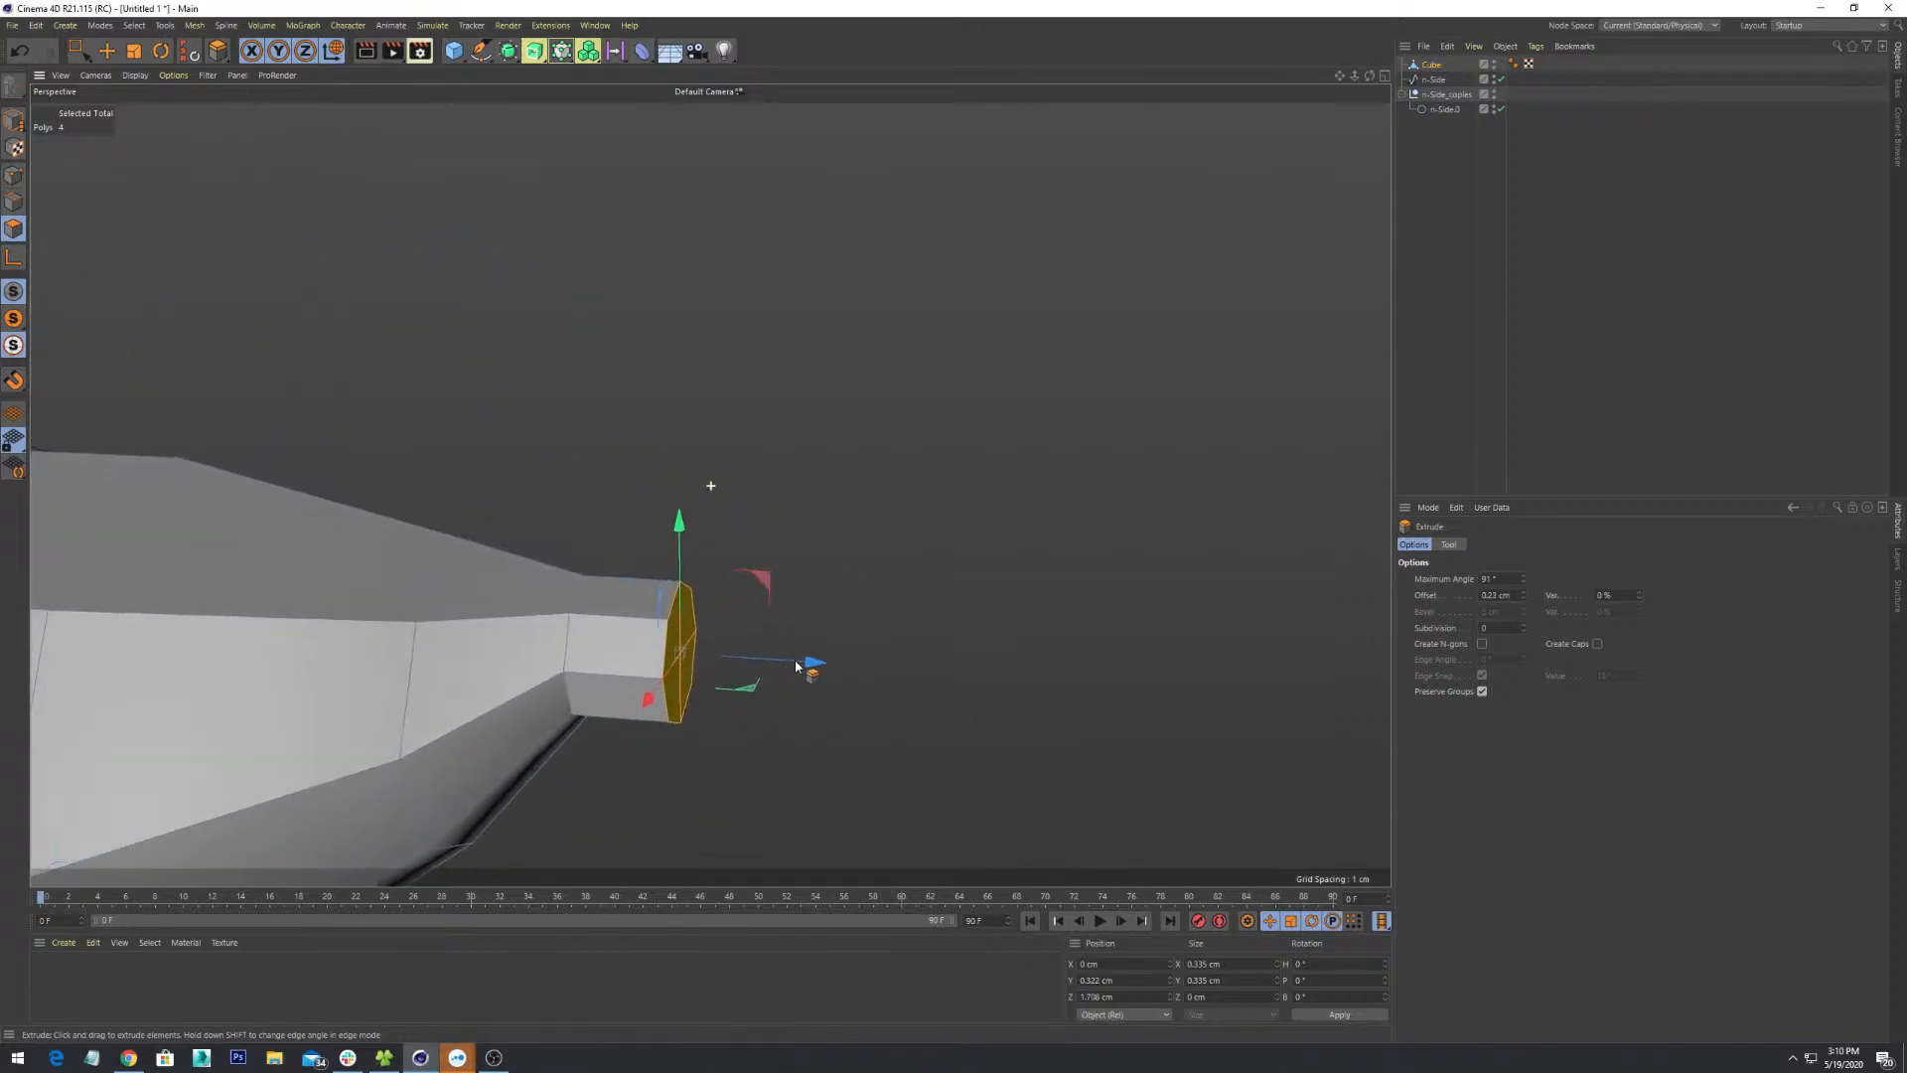
pyautogui.keyDown('alt'); pyautogui.moveTo(801, 668); pyautogui.dragTo(1093, 532, button='middle'); pyautogui.keyUp('alt')
pyautogui.scroll(-3, 1093, 533)
pyautogui.keyDown('alt'); pyautogui.moveTo(1094, 532); pyautogui.dragTo(998, 646); pyautogui.keyUp('alt')
# - Scale the neck's end face up slightly
pyautogui.press('t')
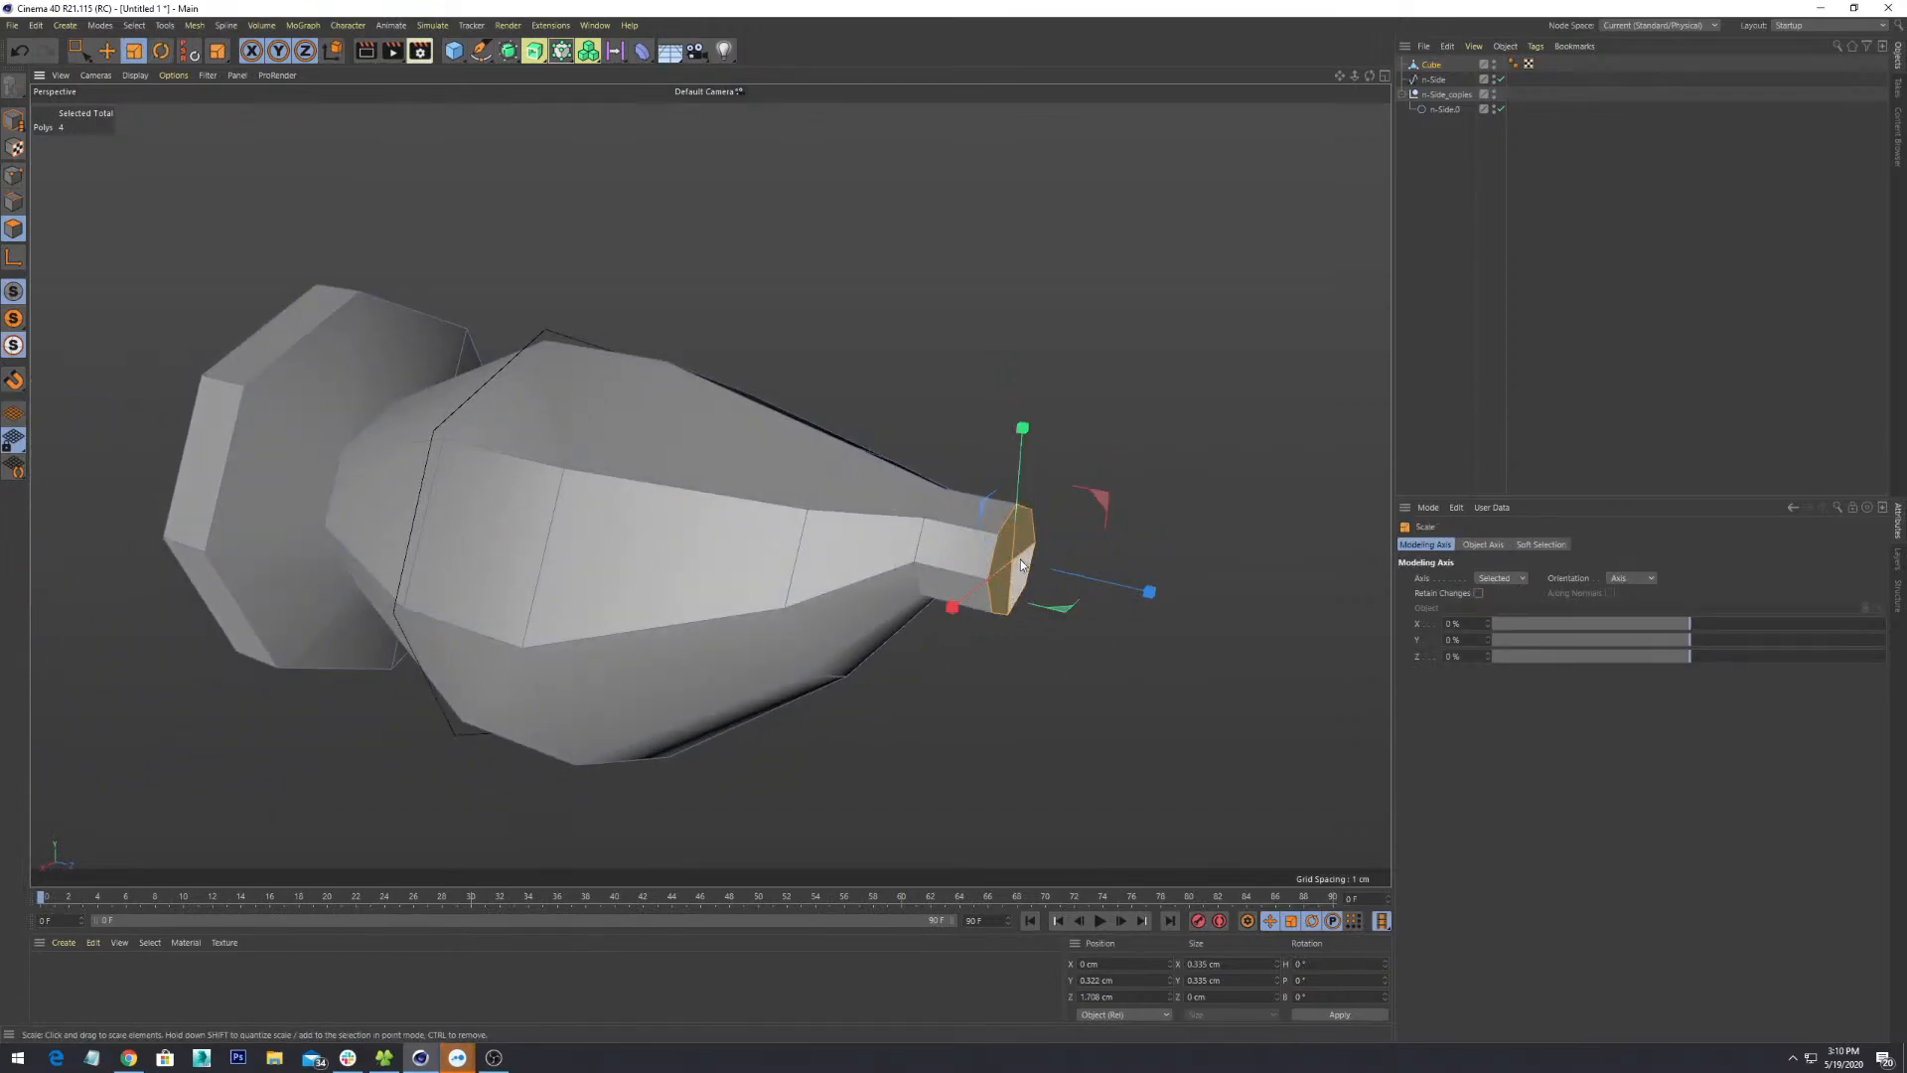
pyautogui.keyDown('alt'); pyautogui.moveTo(995, 555); pyautogui.dragTo(1005, 414); pyautogui.keyUp('alt')
pyautogui.keyDown('alt'); pyautogui.moveTo(939, 663); pyautogui.dragTo(928, 571); pyautogui.keyUp('alt')
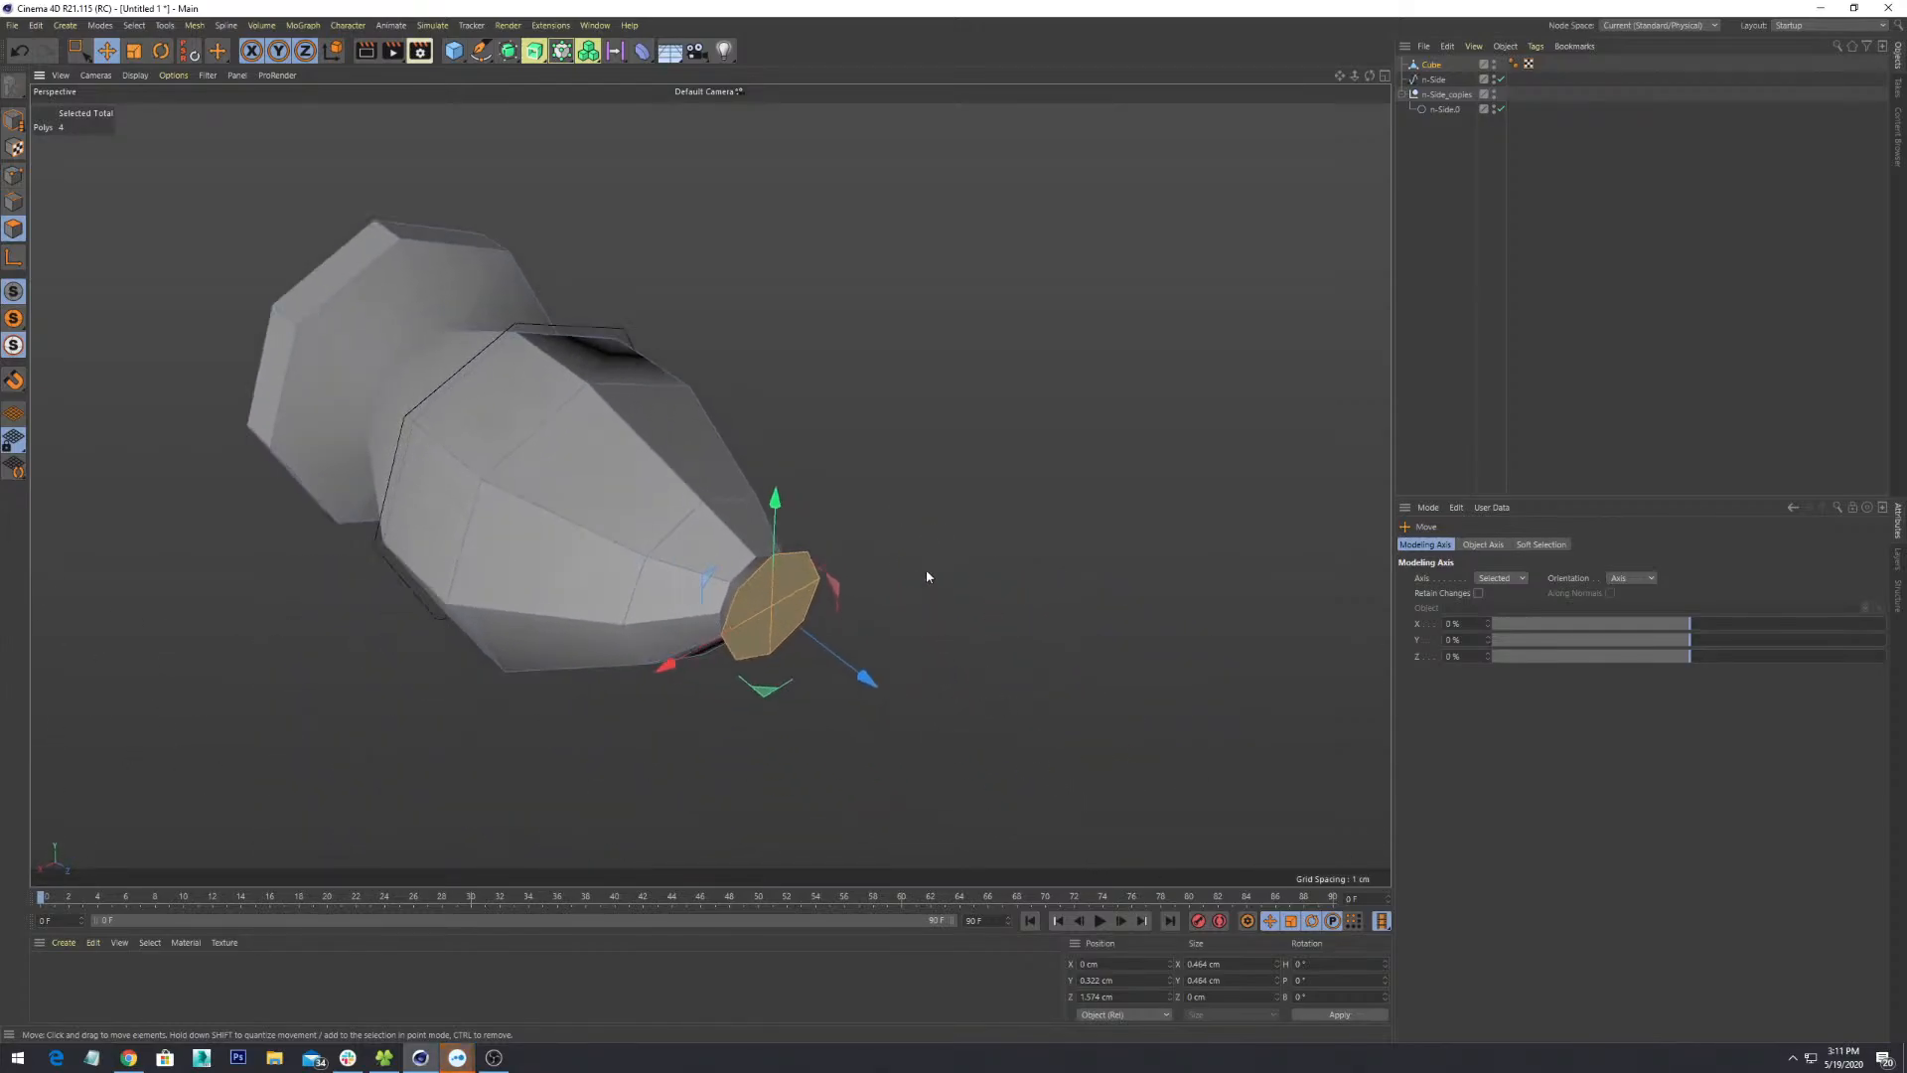
# - Extrude the end polygons 0.27 cm and widen them to about 142%
pyautogui.rightClick(926, 569)
pyautogui.click(1003, 466)
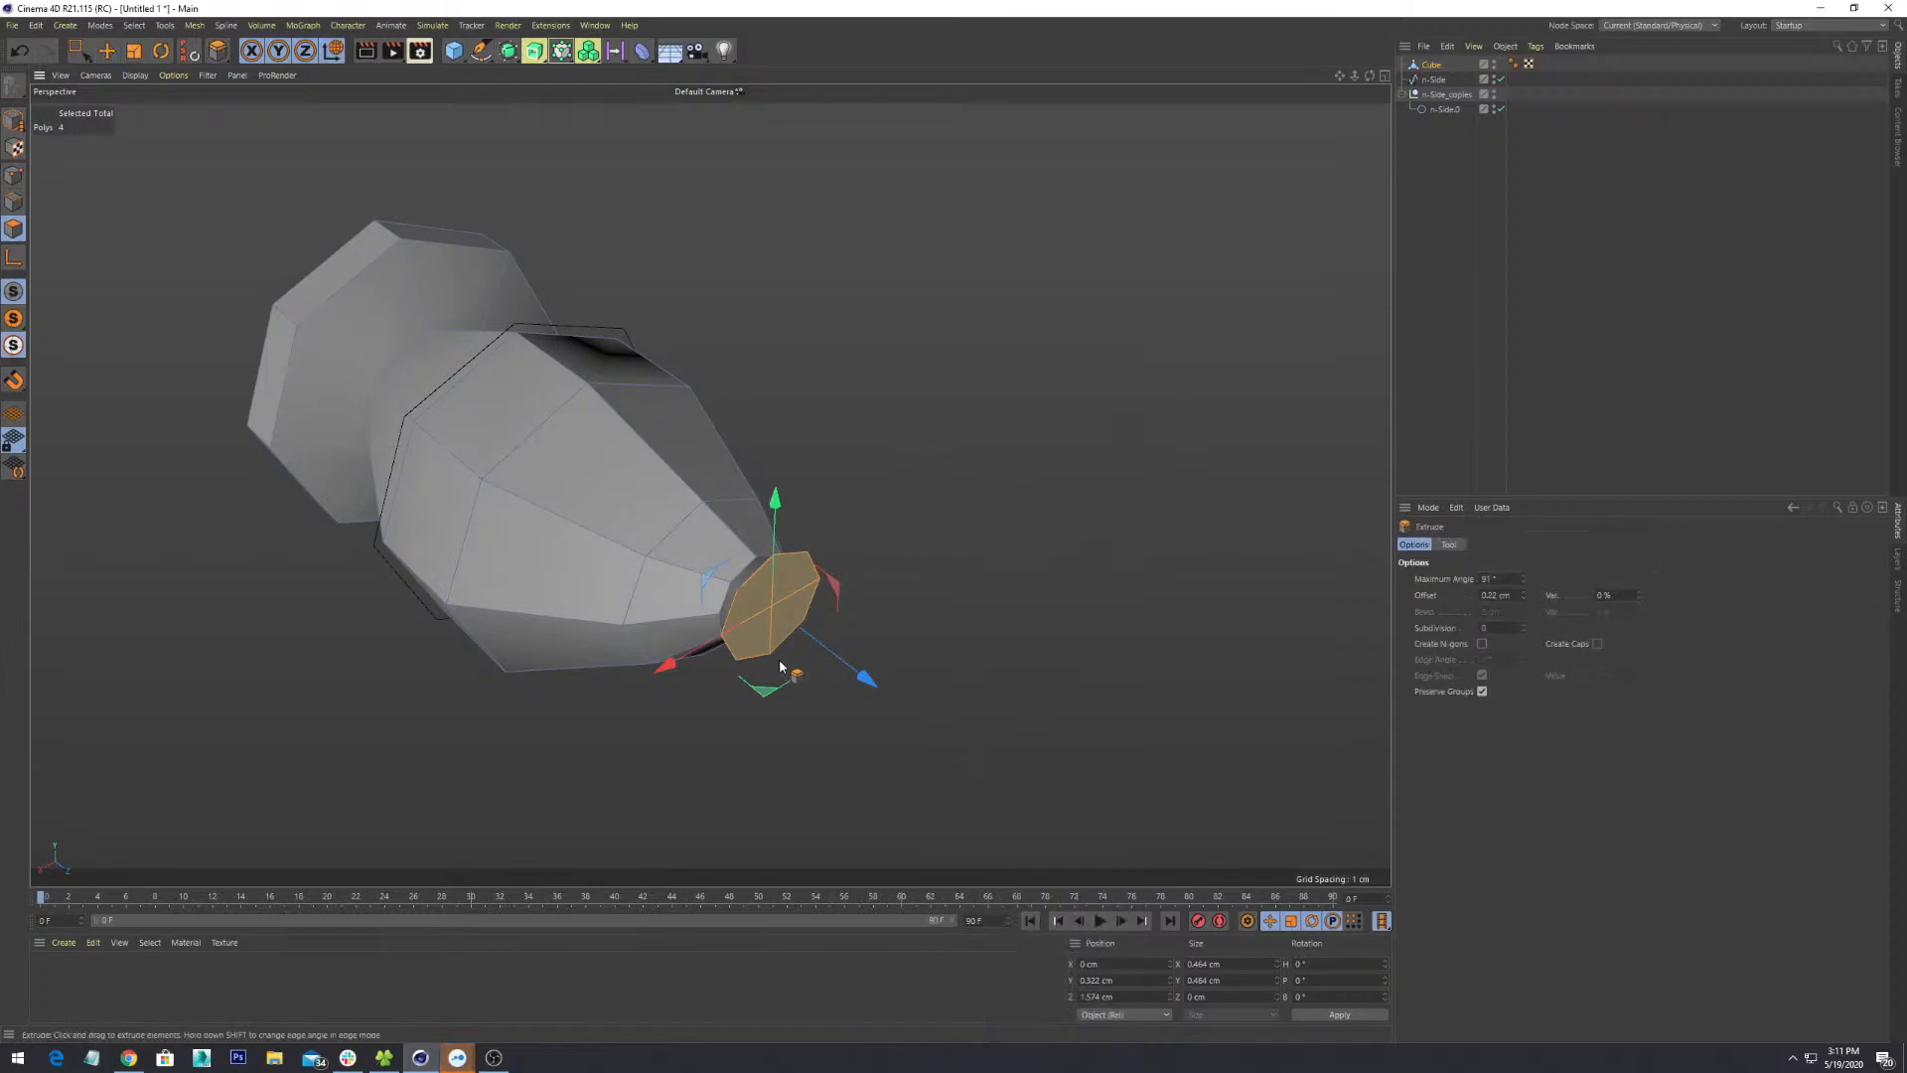
pyautogui.moveTo(793, 581); pyautogui.dragTo(892, 701)
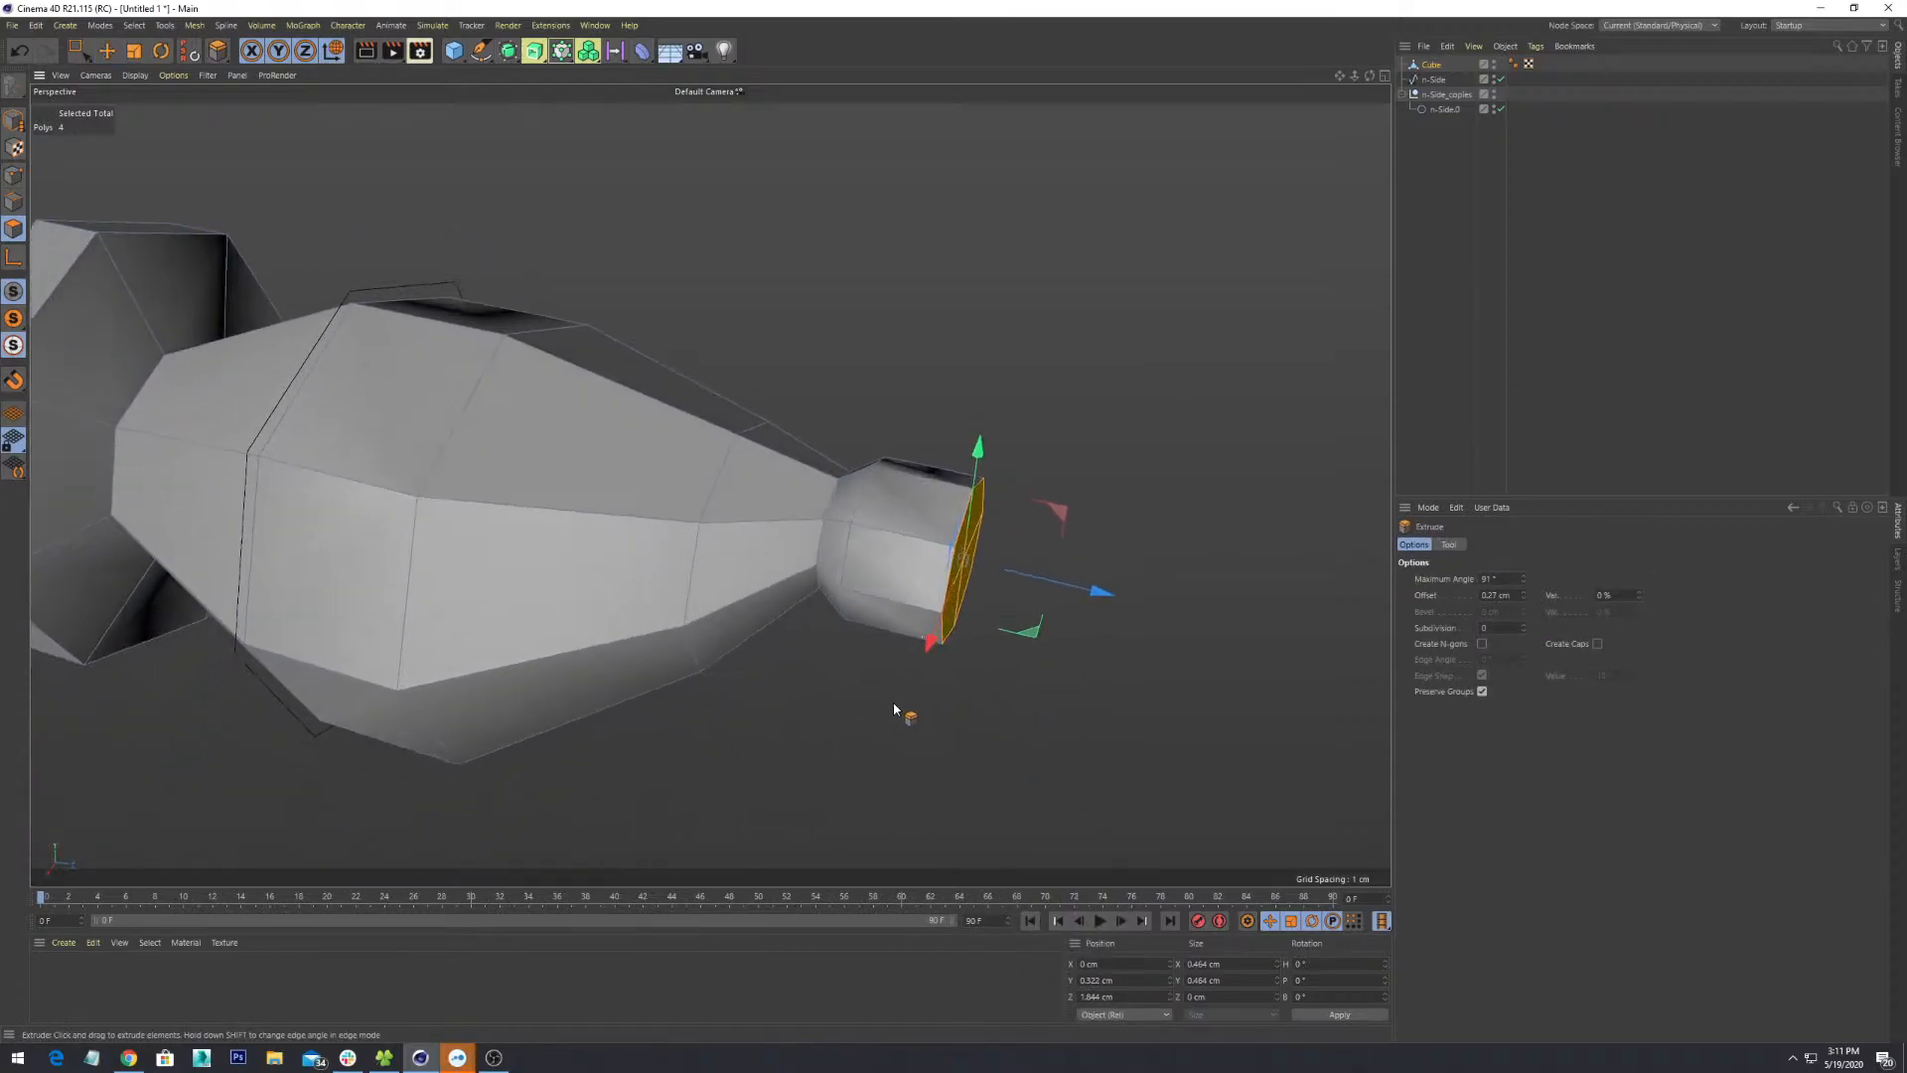
pyautogui.press('r')
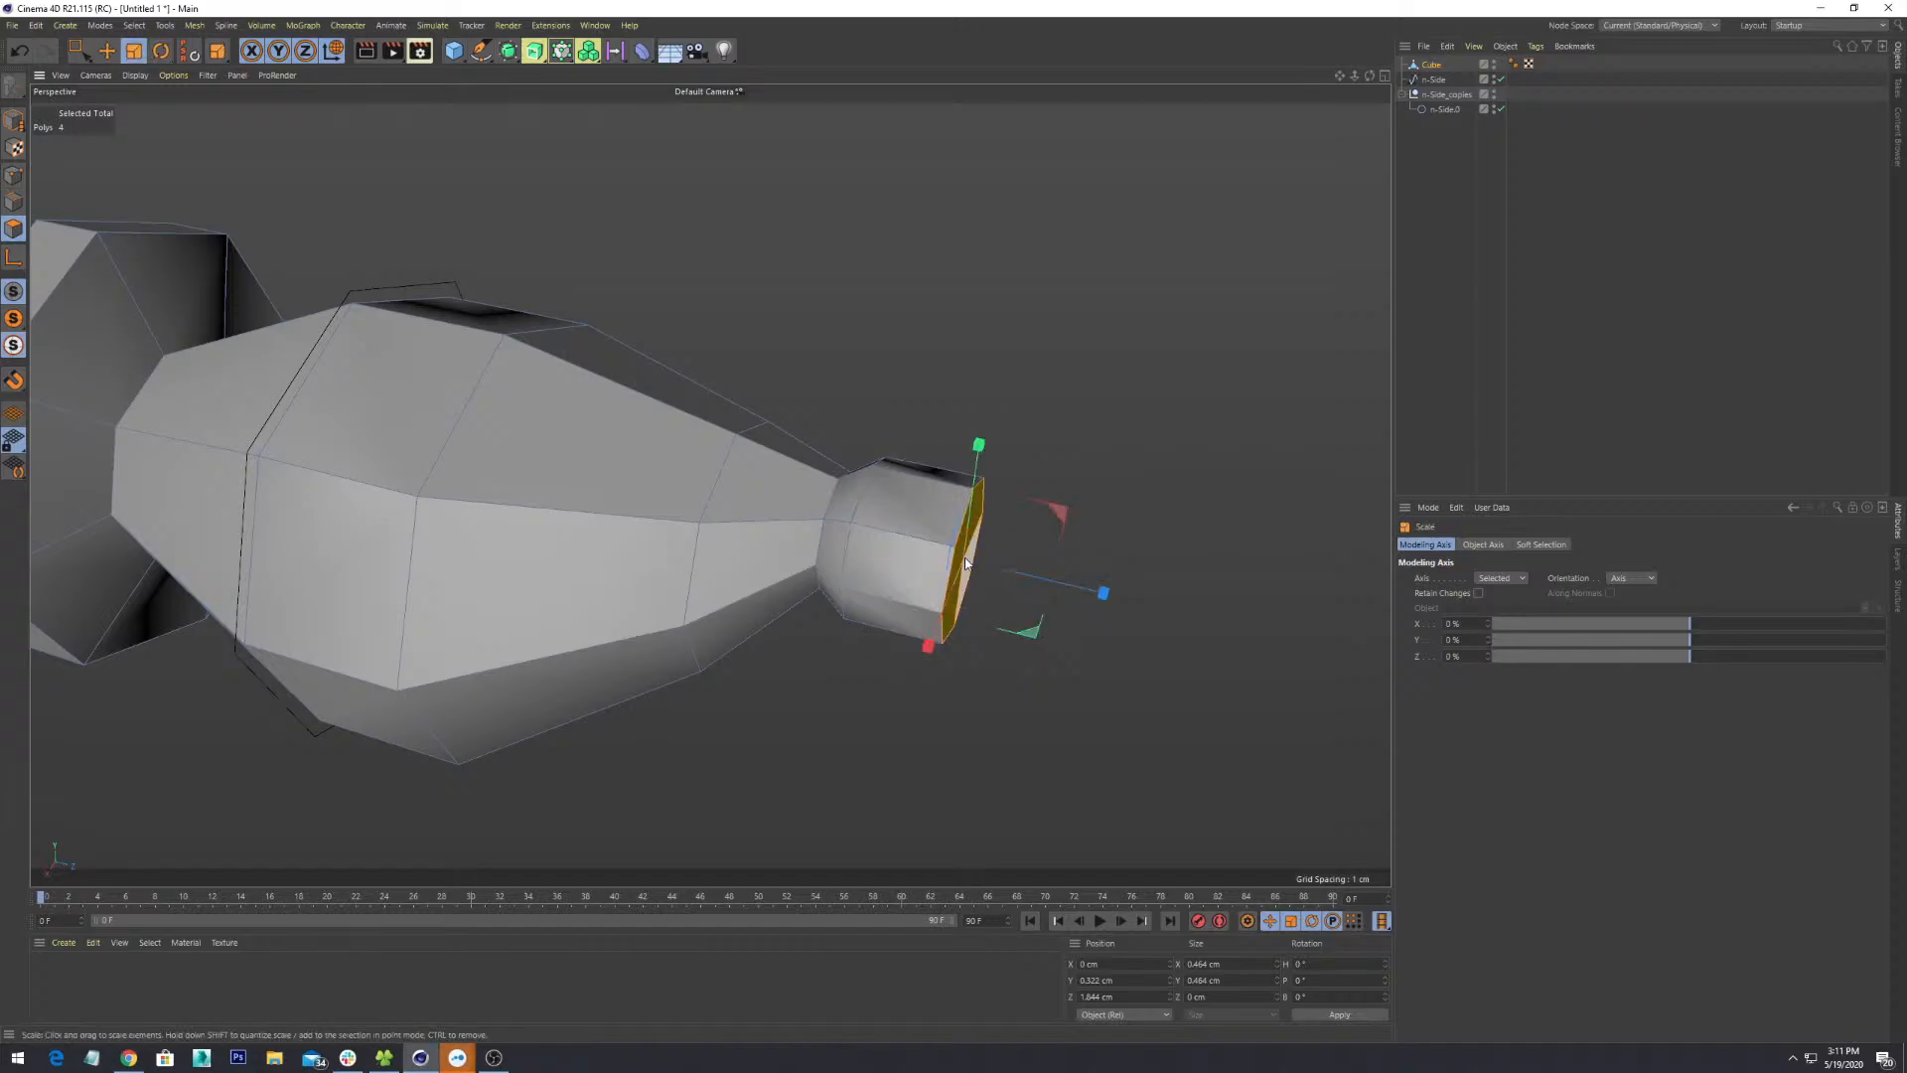
pyautogui.moveTo(981, 509); pyautogui.dragTo(1055, 332)
pyautogui.keyDown('alt'); pyautogui.moveTo(941, 643); pyautogui.dragTo(967, 808); pyautogui.keyUp('alt')
# - Using object-axis transforms, push the flared lip out to Z 1.873 cm
pyautogui.press('w')
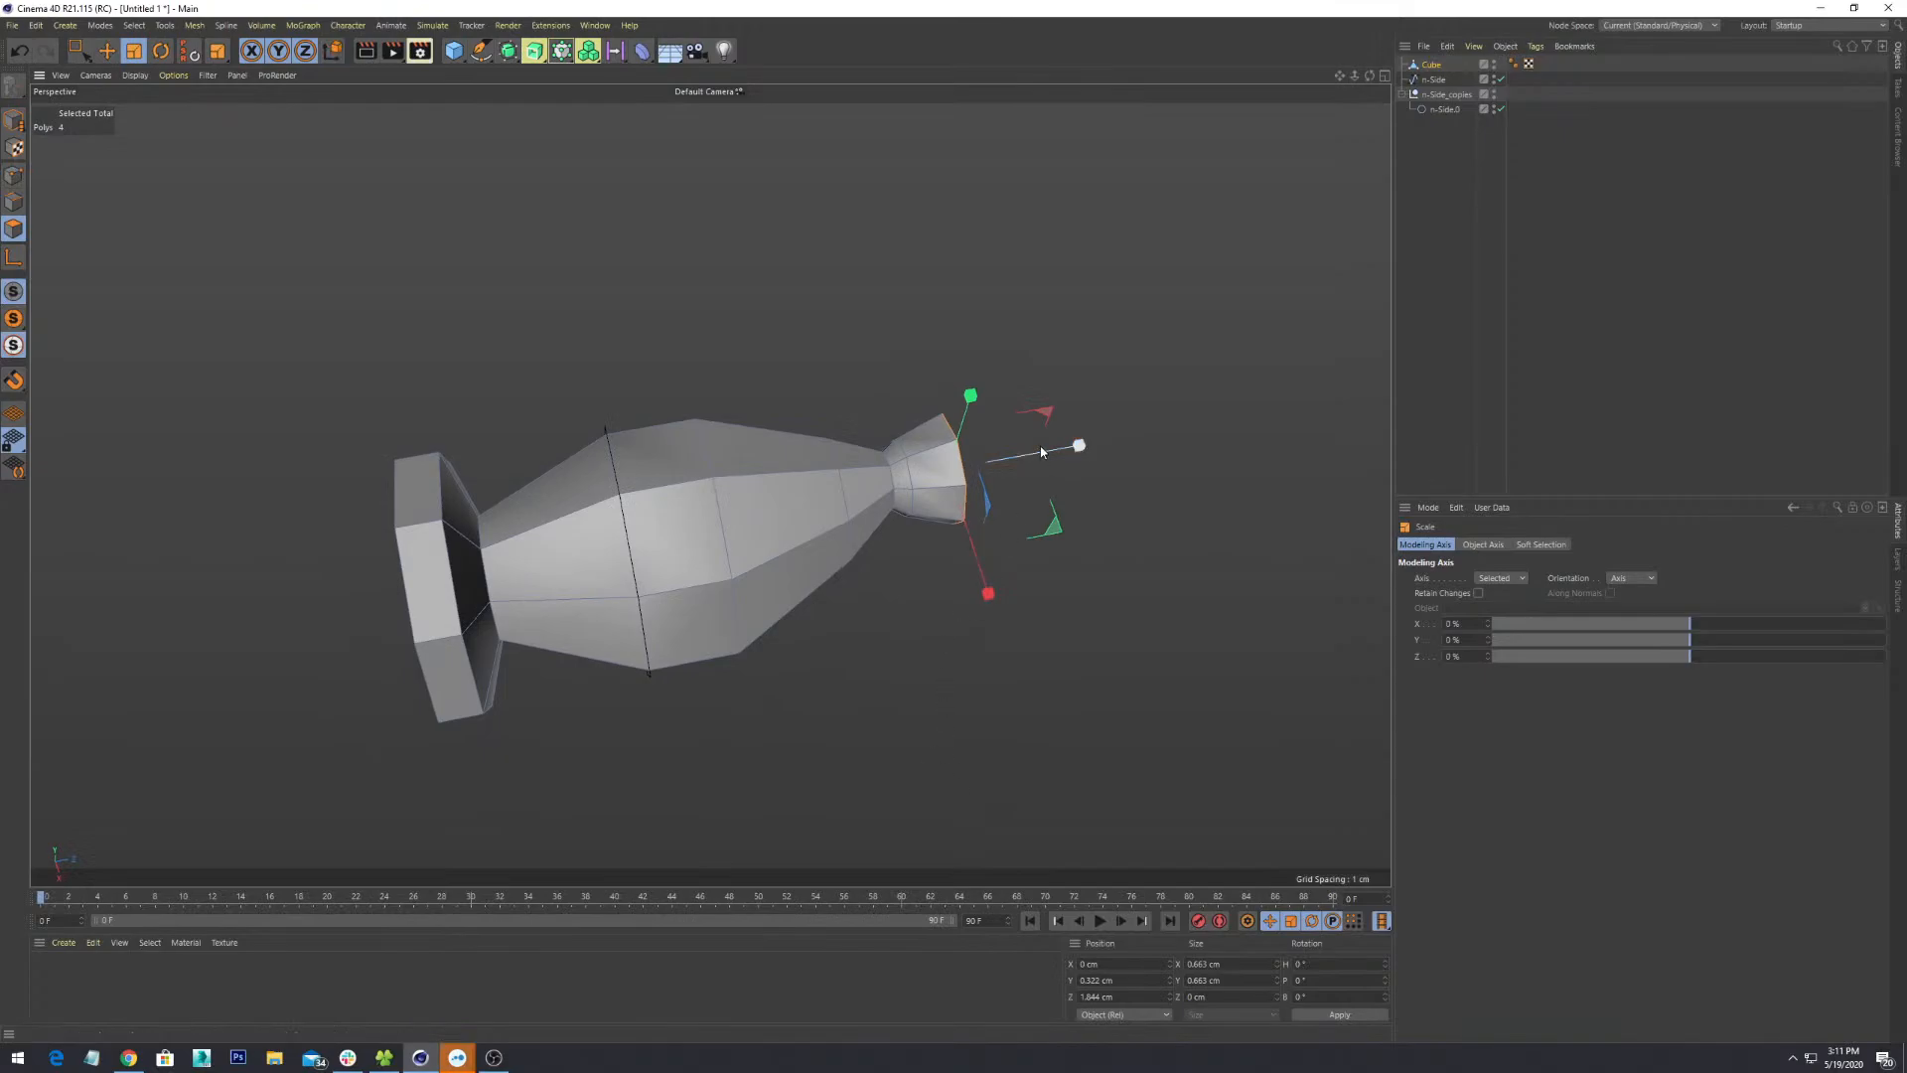
pyautogui.press('e')
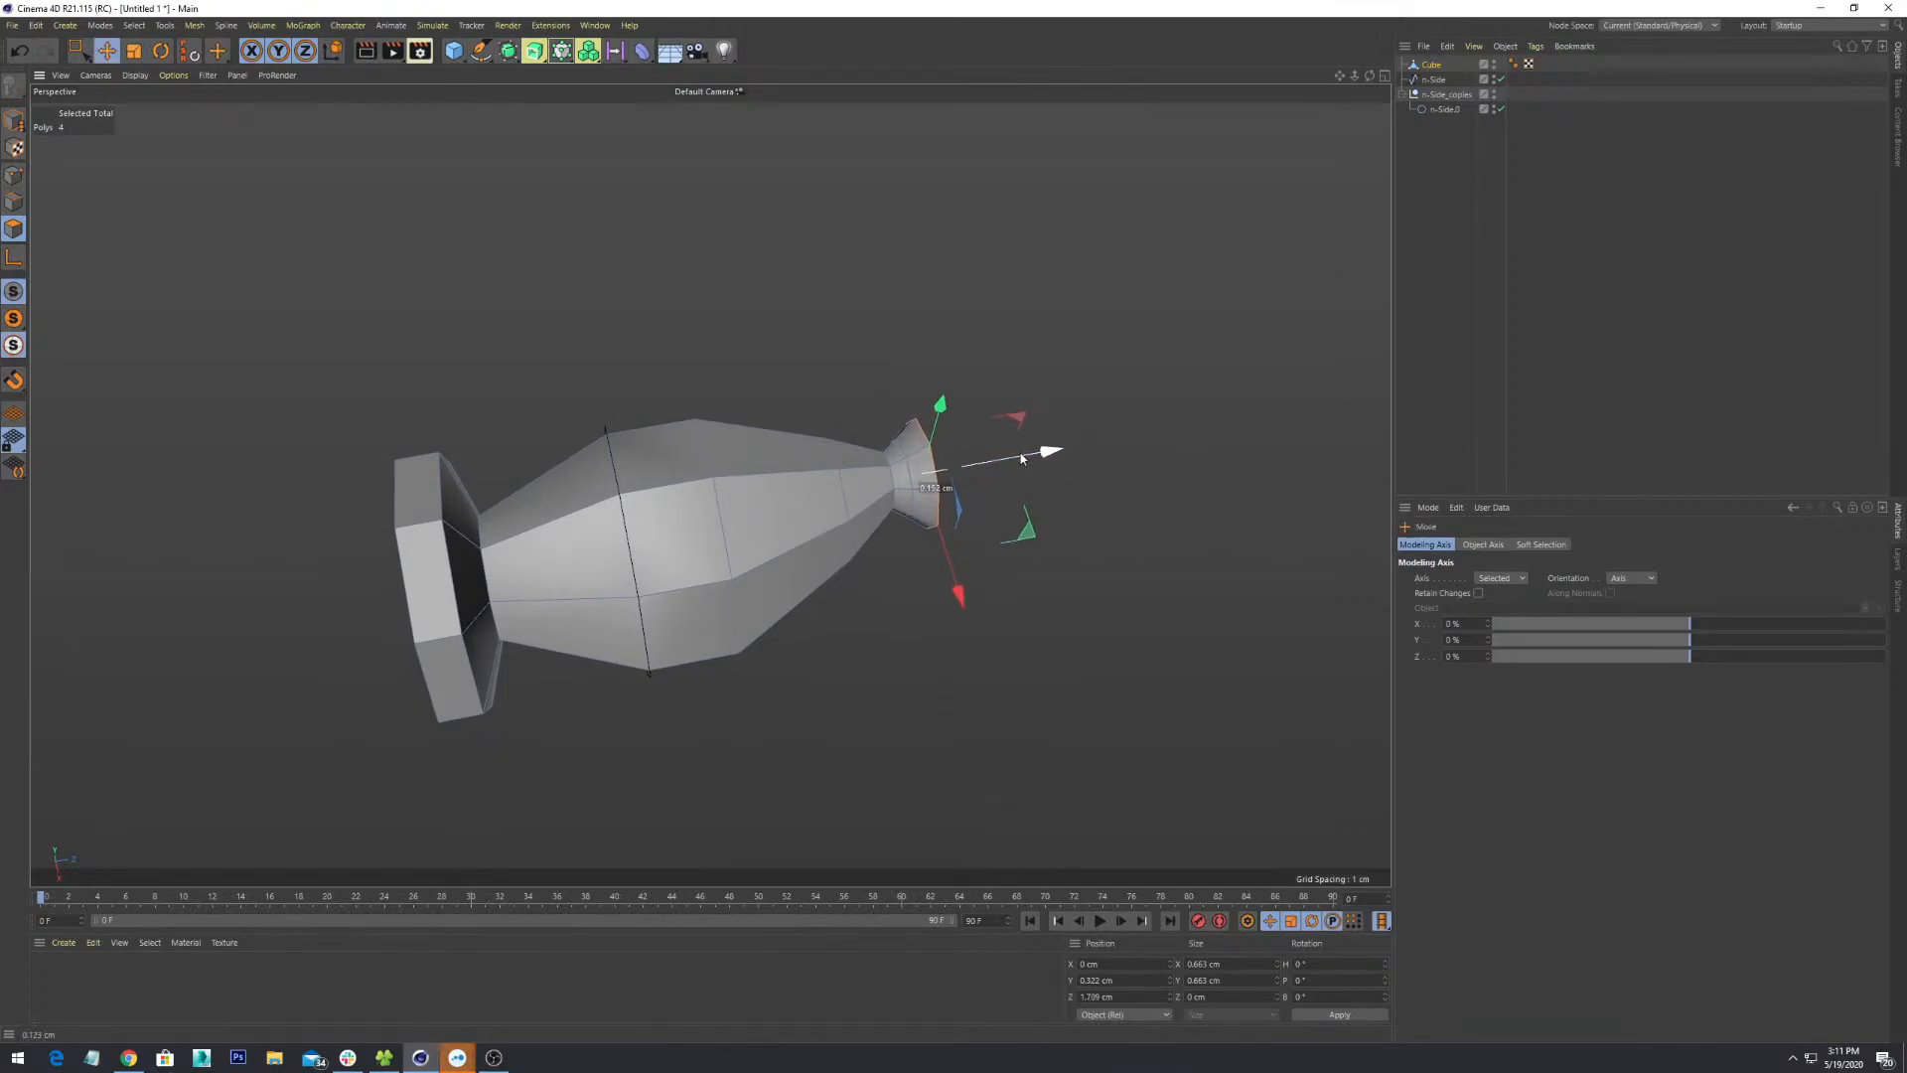
pyautogui.keyDown('alt'); pyautogui.moveTo(1017, 615); pyautogui.dragTo(791, 437); pyautogui.keyUp('alt')
pyautogui.scroll(4, 917, 795)
pyautogui.scroll(-4, 791, 524)
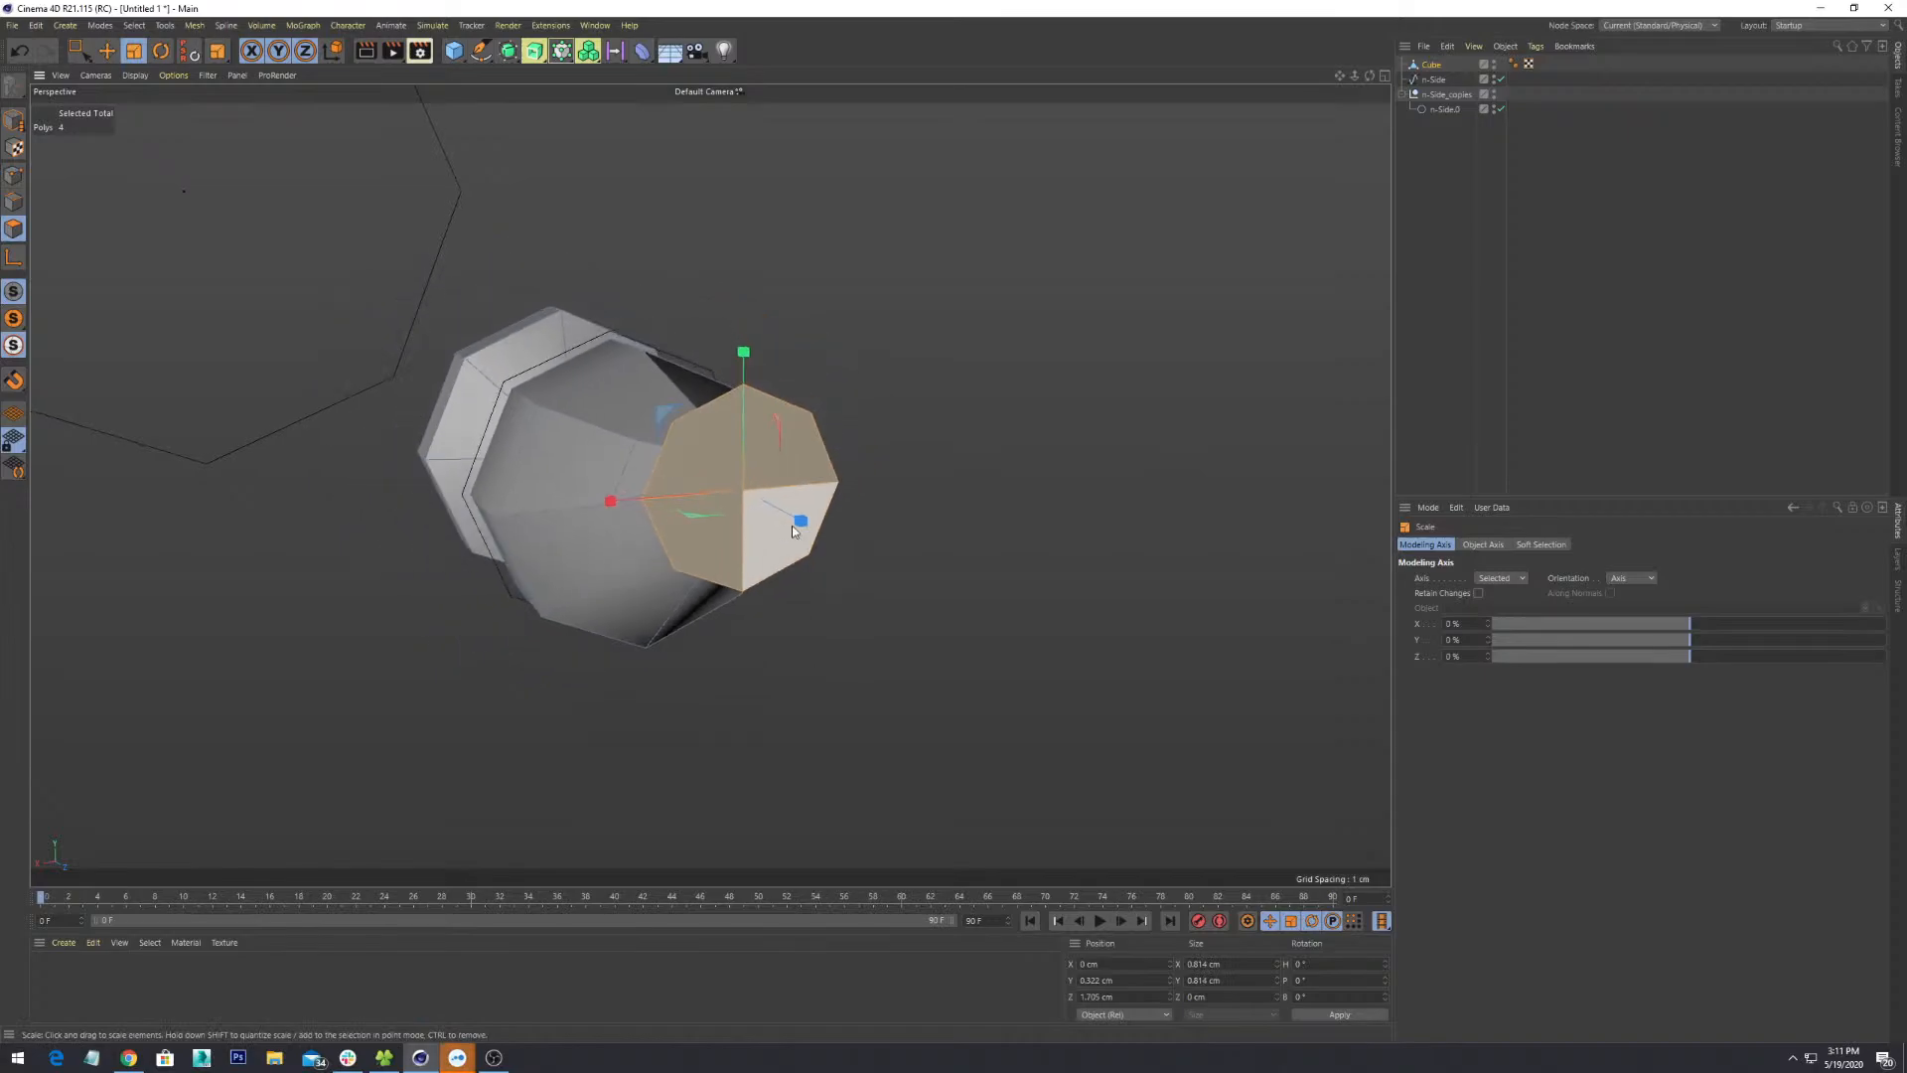
pyautogui.keyDown('alt'); pyautogui.moveTo(793, 532); pyautogui.dragTo(967, 520); pyautogui.keyUp('alt')
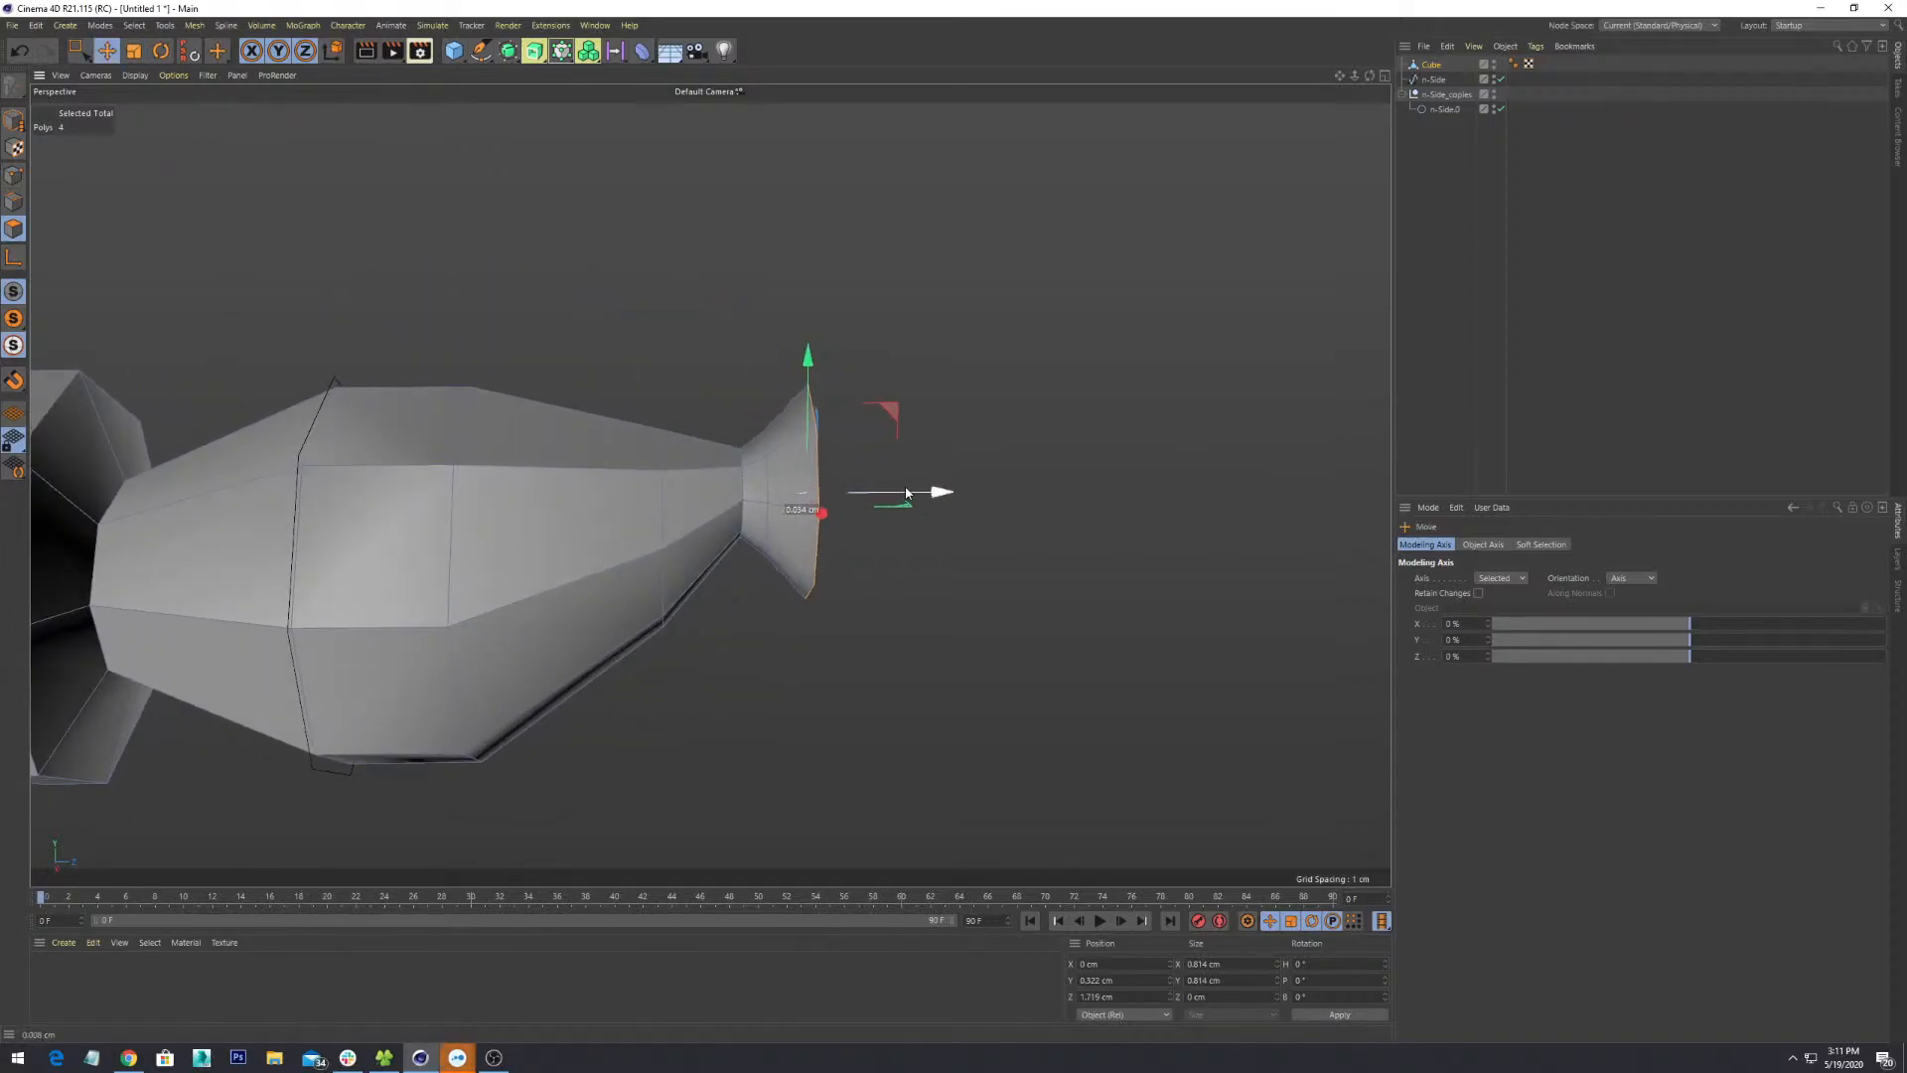
pyautogui.moveTo(906, 492); pyautogui.dragTo(1096, 625)
pyautogui.scroll(-4, 946, 521)
# - Orbit, pan and zoom around the bottle to inspect the 0.814 cm octagonal lip
pyautogui.keyDown('alt'); pyautogui.moveTo(1017, 587); pyautogui.dragTo(1069, 617); pyautogui.keyUp('alt')
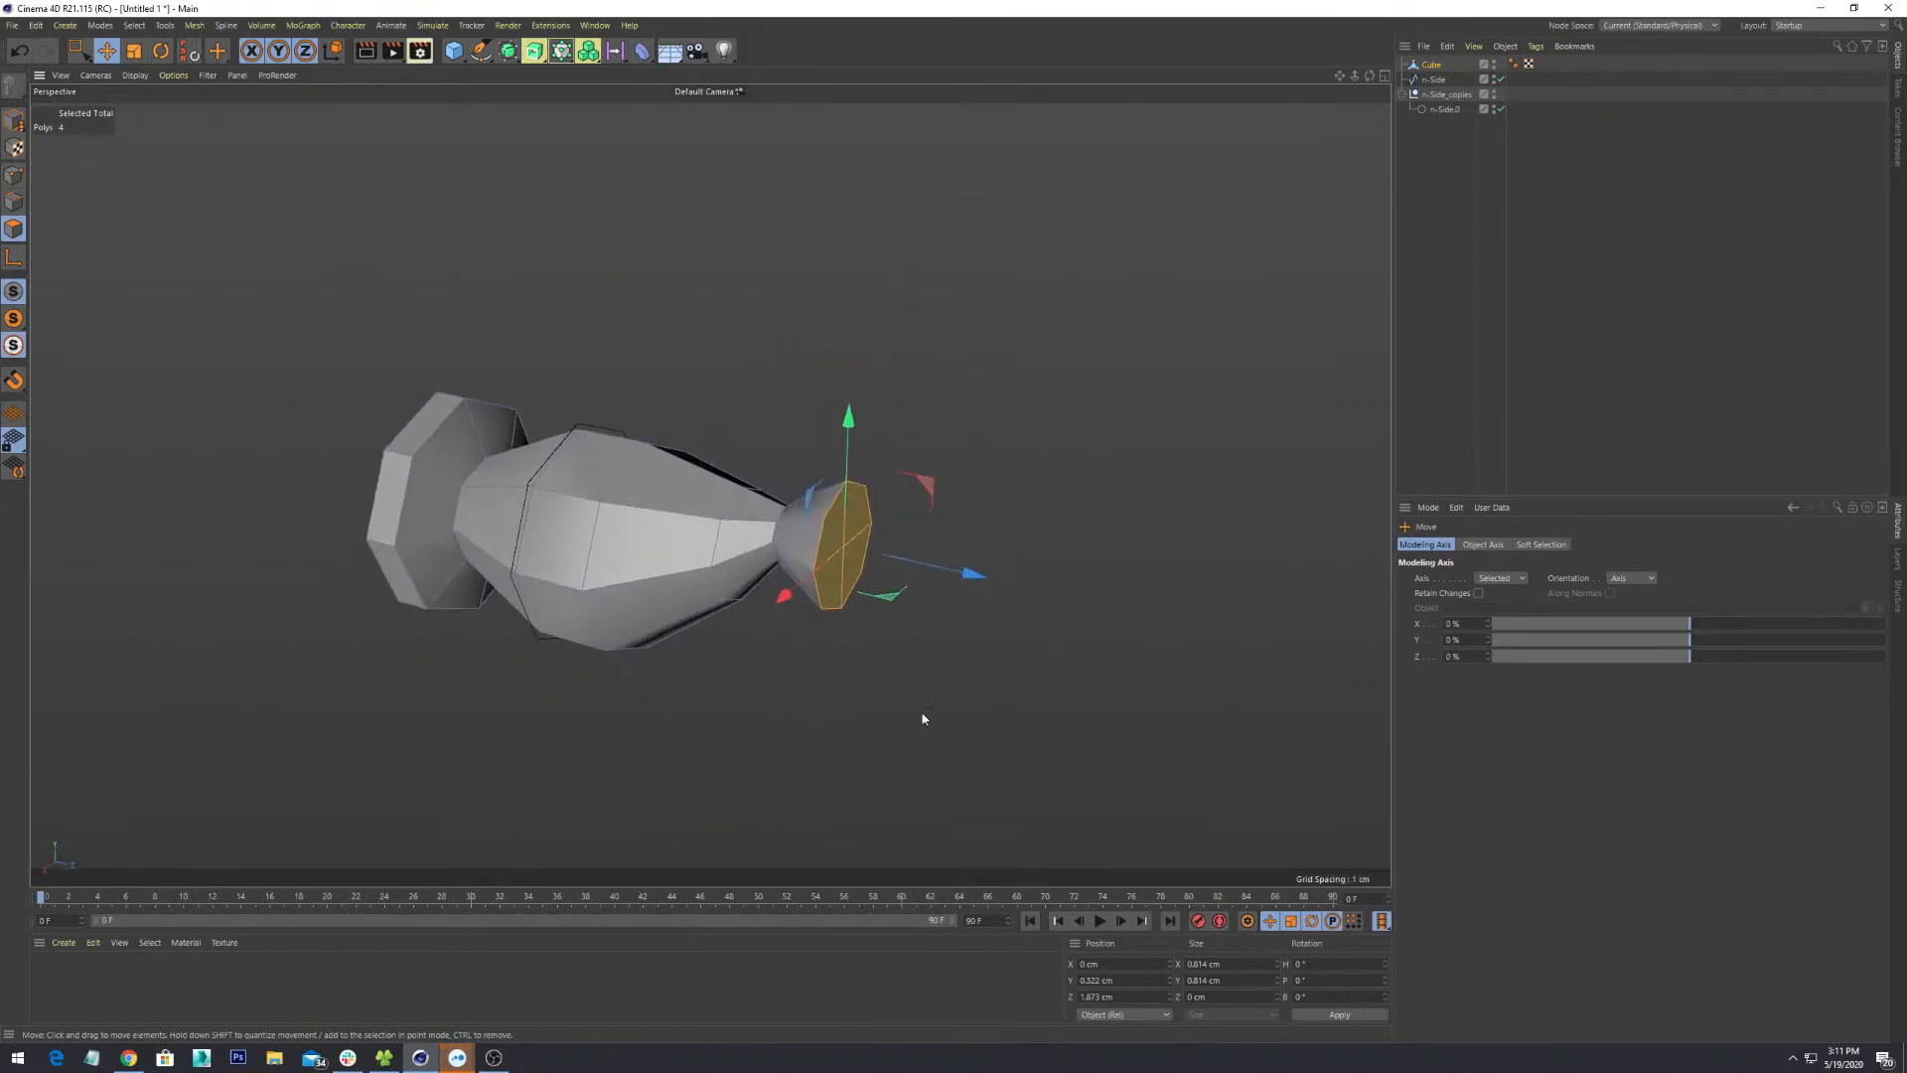
pyautogui.keyDown('alt'); pyautogui.moveTo(951, 563); pyautogui.dragTo(747, 476); pyautogui.keyUp('alt')
pyautogui.scroll(4, 969, 666)
pyautogui.keyDown('alt'); pyautogui.moveTo(747, 476); pyautogui.dragTo(970, 724, button='middle'); pyautogui.keyUp('alt')
pyautogui.scroll(-5, 968, 723)
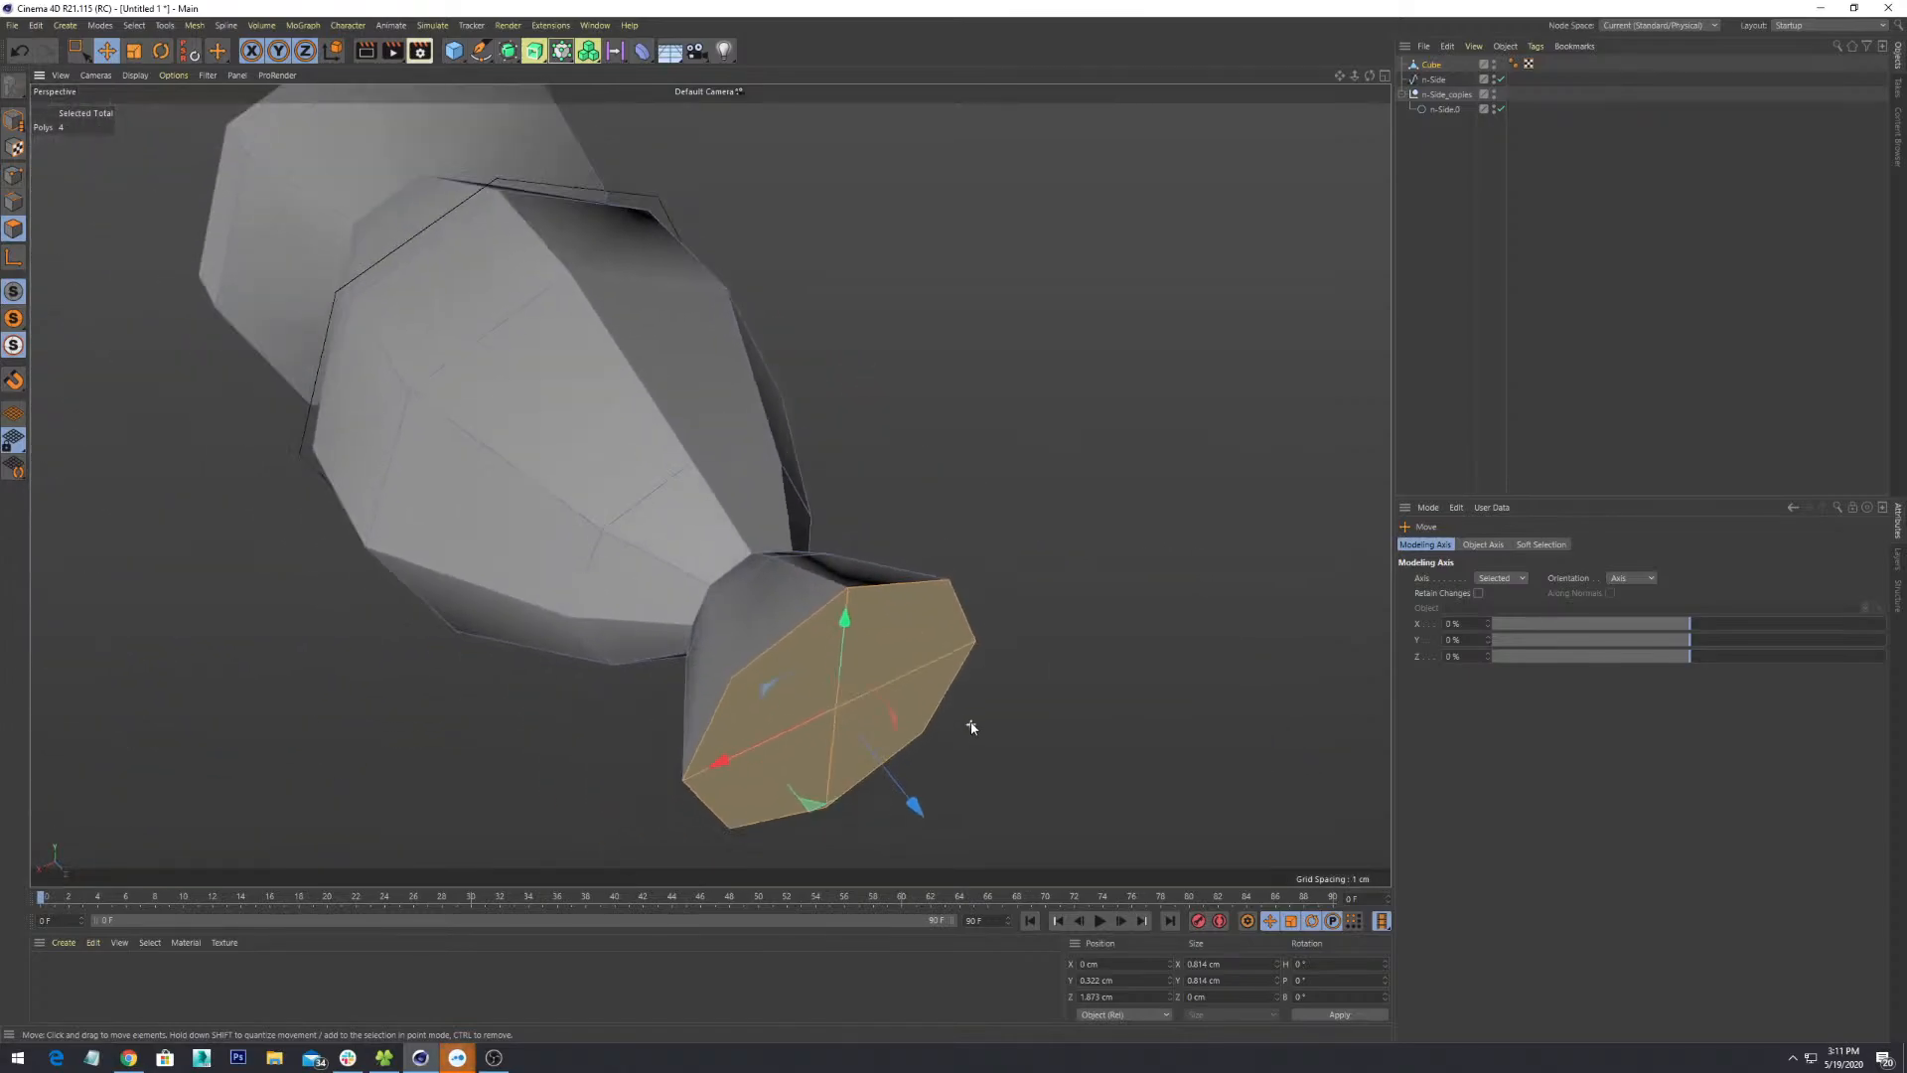
pyautogui.keyDown('alt'); pyautogui.moveTo(966, 722); pyautogui.dragTo(1086, 639); pyautogui.keyUp('alt')
pyautogui.keyDown('alt'); pyautogui.moveTo(1085, 638); pyautogui.dragTo(1209, 541, button='middle'); pyautogui.keyUp('alt')
pyautogui.scroll(-3, 1209, 541)
pyautogui.keyDown('alt'); pyautogui.moveTo(1209, 541); pyautogui.dragTo(950, 477); pyautogui.keyUp('alt')
pyautogui.scroll(5, 847, 455)
pyautogui.scroll(-5, 847, 455)
pyautogui.scroll(3, 950, 477)
pyautogui.keyDown('alt'); pyautogui.moveTo(950, 477); pyautogui.dragTo(1089, 540, button='middle'); pyautogui.keyUp('alt')
pyautogui.keyDown('alt'); pyautogui.moveTo(1089, 540); pyautogui.dragTo(840, 563); pyautogui.keyUp('alt')
pyautogui.scroll(-2, 968, 579)
# - Extrude the end face outward twice to start a small bulb
pyautogui.rightClick(838, 567)
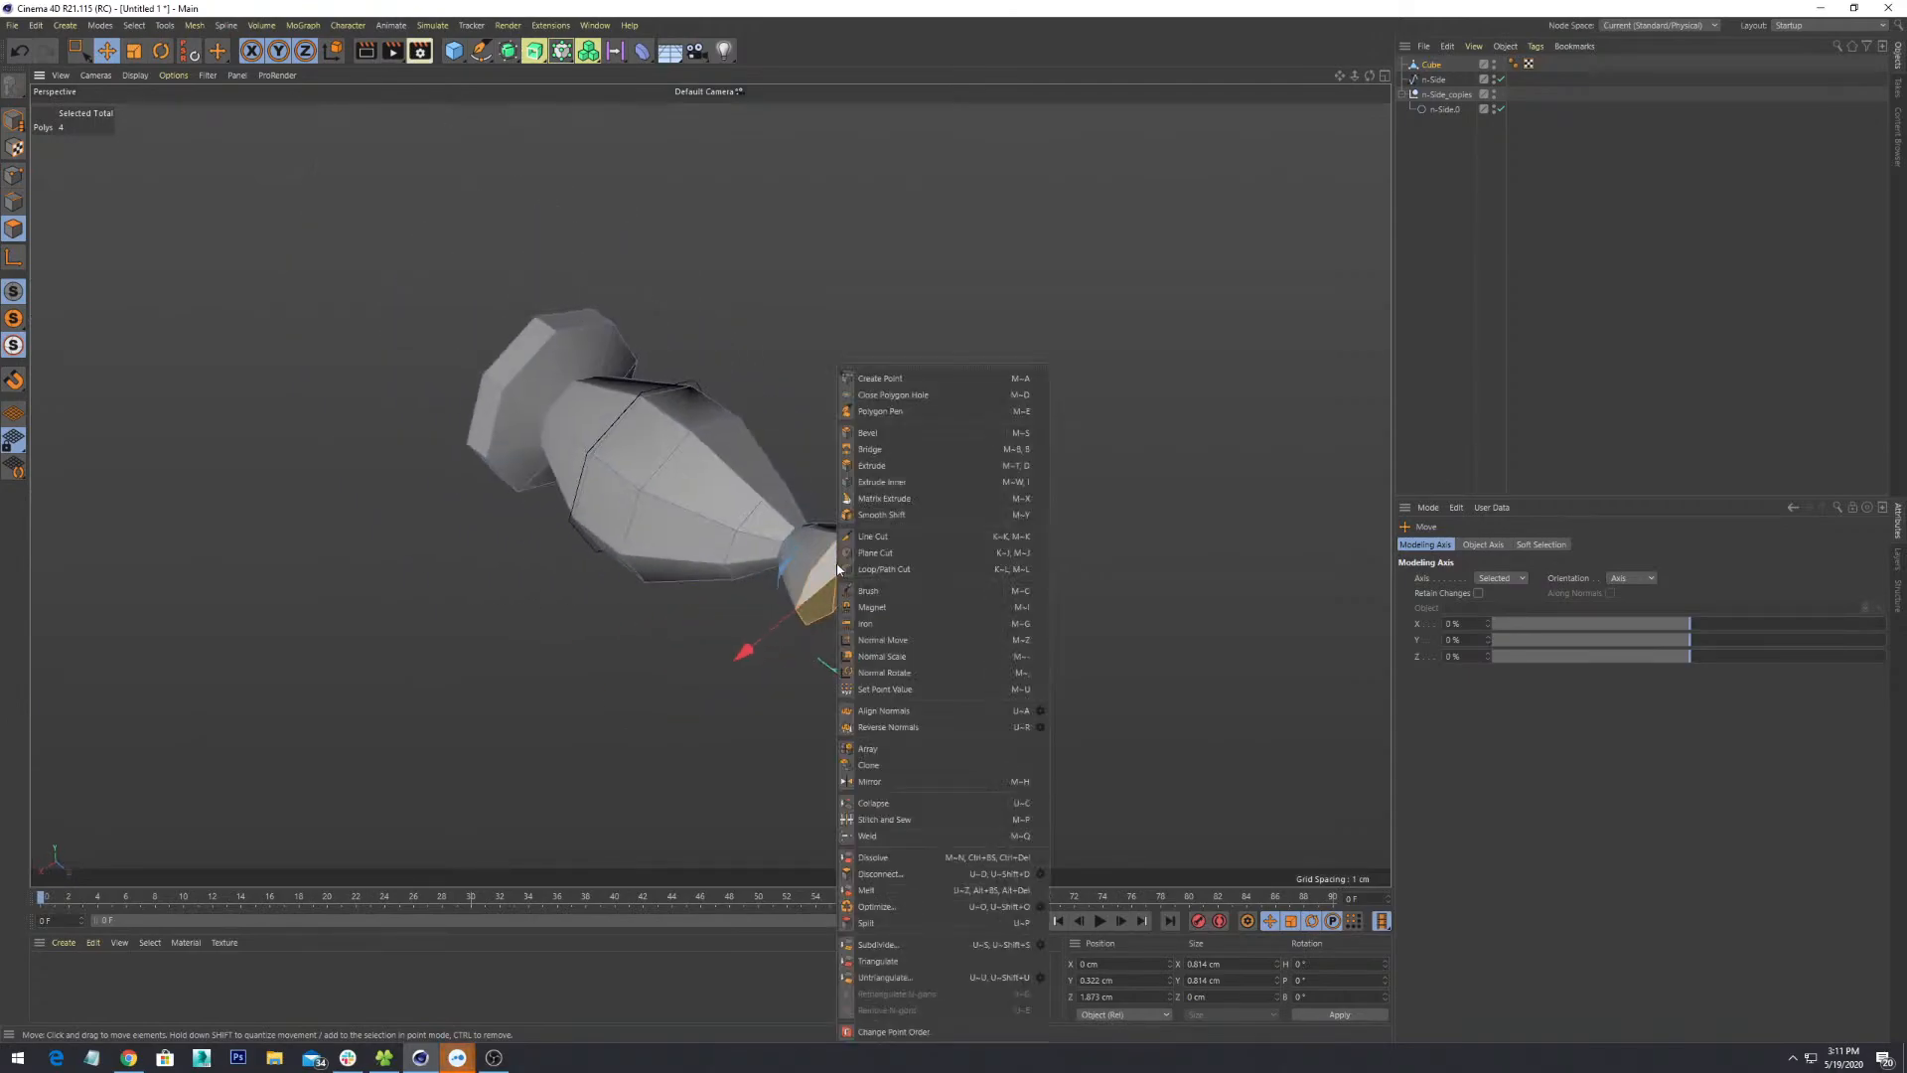
pyautogui.click(902, 465)
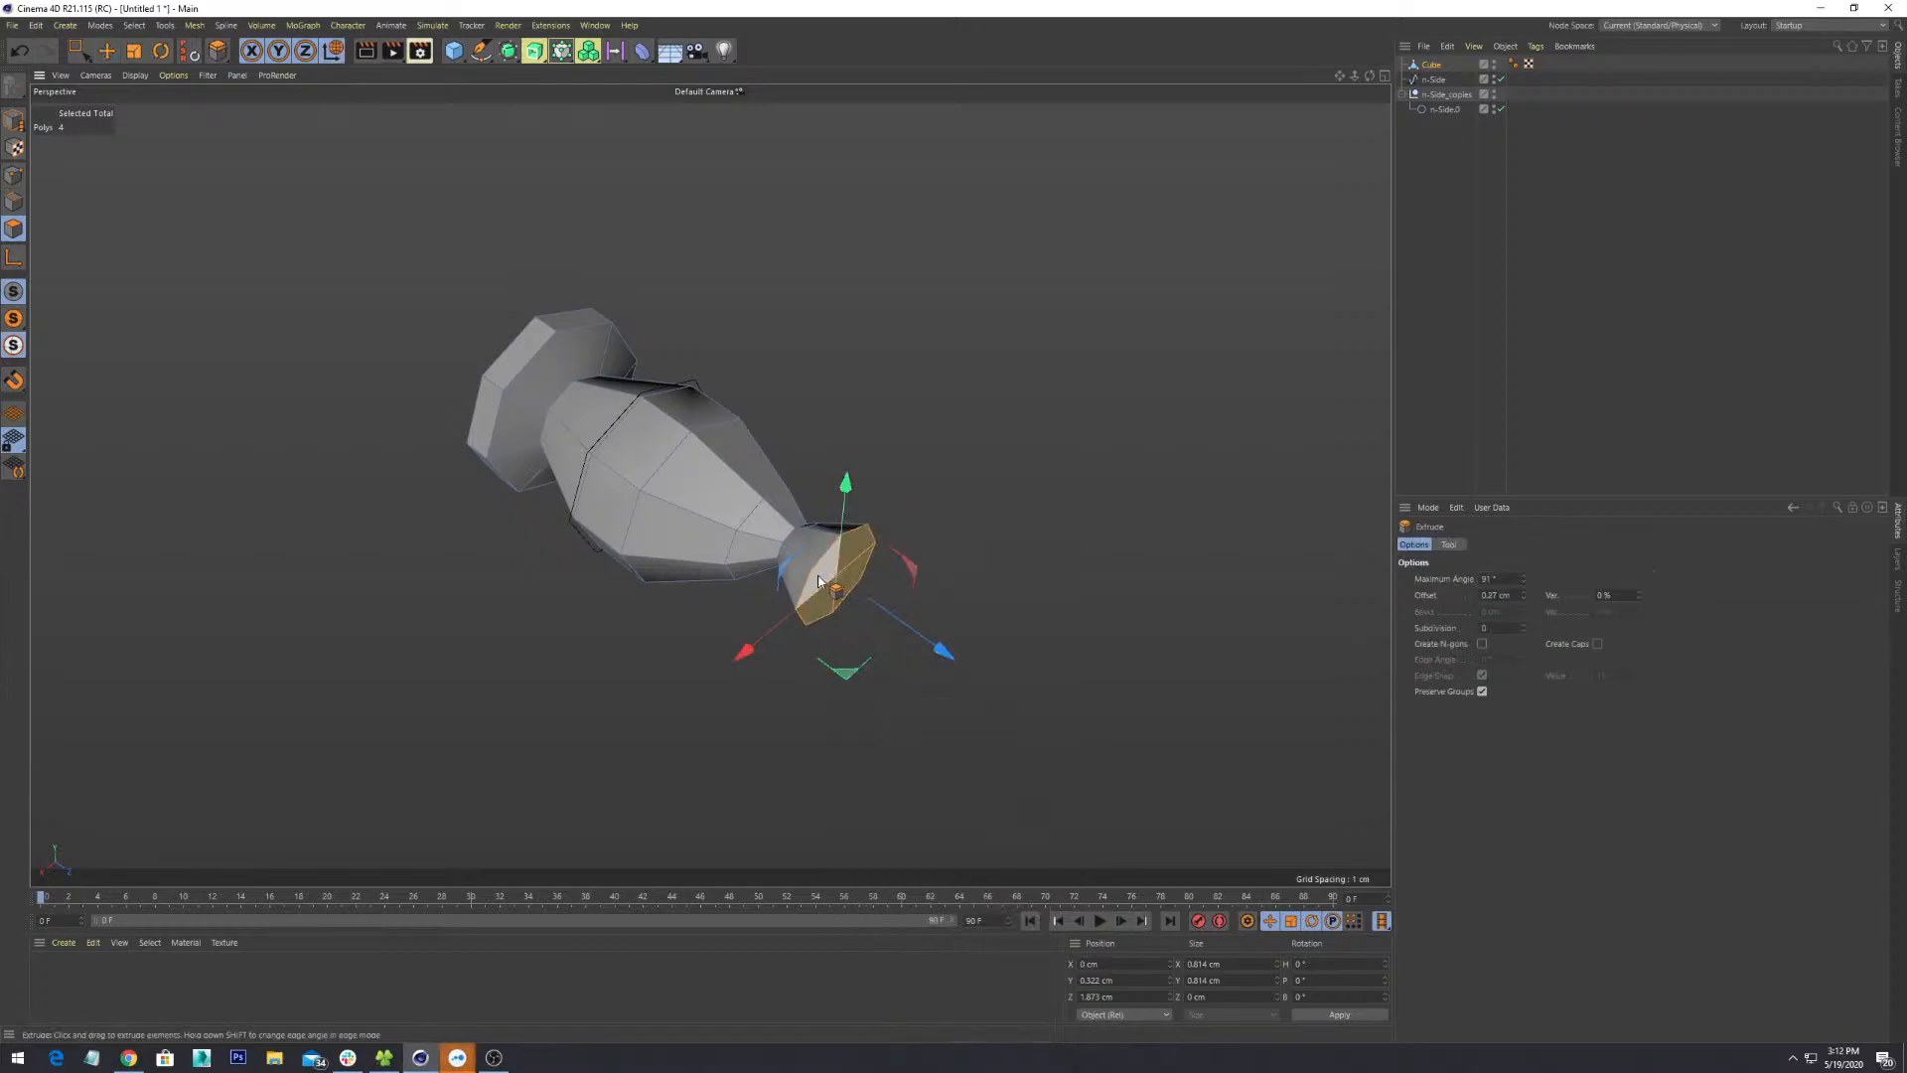
pyautogui.keyDown('alt'); pyautogui.moveTo(955, 600); pyautogui.dragTo(785, 506); pyautogui.keyUp('alt')
pyautogui.rightClick(782, 503)
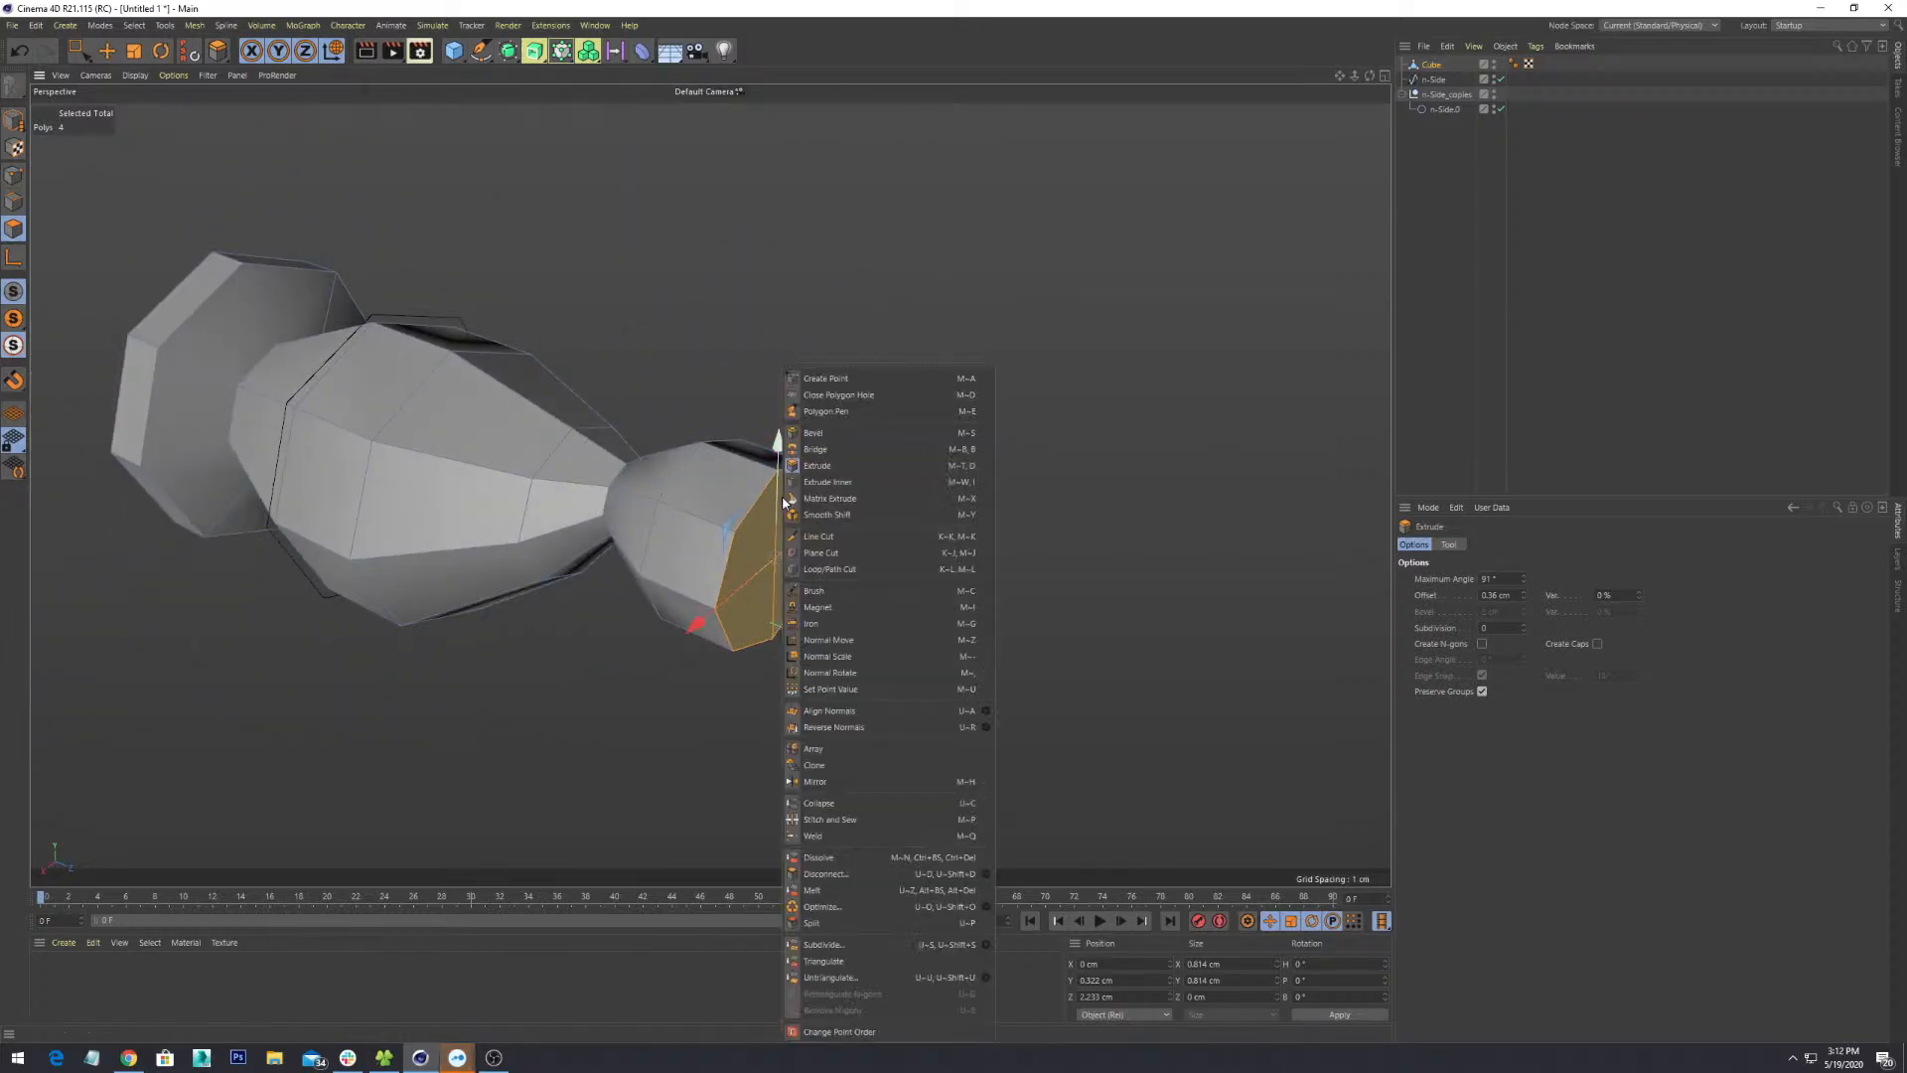
pyautogui.click(826, 469)
pyautogui.moveTo(850, 516); pyautogui.dragTo(850, 574)
pyautogui.keyDown('alt'); pyautogui.moveTo(757, 568); pyautogui.dragTo(731, 874); pyautogui.keyUp('alt')
# - Scale the end face down to a narrow 0.309 cm tip
pyautogui.press('r')
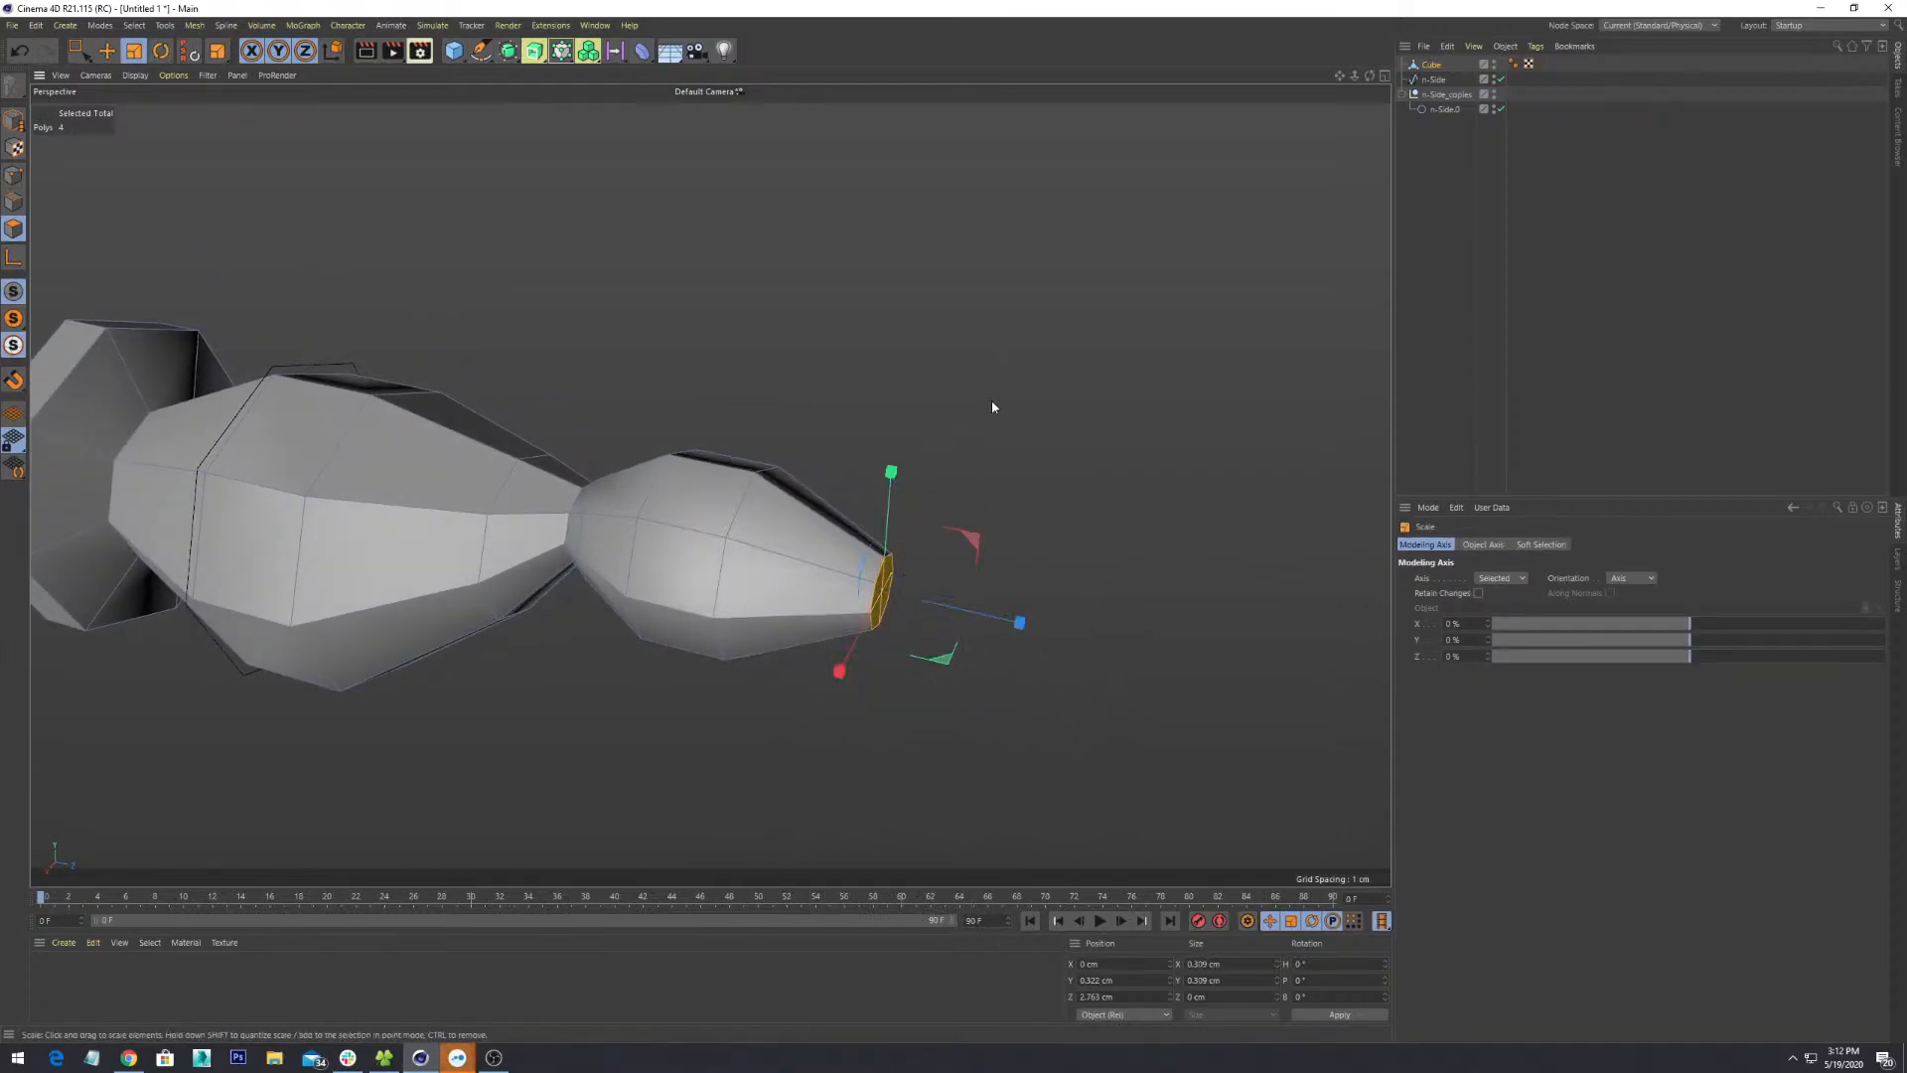
pyautogui.keyDown('alt'); pyautogui.moveTo(991, 406); pyautogui.dragTo(986, 532); pyautogui.keyUp('alt')
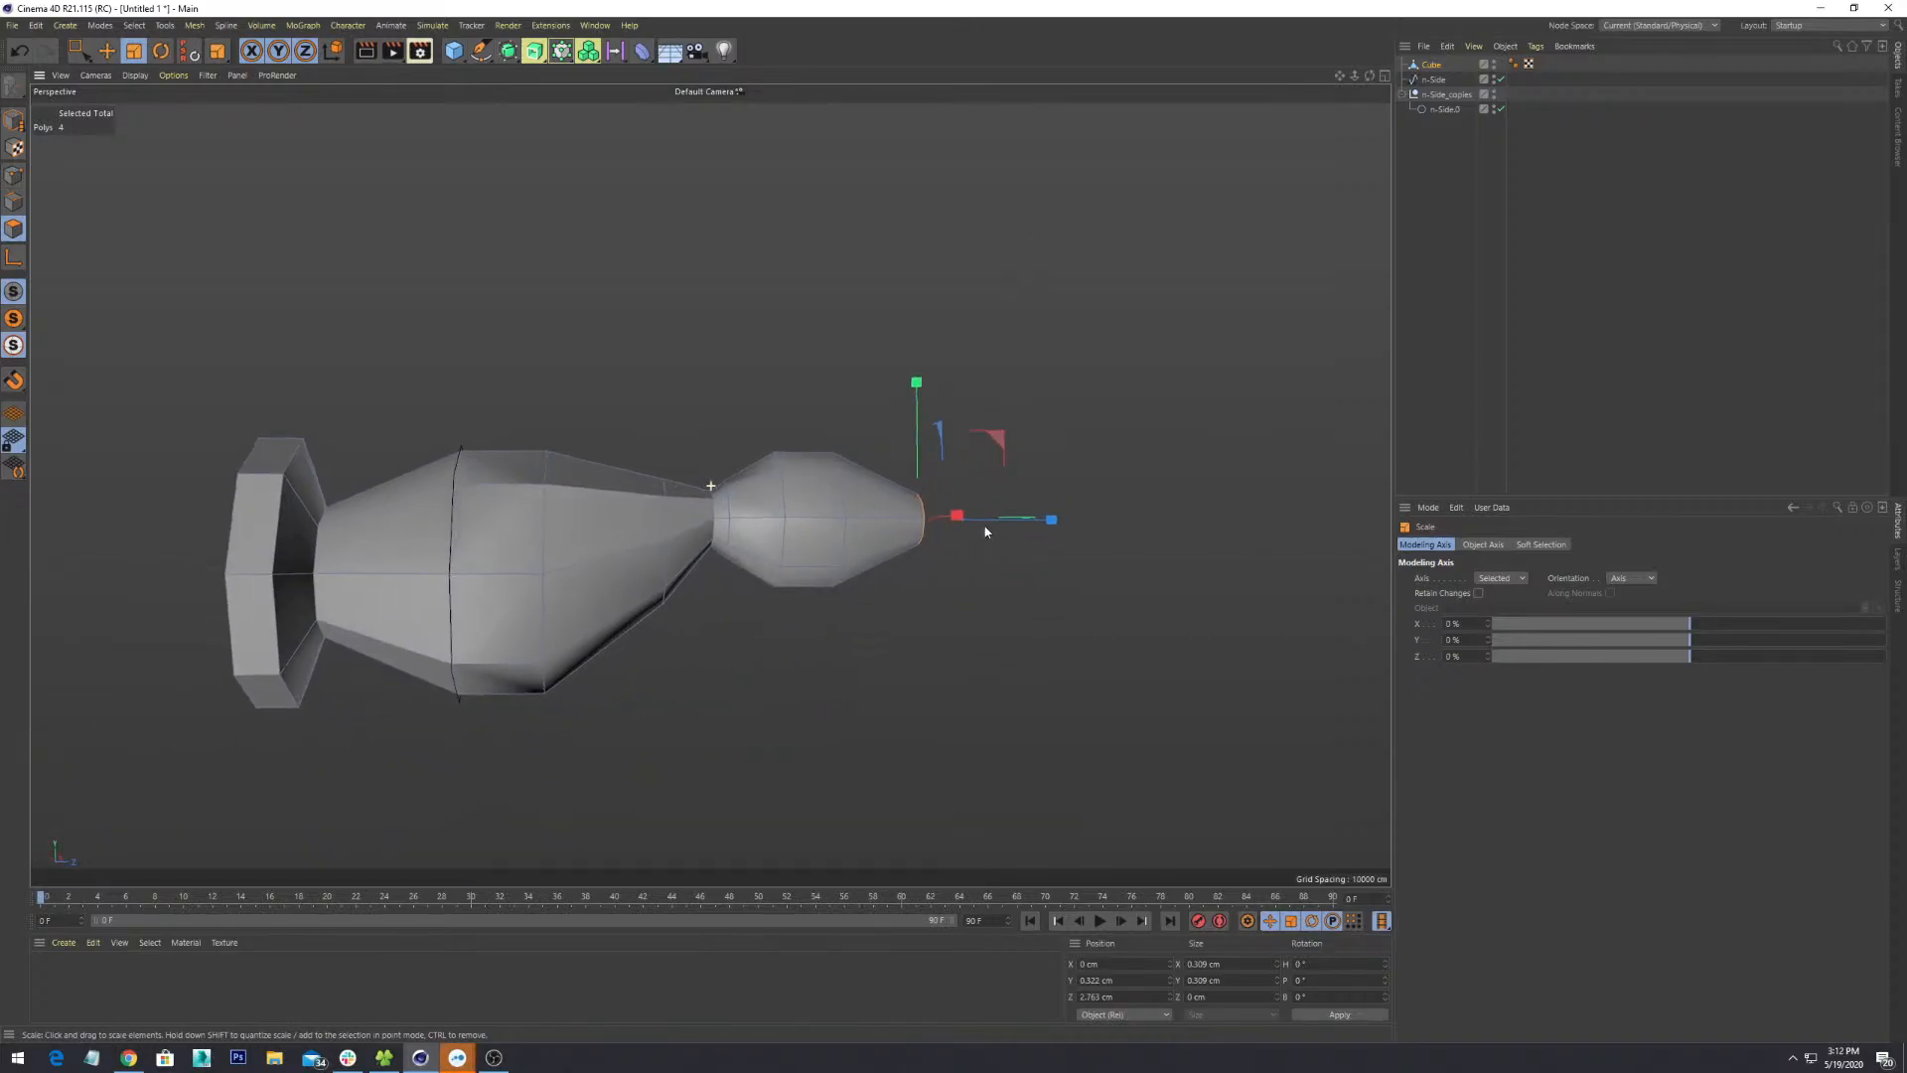
pyautogui.scroll(3, 985, 494)
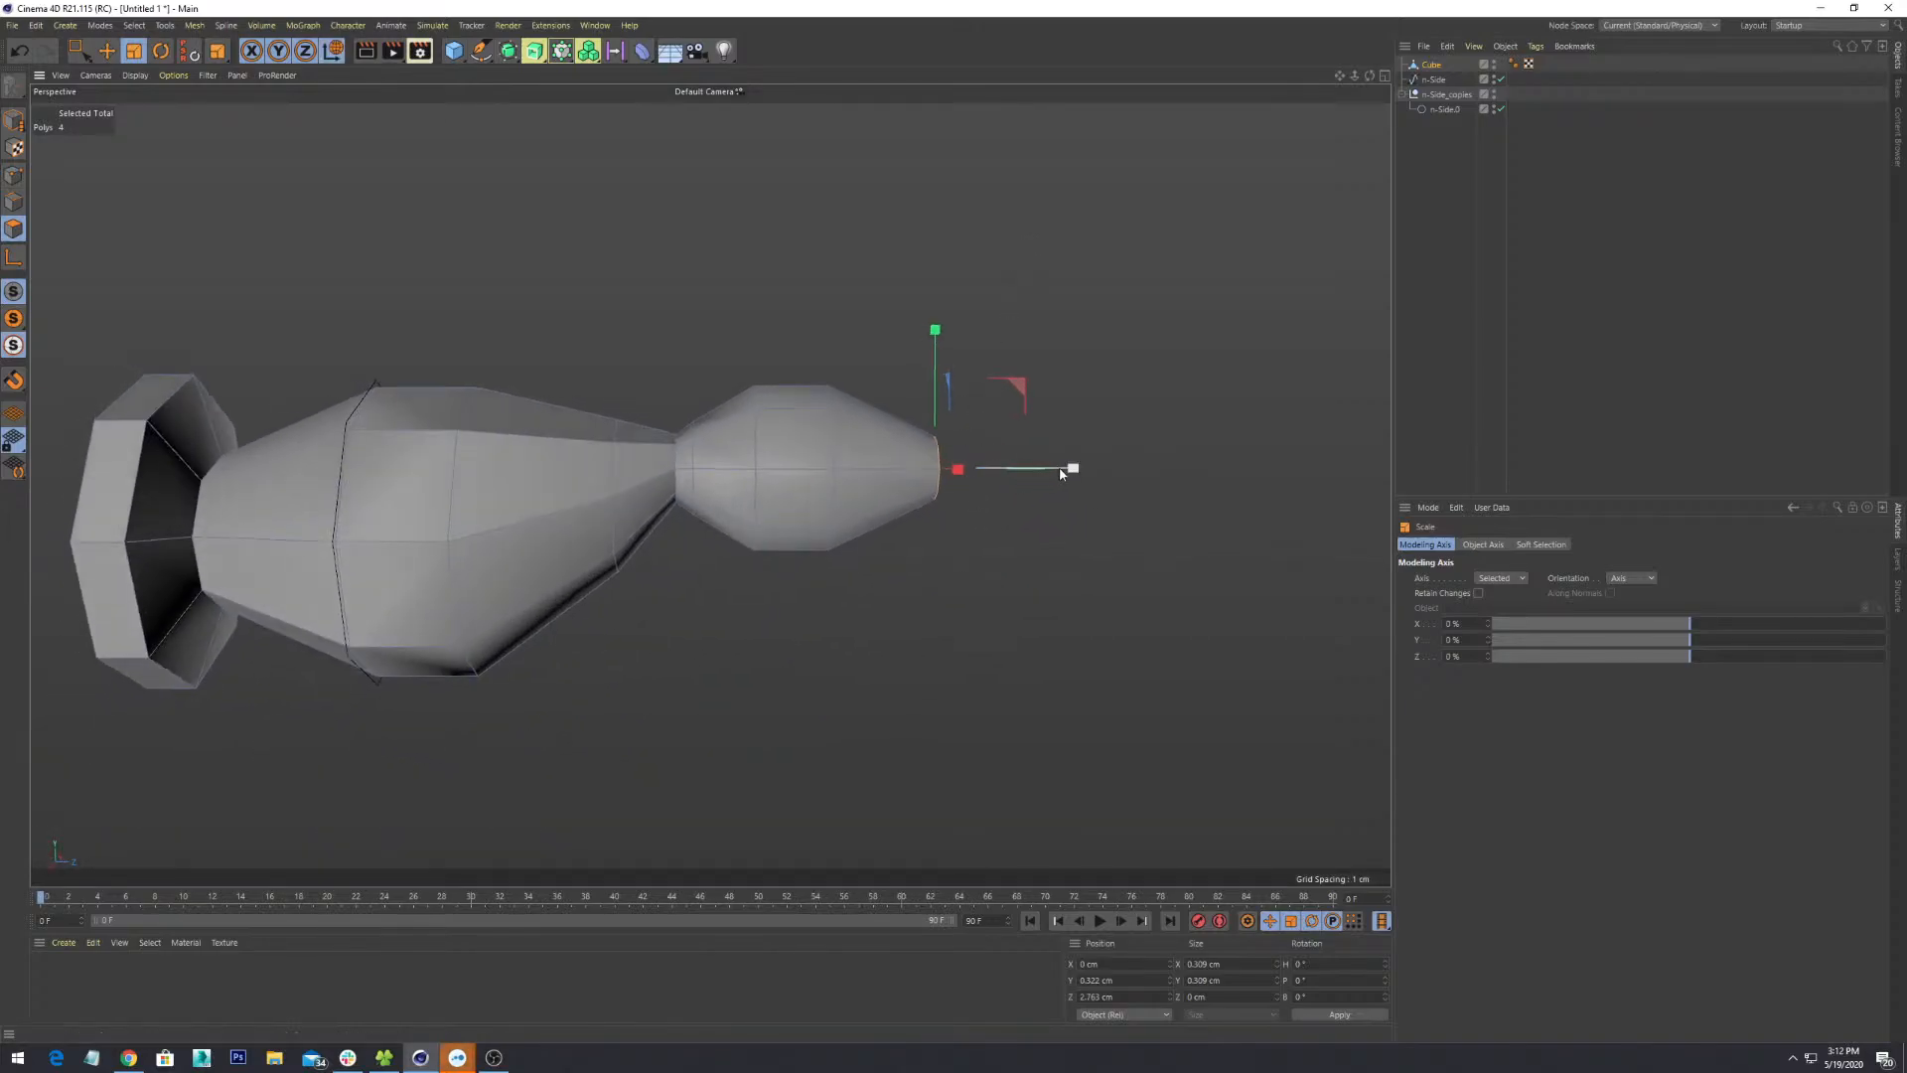
# - Move the tip face slightly upward on Y to about 0.485
pyautogui.press('e')
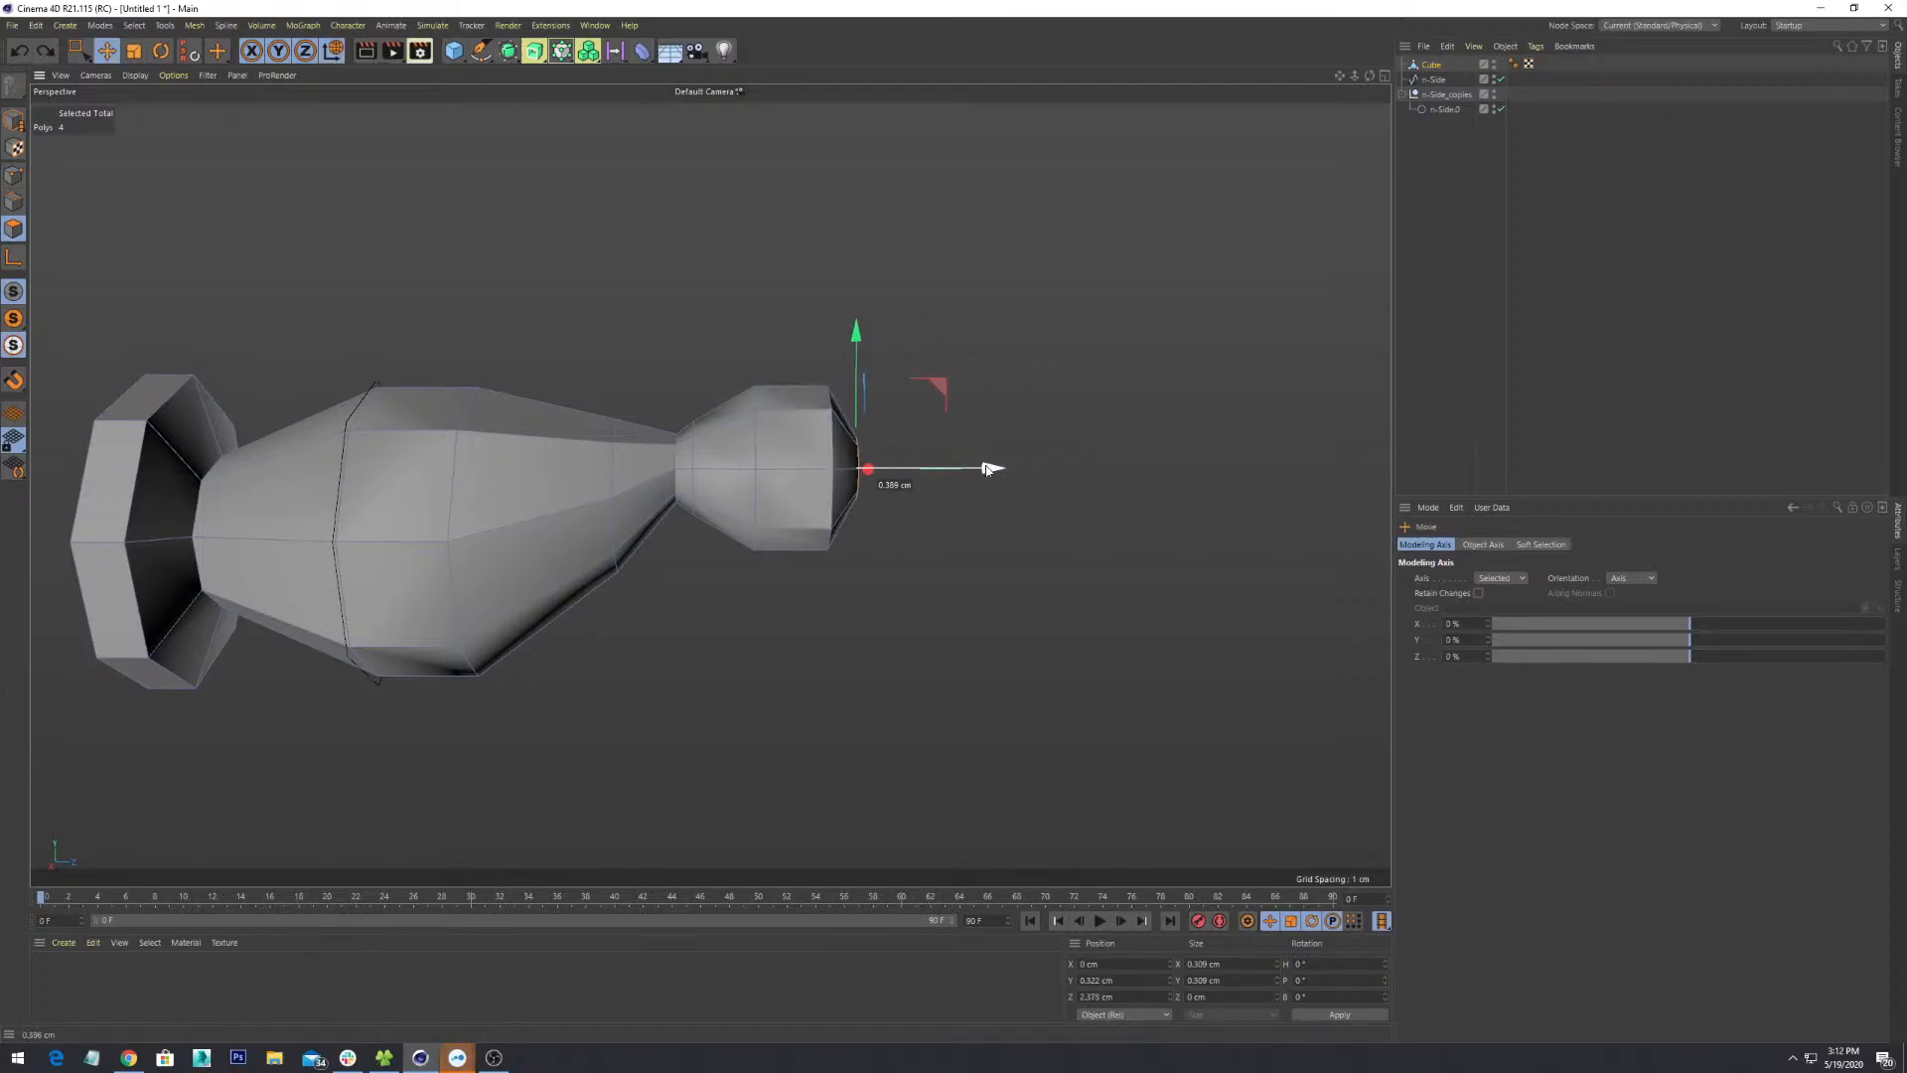
pyautogui.scroll(-3, 1018, 469)
pyautogui.keyDown('alt'); pyautogui.moveTo(1005, 477); pyautogui.dragTo(941, 659); pyautogui.keyUp('alt')
pyautogui.scroll(4, 940, 657)
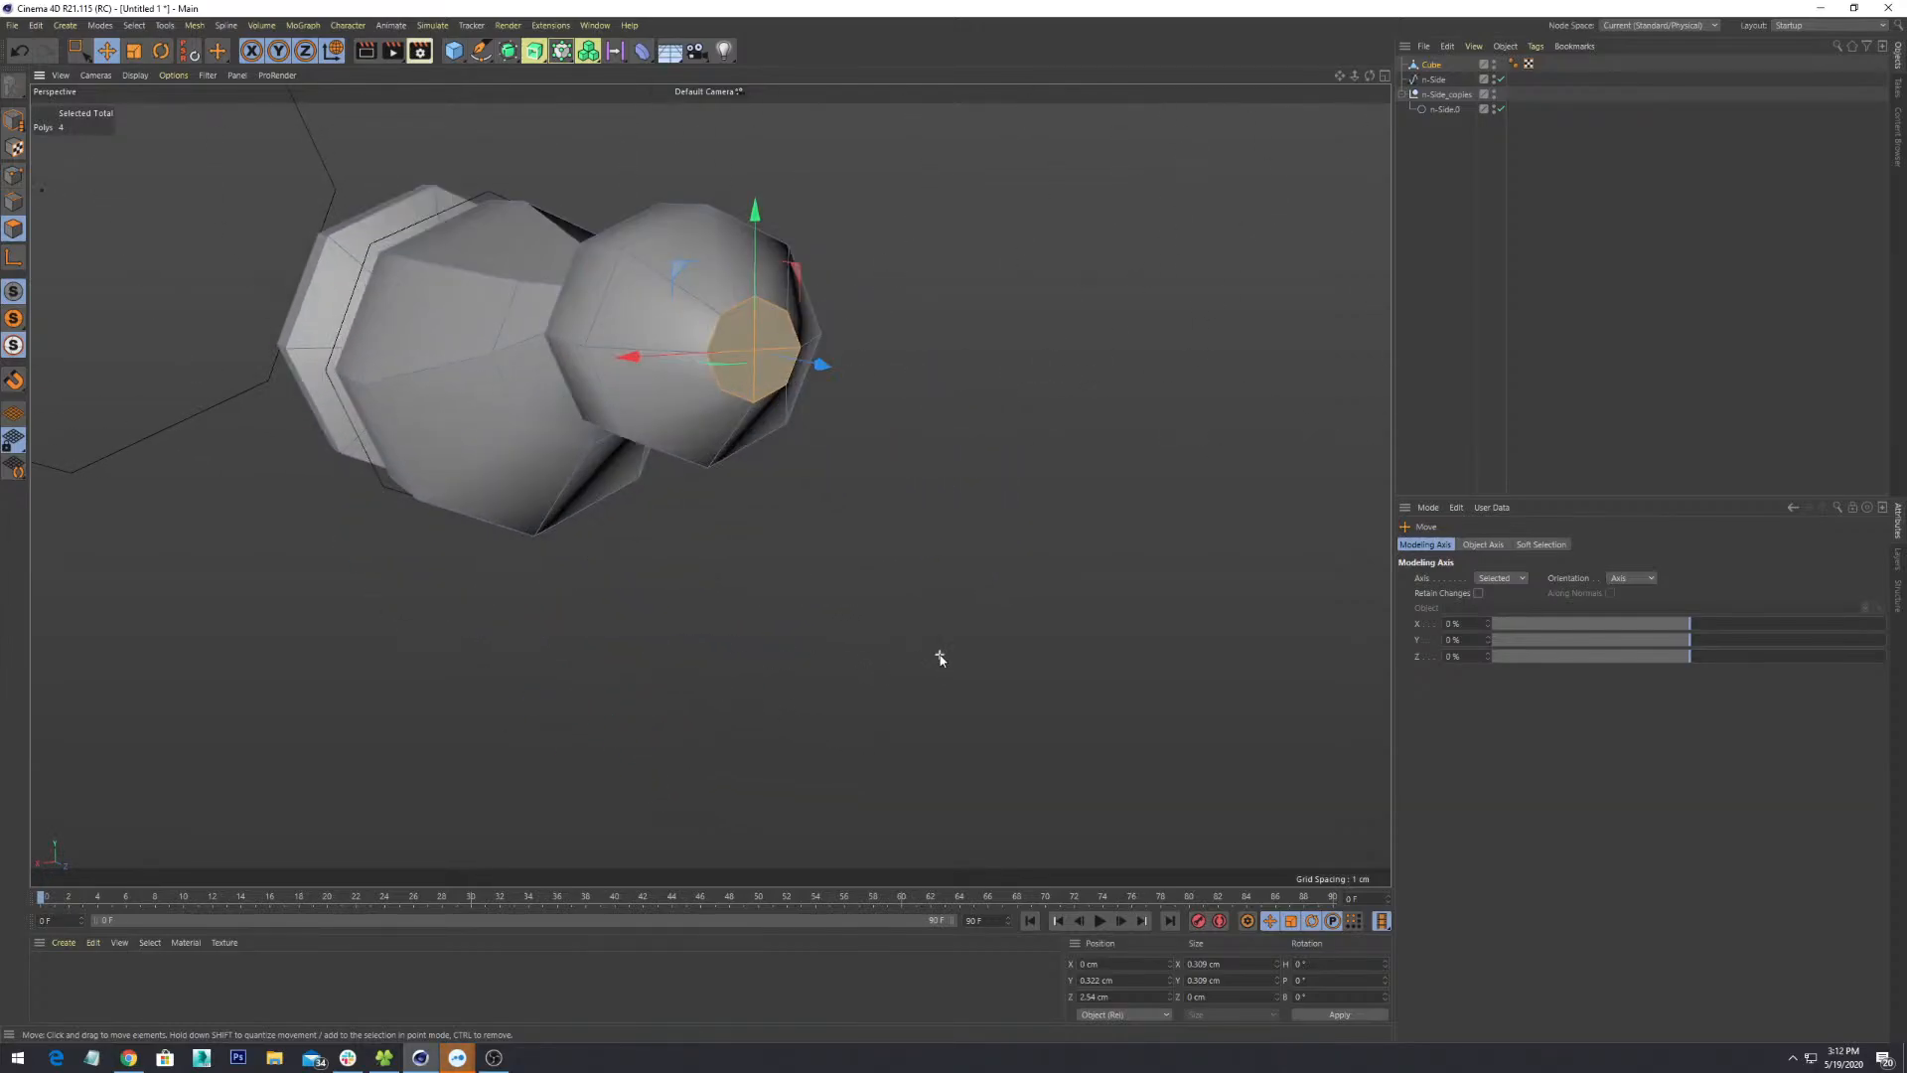
pyautogui.keyDown('alt'); pyautogui.moveTo(749, 368); pyautogui.dragTo(869, 361); pyautogui.keyUp('alt')
pyautogui.keyDown('alt'); pyautogui.moveTo(868, 362); pyautogui.dragTo(974, 400, button='middle'); pyautogui.keyUp('alt')
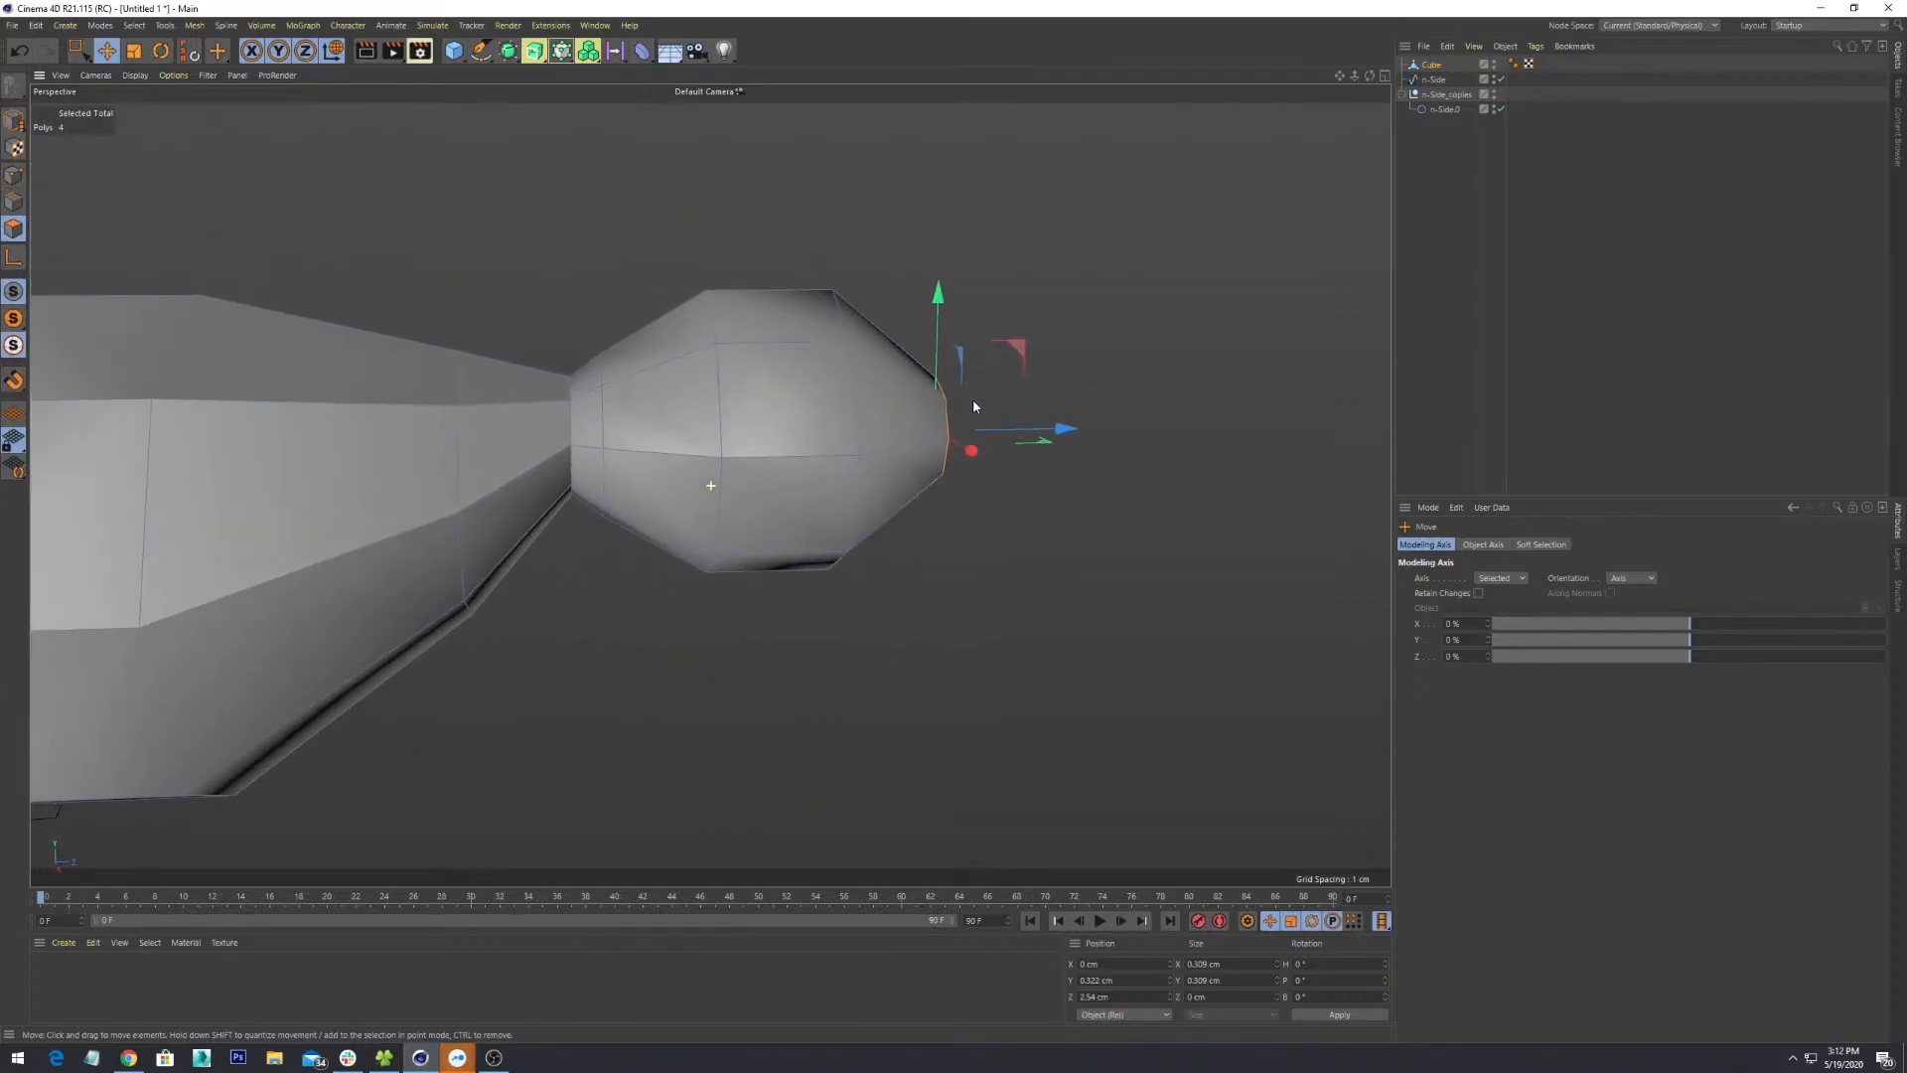
pyautogui.scroll(1, 973, 399)
pyautogui.moveTo(934, 323); pyautogui.dragTo(934, 271)
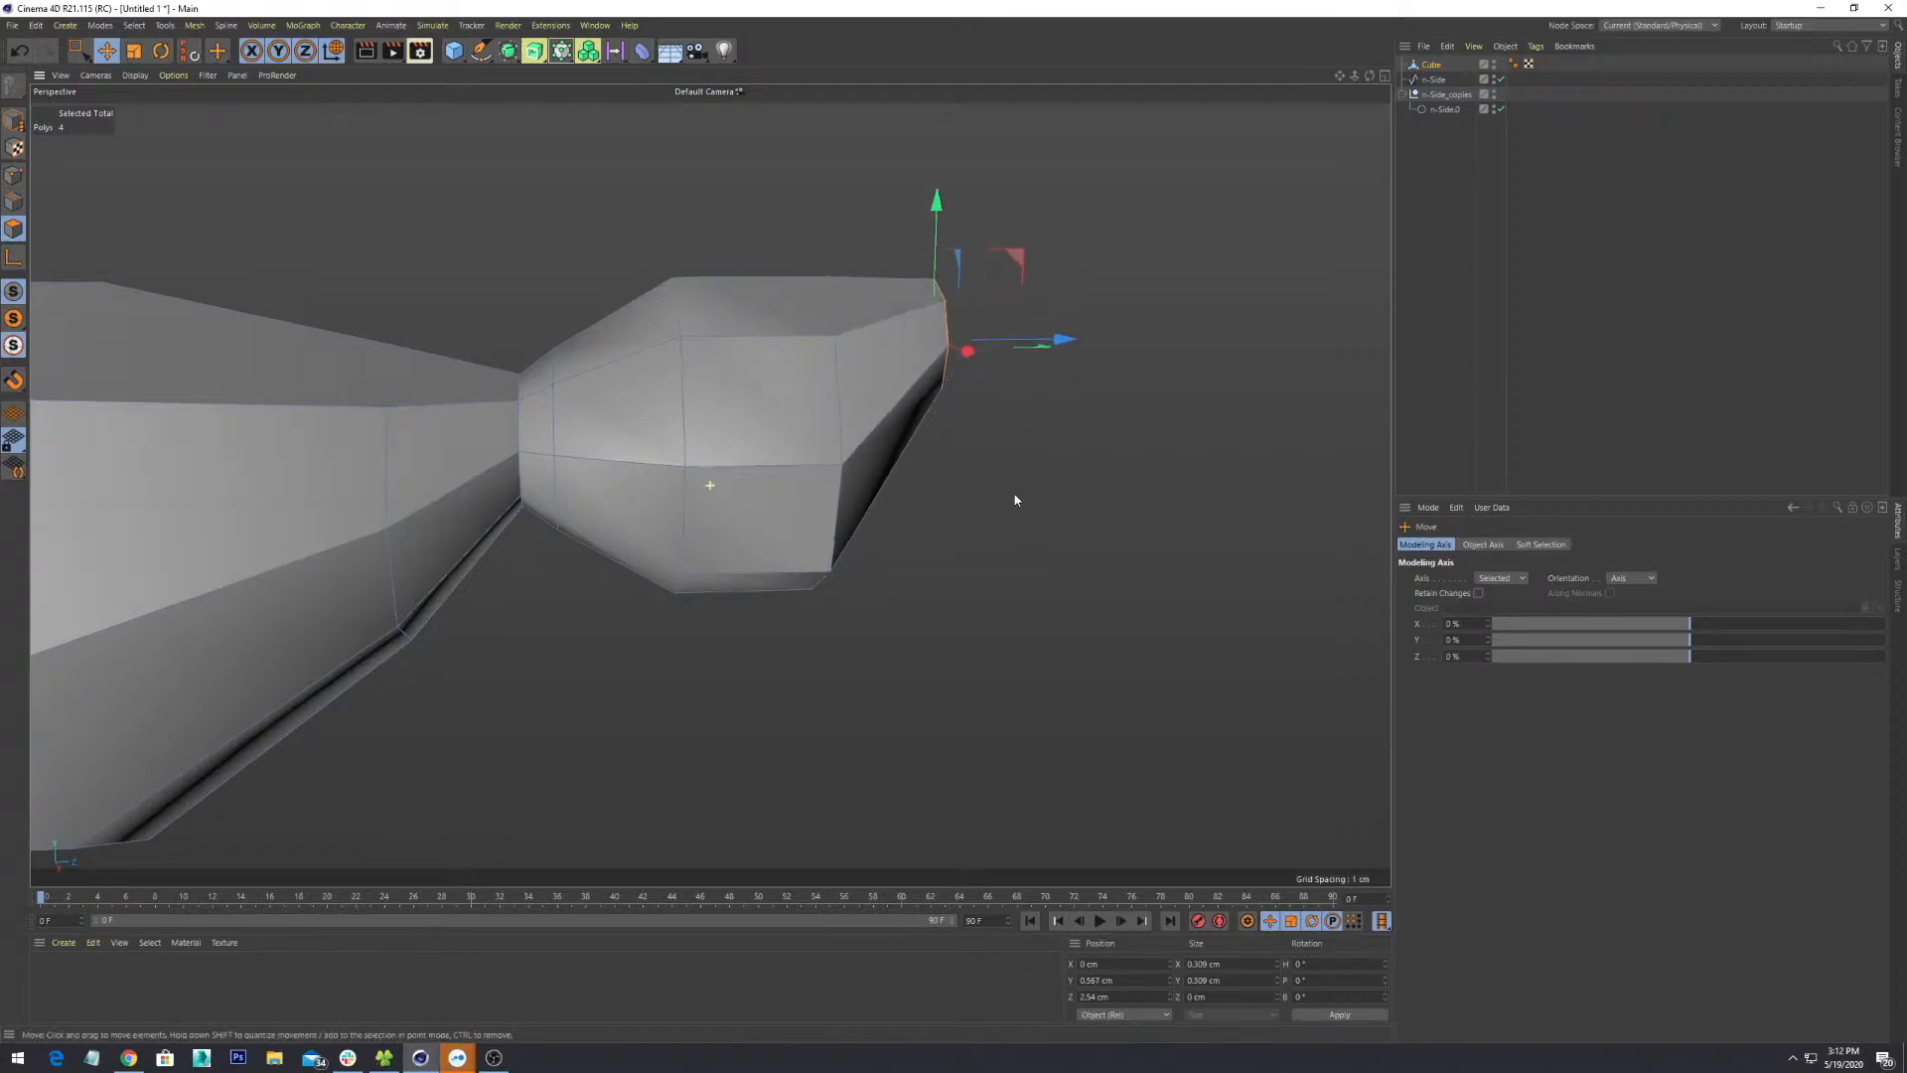
pyautogui.moveTo(1015, 500)
pyautogui.keyDown('alt'); pyautogui.mouseDown()
pyautogui.moveTo(660, 521)
pyautogui.moveTo(469, 481)
pyautogui.moveTo(992, 510)
pyautogui.moveTo(1006, 479)
pyautogui.mouseUp(); pyautogui.keyUp('alt')
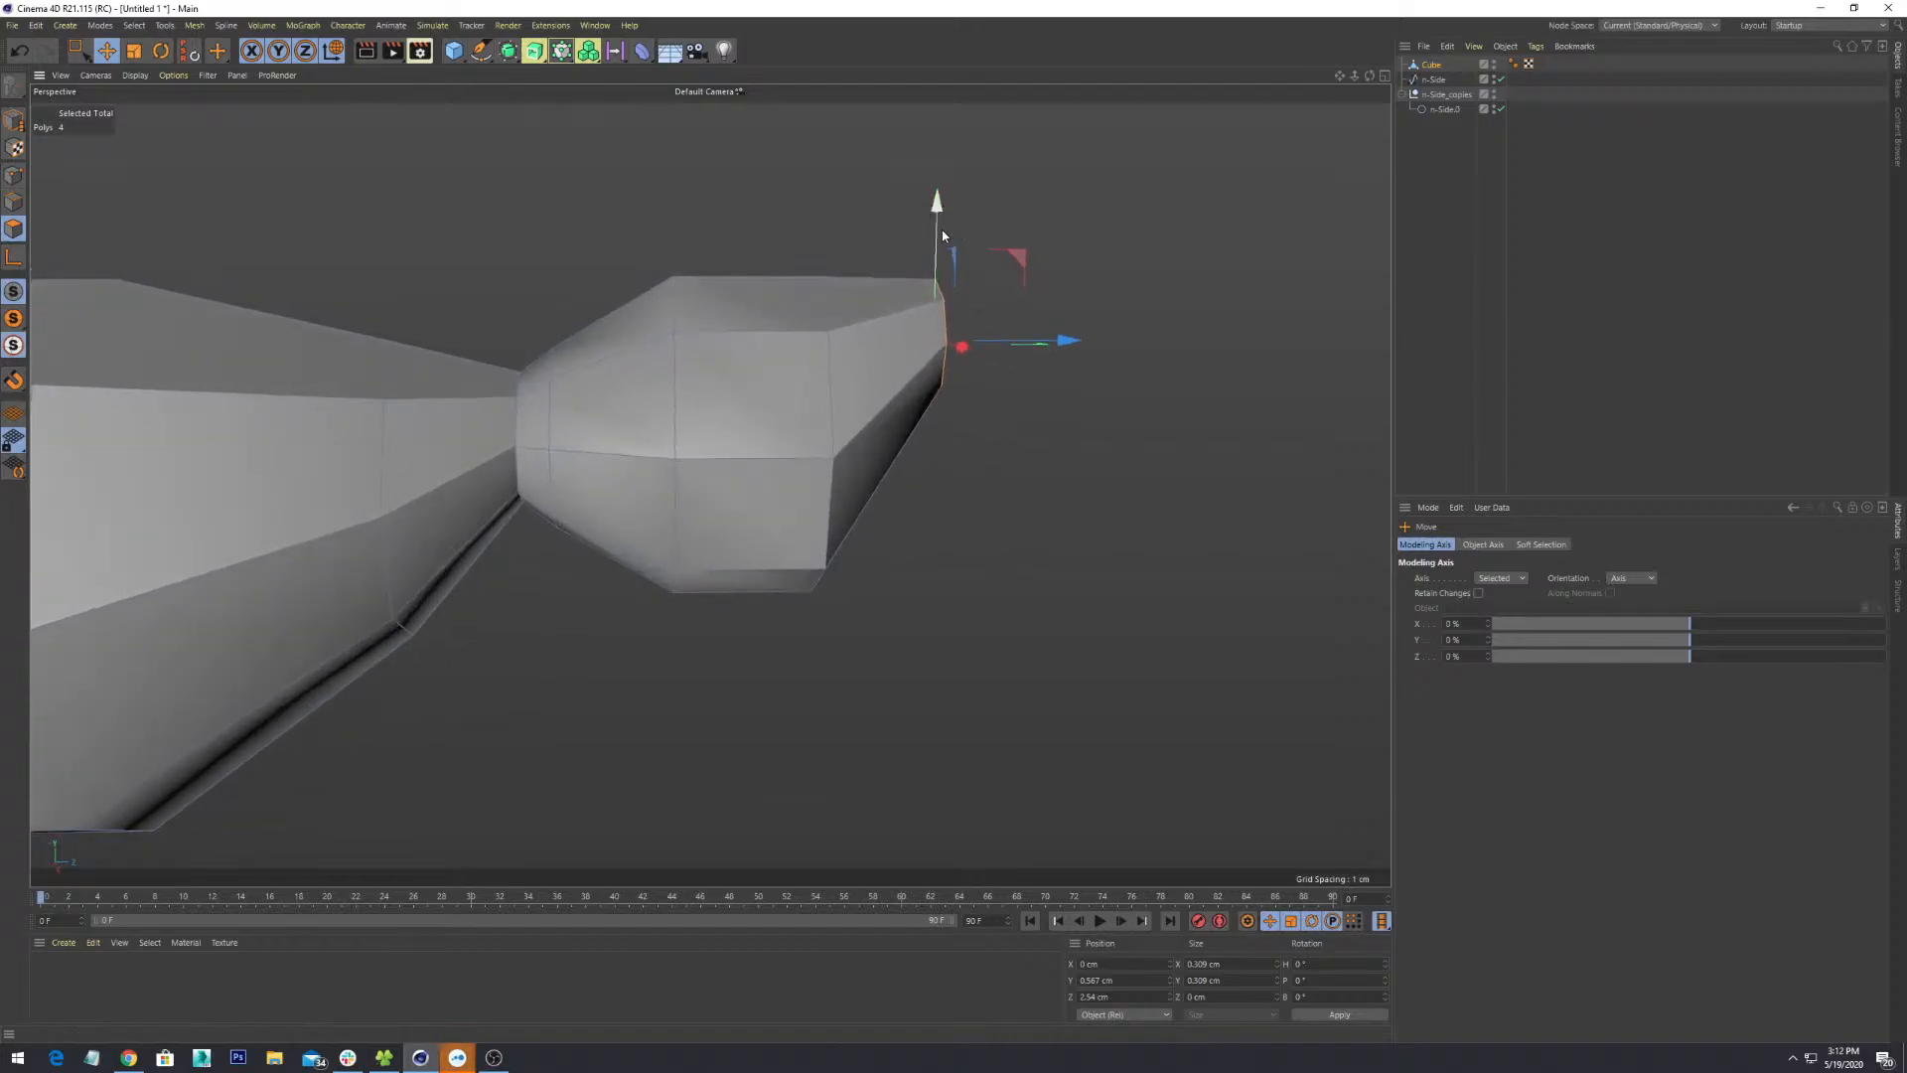
pyautogui.moveTo(941, 244); pyautogui.dragTo(942, 295)
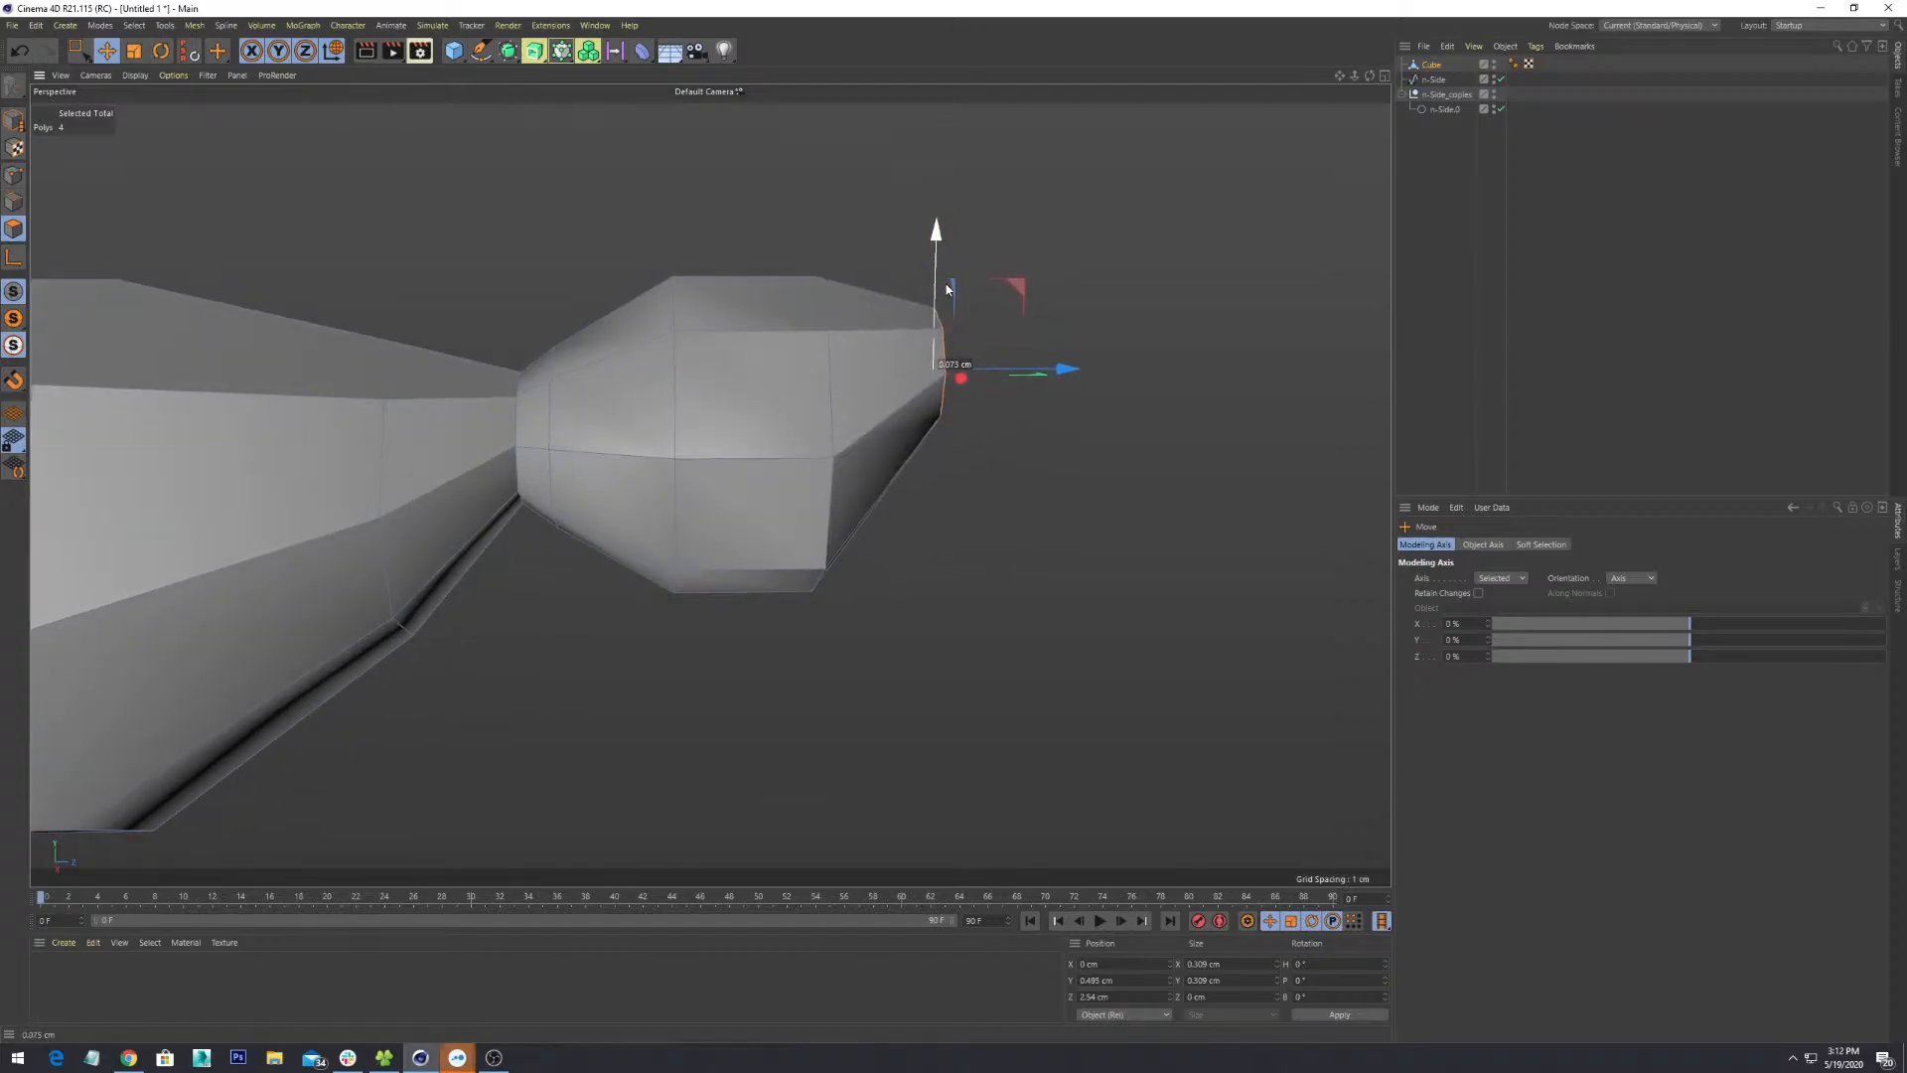
# - Orbit and zoom around the model to inspect the finished bulb tip
pyautogui.keyDown('alt'); pyautogui.moveTo(983, 497); pyautogui.dragTo(894, 564); pyautogui.keyUp('alt')
pyautogui.scroll(5, 871, 517)
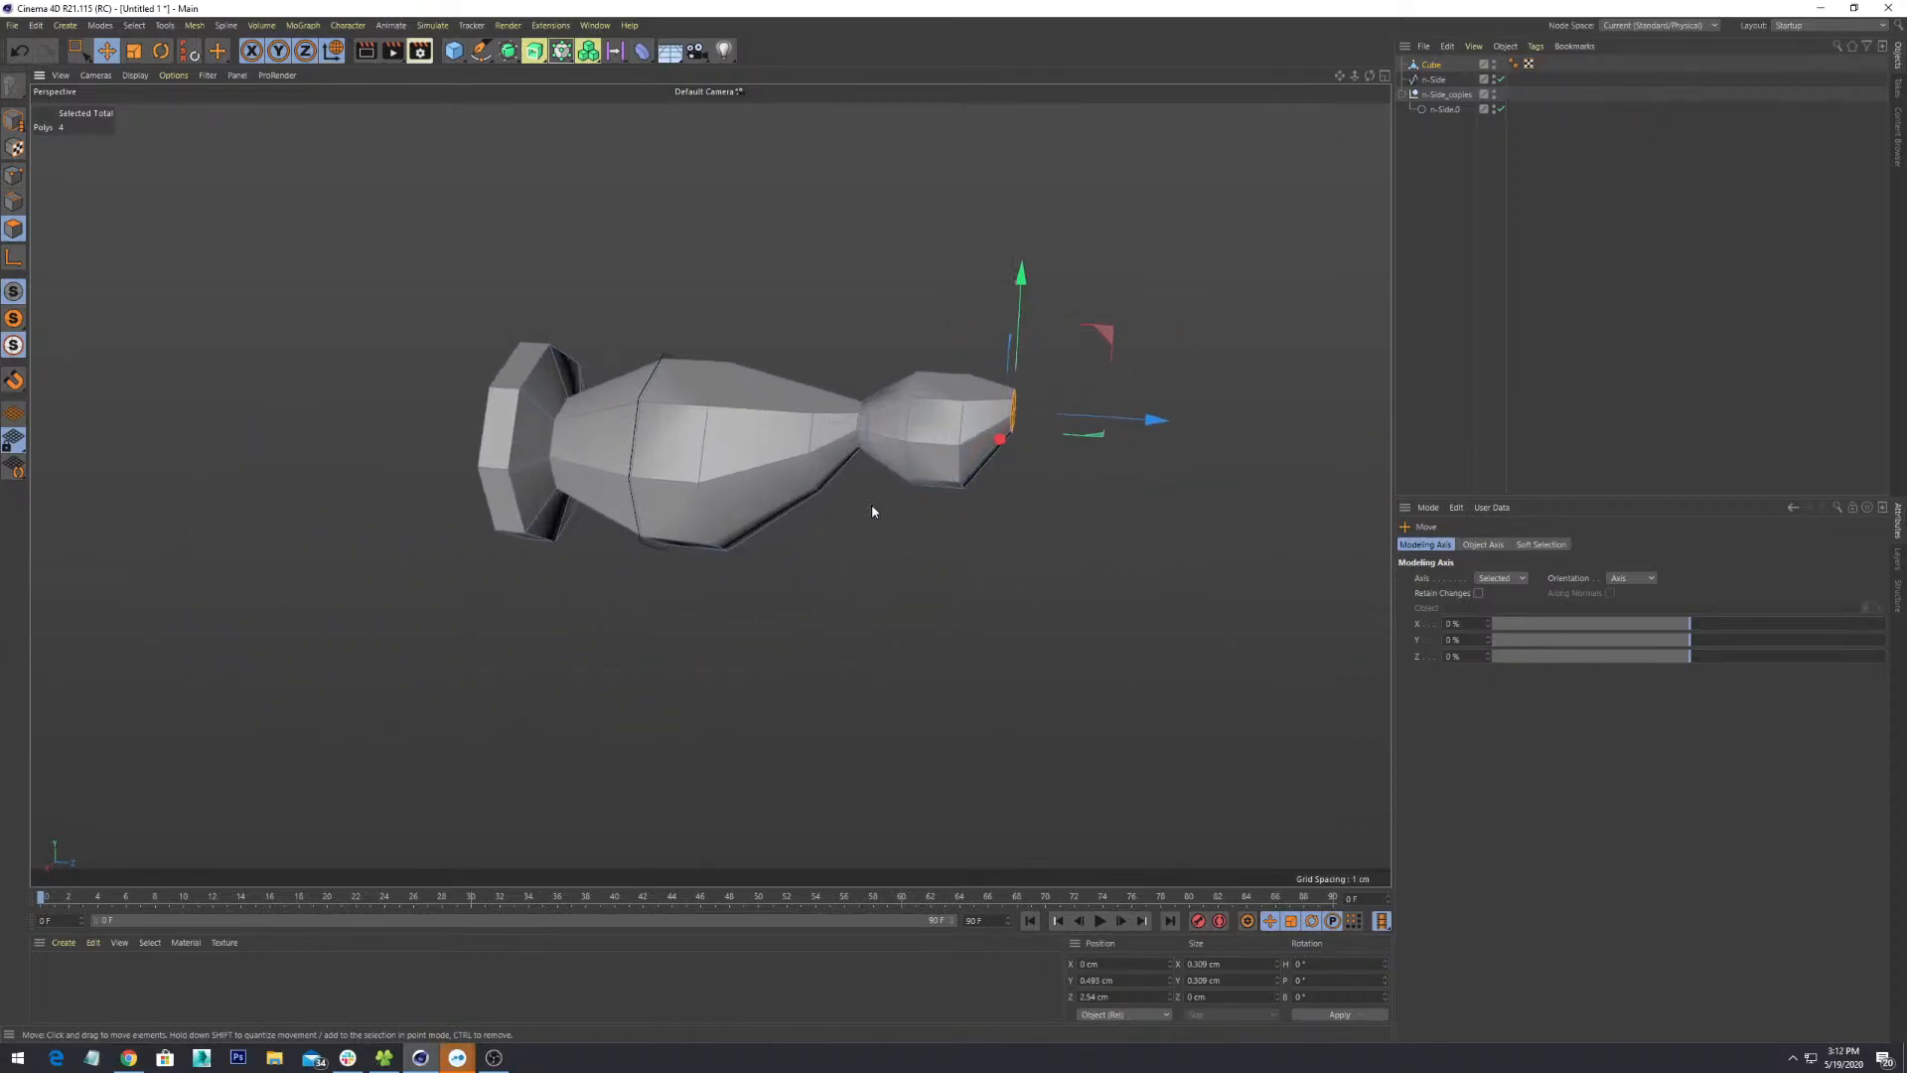
pyautogui.keyDown('alt'); pyautogui.moveTo(989, 358); pyautogui.dragTo(1026, 347); pyautogui.keyUp('alt')
pyautogui.scroll(-7, 793, 562)
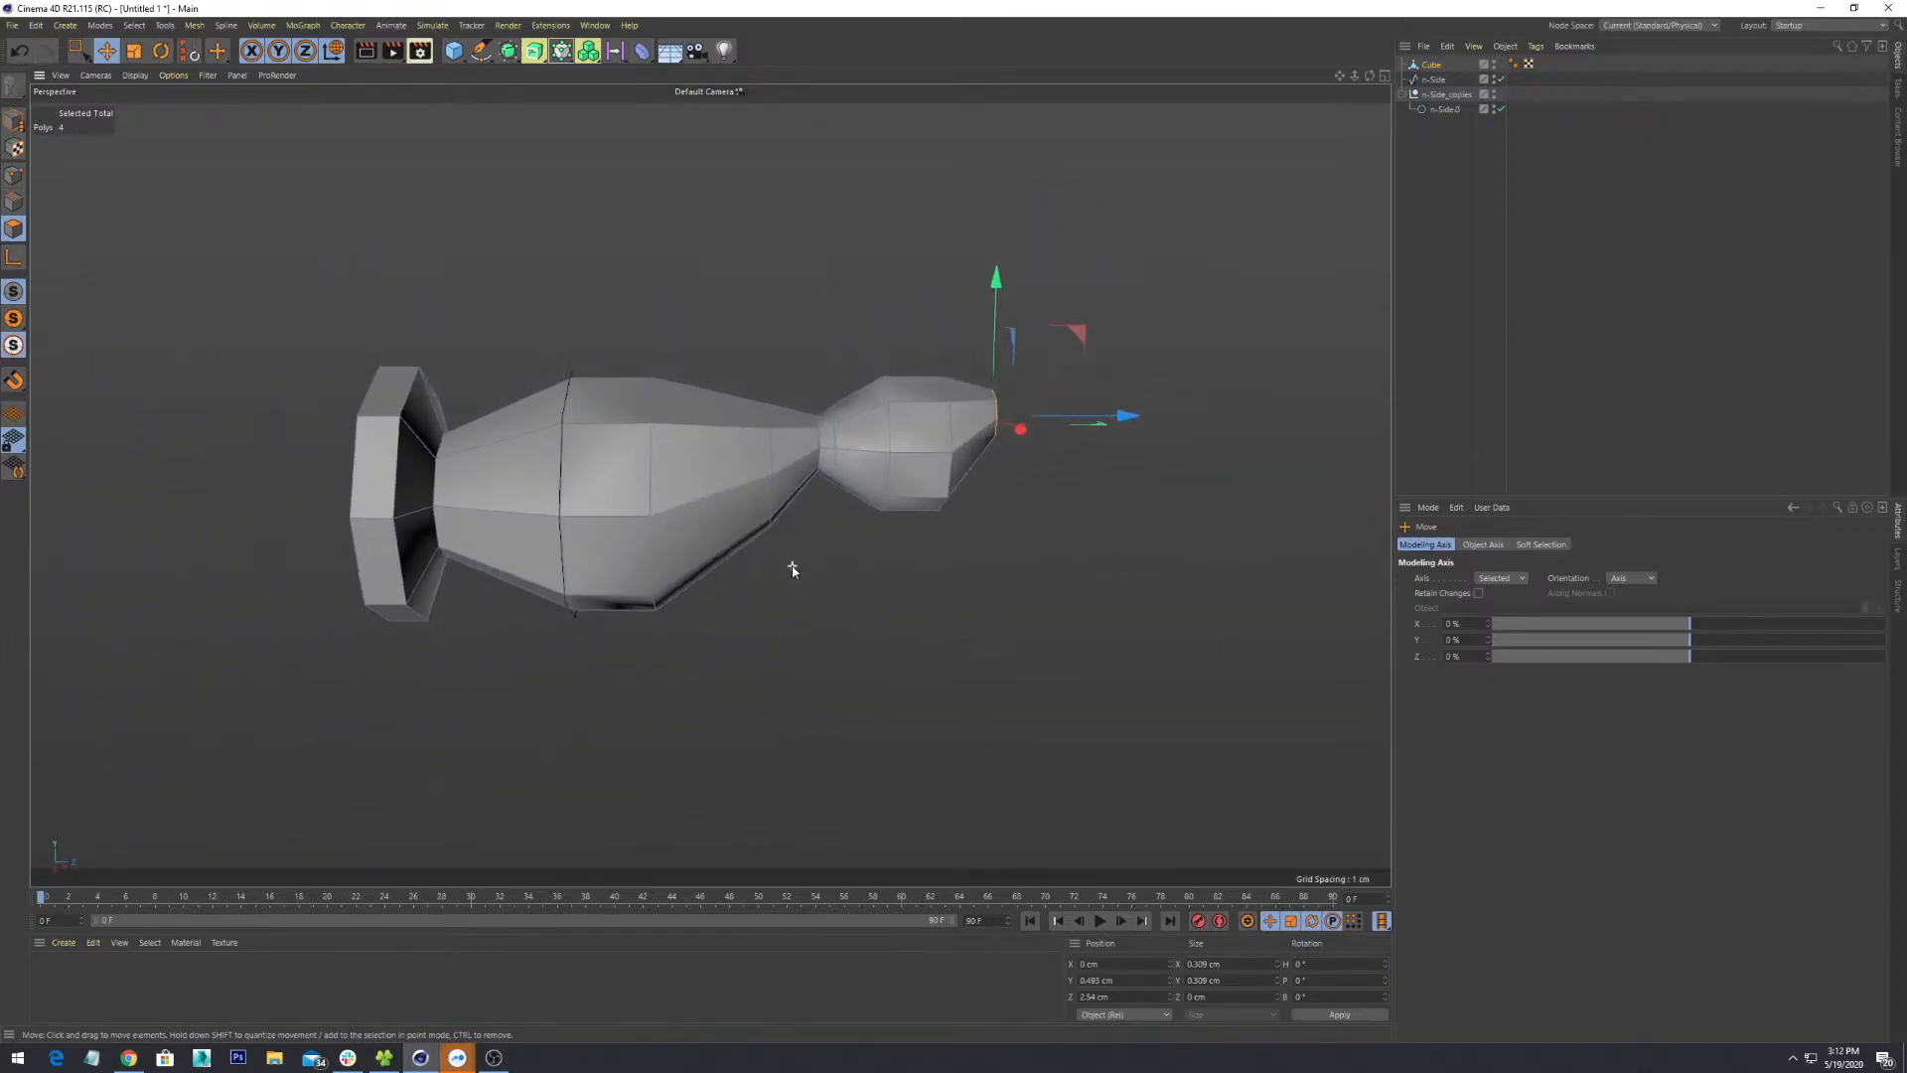
pyautogui.keyDown('alt'); pyautogui.moveTo(878, 633); pyautogui.dragTo(810, 590); pyautogui.keyUp('alt')
pyautogui.scroll(5, 811, 595)
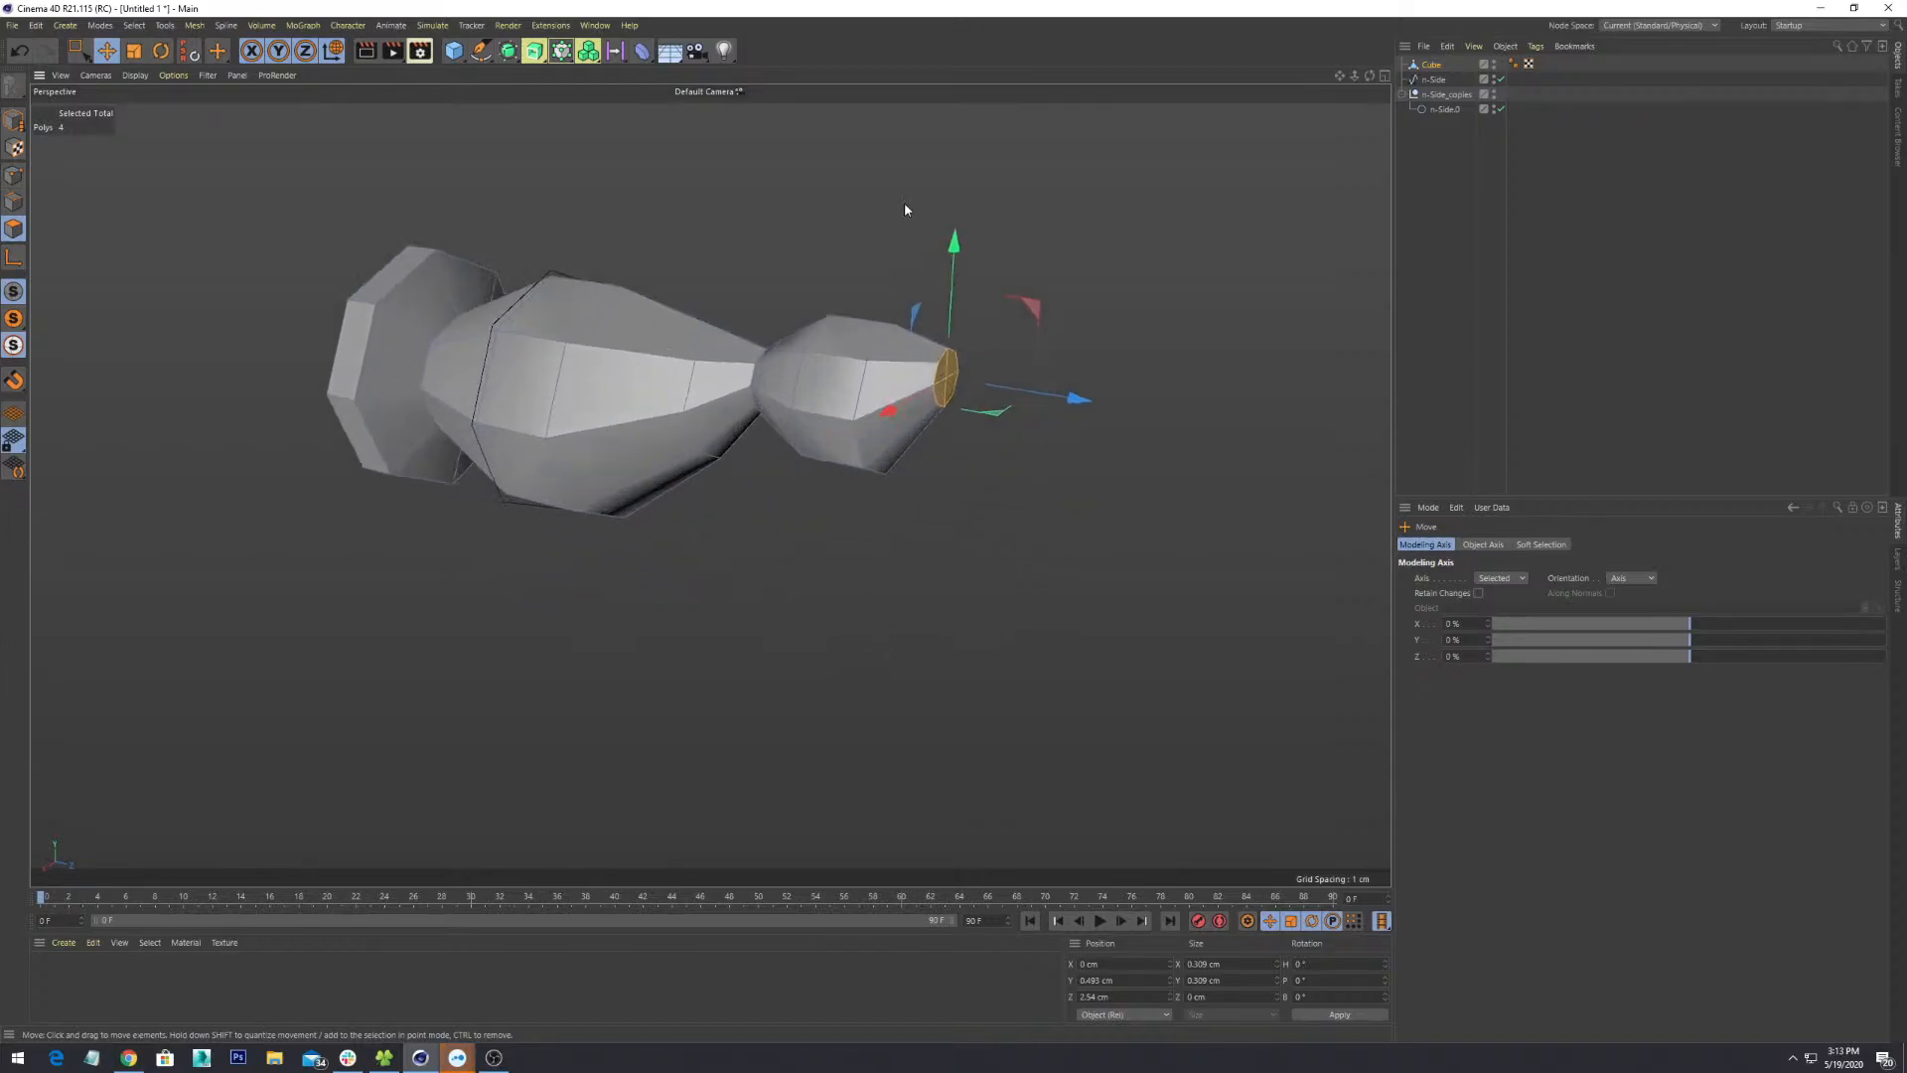
pyautogui.keyDown('alt'); pyautogui.moveTo(905, 205); pyautogui.dragTo(881, 278); pyautogui.keyUp('alt')
pyautogui.keyDown('alt'); pyautogui.moveTo(869, 476); pyautogui.dragTo(711, 553, button='middle'); pyautogui.keyUp('alt')
pyautogui.scroll(3, 709, 553)
pyautogui.keyDown('alt'); pyautogui.moveTo(707, 551); pyautogui.dragTo(832, 466); pyautogui.keyUp('alt')
pyautogui.keyDown('alt'); pyautogui.moveTo(775, 536); pyautogui.dragTo(1113, 413, button='middle'); pyautogui.keyUp('alt')
pyautogui.scroll(-3, 1112, 412)
pyautogui.moveTo(973, 472)
pyautogui.keyDown('alt'); pyautogui.mouseDown()
pyautogui.moveTo(1082, 494)
pyautogui.moveTo(1005, 484)
pyautogui.mouseUp(); pyautogui.keyUp('alt')
# - Box-select the points along the neck seam
pyautogui.scroll(4, 983, 425)
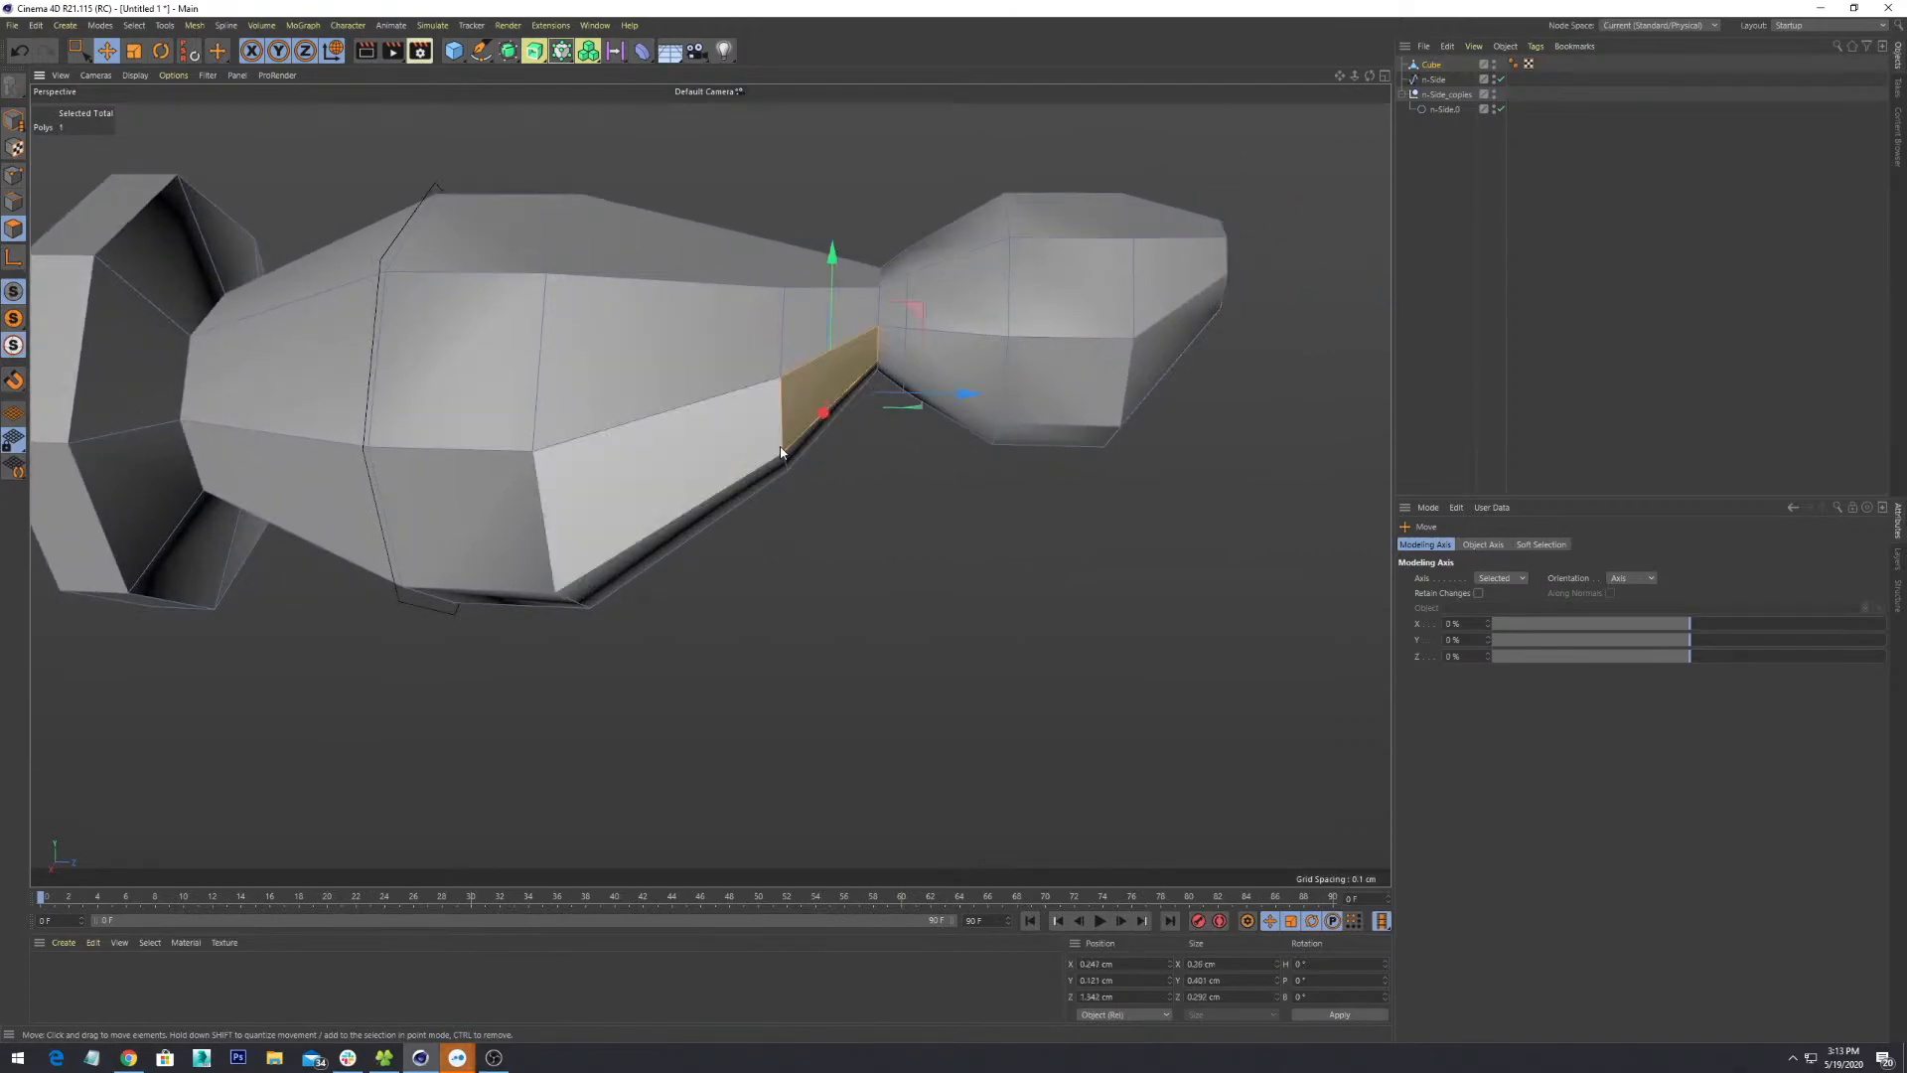
pyautogui.rightClick(782, 452)
pyautogui.click(704, 477)
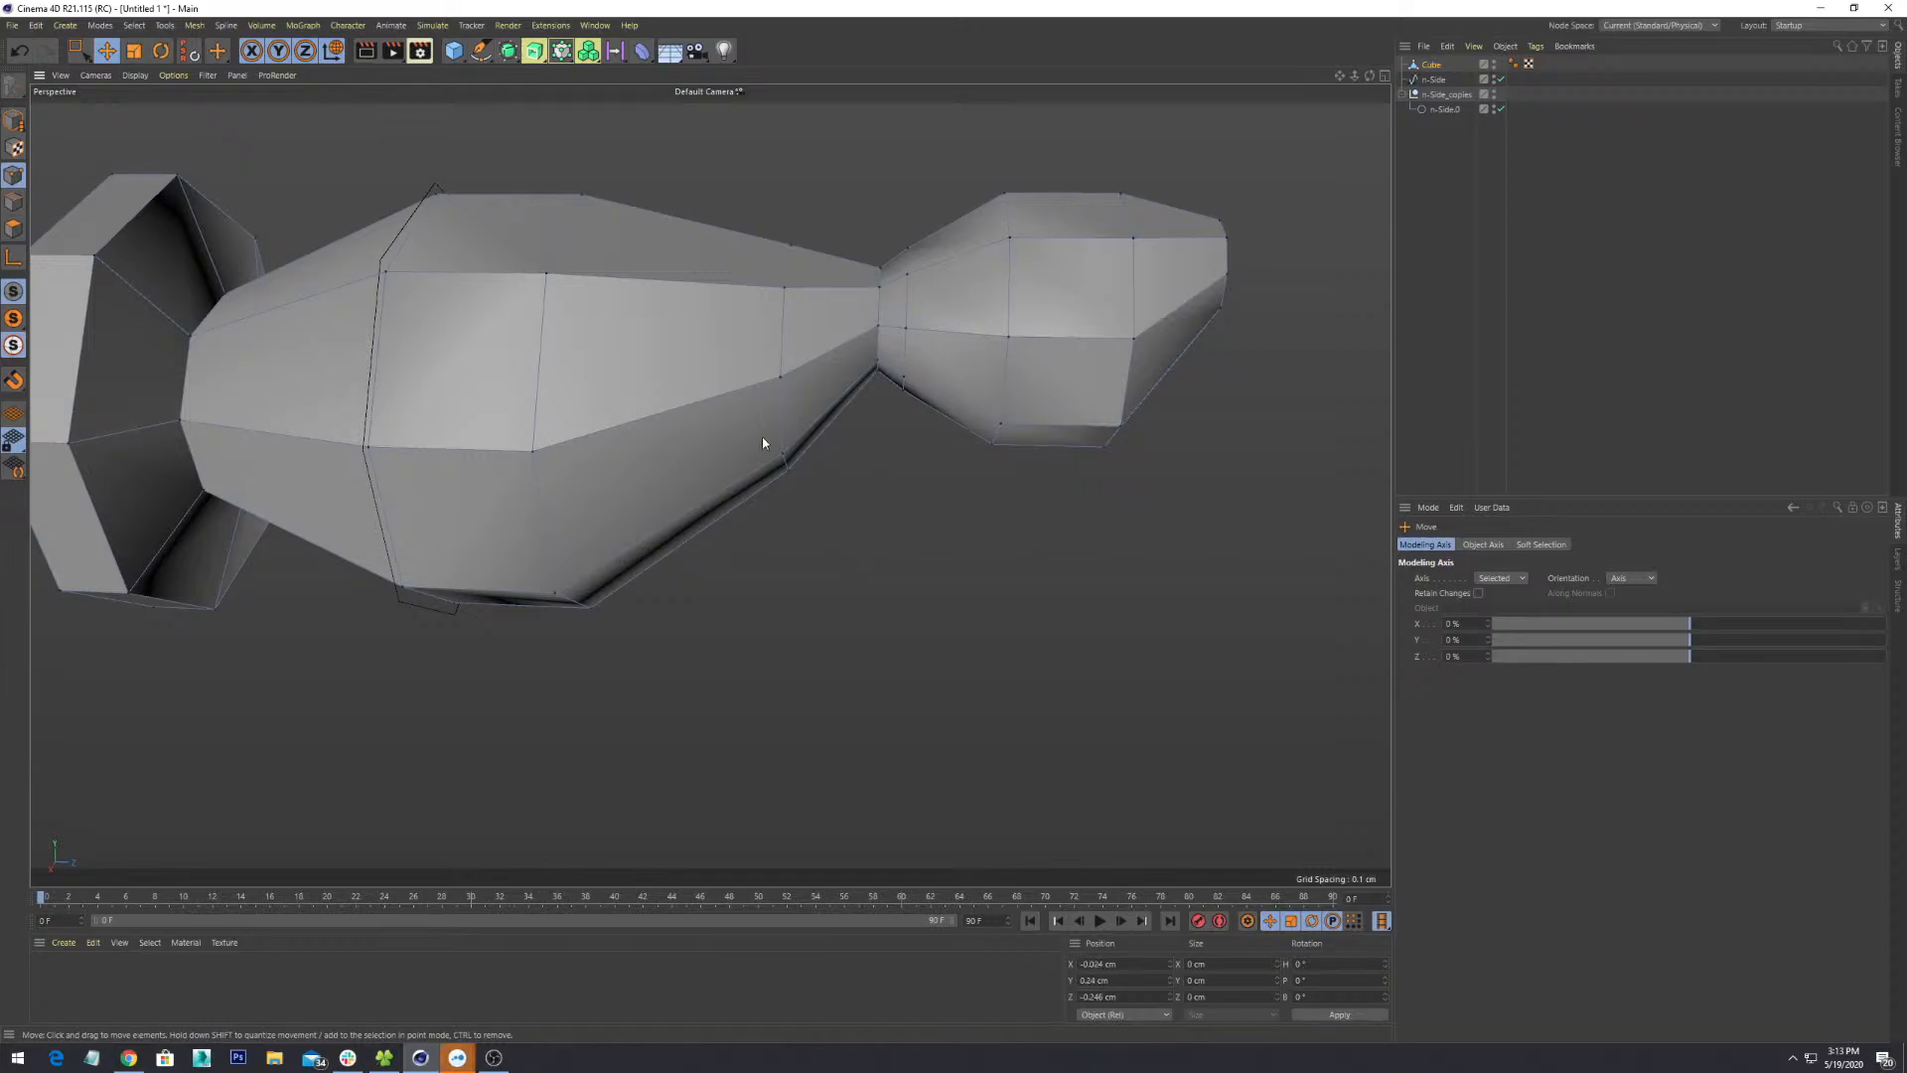
pyautogui.press('9')
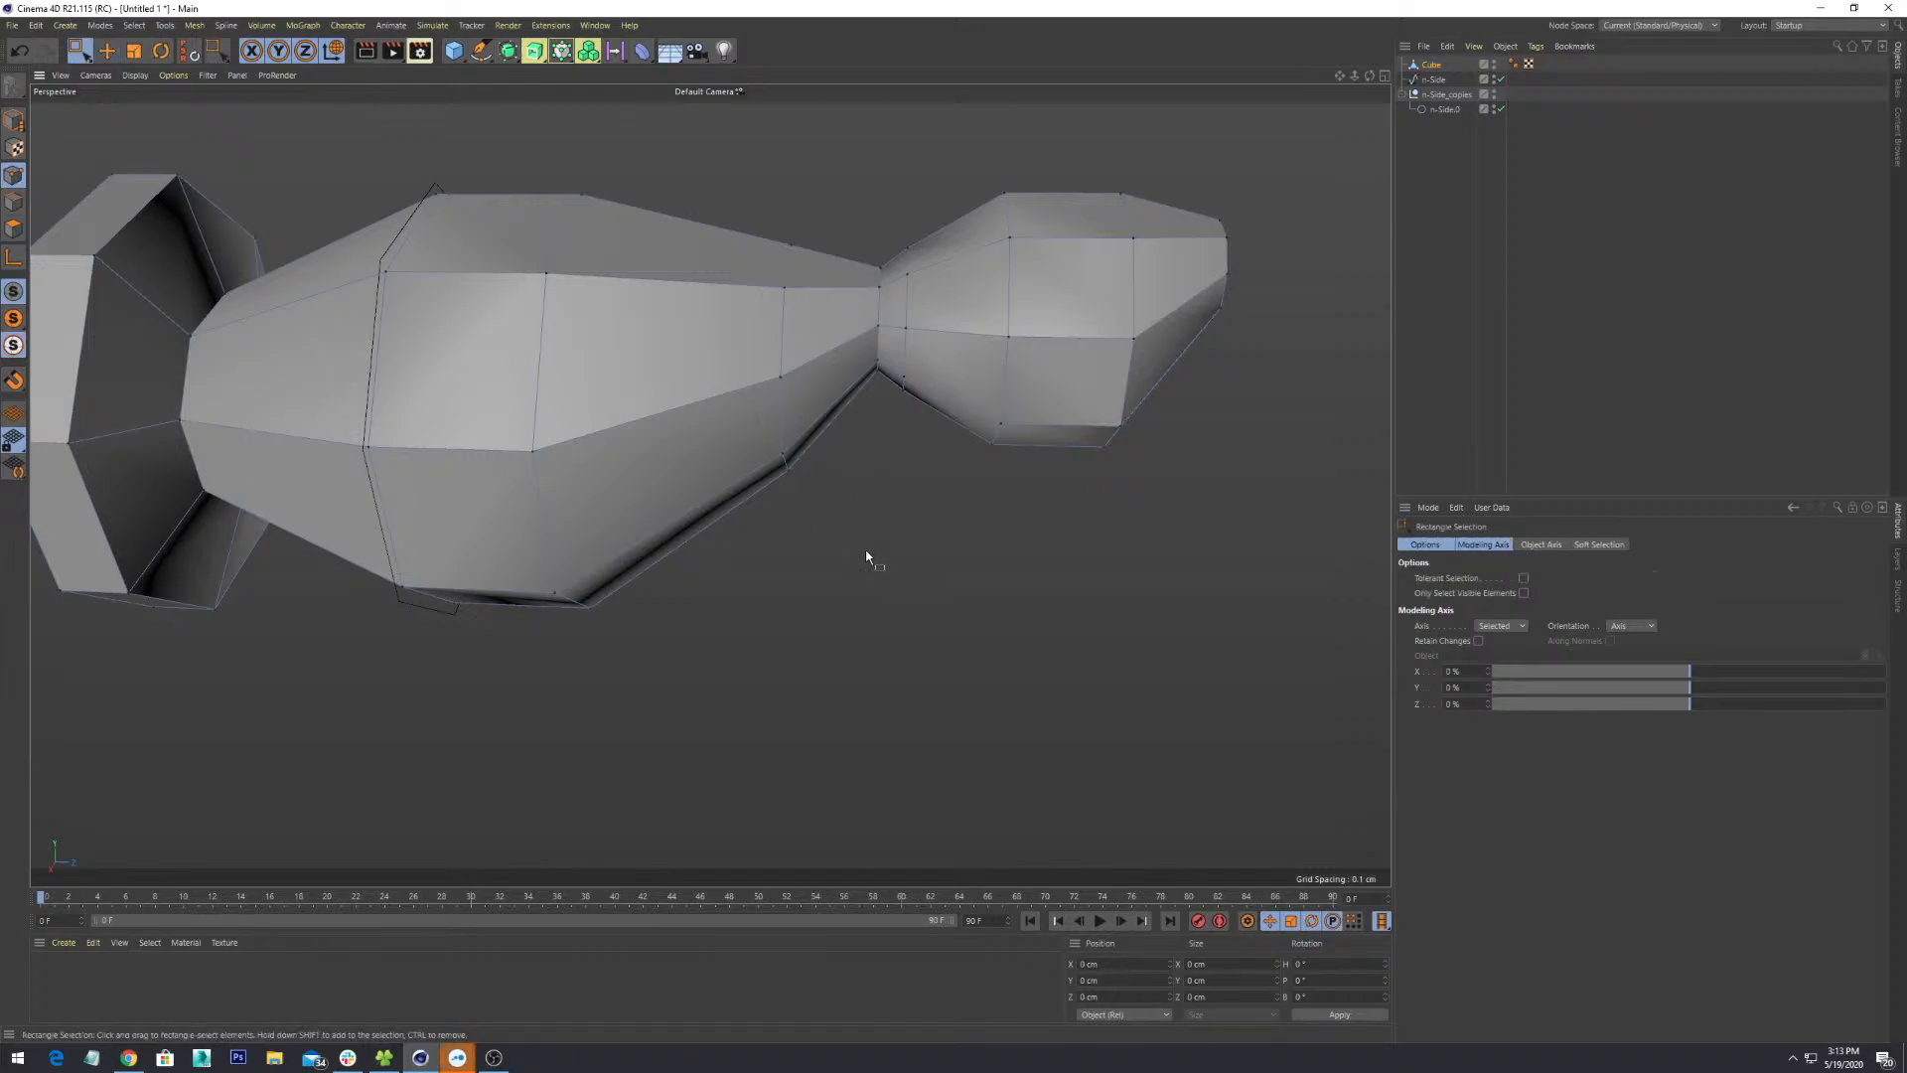
pyautogui.press('0')
pyautogui.moveTo(758, 442); pyautogui.dragTo(759, 443)
pyautogui.keyDown('alt'); pyautogui.moveTo(910, 584); pyautogui.dragTo(833, 508); pyautogui.keyUp('alt')
# - Lower the three selected seam points by 0.279 cm
pyautogui.moveTo(797, 394); pyautogui.dragTo(808, 453)
pyautogui.scroll(-3, 919, 519)
pyautogui.keyDown('alt'); pyautogui.moveTo(997, 643); pyautogui.dragTo(705, 544); pyautogui.keyUp('alt')
# - Orbit and zoom to view the octagonal end cap and the body
pyautogui.rightClick(463, 504)
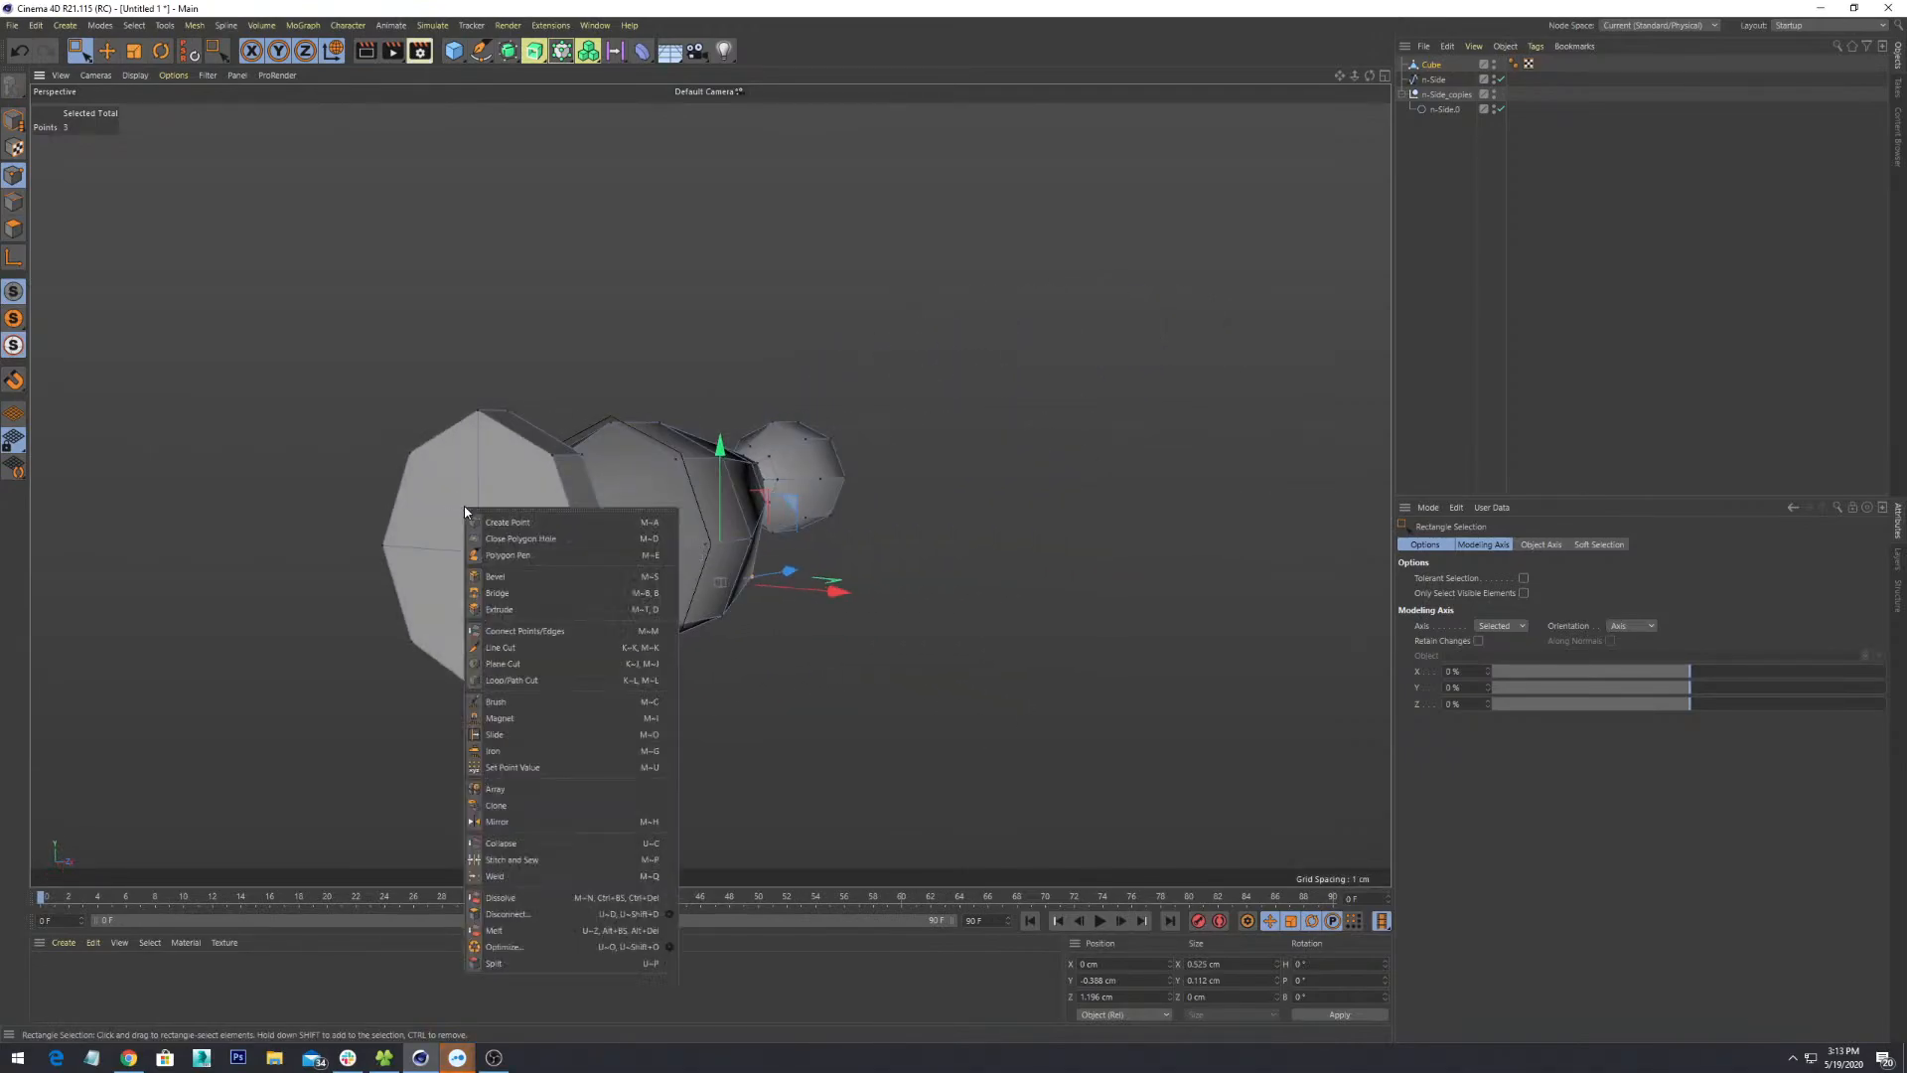
pyautogui.click(21, 237)
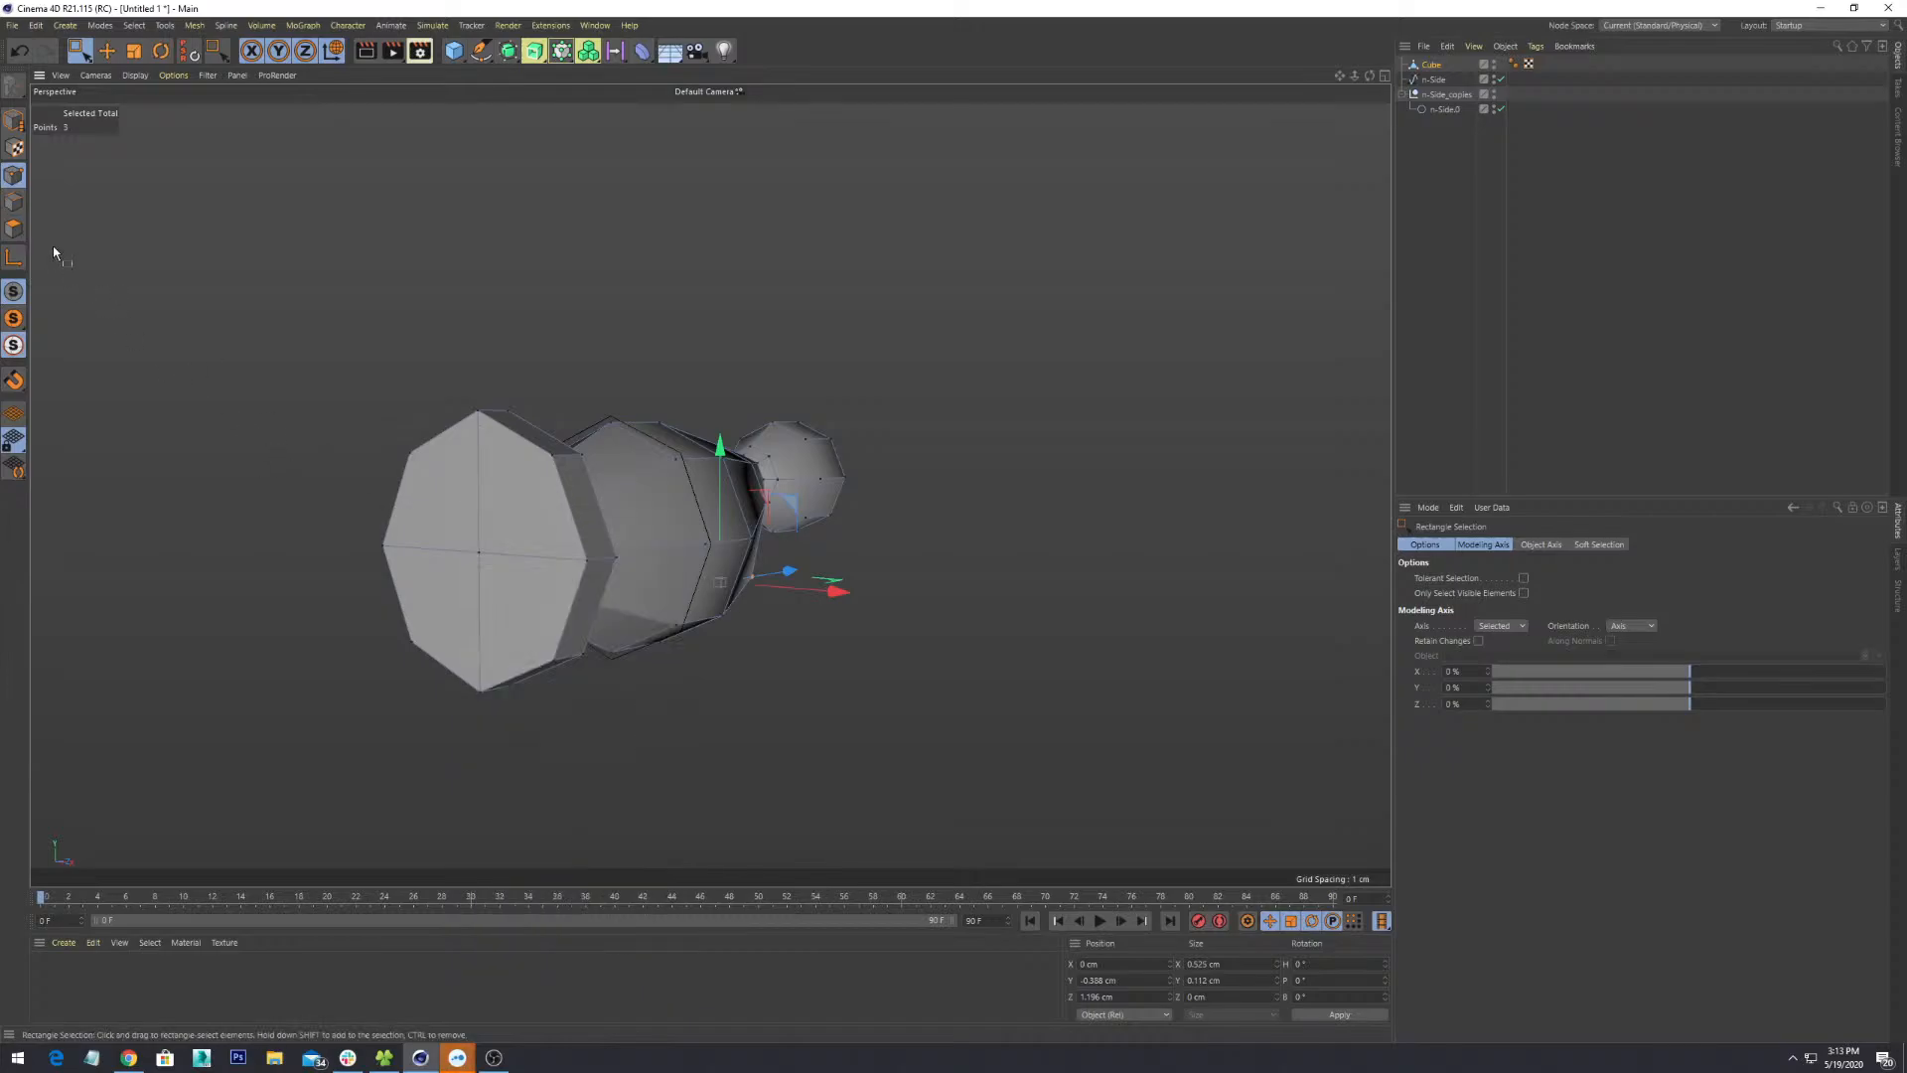
pyautogui.keyDown('alt'); pyautogui.moveTo(438, 496); pyautogui.dragTo(605, 527, button='middle'); pyautogui.keyUp('alt')
pyautogui.scroll(5, 713, 495)
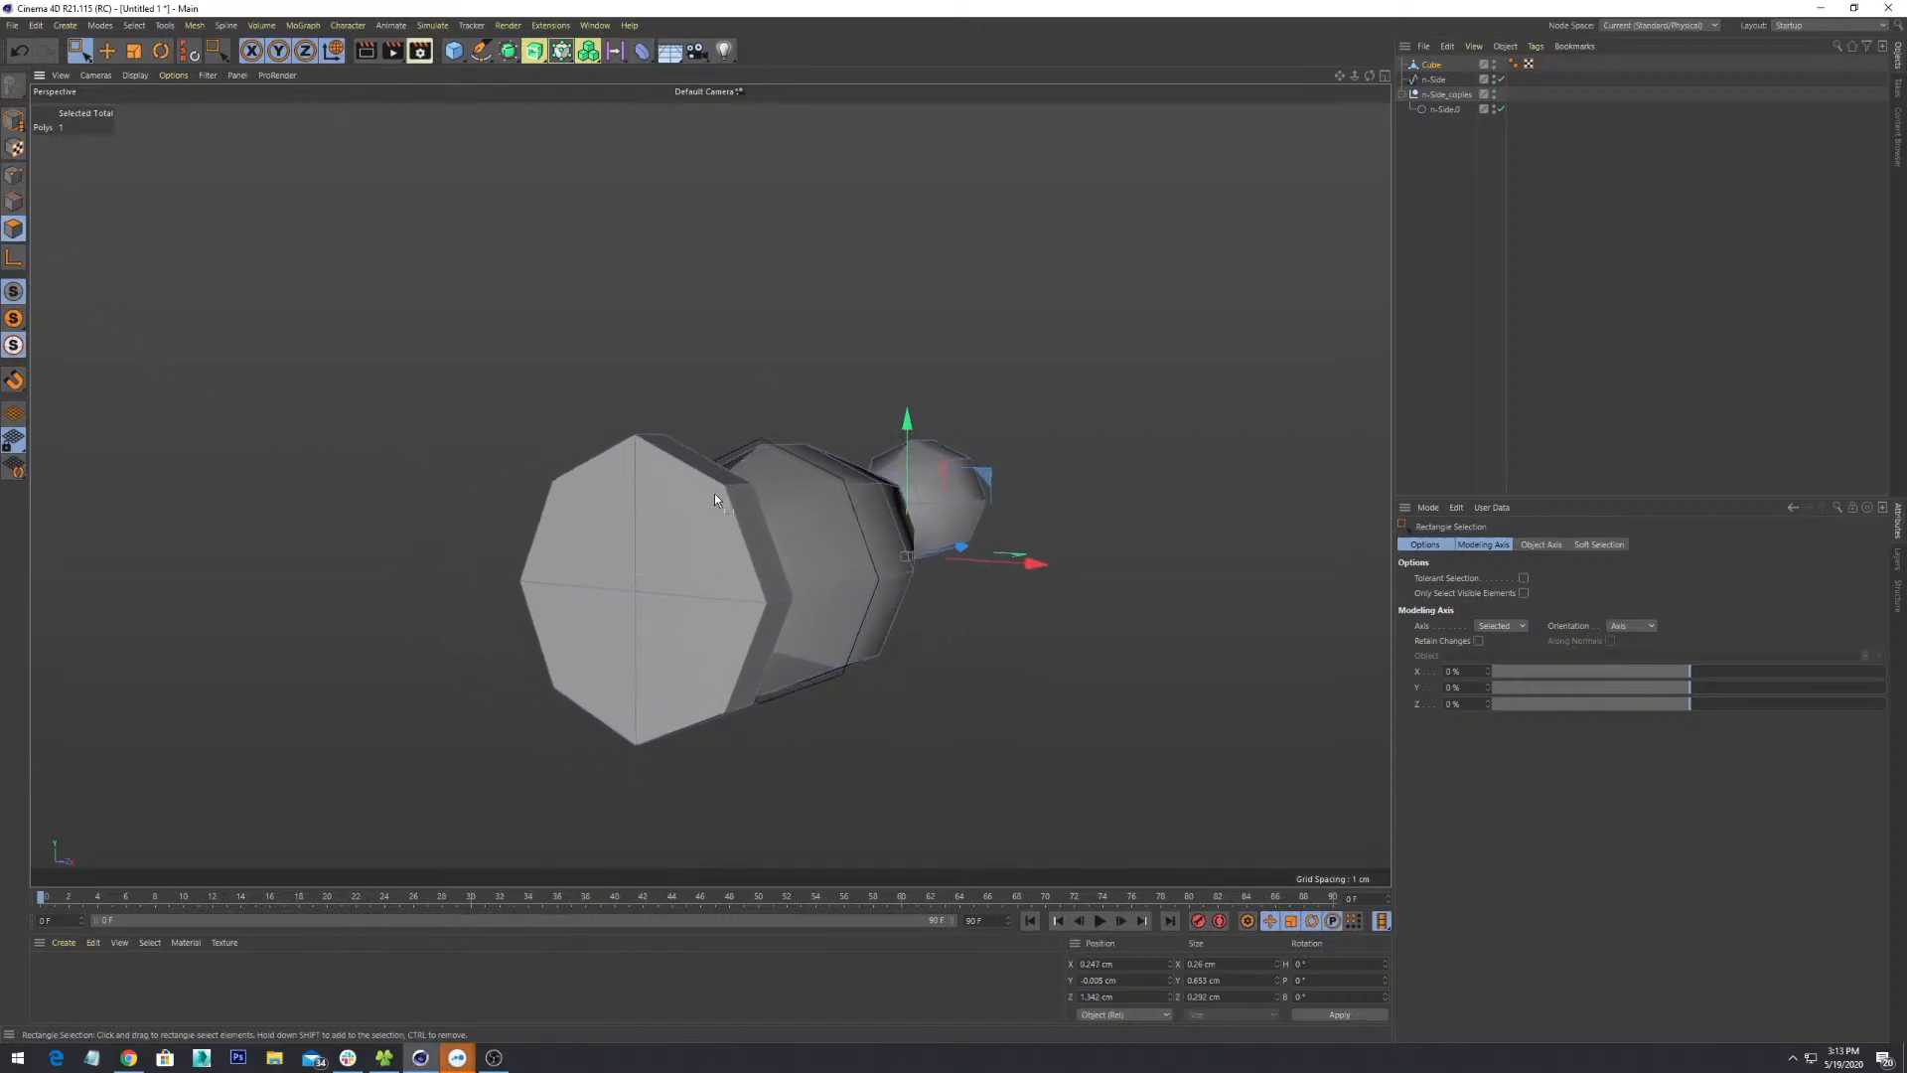
pyautogui.keyDown('alt'); pyautogui.moveTo(729, 551); pyautogui.dragTo(616, 389); pyautogui.keyUp('alt')
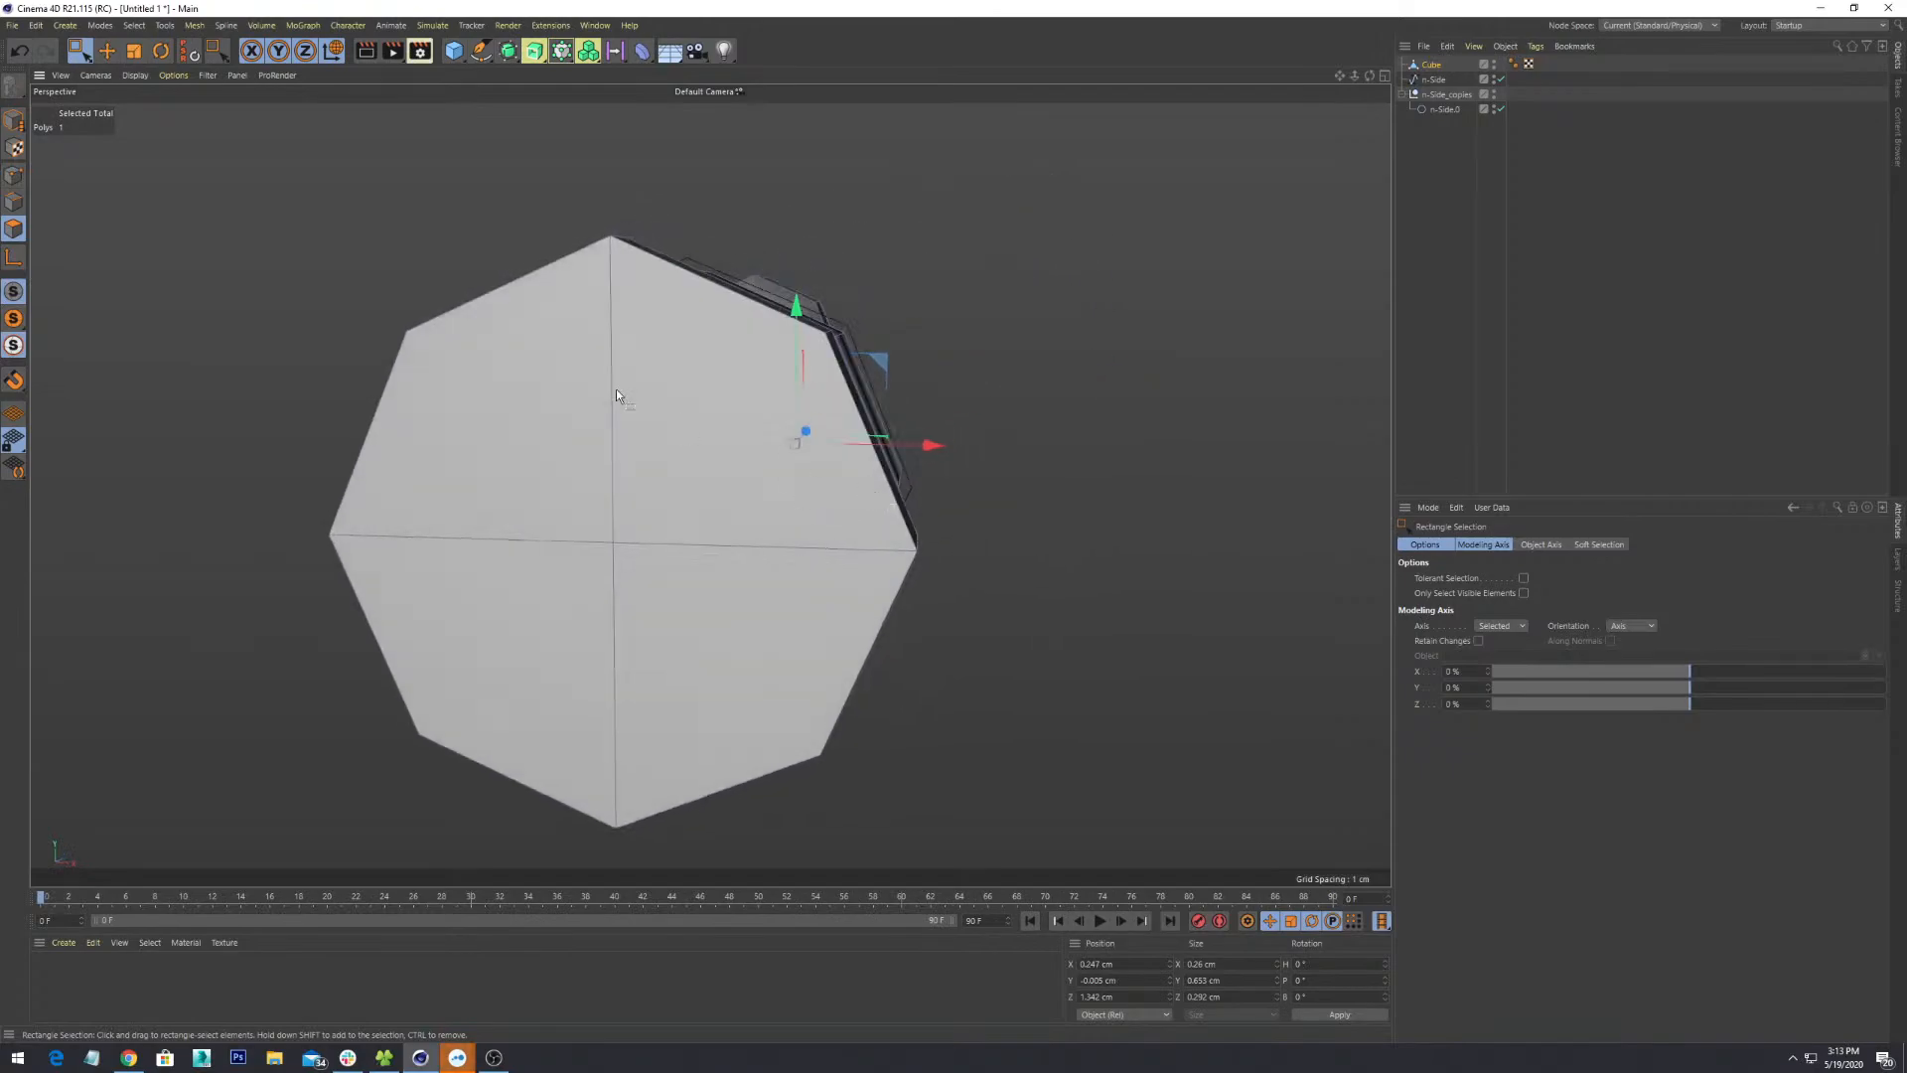
pyautogui.keyDown('alt'); pyautogui.moveTo(482, 334); pyautogui.dragTo(511, 374); pyautogui.keyUp('alt')
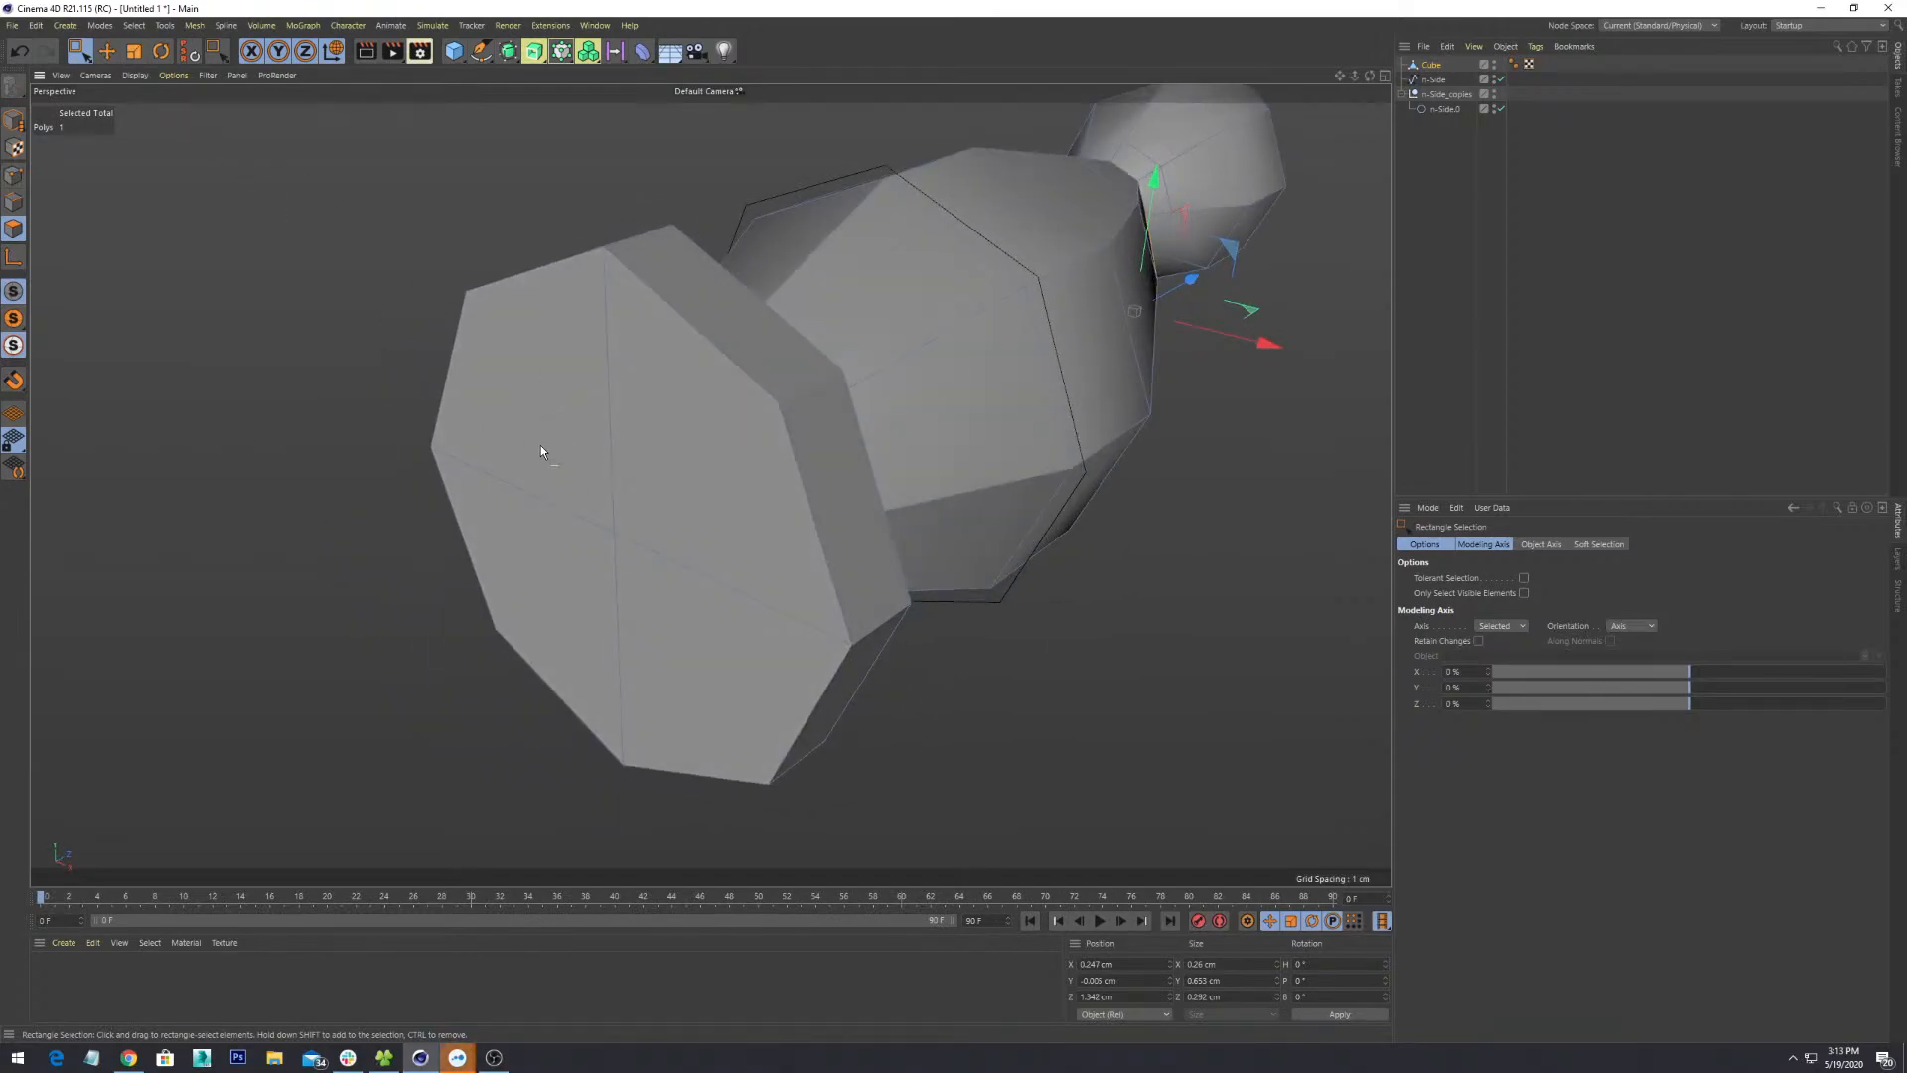
# - Live-select the four polygons of the octagonal end cap
pyautogui.press('9')
pyautogui.click(557, 445)
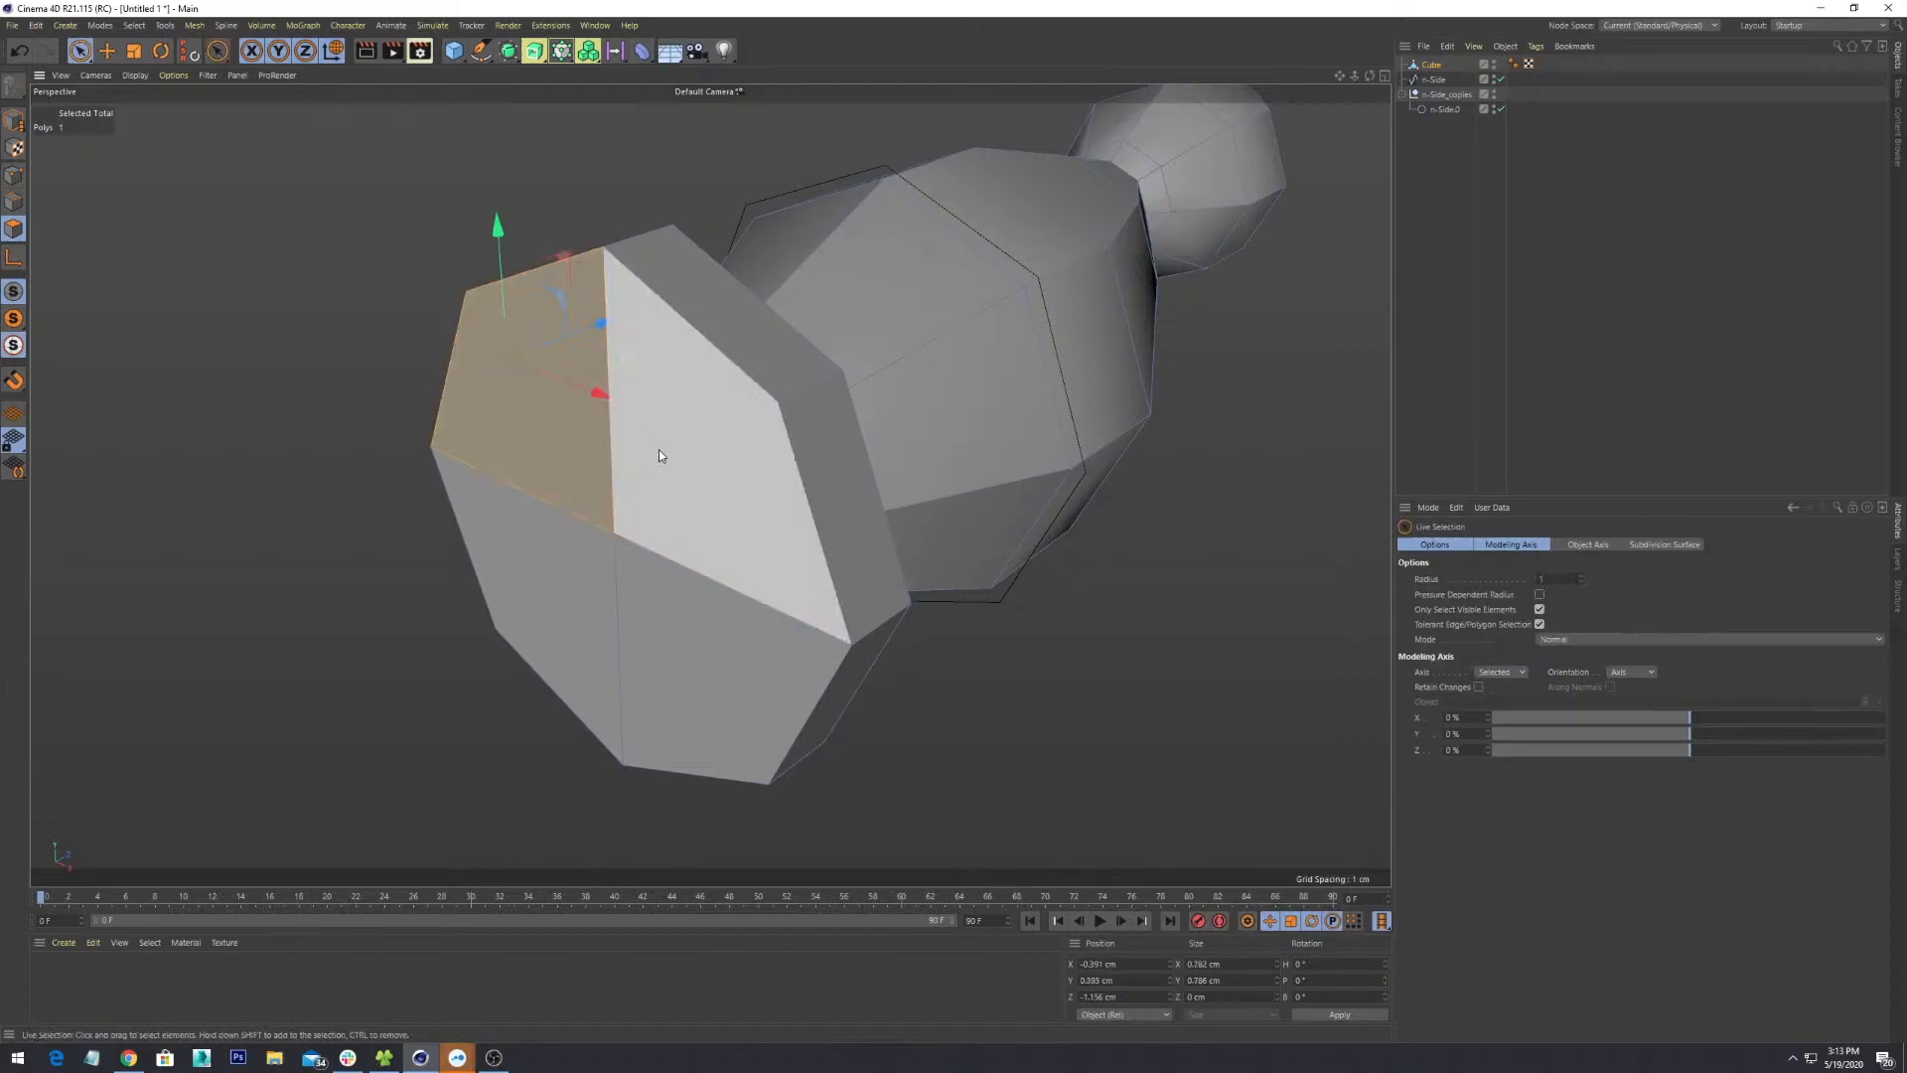
pyautogui.keyDown('shift'); pyautogui.click(687, 455); pyautogui.keyUp('shift')
pyautogui.keyDown('shift'); pyautogui.click(686, 627); pyautogui.keyUp('shift')
pyautogui.keyDown('shift'); pyautogui.click(588, 576); pyautogui.keyUp('shift')
pyautogui.scroll(-5, 606, 518)
pyautogui.keyDown('alt'); pyautogui.moveTo(820, 598); pyautogui.dragTo(884, 576); pyautogui.keyUp('alt')
pyautogui.scroll(3, 864, 569)
# - Extrude Inner the four cap polygons slightly to form a narrow rim
pyautogui.rightClick(626, 447)
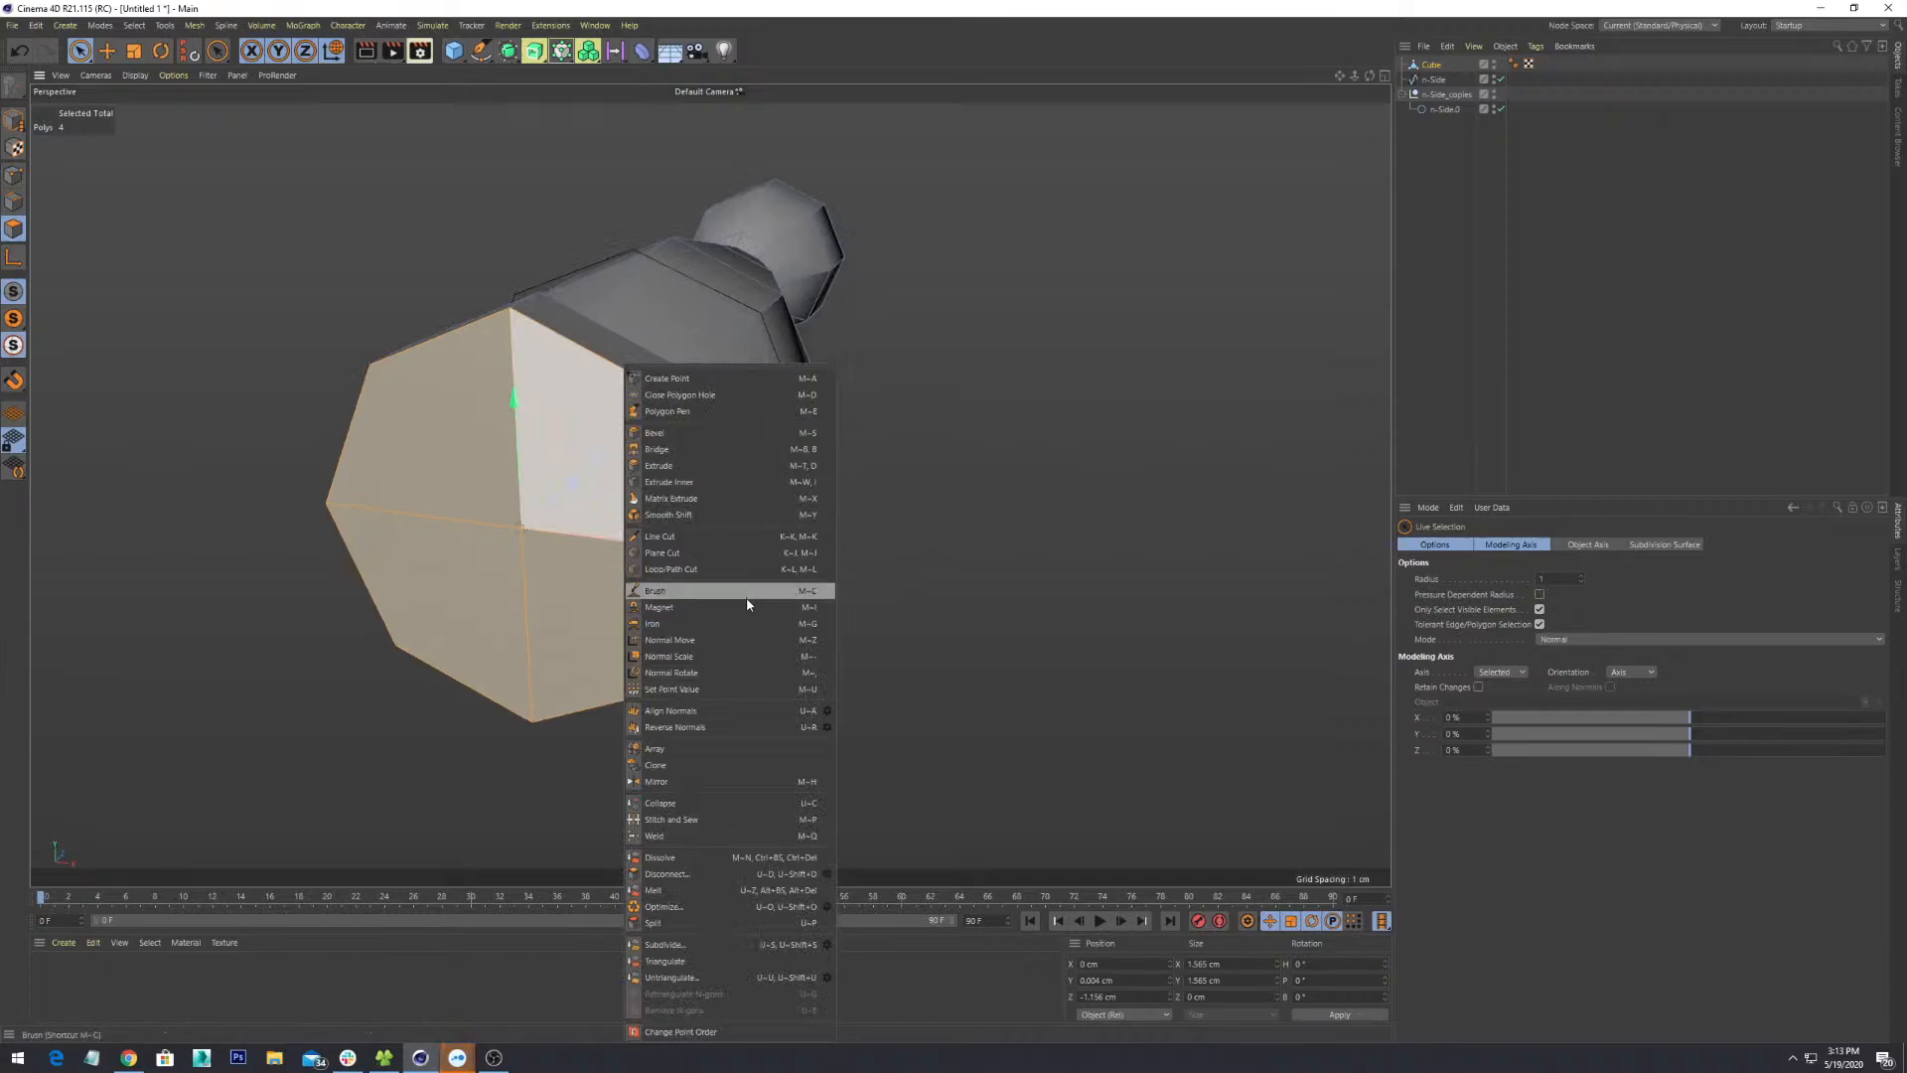
pyautogui.click(707, 483)
pyautogui.moveTo(539, 437); pyautogui.dragTo(553, 441)
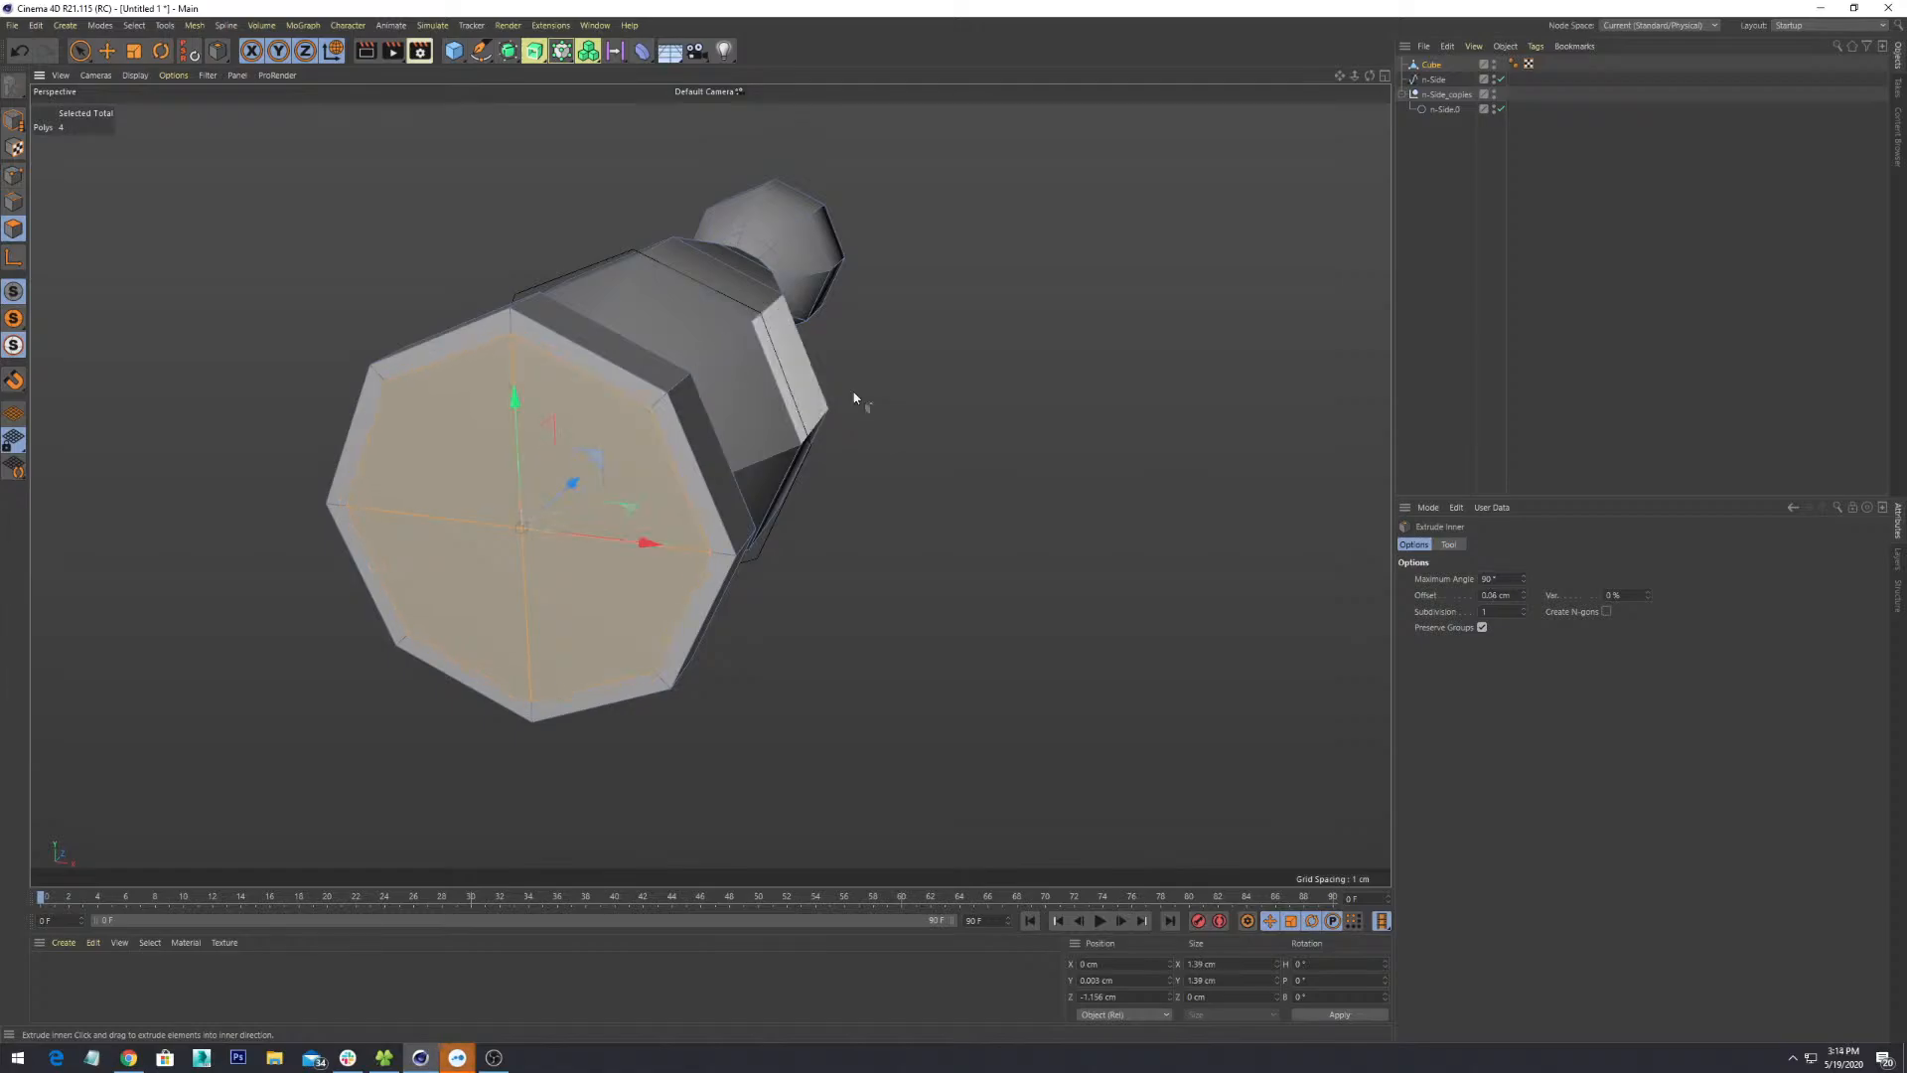
pyautogui.keyDown('alt'); pyautogui.moveTo(854, 398); pyautogui.dragTo(987, 578); pyautogui.keyUp('alt')
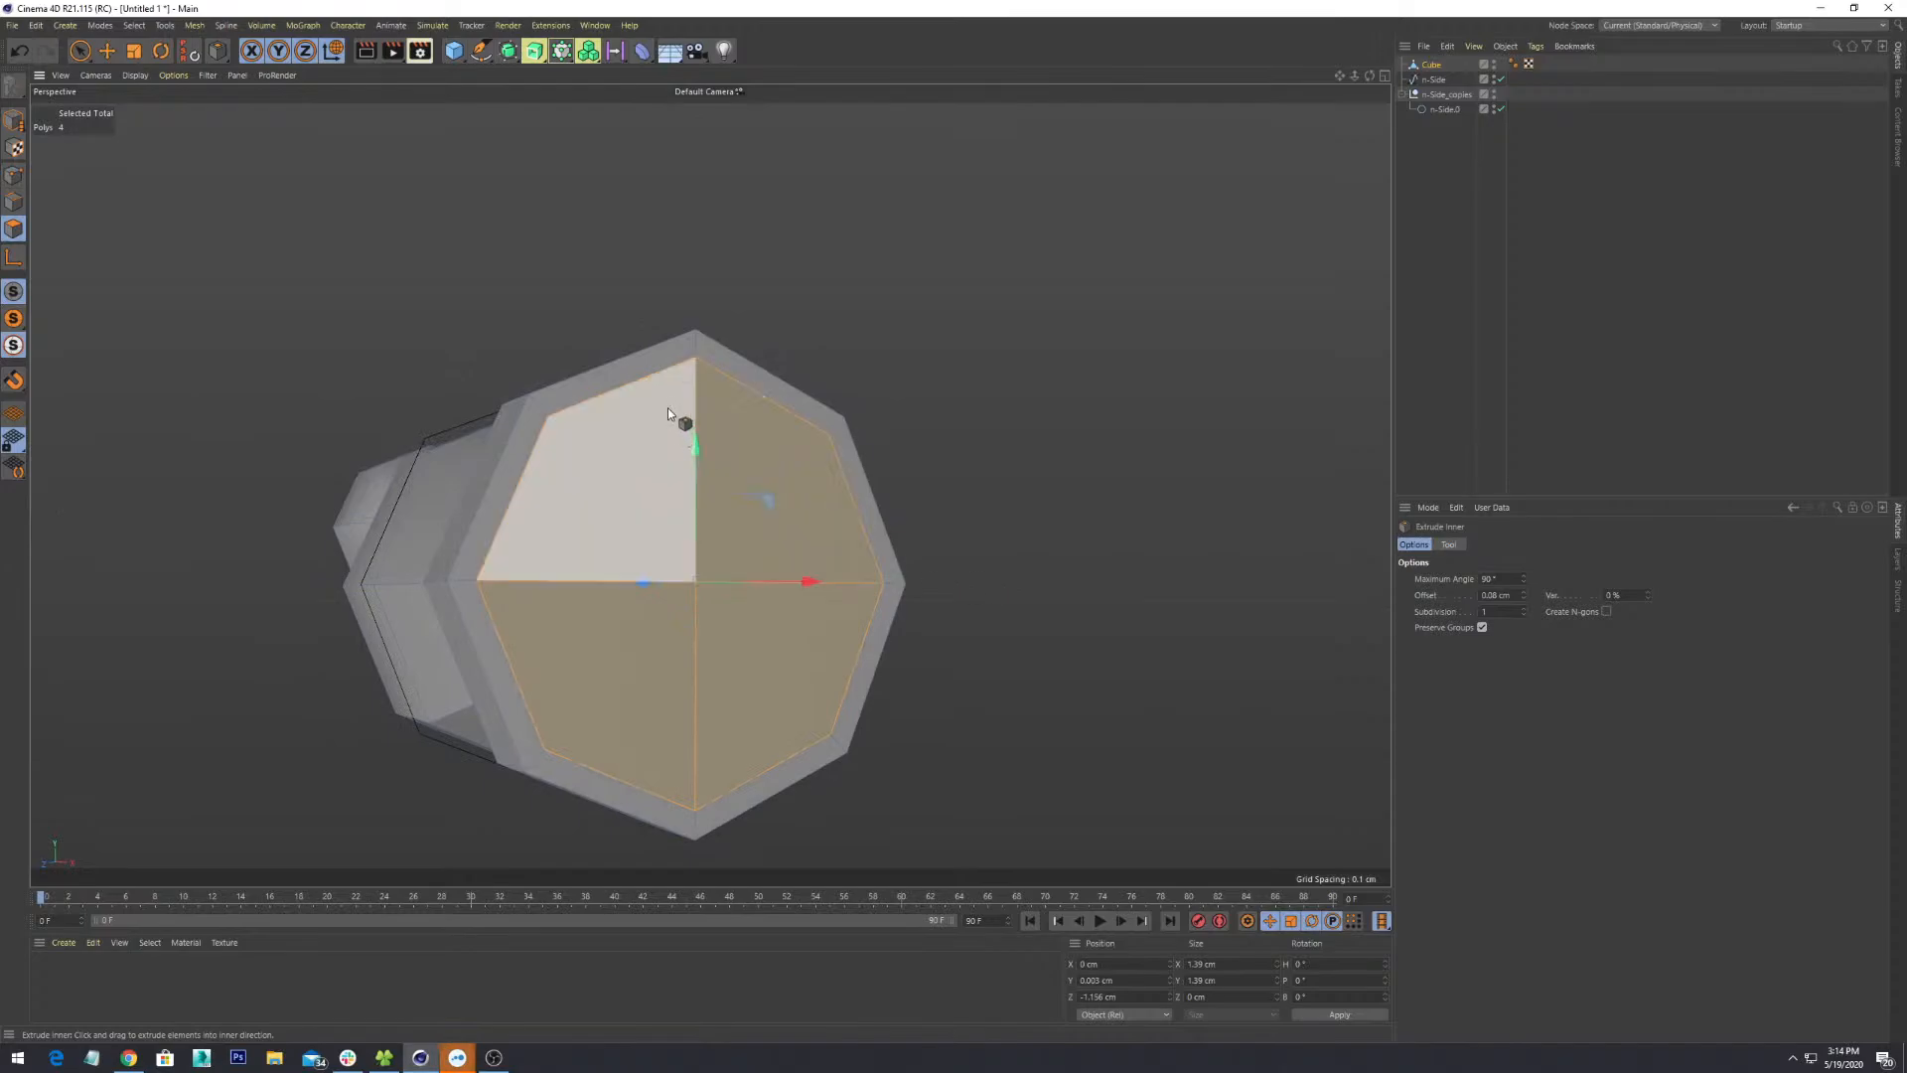
pyautogui.scroll(-3, 667, 407)
pyautogui.keyDown('alt'); pyautogui.moveTo(807, 538); pyautogui.dragTo(725, 495); pyautogui.keyUp('alt')
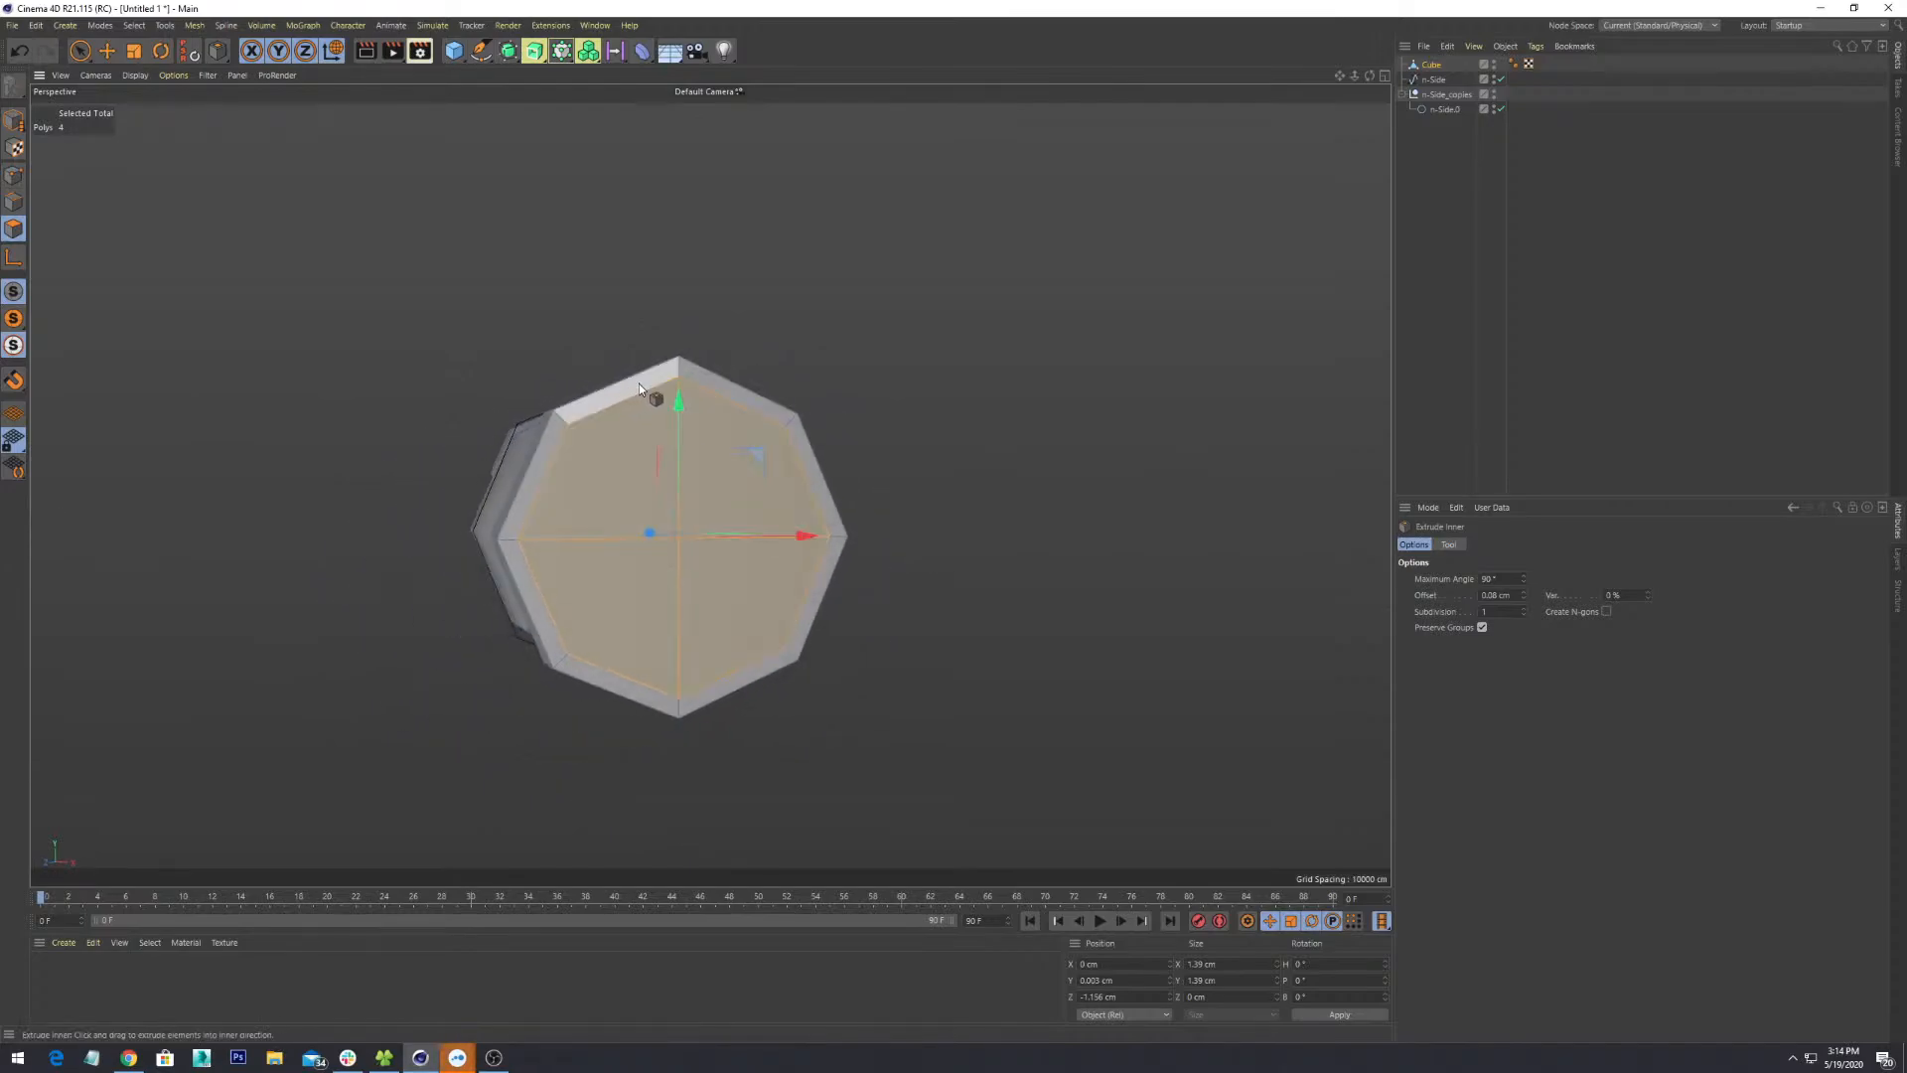
pyautogui.keyDown('alt'); pyautogui.moveTo(863, 444); pyautogui.dragTo(838, 461); pyautogui.keyUp('alt')
pyautogui.scroll(4, 837, 461)
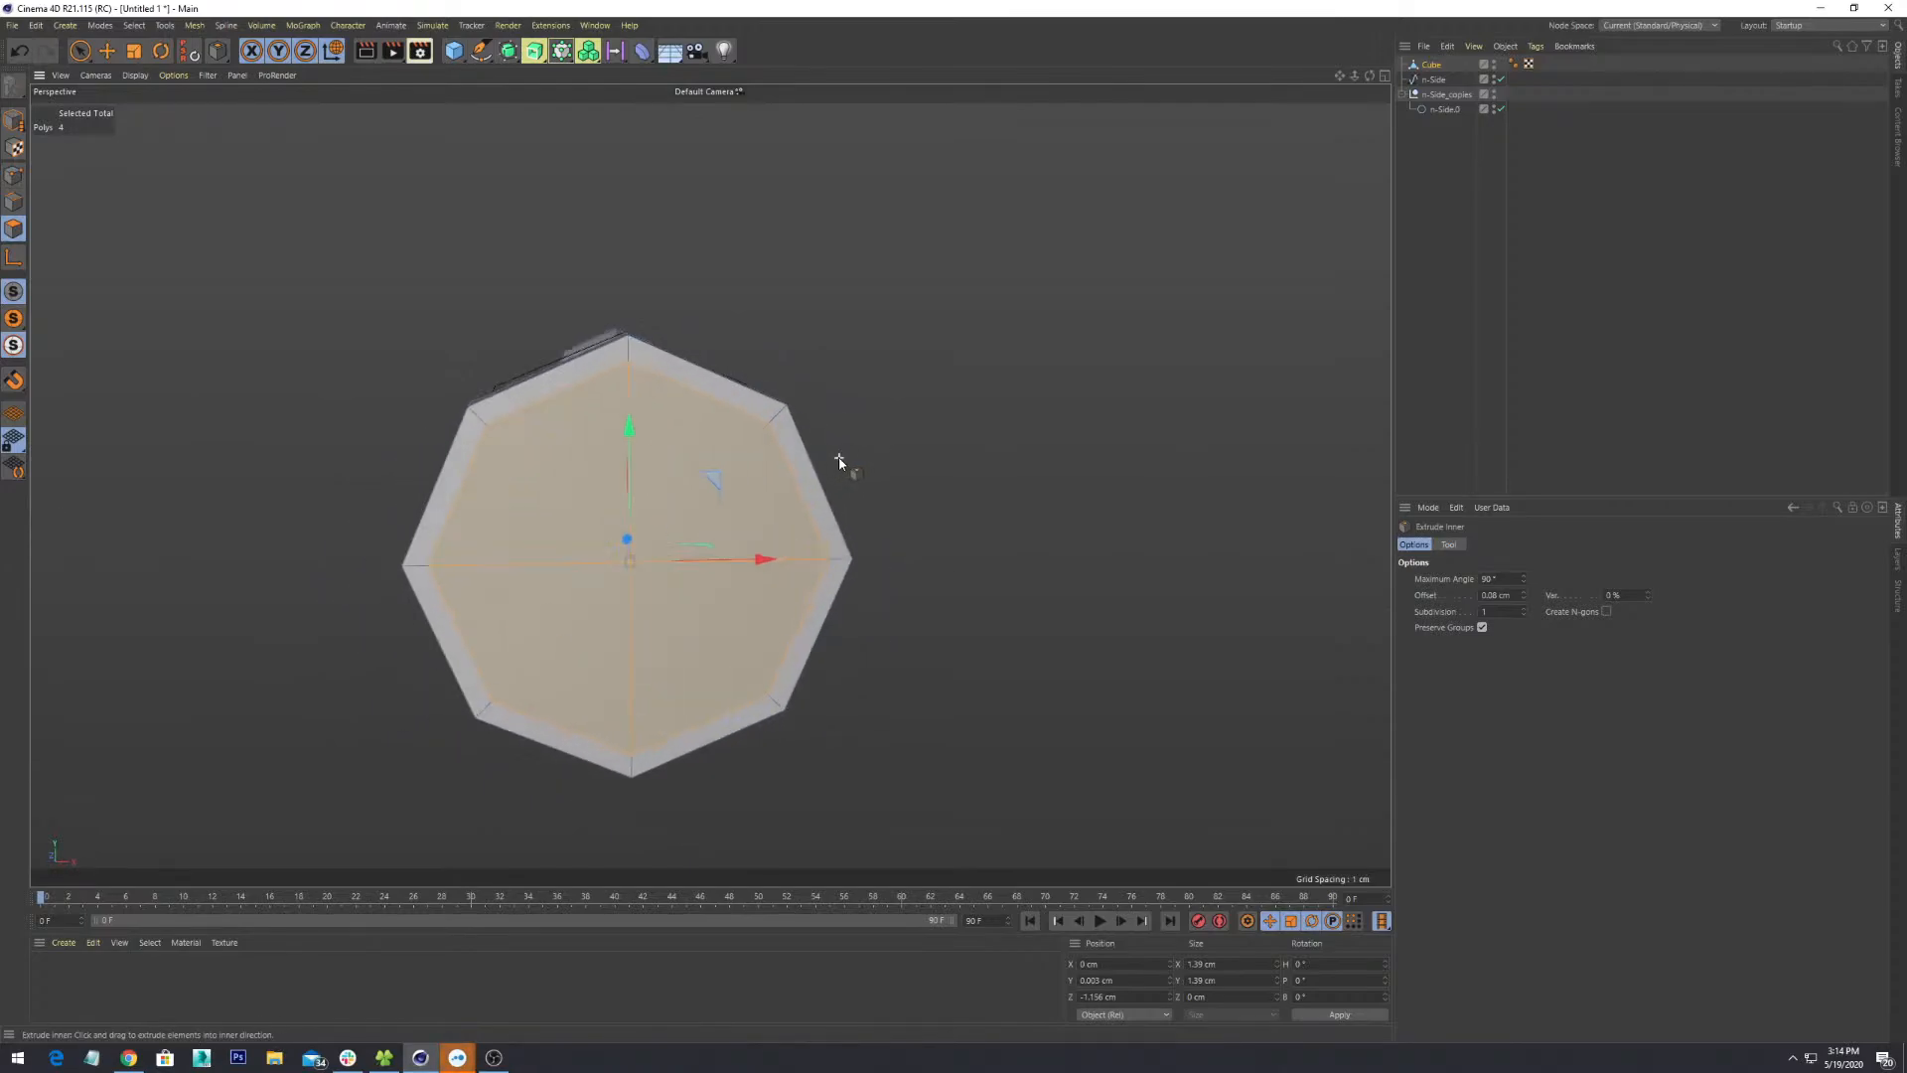
# - Select the top-left and top-right rim faces
pyautogui.click(569, 344)
pyautogui.keyDown('shift'); pyautogui.click(660, 356); pyautogui.keyUp('shift')
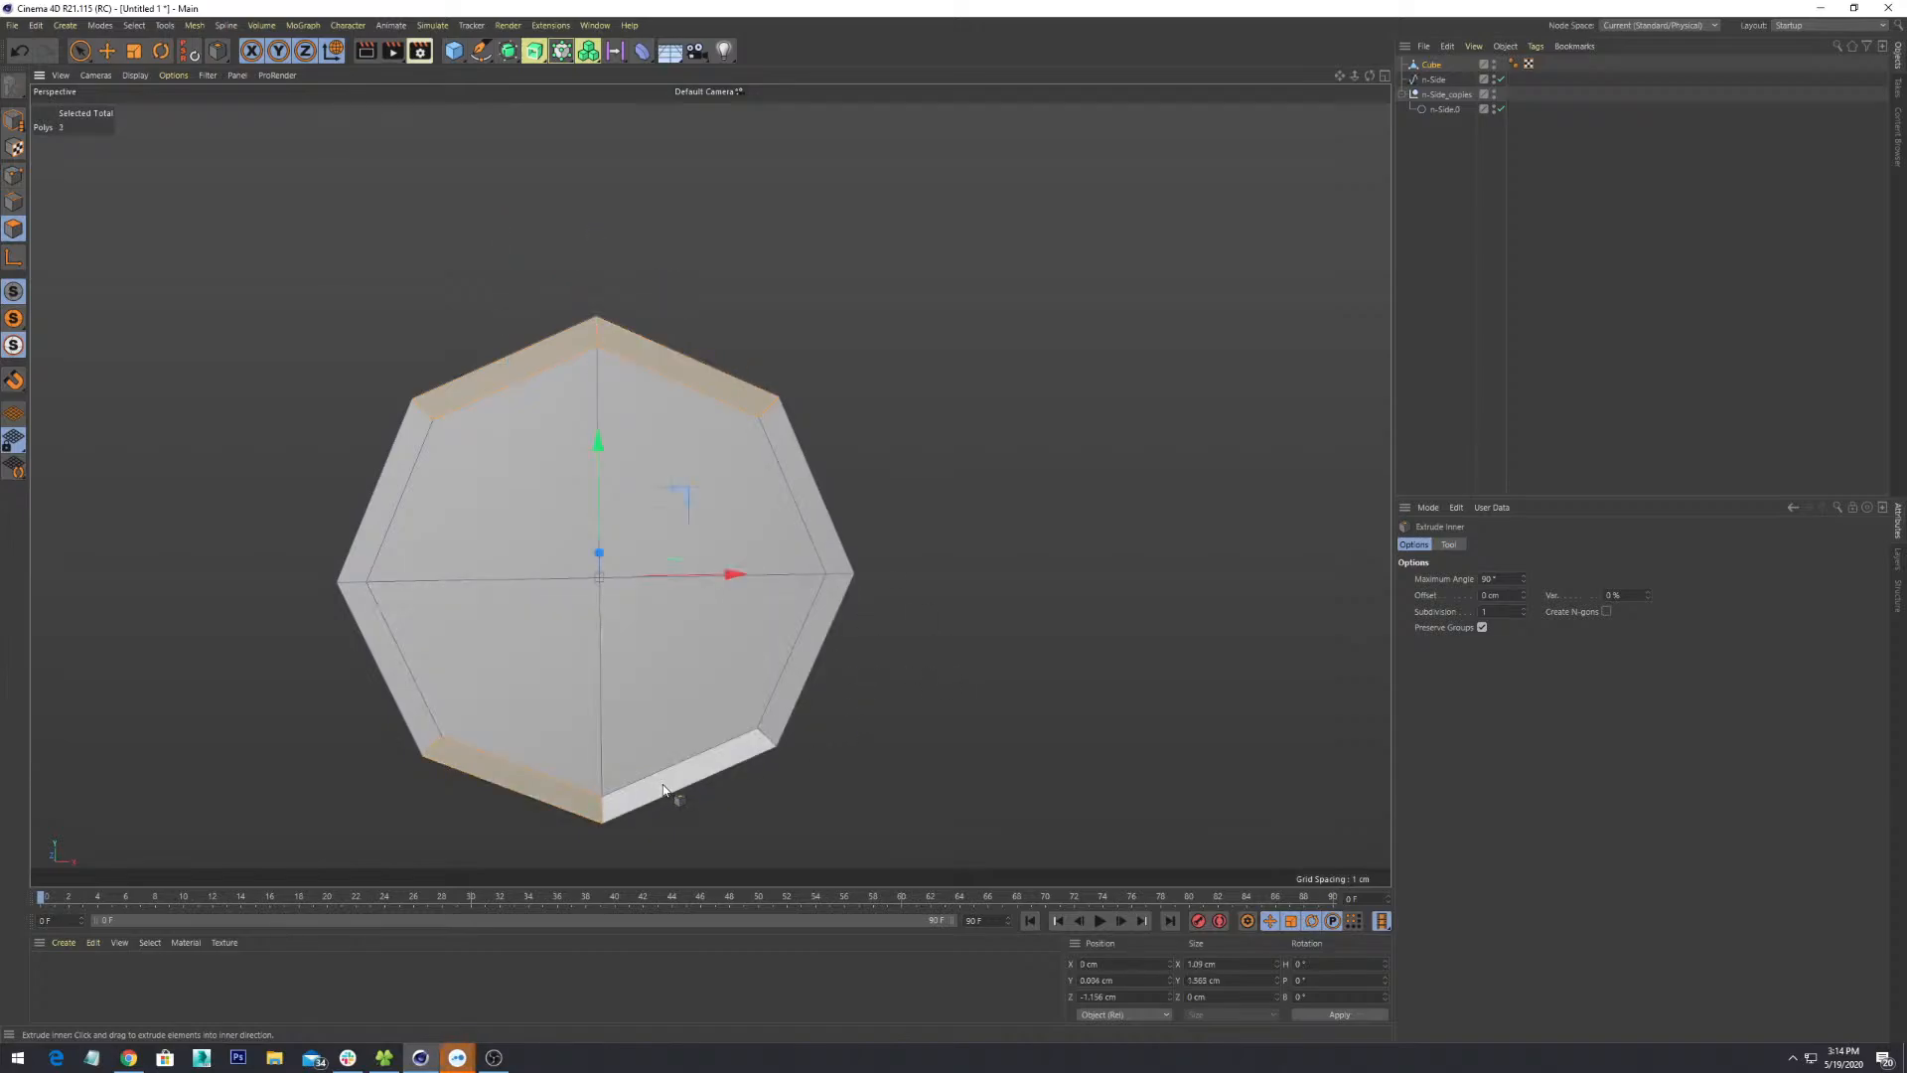
pyautogui.keyDown('alt'); pyautogui.moveTo(744, 755); pyautogui.dragTo(717, 458); pyautogui.keyUp('alt')
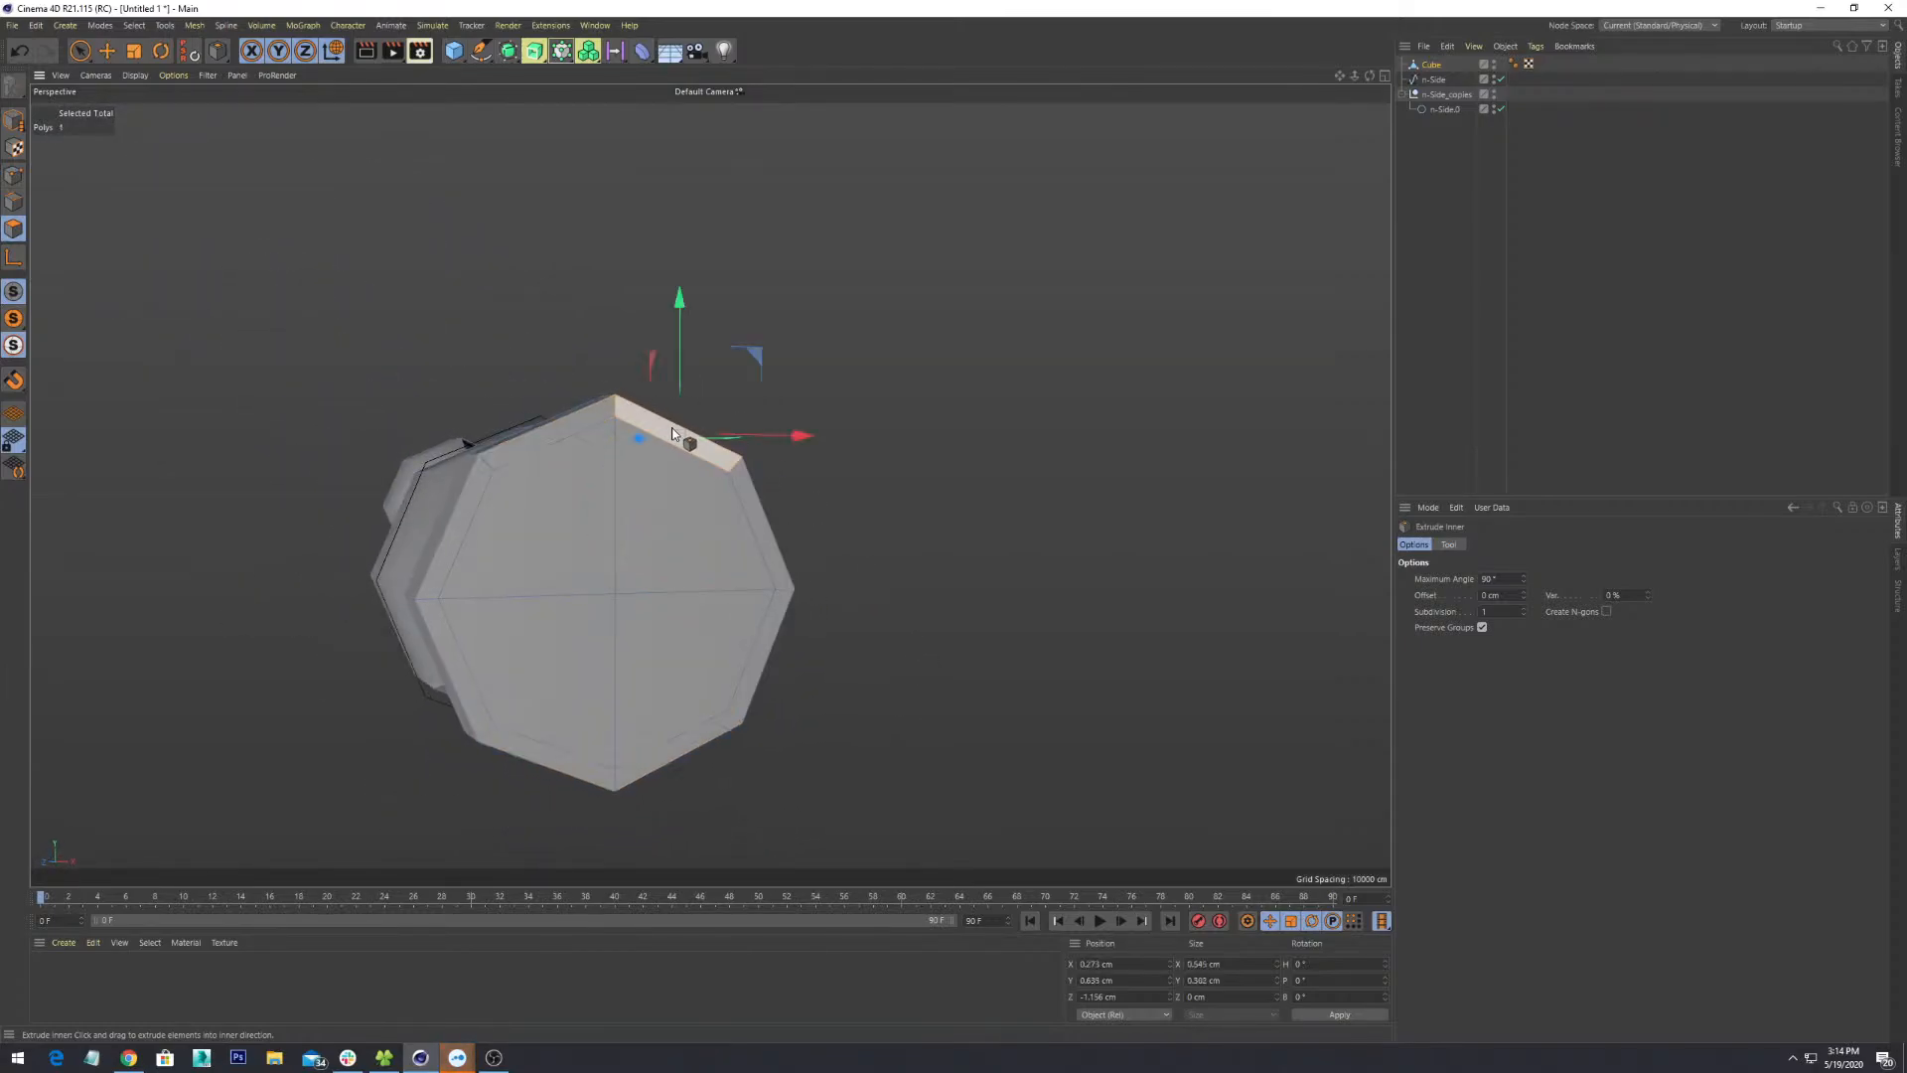
pyautogui.keyDown('alt'); pyautogui.moveTo(945, 592); pyautogui.dragTo(777, 608); pyautogui.keyUp('alt')
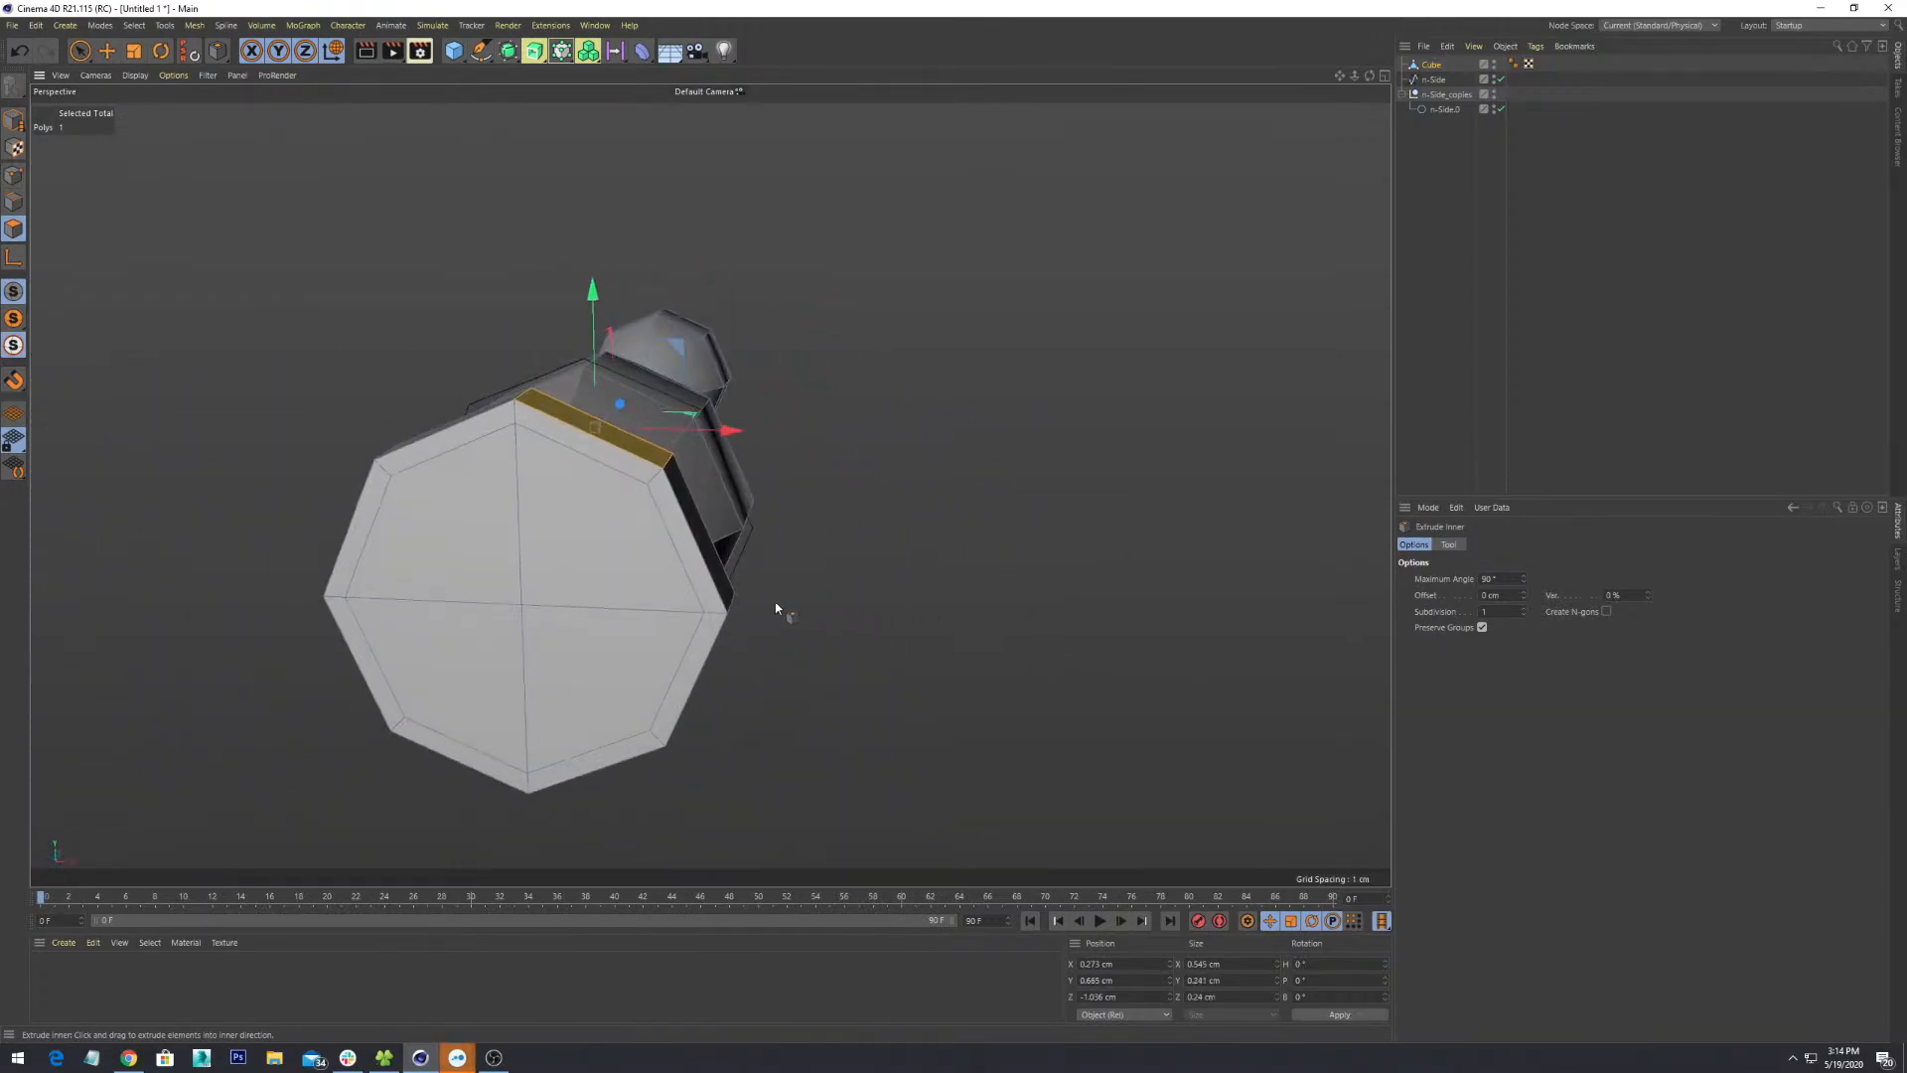
pyautogui.middleClick(760, 557)
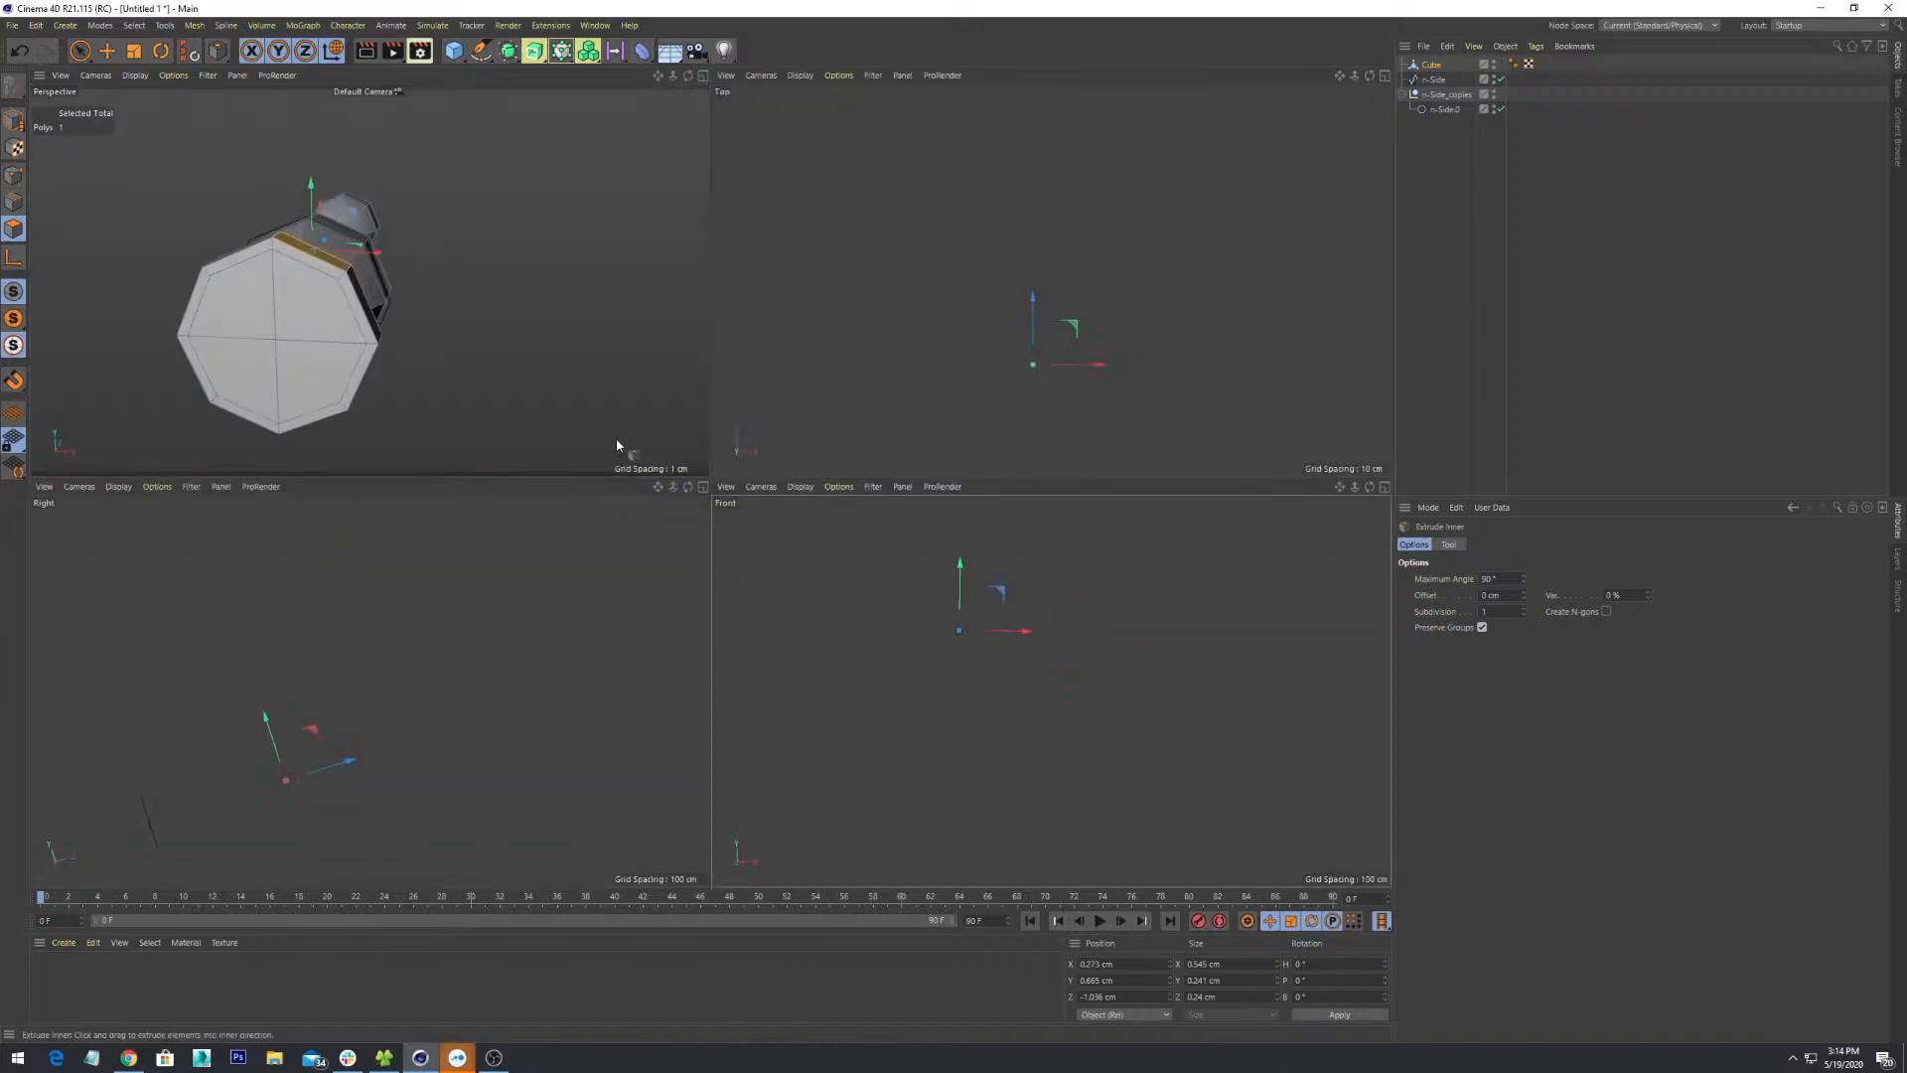
pyautogui.middleClick(542, 353)
pyautogui.keyDown('alt'); pyautogui.moveTo(594, 382); pyautogui.dragTo(781, 461); pyautogui.keyUp('alt')
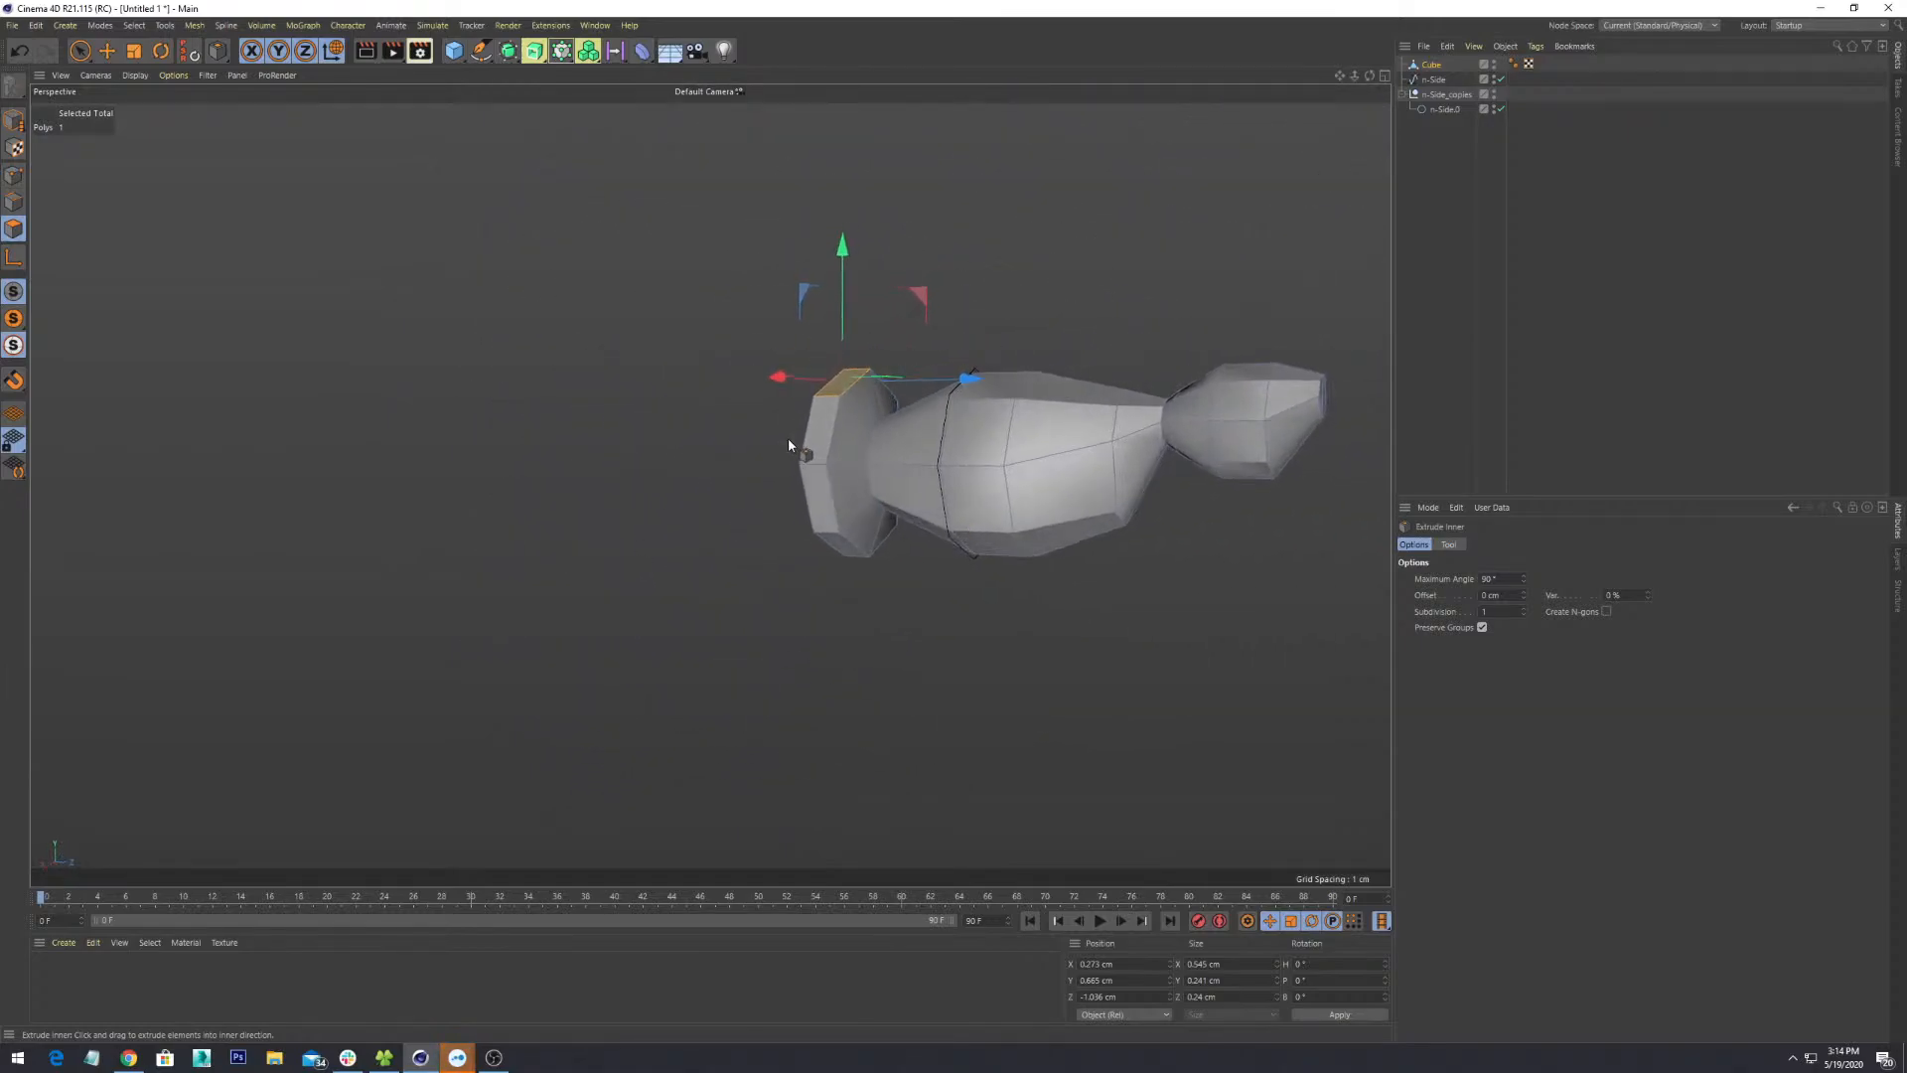
pyautogui.keyDown('alt'); pyautogui.moveTo(797, 206); pyautogui.dragTo(765, 740); pyautogui.keyUp('alt')
# - Add two more alternating rim faces, making four selected
pyautogui.keyDown('shift'); pyautogui.click(806, 689); pyautogui.keyUp('shift')
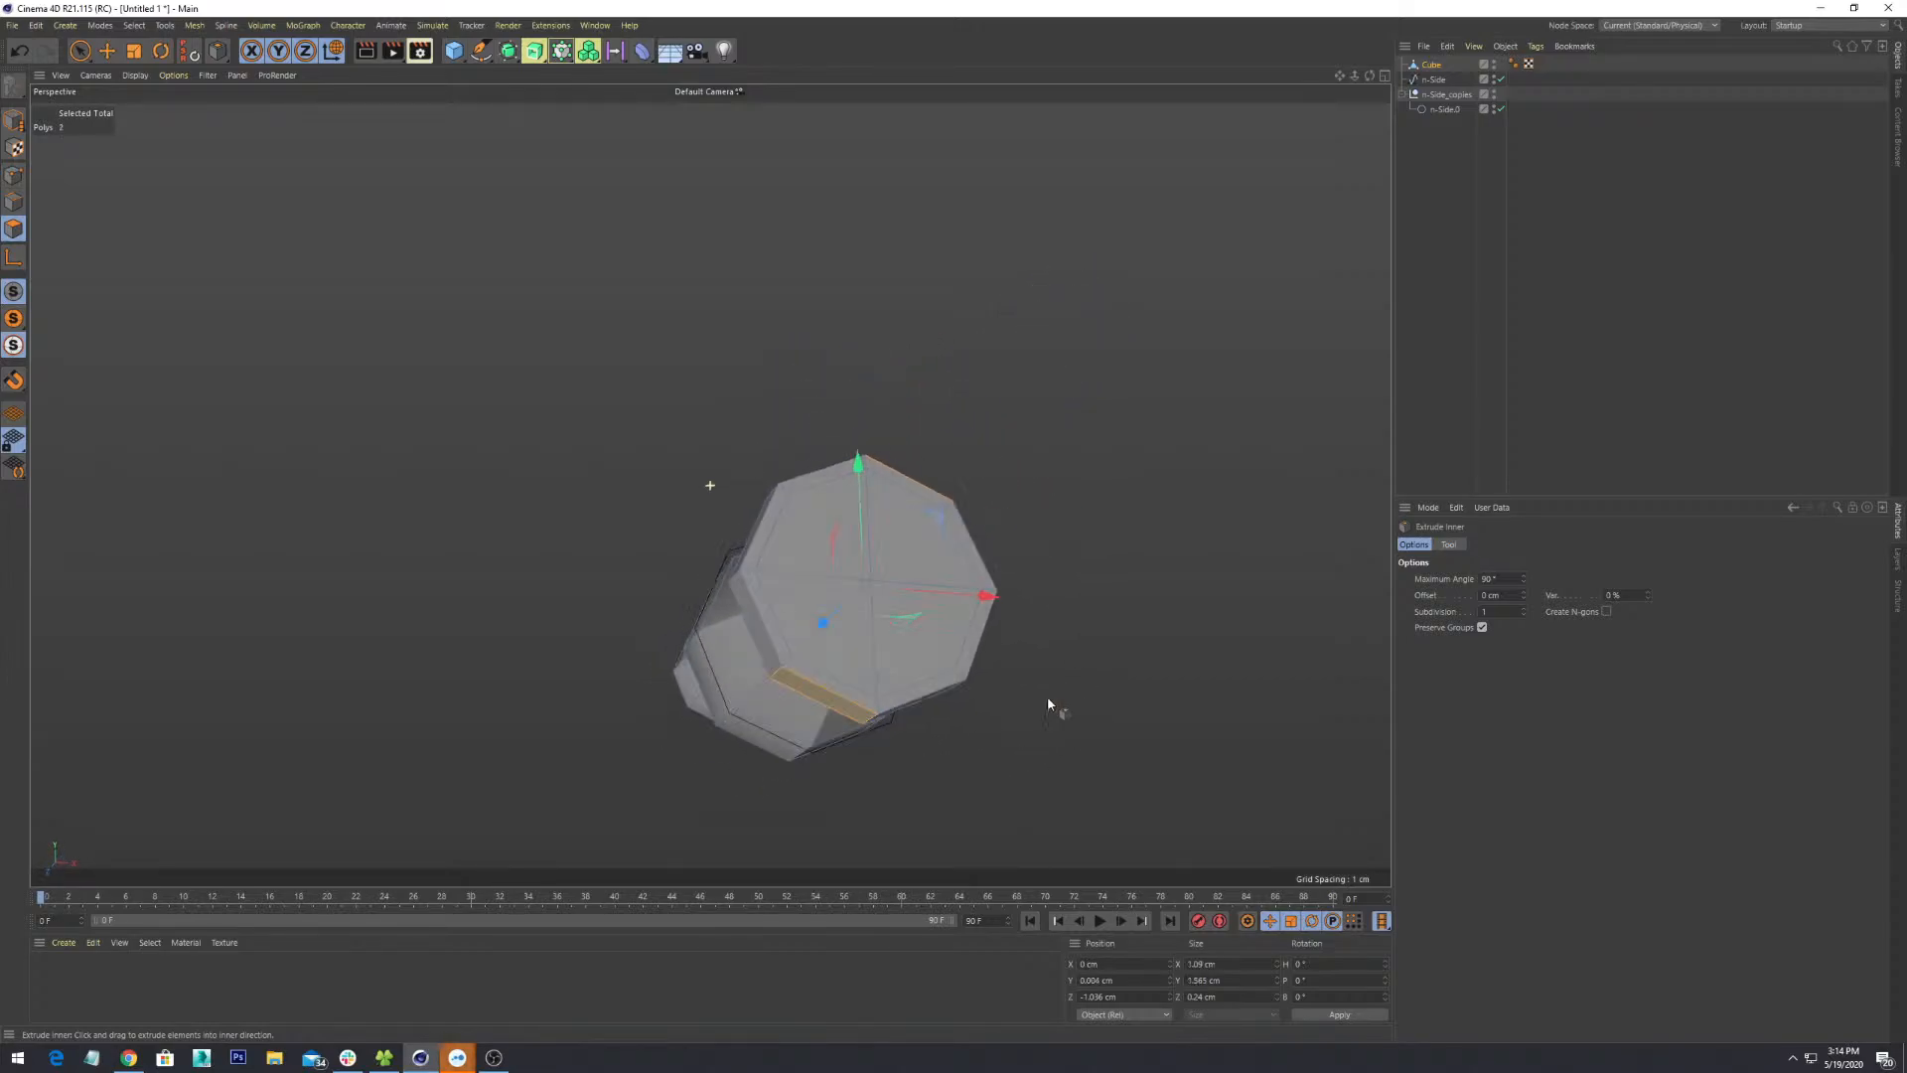
pyautogui.keyDown('alt'); pyautogui.moveTo(1050, 703); pyautogui.dragTo(976, 705); pyautogui.keyUp('alt')
pyautogui.keyDown('alt'); pyautogui.moveTo(785, 628); pyautogui.dragTo(828, 618); pyautogui.keyUp('alt')
pyautogui.keyDown('shift'); pyautogui.click(955, 596); pyautogui.keyUp('shift')
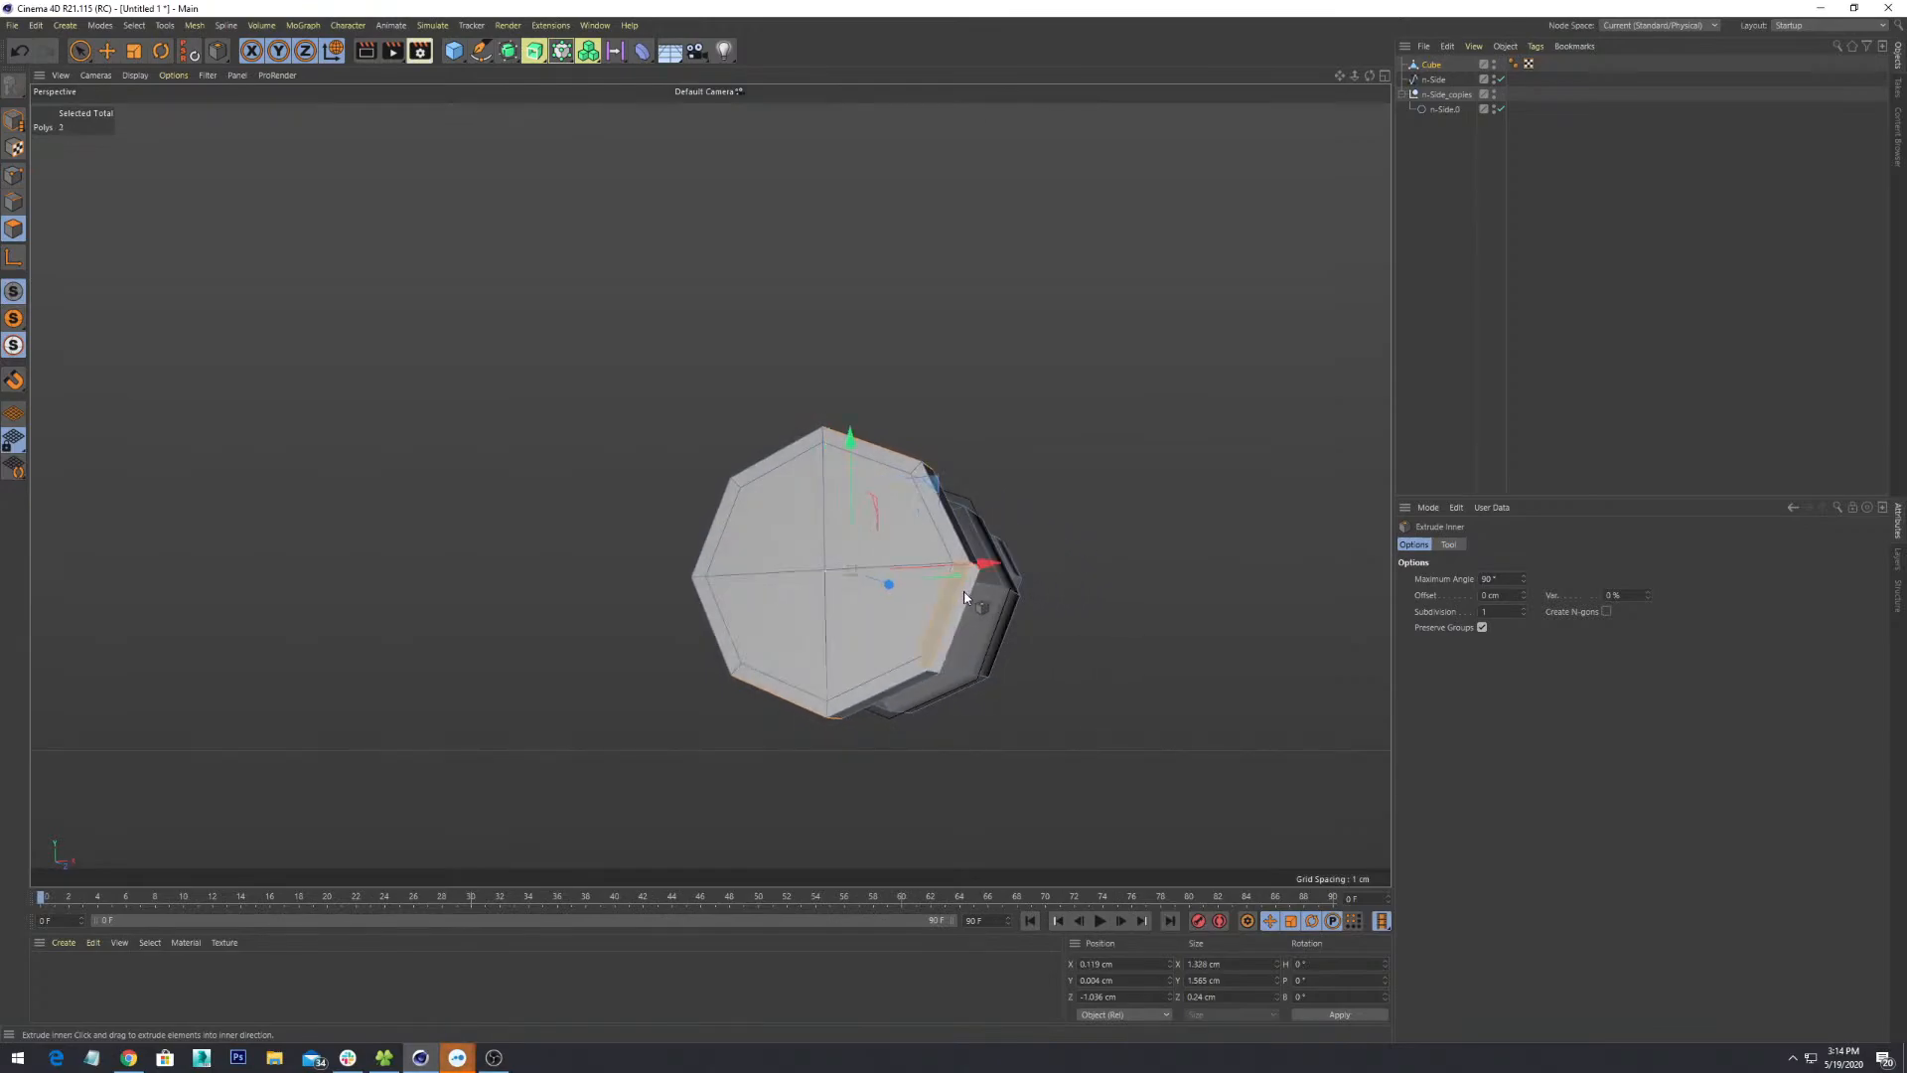
pyautogui.keyDown('alt'); pyautogui.moveTo(979, 681); pyautogui.dragTo(1083, 557); pyautogui.keyUp('alt')
pyautogui.keyDown('shift'); pyautogui.click(782, 625); pyautogui.keyUp('shift')
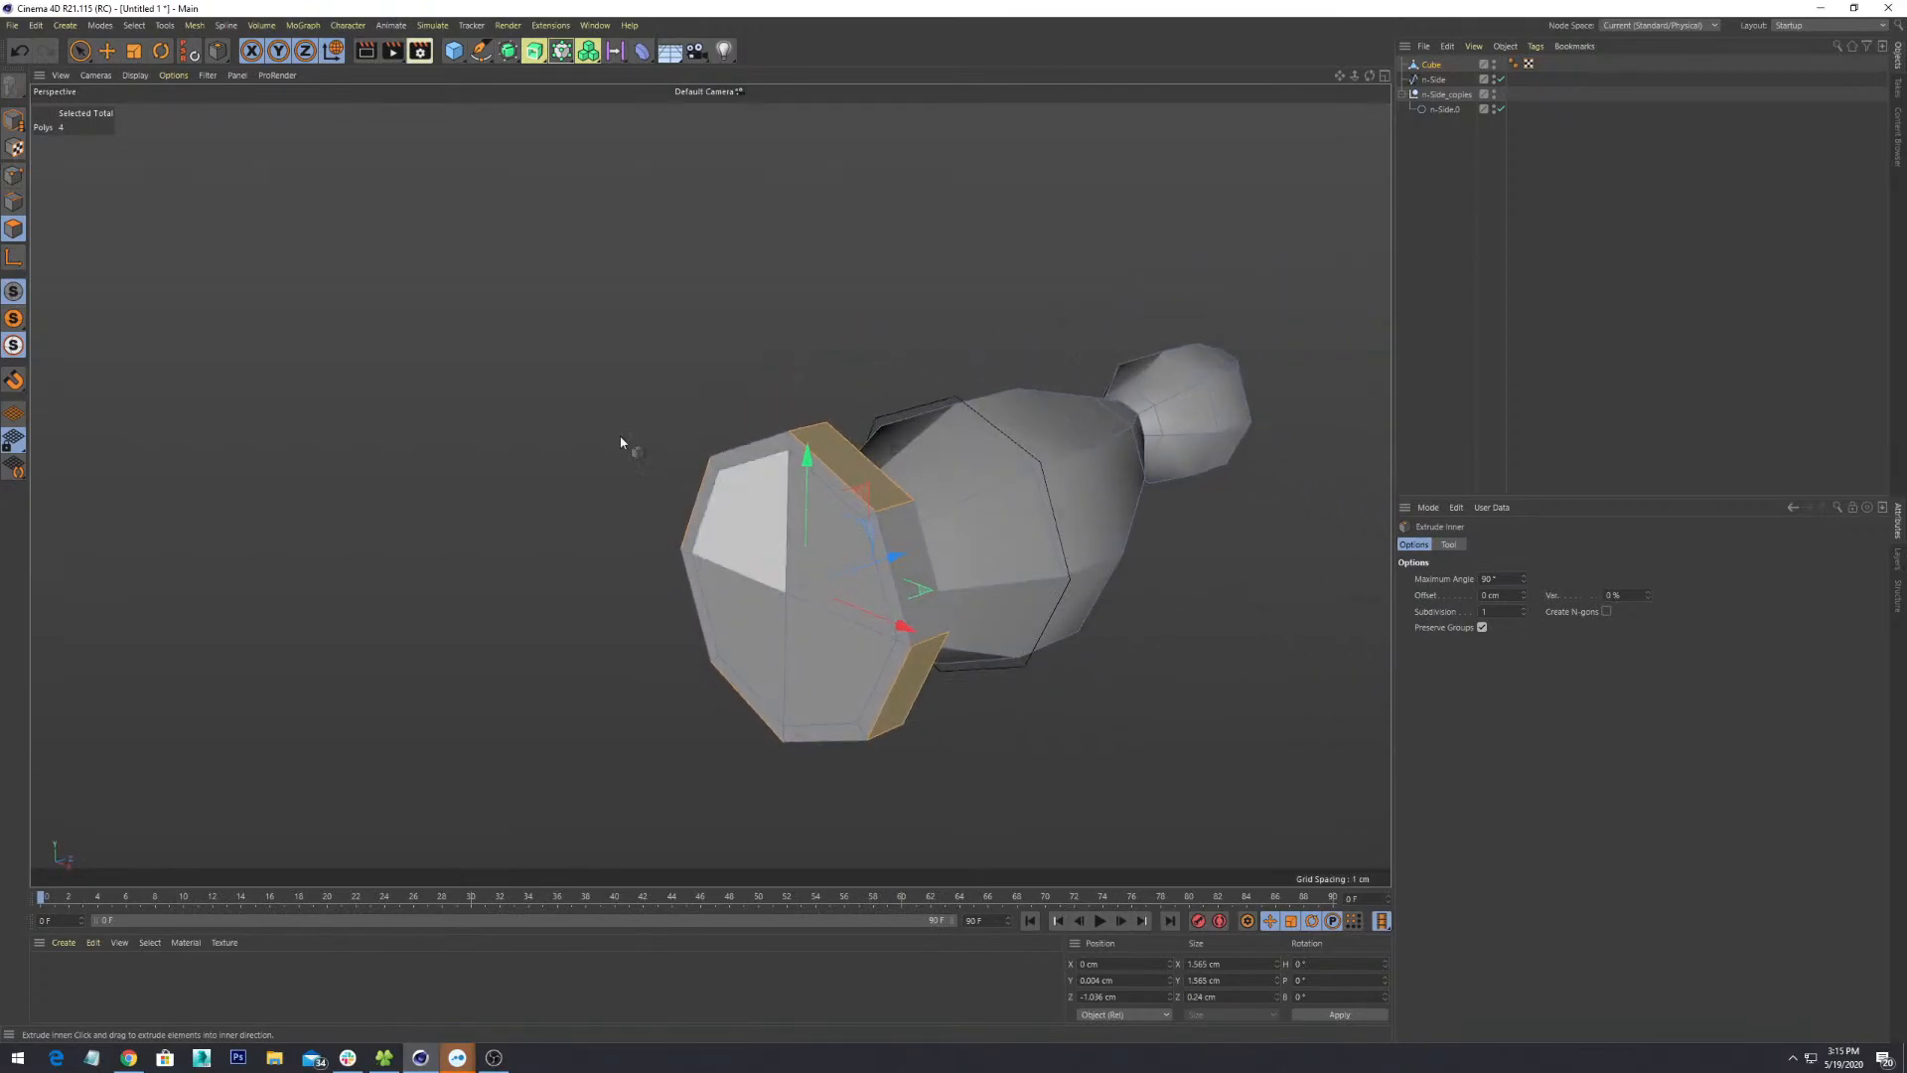
# - Bevel the four rim faces with an initial 0.01 cm offset
pyautogui.rightClick(836, 373)
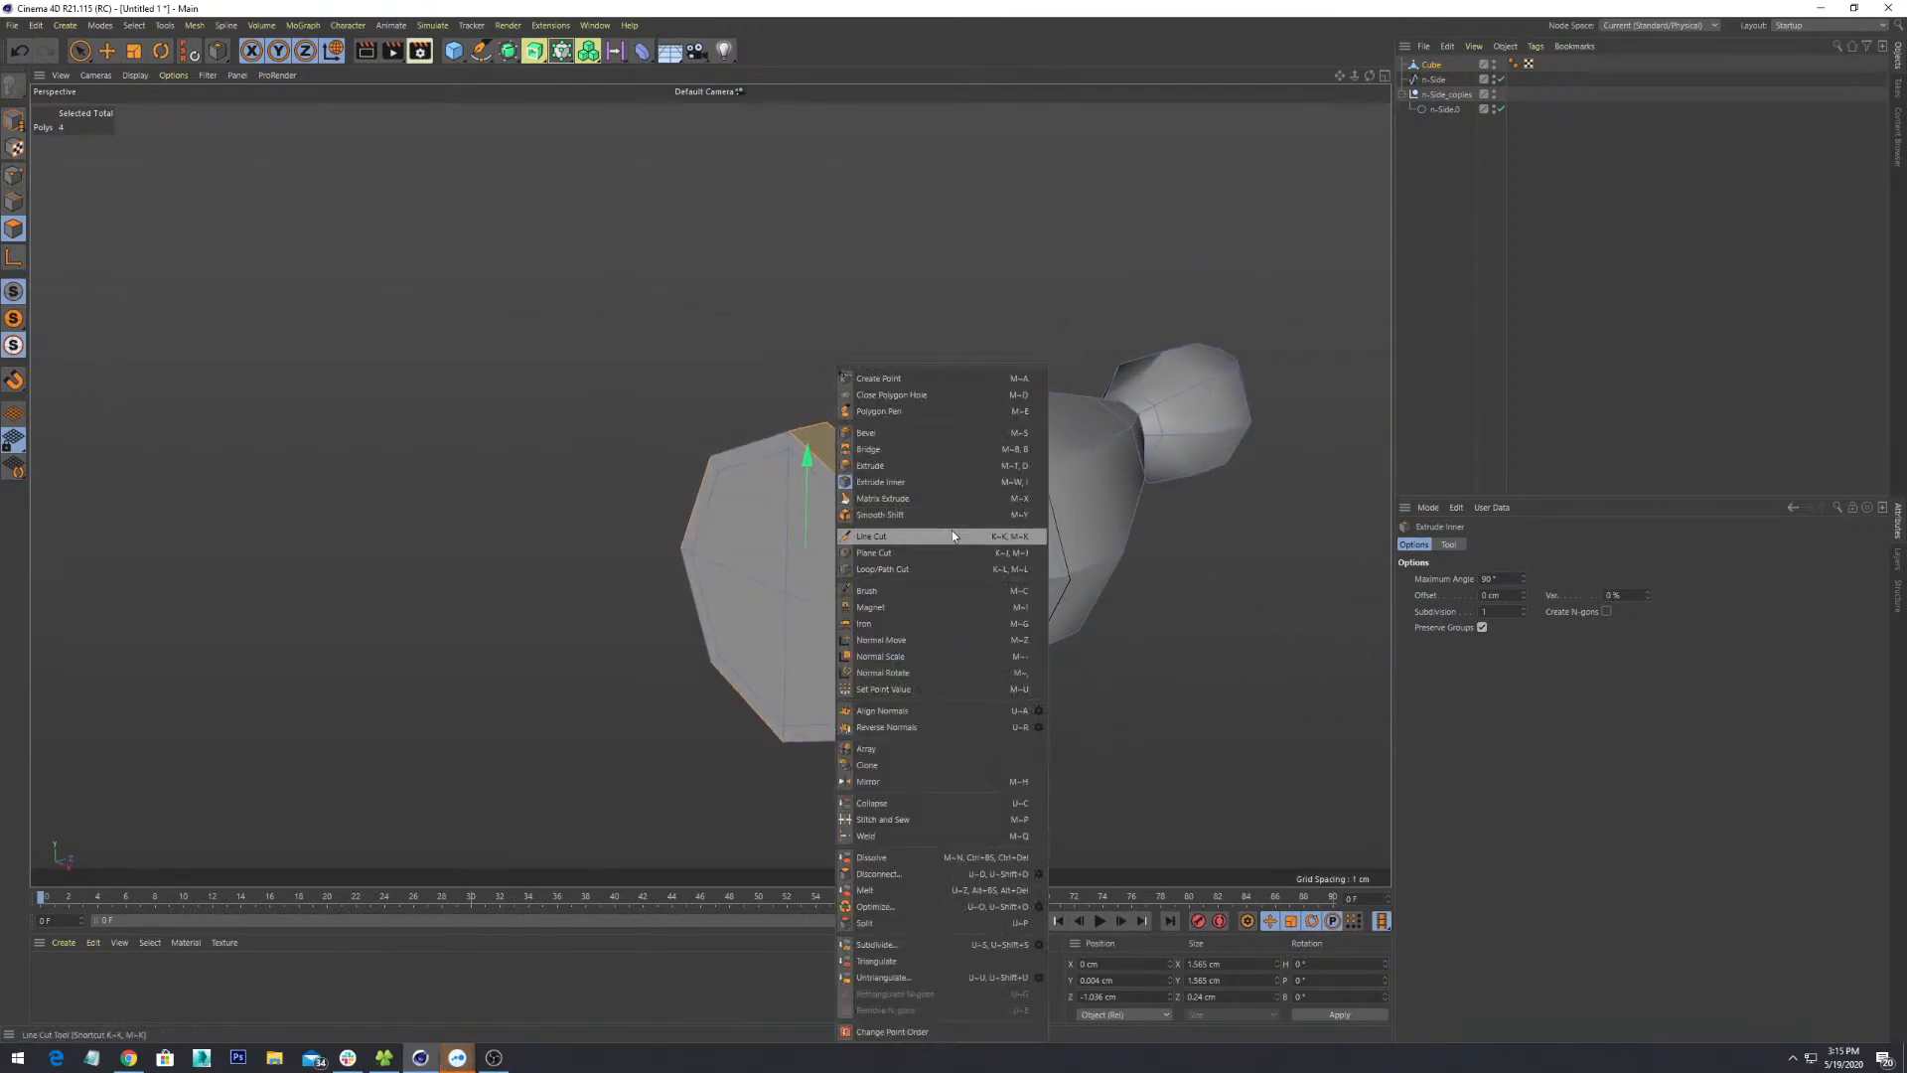
pyautogui.click(935, 438)
pyautogui.moveTo(860, 473); pyautogui.dragTo(859, 527)
pyautogui.keyDown('alt'); pyautogui.moveTo(859, 528); pyautogui.dragTo(963, 463); pyautogui.keyUp('alt')
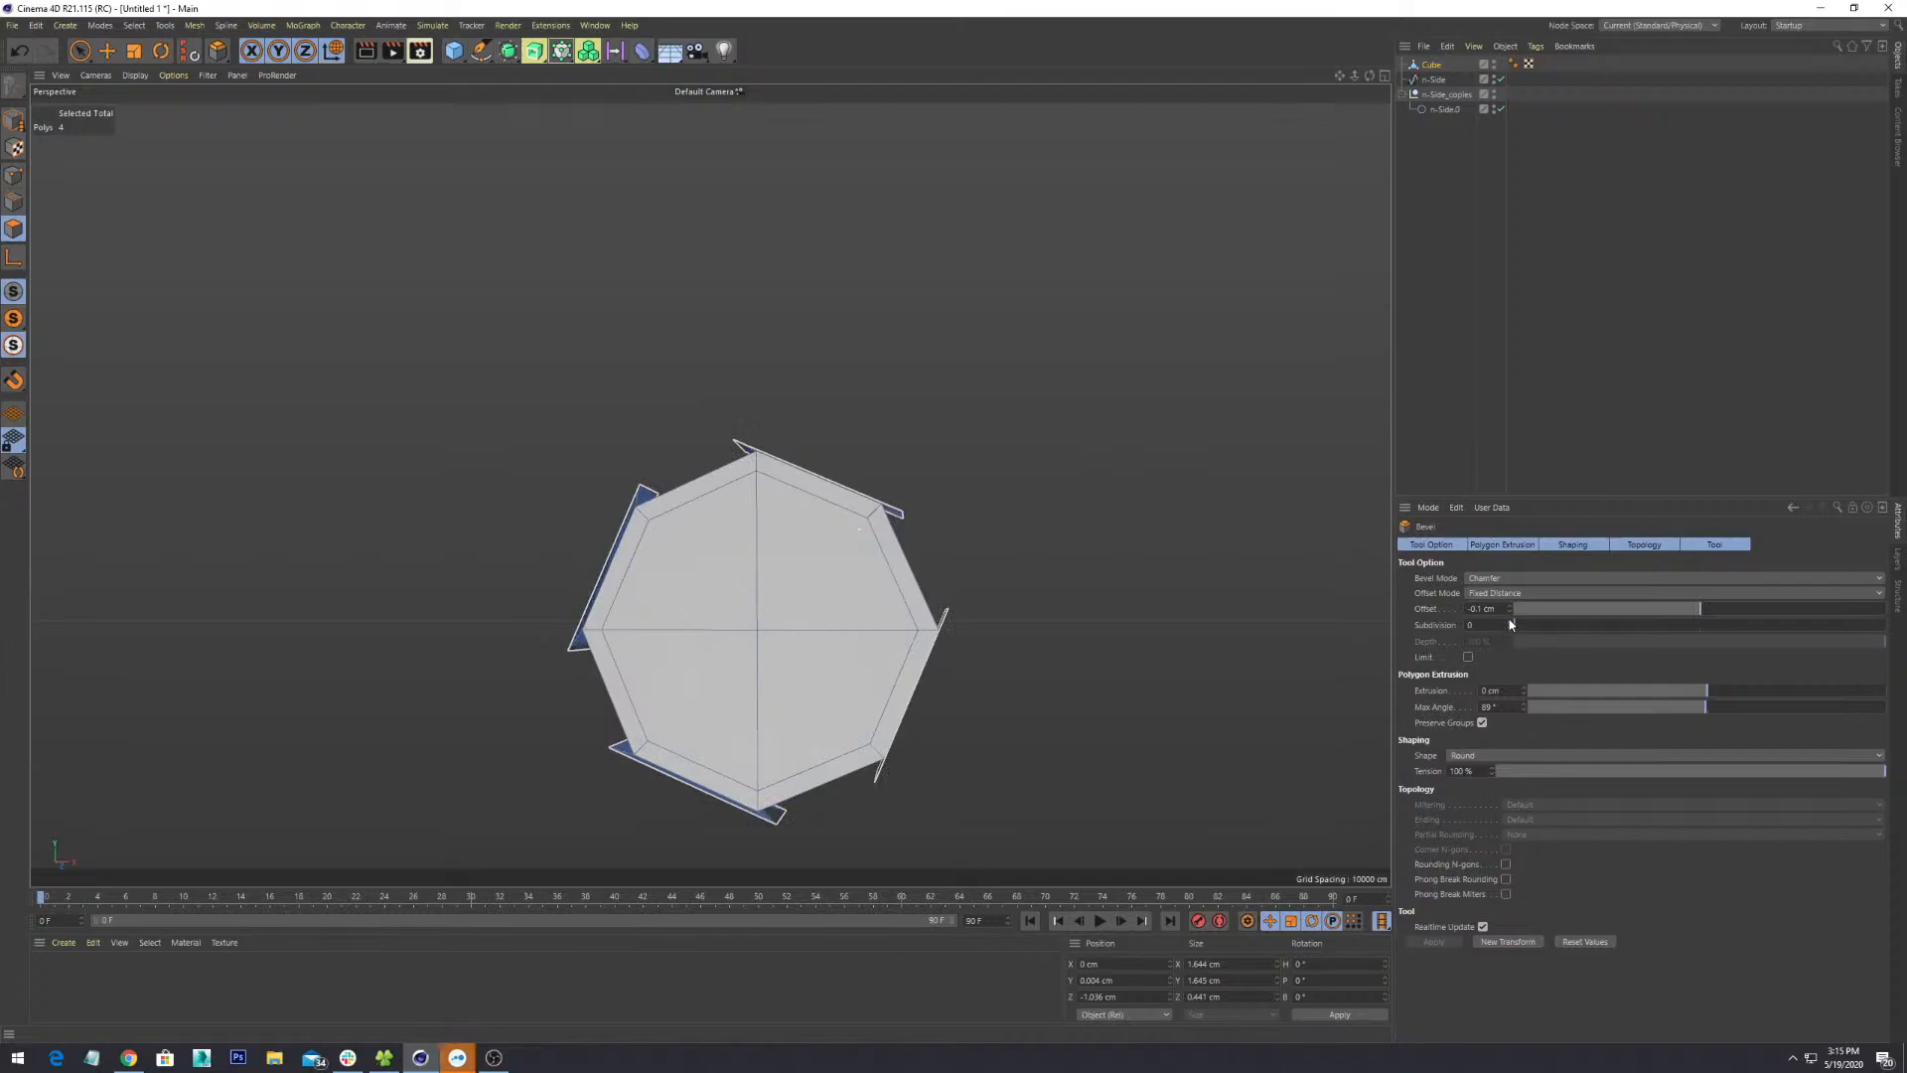
pyautogui.moveTo(1509, 609); pyautogui.dragTo(1703, 616)
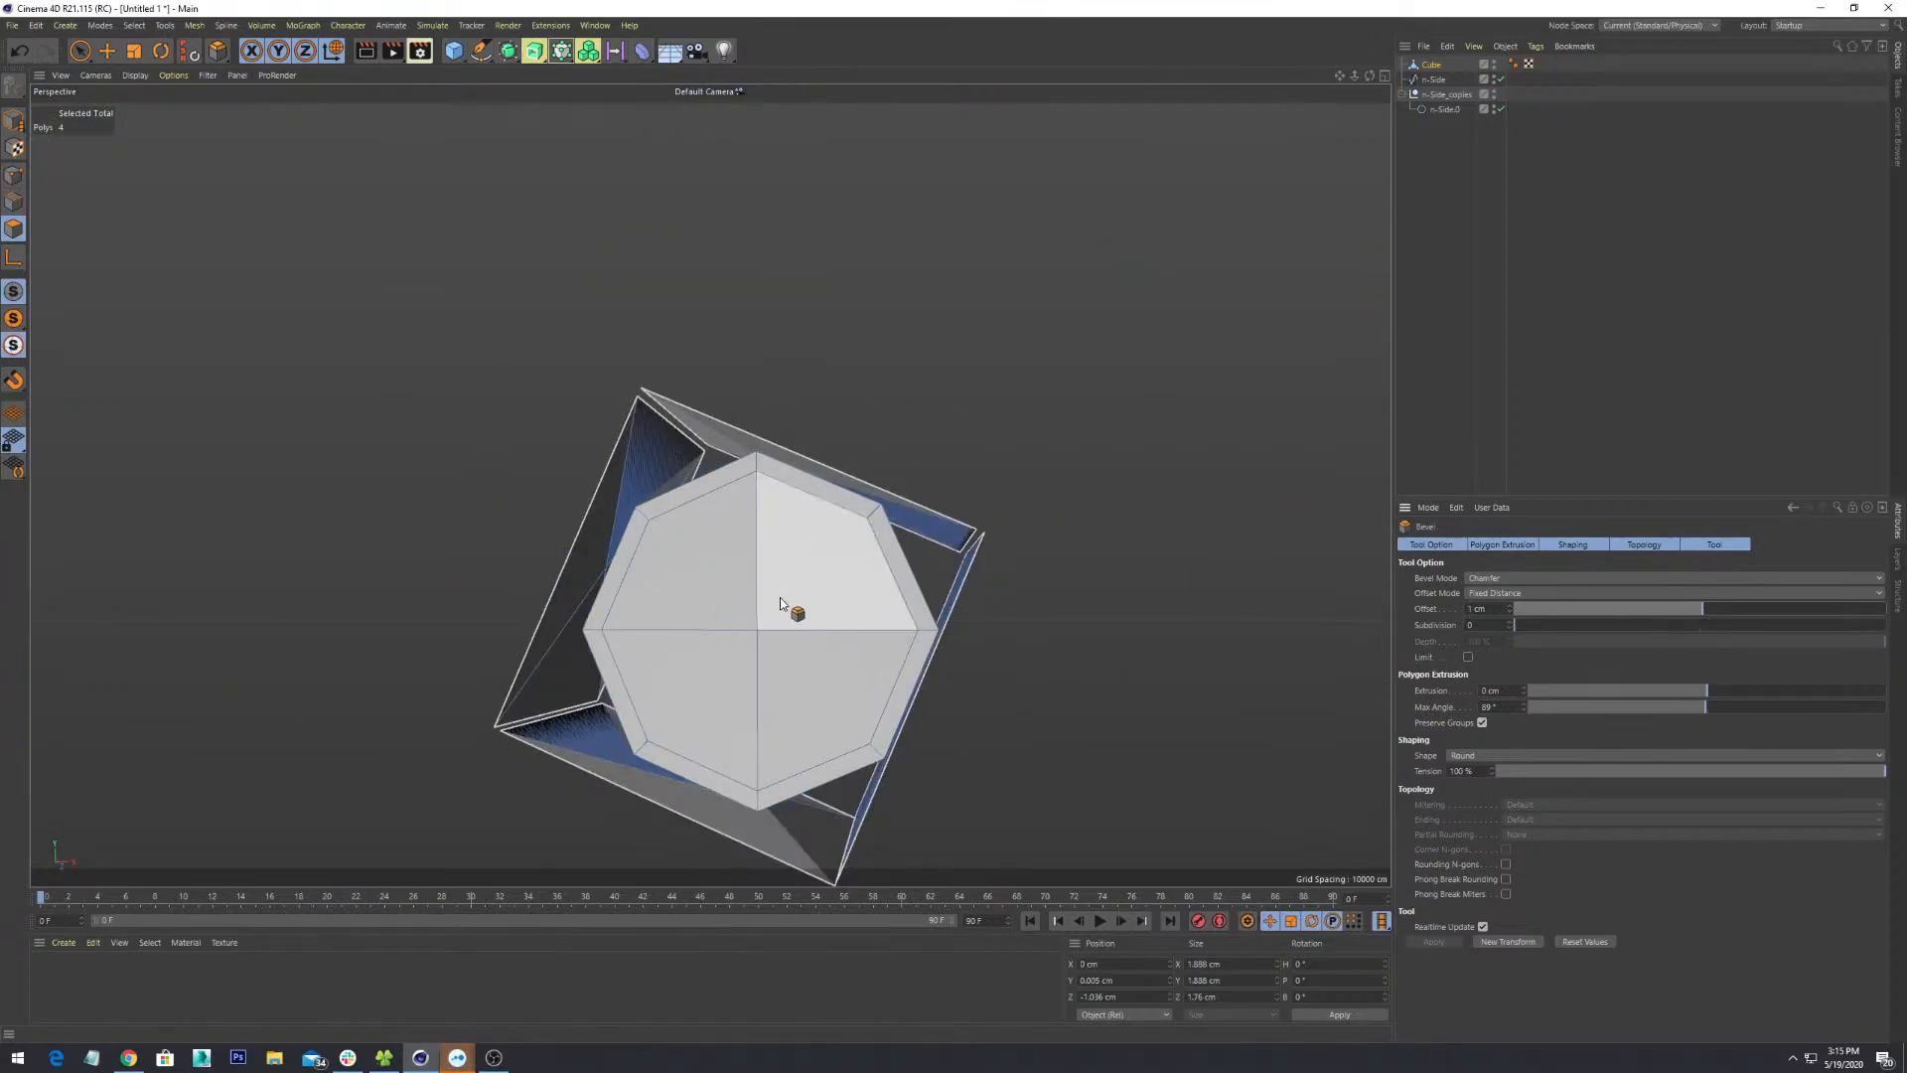
pyautogui.press('s')
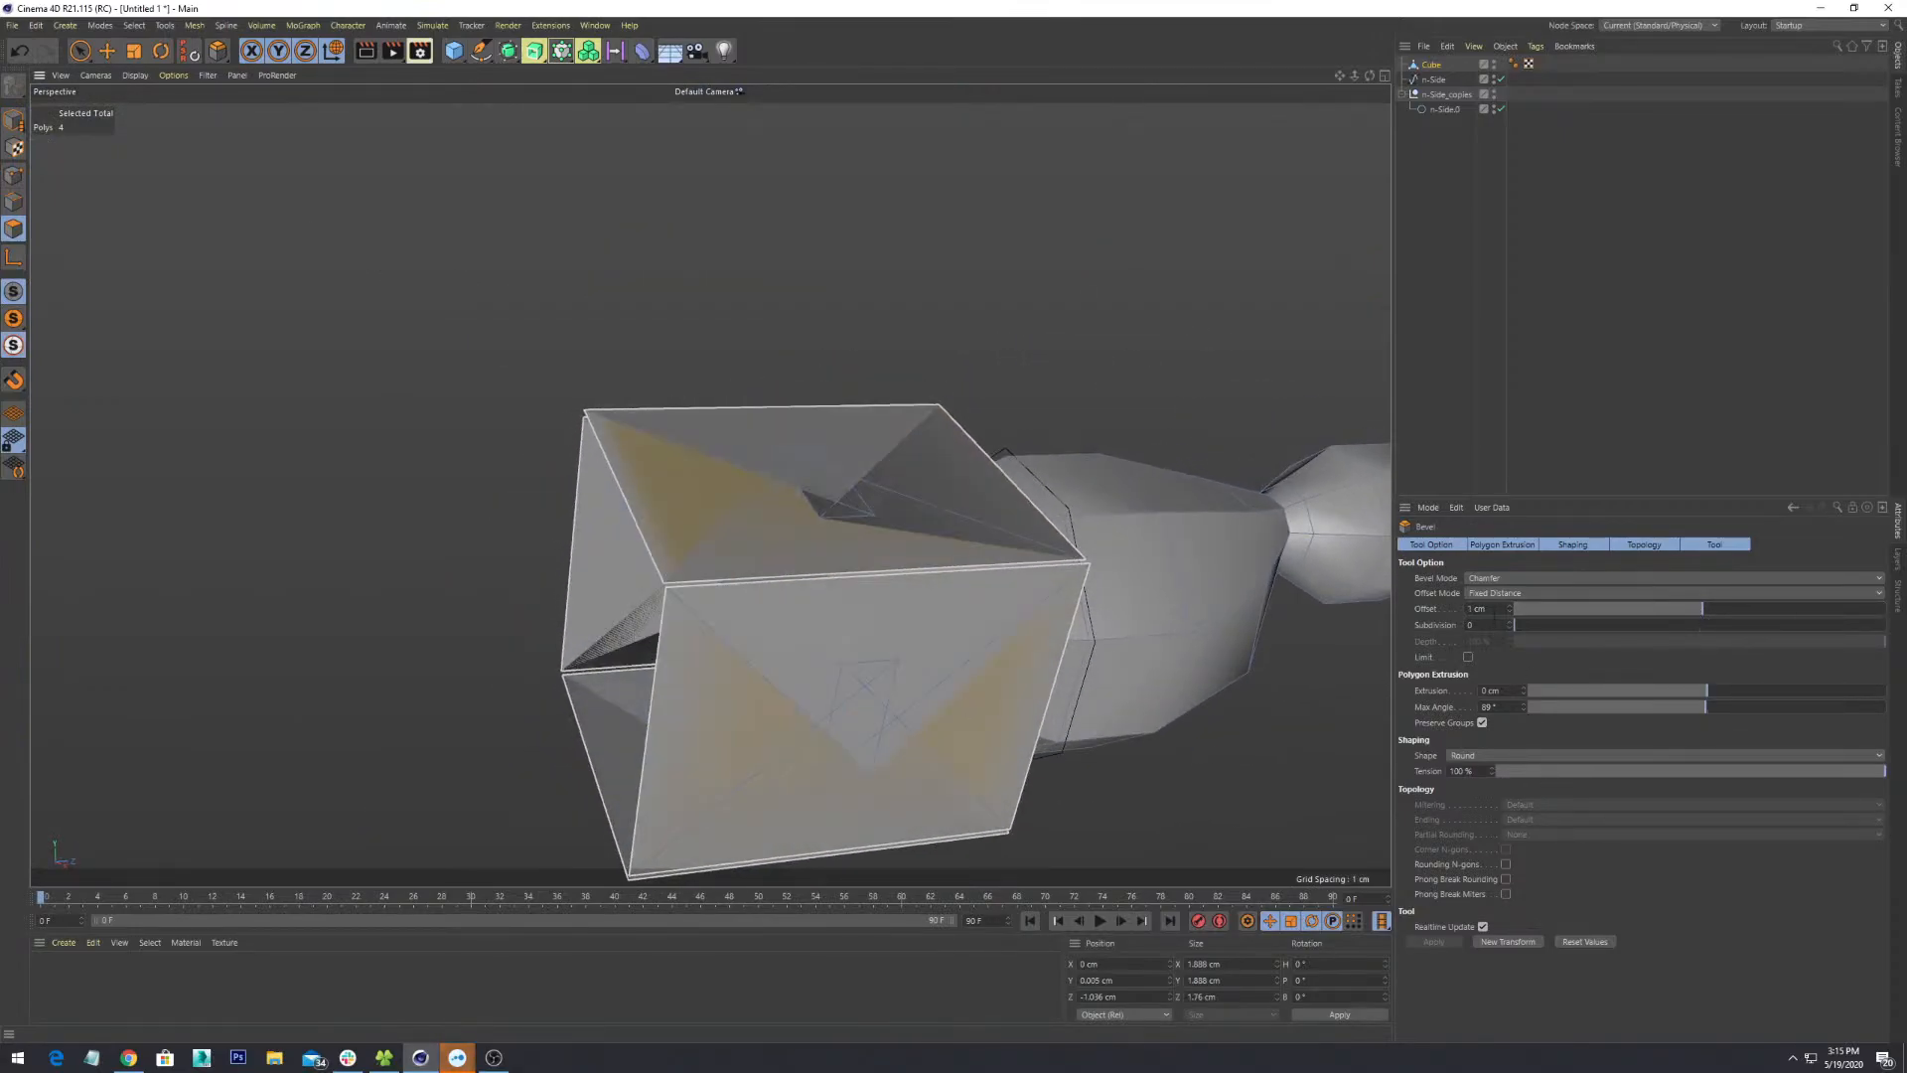
pyautogui.write('.01')
pyautogui.press('Return')
# - Set the bevel extrusion to 0.1 cm
pyautogui.keyDown('alt'); pyautogui.moveTo(838, 454); pyautogui.dragTo(843, 543); pyautogui.keyUp('alt')
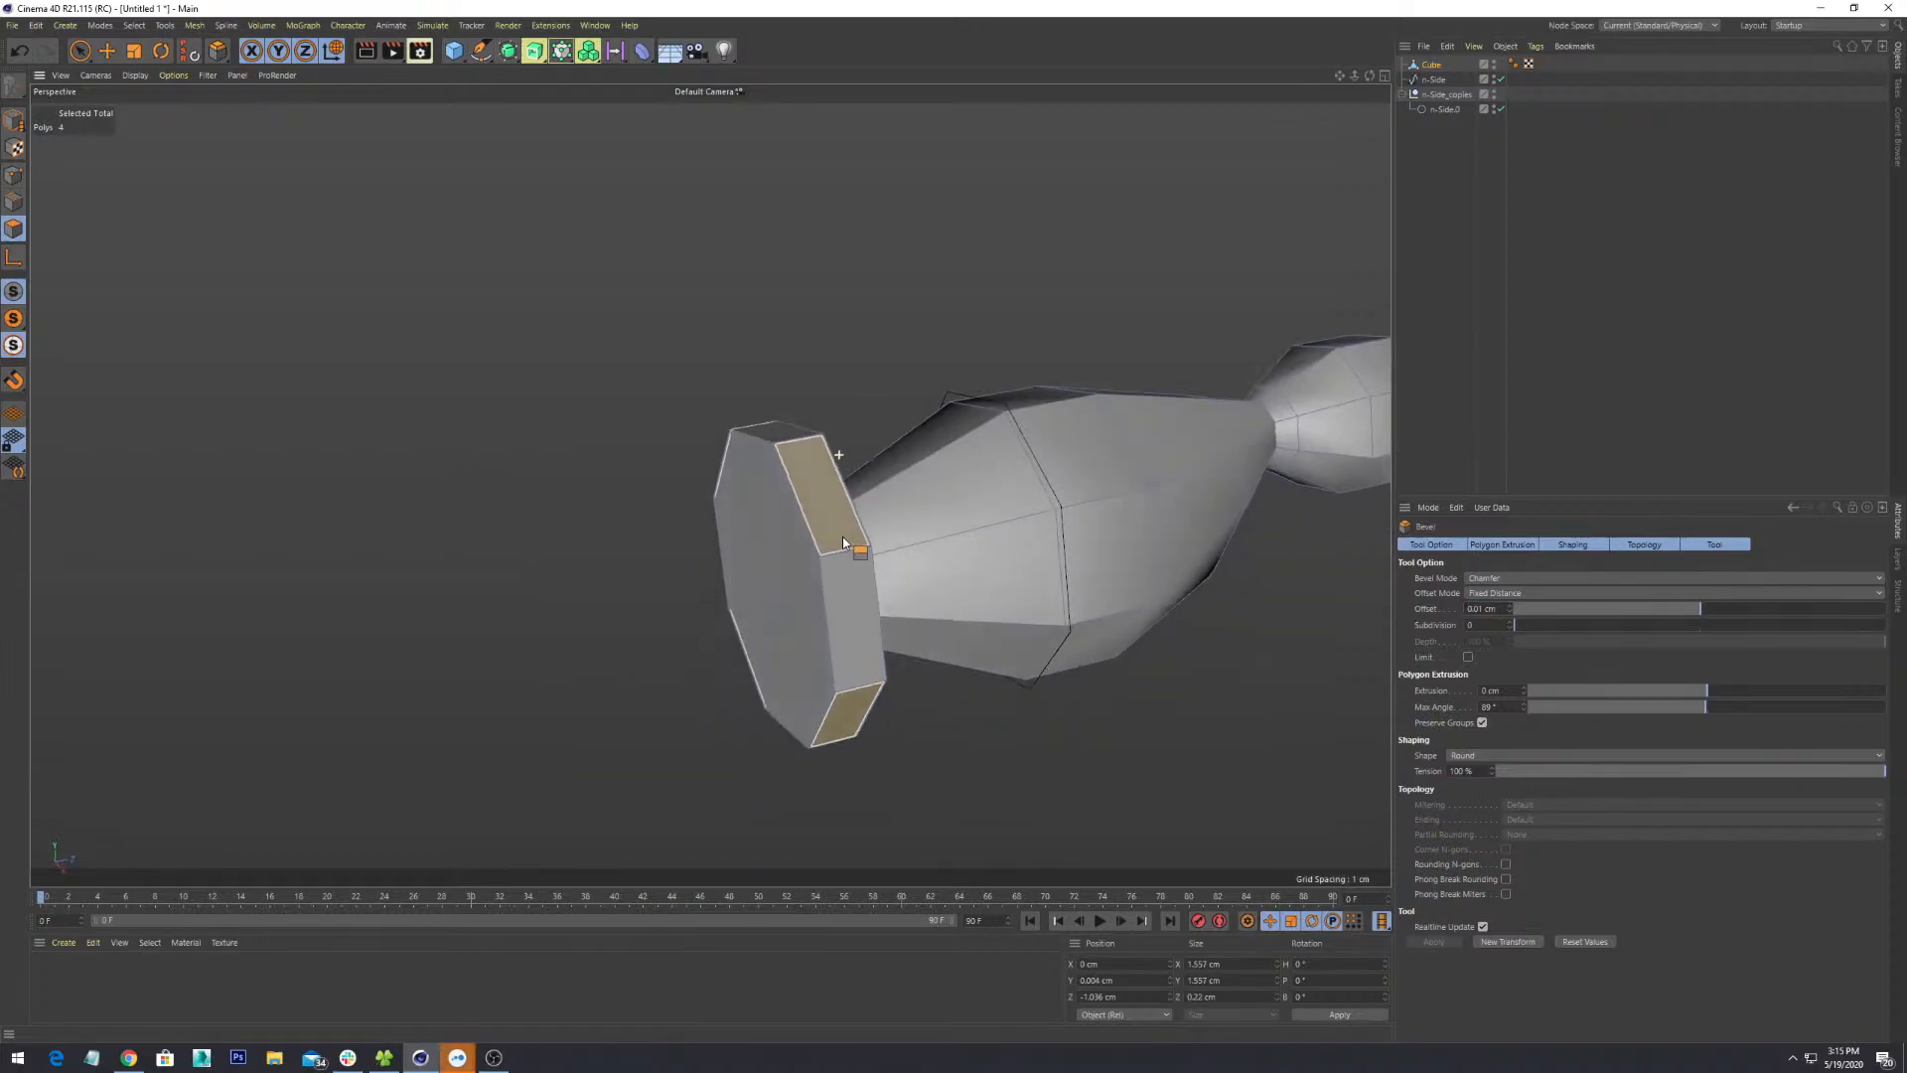
pyautogui.scroll(6, 843, 543)
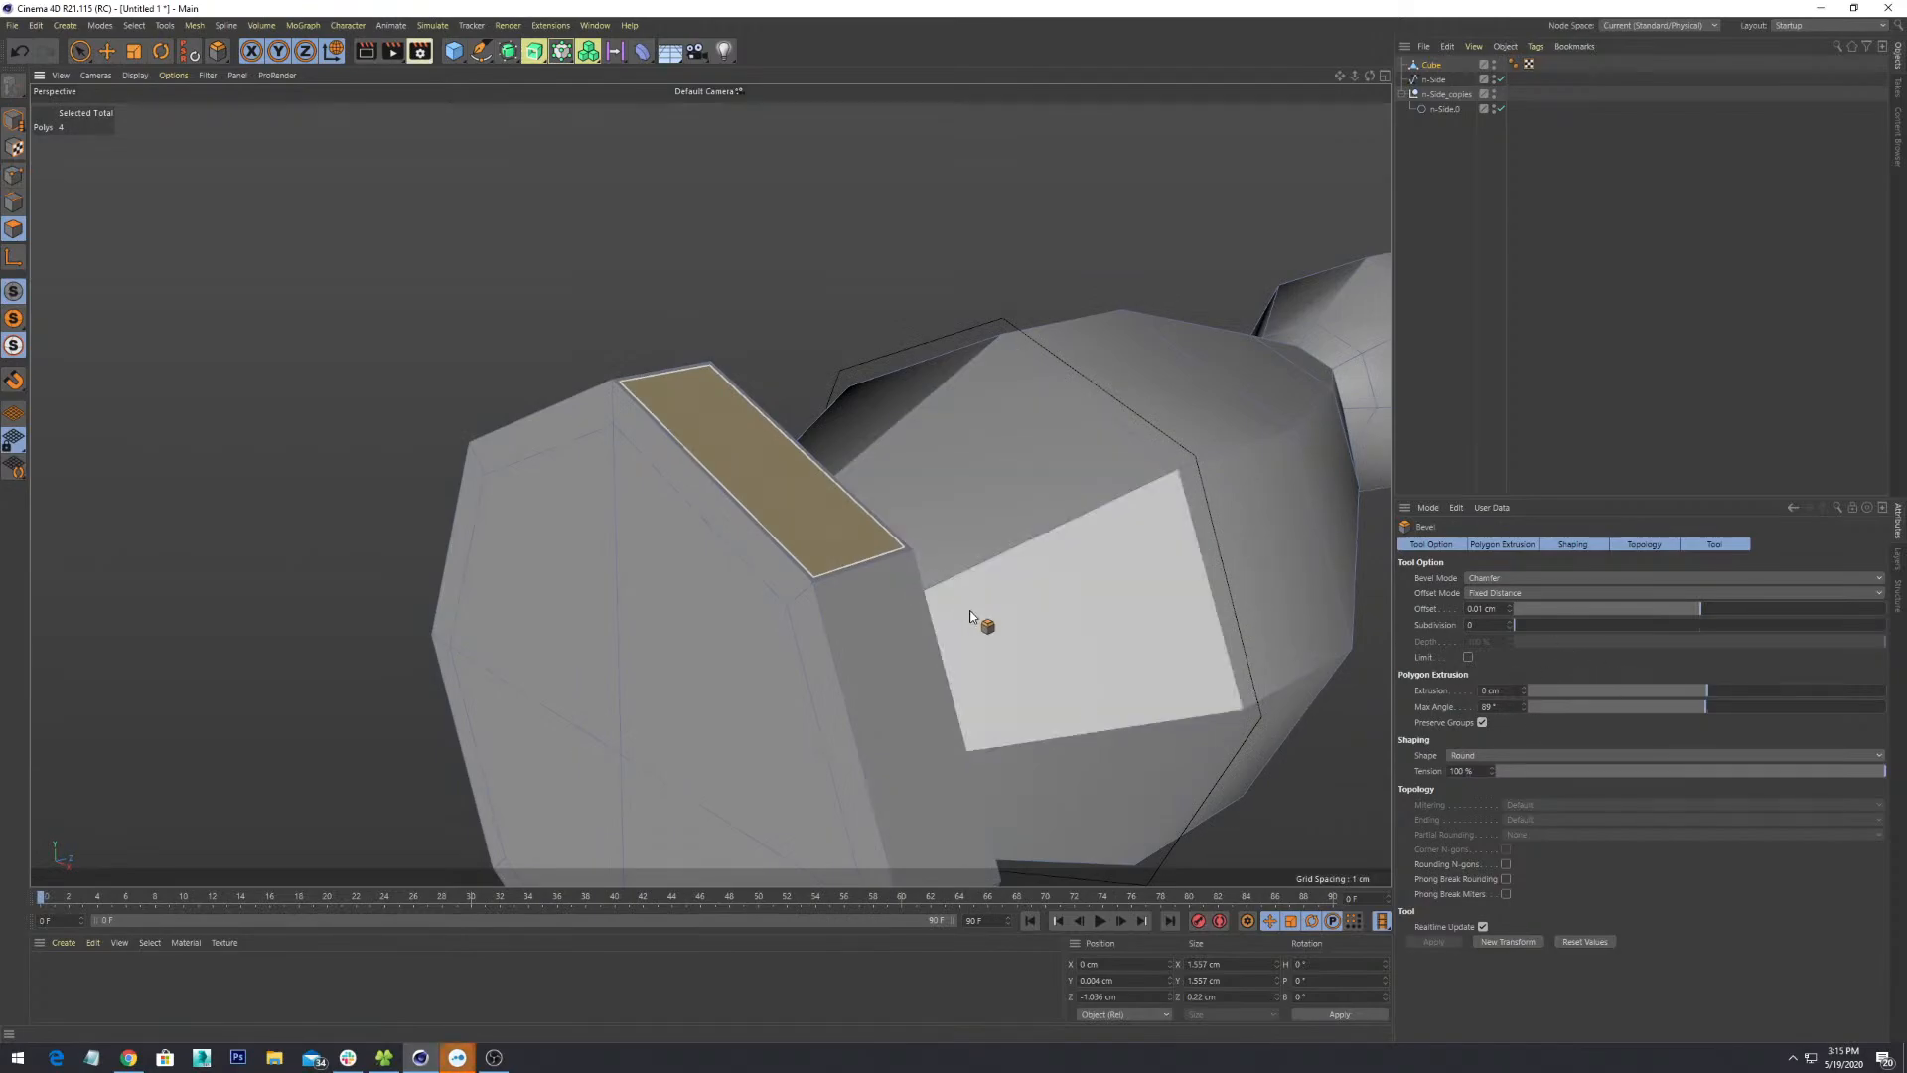
pyautogui.keyDown('alt'); pyautogui.moveTo(974, 622); pyautogui.dragTo(1210, 598); pyautogui.keyUp('alt')
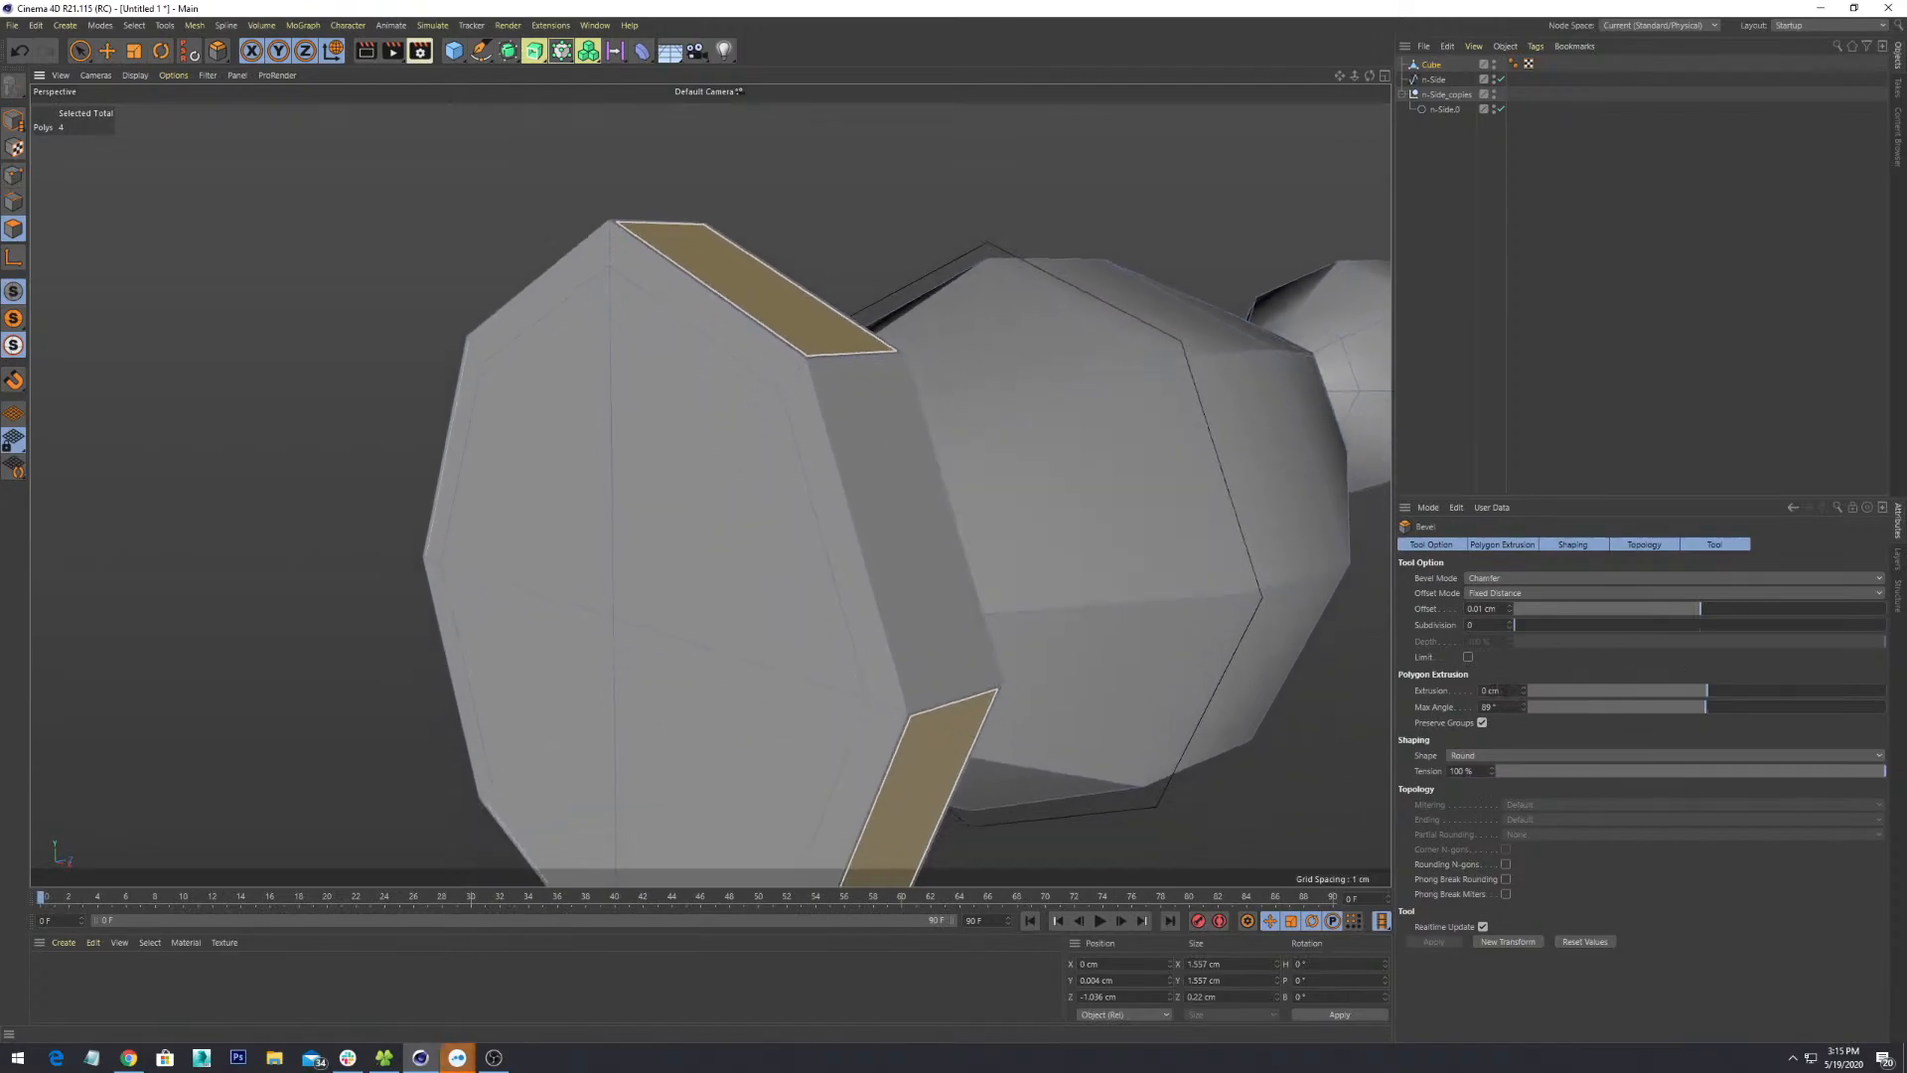
pyautogui.write('1')
pyautogui.press('Return')
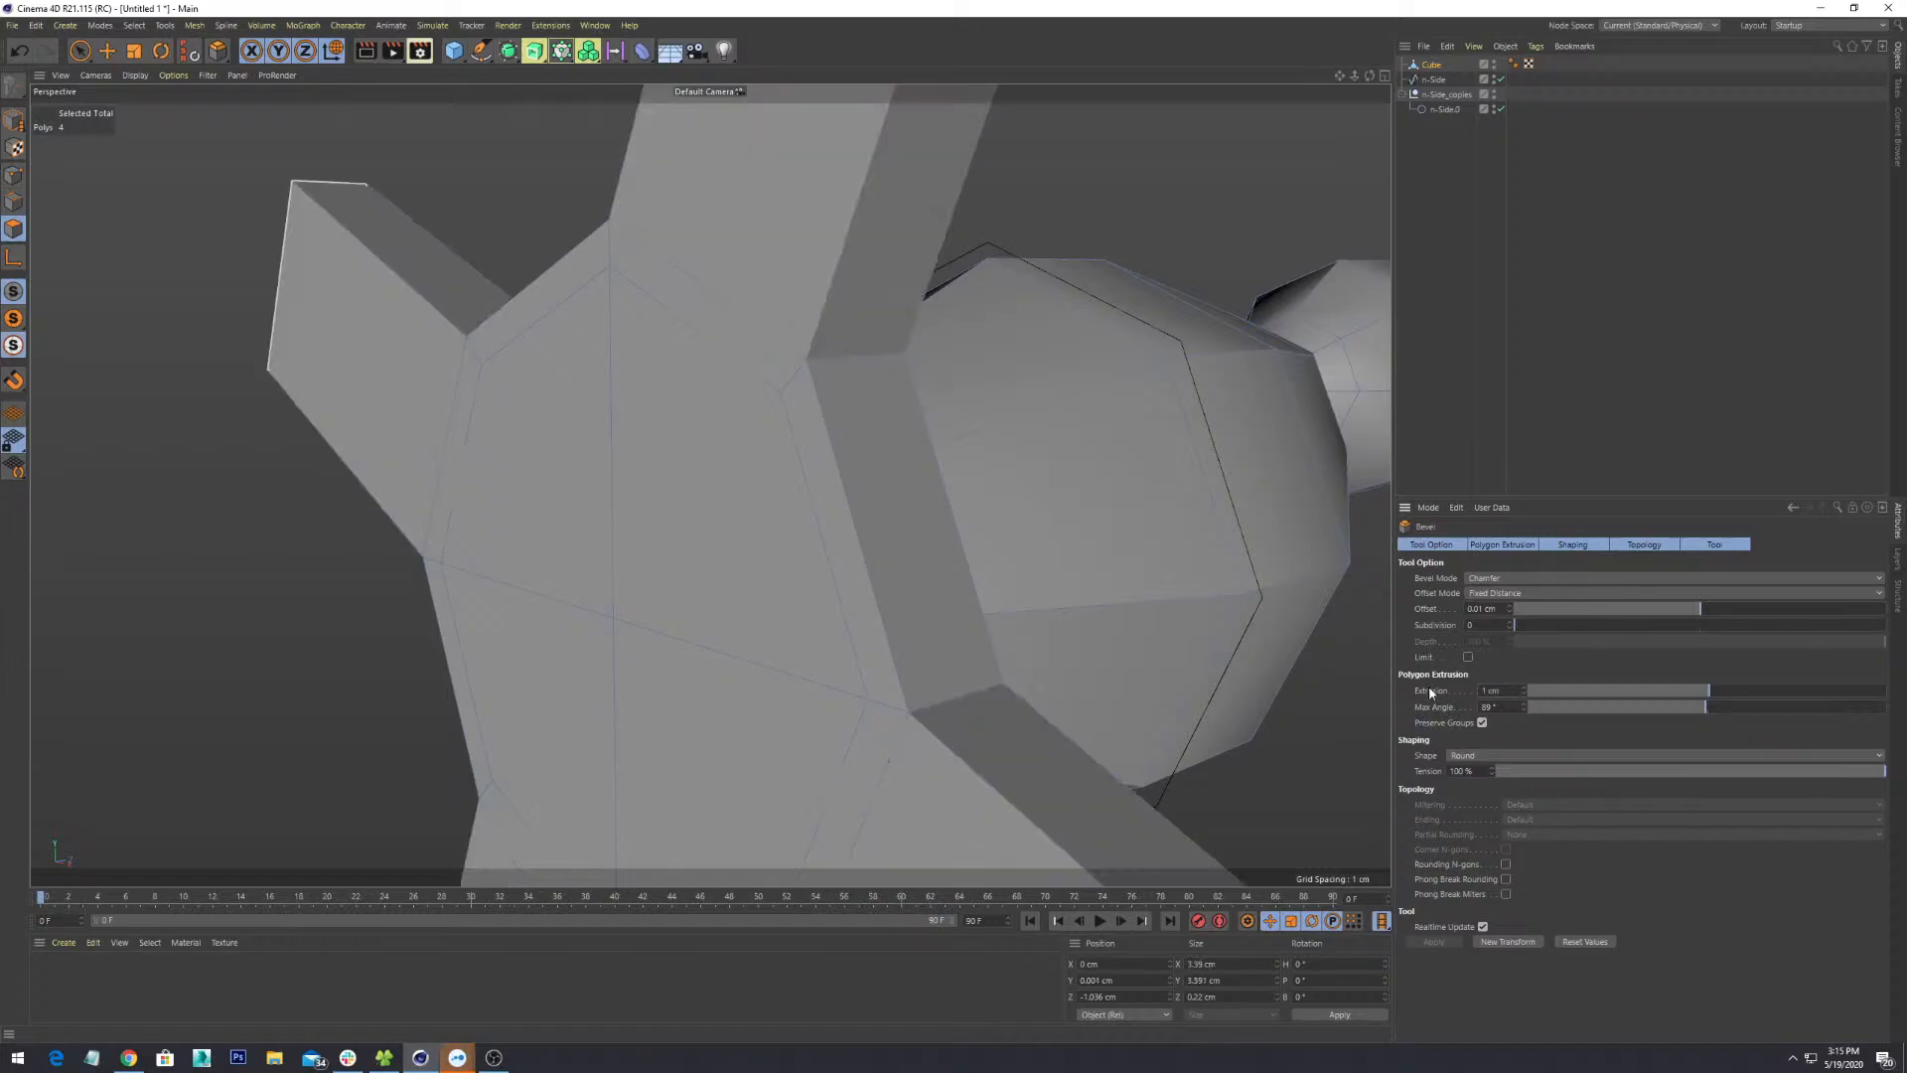
pyautogui.scroll(-5, 899, 586)
pyautogui.moveTo(905, 580)
pyautogui.keyDown('alt'); pyautogui.mouseDown()
pyautogui.moveTo(931, 599)
pyautogui.moveTo(1036, 581)
pyautogui.moveTo(1217, 656)
pyautogui.moveTo(979, 580)
pyautogui.moveTo(938, 623)
pyautogui.mouseUp(); pyautogui.keyUp('alt')
pyautogui.scroll(3, 941, 625)
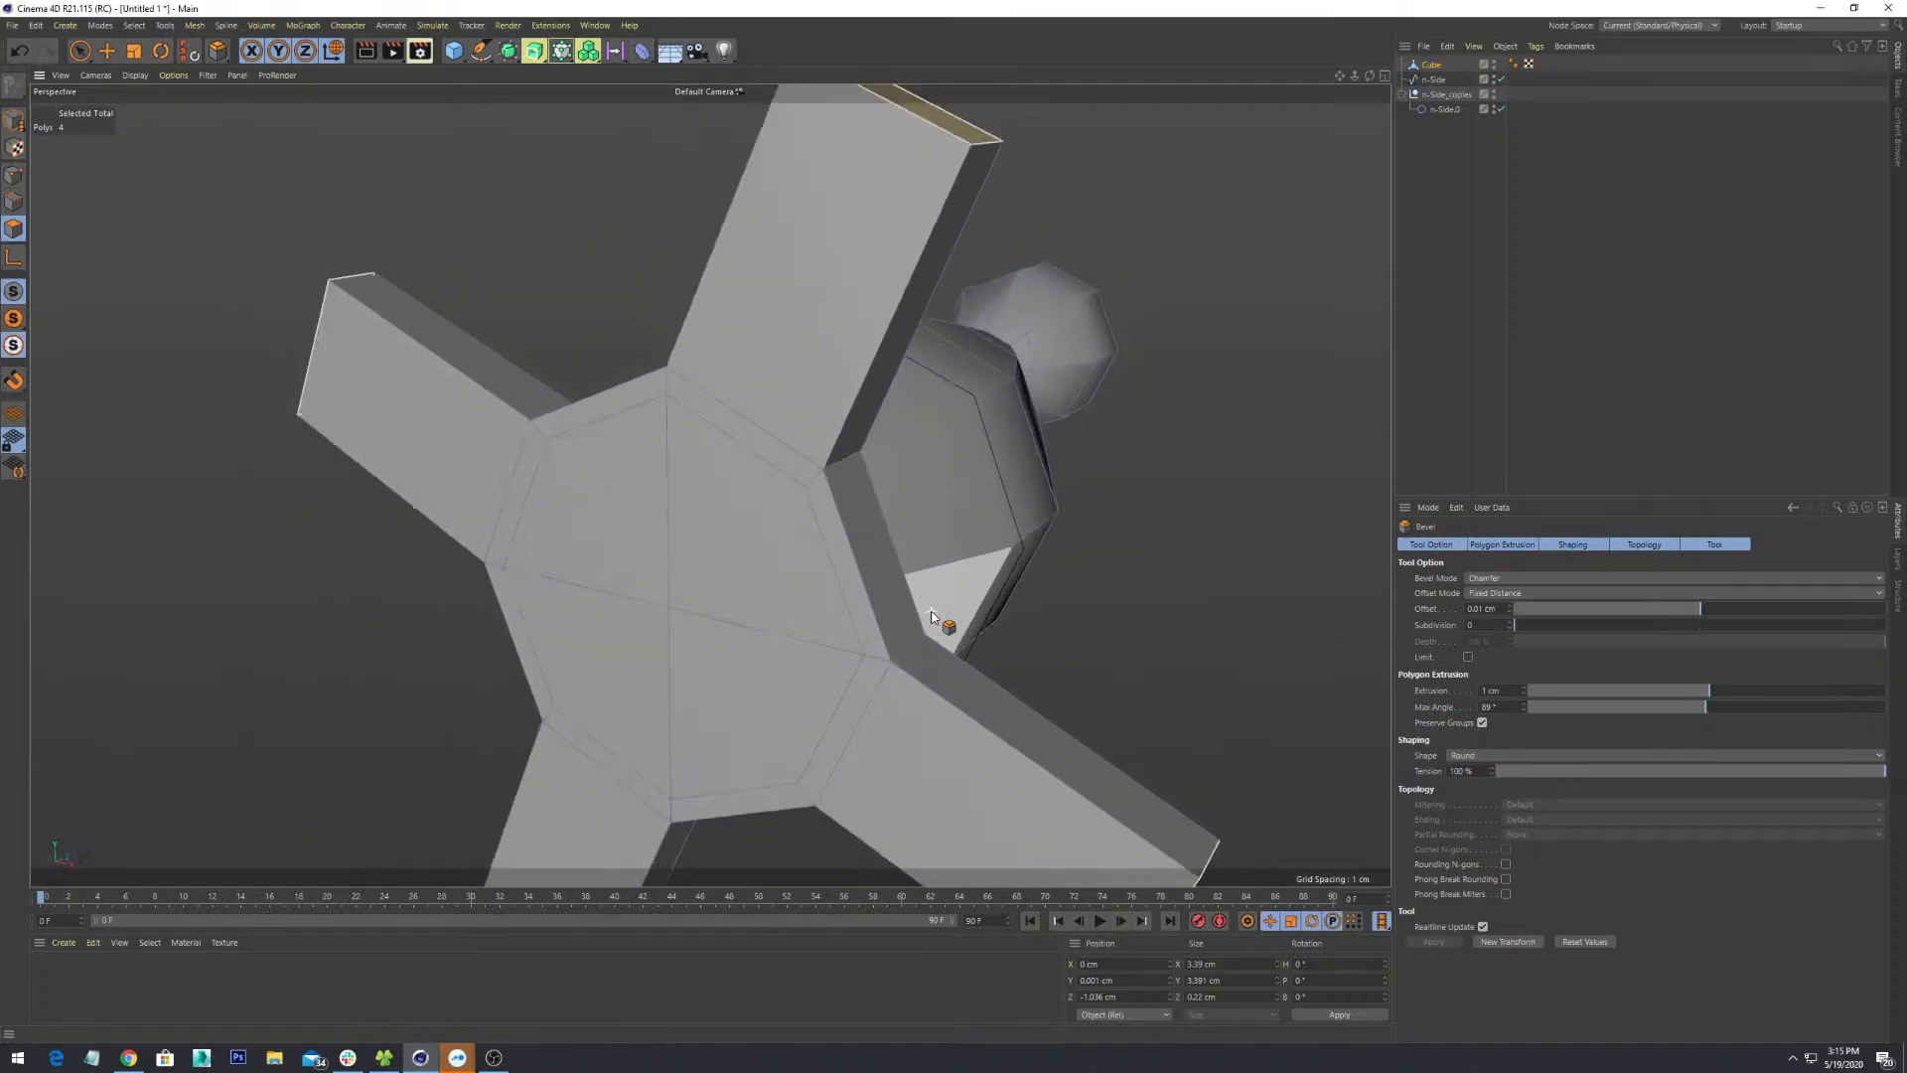
pyautogui.write('0.1')
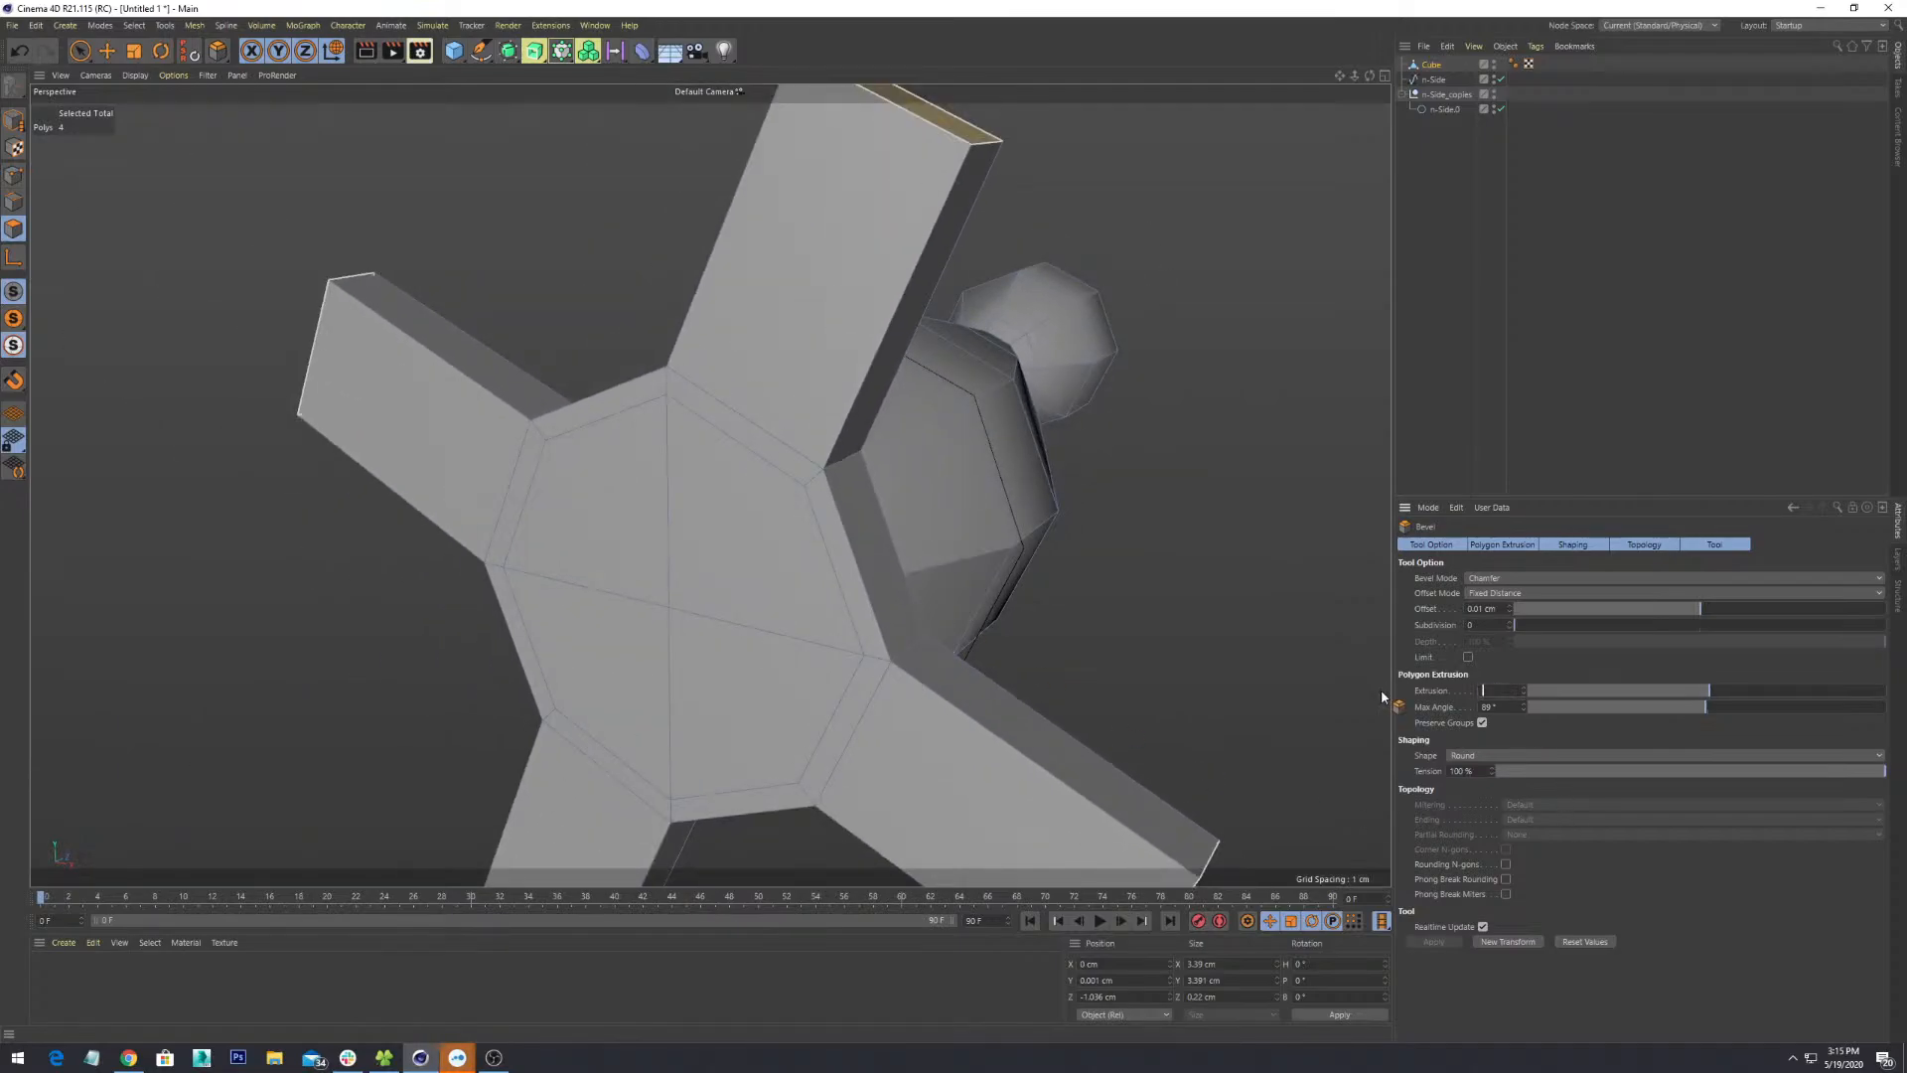
pyautogui.press('Return')
# - Change the bevel offset to -0.1 cm so the flaps flare outward
pyautogui.keyDown('alt'); pyautogui.moveTo(741, 515); pyautogui.dragTo(777, 497); pyautogui.keyUp('alt')
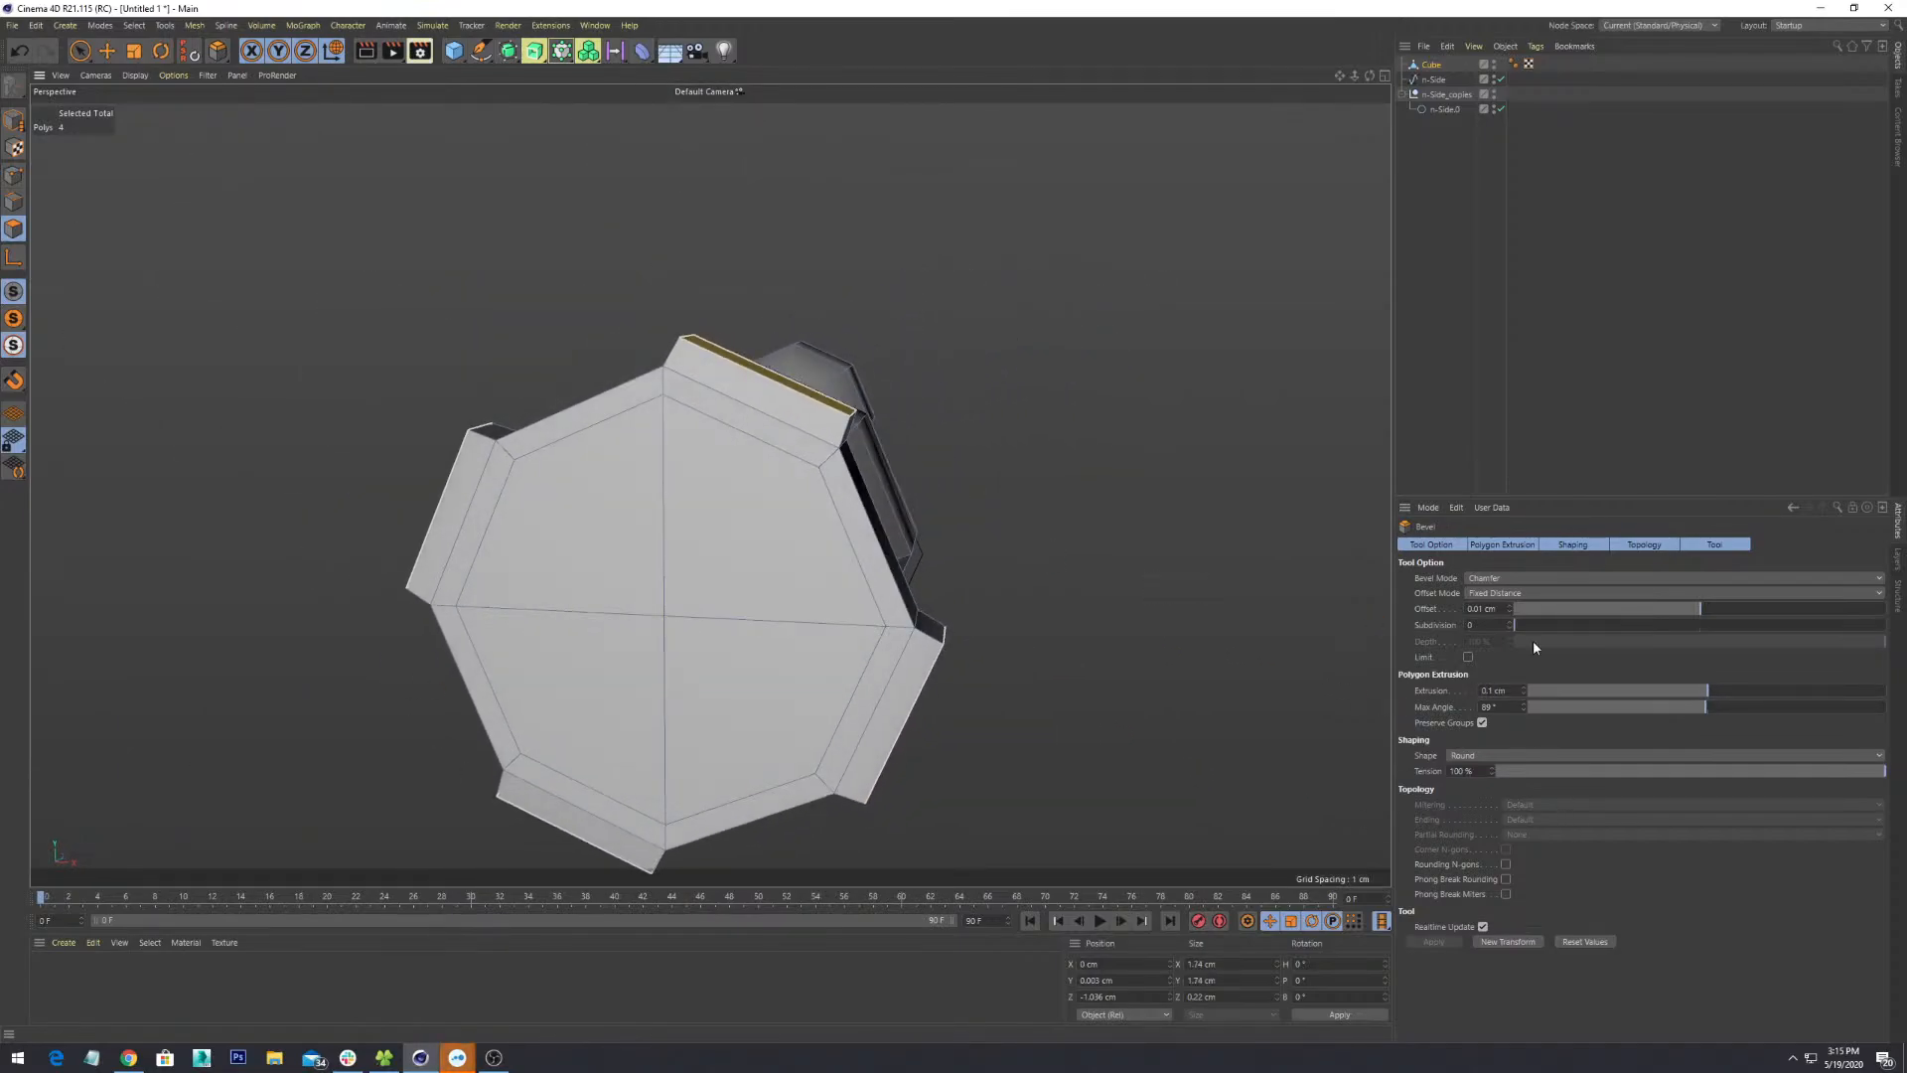
pyautogui.click(1510, 607)
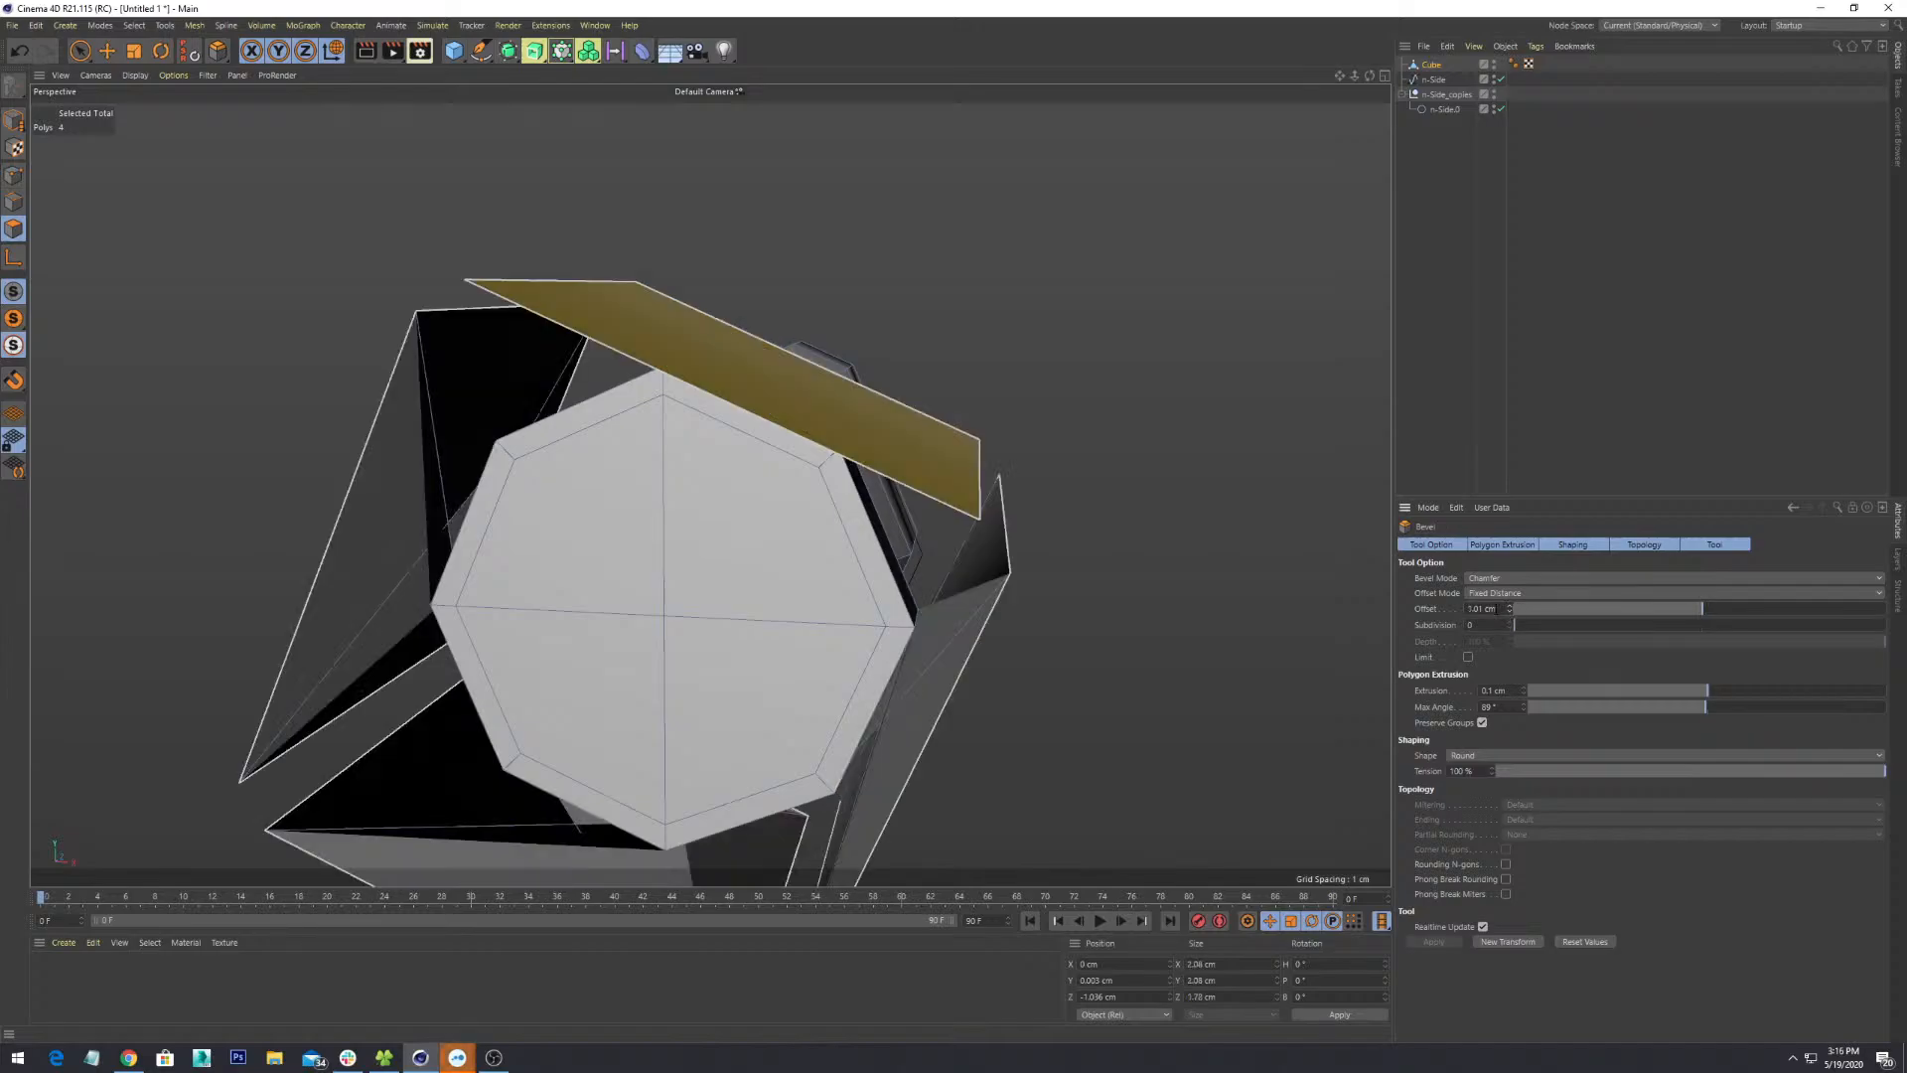
pyautogui.press('Return')
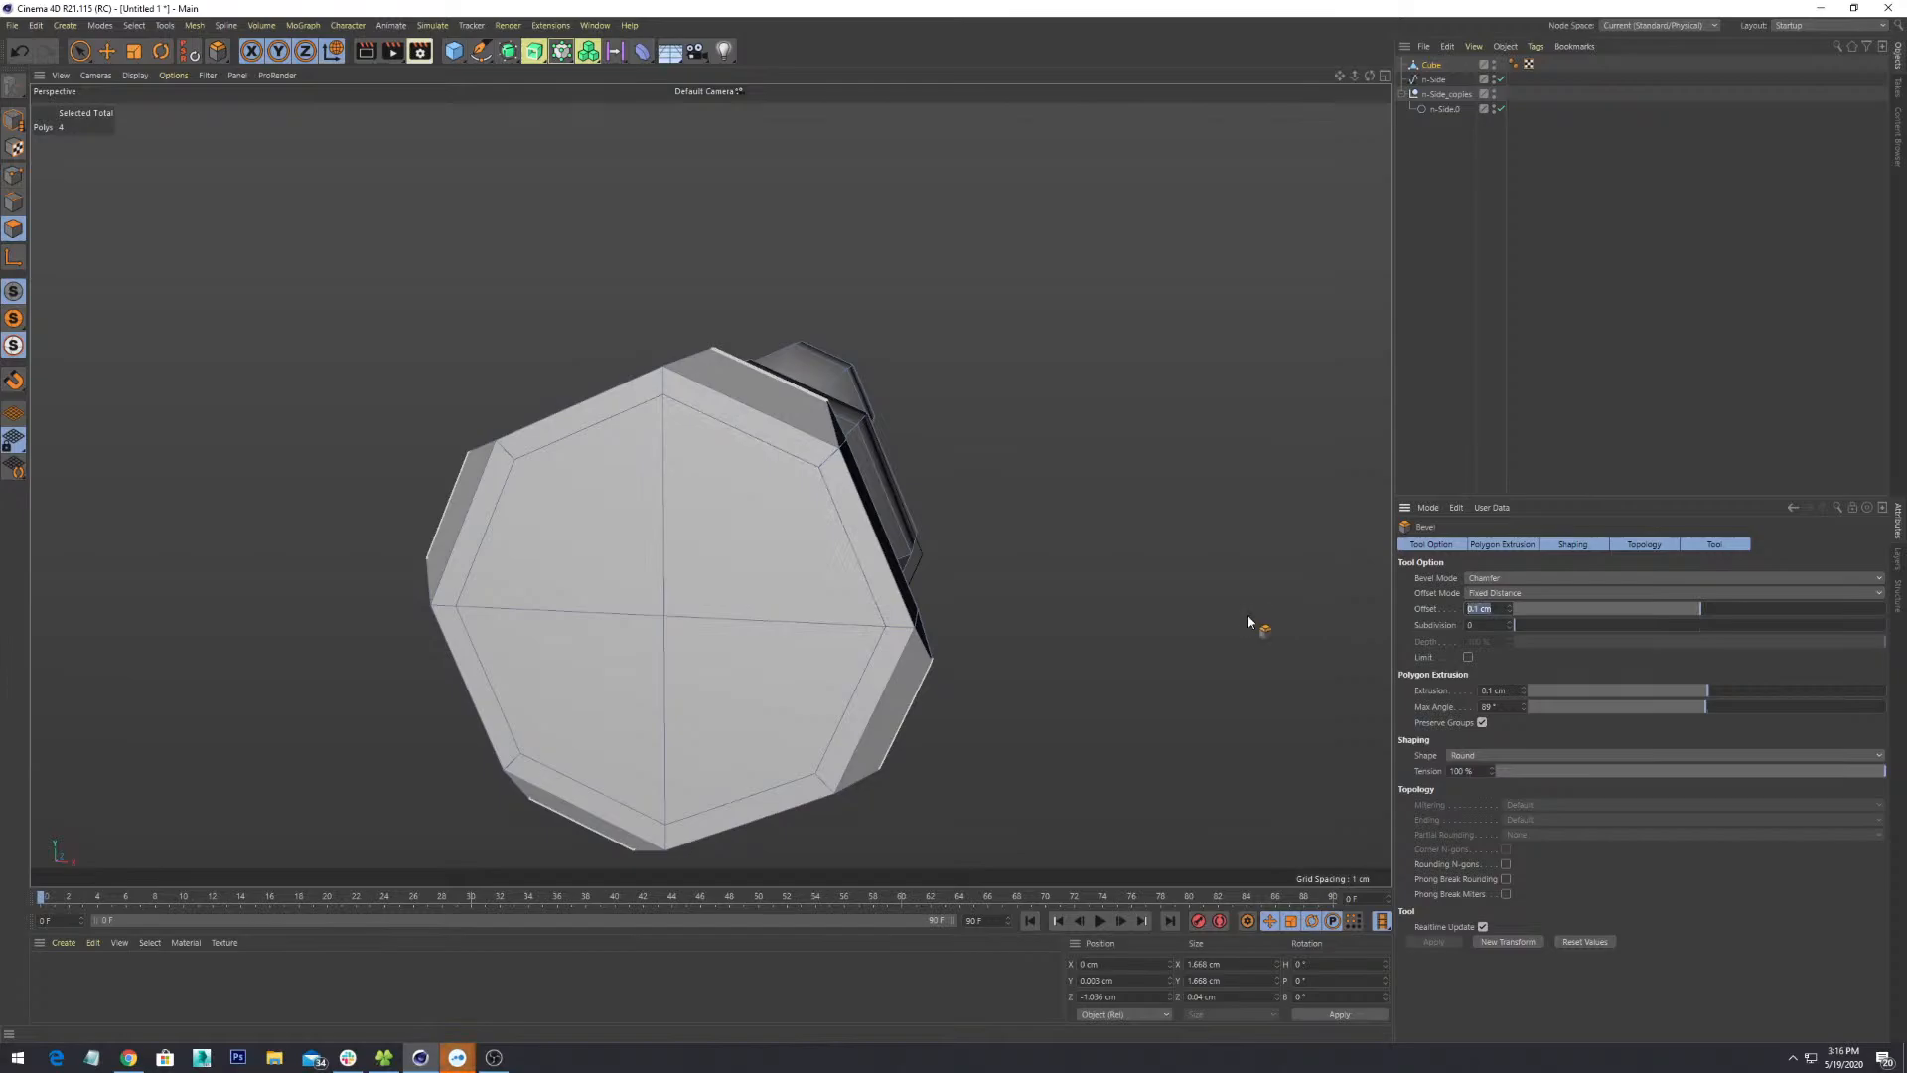
pyautogui.write('-0.1')
pyautogui.press('Return')
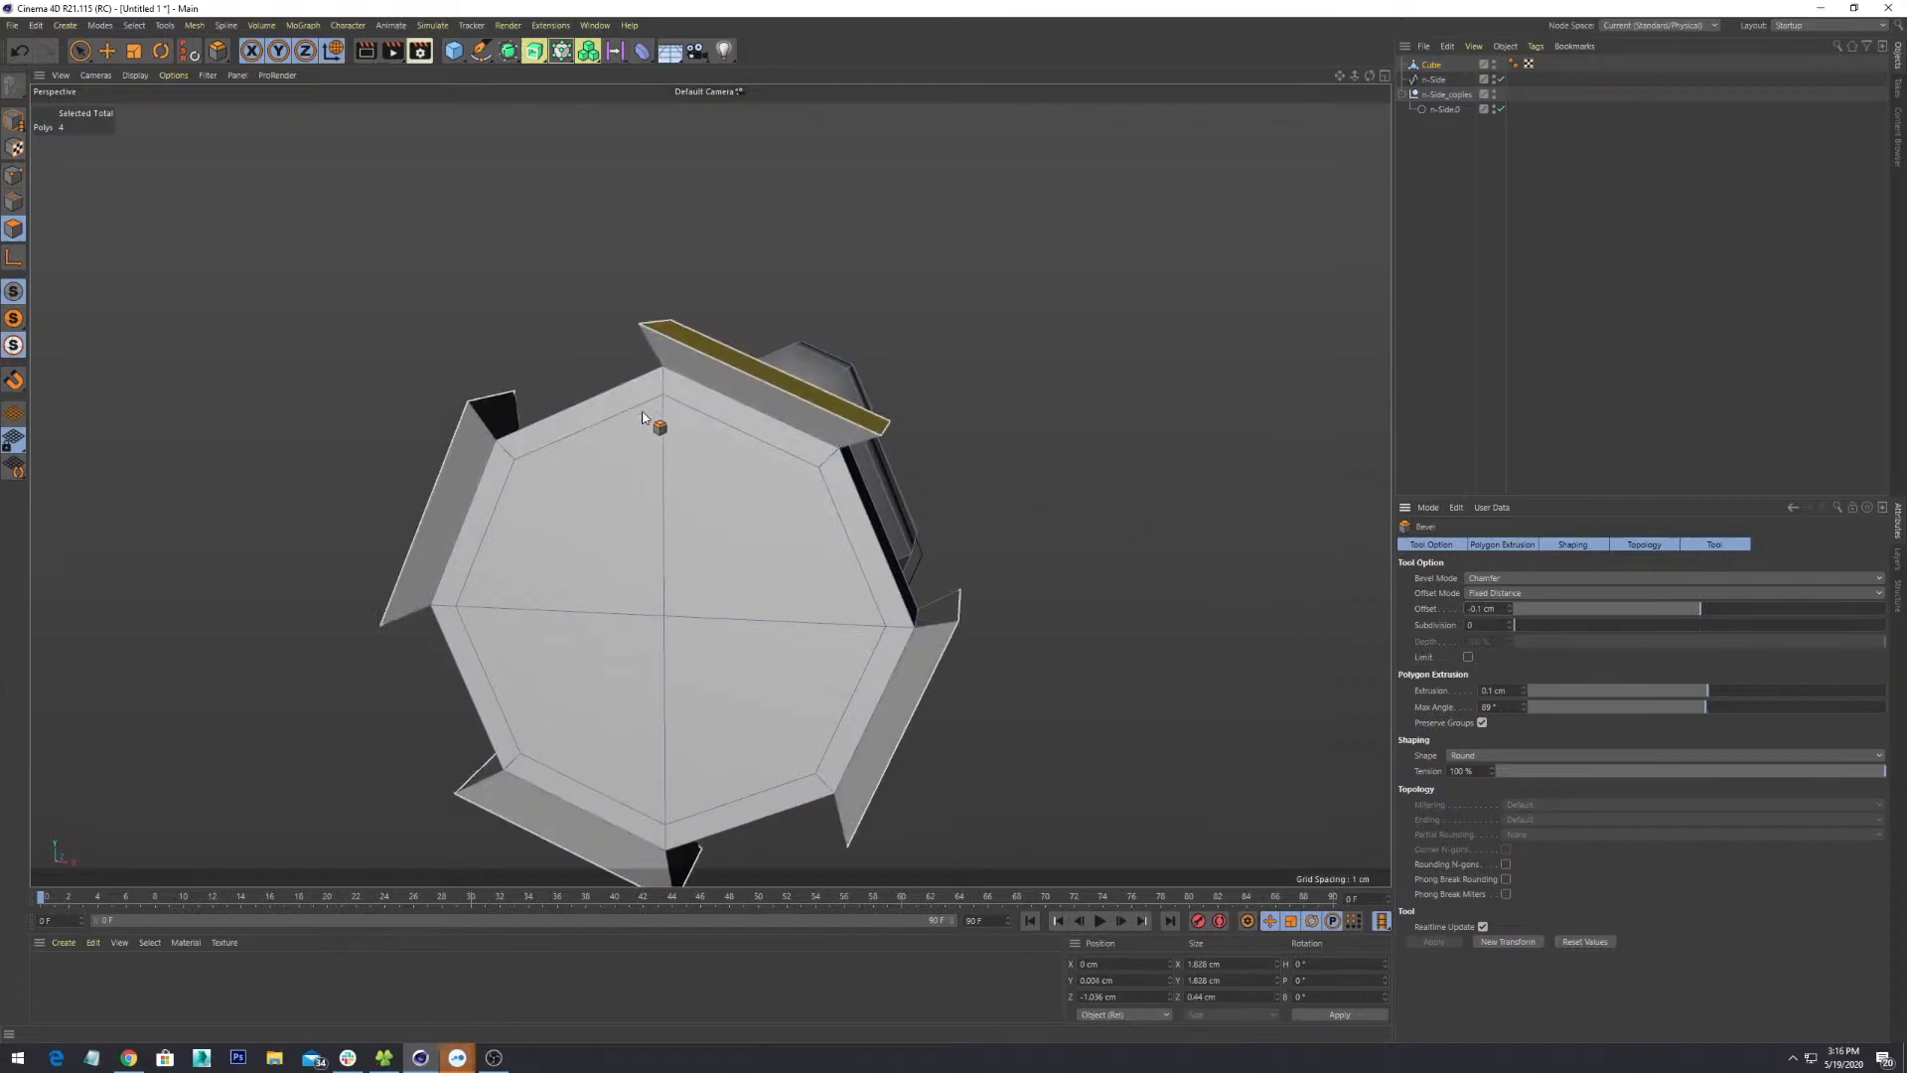
pyautogui.moveTo(644, 417)
pyautogui.keyDown('alt'); pyautogui.mouseDown()
pyautogui.moveTo(685, 429)
pyautogui.moveTo(569, 359)
pyautogui.moveTo(637, 360)
pyautogui.moveTo(622, 413)
pyautogui.mouseUp(); pyautogui.keyUp('alt')
# - Scale the four selected flap faces slightly, undoing an X-only narrowing
pyautogui.press('r')
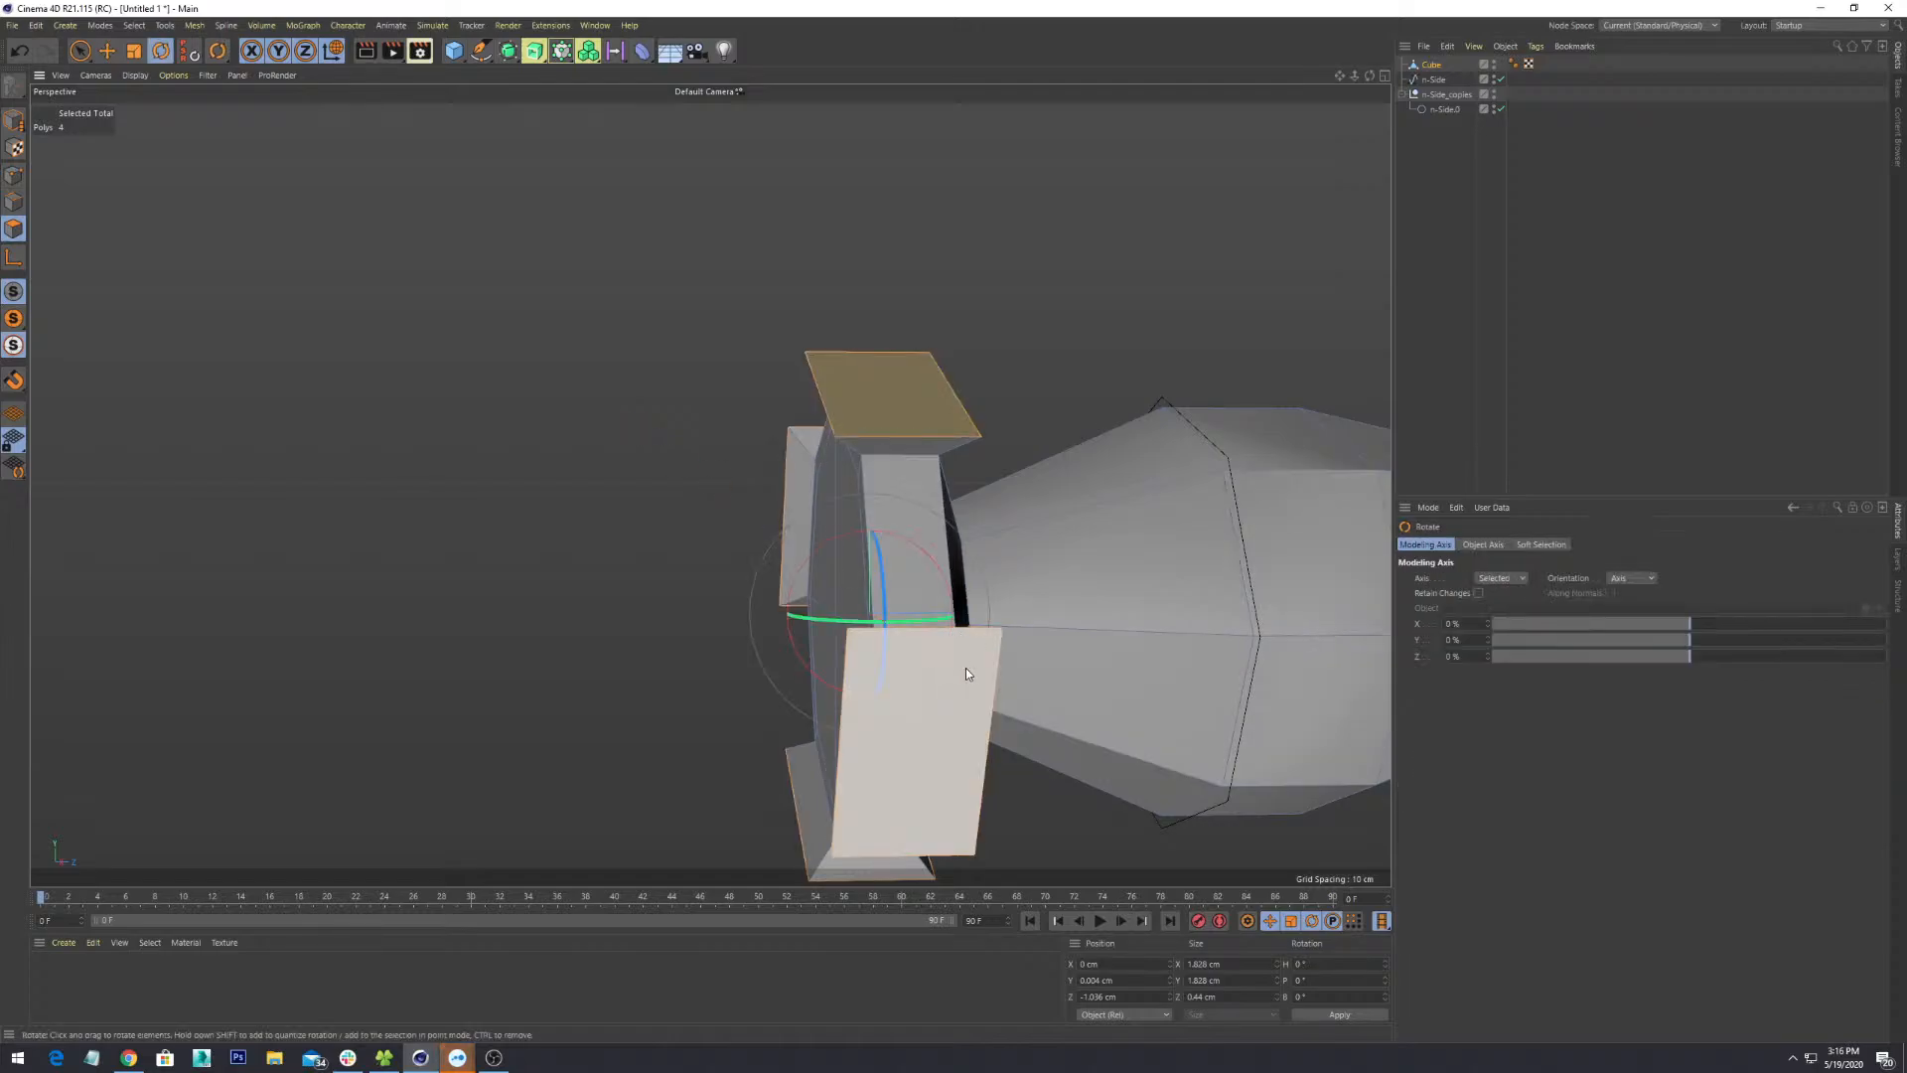
pyautogui.press('t')
pyautogui.moveTo(1005, 613); pyautogui.dragTo(825, 488)
pyautogui.moveTo(928, 689); pyautogui.dragTo(874, 704)
pyautogui.hotkey('ctrl', 'z')
# - Inspect the flaps from several angles, undoing a trial strip extrusion
pyautogui.keyDown('alt'); pyautogui.moveTo(874, 704); pyautogui.dragTo(795, 588); pyautogui.keyUp('alt')
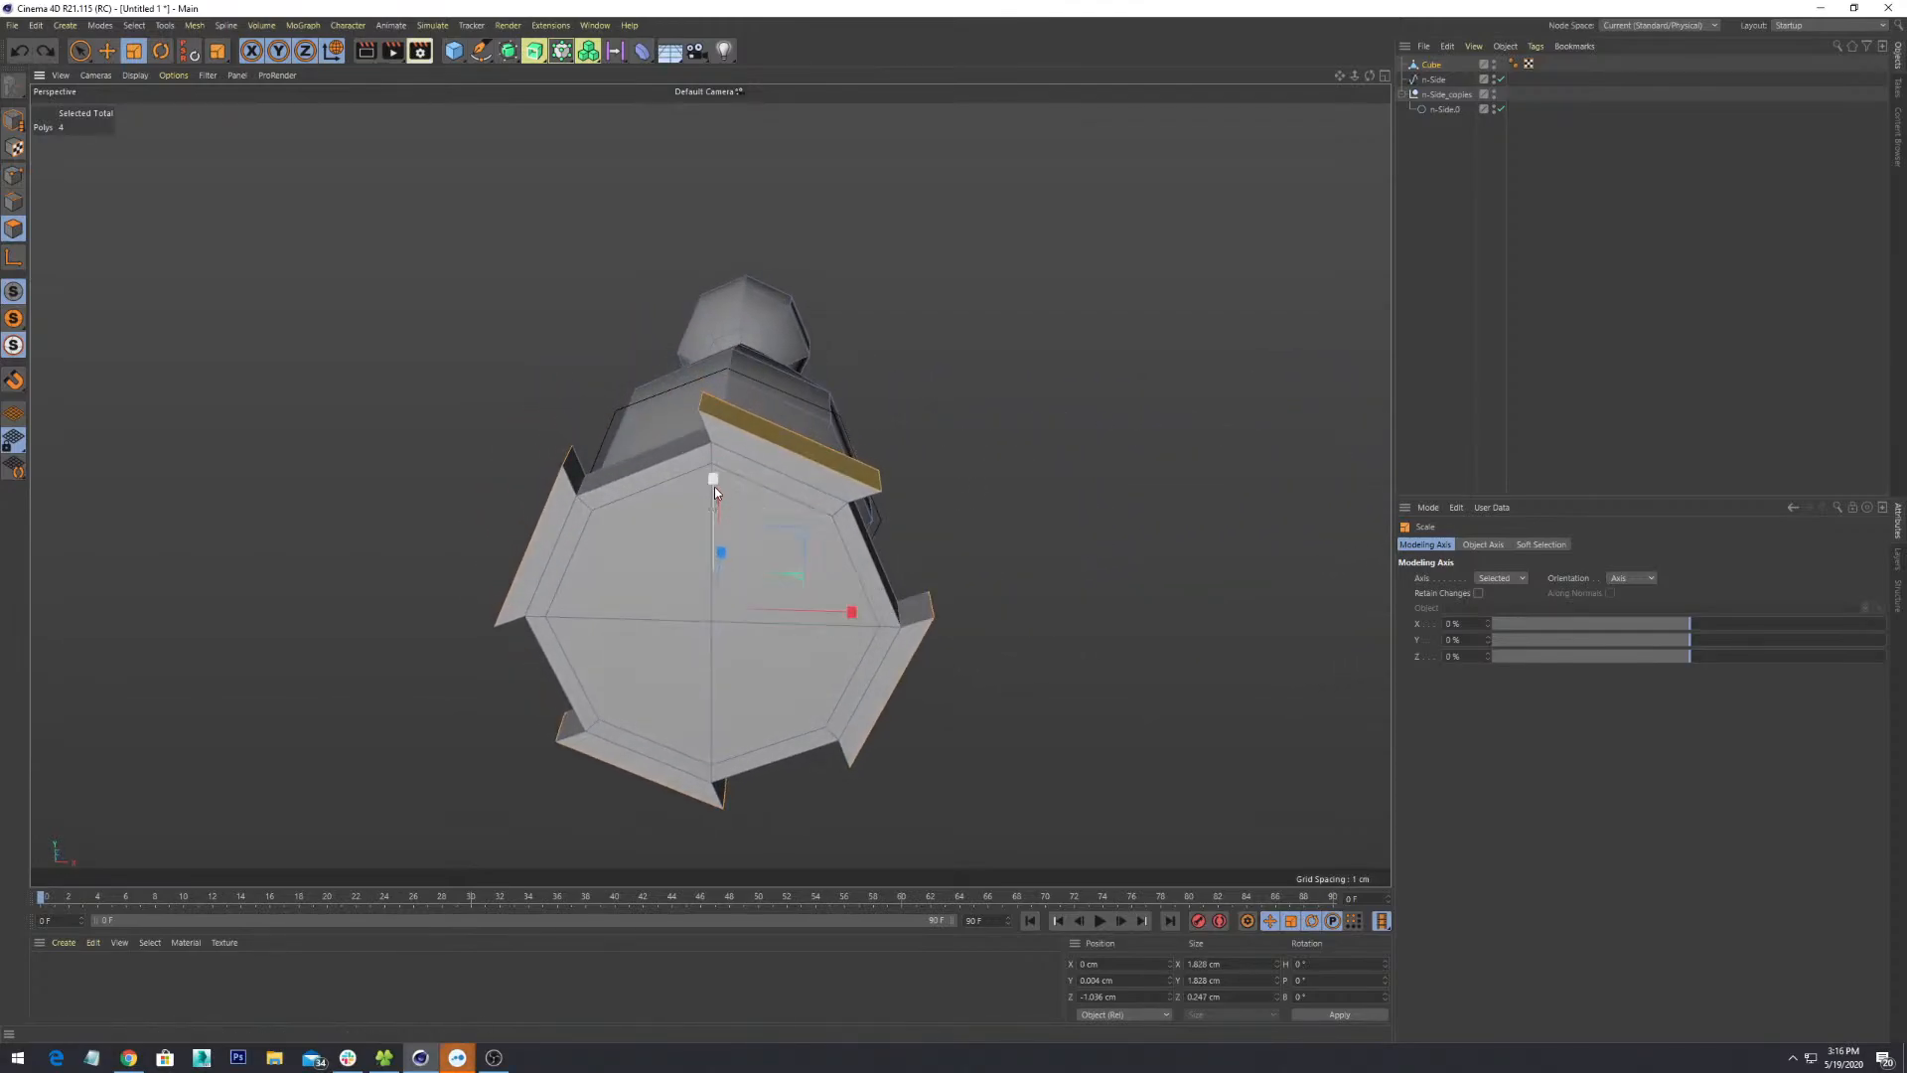
pyautogui.moveTo(713, 487)
pyautogui.keyDown('alt'); pyautogui.mouseDown()
pyautogui.moveTo(712, 530)
pyautogui.moveTo(707, 487)
pyautogui.mouseUp(); pyautogui.keyUp('alt')
pyautogui.keyDown('alt'); pyautogui.moveTo(1069, 664); pyautogui.dragTo(1019, 687); pyautogui.keyUp('alt')
pyautogui.keyDown('ctrl'); pyautogui.moveTo(780, 630); pyautogui.dragTo(754, 612); pyautogui.keyUp('ctrl')
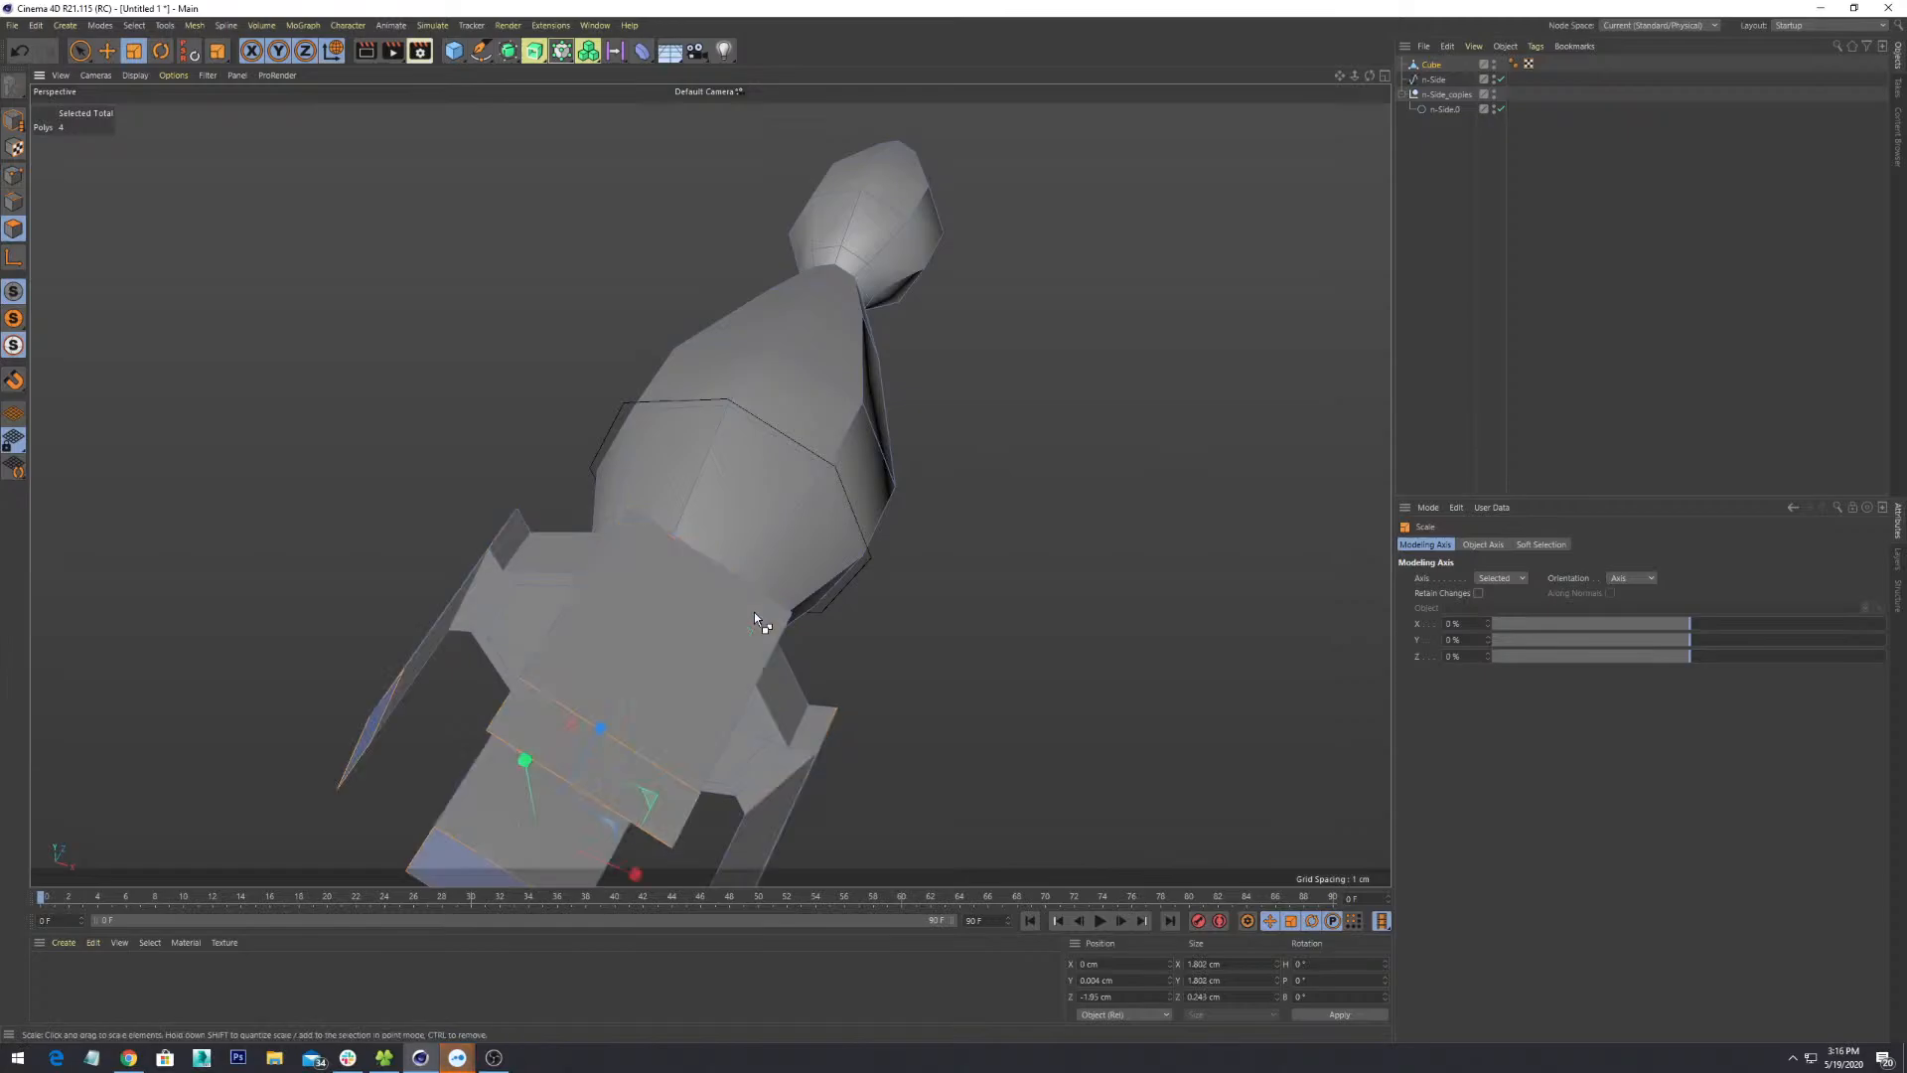
pyautogui.hotkey('ctrl', 'z')
pyautogui.moveTo(937, 682)
pyautogui.keyDown('alt'); pyautogui.mouseDown()
pyautogui.moveTo(1021, 569)
pyautogui.moveTo(971, 586)
pyautogui.moveTo(996, 681)
pyautogui.moveTo(809, 660)
pyautogui.moveTo(628, 672)
pyautogui.moveTo(735, 707)
pyautogui.moveTo(1098, 660)
pyautogui.moveTo(1156, 607)
pyautogui.moveTo(962, 600)
pyautogui.moveTo(943, 655)
pyautogui.mouseUp(); pyautogui.keyUp('alt')
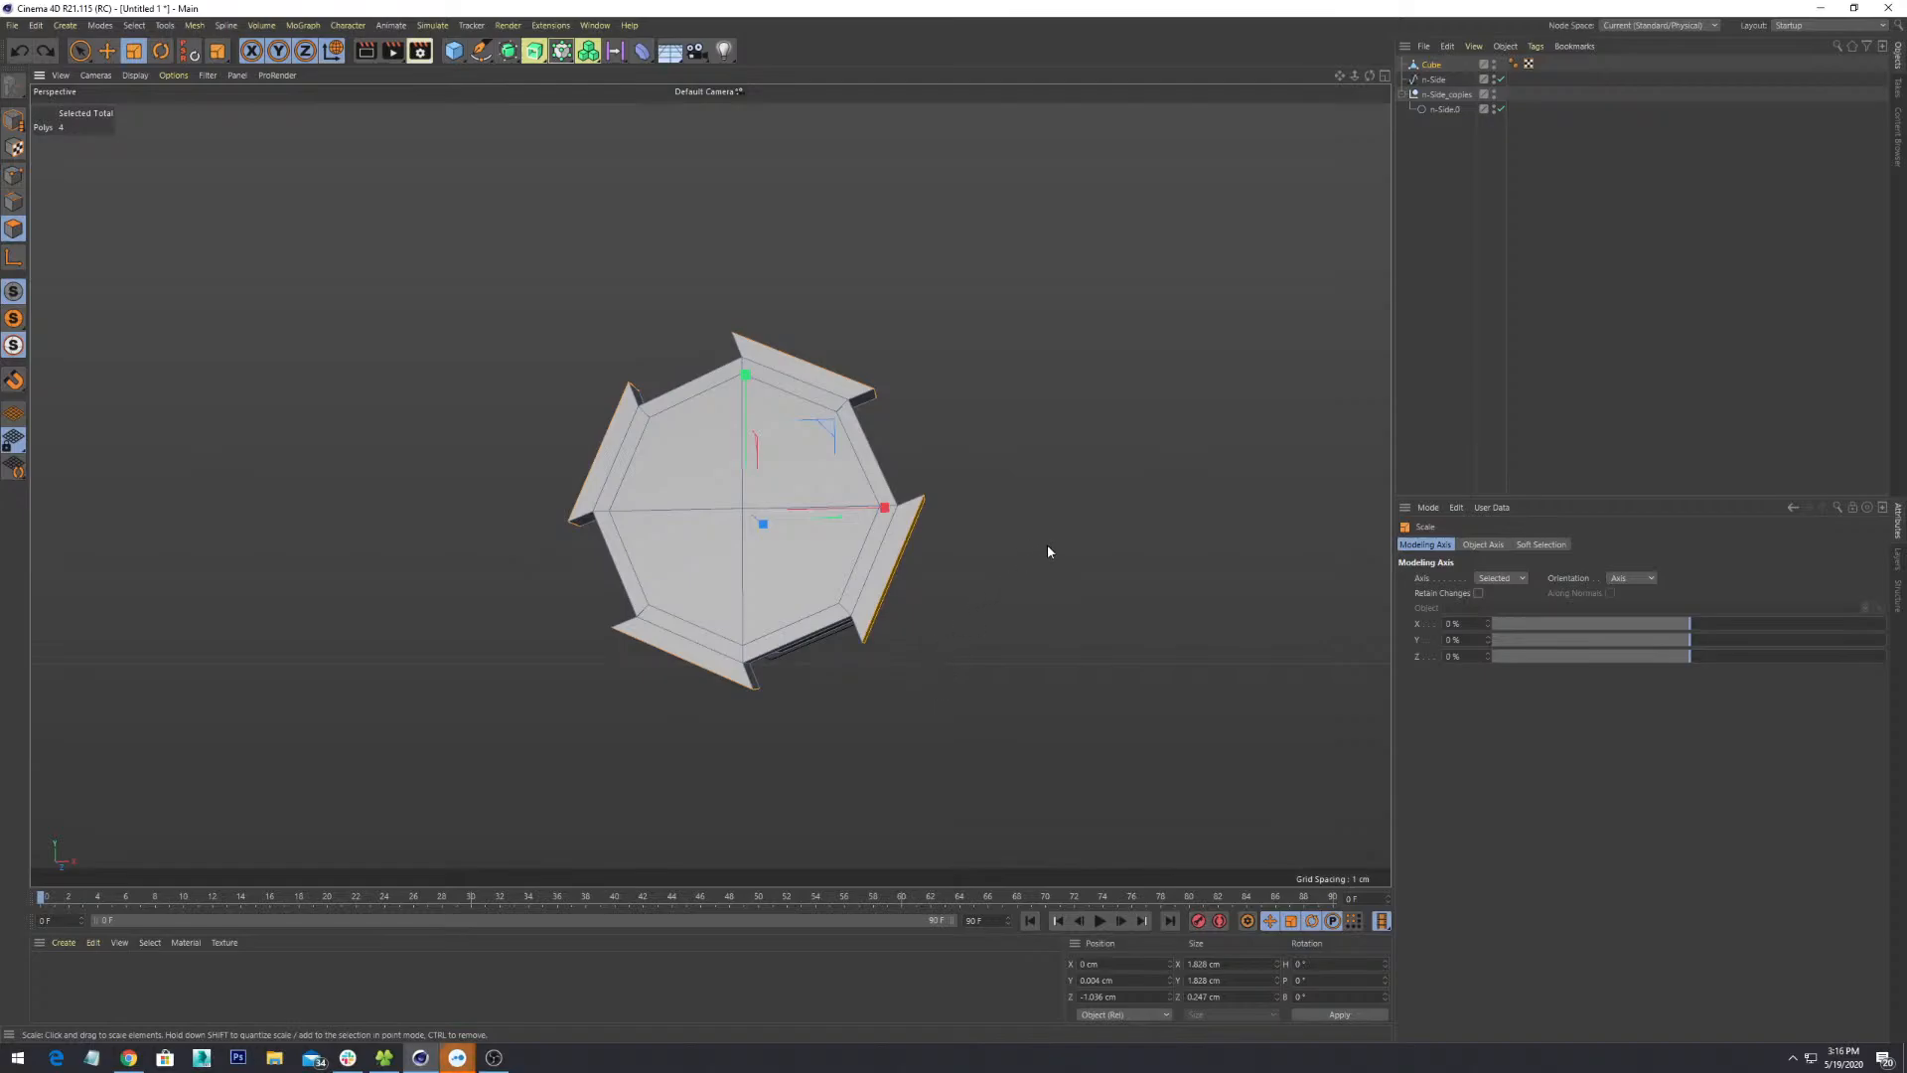
pyautogui.keyDown('alt'); pyautogui.moveTo(794, 442); pyautogui.dragTo(801, 515); pyautogui.keyUp('alt')
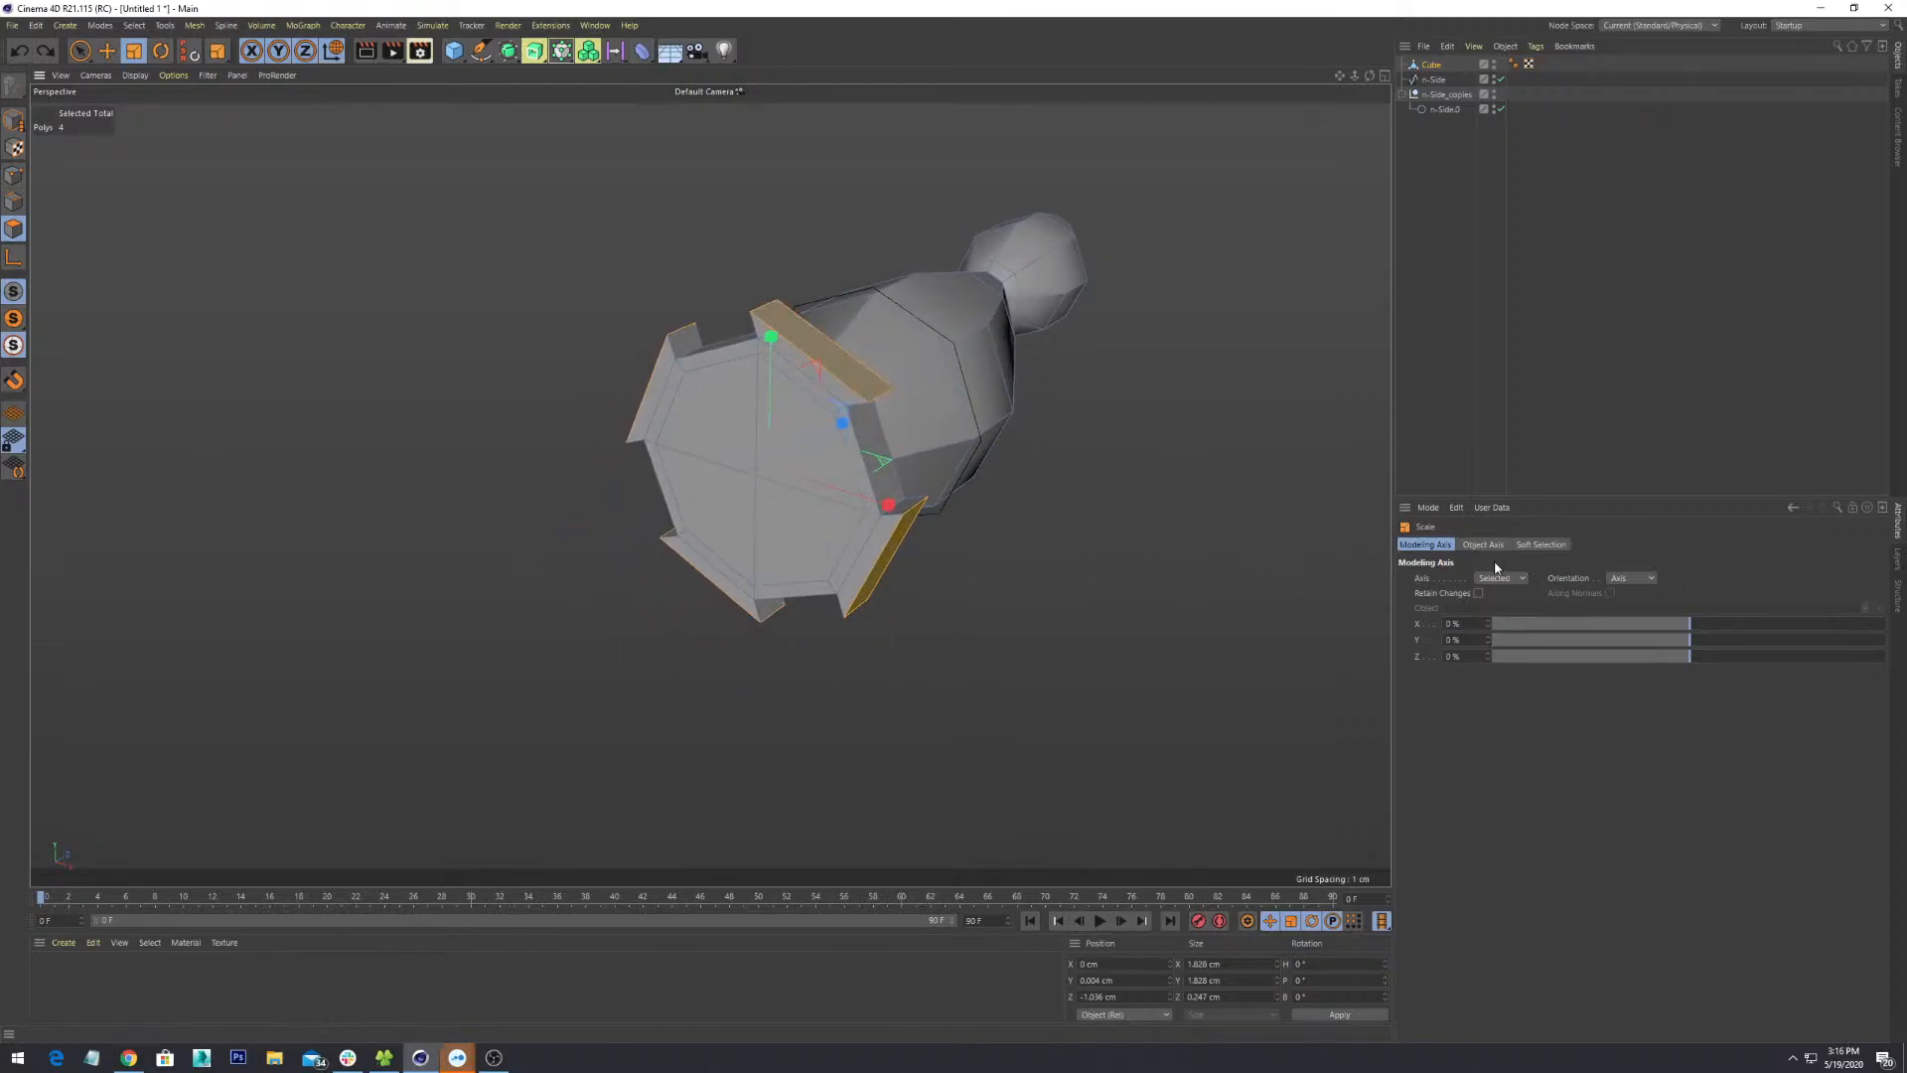
# - Bevel the four flap faces and apply the bevel
pyautogui.rightClick(872, 369)
pyautogui.click(931, 432)
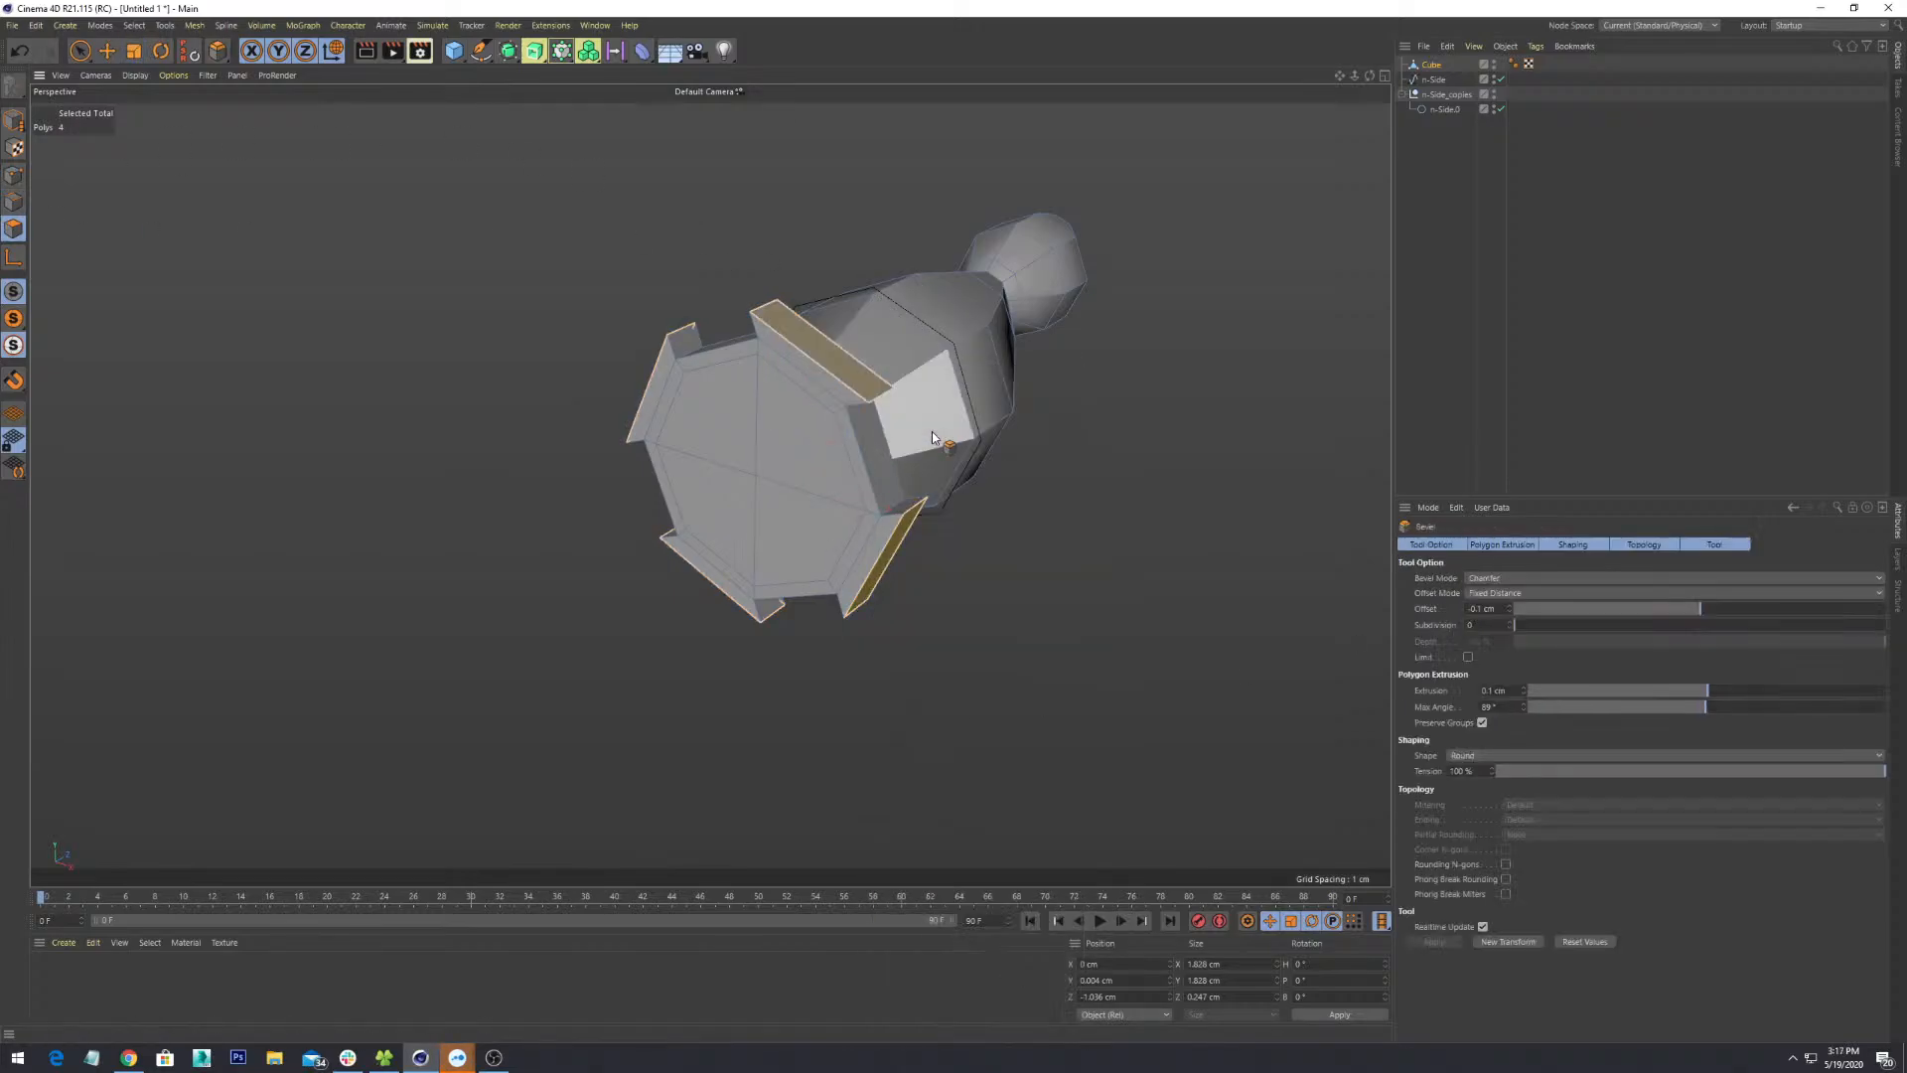
pyautogui.keyDown('alt'); pyautogui.moveTo(951, 496); pyautogui.dragTo(965, 493); pyautogui.keyUp('alt')
pyautogui.keyDown('alt'); pyautogui.moveTo(965, 493); pyautogui.dragTo(908, 606, button='middle'); pyautogui.keyUp('alt')
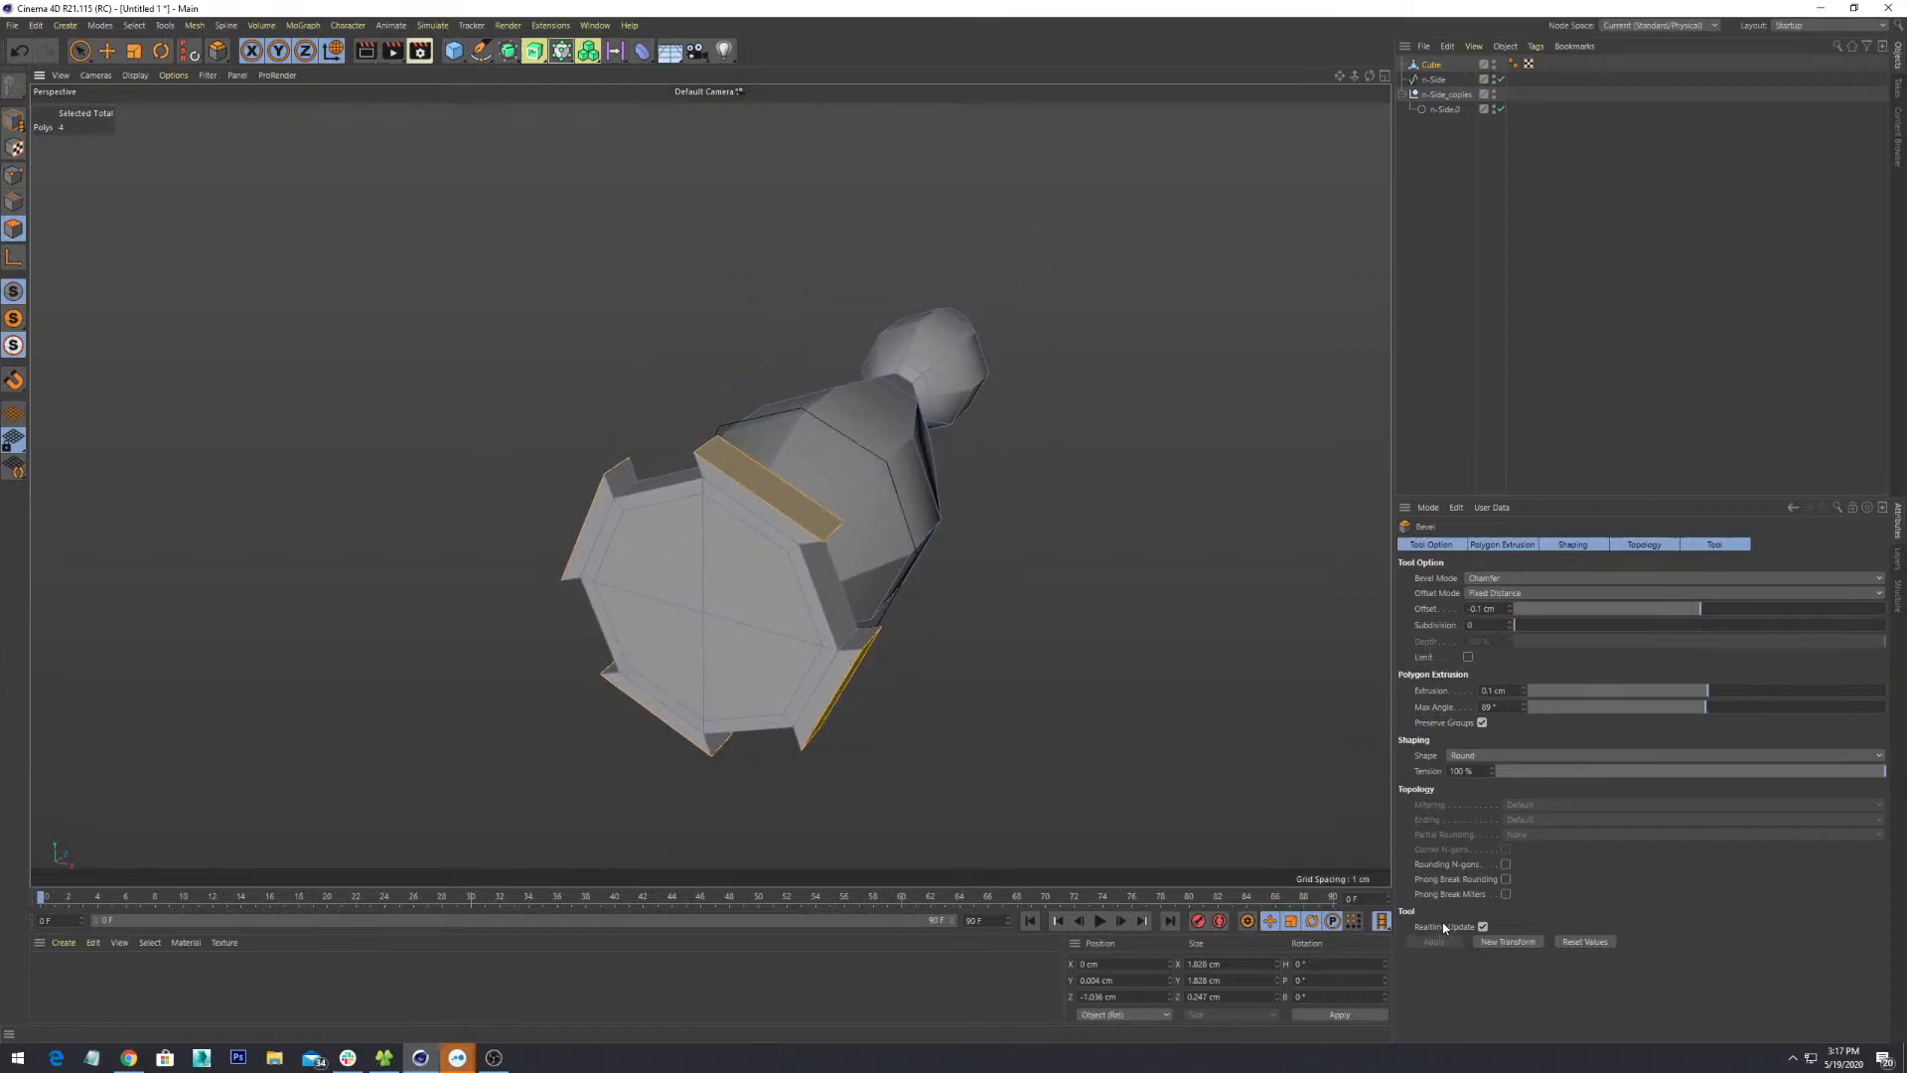
pyautogui.keyDown('alt'); pyautogui.moveTo(1069, 691); pyautogui.dragTo(1116, 637); pyautogui.keyUp('alt')
pyautogui.scroll(2, 1198, 680)
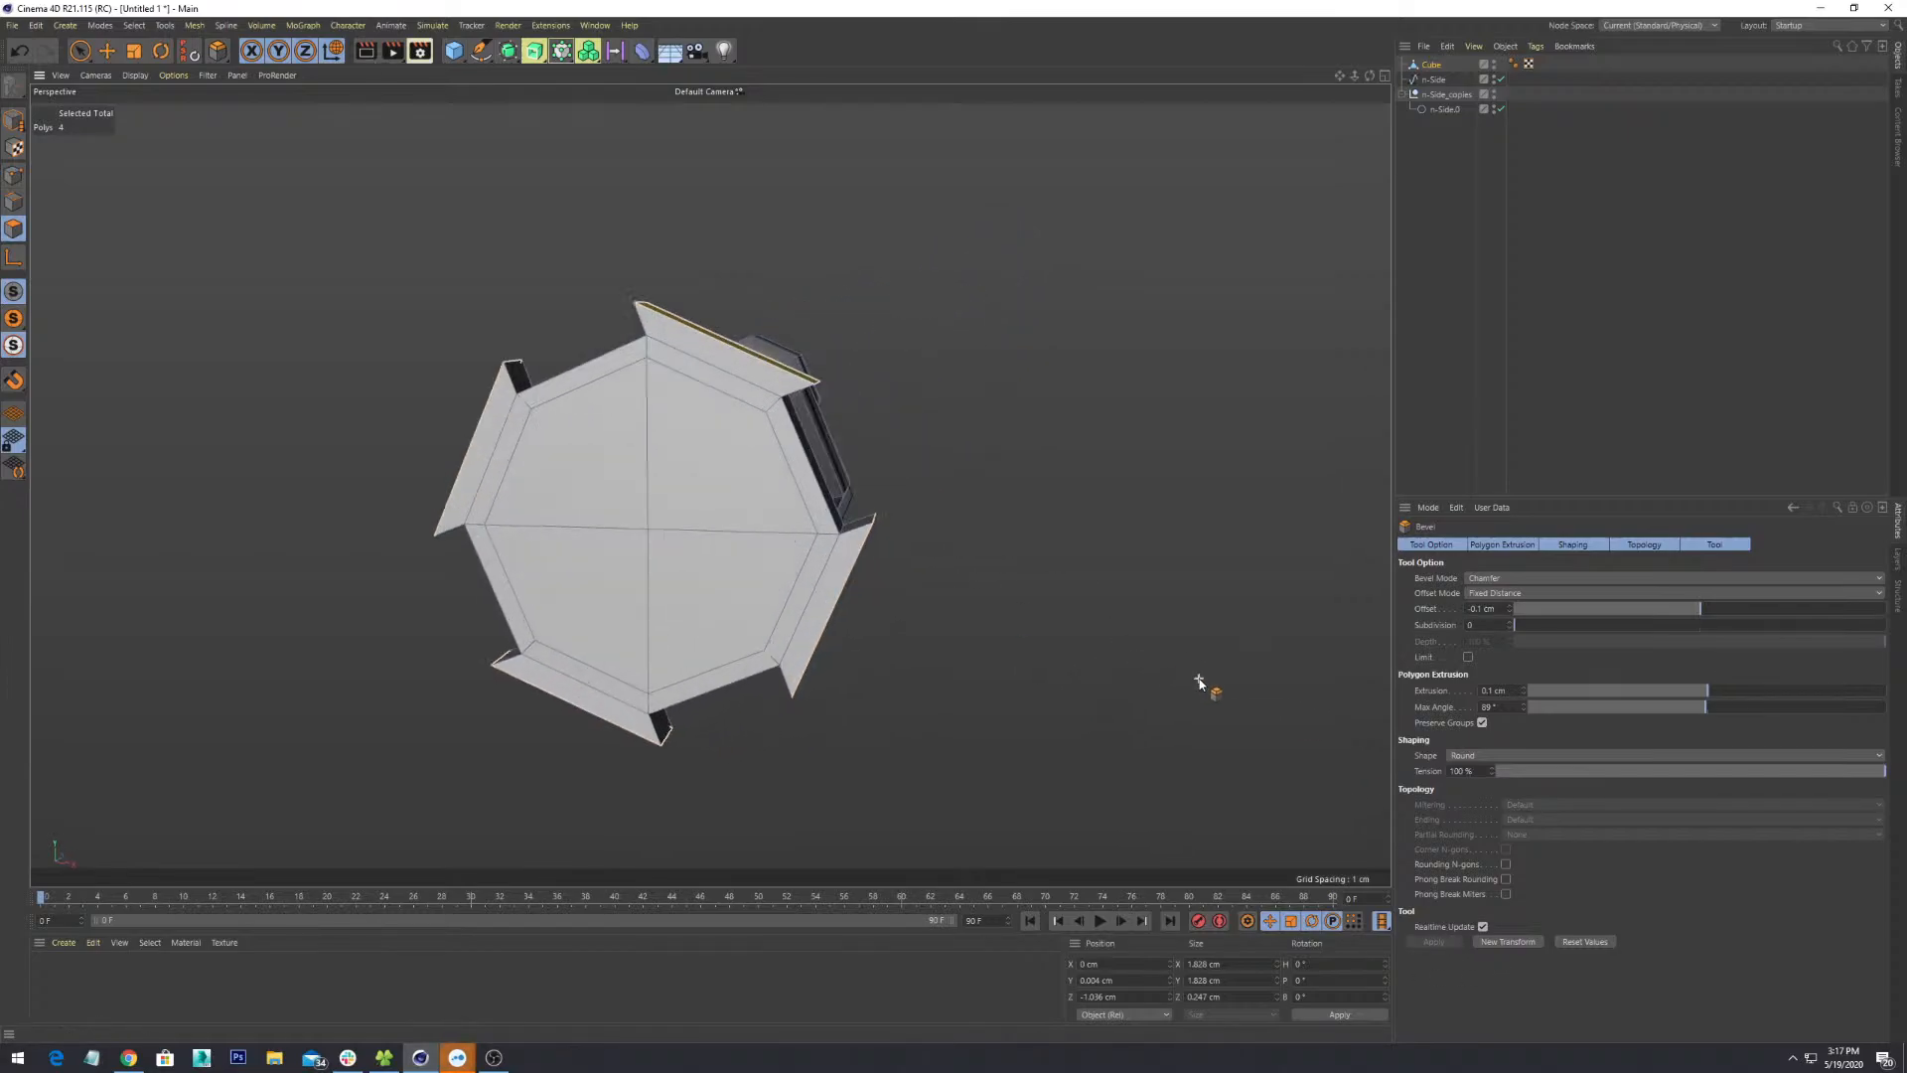
pyautogui.scroll(-2, 1199, 685)
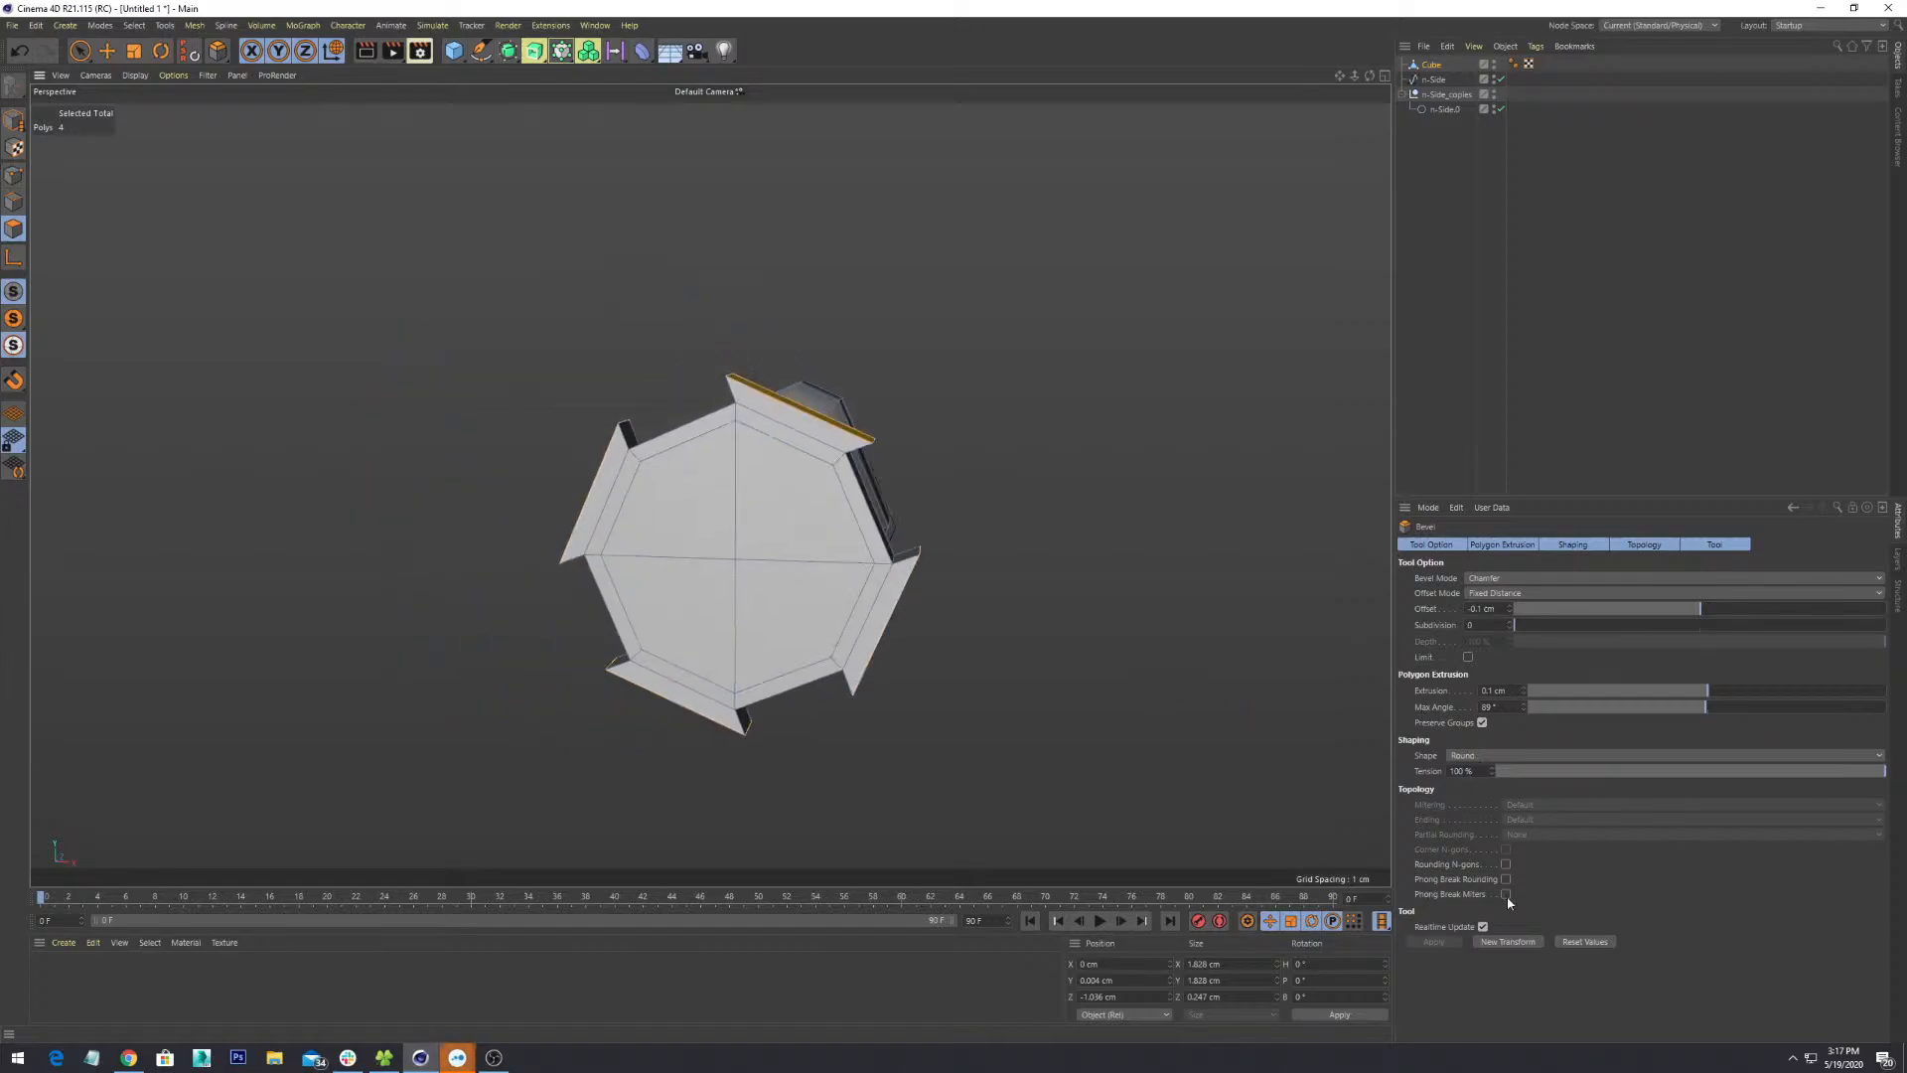
pyautogui.moveTo(808, 417); pyautogui.dragTo(973, 494)
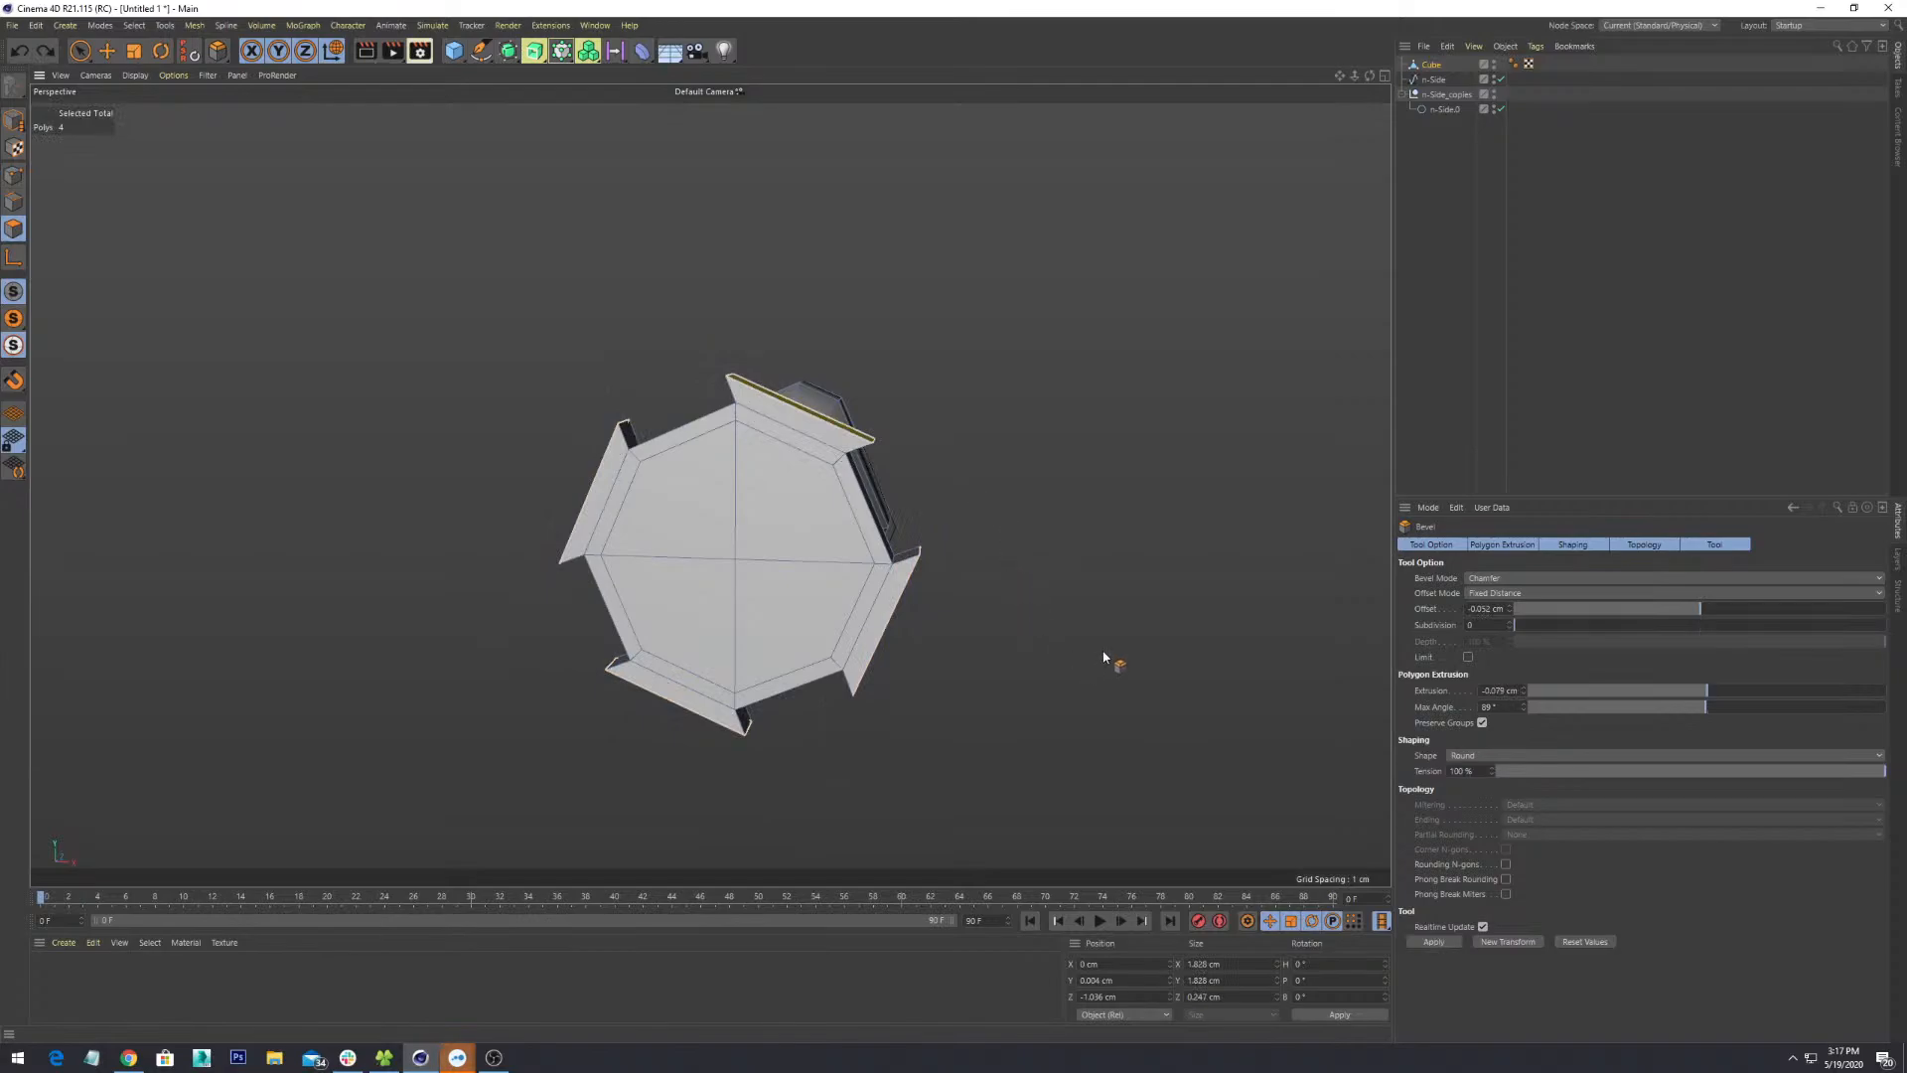
pyautogui.keyDown('alt'); pyautogui.moveTo(1104, 658); pyautogui.dragTo(1337, 711); pyautogui.keyUp('alt')
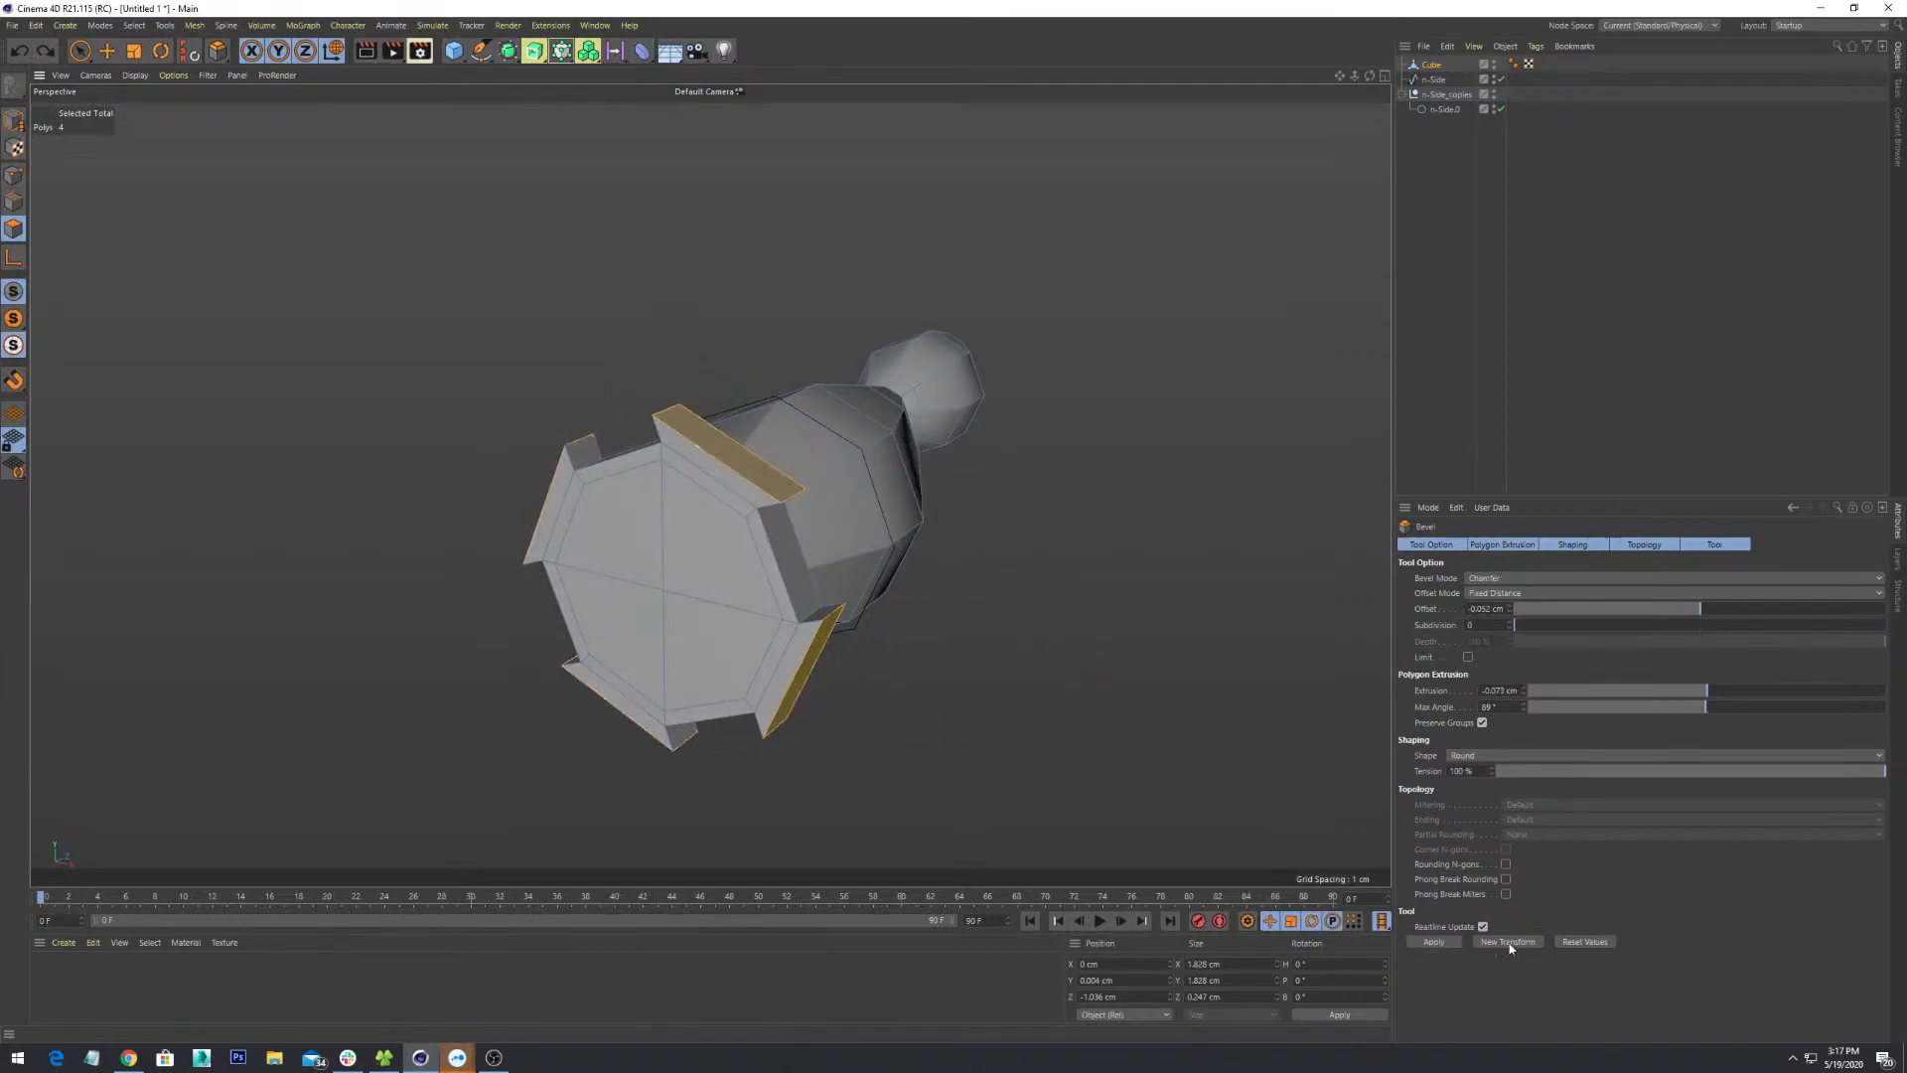
pyautogui.click(1434, 941)
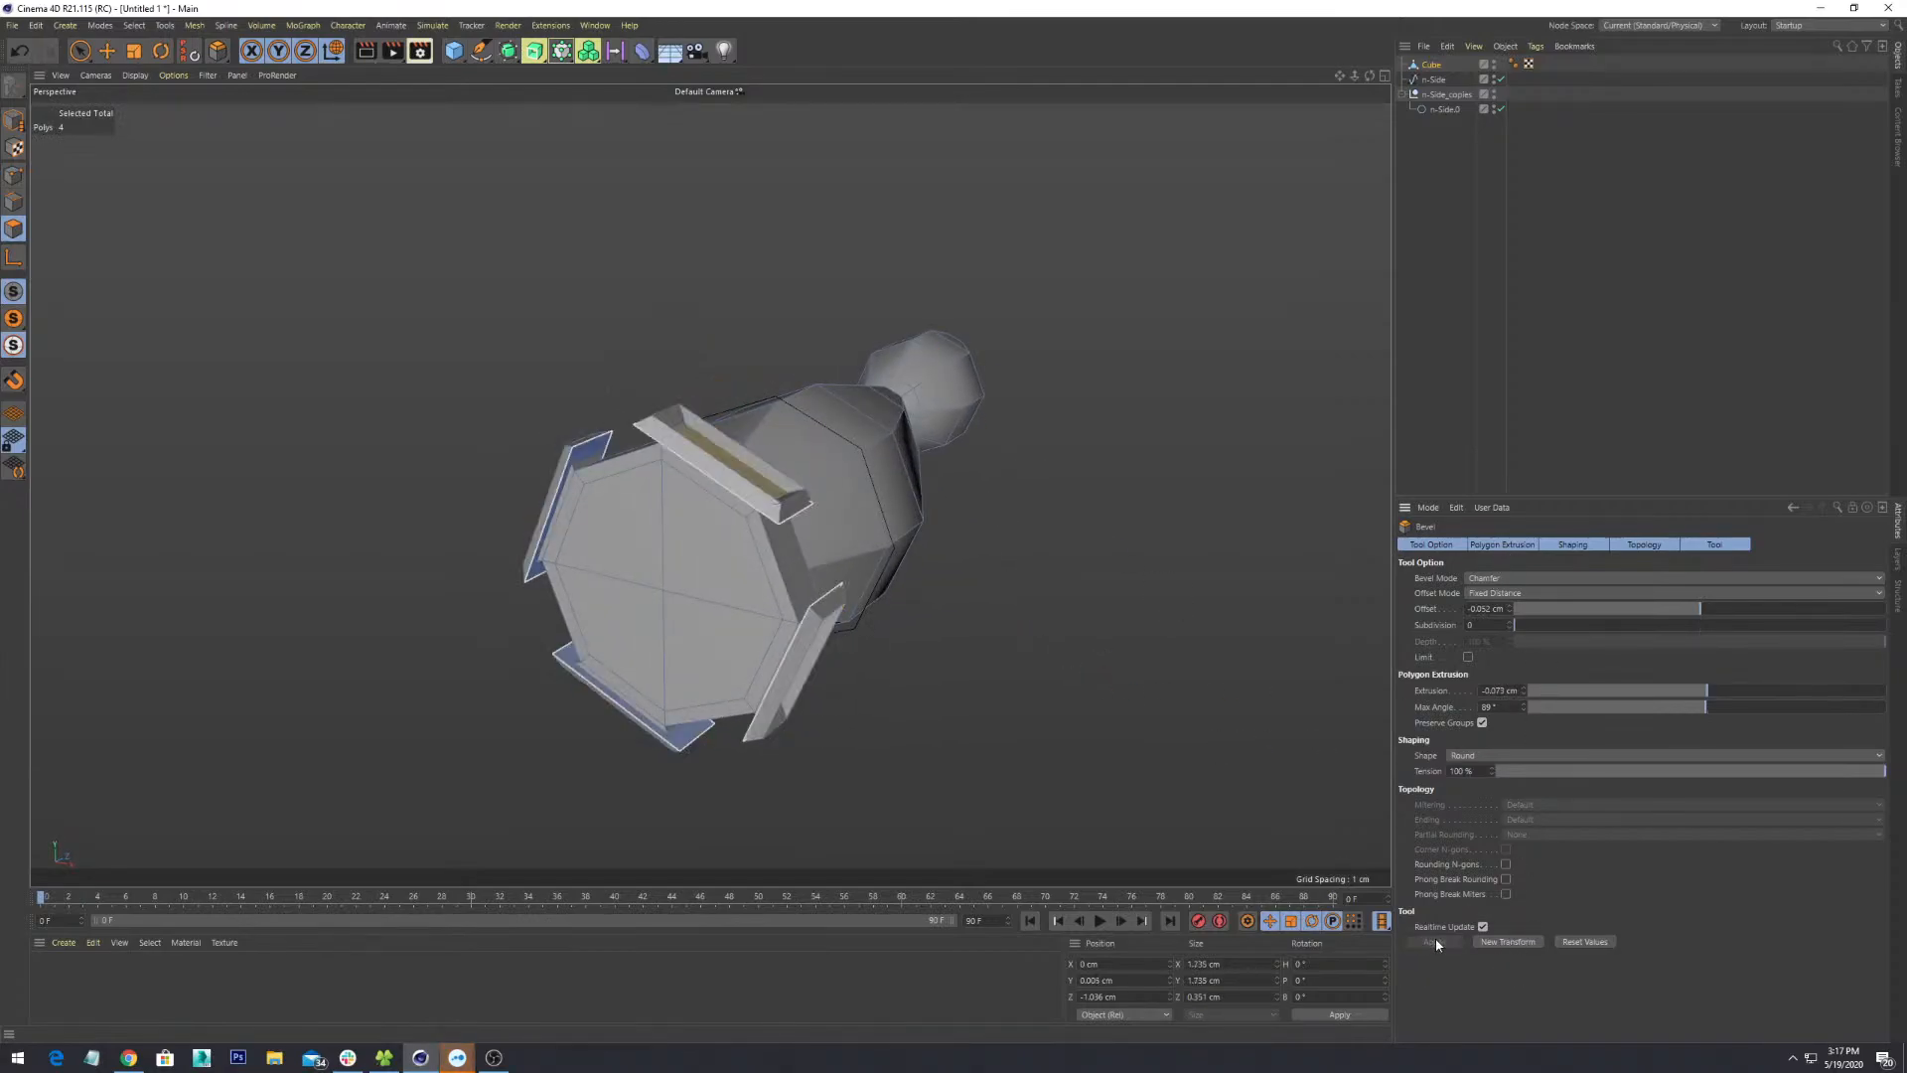
# - Set the bevel extrusion to 0.1 cm and adjust the offset to enlarge the flaps
pyautogui.keyDown('alt'); pyautogui.moveTo(940, 497); pyautogui.dragTo(1053, 467); pyautogui.keyUp('alt')
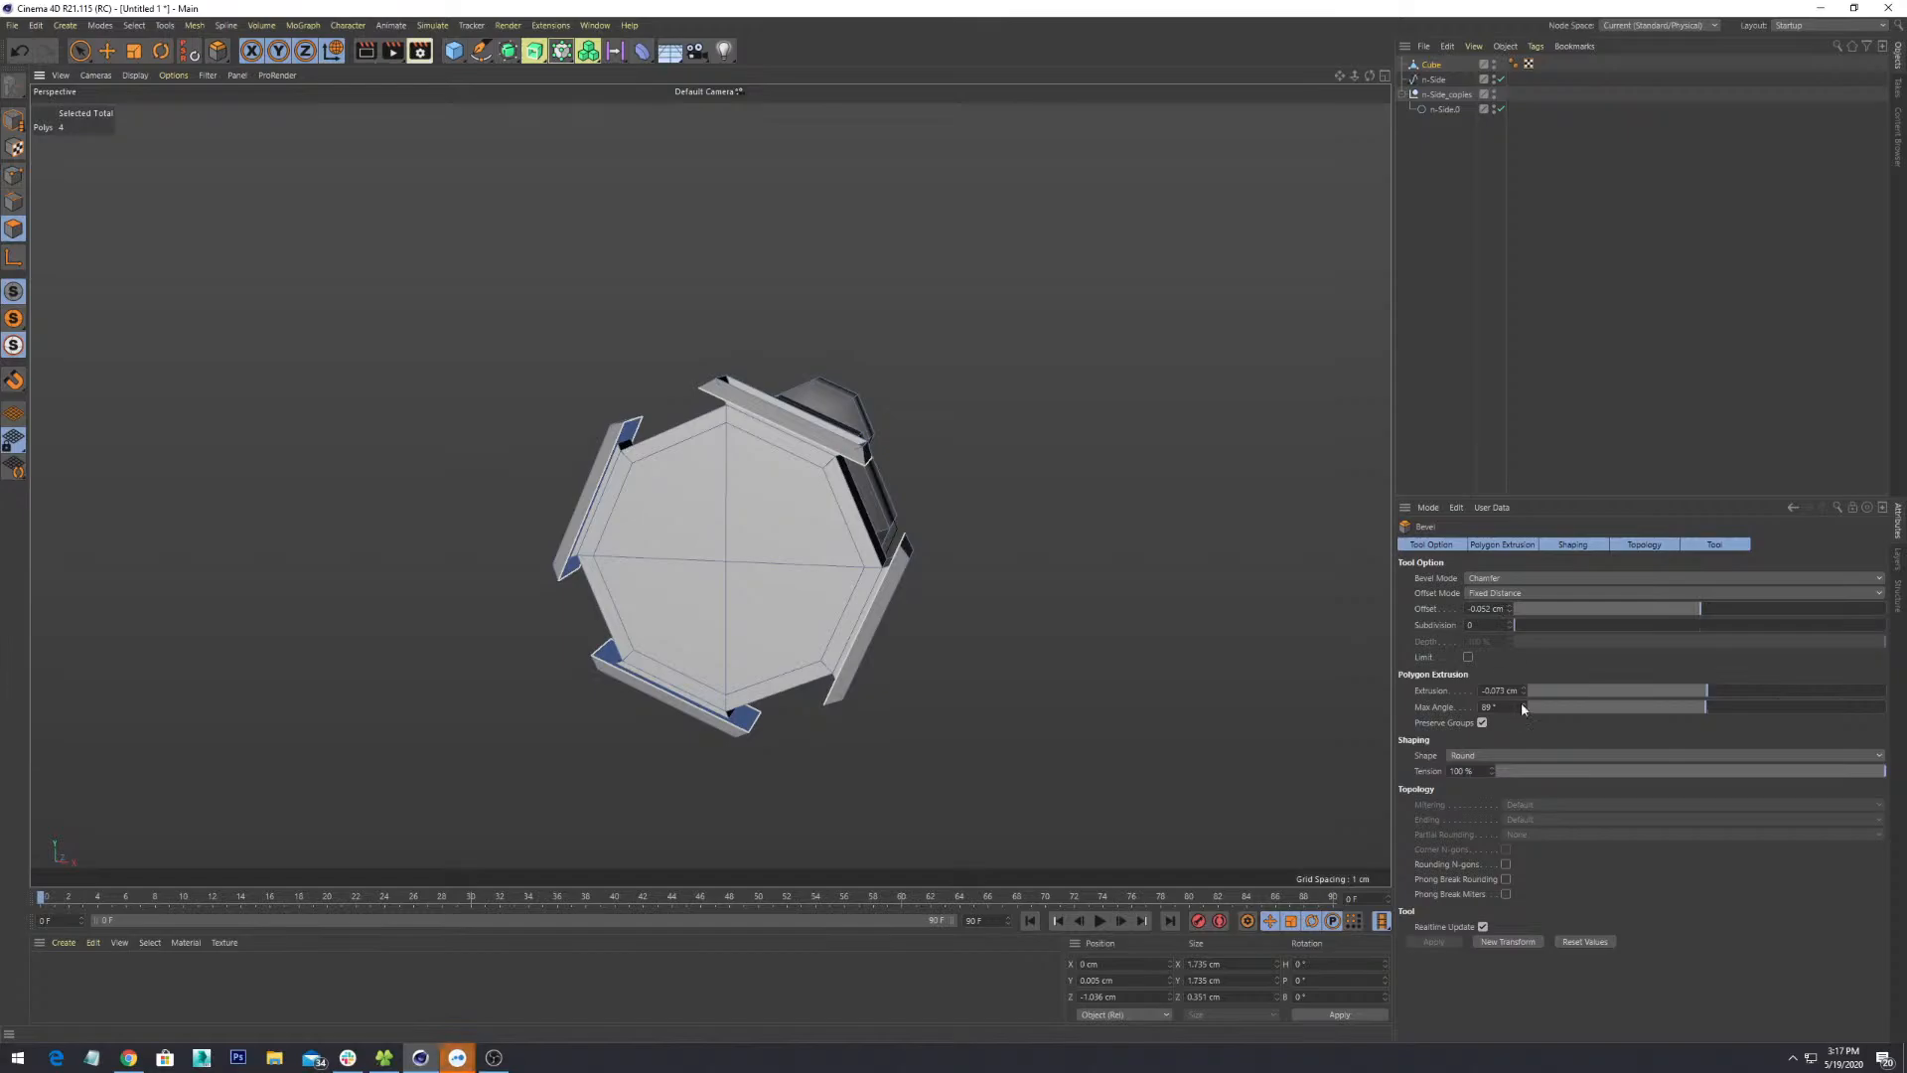
pyautogui.write('0.1')
pyautogui.press('Return')
pyautogui.click(1510, 606)
pyautogui.moveTo(1510, 606); pyautogui.dragTo(1510, 608)
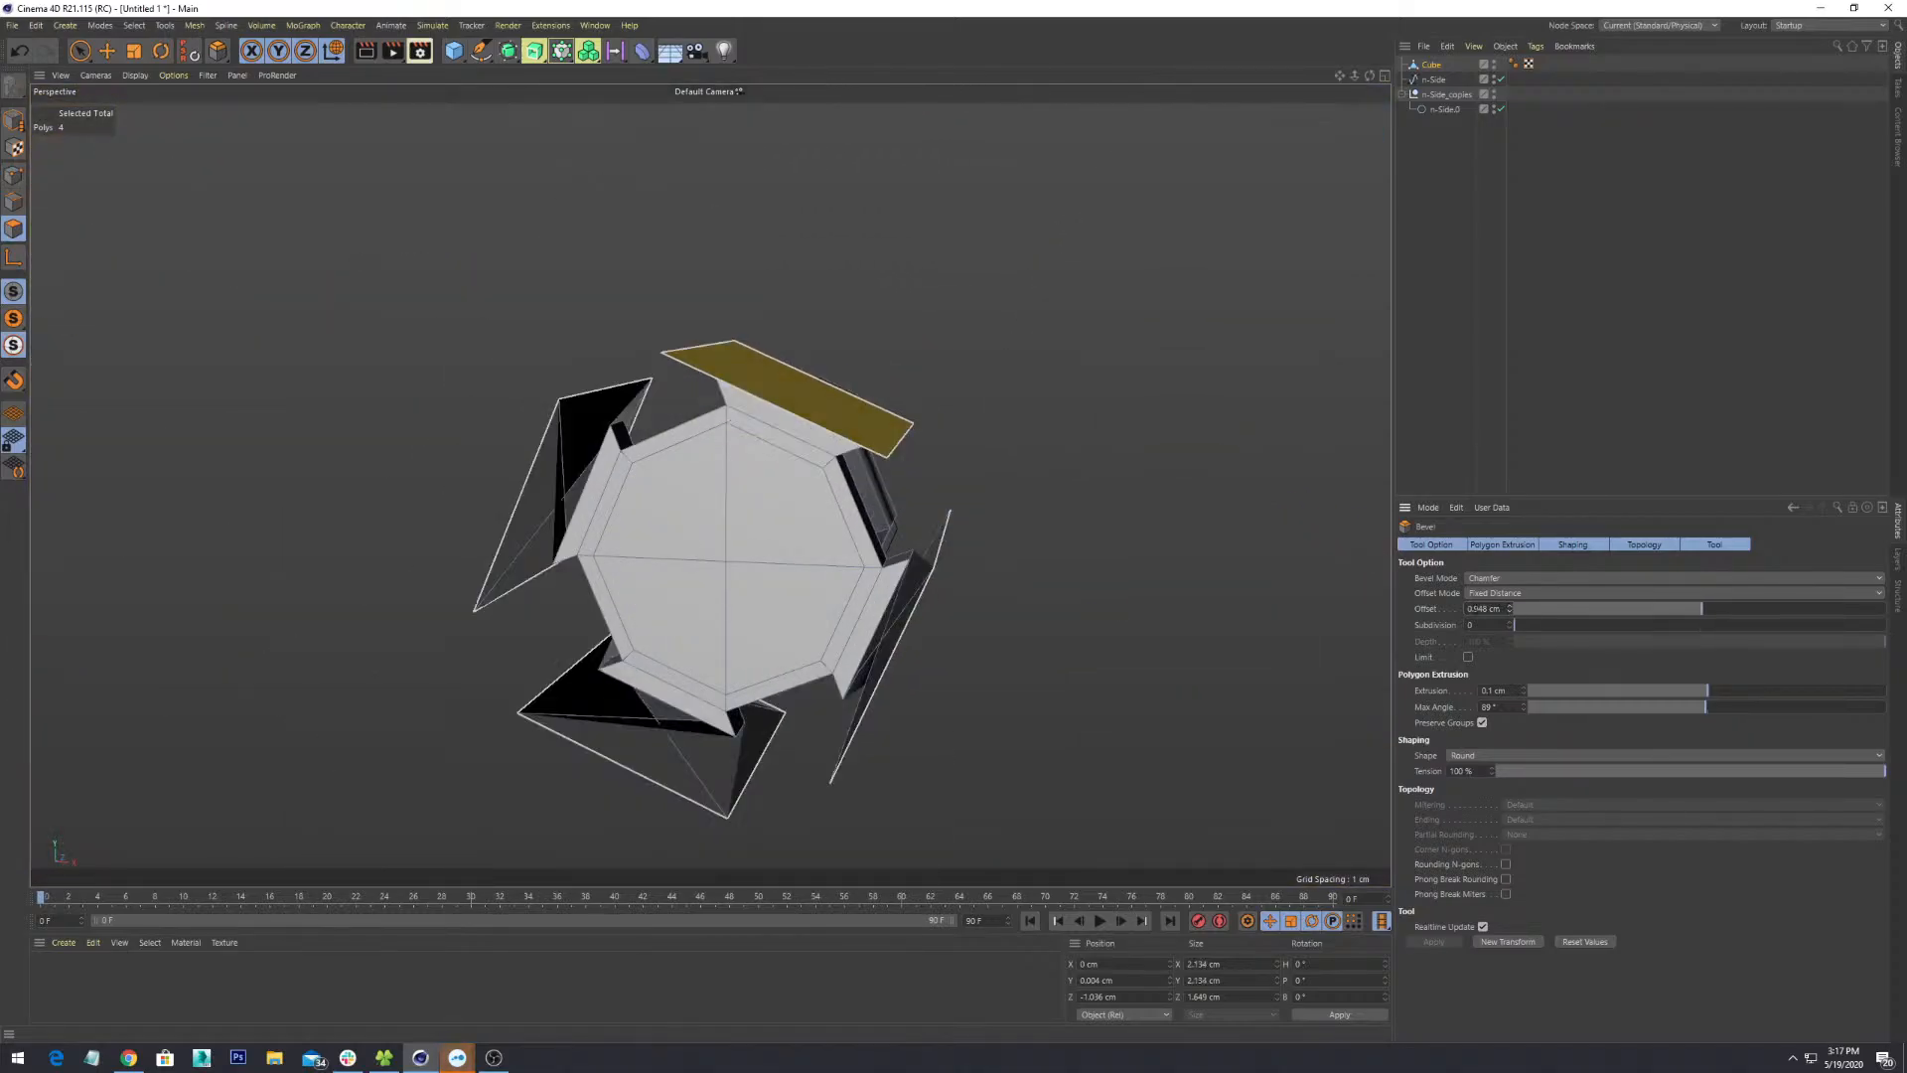
pyautogui.scroll(5, 847, 566)
pyautogui.keyDown('alt'); pyautogui.moveTo(902, 469); pyautogui.dragTo(923, 453); pyautogui.keyUp('alt')
pyautogui.keyDown('alt'); pyautogui.moveTo(922, 453); pyautogui.dragTo(902, 636, button='middle'); pyautogui.keyUp('alt')
pyautogui.scroll(2, 902, 636)
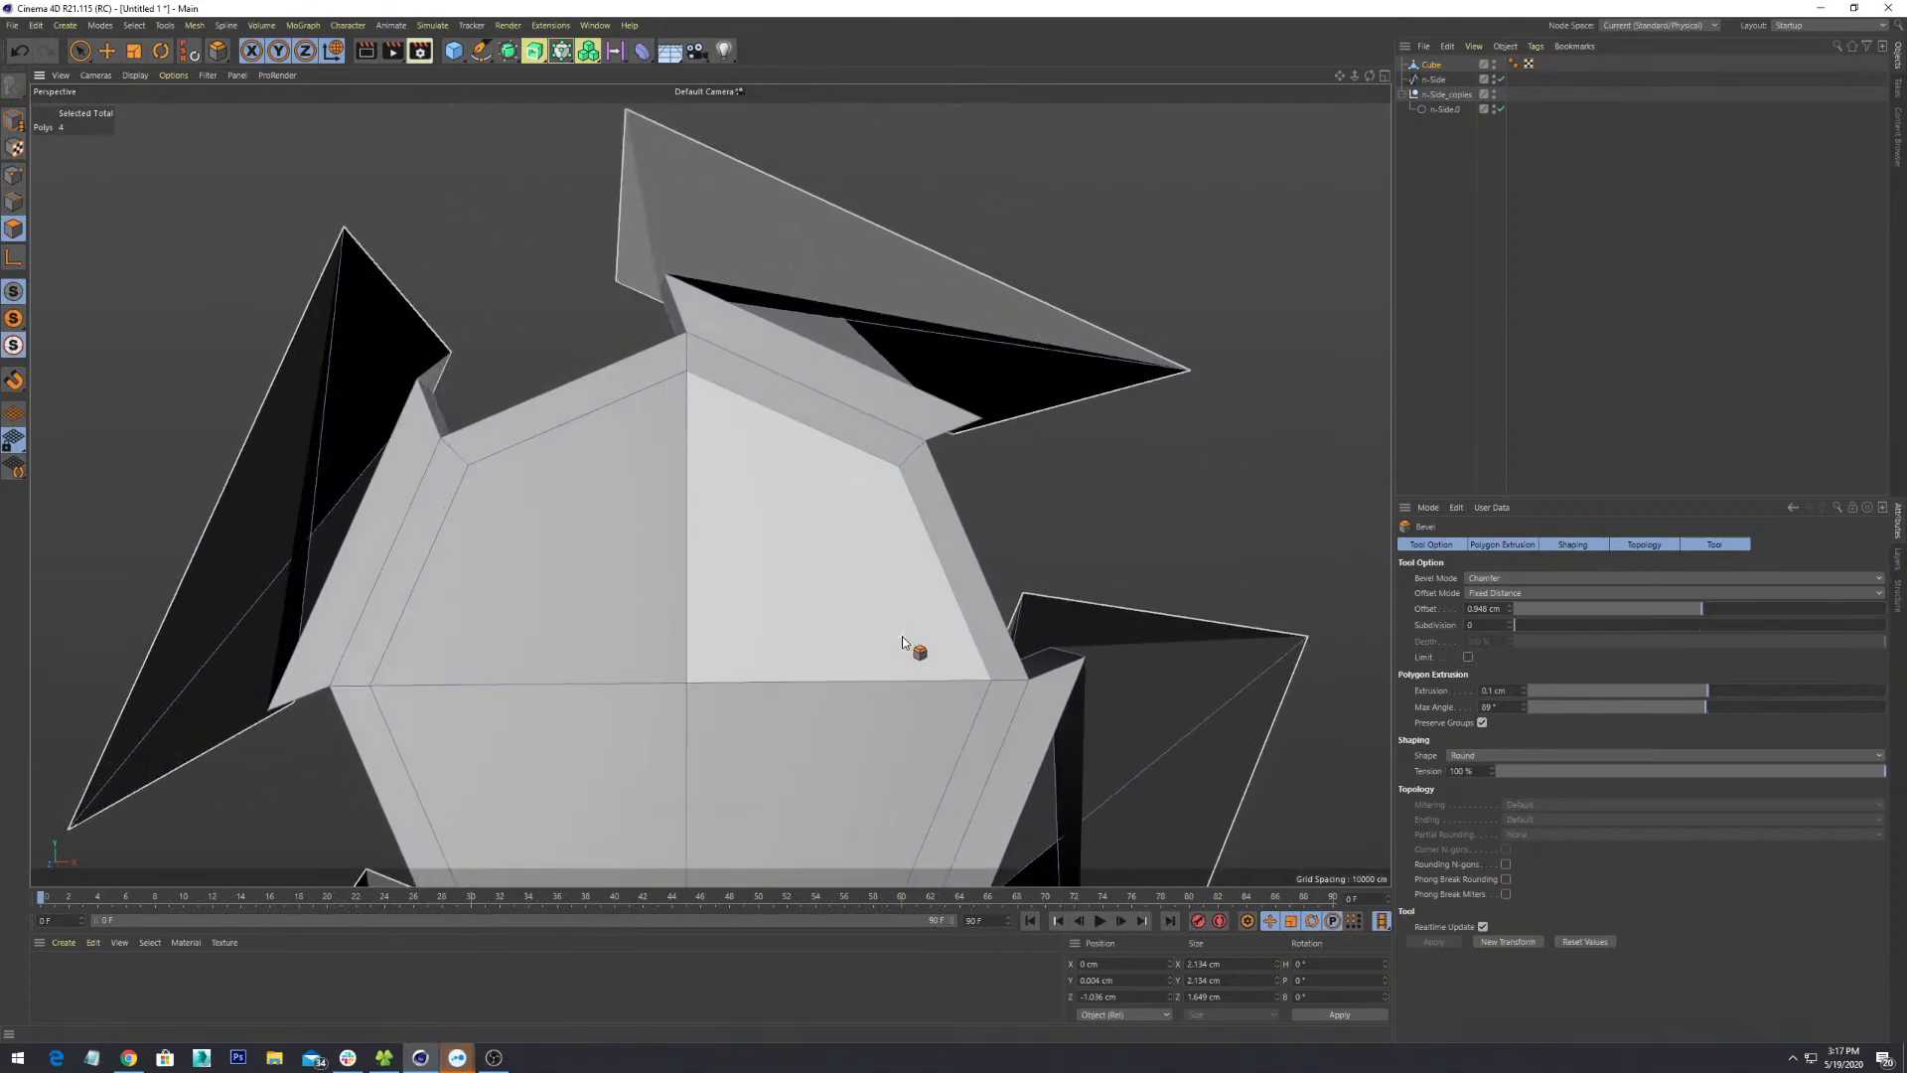
pyautogui.scroll(-5, 902, 636)
pyautogui.keyDown('alt'); pyautogui.moveTo(1028, 506); pyautogui.dragTo(1303, 630); pyautogui.keyUp('alt')
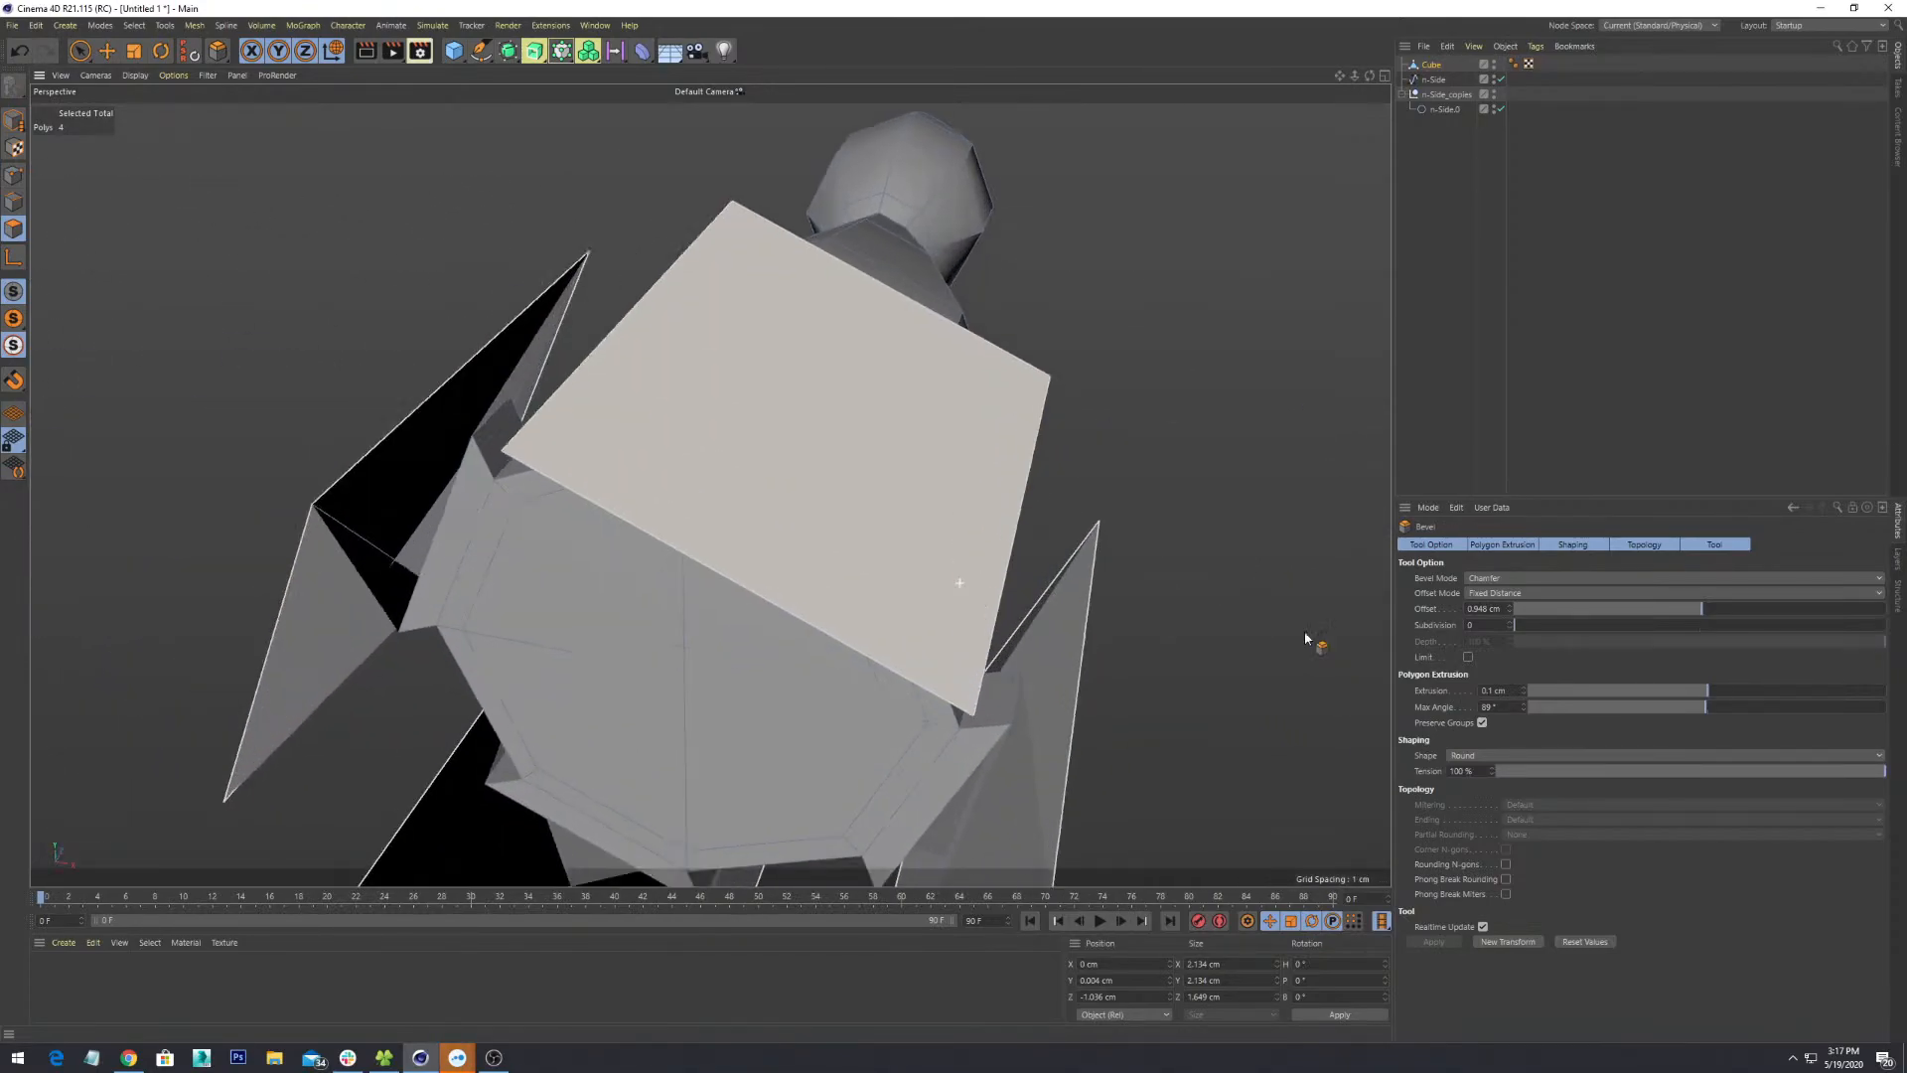
pyautogui.click(1483, 608)
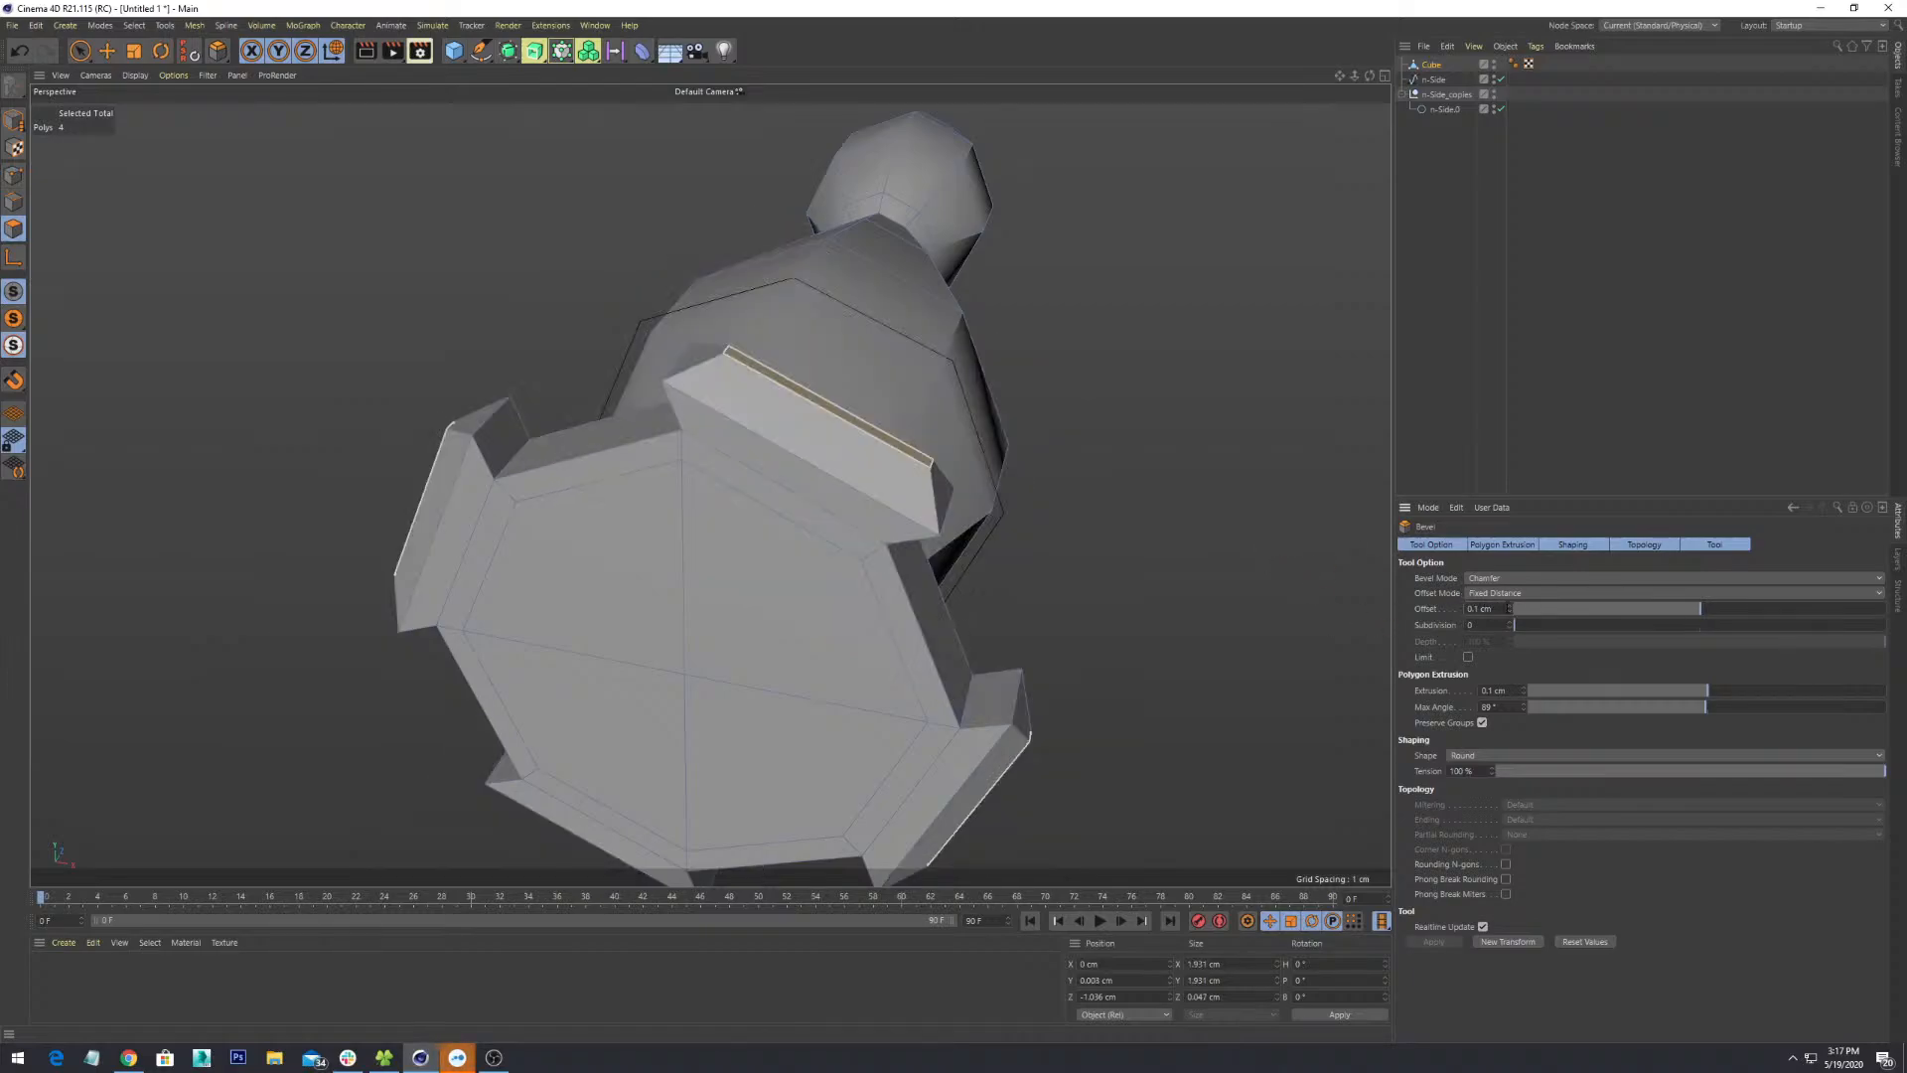
# - Commit the -0.1 cm bevel offset and stretch the four flap faces along Z to about 128%
pyautogui.press('Return')
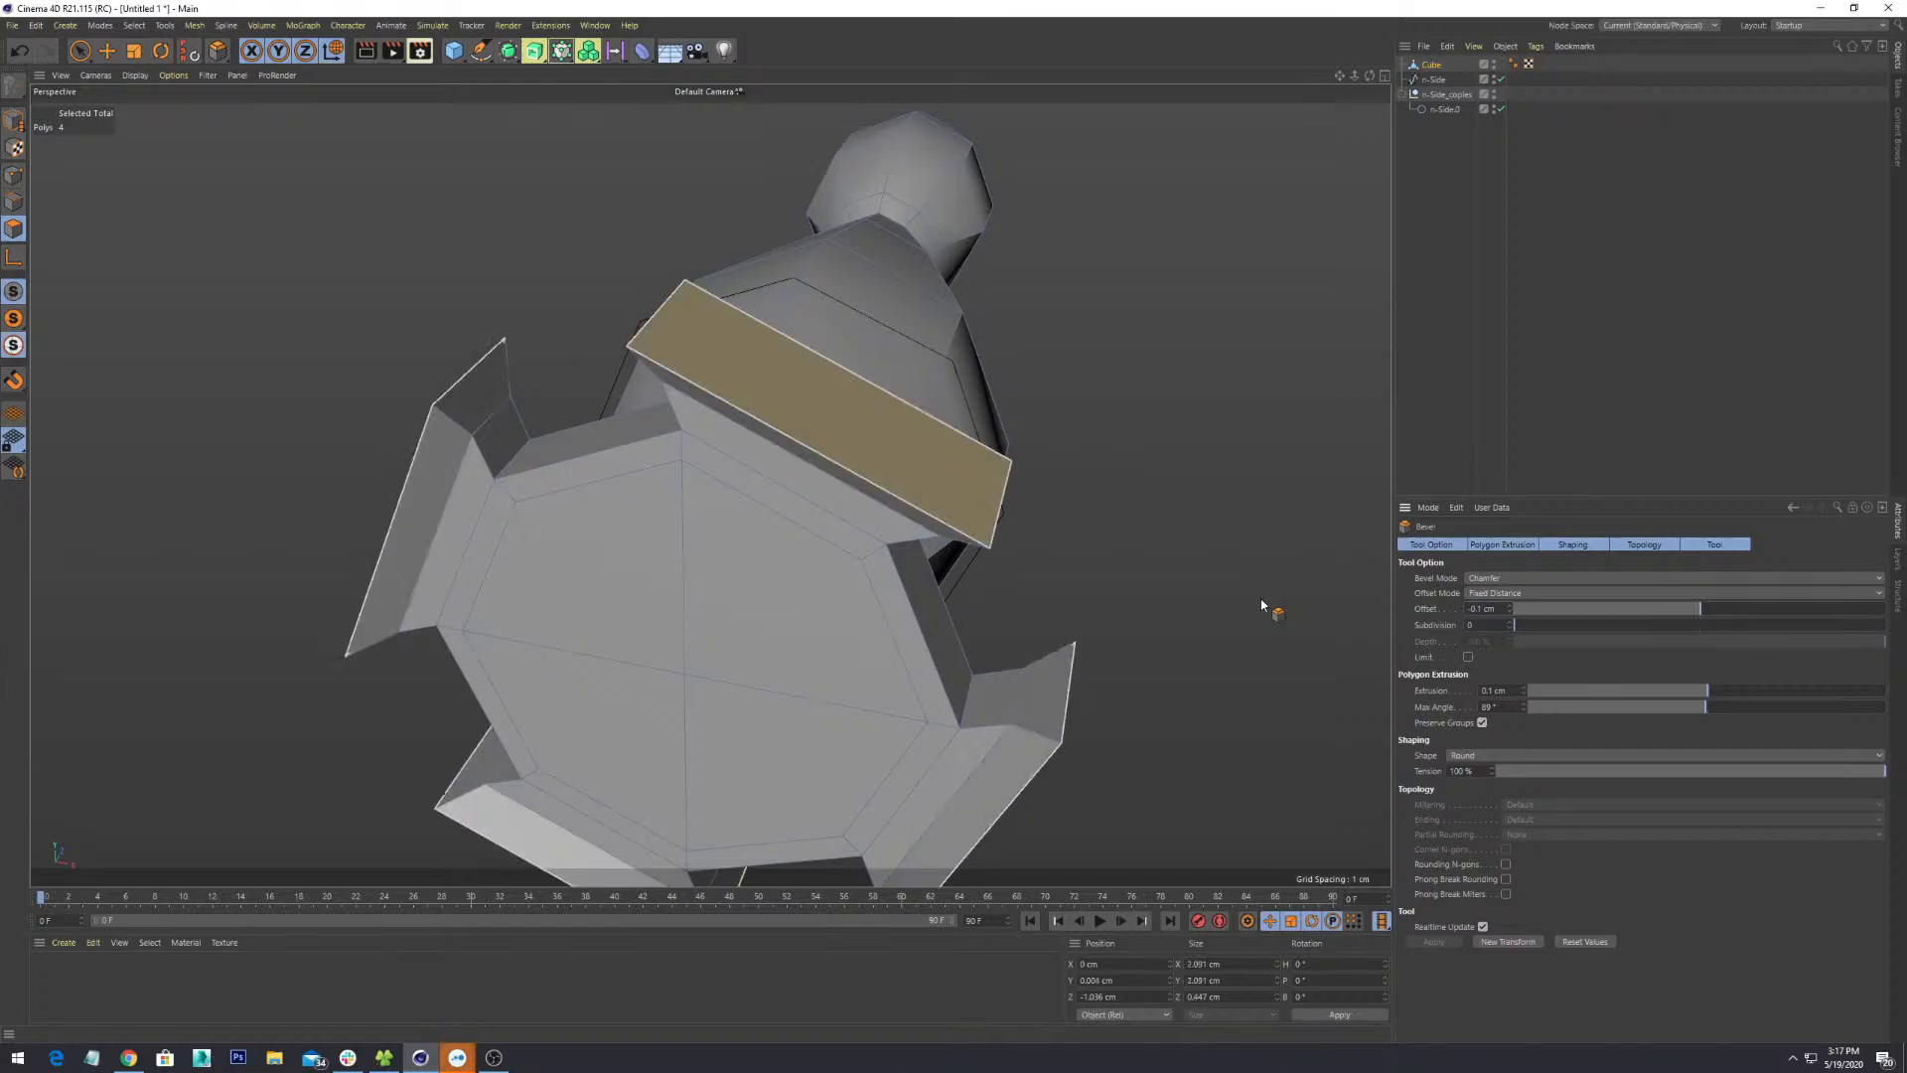
pyautogui.keyDown('alt'); pyautogui.moveTo(801, 511); pyautogui.dragTo(1009, 539); pyautogui.keyUp('alt')
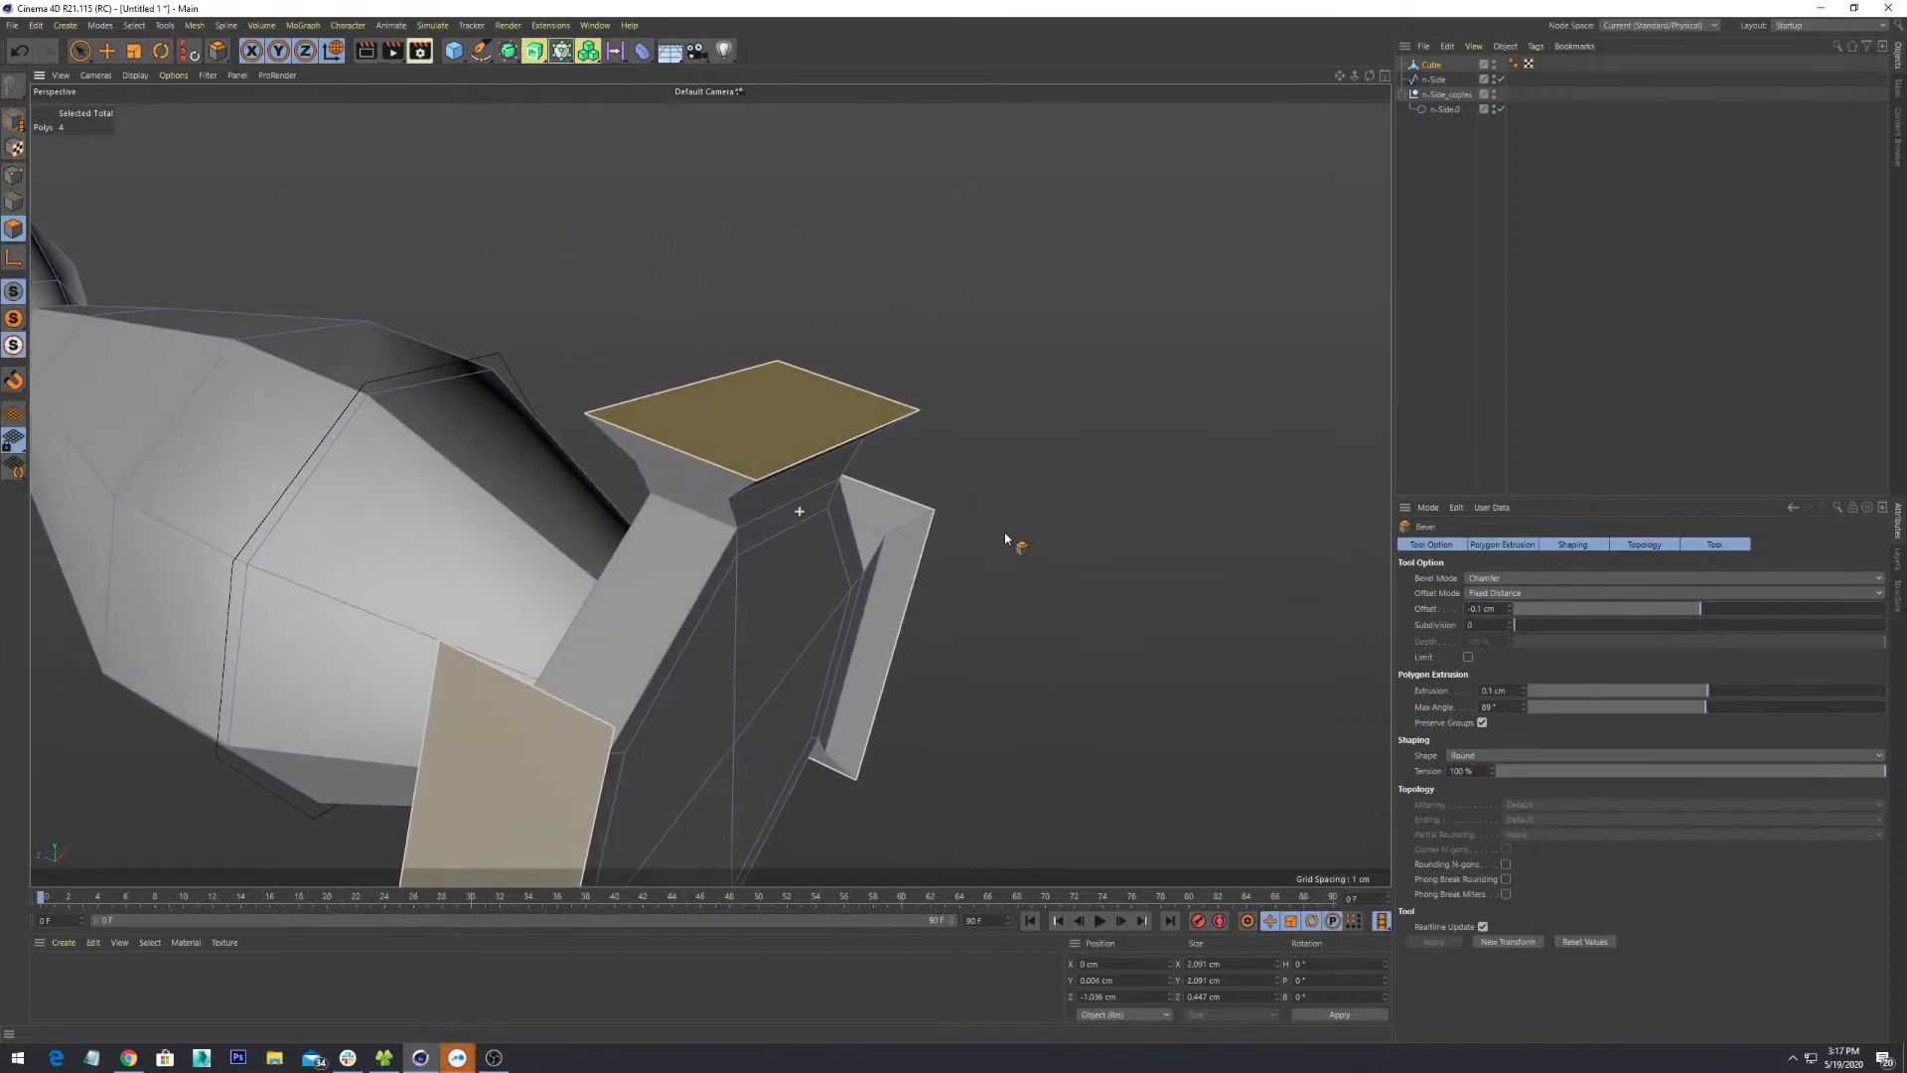
pyautogui.press('r')
pyautogui.press('t')
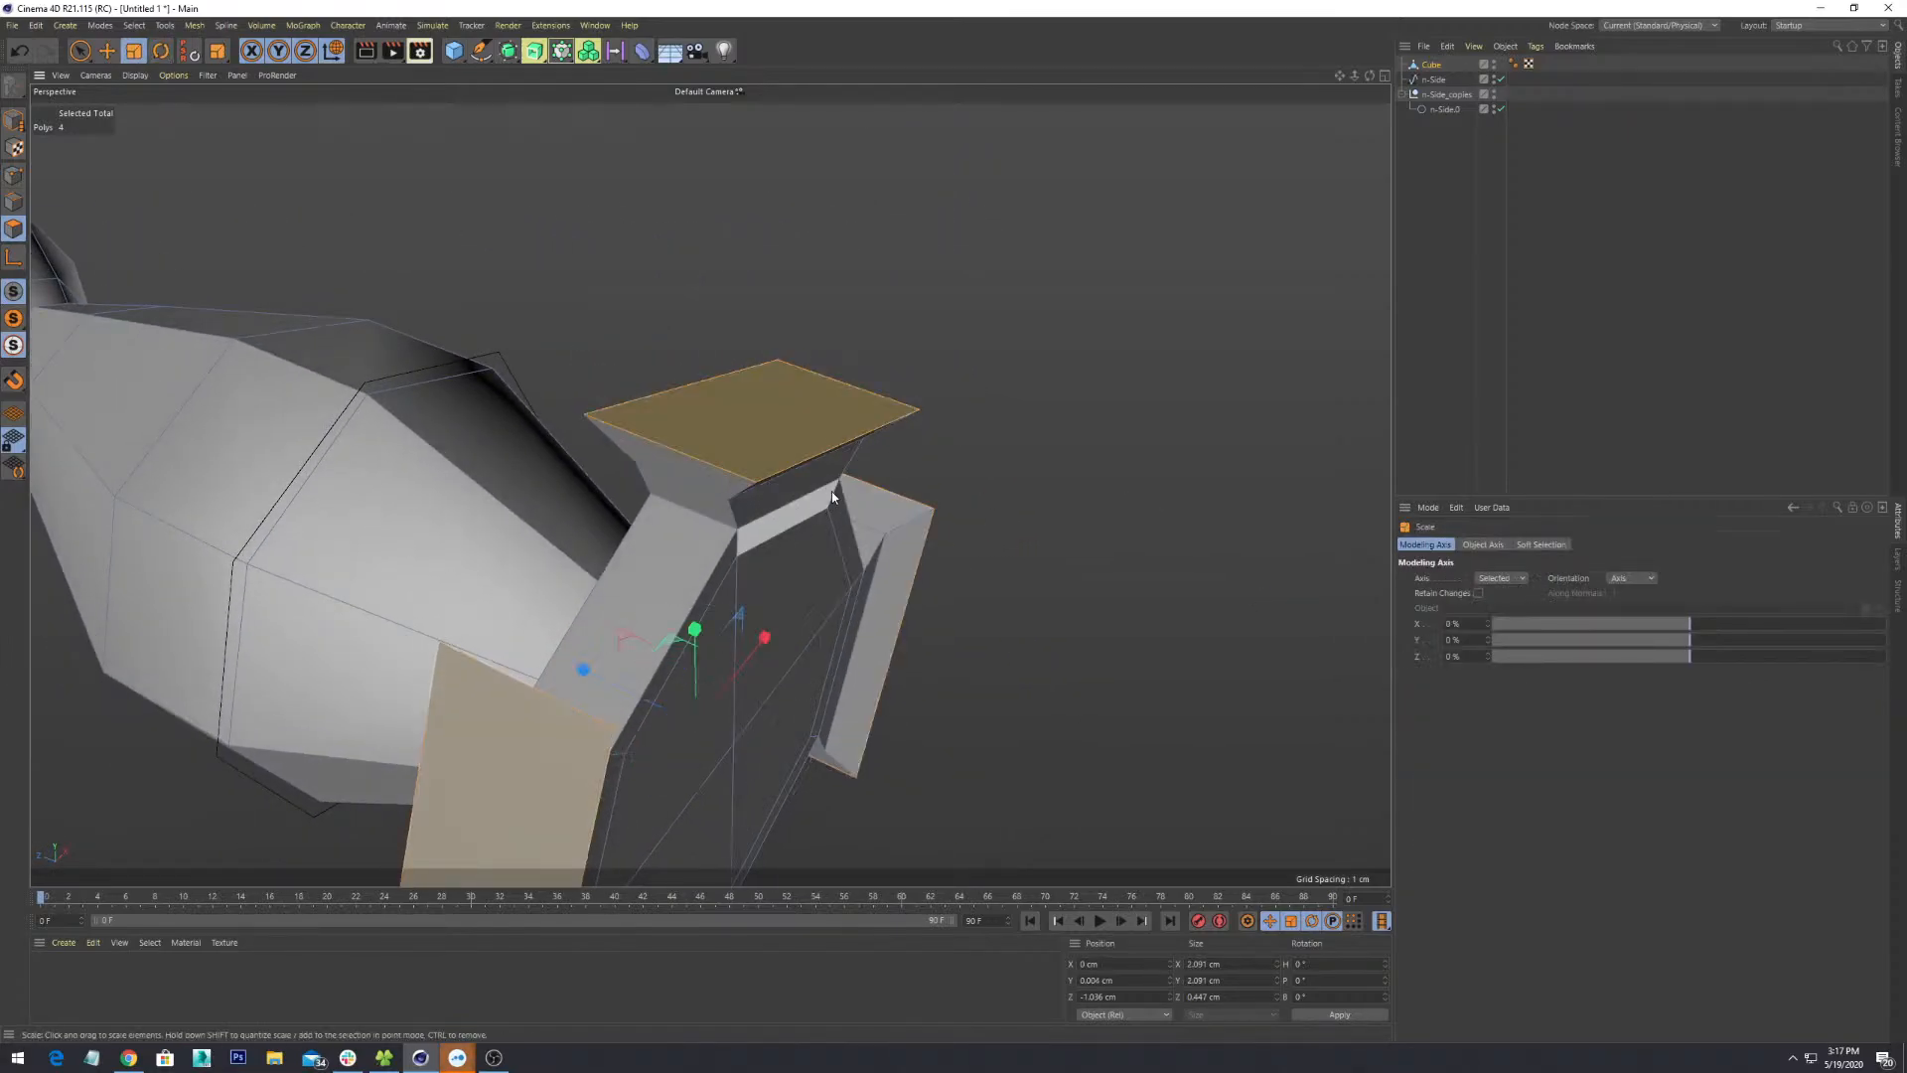
pyautogui.moveTo(642, 702); pyautogui.dragTo(662, 457)
pyautogui.scroll(-3, 772, 538)
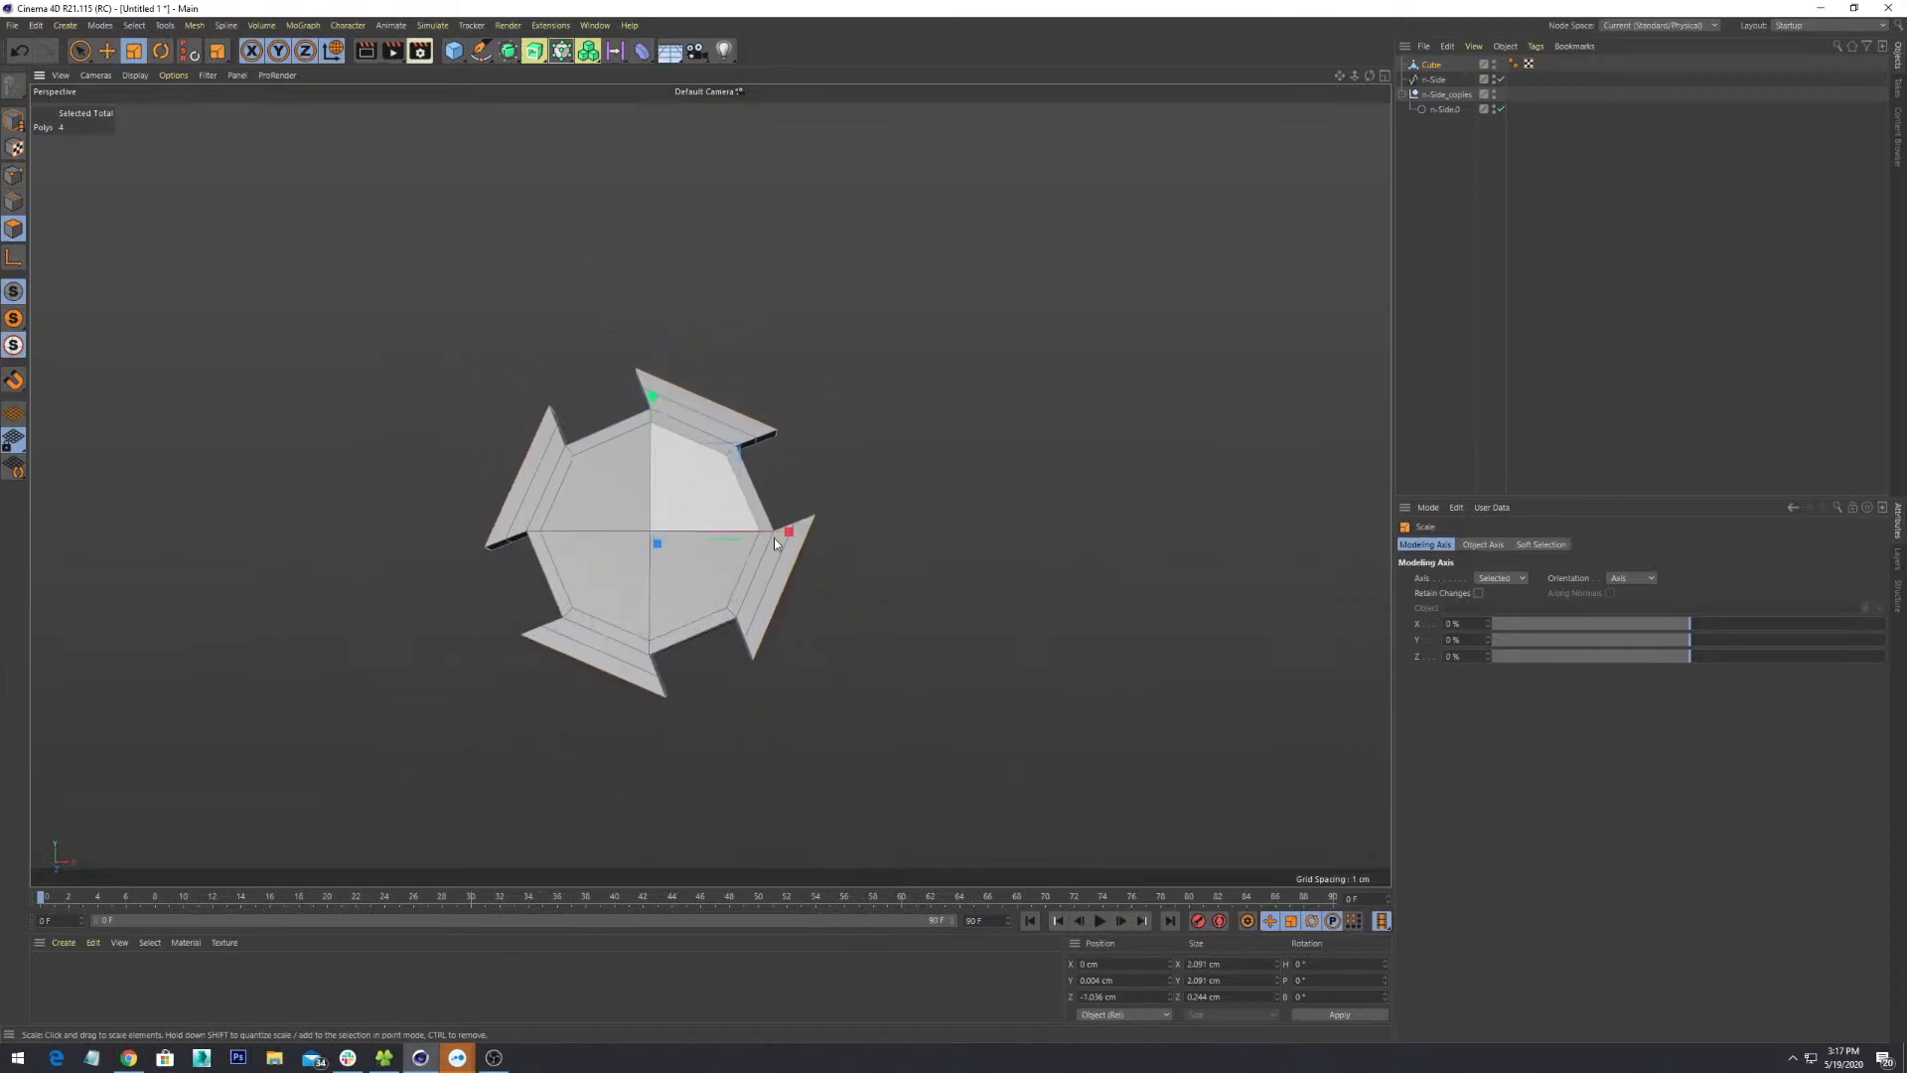
pyautogui.keyDown('alt'); pyautogui.moveTo(773, 538); pyautogui.dragTo(927, 665); pyautogui.keyUp('alt')
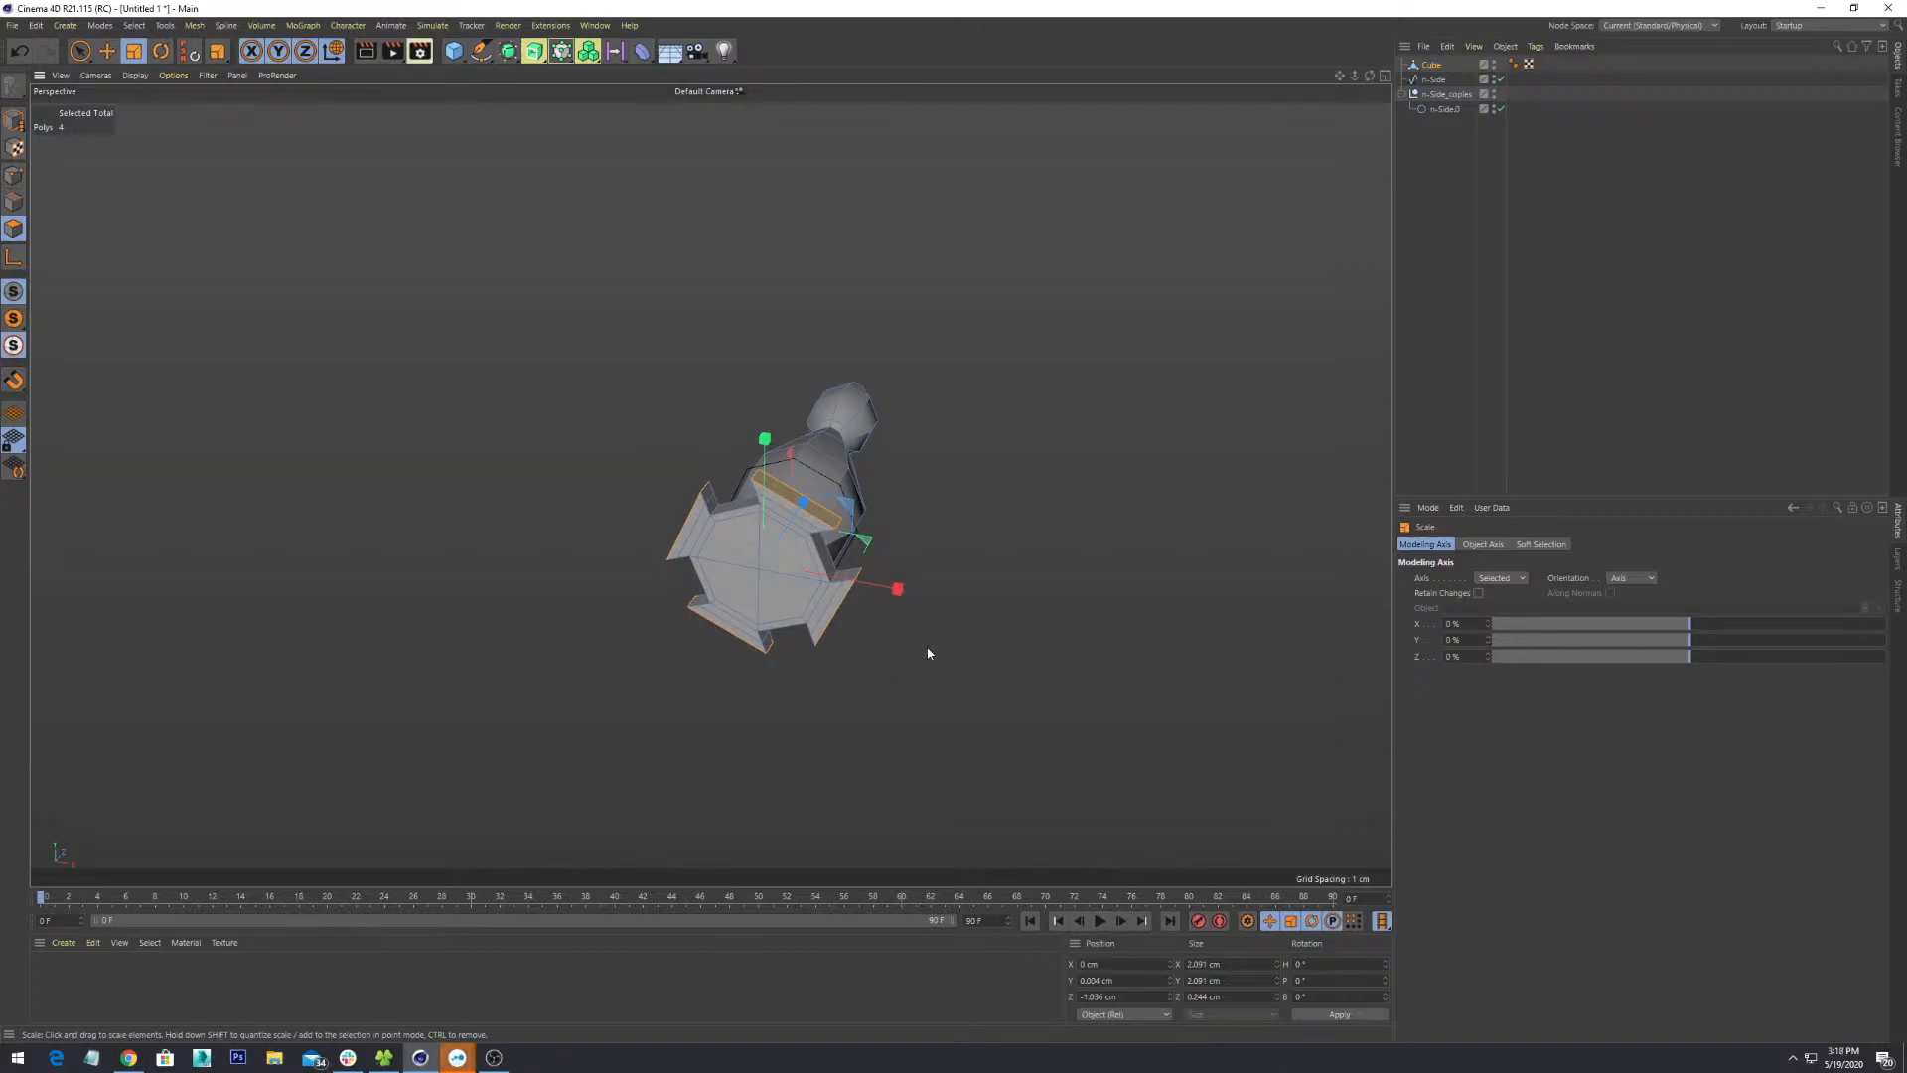
pyautogui.keyDown('alt'); pyautogui.moveTo(897, 484); pyautogui.dragTo(779, 468); pyautogui.keyUp('alt')
pyautogui.scroll(3, 1038, 549)
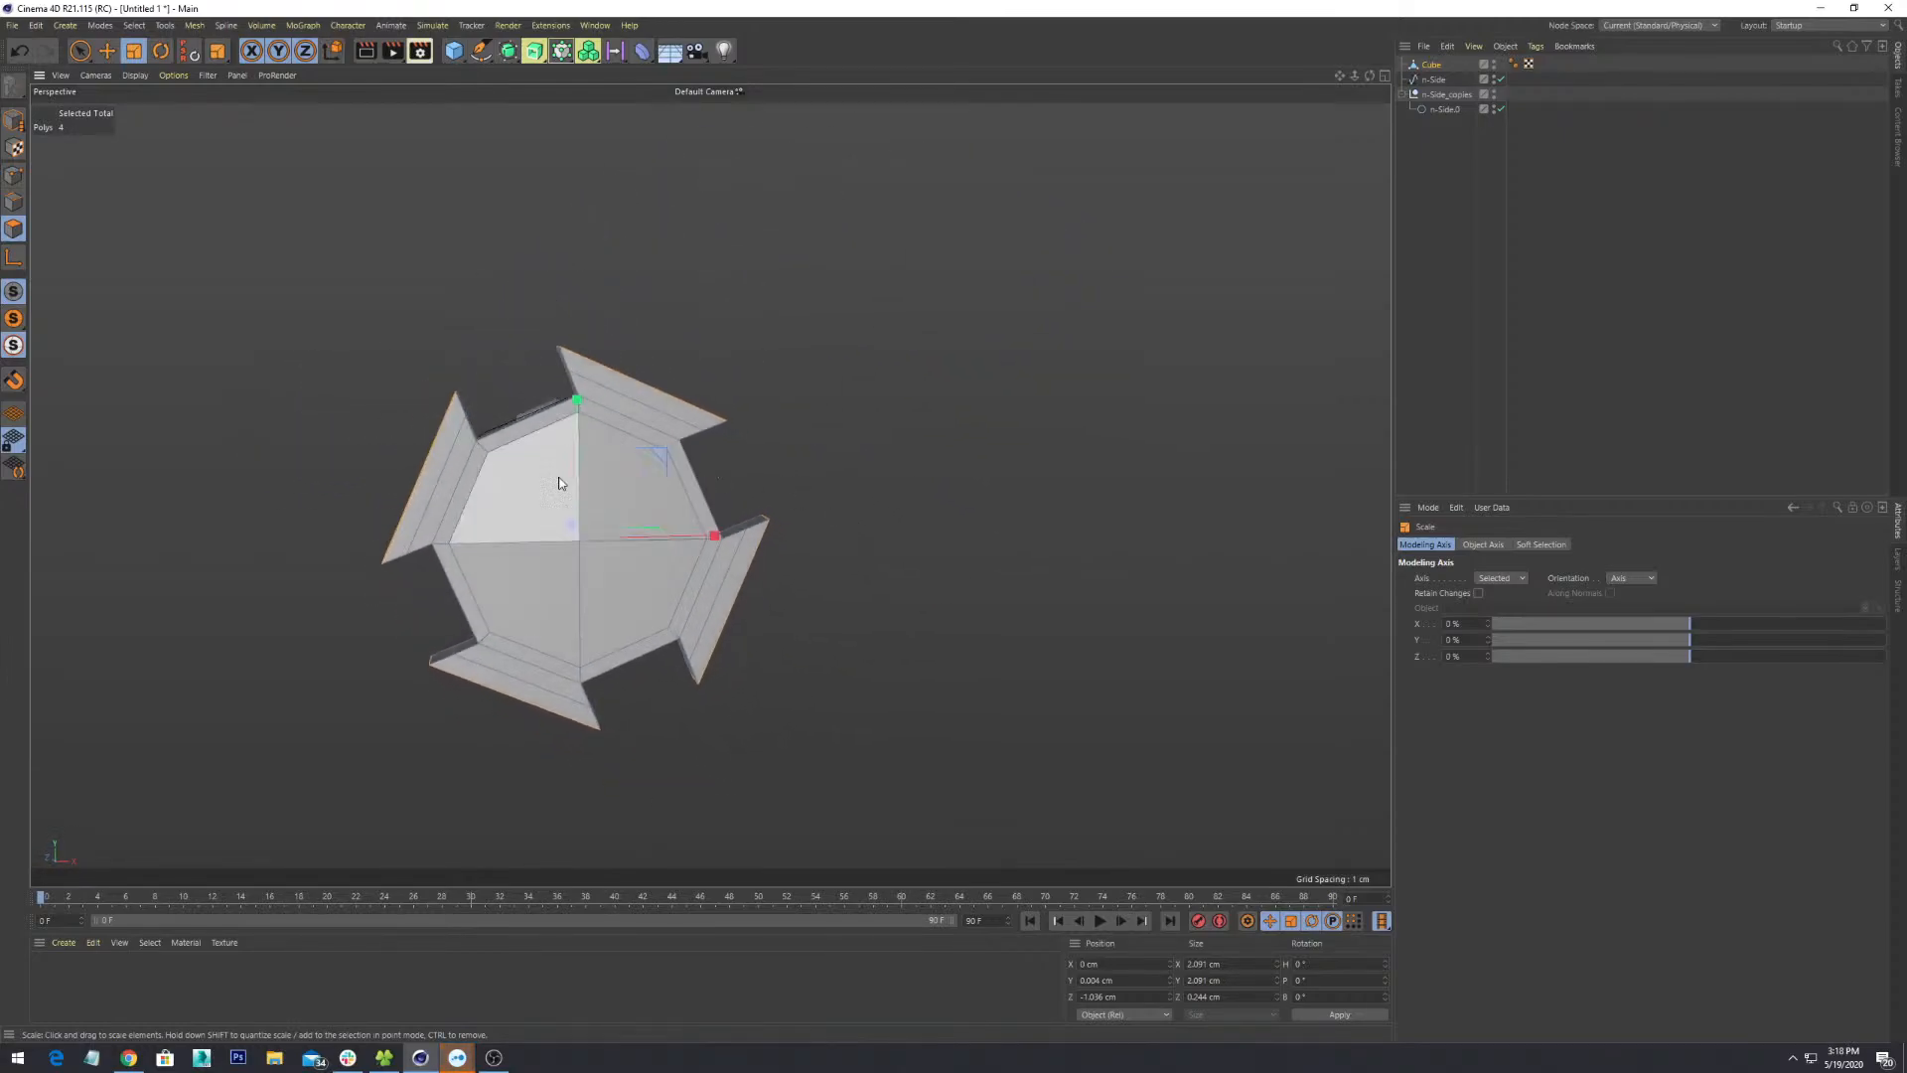
pyautogui.keyDown('alt'); pyautogui.moveTo(646, 427); pyautogui.dragTo(1143, 562); pyautogui.keyUp('alt')
pyautogui.keyDown('alt'); pyautogui.moveTo(863, 476); pyautogui.dragTo(924, 492); pyautogui.keyUp('alt')
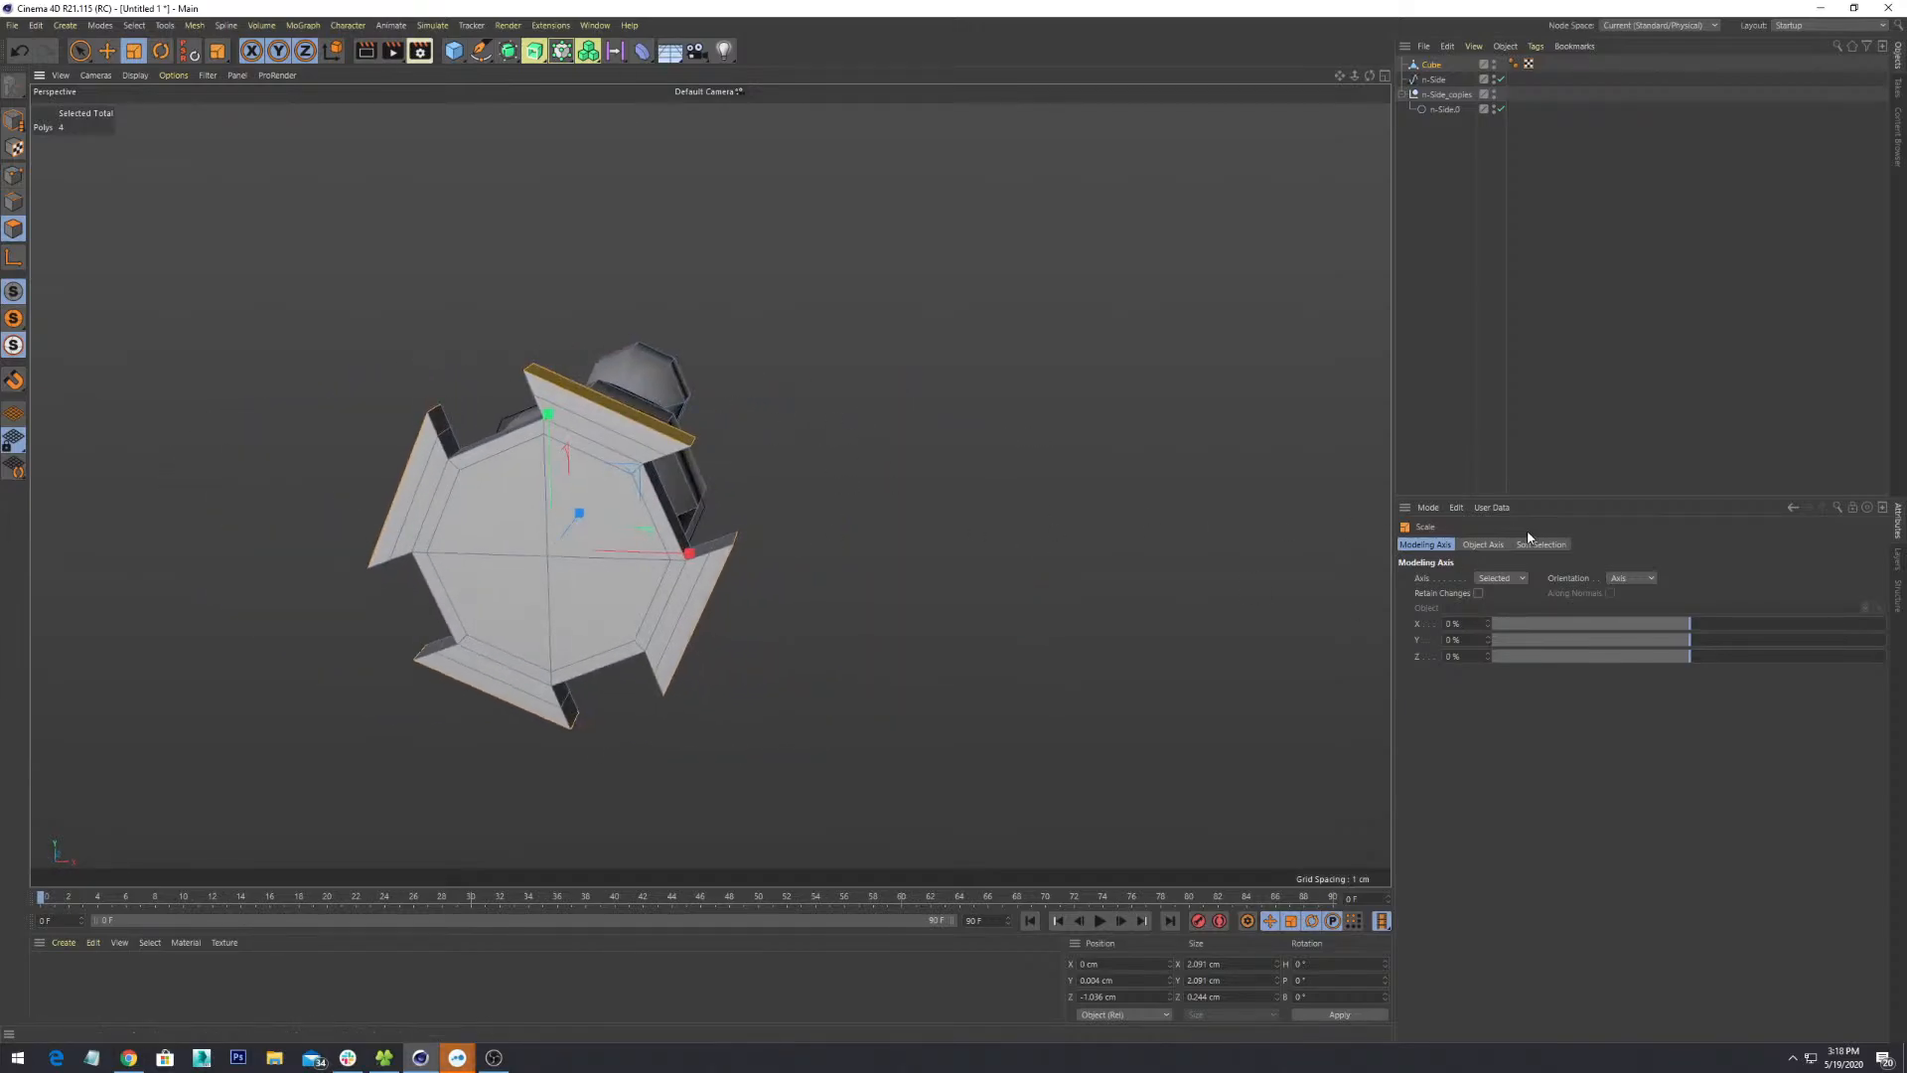
# - Review the Object Axis and Soft Selection settings, then return to Modeling Axis
pyautogui.click(1480, 545)
pyautogui.click(1552, 545)
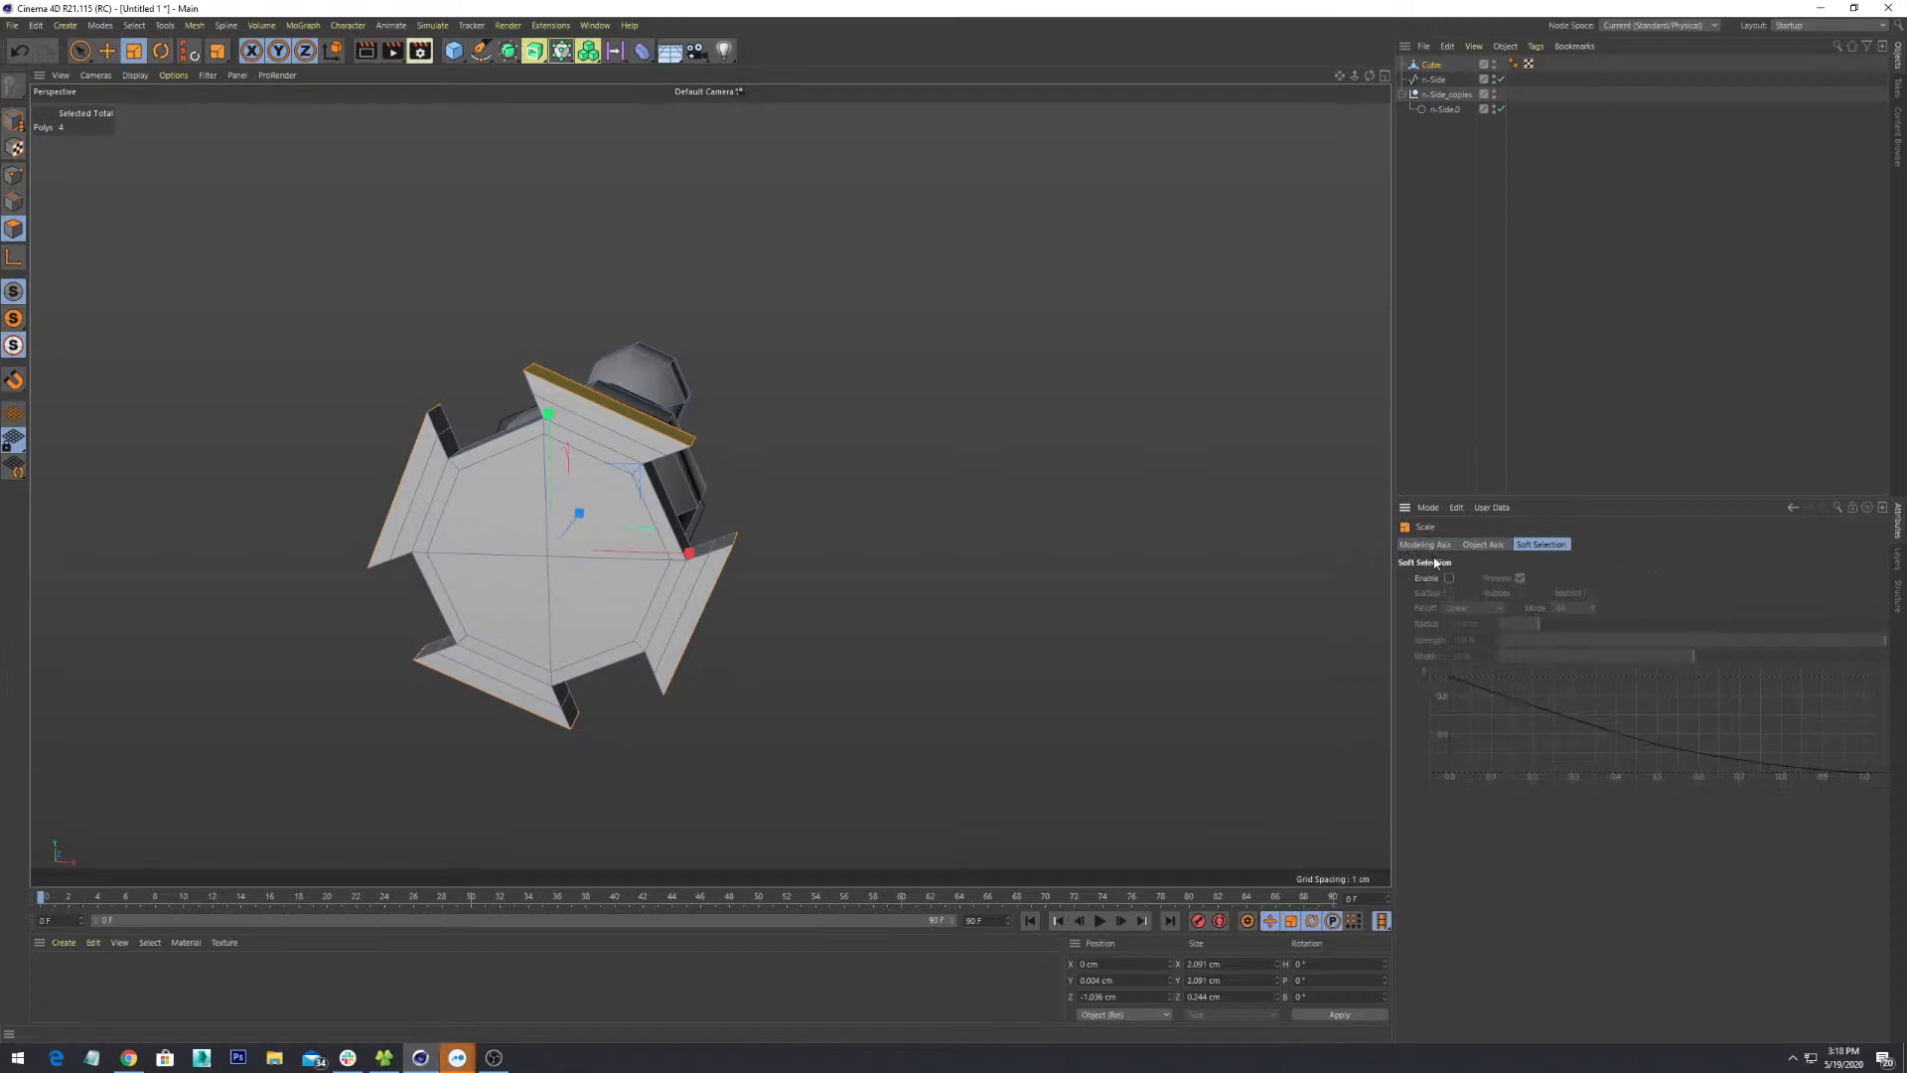
pyautogui.click(1427, 545)
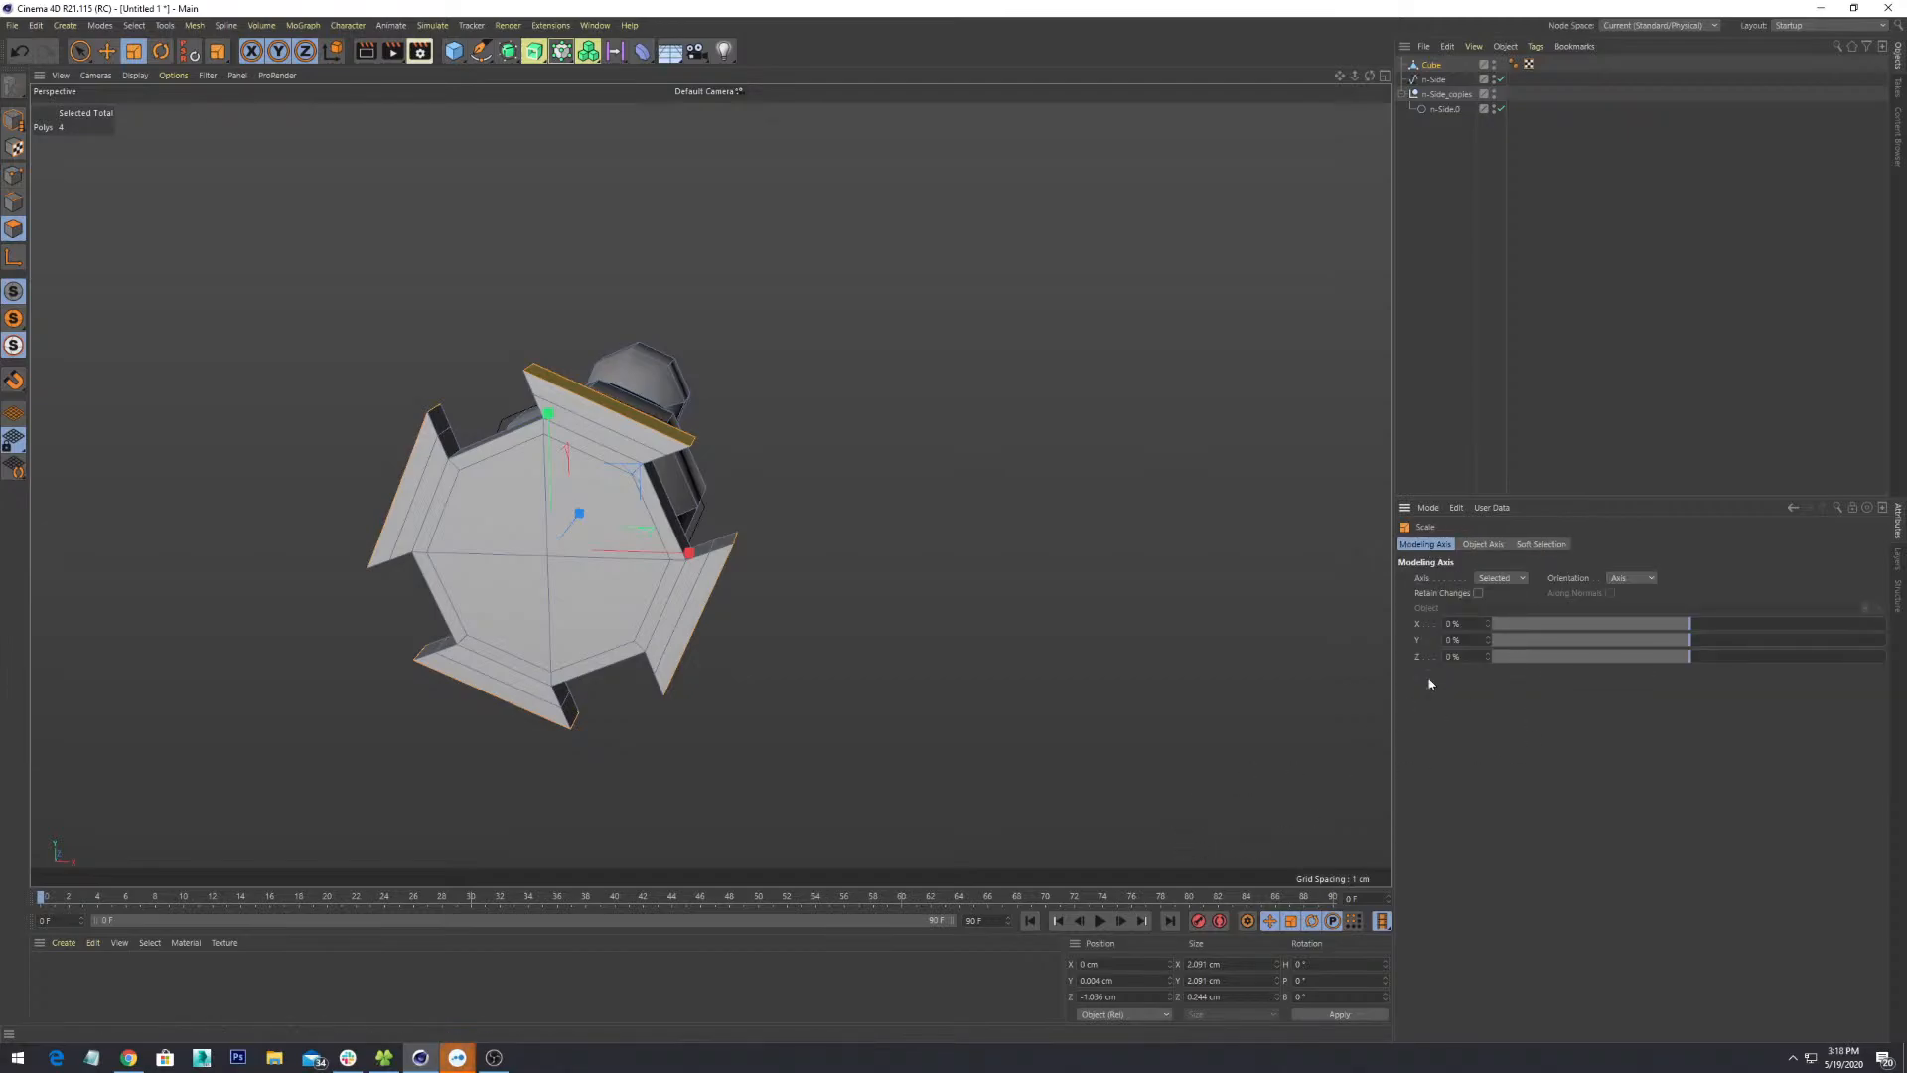
pyautogui.keyDown('alt'); pyautogui.moveTo(573, 525); pyautogui.dragTo(906, 484); pyautogui.keyUp('alt')
# - Switch the Attribute Manager to Project mode to show the project settings
pyautogui.scroll(6, 811, 443)
pyautogui.click(36, 25)
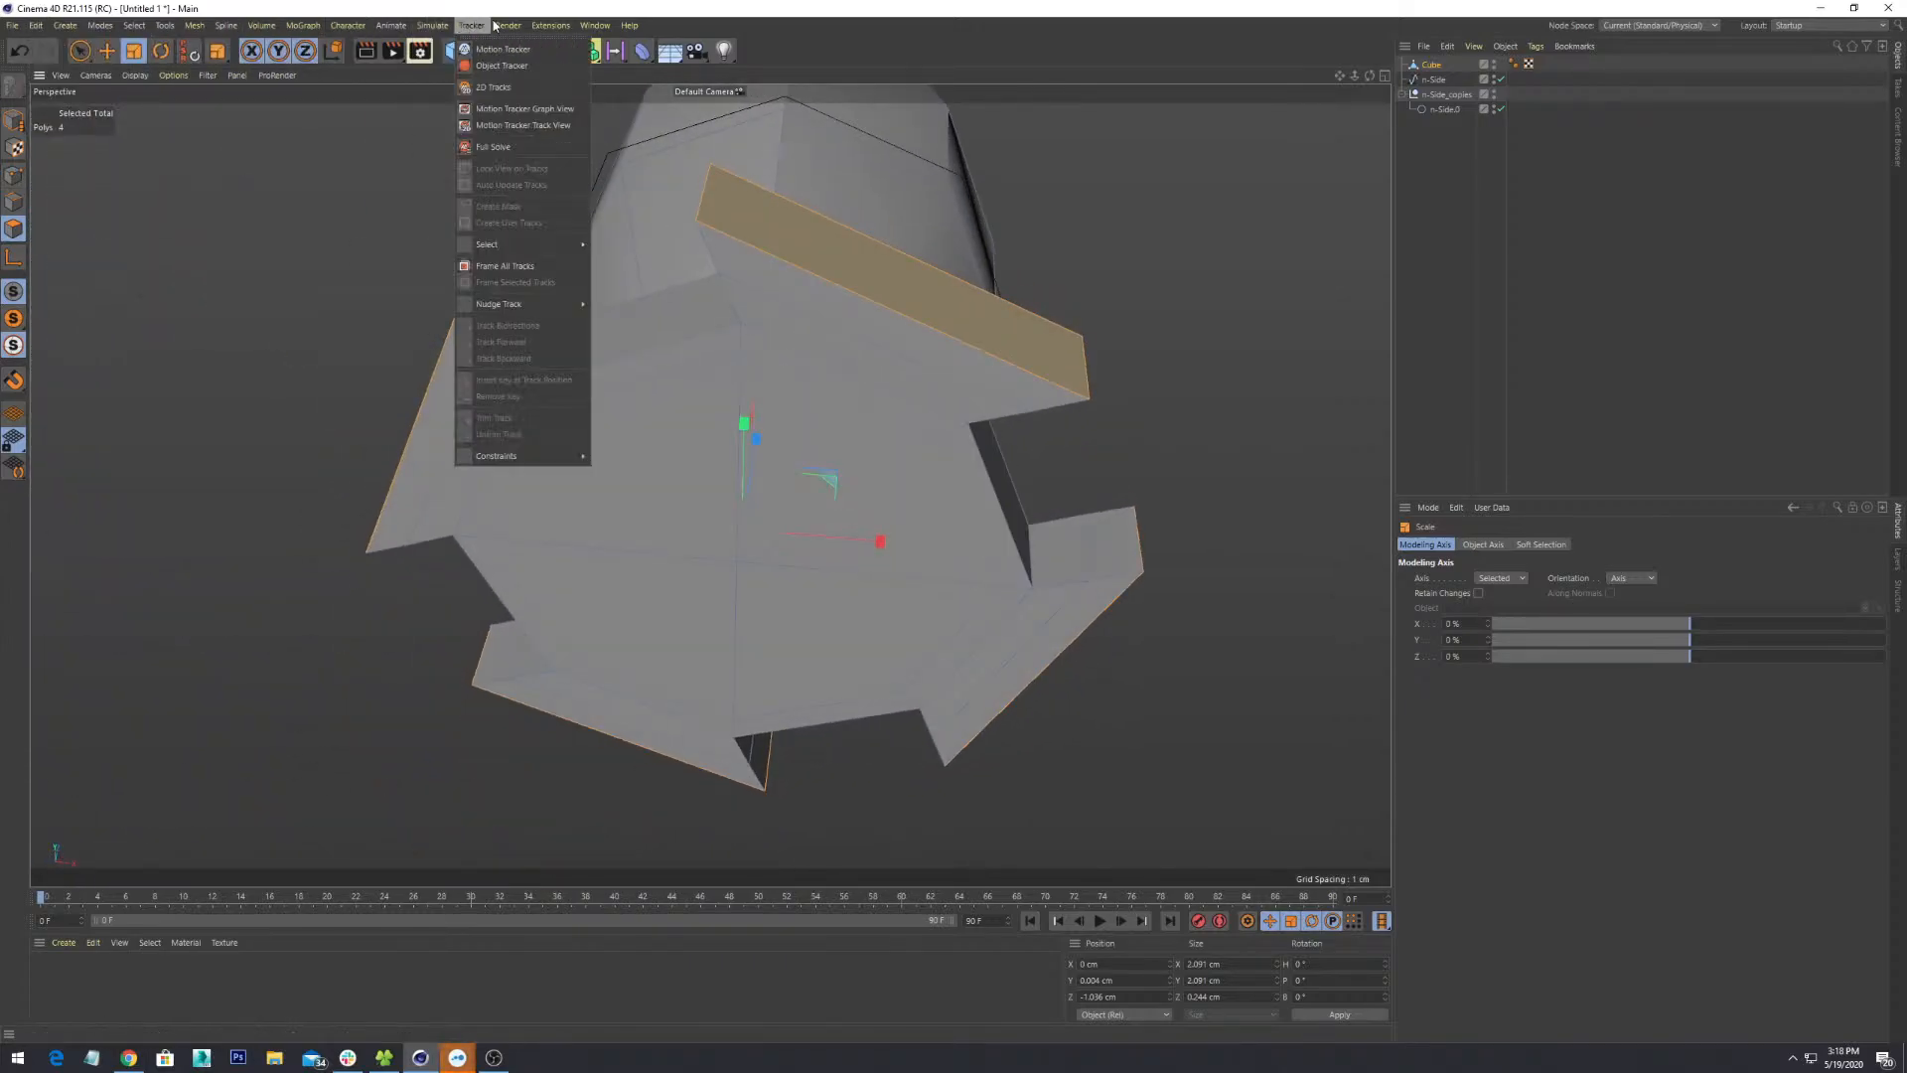
pyautogui.moveTo(164, 25)
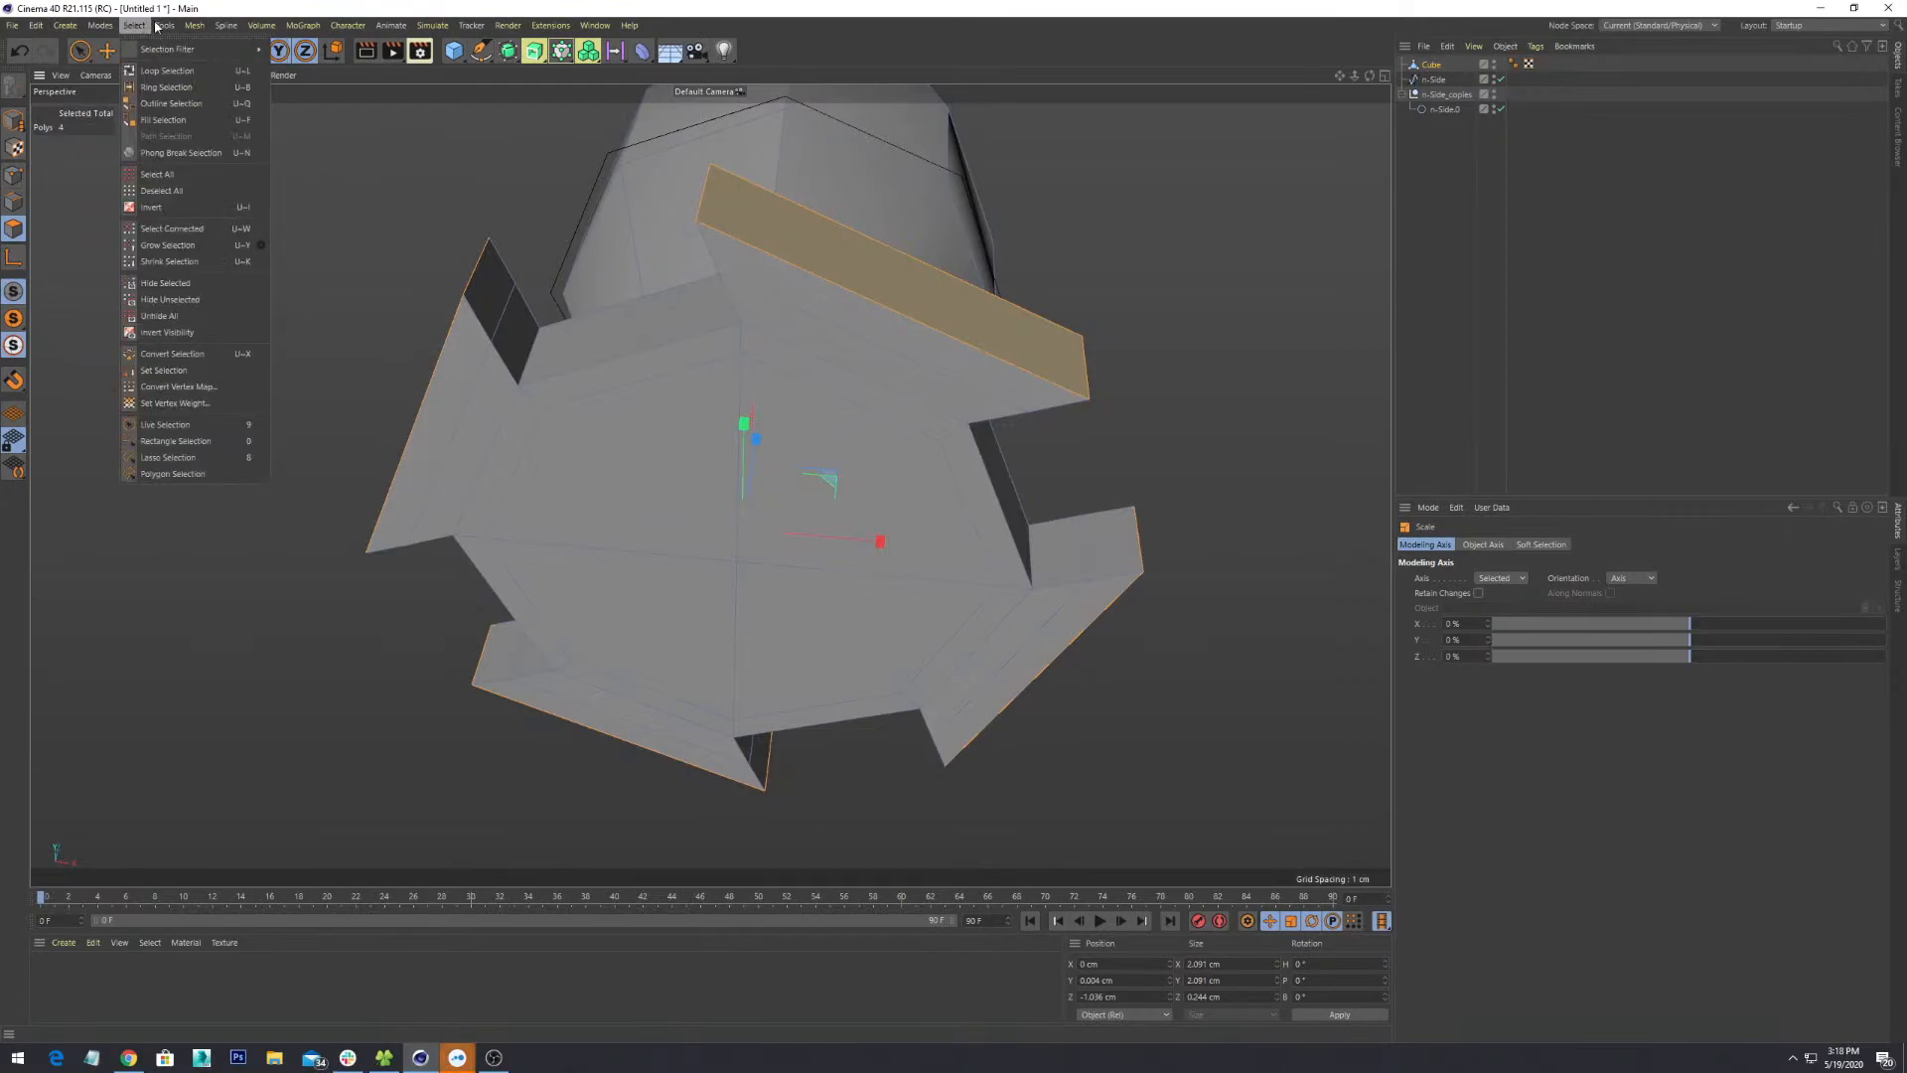
pyautogui.moveTo(15, 33)
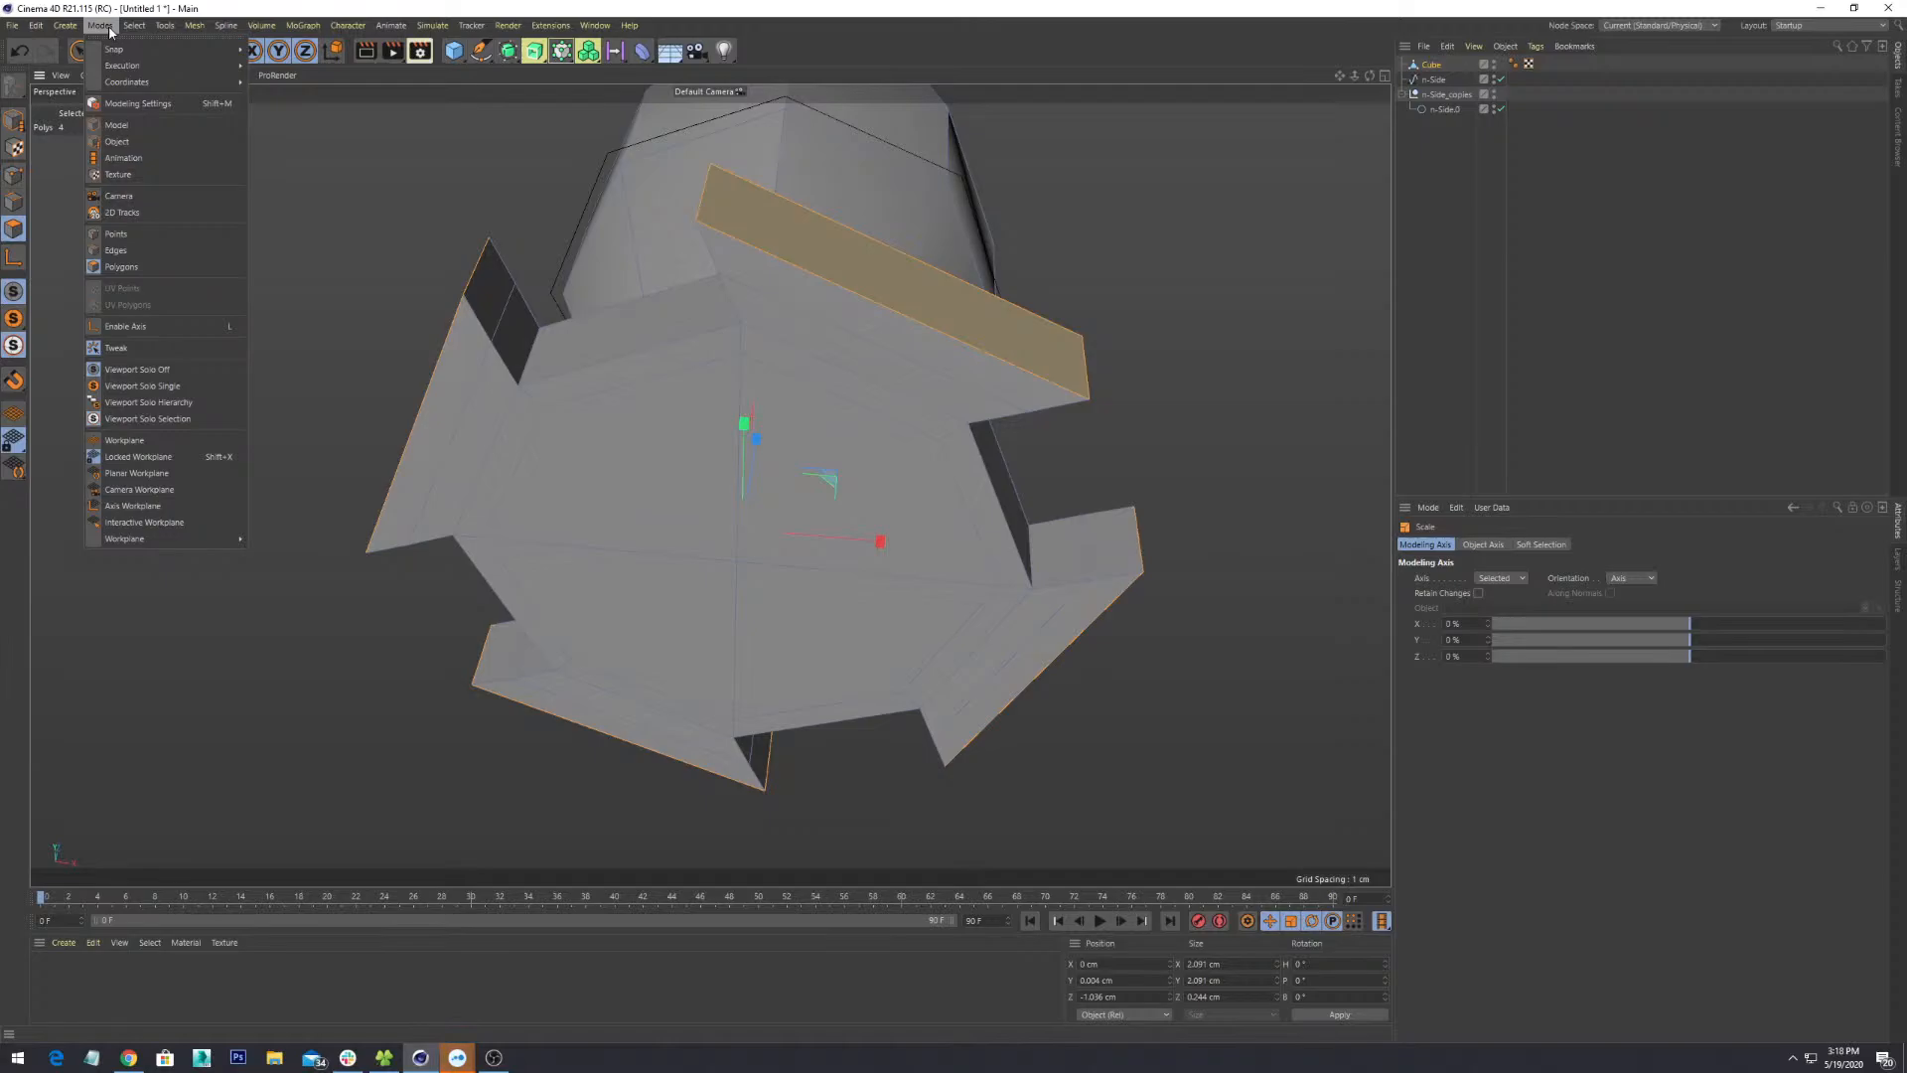
pyautogui.click(1307, 638)
pyautogui.click(1428, 507)
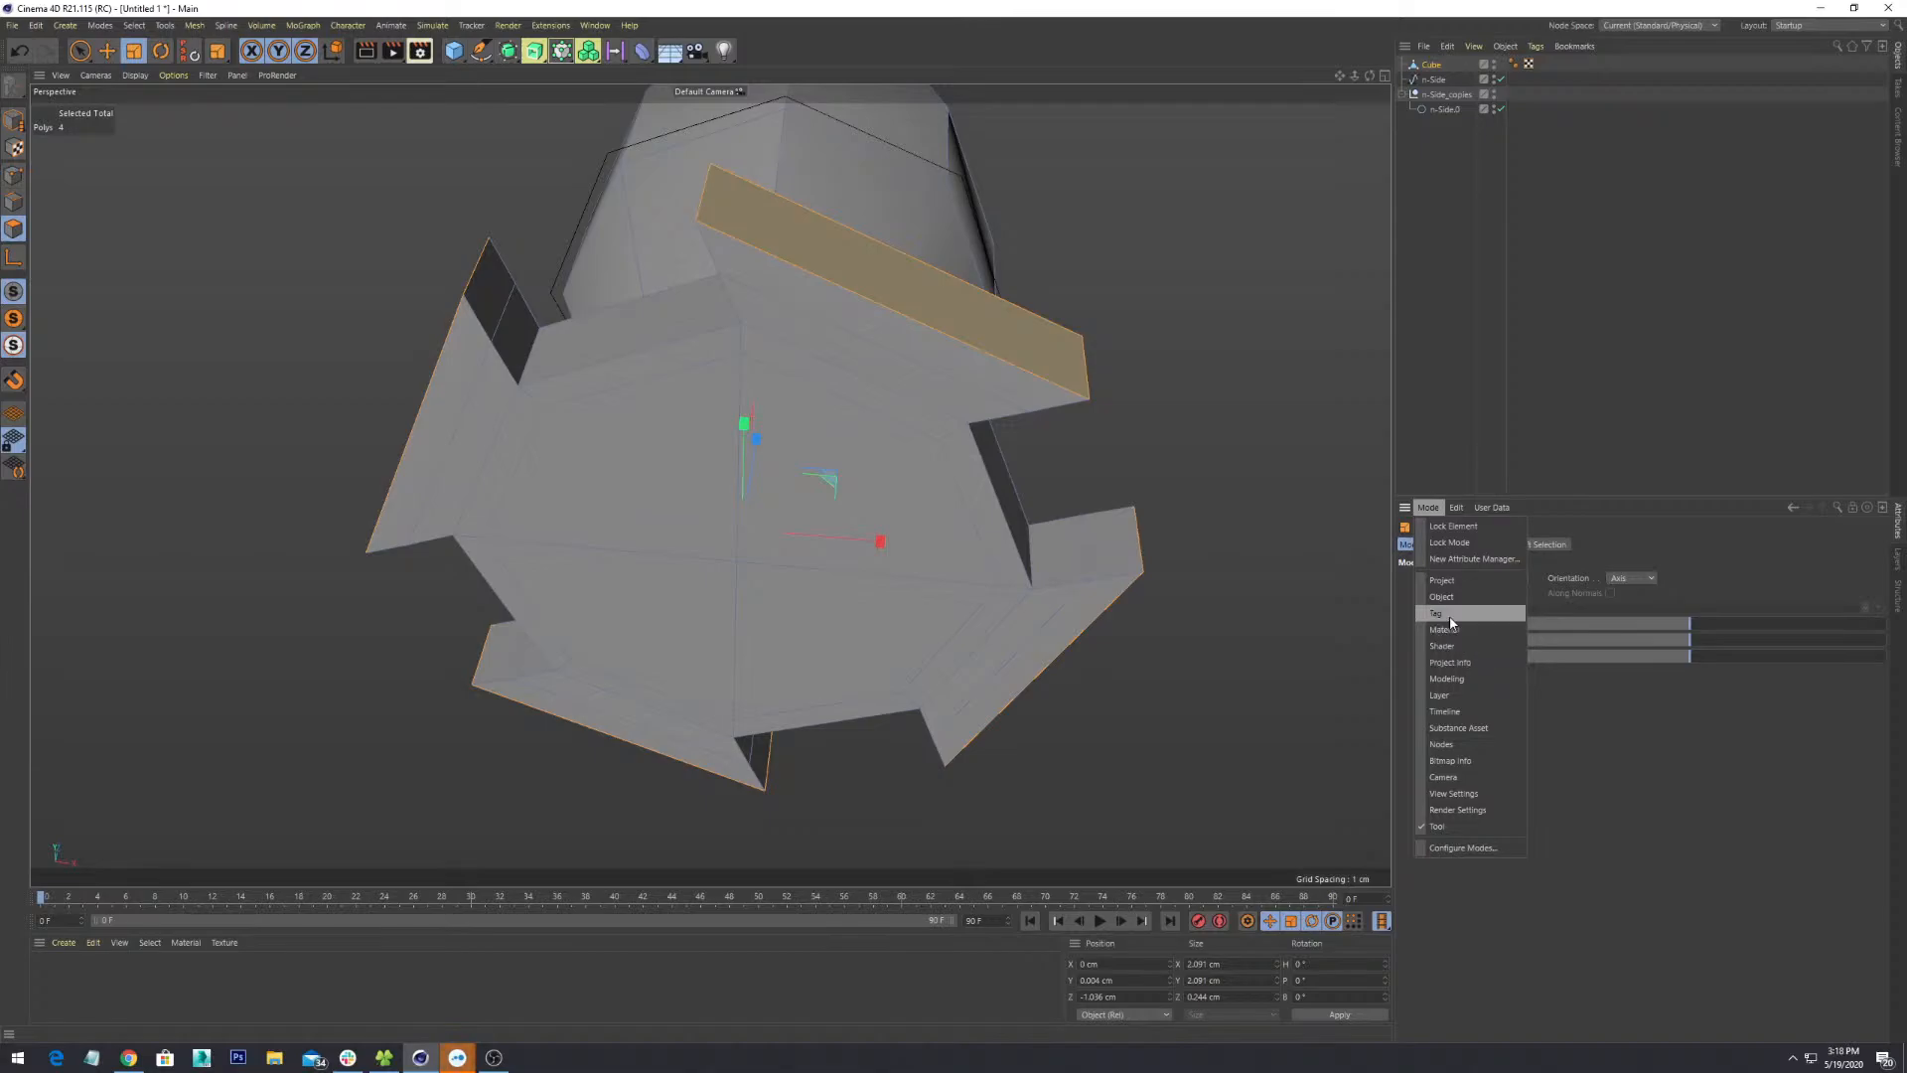
pyautogui.click(1442, 580)
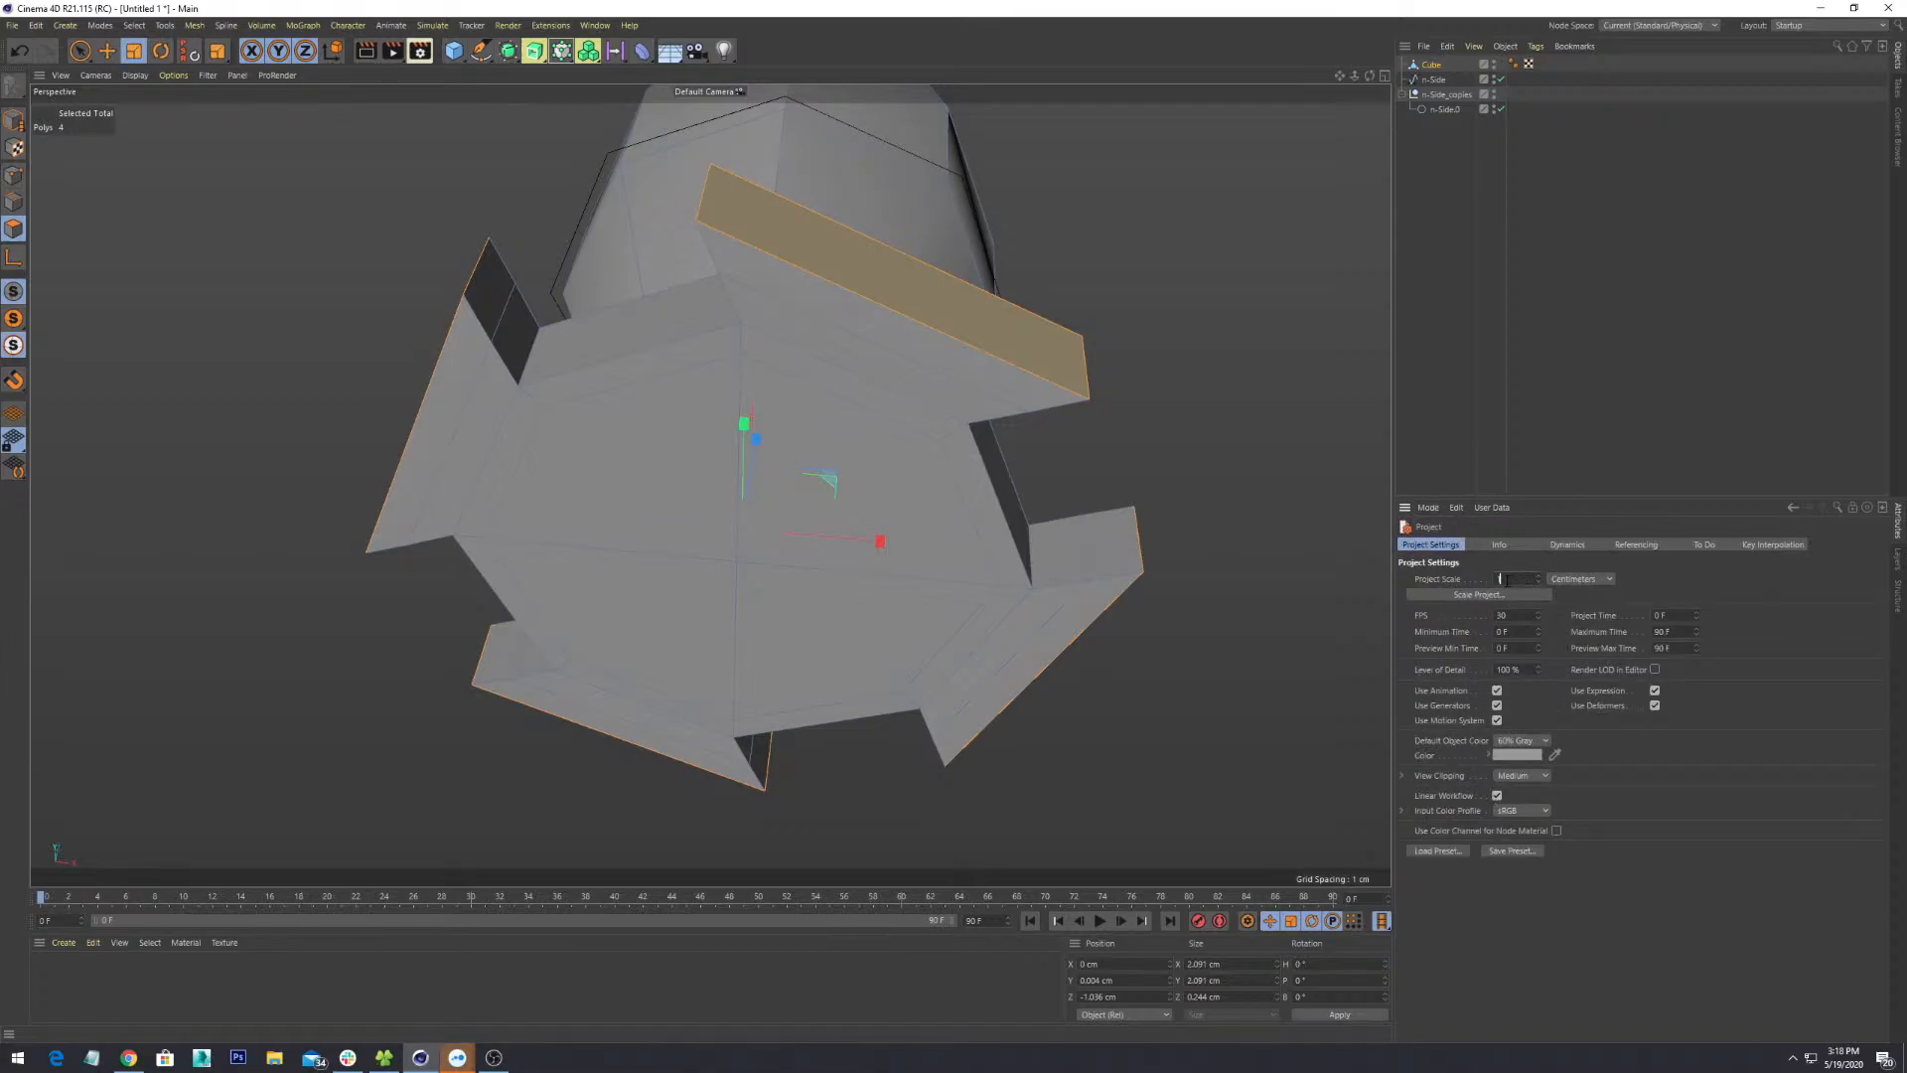
# - Keep centimeters as the project unit and confirm Scale Project at 1 centimeter
pyautogui.click(1587, 579)
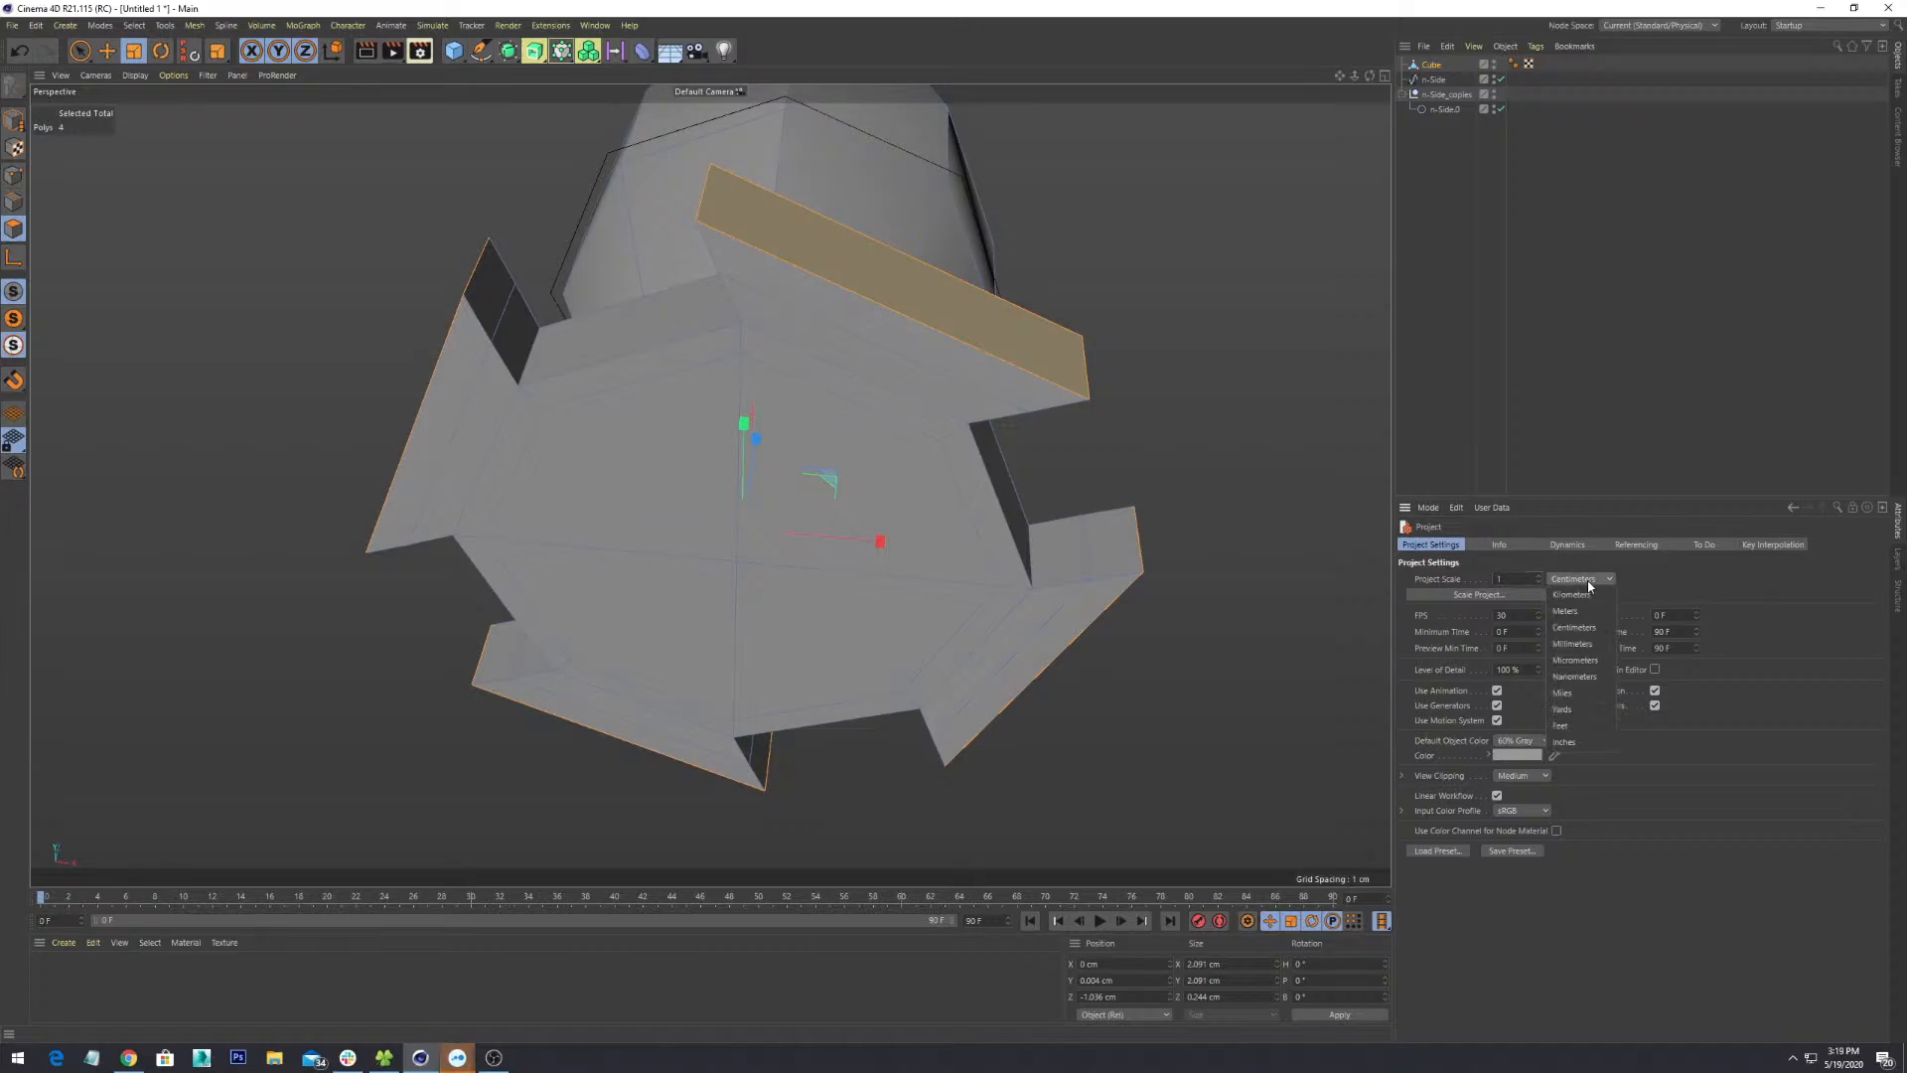
pyautogui.click(1532, 587)
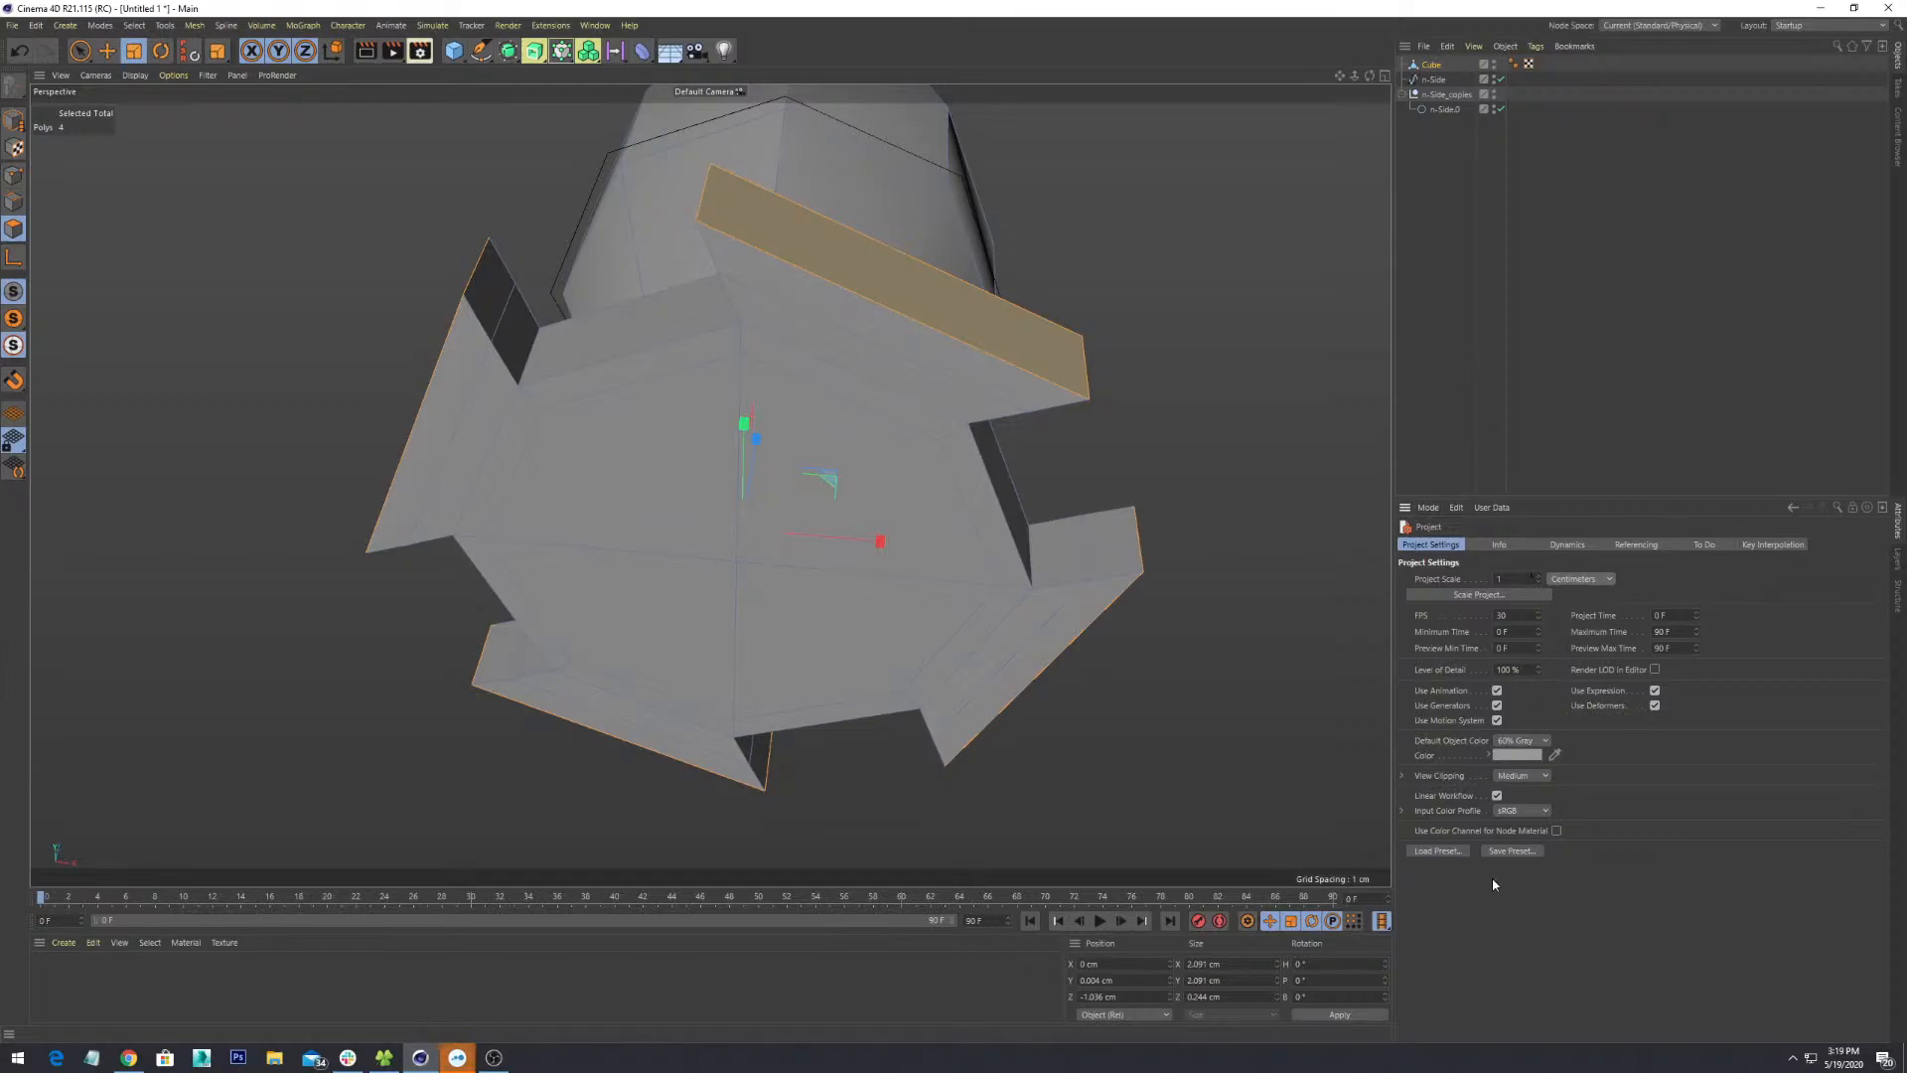
pyautogui.keyDown('alt'); pyautogui.moveTo(1069, 439); pyautogui.dragTo(834, 567); pyautogui.keyUp('alt')
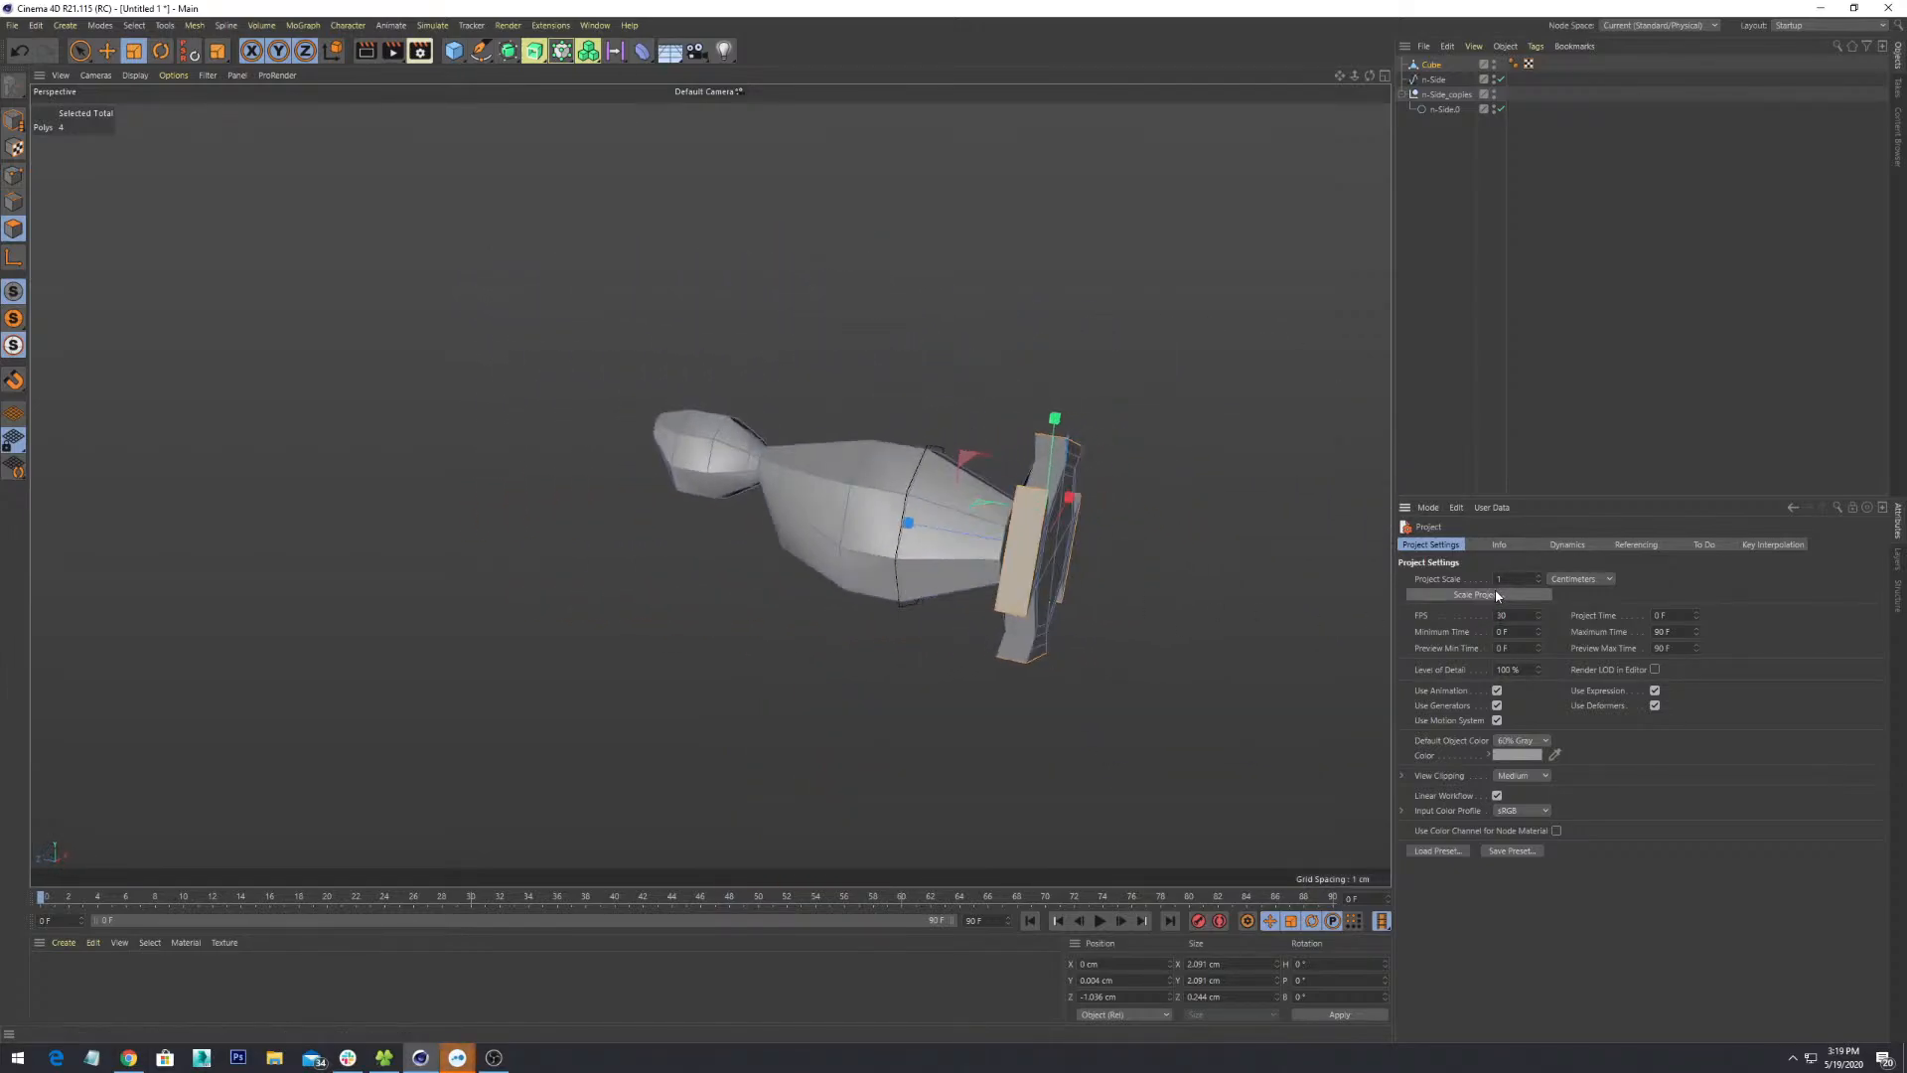
pyautogui.click(1495, 594)
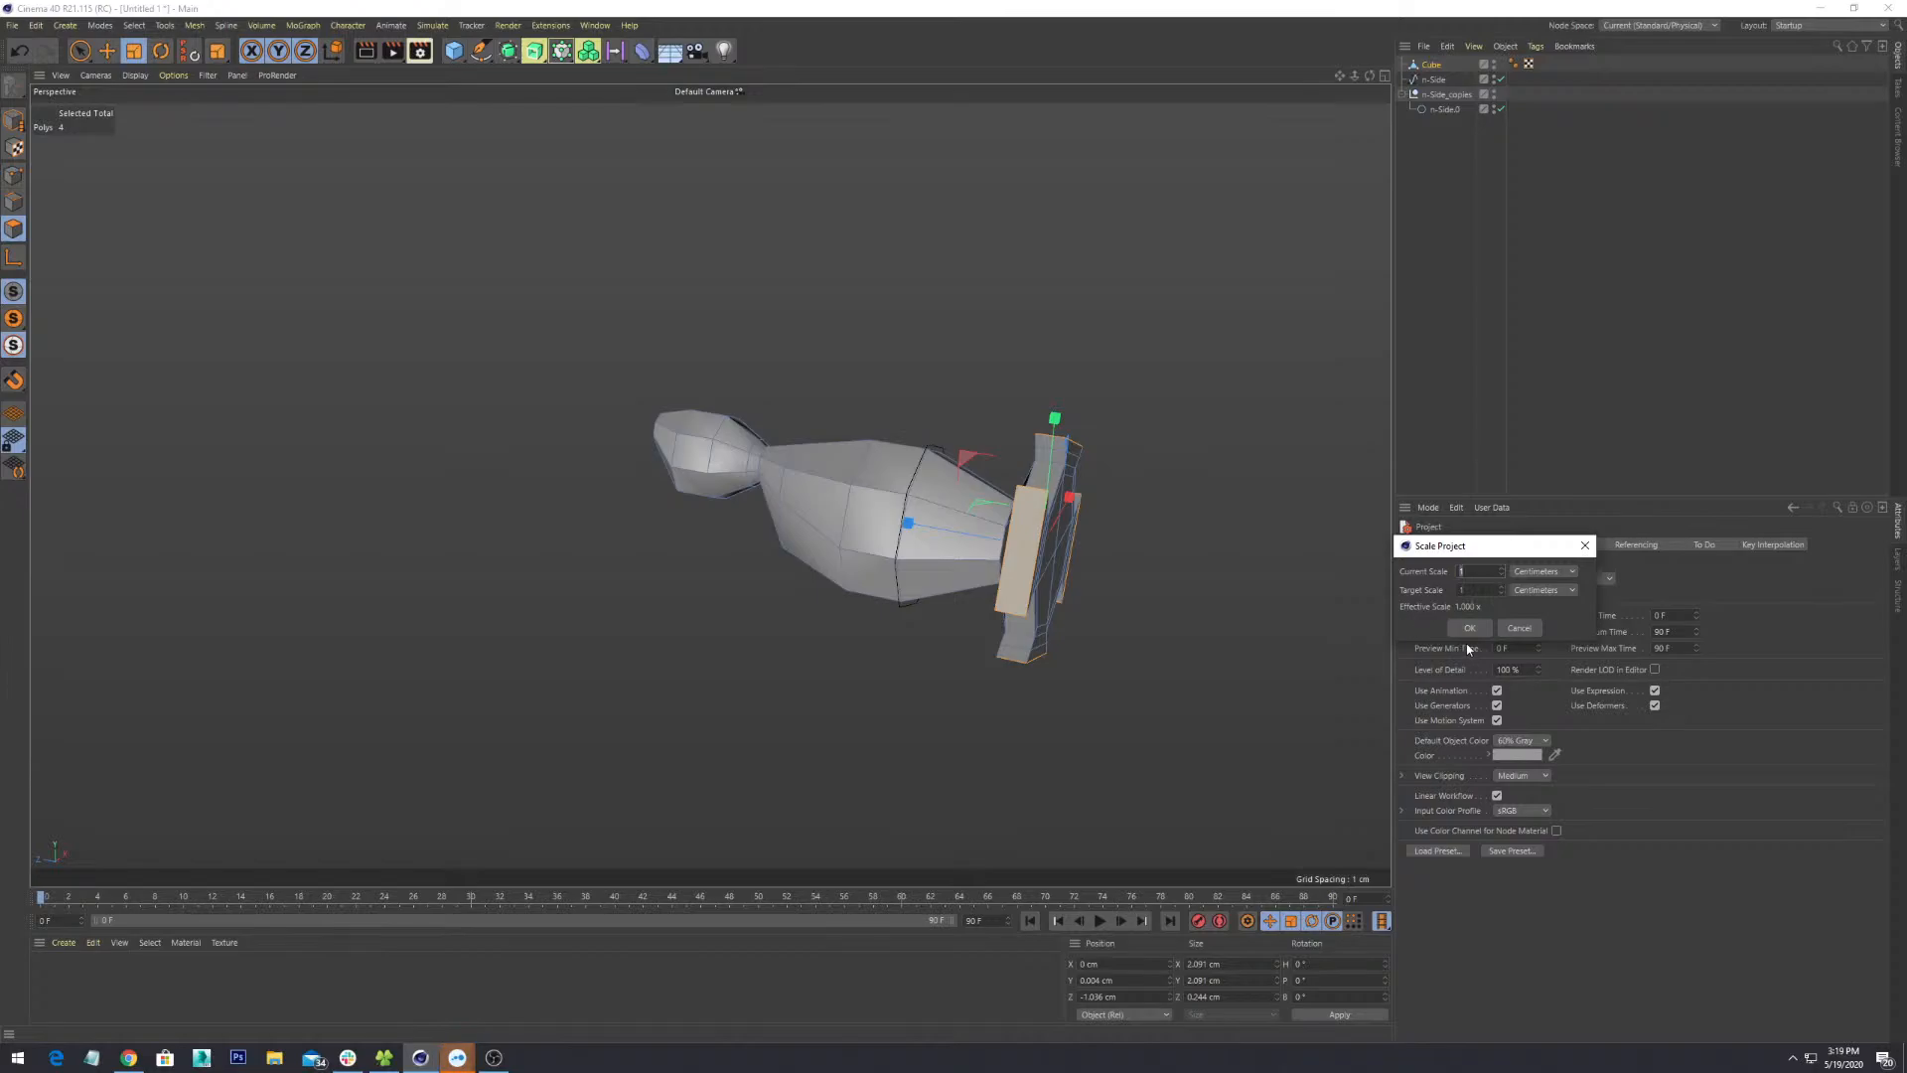
pyautogui.click(1471, 629)
pyautogui.keyDown('alt'); pyautogui.moveTo(636, 447); pyautogui.dragTo(766, 622); pyautogui.keyUp('alt')
pyautogui.keyDown('alt'); pyautogui.moveTo(766, 622); pyautogui.dragTo(1039, 610, button='middle'); pyautogui.keyUp('alt')
# - Face the star-shaped base and undo the outer extruded bands, leaving four short stubs
pyautogui.keyDown('alt'); pyautogui.moveTo(1039, 609); pyautogui.dragTo(1132, 602, button='right'); pyautogui.keyUp('alt')
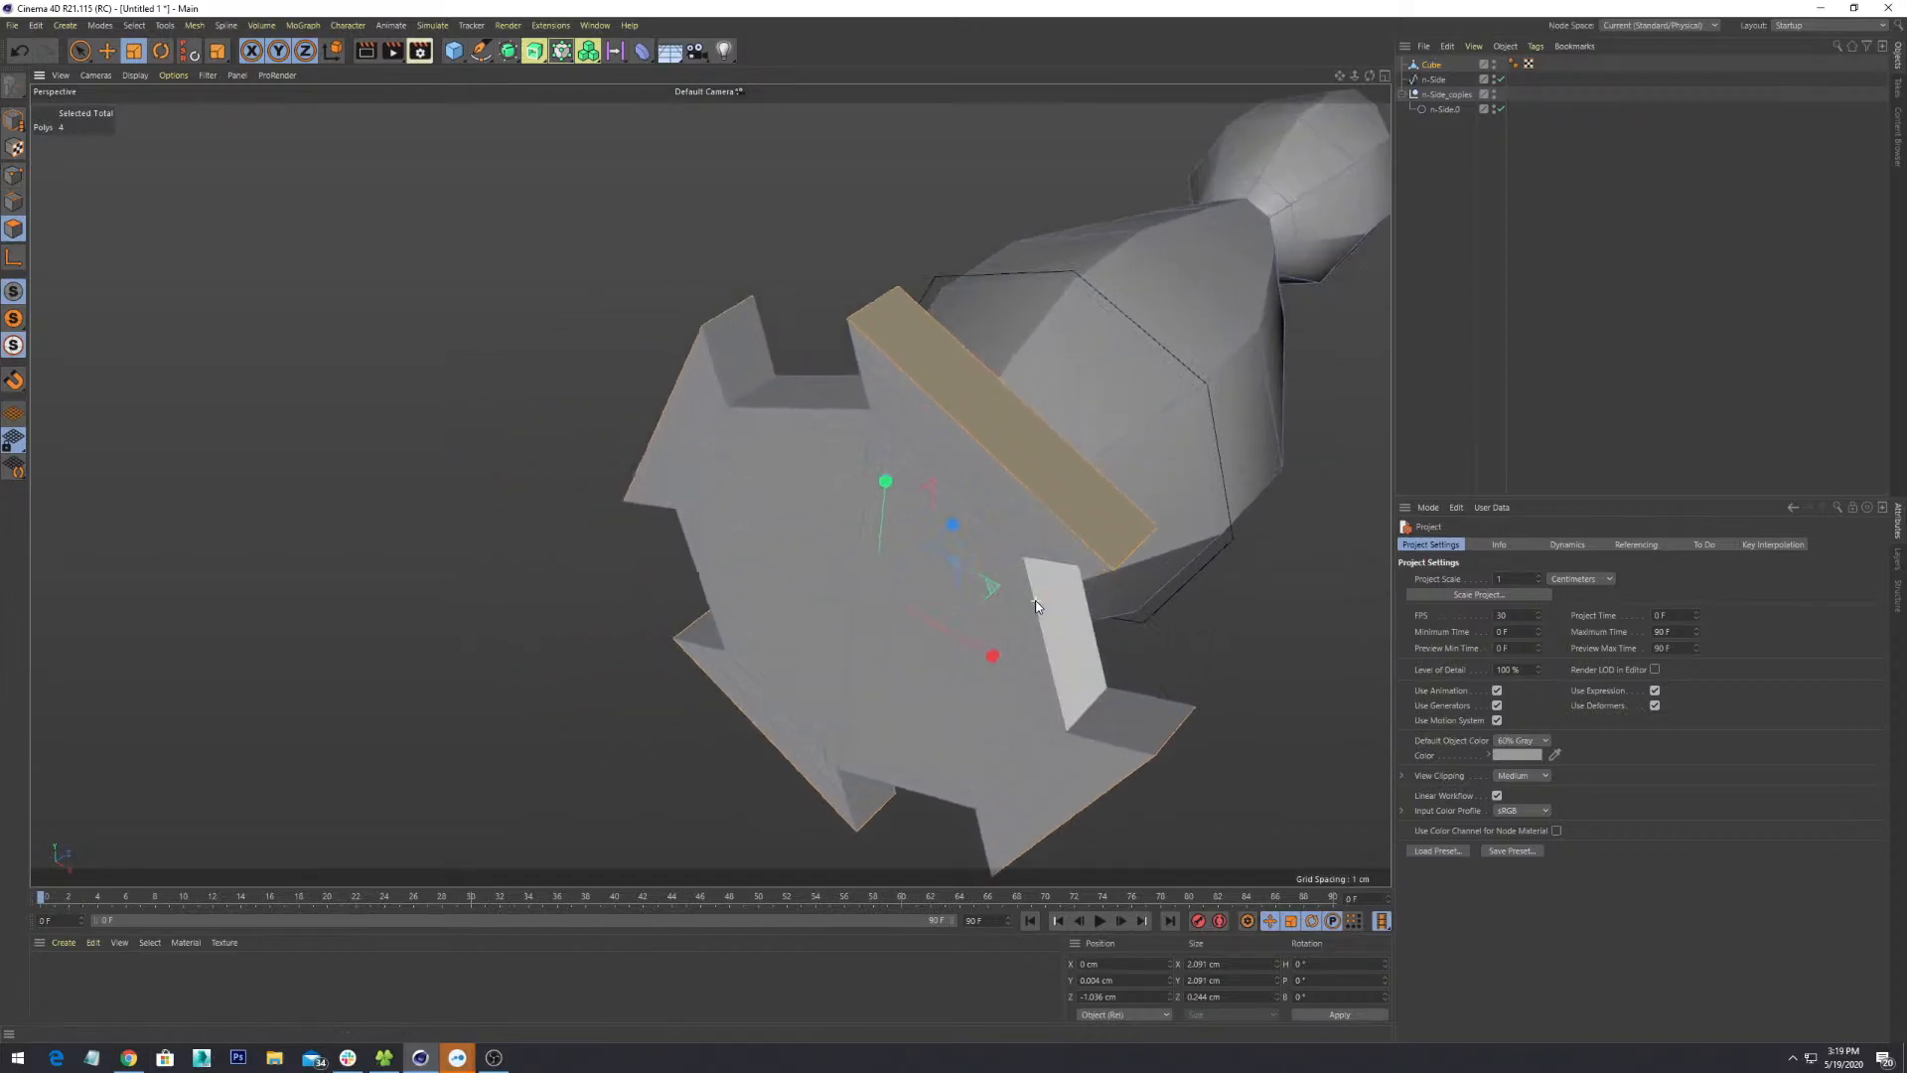
pyautogui.keyDown('alt'); pyautogui.moveTo(1132, 601); pyautogui.dragTo(1030, 513); pyautogui.keyUp('alt')
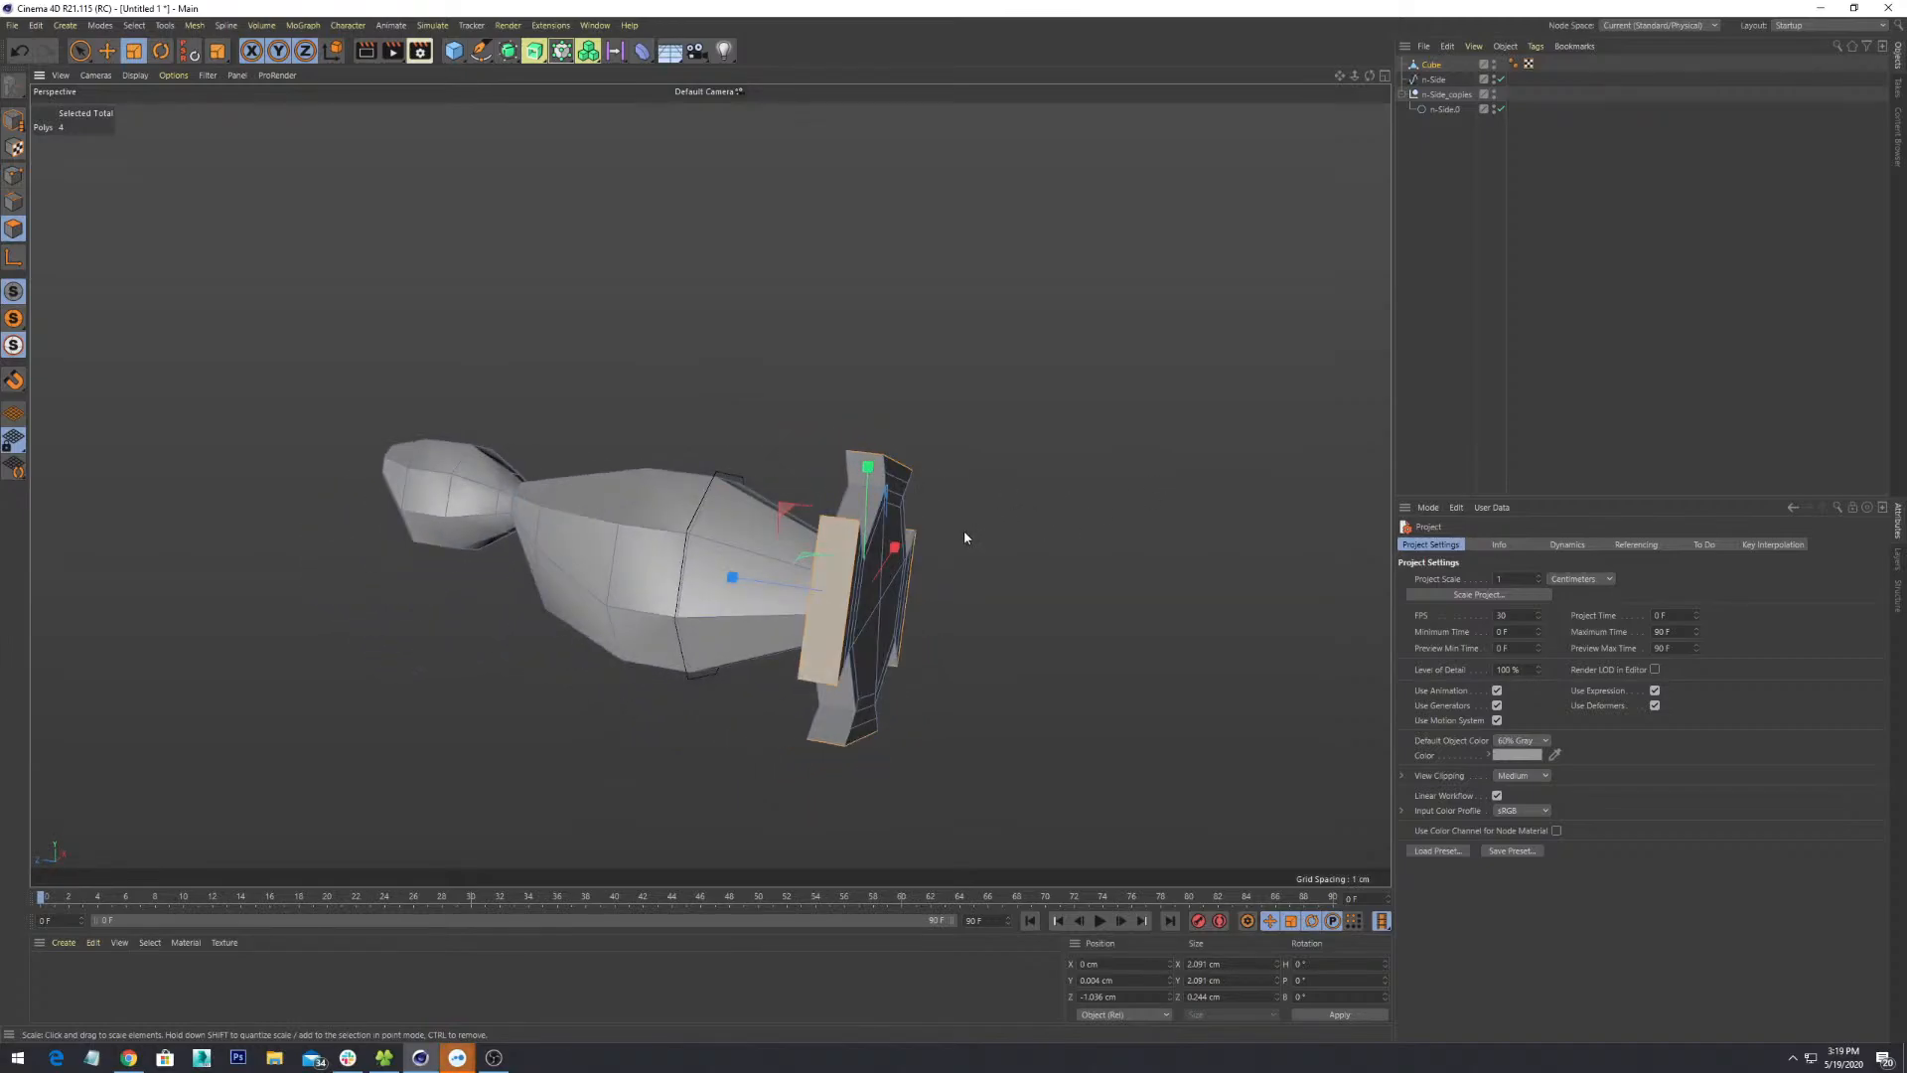
pyautogui.keyDown('alt'); pyautogui.moveTo(805, 610); pyautogui.dragTo(940, 532); pyautogui.keyUp('alt')
pyautogui.scroll(3, 811, 604)
pyautogui.keyDown('alt'); pyautogui.moveTo(997, 635); pyautogui.dragTo(937, 494, button='middle'); pyautogui.keyUp('alt')
pyautogui.scroll(1, 937, 495)
pyautogui.keyDown('alt'); pyautogui.moveTo(937, 495); pyautogui.dragTo(1030, 533); pyautogui.keyUp('alt')
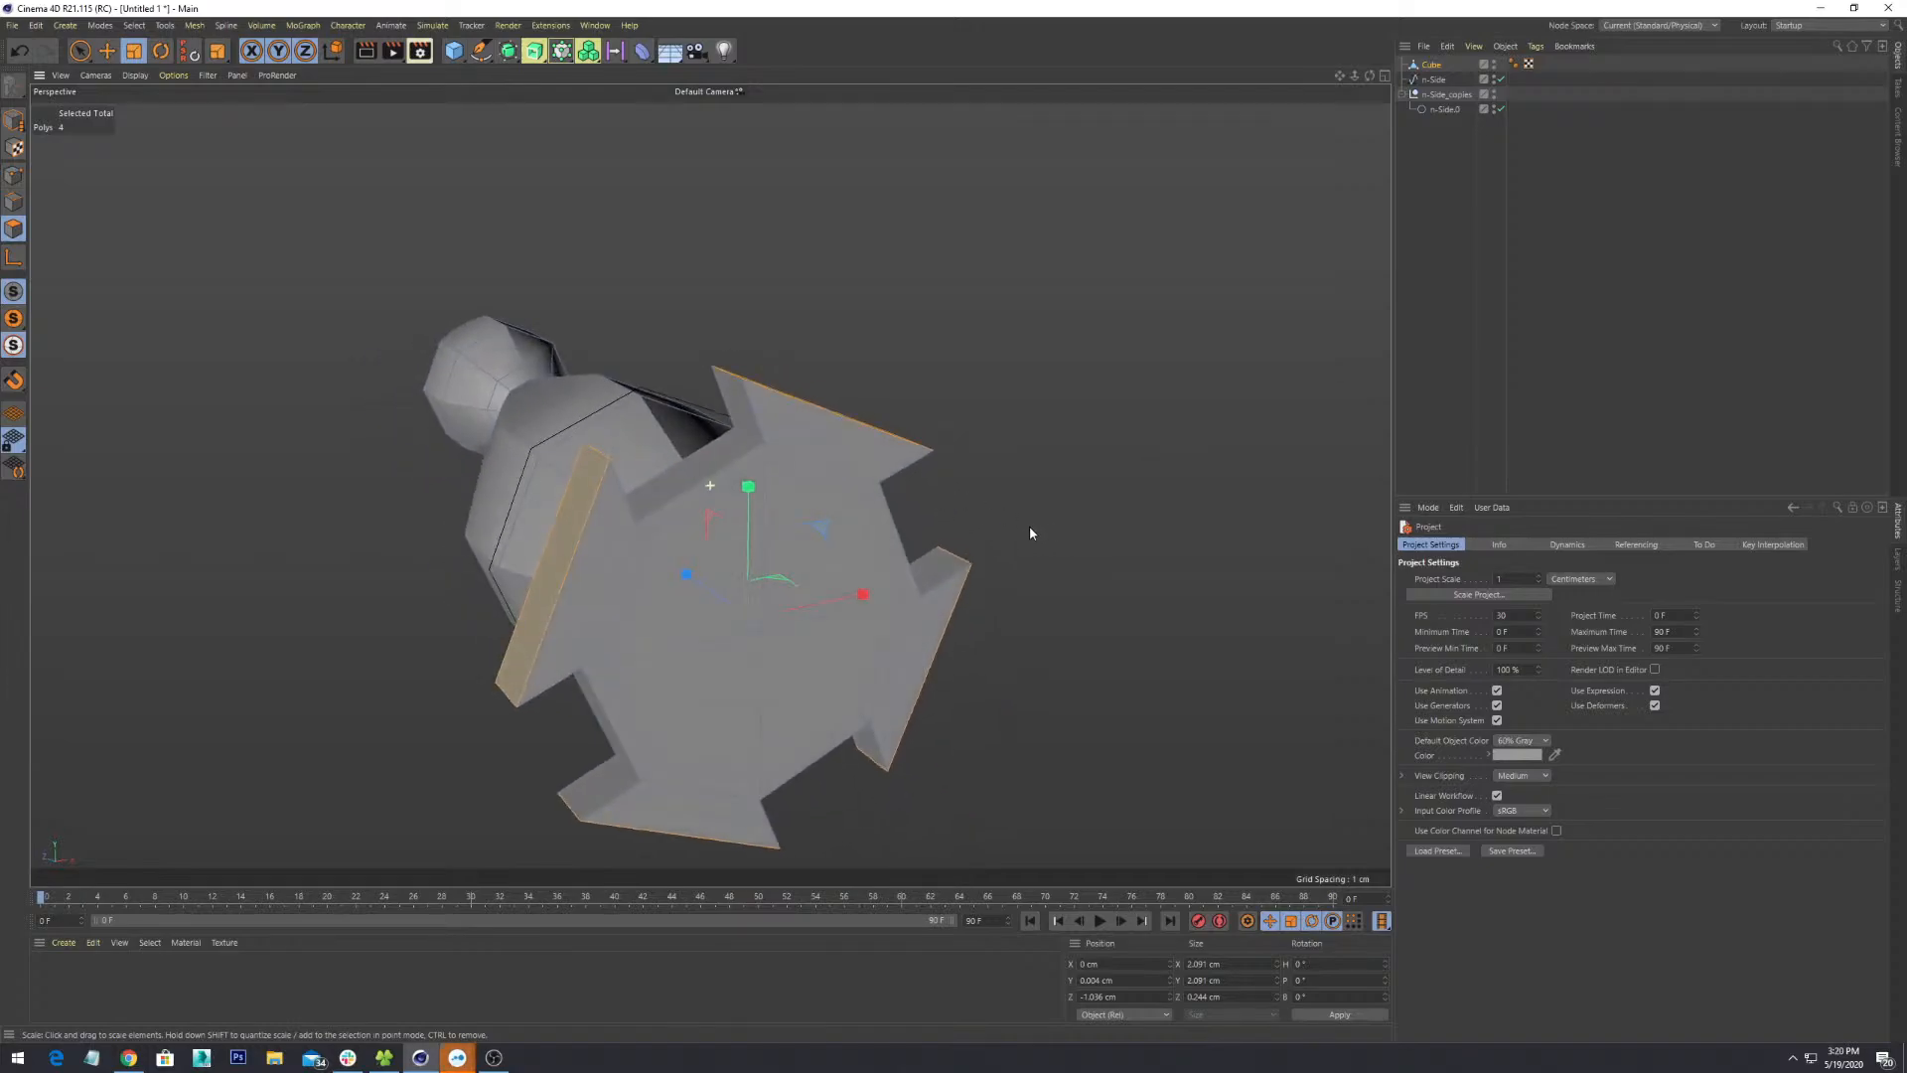
pyautogui.keyDown('alt'); pyautogui.moveTo(849, 497); pyautogui.dragTo(769, 473); pyautogui.keyUp('alt')
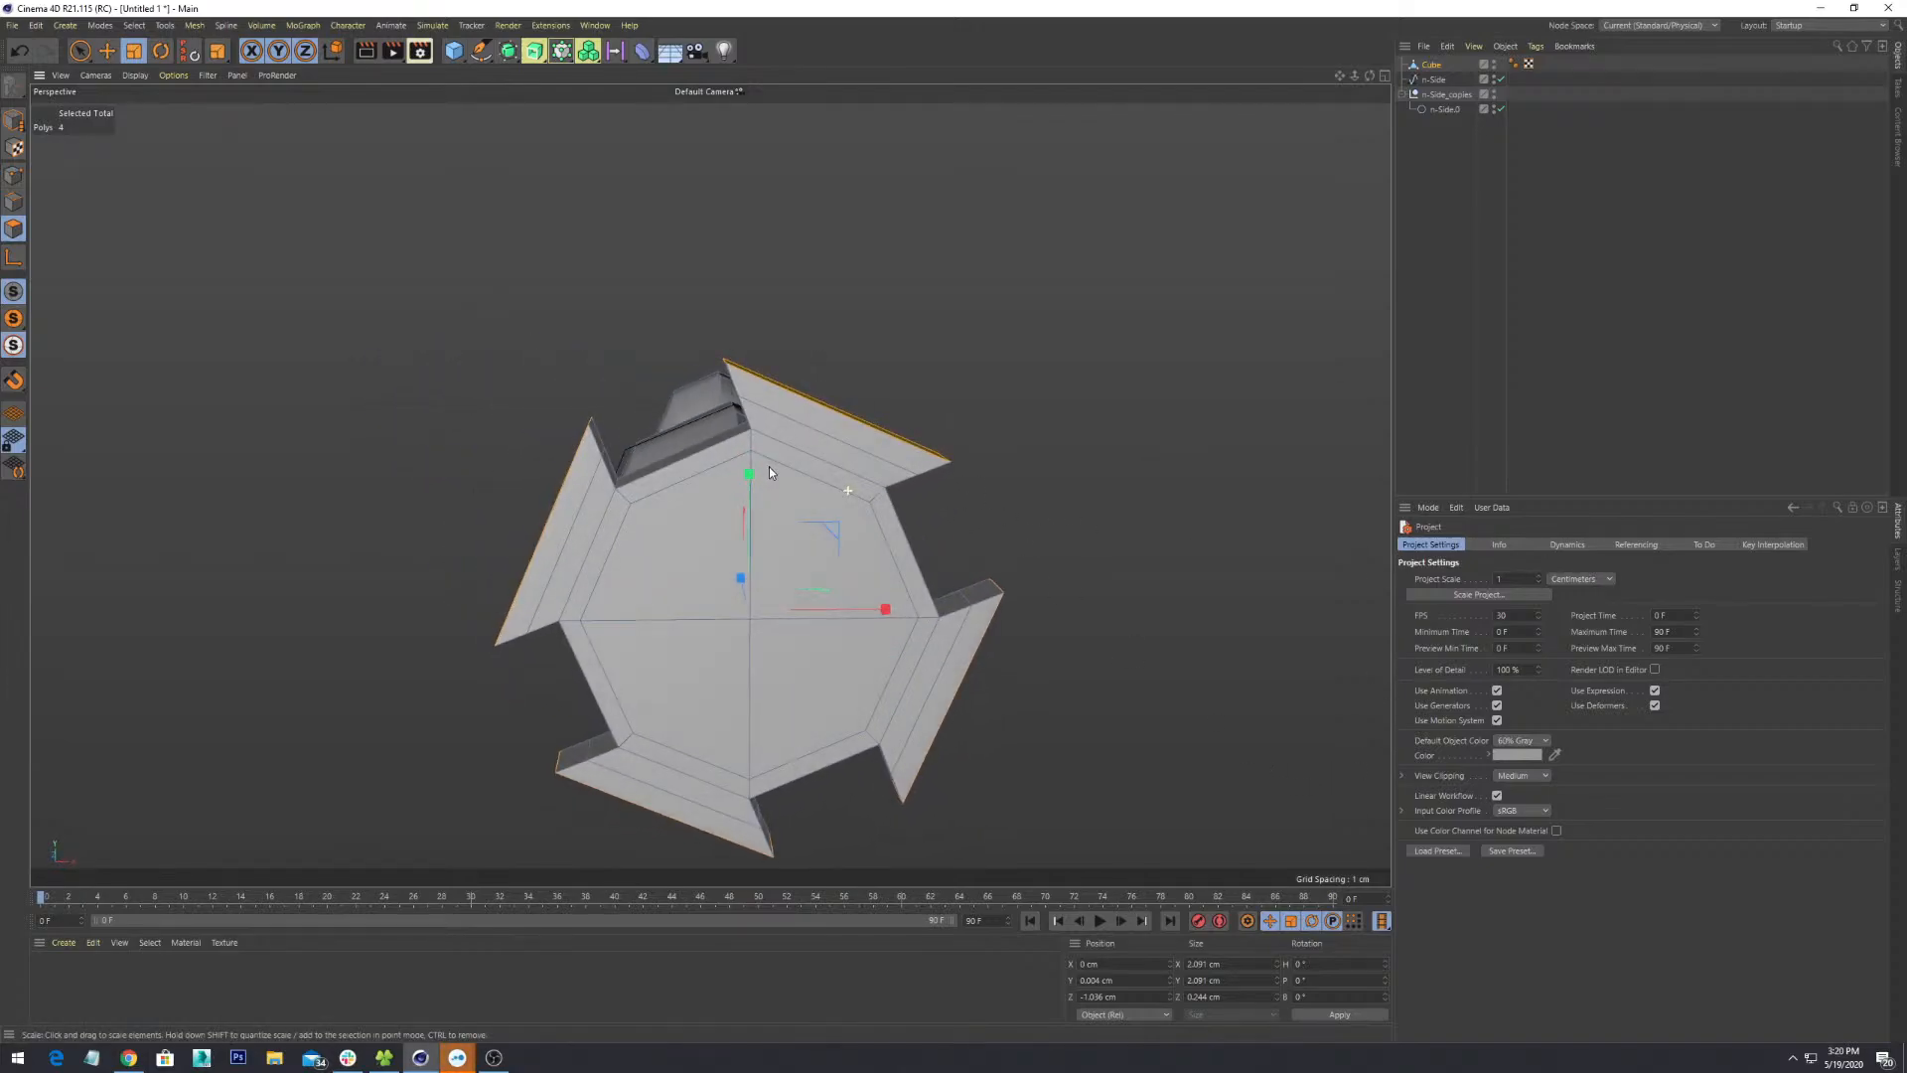
pyautogui.hotkey('ctrl', 'z')
pyautogui.hotkey('ctrl', 'z')
pyautogui.hotkey('ctrl', 'z')
pyautogui.keyDown('alt'); pyautogui.moveTo(1095, 544); pyautogui.dragTo(1073, 463, button='middle'); pyautogui.keyUp('alt')
pyautogui.keyDown('alt'); pyautogui.moveTo(1208, 588); pyautogui.dragTo(920, 472); pyautogui.keyUp('alt')
# - Bevel the four stub faces with a 0.5 cm extrusion to form flaps
pyautogui.rightClick(909, 473)
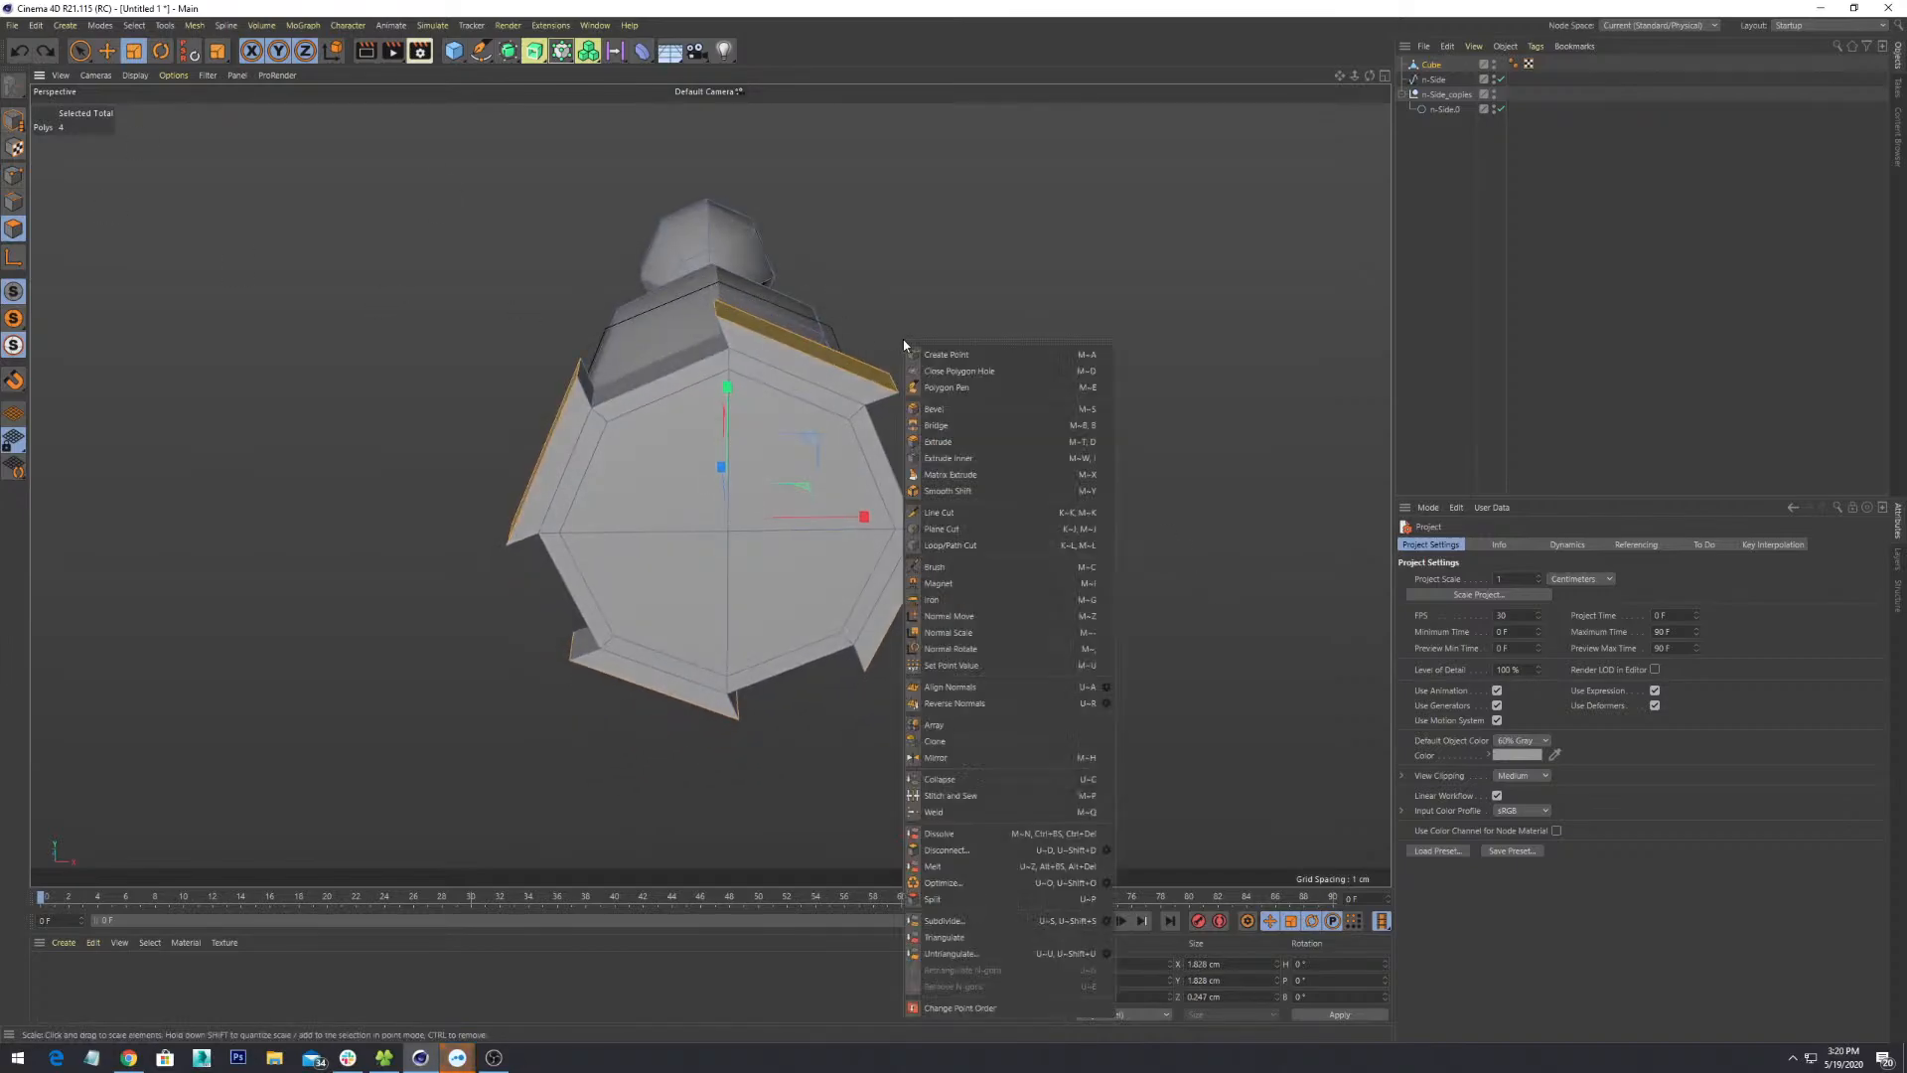
pyautogui.click(1015, 406)
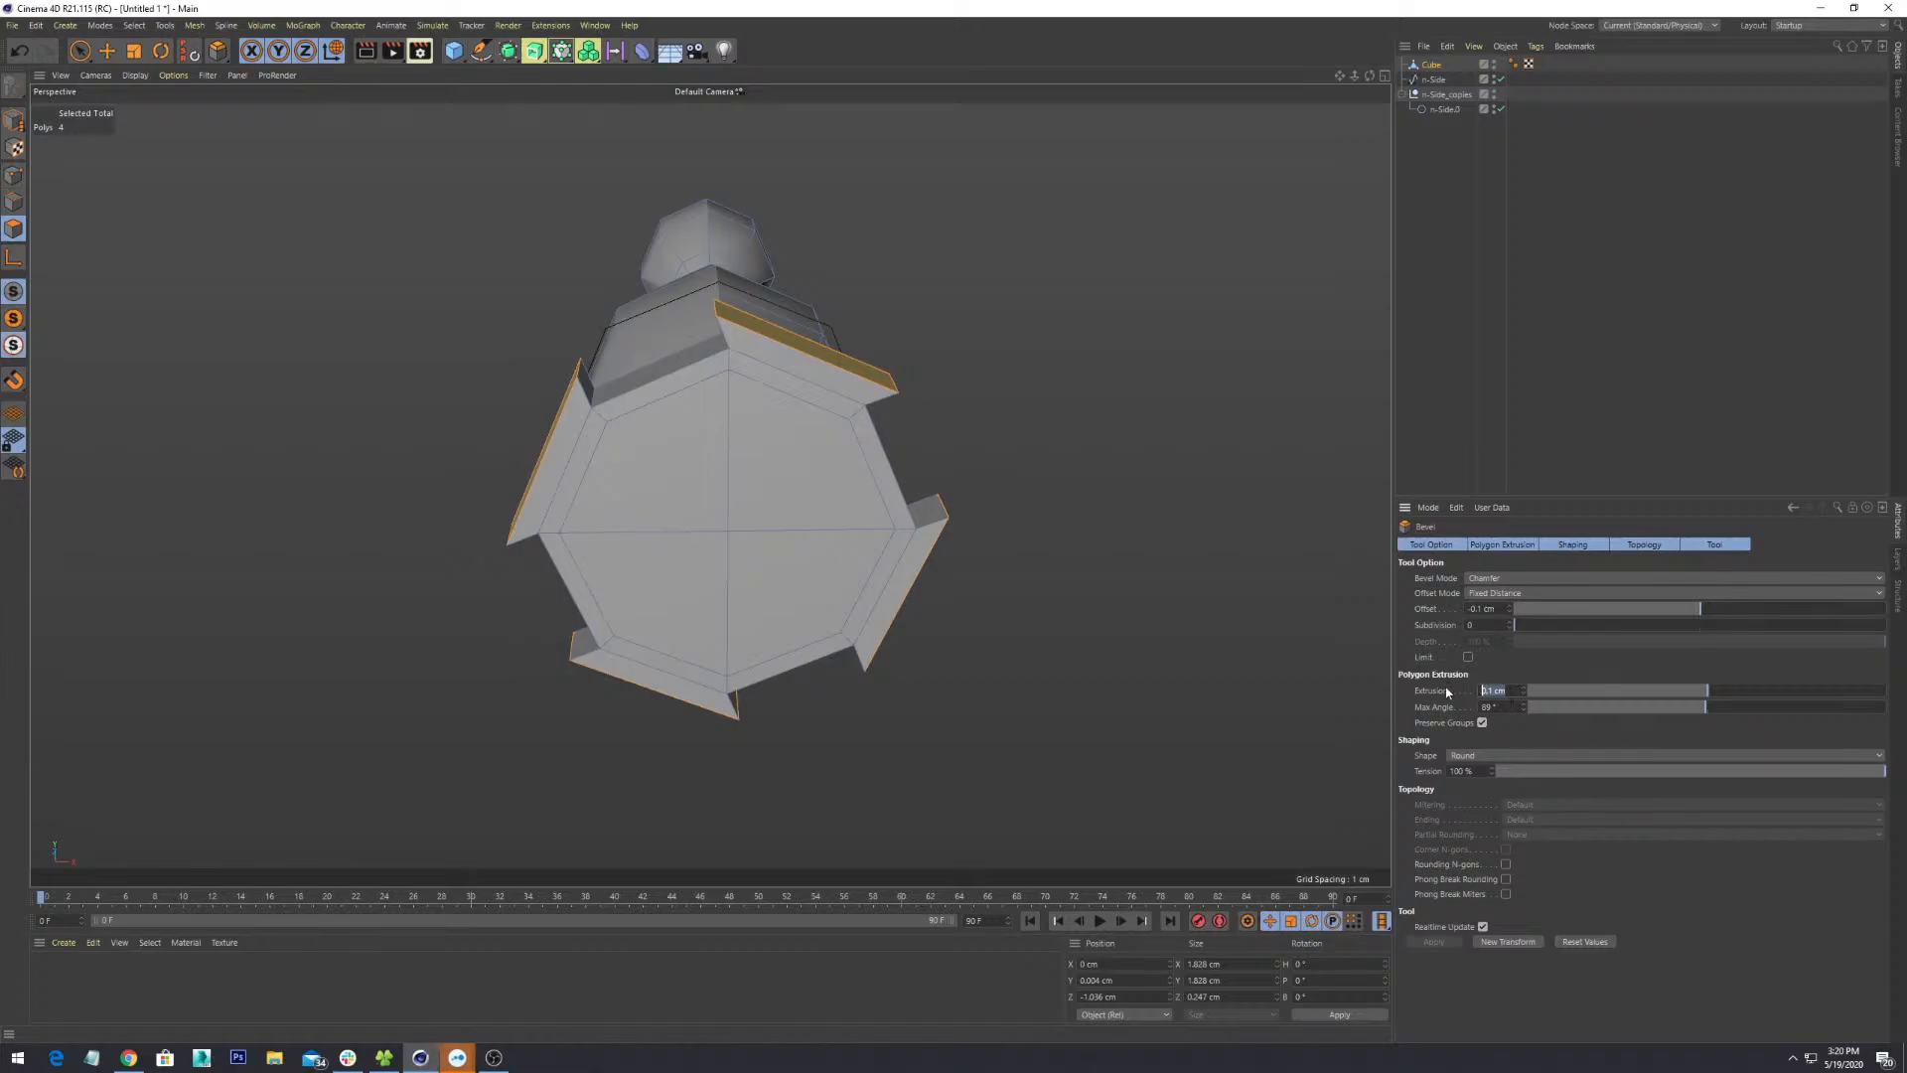
pyautogui.write('0.5')
pyautogui.press('Return')
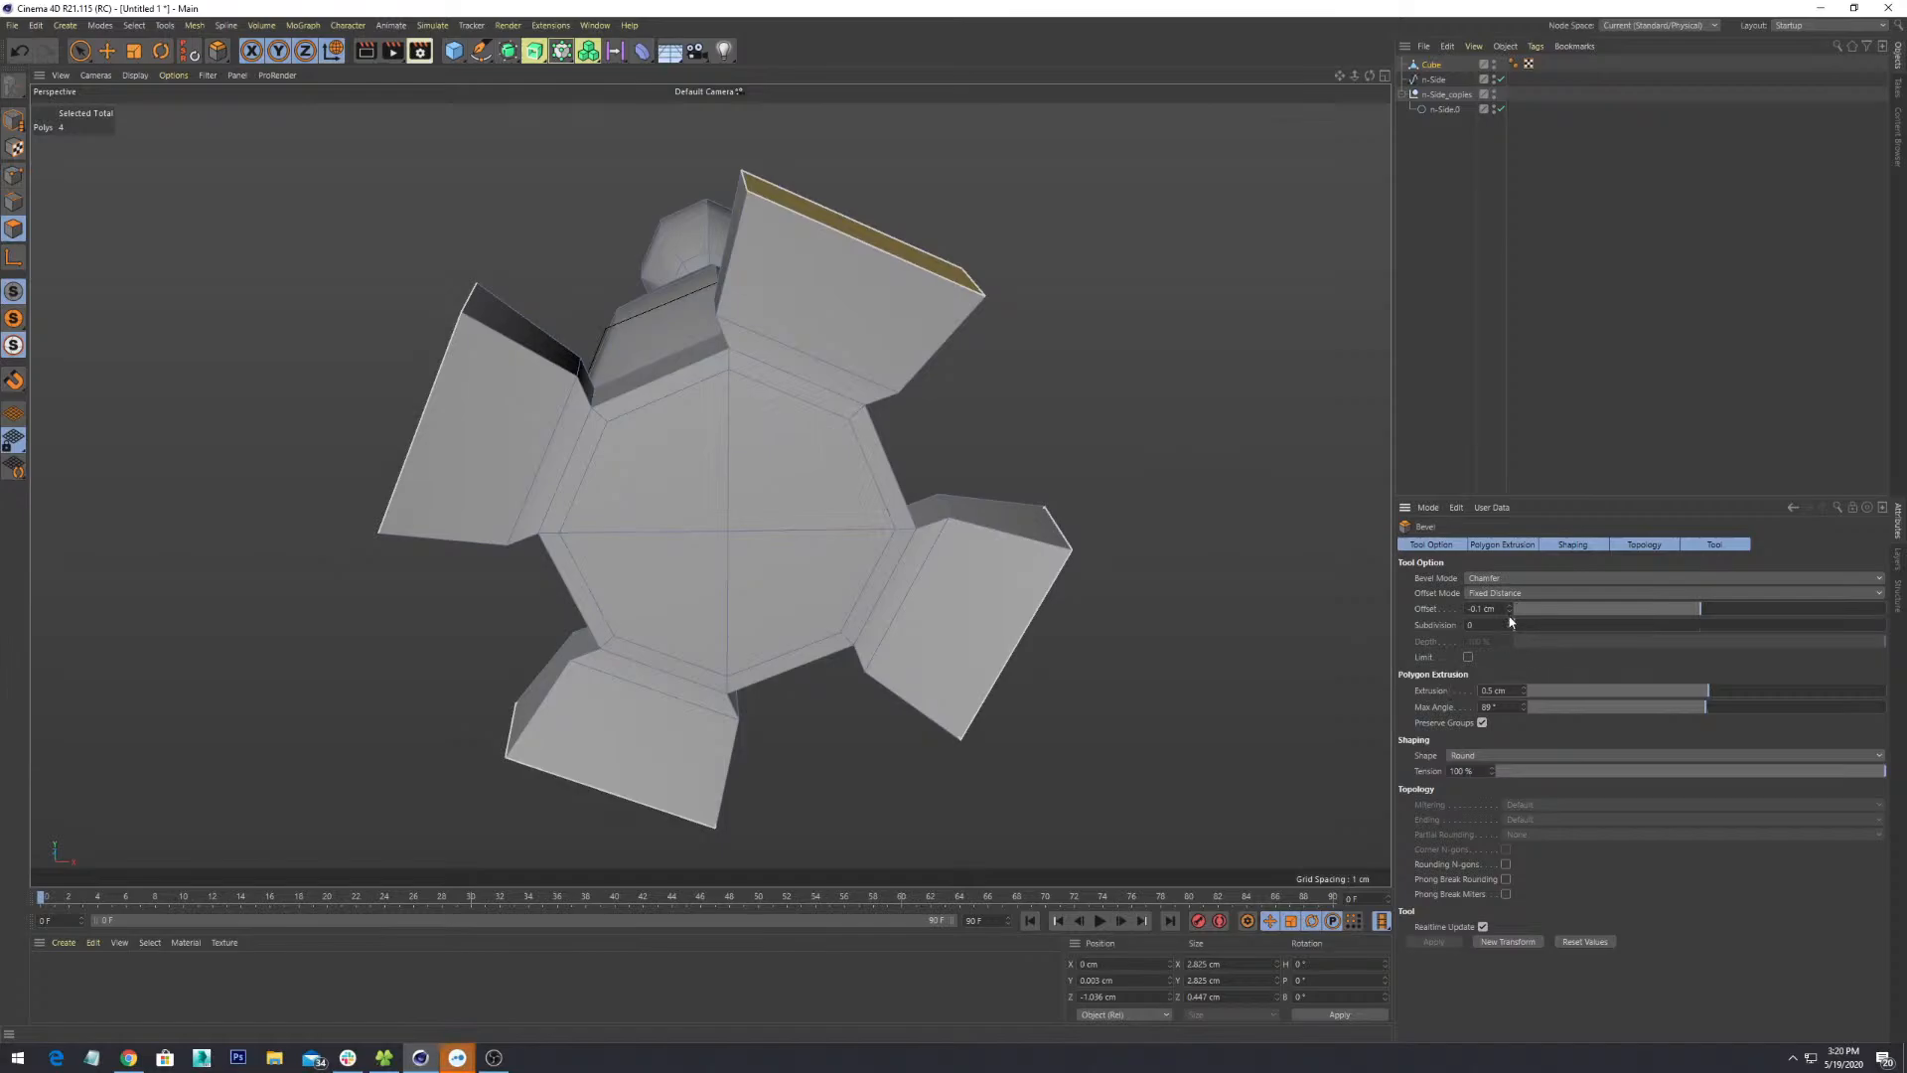
pyautogui.keyDown('alt'); pyautogui.moveTo(977, 475); pyautogui.dragTo(980, 415); pyautogui.keyUp('alt')
# - Scale the four flaps thinner to 0.332 cm deep and select the top flap's end face
pyautogui.press('t')
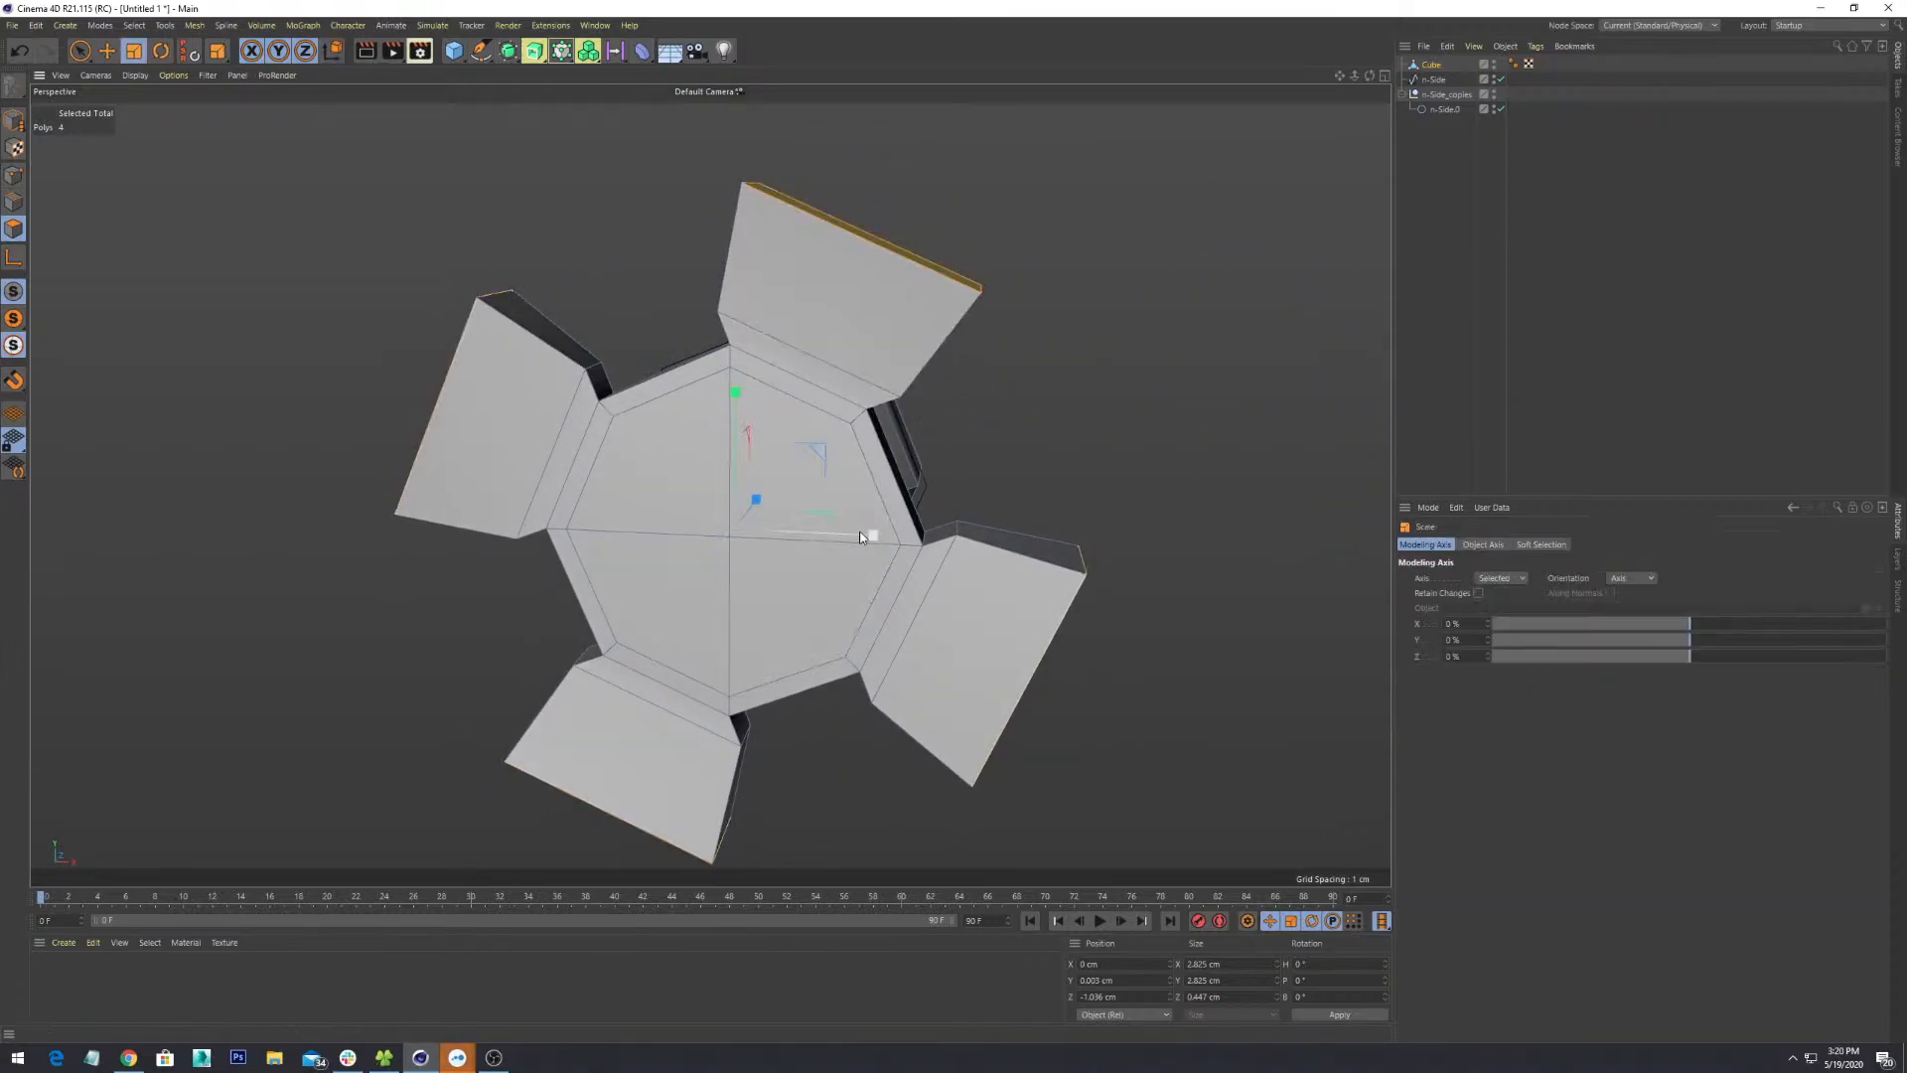
pyautogui.keyDown('alt'); pyautogui.moveTo(858, 520); pyautogui.dragTo(990, 271); pyautogui.keyUp('alt')
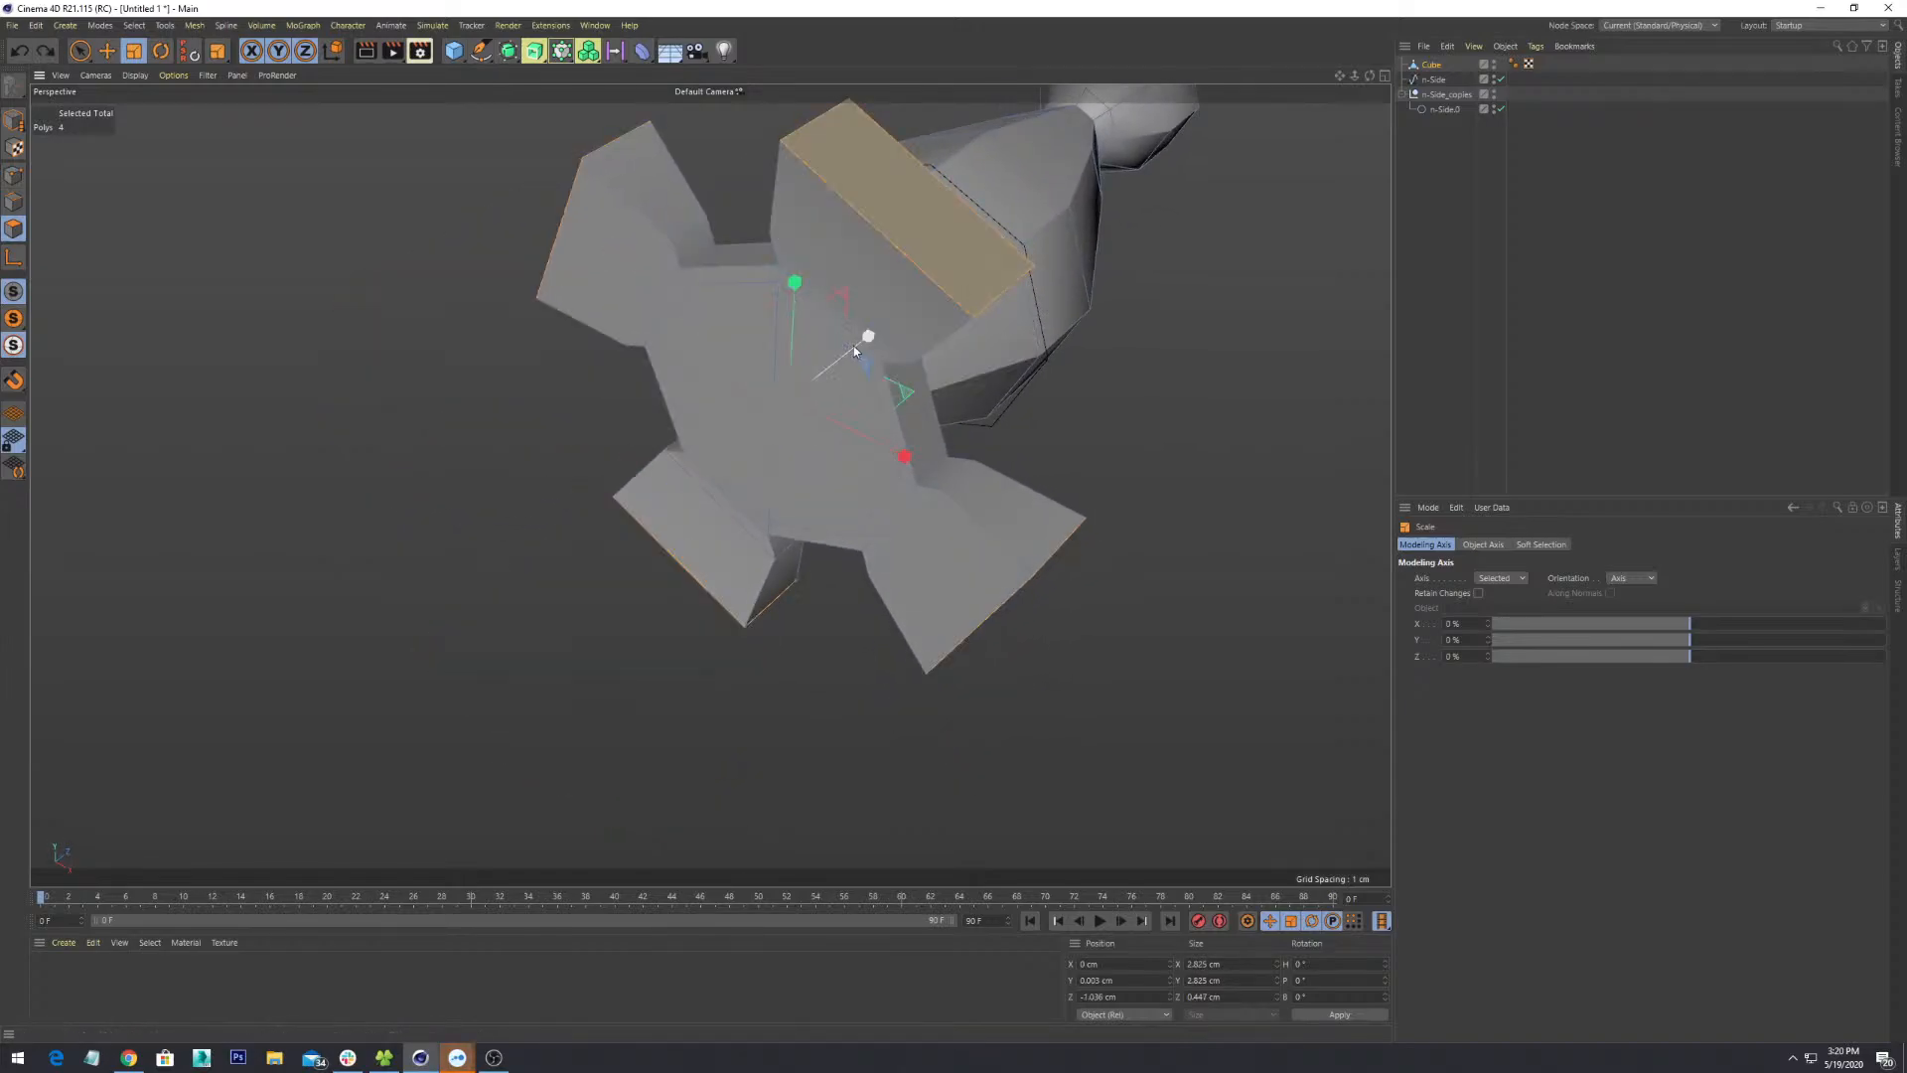
pyautogui.moveTo(854, 347); pyautogui.dragTo(832, 363)
pyautogui.moveTo(951, 381)
pyautogui.keyDown('alt'); pyautogui.mouseDown()
pyautogui.moveTo(794, 252)
pyautogui.moveTo(635, 285)
pyautogui.moveTo(1034, 310)
pyautogui.moveTo(990, 525)
pyautogui.moveTo(966, 502)
pyautogui.moveTo(986, 385)
pyautogui.mouseUp(); pyautogui.keyUp('alt')
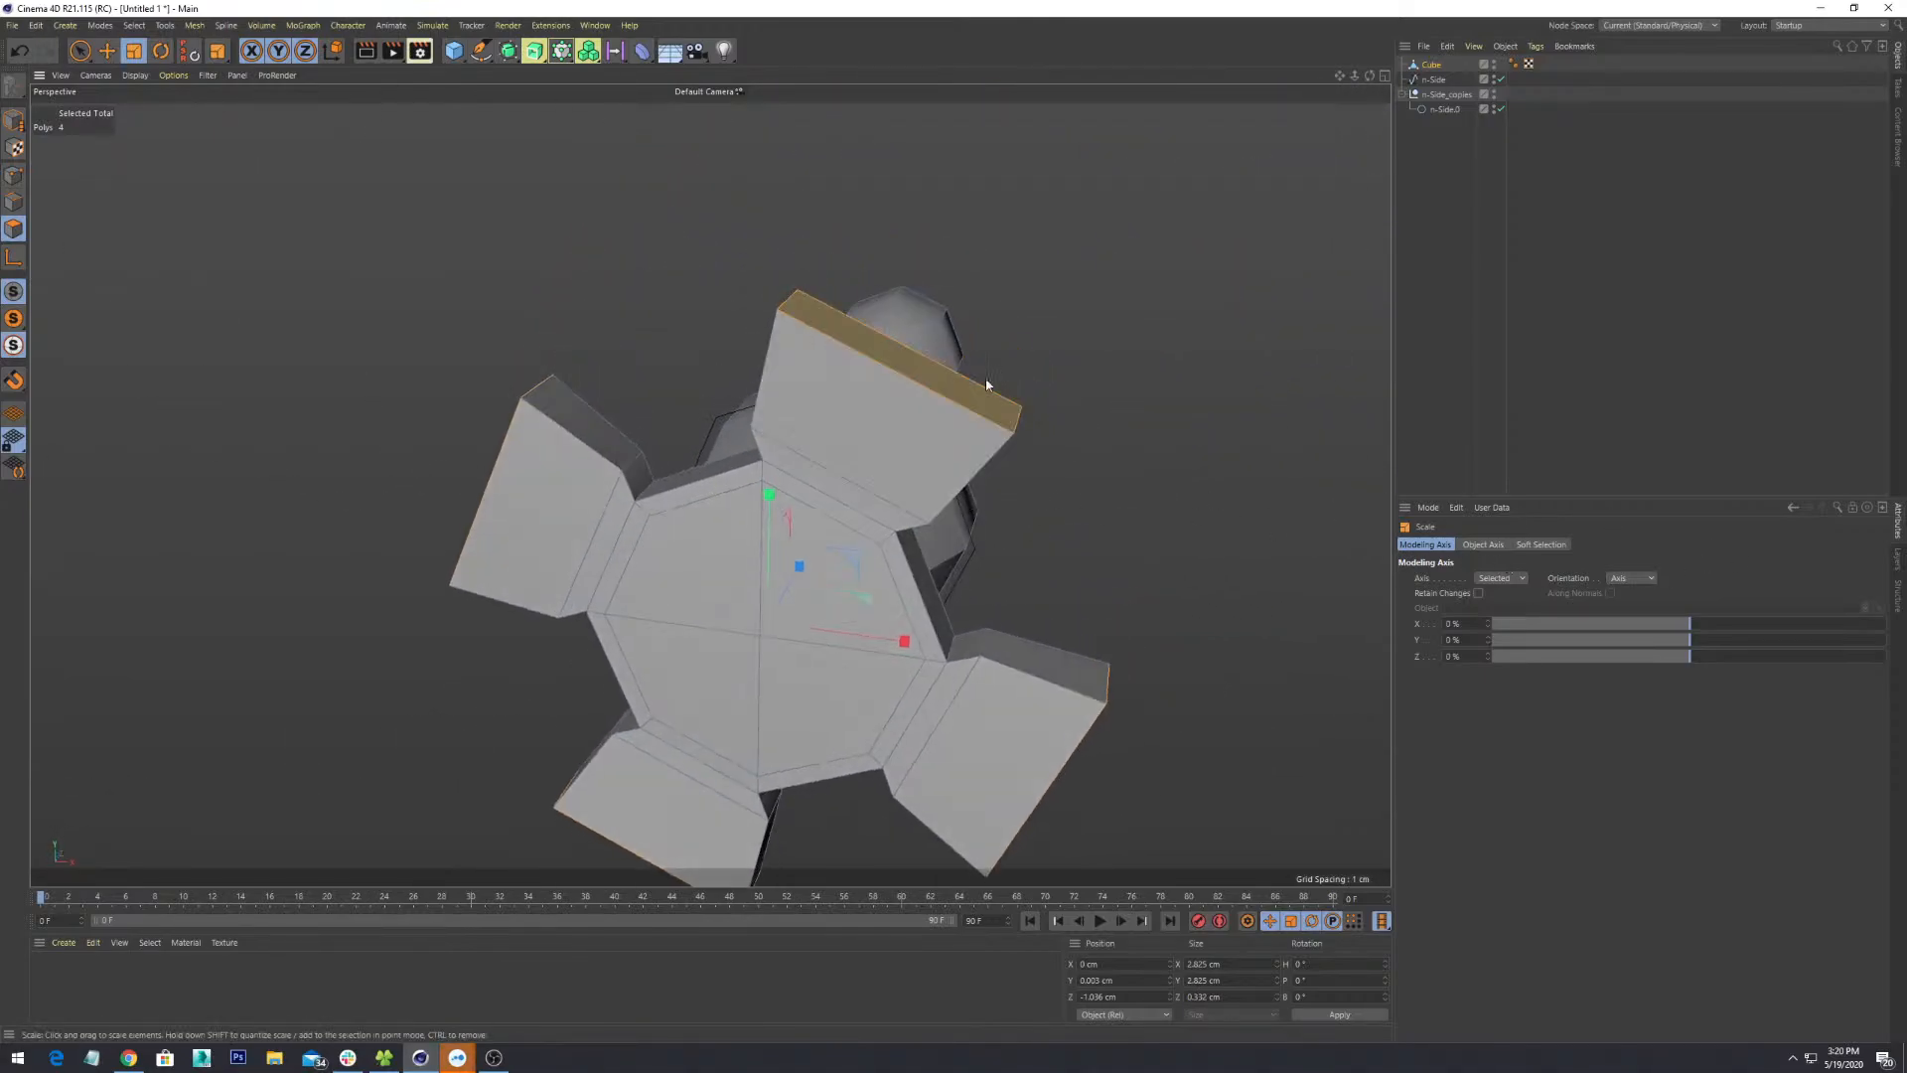
pyautogui.click(981, 386)
pyautogui.keyDown('alt'); pyautogui.moveTo(1120, 533); pyautogui.dragTo(1090, 479); pyautogui.keyUp('alt')
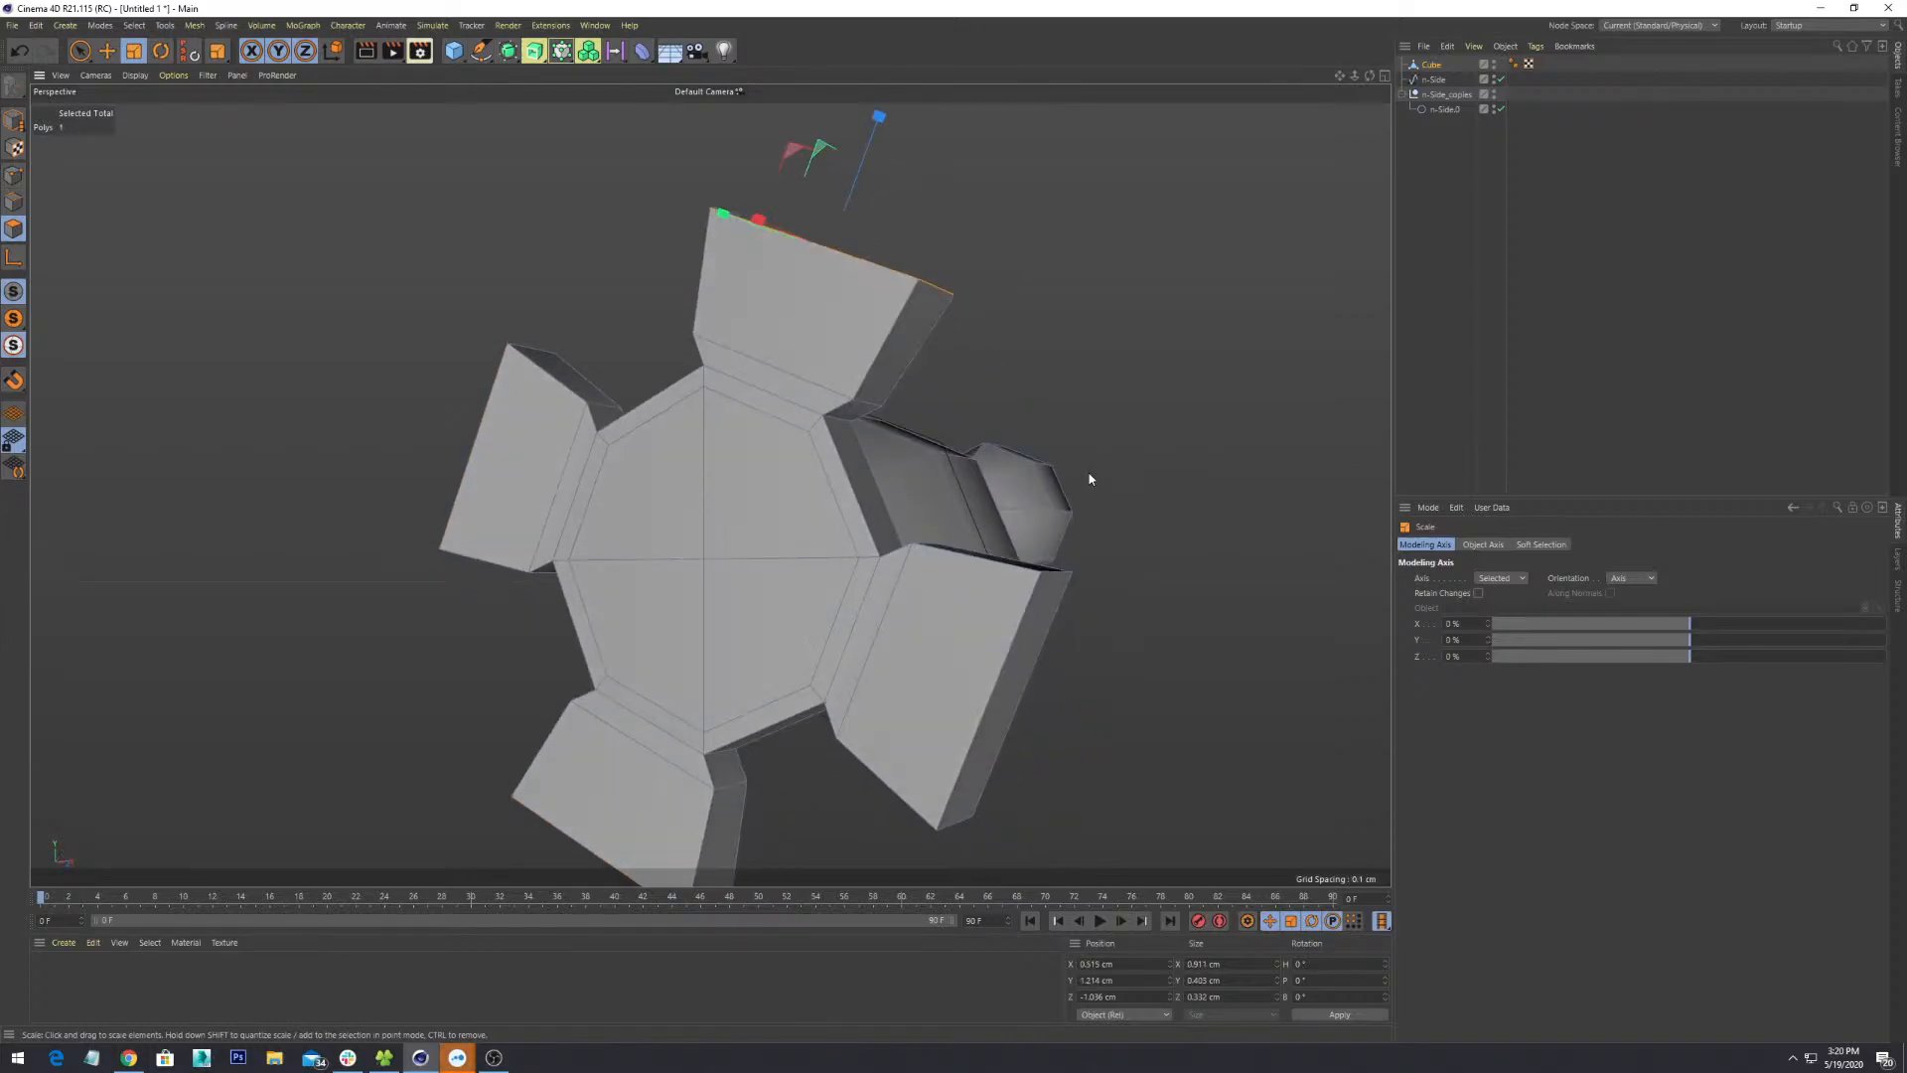
pyautogui.scroll(-6, 1090, 479)
pyautogui.scroll(4, 1089, 479)
pyautogui.rightClick(937, 287)
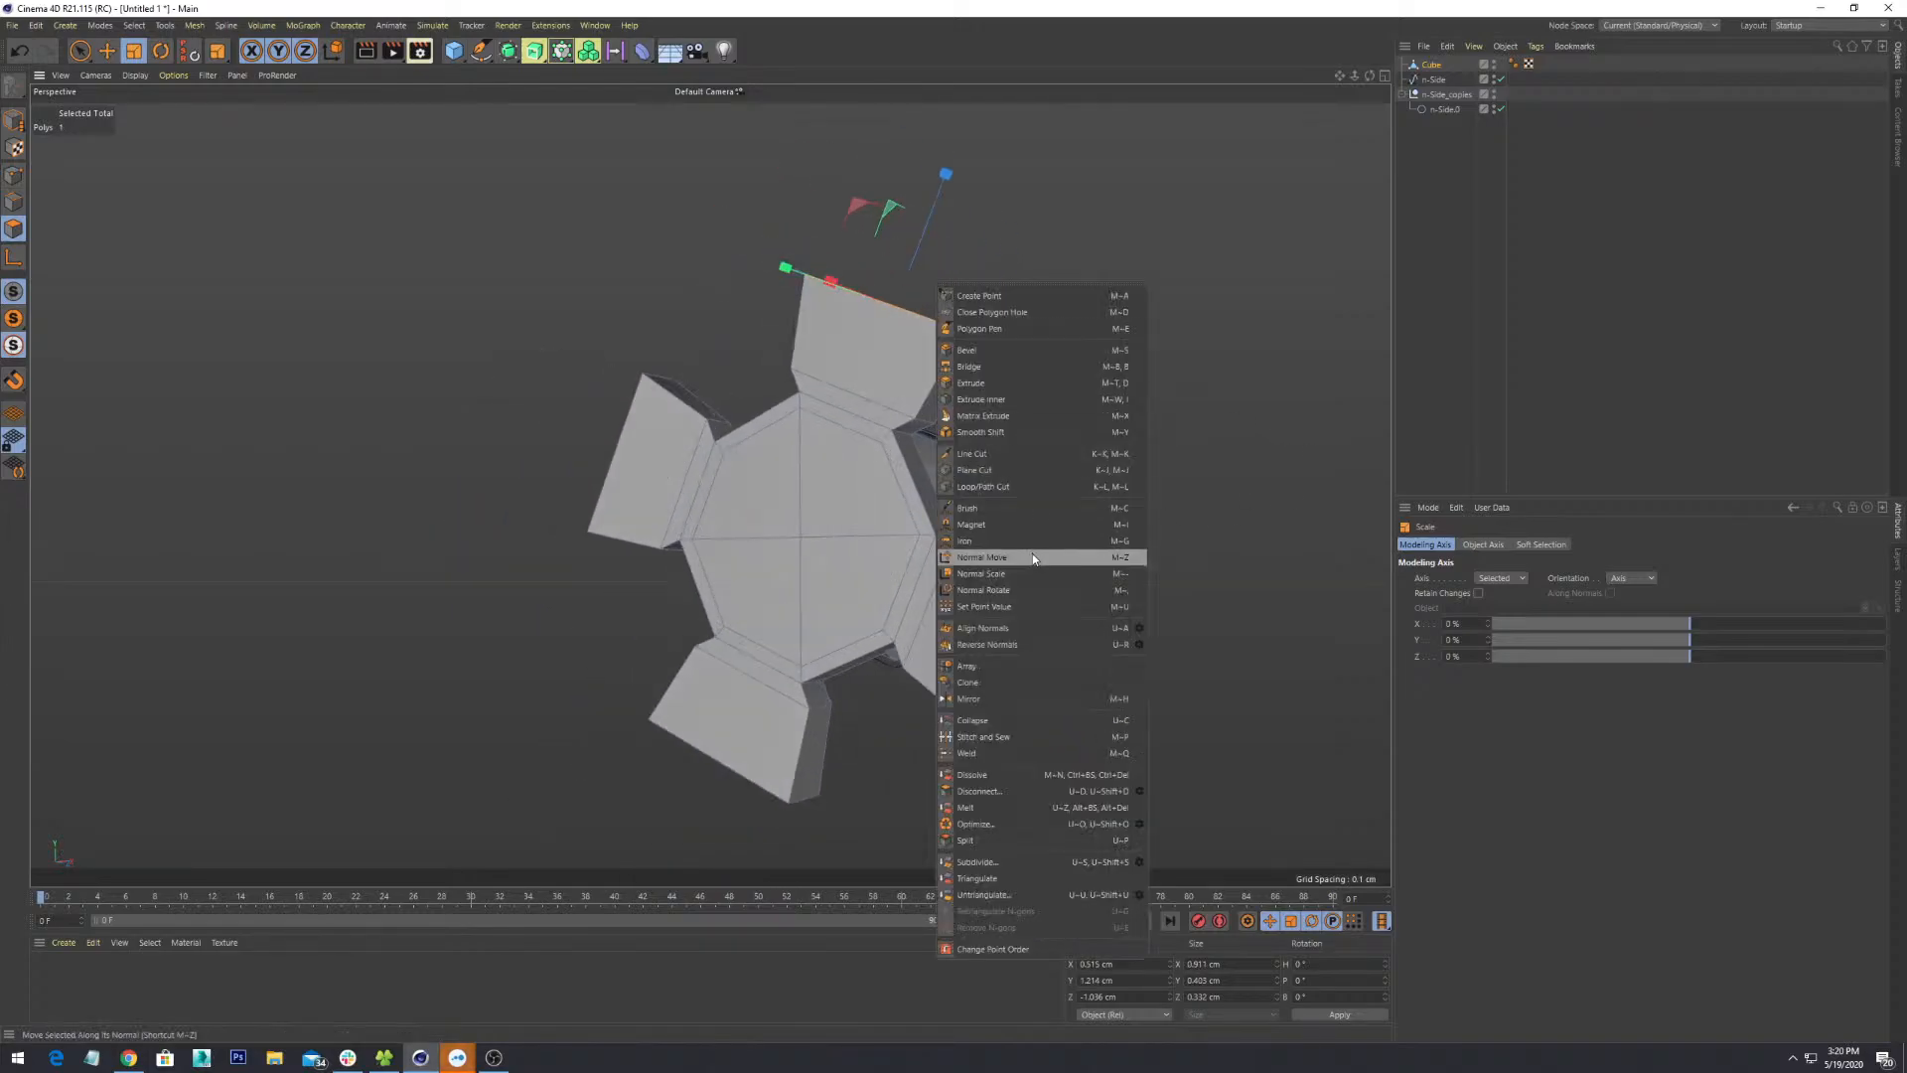
pyautogui.click(984, 349)
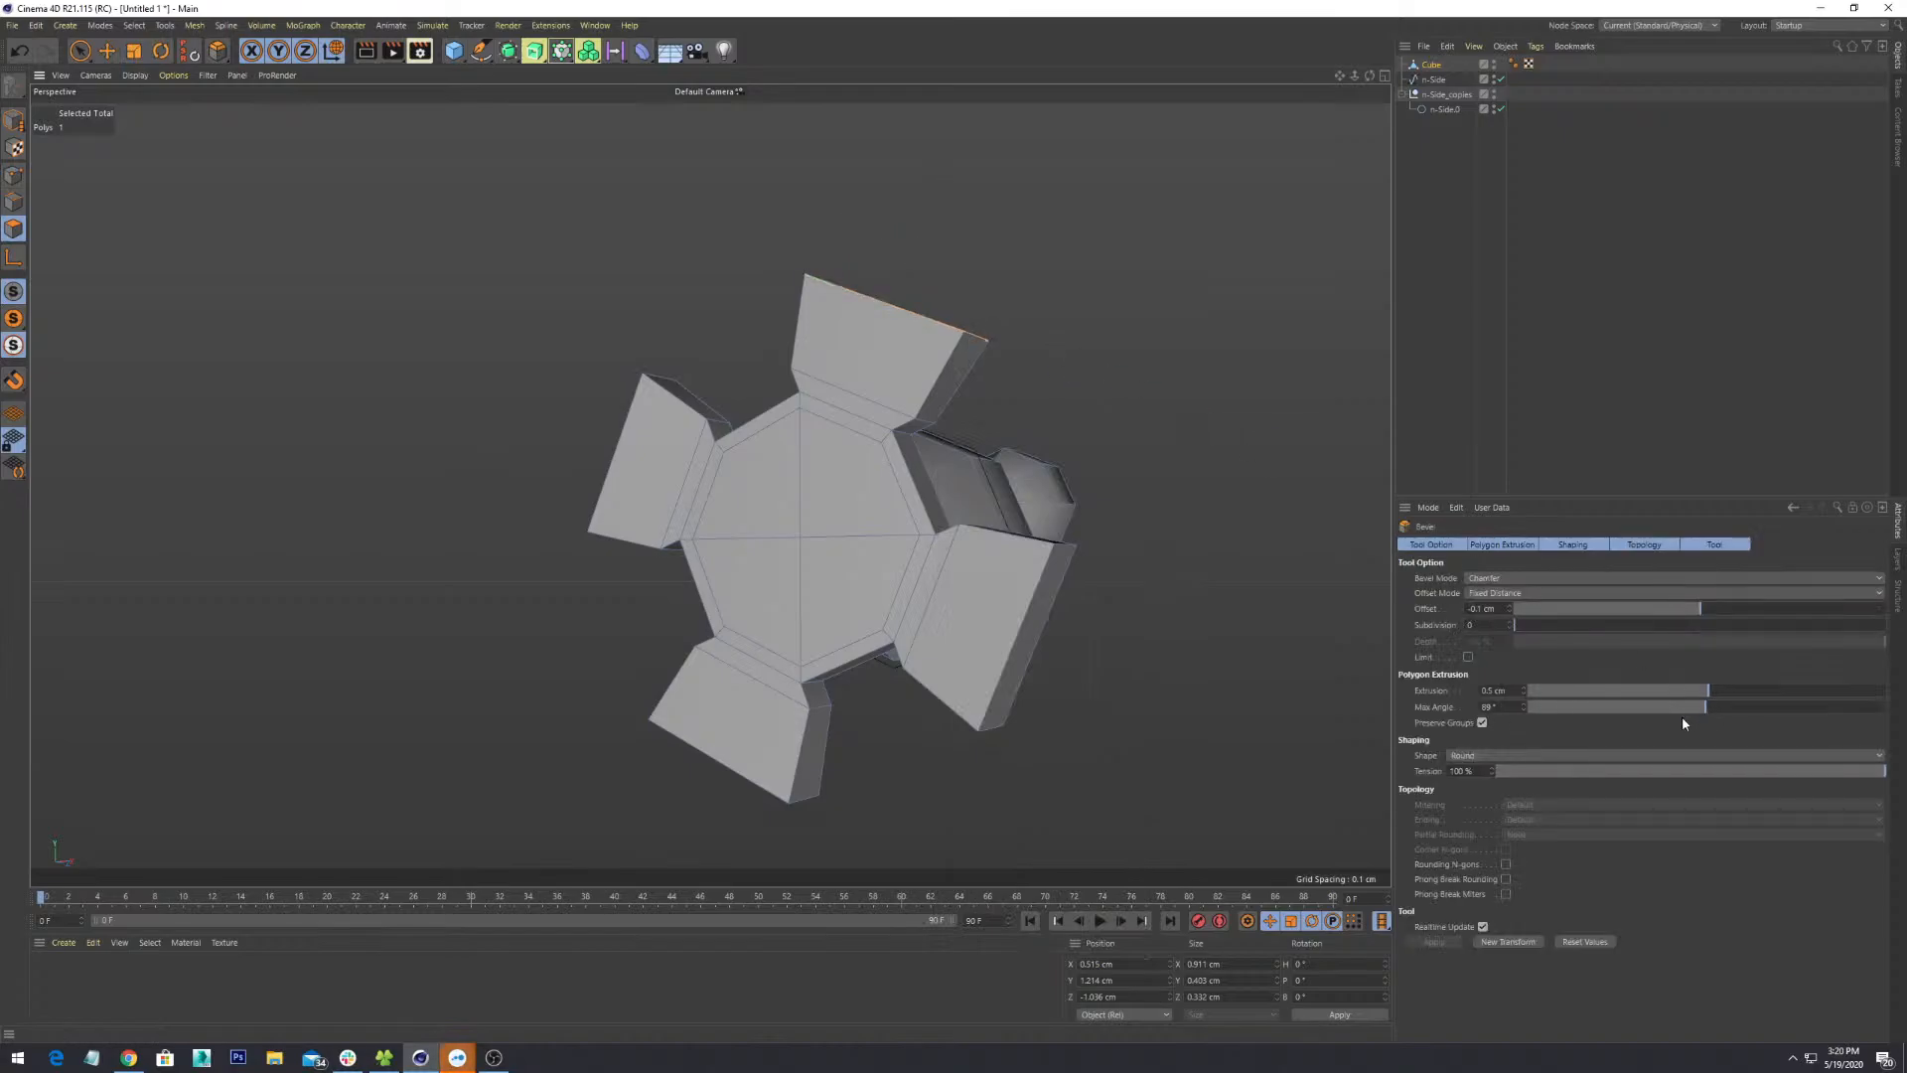
pyautogui.keyDown('alt'); pyautogui.moveTo(1047, 496); pyautogui.dragTo(1081, 571); pyautogui.keyUp('alt')
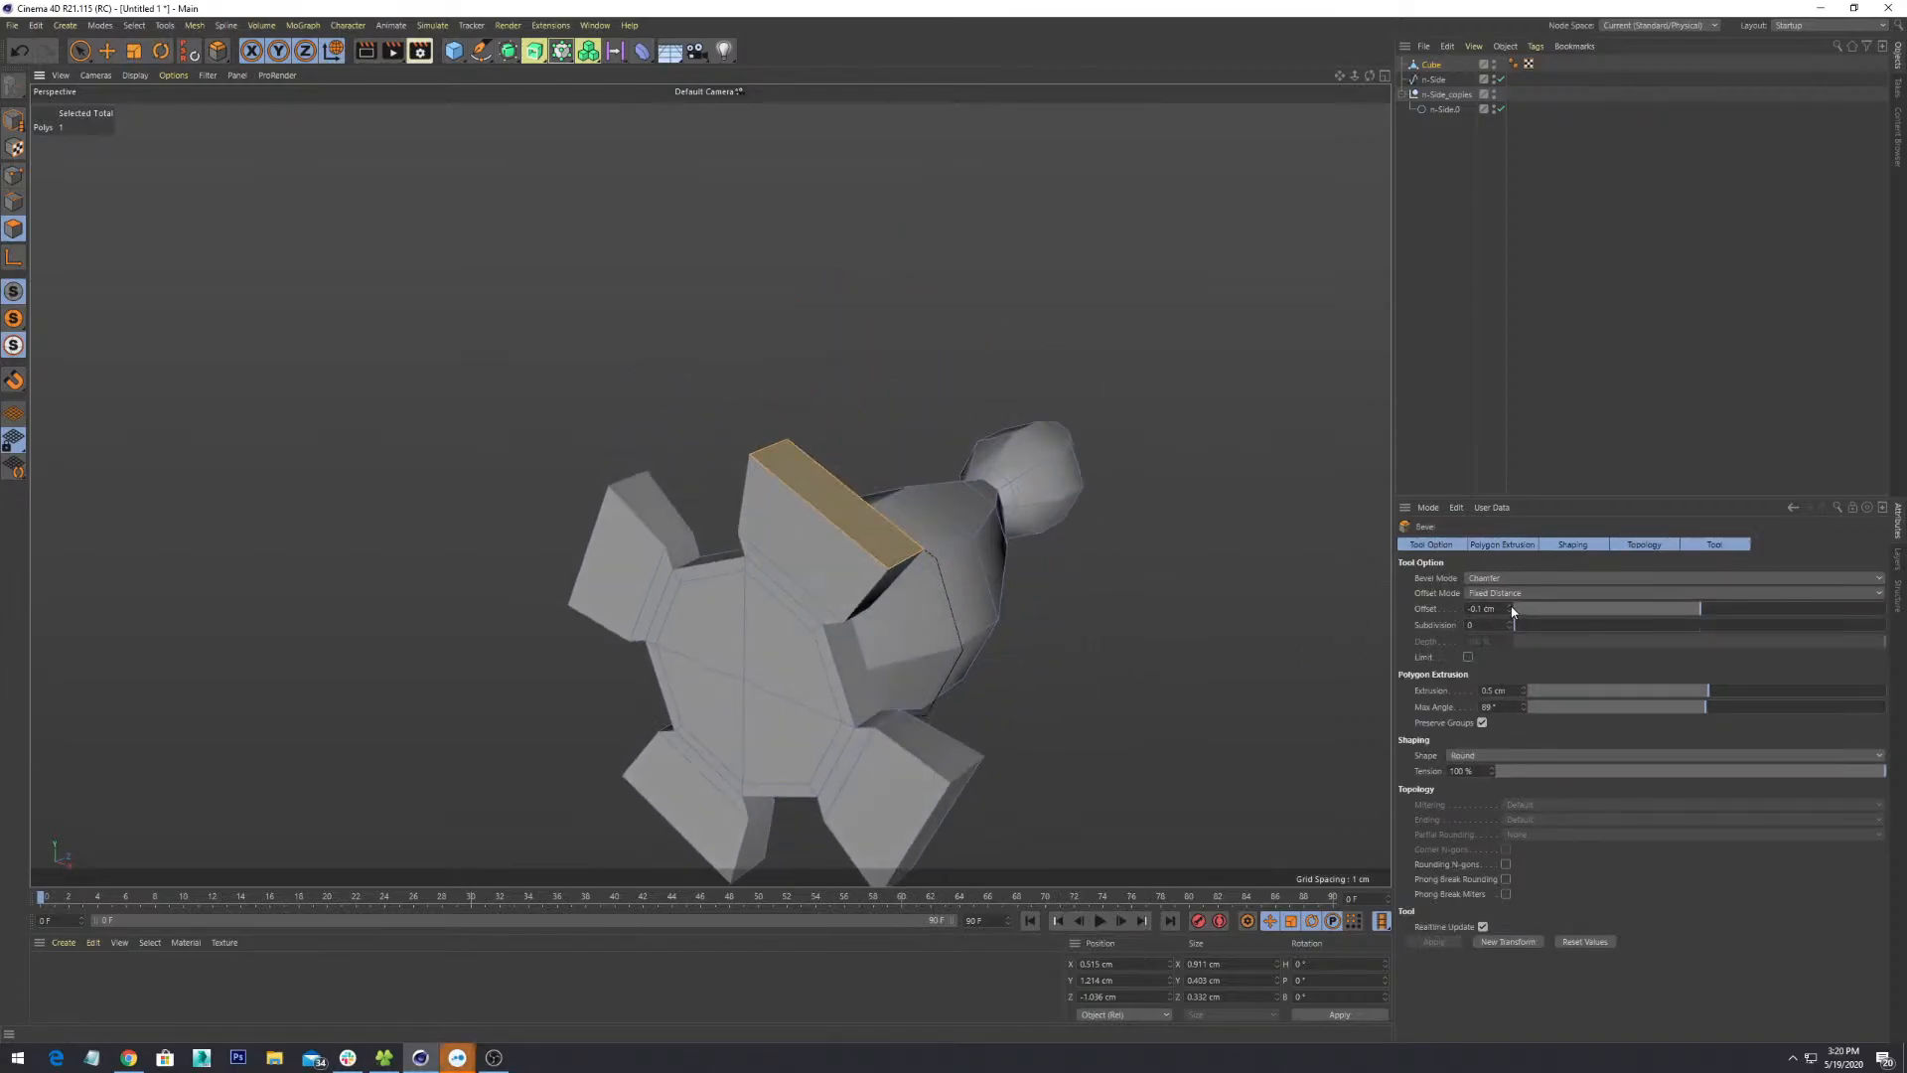
pyautogui.moveTo(1513, 611); pyautogui.dragTo(1550, 596)
pyautogui.hotkey('ctrl', 'z')
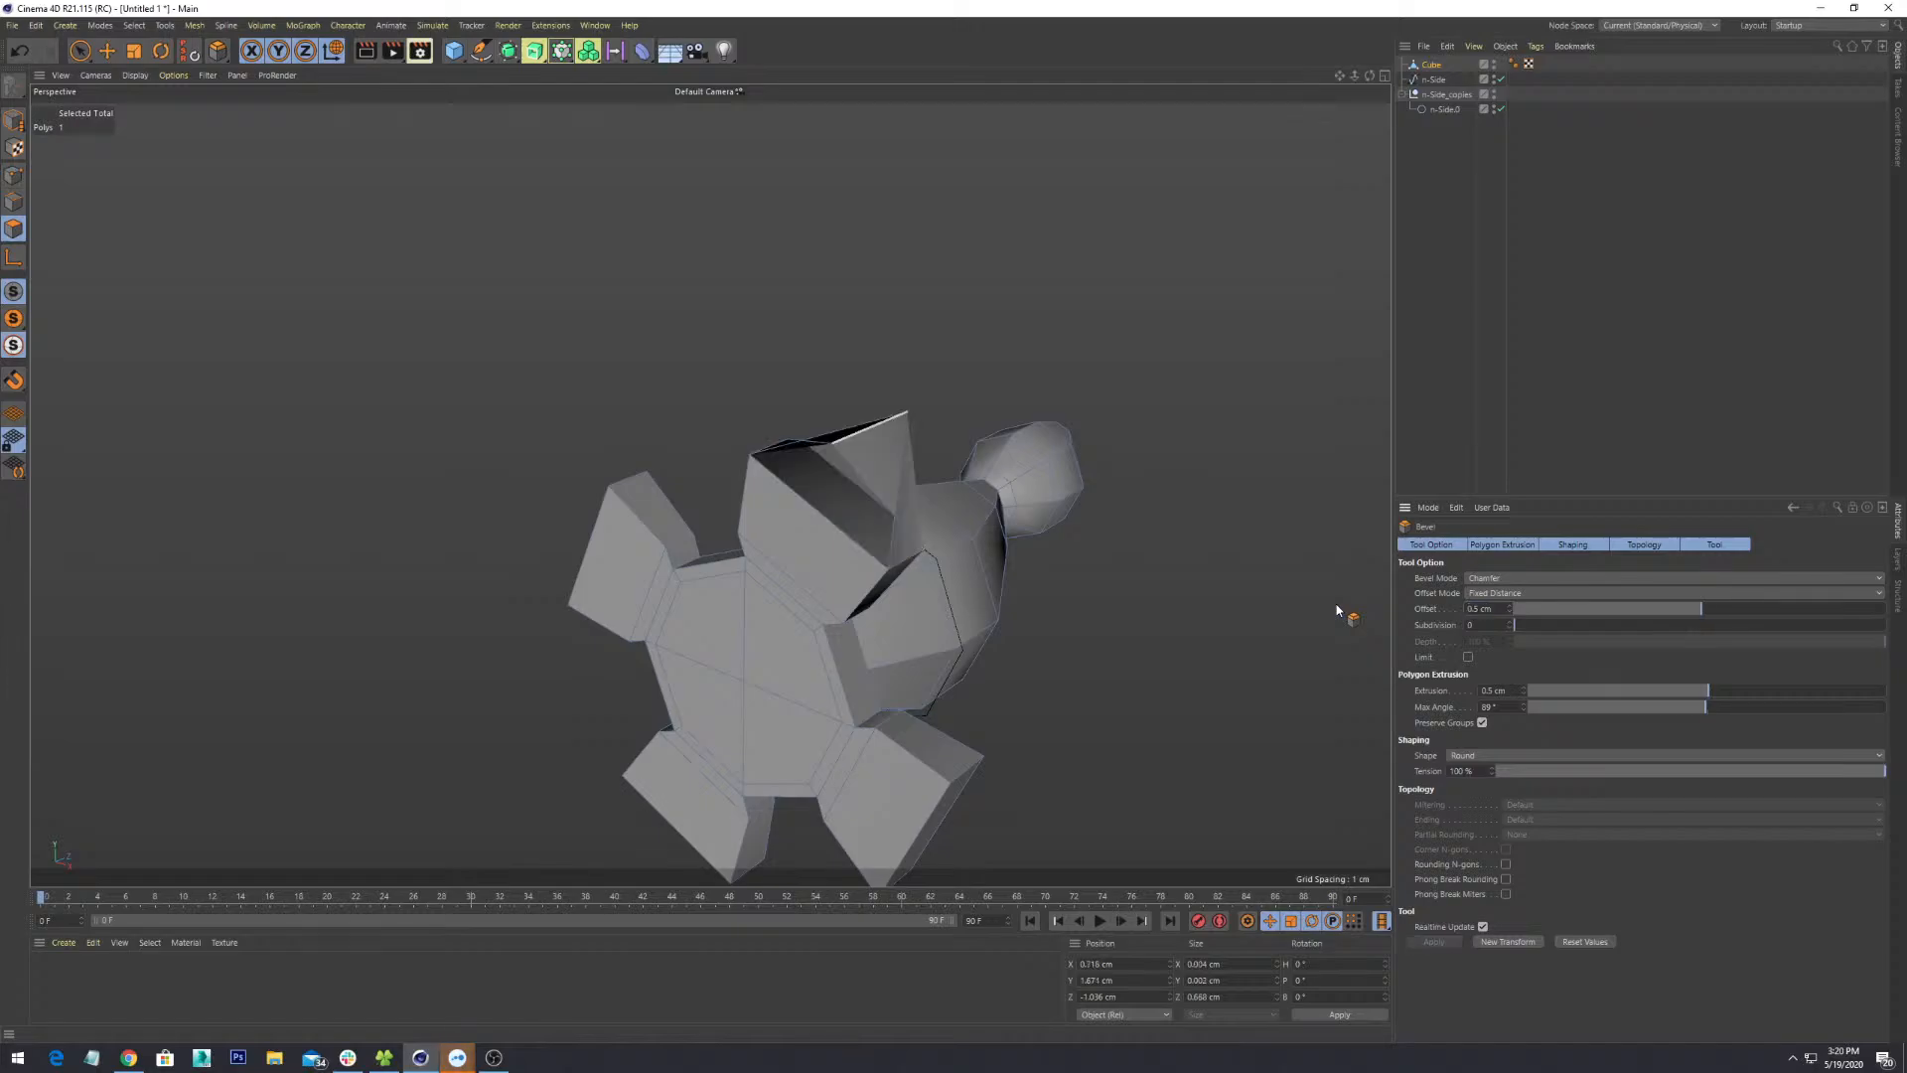
pyautogui.press('Delete')
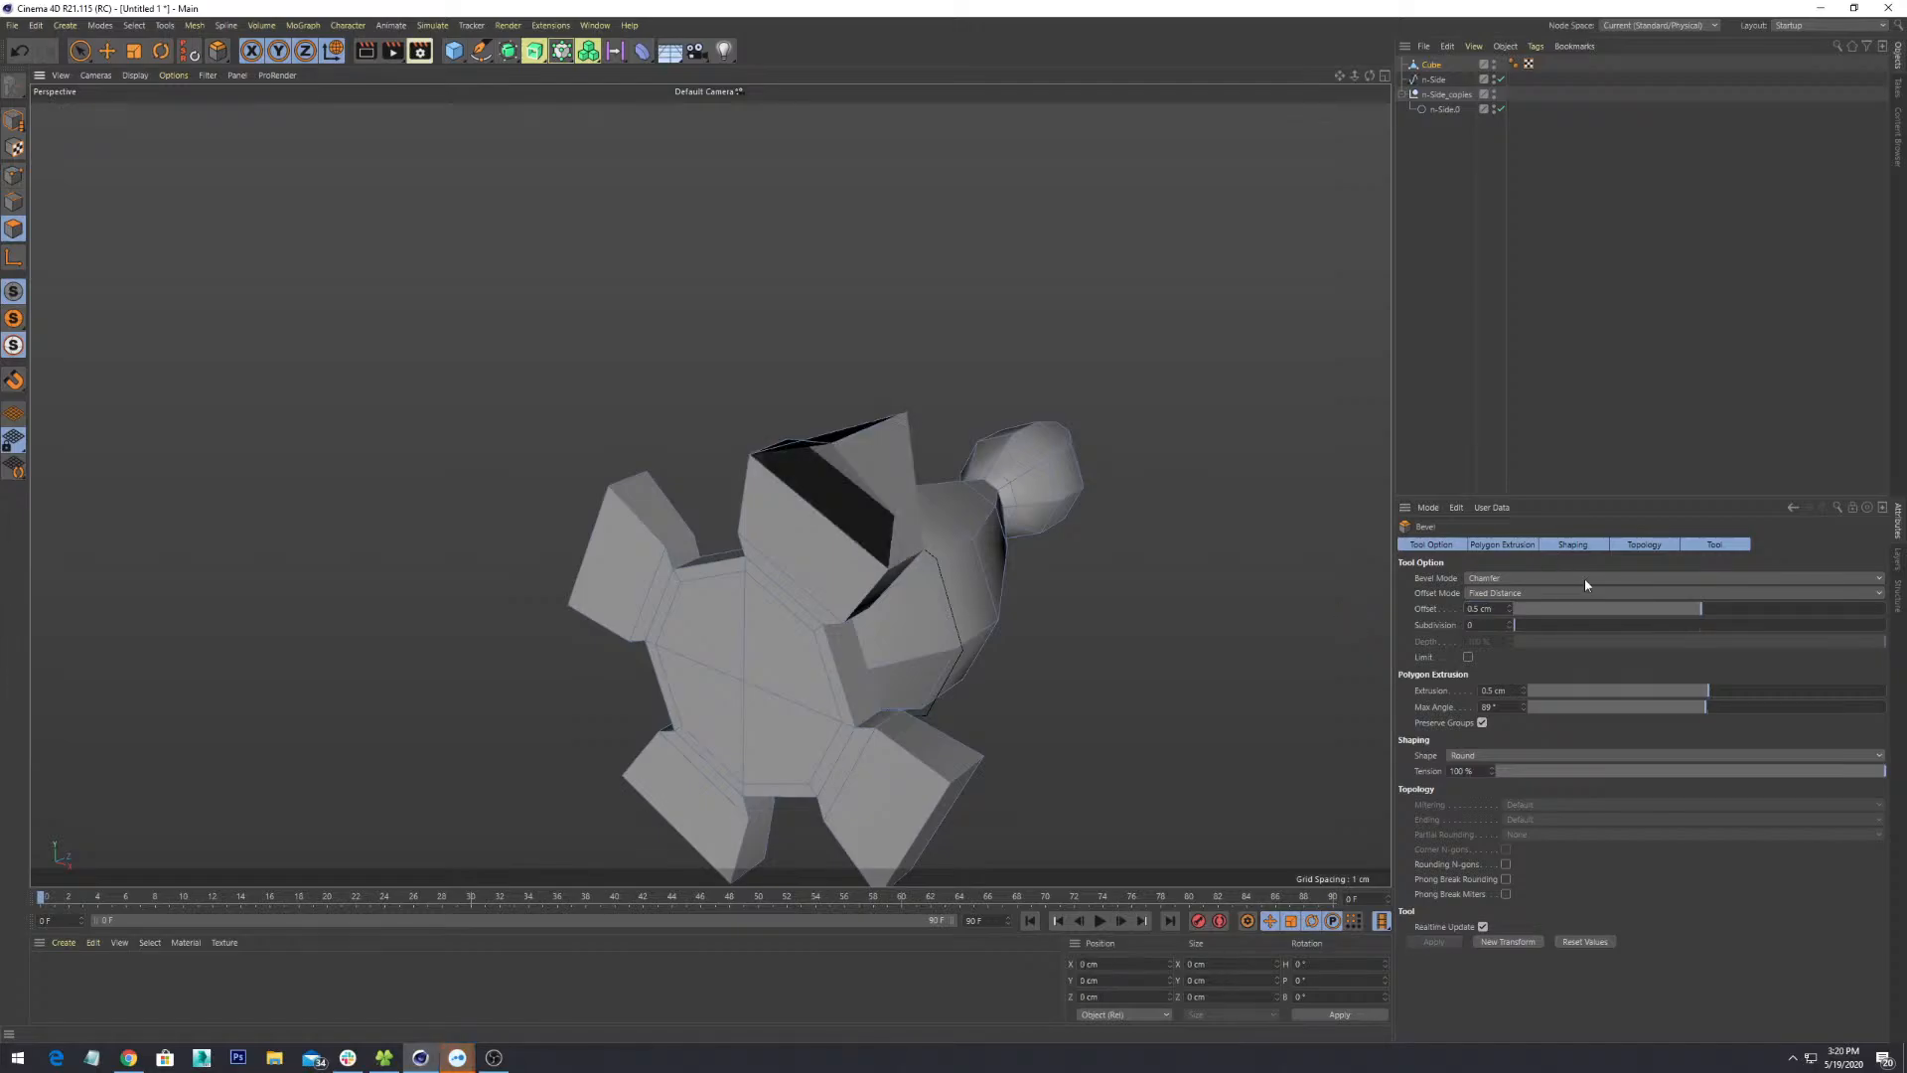
pyautogui.write('-0.25')
pyautogui.press('Return')
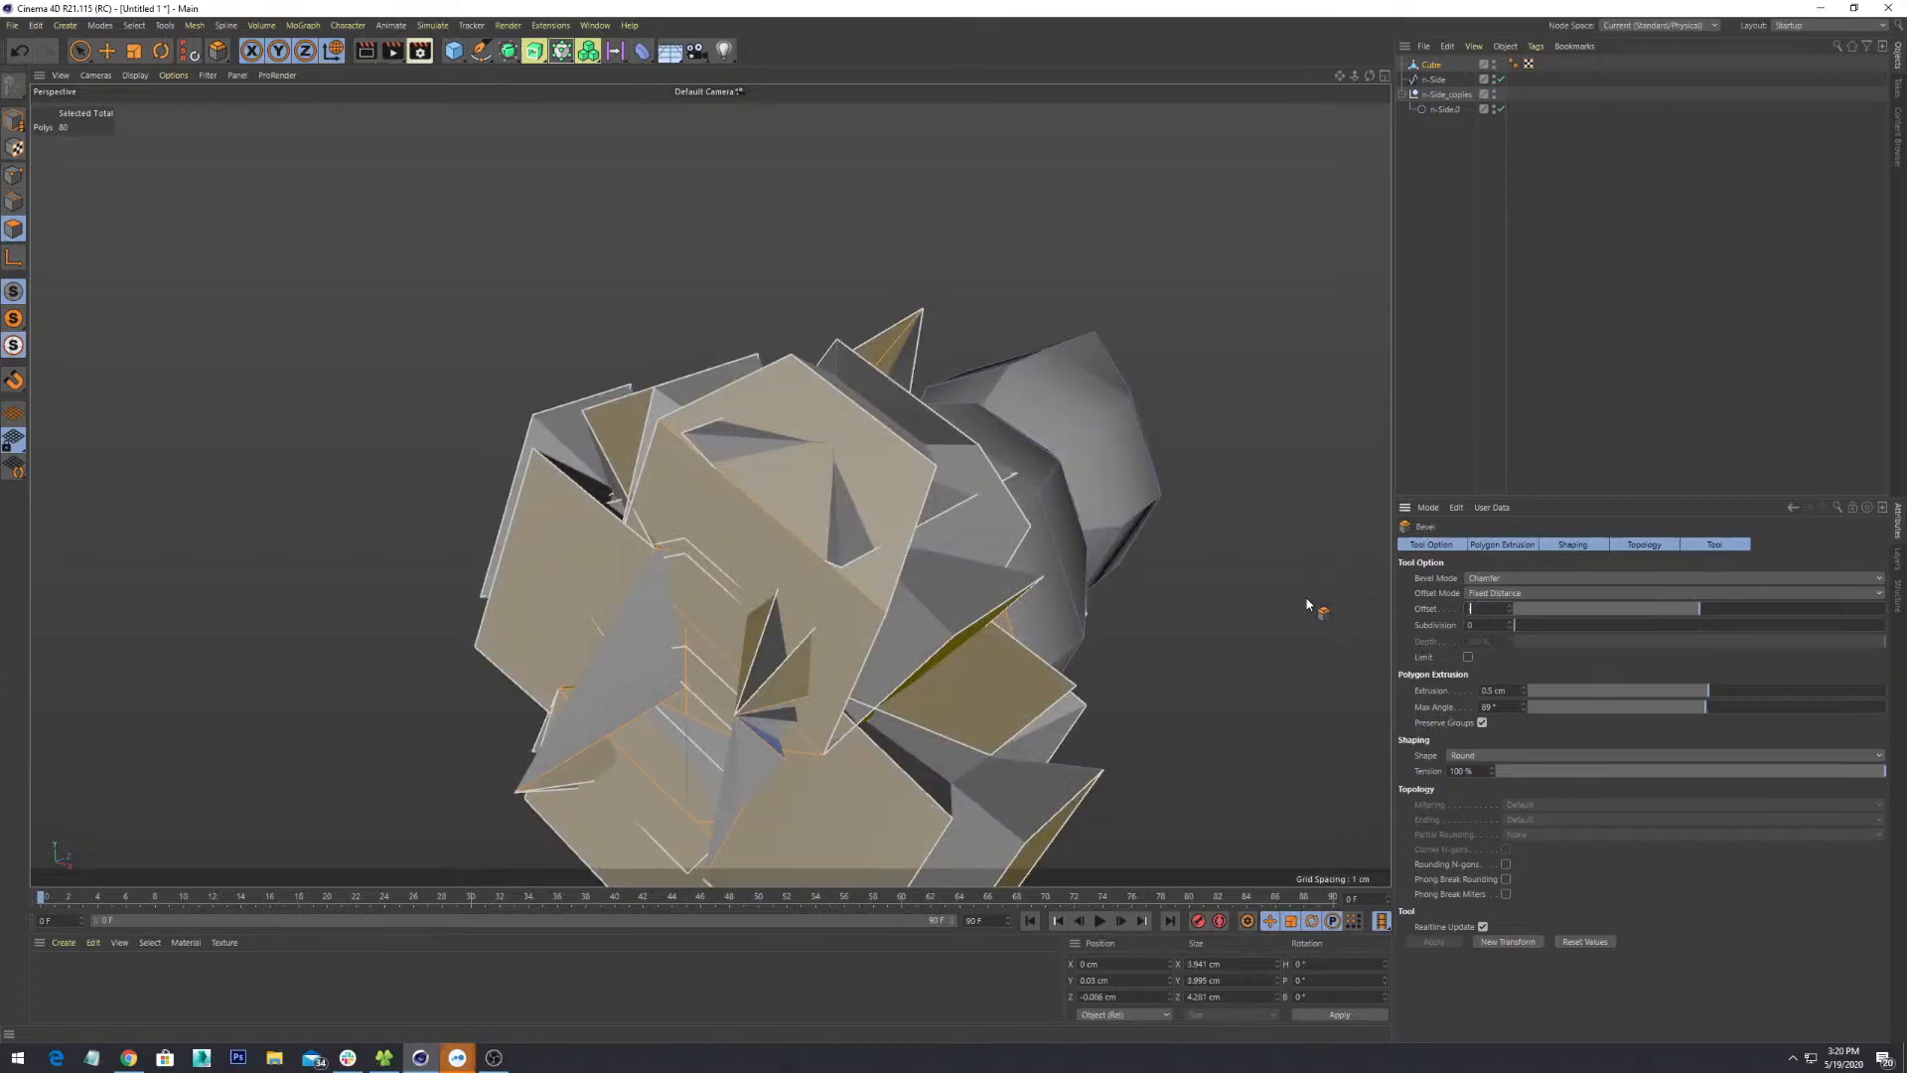
pyautogui.write('-0.1')
pyautogui.press('Return')
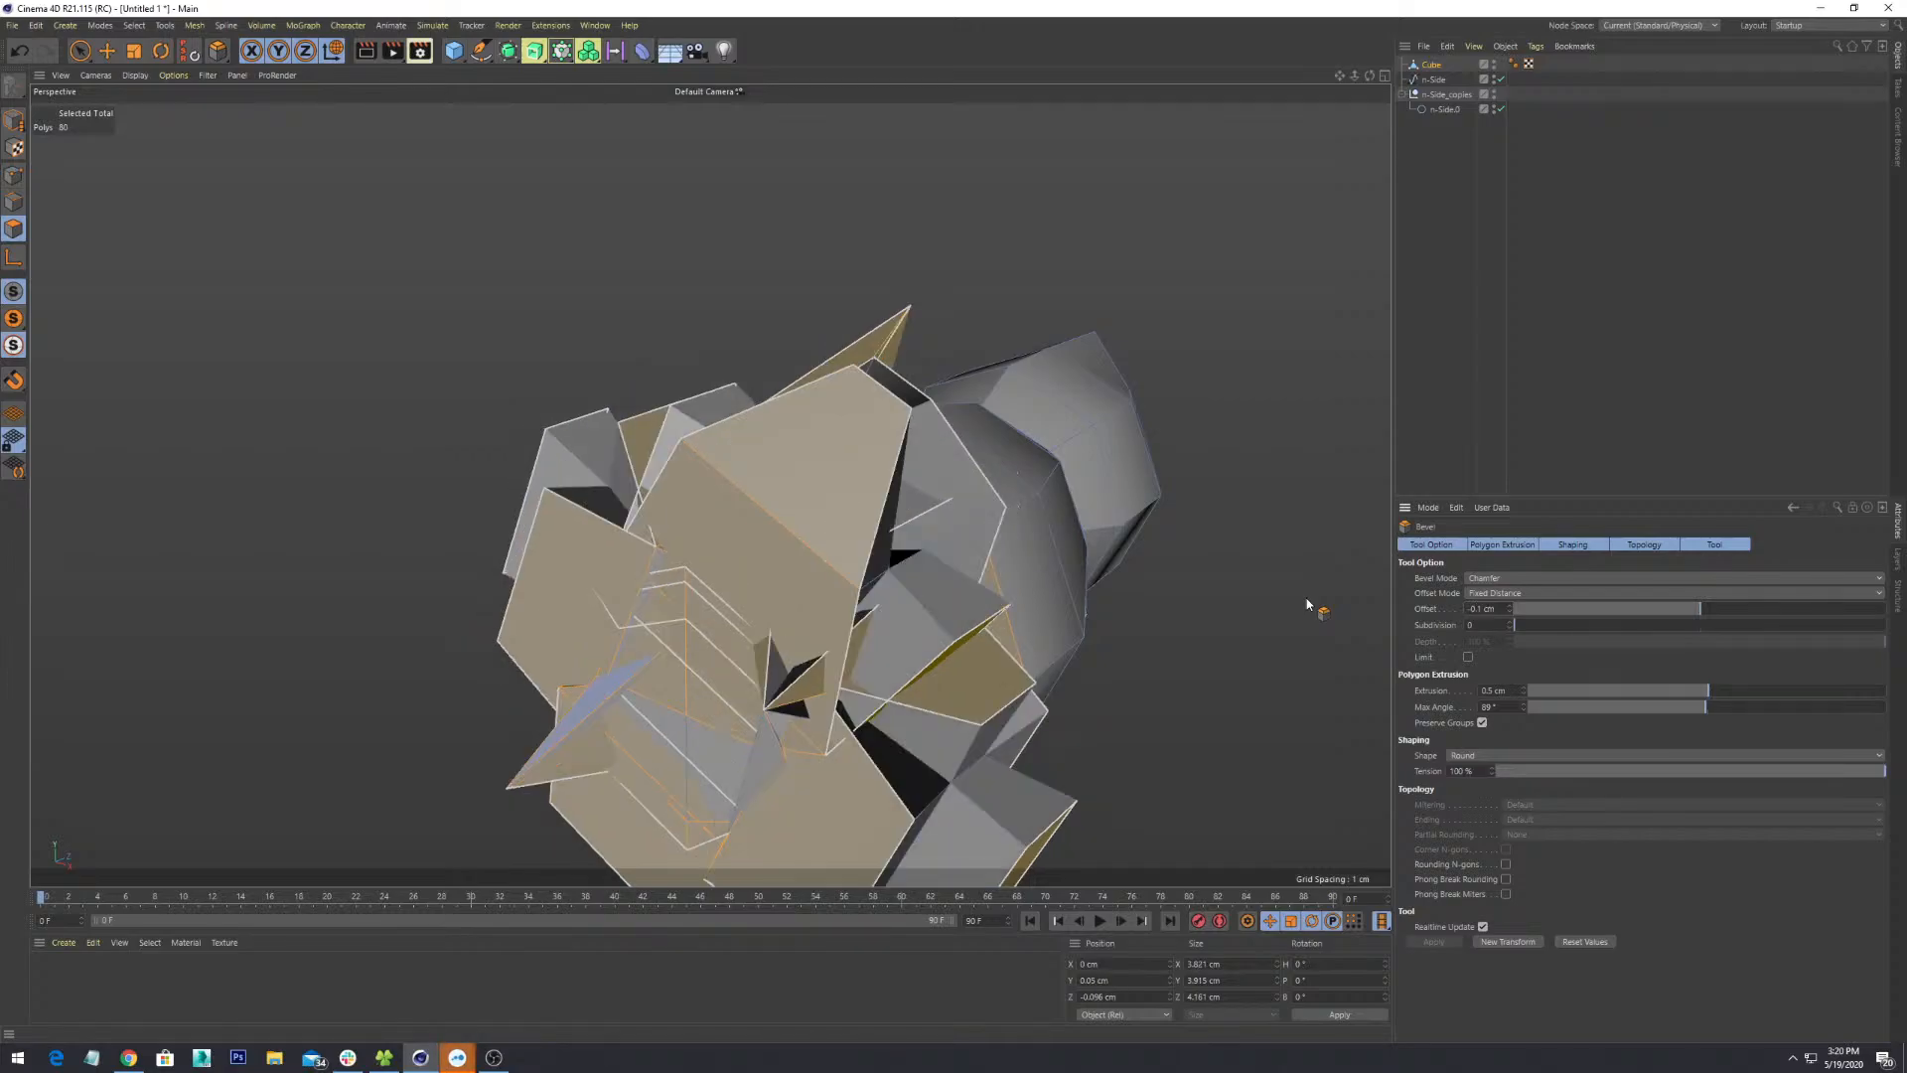
pyautogui.keyDown('alt'); pyautogui.moveTo(979, 568); pyautogui.dragTo(1045, 663); pyautogui.keyUp('alt')
pyautogui.scroll(-4, 1043, 602)
pyautogui.hotkey('ctrl', 'z')
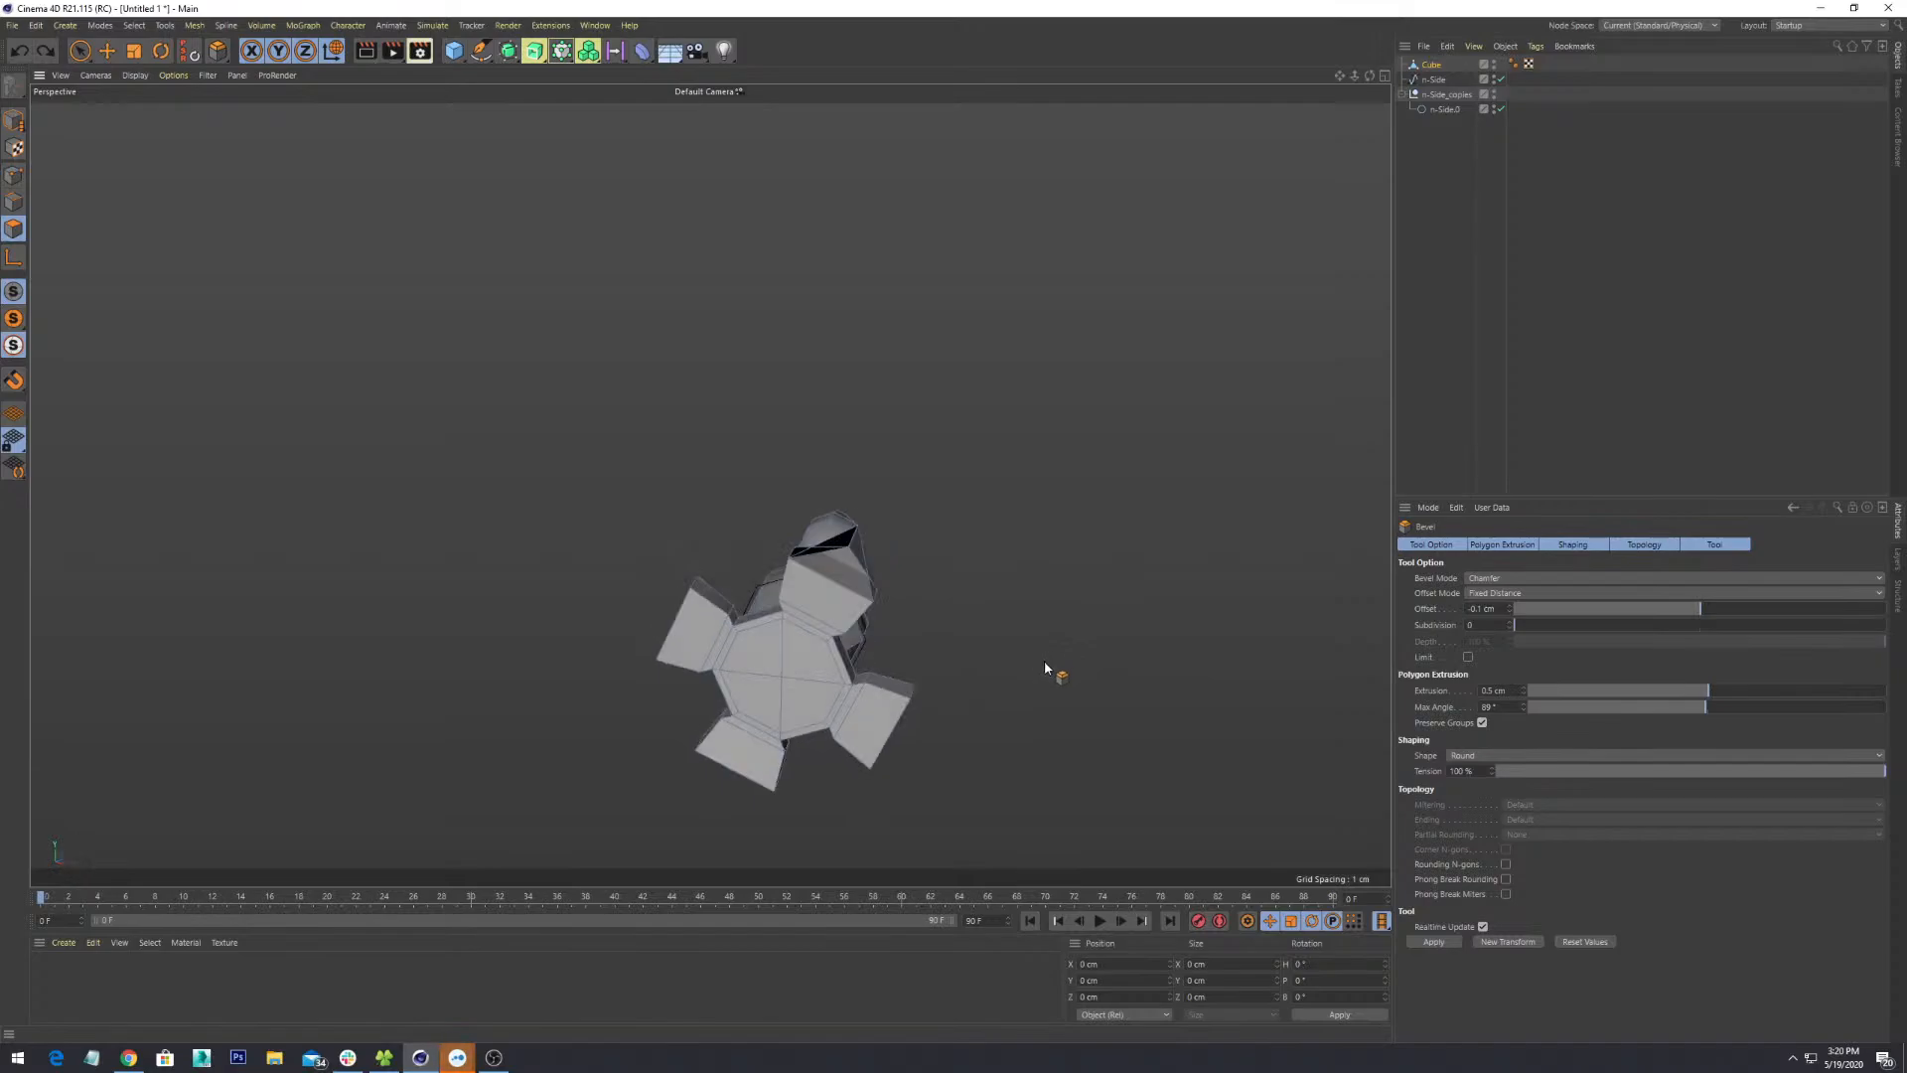
pyautogui.hotkey('ctrl', 'z')
pyautogui.scroll(4, 923, 594)
pyautogui.hotkey('ctrl', 'z')
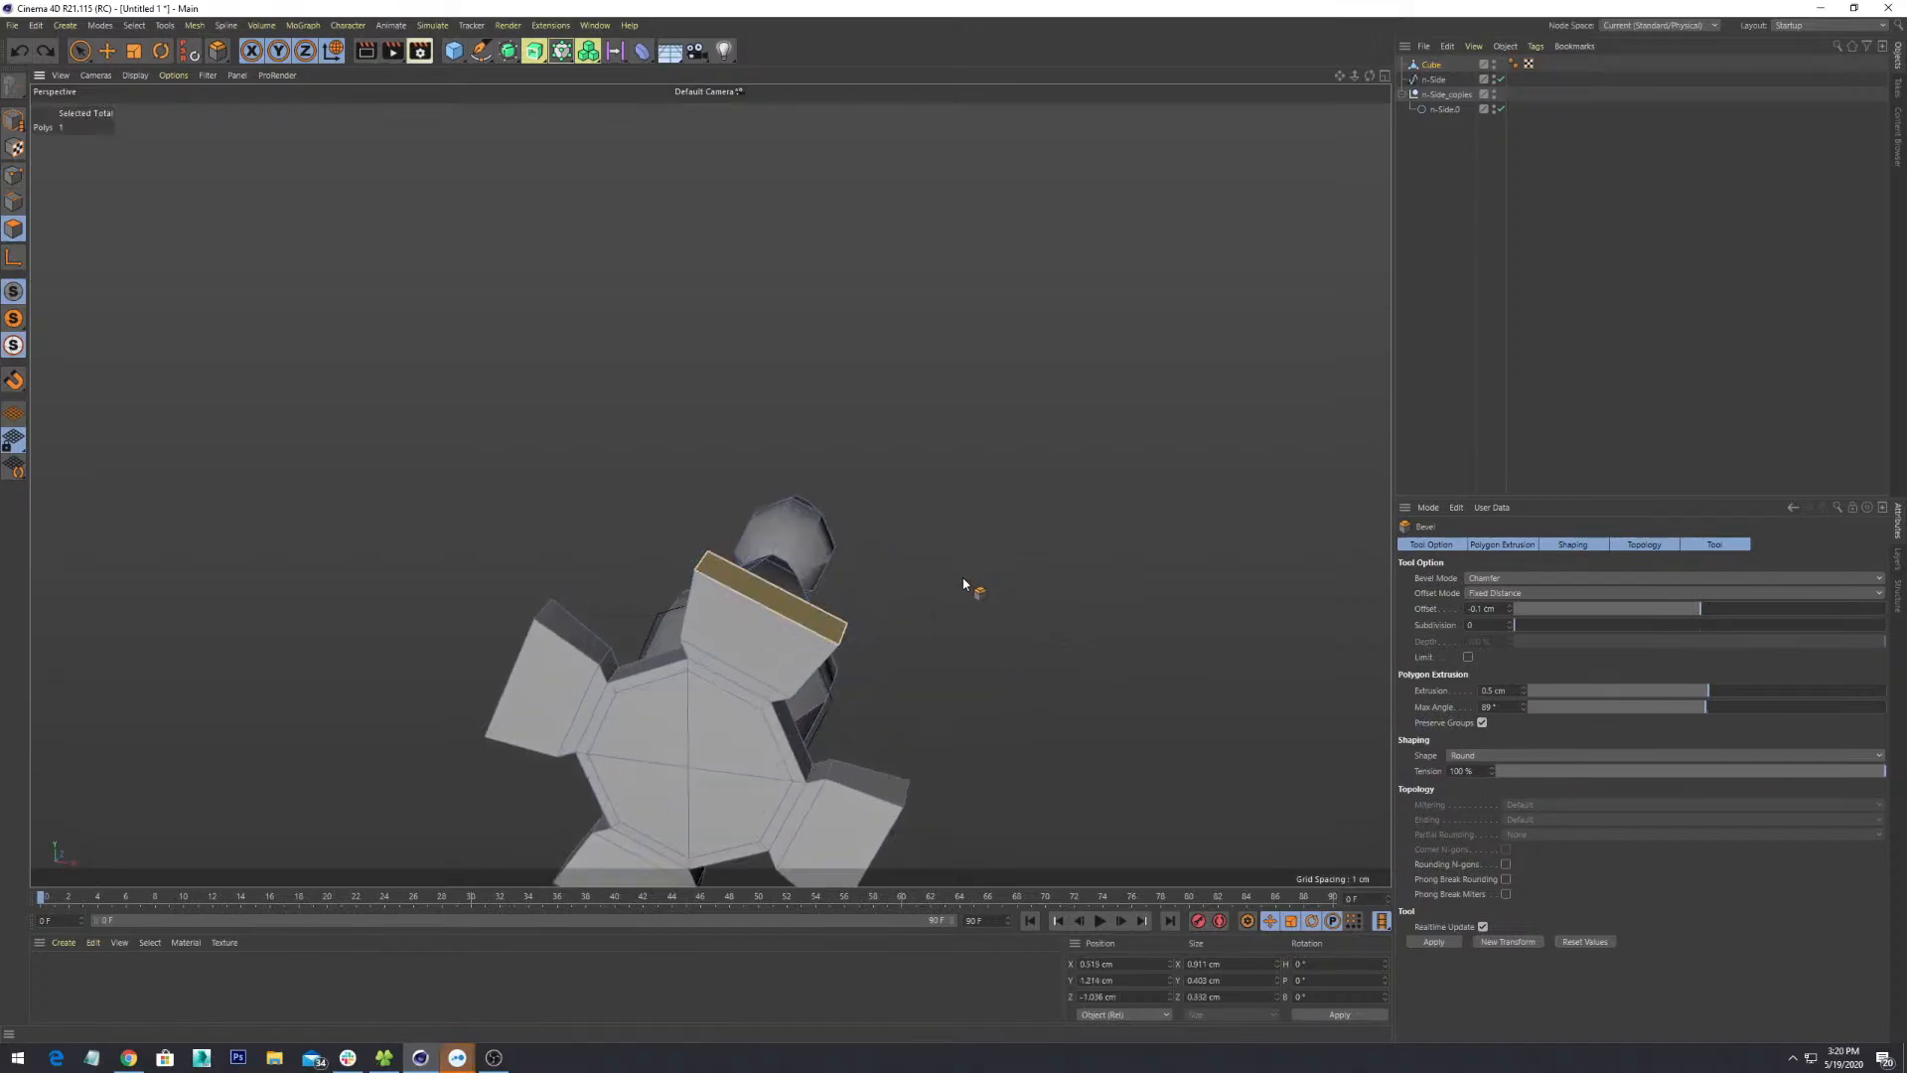
pyautogui.keyDown('alt'); pyautogui.moveTo(963, 585); pyautogui.dragTo(1049, 514); pyautogui.keyUp('alt')
pyautogui.scroll(2, 1049, 513)
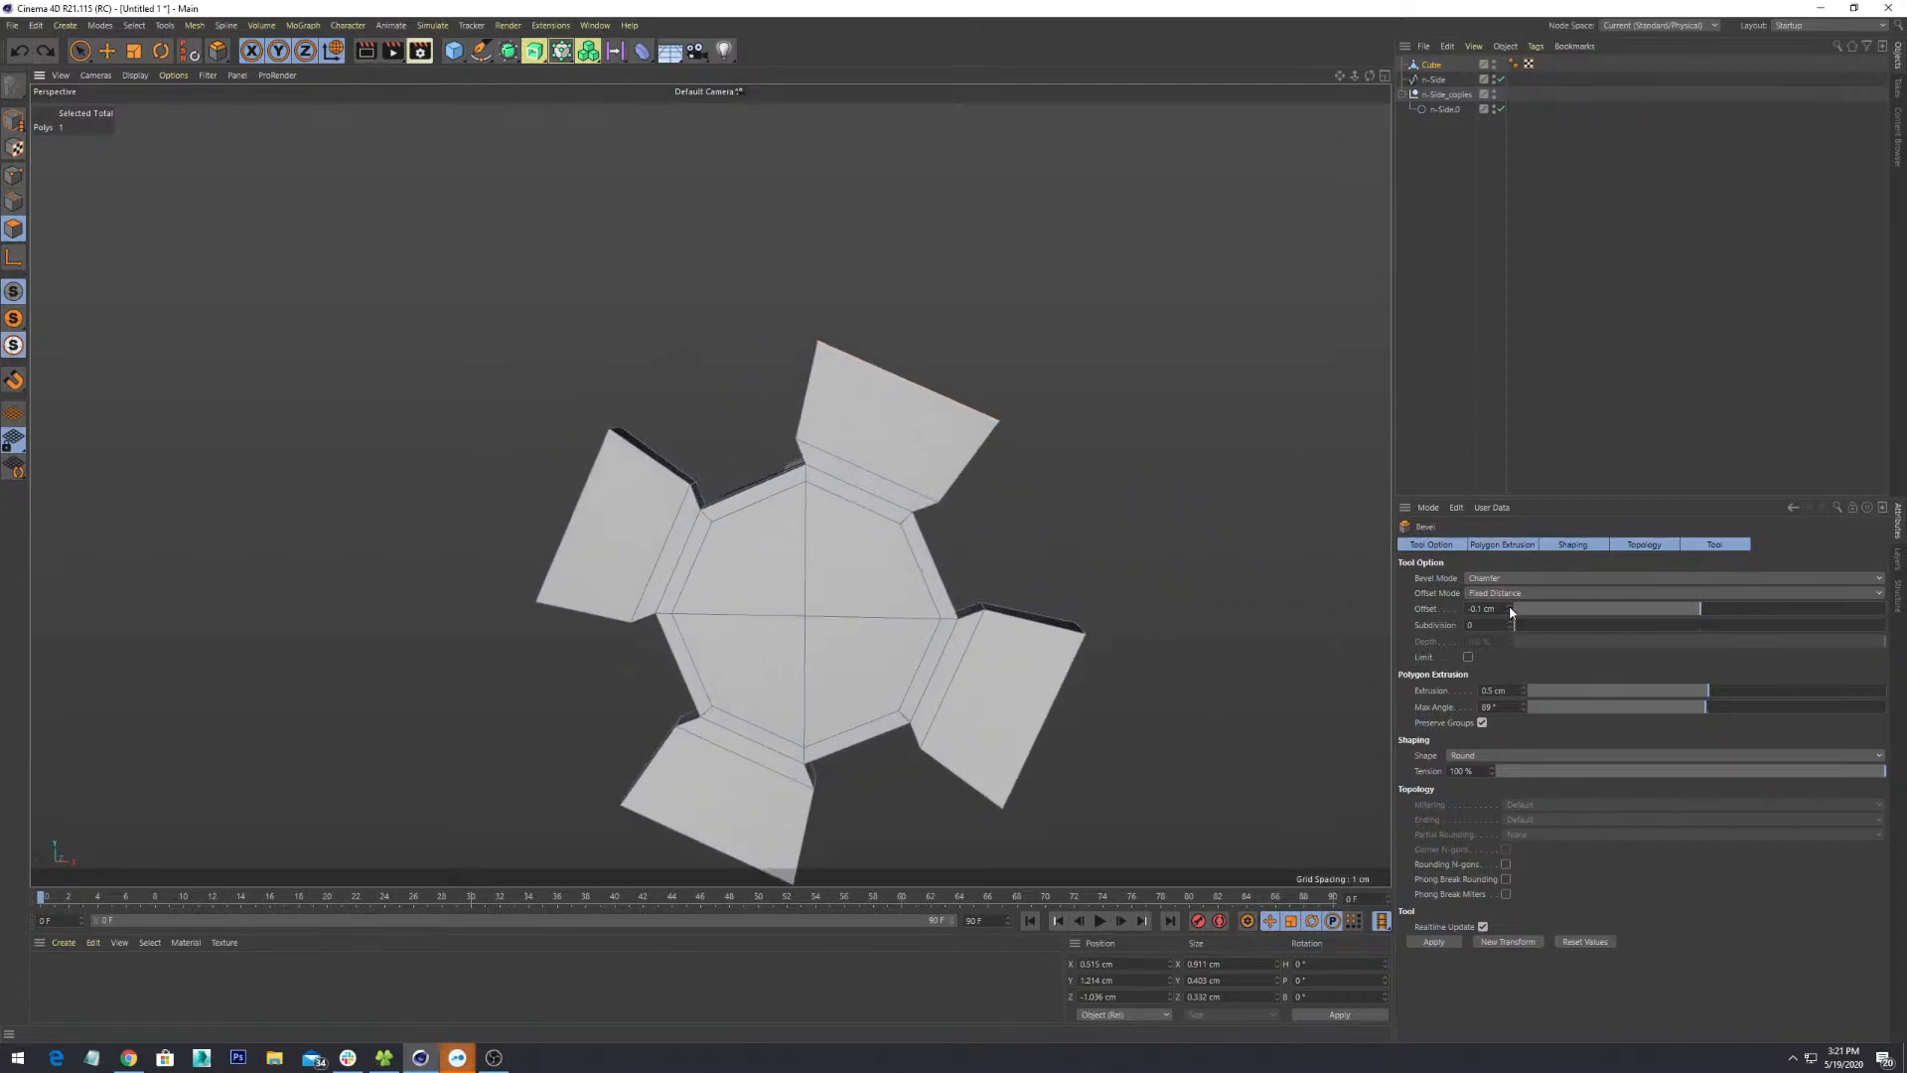
# - Reset the bevel offset to 0 cm and select the upper flap face
pyautogui.click(1509, 606)
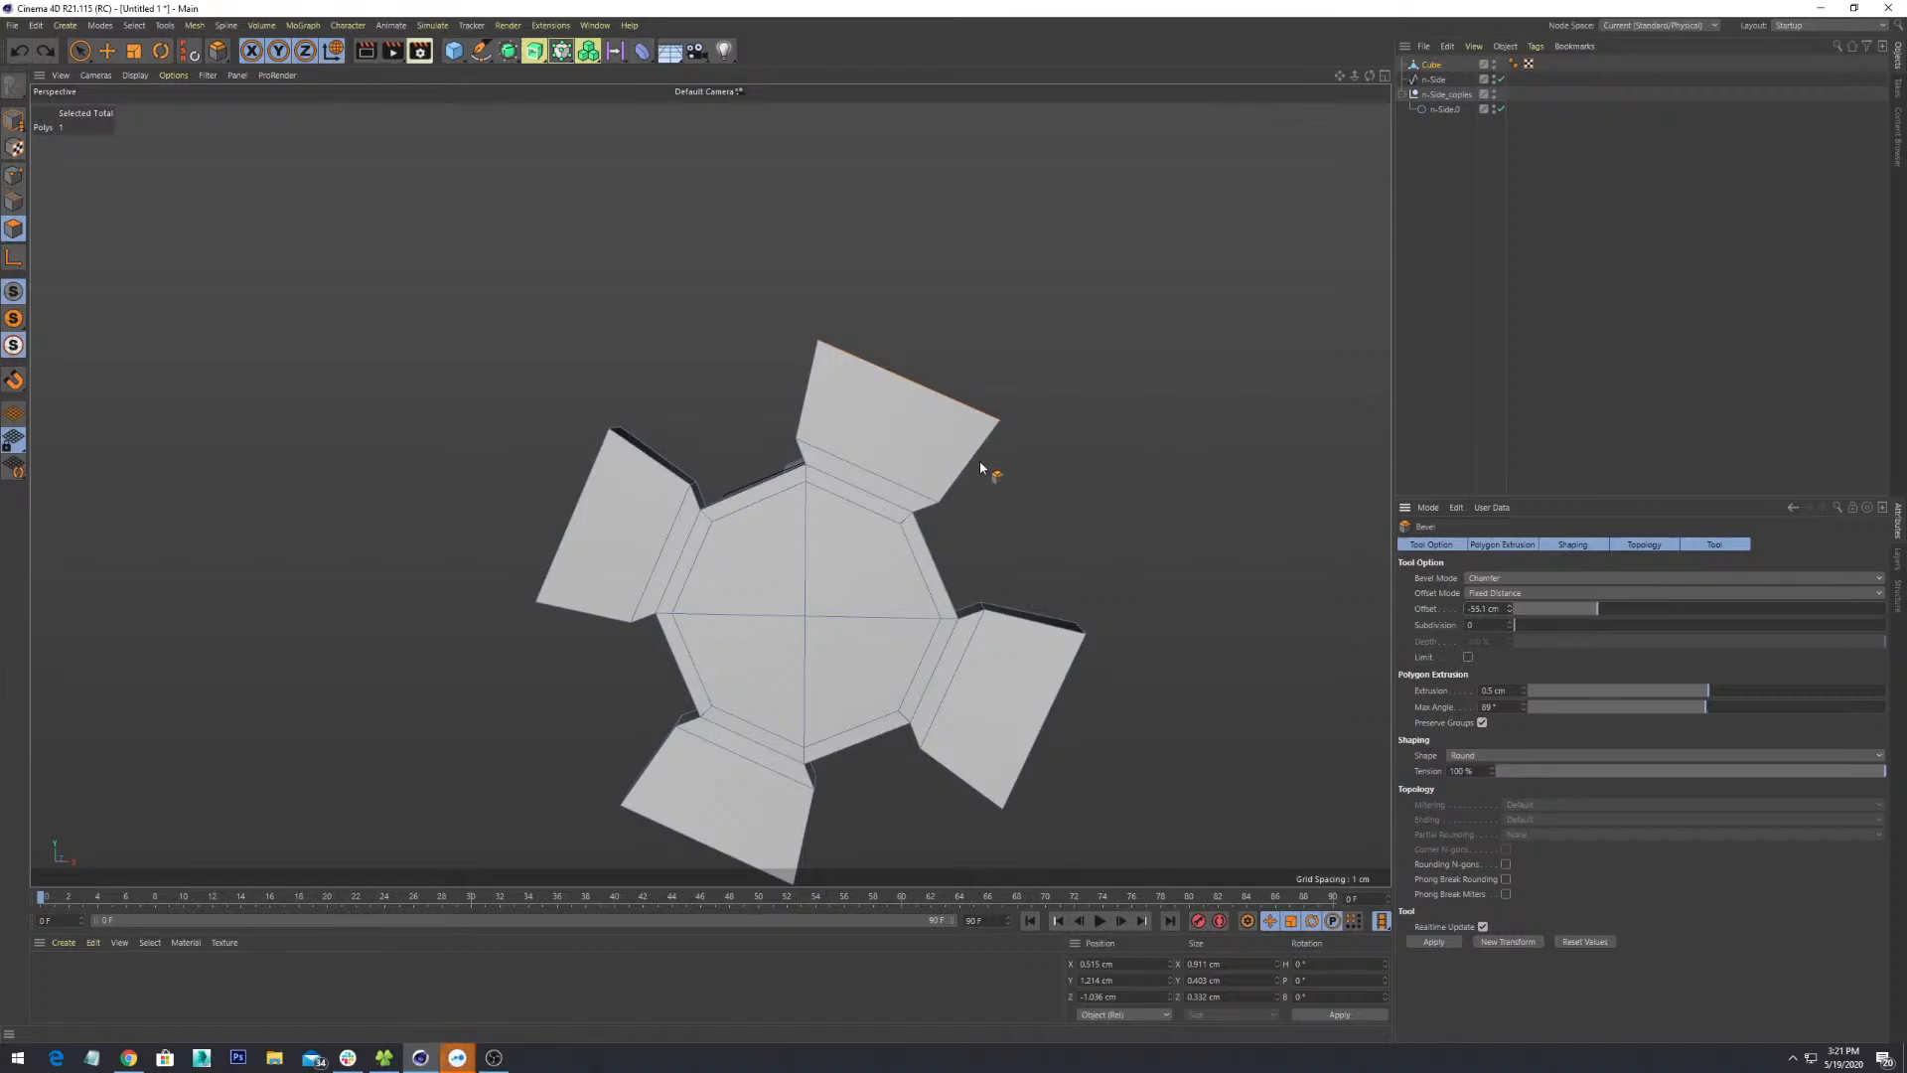
pyautogui.keyDown('alt'); pyautogui.moveTo(981, 468); pyautogui.dragTo(1063, 624); pyautogui.keyUp('alt')
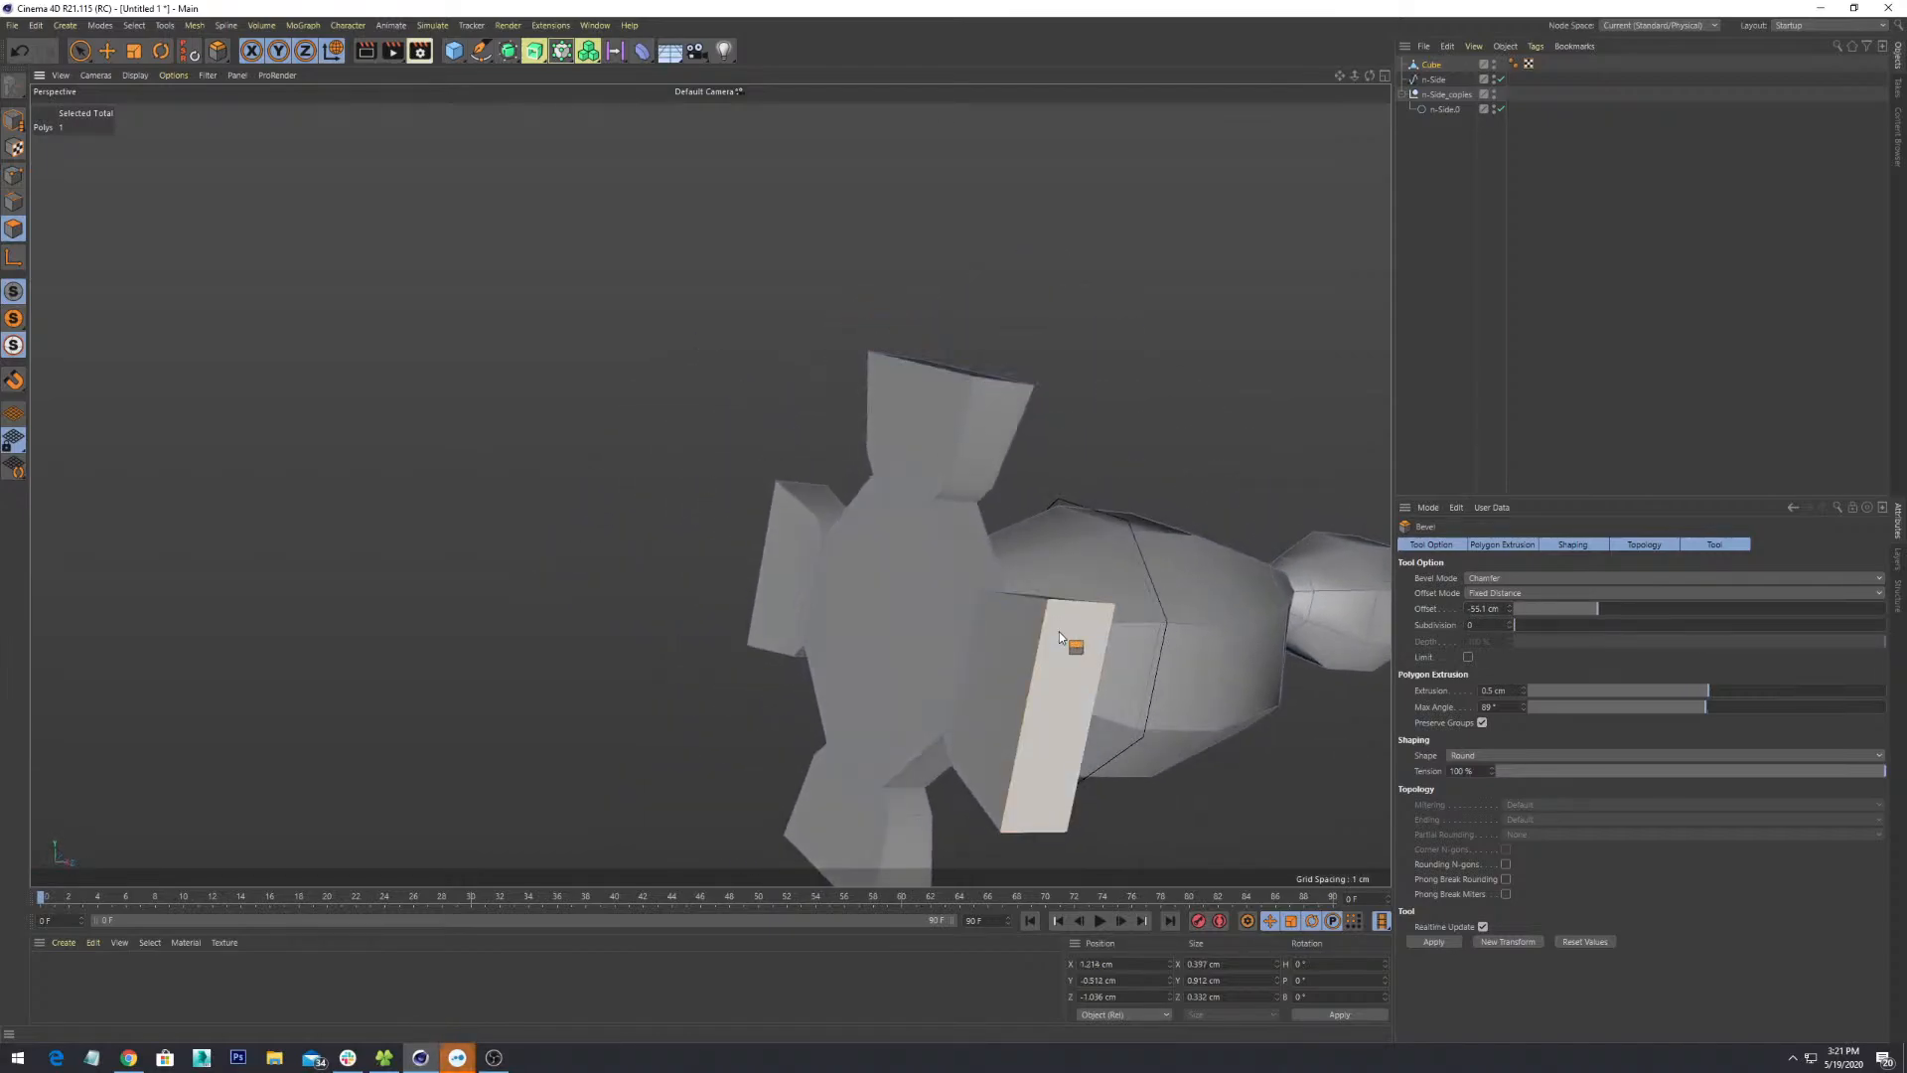
pyautogui.keyDown('alt'); pyautogui.moveTo(989, 371); pyautogui.dragTo(1087, 444); pyautogui.keyUp('alt')
pyautogui.keyDown('ctrl'); pyautogui.keyDown('shift'); pyautogui.click(963, 306); pyautogui.keyUp('shift'); pyautogui.keyUp('ctrl')
pyautogui.keyDown('ctrl'); pyautogui.keyDown('shift'); pyautogui.click(1023, 298); pyautogui.keyUp('shift'); pyautogui.keyUp('ctrl')
pyautogui.keyDown('alt'); pyautogui.moveTo(1023, 298); pyautogui.dragTo(1136, 292); pyautogui.keyUp('alt')
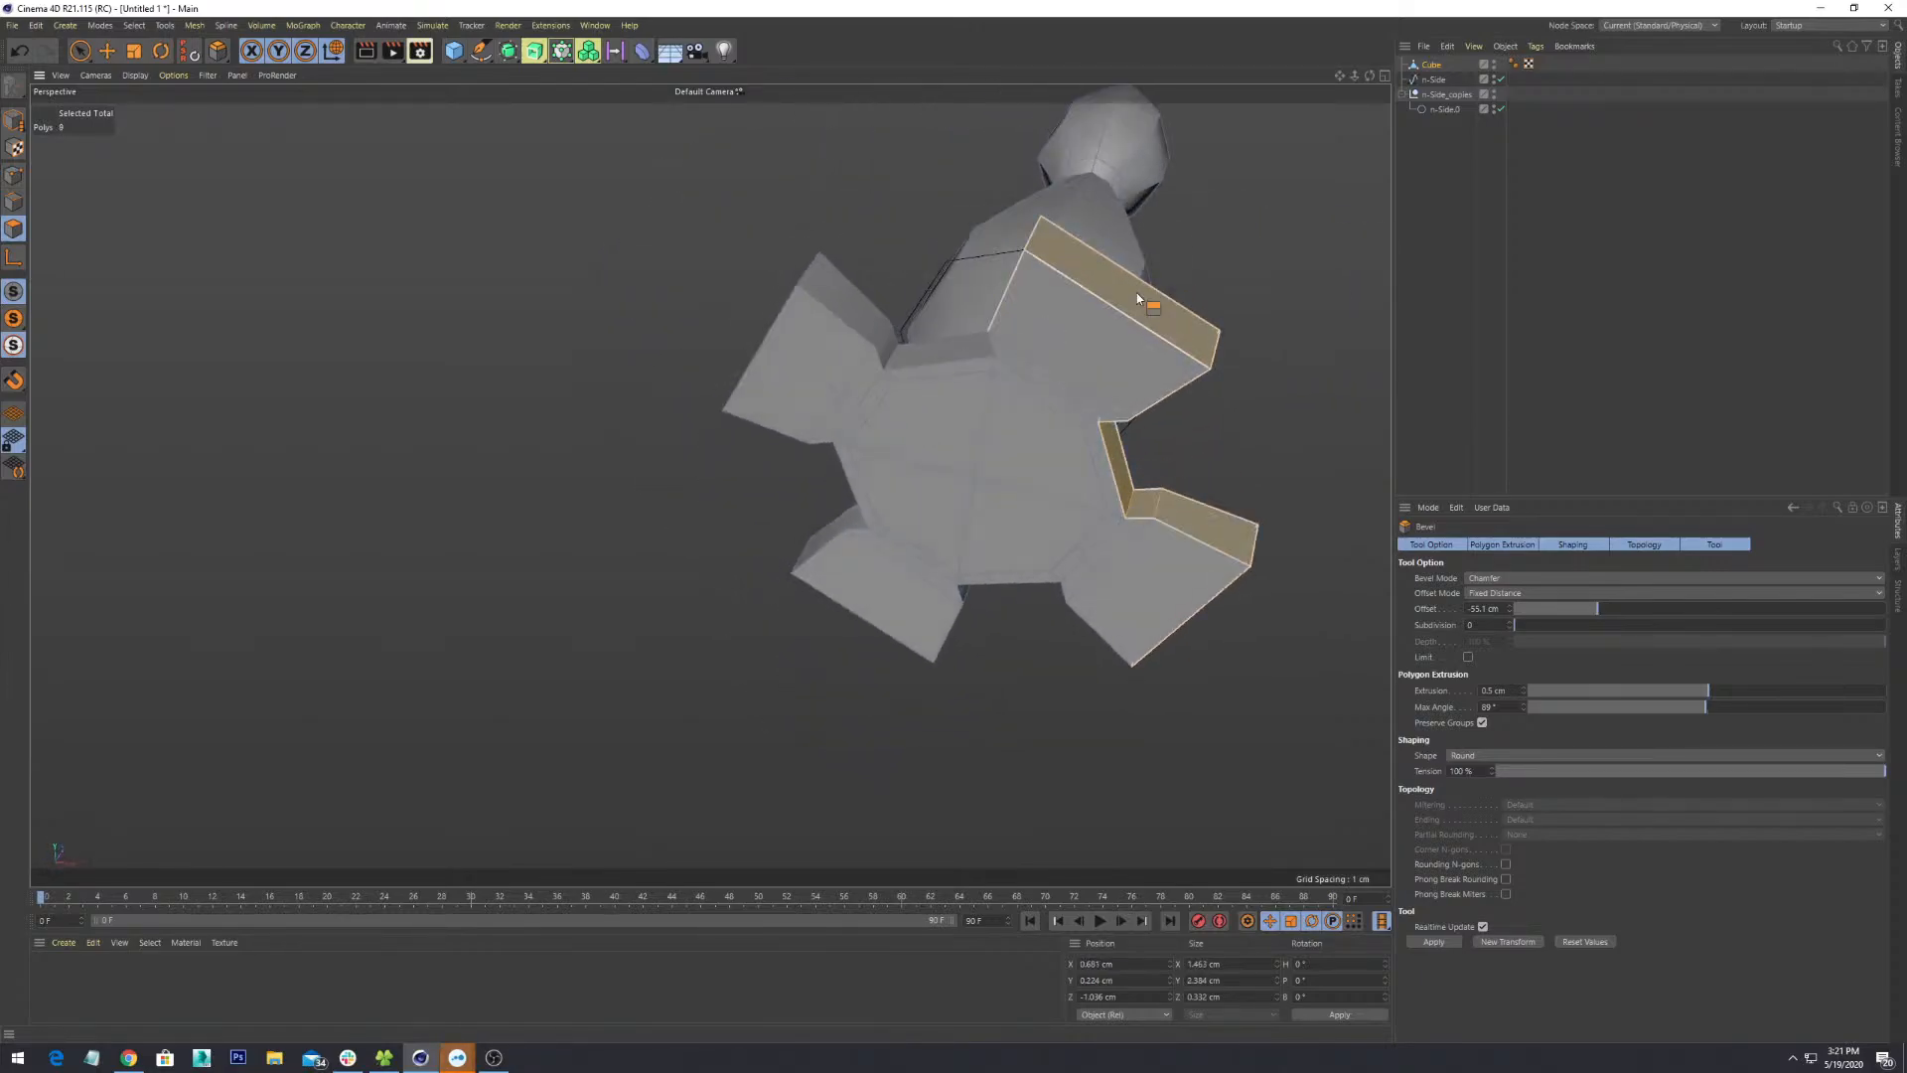
pyautogui.click(1138, 296)
# - Add lower, upper-left and left-side flap faces to the selection, then clear the selection
pyautogui.keyDown('shift'); pyautogui.click(1223, 521); pyautogui.keyUp('shift')
pyautogui.moveTo(1334, 490)
pyautogui.keyDown('alt'); pyautogui.mouseDown()
pyautogui.moveTo(1196, 402)
pyautogui.moveTo(1078, 607)
pyautogui.moveTo(1097, 672)
pyautogui.mouseUp(); pyautogui.keyUp('alt')
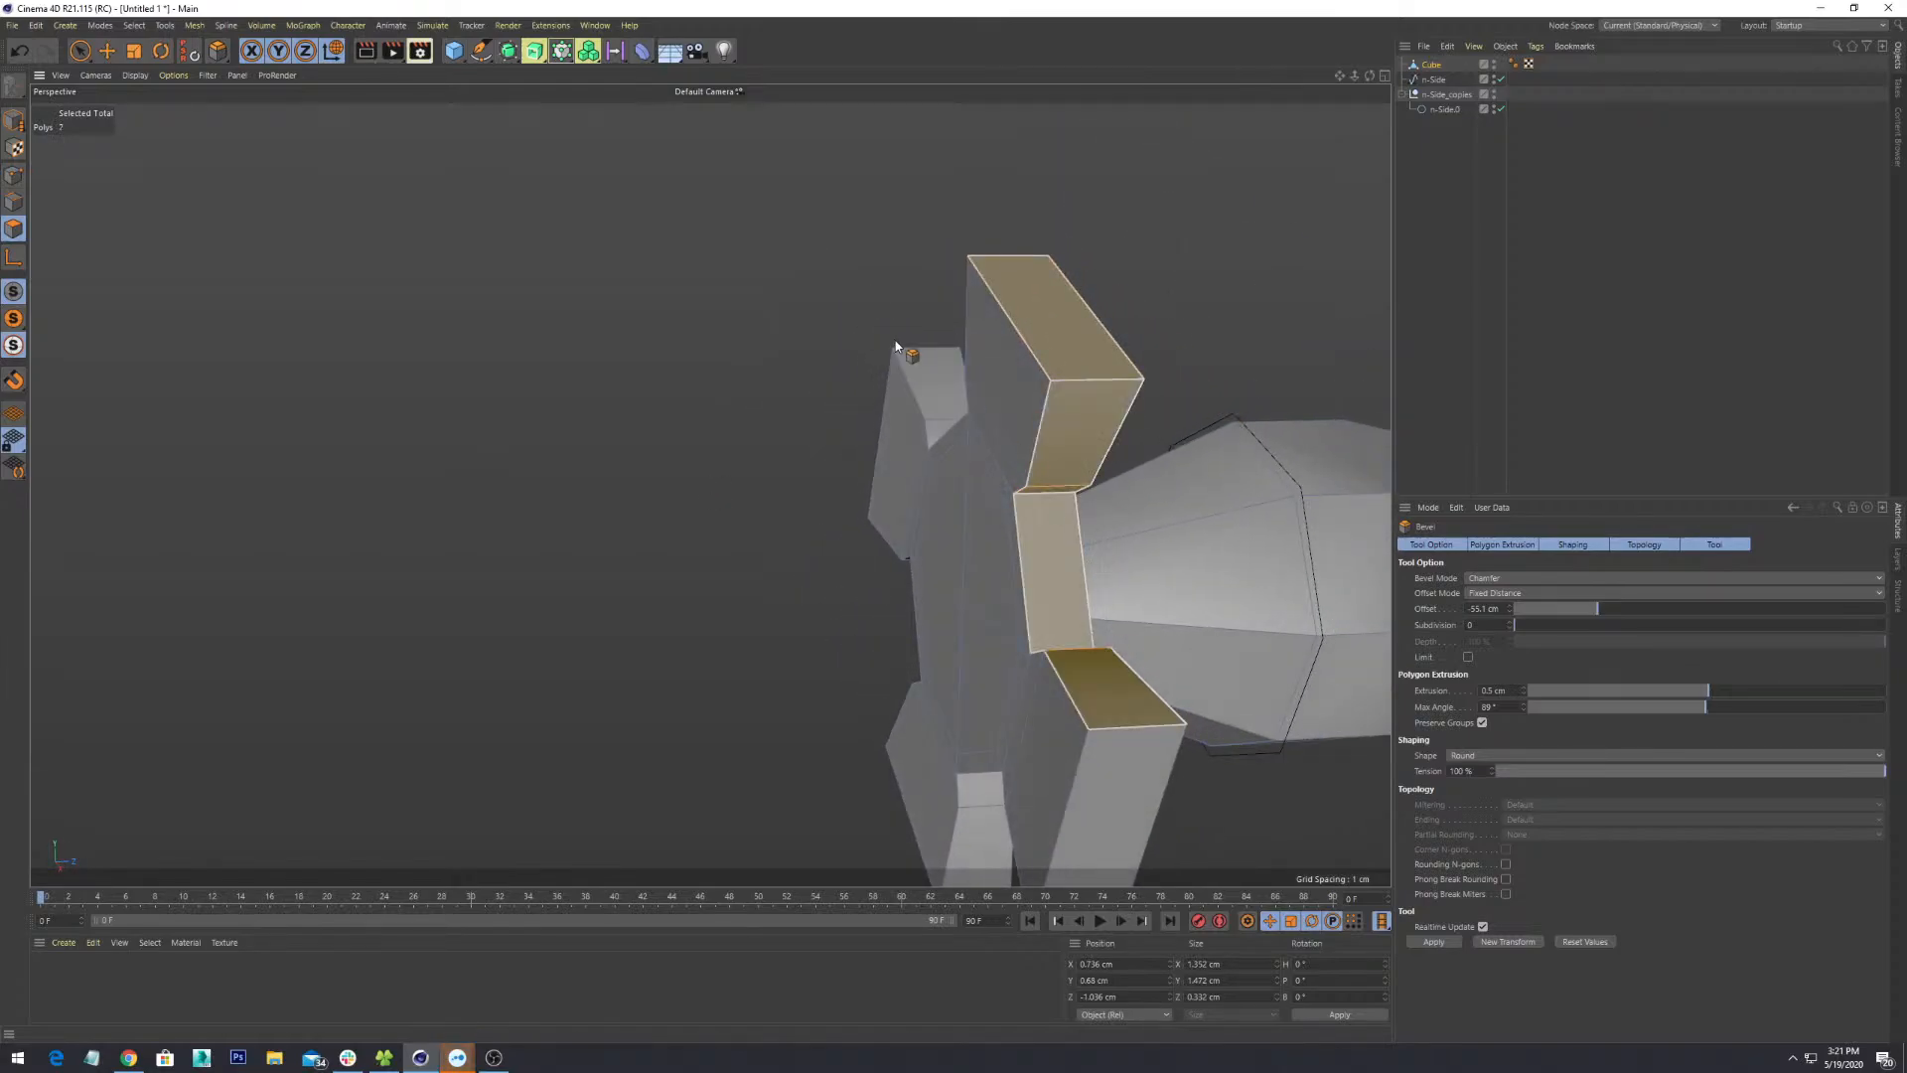
pyautogui.keyDown('alt'); pyautogui.moveTo(711, 486); pyautogui.dragTo(1021, 420); pyautogui.keyUp('alt')
pyautogui.moveTo(878, 318)
pyautogui.keyDown('shift'); pyautogui.mouseDown()
pyautogui.moveTo(961, 354)
pyautogui.moveTo(1031, 334)
pyautogui.mouseUp(); pyautogui.keyUp('shift')
pyautogui.keyDown('alt'); pyautogui.moveTo(1057, 365); pyautogui.dragTo(1164, 358); pyautogui.keyUp('alt')
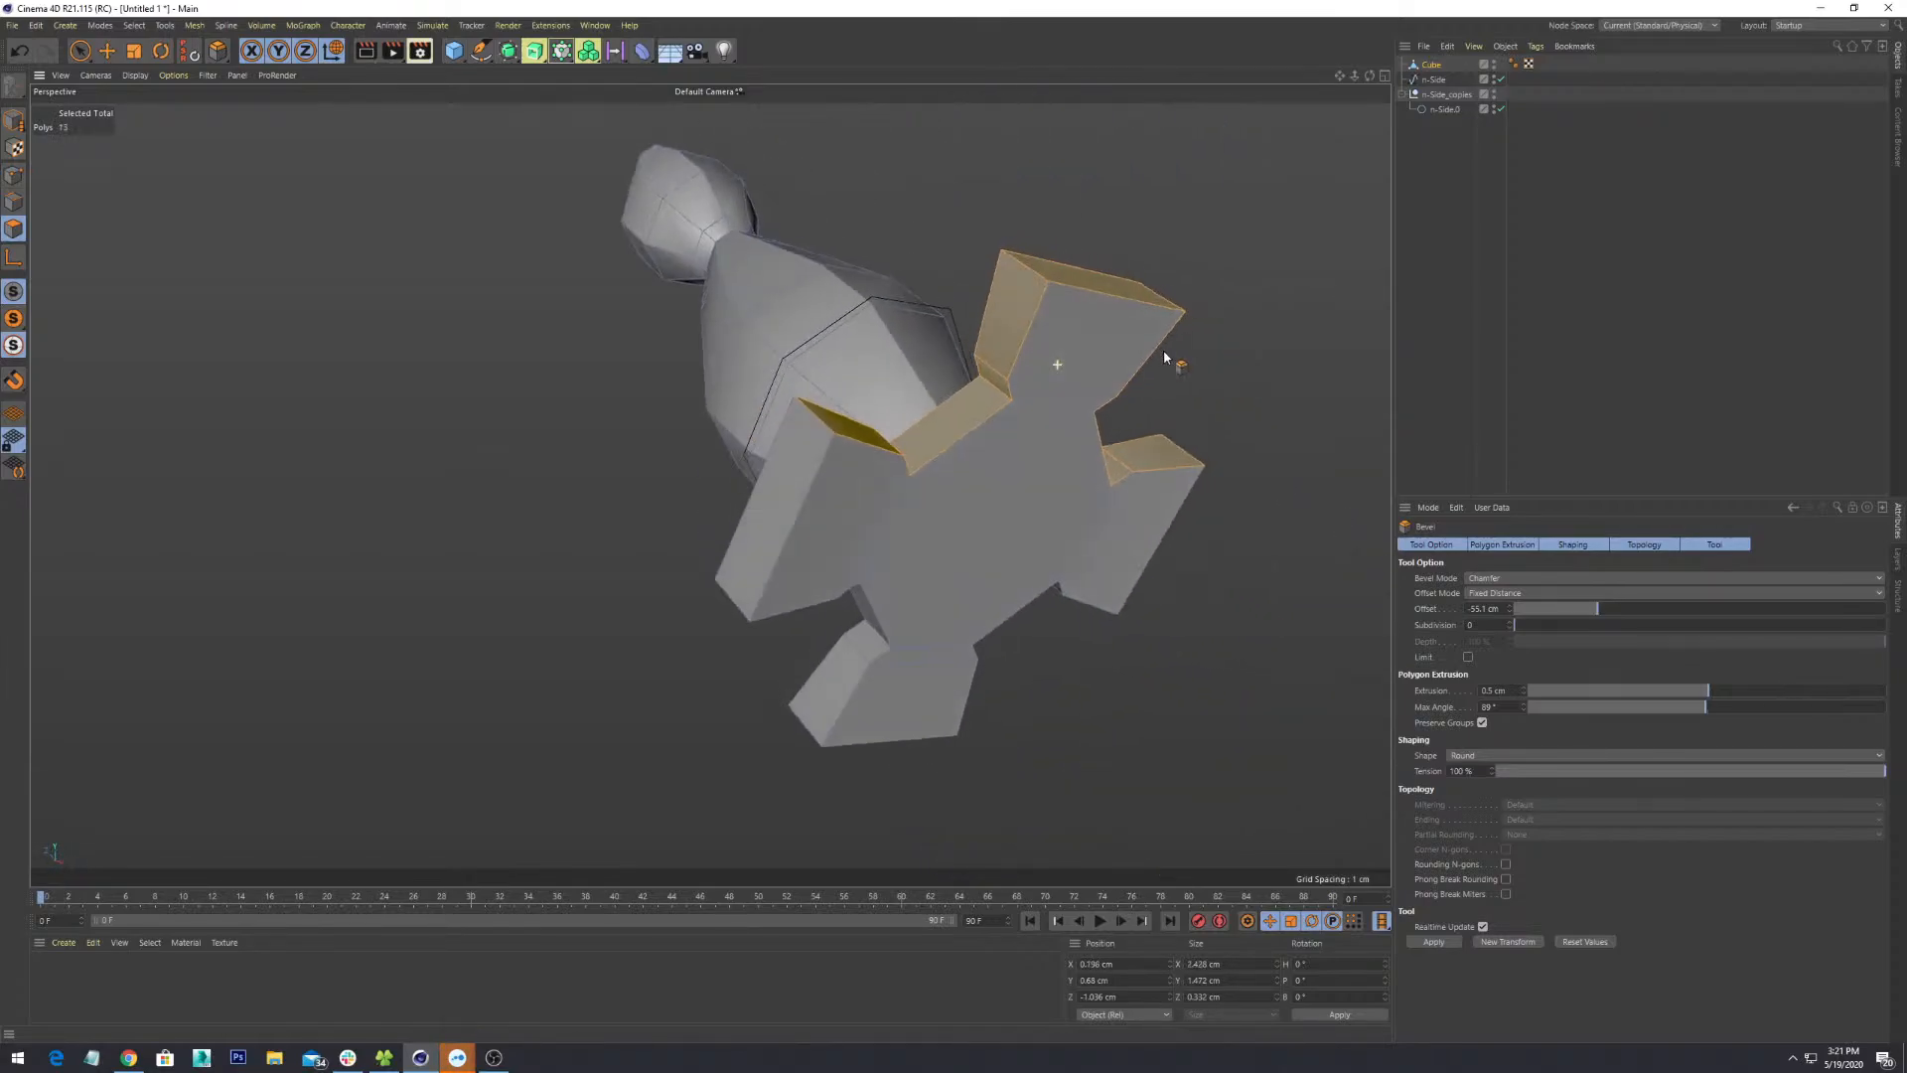
pyautogui.keyDown('shift'); pyautogui.click(785, 557); pyautogui.keyUp('shift')
pyautogui.moveTo(794, 556)
pyautogui.keyDown('alt'); pyautogui.mouseDown()
pyautogui.moveTo(971, 491)
pyautogui.moveTo(819, 545)
pyautogui.mouseUp(); pyautogui.keyUp('alt')
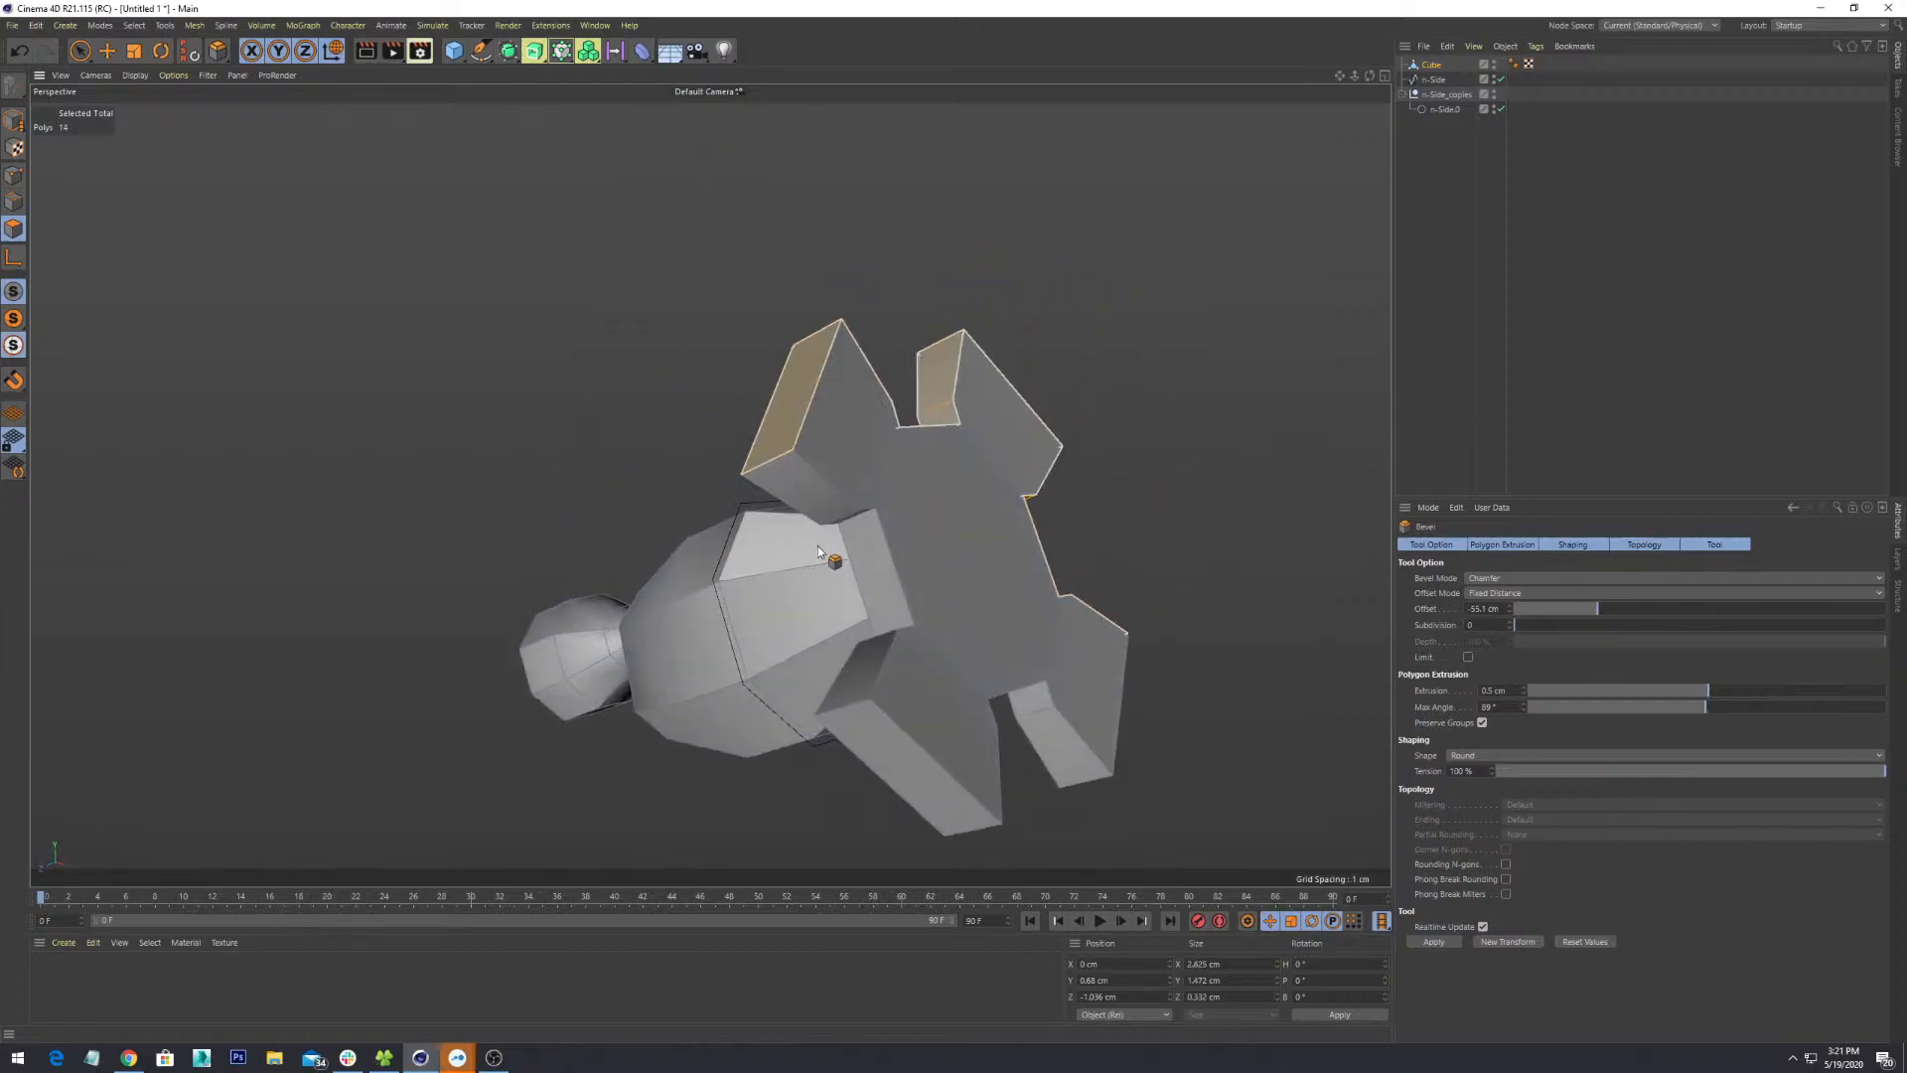
pyautogui.keyDown('shift'); pyautogui.click(824, 546); pyautogui.keyUp('shift')
pyautogui.keyDown('alt'); pyautogui.moveTo(1233, 531); pyautogui.dragTo(817, 587); pyautogui.keyUp('alt')
pyautogui.click(835, 454)
# - Select the end face of the first flap from an oblique close-up
pyautogui.scroll(3, 817, 583)
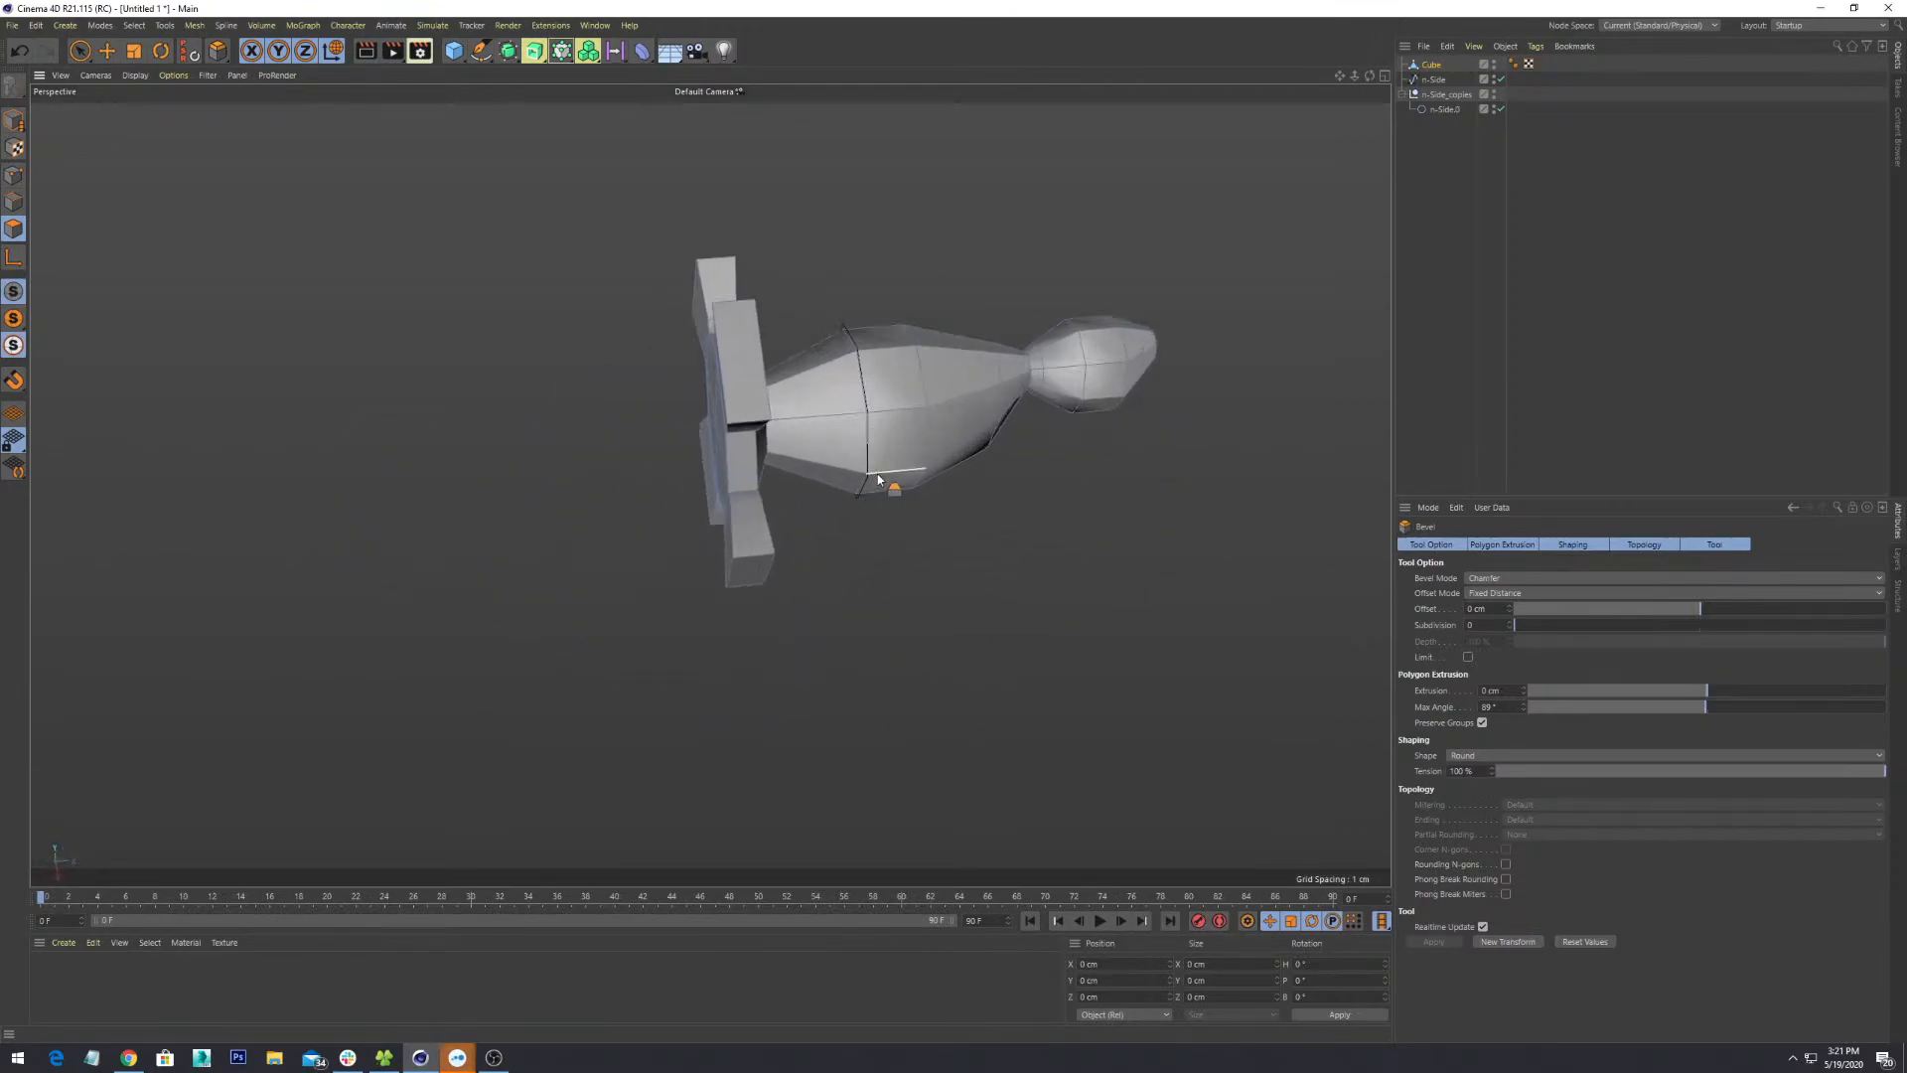
pyautogui.keyDown('alt'); pyautogui.moveTo(868, 468); pyautogui.dragTo(898, 367); pyautogui.keyUp('alt')
pyautogui.keyDown('alt'); pyautogui.moveTo(898, 368); pyautogui.dragTo(820, 557, button='middle'); pyautogui.keyUp('alt')
pyautogui.scroll(3, 820, 557)
pyautogui.keyDown('alt'); pyautogui.moveTo(821, 559); pyautogui.dragTo(854, 400); pyautogui.keyUp('alt')
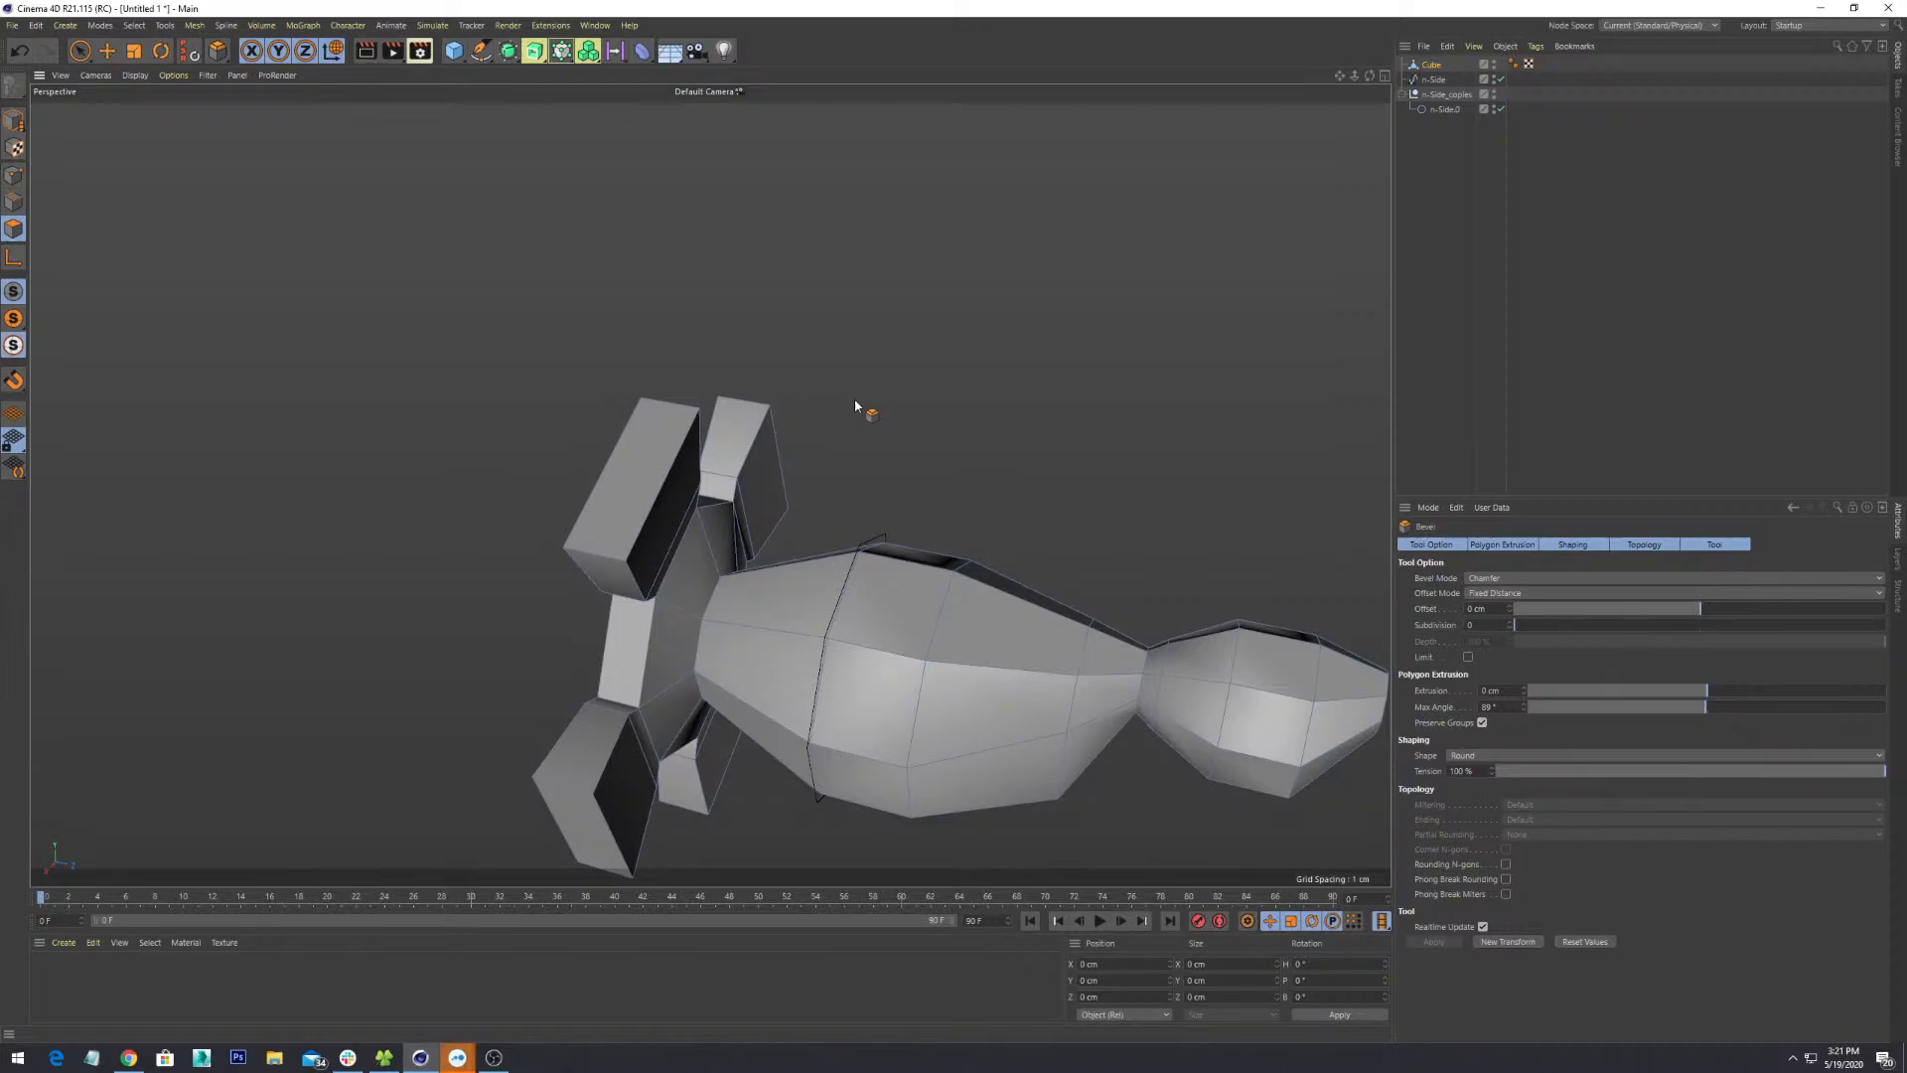
pyautogui.scroll(-4, 854, 405)
pyautogui.keyDown('alt'); pyautogui.moveTo(886, 463); pyautogui.dragTo(856, 514); pyautogui.keyUp('alt')
pyautogui.click(942, 544)
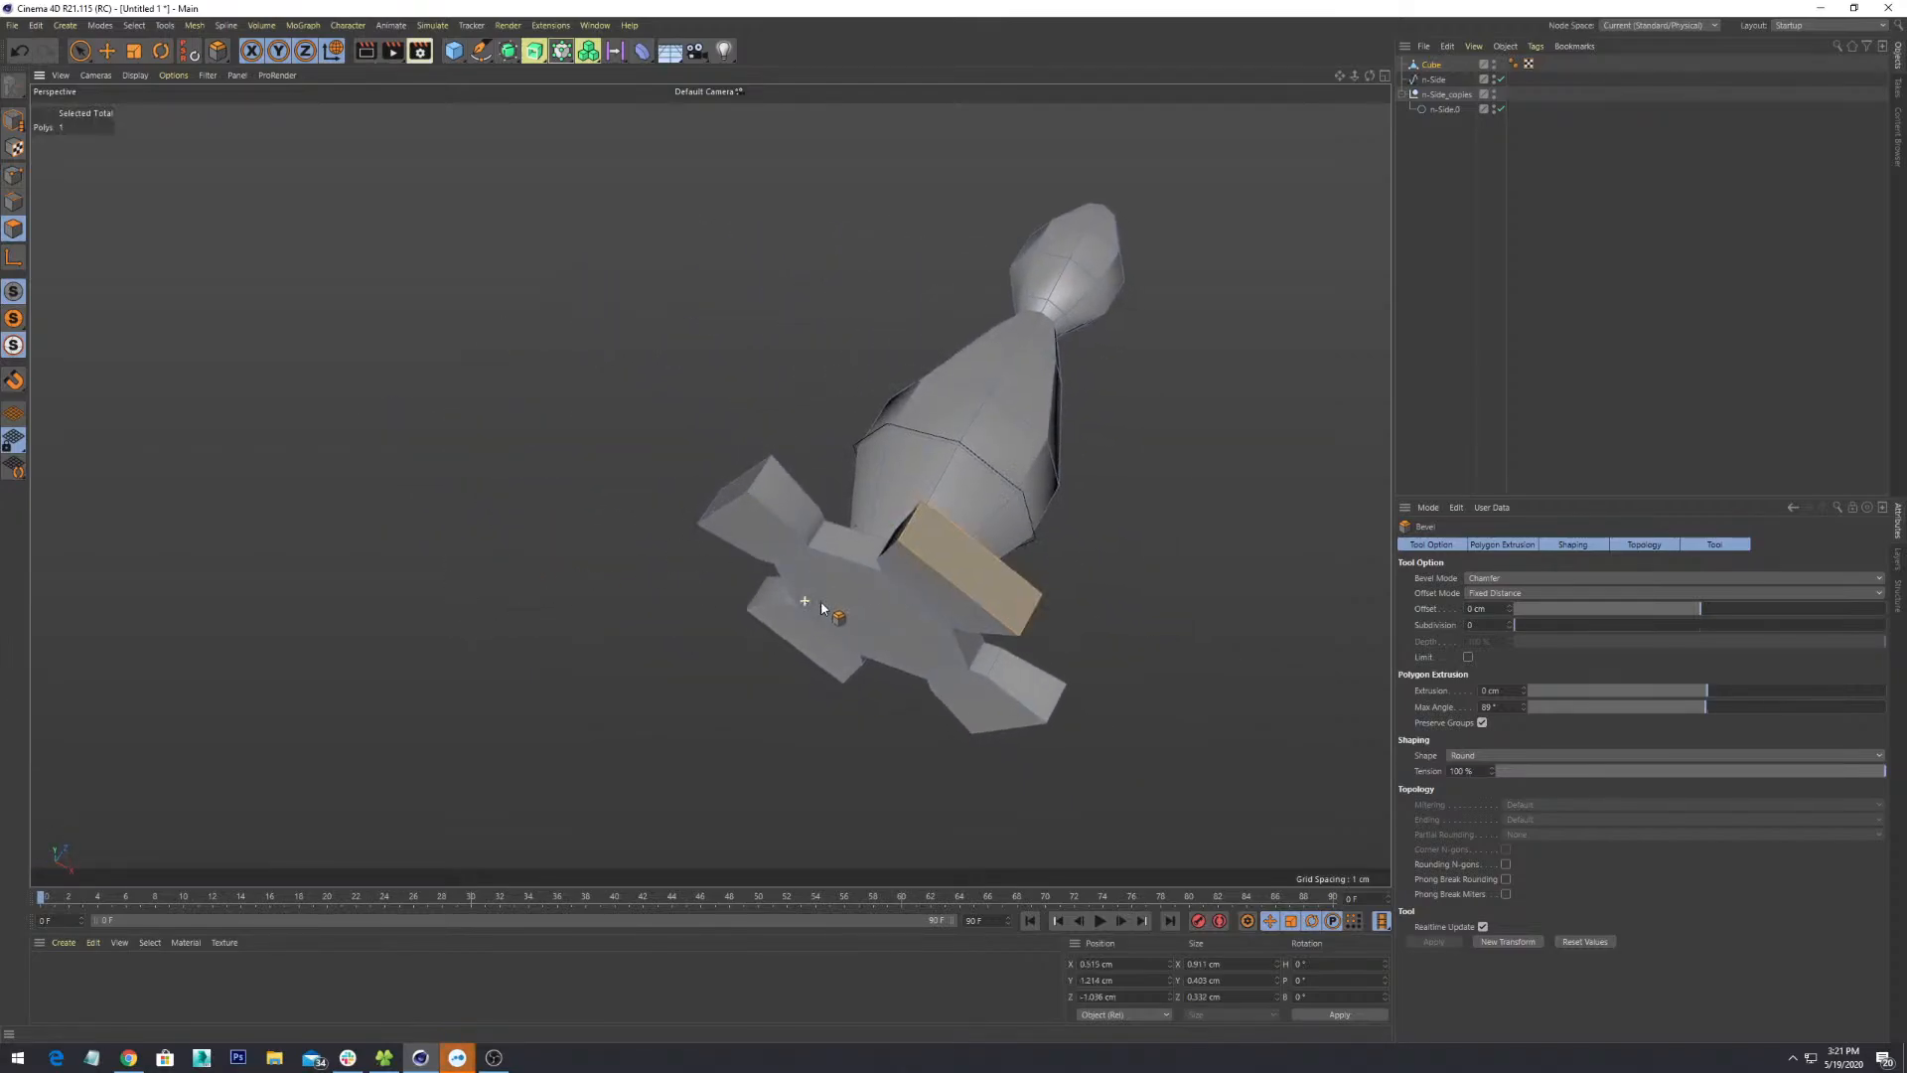
# - Orbit to the base underside and add the second flap's end face
pyautogui.keyDown('alt'); pyautogui.moveTo(821, 608); pyautogui.dragTo(1055, 569); pyautogui.keyUp('alt')
pyautogui.scroll(5, 1055, 568)
pyautogui.keyDown('alt'); pyautogui.moveTo(556, 227); pyautogui.dragTo(755, 365); pyautogui.keyUp('alt')
pyautogui.keyDown('alt'); pyautogui.moveTo(1005, 343); pyautogui.dragTo(1125, 644); pyautogui.keyUp('alt')
pyautogui.keyDown('alt'); pyautogui.moveTo(1008, 650); pyautogui.dragTo(991, 505, button='middle'); pyautogui.keyUp('alt')
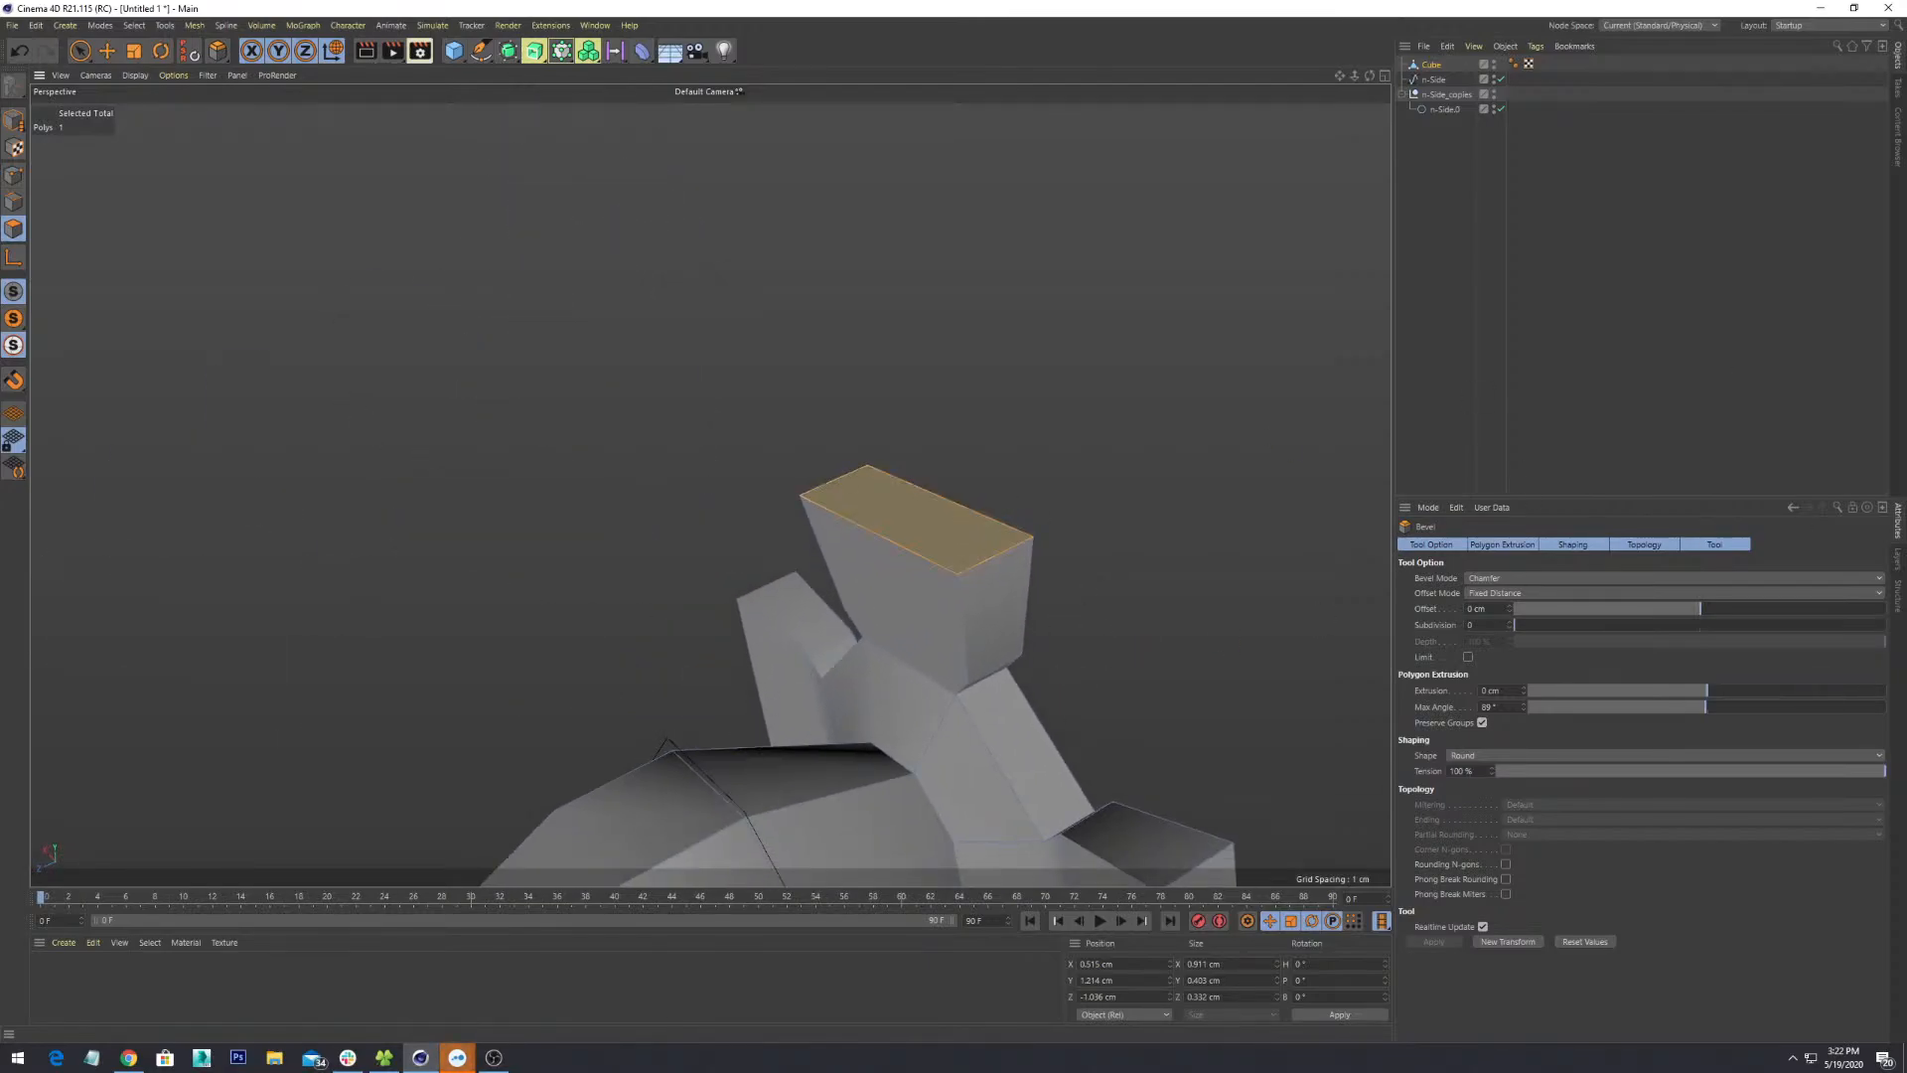
pyautogui.keyDown('alt'); pyautogui.moveTo(967, 536); pyautogui.dragTo(997, 653); pyautogui.keyUp('alt')
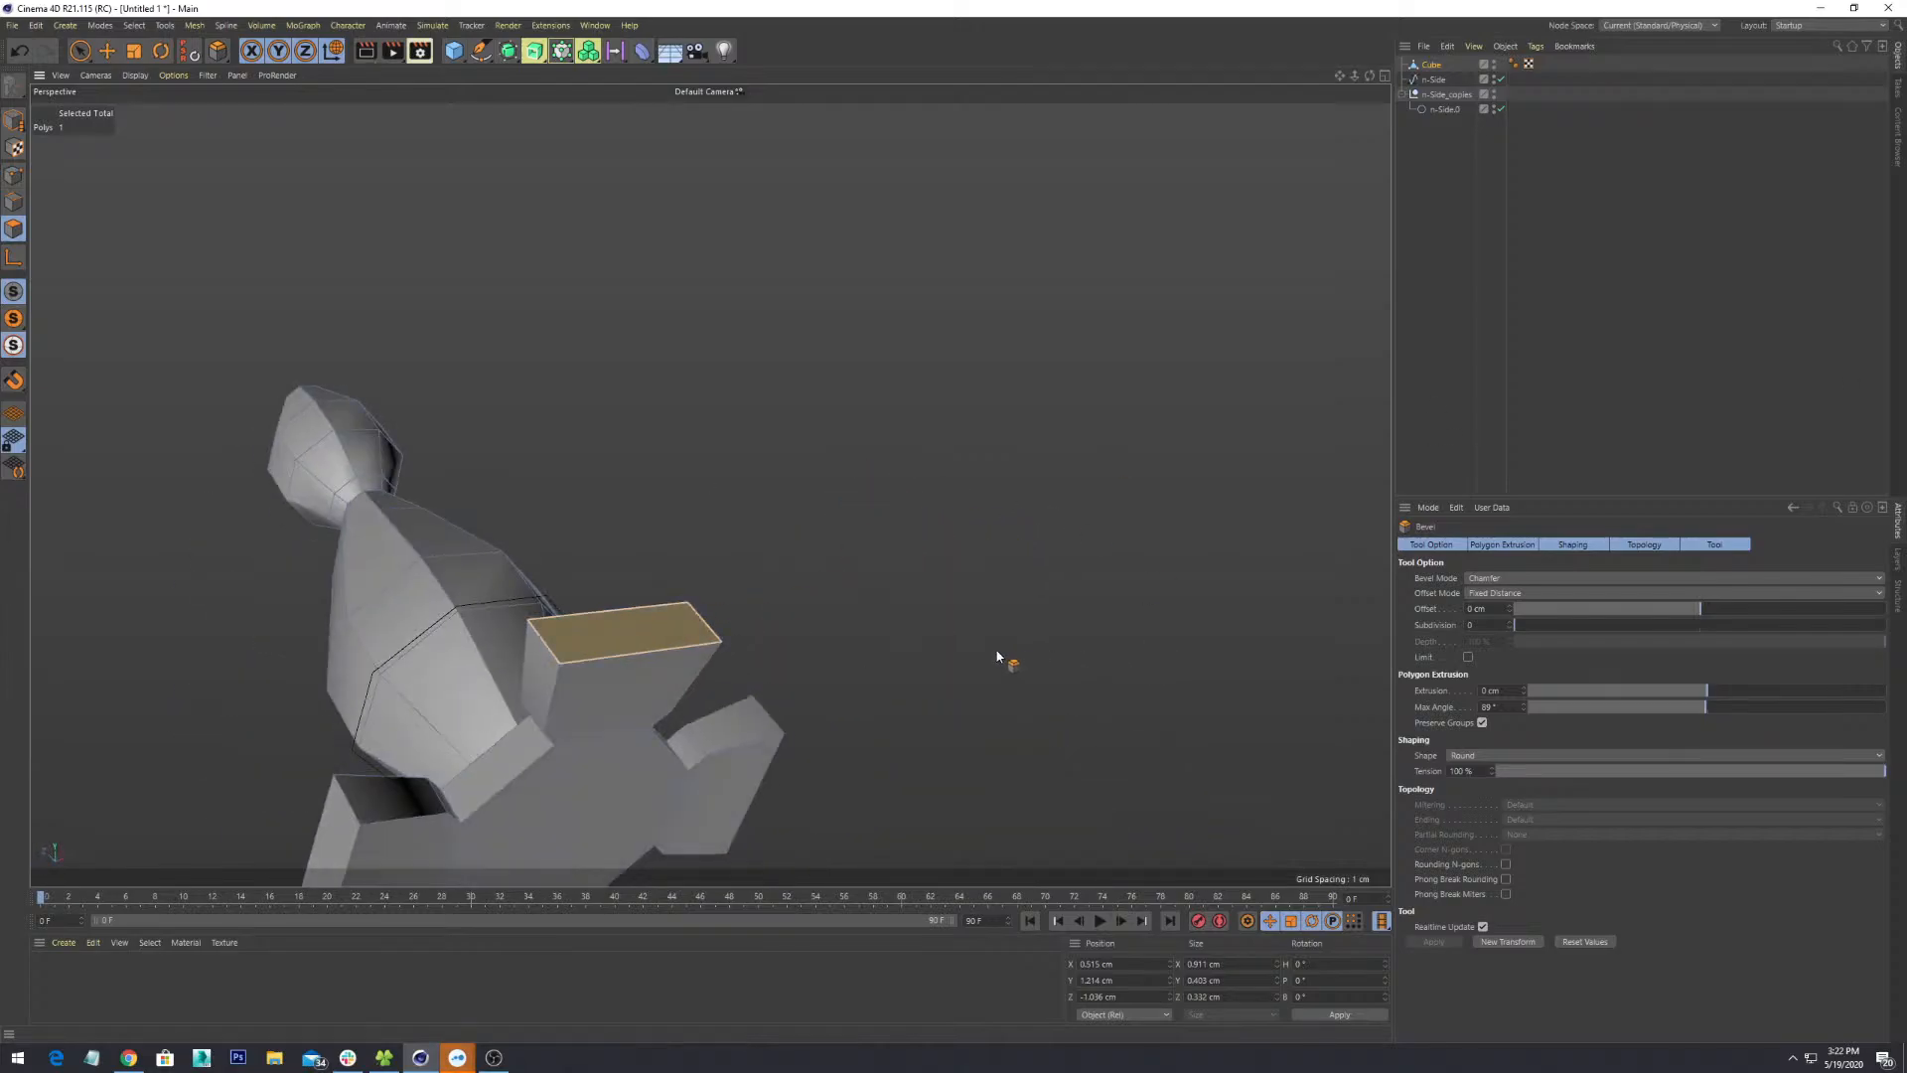
pyautogui.keyDown('alt'); pyautogui.moveTo(997, 654); pyautogui.dragTo(1158, 459, button='middle'); pyautogui.keyUp('alt')
pyautogui.scroll(3, 1158, 459)
pyautogui.keyDown('alt'); pyautogui.moveTo(1158, 459); pyautogui.dragTo(699, 489); pyautogui.keyUp('alt')
pyautogui.keyDown('alt'); pyautogui.moveTo(699, 489); pyautogui.dragTo(910, 481, button='middle'); pyautogui.keyUp('alt')
pyautogui.scroll(-5, 912, 482)
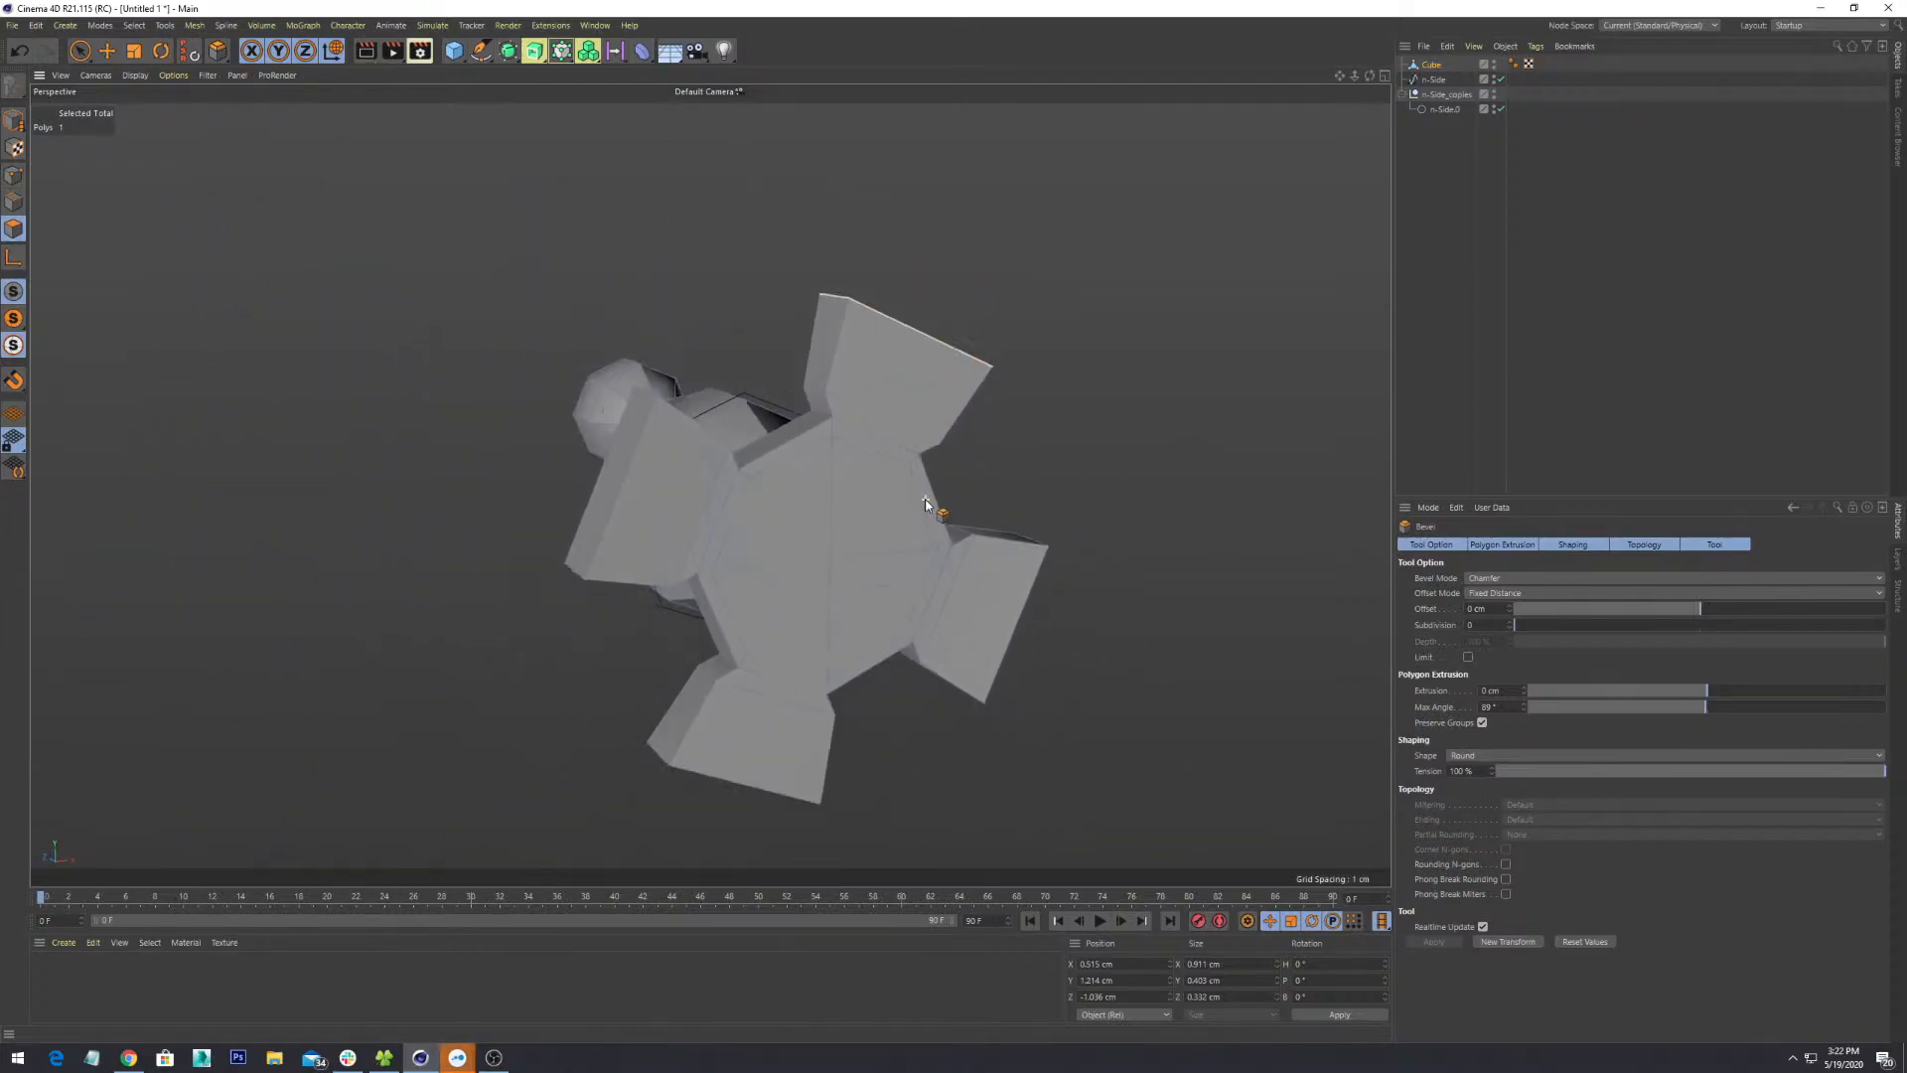
pyautogui.keyDown('alt'); pyautogui.moveTo(934, 507); pyautogui.dragTo(1081, 576); pyautogui.keyUp('alt')
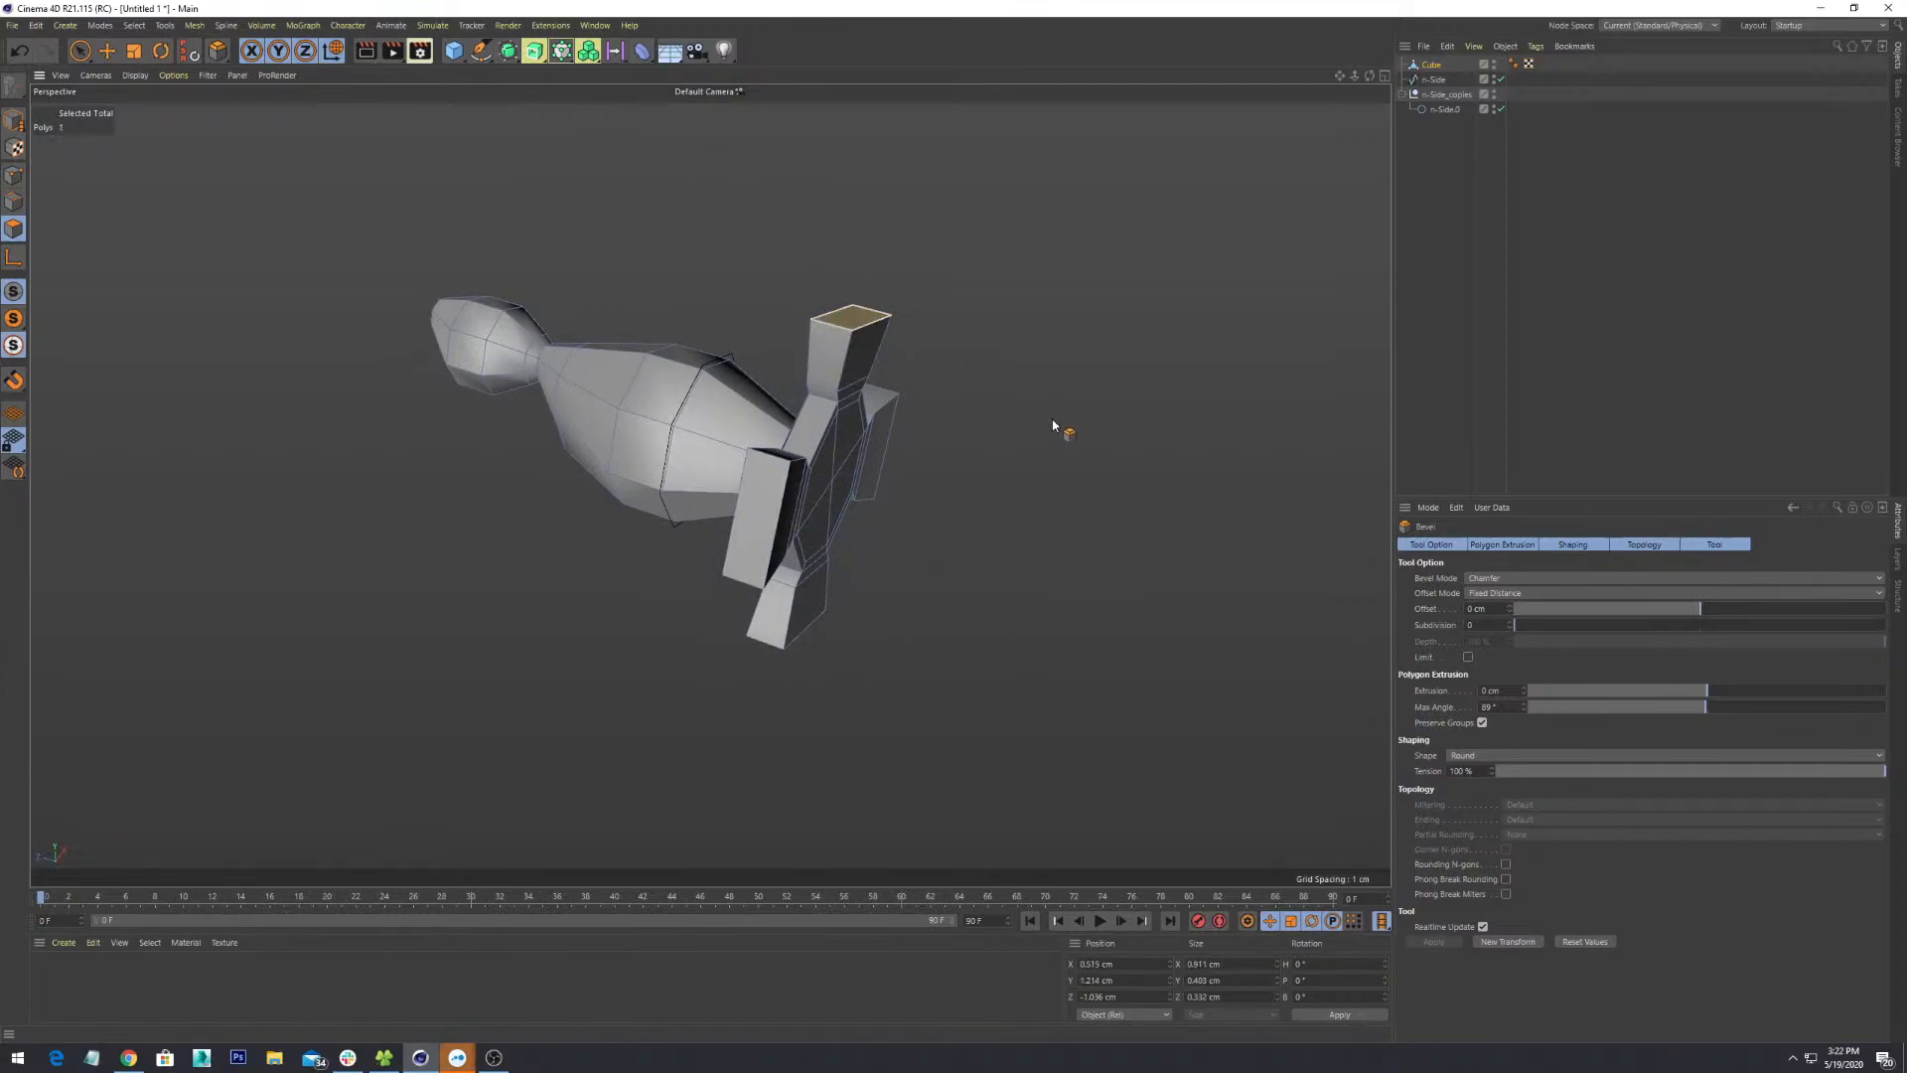
pyautogui.keyDown('shift'); pyautogui.click(774, 501); pyautogui.keyUp('shift')
# - Add the third and fourth flaps' end faces to the selection
pyautogui.keyDown('alt'); pyautogui.moveTo(1024, 632); pyautogui.dragTo(958, 462); pyautogui.keyUp('alt')
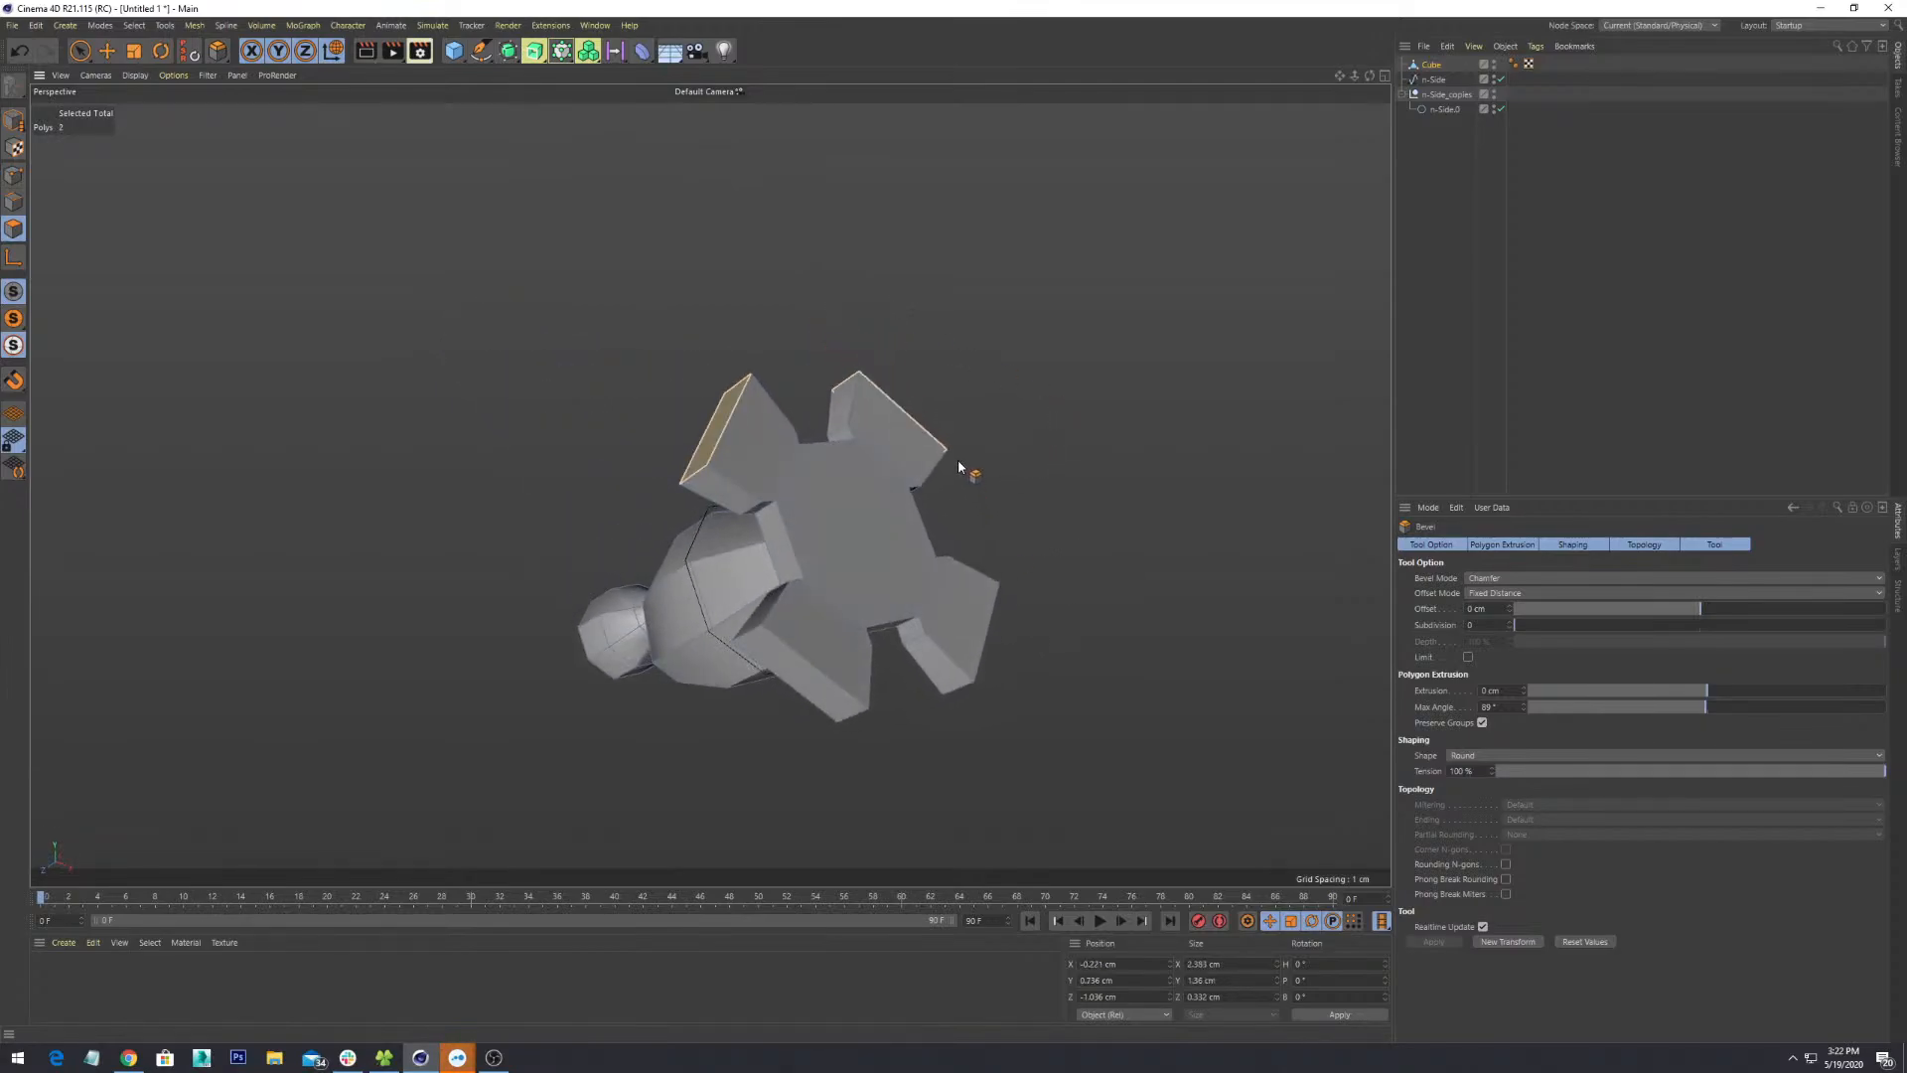
pyautogui.keyDown('shift'); pyautogui.click(796, 683); pyautogui.keyUp('shift')
pyautogui.keyDown('alt'); pyautogui.moveTo(1099, 707); pyautogui.dragTo(974, 706); pyautogui.keyUp('alt')
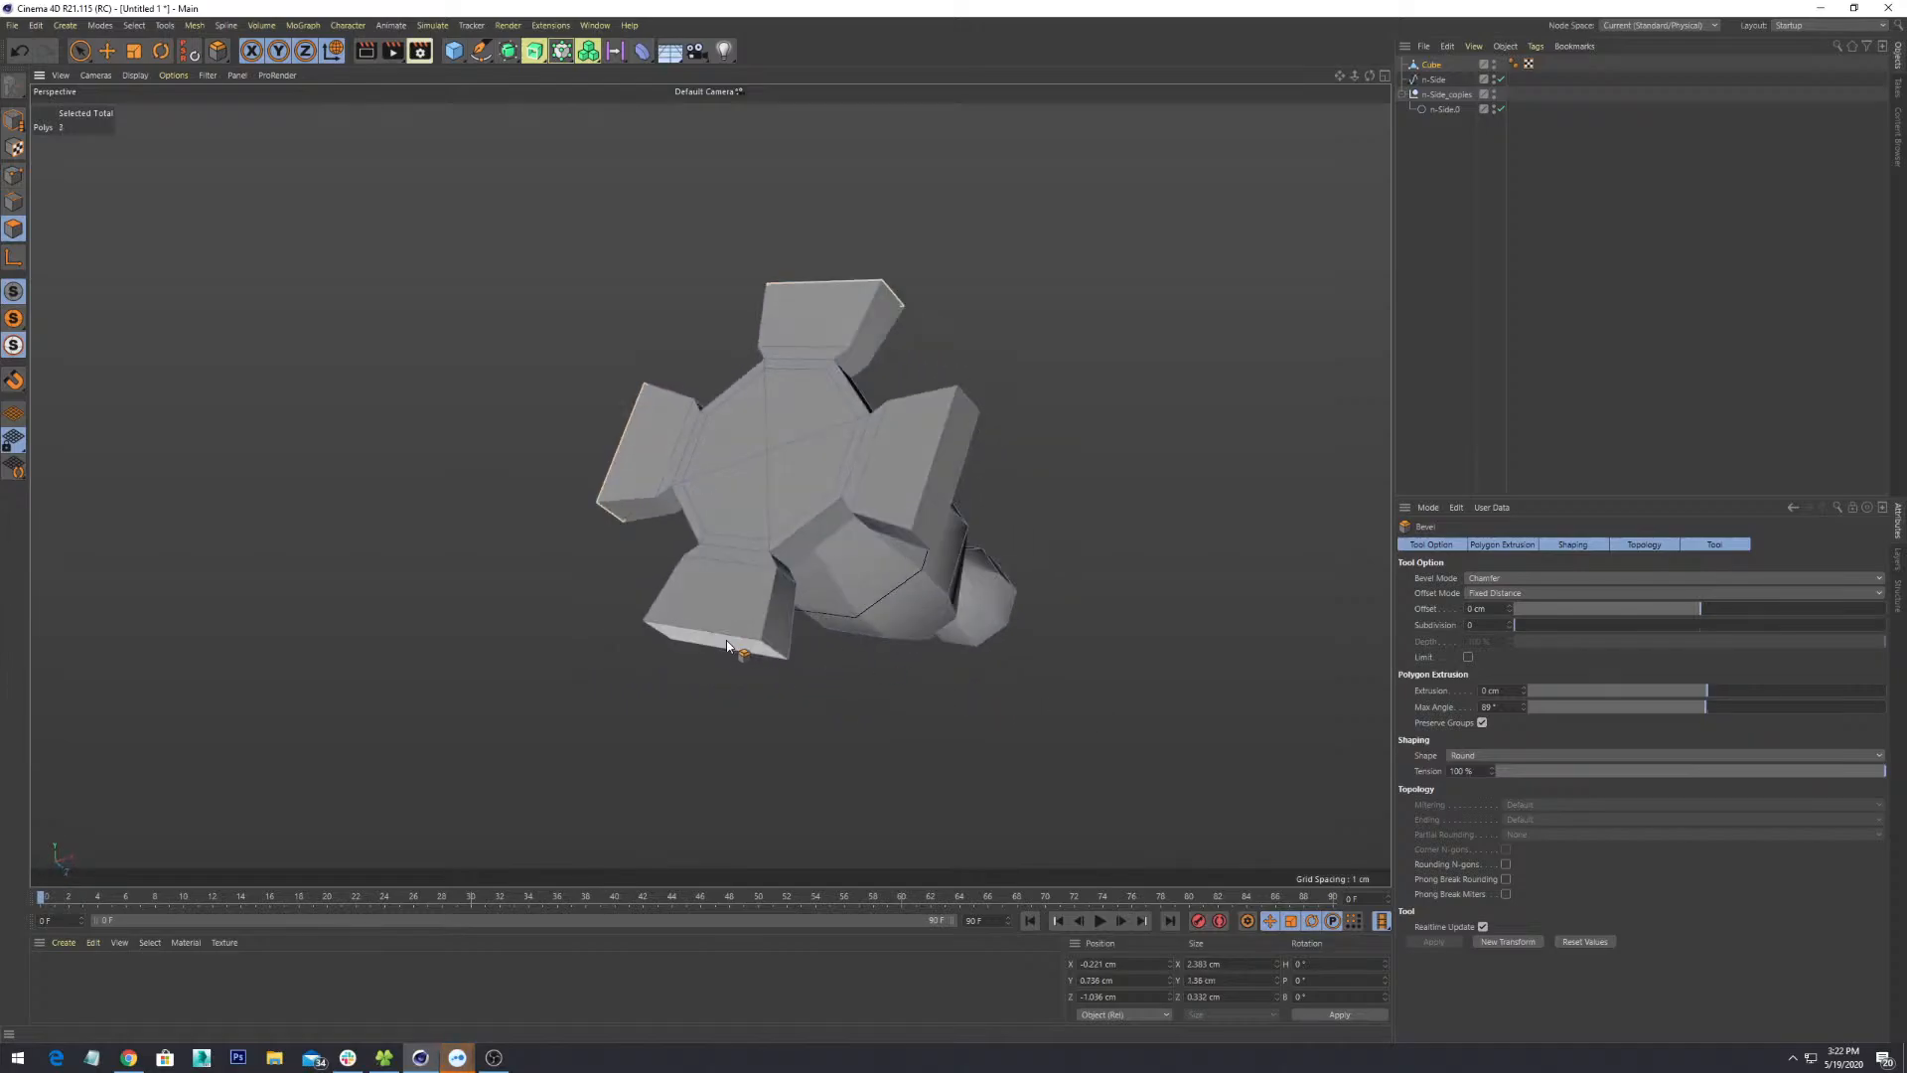
pyautogui.keyDown('shift'); pyautogui.click(951, 432); pyautogui.keyUp('shift')
pyautogui.keyDown('alt'); pyautogui.moveTo(1000, 465); pyautogui.dragTo(943, 547); pyautogui.keyUp('alt')
# - Extrude the four flap ends outward by 1 cm with the Bevel tool
pyautogui.click(1516, 690)
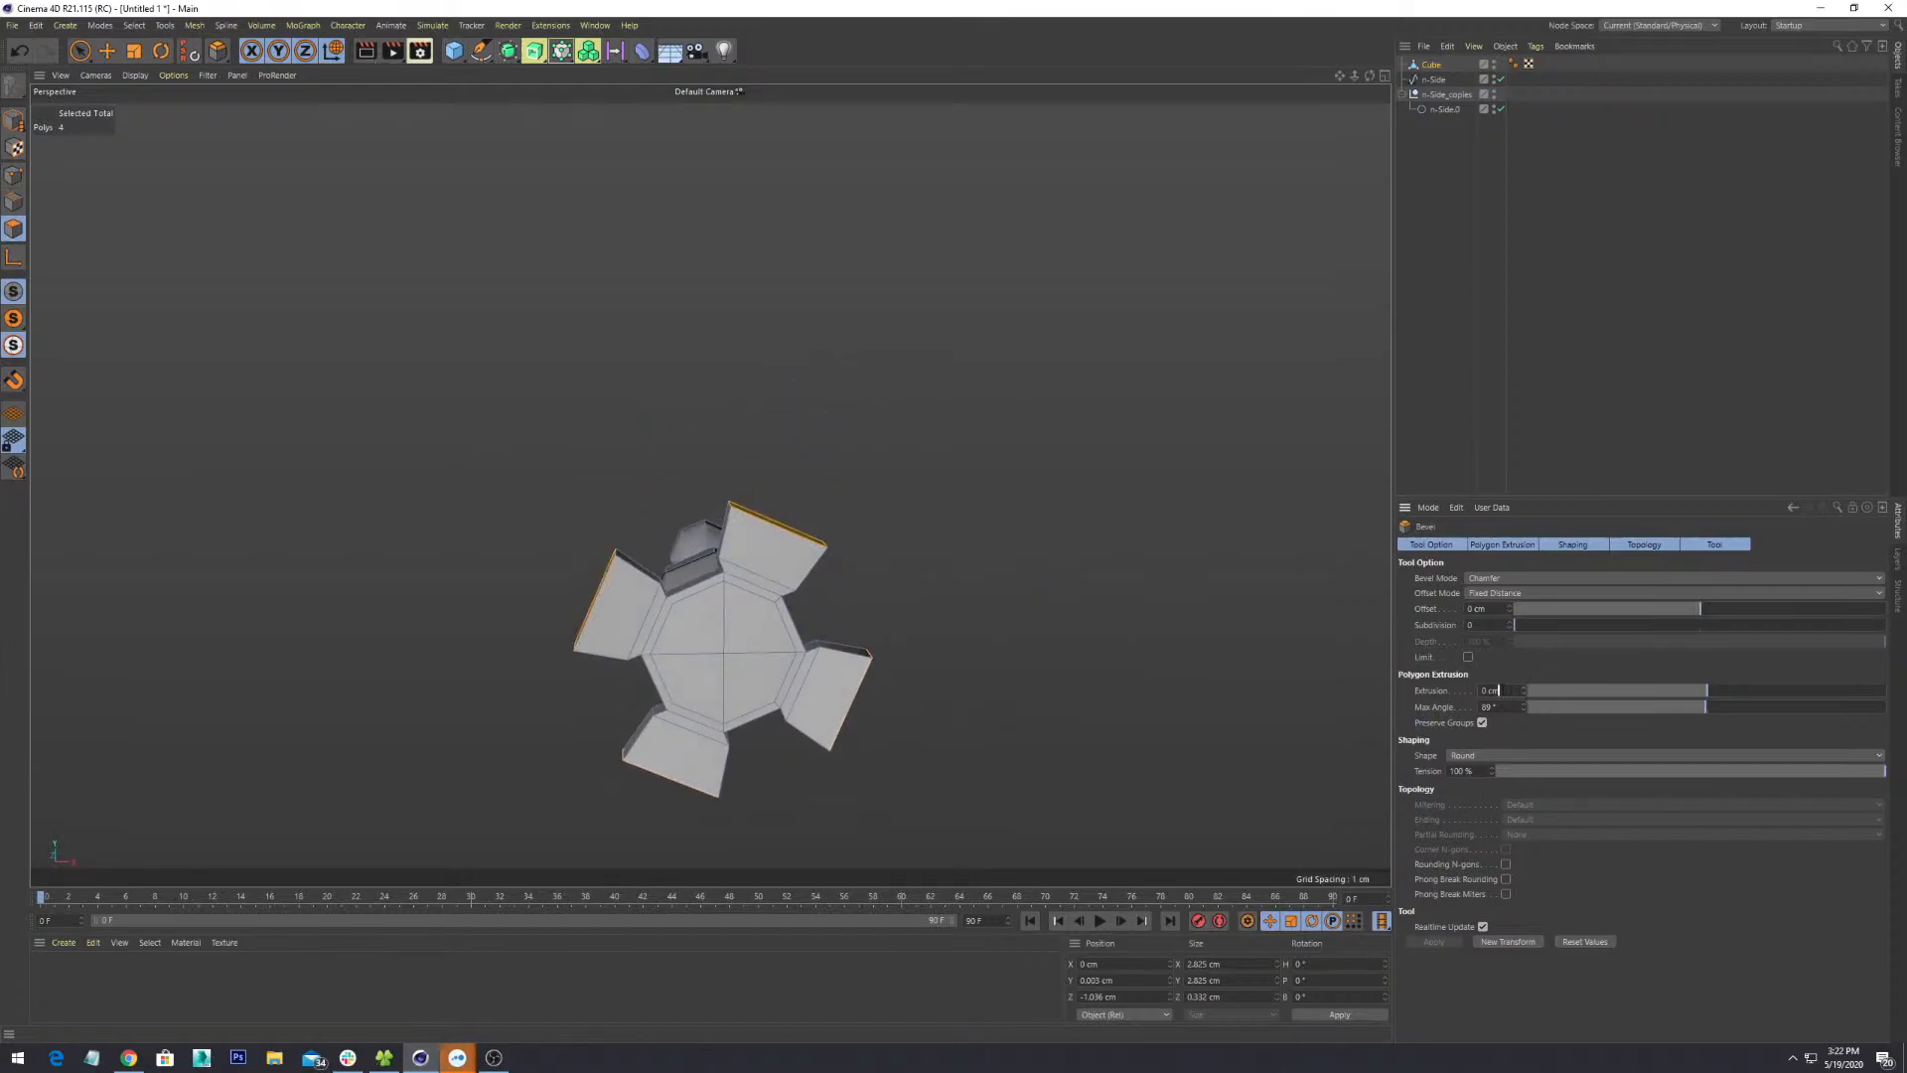
pyautogui.write('1')
pyautogui.press('Return')
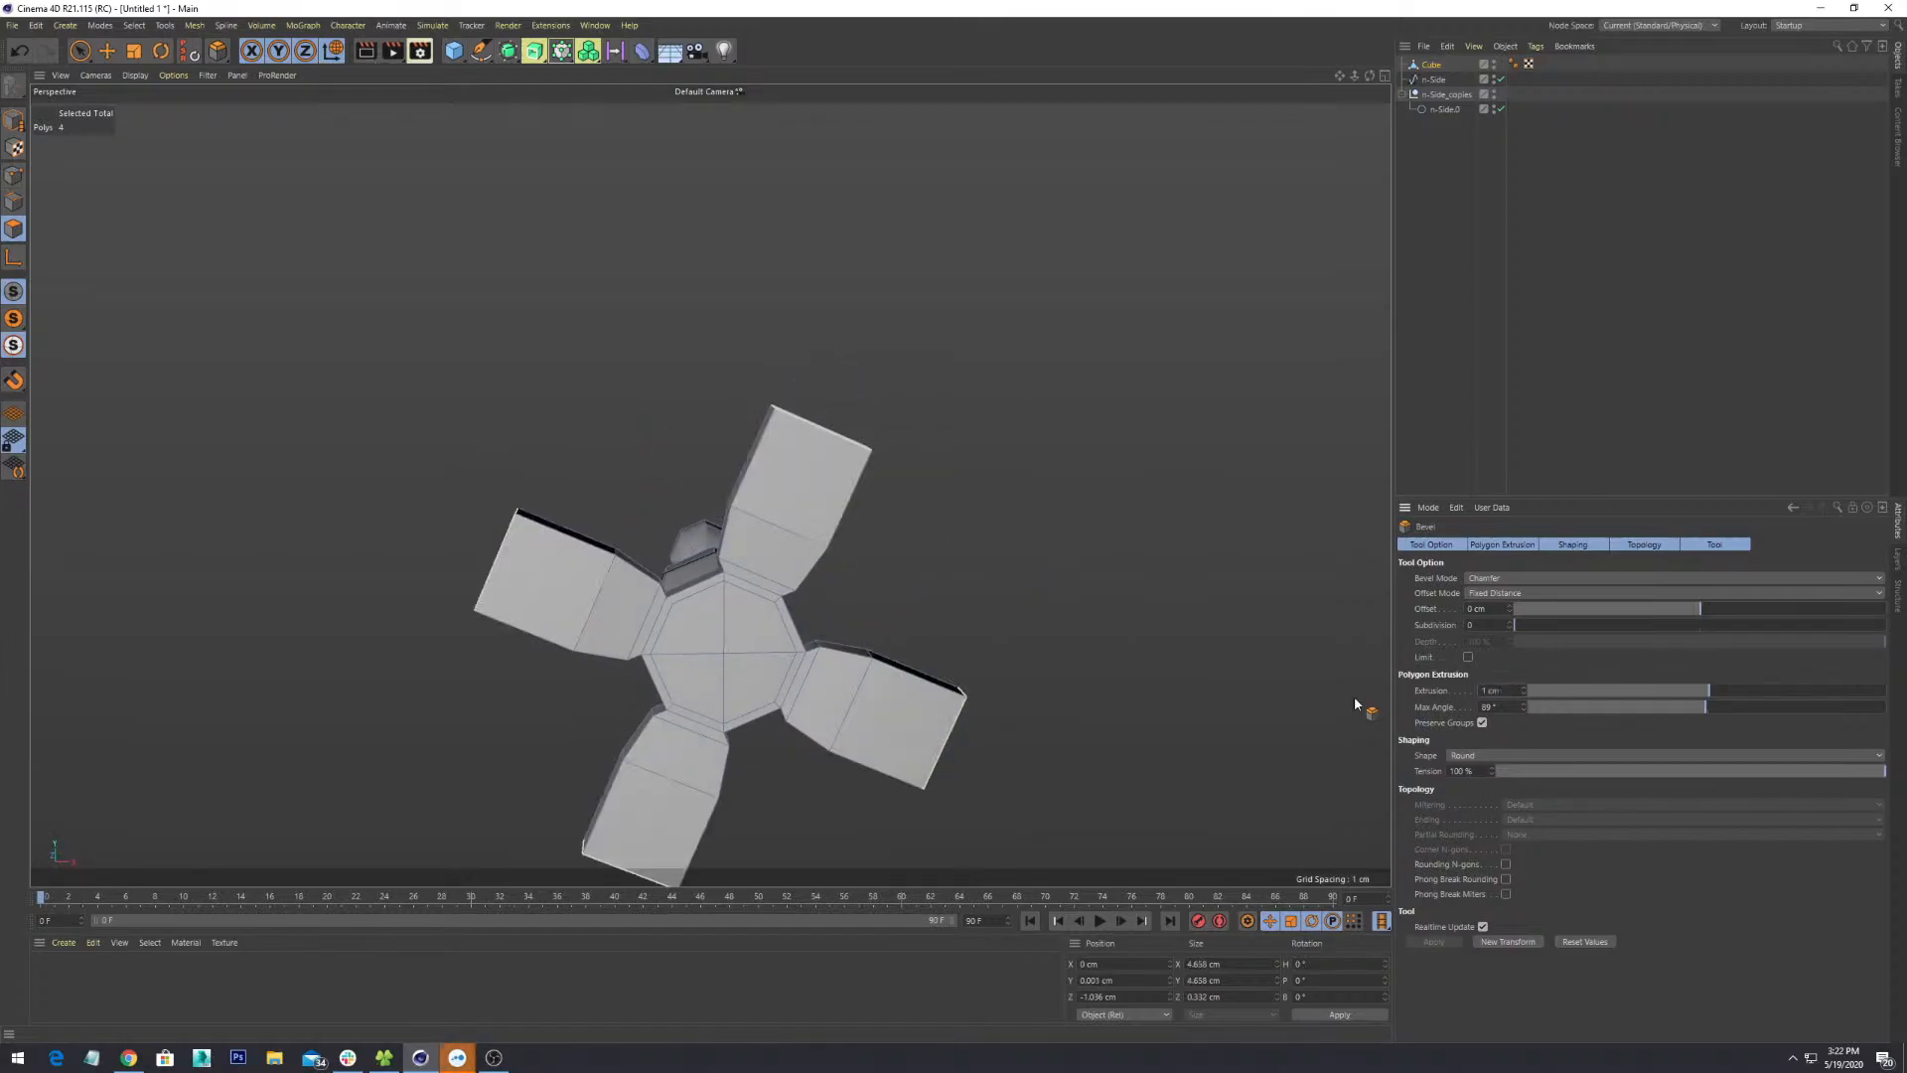
pyautogui.keyDown('alt'); pyautogui.moveTo(758, 520); pyautogui.dragTo(926, 505); pyautogui.keyUp('alt')
pyautogui.press('r')
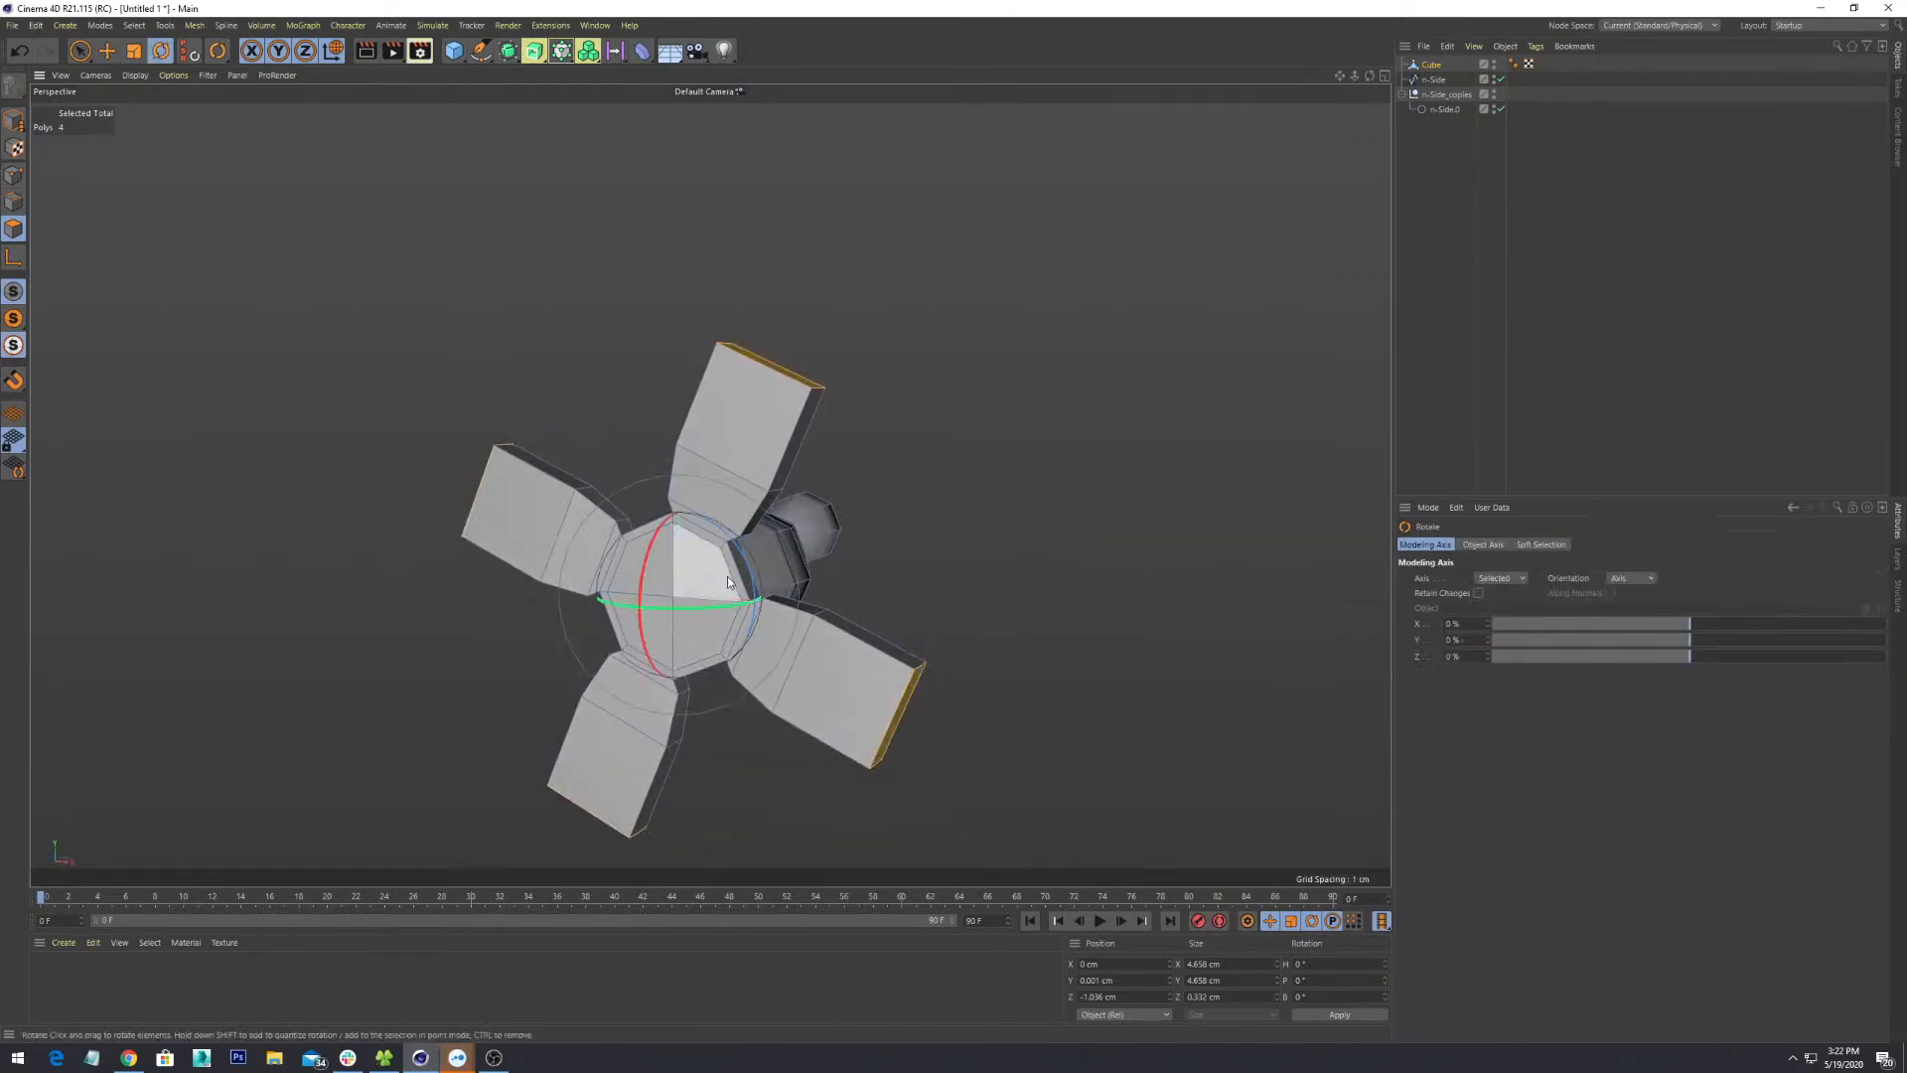
pyautogui.keyDown('alt'); pyautogui.moveTo(784, 486); pyautogui.dragTo(860, 487); pyautogui.keyUp('alt')
pyautogui.scroll(3, 860, 487)
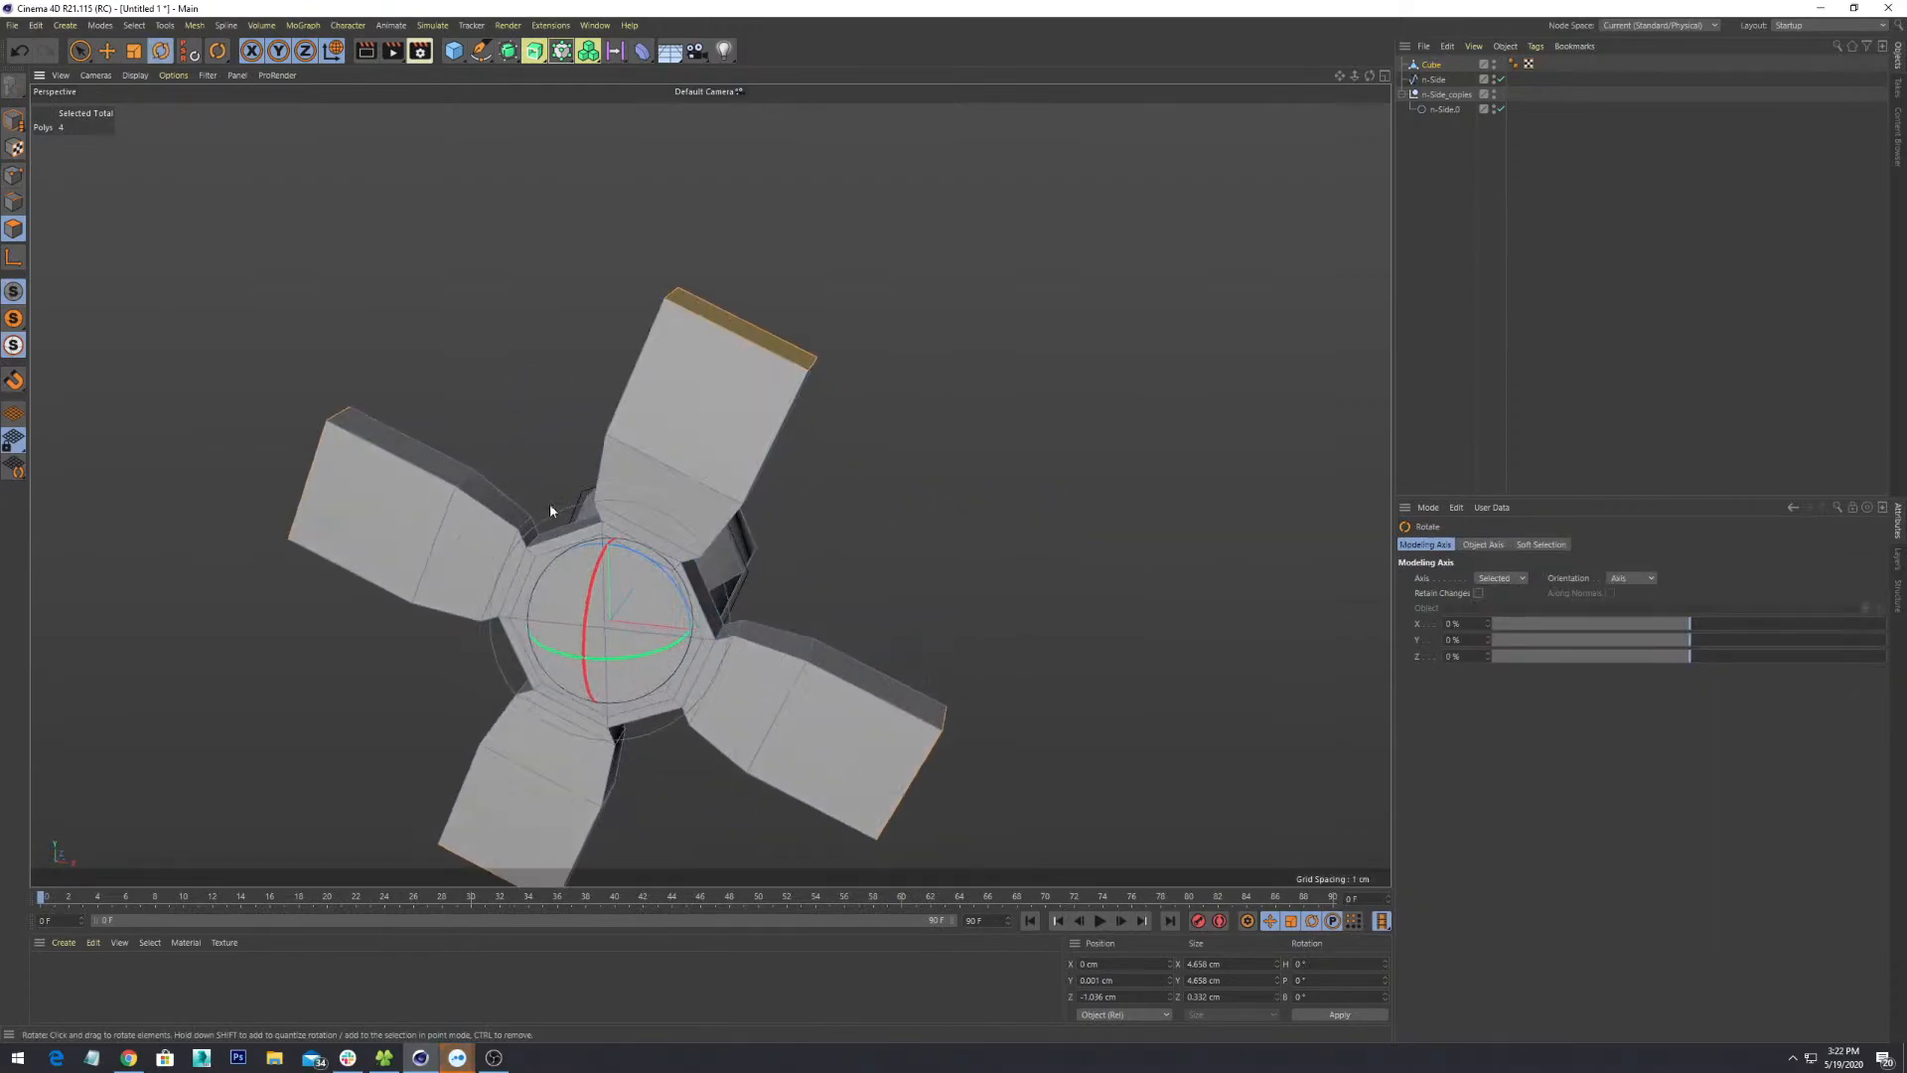
# - Switch to the Scale tool and set the Modeling Axis back to Selected
pyautogui.press('t')
pyautogui.keyDown('alt'); pyautogui.moveTo(849, 436); pyautogui.dragTo(885, 515); pyautogui.keyUp('alt')
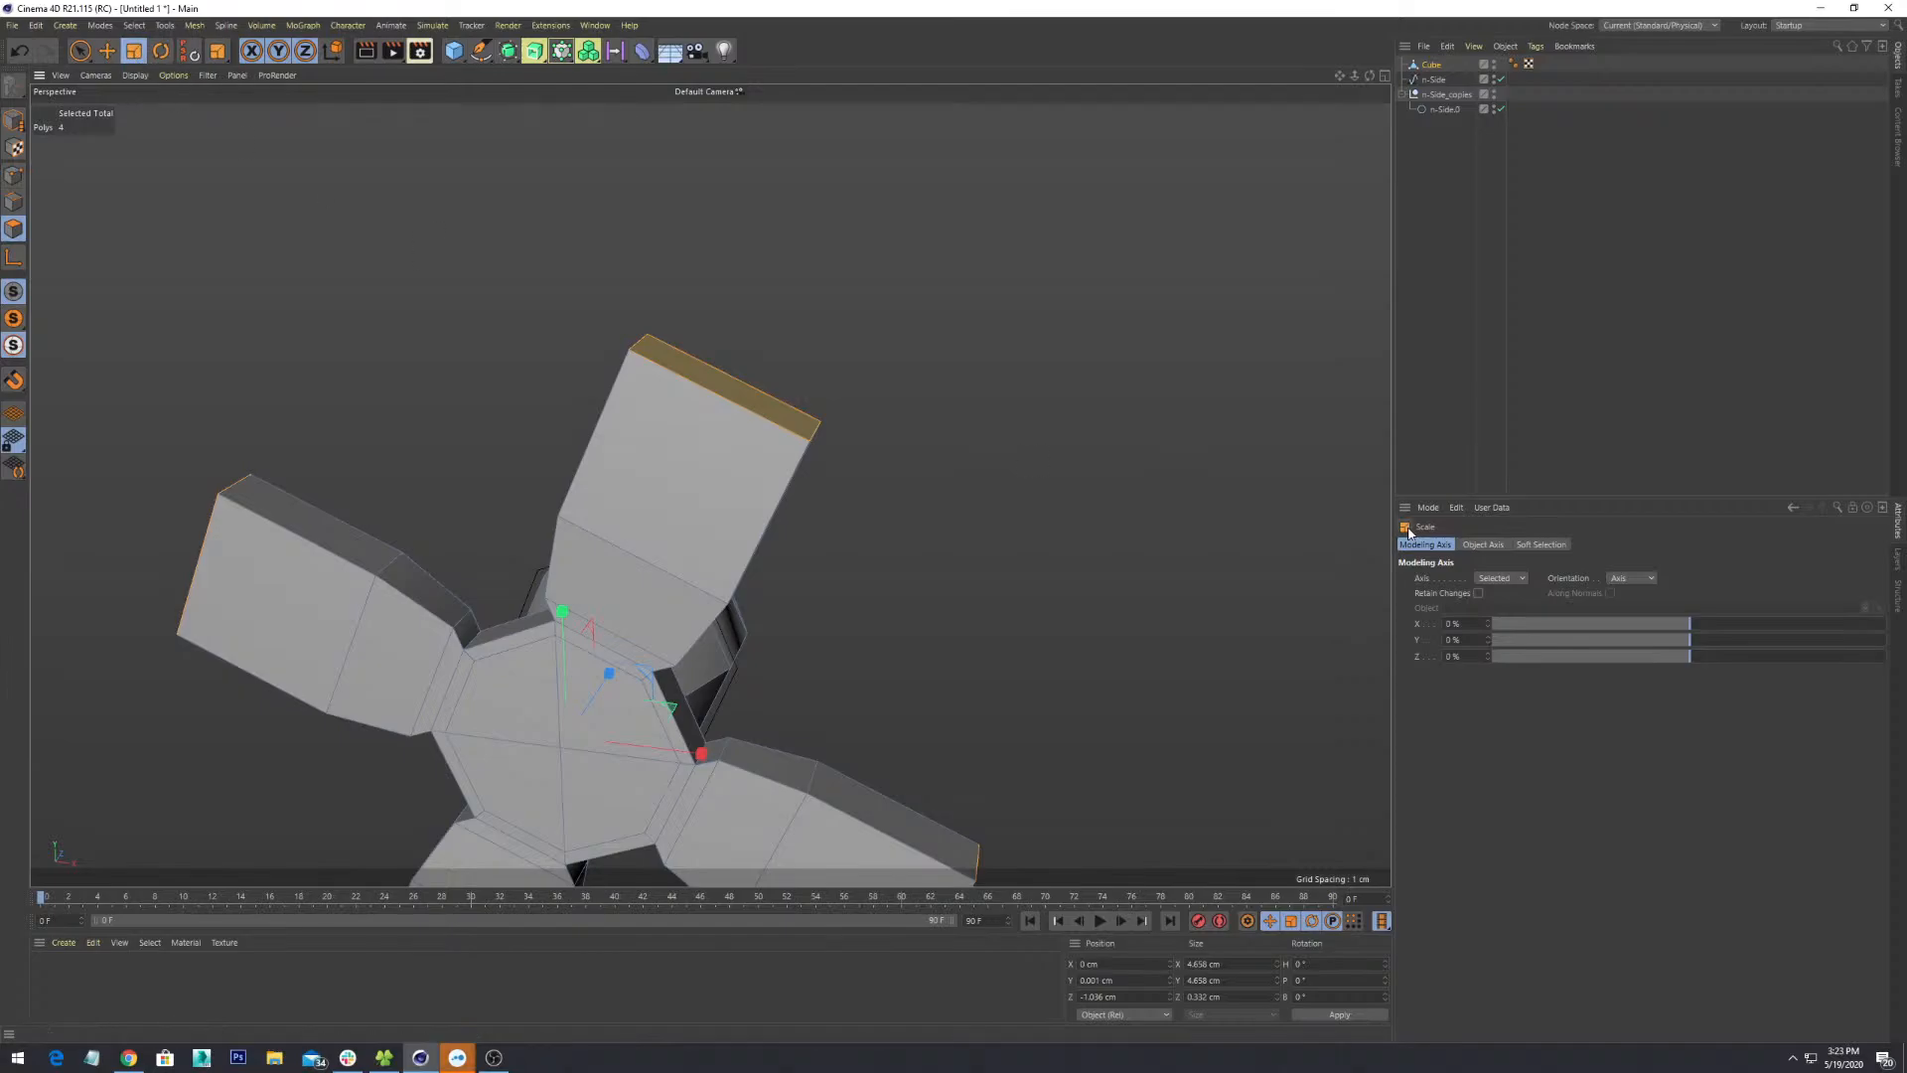
pyautogui.click(1519, 578)
pyautogui.click(1511, 610)
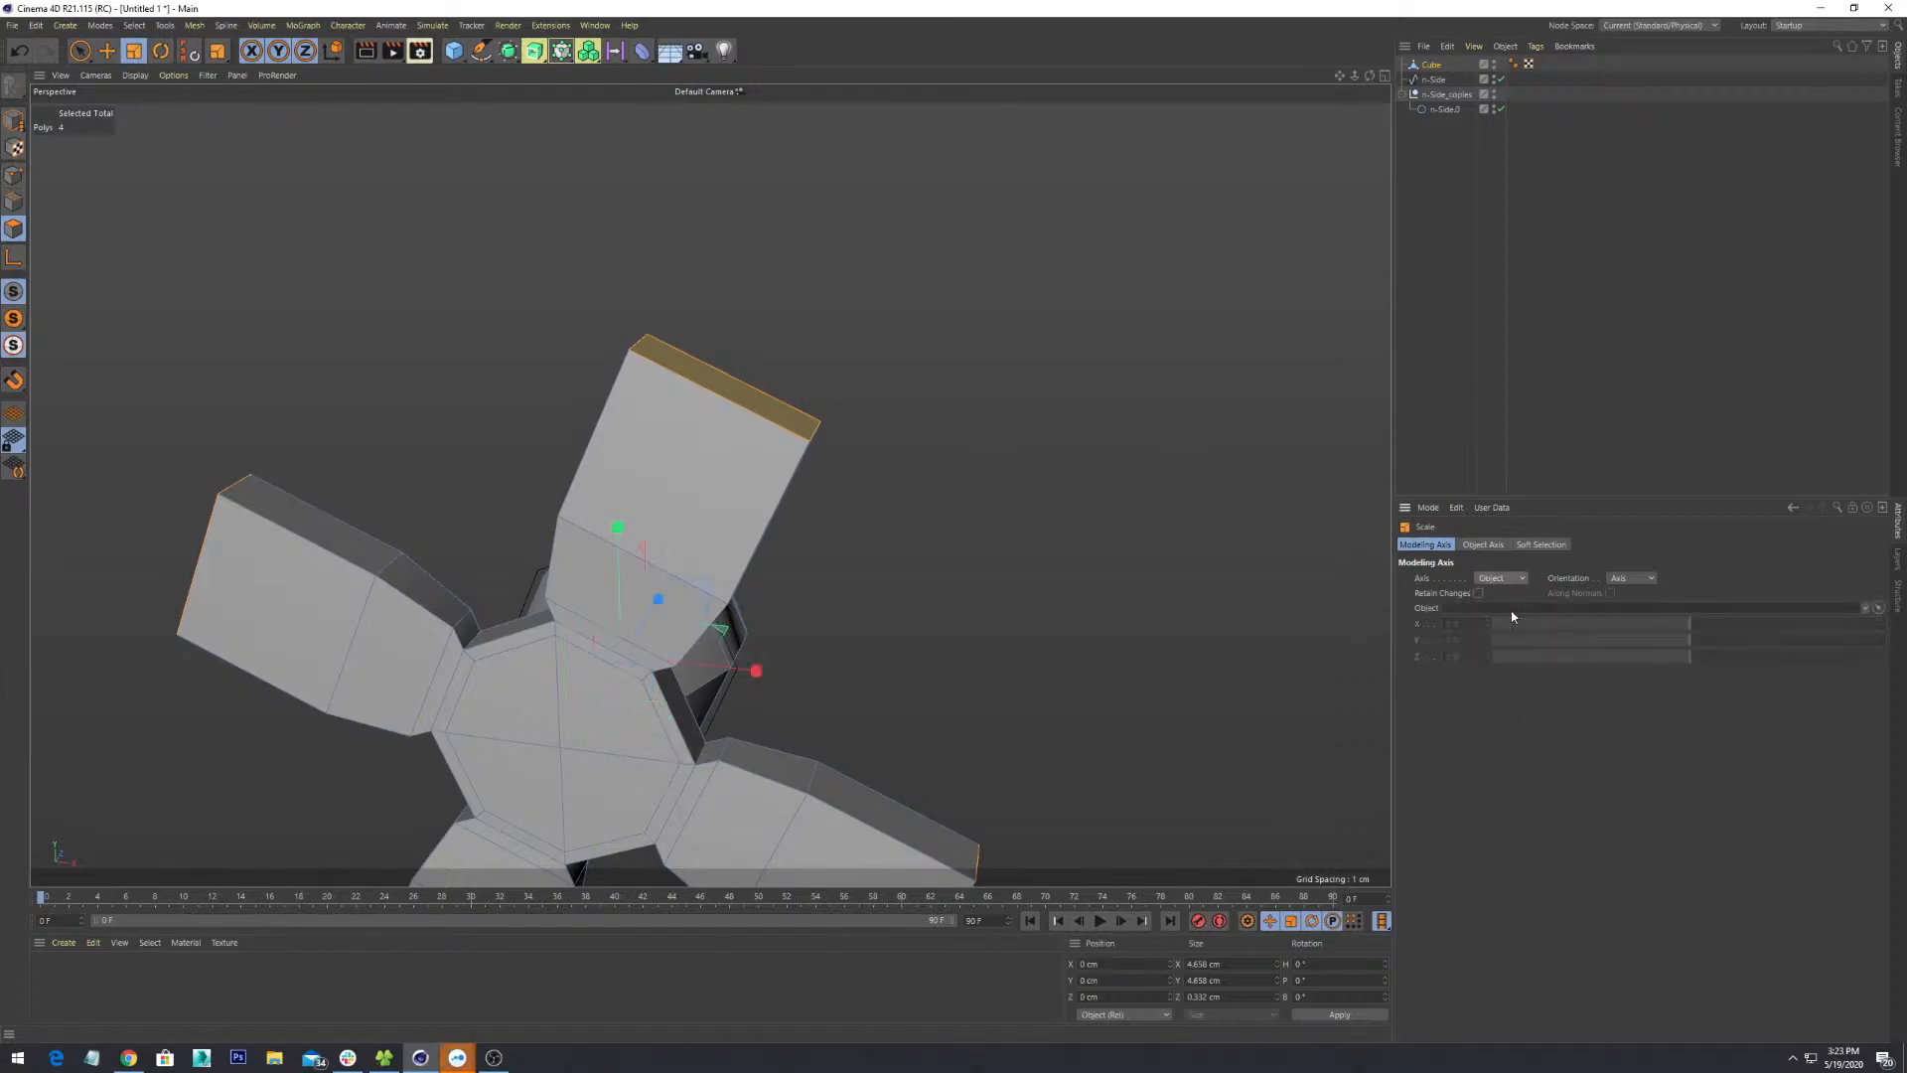
pyautogui.click(1498, 627)
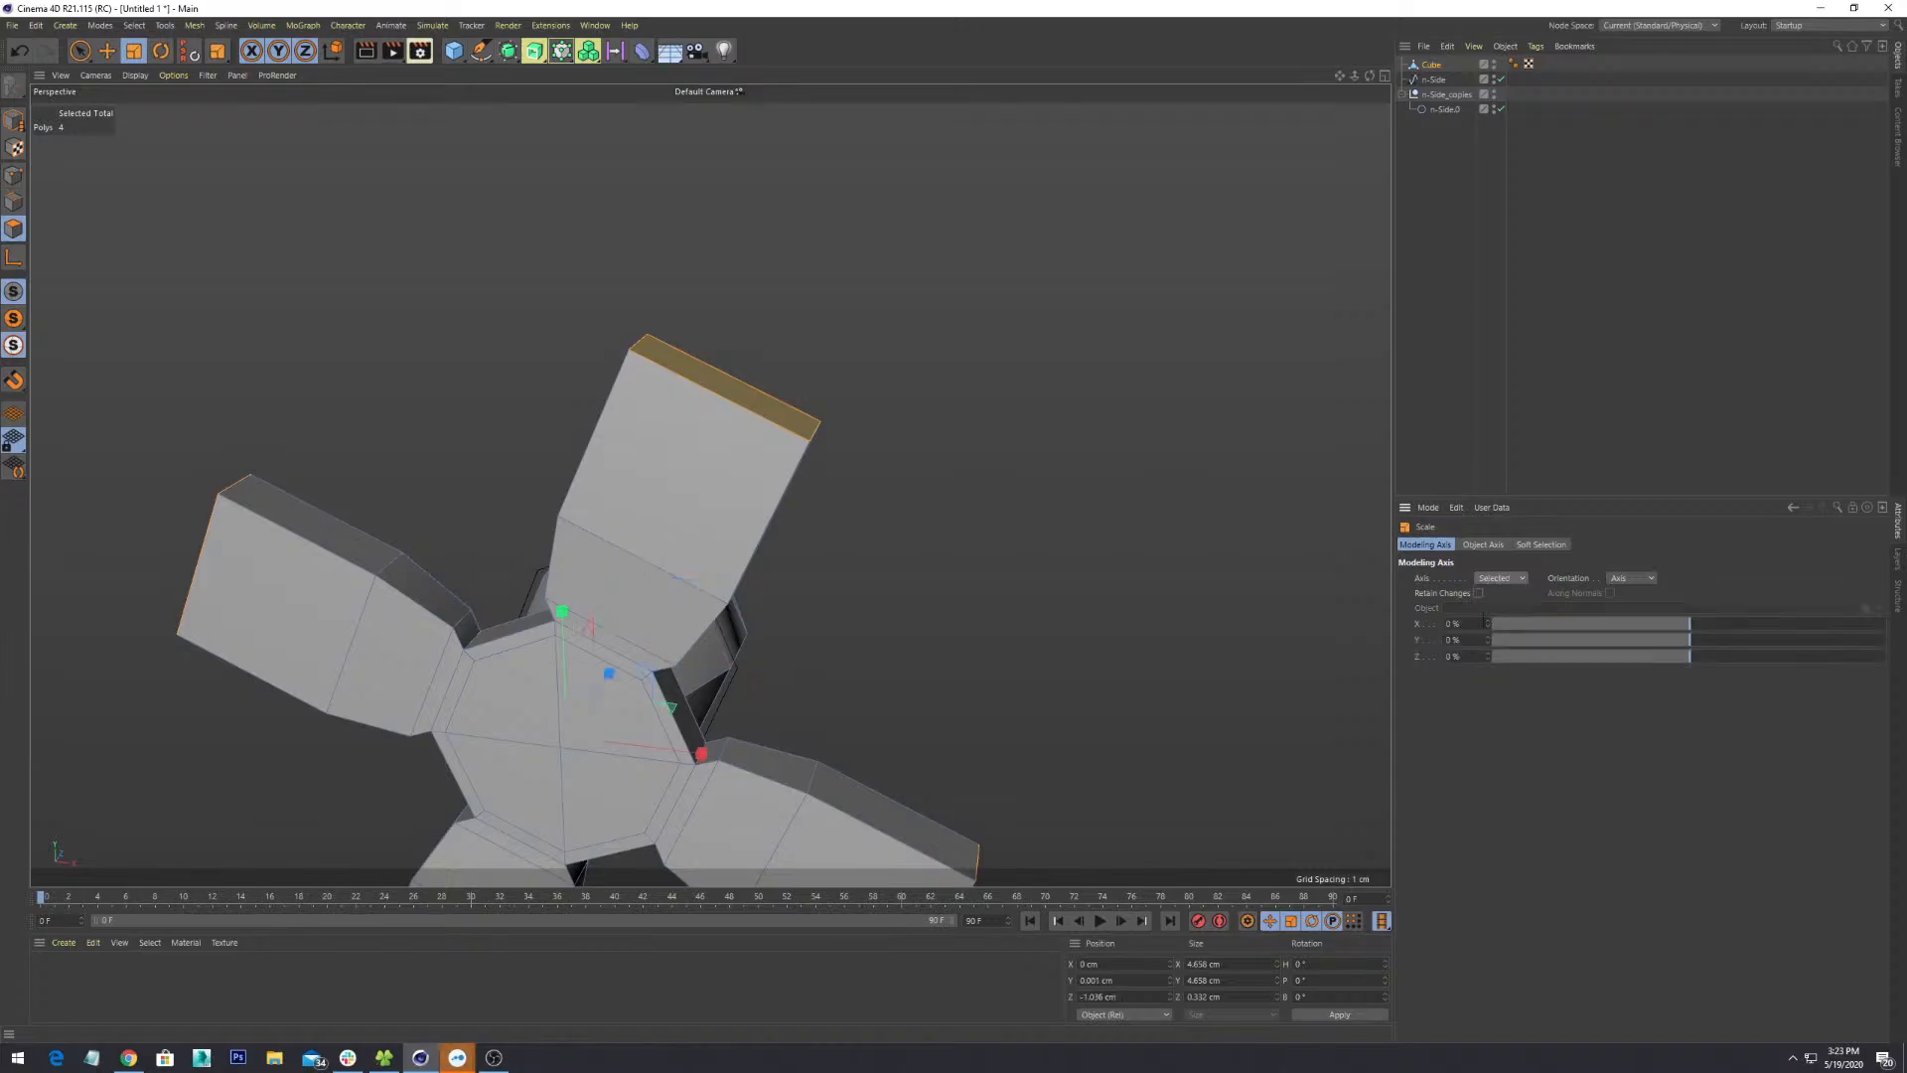
pyautogui.click(1647, 580)
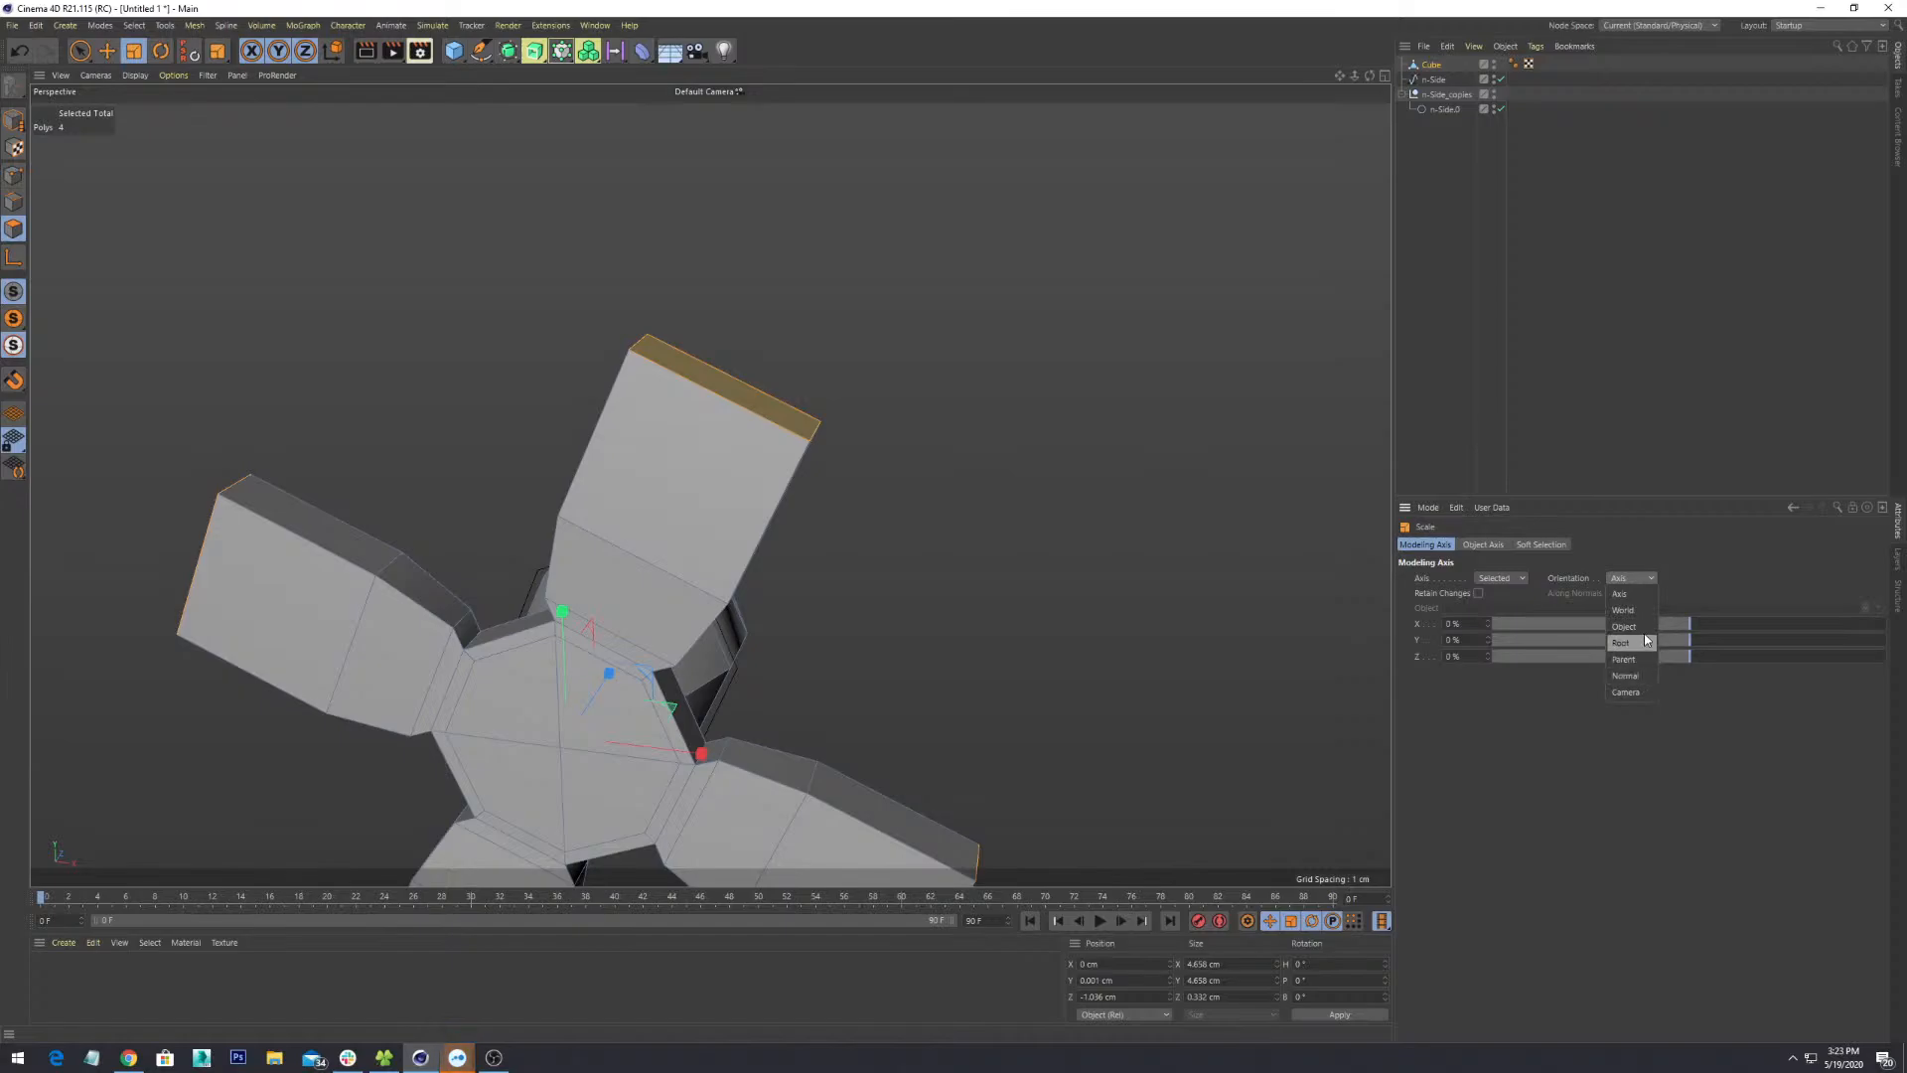
# - Set the Scale tool's orientation to Object and view the model's upper side
pyautogui.click(1645, 625)
pyautogui.click(1639, 580)
pyautogui.click(665, 562)
pyautogui.scroll(-6, 795, 427)
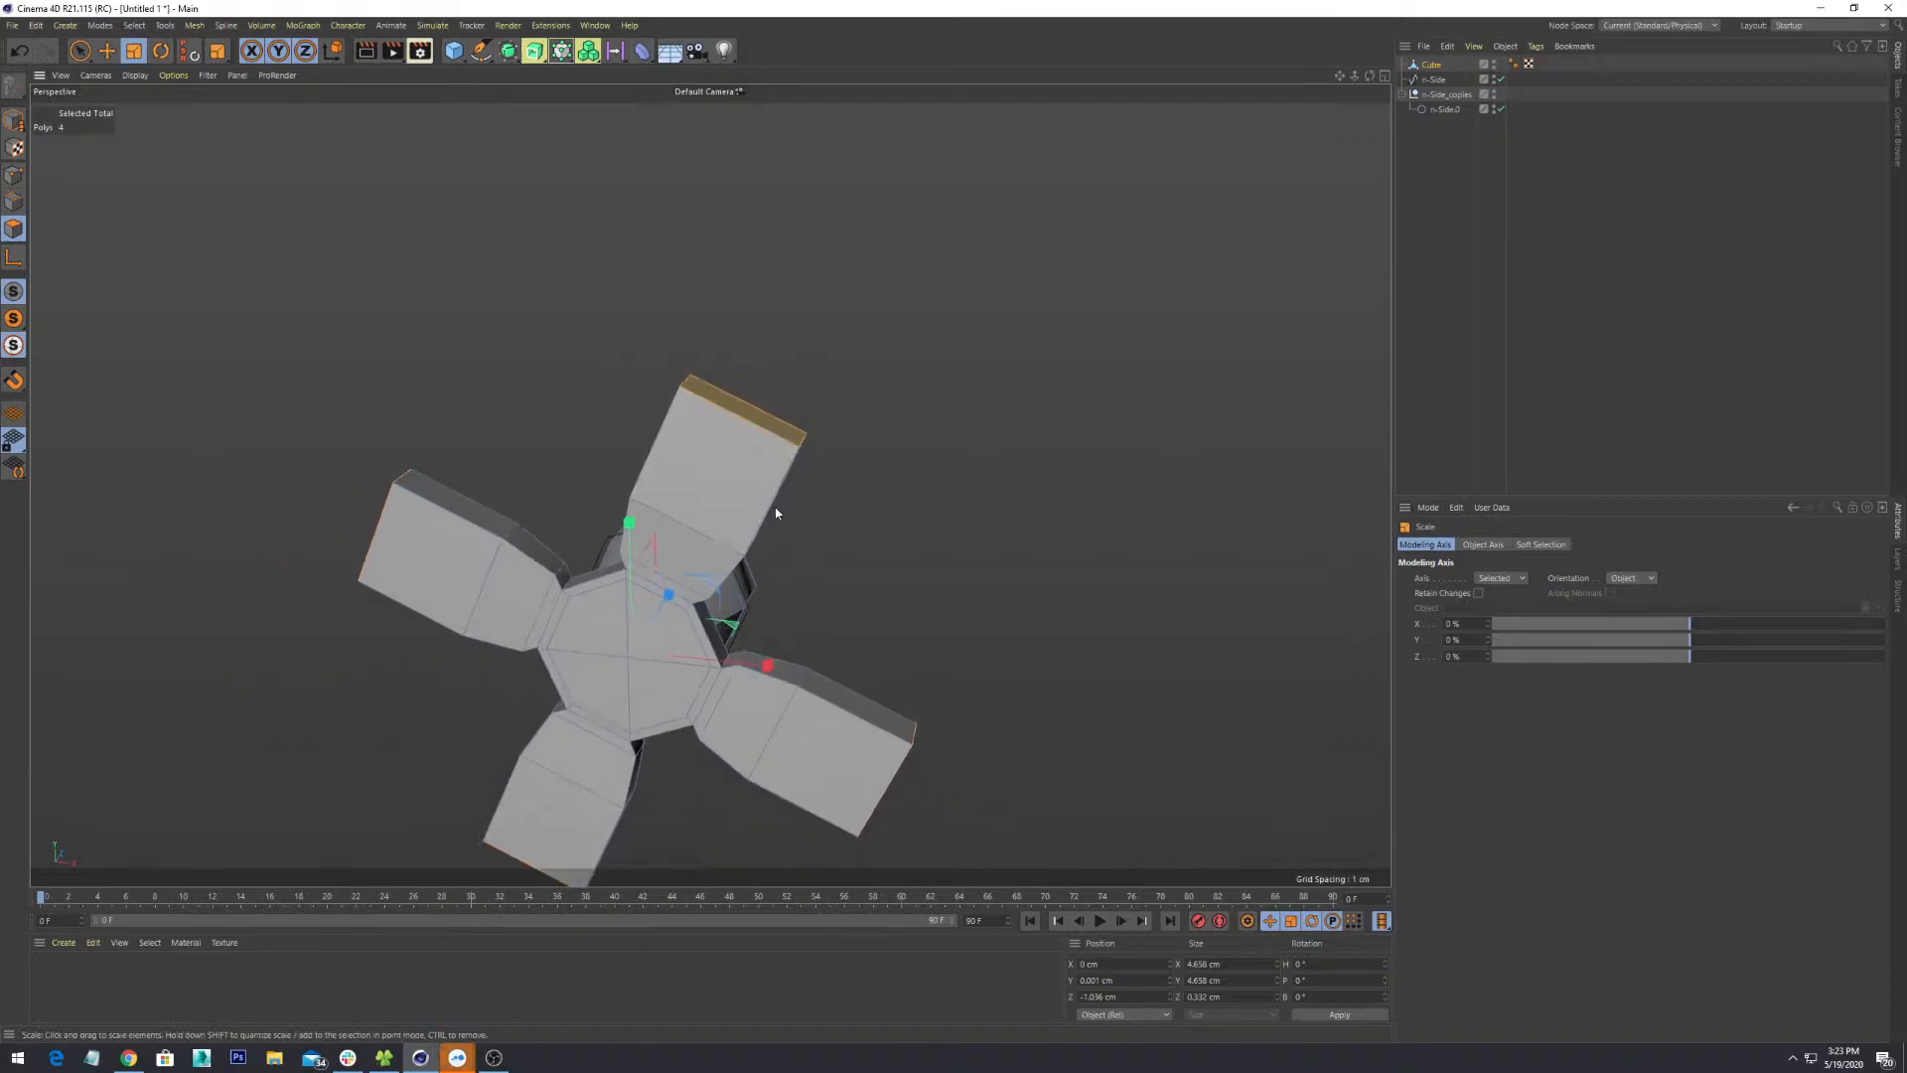
pyautogui.keyDown('alt'); pyautogui.moveTo(767, 558); pyautogui.dragTo(739, 599); pyautogui.keyUp('alt')
pyautogui.keyDown('alt'); pyautogui.moveTo(740, 599); pyautogui.dragTo(809, 512, button='middle'); pyautogui.keyUp('alt')
pyautogui.keyDown('alt'); pyautogui.moveTo(833, 363); pyautogui.dragTo(710, 402); pyautogui.keyUp('alt')
pyautogui.scroll(4, 907, 366)
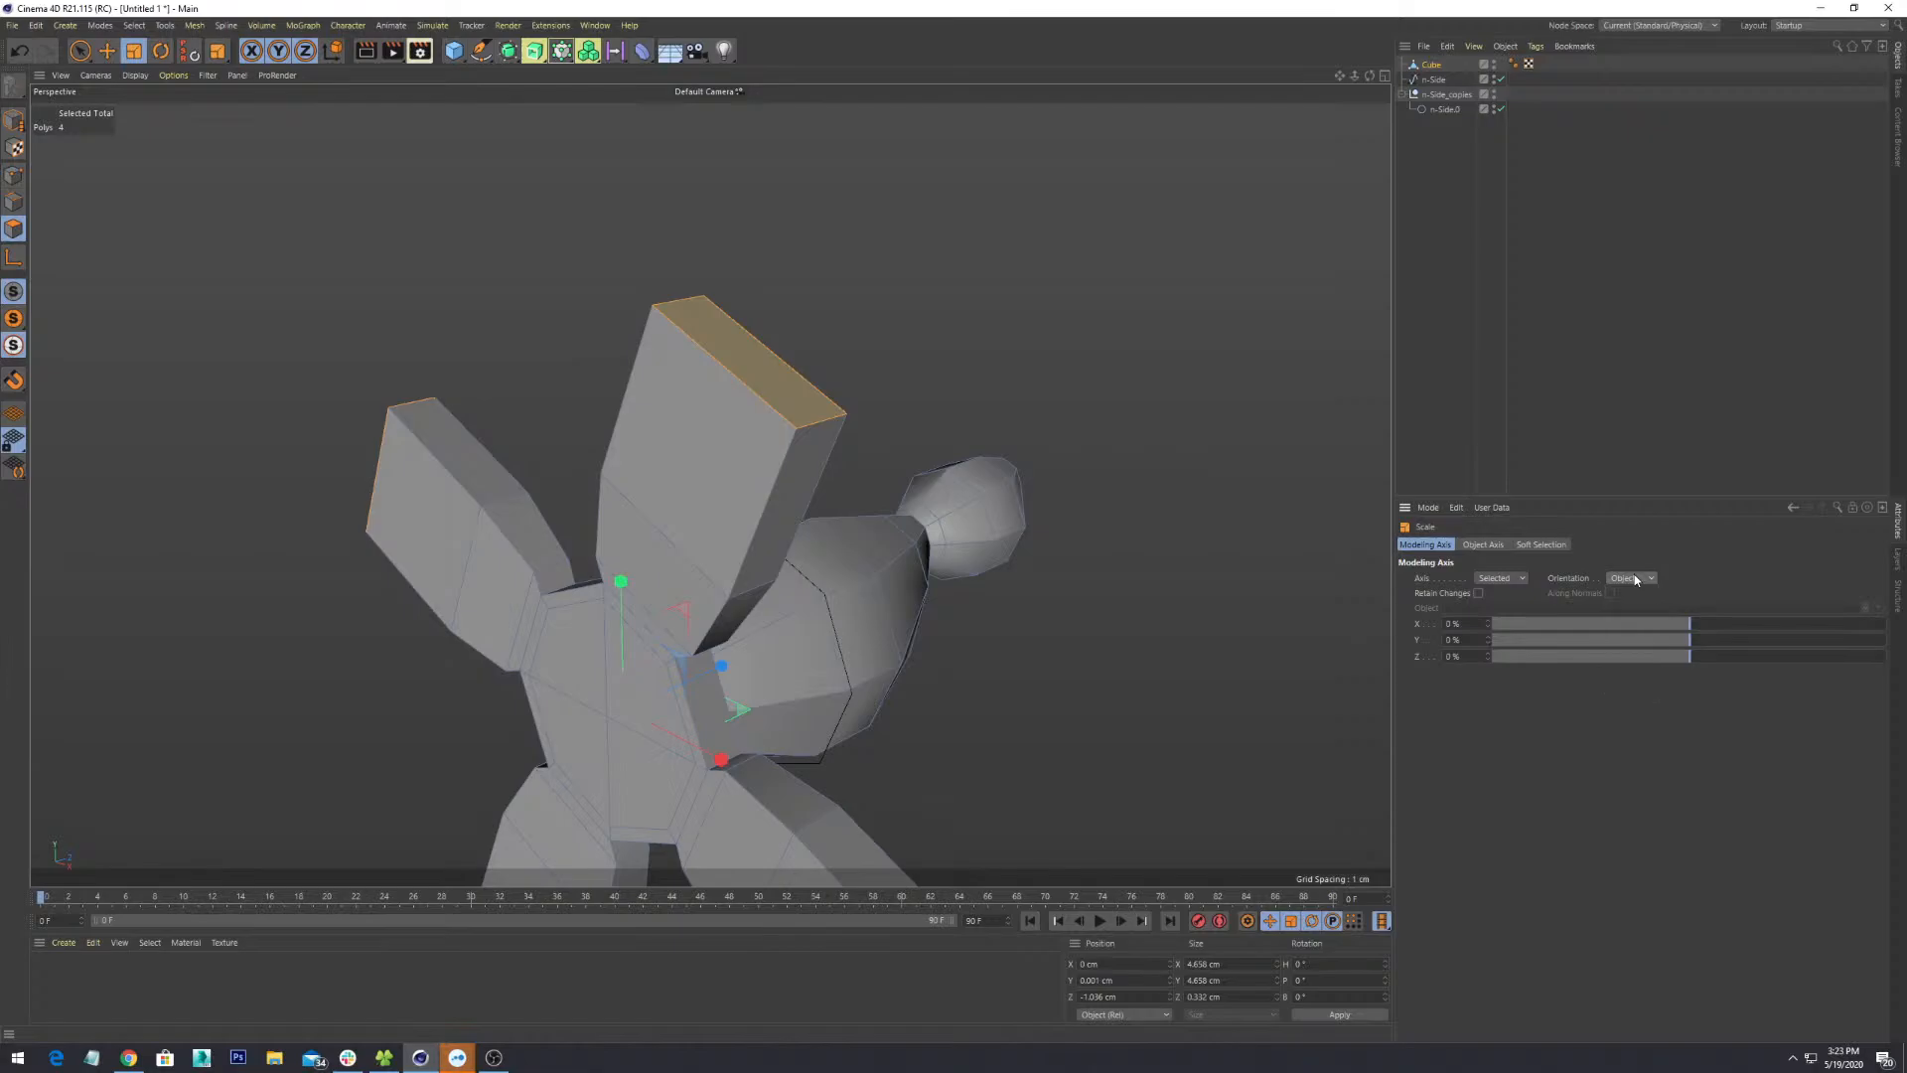
pyautogui.scroll(-3, 897, 474)
pyautogui.click(775, 375)
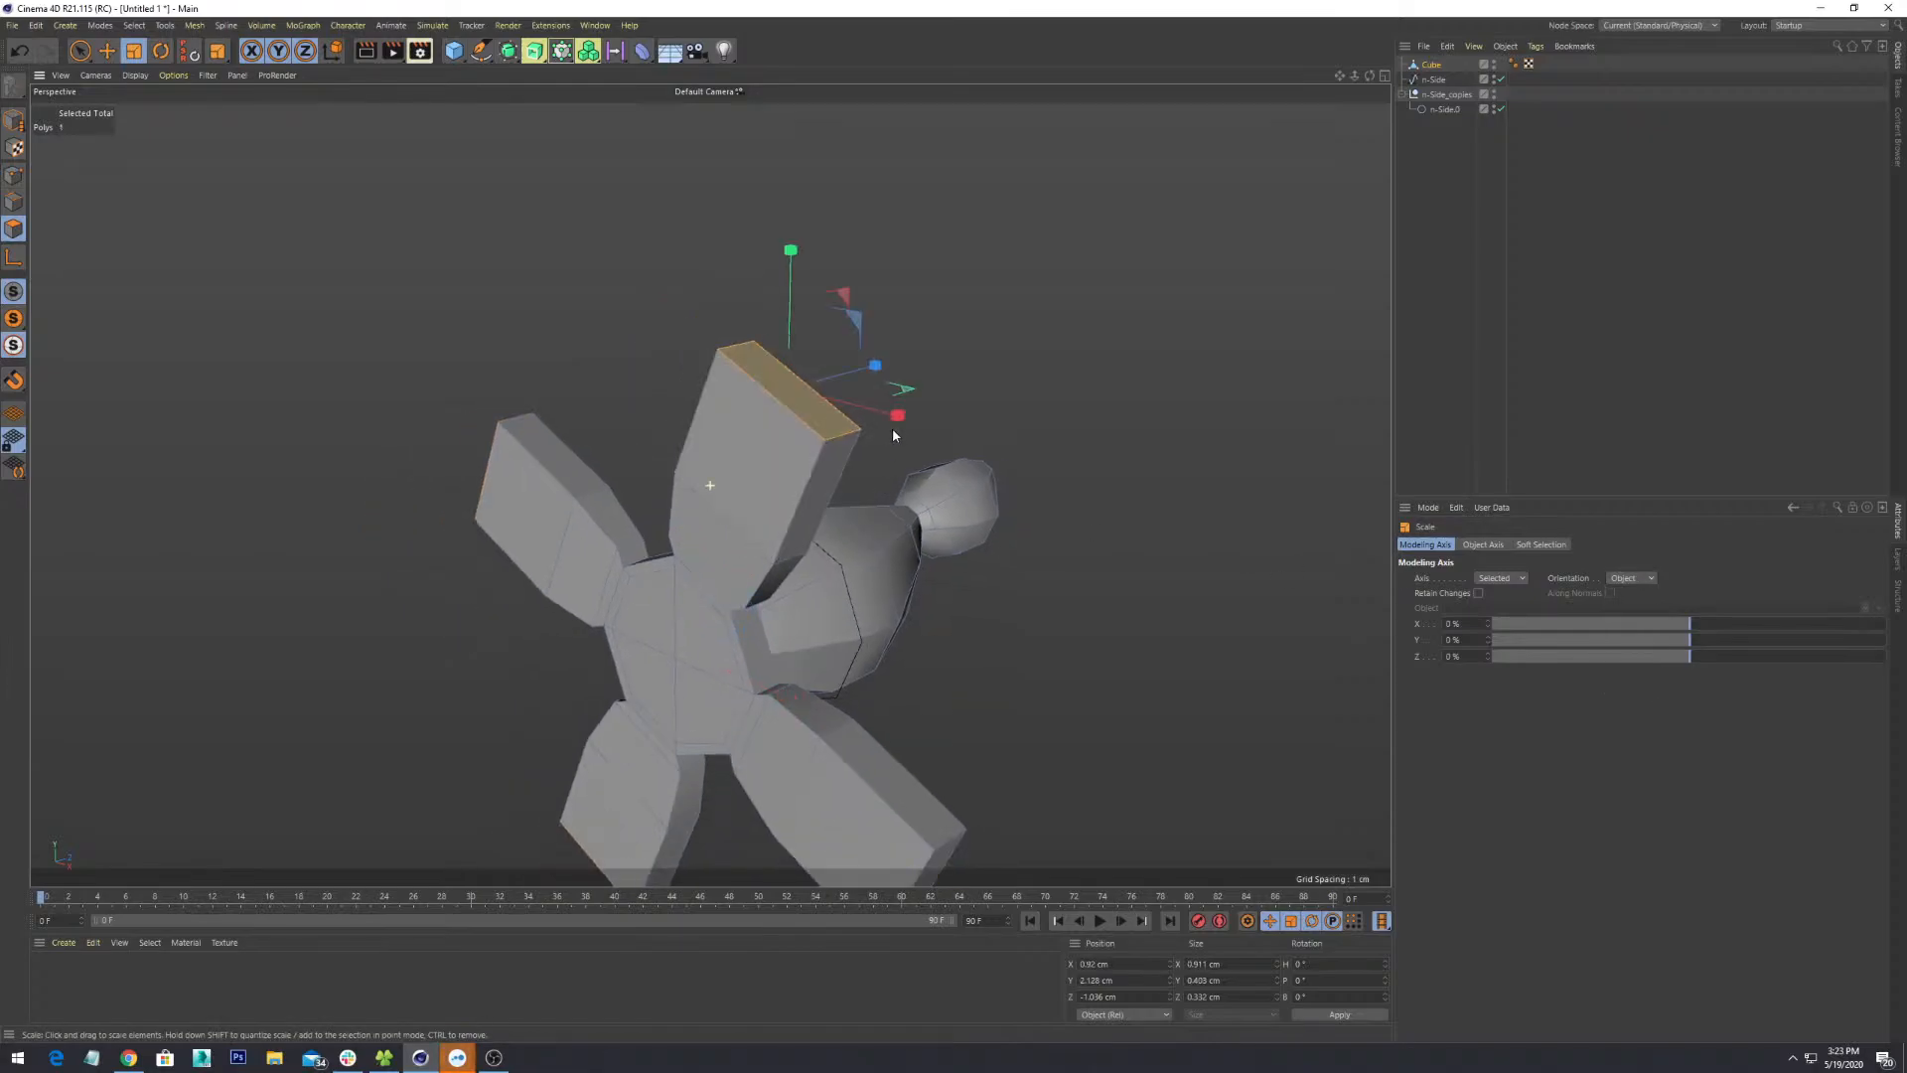
pyautogui.keyDown('alt'); pyautogui.moveTo(892, 430); pyautogui.dragTo(971, 409); pyautogui.keyUp('alt')
pyautogui.keyDown('alt'); pyautogui.moveTo(970, 410); pyautogui.dragTo(894, 599, button='middle'); pyautogui.keyUp('alt')
pyautogui.keyDown('alt'); pyautogui.moveTo(894, 599); pyautogui.dragTo(822, 540); pyautogui.keyUp('alt')
pyautogui.keyDown('alt'); pyautogui.moveTo(794, 591); pyautogui.dragTo(878, 558, button='middle'); pyautogui.keyUp('alt')
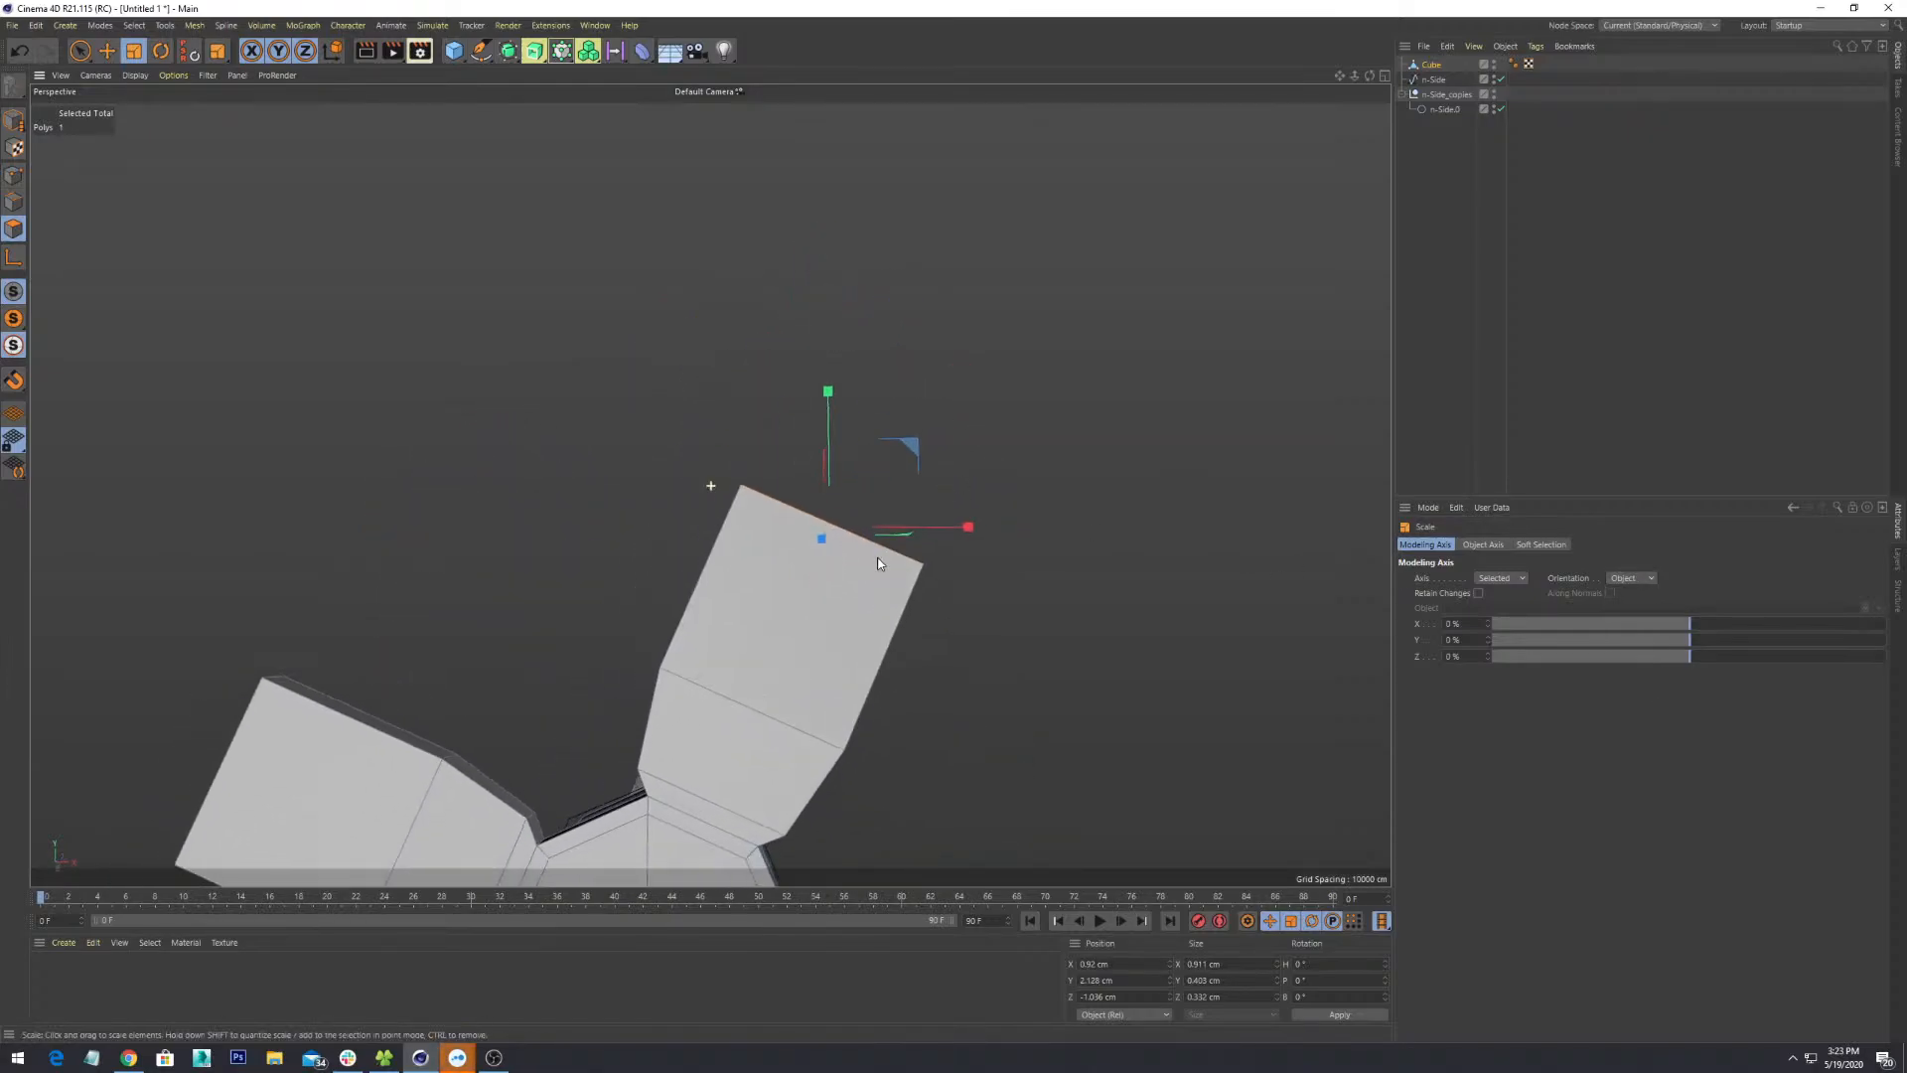
pyautogui.keyDown('alt'); pyautogui.moveTo(878, 564); pyautogui.dragTo(944, 410); pyautogui.keyUp('alt')
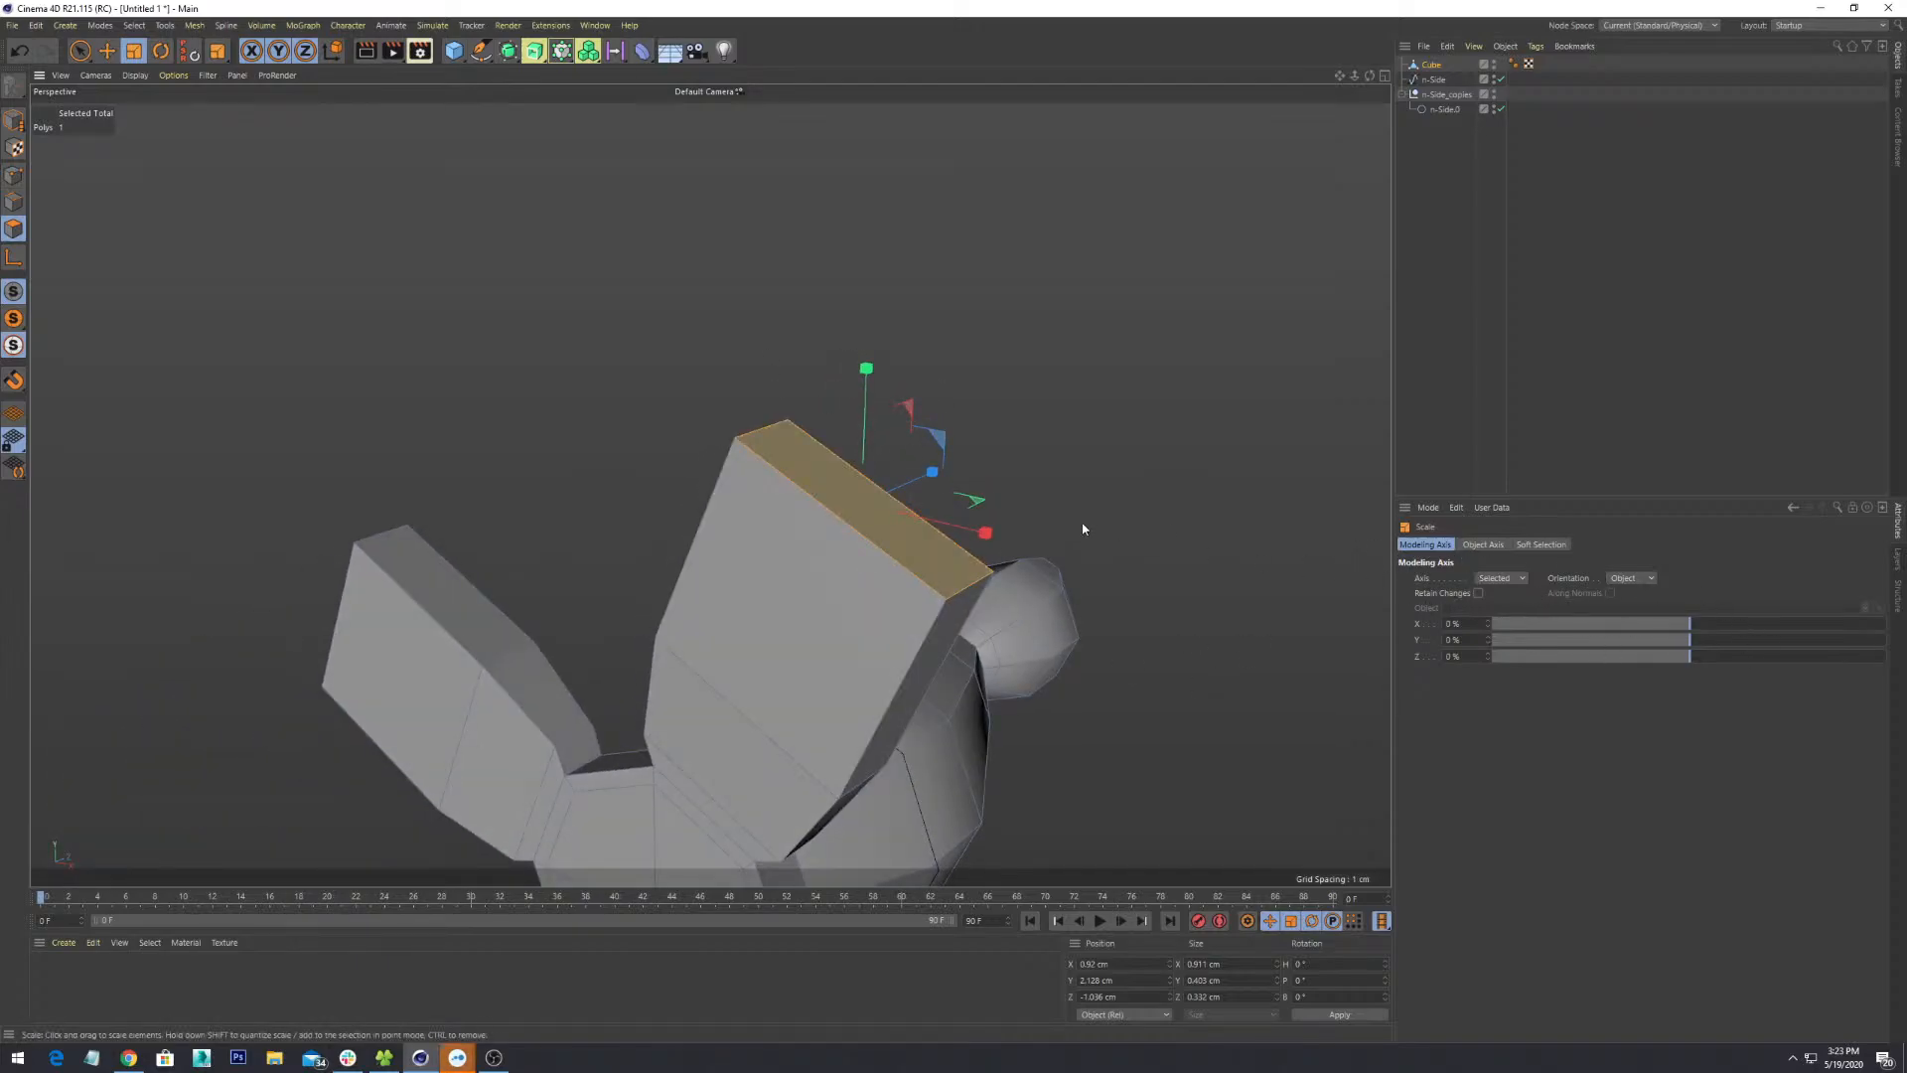
pyautogui.keyDown('alt'); pyautogui.moveTo(941, 468); pyautogui.dragTo(841, 451); pyautogui.keyUp('alt')
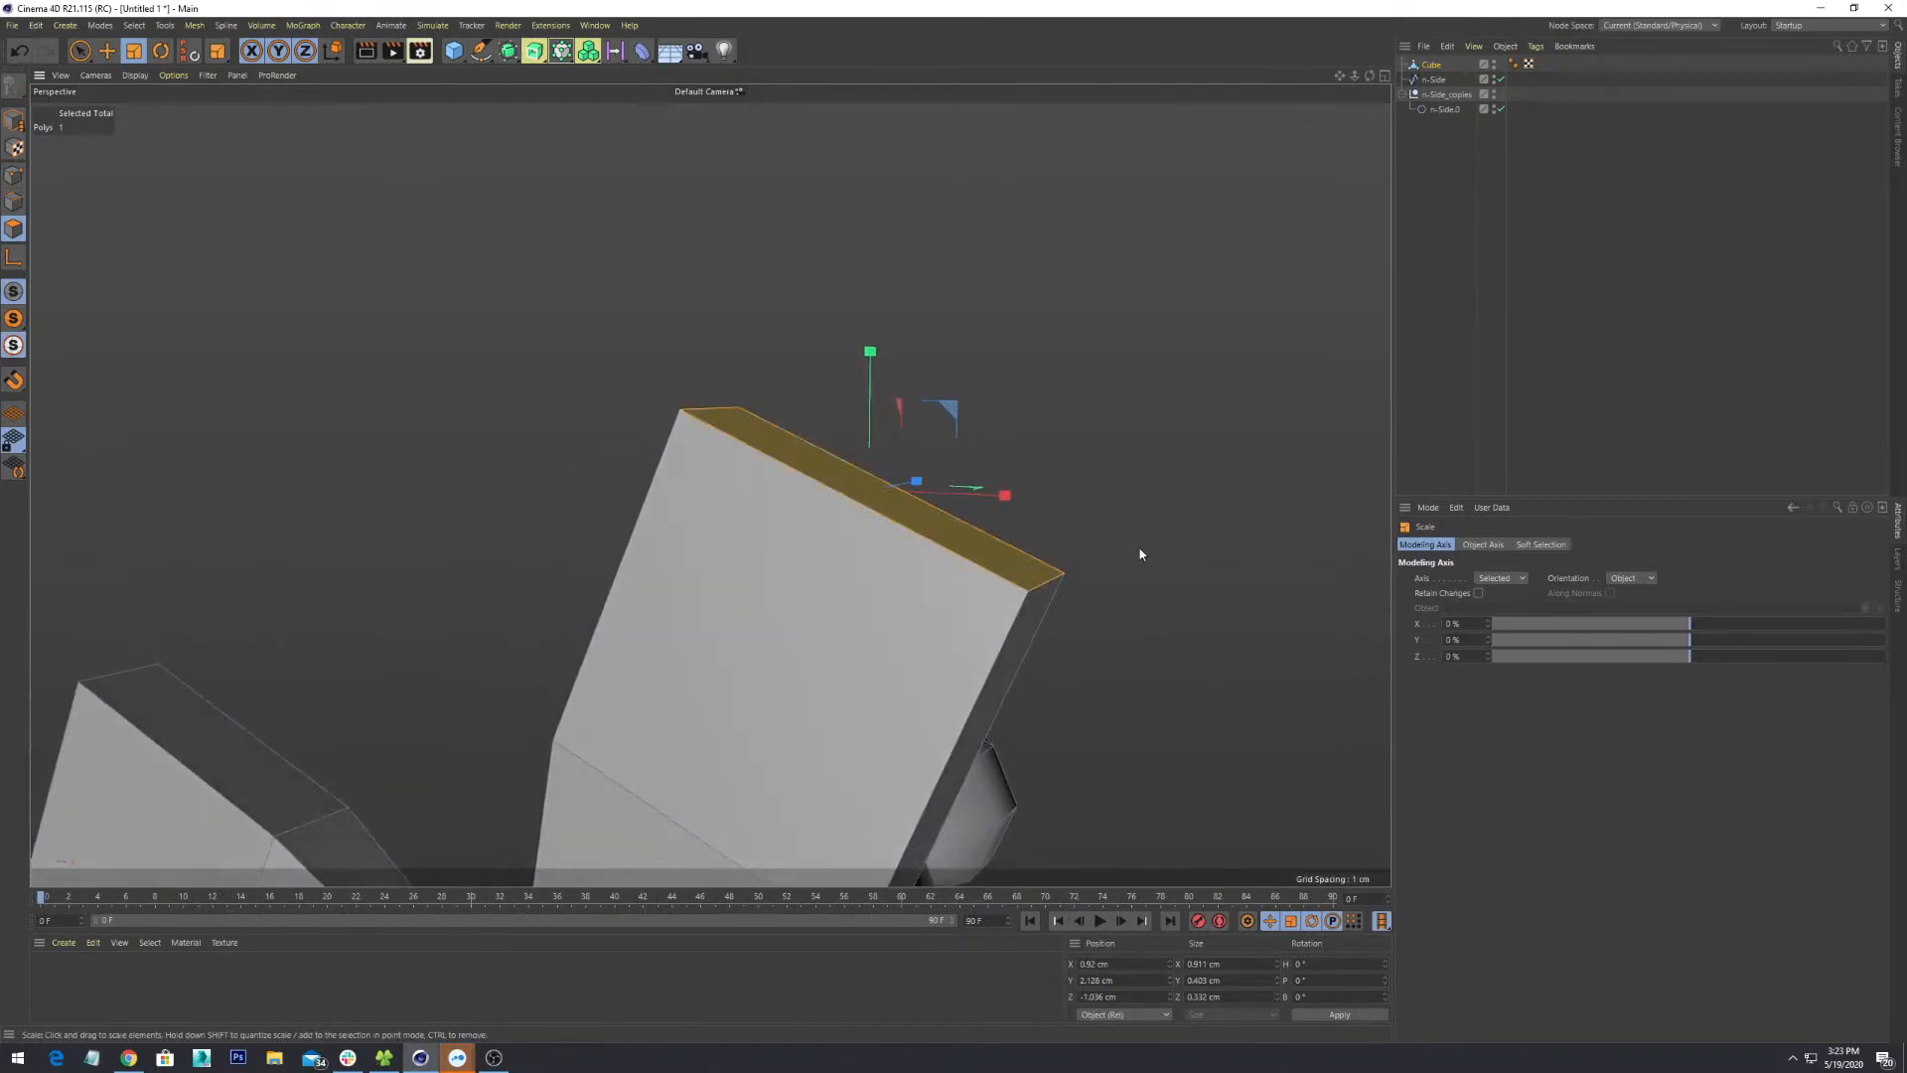
pyautogui.keyDown('alt'); pyautogui.moveTo(1140, 555); pyautogui.dragTo(1134, 558); pyautogui.keyUp('alt')
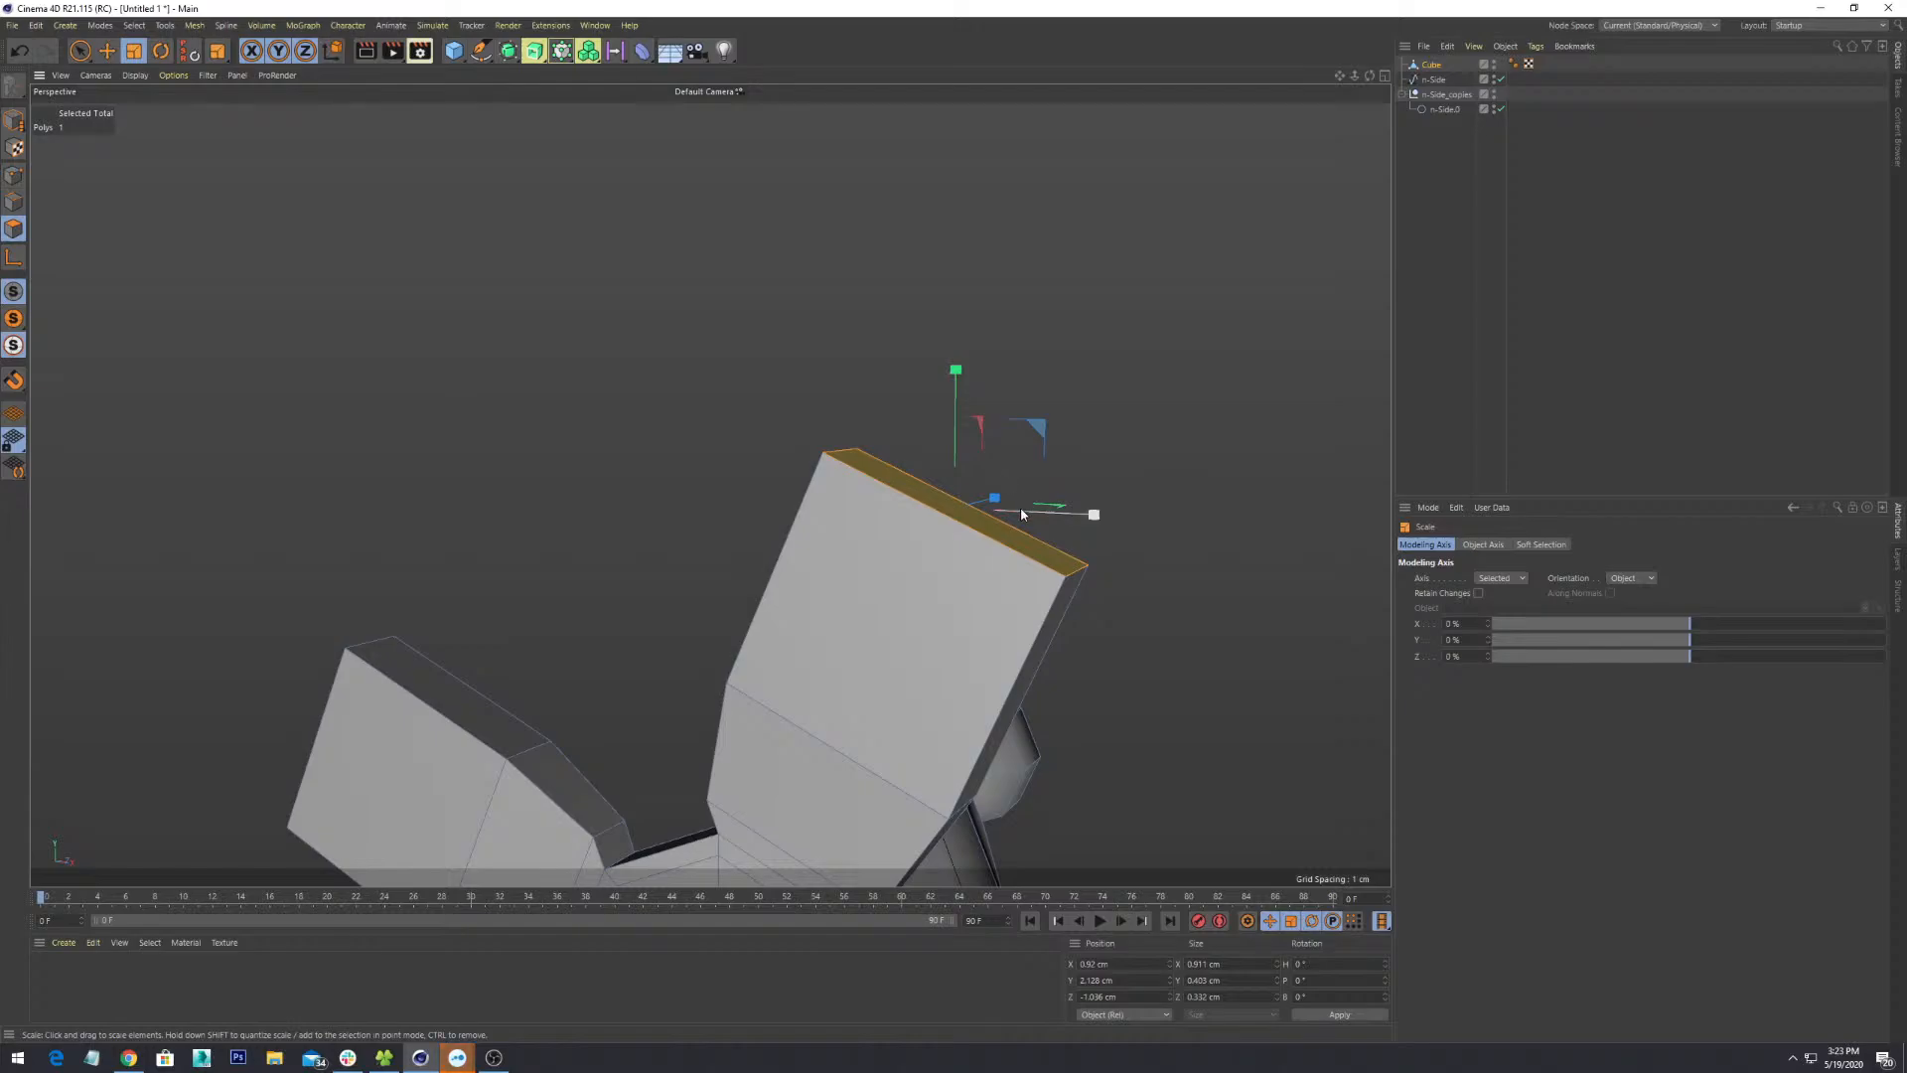
pyautogui.keyDown('alt'); pyautogui.moveTo(1120, 560); pyautogui.dragTo(989, 535); pyautogui.keyUp('alt')
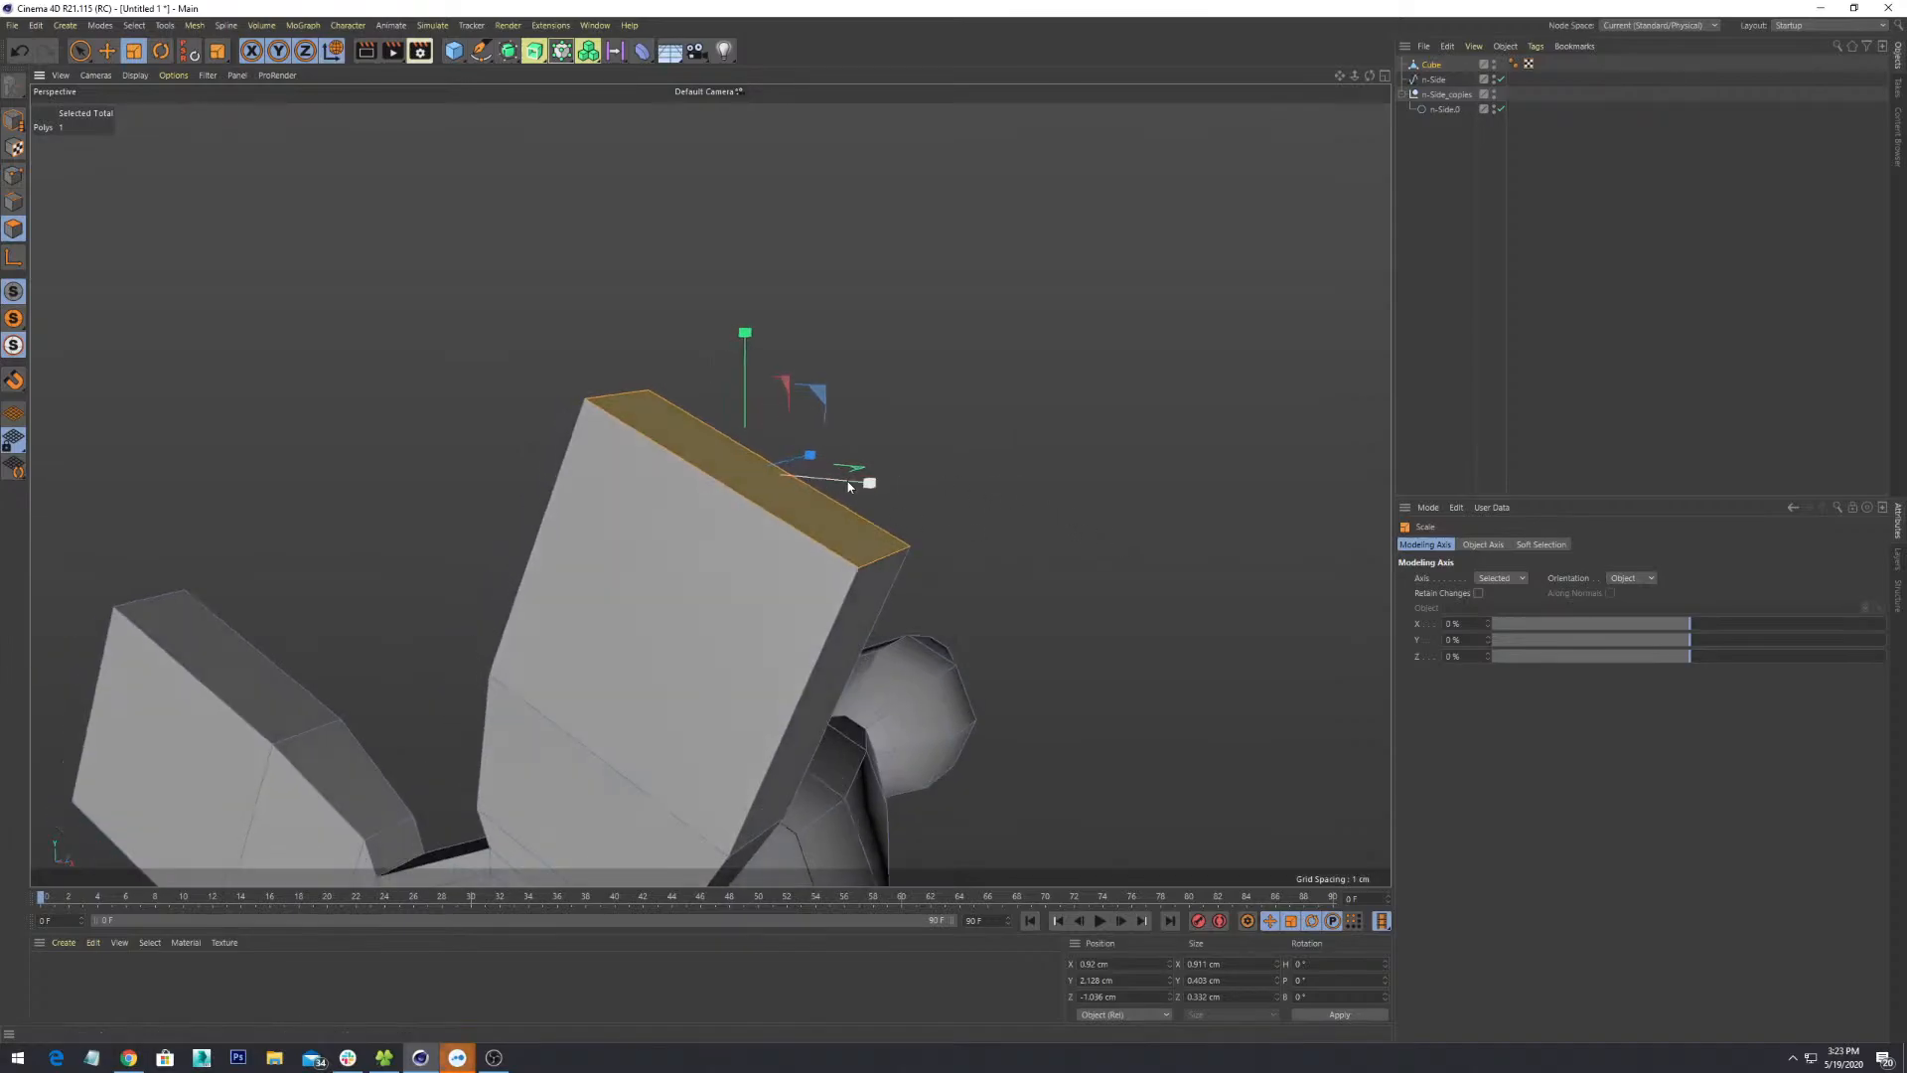
pyautogui.moveTo(870, 481)
pyautogui.mouseDown()
pyautogui.moveTo(818, 478)
pyautogui.moveTo(879, 494)
pyautogui.mouseUp()
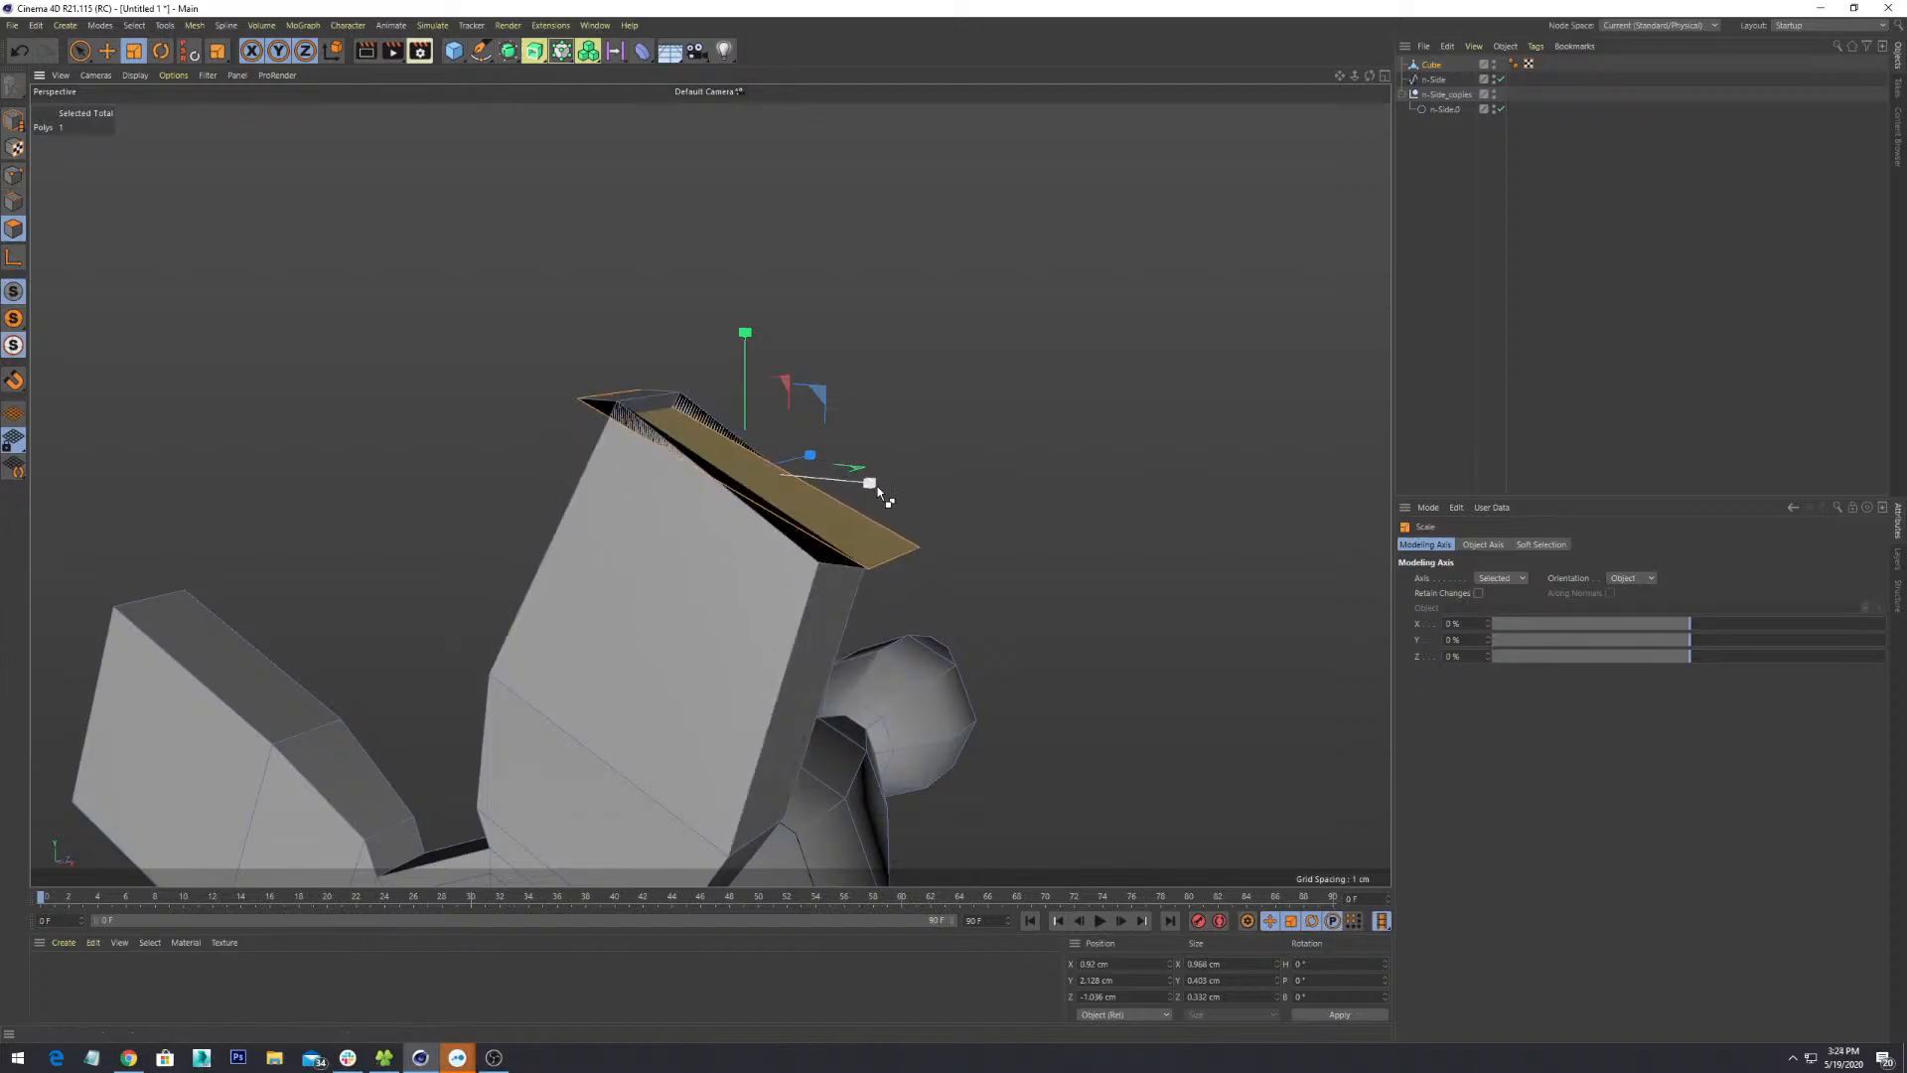
pyautogui.hotkey('ctrl', 'z')
pyautogui.keyDown('alt'); pyautogui.moveTo(1046, 522); pyautogui.dragTo(1057, 581); pyautogui.keyUp('alt')
pyautogui.scroll(-5, 1043, 530)
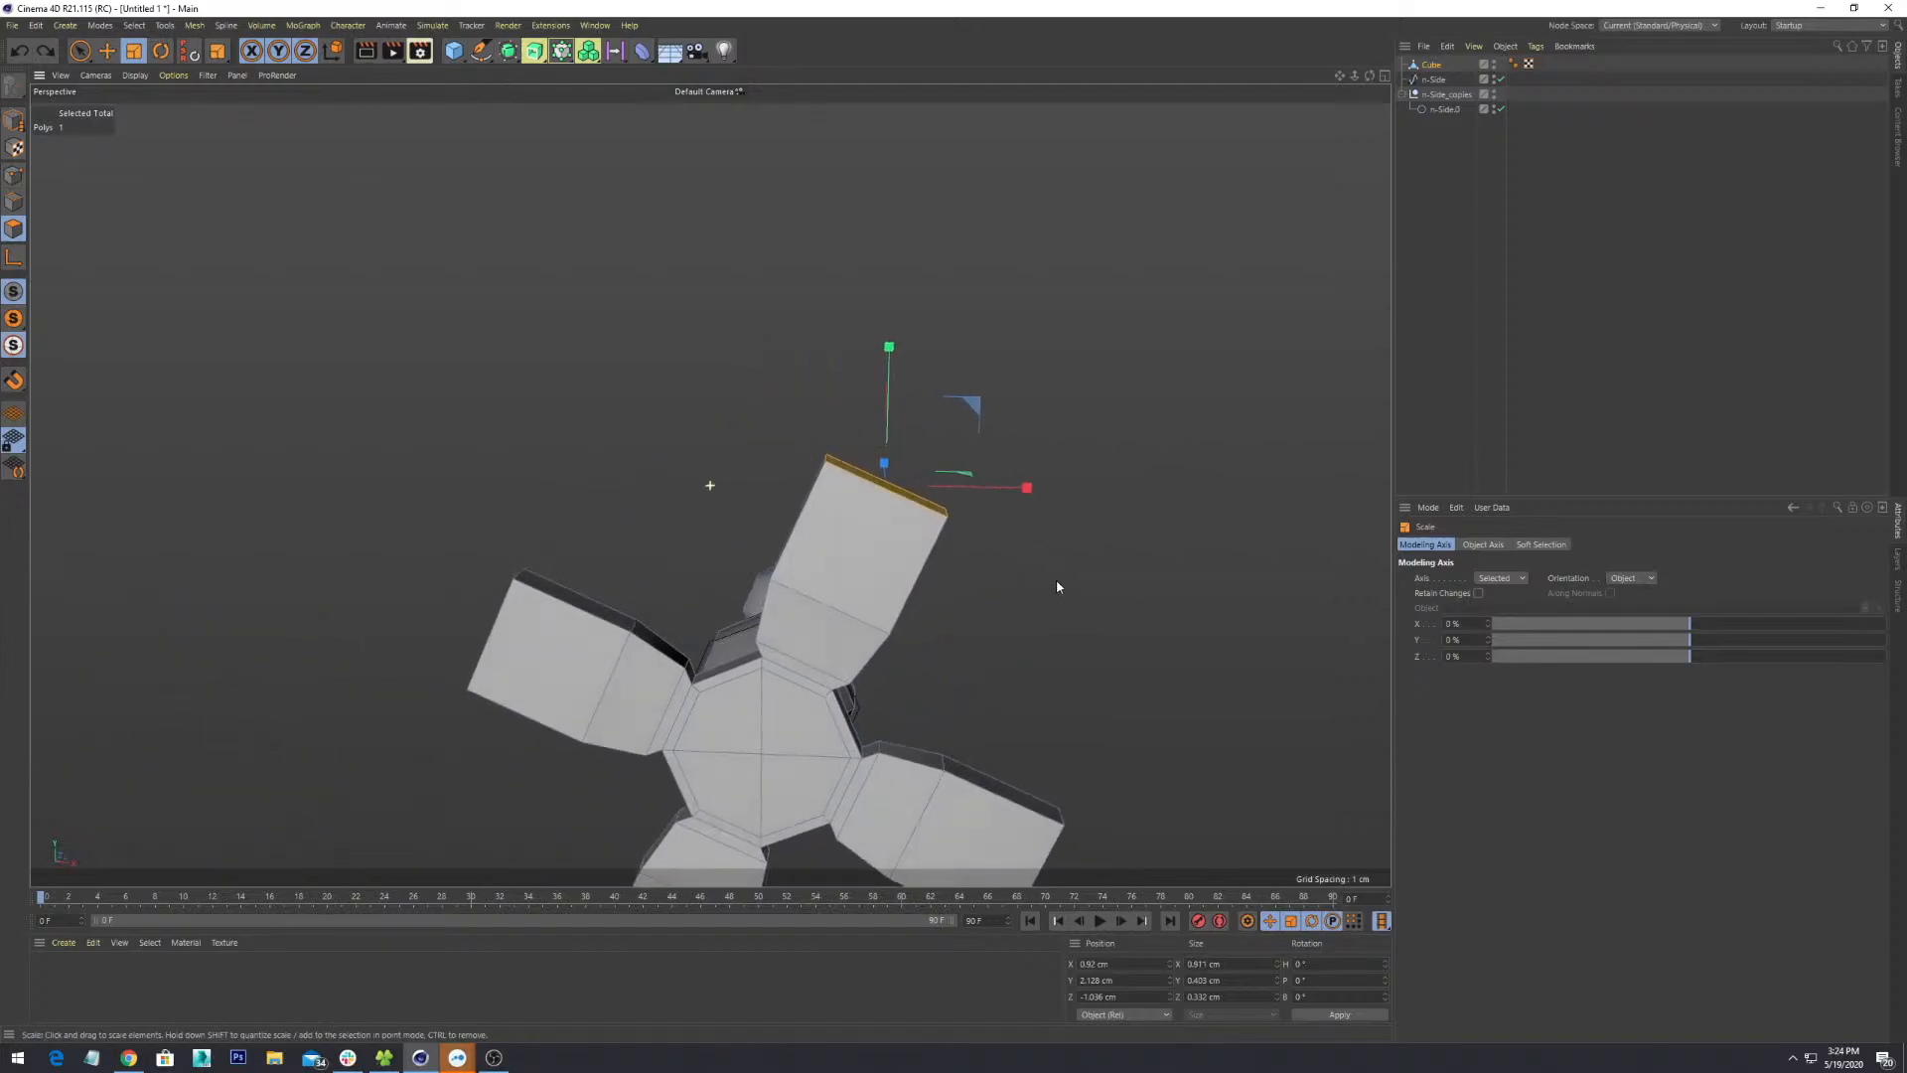
pyautogui.keyDown('alt'); pyautogui.moveTo(1057, 582); pyautogui.dragTo(1152, 345, button='middle'); pyautogui.keyUp('alt')
pyautogui.keyDown('alt'); pyautogui.moveTo(1144, 459); pyautogui.dragTo(889, 485); pyautogui.keyUp('alt')
pyautogui.scroll(-5, 890, 487)
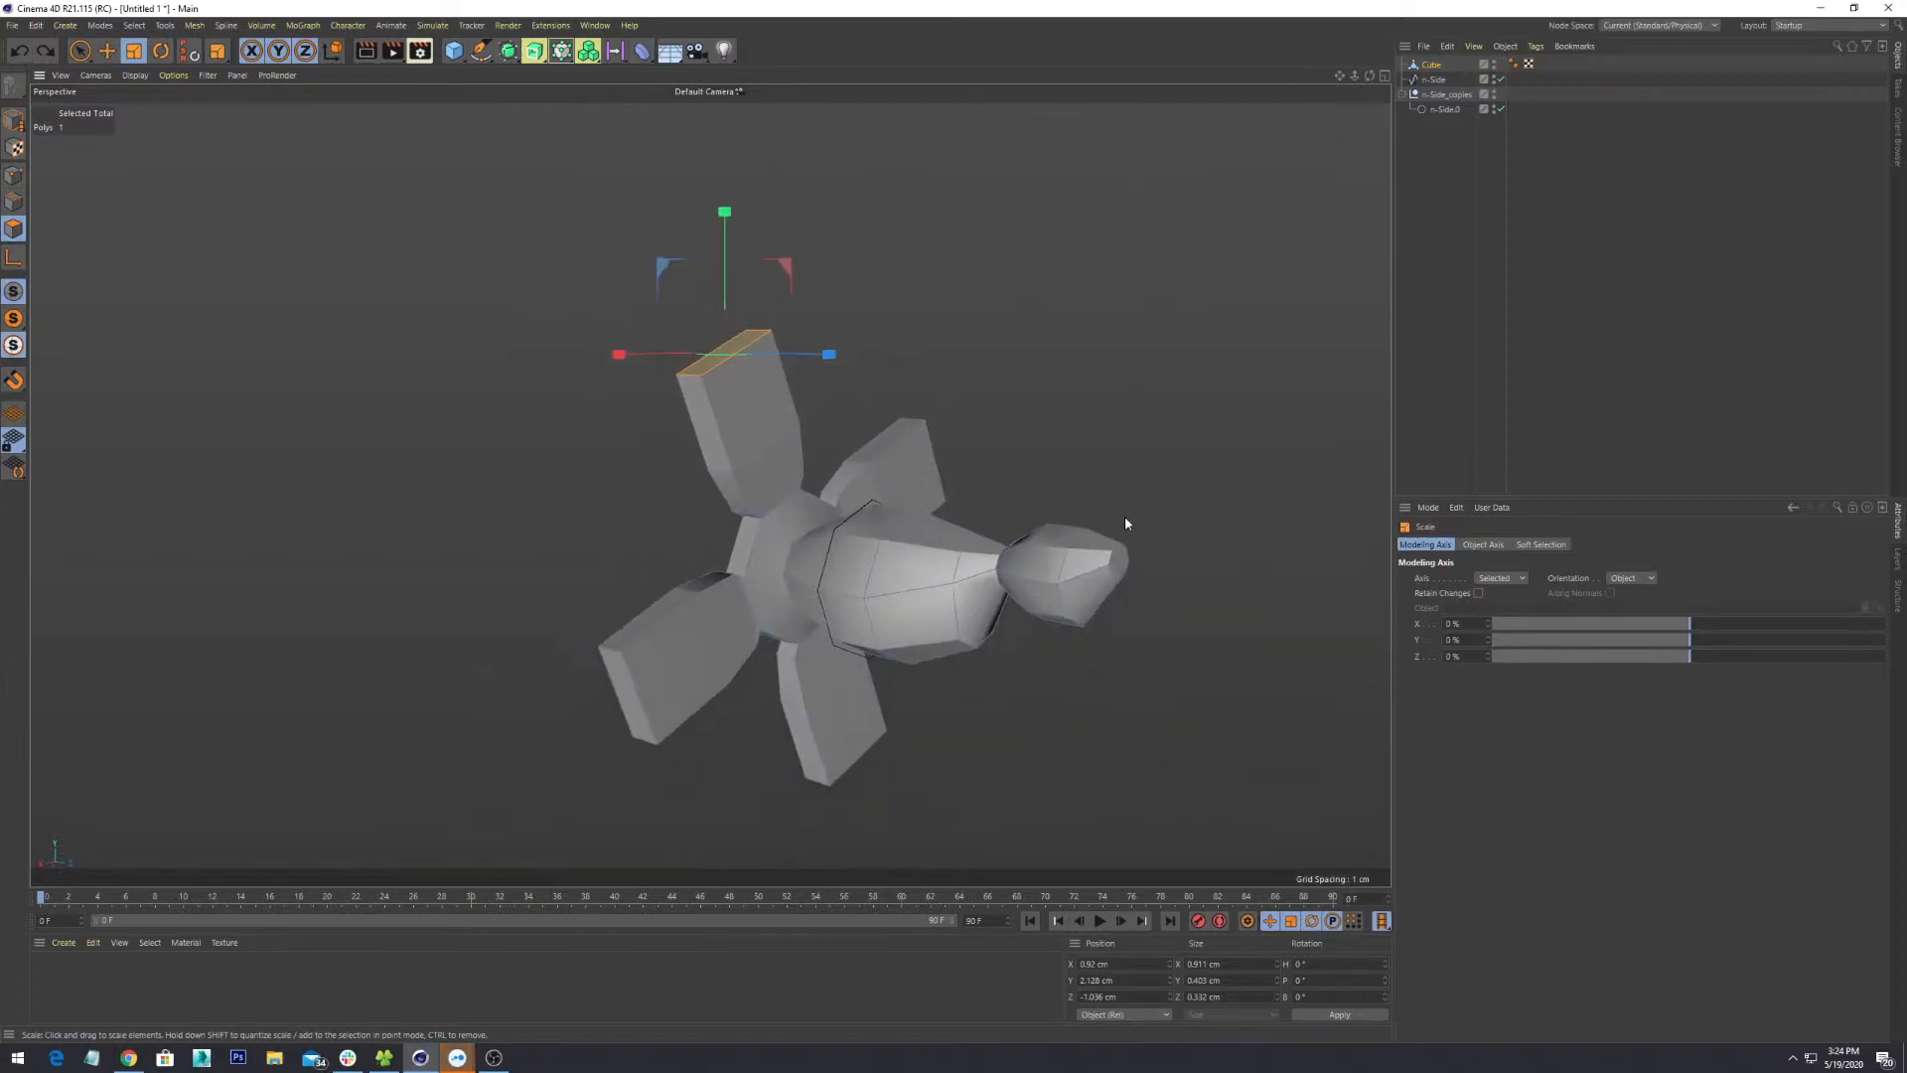
pyautogui.keyDown('alt'); pyautogui.moveTo(1126, 521); pyautogui.dragTo(1097, 635); pyautogui.keyUp('alt')
pyautogui.scroll(6, 1063, 529)
pyautogui.keyDown('alt'); pyautogui.moveTo(1063, 529); pyautogui.dragTo(873, 566); pyautogui.keyUp('alt')
pyautogui.scroll(5, 1029, 408)
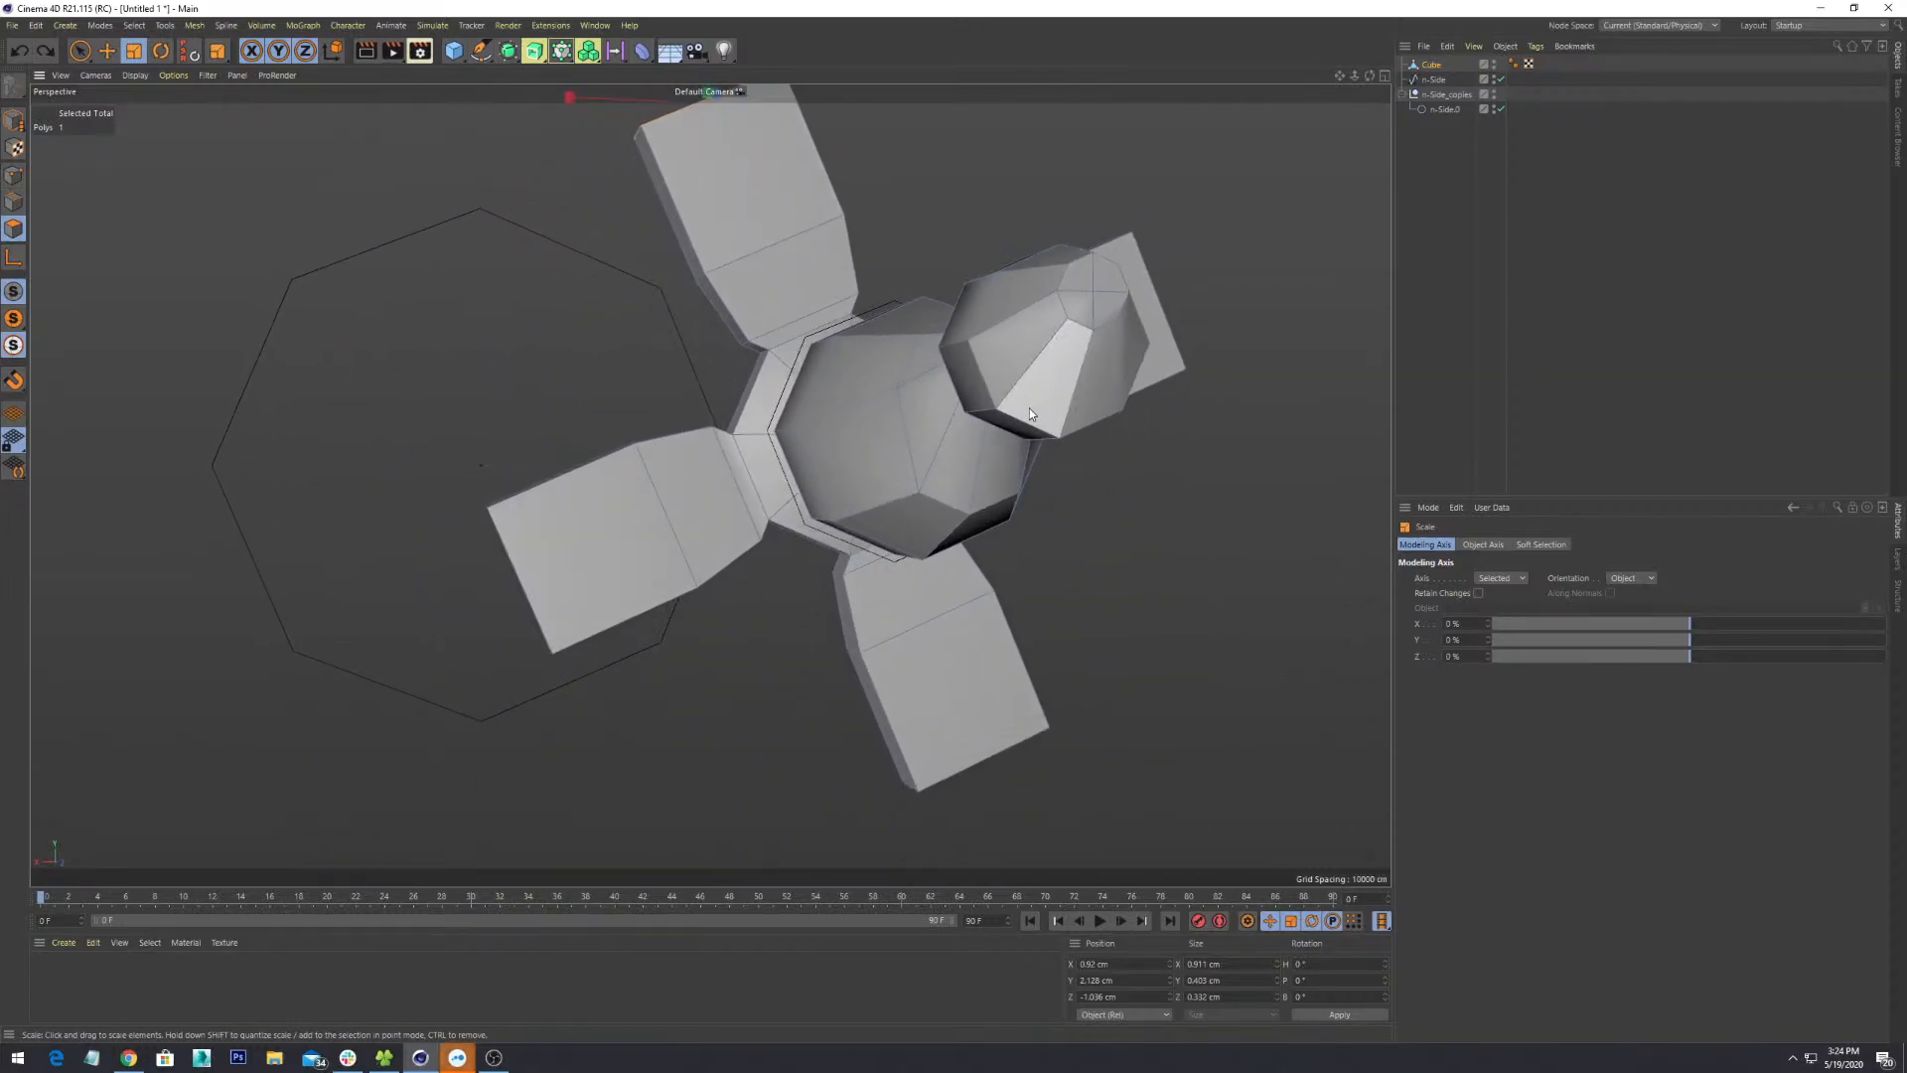
pyautogui.scroll(-3, 1029, 408)
pyautogui.keyDown('alt'); pyautogui.moveTo(1022, 438); pyautogui.dragTo(926, 247); pyautogui.keyUp('alt')
pyautogui.keyDown('alt'); pyautogui.moveTo(926, 248); pyautogui.dragTo(910, 594, button='middle'); pyautogui.keyUp('alt')
pyautogui.scroll(-3, 910, 594)
pyautogui.keyDown('alt'); pyautogui.moveTo(910, 594); pyautogui.dragTo(951, 551); pyautogui.keyUp('alt')
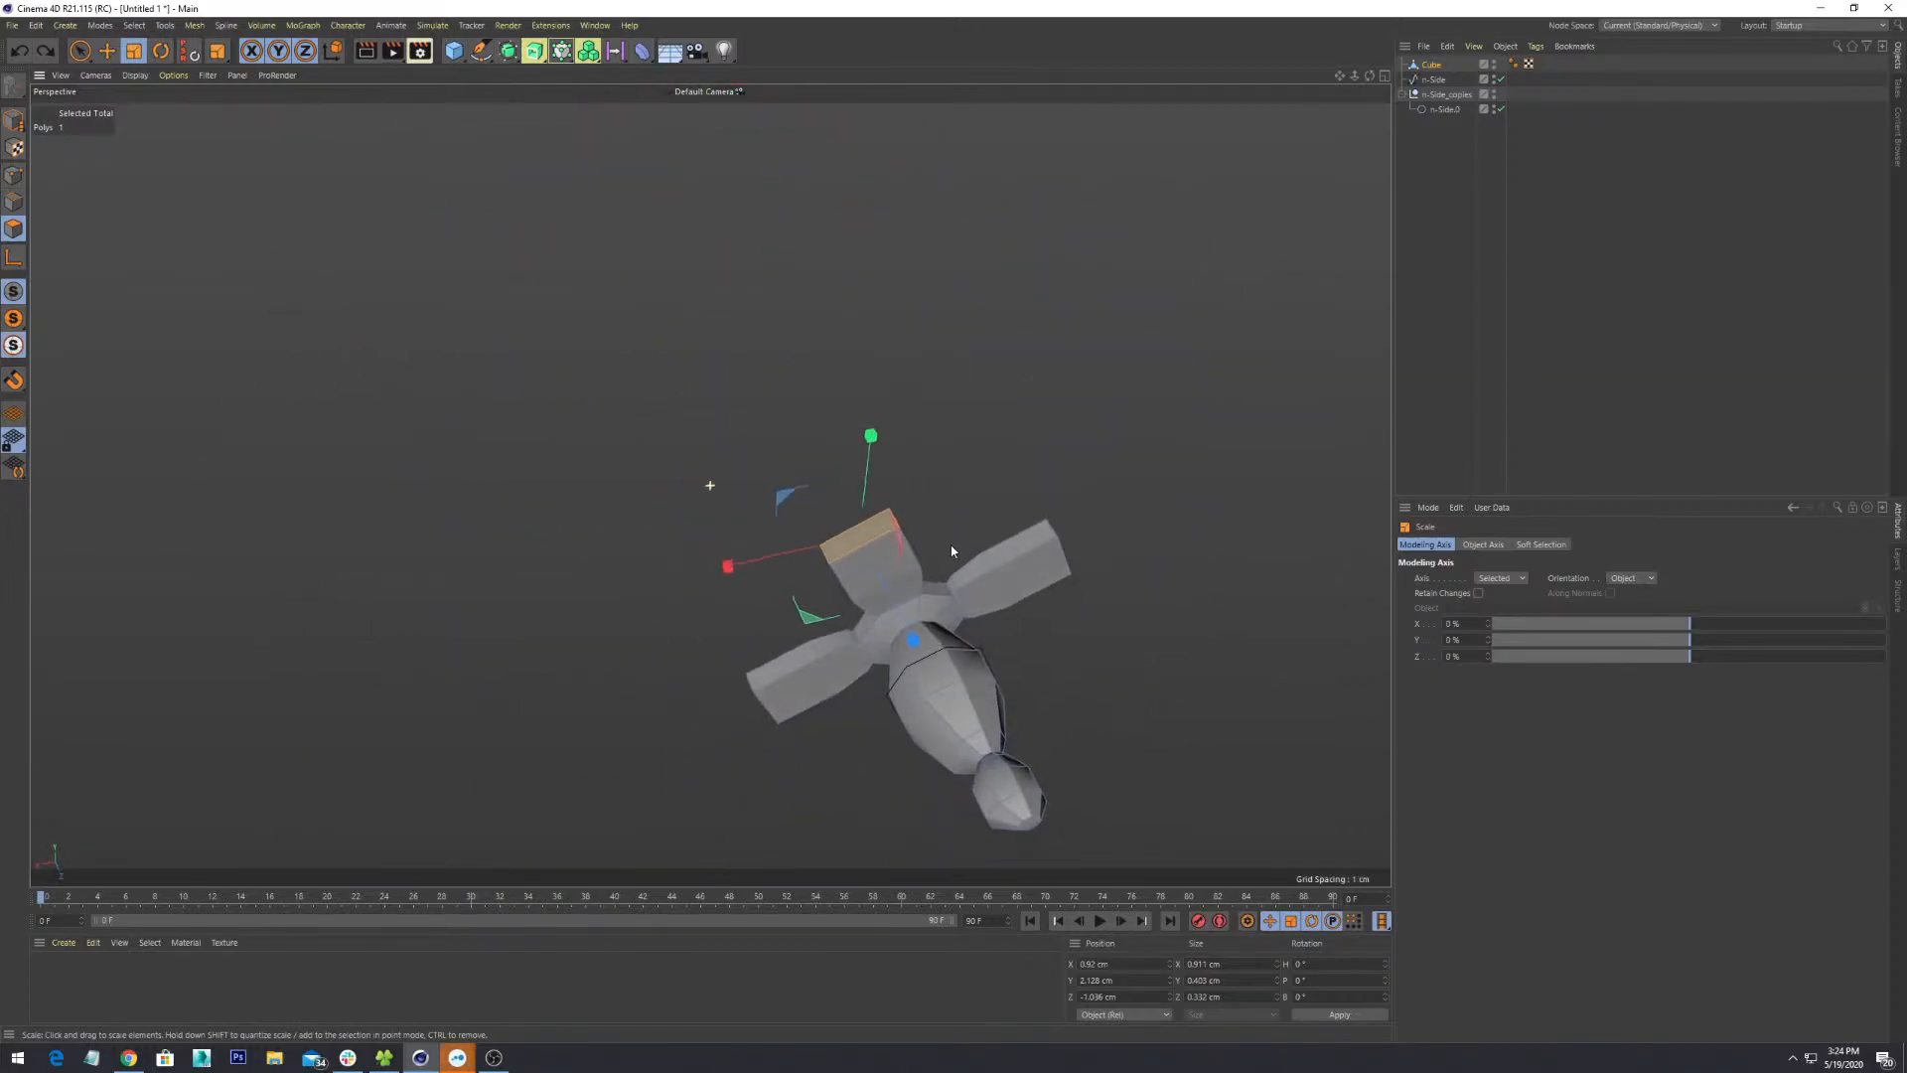
pyautogui.scroll(7, 950, 549)
pyautogui.keyDown('alt'); pyautogui.moveTo(762, 484); pyautogui.dragTo(711, 485); pyautogui.keyUp('alt')
pyautogui.keyDown('alt'); pyautogui.moveTo(711, 485); pyautogui.dragTo(1082, 352, button='middle'); pyautogui.keyUp('alt')
pyautogui.scroll(2, 1081, 352)
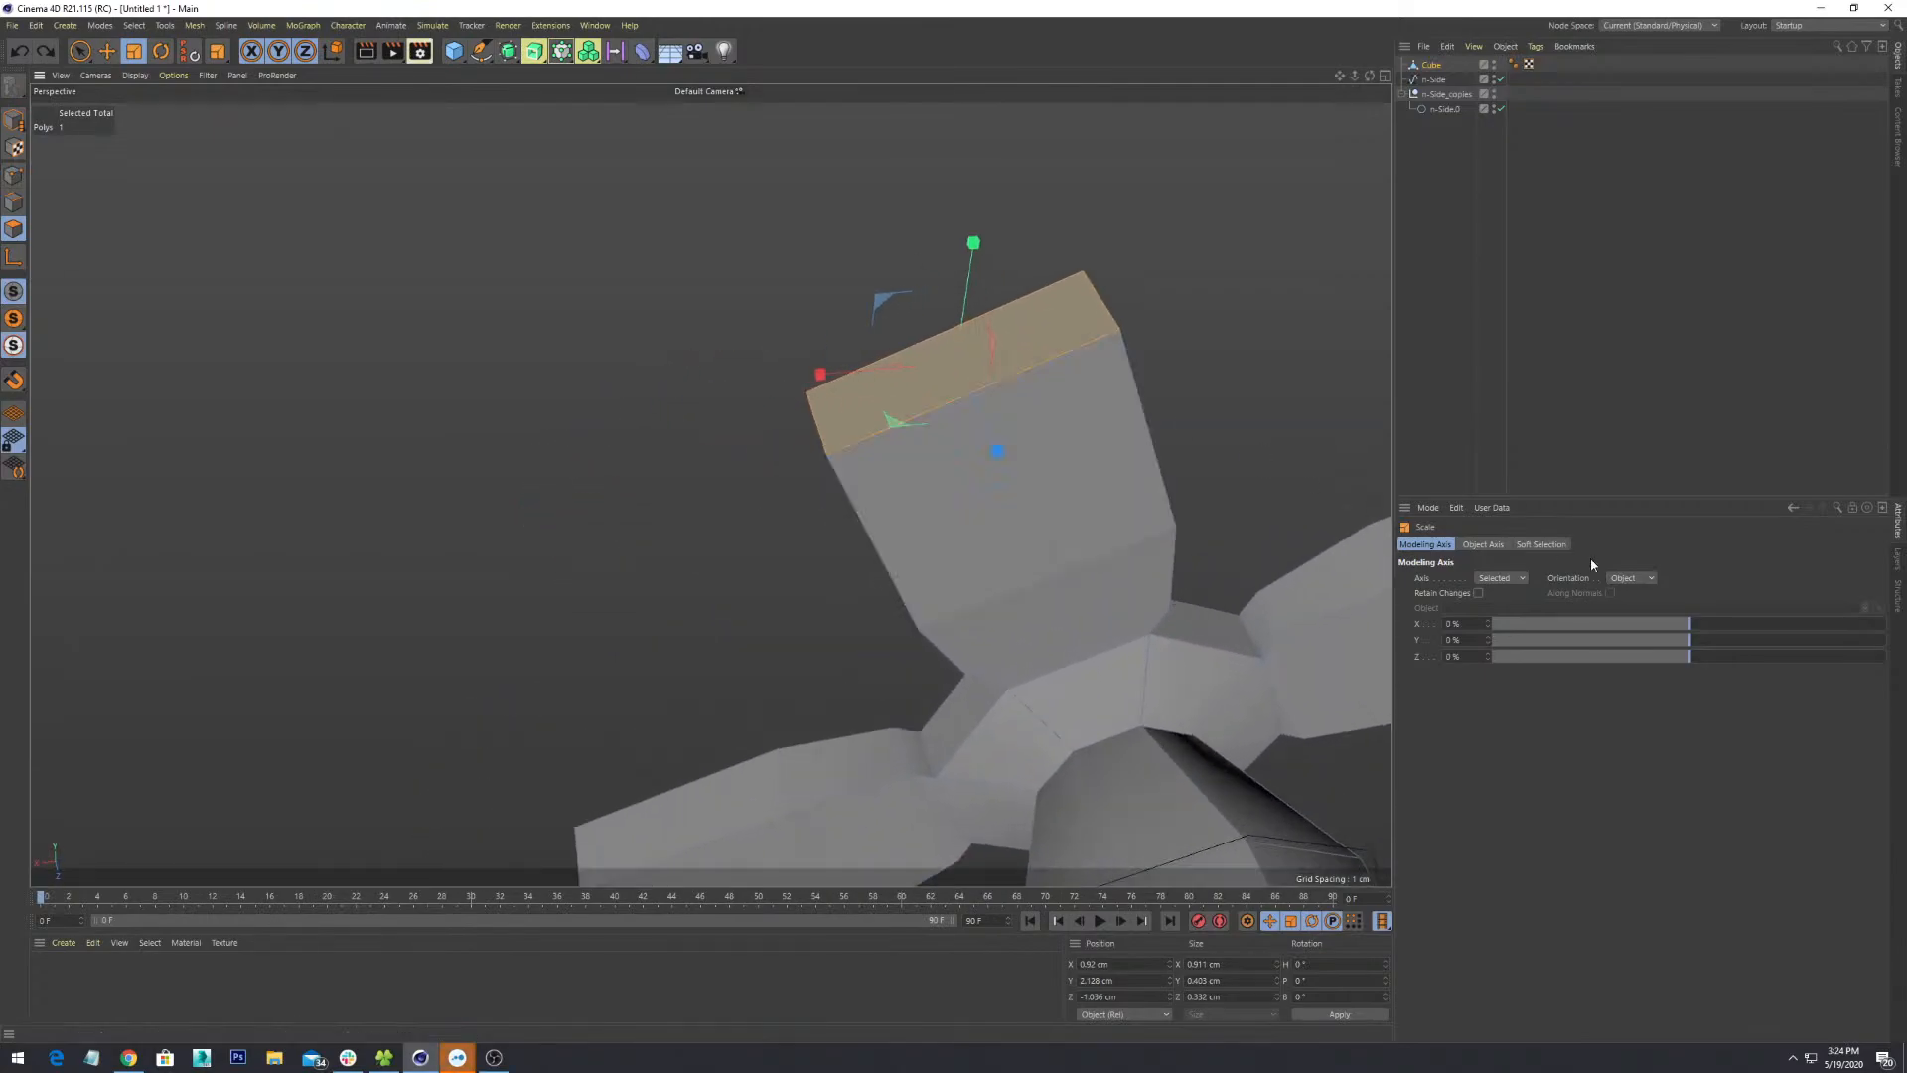
# - Check the axis settings tabs and set scaling orientation to follow the face Normal
pyautogui.click(1483, 544)
pyautogui.click(1541, 545)
pyautogui.click(1425, 544)
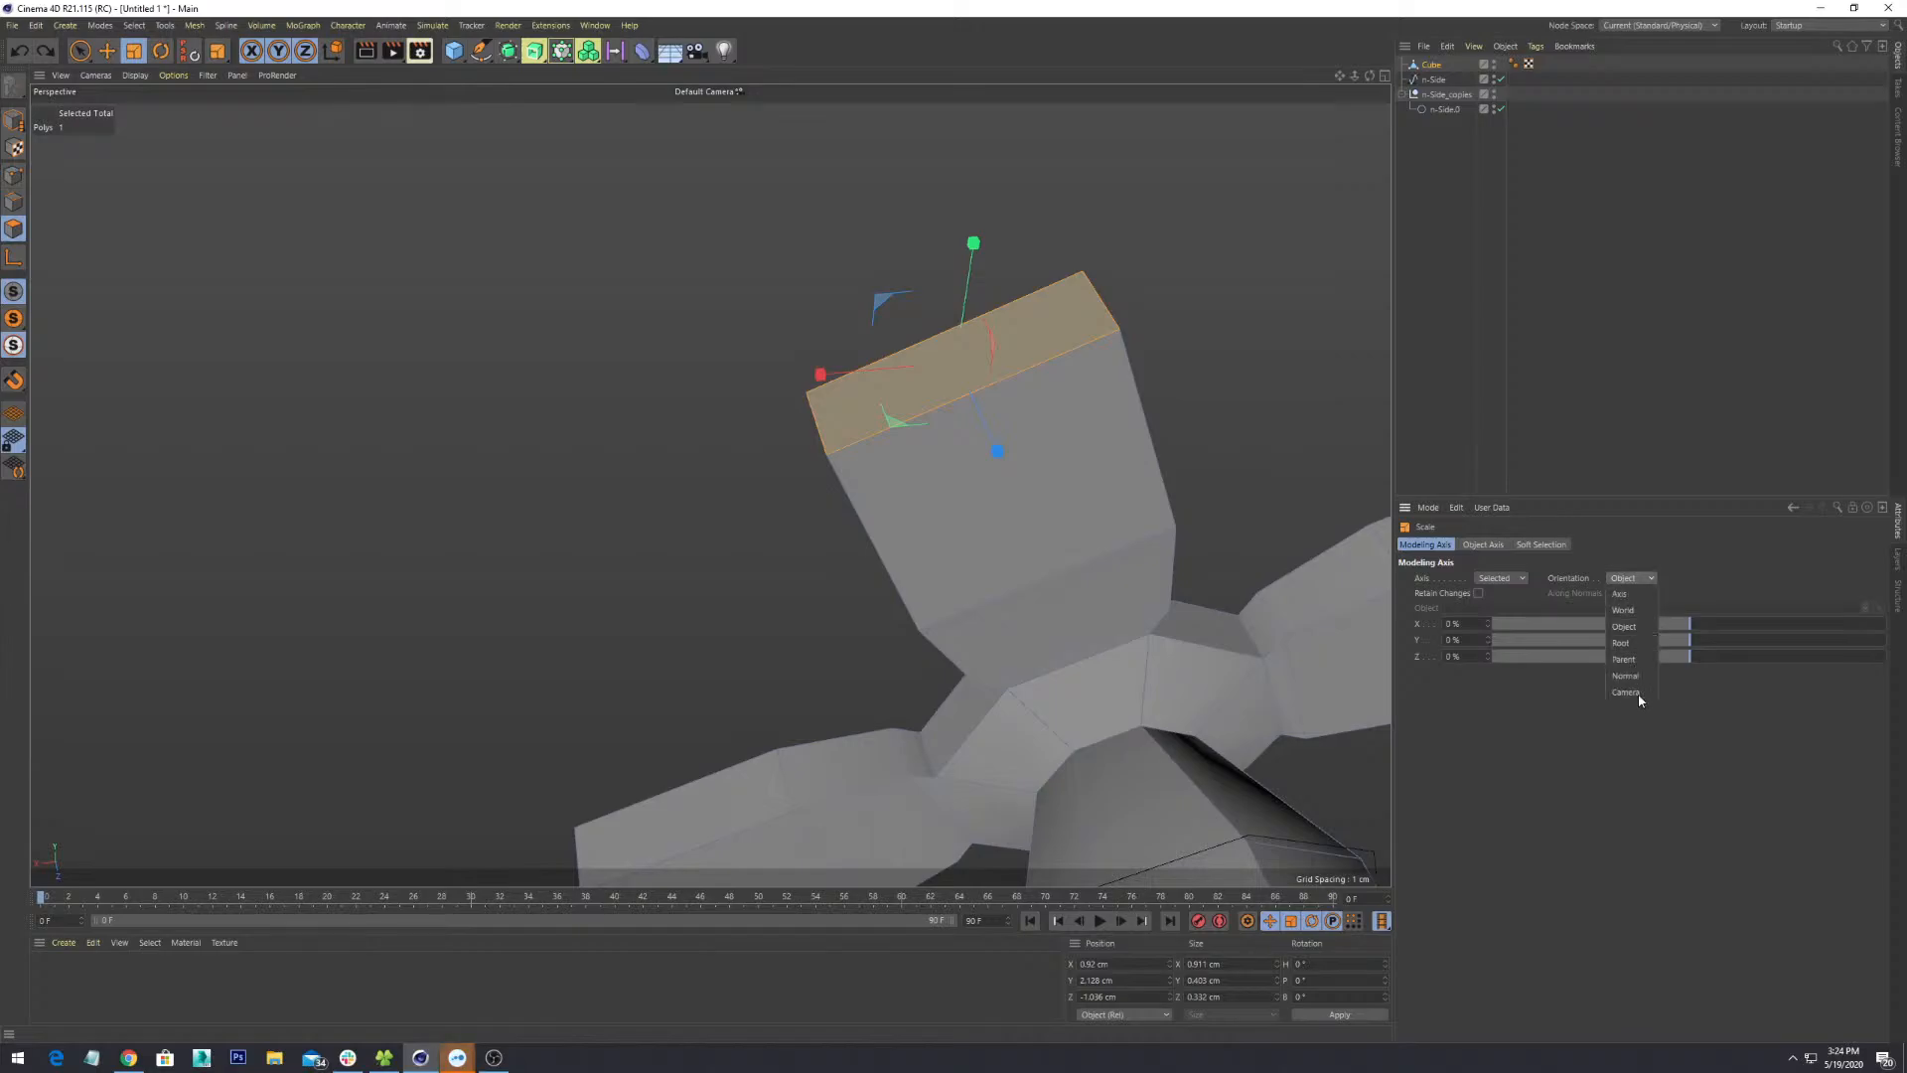
pyautogui.click(1634, 677)
pyautogui.click(1610, 593)
# - Try shrinking the end face to about 81%, then undo it and the last selection change
pyautogui.keyDown('alt'); pyautogui.moveTo(1118, 420); pyautogui.dragTo(1055, 361); pyautogui.keyUp('alt')
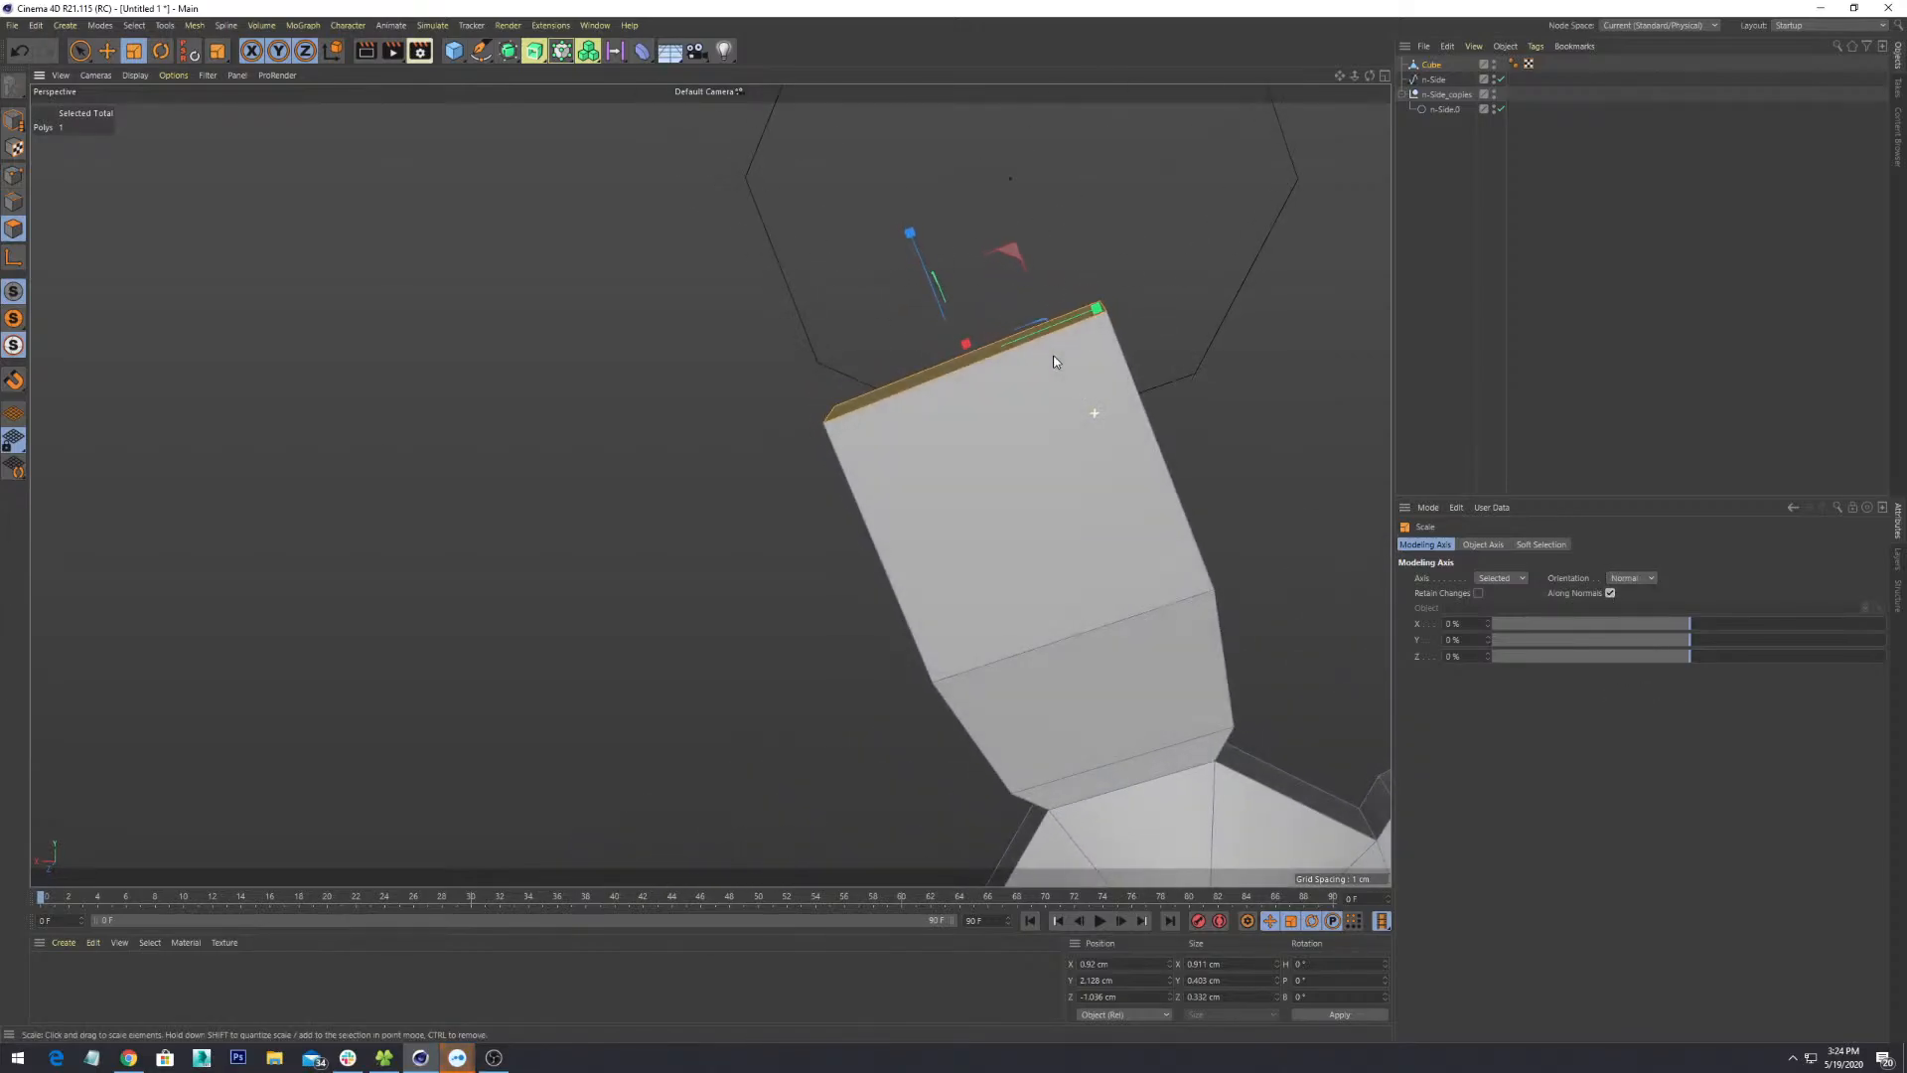
pyautogui.keyDown('alt'); pyautogui.moveTo(1055, 362); pyautogui.dragTo(825, 476, button='middle'); pyautogui.keyUp('alt')
pyautogui.moveTo(825, 477); pyautogui.dragTo(824, 444)
pyautogui.hotkey('ctrl', 'z')
pyautogui.scroll(-6, 824, 443)
pyautogui.keyDown('alt'); pyautogui.moveTo(1202, 656); pyautogui.dragTo(1082, 657); pyautogui.keyUp('alt')
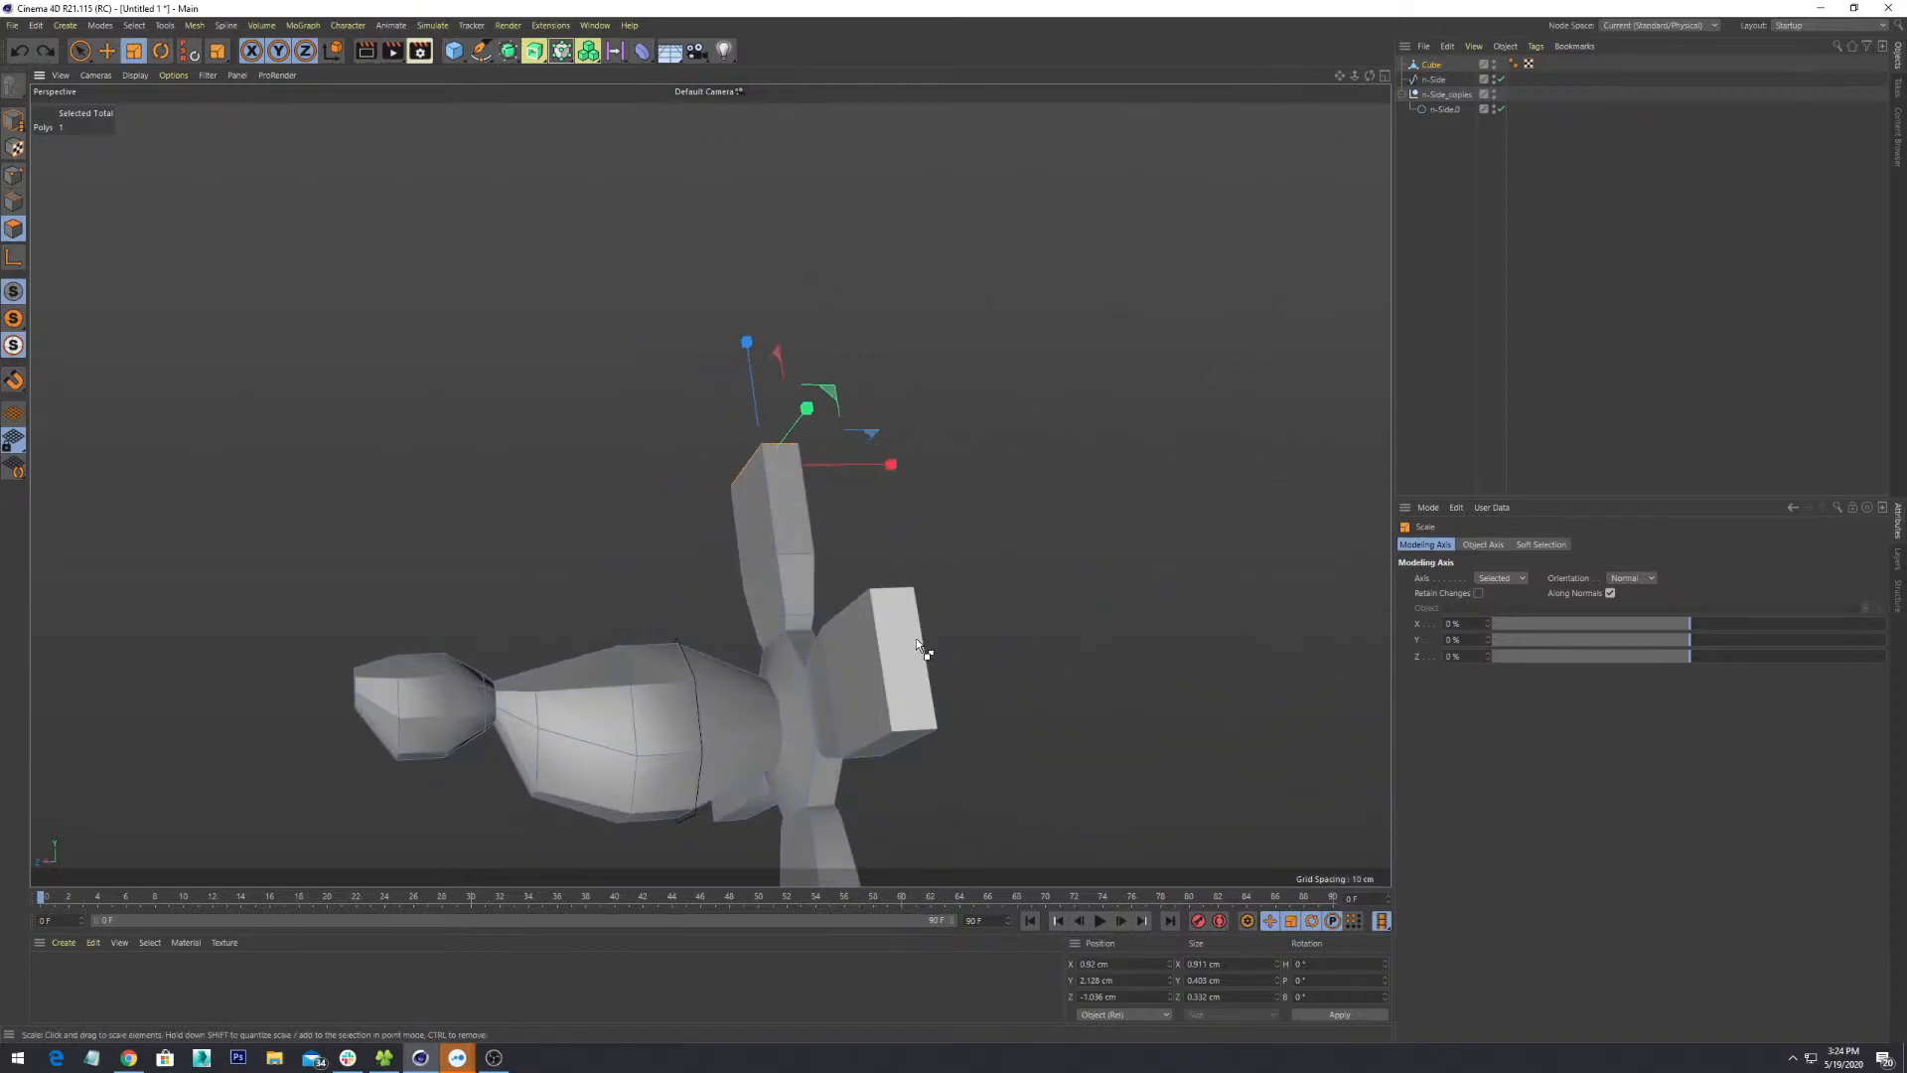
pyautogui.hotkey('ctrl', 'z')
# - Reselect the right, upper and lower-left flaps' end faces
pyautogui.keyDown('alt'); pyautogui.moveTo(927, 752); pyautogui.dragTo(1041, 535, button='middle'); pyautogui.keyUp('alt')
pyautogui.click(1017, 419)
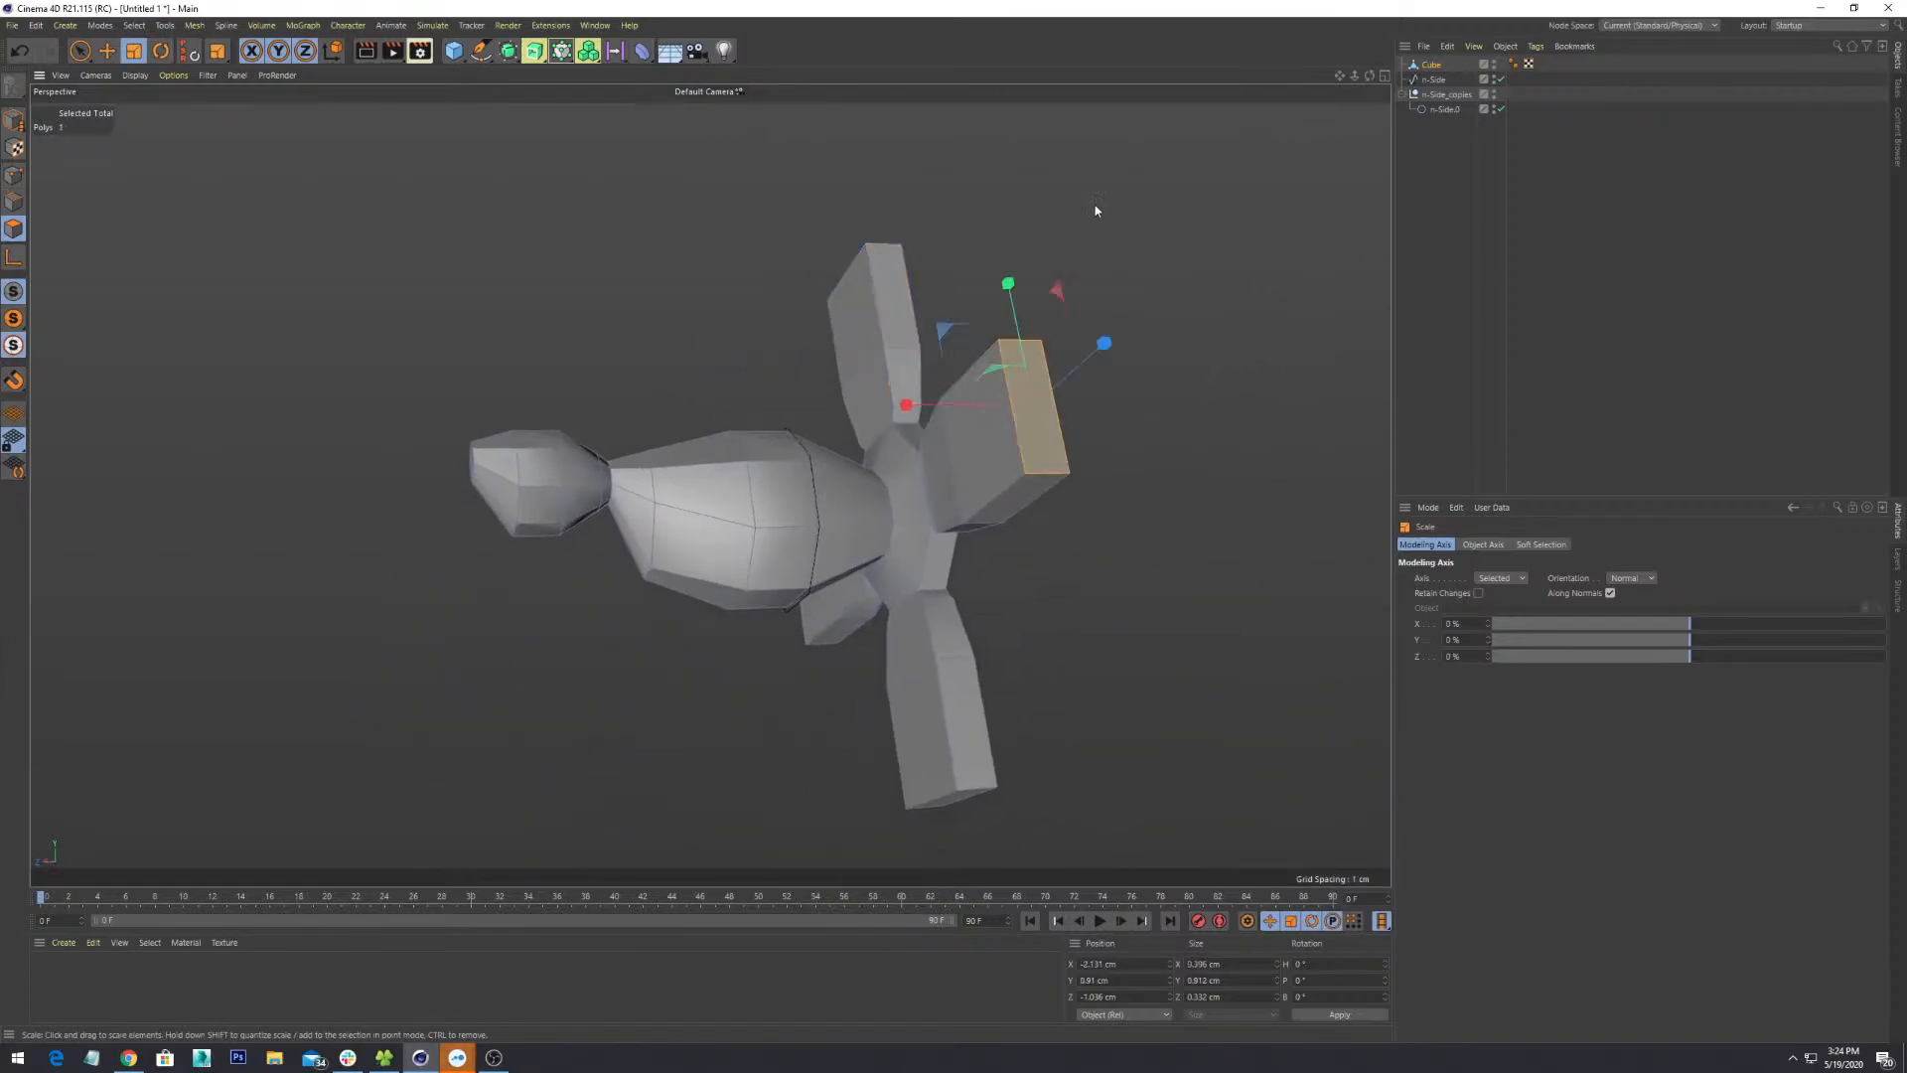
pyautogui.keyDown('alt'); pyautogui.moveTo(1096, 210); pyautogui.dragTo(1123, 337); pyautogui.keyUp('alt')
pyautogui.keyDown('shift'); pyautogui.click(902, 435); pyautogui.keyUp('shift')
pyautogui.keyDown('alt'); pyautogui.moveTo(919, 497); pyautogui.dragTo(1212, 437); pyautogui.keyUp('alt')
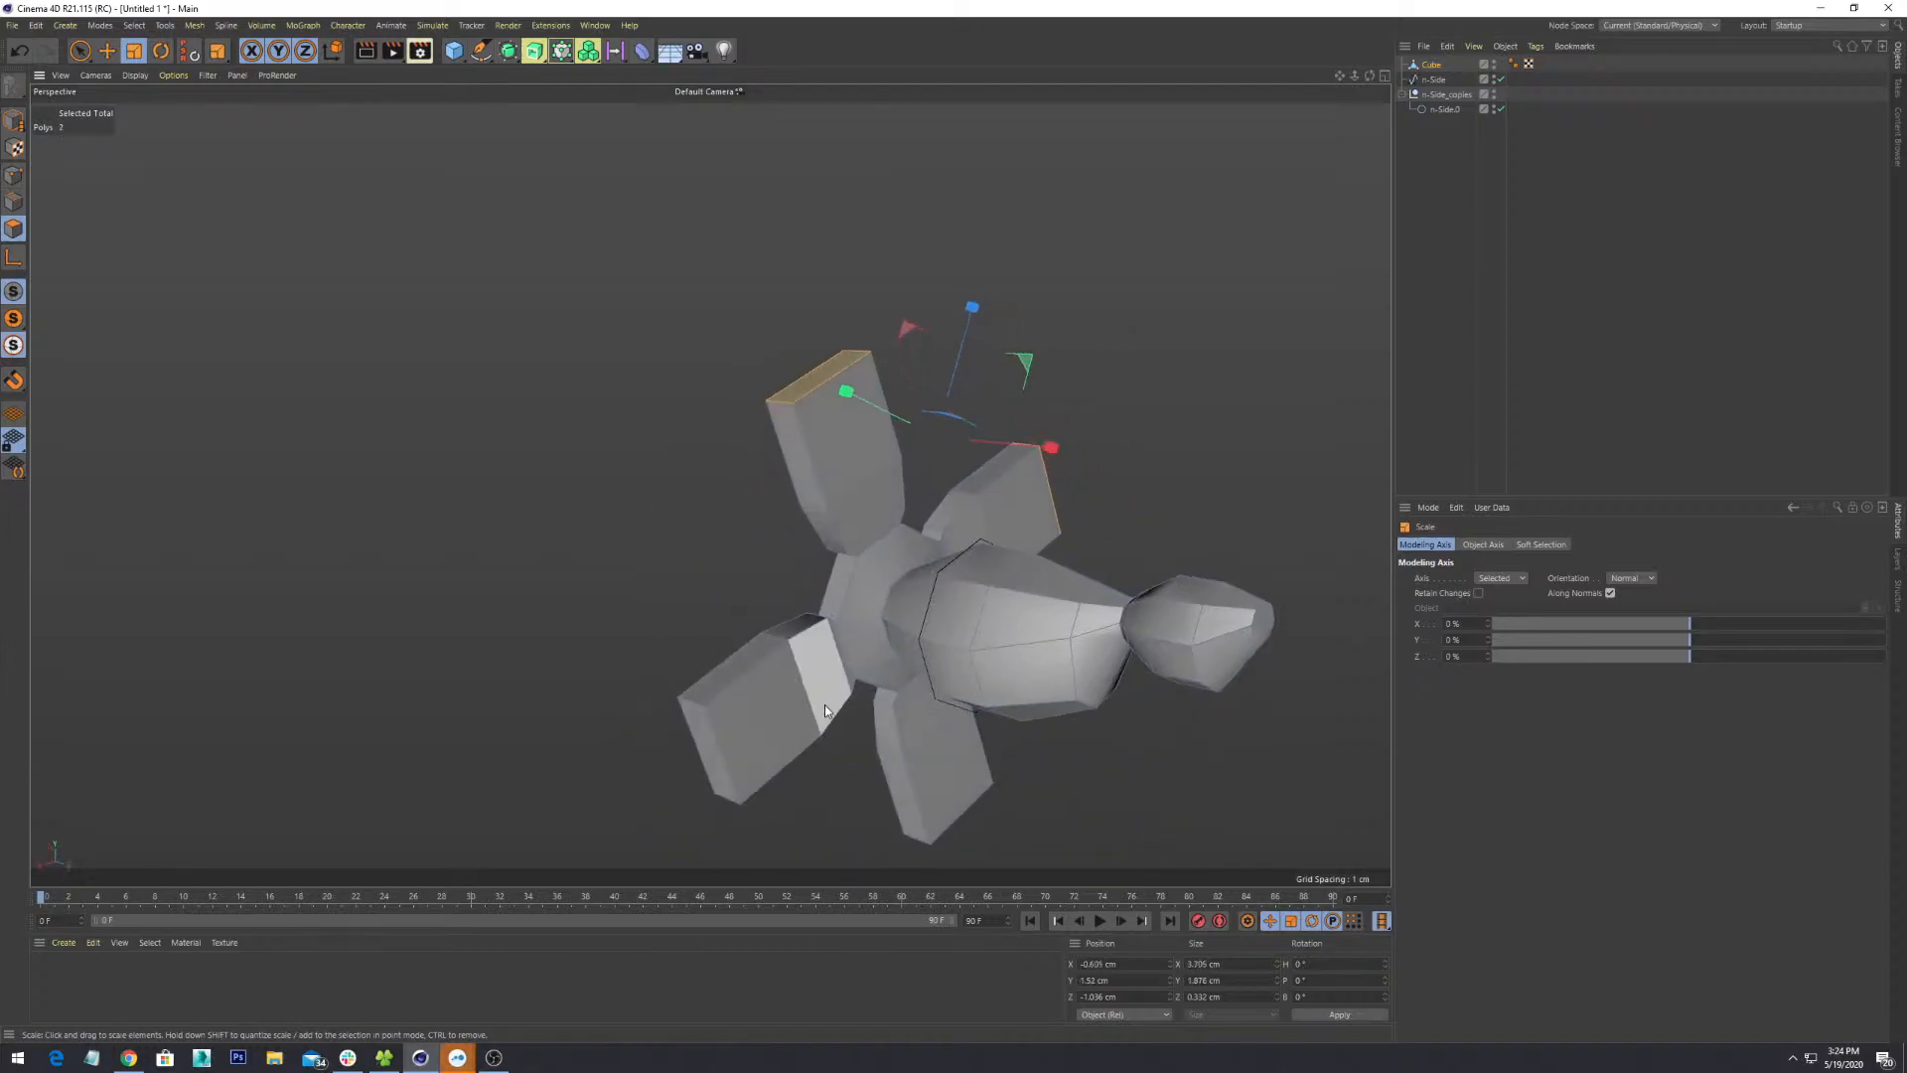
pyautogui.keyDown('shift'); pyautogui.click(707, 766); pyautogui.keyUp('shift')
# - Test enlarging the selected fin-end faces, then undo to keep their original size
pyautogui.keyDown('alt'); pyautogui.moveTo(765, 769); pyautogui.dragTo(906, 628); pyautogui.keyUp('alt')
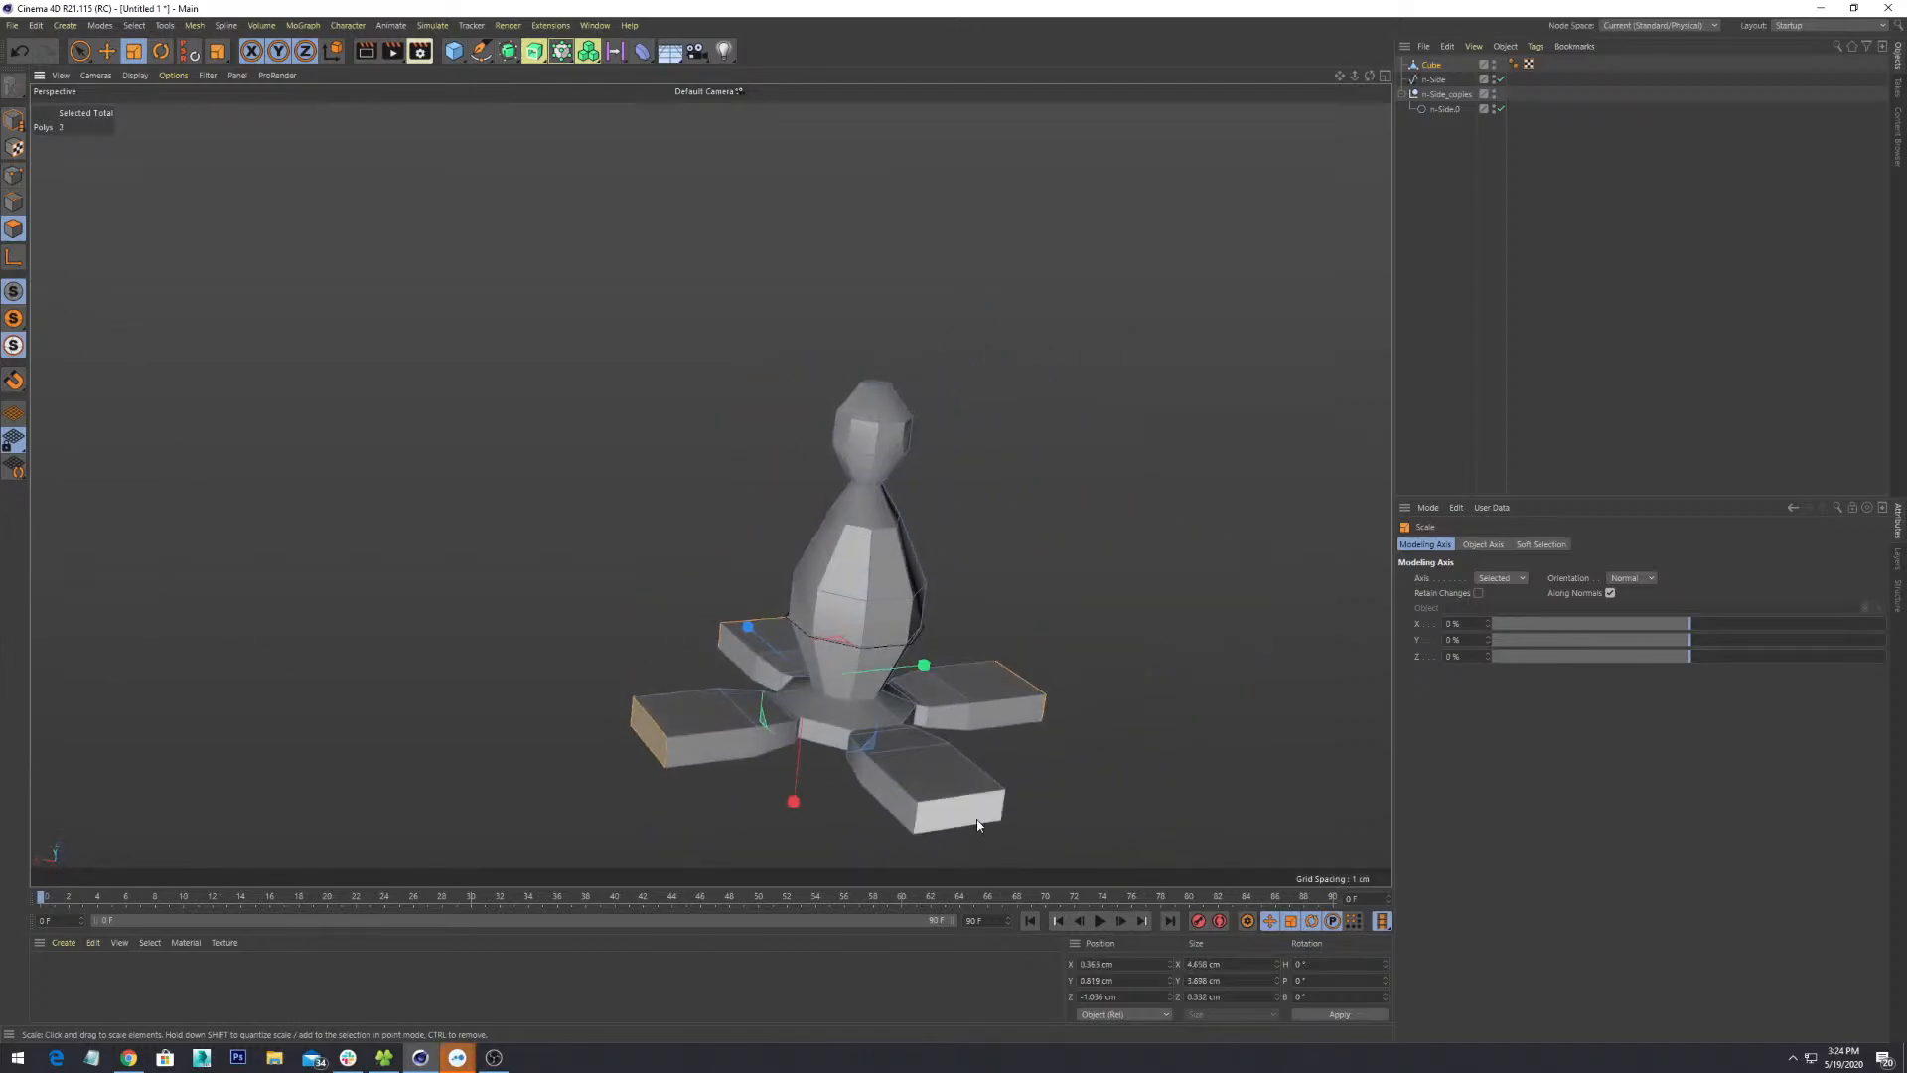
pyautogui.keyDown('alt'); pyautogui.moveTo(1068, 493); pyautogui.dragTo(996, 503); pyautogui.keyUp('alt')
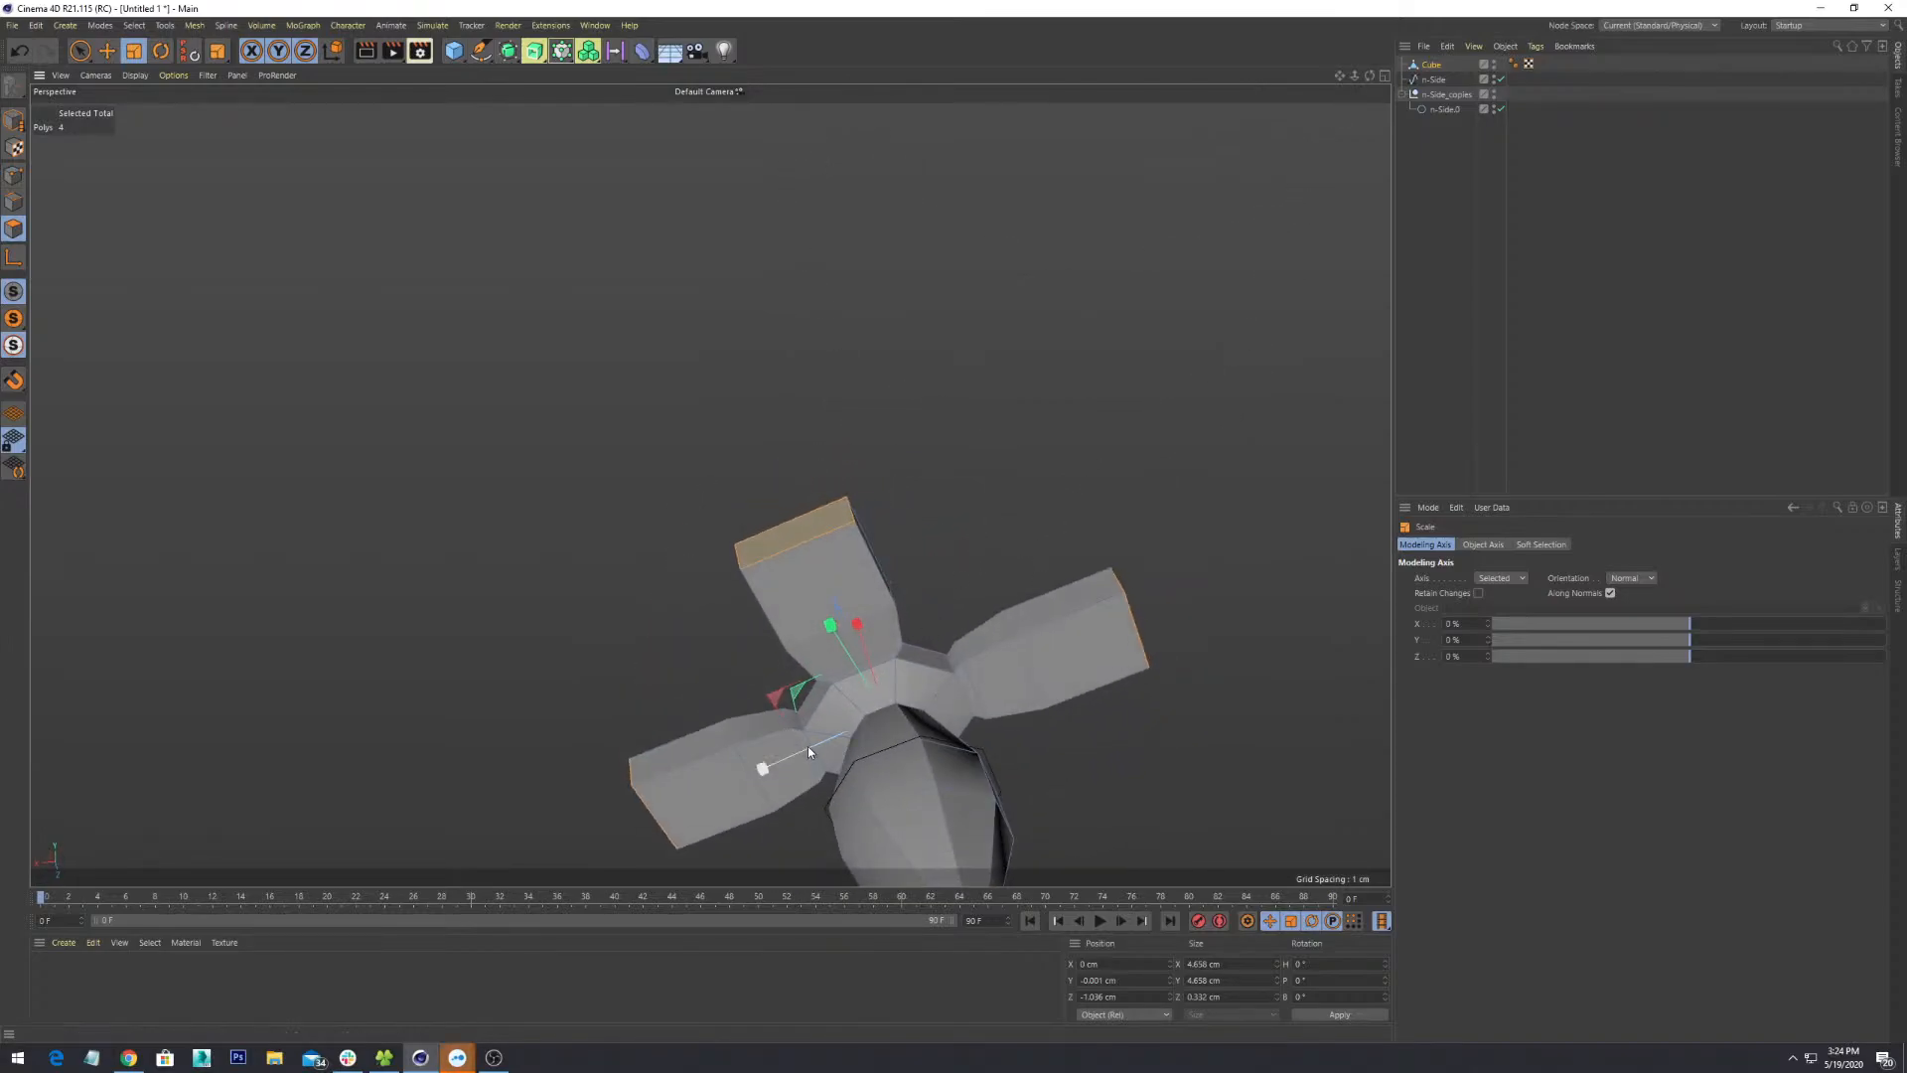
pyautogui.moveTo(808, 747); pyautogui.dragTo(801, 749)
pyautogui.hotkey('ctrl', 'z')
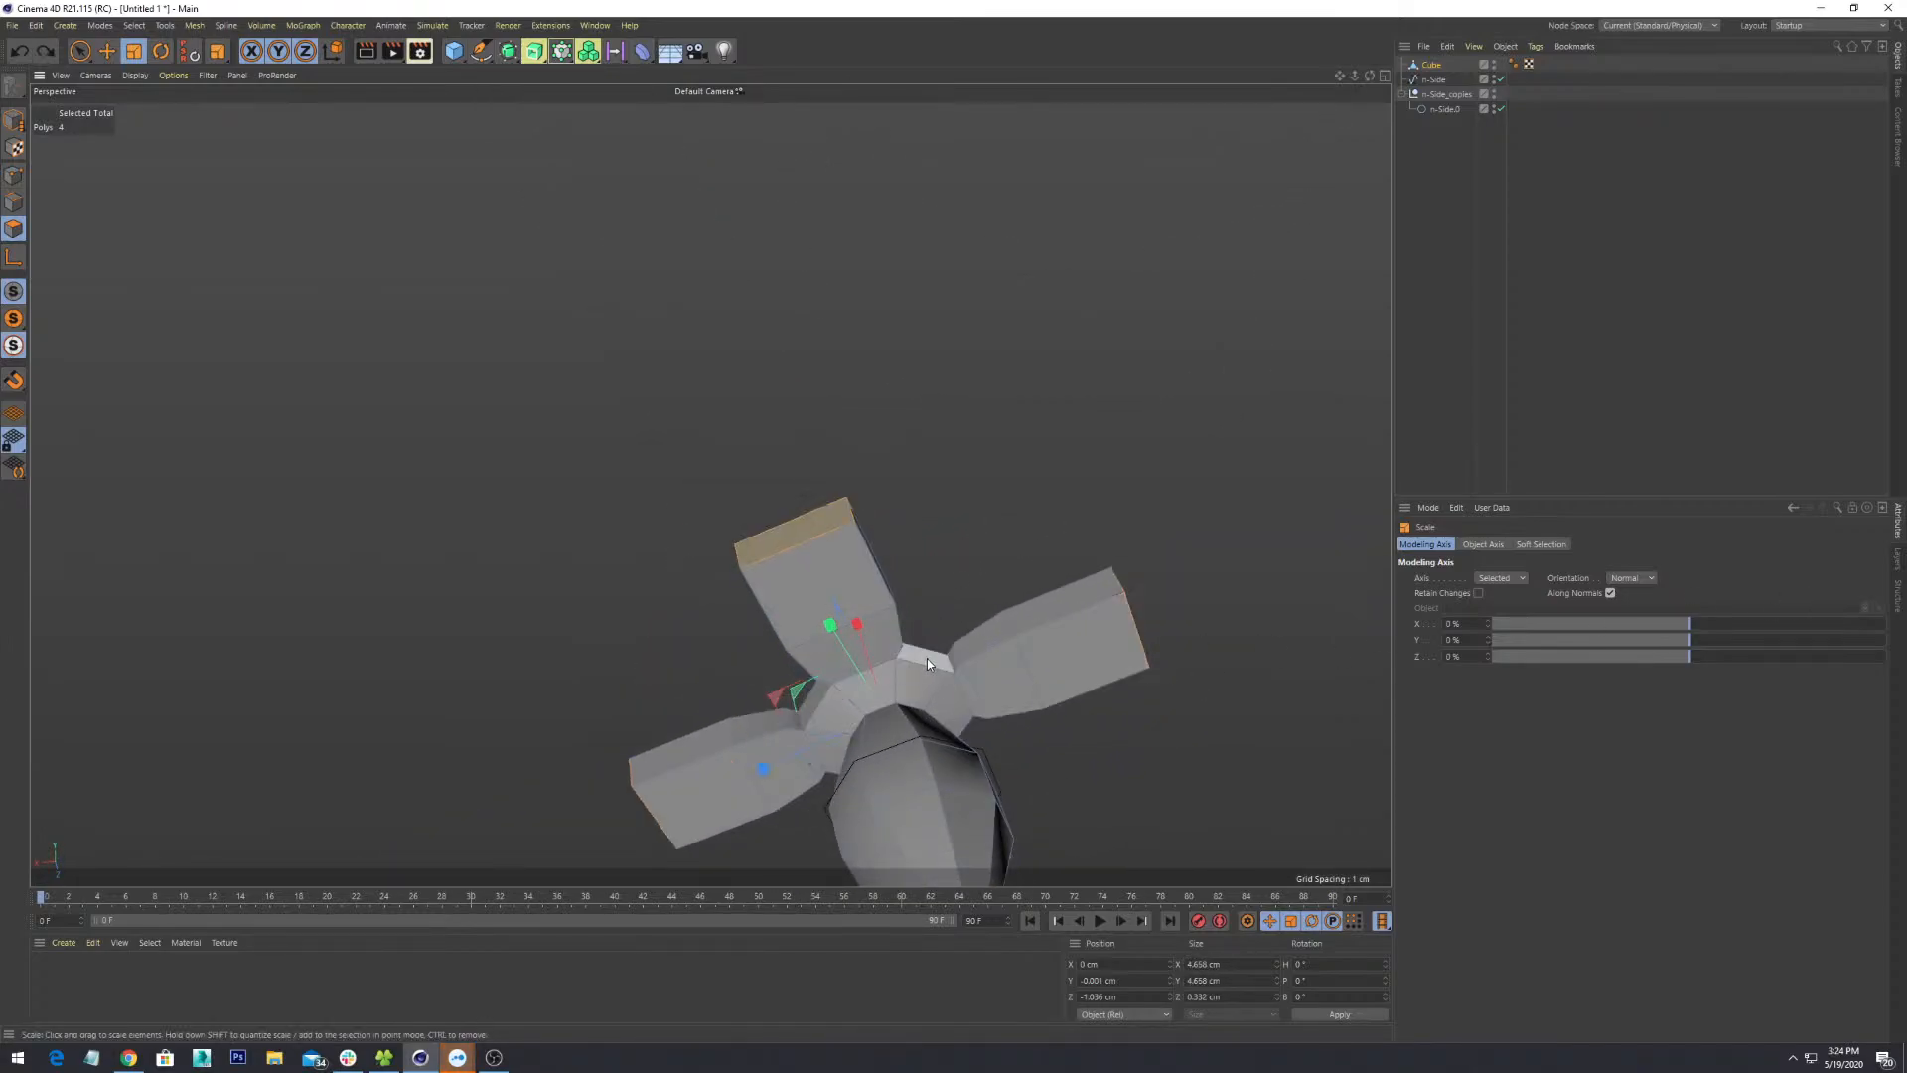
pyautogui.keyDown('alt'); pyautogui.moveTo(866, 629); pyautogui.dragTo(1204, 459); pyautogui.keyUp('alt')
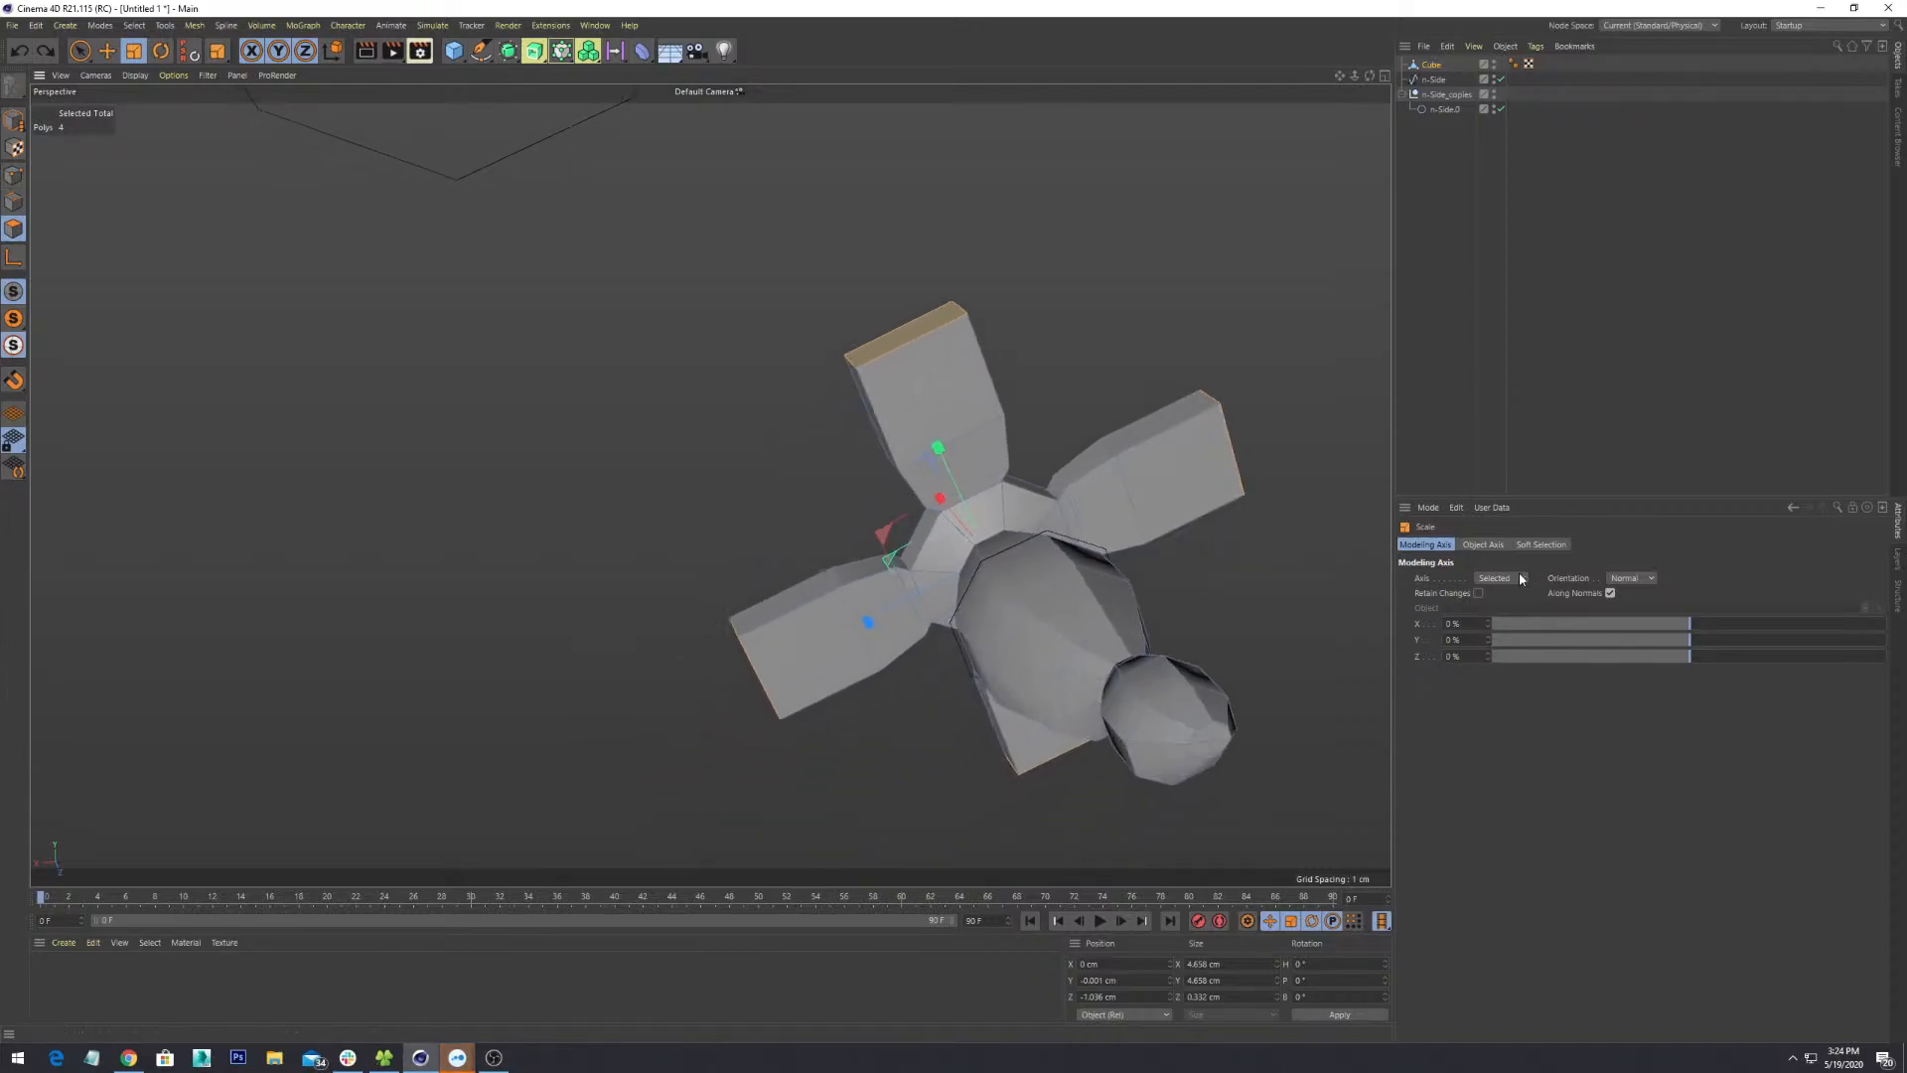
pyautogui.click(1519, 578)
pyautogui.click(1493, 610)
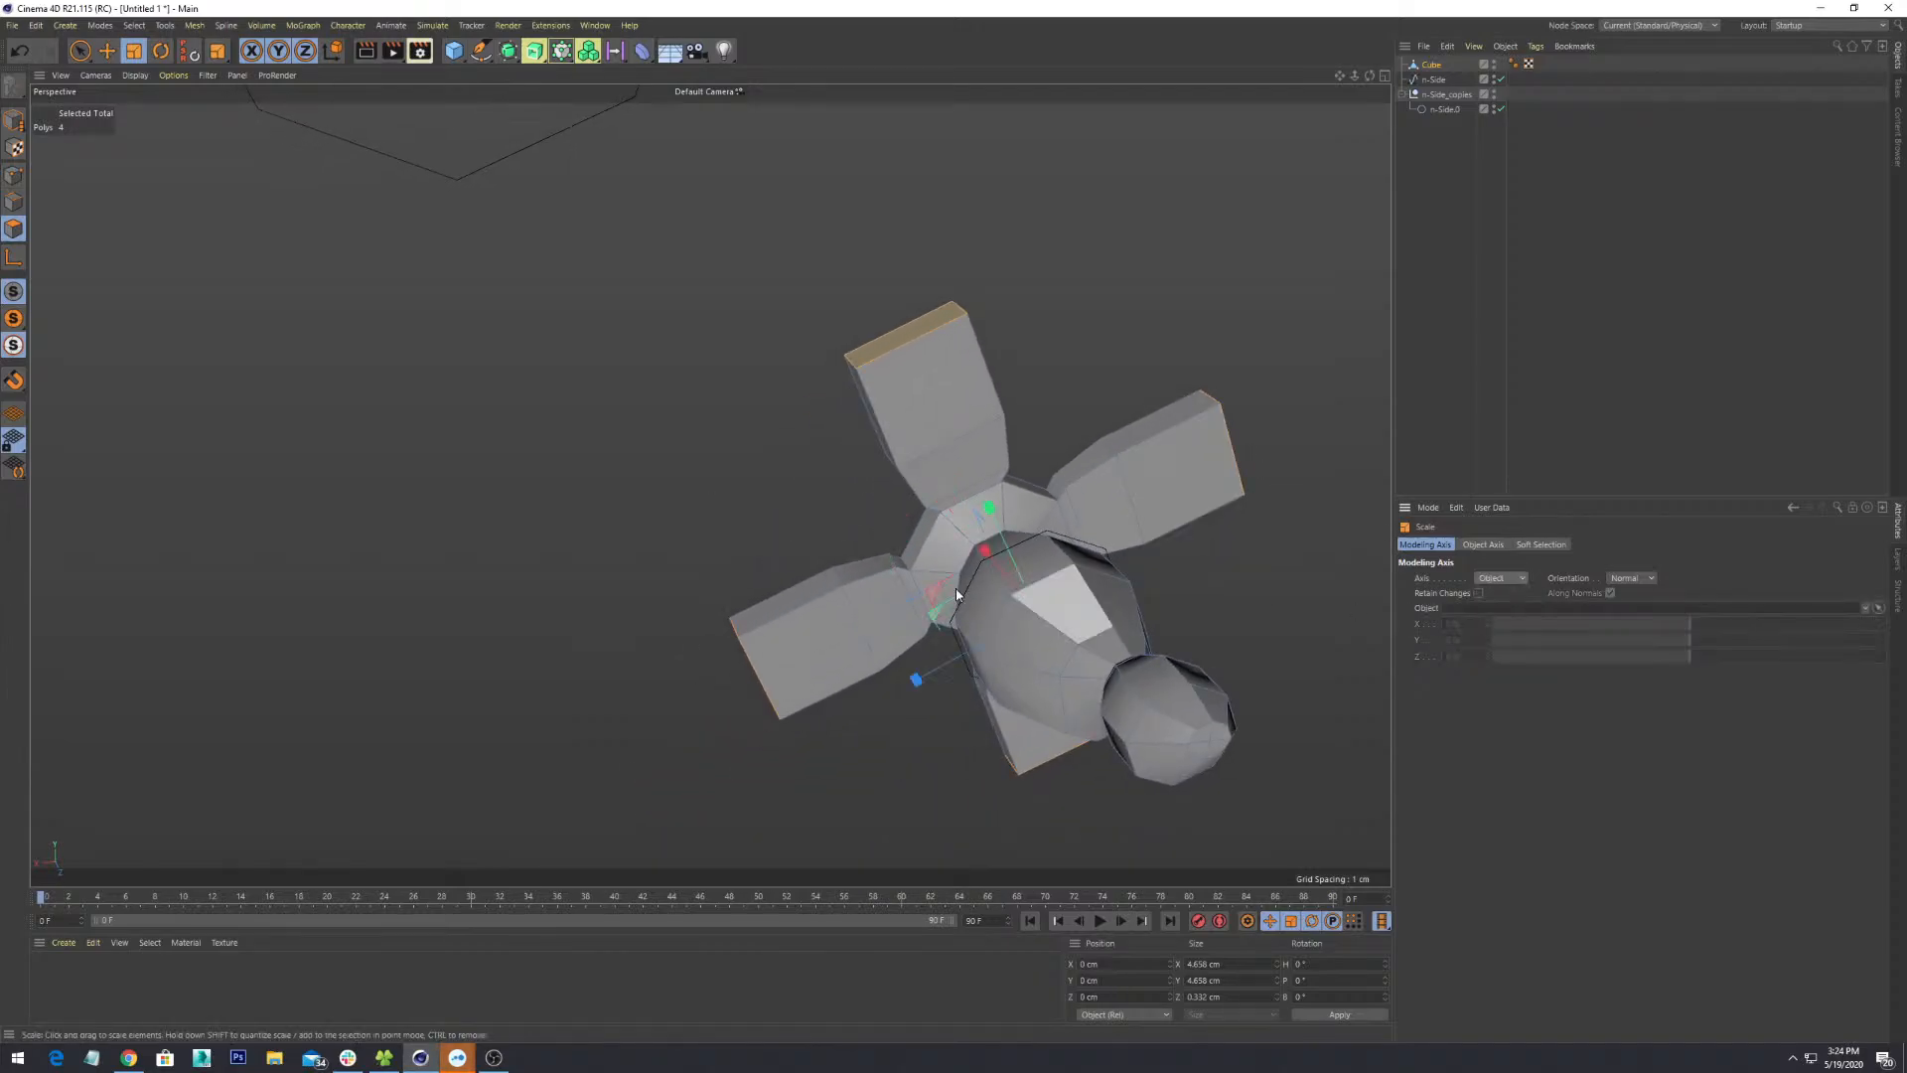
pyautogui.moveTo(991, 520)
pyautogui.mouseDown()
pyautogui.moveTo(991, 593)
pyautogui.moveTo(992, 525)
pyautogui.mouseUp()
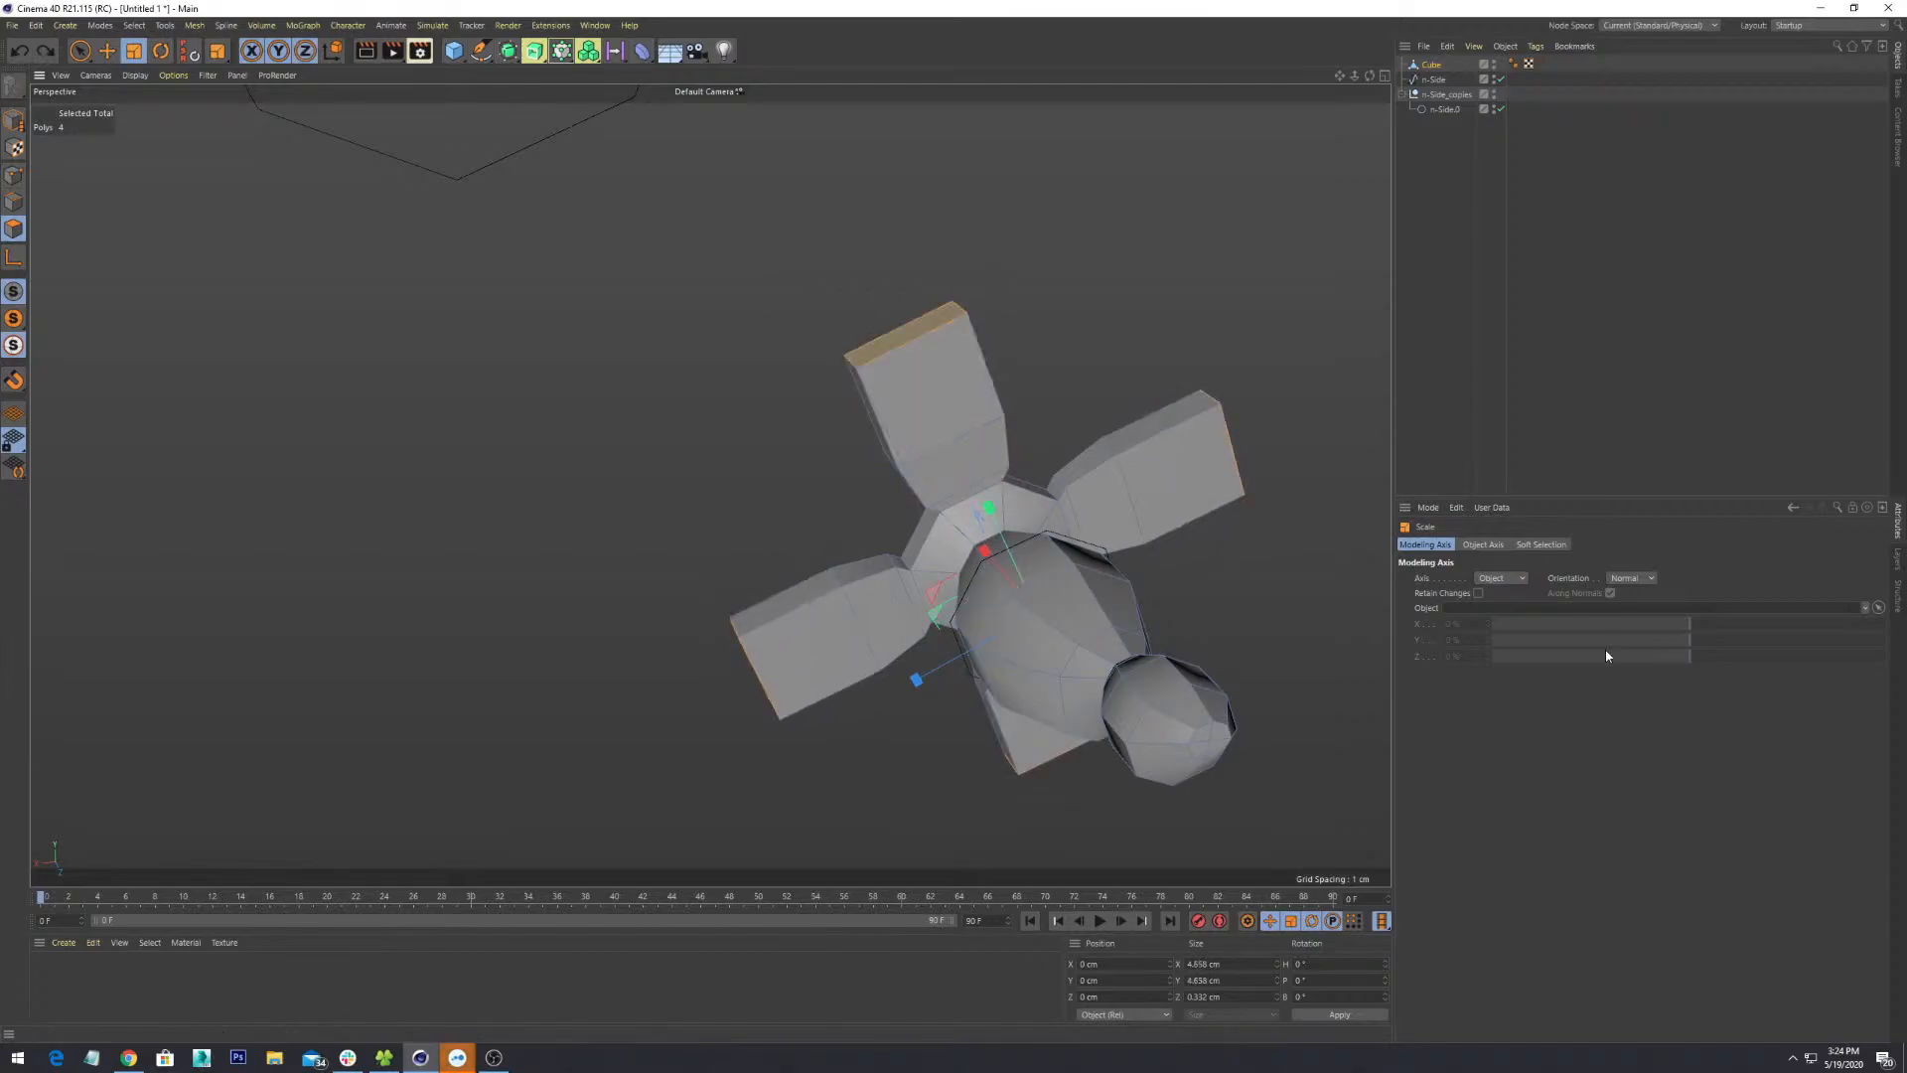
pyautogui.click(1483, 546)
pyautogui.click(1417, 545)
pyautogui.click(1485, 546)
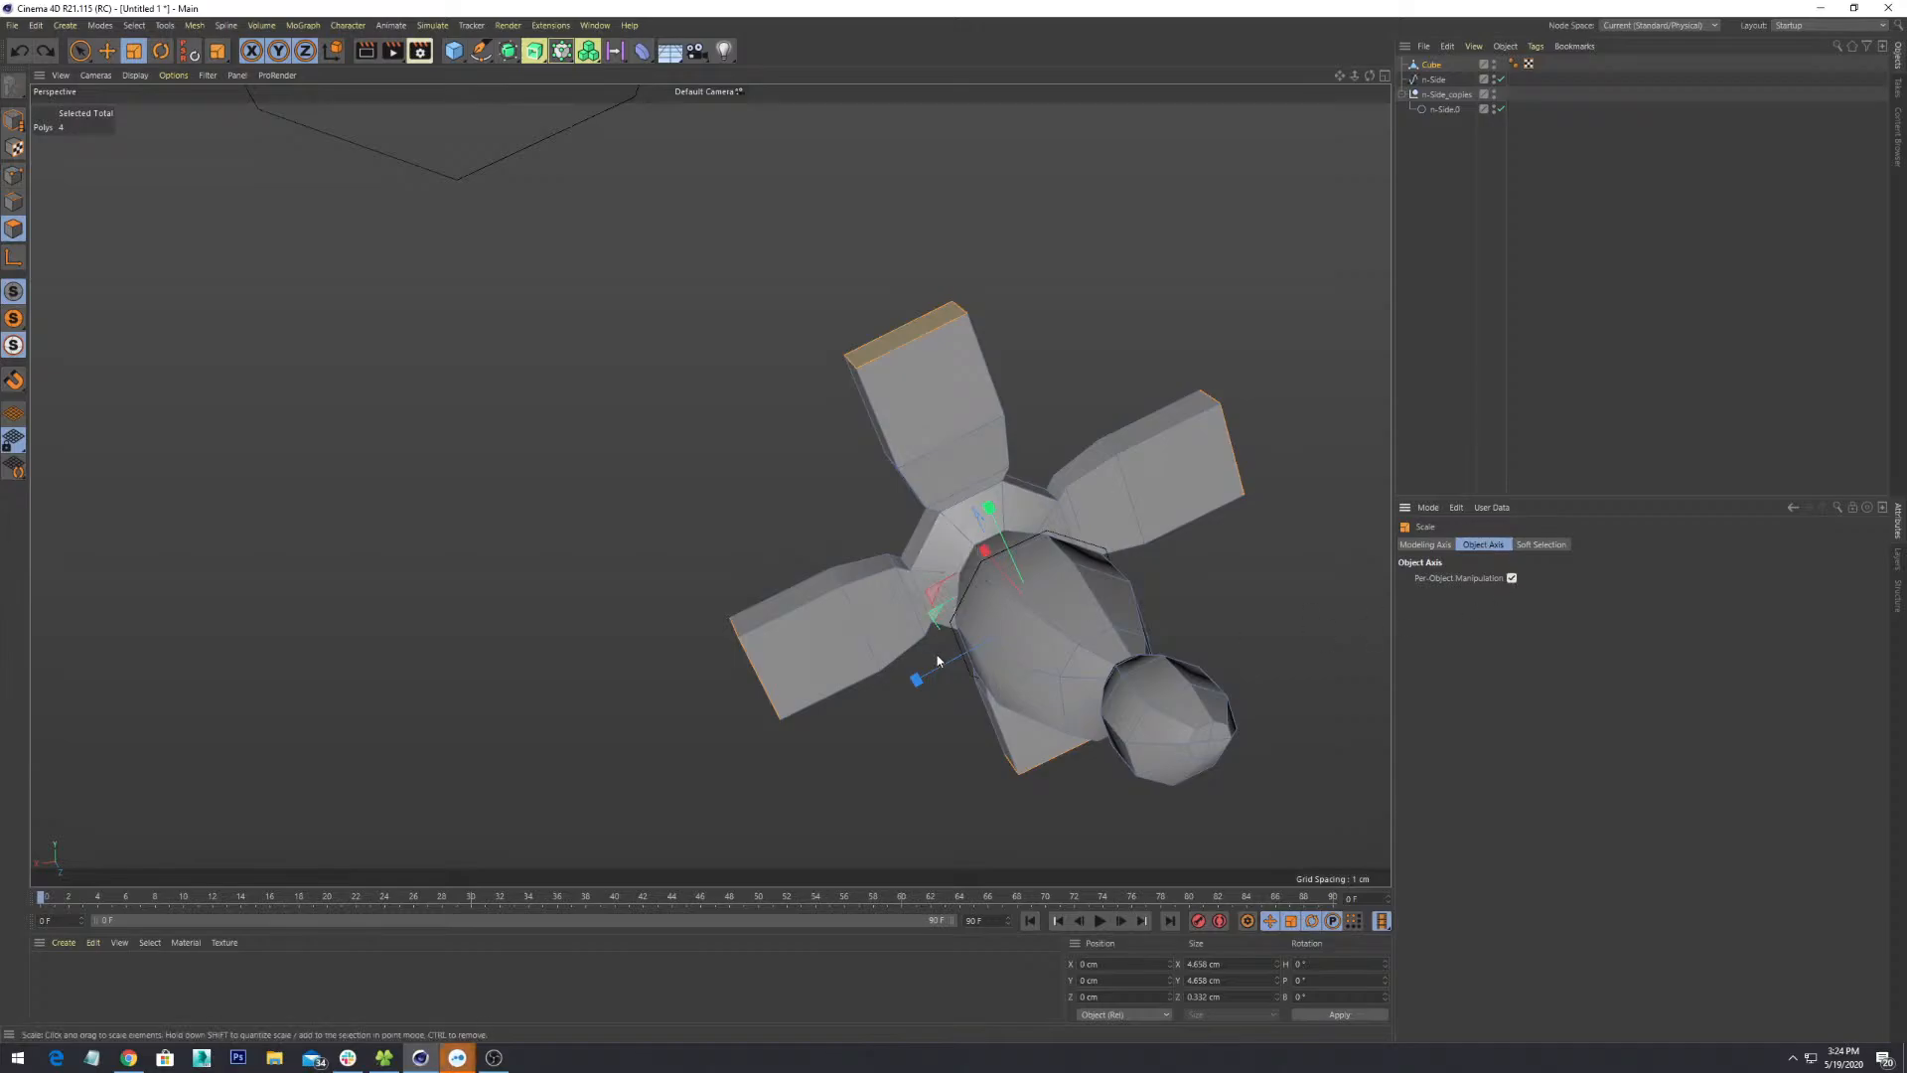
pyautogui.moveTo(920, 668)
pyautogui.mouseDown()
pyautogui.moveTo(972, 656)
pyautogui.moveTo(934, 671)
pyautogui.mouseUp()
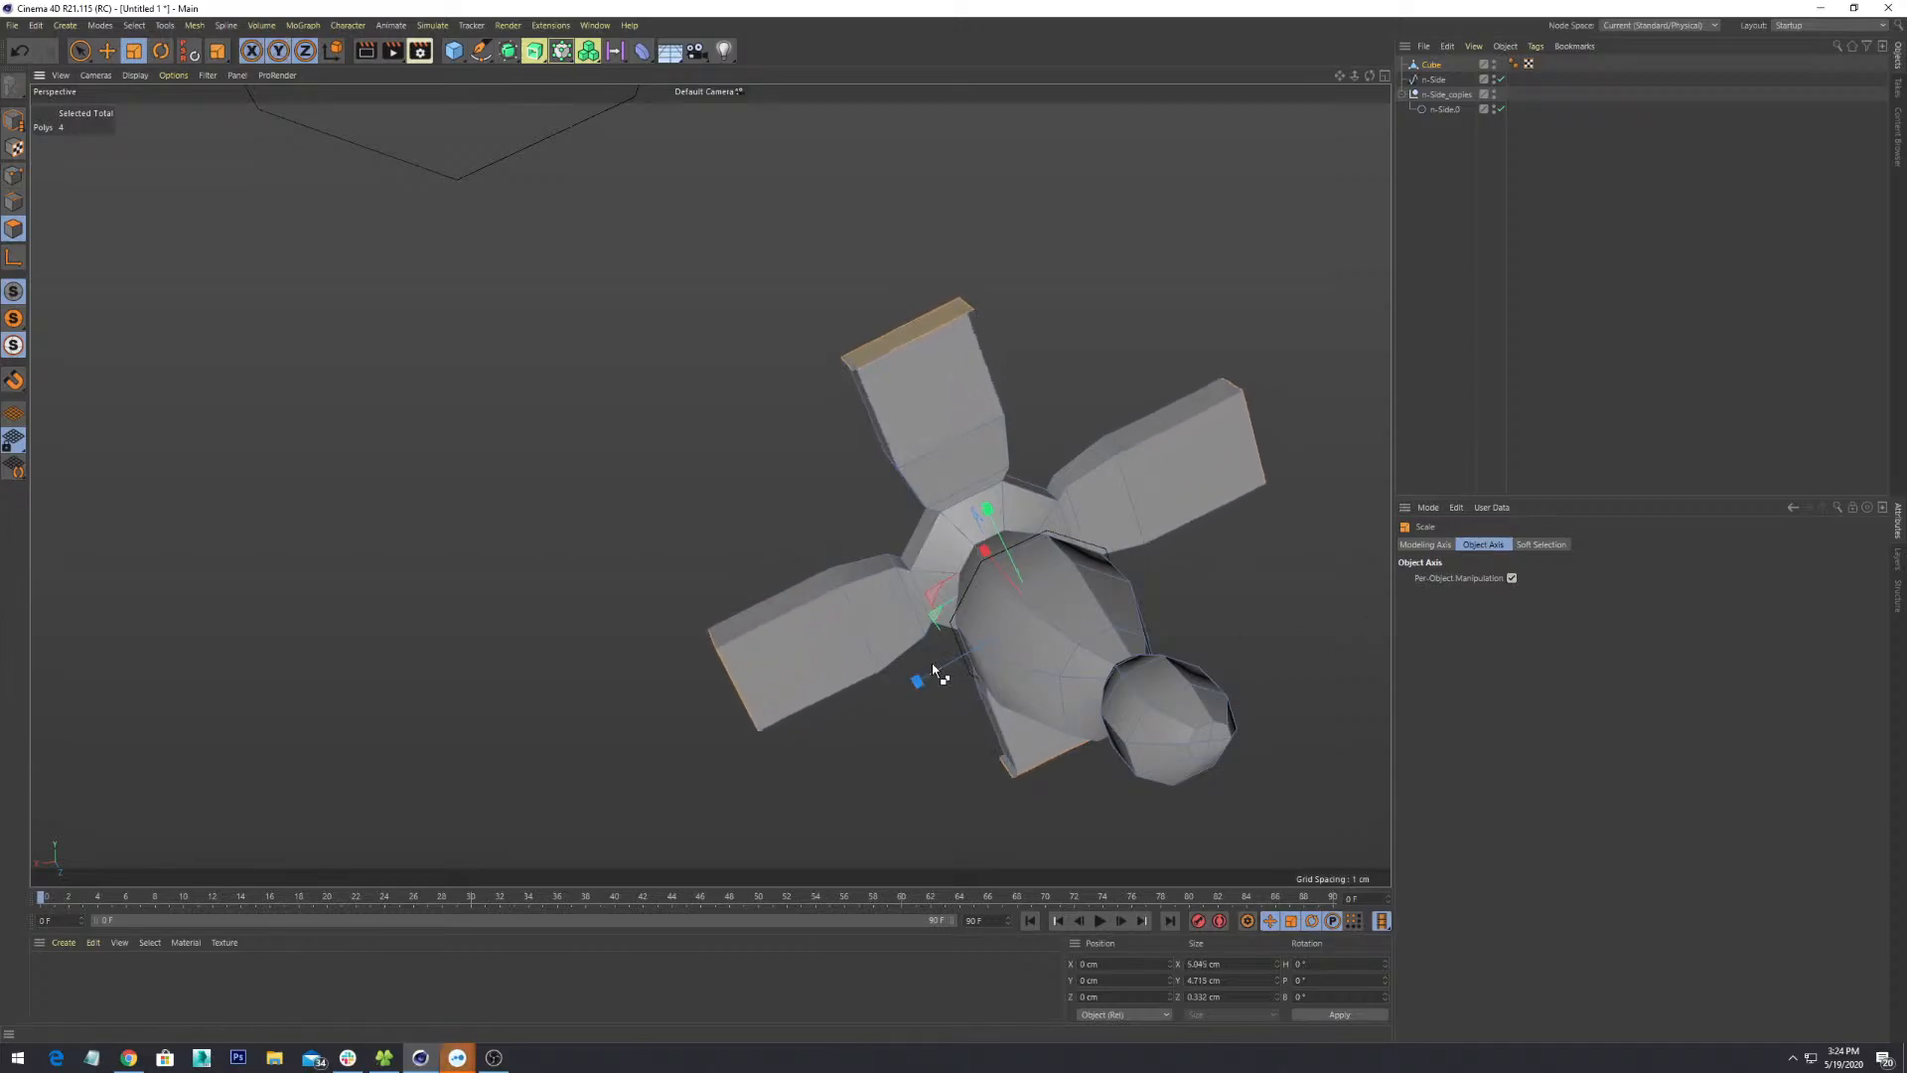
pyautogui.hotkey('ctrl', 'z')
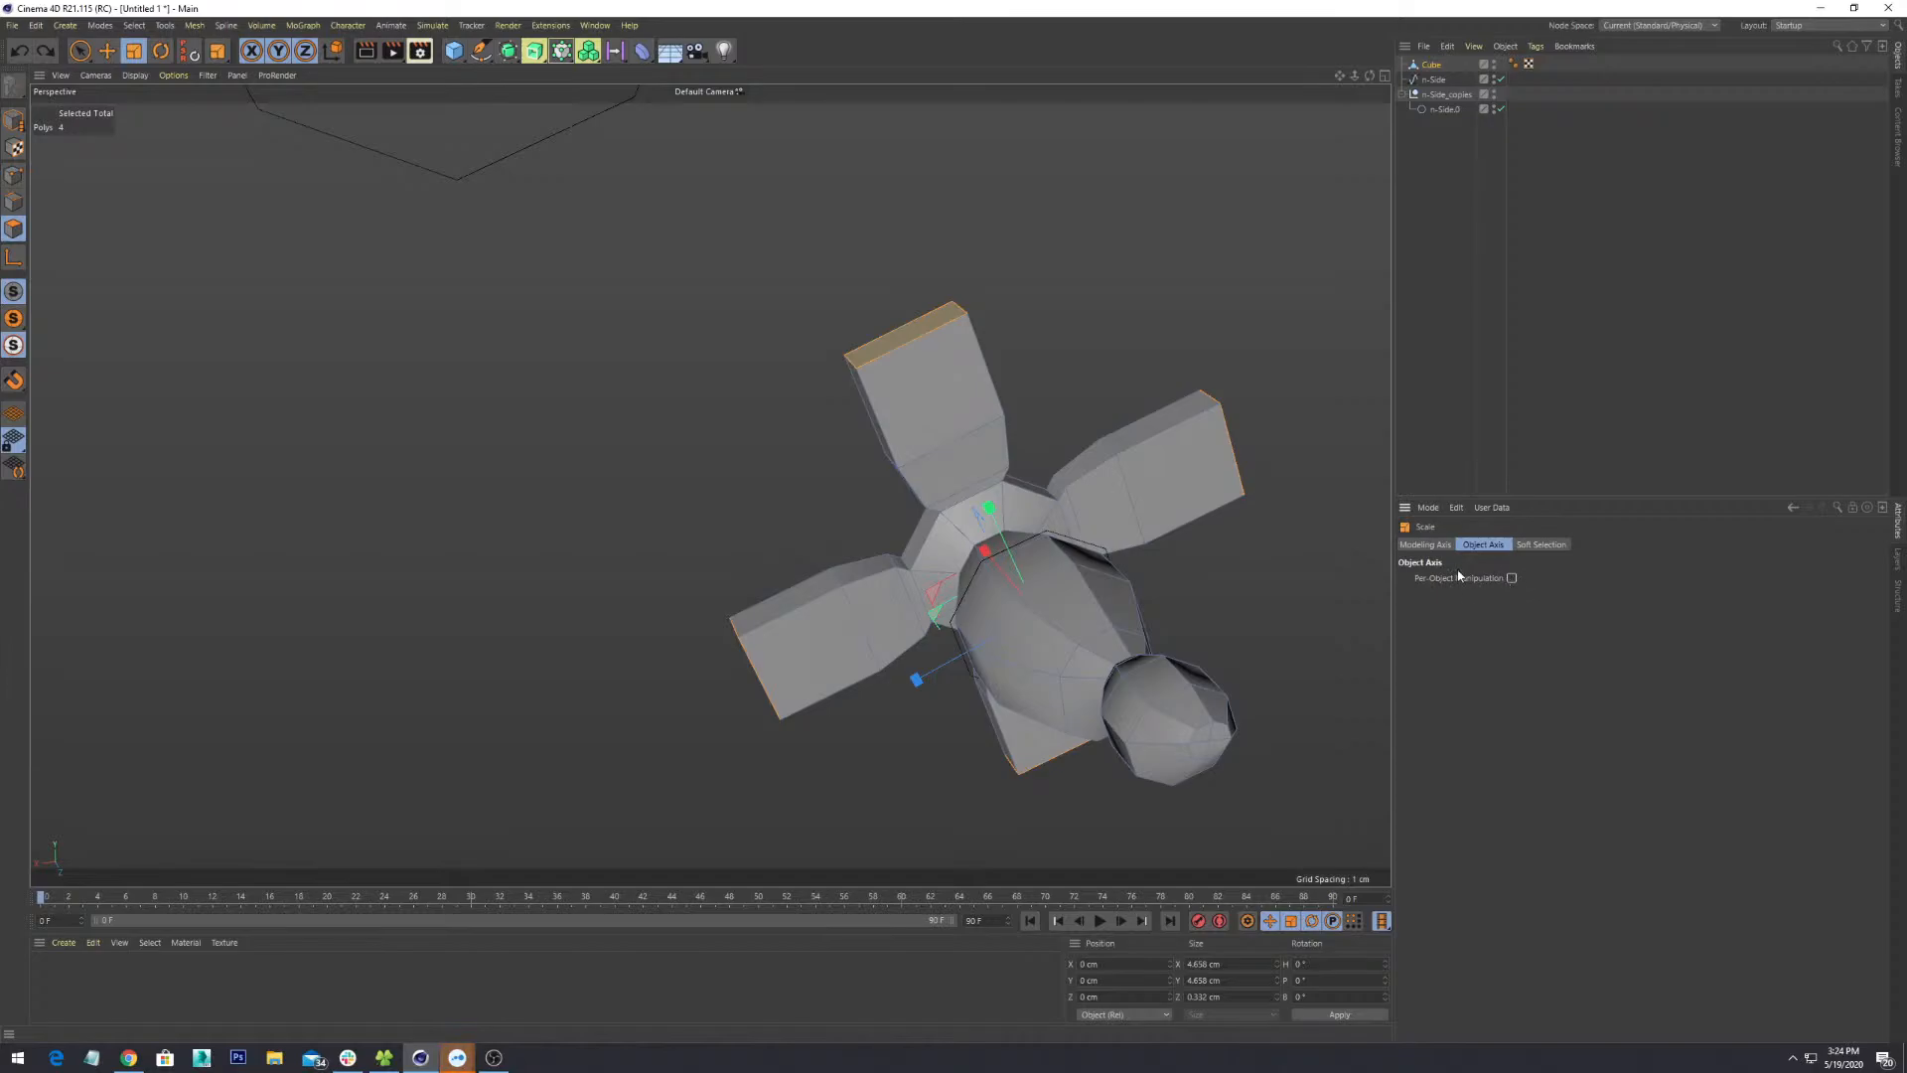
pyautogui.click(1426, 544)
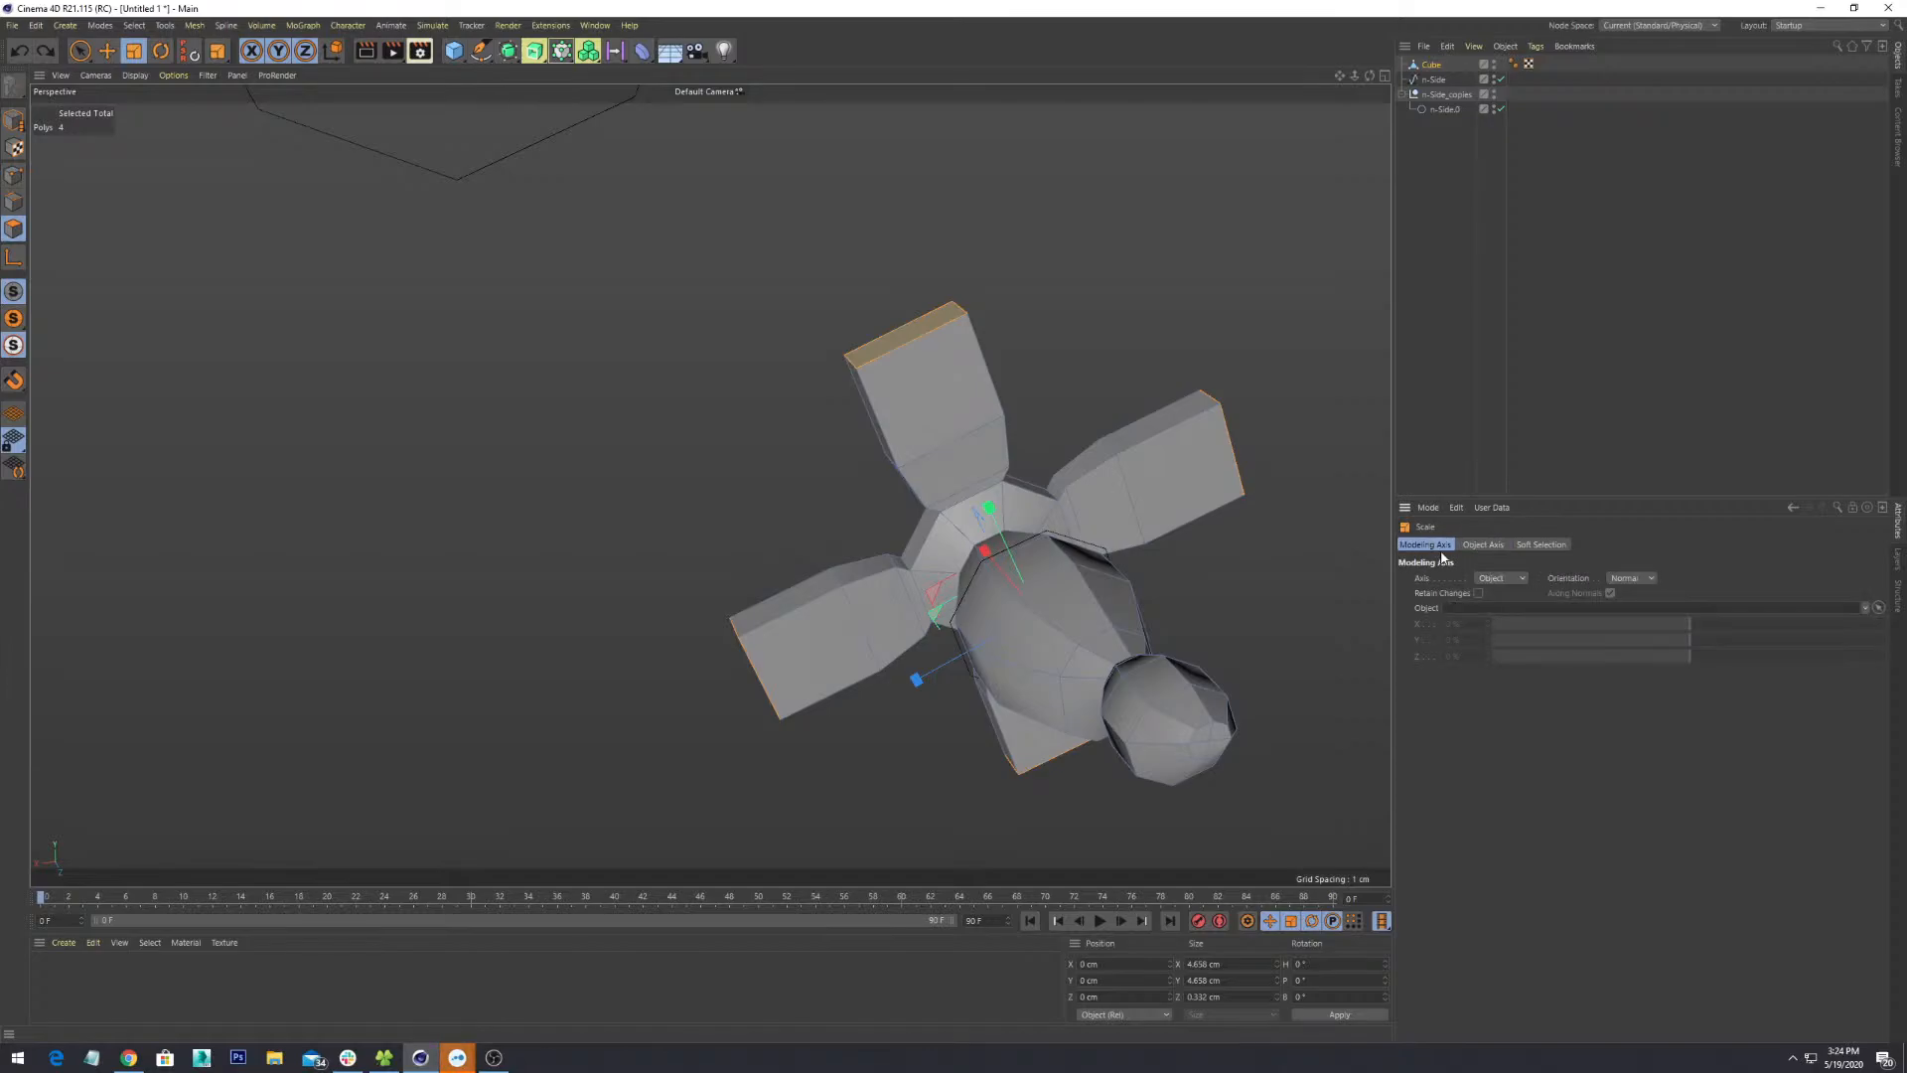
pyautogui.click(1506, 580)
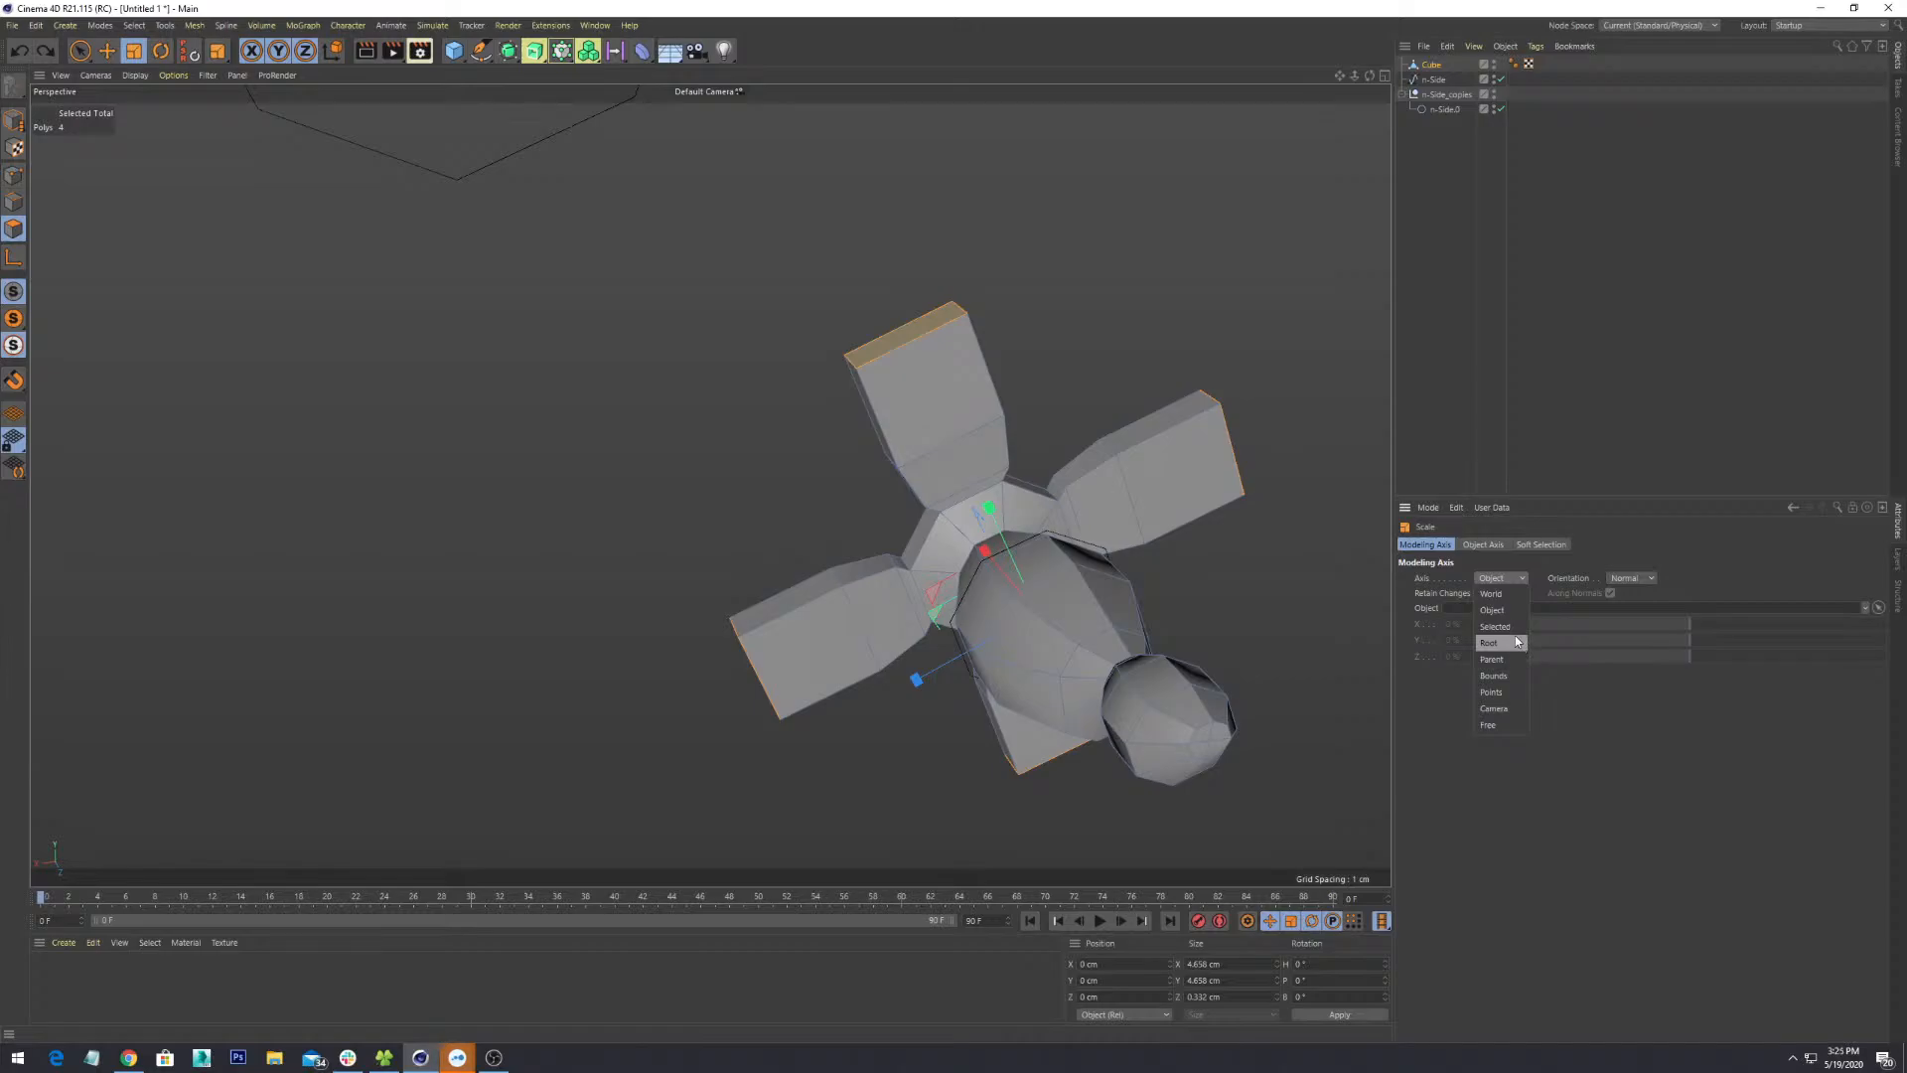
pyautogui.click(1453, 713)
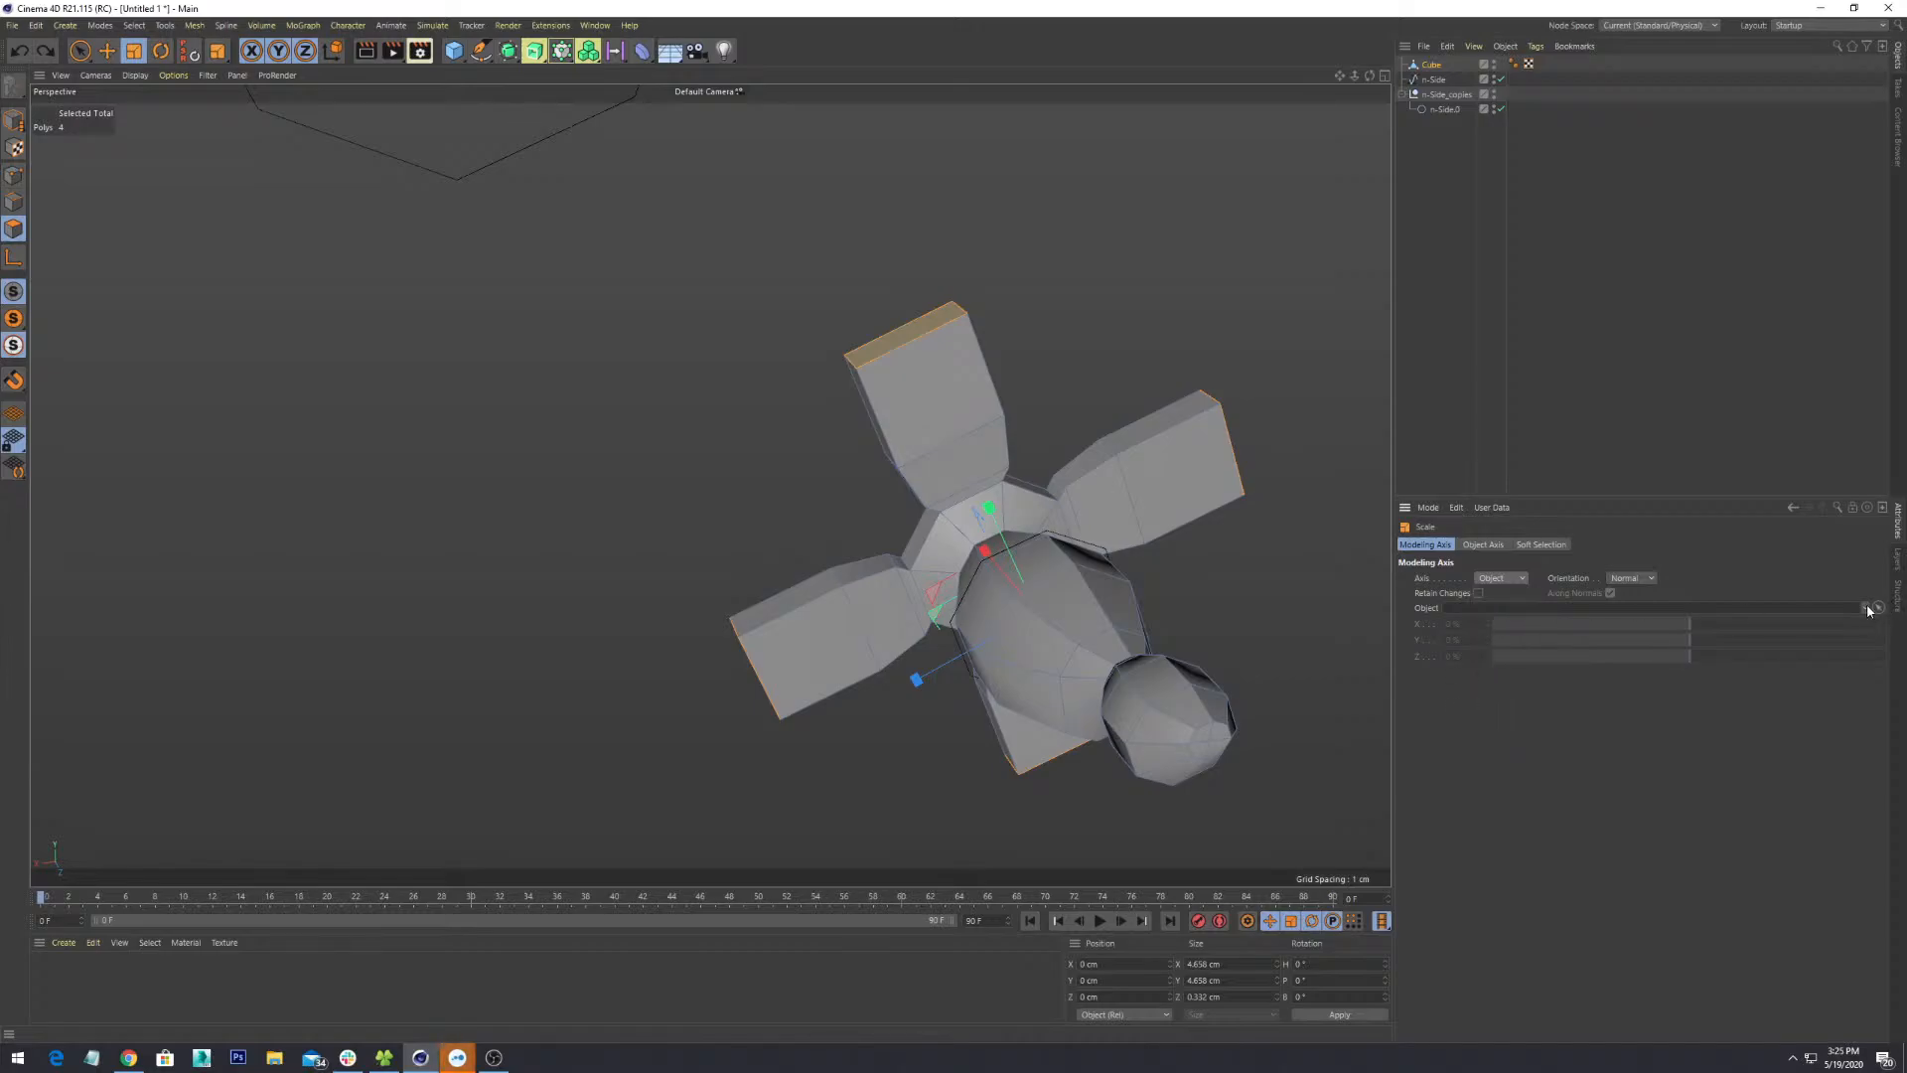
pyautogui.click(1866, 609)
pyautogui.click(1520, 578)
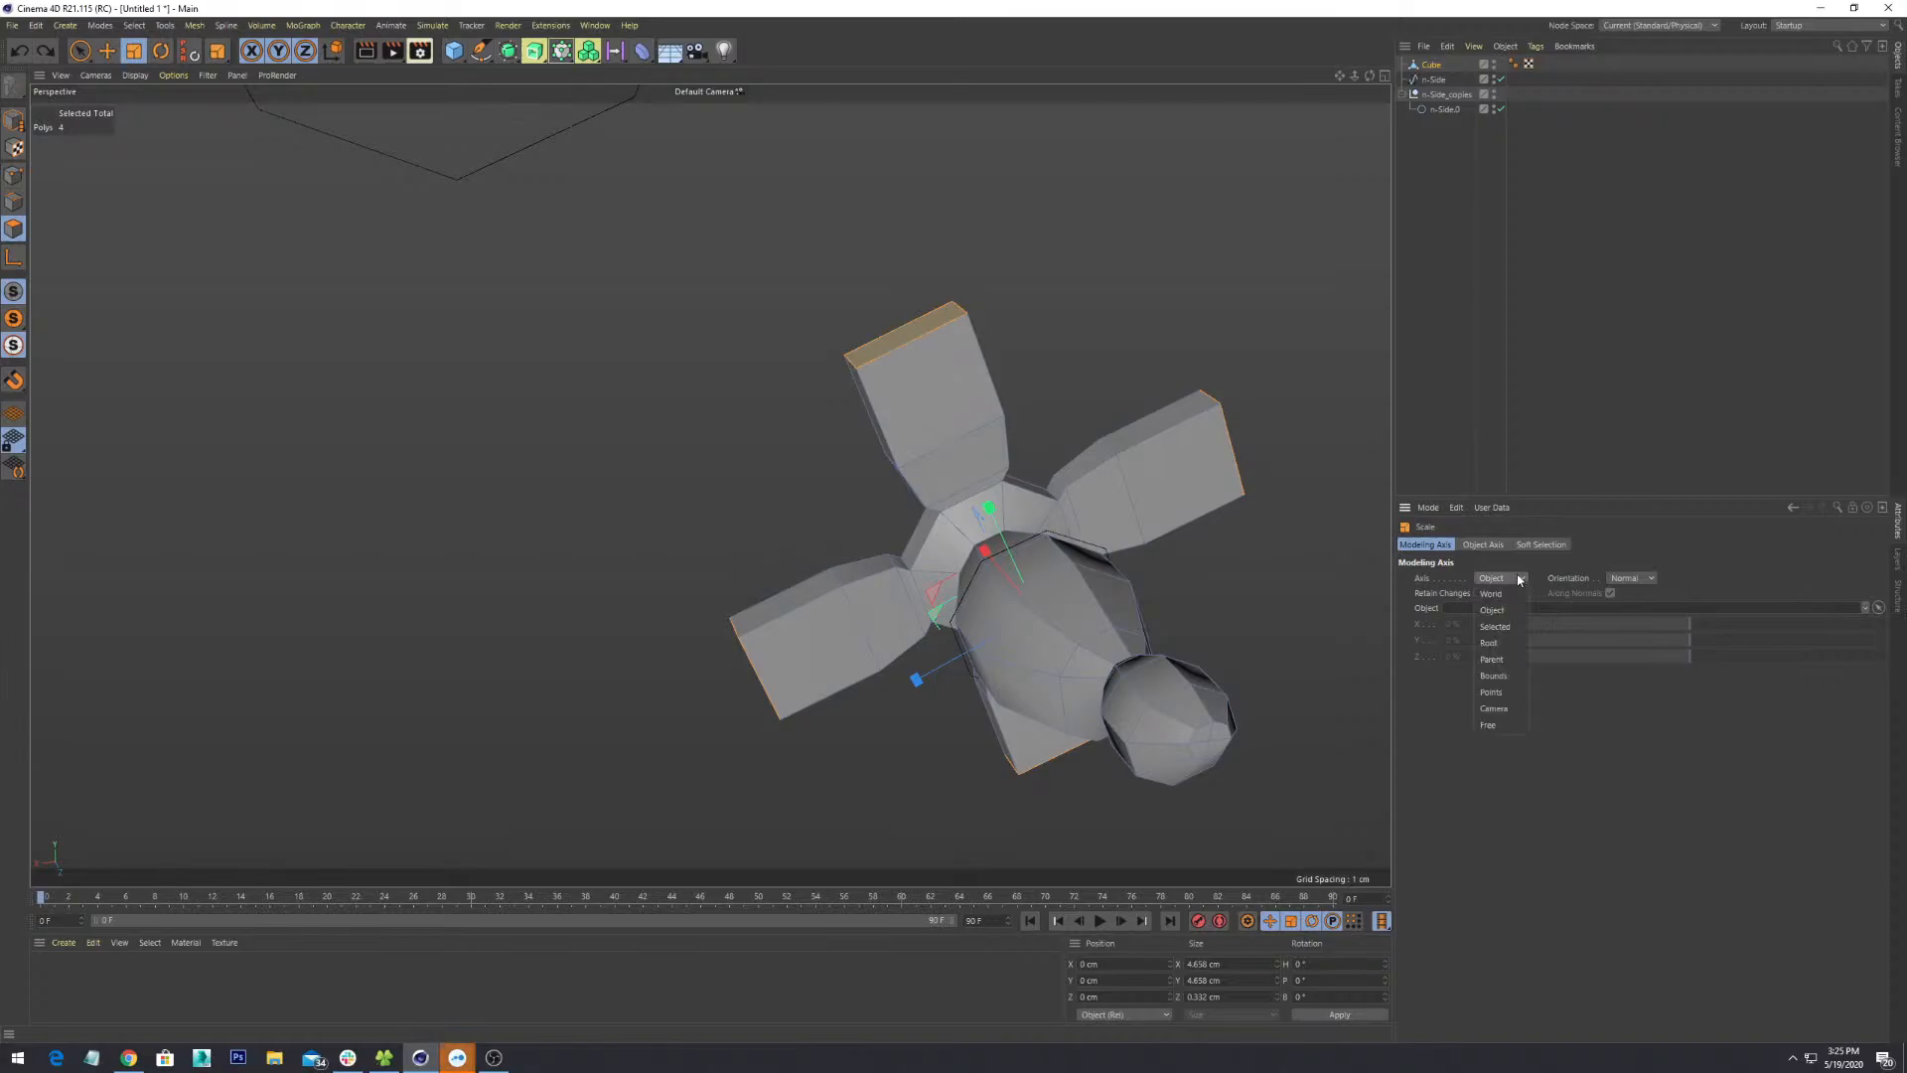
pyautogui.click(1494, 627)
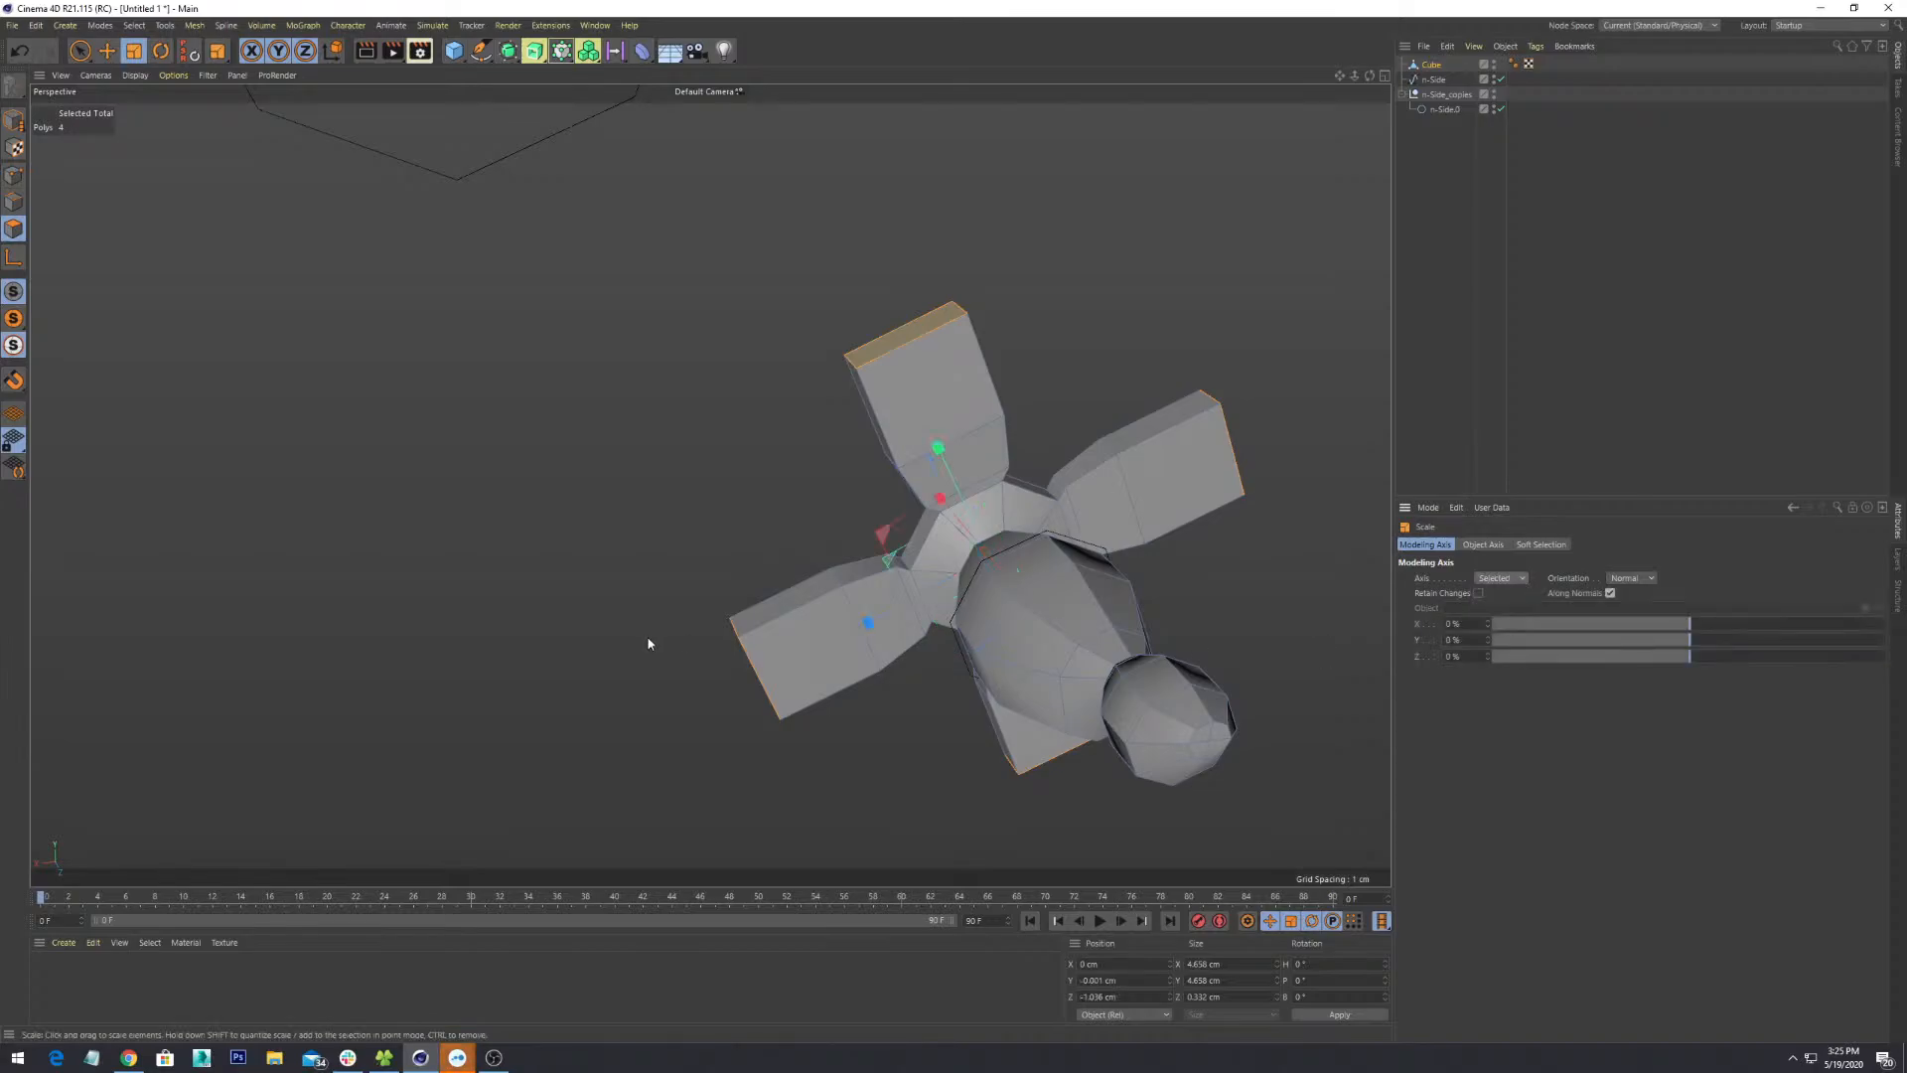
# - Scale the four fin-end faces down from 4.658 cm to 4.378 cm across so the fins taper
pyautogui.moveTo(872, 626); pyautogui.dragTo(1043, 668)
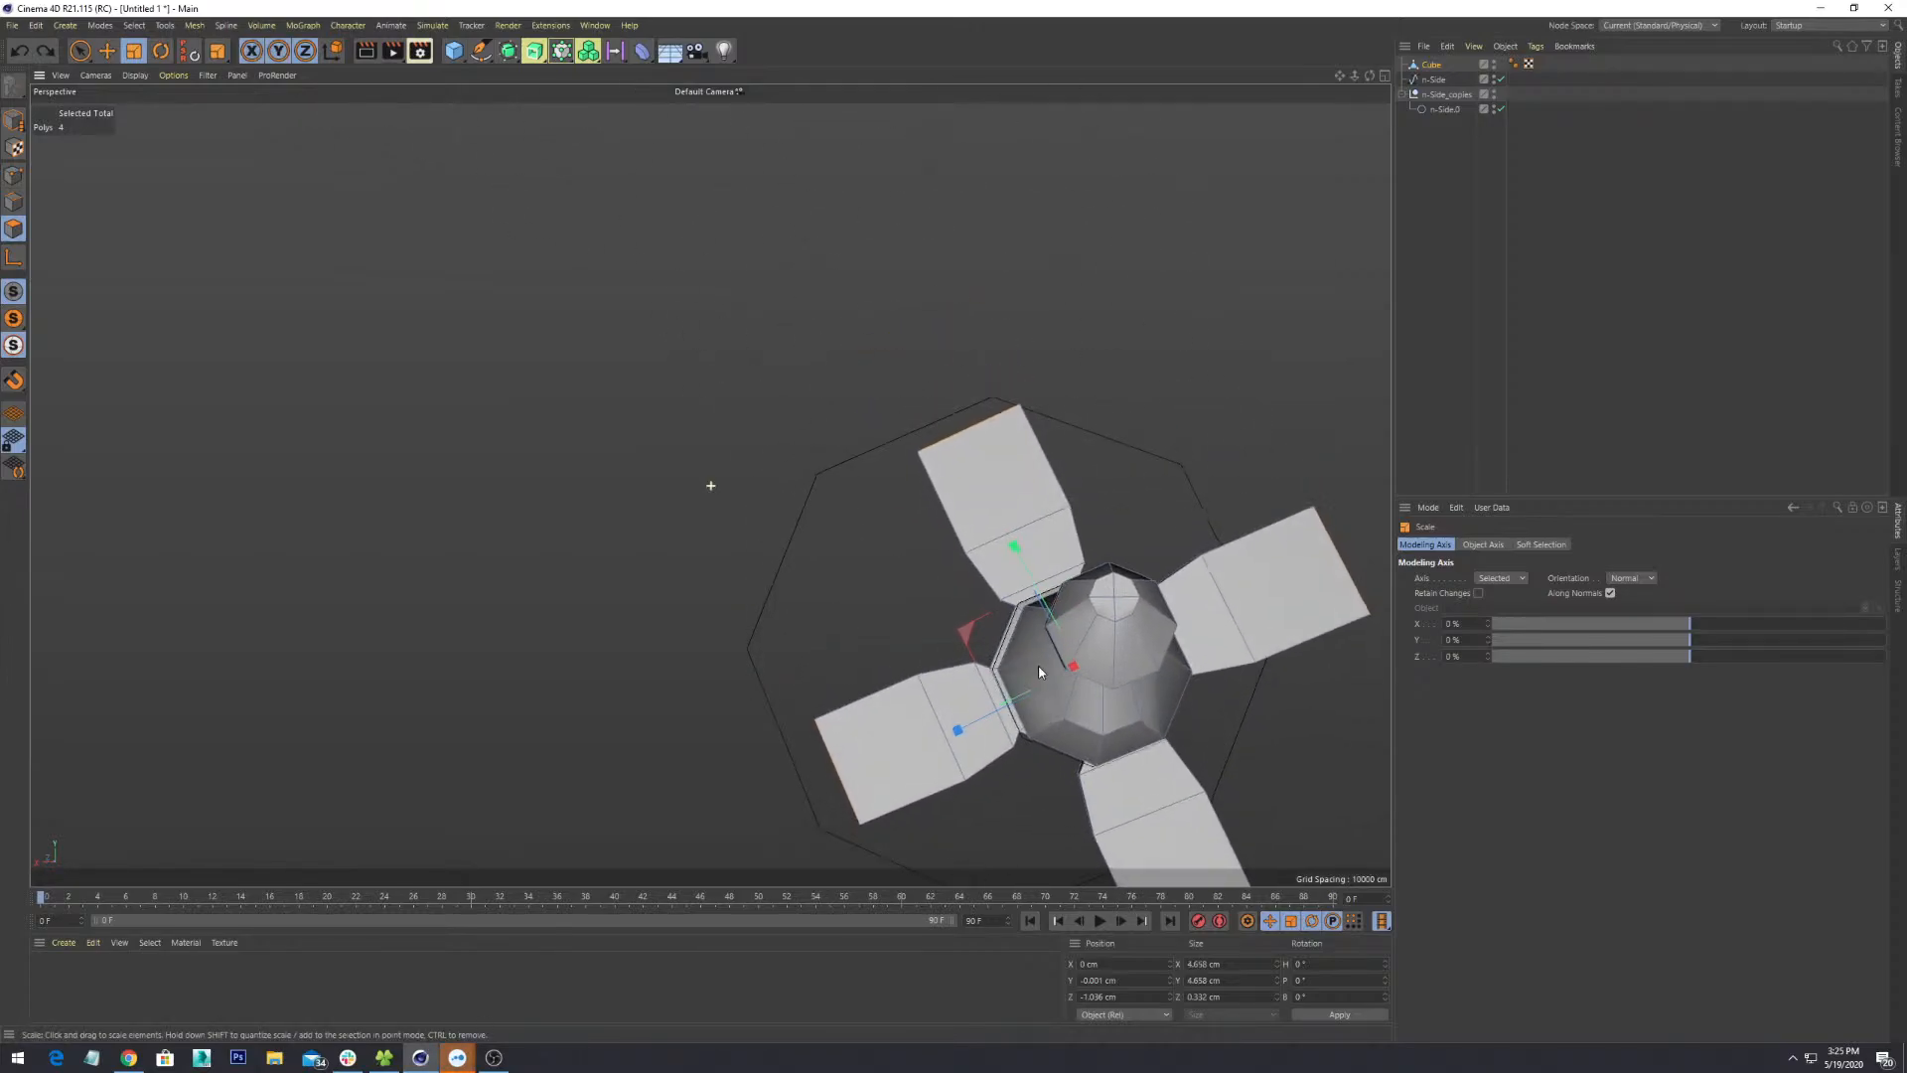
pyautogui.keyDown('alt'); pyautogui.moveTo(1043, 668); pyautogui.dragTo(894, 557, button='right'); pyautogui.keyUp('alt')
pyautogui.keyDown('alt'); pyautogui.moveTo(894, 556); pyautogui.dragTo(824, 520); pyautogui.keyUp('alt')
pyautogui.moveTo(809, 447)
pyautogui.mouseDown()
pyautogui.moveTo(796, 438)
pyautogui.moveTo(817, 467)
pyautogui.mouseUp()
pyautogui.hotkey('ctrl', 'z')
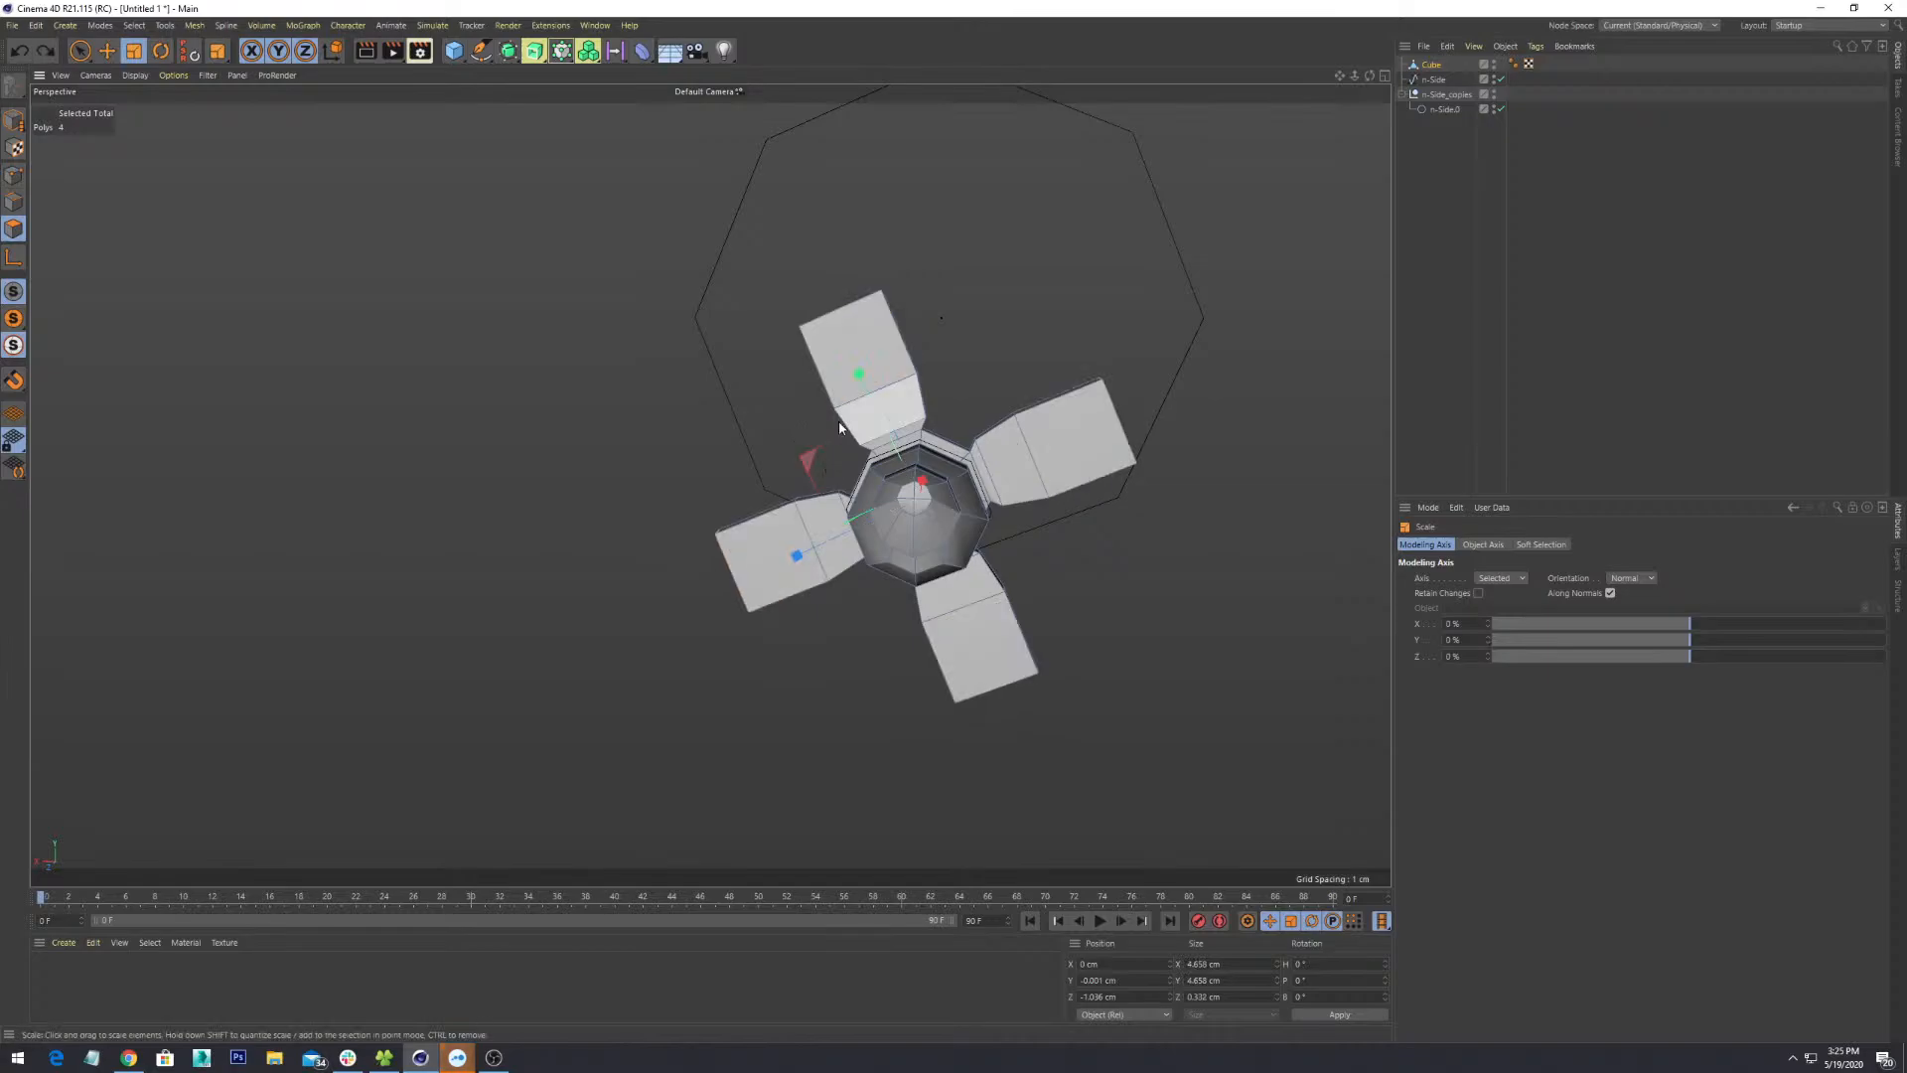
pyautogui.moveTo(859, 376); pyautogui.dragTo(886, 455)
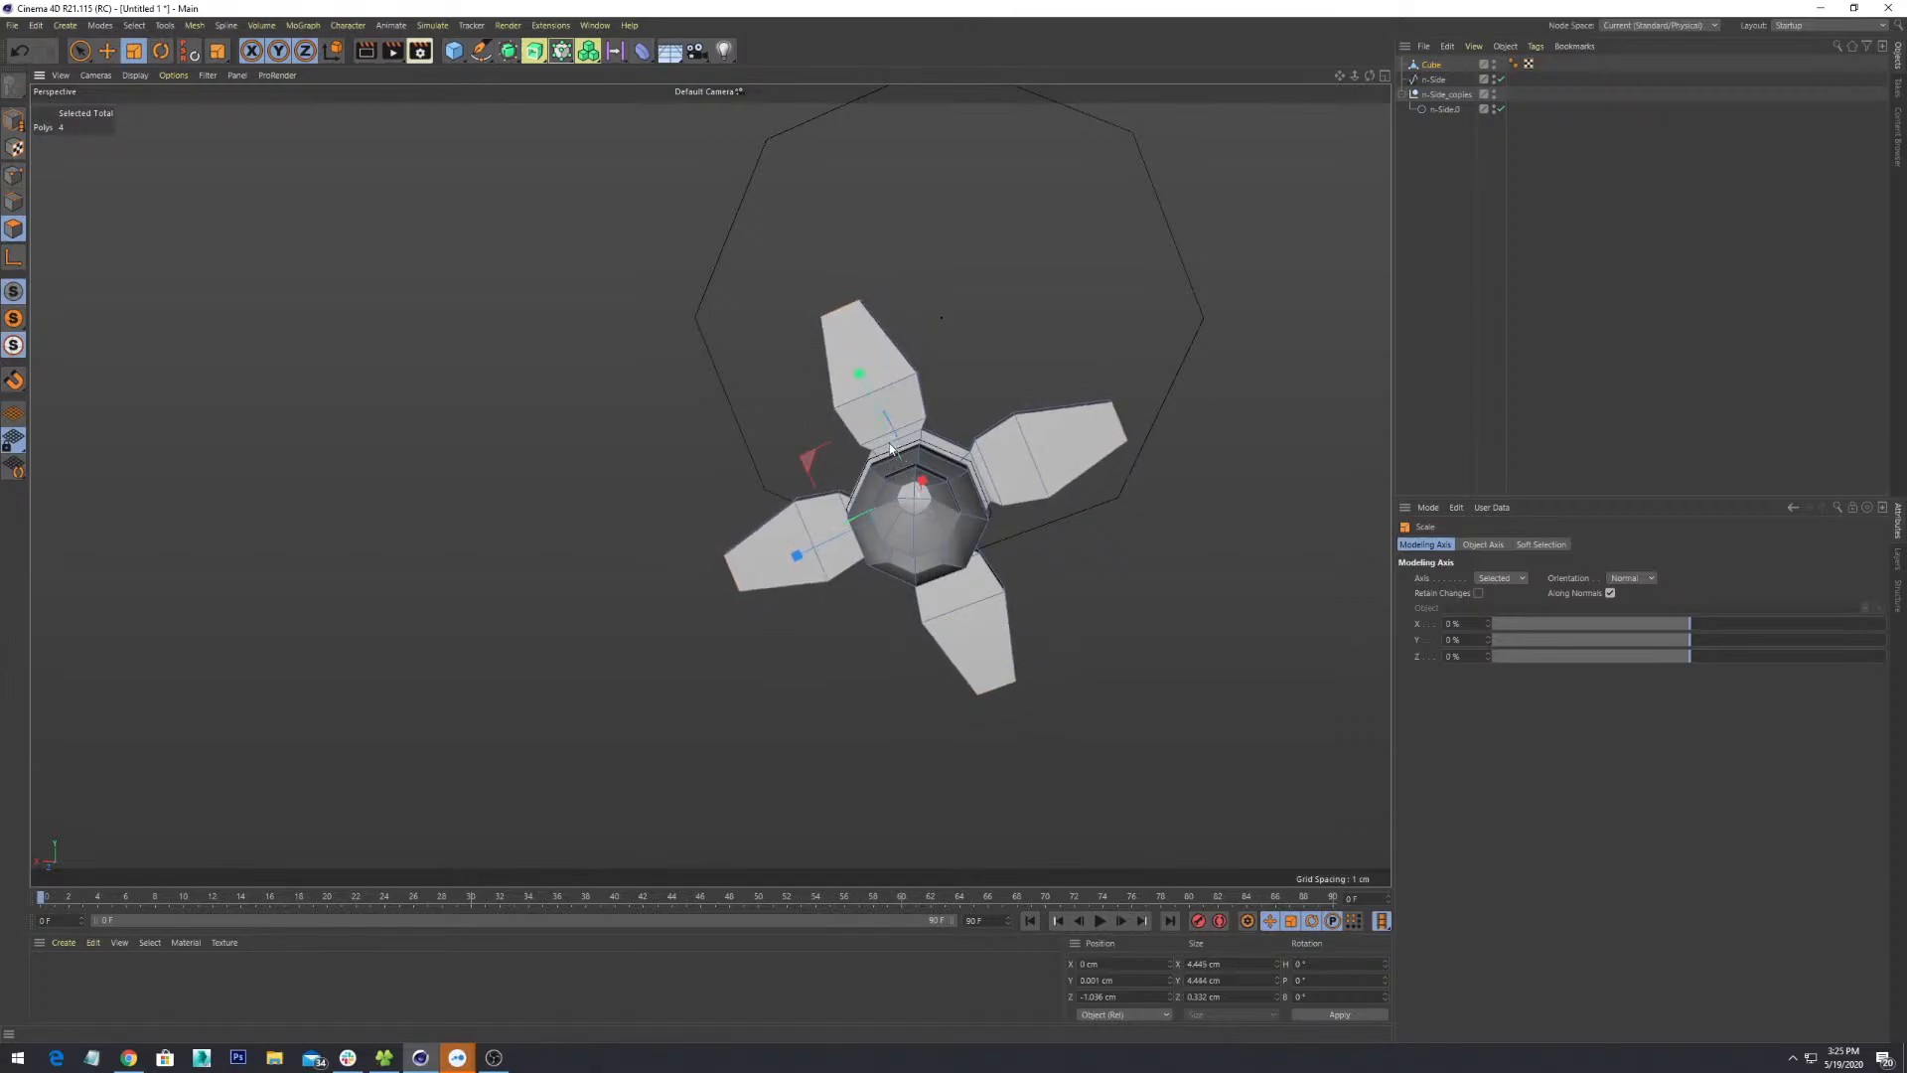
pyautogui.keyDown('alt'); pyautogui.moveTo(710, 484); pyautogui.dragTo(929, 584); pyautogui.keyUp('alt')
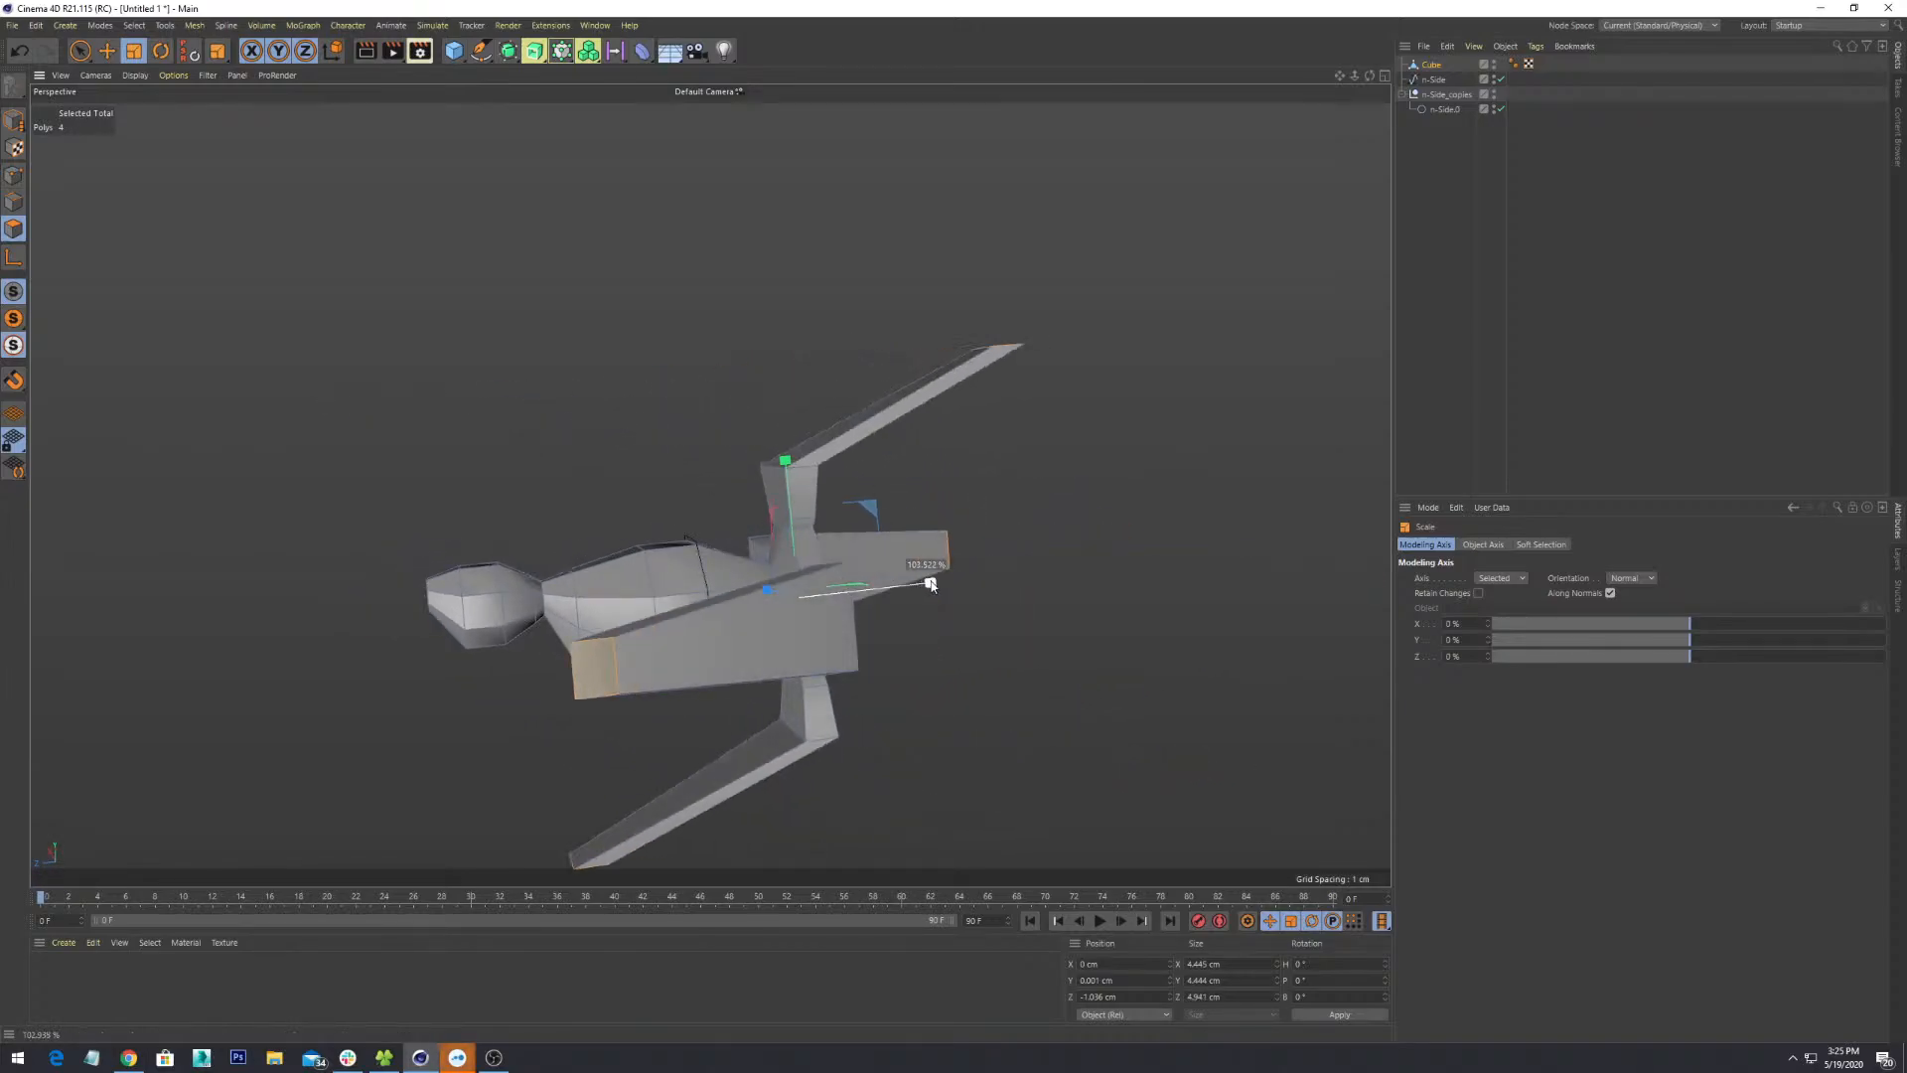
pyautogui.hotkey('ctrl', 'z')
pyautogui.moveTo(786, 460); pyautogui.dragTo(932, 553)
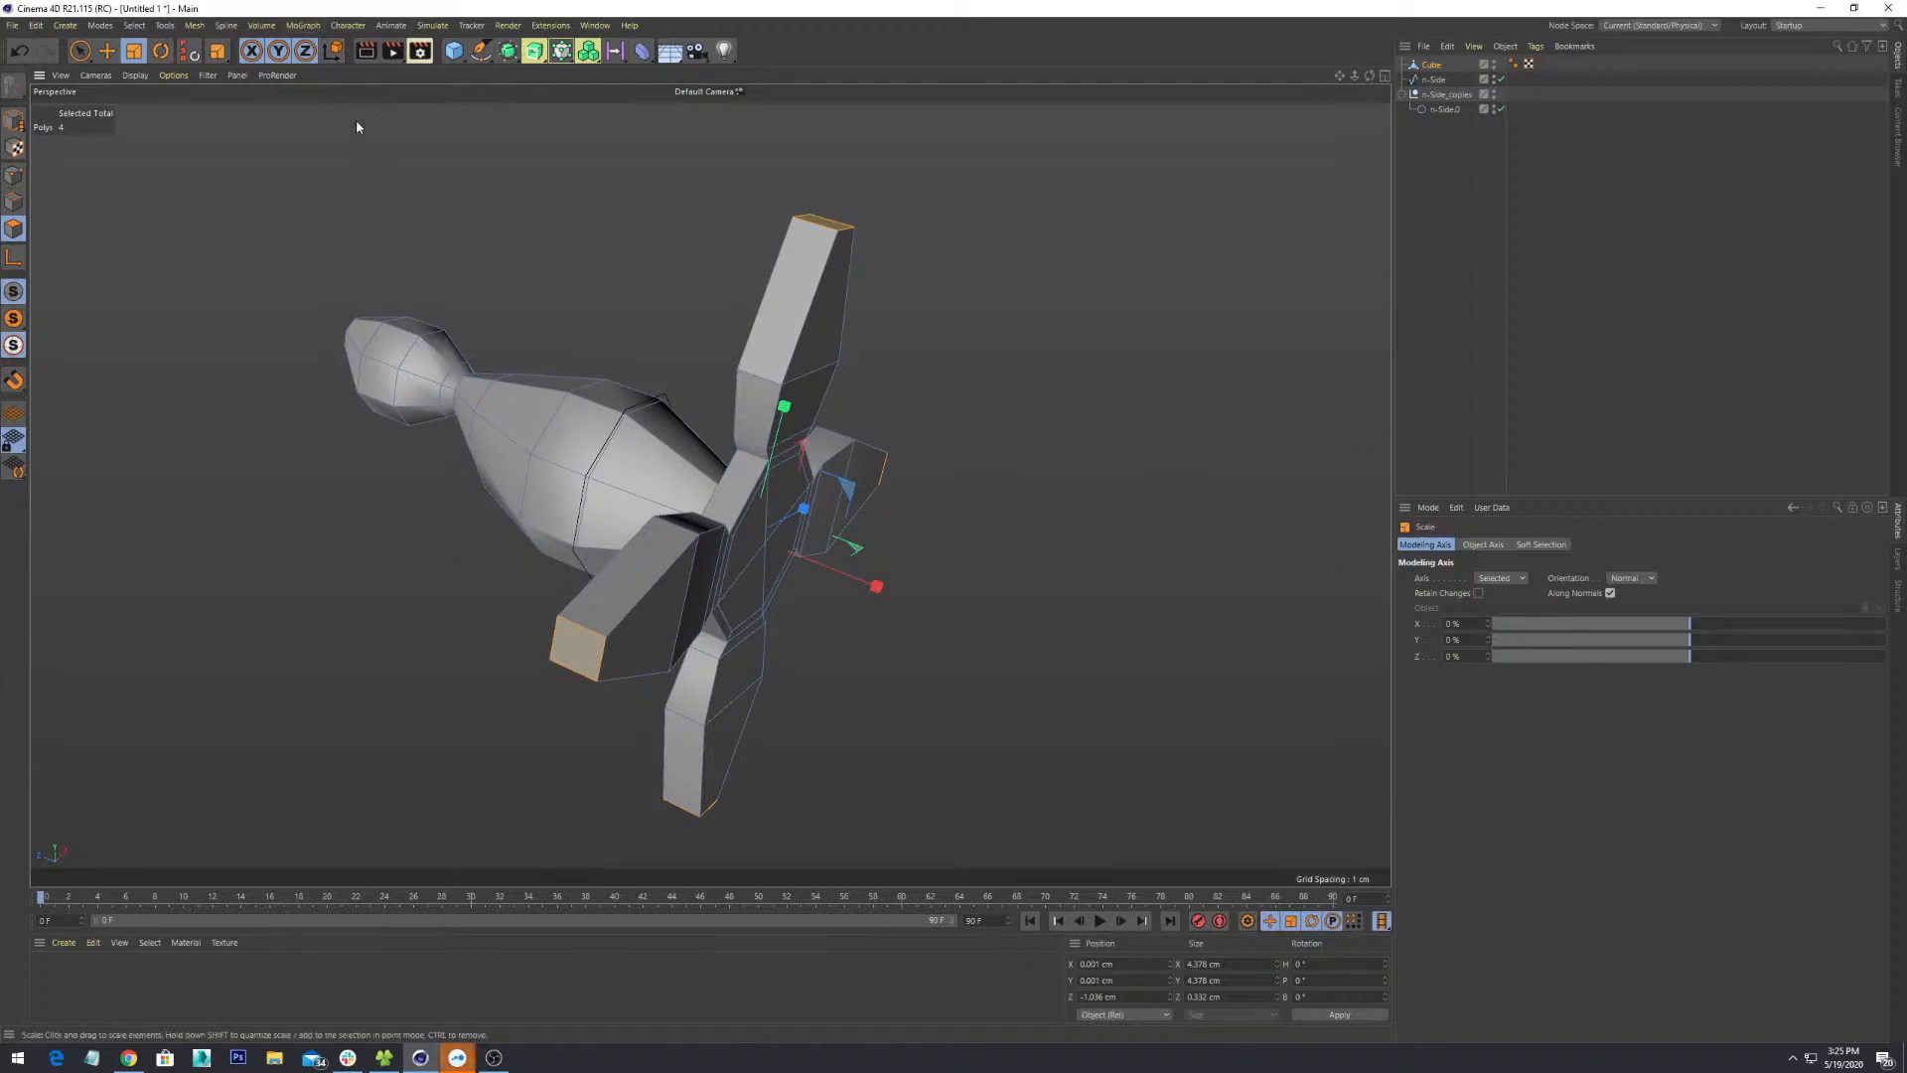
# - Switch the coordinate system to World and test the scale handles, leaving the fin ends unchanged
pyautogui.click(332, 49)
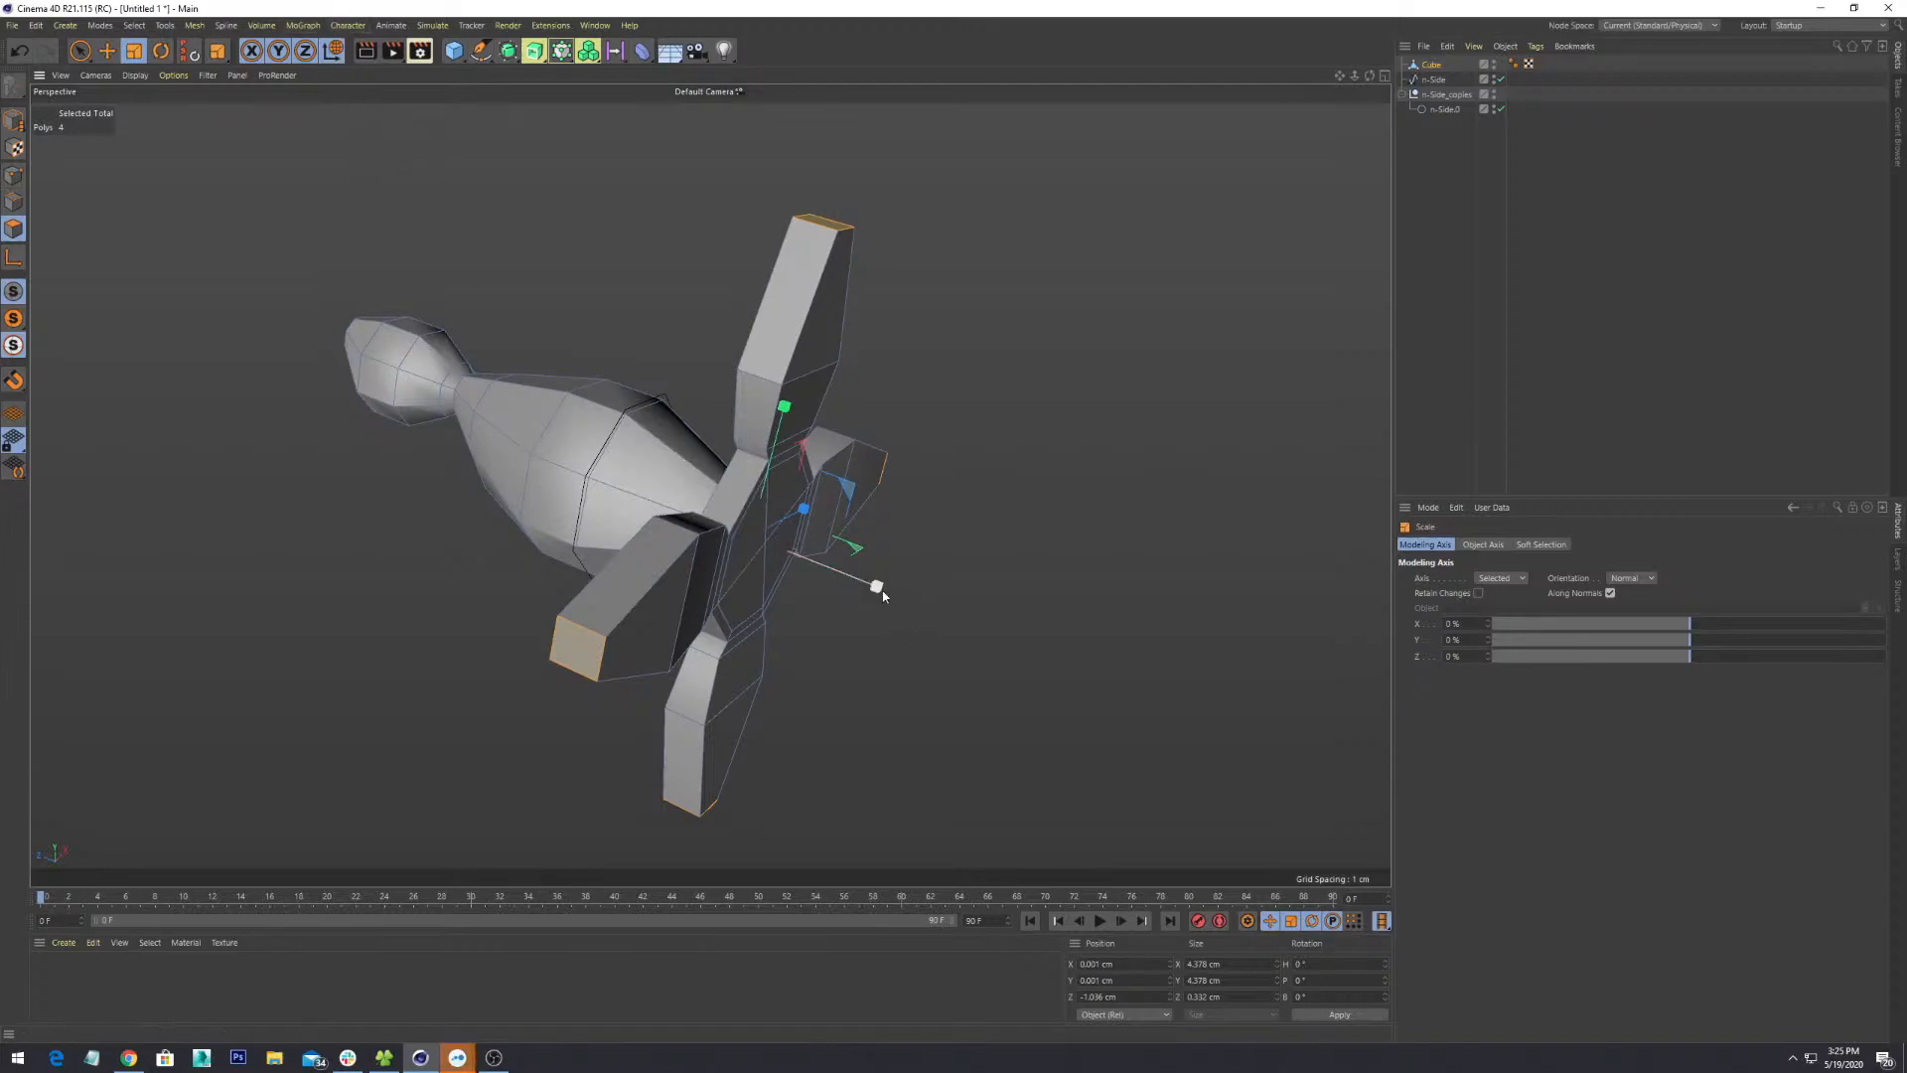
pyautogui.moveTo(882, 594); pyautogui.dragTo(882, 594)
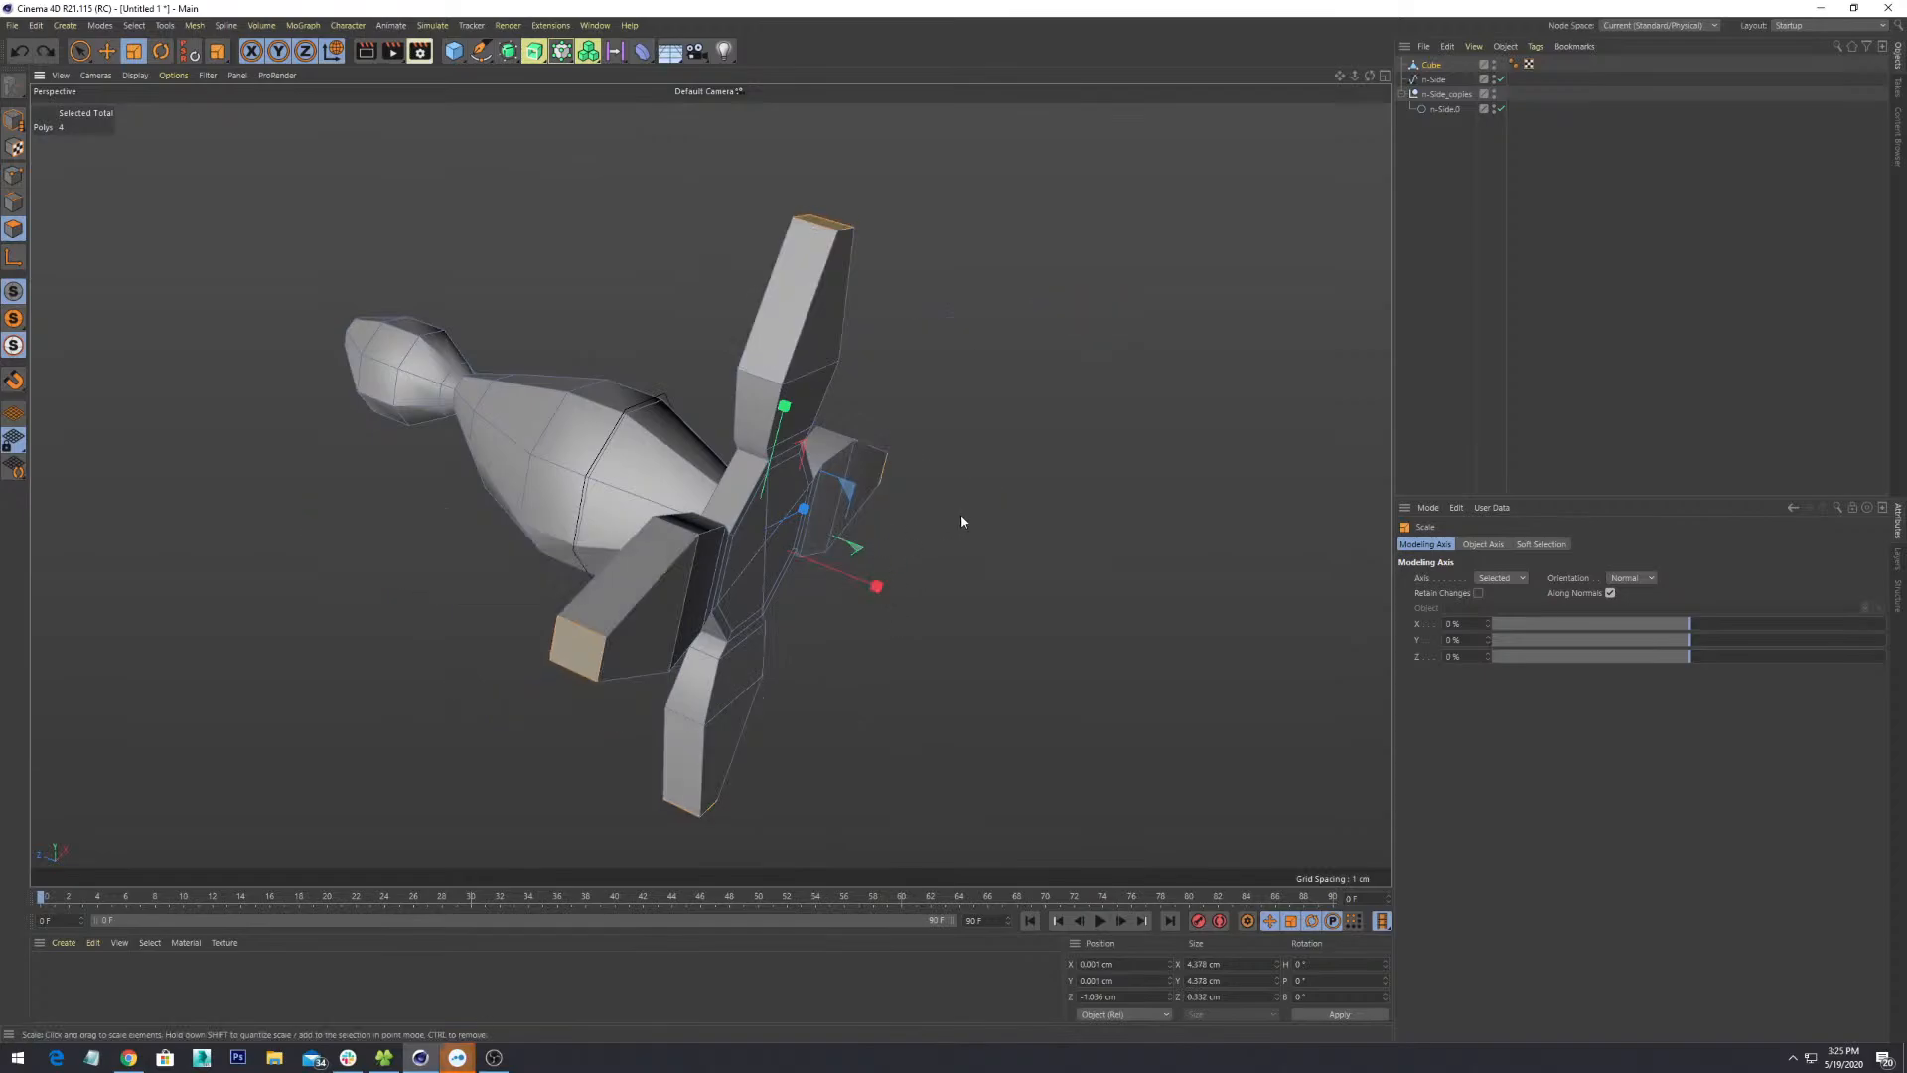
pyautogui.keyDown('alt'); pyautogui.moveTo(961, 514); pyautogui.dragTo(929, 476); pyautogui.keyUp('alt')
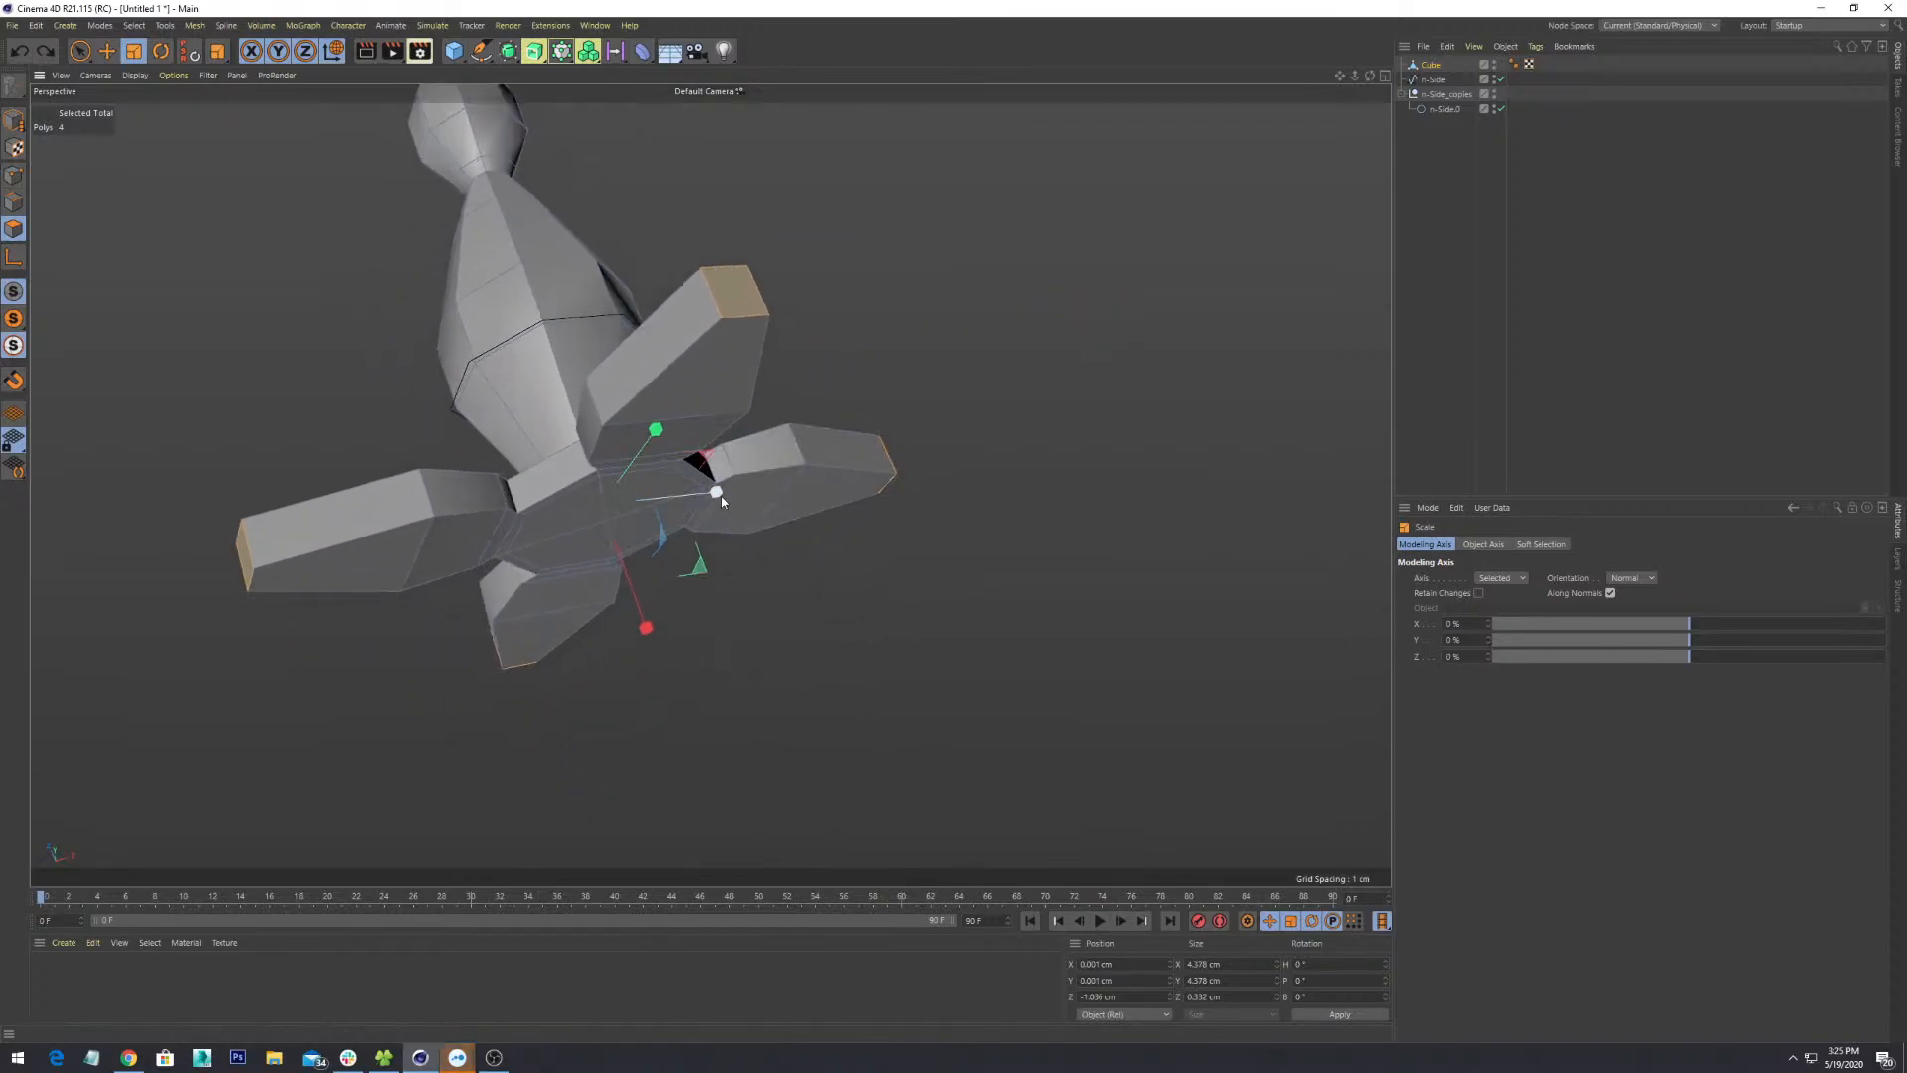
pyautogui.moveTo(721, 497)
pyautogui.mouseDown()
pyautogui.moveTo(711, 481)
pyautogui.moveTo(721, 496)
pyautogui.mouseUp()
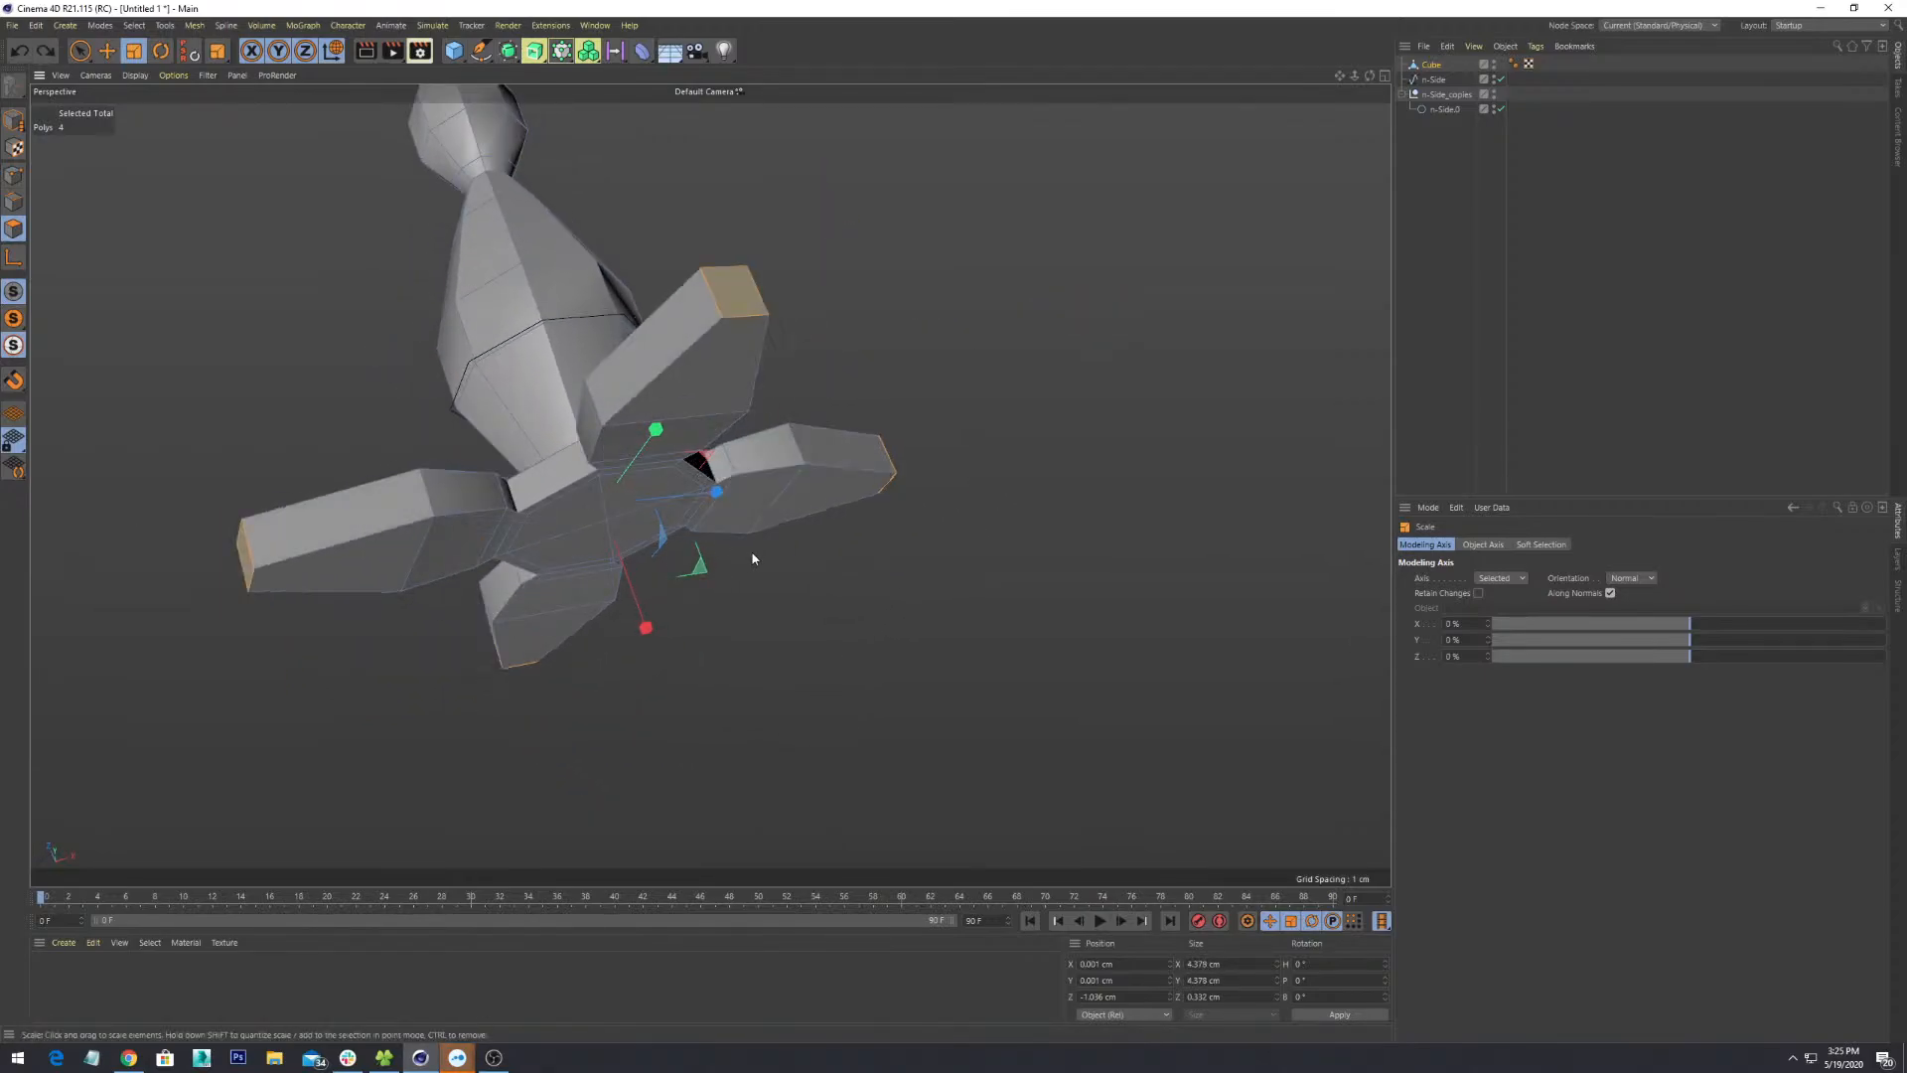
# - Orbit and zoom out to inspect the tapered fins from a side view
pyautogui.keyDown('alt'); pyautogui.moveTo(753, 559); pyautogui.dragTo(961, 446); pyautogui.keyUp('alt')
pyautogui.hotkey('ctrl', 'z')
pyautogui.scroll(-3, 924, 513)
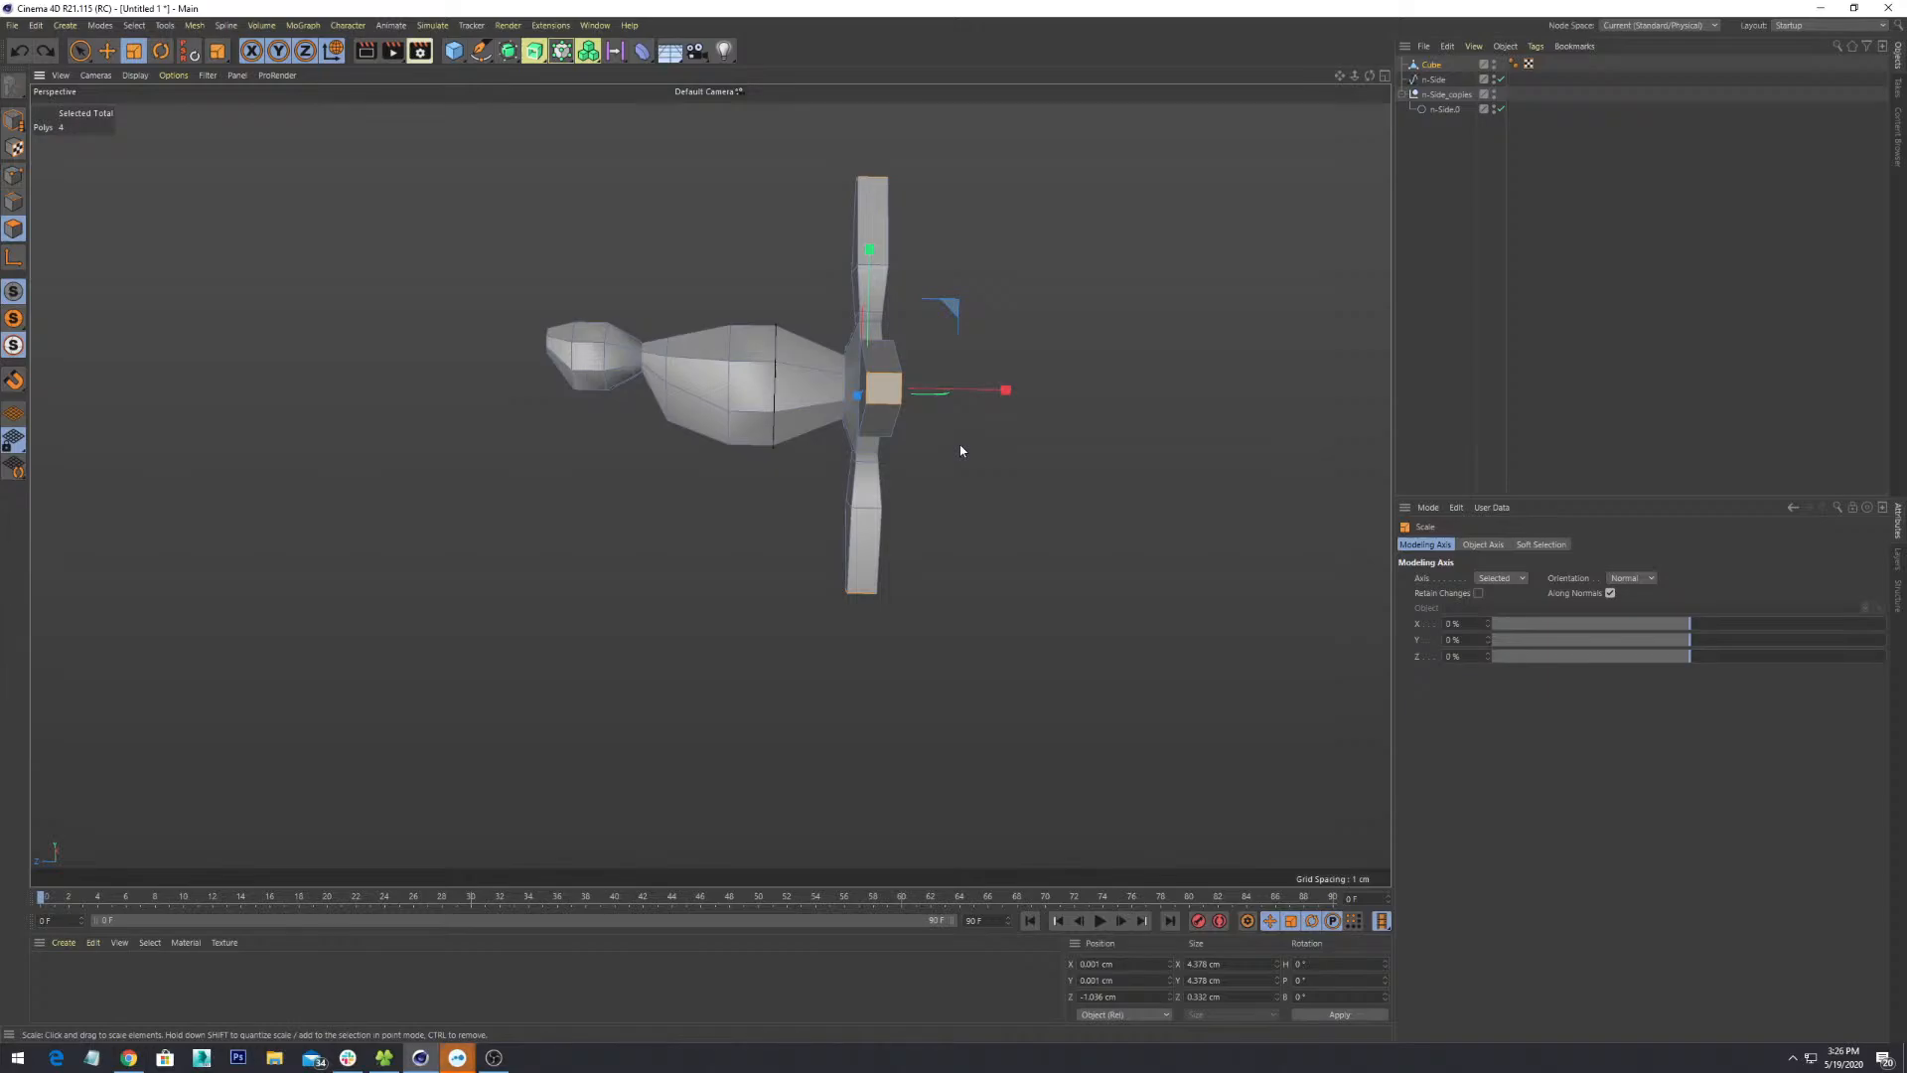
pyautogui.keyDown('alt'); pyautogui.moveTo(962, 490); pyautogui.dragTo(985, 366); pyautogui.keyUp('alt')
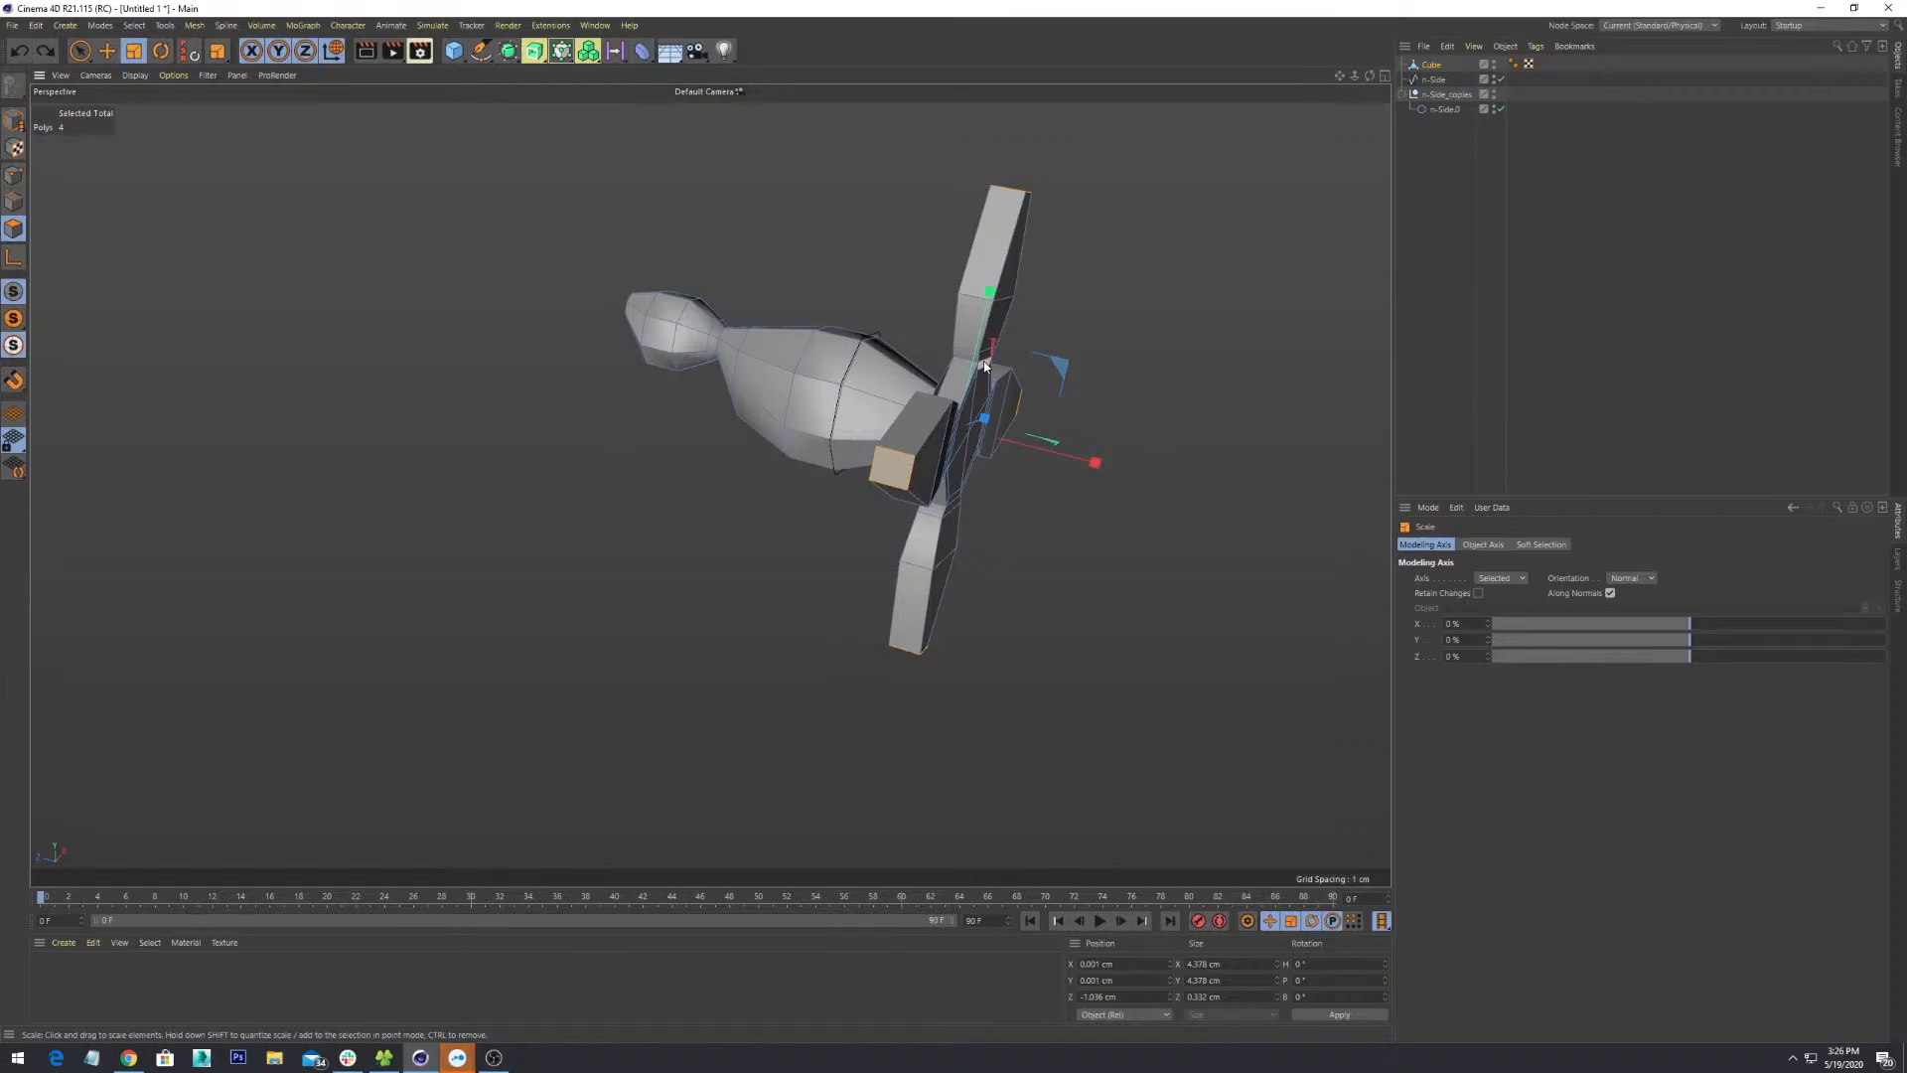